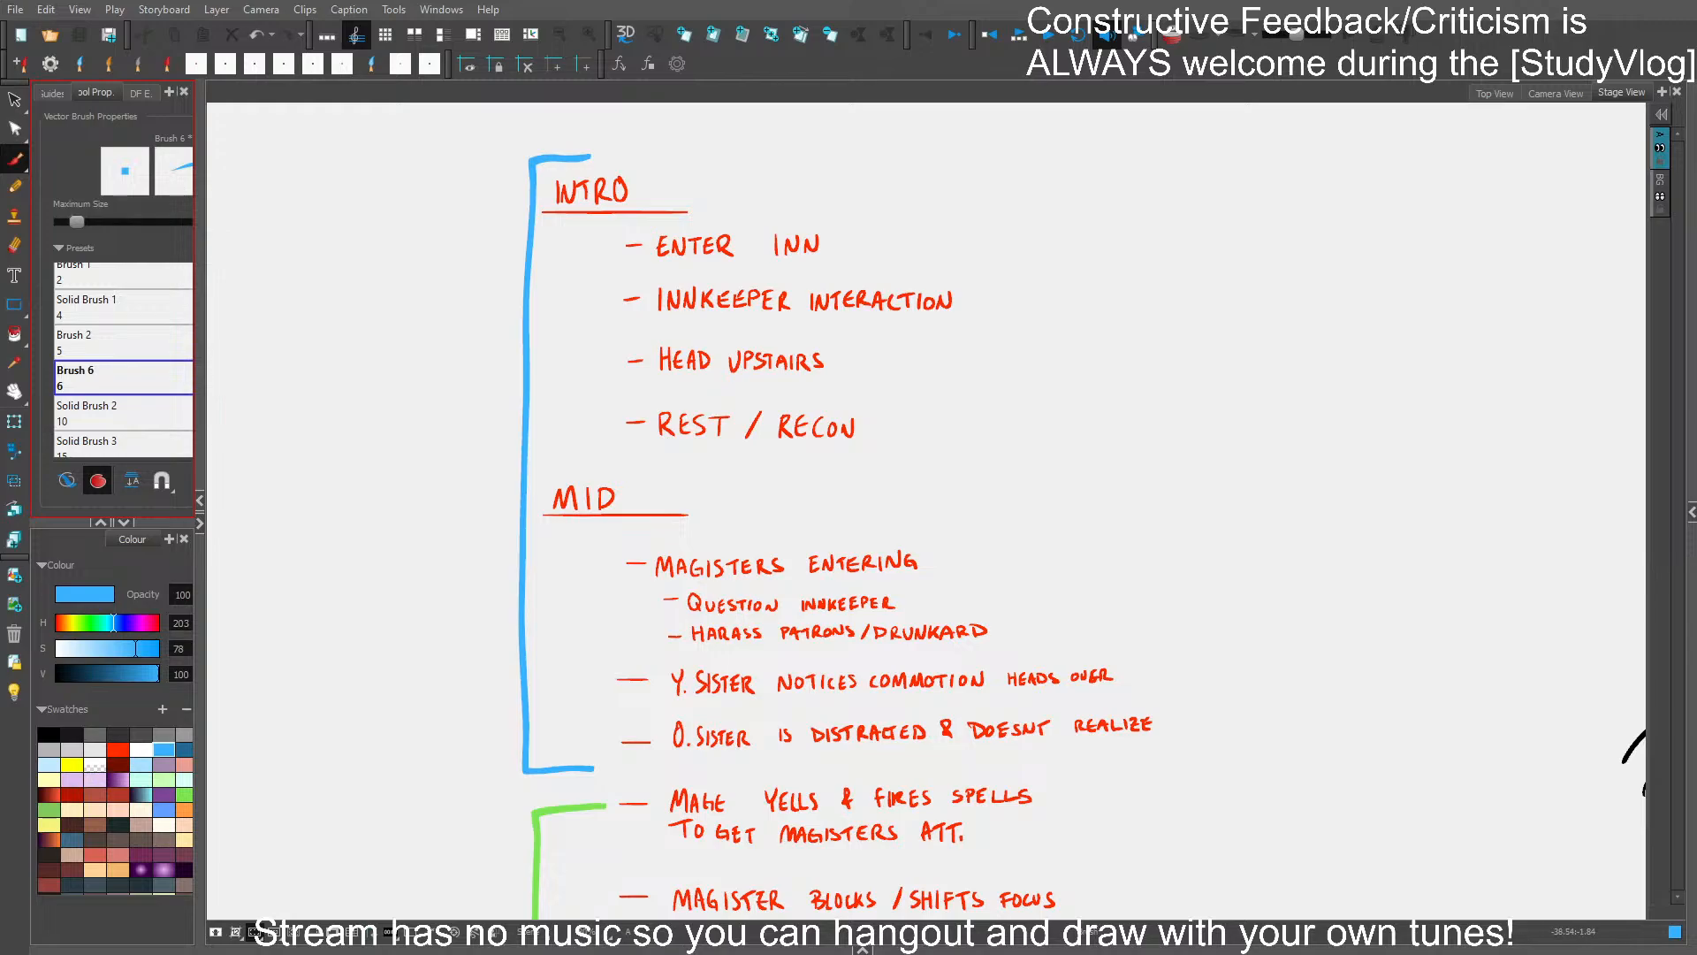
- Reveal the layer list and review the story beats and the Intro, Mid and Fights arc diagrams
click(1692, 511)
click(1593, 587)
scroll(1011, 621, down, 2)
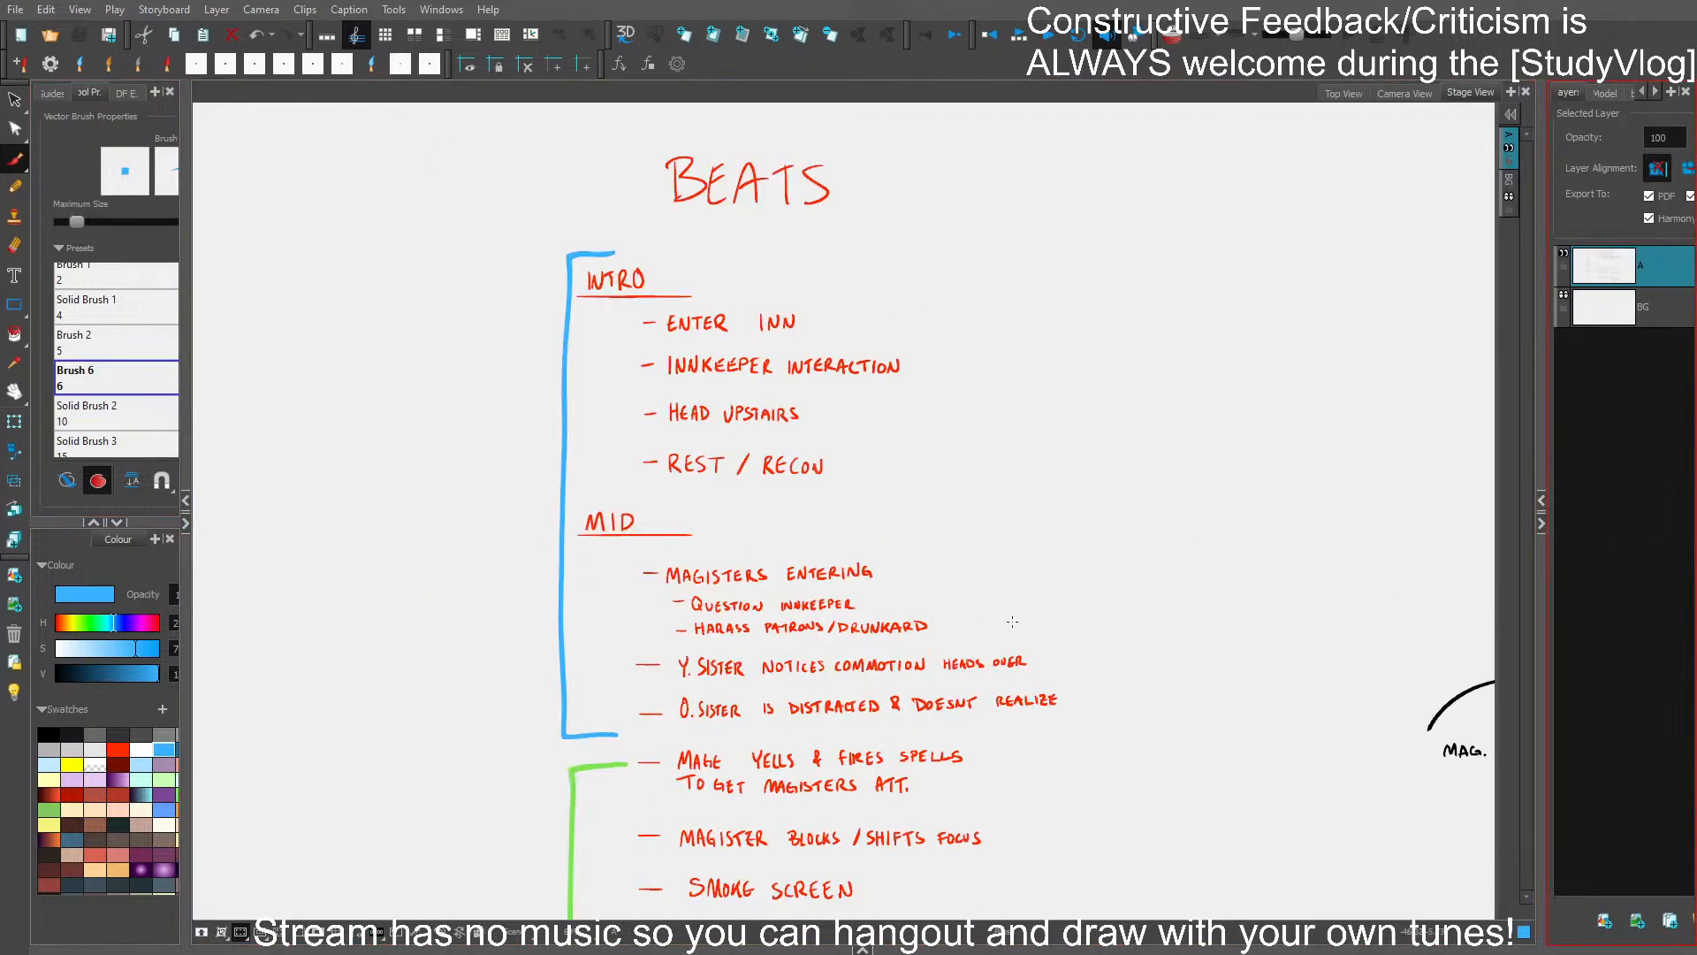
drag(1045, 663, 796, 621)
scroll(824, 660, down, 3)
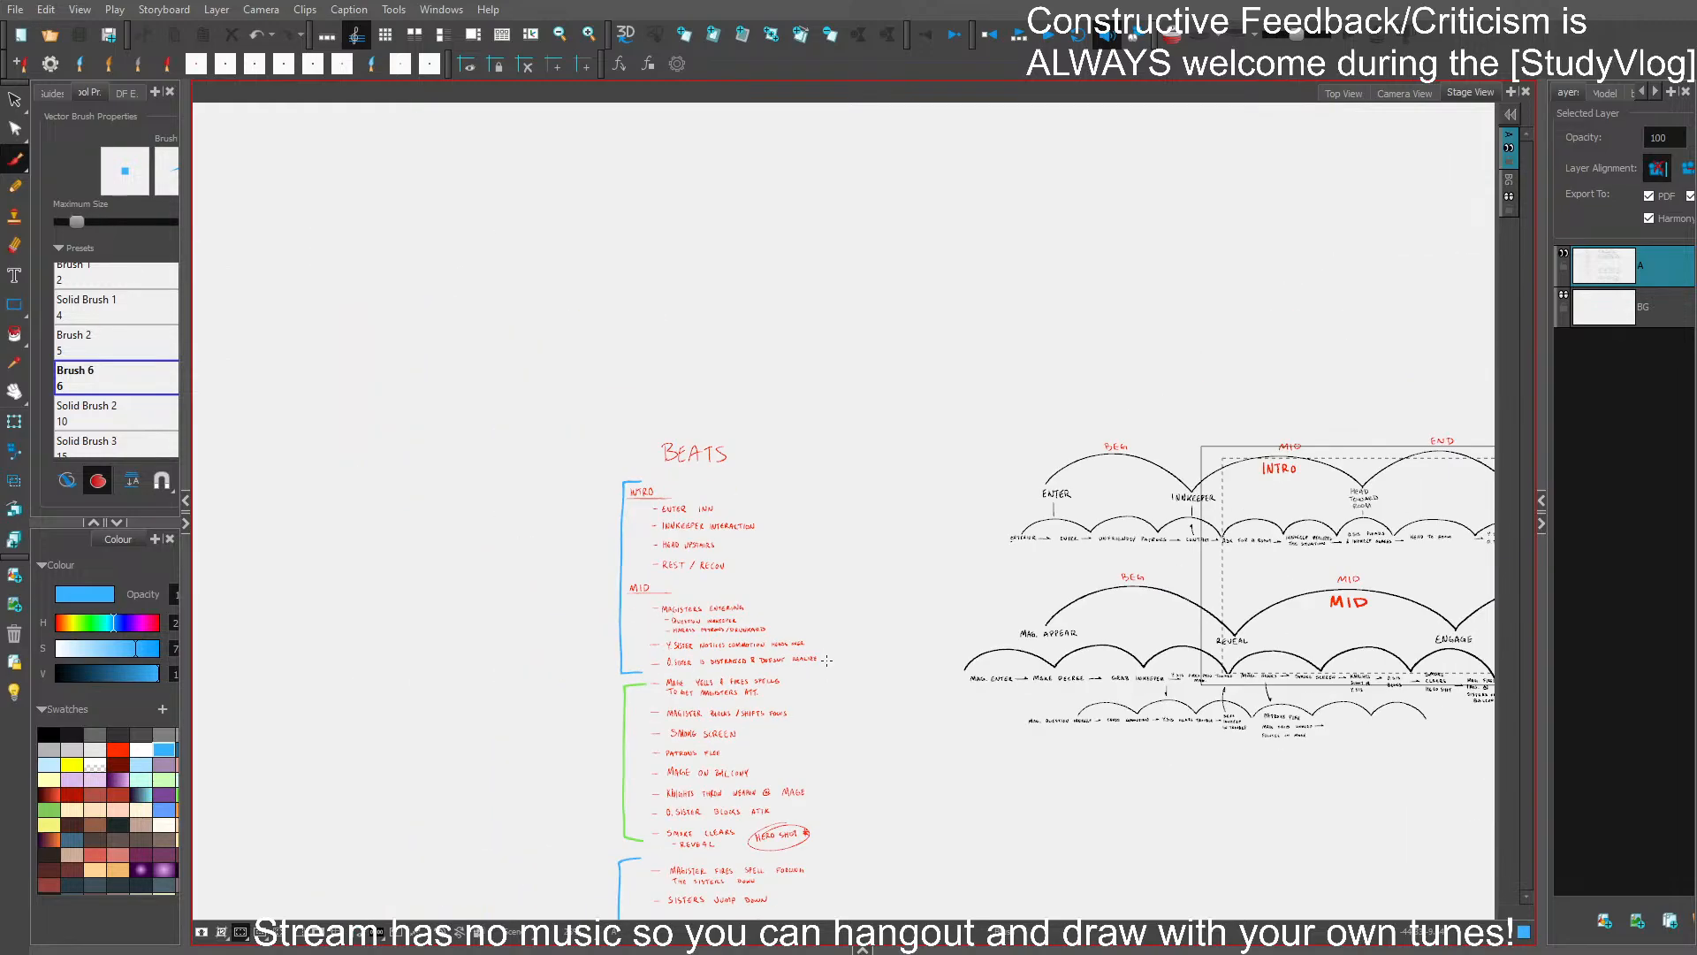
drag(961, 710, 644, 586)
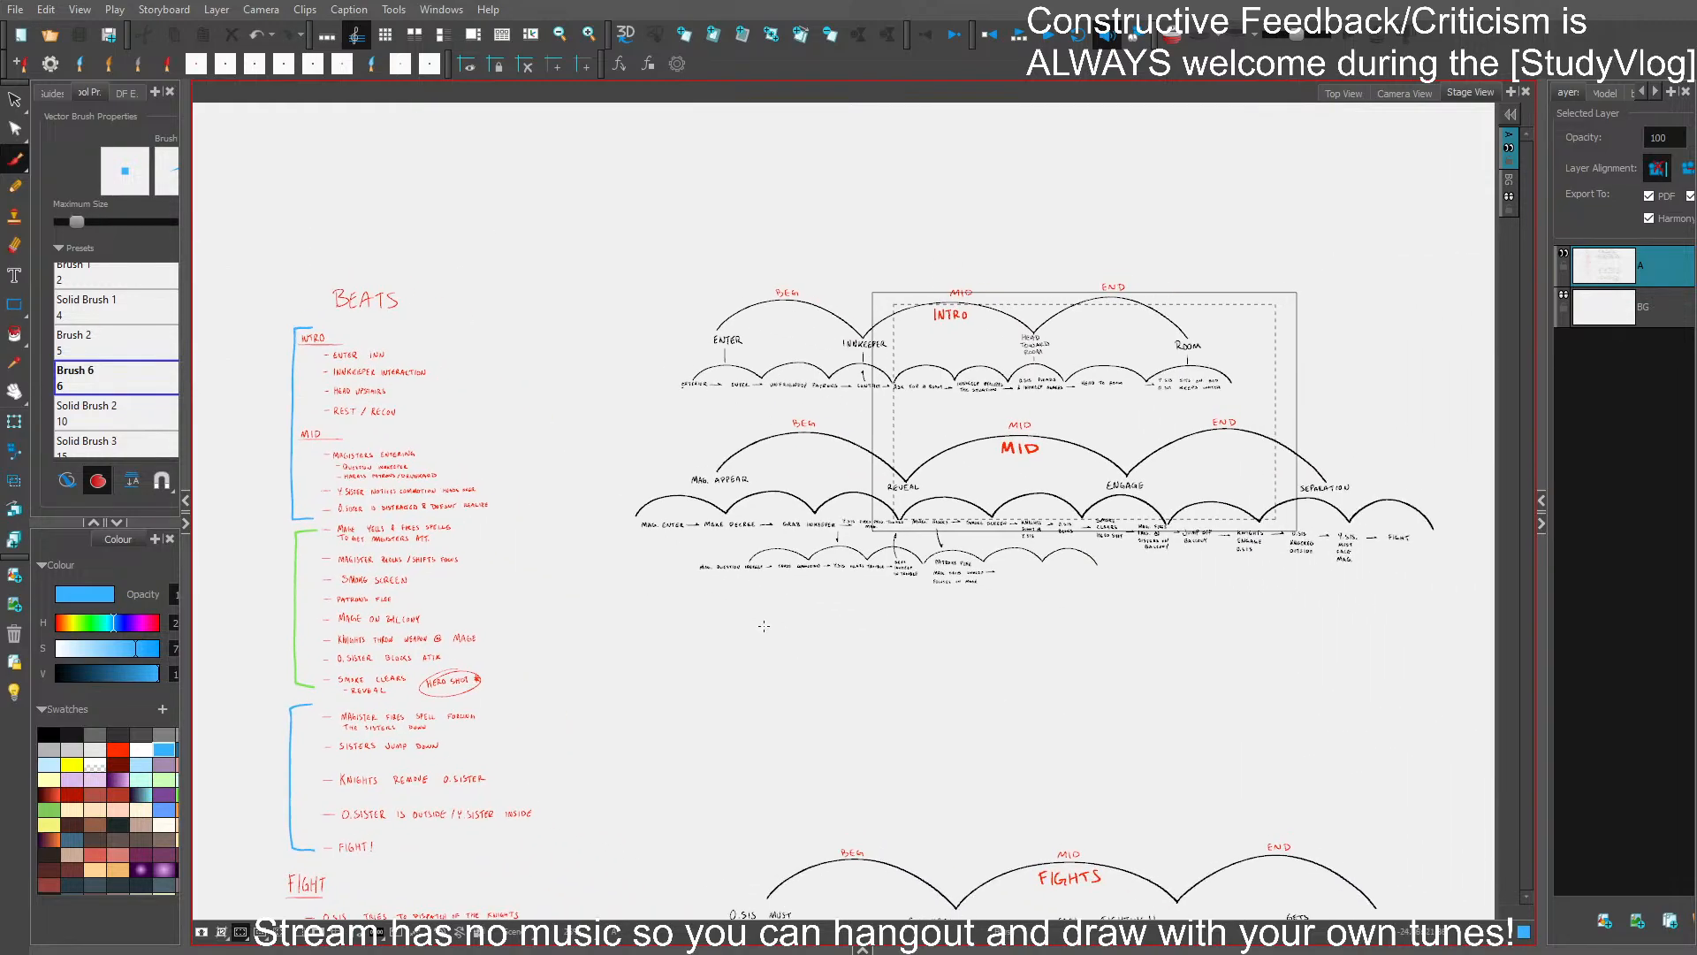
- Browse the neighbouring storyboard panels and stop on a blank panel with only layers A and BG
key(Right)
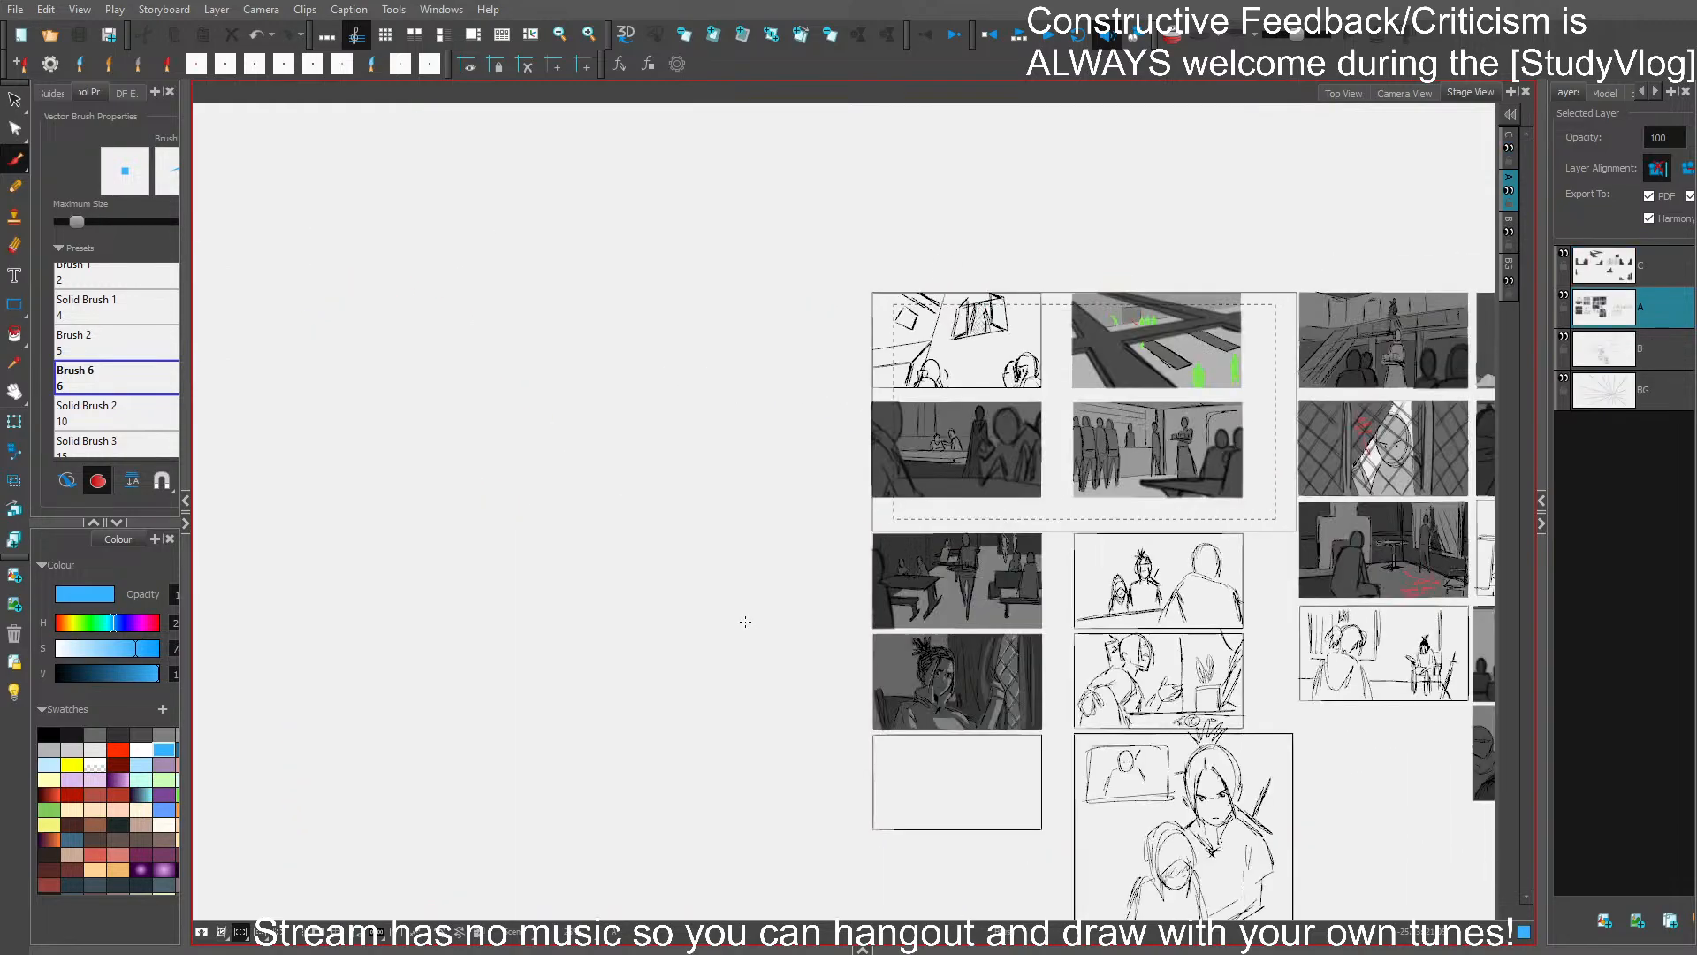
key(Left)
key(p)
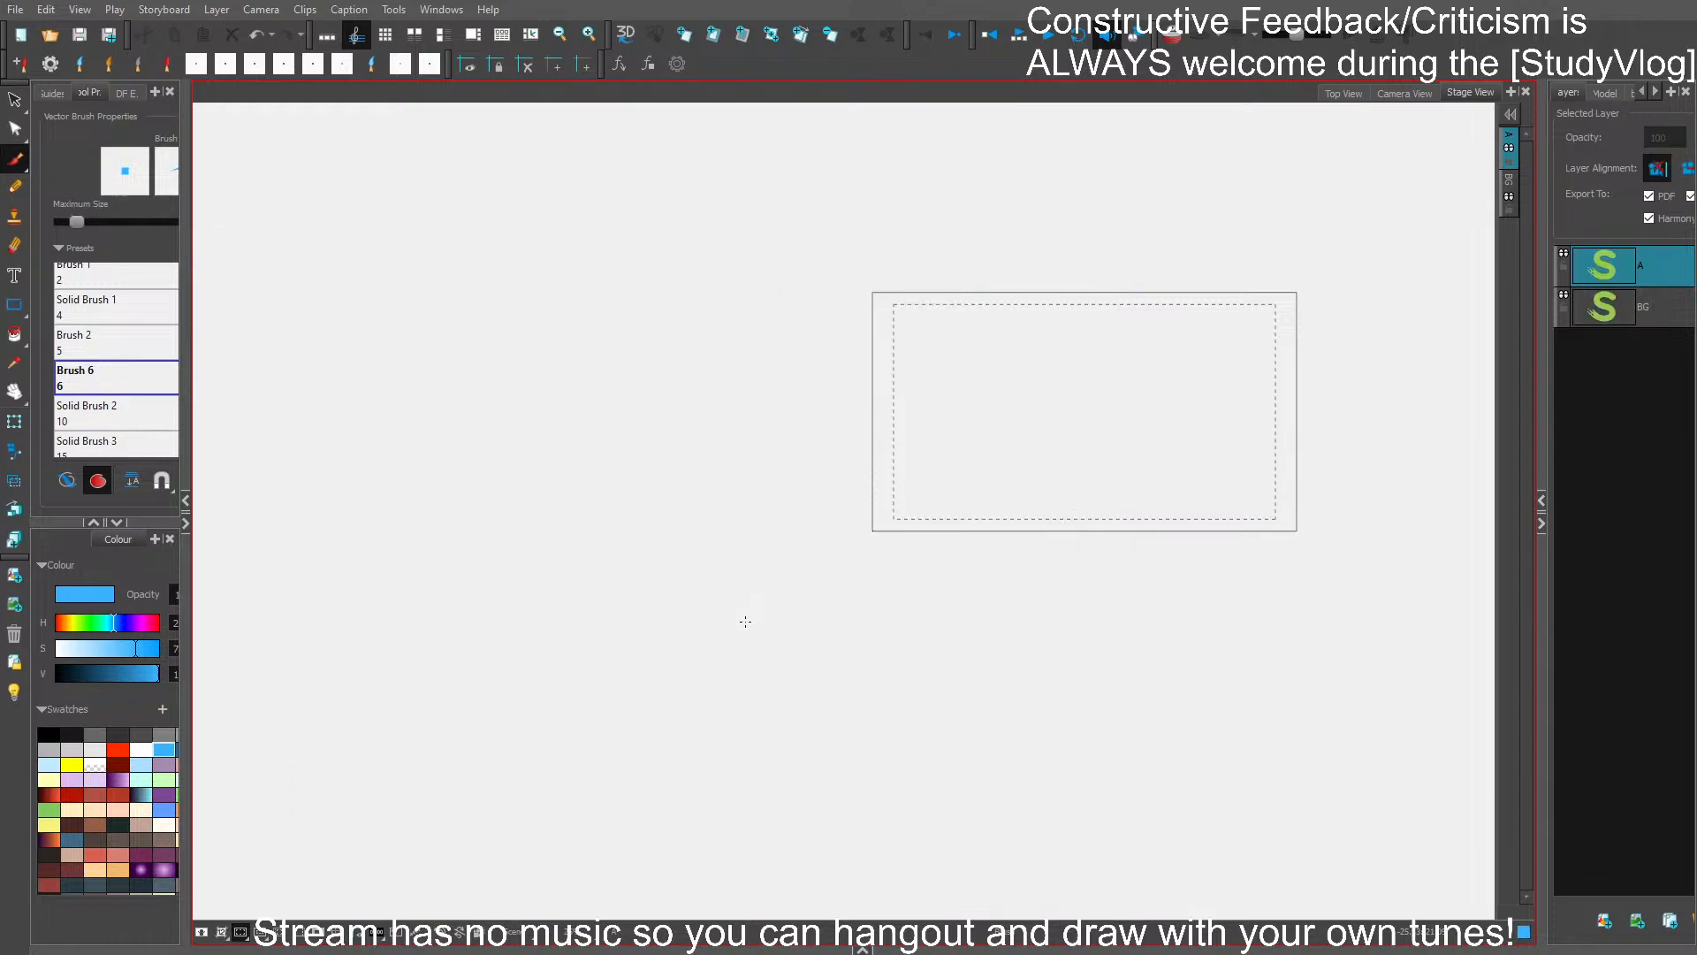
key(Left)
key(Right)
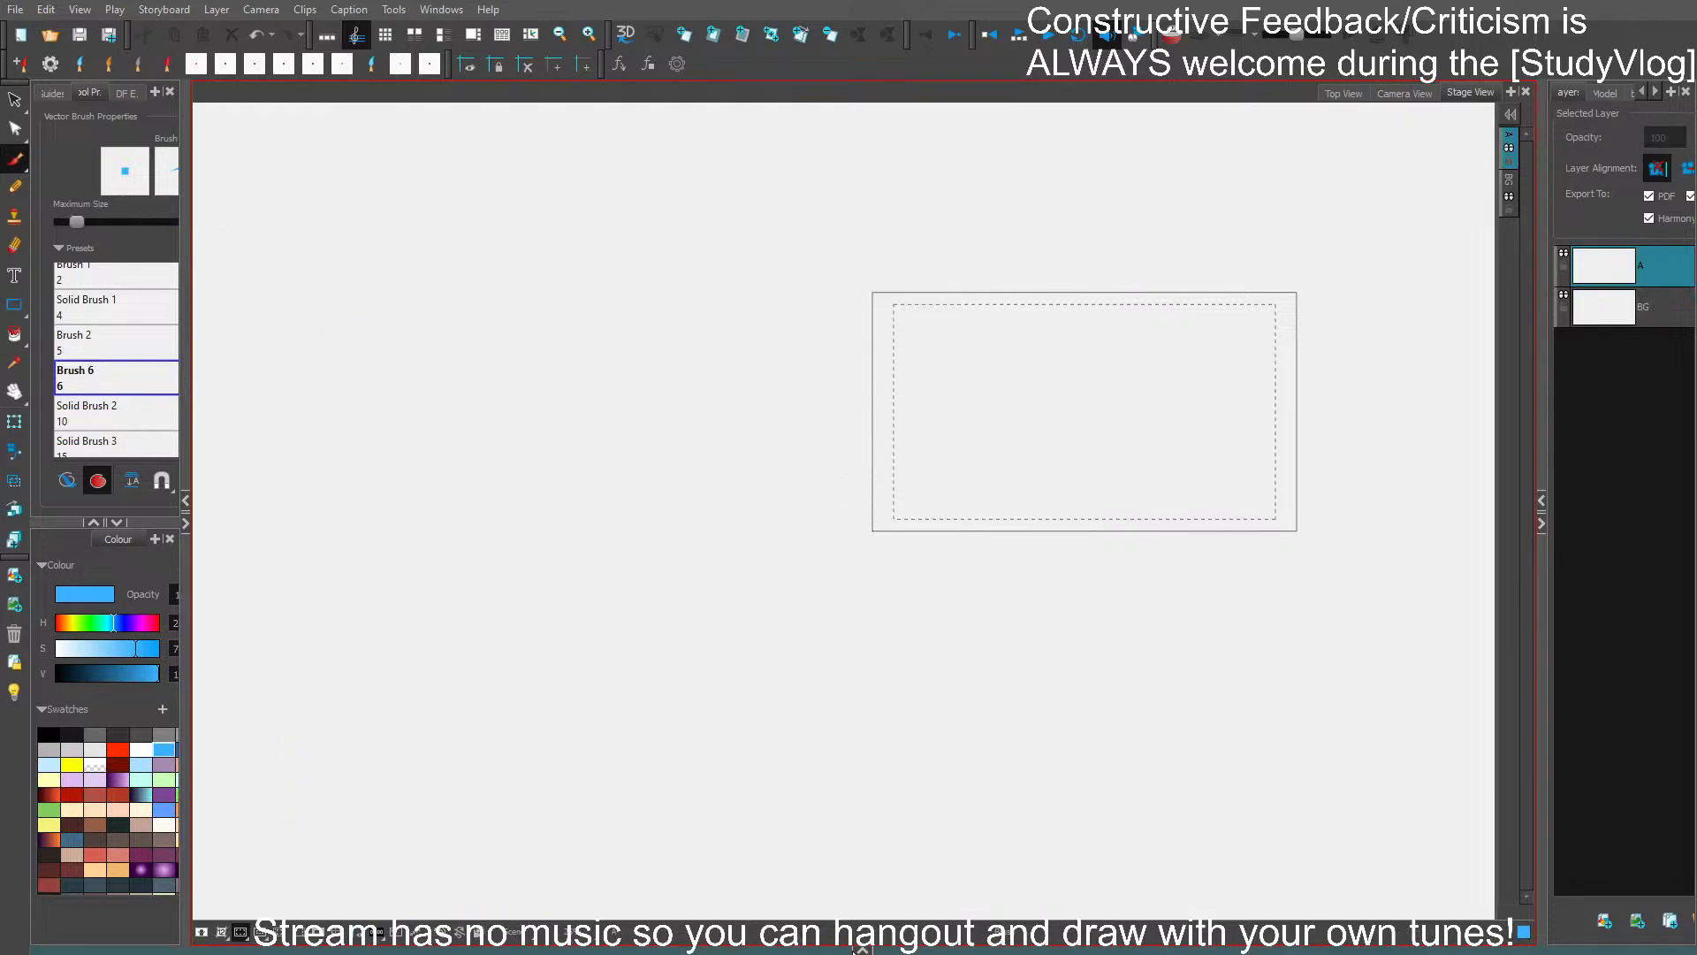
- Move the timeline playhead to 00:00:08:02 within the last panel, and hide the timeline again
click(862, 947)
drag(823, 889, 823, 825)
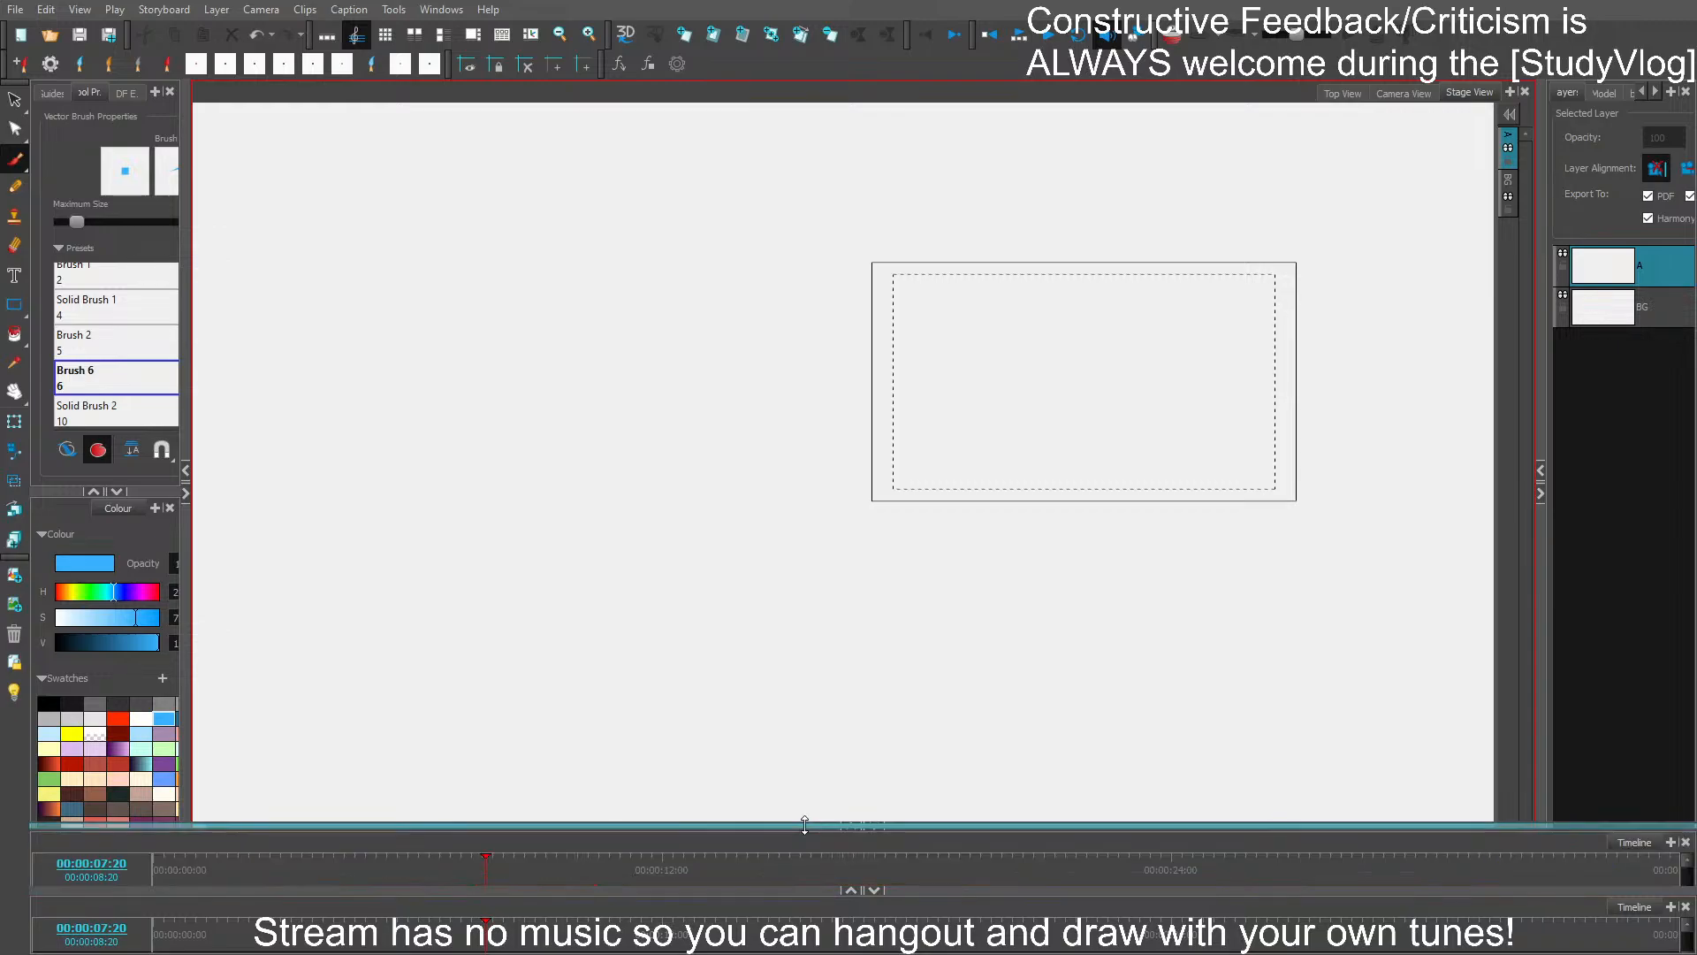
click(462, 872)
drag(462, 878, 496, 879)
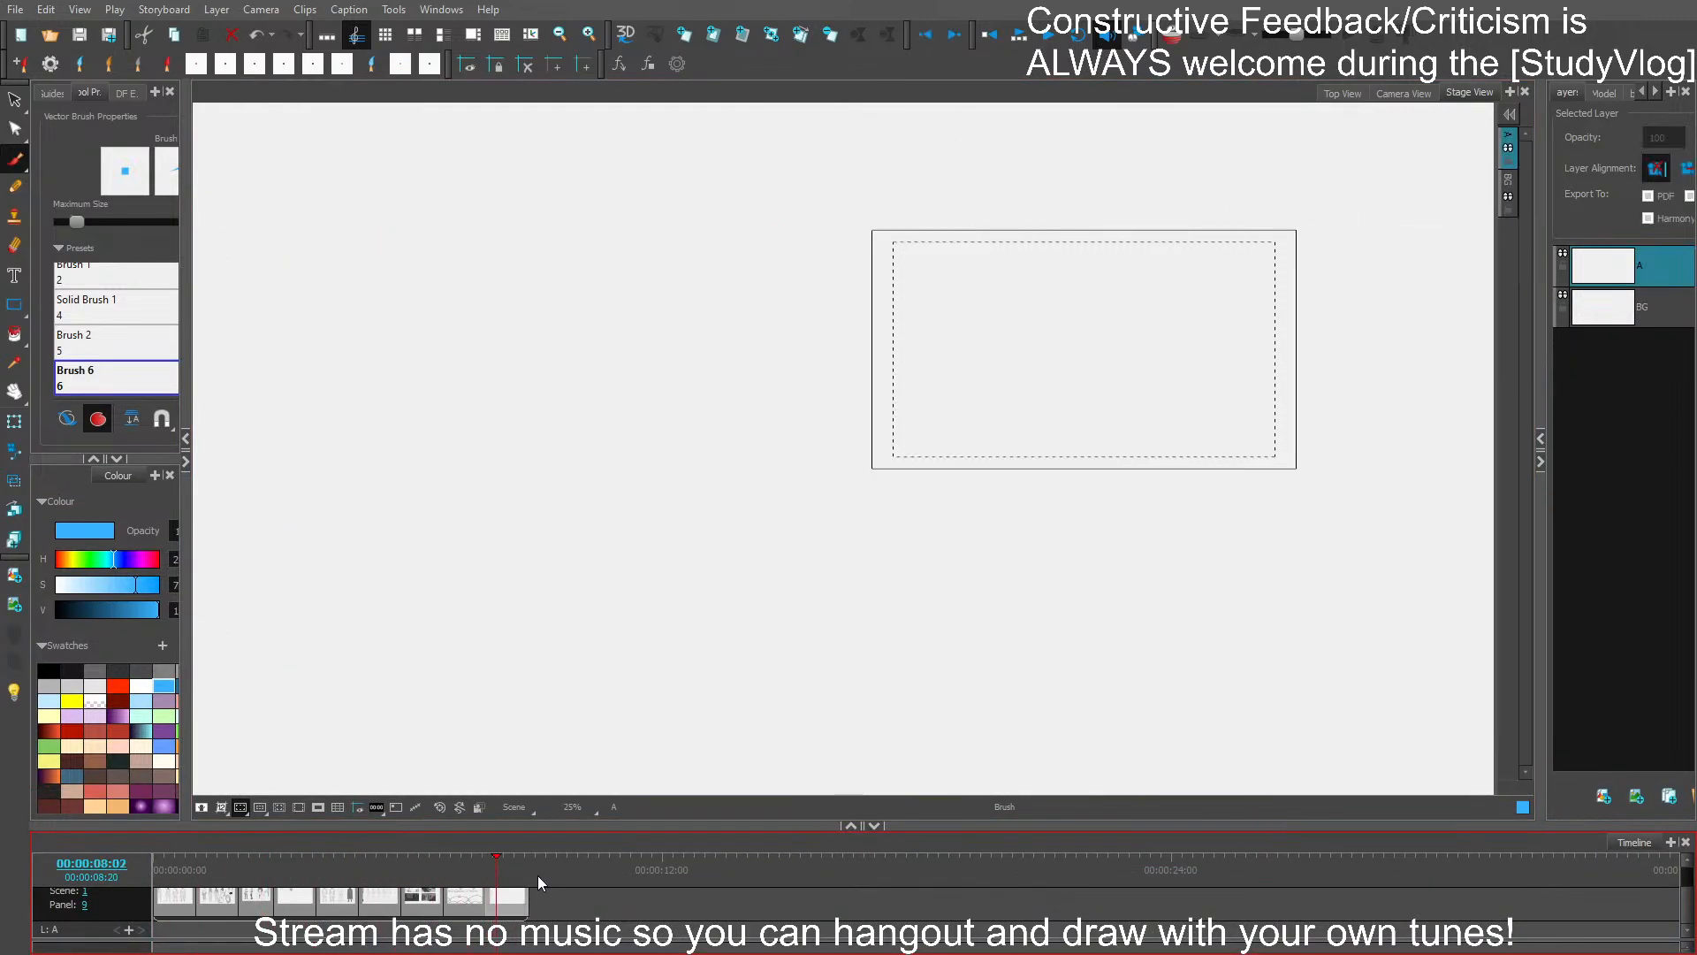
click(874, 827)
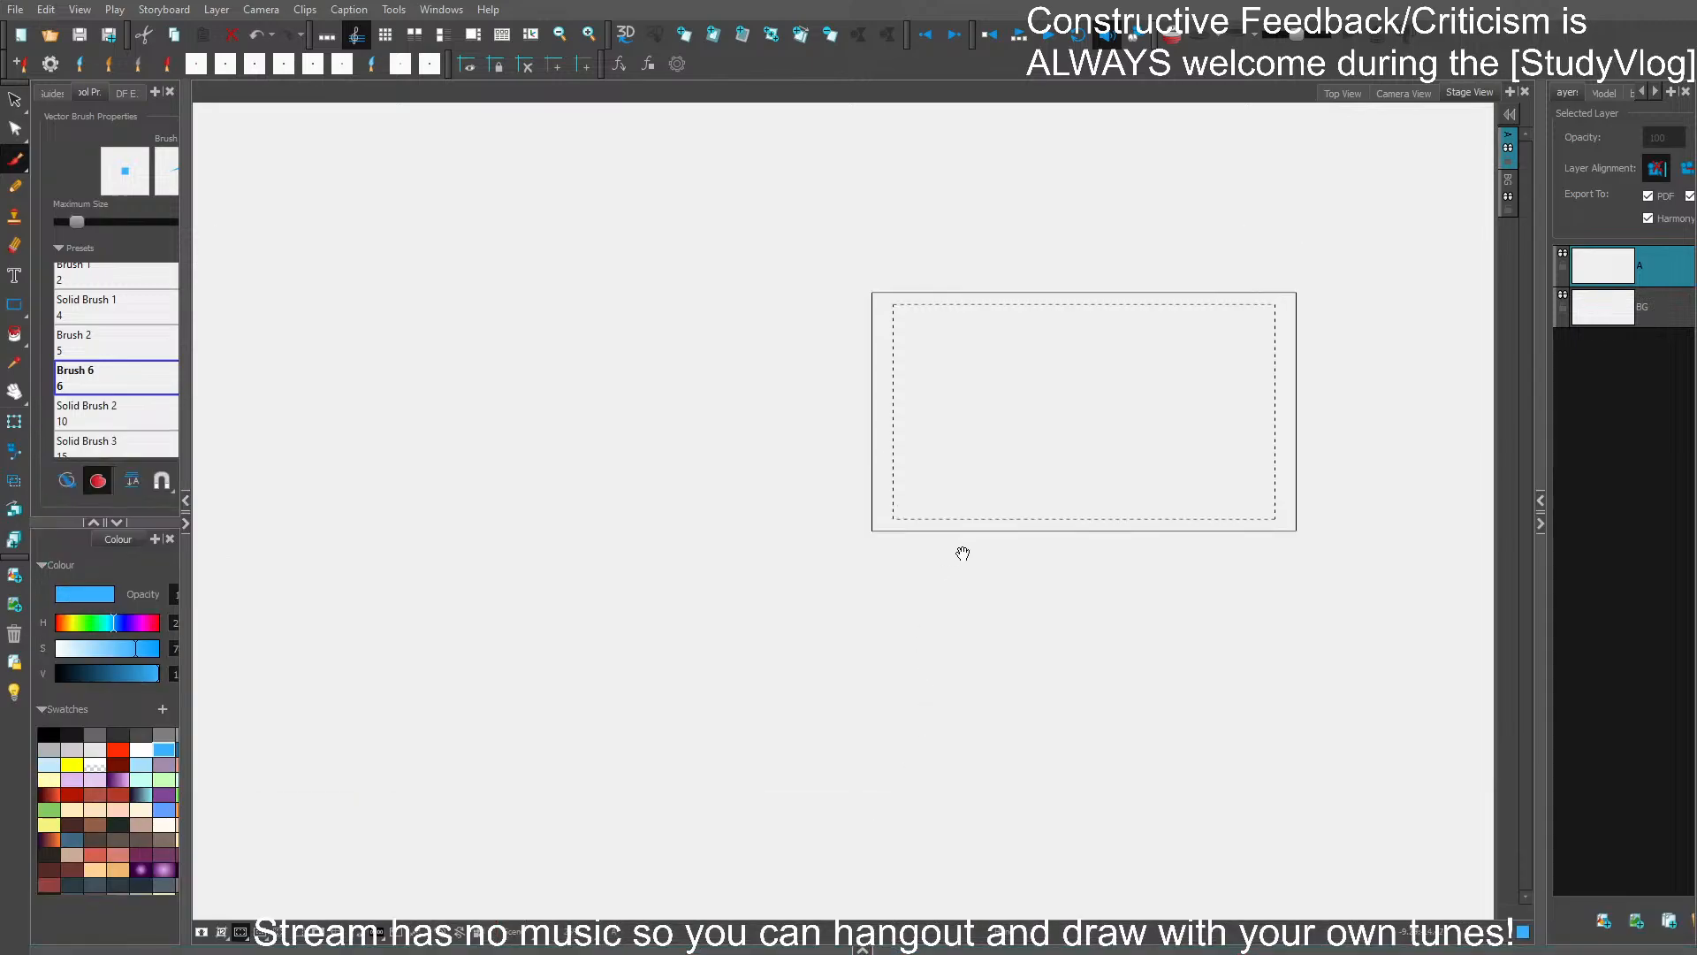
- Import the inn street background image into the blank panel as the Test layer
scroll(1008, 492, up, 2)
drag(1007, 493, 683, 662)
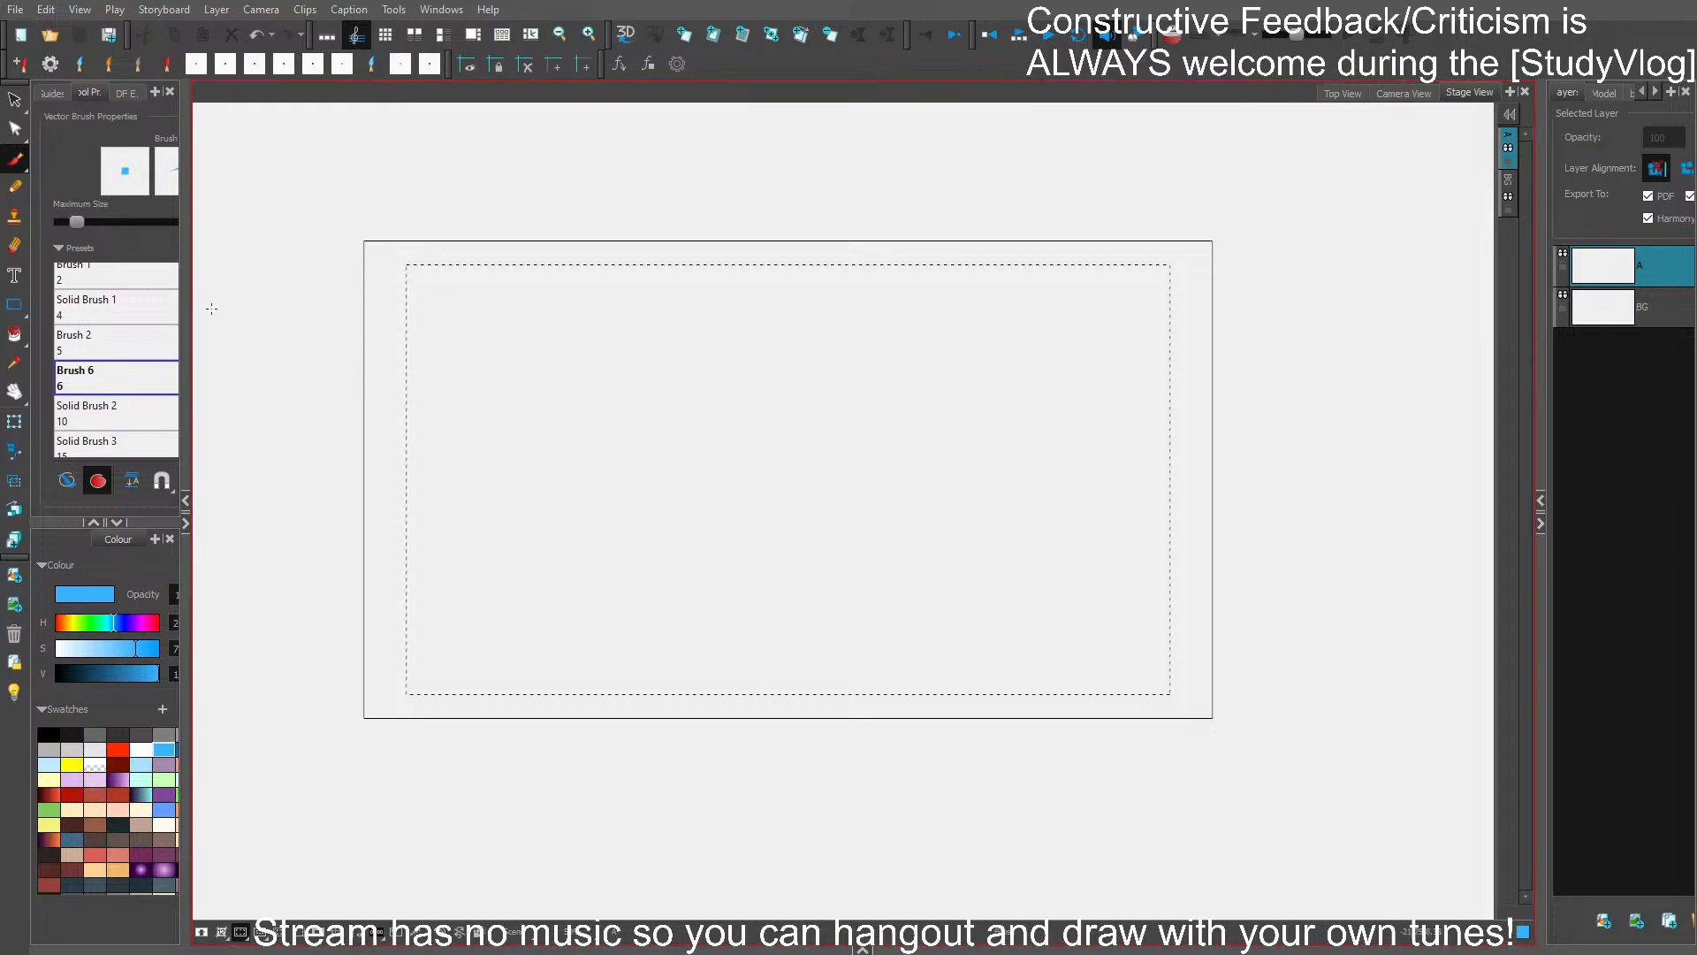
click(16, 156)
click(18, 10)
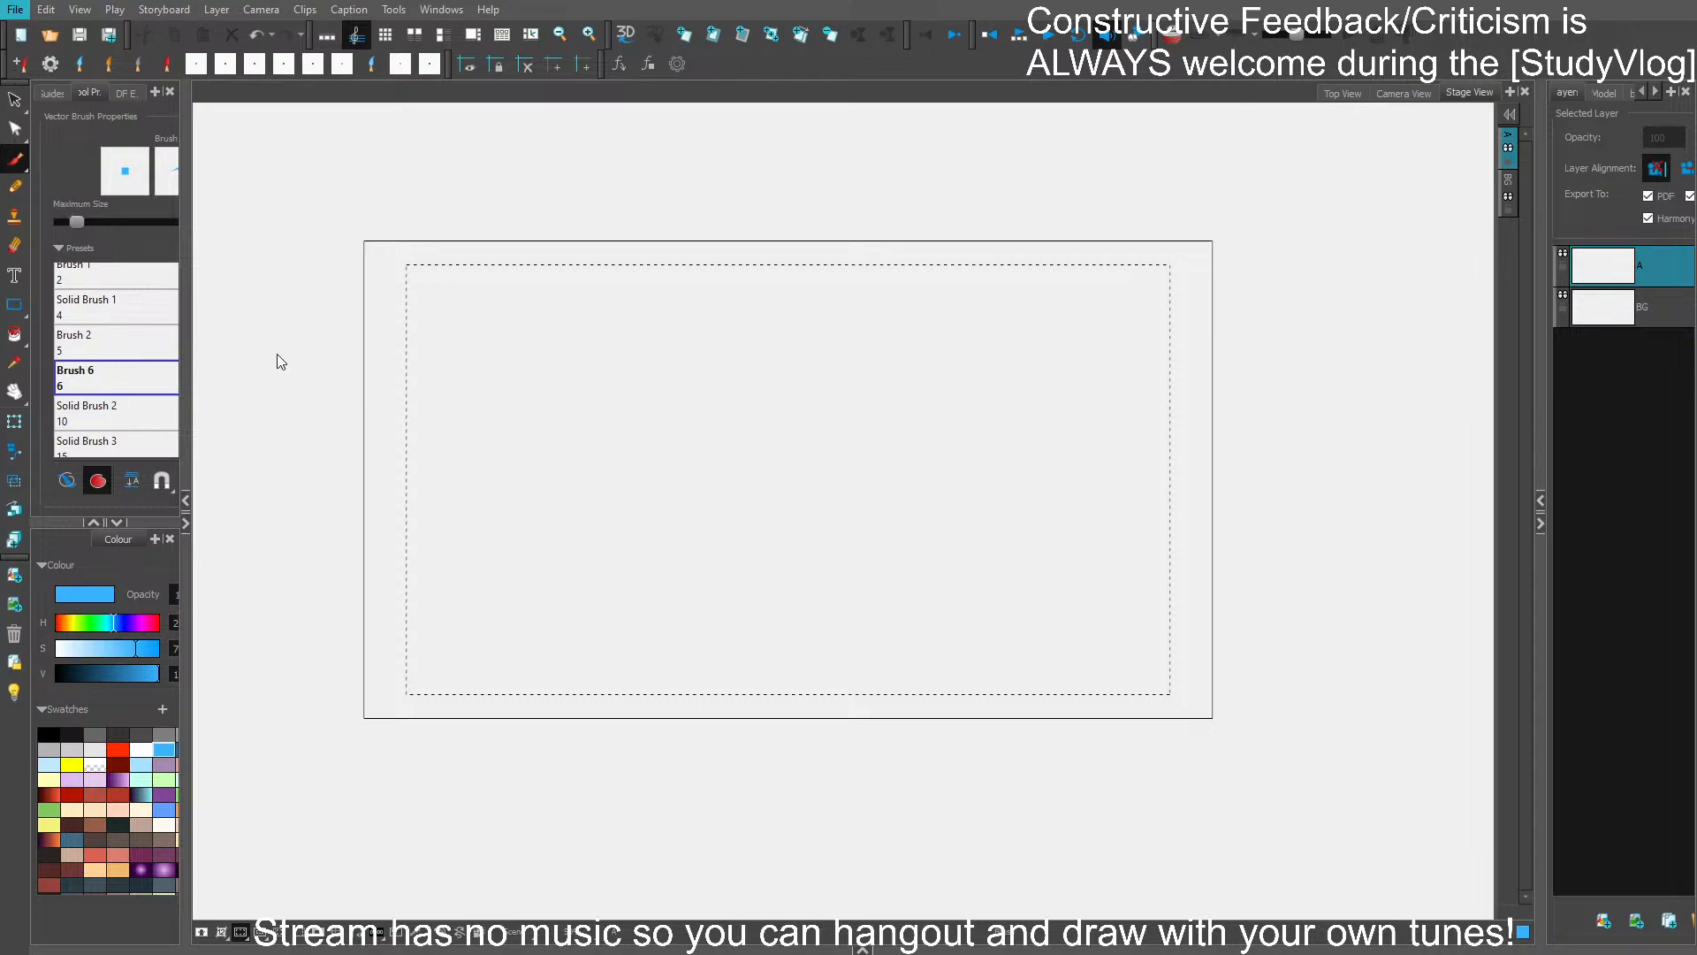
click(304, 369)
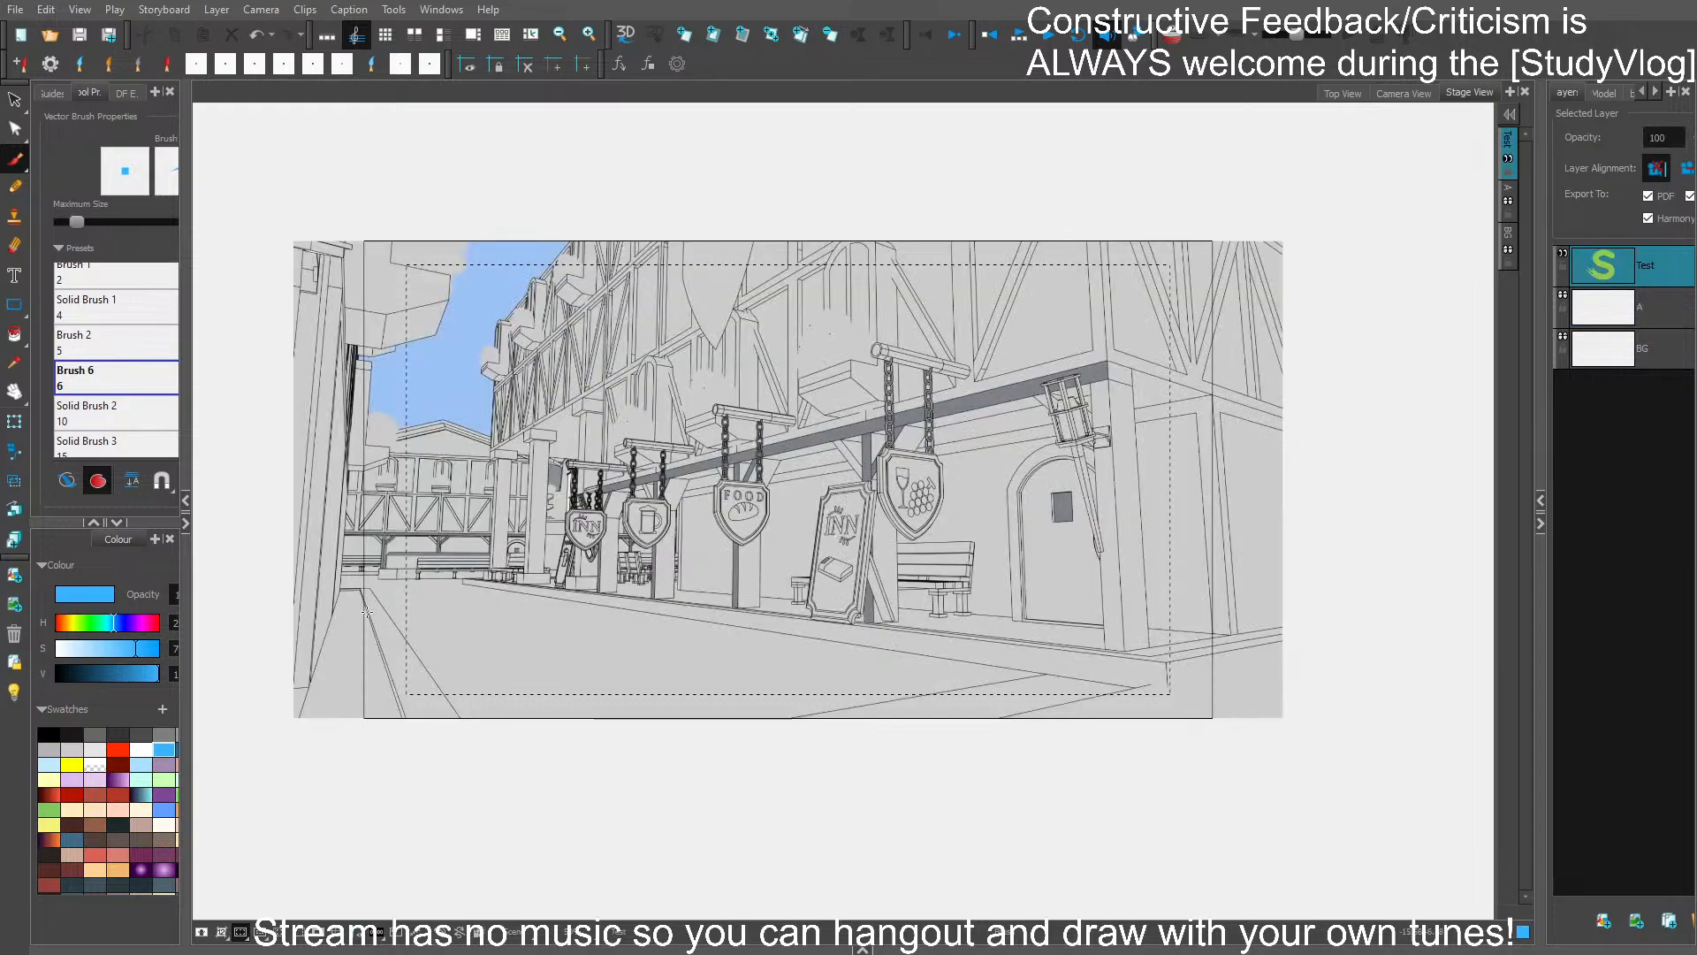
click(869, 498)
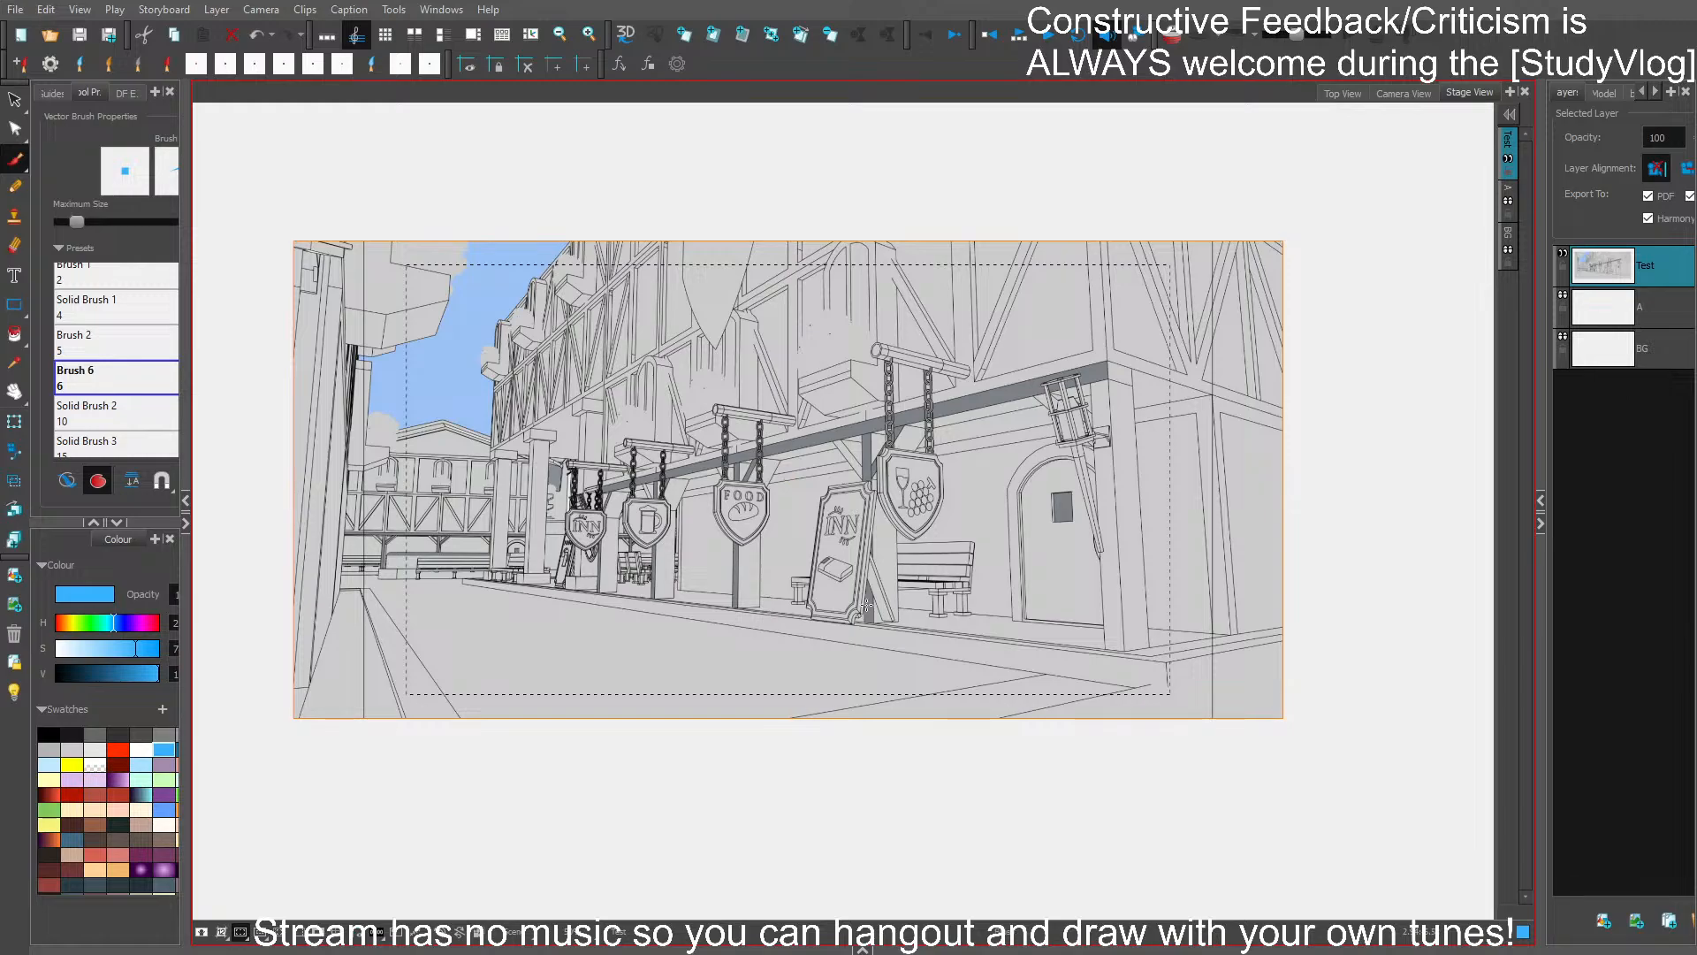
- Place the Test layer beneath BG and enable the light table with layer A as the active drawing layer
drag(1662, 271, 1658, 424)
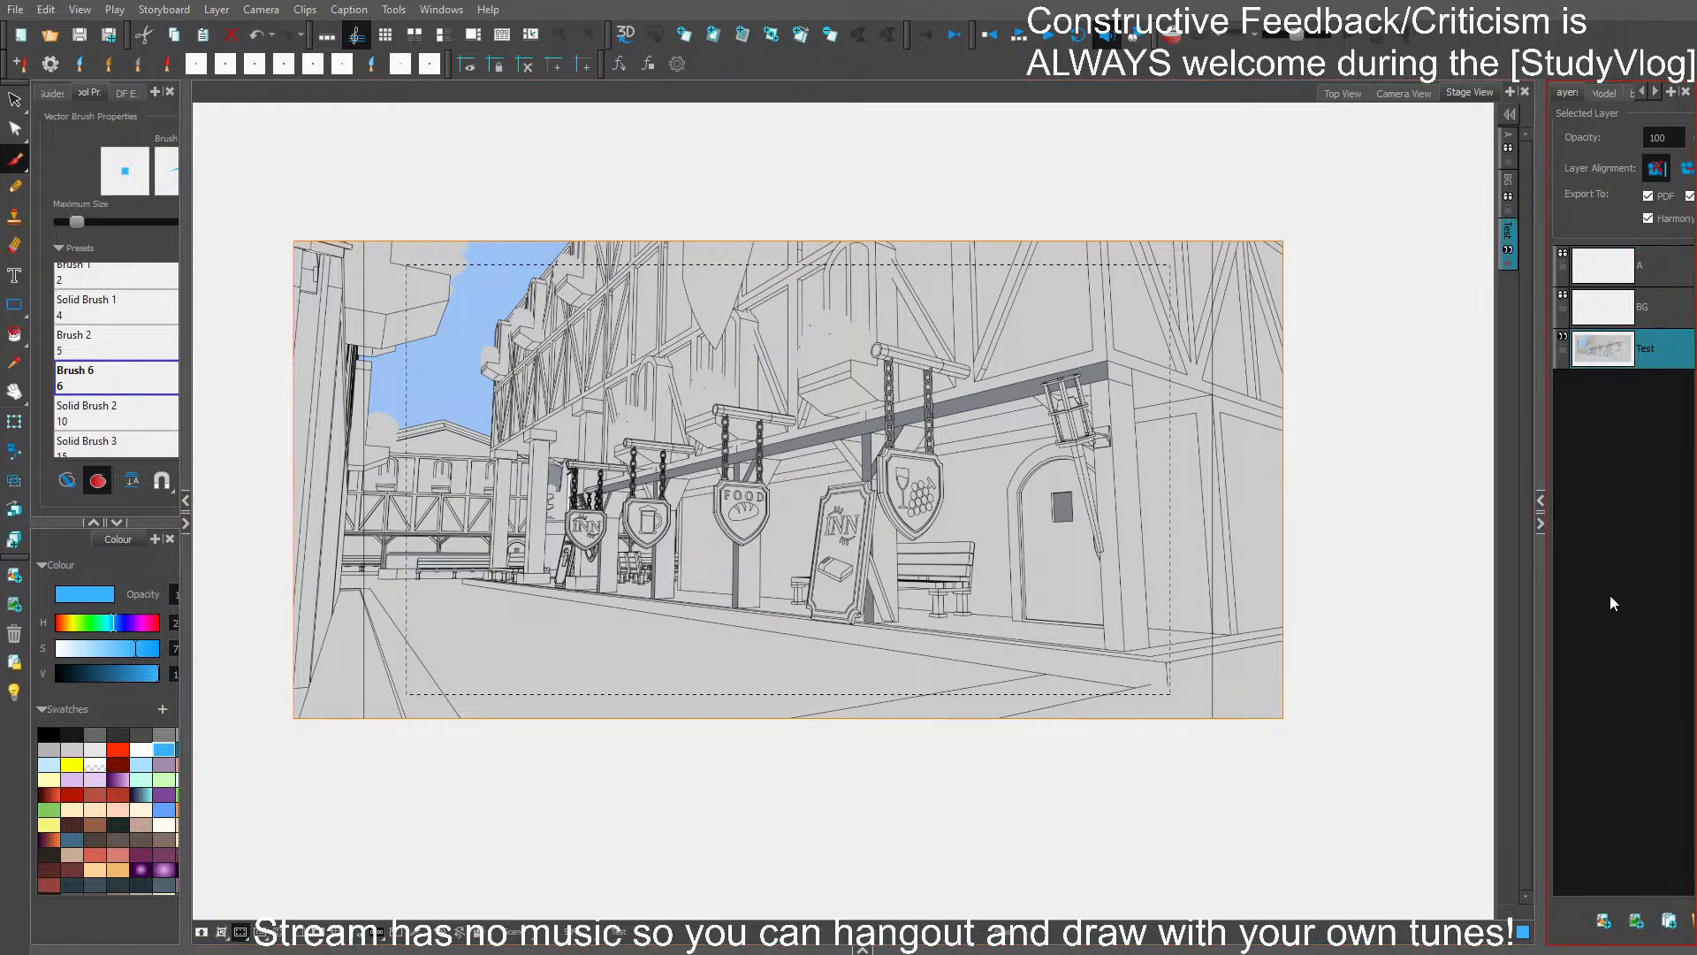
click(14, 692)
click(1648, 270)
- Collapse the layer list to widen the stage and mask the area outside the camera frame
scroll(1002, 626, up, 2)
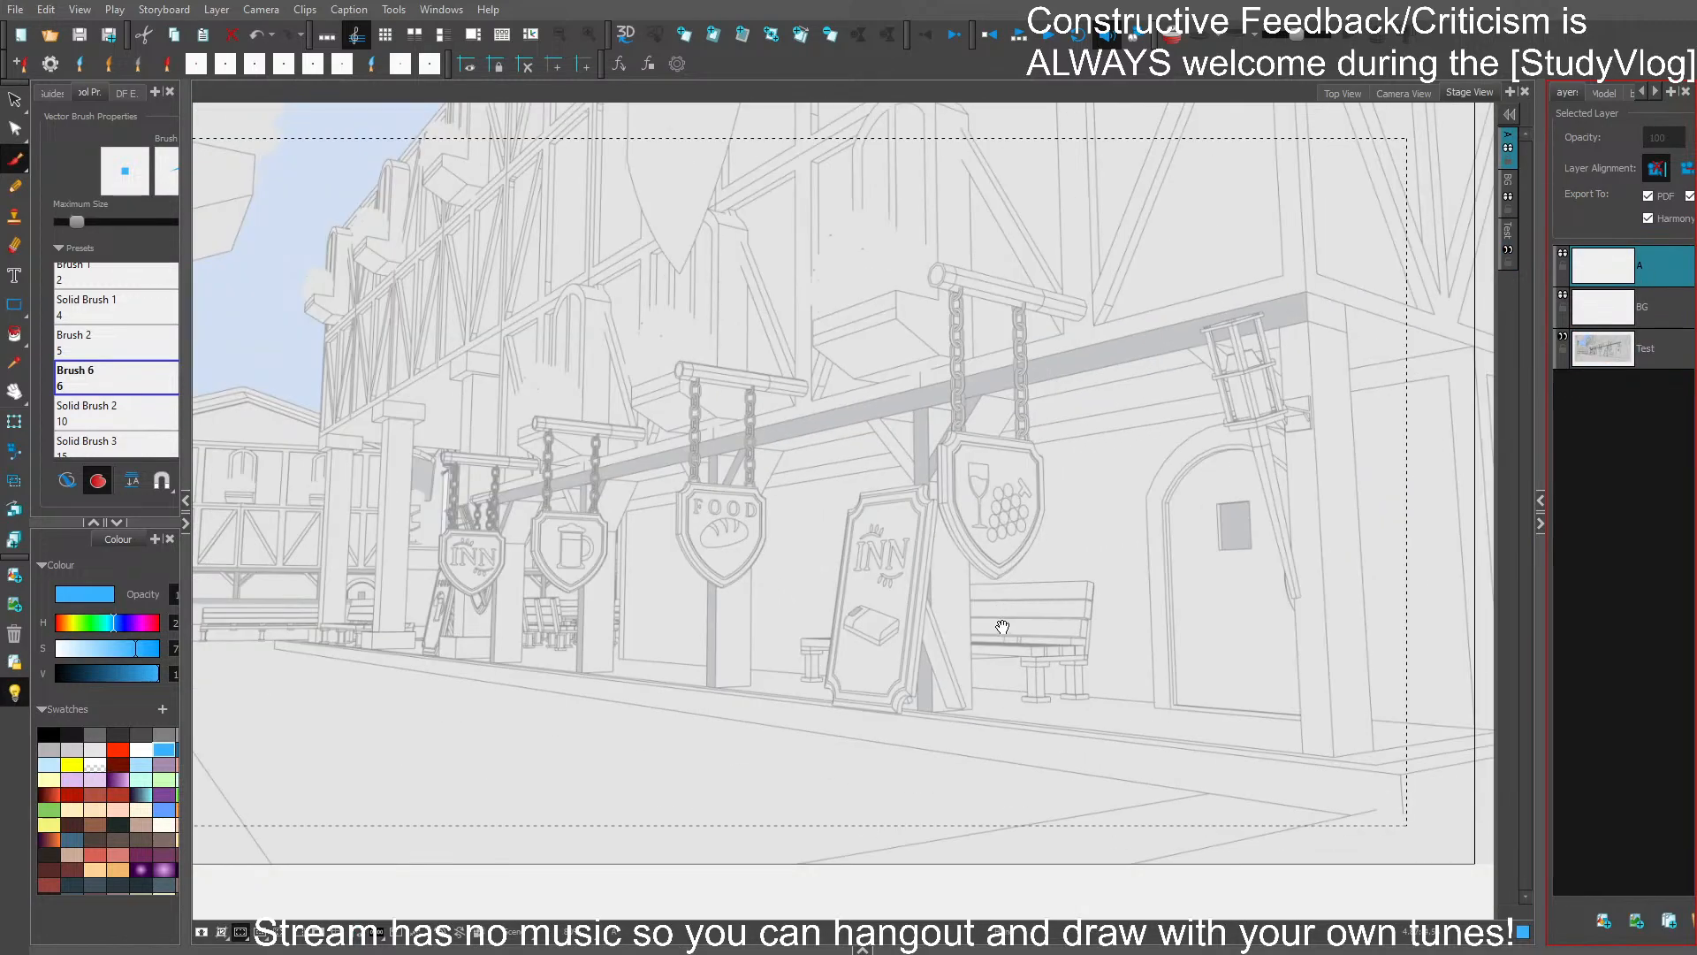
drag(1003, 626, 1098, 588)
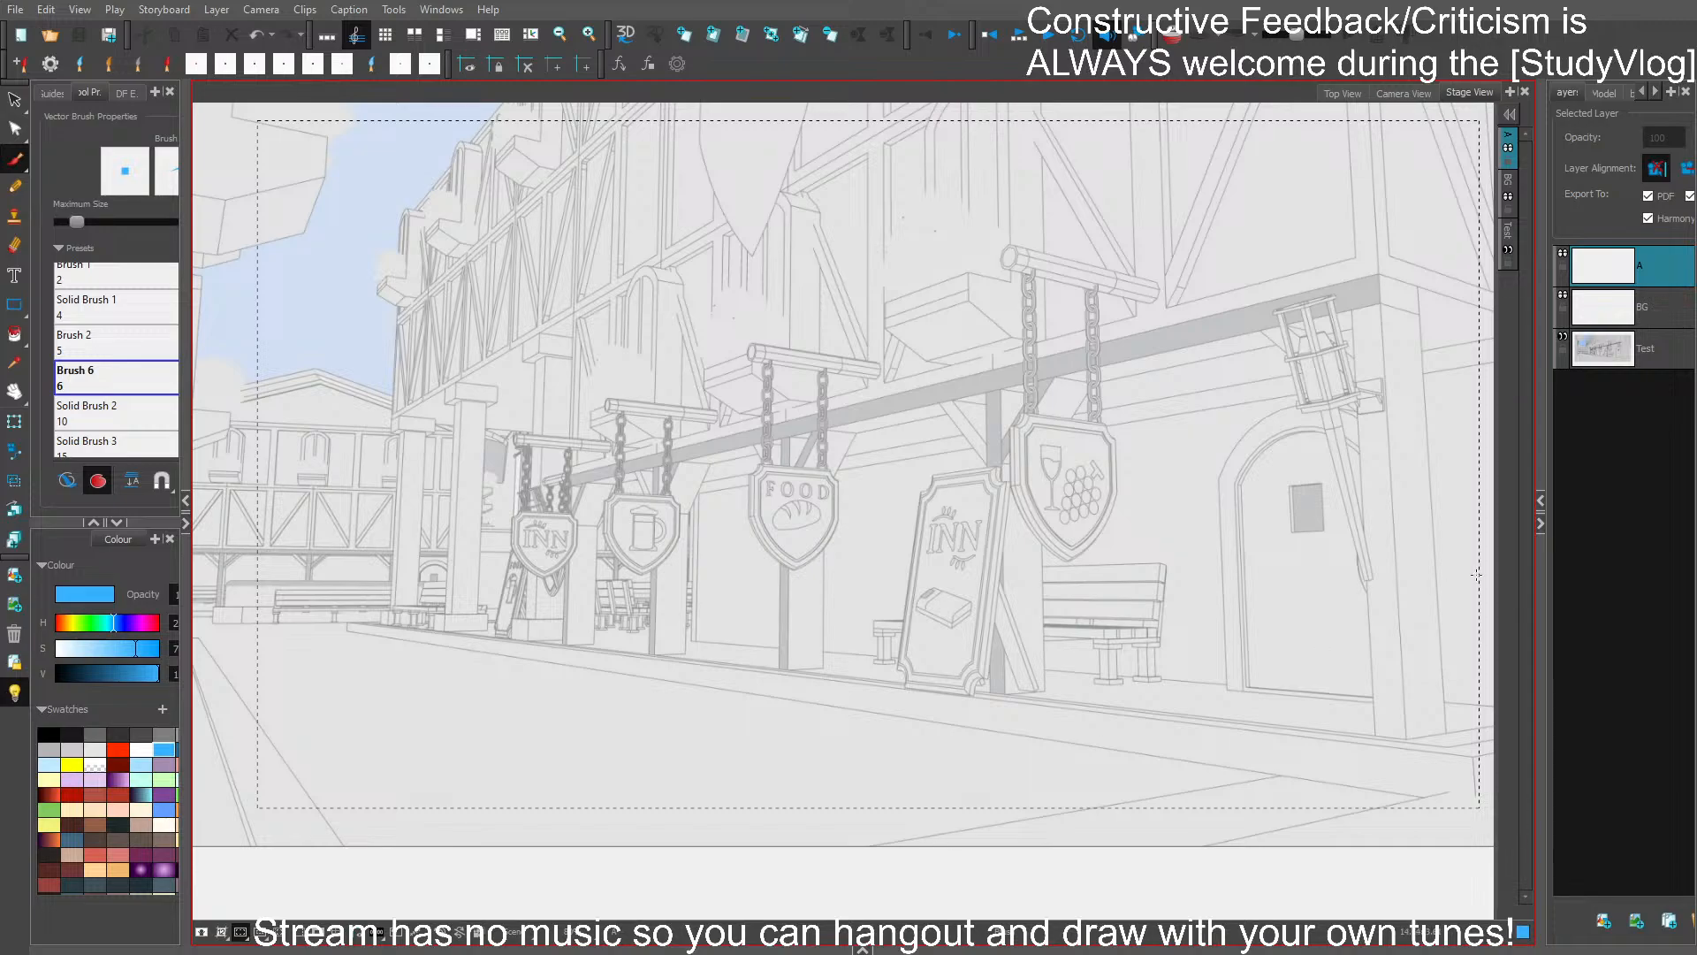
click(1541, 524)
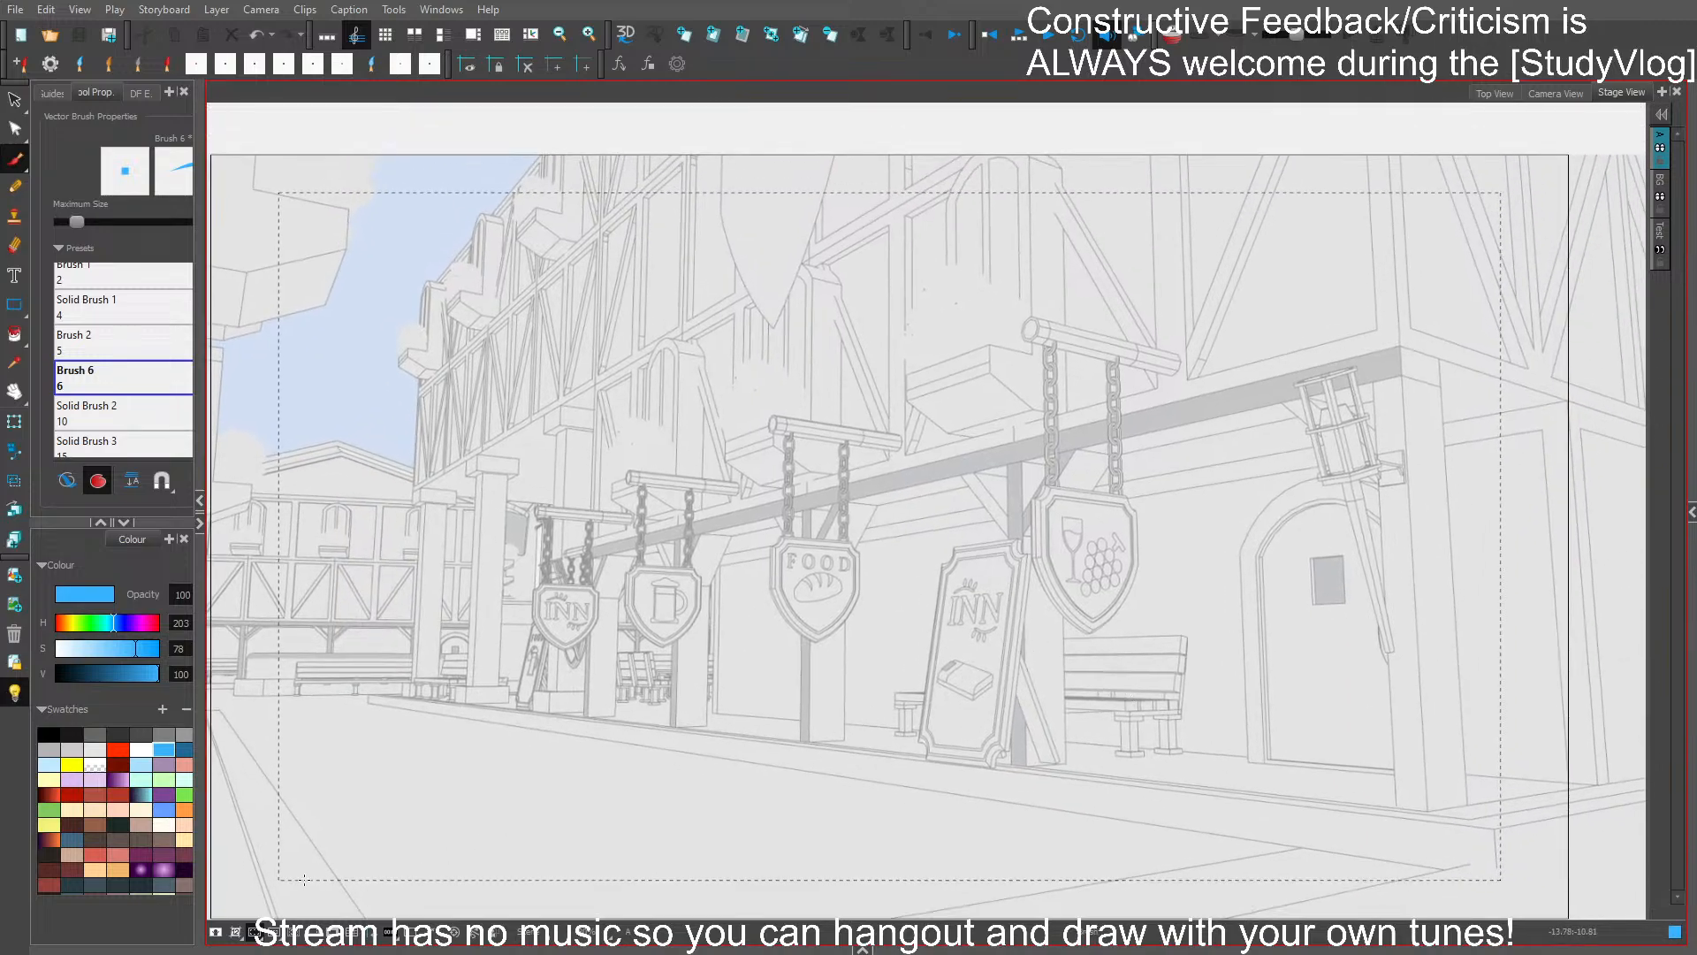
click(333, 933)
drag(1134, 679, 1136, 637)
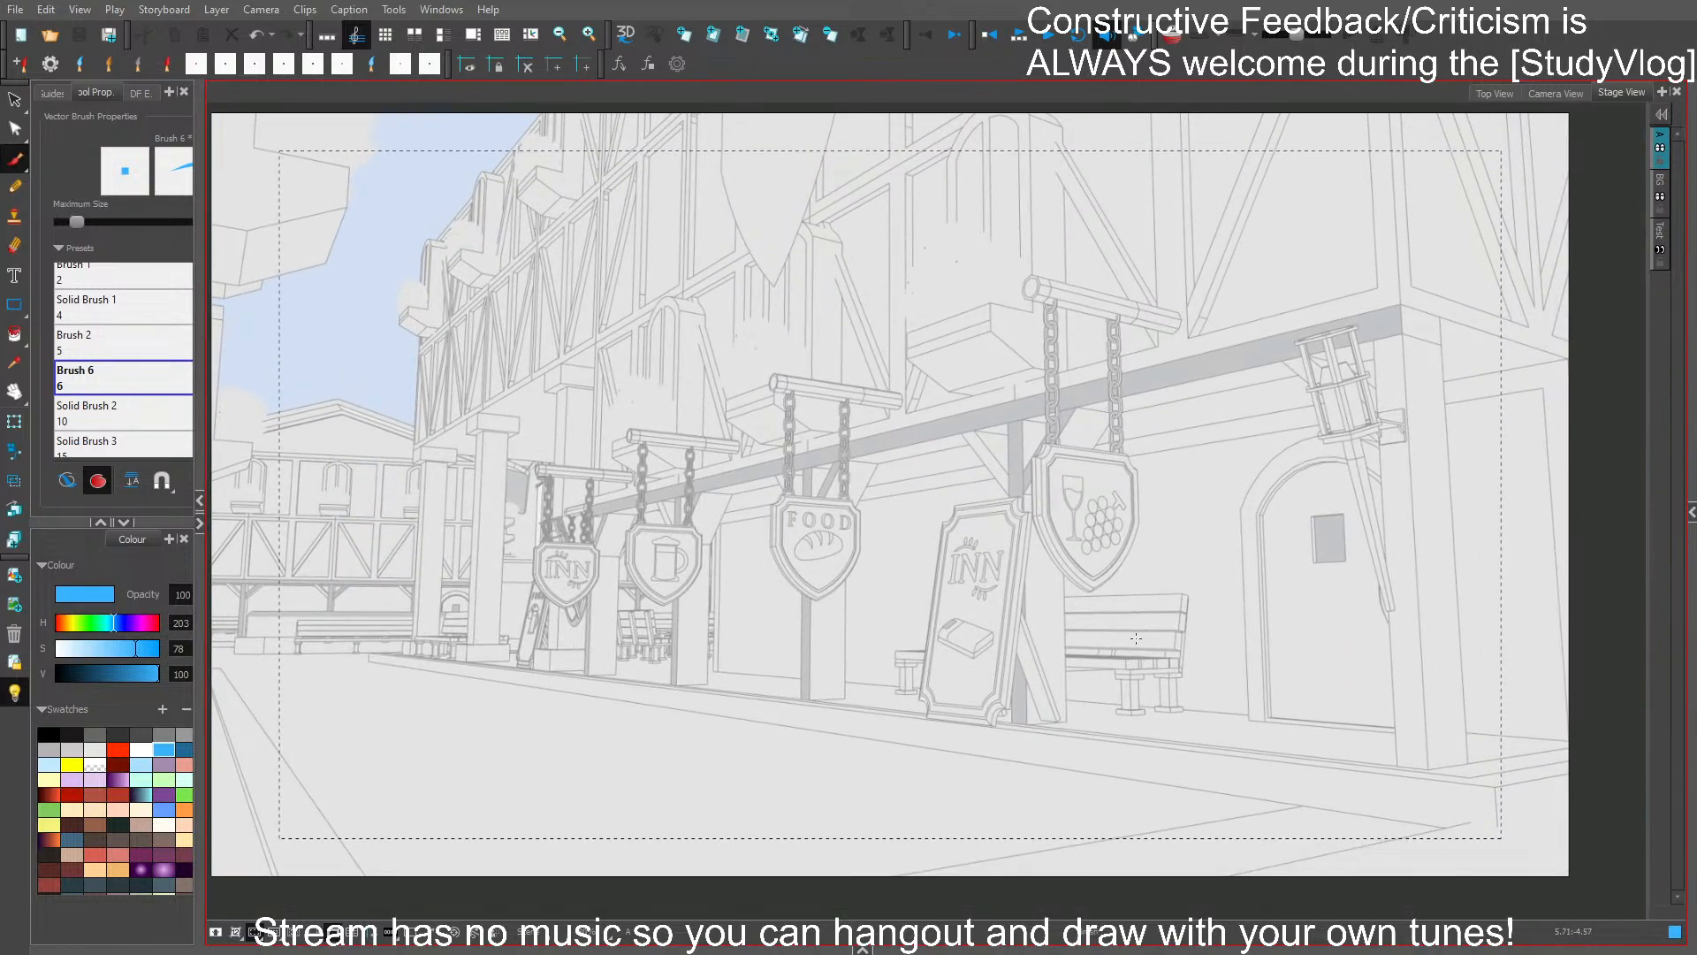
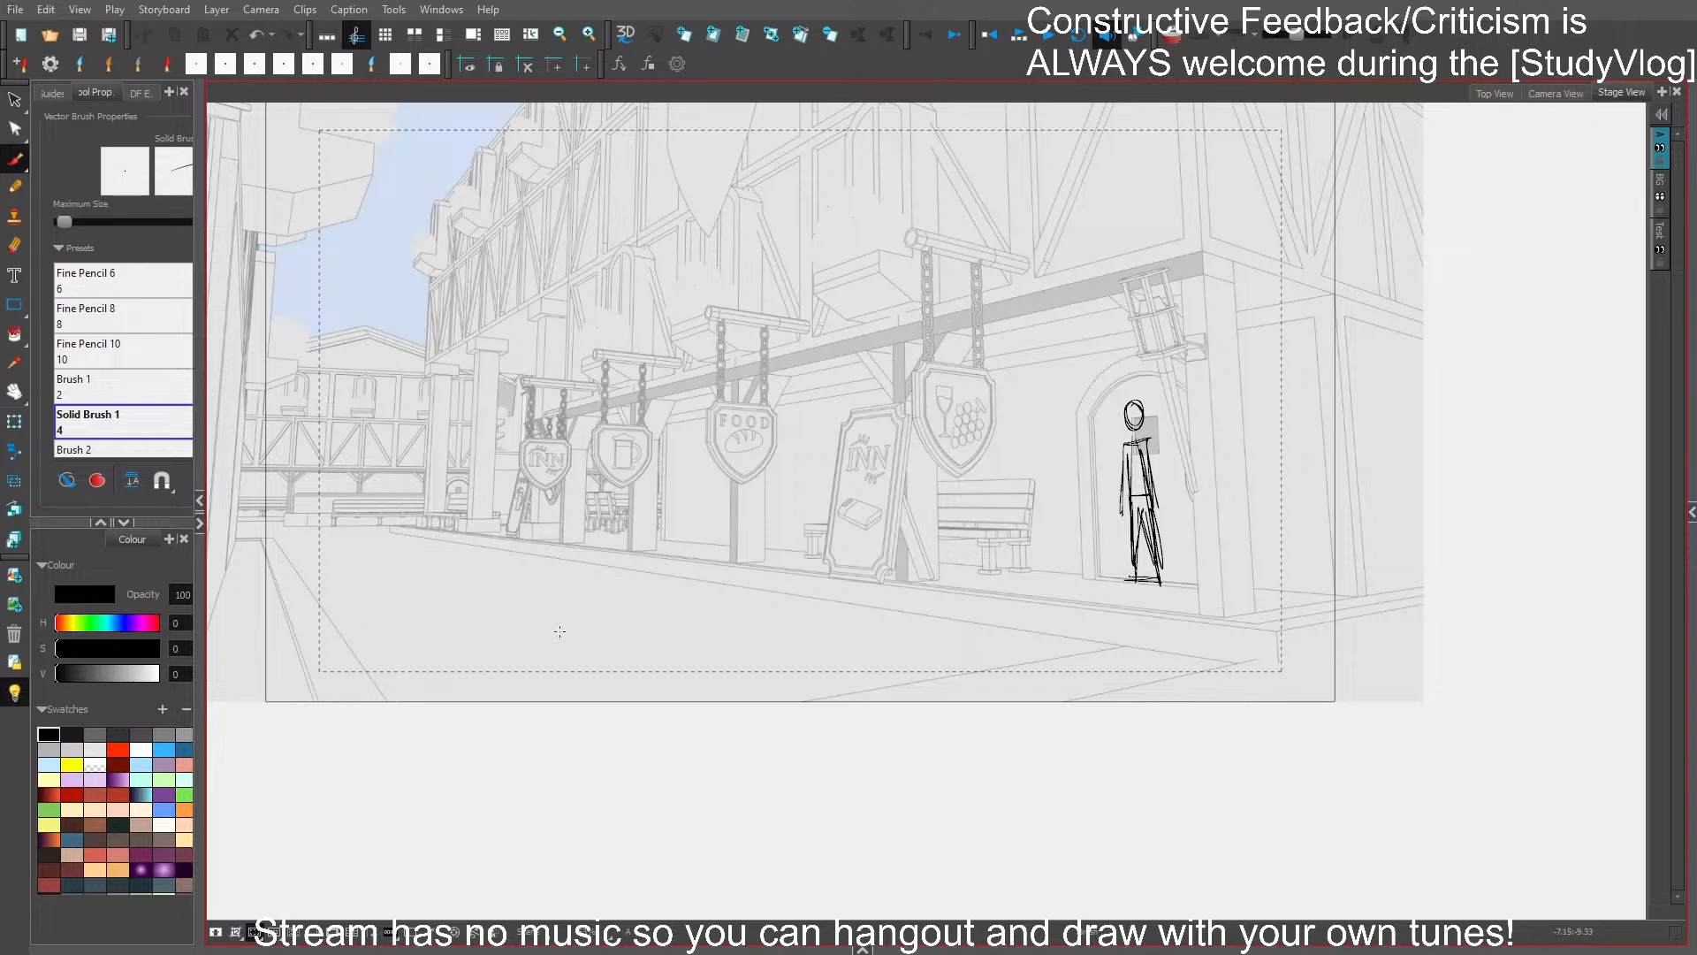
- Draw a straight perspective line along the street's curb, extending well past the camera frame on the far end of the street
scroll(668, 584, down, 2)
drag(933, 630, 1102, 639)
scroll(1157, 627, up, 1)
drag(1177, 680, 1332, 693)
mouse_move(1395, 633)
mouse_down()
mouse_move(1121, 637)
mouse_move(295, 504)
mouse_move(195, 460)
mouse_move(160, 491)
mouse_up()
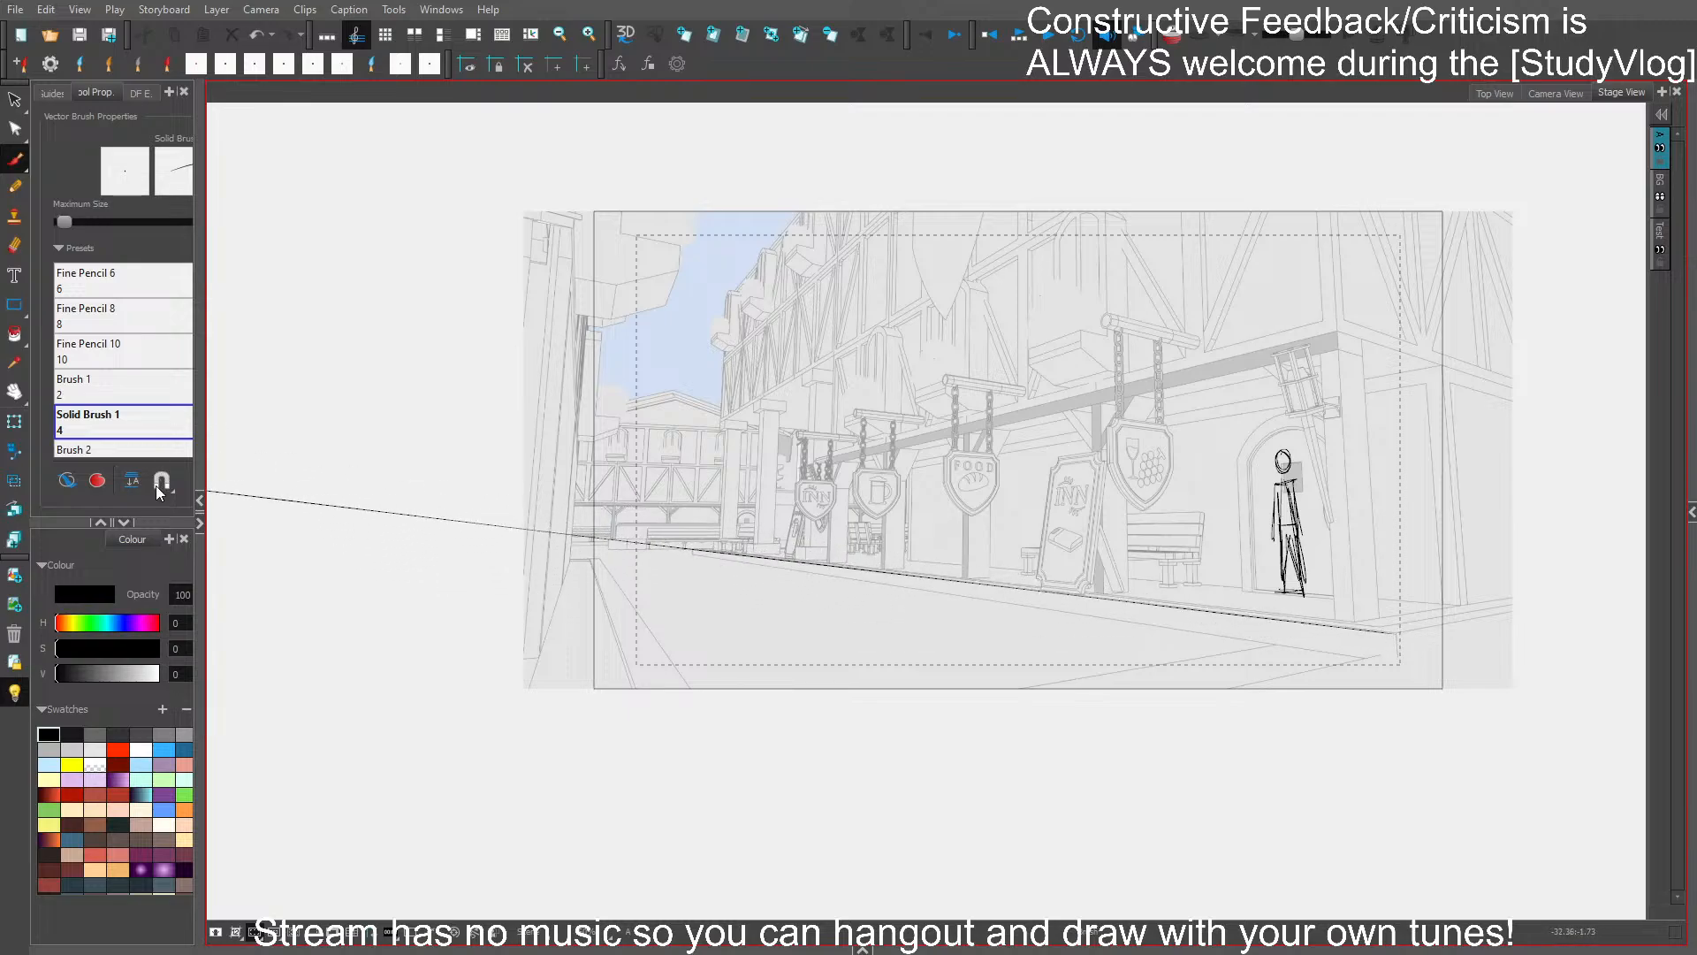
- Draw a perspective line descending along the upper building to cross the curb line, and a horizontal horizon line through that crossing
scroll(950, 513, down, 2)
drag(993, 551, 1089, 558)
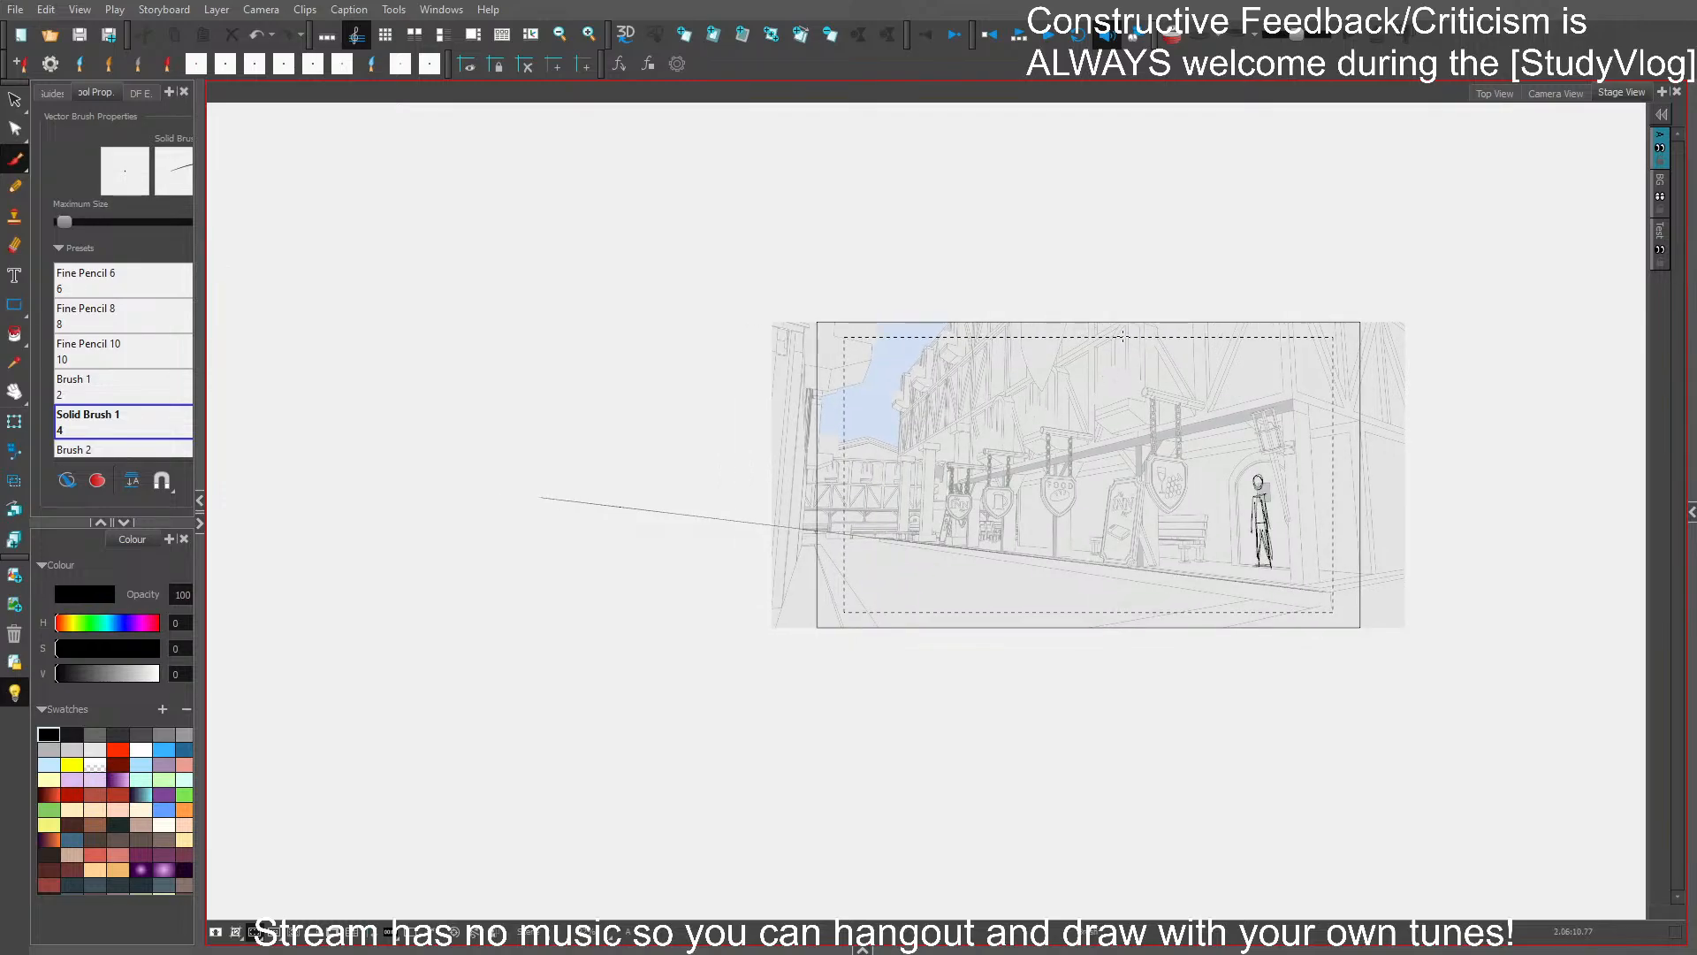
mouse_move(1117, 330)
mouse_down()
mouse_move(978, 403)
mouse_move(451, 599)
mouse_move(440, 720)
mouse_up()
mouse_move(777, 527)
mouse_down()
mouse_move(1515, 526)
mouse_move(253, 527)
mouse_up()
- Draw two converging lines from the near building corner, one from the beam's end and one from the curb, crossing beyond the frame
scroll(985, 564, up, 1)
scroll(985, 567, up, 1)
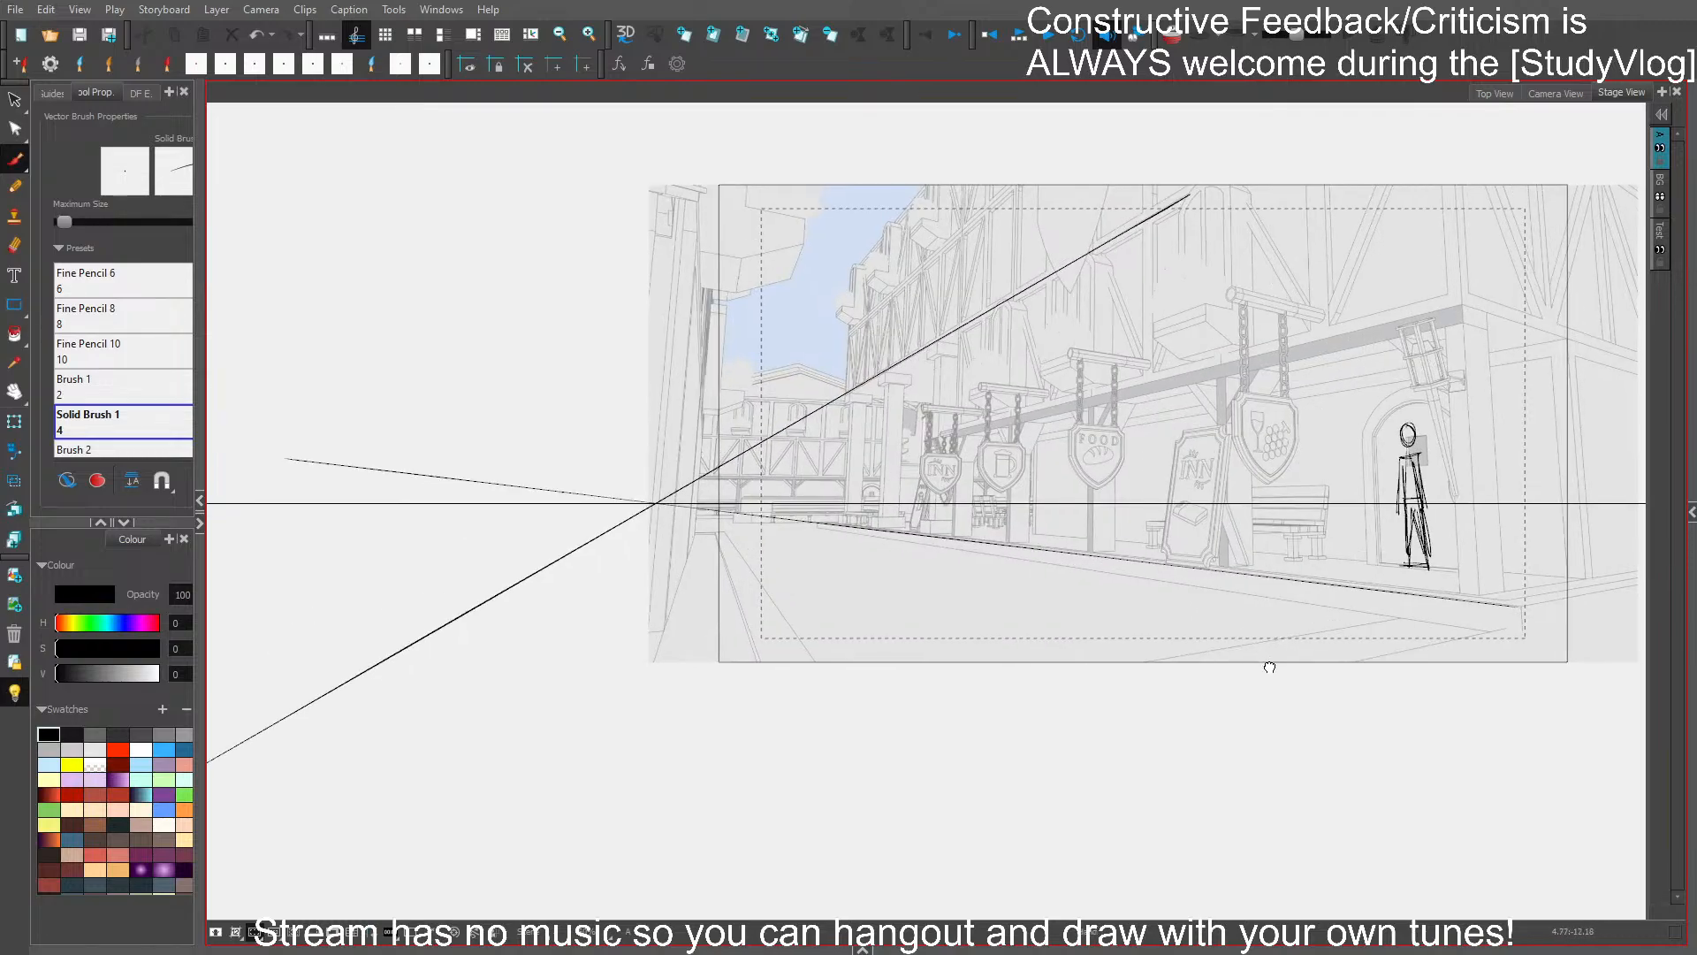
drag(1271, 669, 1007, 686)
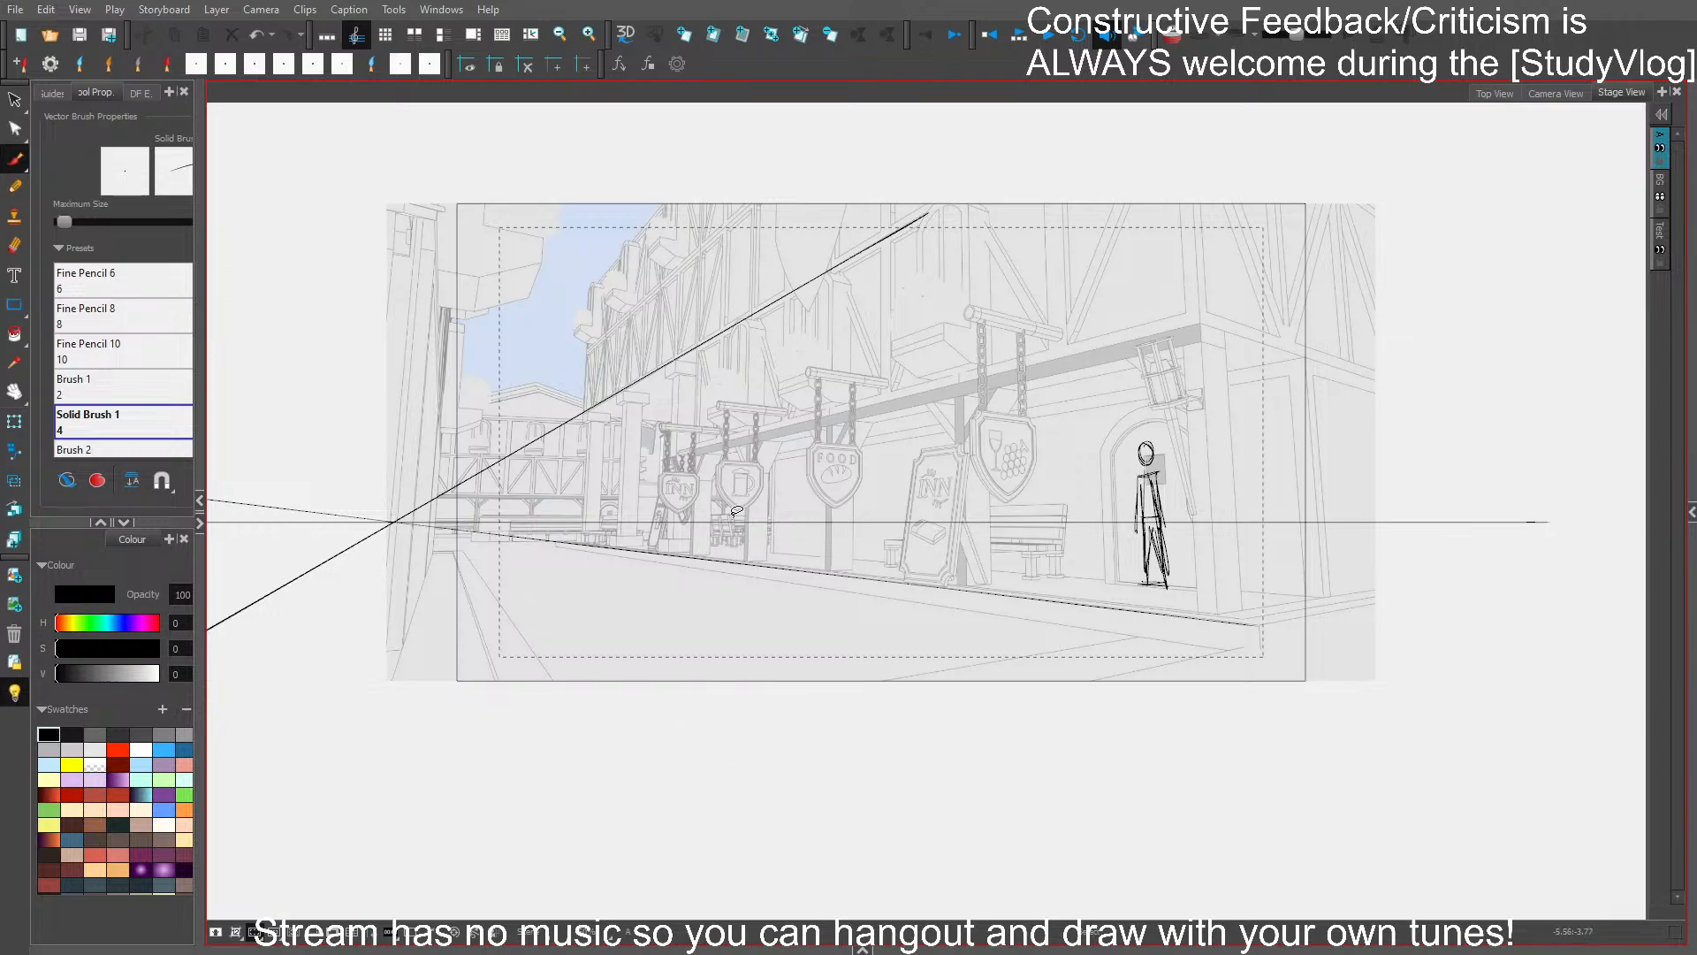
key(ctrl+s)
key(1)
drag(1345, 574, 945, 592)
key(1)
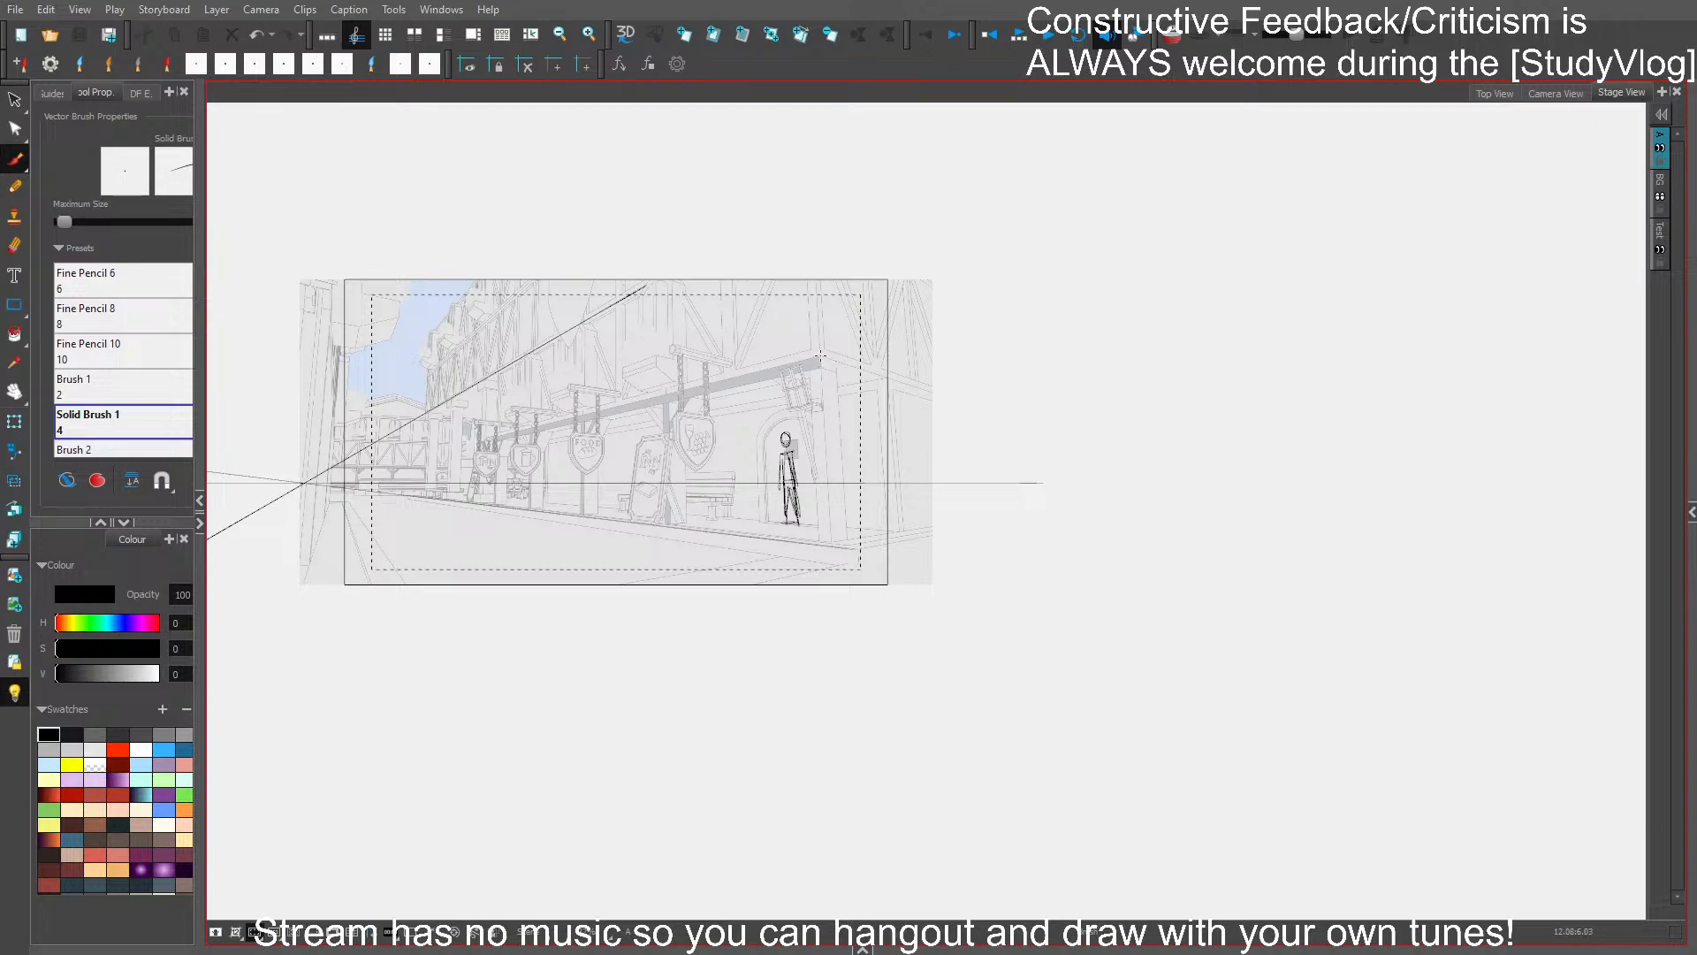
mouse_move(820, 356)
mouse_down()
mouse_move(1557, 553)
mouse_move(1607, 607)
mouse_up()
drag(859, 549, 1543, 421)
- Stretch the horizon line beyond the crossing of the two lines drawn from the building corner
ctrl+click(1037, 483)
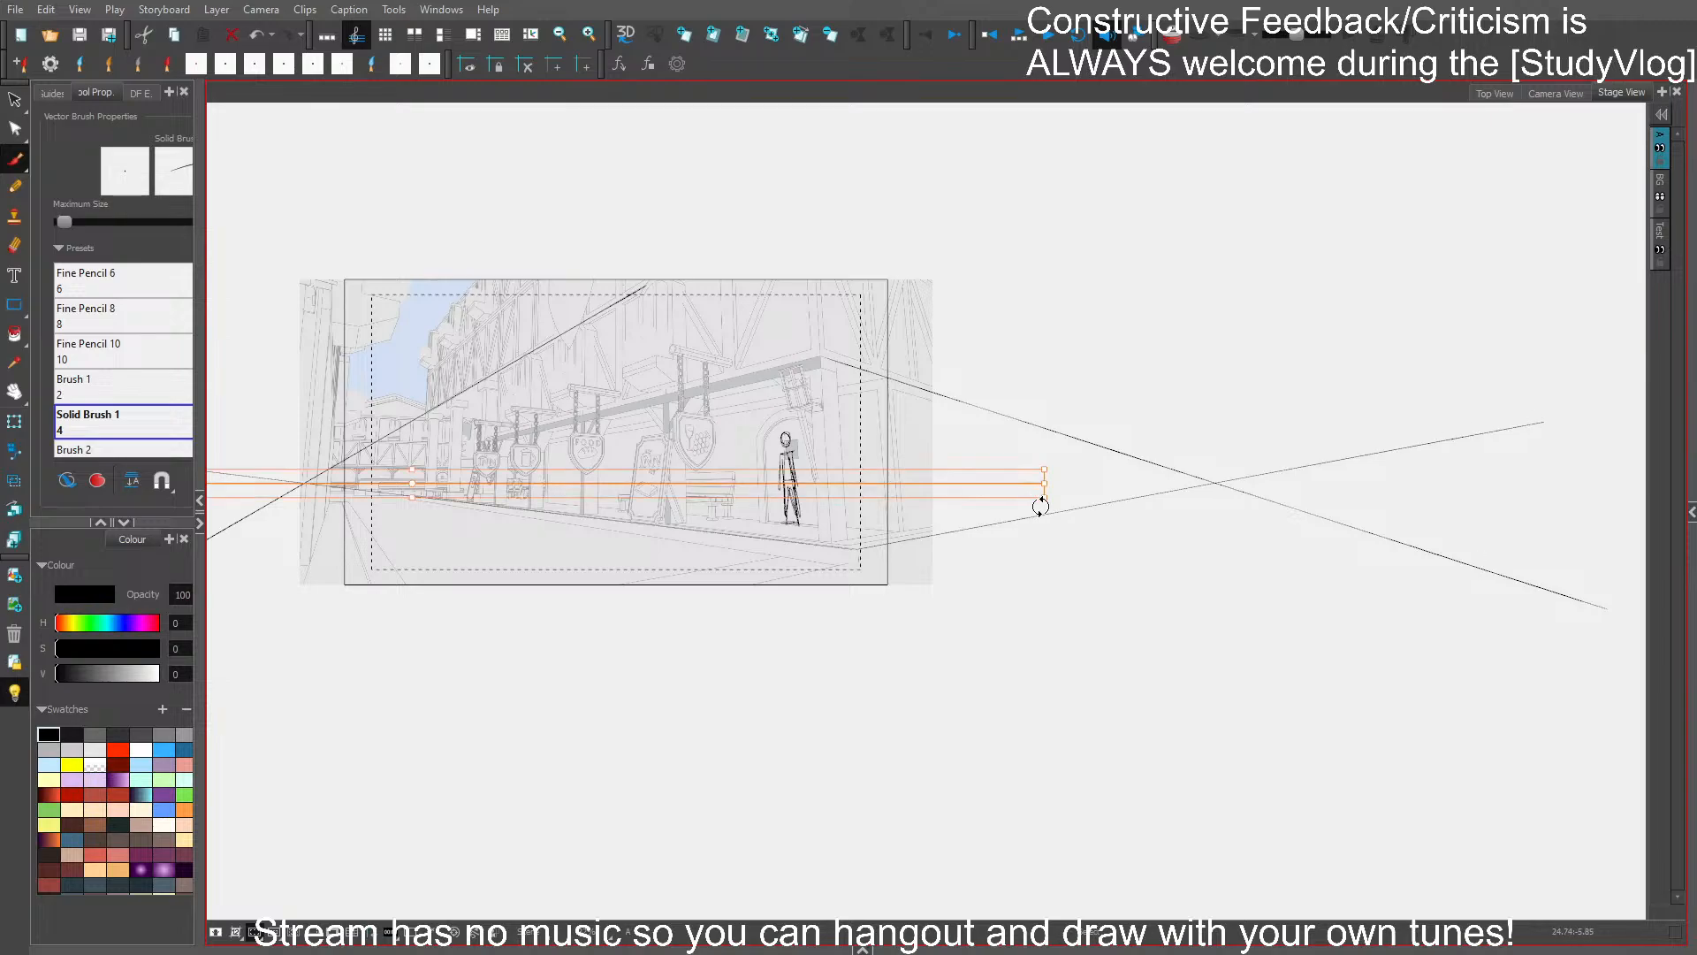
drag(1046, 484, 1418, 485)
ctrl+click(1217, 569)
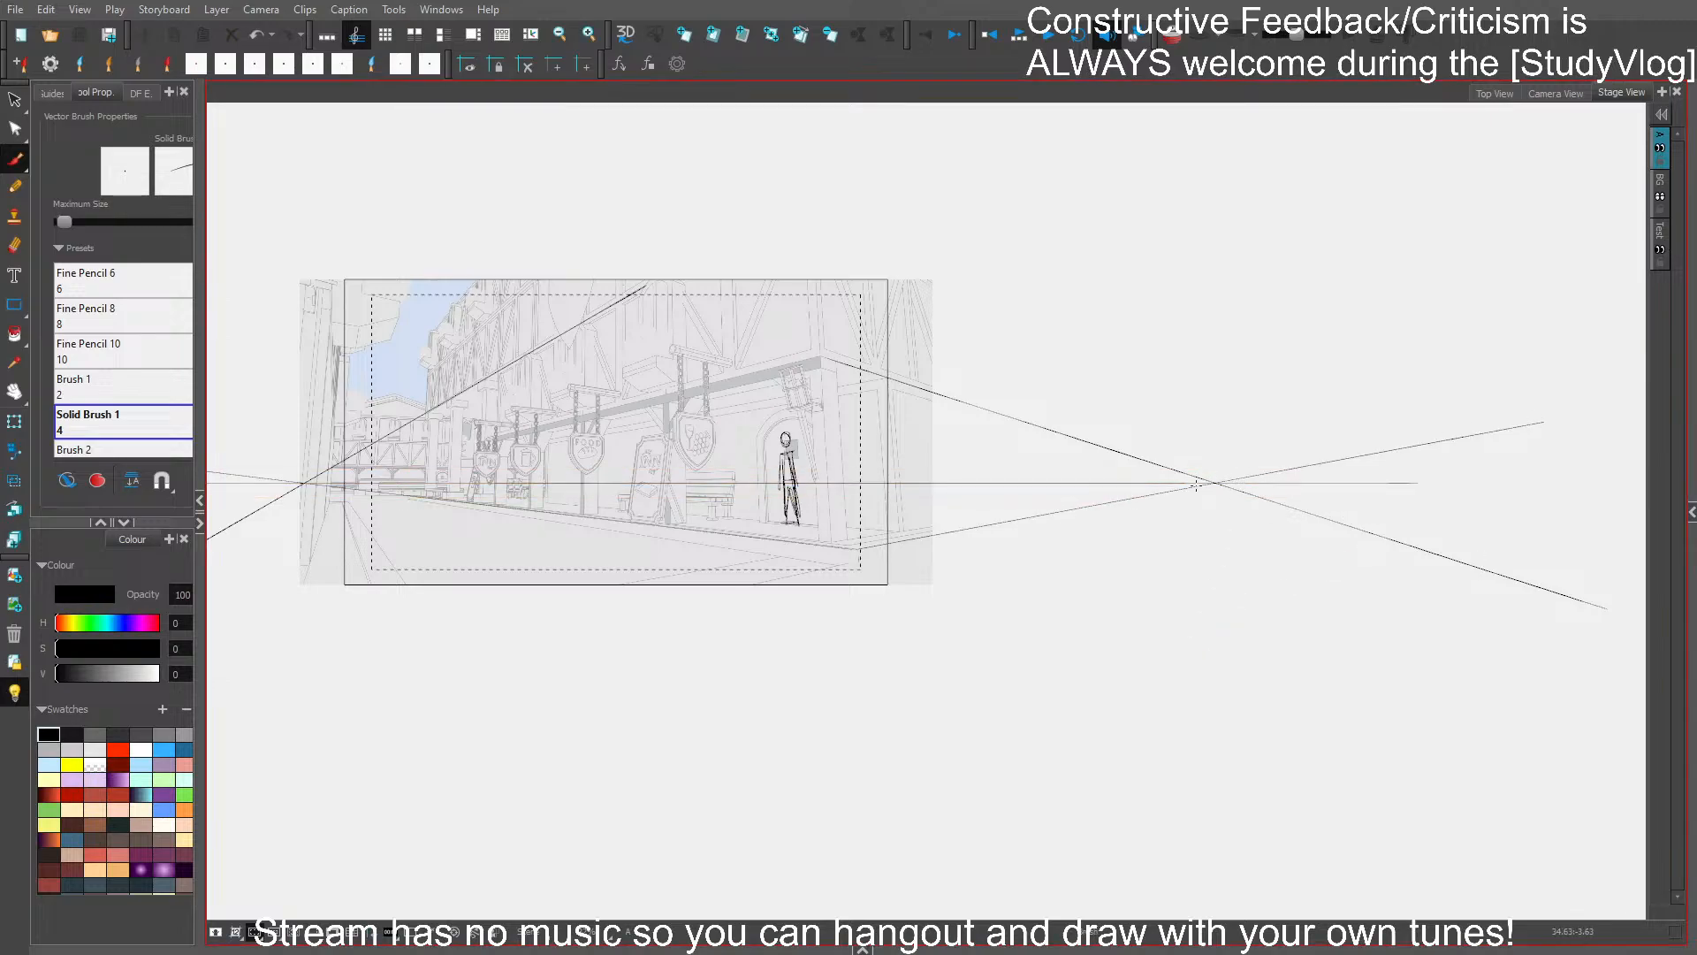
- Enlarge the stick figure about the right vanishing point and again about the left one, standing it on the street
drag(982, 577, 1057, 570)
scroll(924, 414, up, 1)
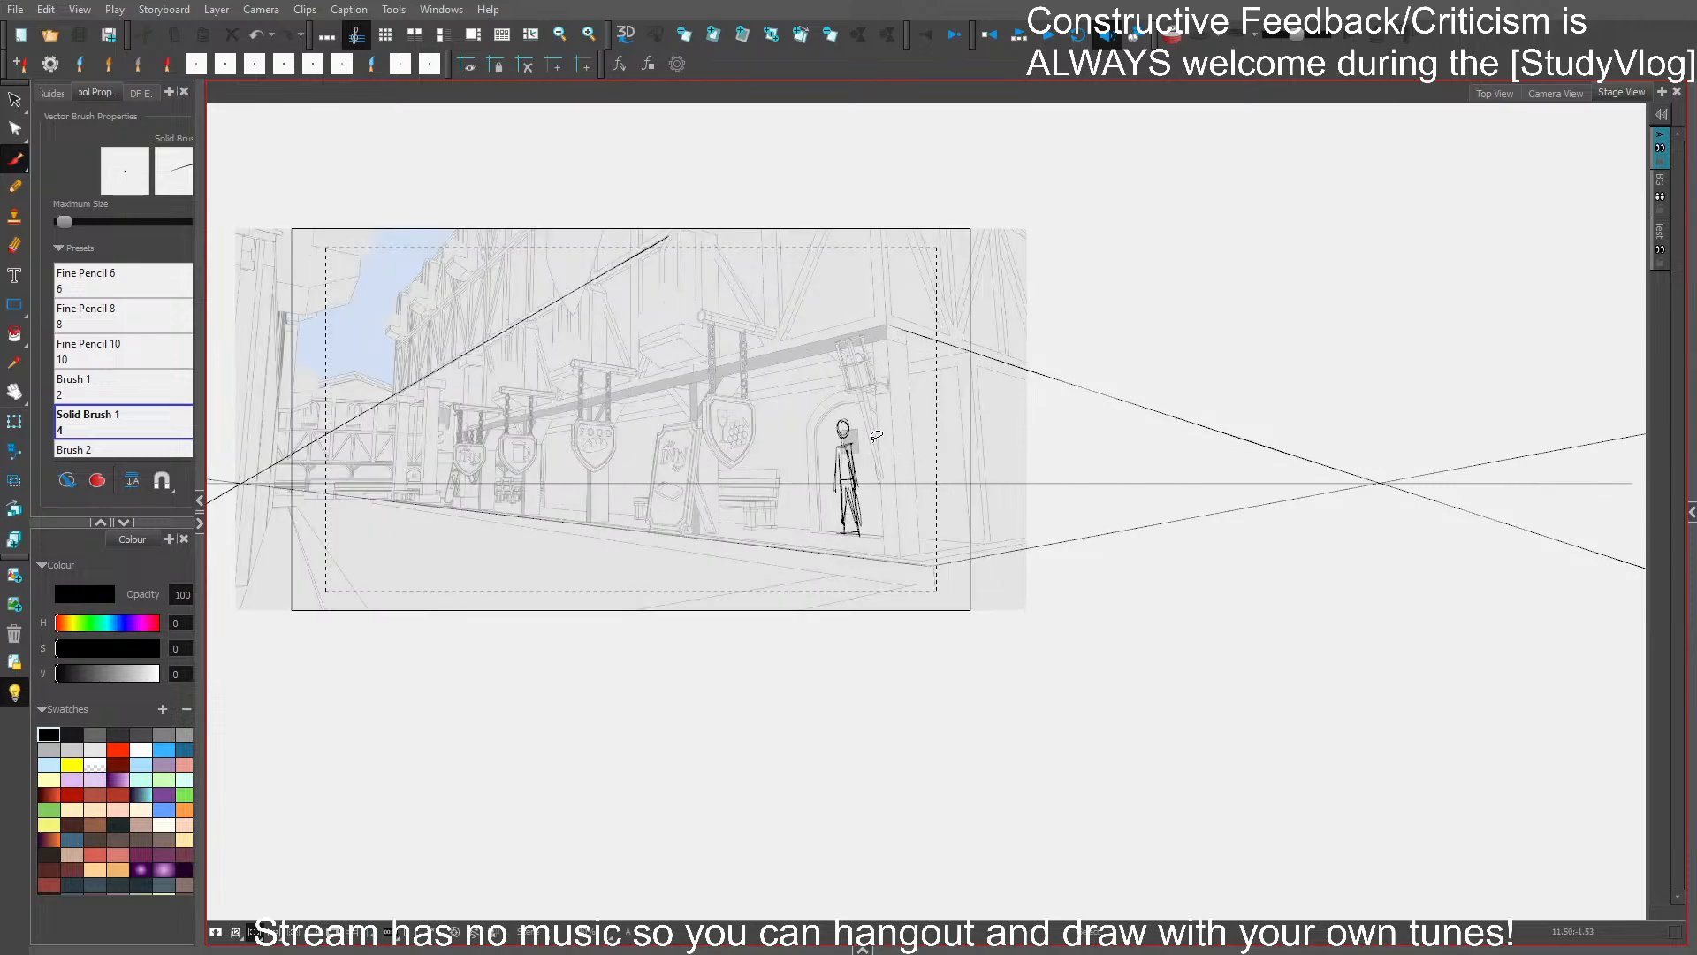
ctrl+click(936, 486)
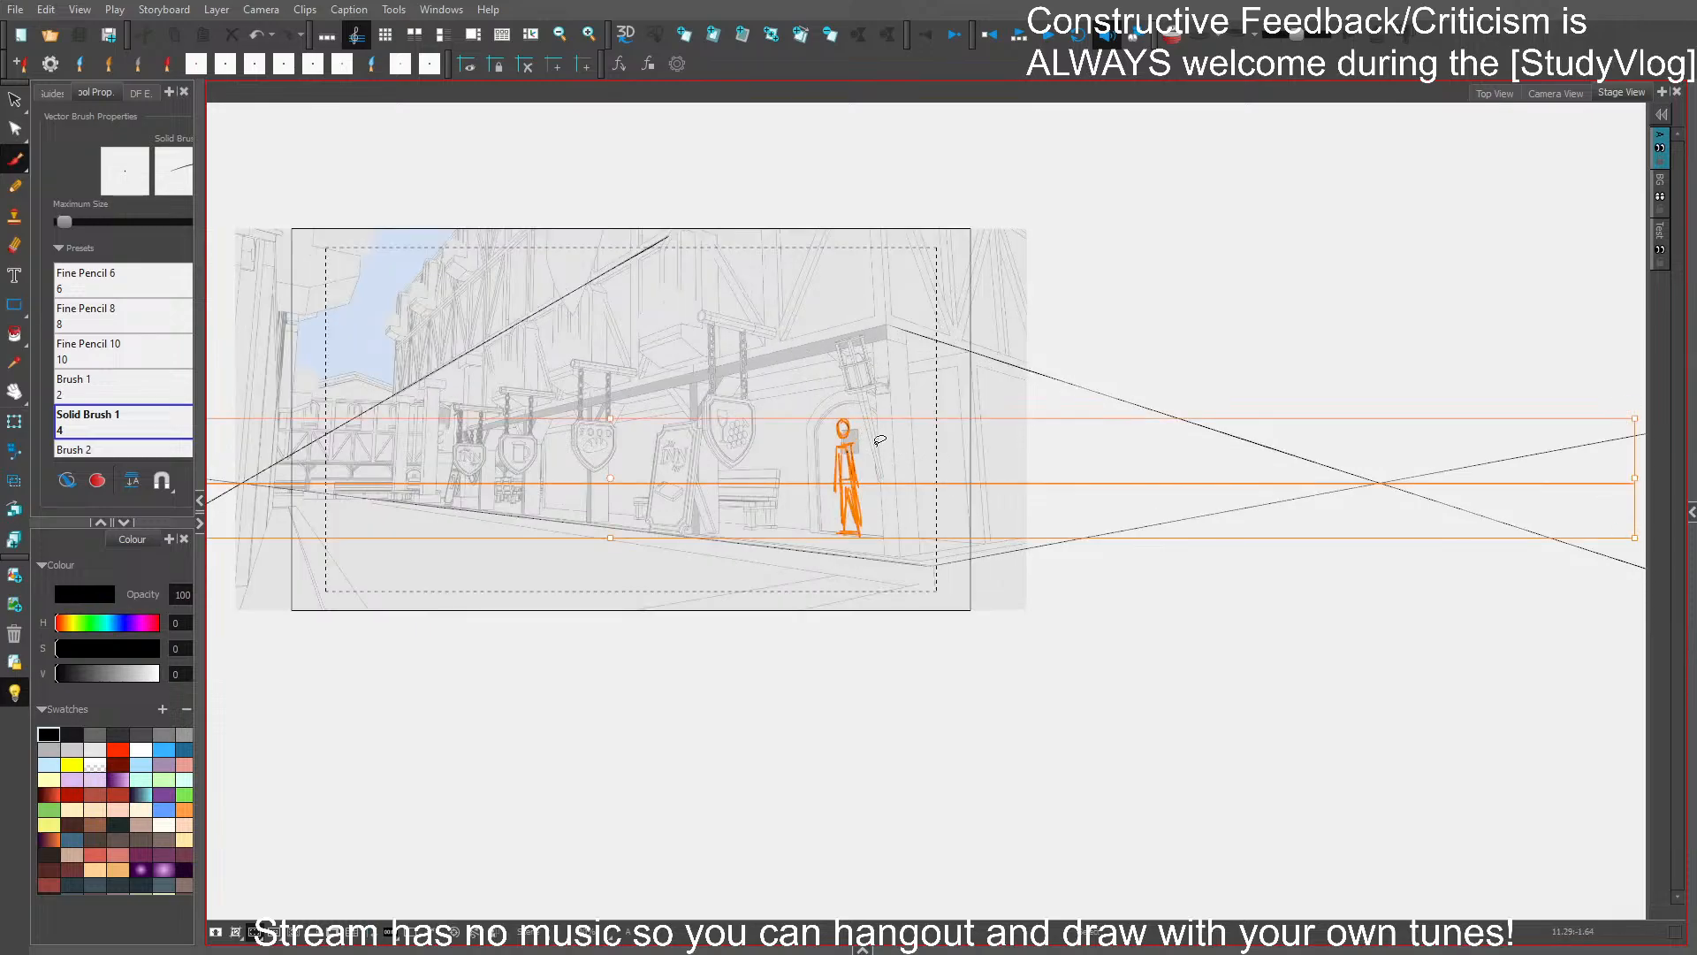
ctrl+shift+click(953, 483)
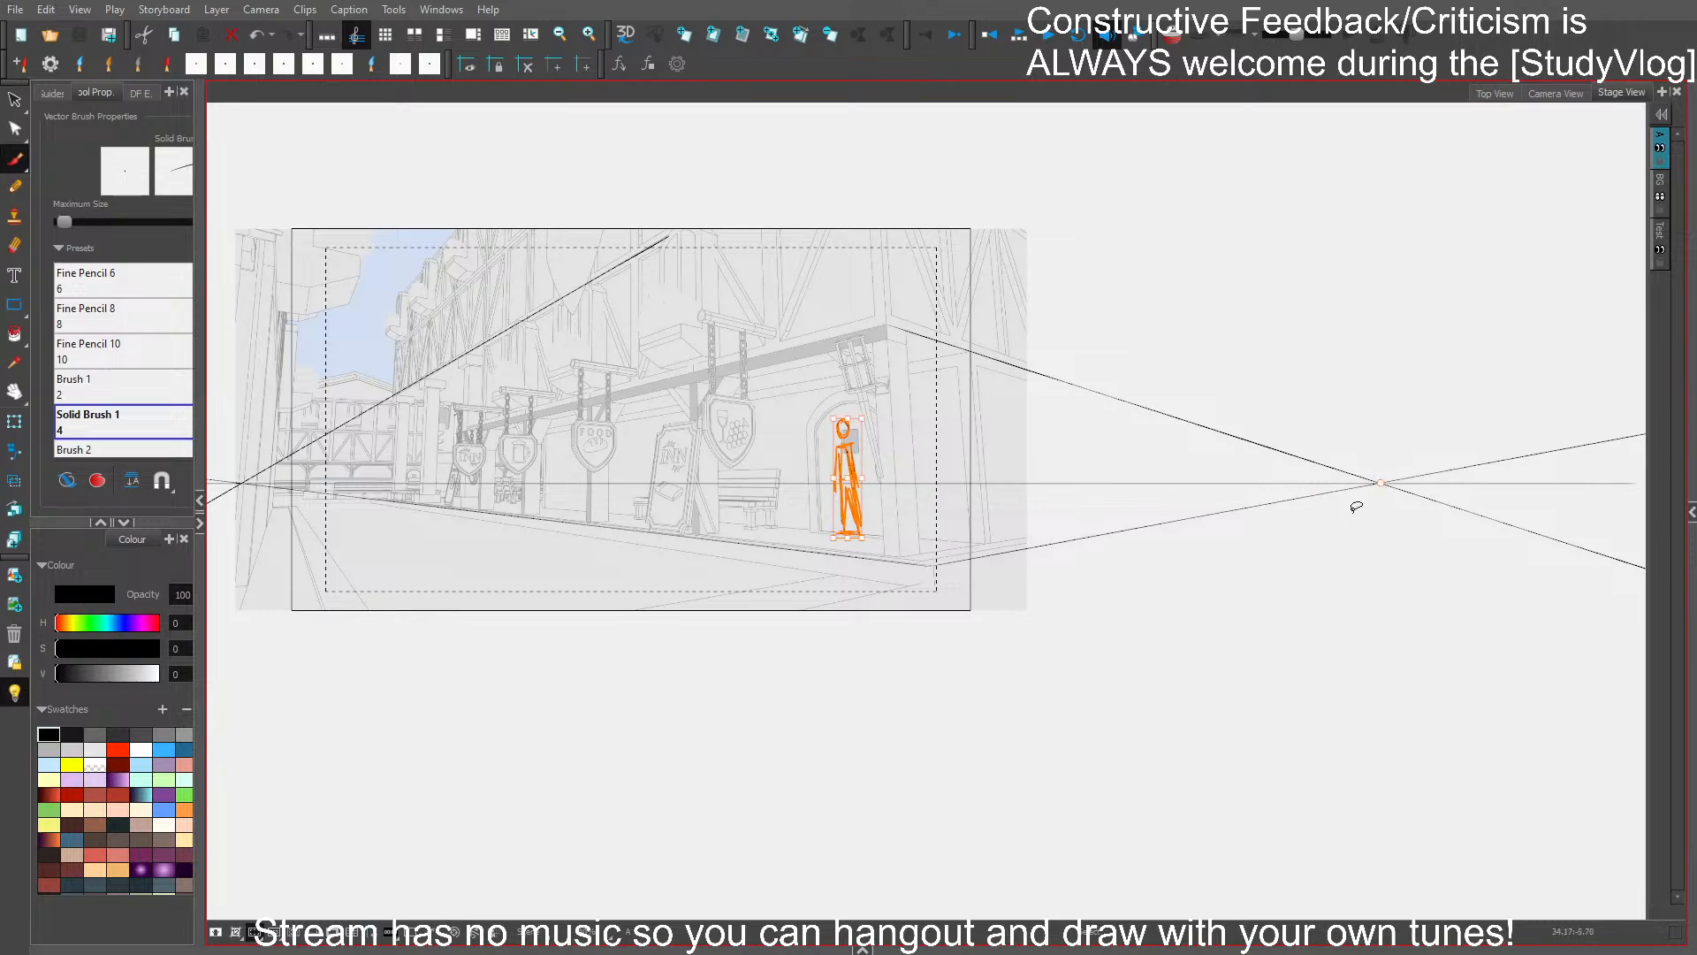
drag(833, 539, 766, 571)
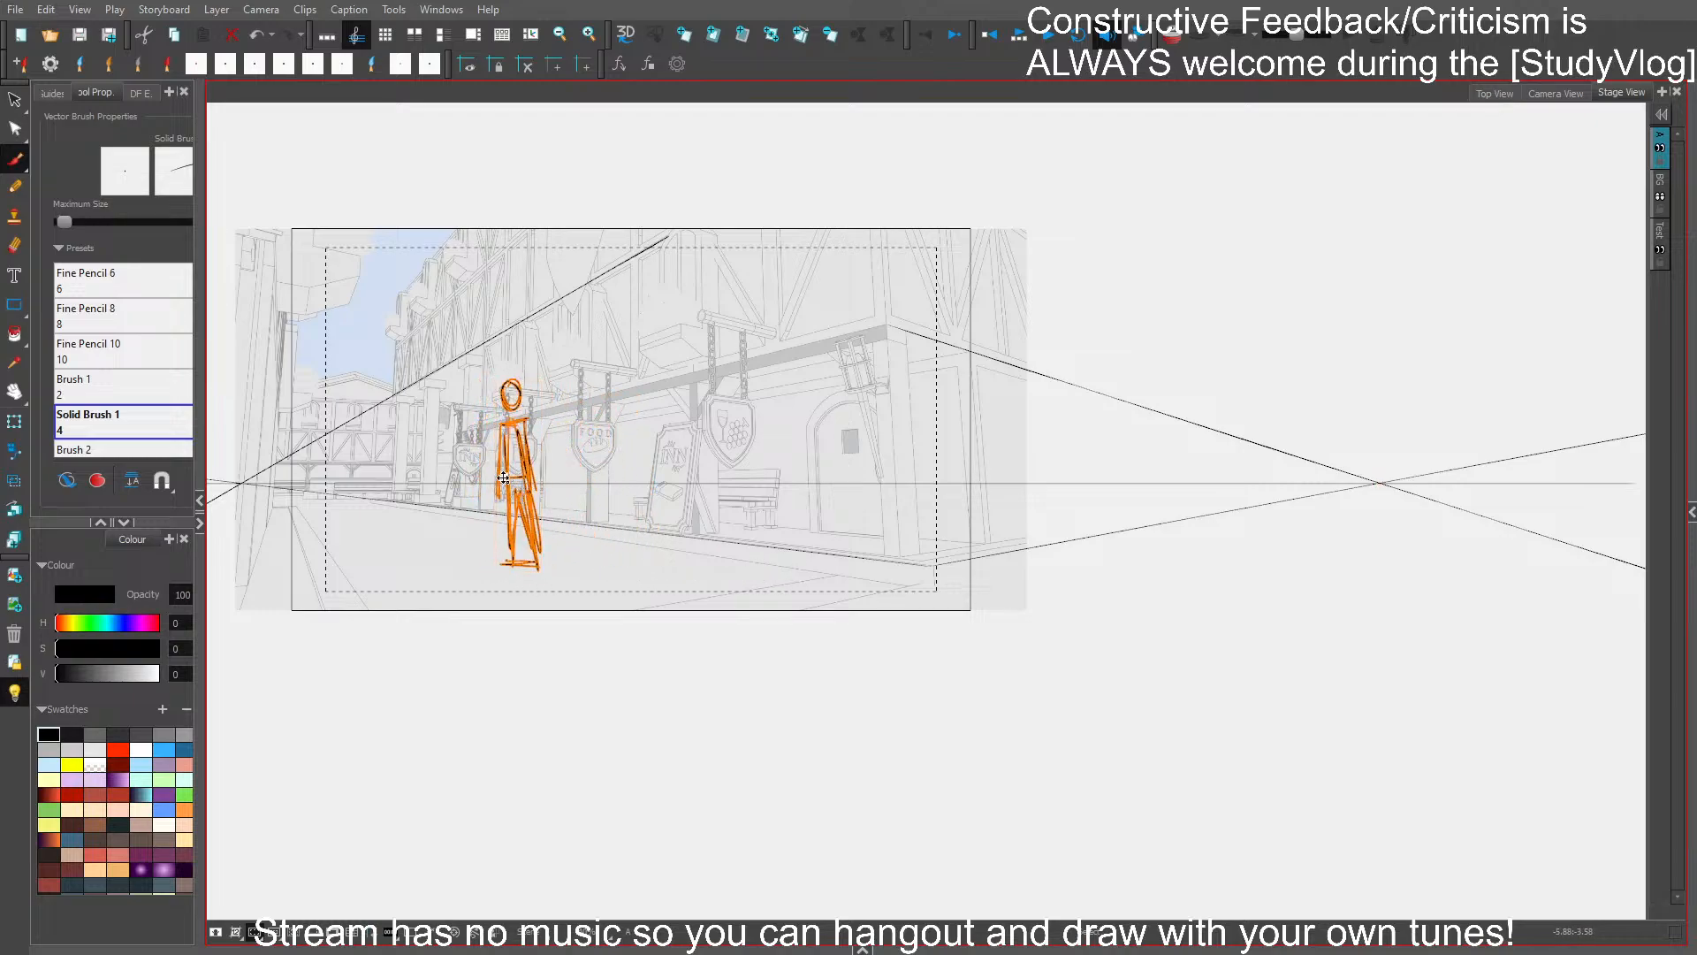
drag(245, 486, 243, 483)
drag(537, 488, 610, 485)
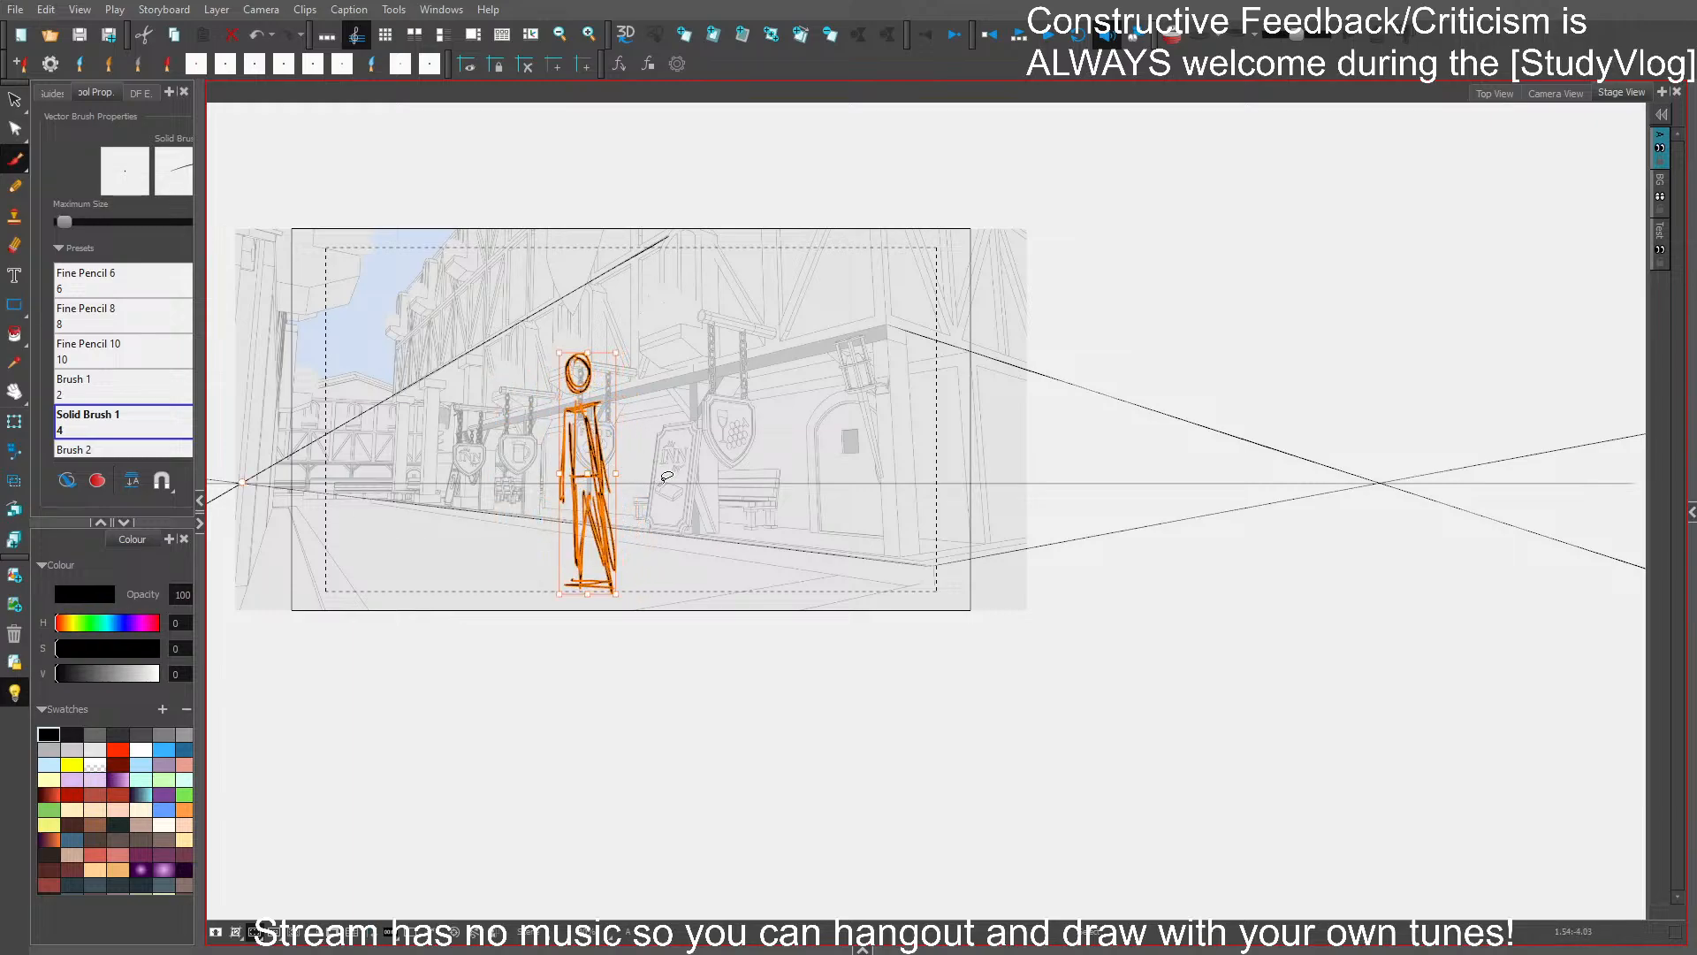
click(810, 648)
- Move all the perspective guide lines from layer A to the BG layer, leaving the stick figure on A
key(ctrl+s)
drag(767, 613, 928, 682)
drag(1235, 397, 1140, 778)
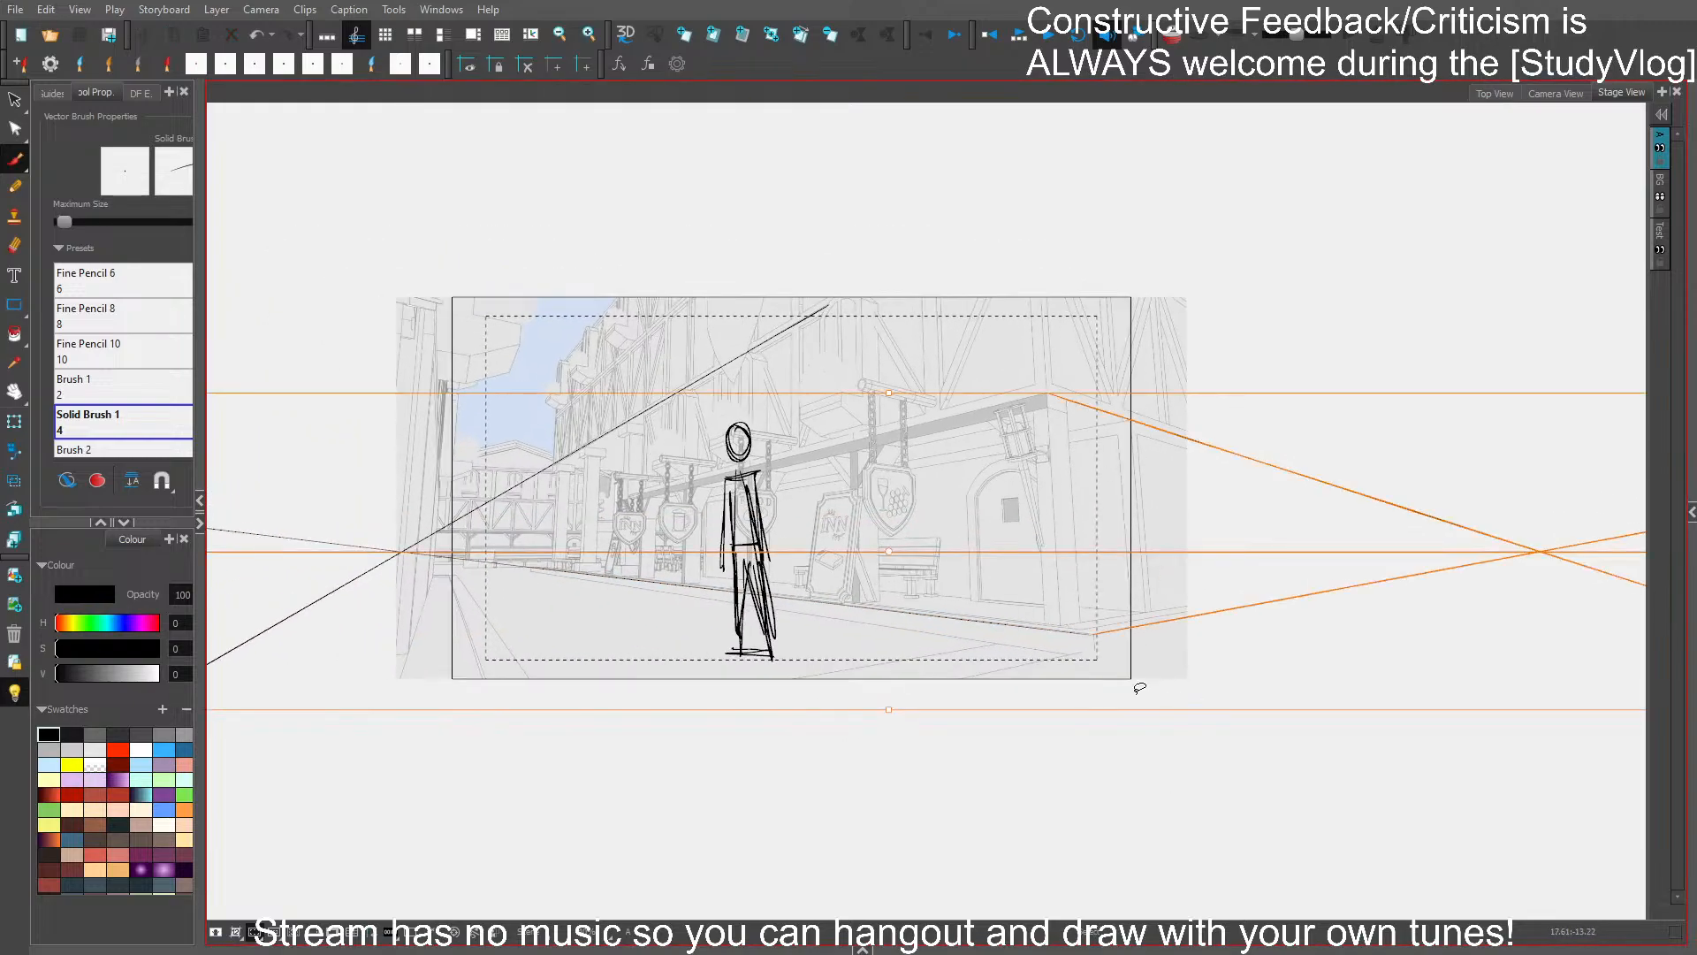
drag(441, 531, 417, 790)
key(Delete)
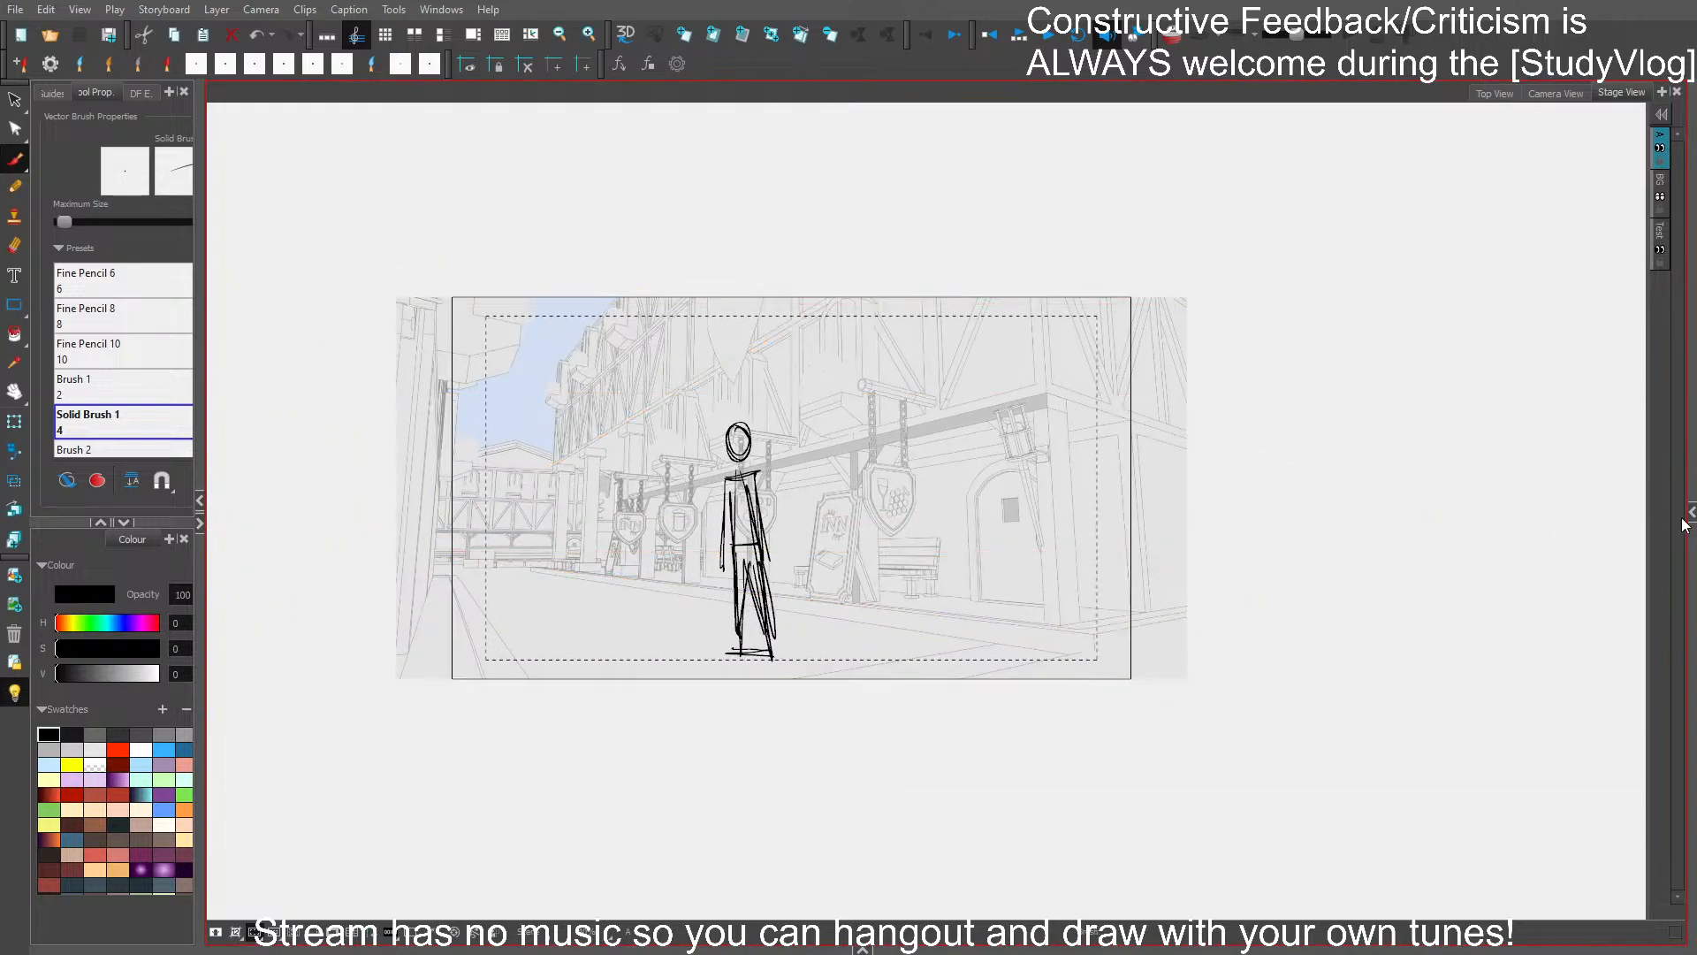
click(1691, 513)
click(1656, 324)
click(1376, 538)
key(ctrl+v)
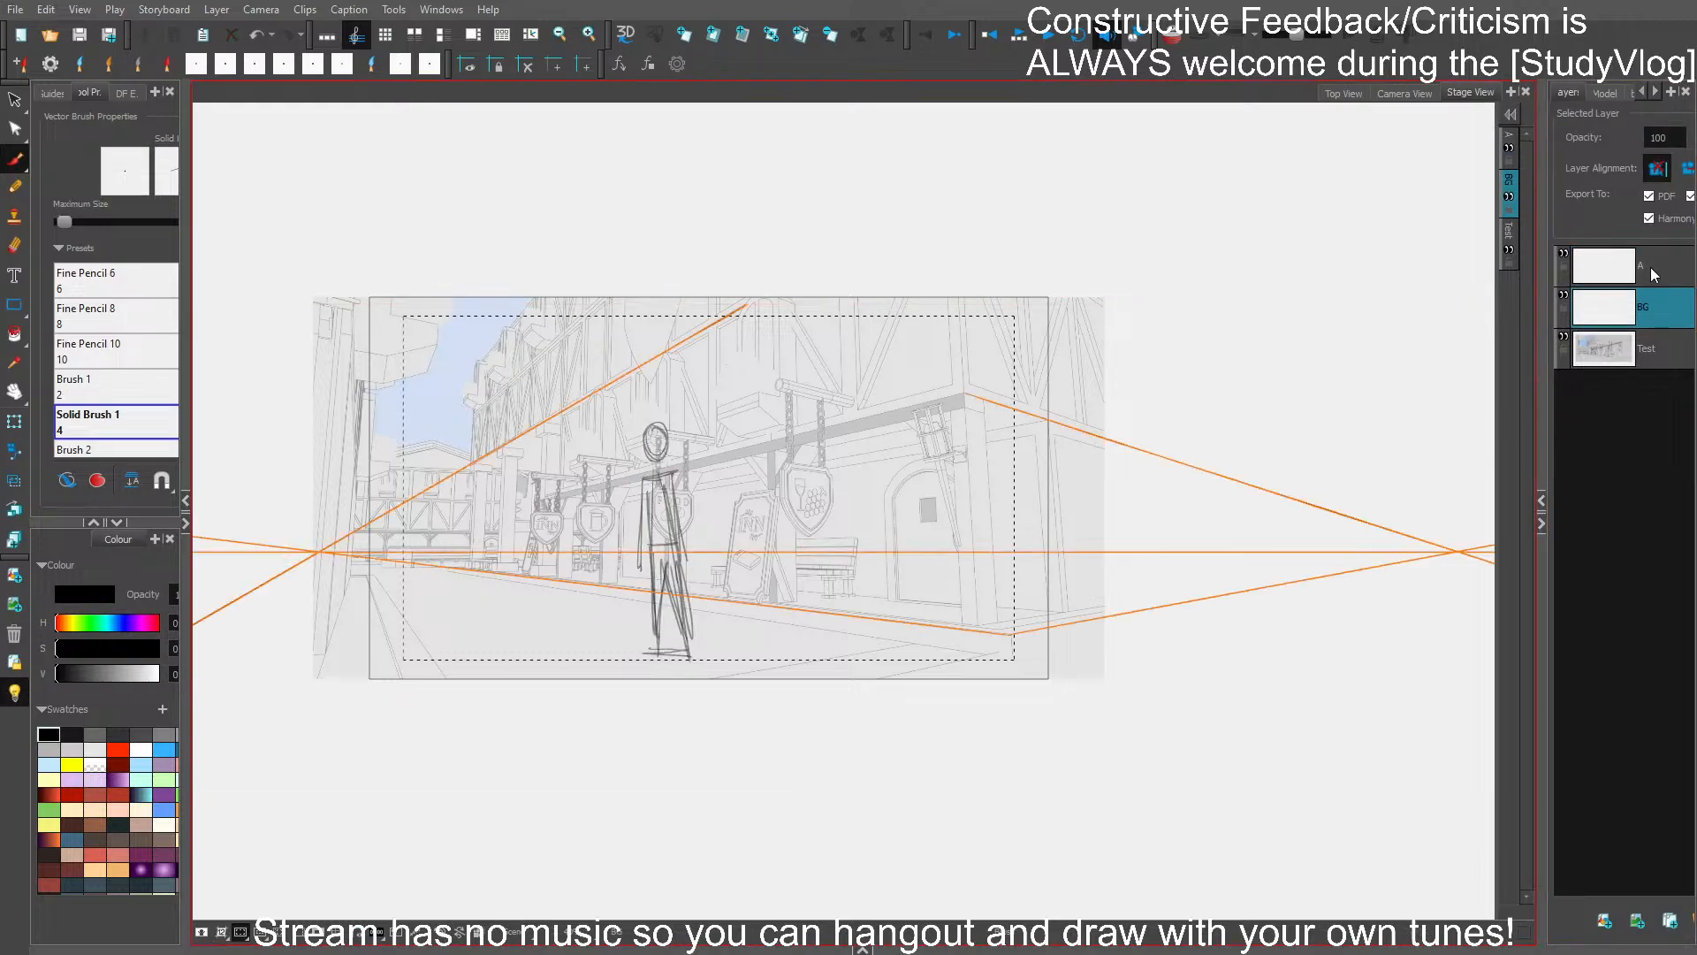
- Move the stick figure from layer A to the BG layer, and make layer A active again
click(1652, 272)
click(812, 676)
key(ctrl+s)
key(ctrl+a)
click(811, 771)
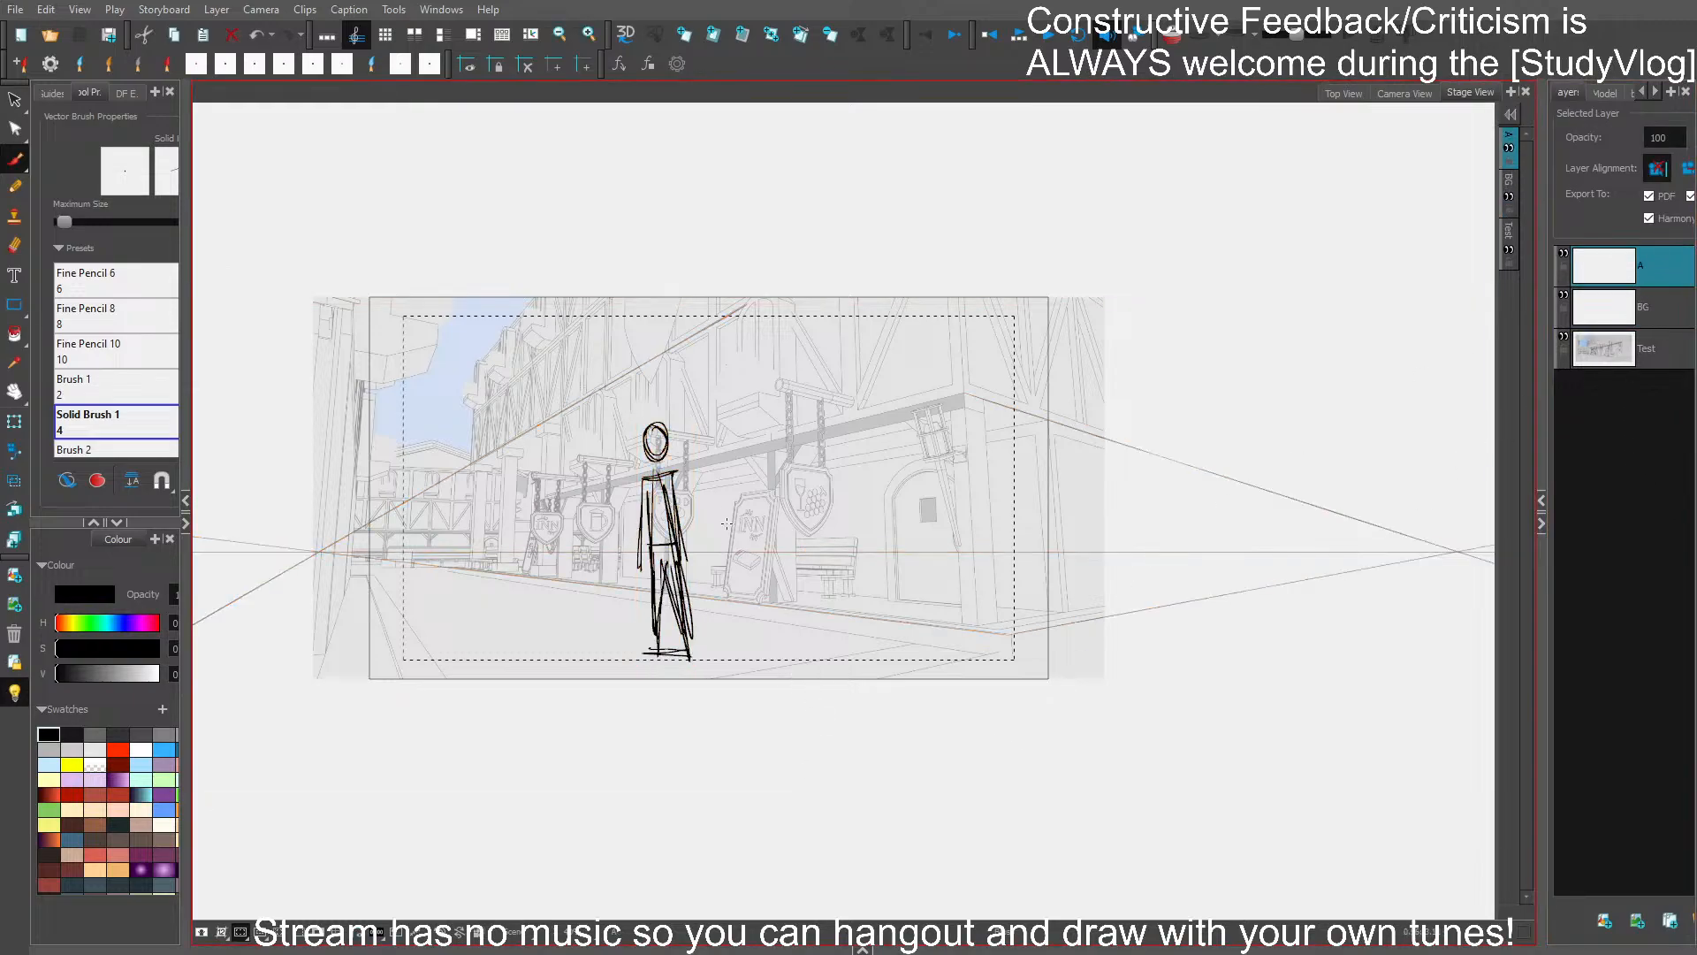
key(2)
mouse_move(721, 423)
mouse_down()
mouse_move(628, 690)
mouse_move(718, 566)
mouse_up()
drag(675, 386, 691, 386)
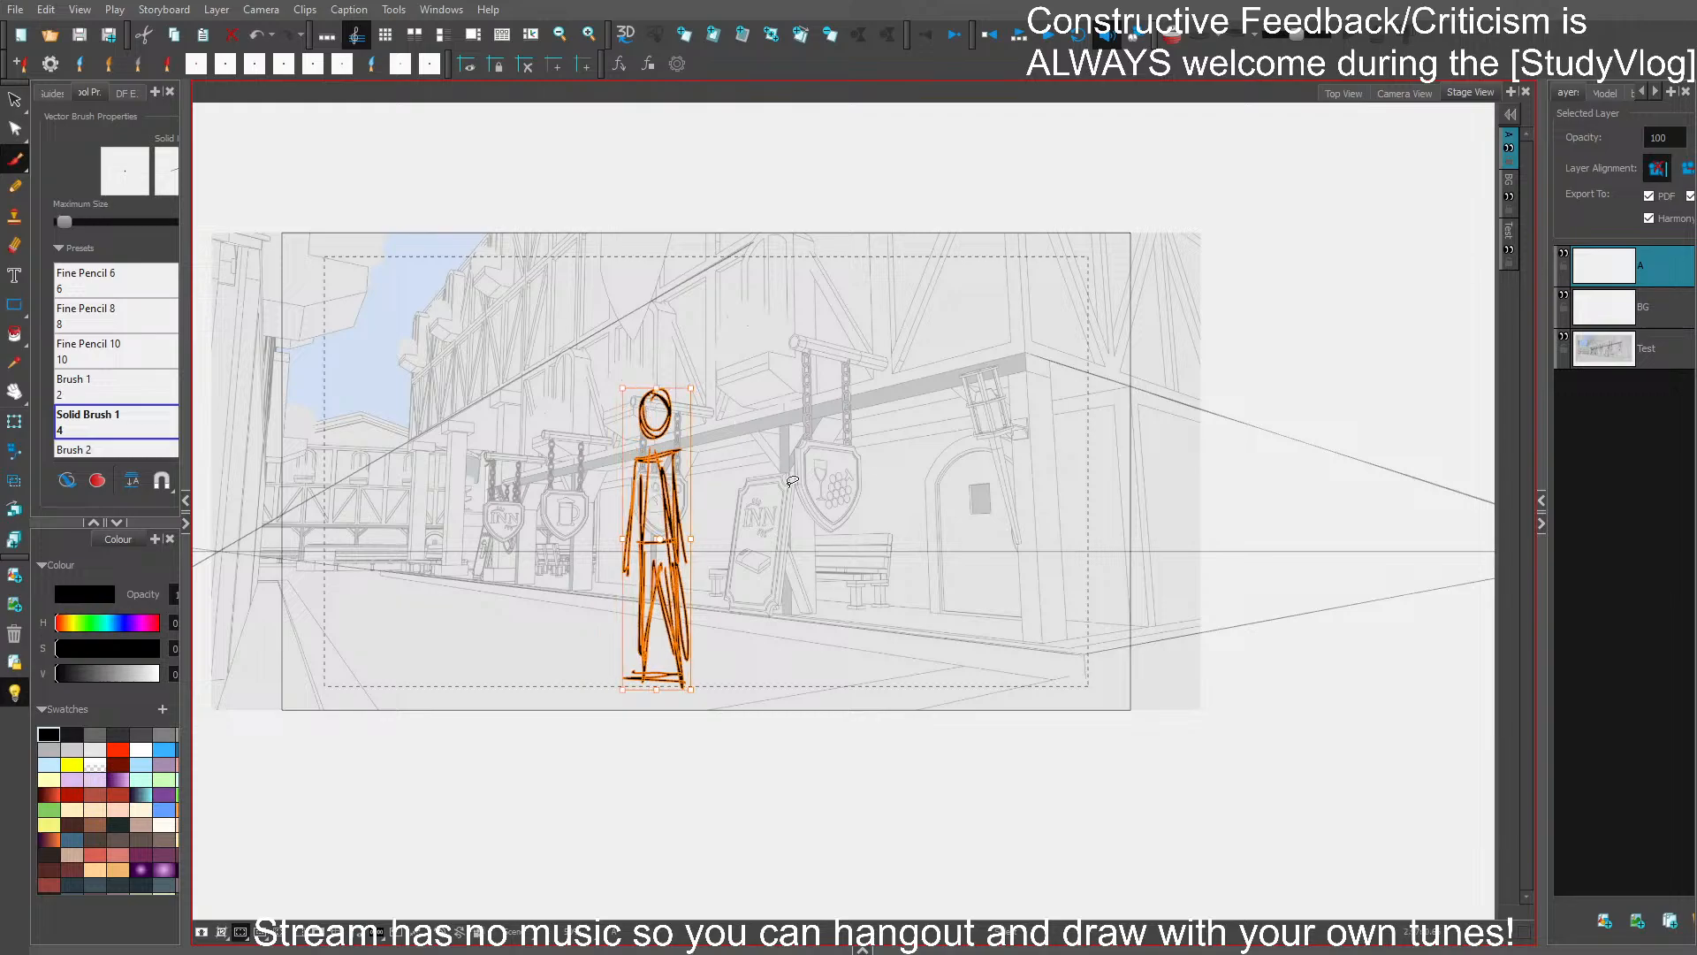
key(ctrl+x)
click(1648, 312)
drag(1399, 625, 1375, 714)
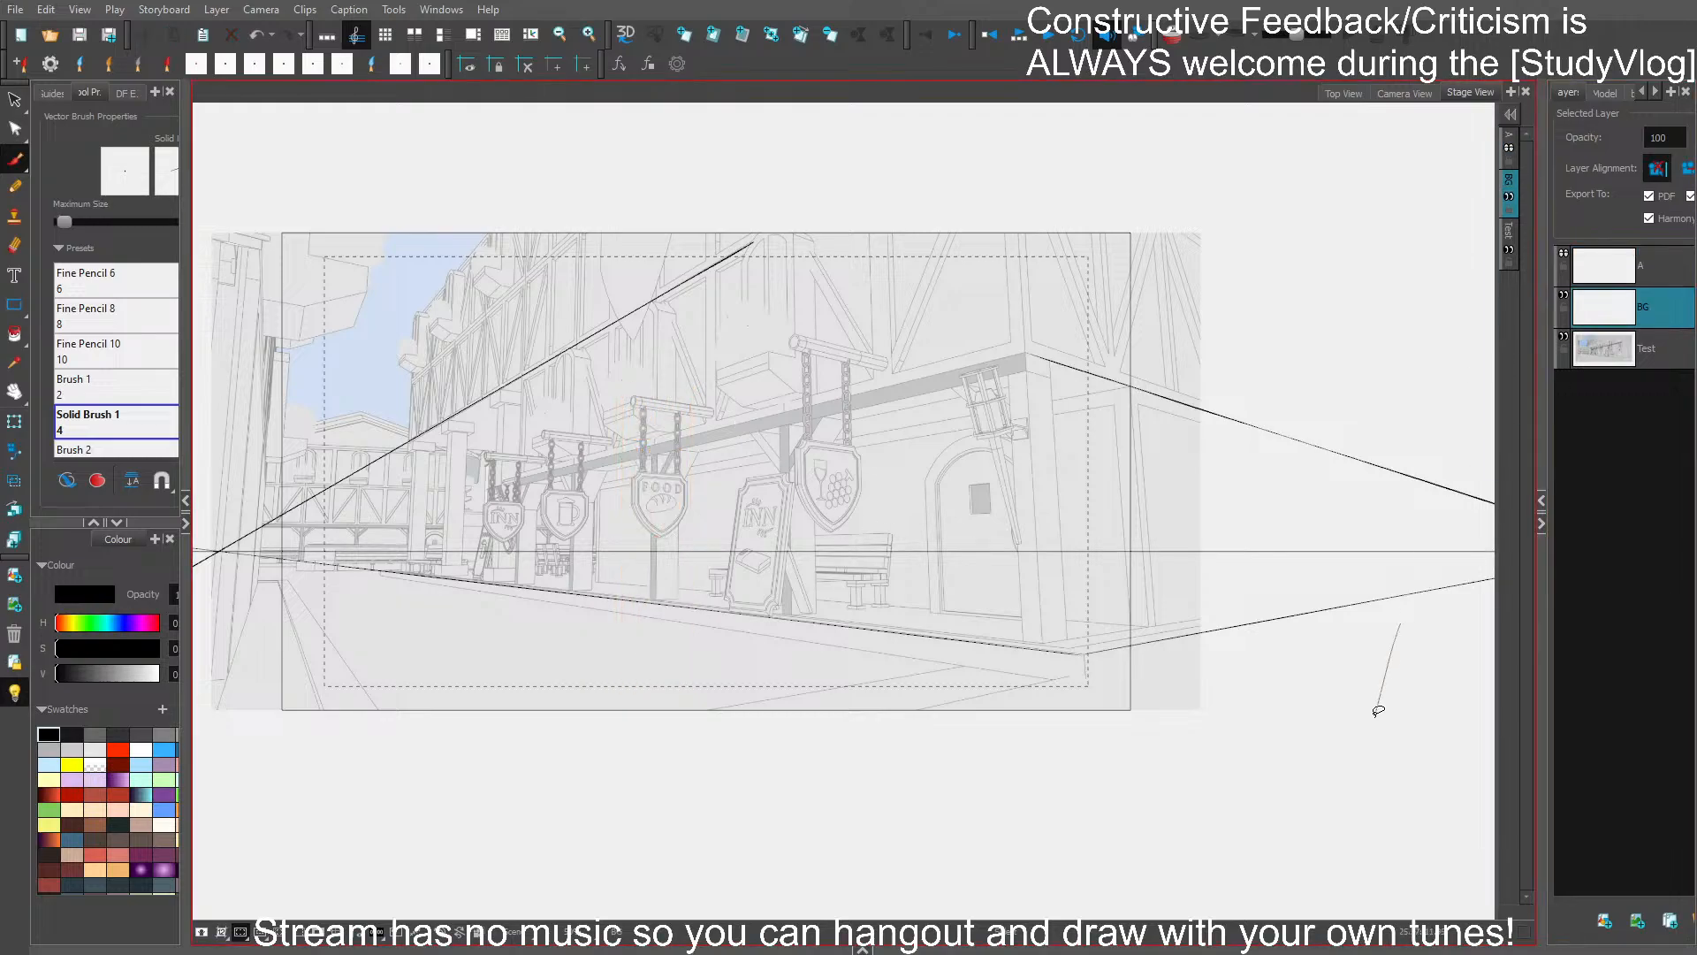
key(ctrl+v)
click(1646, 280)
key(ctrl+s)
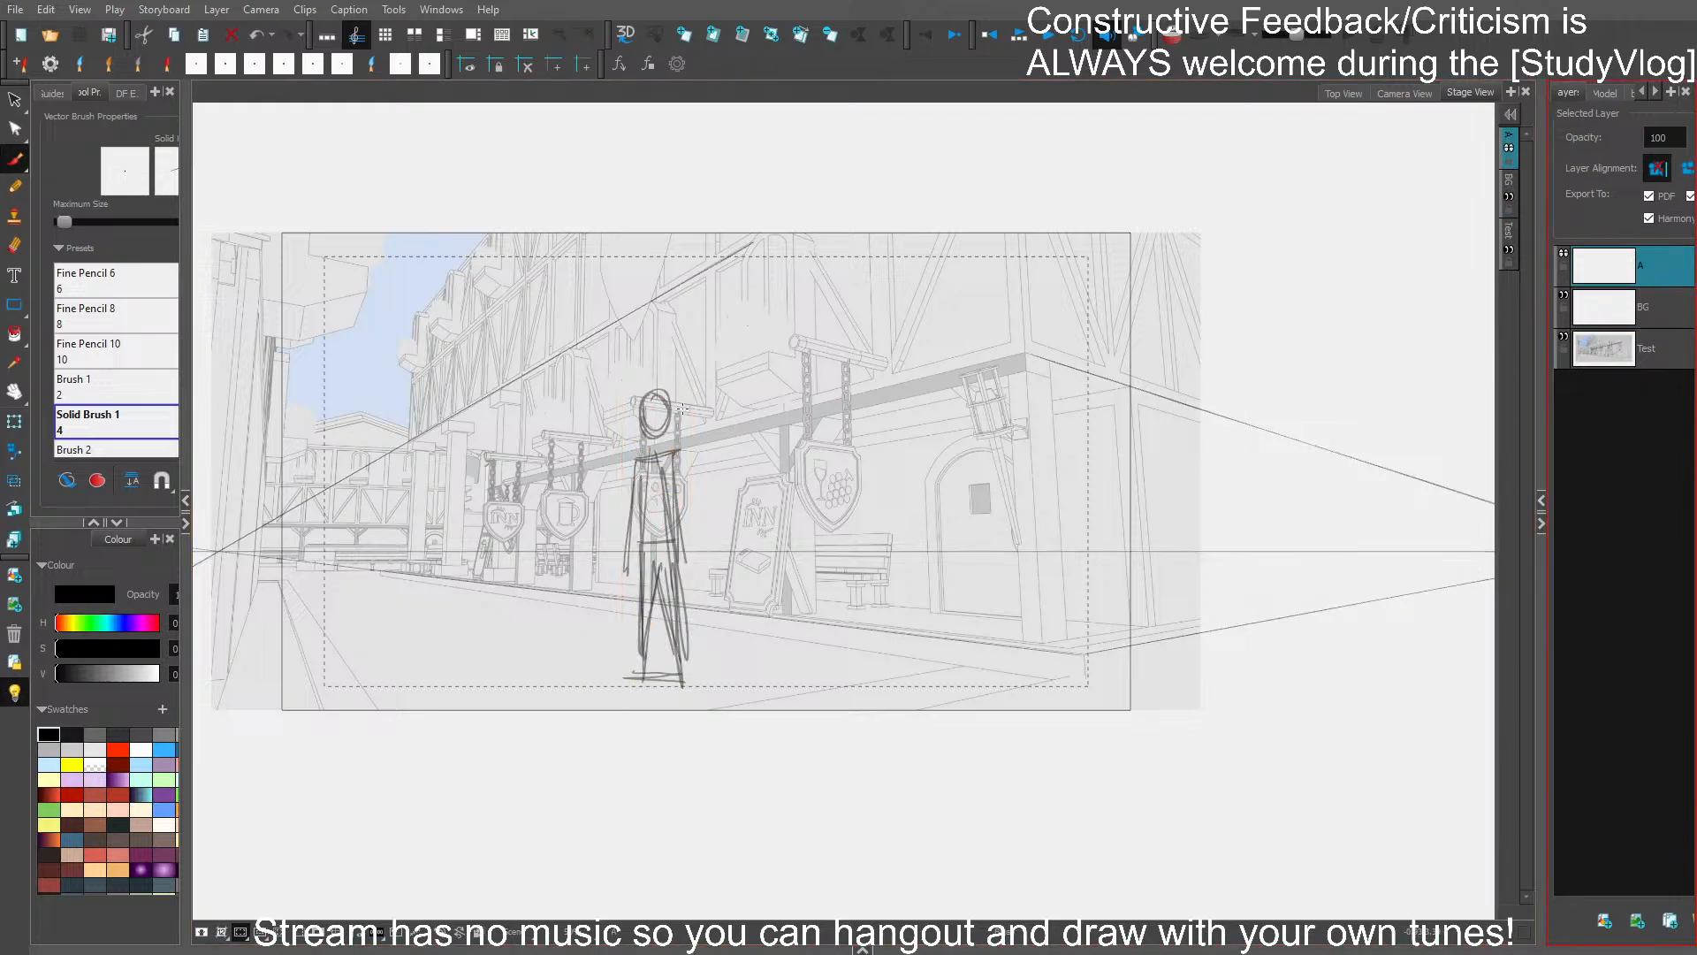
- Try sketching the figure's head on layer A with Solid Brush 1, and undo the strokes
scroll(681, 408, up, 2)
drag(762, 468, 802, 414)
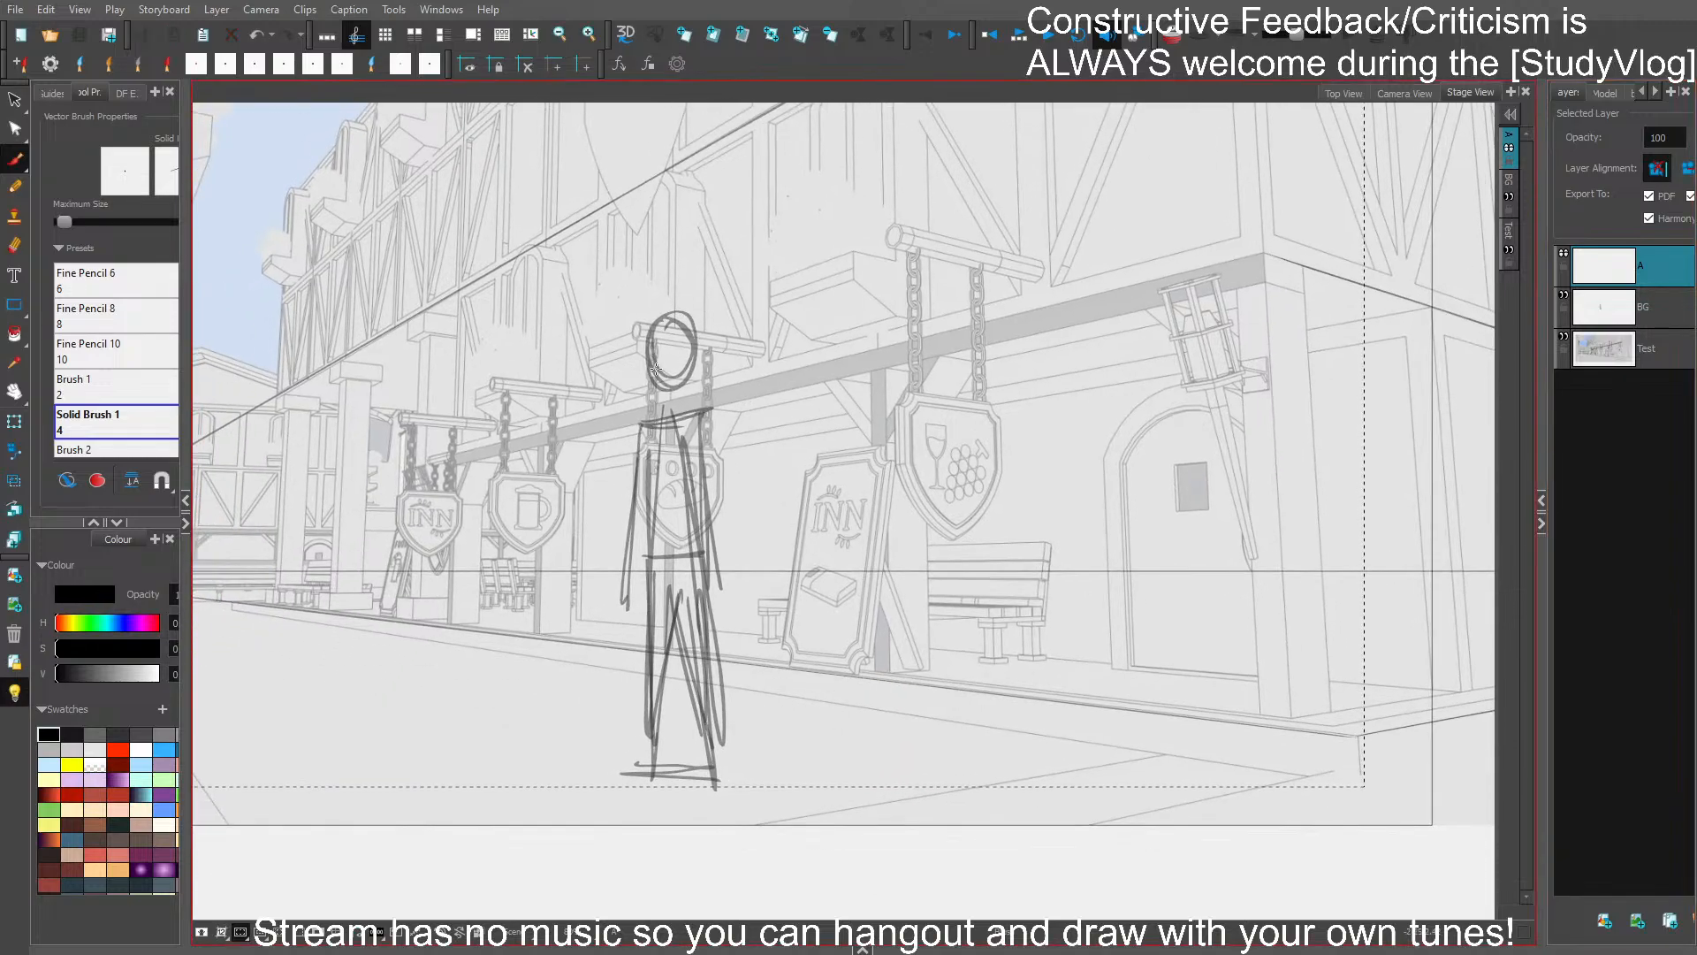
drag(656, 369, 754, 281)
key(ctrl+z)
scroll(686, 337, up, 2)
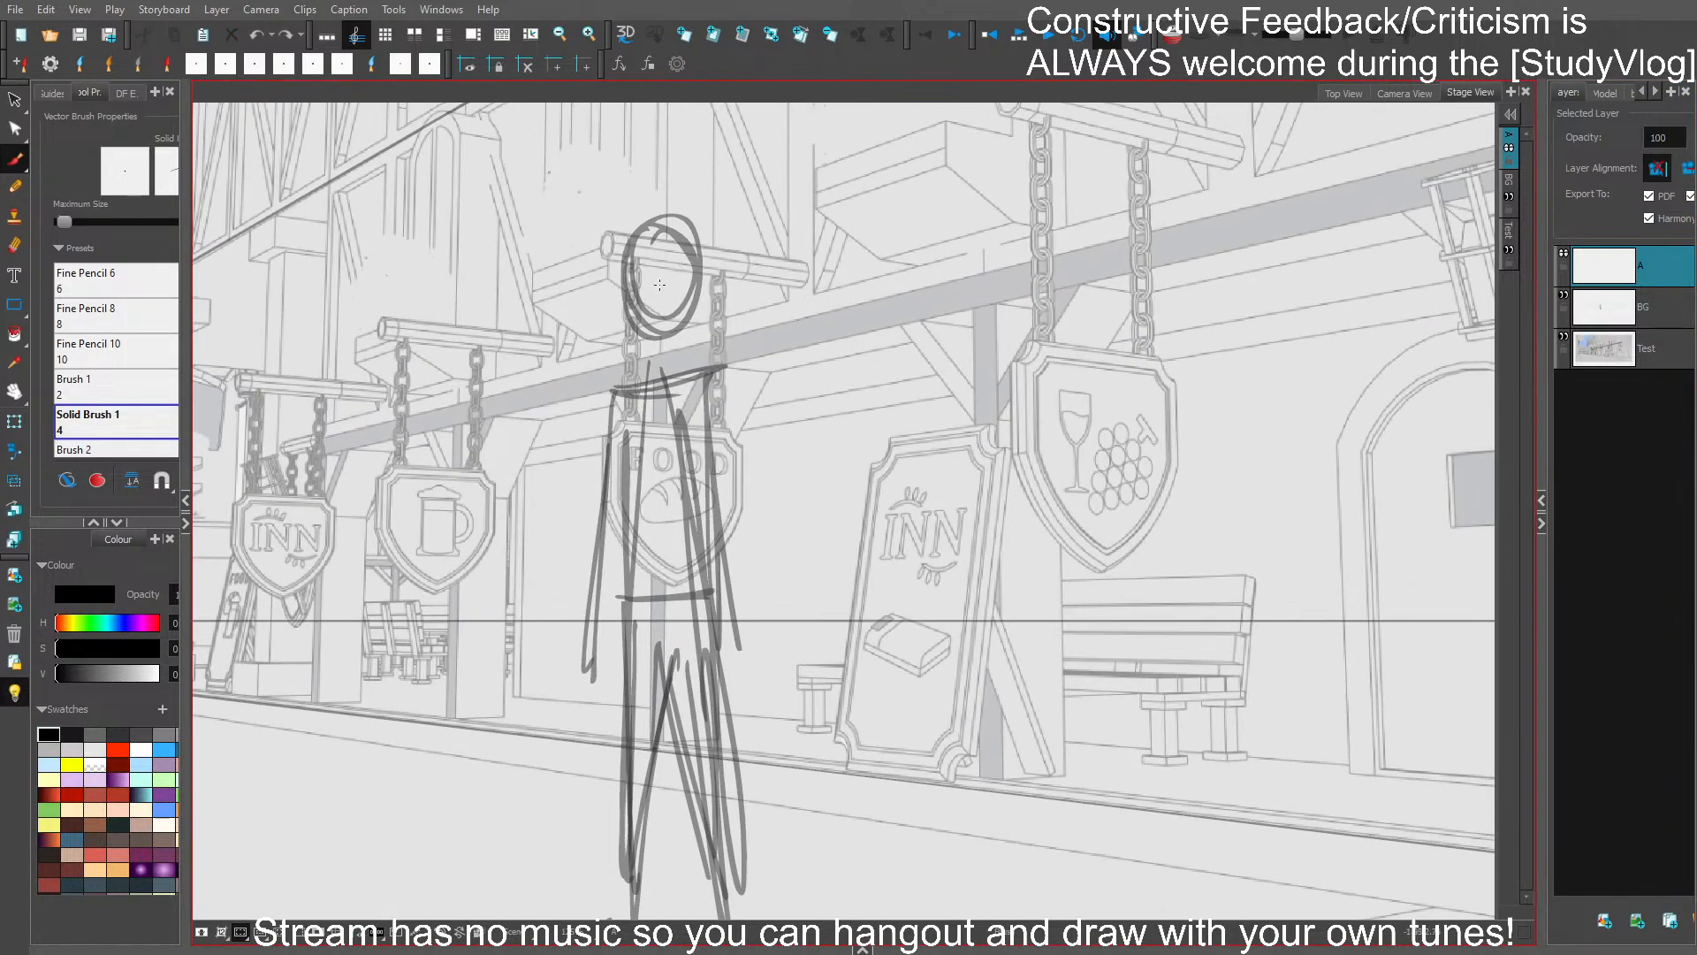
scroll(659, 284, down, 3)
scroll(724, 278, up, 2)
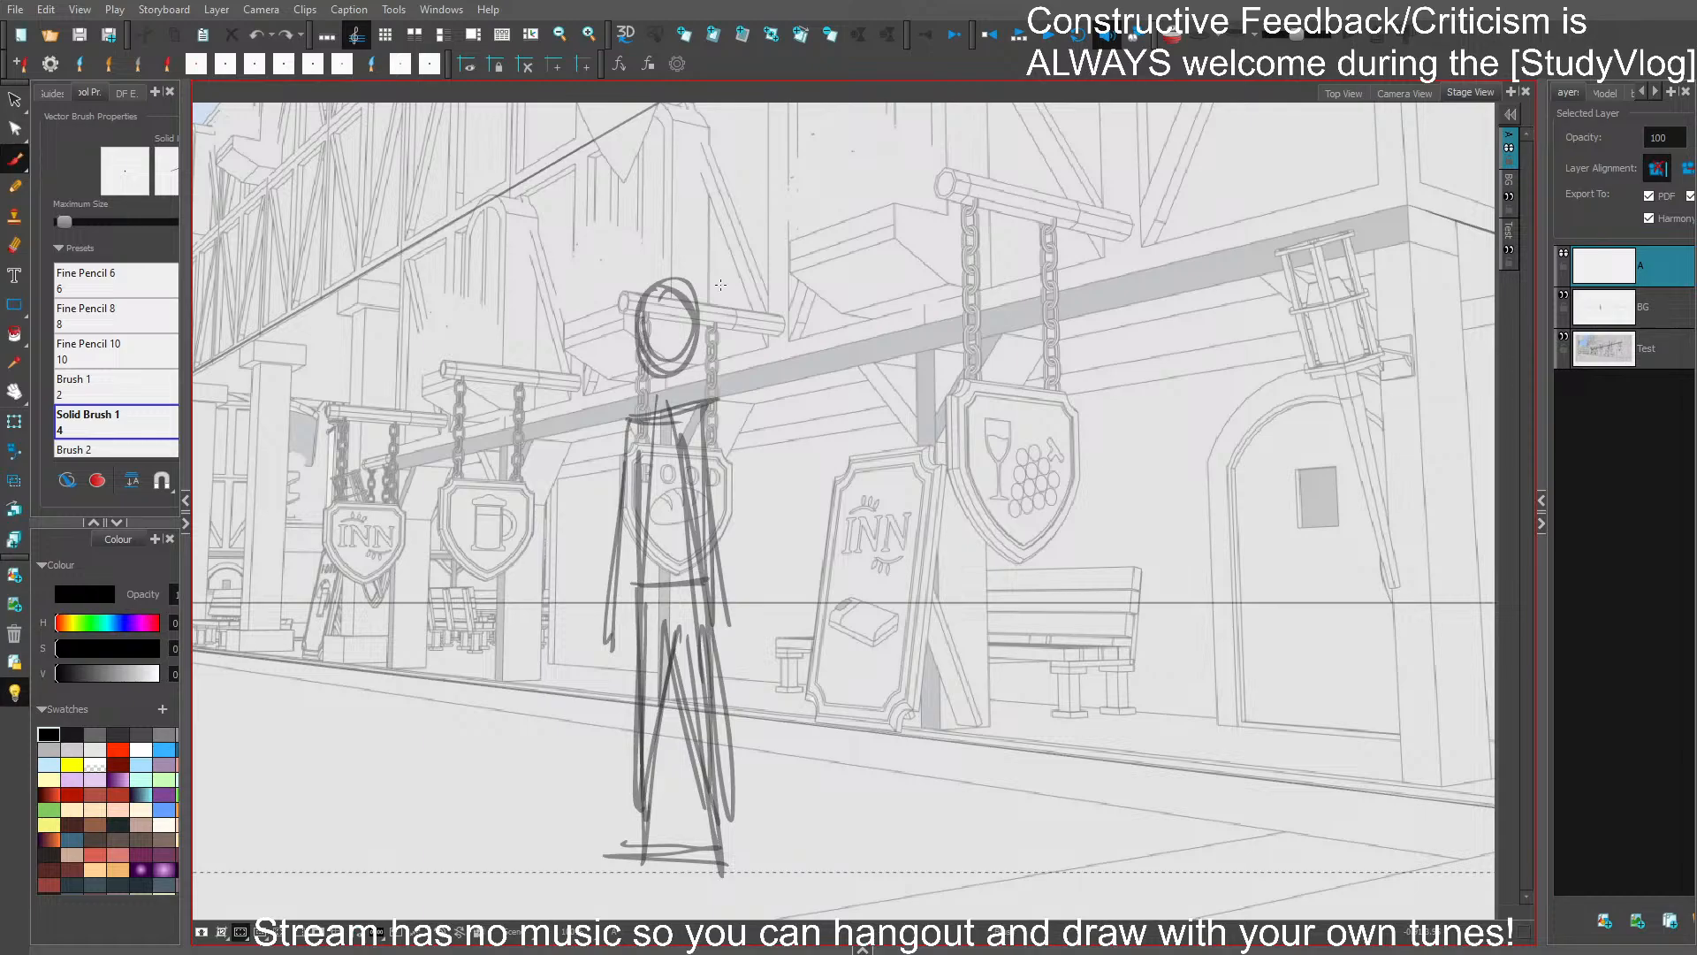
mouse_move(654, 299)
mouse_down()
mouse_move(693, 322)
mouse_move(663, 350)
mouse_up()
key(ctrl+z)
scroll(128, 419, down, 1)
- Switch to the Brush 6 preset and sketch an oval head and a shoulder line over the rough figure
click(132, 384)
mouse_move(661, 294)
mouse_down()
mouse_move(672, 367)
mouse_move(642, 343)
mouse_move(690, 294)
mouse_move(693, 335)
mouse_move(646, 309)
mouse_move(649, 331)
mouse_up()
key(ctrl+z)
key(ctrl+z)
key(ctrl+z)
drag(631, 404, 732, 409)
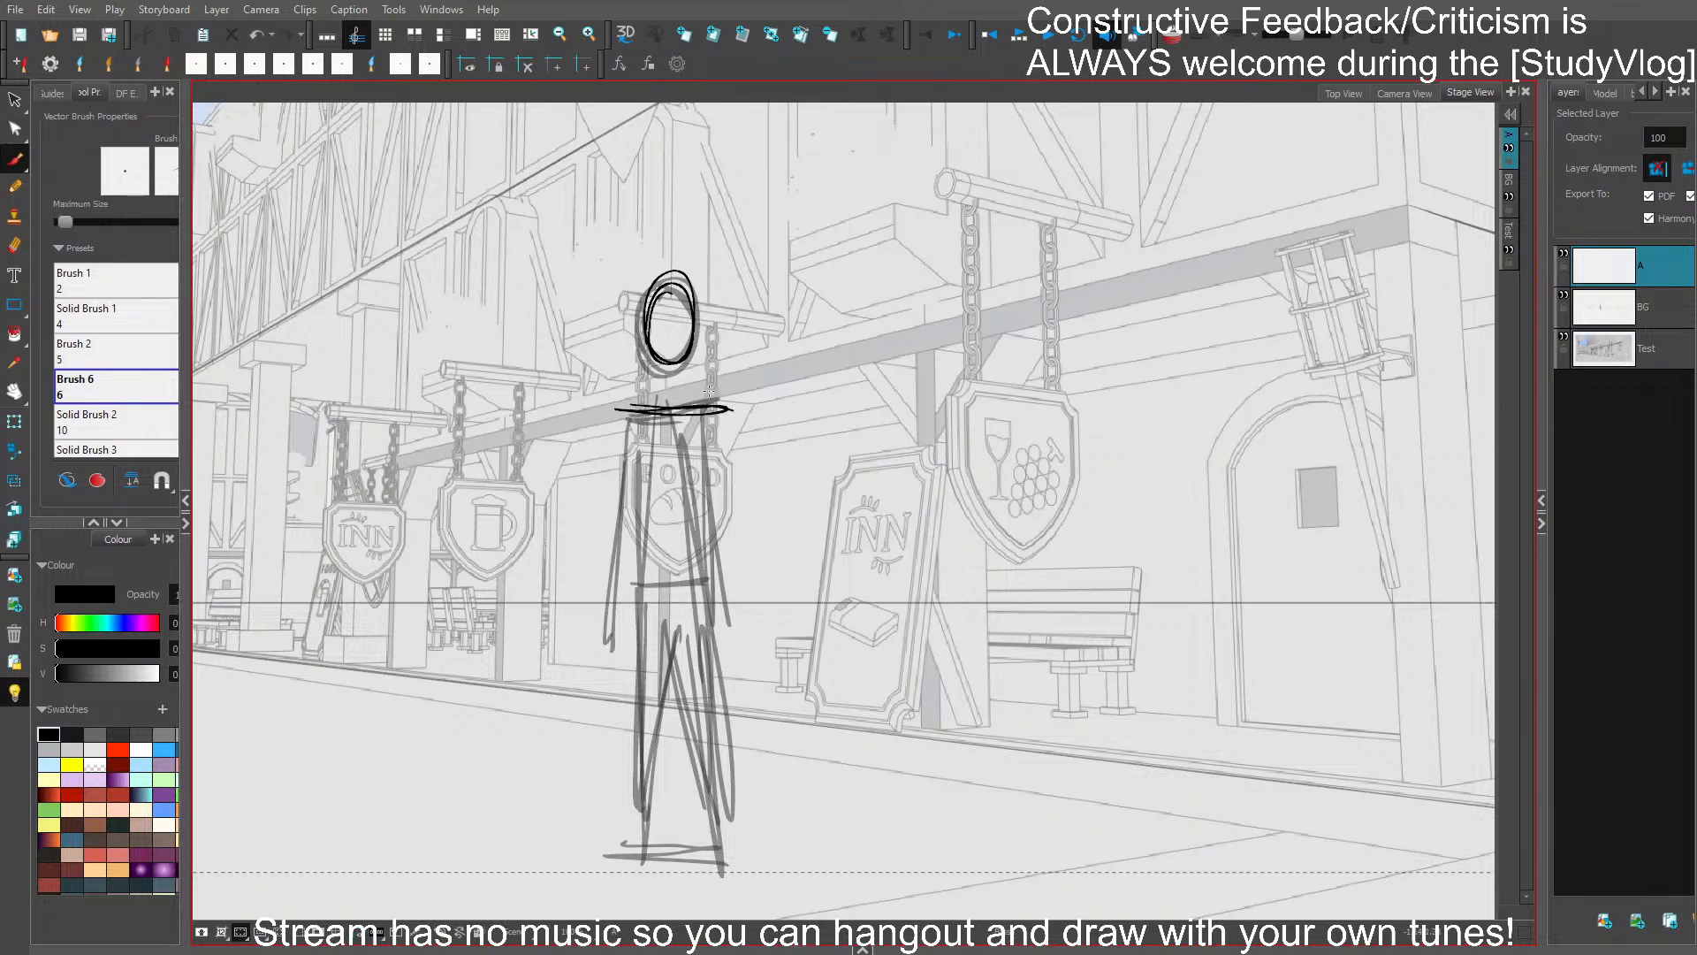
- Sketch the torso sides, waist line and hips below the shoulders, and check them with the BG layer briefly hidden
drag(643, 586, 747, 582)
drag(621, 414, 624, 583)
drag(727, 421, 723, 581)
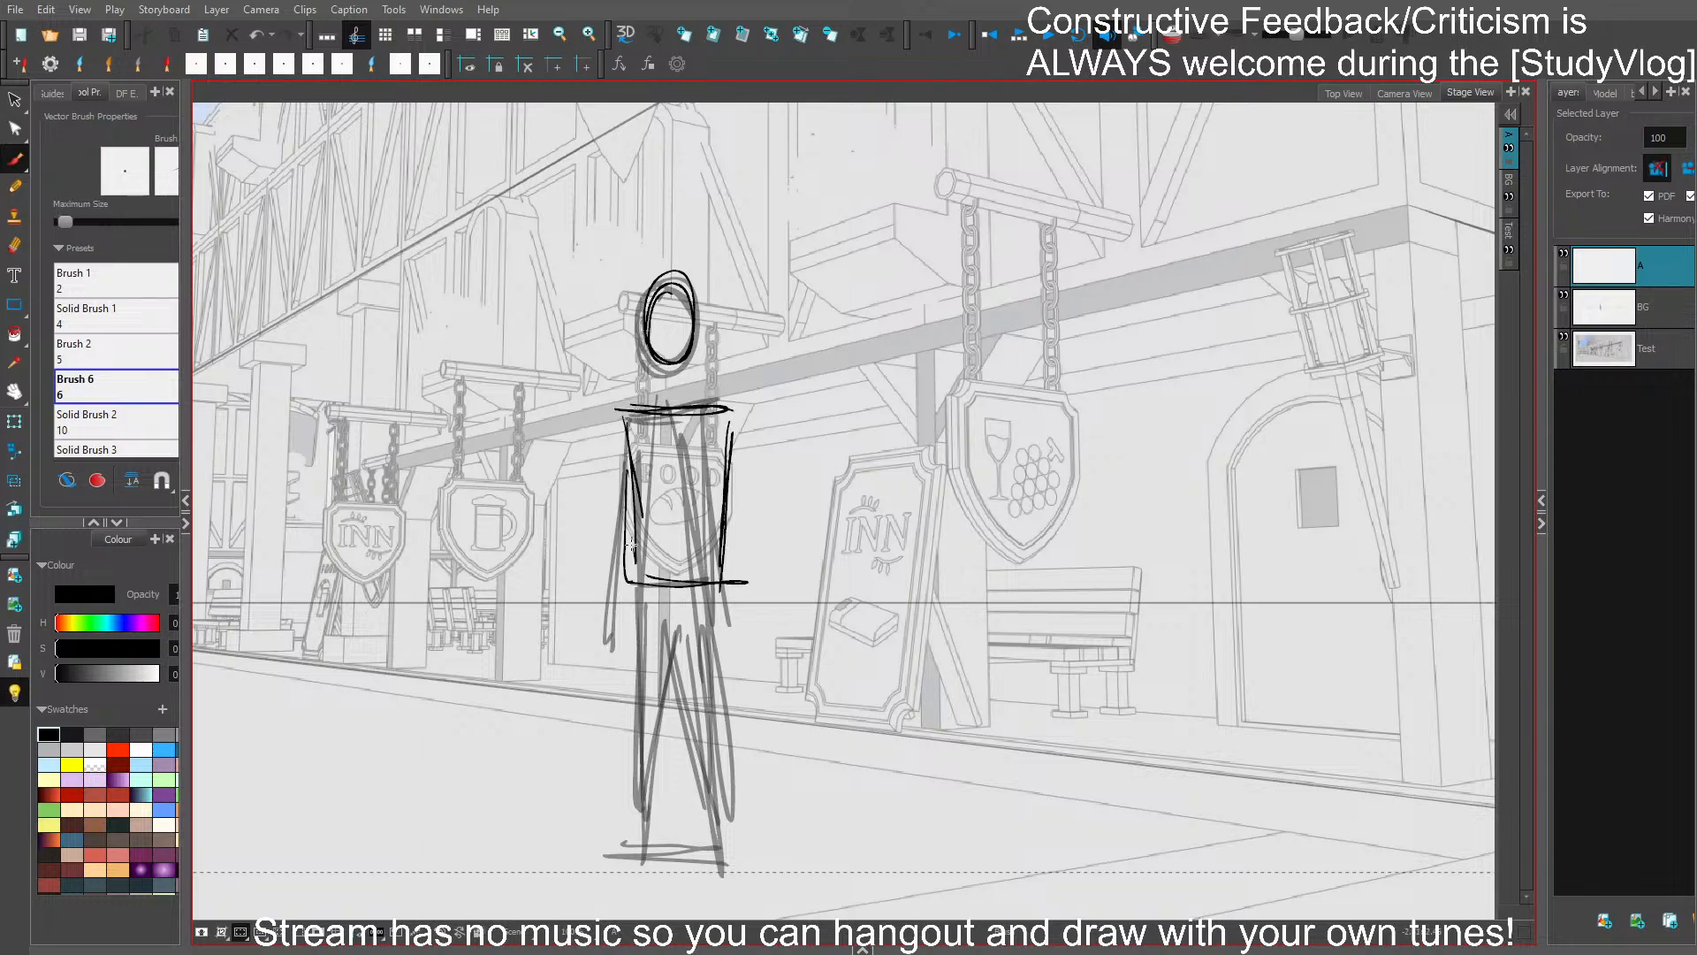
mouse_move(631, 543)
mouse_down()
mouse_move(630, 596)
mouse_move(733, 610)
mouse_up()
drag(725, 558, 720, 632)
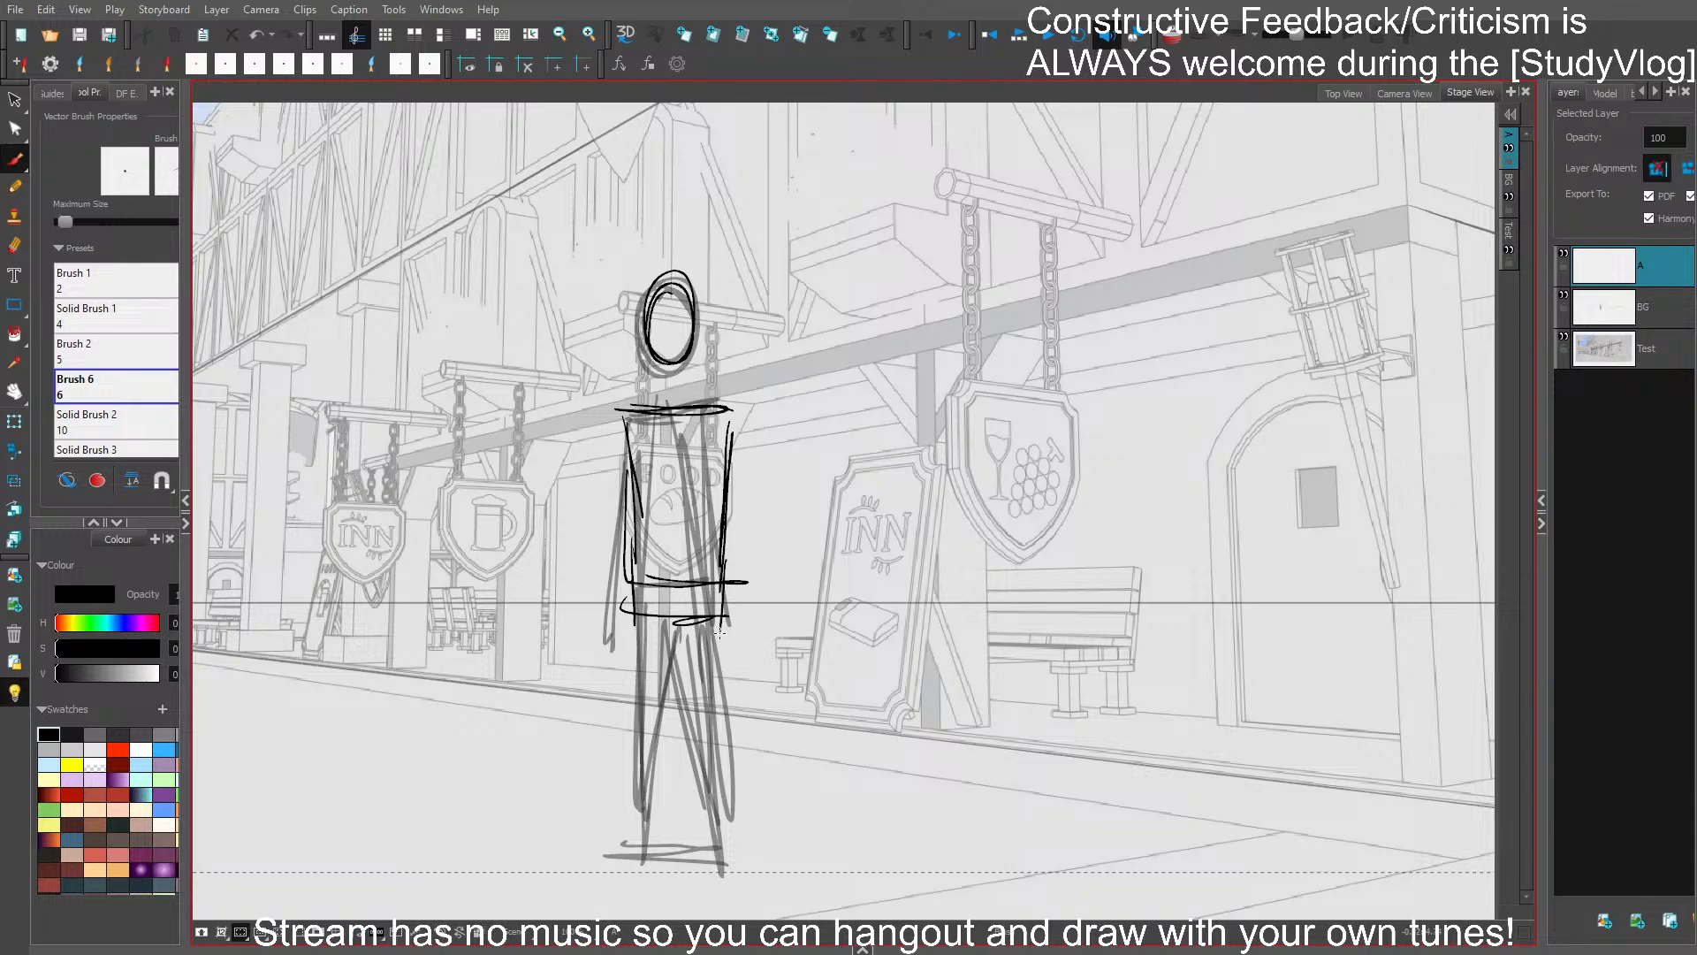
click(1563, 294)
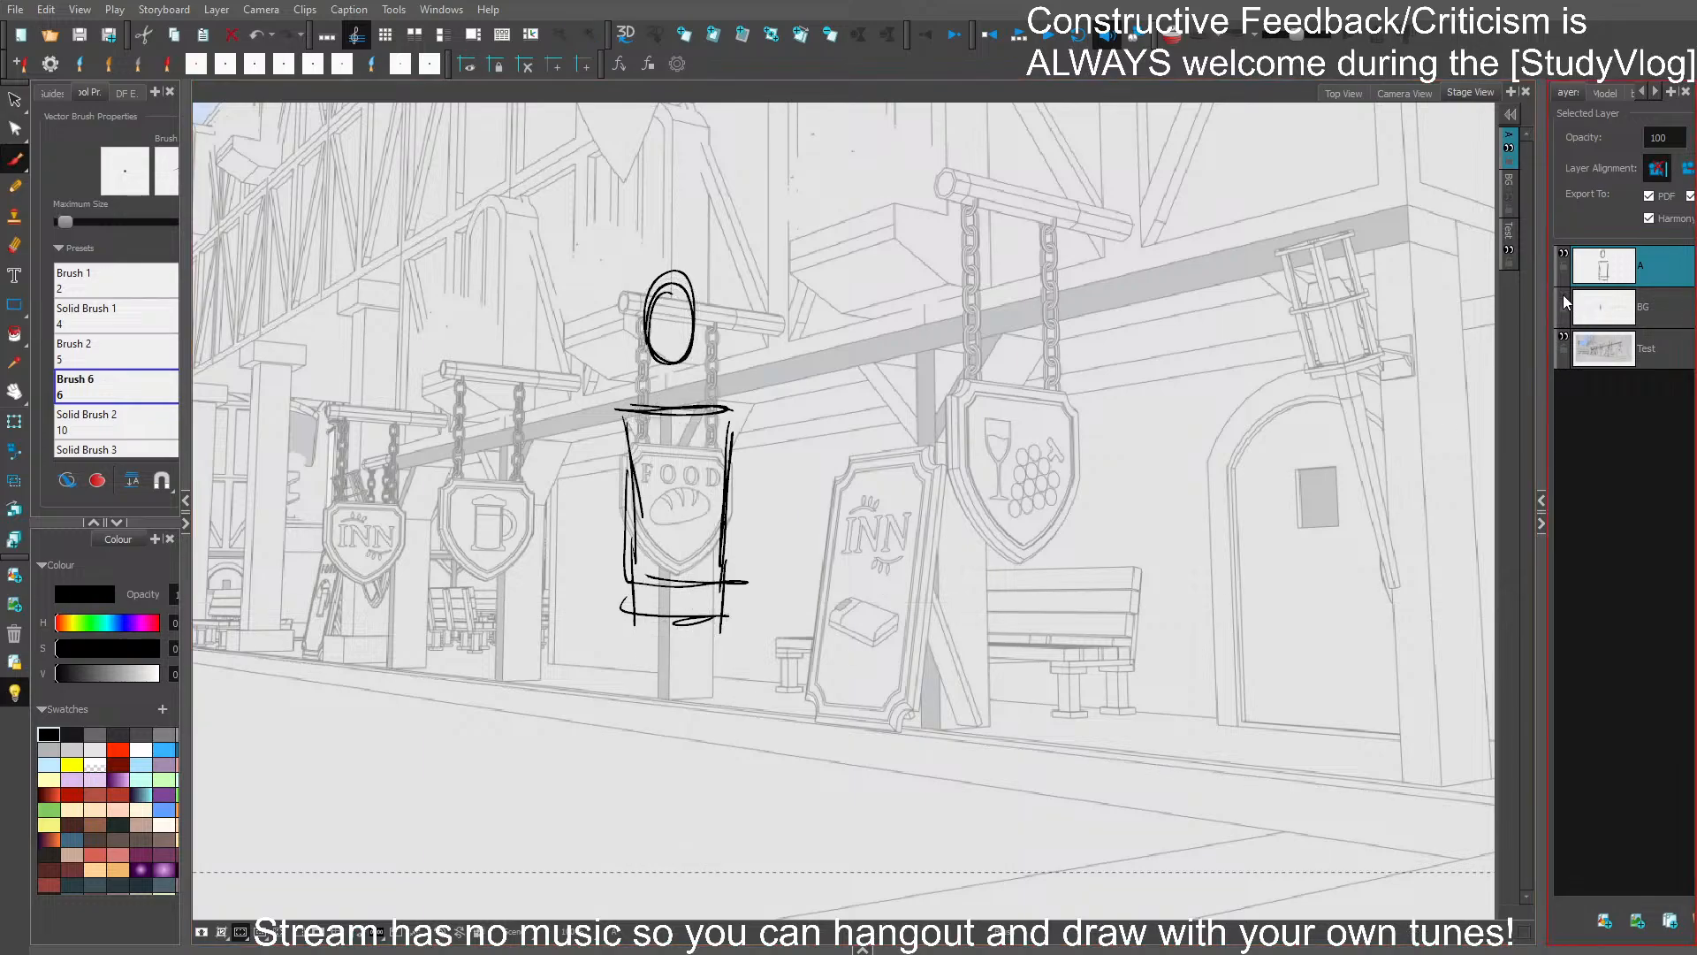
click(1563, 294)
- Draw a ground line at the figure's feet, and sketch both legs down to it with the BG layer hidden
drag(738, 864, 721, 868)
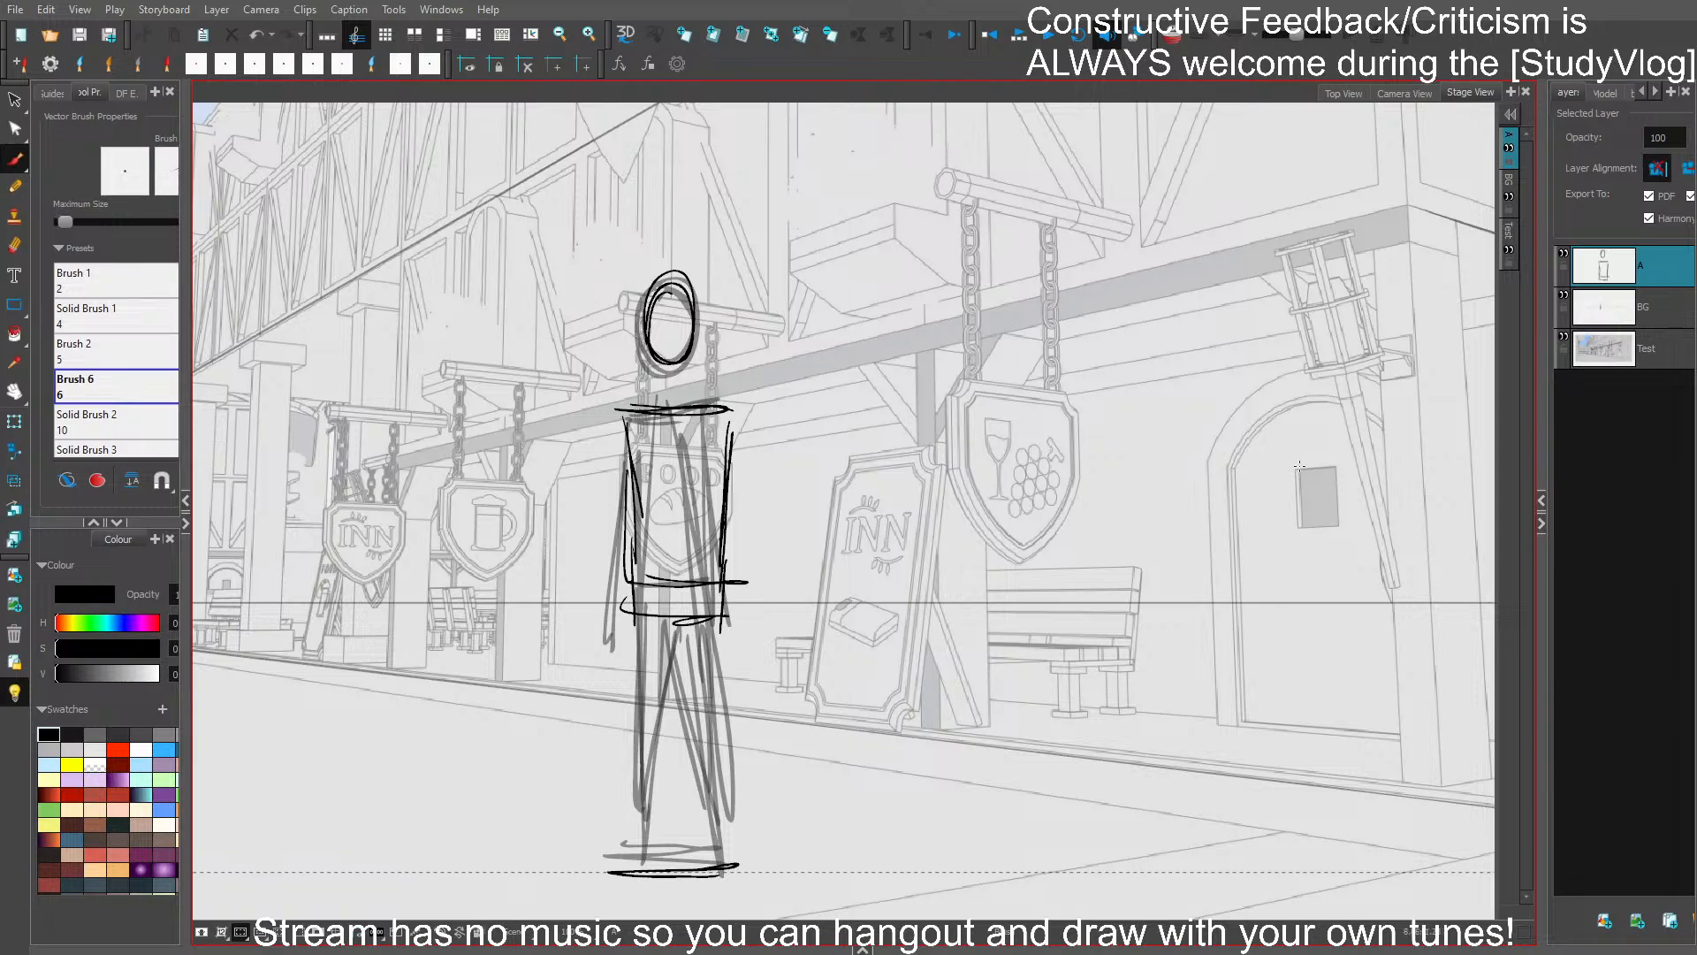
click(1564, 296)
mouse_move(630, 588)
mouse_down()
mouse_move(625, 875)
mouse_move(681, 616)
mouse_move(689, 859)
mouse_up()
drag(725, 596, 715, 835)
drag(724, 689, 712, 865)
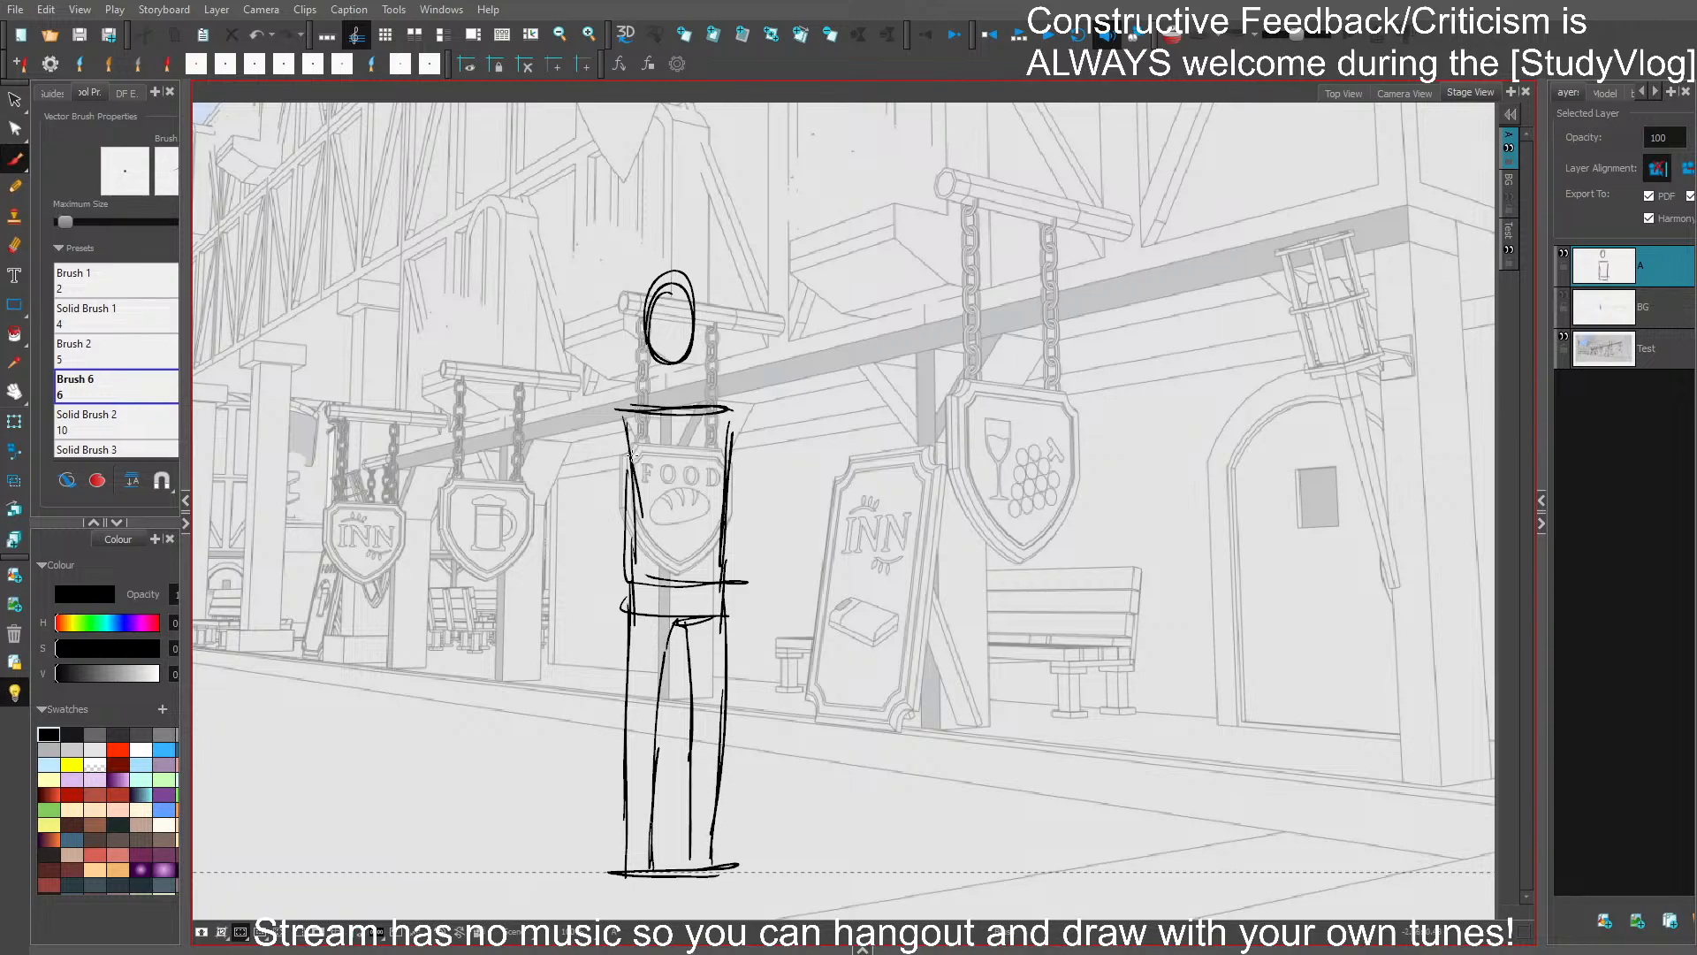
- Sketch both arms hanging from the shoulders along the sides of the torso
mouse_move(625, 409)
mouse_down()
mouse_move(608, 637)
mouse_move(638, 464)
mouse_up()
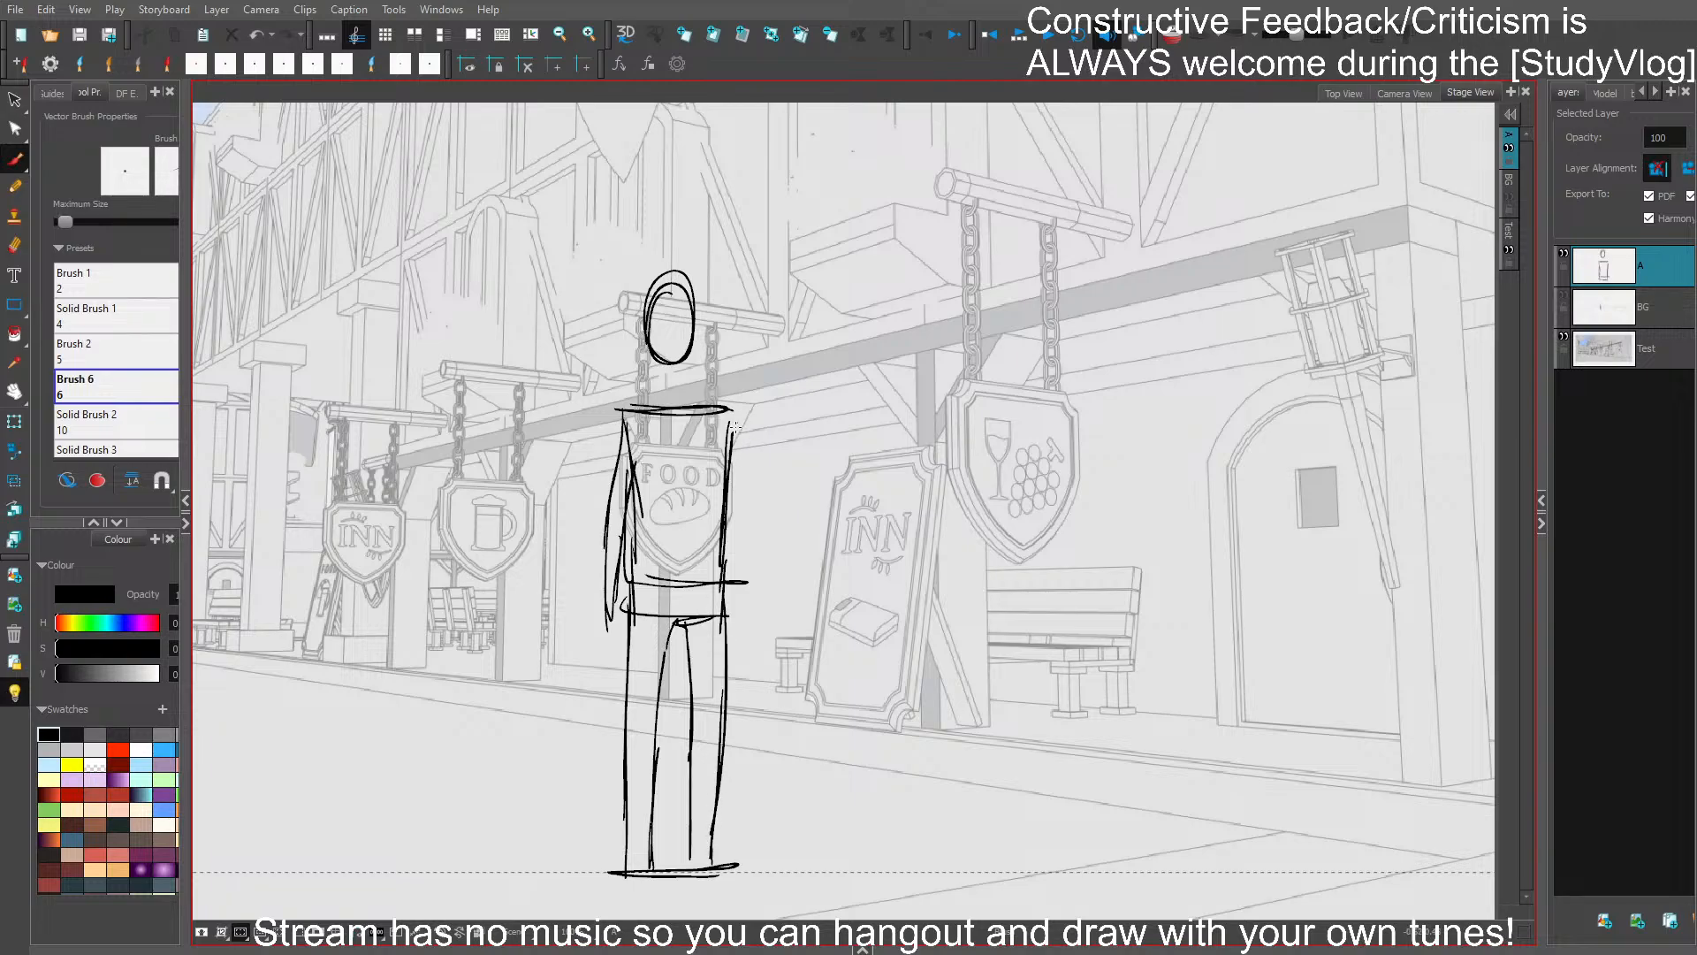
drag(735, 425, 746, 583)
drag(729, 475, 741, 610)
drag(749, 546, 745, 618)
- Delete the strokes of the figure's left-hand leg and redraw it tapering down to the ground line
ctrl+click(655, 786)
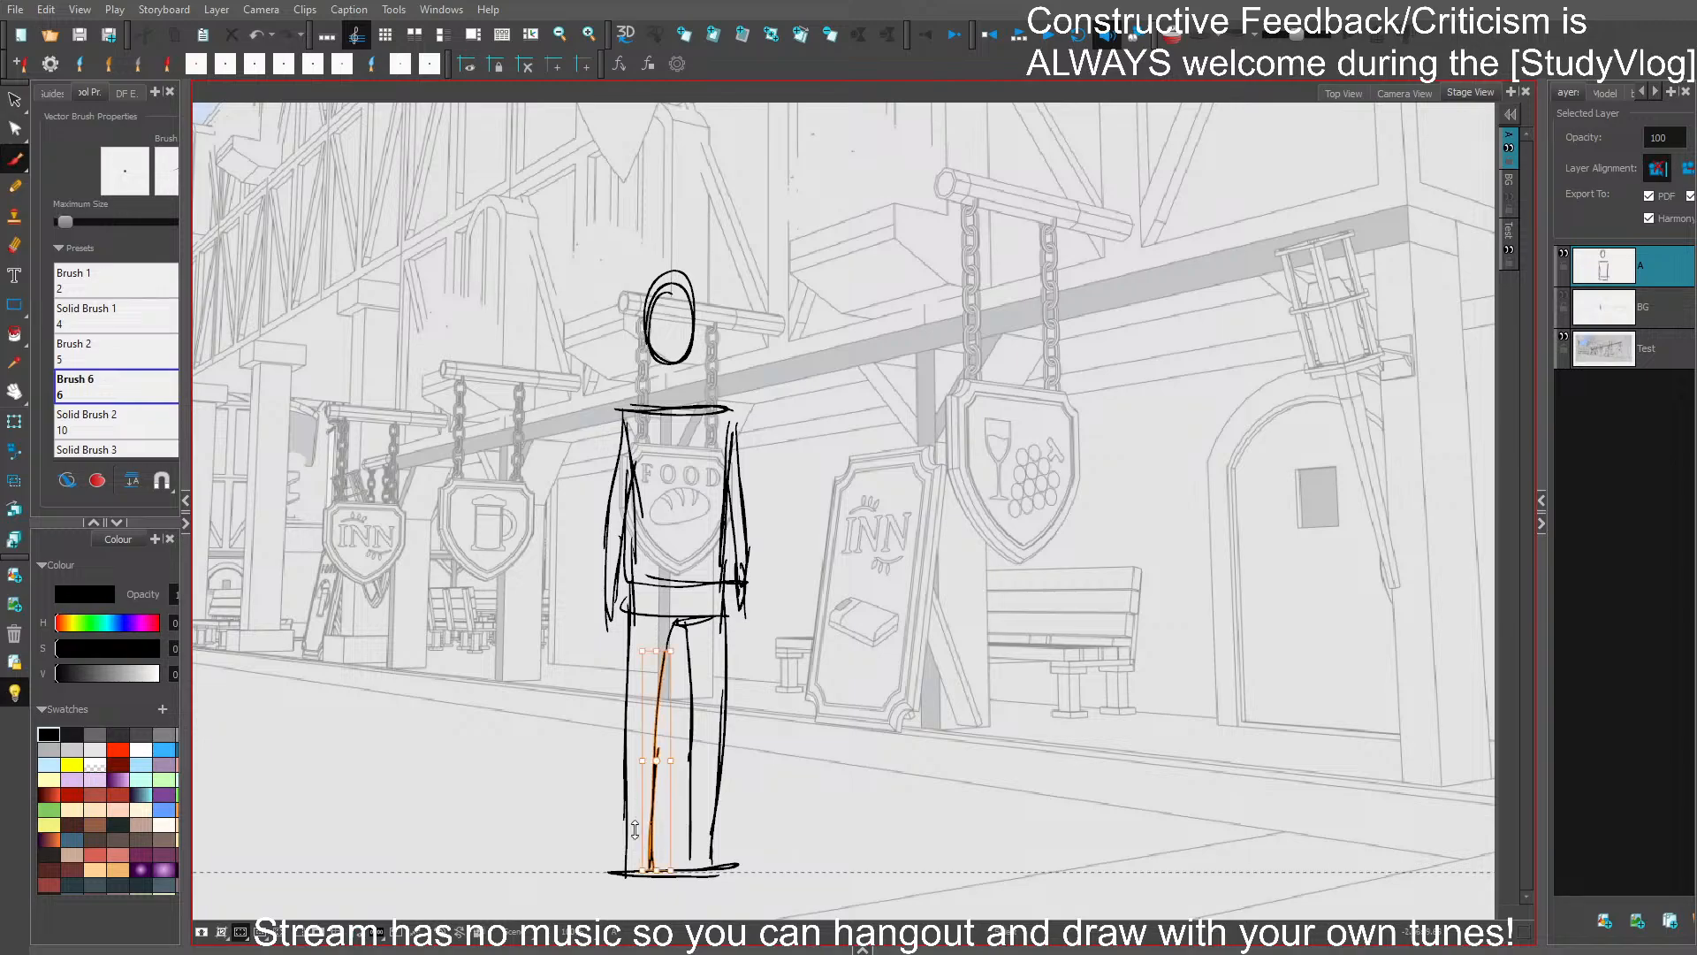
key(Delete)
ctrl+click(625, 809)
key(Delete)
ctrl+click(627, 808)
key(Delete)
drag(632, 598, 635, 761)
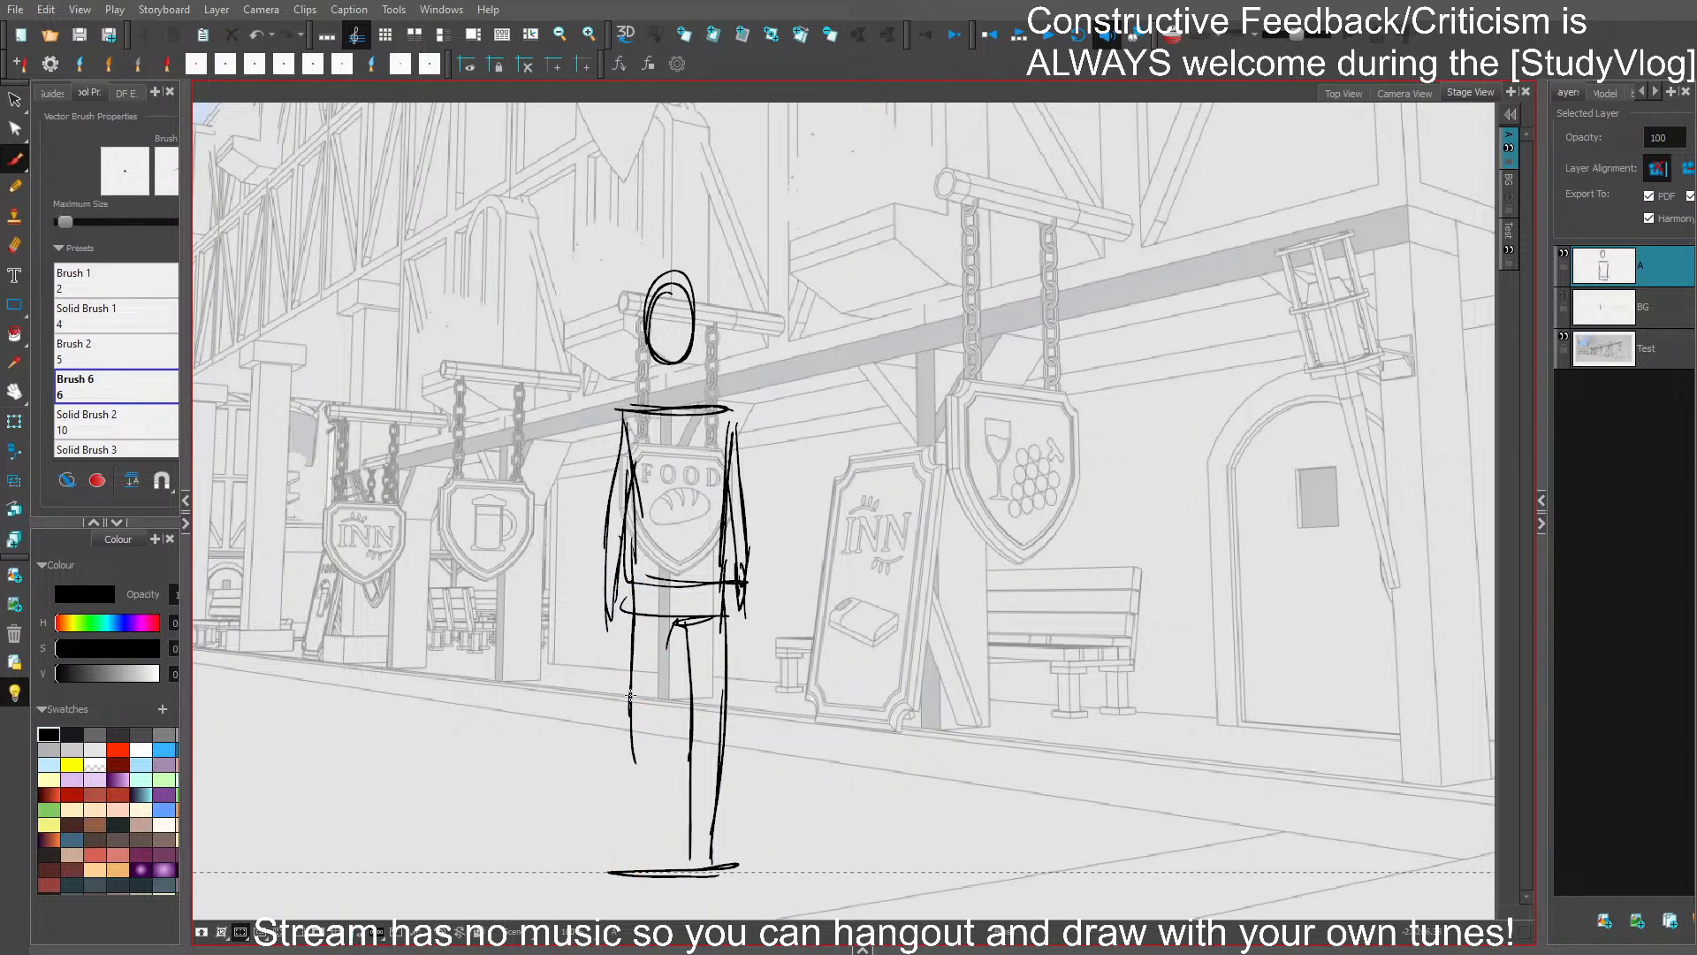
mouse_move(630, 698)
mouse_down()
mouse_move(641, 847)
mouse_move(666, 657)
mouse_move(677, 617)
mouse_up()
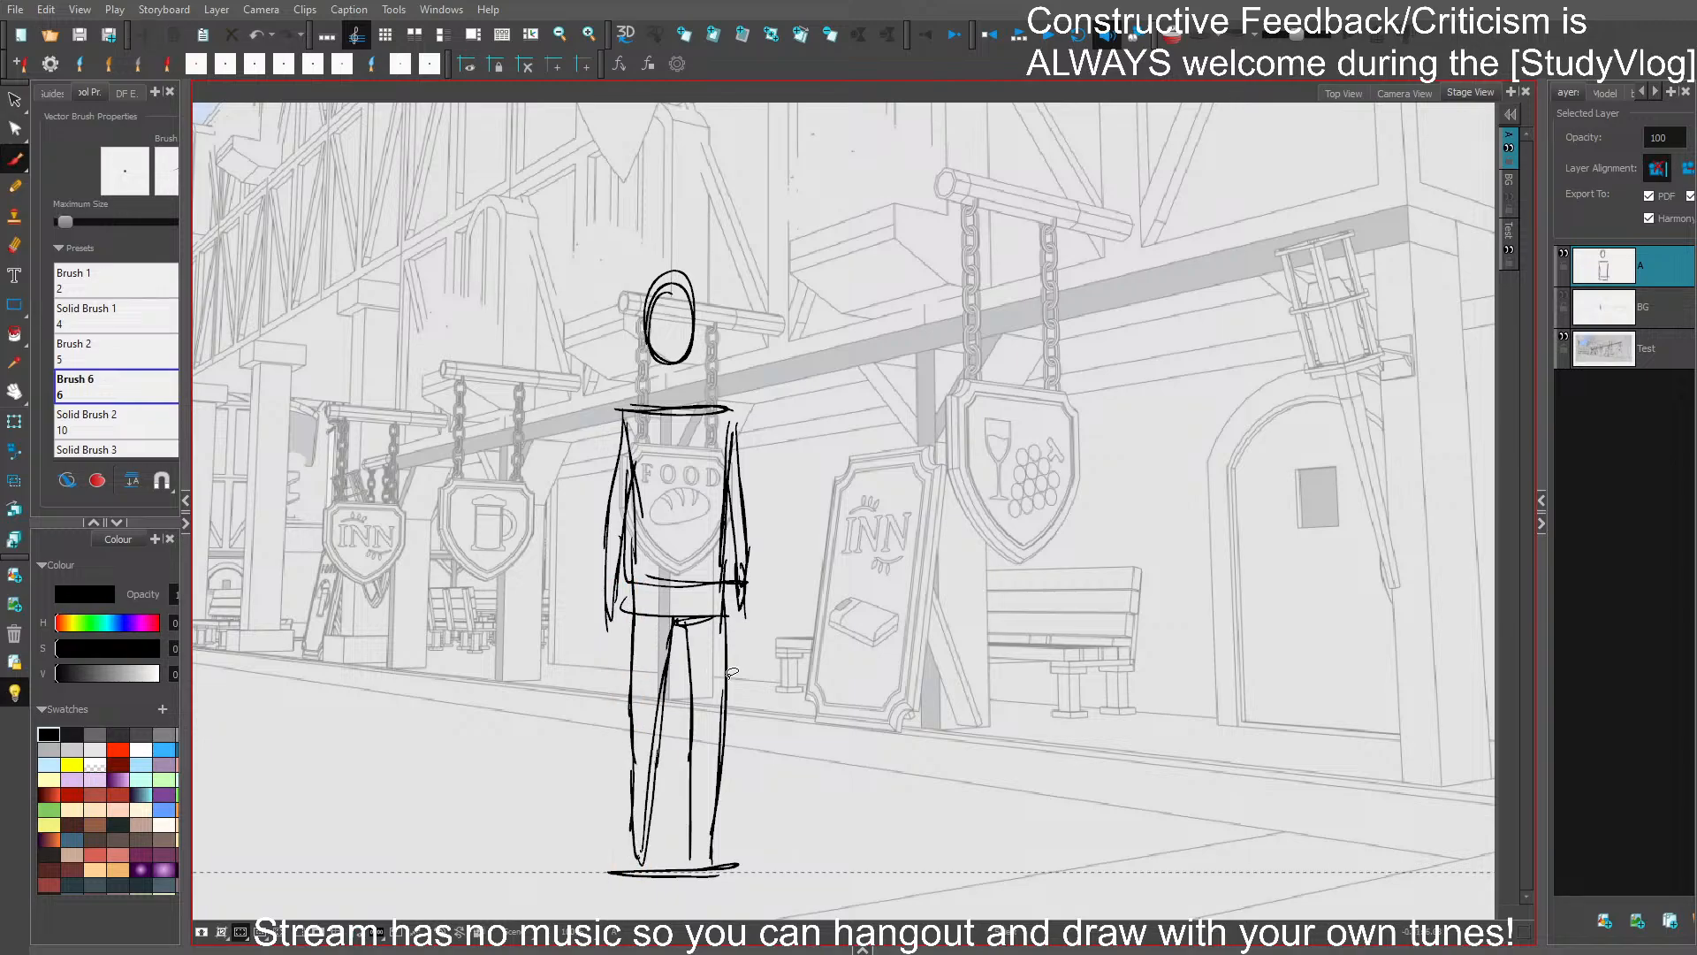
- Delete the strokes of the figure's right-hand leg and redraw it tapering down to the ground line
drag(728, 679, 689, 810)
key(Delete)
drag(681, 623, 699, 763)
drag(688, 669, 710, 859)
drag(701, 787, 714, 856)
drag(715, 615, 721, 762)
drag(723, 638, 717, 850)
drag(719, 729, 715, 854)
key(ctrl+s)
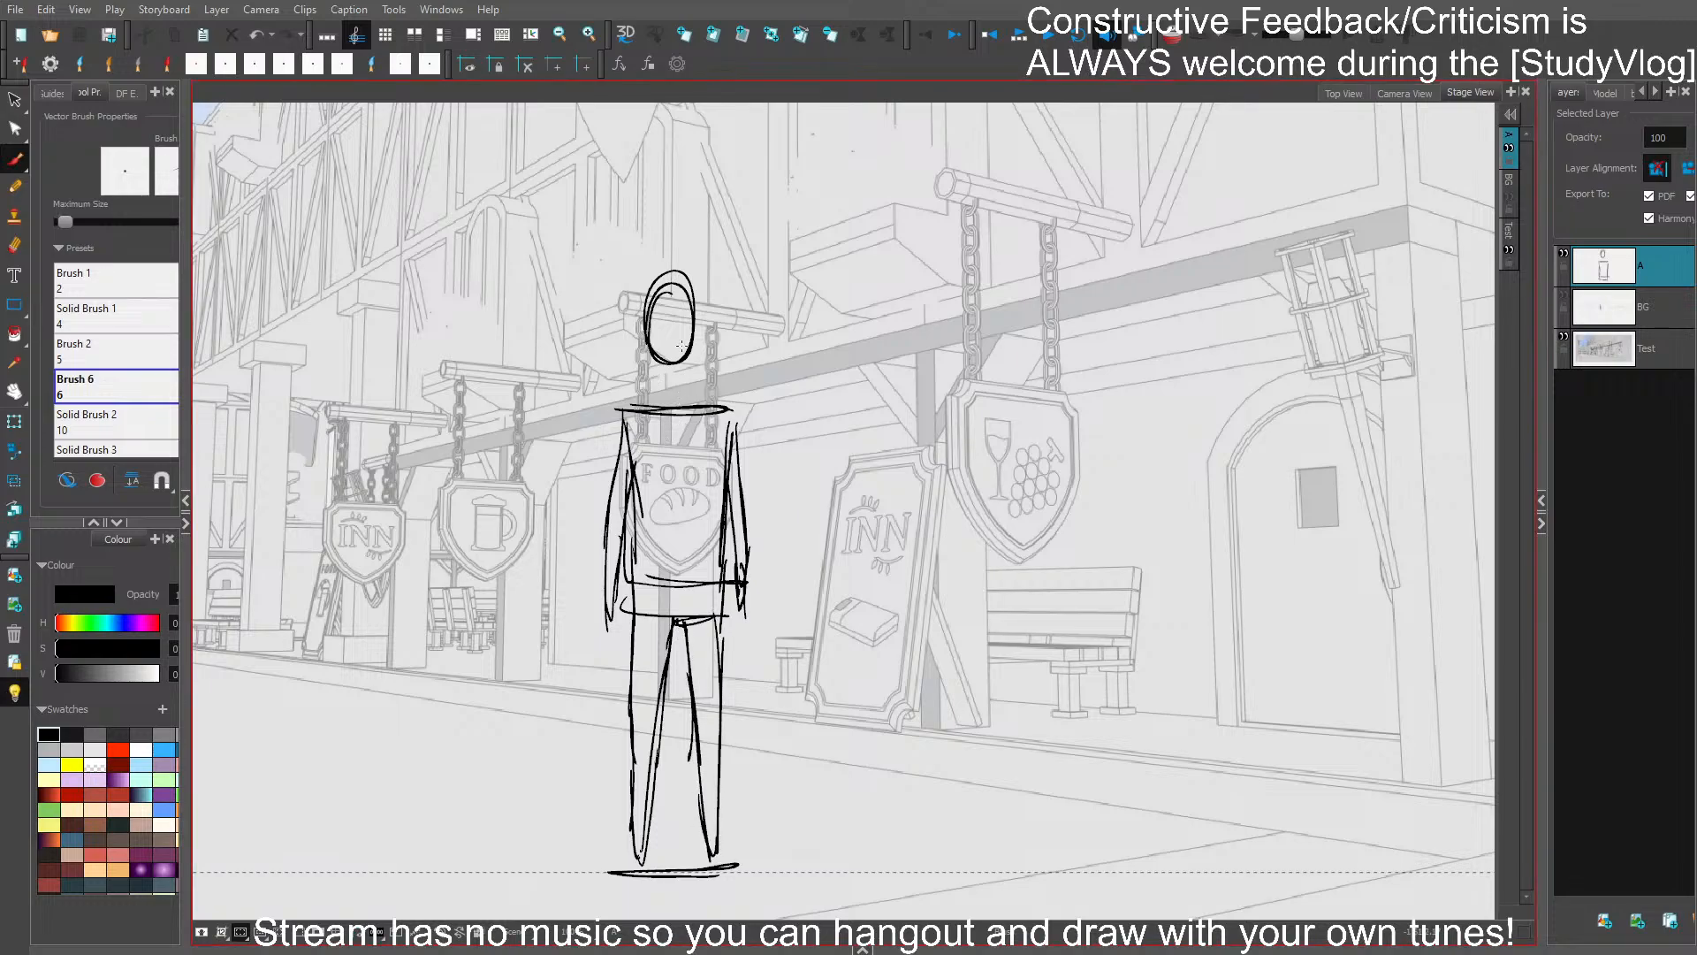
- Delete the figure's head and redraw it as a smaller, narrower oval joined to the shoulders by a neck
drag(690, 297, 683, 360)
key(Delete)
drag(682, 280, 679, 377)
key(ctrl+z)
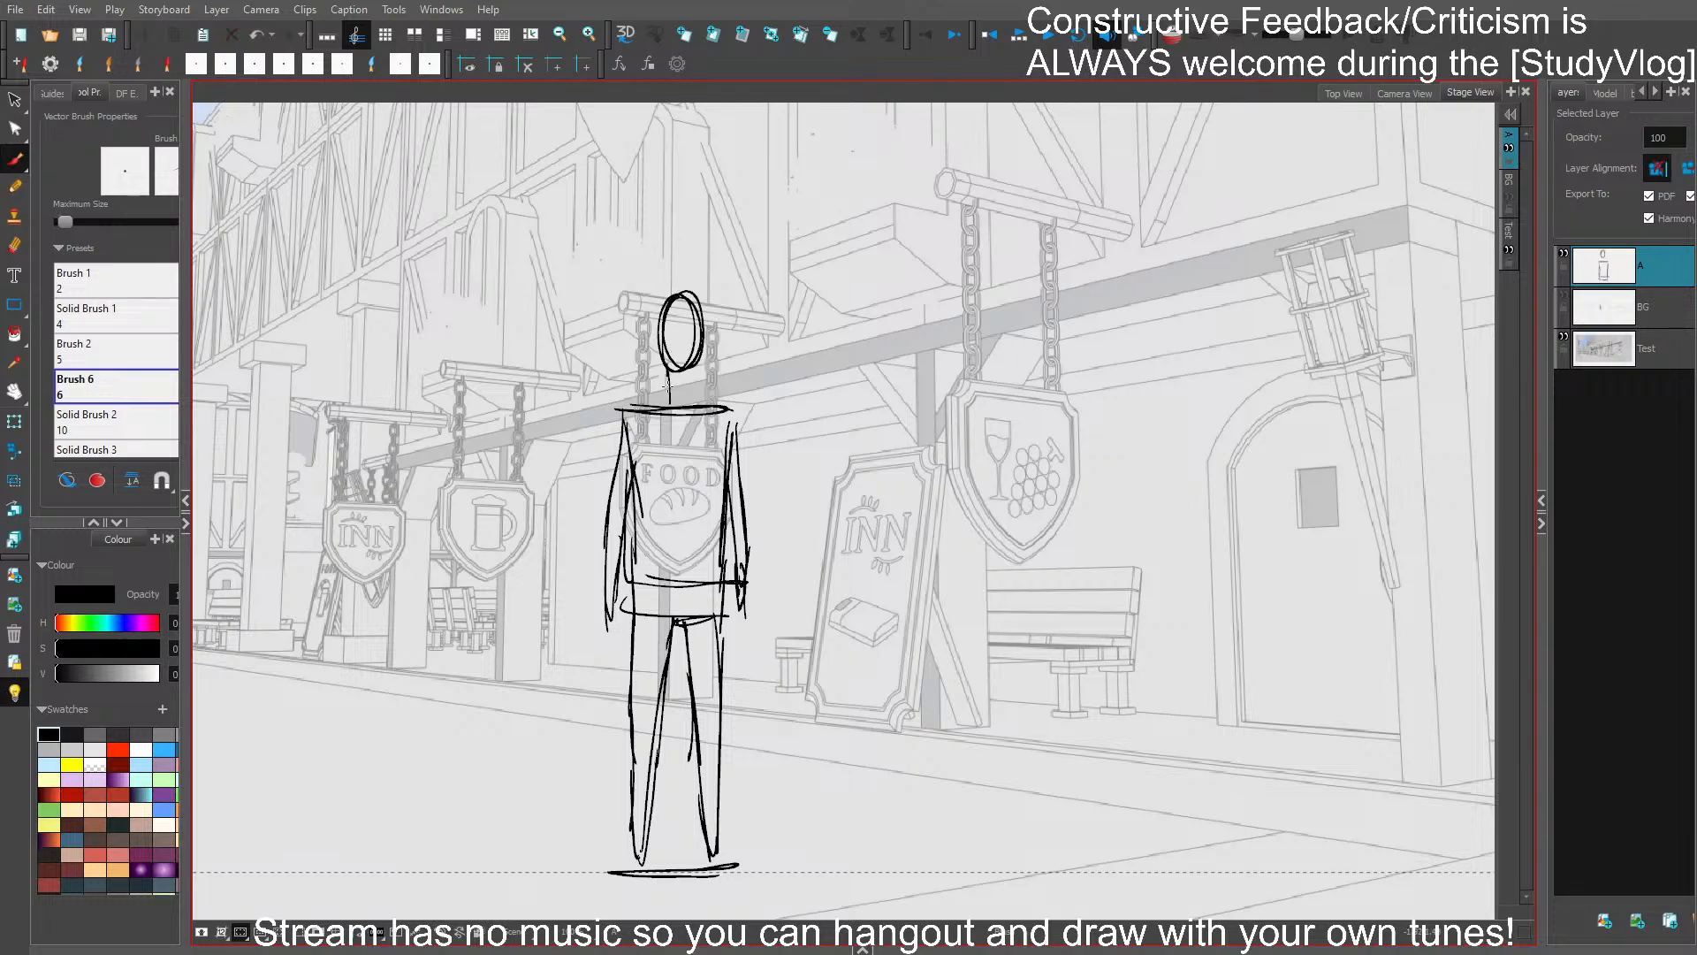
drag(689, 319, 682, 361)
key(Delete)
mouse_move(664, 343)
mouse_down()
mouse_move(675, 372)
mouse_move(666, 320)
mouse_move(663, 352)
mouse_move(682, 309)
mouse_up()
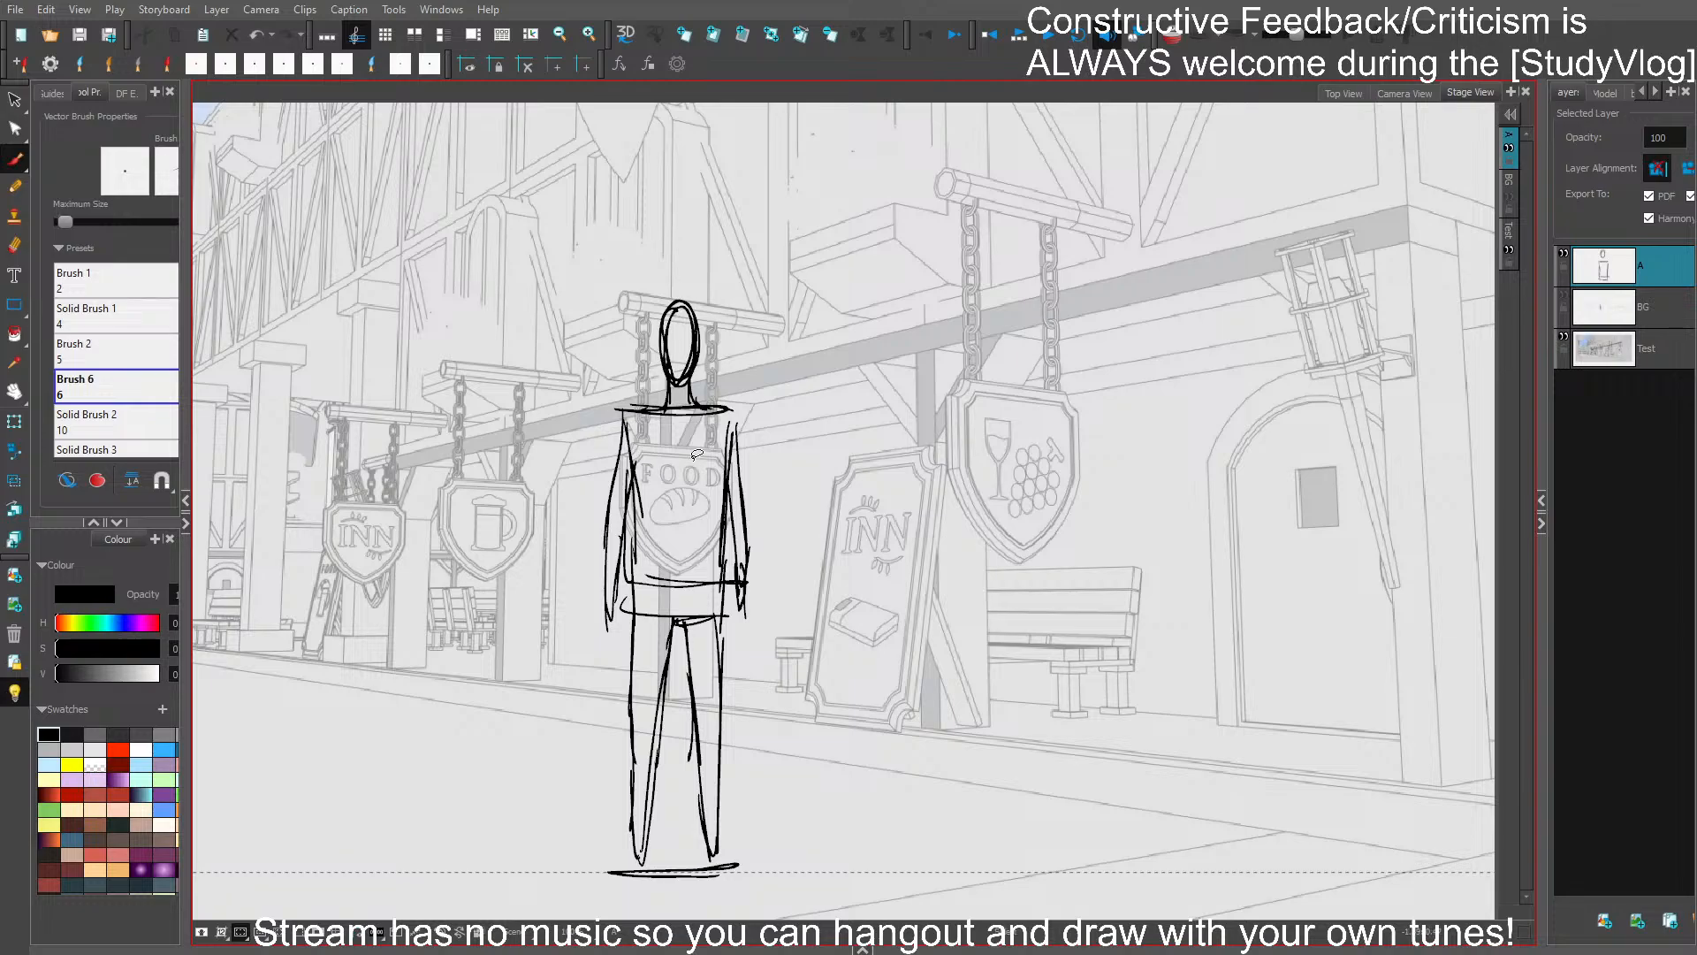
key(ctrl+s)
drag(985, 665, 1087, 593)
key(1)
key(1)
key(2)
mouse_move(869, 536)
mouse_down()
mouse_move(965, 475)
mouse_move(741, 460)
mouse_up()
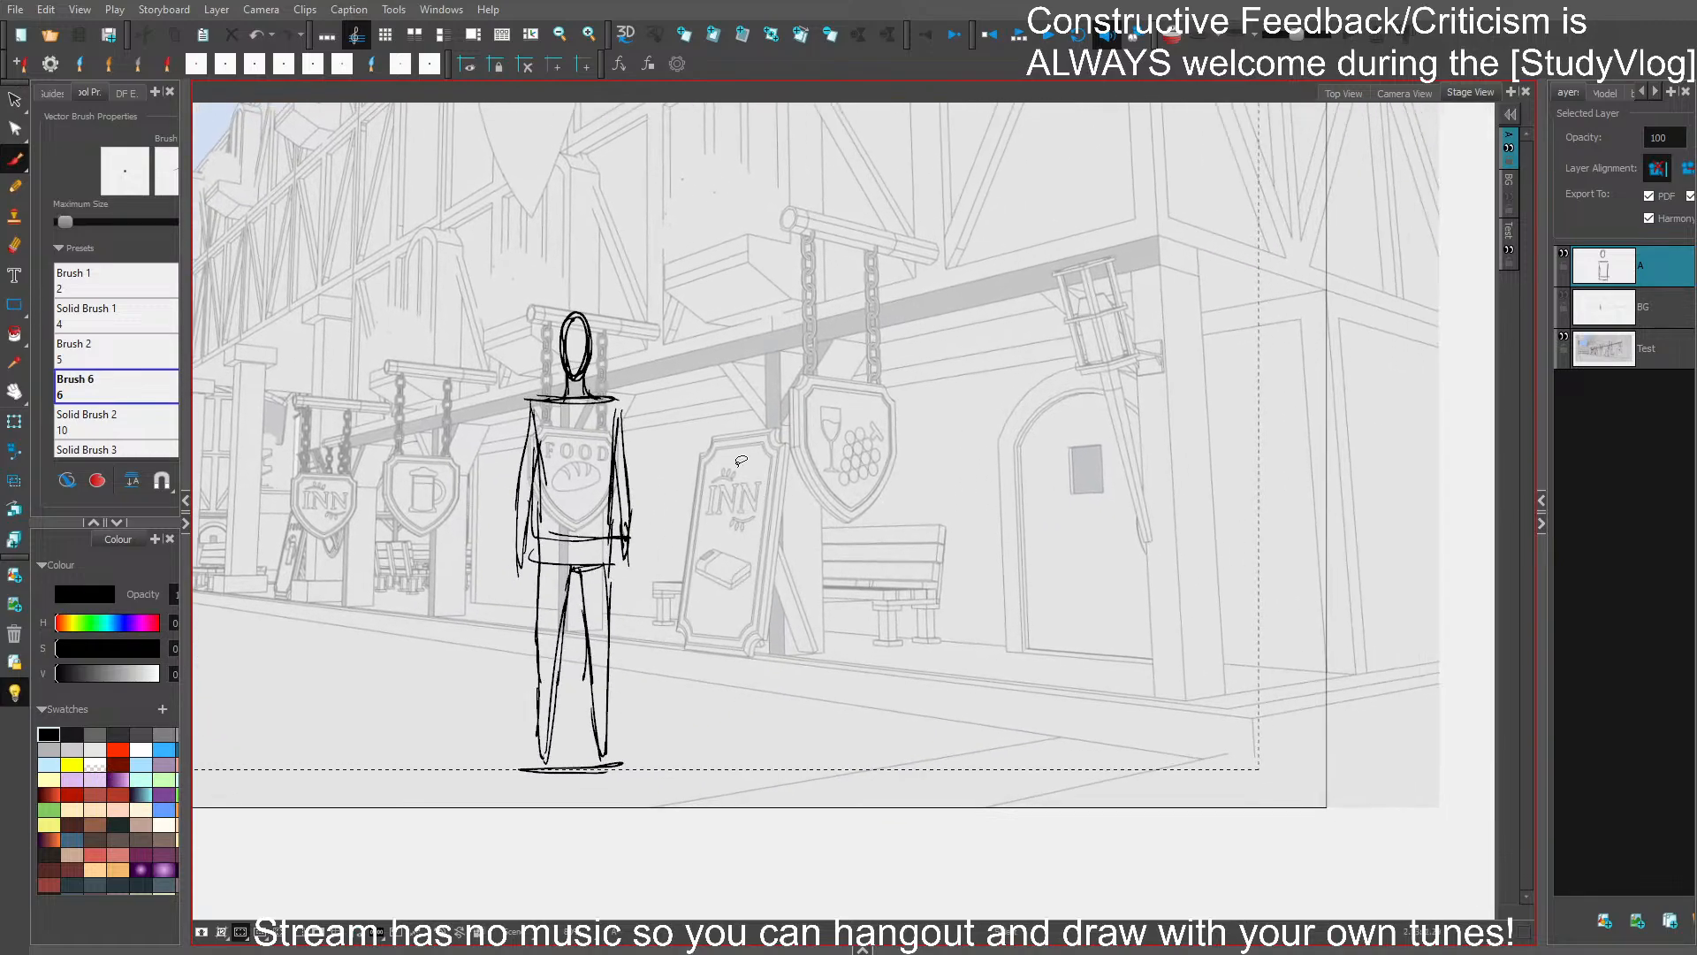
- Sketch a forward-bending figure beside the standing one, with an oval head, hunched torso, one outstretched arm and a supporting leg
key(2)
mouse_move(803, 532)
mouse_down()
mouse_move(860, 447)
mouse_move(836, 415)
mouse_move(813, 495)
mouse_move(822, 411)
mouse_move(751, 437)
mouse_move(767, 512)
mouse_move(855, 487)
mouse_move(868, 508)
mouse_up()
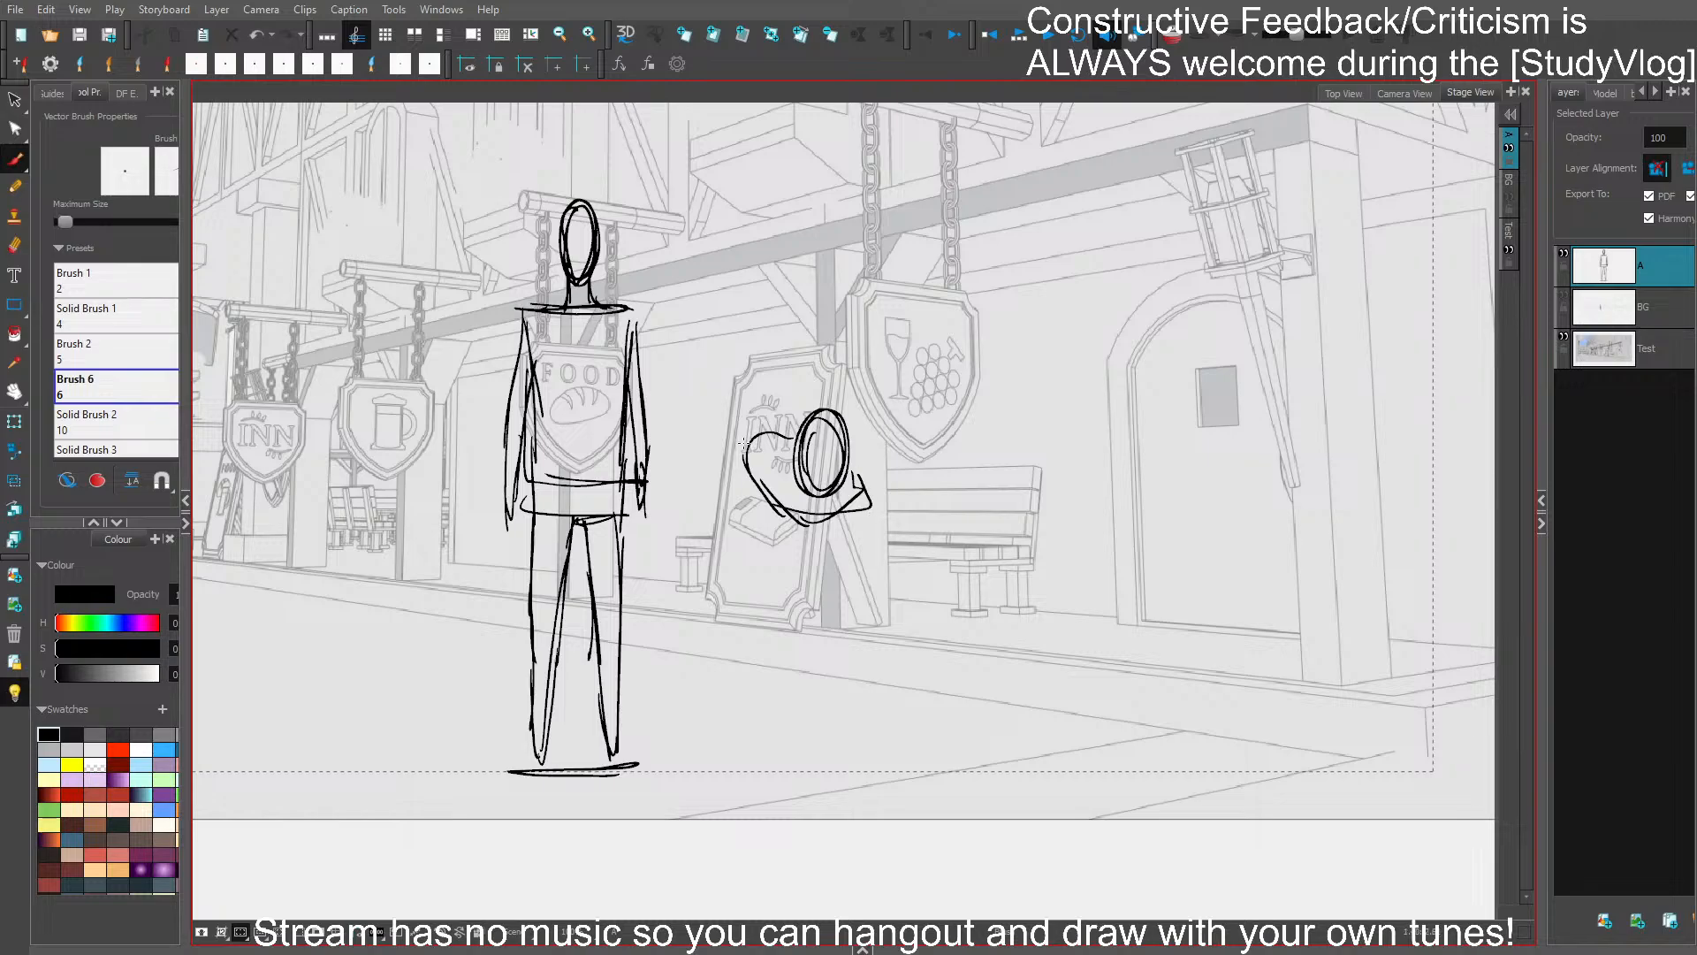
mouse_move(751, 433)
mouse_down()
mouse_move(578, 446)
mouse_move(760, 446)
mouse_move(810, 530)
mouse_move(745, 607)
mouse_move(824, 778)
mouse_up()
drag(785, 532, 824, 765)
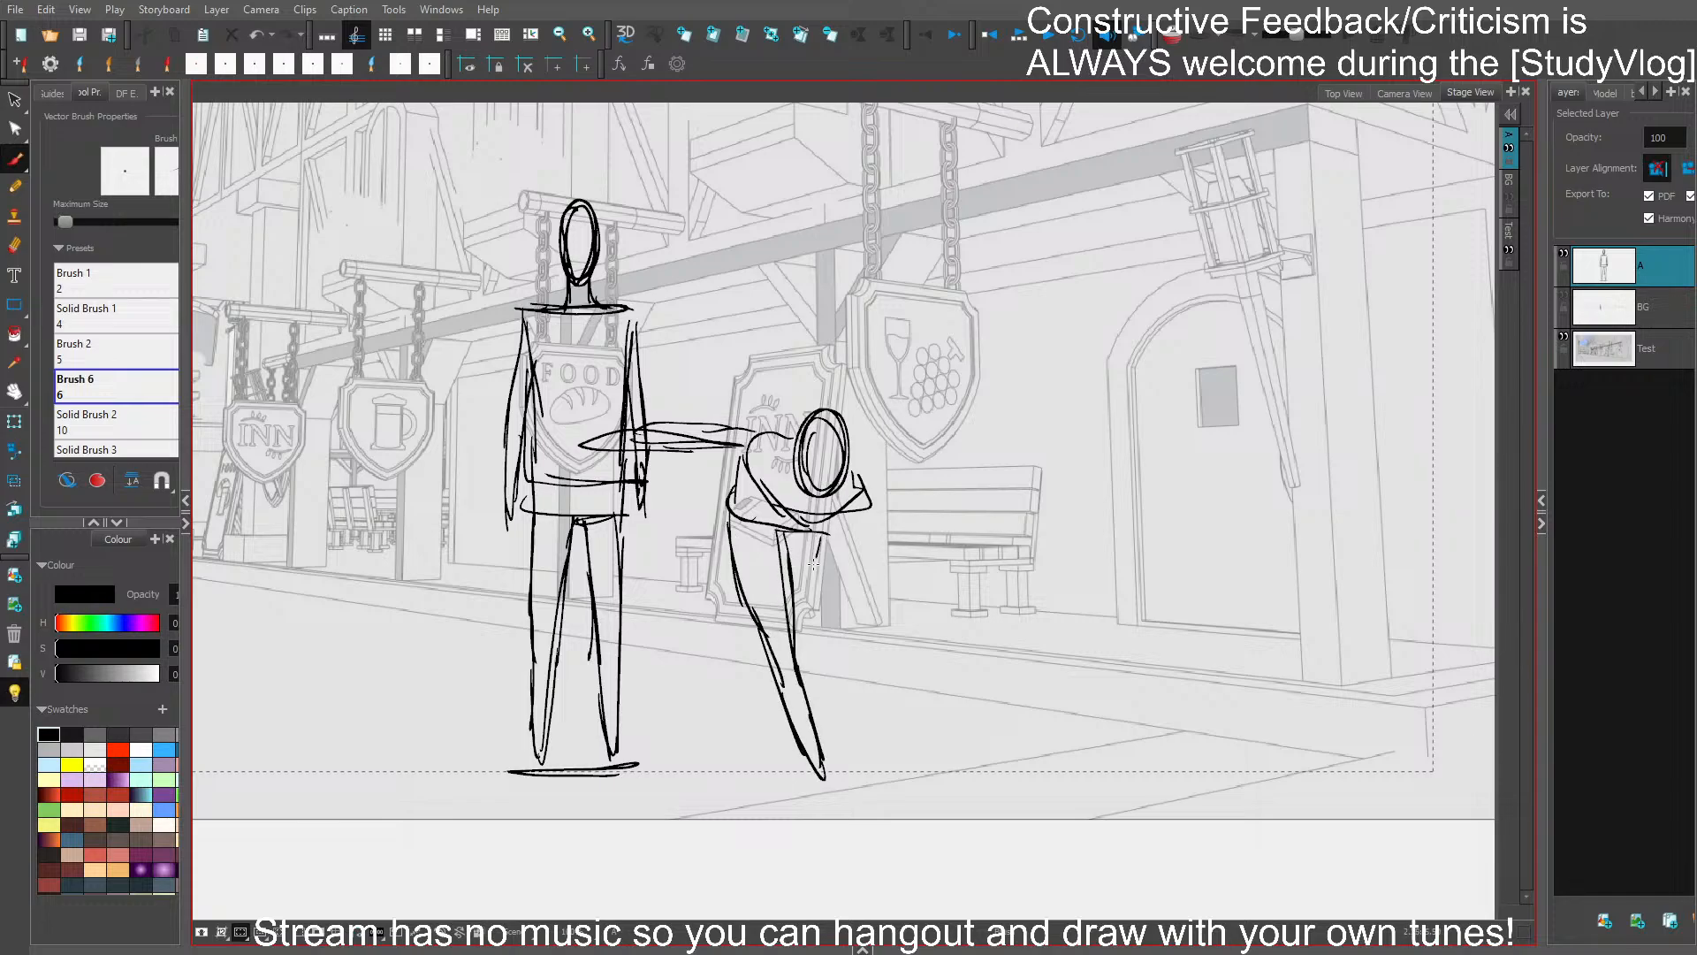
- Add the bending figure's raised back leg and its other arm reaching down toward the ground
drag(818, 556, 786, 601)
mouse_move(688, 528)
mouse_down()
mouse_move(750, 628)
mouse_move(730, 587)
mouse_up()
drag(852, 471, 870, 637)
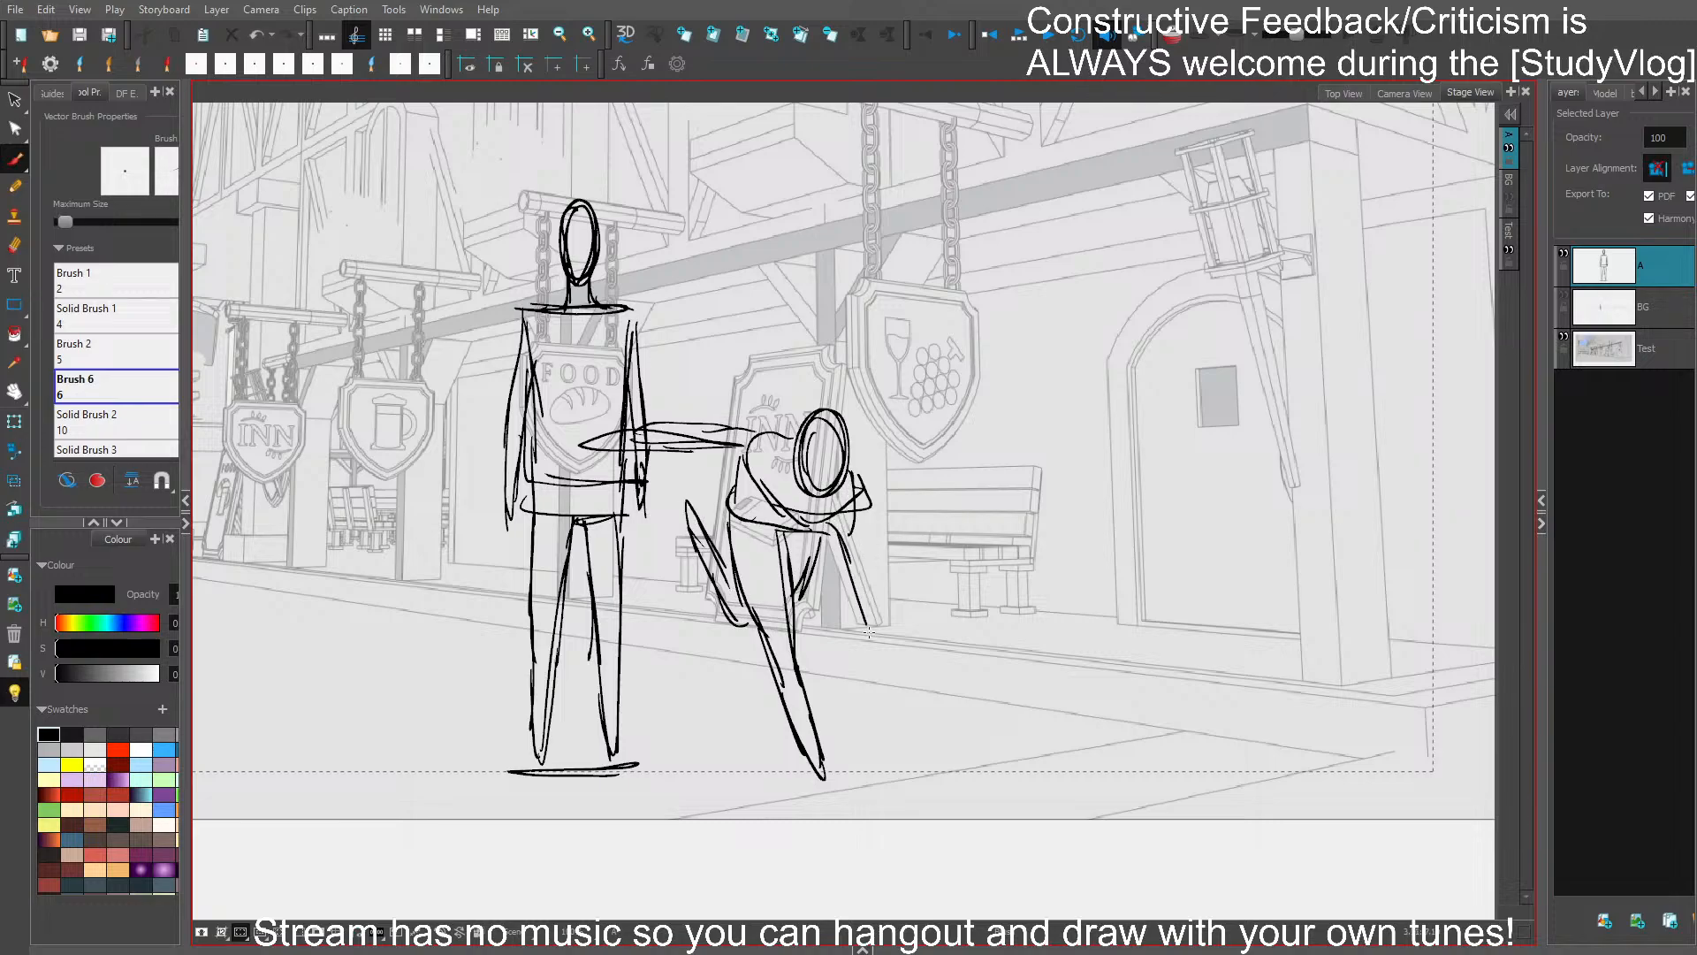
drag(848, 567, 889, 686)
drag(856, 515, 894, 686)
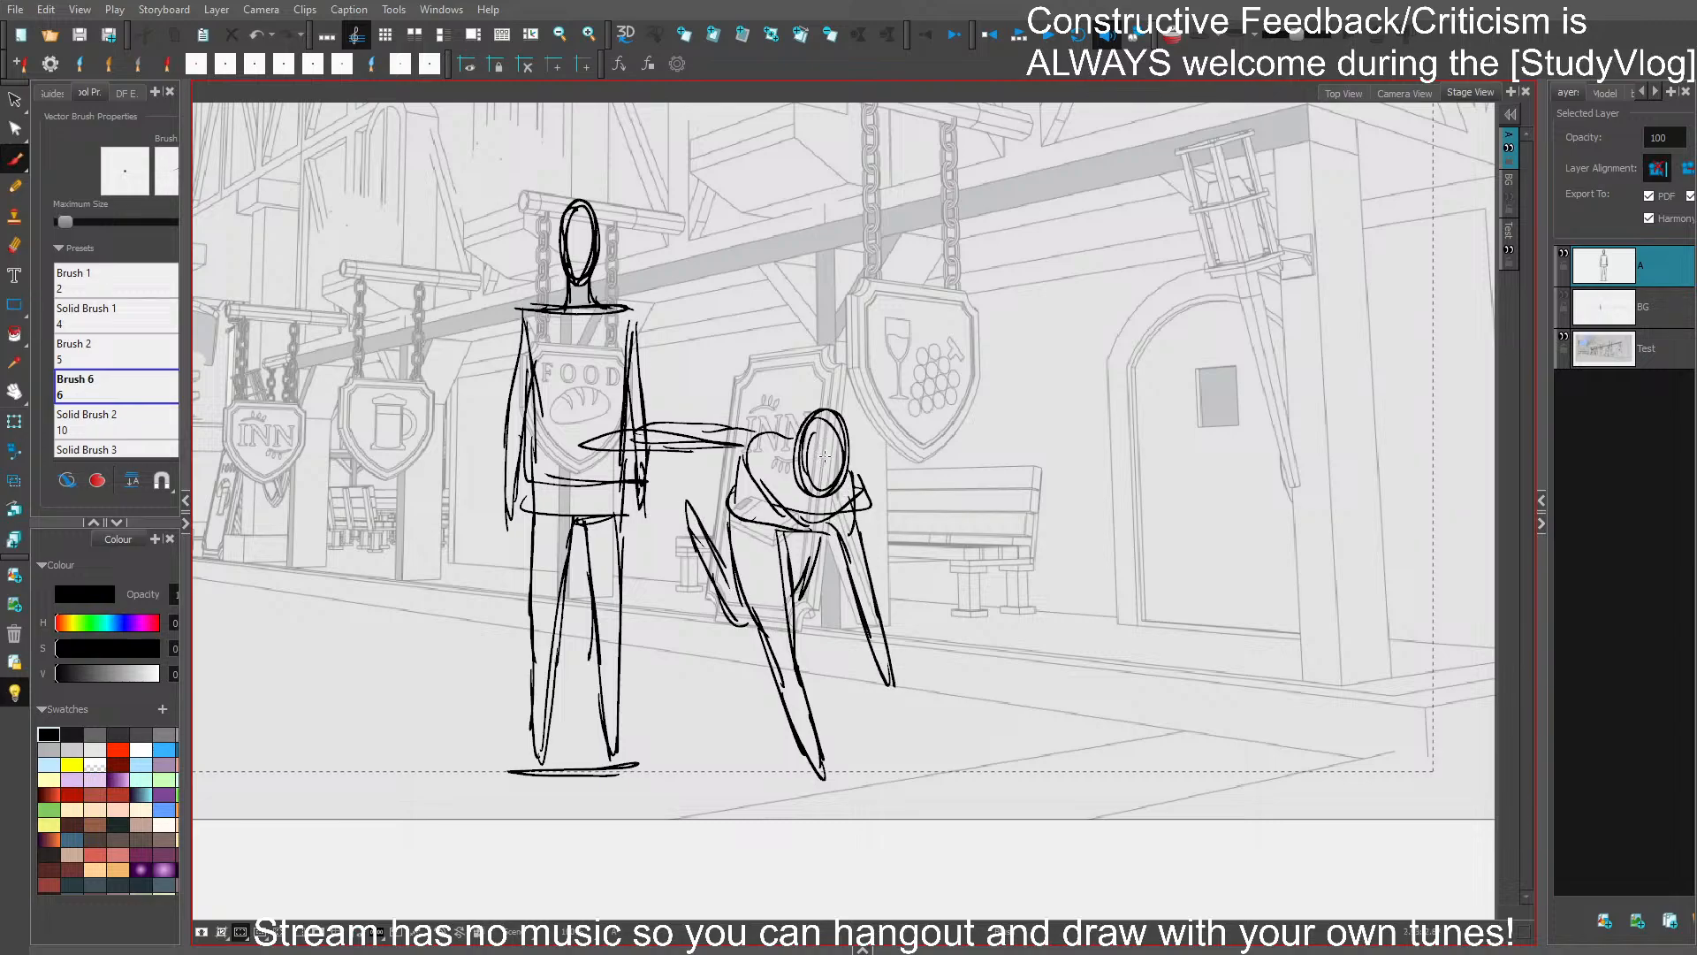
- Delete the bending figure's raised back leg, redraw it folded at the knee, and save the project
key(ctrl+s)
key(Delete)
drag(732, 542, 732, 599)
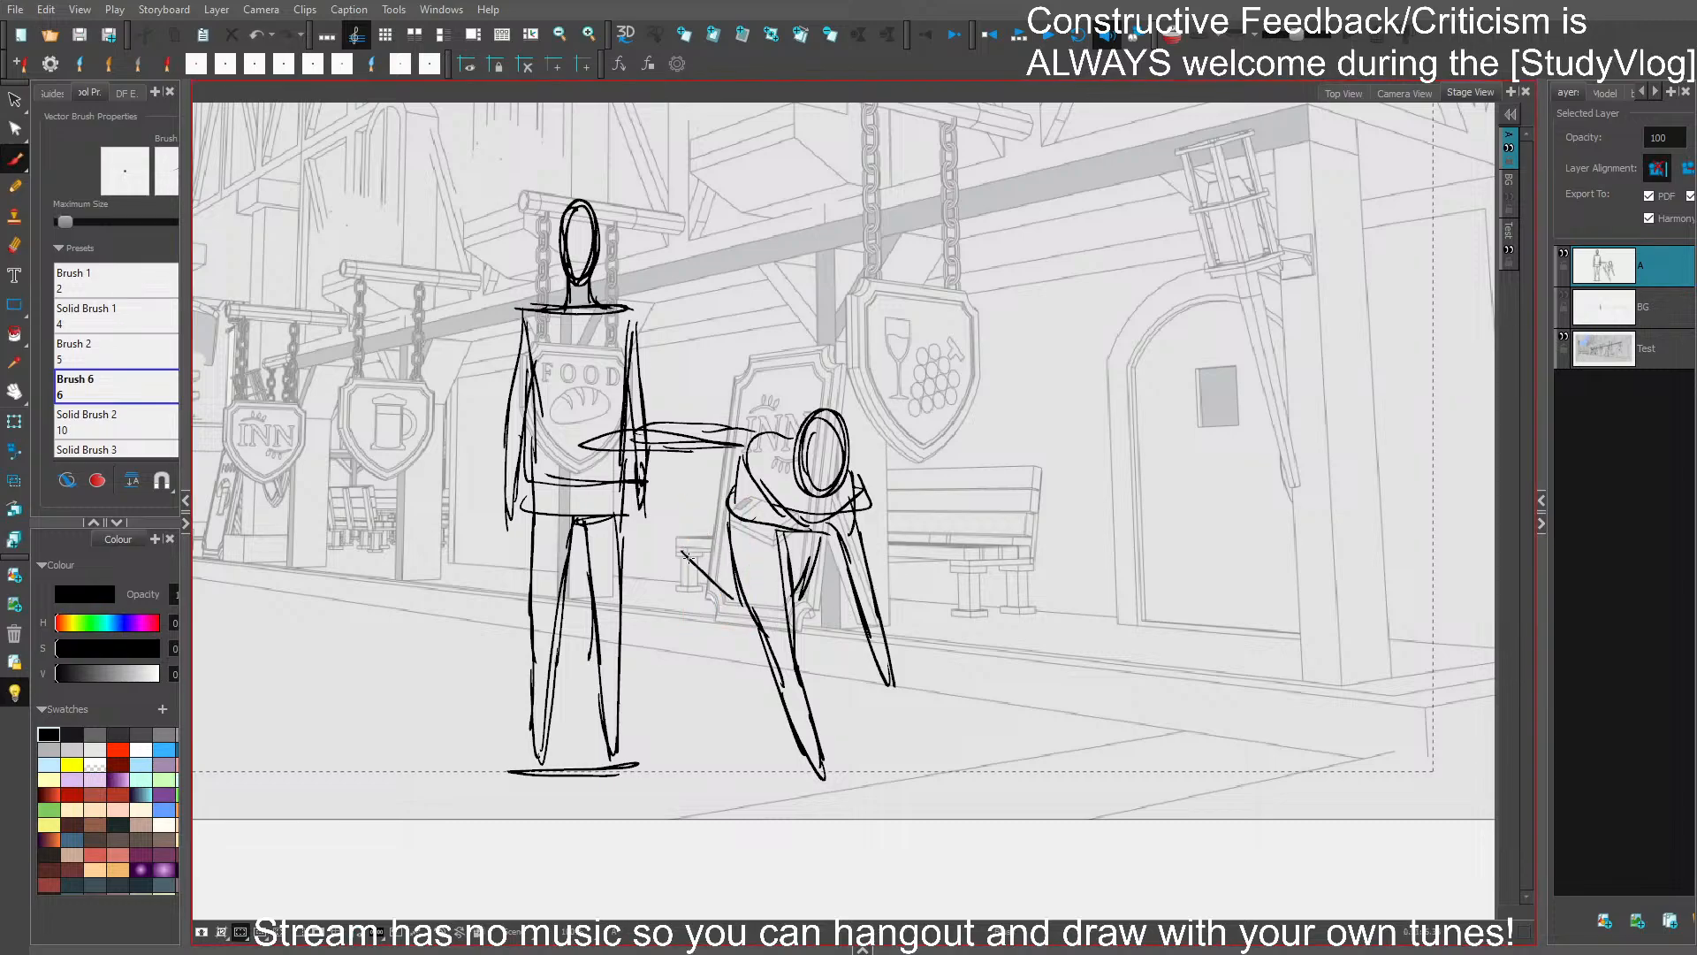
mouse_move(663, 519)
mouse_down()
mouse_move(722, 590)
mouse_move(660, 572)
mouse_move(731, 564)
mouse_up()
key(ctrl+s)
drag(770, 487, 822, 518)
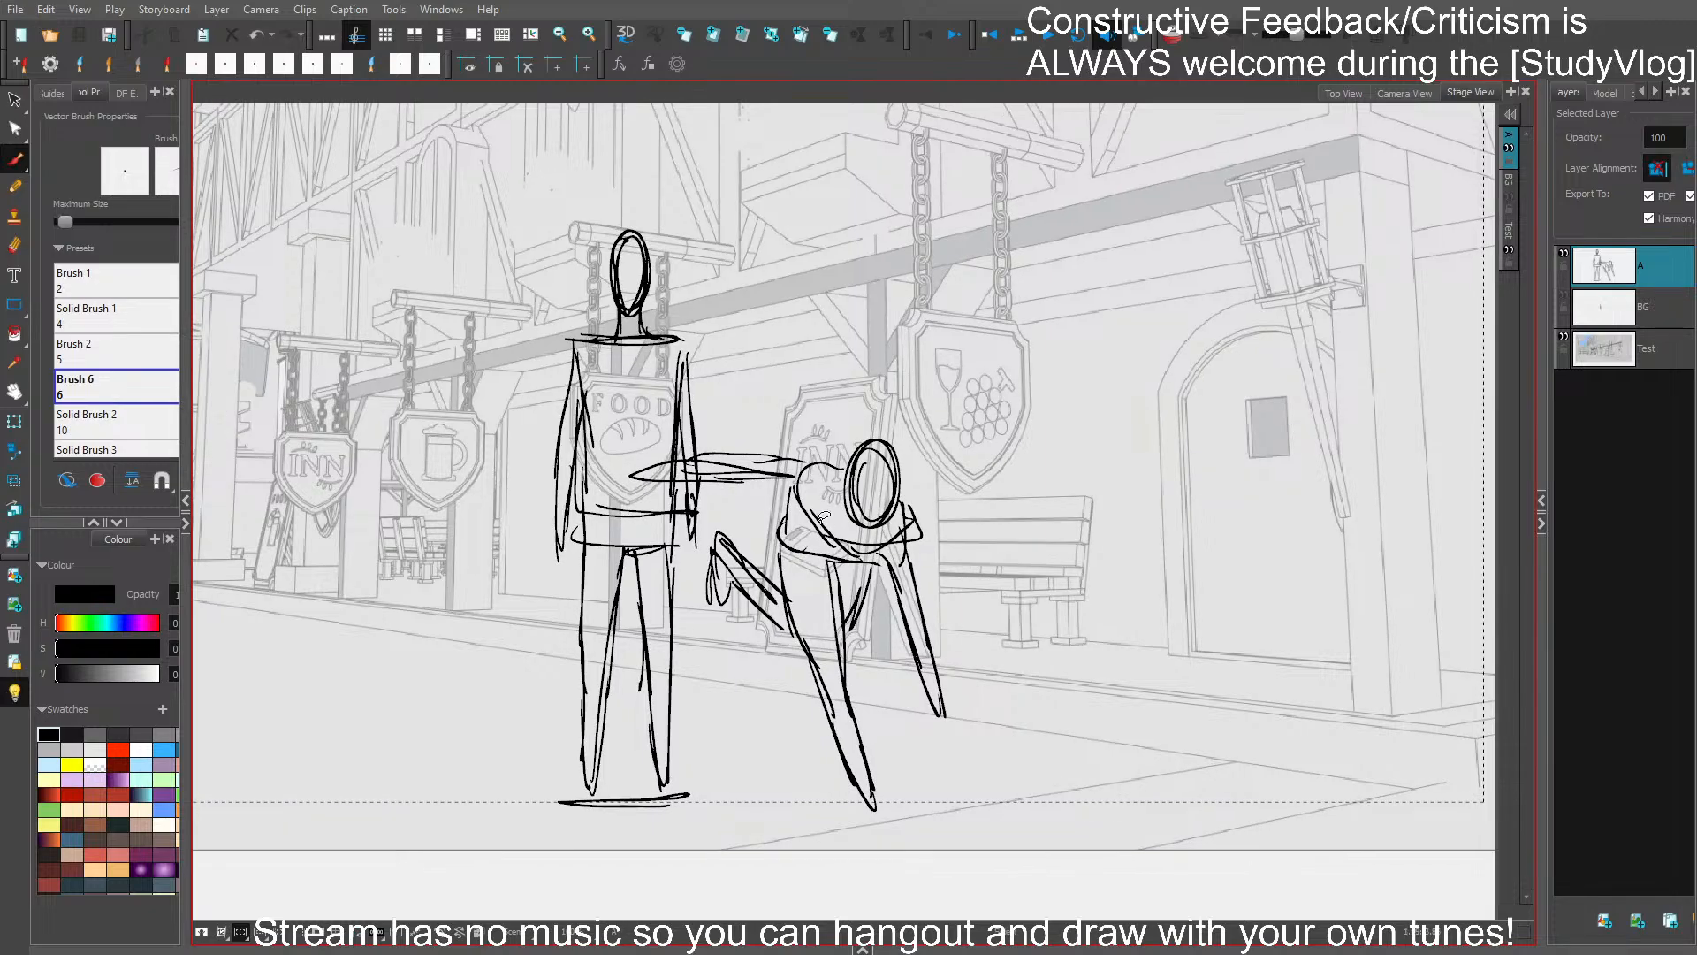
- Sketch a leaping figure on the far side of the standing one, with head, torso, one bent leg and one leg stretched down
mouse_move(1049, 612)
mouse_down()
mouse_move(1103, 652)
mouse_move(1049, 606)
mouse_move(1222, 586)
mouse_up()
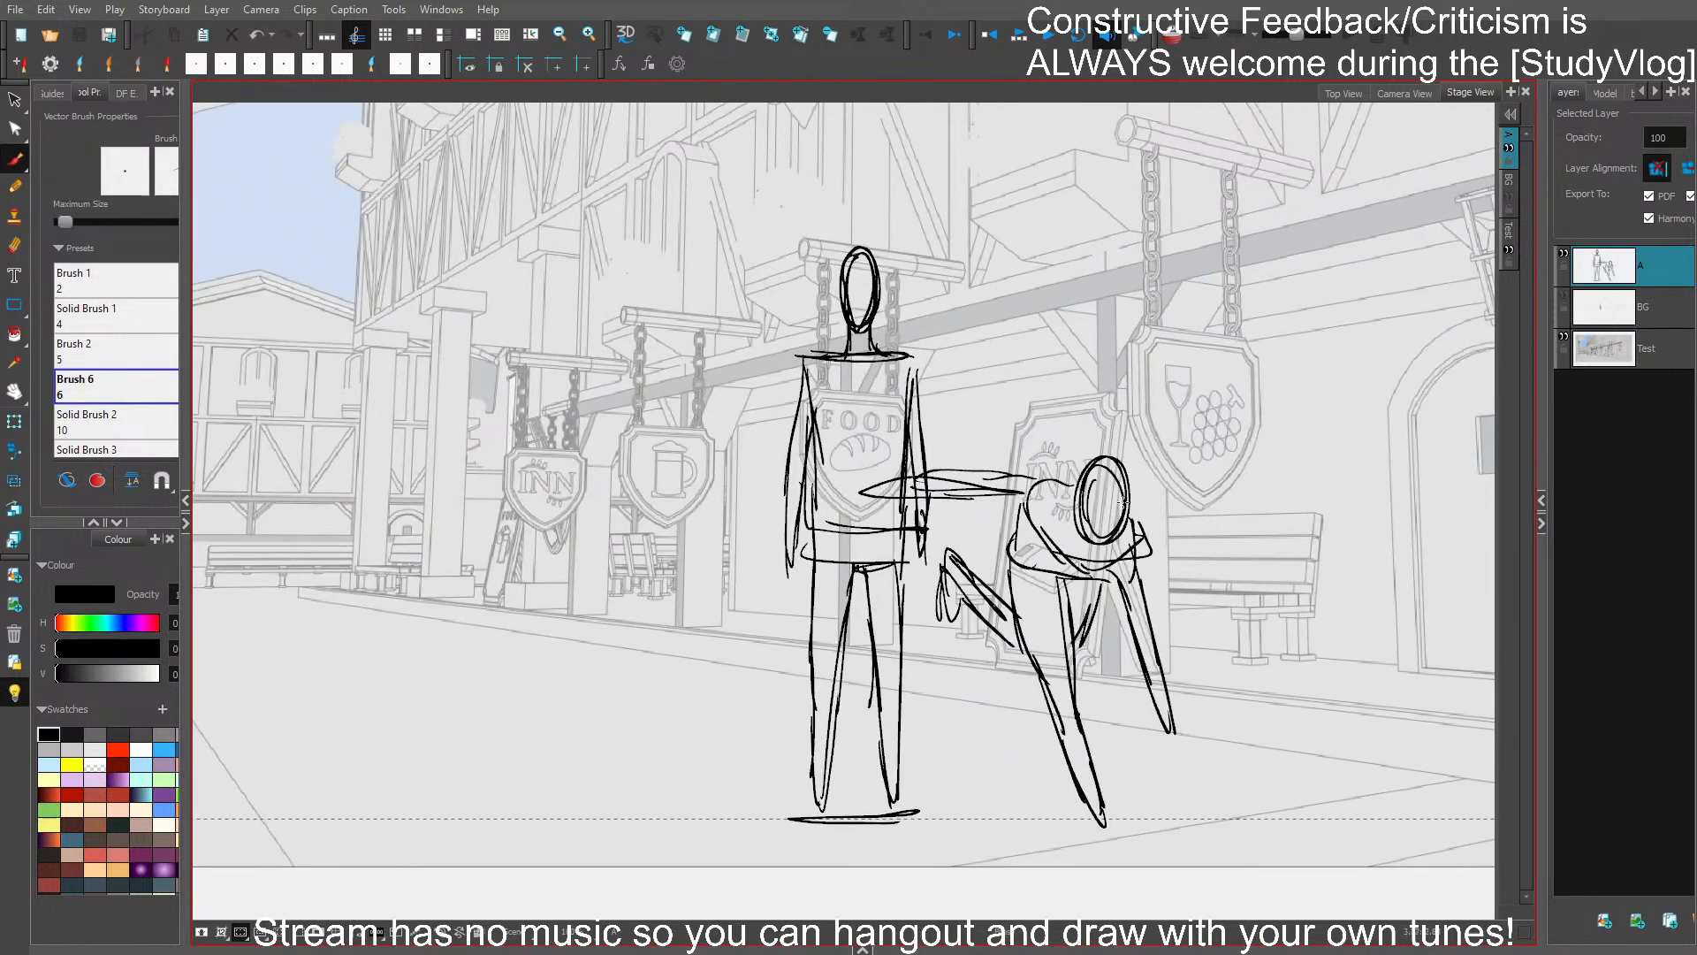
mouse_move(574, 292)
mouse_down()
mouse_move(622, 296)
mouse_move(617, 267)
mouse_move(603, 258)
mouse_move(609, 318)
mouse_up()
key(ctrl+z)
key(ctrl+z)
mouse_move(589, 425)
mouse_down()
mouse_move(623, 336)
mouse_move(548, 372)
mouse_move(586, 437)
mouse_up()
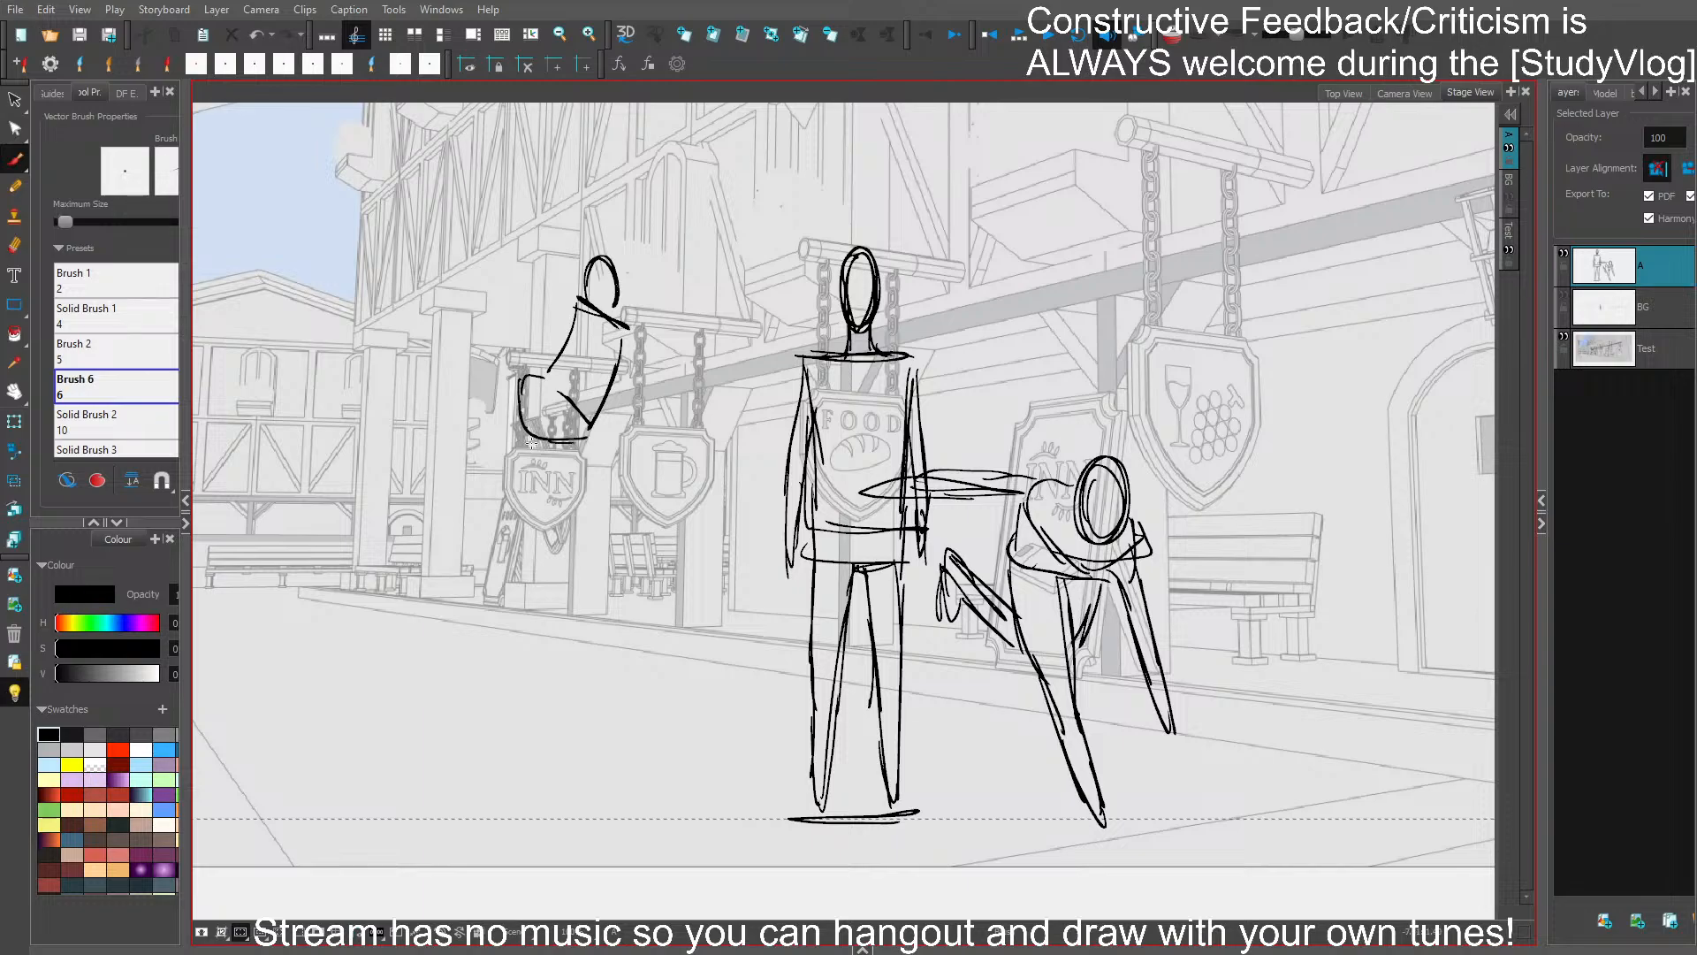
mouse_move(512, 374)
mouse_down()
mouse_move(474, 343)
mouse_move(415, 442)
mouse_move(521, 389)
mouse_move(488, 629)
mouse_move(514, 497)
mouse_move(579, 437)
mouse_up()
drag(515, 488, 578, 438)
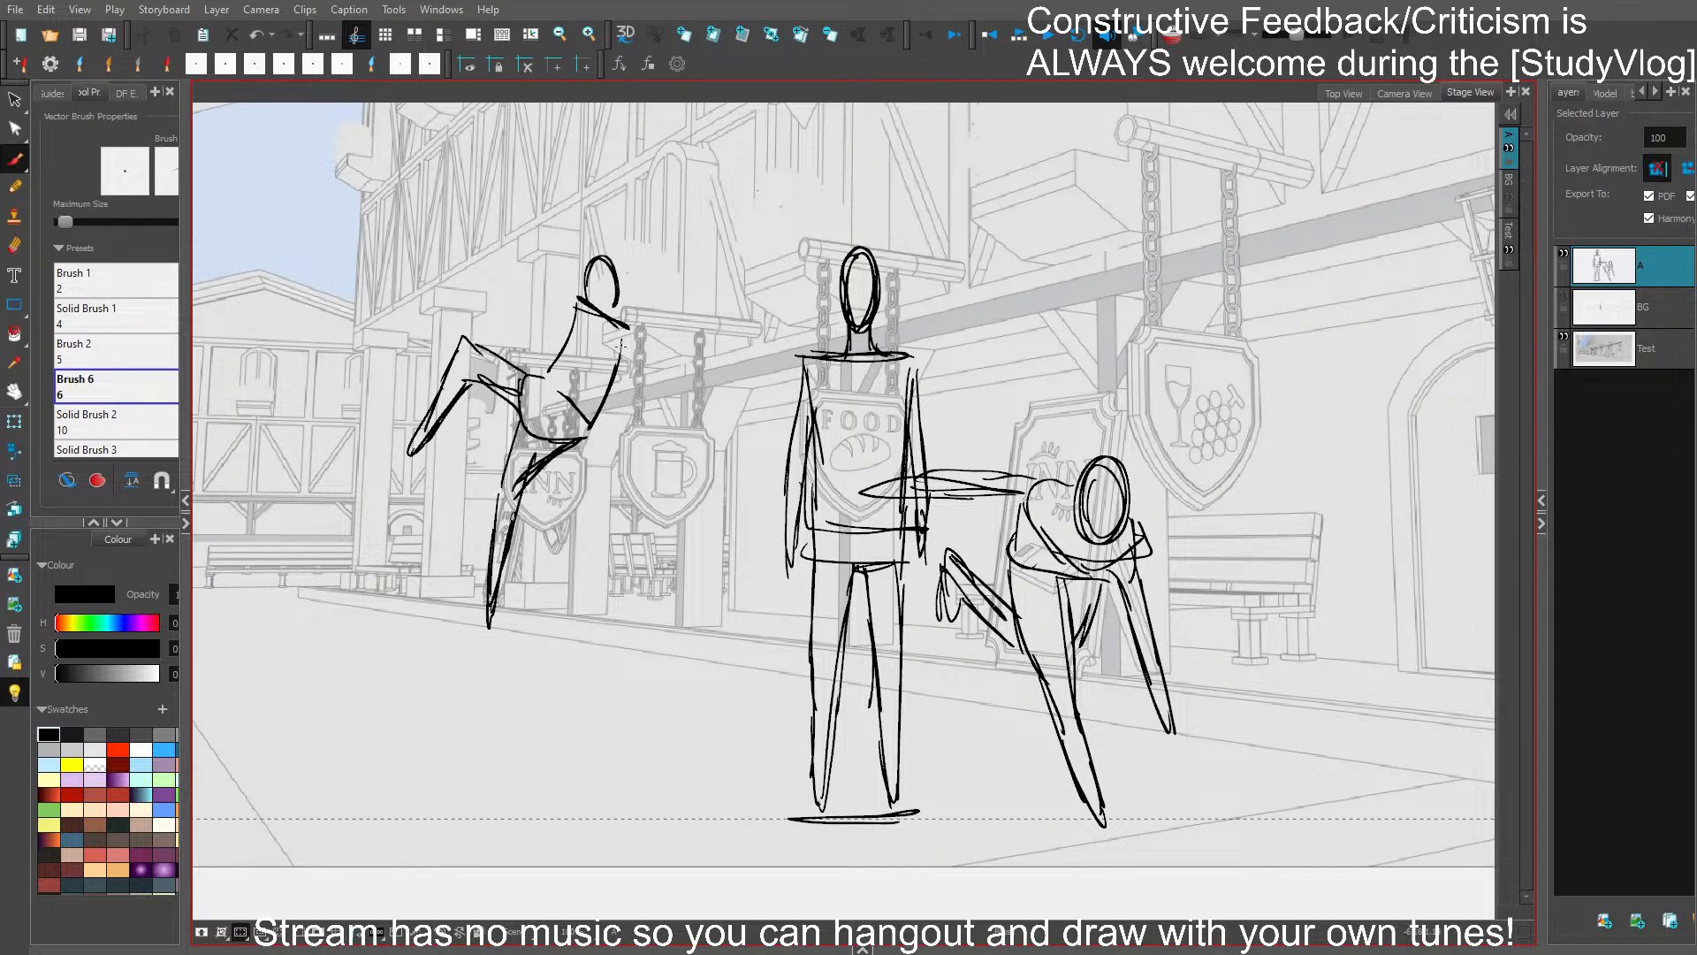
- Draw the leaping figure's arms, one raised above the head and the other hanging down beside the torso
drag(555, 245, 564, 287)
mouse_move(553, 205)
mouse_down()
mouse_move(558, 172)
mouse_move(579, 294)
mouse_move(638, 363)
mouse_move(654, 447)
mouse_up()
drag(628, 344, 660, 460)
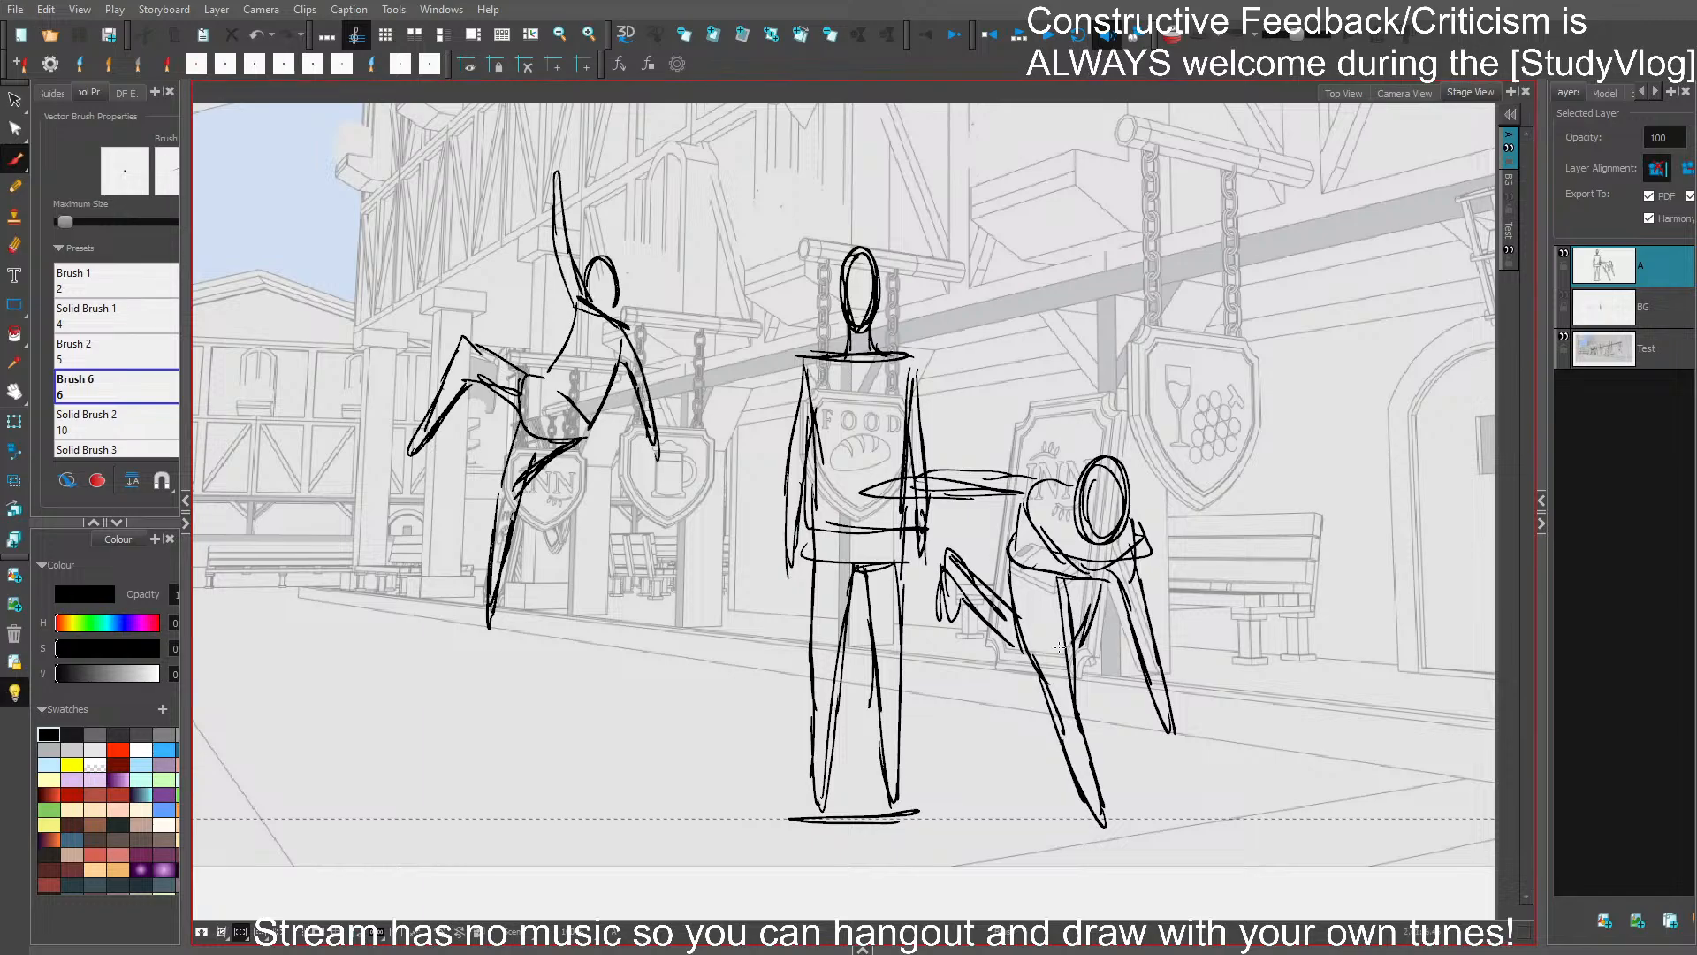
mouse_move(1301, 580)
mouse_down()
mouse_move(1208, 529)
mouse_move(1028, 523)
mouse_up()
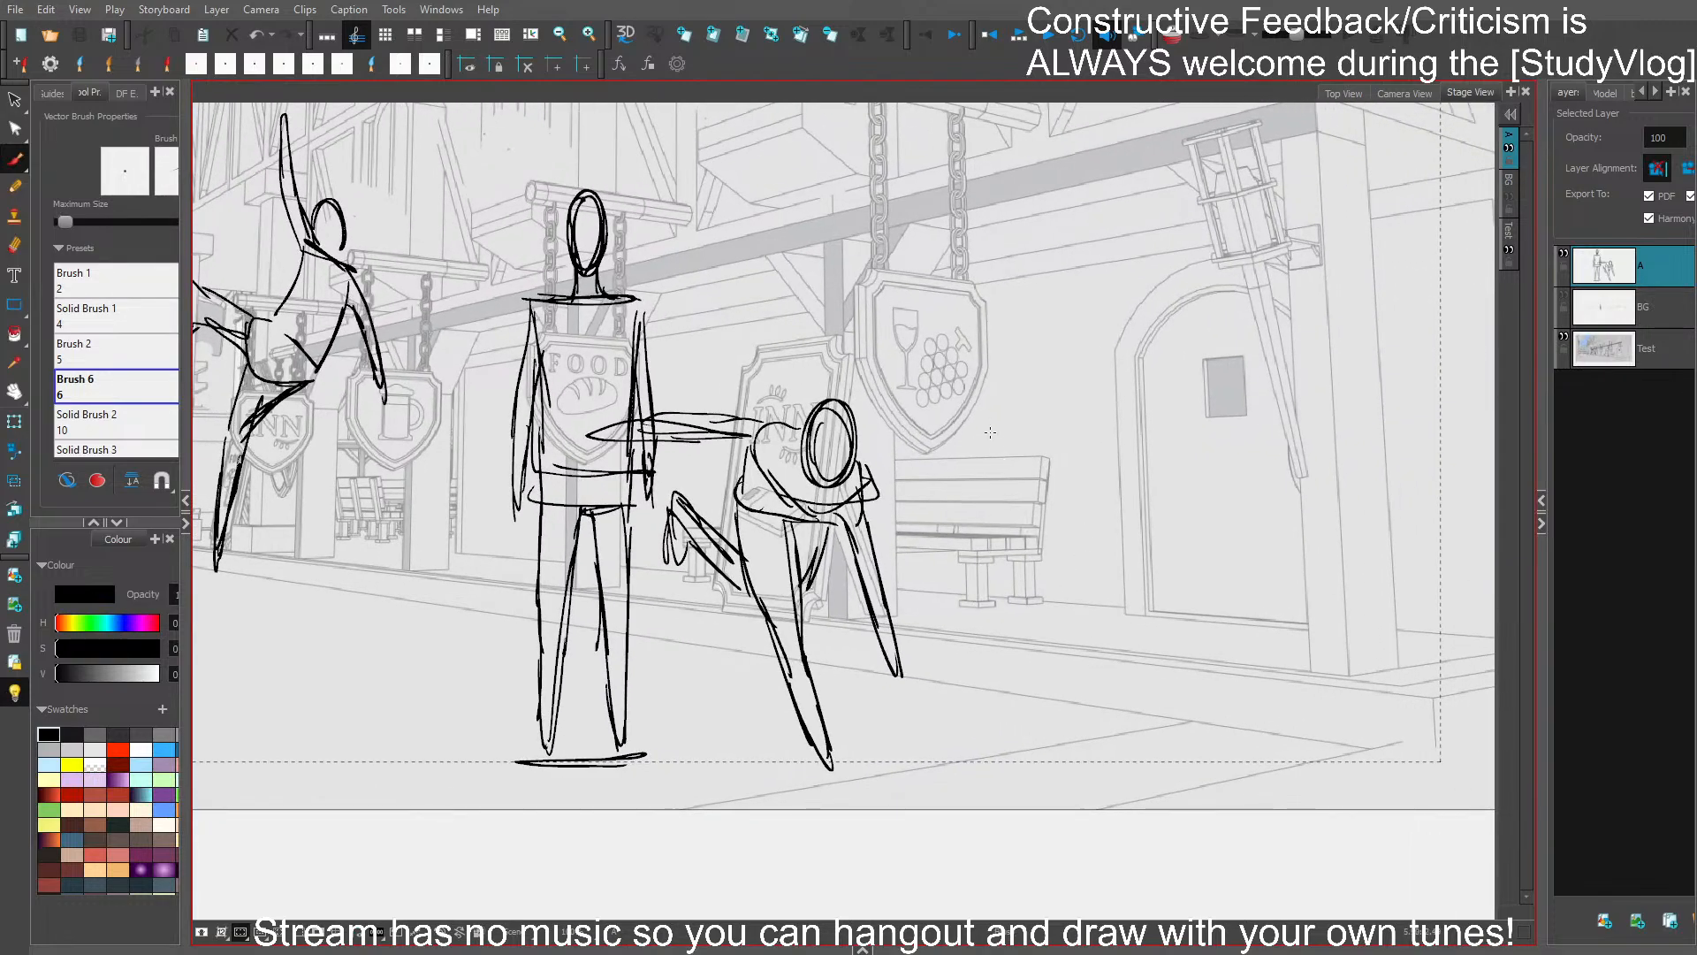
mouse_move(984, 383)
mouse_down()
mouse_move(1000, 408)
mouse_move(996, 377)
mouse_up()
key(ctrl+z)
key(ctrl+z)
- Sketch the torso and bent legs of a figure seated on the bench under the wine sign, redoing strokes as needed
drag(1134, 483, 1029, 489)
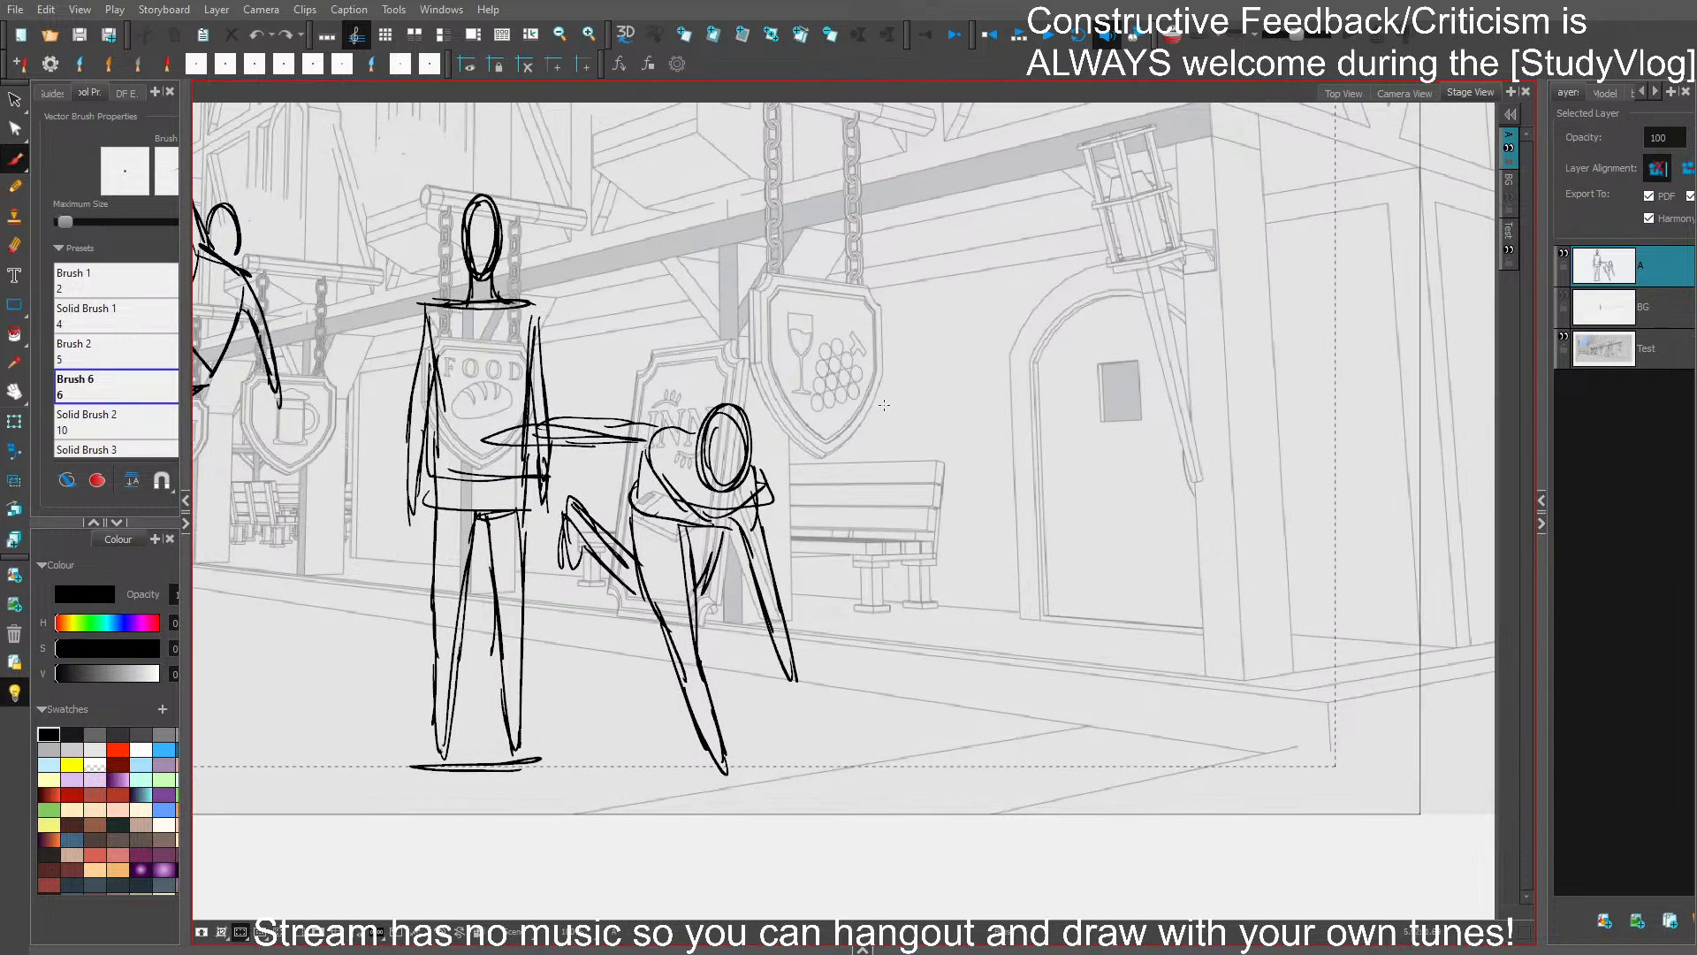
mouse_move(881, 386)
mouse_down()
mouse_move(875, 423)
mouse_move(888, 403)
mouse_move(908, 414)
mouse_up()
key(ctrl+z)
mouse_move(908, 420)
mouse_down()
mouse_move(875, 515)
mouse_move(817, 486)
mouse_move(798, 592)
mouse_up()
key(ctrl+z)
mouse_move(808, 485)
mouse_down()
mouse_move(814, 469)
mouse_move(822, 536)
mouse_up()
drag(808, 482, 809, 587)
drag(808, 532, 804, 611)
key(ctrl+z)
mouse_move(811, 477)
mouse_down()
mouse_move(806, 613)
mouse_move(816, 543)
mouse_up()
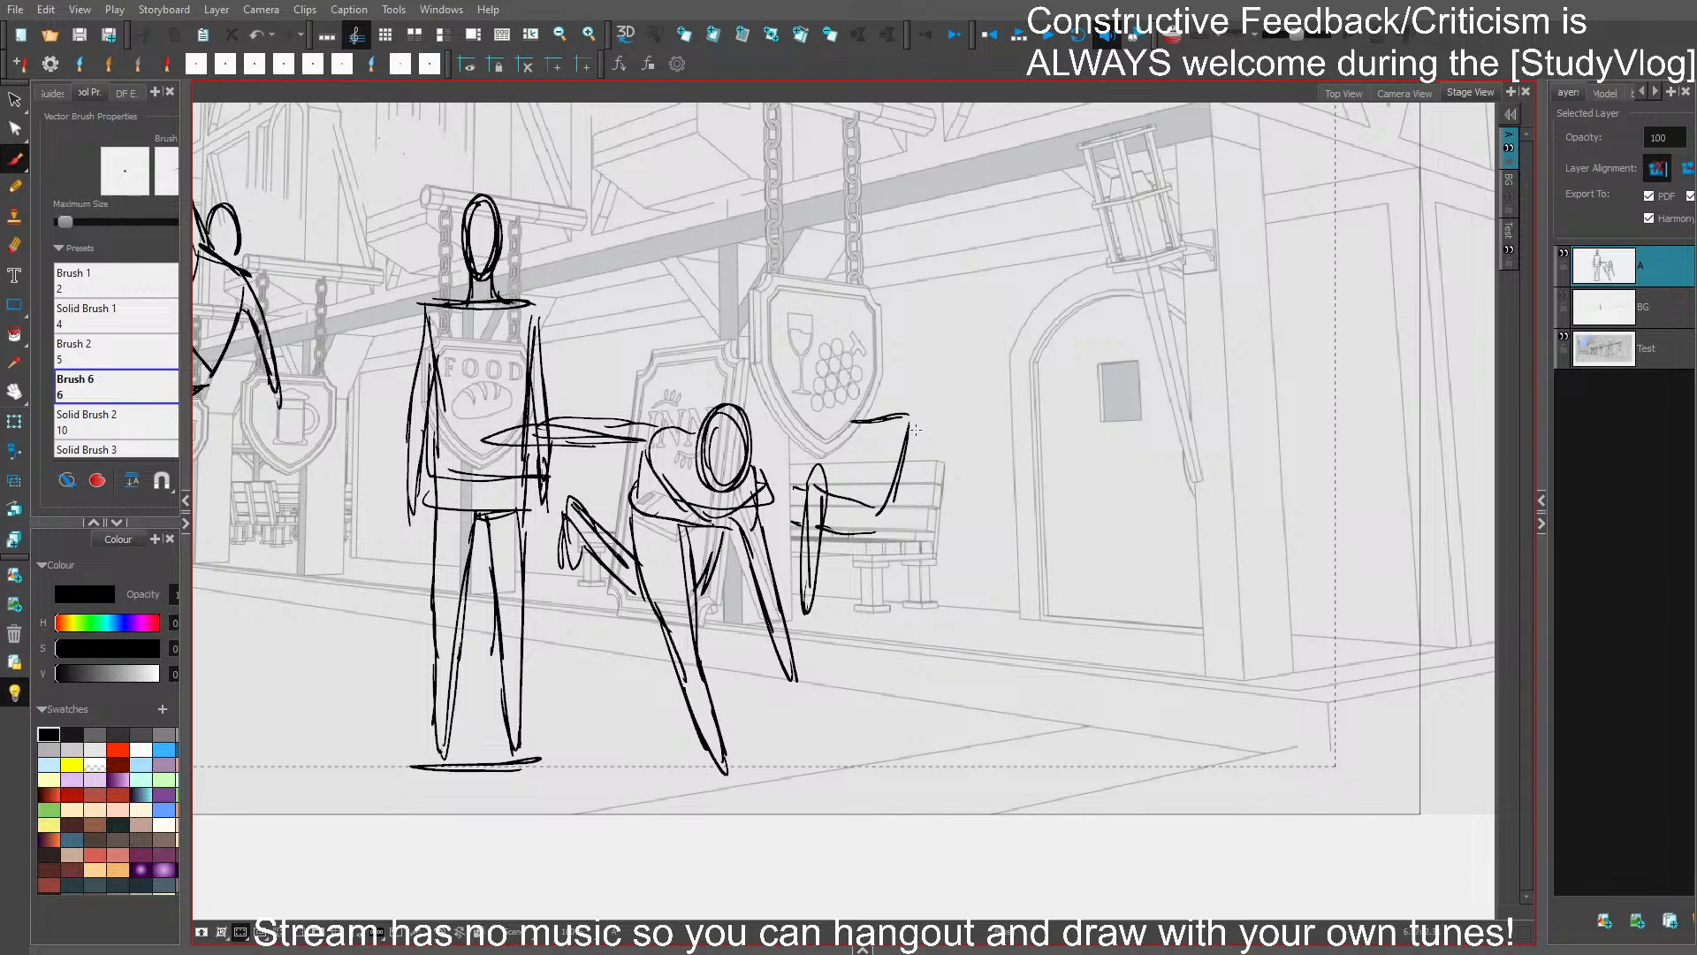
- Draw the seated figure's oval head and both arms, with one arm resting on the thigh
mouse_move(907, 415)
mouse_down()
mouse_move(926, 465)
mouse_move(903, 528)
mouse_move(925, 464)
mouse_up()
mouse_move(884, 361)
mouse_down()
mouse_move(870, 398)
mouse_move(897, 415)
mouse_up()
drag(879, 362, 880, 411)
drag(884, 352, 875, 409)
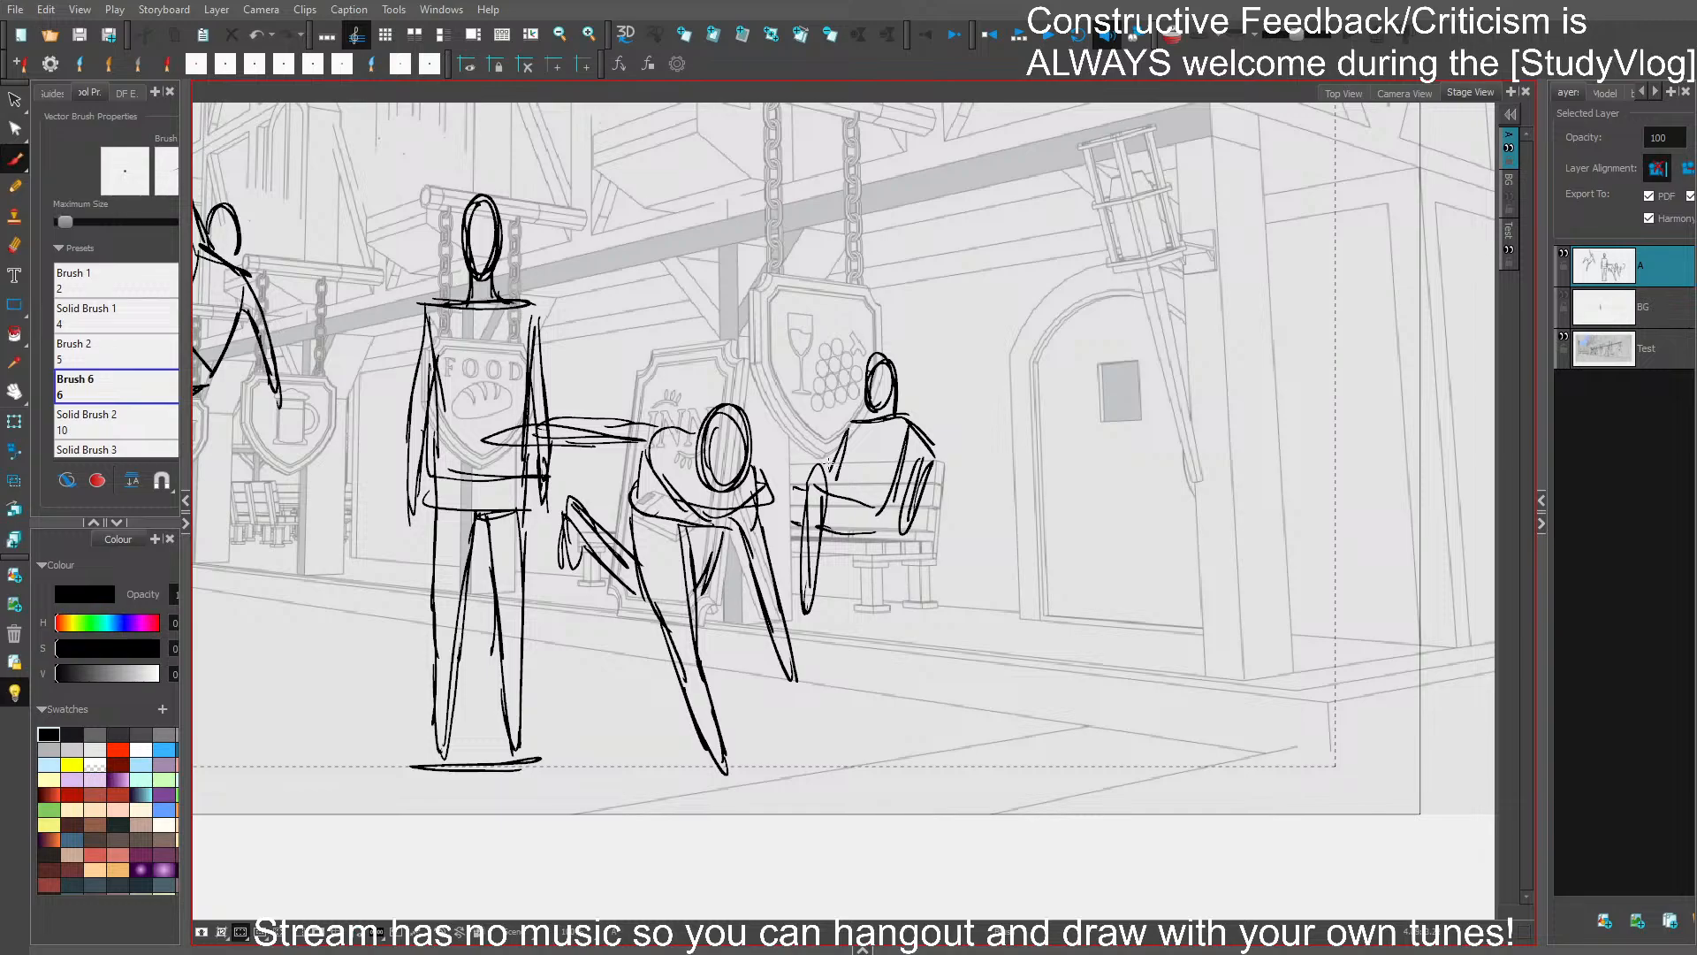
drag(829, 464, 863, 502)
- Delete outline strokes of the seated figure's head and save the project
scroll(949, 375, down, 1)
mouse_move(874, 403)
mouse_down()
mouse_move(883, 359)
mouse_move(920, 375)
mouse_up()
key(Delete)
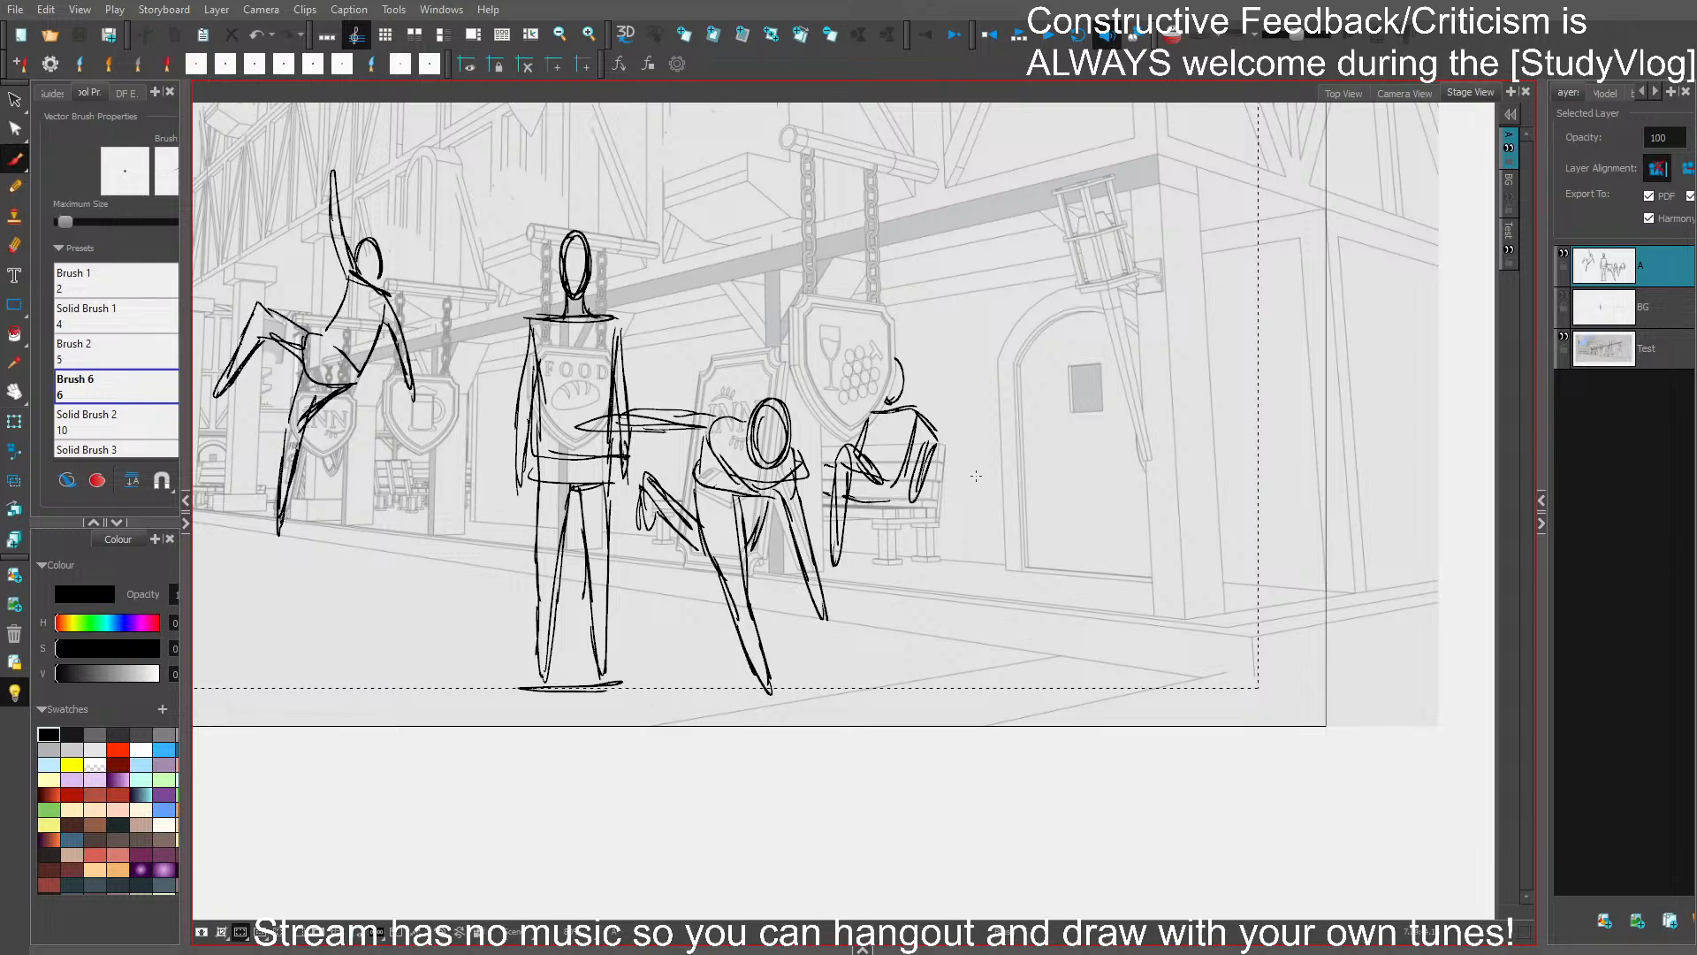
key(ctrl+s)
mouse_move(963, 446)
mouse_down()
mouse_move(1036, 454)
mouse_move(1024, 431)
mouse_move(1117, 483)
mouse_up()
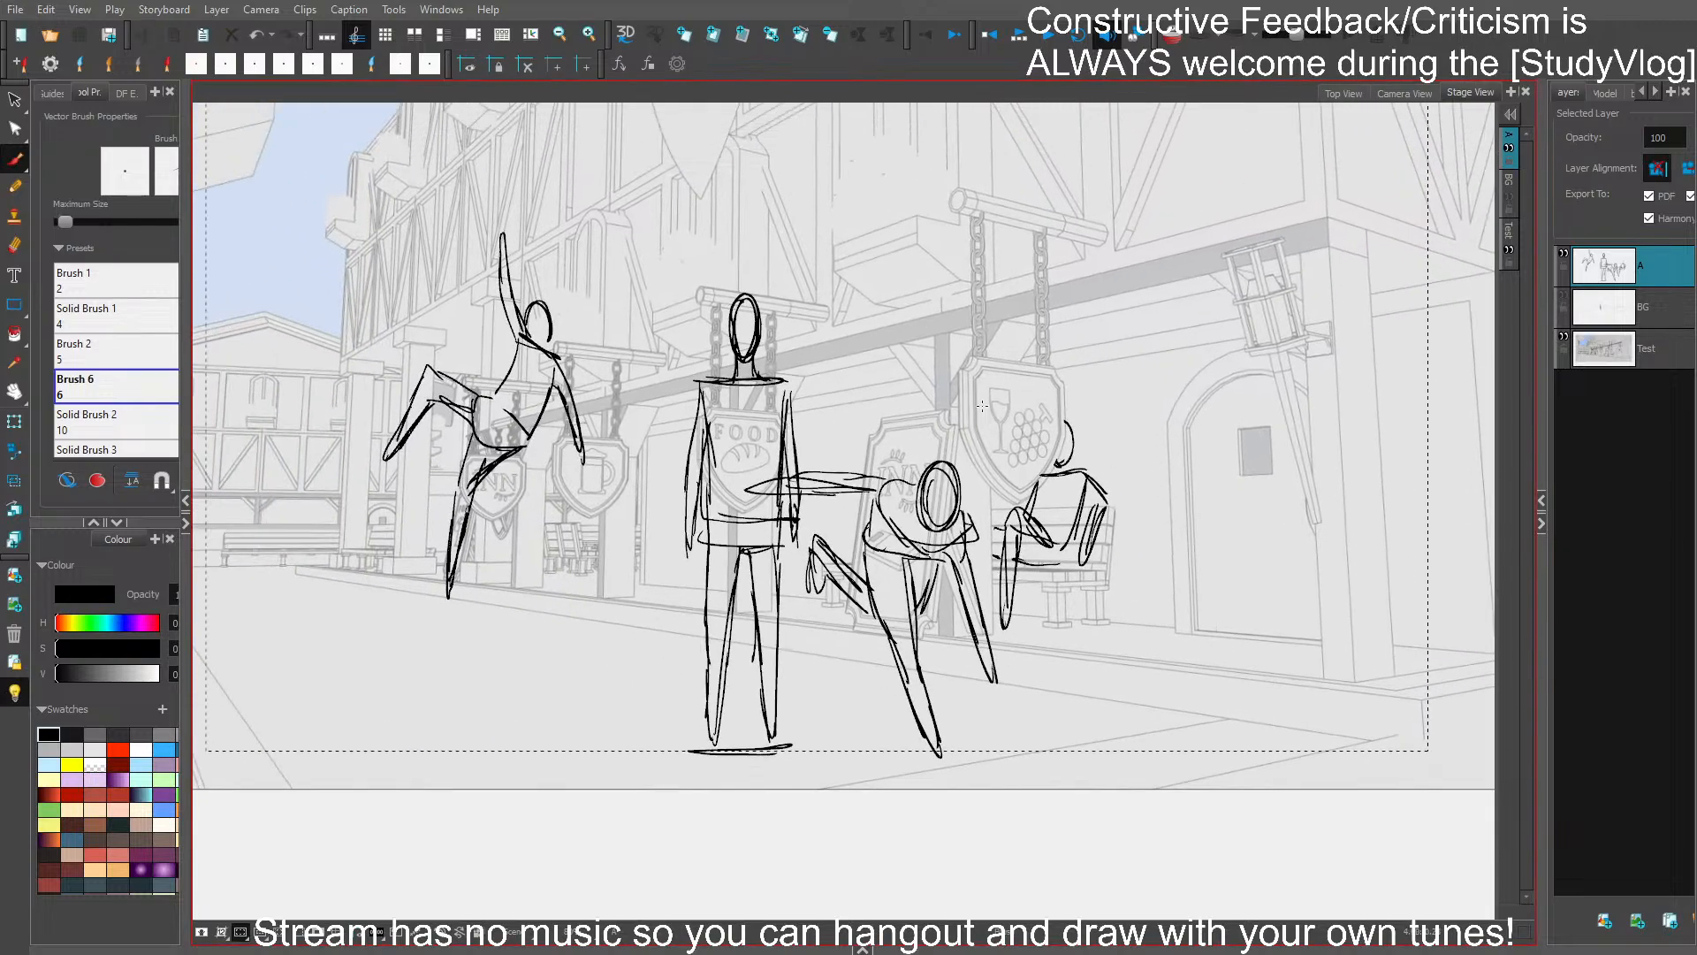
drag(751, 281, 826, 408)
key(Delete)
mouse_move(821, 502)
mouse_down()
mouse_move(778, 496)
mouse_move(756, 796)
mouse_move(804, 778)
mouse_up()
key(Delete)
drag(1076, 612, 1127, 616)
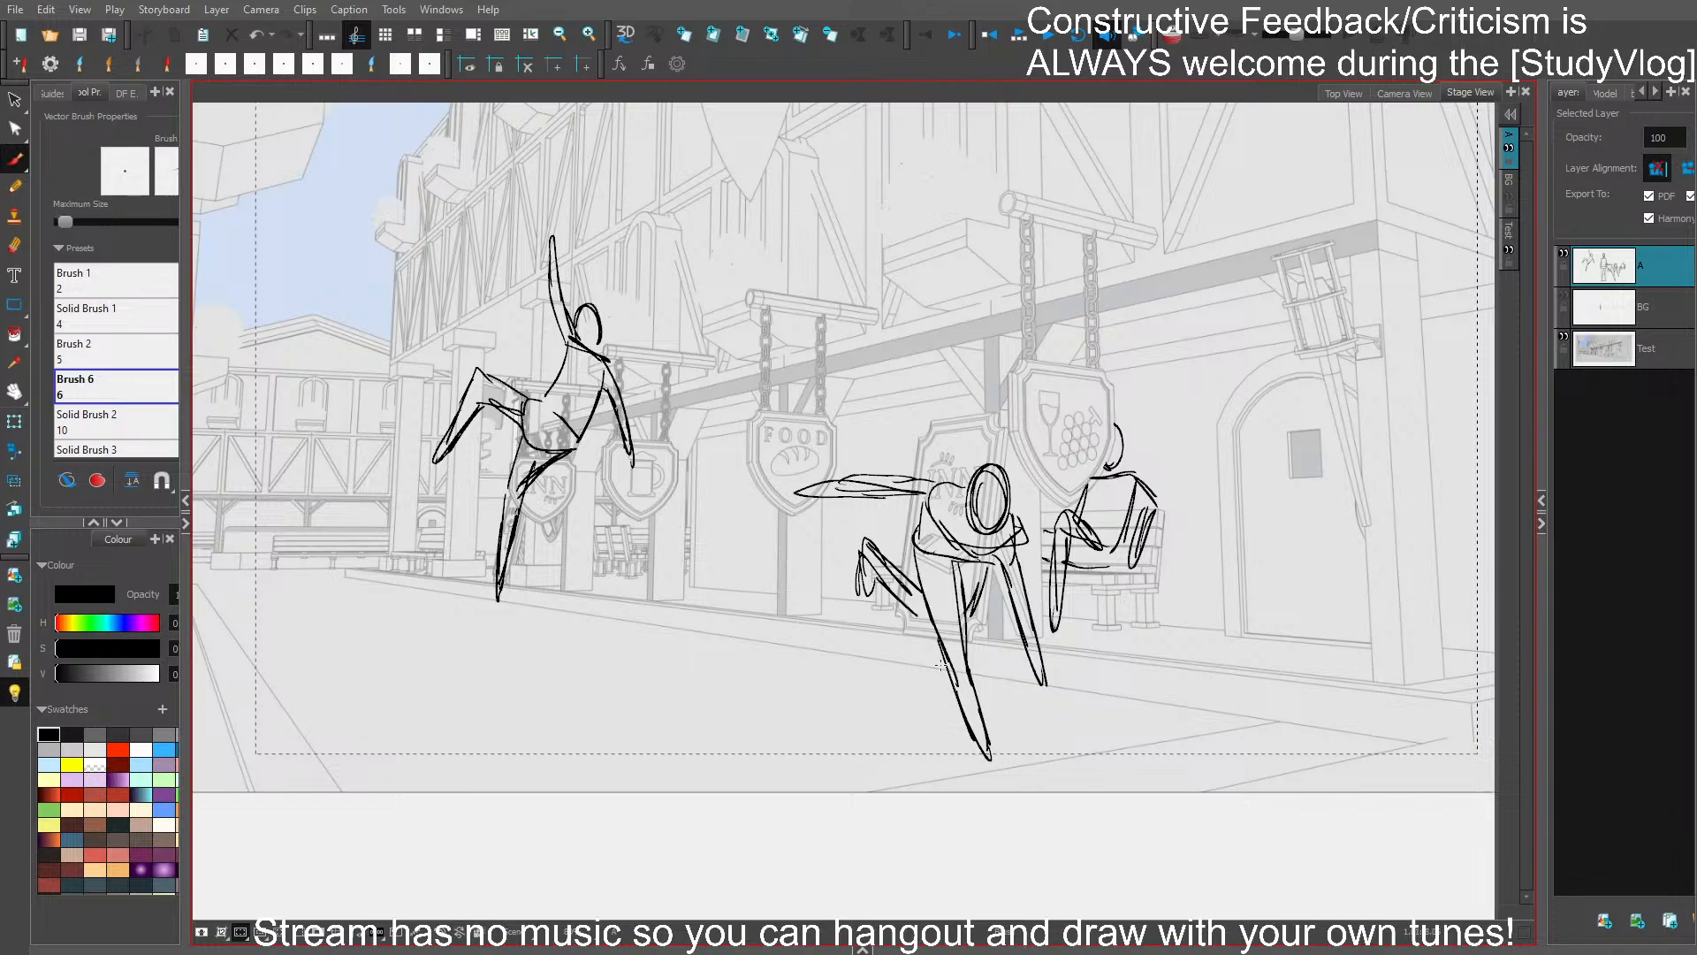
drag(821, 610, 1009, 617)
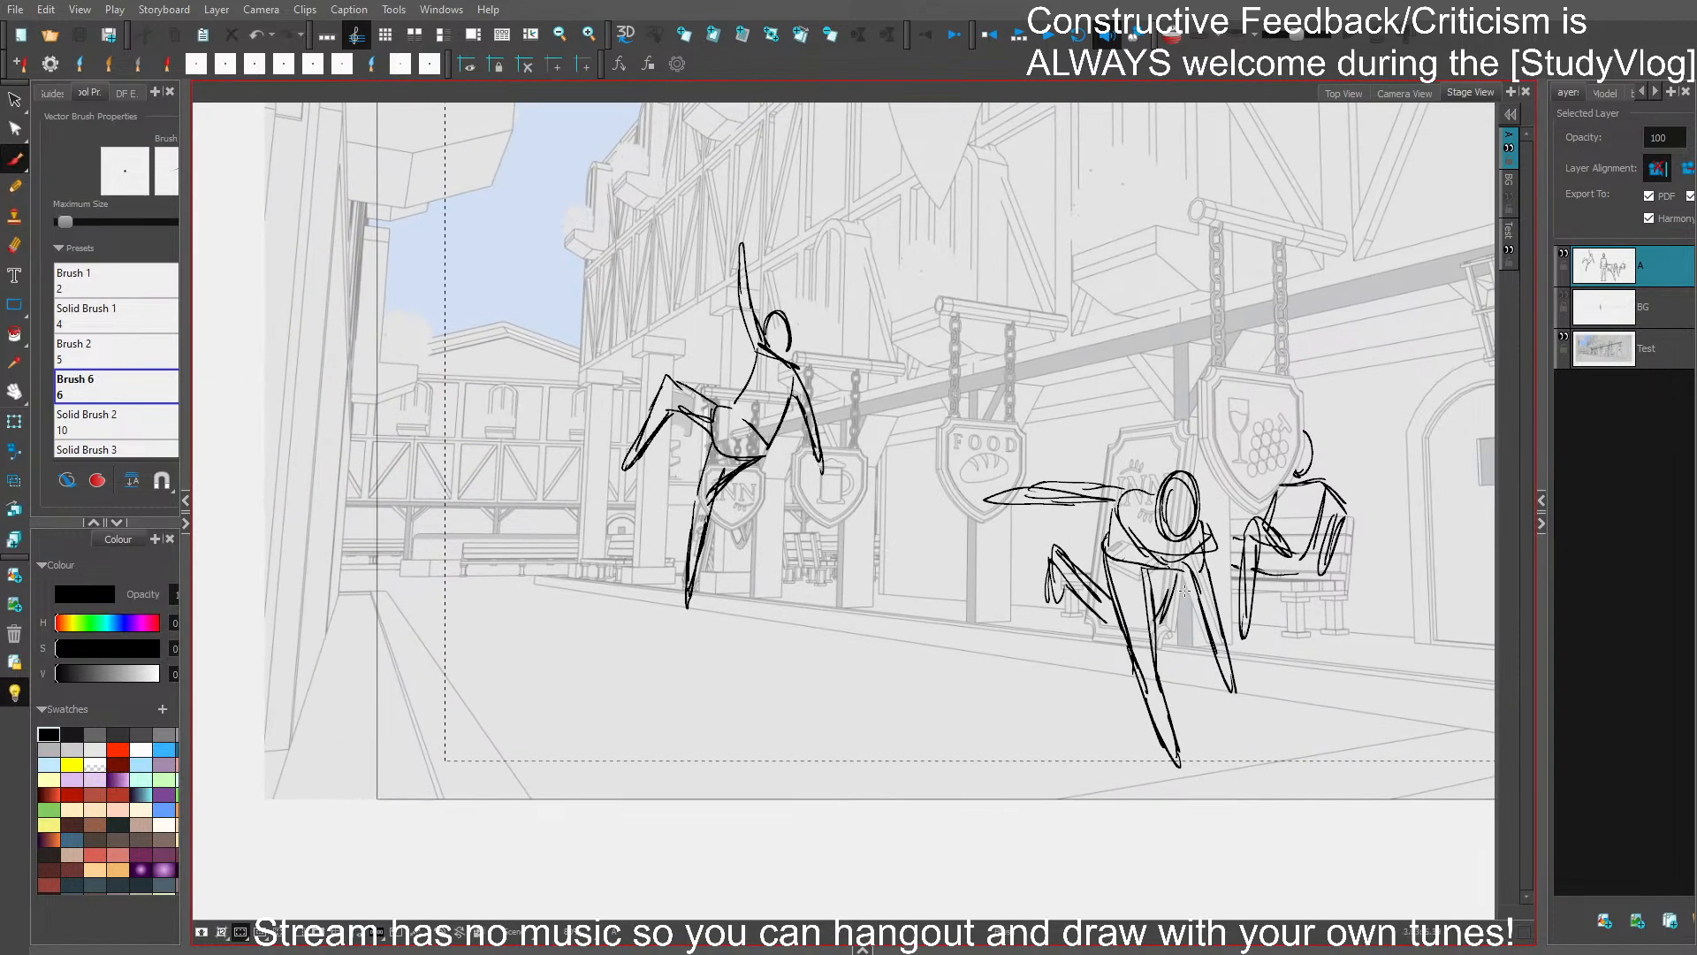
scroll(1184, 590, down, 2)
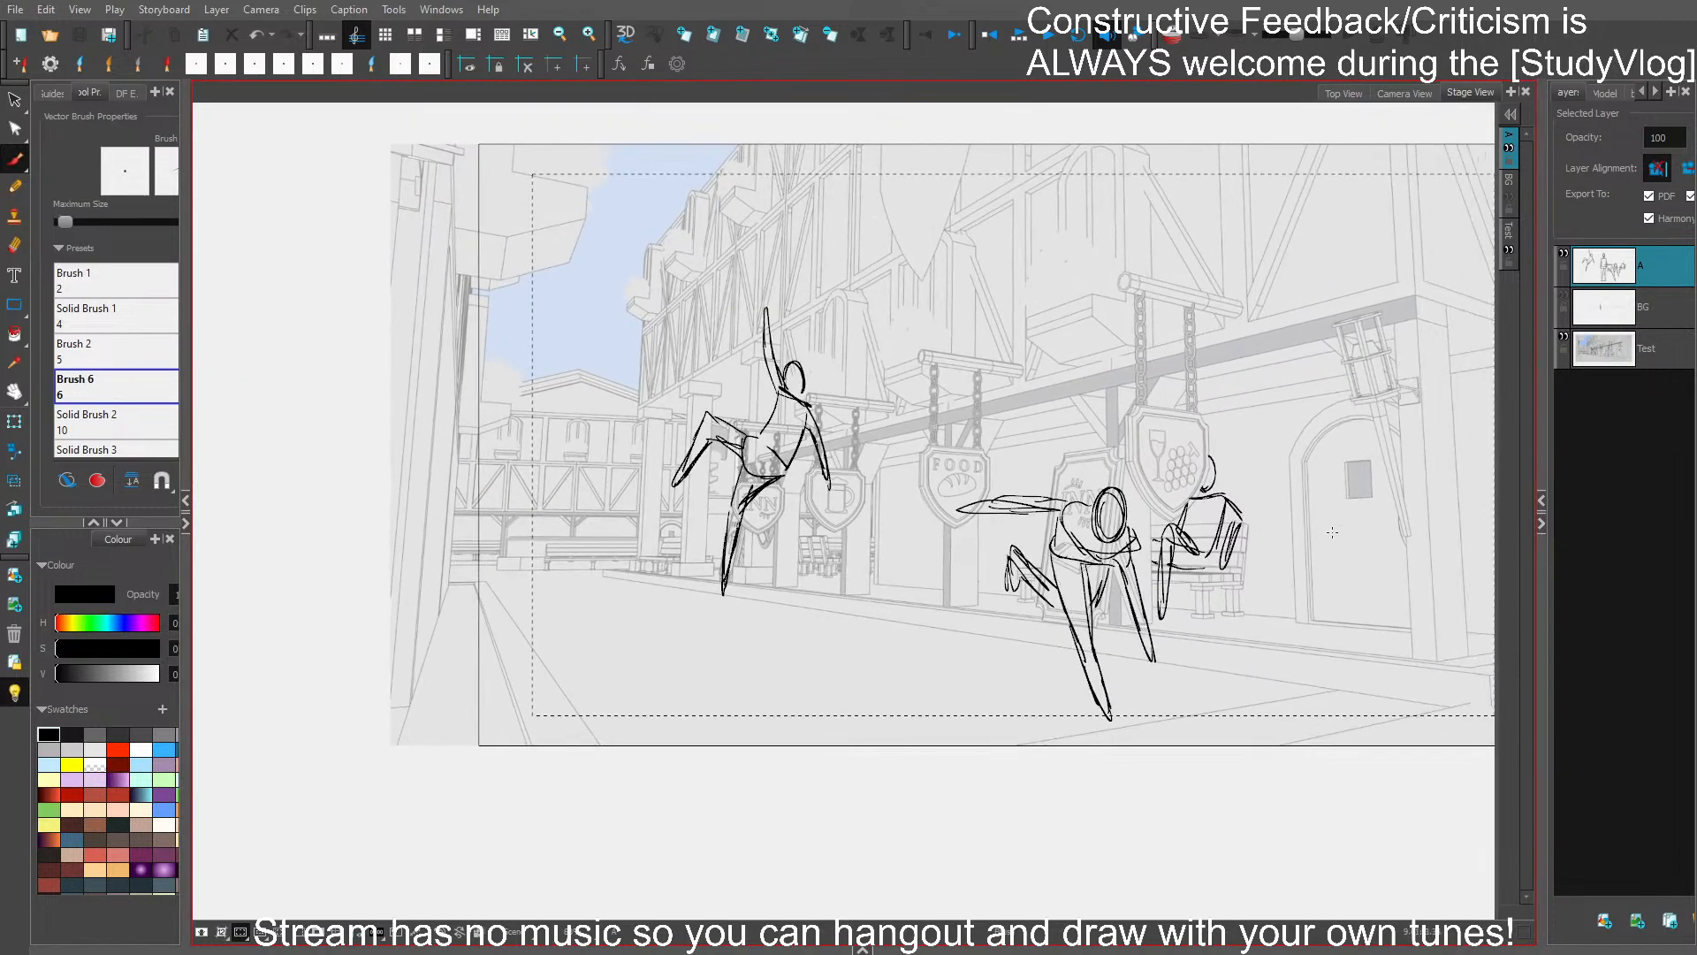
key(ctrl+v)
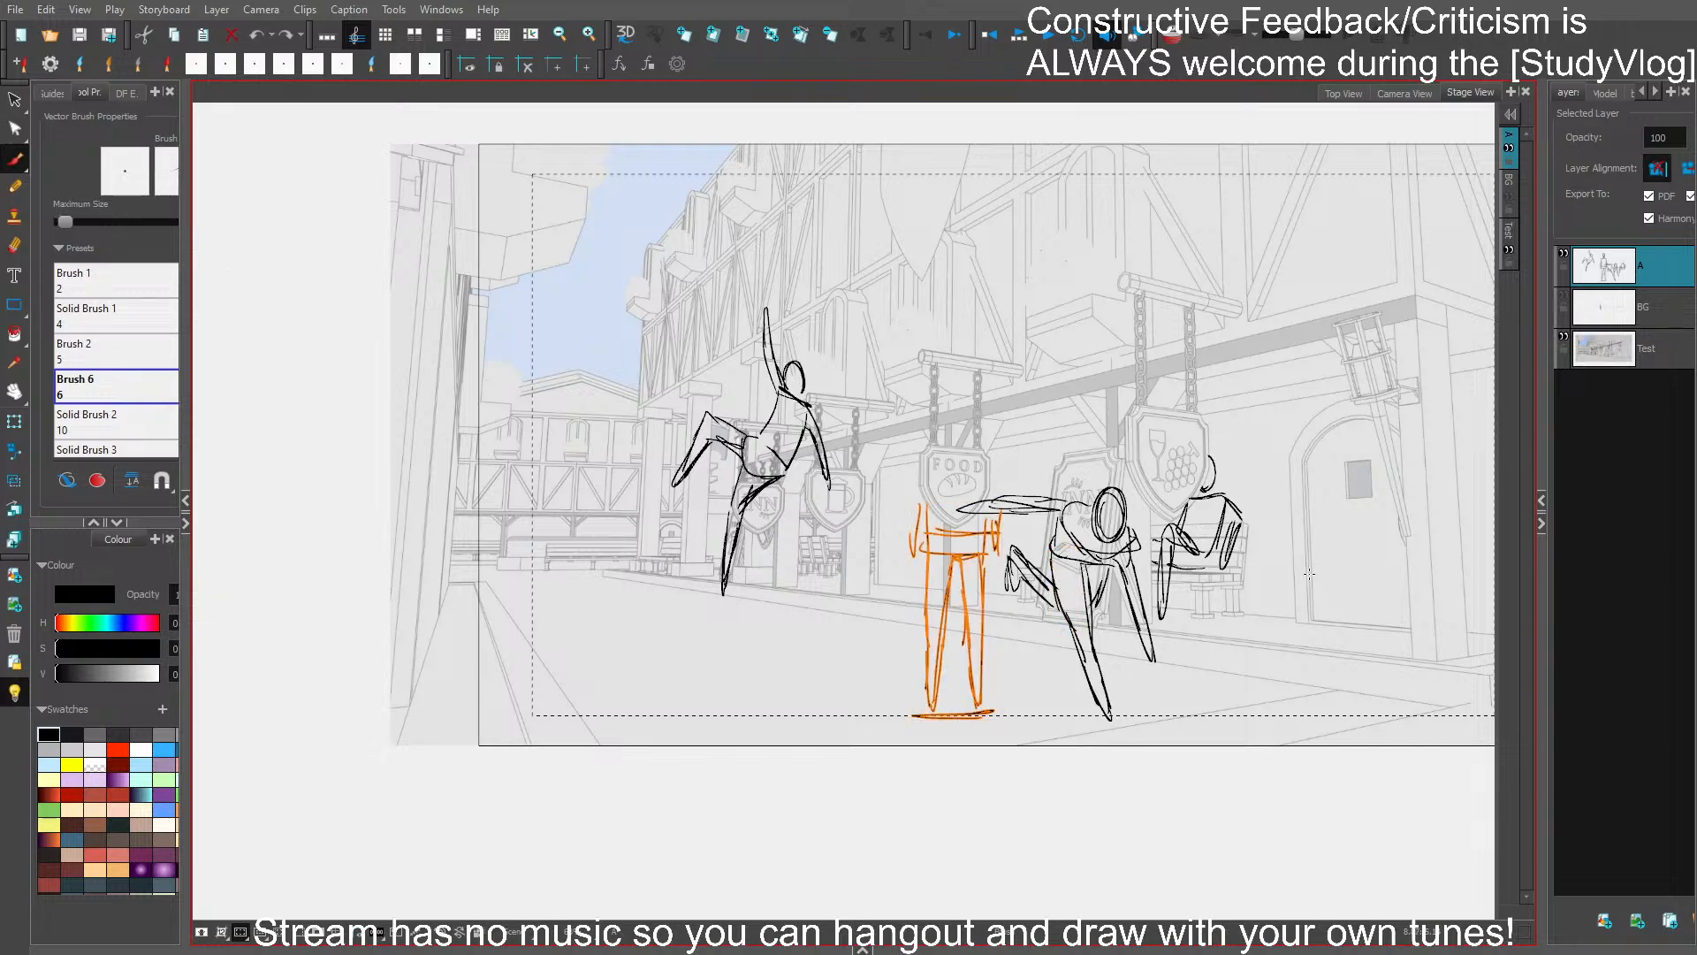
key(ctrl+v)
- Cut the whole standing figure, paste it onto a new layer B beneath layer A, and show the BG layer
mouse_move(885, 748)
mouse_down()
mouse_move(1010, 633)
mouse_move(987, 562)
mouse_move(1003, 525)
mouse_move(914, 536)
mouse_up()
drag(1148, 709, 883, 712)
key(ctrl+x)
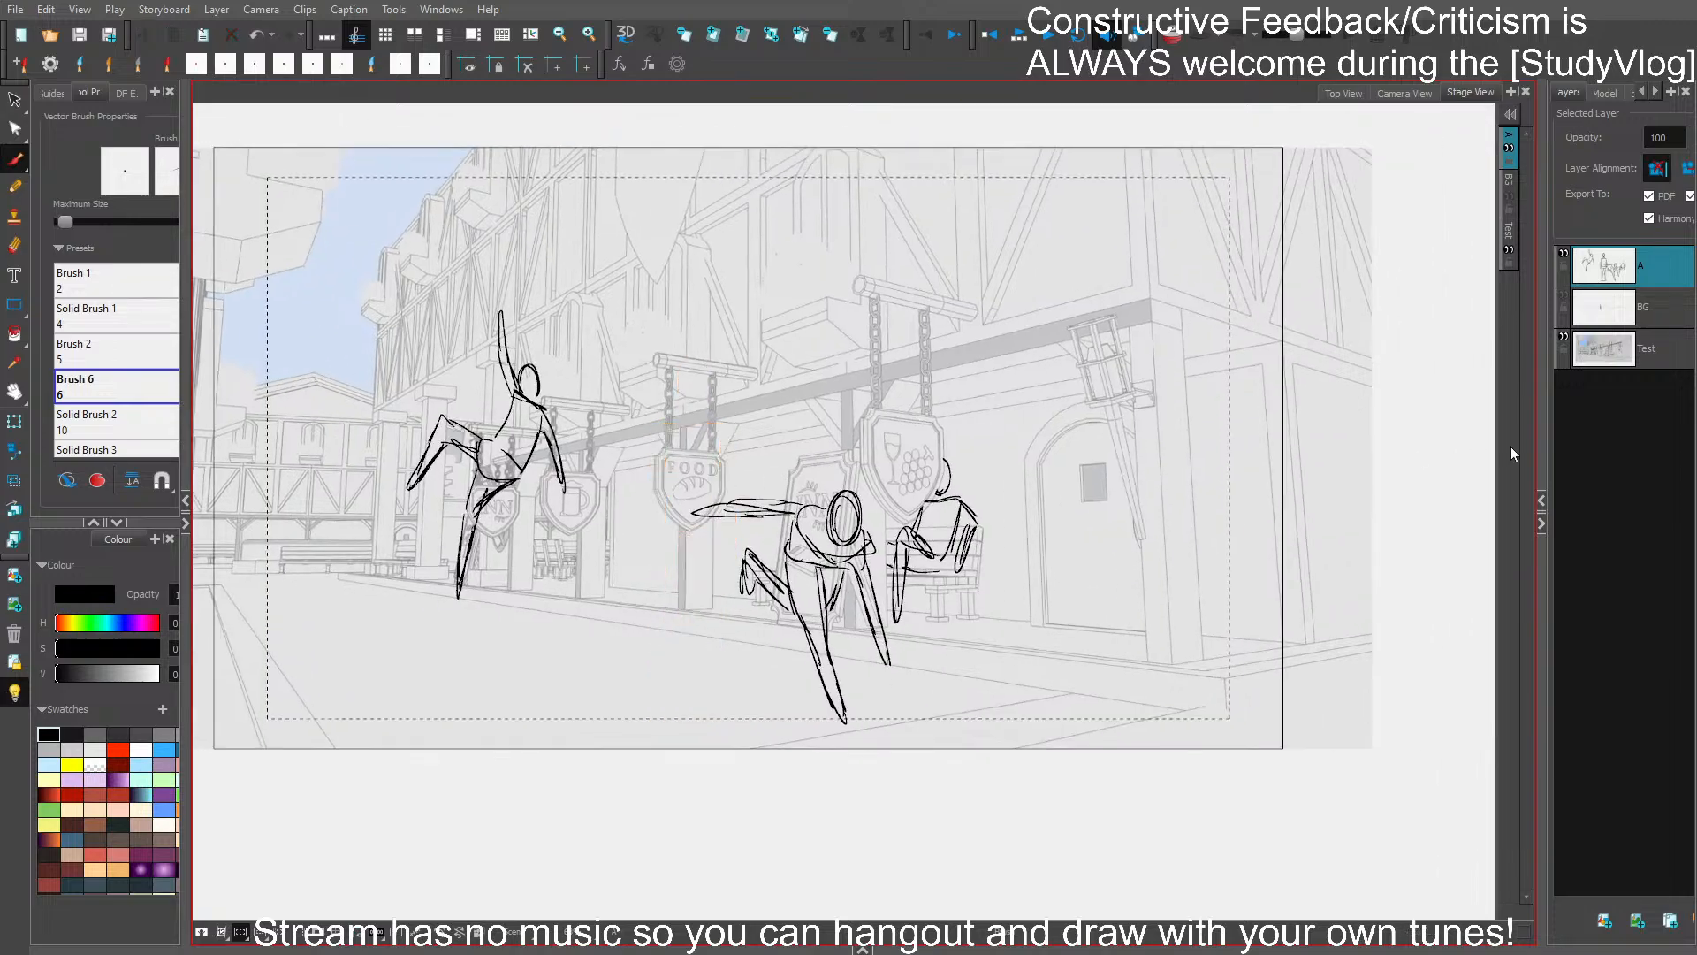
click(1604, 920)
drag(1614, 352, 1636, 317)
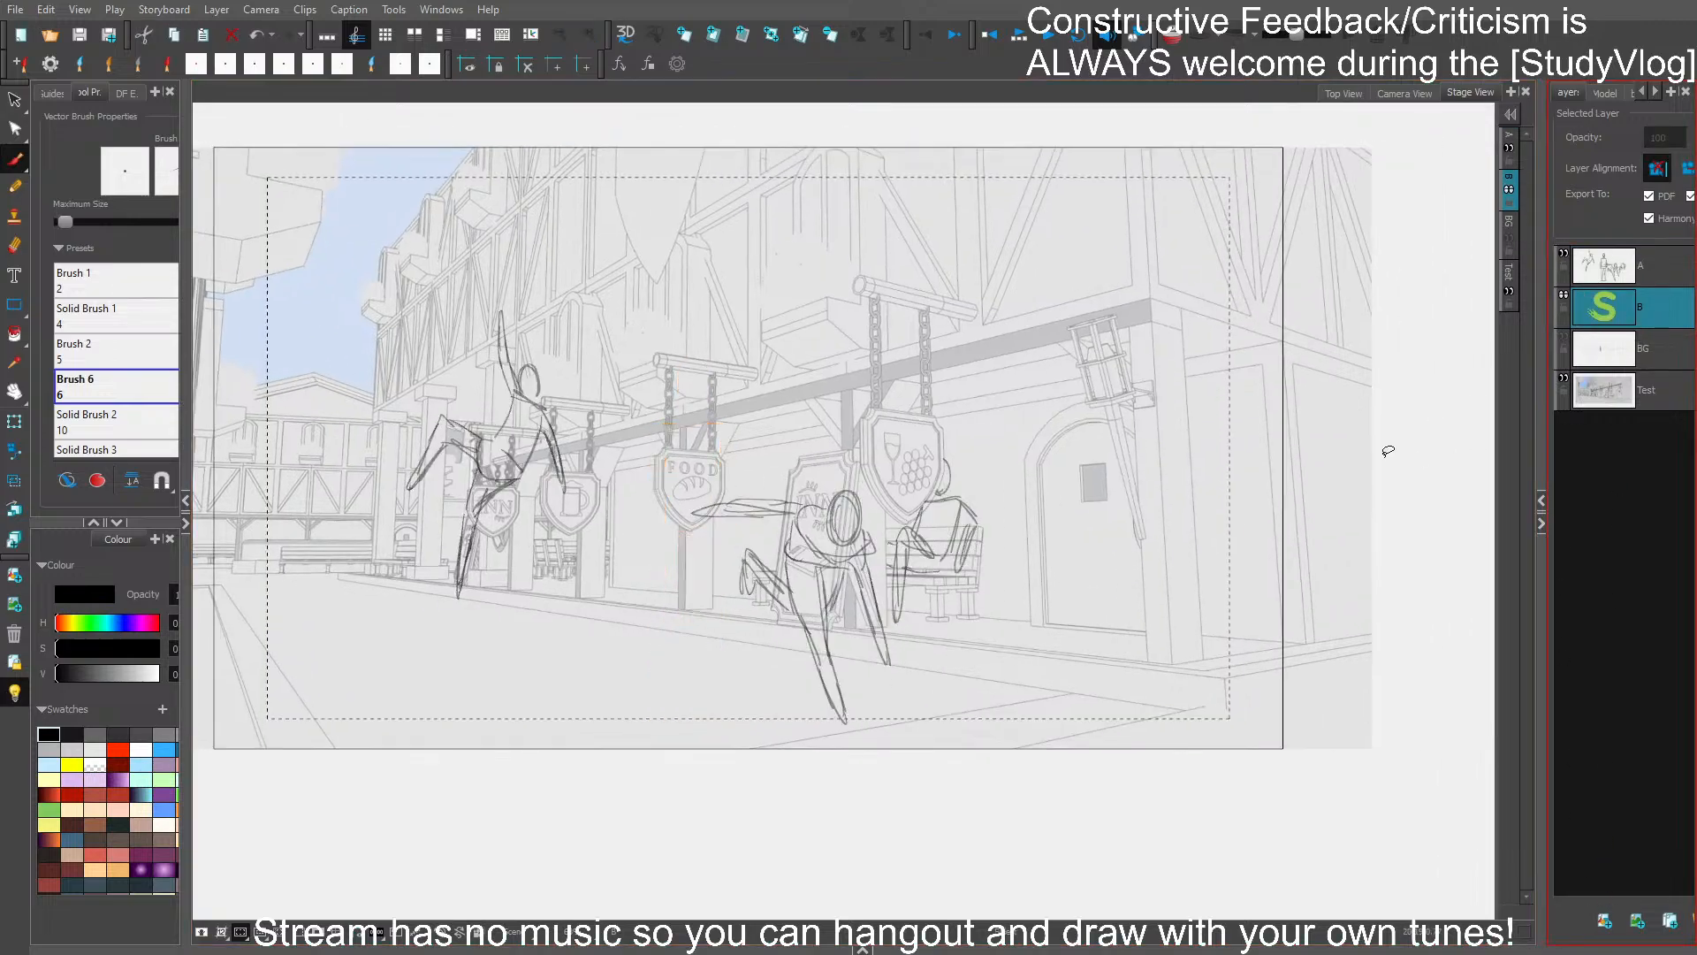
key(ctrl+v)
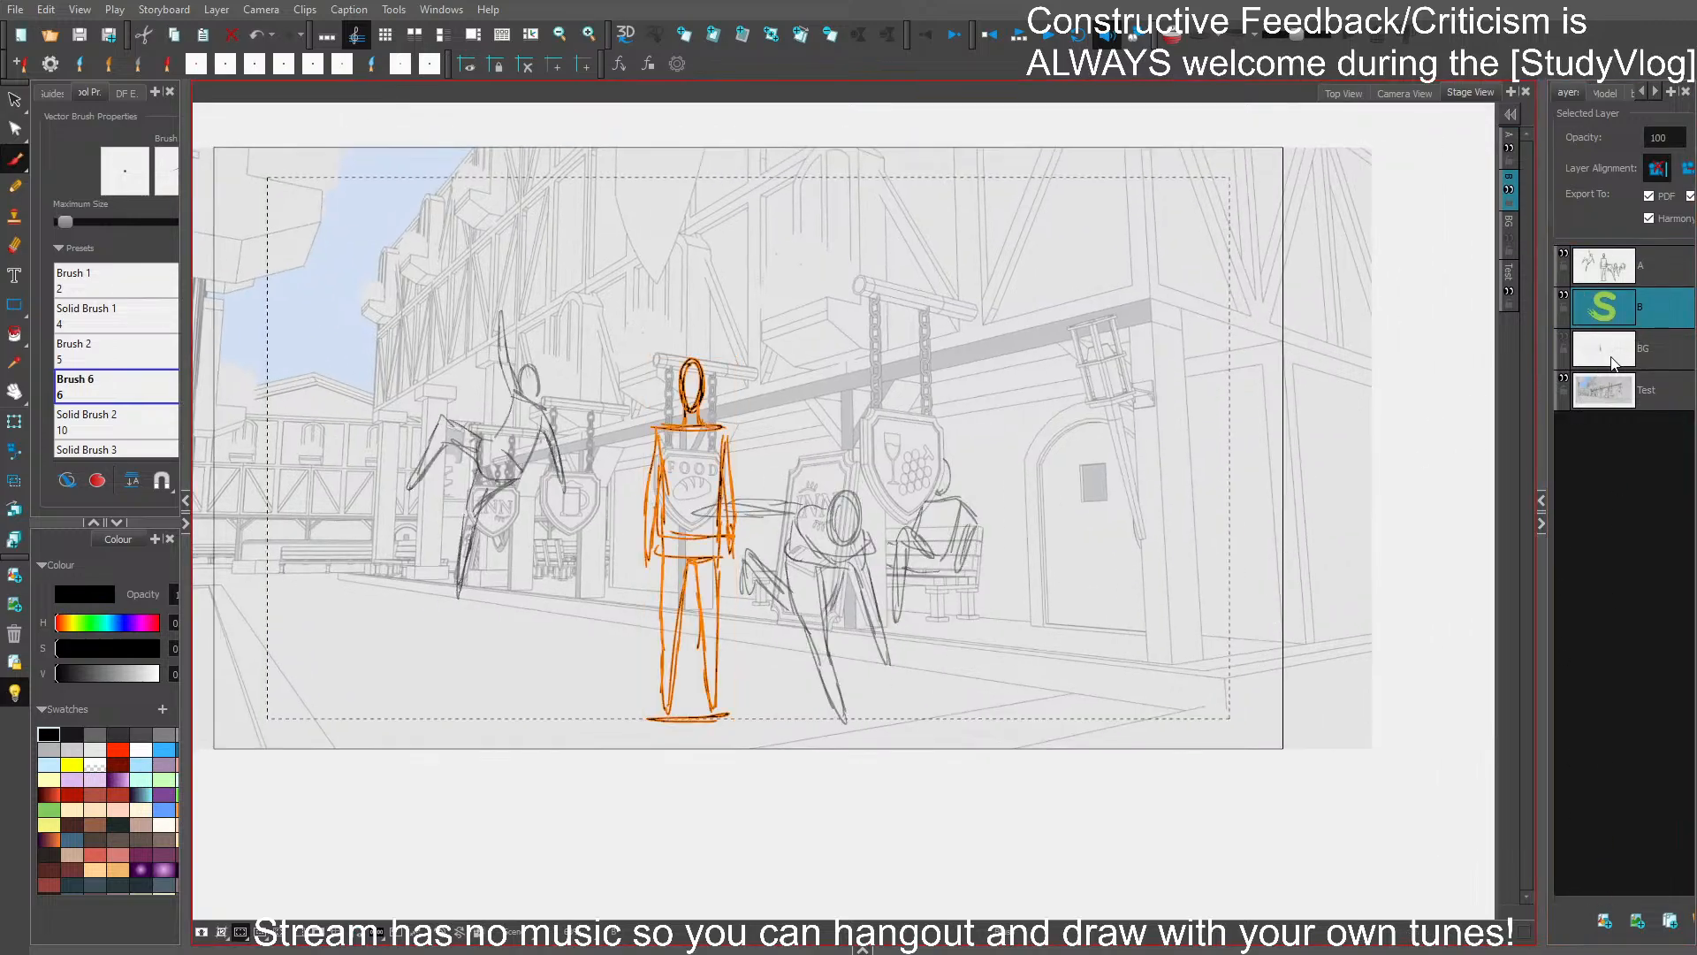
click(1565, 338)
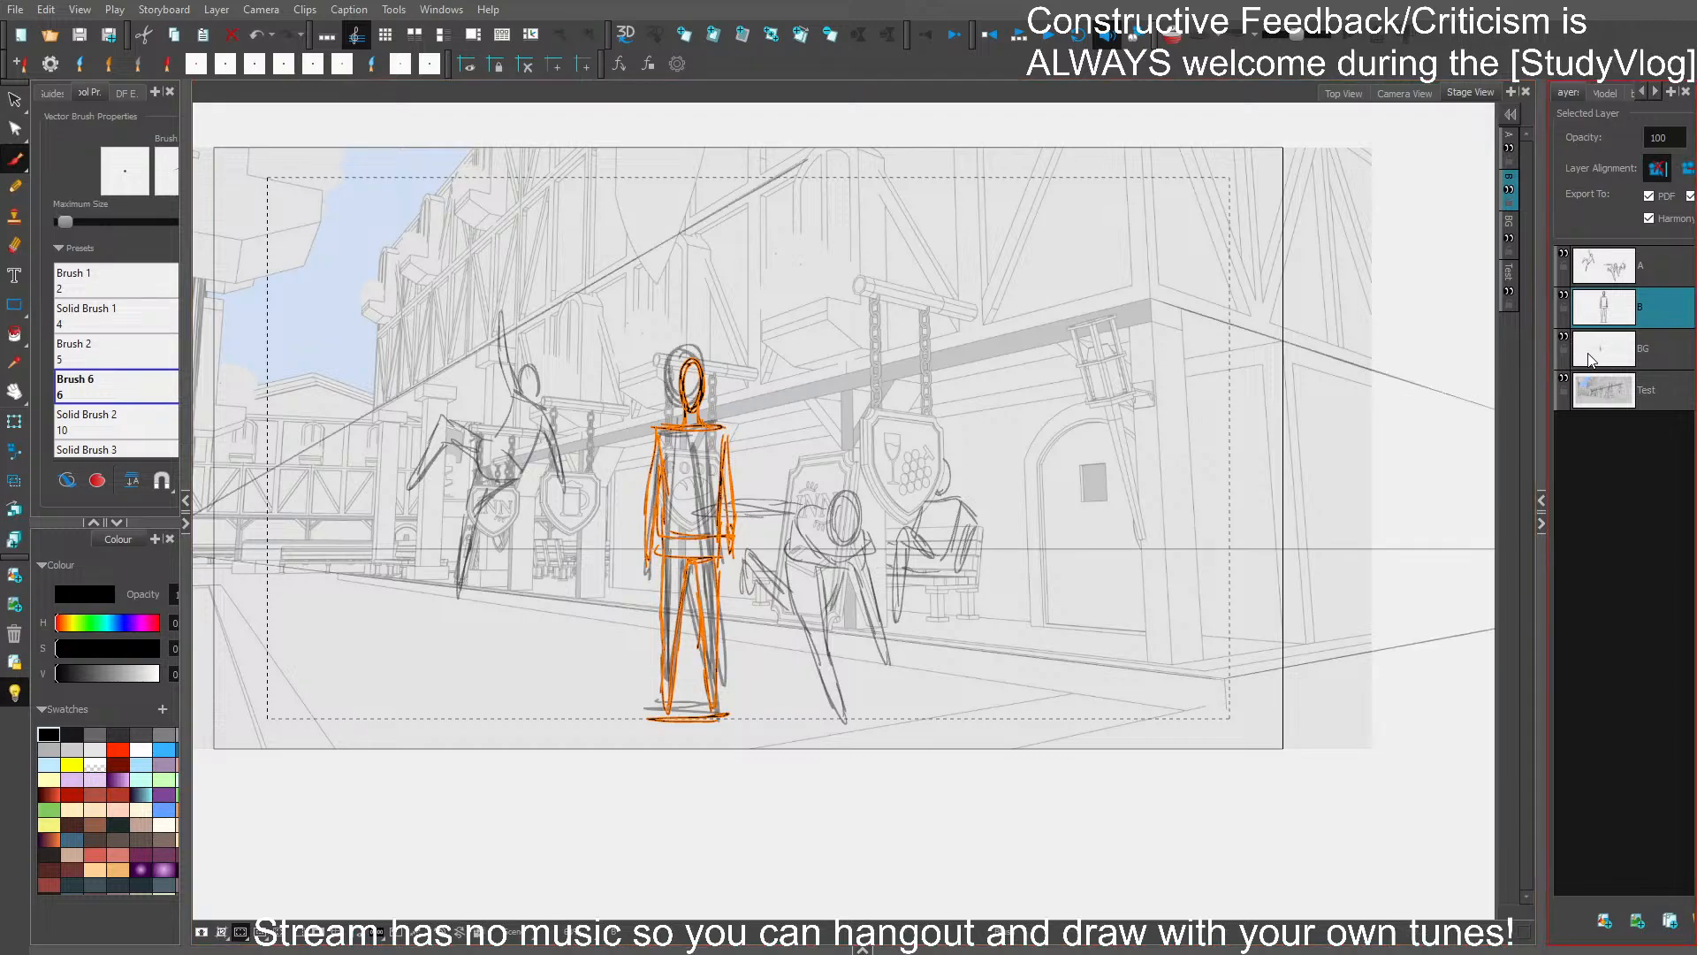
scroll(1037, 595, down, 1)
drag(805, 408, 725, 407)
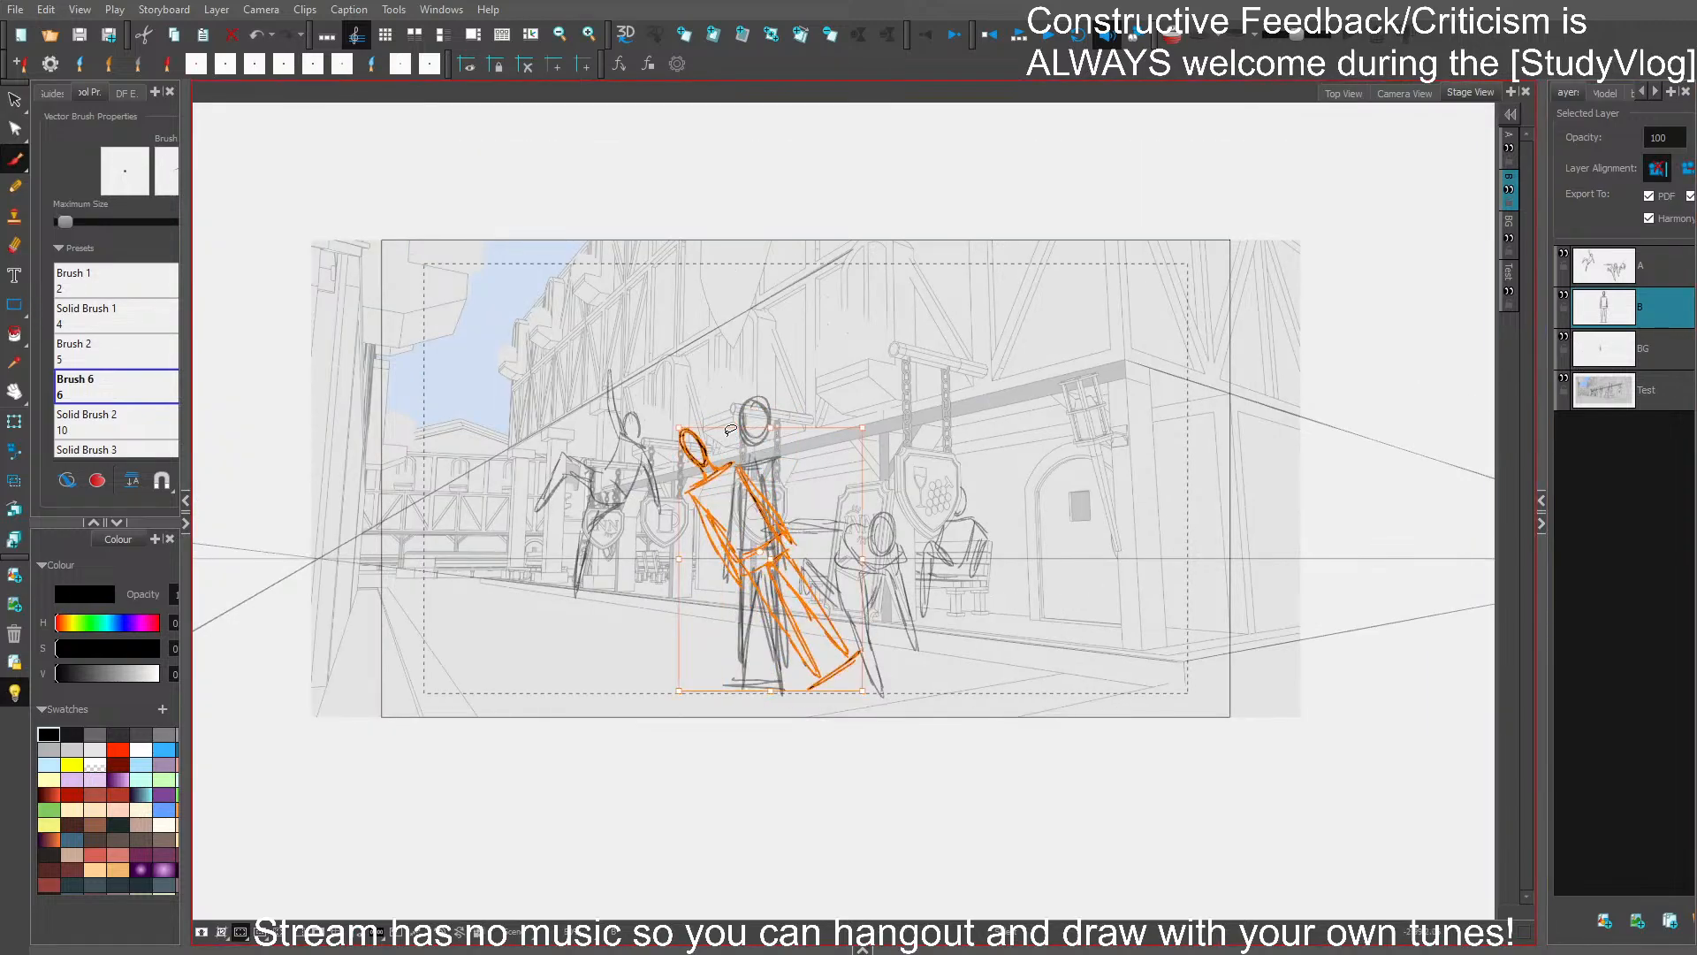
key(ctrl+z)
mouse_move(841, 379)
mouse_down()
mouse_move(732, 519)
mouse_move(830, 429)
mouse_up()
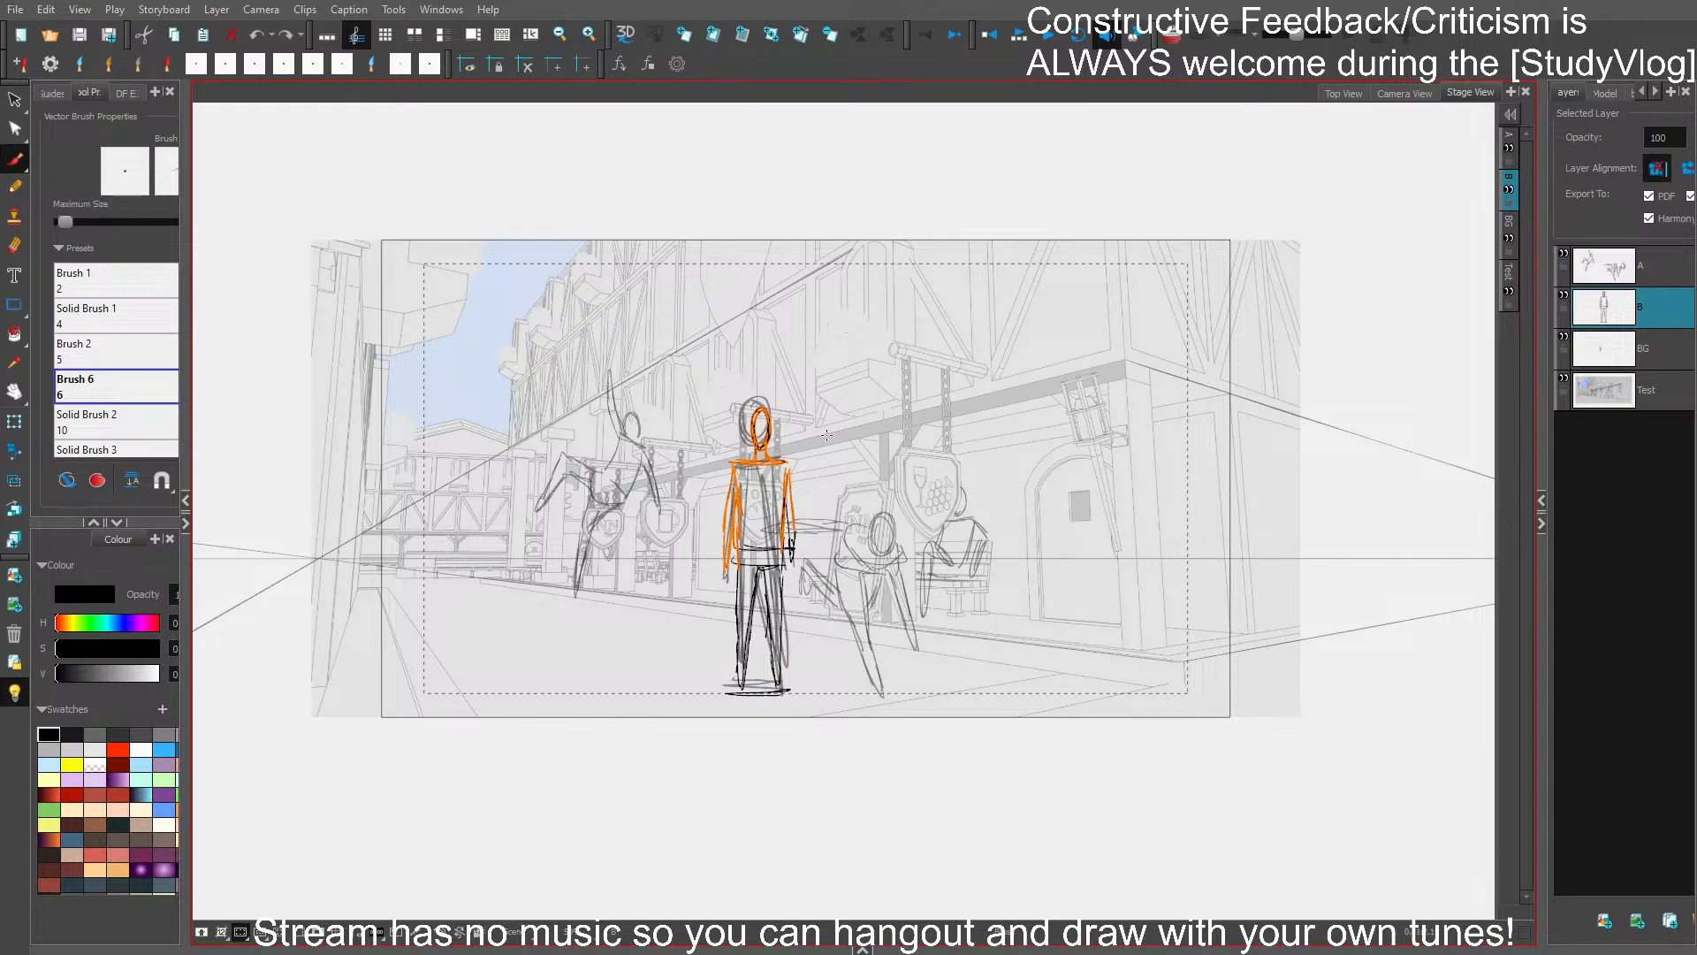
click(826, 442)
key(ctrl+z)
- Delete the old stick figure from the BG layer, keeping the perspective guide lines
click(1474, 422)
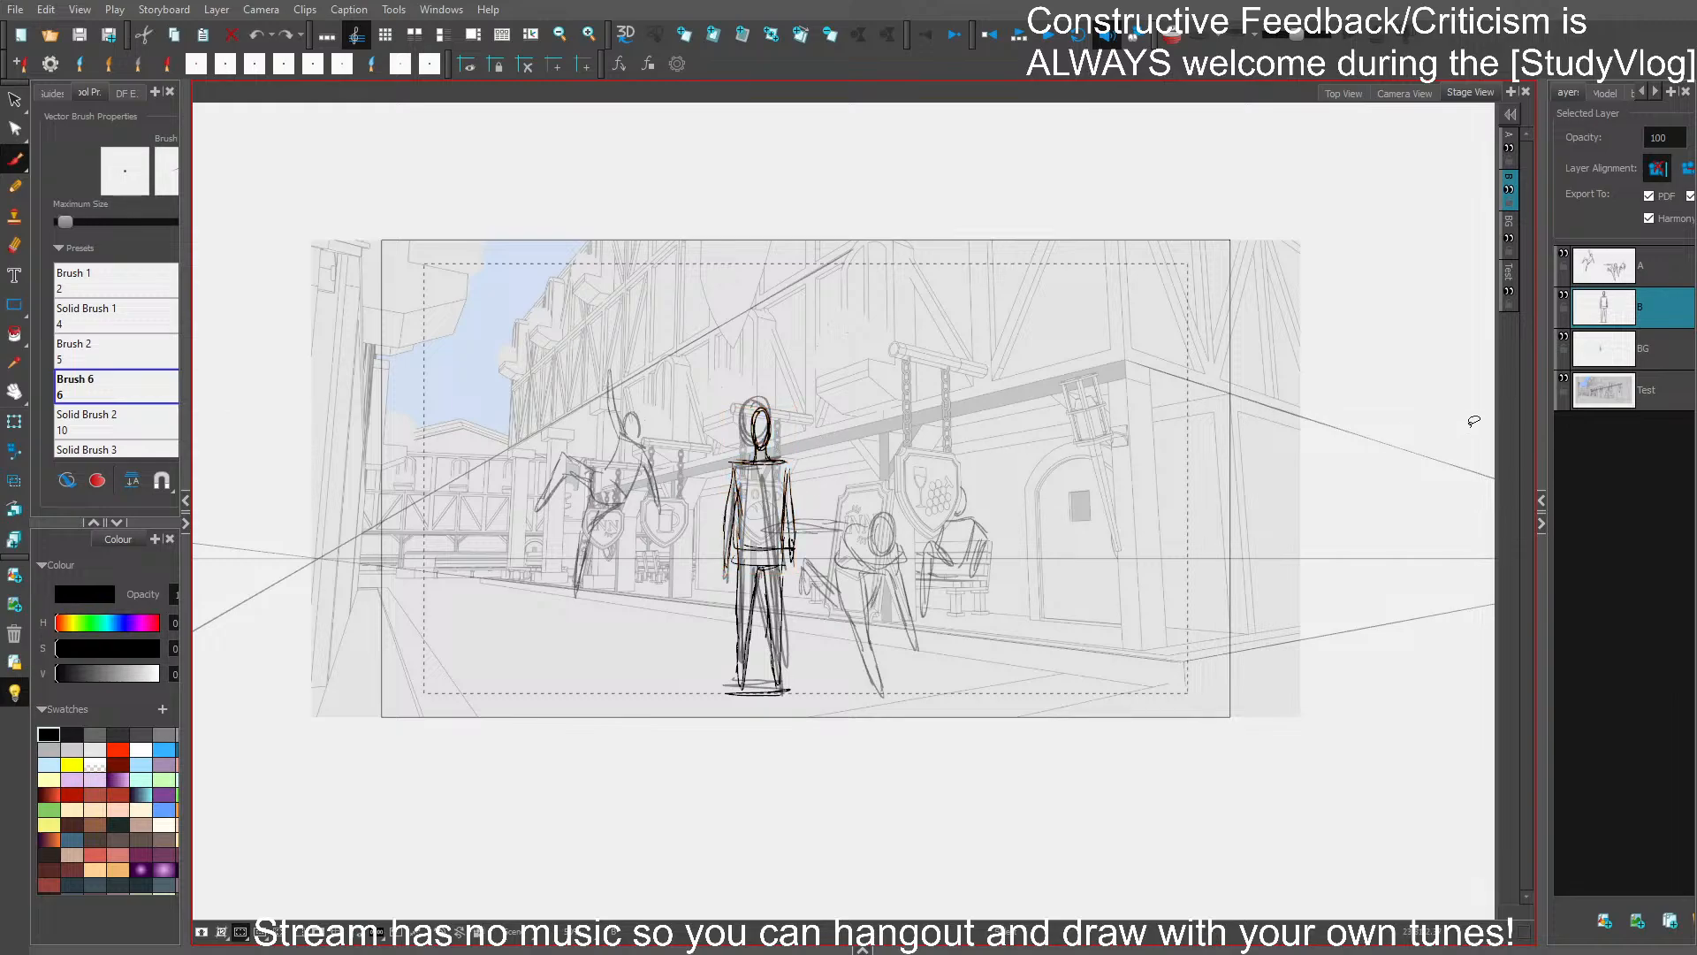
click(1649, 360)
mouse_move(838, 418)
mouse_down()
mouse_move(730, 460)
mouse_move(831, 519)
mouse_up()
key(Delete)
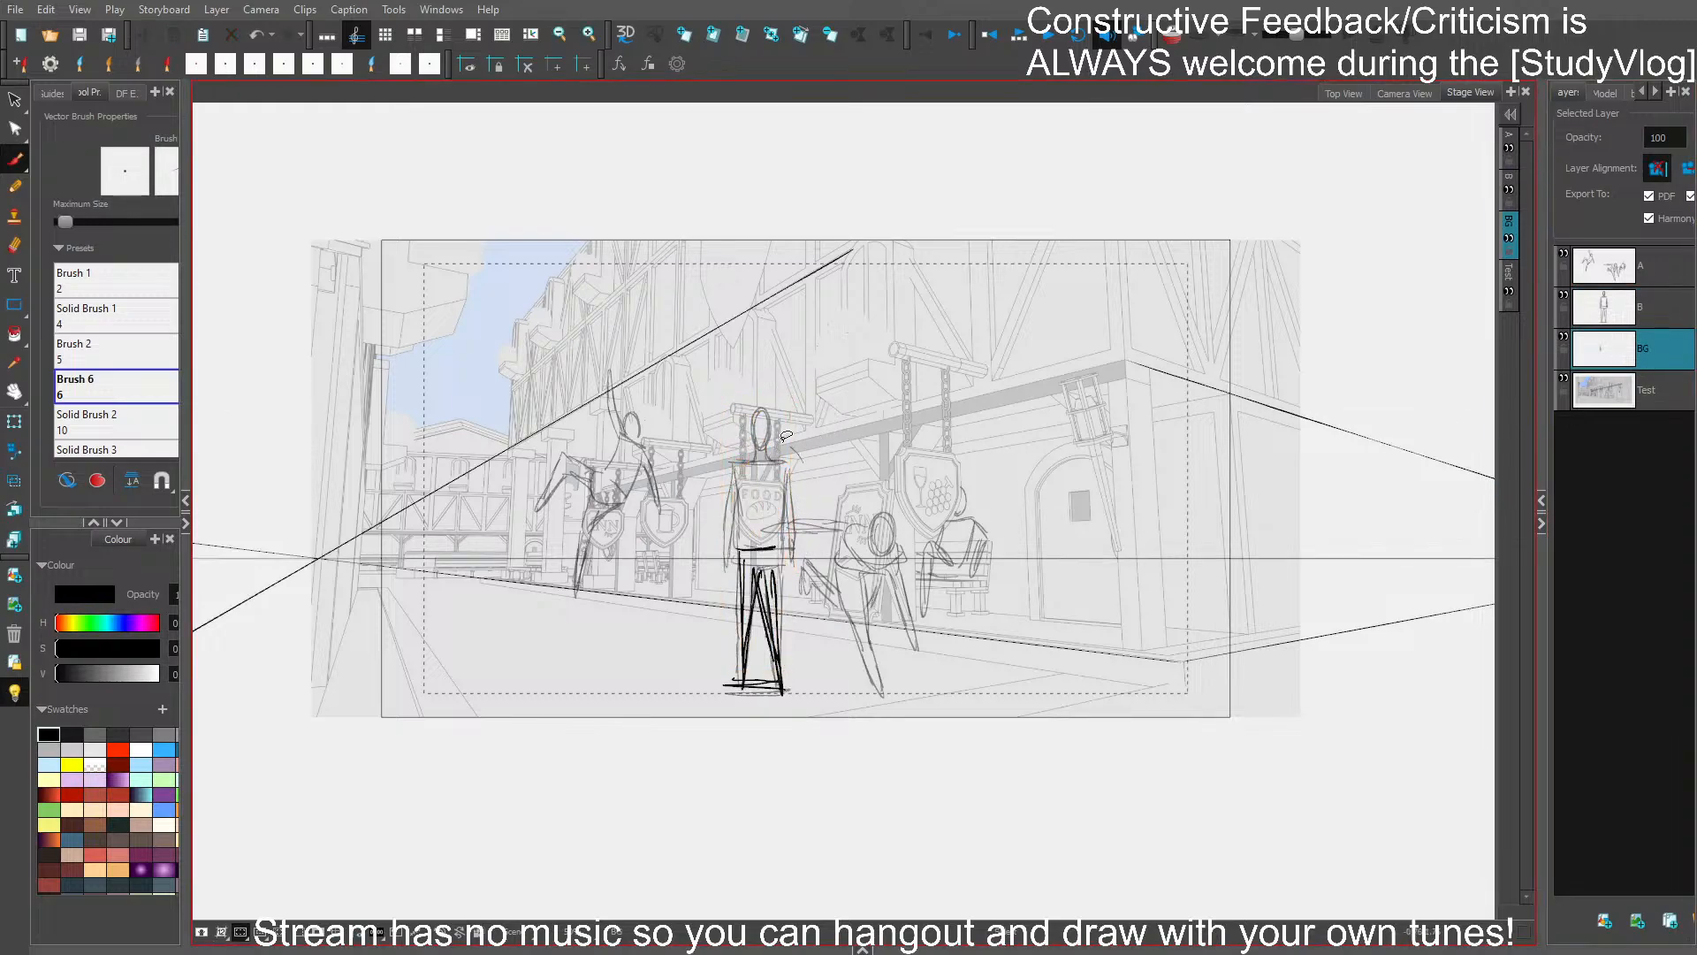
drag(786, 435, 725, 707)
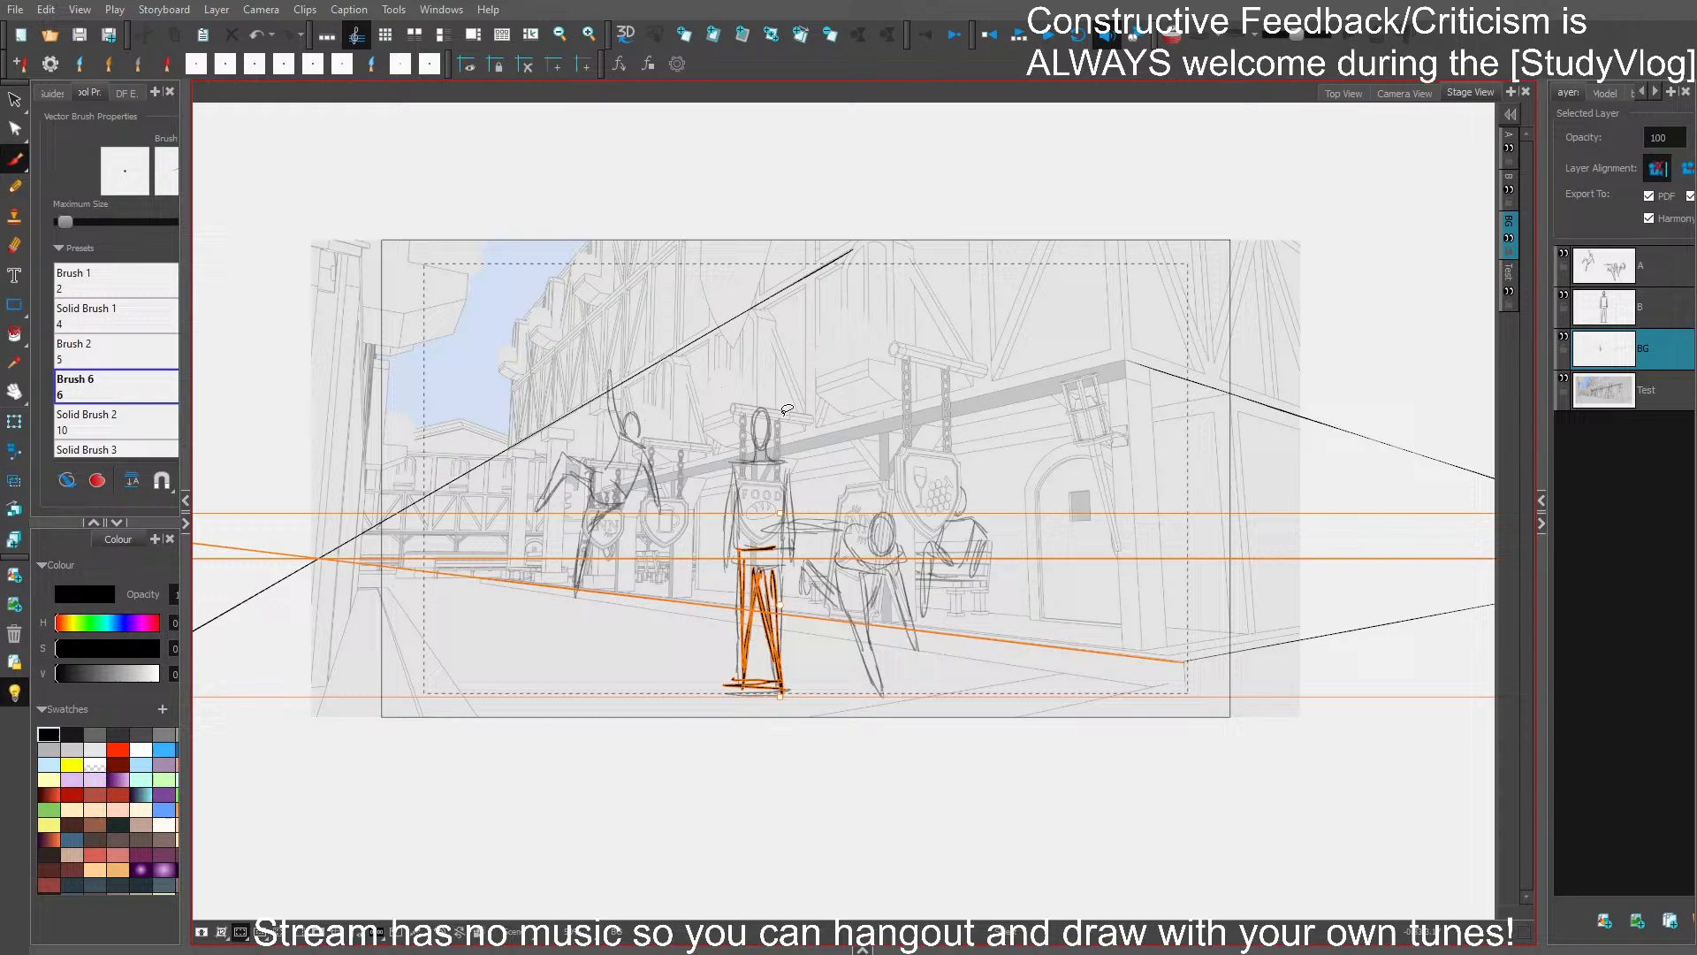
shift+click(1014, 641)
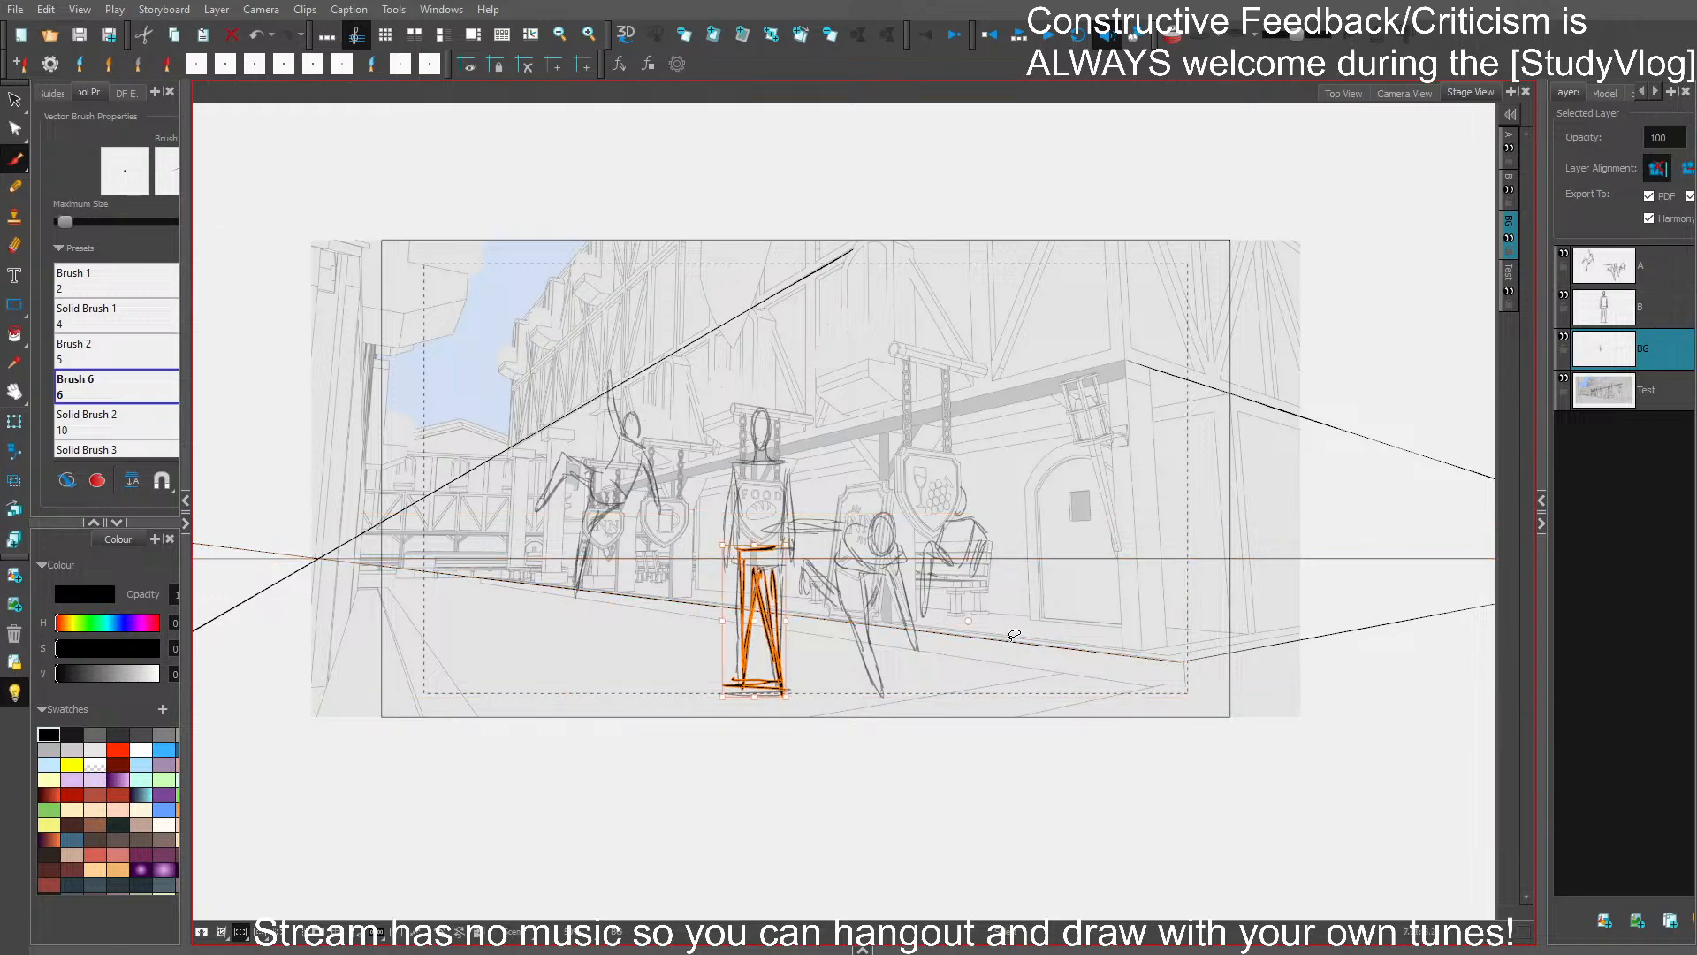
key(Delete)
- Select the standing figure on layer B and enlarge it with the pivot on the right-hand vanishing point, and again from the left-hand one
click(1628, 312)
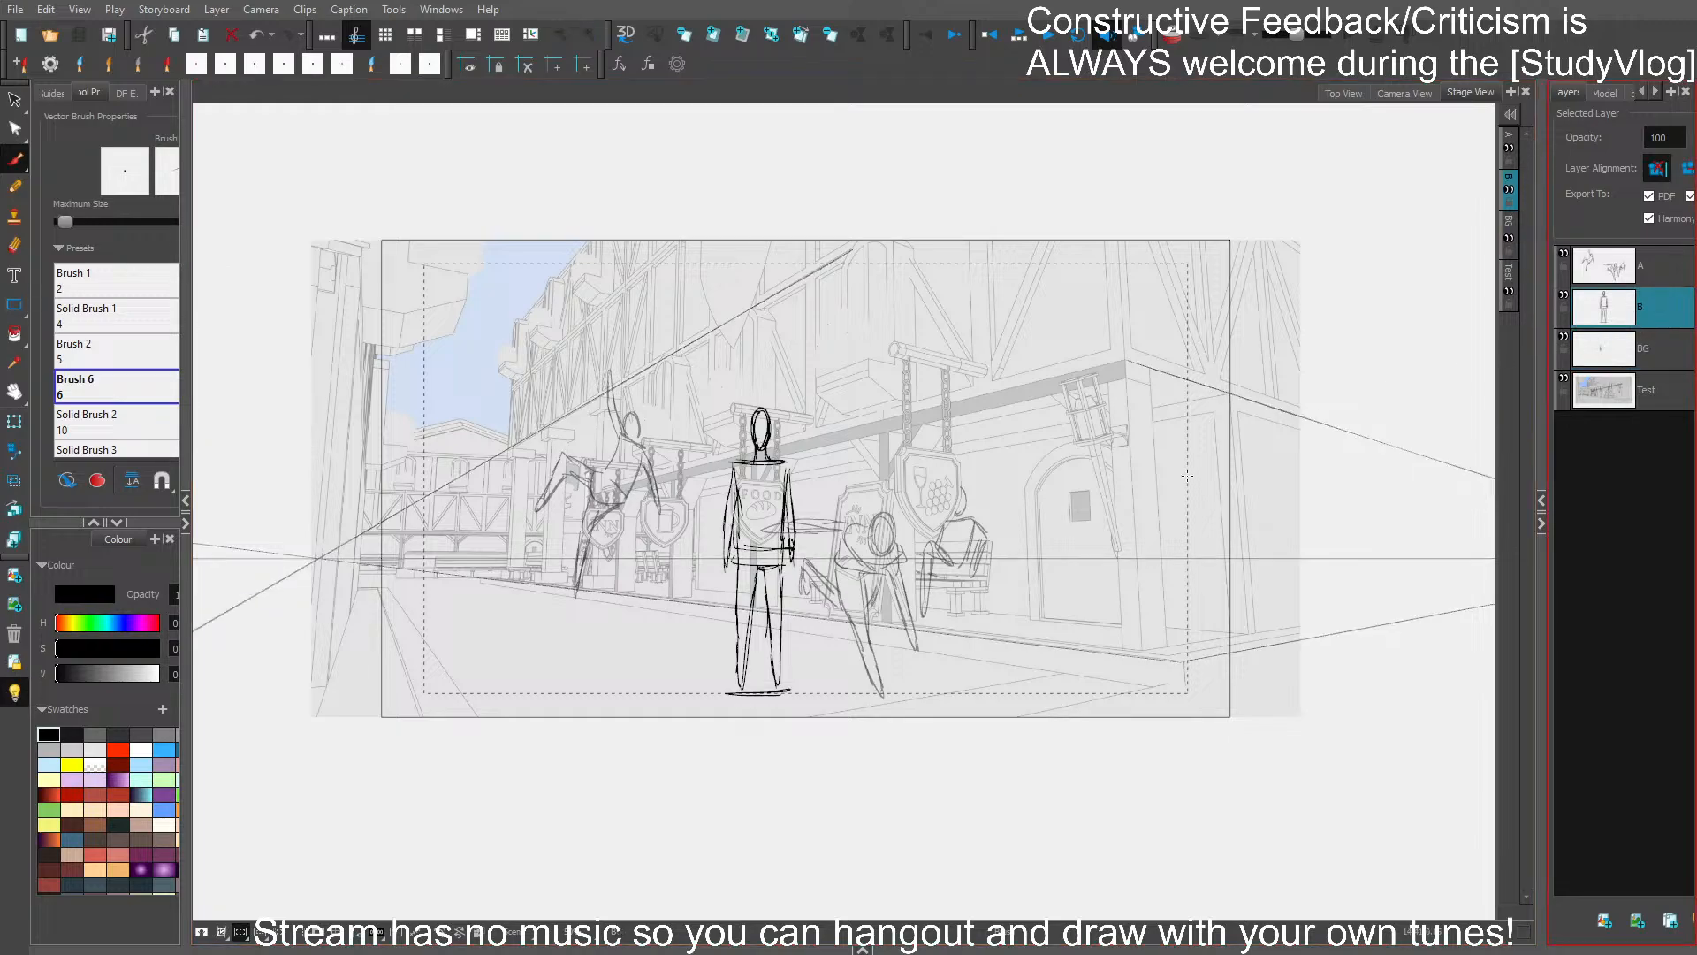
drag(703, 388, 848, 701)
drag(762, 552, 846, 563)
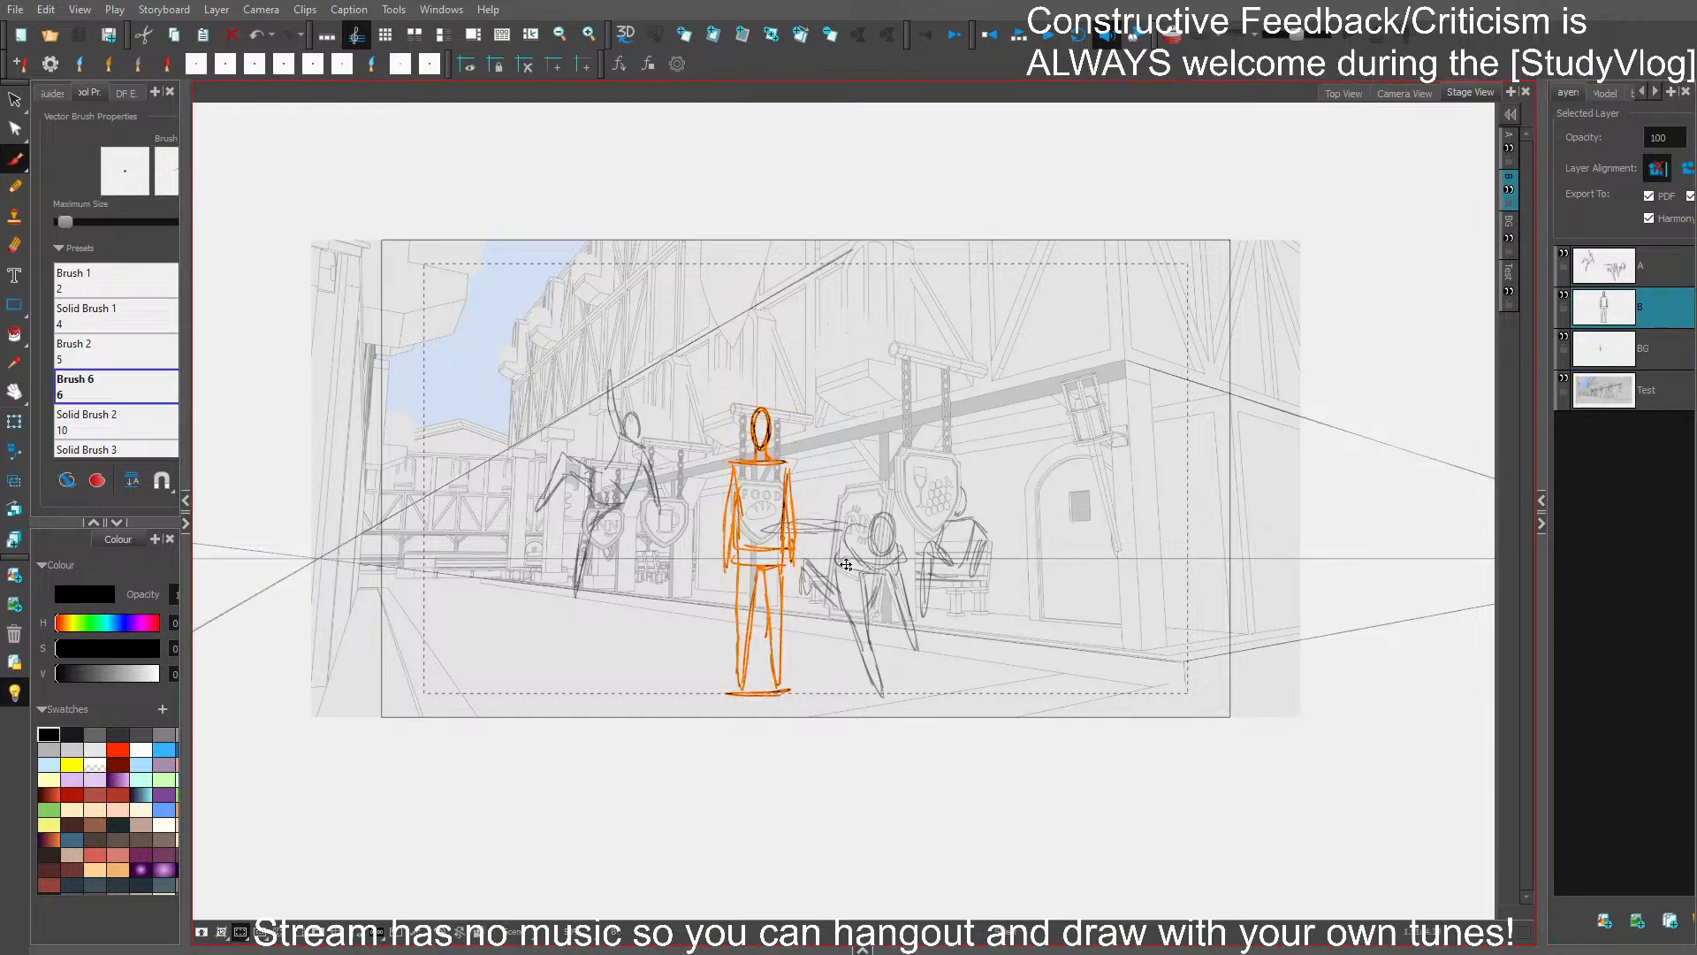
scroll(1247, 620, down, 2)
drag(1235, 641, 1063, 631)
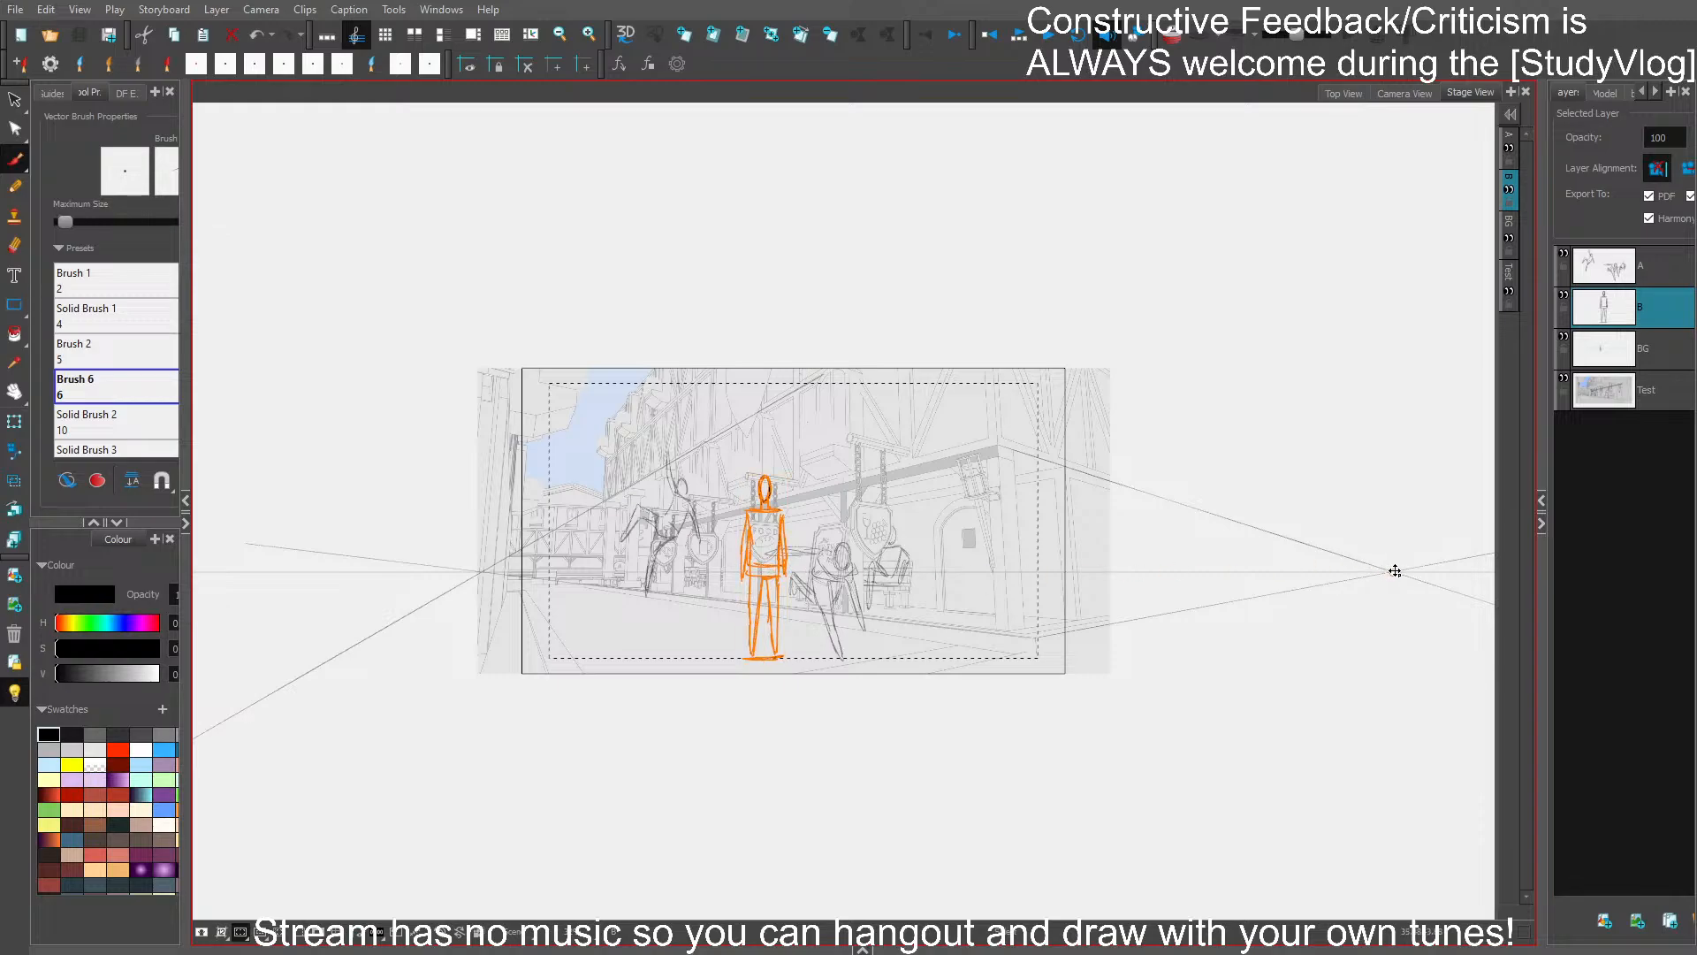
drag(1394, 571, 1396, 572)
drag(737, 586, 483, 571)
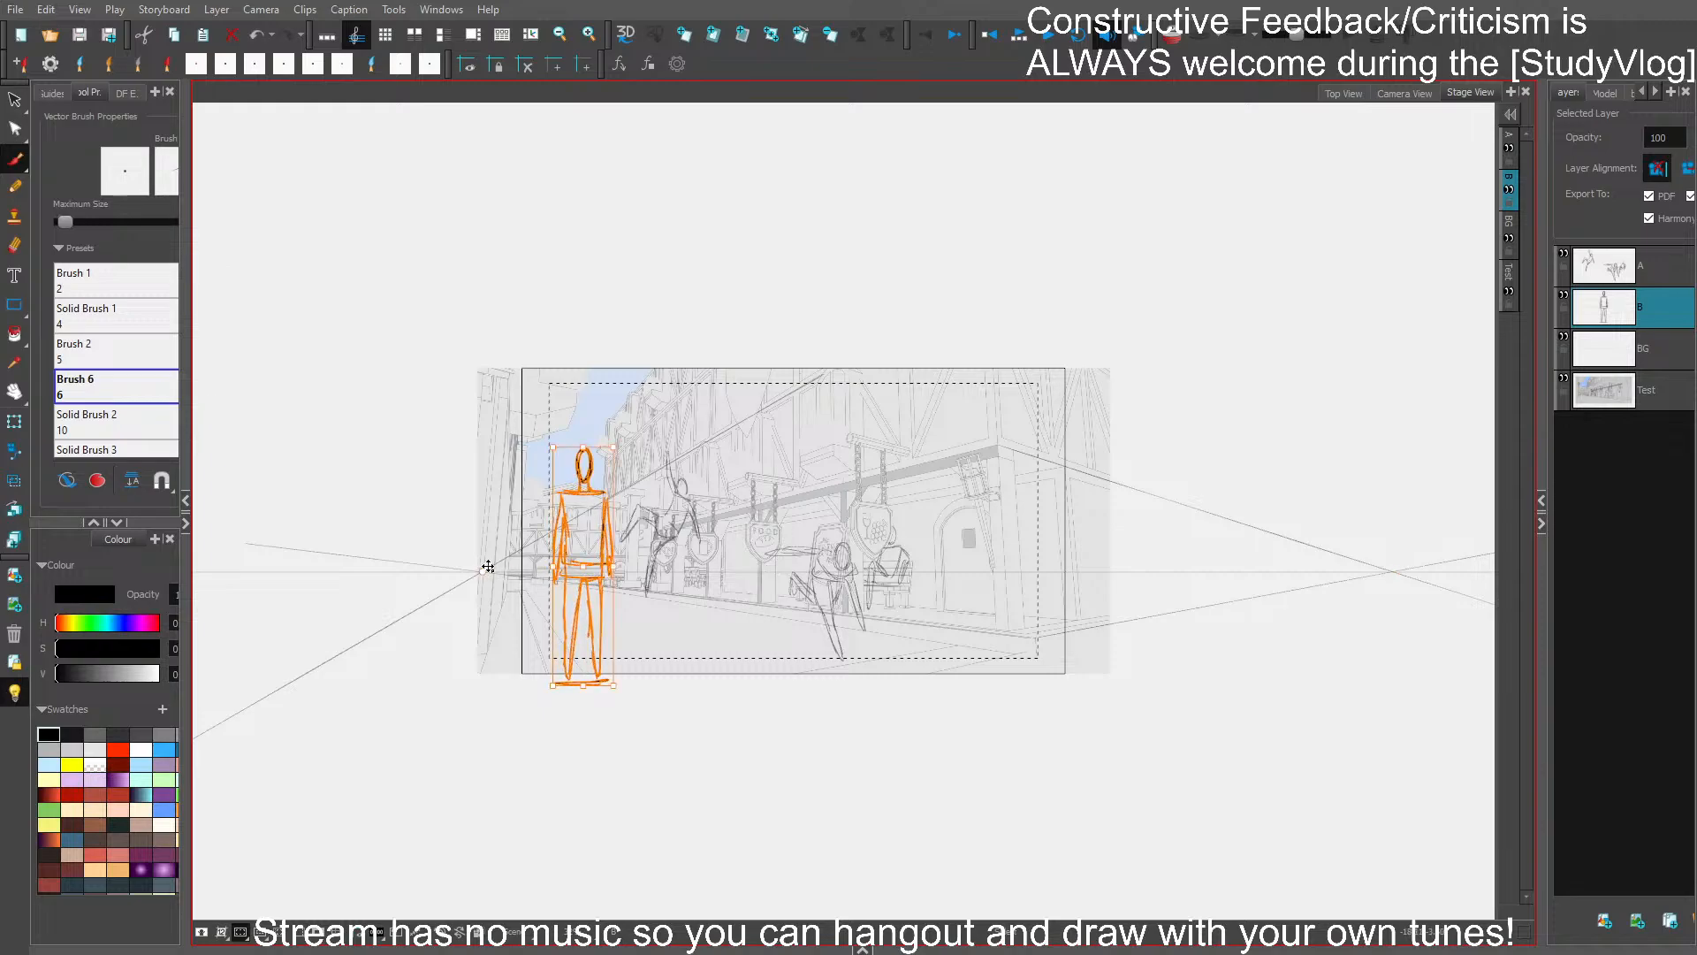
drag(613, 571, 703, 566)
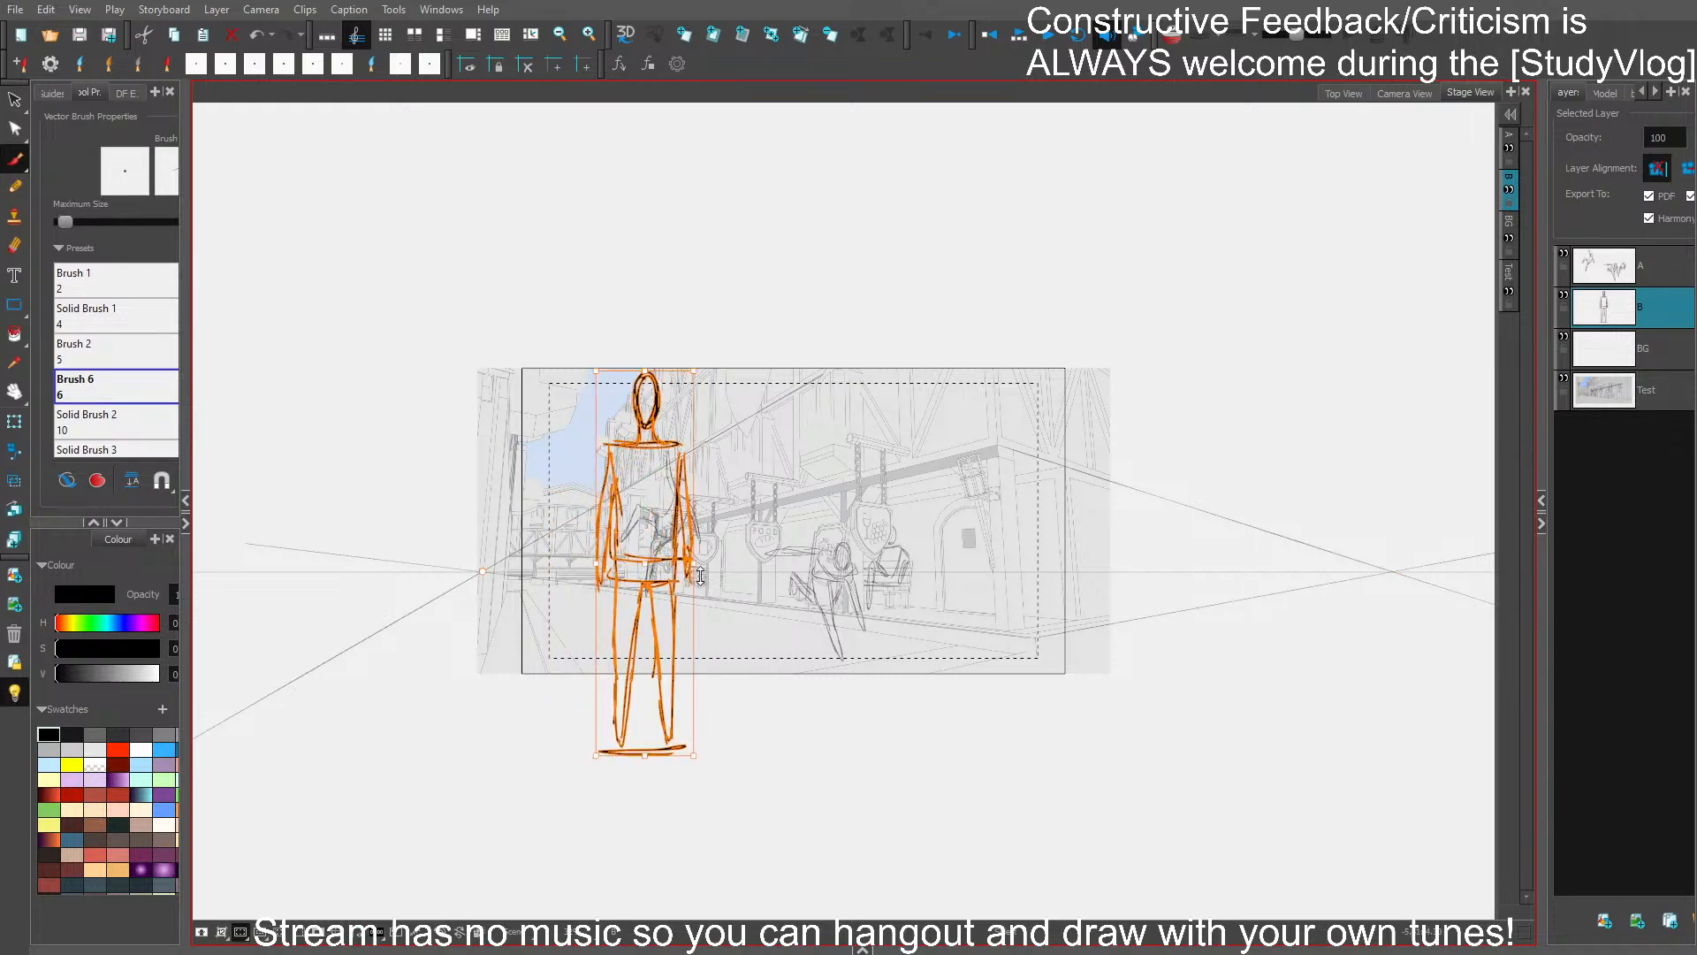
- On layer A, move the leaping figure clear of the standing guide figure, towards the hanging signs, and save the project
click(1636, 276)
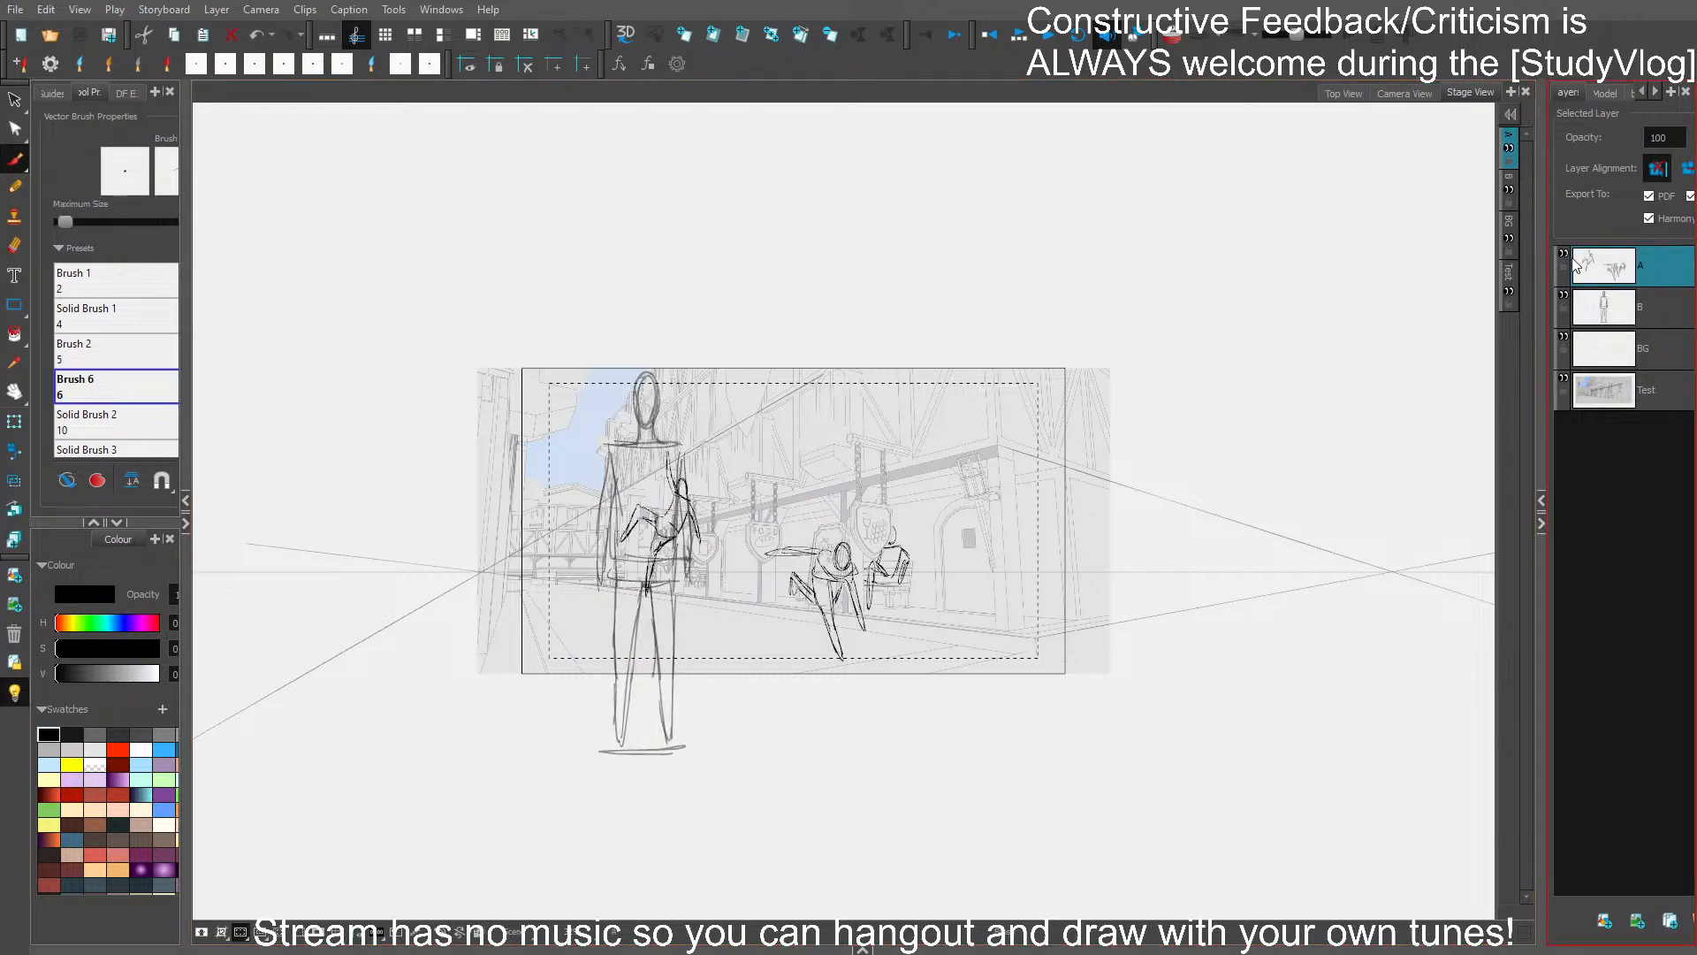
scroll(654, 451, up, 2)
drag(770, 672, 832, 576)
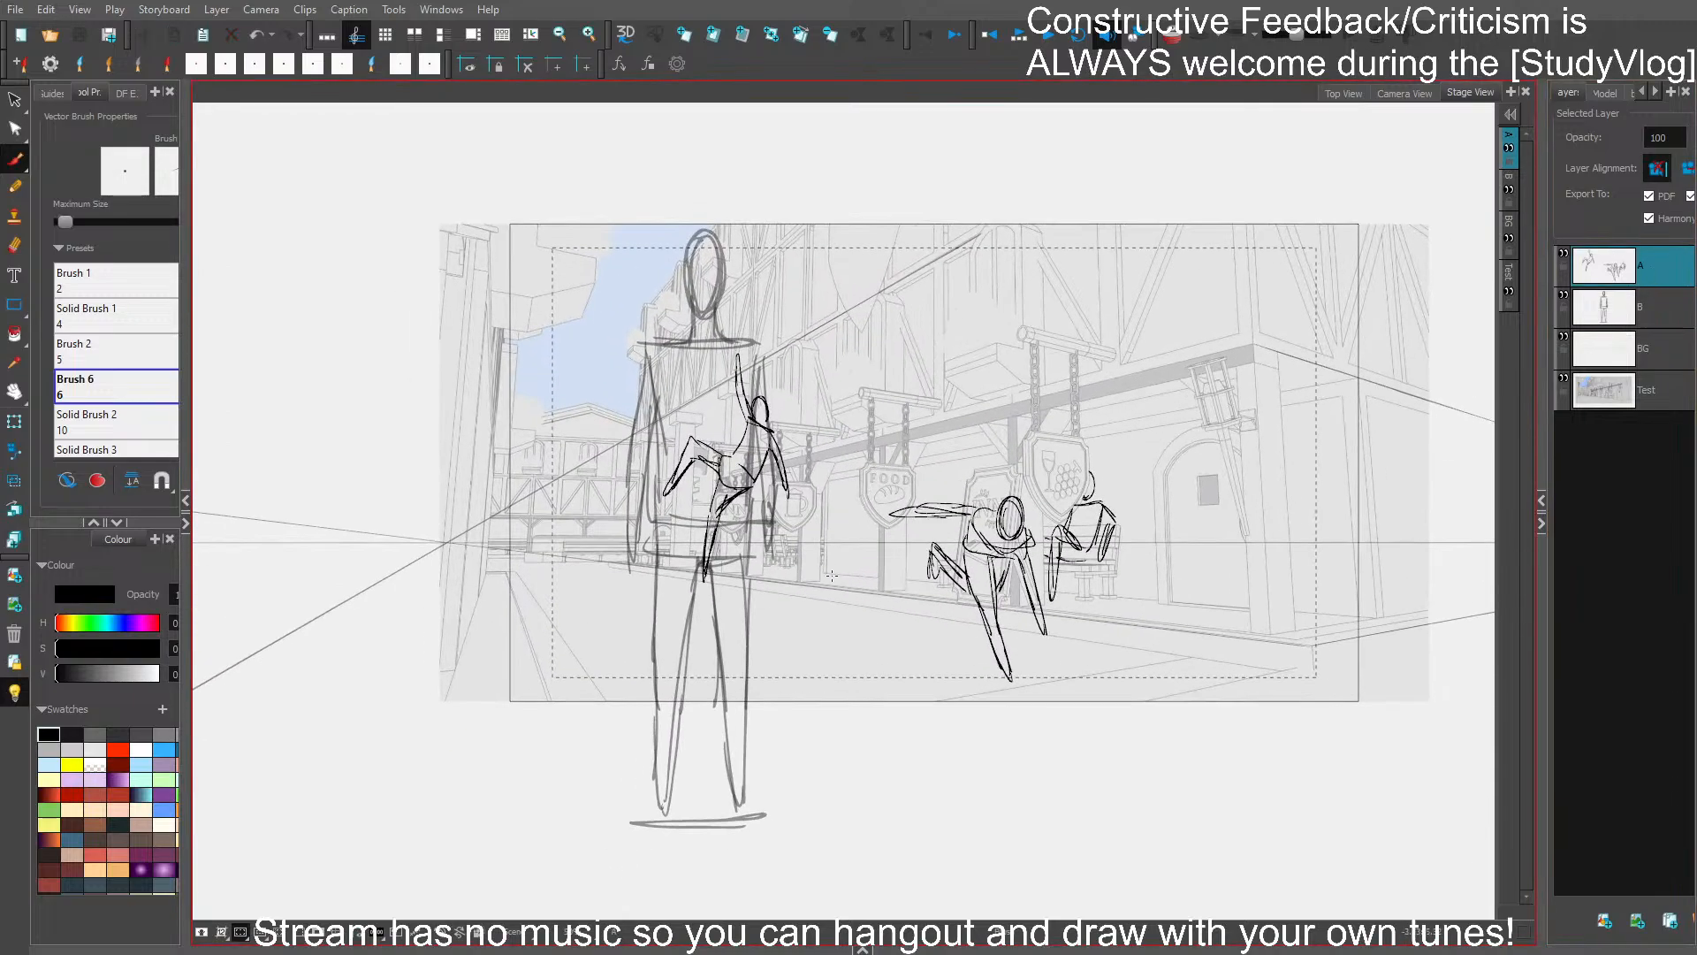
scroll(838, 630, down, 1)
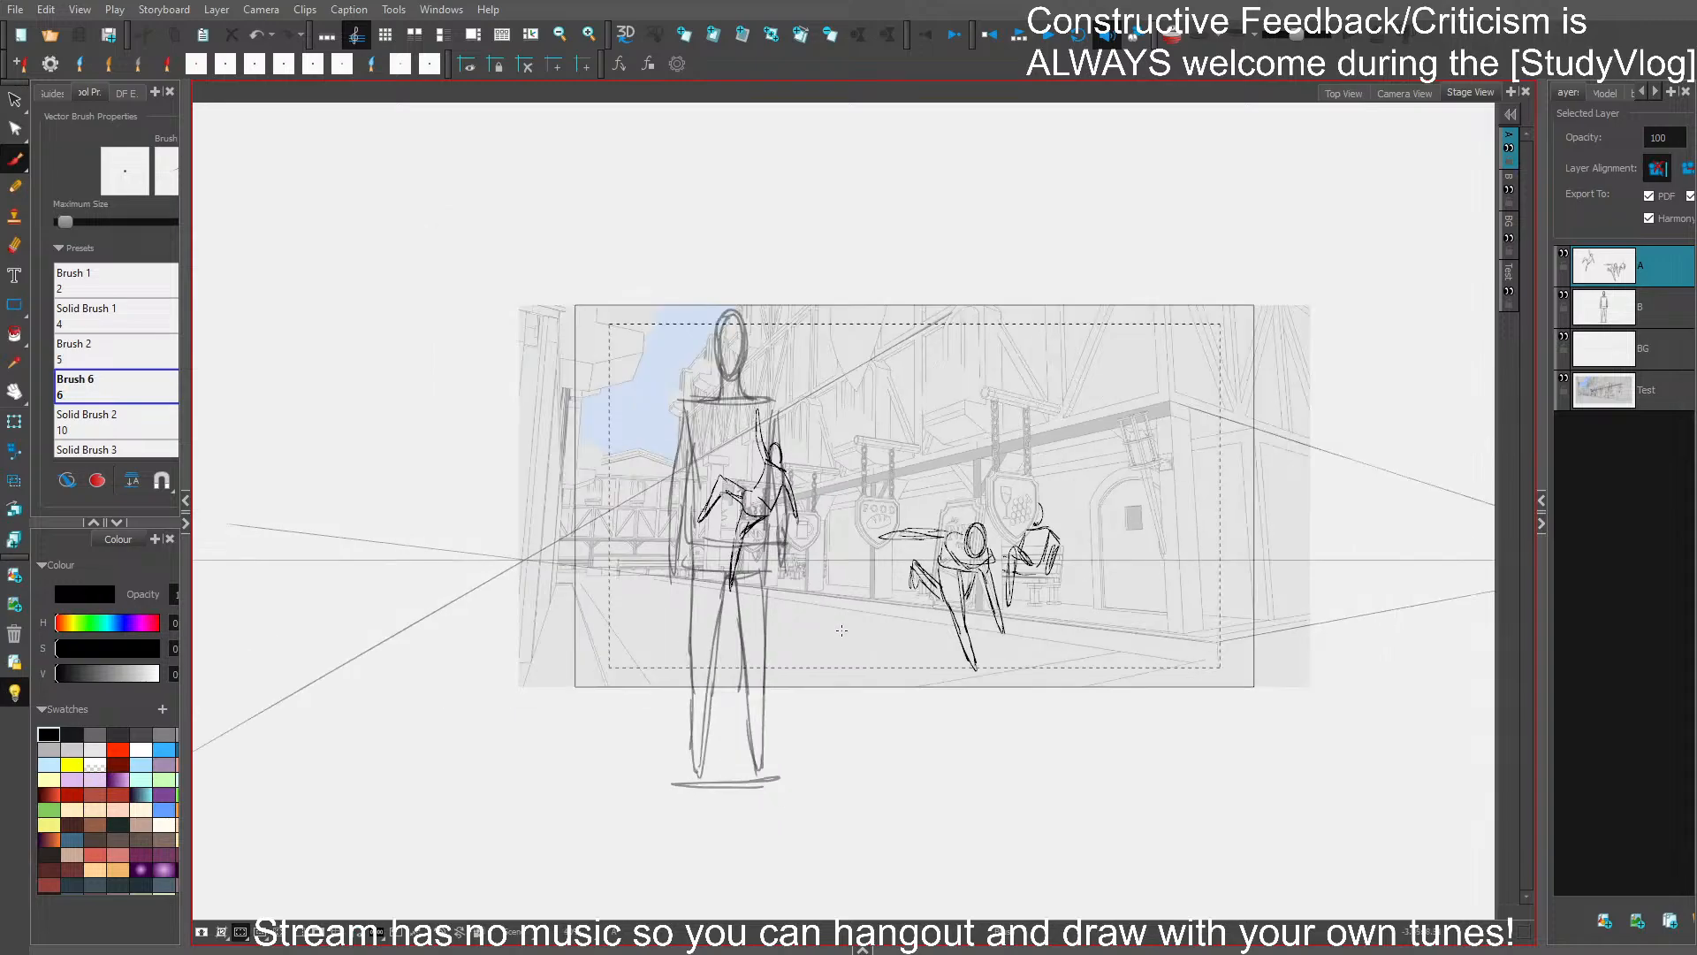
mouse_move(816, 473)
mouse_down()
mouse_move(725, 601)
mouse_move(779, 495)
mouse_move(833, 499)
mouse_up()
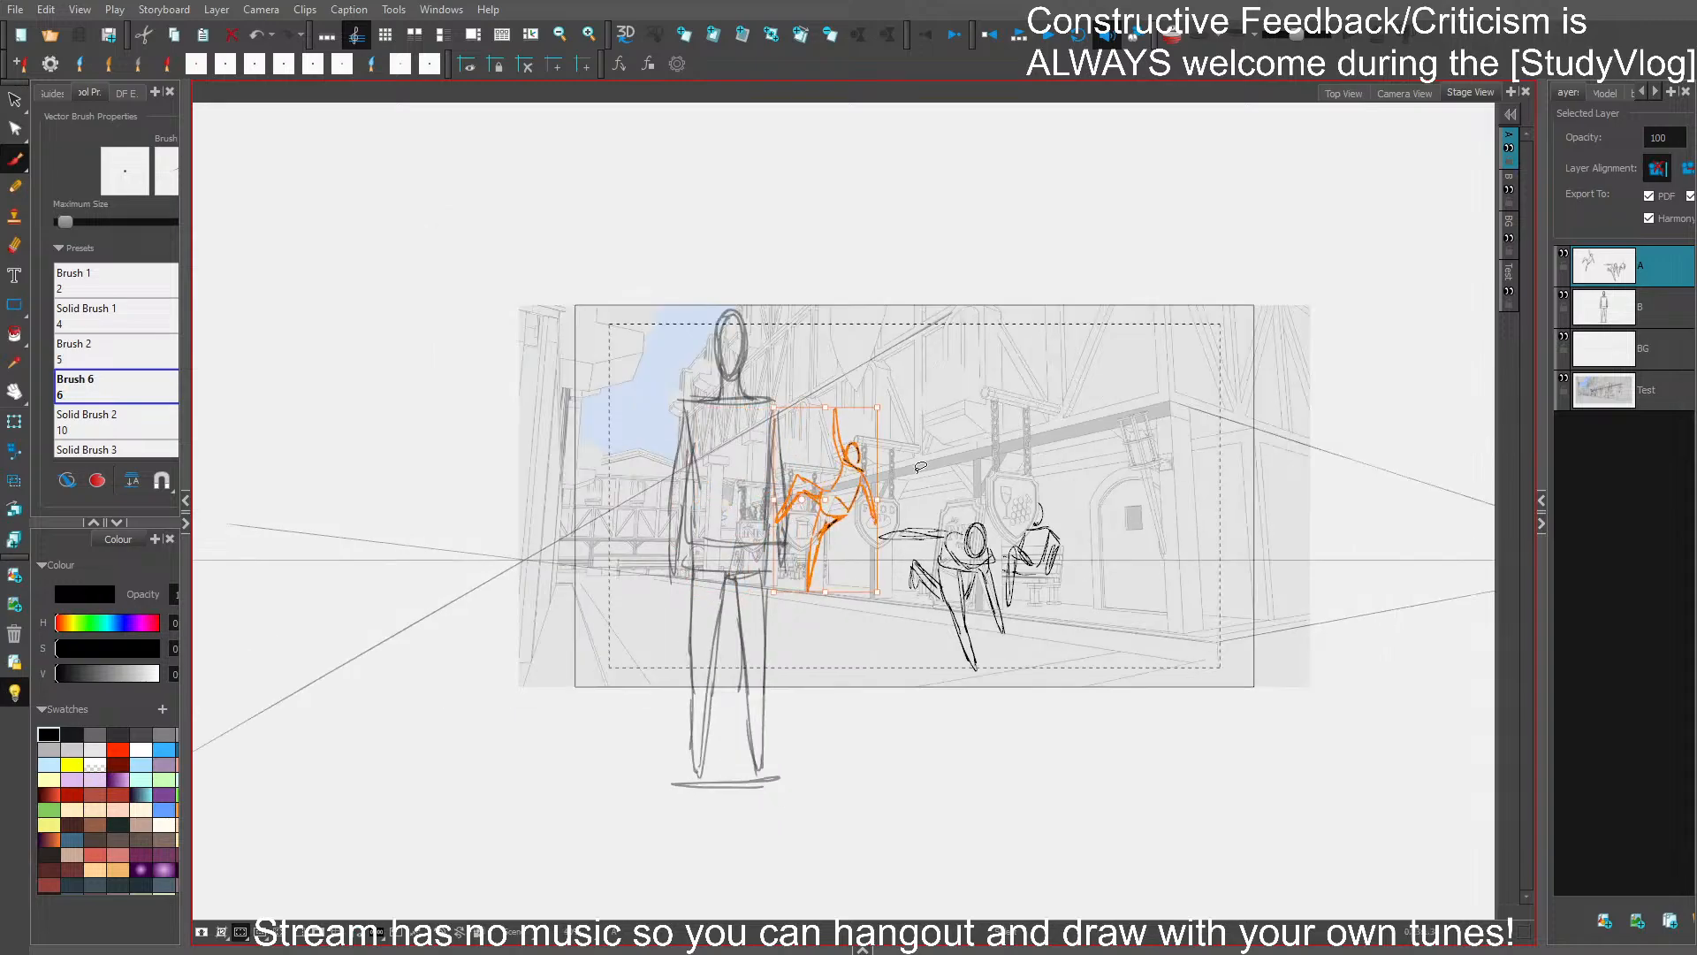
key(ctrl+s)
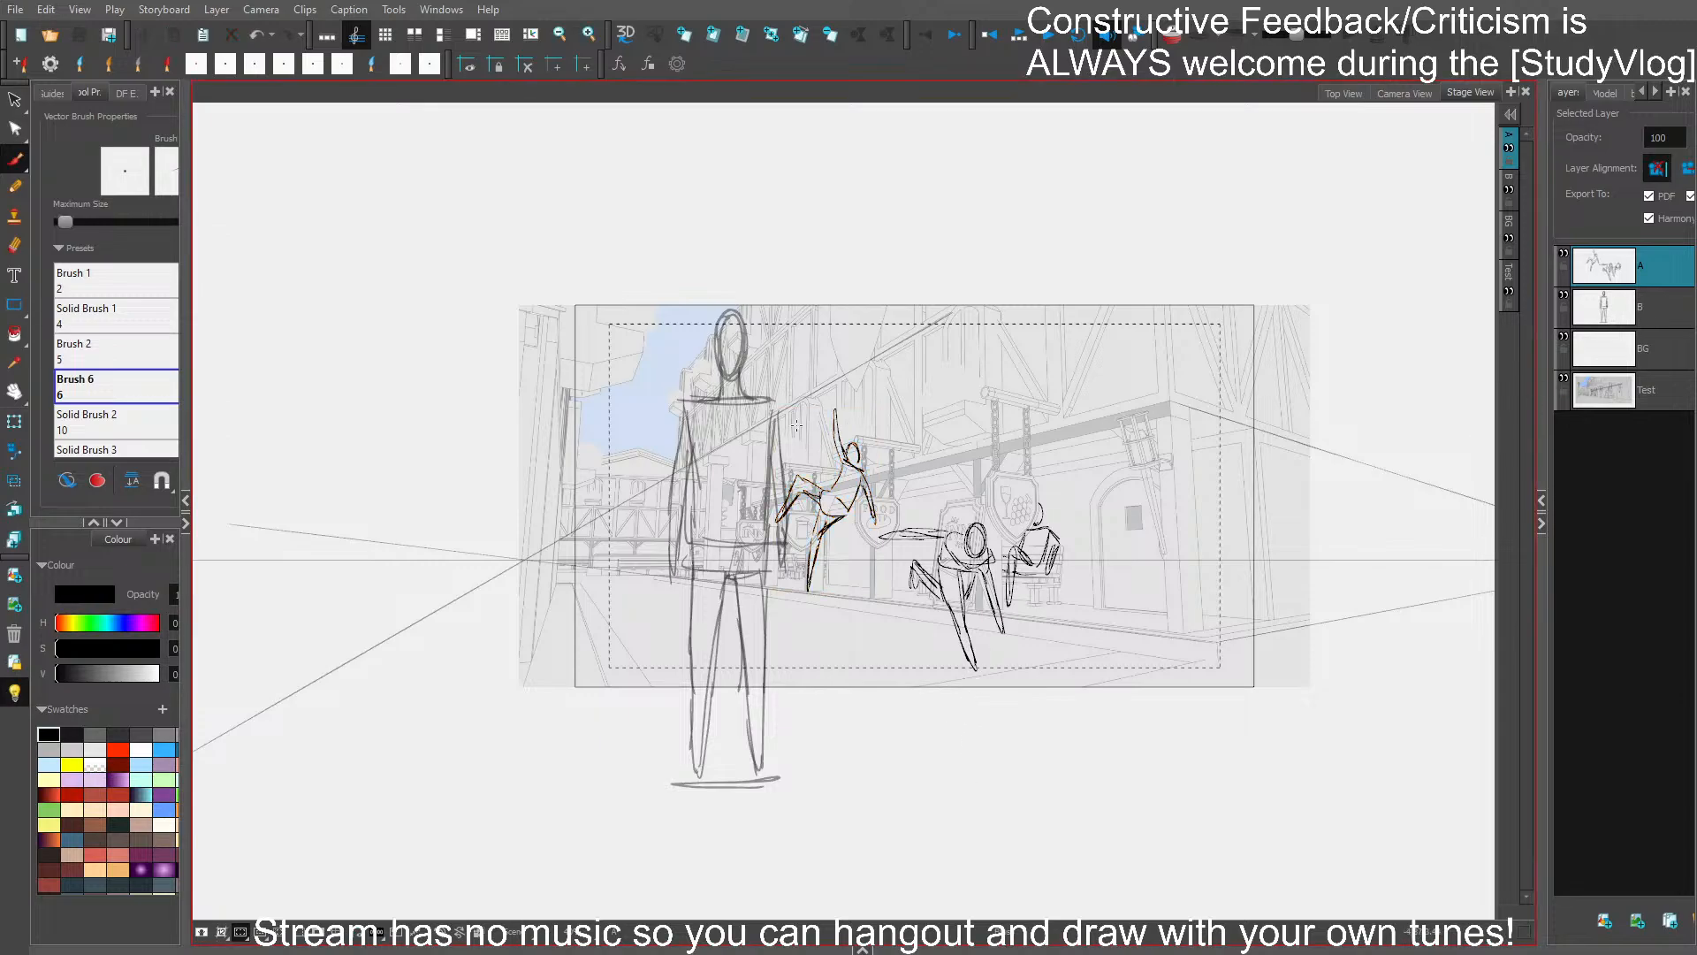
- Try to sketch a large lunging figure over the head and torso of the standing guide figure
scroll(751, 356, up, 4)
drag(690, 279, 696, 236)
mouse_move(711, 306)
mouse_down()
mouse_move(775, 302)
mouse_move(764, 316)
mouse_up()
key(ctrl+z)
mouse_move(723, 262)
mouse_down()
mouse_move(716, 328)
mouse_move(773, 324)
mouse_move(798, 360)
mouse_move(594, 430)
mouse_move(666, 563)
mouse_up()
key(ctrl+s)
drag(606, 454, 749, 732)
drag(777, 631, 726, 480)
drag(544, 306, 646, 598)
drag(626, 486, 581, 541)
mouse_move(597, 433)
mouse_down()
mouse_move(510, 621)
mouse_move(704, 564)
mouse_up()
mouse_move(598, 565)
mouse_down()
mouse_move(734, 581)
mouse_move(932, 652)
mouse_up()
drag(861, 620, 1010, 668)
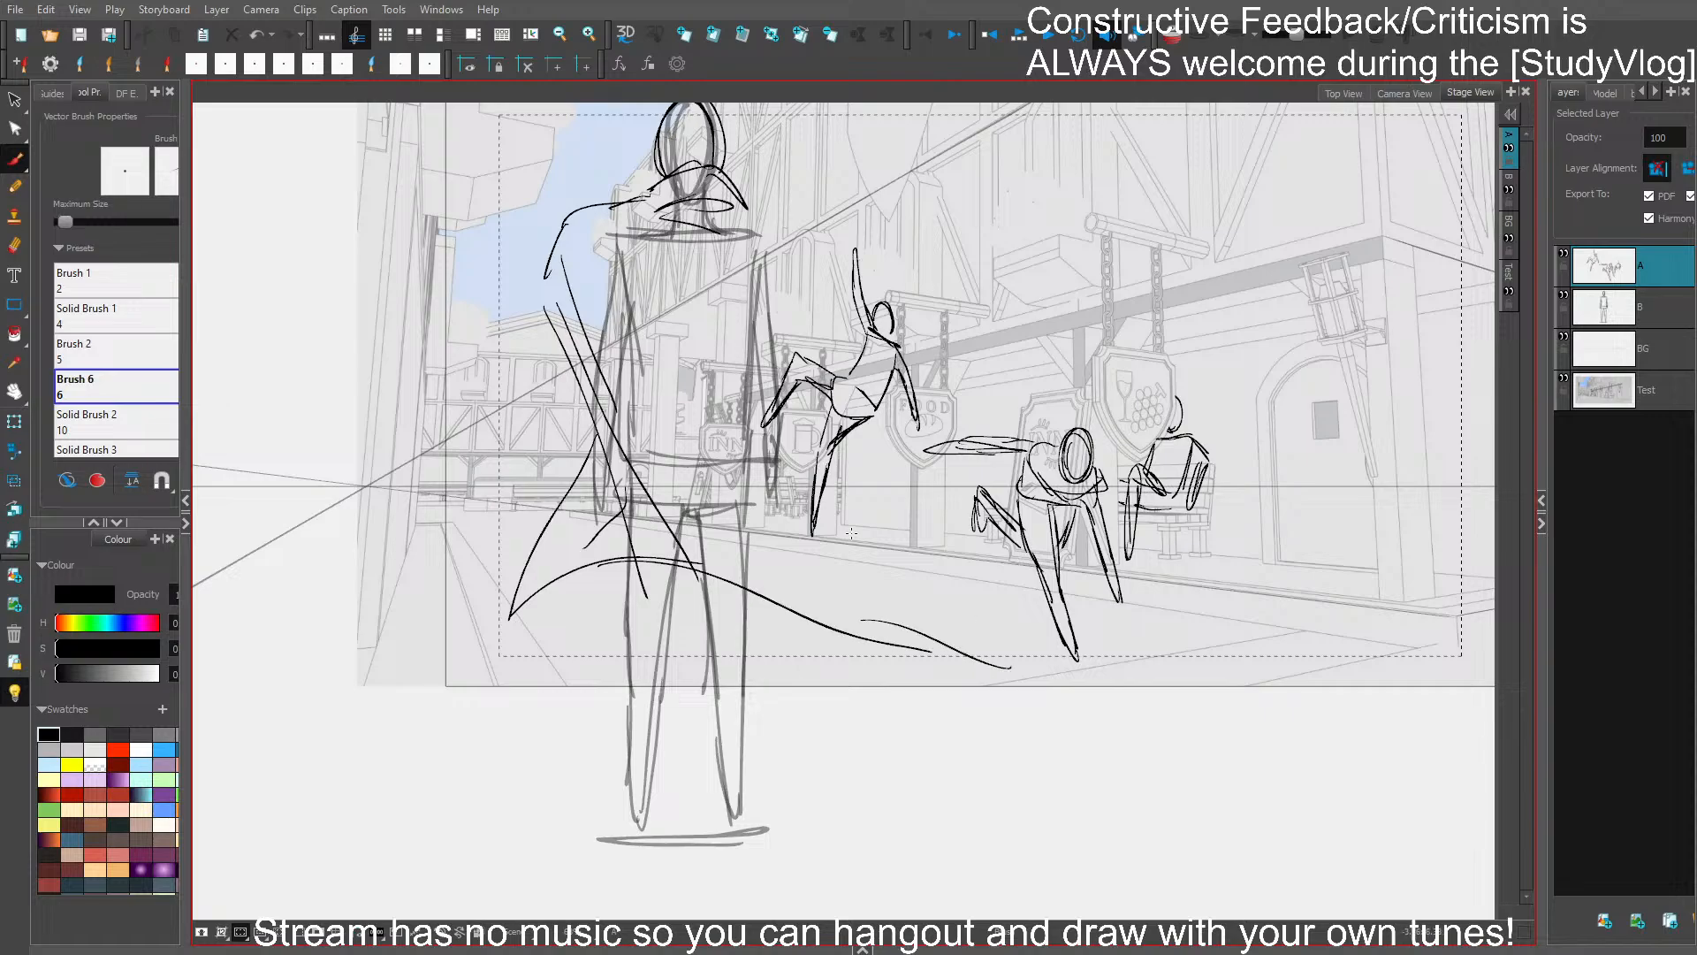
drag(689, 425, 717, 458)
mouse_move(763, 265)
mouse_down()
mouse_move(897, 519)
mouse_move(1003, 658)
mouse_up()
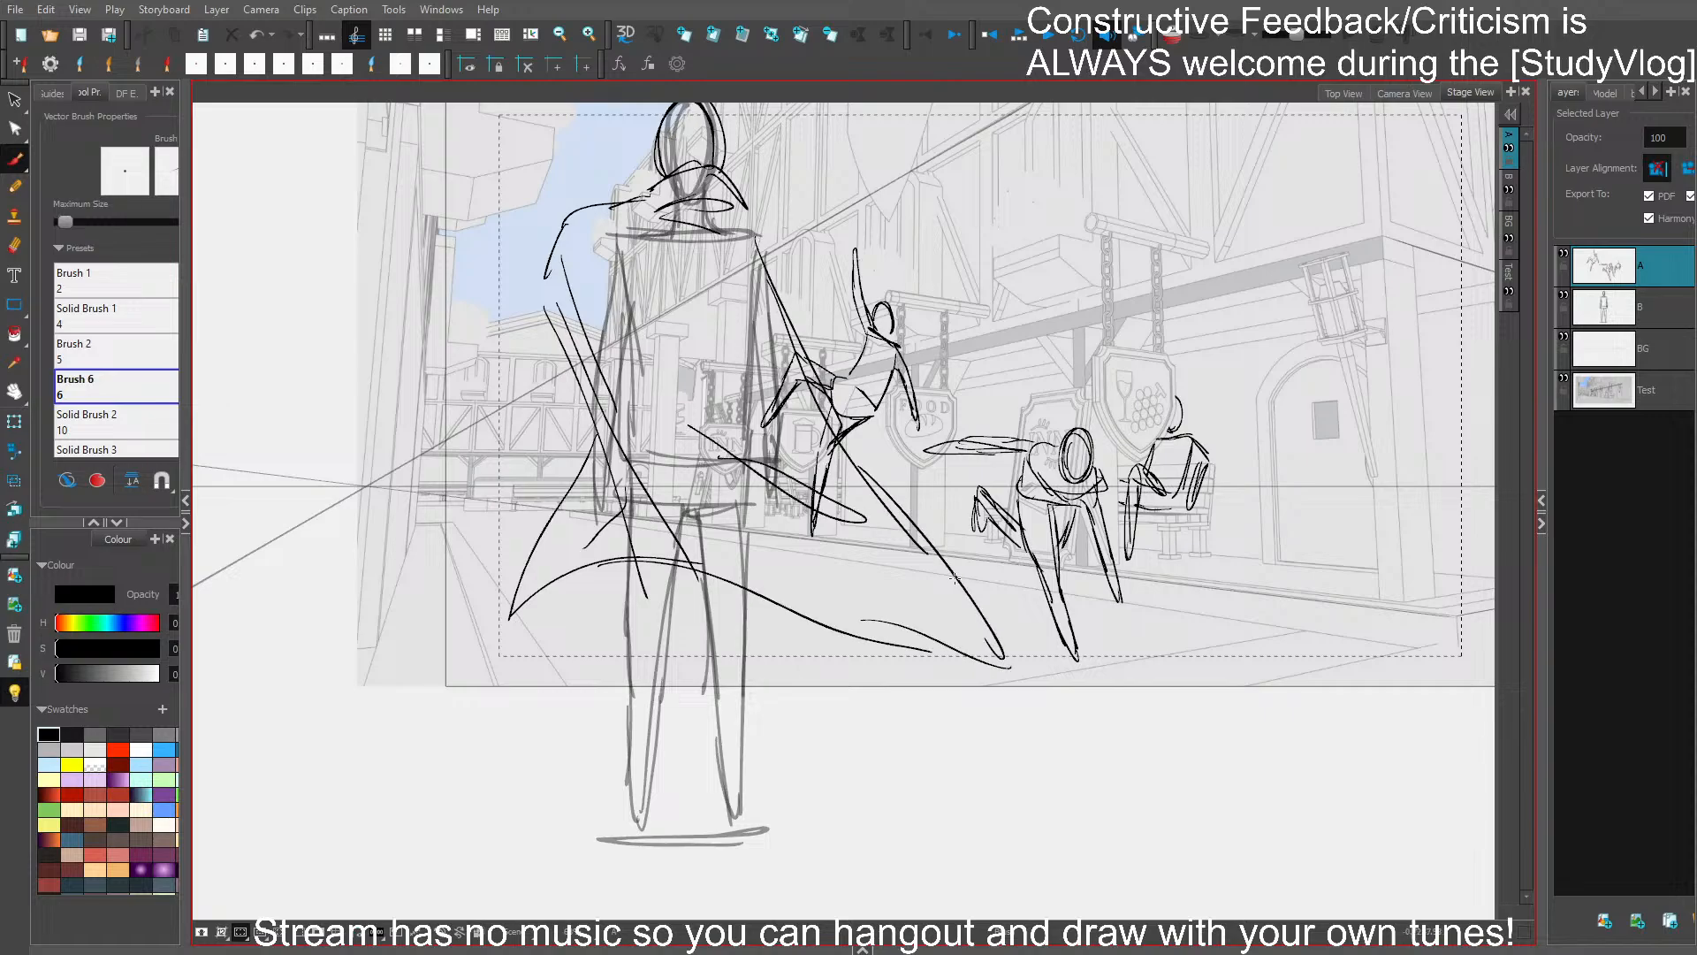
drag(569, 258, 576, 397)
key(ctrl+z)
key(ctrl+z)
key(ctrl+z)
key(ctrl+z)
key(ctrl+z)
key(ctrl+z)
key(ctrl+z)
key(ctrl+z)
key(ctrl+z)
key(ctrl+z)
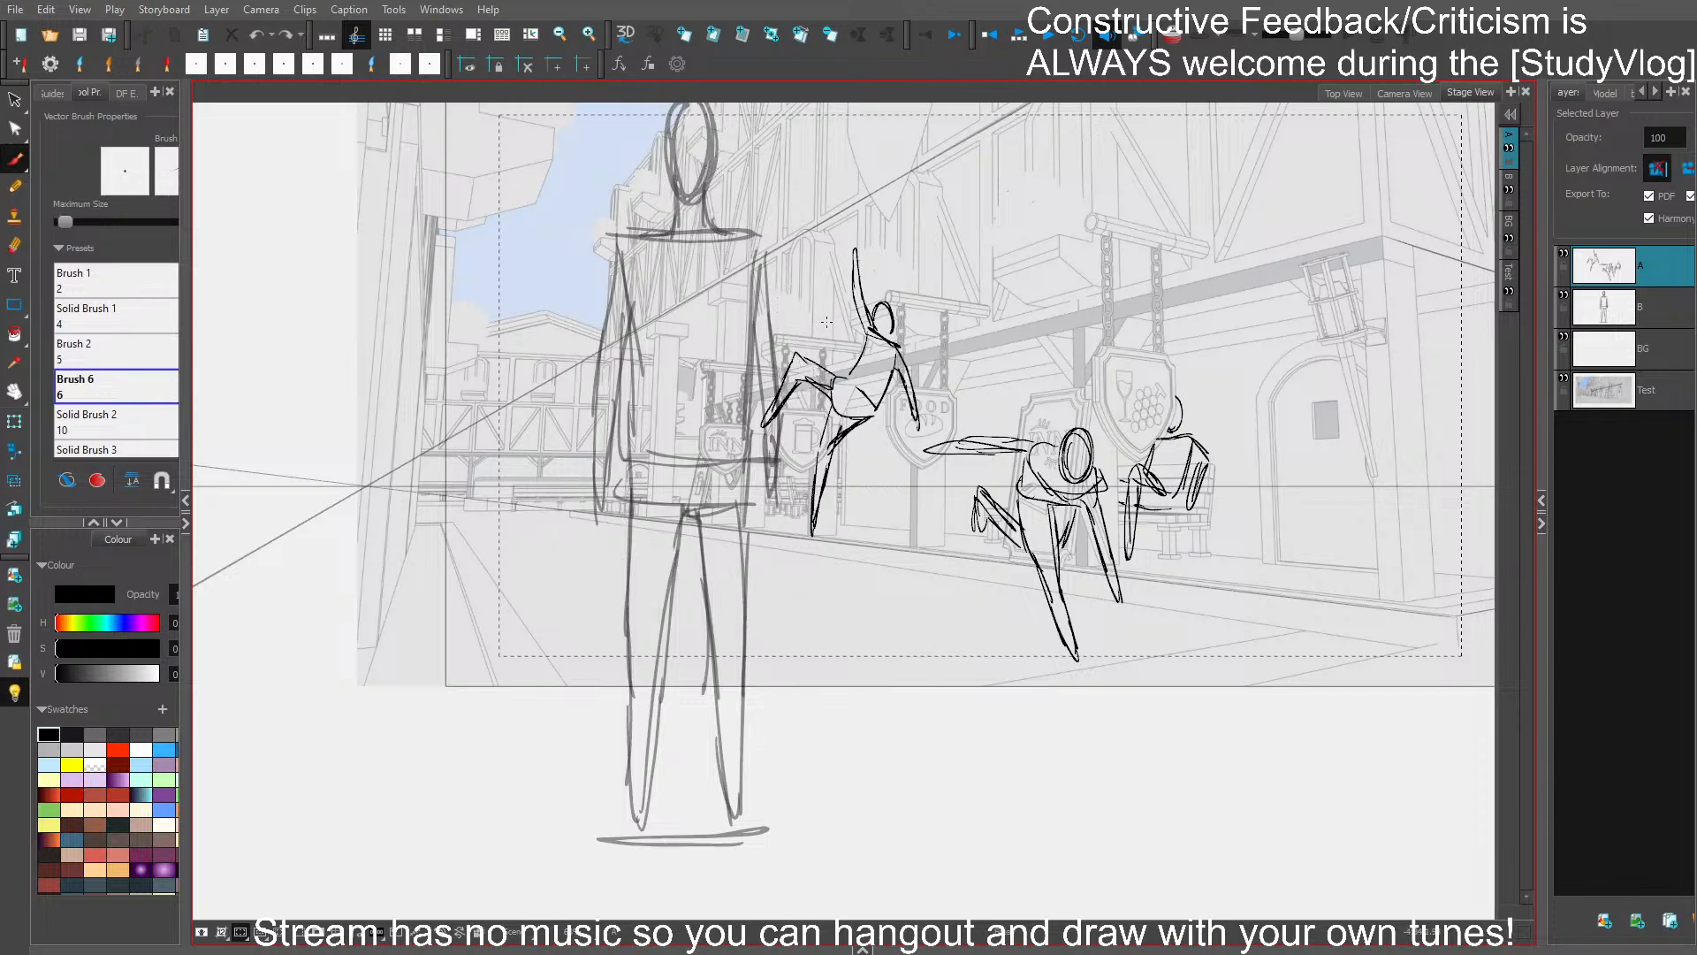
drag(785, 258, 813, 354)
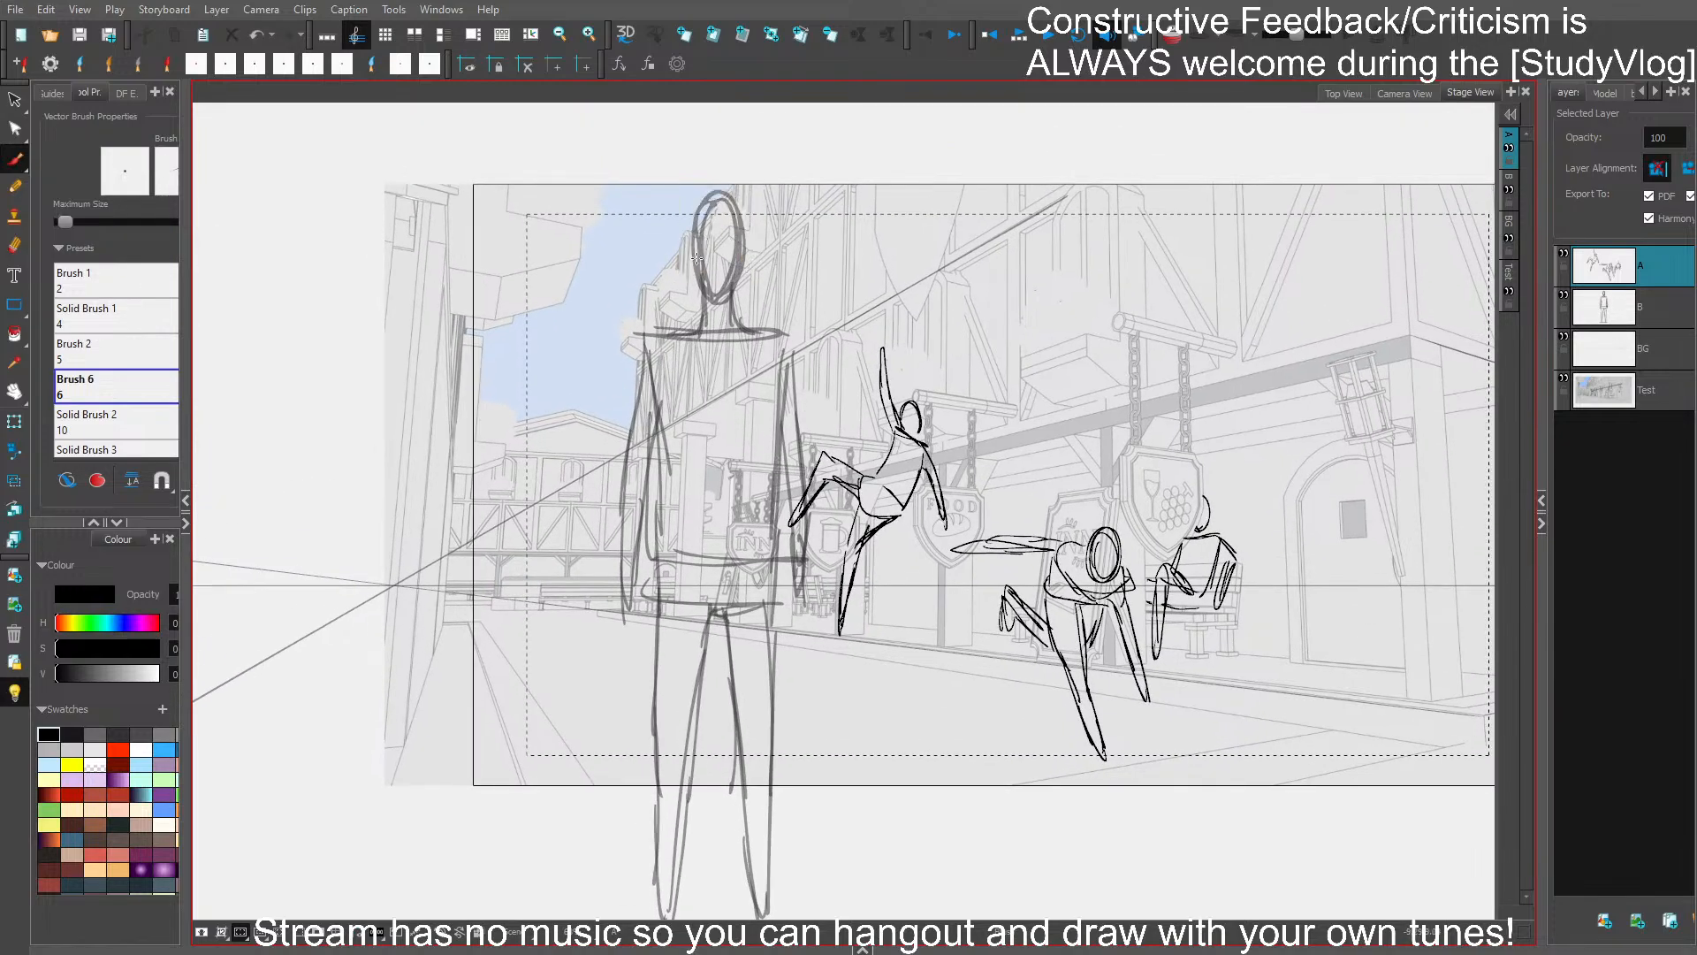
mouse_move(697, 258)
mouse_down()
mouse_move(728, 201)
mouse_move(701, 279)
mouse_move(747, 243)
mouse_move(698, 272)
mouse_move(800, 316)
mouse_move(654, 326)
mouse_up()
key(ctrl+z)
- Save the project, choose Solid Brush 2 at size 10, and trace the guide figure's head, neck and shoulder line
key(ctrl+s)
click(130, 422)
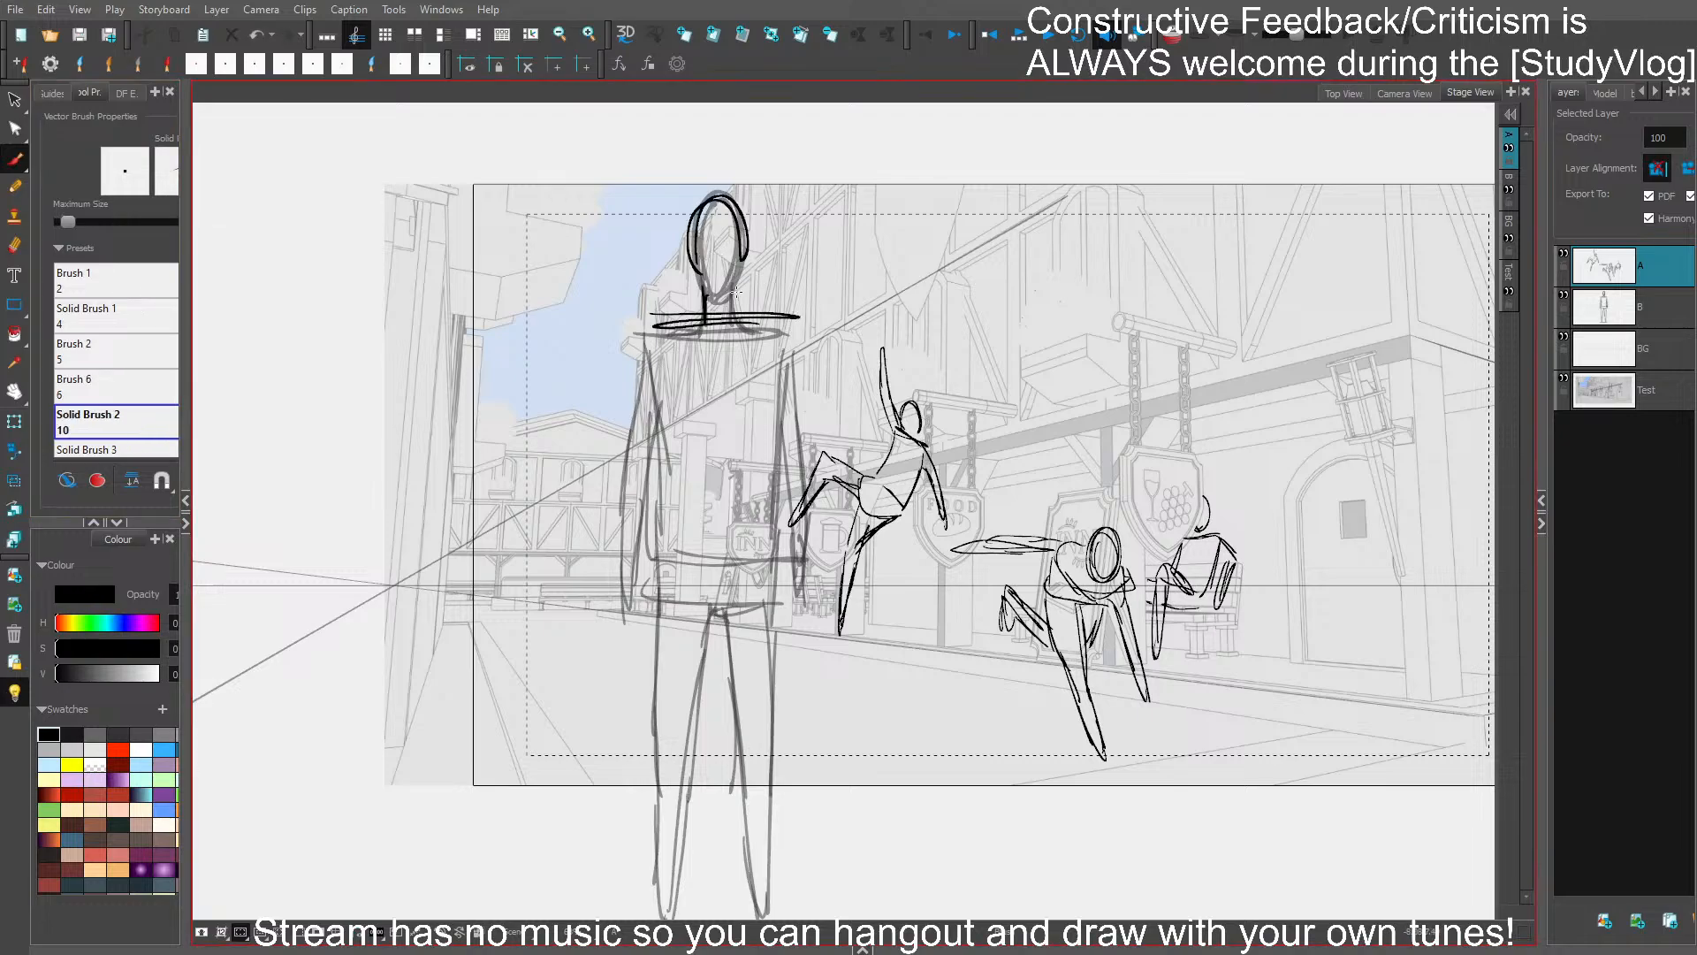
drag(729, 267, 702, 287)
drag(737, 194, 741, 296)
- Draw the torso sides, waistline and hip block over the standing guide figure
scroll(730, 488, down, 2)
drag(657, 468, 780, 473)
drag(646, 259, 664, 446)
drag(654, 388, 659, 476)
drag(790, 254, 778, 411)
drag(794, 296, 782, 466)
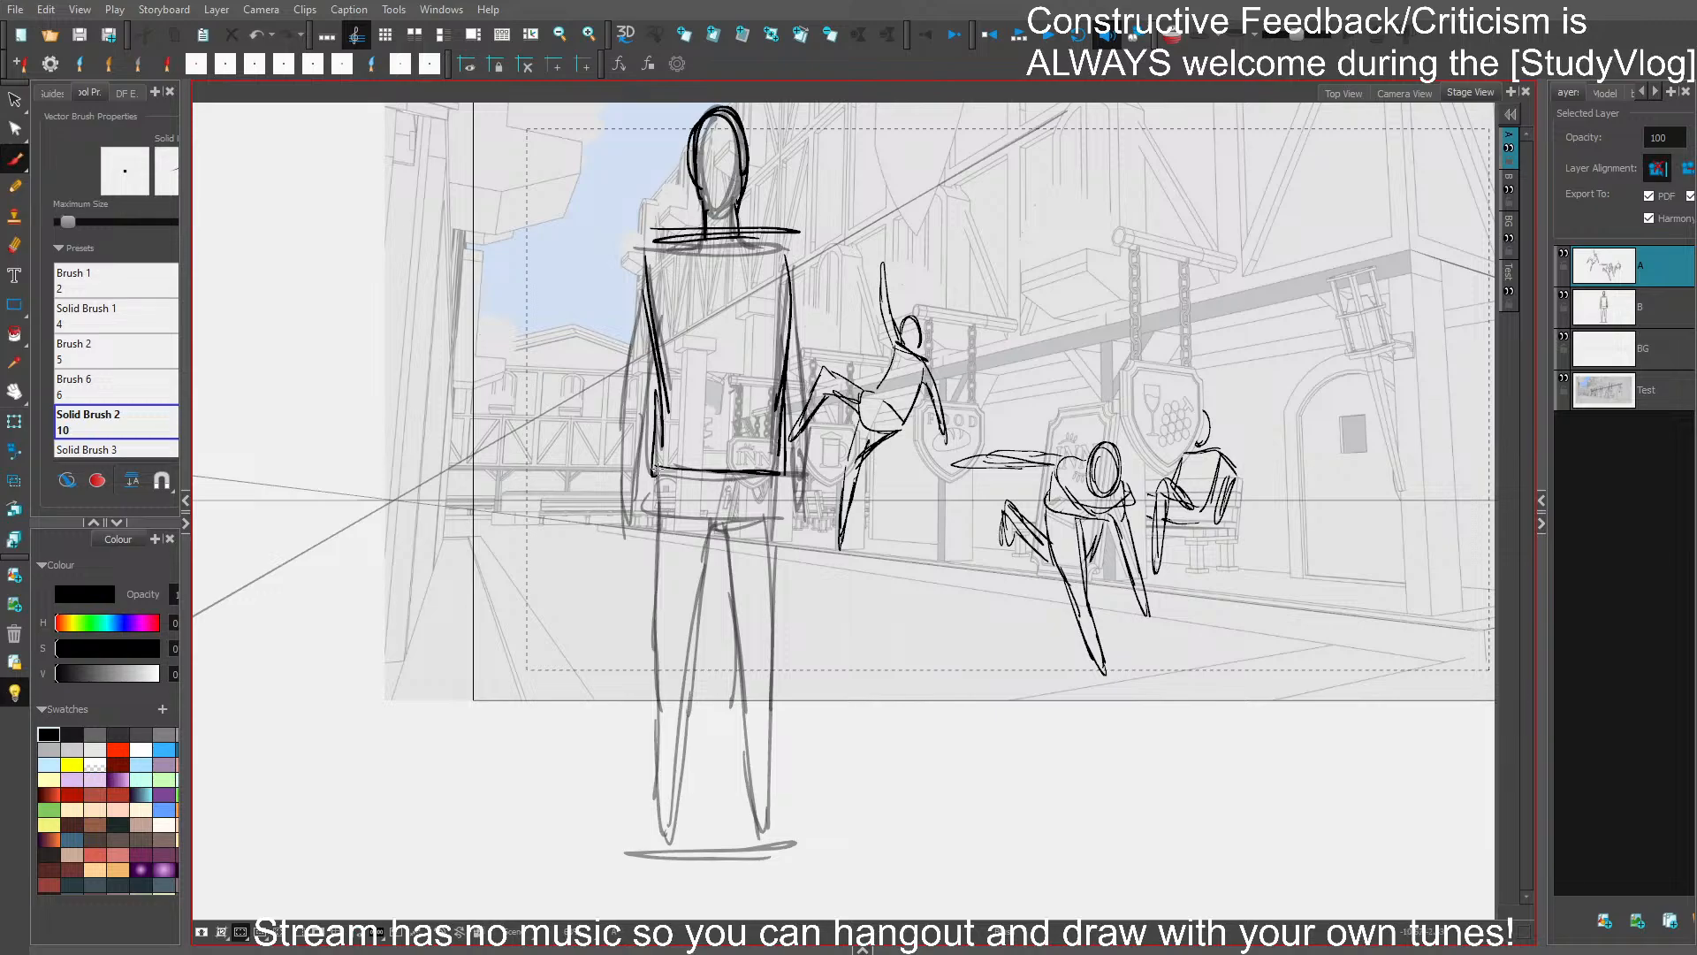
mouse_move(655, 431)
mouse_down()
mouse_move(651, 526)
mouse_move(685, 478)
mouse_move(773, 425)
mouse_up()
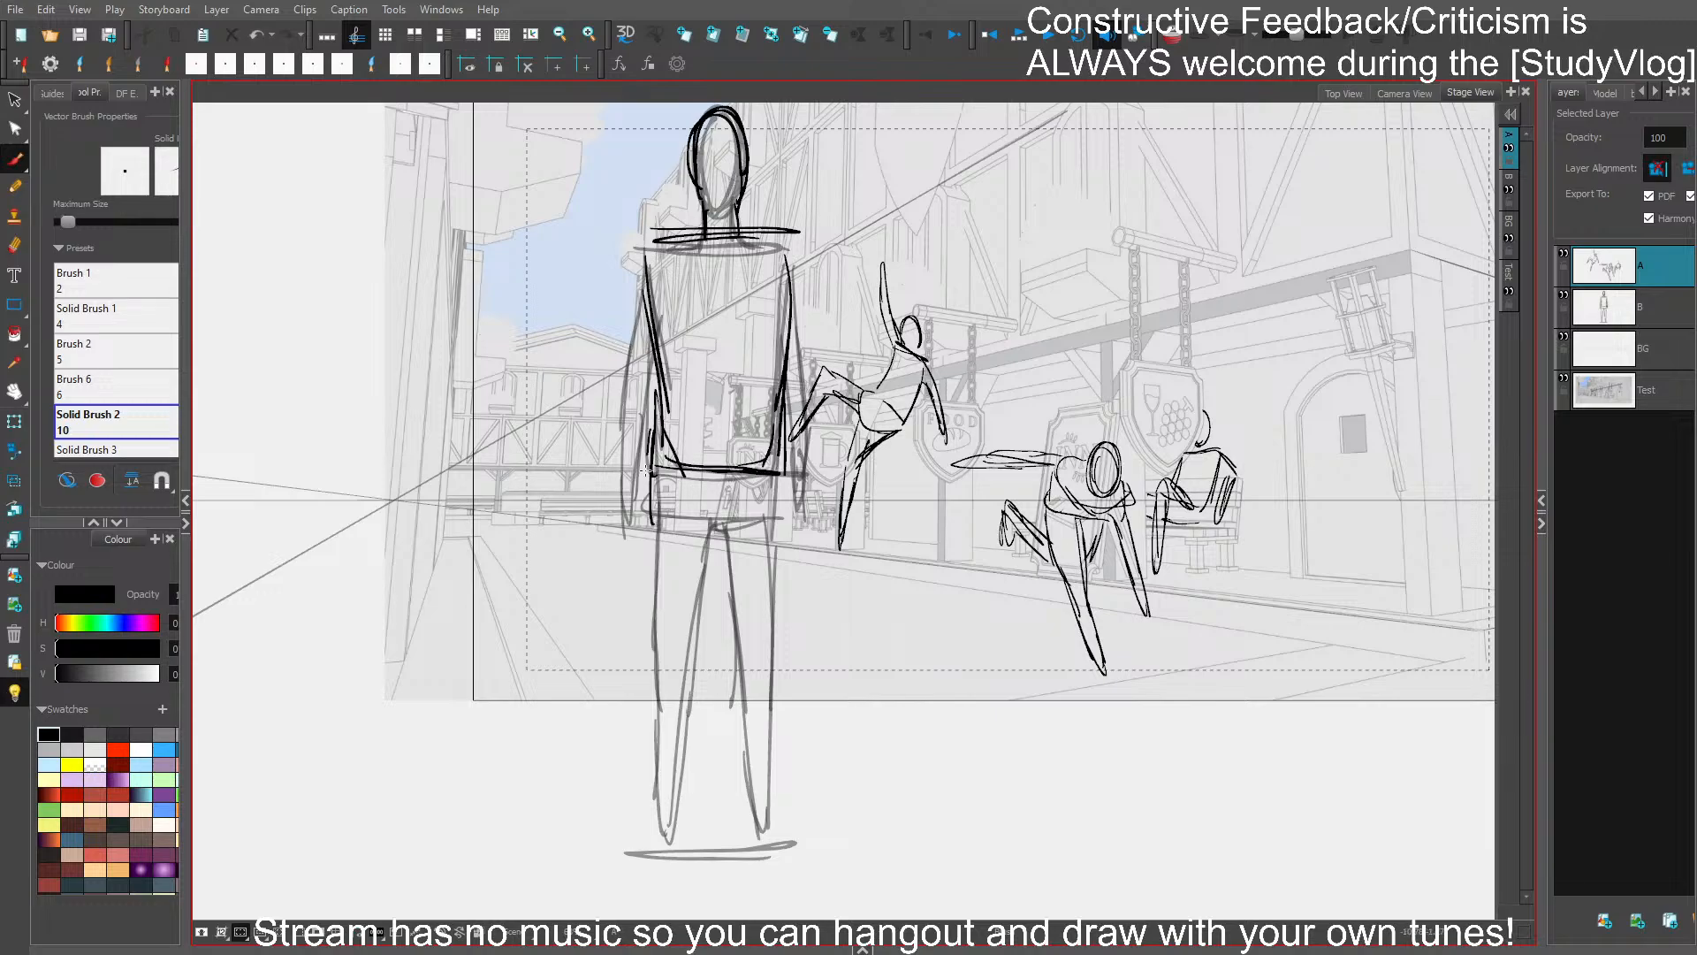
mouse_move(646, 471)
mouse_down()
mouse_move(760, 531)
mouse_move(777, 431)
mouse_up()
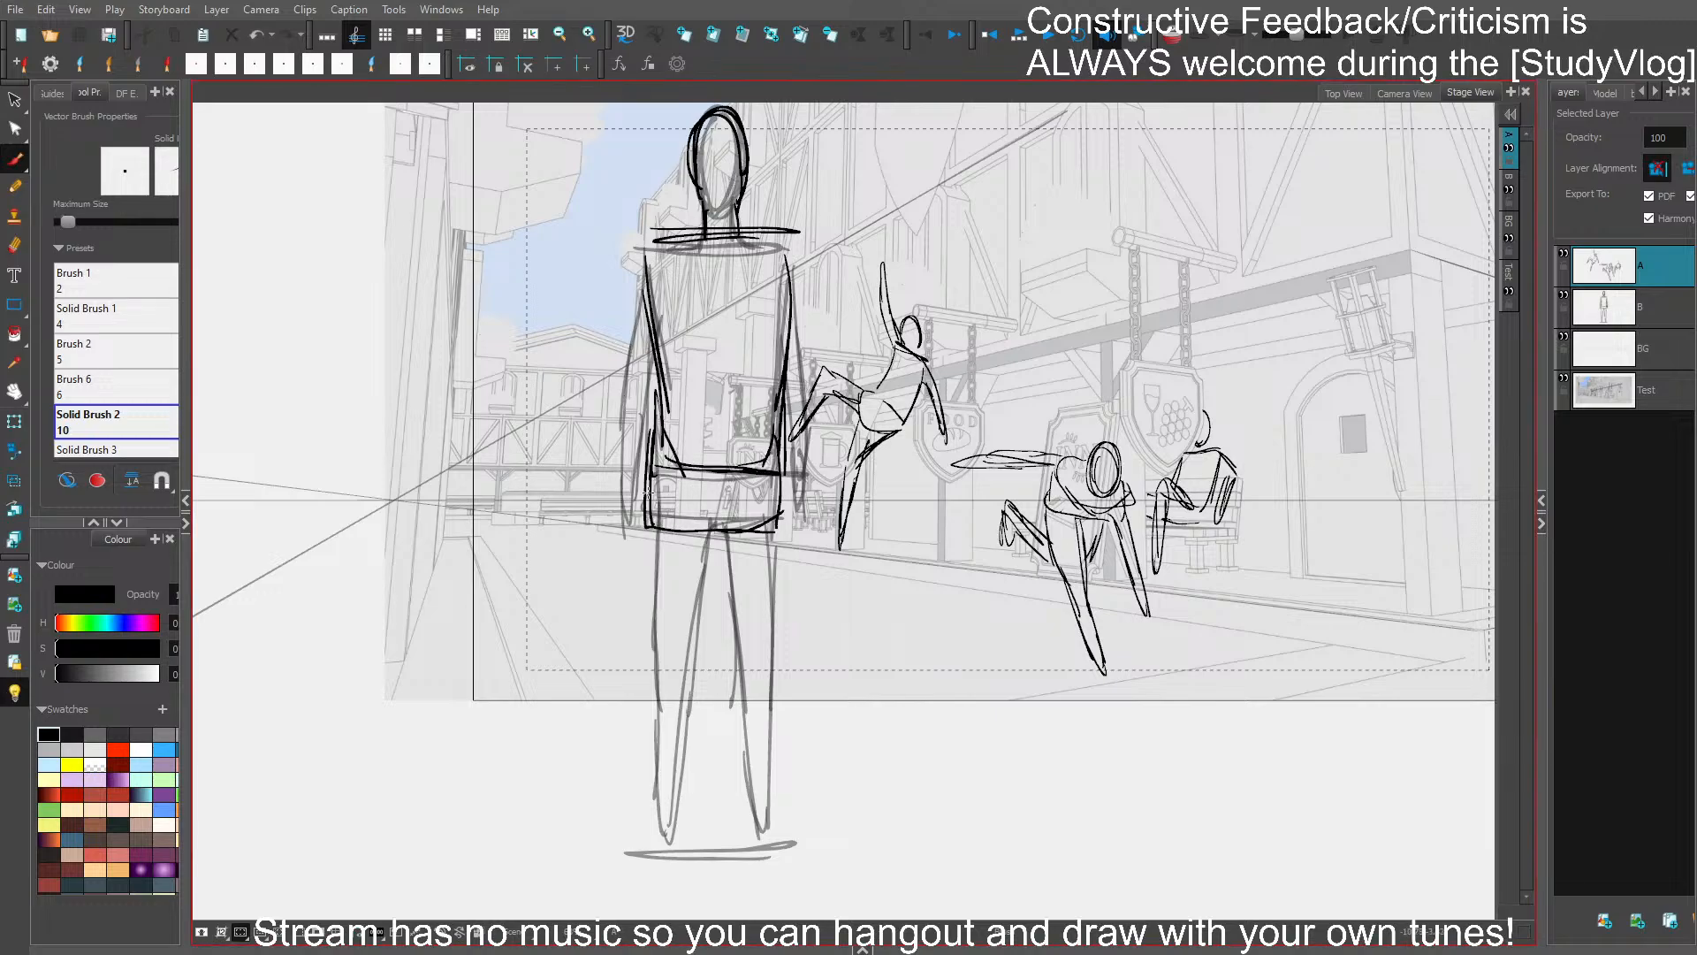
- Draw the outer leg lines of the large figure and delete the stray strokes
mouse_move(648, 492)
mouse_down()
mouse_move(653, 766)
mouse_move(683, 751)
mouse_move(689, 681)
mouse_up()
mouse_move(683, 742)
mouse_down()
mouse_move(654, 817)
mouse_move(708, 533)
mouse_move(723, 528)
mouse_move(765, 853)
mouse_up()
mouse_move(776, 490)
mouse_down()
mouse_move(777, 854)
mouse_move(764, 850)
mouse_up()
ctrl+click(679, 689)
key(Delete)
mouse_move(646, 516)
mouse_down()
mouse_move(663, 760)
mouse_move(693, 800)
mouse_move(714, 523)
mouse_move(661, 664)
mouse_up()
ctrl+click(648, 613)
key(Delete)
- Complete the left-hand leg with its foot raised and draw the other leg's inner line, deleting a stray stroke
drag(655, 574, 687, 809)
mouse_move(697, 683)
mouse_down()
mouse_move(687, 771)
mouse_move(717, 522)
mouse_up()
drag(790, 717, 739, 736)
key(Delete)
mouse_move(714, 523)
mouse_down()
mouse_move(739, 887)
mouse_move(772, 567)
mouse_move(755, 858)
mouse_up()
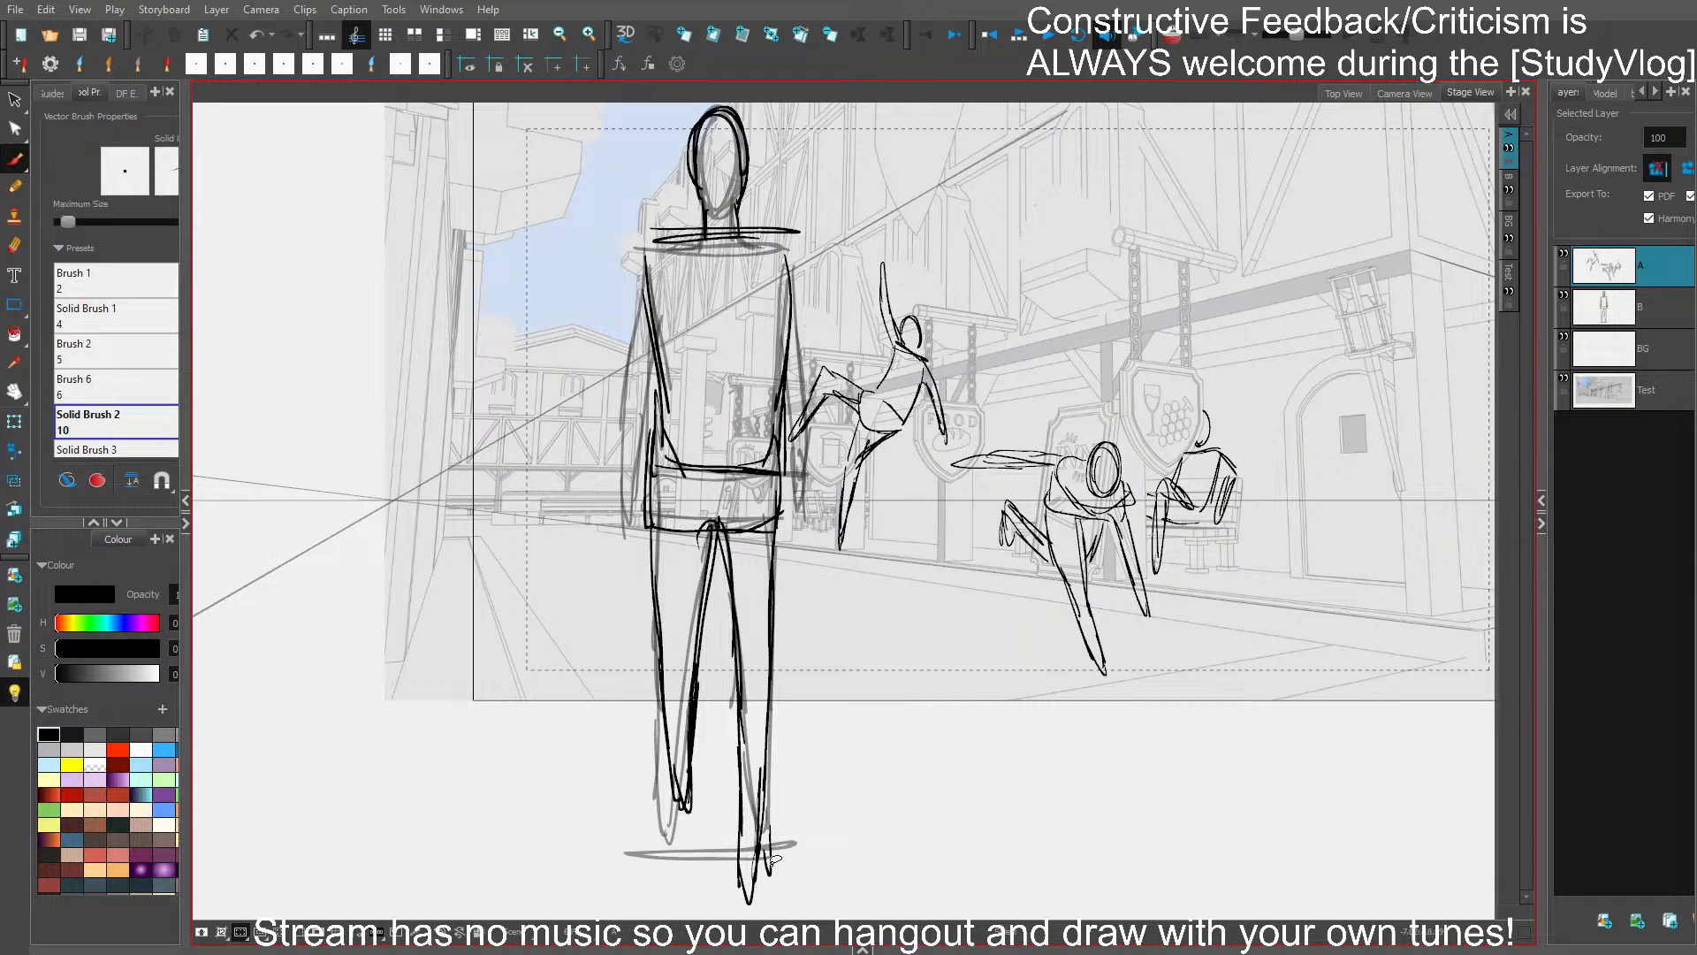
- Delete the overshooting strokes at the right-hand leg's lower end, redraw its tip and save the project
ctrl+click(772, 860)
key(Delete)
ctrl+click(744, 874)
key(Delete)
mouse_move(739, 753)
mouse_down()
mouse_move(751, 884)
mouse_move(776, 539)
mouse_move(761, 822)
mouse_move(738, 852)
mouse_up()
key(ctrl+s)
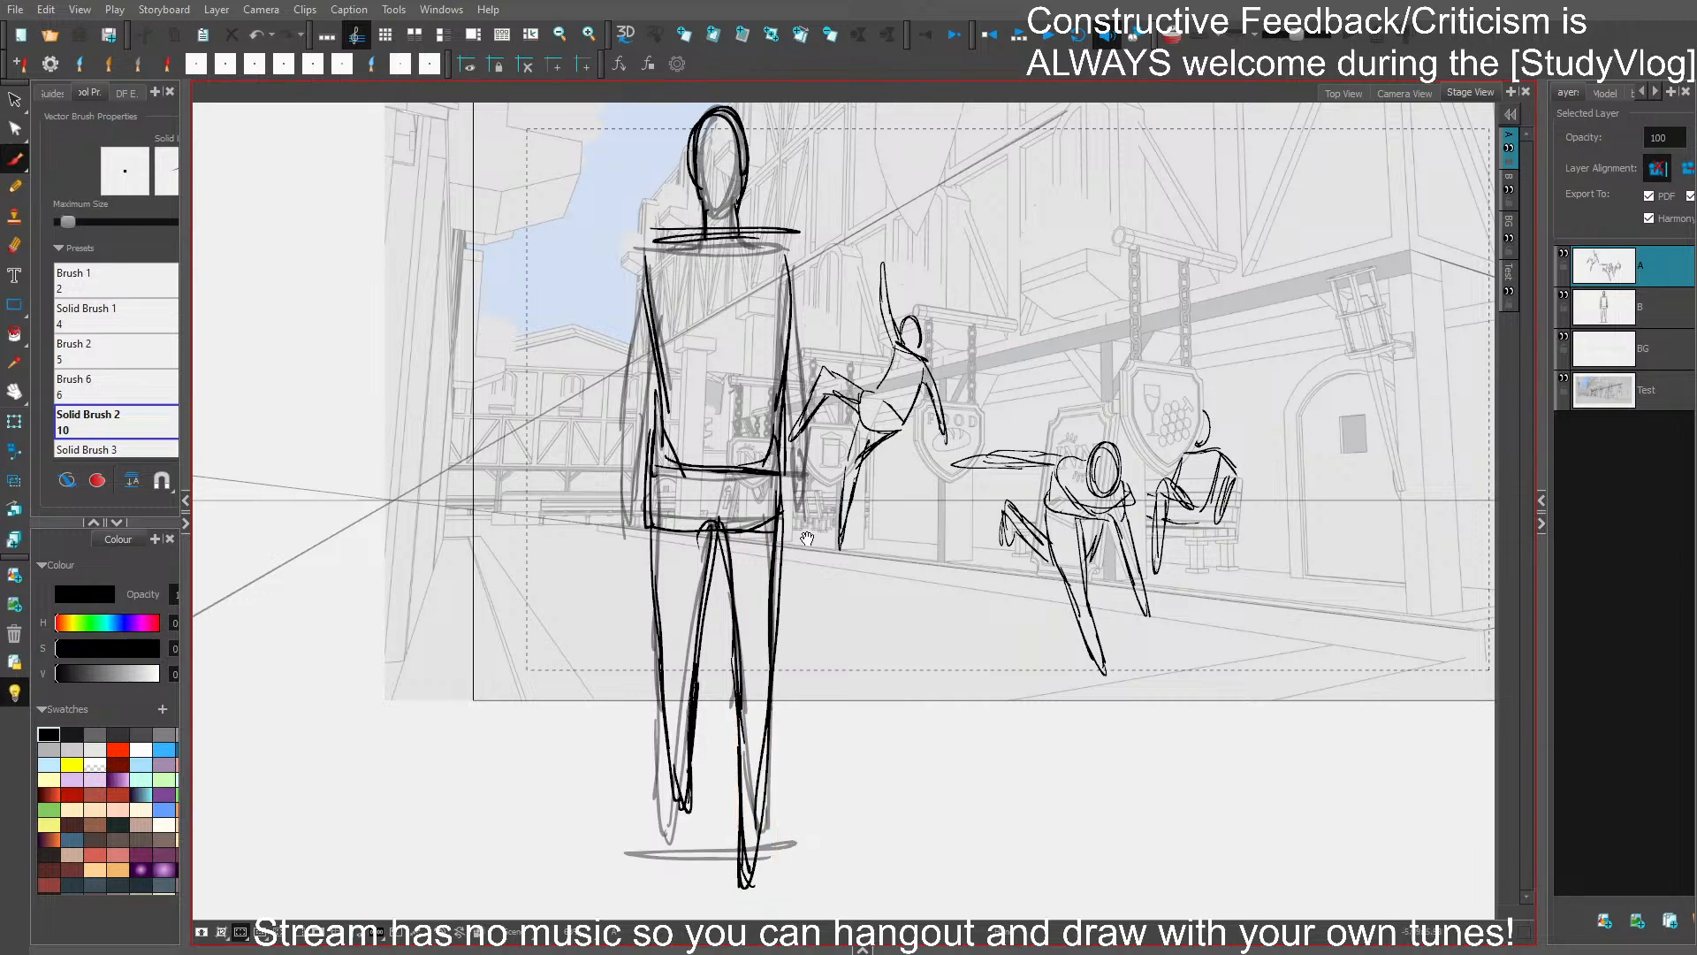
- Draw the left-hand arm hanging beside the torso, add the right-hand arm line, and save the project
drag(683, 372, 694, 404)
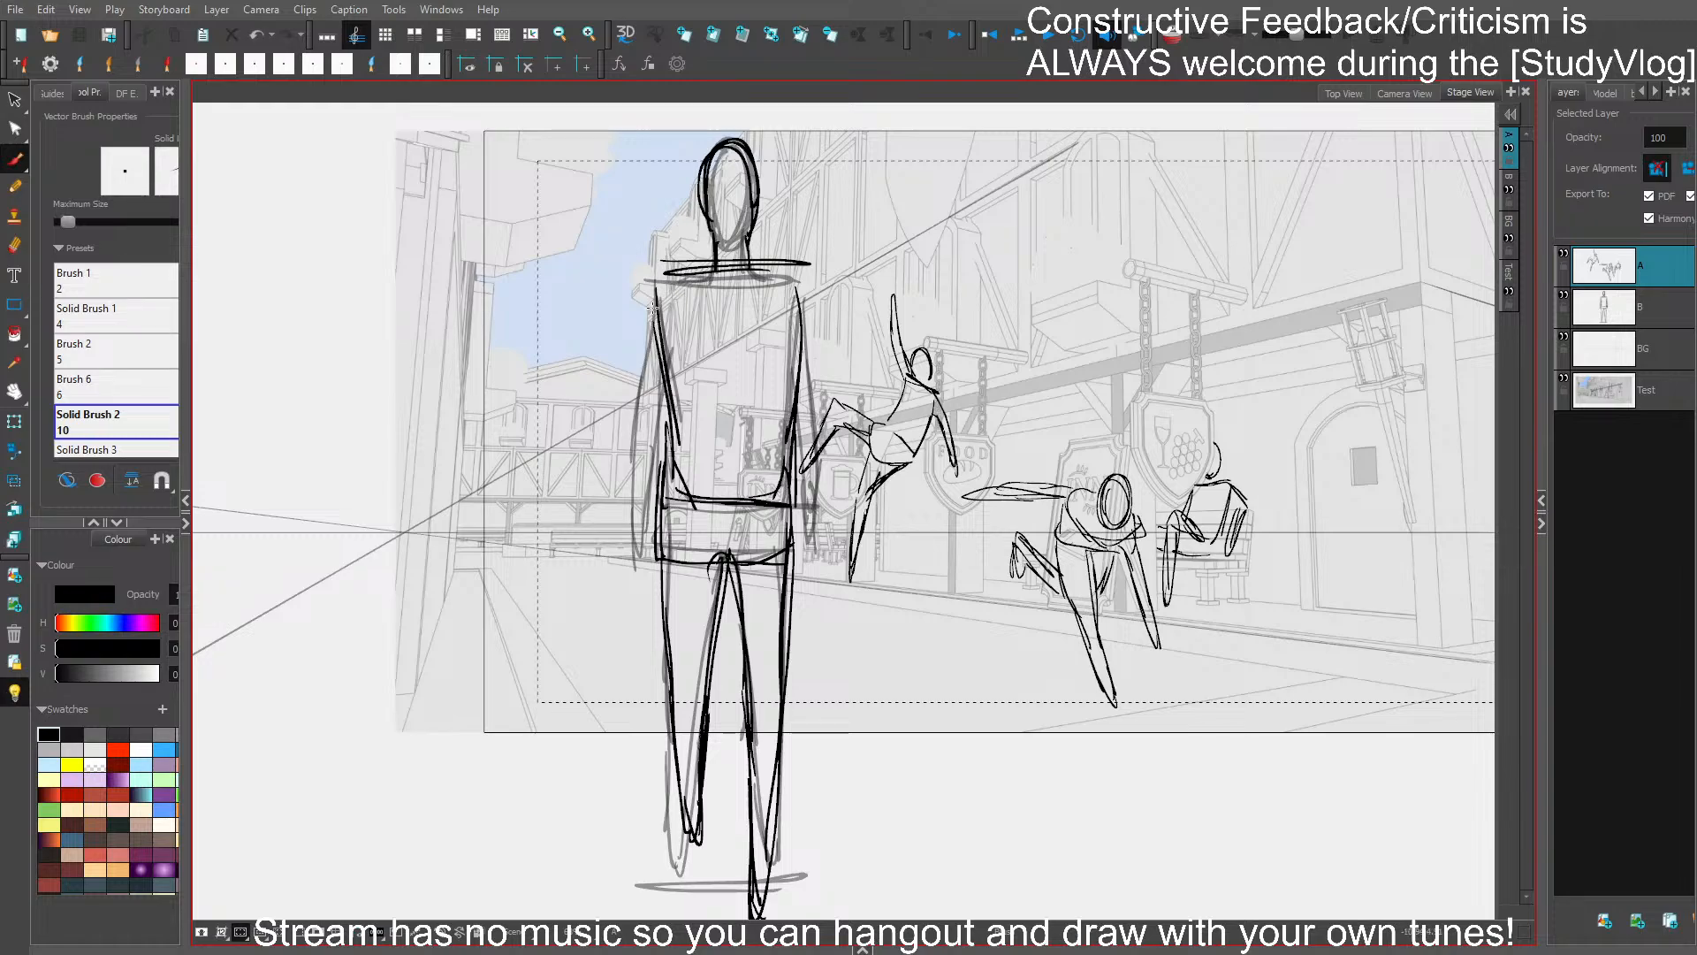
mouse_move(653, 307)
mouse_down()
mouse_move(674, 279)
mouse_move(651, 318)
mouse_move(642, 574)
mouse_move(680, 318)
mouse_move(676, 506)
mouse_up()
drag(803, 279, 785, 497)
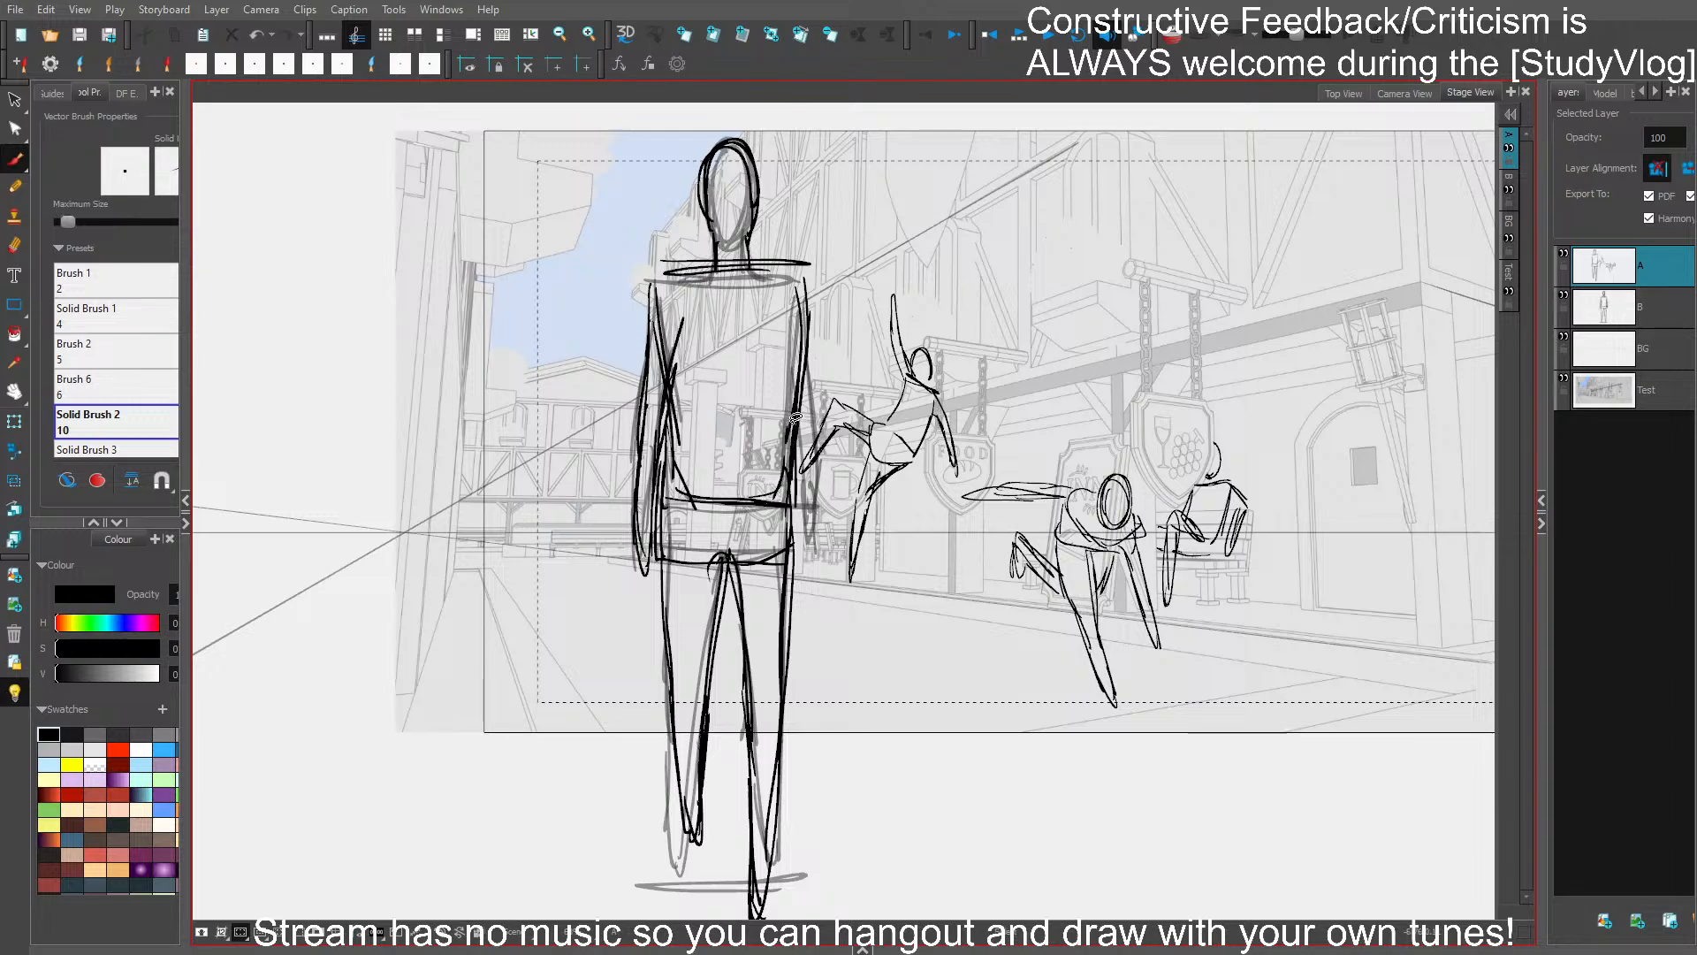
key(ctrl+s)
- Hide layer B, reinforce the right-hand arm, delete strokes of the left-hand arm, and save the project
drag(912, 545, 901, 567)
click(1563, 297)
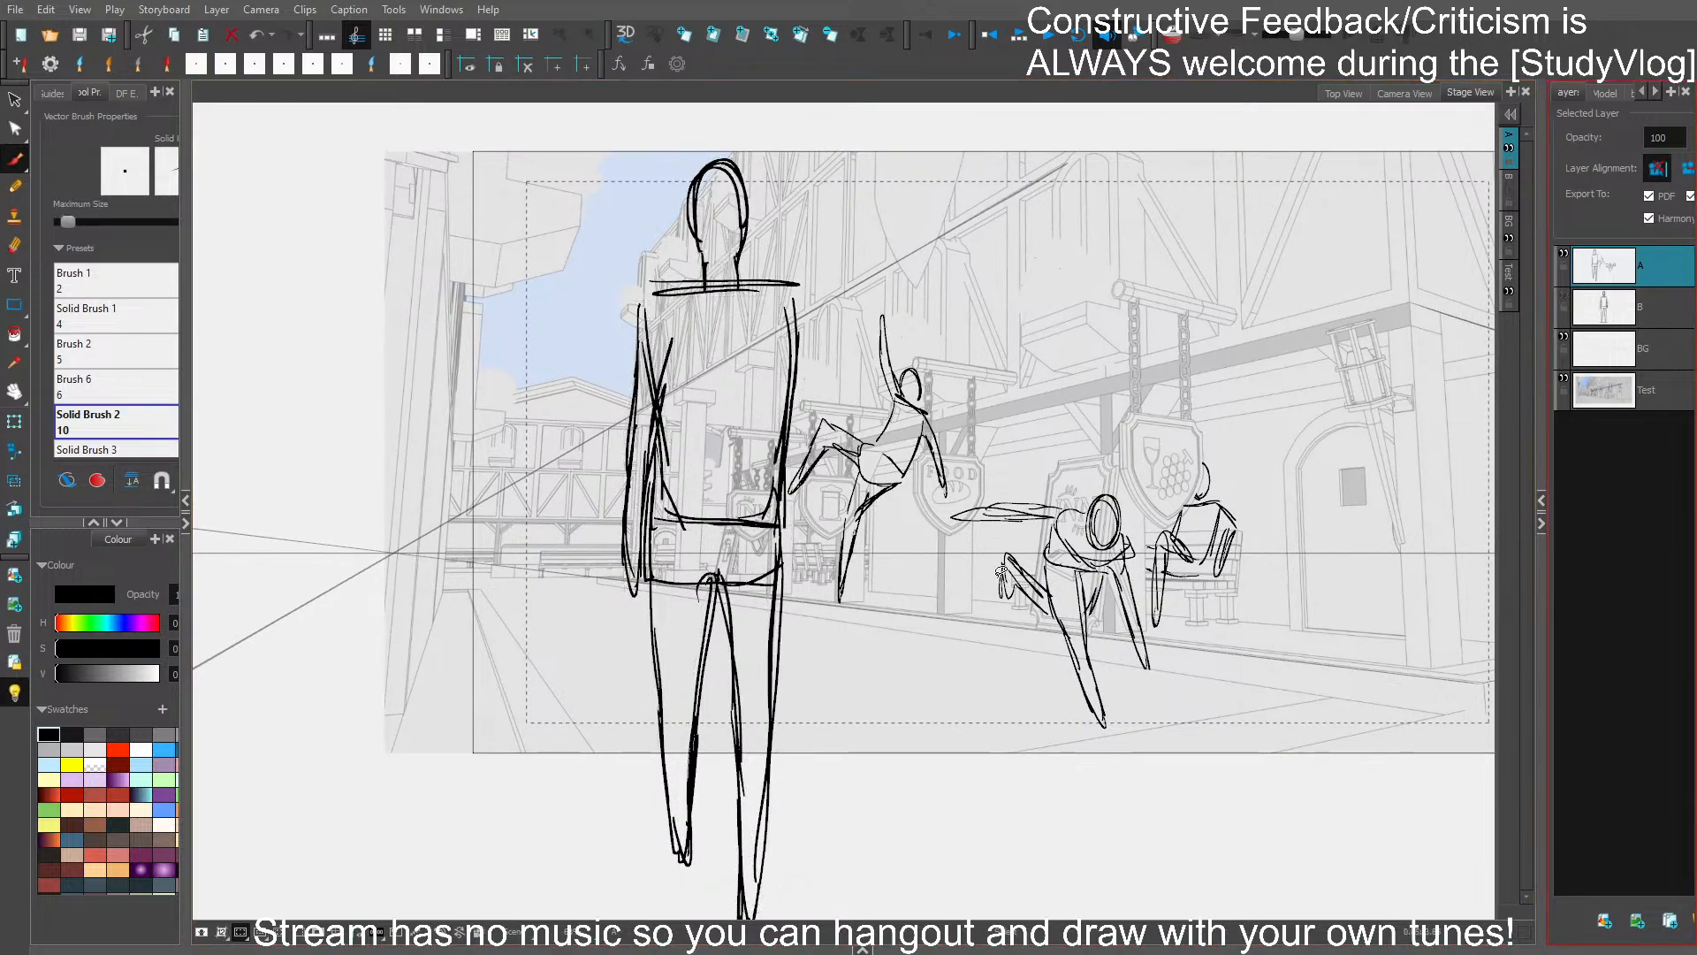
drag(800, 296, 782, 558)
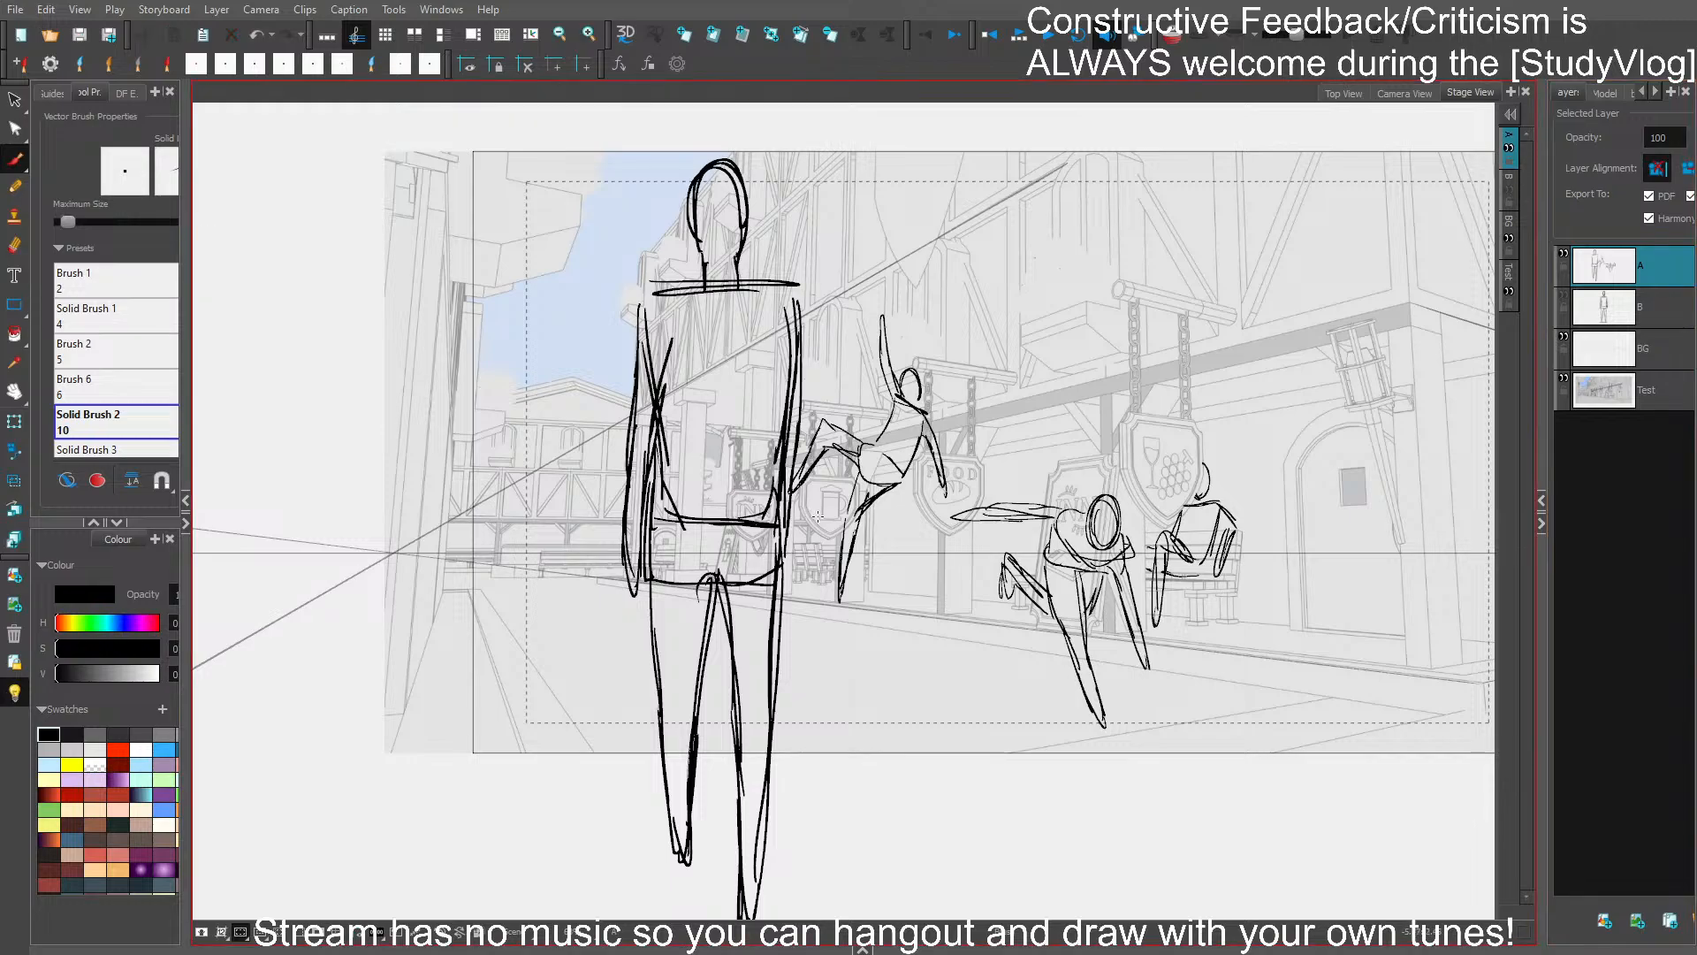
click(624, 524)
click(640, 545)
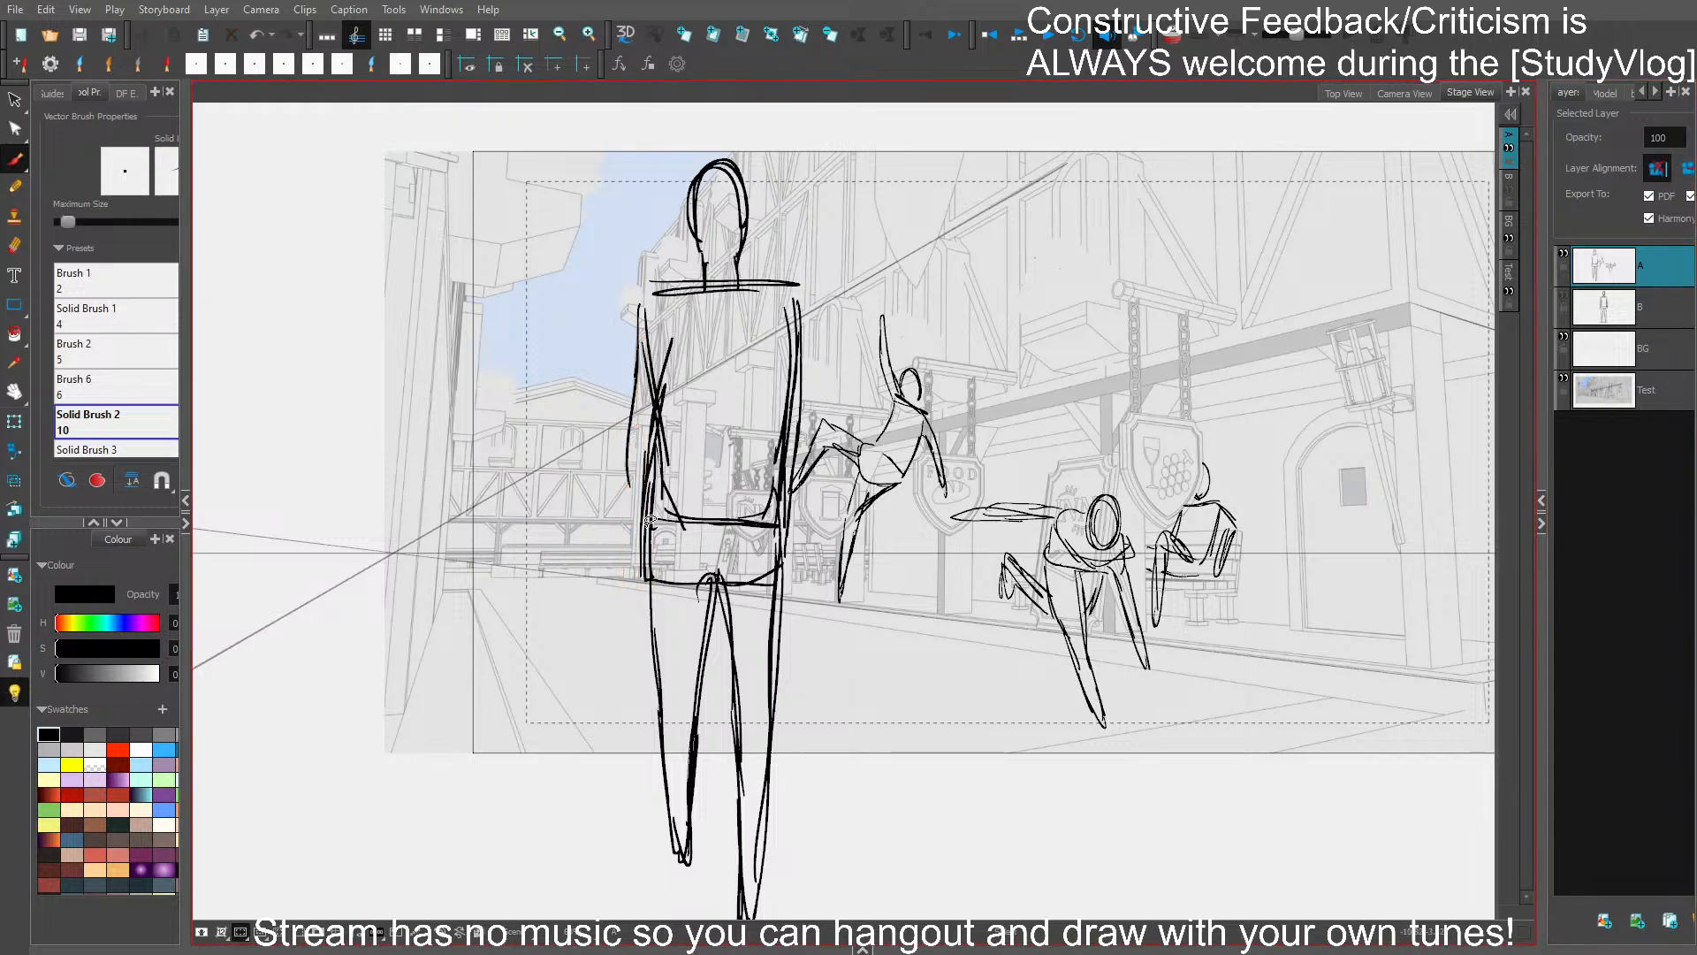
mouse_move(636, 430)
mouse_down()
mouse_move(661, 454)
mouse_move(628, 502)
mouse_up()
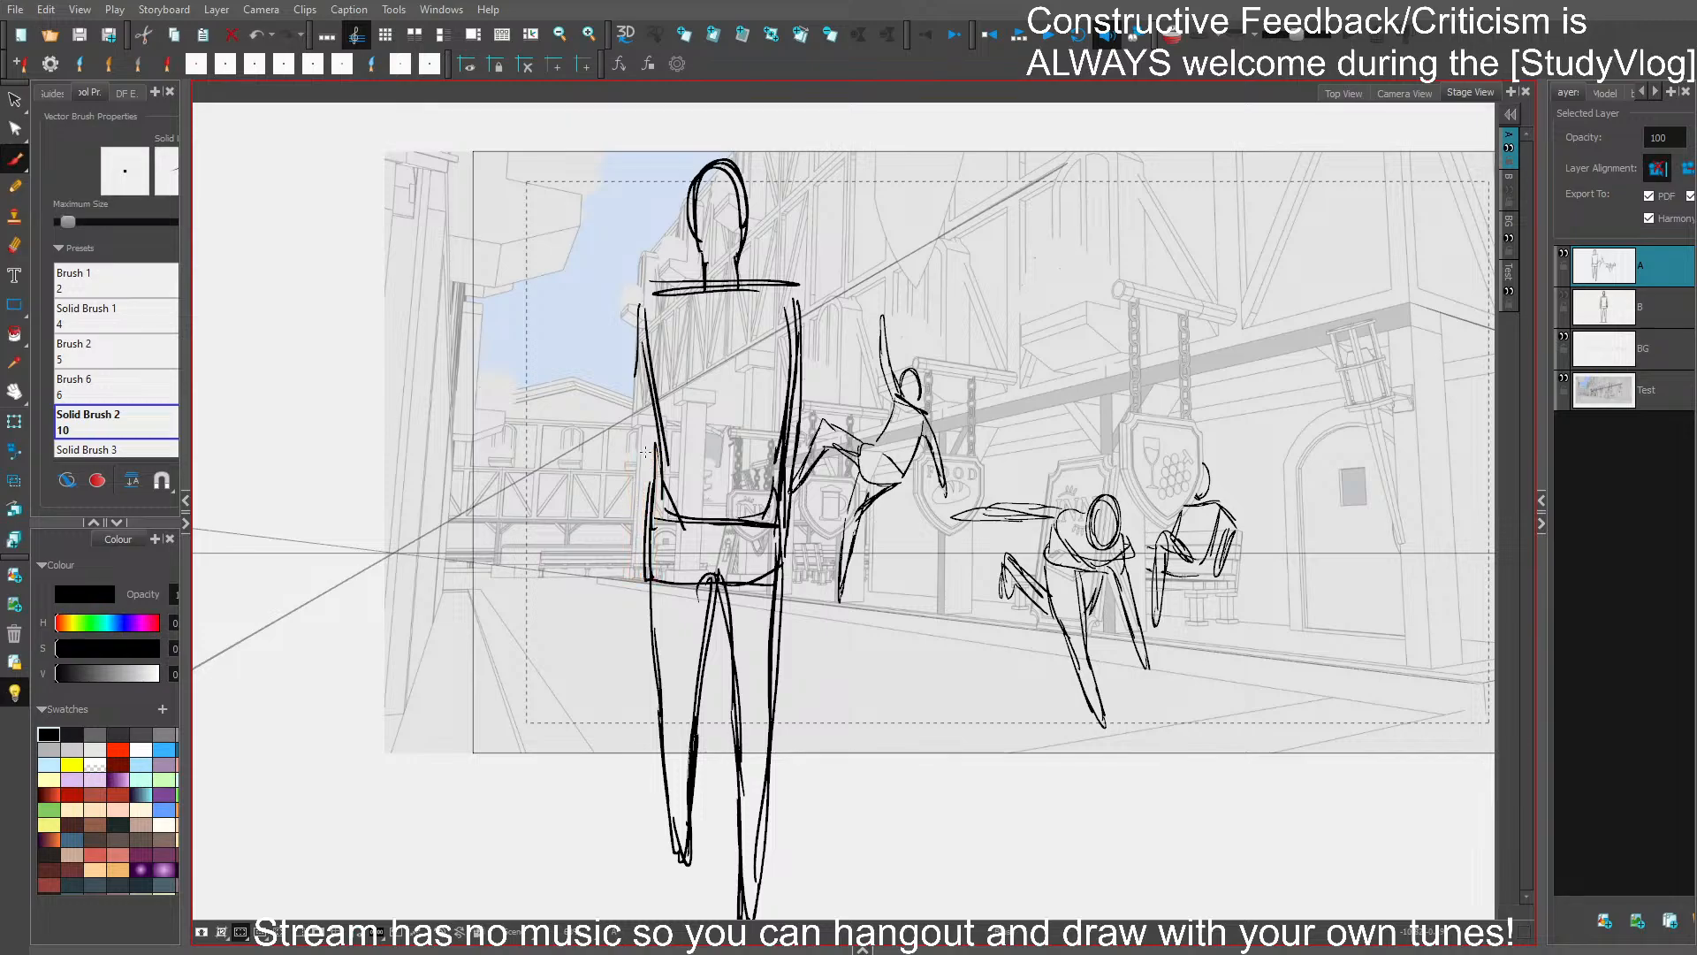
key(ctrl+s)
- Redraw the large figure's left-hand arm with a separate forearm and upper arm
drag(683, 343, 667, 449)
key(ctrl+z)
key(ctrl+z)
mouse_move(644, 437)
mouse_down()
mouse_move(637, 601)
mouse_move(658, 513)
mouse_up()
mouse_move(654, 585)
mouse_down()
mouse_move(669, 454)
mouse_move(661, 533)
mouse_up()
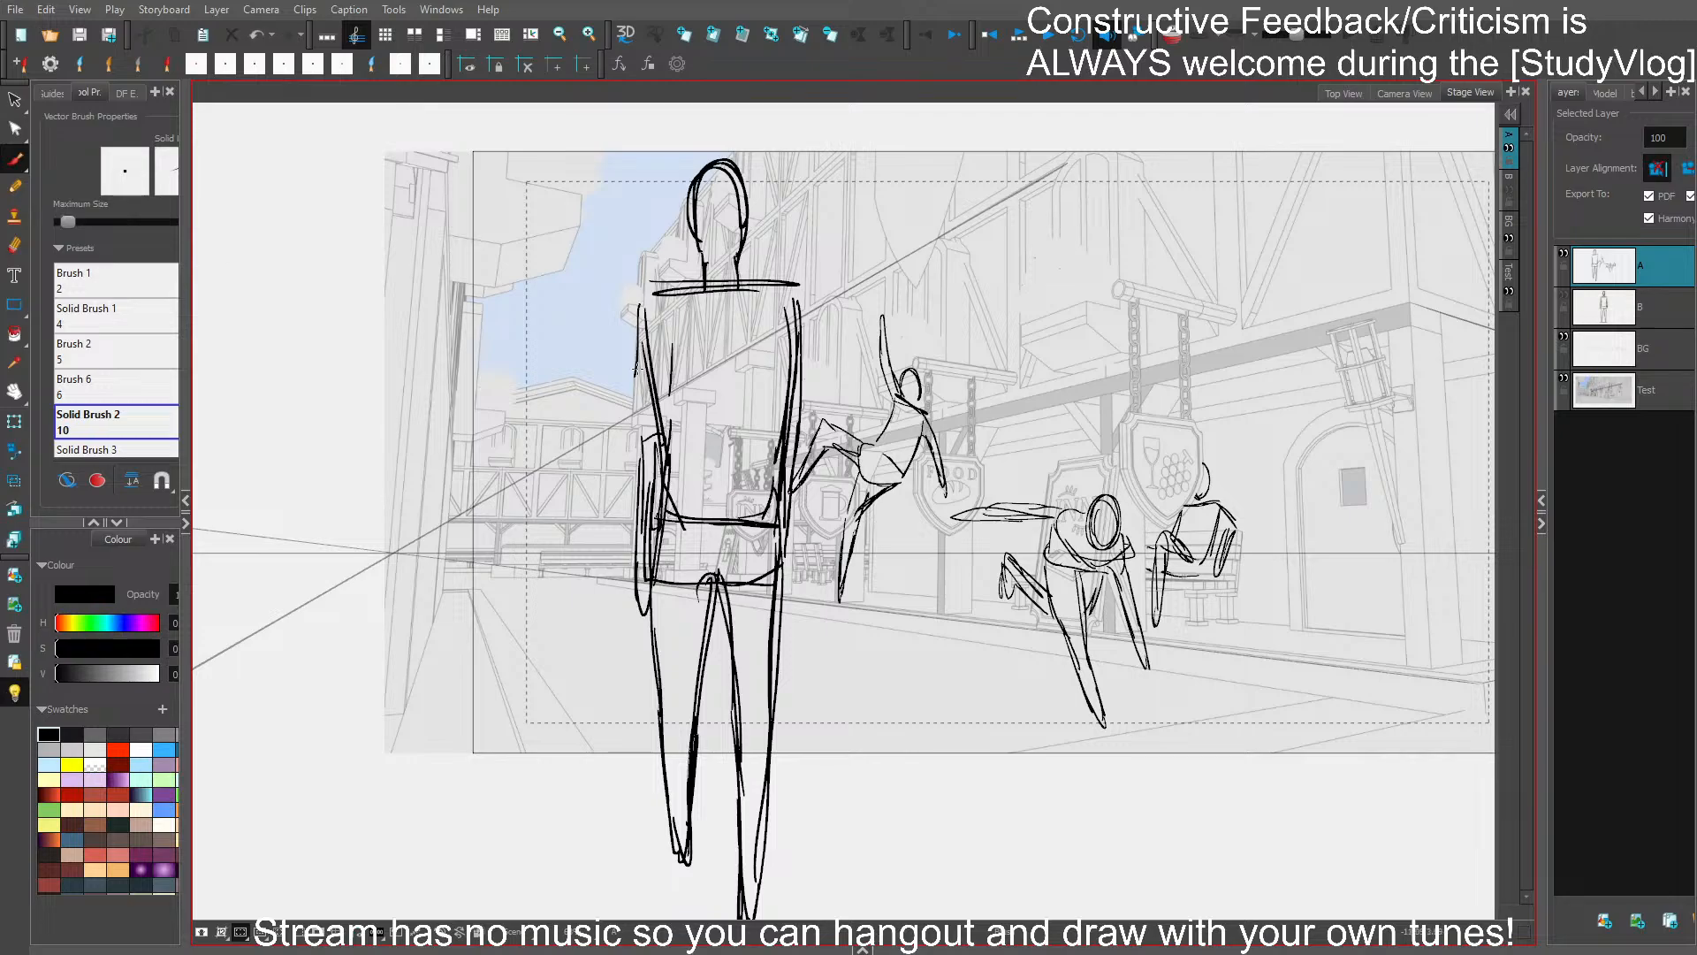
drag(638, 348, 642, 448)
drag(640, 312, 639, 422)
drag(671, 338, 670, 419)
- Delete the torso and hip strokes that overlap the left-hand arm
key(s)
click(656, 404)
key(Delete)
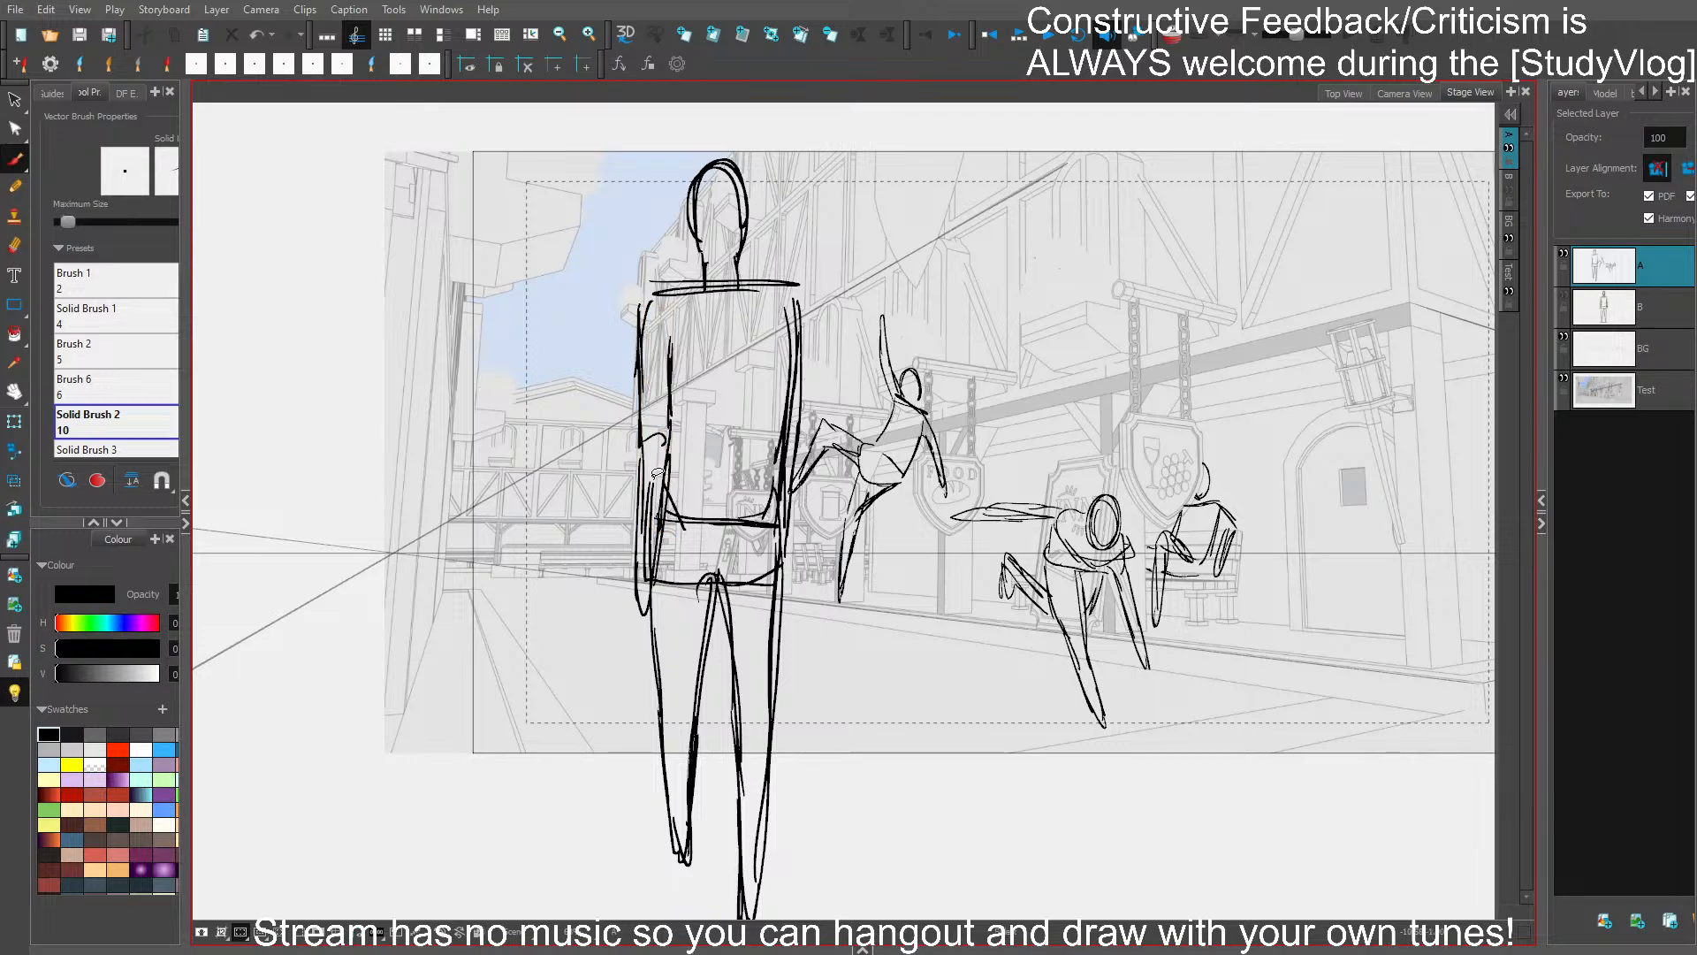
click(655, 484)
key(Delete)
click(654, 506)
key(Delete)
click(656, 529)
key(Delete)
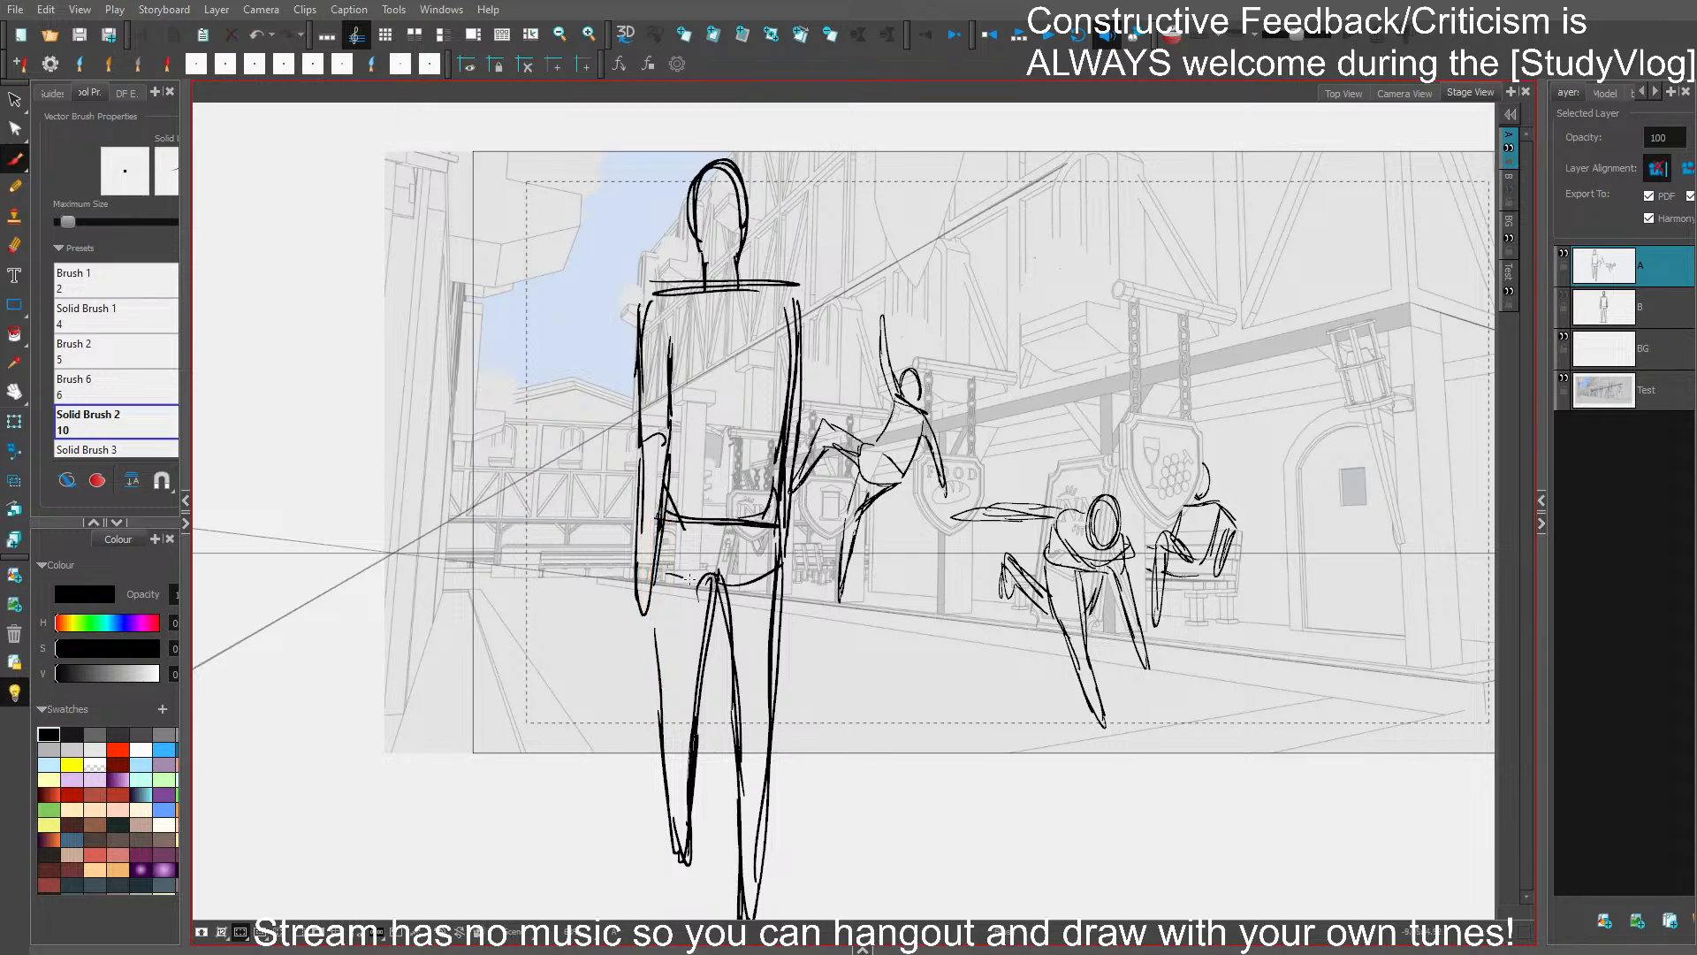
- Redraw the hip line and left-hand thigh, refine the upper torso, and save the project
drag(669, 579, 766, 572)
drag(655, 583, 661, 689)
drag(654, 582, 667, 760)
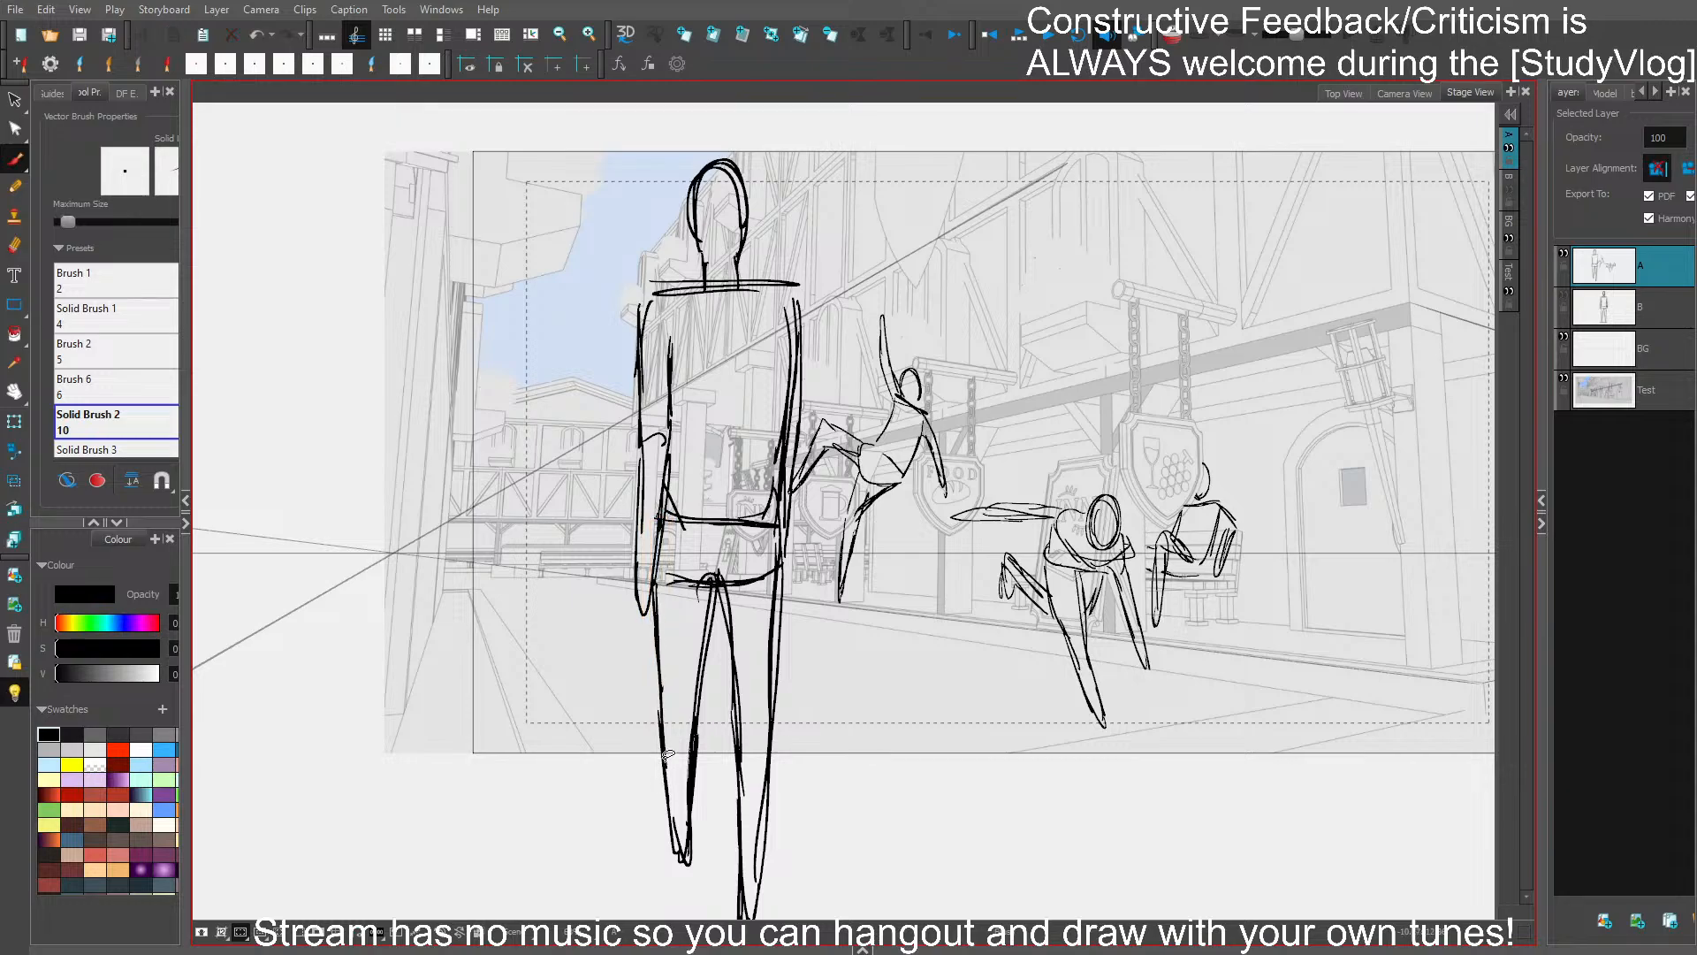
key(ctrl+s)
mouse_move(643, 313)
mouse_down()
mouse_move(730, 302)
mouse_move(790, 401)
mouse_up()
key(ctrl+s)
- Adjust the inner lines of both legs to narrow the large figure's lower legs
drag(969, 696, 943, 612)
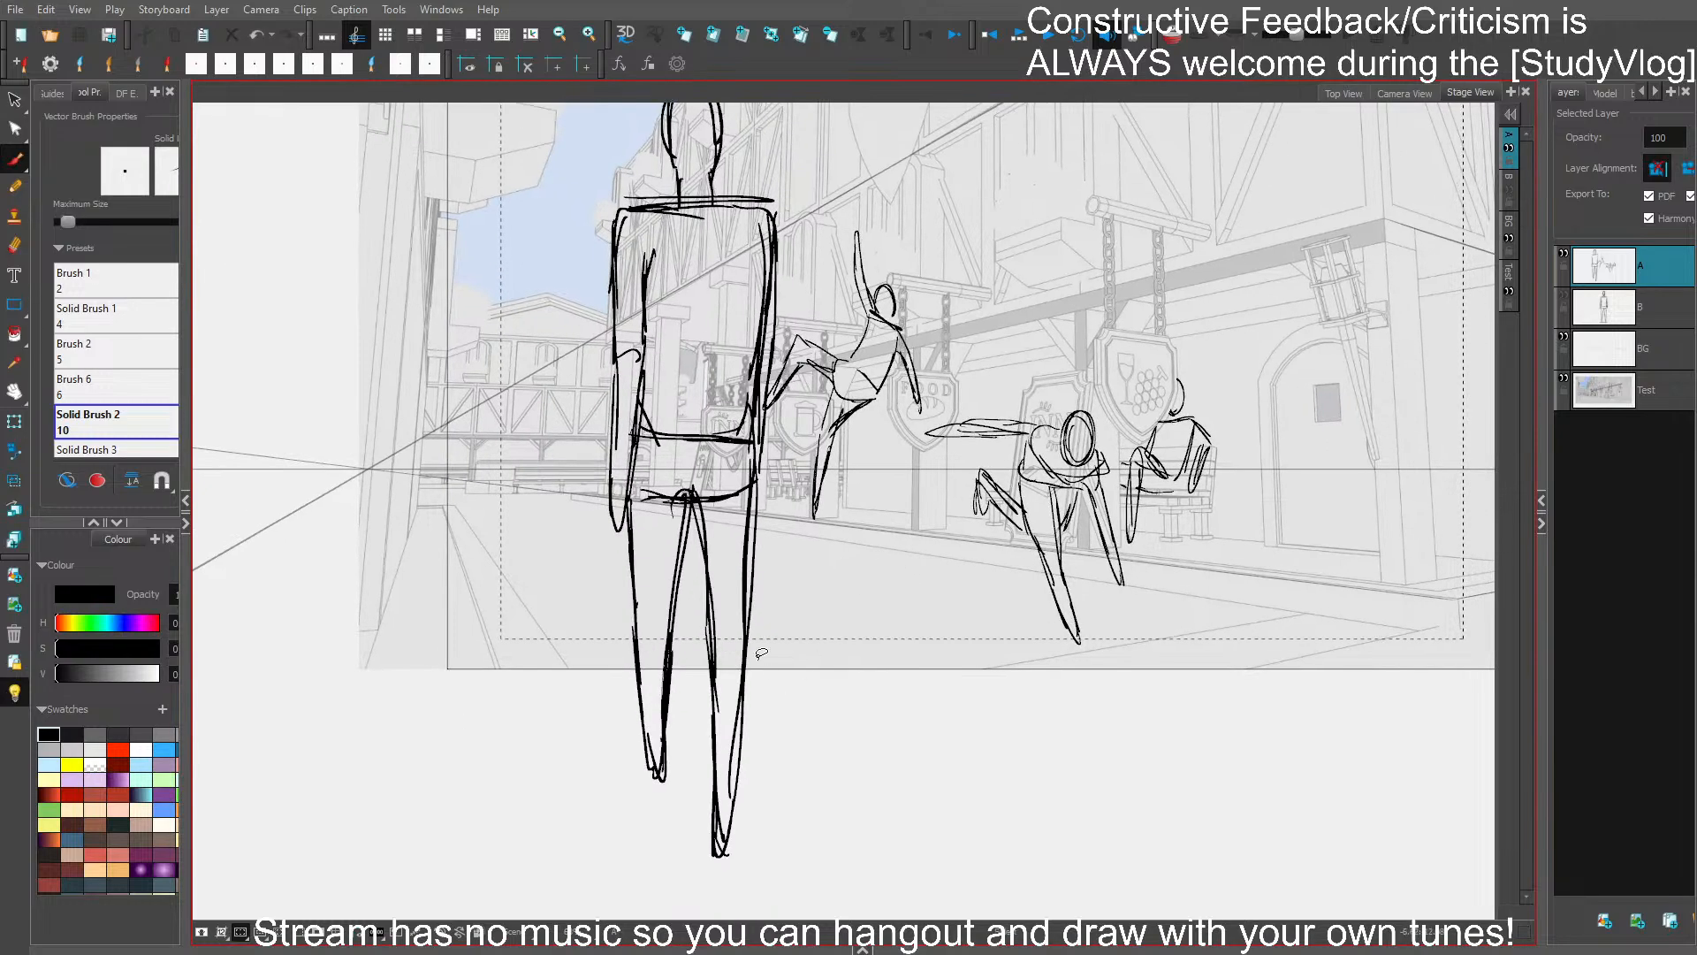
drag(757, 607, 718, 578)
drag(743, 854, 735, 854)
click(846, 797)
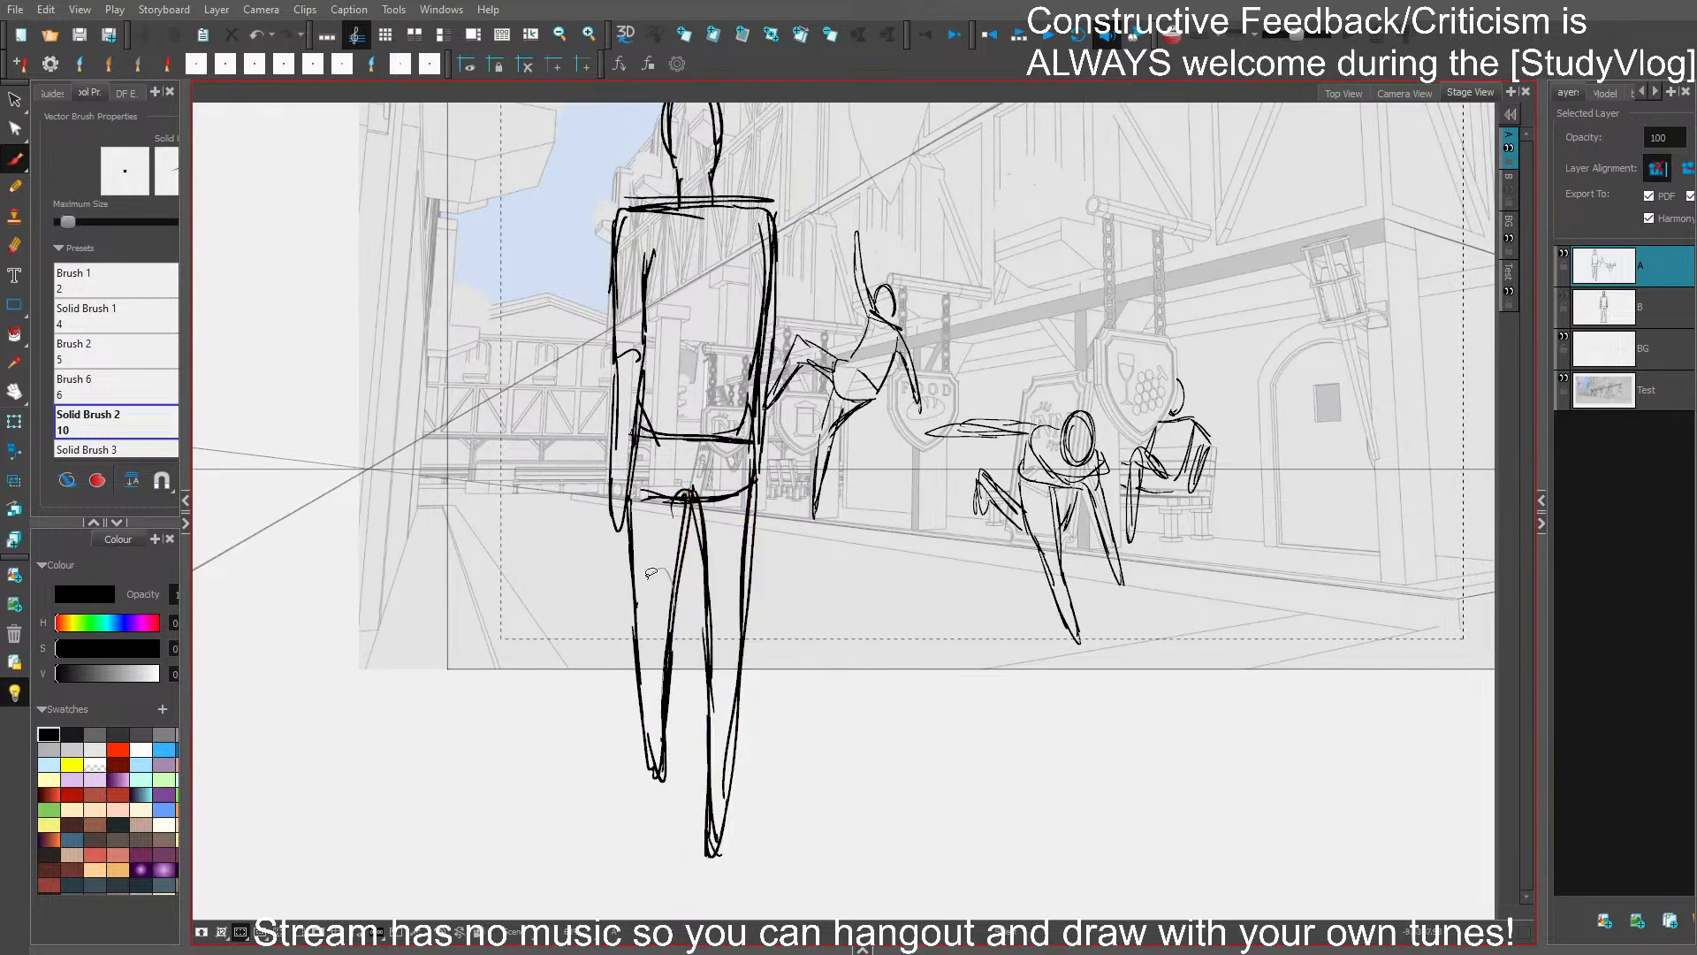
drag(651, 572, 645, 566)
drag(778, 212, 760, 414)
key(ctrl+z)
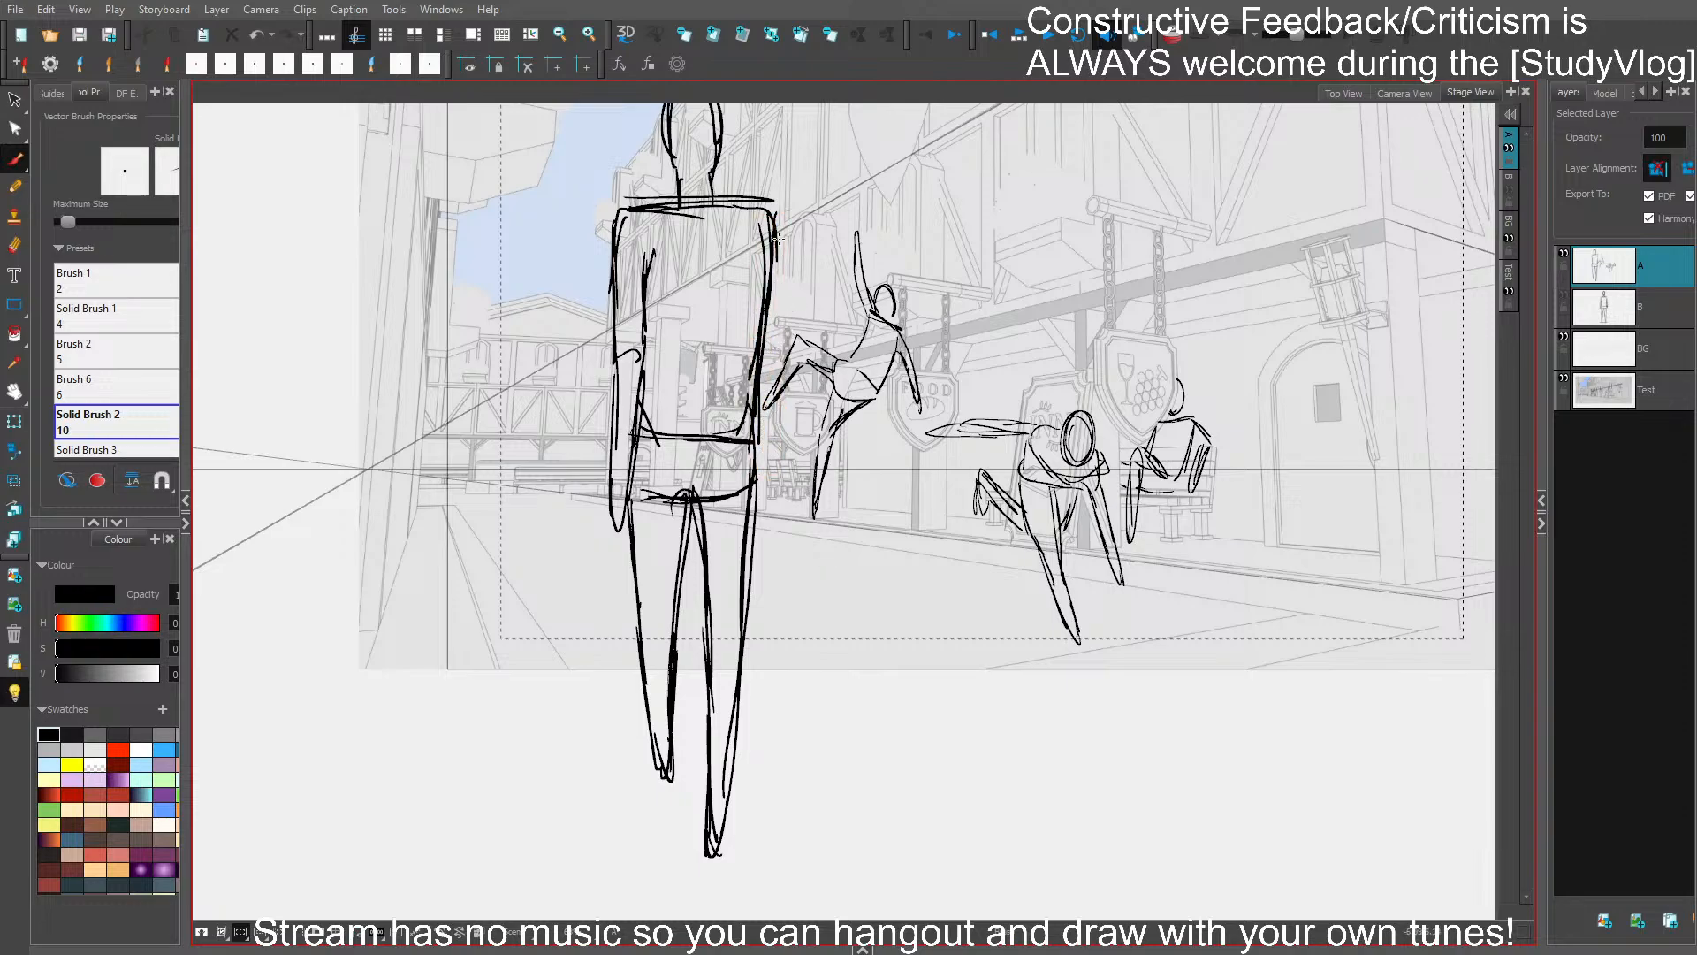
- Replace the large figure's flat shoulder line with sloping shoulders running down from the neck
mouse_move(778, 238)
mouse_down()
mouse_move(683, 283)
mouse_move(706, 239)
mouse_move(731, 310)
mouse_move(710, 248)
mouse_move(681, 308)
mouse_move(686, 341)
mouse_move(685, 316)
mouse_move(722, 334)
mouse_up()
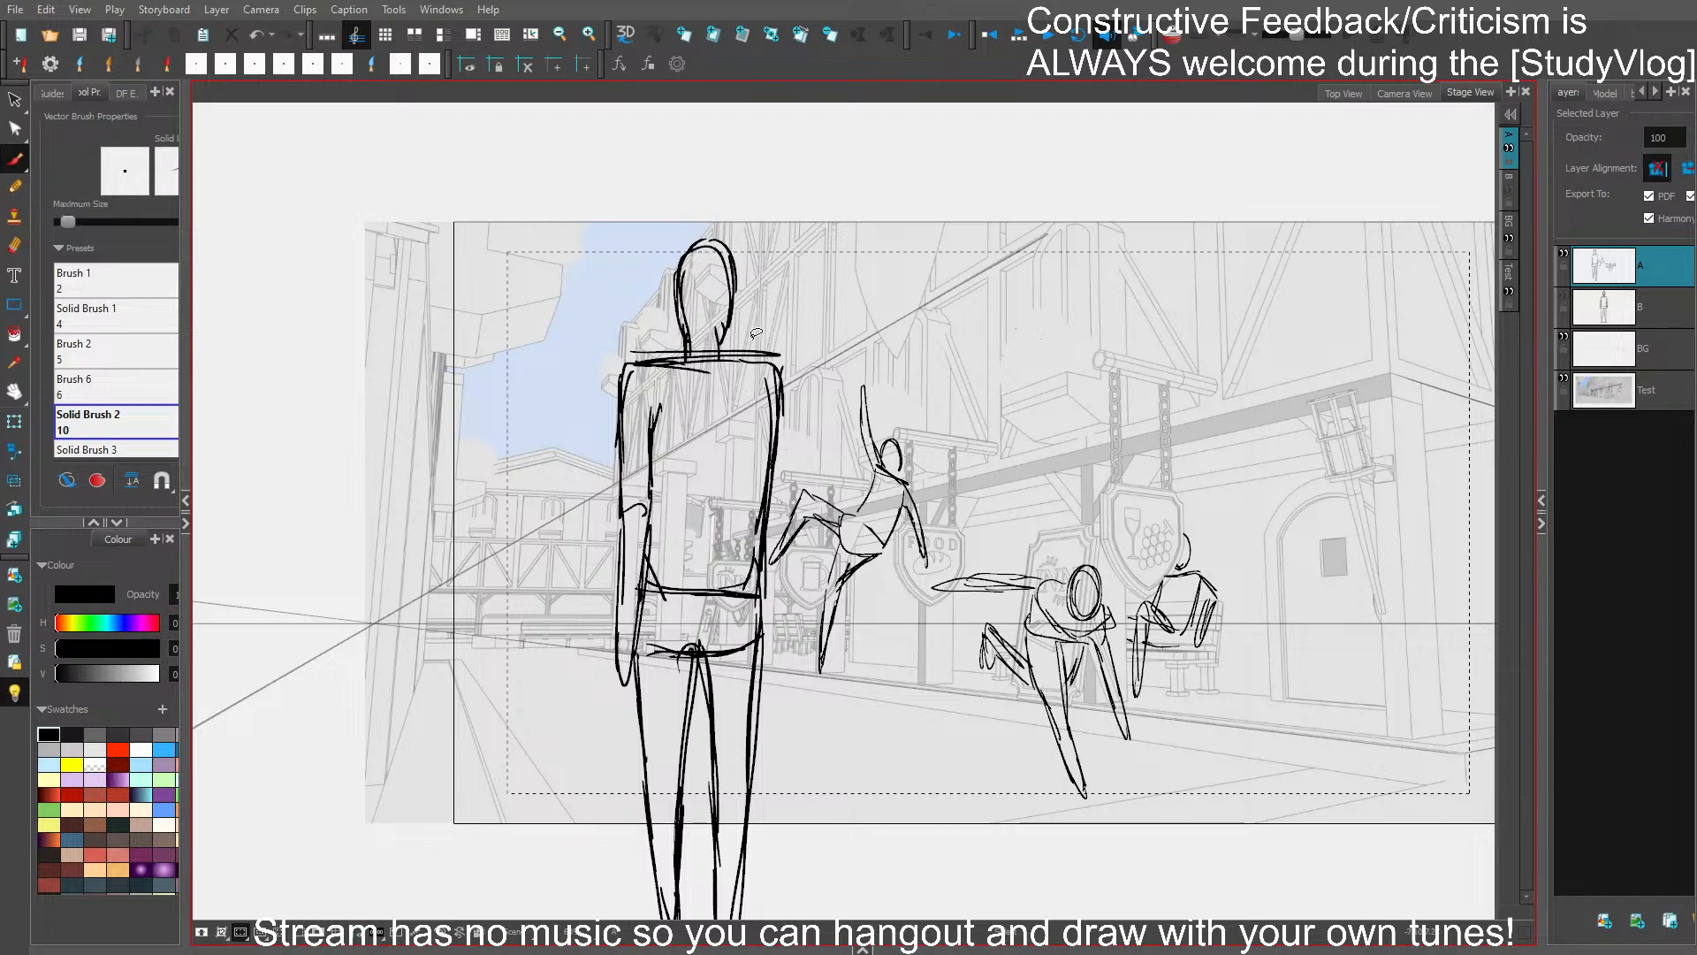
key(ctrl+z)
key(ctrl+z)
key(ctrl+z)
mouse_move(688, 352)
mouse_down()
mouse_move(645, 378)
mouse_move(760, 372)
mouse_move(624, 367)
mouse_move(620, 442)
mouse_up()
drag(645, 371, 623, 390)
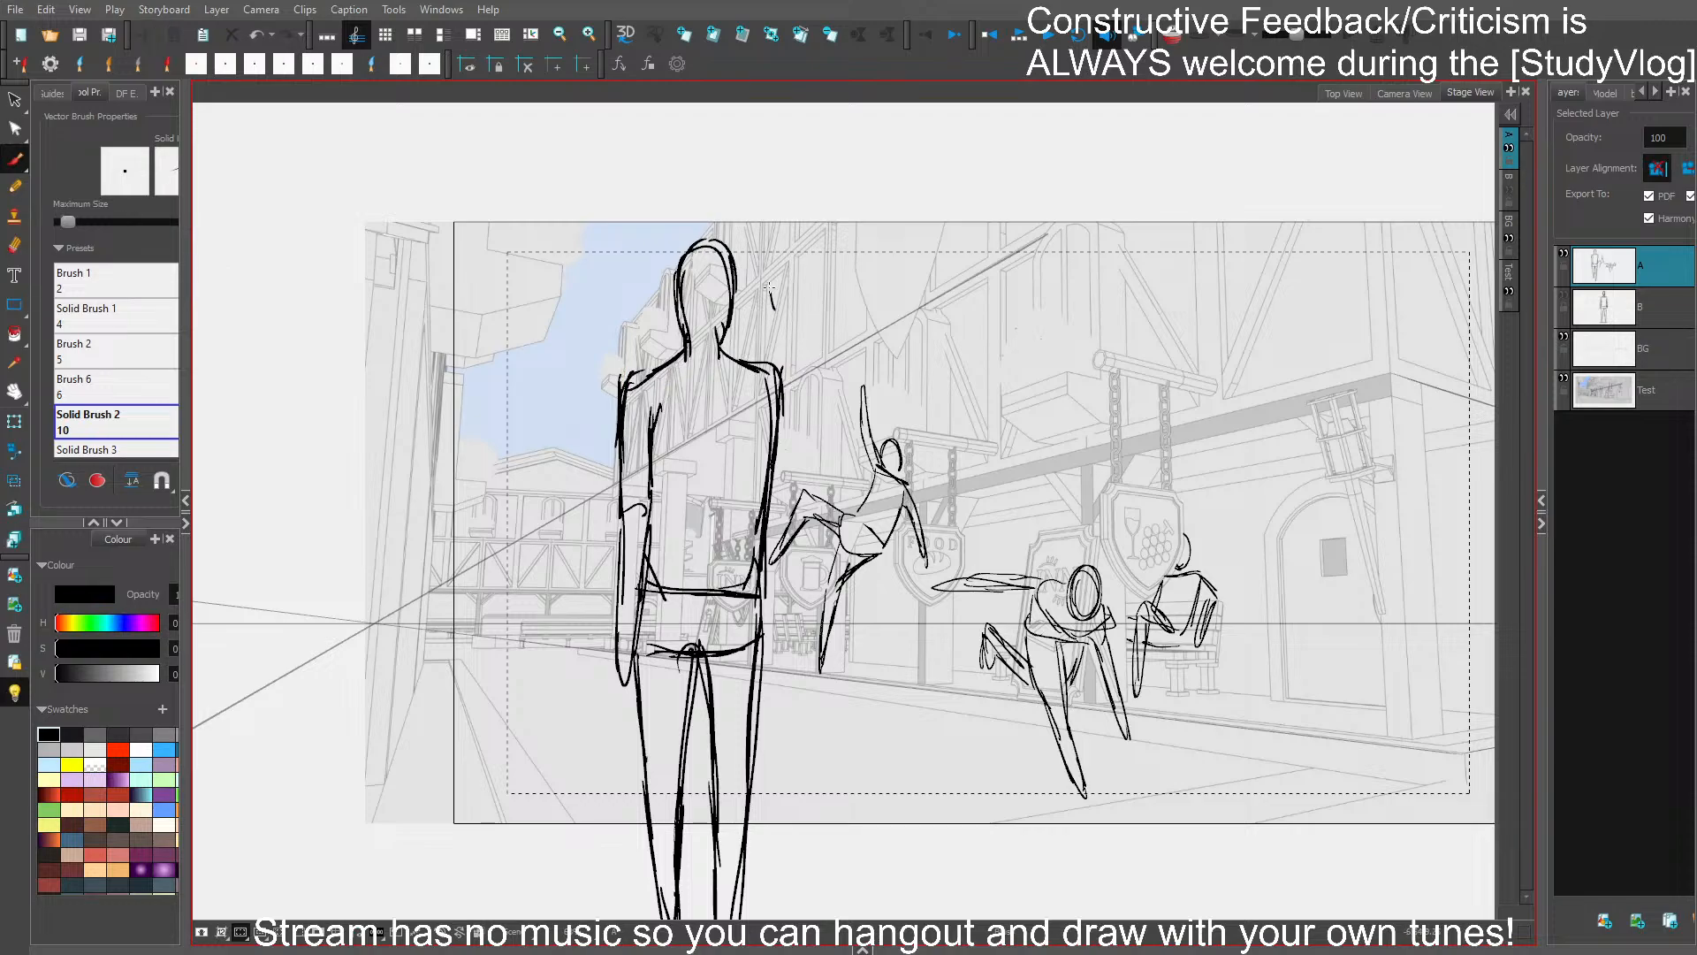
- Draw the right-hand arm raised with a bent elbow, reinforce the torso side below it, and save the project
drag(770, 275, 793, 308)
mouse_move(763, 362)
mouse_down()
mouse_move(807, 360)
mouse_move(794, 391)
mouse_move(824, 374)
mouse_up()
mouse_move(781, 287)
mouse_down()
mouse_move(795, 320)
mouse_move(773, 304)
mouse_move(795, 309)
mouse_move(824, 375)
mouse_move(795, 356)
mouse_up()
mouse_move(765, 299)
mouse_down()
mouse_move(803, 327)
mouse_move(832, 389)
mouse_up()
drag(778, 392, 838, 397)
mouse_move(766, 357)
mouse_down()
mouse_move(809, 359)
mouse_move(786, 359)
mouse_move(827, 404)
mouse_move(769, 422)
mouse_move(760, 576)
mouse_up()
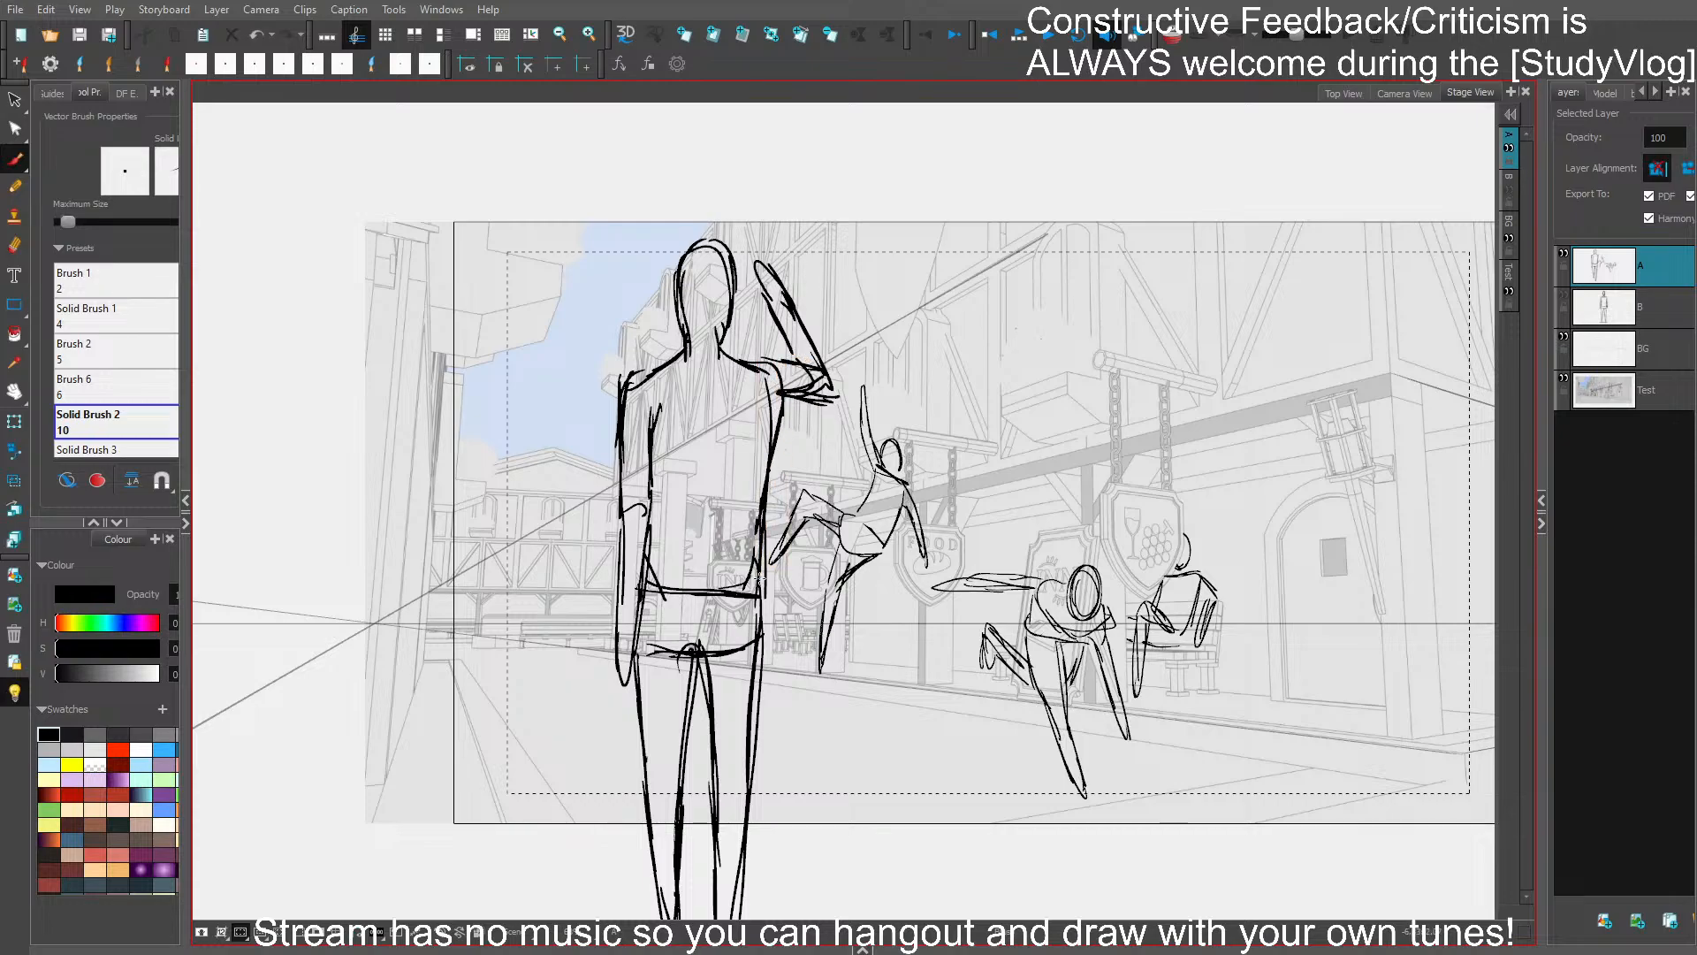
key(ctrl+s)
- Delete the leaping figure beside the large standing figure and save the project
drag(853, 760, 833, 595)
drag(978, 619, 822, 714)
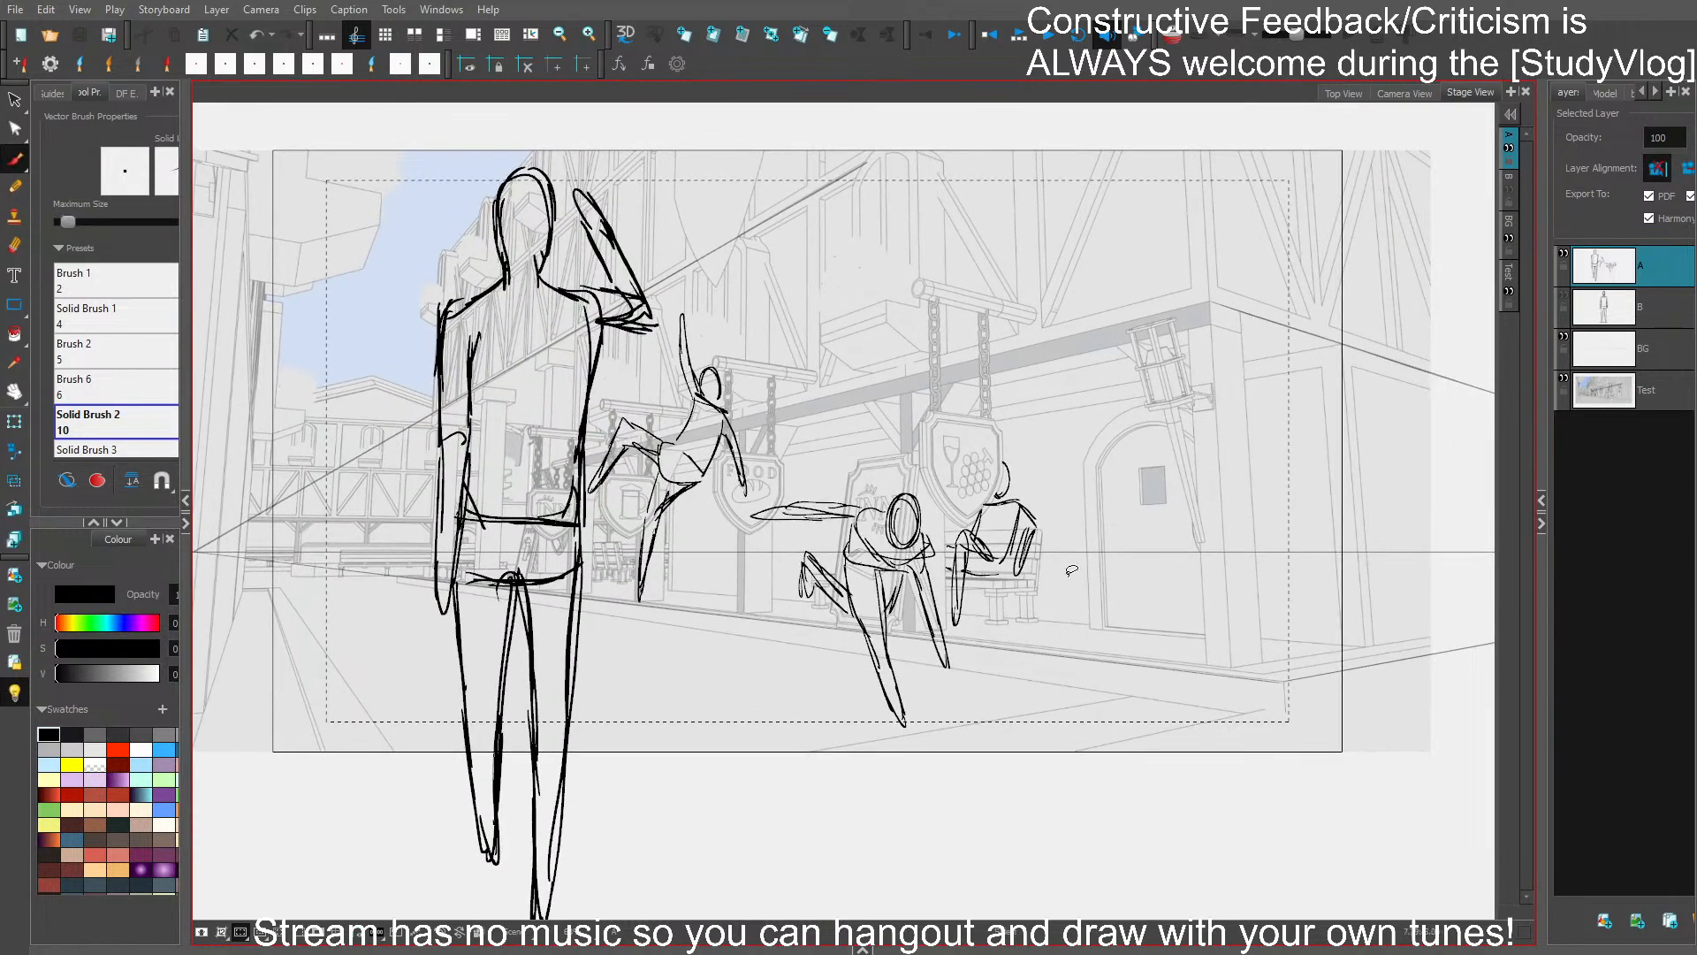
drag(1040, 729, 1026, 694)
mouse_move(719, 340)
mouse_down()
mouse_move(585, 521)
mouse_move(741, 389)
mouse_up()
key(Delete)
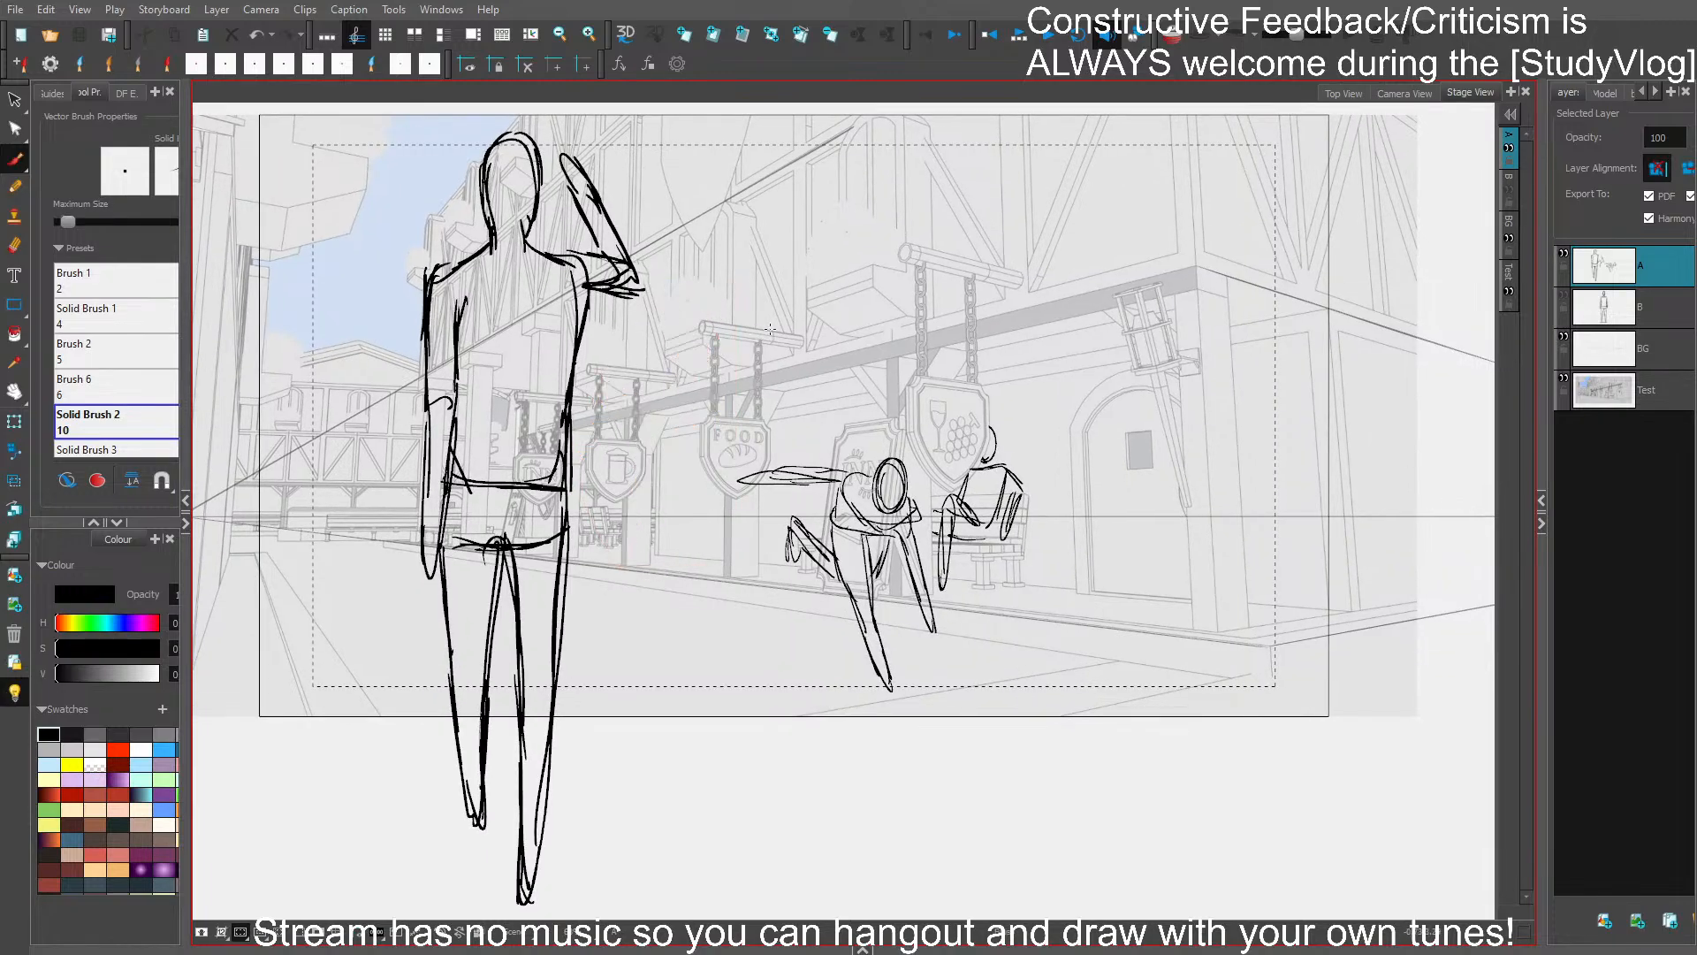
key(ctrl+s)
- Sketch a small flying figure above the hanging food sign, with head, torso, dangling legs and a diagonal broomstick handle
drag(788, 291, 783, 327)
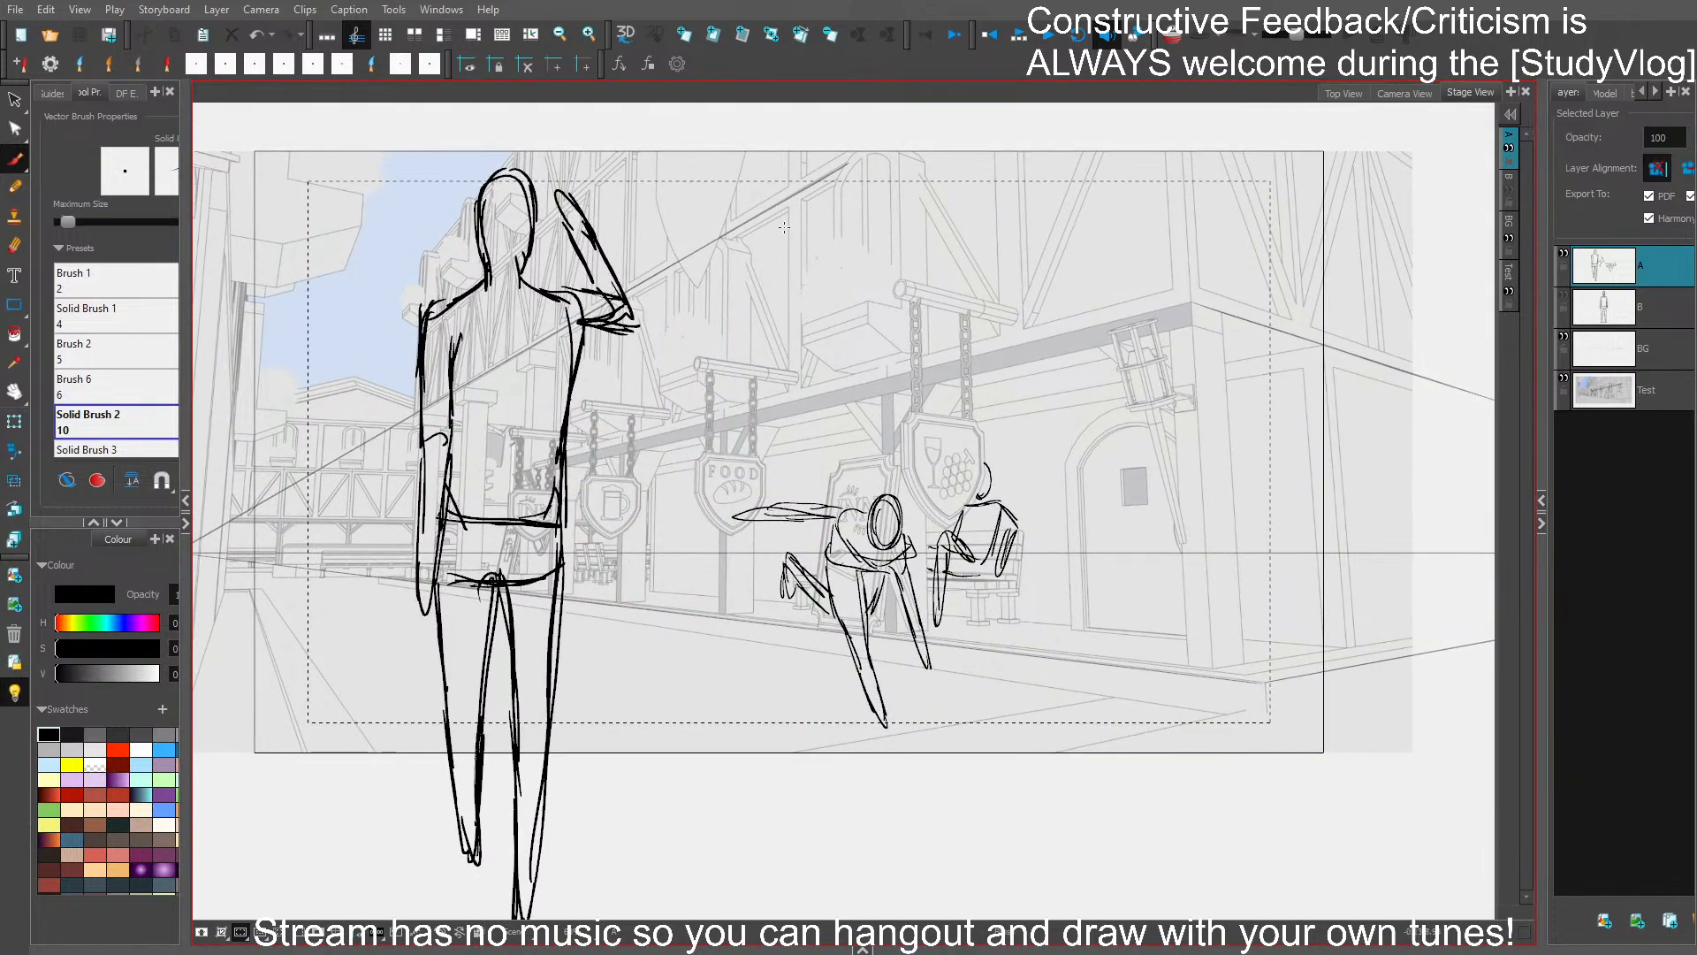
mouse_move(784, 227)
mouse_down()
mouse_move(782, 277)
mouse_move(768, 262)
mouse_move(803, 343)
mouse_up()
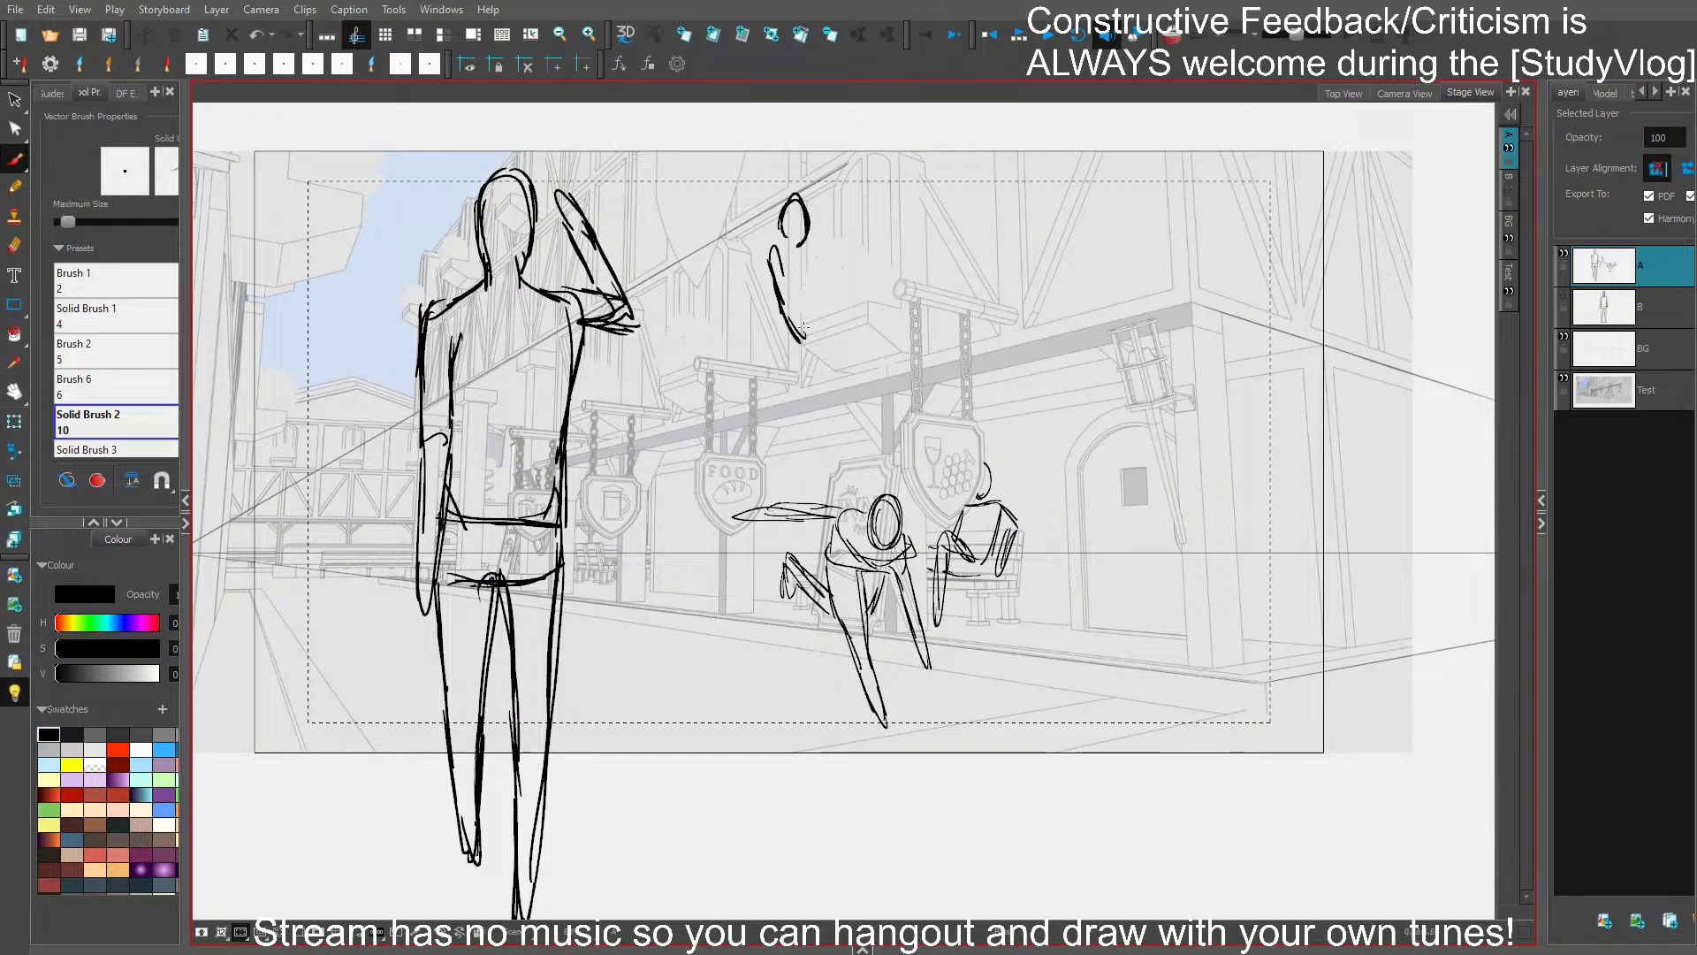
drag(781, 270, 810, 337)
mouse_move(813, 264)
mouse_down()
mouse_move(812, 313)
mouse_move(898, 242)
mouse_up()
mouse_move(818, 307)
mouse_down()
mouse_move(895, 231)
mouse_move(832, 298)
mouse_move(754, 329)
mouse_move(780, 332)
mouse_move(763, 398)
mouse_up()
mouse_move(764, 397)
mouse_down()
mouse_move(787, 337)
mouse_move(804, 343)
mouse_move(795, 359)
mouse_move(822, 303)
mouse_up()
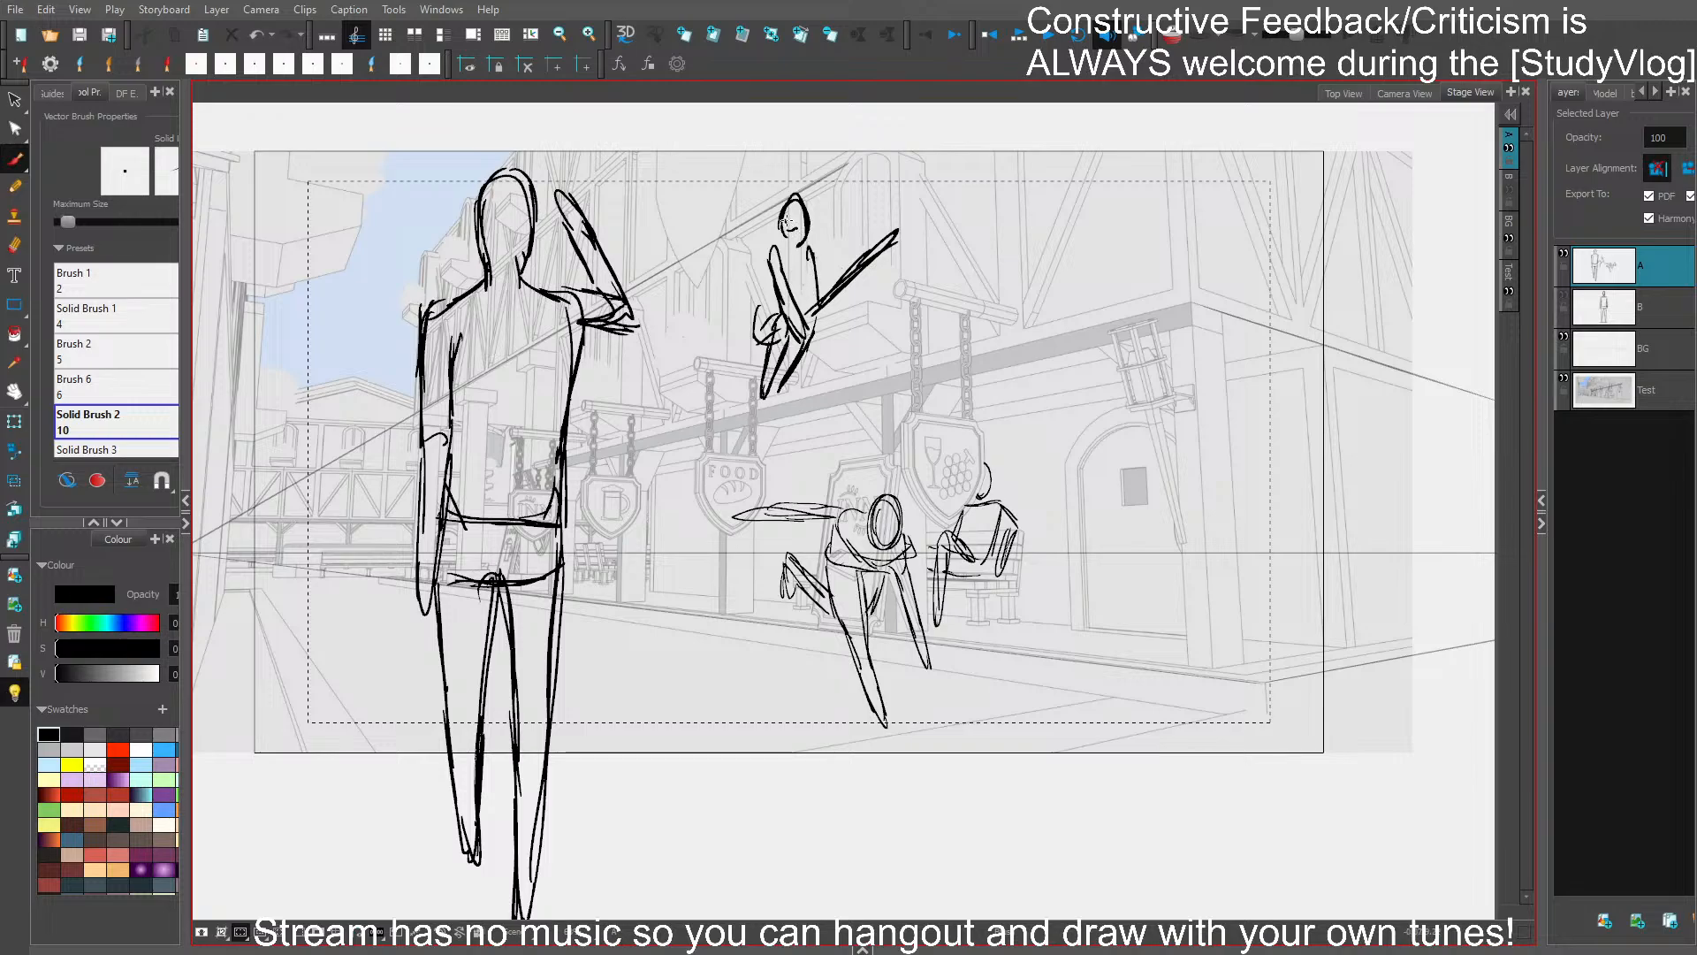
- Give the flying figure a smiling face, outline its back and hip, and draw the broom's bristles behind it
drag(783, 215, 799, 219)
drag(809, 248, 748, 320)
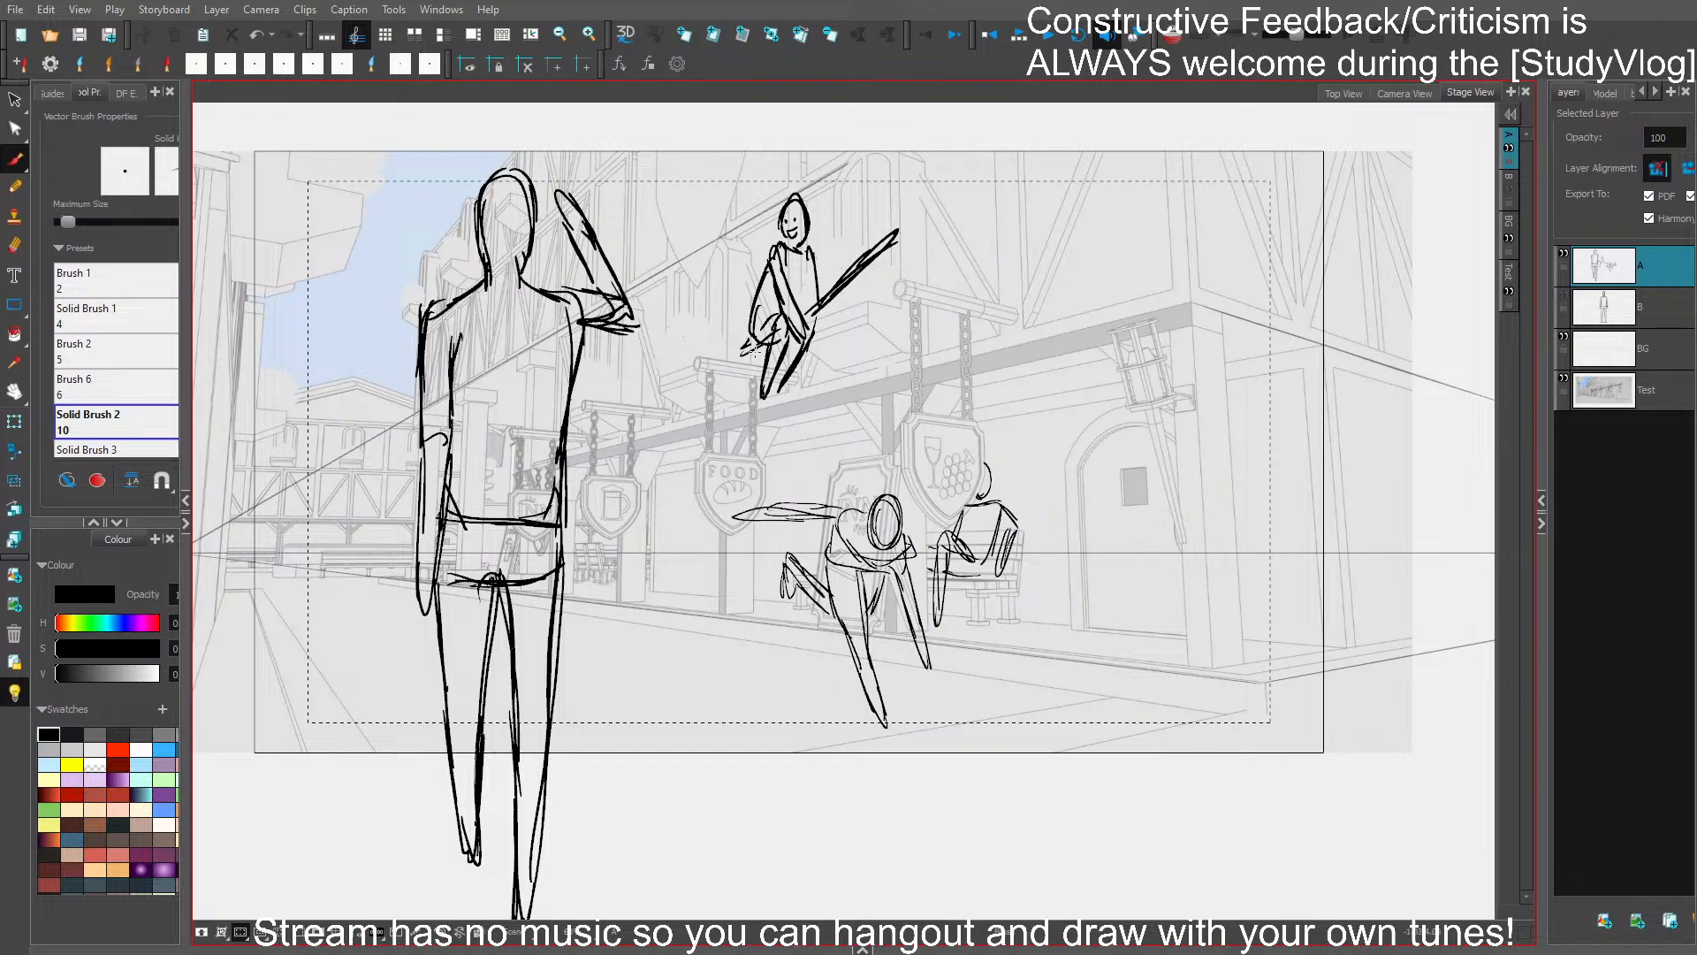
mouse_move(720, 341)
mouse_down()
mouse_move(673, 393)
mouse_move(712, 393)
mouse_move(740, 367)
mouse_up()
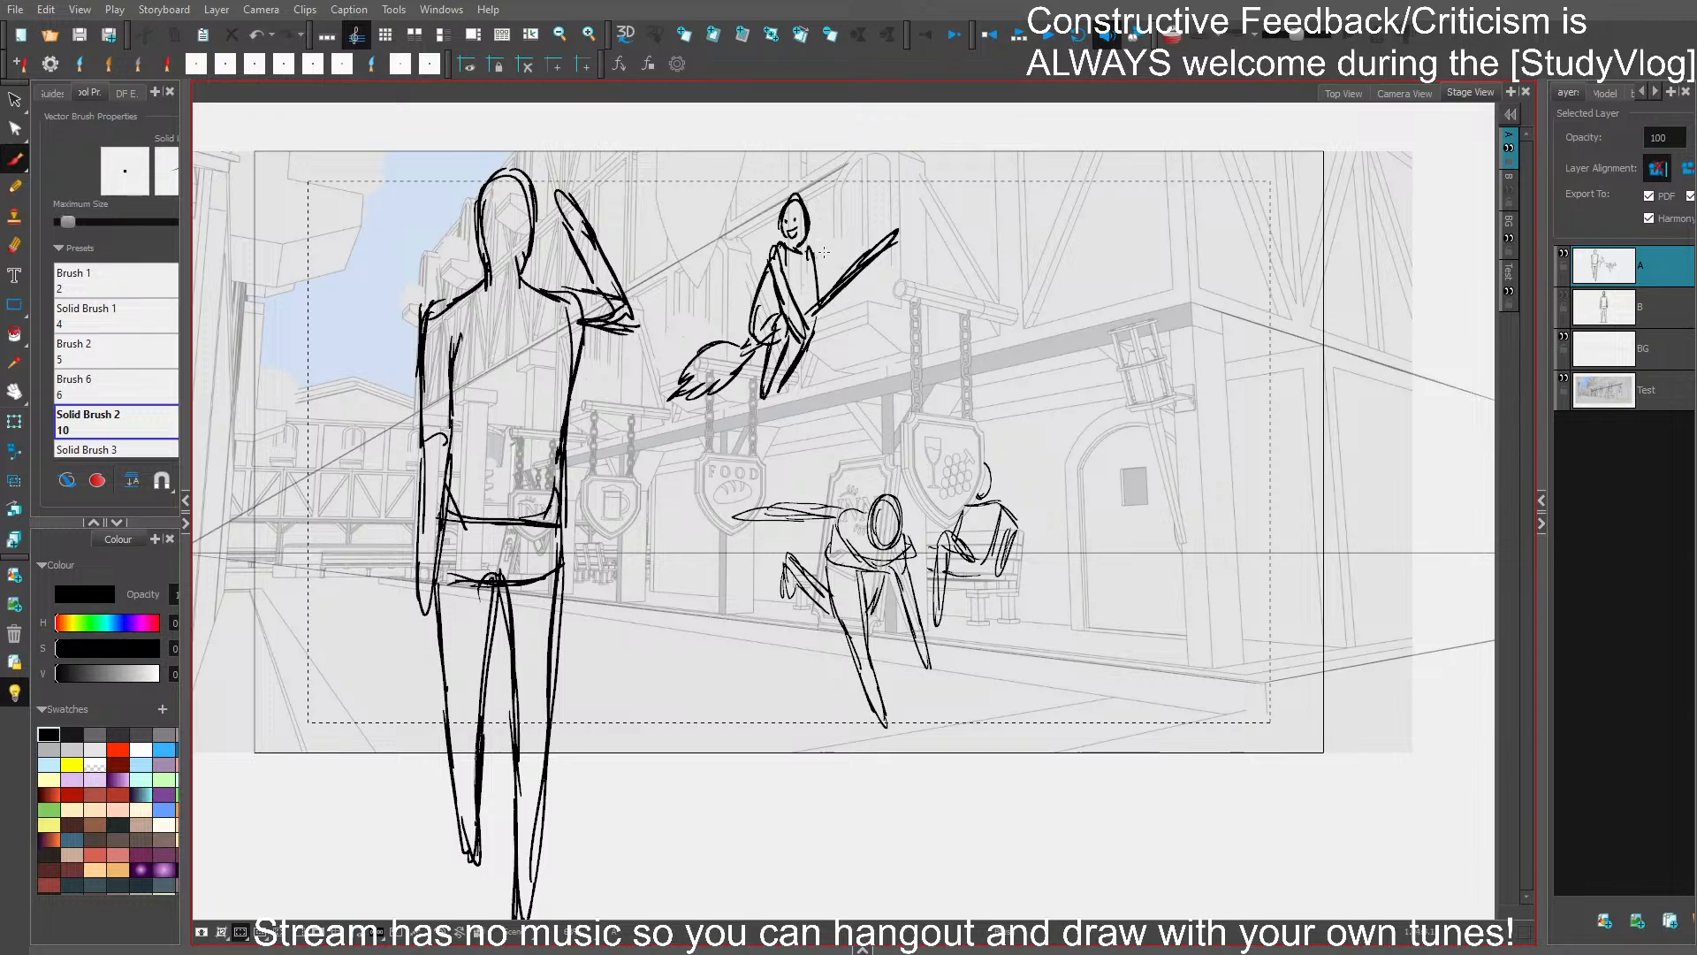
- Redraw the flying figure's arms, one raised in a wave and the other gripping the broomstick, and refine its legs
mouse_move(808, 249)
mouse_down()
mouse_move(844, 279)
mouse_move(784, 292)
mouse_move(742, 252)
mouse_move(747, 208)
mouse_move(720, 256)
mouse_move(749, 317)
mouse_move(795, 307)
mouse_move(808, 341)
mouse_move(774, 394)
mouse_up()
key(Delete)
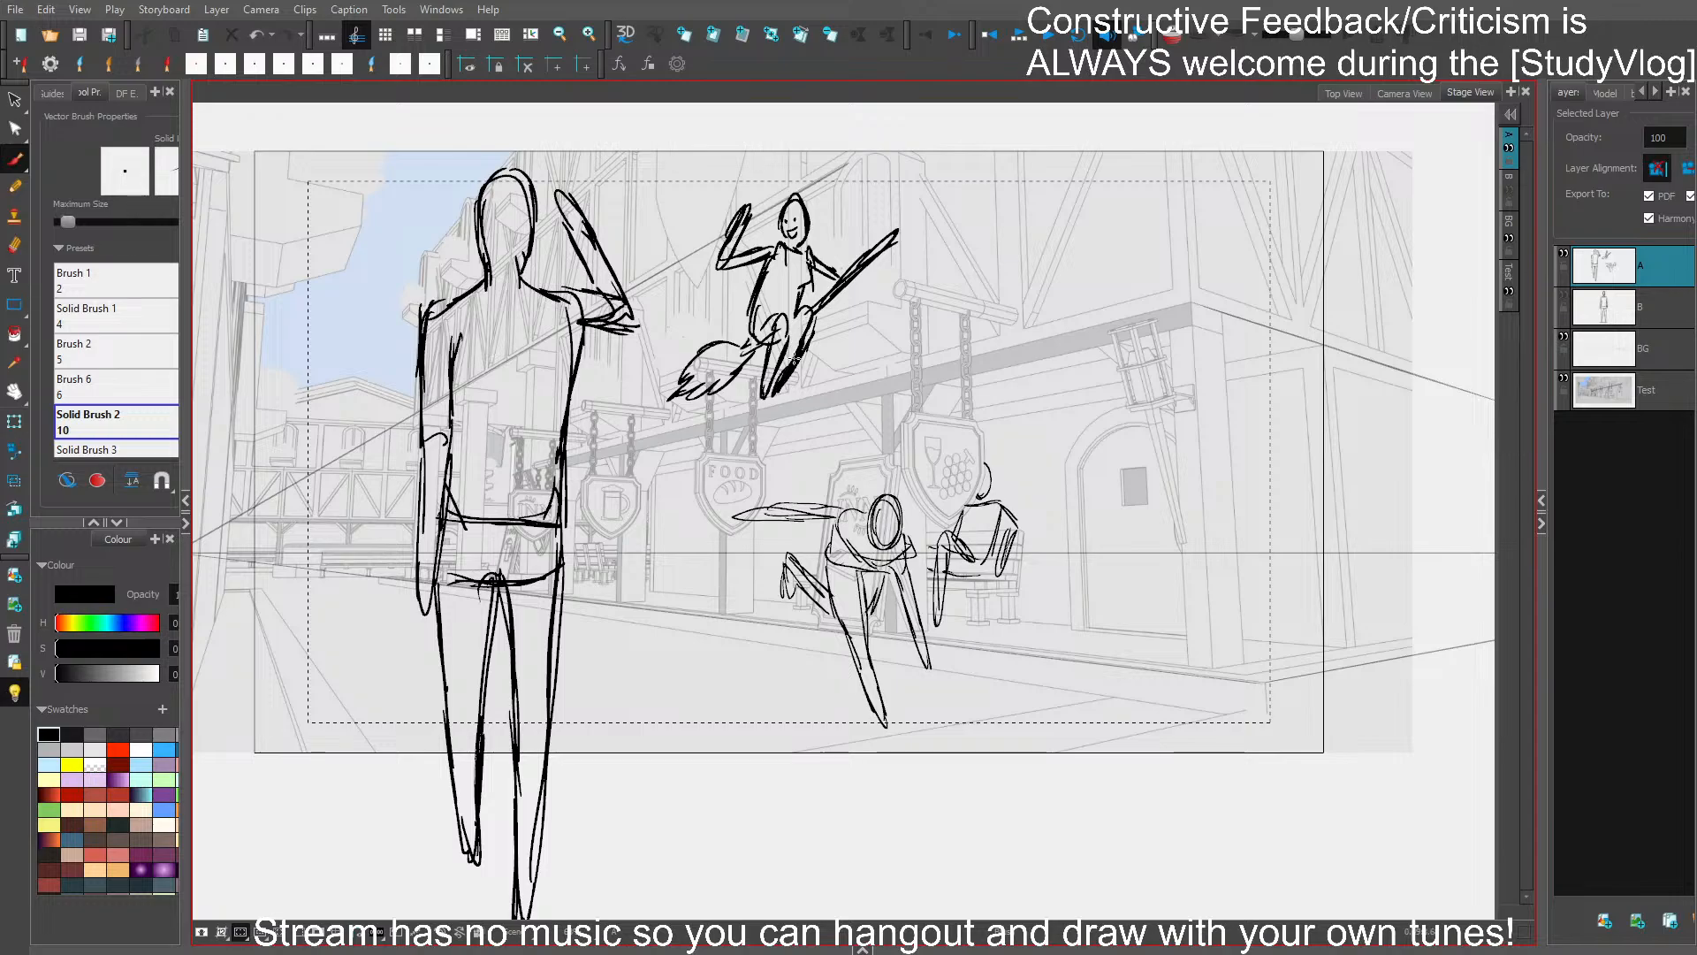
key(ctrl+z)
drag(799, 324, 780, 387)
mouse_move(815, 258)
mouse_down()
mouse_move(838, 280)
mouse_move(824, 270)
mouse_up()
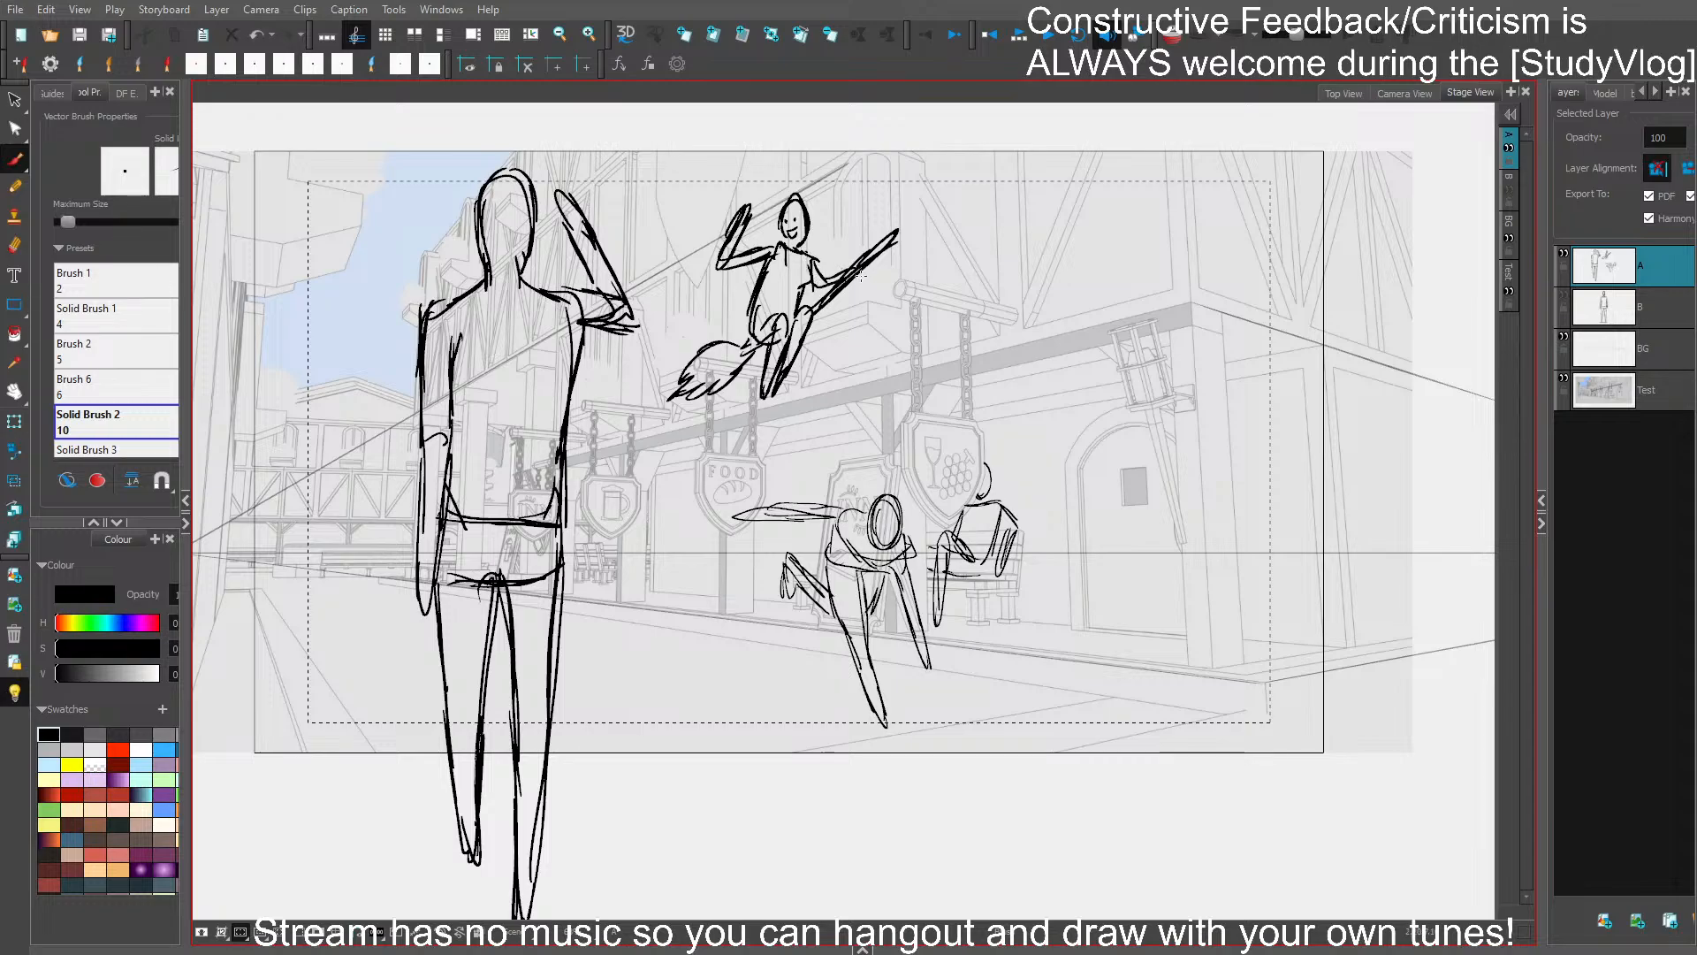
drag(811, 260, 813, 291)
- Show layer B, select the whole standing reference figure, shrink it and move it to the building's street corner
drag(999, 622, 1125, 619)
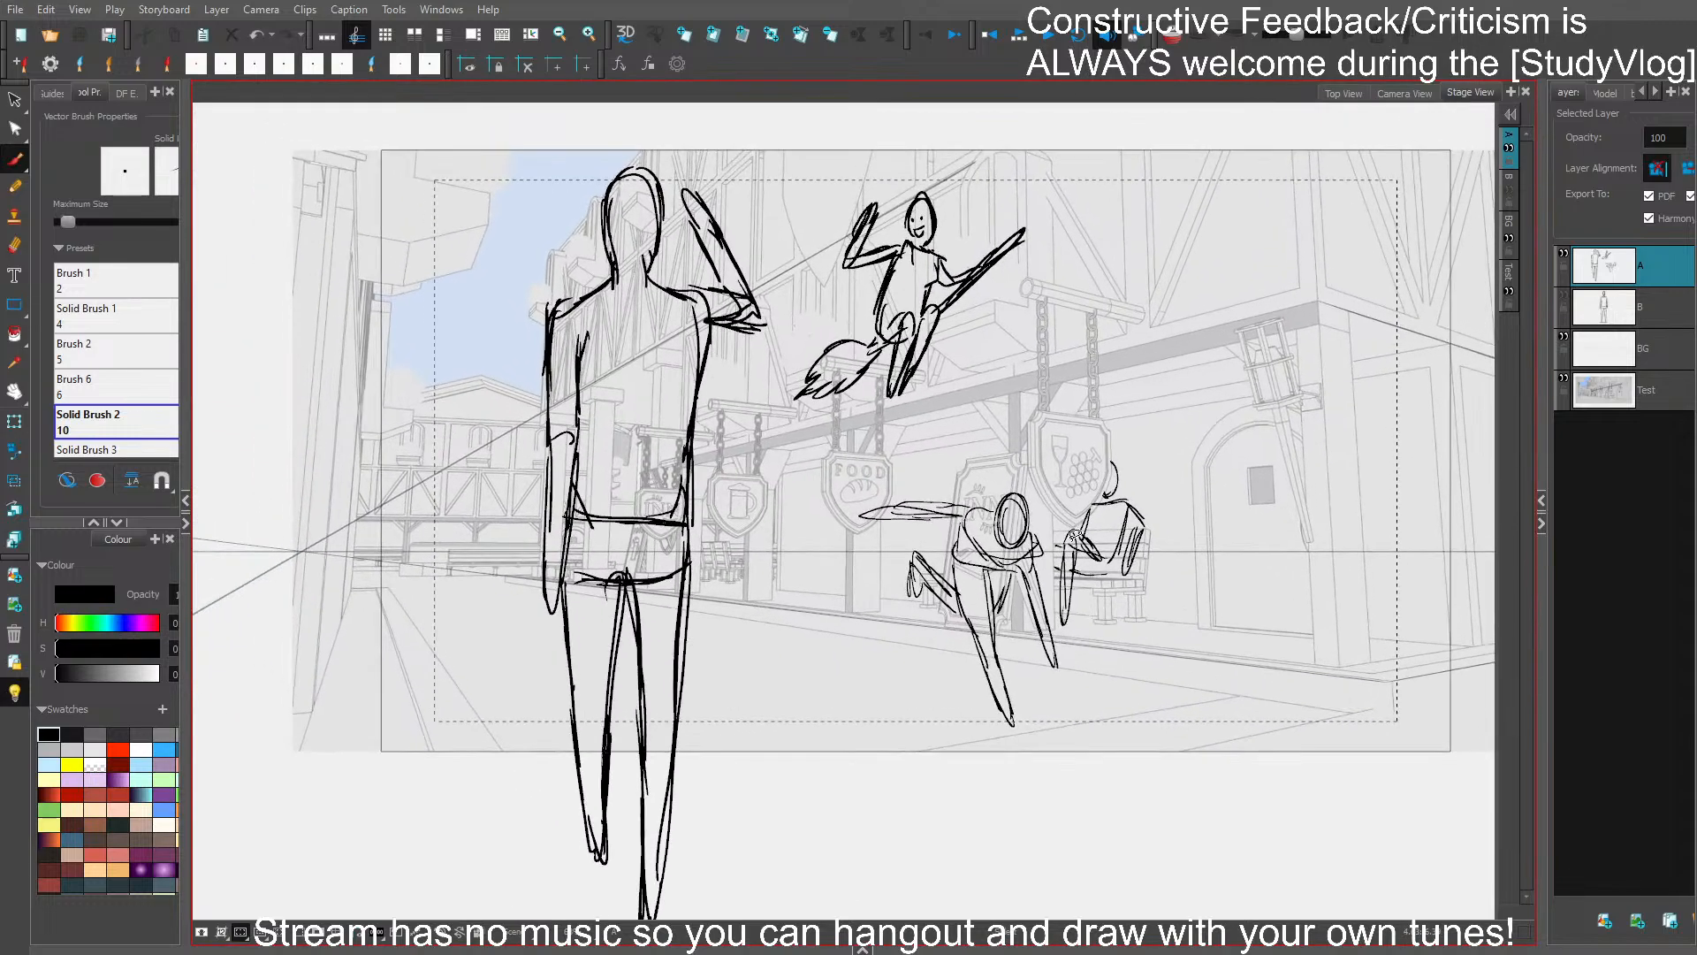
drag(1145, 373, 1027, 345)
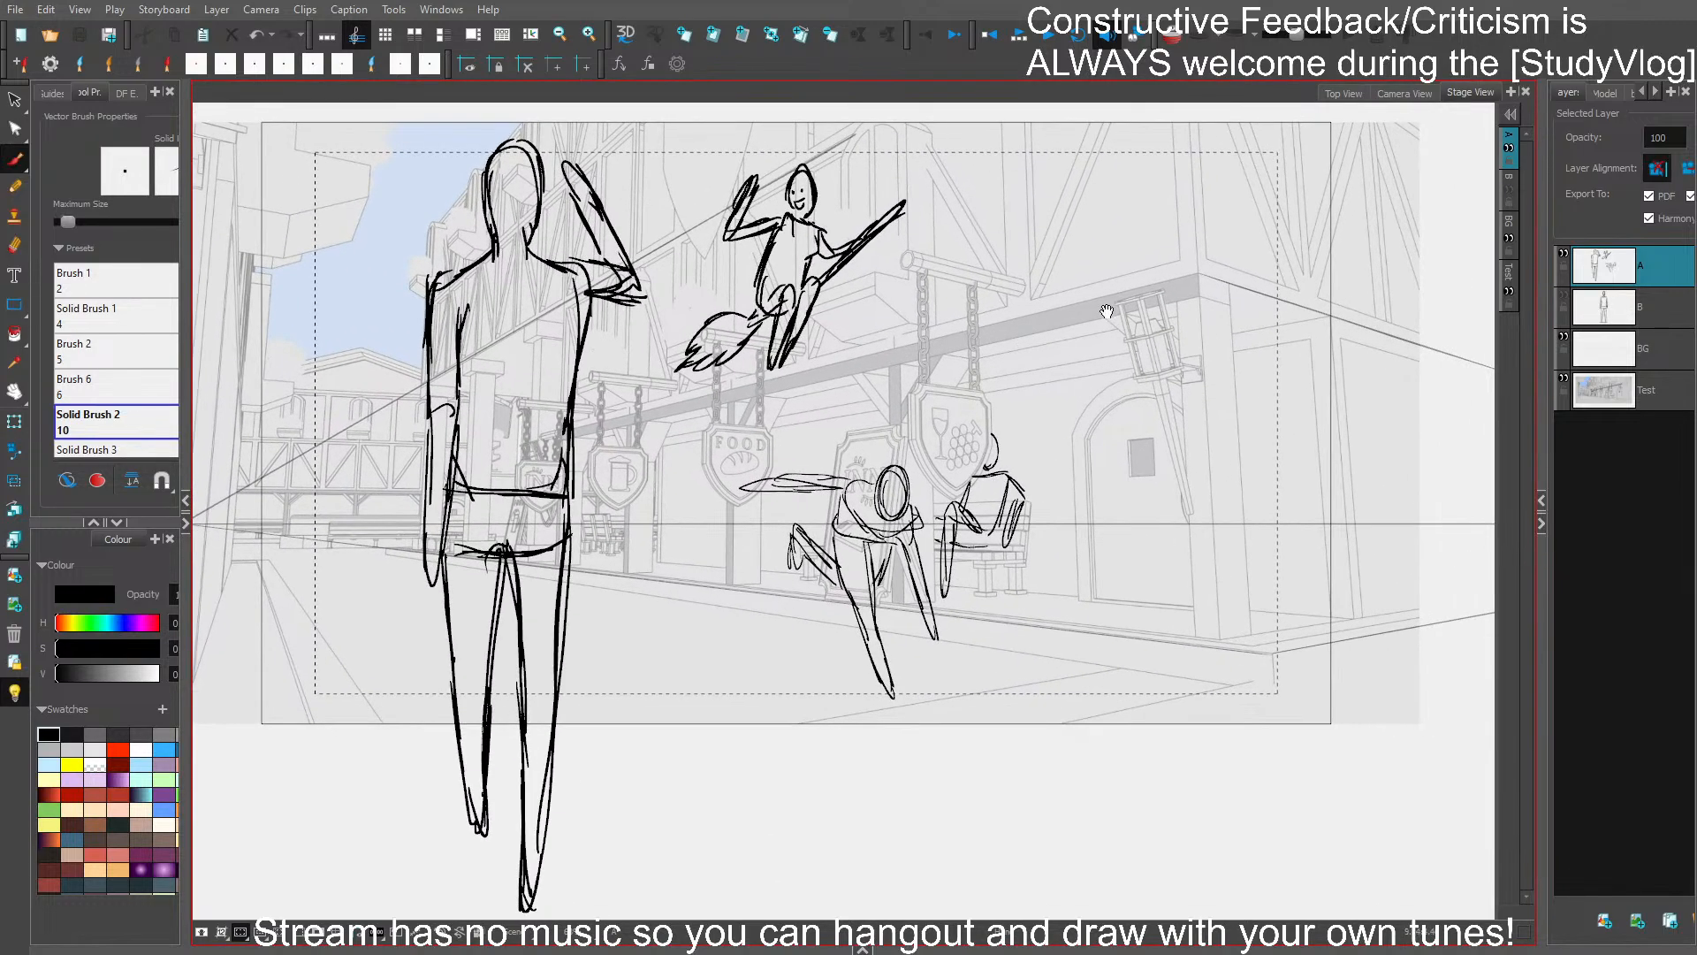
mouse_move(1143, 551)
mouse_down()
mouse_move(1141, 485)
mouse_move(1139, 544)
mouse_up()
drag(1268, 643, 897, 666)
key(2)
key(2)
drag(920, 468, 874, 377)
drag(823, 284, 832, 332)
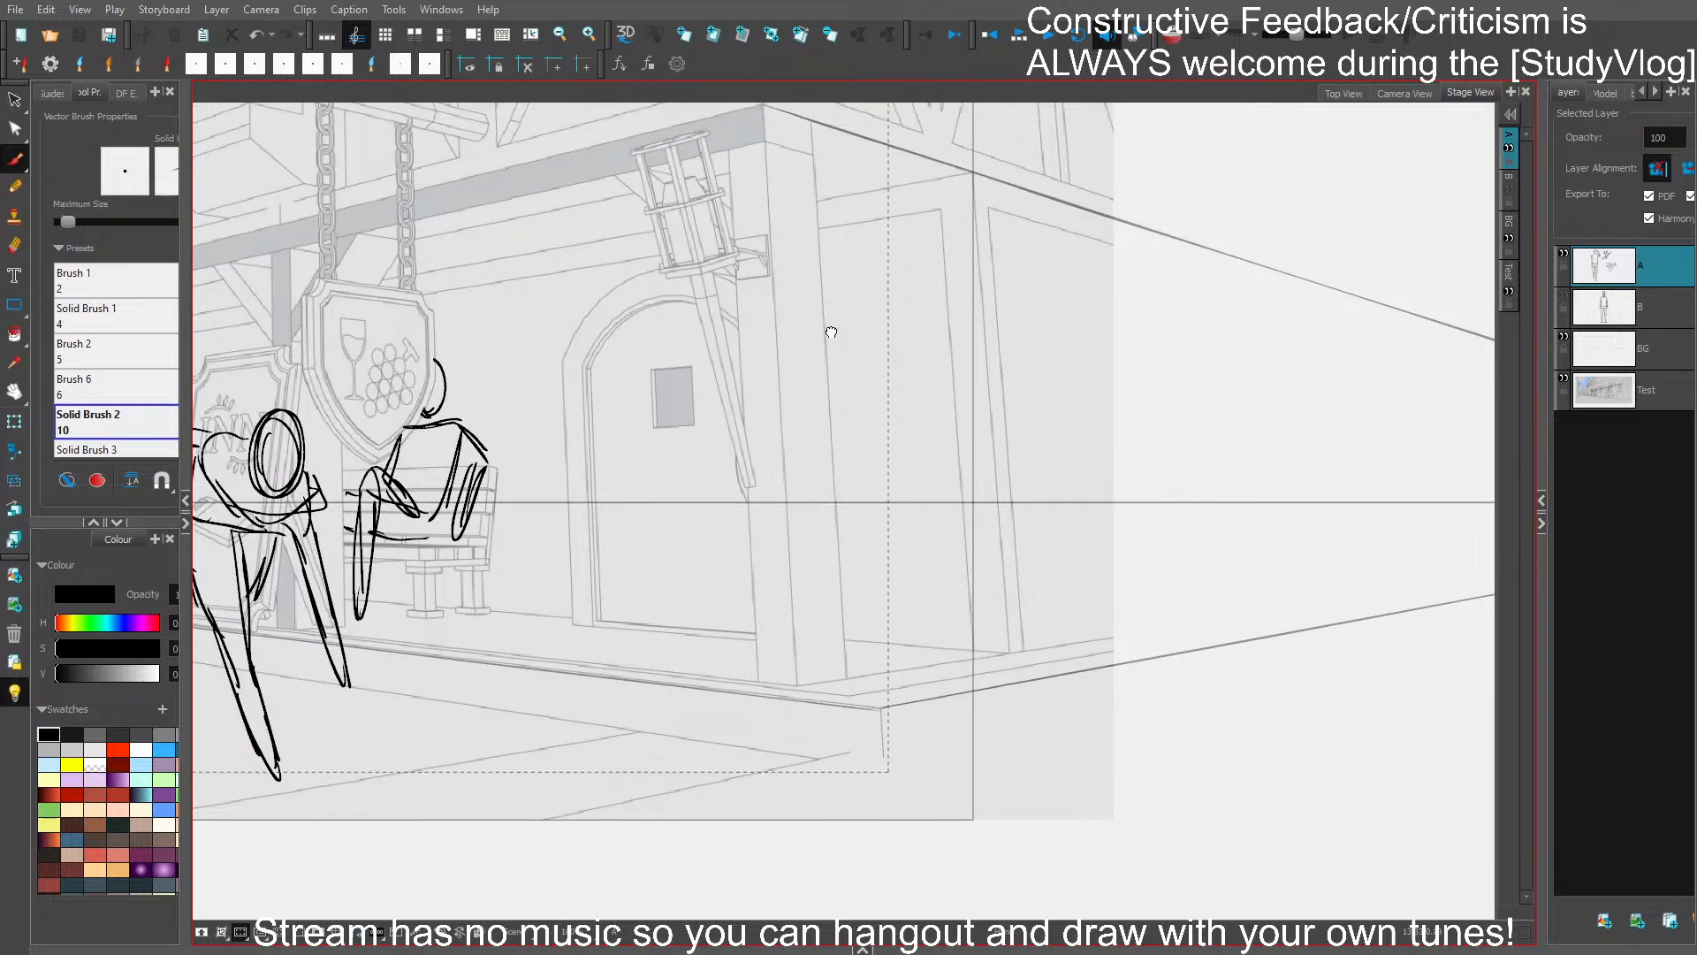
click(1660, 320)
key(1)
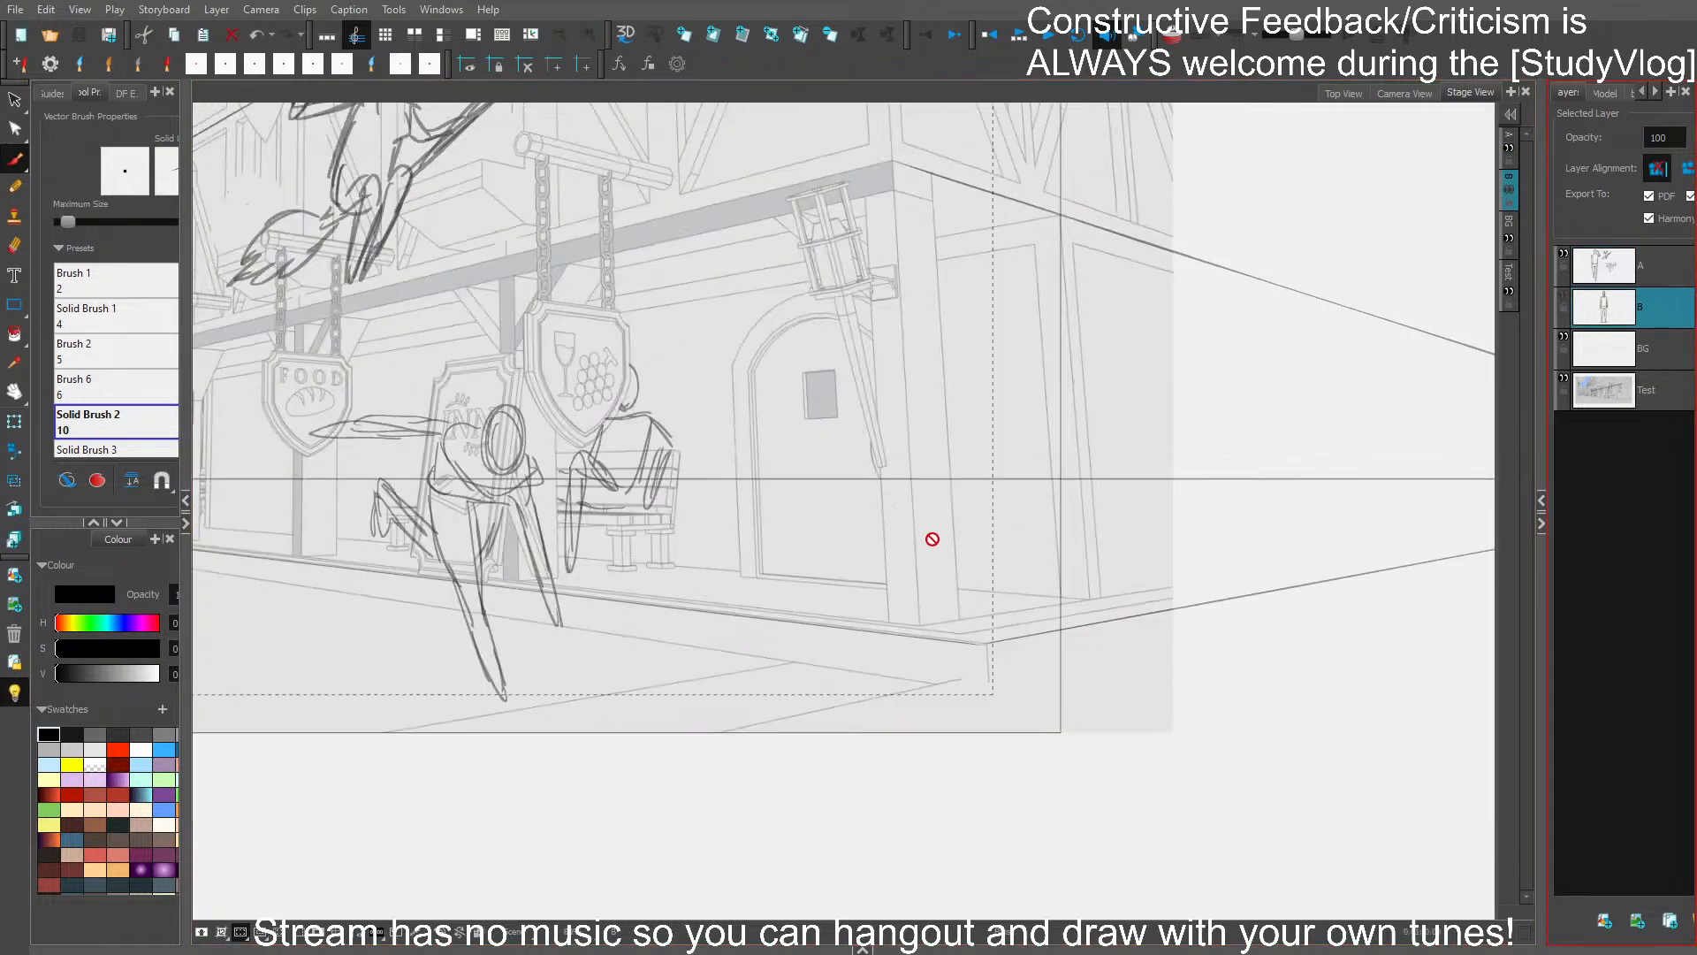
click(1564, 296)
key(1)
key(1)
key(1)
key(2)
key(ctrl+a)
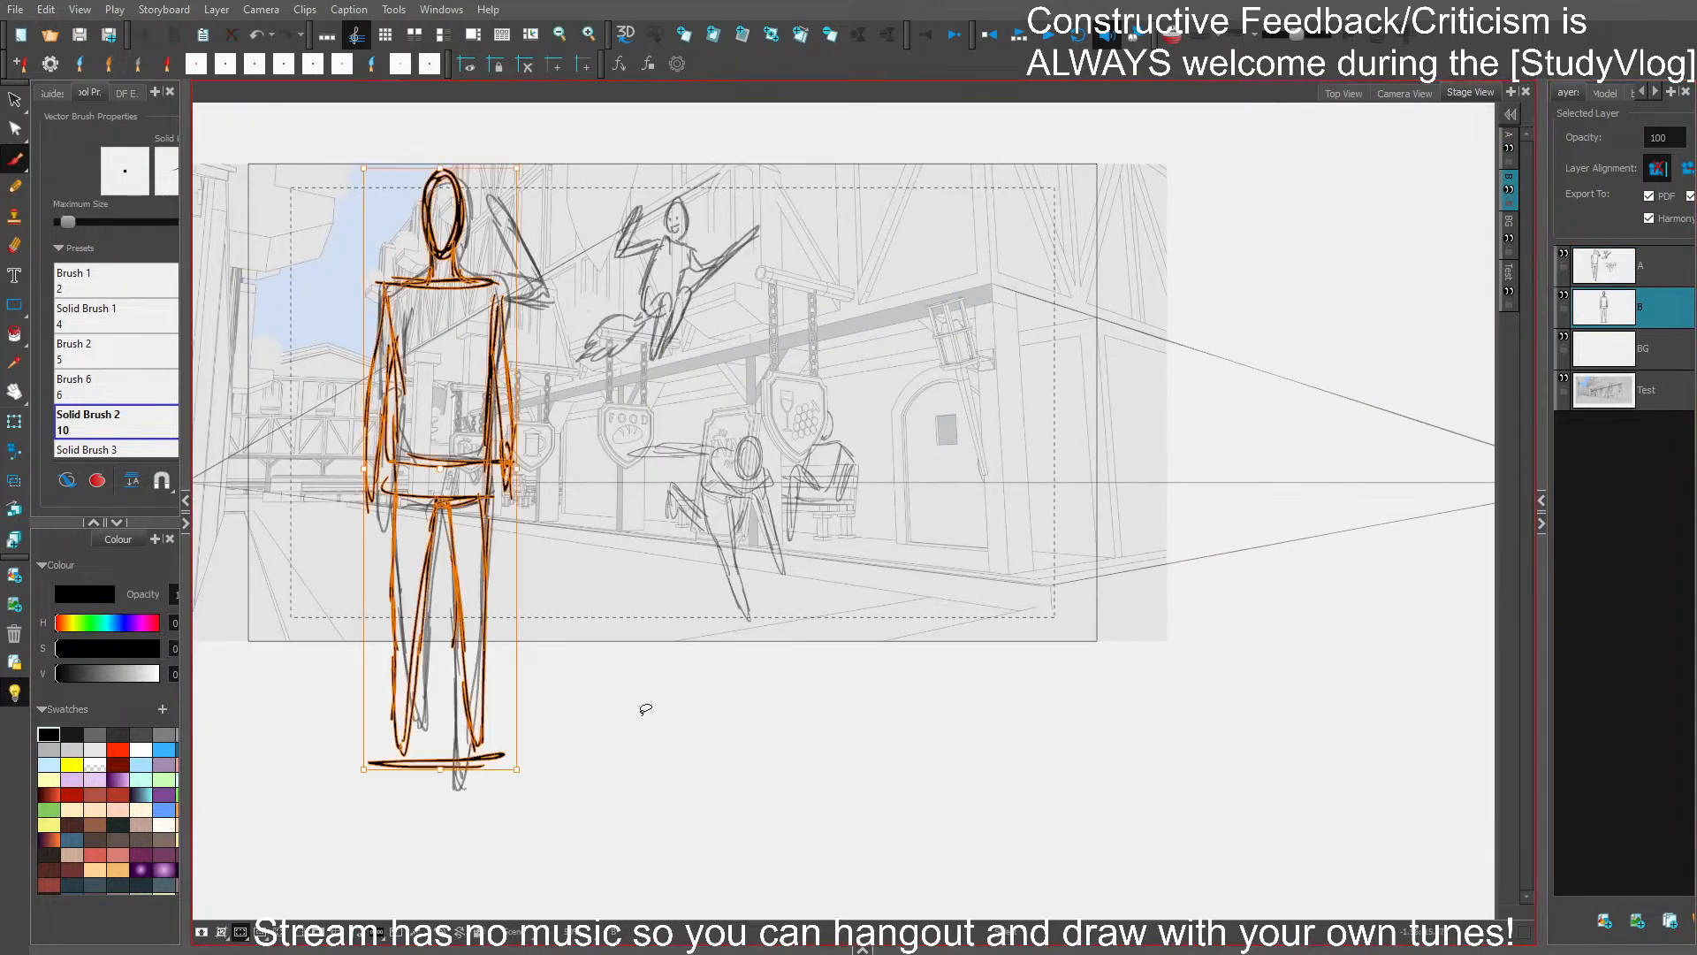
key(1)
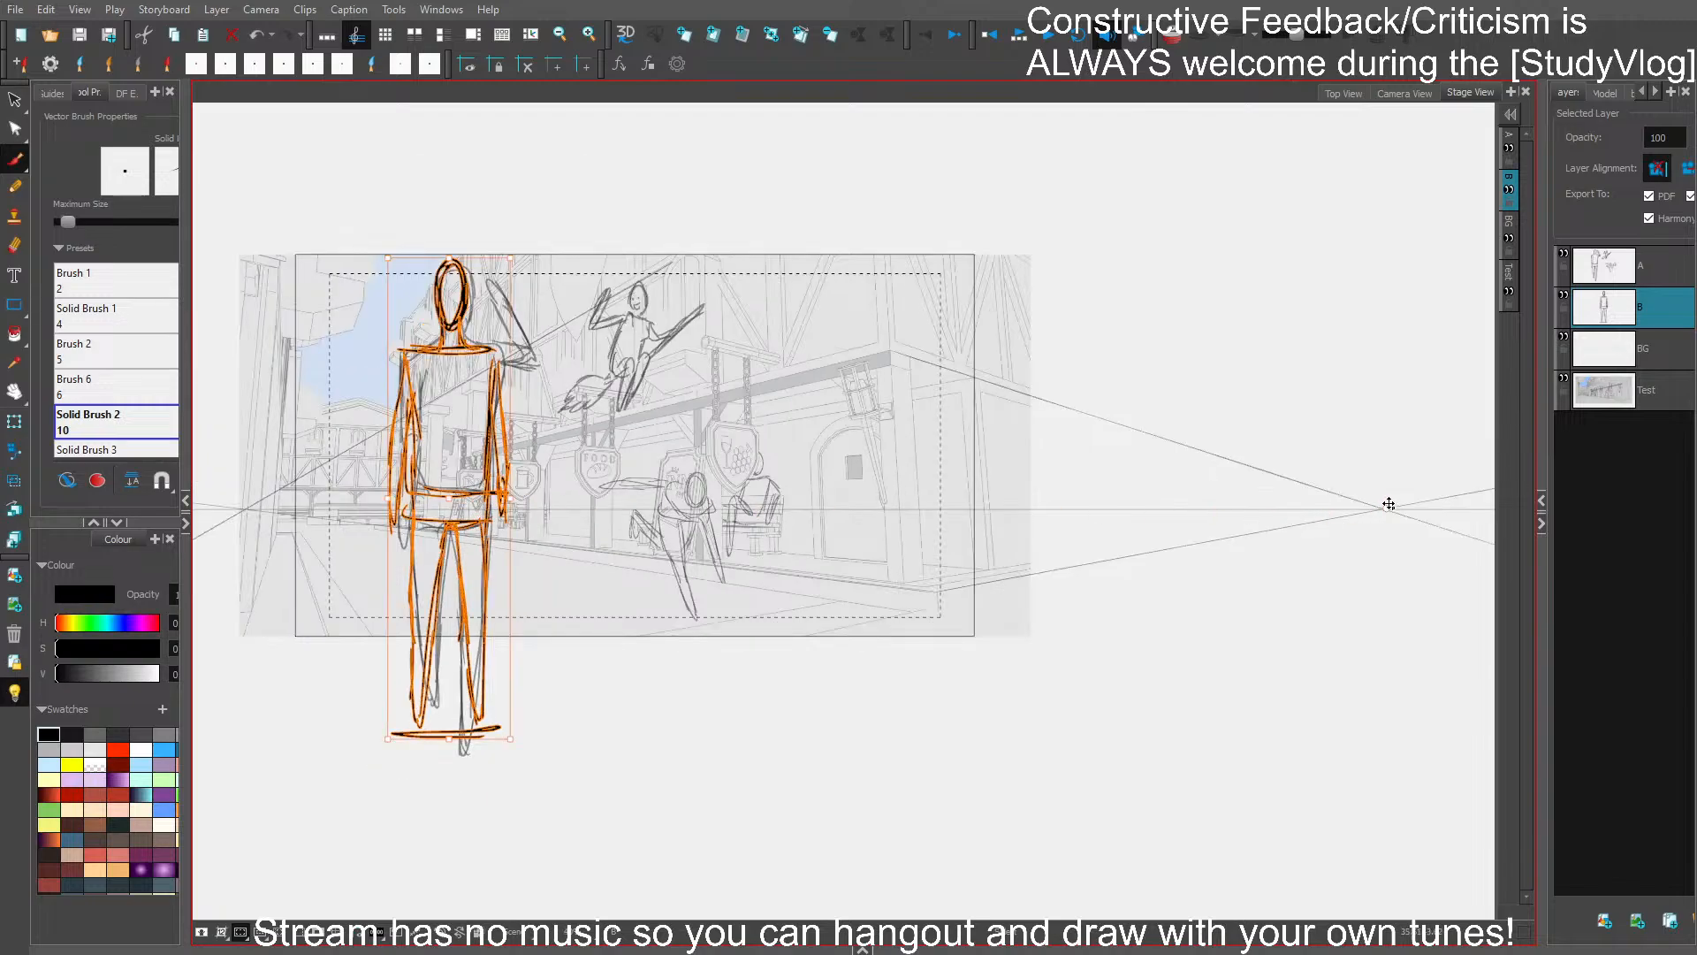
drag(463, 539, 939, 461)
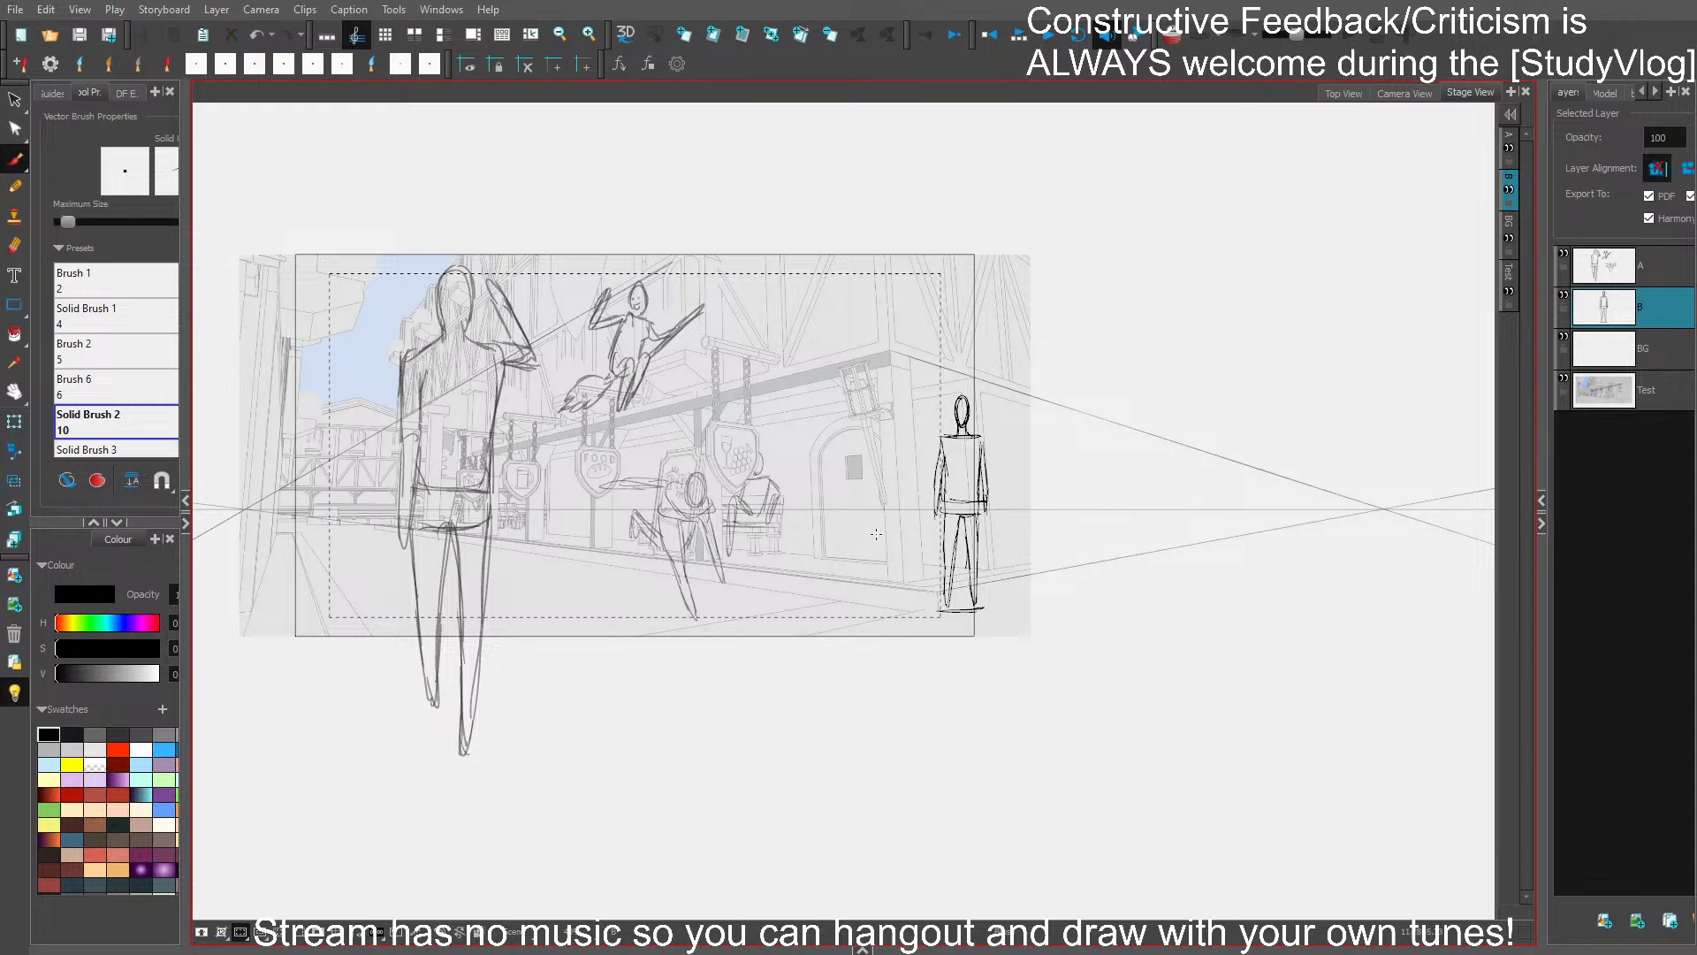
- Rescale the reference figure about the perspective vanishing points so it stands beside the building's corner post
scroll(876, 534, down, 1)
drag(997, 502, 990, 508)
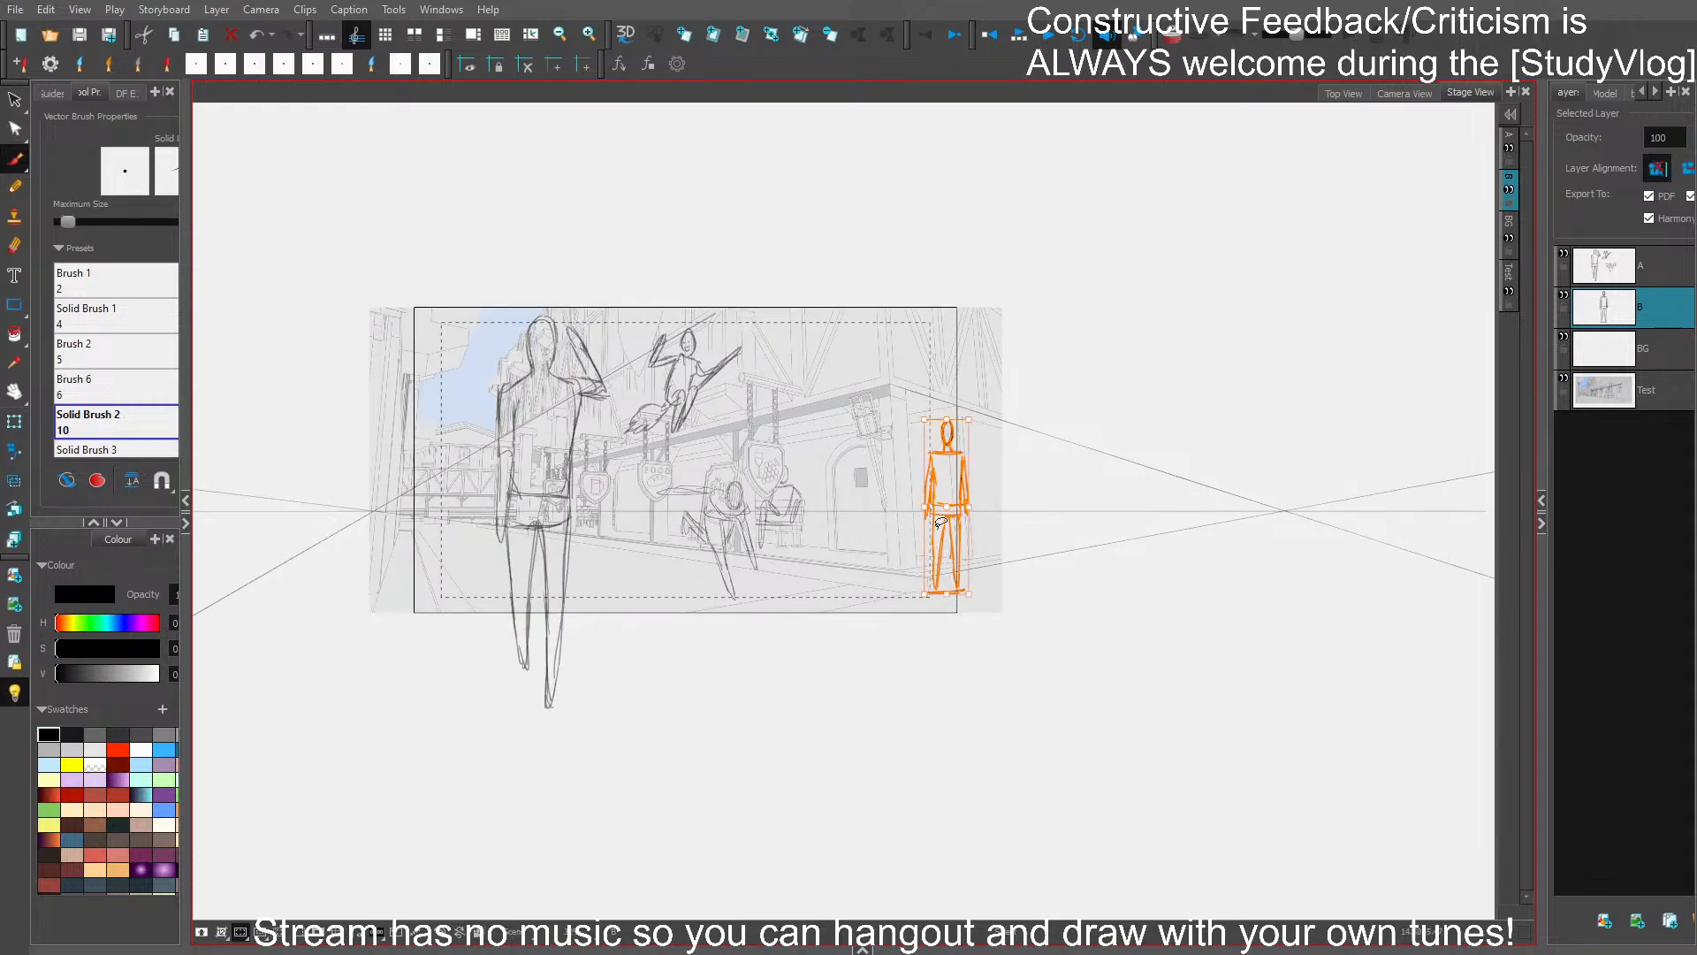
drag(378, 513, 373, 513)
drag(970, 504, 936, 502)
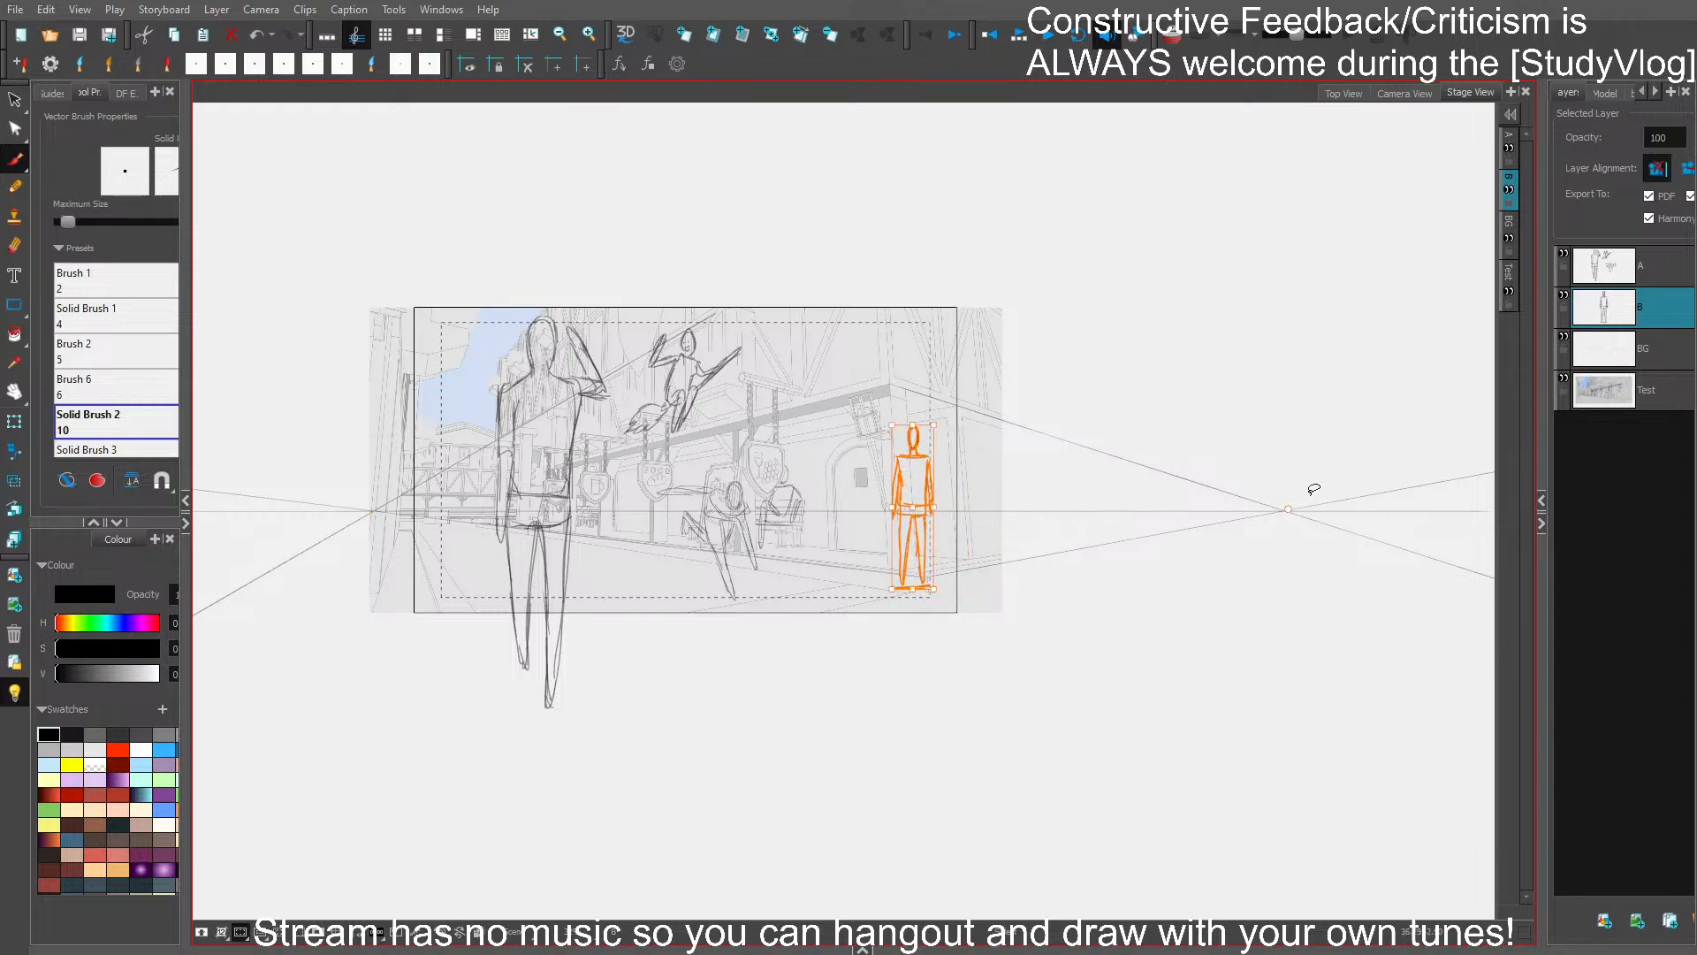
drag(891, 589, 902, 584)
click(908, 654)
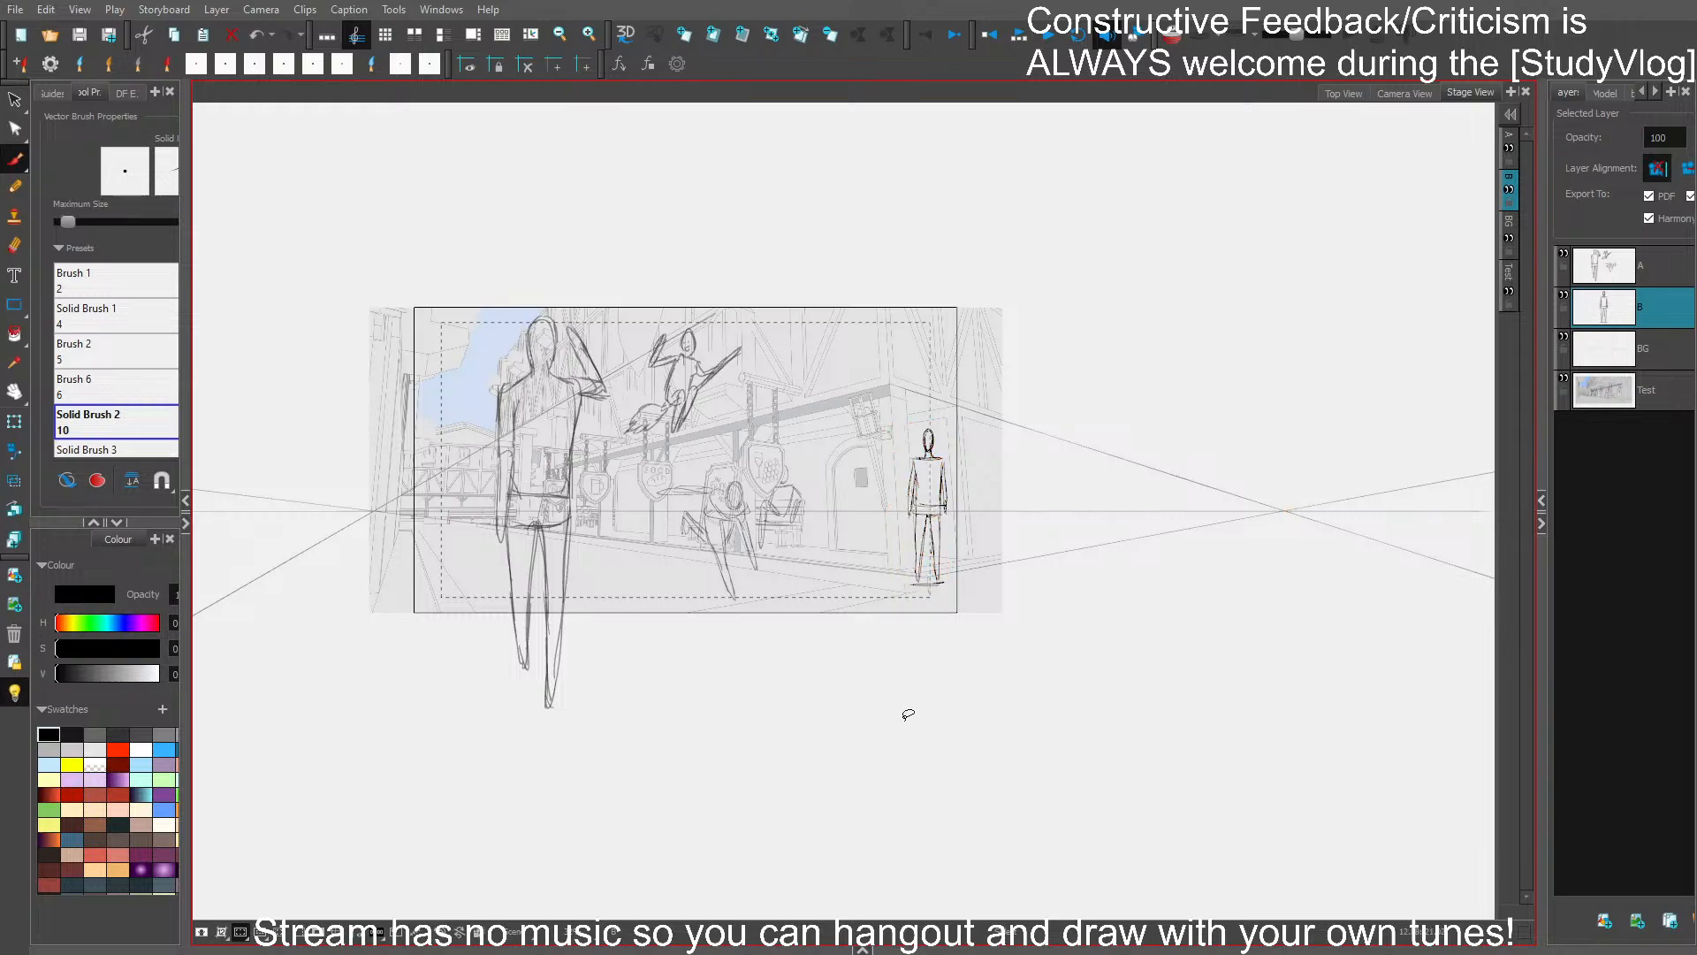
- On layer A, draw a new figure's head and torso with folded arms at the corner post, and hide layer B
click(1653, 267)
scroll(902, 407, up, 5)
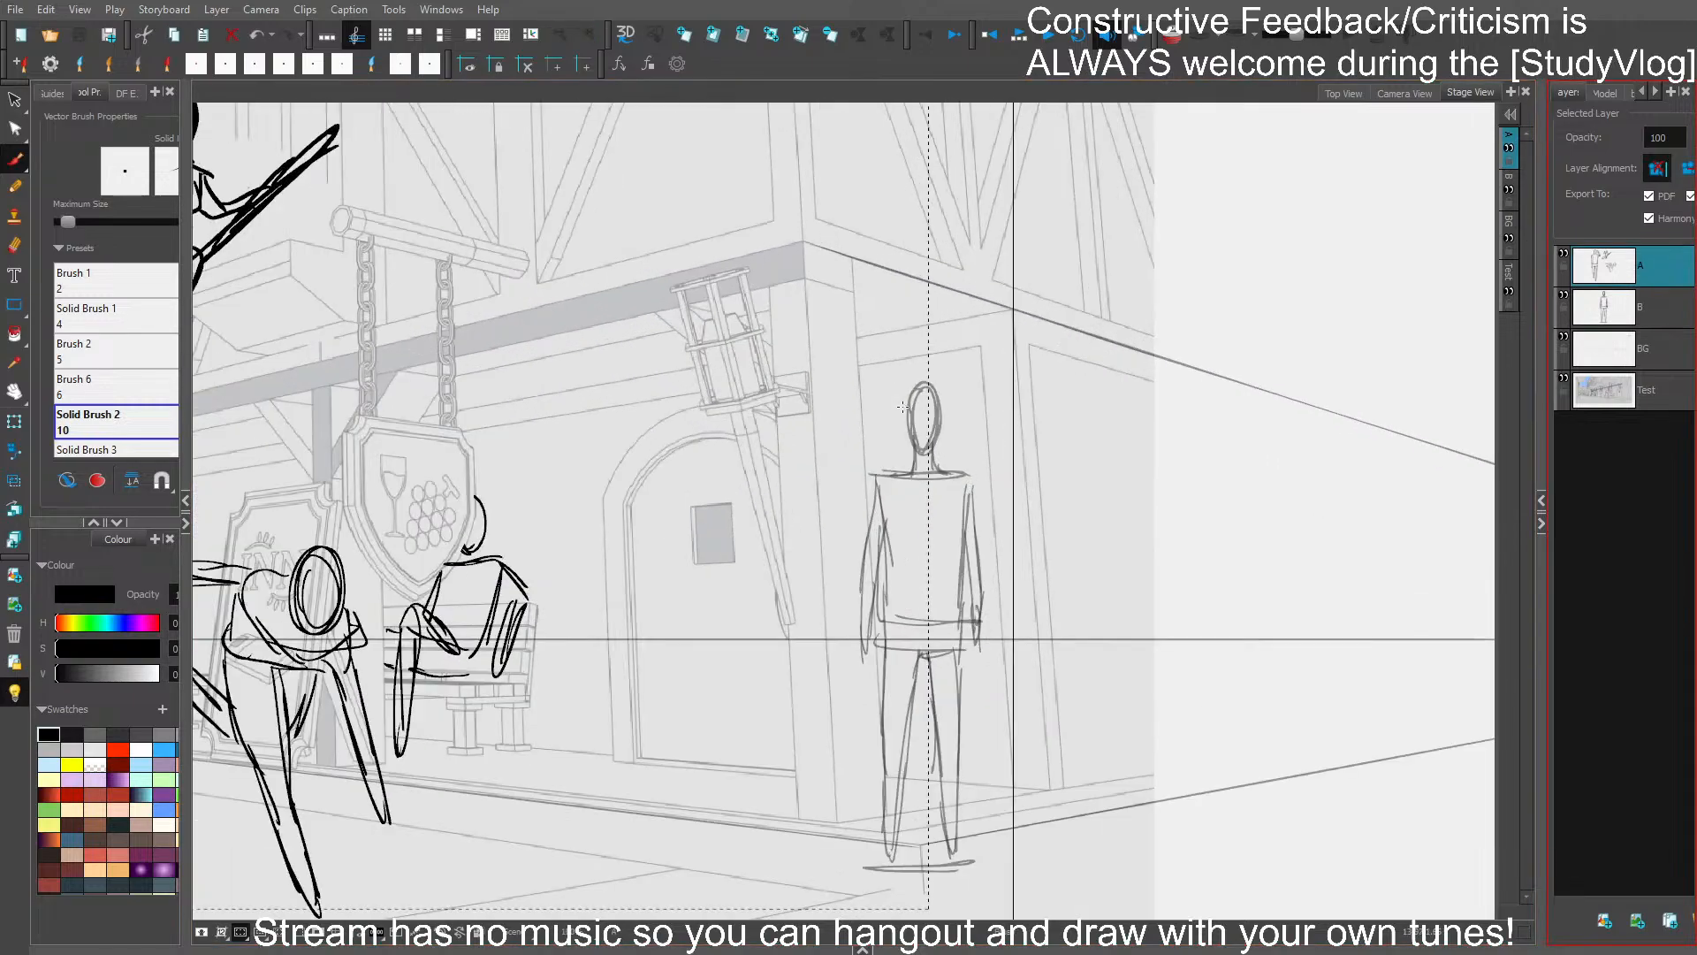
mouse_move(834, 410)
mouse_down()
mouse_move(855, 463)
mouse_move(877, 399)
mouse_move(806, 263)
mouse_up()
key(ctrl+z)
key(ctrl+z)
click(1564, 299)
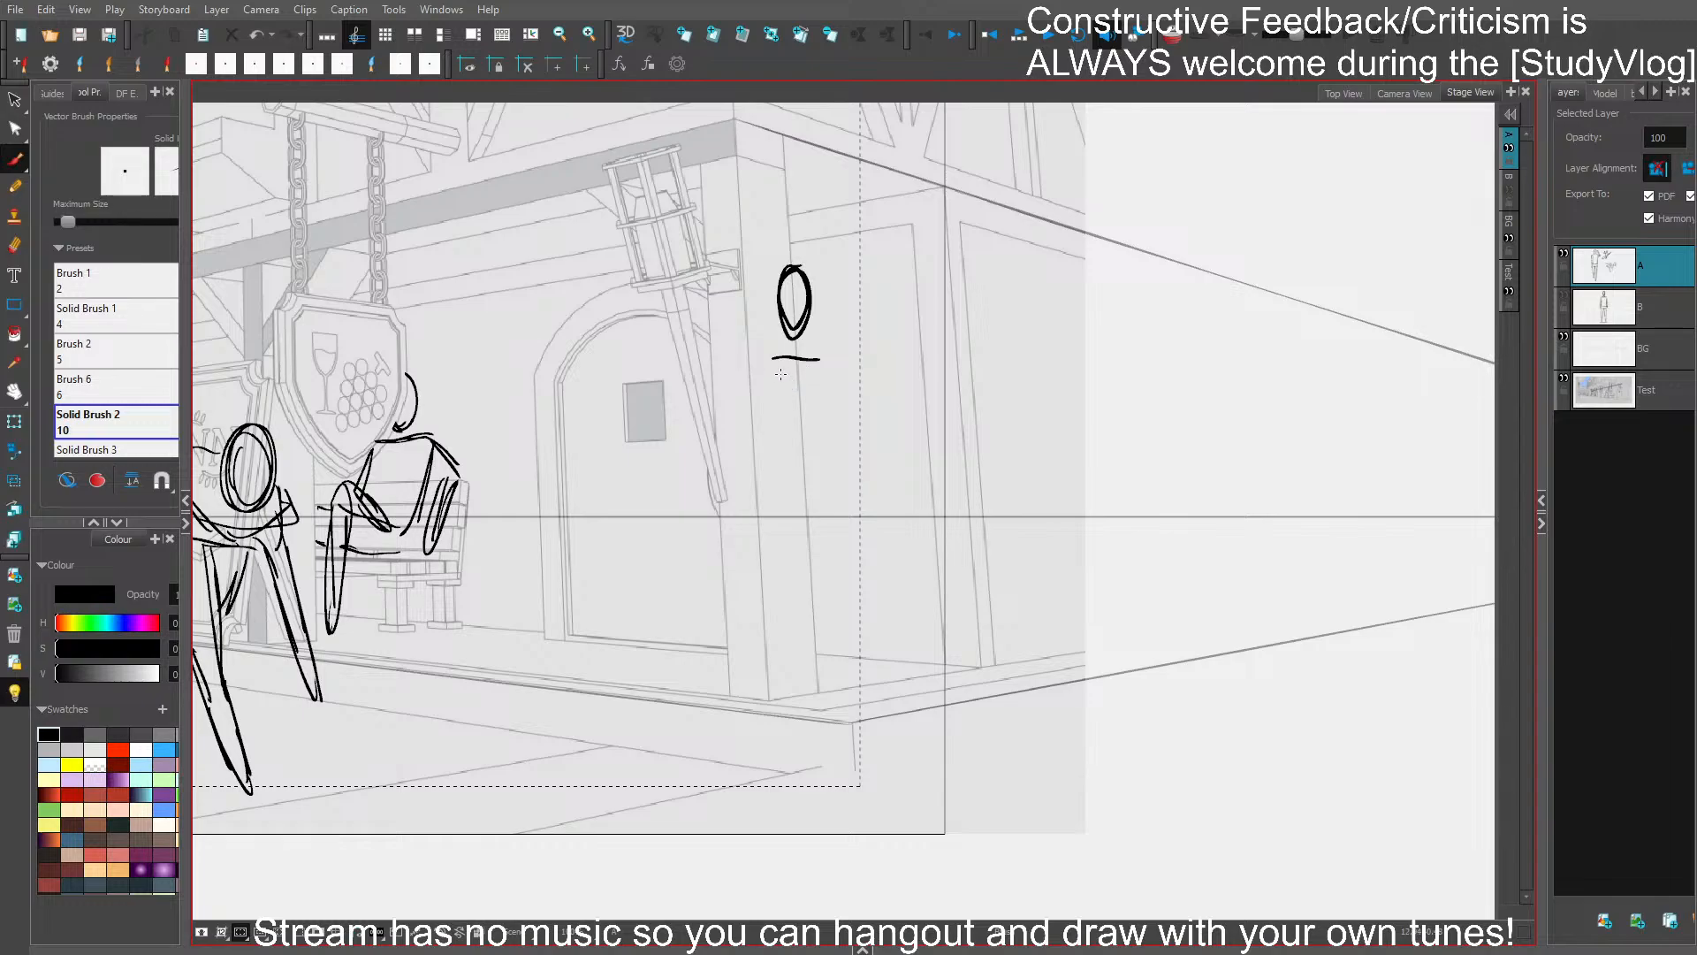
mouse_move(781, 374)
mouse_down()
mouse_move(771, 389)
mouse_move(806, 403)
mouse_move(792, 417)
mouse_move(837, 424)
mouse_move(826, 362)
mouse_move(854, 423)
mouse_move(783, 466)
mouse_move(845, 460)
mouse_move(798, 514)
mouse_up()
key(ctrl+z)
- Draw the folded-arms figure's hips and two legs, standing at the building's corner
mouse_move(789, 509)
mouse_down()
mouse_move(862, 512)
mouse_move(864, 588)
mouse_up()
mouse_move(852, 495)
mouse_down()
mouse_move(866, 548)
mouse_move(832, 661)
mouse_up()
drag(829, 576, 823, 695)
drag(840, 618, 822, 706)
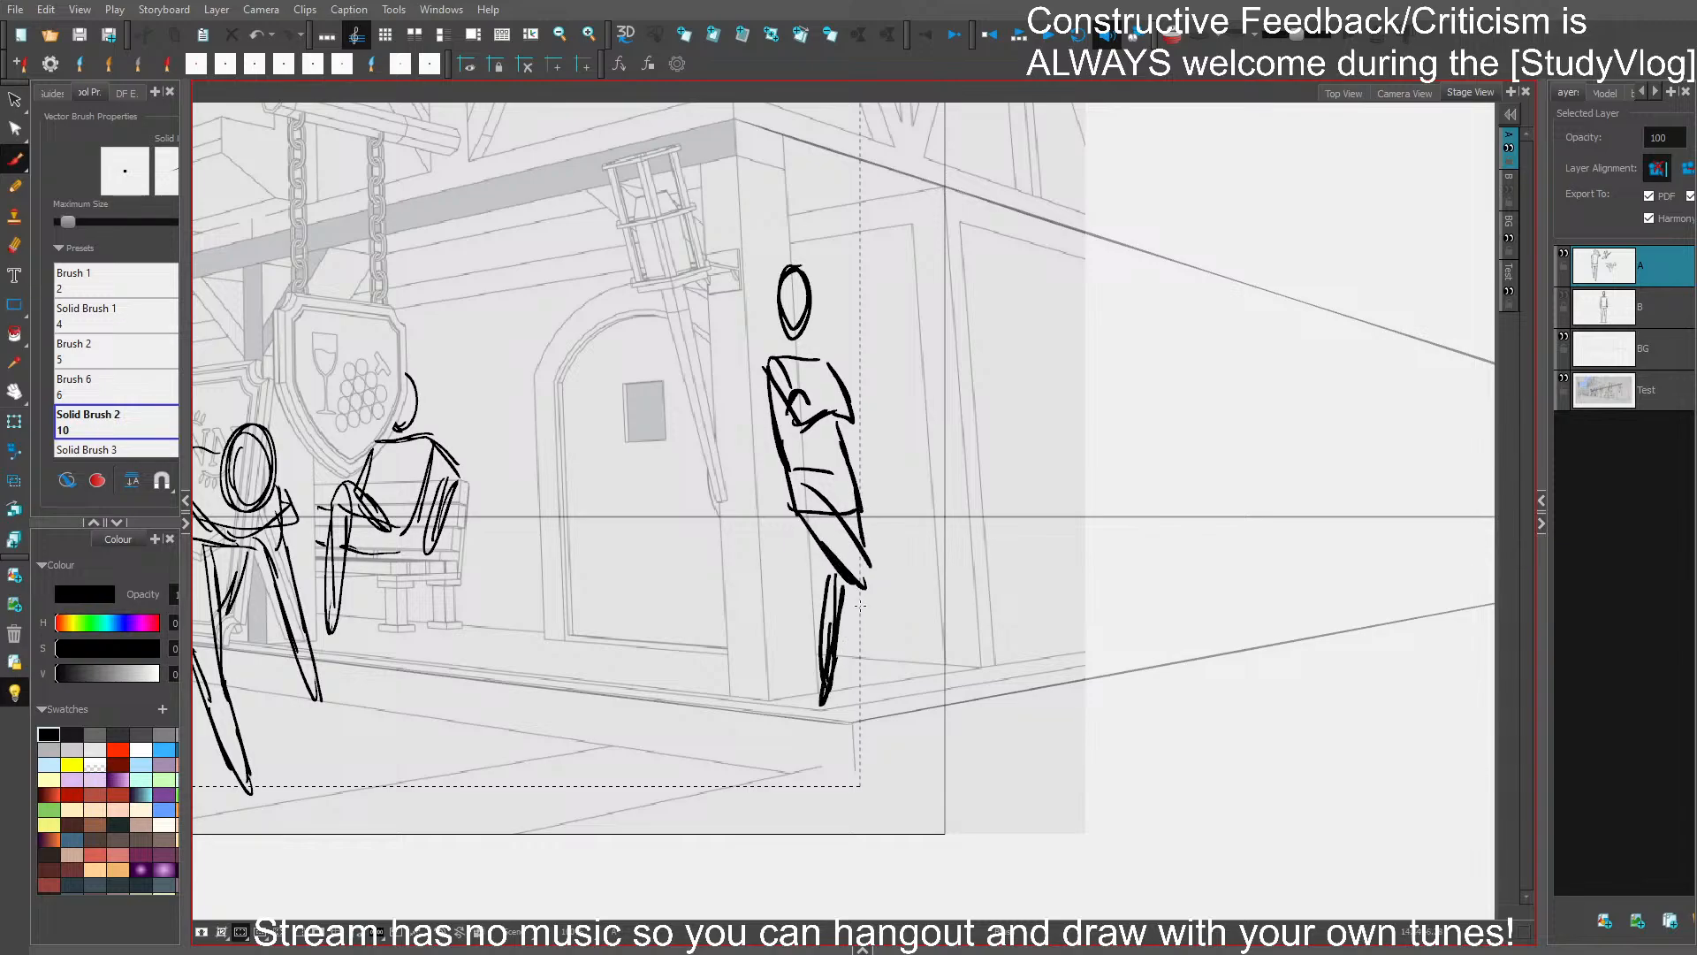
drag(877, 593, 900, 698)
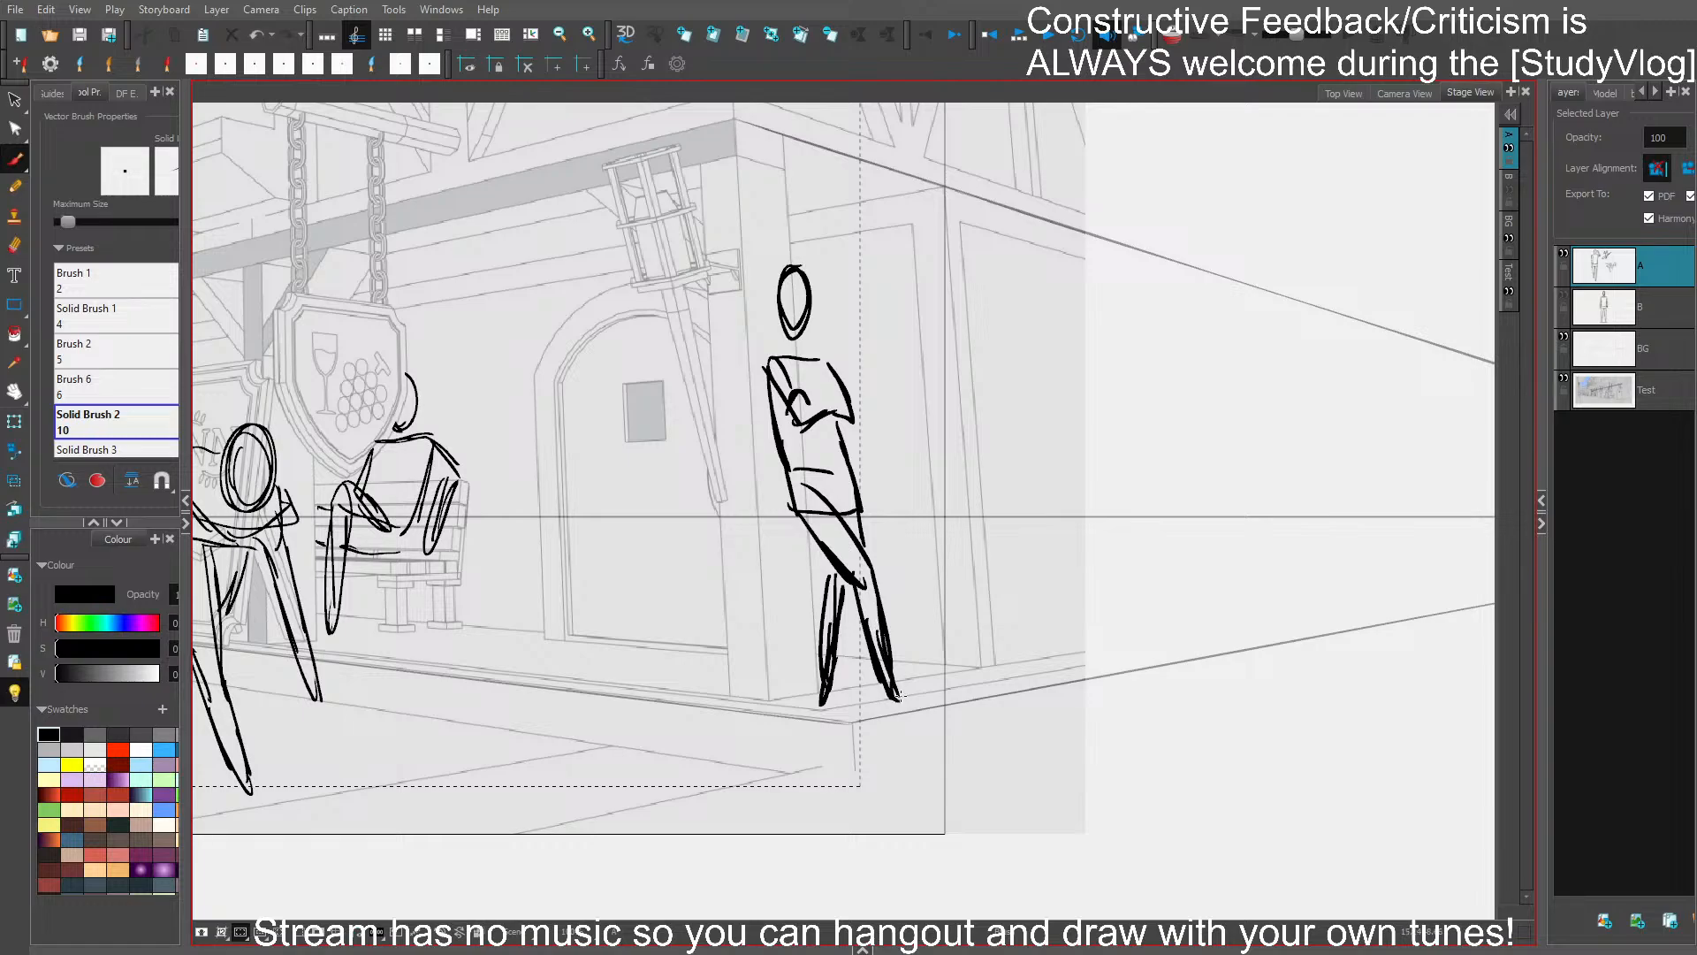
- Replace the folded-arms figure's head with one set slightly lower, add a neck, and save the project
ctrl+click(808, 289)
key(Delete)
mouse_move(781, 325)
mouse_down()
mouse_move(787, 279)
mouse_move(806, 351)
mouse_up()
mouse_move(789, 321)
mouse_down()
mouse_move(789, 354)
mouse_move(814, 296)
mouse_move(785, 329)
mouse_up()
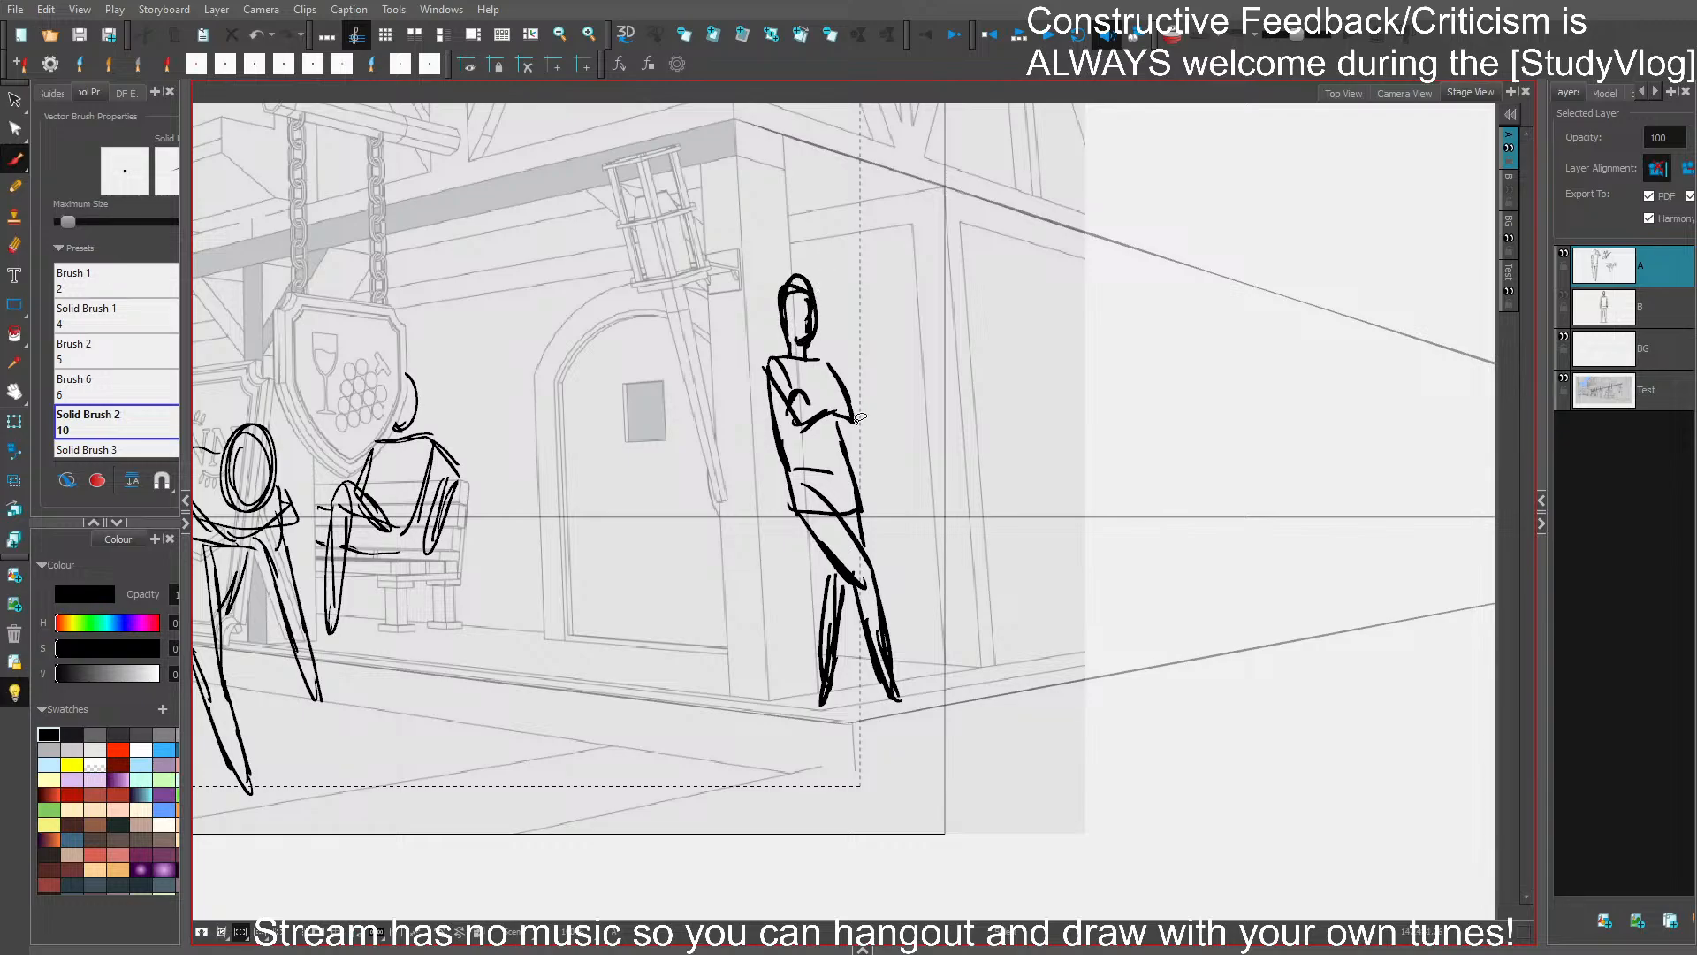
key(ctrl+s)
- Delete the folded-arms figure's lower legs and redraw them with the front shin angled inward across the back leg
key(Delete)
mouse_move(884, 581)
mouse_down()
mouse_move(868, 655)
mouse_move(832, 675)
mouse_move(885, 699)
mouse_up()
key(ctrl+z)
key(ctrl+z)
key(ctrl+z)
key(ctrl+z)
key(ctrl+z)
drag(848, 642, 872, 708)
key(Delete)
drag(843, 590, 808, 674)
drag(802, 643, 818, 716)
drag(828, 674, 822, 714)
mouse_move(854, 615)
mouse_down()
mouse_move(828, 673)
mouse_move(859, 584)
mouse_up()
mouse_move(818, 638)
mouse_down()
mouse_move(841, 655)
mouse_move(824, 661)
mouse_move(822, 714)
mouse_up()
drag(824, 662, 882, 553)
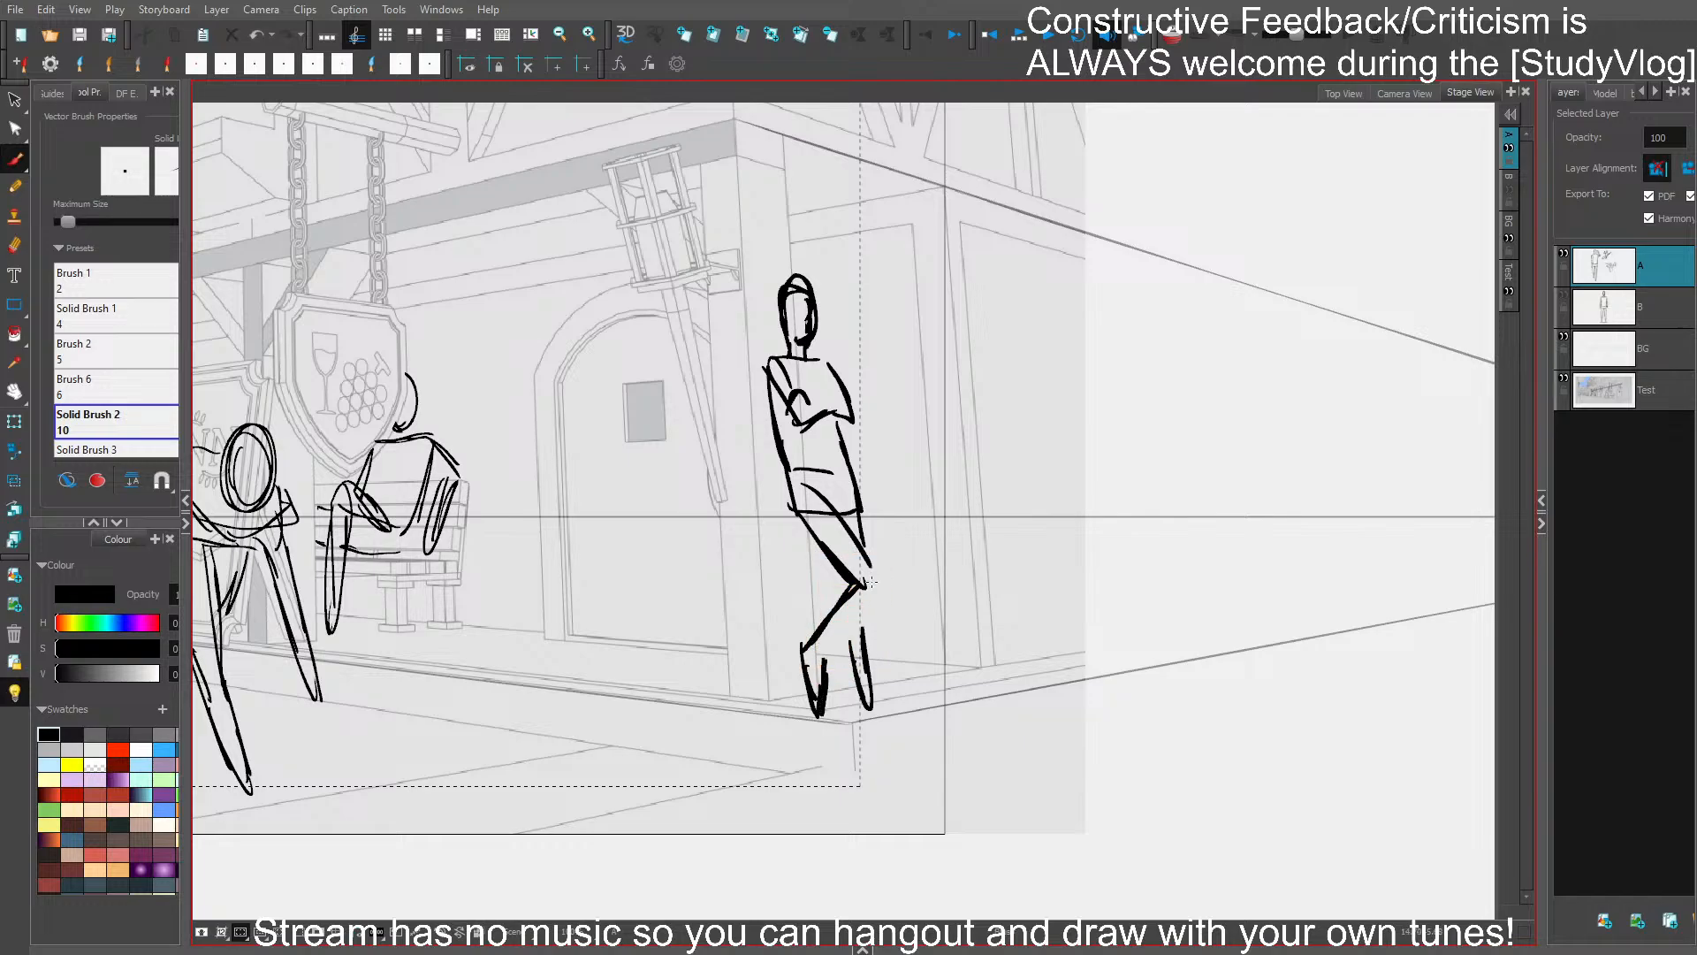
- Replace the folded-arms figure's front thigh with a steeper one and draw its knee
key(ctrl+z)
drag(799, 516, 837, 594)
key(ctrl+z)
drag(802, 505, 847, 597)
click(849, 537)
key(Delete)
drag(832, 501, 859, 580)
mouse_move(845, 522)
mouse_down()
mouse_move(865, 592)
mouse_move(827, 661)
mouse_up()
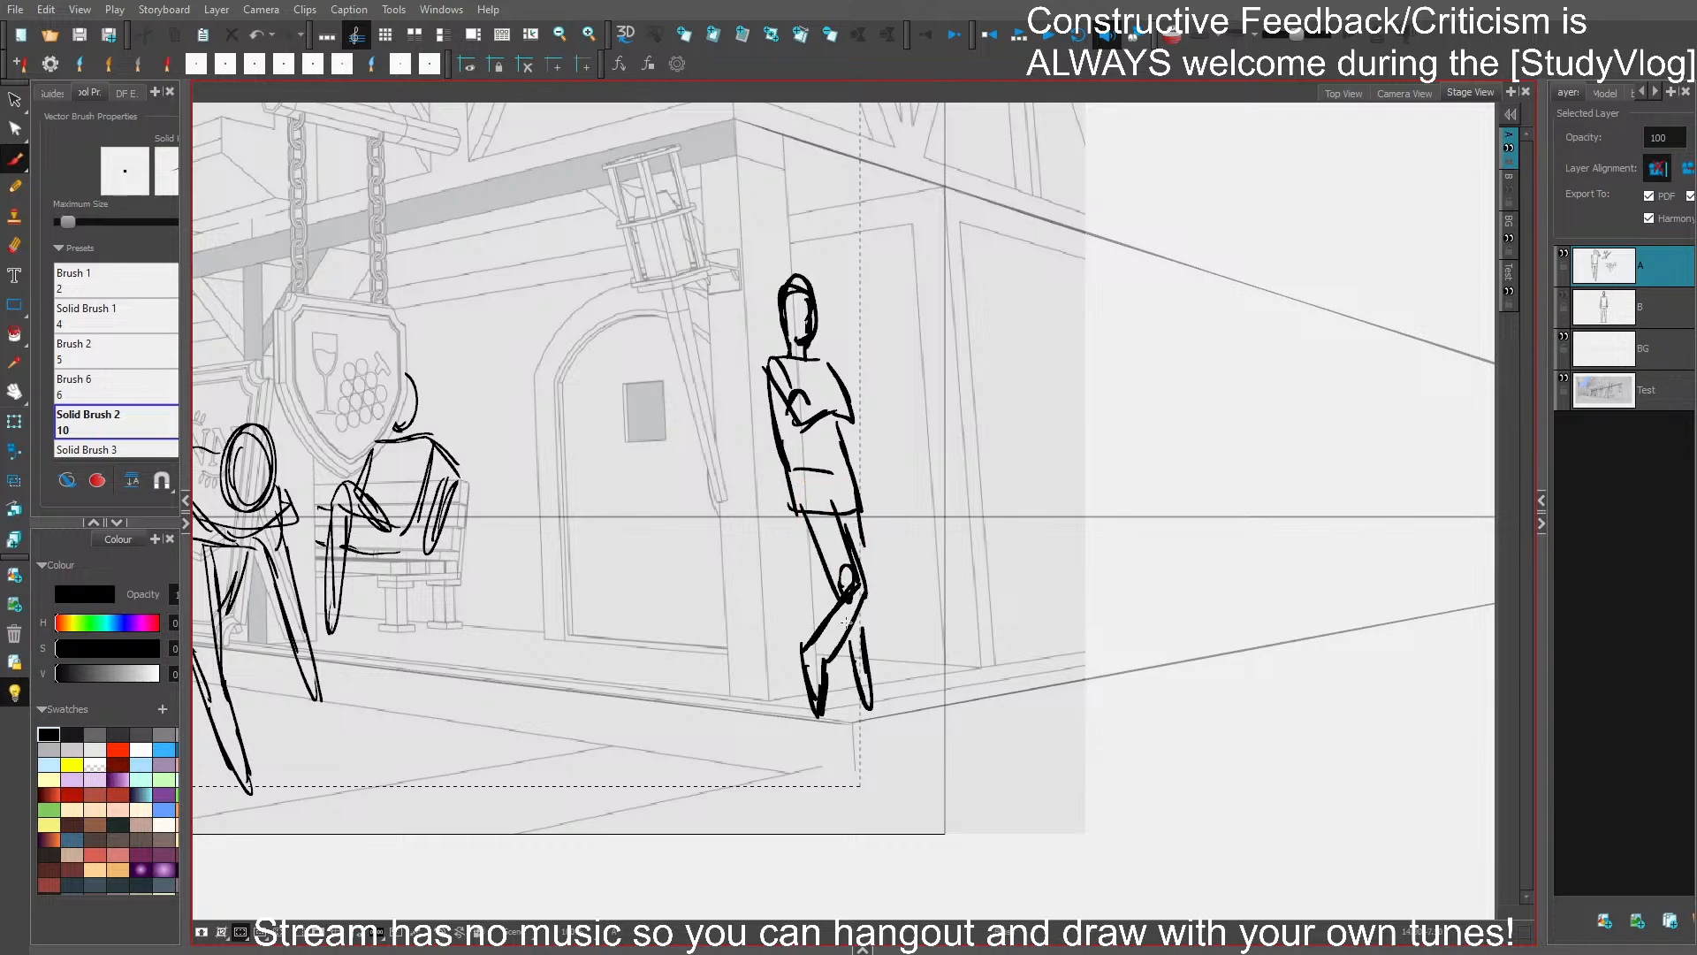
- Redraw the folded-arms figure's front shin from the new knee, thicken the back lower leg, and save the project
key(ctrl+z)
drag(865, 593, 821, 663)
click(827, 613)
key(Delete)
drag(835, 588, 807, 652)
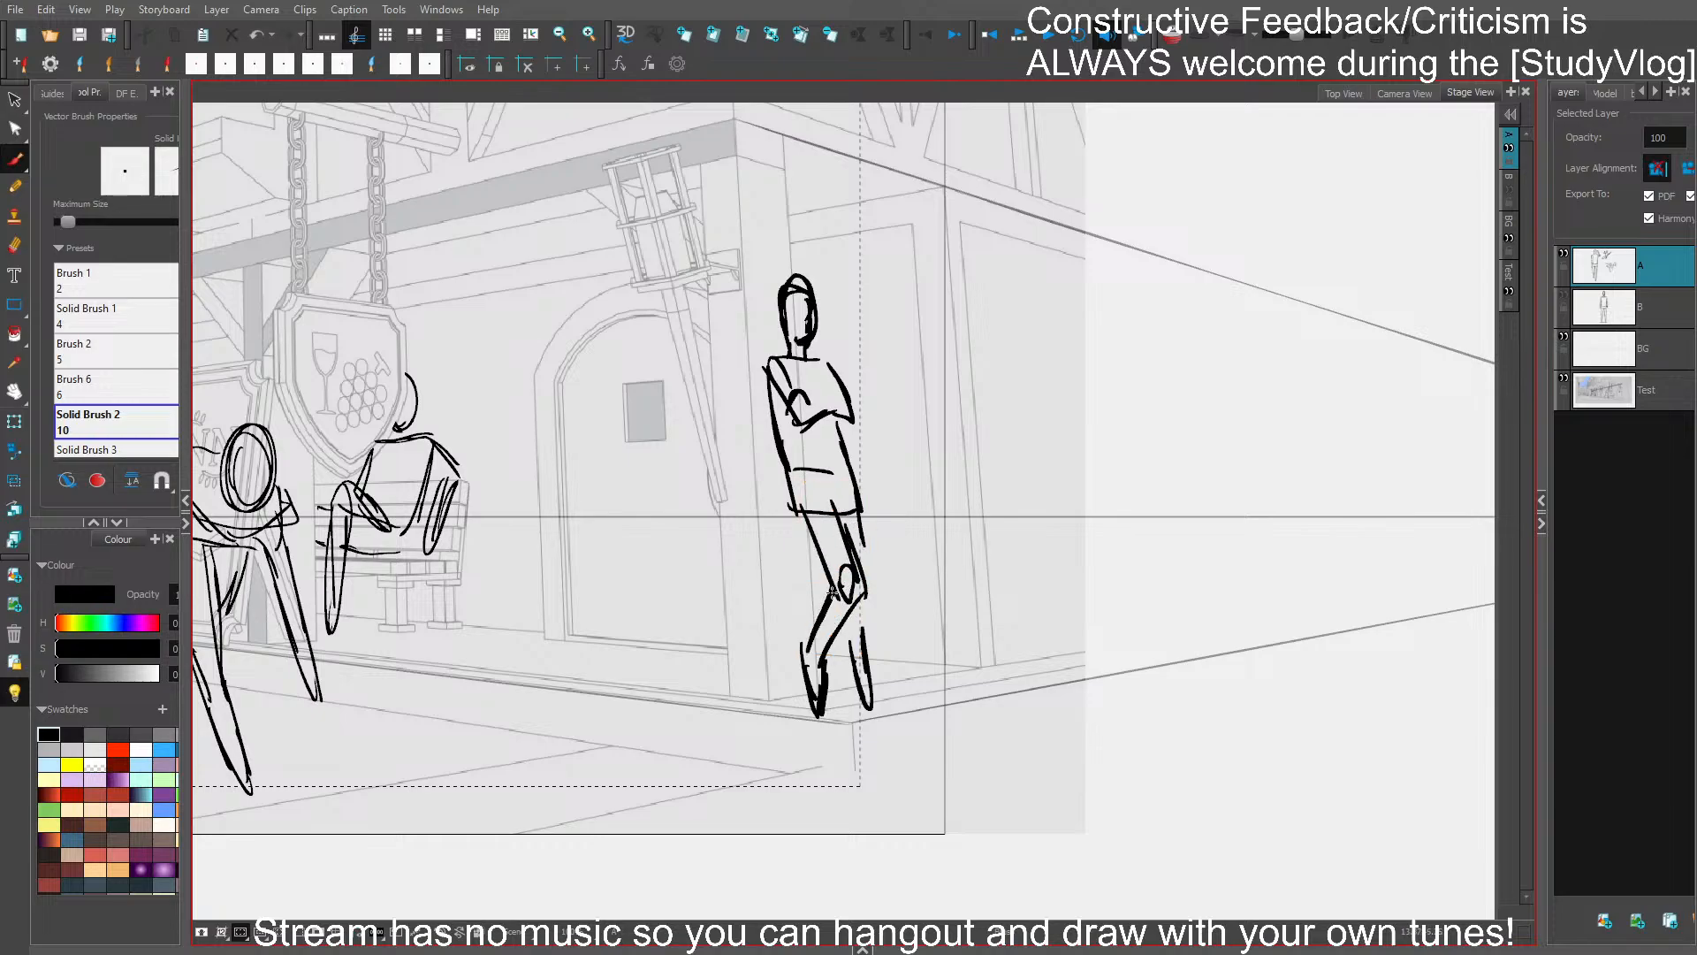
drag(858, 596, 852, 696)
key(ctrl+s)
- Replace the folded-arms figure's back lower leg with one extending outward and ending in a flat foot
drag(925, 393, 1107, 343)
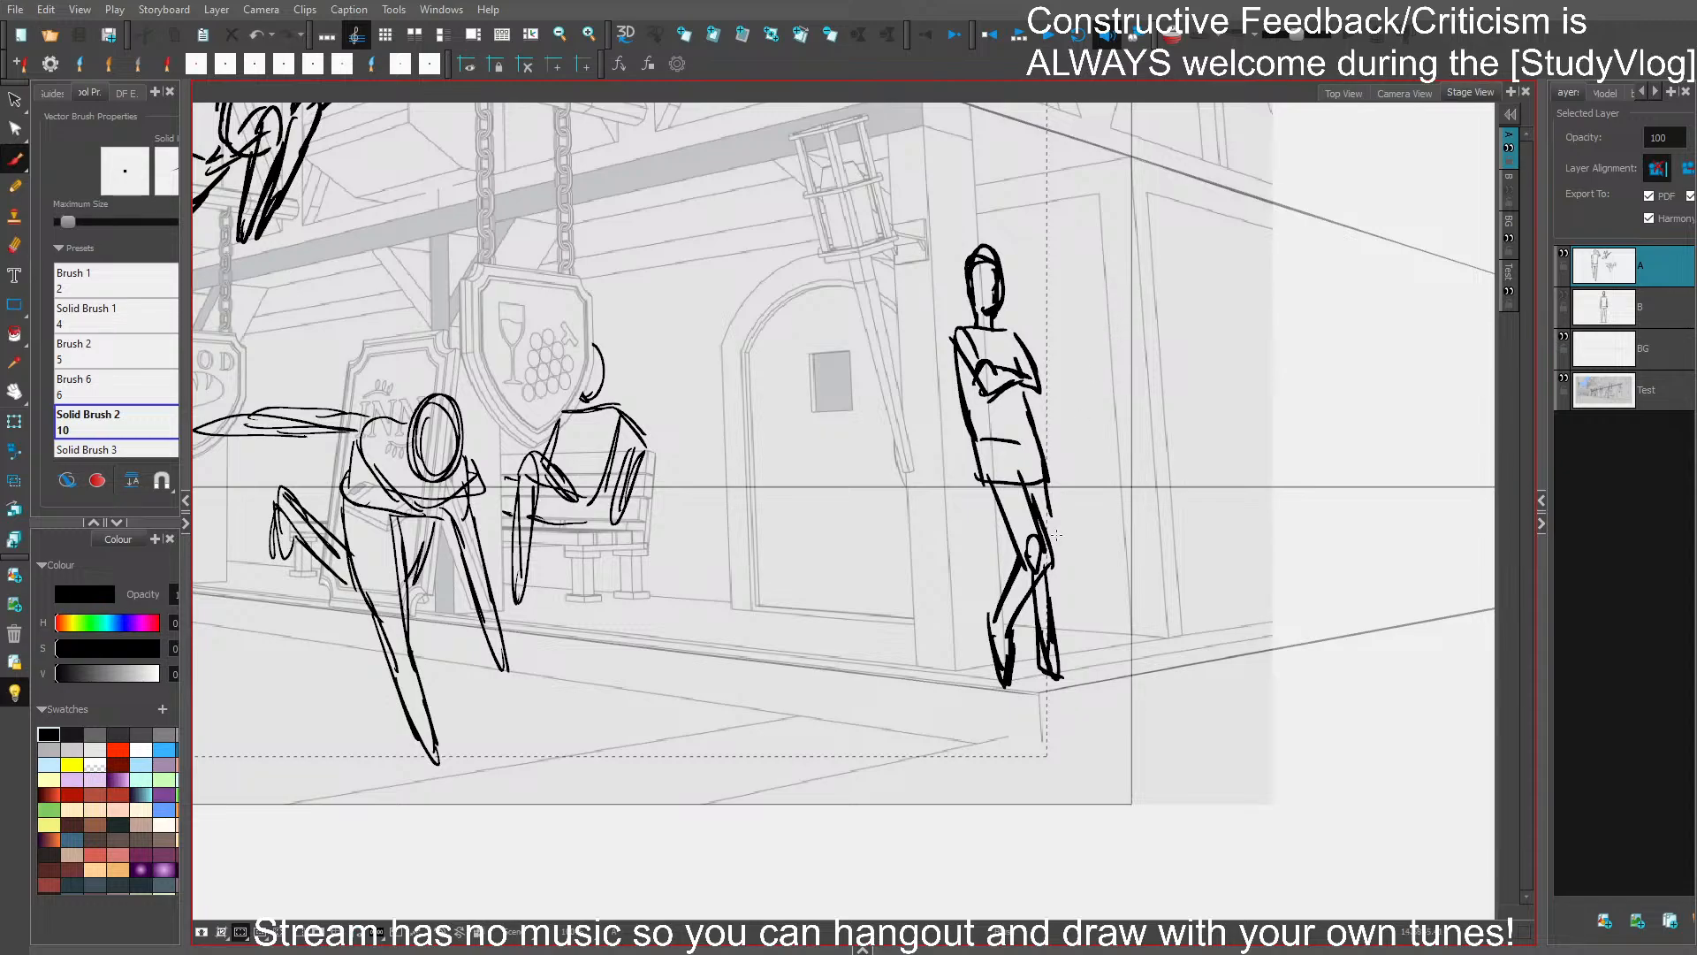
click(1056, 623)
key(Delete)
drag(1049, 569, 1055, 652)
drag(1028, 579, 1048, 672)
drag(1052, 674, 1080, 682)
drag(1057, 601, 1052, 690)
mouse_move(1044, 686)
mouse_down()
mouse_move(1096, 683)
mouse_move(1078, 687)
mouse_up()
- Delete the large foreground figure's hanging forearm and redraw it reaching diagonally down and away from the body
mouse_move(1080, 550)
mouse_down()
mouse_move(1303, 561)
mouse_move(1350, 624)
mouse_up()
key(2)
mouse_move(1145, 477)
mouse_down()
mouse_move(1220, 562)
mouse_move(1340, 346)
mouse_up()
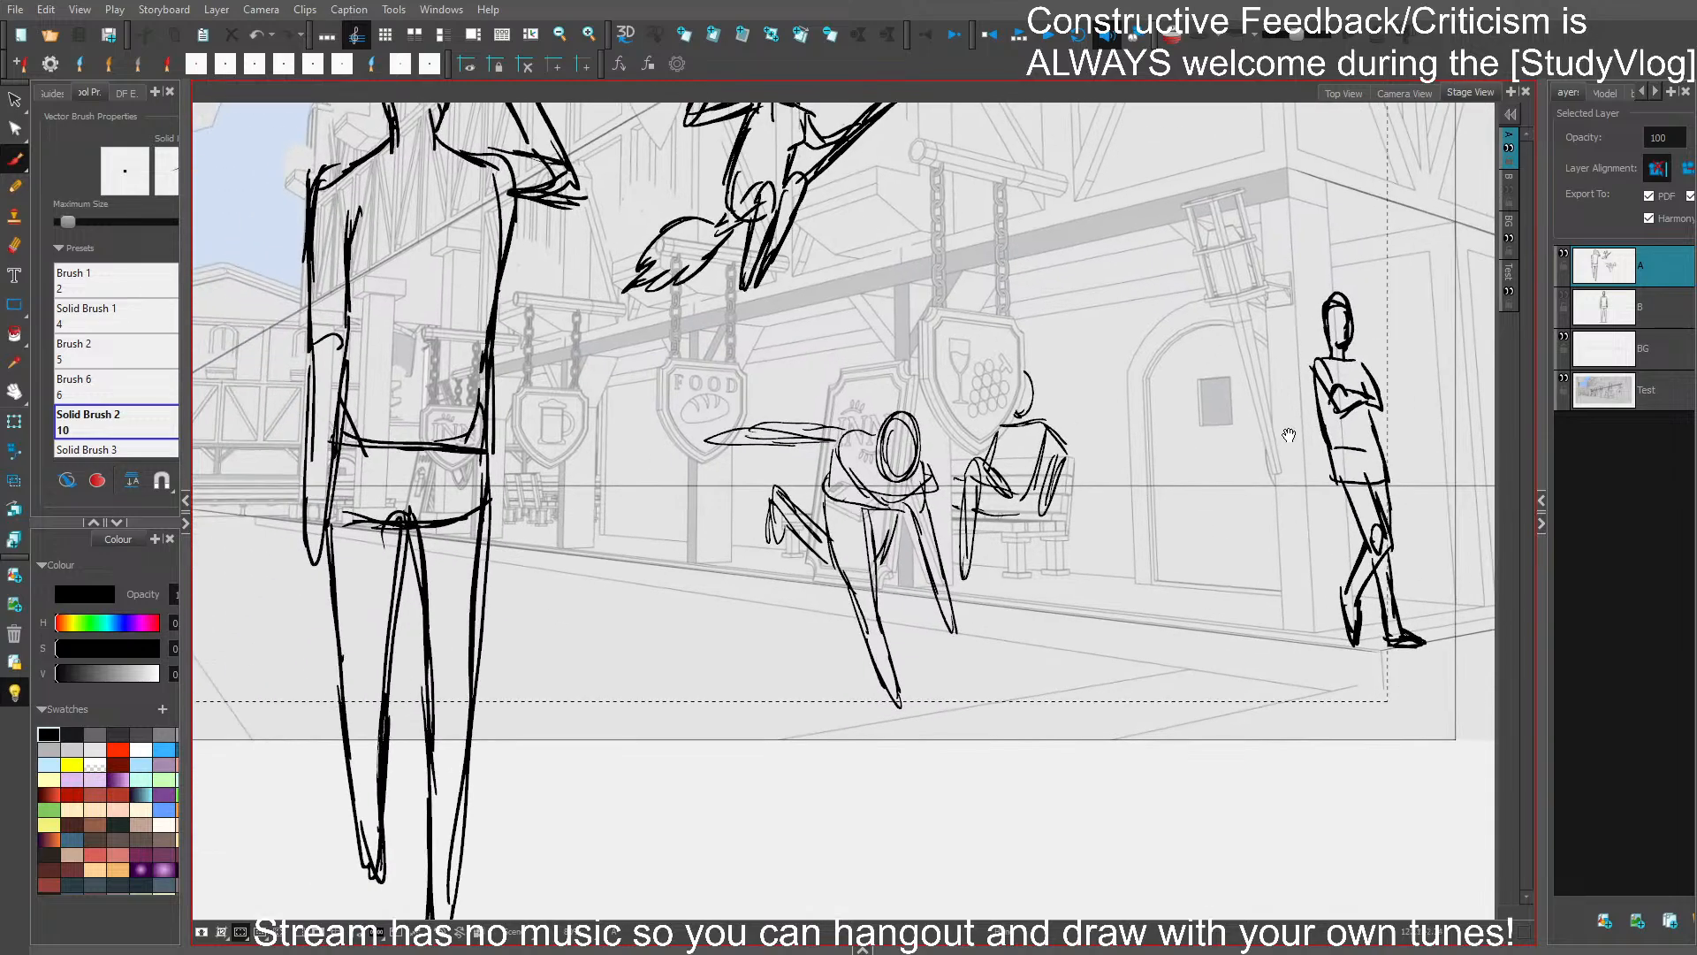
drag(1211, 507, 1294, 517)
key(1)
drag(1166, 587, 1201, 638)
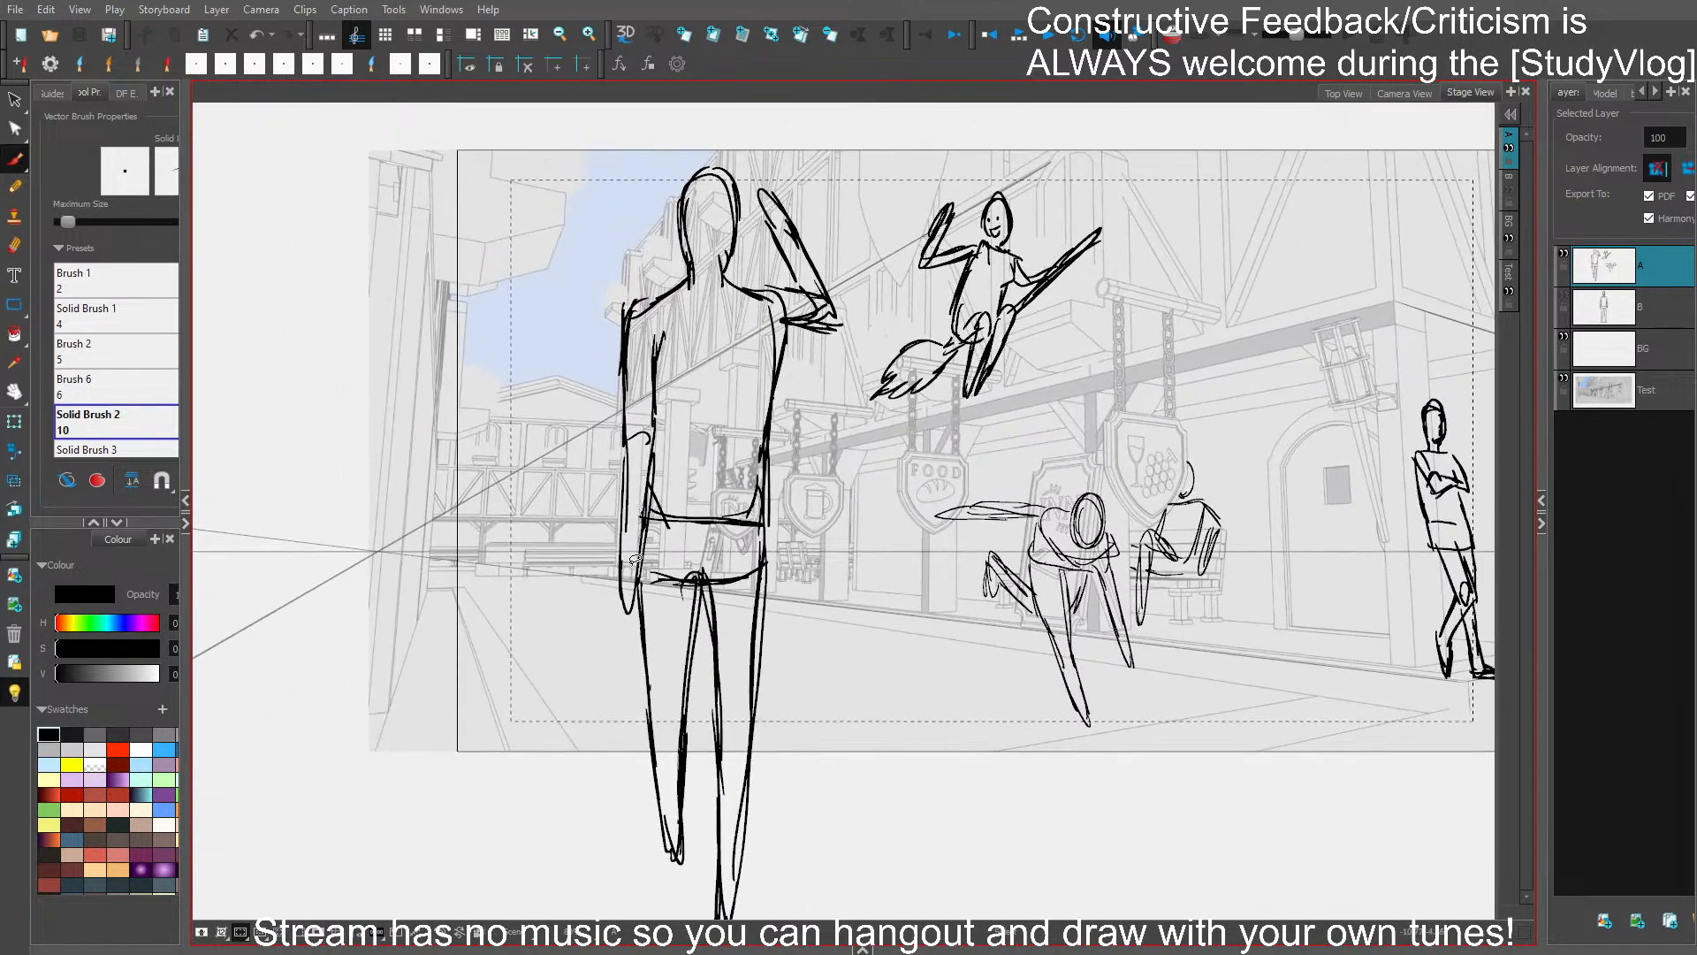
drag(634, 560, 610, 460)
key(Delete)
mouse_move(644, 530)
mouse_down()
mouse_move(615, 442)
mouse_move(559, 566)
mouse_move(648, 438)
mouse_up()
key(Delete)
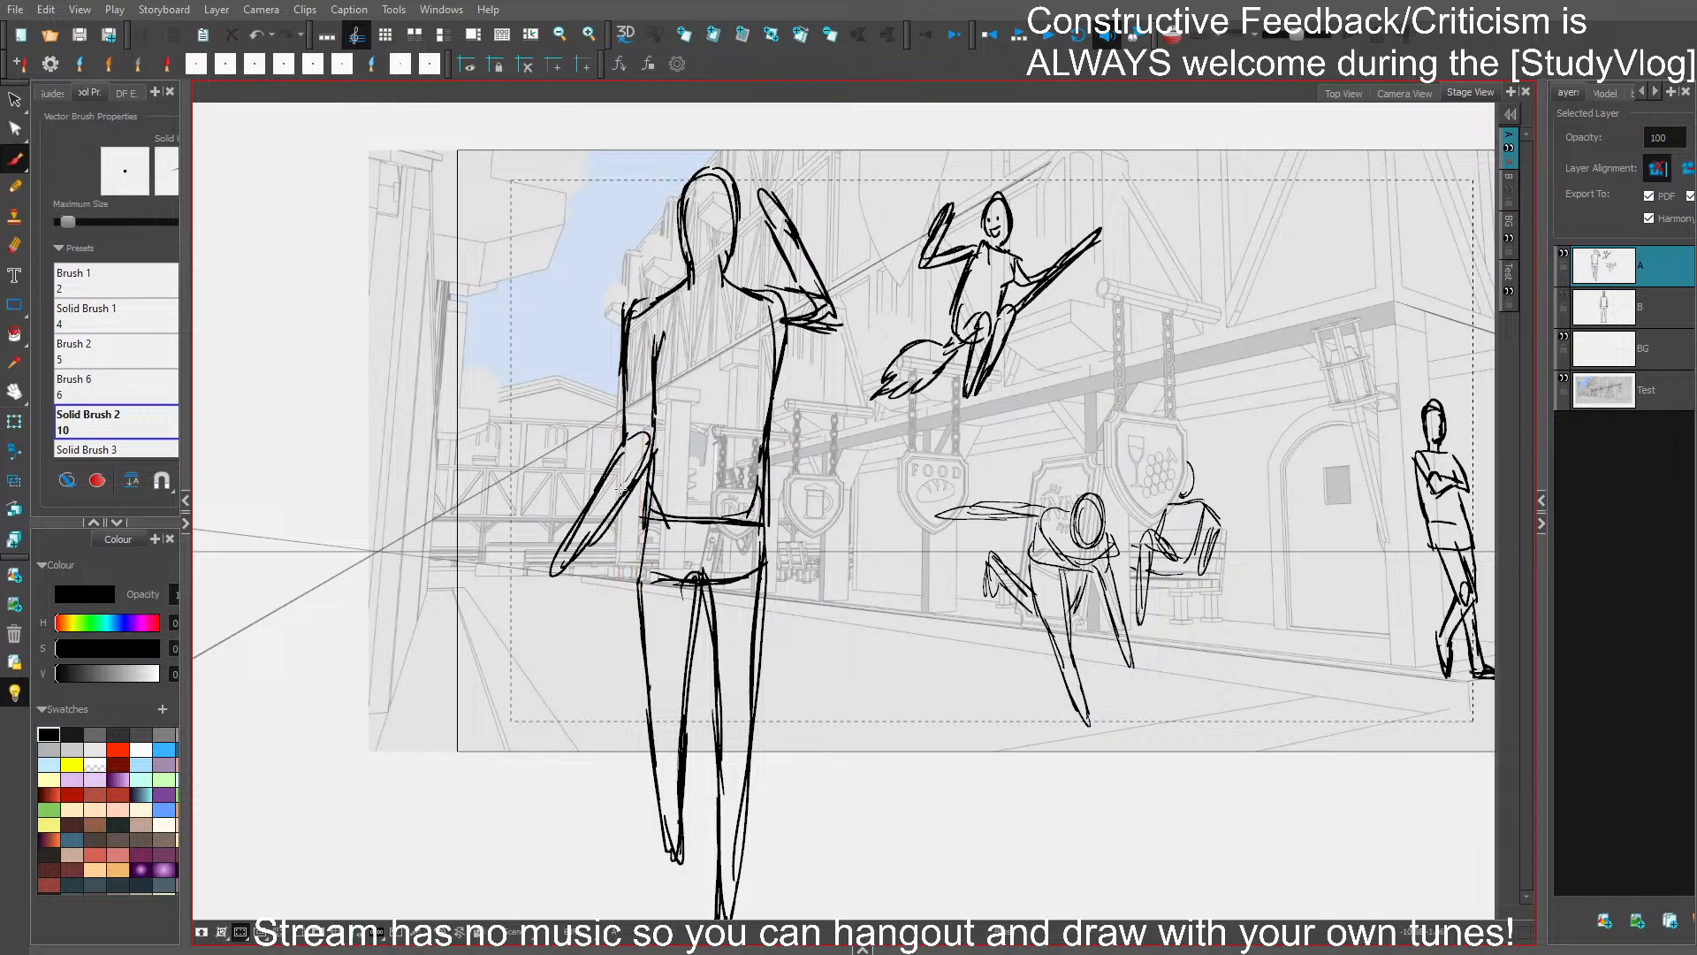
- Draw the head and shoulder line of a shorter figure beside the large figure's outstretched hand, reshaping the head once
drag(554, 488, 541, 407)
drag(541, 406, 557, 480)
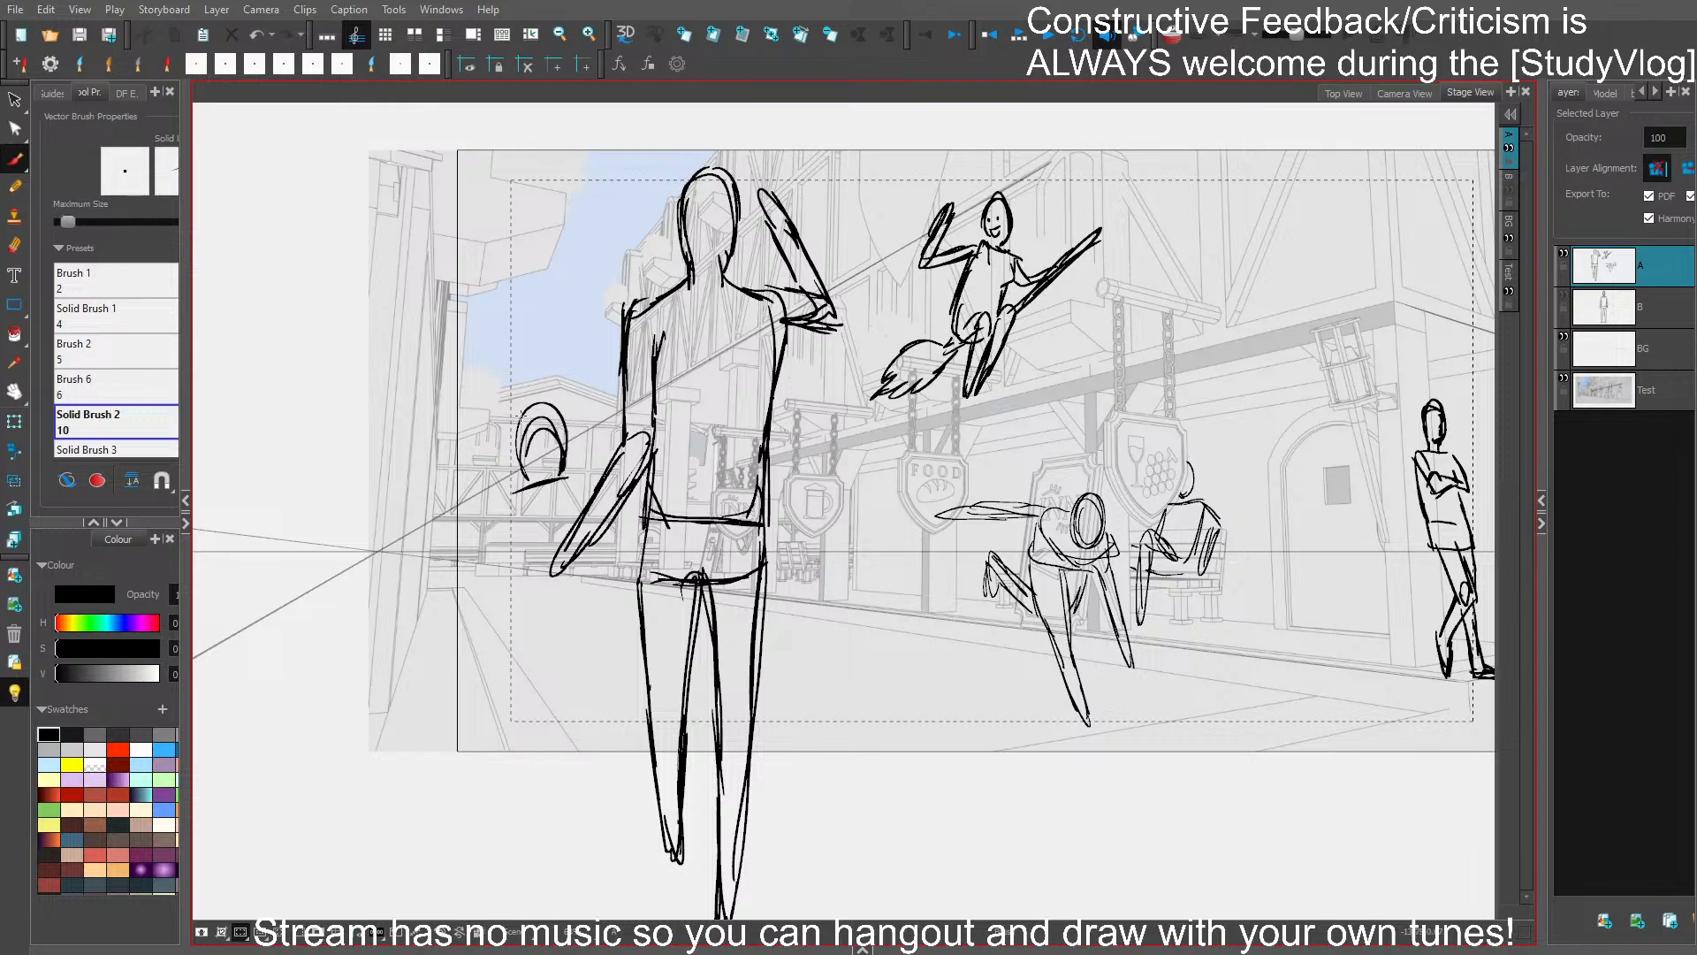
ctrl+click(557, 407)
key(Delete)
drag(534, 408, 520, 467)
mouse_move(524, 410)
mouse_down()
mouse_move(559, 442)
mouse_move(511, 449)
mouse_move(549, 457)
mouse_up()
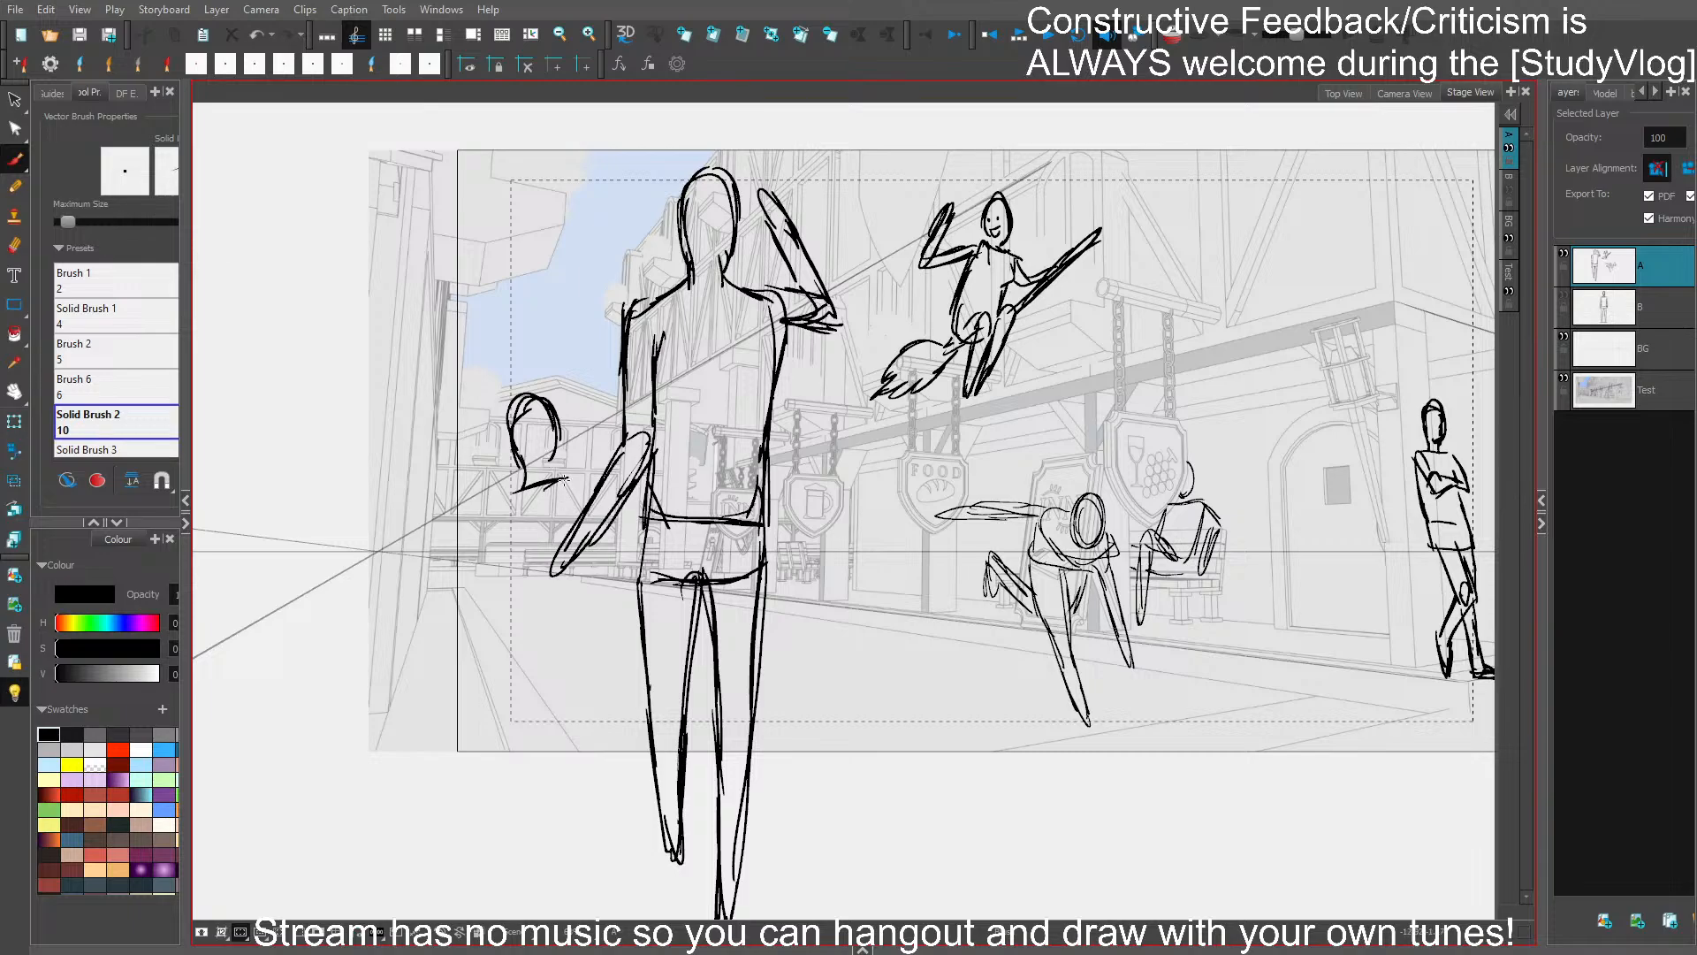
- Draw the shorter figure's torso, hips and both legs beneath its shoulders
drag(506, 542, 522, 596)
drag(503, 523, 509, 619)
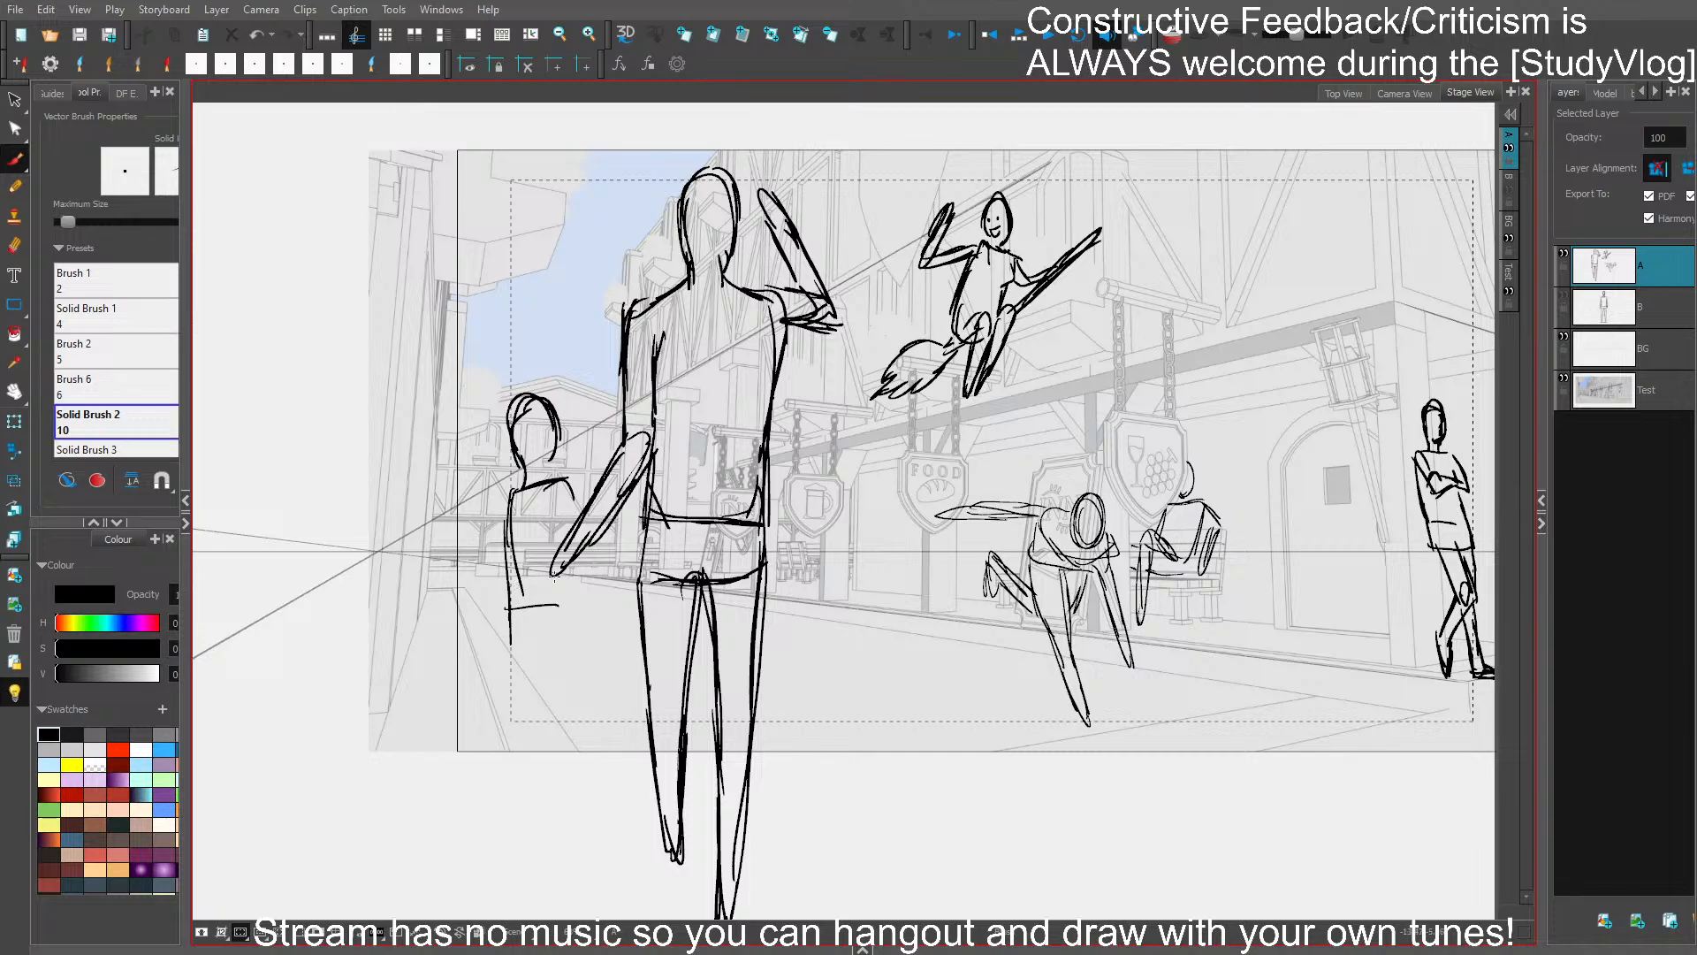
mouse_move(515, 589)
mouse_down()
mouse_move(568, 584)
mouse_move(569, 644)
mouse_move(520, 711)
mouse_up()
drag(511, 654, 516, 767)
drag(512, 703, 521, 822)
mouse_move(521, 822)
mouse_down()
mouse_move(553, 671)
mouse_move(572, 803)
mouse_move(571, 579)
mouse_up()
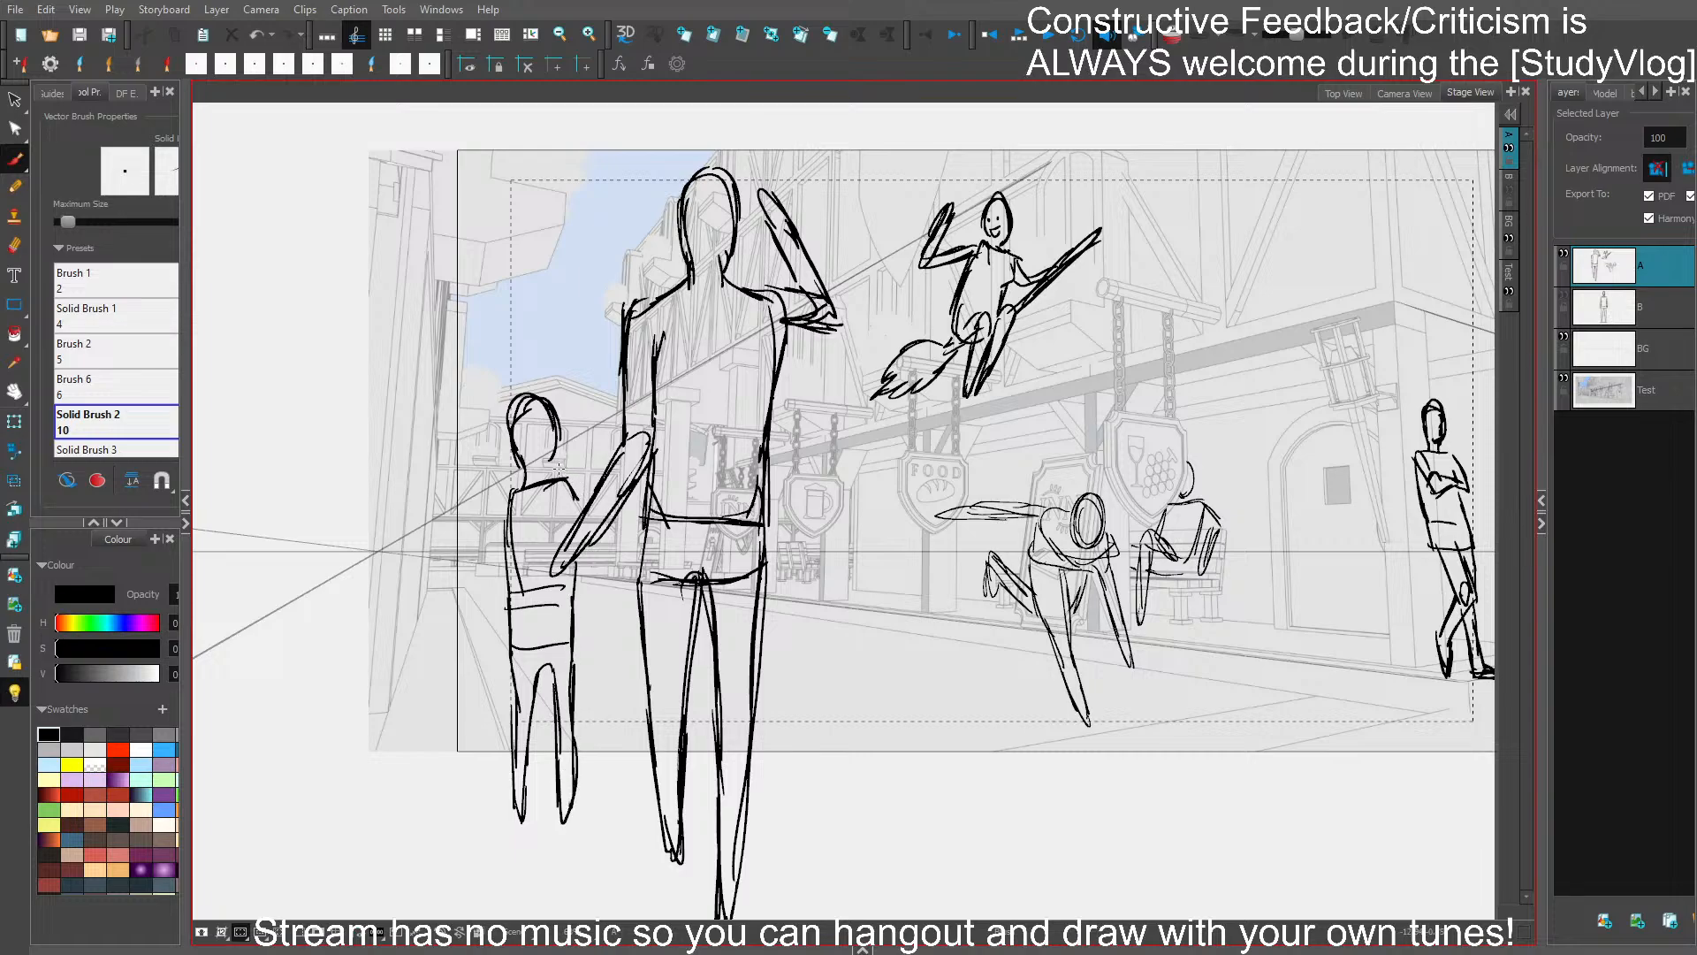
- Draw the shorter figure's hanging arm and a diagonal line from its shoulder up toward the large figure's elbow
drag(558, 469, 617, 406)
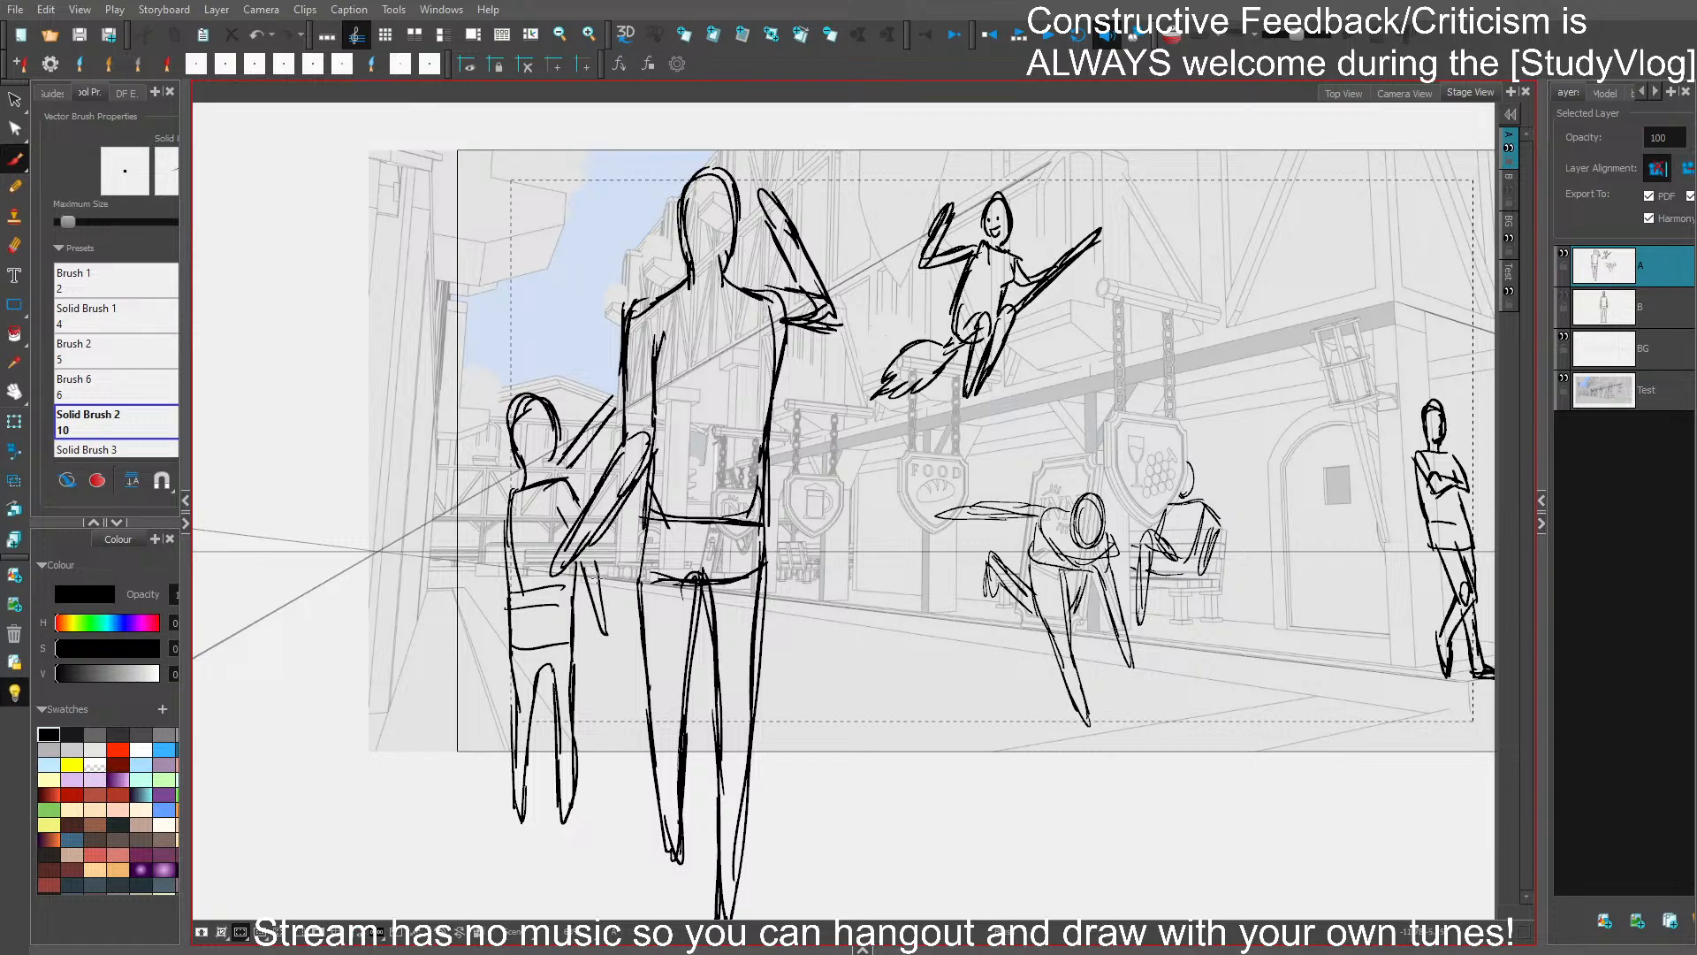
mouse_move(568, 484)
mouse_down()
mouse_move(561, 522)
mouse_move(605, 644)
mouse_up()
drag(581, 555, 606, 648)
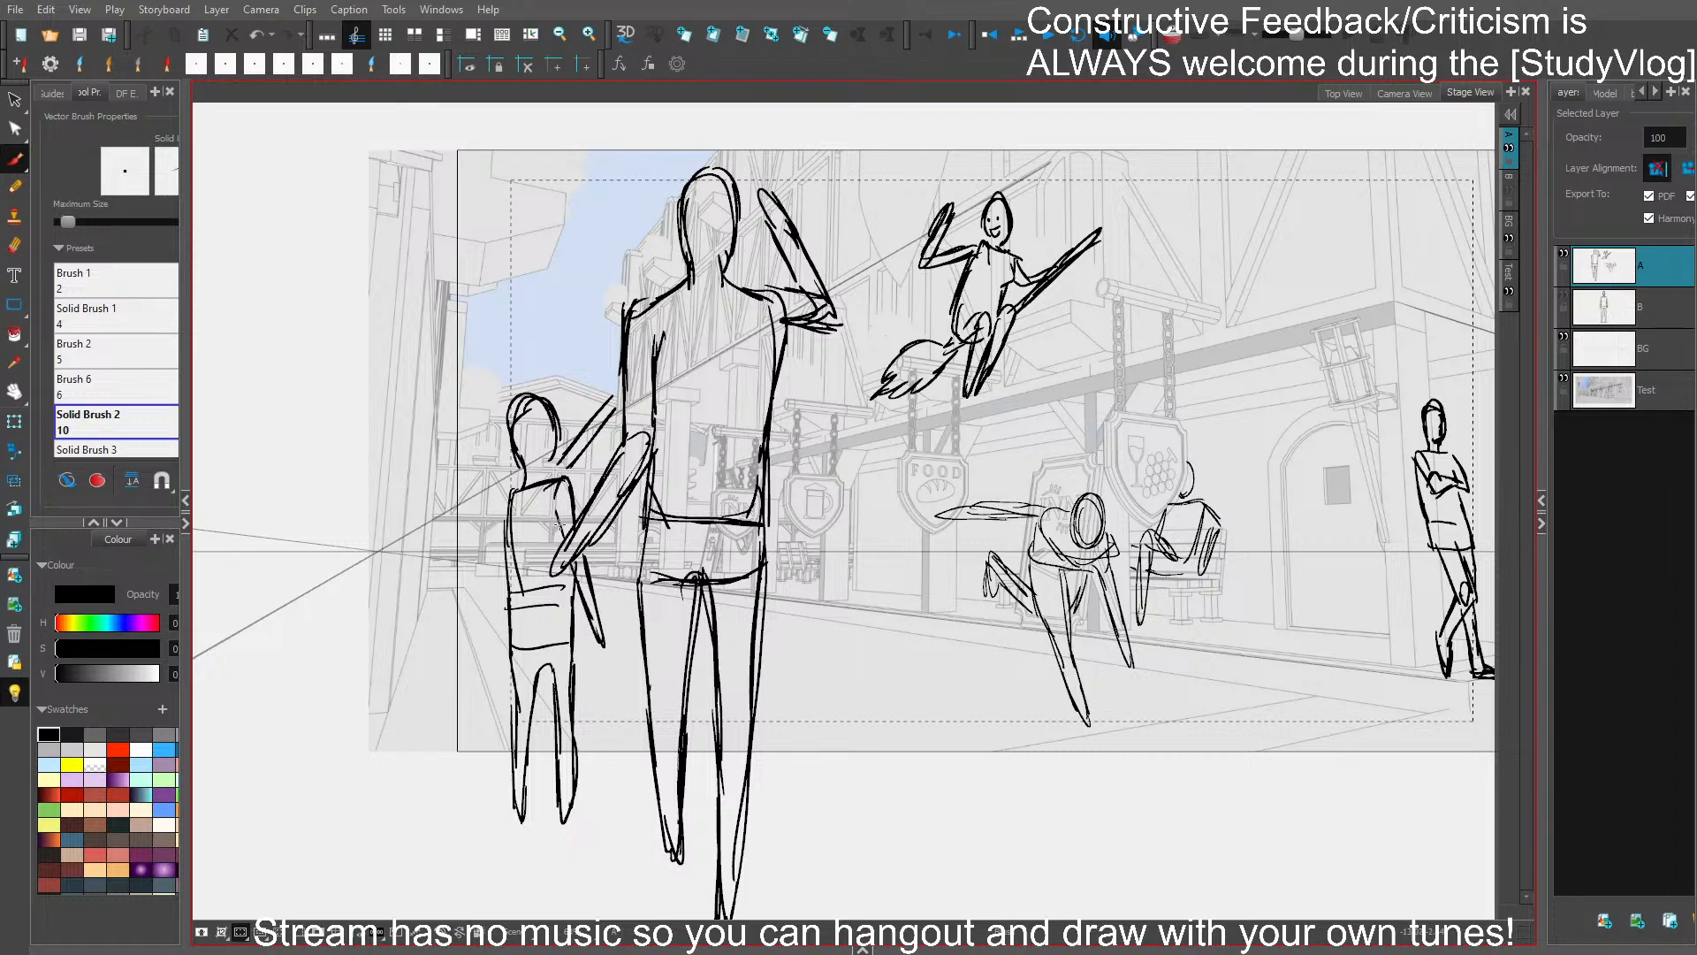
- Delete the shorter figure's leg nearest the large figure and redraw it narrower, tapering down to the foot
mouse_move(571, 572)
mouse_down()
mouse_move(599, 655)
mouse_move(561, 716)
mouse_move(523, 714)
mouse_move(547, 708)
mouse_move(533, 646)
mouse_move(546, 697)
mouse_move(565, 671)
mouse_move(553, 690)
mouse_move(551, 658)
mouse_move(543, 699)
mouse_move(534, 668)
mouse_move(544, 805)
mouse_up()
click(578, 698)
key(Delete)
click(524, 714)
key(Delete)
click(556, 673)
key(Delete)
click(547, 664)
key(Delete)
mouse_move(542, 778)
mouse_down()
mouse_move(549, 820)
mouse_move(568, 690)
mouse_up()
drag(573, 623, 552, 808)
drag(544, 747, 561, 776)
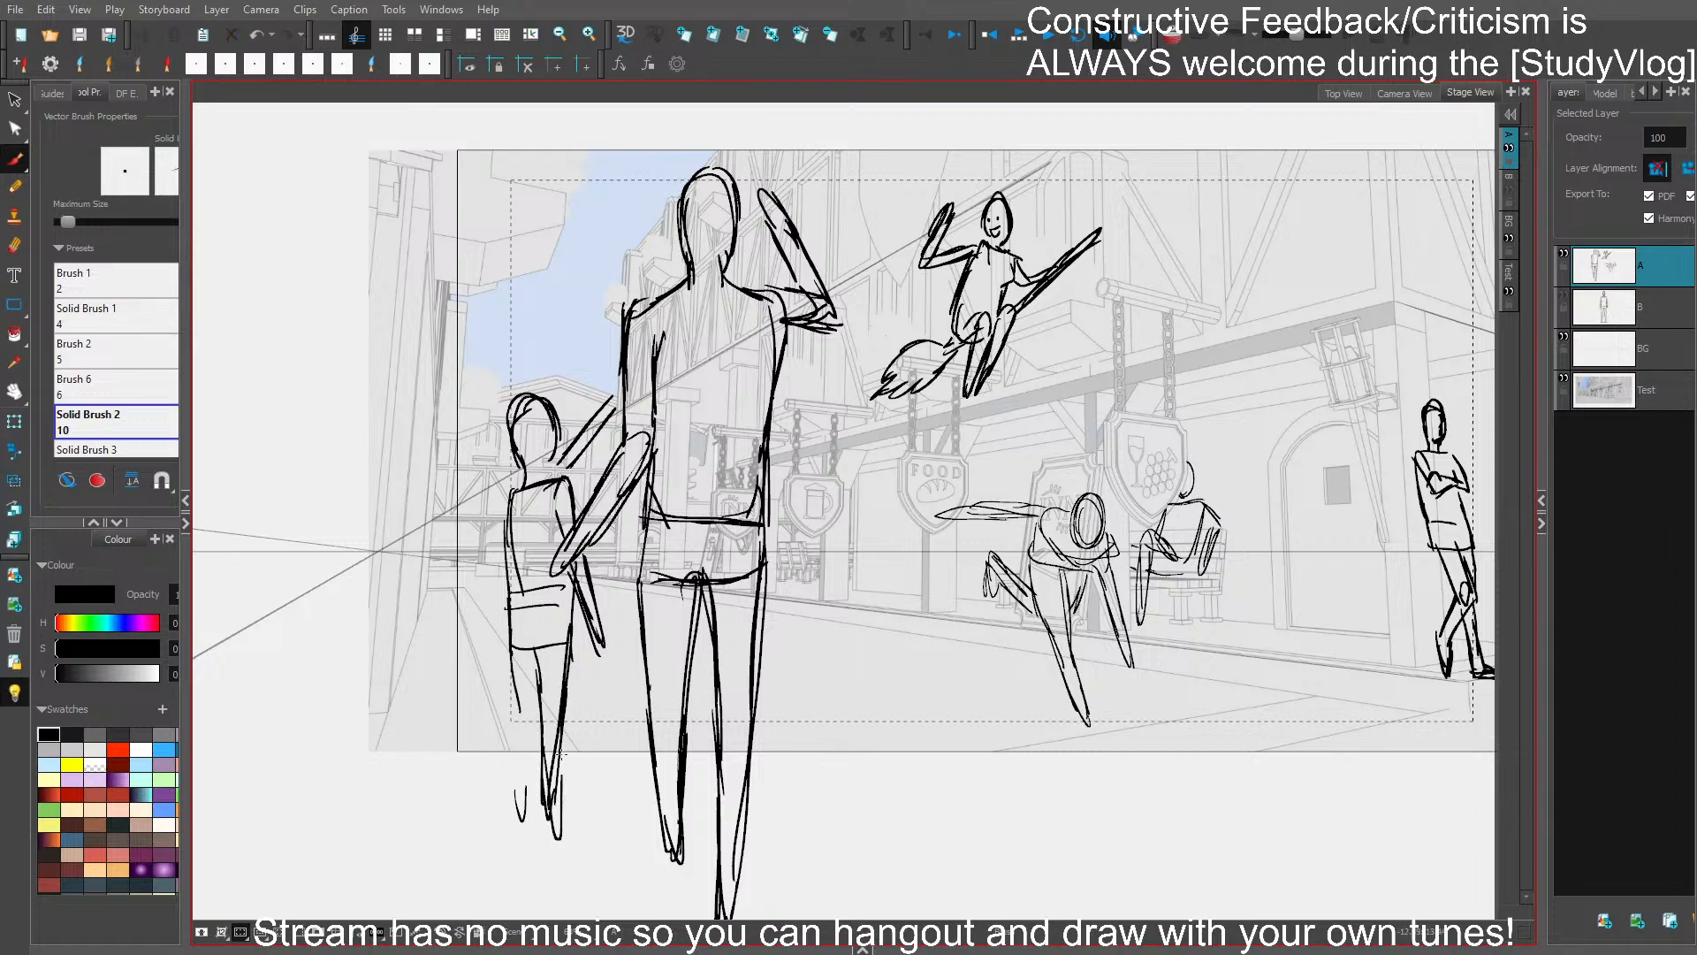
- Delete the leftover foot stroke of the shorter figure's outer leg, redraw that leg and save the storyboard
click(521, 800)
key(Delete)
mouse_move(517, 661)
mouse_down()
mouse_move(515, 824)
mouse_move(535, 731)
mouse_move(521, 825)
mouse_up()
key(ctrl+s)
- Select the whole shorter figure, stretch it taller both downward at the feet and upward at the head, and save
drag(747, 476, 827, 380)
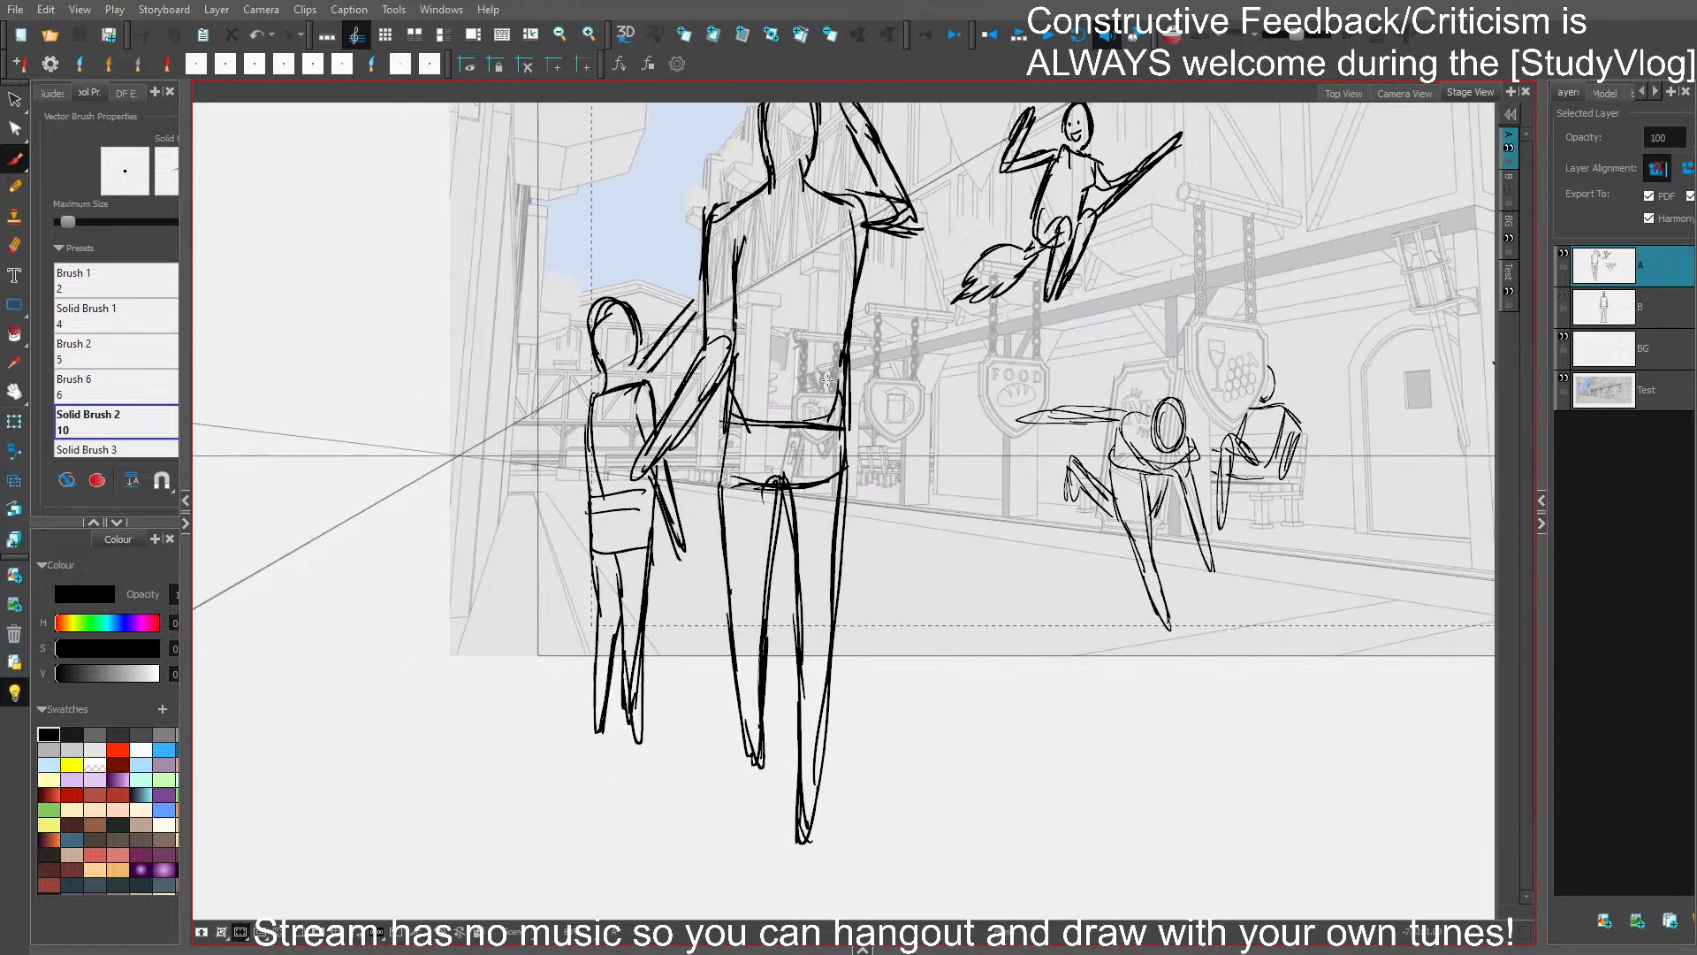
mouse_move(675, 548)
mouse_down()
mouse_move(687, 484)
mouse_move(670, 572)
mouse_move(578, 569)
mouse_move(618, 817)
mouse_up()
key(ctrl+z)
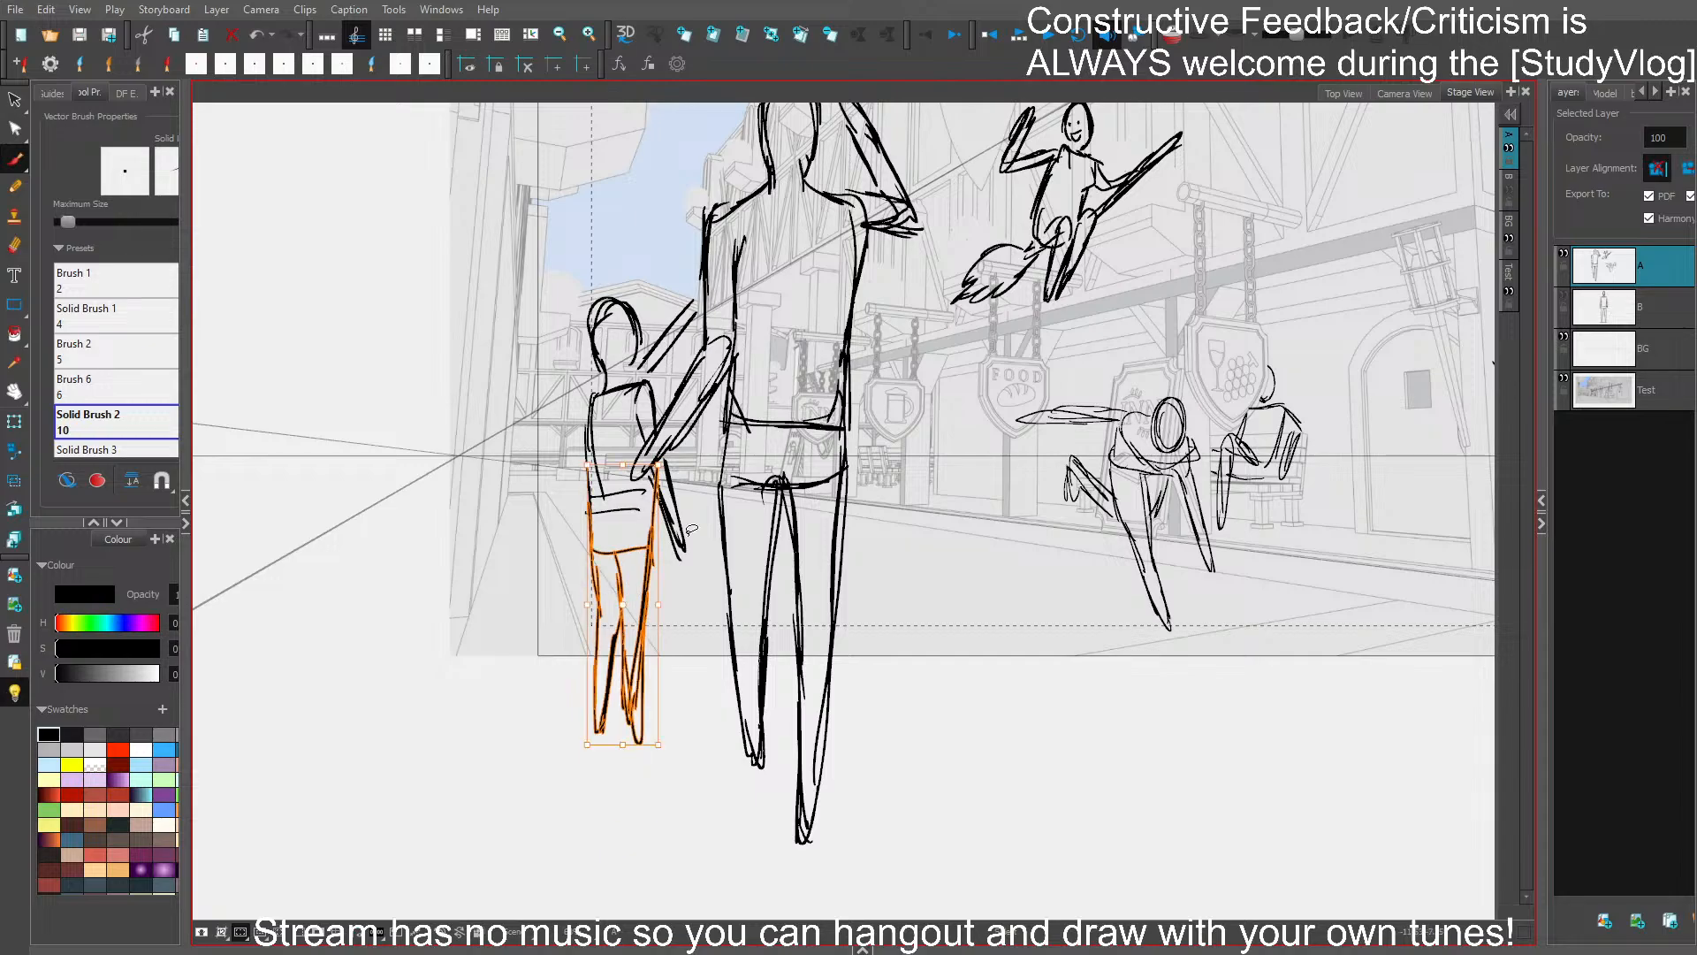
mouse_move(688, 482)
mouse_down()
mouse_move(644, 479)
mouse_move(673, 572)
mouse_up()
mouse_move(662, 289)
mouse_down()
mouse_move(578, 305)
mouse_move(616, 296)
mouse_up()
drag(640, 745, 644, 790)
click(921, 651)
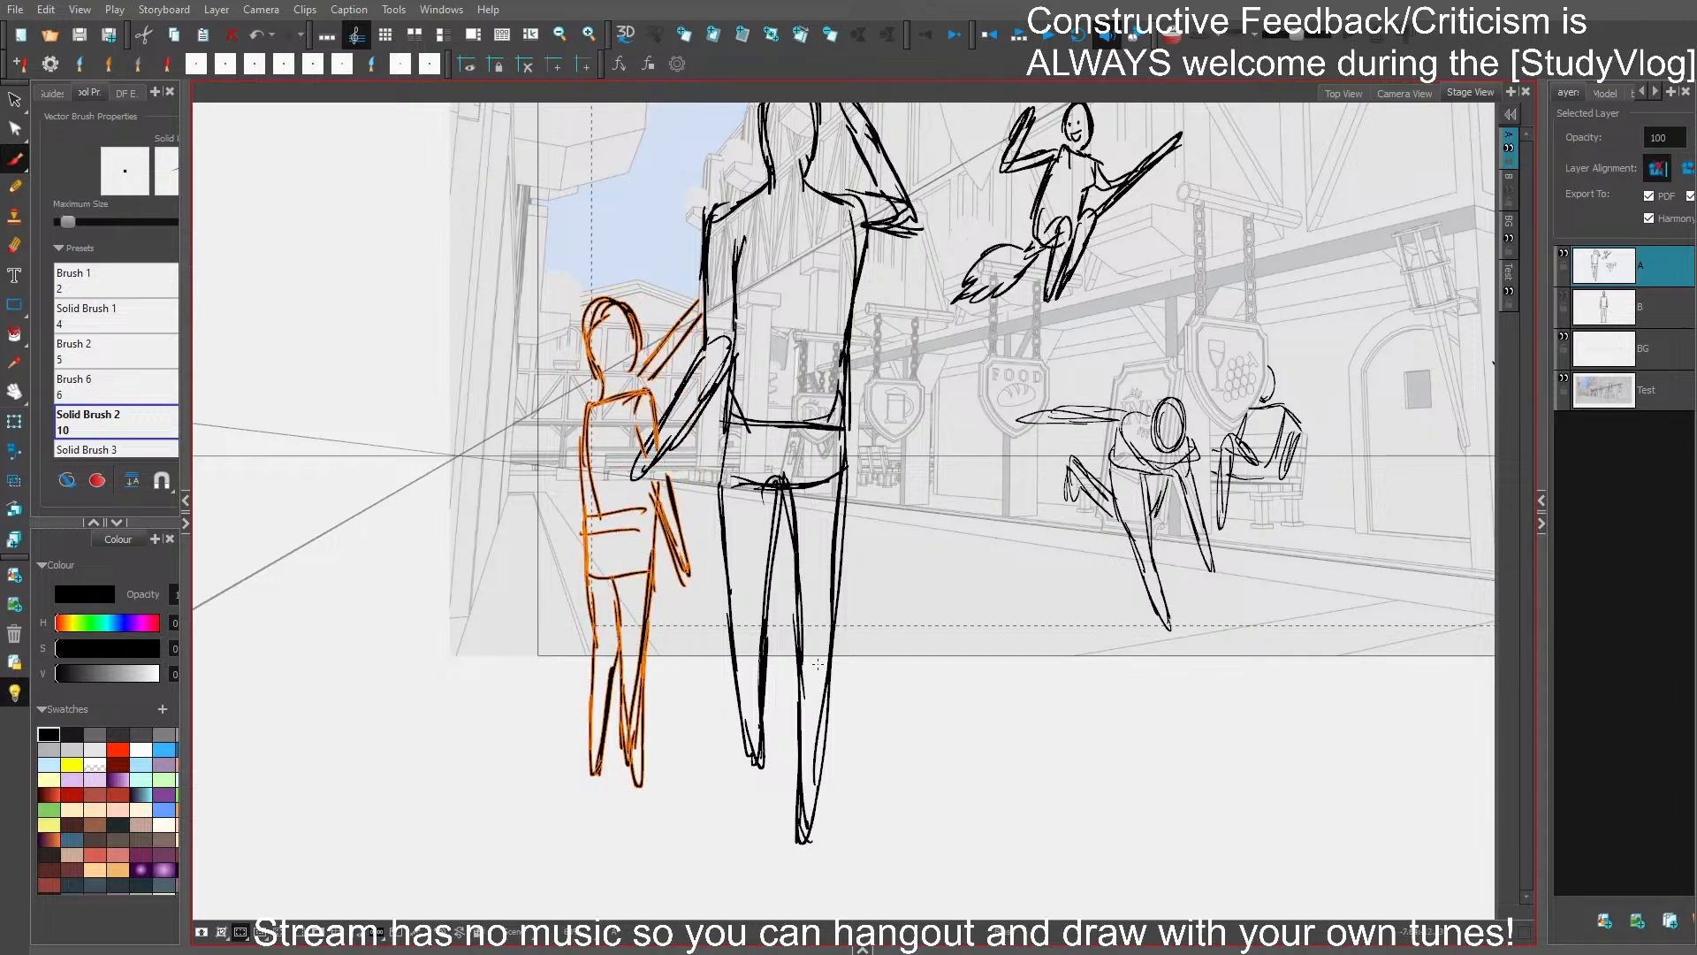
key(ctrl+z)
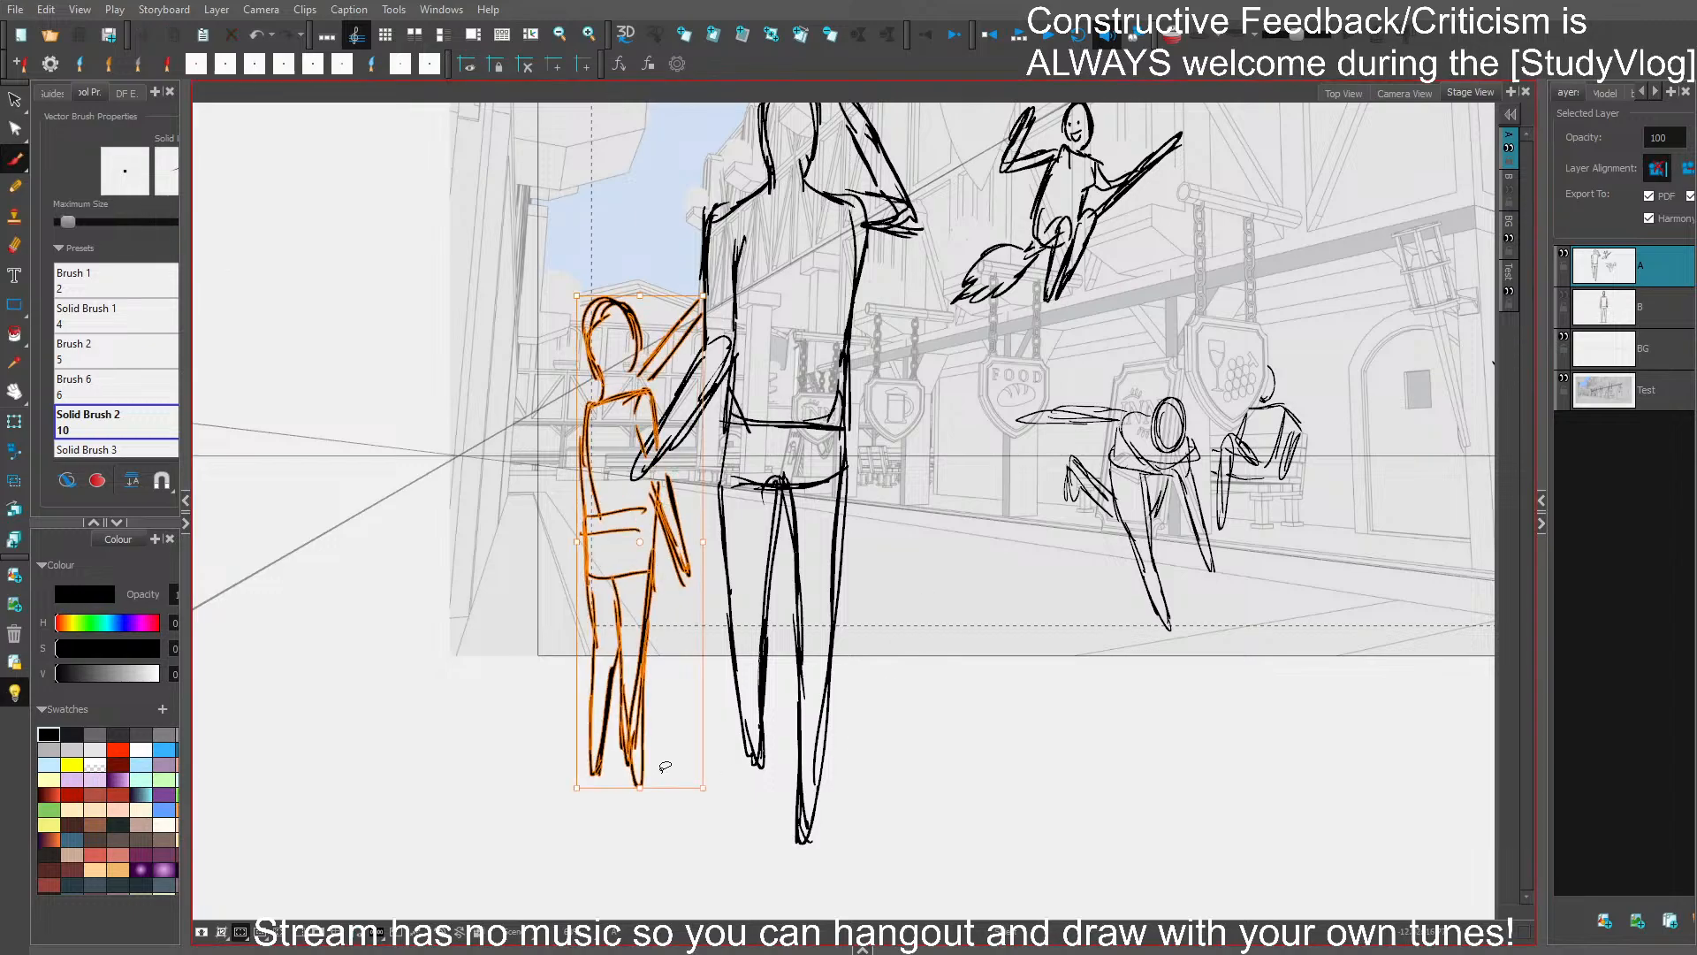
mouse_move(640, 788)
mouse_down()
mouse_move(643, 822)
mouse_move(642, 807)
mouse_up()
drag(640, 292, 640, 258)
key(ctrl+s)
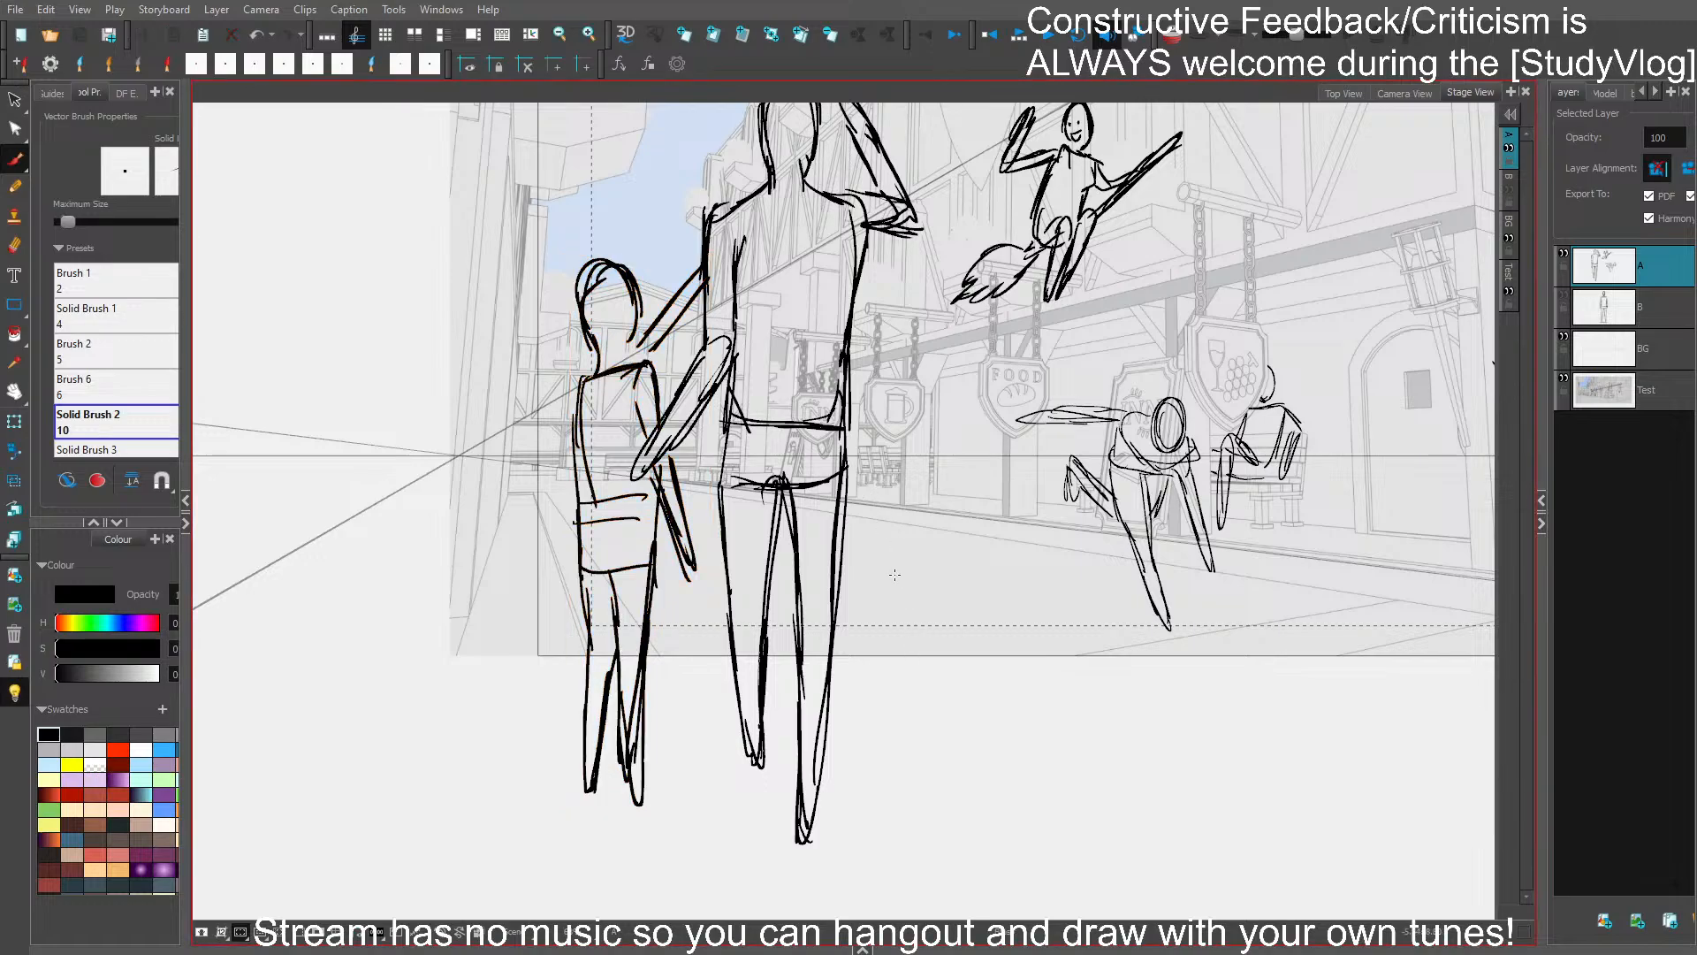
- Choose a near-white colour, set the brush to paint behind the lines, and fill the two foreground figures' silhouettes
drag(920, 624, 840, 731)
drag(644, 520, 636, 647)
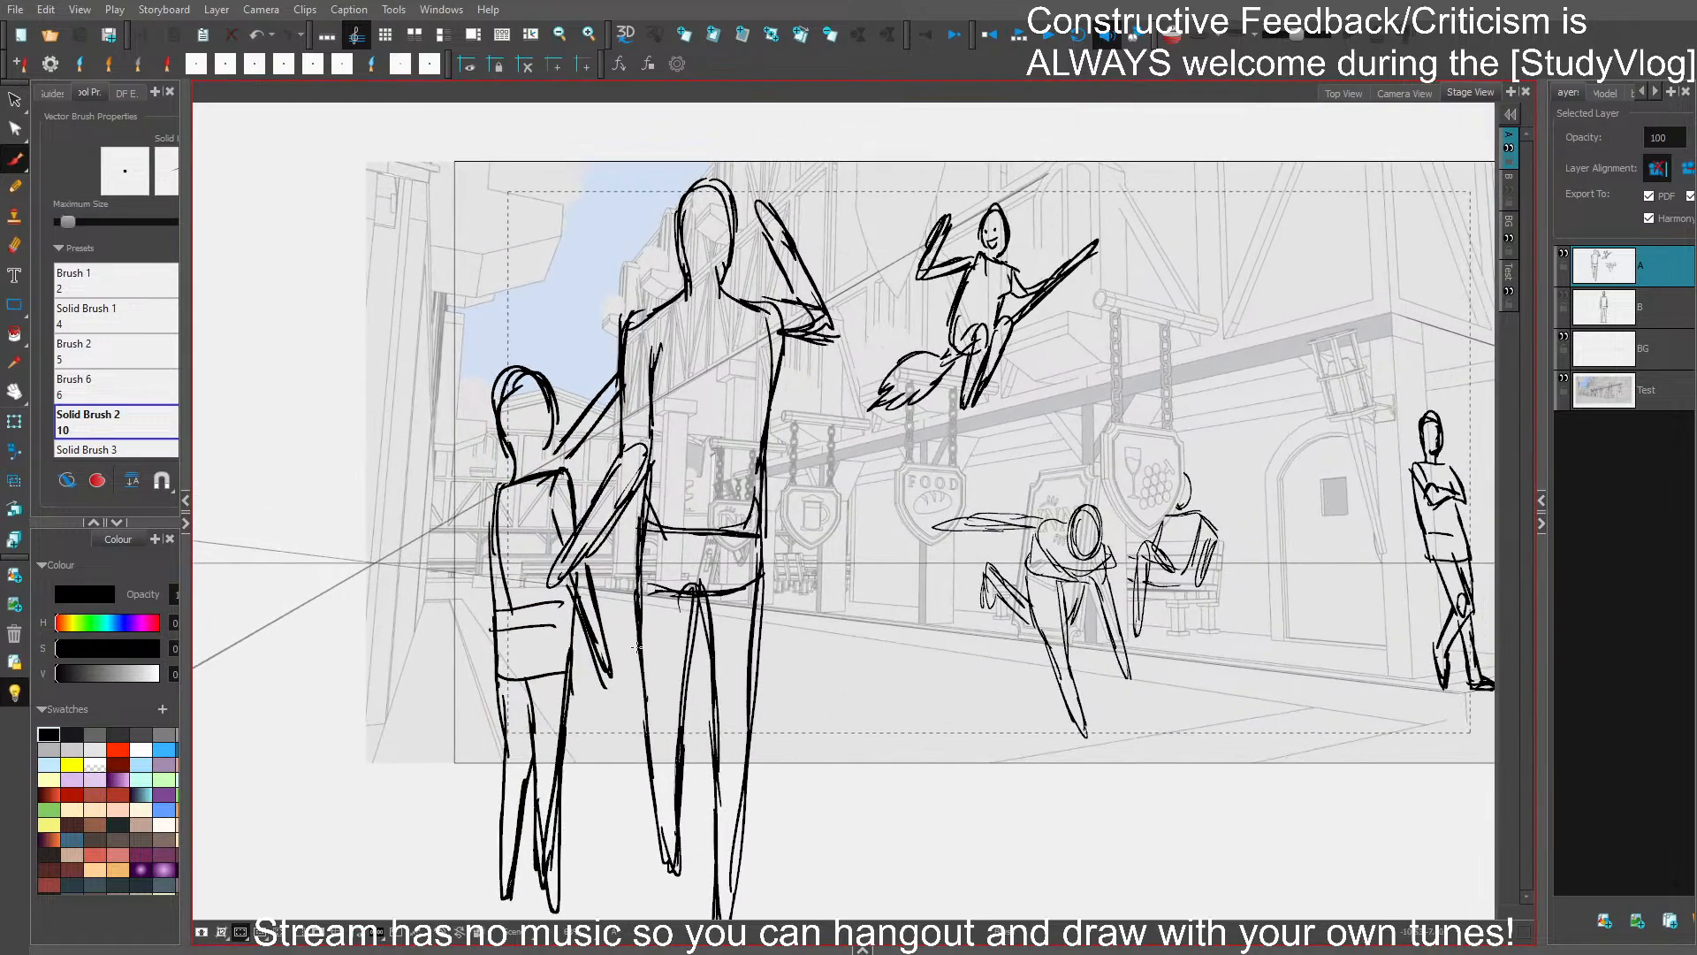
drag(882, 692, 813, 681)
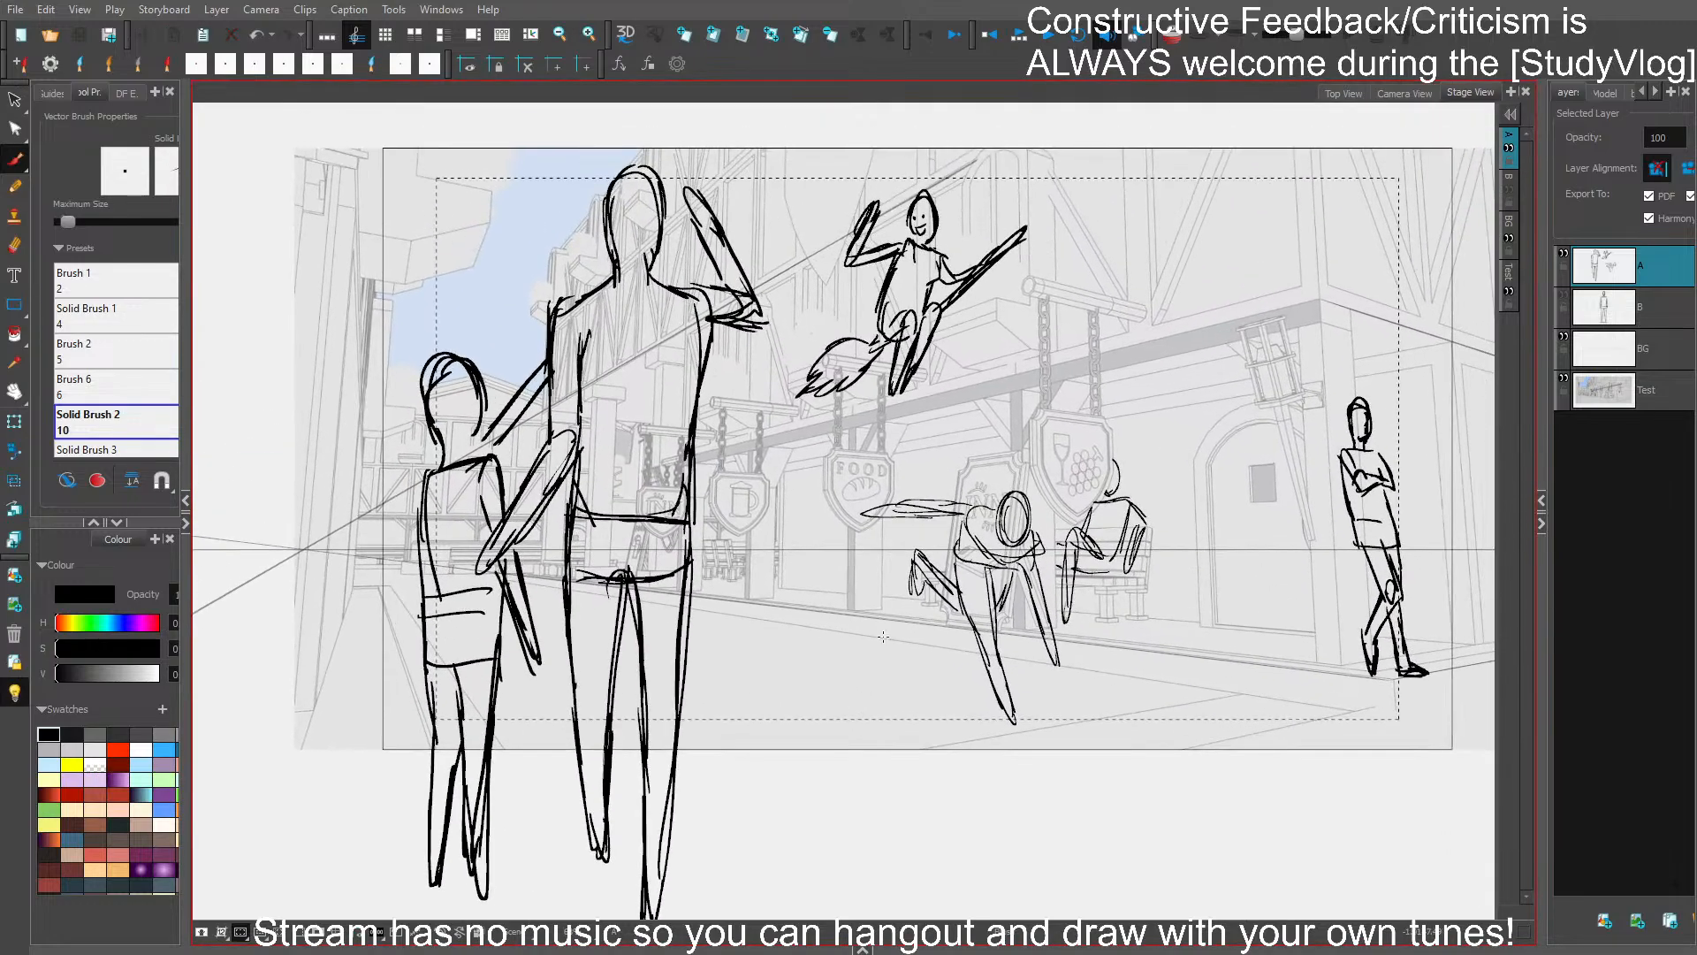
mouse_move(1259, 411)
mouse_down()
mouse_move(1086, 396)
mouse_move(1182, 359)
mouse_up()
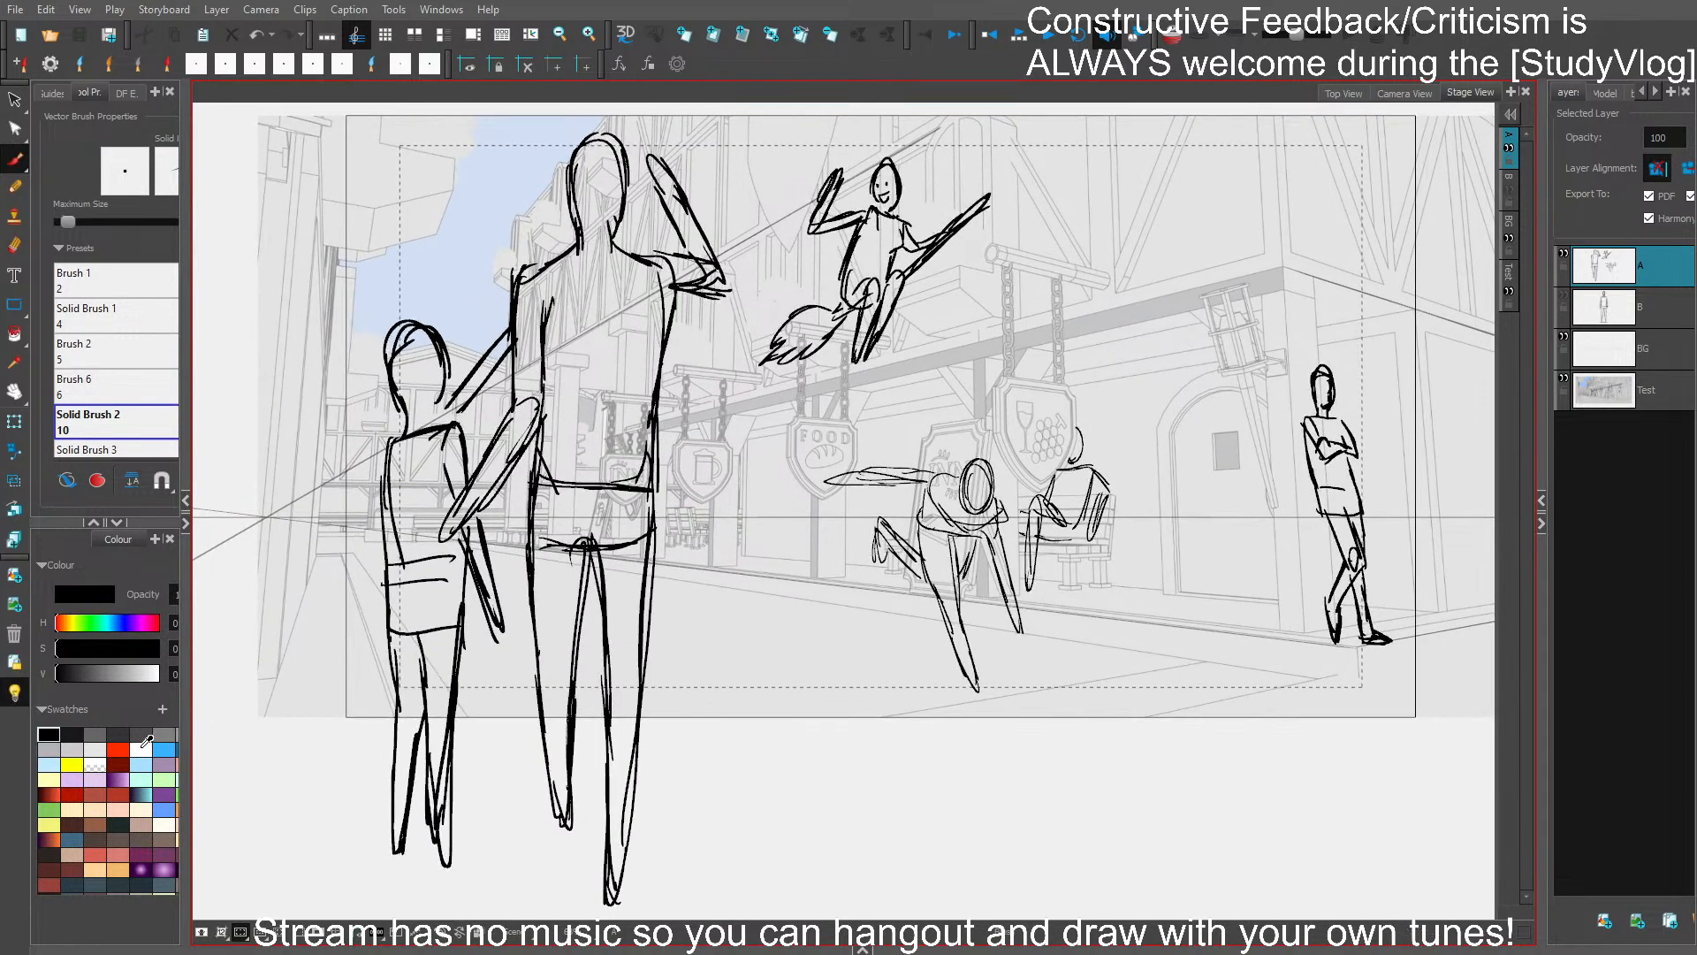
click(96, 745)
click(98, 480)
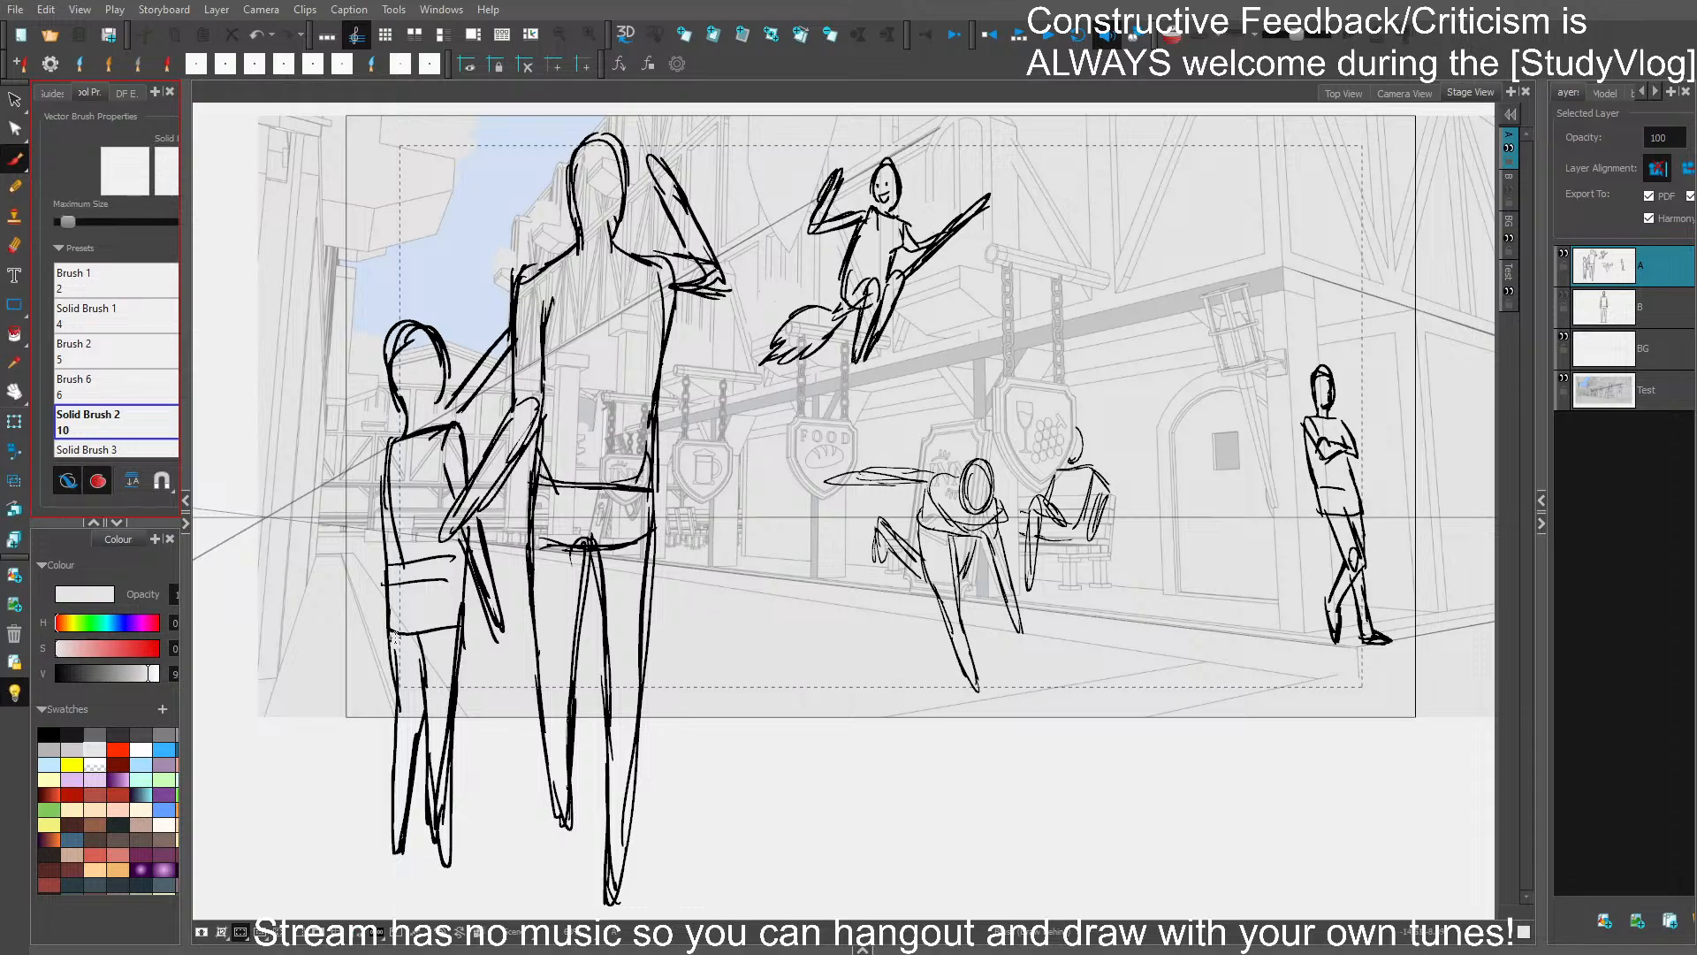
mouse_move(395, 638)
mouse_down()
mouse_move(397, 829)
mouse_move(428, 825)
mouse_move(458, 634)
mouse_move(496, 633)
mouse_move(490, 536)
mouse_move(529, 588)
mouse_up()
mouse_move(555, 838)
mouse_down()
mouse_move(606, 685)
mouse_move(605, 897)
mouse_move(654, 469)
mouse_move(694, 296)
mouse_move(681, 190)
mouse_move(685, 252)
mouse_move(561, 193)
mouse_move(478, 466)
mouse_move(455, 422)
mouse_up()
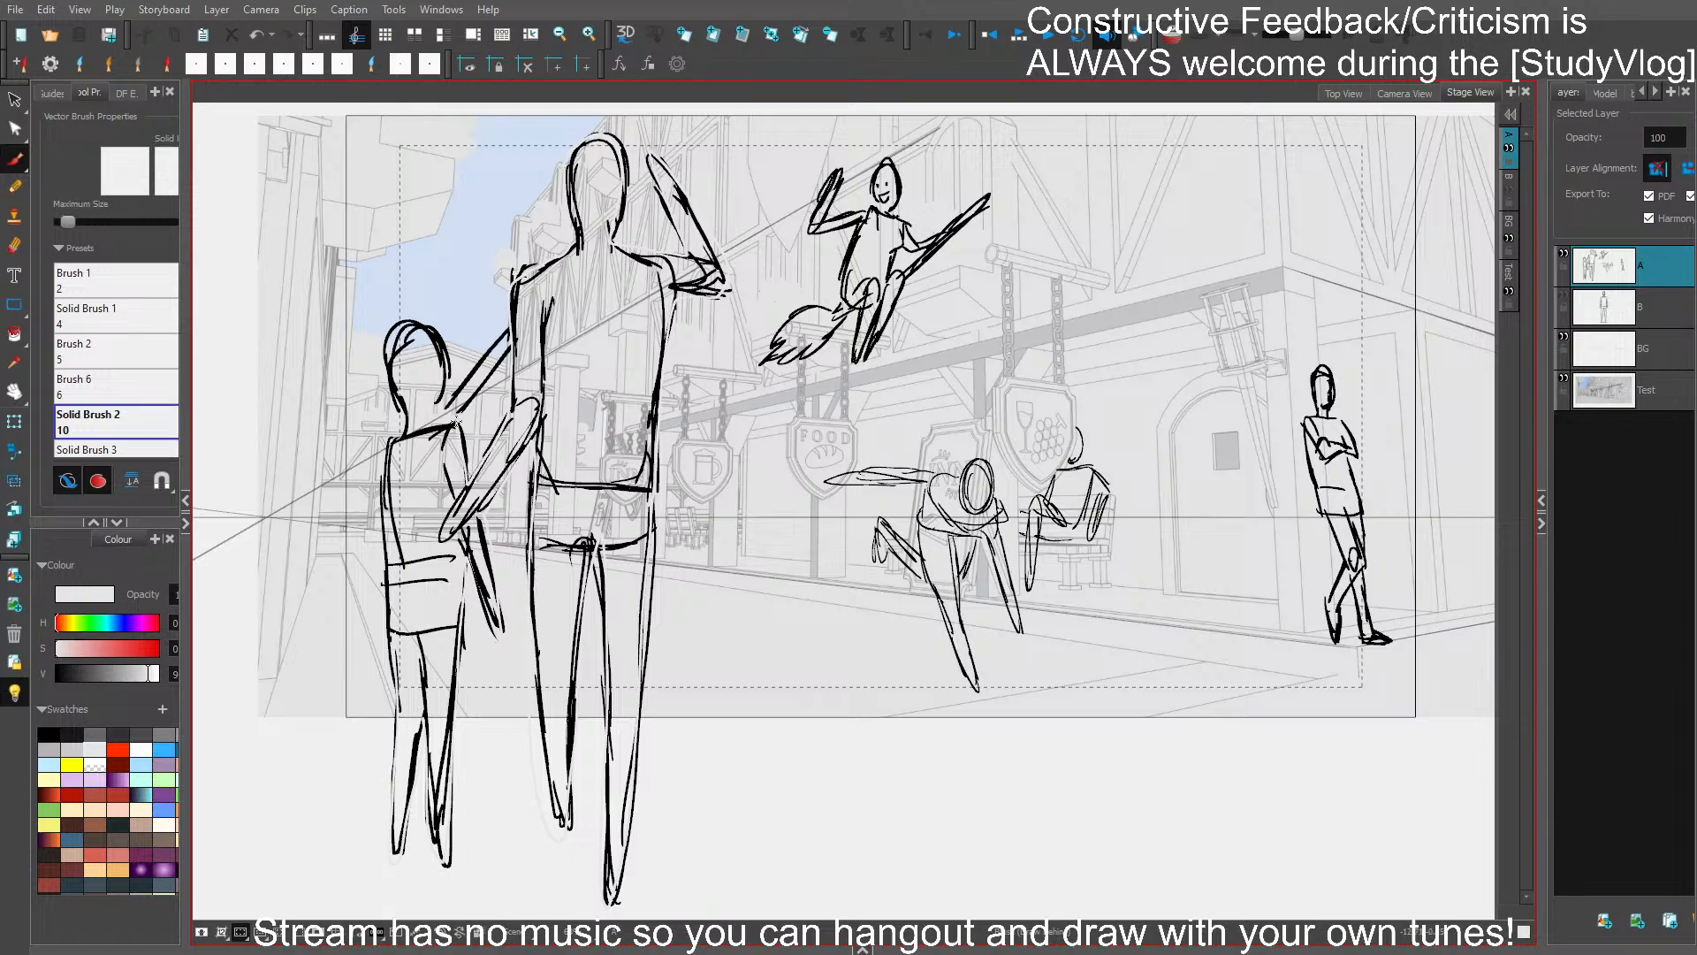
mouse_move(503, 347)
mouse_down()
mouse_move(453, 389)
mouse_move(408, 324)
mouse_move(389, 840)
mouse_move(591, 709)
mouse_up()
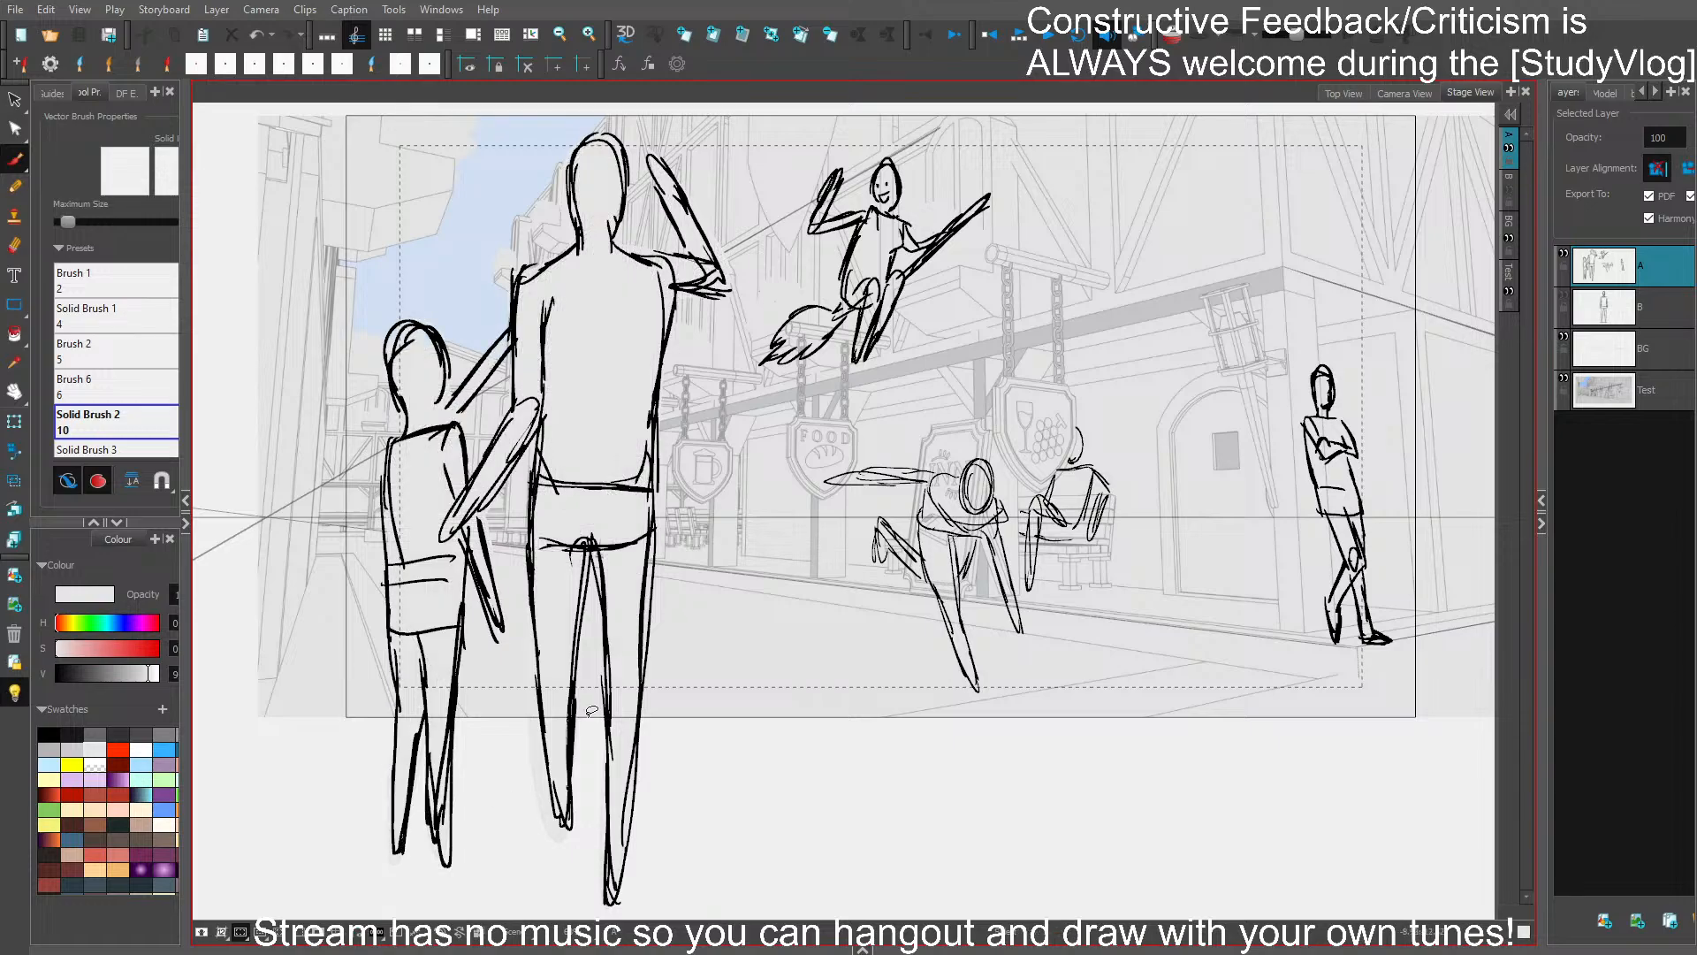
drag(856, 774, 849, 756)
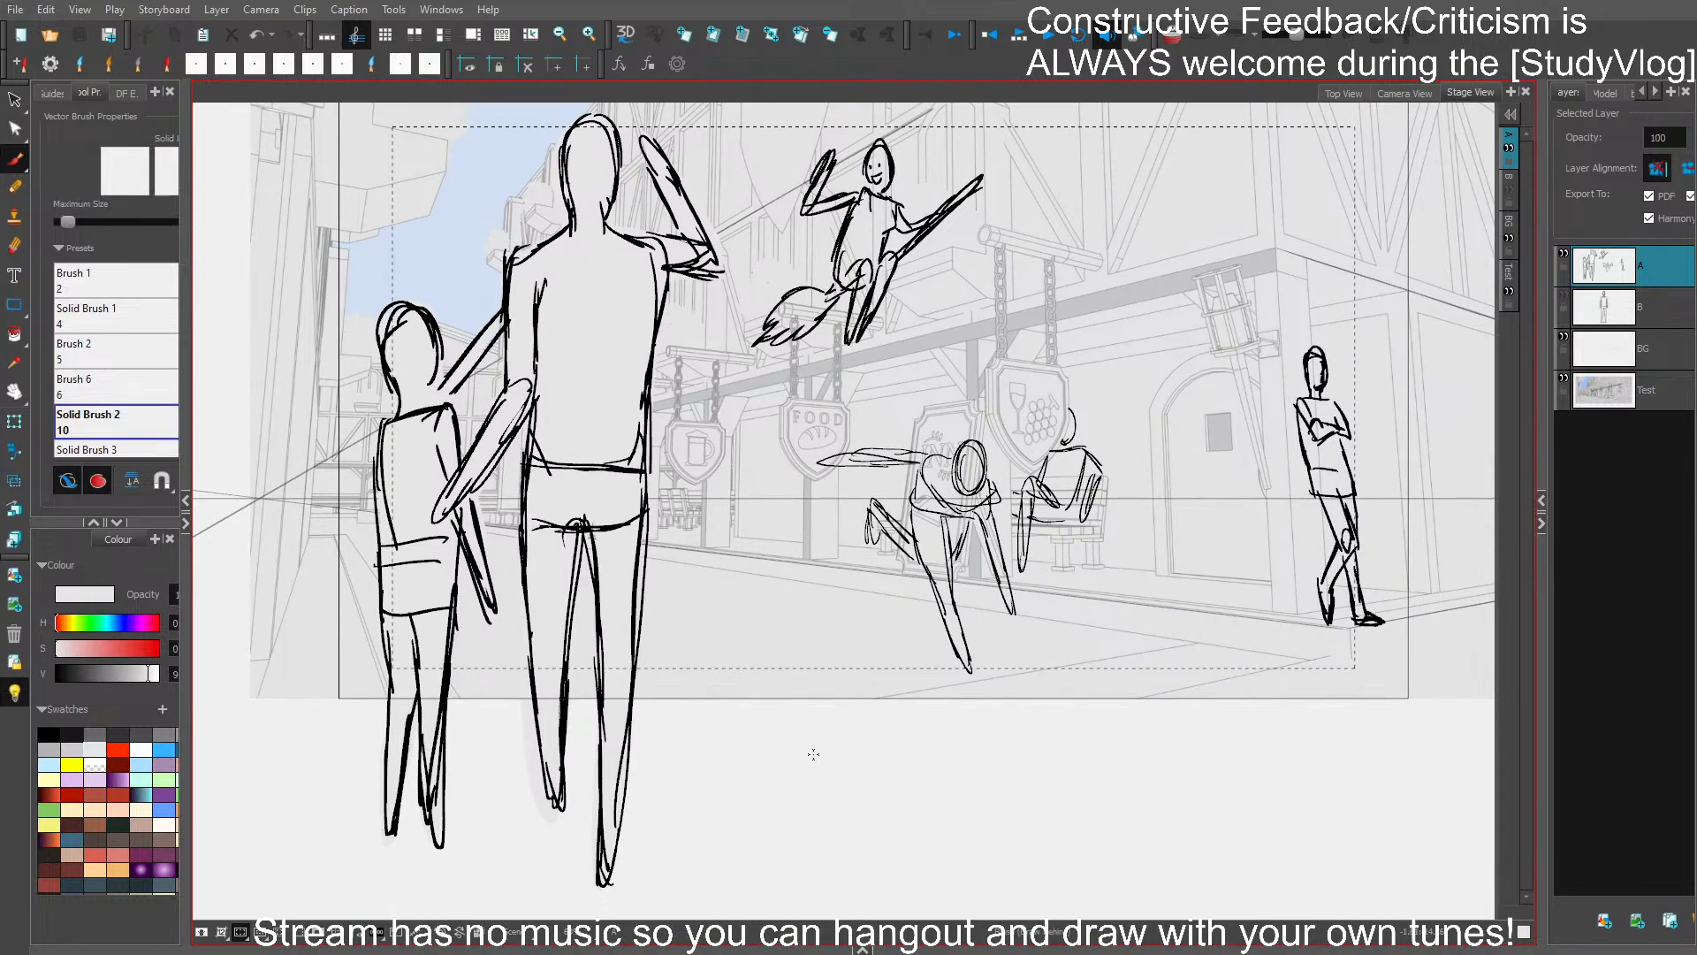
mouse_move(516, 688)
mouse_down()
mouse_move(537, 818)
mouse_move(575, 808)
mouse_up()
- Fill the silhouettes of the broom-riding figure and the crouching figure with the near-white colour
mouse_move(832, 291)
mouse_down()
mouse_move(756, 338)
mouse_move(795, 339)
mouse_move(850, 292)
mouse_move(869, 324)
mouse_up()
mouse_move(942, 228)
mouse_down()
mouse_move(966, 194)
mouse_move(887, 254)
mouse_move(920, 228)
mouse_move(889, 198)
mouse_move(892, 169)
mouse_move(871, 143)
mouse_move(866, 189)
mouse_move(823, 196)
mouse_move(834, 153)
mouse_move(812, 191)
mouse_move(812, 215)
mouse_move(847, 218)
mouse_move(831, 270)
mouse_up()
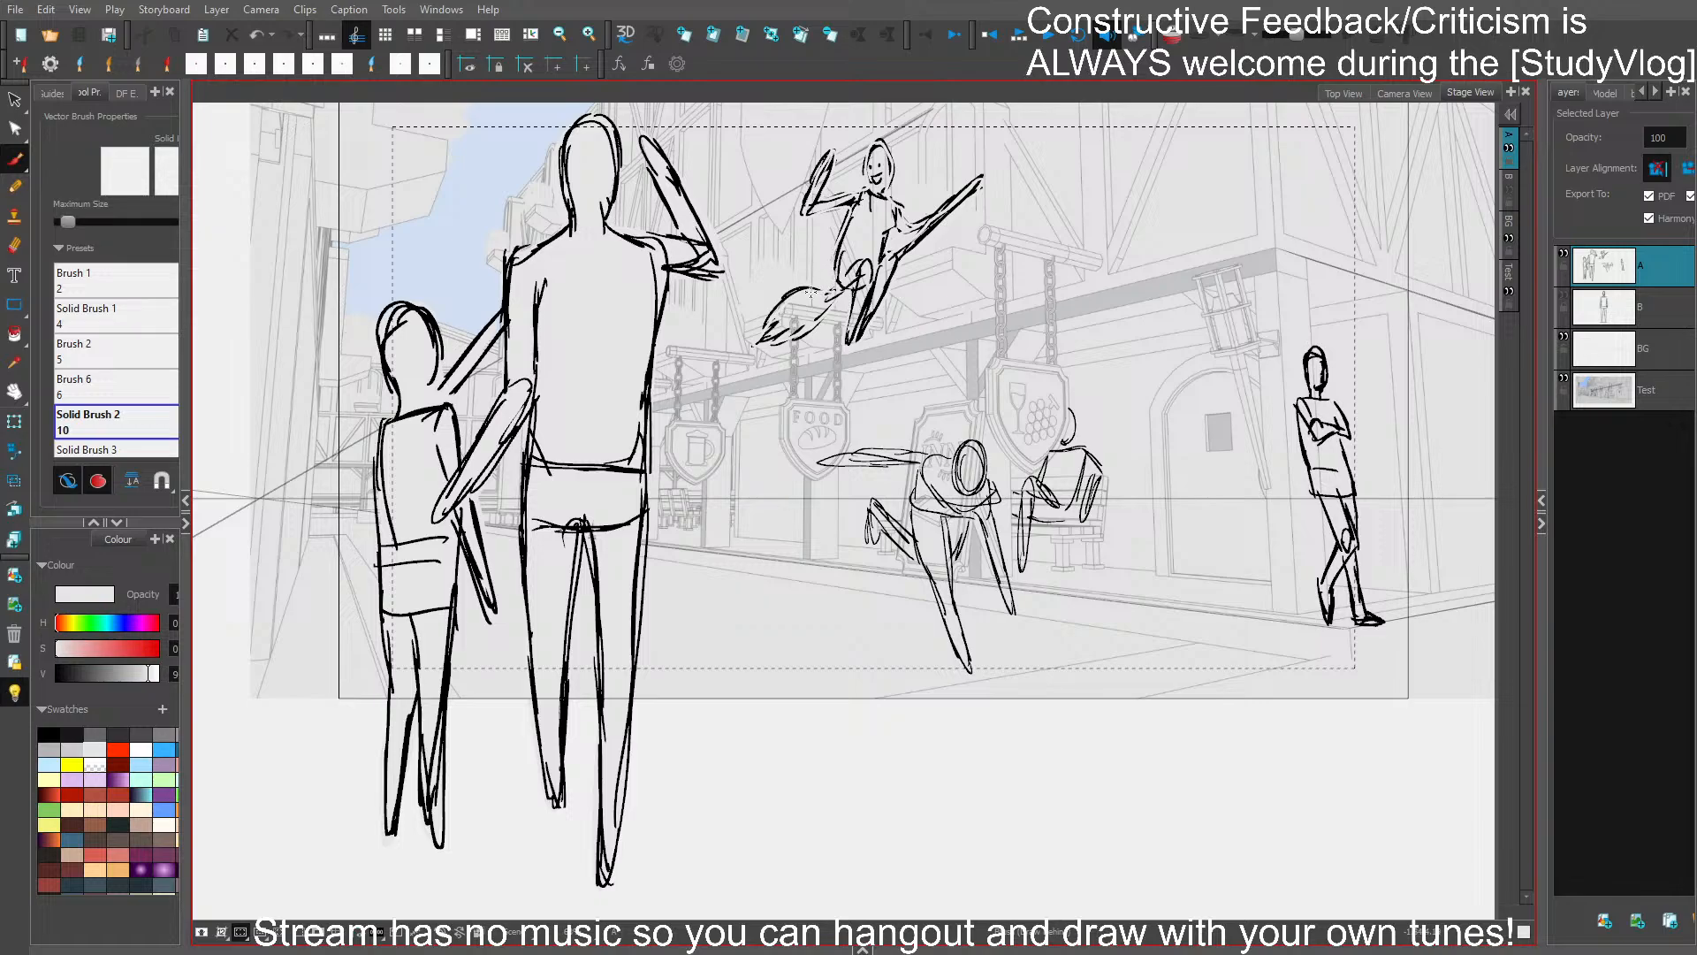
drag(767, 334, 815, 310)
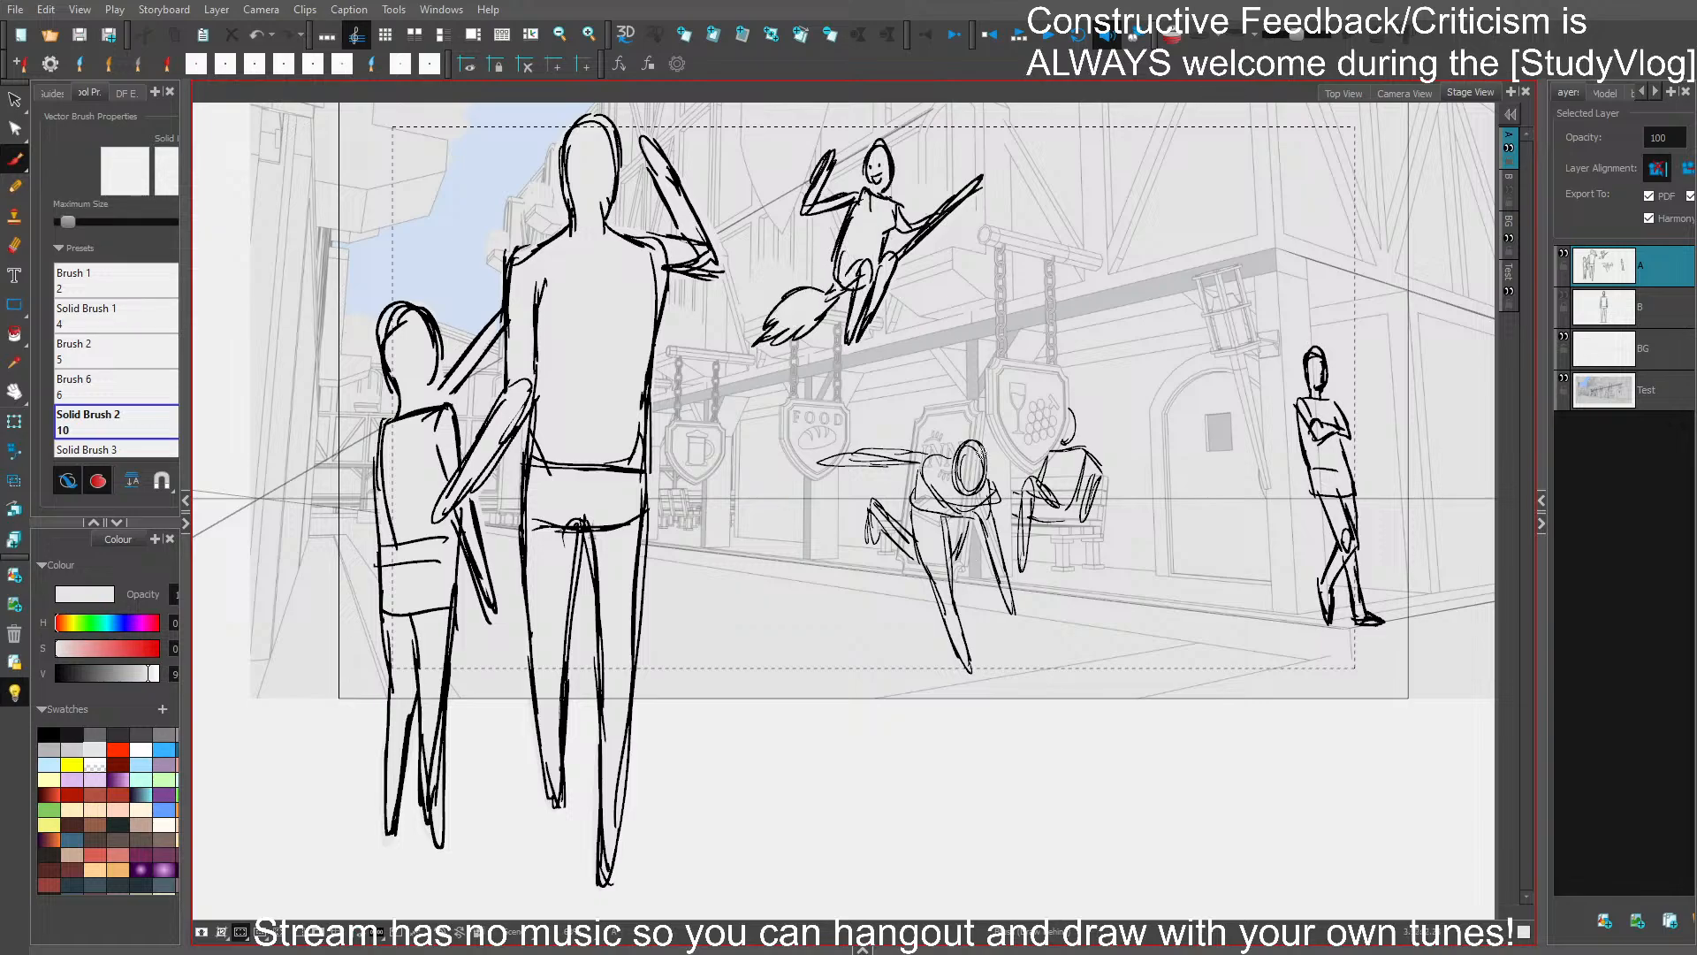
mouse_move(916, 473)
mouse_down()
mouse_move(910, 528)
mouse_move(872, 501)
mouse_move(874, 548)
mouse_move(921, 576)
mouse_move(952, 643)
mouse_up()
drag(968, 530, 1011, 610)
drag(998, 535, 962, 442)
- Fill the small seated figure, undoing and repainting its fill, fill the leaning figure by the wall, and save
mouse_move(1026, 495)
mouse_down()
mouse_move(1018, 567)
mouse_move(1038, 517)
mouse_move(1068, 517)
mouse_move(1079, 486)
mouse_move(1076, 527)
mouse_move(1105, 470)
mouse_up()
key(ctrl+z)
key(ctrl+z)
key(ctrl+z)
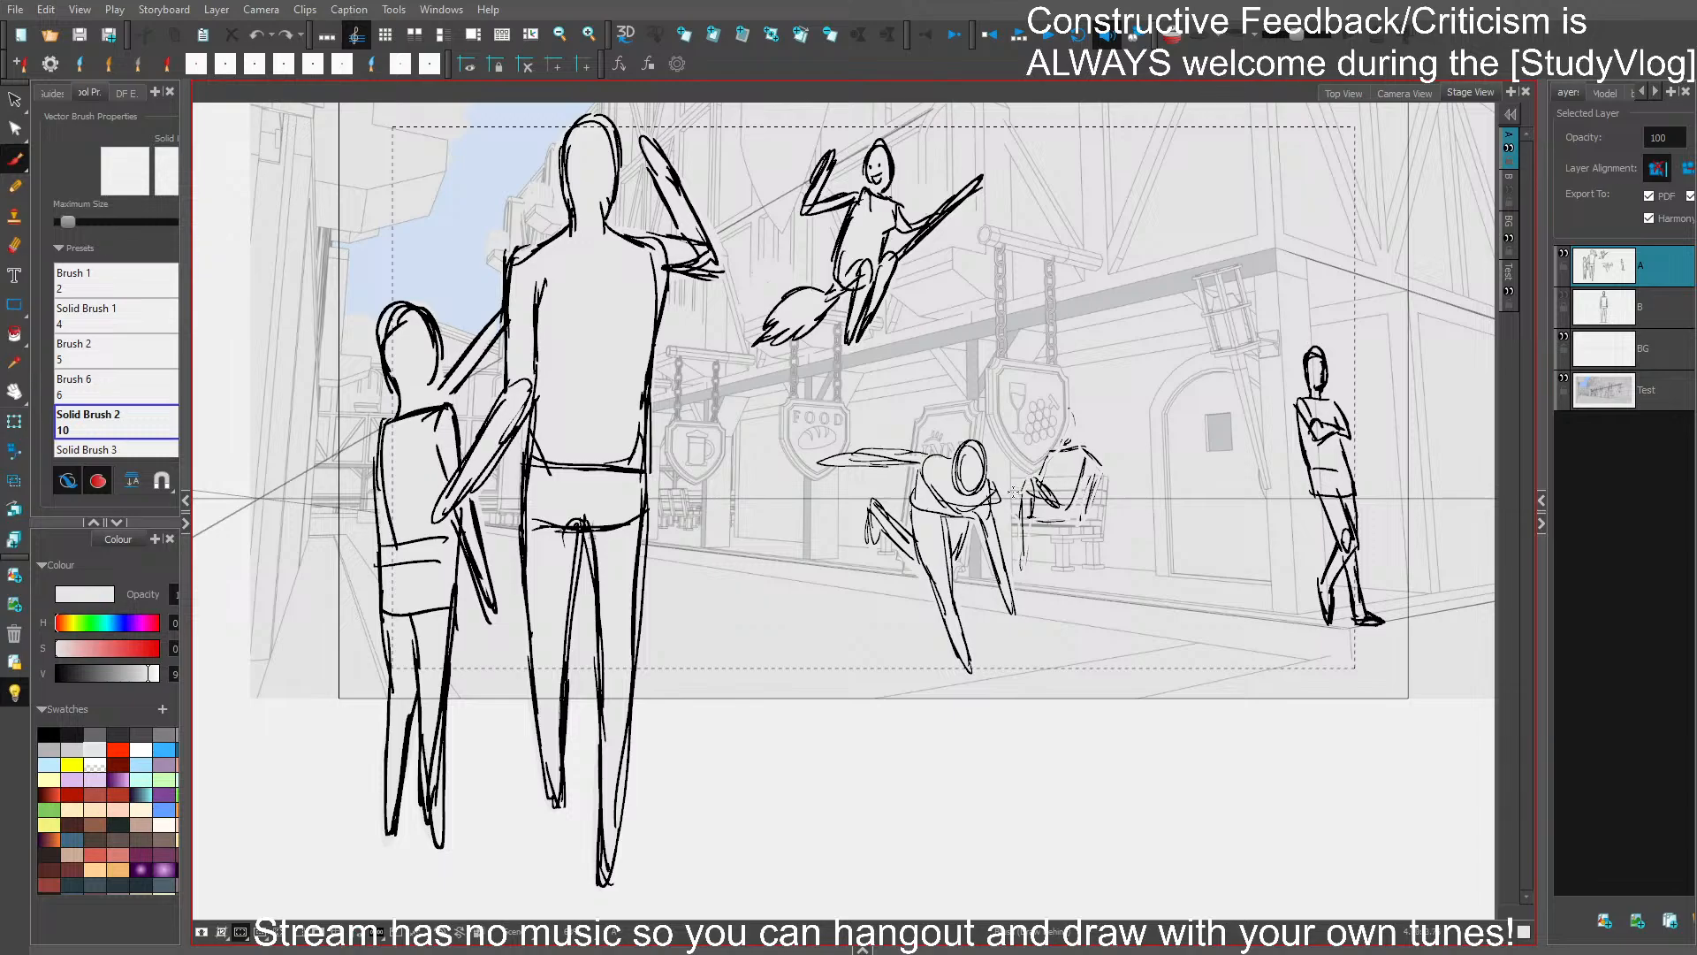
drag(1012, 515, 1026, 509)
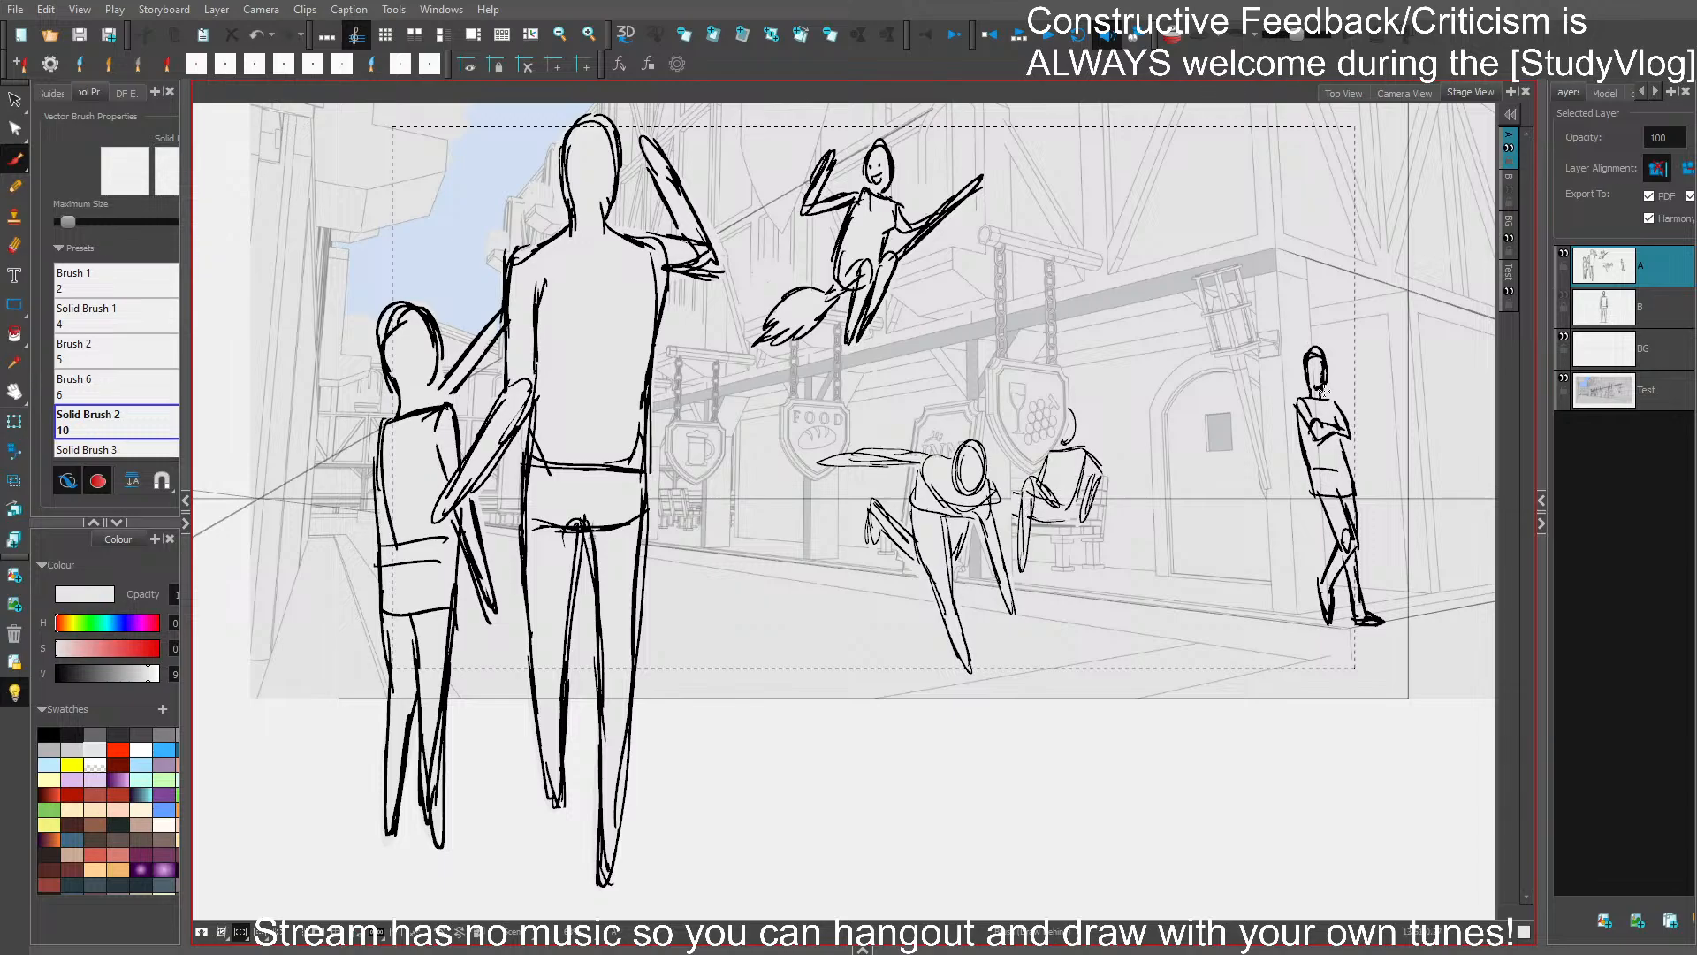
mouse_move(1327, 374)
mouse_down()
mouse_move(1299, 437)
mouse_move(1332, 516)
mouse_move(1319, 579)
mouse_move(1356, 619)
mouse_move(1339, 407)
mouse_move(1309, 354)
mouse_up()
key(ctrl+s)
- Mask the artwork outside the camera frame
drag(1250, 532, 1171, 537)
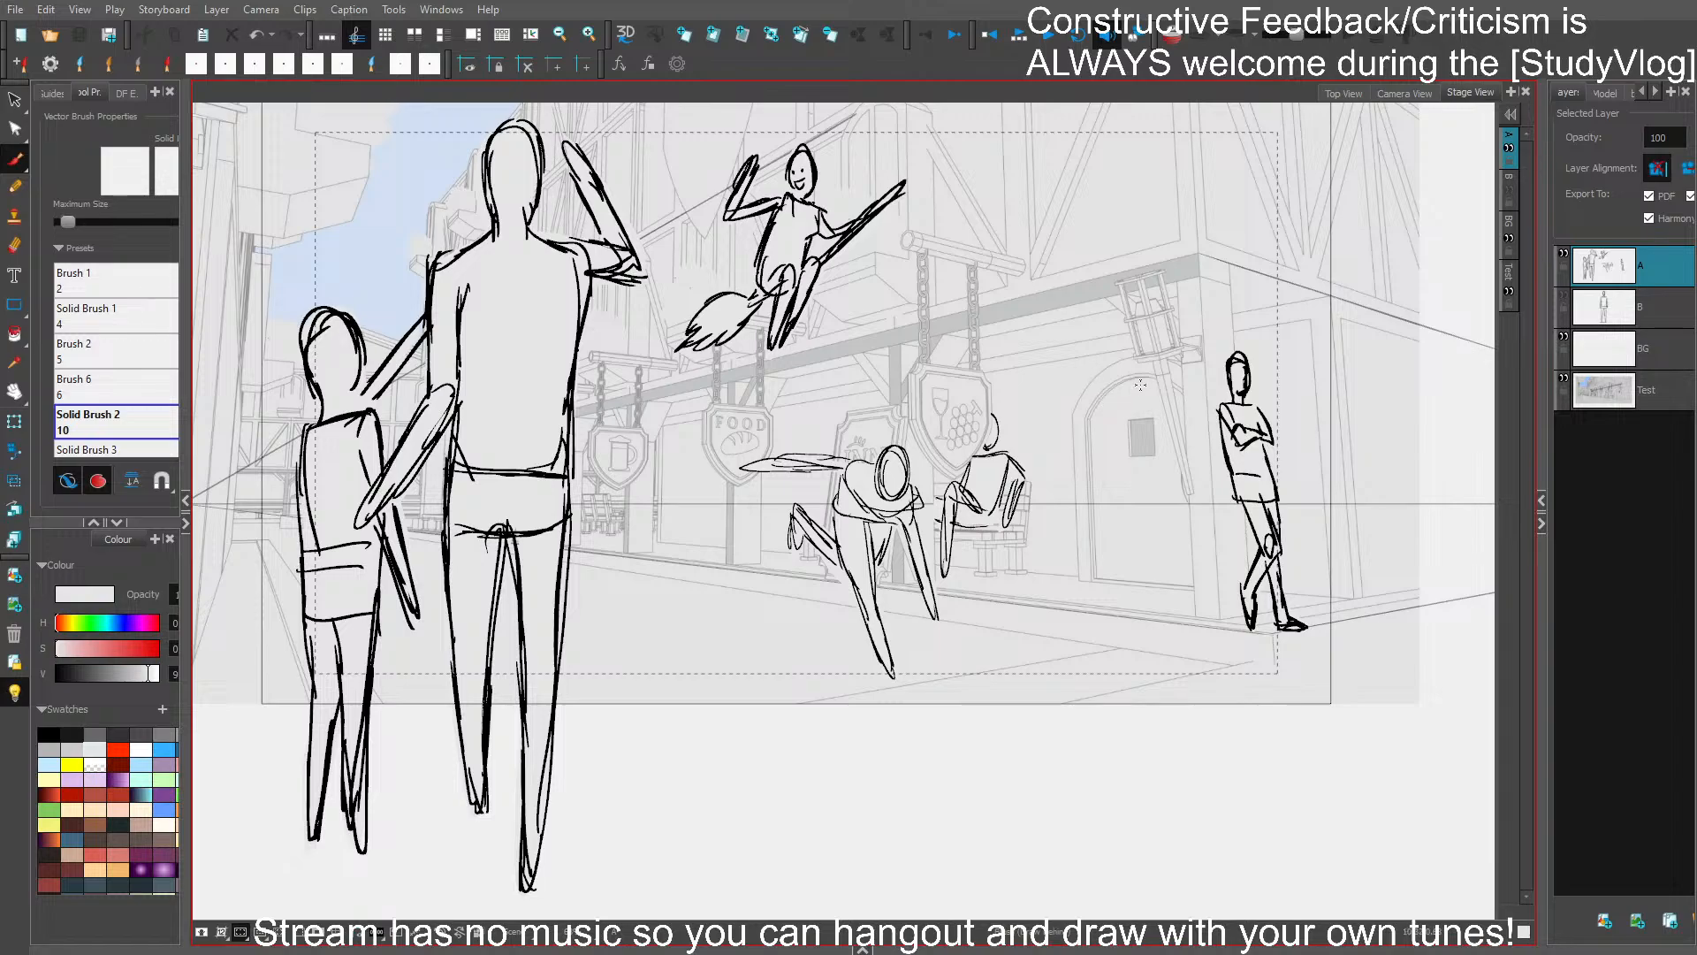
click(319, 934)
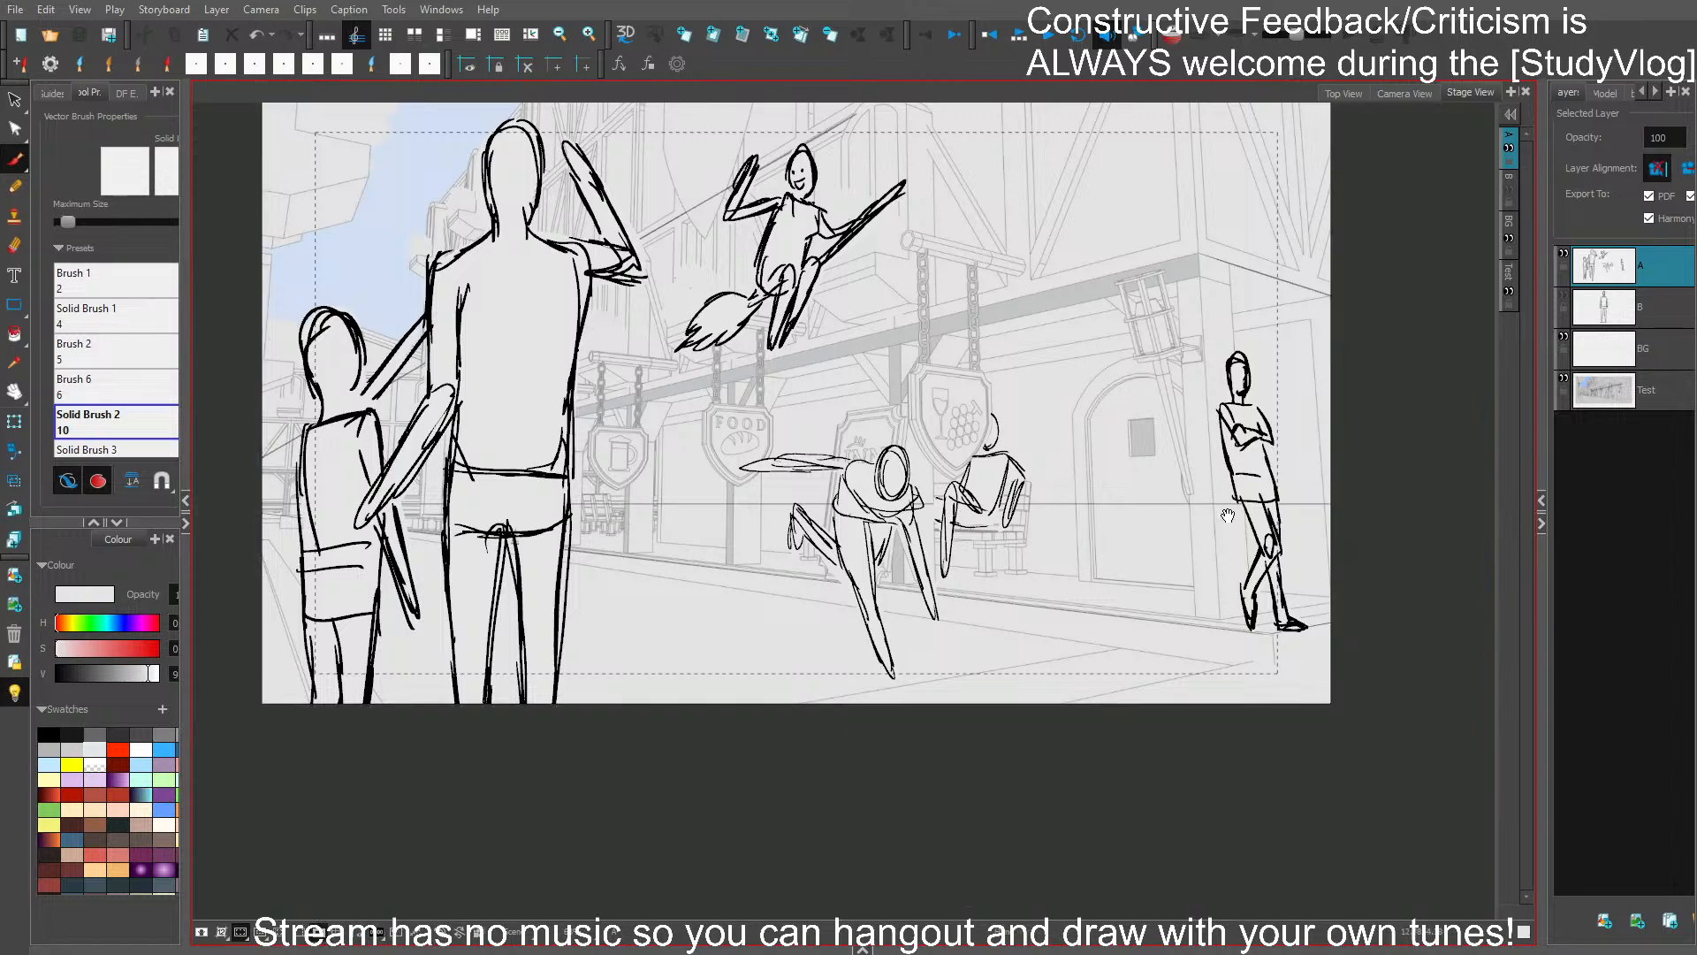
drag(1228, 514, 1205, 573)
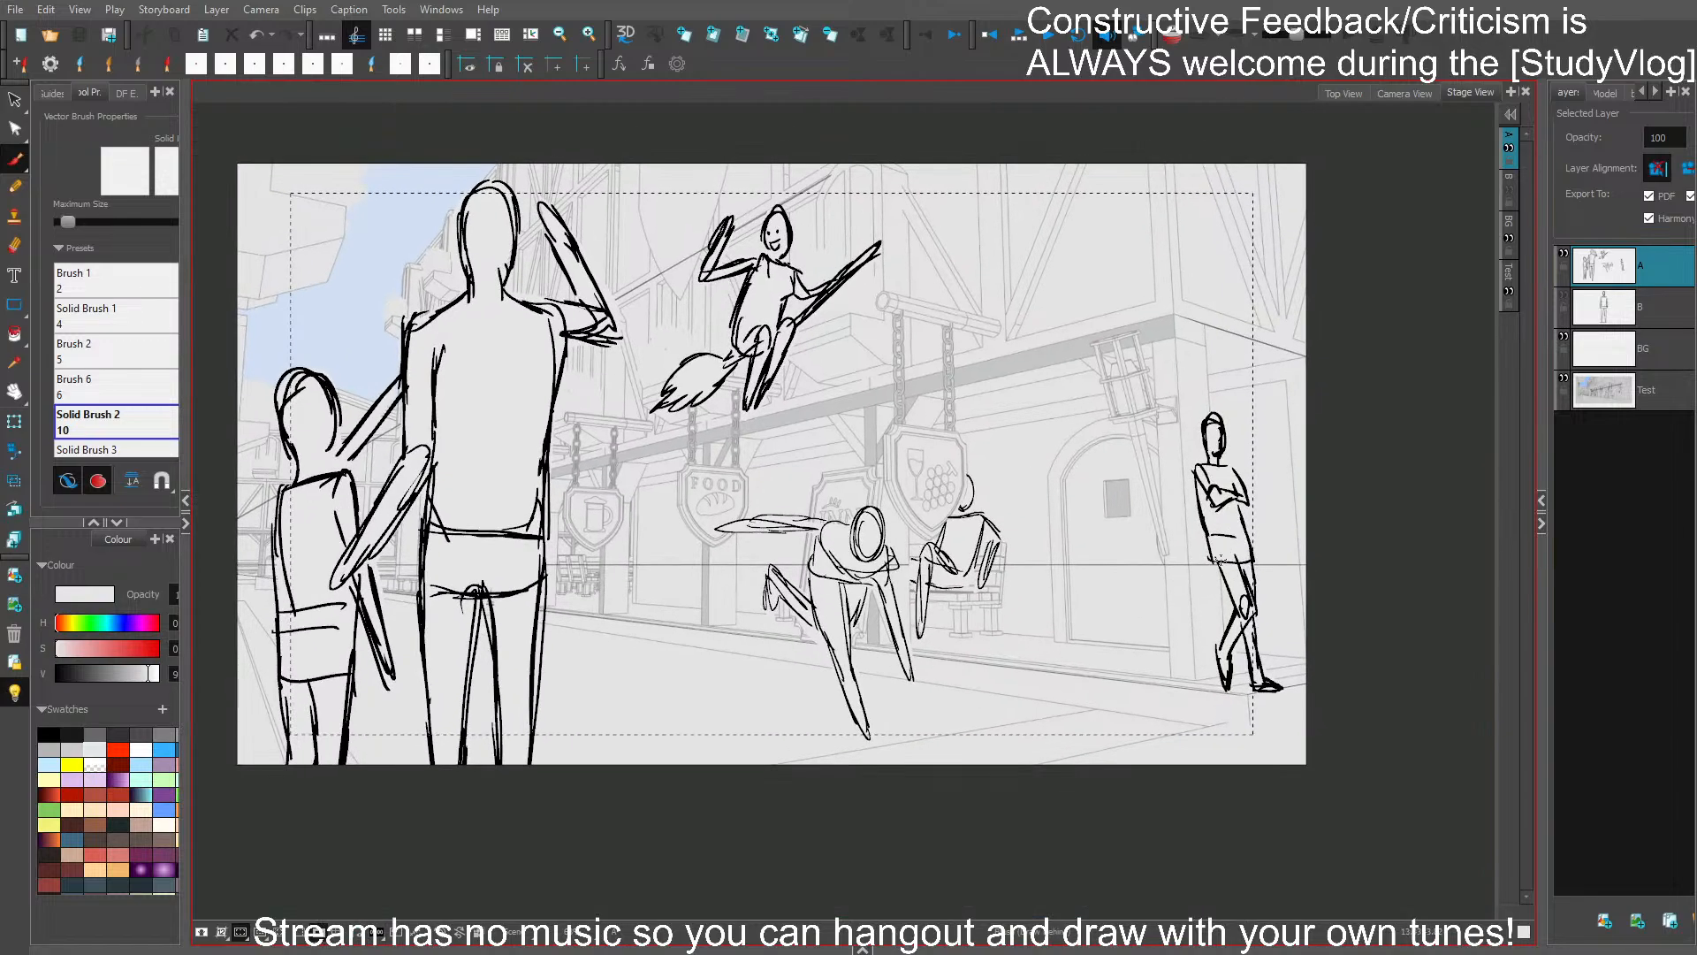
drag(1141, 361, 1165, 334)
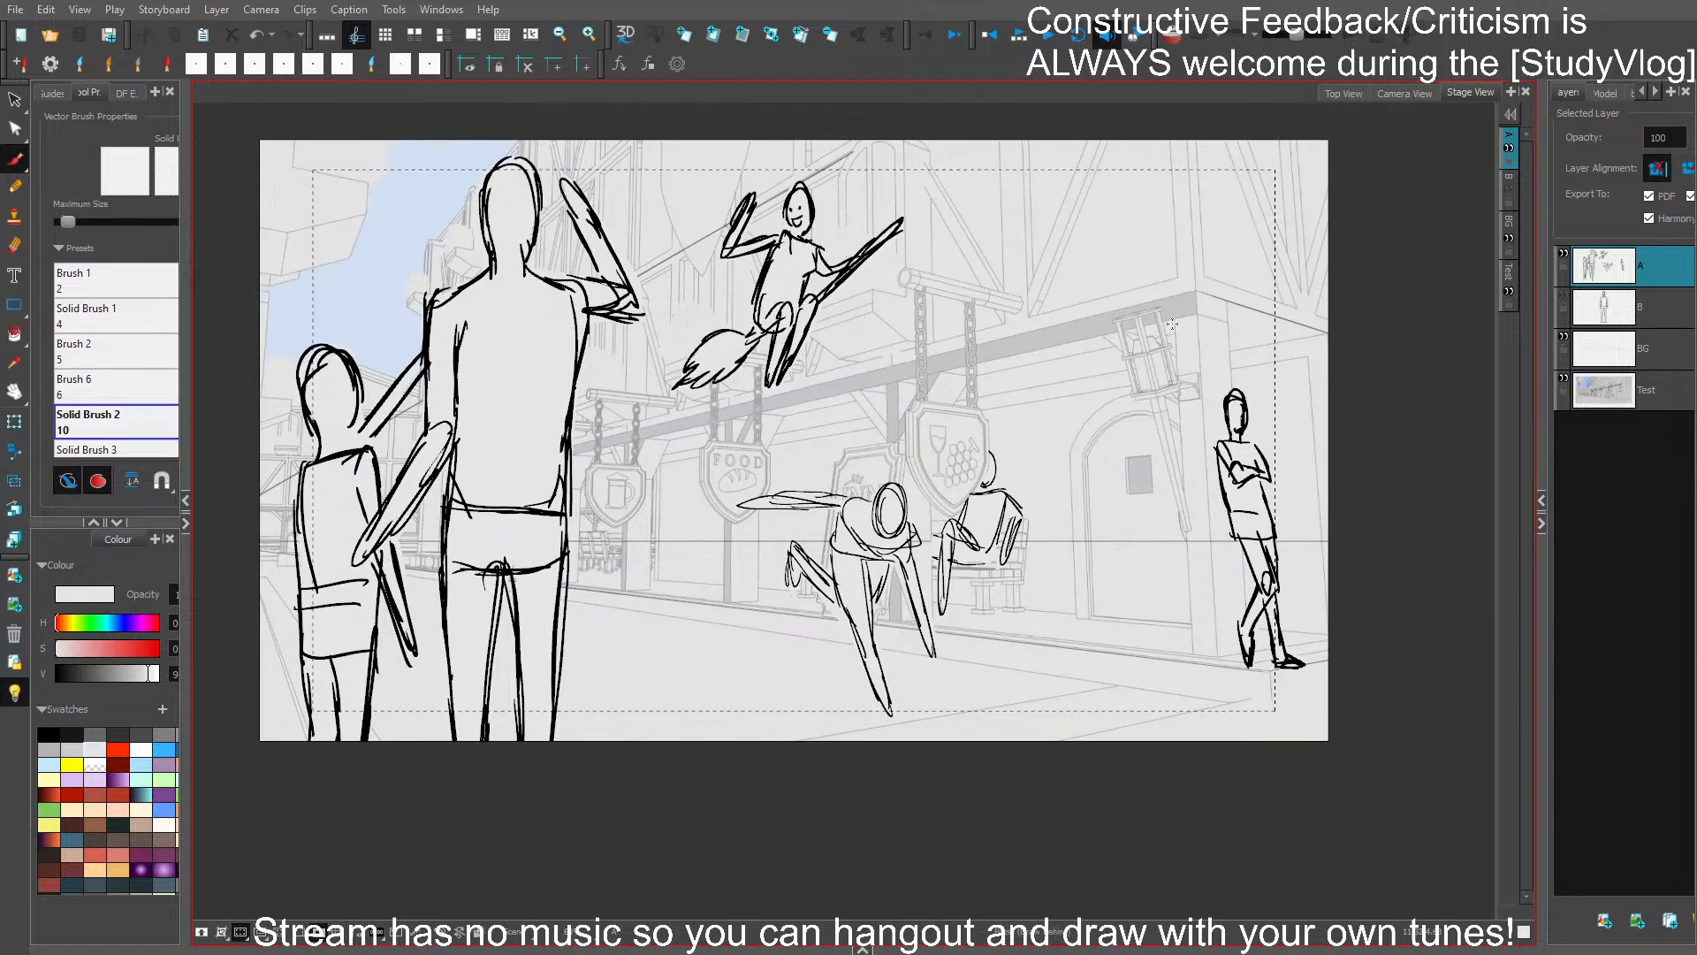
- Select the fills behind all the characters together and recolour them pale yellow
key(s)
click(528, 462)
shift+click(789, 281)
shift+click(866, 563)
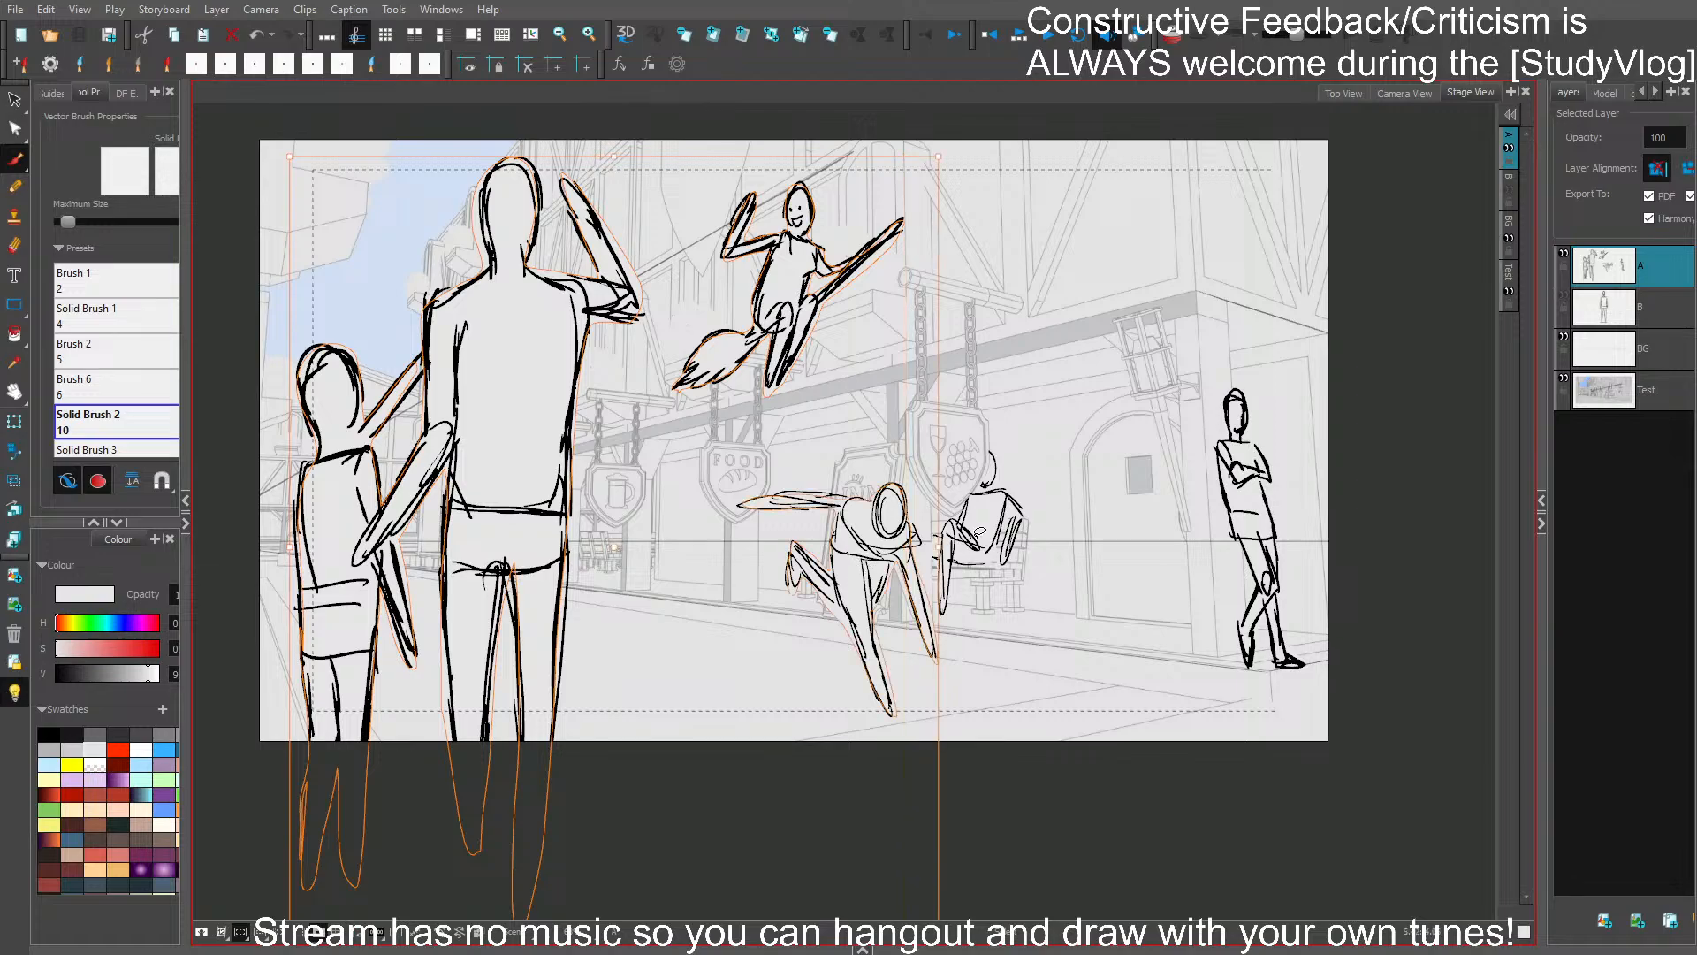
shift+click(979, 530)
shift+click(1257, 512)
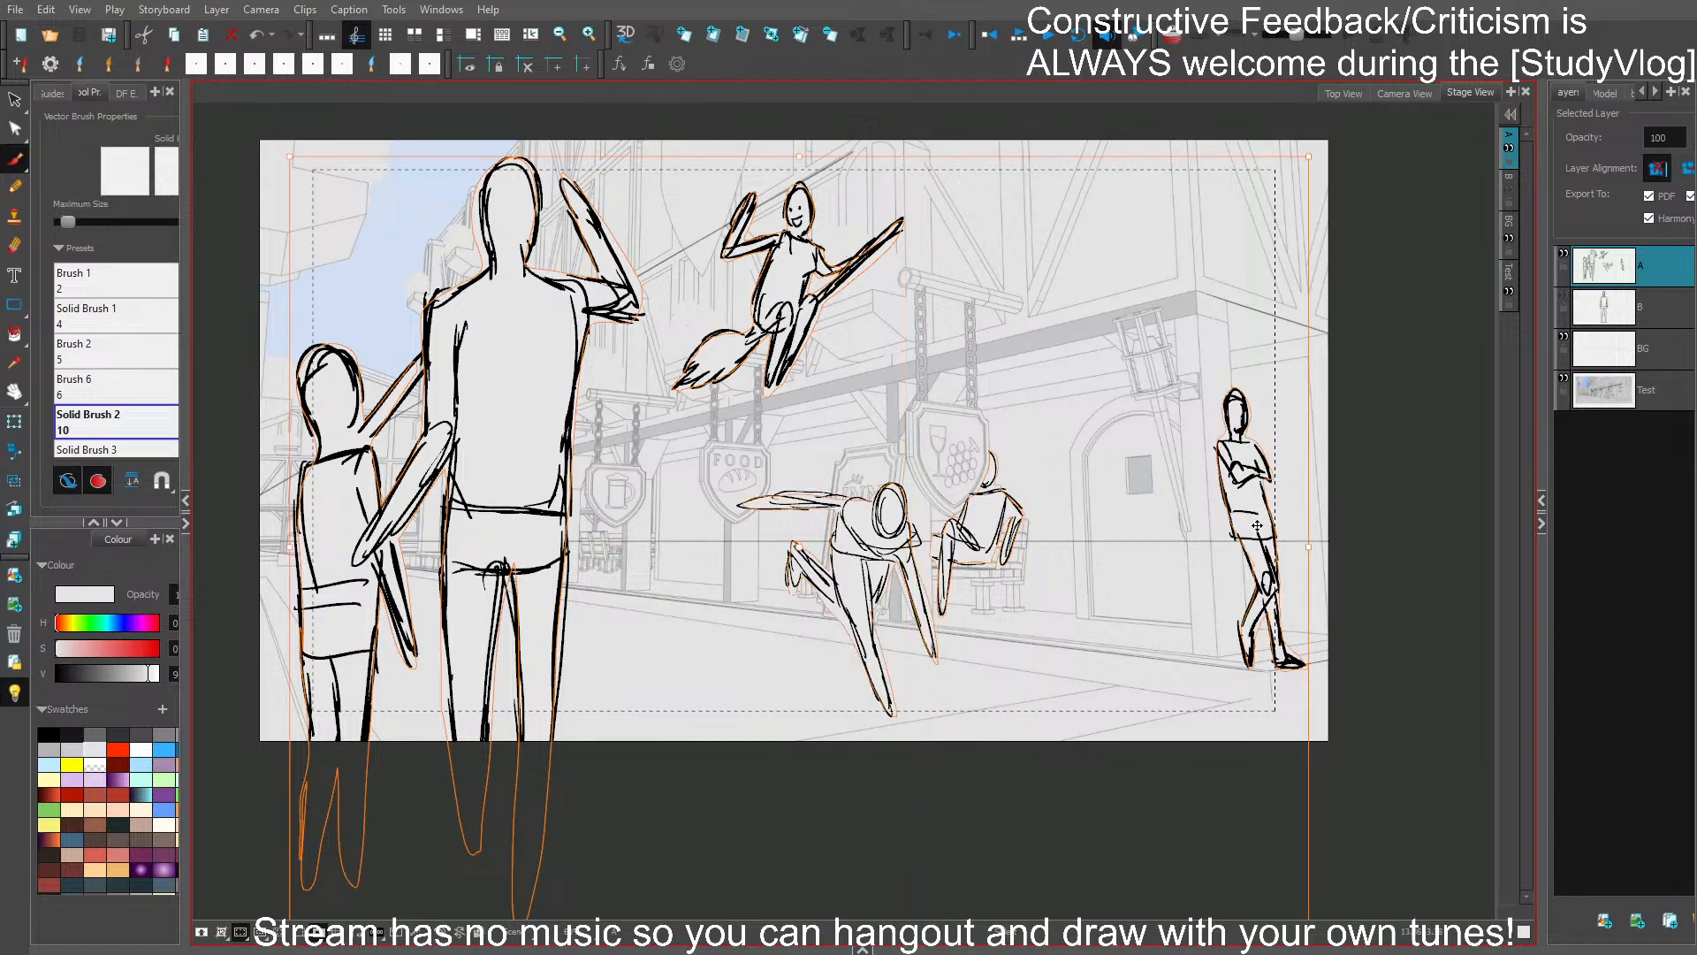
click(15, 104)
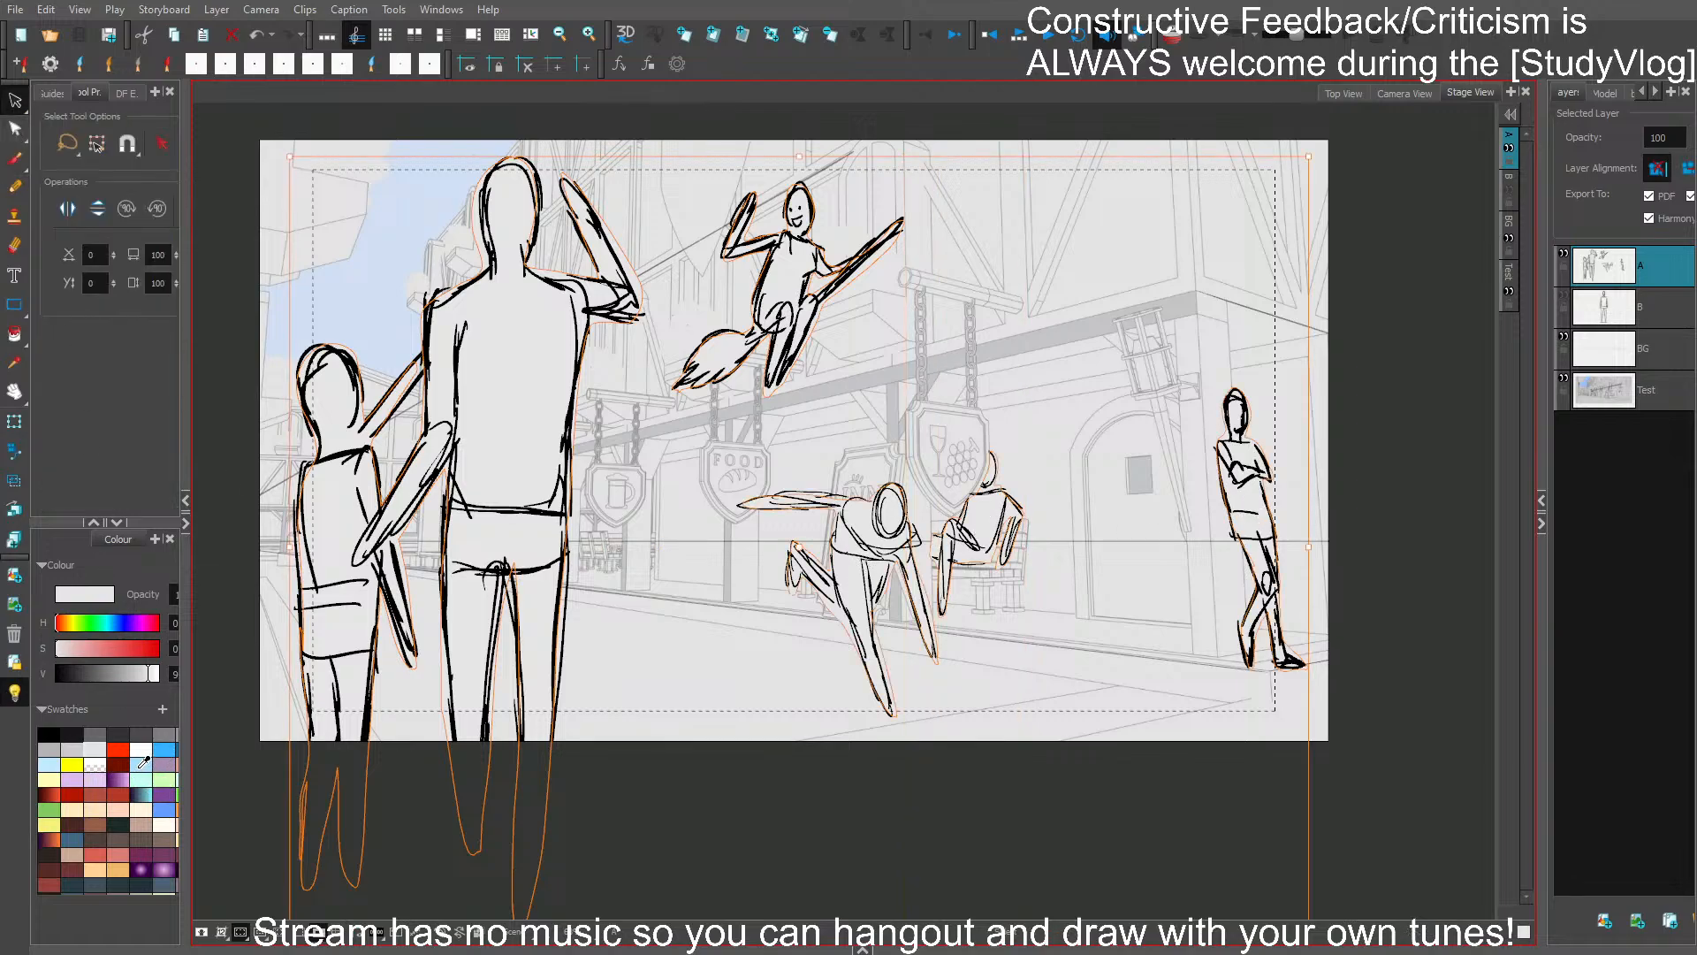
click(48, 777)
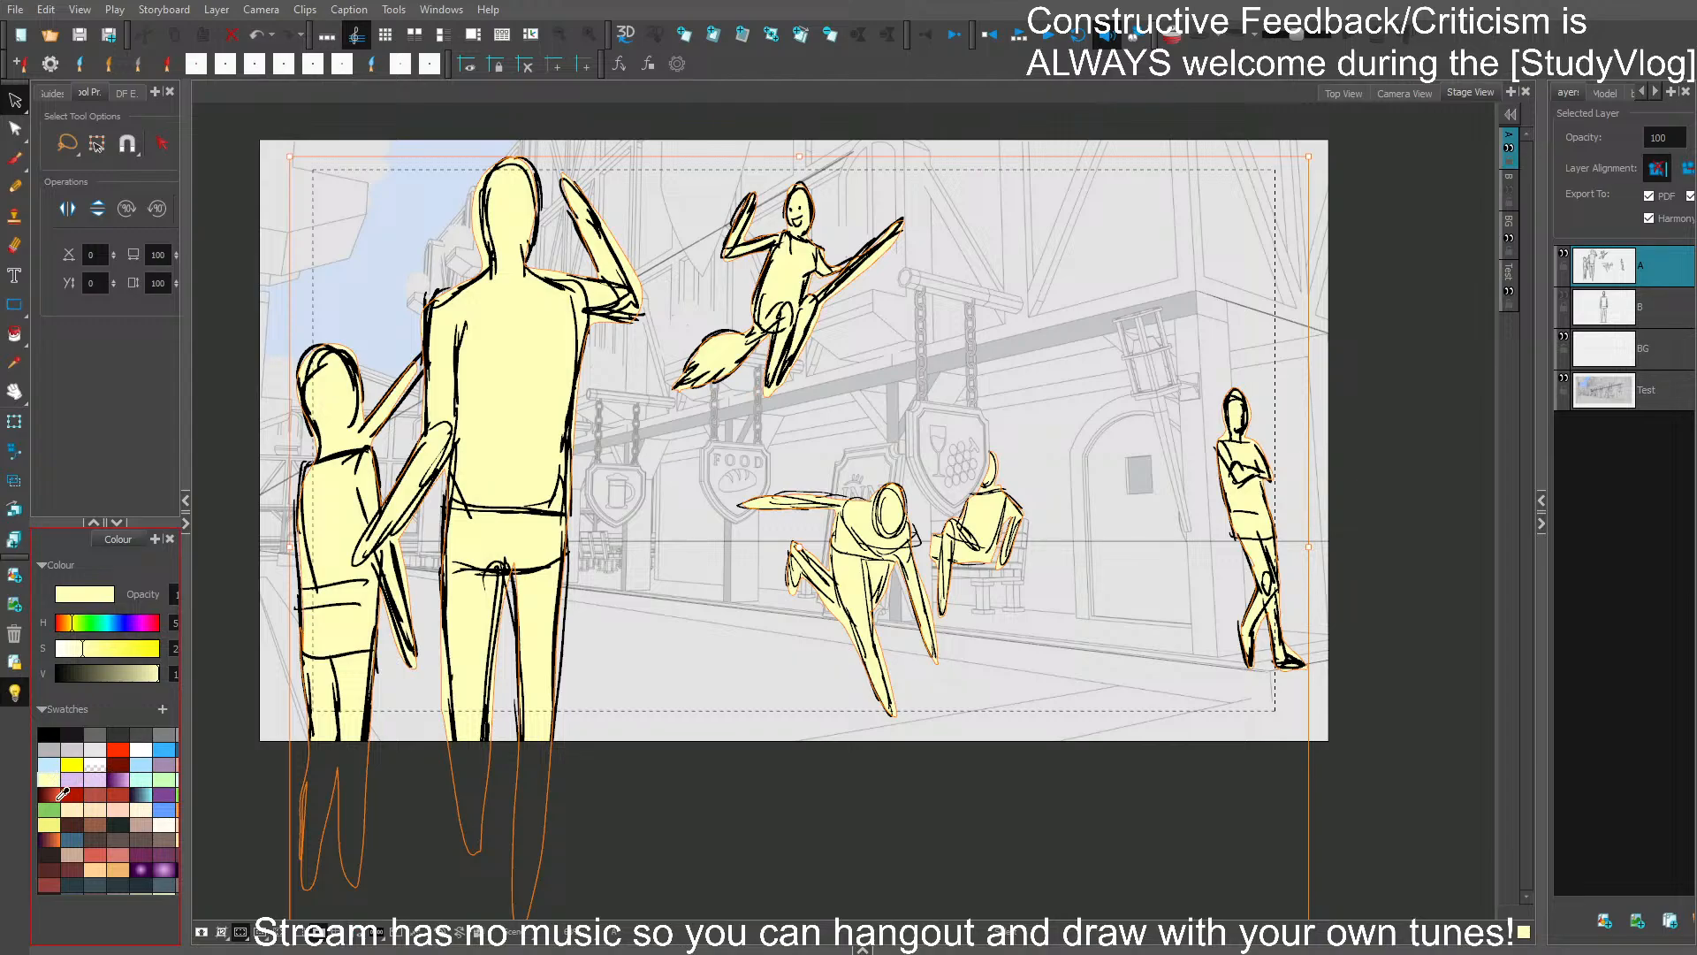
- Try stronger yellow, pale yellow, light blue and dark grey on the character fills, settle on light grey, and return to the brush
click(50, 822)
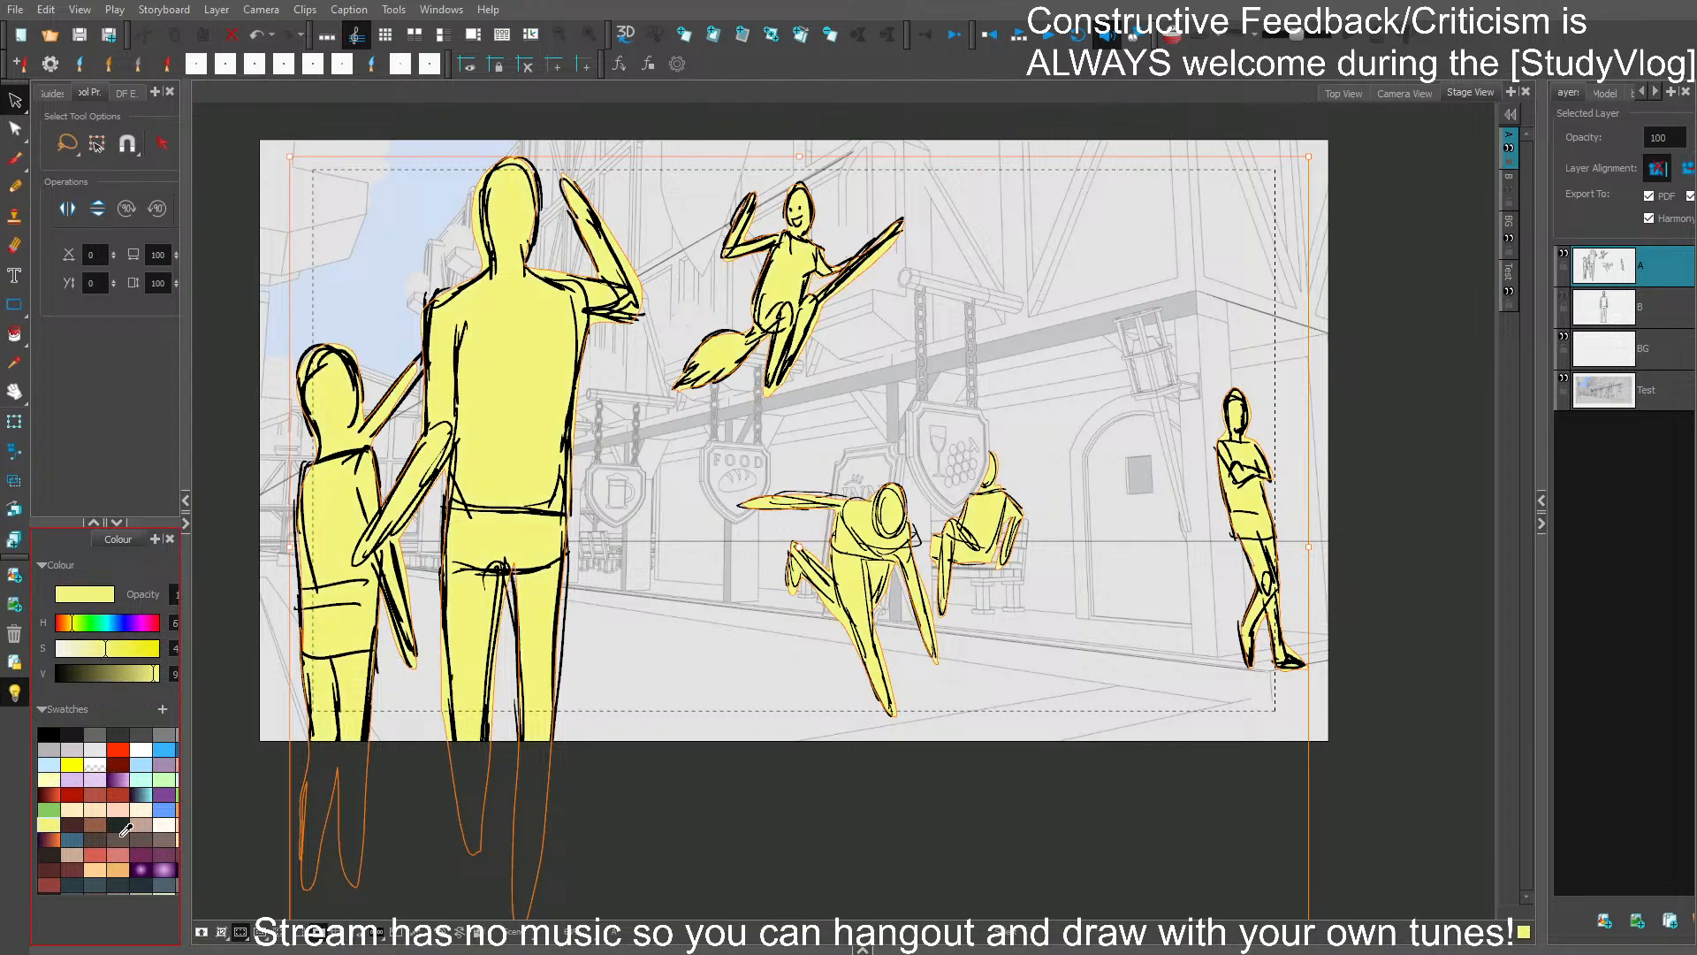
click(71, 764)
click(50, 778)
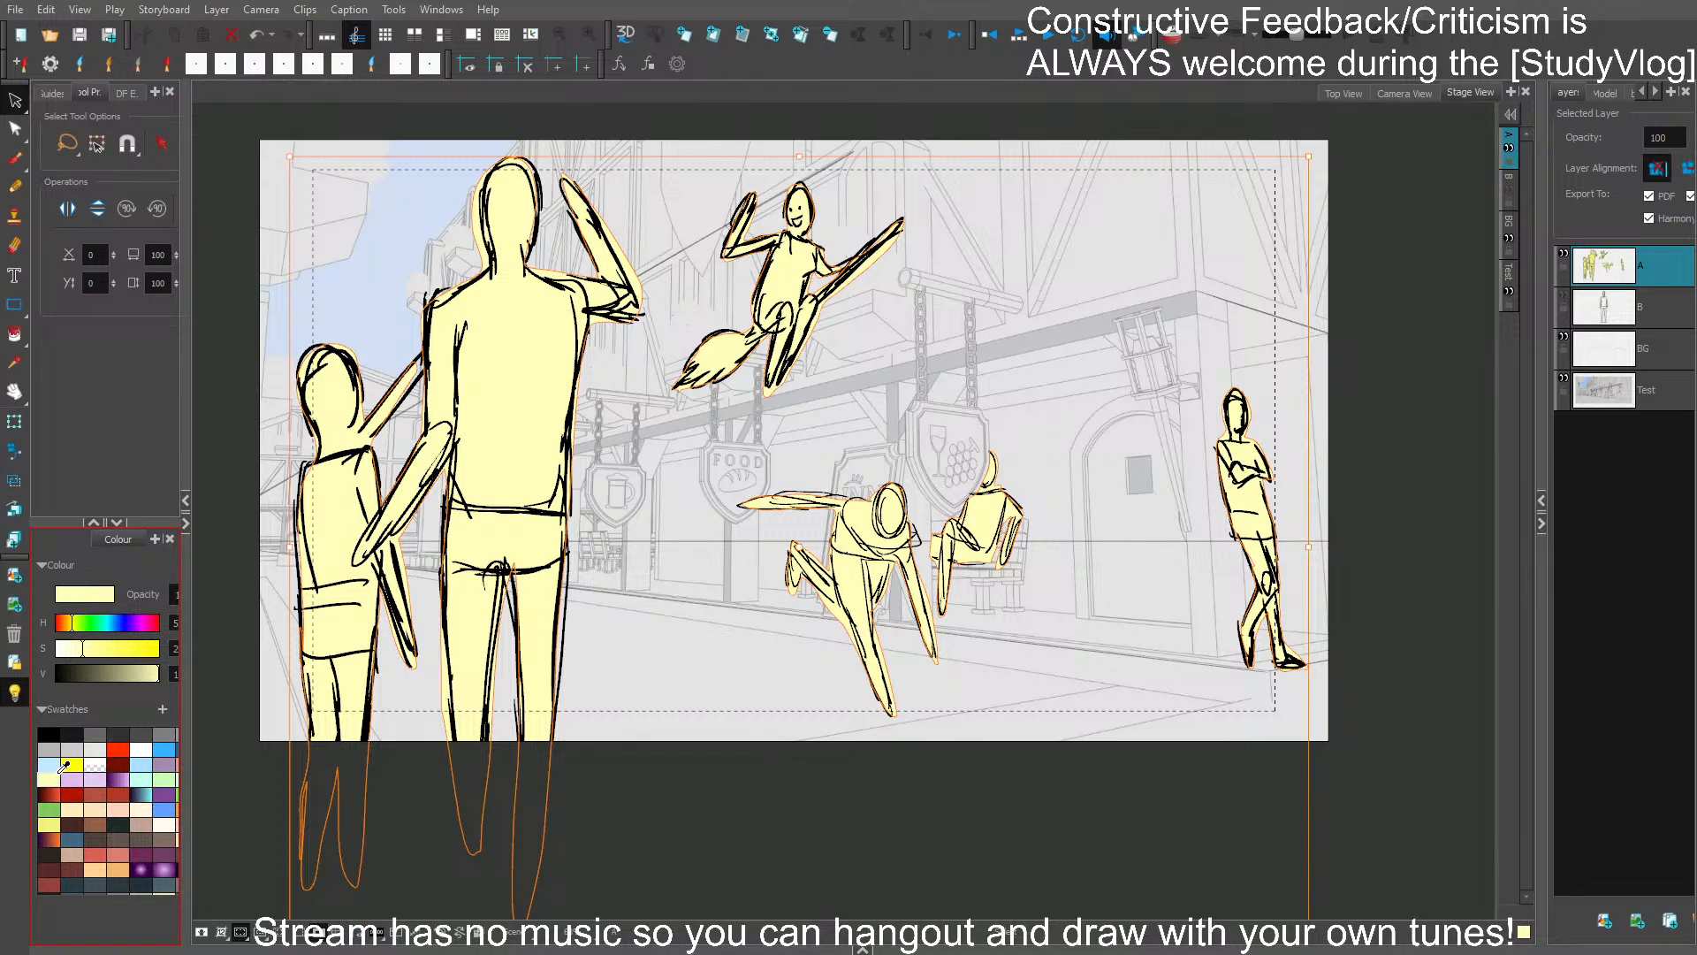
click(143, 762)
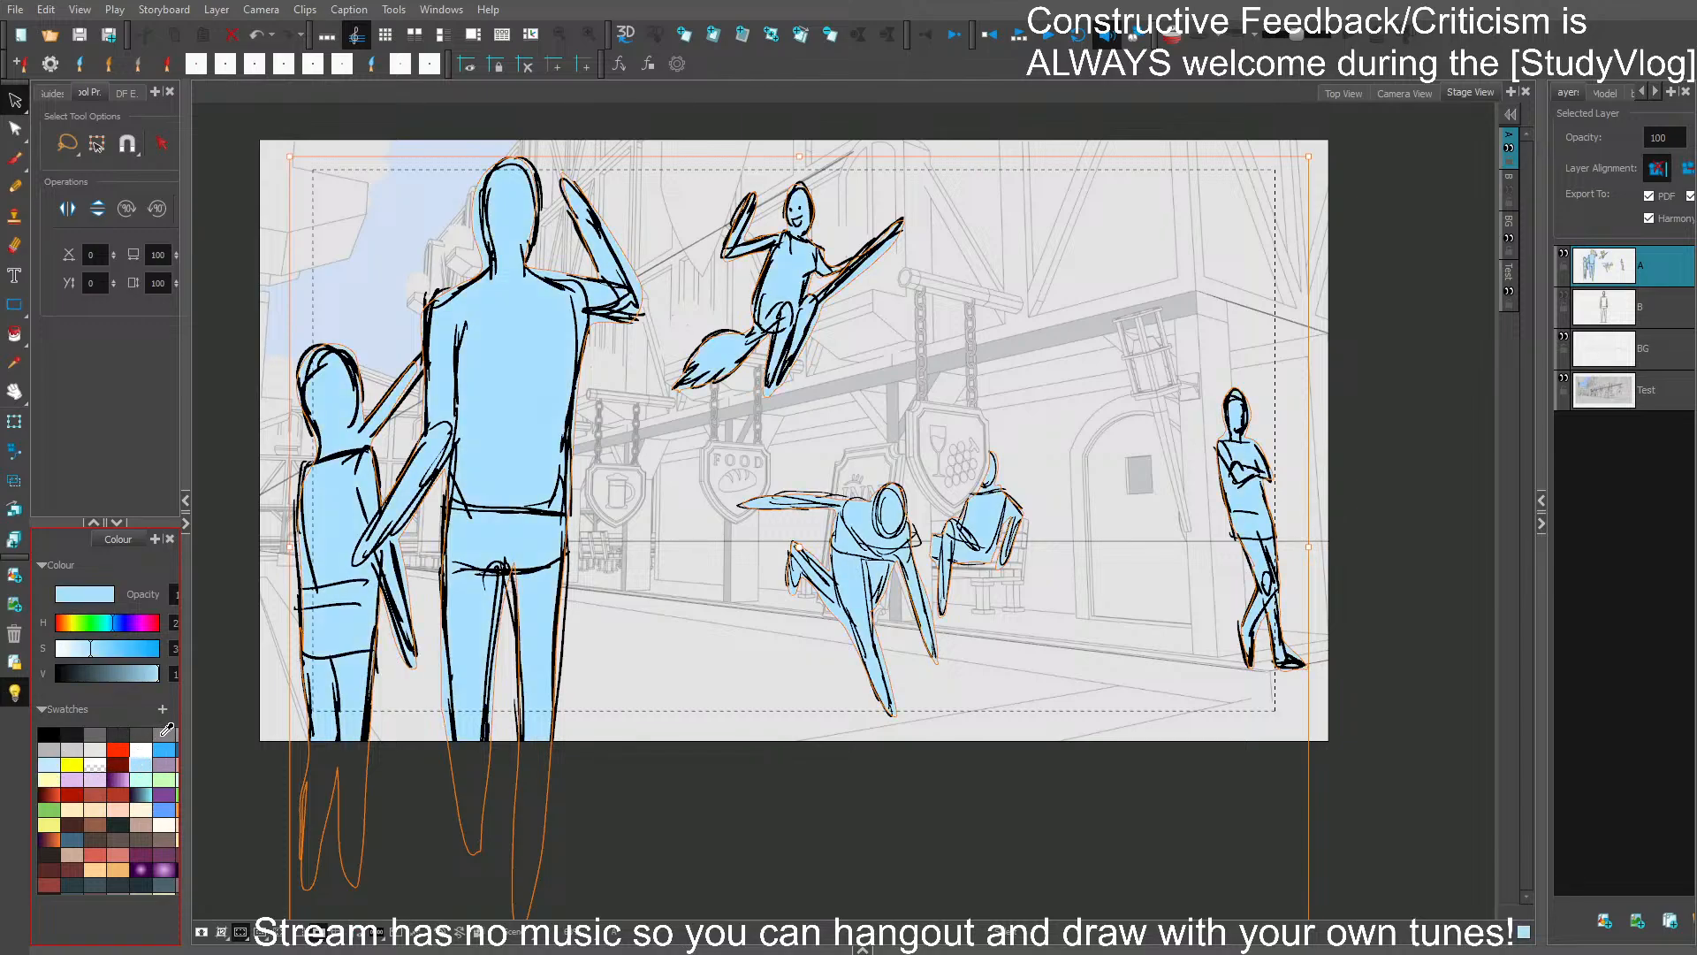
click(161, 736)
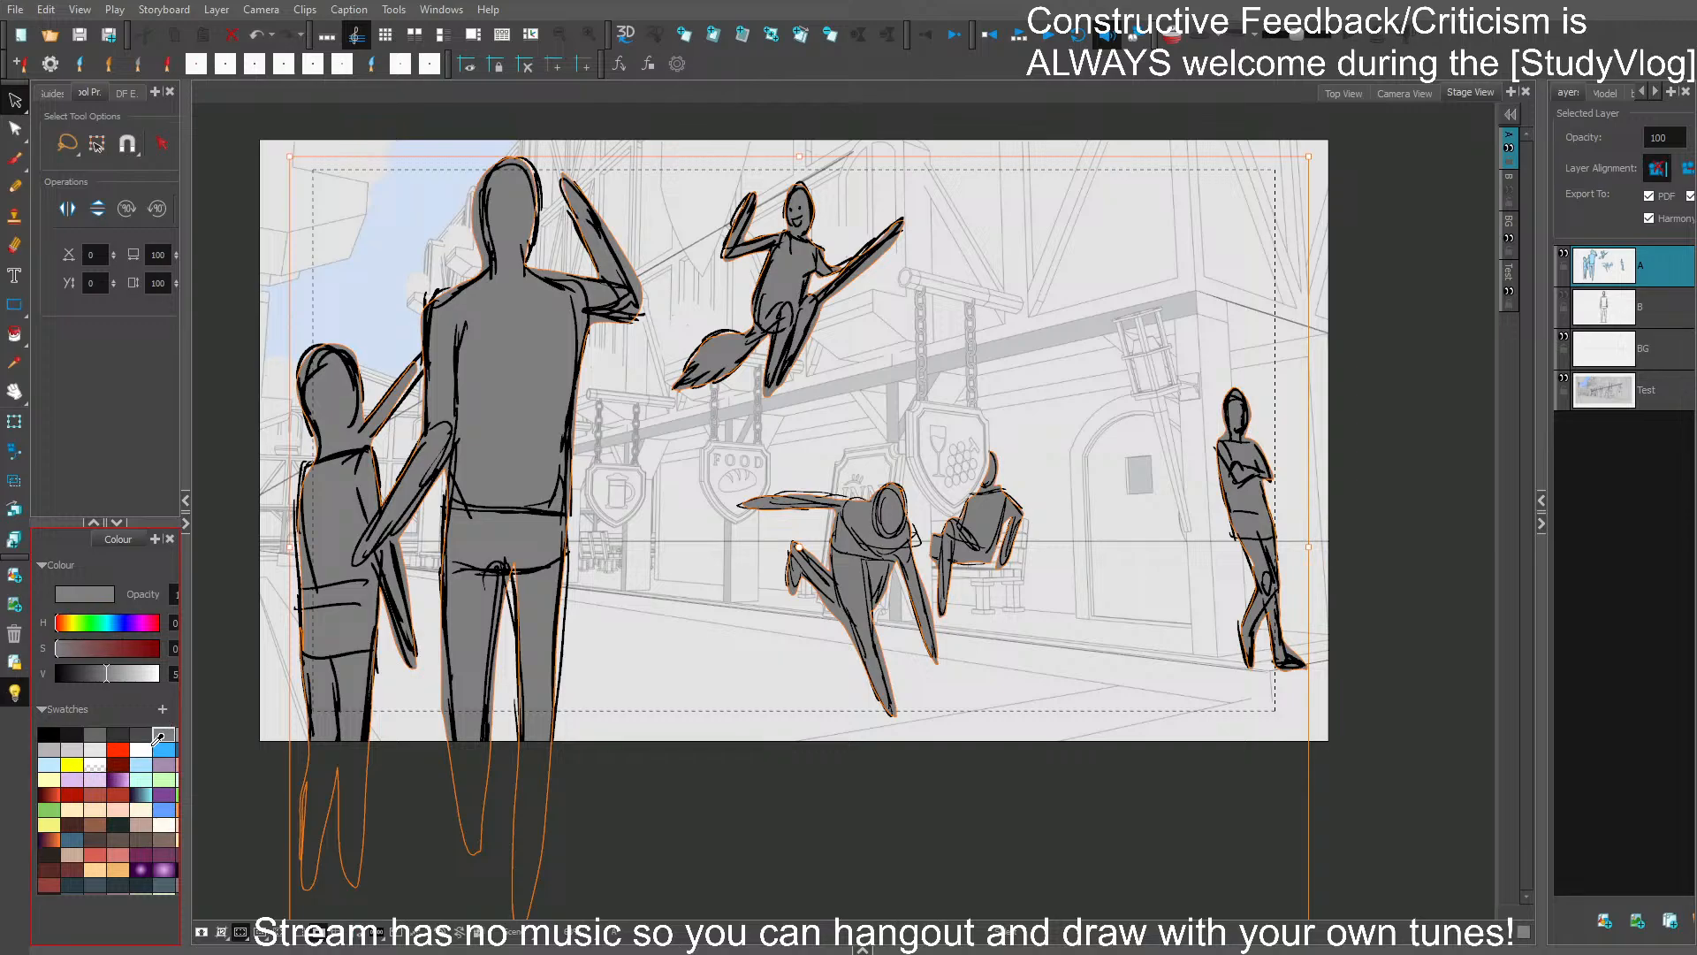
click(51, 750)
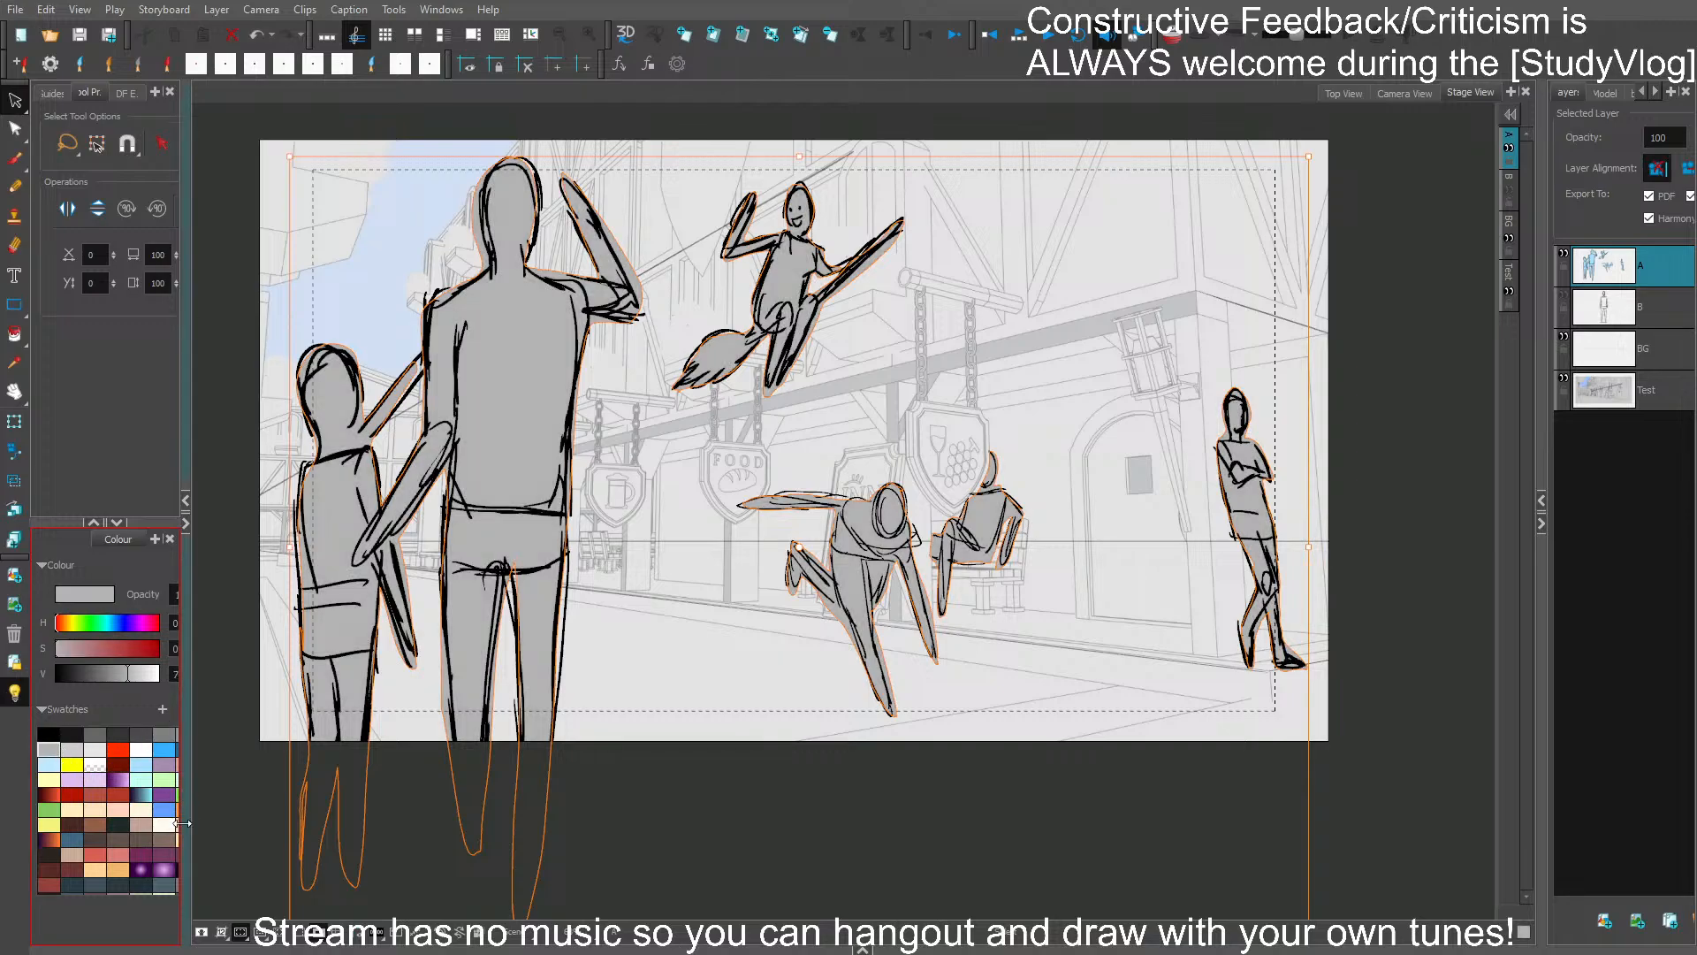
click(14, 159)
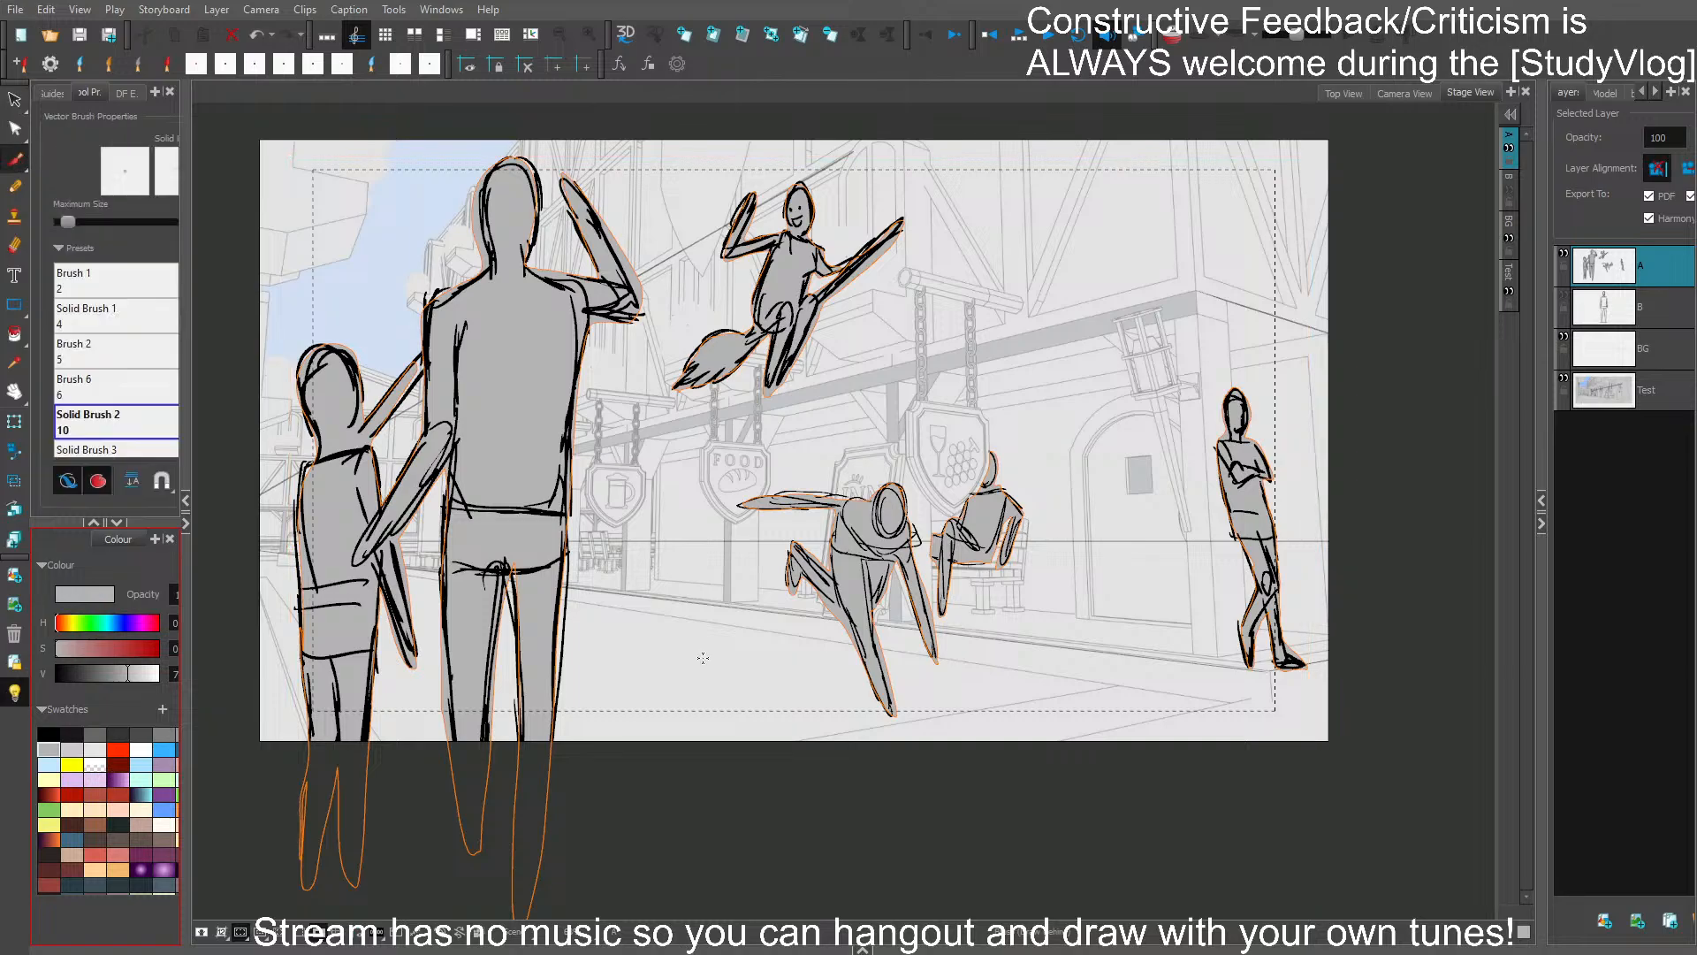
mouse_move(1270, 557)
mouse_down()
mouse_move(1327, 475)
mouse_move(1311, 530)
mouse_up()
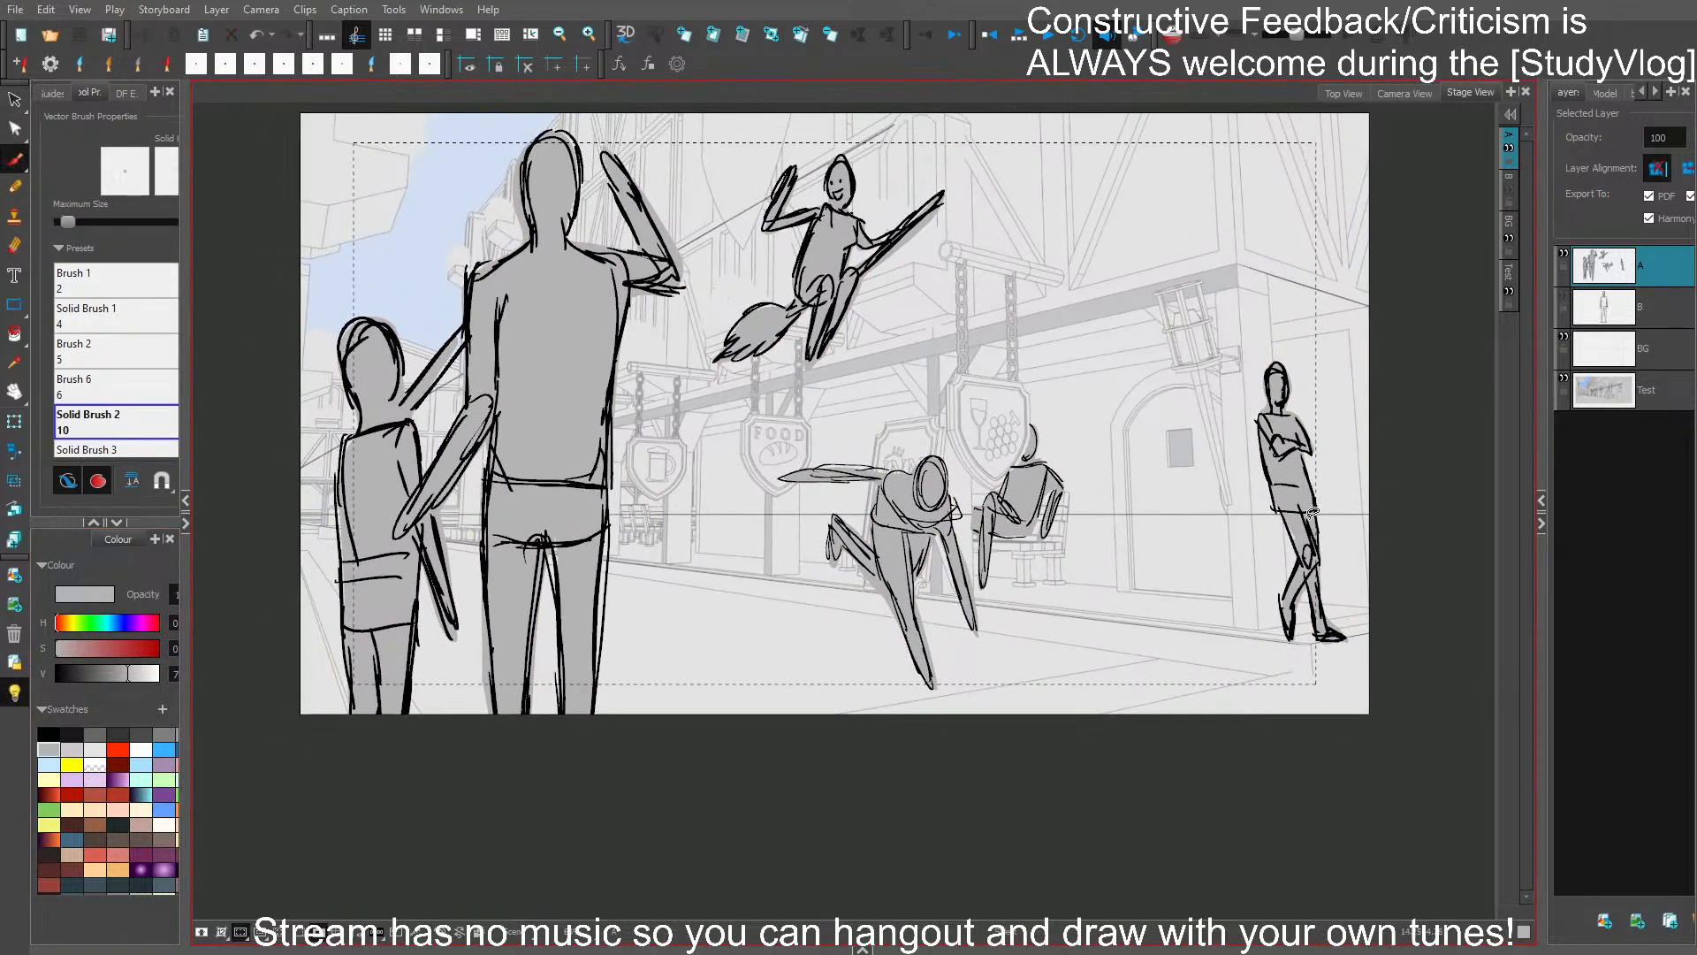
drag(1354, 362, 1332, 409)
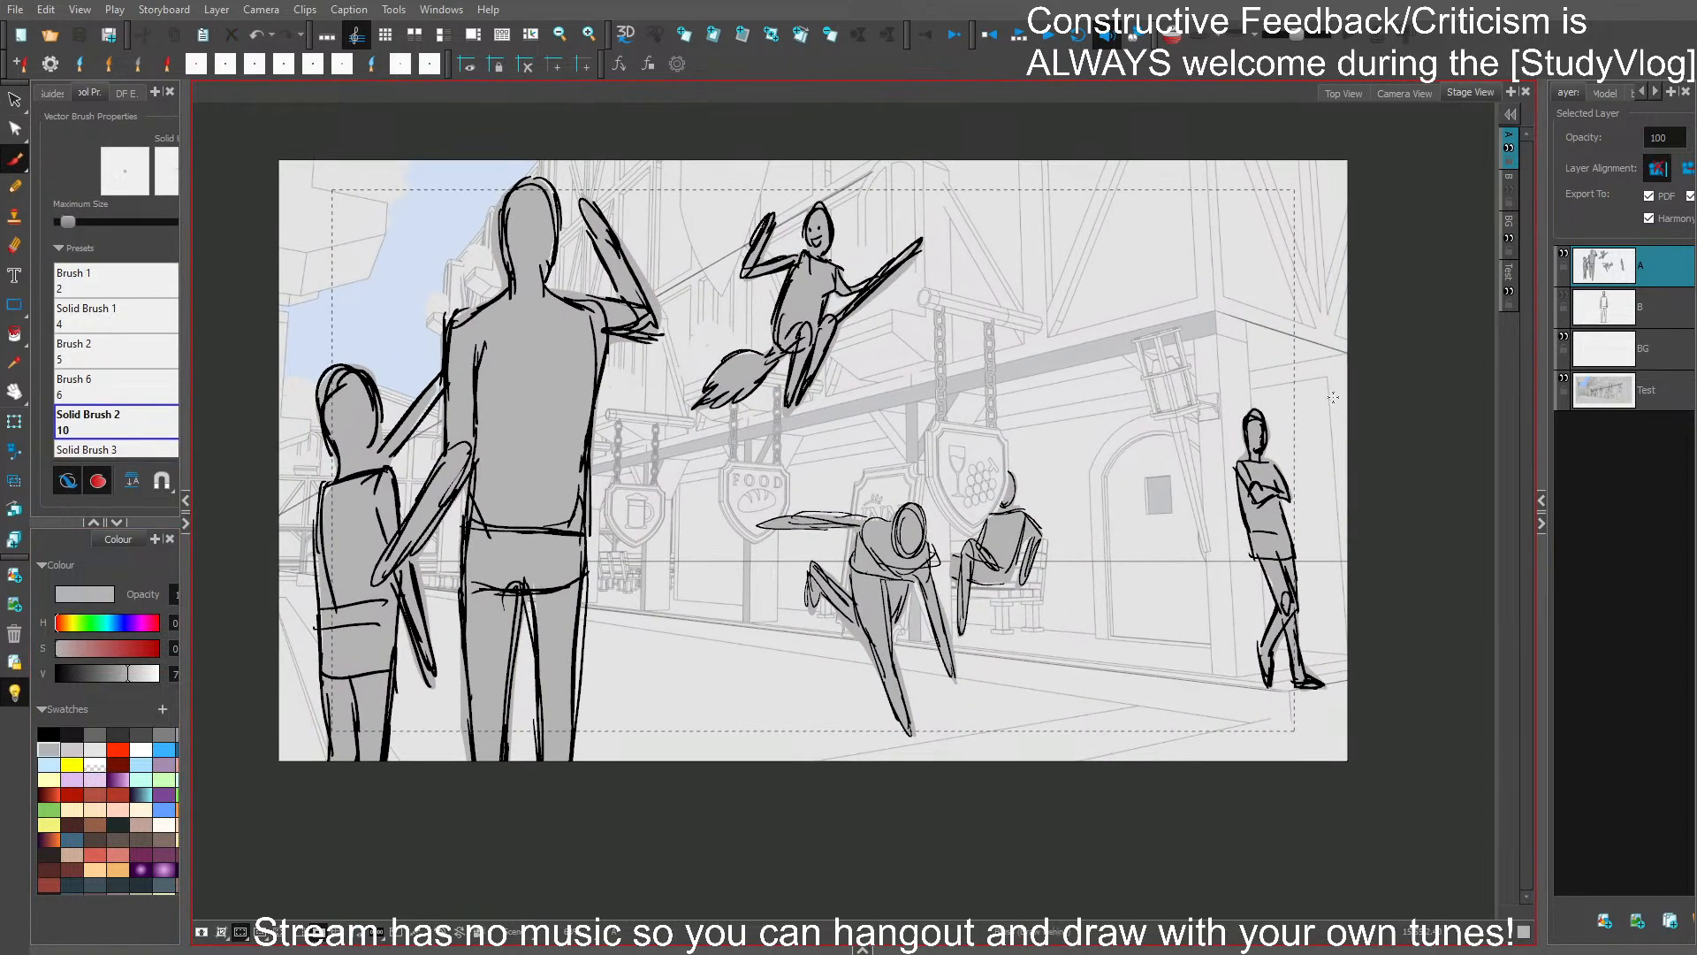
- Go to the blank panel and bring in the Medieval_Tavern model as its bottom layer
key(p)
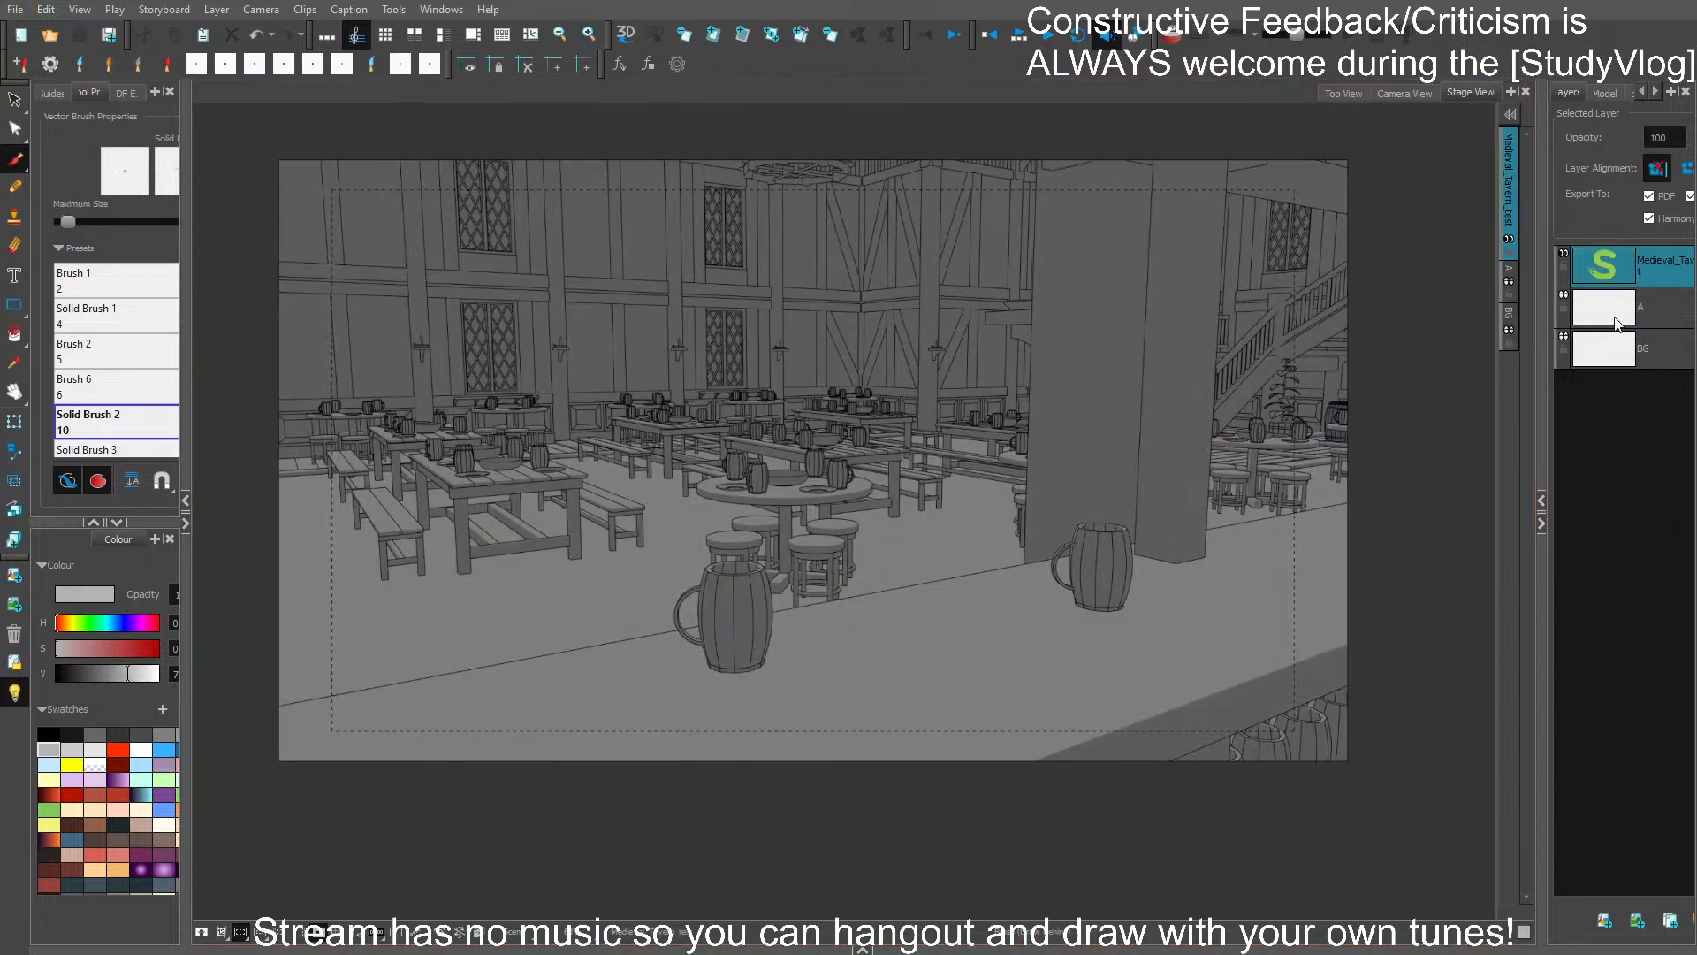
click(1649, 364)
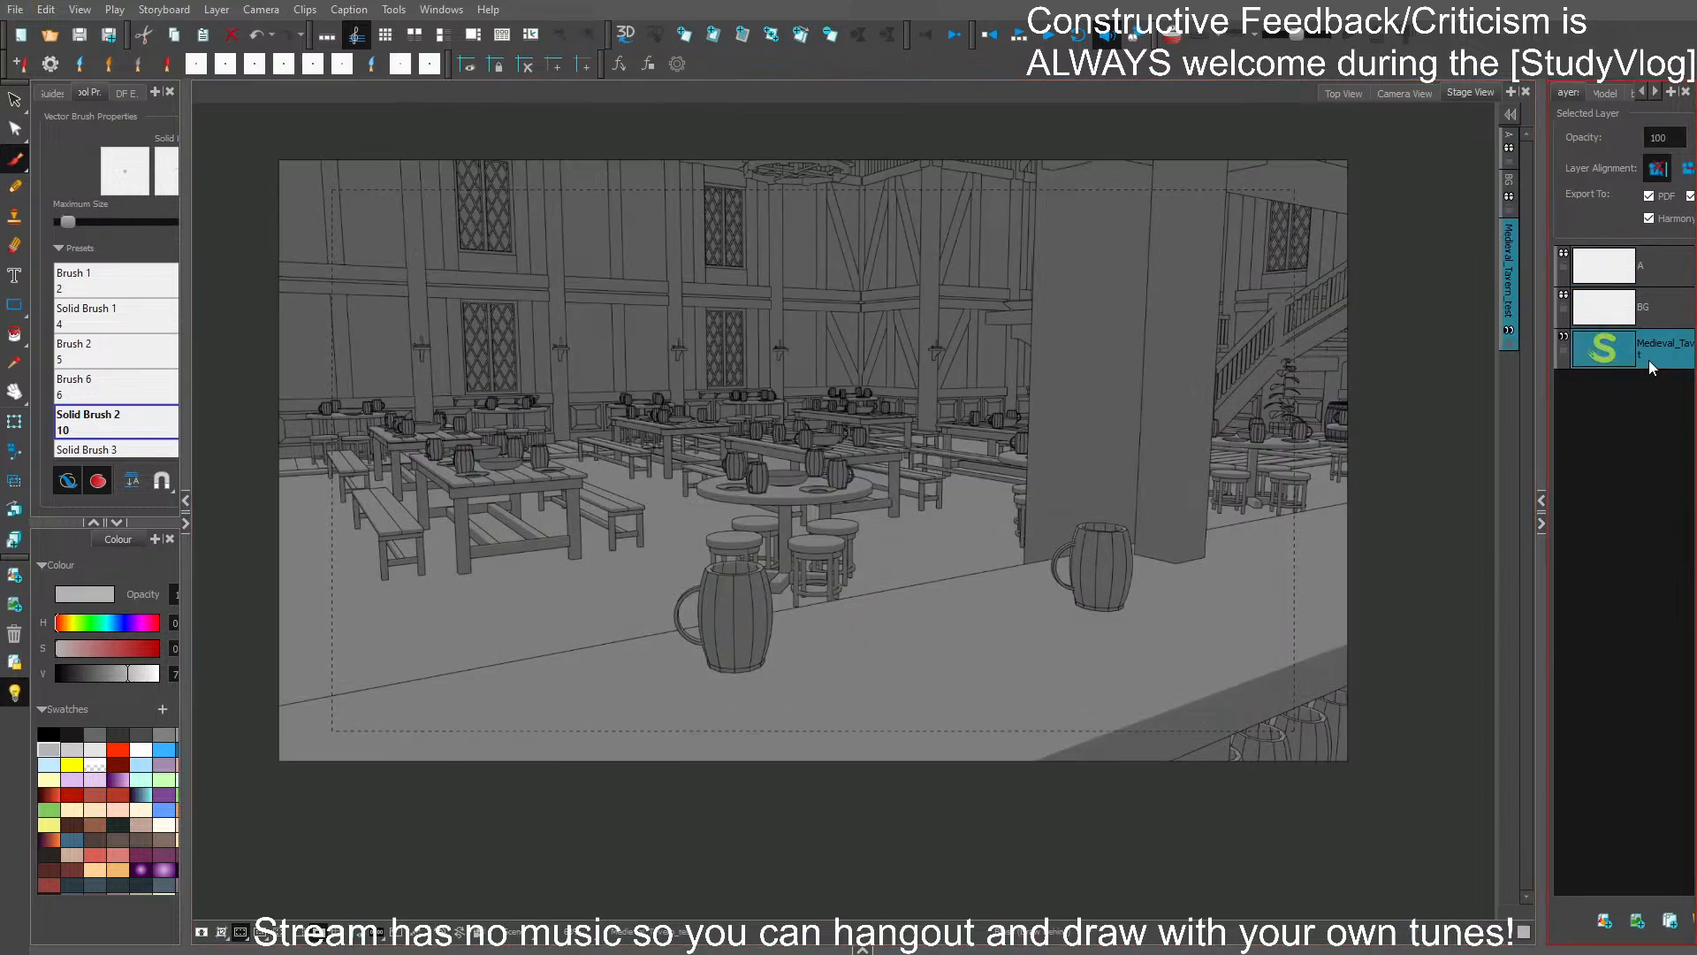
- Make layer A active for drawing, set the brush colour to black, and try and undo short test strokes
click(1628, 275)
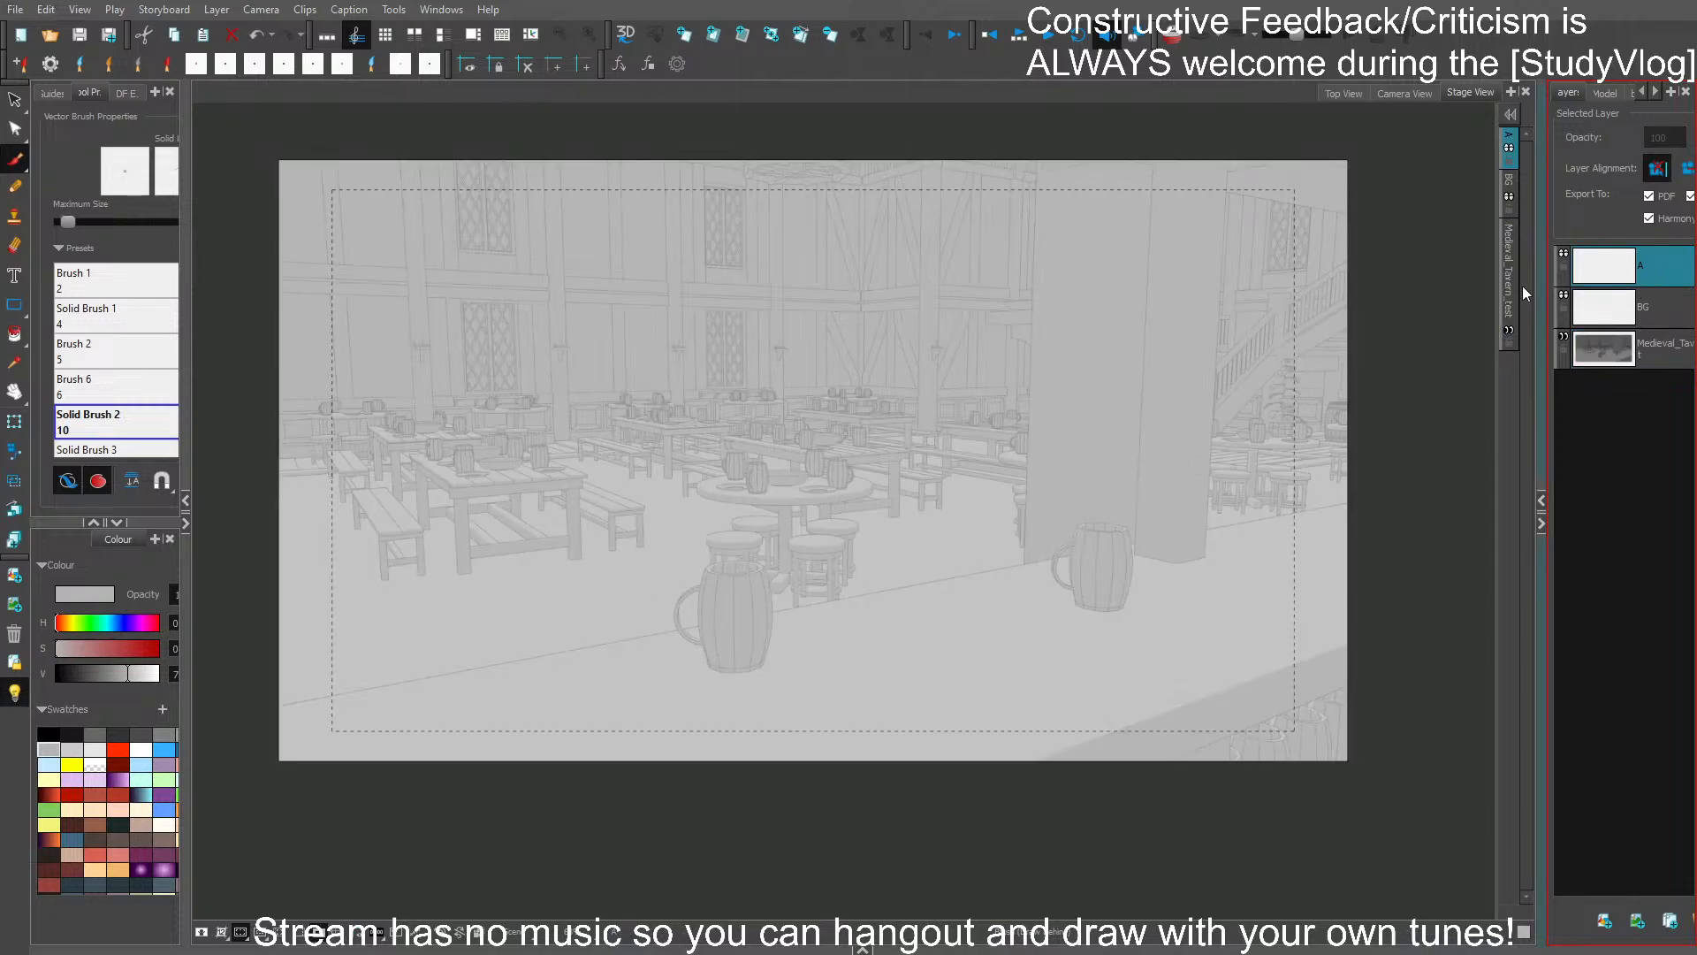
click(49, 734)
mouse_move(751, 335)
mouse_down()
mouse_move(729, 389)
mouse_move(762, 334)
mouse_up()
key(ctrl+z)
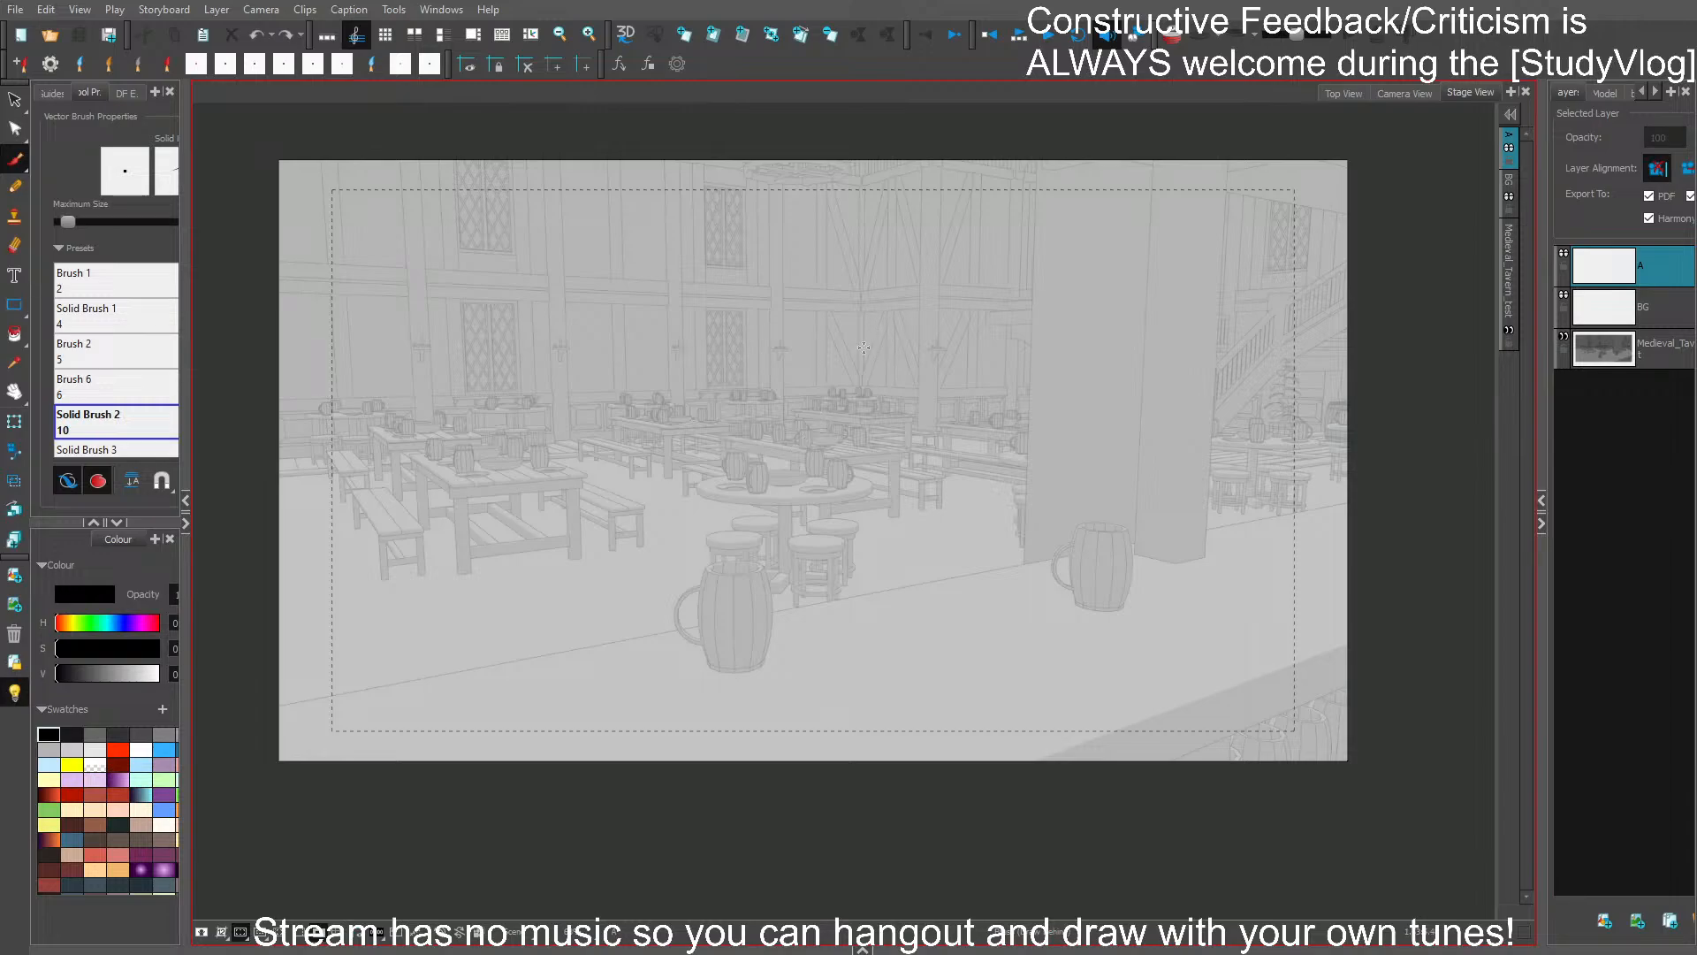
drag(880, 429, 879, 427)
key(ctrl+z)
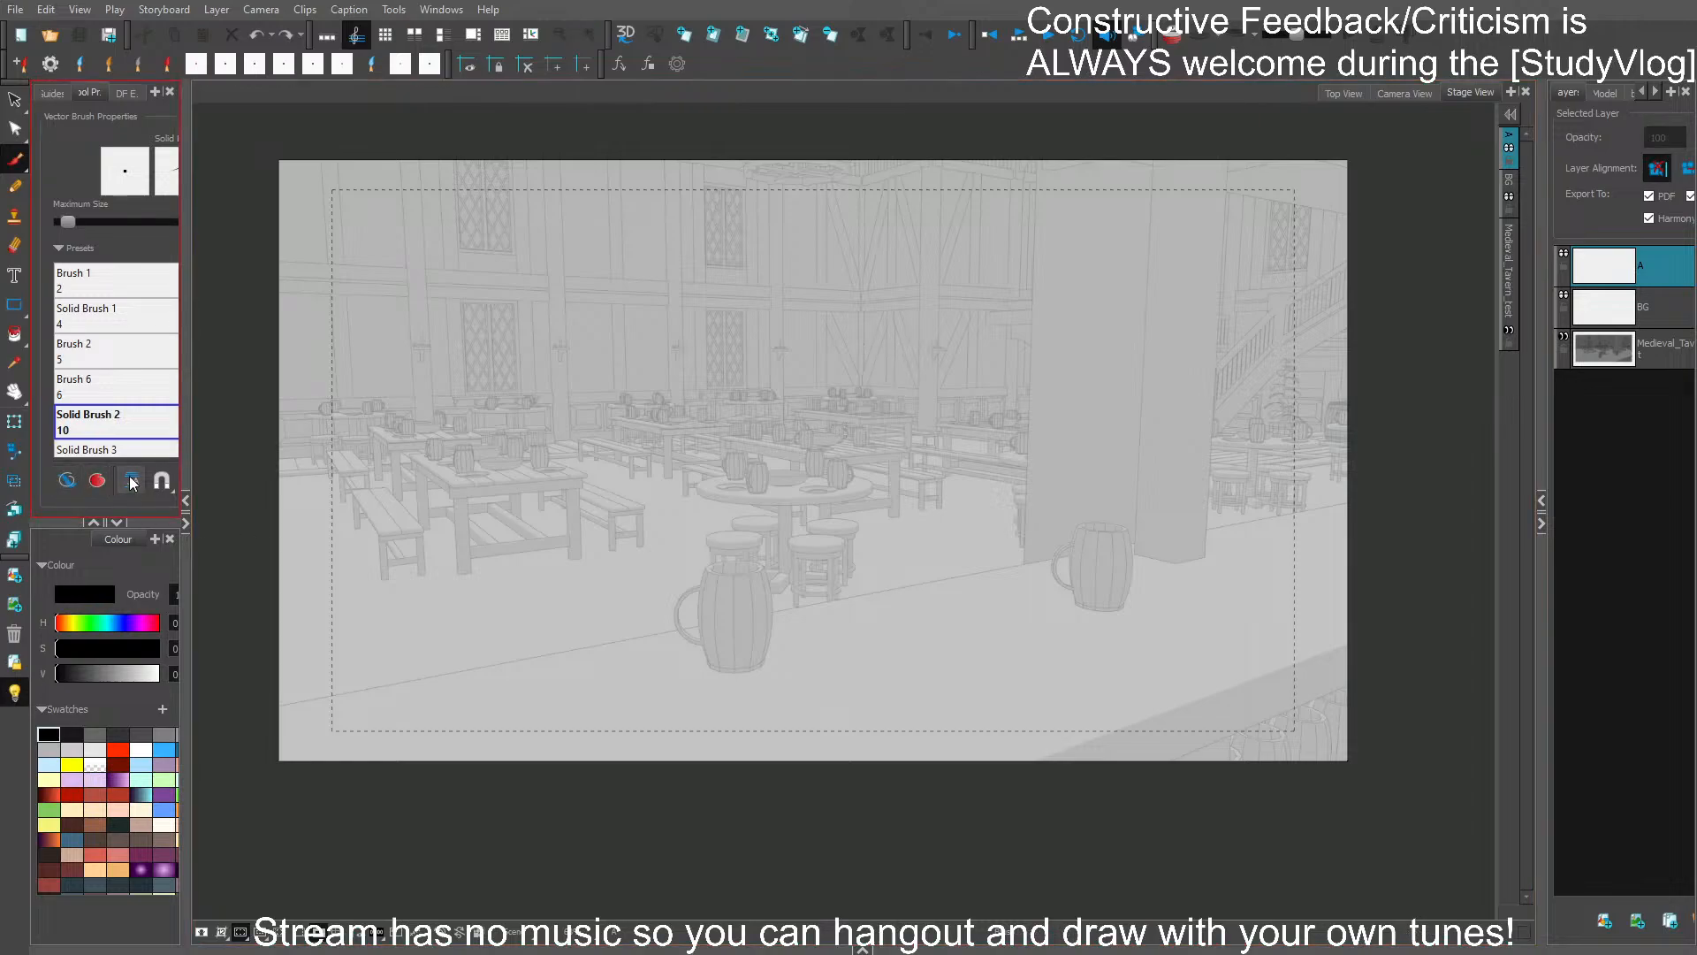
- Rough in a figure behind the bar counter with an oval head, shoulder line, torso sides and a slanted arm line, saving the storyboard along the way
scroll(925, 432, up, 2)
mouse_move(904, 510)
mouse_down()
mouse_move(1045, 493)
mouse_move(1027, 517)
mouse_up()
drag(934, 428, 824, 455)
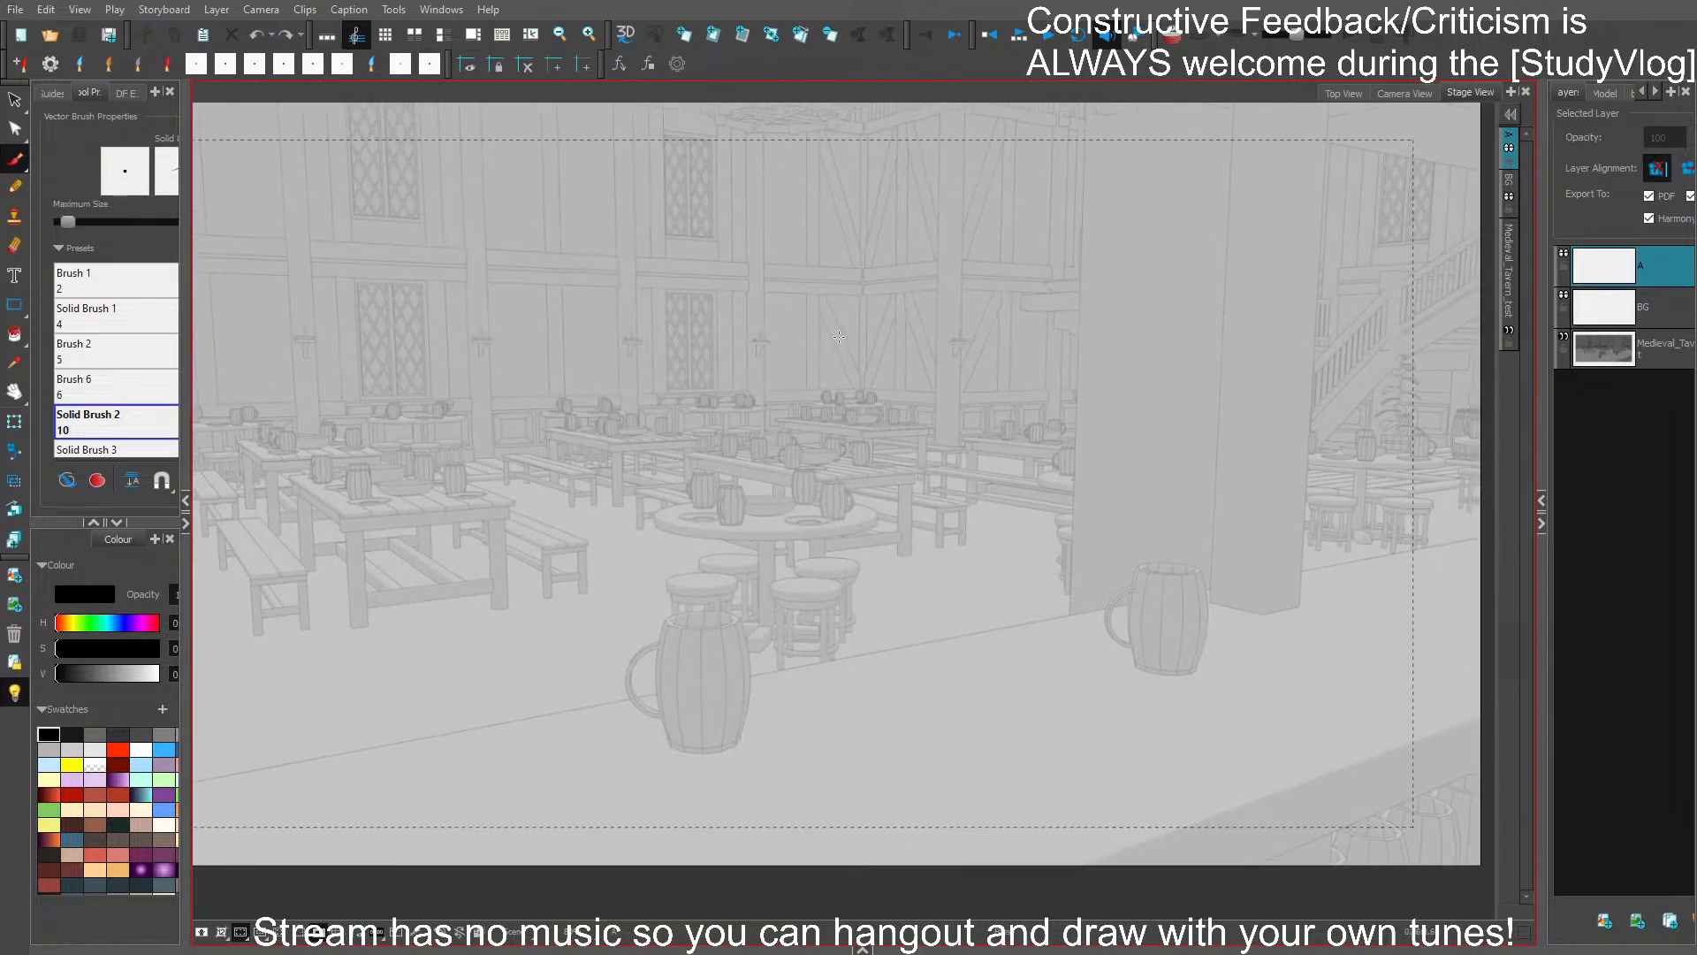
mouse_move(801, 297)
mouse_down()
mouse_move(870, 389)
mouse_move(888, 327)
mouse_move(797, 367)
mouse_move(889, 326)
mouse_move(800, 373)
mouse_up()
key(ctrl+z)
mouse_move(775, 461)
mouse_down()
mouse_move(942, 464)
mouse_move(920, 632)
mouse_up()
drag(758, 477, 754, 682)
drag(960, 565, 897, 512)
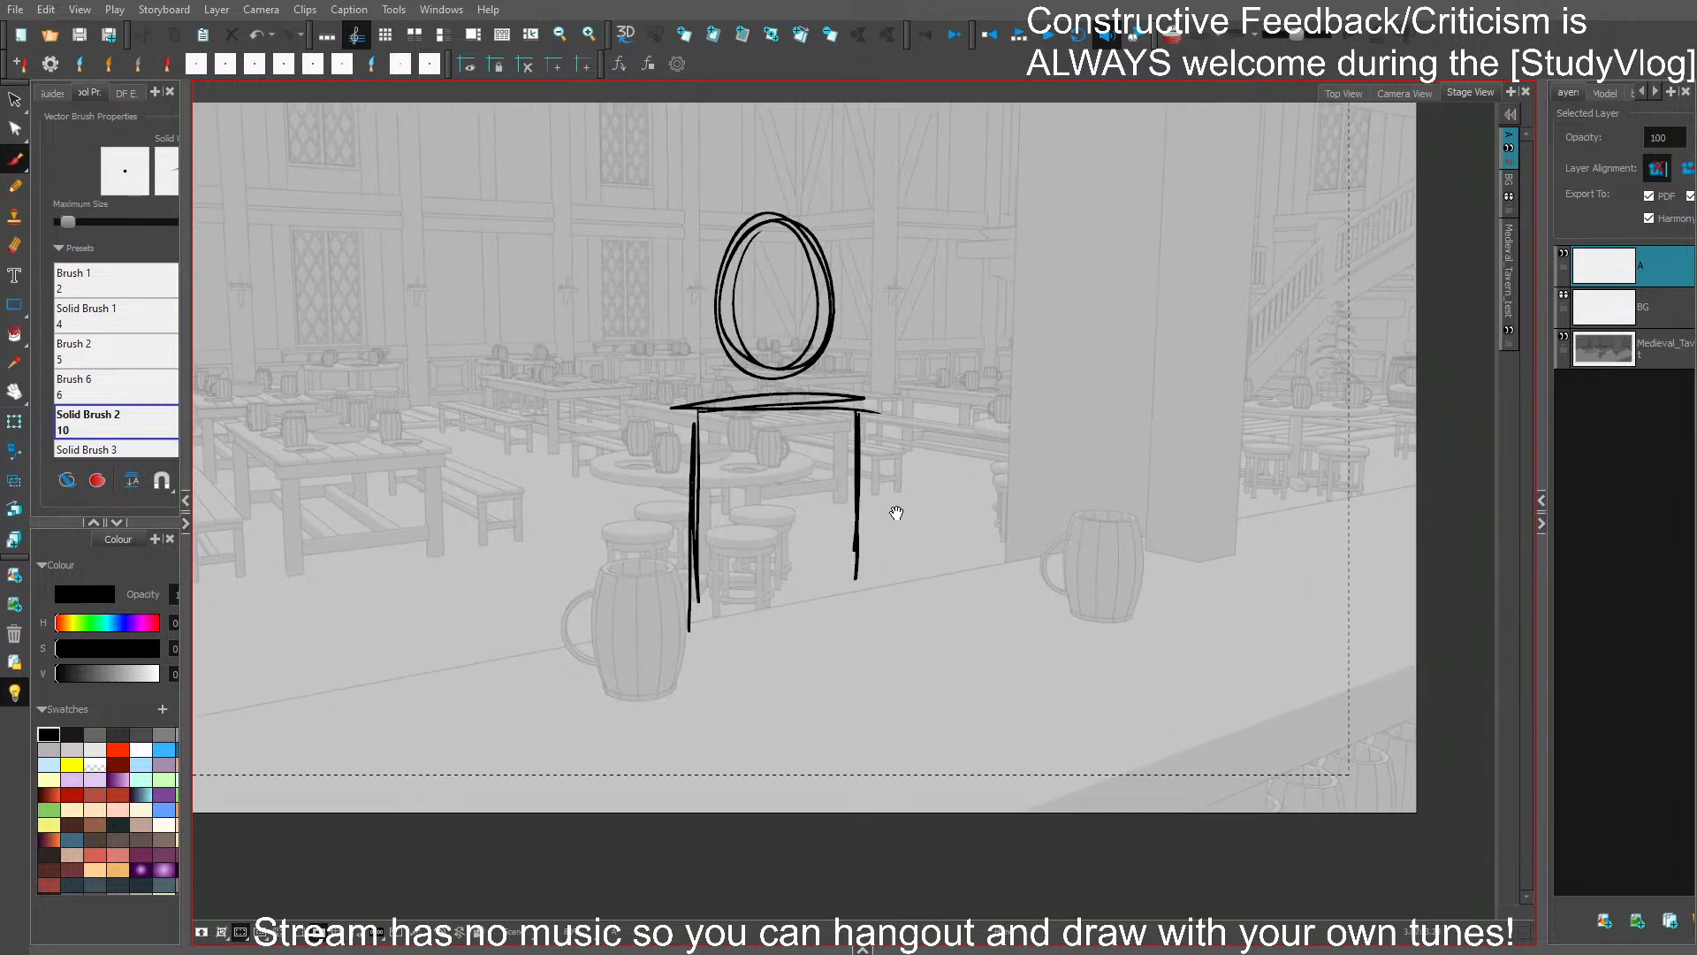
key(ctrl+s)
drag(859, 413, 941, 560)
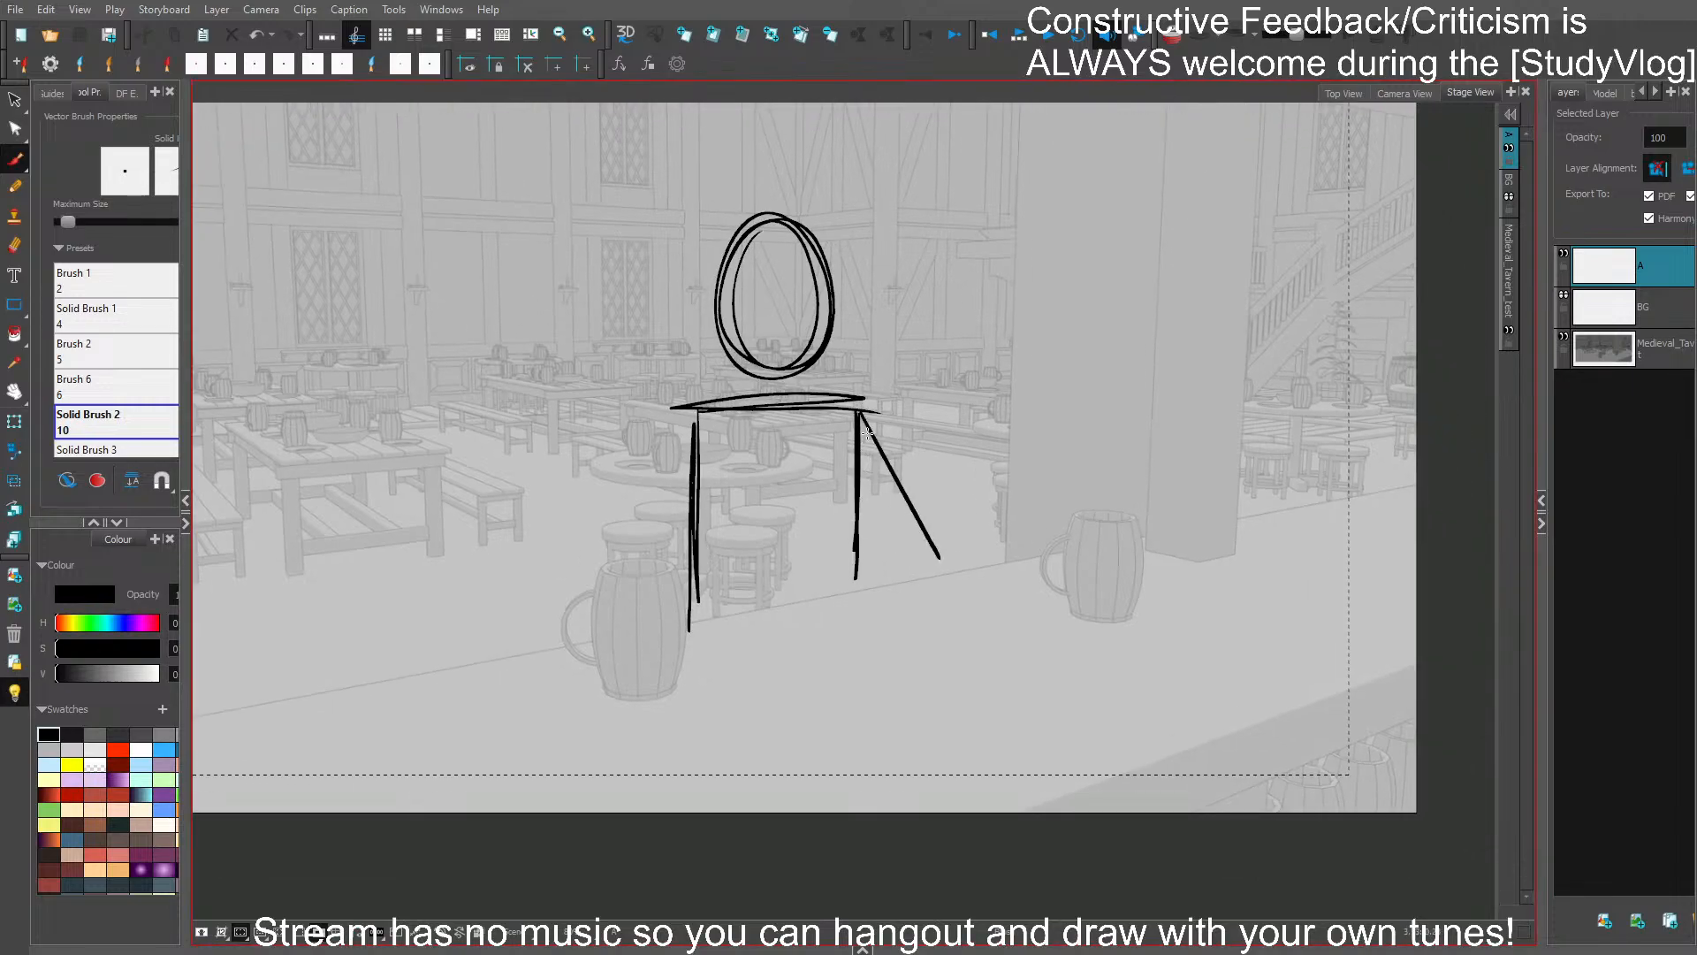
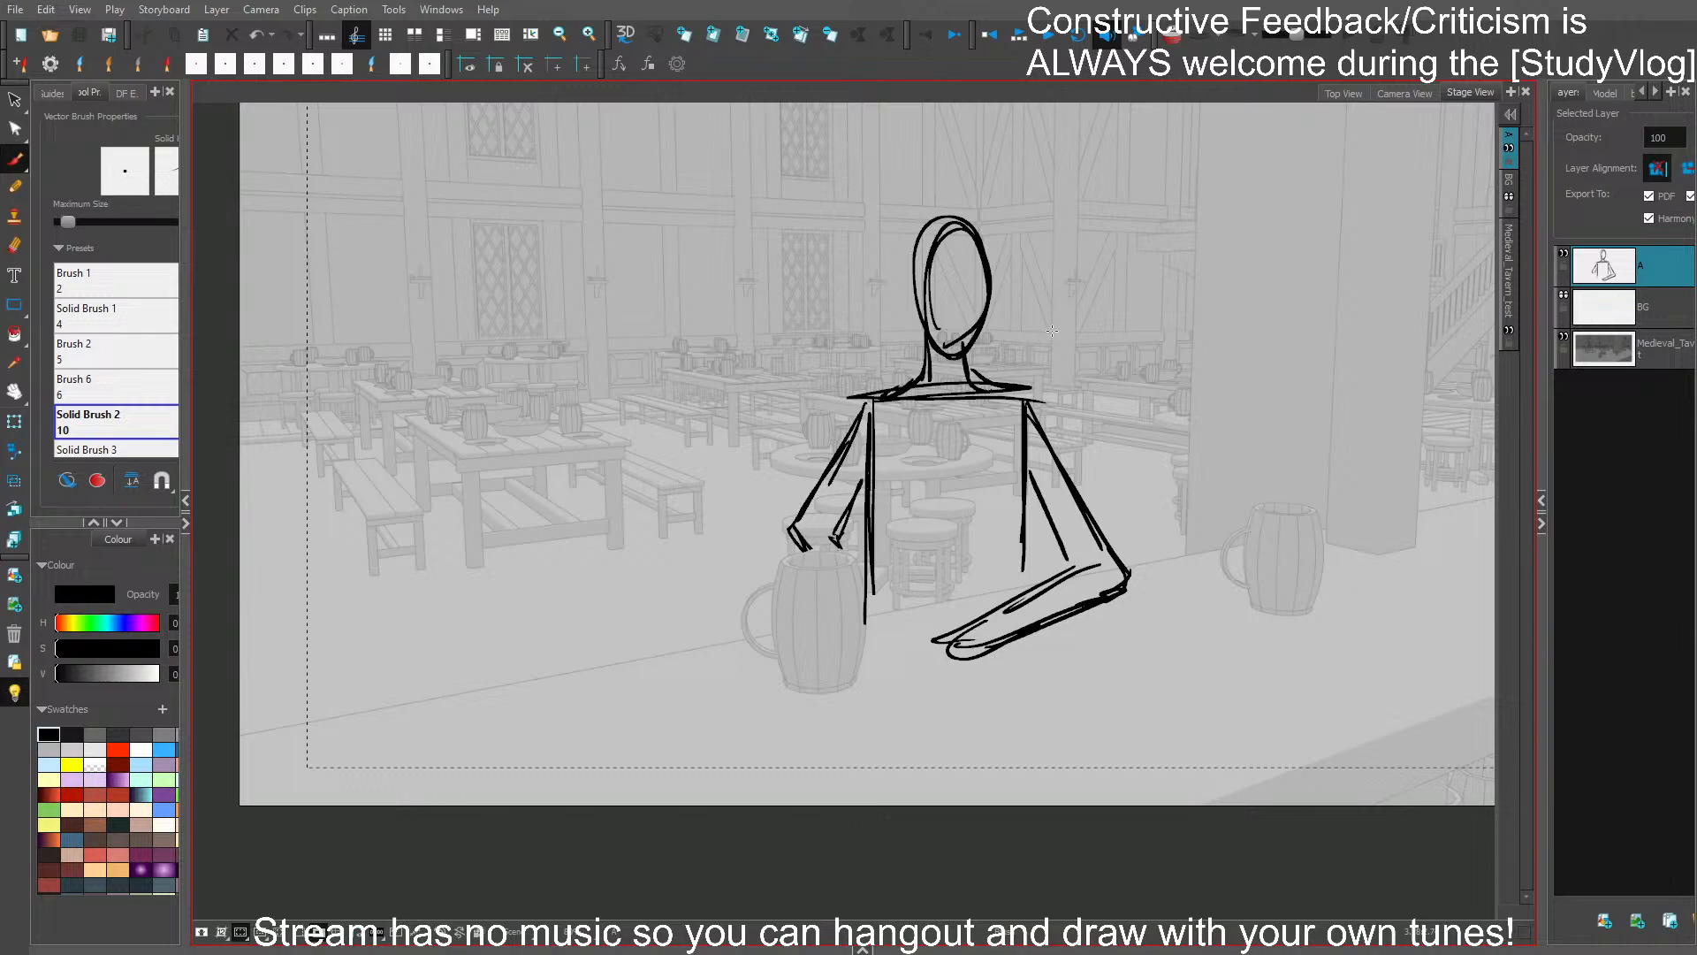
- Start a slumped figure beside the left mug with an upright oval head, shoulder bumps and a folded arm resting on the counter
drag(1103, 308, 1077, 358)
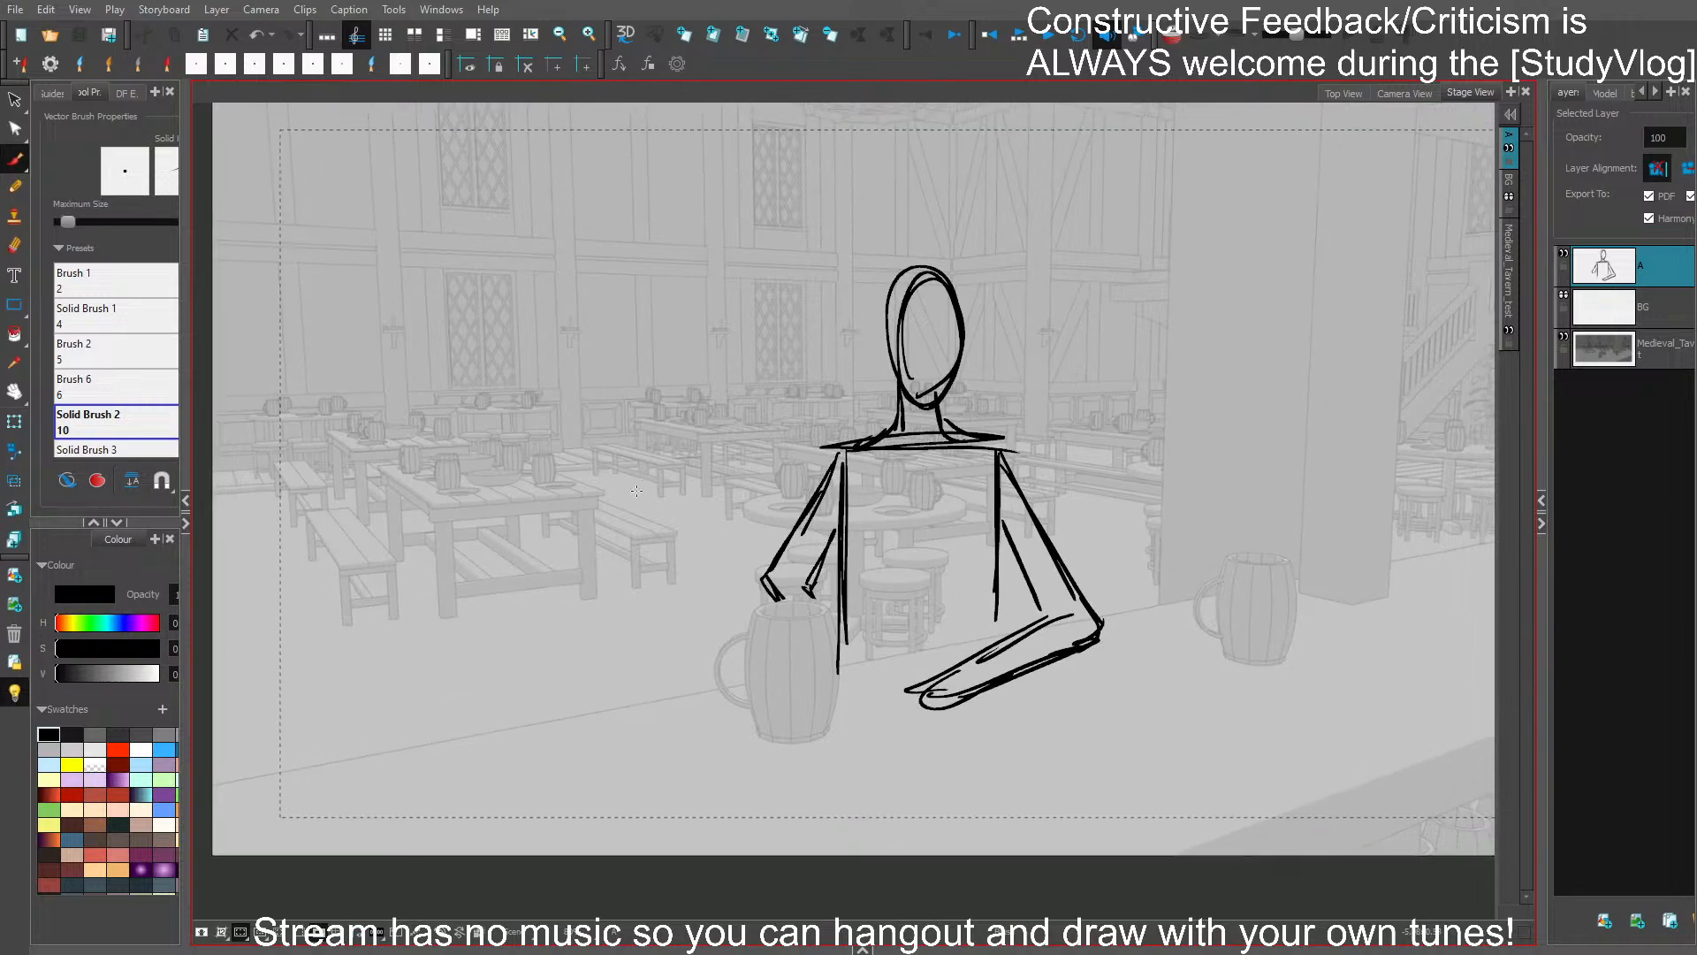
mouse_move(600, 520)
mouse_down()
mouse_move(648, 533)
mouse_move(633, 507)
mouse_move(540, 541)
mouse_move(609, 605)
mouse_move(604, 554)
mouse_move(587, 648)
mouse_move(558, 514)
mouse_move(601, 550)
mouse_up()
key(ctrl+z)
key(ctrl+z)
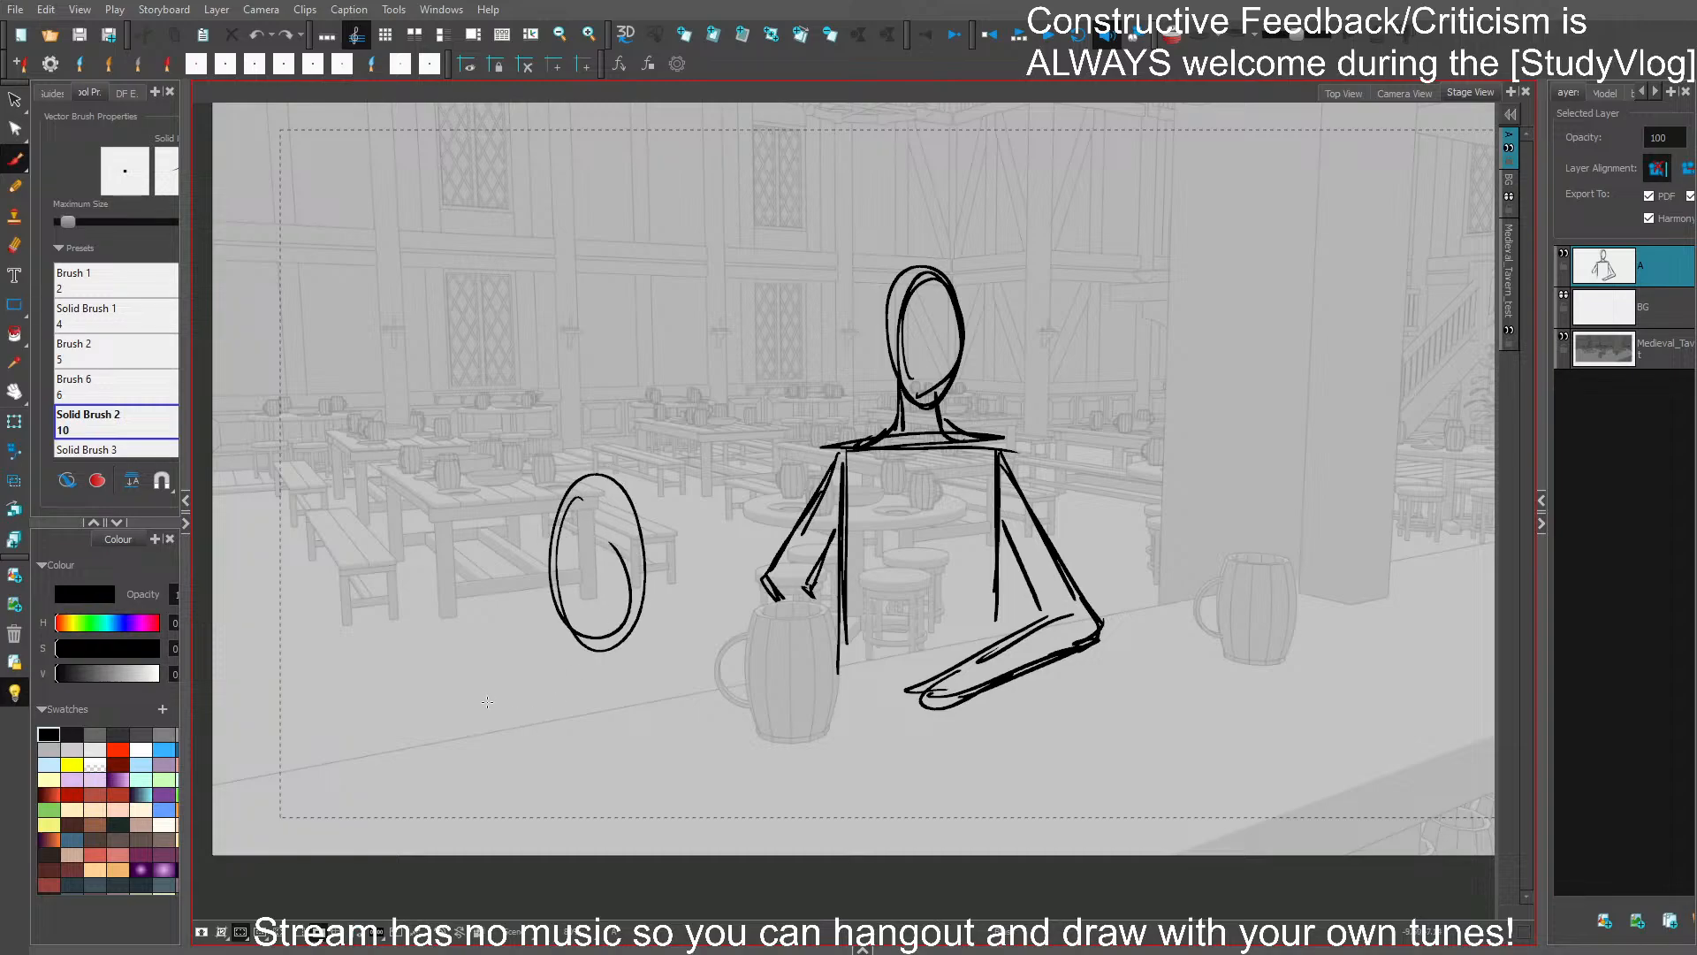
mouse_move(487, 702)
mouse_down()
mouse_move(553, 698)
mouse_move(528, 616)
mouse_move(553, 654)
mouse_up()
key(ctrl+z)
drag(662, 624, 689, 635)
mouse_move(511, 639)
mouse_down()
mouse_move(488, 694)
mouse_move(585, 740)
mouse_move(688, 716)
mouse_up()
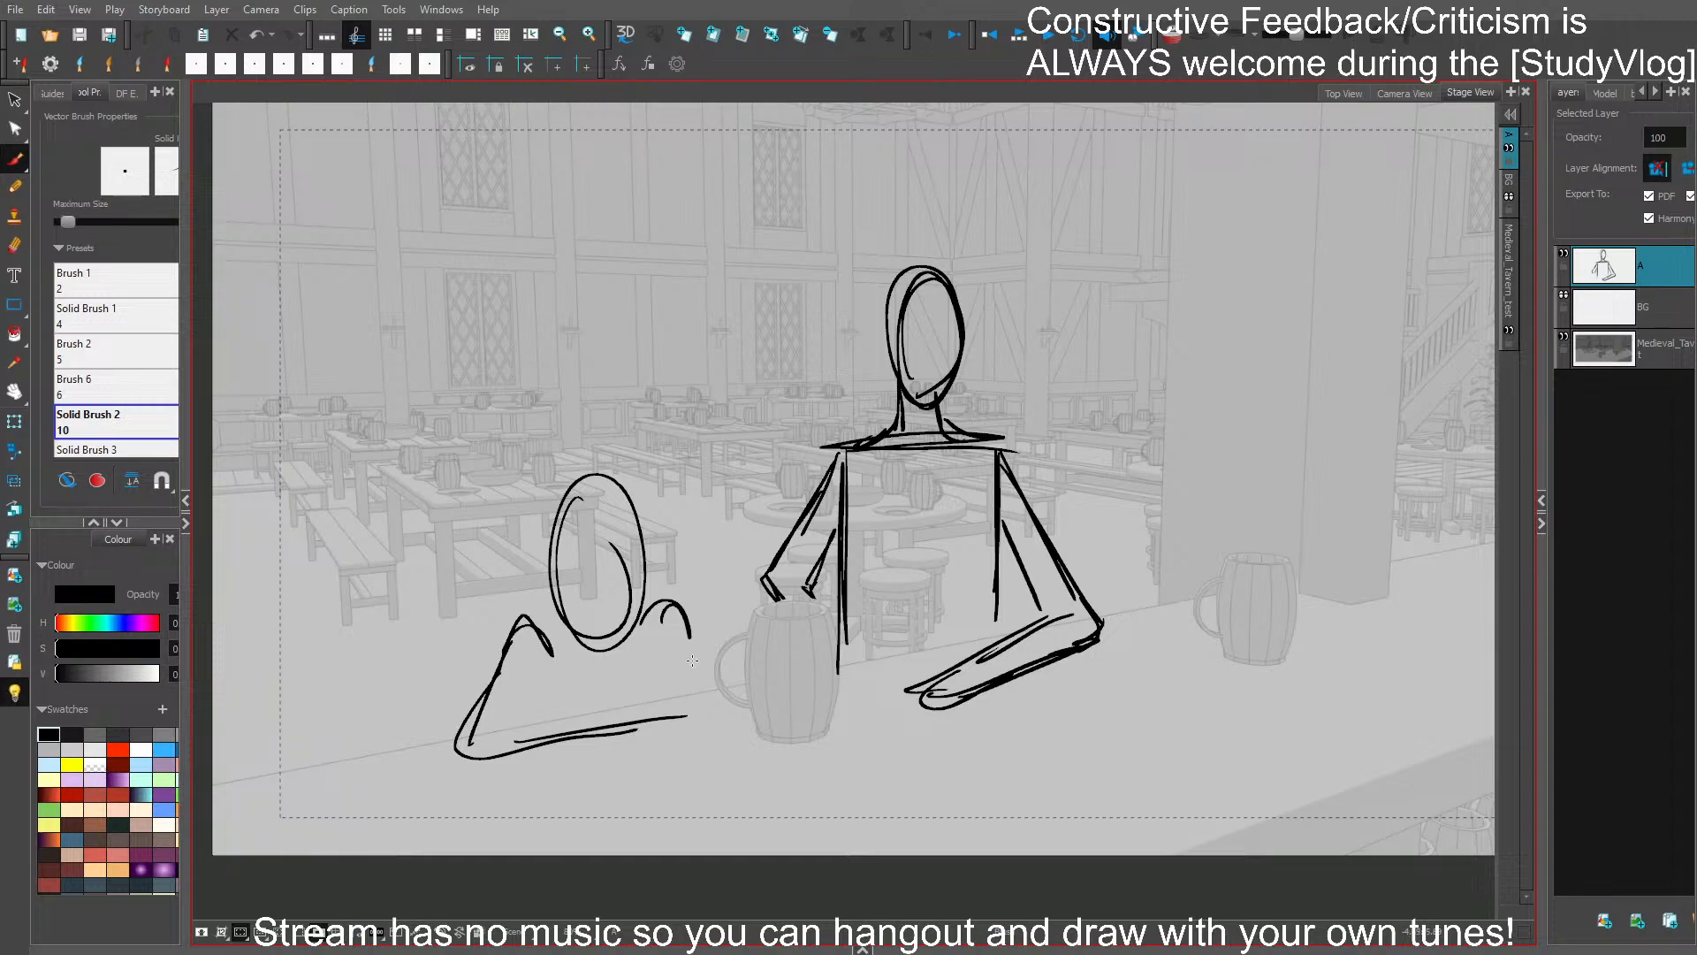
- Draw the slumped figure's other arm bent at the elbow, with its forearm stretching toward the front of the counter
drag(685, 618, 727, 714)
mouse_move(688, 620)
mouse_down()
mouse_move(782, 720)
mouse_move(758, 770)
mouse_move(654, 836)
mouse_up()
mouse_move(703, 765)
mouse_down()
mouse_move(659, 846)
mouse_move(770, 751)
mouse_up()
drag(767, 753, 678, 821)
- Replace the slumped figure's upright head with a tilted oval, add simple faces to both counter figures, and save the storyboard
click(617, 486)
key(Delete)
mouse_move(590, 642)
mouse_down()
mouse_move(603, 611)
mouse_move(626, 703)
mouse_move(597, 620)
mouse_move(651, 681)
mouse_move(624, 564)
mouse_move(596, 711)
mouse_move(599, 608)
mouse_up()
drag(592, 685, 610, 692)
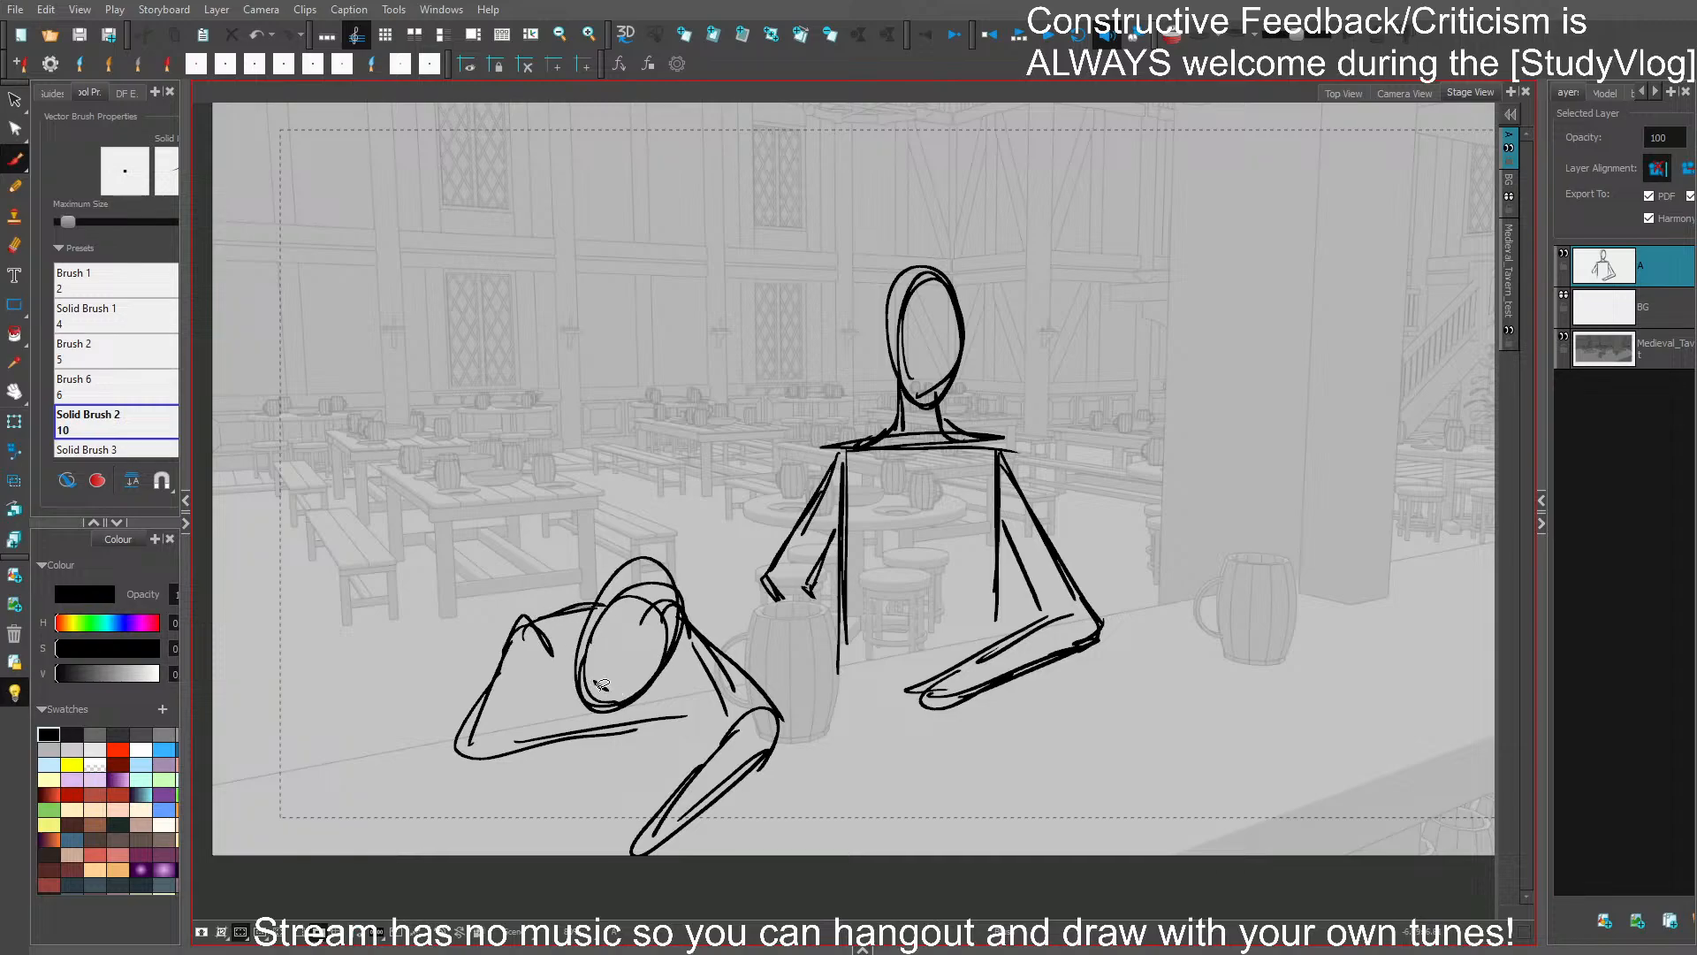
key(ctrl+z)
key(ctrl+s)
drag(1071, 686, 922, 665)
drag(1023, 644, 1078, 666)
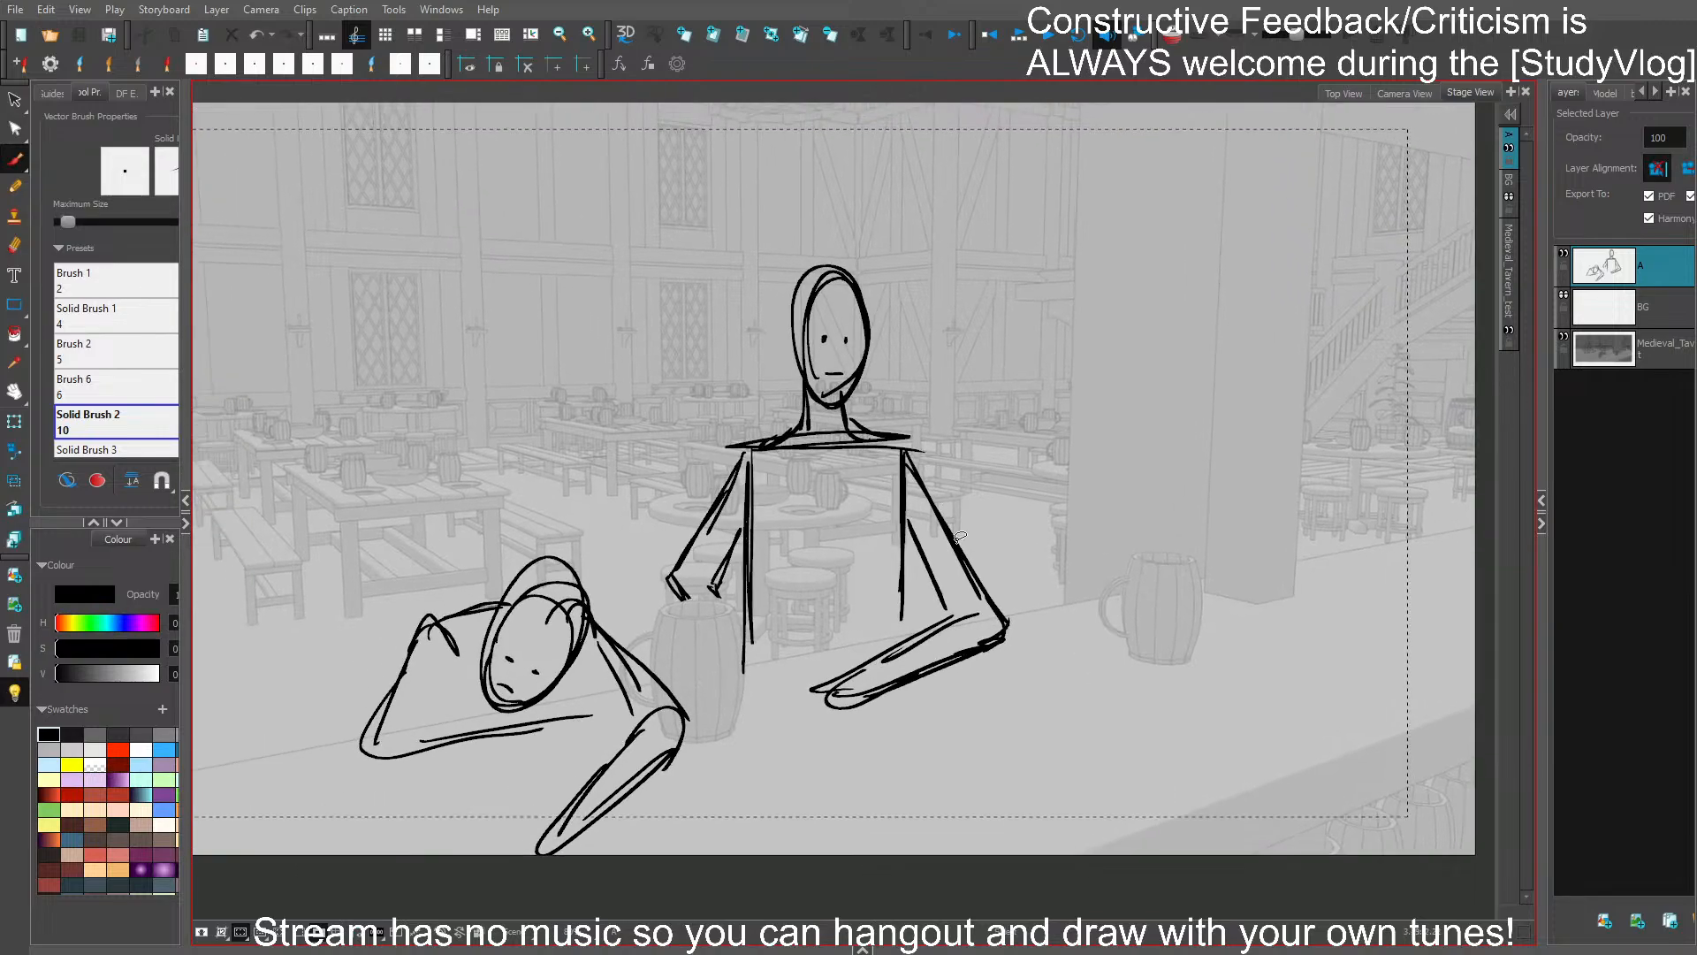
- Rough in the back, seat and bent legs of a smaller figure sitting on the bench at the left table
drag(903, 518, 1017, 528)
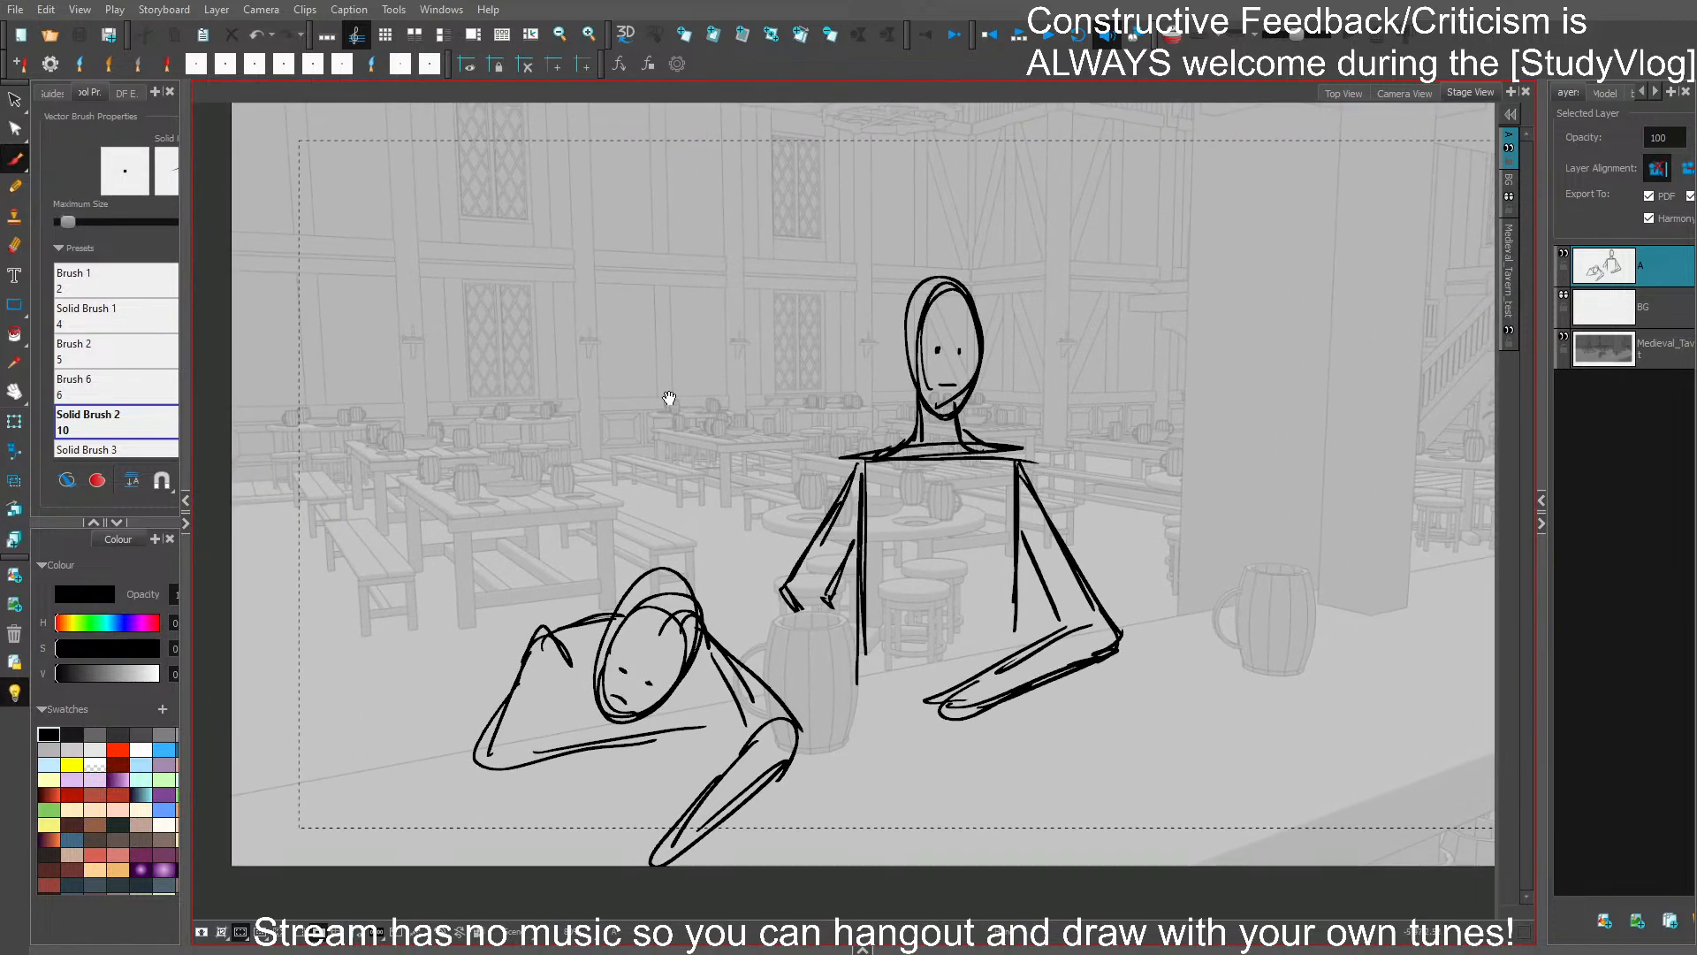
mouse_move(610, 429)
mouse_down()
mouse_move(657, 466)
mouse_move(636, 479)
mouse_move(631, 532)
mouse_move(592, 535)
mouse_move(594, 566)
mouse_move(587, 537)
mouse_move(597, 587)
mouse_move(609, 541)
mouse_move(661, 530)
mouse_up()
key(ctrl+z)
key(ctrl+z)
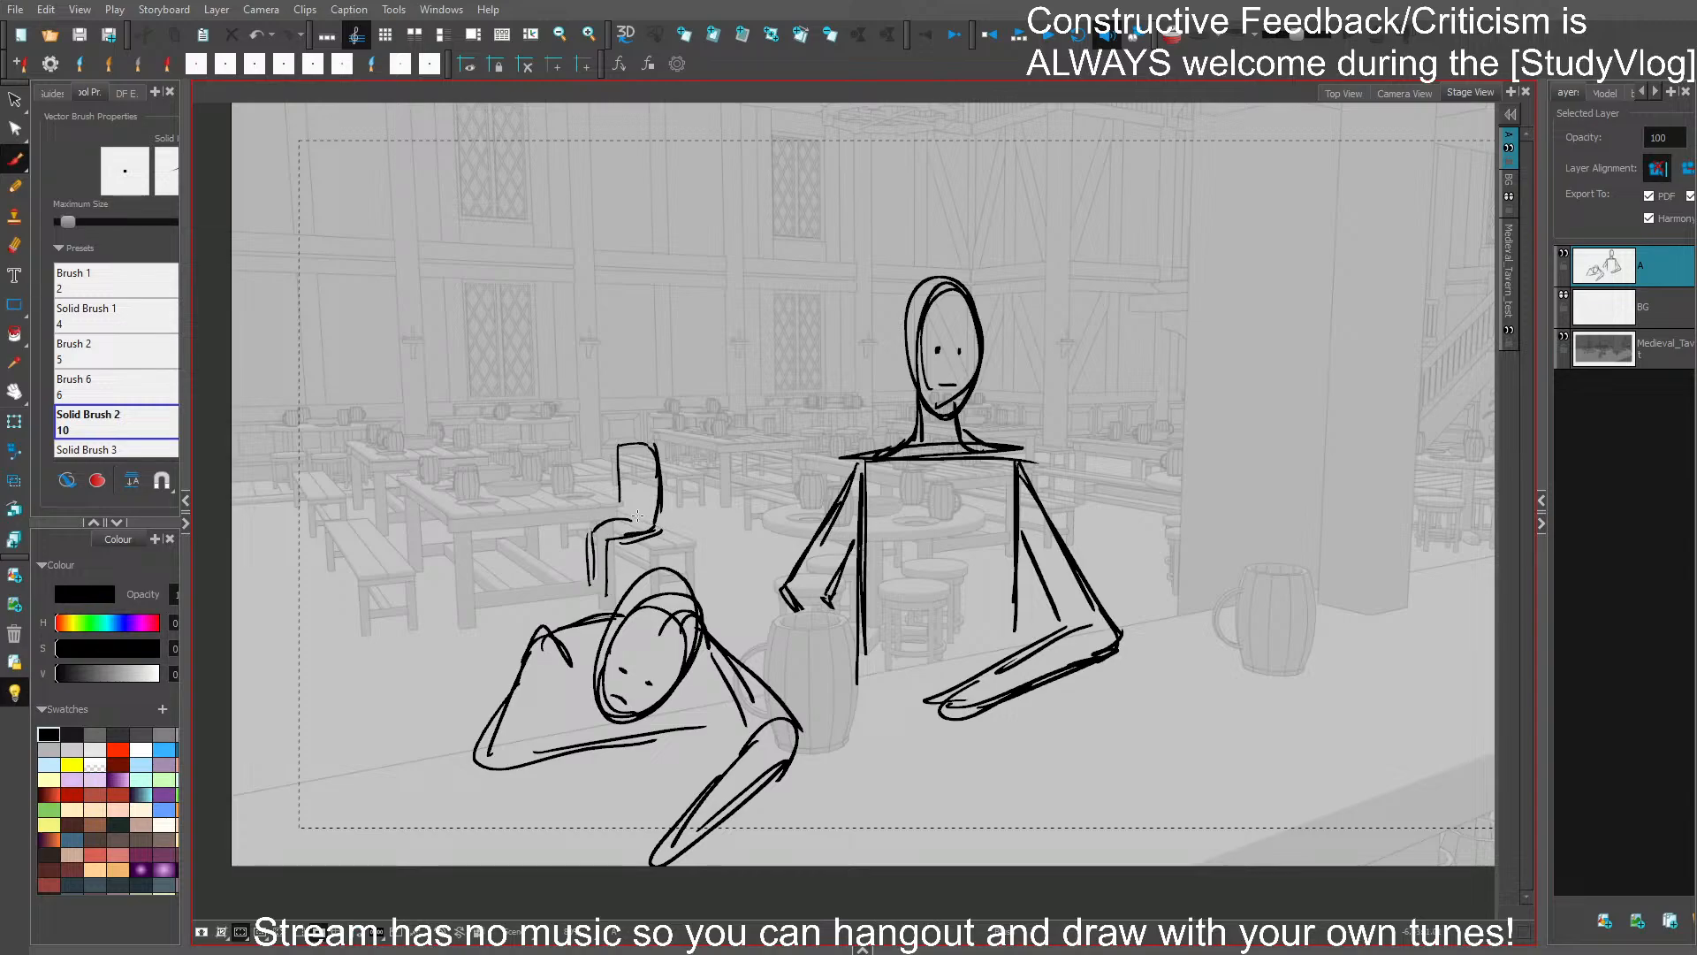
- Add the seated figure's head, shoulders and arms reaching to the table, and save the storyboard
mouse_move(610, 417)
mouse_down()
mouse_move(633, 412)
mouse_move(585, 477)
mouse_move(628, 495)
mouse_up()
key(ctrl+z)
ctrl+click(637, 479)
key(Delete)
drag(620, 493, 582, 507)
drag(570, 504, 626, 493)
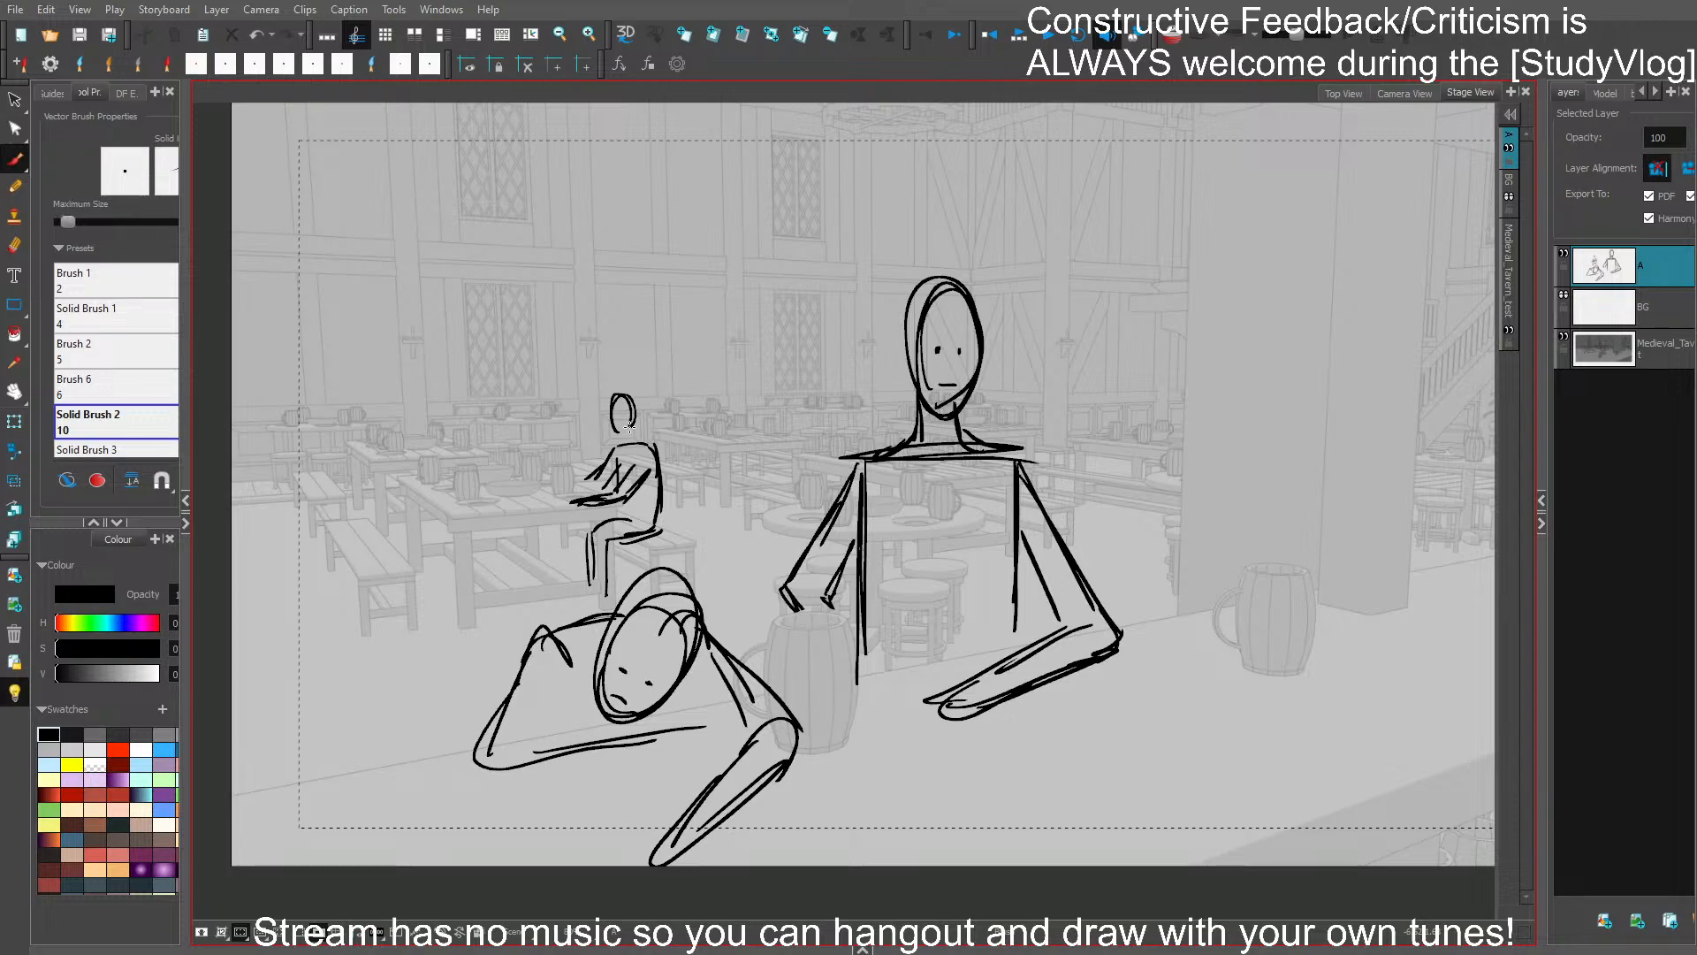
key(ctrl+s)
- Sketch a small standing musician holding a lute on top of the far table
mouse_move(707, 285)
mouse_down()
mouse_move(694, 362)
mouse_move(770, 307)
mouse_move(743, 322)
mouse_move(765, 309)
mouse_move(753, 342)
mouse_move(774, 307)
mouse_move(756, 342)
mouse_move(771, 309)
mouse_move(693, 285)
mouse_move(737, 281)
mouse_up()
key(ctrl+z)
key(ctrl+z)
key(ctrl+z)
mouse_move(731, 350)
mouse_down()
mouse_move(705, 417)
mouse_move(732, 343)
mouse_move(736, 429)
mouse_move(739, 384)
mouse_move(738, 431)
mouse_up()
key(ctrl+z)
drag(739, 432, 739, 387)
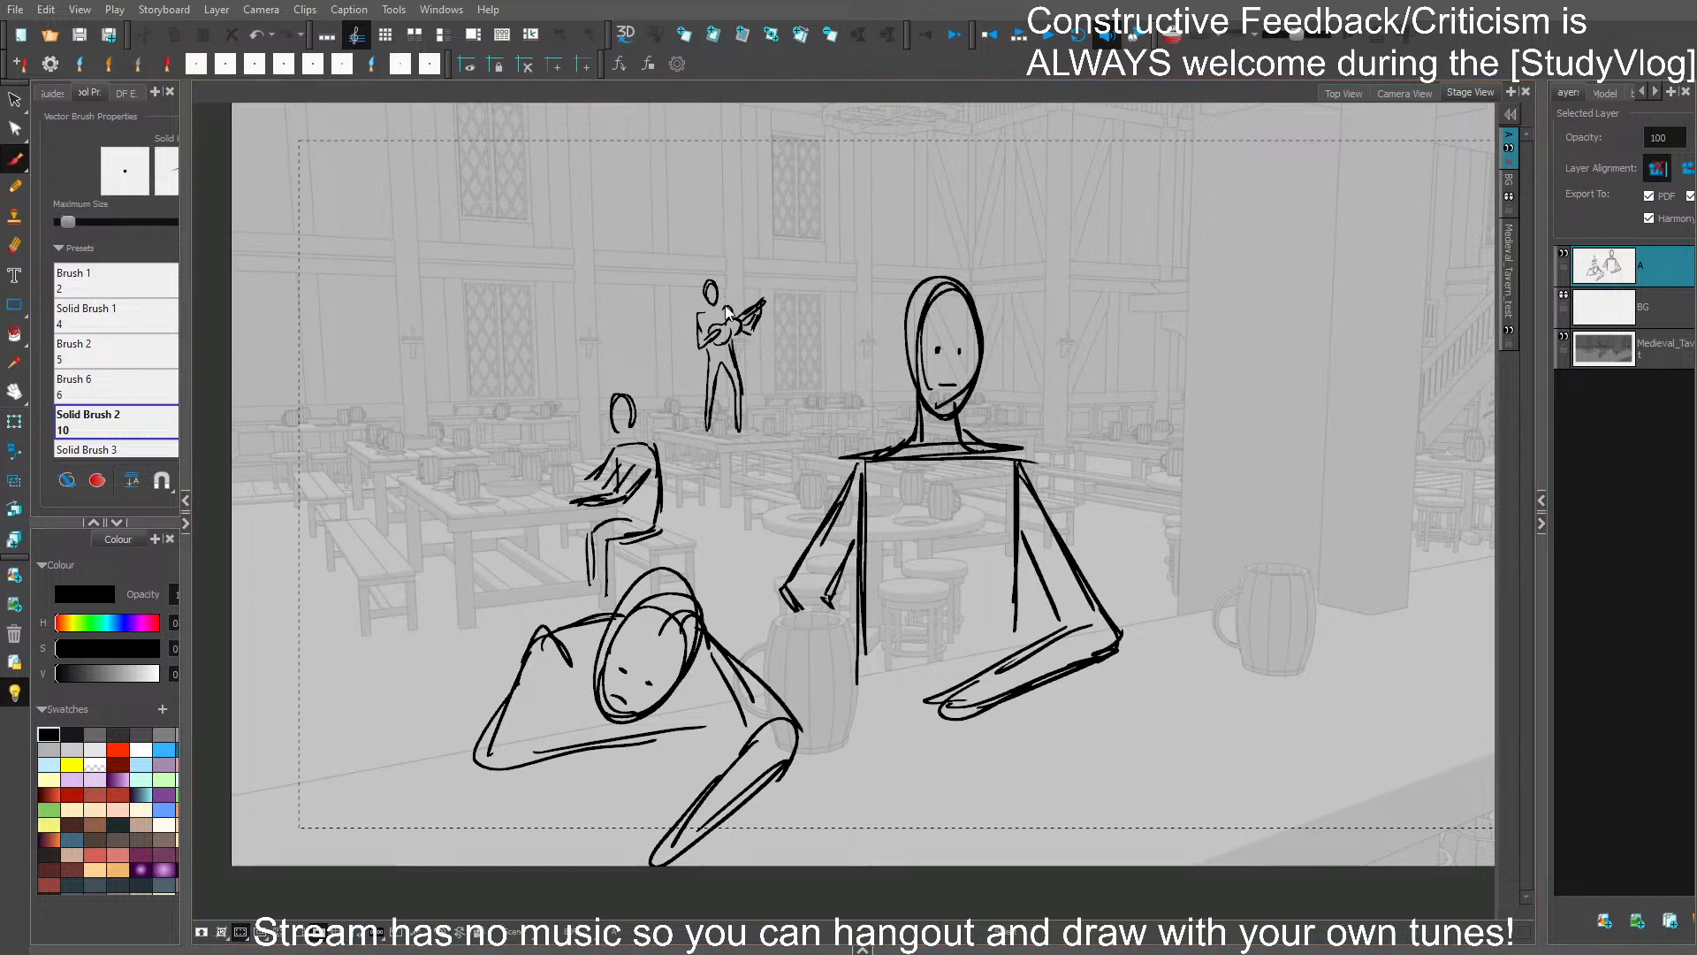
- Redraw the musician's head, neck and shoulder line, and save the storyboard
drag(713, 280, 706, 296)
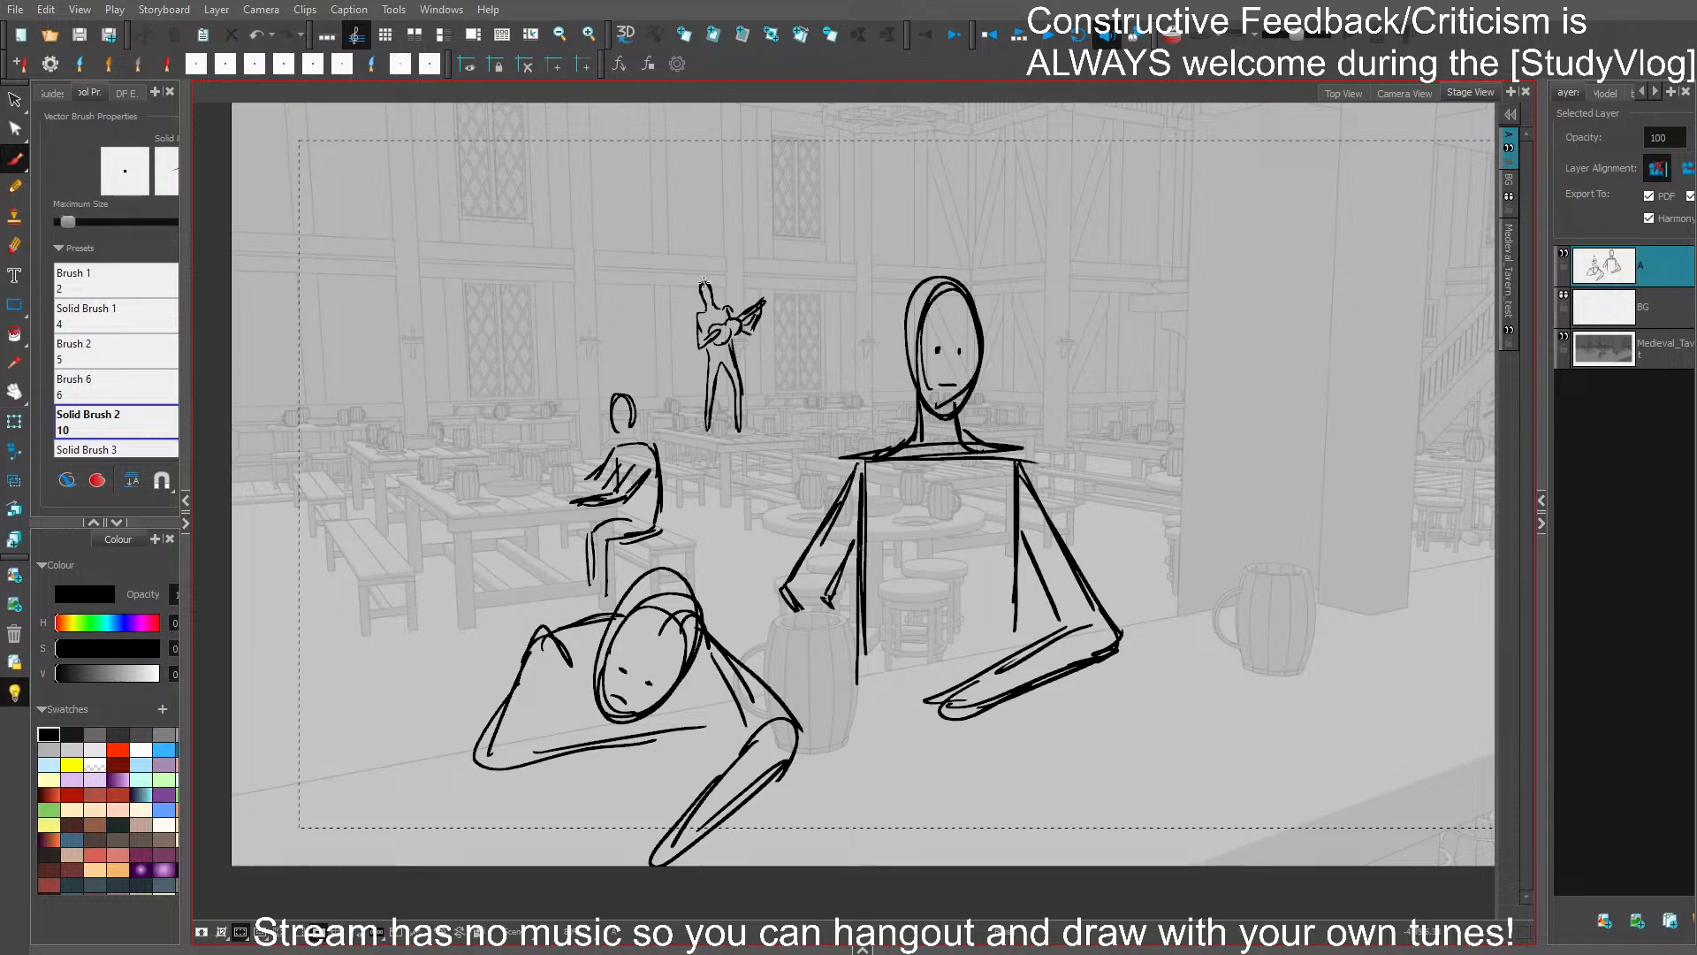
key(ctrl+z)
key(ctrl+z)
key(2)
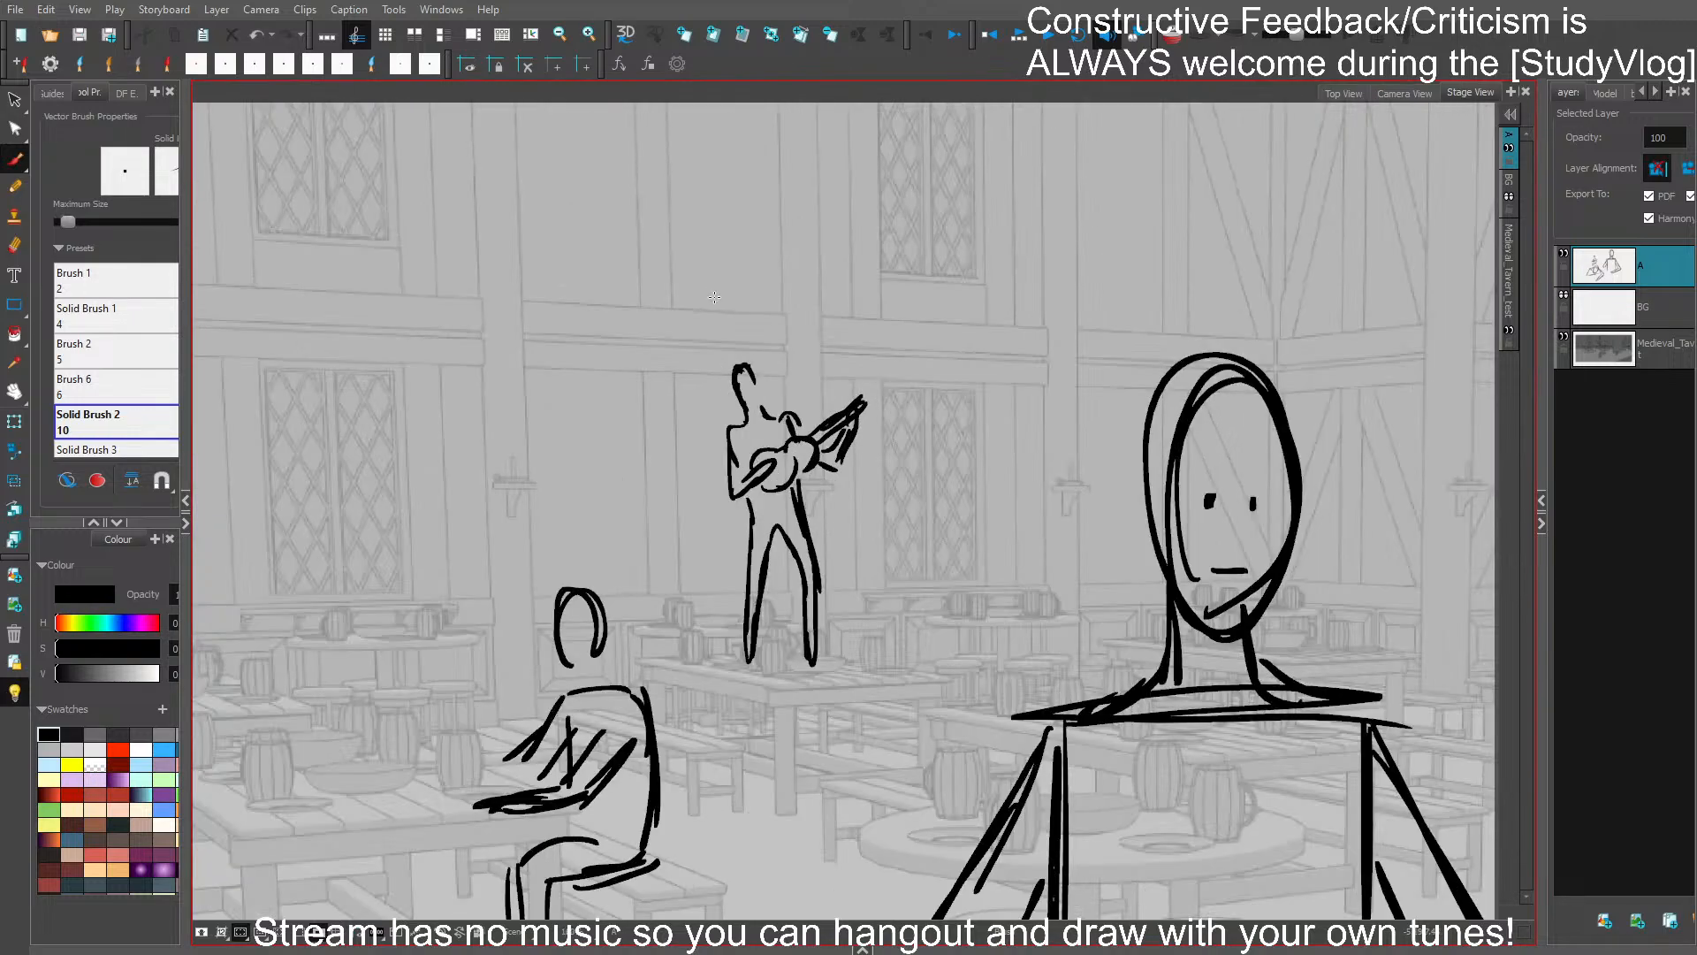
key(ctrl+z)
key(ctrl+z)
key(ctrl+z)
mouse_move(741, 413)
mouse_down()
mouse_move(735, 371)
mouse_move(759, 377)
mouse_move(762, 412)
mouse_up()
key(1)
drag(1021, 488, 988, 290)
key(ctrl+s)
- Refine the musician's waist and leg lines beneath the lute, and save the storyboard
drag(807, 276, 777, 270)
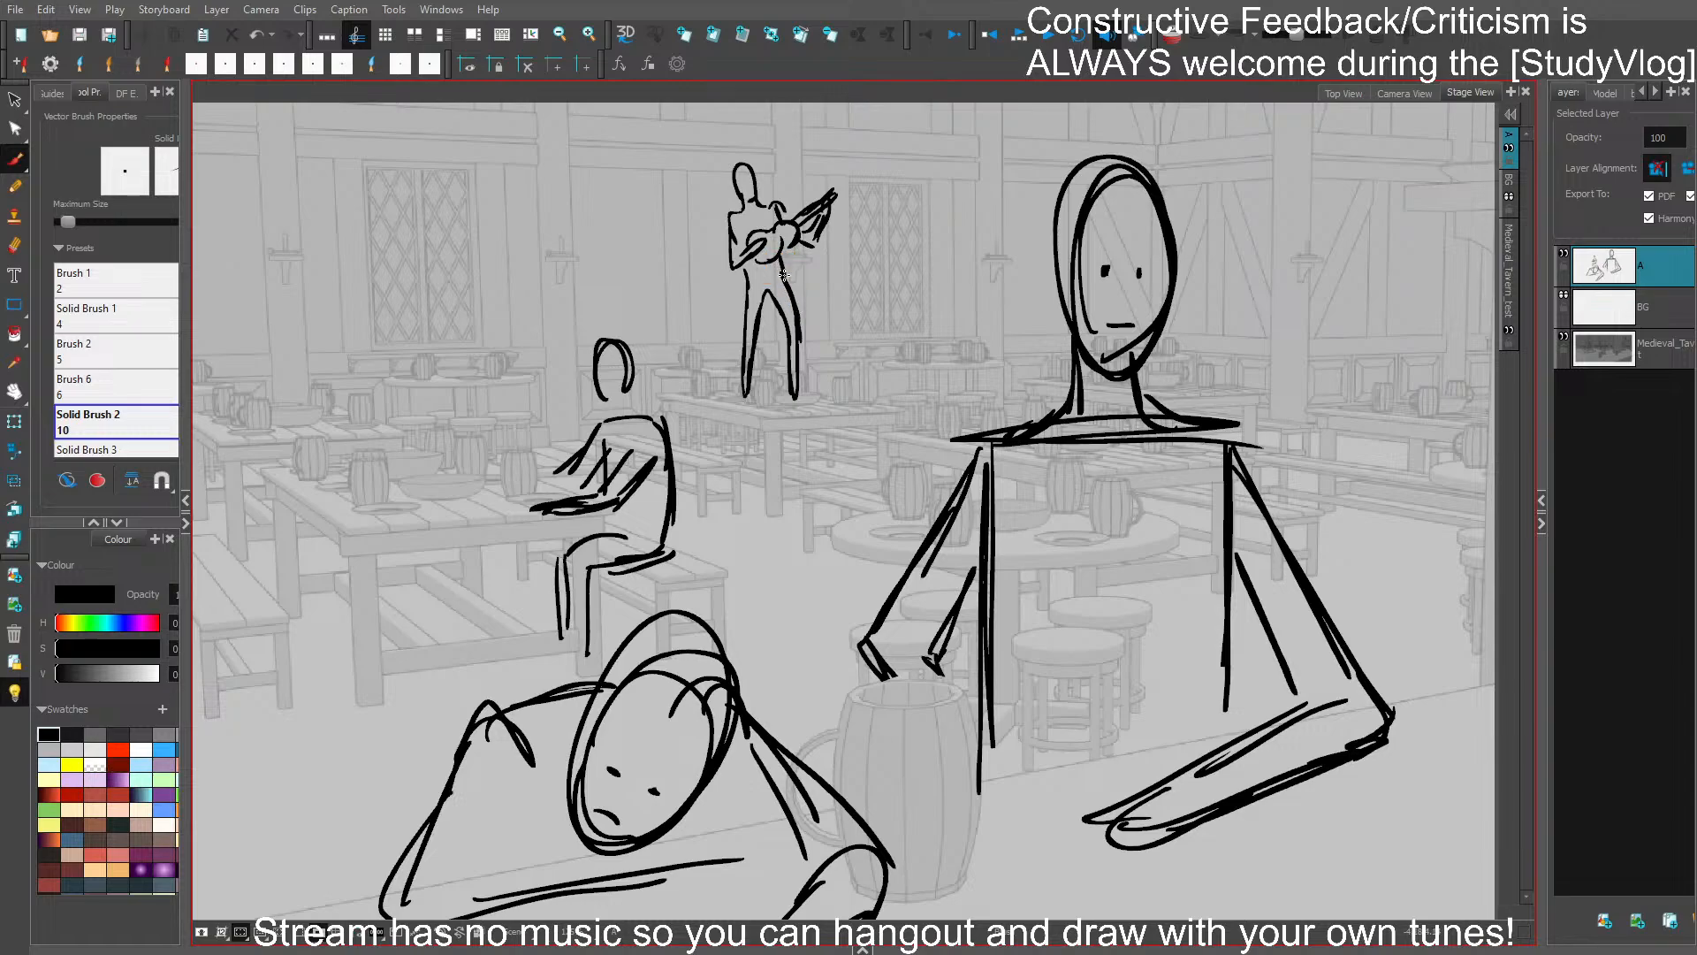
drag(789, 282, 778, 305)
drag(782, 268, 797, 344)
key(ctrl+s)
- Draw the crown of a large foreground head at the counter's right end, reveal the area outside the frame, and save
drag(1028, 491, 1078, 599)
key(1)
drag(1244, 681, 1012, 534)
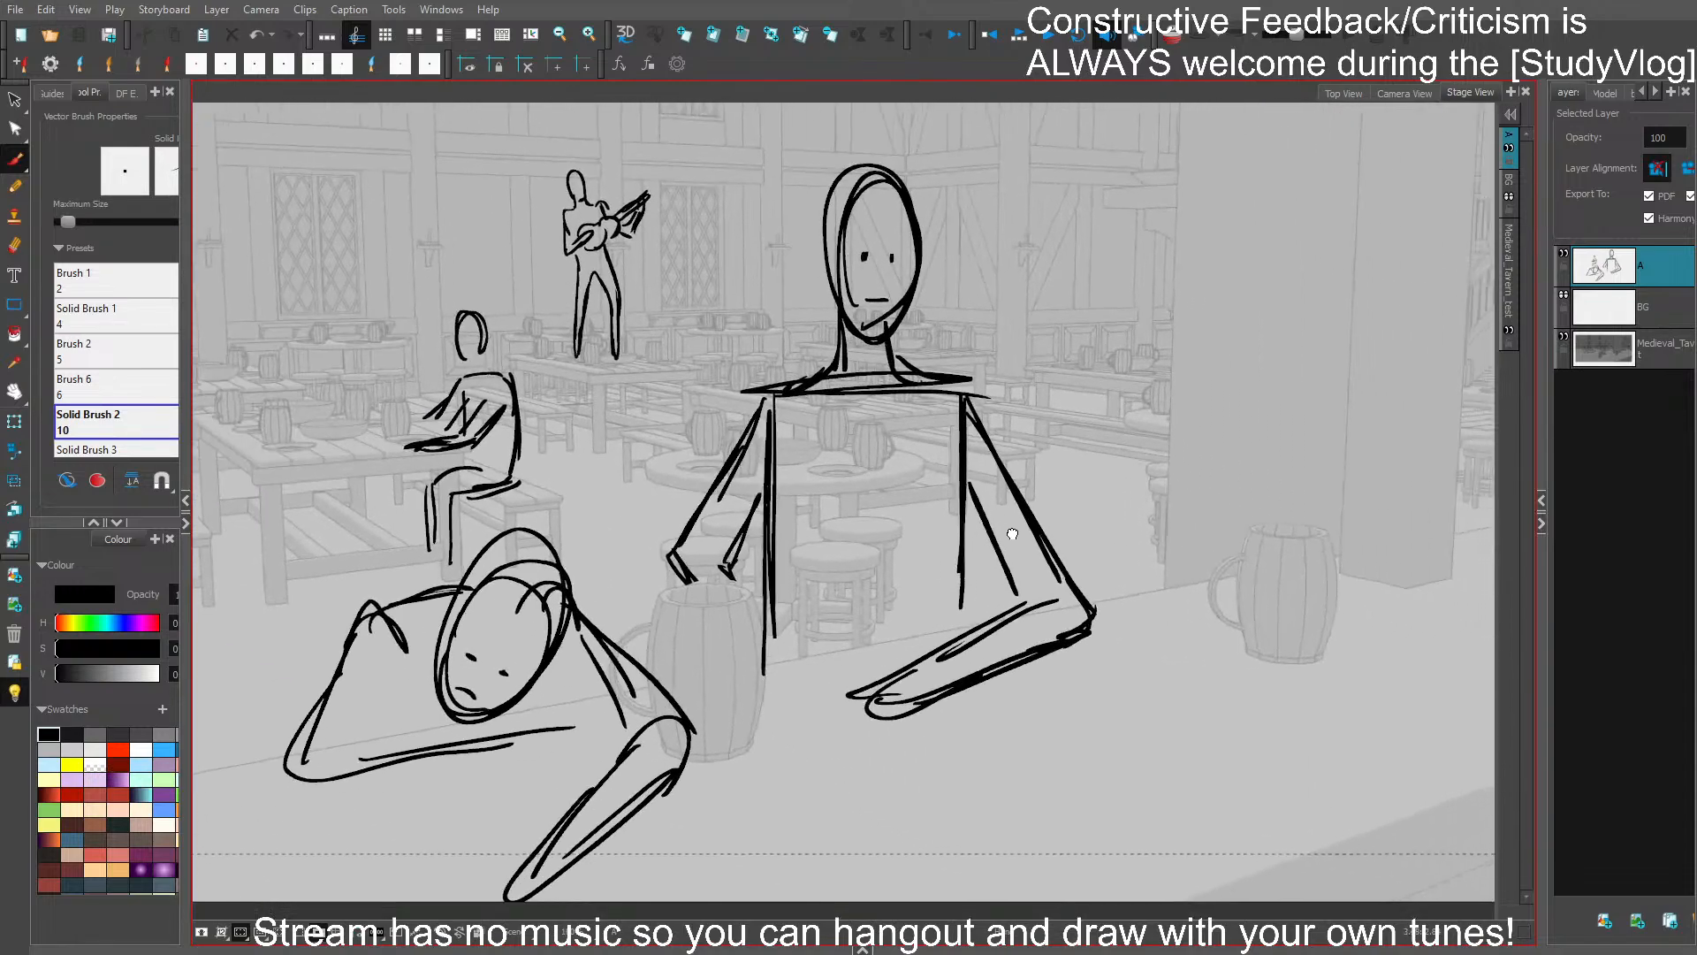
key(1)
drag(1158, 635, 990, 610)
drag(1202, 611, 1032, 696)
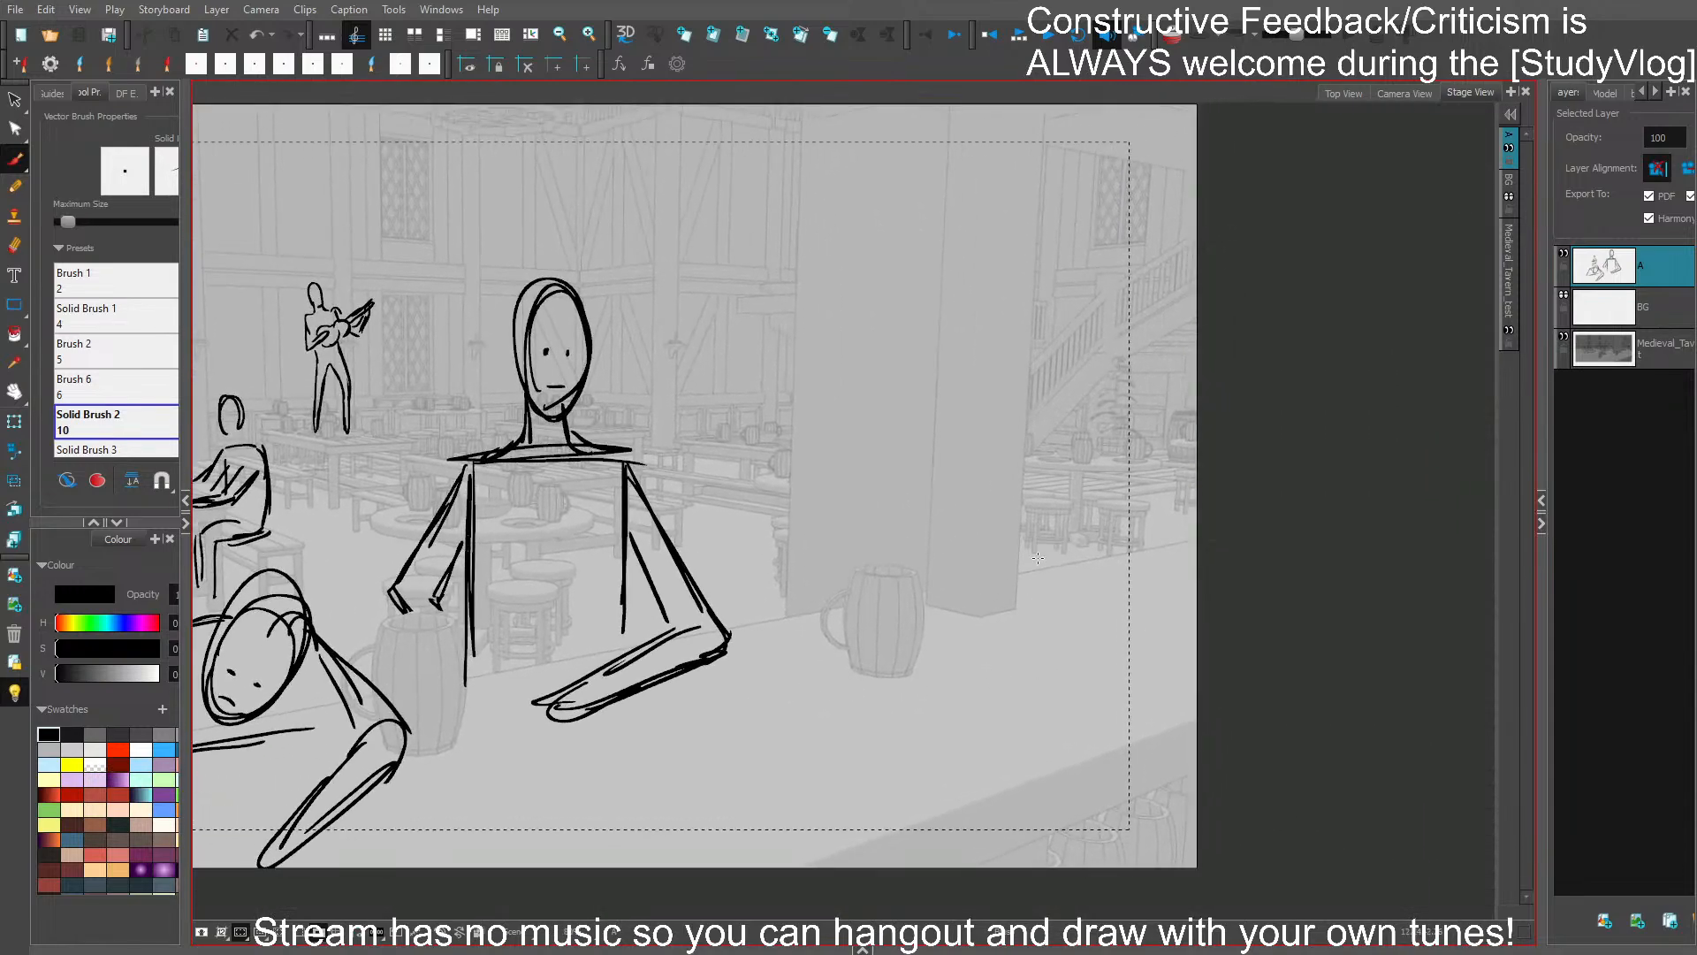
mouse_move(1005, 255)
mouse_down()
mouse_move(1061, 114)
mouse_move(1124, 112)
mouse_up()
drag(1092, 182, 1036, 241)
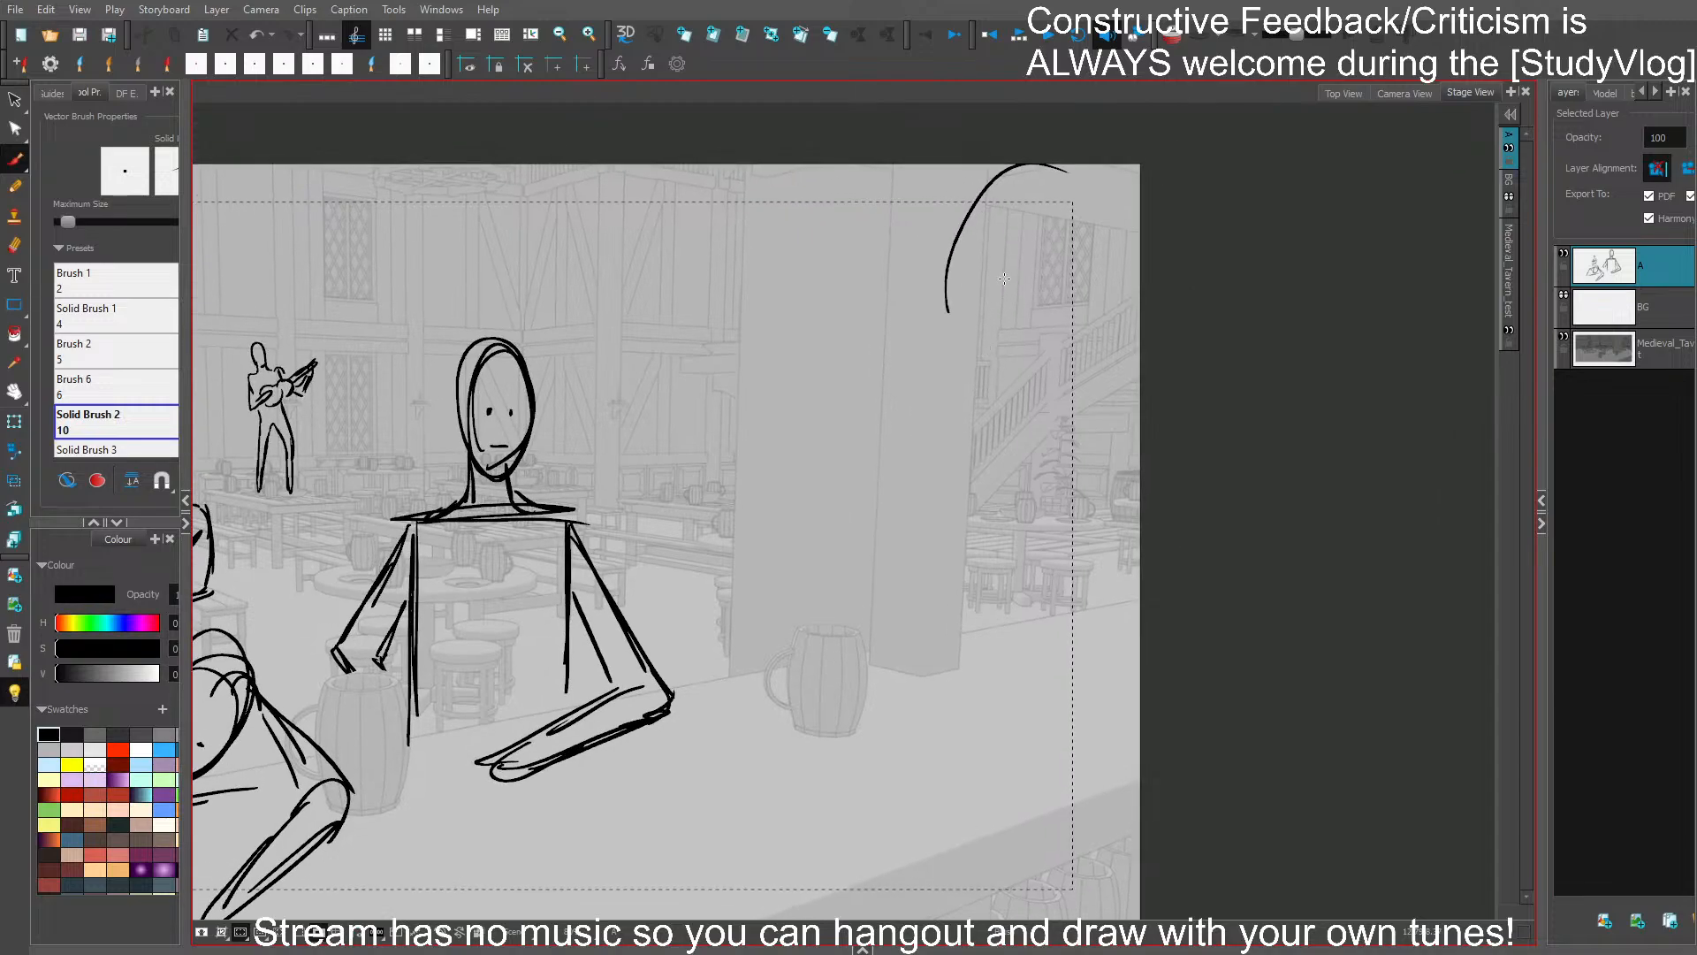
drag(947, 274, 1156, 290)
click(321, 934)
drag(882, 586, 878, 557)
key(ctrl+s)
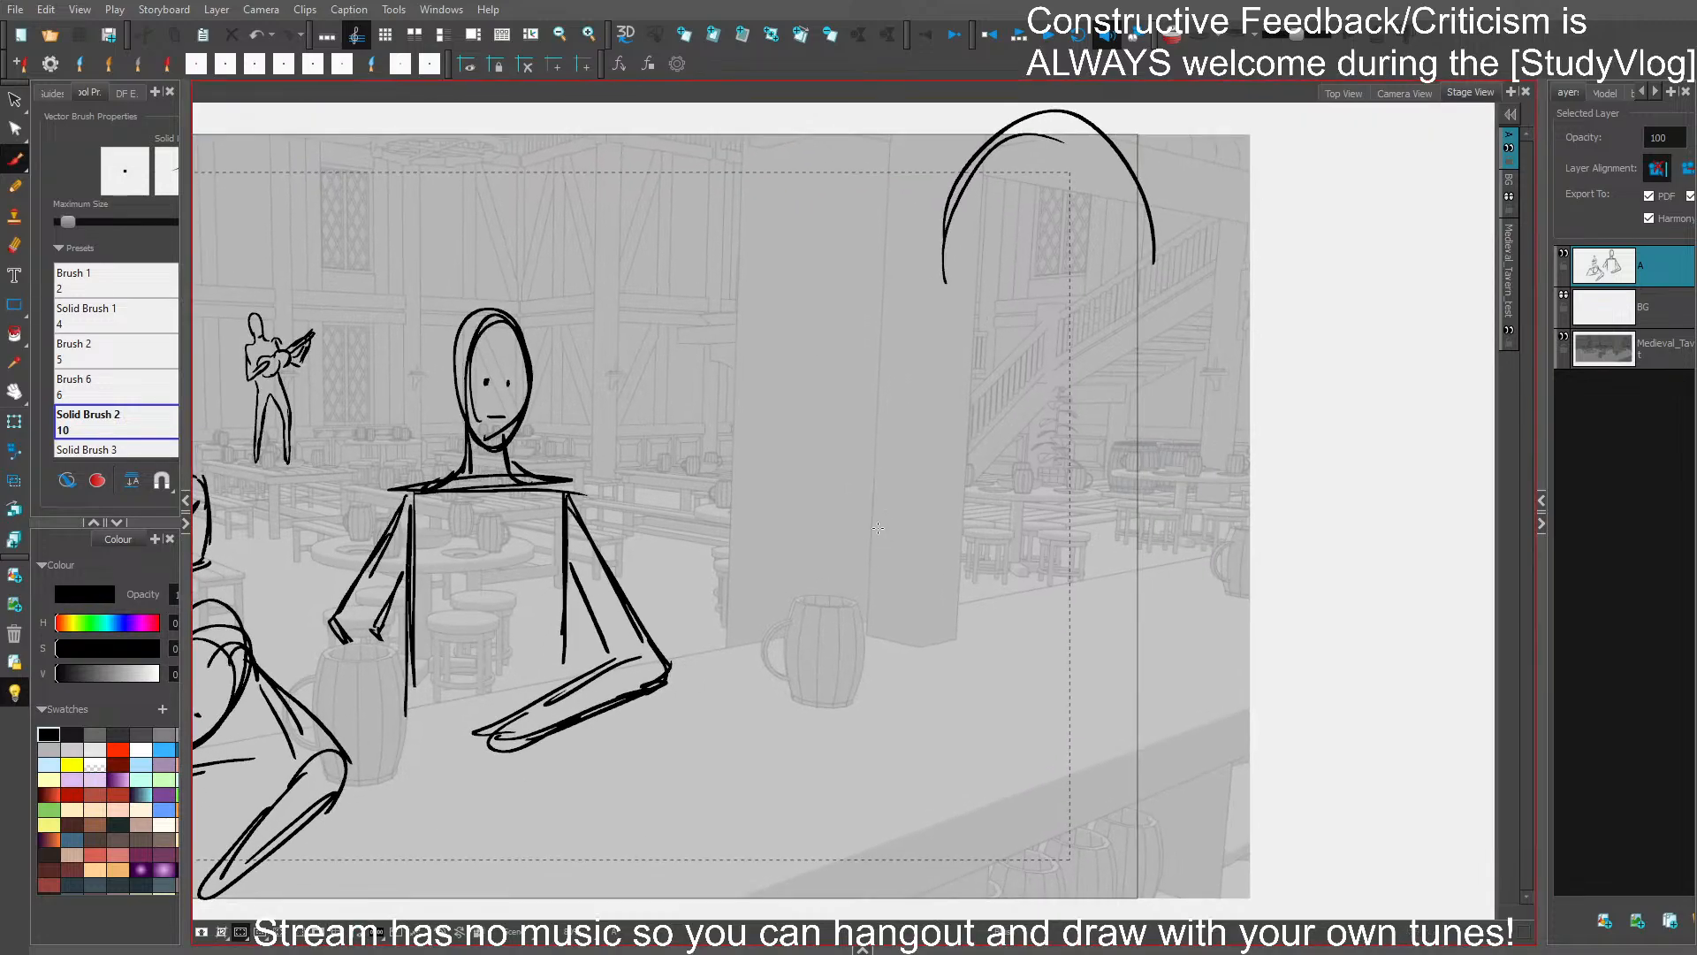
- Extend the foreground head with its sides and jaw, adding the ear-side curve and the back of the neck
drag(1136, 339, 1120, 353)
mouse_move(1110, 163)
mouse_down()
mouse_move(1140, 265)
mouse_move(1129, 357)
mouse_up()
drag(919, 257, 1000, 480)
mouse_move(1062, 383)
mouse_down()
mouse_move(1105, 341)
mouse_move(1167, 442)
mouse_up()
drag(1131, 355, 1171, 486)
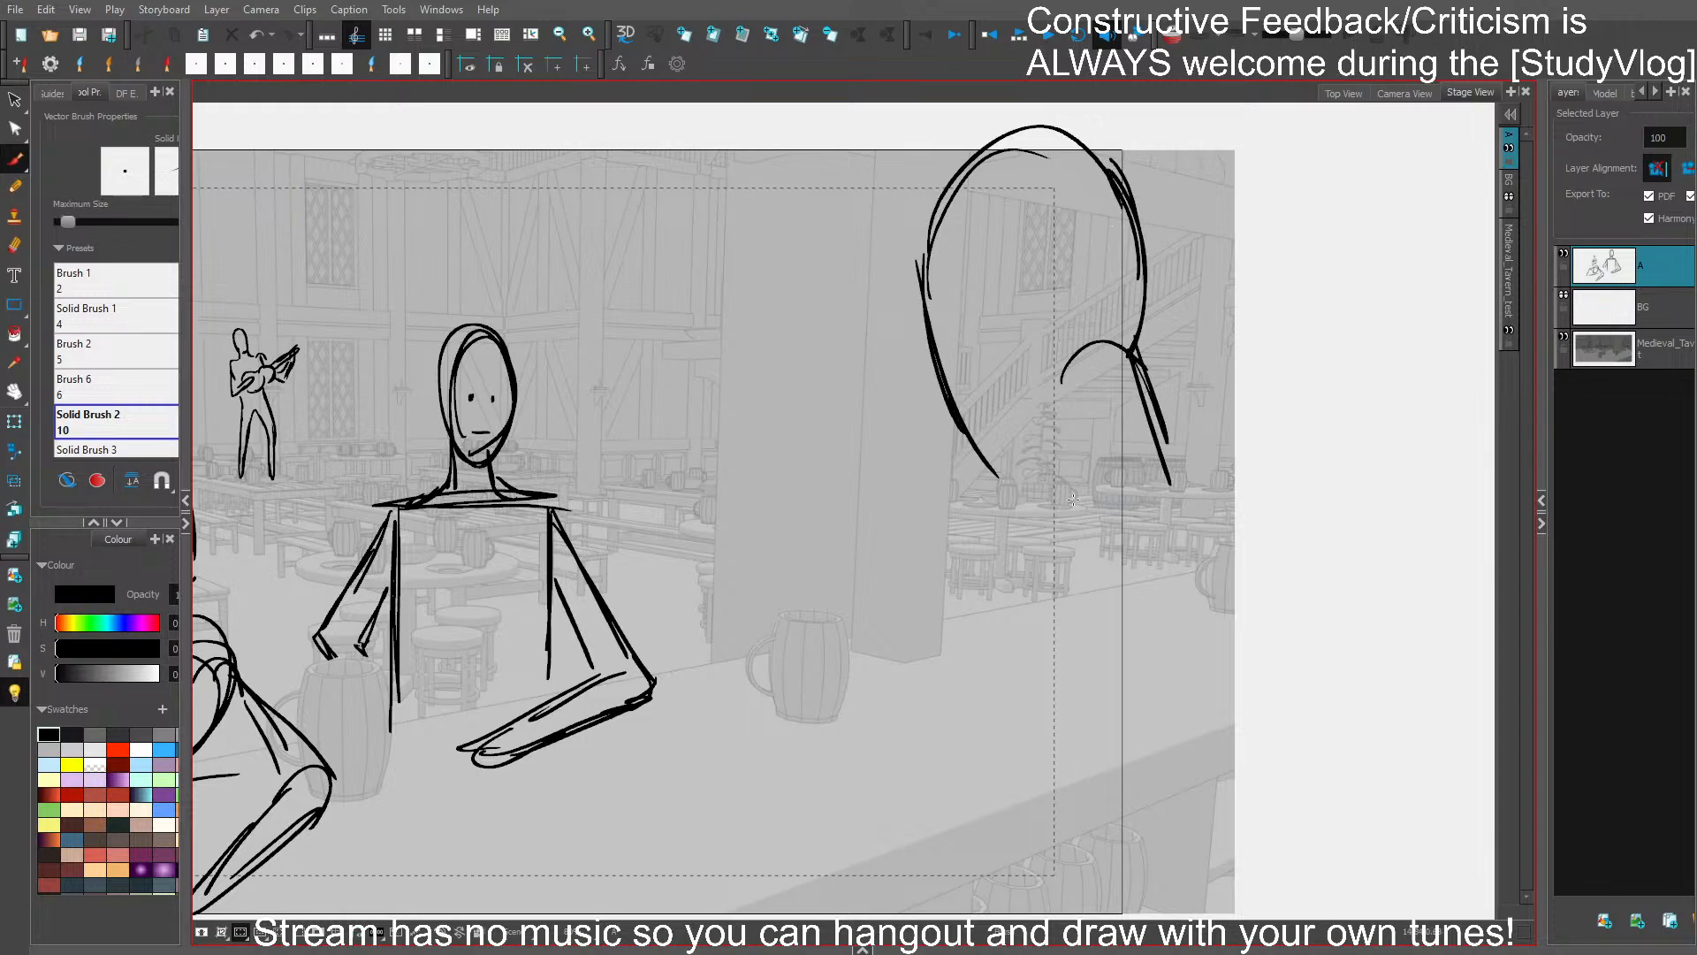
- Draw the foreground figure's neck, back line, sloping shoulder and upper arm, replacing the doubled shoulder strokes with a cleaner line
drag(1072, 446, 1034, 530)
mouse_move(1036, 487)
mouse_down()
mouse_move(1014, 509)
mouse_move(919, 836)
mouse_up()
drag(897, 698, 913, 866)
drag(915, 586, 884, 742)
drag(884, 645, 1034, 490)
drag(941, 563, 1042, 505)
mouse_move(1149, 417)
mouse_down()
mouse_move(1216, 517)
mouse_move(1262, 511)
mouse_up()
drag(1239, 572, 1178, 430)
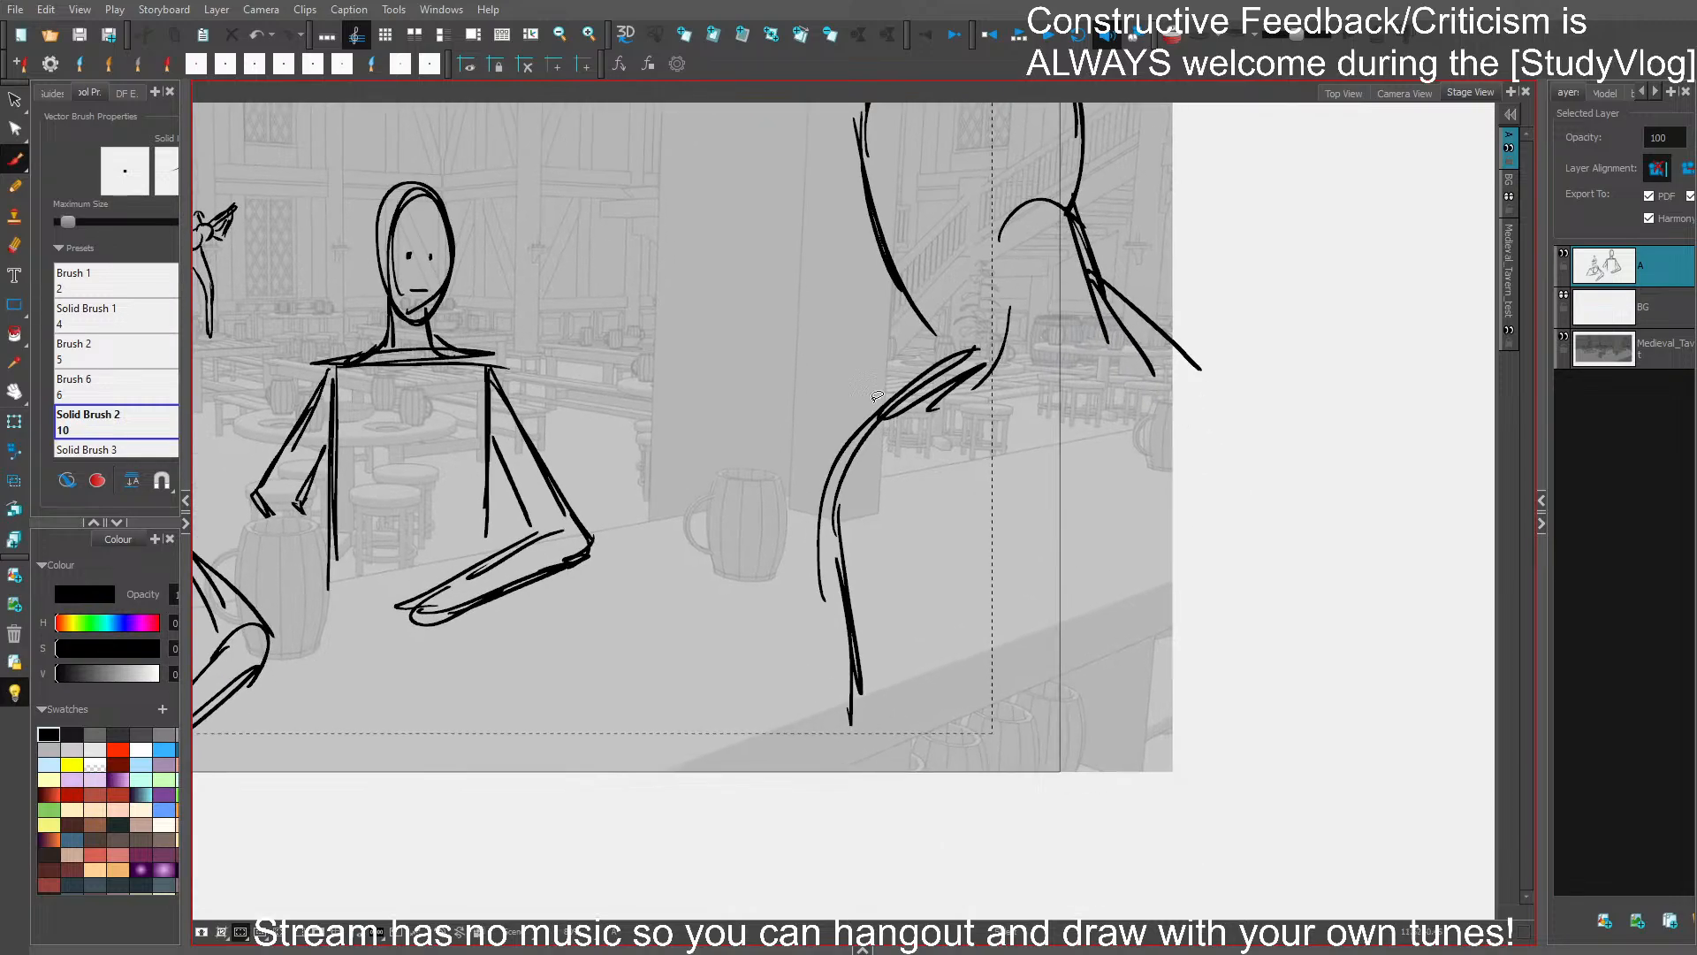
drag(878, 397, 894, 442)
mouse_move(1005, 333)
mouse_down()
mouse_move(911, 407)
mouse_move(828, 584)
mouse_move(821, 742)
mouse_up()
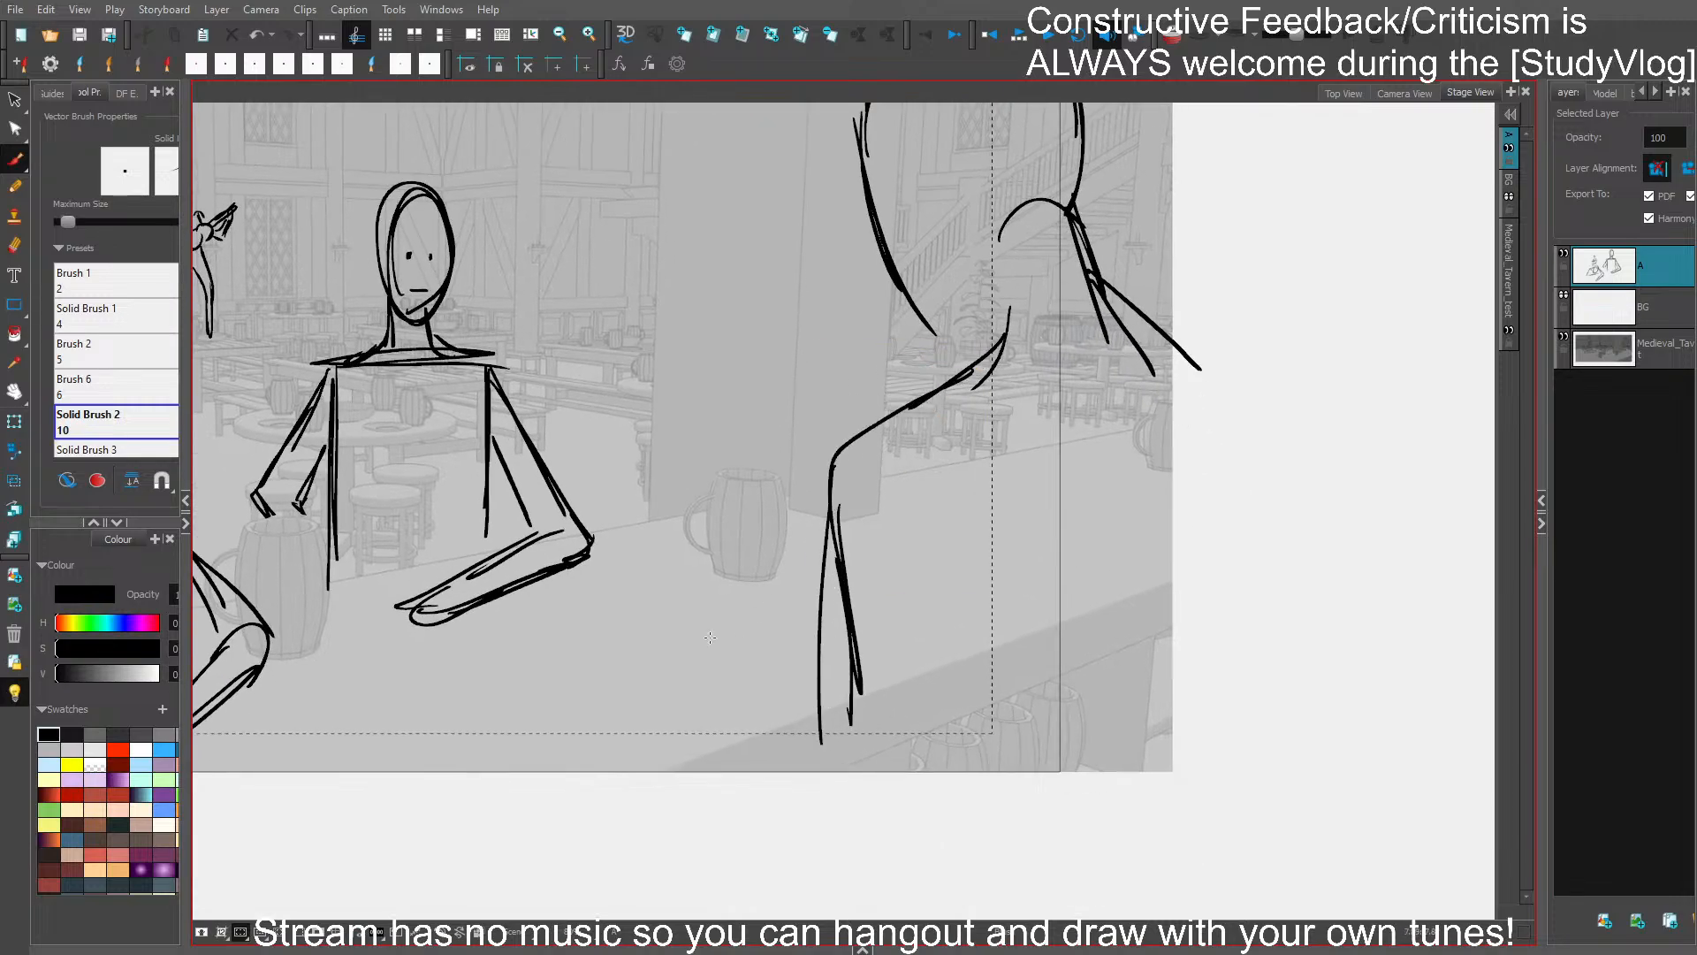
- Draw the foreground figure's long forearm reaching across the counter, ending in a rounded hand
drag(770, 610, 840, 584)
drag(864, 494, 694, 675)
mouse_move(708, 636)
mouse_down()
mouse_move(681, 675)
mouse_move(719, 776)
mouse_up()
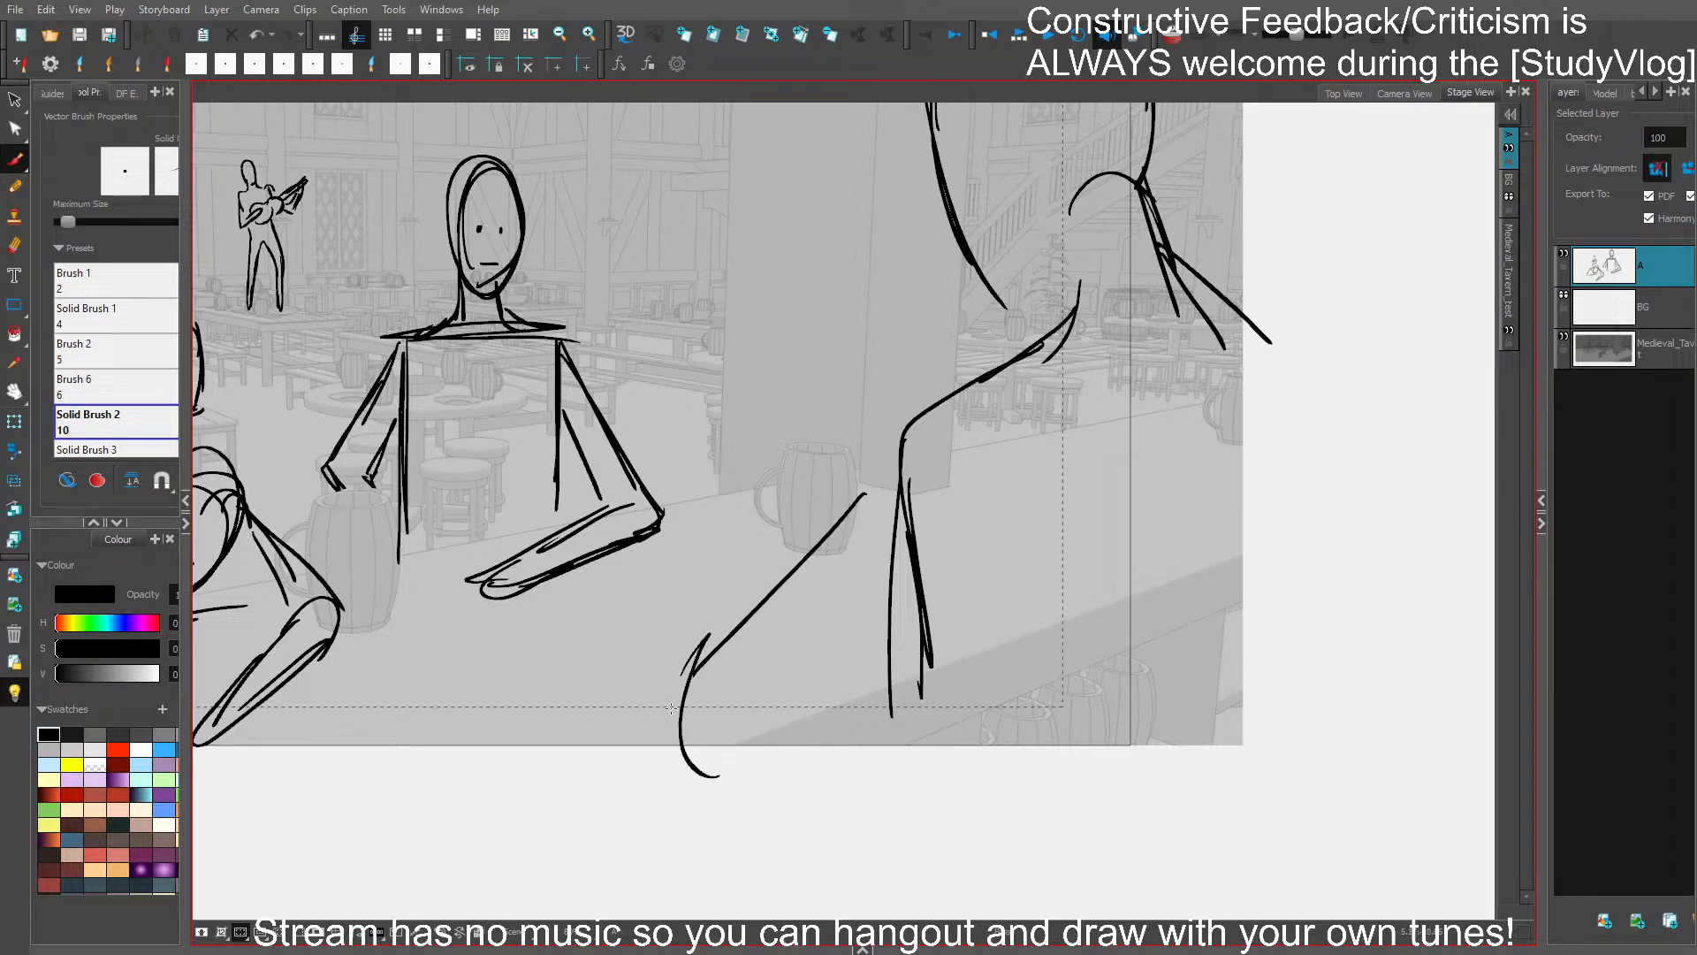
drag(671, 707, 877, 493)
mouse_move(706, 637)
mouse_down()
mouse_move(624, 758)
mouse_move(612, 720)
mouse_up()
drag(689, 780, 917, 643)
- Add the foreground figure's shoulder curve, chest and torso lines, and strengthen the forearm and hand outlines
mouse_move(827, 563)
mouse_down()
mouse_move(975, 389)
mouse_move(864, 451)
mouse_up()
mouse_move(884, 593)
mouse_down()
mouse_move(959, 585)
mouse_move(901, 672)
mouse_move(888, 765)
mouse_up()
drag(888, 685, 933, 786)
key(ctrl+z)
key(ctrl+z)
drag(899, 673, 929, 827)
drag(1022, 582, 1118, 650)
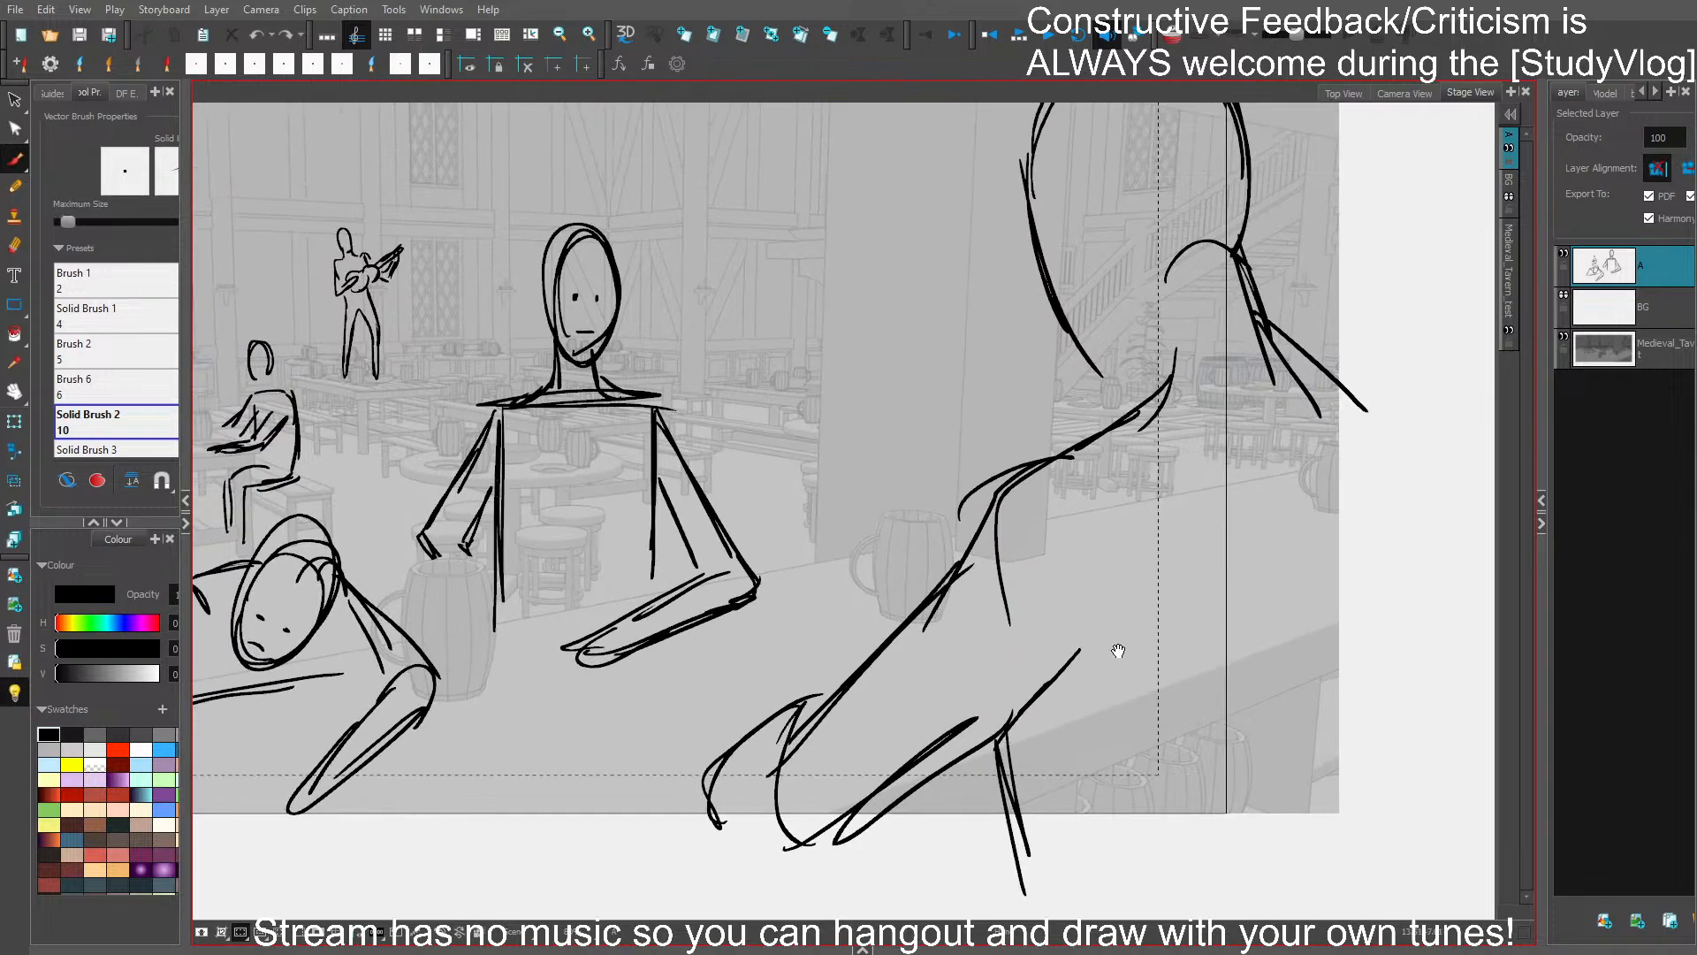
drag(826, 698, 751, 835)
drag(758, 778, 913, 778)
drag(888, 668, 840, 825)
- Close the foreground figure's jaw, add facial detail and a curved collar around the neck, and save the storyboard
drag(1023, 482, 1082, 549)
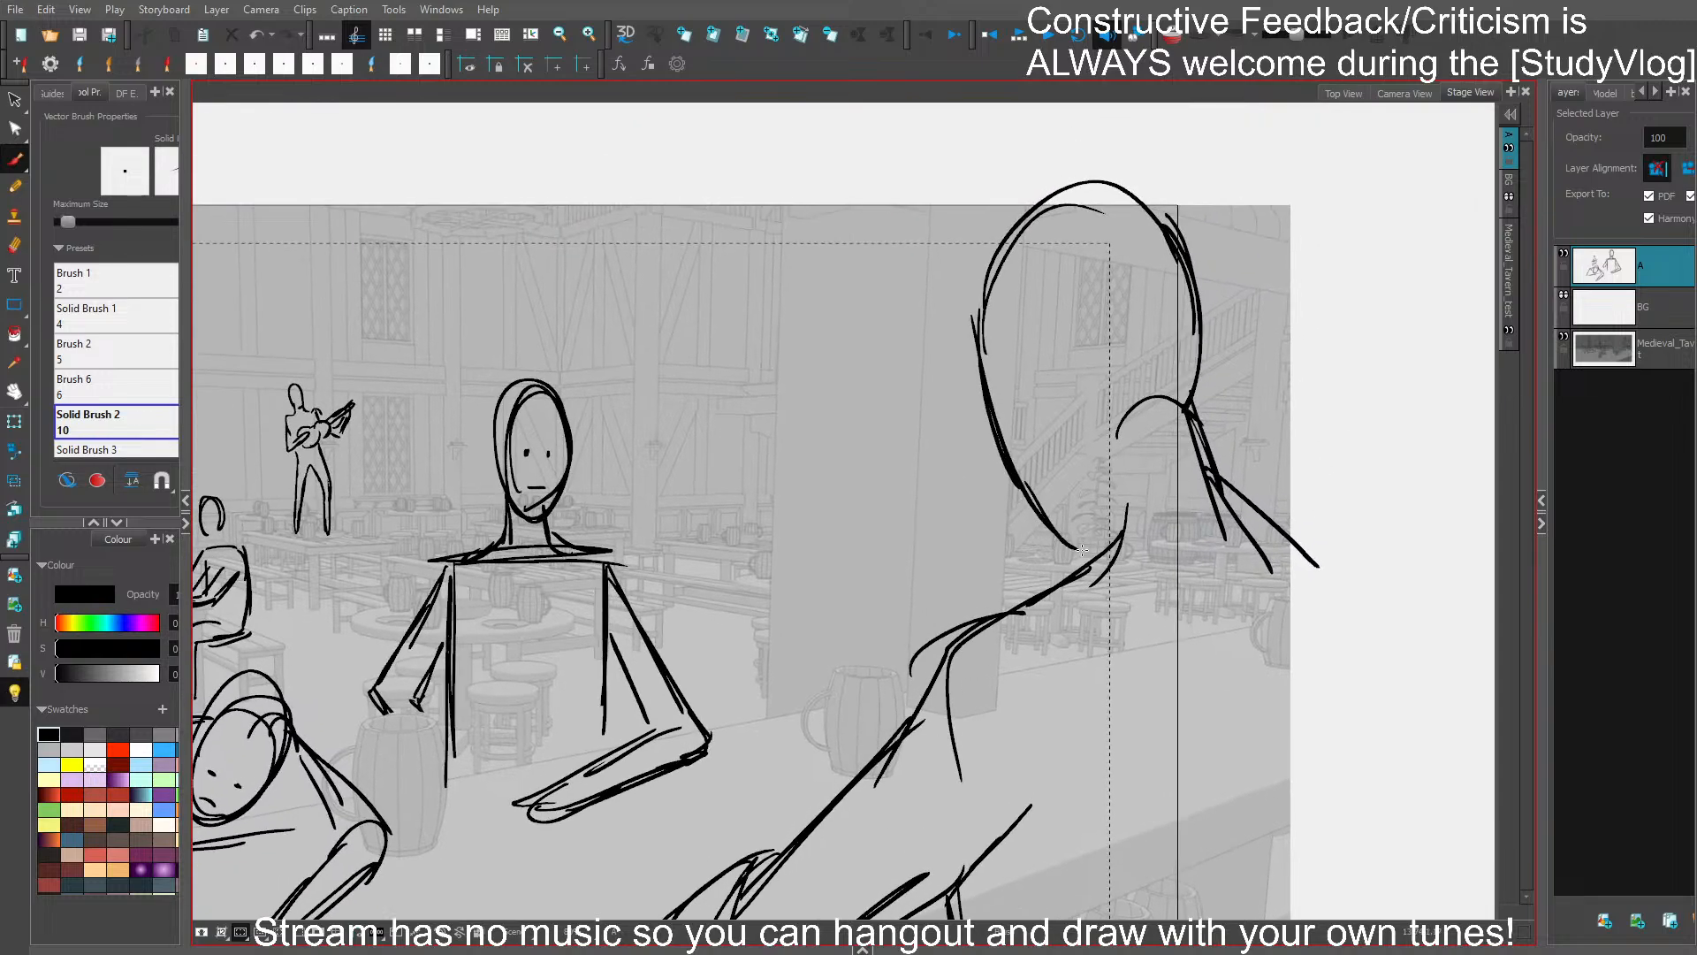
mouse_move(1101, 476)
mouse_down()
mouse_move(1082, 541)
mouse_move(1114, 538)
mouse_up()
drag(1022, 318, 1067, 427)
mouse_move(1048, 357)
mouse_down()
mouse_move(1071, 438)
mouse_move(1093, 423)
mouse_move(1073, 433)
mouse_move(1017, 384)
mouse_up()
key(ctrl+z)
mouse_move(1148, 562)
mouse_down()
mouse_move(1136, 432)
mouse_move(1071, 371)
mouse_move(1116, 391)
mouse_move(1103, 428)
mouse_up()
mouse_move(1121, 412)
mouse_down()
mouse_move(1076, 404)
mouse_move(1171, 311)
mouse_move(1081, 409)
mouse_move(1283, 451)
mouse_up()
drag(1070, 570, 1101, 597)
key(ctrl+s)
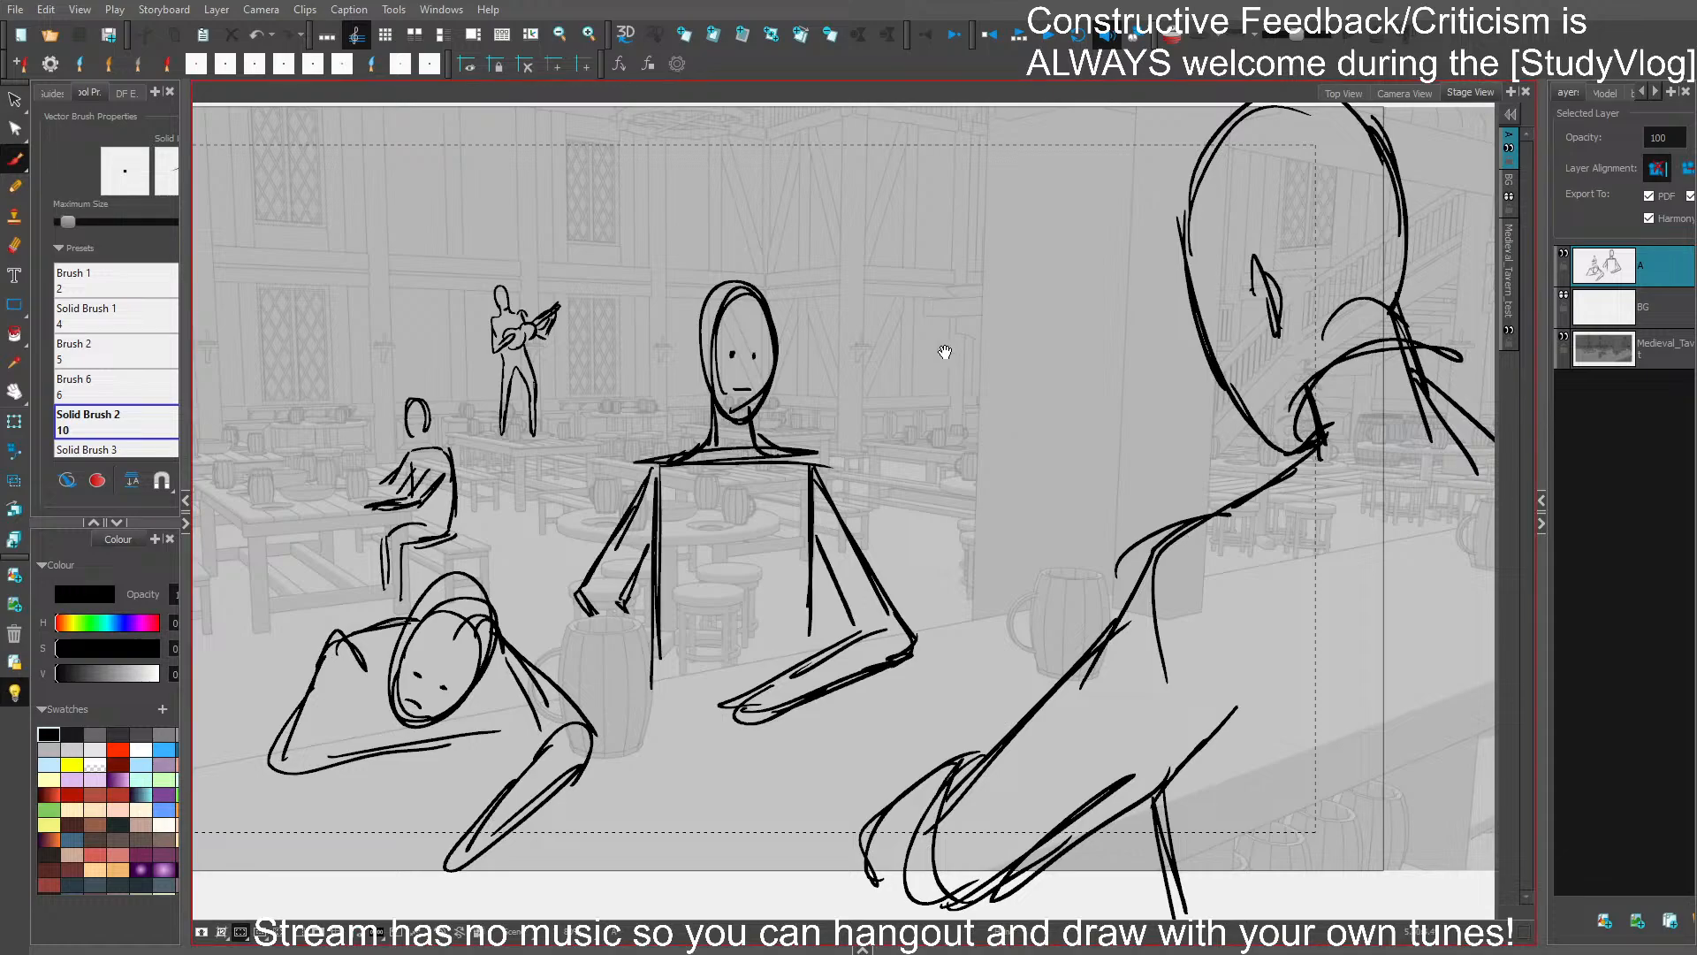
- Sketch a tiny cheering figure with raised arms beside the musician's table, add short leg strokes below it, and save
drag(943, 353, 965, 361)
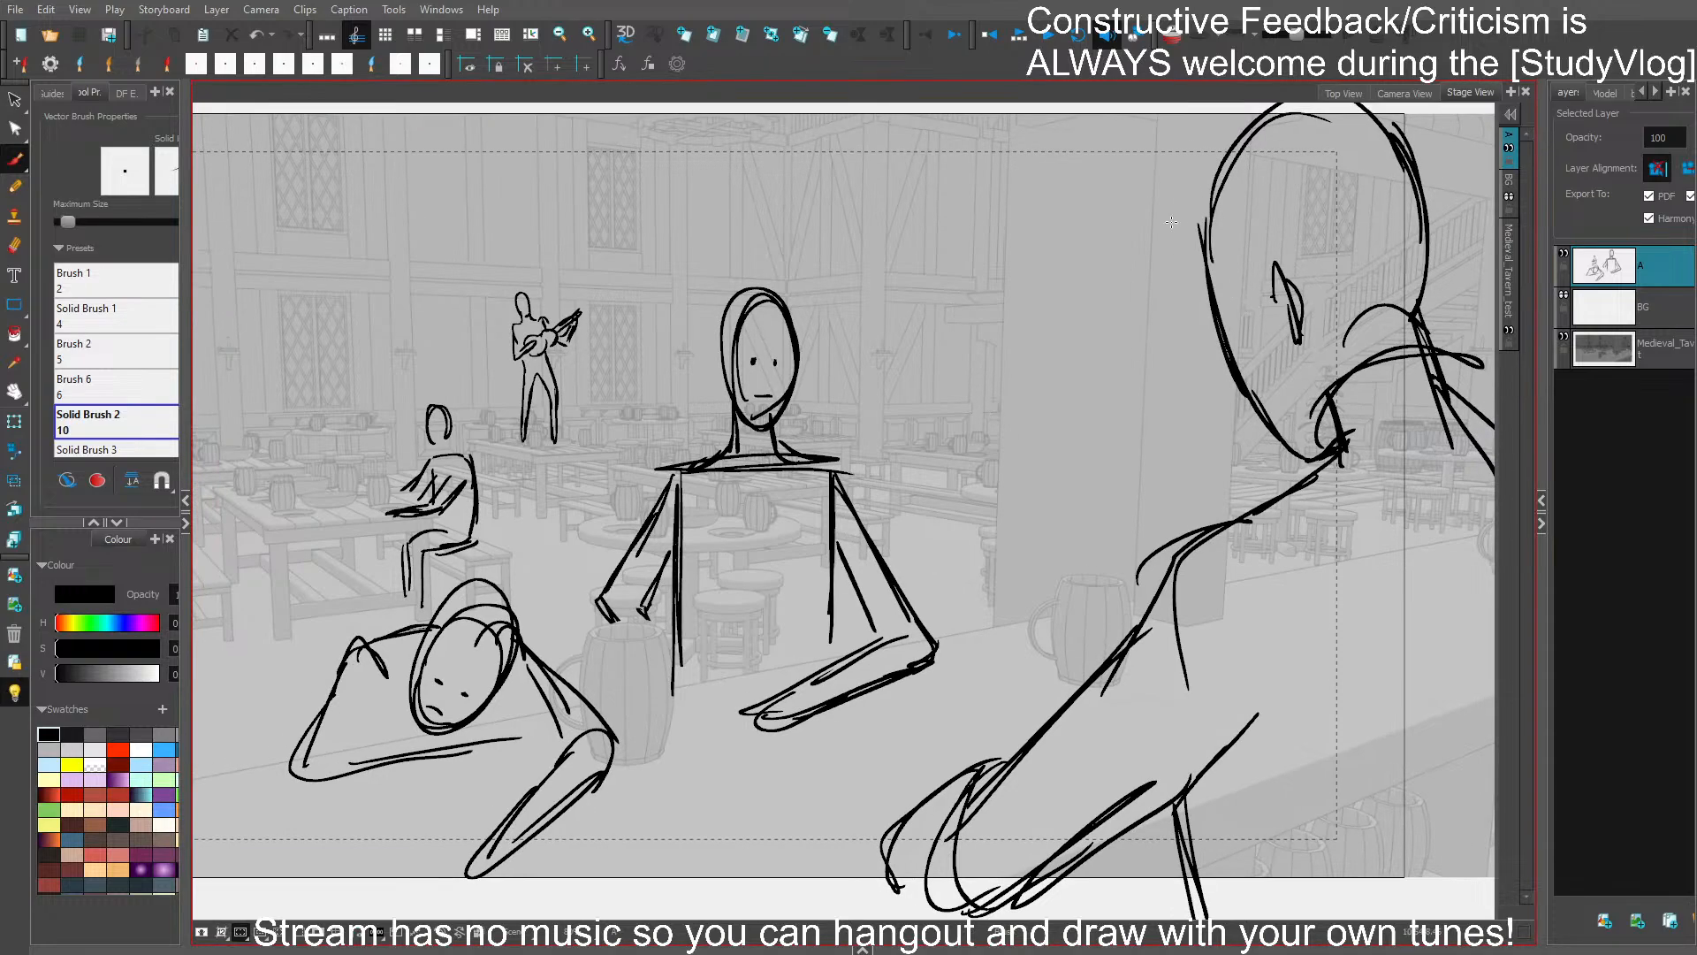
mouse_move(1089, 382)
mouse_down()
mouse_move(1152, 352)
mouse_move(1140, 401)
mouse_move(1193, 430)
mouse_up()
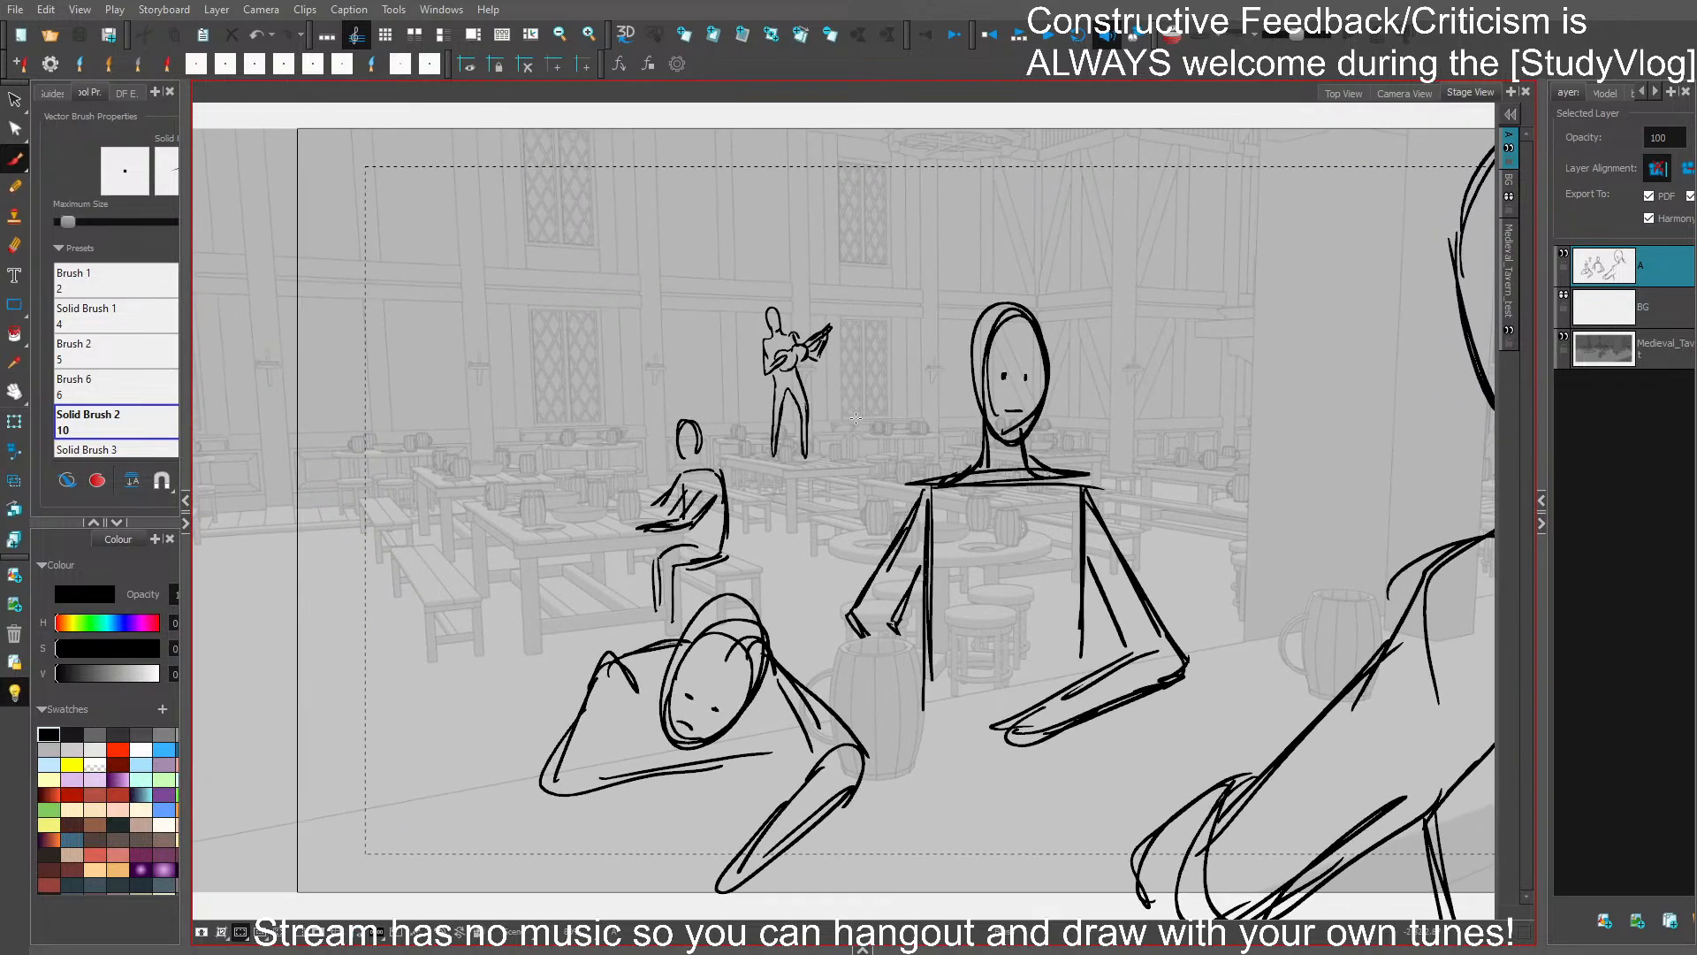
mouse_move(862, 412)
mouse_down()
mouse_move(843, 406)
mouse_move(879, 428)
mouse_move(867, 448)
mouse_up()
key(ctrl+z)
key(ctrl+z)
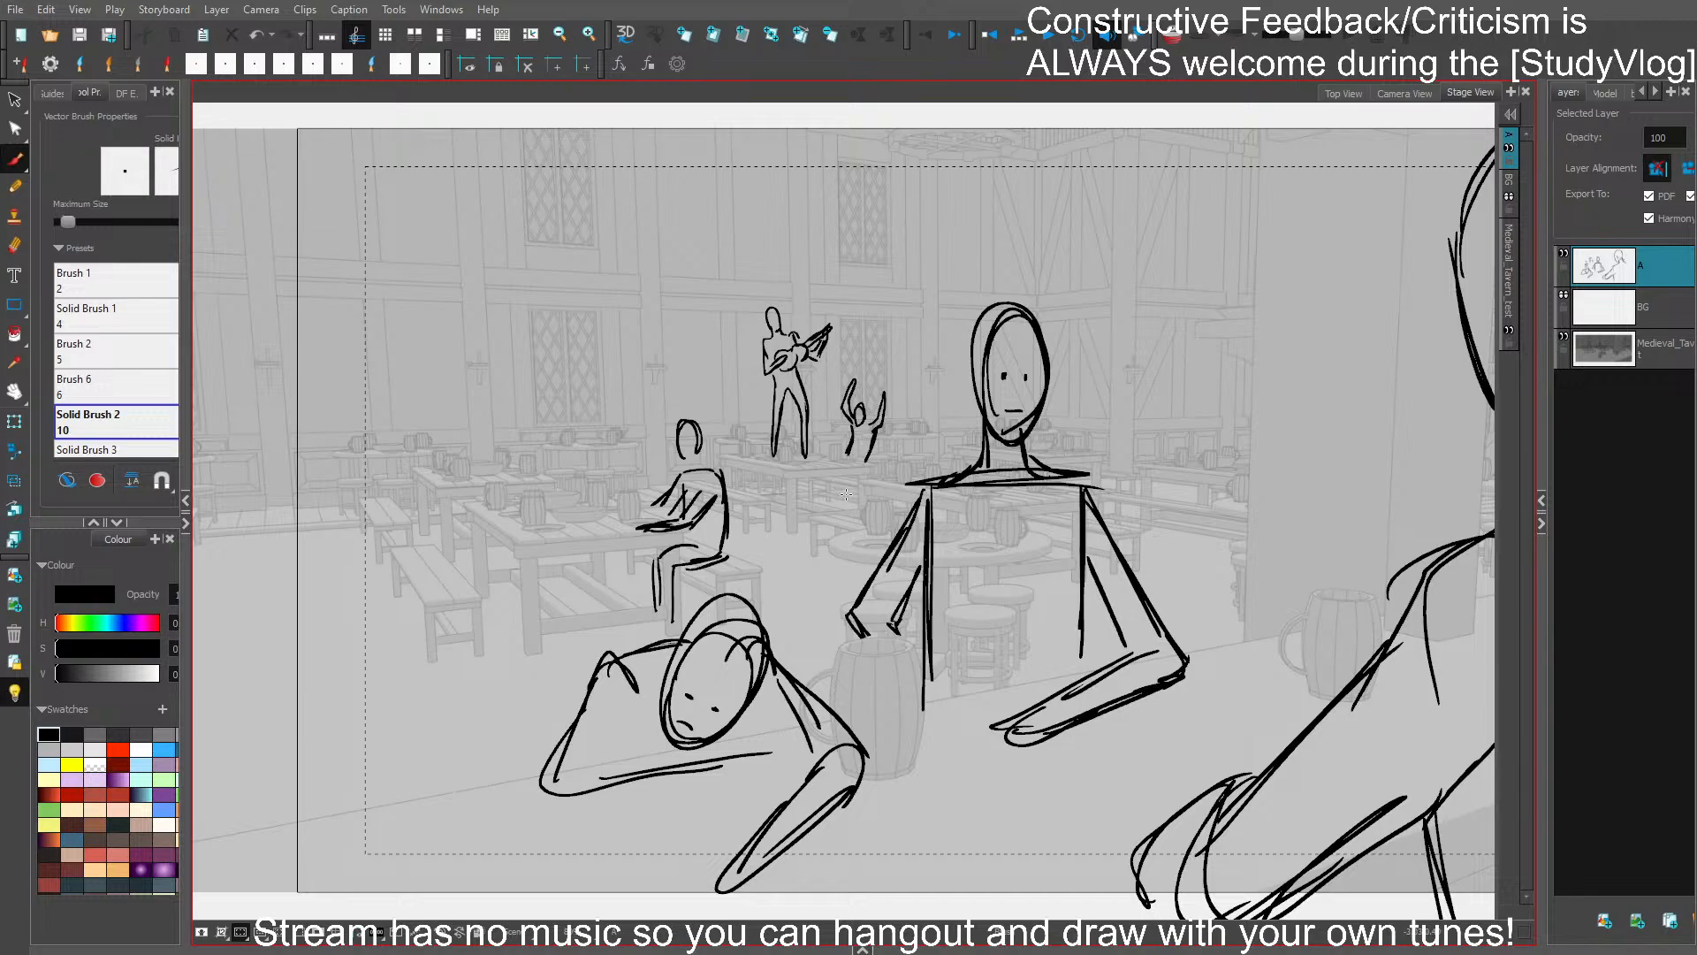
mouse_move(831, 478)
mouse_down()
mouse_move(825, 505)
mouse_move(843, 507)
mouse_up()
key(ctrl+z)
drag(851, 477, 851, 488)
key(ctrl+s)
- Rework the seated figure's thigh and back lines, and save the storyboard
key(ctrl+z)
key(ctrl+z)
drag(675, 565, 722, 556)
key(ctrl+z)
key(ctrl+z)
key(ctrl+z)
drag(724, 492, 724, 547)
key(ctrl+z)
key(ctrl+z)
key(ctrl+s)
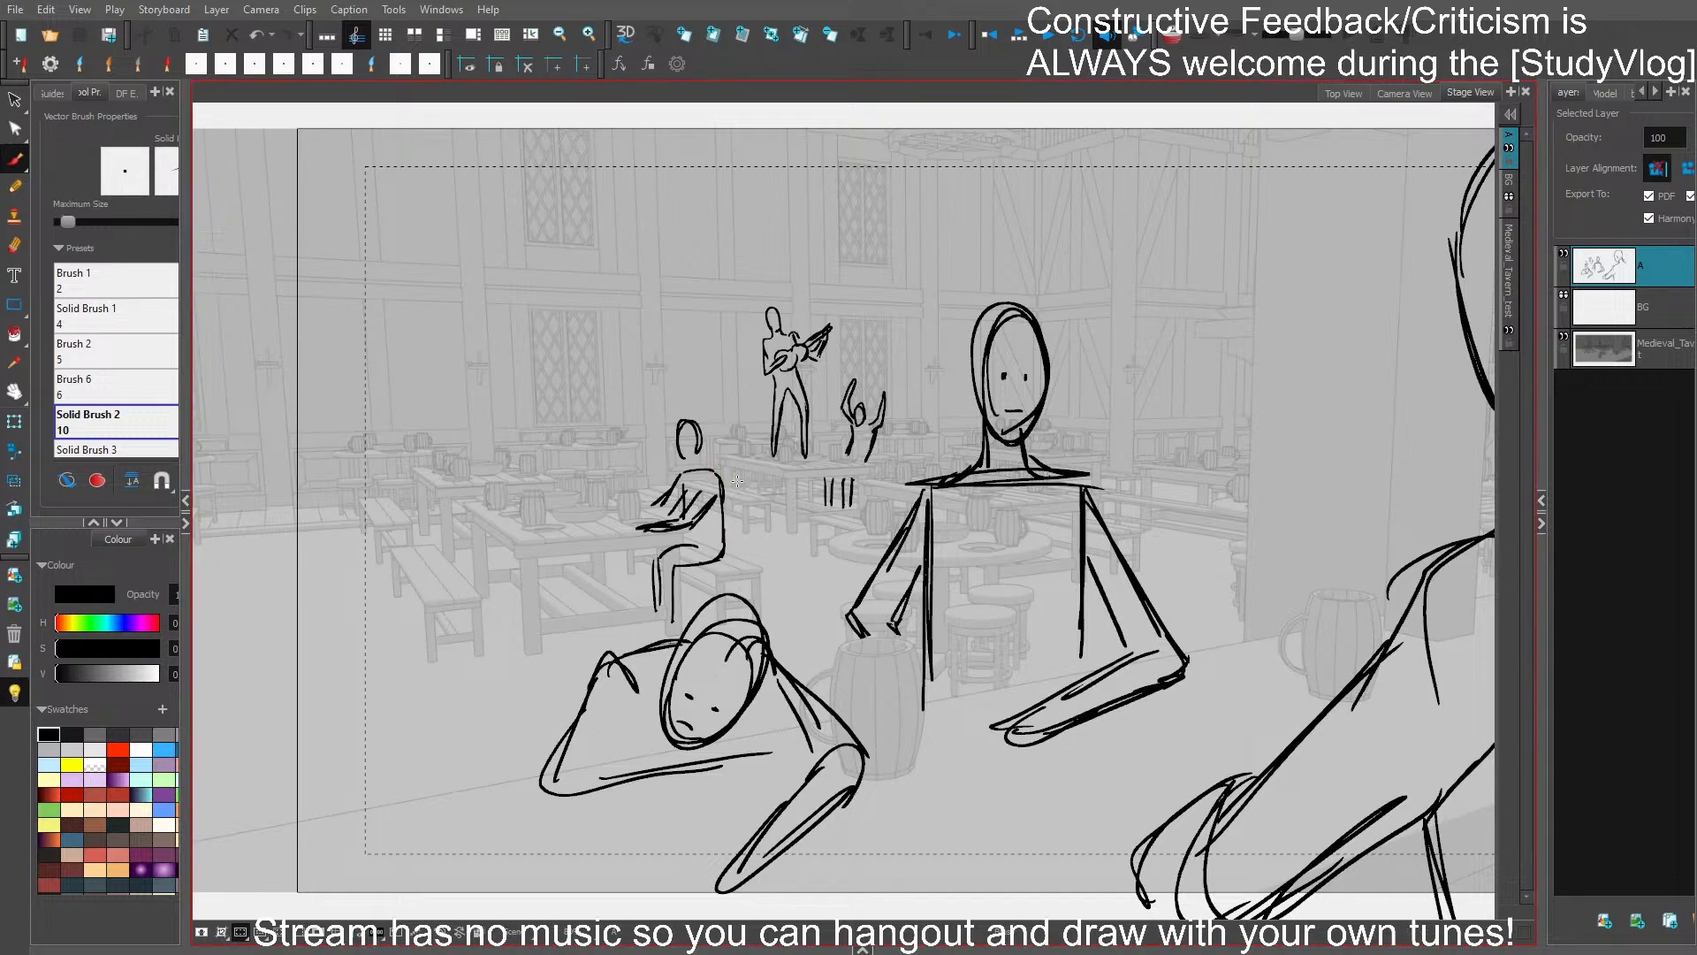
- Redraw the slumped figure's rounded shoulder, sleeve and folded forearm under the head, and save the storyboard
drag(1002, 554, 1036, 541)
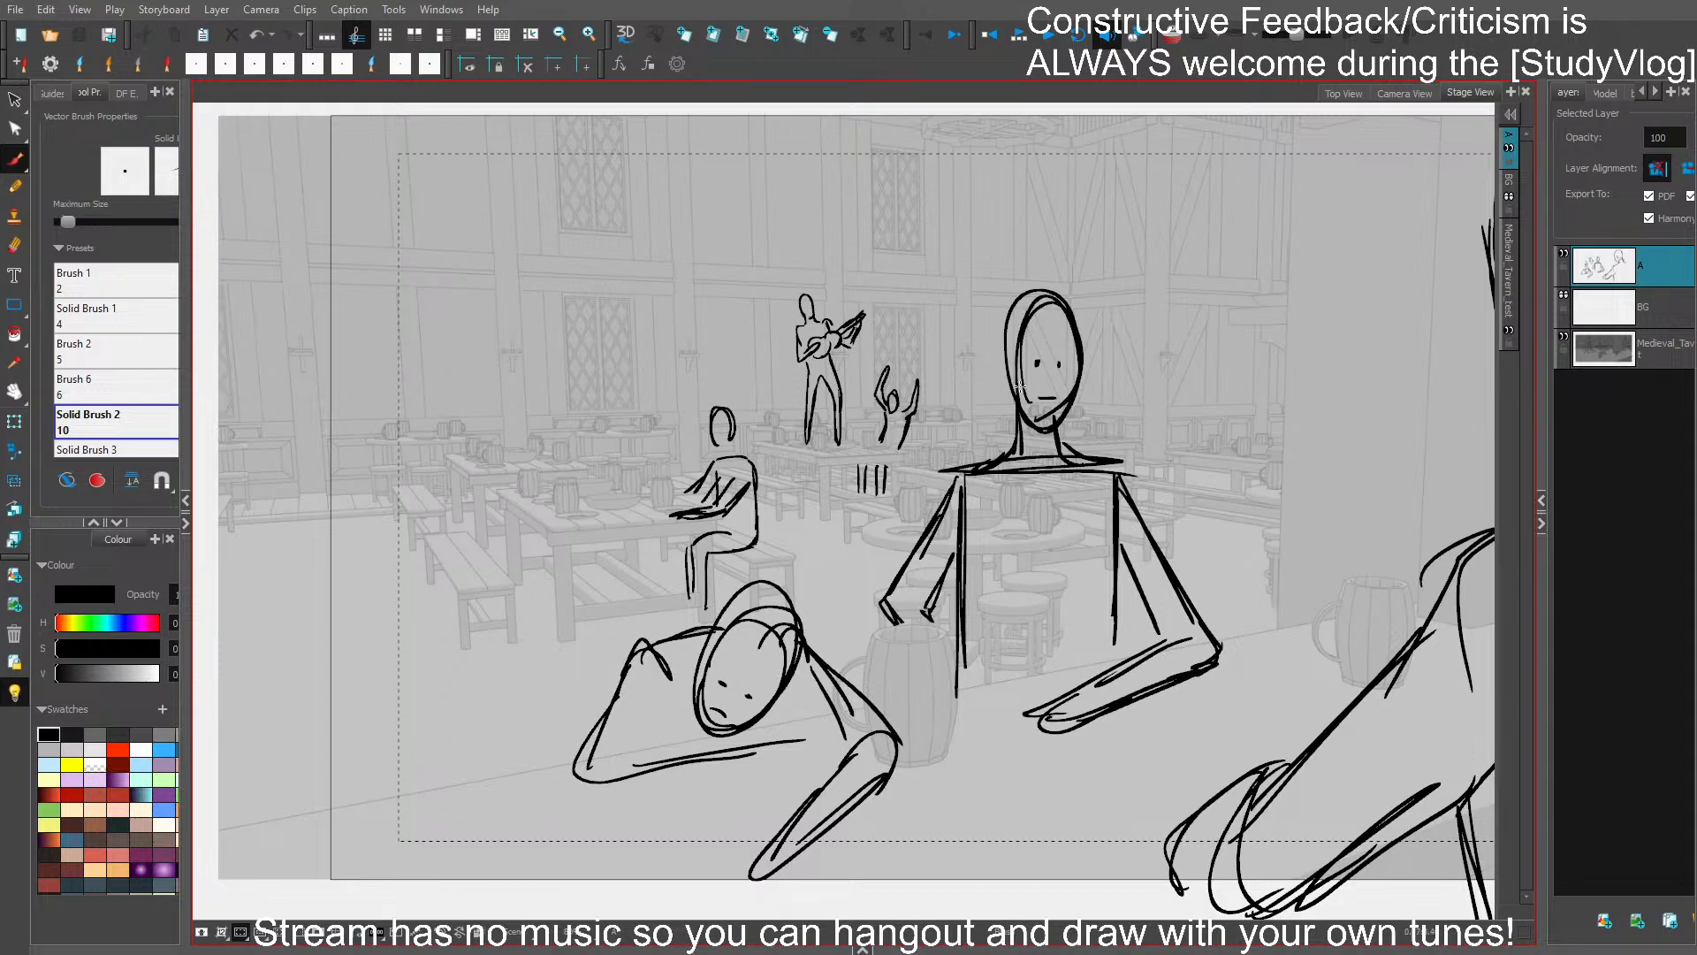
mouse_move(1015, 306)
mouse_down()
mouse_move(995, 288)
mouse_move(1025, 282)
mouse_up()
key(ctrl+z)
mouse_move(640, 662)
mouse_down()
mouse_move(711, 627)
mouse_move(669, 670)
mouse_move(626, 673)
mouse_move(706, 630)
mouse_up()
mouse_move(662, 692)
mouse_down()
mouse_move(628, 750)
mouse_move(708, 734)
mouse_up()
key(ctrl+z)
mouse_move(798, 739)
mouse_down()
mouse_move(792, 759)
mouse_move(827, 721)
mouse_move(750, 728)
mouse_move(831, 710)
mouse_move(857, 738)
mouse_move(841, 732)
mouse_up()
key(ctrl+z)
key(ctrl+s)
- Sketch a walking figure at the scene's left edge with an oval head, neck and long torso in side view
drag(1119, 661, 1059, 629)
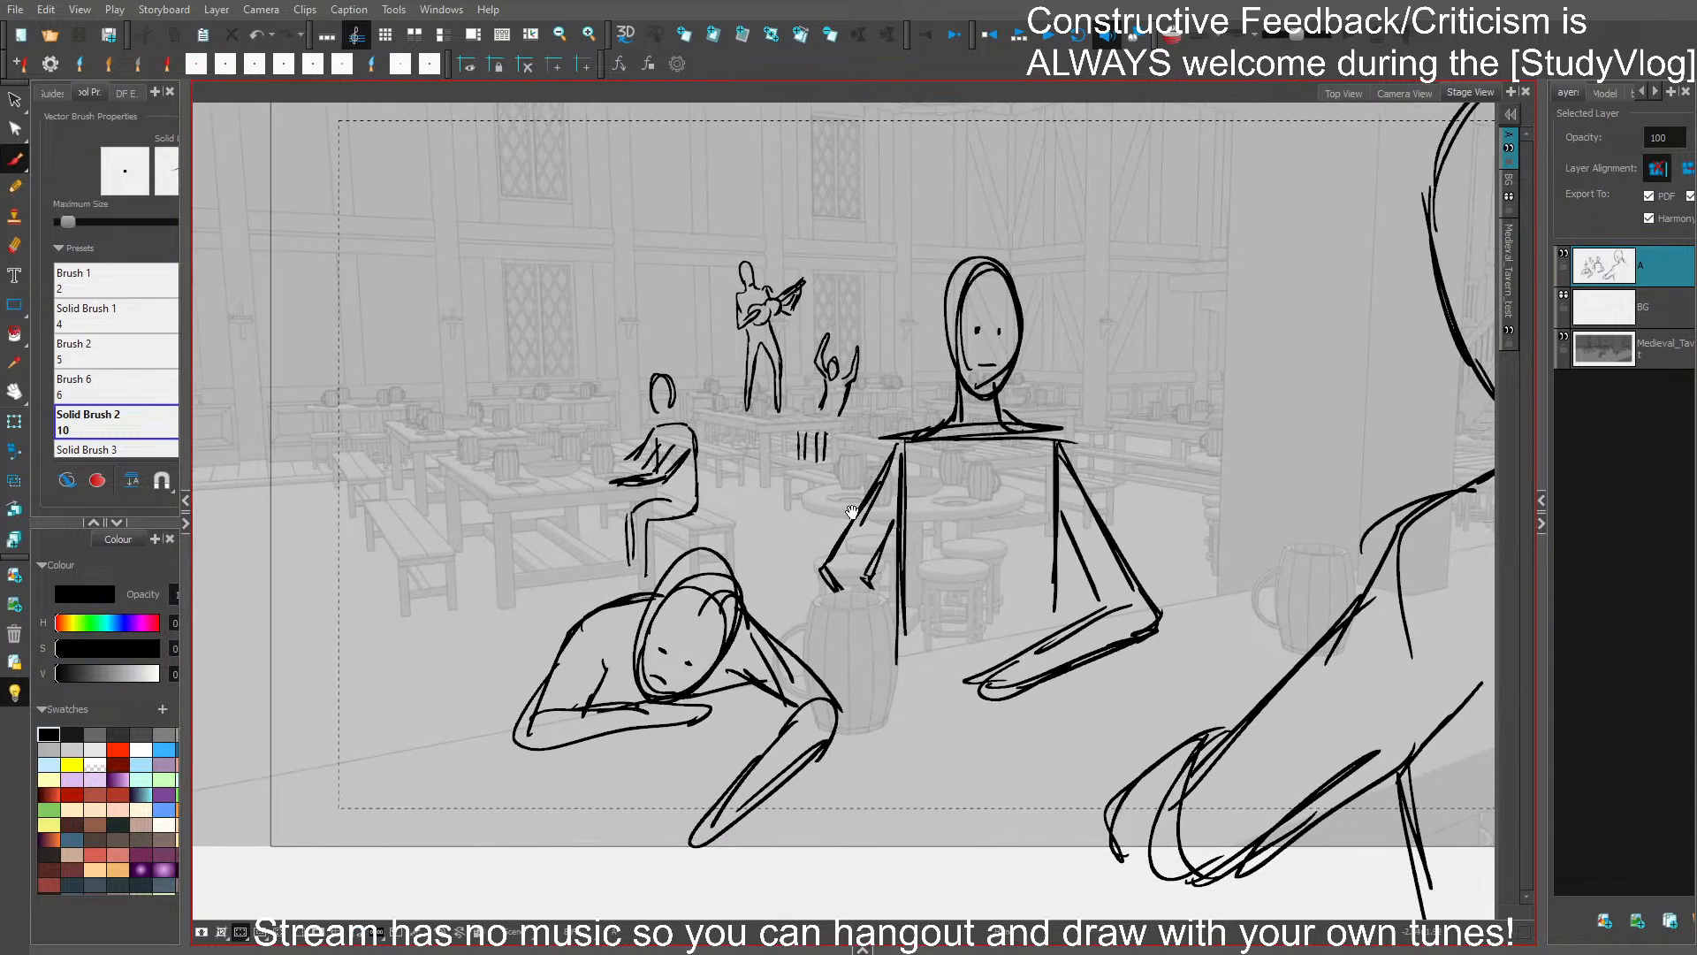
drag(851, 512, 1043, 527)
mouse_move(417, 318)
mouse_down()
mouse_move(440, 281)
mouse_move(472, 296)
mouse_move(428, 378)
mouse_move(456, 423)
mouse_move(423, 477)
mouse_up()
drag(416, 397, 451, 527)
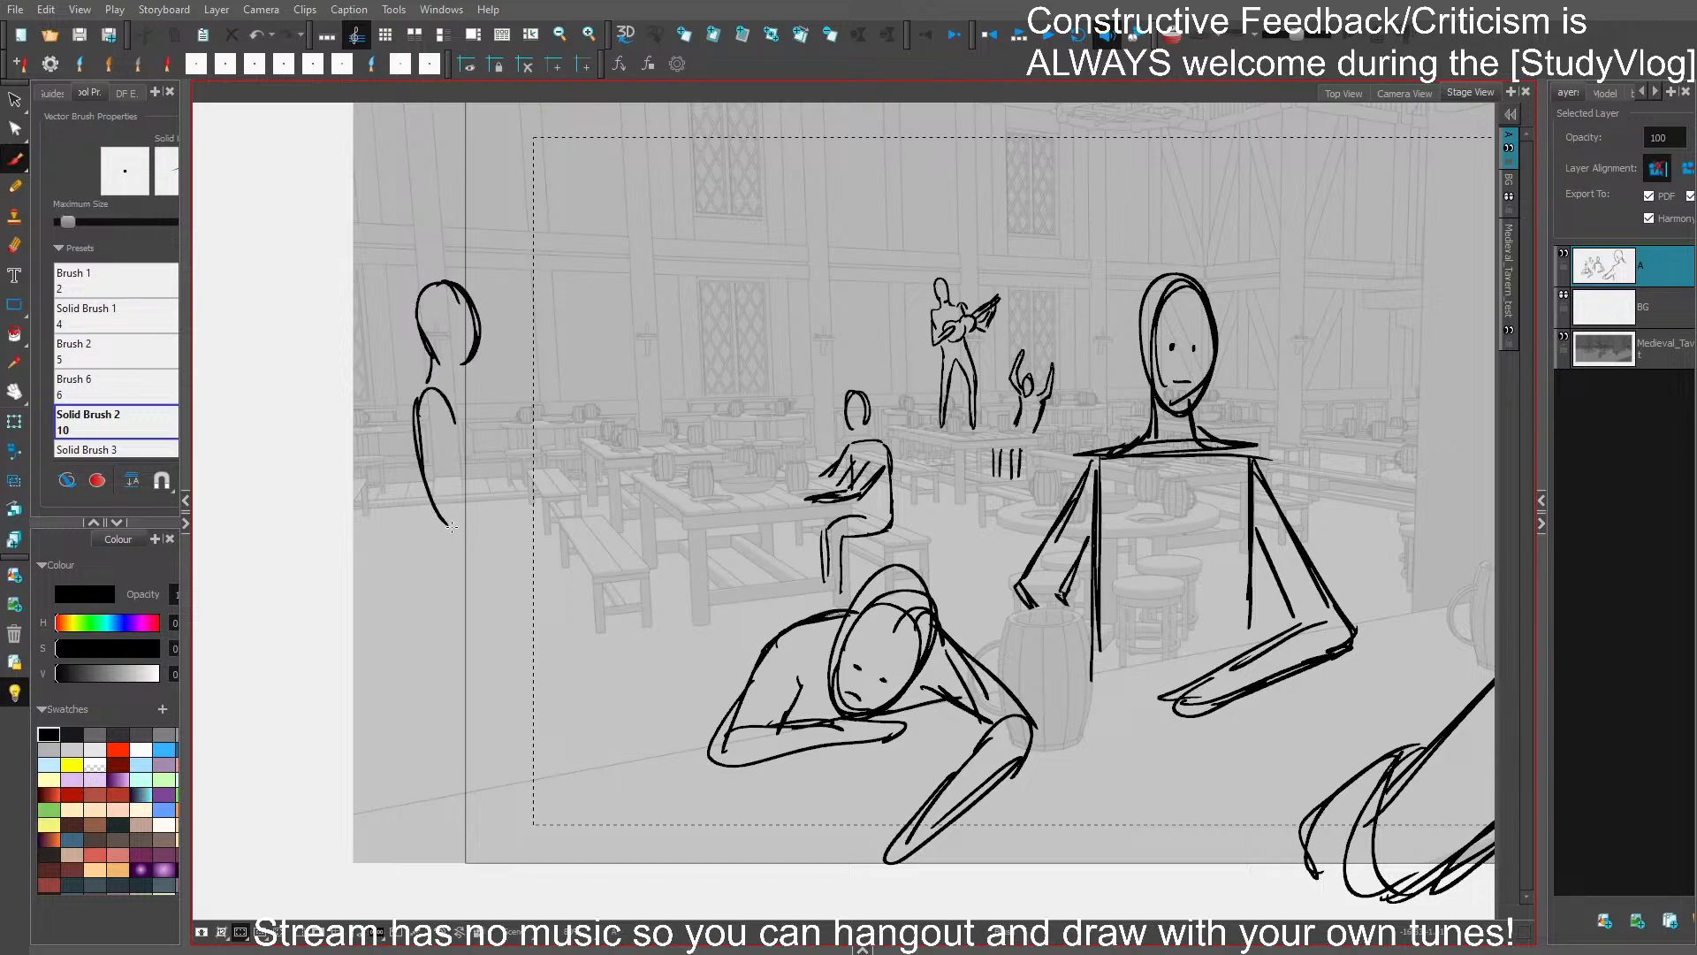
mouse_move(417, 420)
mouse_down()
mouse_move(436, 524)
mouse_move(422, 586)
mouse_up()
mouse_move(431, 506)
mouse_down()
mouse_move(423, 605)
mouse_move(498, 576)
mouse_up()
mouse_move(454, 404)
mouse_down()
mouse_move(491, 591)
mouse_move(429, 641)
mouse_move(440, 671)
mouse_up()
- Draw the walking figure's two legs in mid-stride below the tunic hem
drag(425, 629, 444, 729)
key(ctrl+z)
drag(421, 606, 420, 717)
mouse_move(419, 718)
mouse_down()
mouse_move(433, 743)
mouse_move(482, 608)
mouse_move(377, 848)
mouse_up()
mouse_move(395, 849)
mouse_down()
mouse_move(420, 762)
mouse_move(484, 671)
mouse_move(514, 726)
mouse_up()
drag(489, 594, 541, 817)
drag(526, 711, 550, 829)
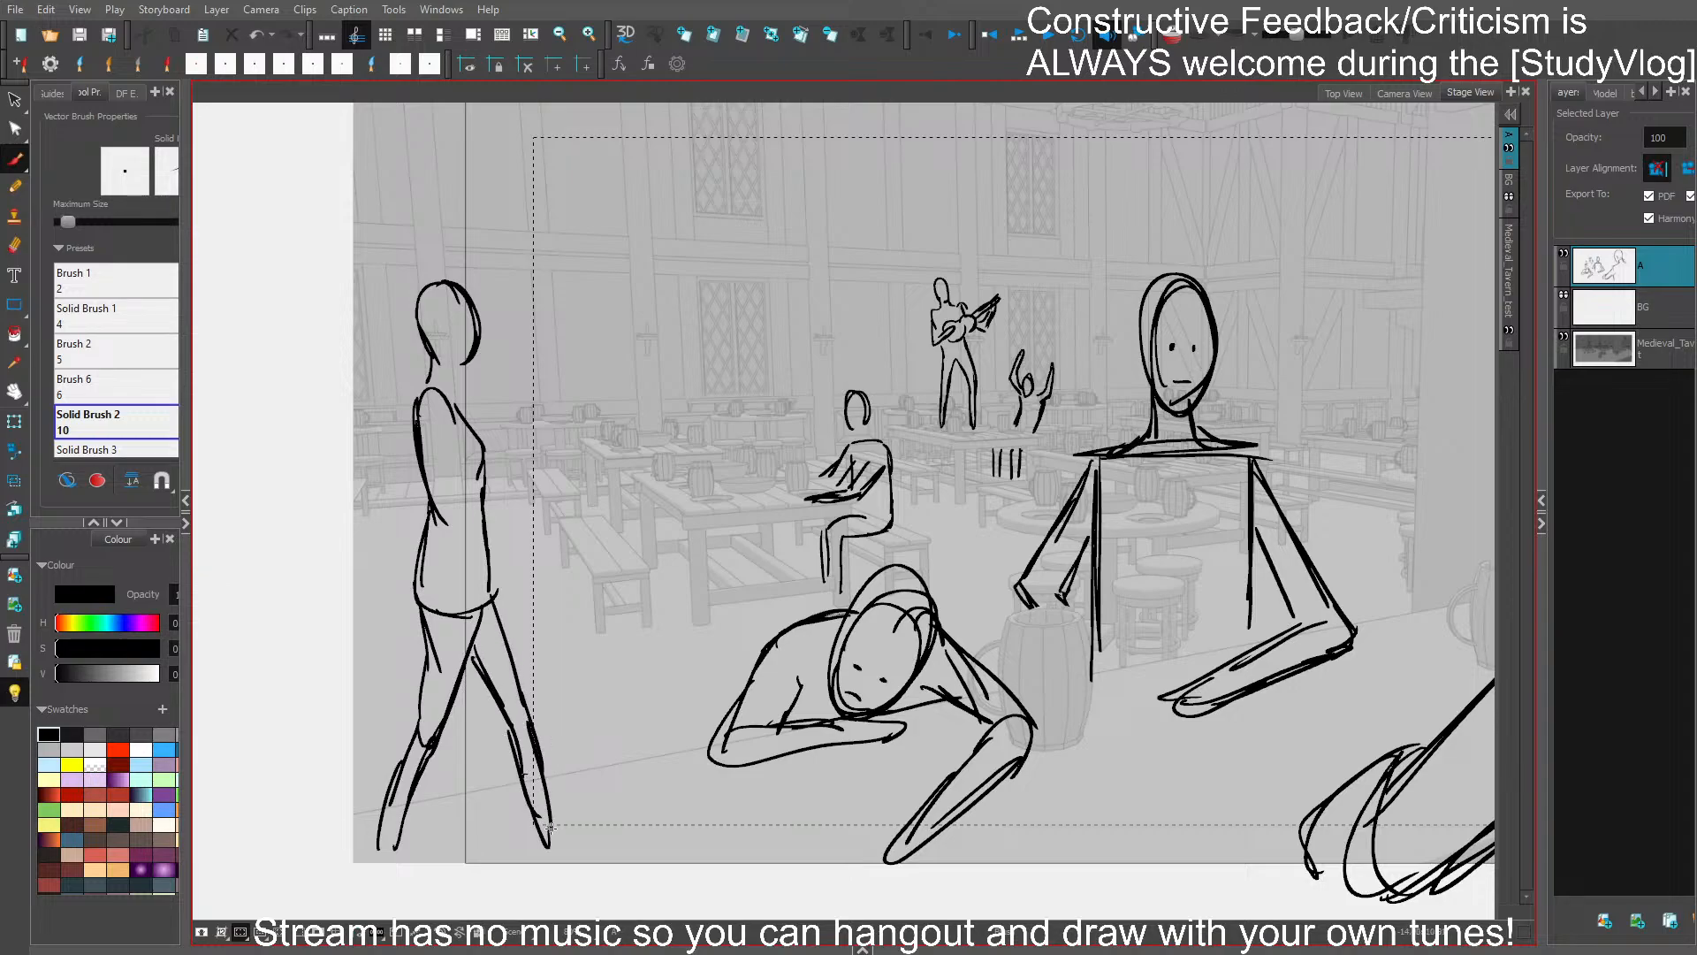
- Add the walking figure's arms carrying mugs, the face and the neck lines, and save the storyboard
drag(423, 397, 477, 526)
mouse_move(456, 442)
mouse_down()
mouse_move(486, 514)
mouse_move(541, 528)
mouse_move(570, 484)
mouse_move(579, 544)
mouse_move(574, 489)
mouse_move(514, 505)
mouse_up()
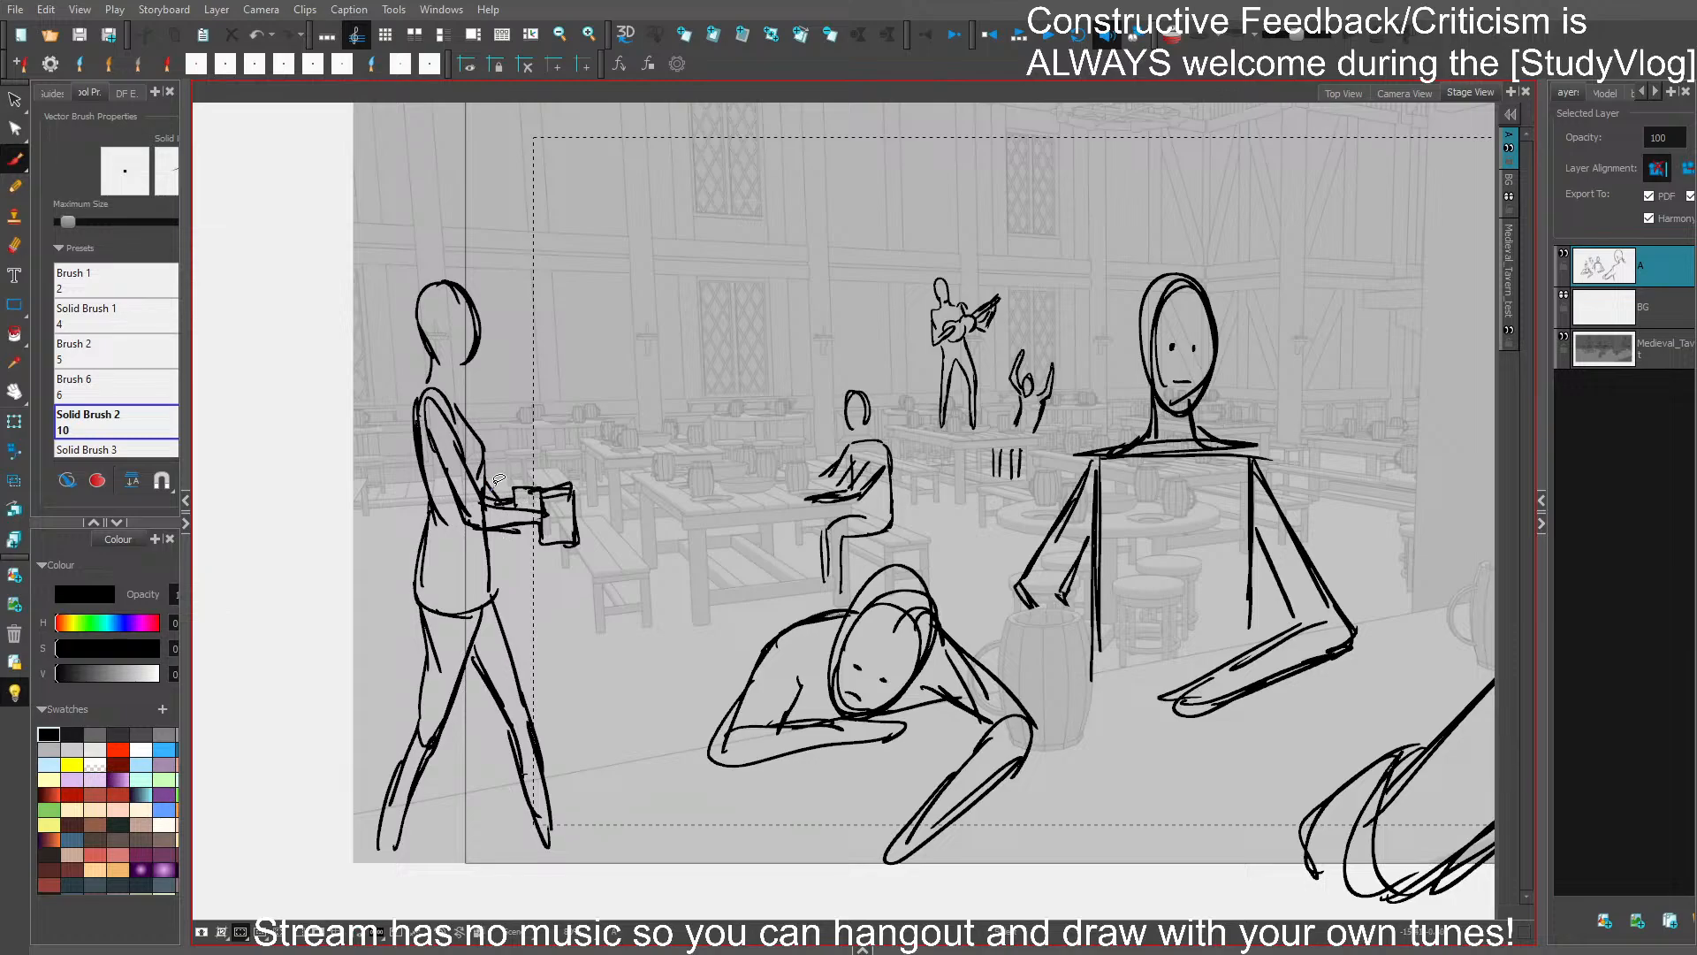
mouse_move(455, 402)
mouse_down()
mouse_move(451, 369)
mouse_move(479, 337)
mouse_move(461, 343)
mouse_up()
key(ctrl+z)
mouse_move(454, 319)
mouse_down()
mouse_move(469, 323)
mouse_move(432, 381)
mouse_up()
key(ctrl+z)
key(ctrl+s)
- Cut the walking figure's legs off along the counter edge, remove the parts below it, and save the storyboard
drag(357, 818, 583, 782)
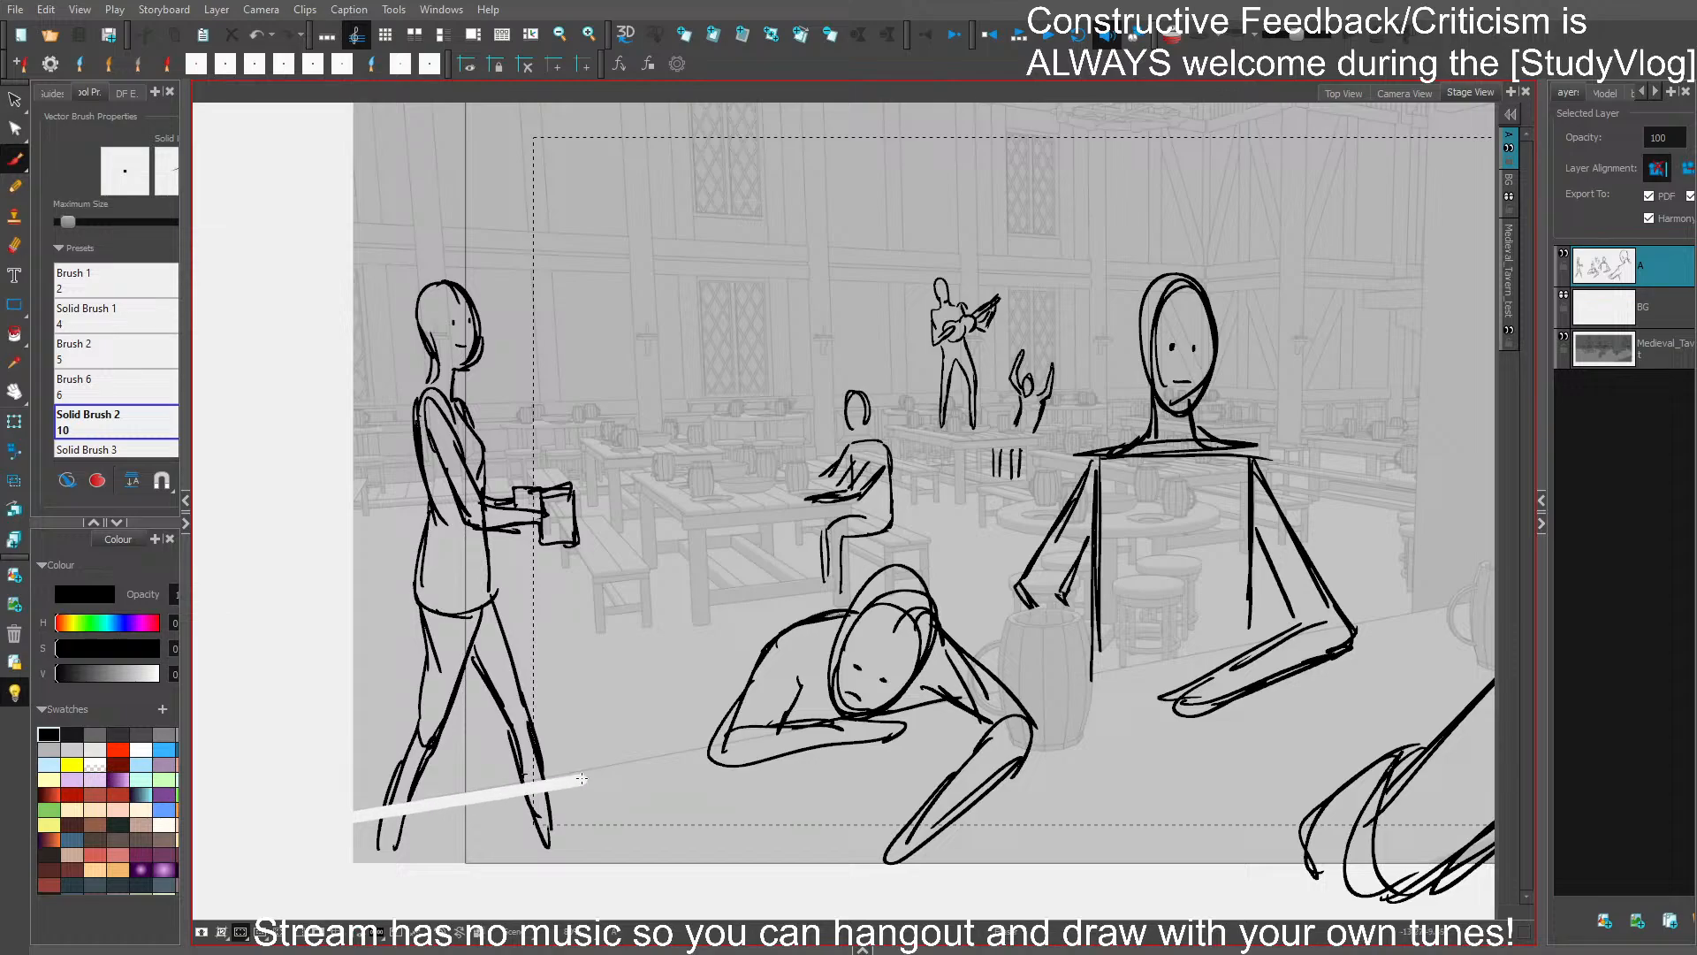
drag(375, 850, 535, 852)
key(ctrl+s)
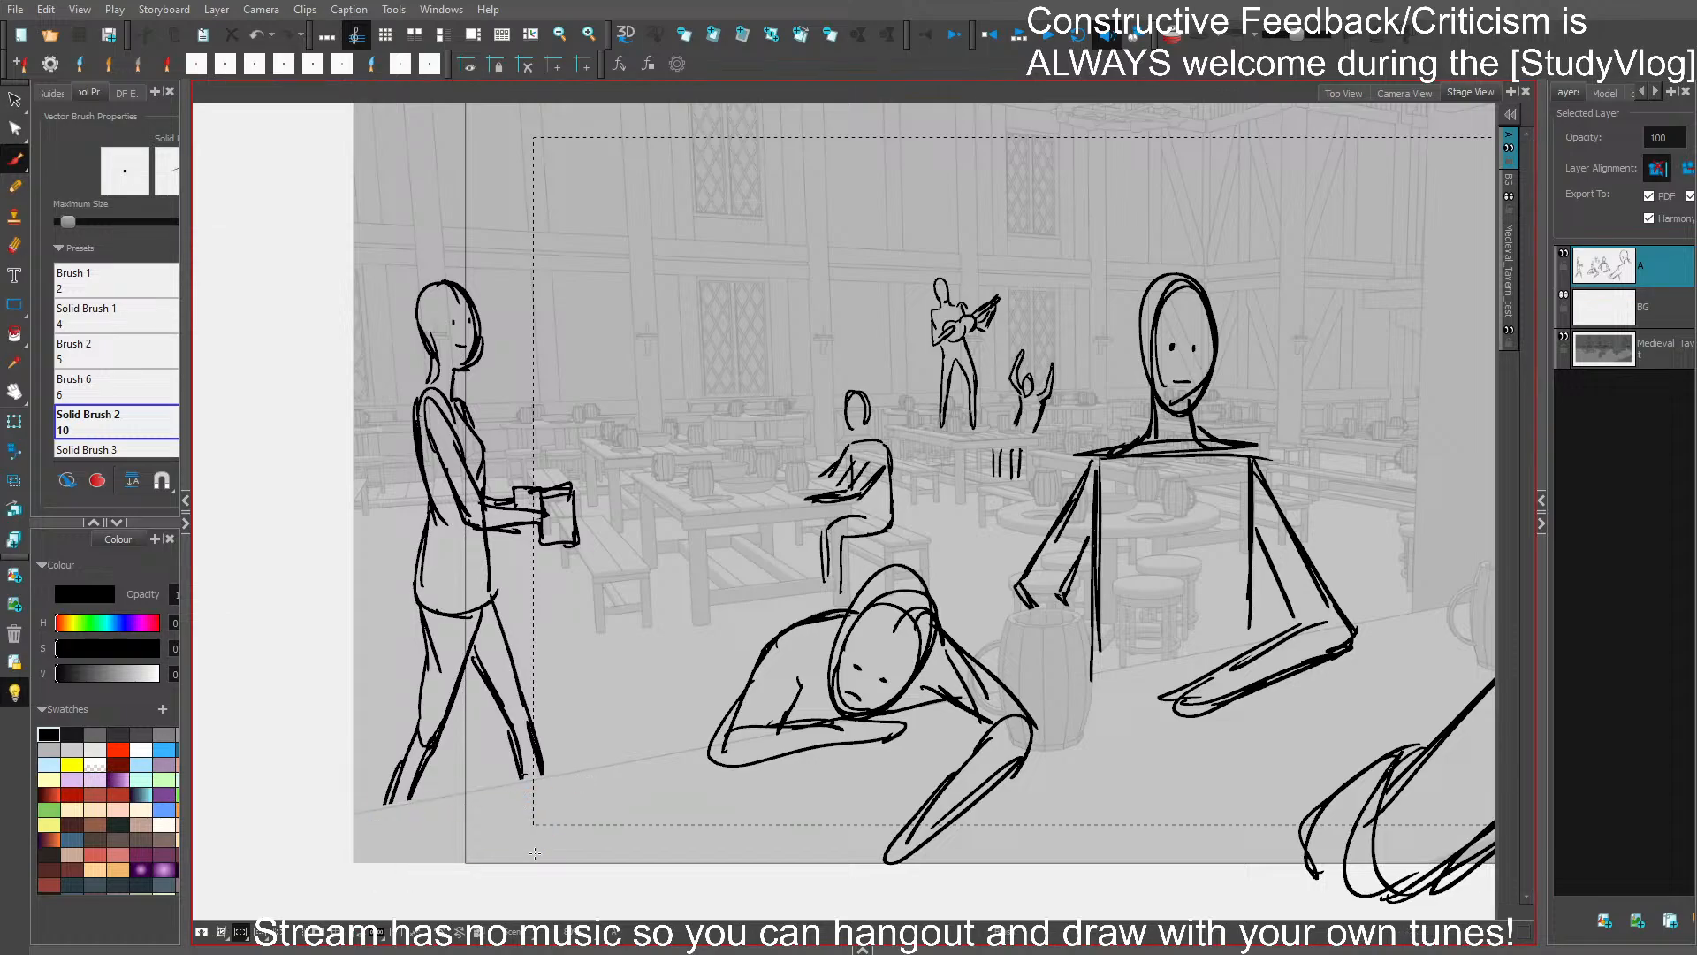
drag(1183, 677, 1050, 669)
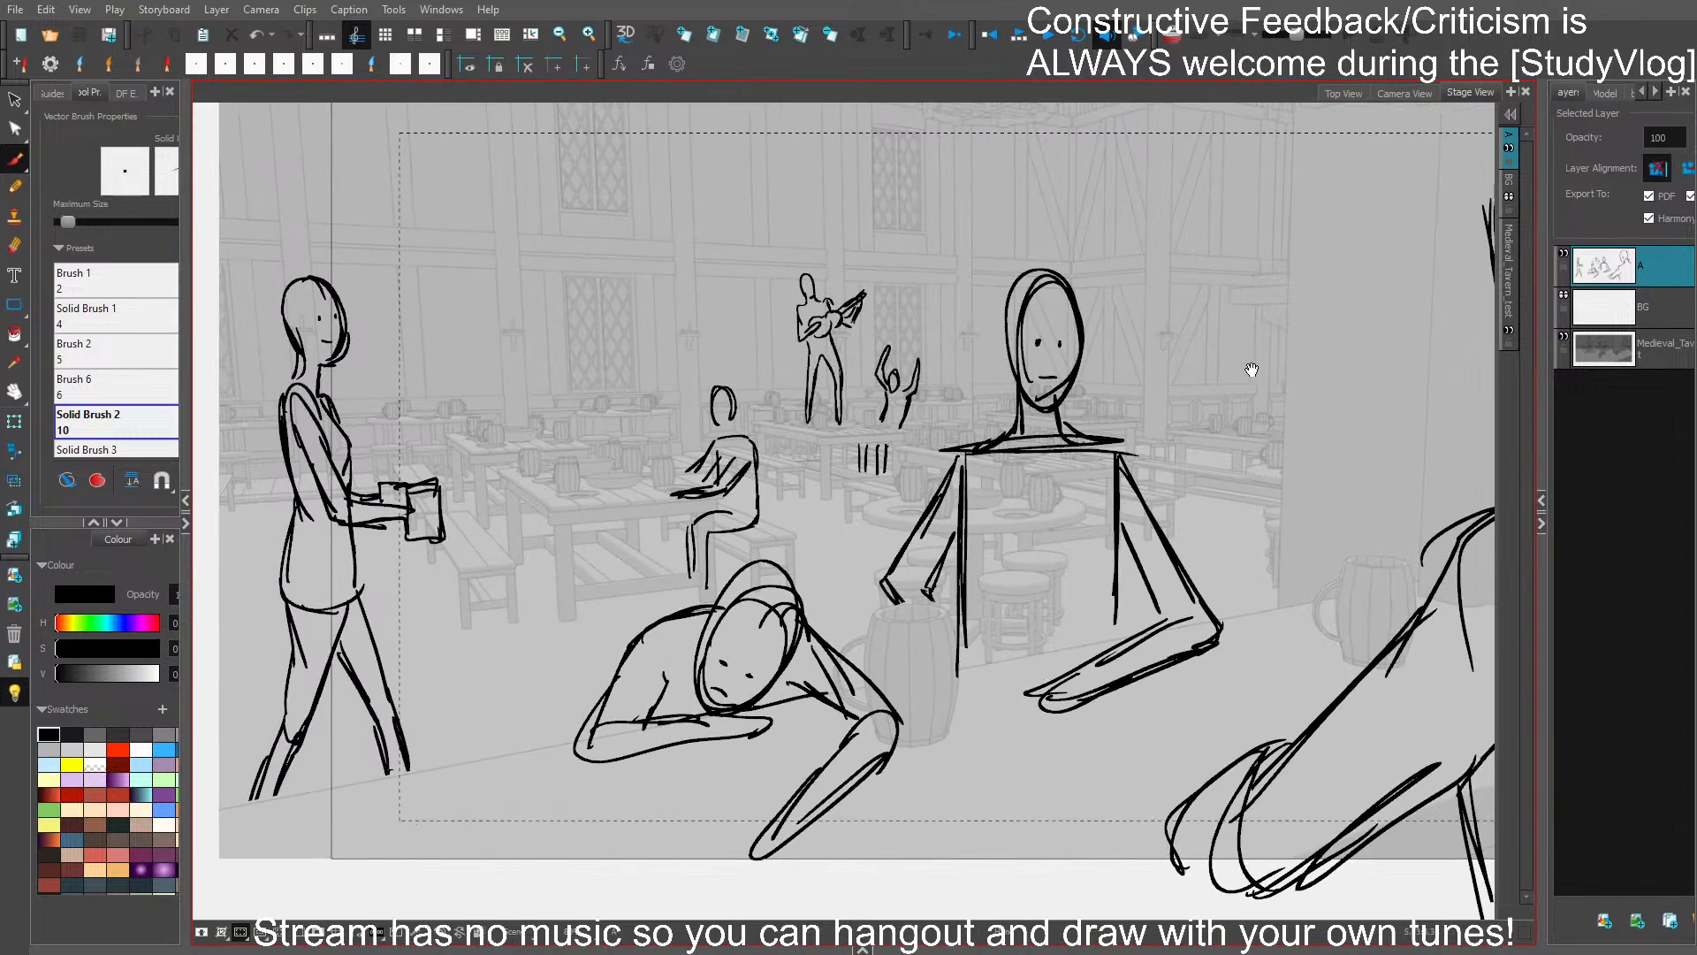
- Clean up the overlapping lines at the back of the foreground figure's neck, and save the storyboard
scroll(1252, 370, down, 2)
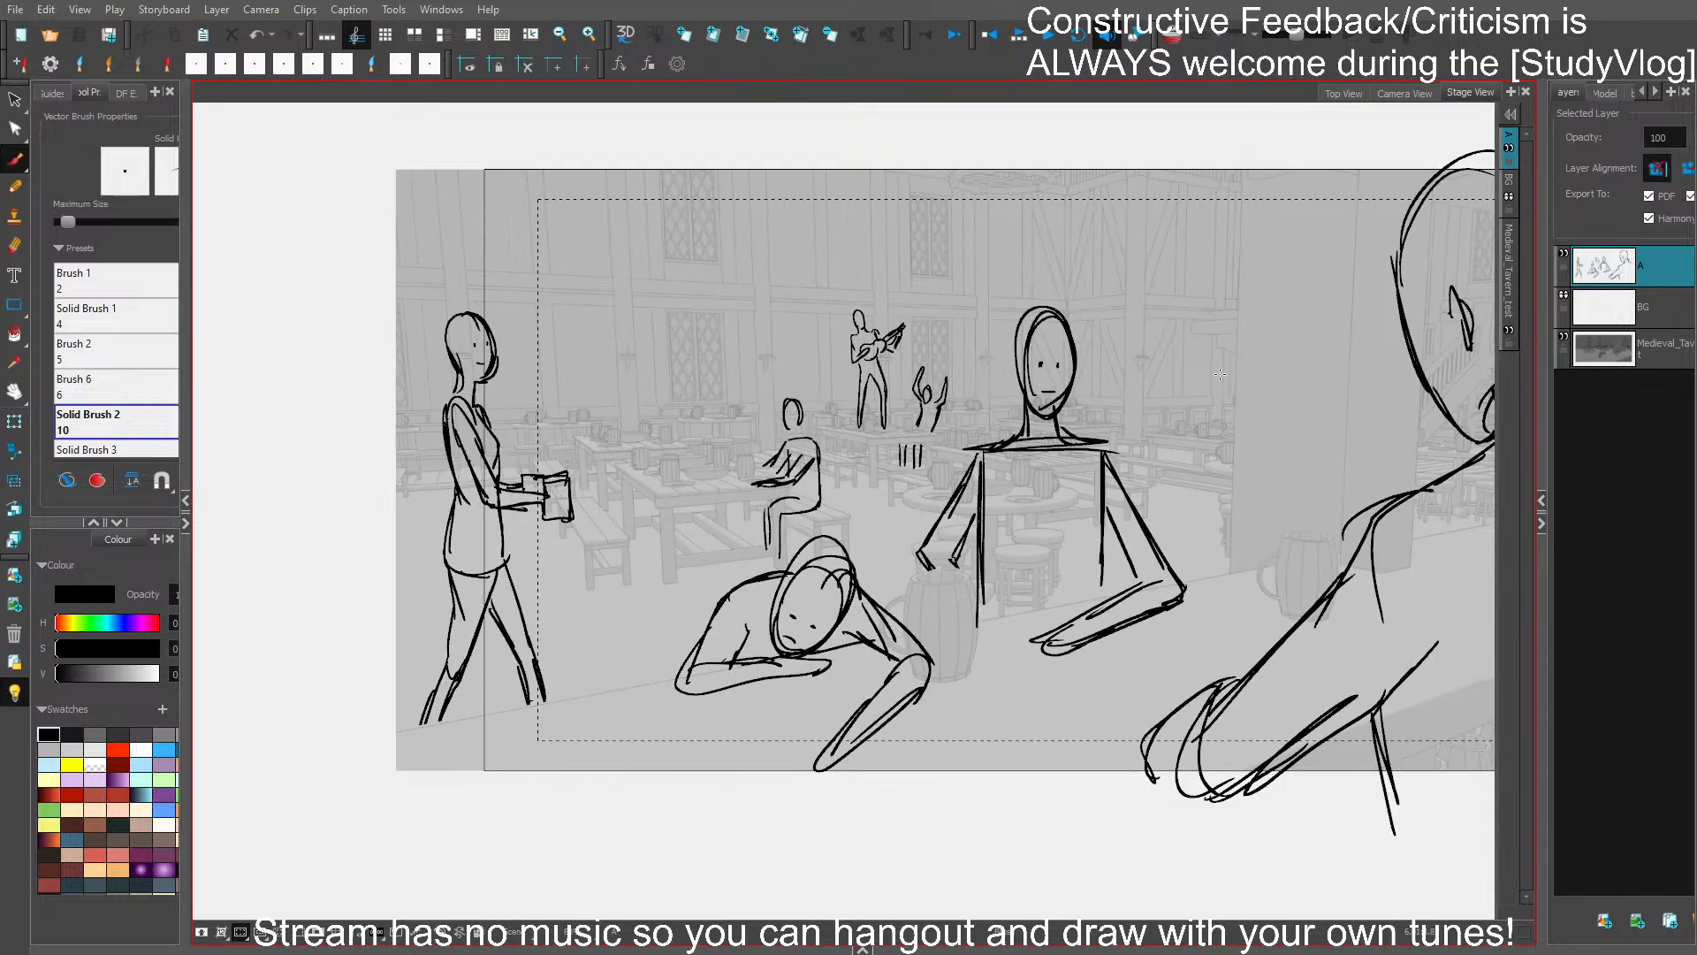
drag(1392, 320, 1260, 305)
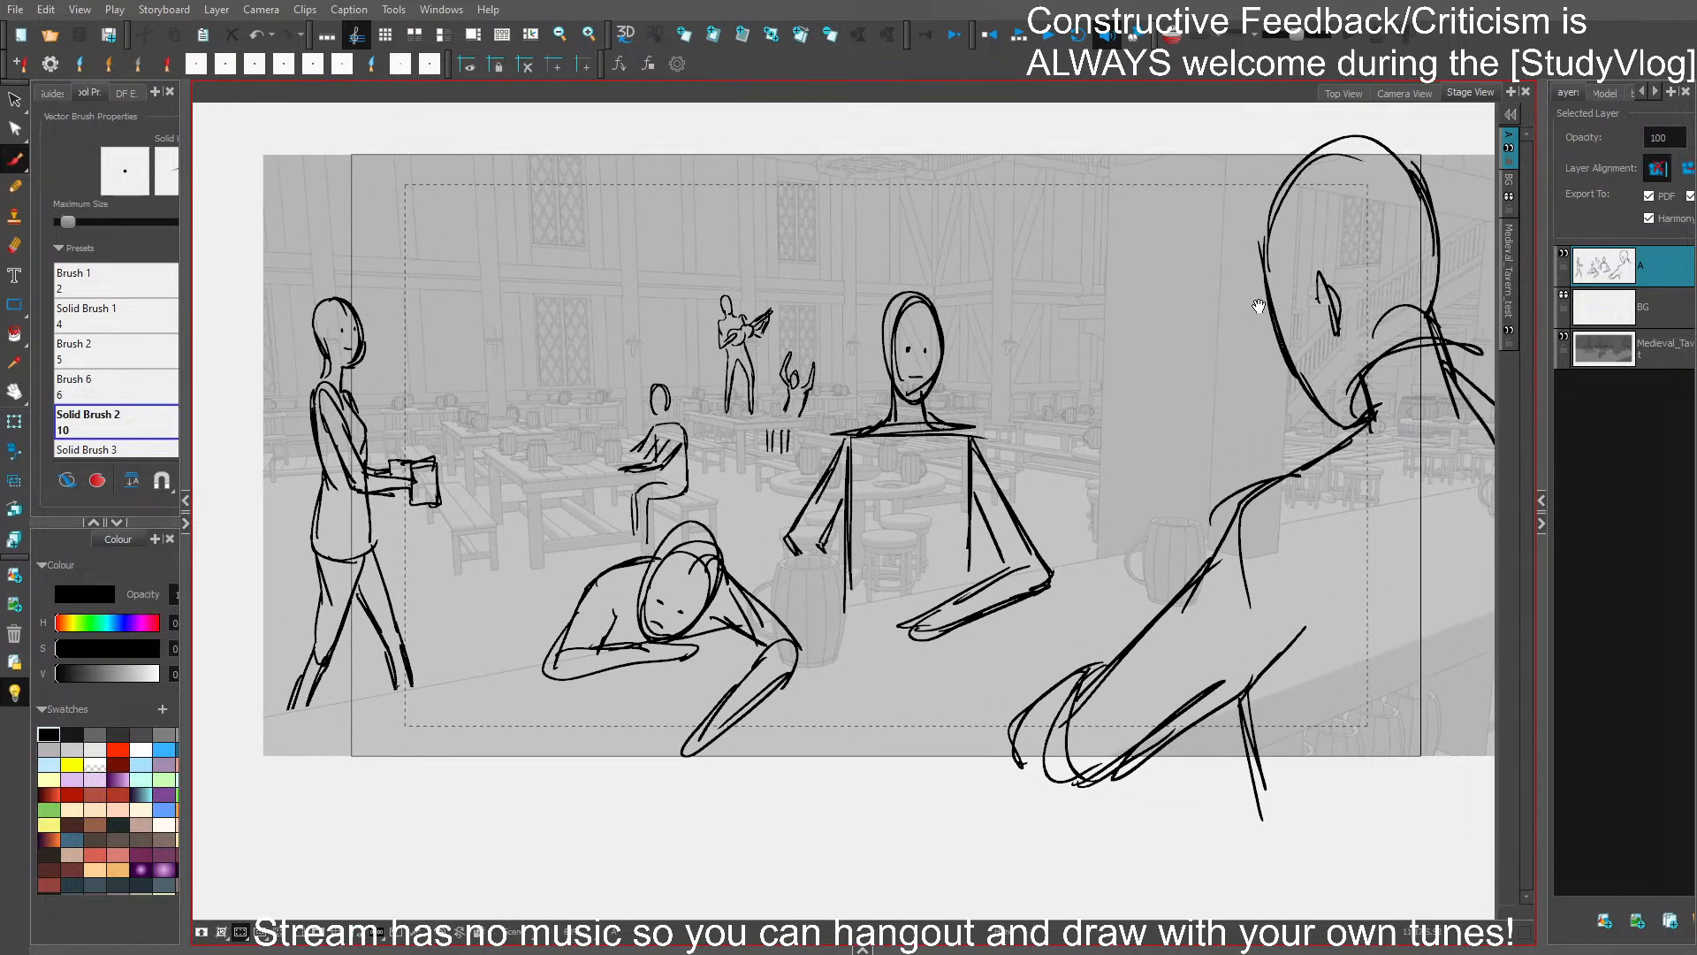
click(1401, 307)
key(Delete)
mouse_move(1385, 326)
mouse_down()
mouse_move(1428, 317)
mouse_move(1312, 317)
mouse_move(1438, 327)
mouse_move(1416, 322)
mouse_up()
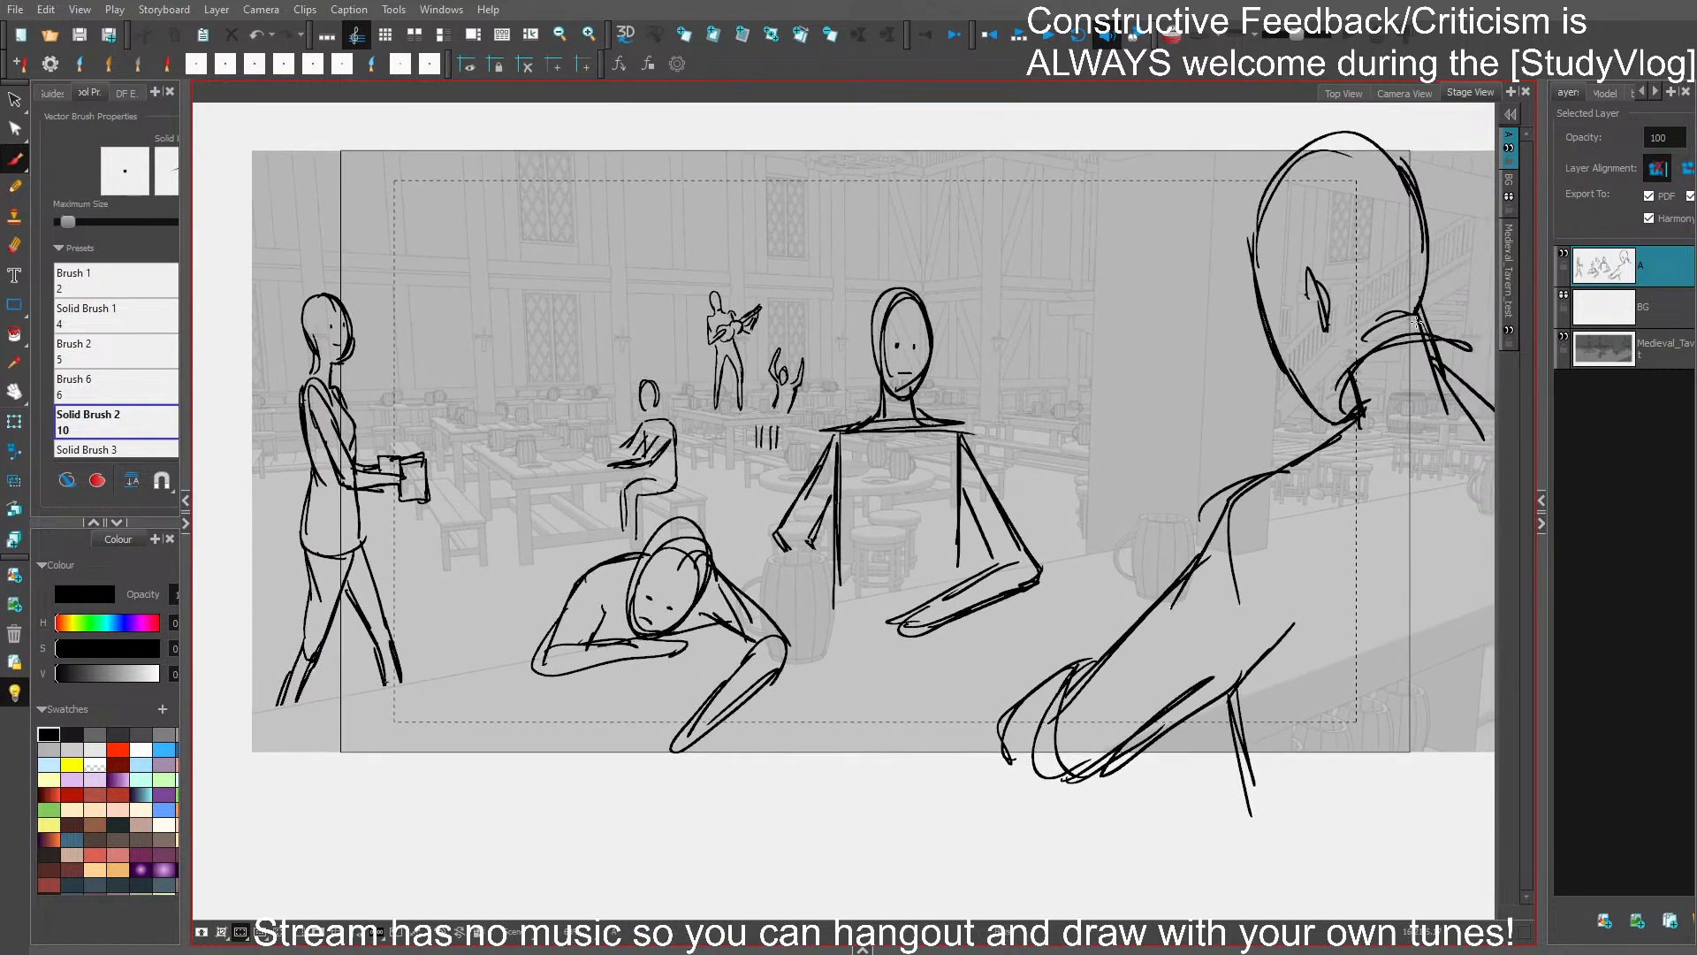
key(ctrl+s)
- Sketch a small seated patron in side view in front of the musician, clearing the overlapped leg line, and save the storyboard
key(2)
key(2)
mouse_move(822, 487)
mouse_down()
mouse_move(885, 568)
mouse_move(854, 561)
mouse_up()
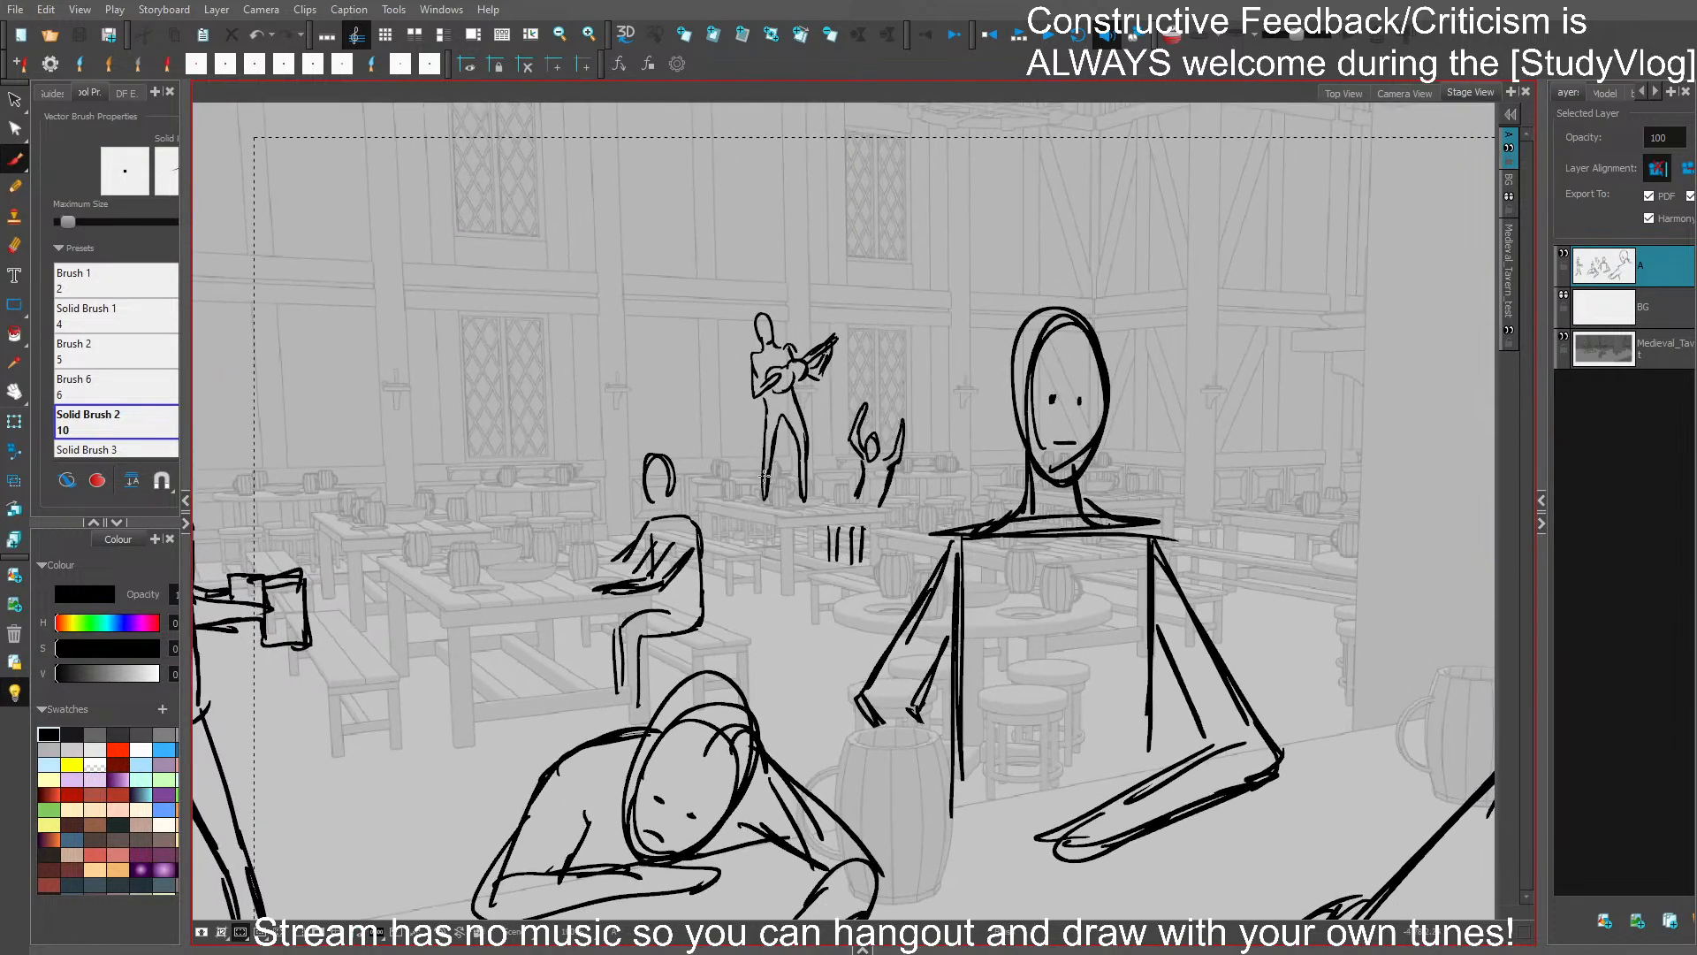
mouse_move(766, 499)
mouse_down()
mouse_move(770, 417)
mouse_move(779, 461)
mouse_move(761, 446)
mouse_up()
key(ctrl+z)
drag(751, 460, 766, 458)
key(ctrl+z)
key(ctrl+z)
key(ctrl+z)
mouse_move(763, 452)
mouse_down()
mouse_move(779, 501)
mouse_move(767, 462)
mouse_move(775, 480)
mouse_move(744, 471)
mouse_move(753, 484)
mouse_move(762, 466)
mouse_move(724, 521)
mouse_move(744, 545)
mouse_move(762, 500)
mouse_move(776, 552)
mouse_up()
key(ctrl+z)
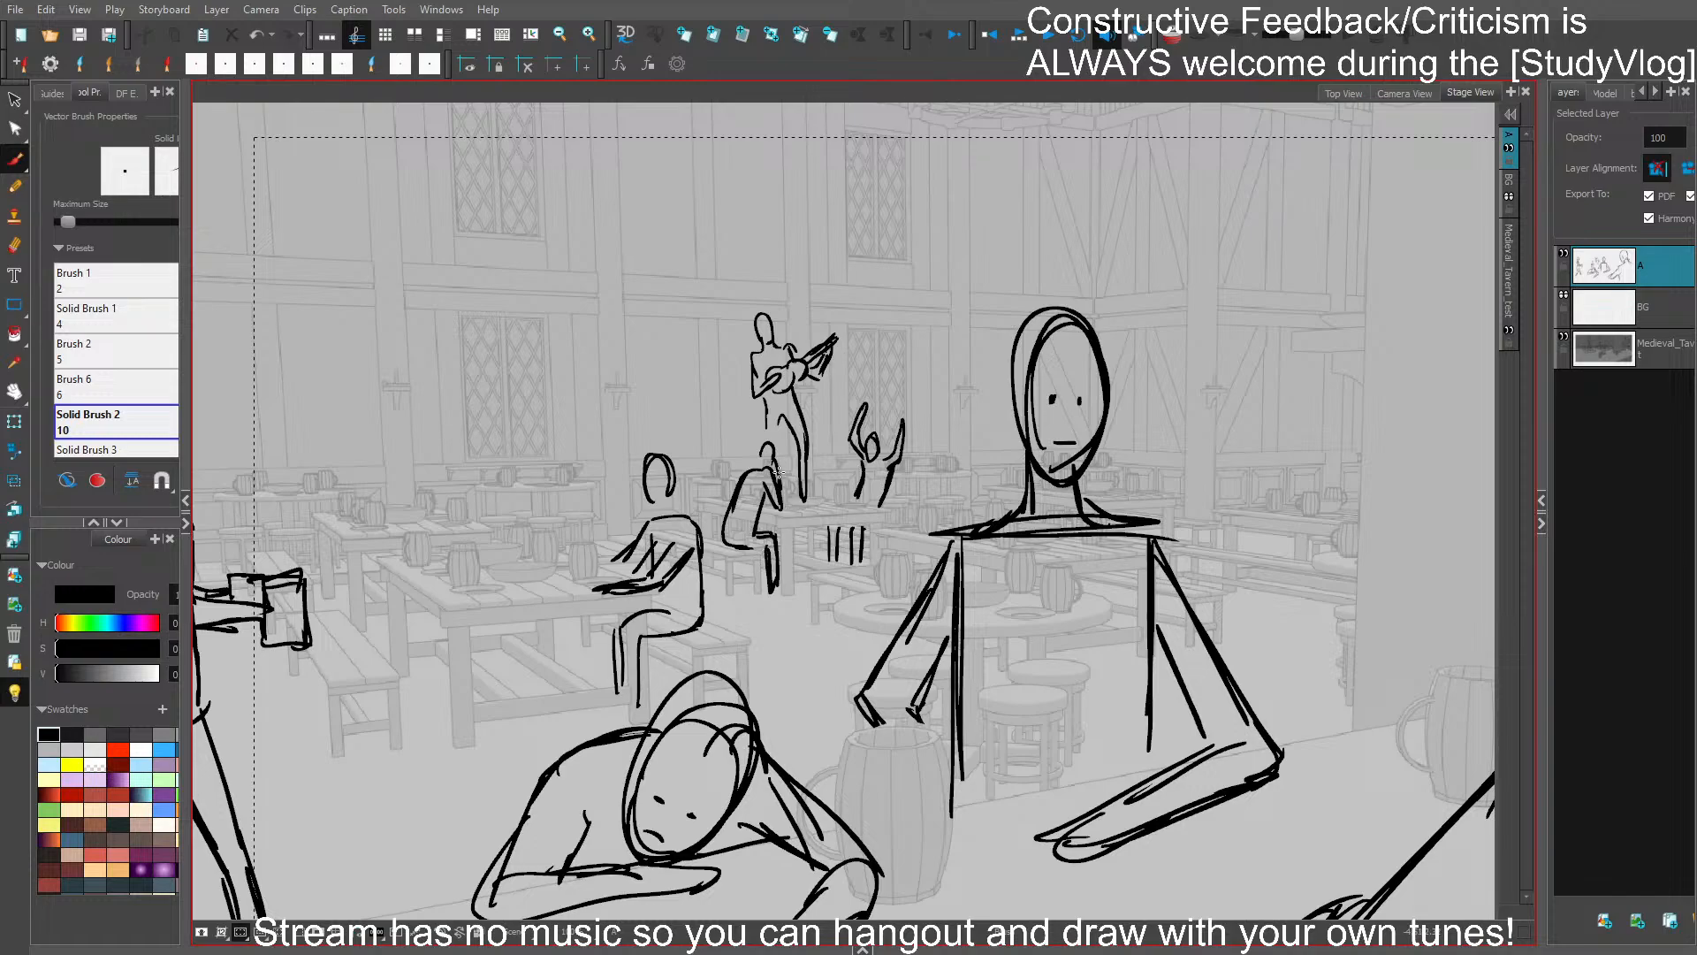
mouse_move(771, 466)
mouse_down()
mouse_move(762, 443)
mouse_move(757, 465)
mouse_up()
key(ctrl+s)
- Sketch another small patron seated just behind the one below the musician, and save the storyboard
drag(1025, 601, 1081, 570)
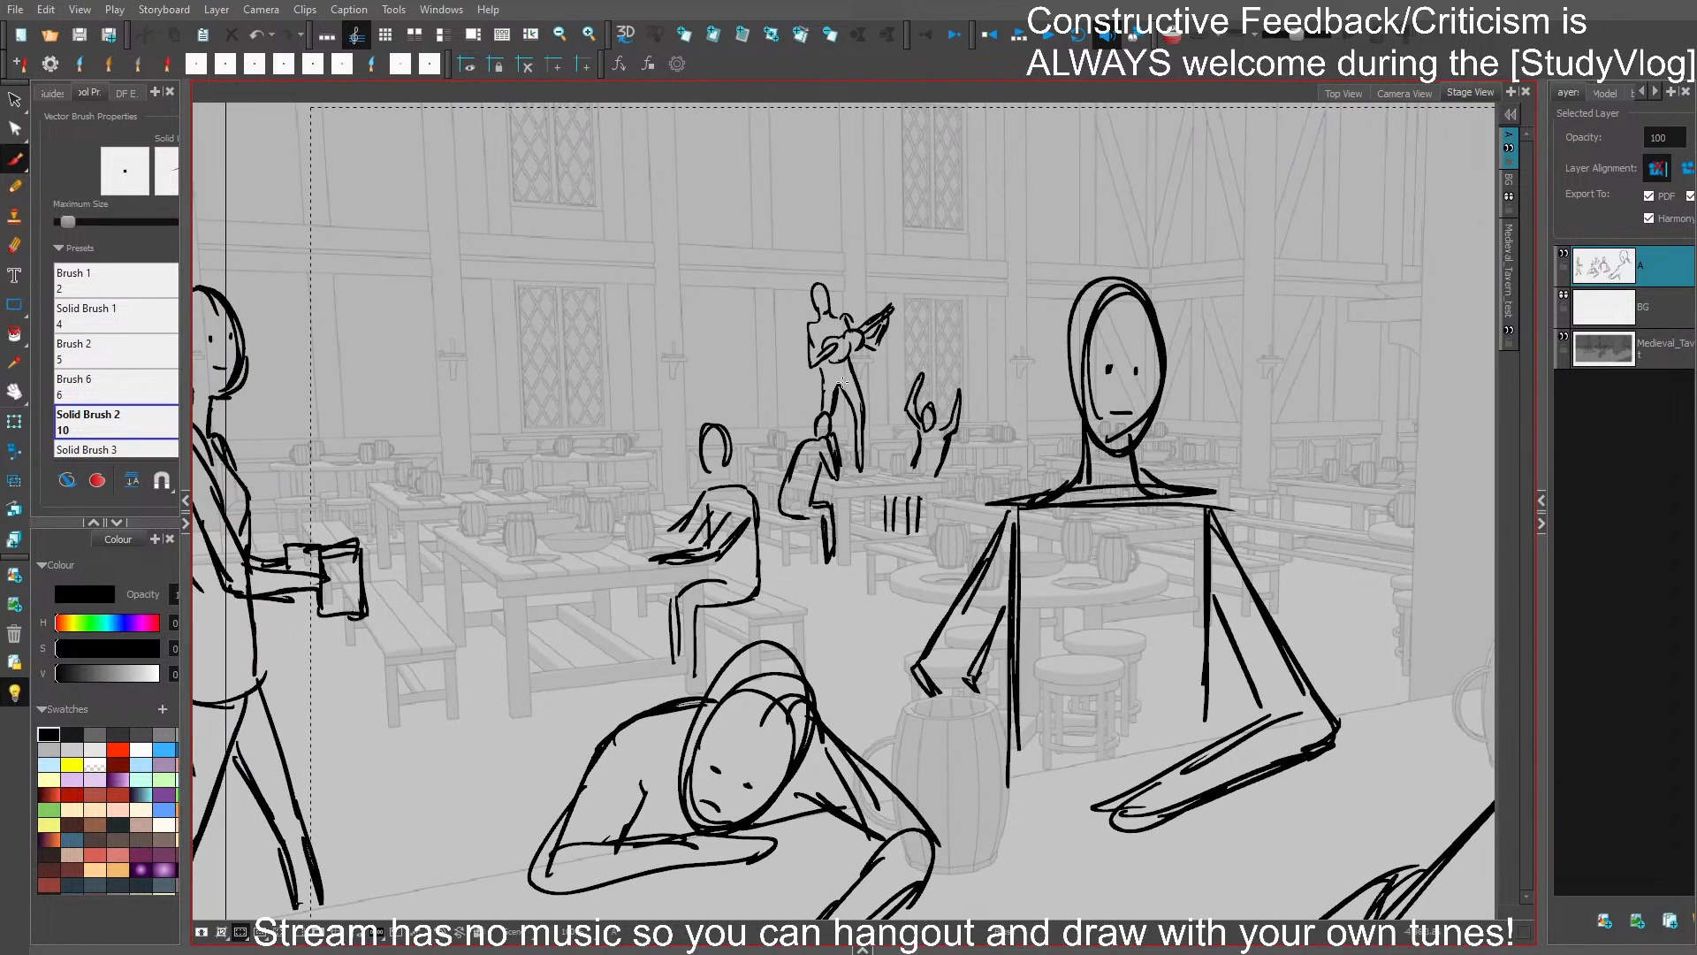
drag(853, 519, 907, 510)
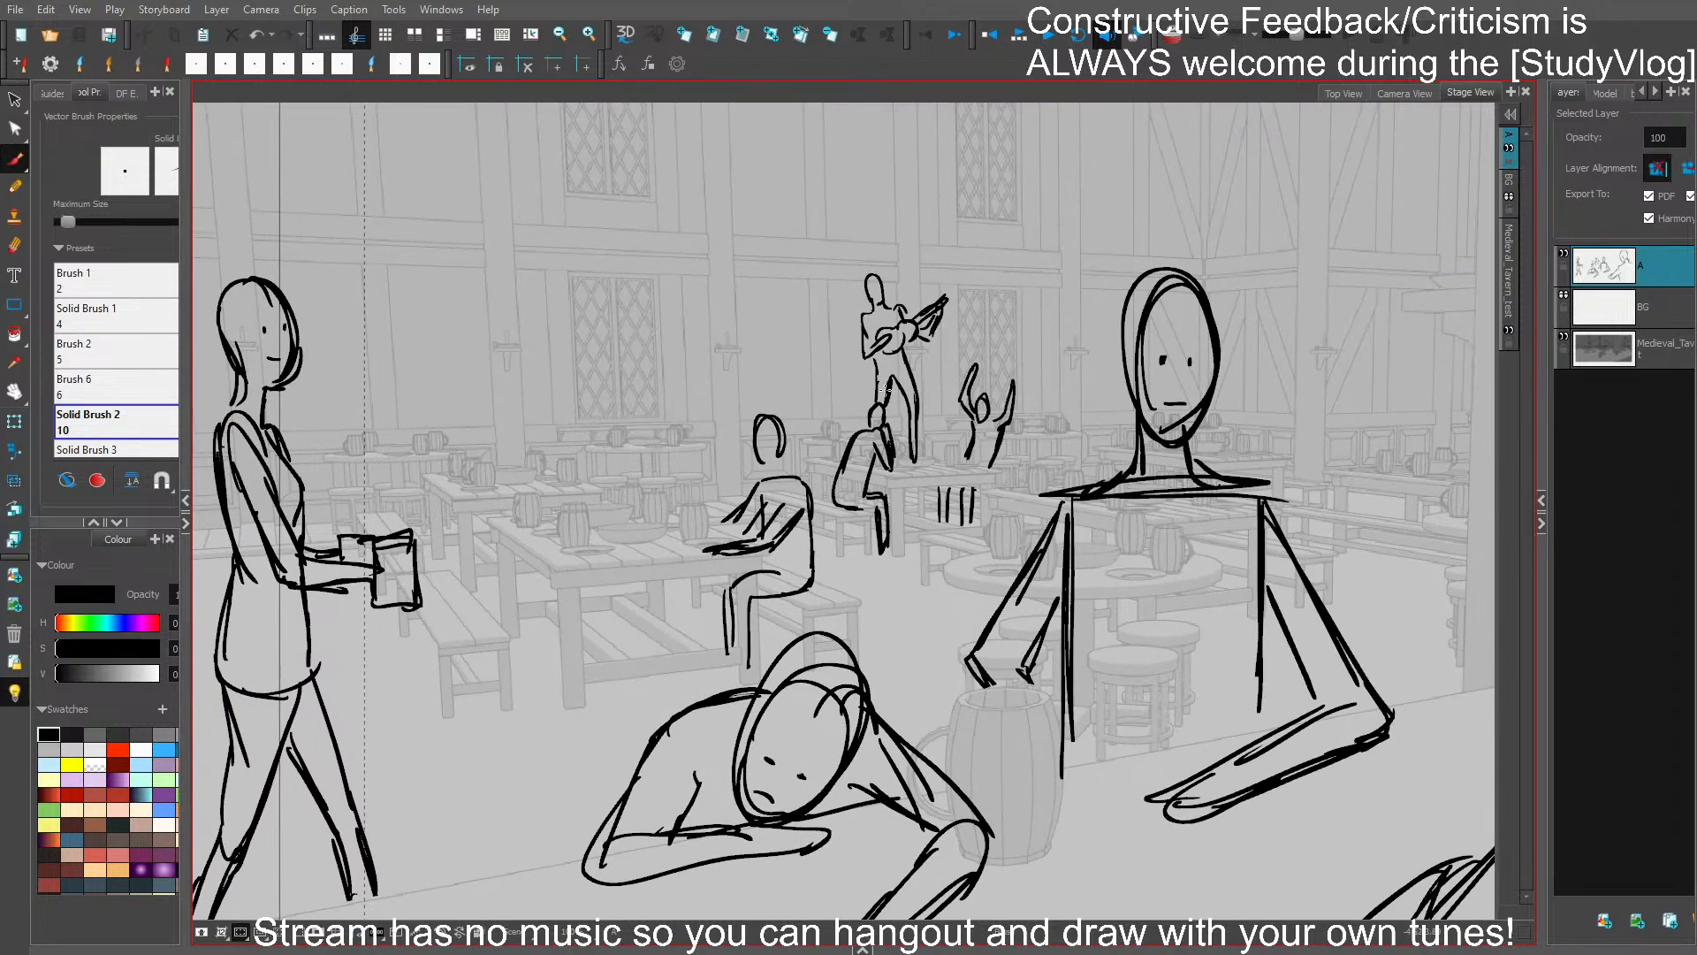
mouse_move(825, 419)
mouse_down()
mouse_move(802, 476)
mouse_move(827, 480)
mouse_move(838, 448)
mouse_move(829, 485)
mouse_up()
key(ctrl+z)
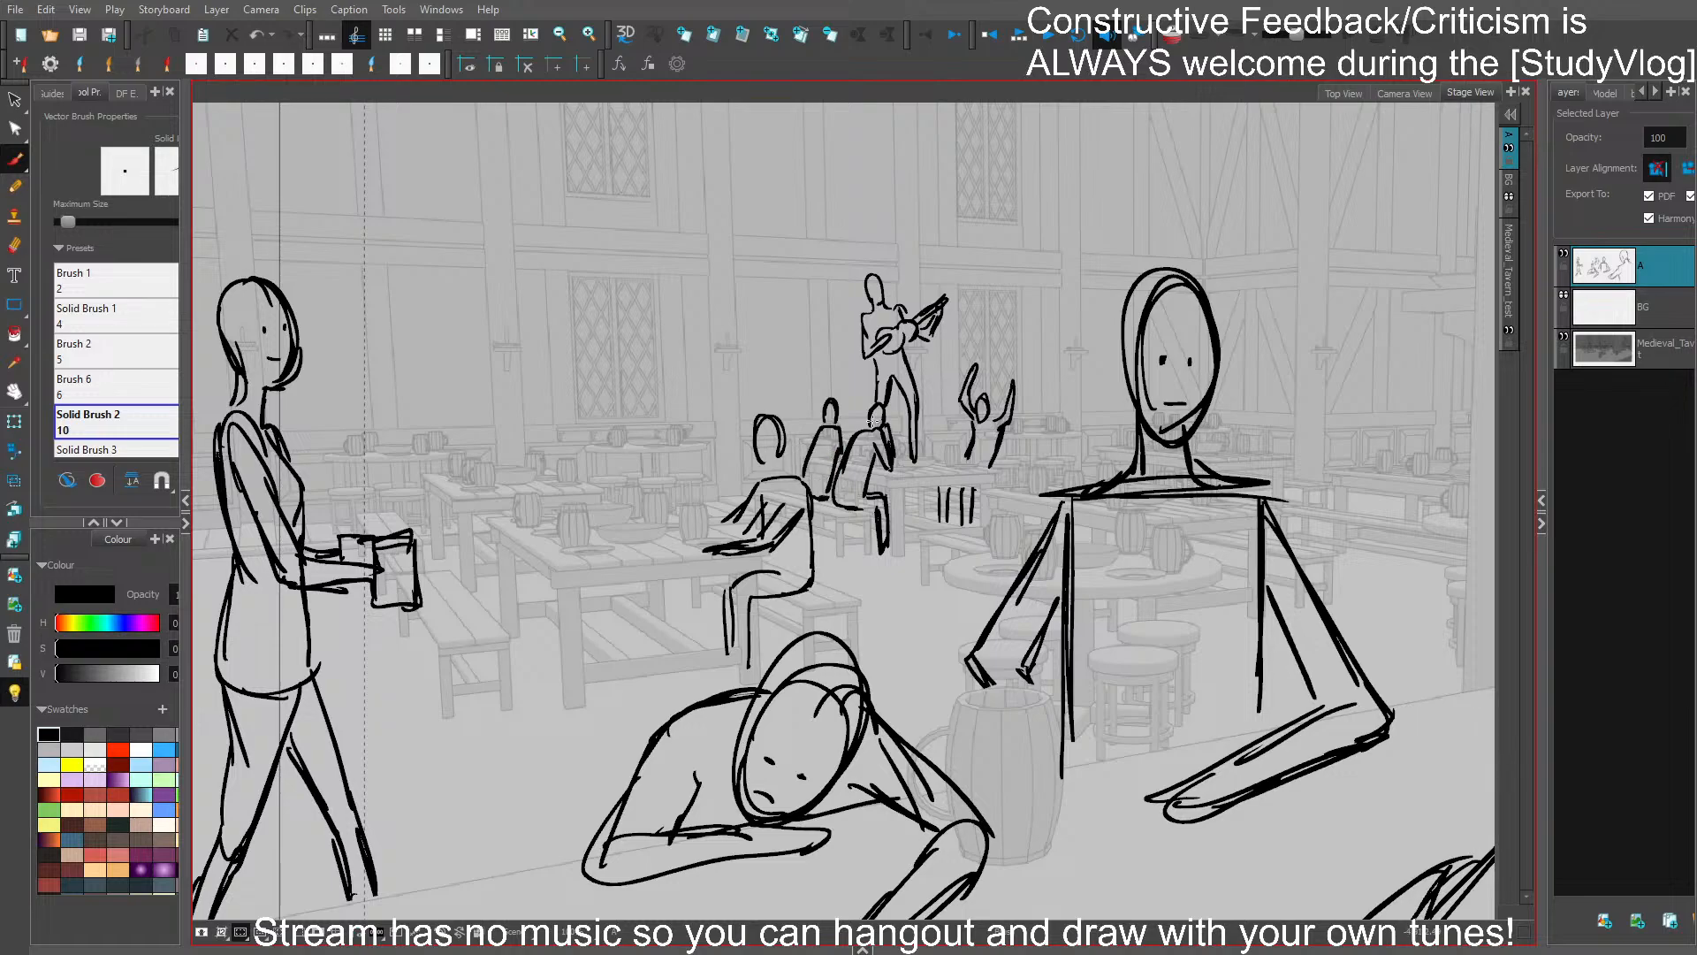
key(ctrl+s)
- Examine the figures across the tavern, from the walking server to the counter and the large foreground figure
key(space)
mouse_move(1069, 658)
mouse_down()
mouse_move(1057, 598)
mouse_move(1106, 620)
mouse_up()
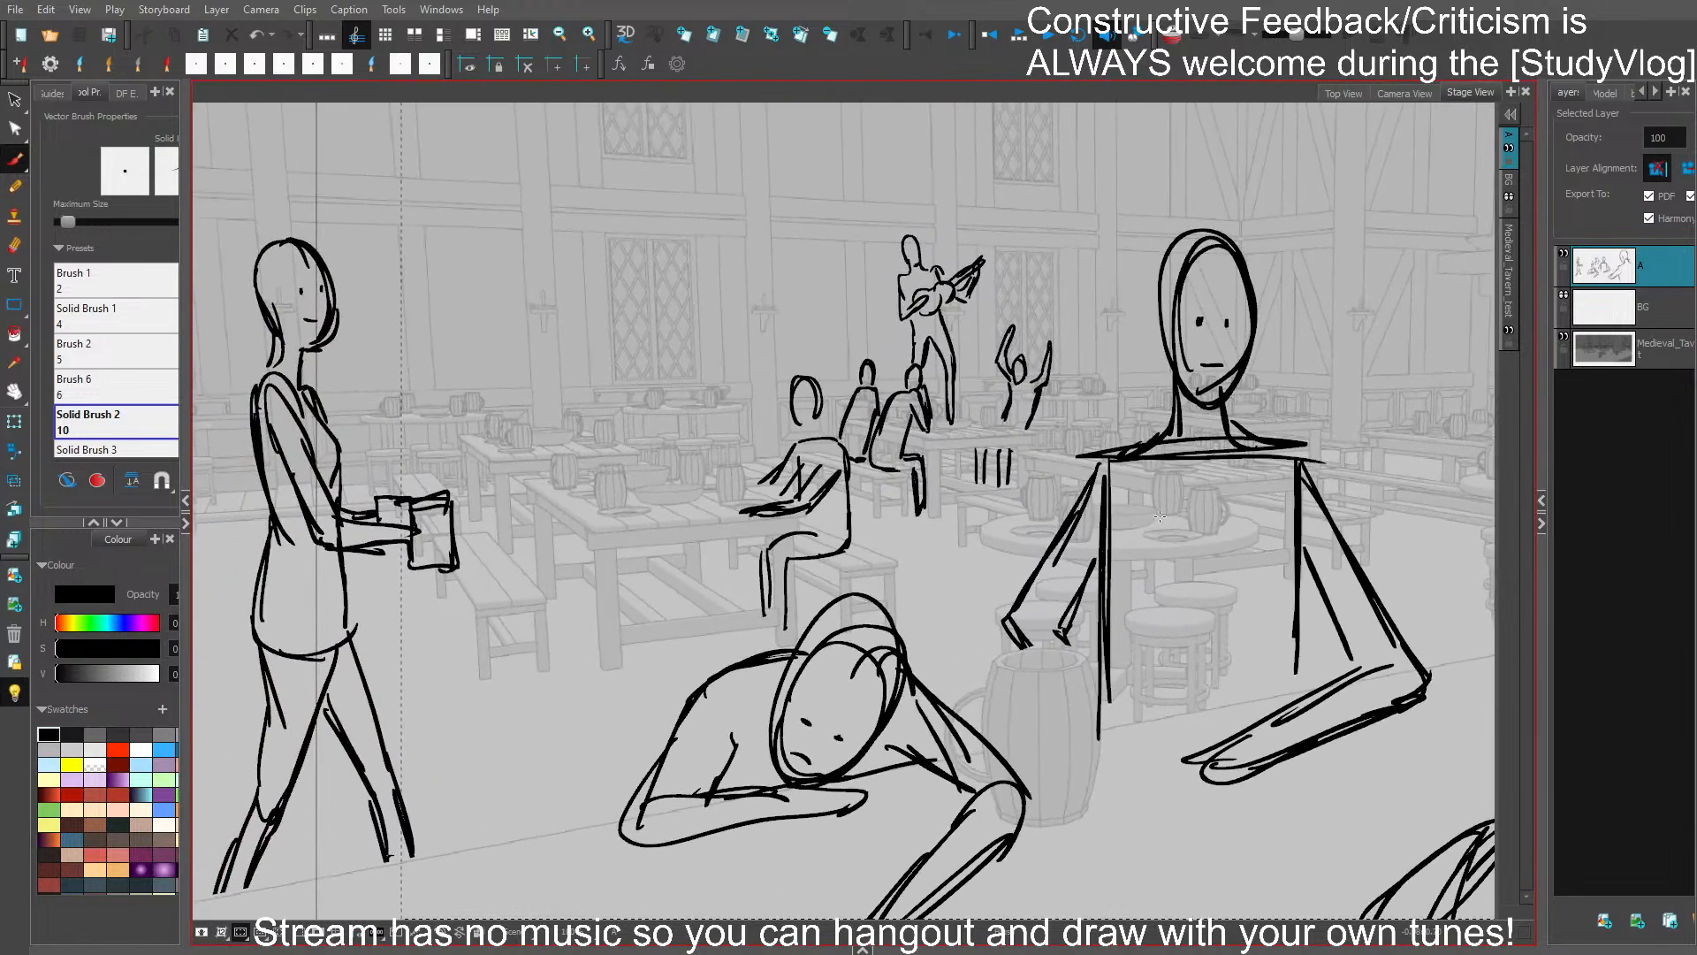
drag(1160, 496, 1186, 487)
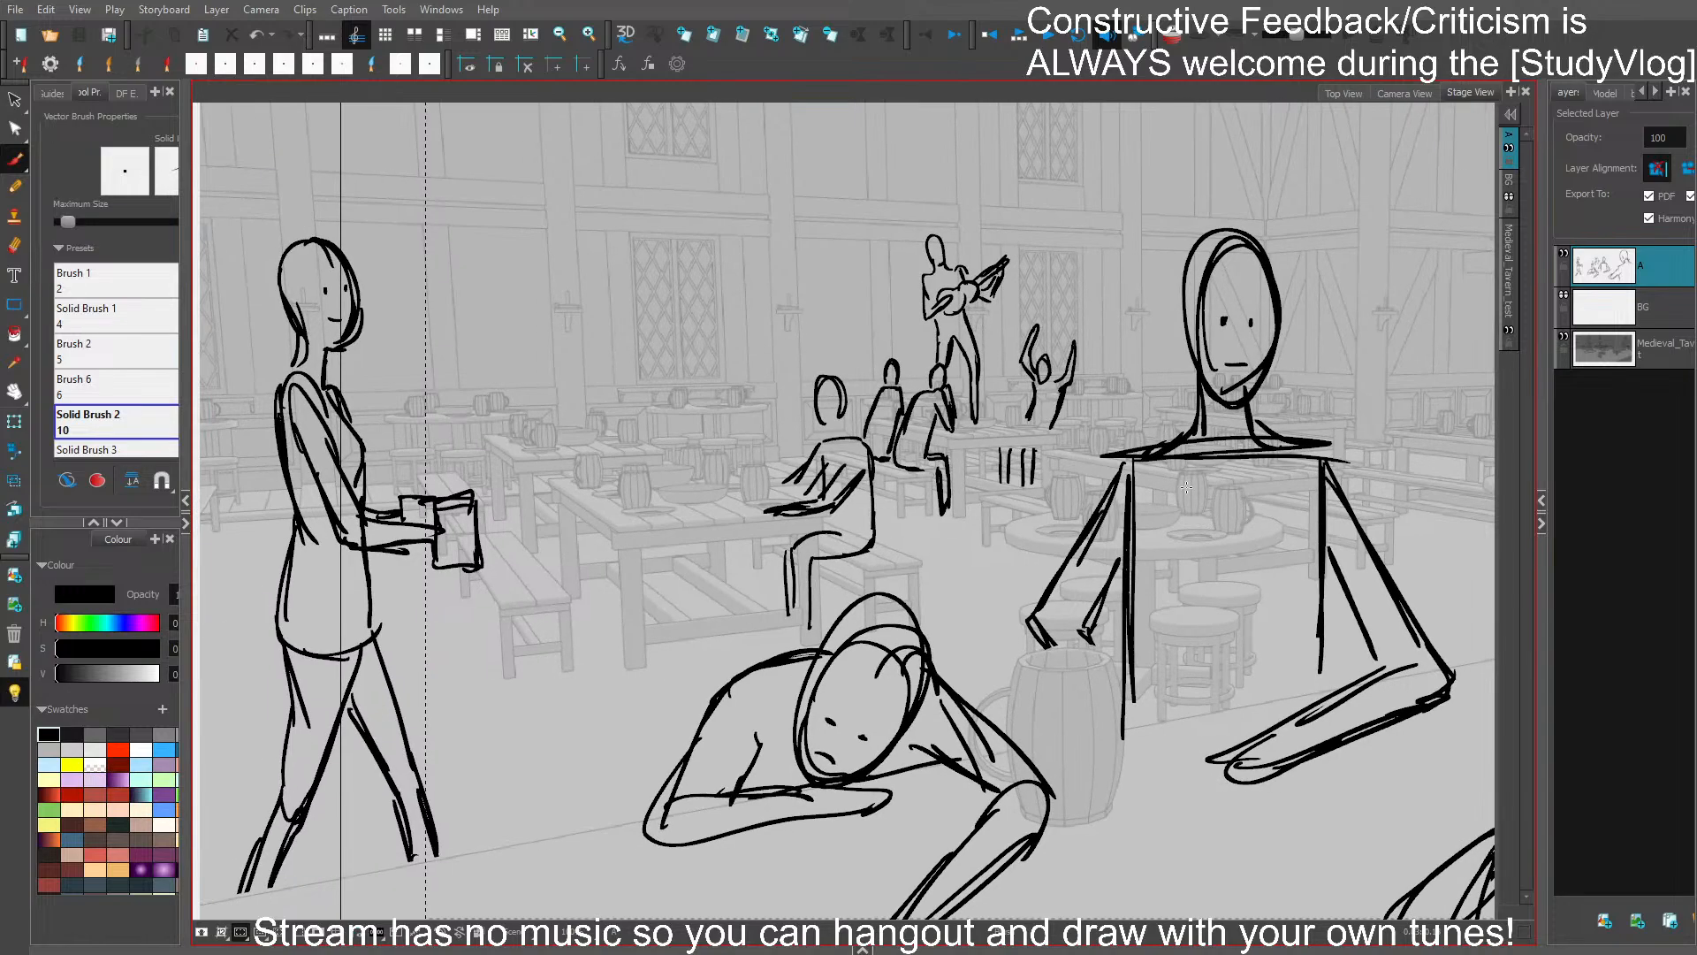
key(space)
drag(1494, 551, 1383, 570)
drag(990, 544, 1043, 608)
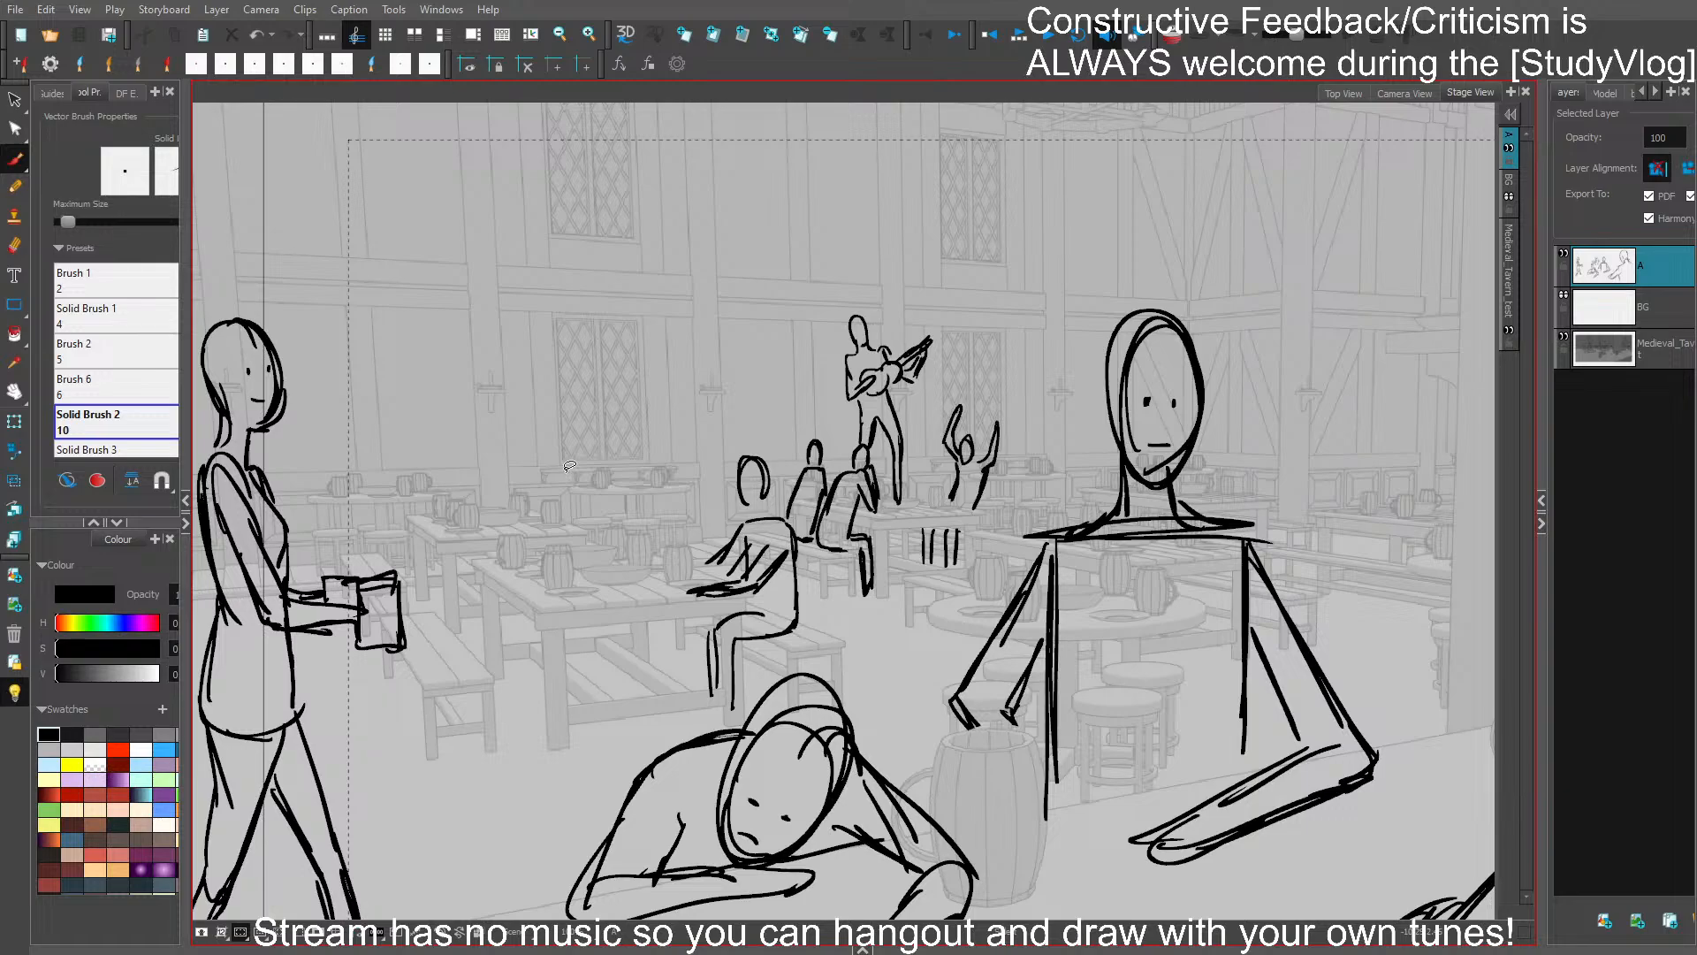
scroll(1321, 685, down, 2)
scroll(1325, 738, up, 1)
drag(1308, 740, 952, 582)
drag(1145, 628, 891, 676)
drag(1091, 655, 1265, 597)
drag(1097, 623, 1124, 618)
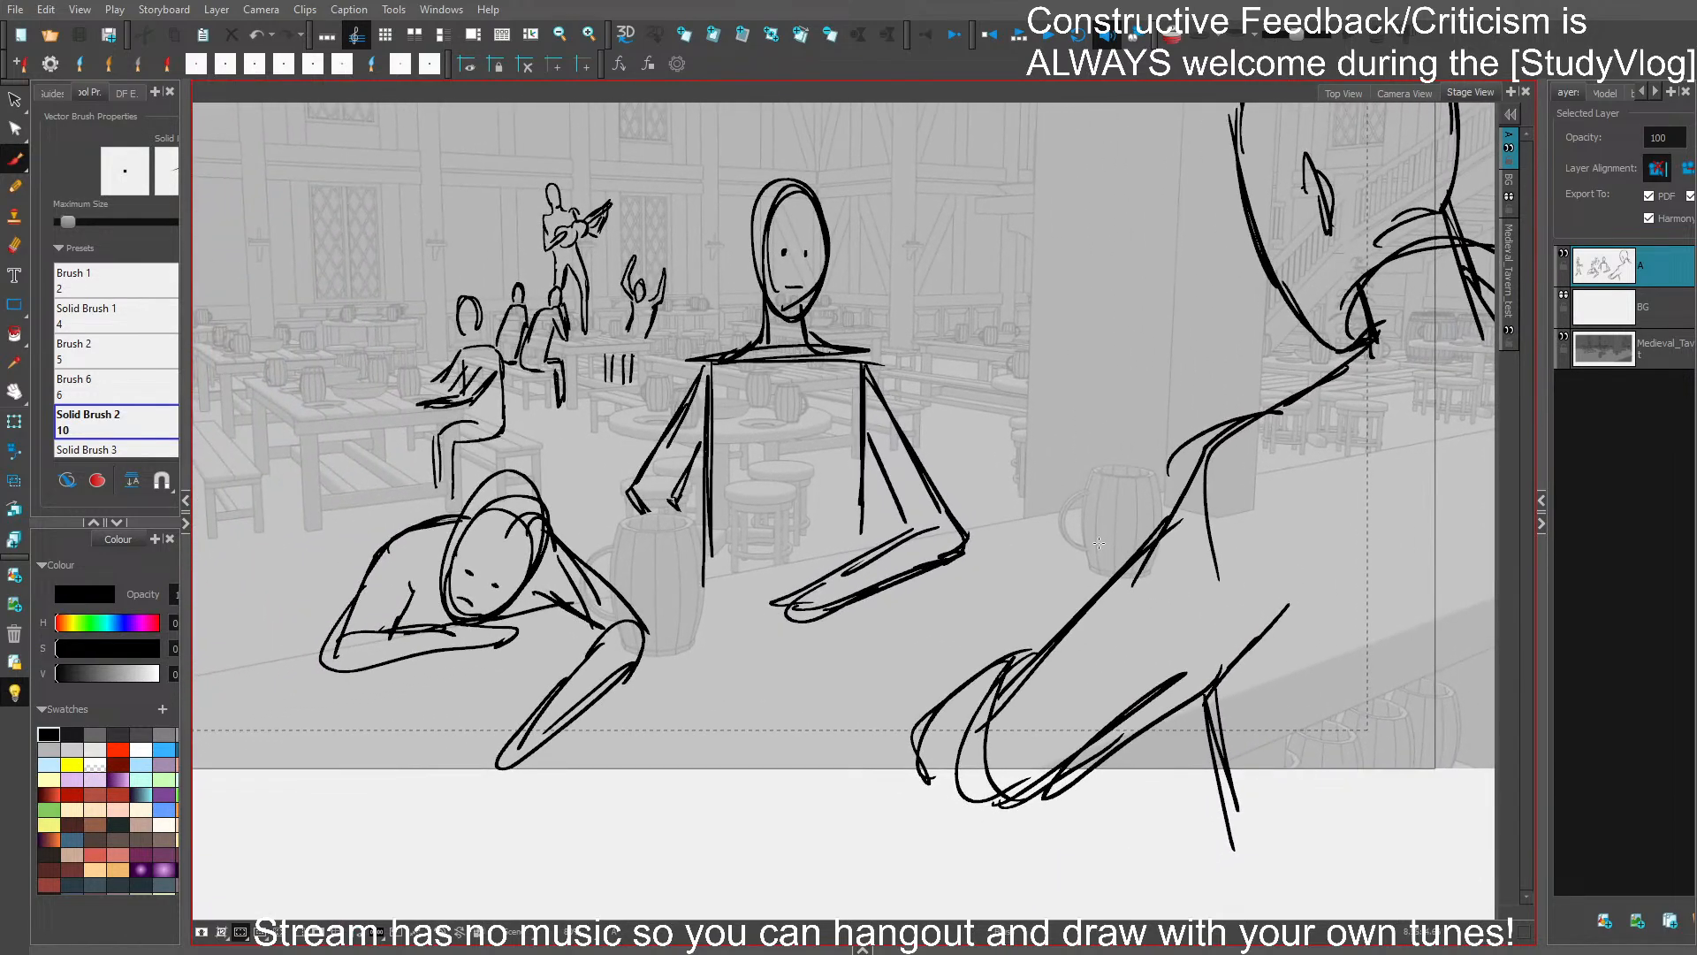
- Replace the central figure's arm resting on the counter with a raised bent arm, redraw that torso side, and save the storyboard
drag(879, 550, 836, 594)
key(Delete)
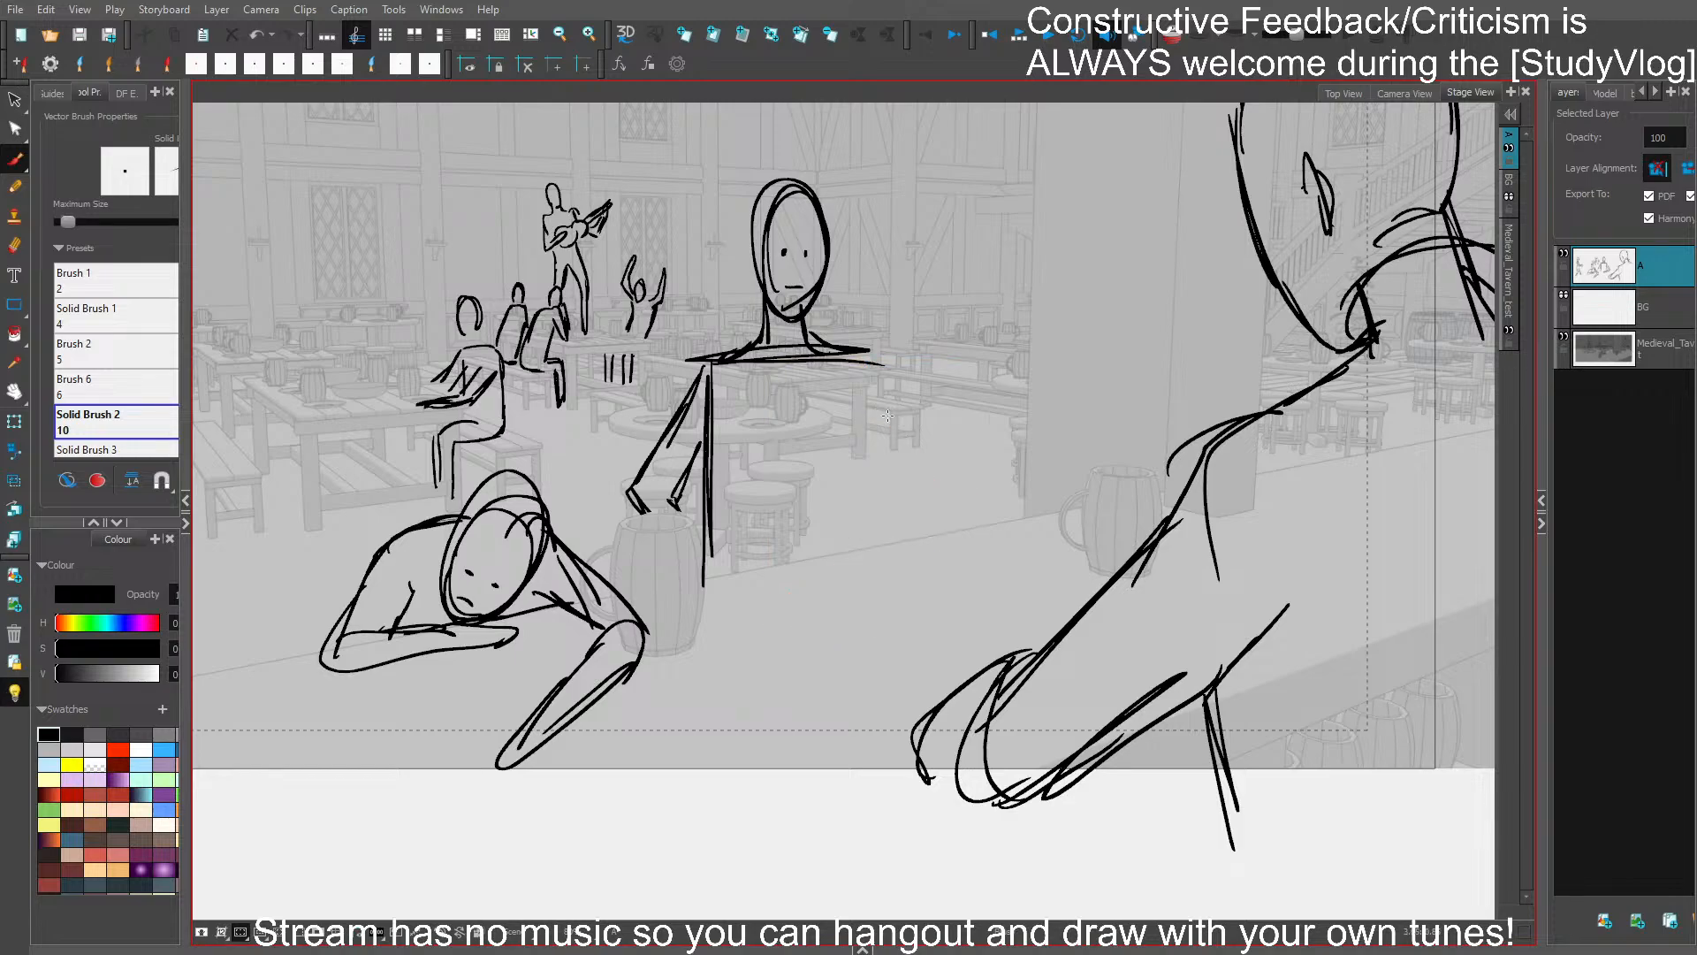
drag(865, 405, 857, 543)
mouse_move(851, 446)
mouse_down()
mouse_move(844, 530)
mouse_move(861, 509)
mouse_up()
mouse_move(875, 362)
mouse_down()
mouse_move(906, 433)
mouse_move(952, 362)
mouse_up()
mouse_move(928, 441)
mouse_down()
mouse_move(969, 331)
mouse_move(962, 407)
mouse_up()
drag(979, 334, 928, 475)
drag(958, 402, 922, 488)
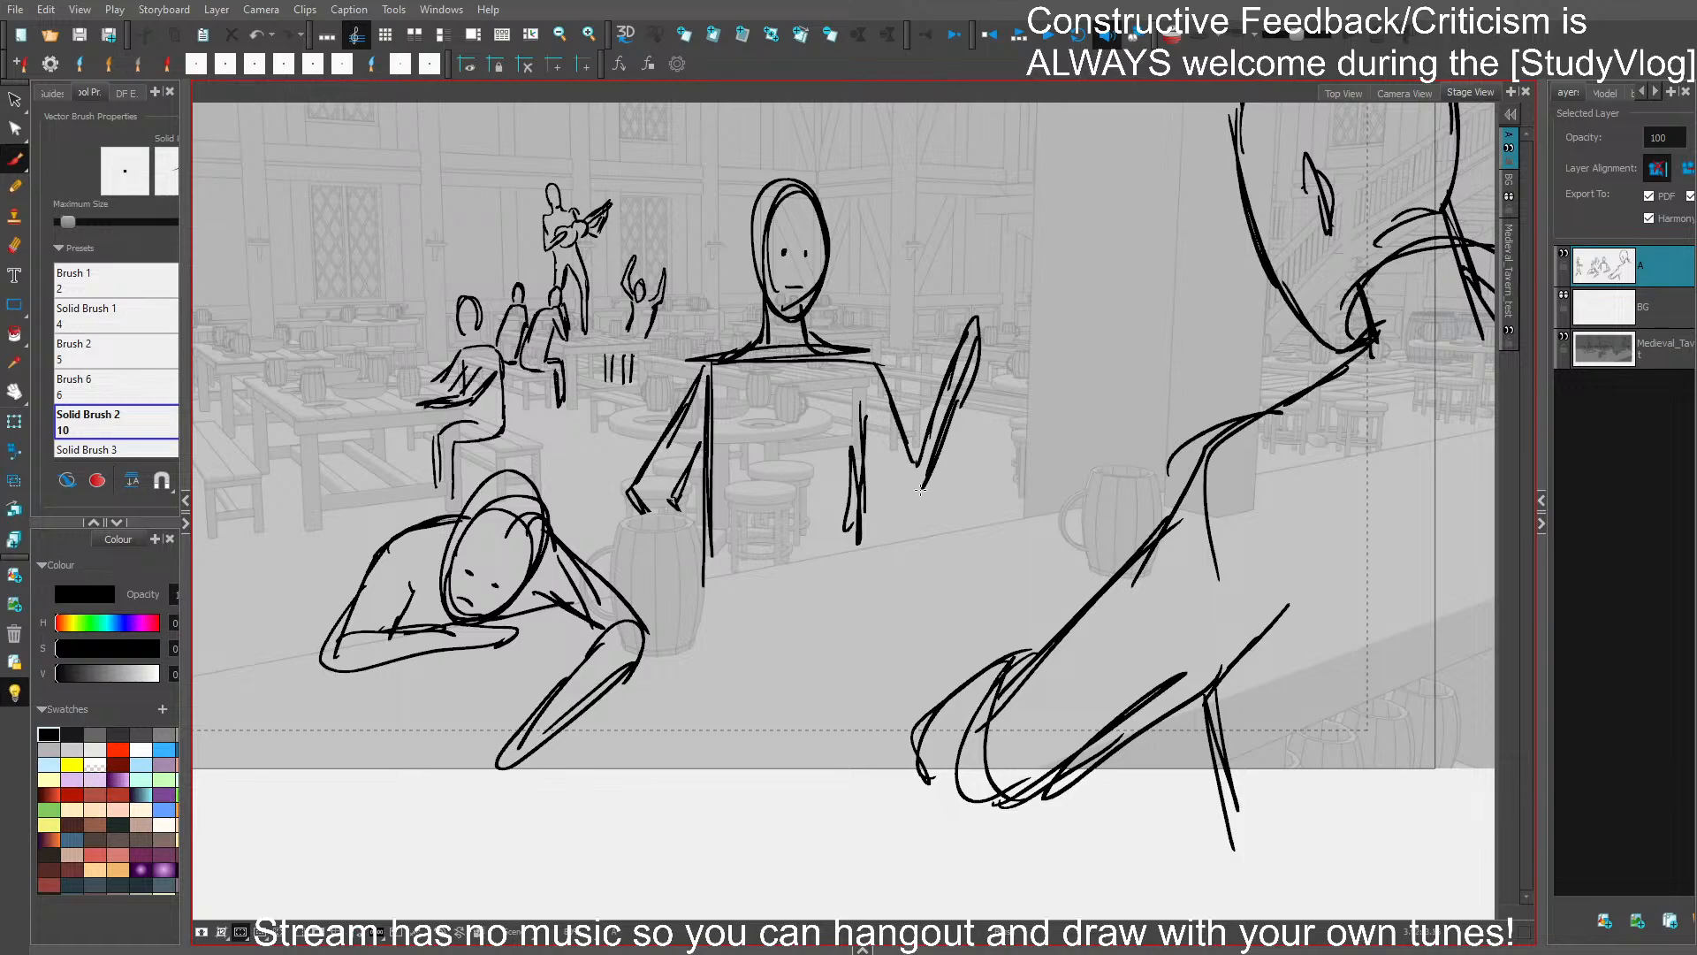
mouse_move(873, 433)
mouse_down()
mouse_move(905, 498)
mouse_move(950, 426)
mouse_move(981, 316)
mouse_move(937, 393)
mouse_up()
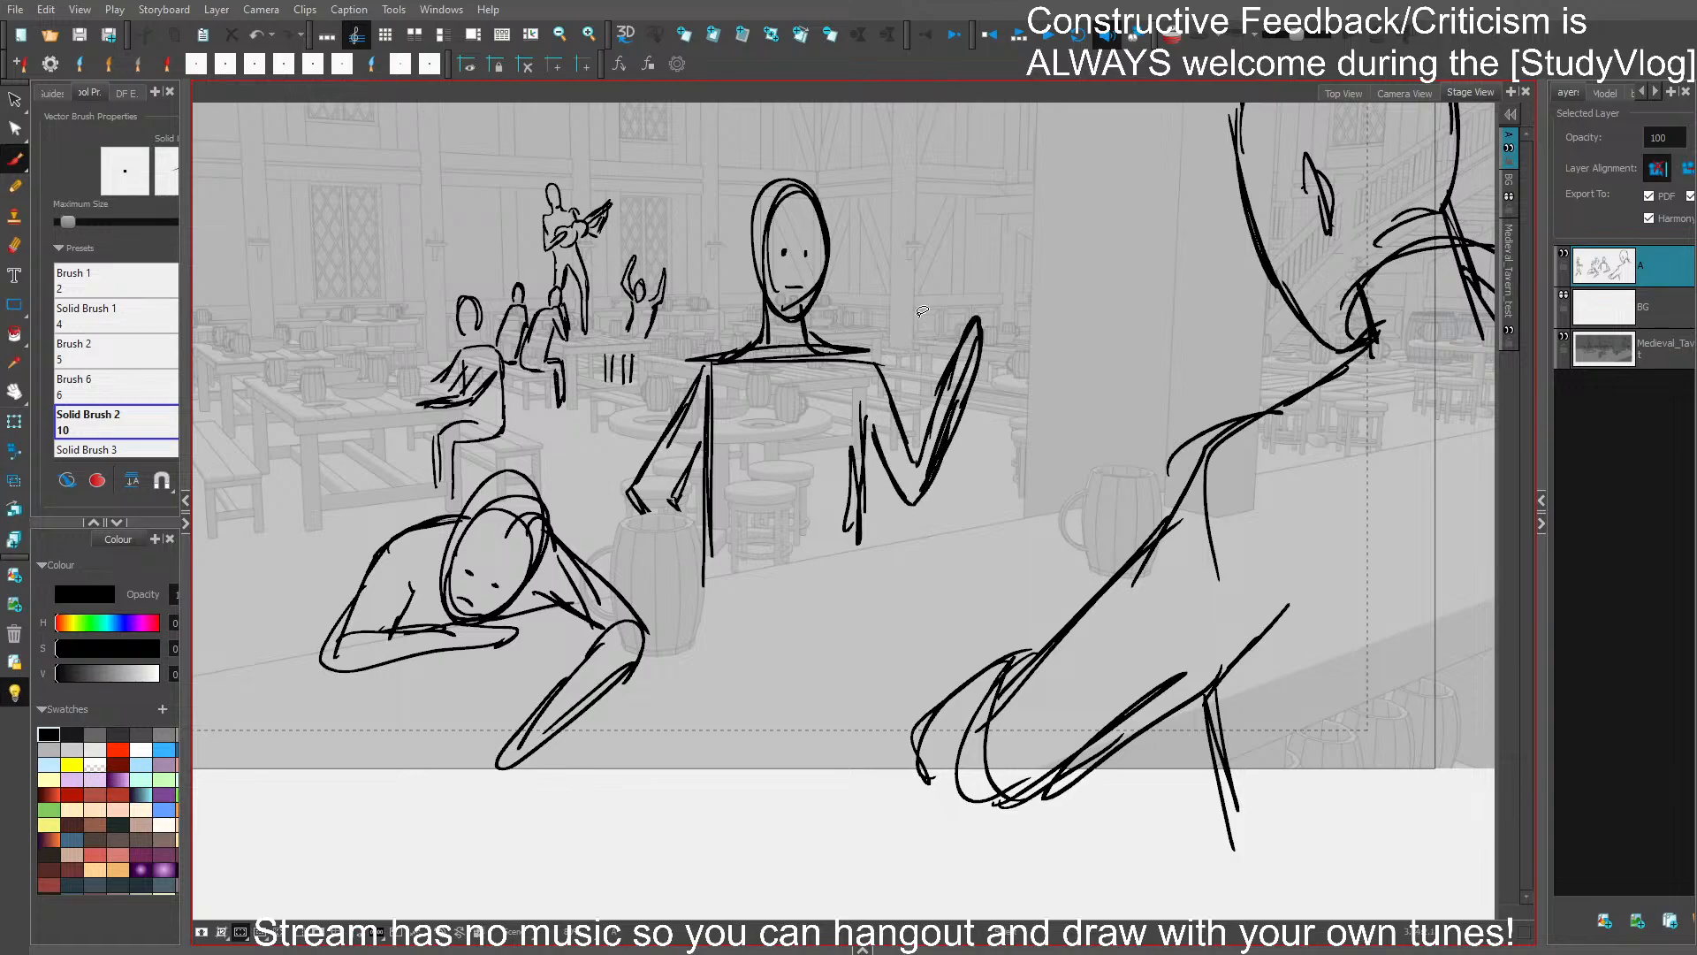
key(ctrl+s)
- Sketch a patron in side view seated on the bench beside the walking server, with one forearm reaching onto the table
drag(947, 573, 998, 653)
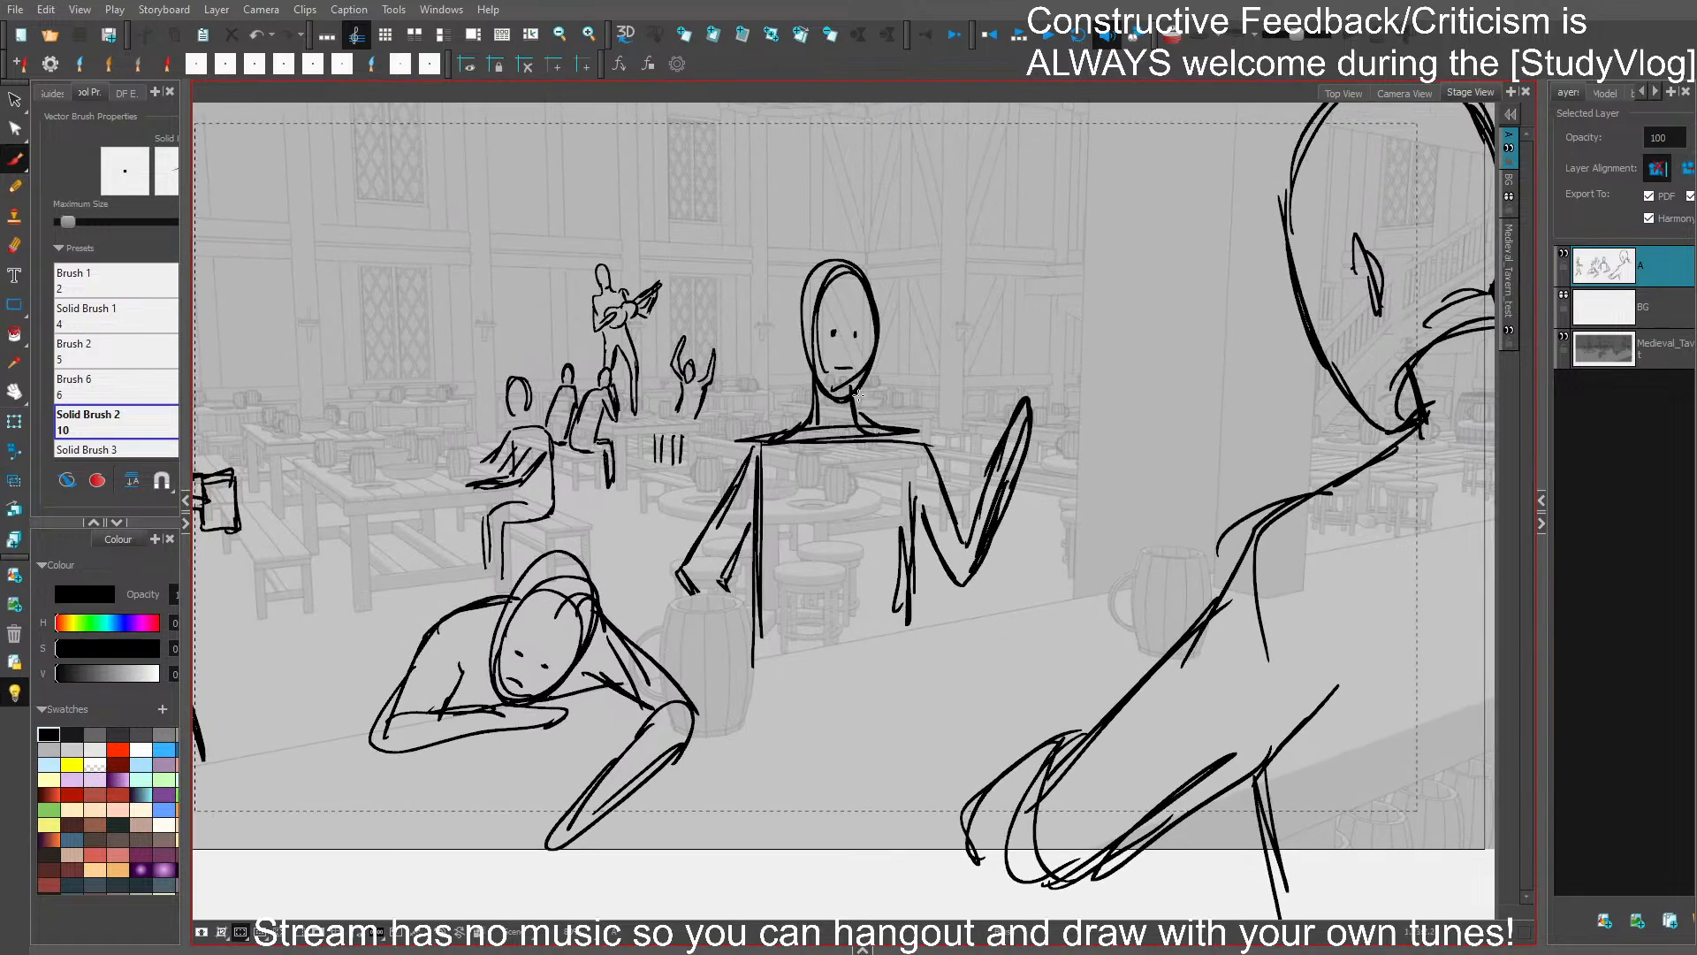
drag(862, 398, 1010, 382)
drag(766, 434, 912, 469)
drag(778, 489, 863, 450)
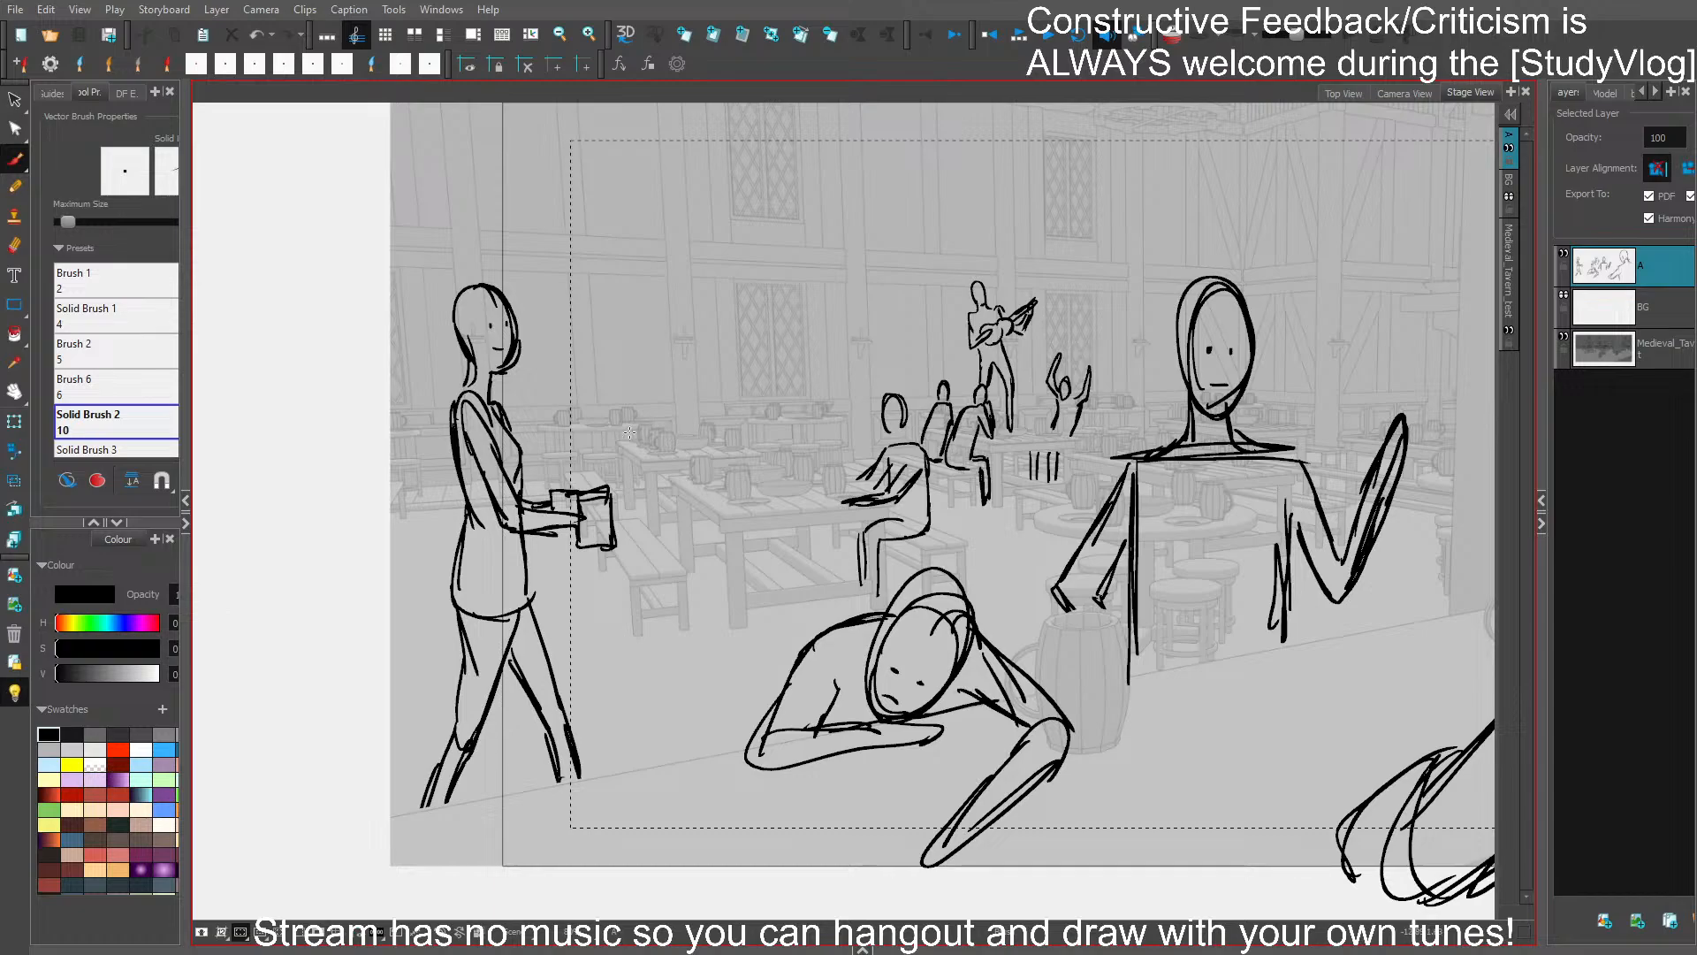
drag(707, 414, 711, 451)
key(ctrl+z)
mouse_move(710, 389)
mouse_down()
mouse_move(704, 444)
mouse_move(718, 442)
mouse_move(669, 442)
mouse_move(683, 458)
mouse_move(631, 557)
mouse_move(694, 554)
mouse_move(701, 623)
mouse_move(707, 528)
mouse_move(667, 536)
mouse_move(680, 480)
mouse_move(652, 451)
mouse_move(640, 472)
mouse_up()
key(ctrl+z)
key(ctrl+z)
key(ctrl+z)
key(ctrl+z)
drag(669, 434, 680, 471)
key(ctrl+z)
mouse_move(673, 406)
mouse_down()
mouse_move(681, 476)
mouse_move(716, 488)
mouse_move(692, 510)
mouse_move(745, 487)
mouse_move(729, 505)
mouse_up()
key(ctrl+z)
key(ctrl+z)
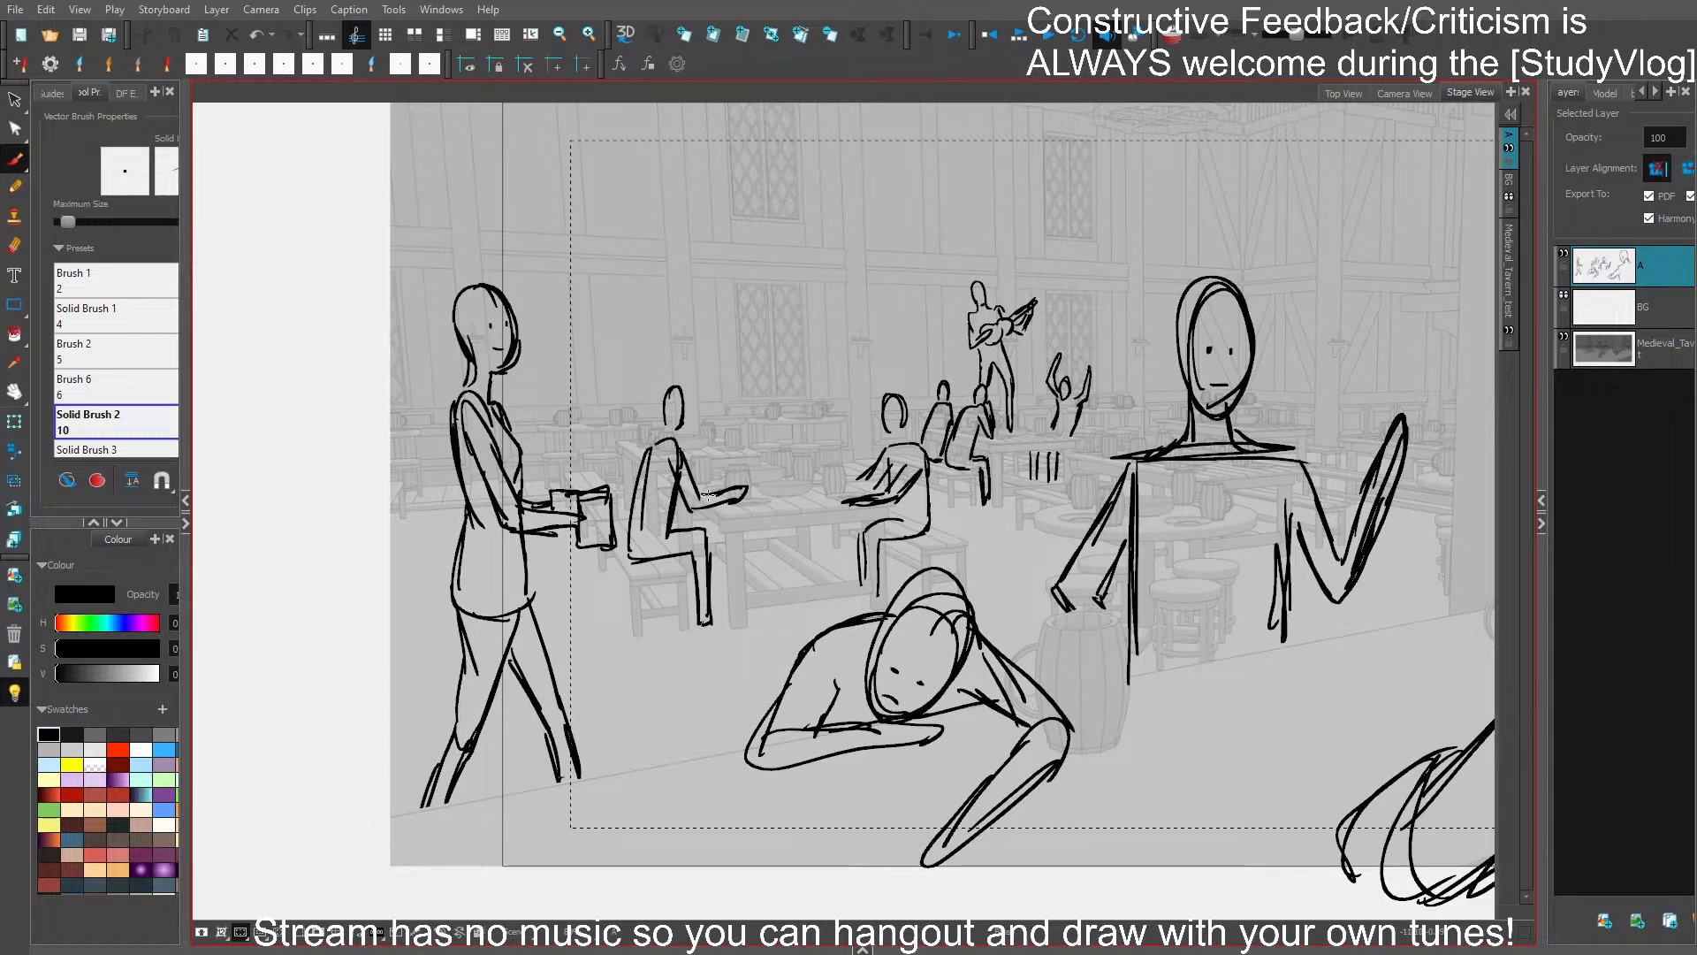
- Refine the bench patron's head and neck lines, and save the storyboard
drag(664, 439, 643, 493)
mouse_move(665, 430)
mouse_down()
mouse_move(676, 387)
mouse_move(688, 423)
mouse_move(676, 435)
mouse_move(678, 387)
mouse_up()
key(ctrl+z)
key(ctrl+s)
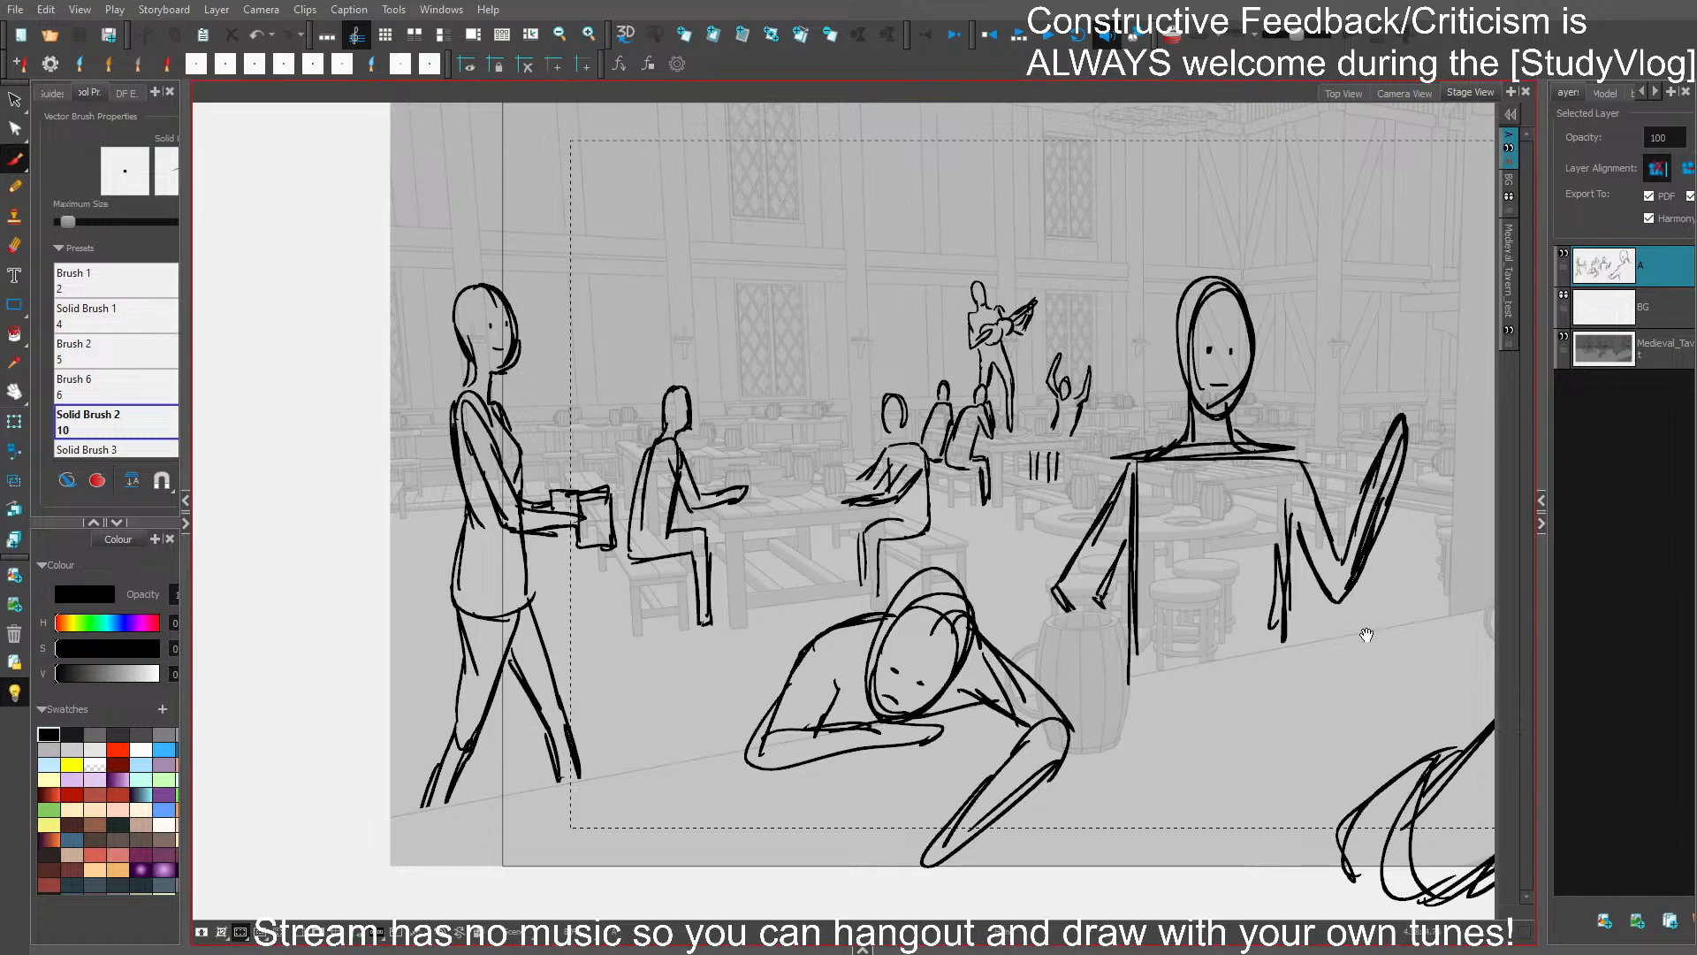
- Replace the central figure's straight torso line beside the lowered arm with a slanted one starting below the armpit
drag(1366, 634, 1233, 600)
drag(1339, 734, 1203, 742)
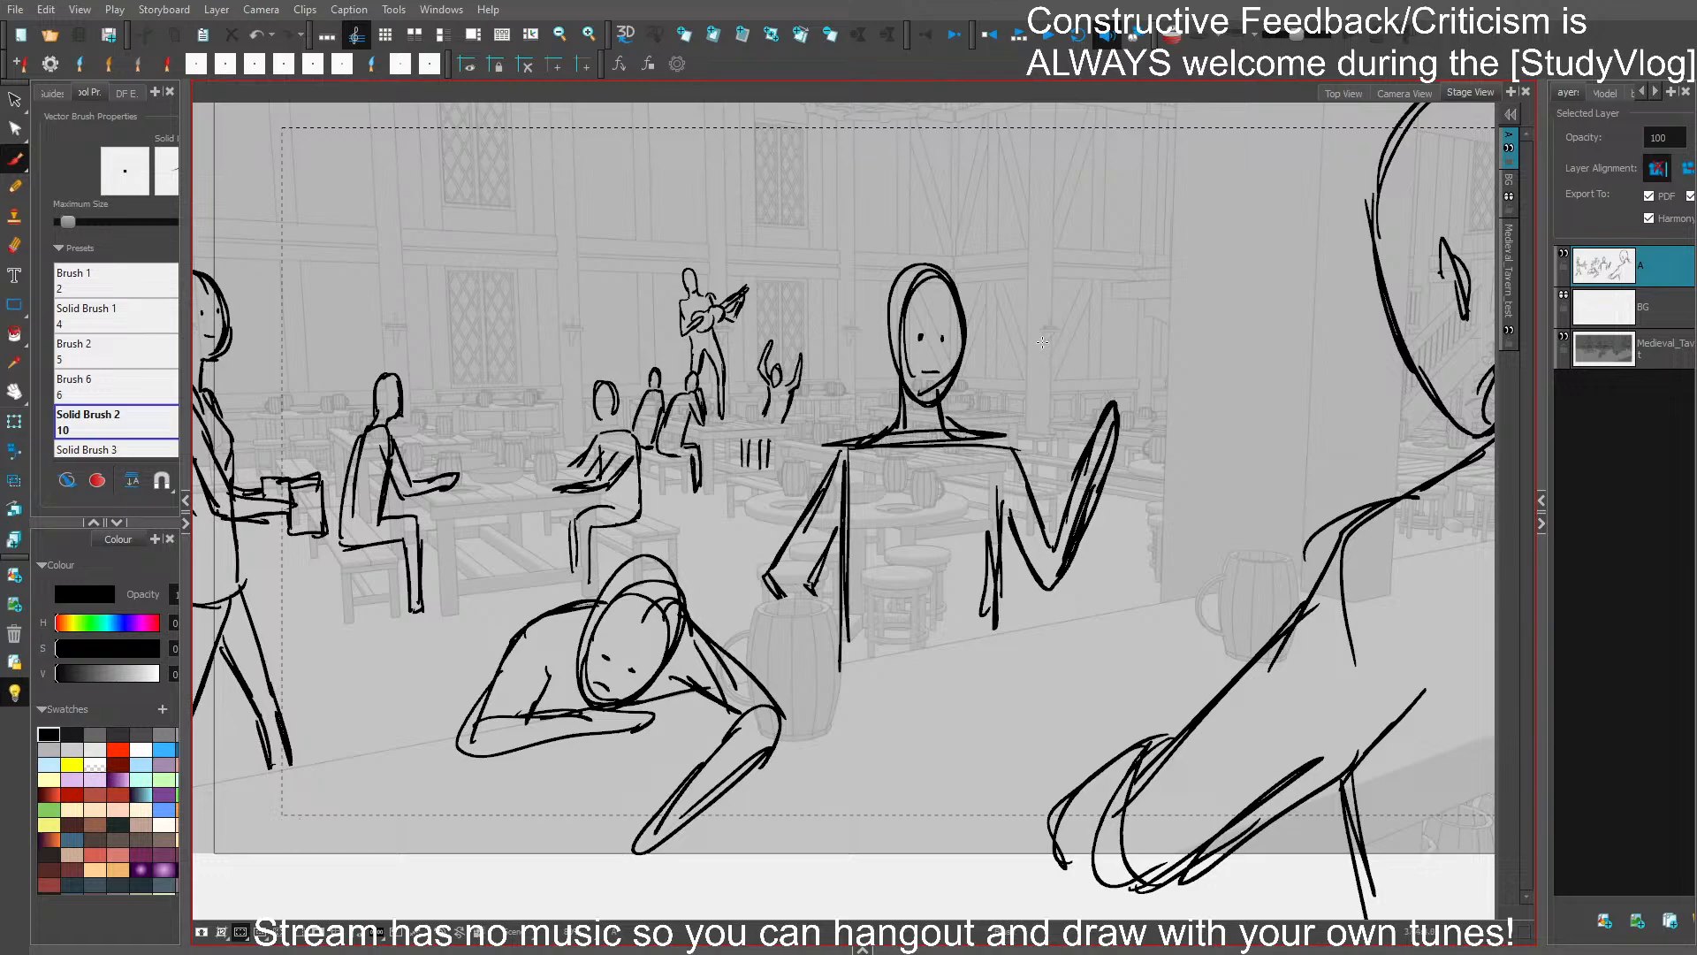
drag(1052, 392, 1122, 401)
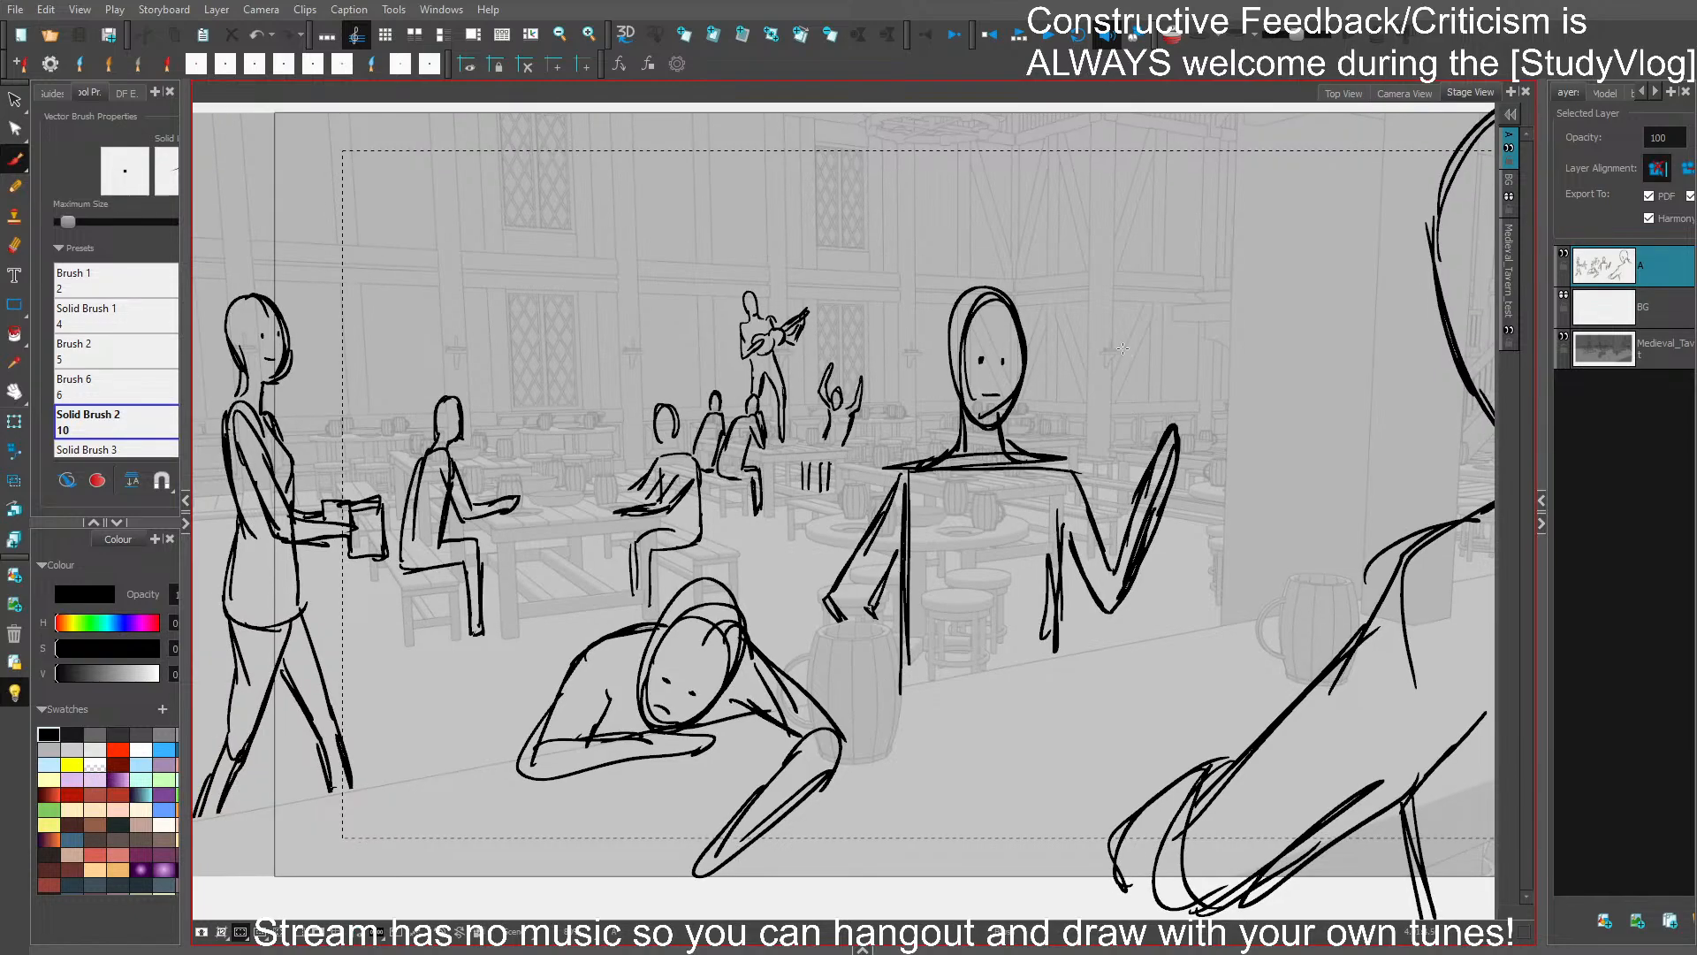
key(ctrl+z)
key(ctrl+z)
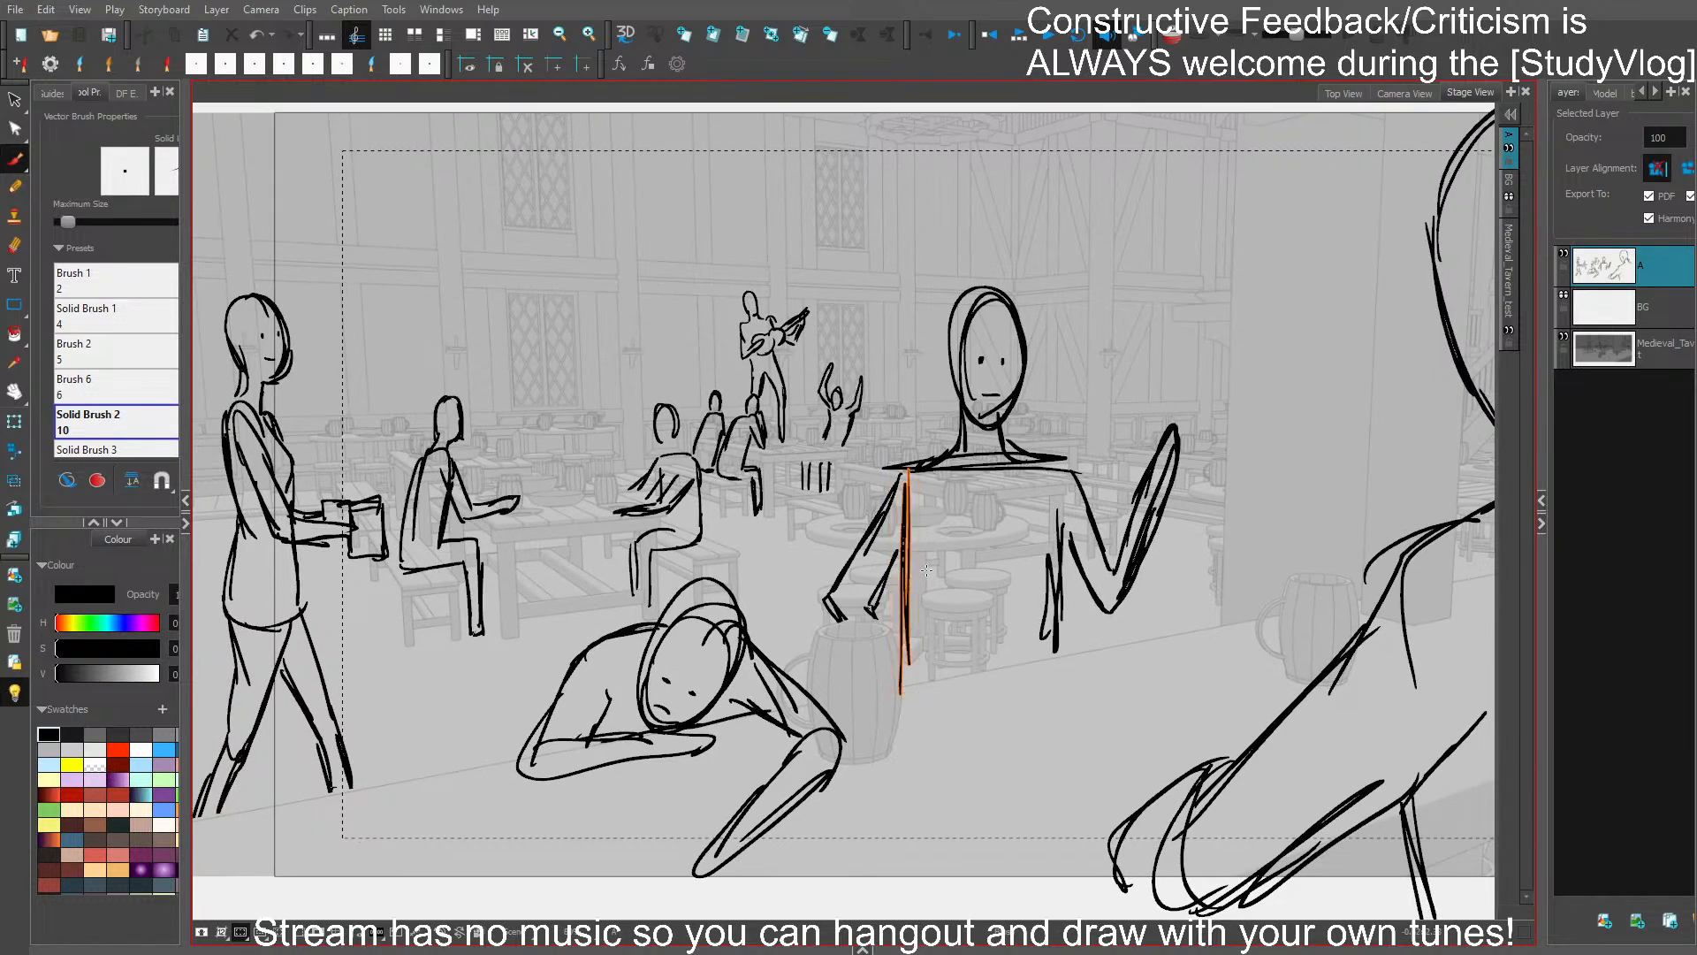
drag(905, 479, 919, 607)
mouse_move(905, 527)
mouse_down()
mouse_move(925, 634)
mouse_move(915, 684)
mouse_up()
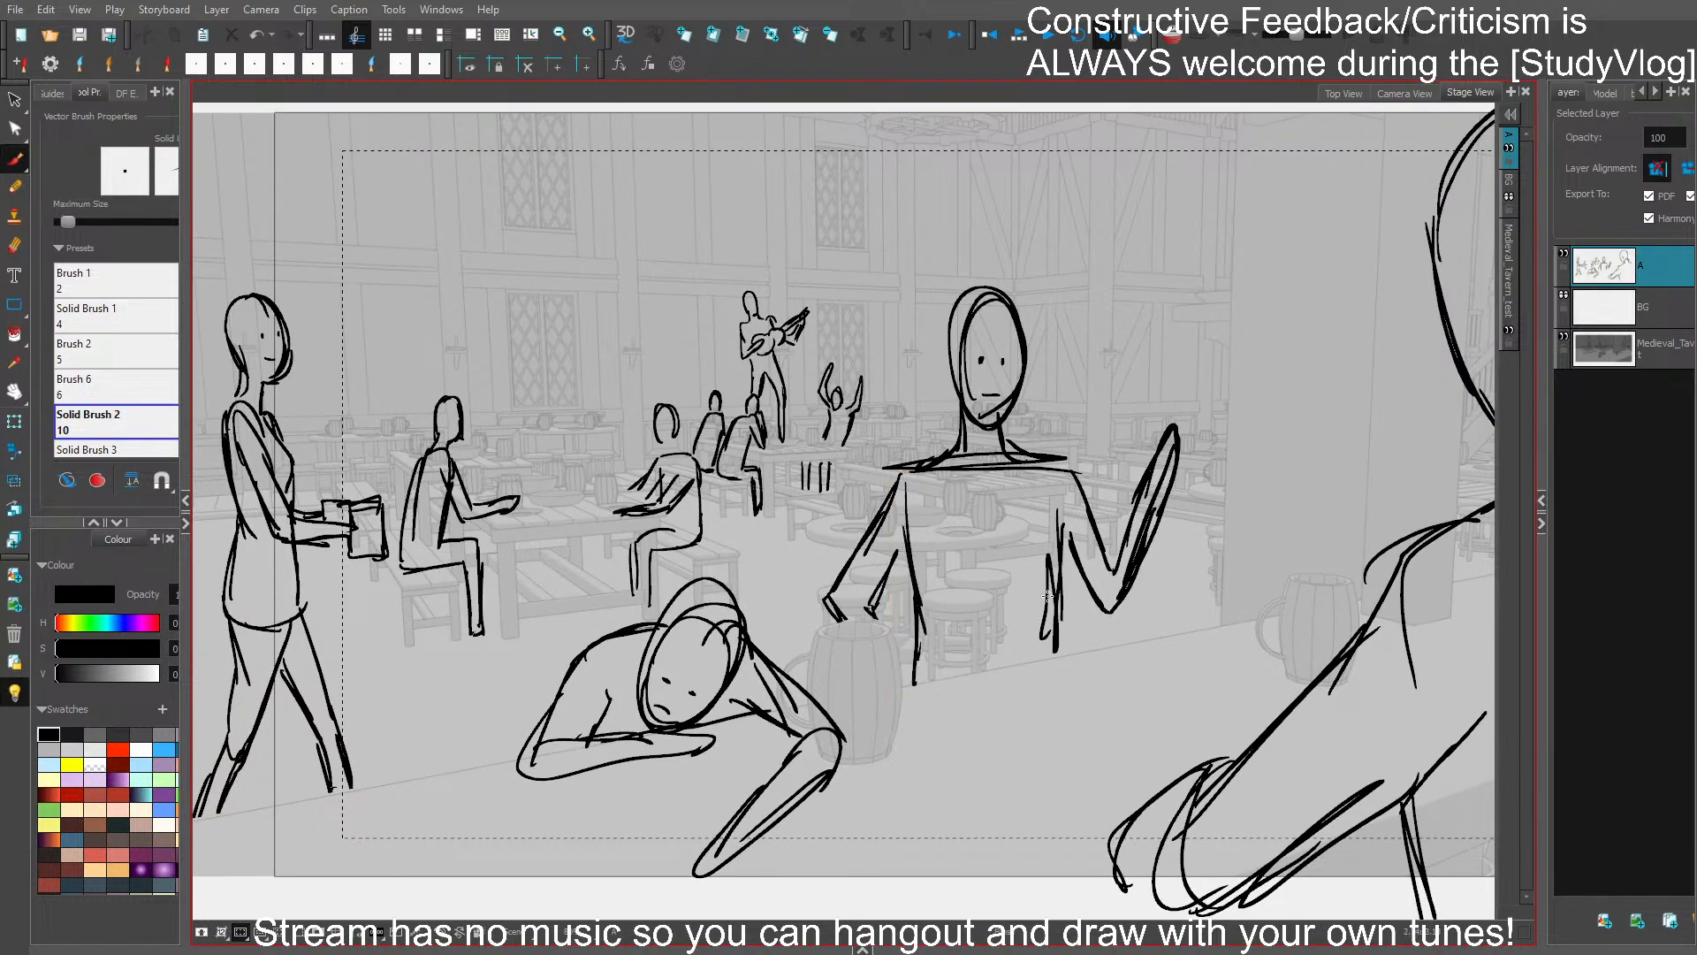
drag(915, 574, 903, 580)
drag(903, 534, 913, 661)
drag(909, 567, 914, 682)
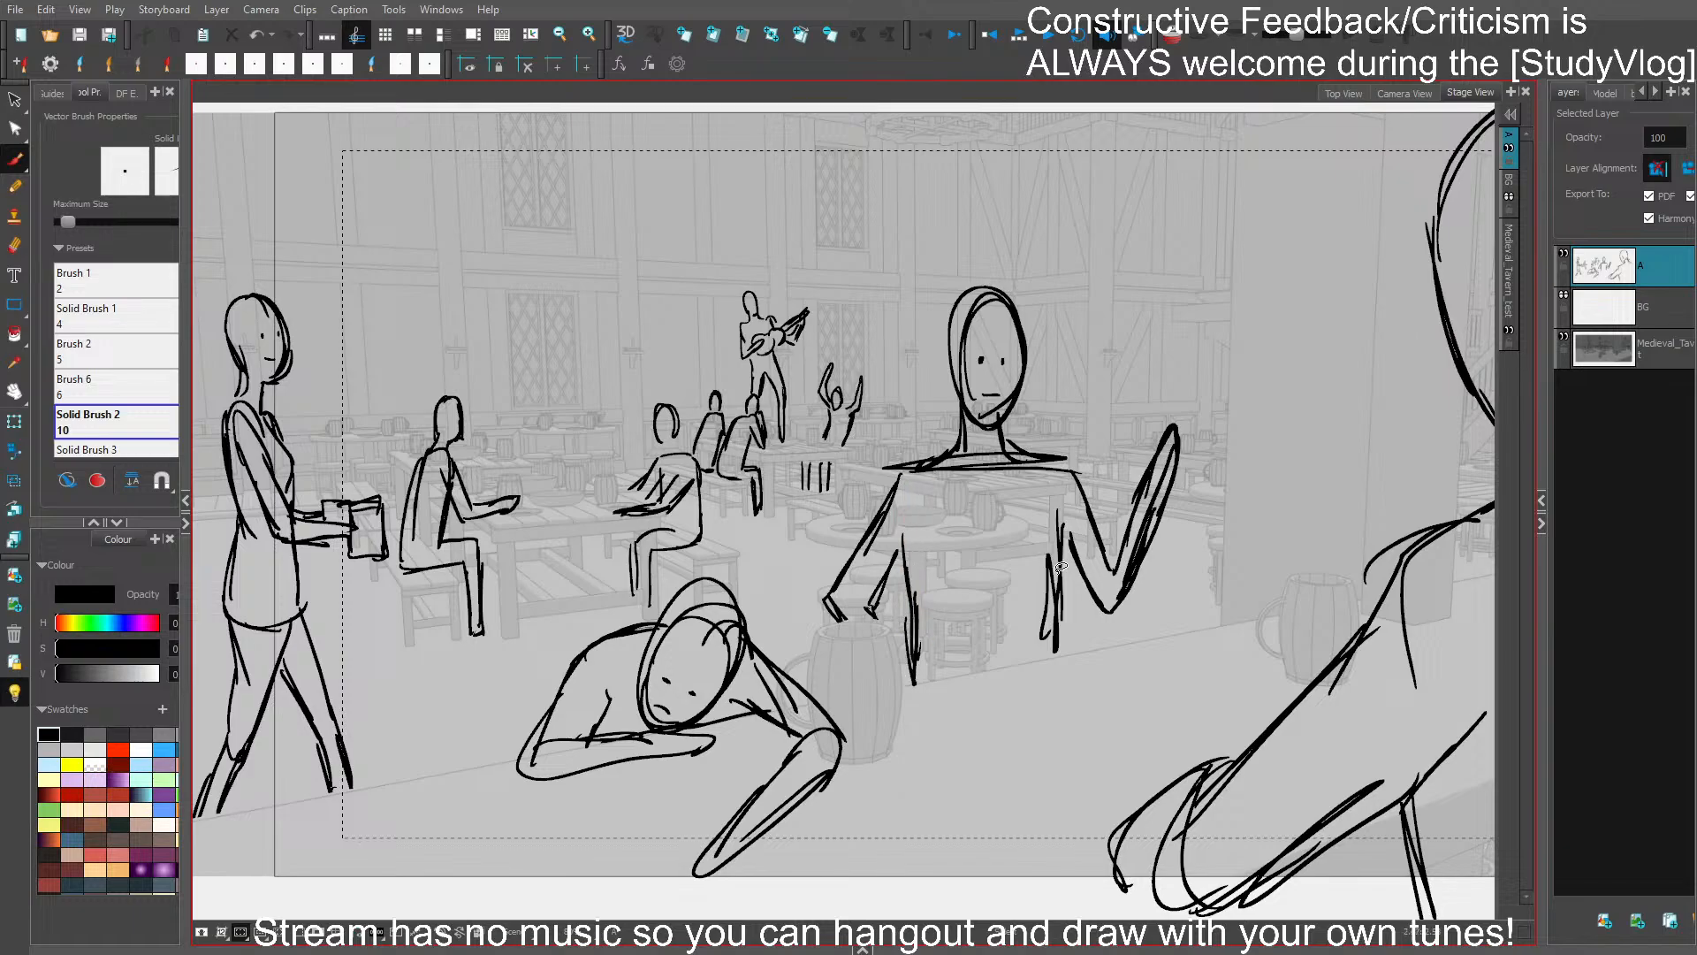
drag(1066, 569, 1043, 590)
drag(1057, 511, 1049, 658)
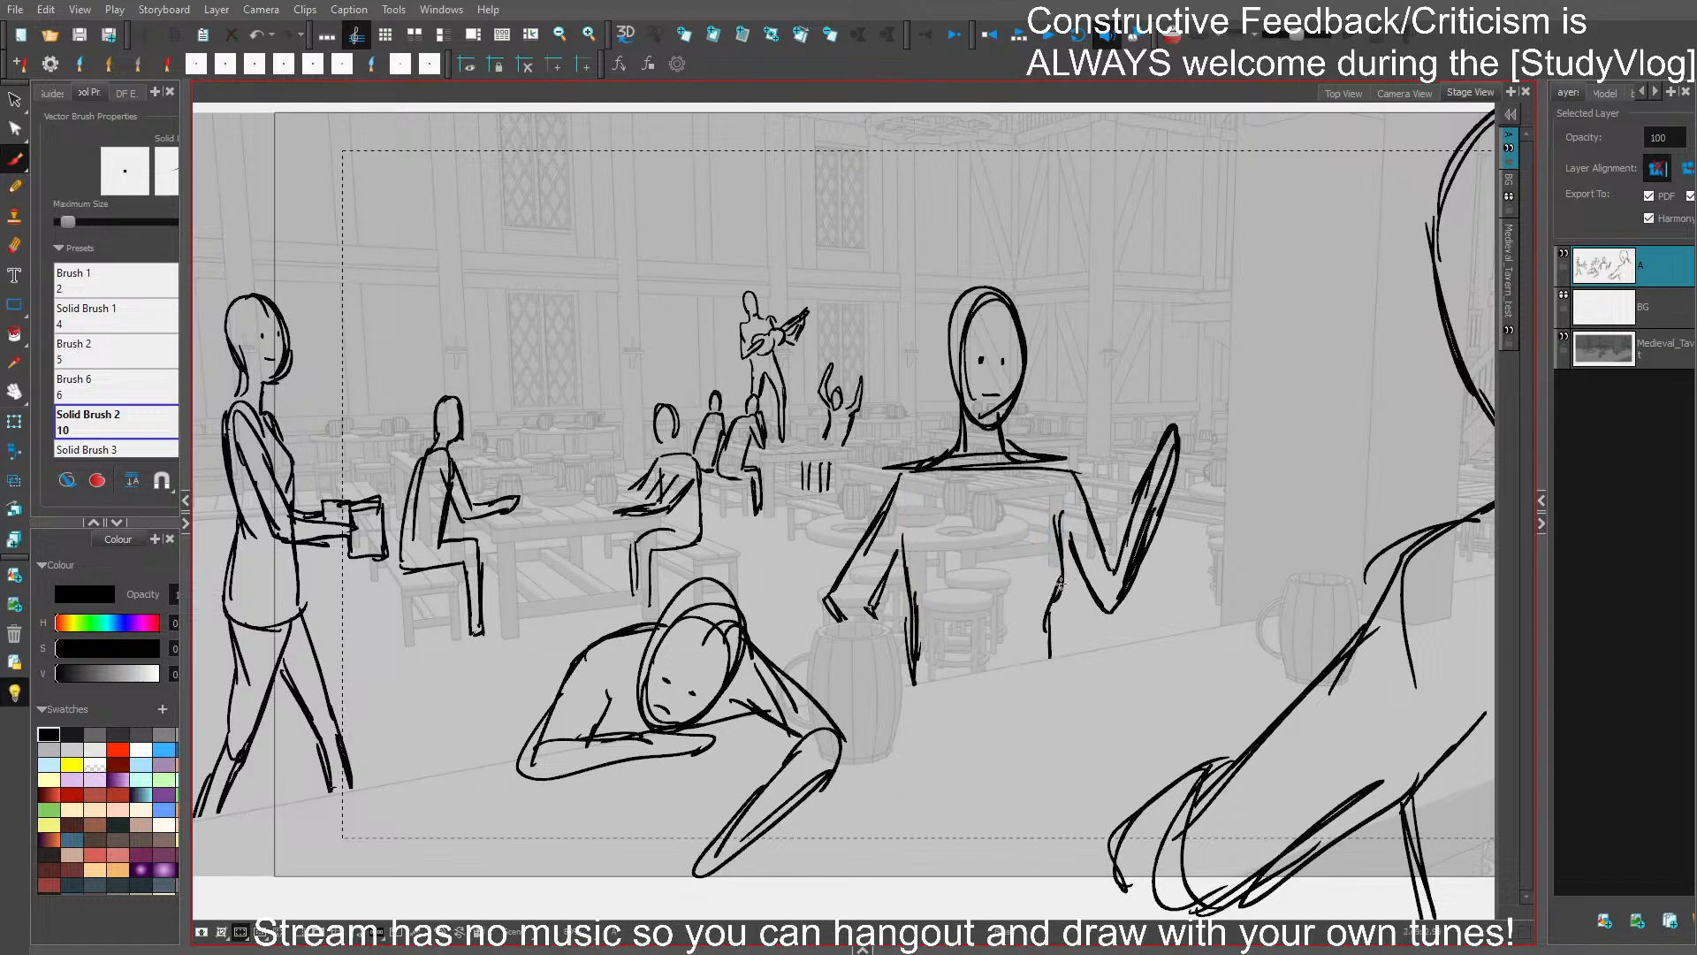
key(ctrl+z)
key(ctrl+z)
key(ctrl+shift+z)
key(ctrl+shift+z)
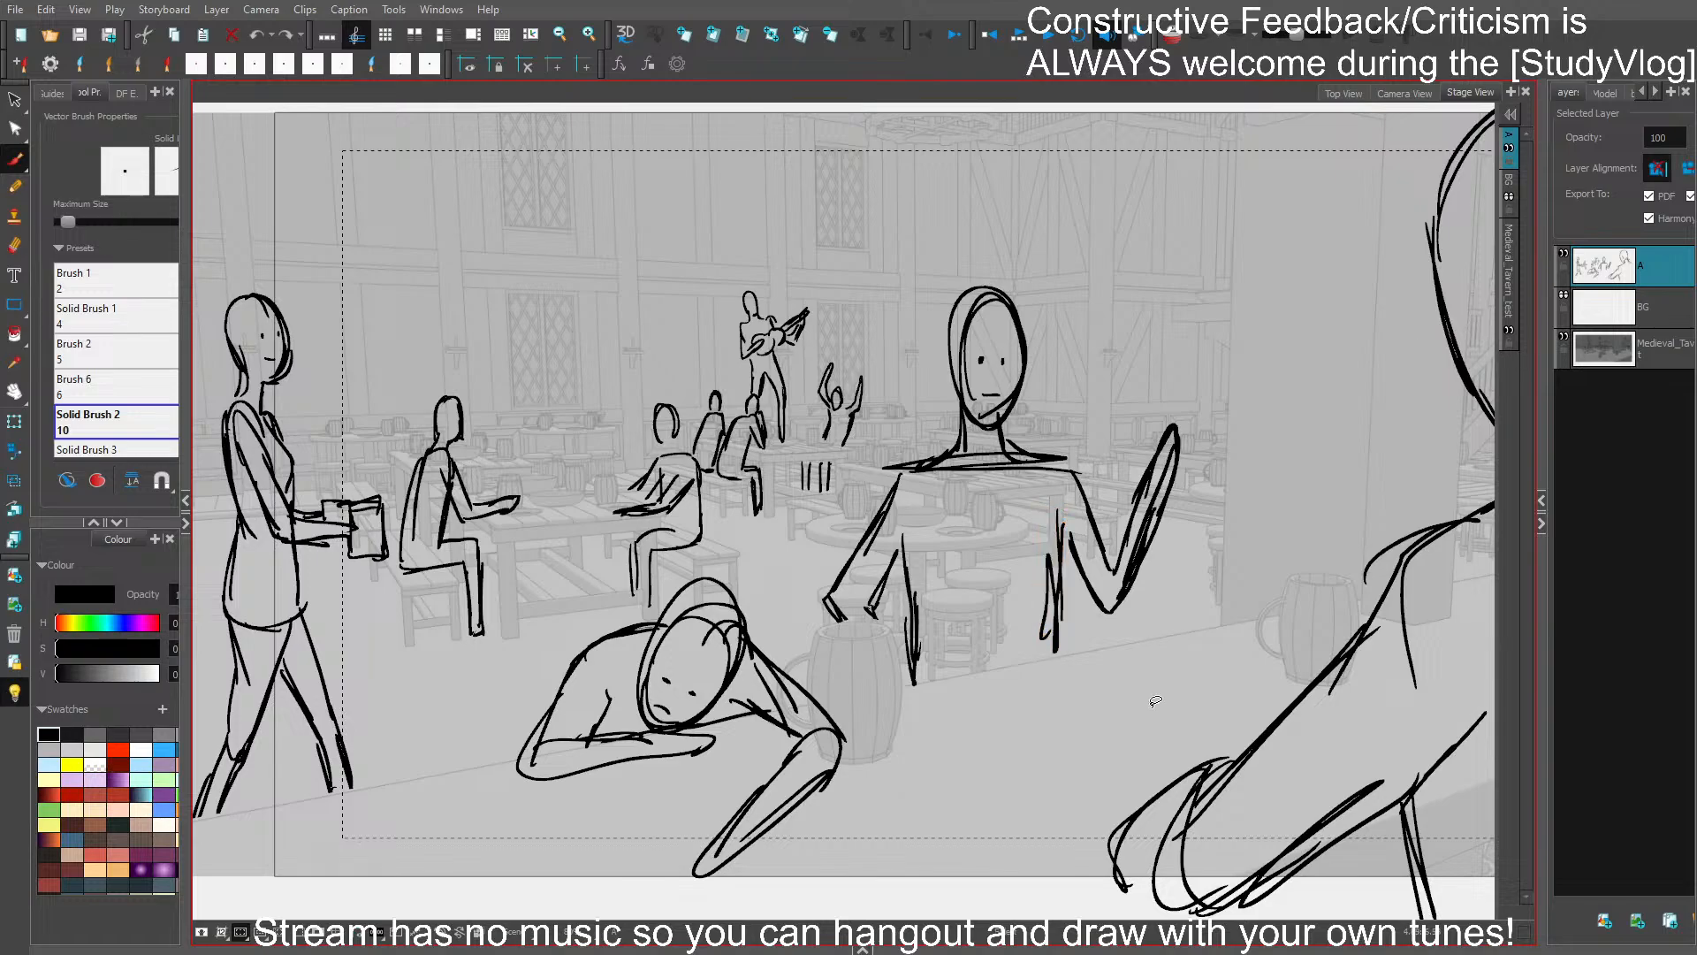
- Save the storyboard, and sketch a second patron seated behind the one on the bench next to the server
key(ctrl+s)
drag(1110, 399, 1131, 358)
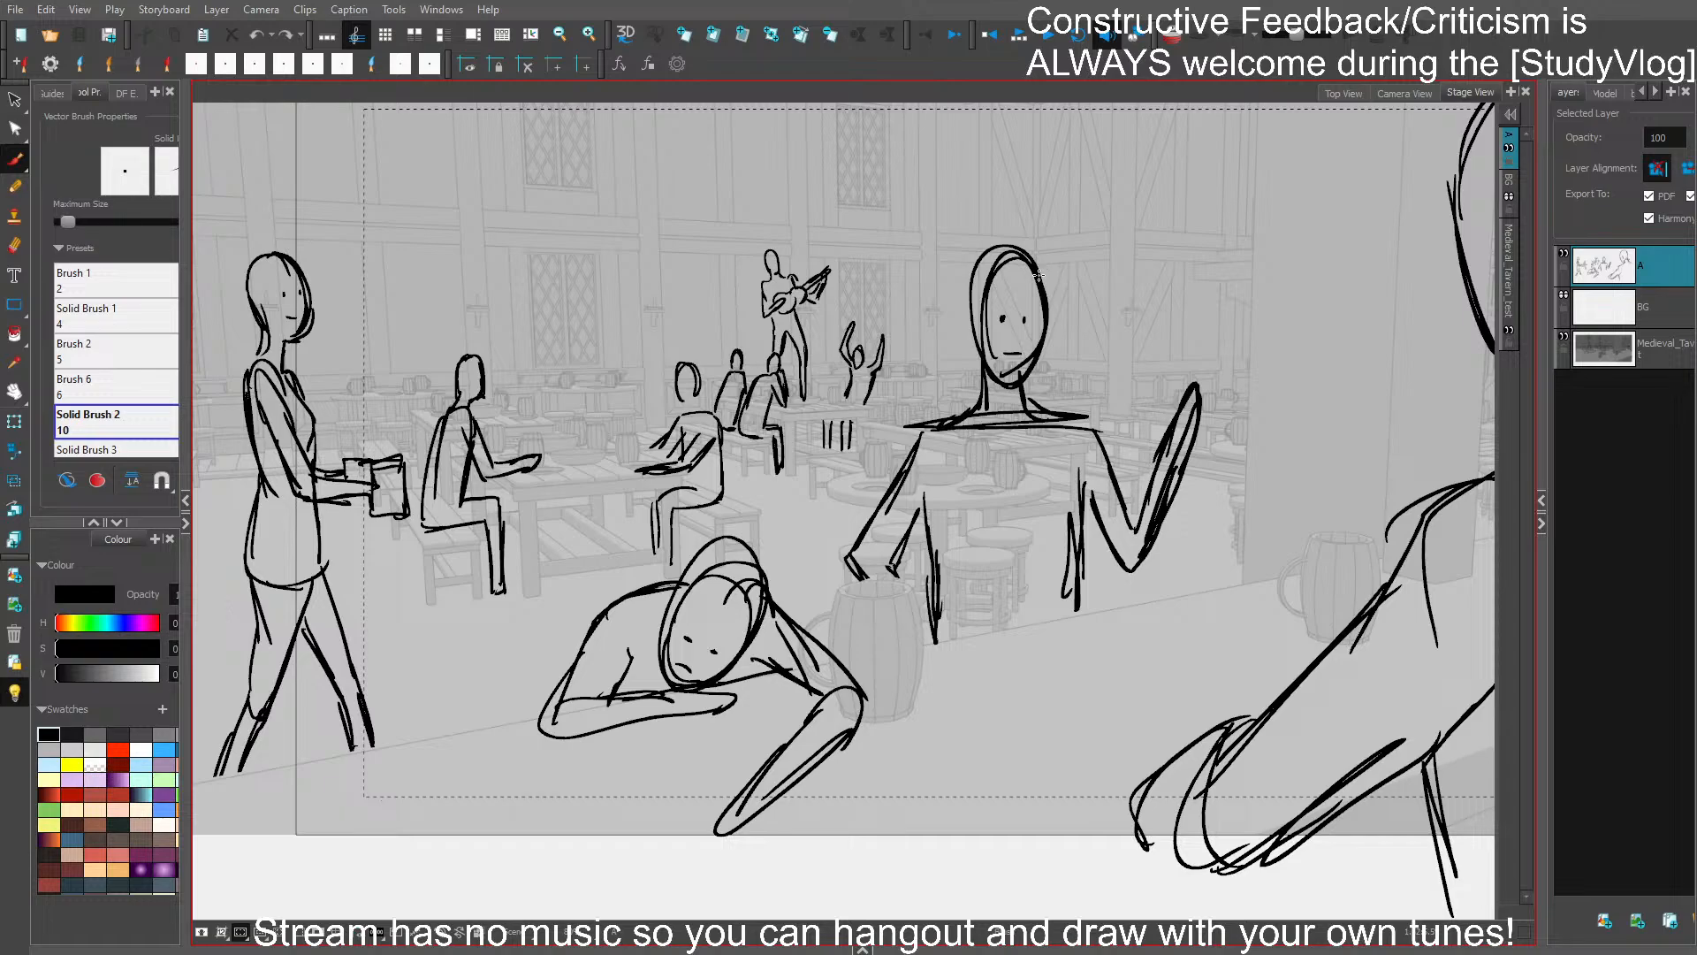
drag(811, 453, 919, 486)
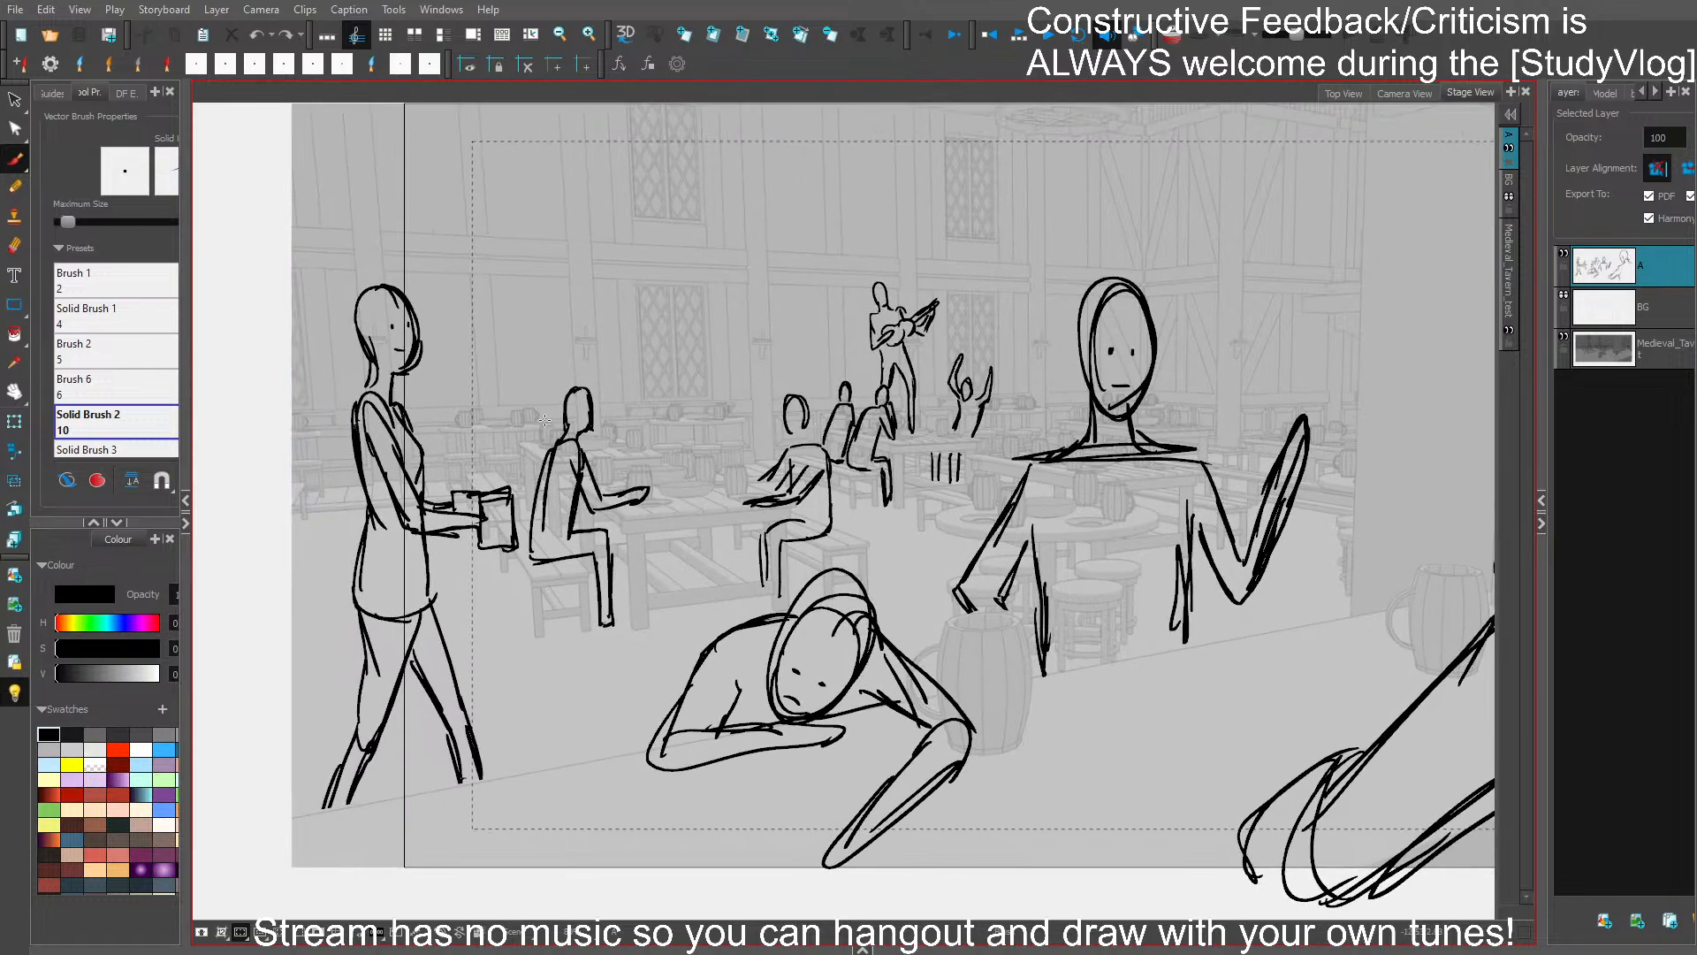
mouse_move(550, 411)
mouse_down()
mouse_move(563, 395)
mouse_move(534, 439)
mouse_move(514, 523)
mouse_move(525, 541)
mouse_move(565, 393)
mouse_move(548, 433)
mouse_up()
key(ctrl+z)
key(ctrl+z)
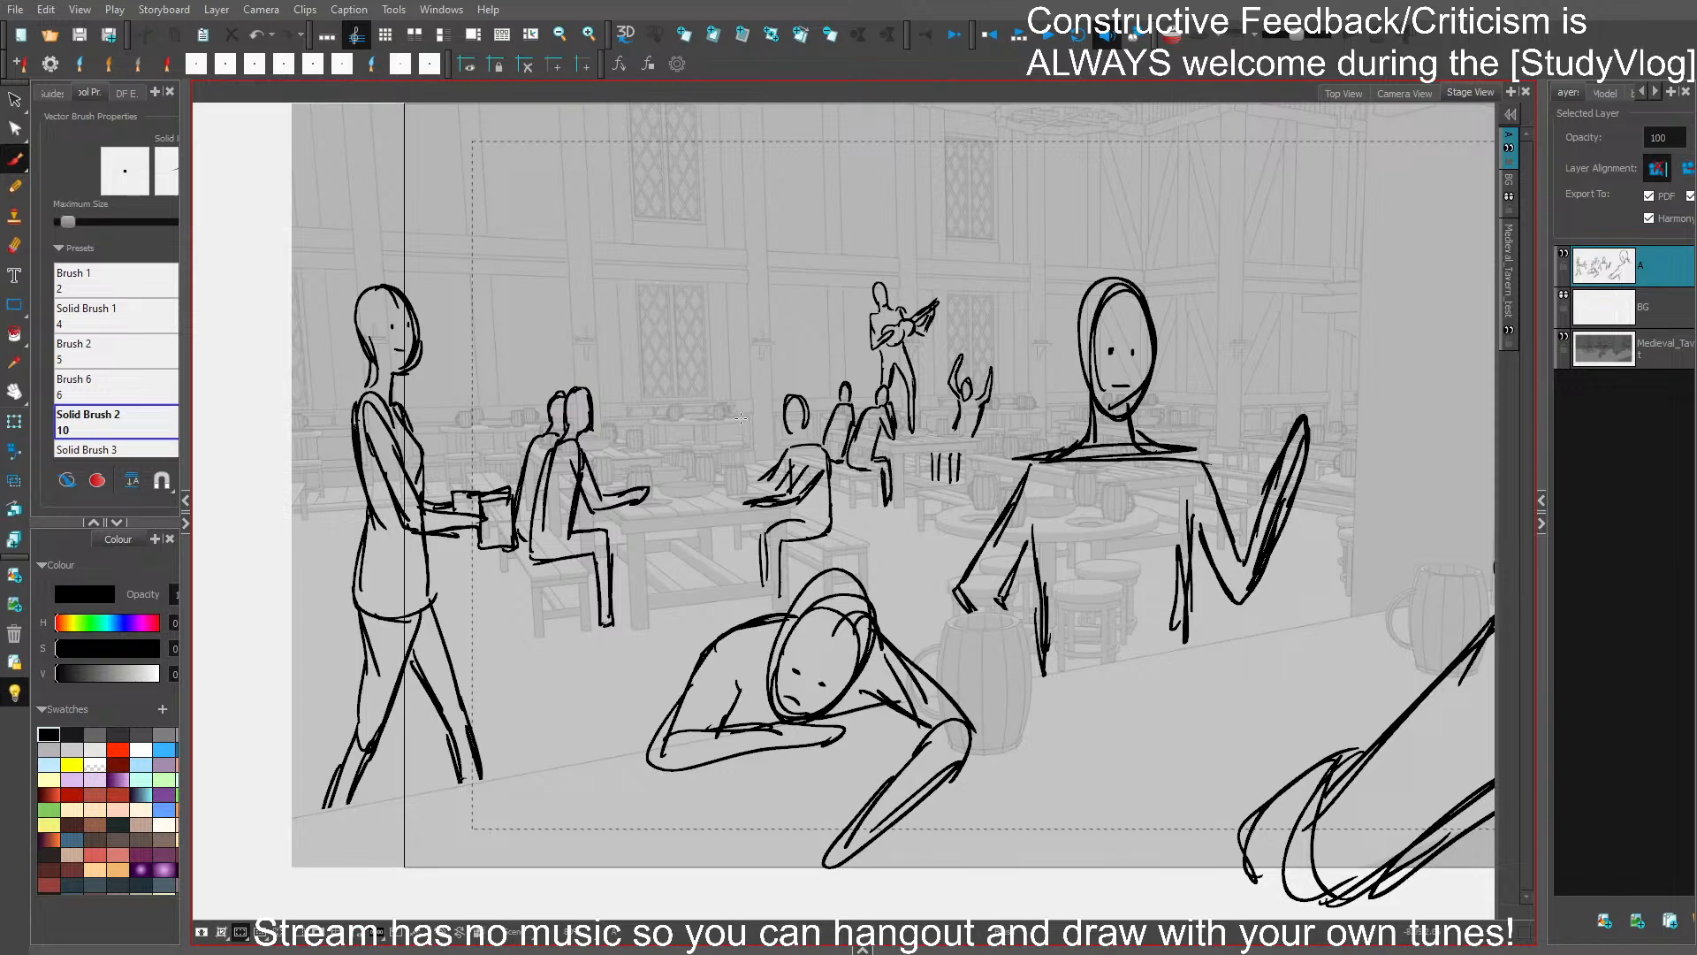
- Sketch a patron beside the one across the table, with one arm around the neighbour's shoulders and the other bent outward
drag(739, 413, 756, 429)
drag(740, 404, 749, 430)
mouse_move(748, 397)
mouse_down()
mouse_move(749, 436)
mouse_move(748, 398)
mouse_move(735, 428)
mouse_move(694, 422)
mouse_move(686, 472)
mouse_move(705, 429)
mouse_move(748, 456)
mouse_move(781, 425)
mouse_move(821, 440)
mouse_move(823, 461)
mouse_move(775, 432)
mouse_move(798, 440)
mouse_move(734, 453)
mouse_move(743, 466)
mouse_move(732, 446)
mouse_move(737, 466)
mouse_move(763, 462)
mouse_move(730, 442)
mouse_move(749, 491)
mouse_up()
key(ctrl+z)
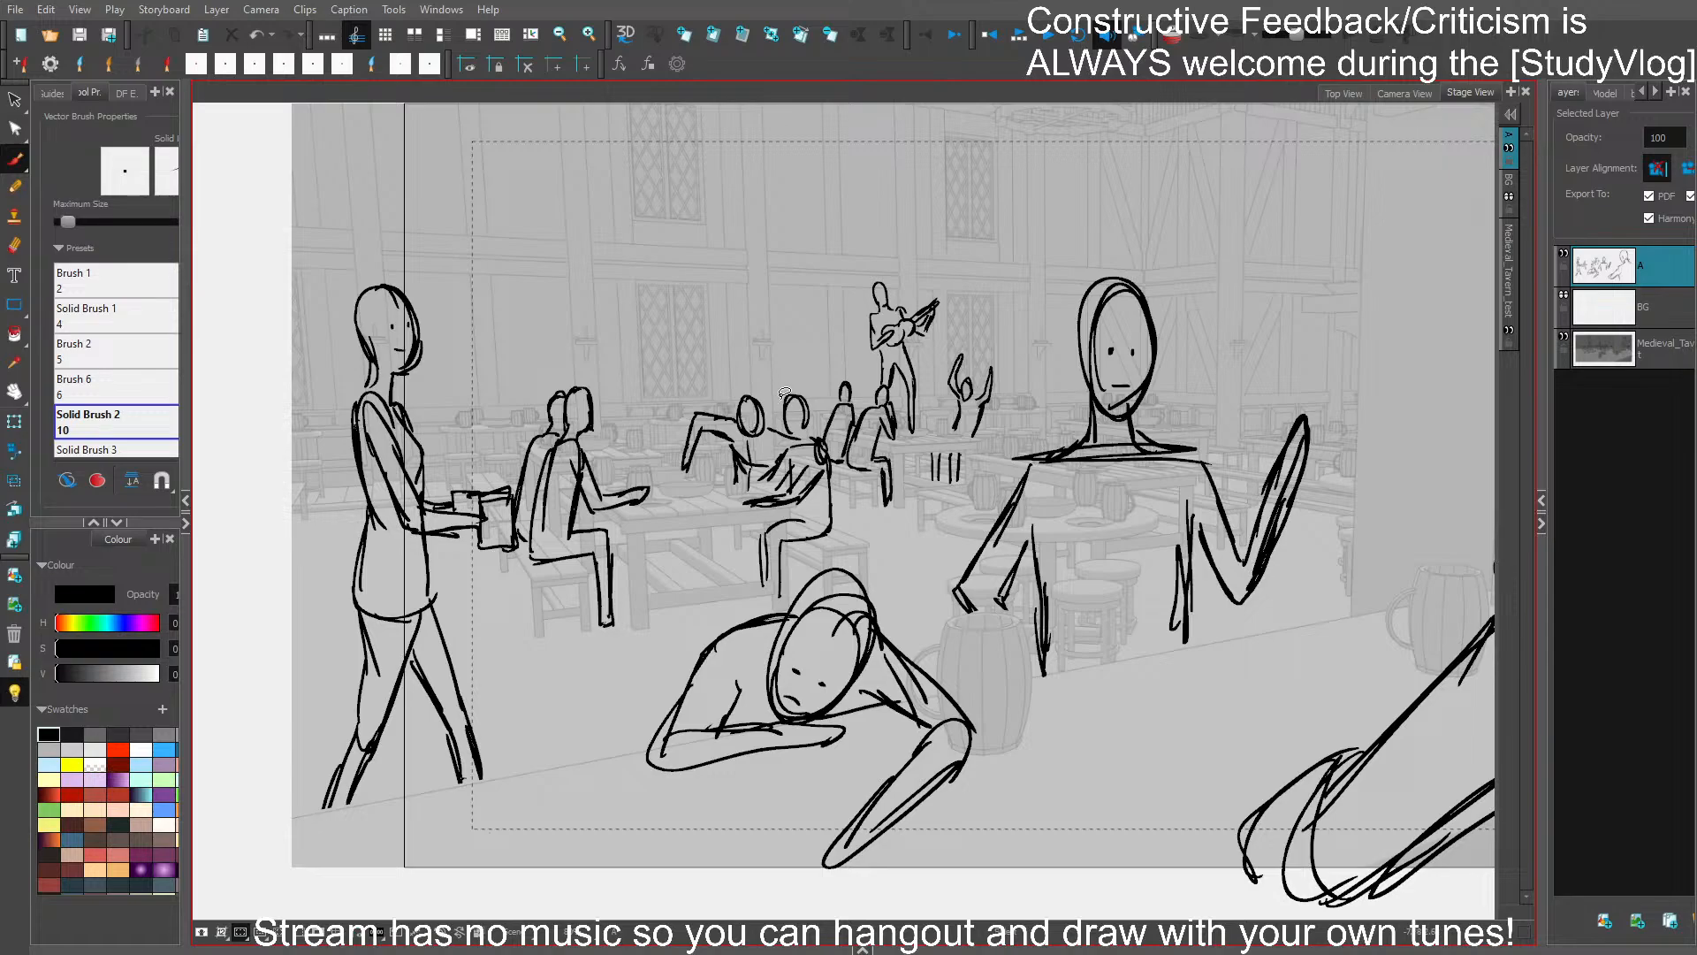
- Replace the new patron's bent arm with one stretched out over the table, and save the storyboard
mouse_move(760, 407)
mouse_down()
mouse_move(676, 425)
mouse_move(670, 440)
mouse_move(712, 428)
mouse_up()
key(ctrl+s)
key(Delete)
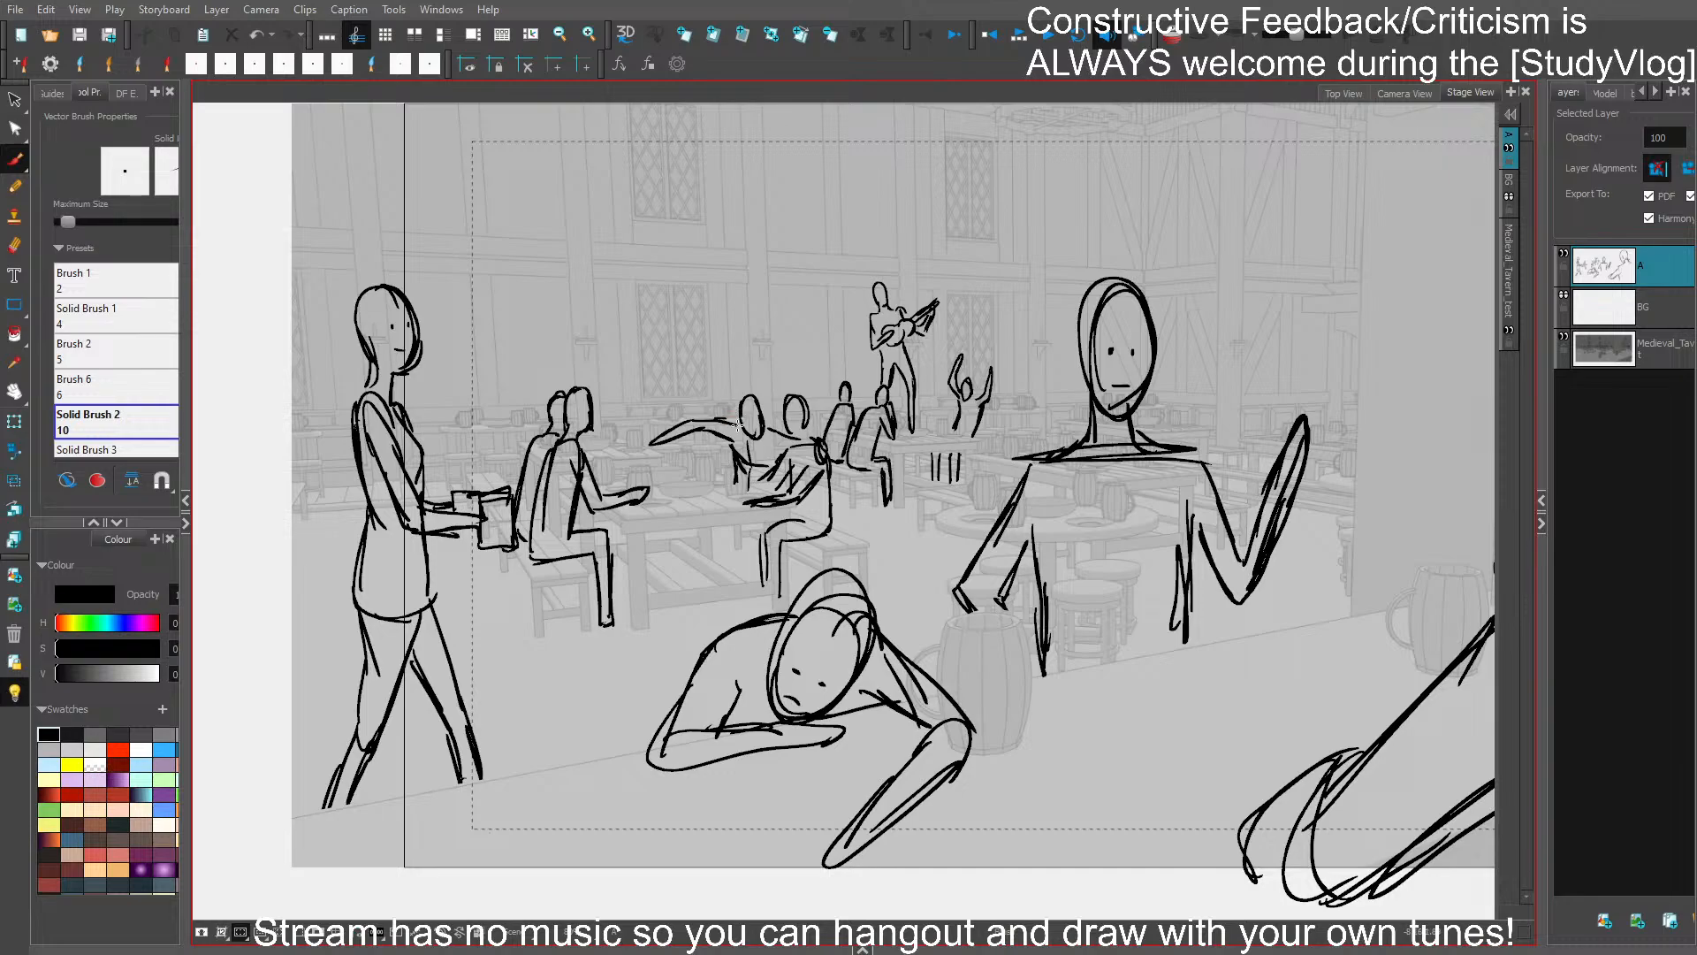
key(ctrl+s)
- Sketch a small standing figure in the background between the cheering patron and the central figure, and save the storyboard
drag(1177, 665, 944, 695)
drag(1073, 700, 766, 693)
mouse_move(910, 685)
mouse_down()
mouse_move(1280, 606)
mouse_move(1372, 635)
mouse_up()
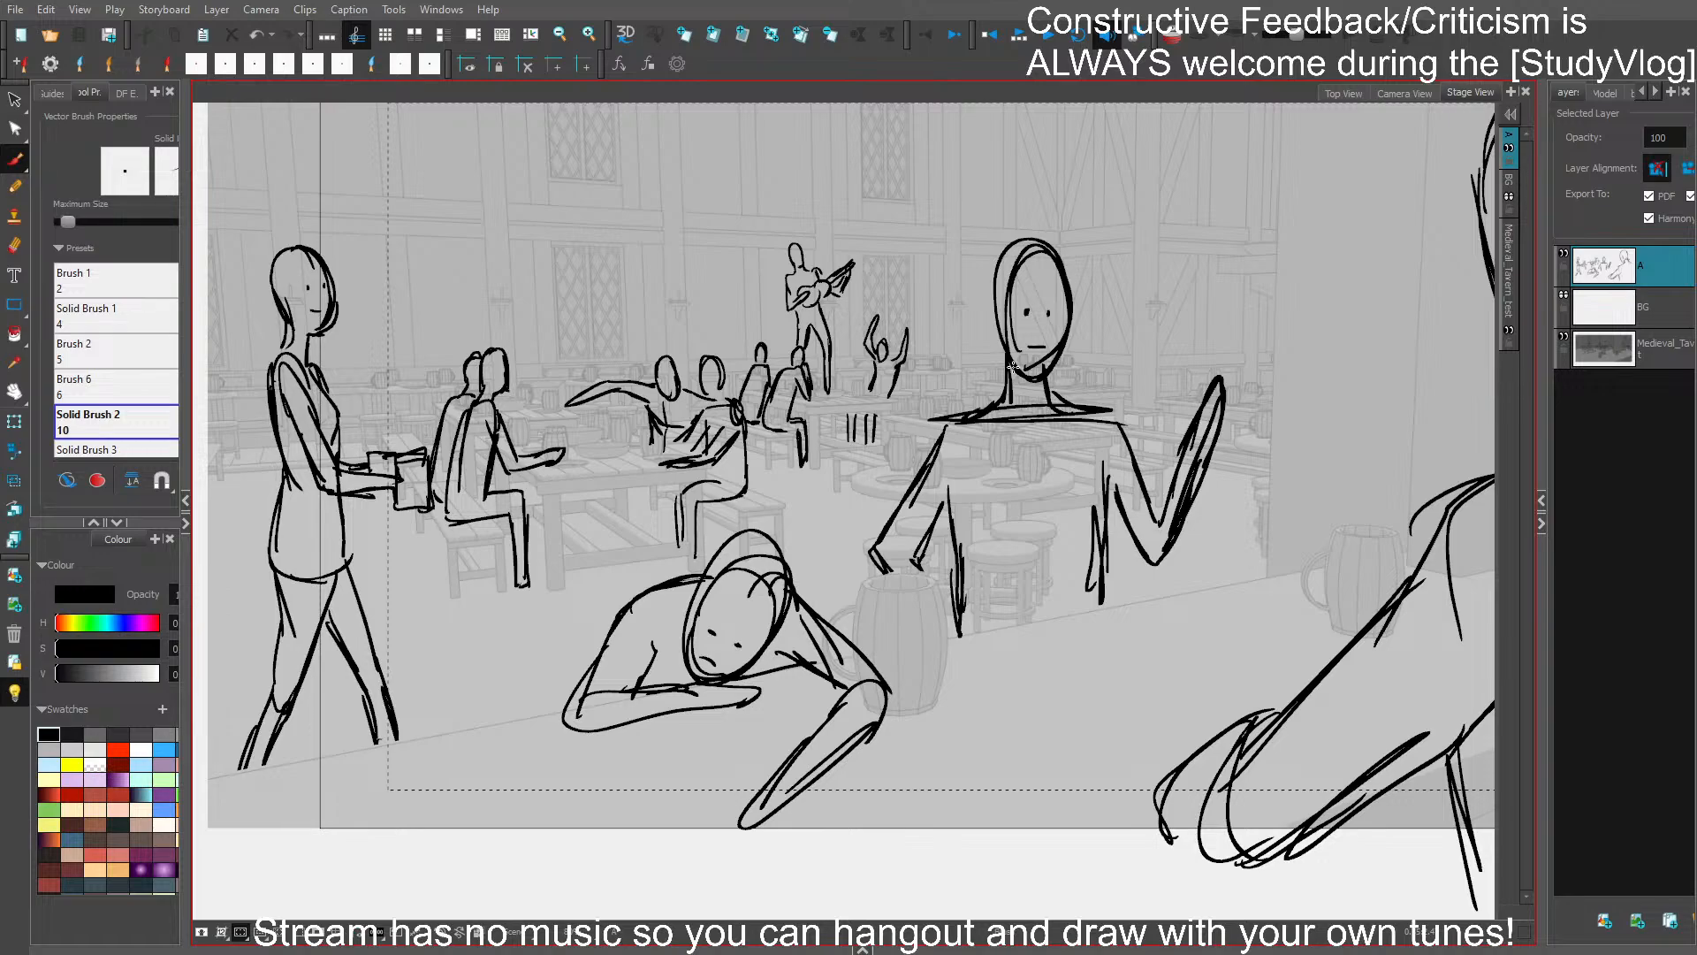
drag(1085, 358, 1005, 377)
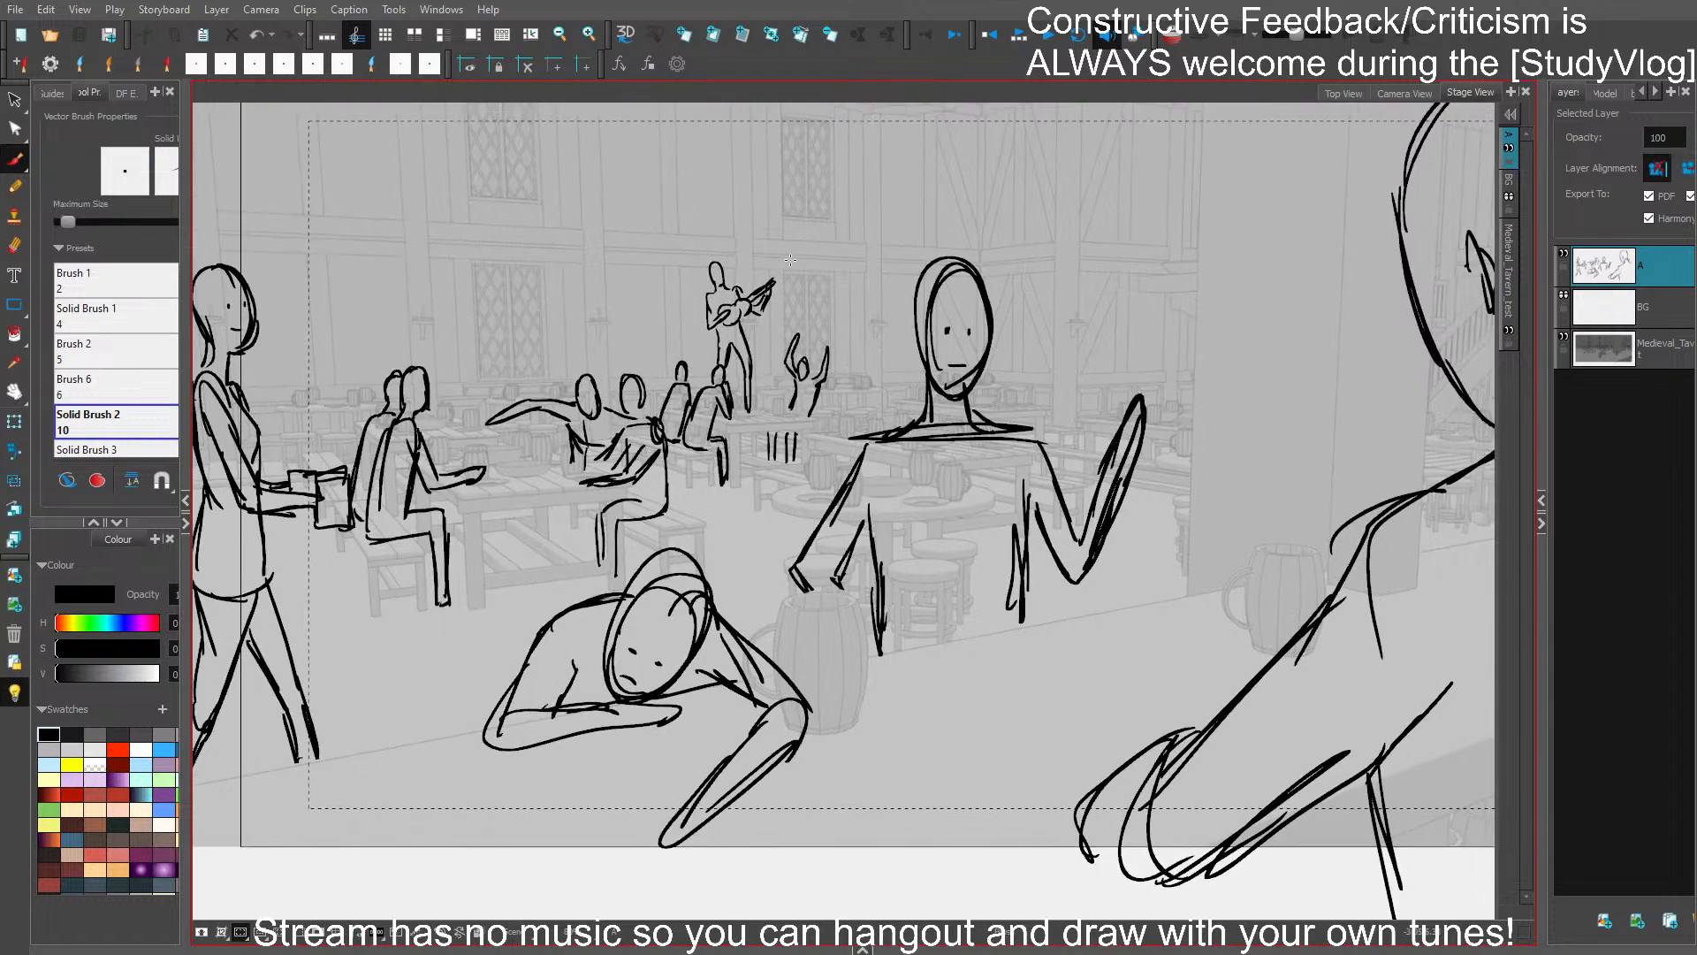
drag(872, 318, 870, 340)
key(ctrl+z)
drag(861, 356, 886, 353)
key(ctrl+z)
key(ctrl+z)
key(ctrl+z)
drag(876, 353, 887, 365)
mouse_move(866, 354)
mouse_down()
mouse_move(863, 414)
mouse_move(887, 412)
mouse_up()
key(ctrl+s)
- Try a large oval head over the pillar between the central and foreground figures, and undo it
mouse_move(1214, 293)
mouse_down()
mouse_move(1326, 380)
mouse_move(1272, 190)
mouse_move(1189, 332)
mouse_move(1246, 238)
mouse_up()
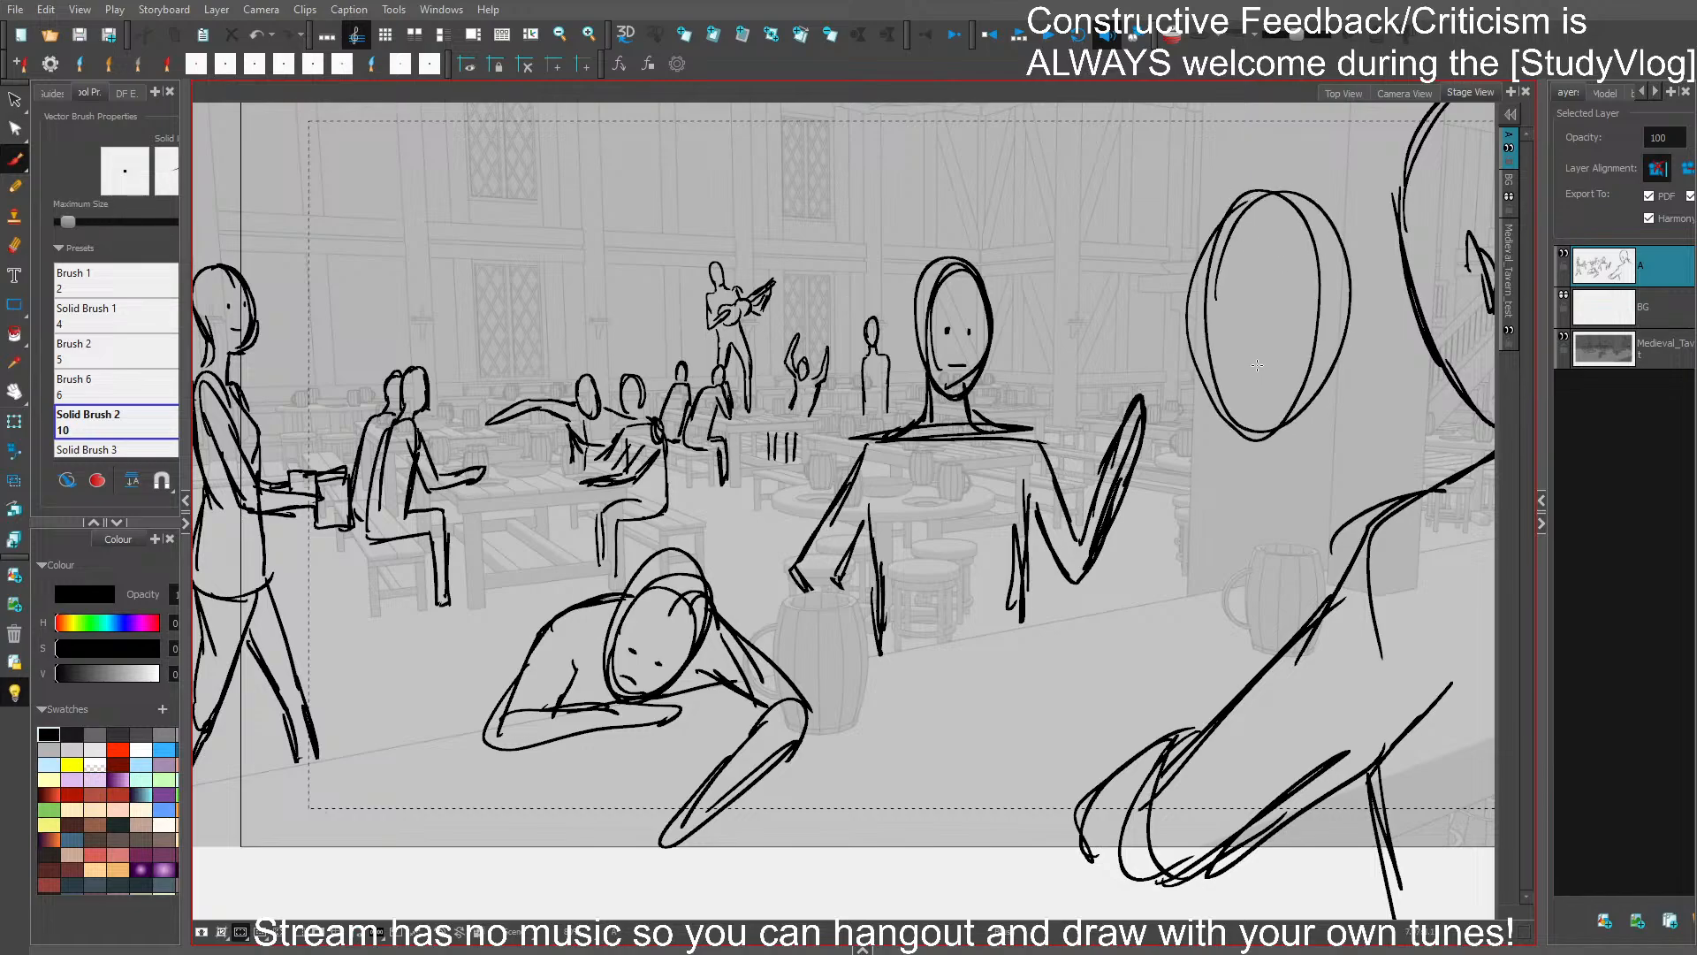
key(ctrl+z)
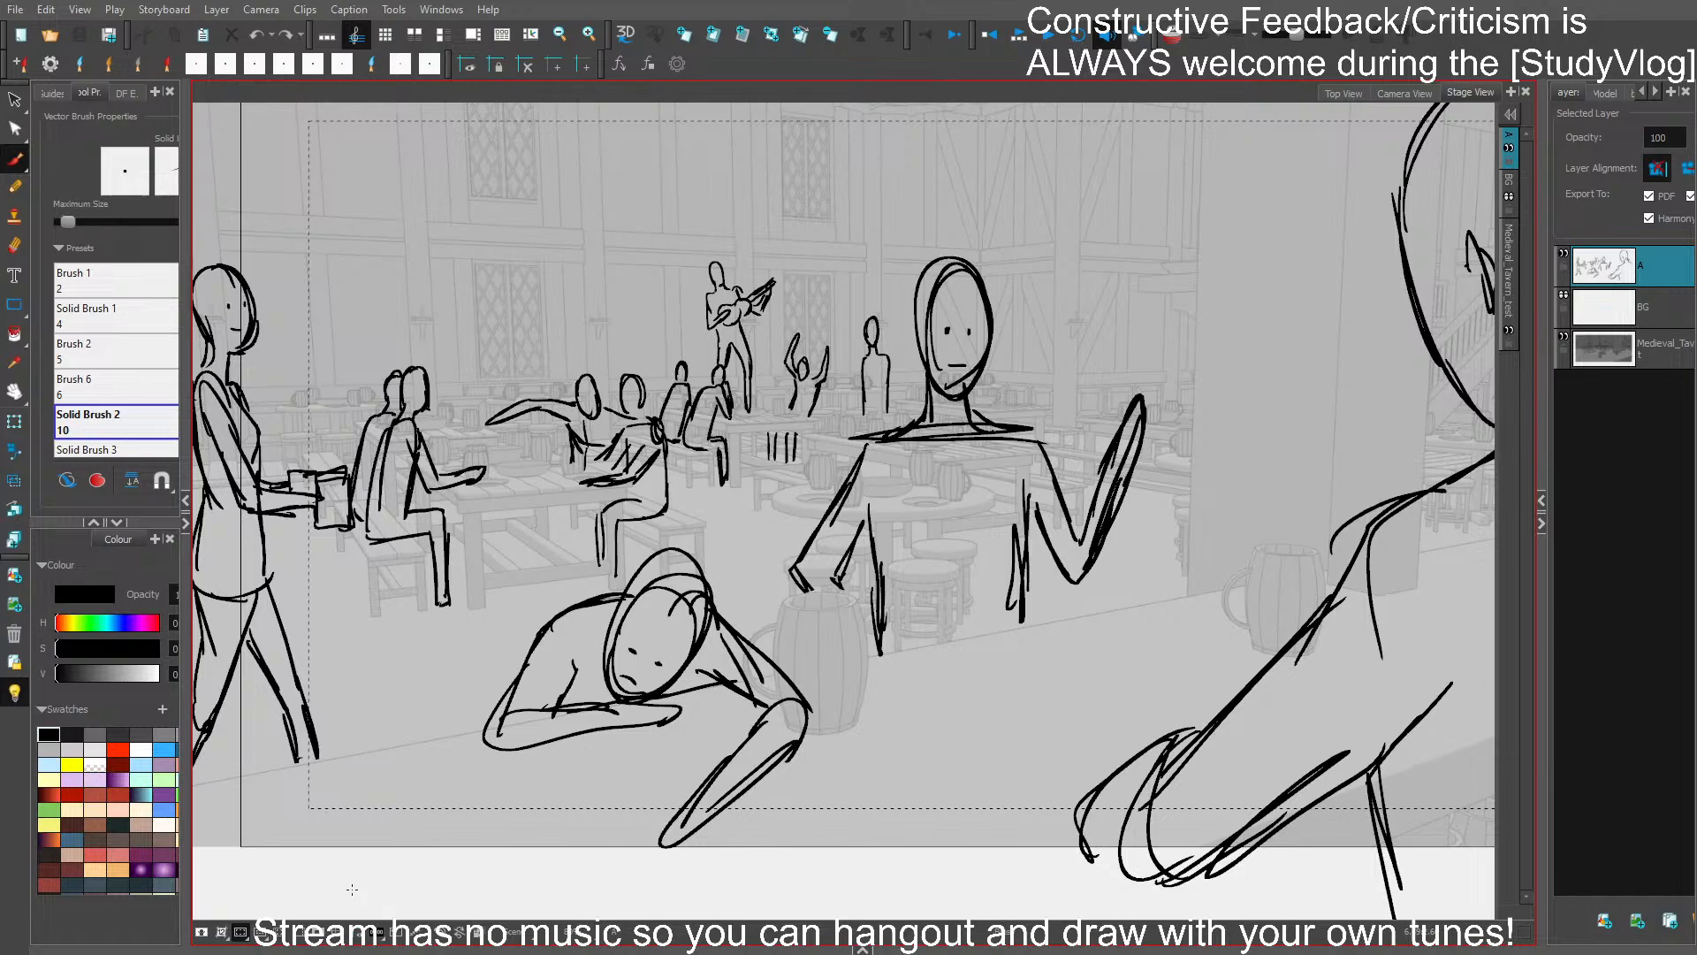
mouse_move(1147, 383)
mouse_down()
mouse_move(1232, 459)
mouse_move(1244, 451)
mouse_up()
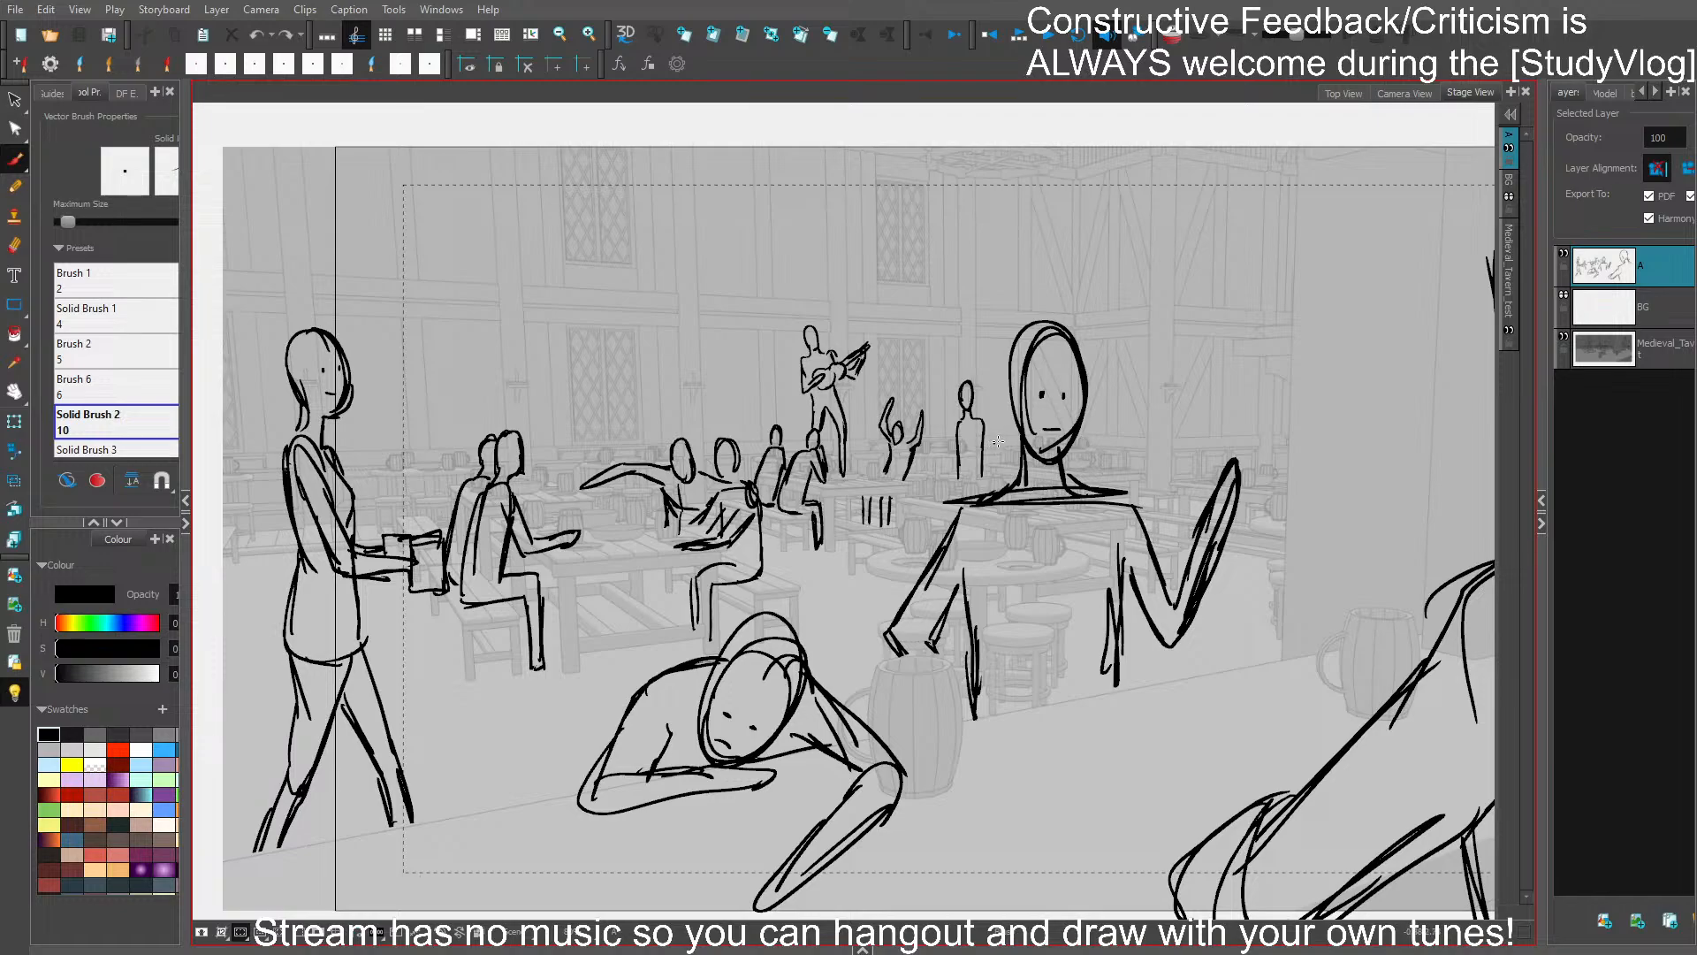
- Add arms carrying a tray and legs to the small standing figure beside the central figure, and save the storyboard
drag(983, 431, 980, 441)
mouse_move(950, 446)
mouse_down()
mouse_move(989, 471)
mouse_move(969, 456)
mouse_move(983, 465)
mouse_move(986, 421)
mouse_move(939, 465)
mouse_up()
key(ctrl+z)
key(ctrl+z)
mouse_move(946, 454)
mouse_down()
mouse_move(958, 421)
mouse_move(954, 489)
mouse_up()
key(ctrl+z)
key(ctrl+z)
key(ctrl+z)
key(ctrl+z)
key(ctrl+s)
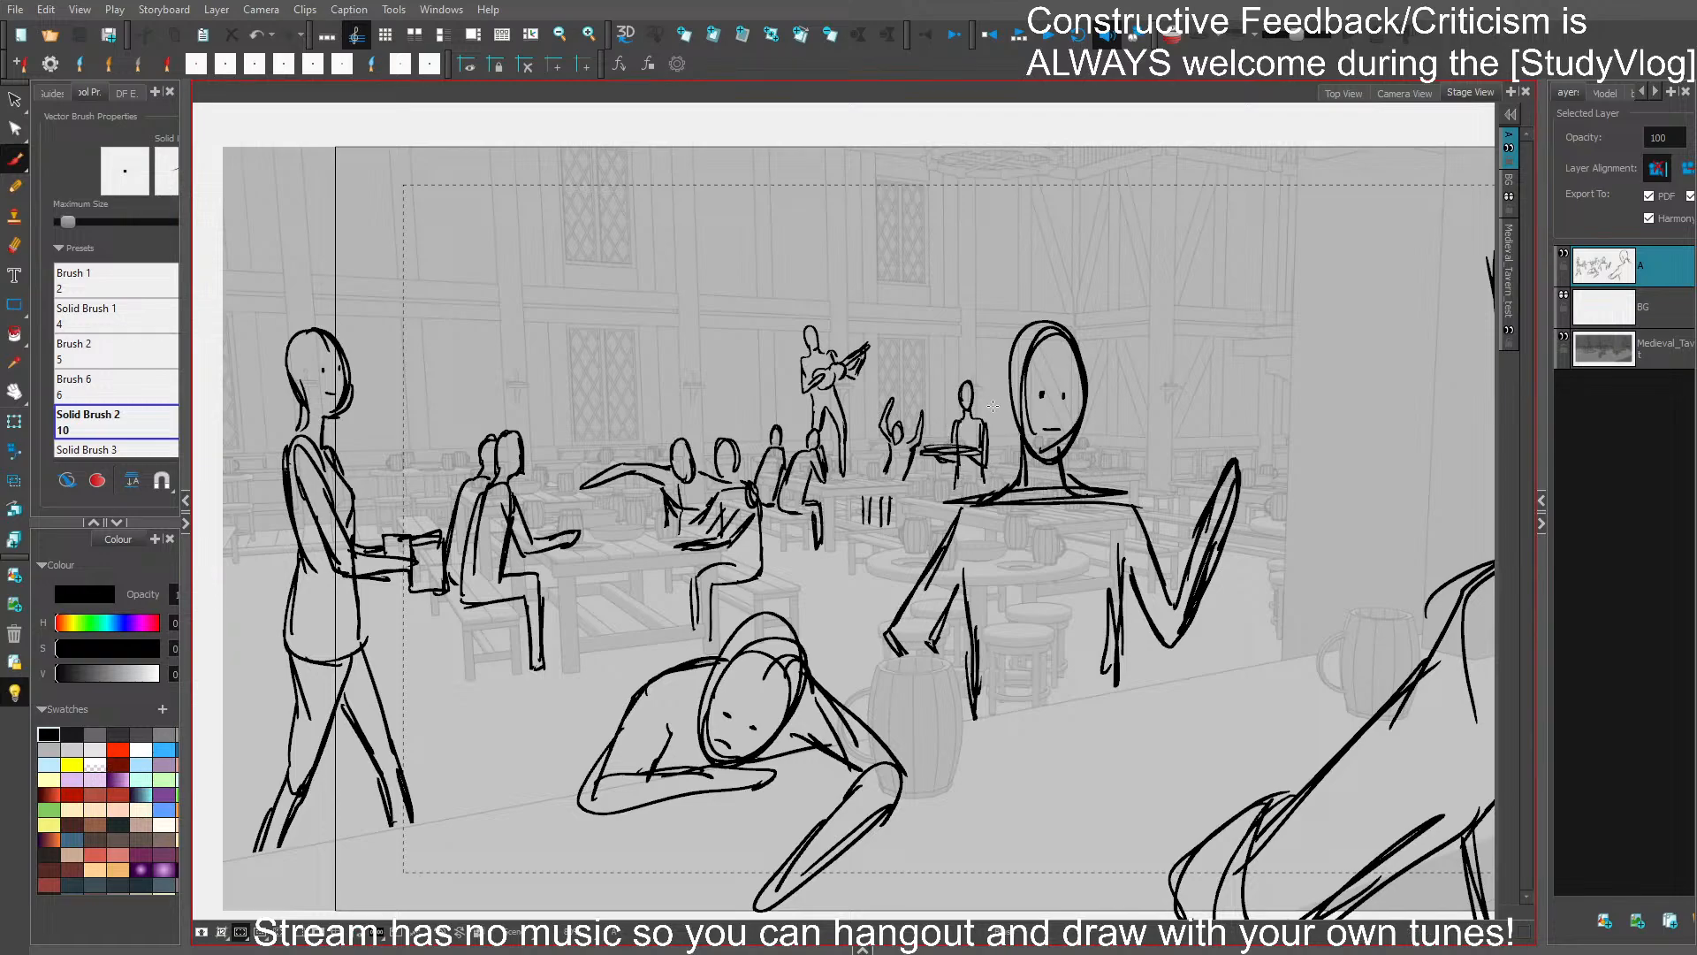
- Sketch two smaller seated patrons in the background, just behind the pair on the bench near the walking figure
drag(1156, 445, 1220, 448)
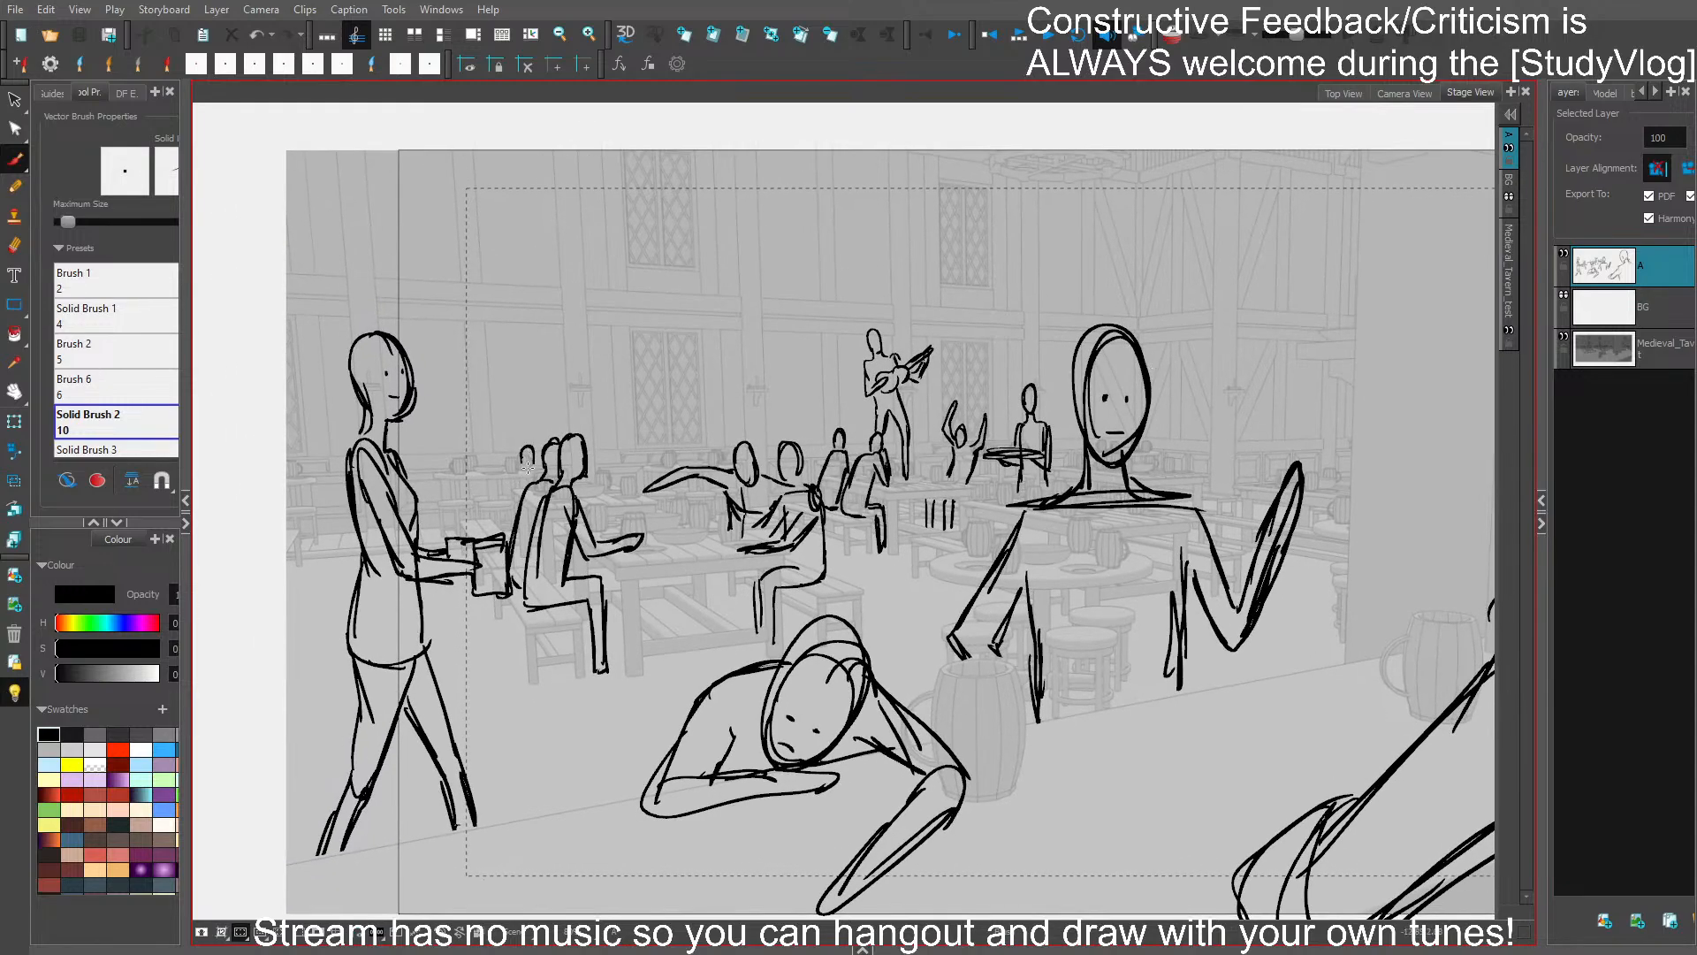
mouse_move(525, 443)
mouse_down()
mouse_move(535, 459)
mouse_move(484, 530)
mouse_move(530, 459)
mouse_move(513, 468)
mouse_up()
key(ctrl+z)
mouse_move(515, 446)
mouse_down()
mouse_move(495, 504)
mouse_move(504, 449)
mouse_move(479, 514)
mouse_move(505, 448)
mouse_up()
key(ctrl+z)
key(ctrl+z)
key(ctrl+z)
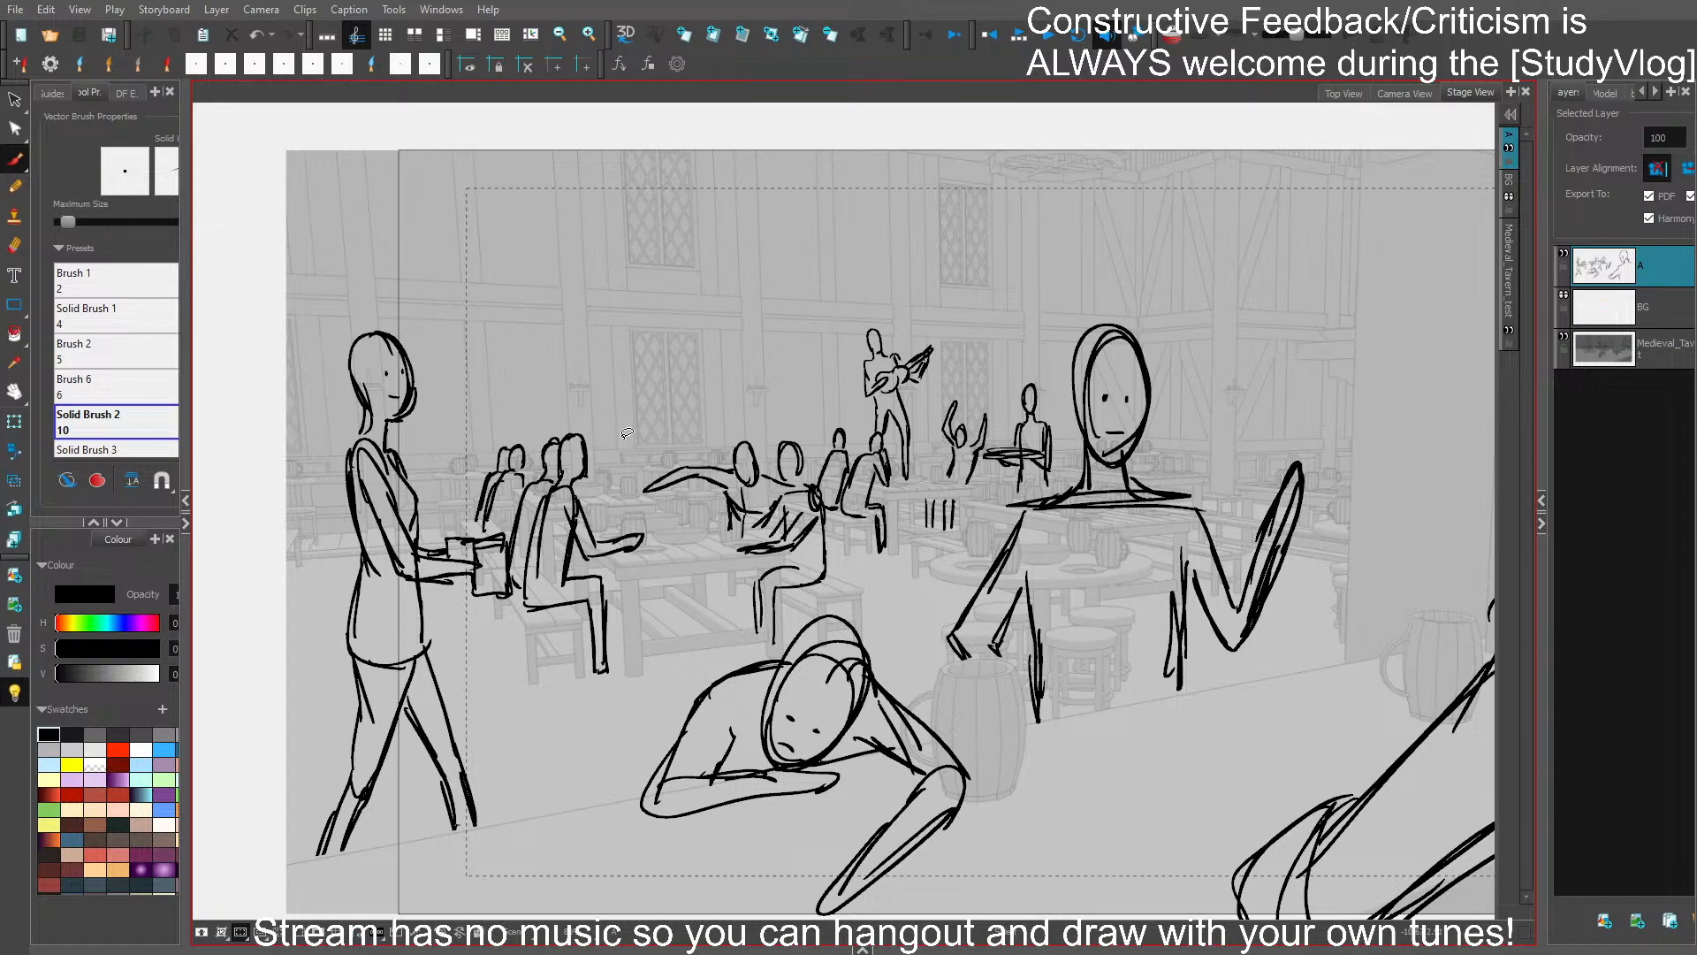
- Sketch a small seated patron with one arm raised in the background behind the table of patrons, and save the storyboard
key(ctrl+z)
drag(614, 427, 631, 417)
mouse_move(612, 434)
mouse_down()
mouse_move(652, 374)
mouse_move(629, 440)
mouse_move(632, 462)
mouse_move(651, 452)
mouse_move(647, 480)
mouse_move(630, 474)
mouse_move(645, 484)
mouse_move(651, 461)
mouse_move(649, 495)
mouse_move(609, 481)
mouse_up()
key(ctrl+z)
key(ctrl+s)
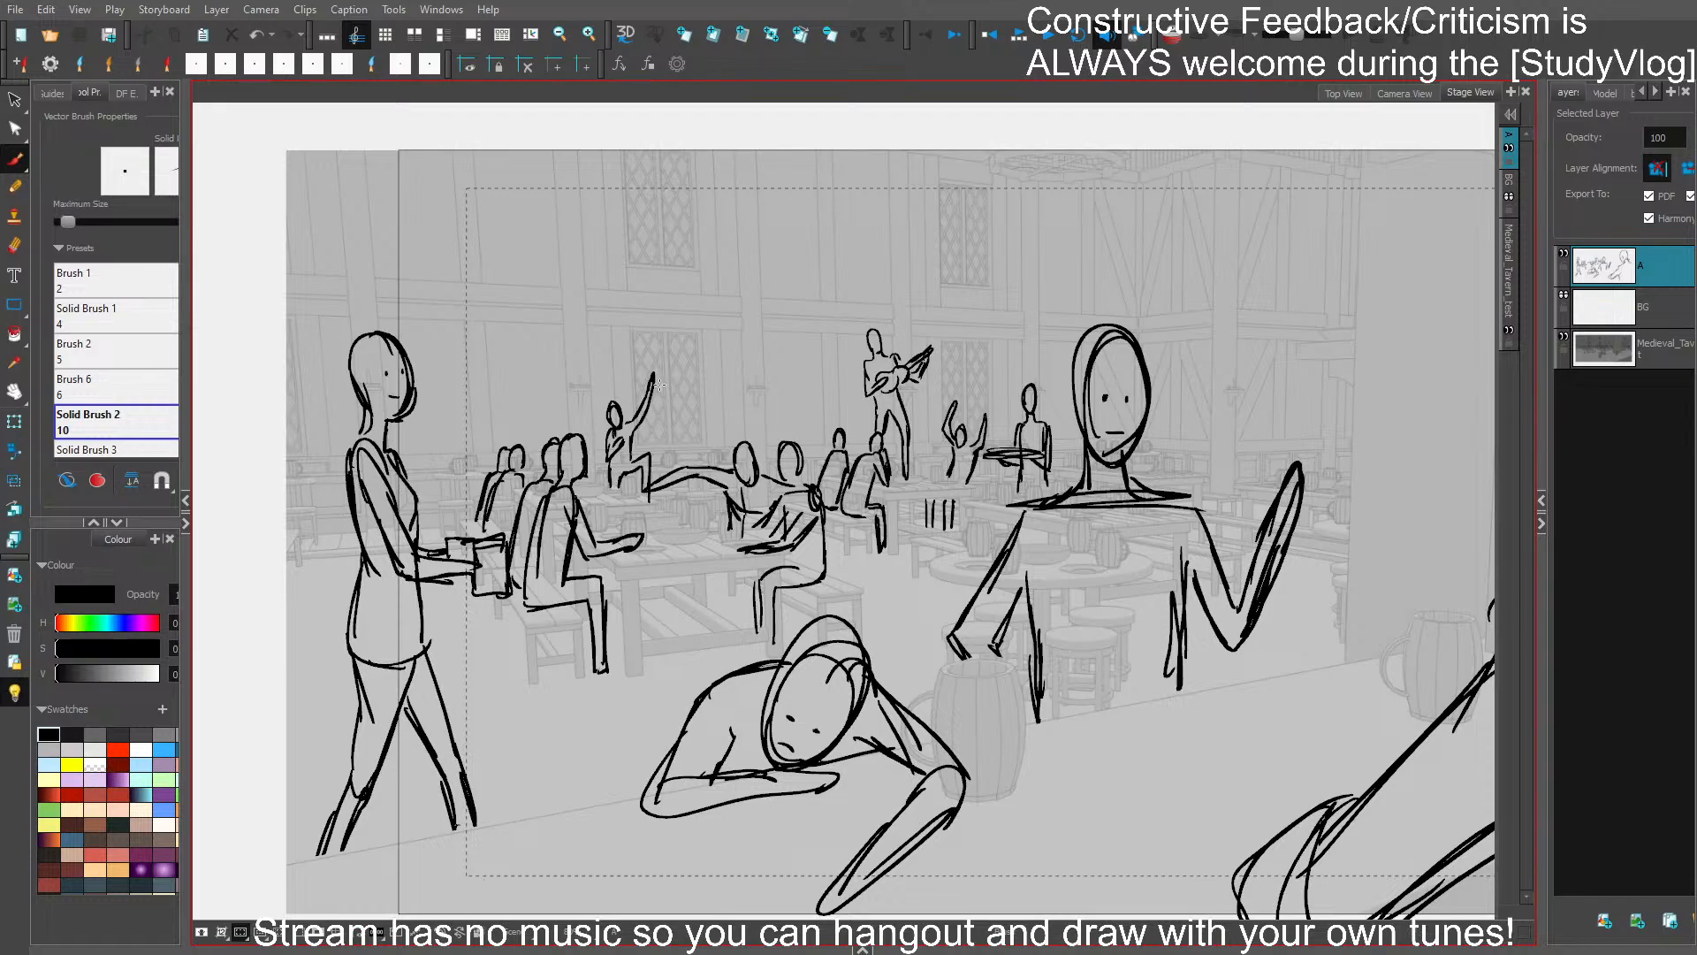
- Try reworking the head of the seated patron with the raised arm, undo the strokes, and save the storyboard
drag(617, 410, 616, 430)
key(ctrl+z)
key(Delete)
drag(623, 409, 623, 419)
key(ctrl+z)
key(ctrl+s)
- Select the small tray-carrying figure, move it slightly closer to the central figure's head, and save the storyboard
drag(1250, 596, 1205, 556)
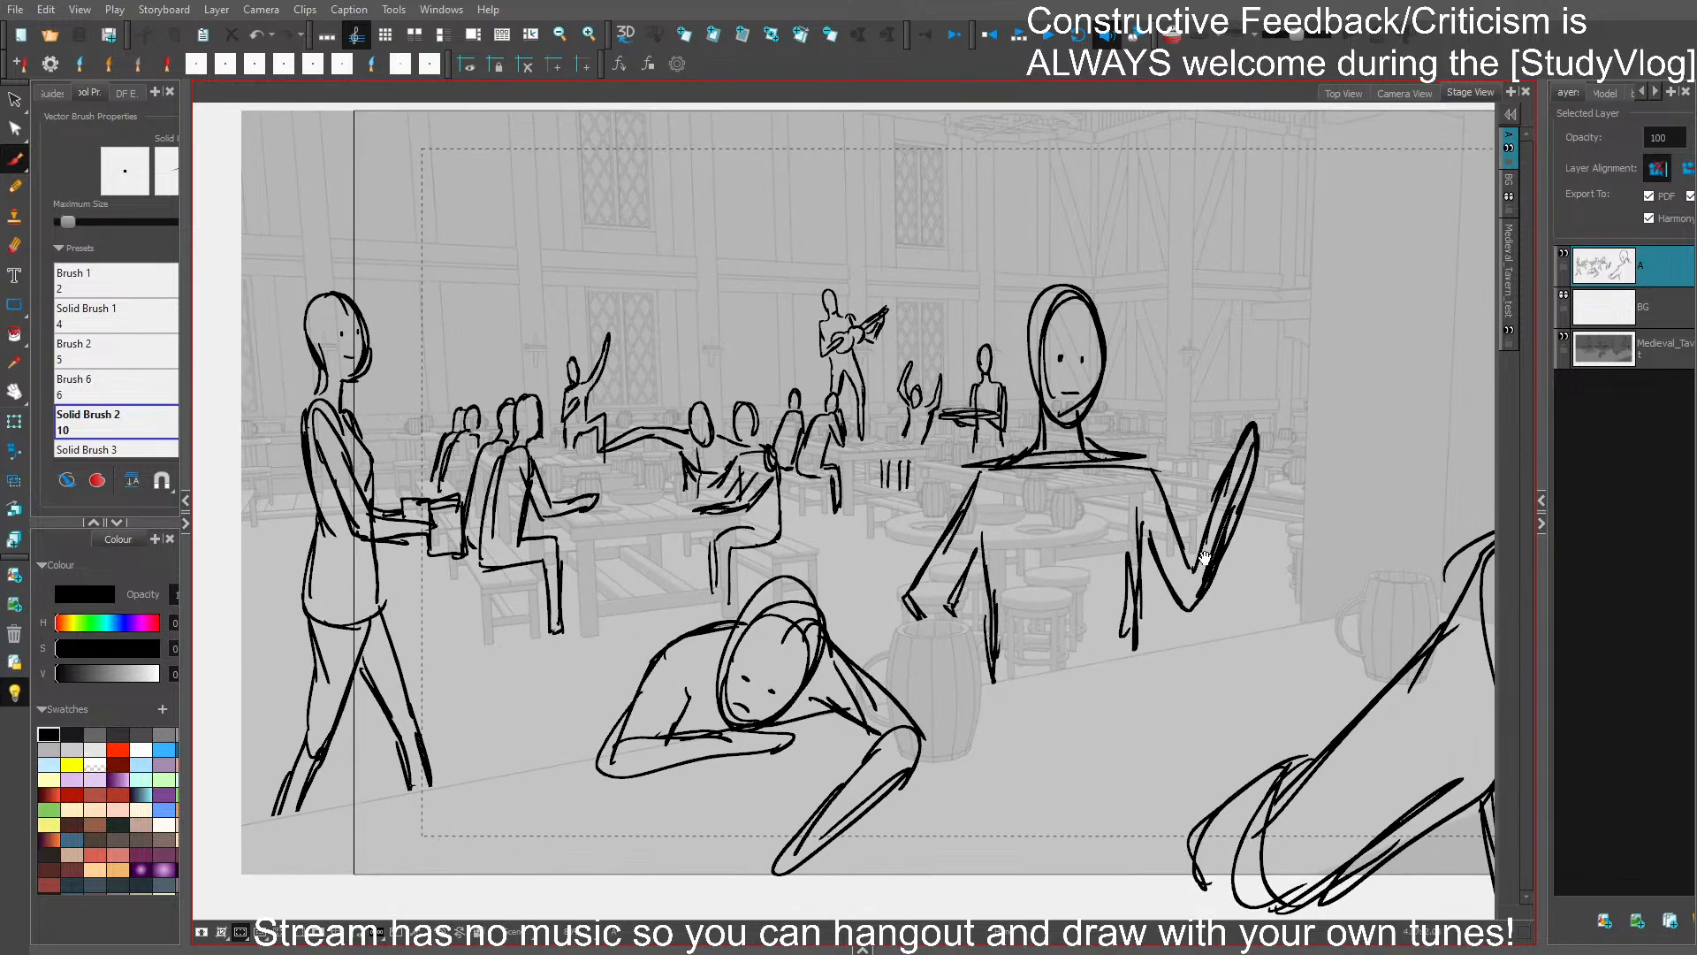
drag(1356, 367, 1332, 364)
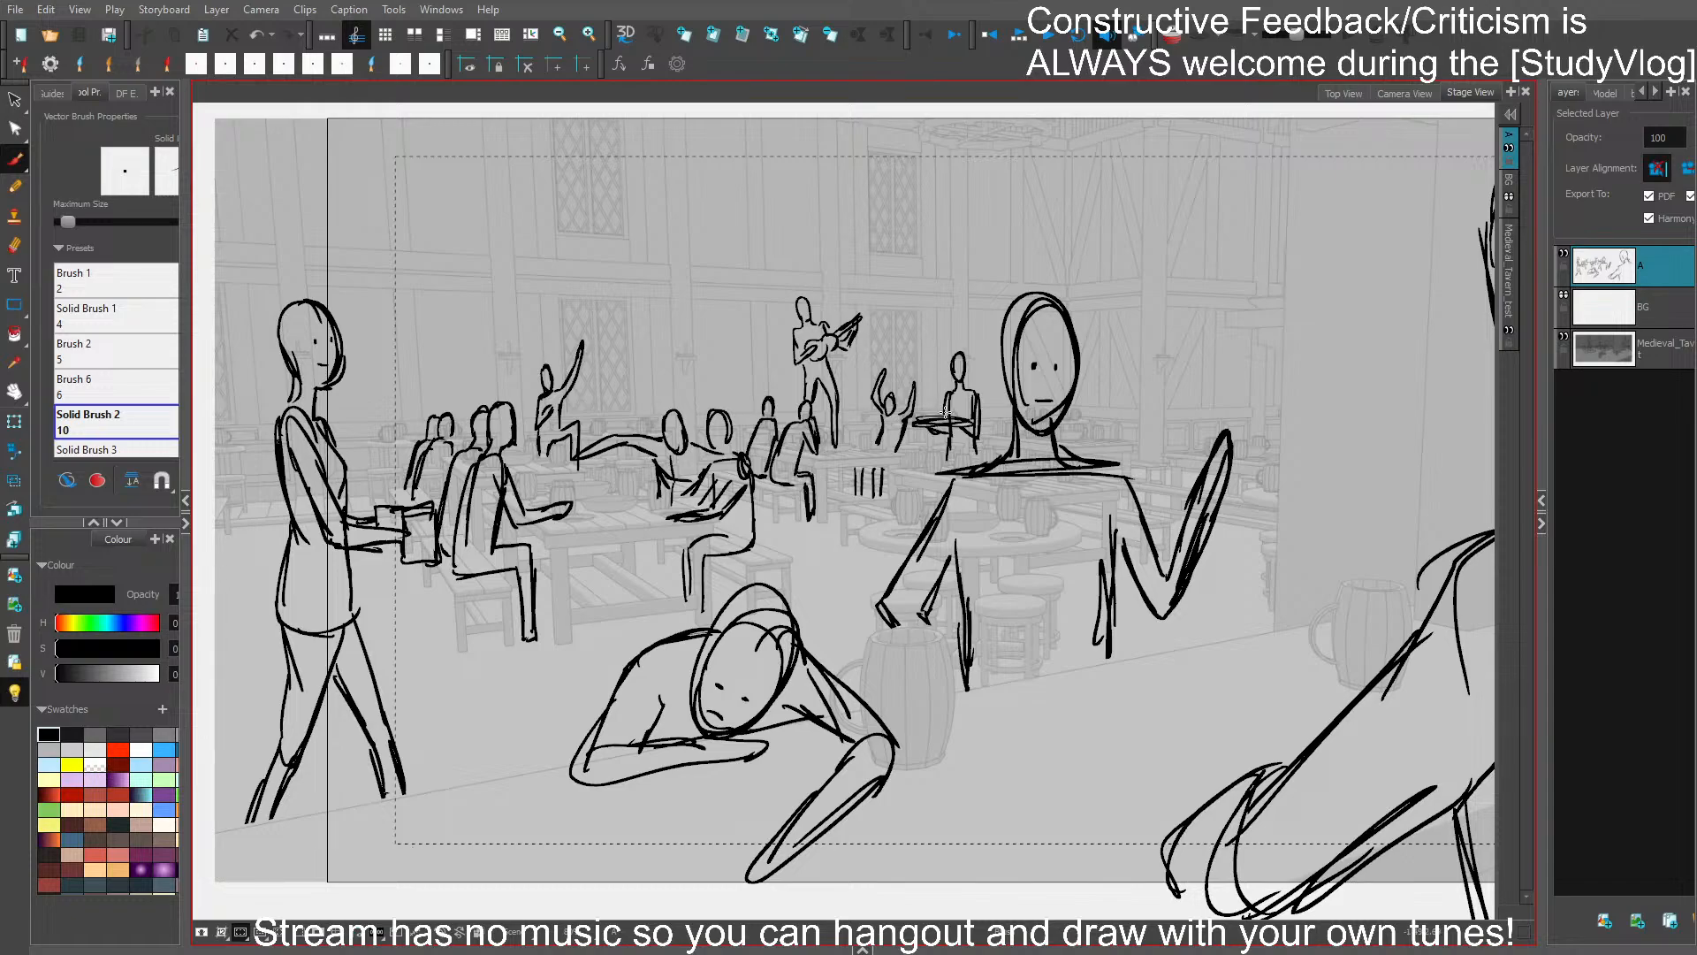
key(s)
mouse_move(971, 353)
mouse_down()
mouse_move(924, 415)
mouse_move(976, 357)
mouse_up()
drag(962, 421, 982, 420)
click(1150, 328)
key(ctrl+s)
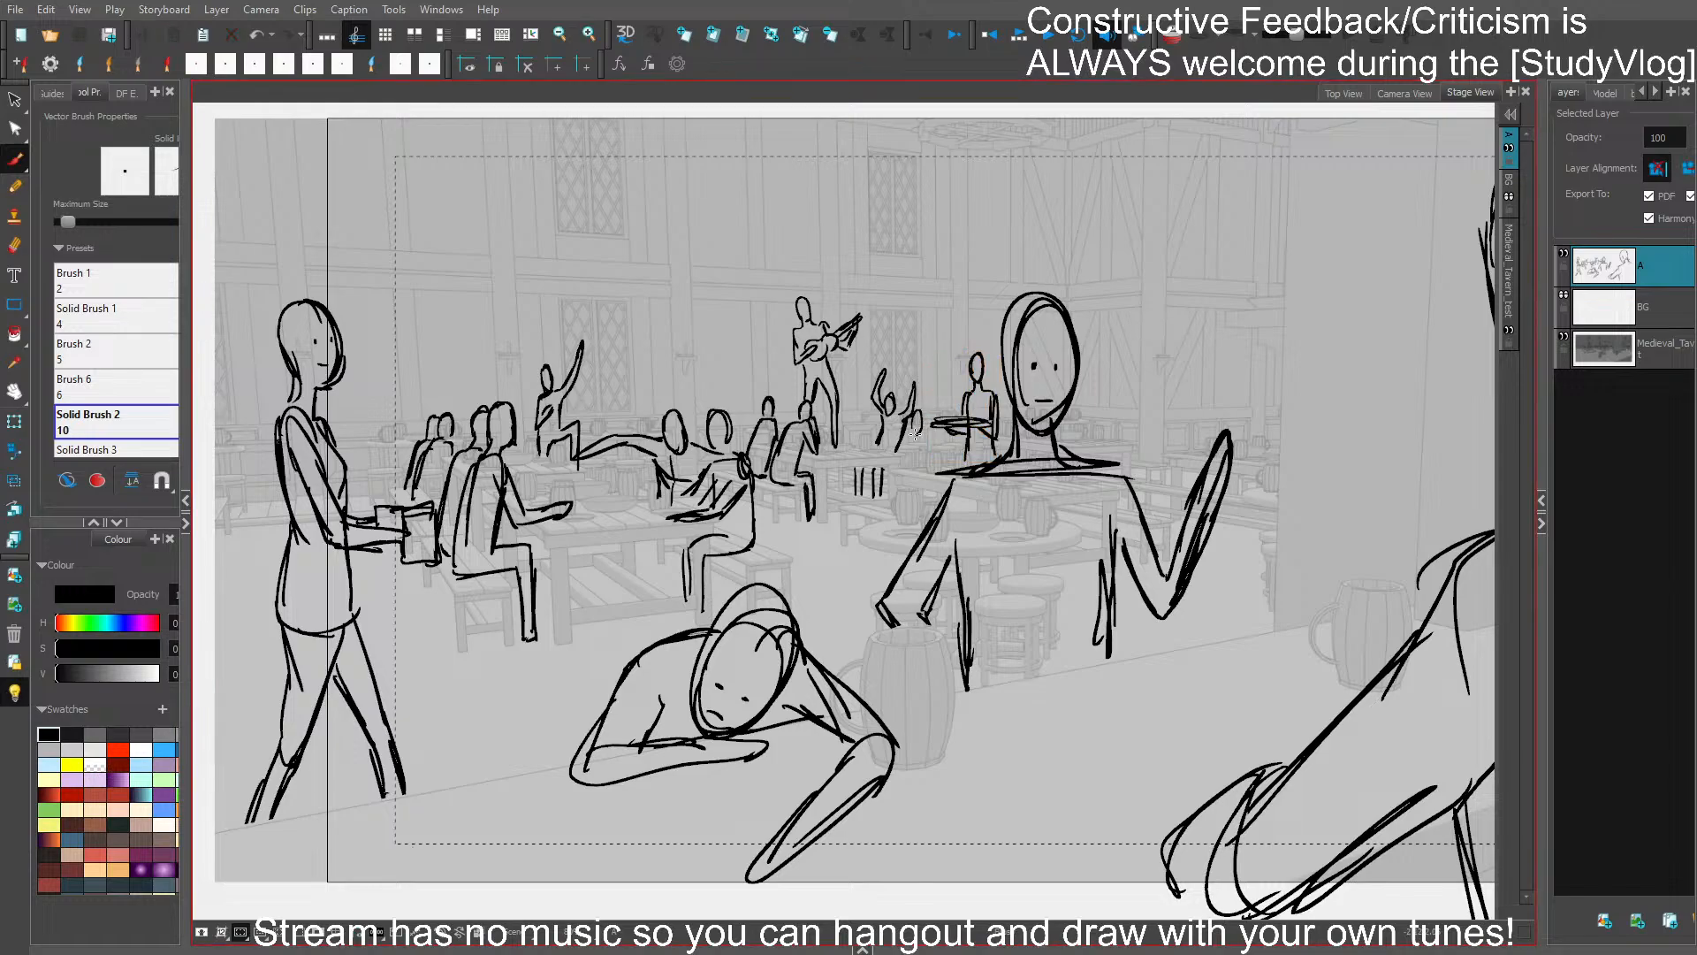
- Sketch a small patron slumped over the table behind the central figure's shoulder, and save the storyboard
mouse_move(926, 452)
mouse_down()
mouse_move(896, 458)
mouse_move(870, 497)
mouse_up()
mouse_move(882, 469)
mouse_down()
mouse_move(872, 496)
mouse_move(900, 510)
mouse_up()
key(ctrl+z)
key(ctrl+z)
mouse_move(870, 493)
mouse_down()
mouse_move(892, 511)
mouse_move(939, 471)
mouse_move(935, 451)
mouse_move(948, 464)
mouse_up()
- Sketch a small seated patron in the background just behind the central figure's raised hand
key(ctrl+z)
key(ctrl+s)
mouse_move(1169, 423)
mouse_down()
mouse_move(1147, 462)
mouse_move(1156, 438)
mouse_move(1149, 476)
mouse_move(1178, 415)
mouse_move(1159, 455)
mouse_move(1183, 453)
mouse_move(1159, 438)
mouse_move(1162, 463)
mouse_move(1178, 400)
mouse_move(1162, 440)
mouse_move(1179, 403)
mouse_move(1162, 418)
mouse_move(1161, 402)
mouse_move(1159, 421)
mouse_move(1167, 401)
mouse_move(1176, 415)
mouse_move(1153, 486)
mouse_move(1194, 460)
mouse_up()
key(ctrl+z)
key(ctrl+z)
key(ctrl+z)
key(ctrl+z)
key(ctrl+z)
ctrl+click(1176, 407)
key(Delete)
ctrl+click(1178, 402)
key(Delete)
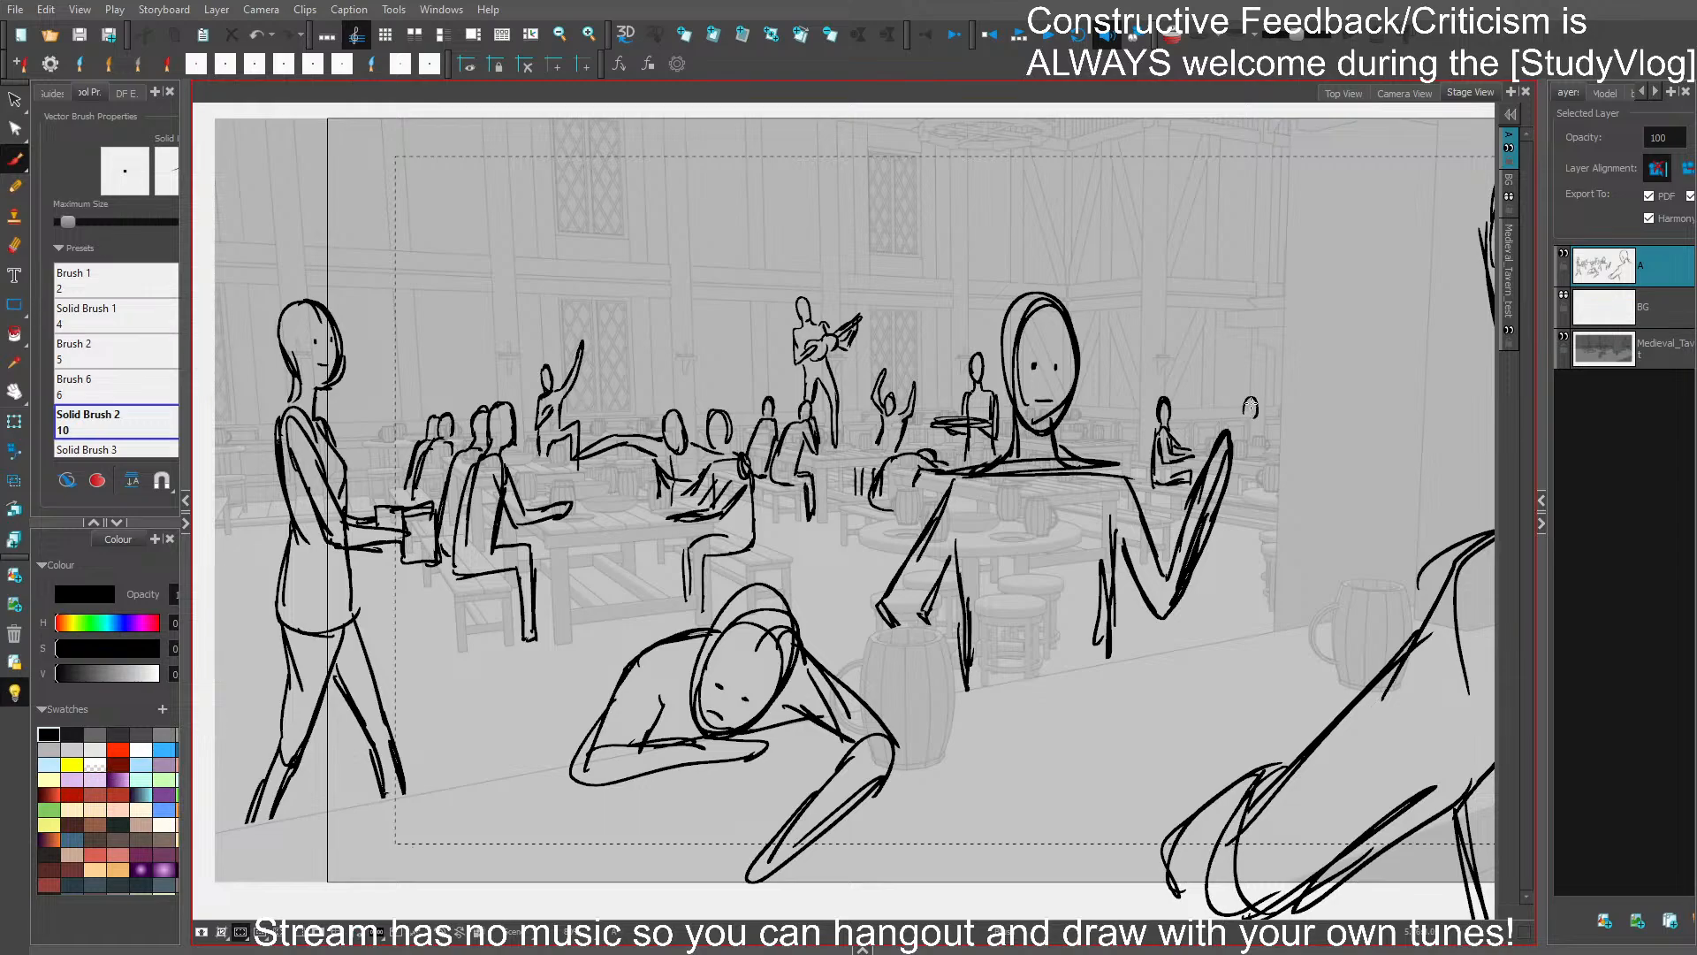
- Sketch a tiny head-and-shoulders figure near the pillar beyond the seated patron by the raised hand, and save the storyboard
drag(1252, 415, 1261, 427)
click(1256, 404)
key(Delete)
drag(1252, 403, 1254, 406)
key(ctrl+s)
- Set the brush to fill its shapes automatically and to draw behind the existing lines
drag(1323, 636, 1371, 612)
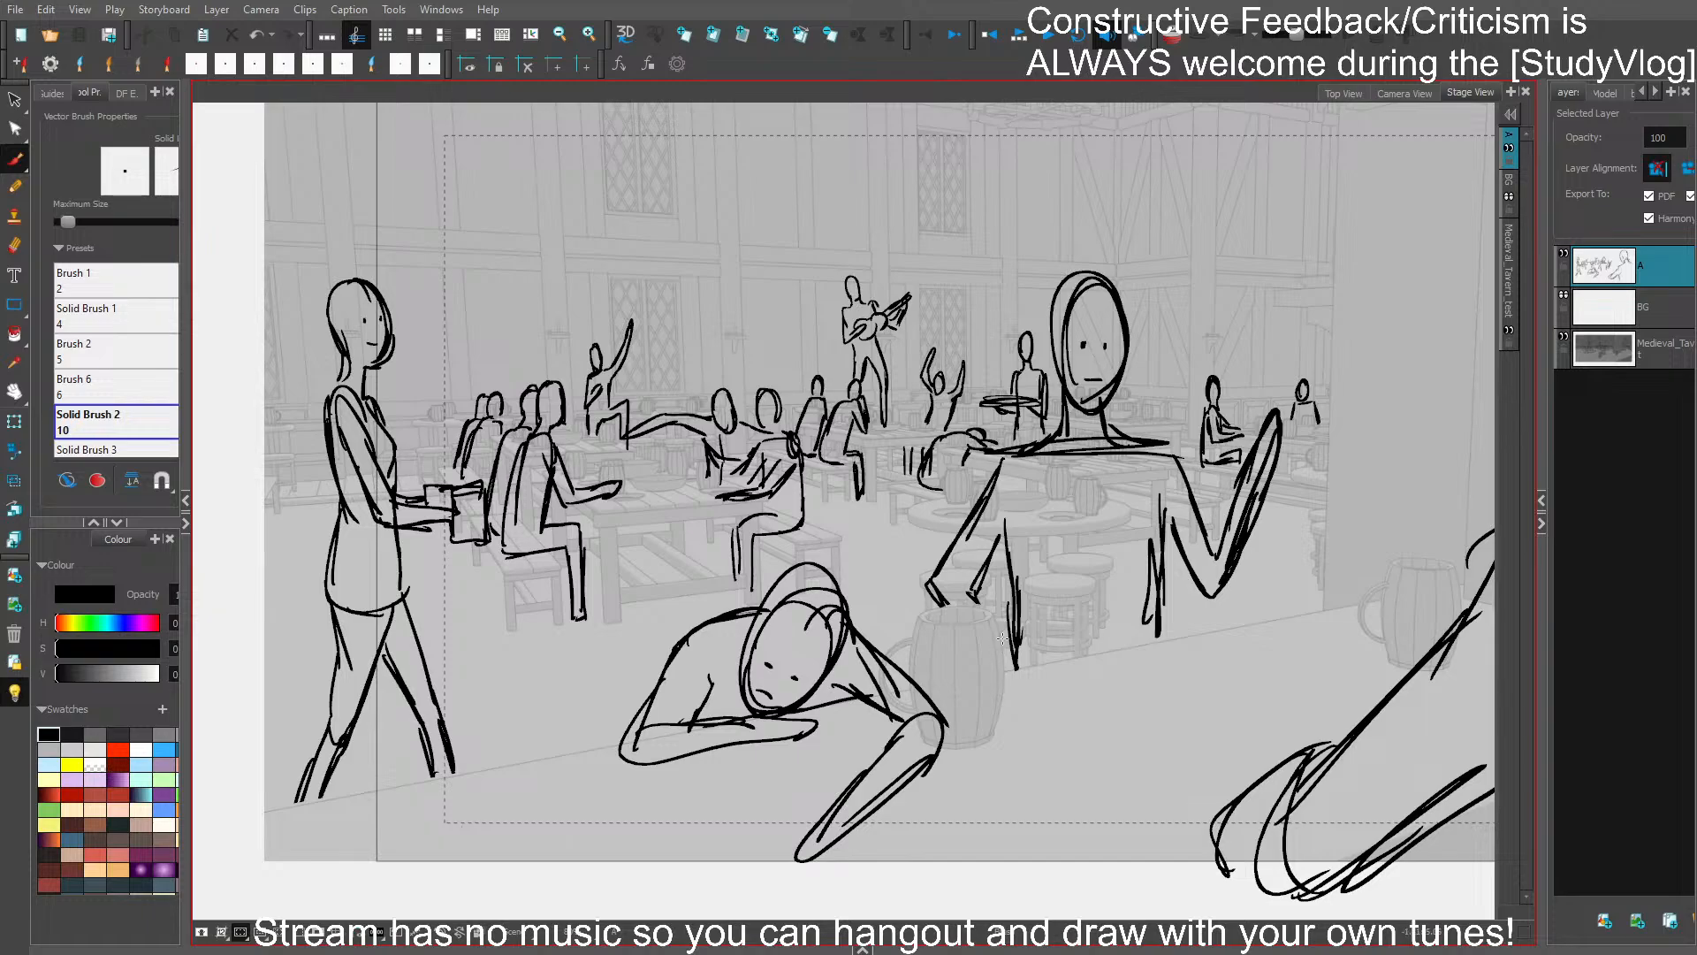
click(85, 744)
click(53, 745)
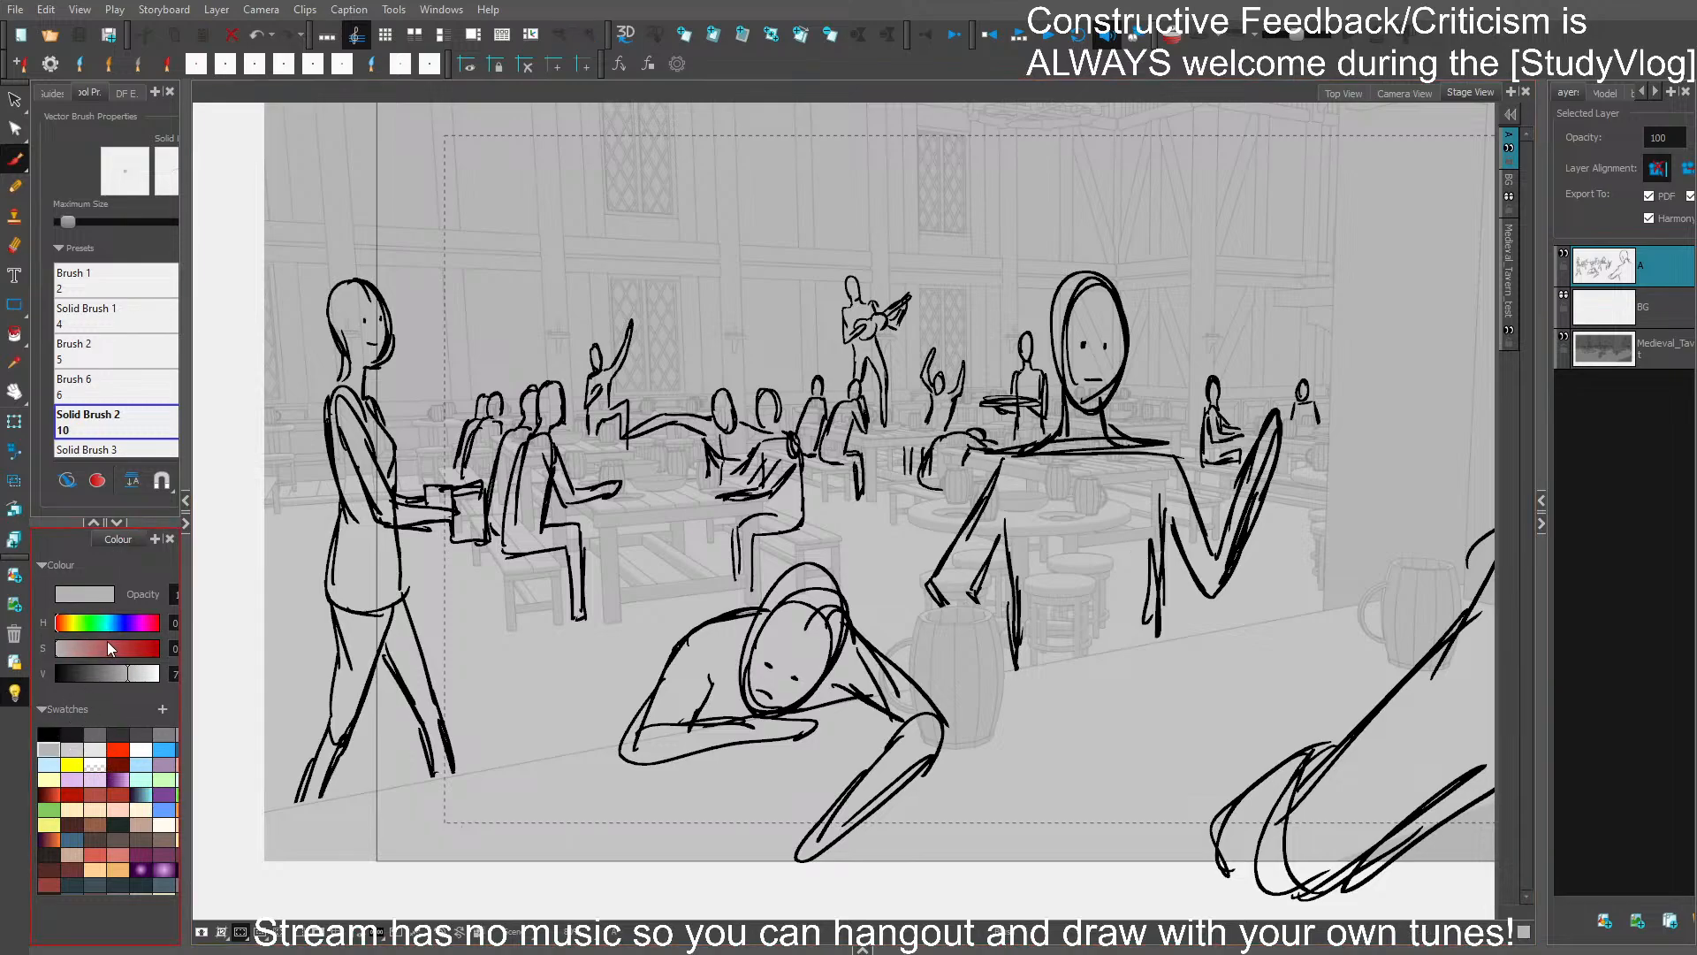
click(95, 481)
click(69, 481)
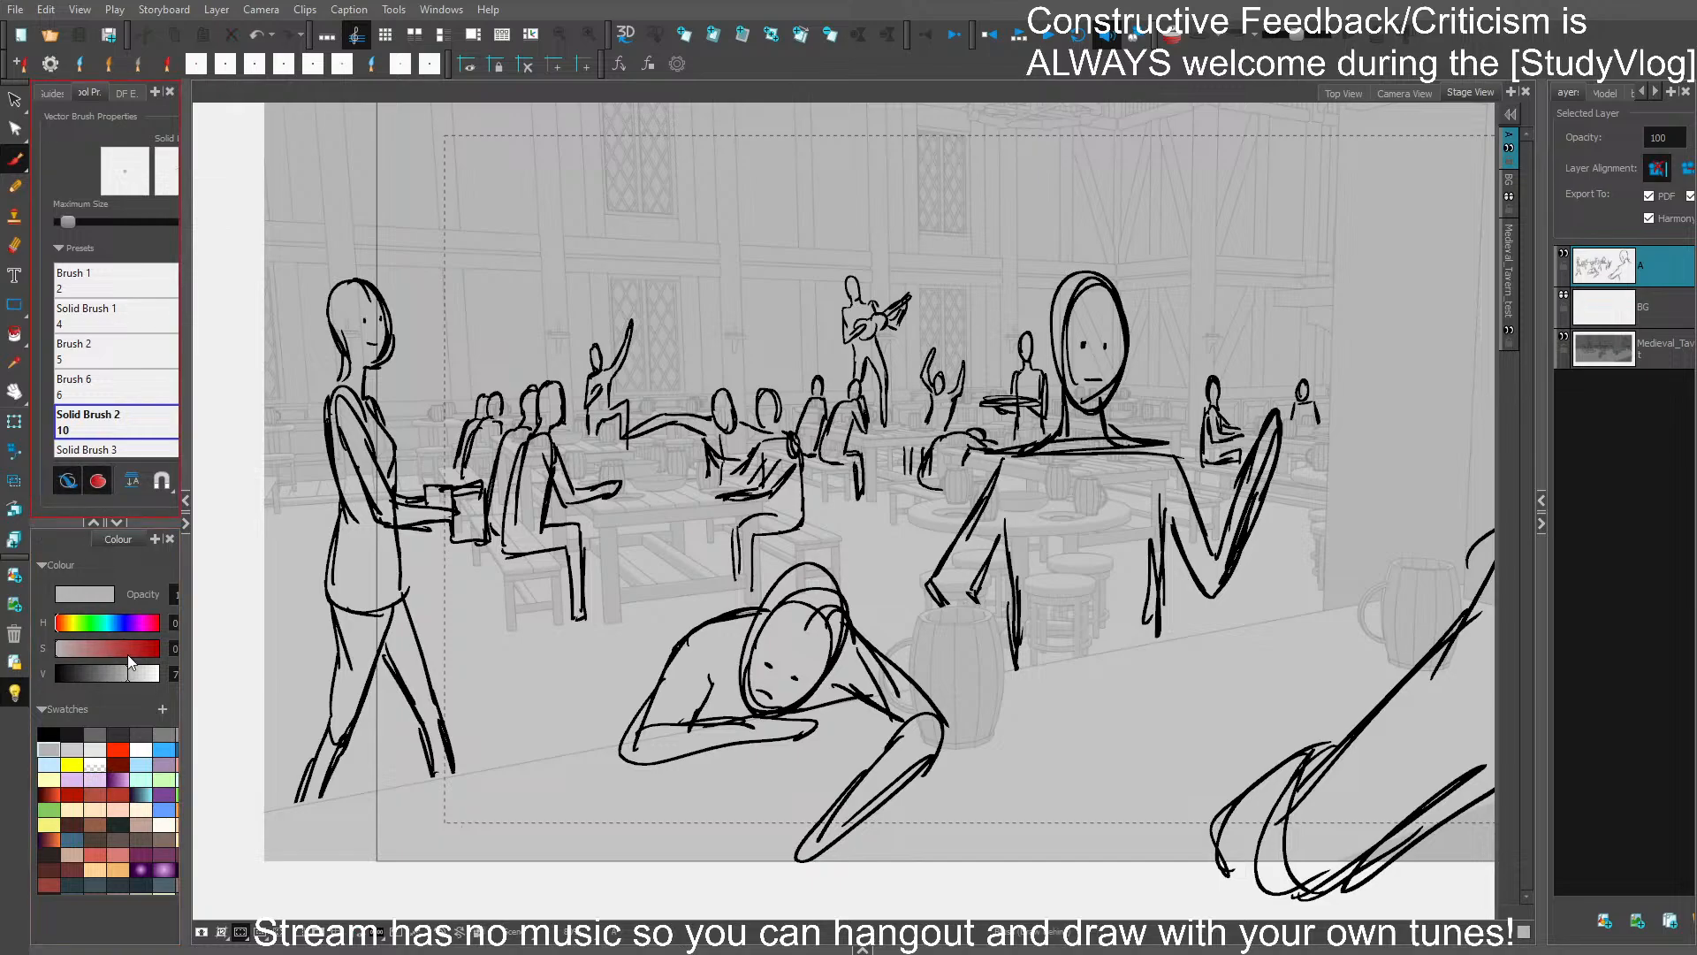
- Fill the slumped foreground figure and the central figure with medium grey behind their outlines
click(162, 732)
mouse_move(663, 659)
mouse_down()
mouse_move(641, 707)
mouse_move(658, 762)
mouse_move(791, 733)
mouse_move(789, 710)
mouse_move(897, 718)
mouse_move(817, 849)
mouse_move(950, 743)
mouse_move(831, 579)
mouse_move(743, 615)
mouse_move(631, 729)
mouse_move(685, 736)
mouse_up()
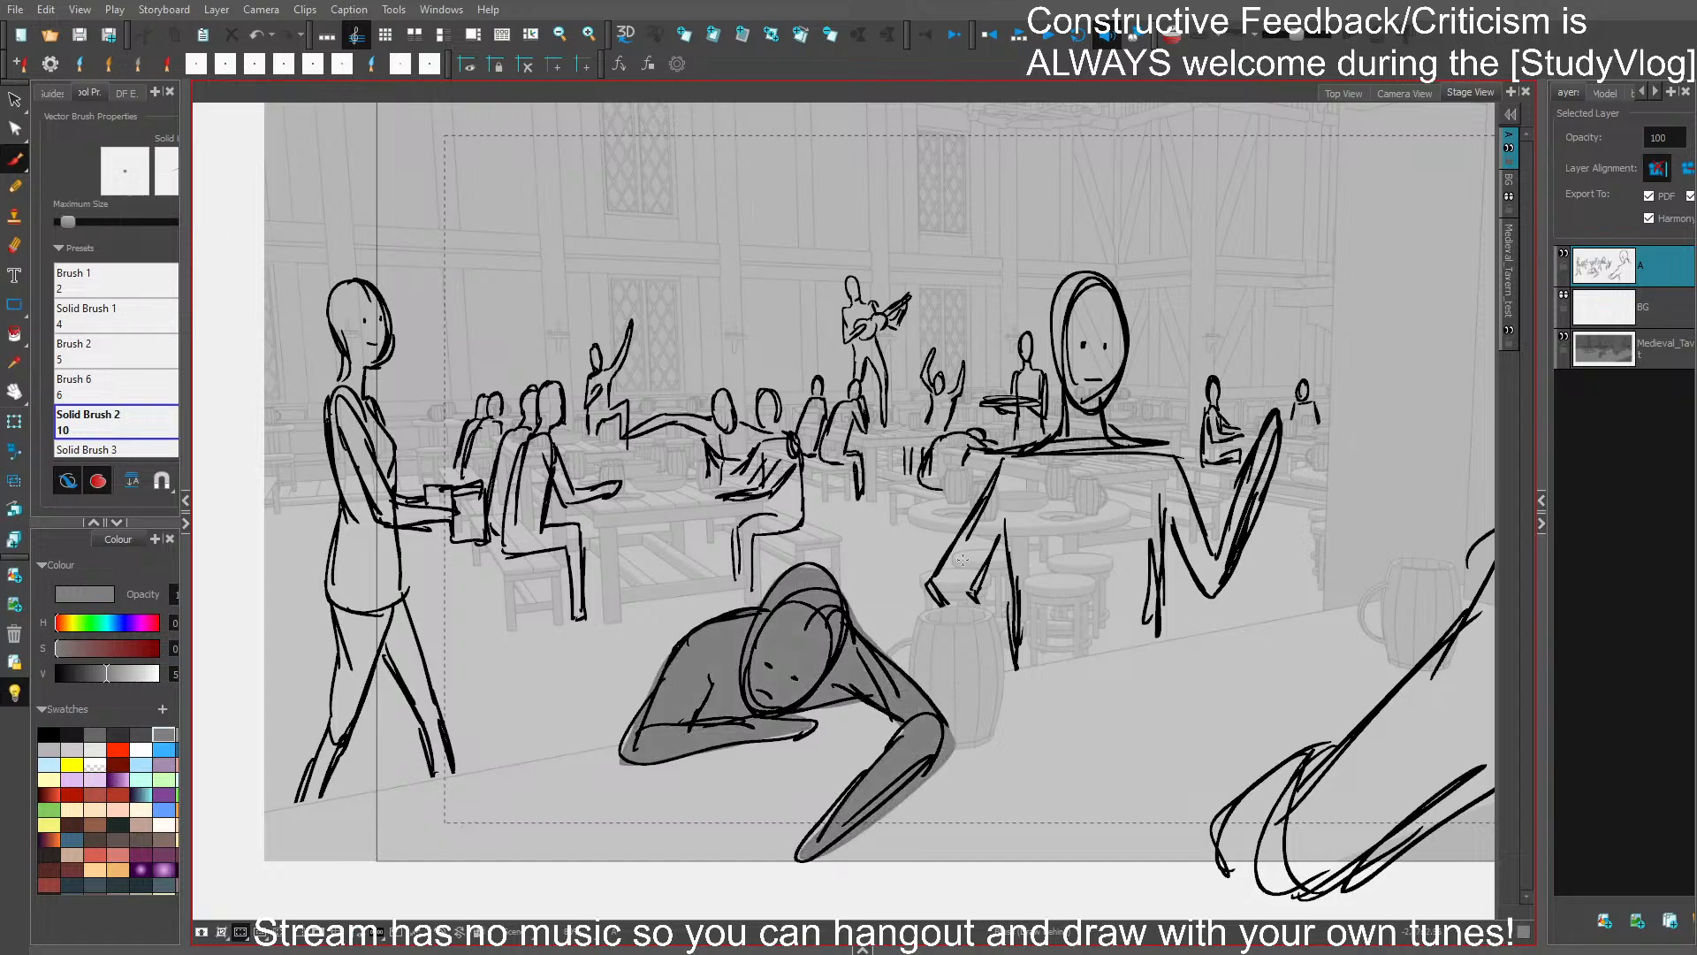
mouse_move(940, 603)
mouse_down()
mouse_move(1004, 454)
mouse_move(1064, 411)
mouse_move(1059, 317)
mouse_move(1083, 275)
mouse_move(1116, 296)
mouse_move(1122, 365)
mouse_move(1103, 415)
mouse_move(1170, 446)
mouse_move(1215, 553)
mouse_move(1276, 415)
mouse_move(1214, 594)
mouse_move(1163, 513)
mouse_move(1159, 639)
mouse_move(1024, 669)
mouse_move(998, 537)
mouse_move(979, 611)
mouse_move(937, 591)
mouse_up()
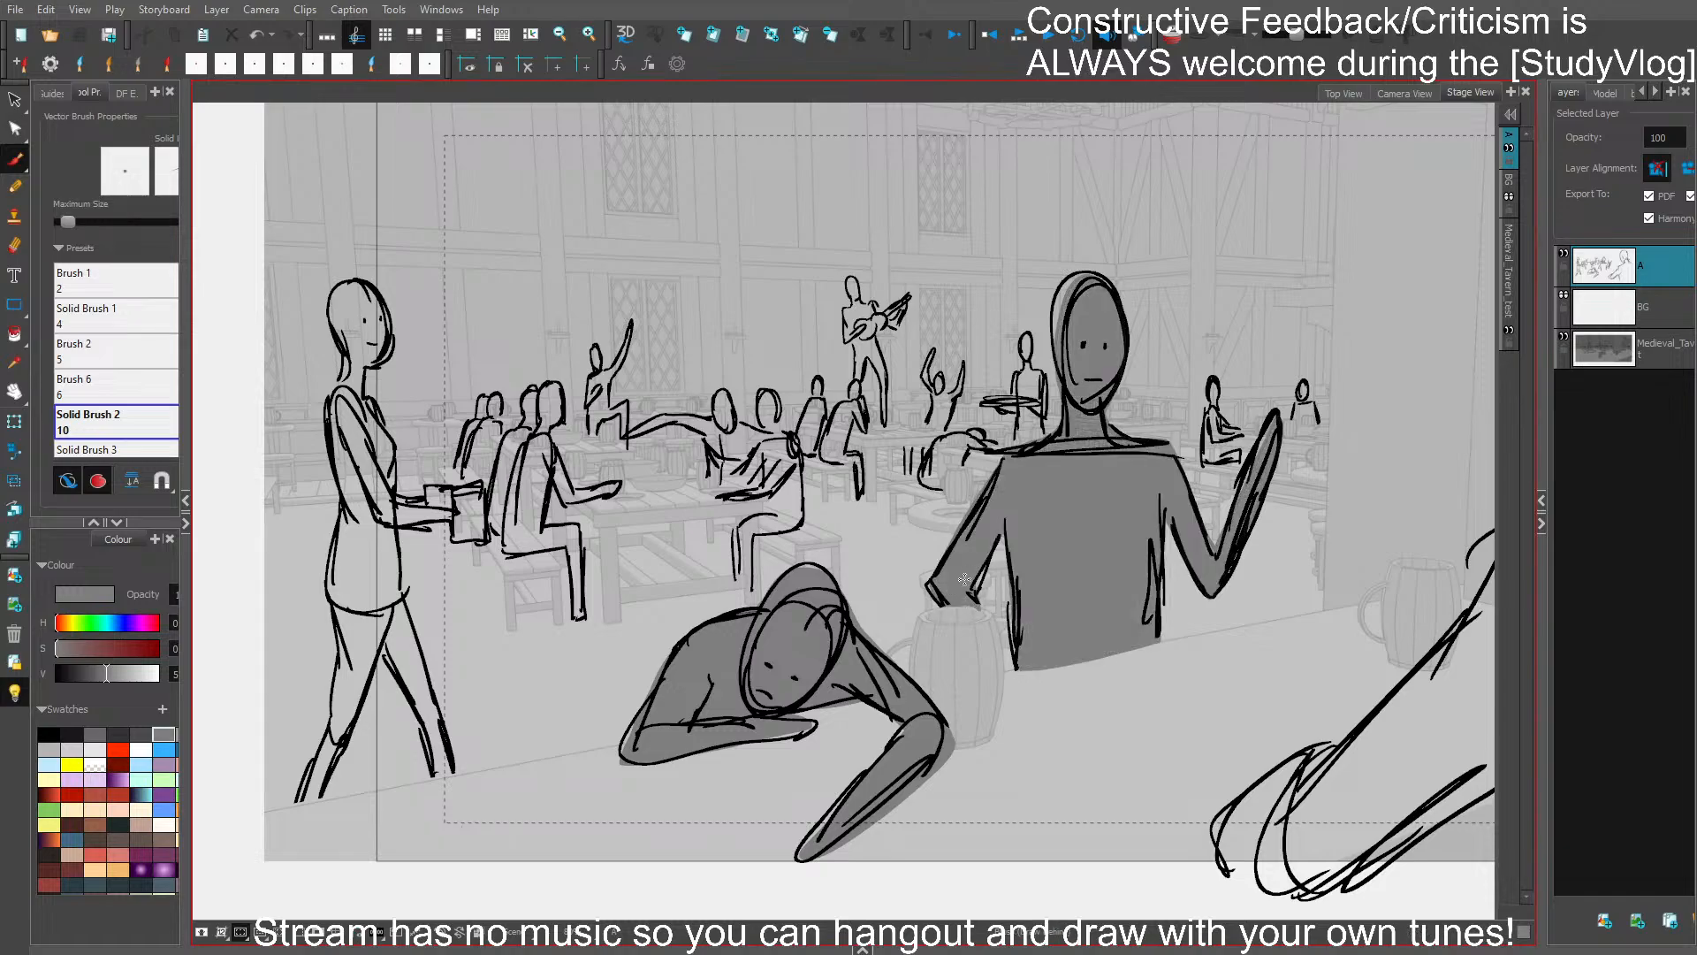
- Fill the large foreground figure seen from behind with a darker grey
key(1)
drag(1076, 739, 883, 708)
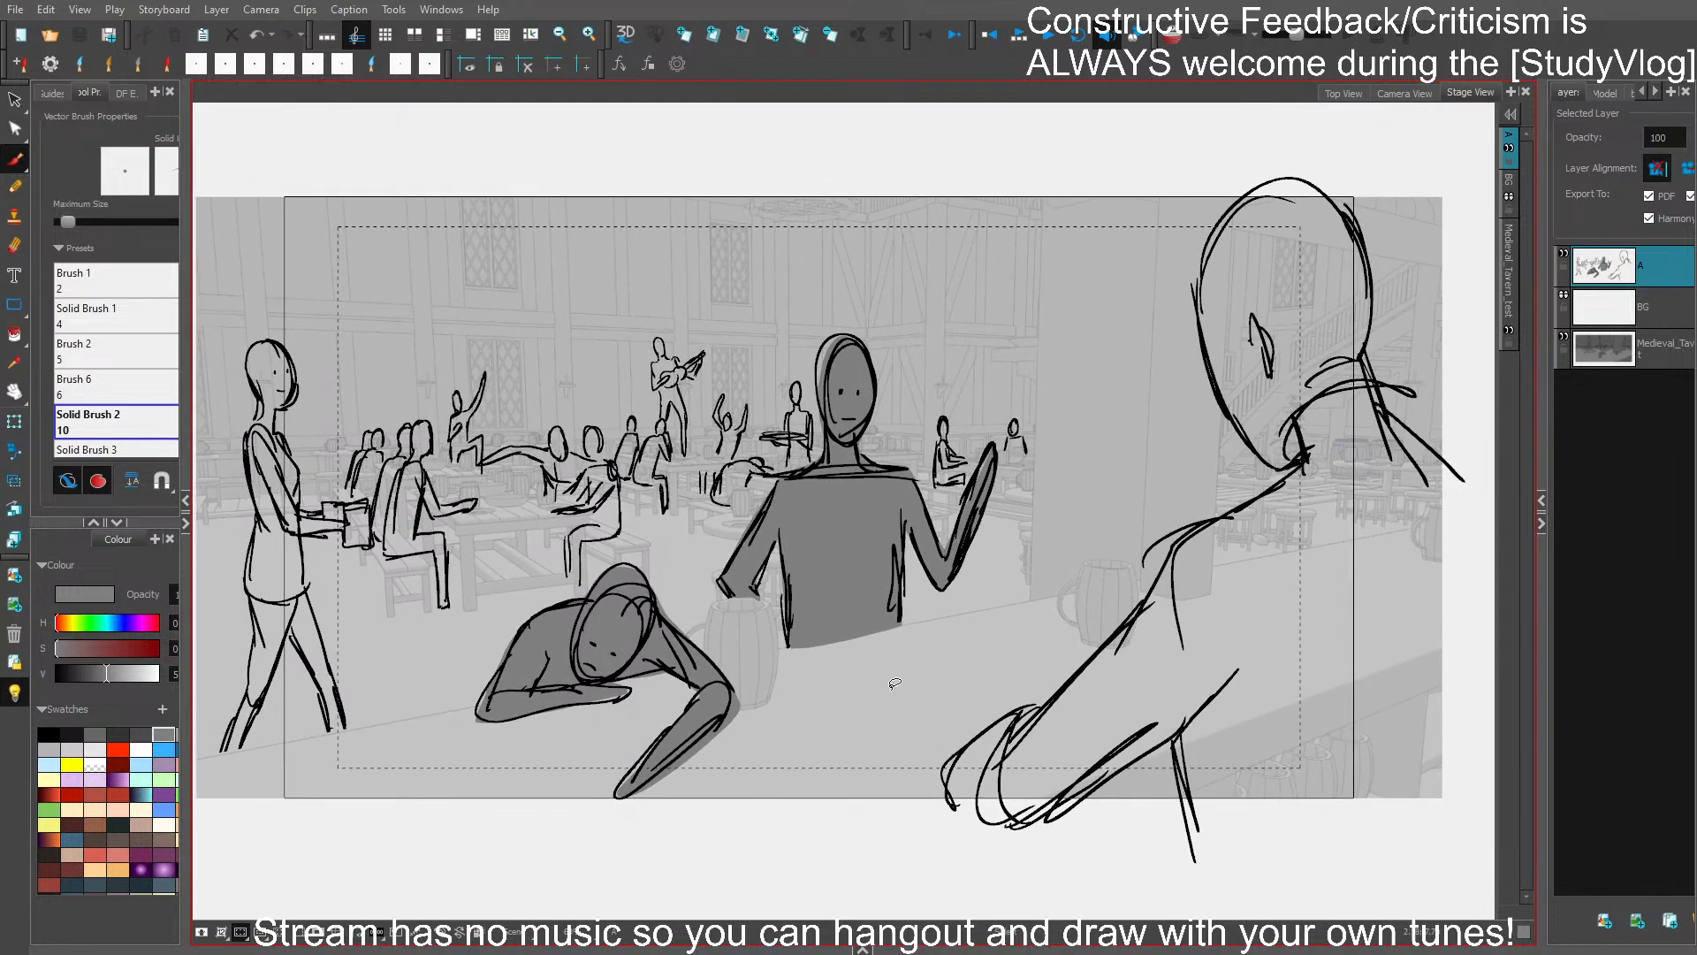
click(139, 728)
click(135, 752)
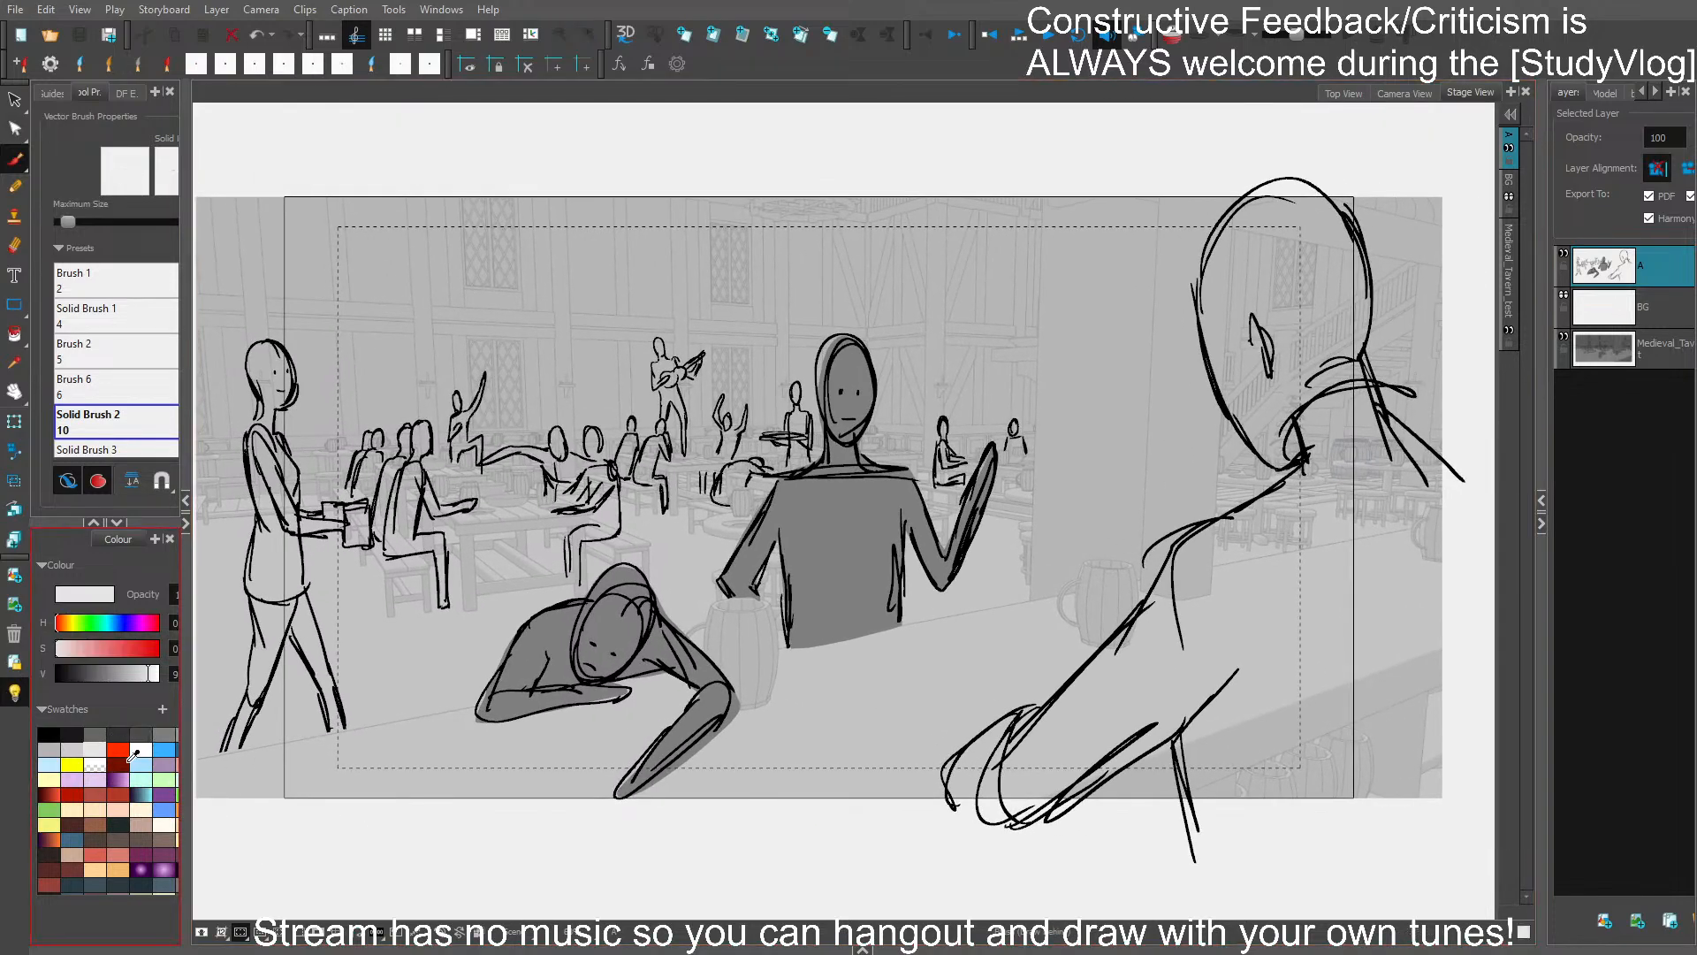
click(94, 734)
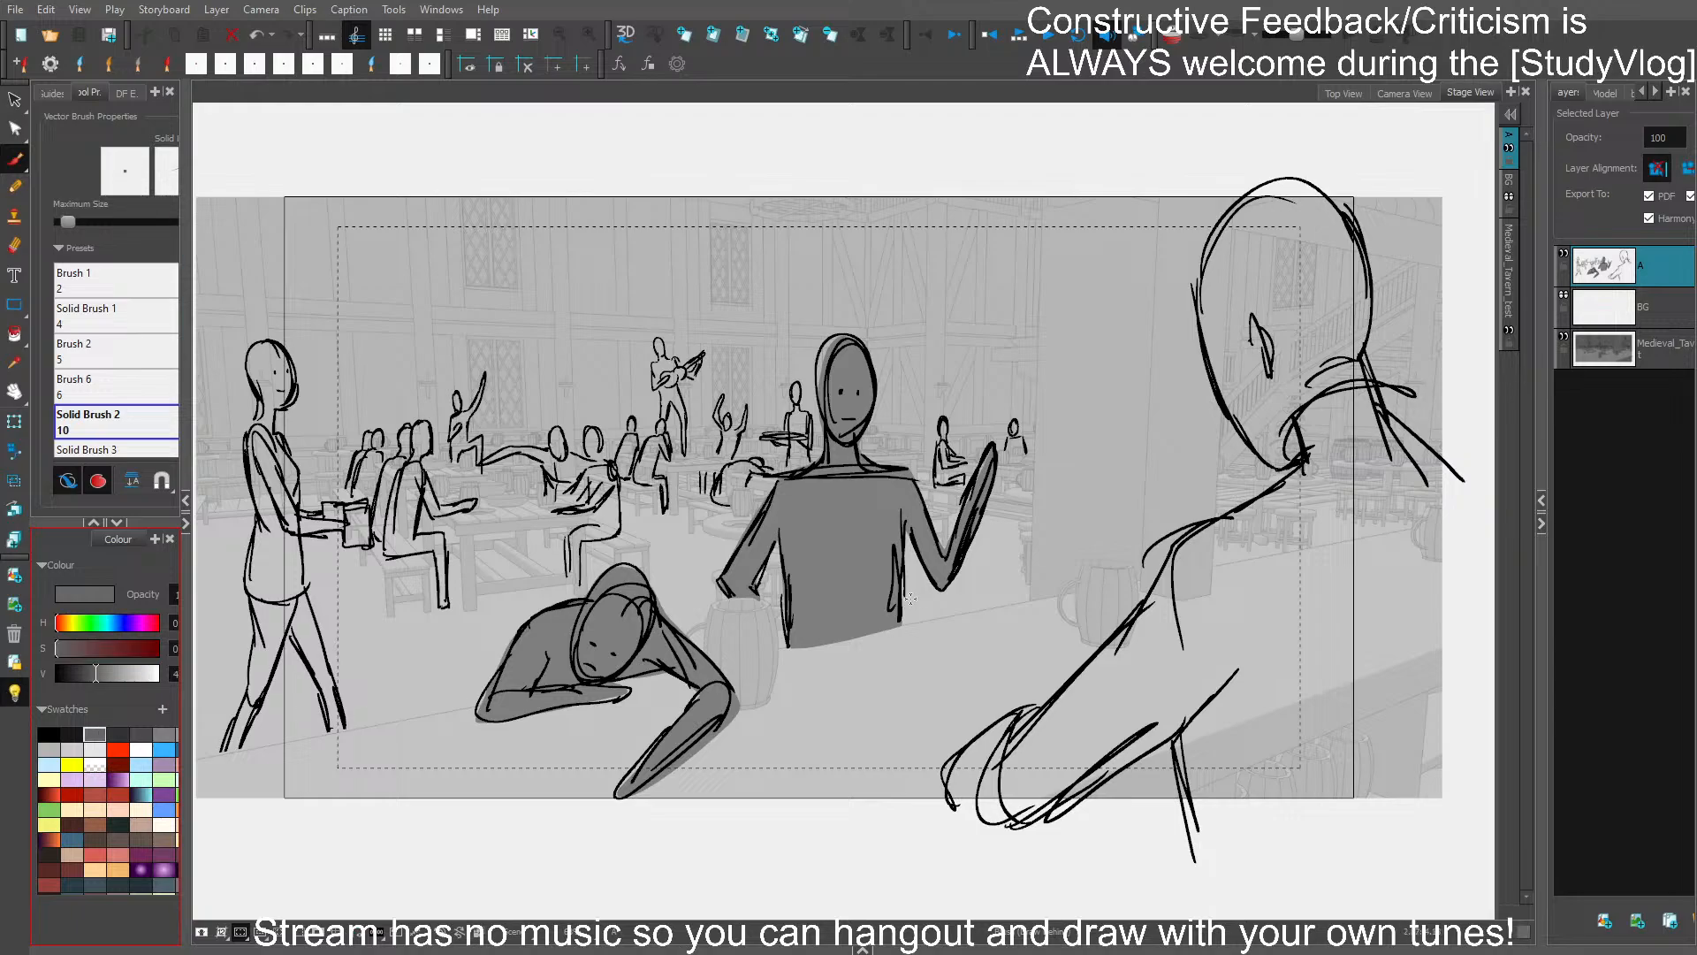
drag(856, 608, 920, 613)
key(ctrl+z)
mouse_move(988, 723)
mouse_down()
mouse_move(947, 808)
mouse_move(992, 825)
mouse_move(1183, 736)
mouse_move(1182, 839)
mouse_move(1217, 847)
mouse_move(1429, 837)
mouse_move(1472, 766)
mouse_move(1476, 532)
mouse_move(1455, 455)
mouse_move(1390, 401)
mouse_move(1364, 264)
mouse_move(1305, 191)
mouse_move(1227, 209)
mouse_move(1215, 309)
mouse_move(1228, 224)
mouse_move(1196, 268)
mouse_move(1195, 328)
mouse_move(1246, 447)
mouse_move(1296, 461)
mouse_move(1183, 536)
mouse_move(1103, 633)
mouse_move(968, 762)
mouse_up()
- Fill the walking figure and the objects in its hands with medium grey
drag(1029, 592, 1083, 594)
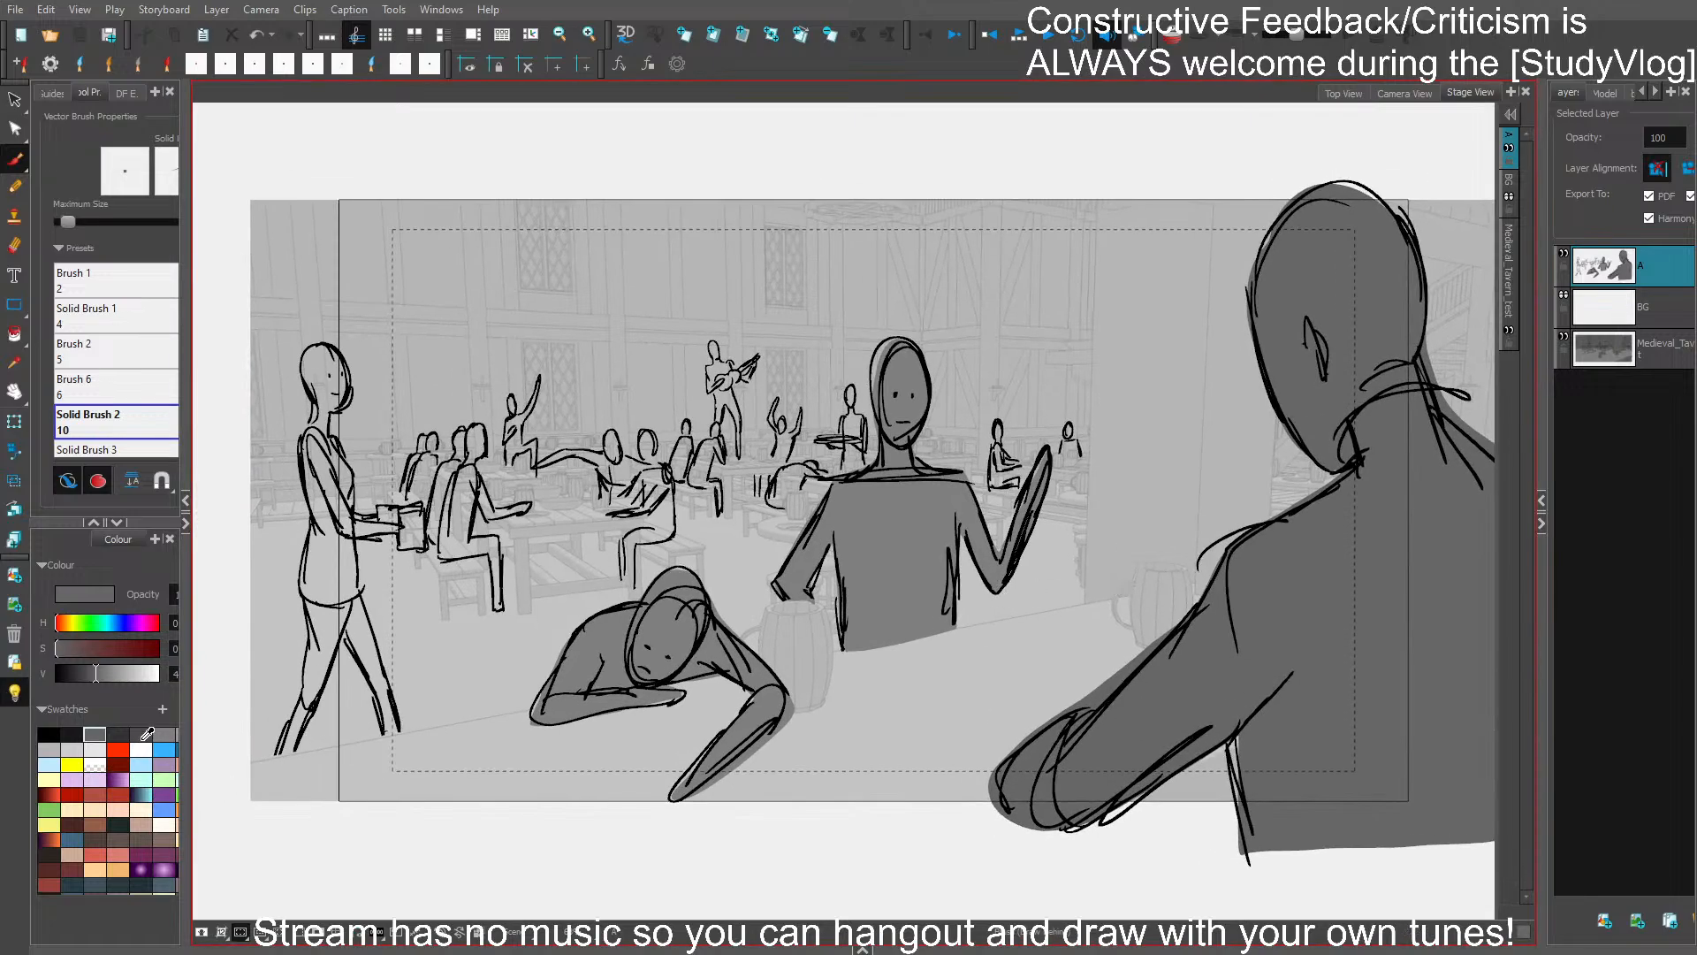
click(164, 733)
mouse_move(348, 654)
mouse_down()
mouse_move(311, 623)
mouse_move(276, 756)
mouse_move(347, 635)
mouse_move(380, 737)
mouse_up()
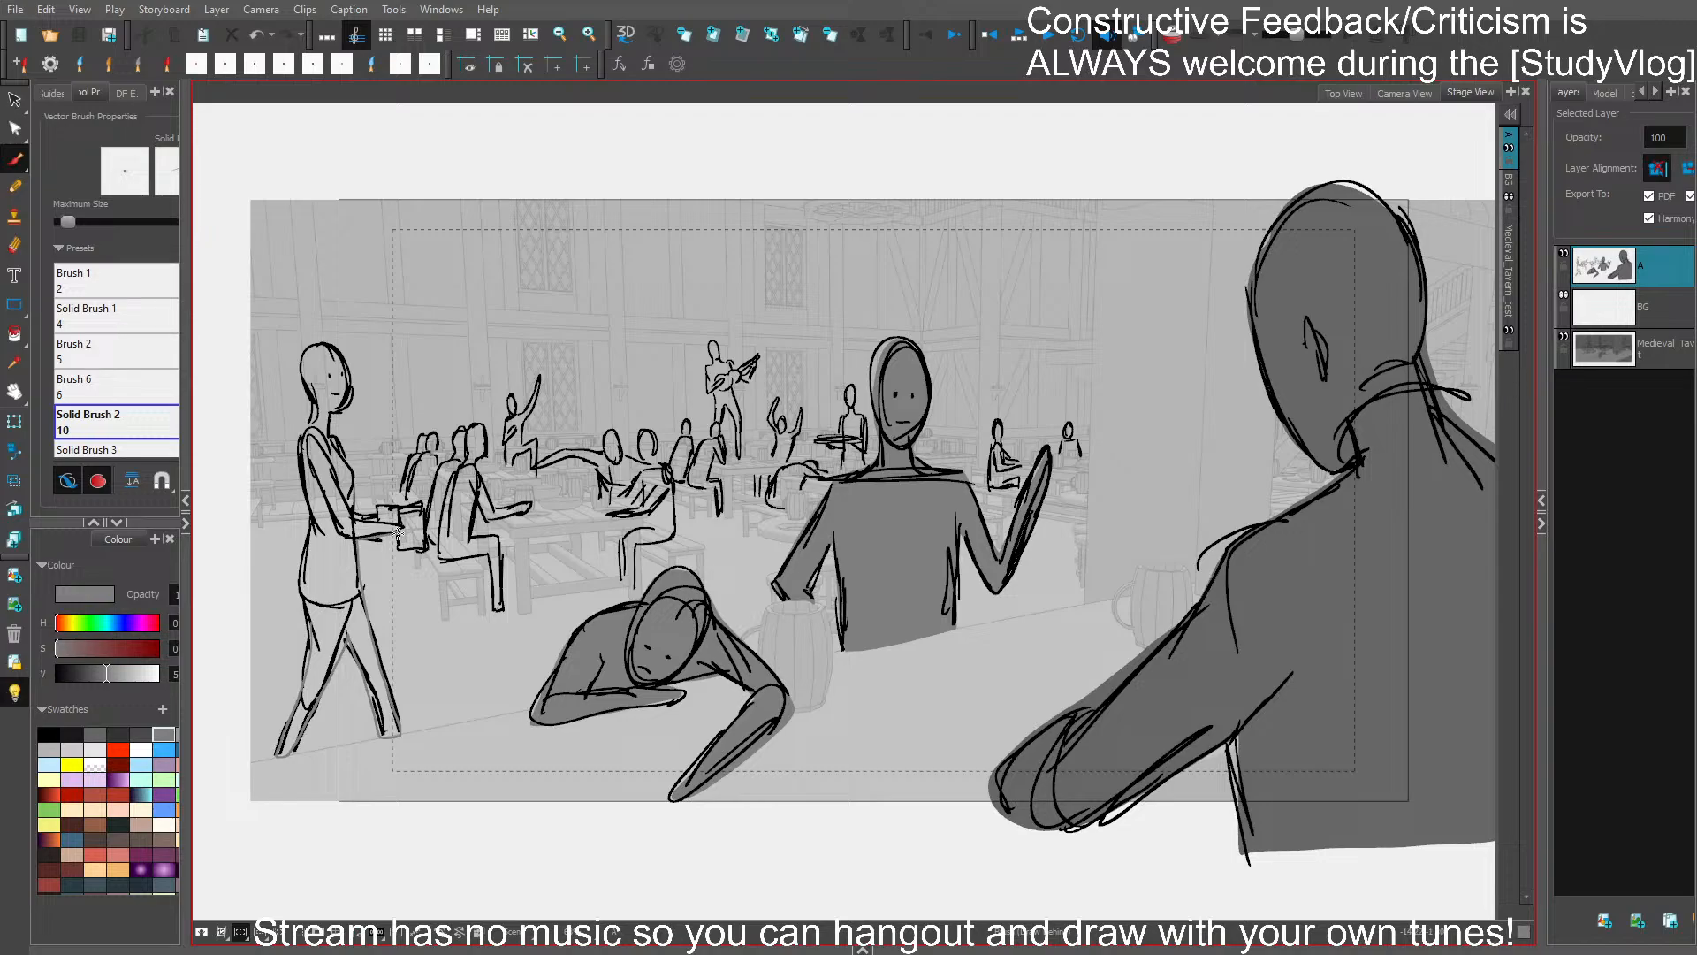
mouse_move(413, 548)
mouse_down()
mouse_move(424, 513)
mouse_move(363, 515)
mouse_up()
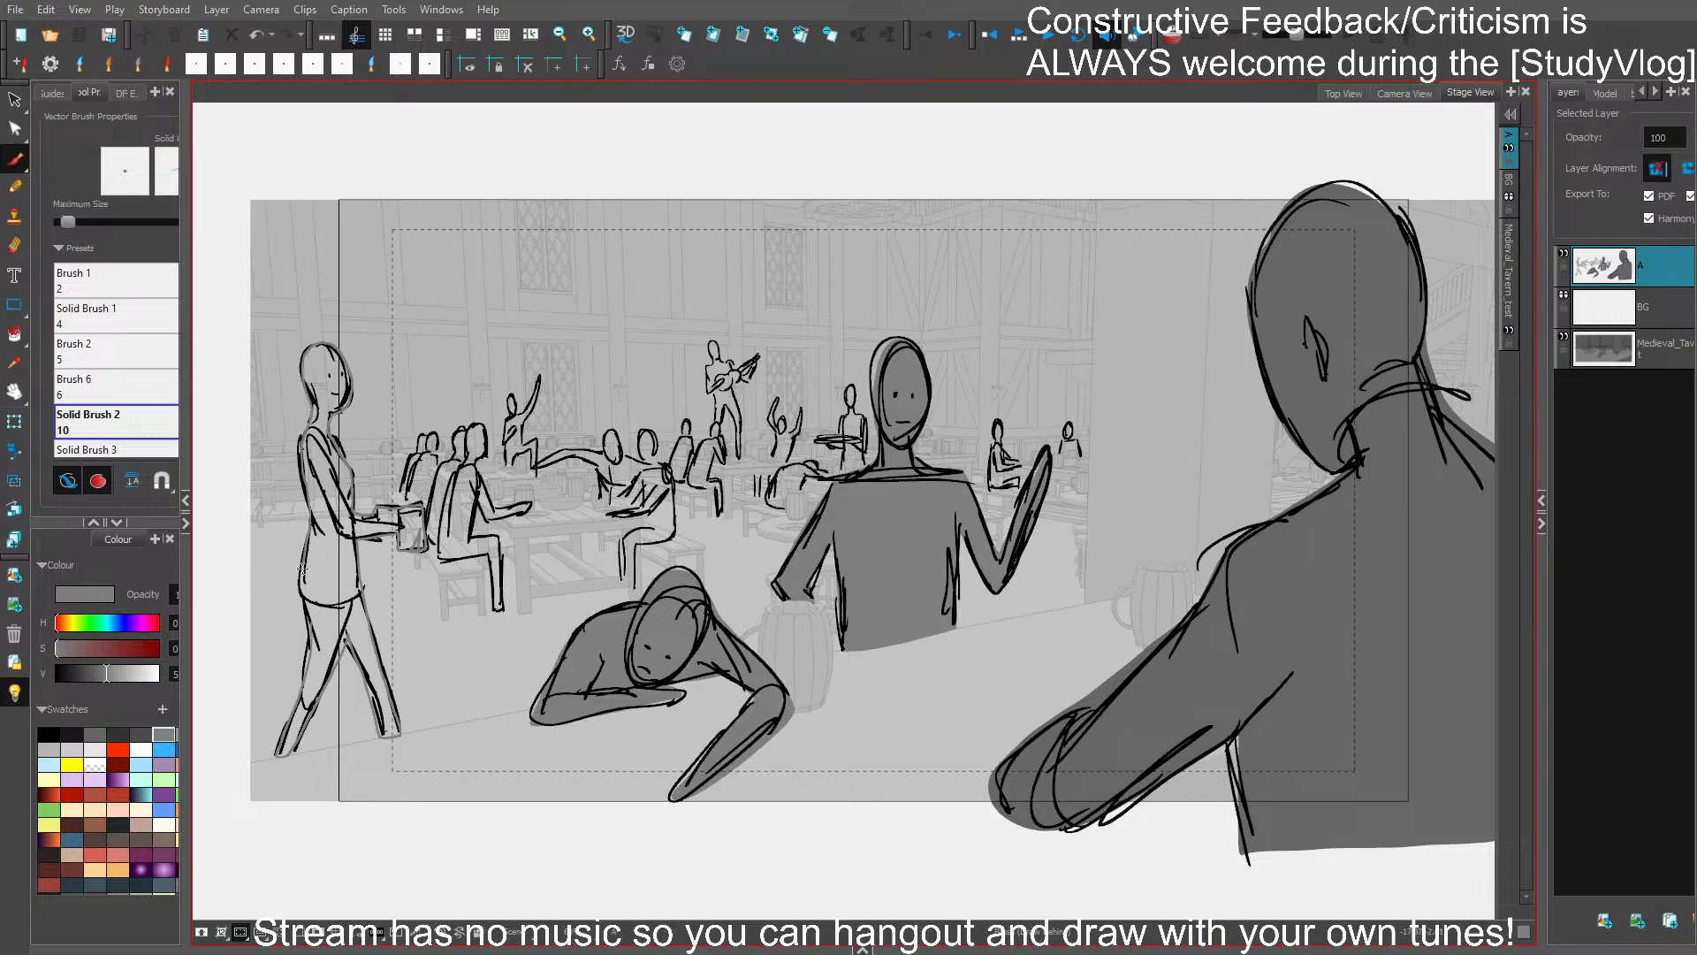
drag(308, 638, 310, 669)
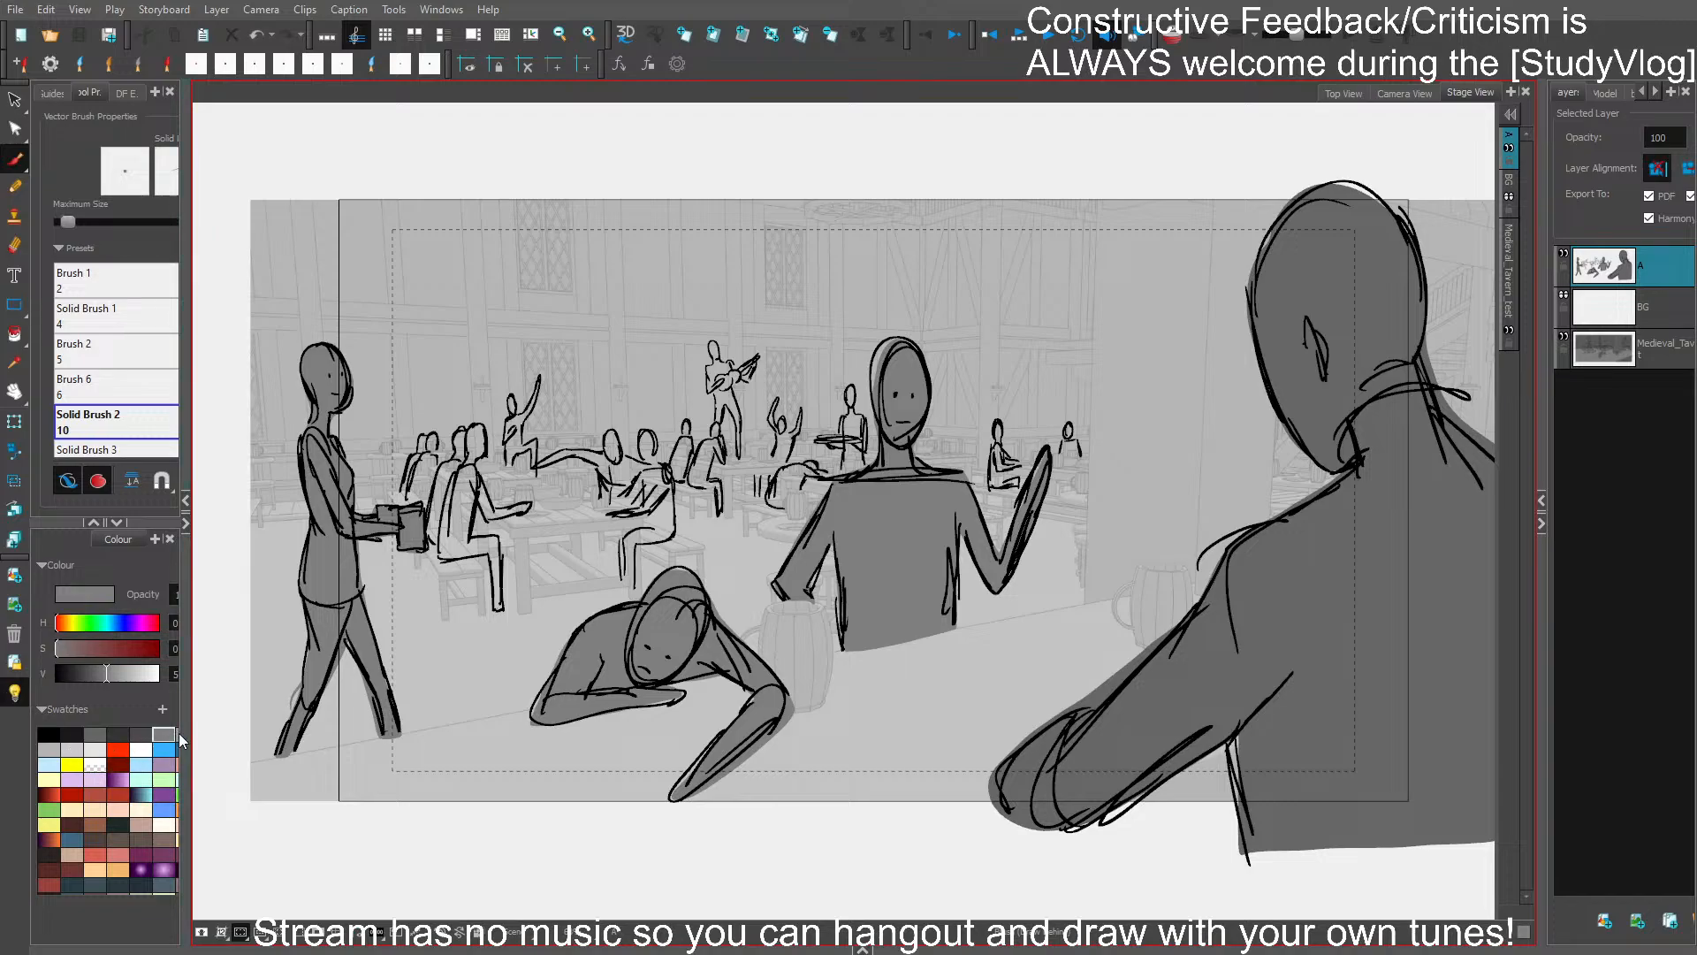
- Fill the seated pair on the near bench and the embracing pair across the table with a lighter grey
drag(182, 727, 375, 599)
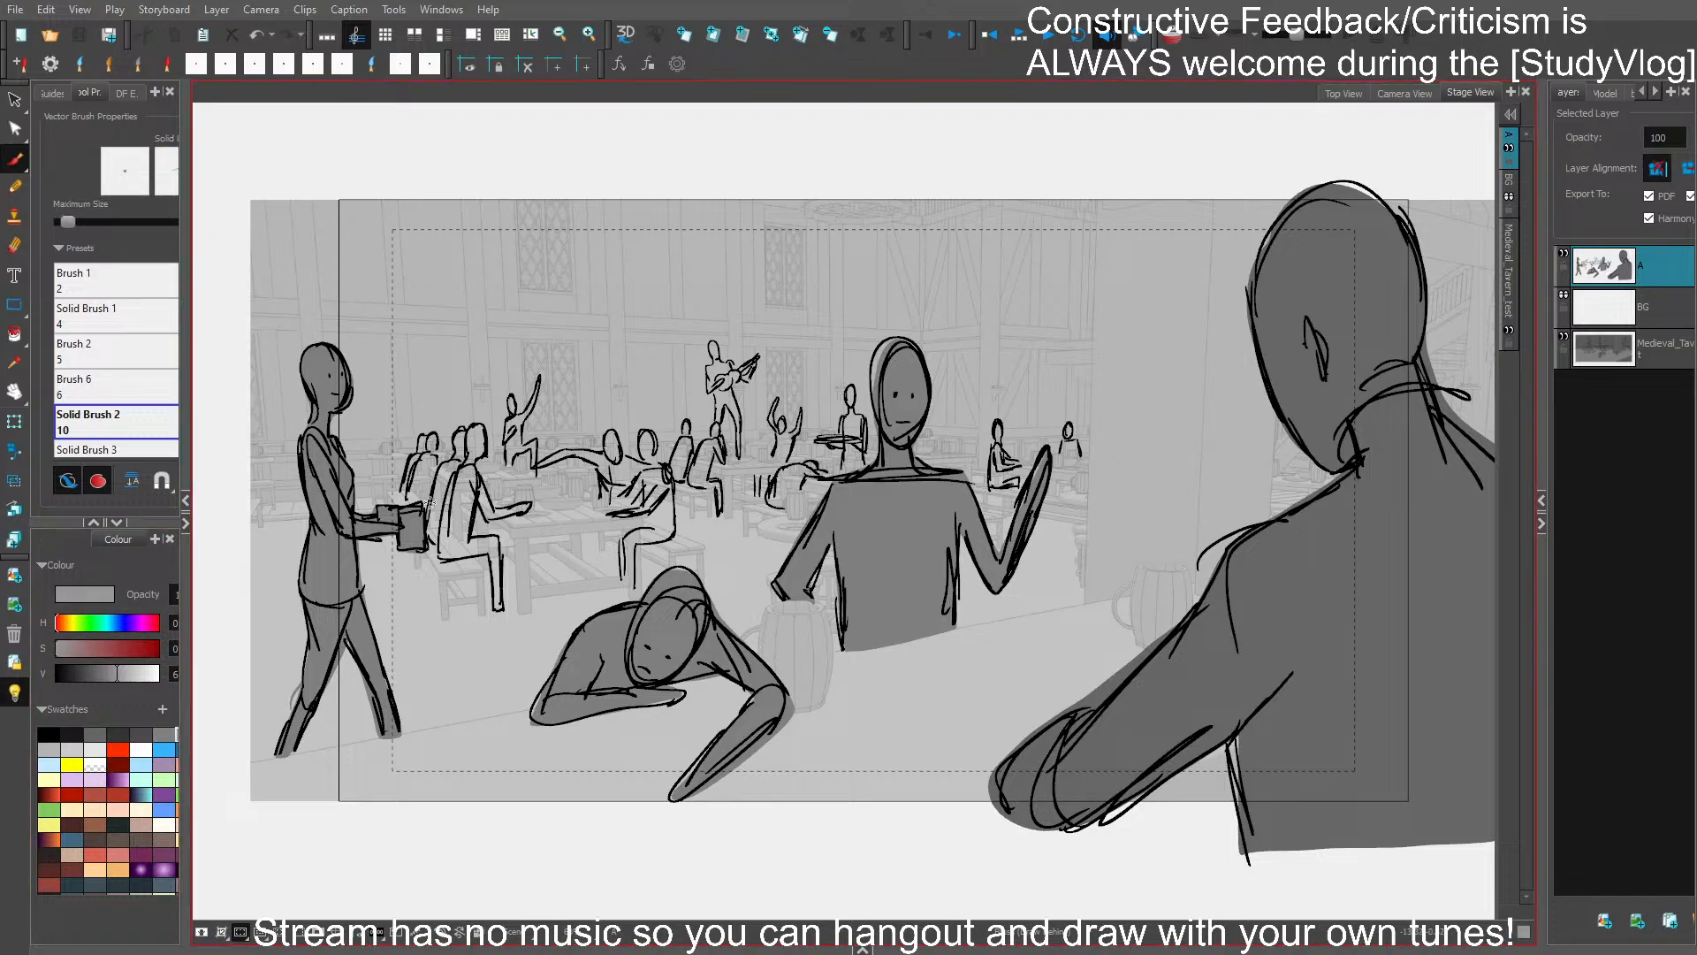
mouse_move(482, 431)
mouse_down()
mouse_move(494, 508)
mouse_move(526, 506)
mouse_move(475, 538)
mouse_move(497, 543)
mouse_move(499, 618)
mouse_move(471, 555)
mouse_move(437, 546)
mouse_move(426, 517)
mouse_up()
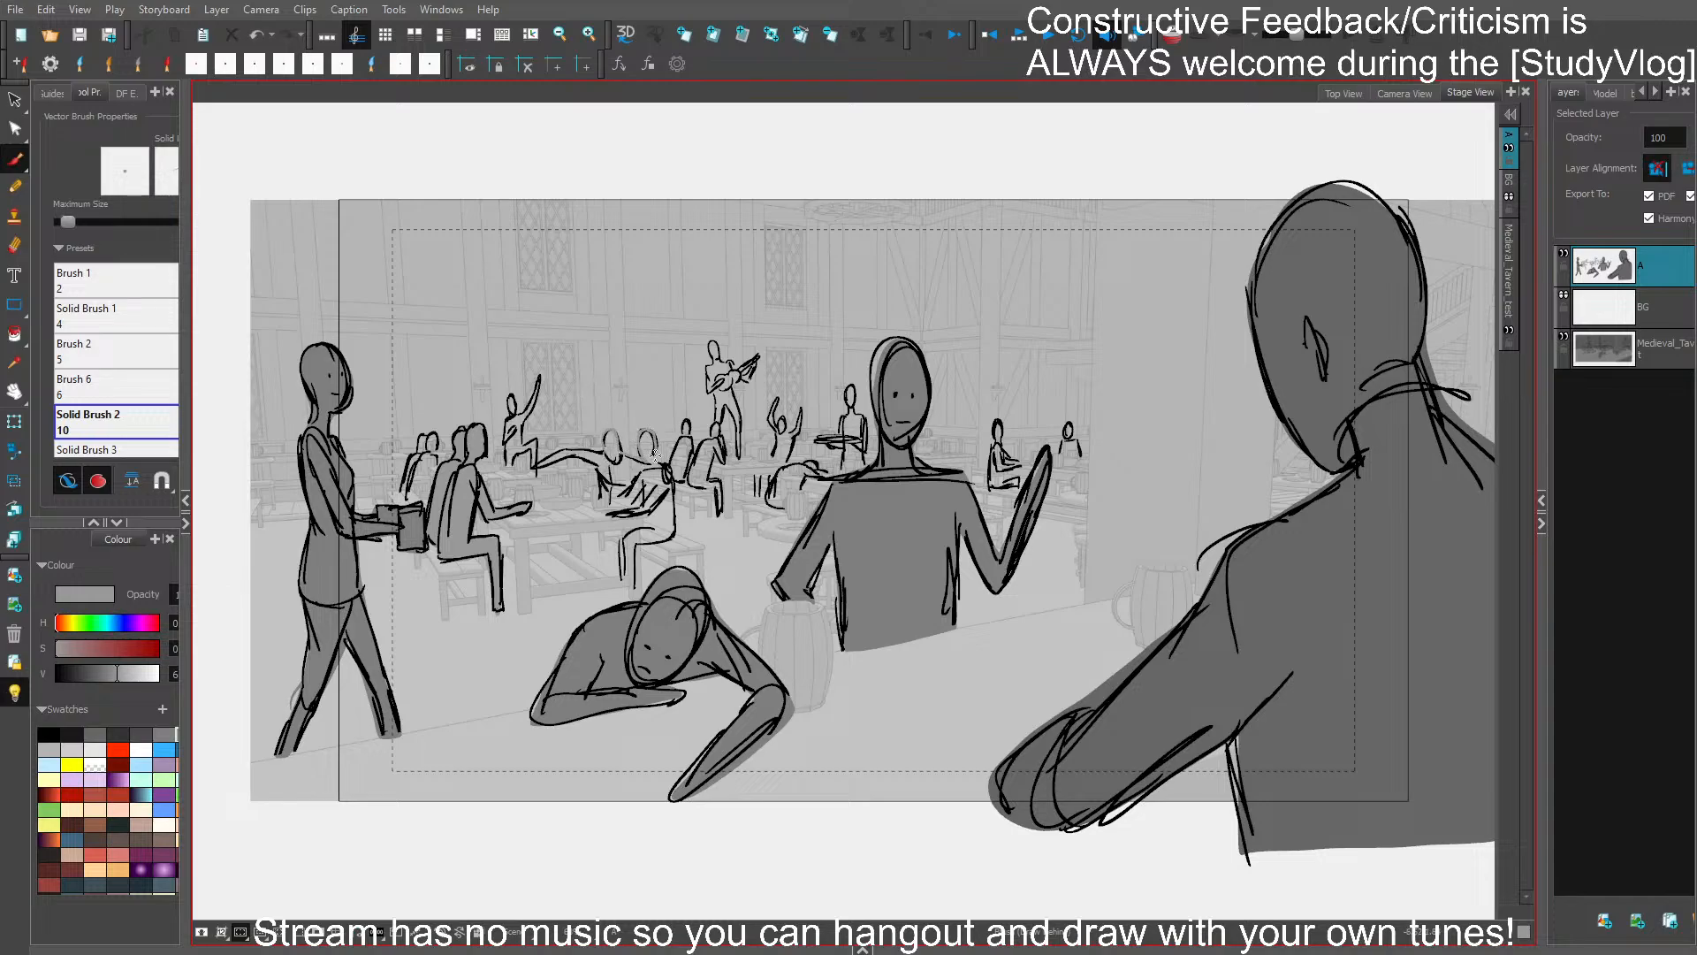
drag(673, 505, 667, 538)
drag(598, 450, 608, 438)
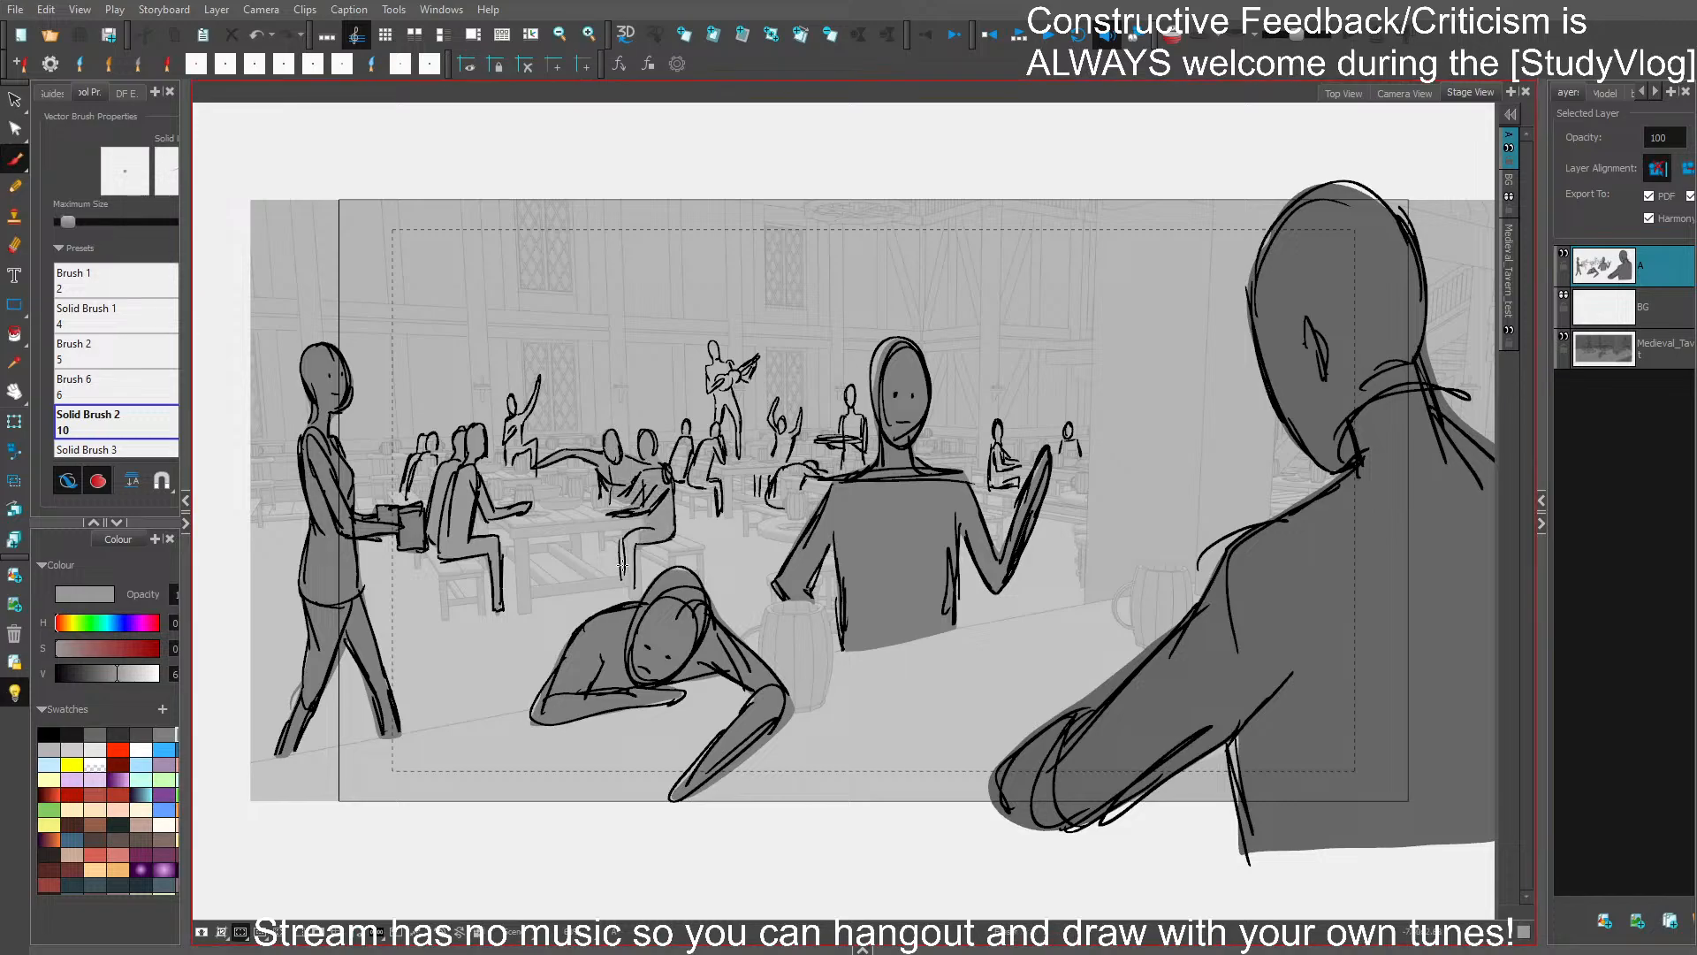
- Rework the hips and legs of the nearer patron in the embracing pair, and save the storyboard
mouse_move(622, 564)
mouse_down()
mouse_move(618, 584)
mouse_move(629, 535)
mouse_move(636, 555)
mouse_up()
key(ctrl+z)
drag(633, 550, 632, 537)
key(ctrl+s)
mouse_move(623, 539)
mouse_down()
mouse_move(622, 582)
mouse_move(624, 565)
mouse_up()
key(ctrl+s)
- Draw the embracing pair's remaining legs in black beneath the table, and save the storyboard
click(48, 733)
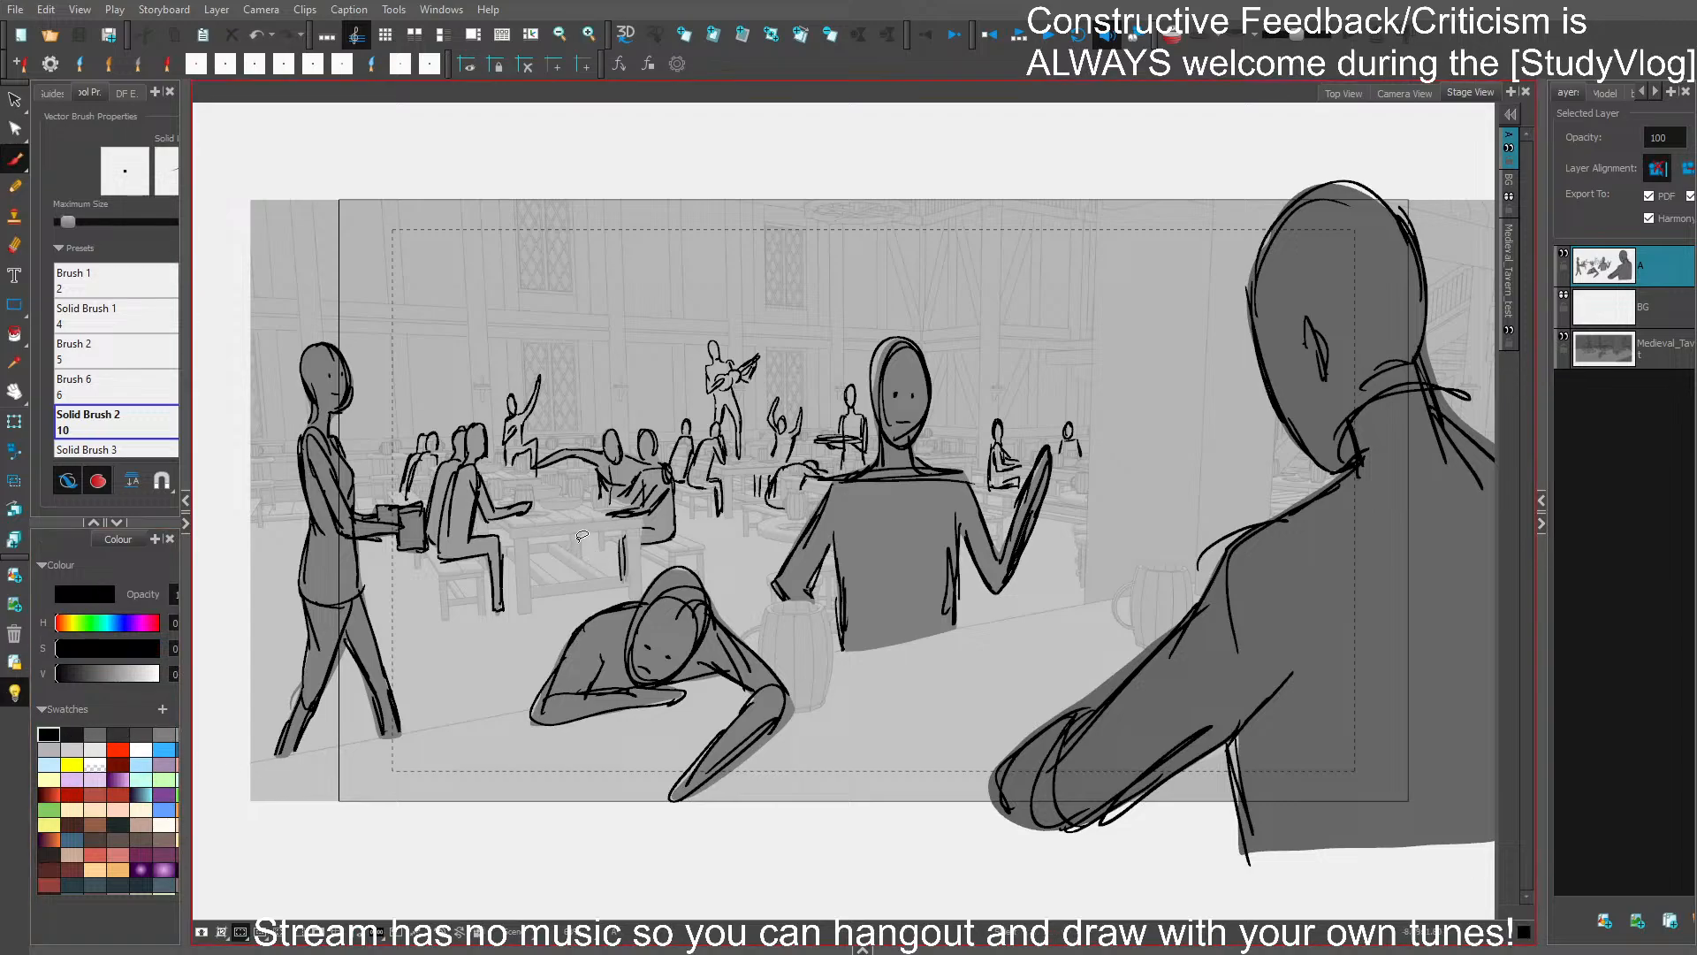
drag(577, 534, 578, 559)
drag(603, 571, 618, 533)
key(ctrl+s)
- Fill the embracing pair's legs beneath the table with the lighter grey used on their bodies
click(164, 733)
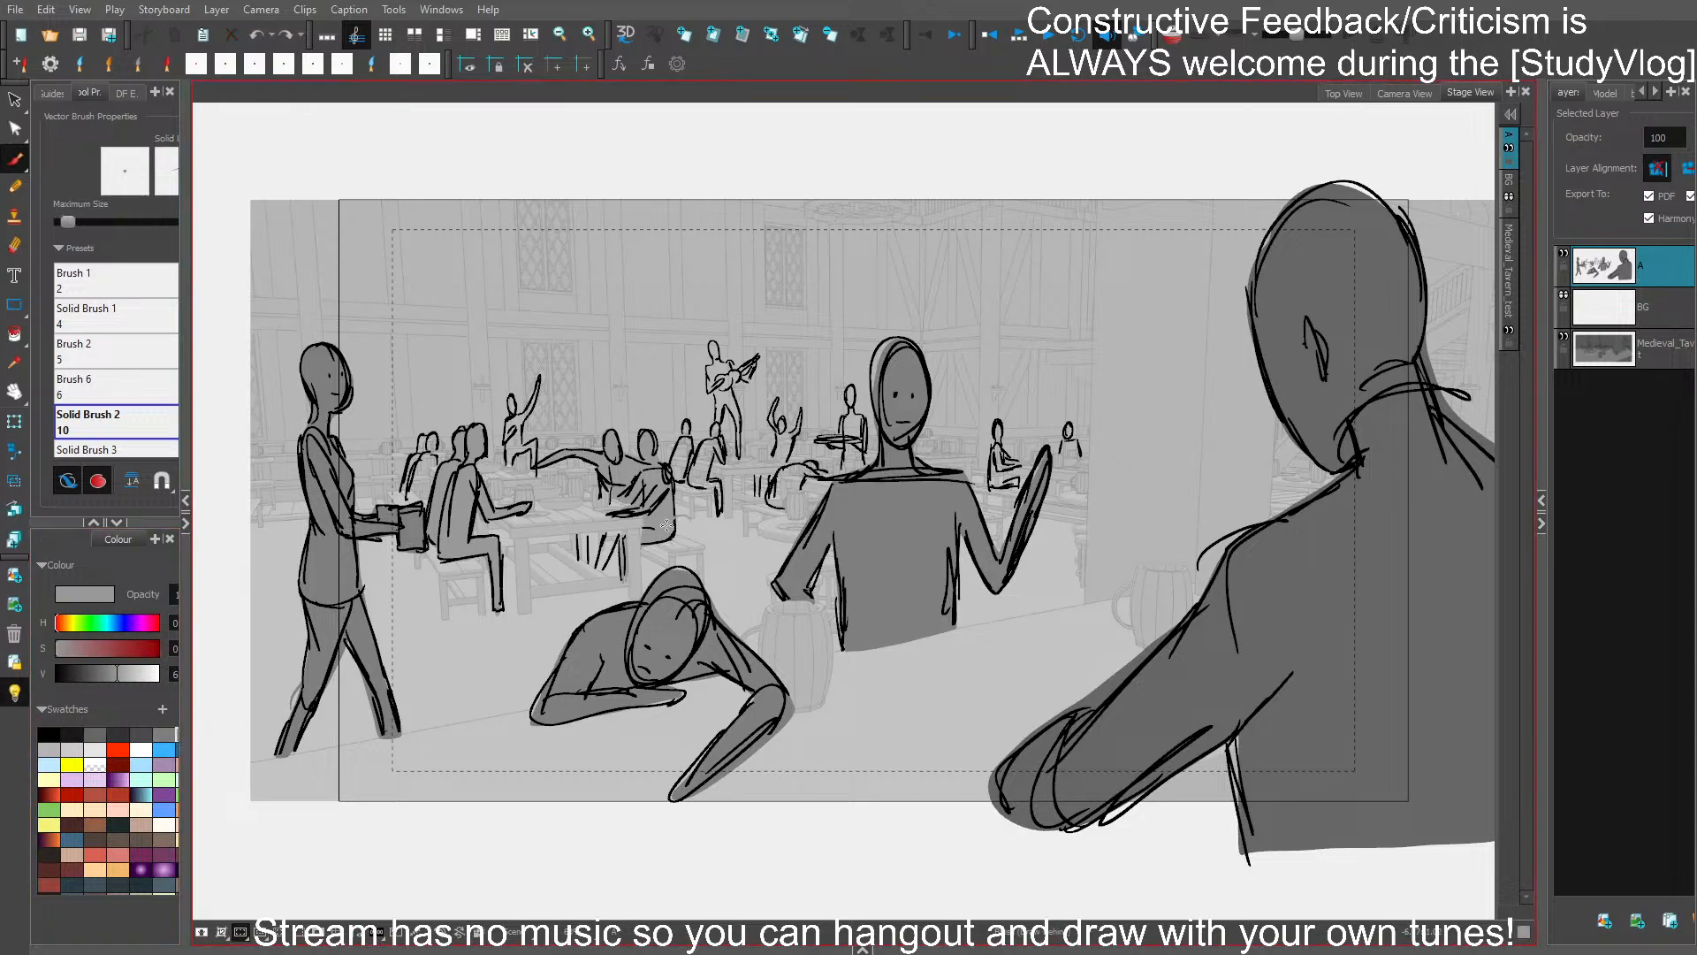
drag(669, 548, 700, 507)
scroll(698, 522, up, 3)
mouse_move(609, 536)
mouse_down()
mouse_move(583, 587)
mouse_move(679, 520)
mouse_up()
key(ctrl+z)
key(ctrl+z)
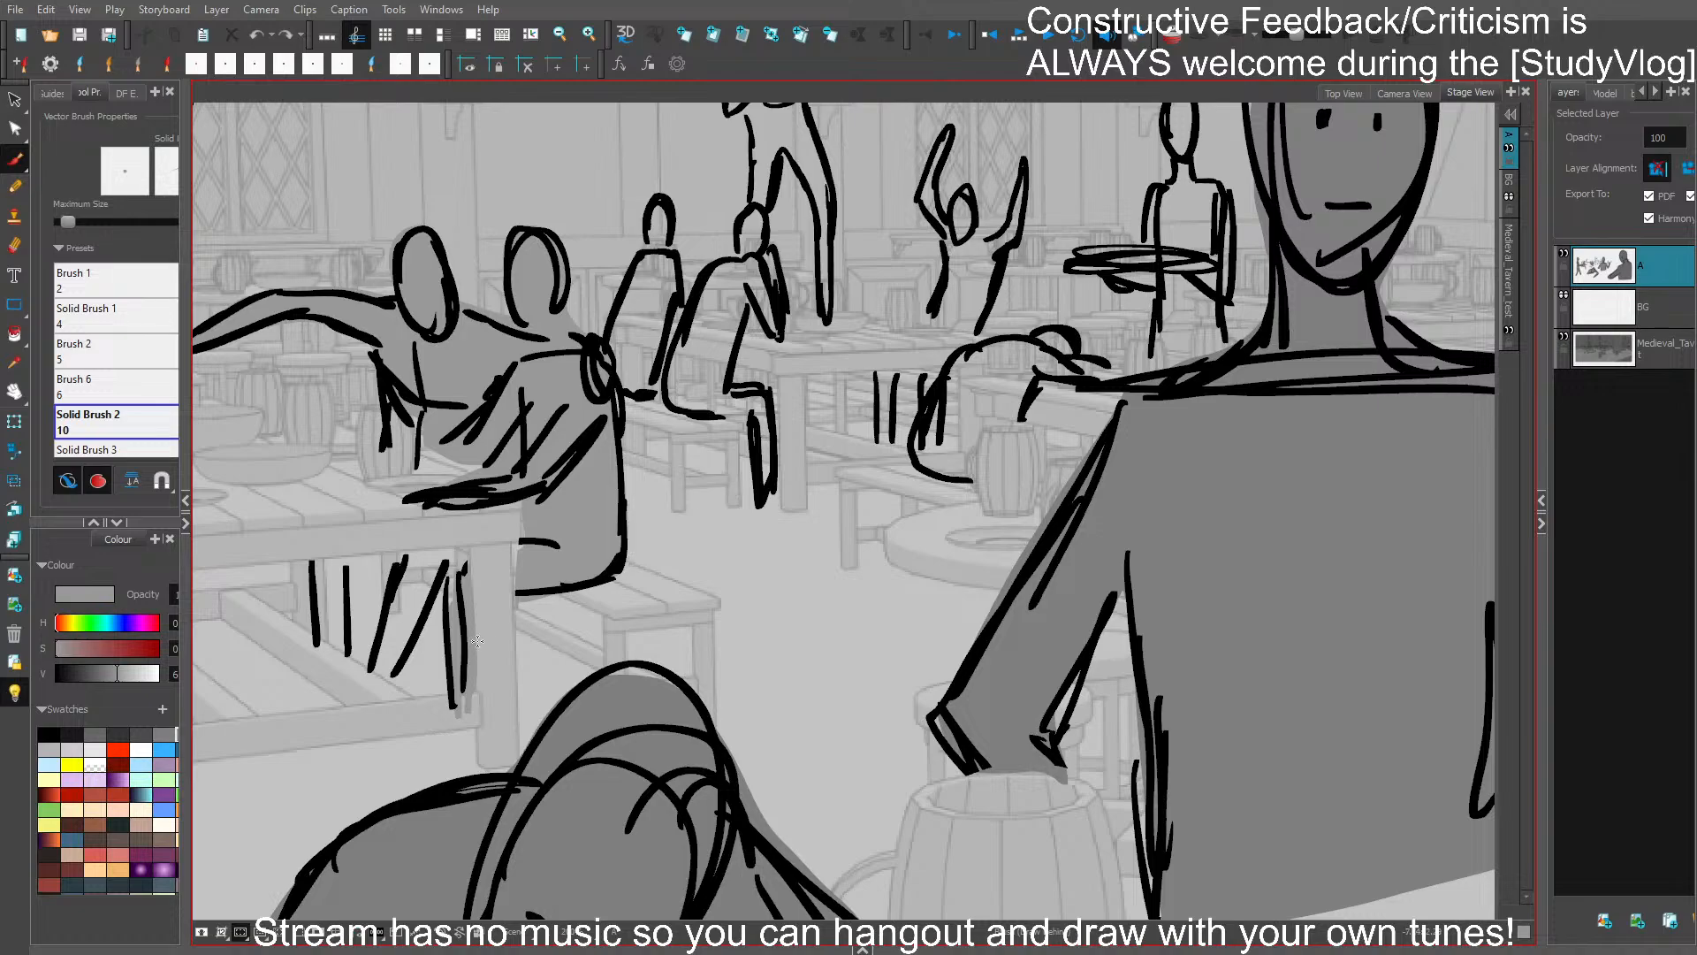
mouse_move(372, 668)
mouse_down()
mouse_move(453, 558)
mouse_move(405, 556)
mouse_move(373, 674)
mouse_up()
mouse_move(310, 560)
mouse_down()
mouse_move(316, 641)
mouse_move(344, 654)
mouse_move(313, 562)
mouse_up()
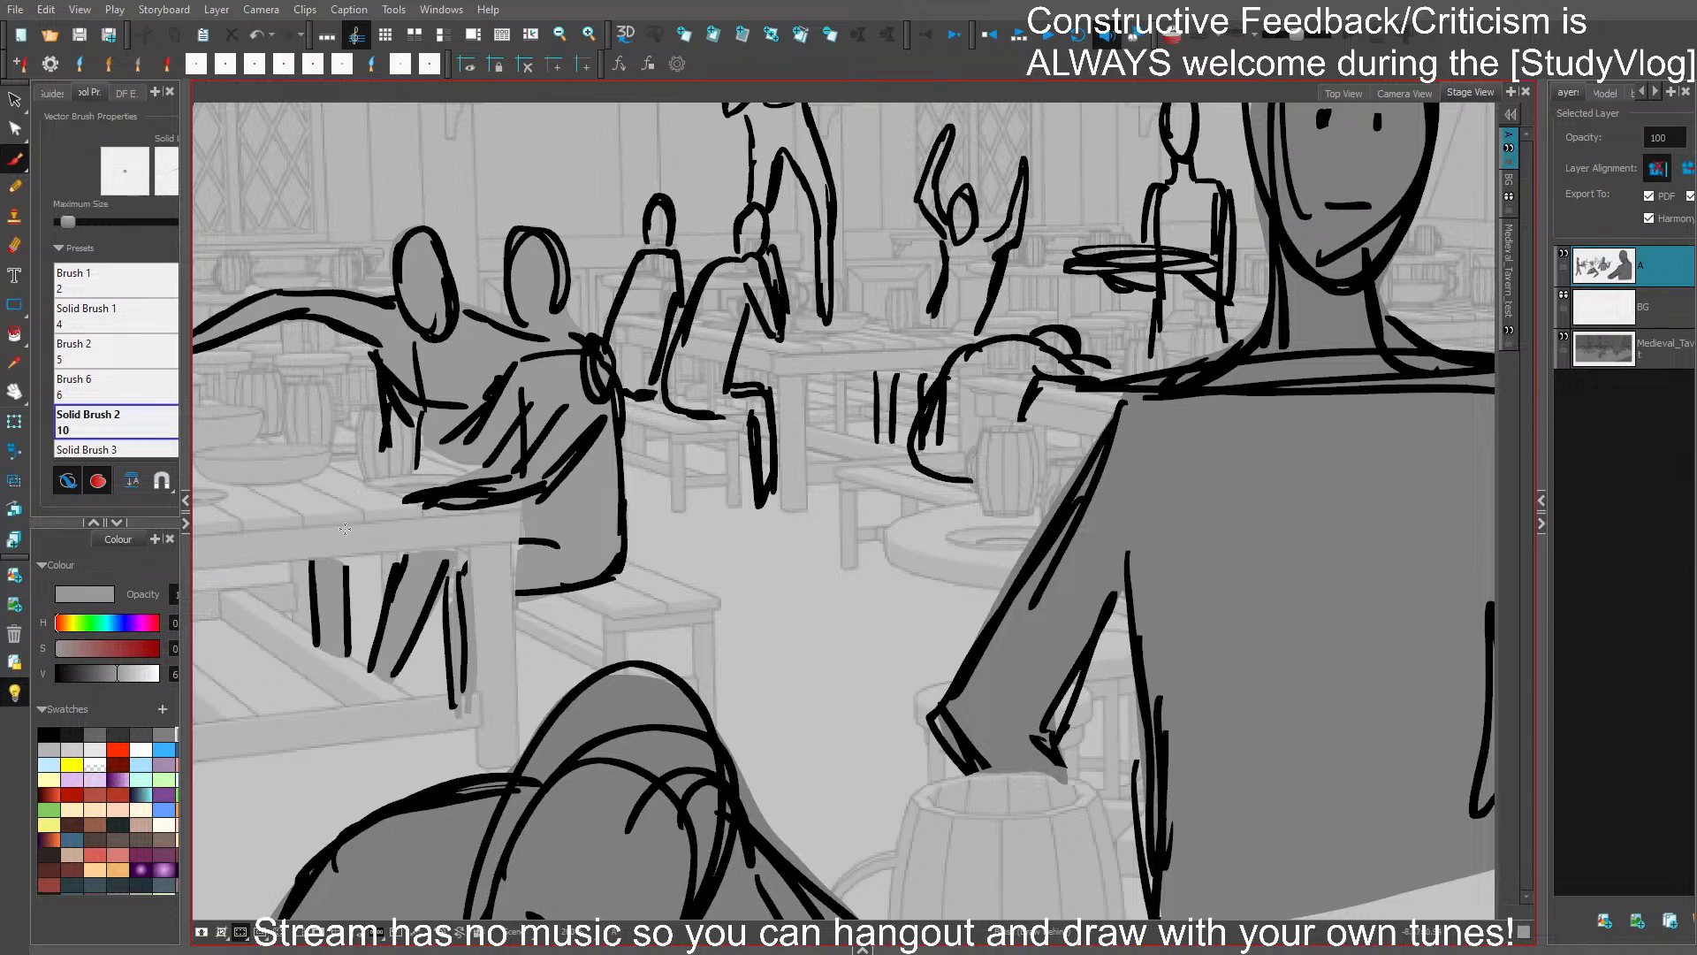
- Fill the small slumped patron and the two background patrons near the raised hand with the same grey, and save the storyboard
key(1)
key(1)
key(1)
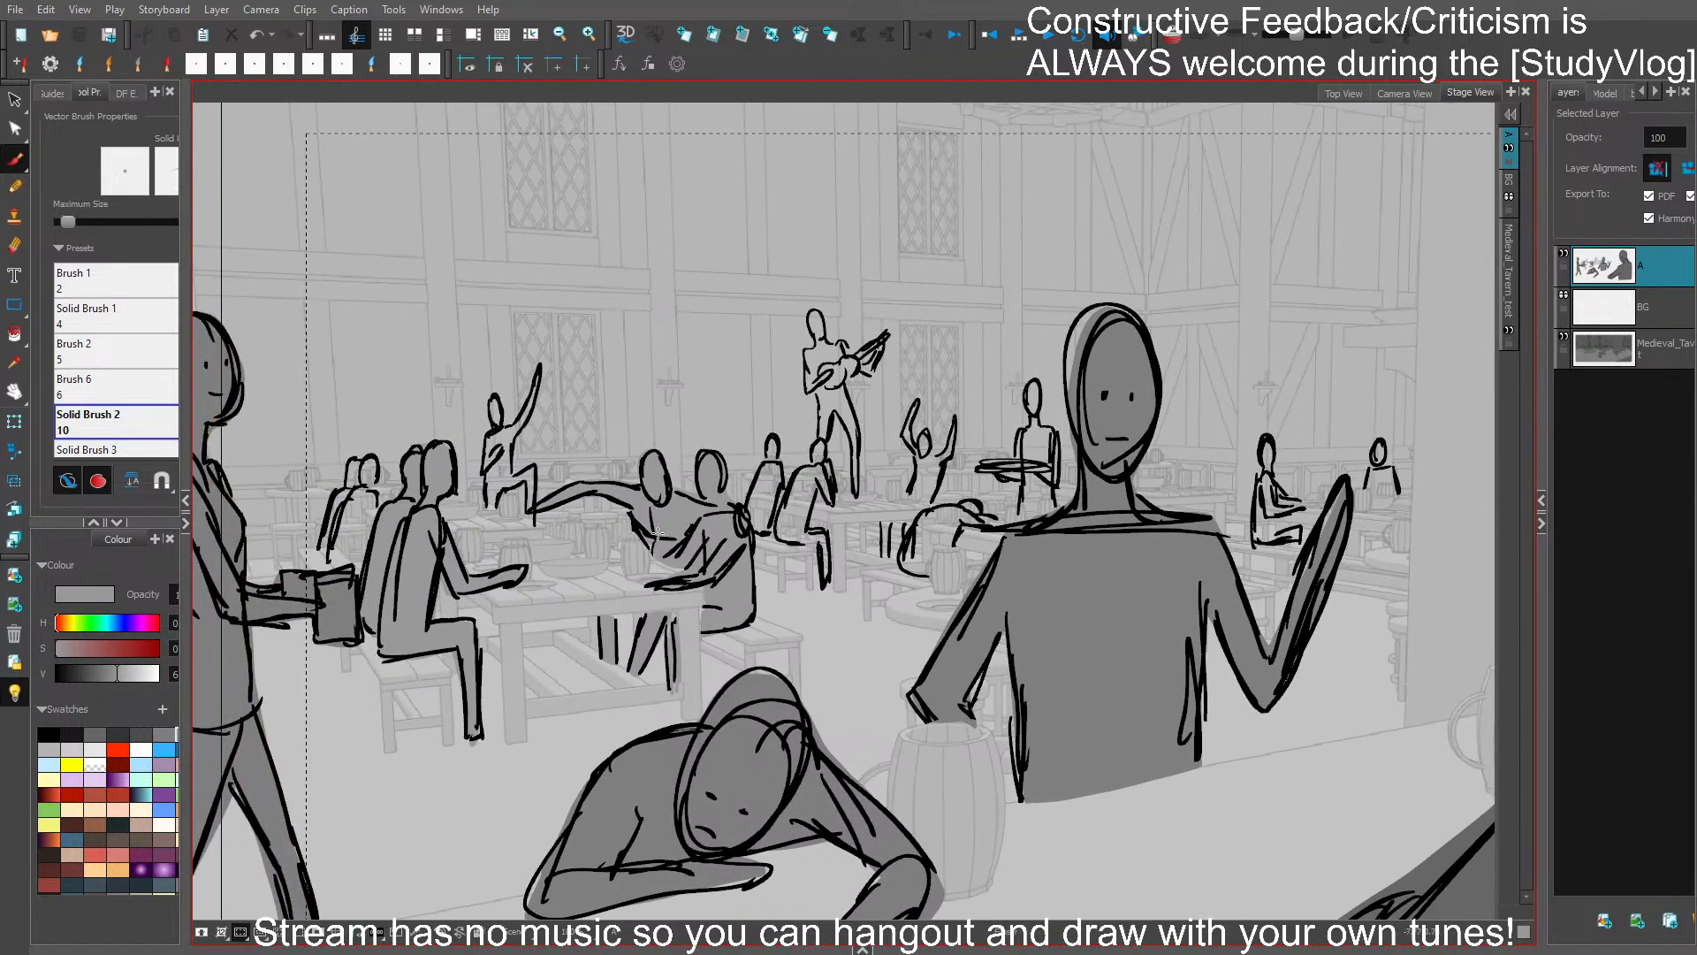
drag(666, 523, 736, 536)
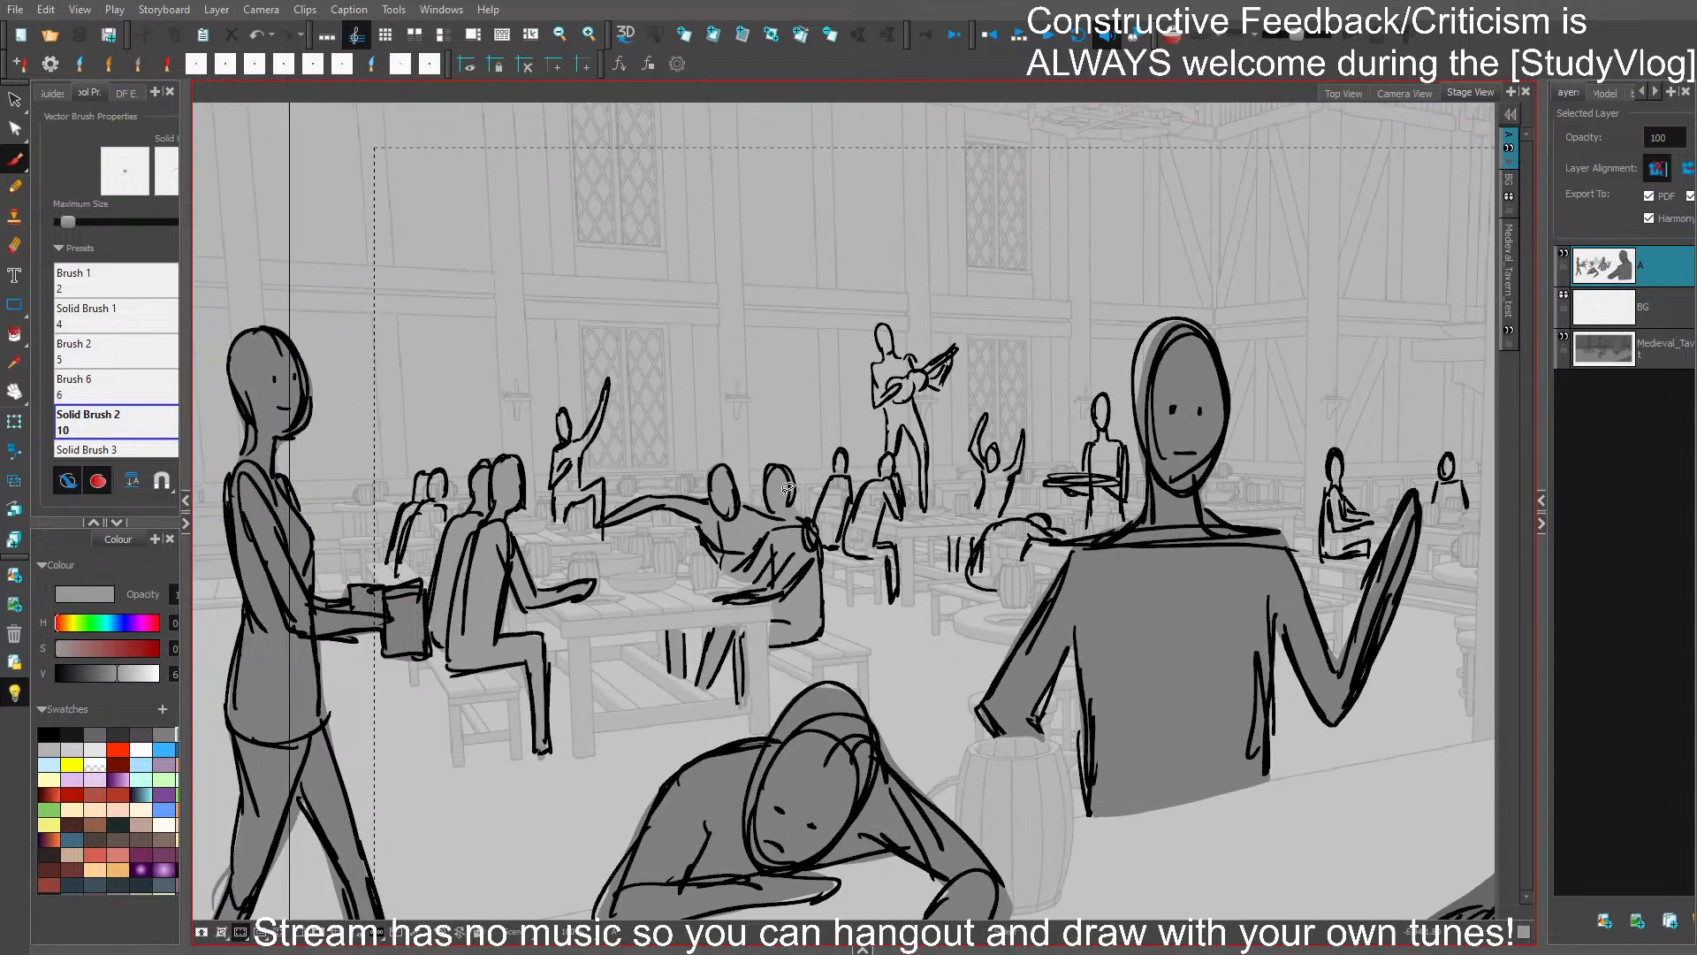
drag(1096, 617, 798, 567)
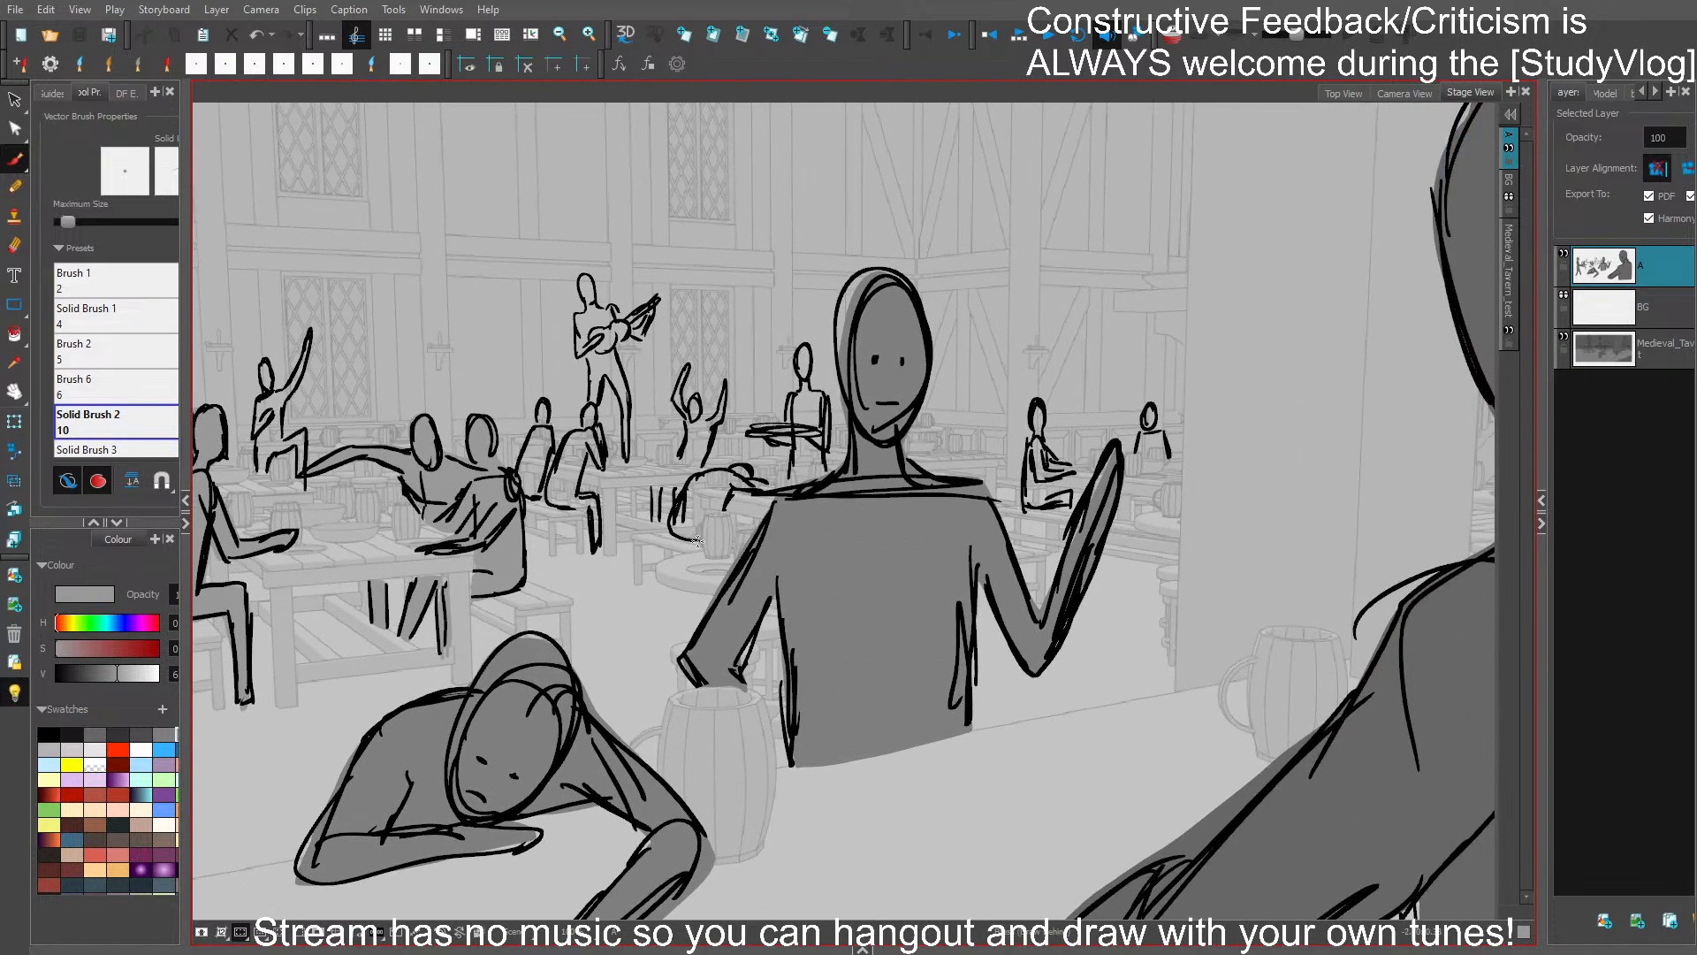
mouse_move(697, 541)
mouse_down()
mouse_move(670, 510)
mouse_move(720, 465)
mouse_move(774, 483)
mouse_move(742, 488)
mouse_move(695, 539)
mouse_up()
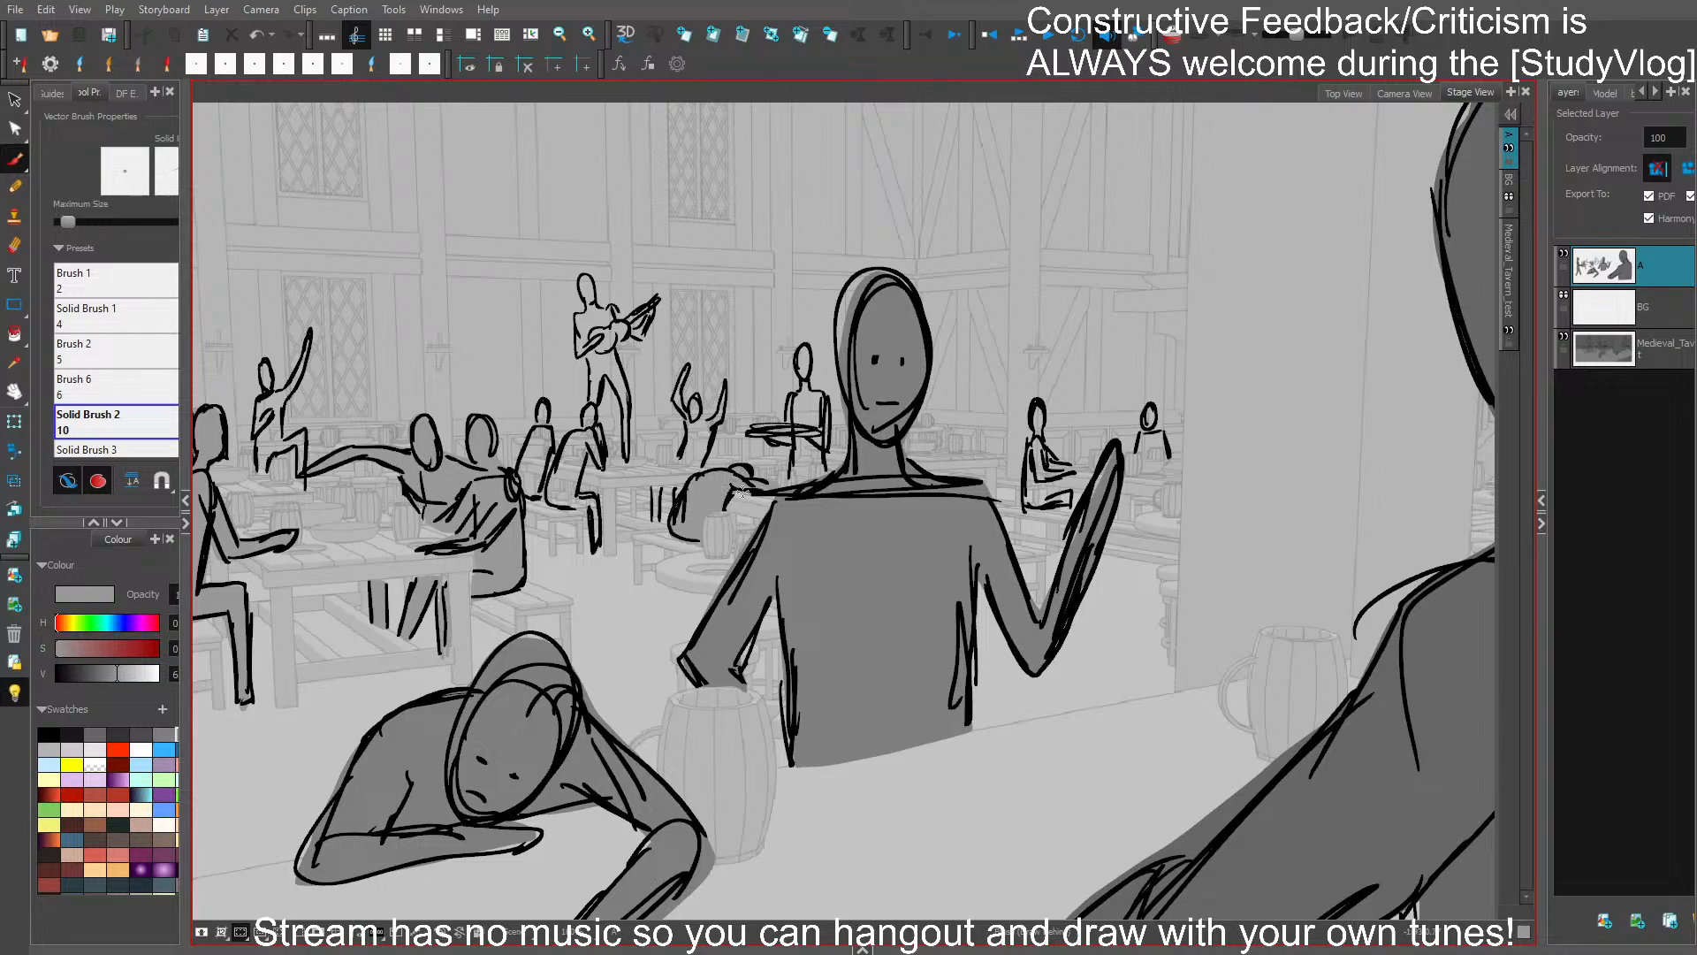
mouse_move(1039, 402)
mouse_down()
mouse_move(1026, 504)
mouse_move(1067, 508)
mouse_move(1073, 472)
mouse_move(1041, 413)
mouse_up()
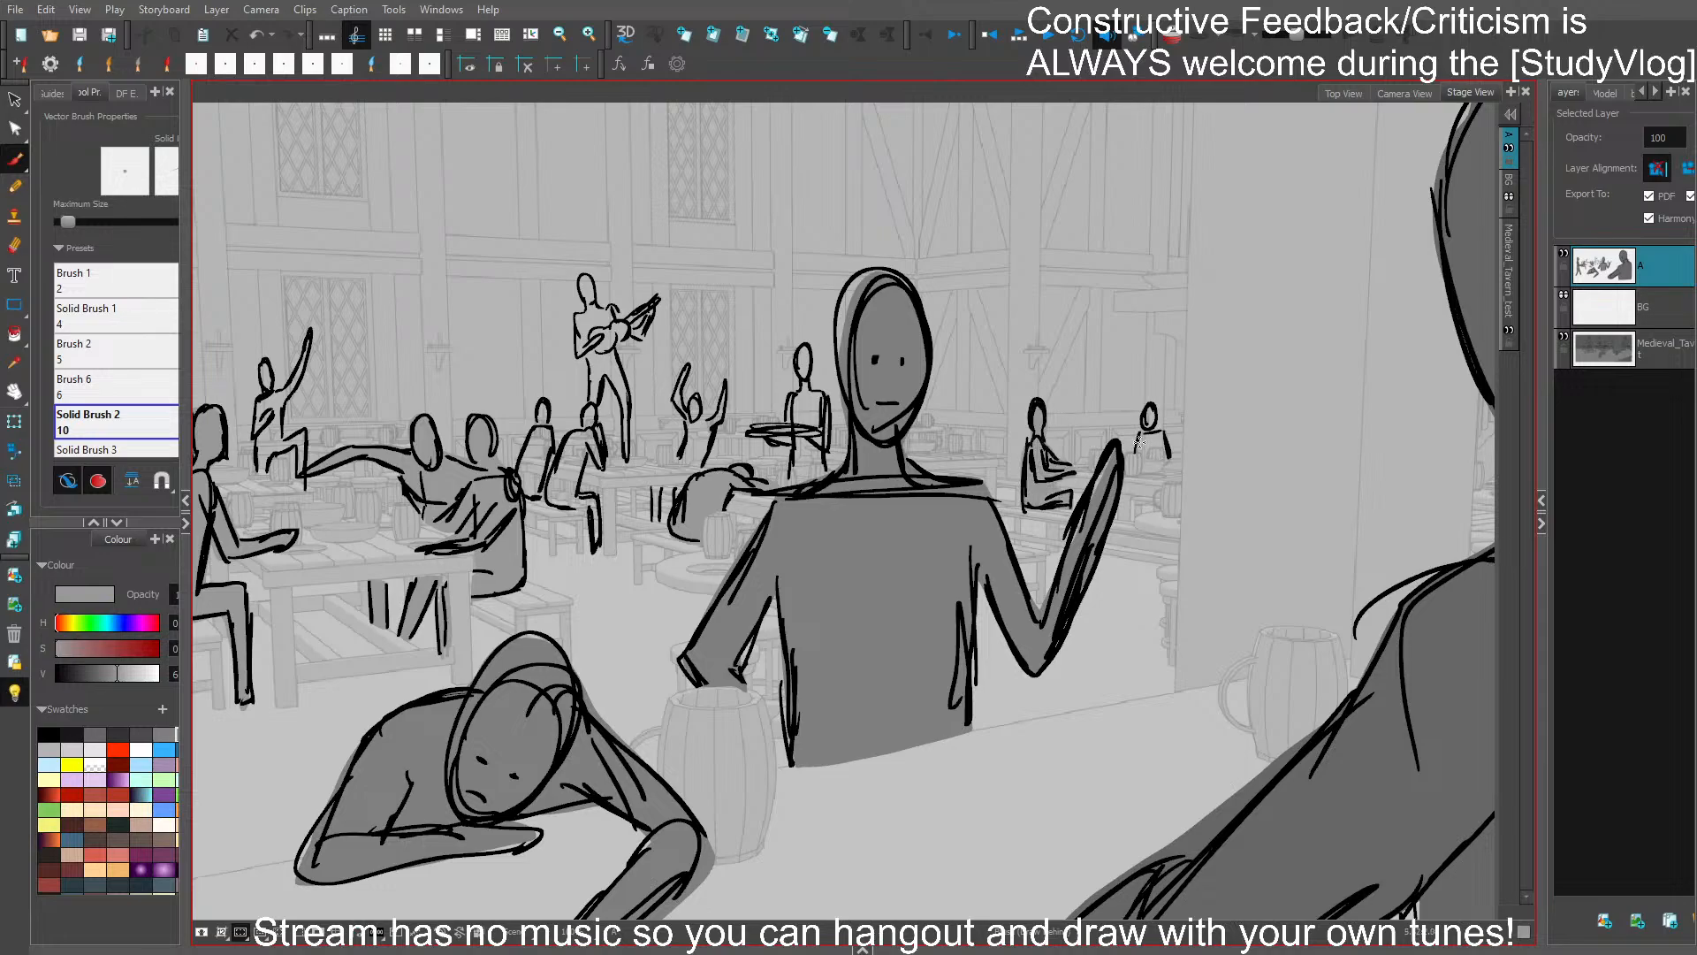
mouse_move(1139, 442)
mouse_down()
mouse_move(1149, 399)
mouse_move(1165, 441)
mouse_move(1140, 441)
mouse_up()
drag(1140, 643, 1279, 616)
key(ctrl+s)
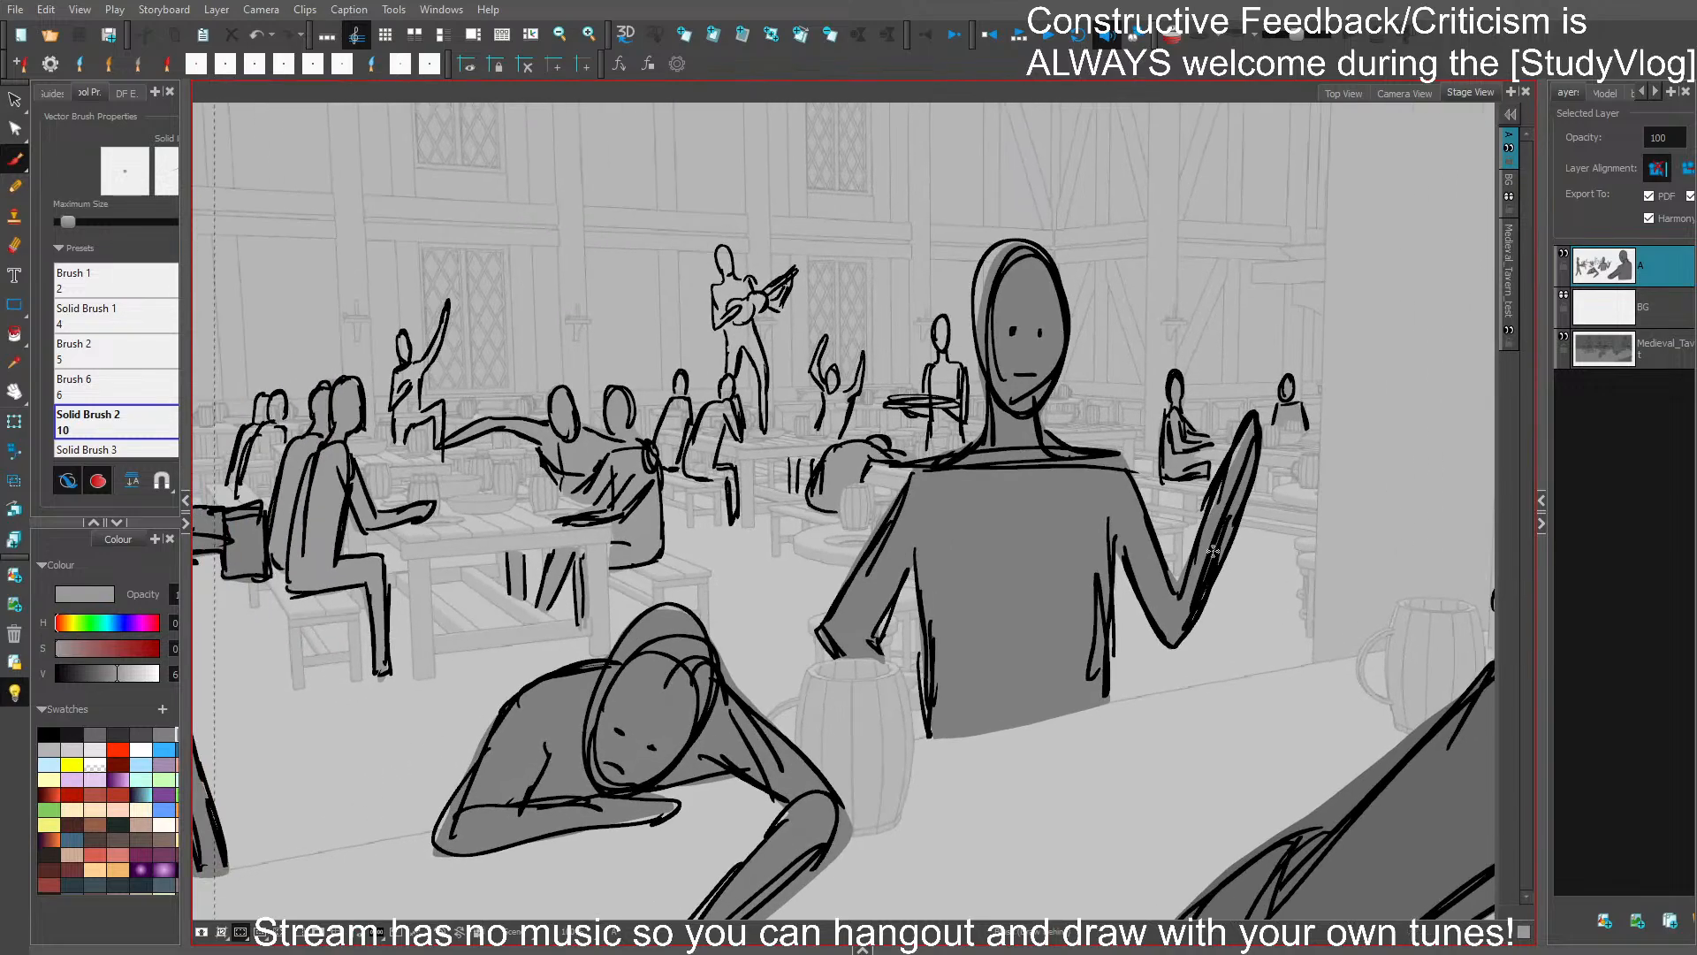
- Fill the small tray-carrying background figure with a still lighter grey
click(49, 748)
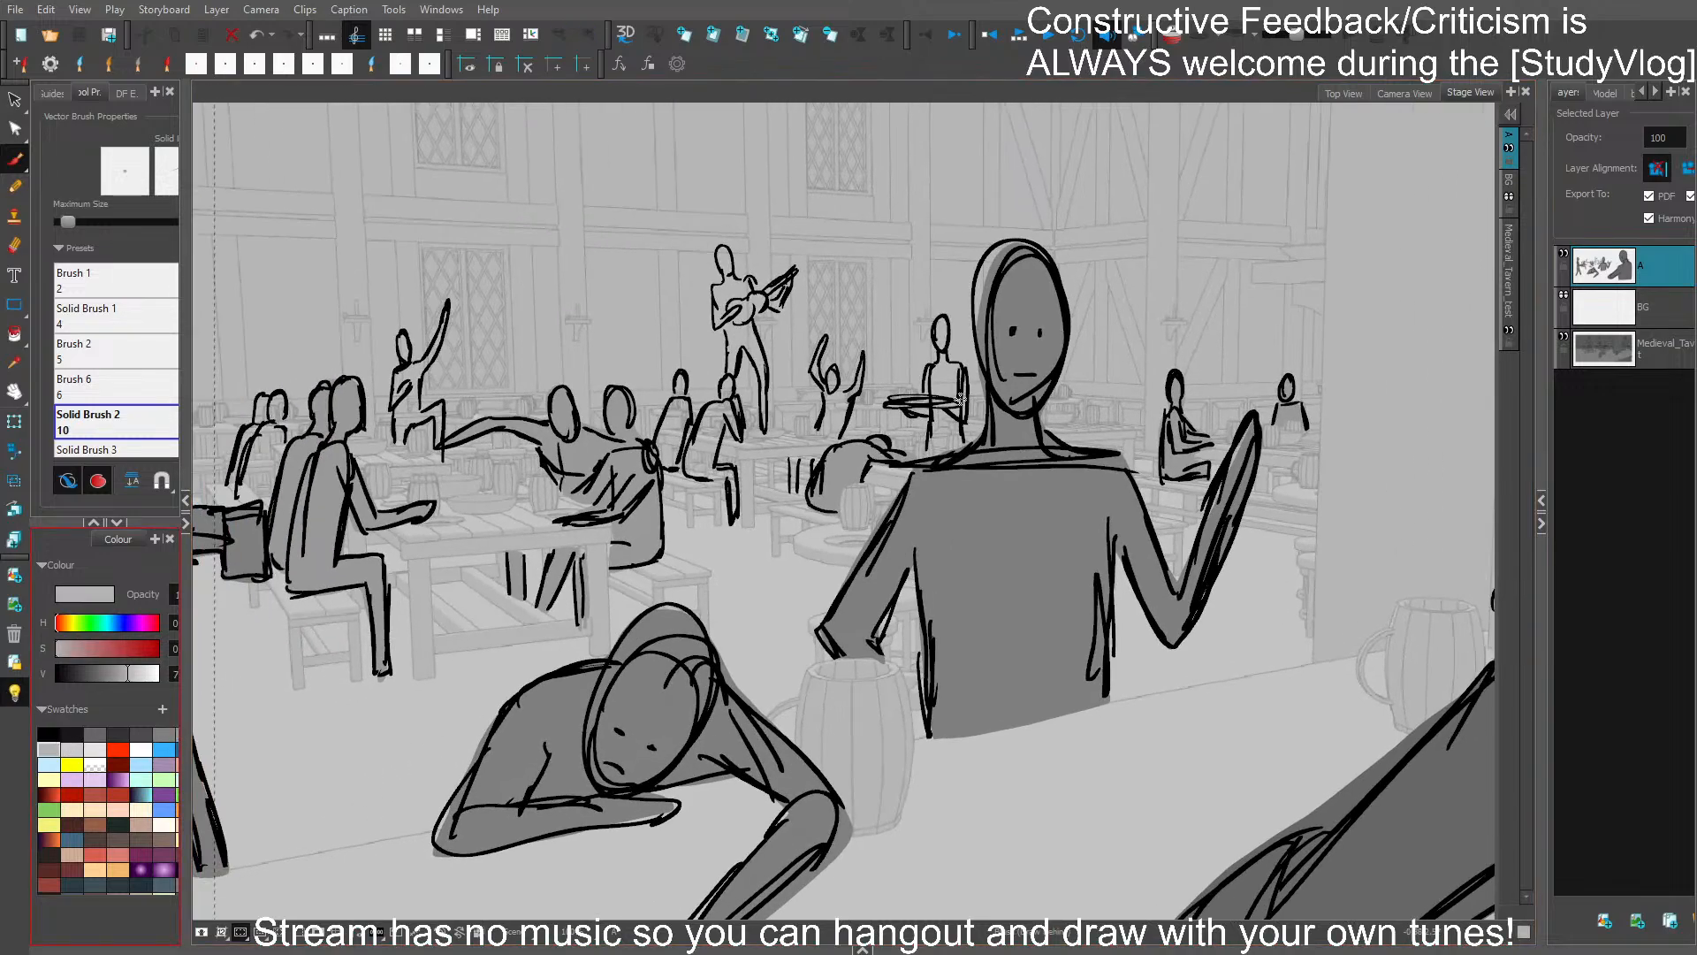
mouse_move(928, 446)
mouse_down()
mouse_move(893, 399)
mouse_move(927, 386)
mouse_move(947, 316)
mouse_move(961, 443)
mouse_move(927, 457)
mouse_move(928, 416)
mouse_up()
drag(1065, 424, 1205, 469)
key(2)
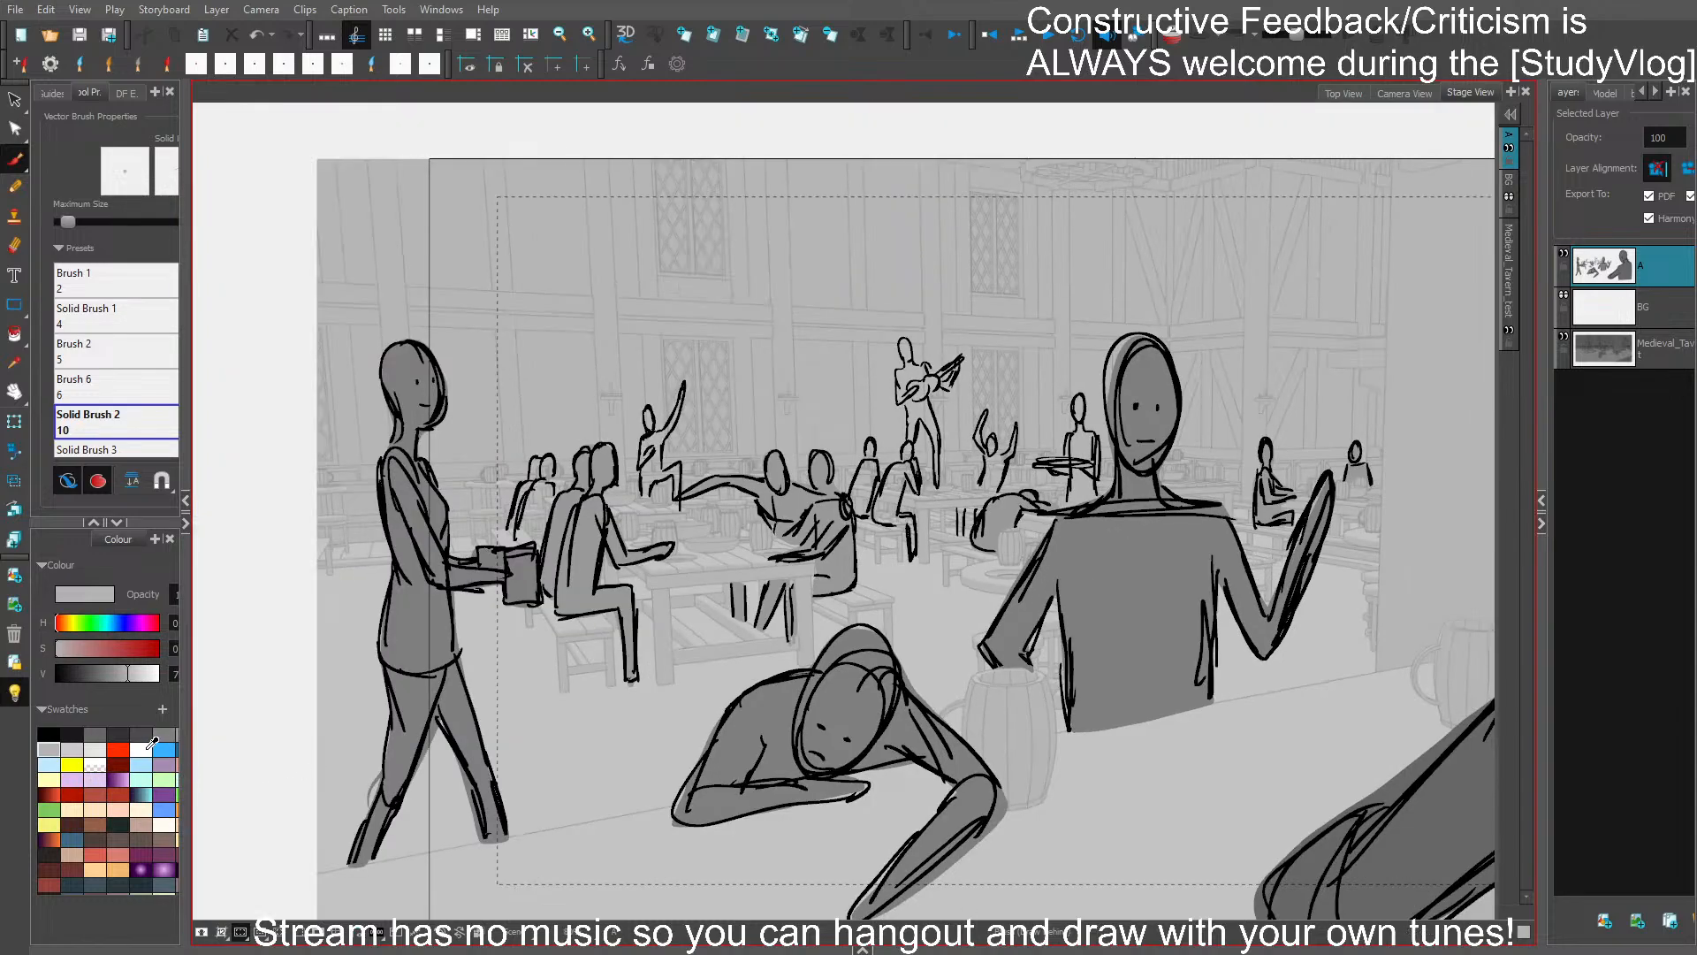
click(116, 733)
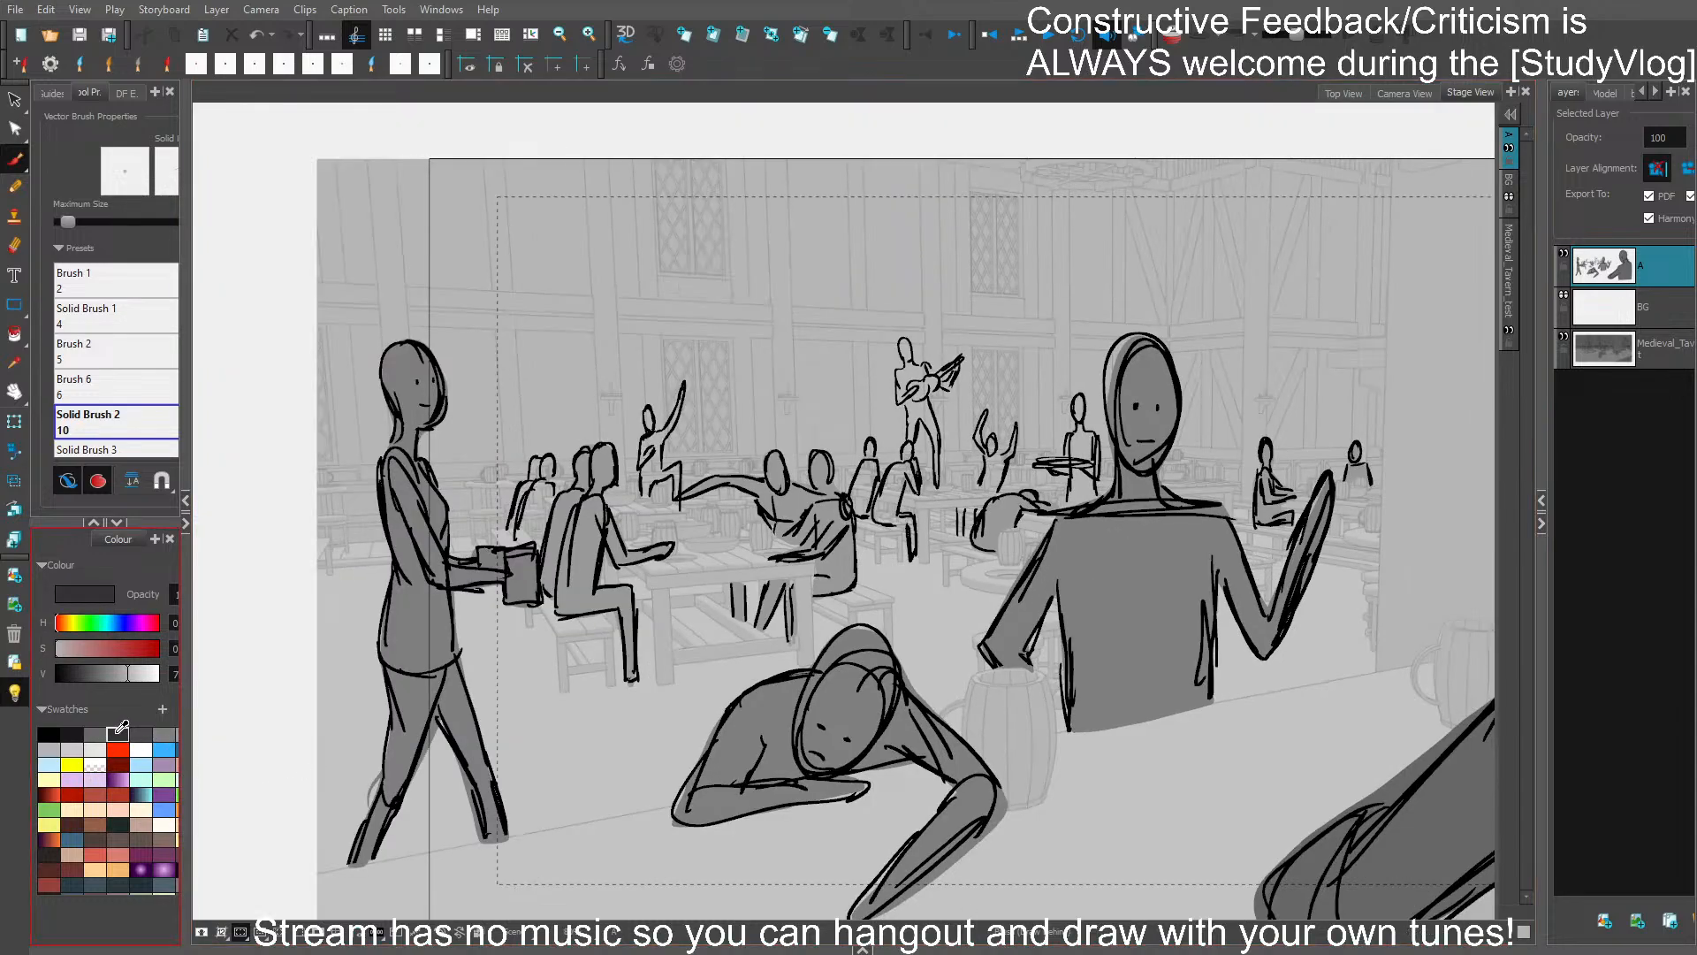
drag(912, 375, 925, 393)
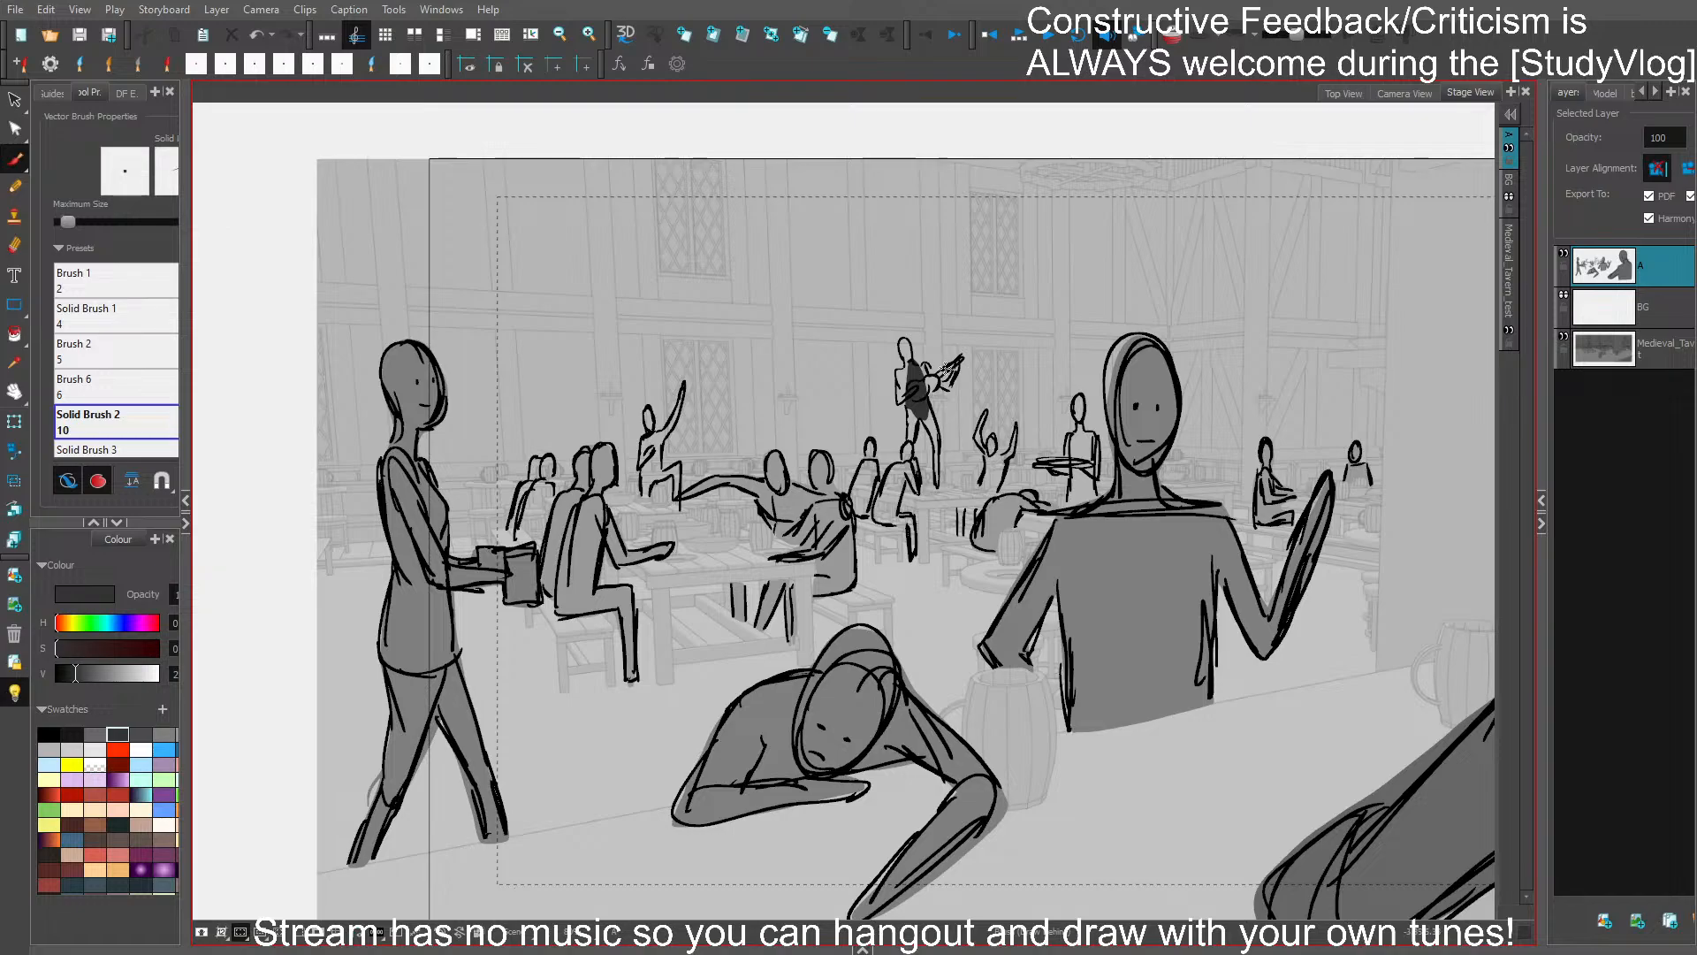
key(ctrl+z)
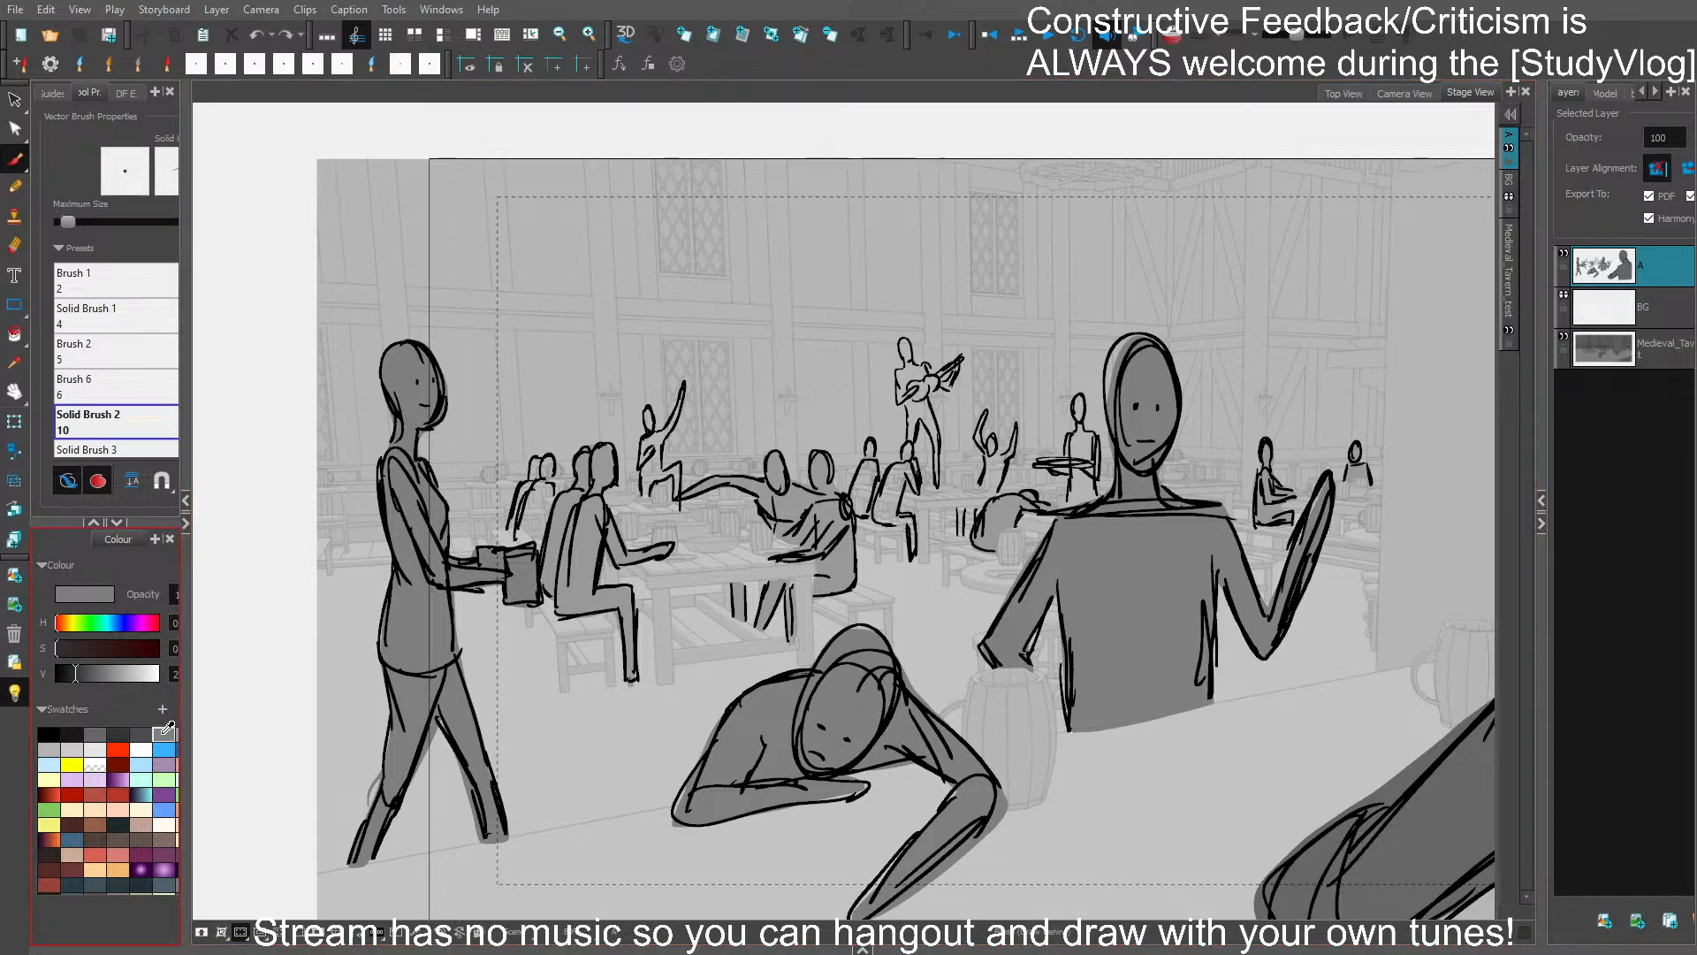
- Fill the standing guitar player in the background with a medium grey and save the storyboard
click(163, 734)
drag(917, 376, 923, 415)
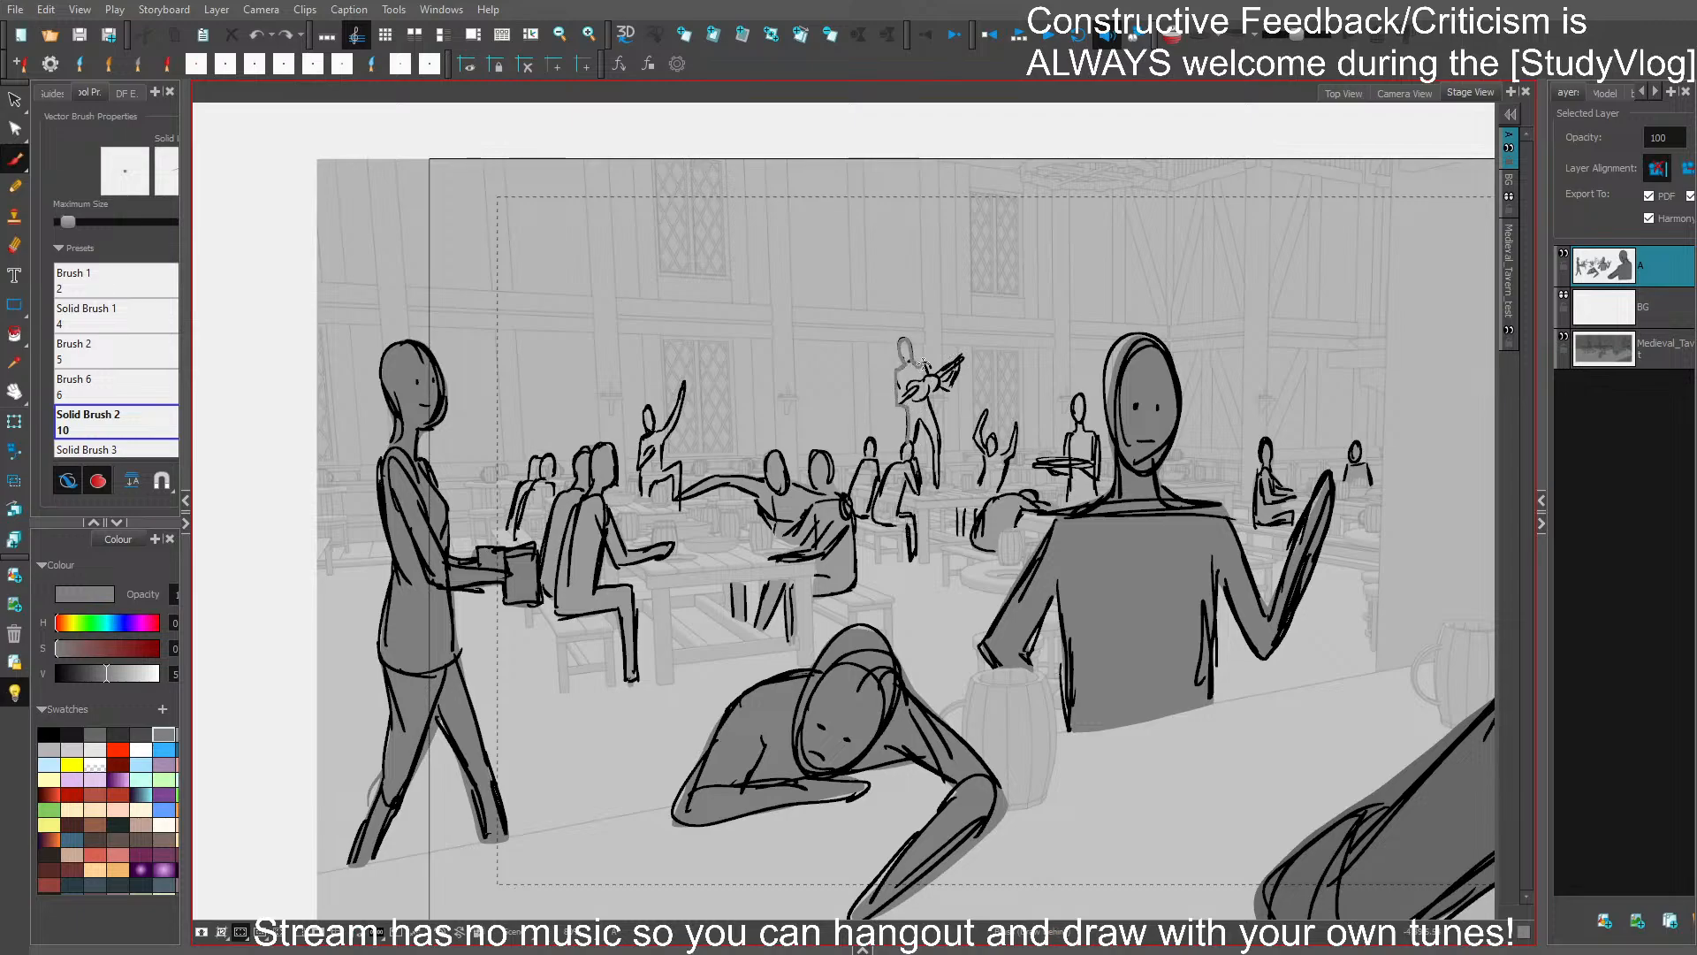
mouse_move(941, 374)
mouse_down()
mouse_move(958, 361)
mouse_move(937, 484)
mouse_move(914, 431)
mouse_up()
key(ctrl+s)
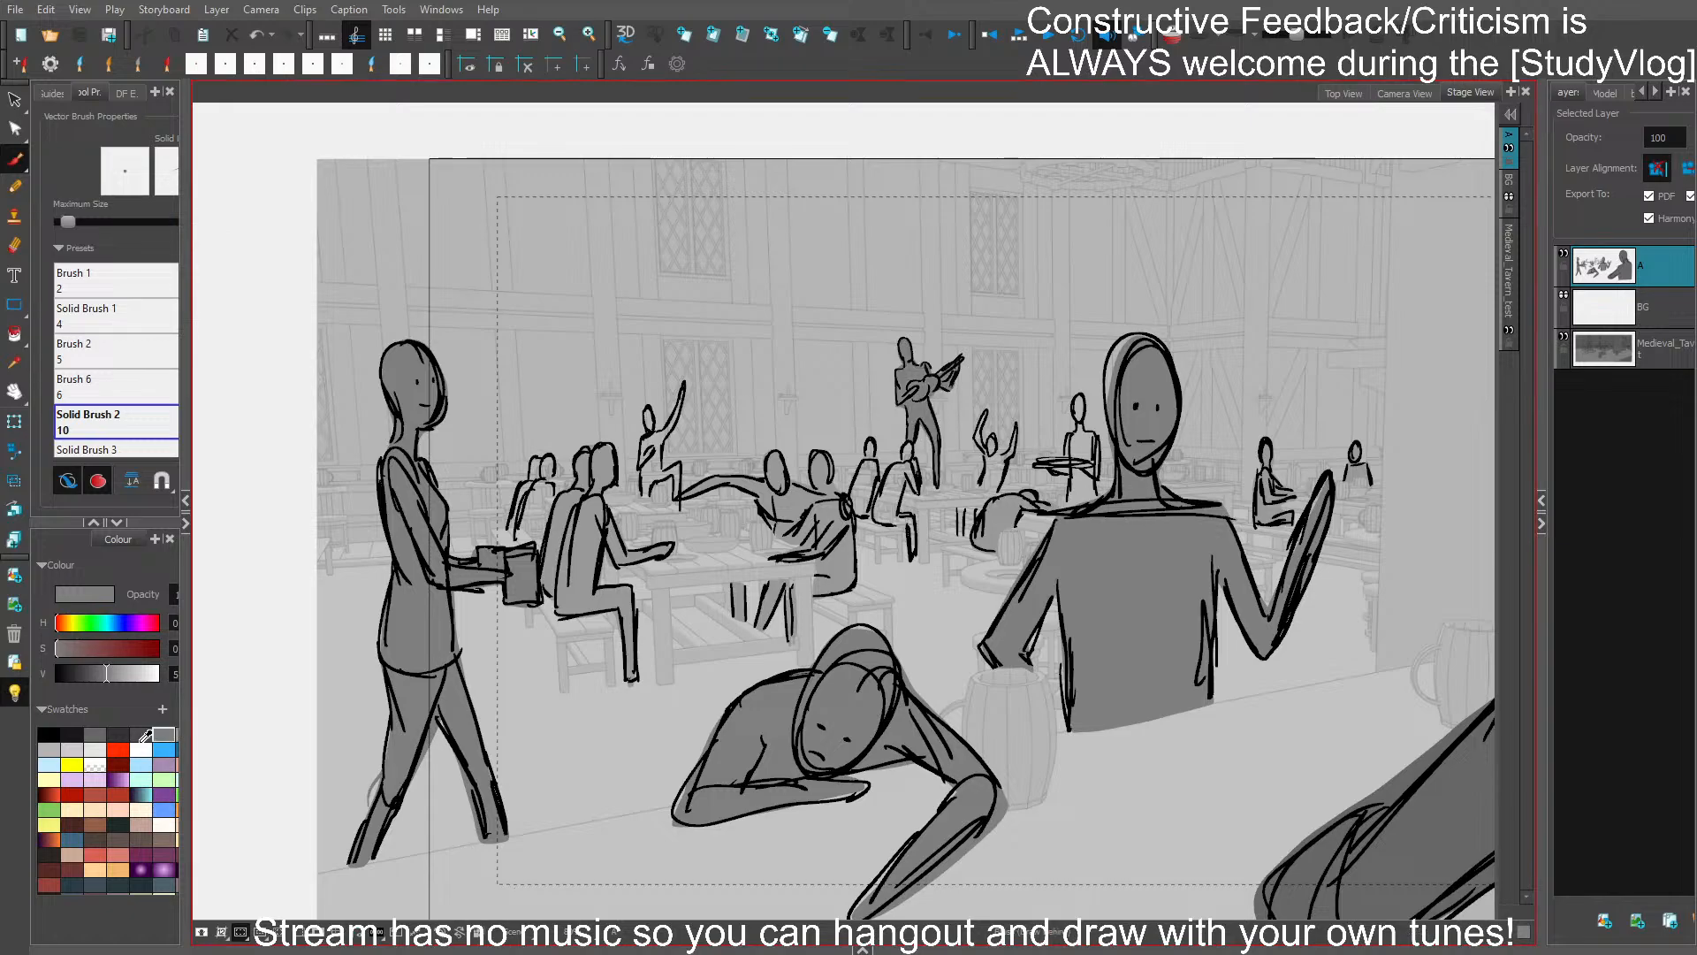
- Fill the seated pair below the guitar player and the patron raising both arms with a slightly lighter grey, and save the storyboard
click(53, 747)
key(ctrl+z)
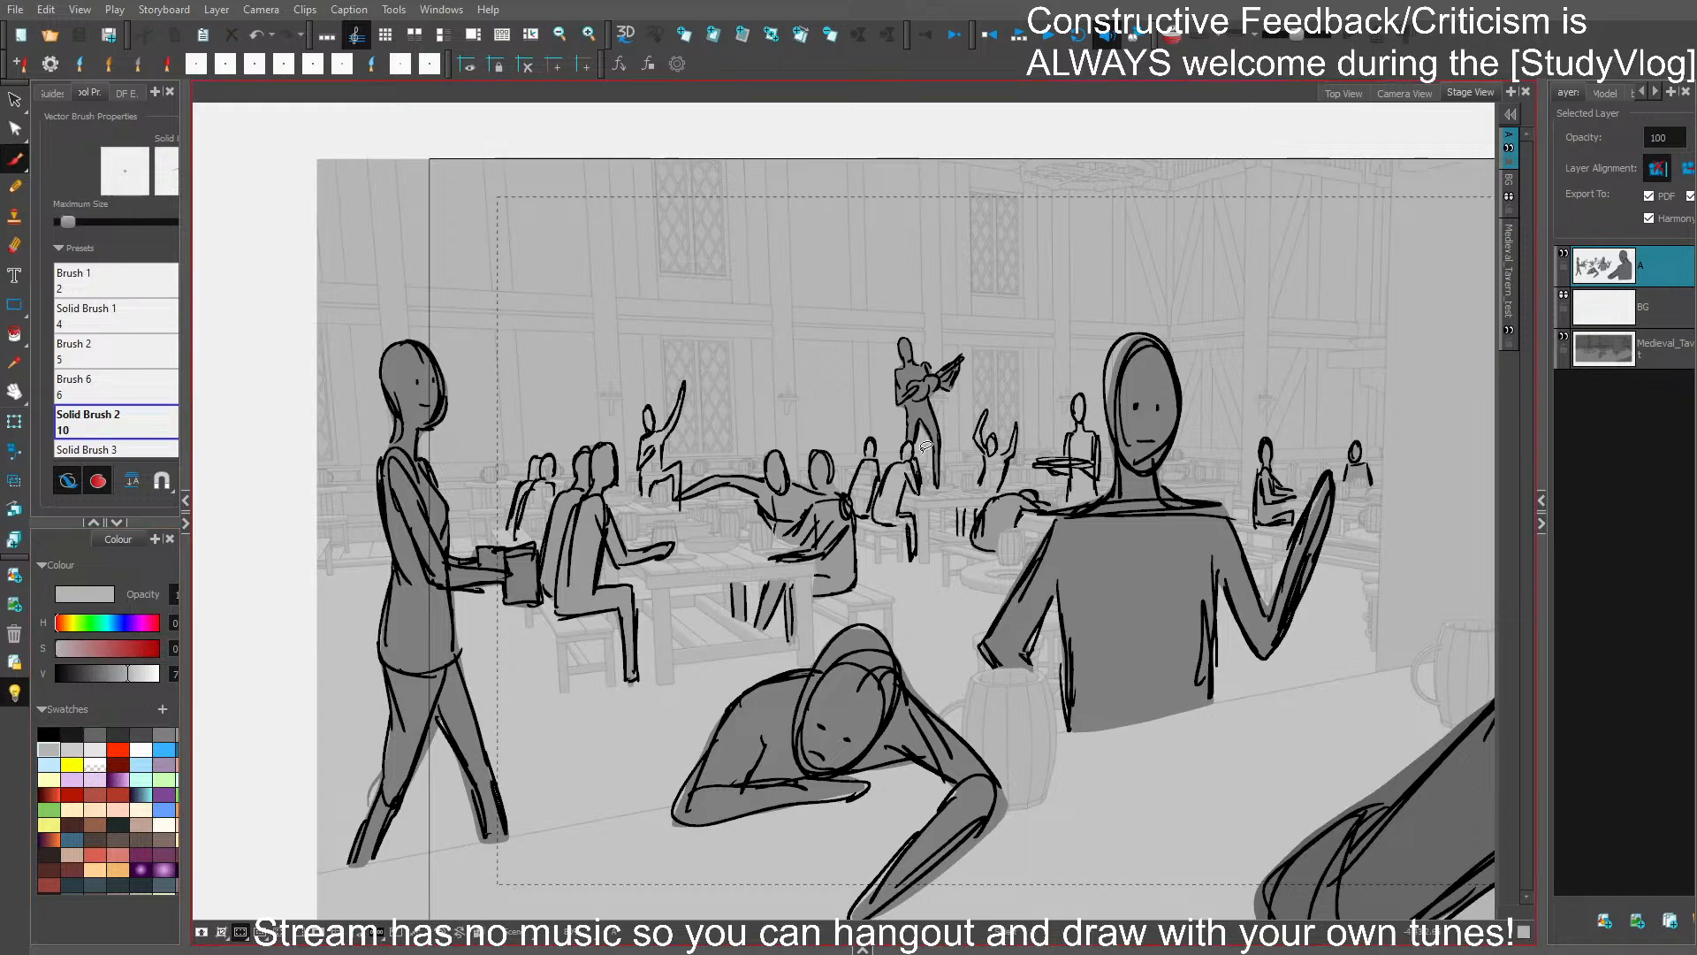
click(177, 735)
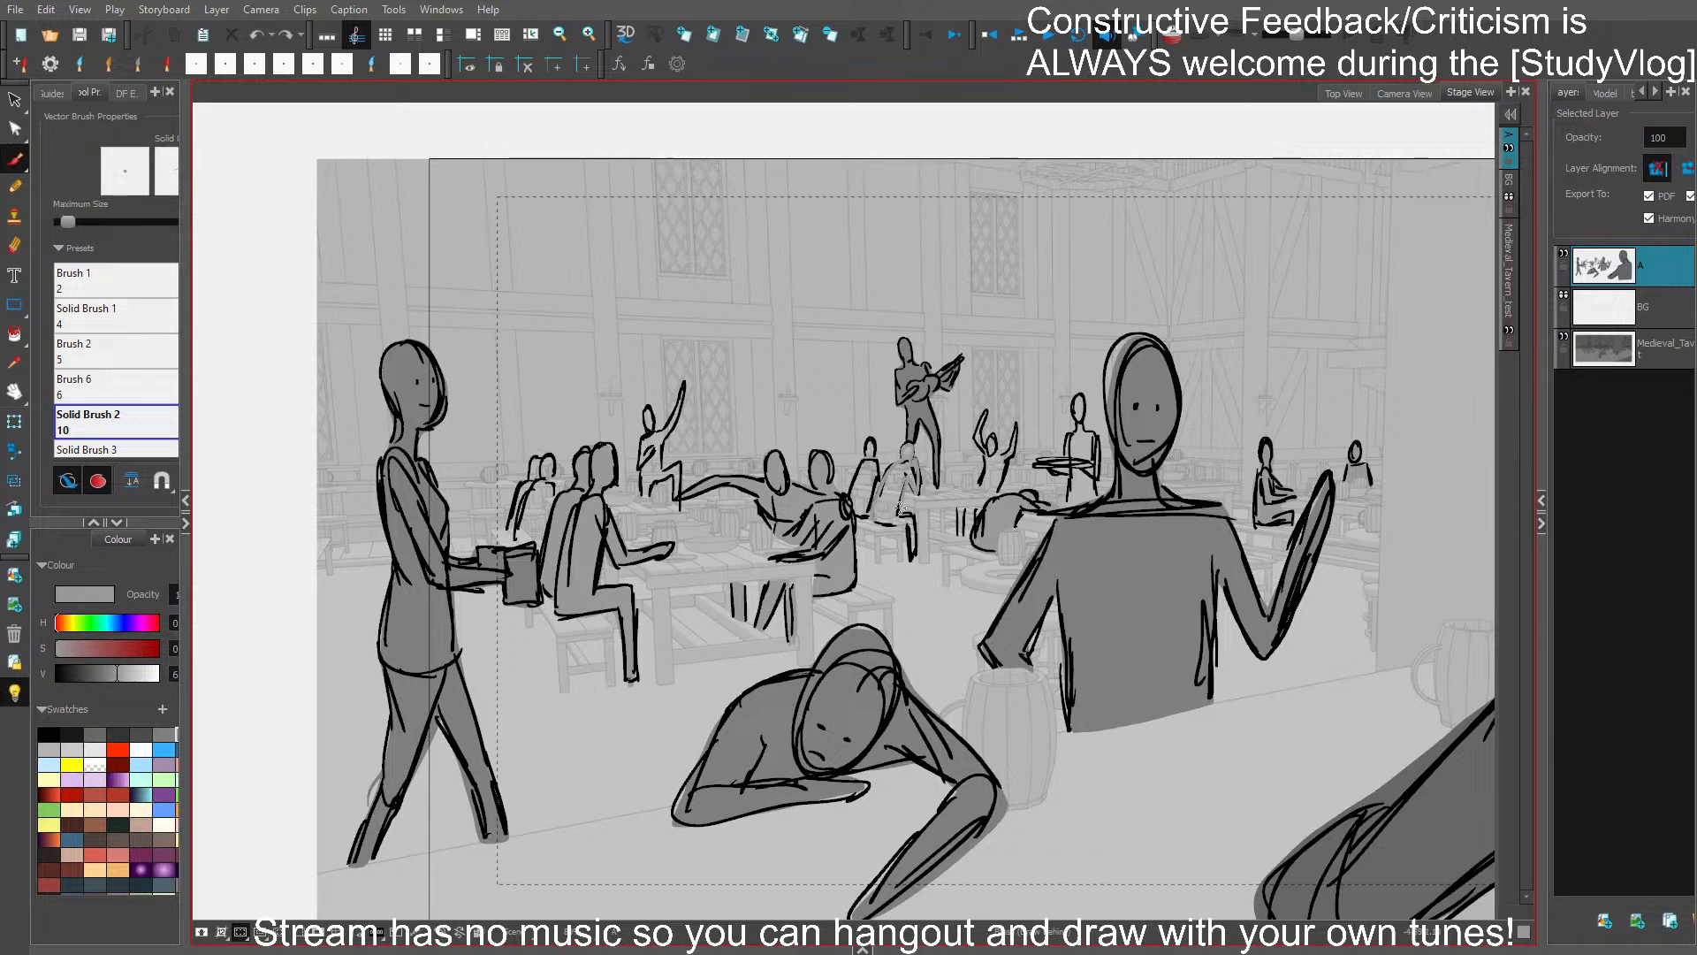
mouse_move(873, 498)
mouse_down()
mouse_move(849, 491)
mouse_move(873, 465)
mouse_move(870, 515)
mouse_up()
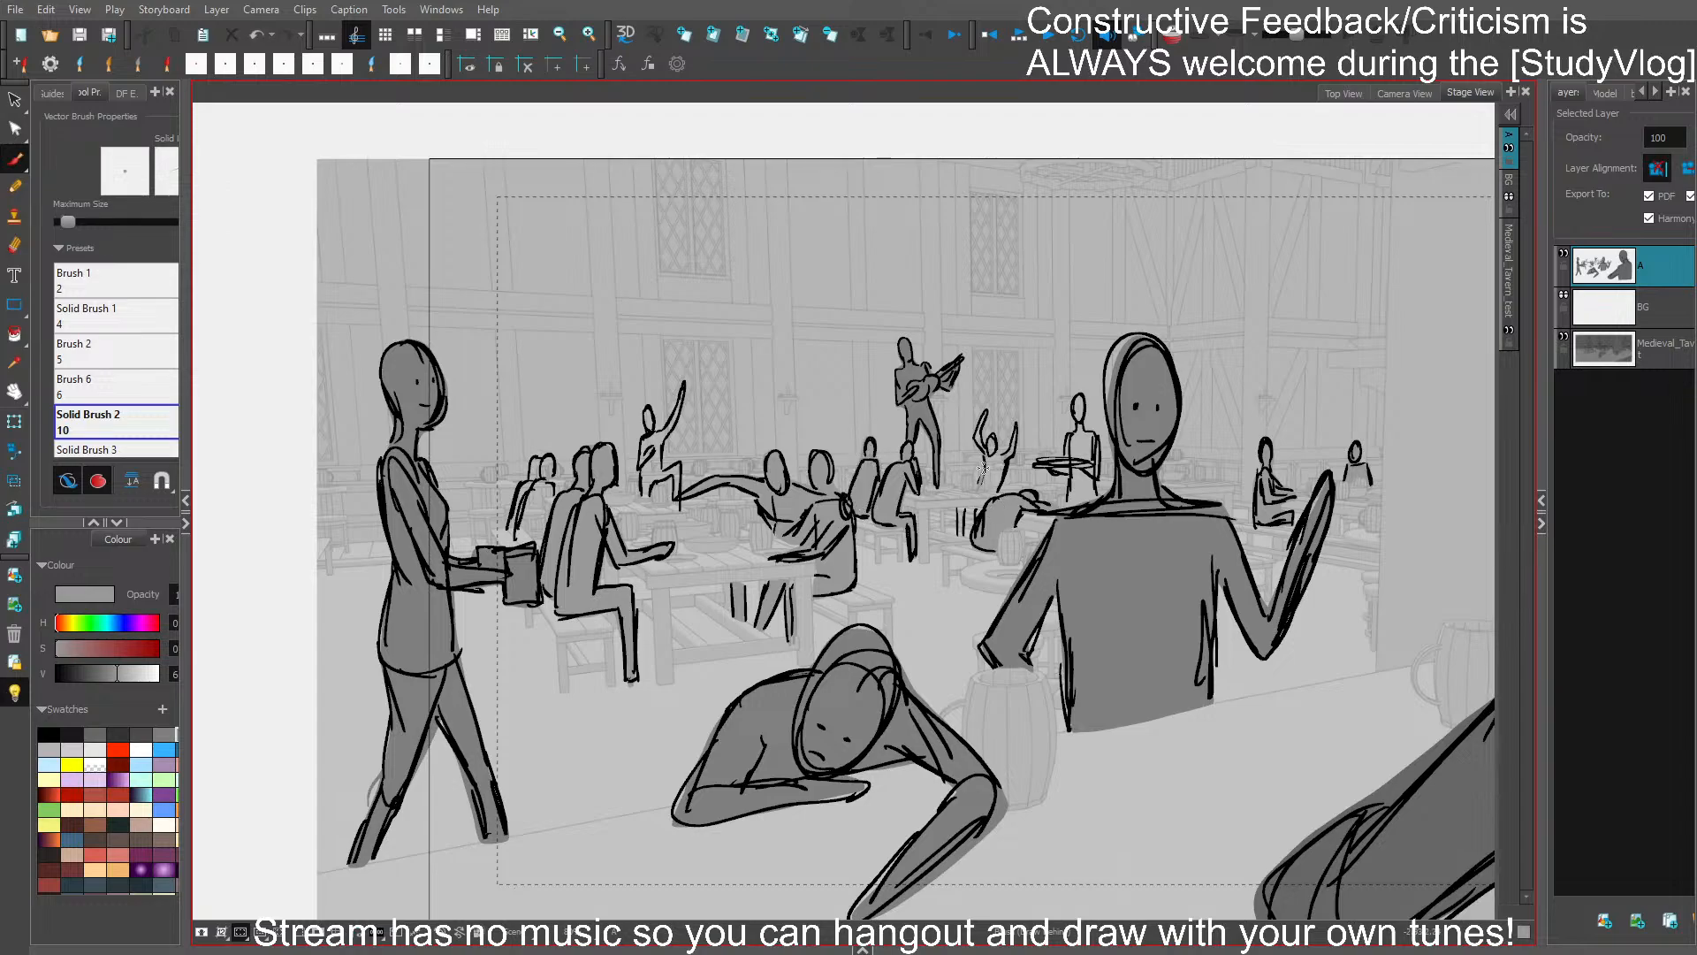
mouse_move(975, 439)
mouse_down()
mouse_move(1014, 430)
mouse_move(976, 490)
mouse_up()
key(ctrl+s)
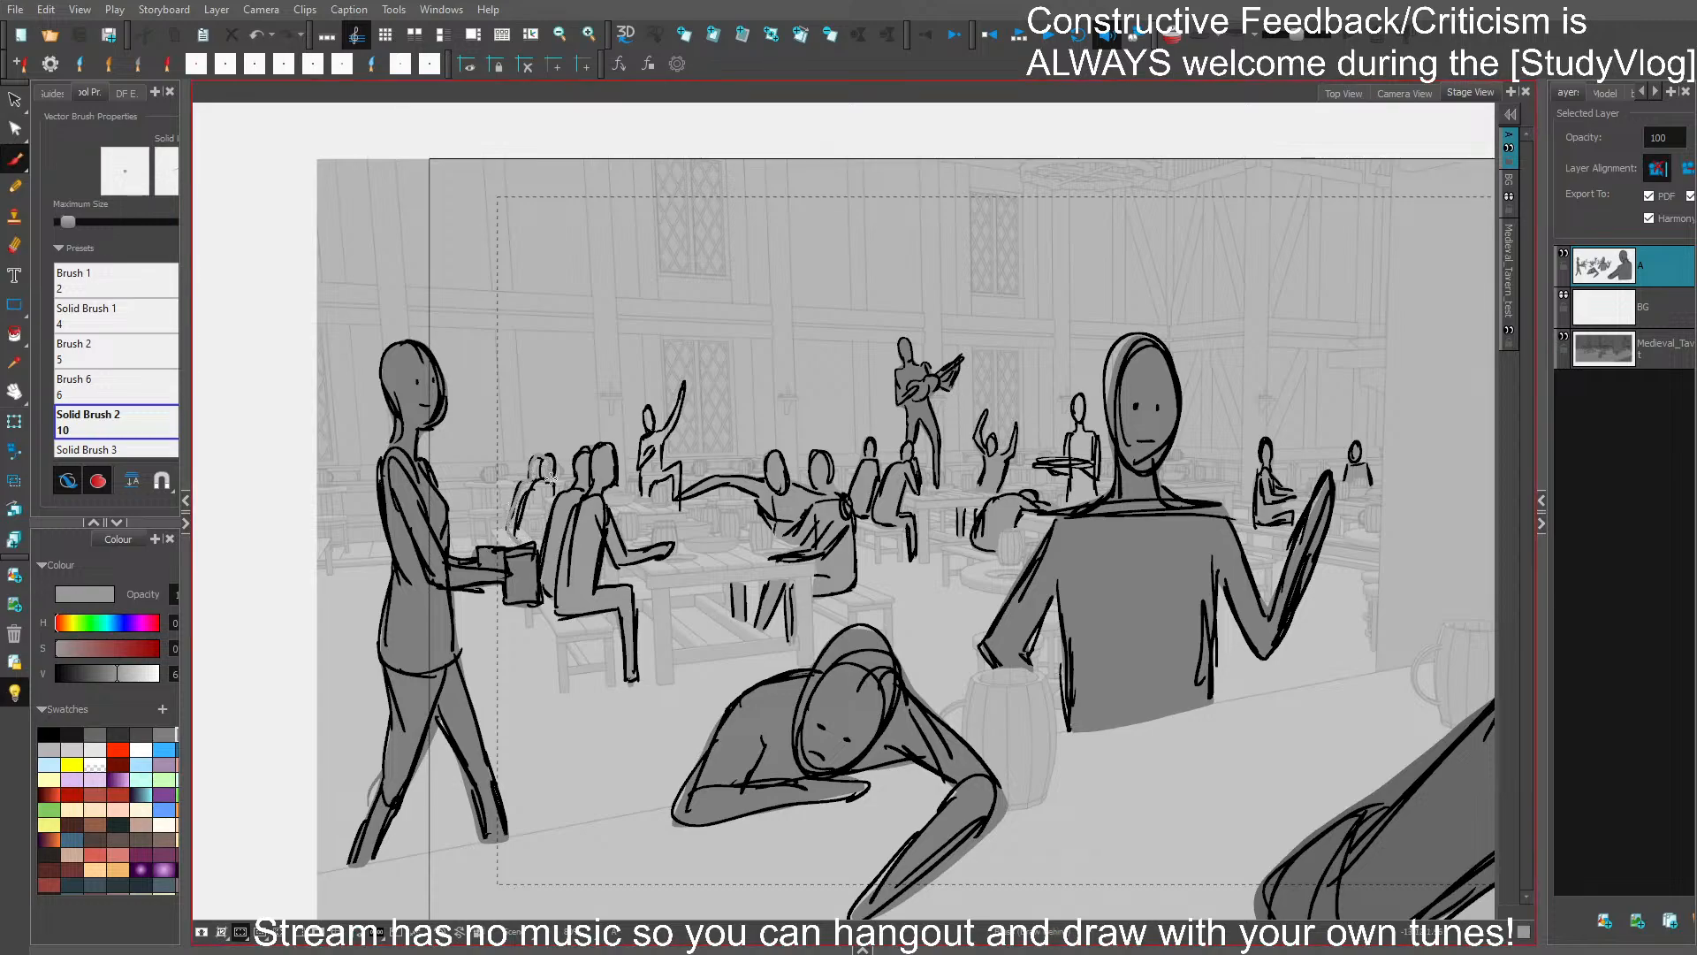
- Fill the distant pair behind the seated patrons and the one-arm-raised patron with the same grey, and try it on the tray carrier
mouse_move(550, 478)
mouse_down()
mouse_move(539, 544)
mouse_move(521, 541)
mouse_up()
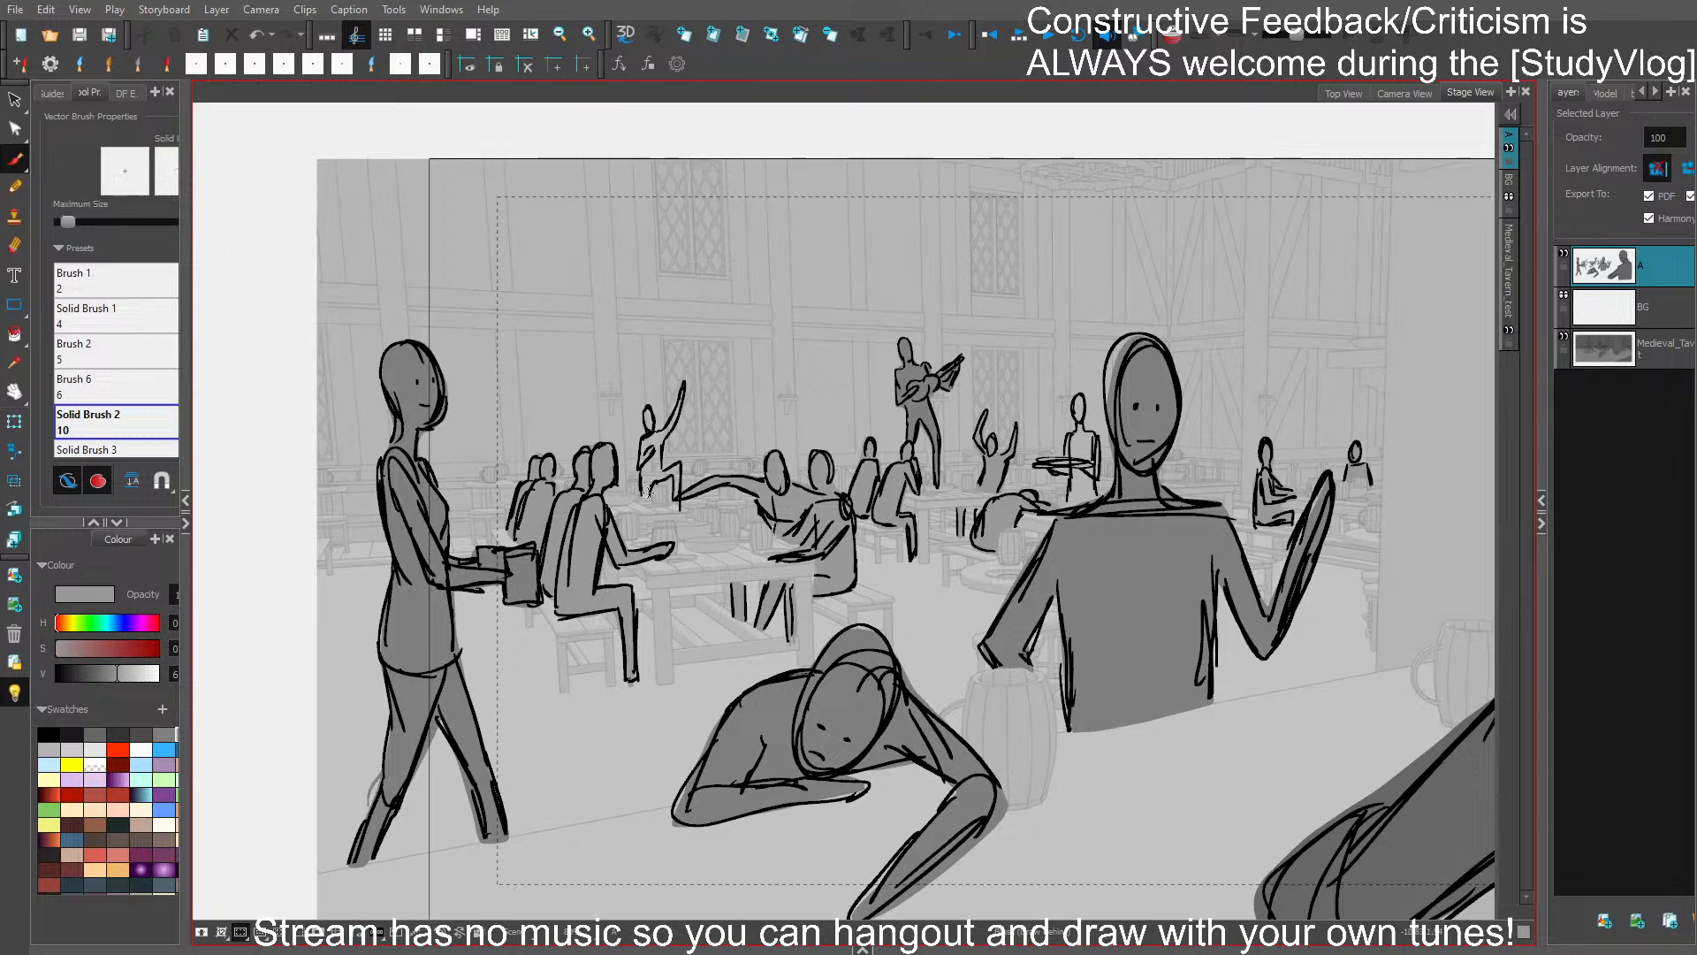
mouse_move(648, 492)
mouse_down()
mouse_move(642, 413)
mouse_move(658, 434)
mouse_move(683, 385)
mouse_move(662, 467)
mouse_move(681, 473)
mouse_move(673, 500)
mouse_move(671, 476)
mouse_move(641, 495)
mouse_move(659, 442)
mouse_up()
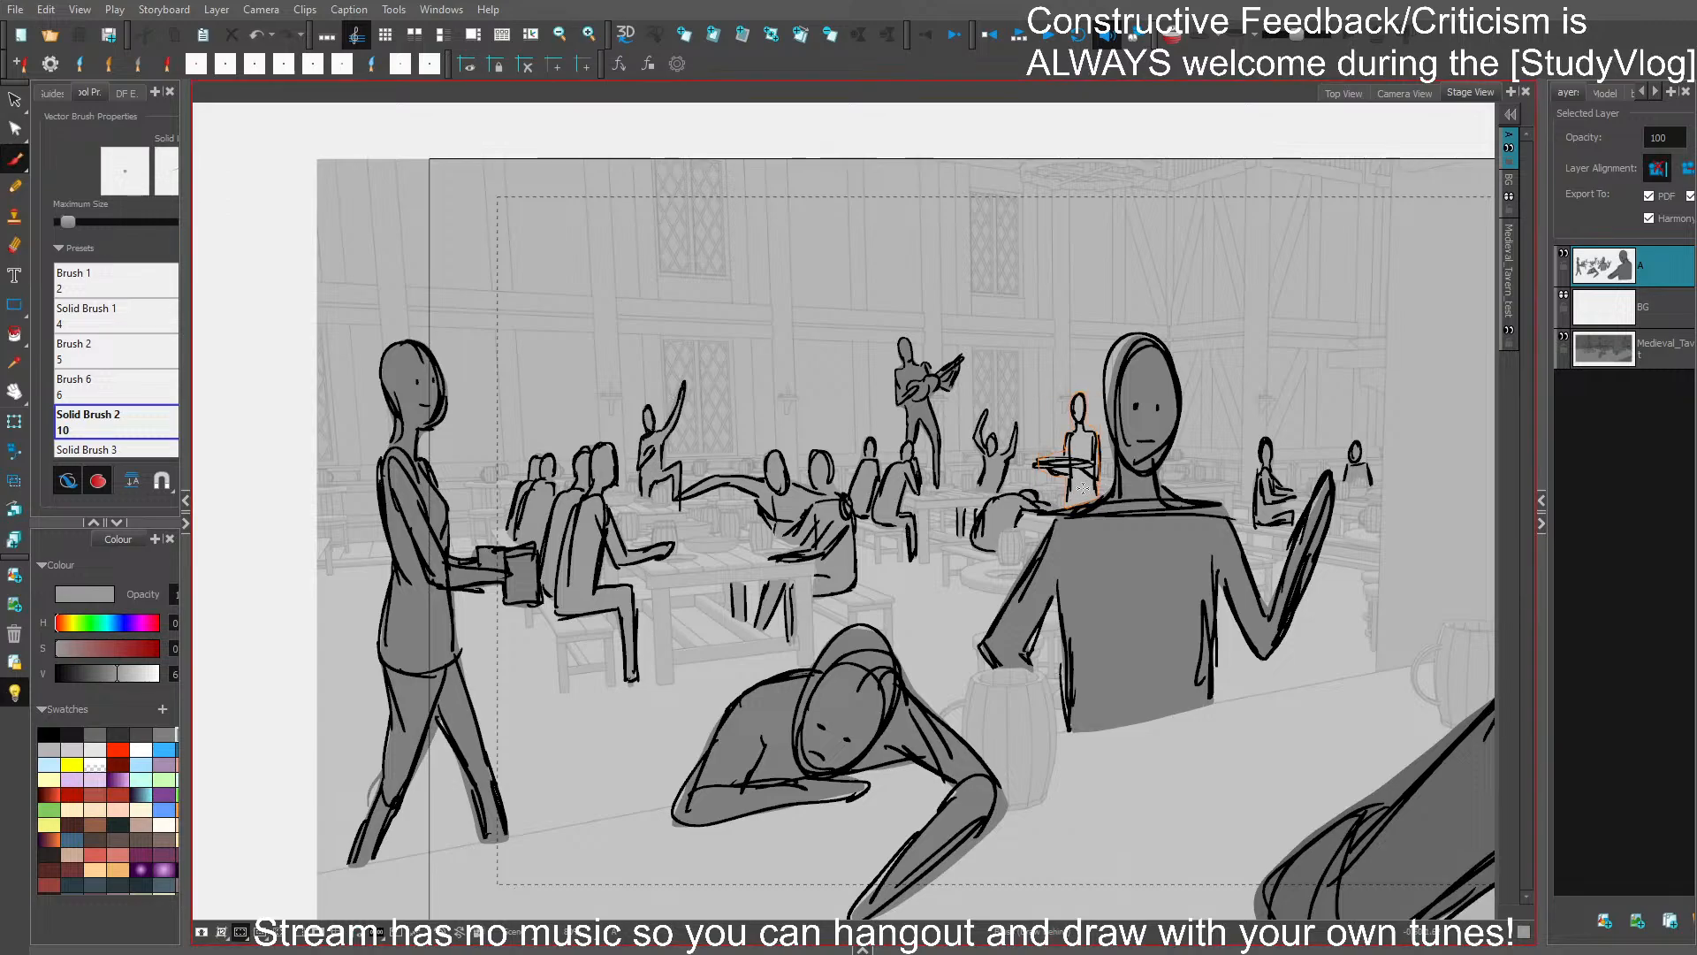
mouse_move(1084, 486)
mouse_down()
mouse_move(1068, 507)
mouse_move(1069, 473)
mouse_move(1047, 459)
mouse_up()
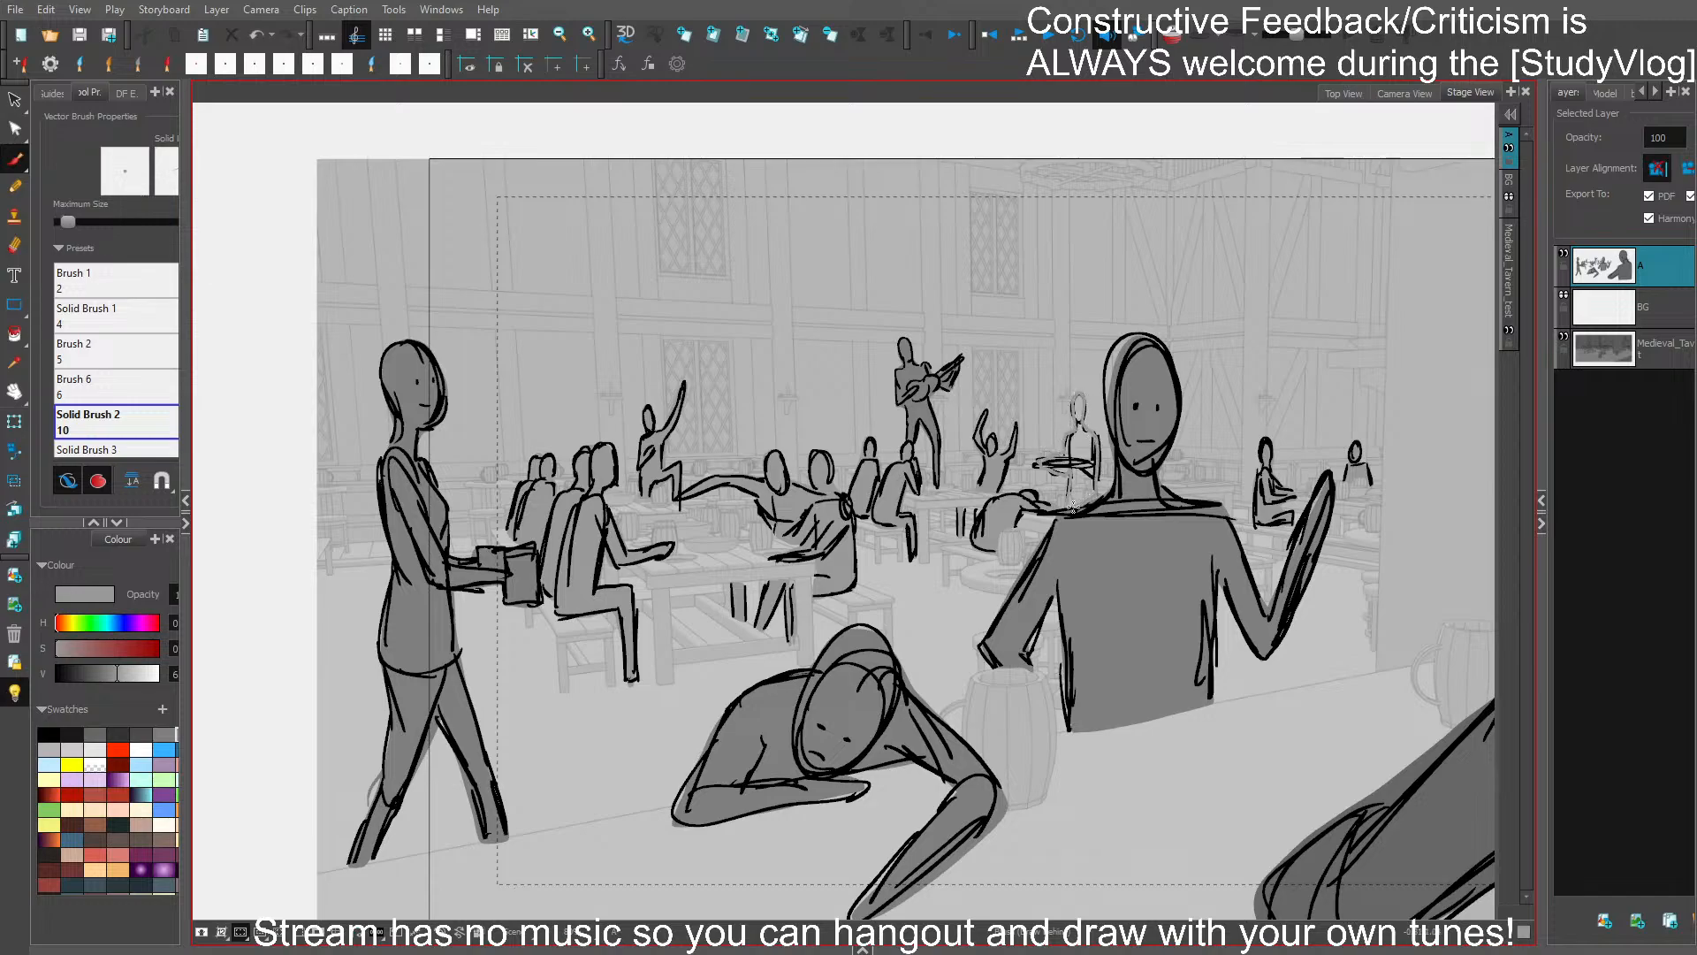
key(ctrl+z)
- Move the camera frame horizontally to -1.44 to fit in the walking server with the mug, and glance at the neighbouring street panel
scroll(1366, 636, down, 2)
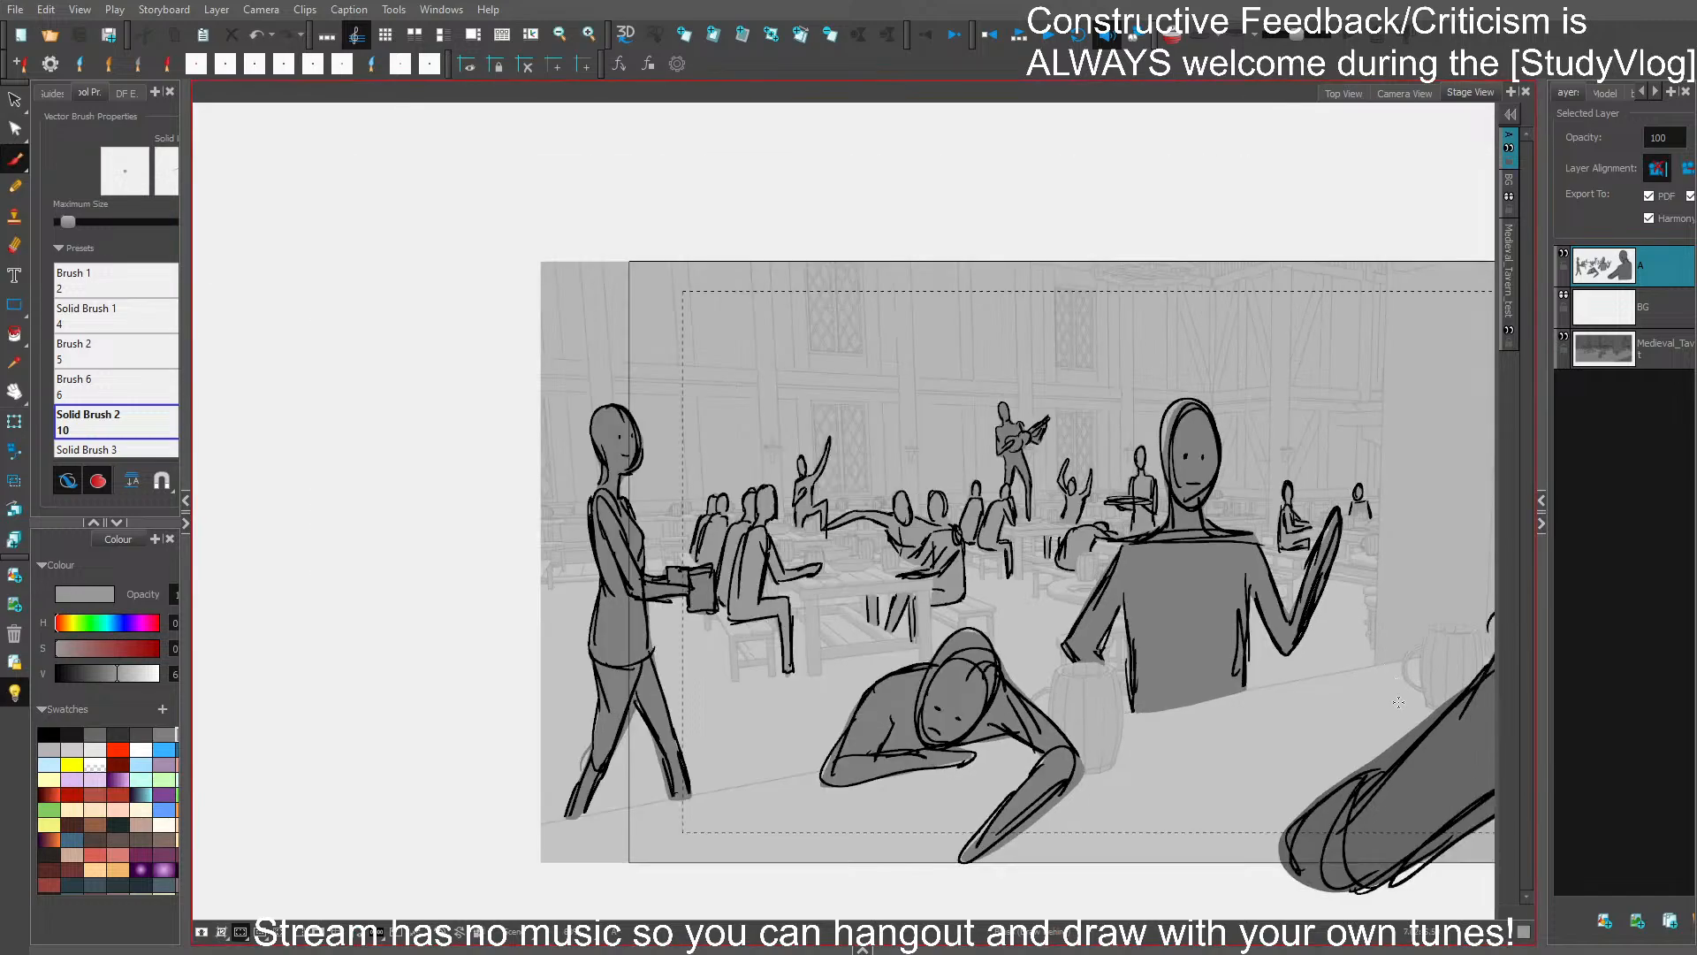
drag(1370, 758, 1225, 679)
click(320, 933)
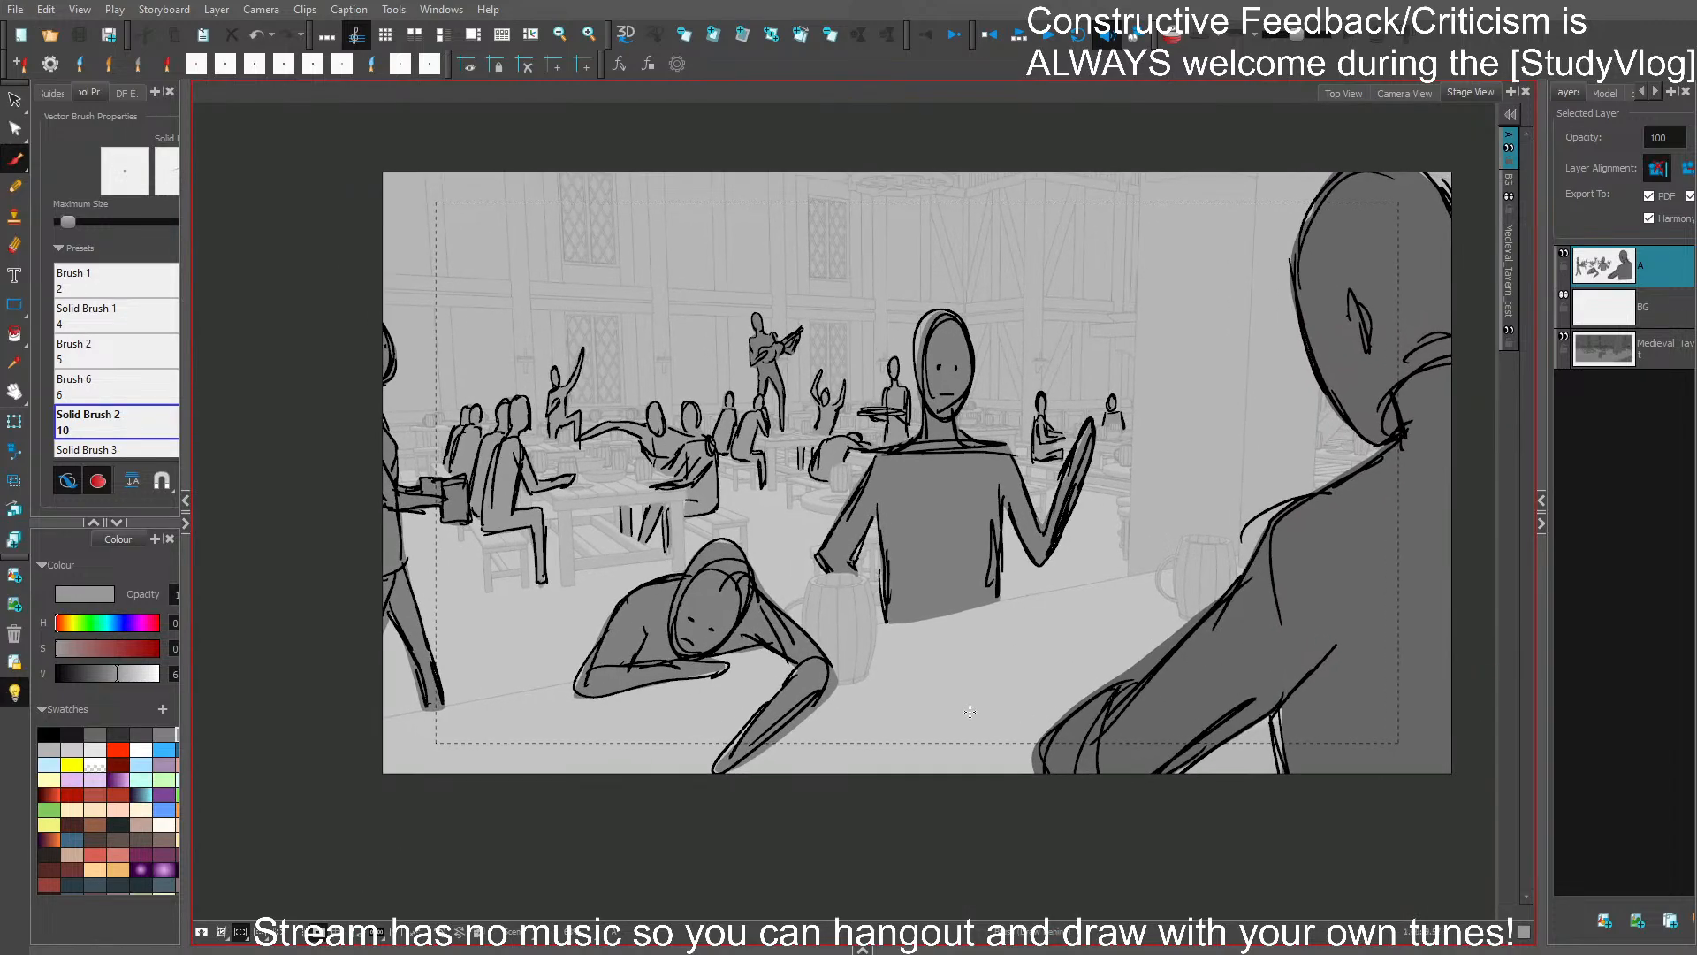
click(14, 451)
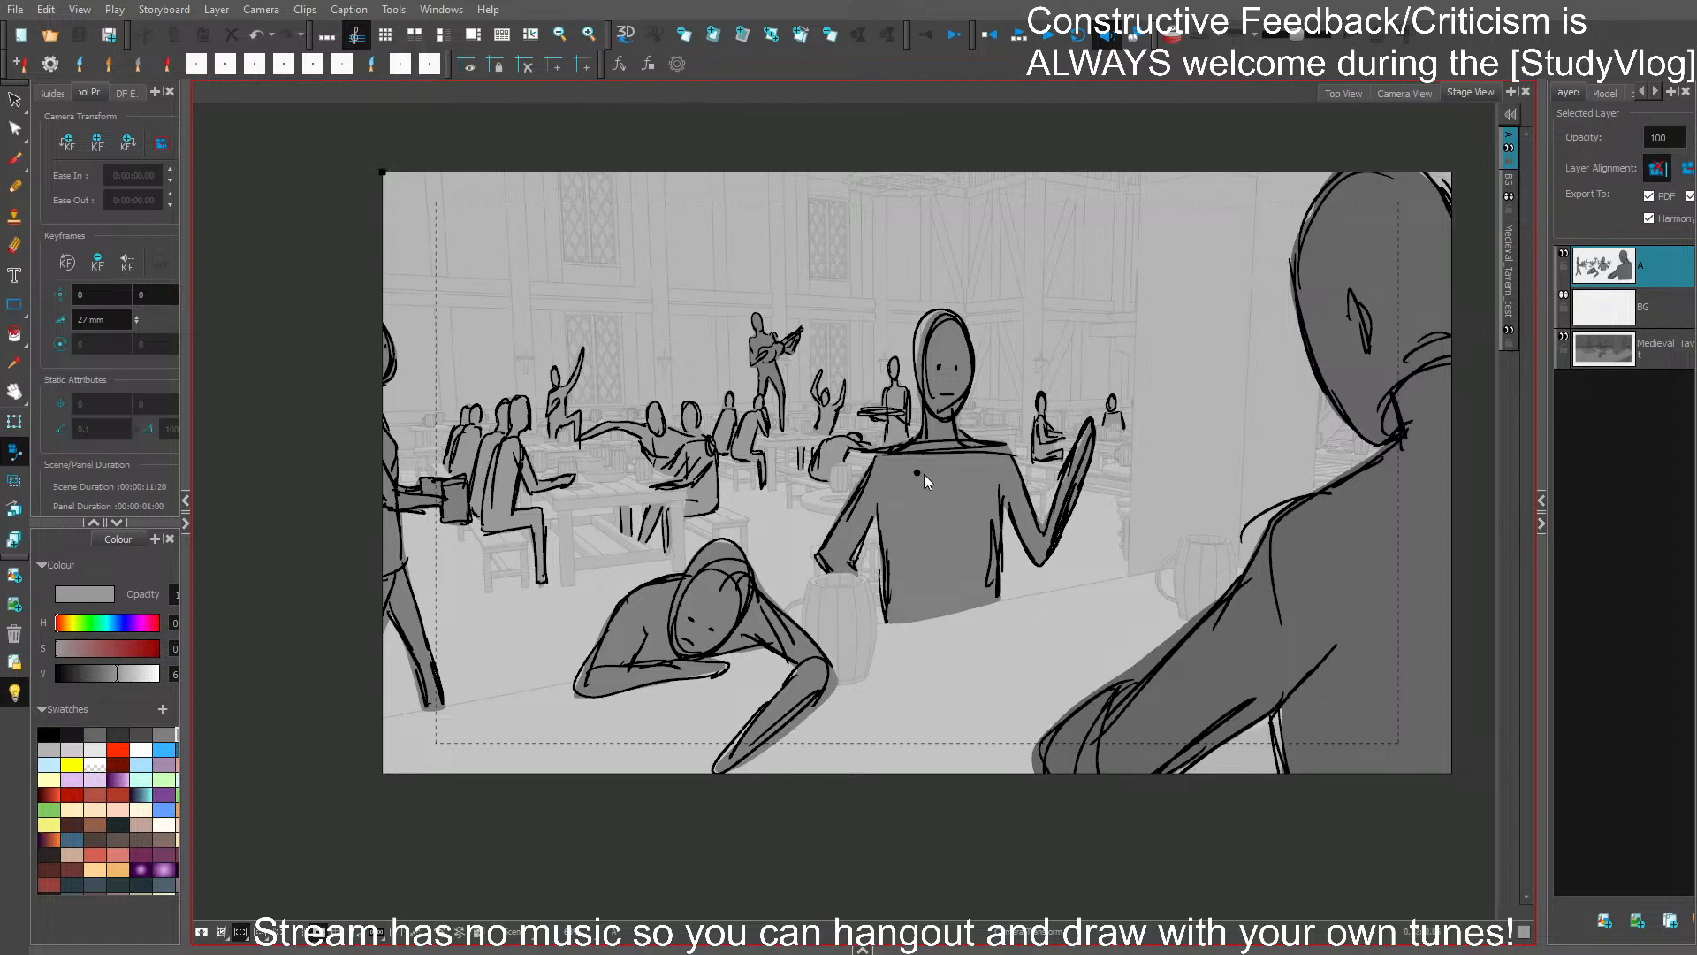
drag(924, 473, 871, 476)
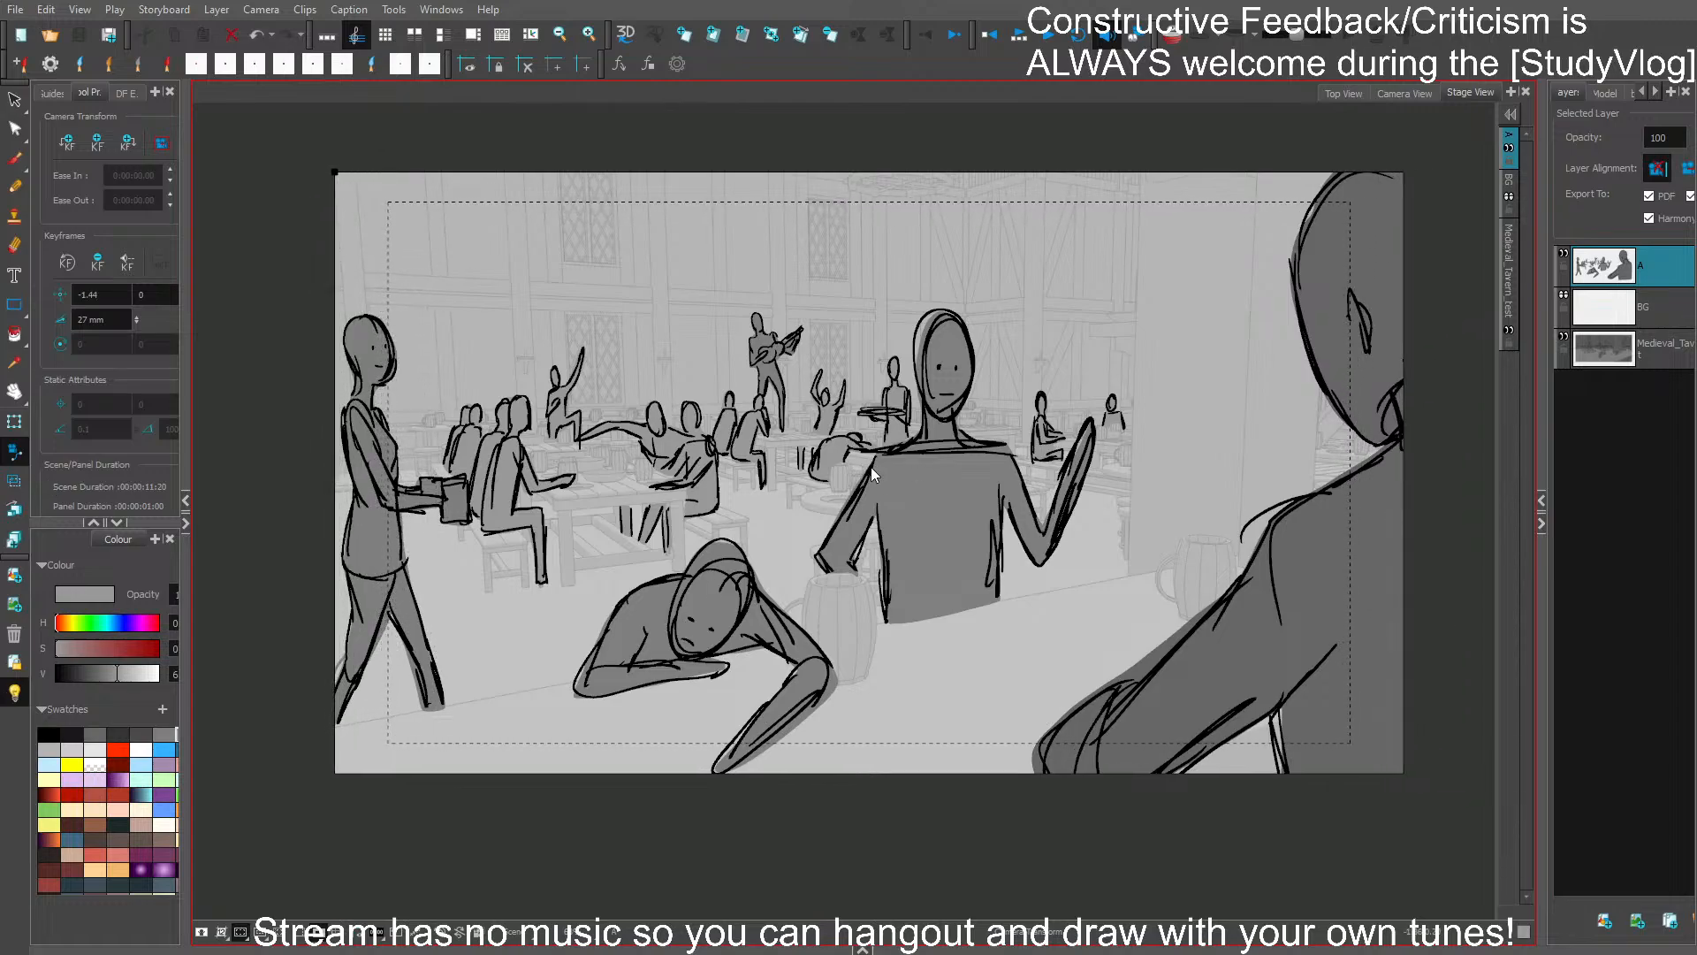
key(alt+b)
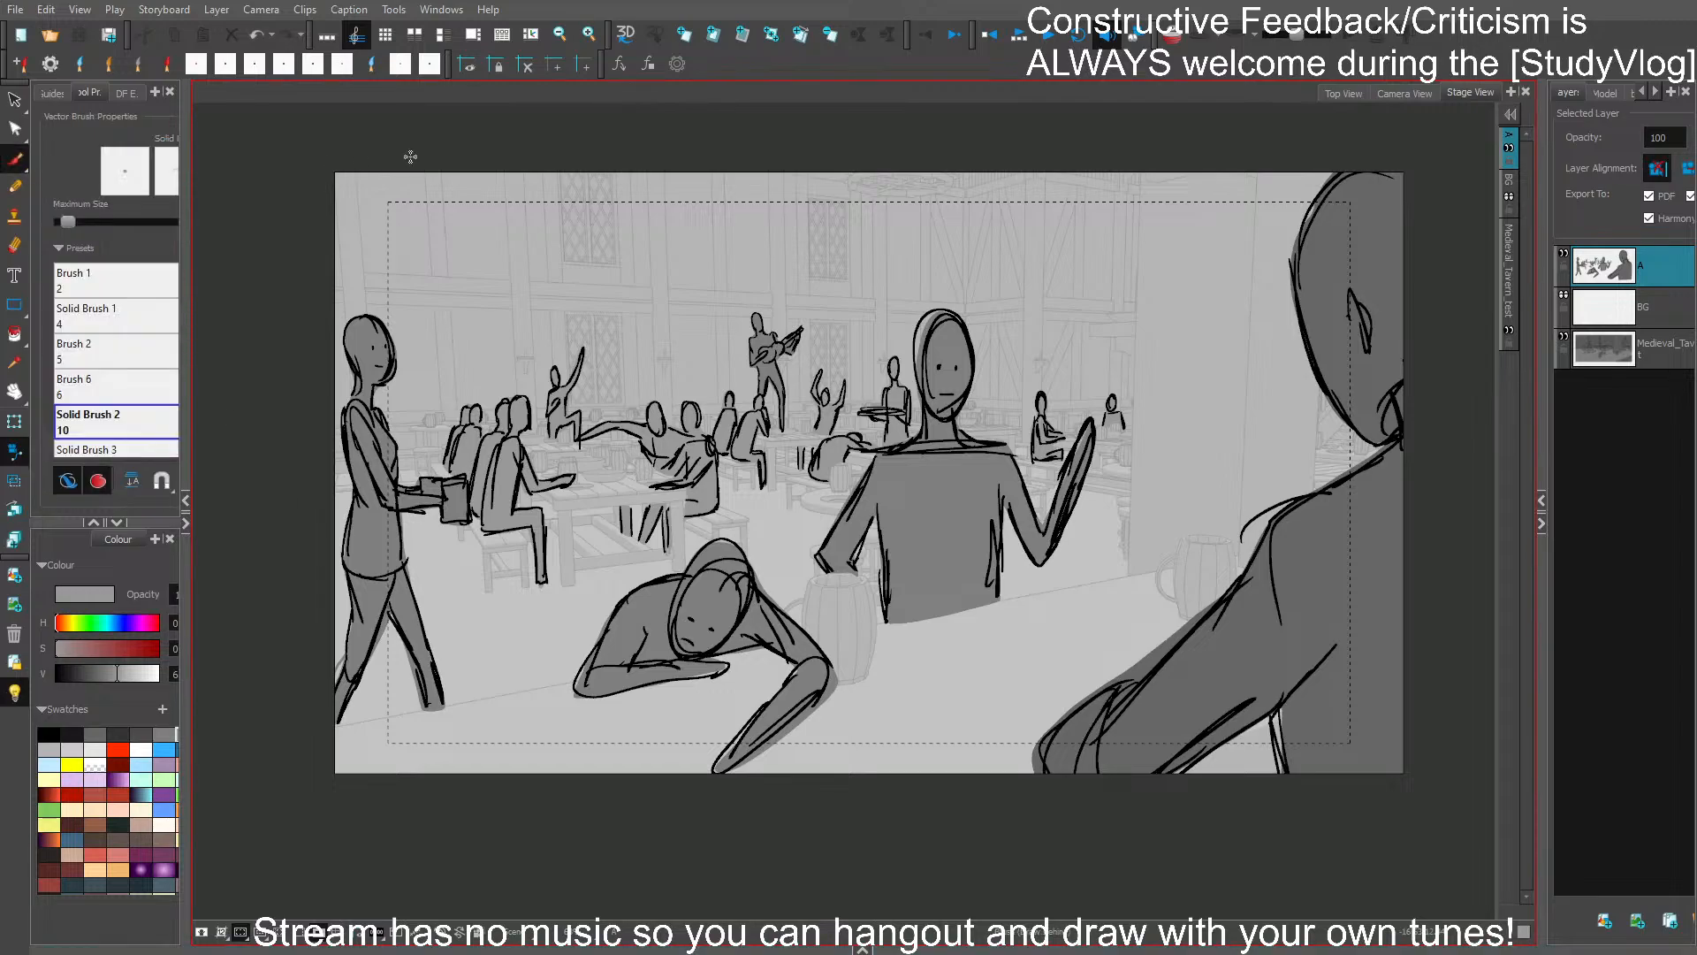
key(Right)
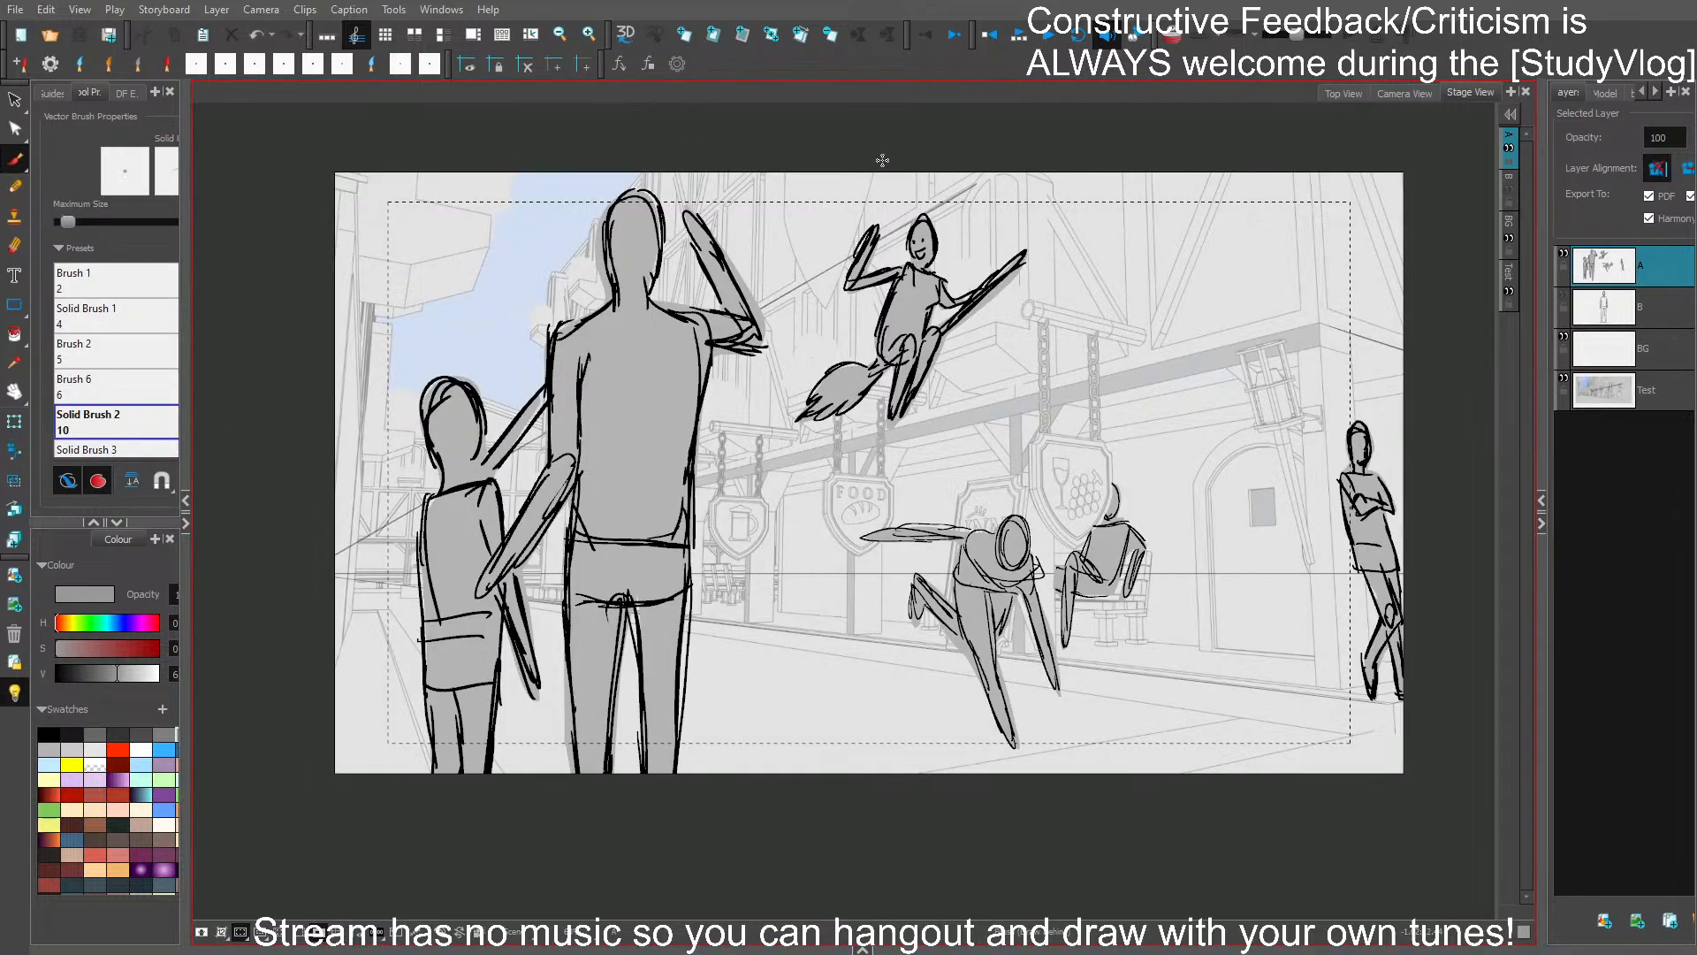
key(Left)
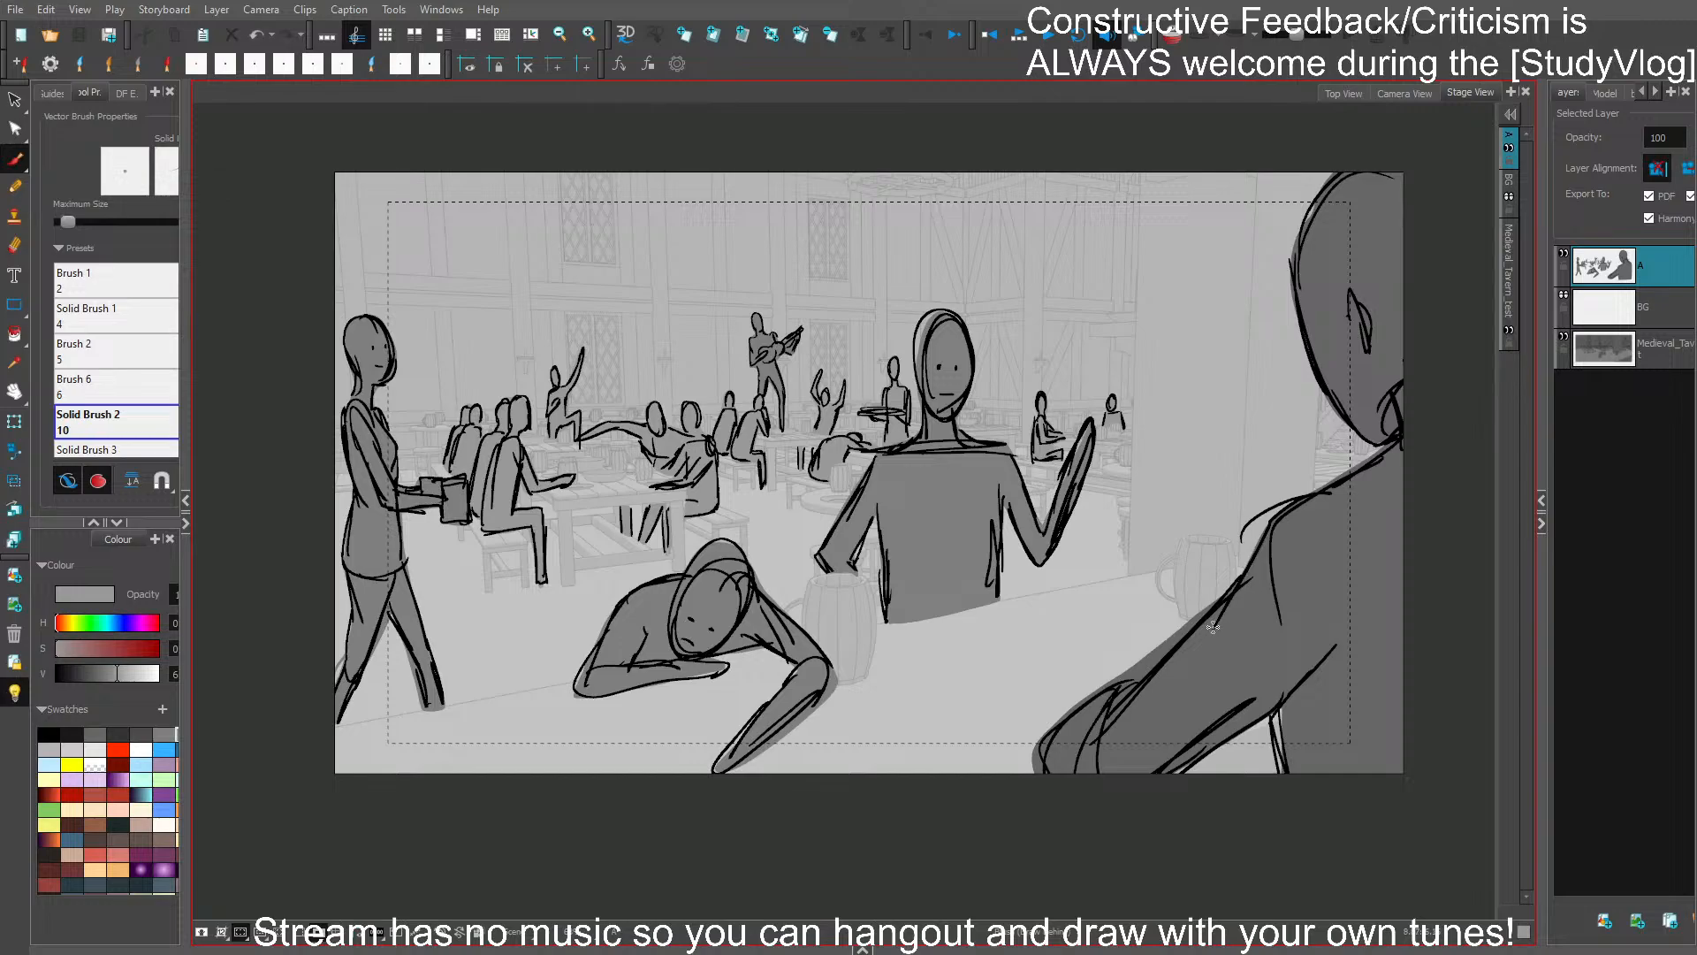
- Select the Medieval_Tavern layer and hide character layer A
scroll(1212, 629, down, 1)
drag(1227, 667, 1146, 646)
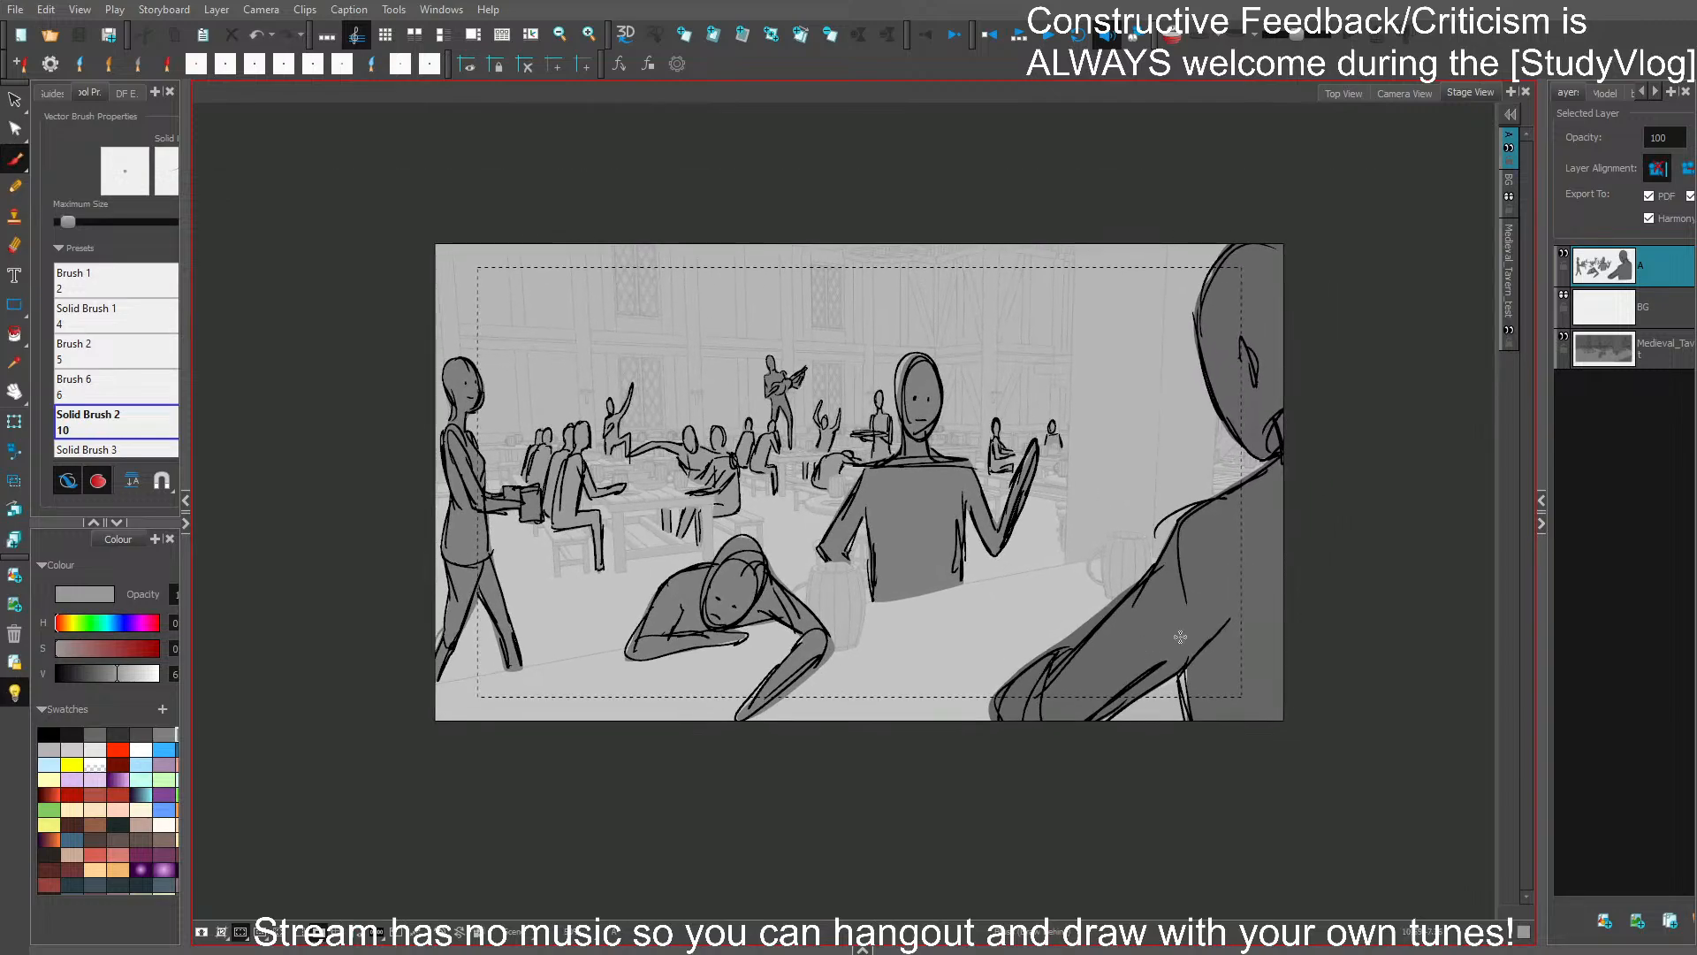
click(1655, 351)
click(1563, 254)
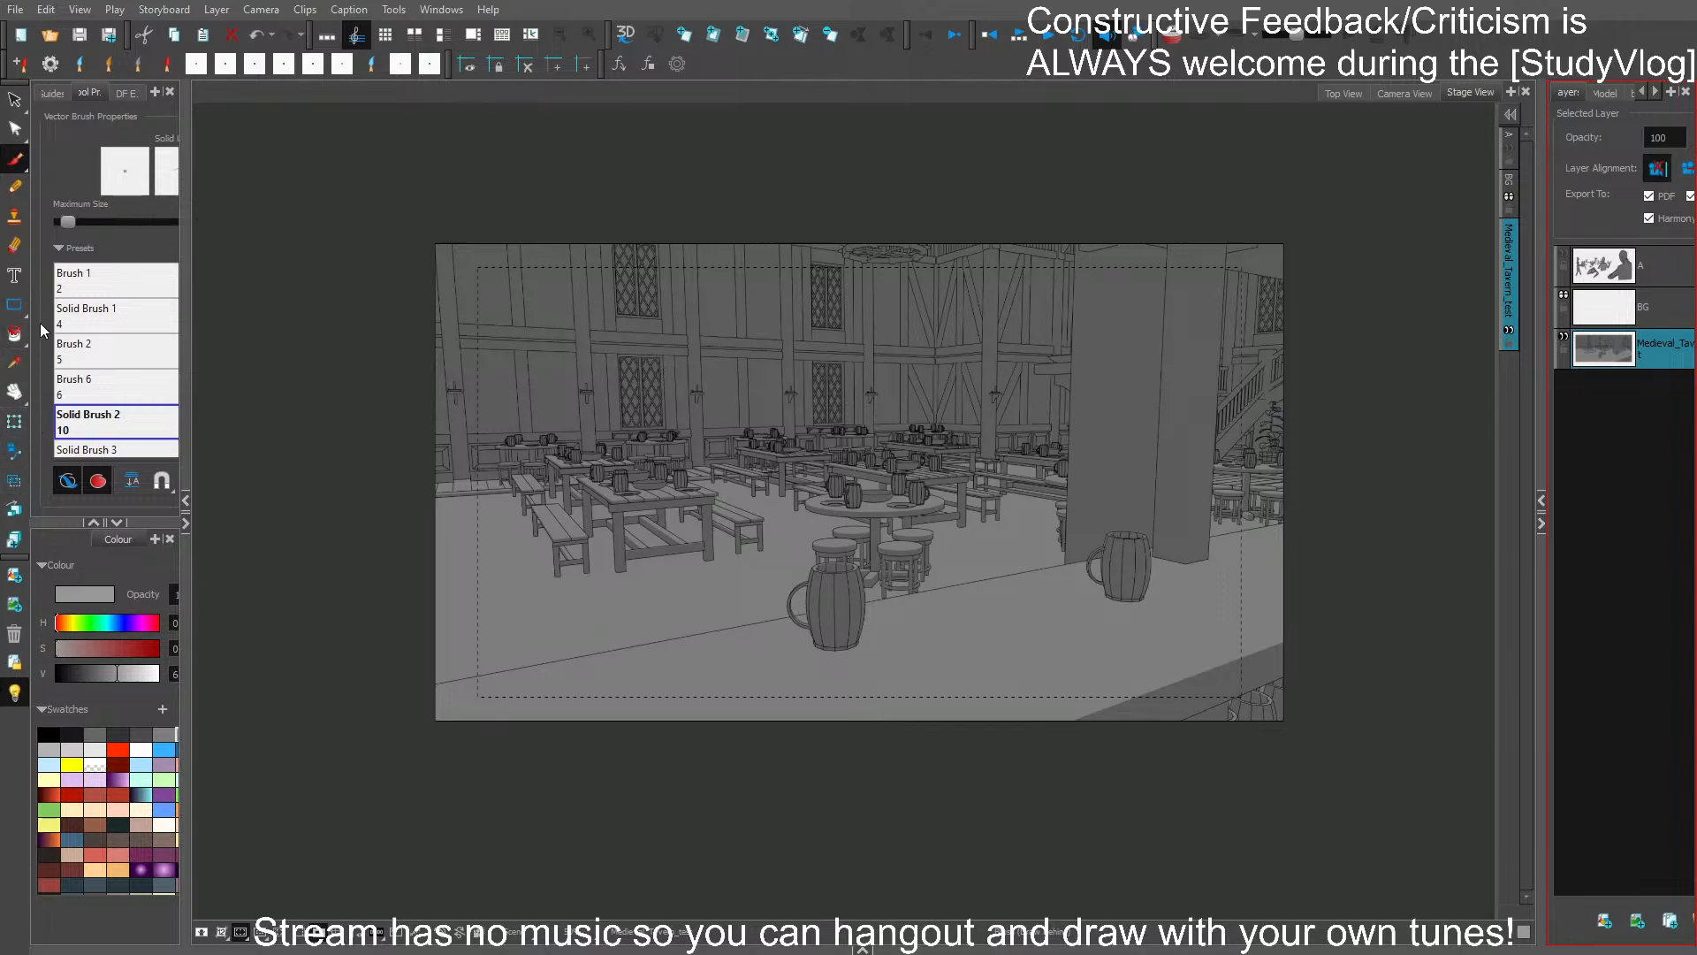
click(18, 307)
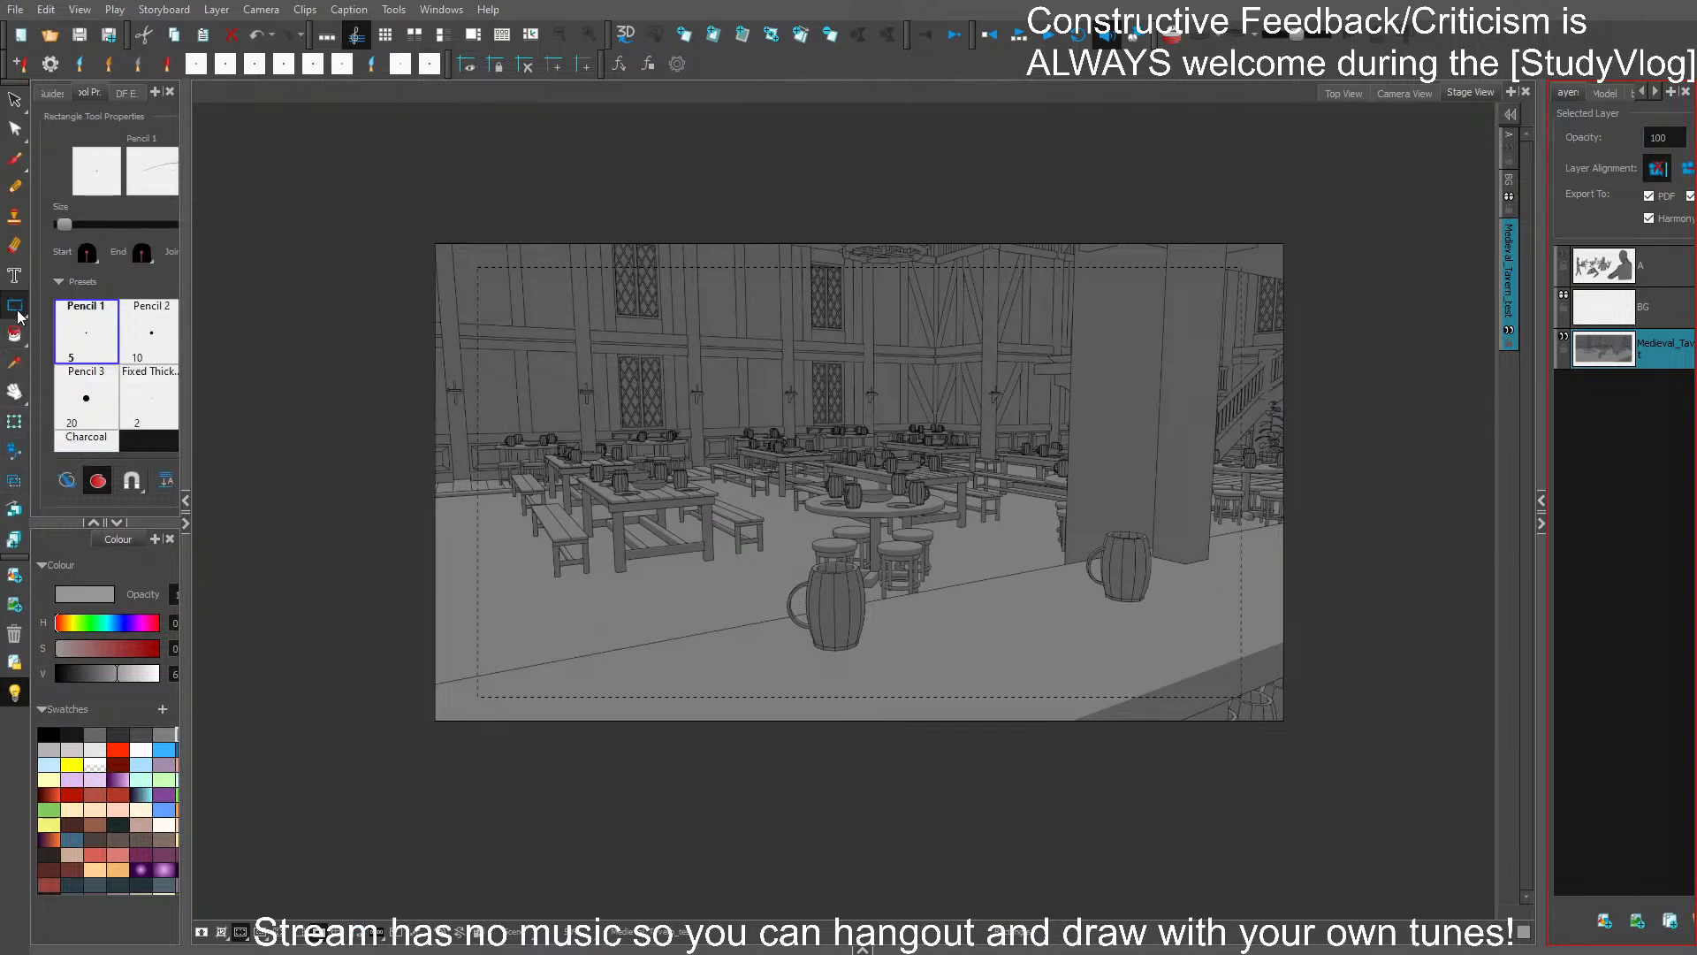
click(79, 332)
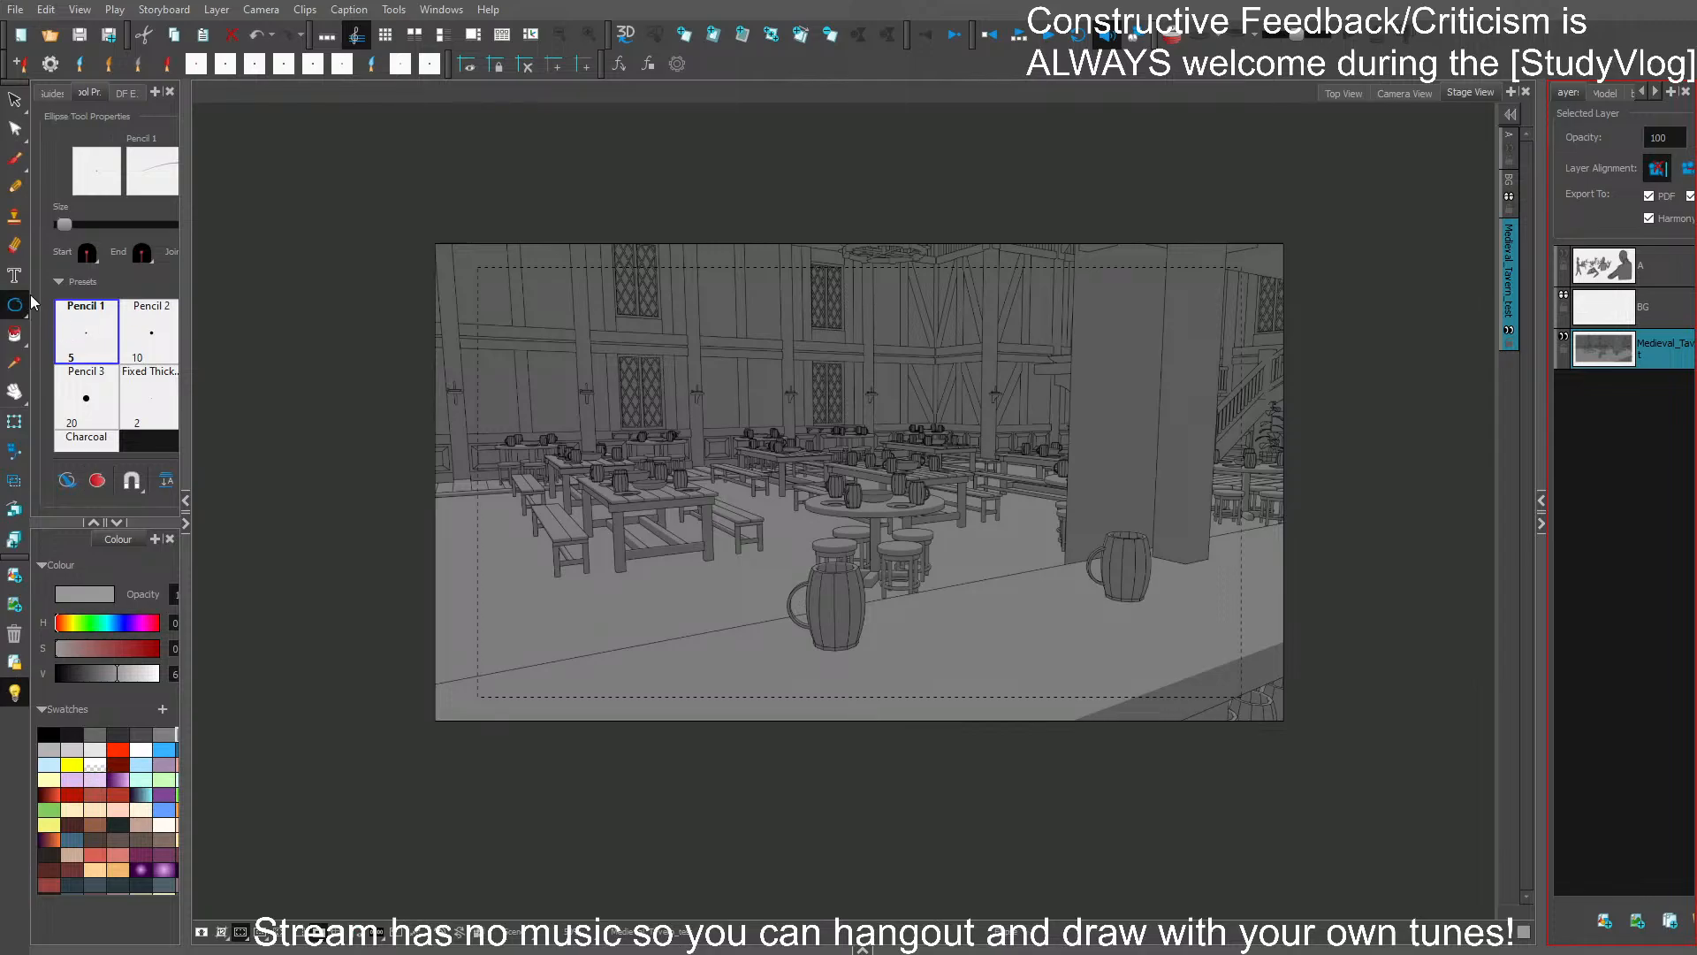
drag(437, 684, 614, 644)
key(ctrl+z)
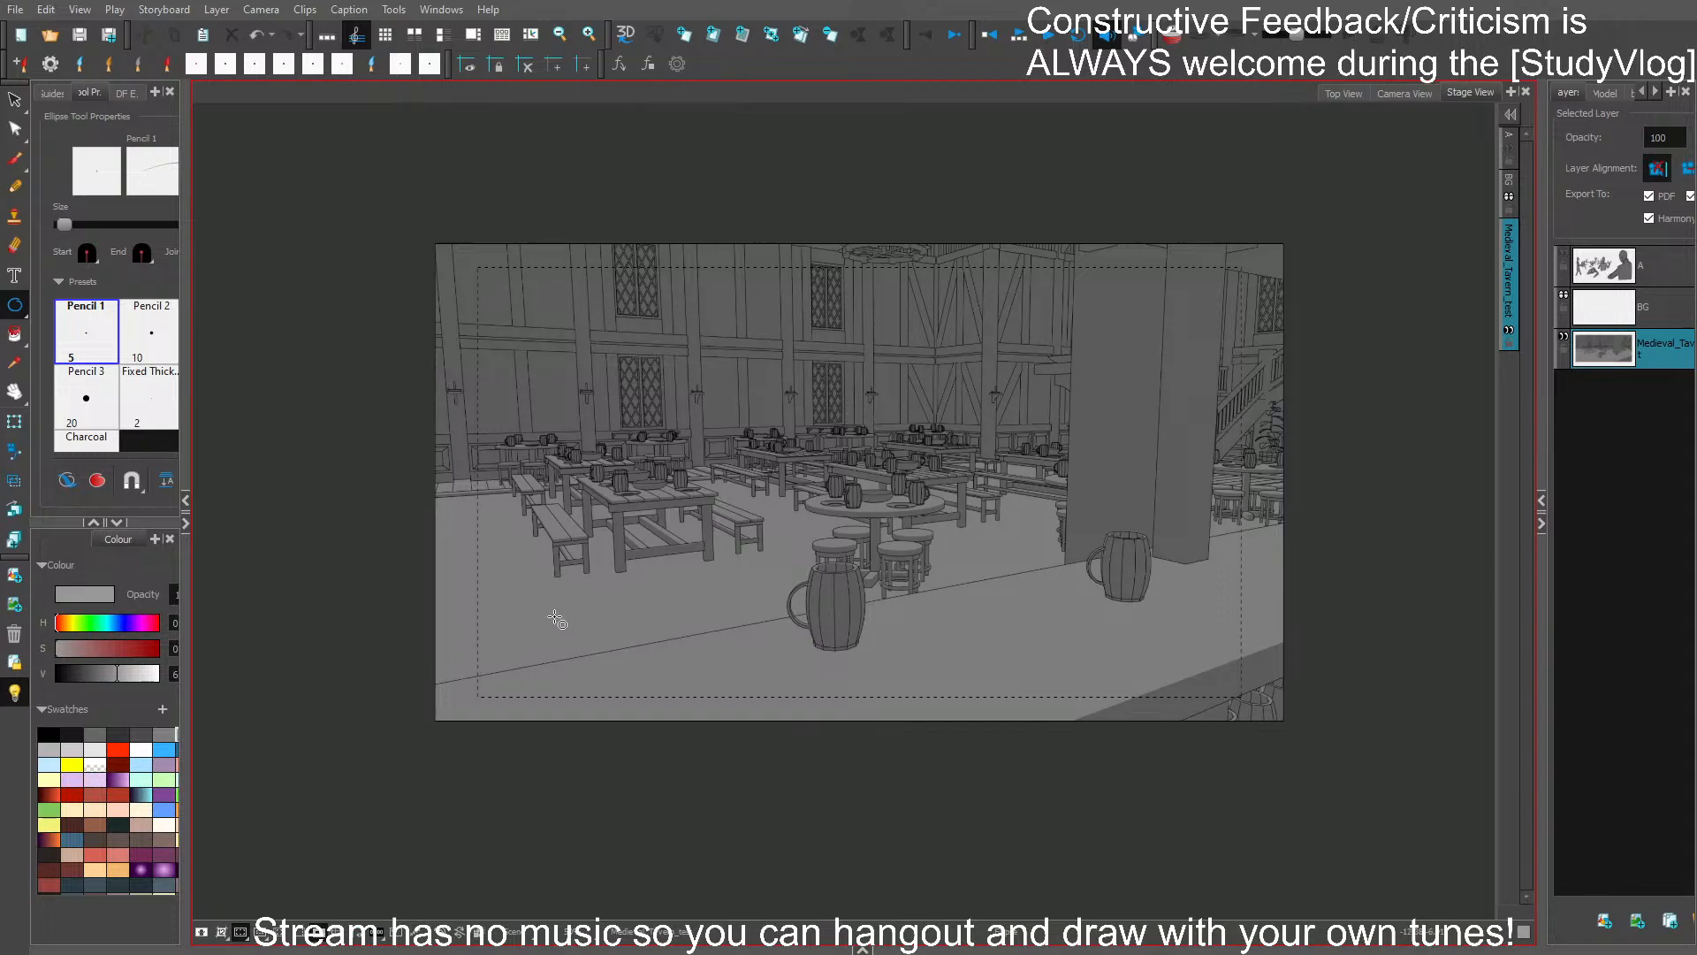
- Trace the bar counter's back edge with the Polyline tool, from the image border to the front mug's handle
click(87, 373)
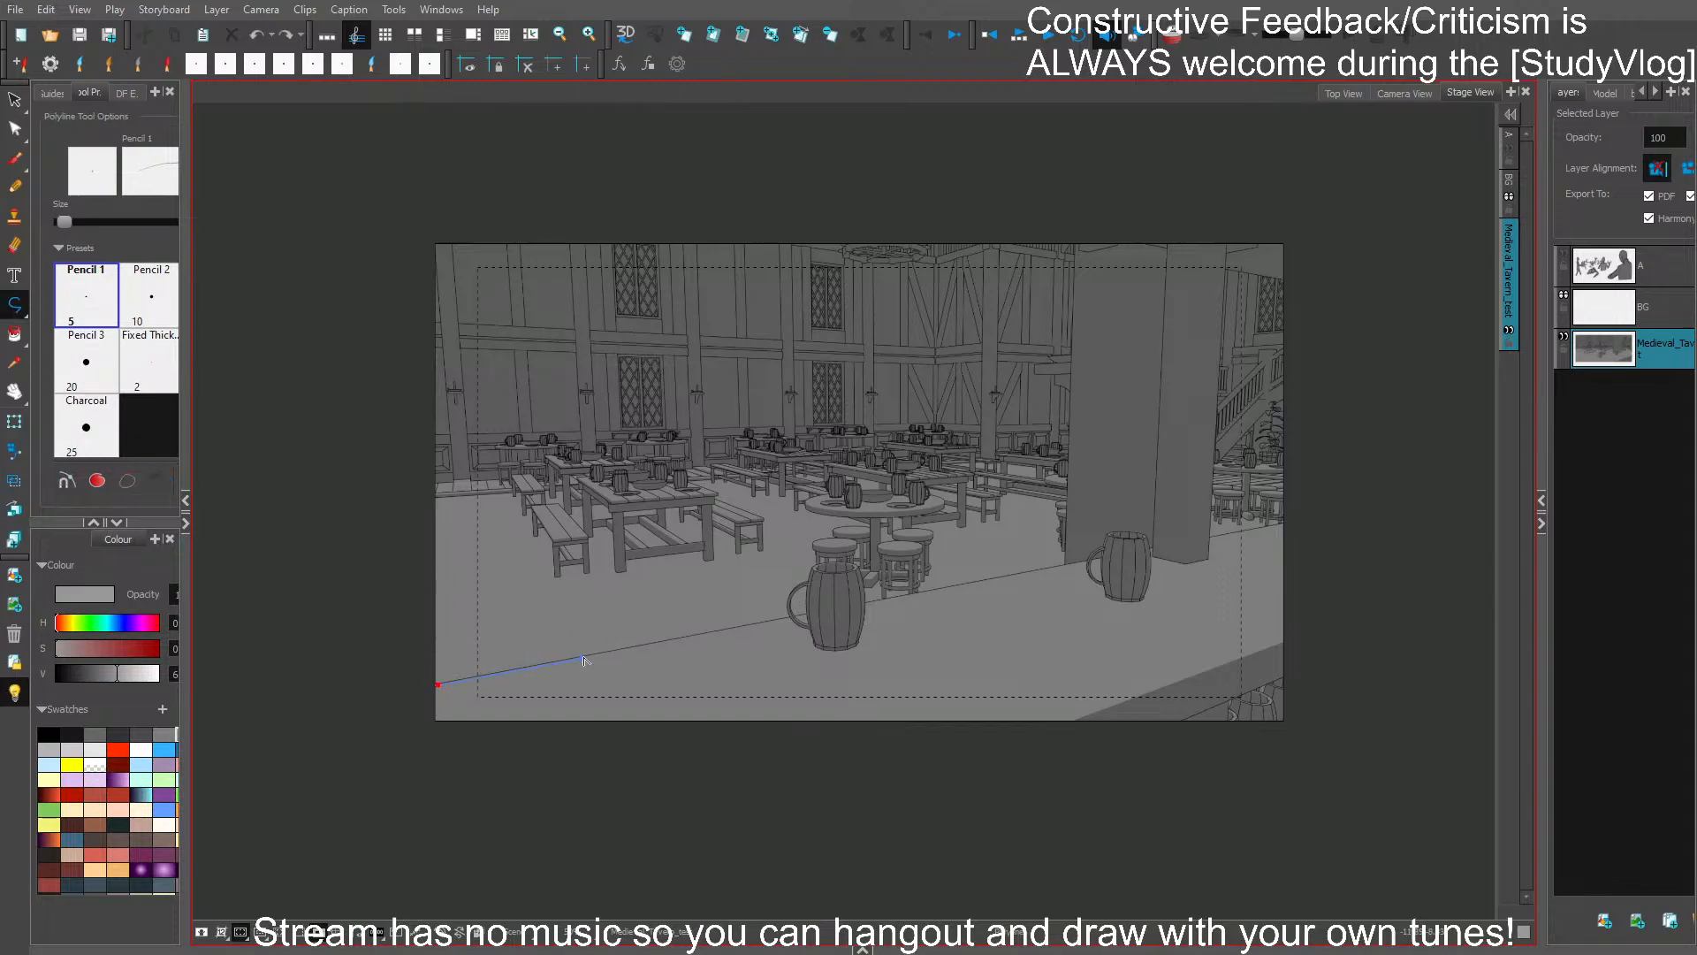
click(754, 624)
key(ctrl+z)
scroll(615, 649, up, 2)
click(364, 701)
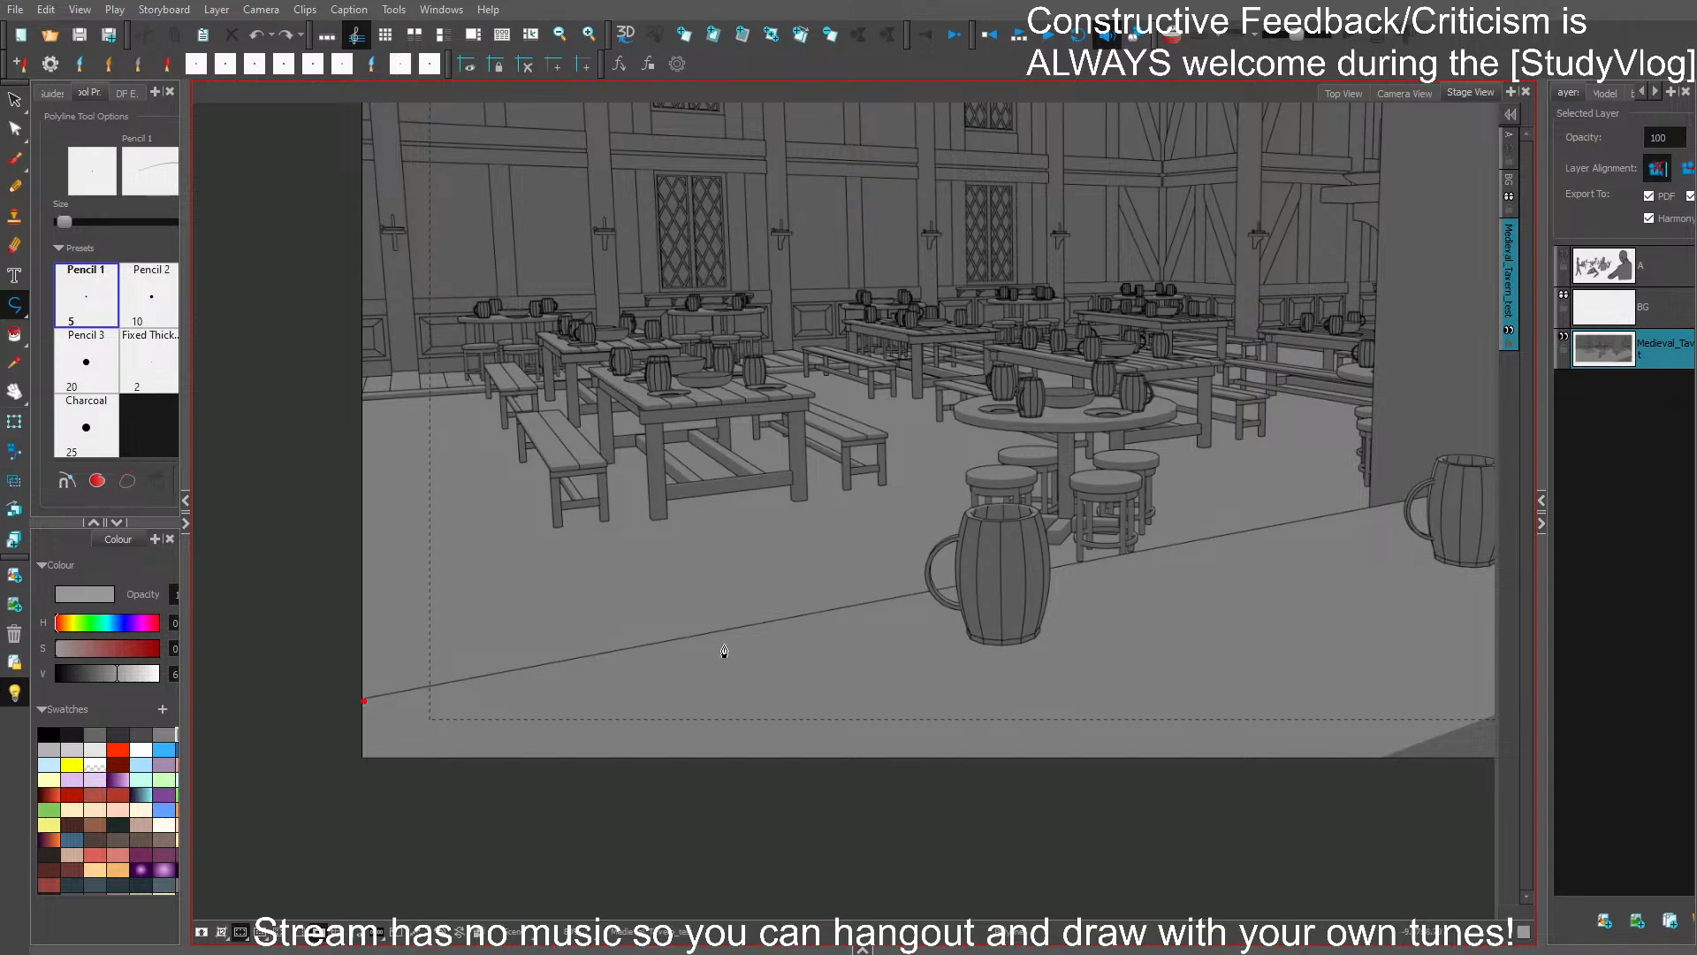
click(928, 592)
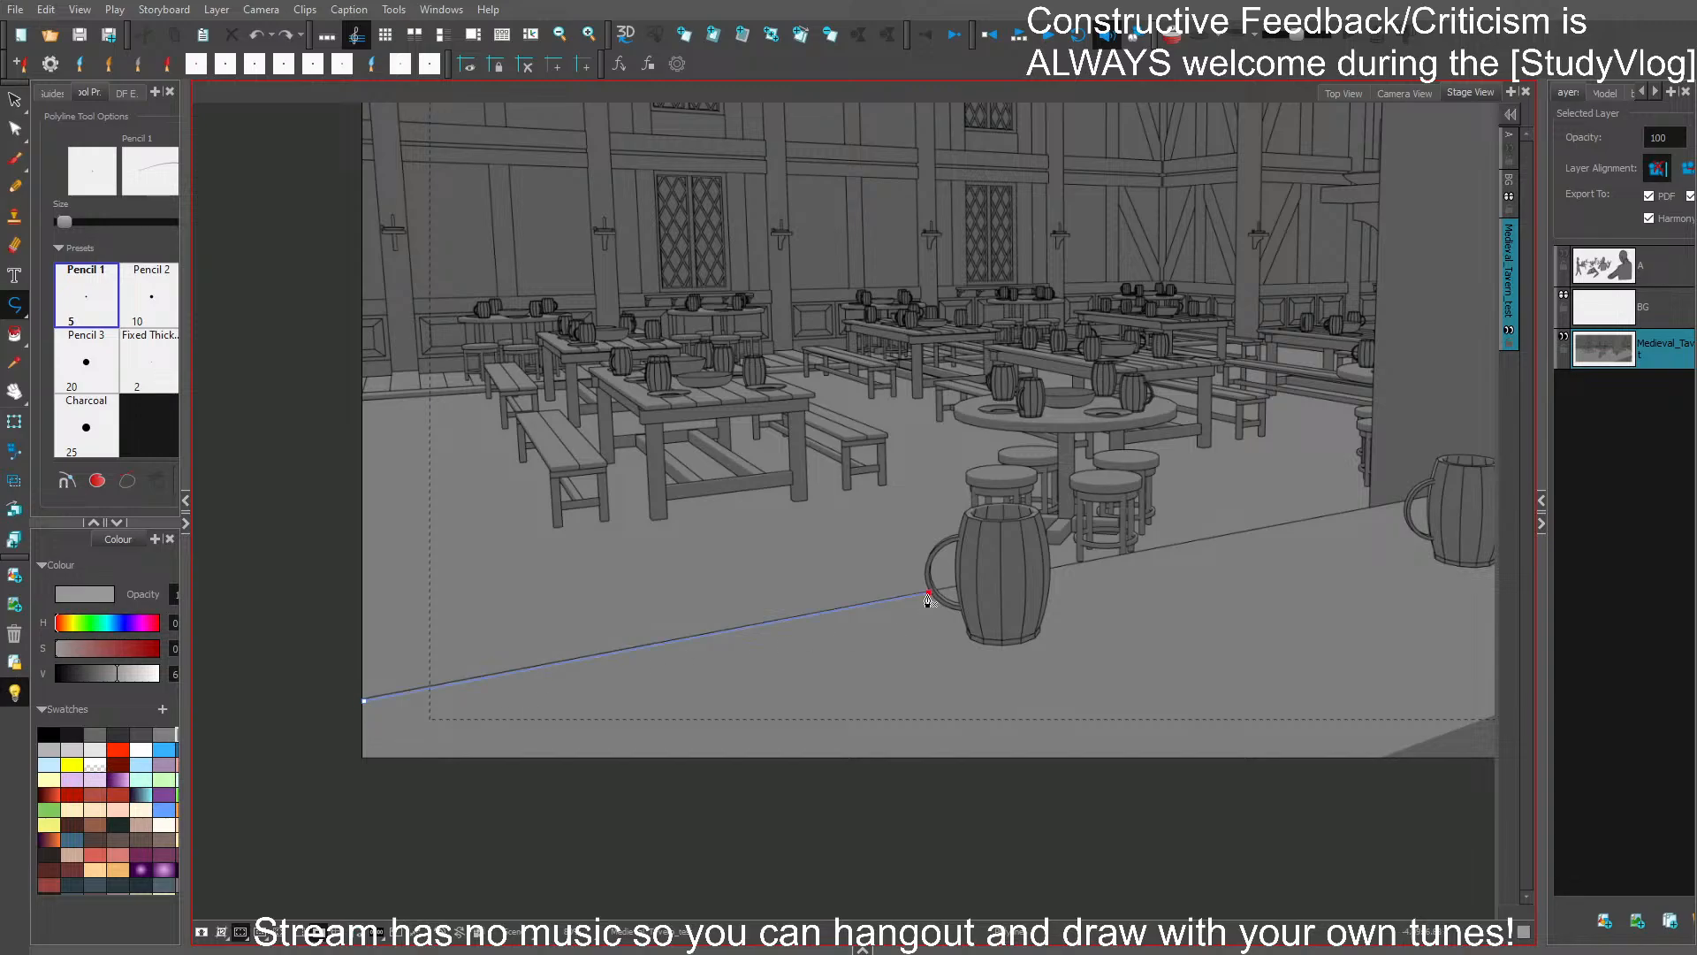
click(958, 537)
double_click(958, 546)
key(ctrl+z)
click(962, 533)
key(ctrl+z)
- Continue the polyline around the front mug's handle and over its rim
click(925, 580)
click(926, 563)
click(934, 548)
click(942, 541)
click(951, 537)
click(974, 509)
click(986, 506)
click(1001, 502)
click(1016, 504)
click(1031, 508)
click(1039, 514)
click(1046, 523)
click(1048, 542)
click(1051, 563)
- Undo the polyline traced along the counter and mug, and save the storyboard
drag(1113, 613, 869, 687)
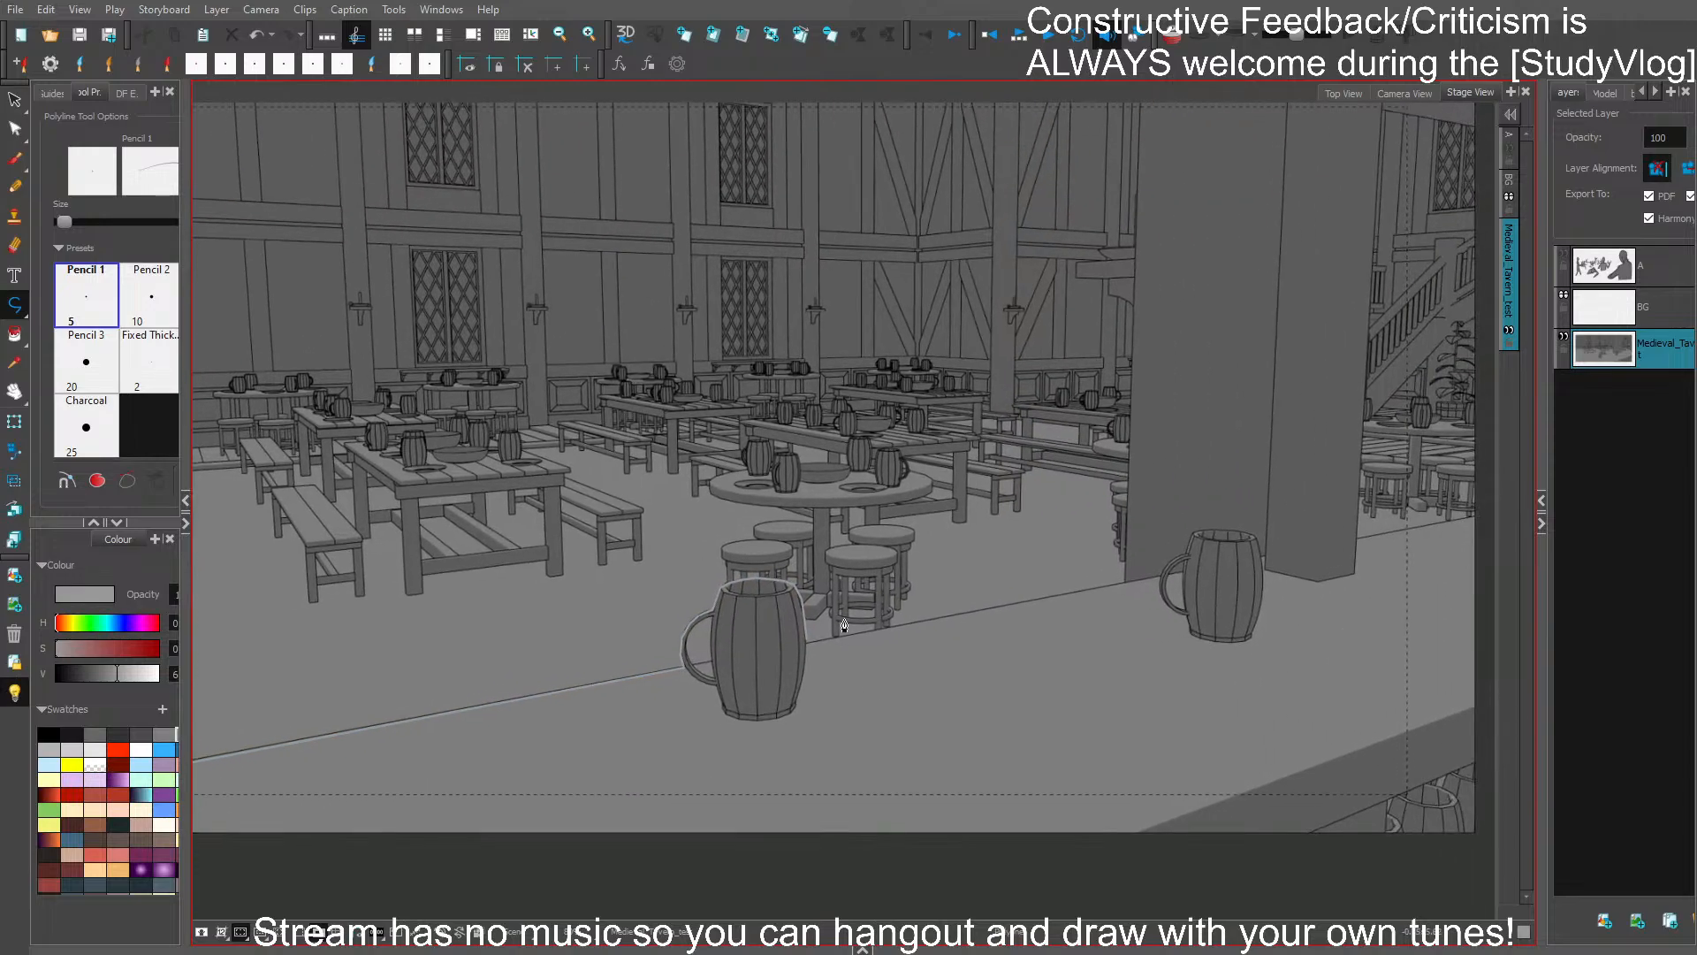
key(ctrl+z)
click(683, 668)
ctrl+click(812, 749)
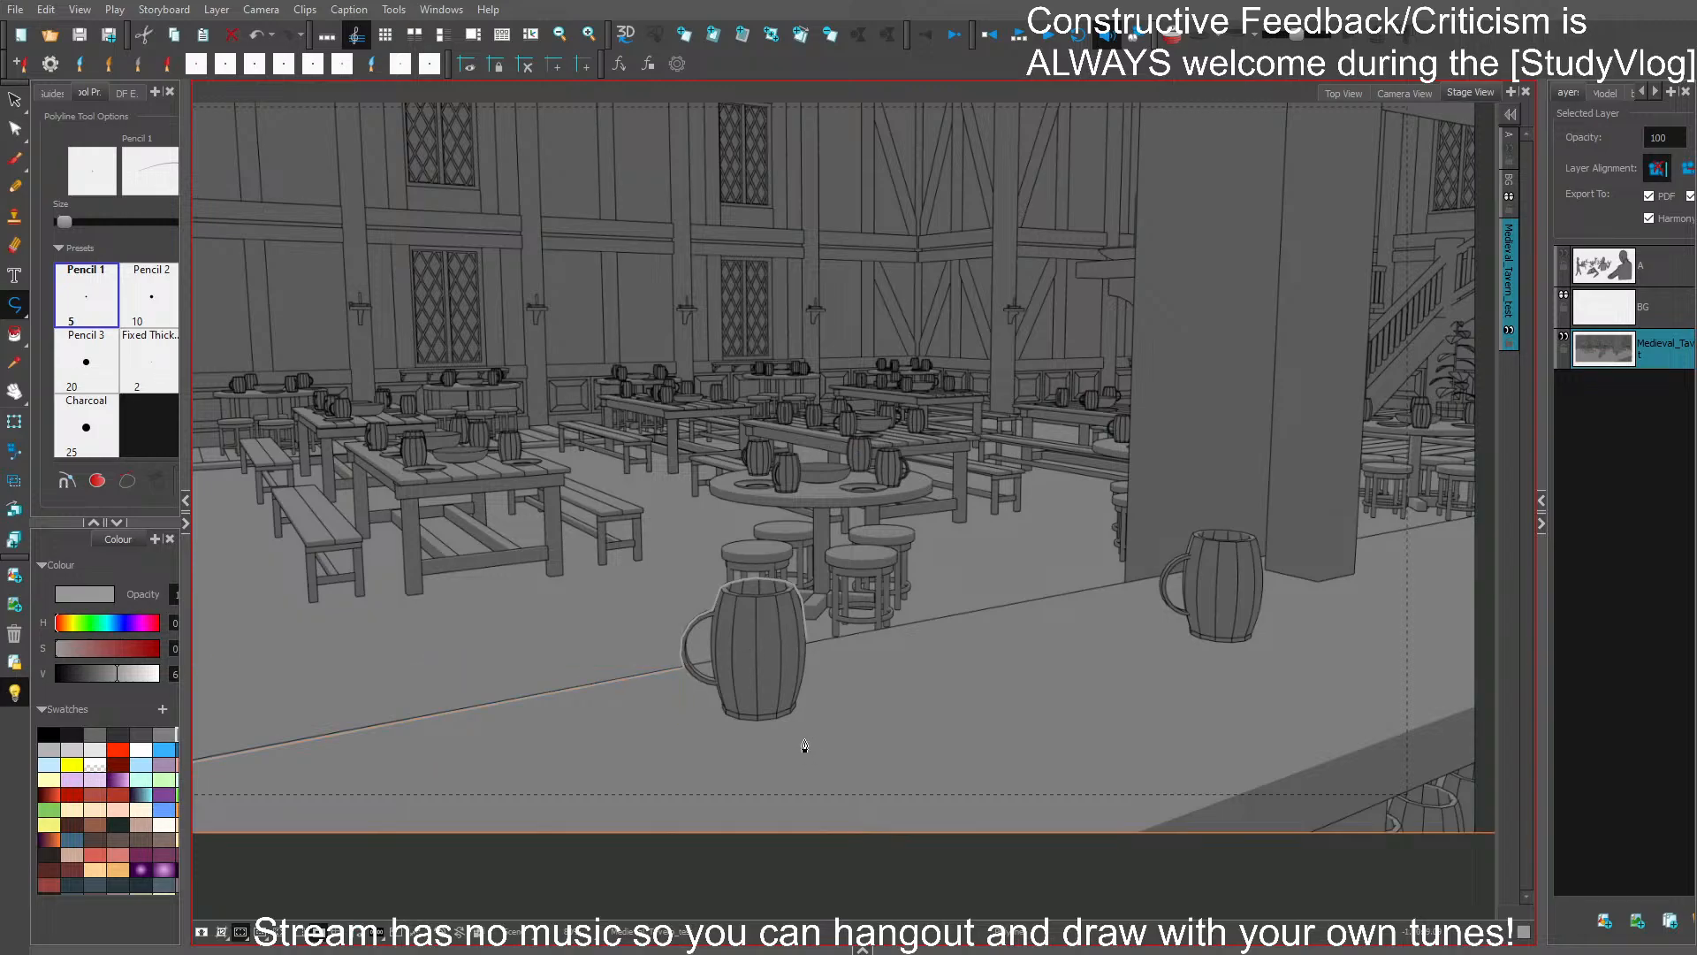
key(ctrl+s)
scroll(892, 712, down, 1)
drag(840, 695, 919, 662)
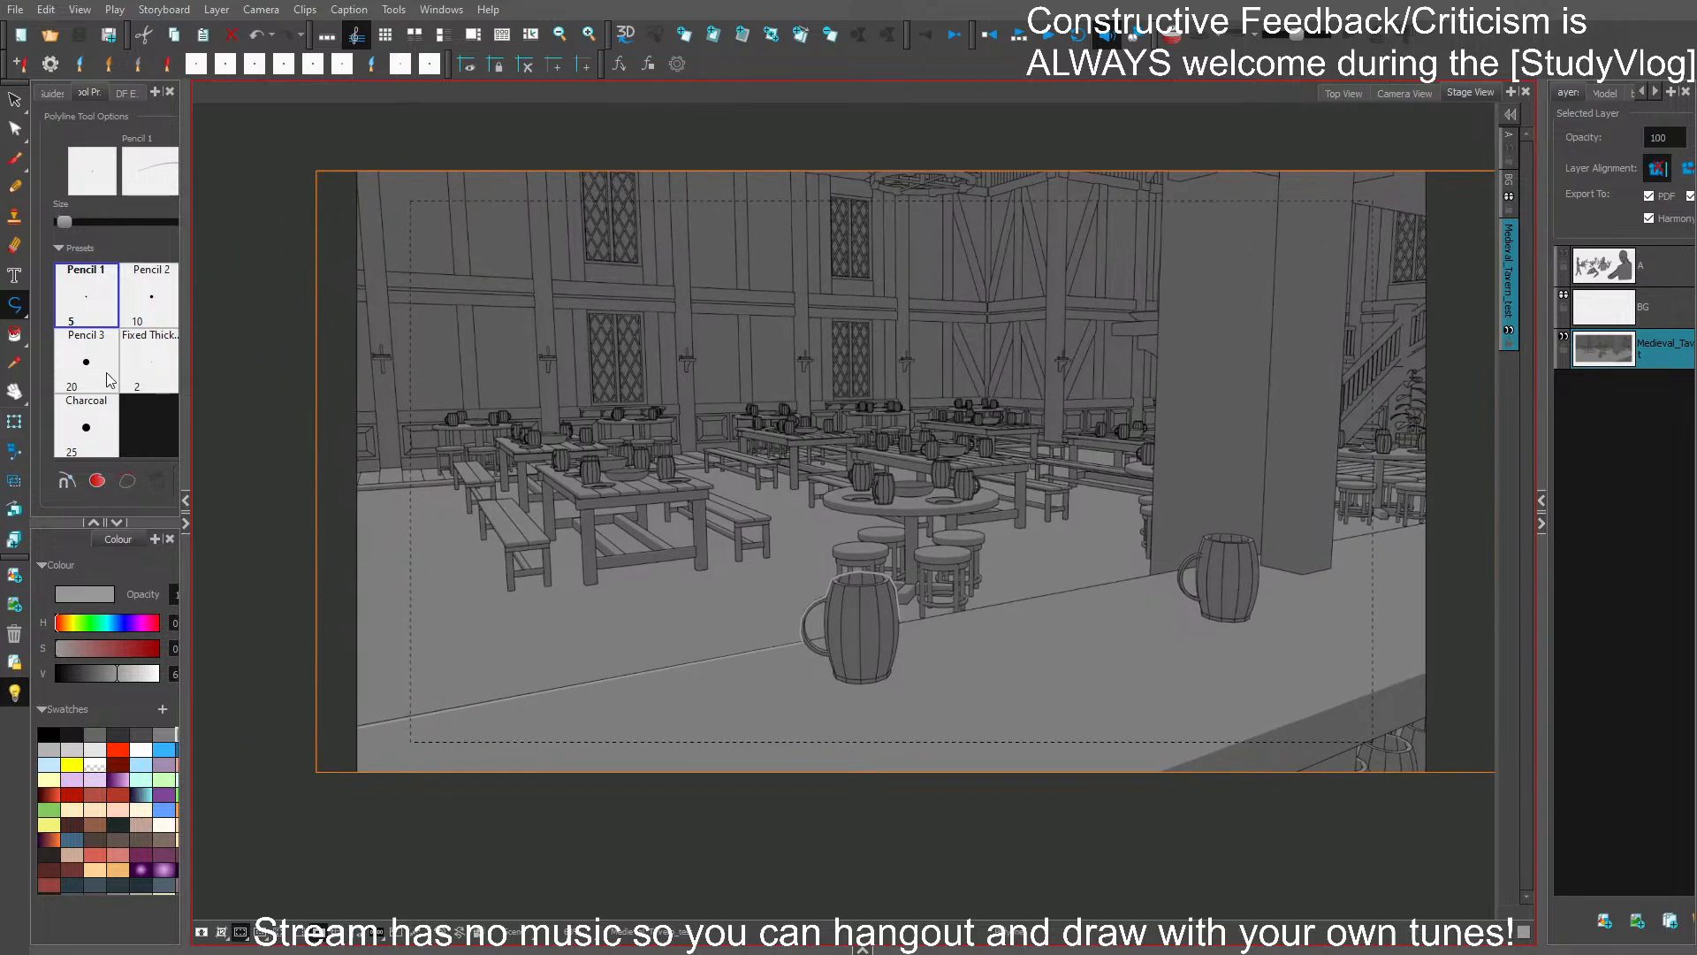
ctrl+click(348, 822)
key(ctrl+z)
key(ctrl+z)
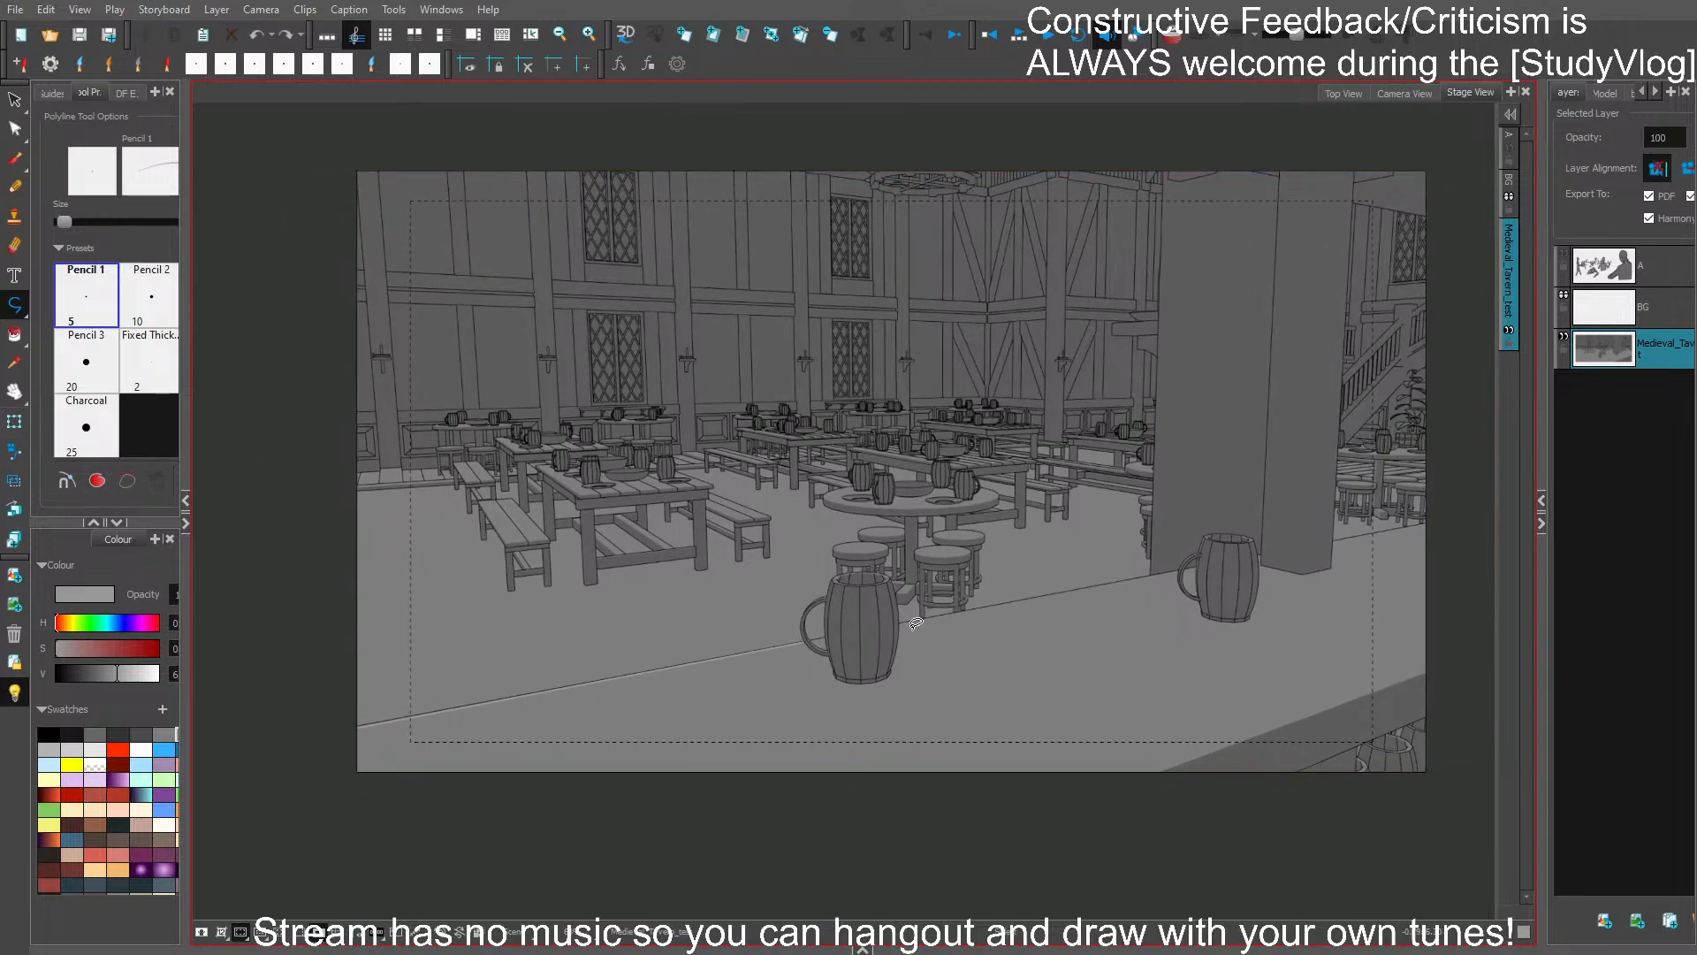
key(ctrl+z)
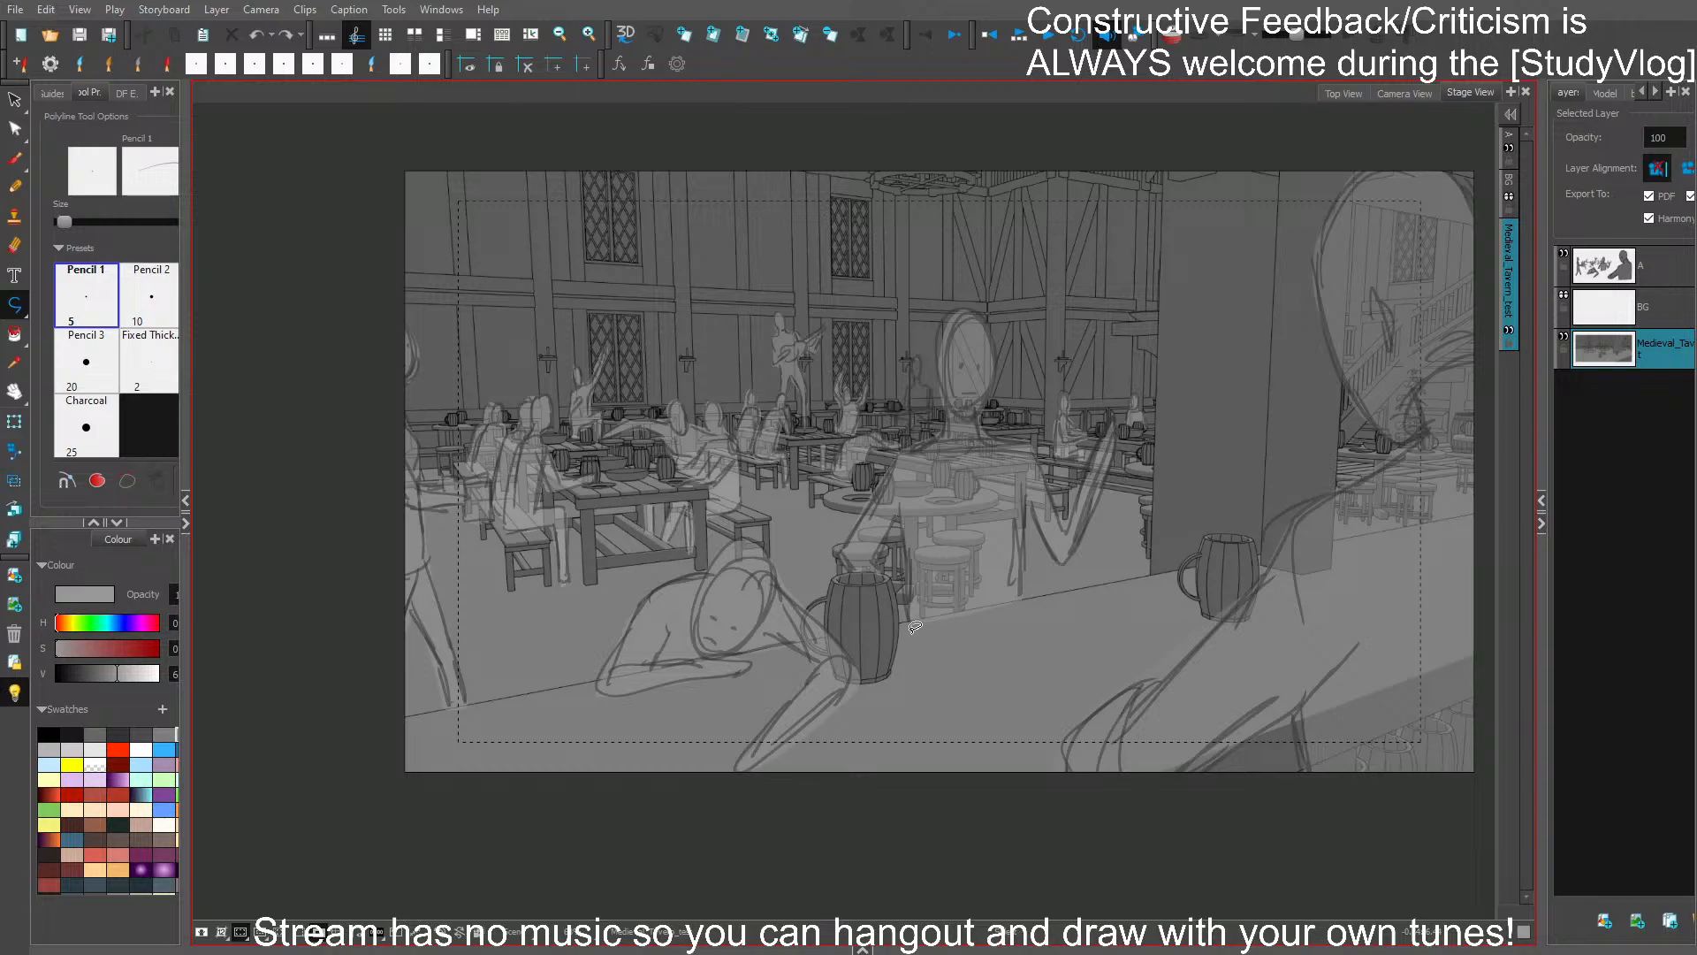
key(ctrl+shift+z)
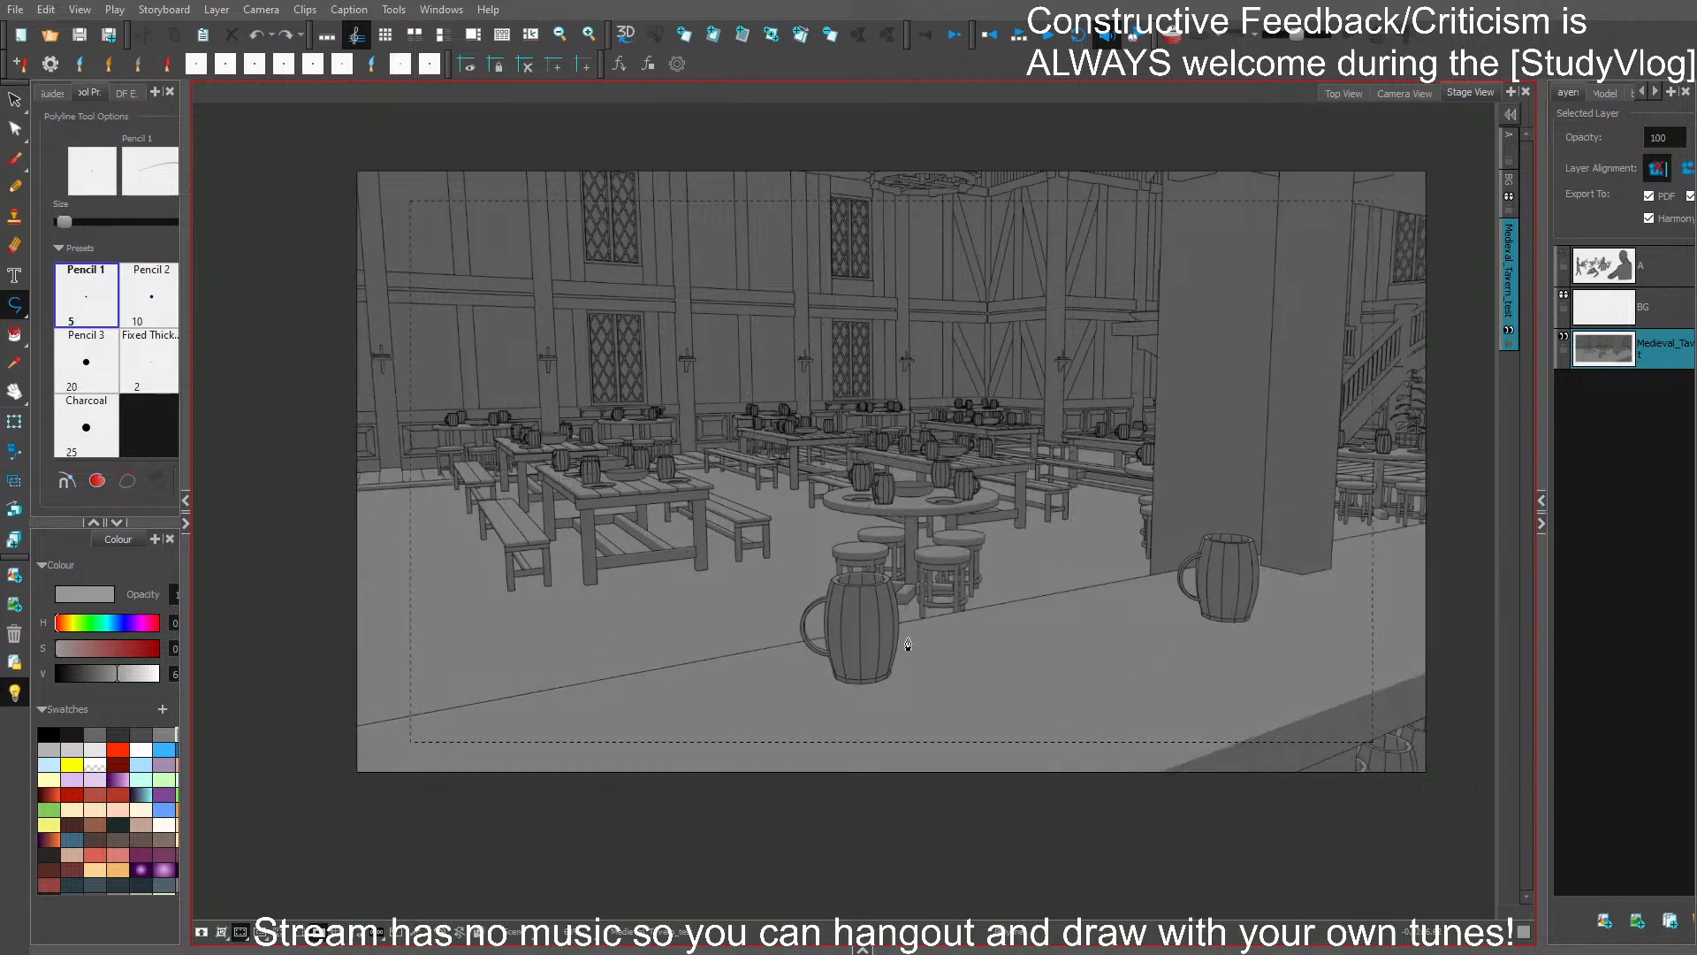
key(ctrl+s)
- Try a lasso cut around the counter's lower-left part with the Cutter tool and undo it
click(18, 104)
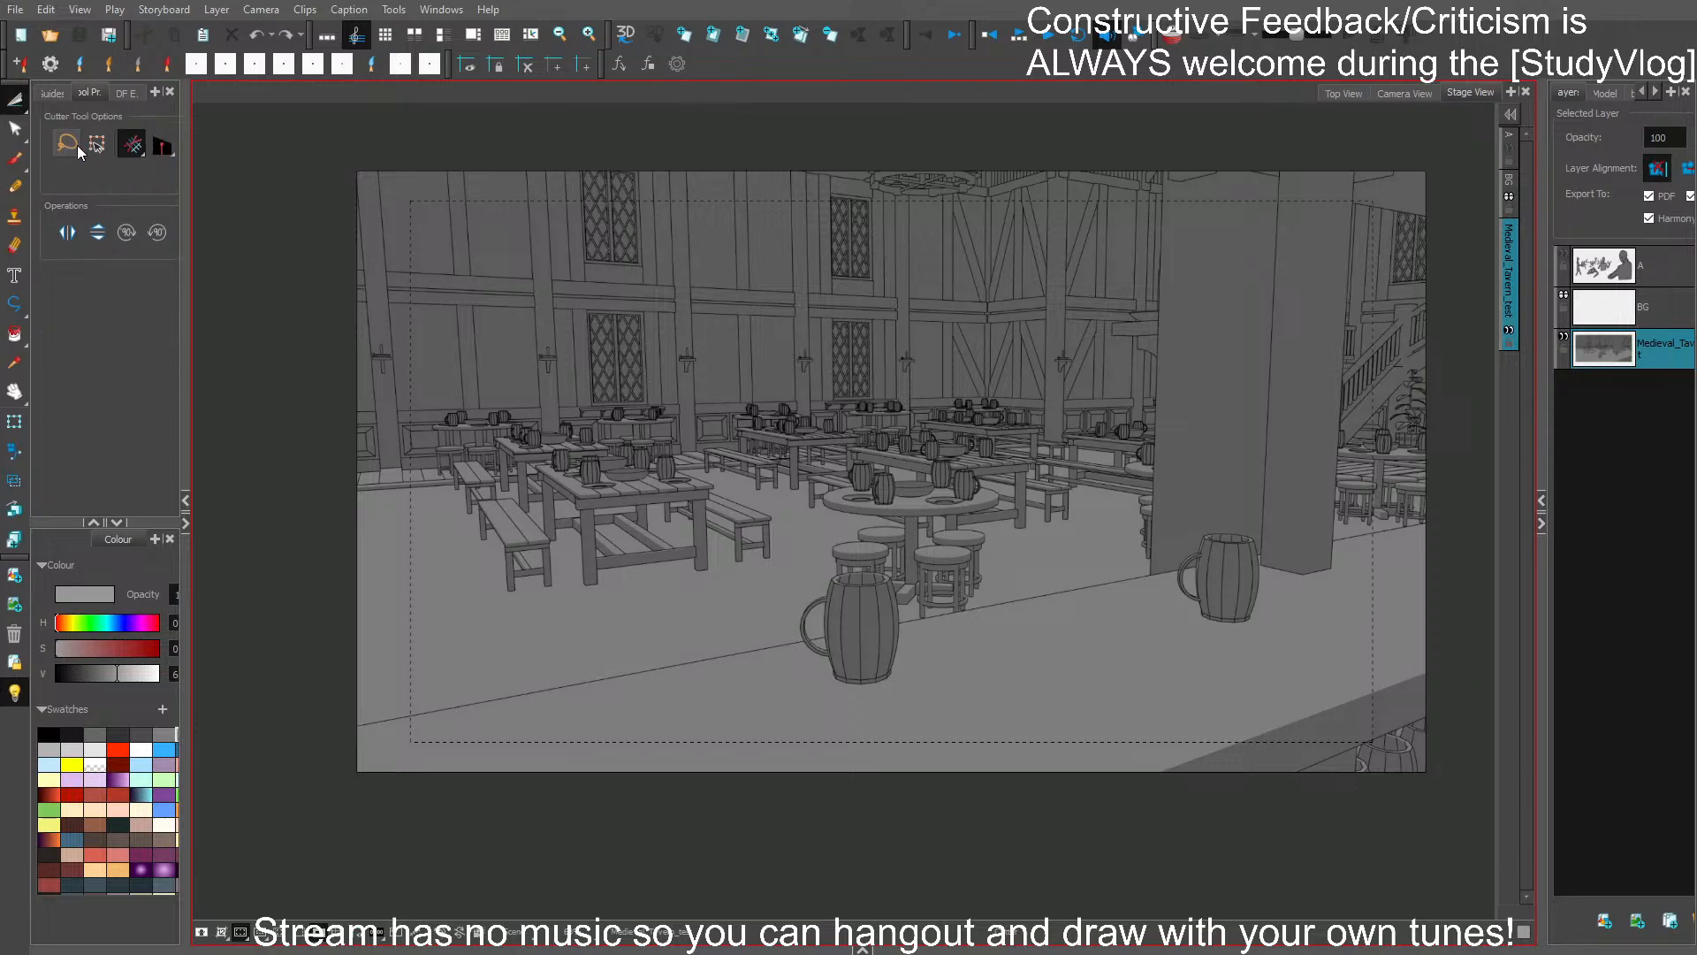
key(alt+t)
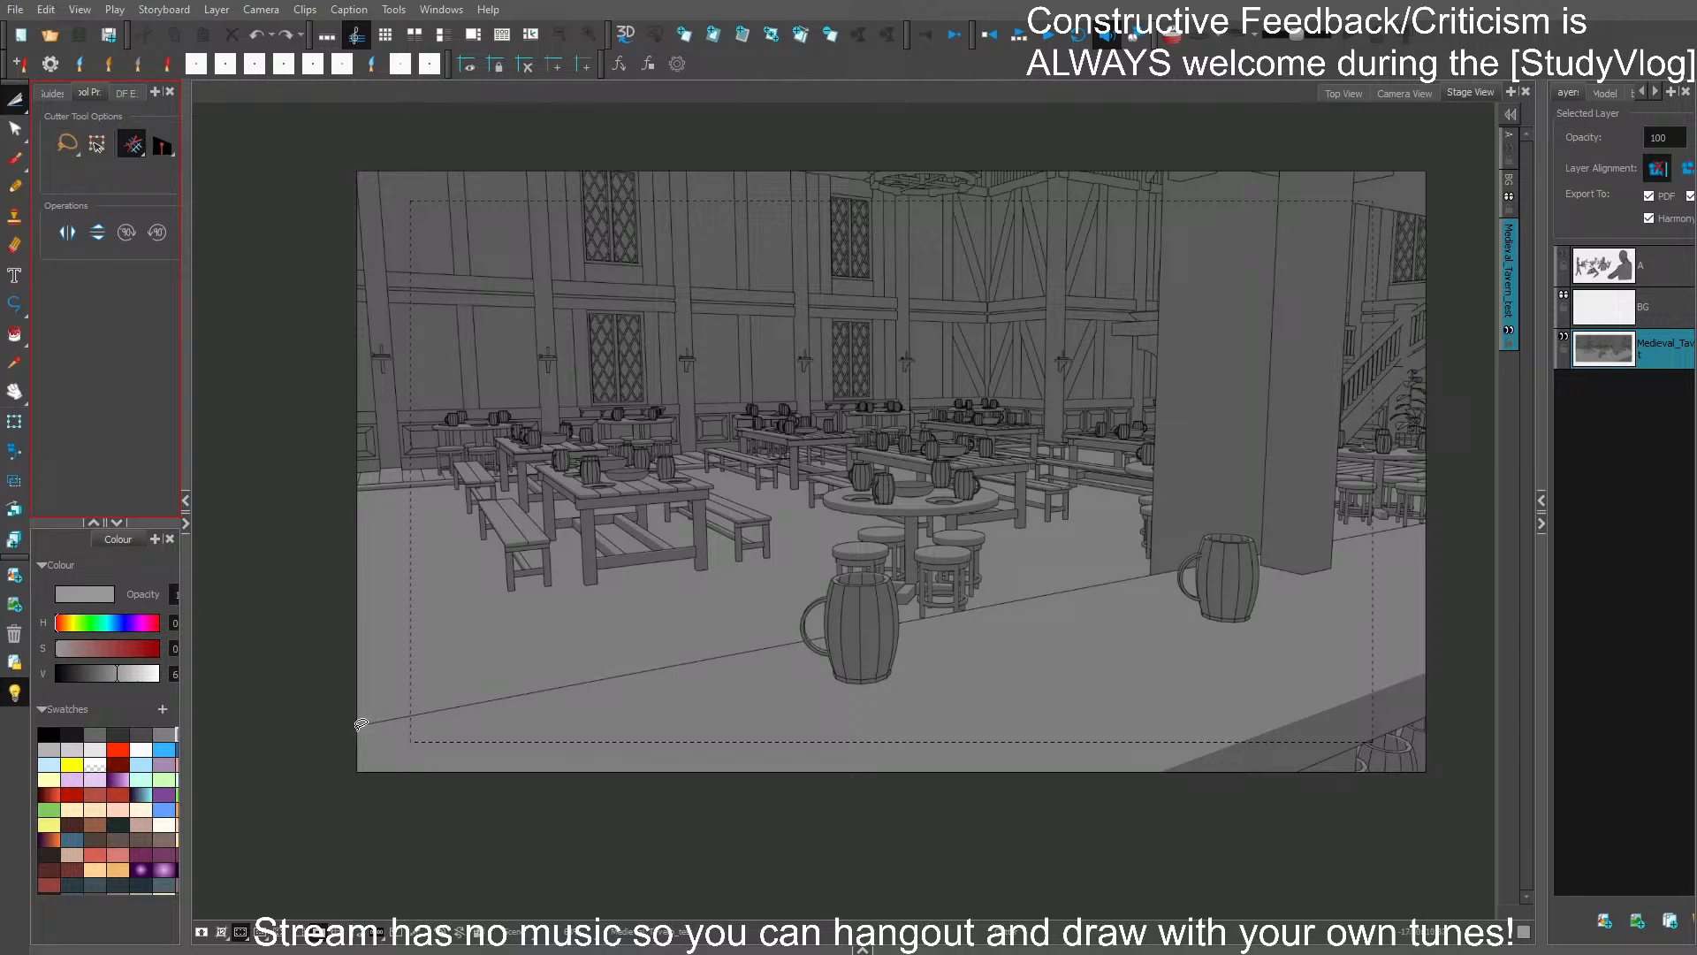
mouse_move(353, 723)
mouse_down()
mouse_move(630, 676)
mouse_move(665, 710)
mouse_move(503, 844)
mouse_move(329, 718)
mouse_up()
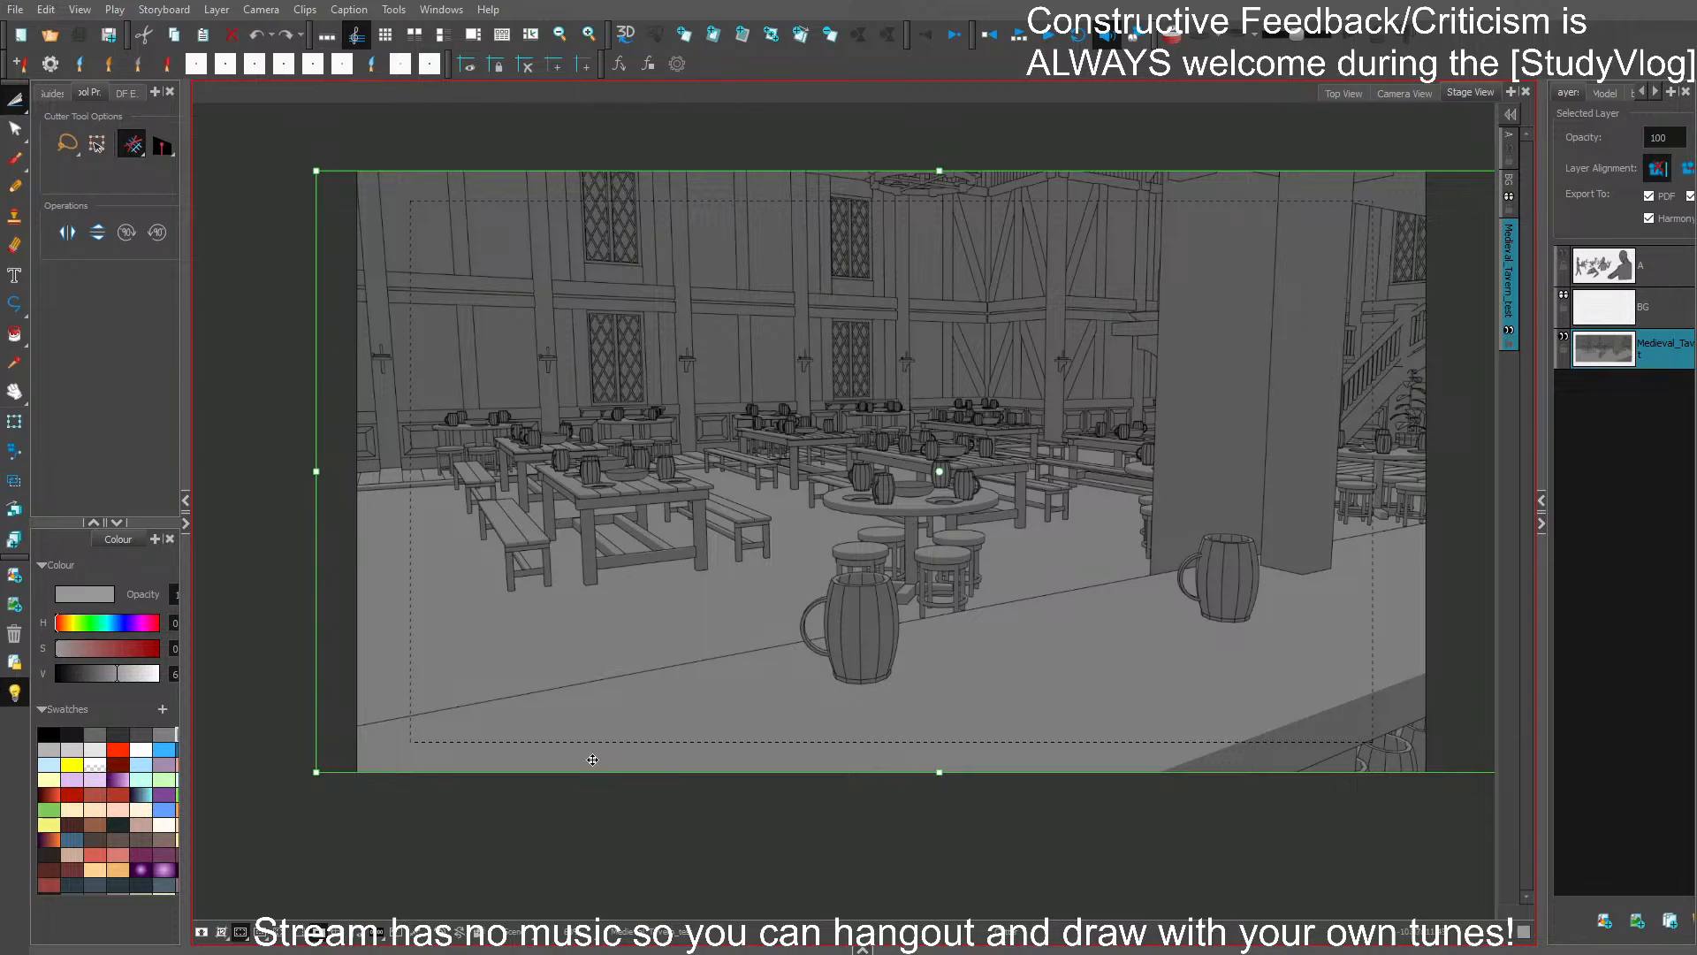
mouse_move(433, 824)
mouse_down()
mouse_move(403, 718)
mouse_move(663, 787)
mouse_move(424, 827)
mouse_up()
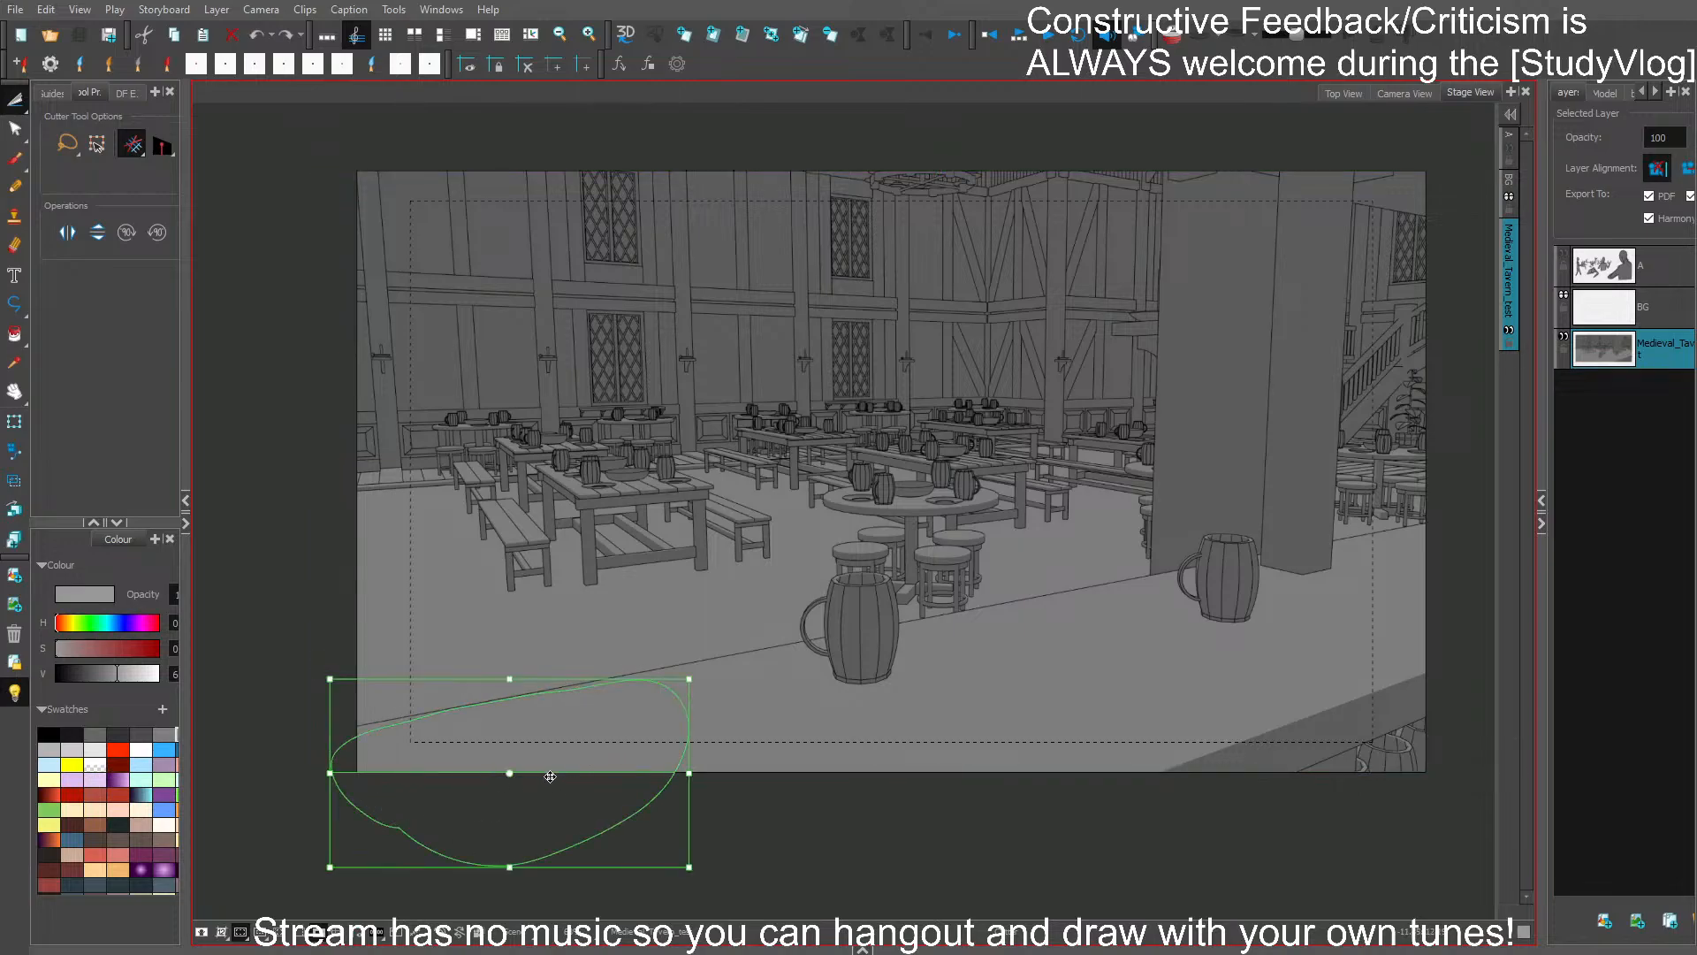
key(ctrl+z)
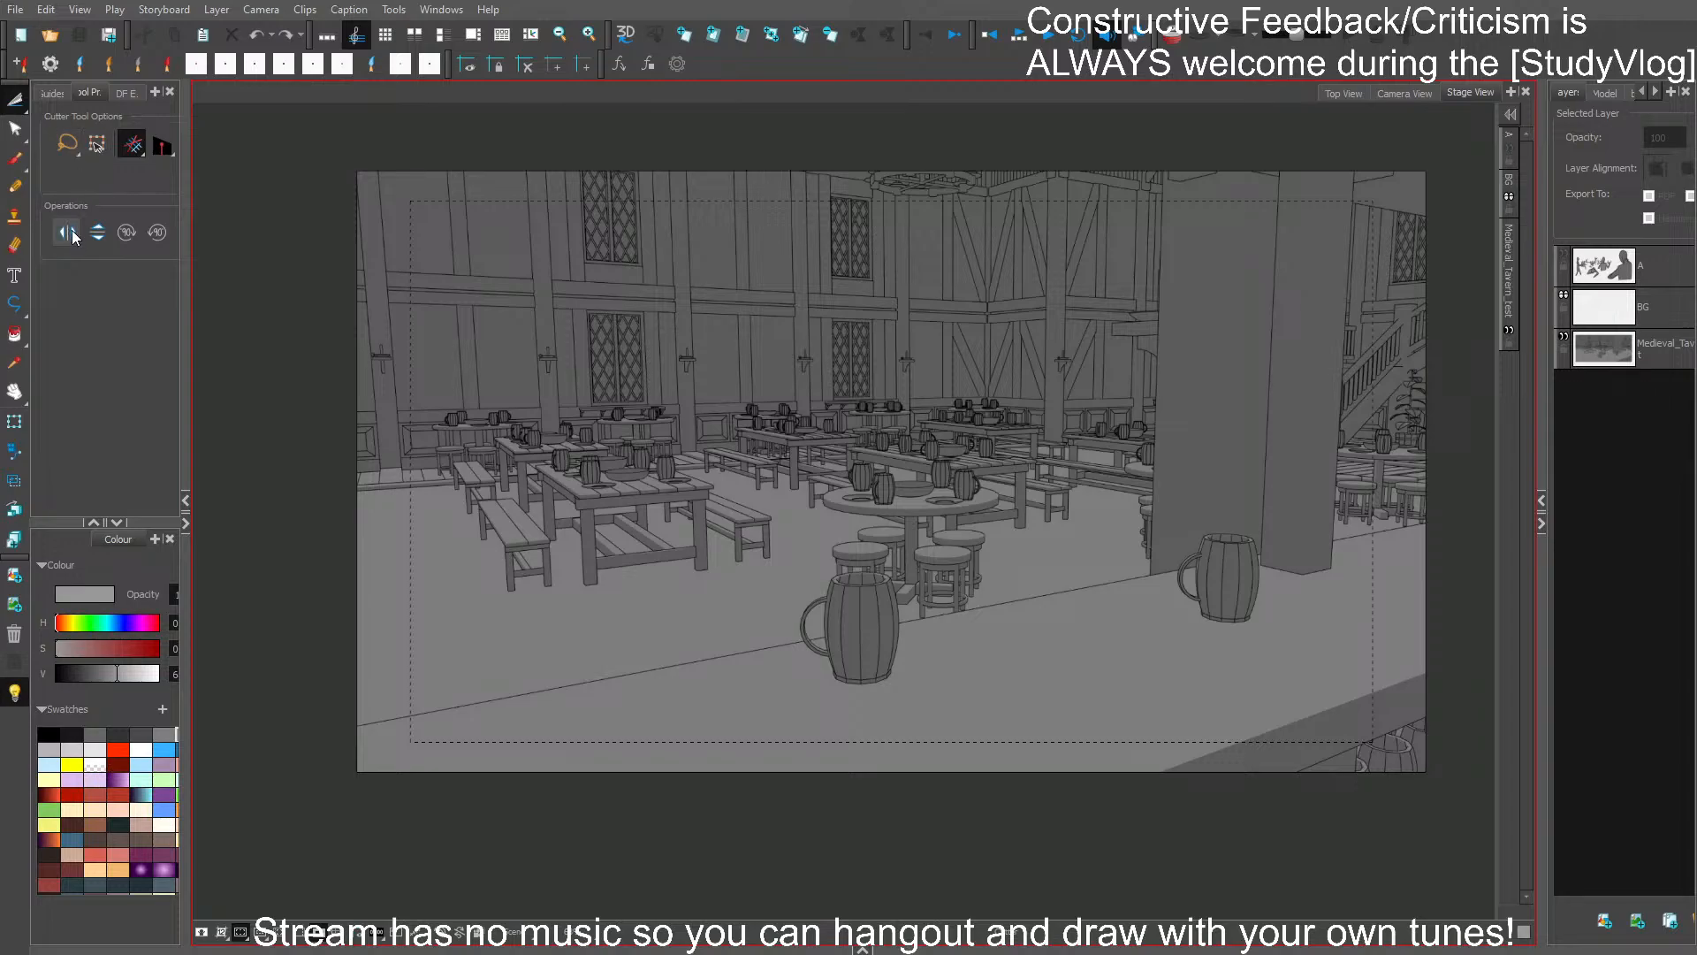
- Lasso the foreground counter, both mugs on it and the large pillar with the Cutter tool in Lasso mode
click(68, 145)
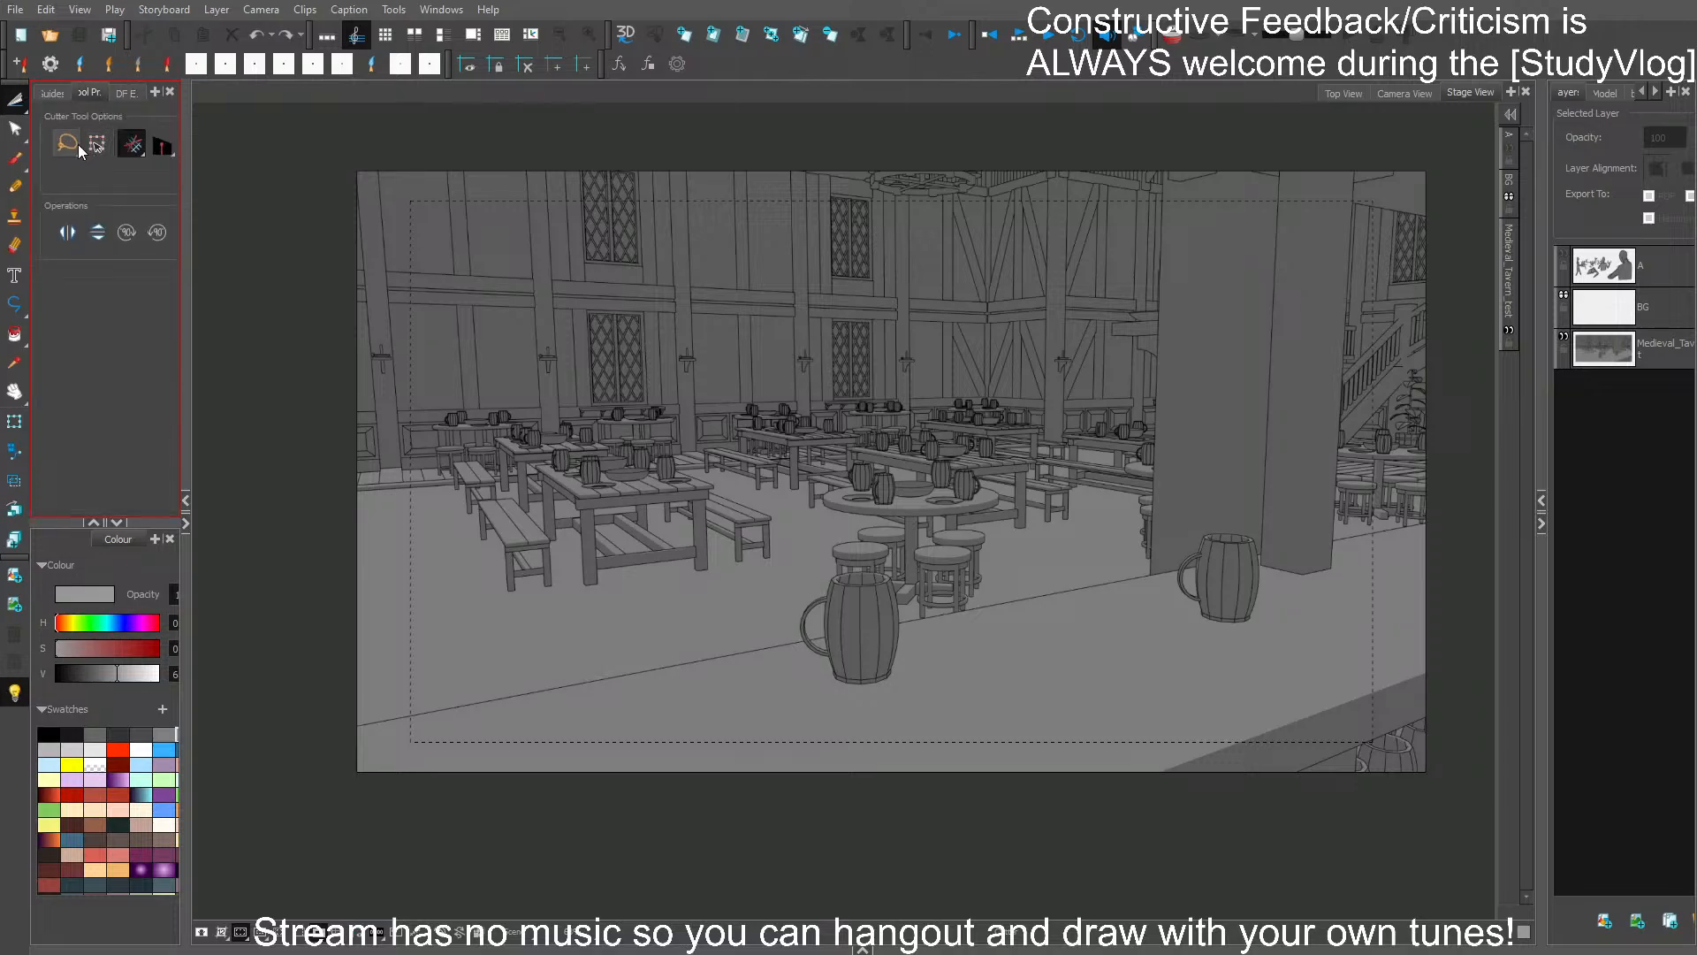
click(15, 130)
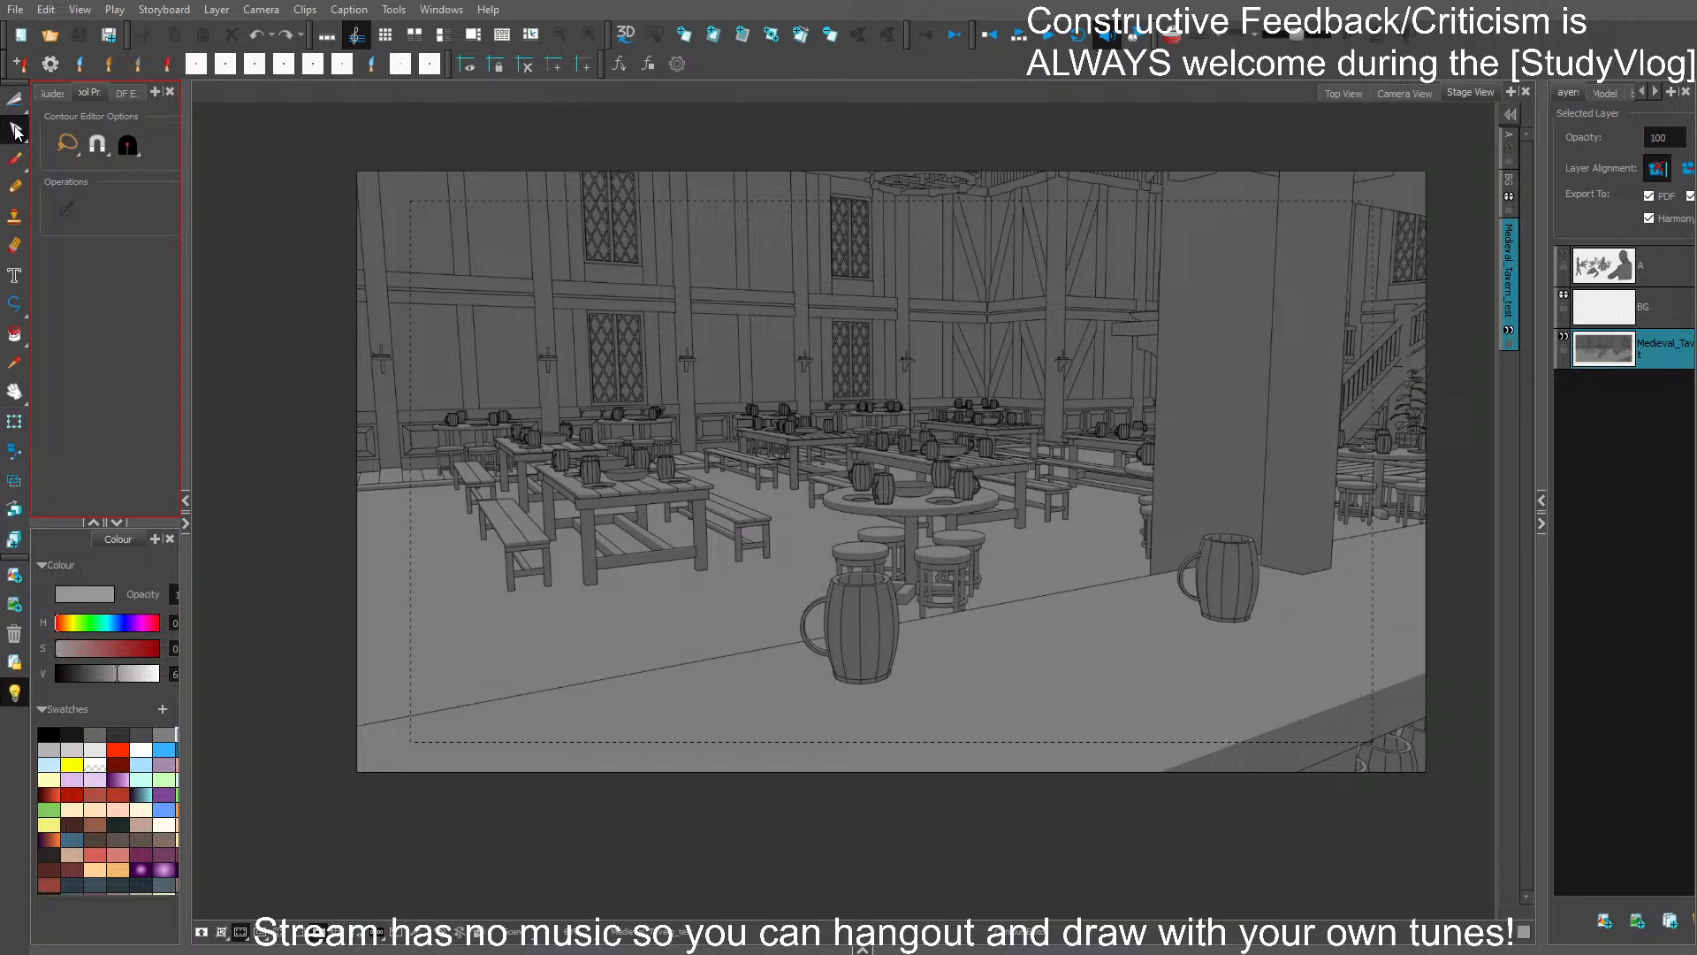
click(14, 101)
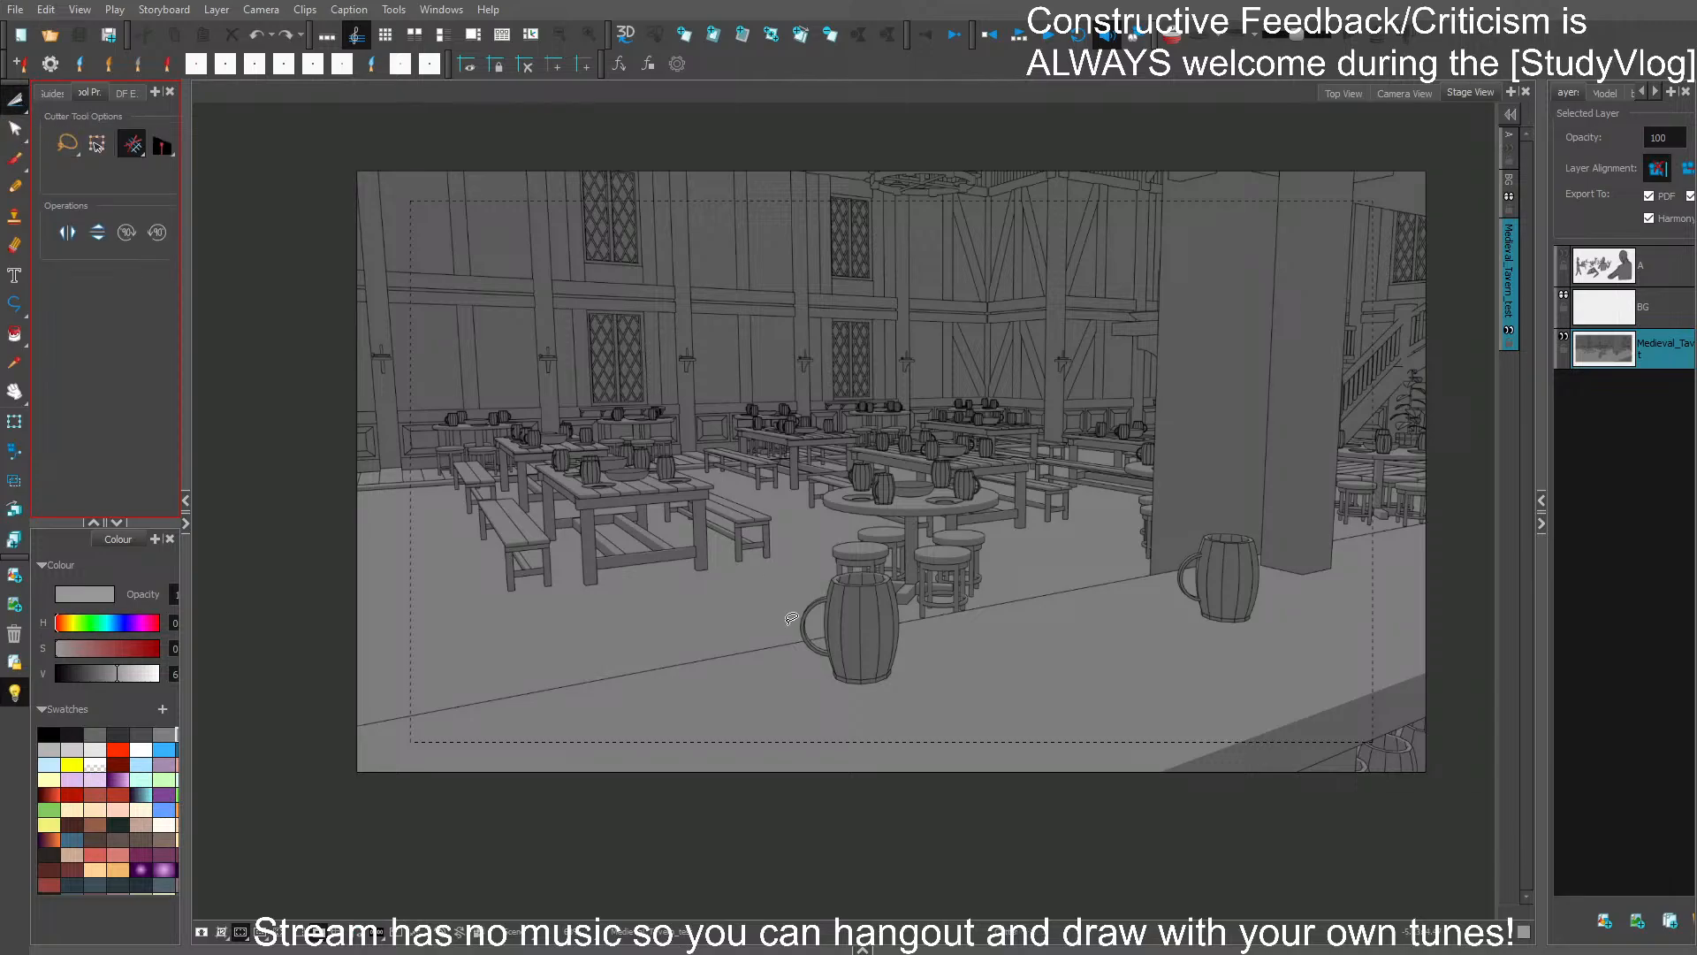
mouse_move(361, 719)
mouse_down()
mouse_move(806, 634)
mouse_move(810, 601)
mouse_move(864, 568)
mouse_move(895, 573)
mouse_move(904, 610)
mouse_move(1149, 570)
mouse_move(1165, 159)
mouse_move(1445, 152)
mouse_move(1361, 163)
mouse_move(1331, 527)
mouse_move(1447, 515)
mouse_move(1468, 769)
mouse_move(952, 808)
mouse_move(340, 760)
mouse_move(356, 730)
mouse_up()
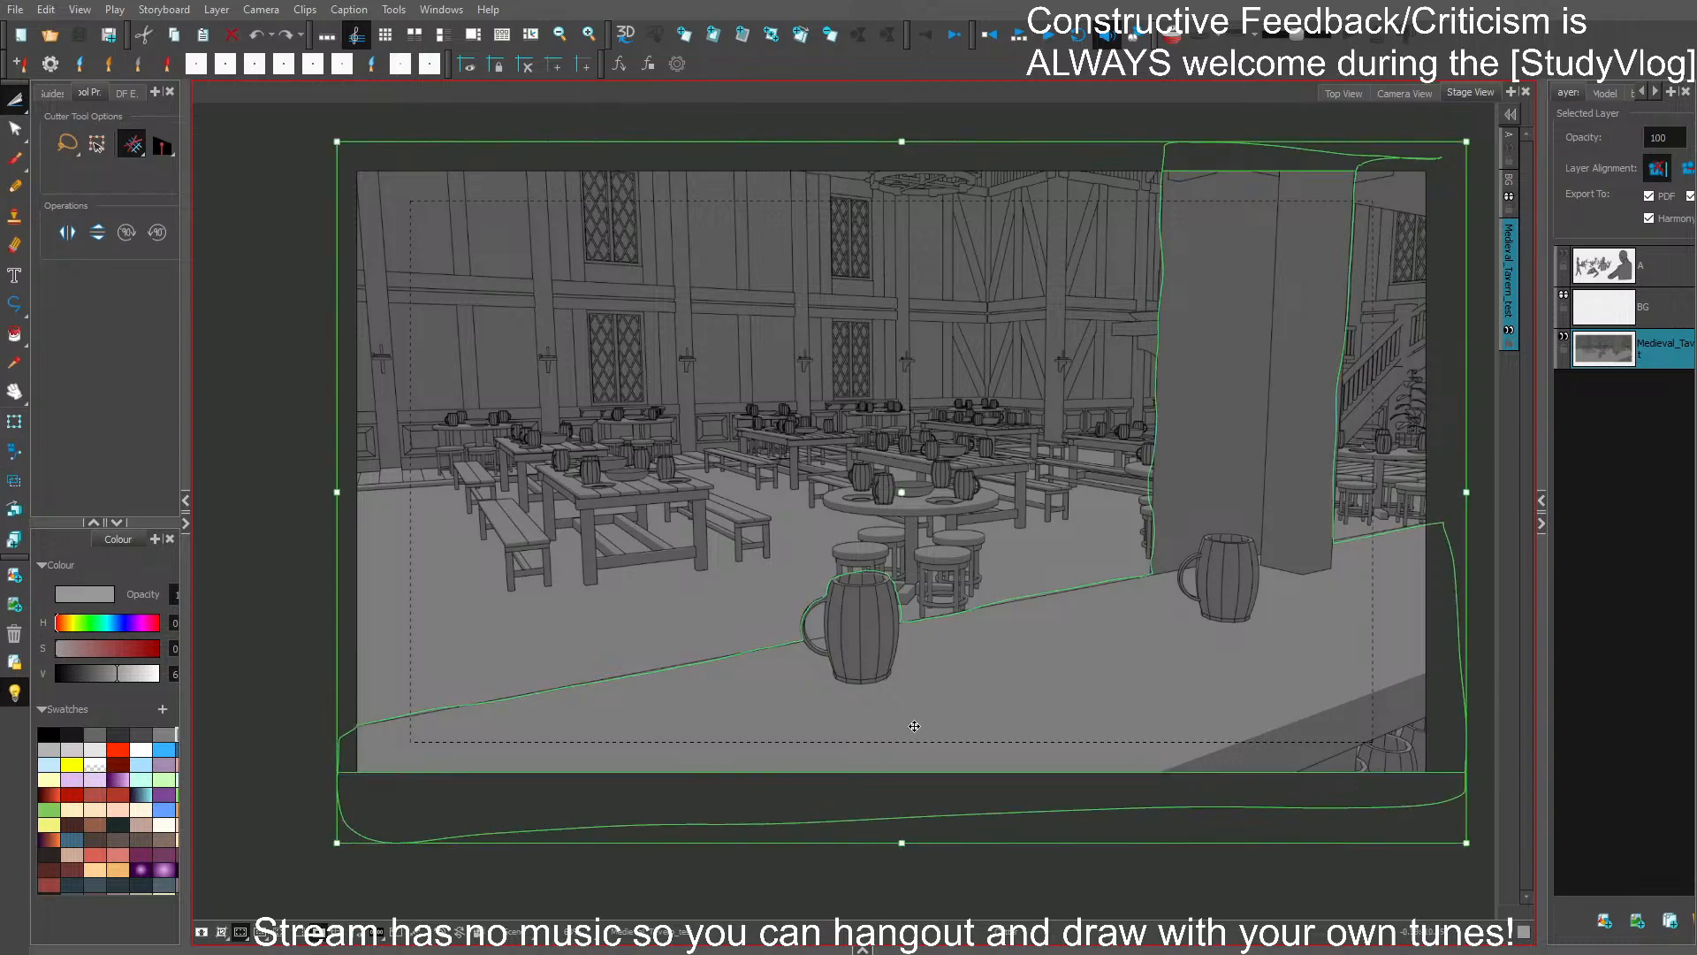
- Test the foreground separation by shifting the counter, mugs and pillar cut-out downward, and undo the shift
drag(915, 726, 913, 761)
key(ctrl+z)
key(ctrl+shift+z)
drag(935, 748, 936, 766)
mouse_move(940, 748)
mouse_down()
mouse_move(913, 775)
mouse_move(946, 756)
mouse_up()
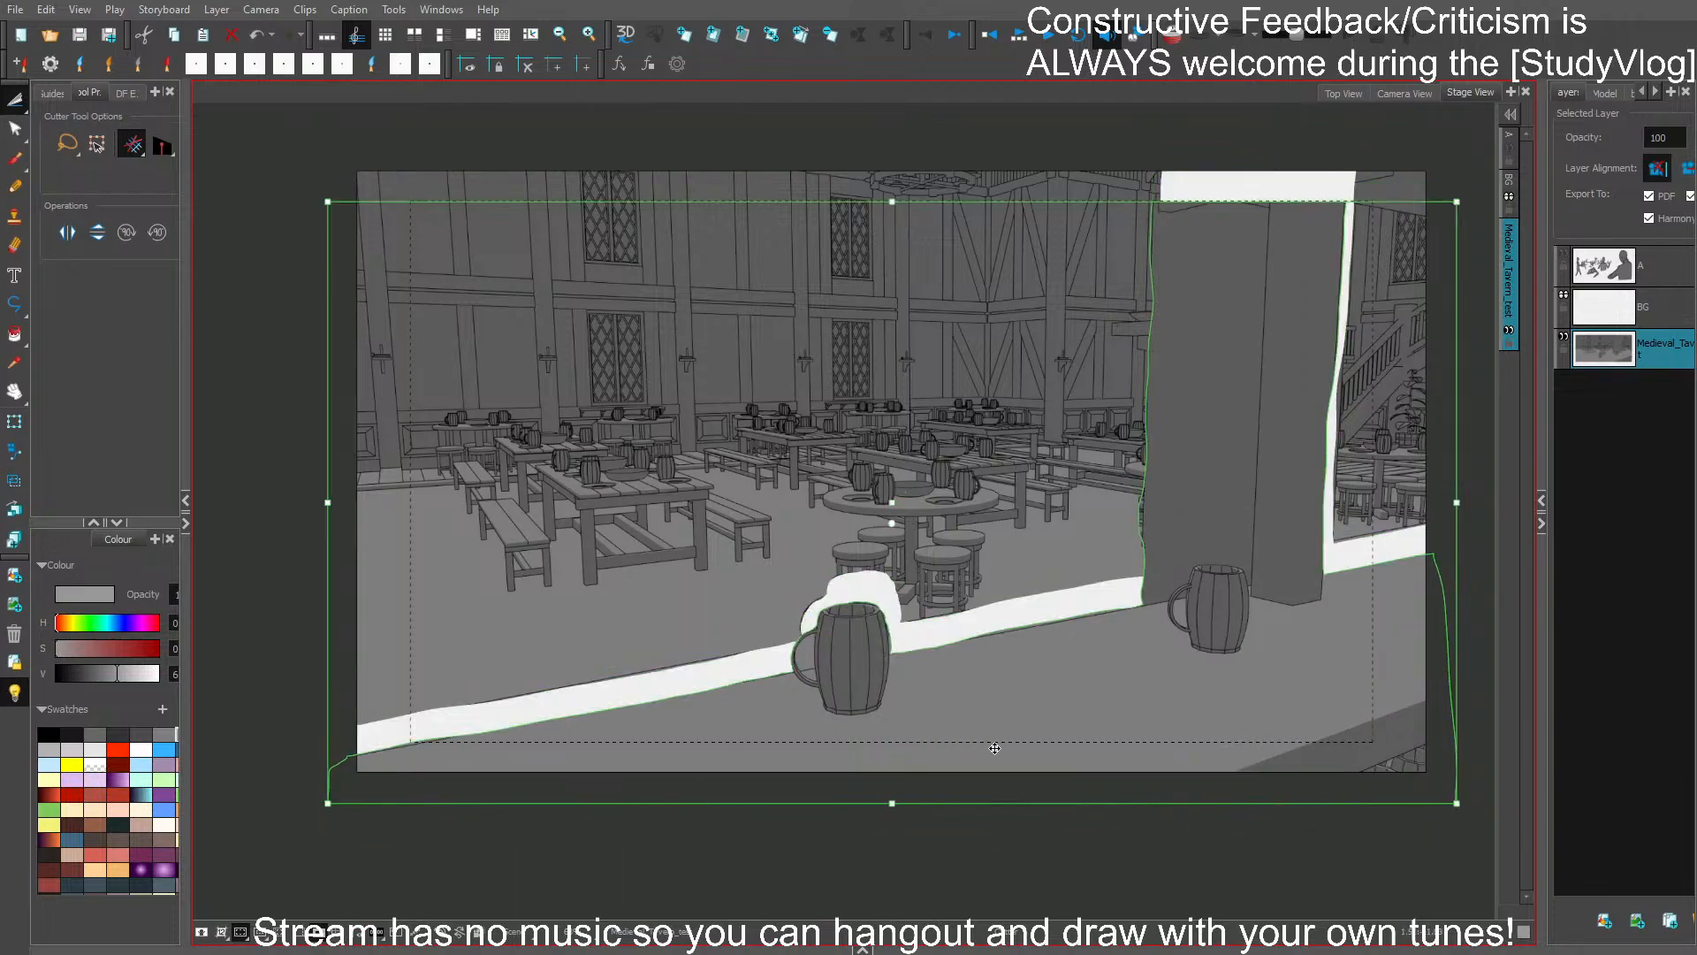
drag(1140, 723, 1138, 708)
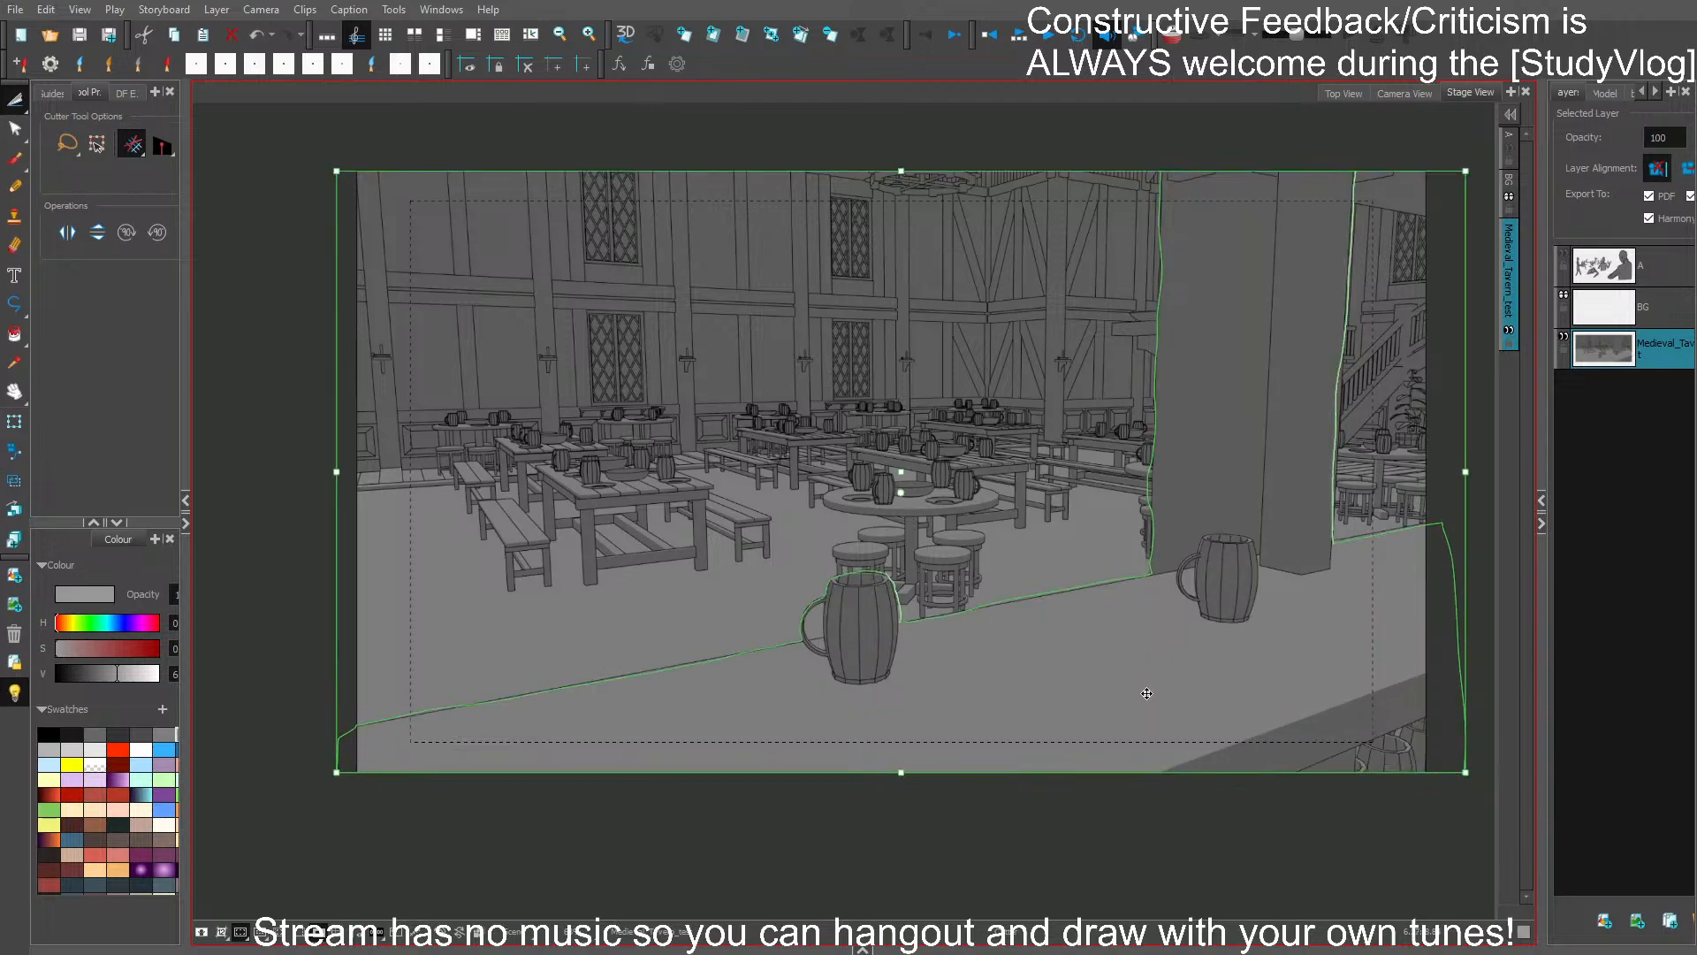
key(ctrl+z)
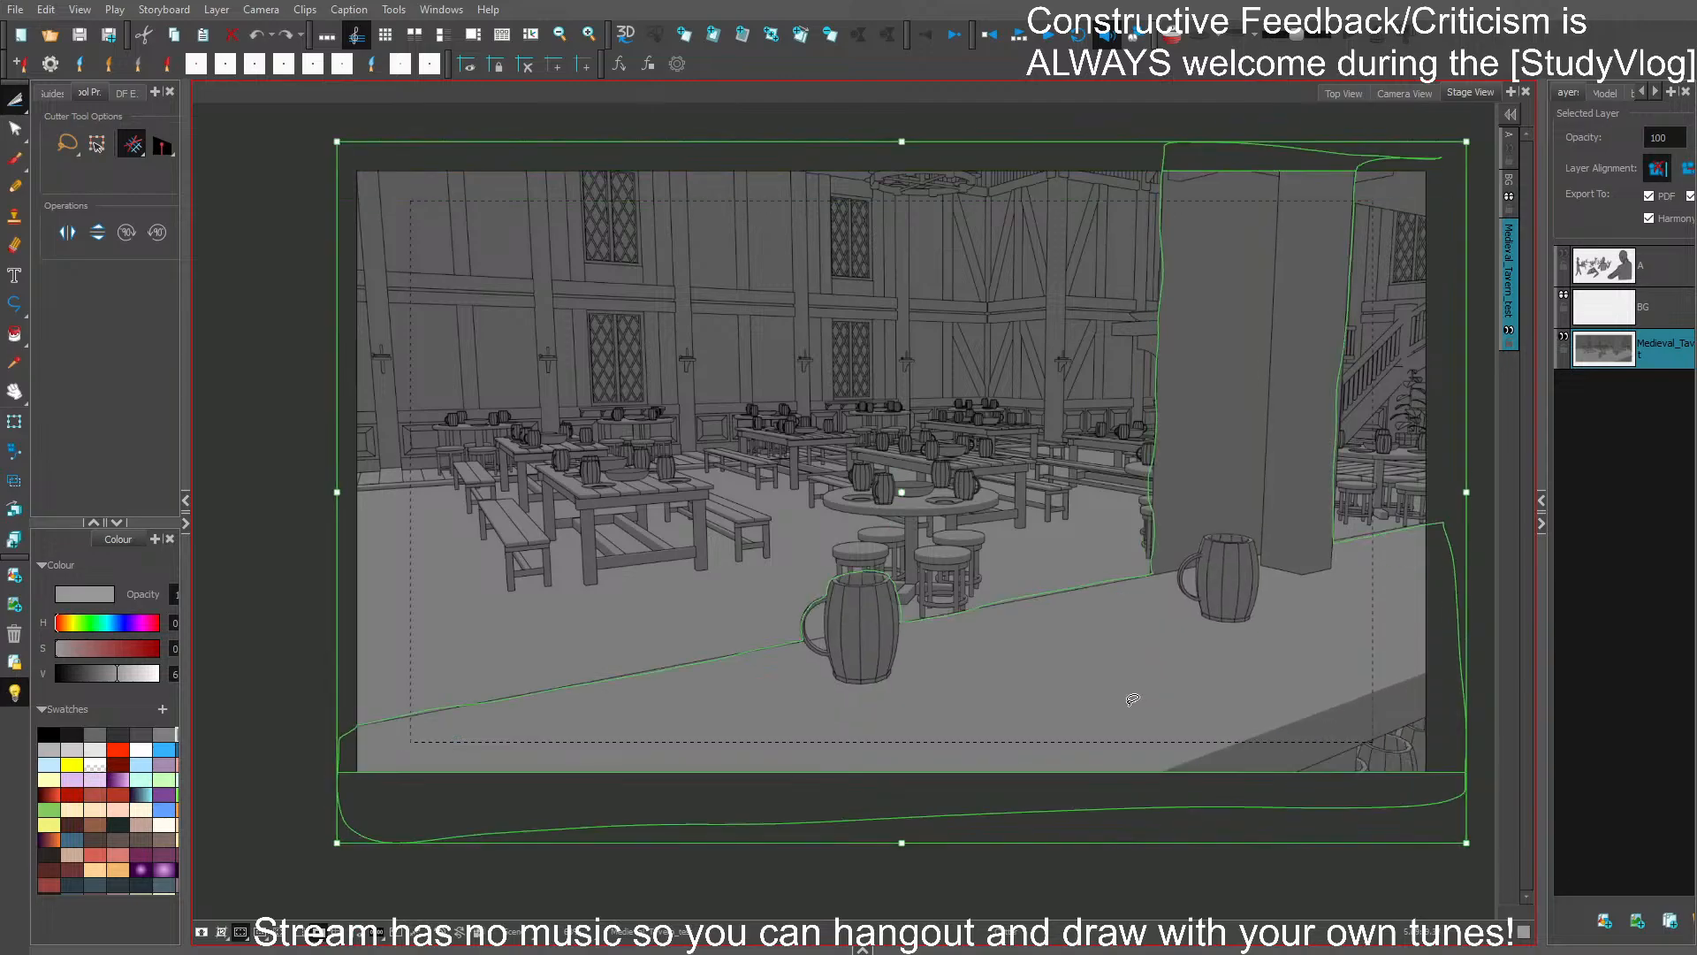
- Paste the foreground counter and pillar cut-out into a new layer and place that layer above Medieval_Tavern
click(1087, 877)
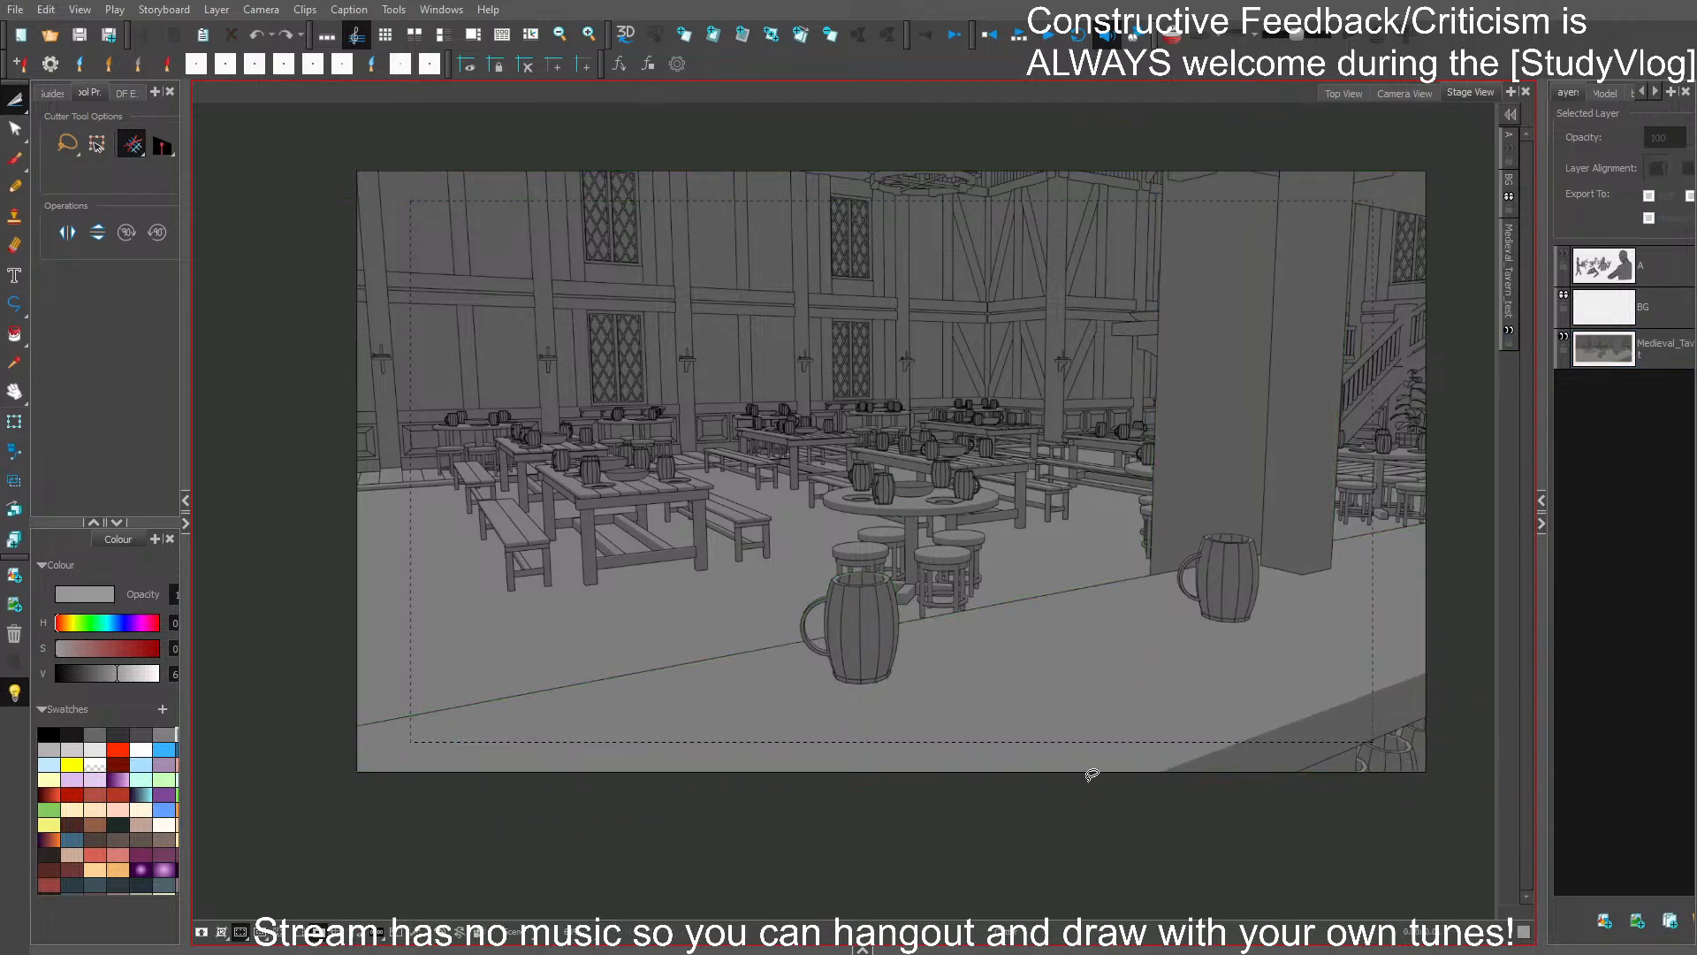
click(1606, 926)
key(ctrl+v)
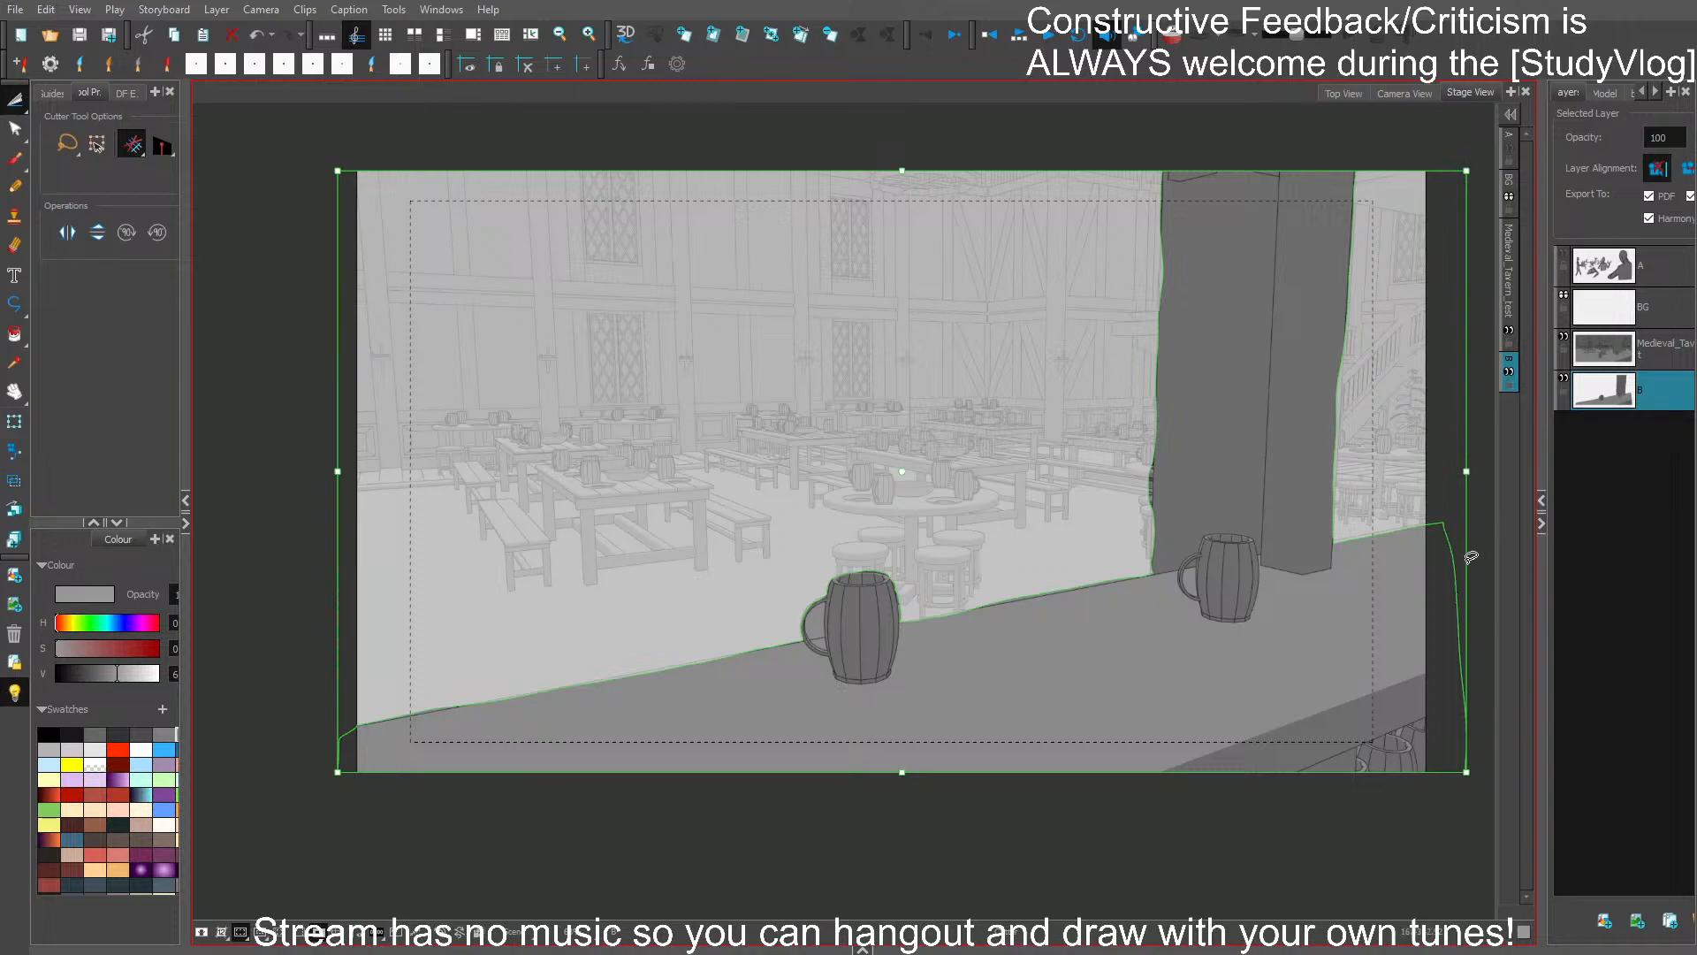
drag(1358, 678, 1366, 665)
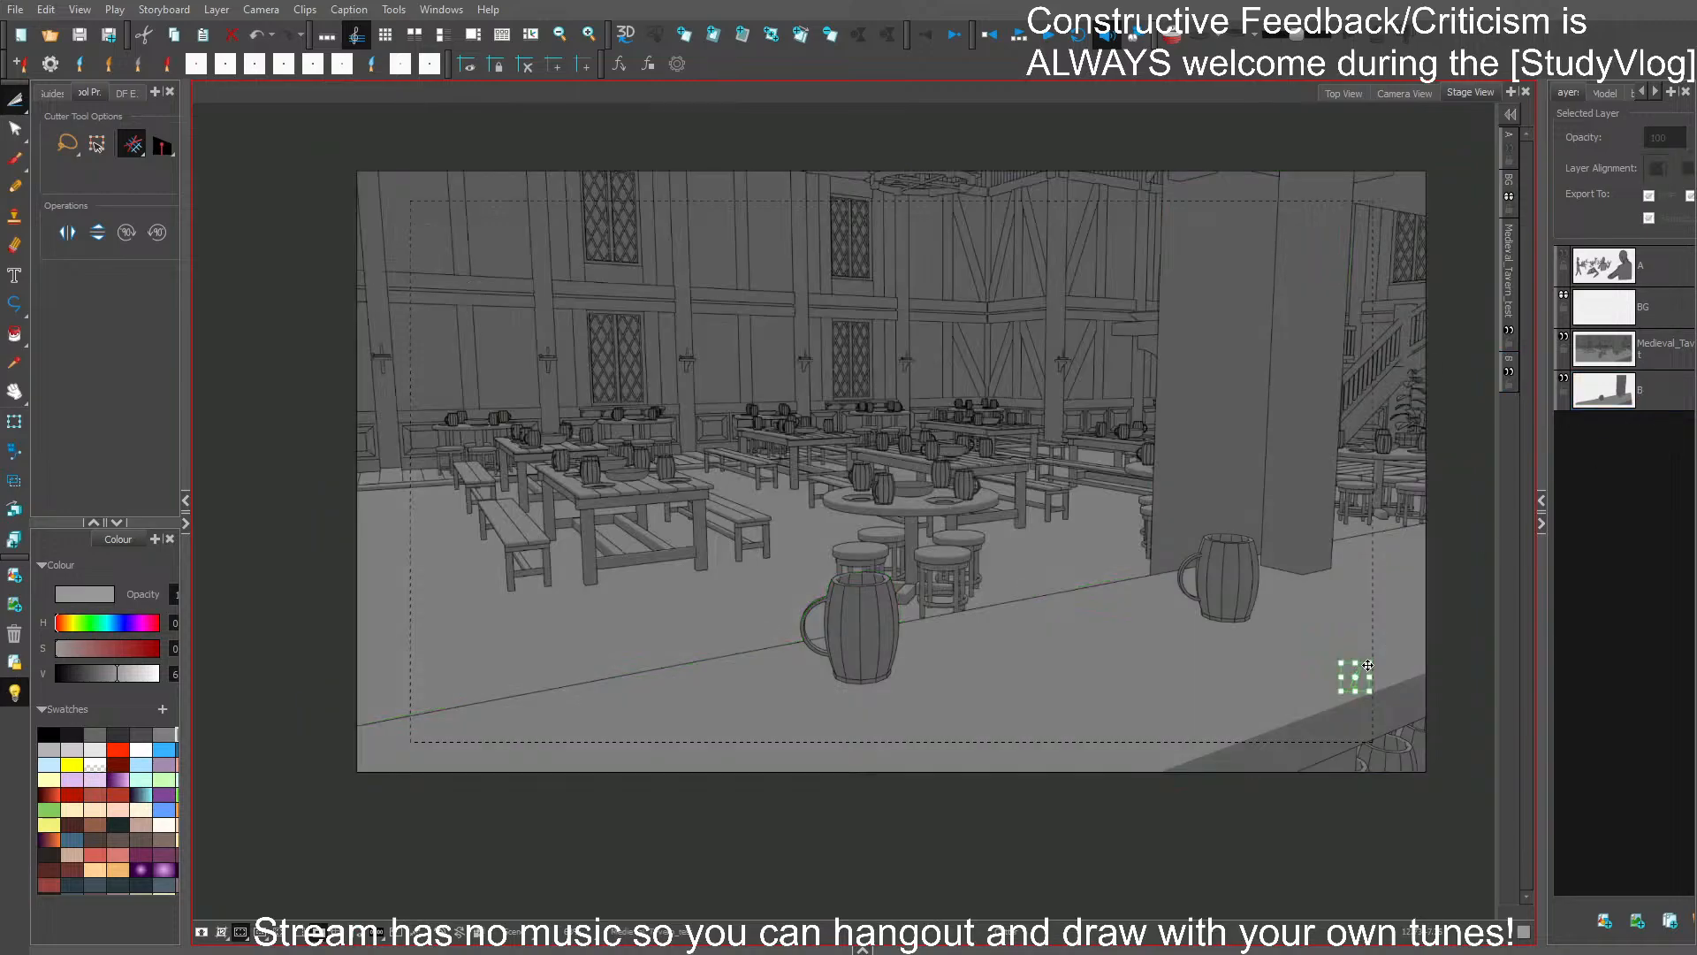
key(ctrl+z)
key(ctrl+z)
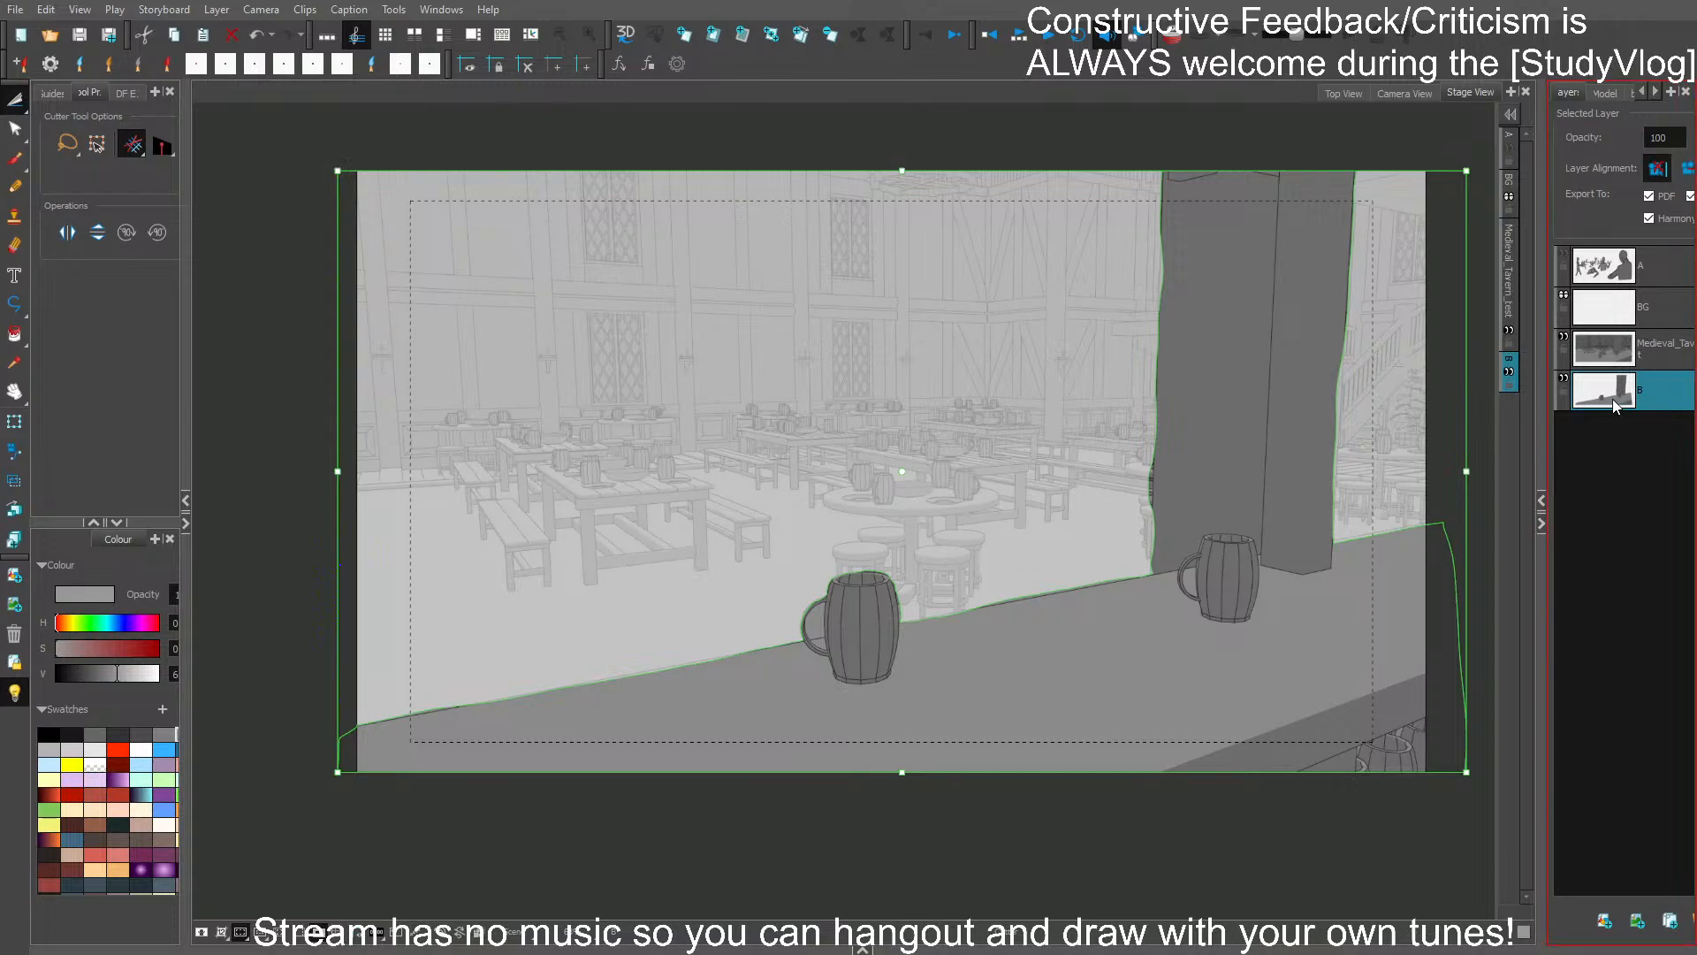
drag(1612, 395, 1647, 340)
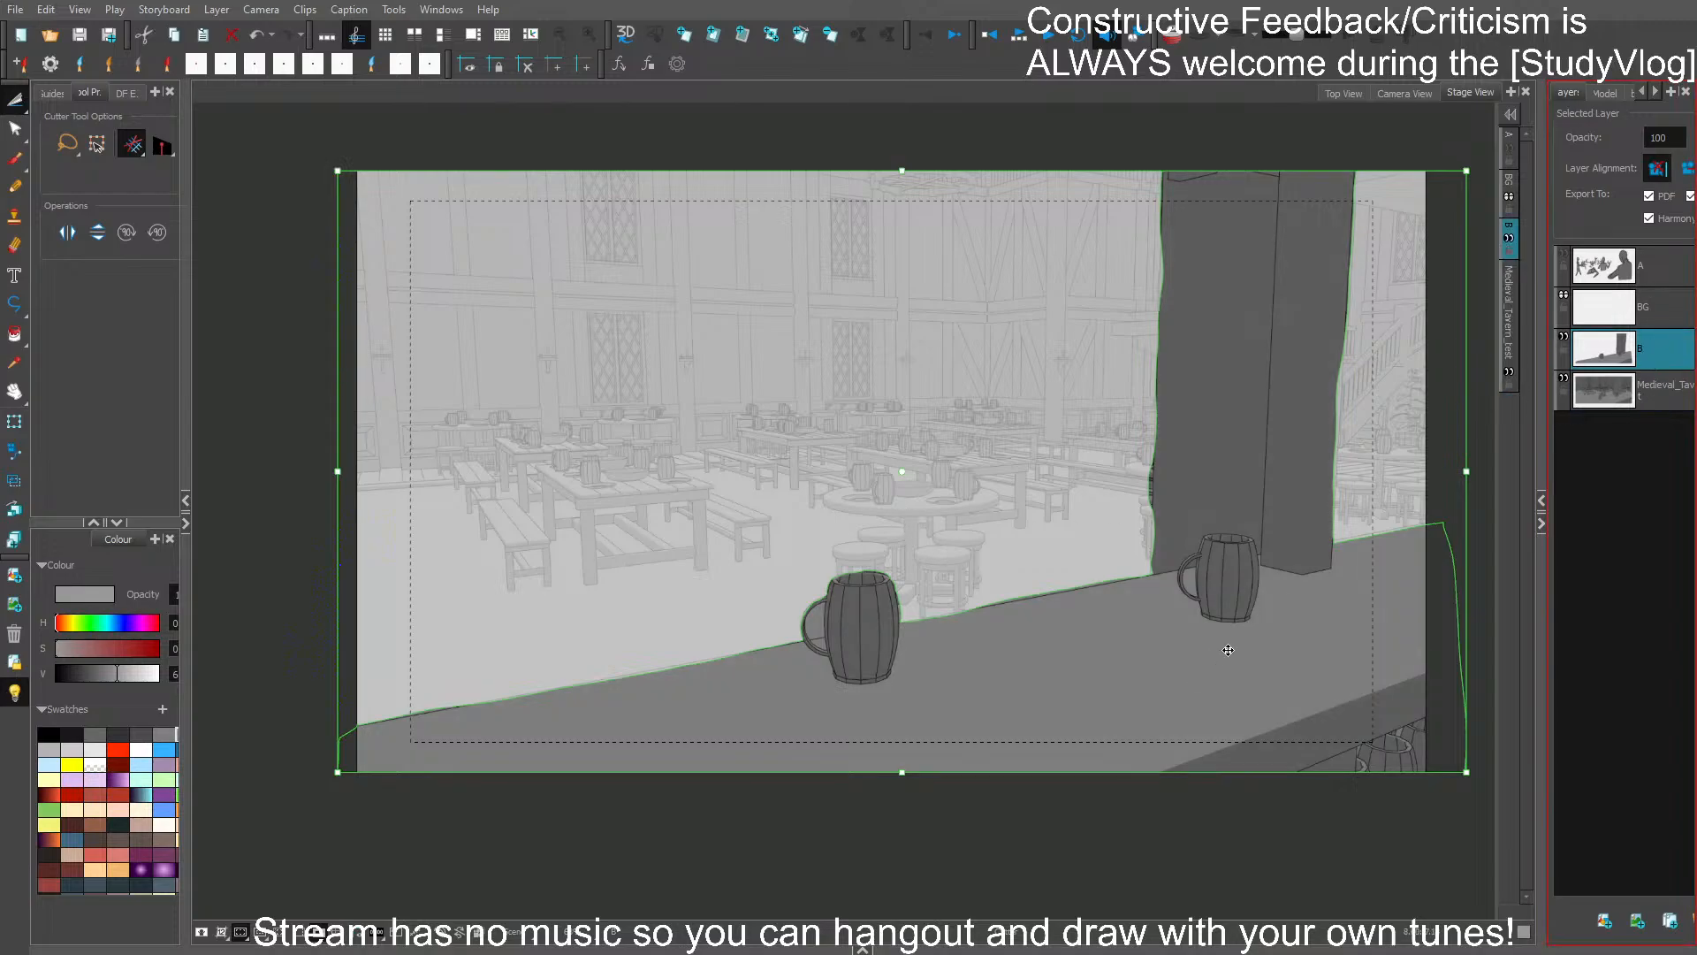
- Duplicate the Medieval_Tavern layer, hiding the original, and blur the copy
click(1665, 395)
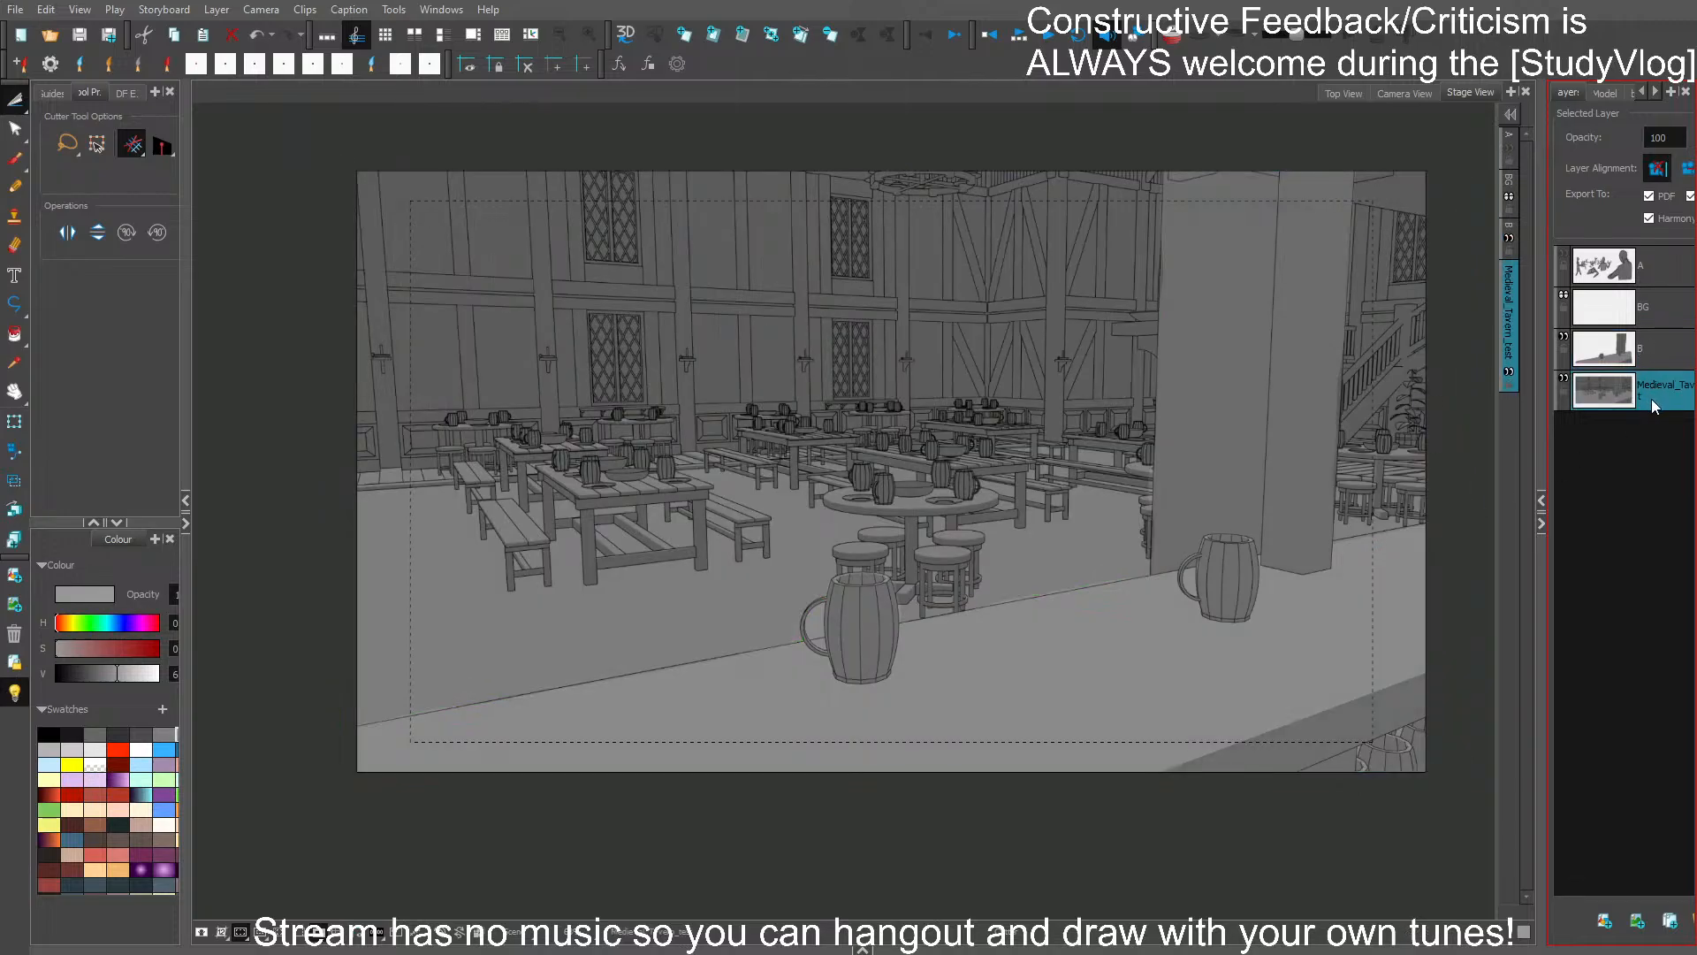
key(ctrl+v)
click(1565, 422)
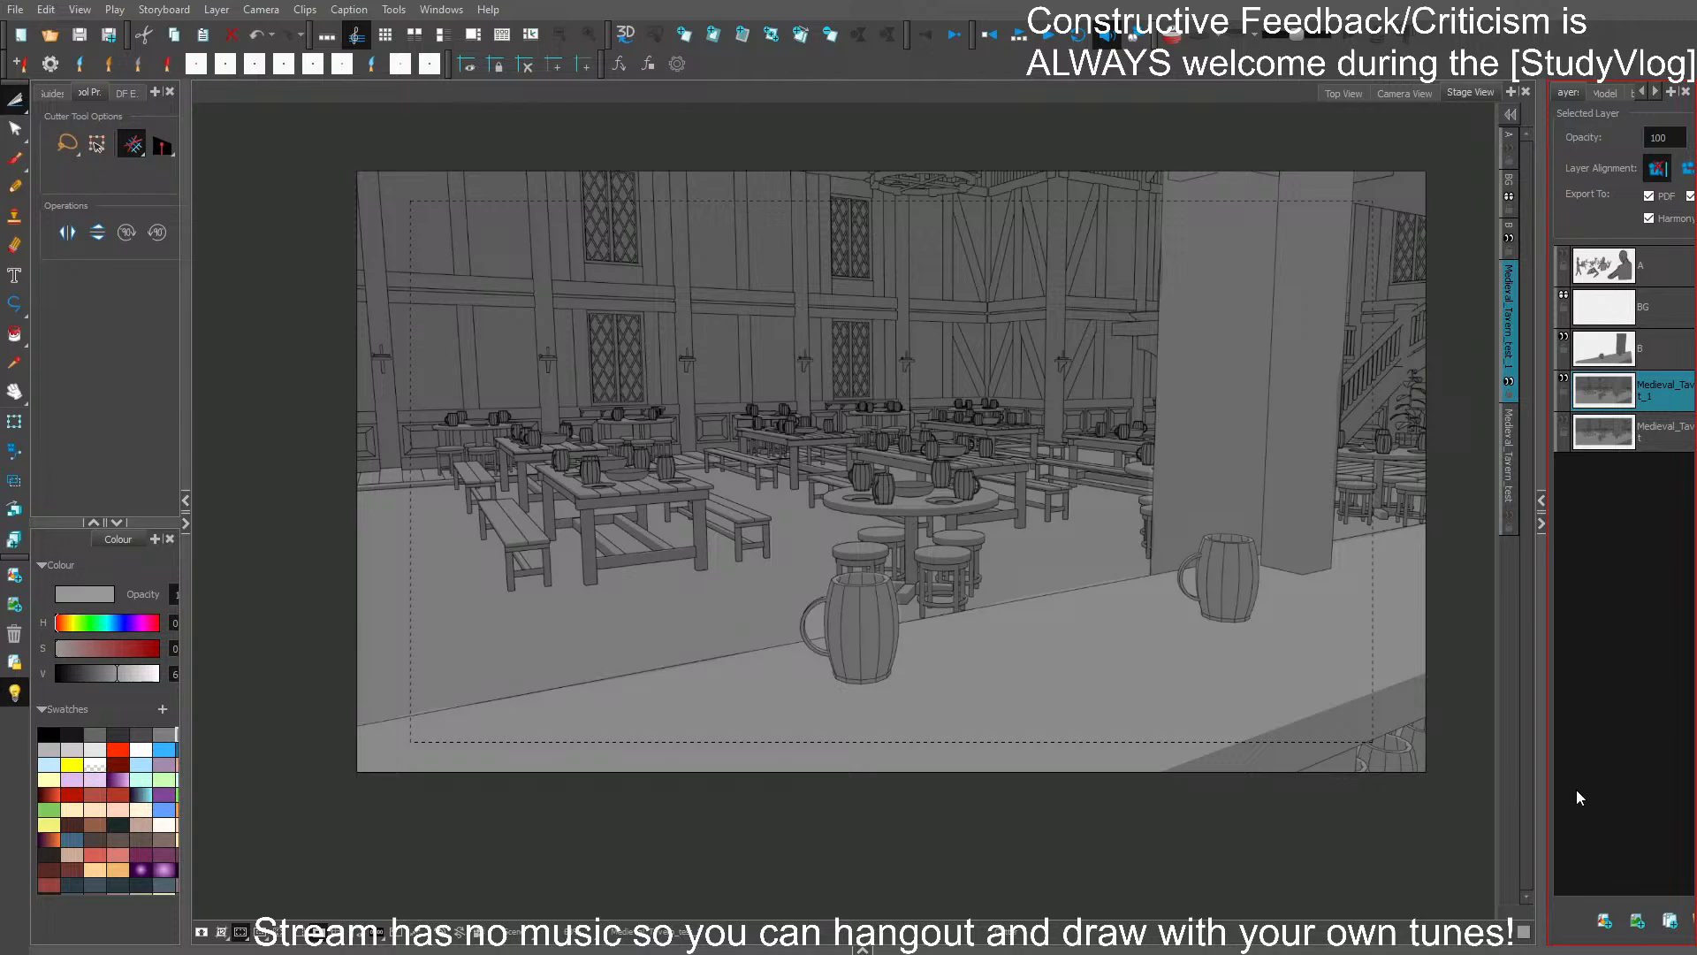
click(1391, 833)
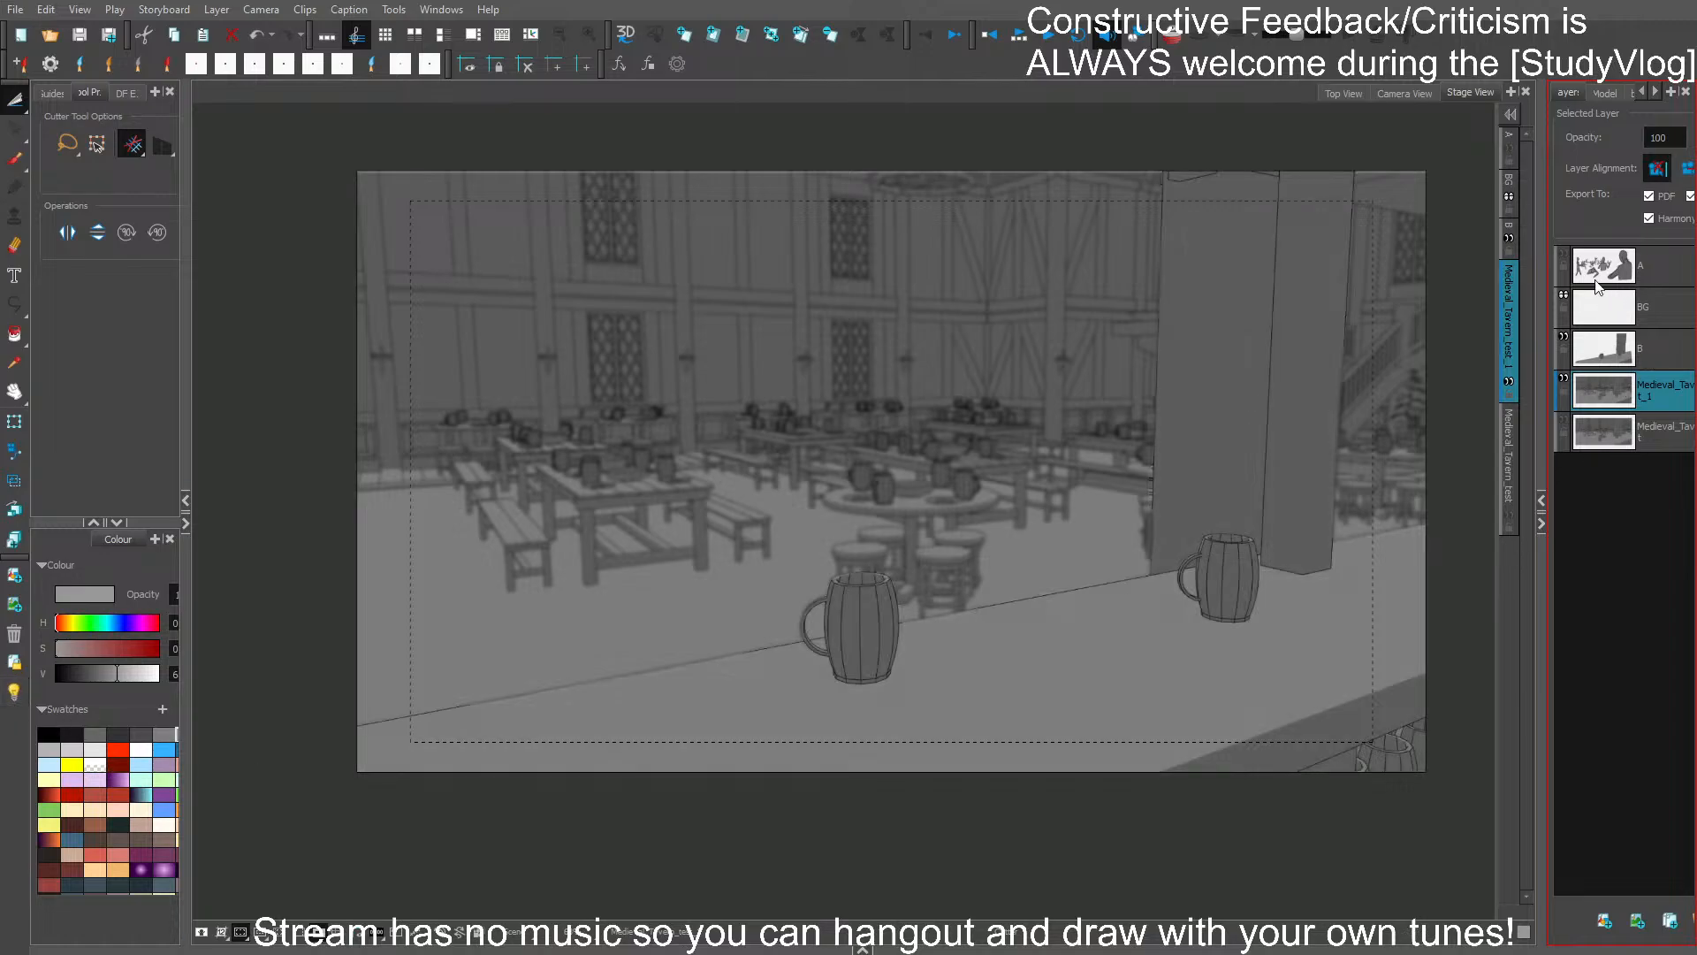
- Show and select character layer A, and try a lasso selection around the walking figure carrying a mug
click(1563, 255)
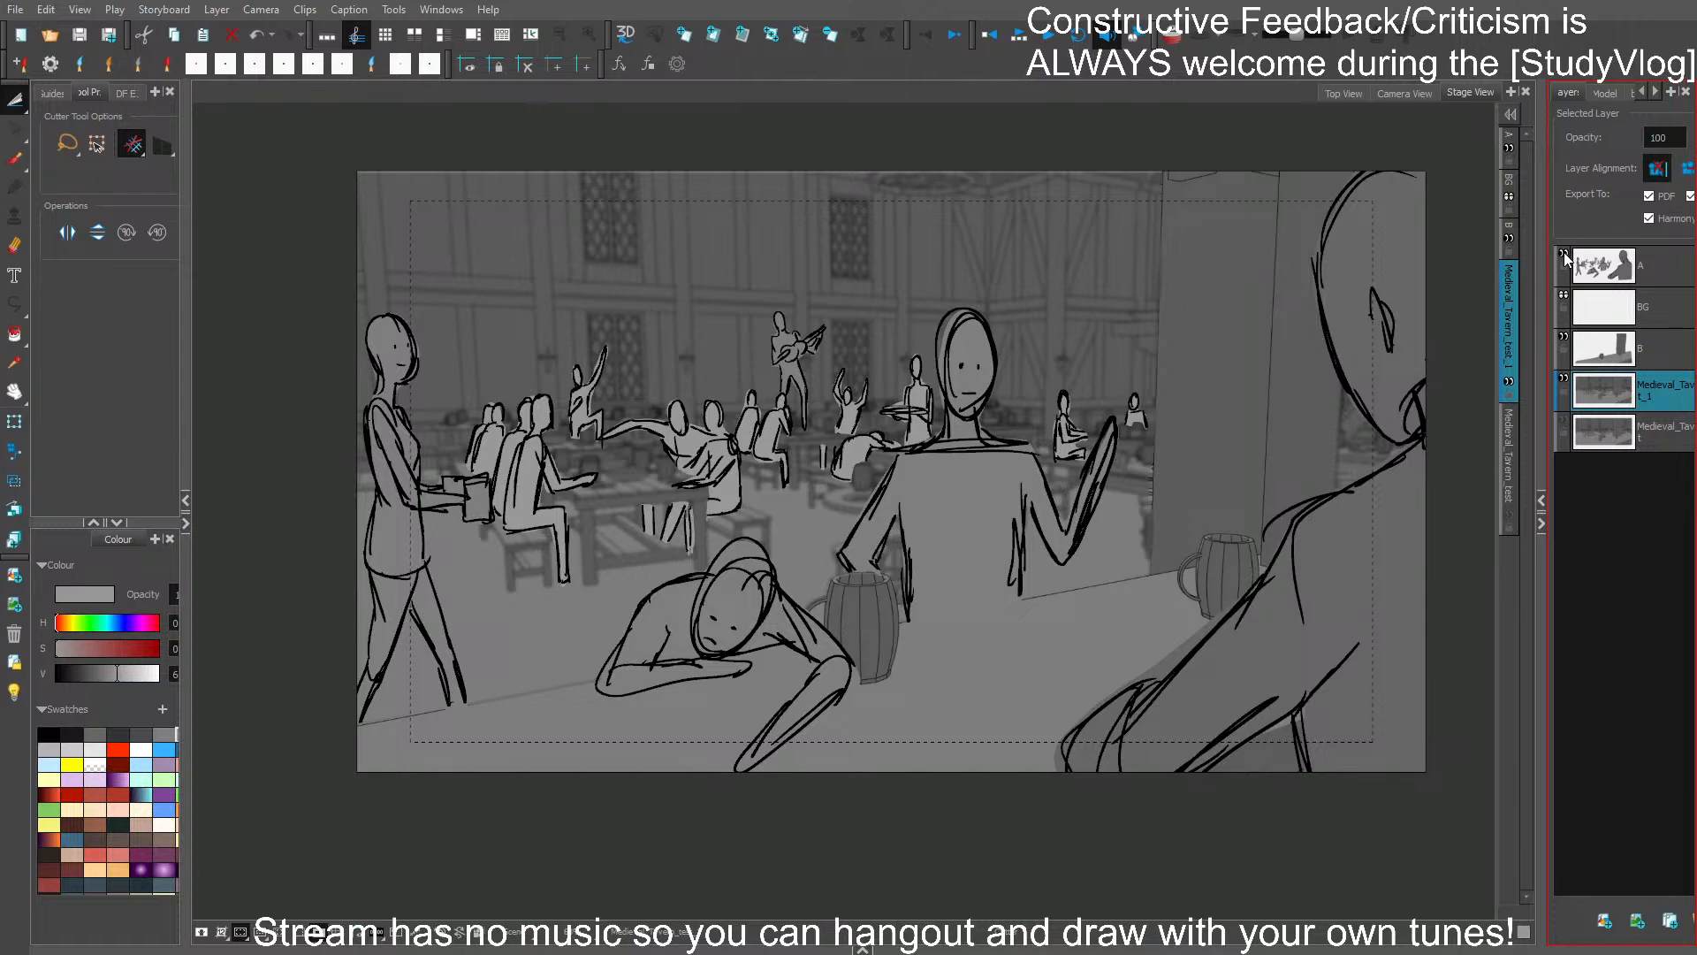
click(1651, 268)
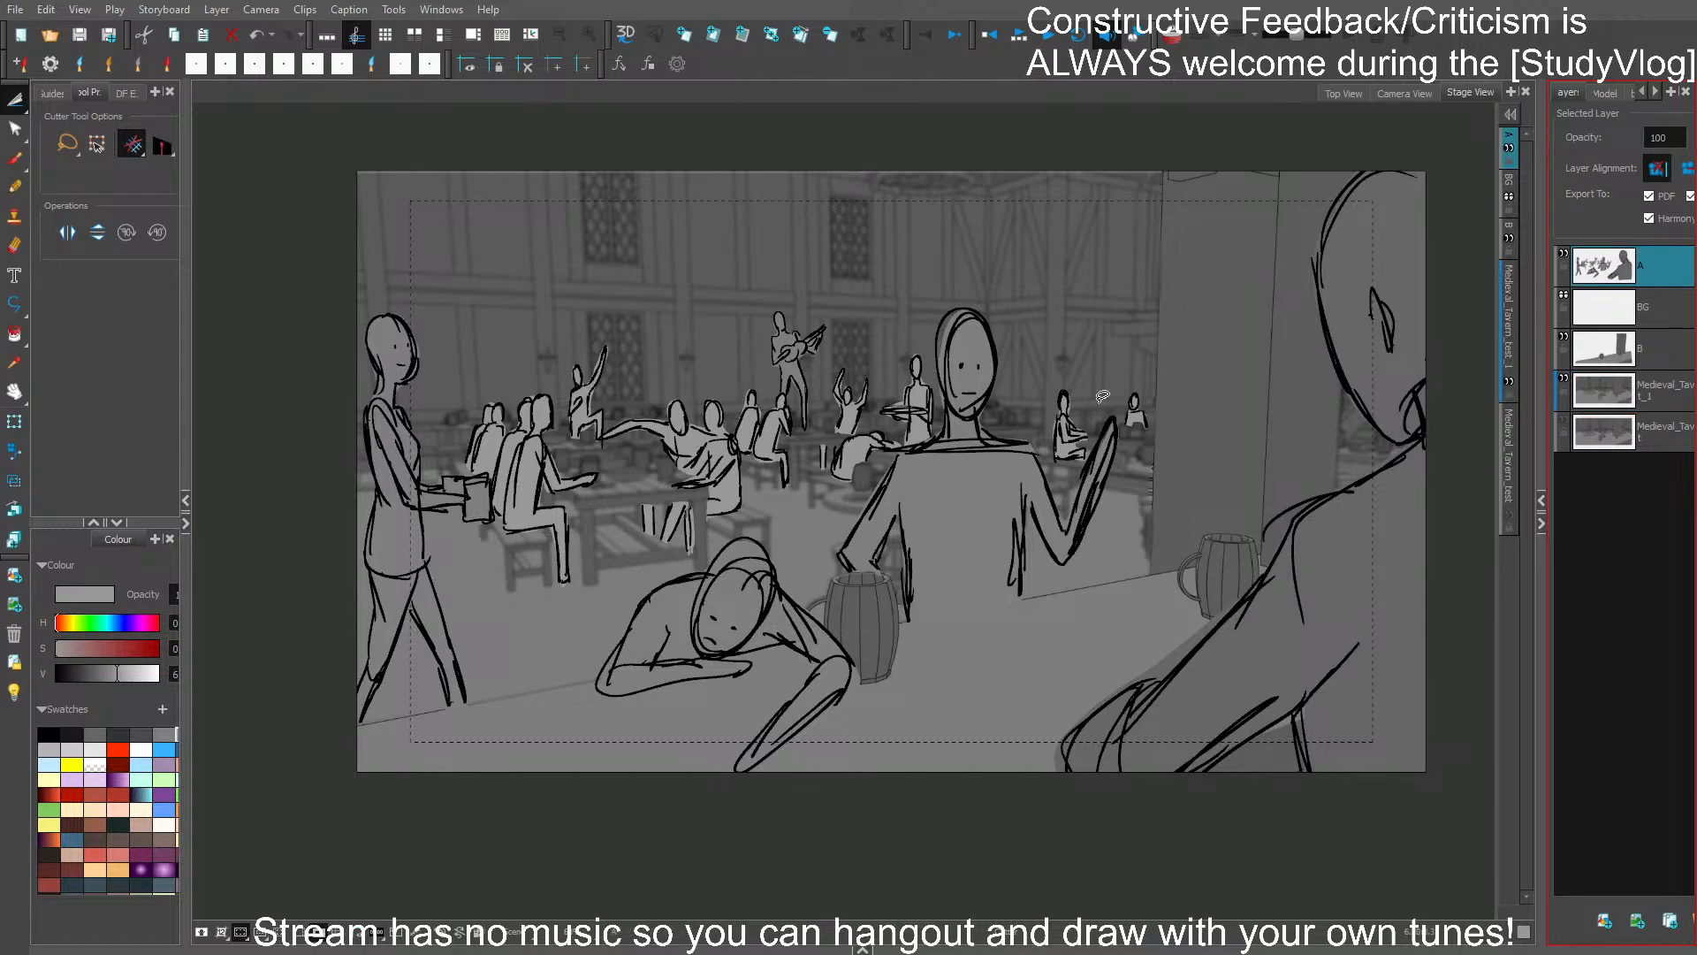
click(15, 159)
drag(601, 593, 580, 793)
mouse_move(285, 679)
mouse_down()
mouse_move(462, 749)
mouse_move(495, 663)
mouse_up()
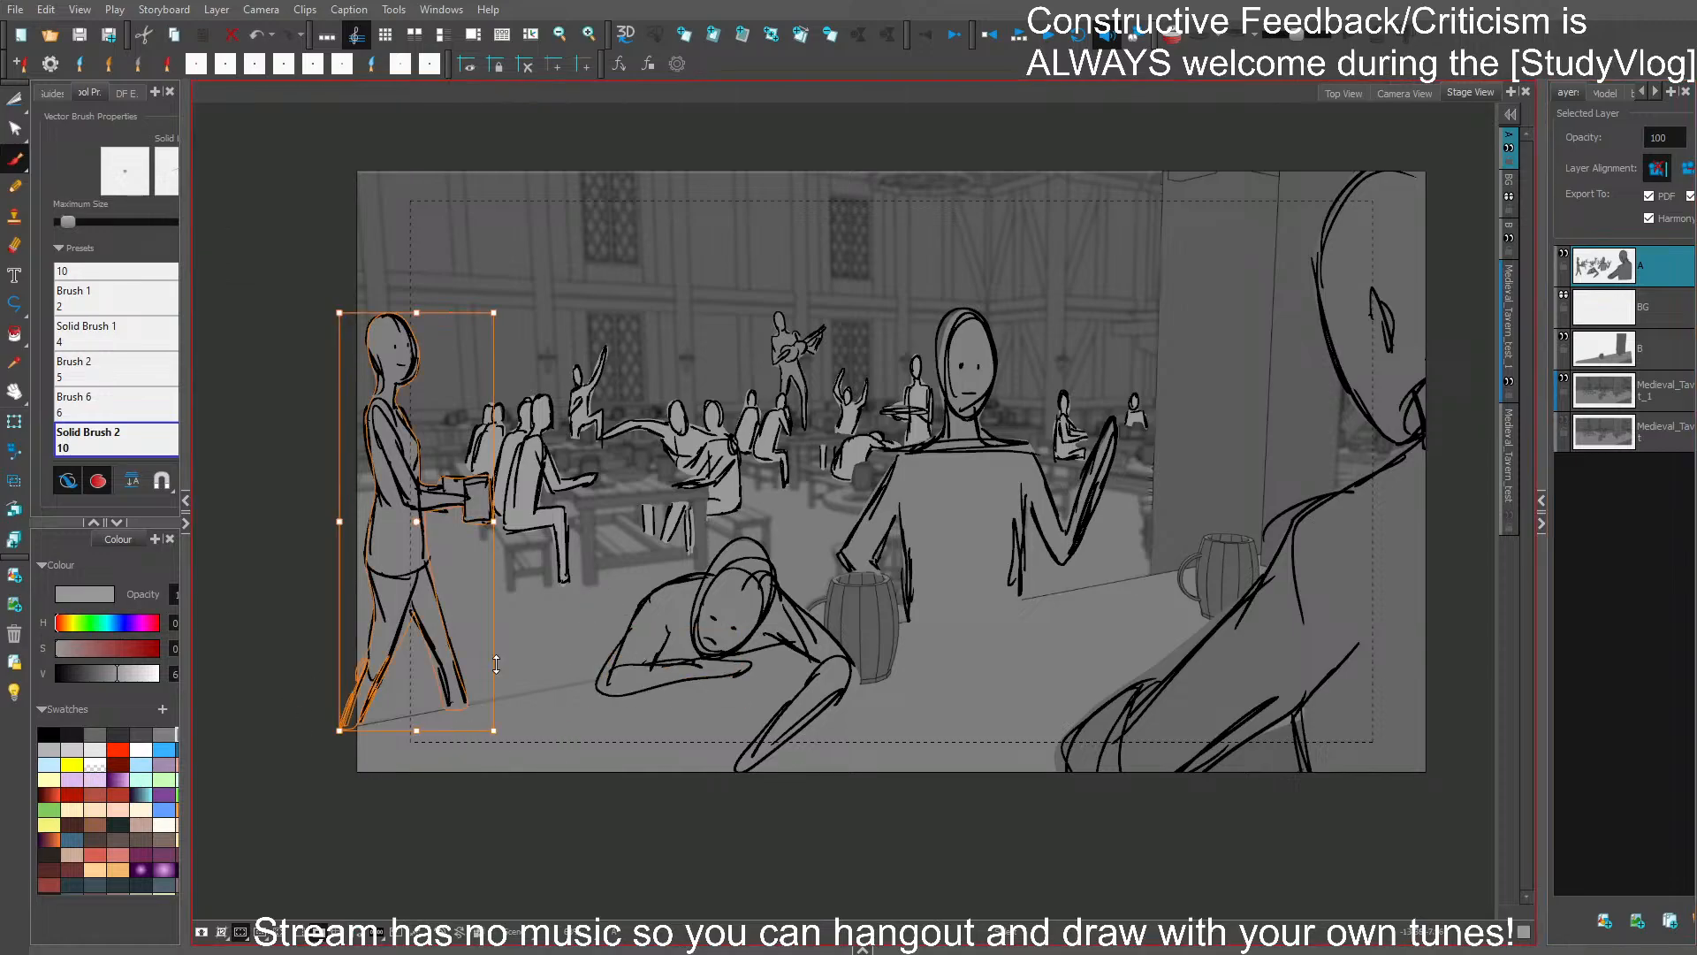
key(Escape)
- Select all the small background characters, leaving out the bar figure's shoulder lines, and cut them from layer A
mouse_move(523, 607)
mouse_down()
mouse_move(862, 478)
mouse_move(931, 423)
mouse_move(913, 323)
mouse_move(743, 266)
mouse_move(516, 353)
mouse_move(466, 421)
mouse_move(508, 458)
mouse_move(528, 608)
mouse_up()
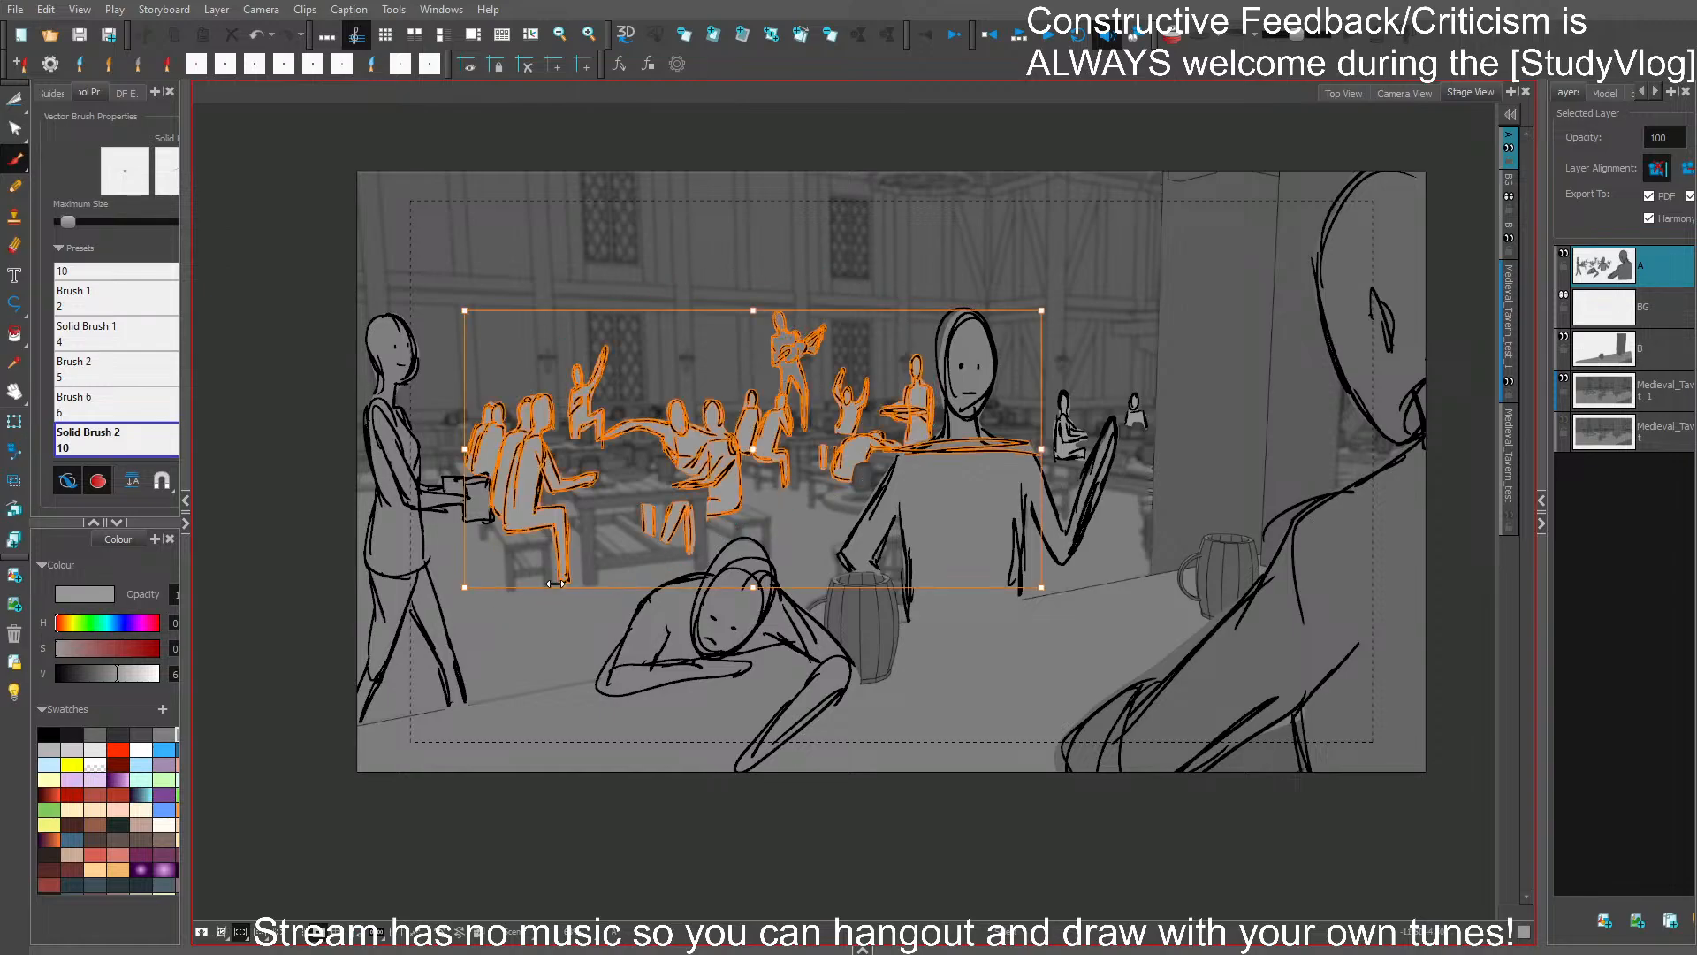
mouse_move(1065, 359)
mouse_down()
mouse_move(1050, 465)
mouse_move(1074, 469)
mouse_move(1115, 381)
mouse_move(1153, 433)
mouse_up()
shift+click(1014, 450)
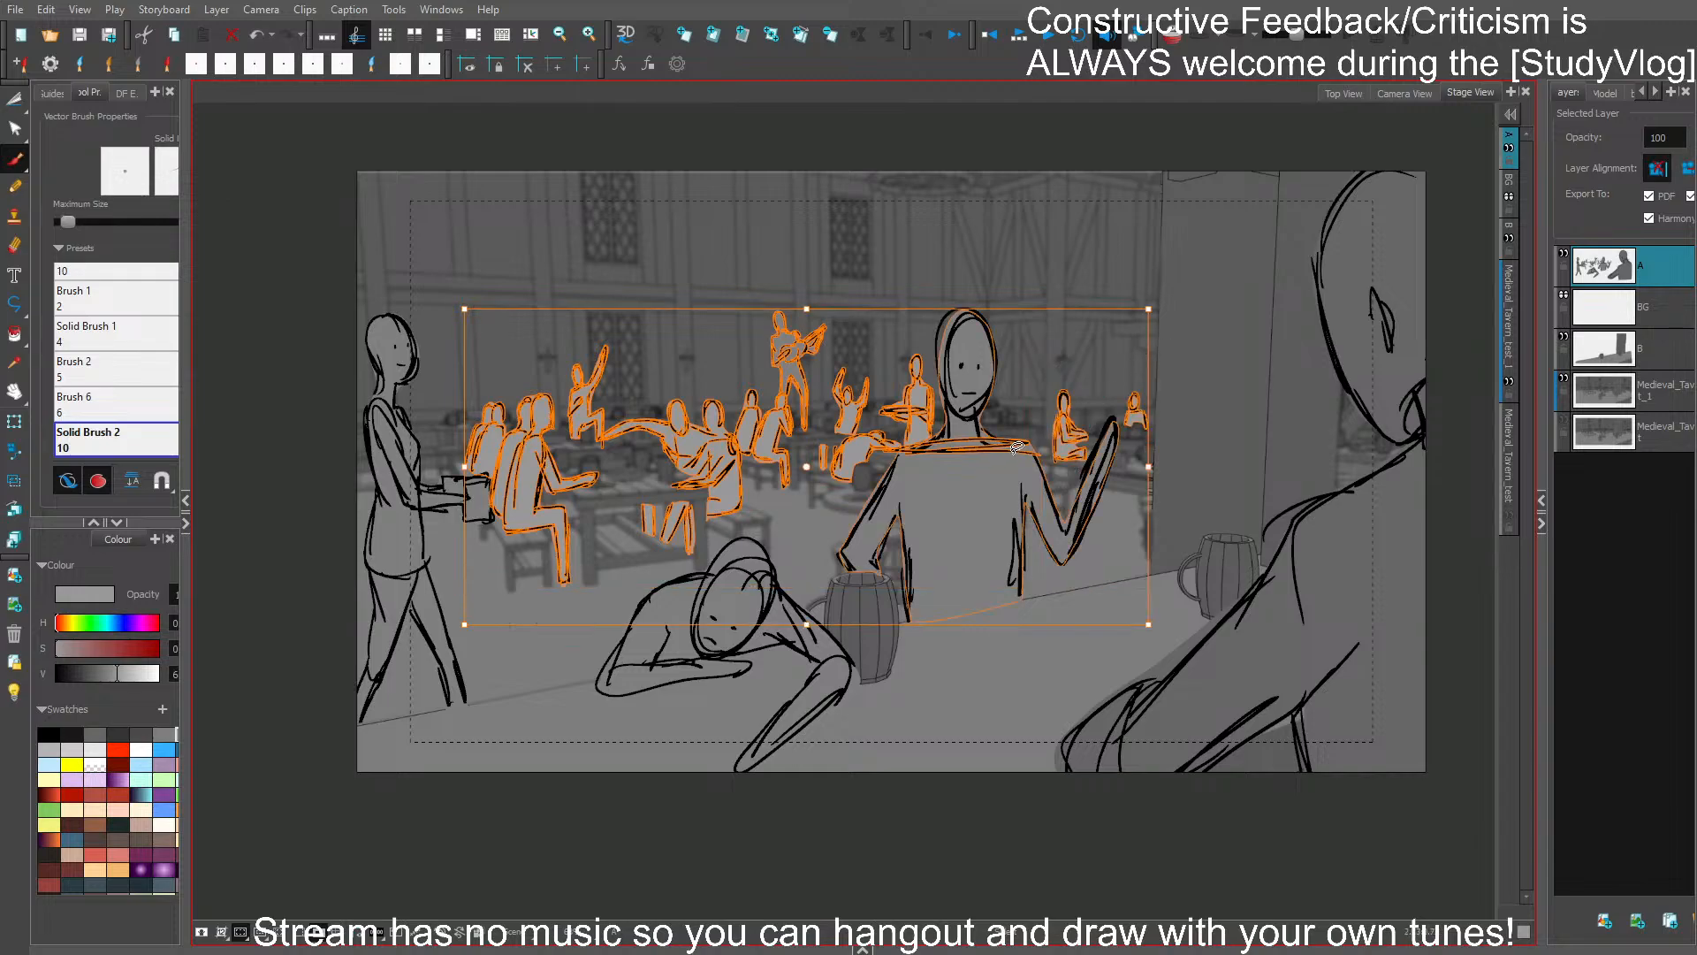
shift+click(1016, 450)
shift+click(997, 452)
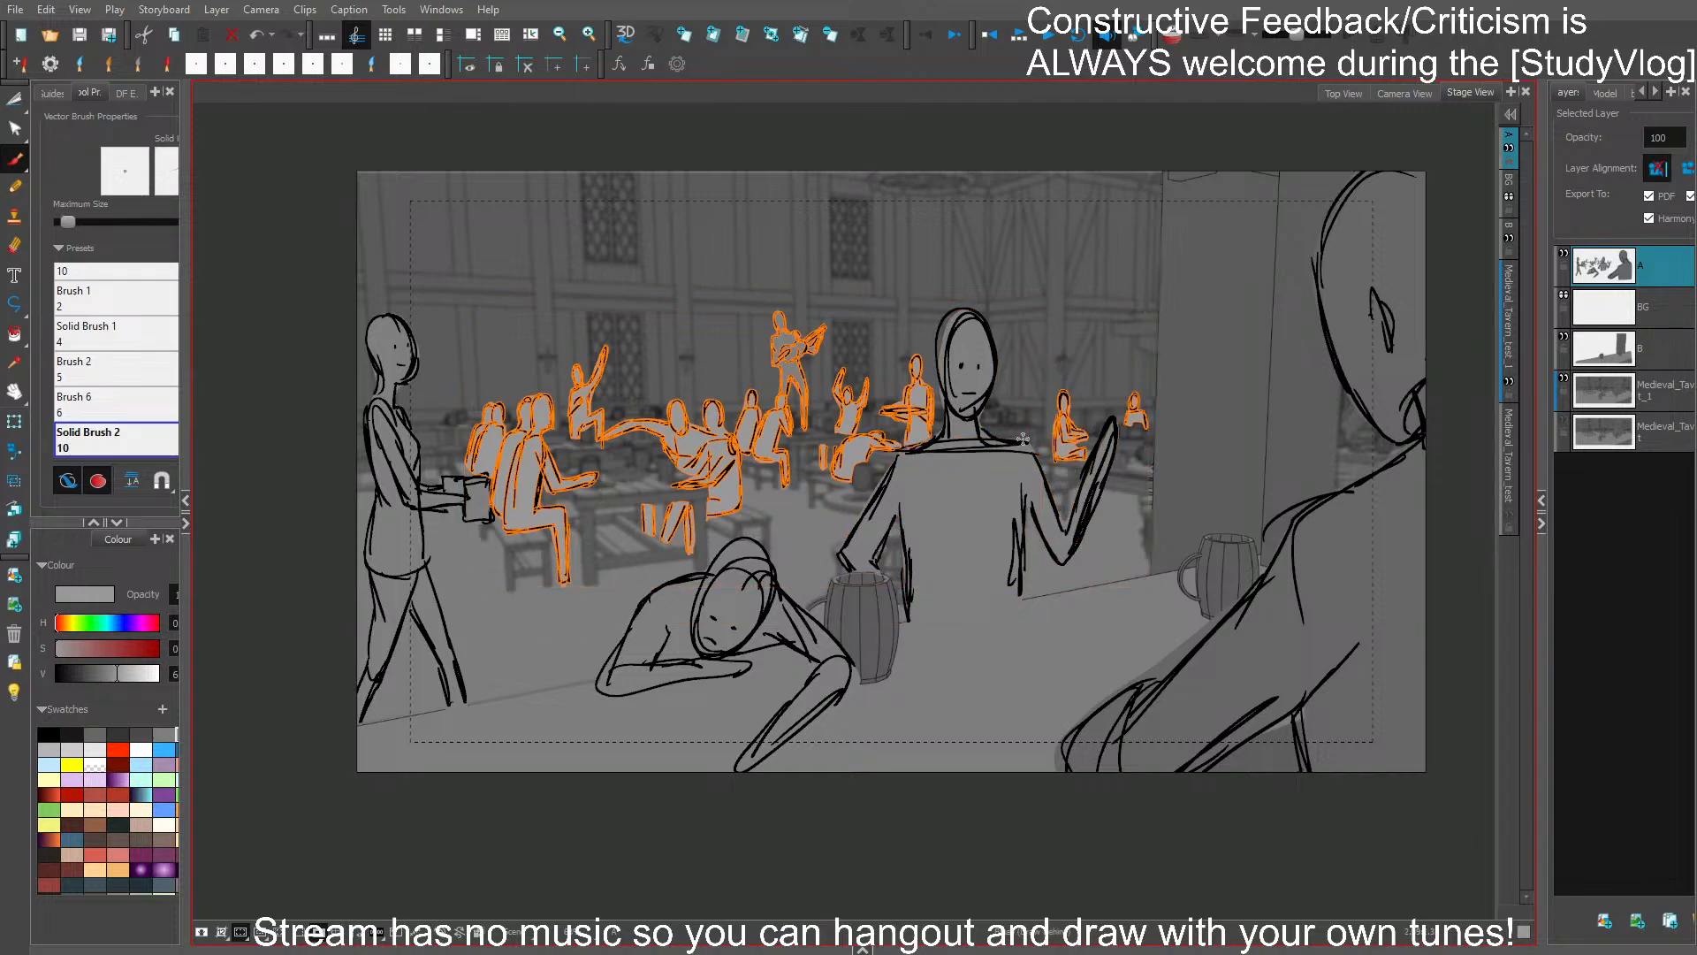
key(Delete)
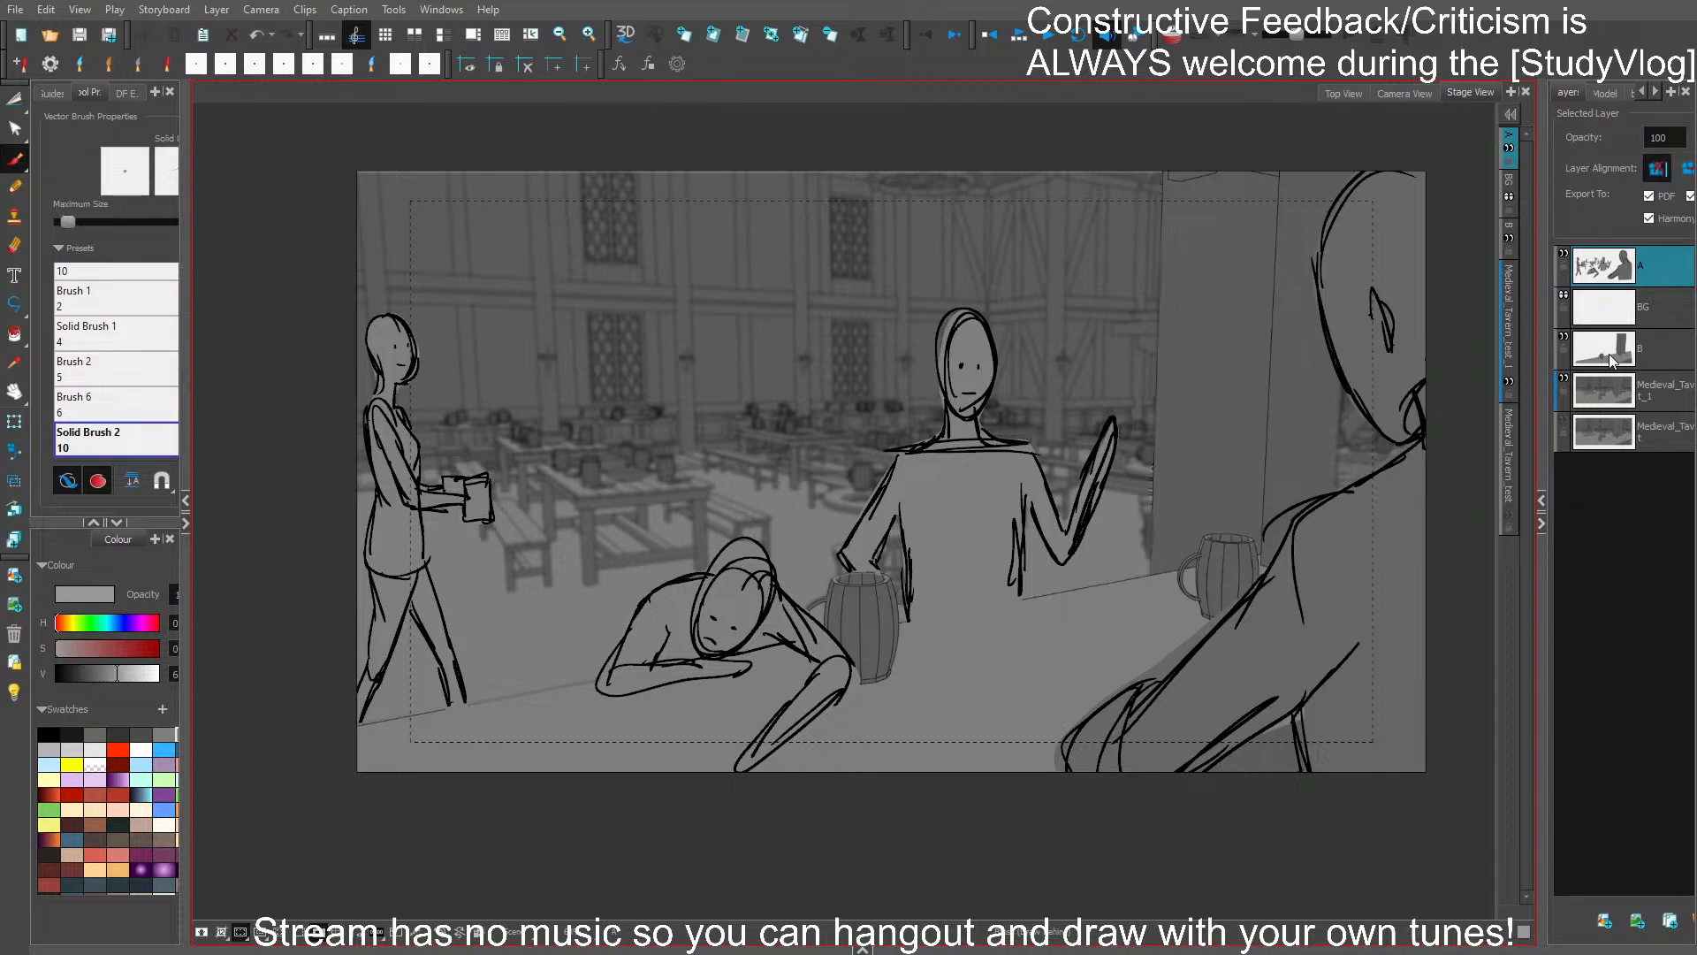
- Paste the background characters into a new layer placed below BG and blur them
click(1604, 920)
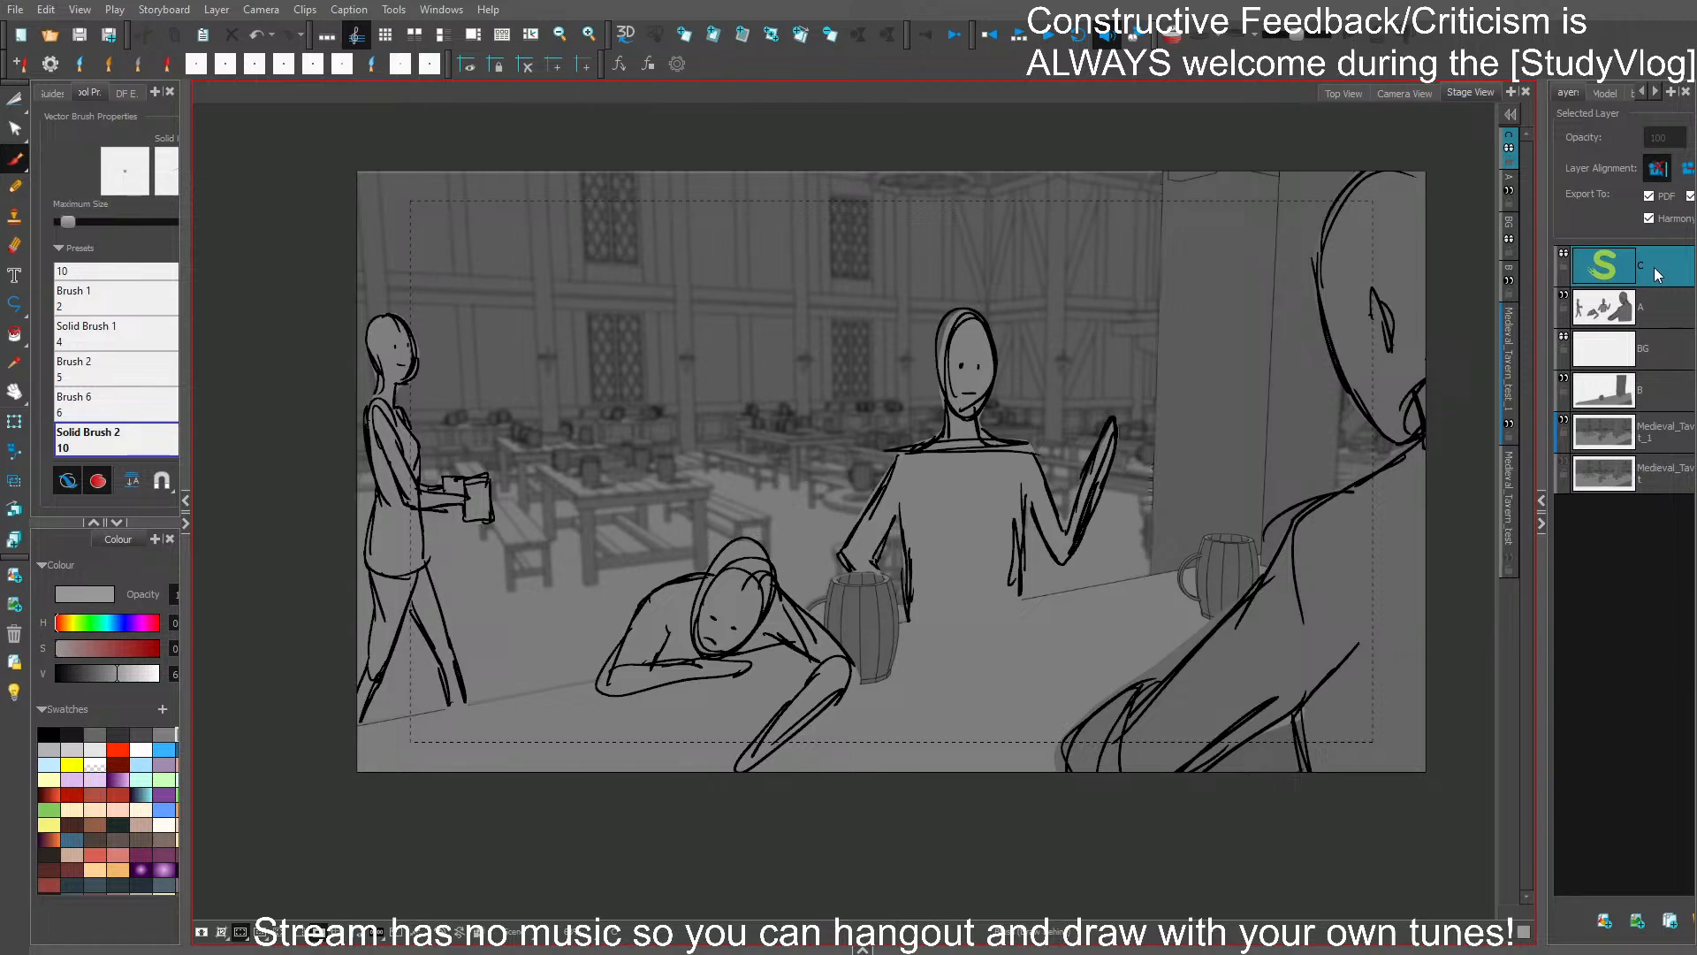
drag(1653, 267, 1653, 358)
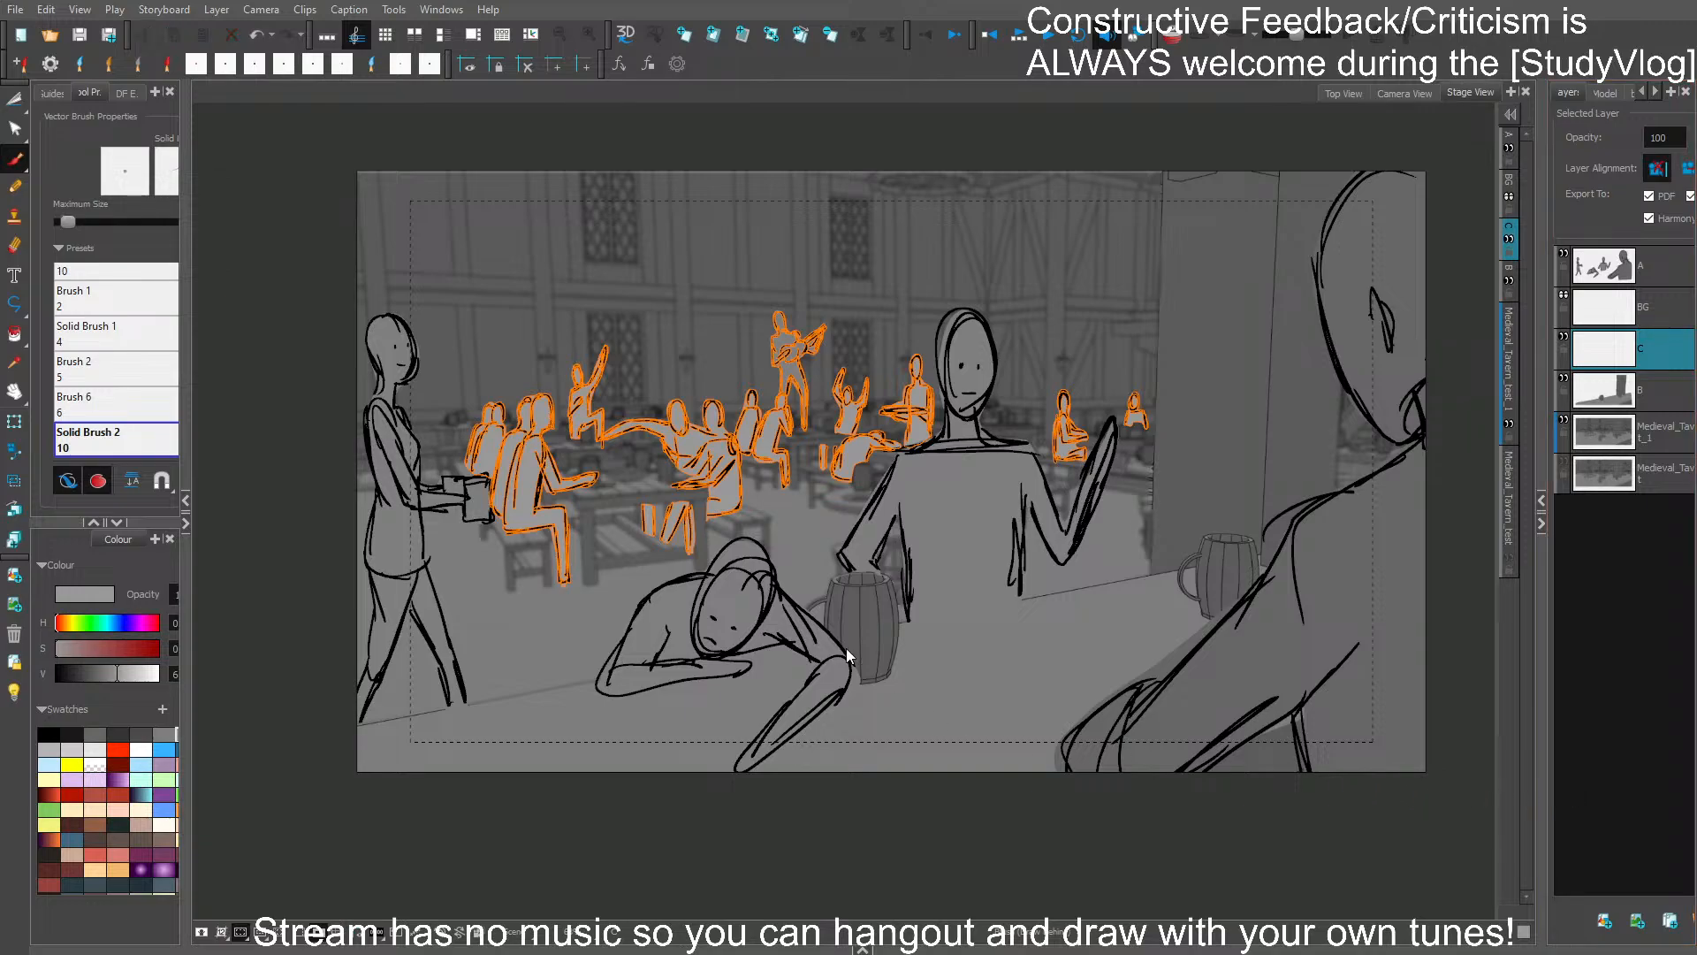
click(865, 551)
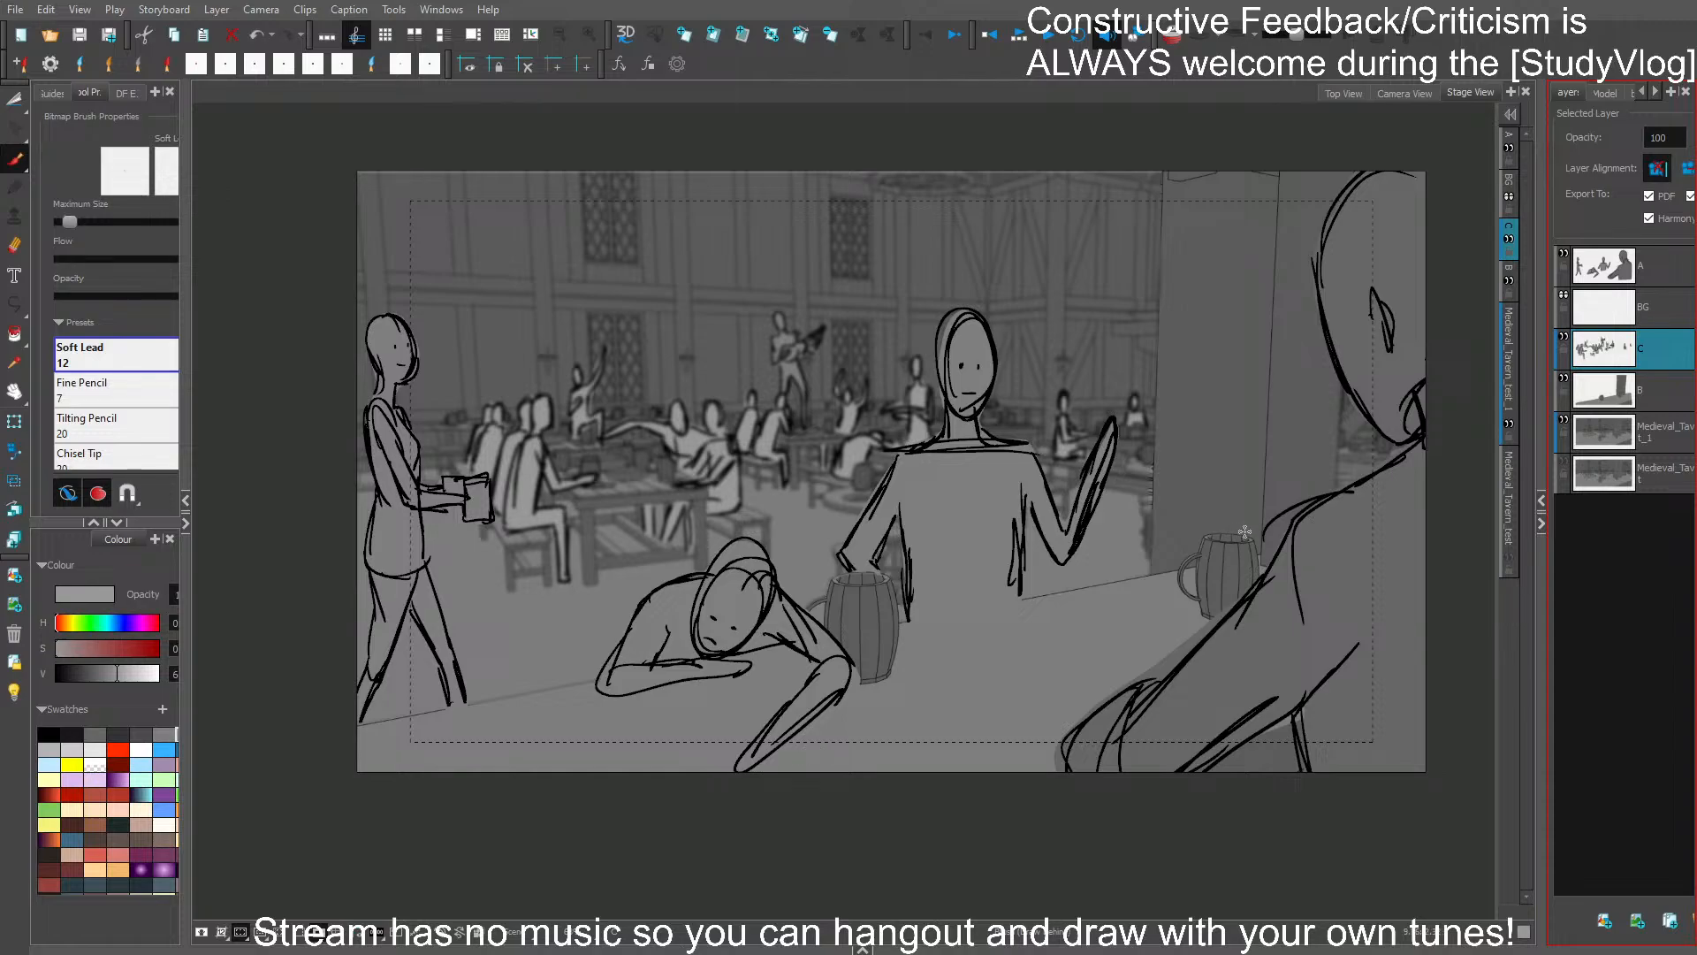
- Turn on the light table and redraw the pillar's left edge on foreground layer B with Solid Brush 2 at size 10
click(1653, 400)
scroll(1130, 553, up, 1)
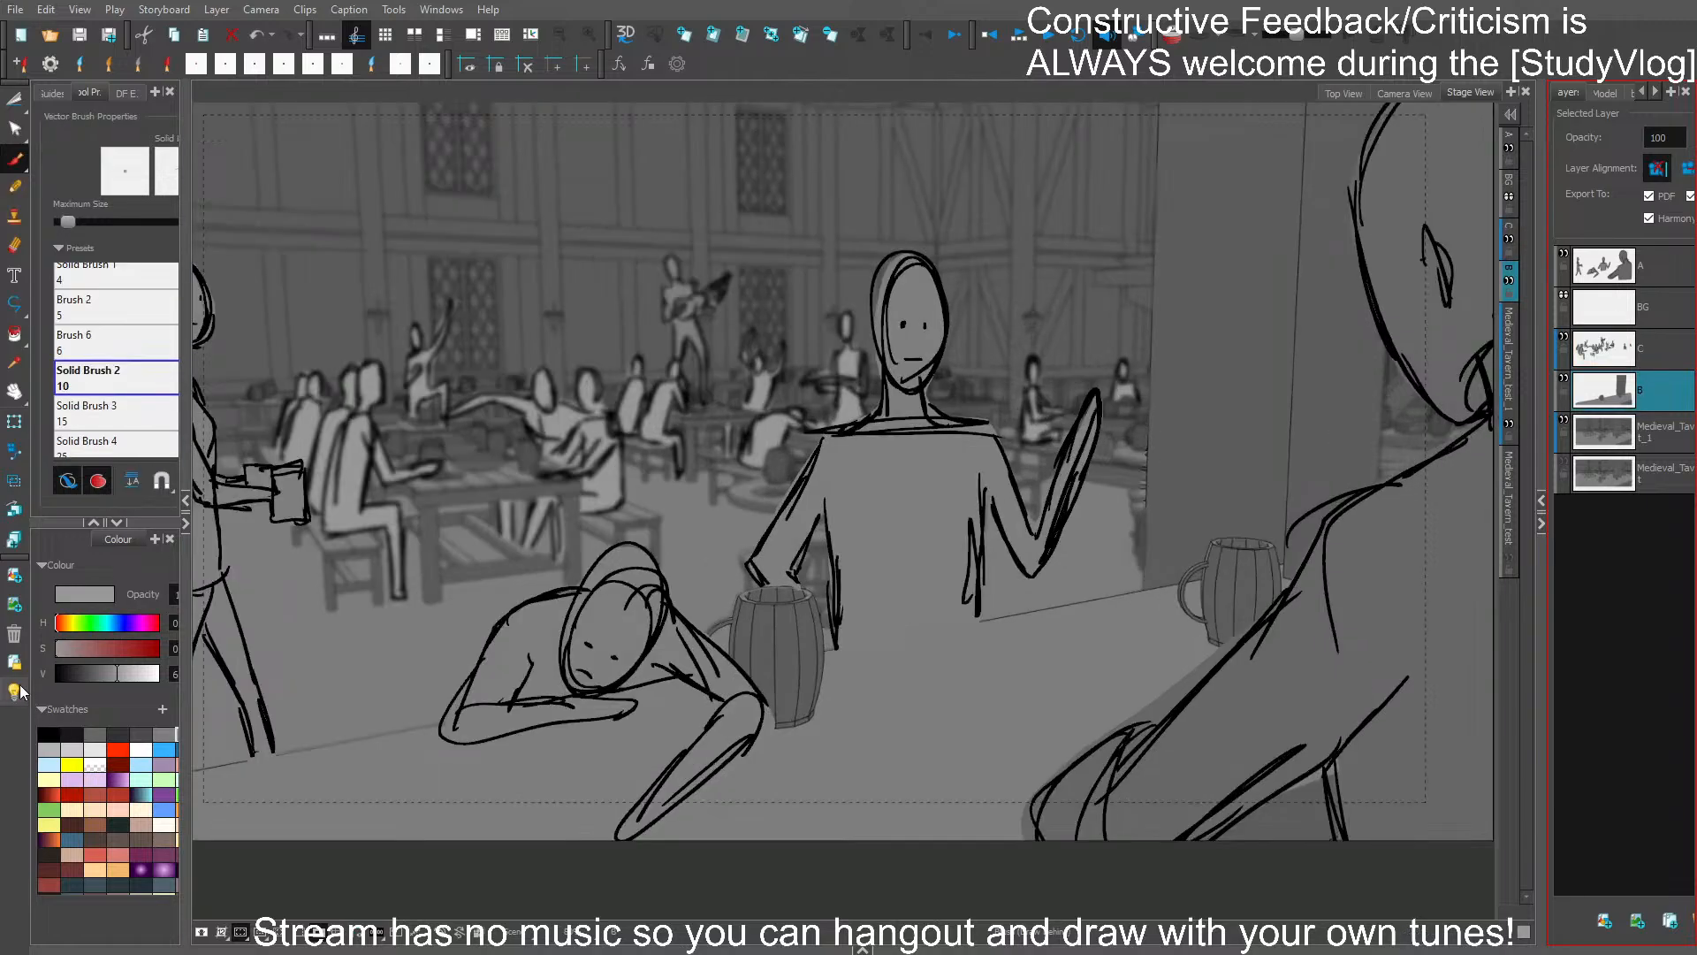
click(20, 689)
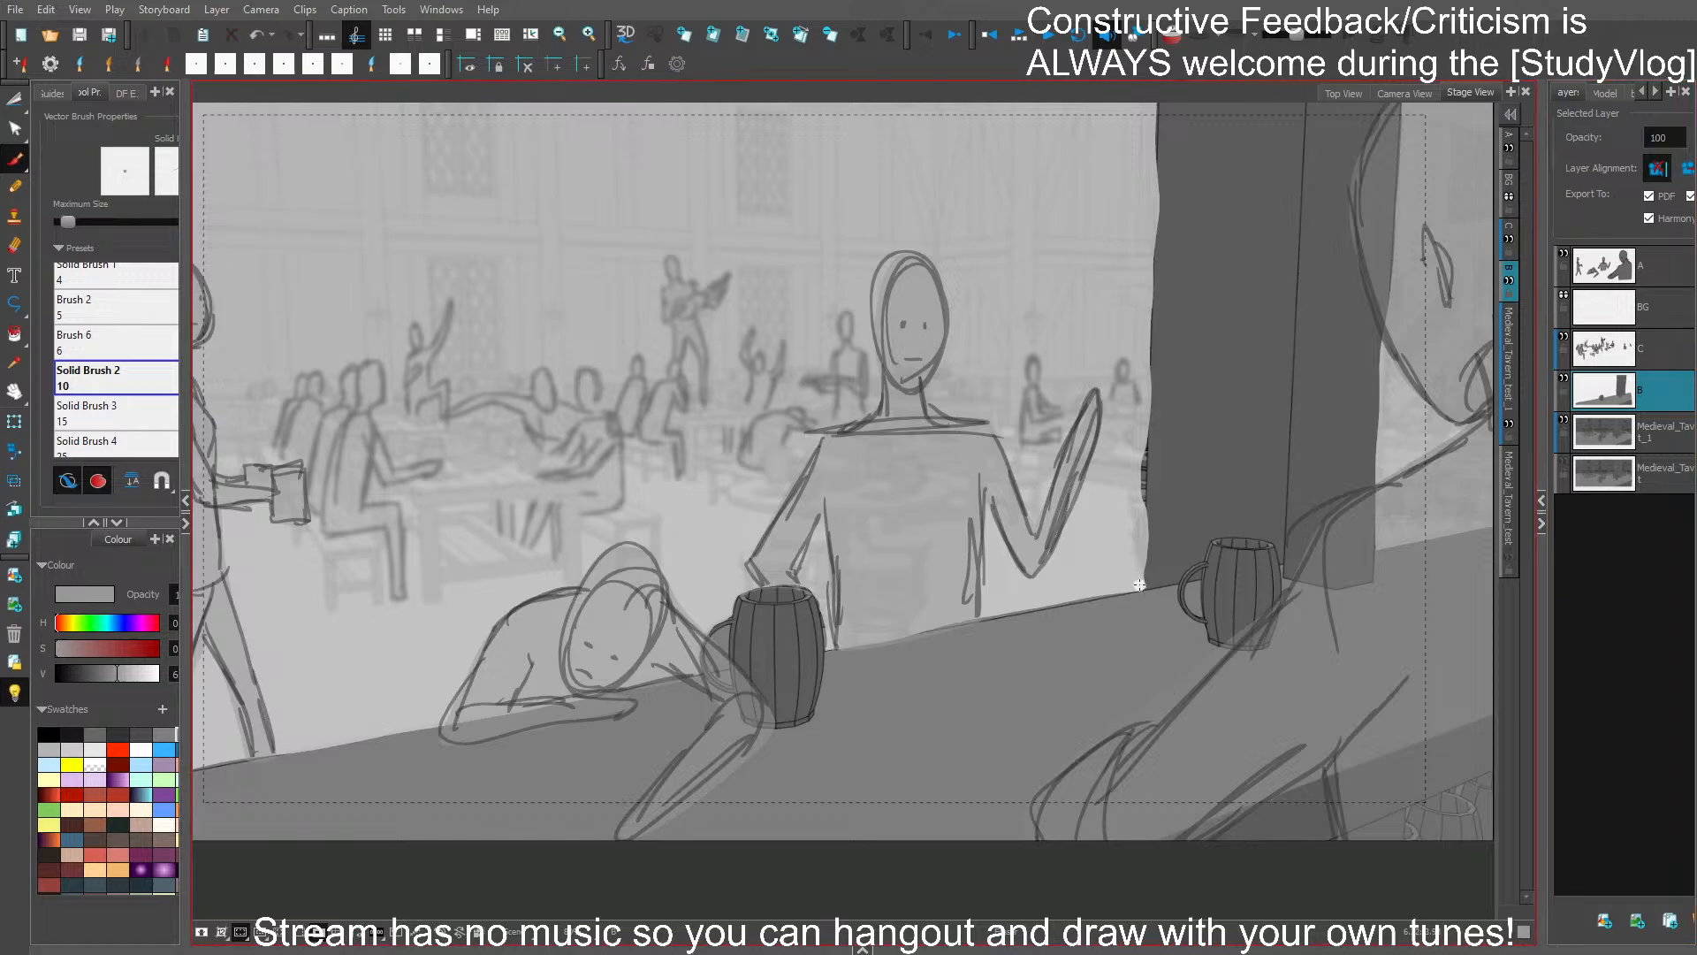
drag(1140, 588, 1156, 72)
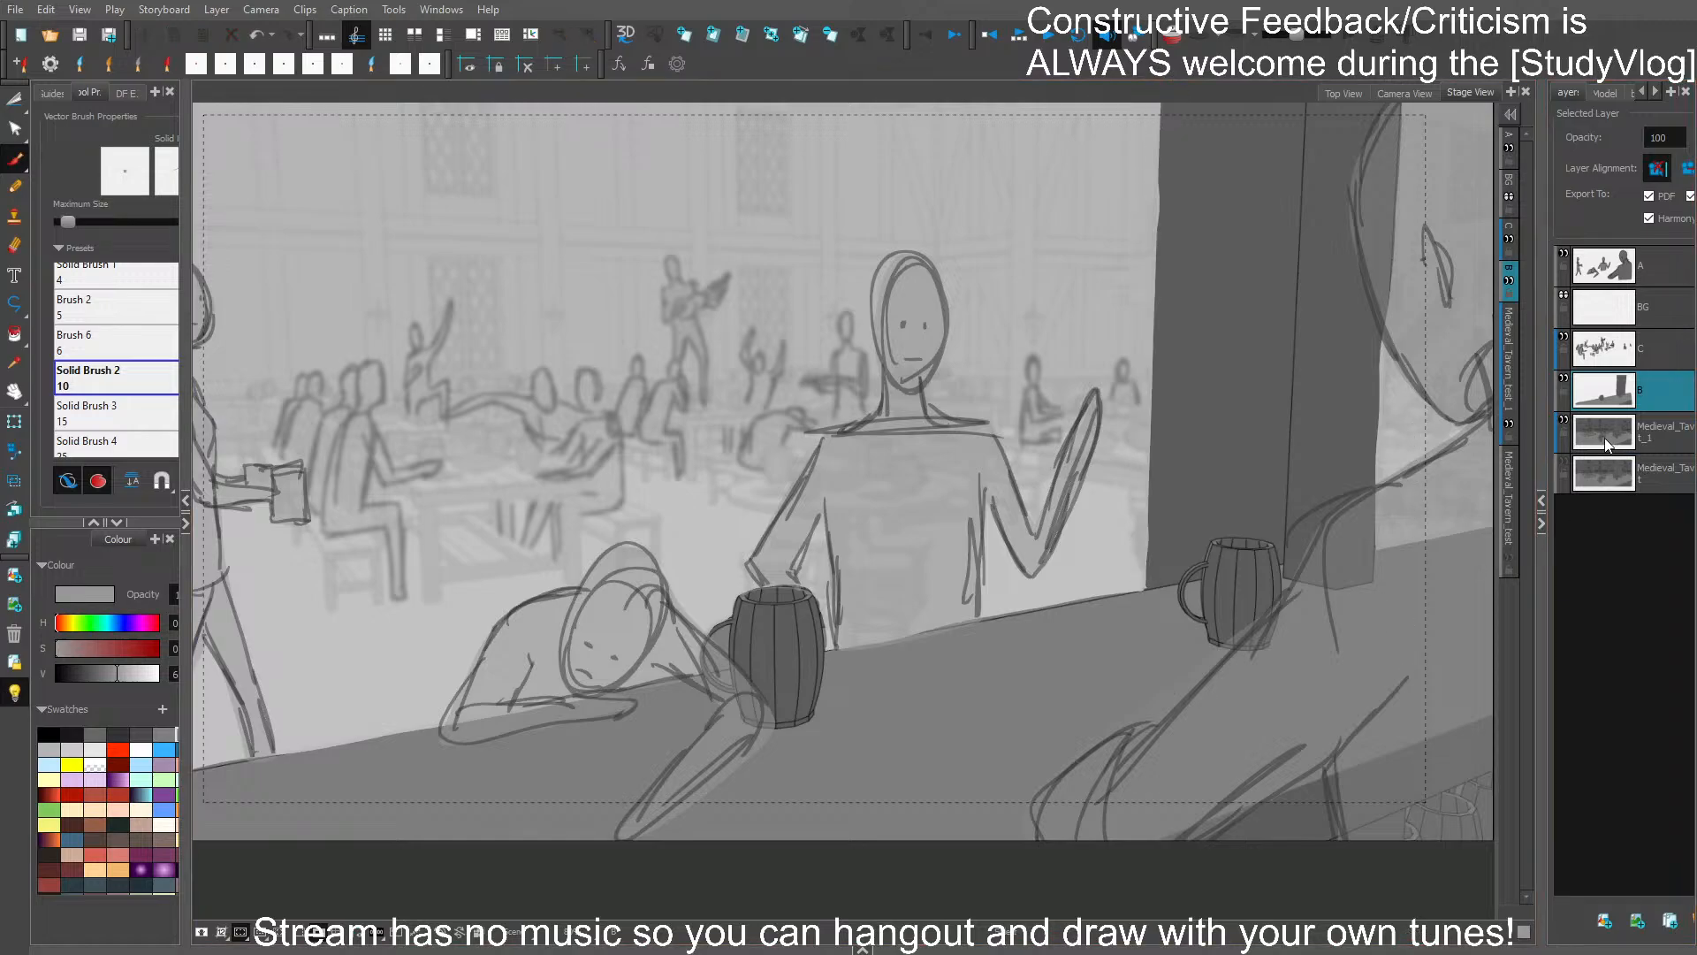
- Select character layer A and turn off the light table
click(1665, 270)
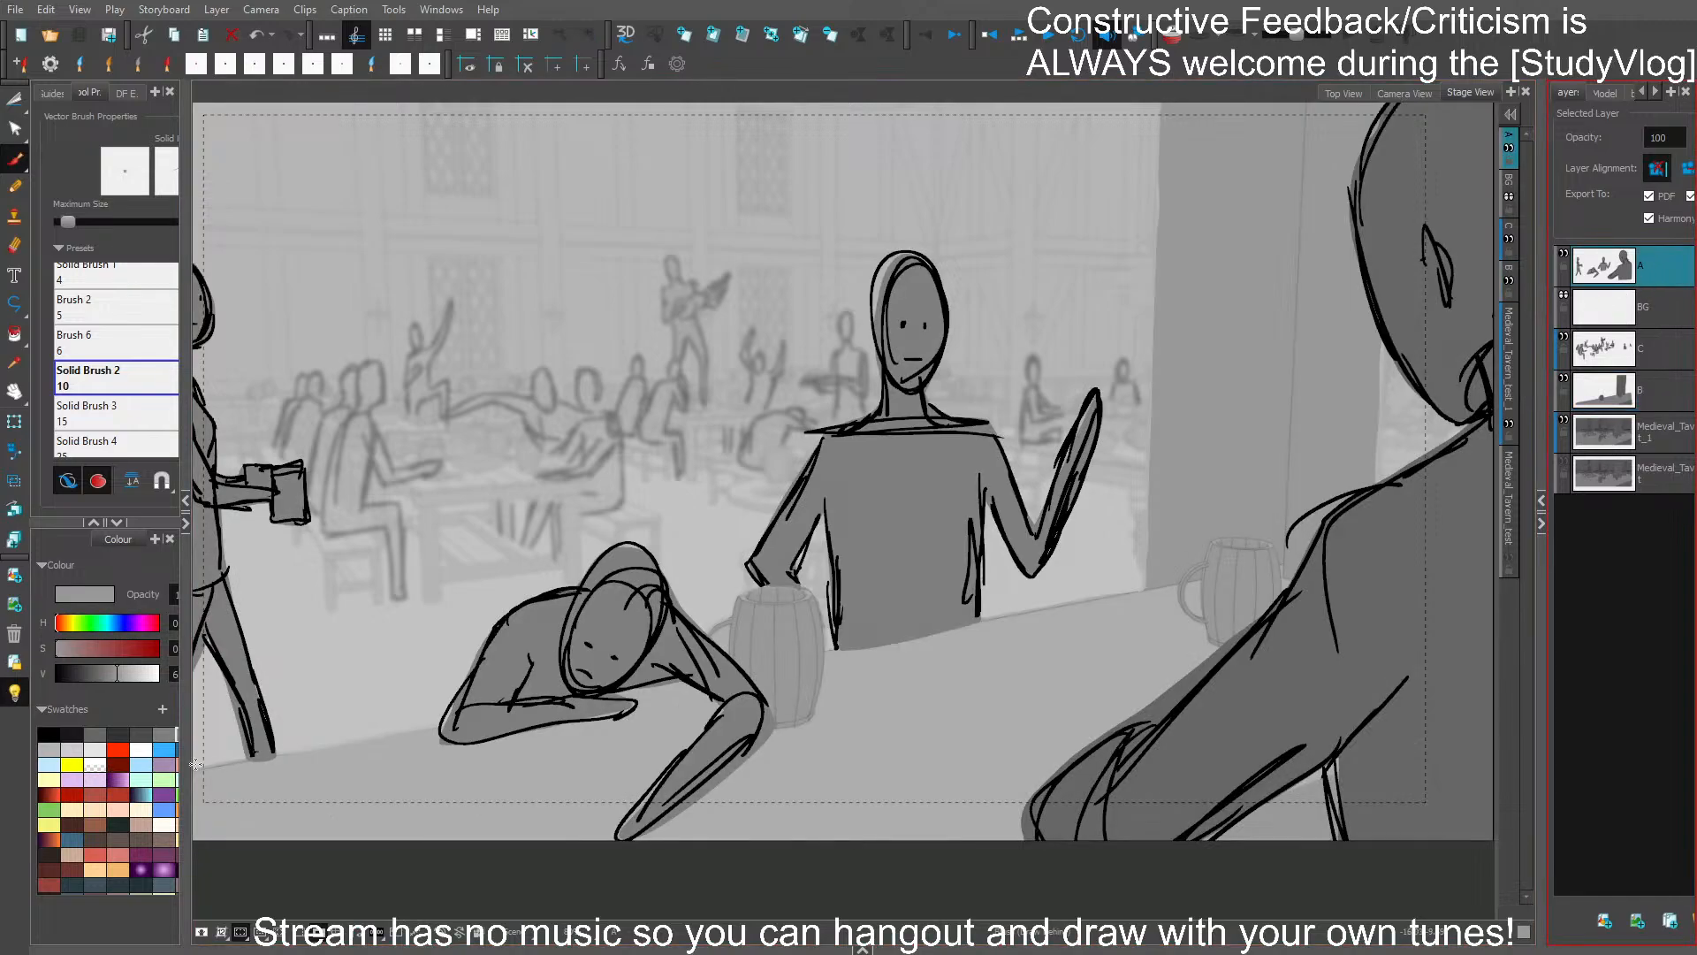
click(15, 693)
scroll(1230, 508, down, 2)
mouse_move(1295, 488)
mouse_down()
mouse_move(1277, 500)
mouse_move(1312, 509)
mouse_up()
scroll(1280, 496, up, 1)
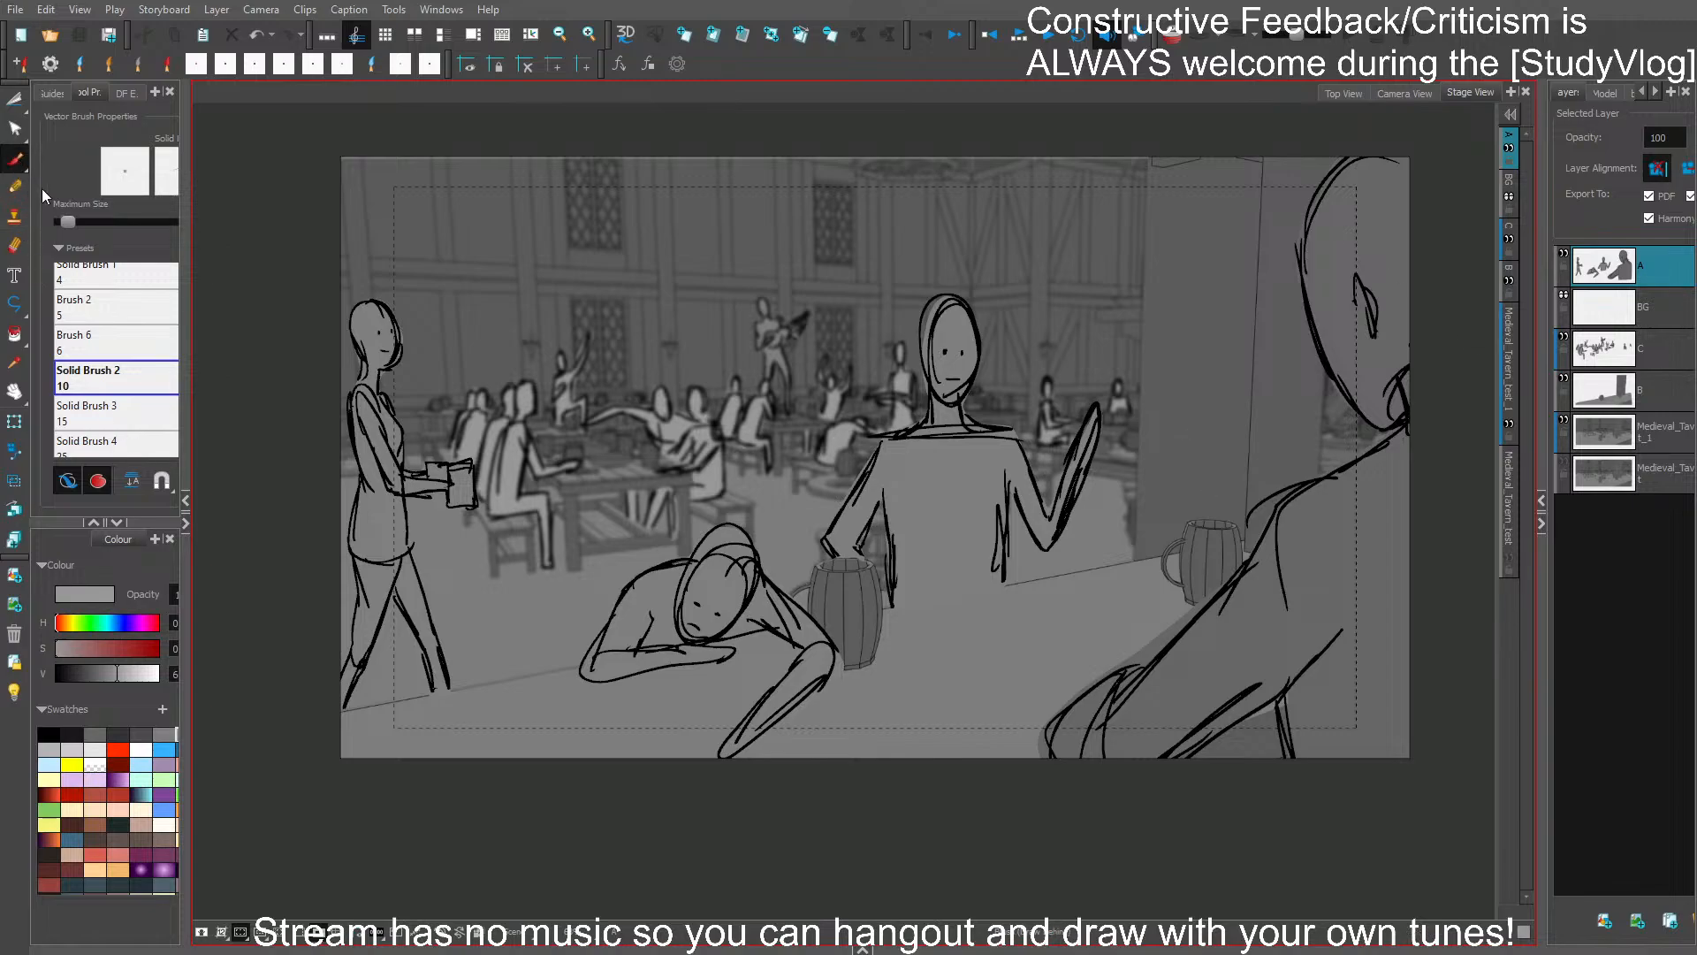
- Try to stretch the blurred Medieval_Tavern background layer slightly beyond its upper edge, and undo the change
click(1665, 487)
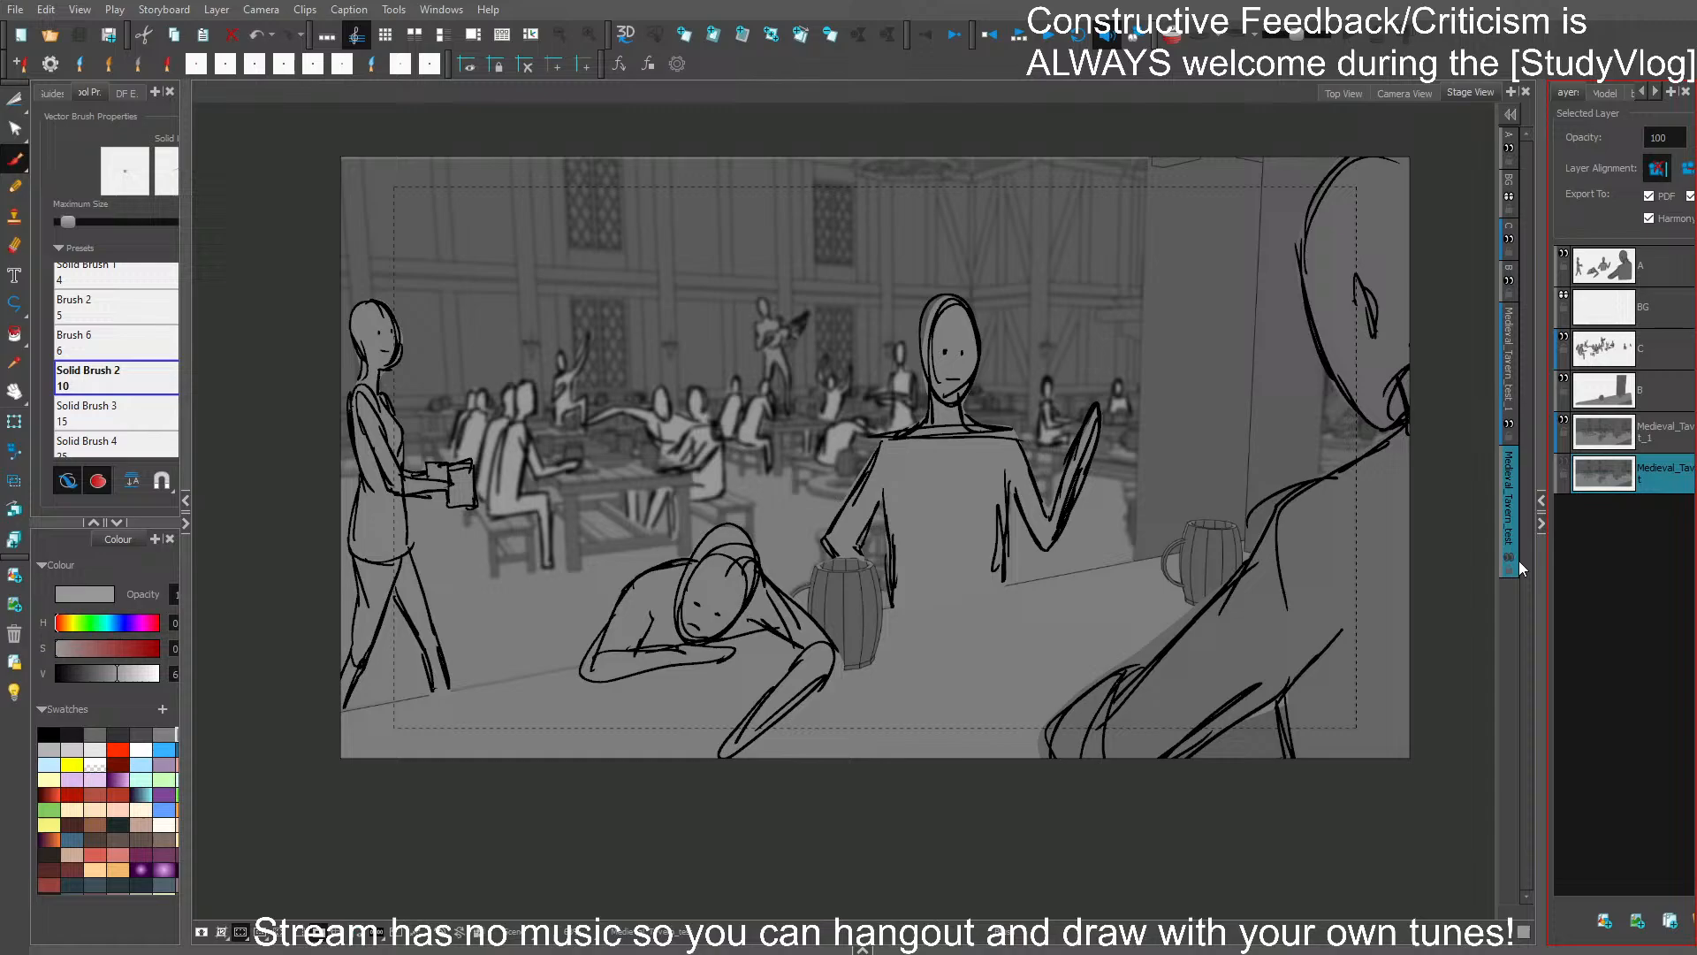
click(1662, 444)
ctrl+click(1458, 577)
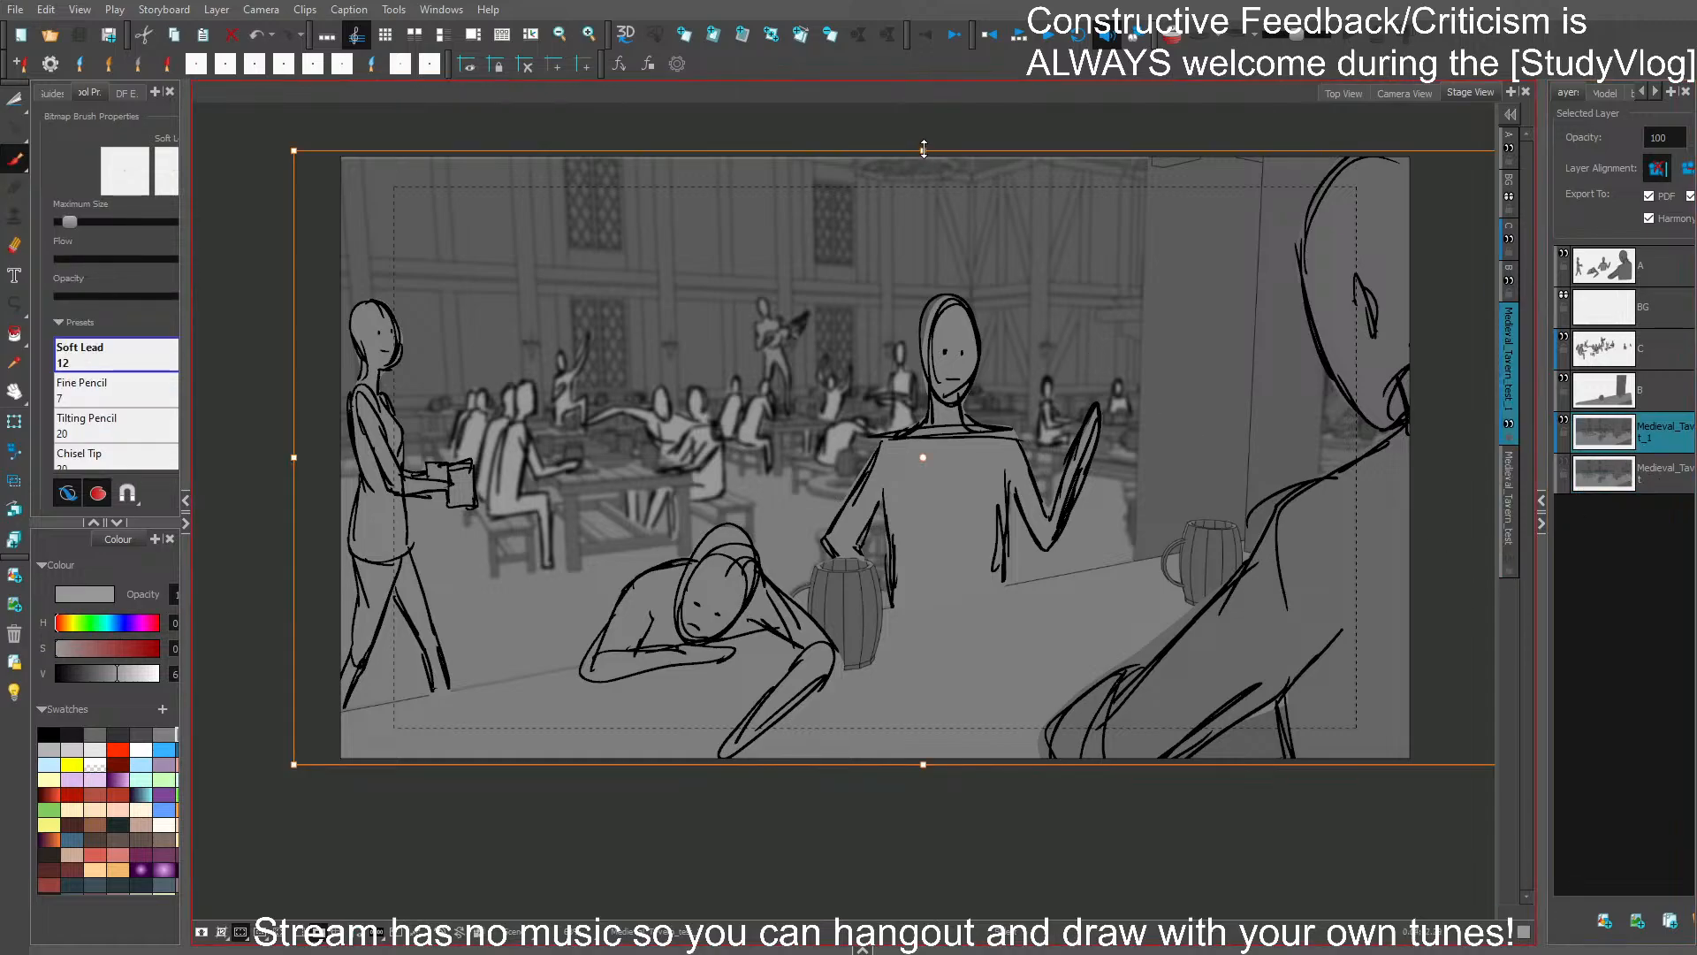
drag(924, 152, 924, 145)
key(ctrl+z)
click(915, 828)
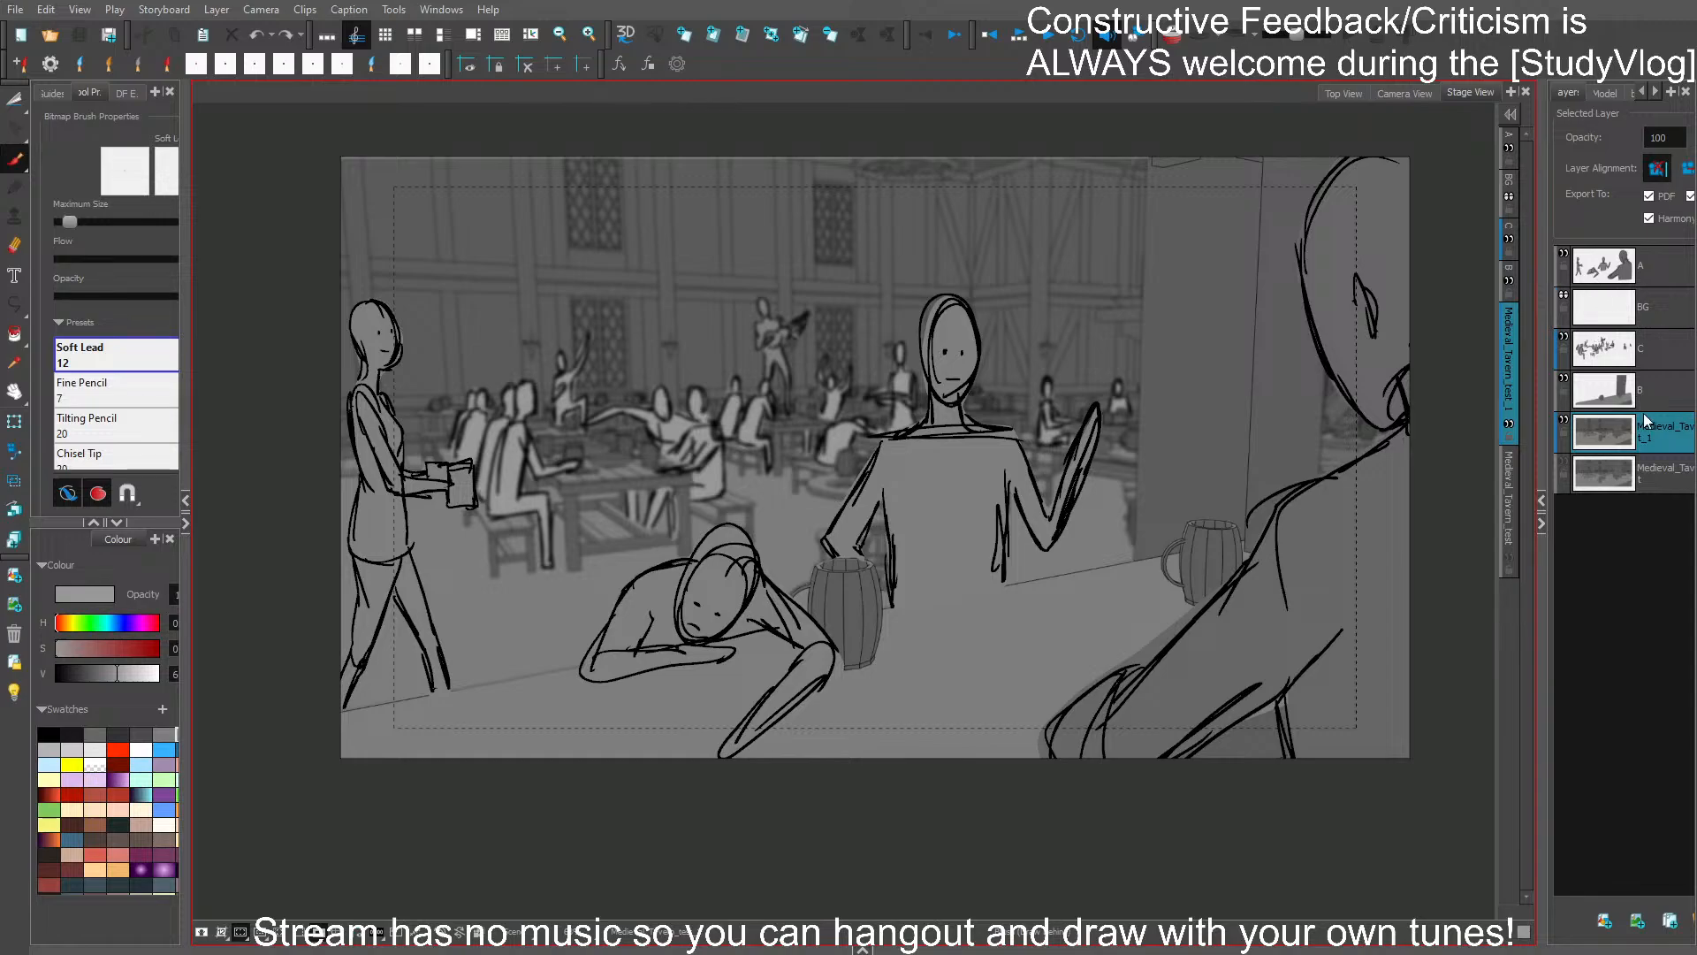
- Add layer C to the selection with the blurred tavern background layer and save the storyboard
ctrl+click(1651, 353)
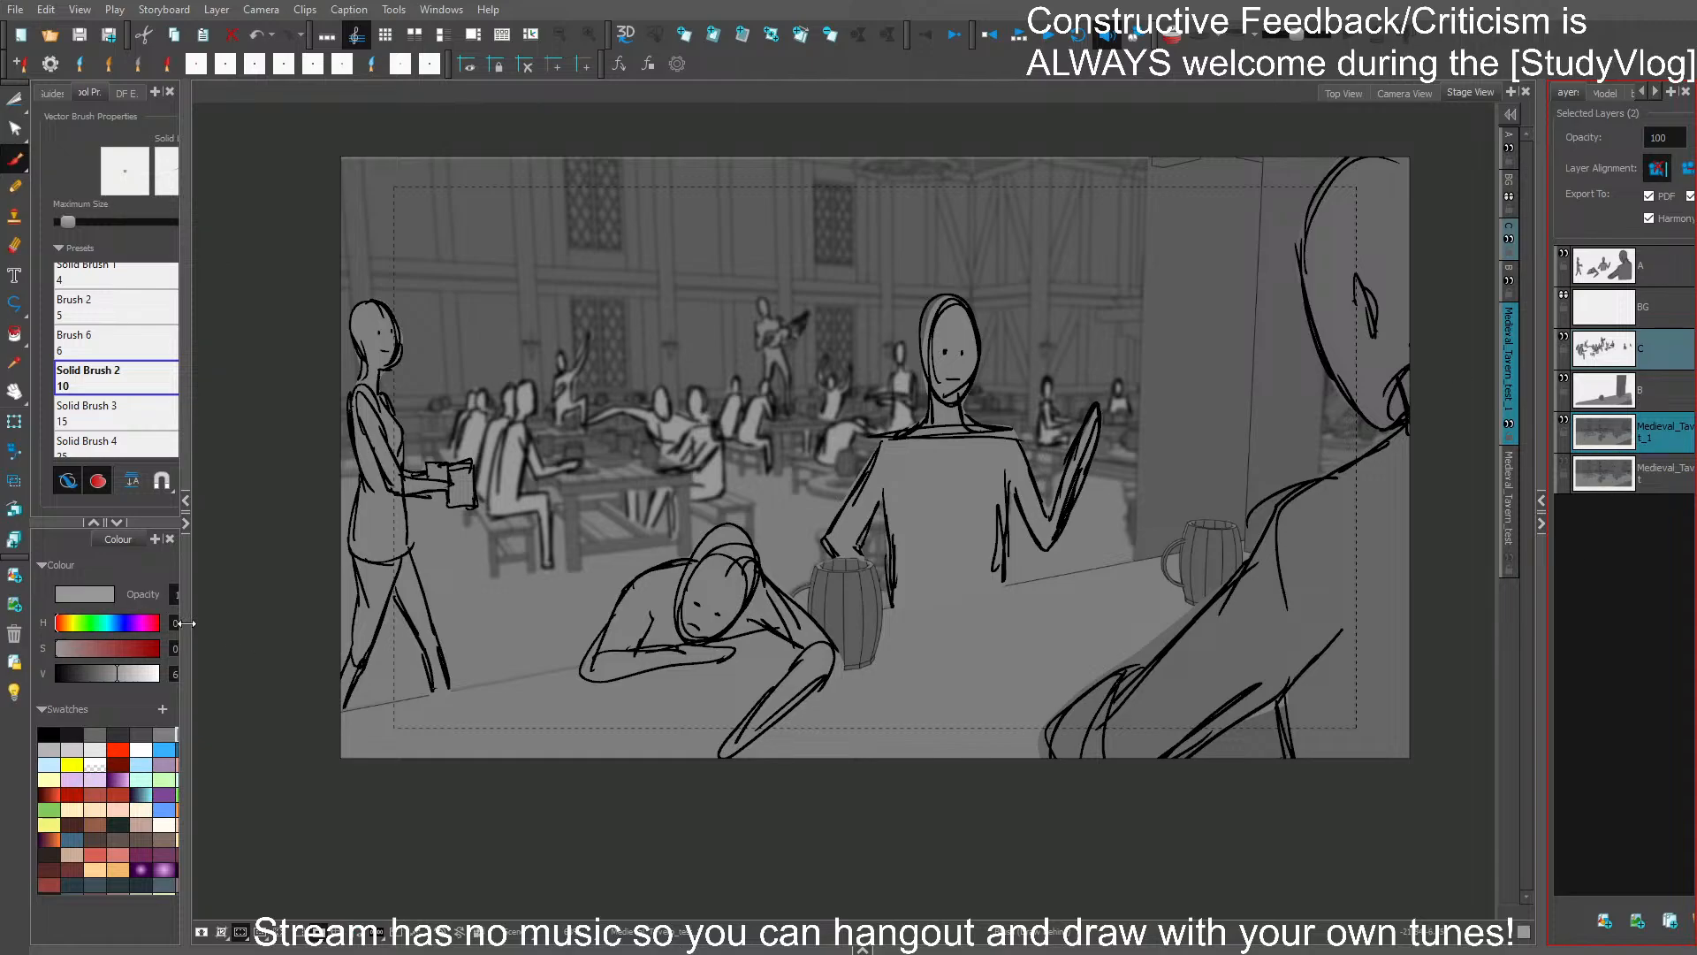
ctrl+click(315, 355)
key(ctrl+s)
- Go to the previous street-scene panel, hide its BG layer with the horizon line, and save the storyboard
ctrl+click(896, 827)
key(Left)
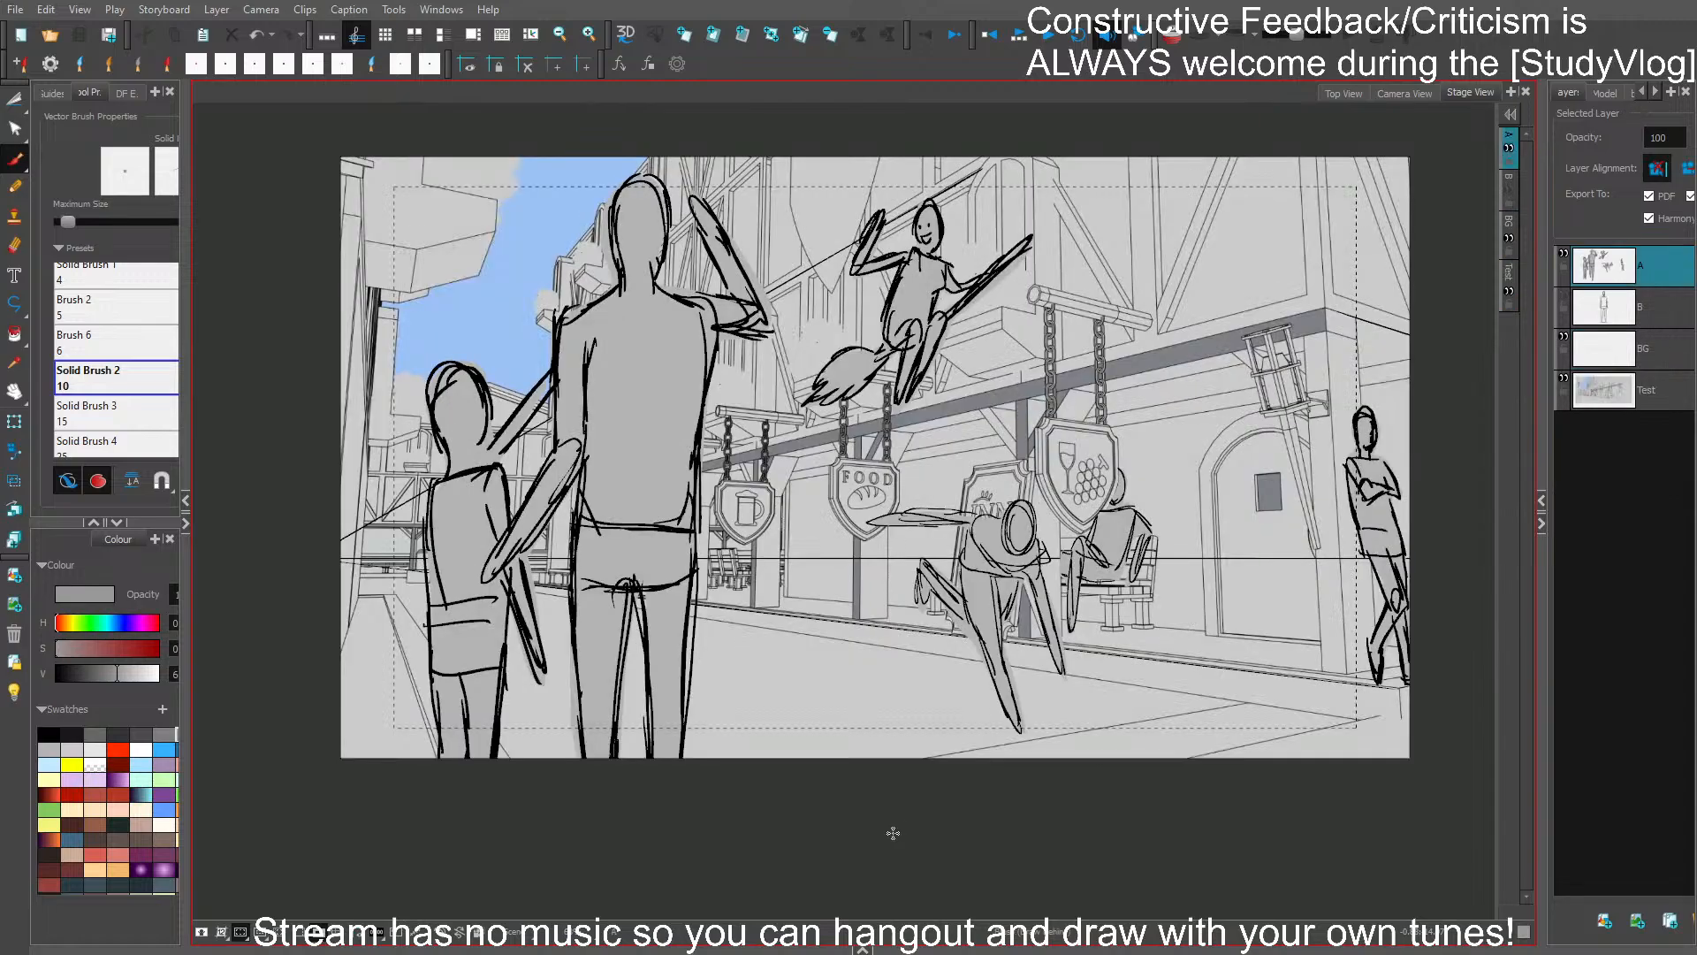
click(1564, 338)
click(1147, 758)
key(ctrl+s)
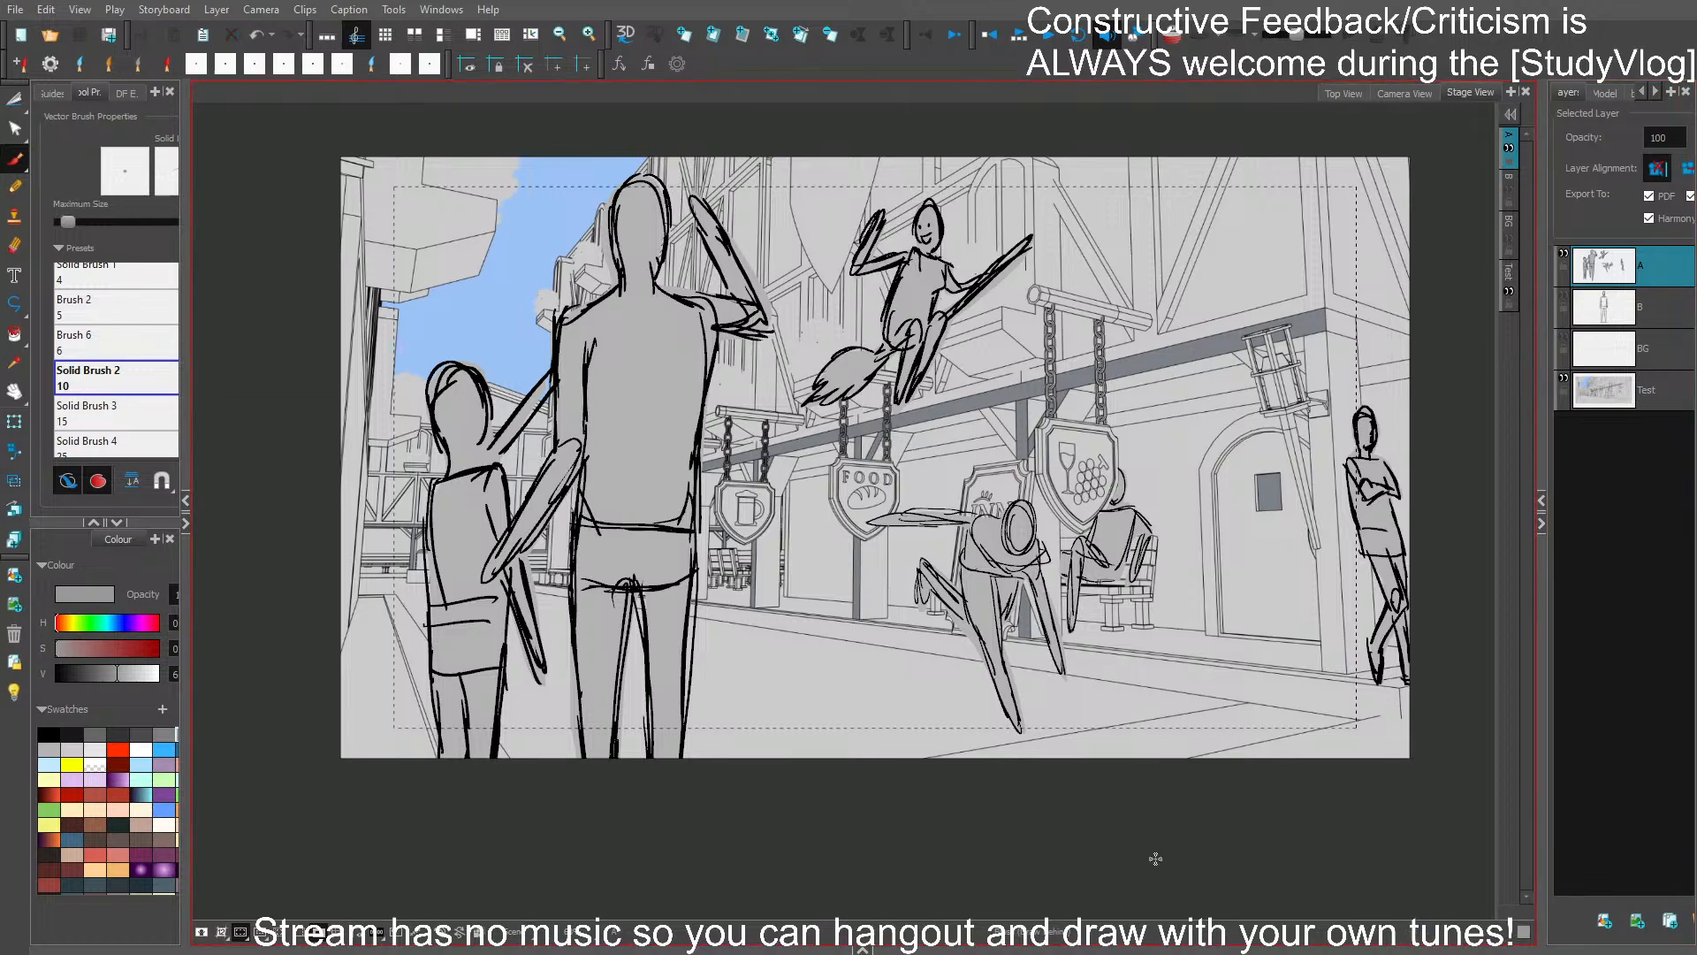
- Return to the tavern panel and move the standing mug-carrying figure on layer A inward, away from the frame's left edge
key(Right)
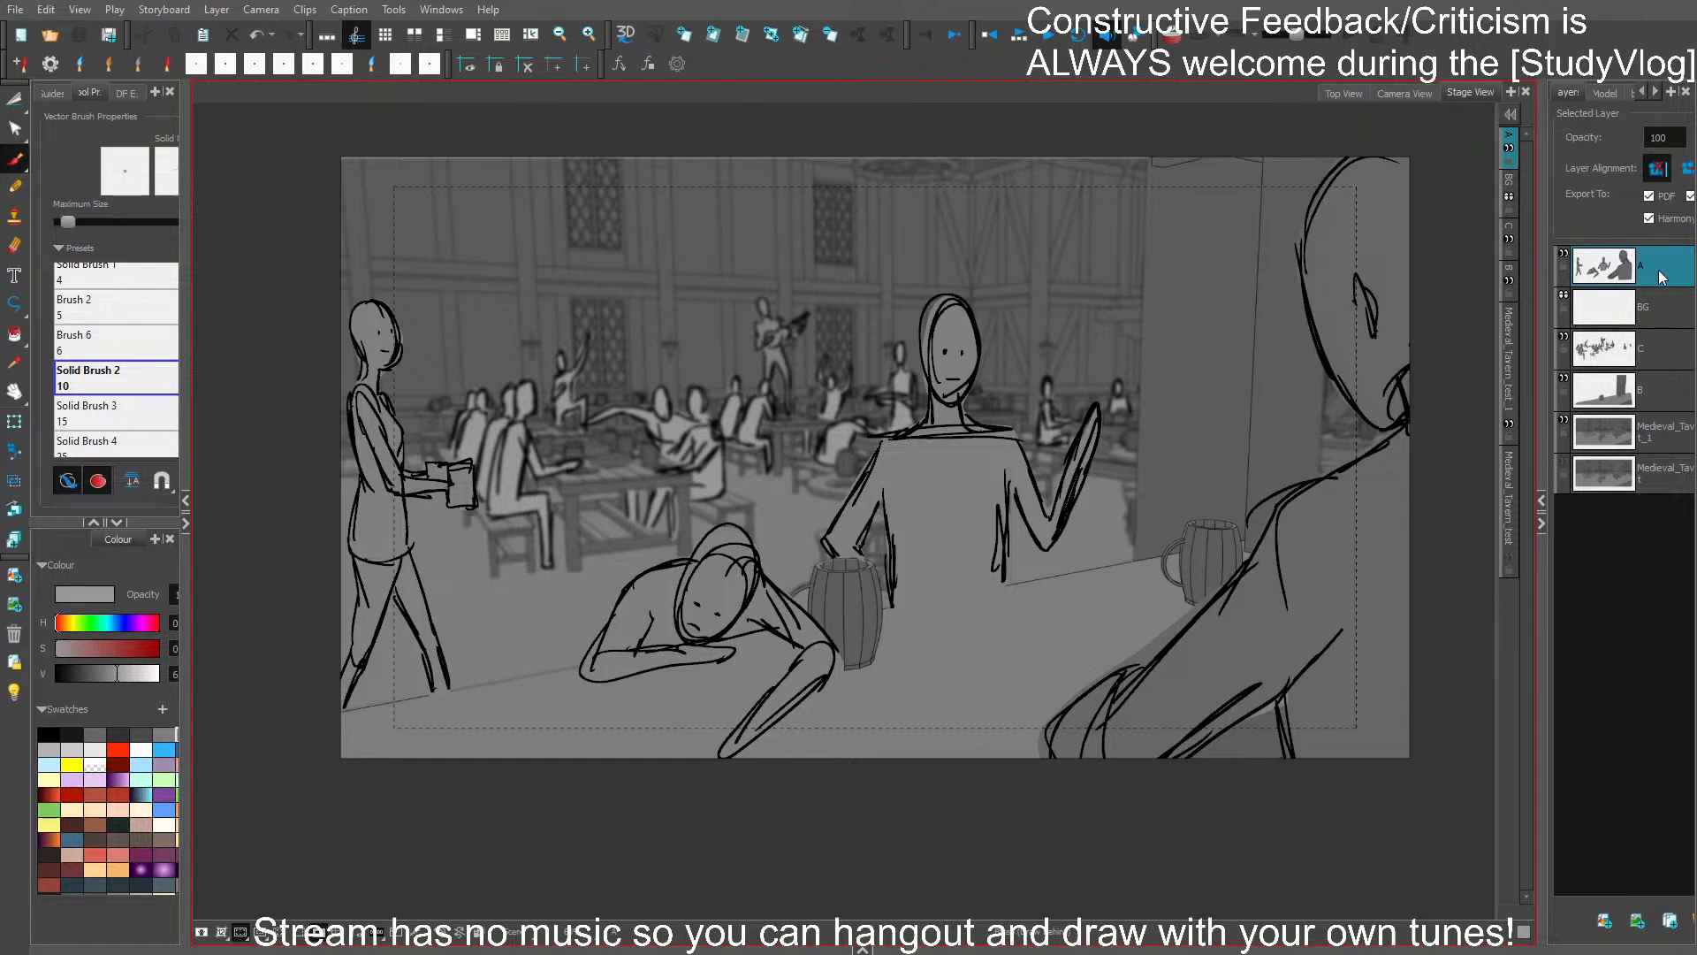
mouse_move(324, 731)
mouse_down()
mouse_move(443, 768)
mouse_move(467, 613)
mouse_move(466, 372)
mouse_move(270, 399)
mouse_up()
drag(408, 544, 449, 534)
click(500, 825)
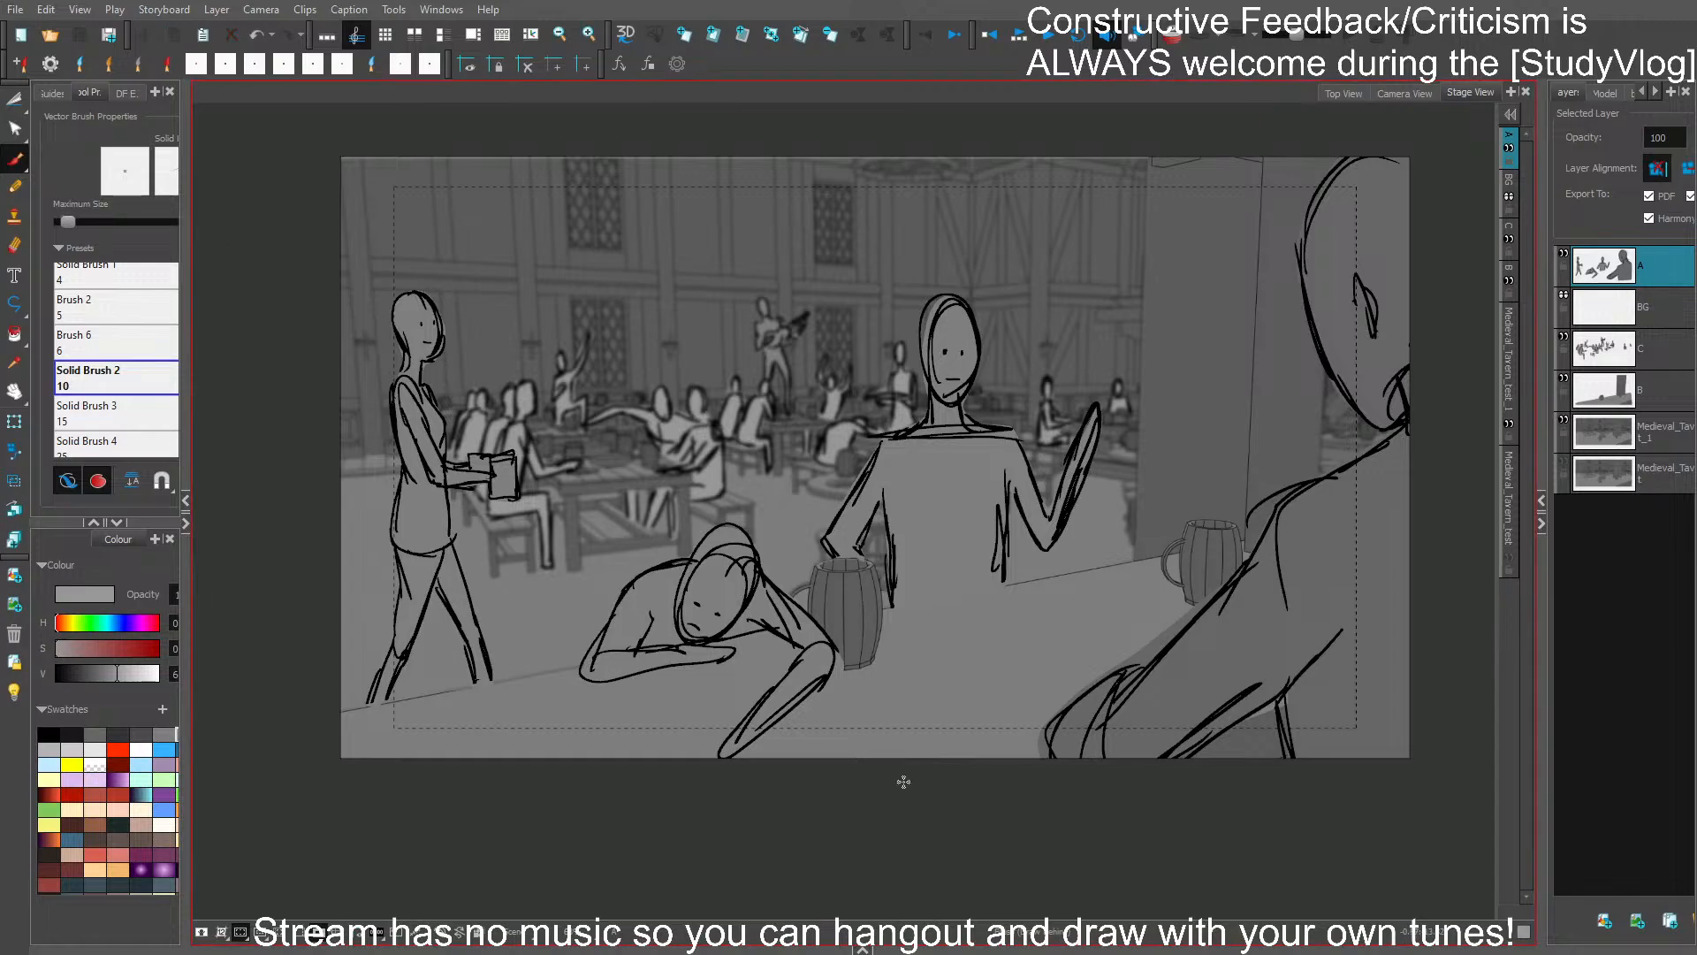
drag(1395, 366, 1280, 361)
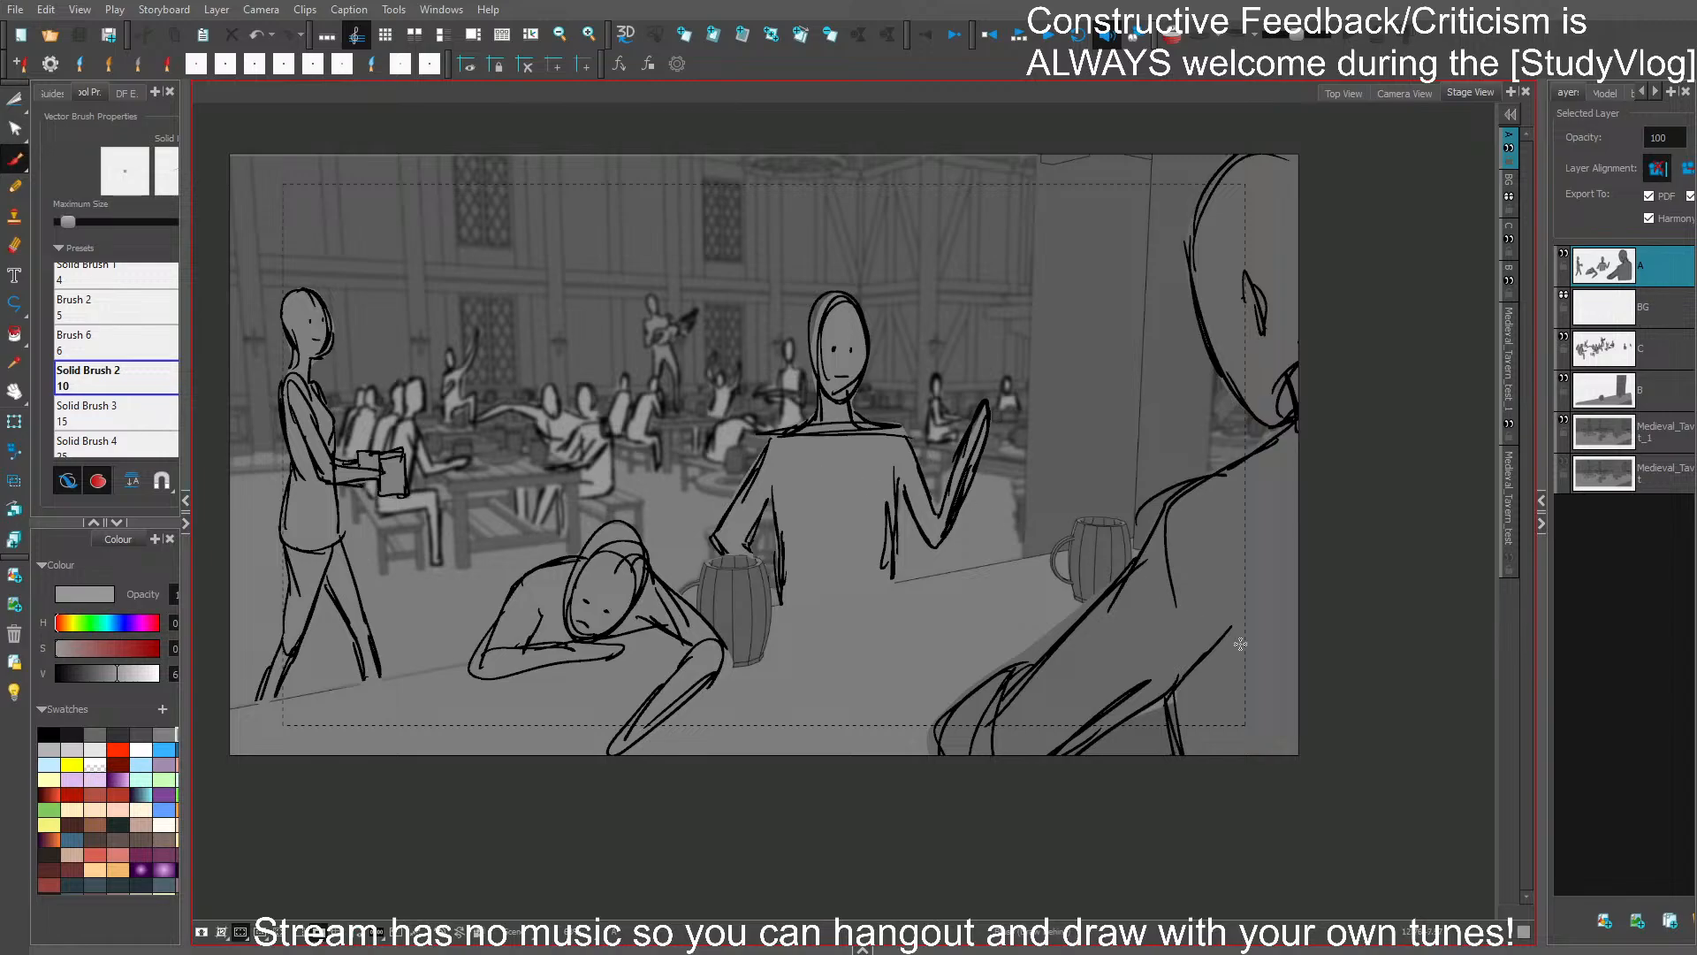
- Add a new blank panel after the tavern interior scene and save the storyboard
key(Left)
key(Right)
key(p)
key(ctrl+s)
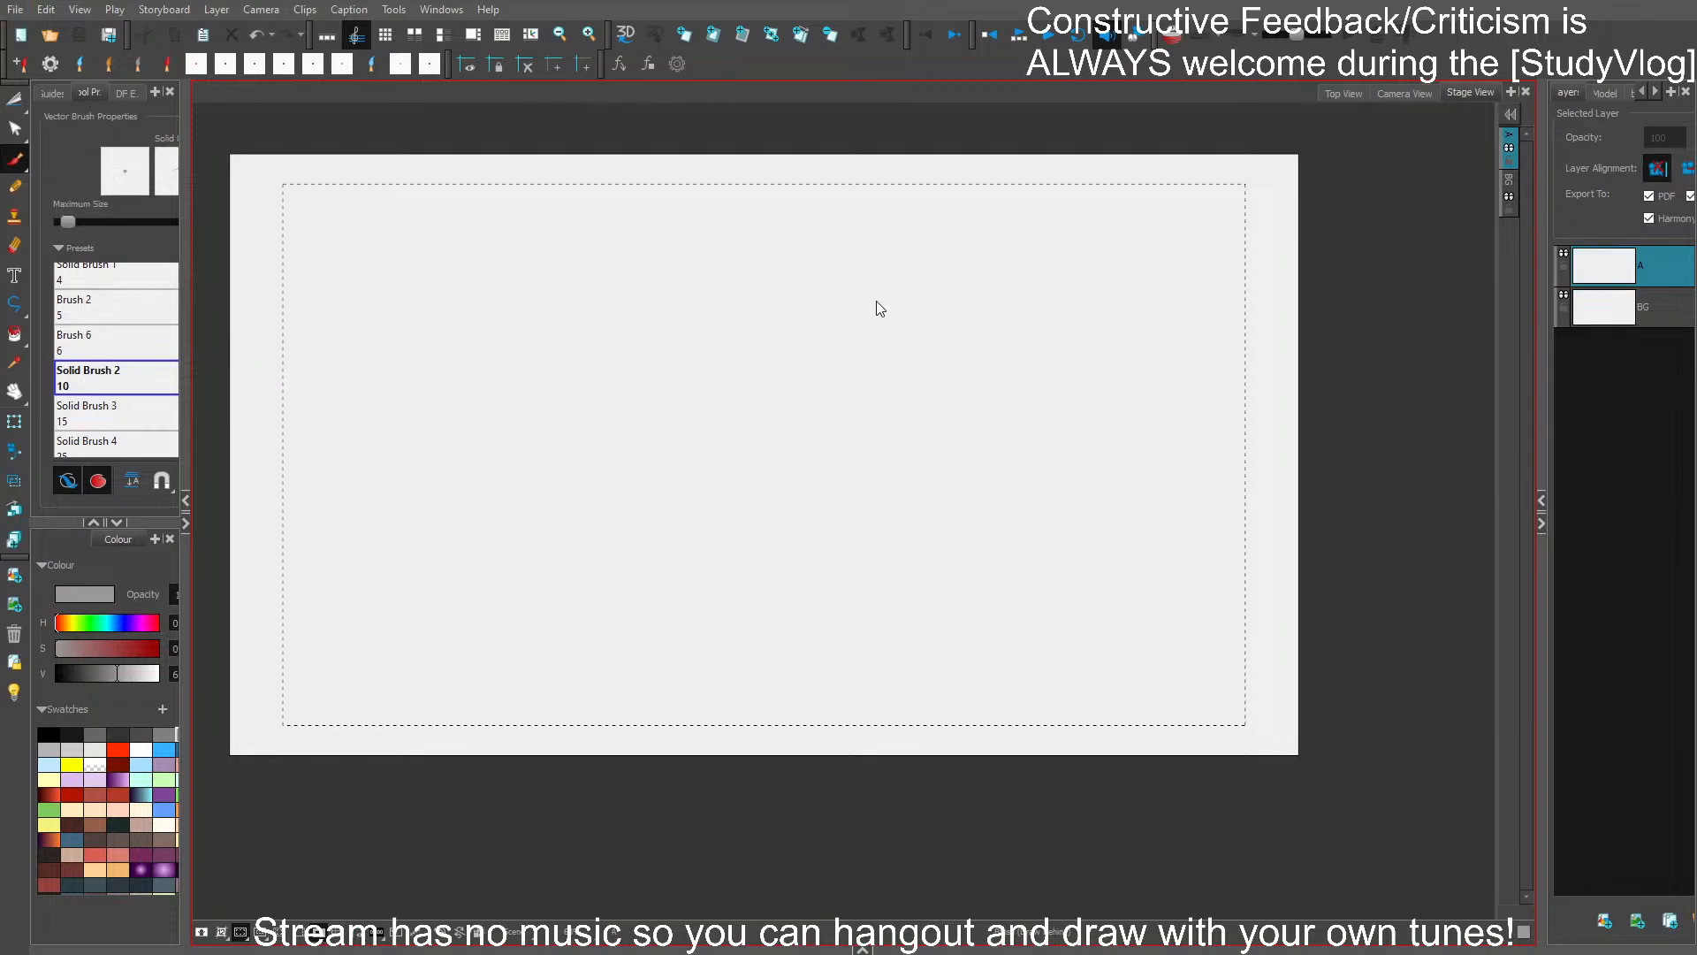
- Place the Medieval_Tavern 3D model with the barrels and door, show the area outside the camera frame, and move its layer below BG
click(1168, 596)
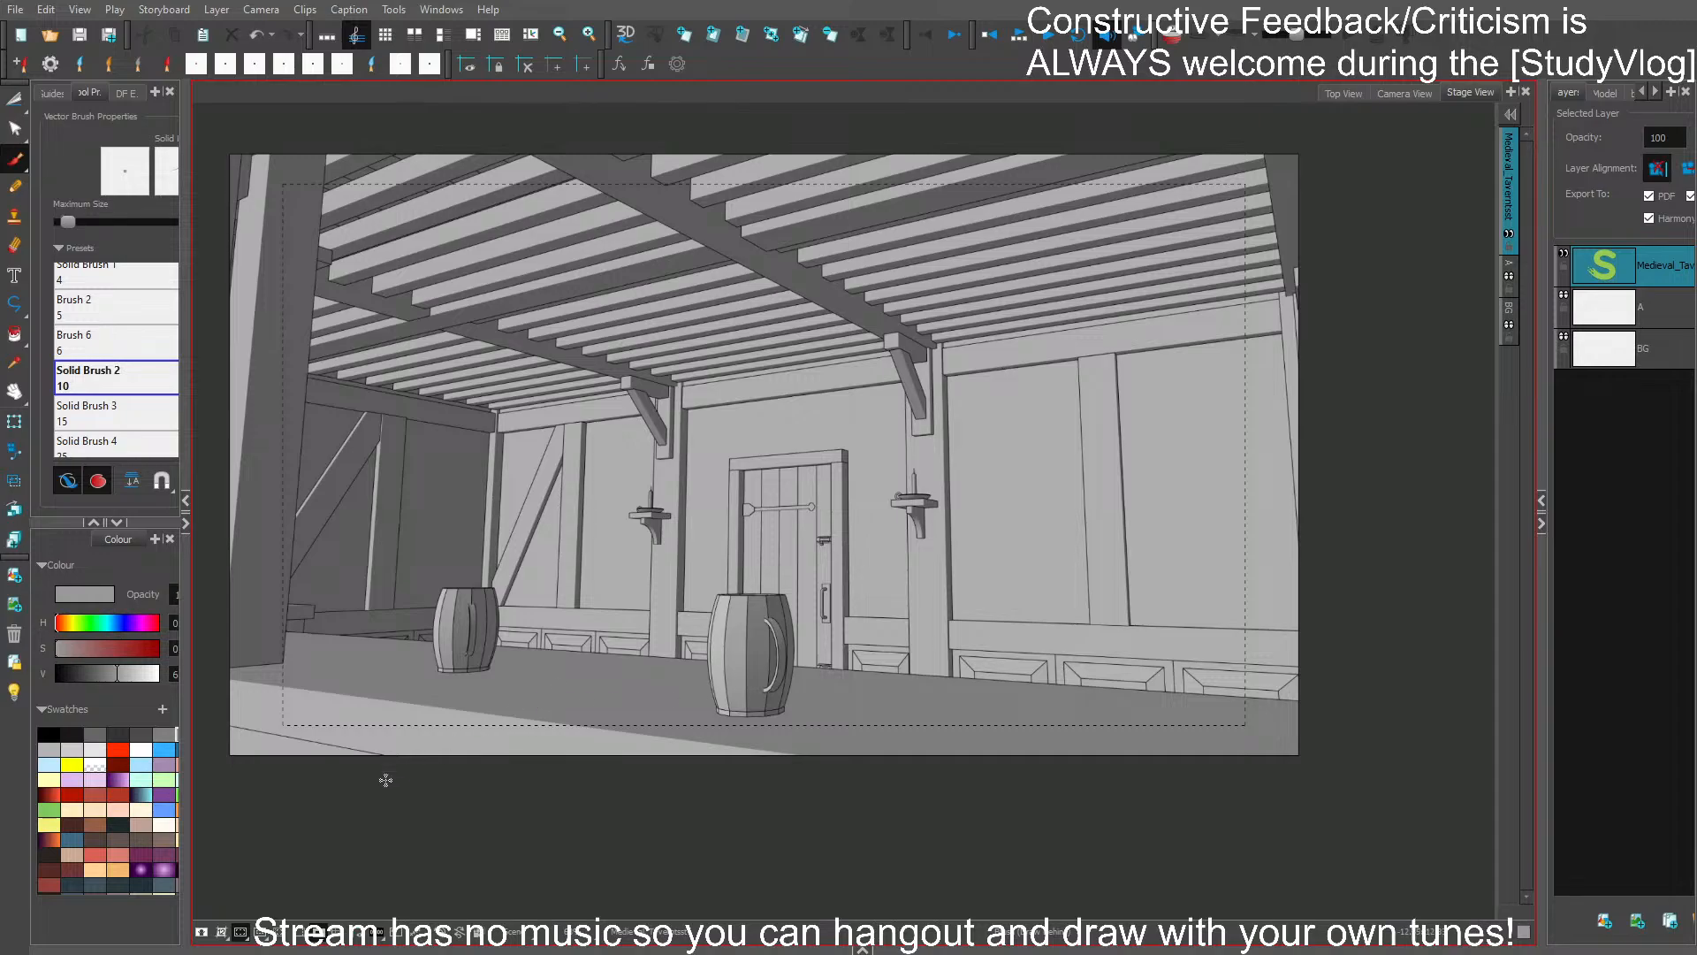
click(316, 935)
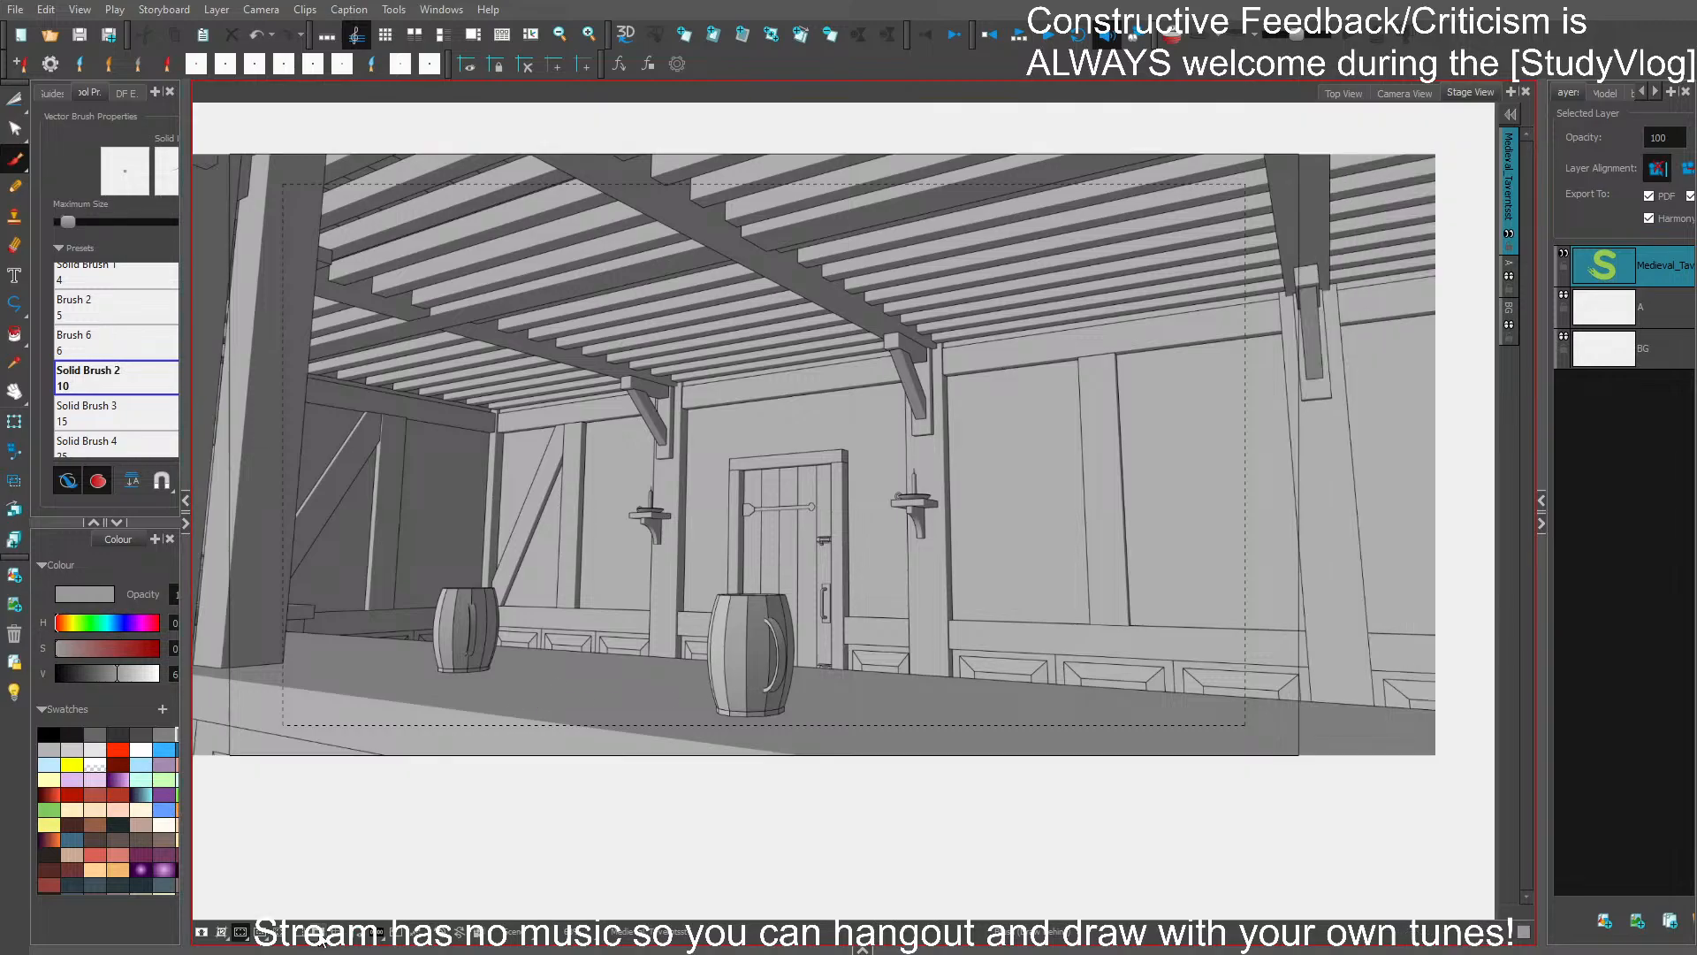
drag(1649, 268, 1665, 403)
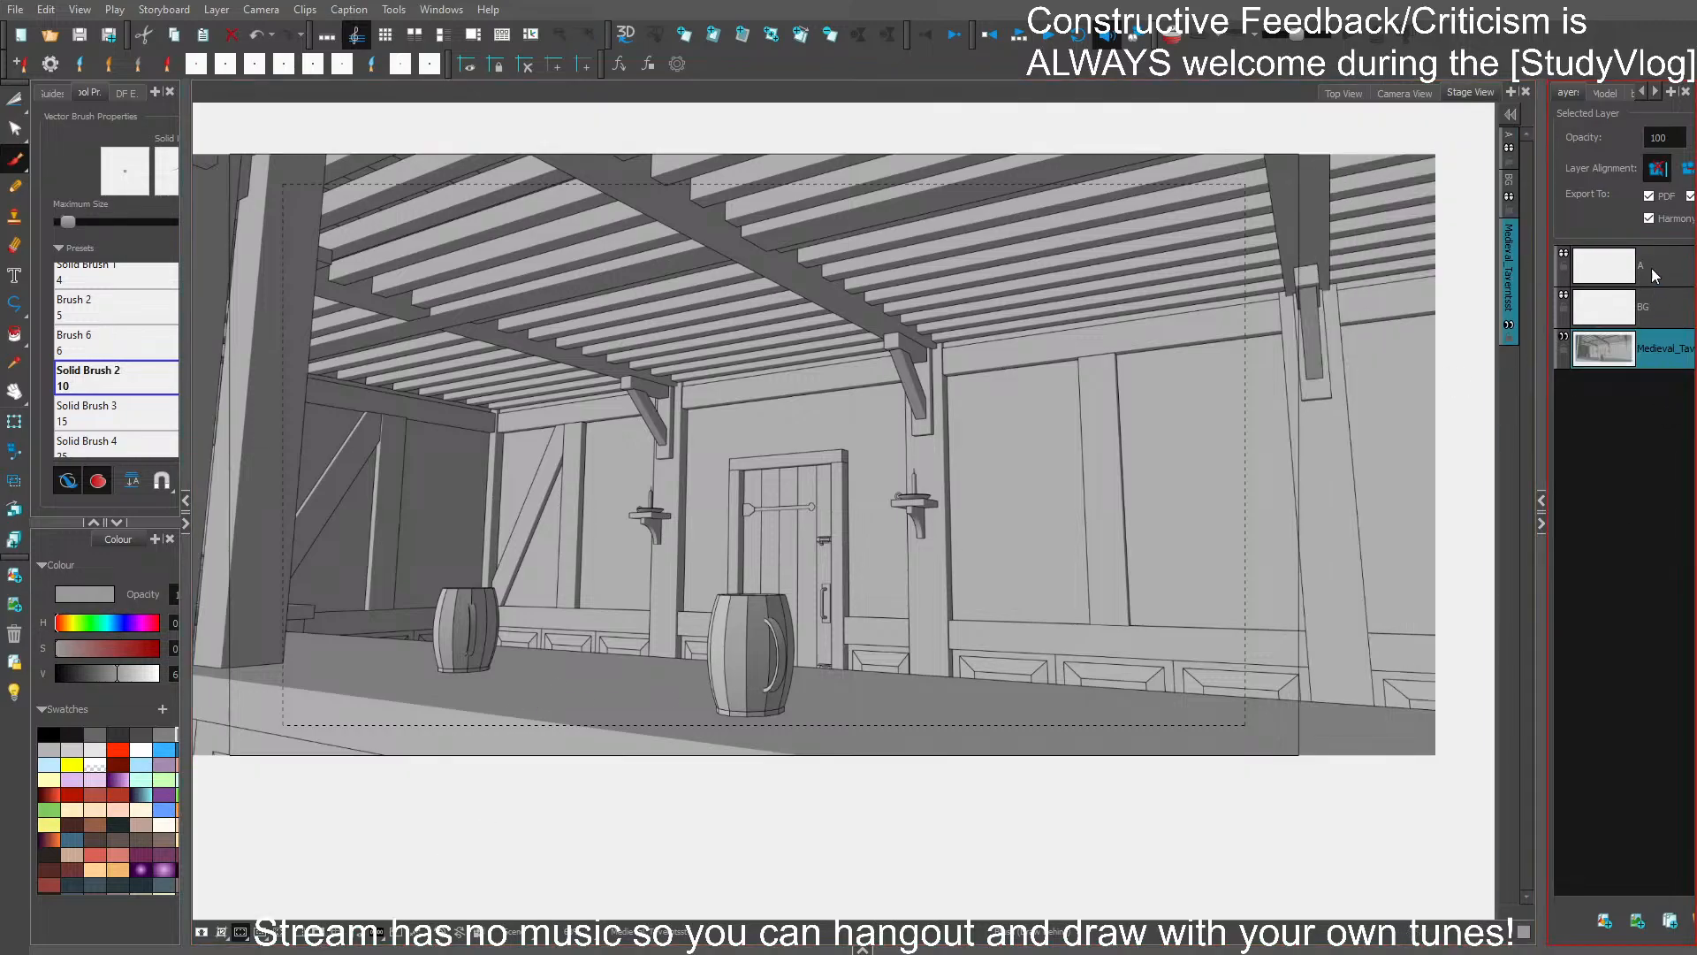
- Make layer A the drawing layer, fade the other layers with the light table, and set the brush colour to black
click(1651, 268)
click(15, 692)
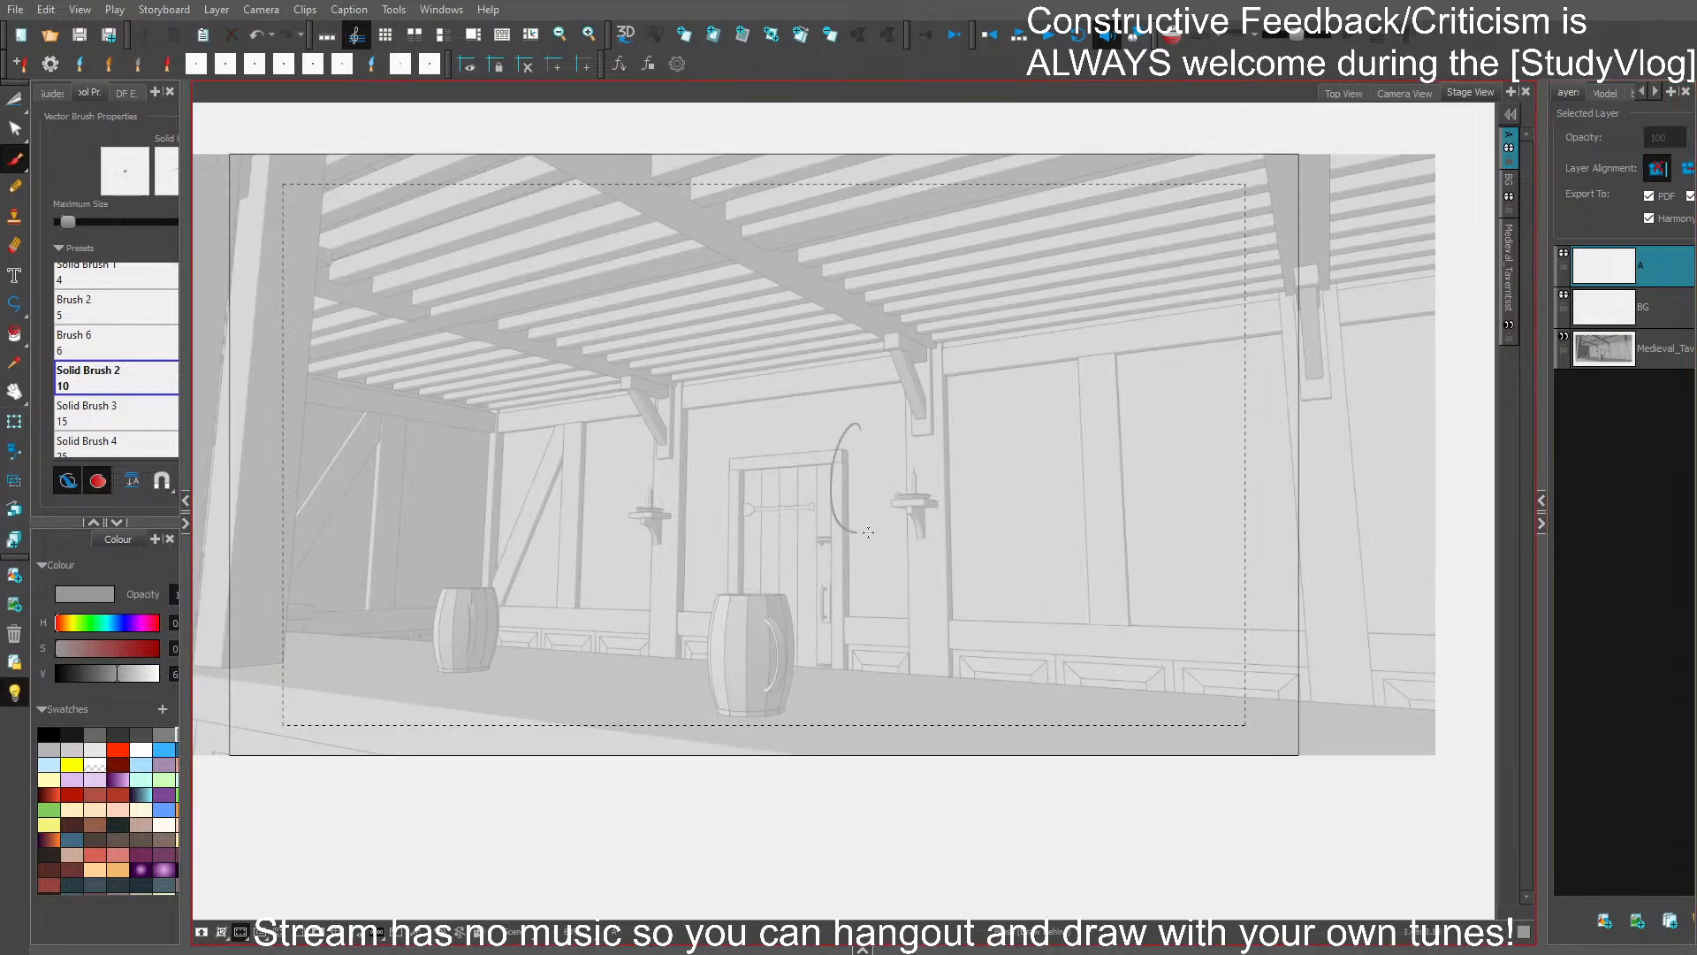
click(49, 733)
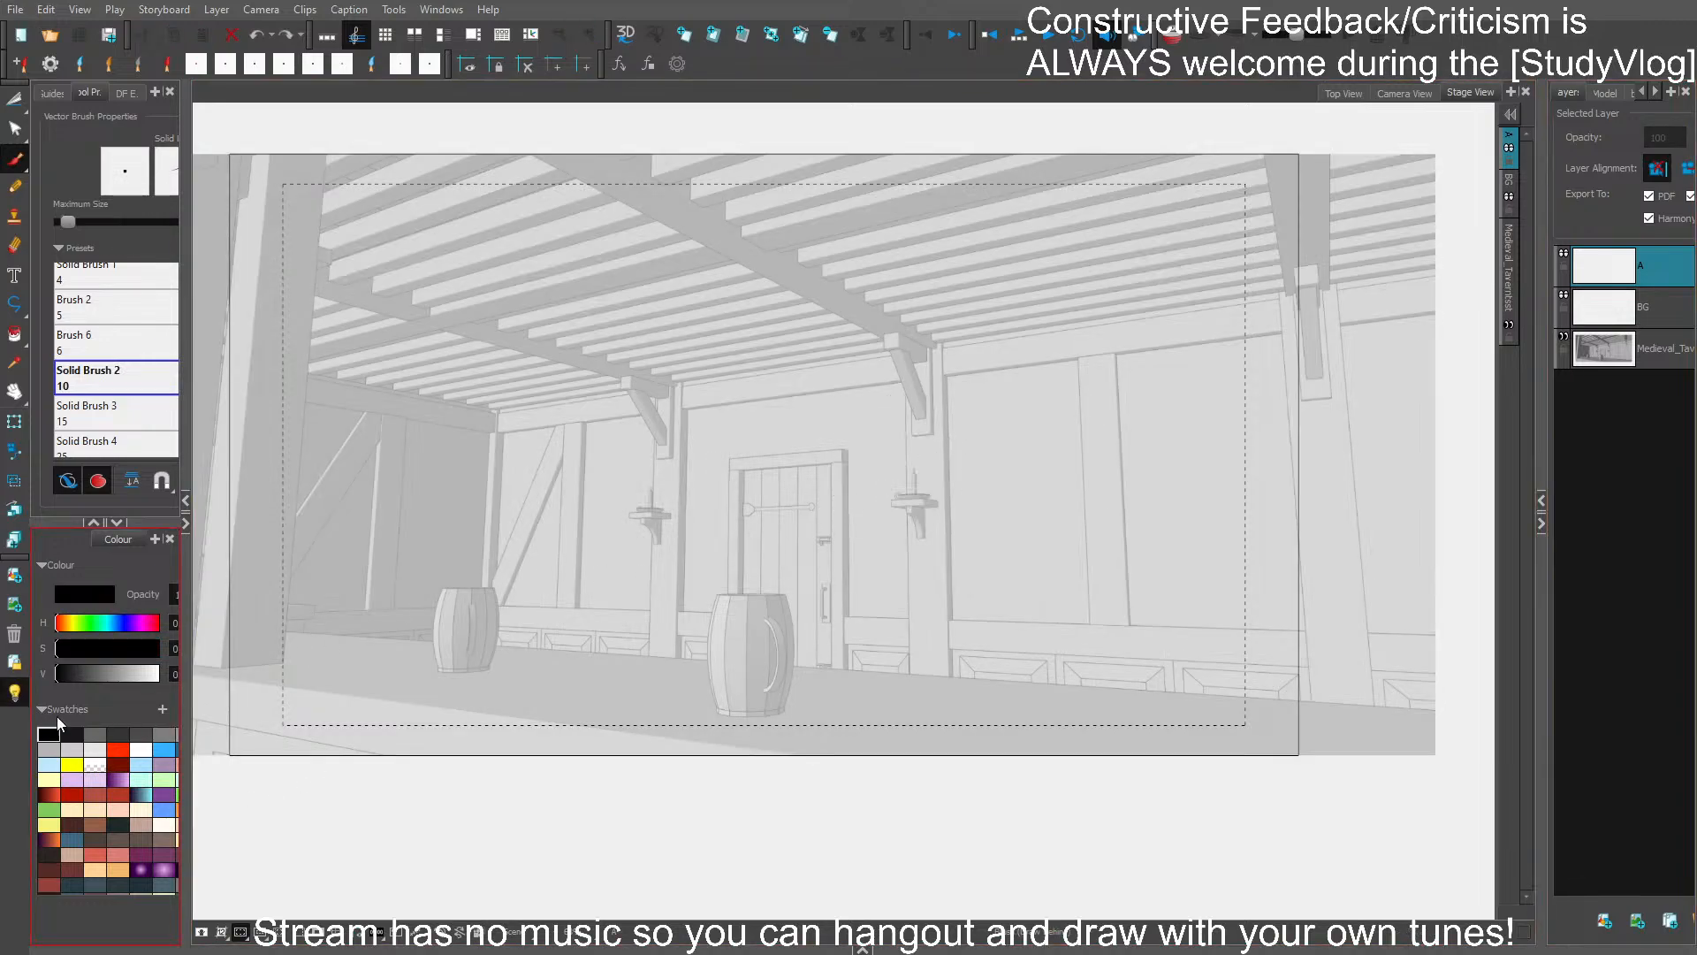
mouse_move(861, 301)
mouse_down()
mouse_move(822, 416)
mouse_move(1012, 427)
mouse_move(962, 434)
mouse_up()
key(ctrl+z)
scroll(1012, 427, up, 2)
drag(738, 481, 977, 431)
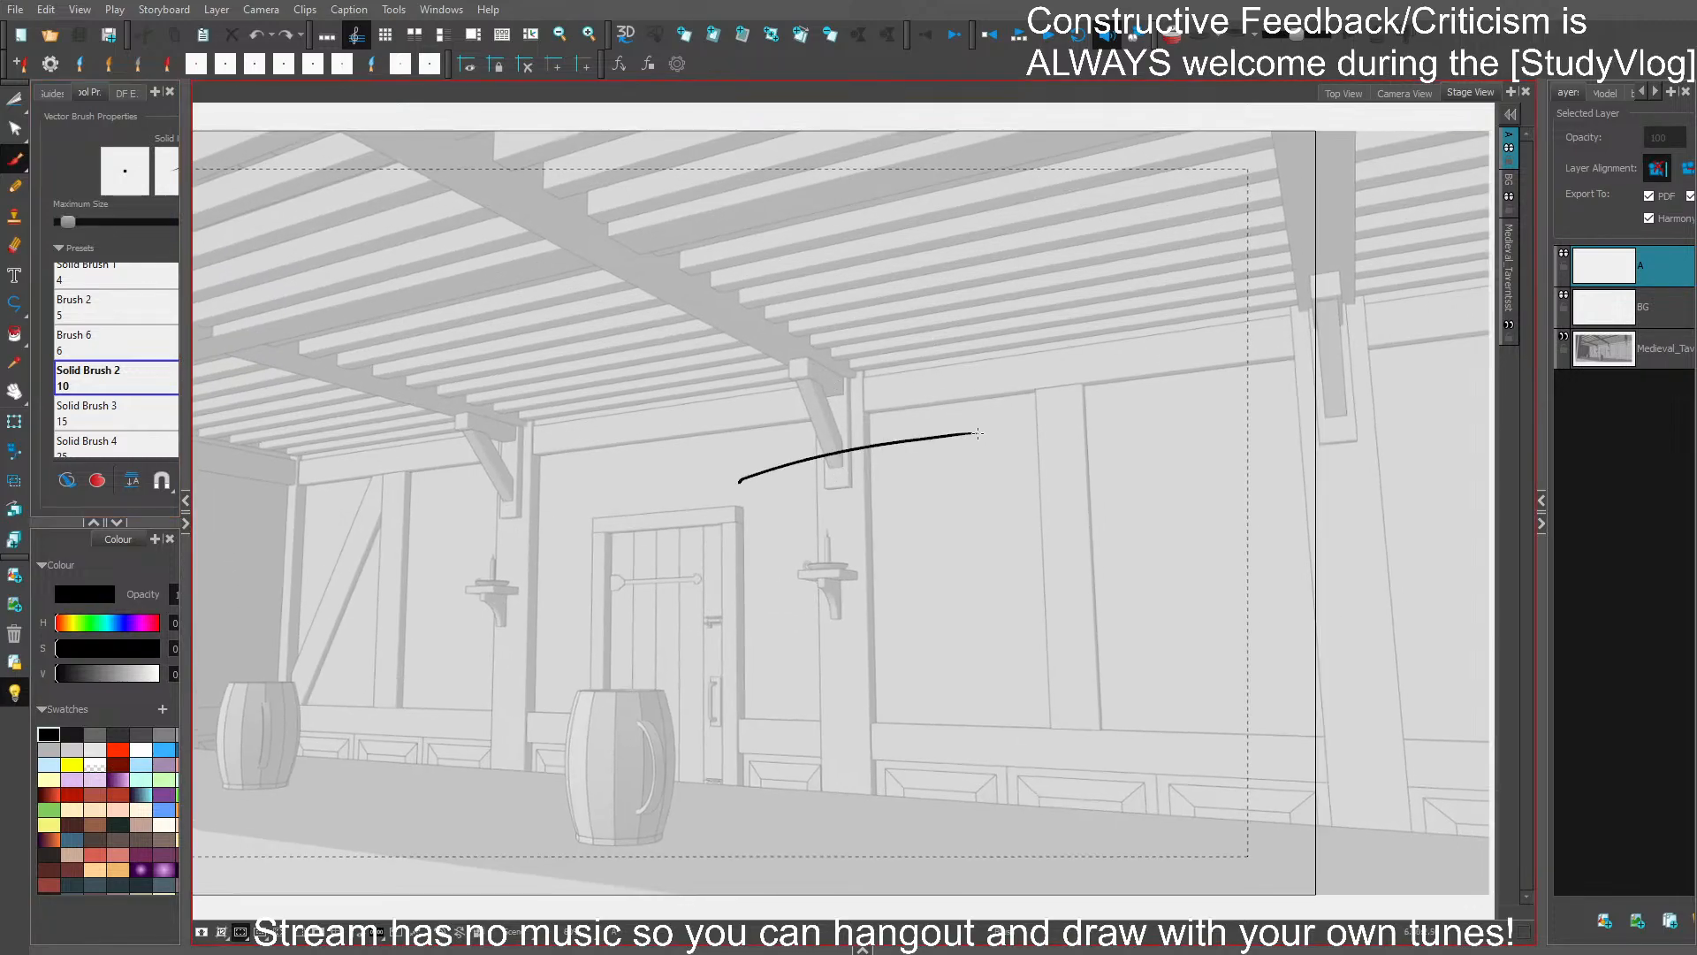
key(ctrl+z)
- Sketch the shoulders, torso sides and one arm line of a large foreground figure beside the tavern door
mouse_move(766, 461)
mouse_down()
mouse_move(974, 433)
mouse_move(1036, 632)
mouse_up()
drag(1029, 451, 1025, 744)
drag(758, 466, 745, 733)
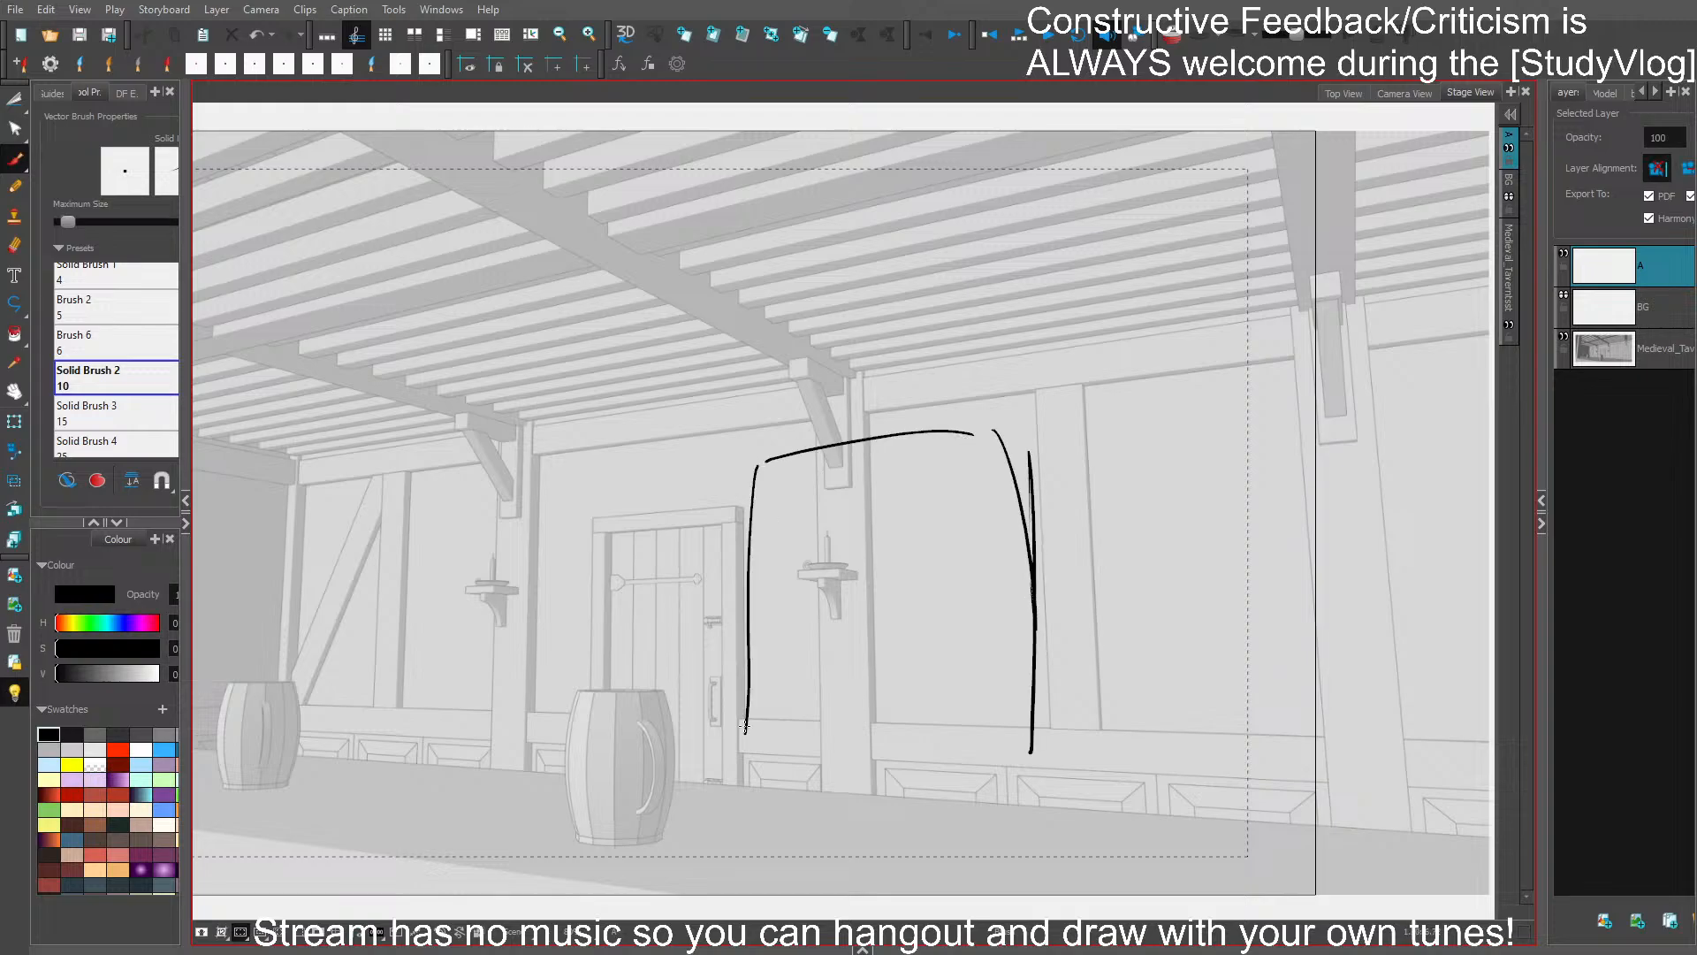
drag(745, 513, 716, 771)
- Sketch an oval head with rough inner face lines and a short neck above the figure's shoulders
scroll(1000, 491, up, 2)
drag(999, 478, 1002, 514)
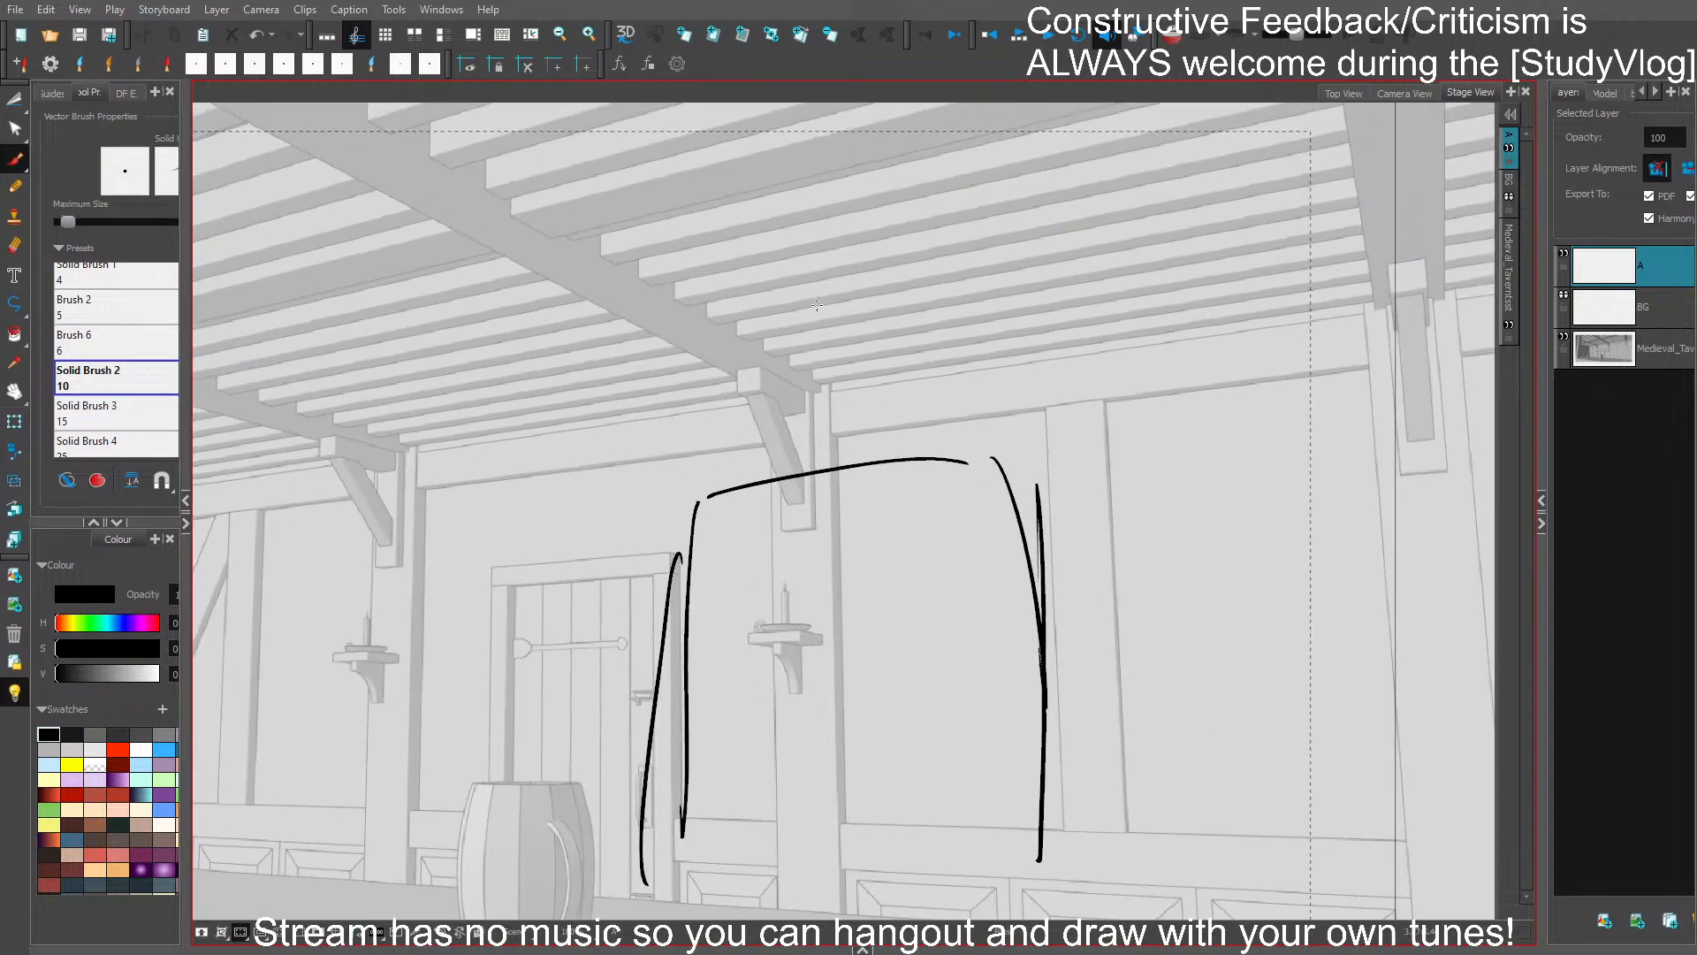
mouse_move(751, 298)
mouse_down()
mouse_move(919, 310)
mouse_move(920, 380)
mouse_up()
key(ctrl+z)
drag(839, 184, 858, 382)
mouse_move(811, 265)
mouse_down()
mouse_move(795, 297)
mouse_move(876, 356)
mouse_move(891, 273)
mouse_up()
drag(805, 384, 800, 478)
drag(888, 393, 895, 458)
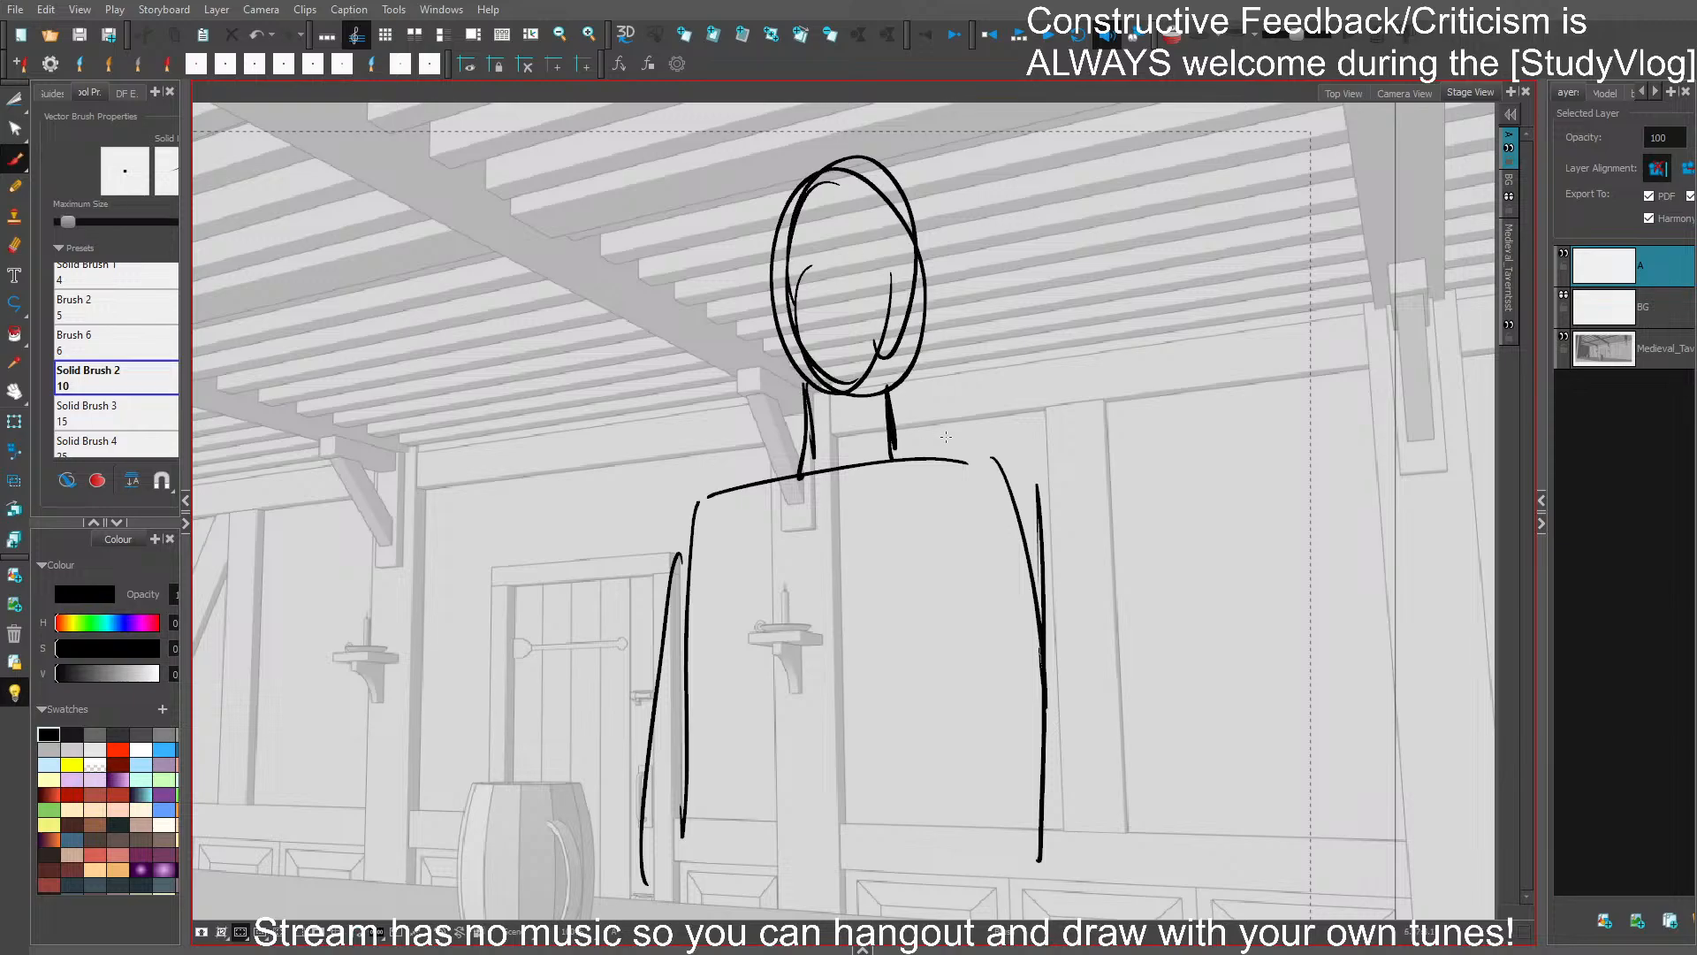
- Redraw the neck lines and slope them into the shoulders on both sides
key(ctrl+z)
drag(893, 390, 905, 456)
drag(808, 419, 790, 483)
drag(802, 458, 728, 503)
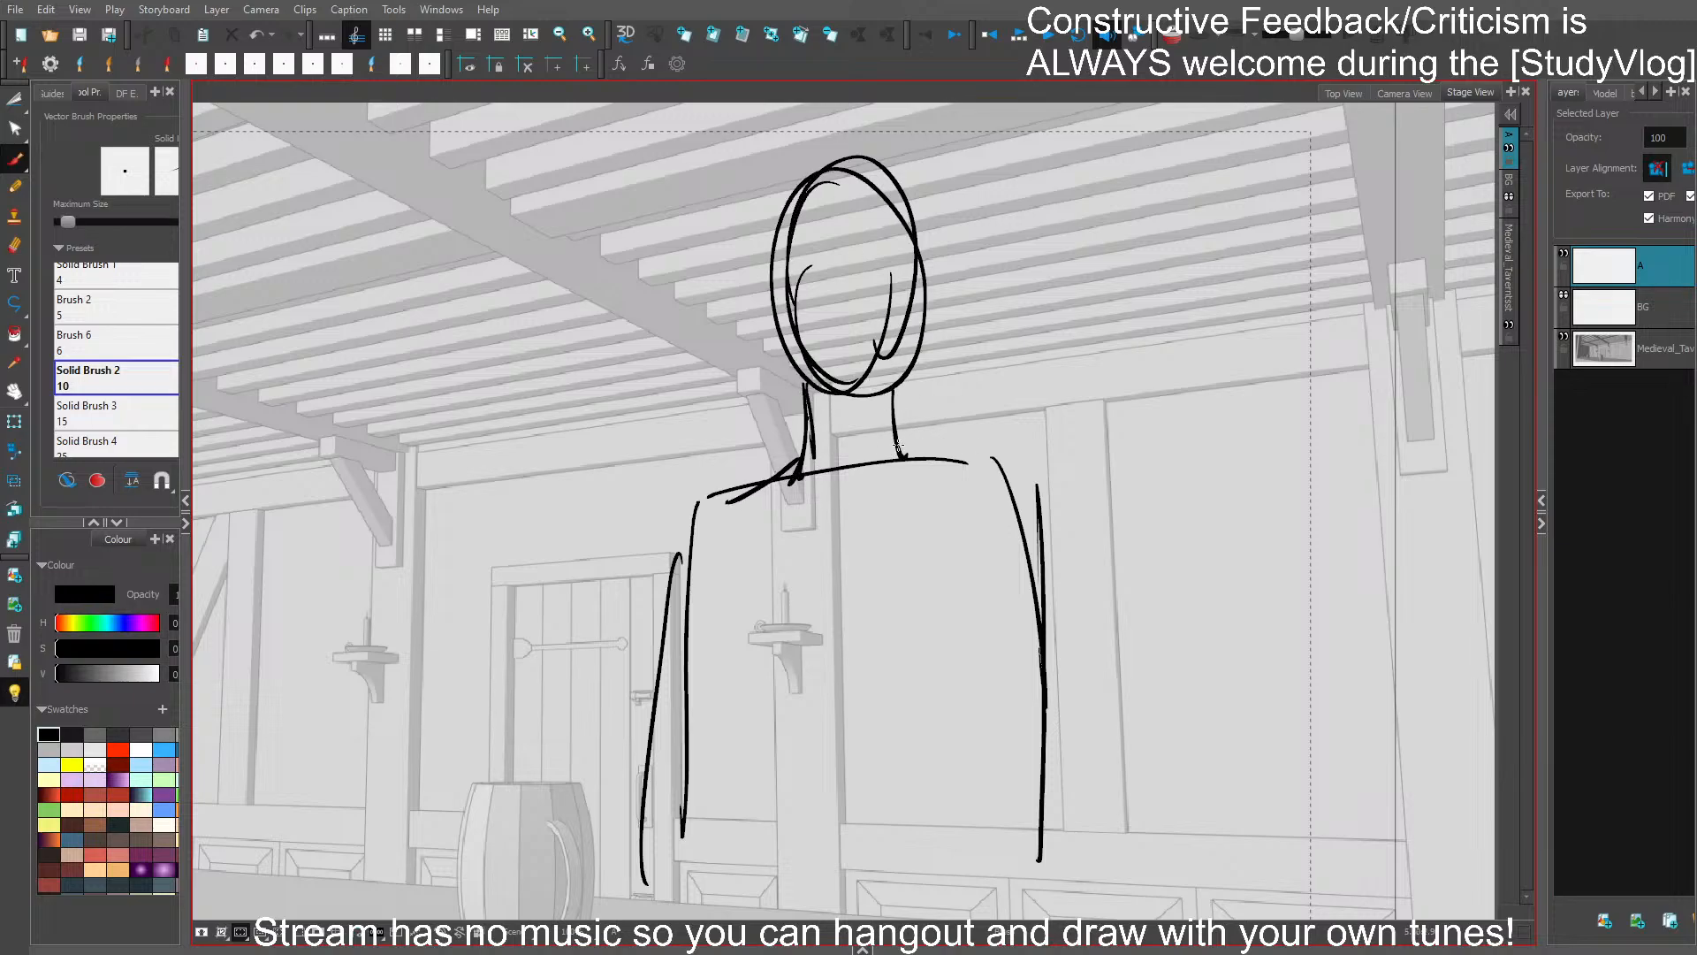
drag(900, 445, 1013, 464)
mouse_move(980, 461)
mouse_down()
mouse_move(1041, 568)
mouse_move(961, 447)
mouse_up()
- Redraw the torso side farthest from the door so that it tapers inward toward the waist
drag(963, 370, 938, 714)
drag(962, 419, 905, 772)
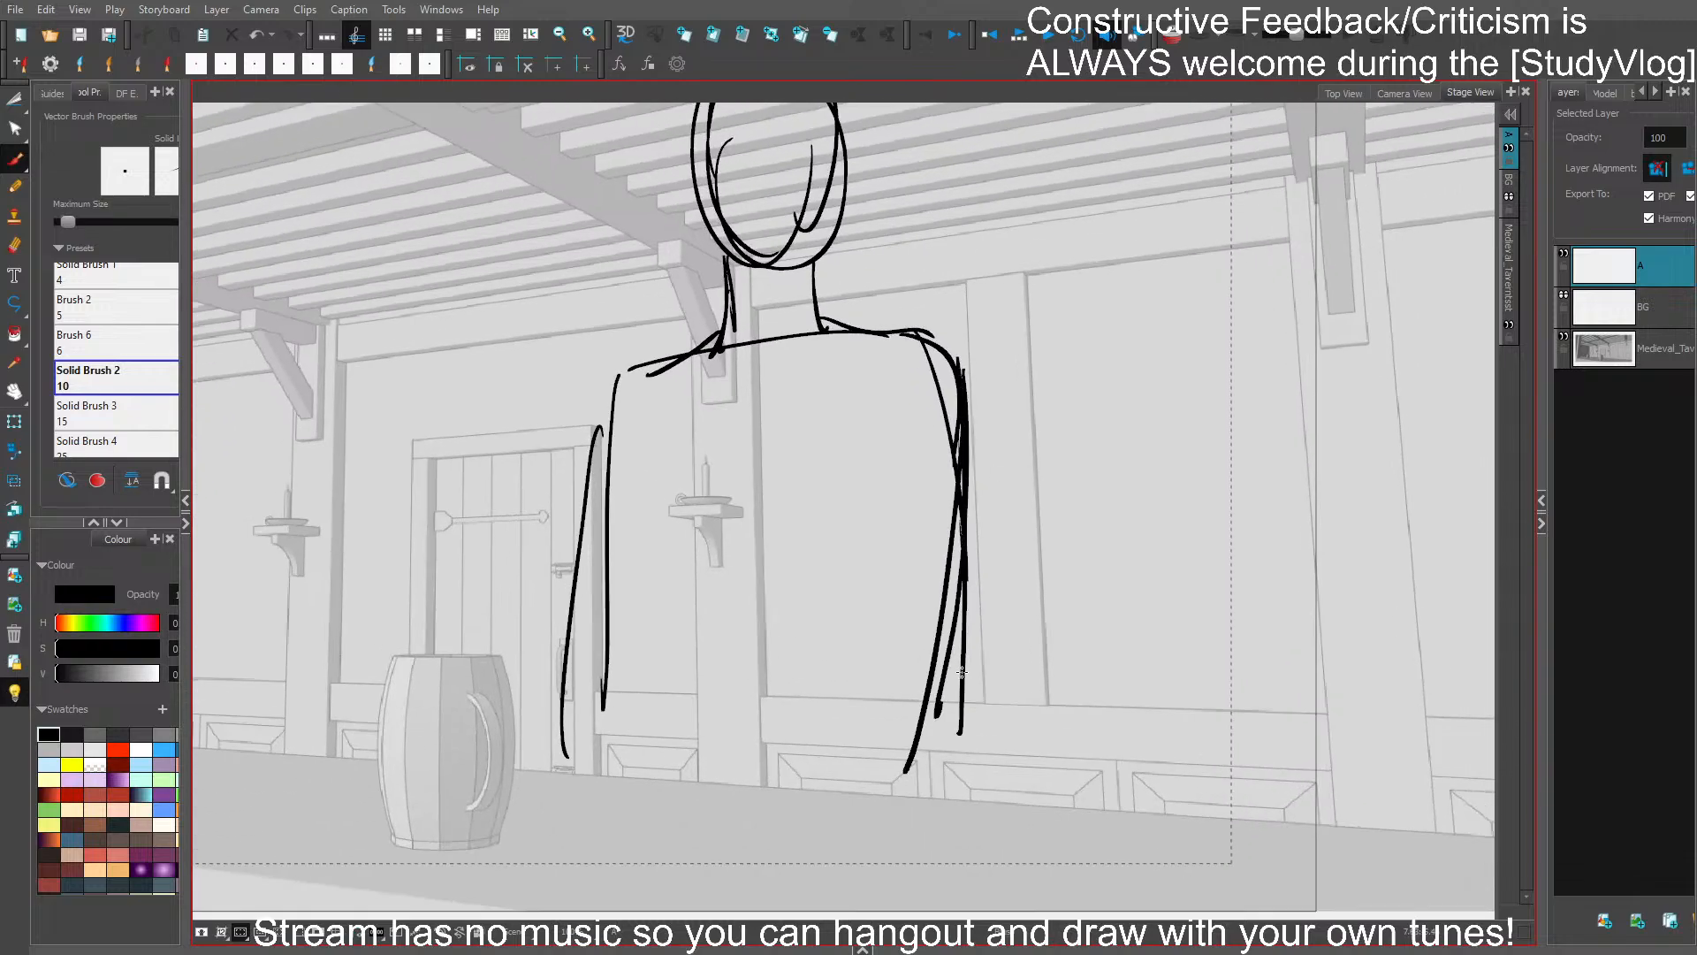
key(ctrl+z)
key(ctrl+z)
key(ctrl+z)
key(ctrl+z)
drag(959, 359, 934, 751)
drag(963, 426, 911, 766)
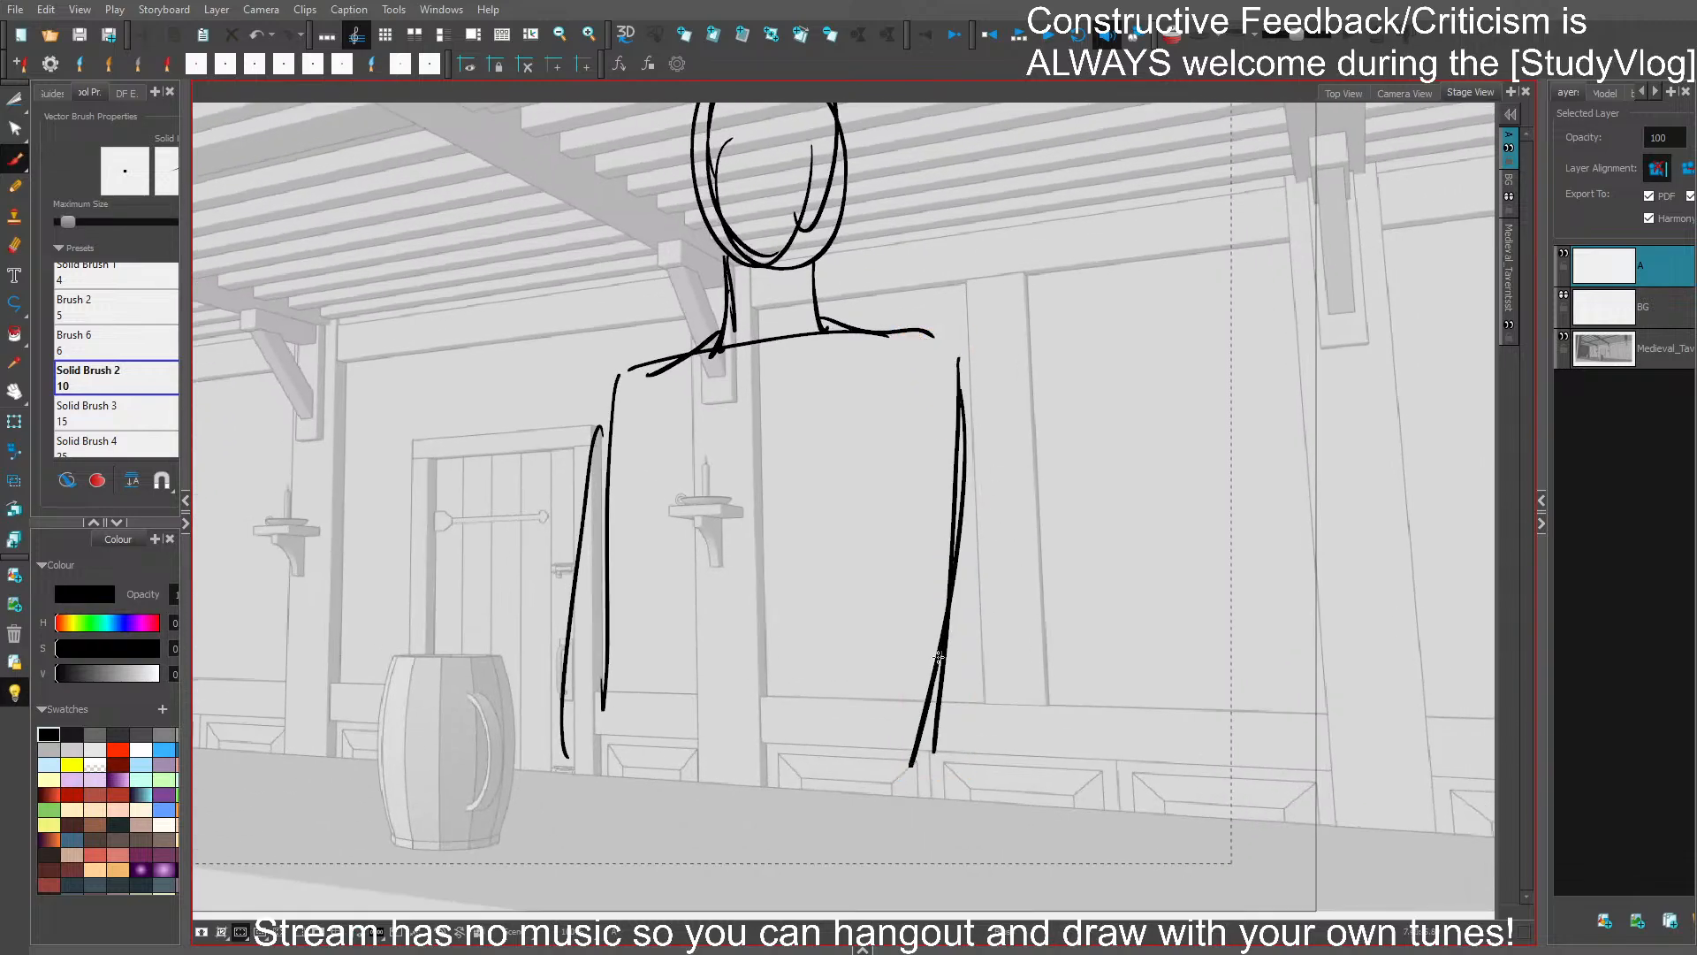
- Replace the door-side torso and arm lines with a straighter side line that flares near the waist
key(ctrl+z)
key(ctrl+z)
drag(619, 380, 619, 641)
drag(619, 441, 621, 725)
drag(617, 565, 587, 760)
- Add a centre line down the torso and collar lines across the upper chest, and save the storyboard
drag(768, 370, 757, 687)
drag(763, 530, 739, 769)
mouse_move(647, 376)
mouse_down()
mouse_move(751, 390)
mouse_move(903, 353)
mouse_up()
drag(903, 354, 771, 393)
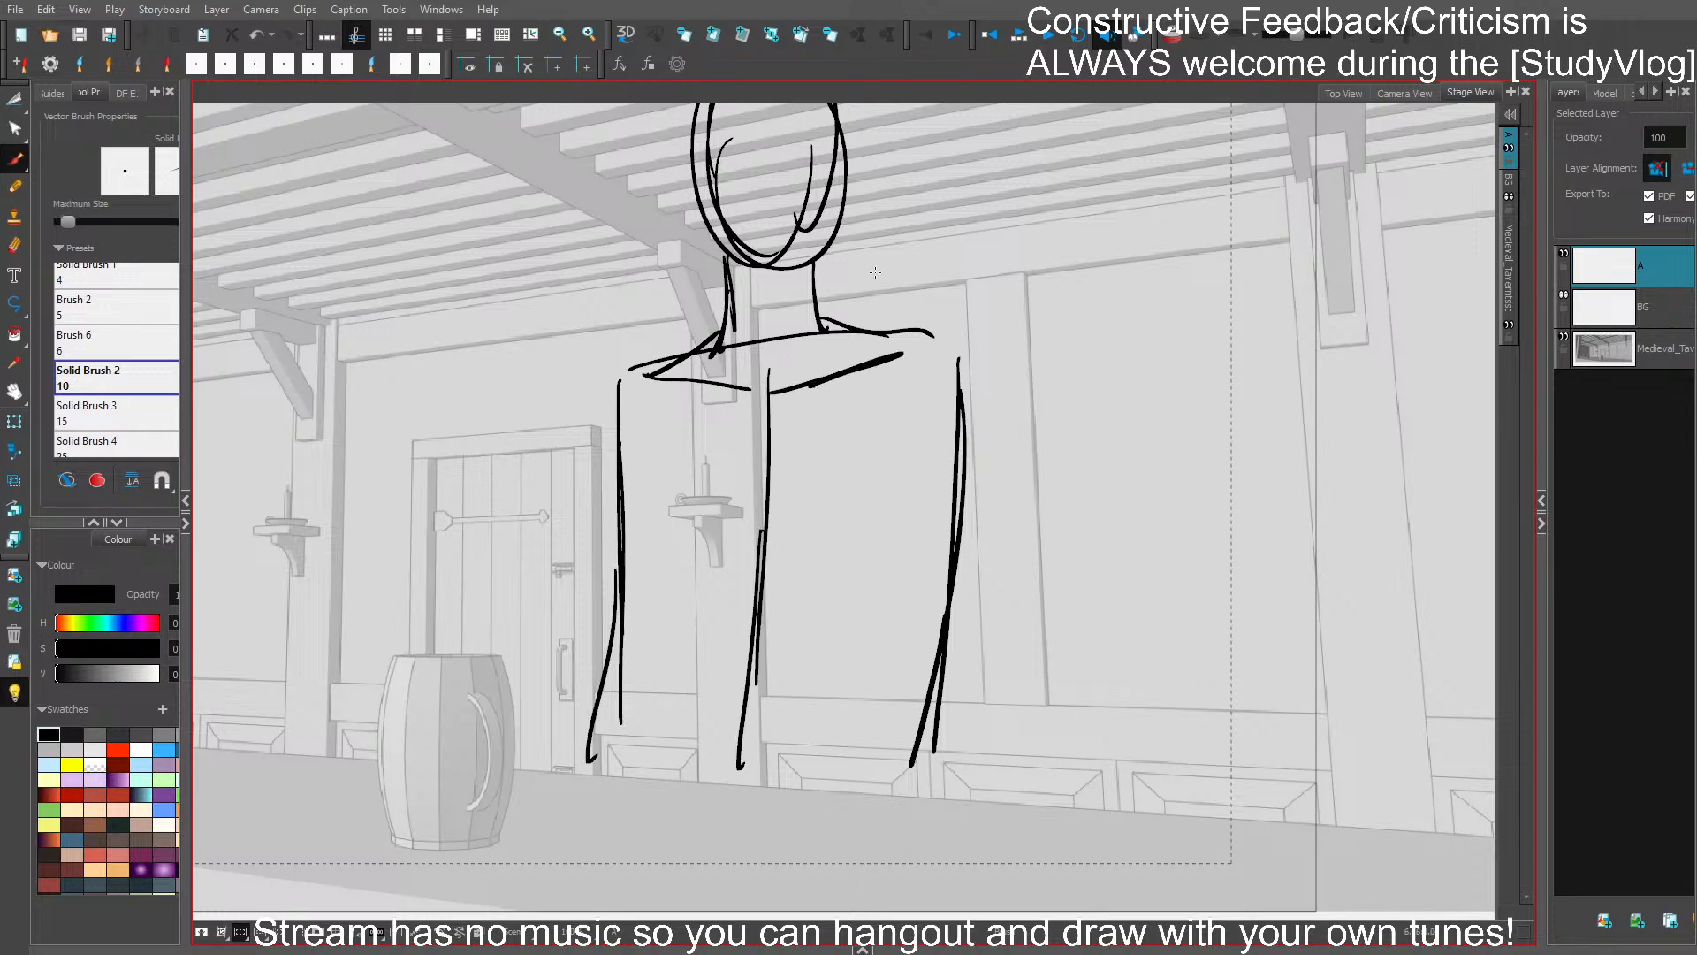
key(ctrl+s)
- Delete the rough outer torso lines and redraw both sides with a narrower waist and hips
drag(962, 402, 943, 437)
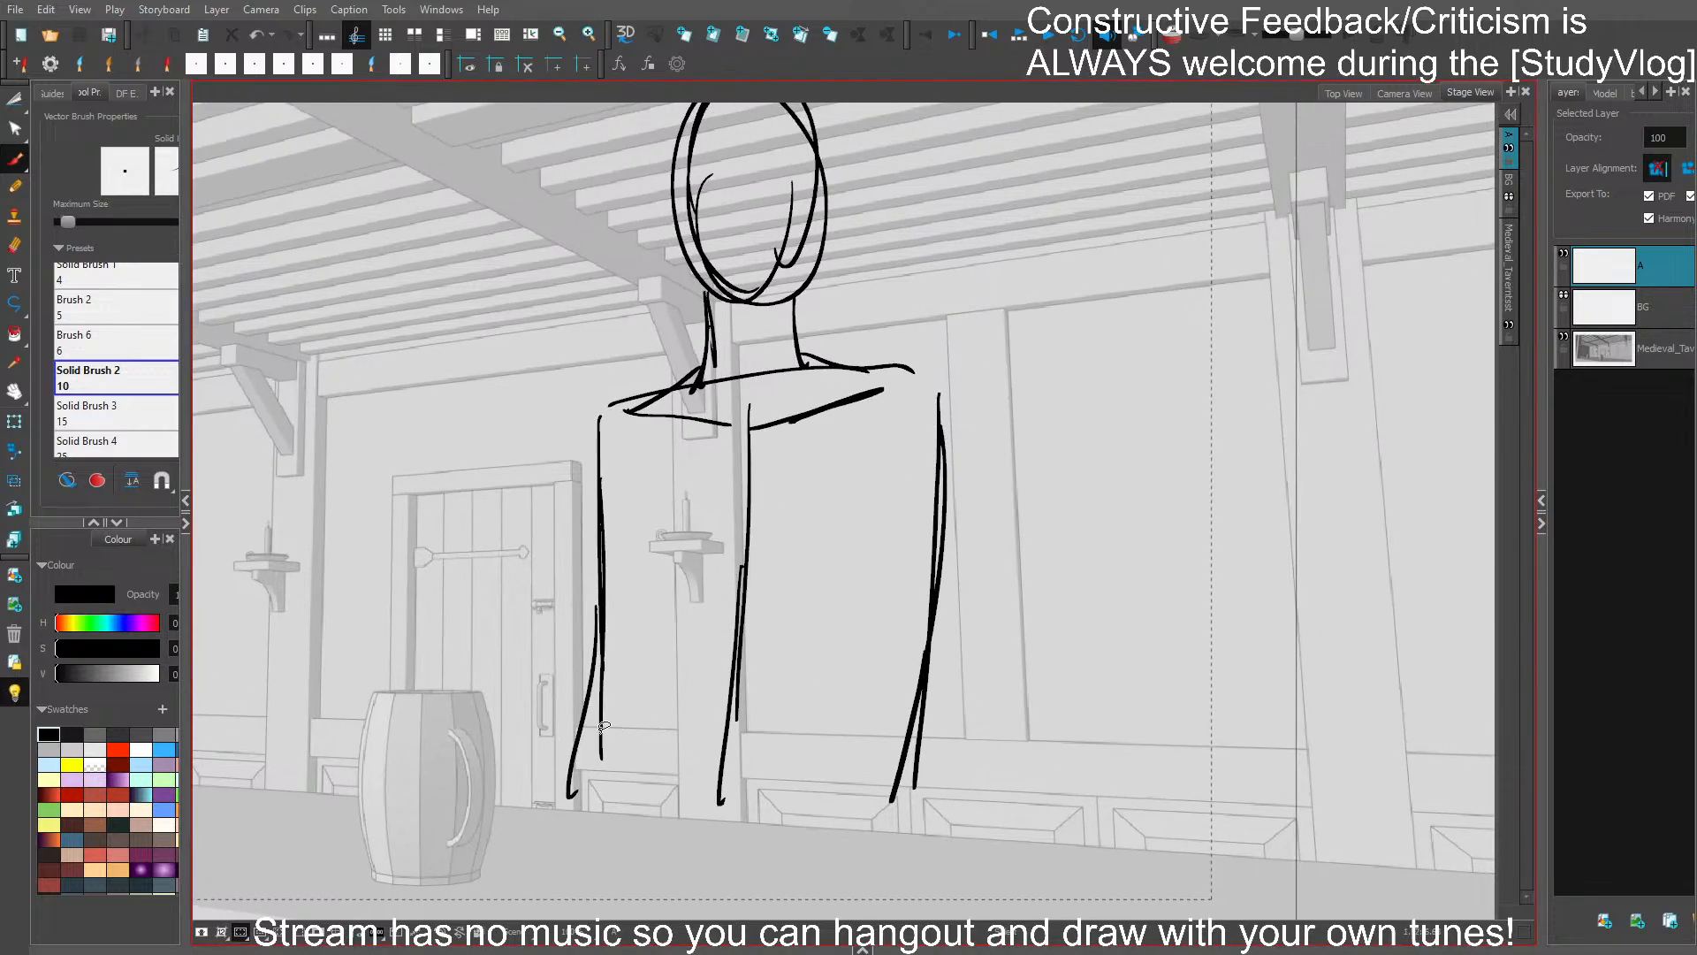
drag(604, 725, 647, 712)
key(Delete)
drag(601, 444, 619, 819)
drag(601, 609, 602, 818)
drag(875, 644, 942, 689)
key(Delete)
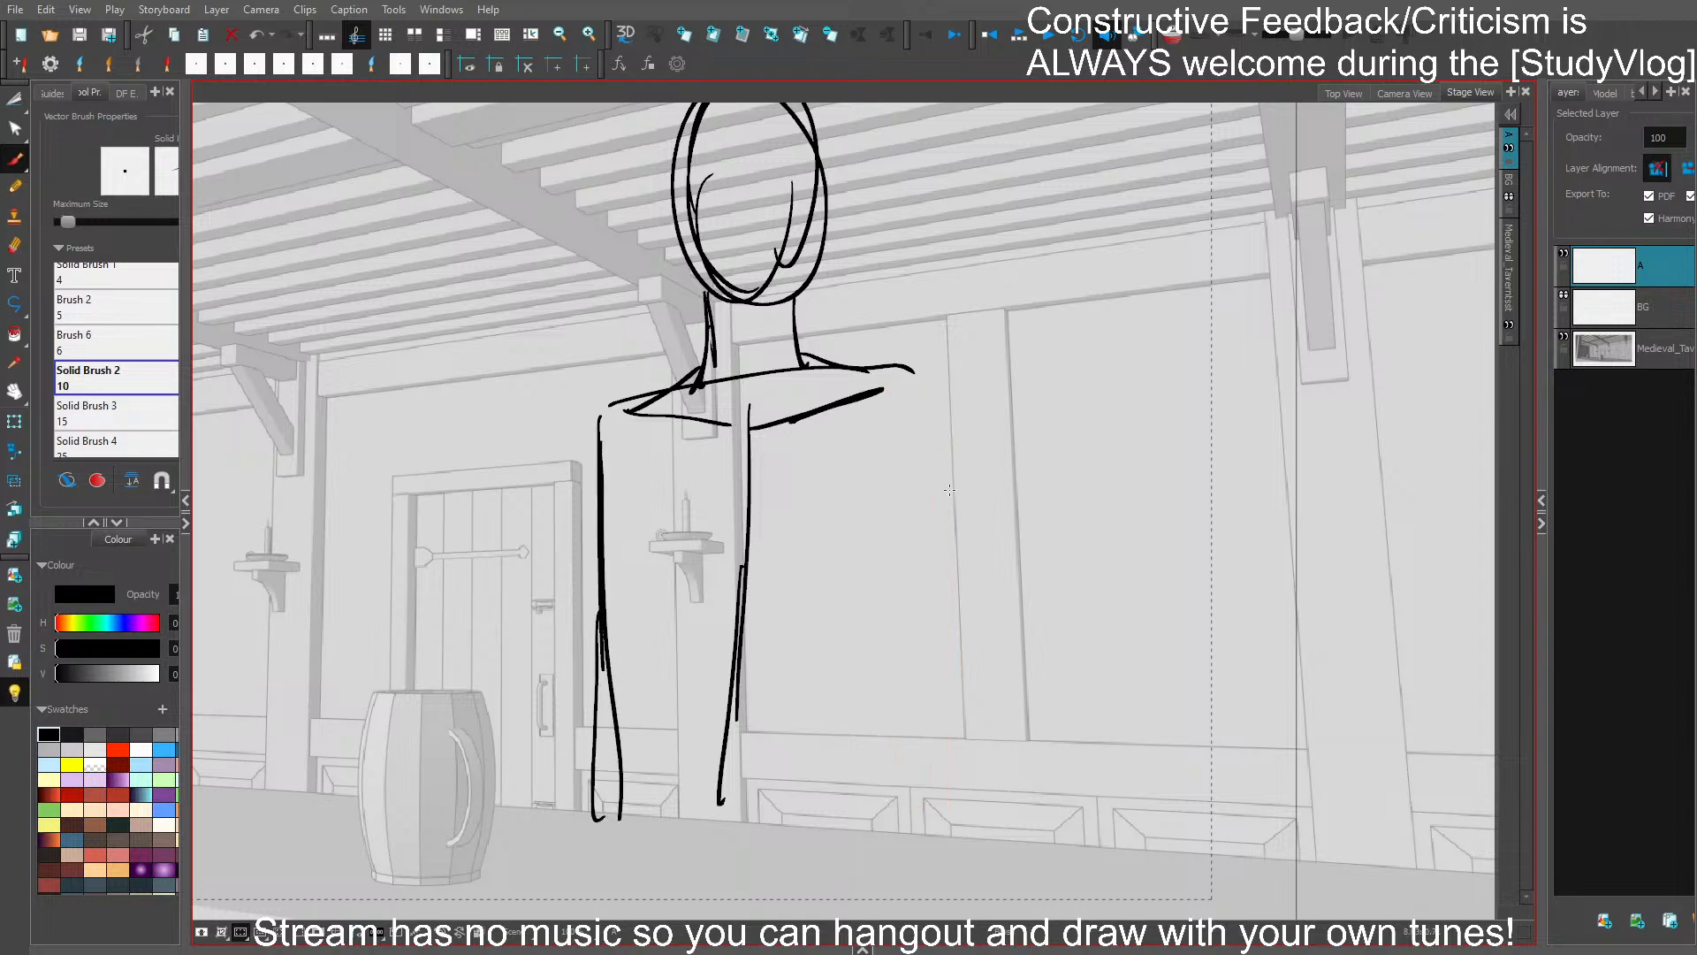
drag(939, 405, 912, 822)
drag(930, 596, 922, 765)
- Remove the inner construction loop from the head and redraw the chin, jaw and skull outline
drag(993, 407, 1032, 443)
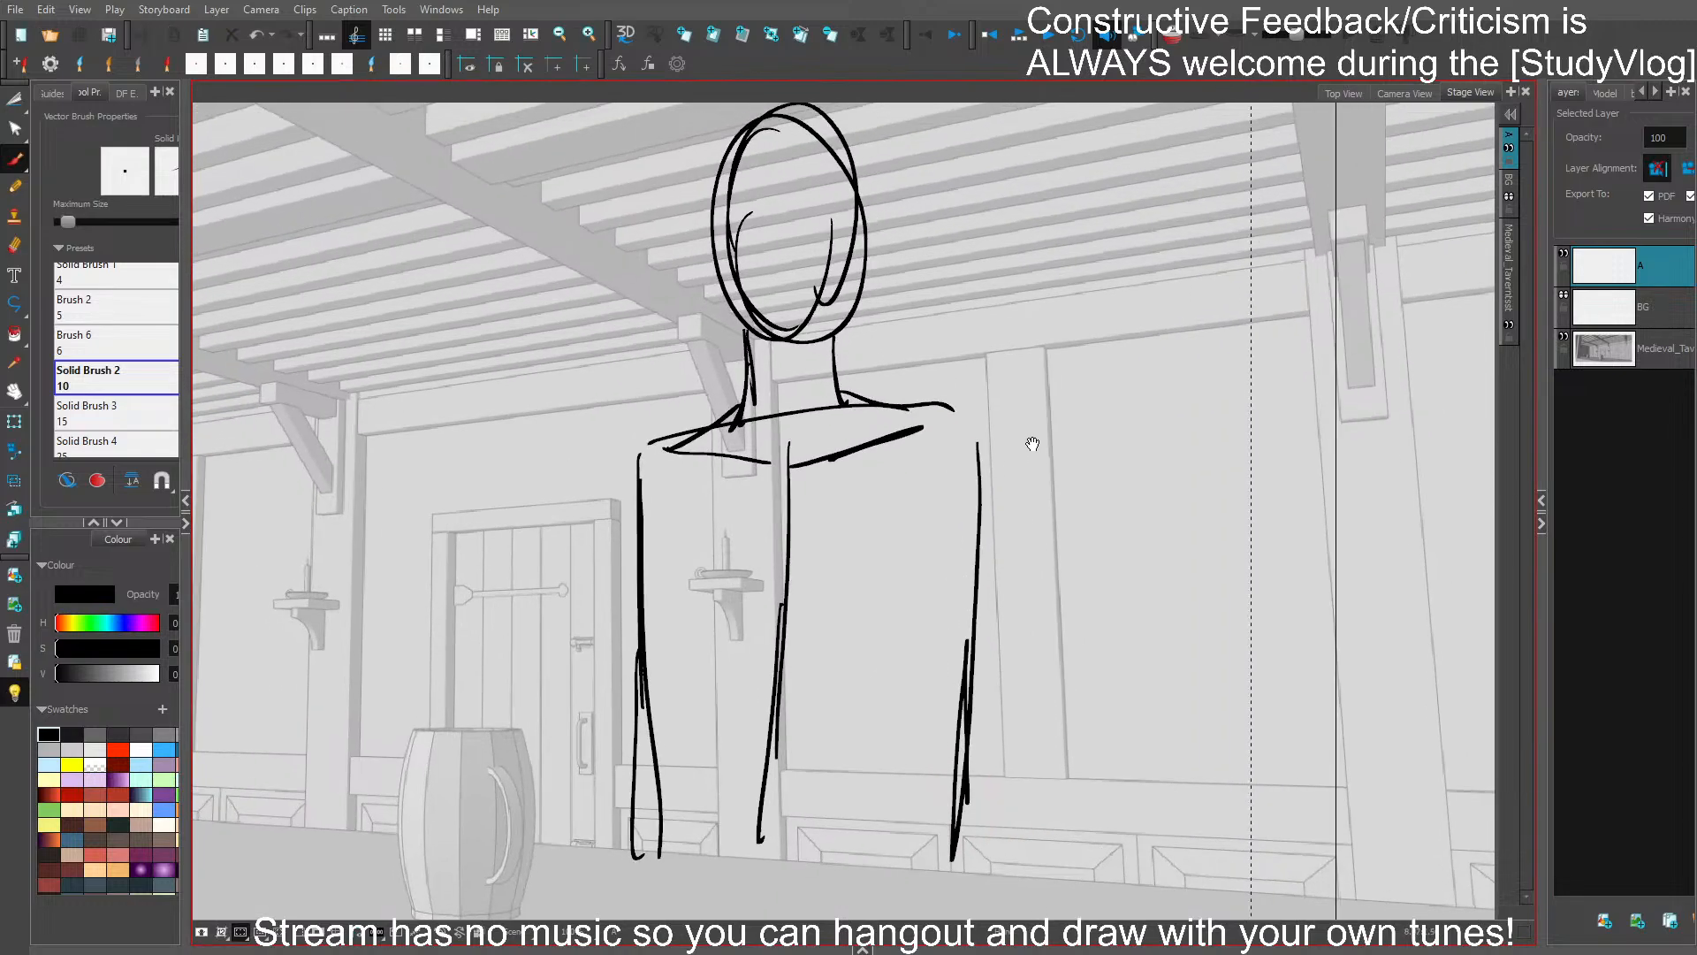
key(Delete)
mouse_move(815, 341)
mouse_down()
mouse_move(776, 329)
mouse_move(786, 357)
mouse_up()
mouse_move(768, 343)
mouse_down()
mouse_move(806, 351)
mouse_move(840, 307)
mouse_up()
mouse_move(819, 346)
mouse_down()
mouse_move(860, 152)
mouse_move(752, 317)
mouse_move(753, 131)
mouse_up()
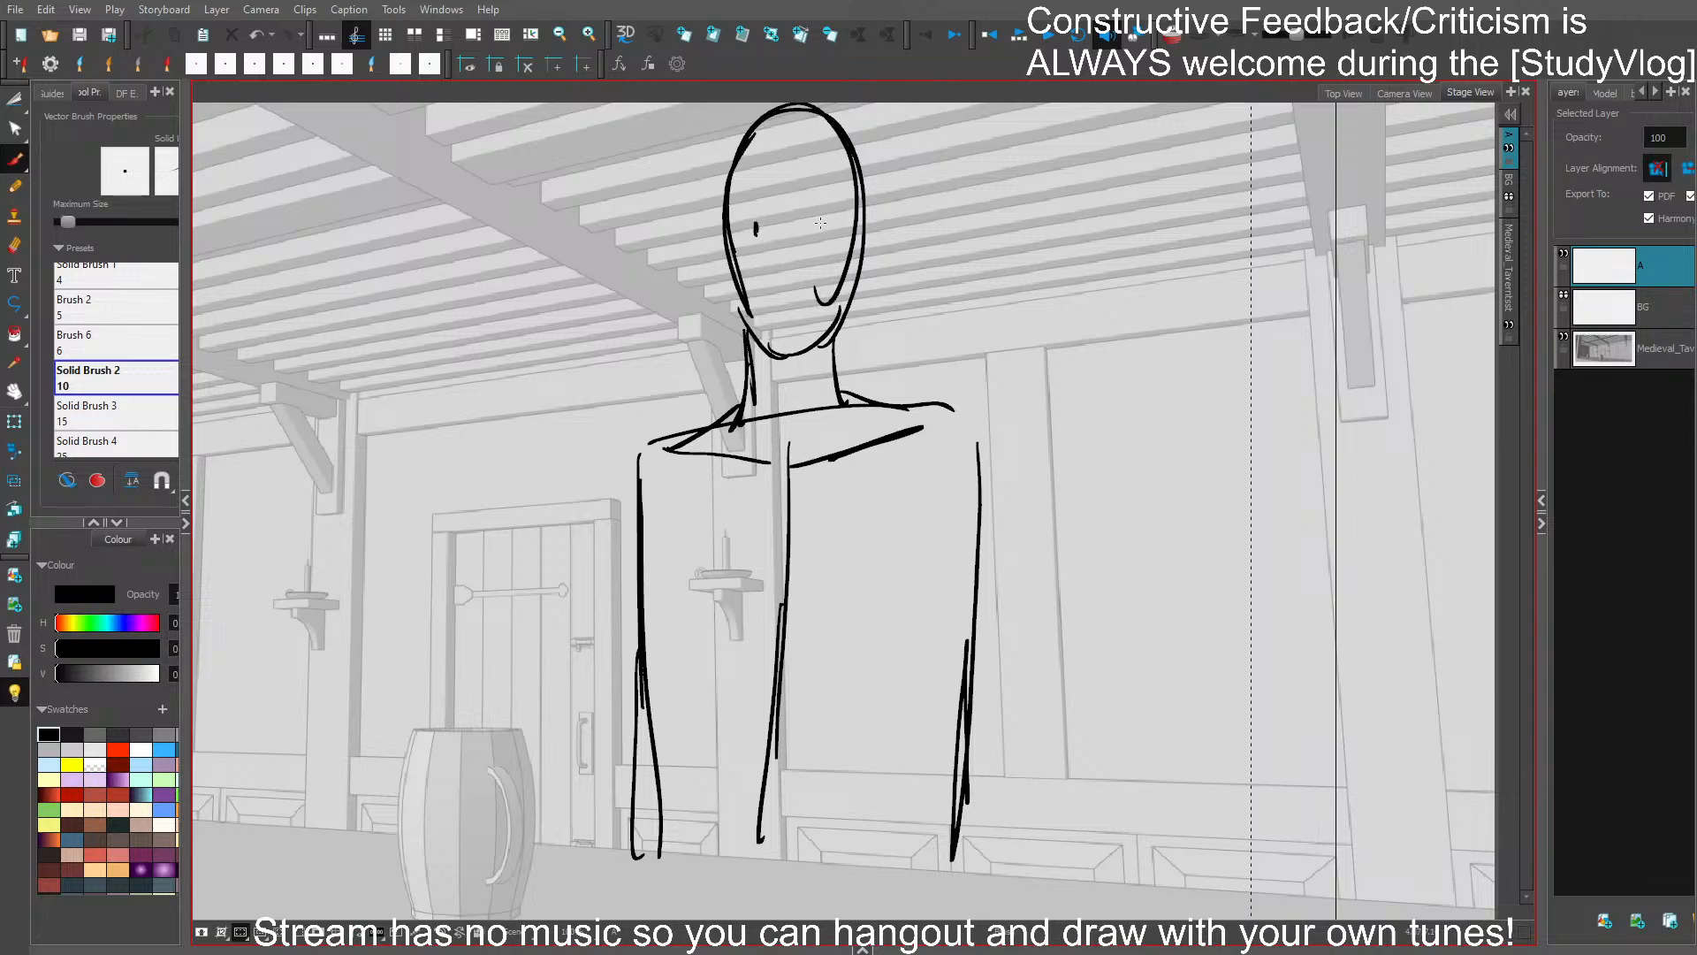
- Draw a short mouth line, clear the leftover face strokes and reinforce the jaw on the door side
drag(772, 304, 799, 299)
mouse_move(817, 295)
mouse_down()
mouse_move(831, 306)
mouse_move(857, 233)
mouse_up()
key(Delete)
key(ctrl+z)
drag(736, 265, 745, 316)
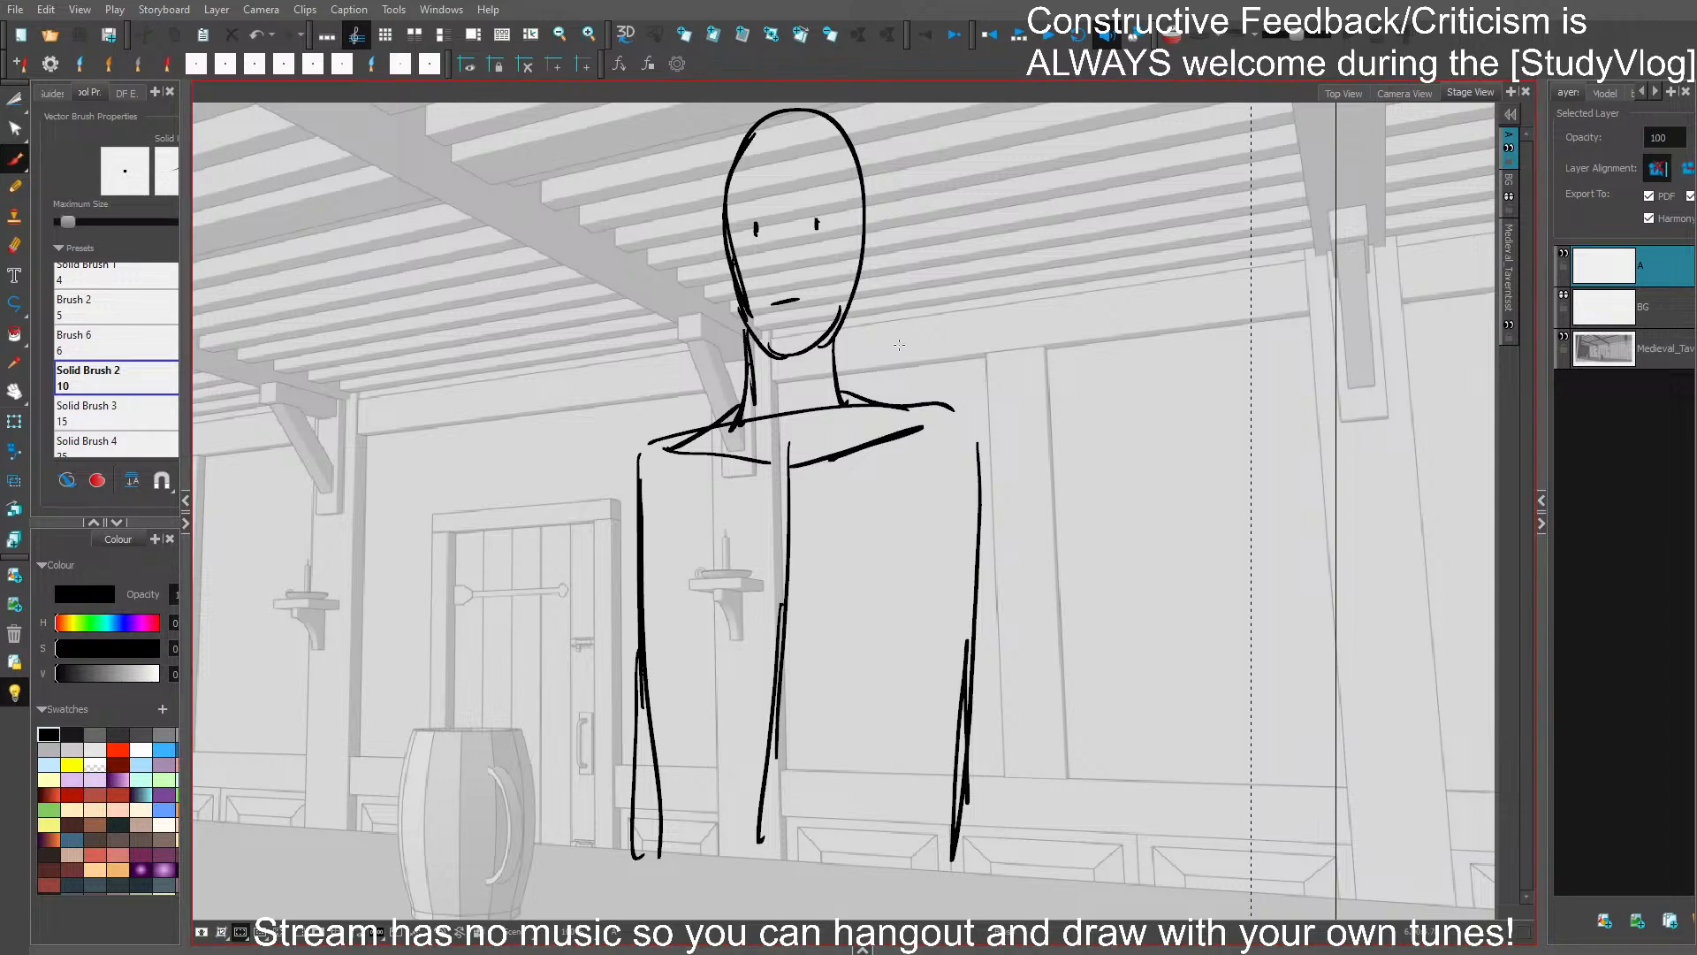
- Sketch the first folded arm across the chest, with its sleeve opening, forearm lines and hand
drag(860, 333, 886, 271)
drag(538, 517, 728, 495)
key(ctrl+z)
mouse_move(661, 431)
mouse_down()
mouse_move(633, 437)
mouse_move(604, 500)
mouse_move(722, 469)
mouse_move(701, 497)
mouse_move(728, 478)
mouse_up()
key(ctrl+z)
key(ctrl+z)
mouse_move(674, 528)
mouse_down()
mouse_move(749, 470)
mouse_move(735, 670)
mouse_move(778, 679)
mouse_move(838, 609)
mouse_up()
key(ctrl+z)
drag(767, 482, 840, 583)
drag(771, 480, 850, 602)
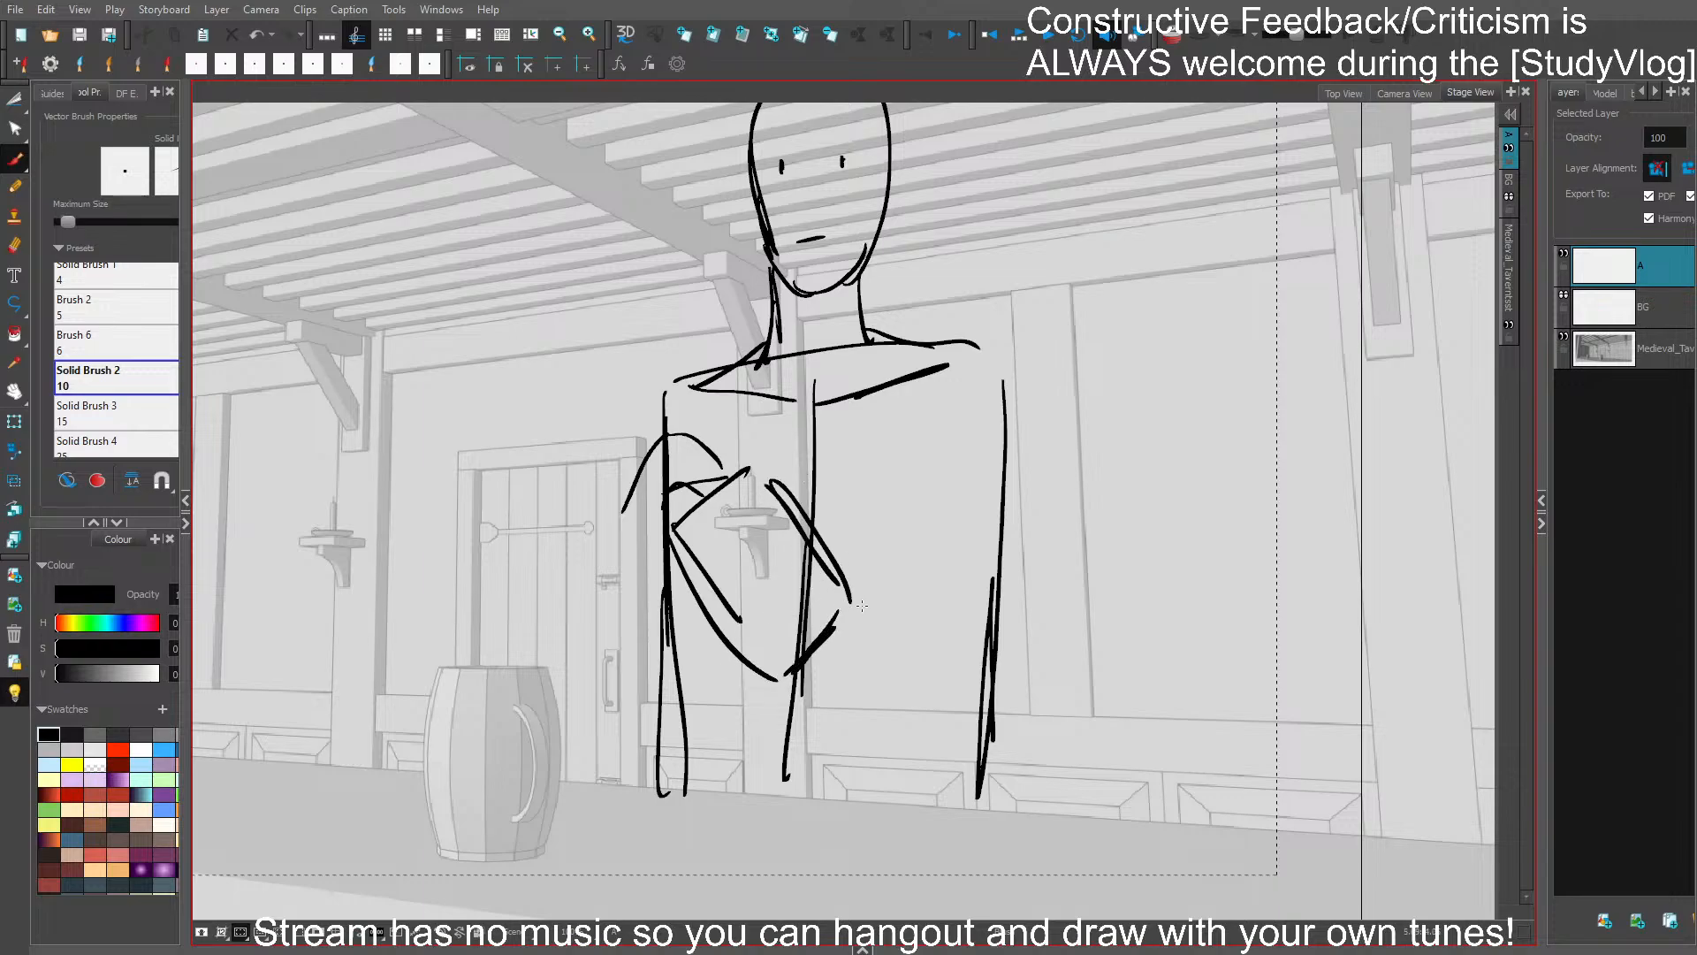
mouse_move(877, 601)
mouse_down()
mouse_move(779, 679)
mouse_move(864, 688)
mouse_move(748, 664)
mouse_move(835, 687)
mouse_up()
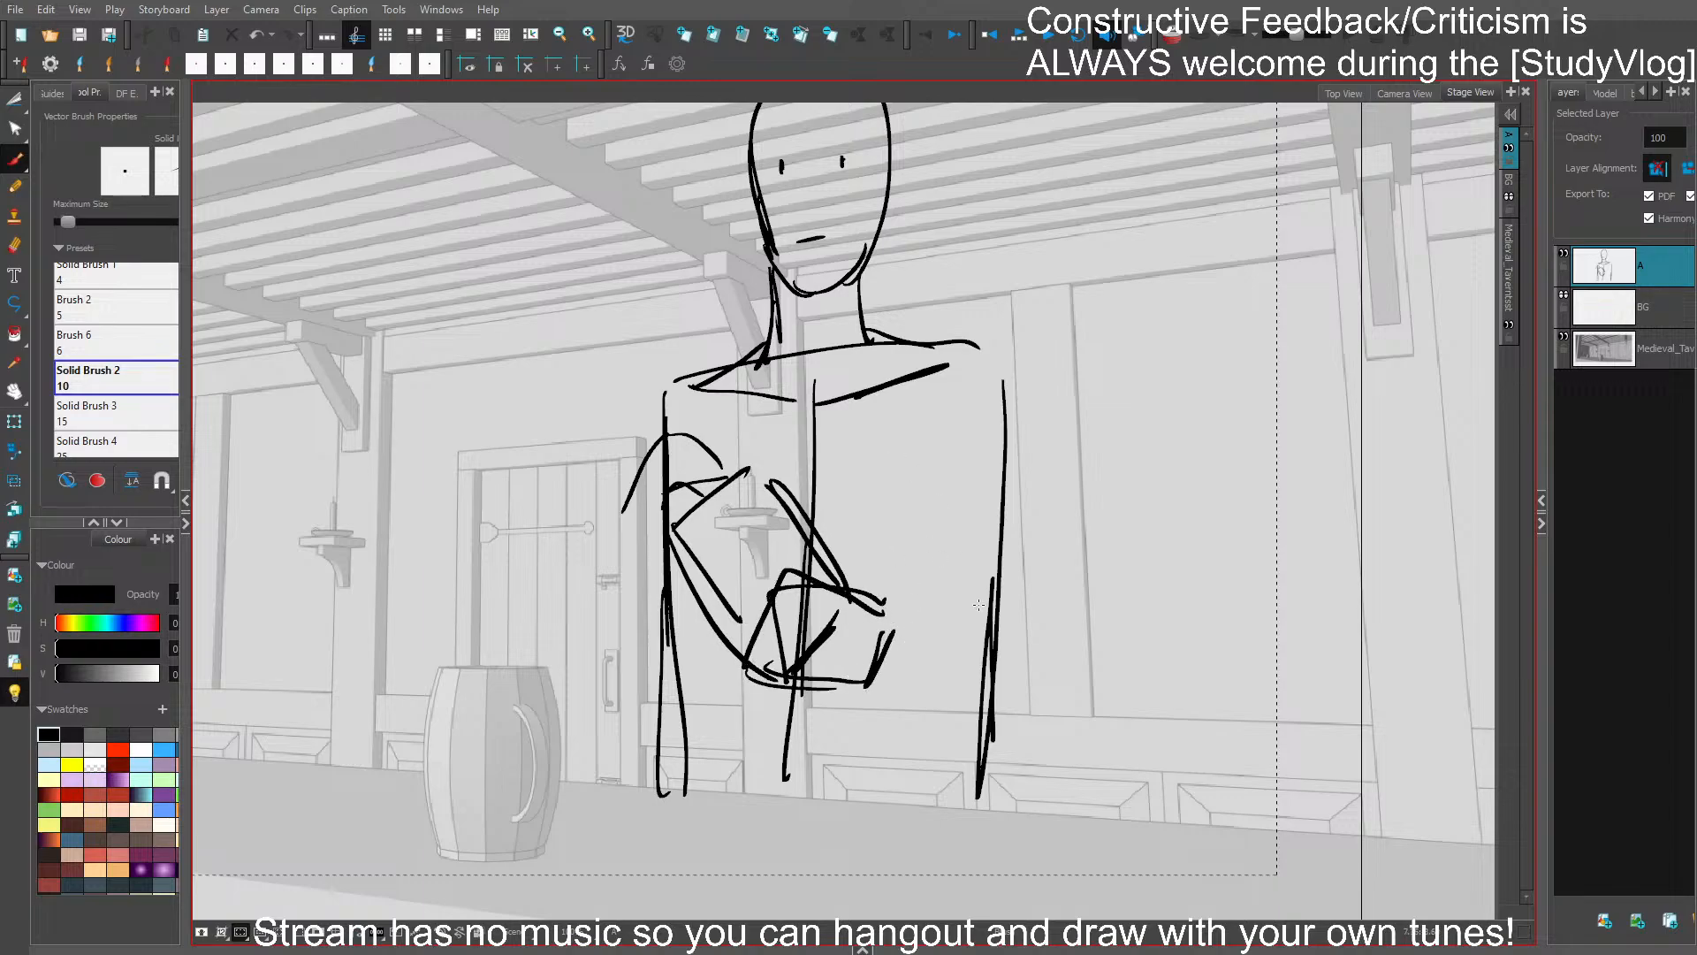
- Draw the opposite forearm folded at waist height with its upper arm and rounded shoulder, and close the door-side sleeve opening
mouse_move(893, 627)
mouse_down()
mouse_move(996, 587)
mouse_move(1080, 674)
mouse_move(1038, 670)
mouse_up()
key(ctrl+z)
mouse_move(859, 690)
mouse_down()
mouse_move(998, 706)
mouse_move(1056, 681)
mouse_up()
drag(1007, 405, 1061, 640)
drag(1028, 455, 1052, 610)
mouse_move(1000, 358)
mouse_down()
mouse_move(1031, 490)
mouse_move(1010, 379)
mouse_up()
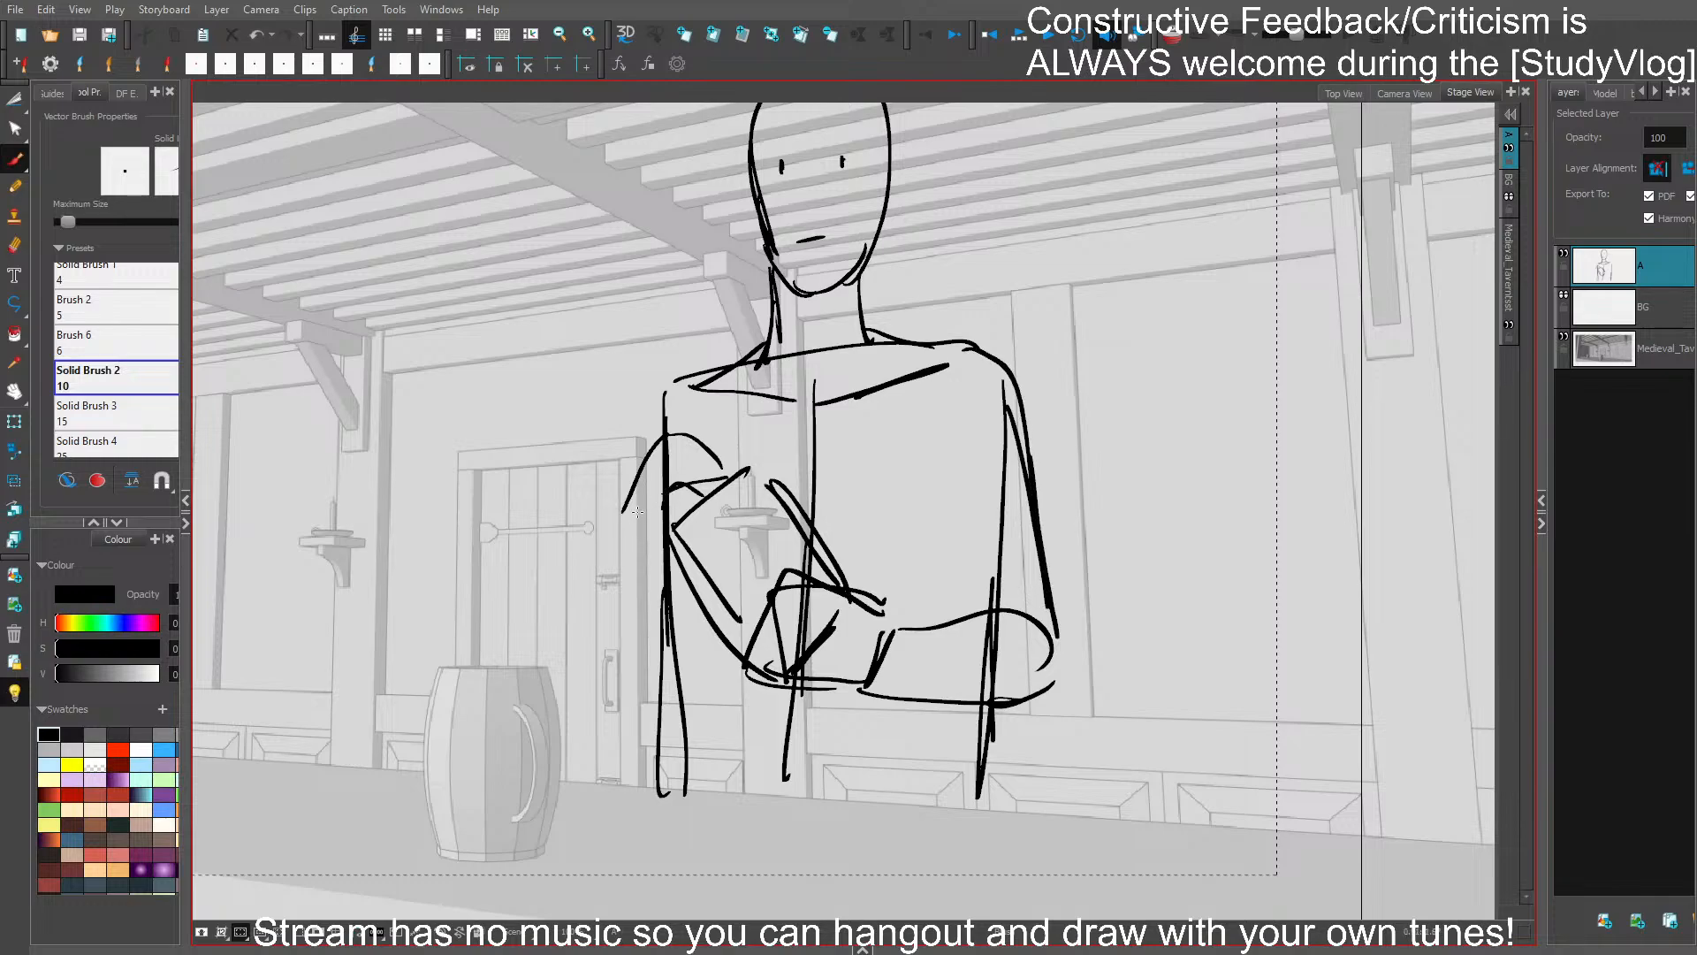
mouse_move(637, 512)
mouse_down()
mouse_move(694, 492)
mouse_move(632, 513)
mouse_move(704, 468)
mouse_move(633, 510)
mouse_move(660, 540)
mouse_up()
mouse_move(625, 526)
mouse_down()
mouse_move(664, 546)
mouse_move(608, 624)
mouse_move(599, 696)
mouse_up()
mouse_move(619, 705)
mouse_down()
mouse_move(651, 661)
mouse_move(636, 698)
mouse_up()
drag(616, 601, 596, 716)
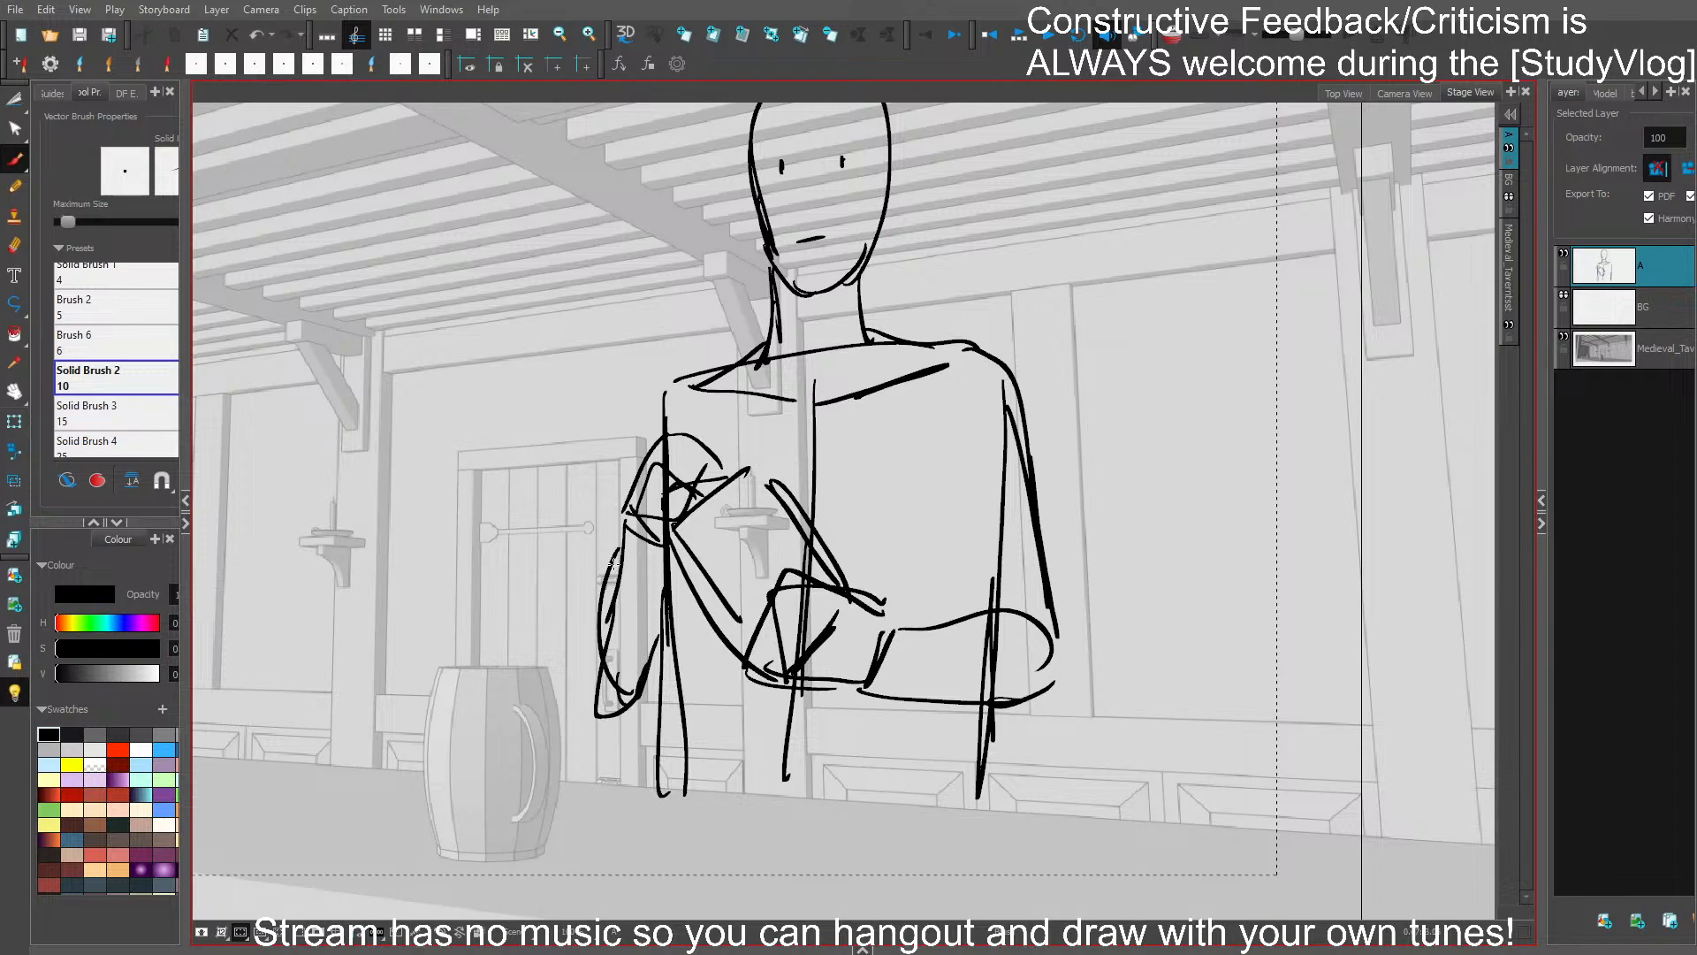
key(ctrl+z)
key(ctrl+z)
key(ctrl+z)
key(ctrl+z)
key(ctrl+z)
- Draw the door-side arm with the elbow bent outward and connect its upper arm to the shoulder
drag(616, 528, 560, 644)
mouse_move(557, 624)
mouse_down()
mouse_move(611, 647)
mouse_move(645, 592)
mouse_up()
drag(572, 662, 657, 576)
mouse_move(597, 675)
mouse_down()
mouse_move(630, 624)
mouse_move(596, 674)
mouse_up()
mouse_move(587, 564)
mouse_down()
mouse_move(540, 673)
mouse_move(624, 651)
mouse_move(648, 594)
mouse_up()
drag(586, 520, 607, 666)
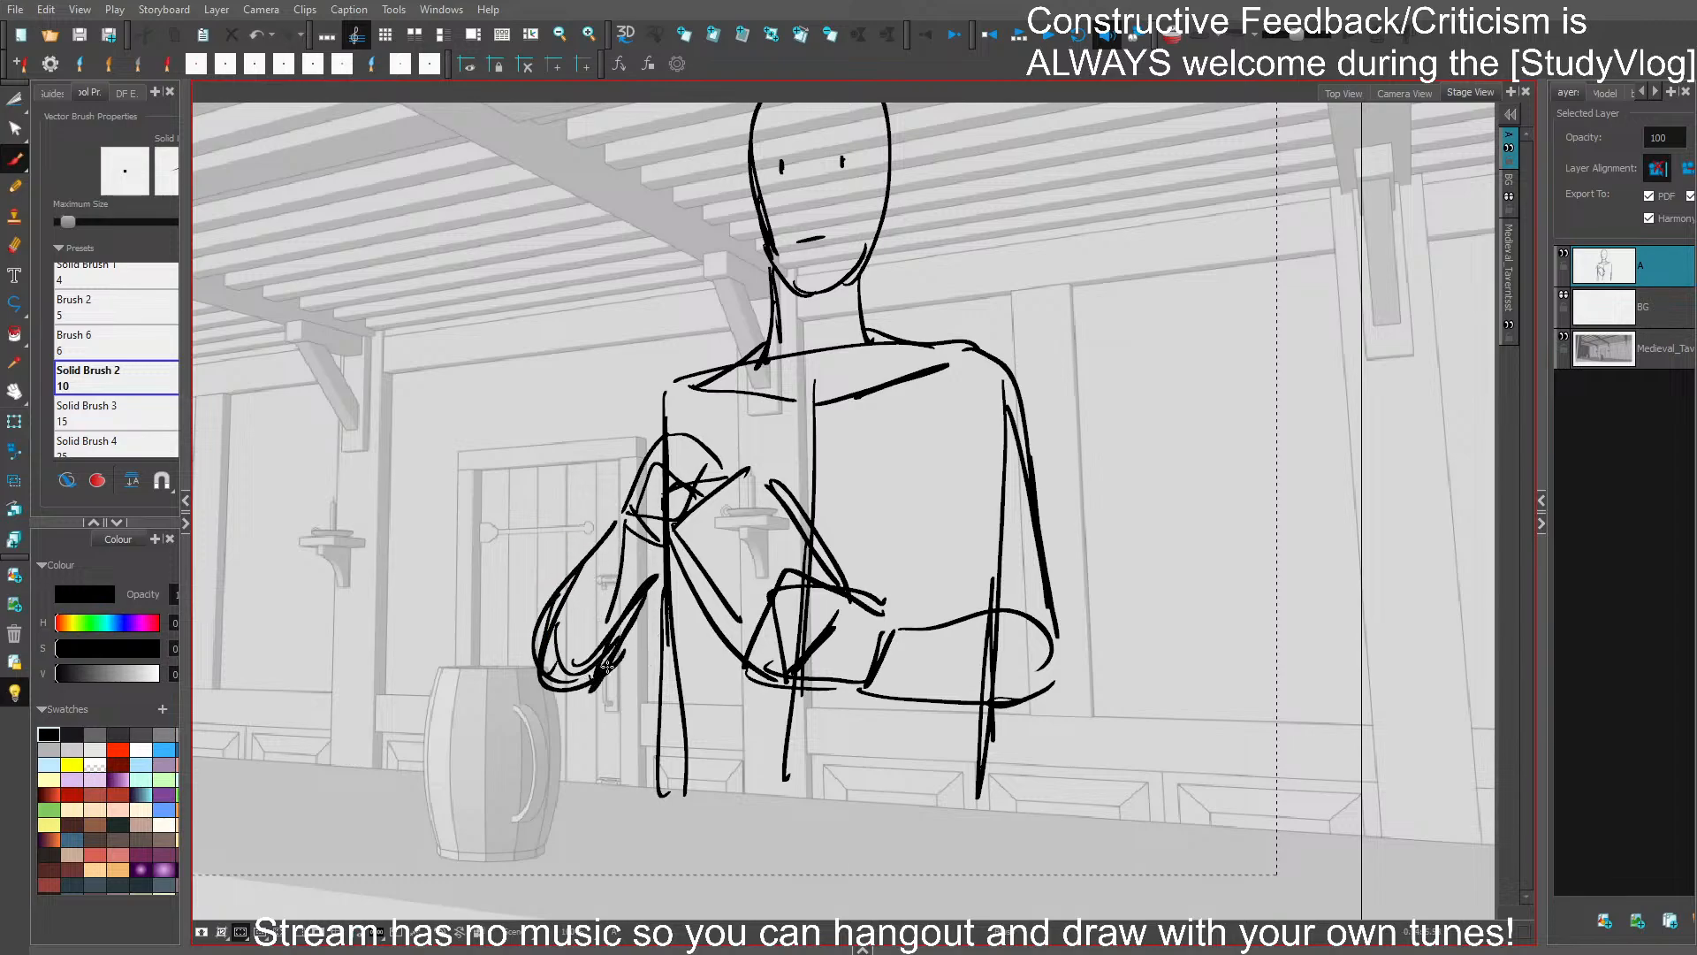
drag(659, 581, 610, 664)
mouse_move(655, 388)
mouse_down()
mouse_move(609, 500)
mouse_move(702, 380)
mouse_up()
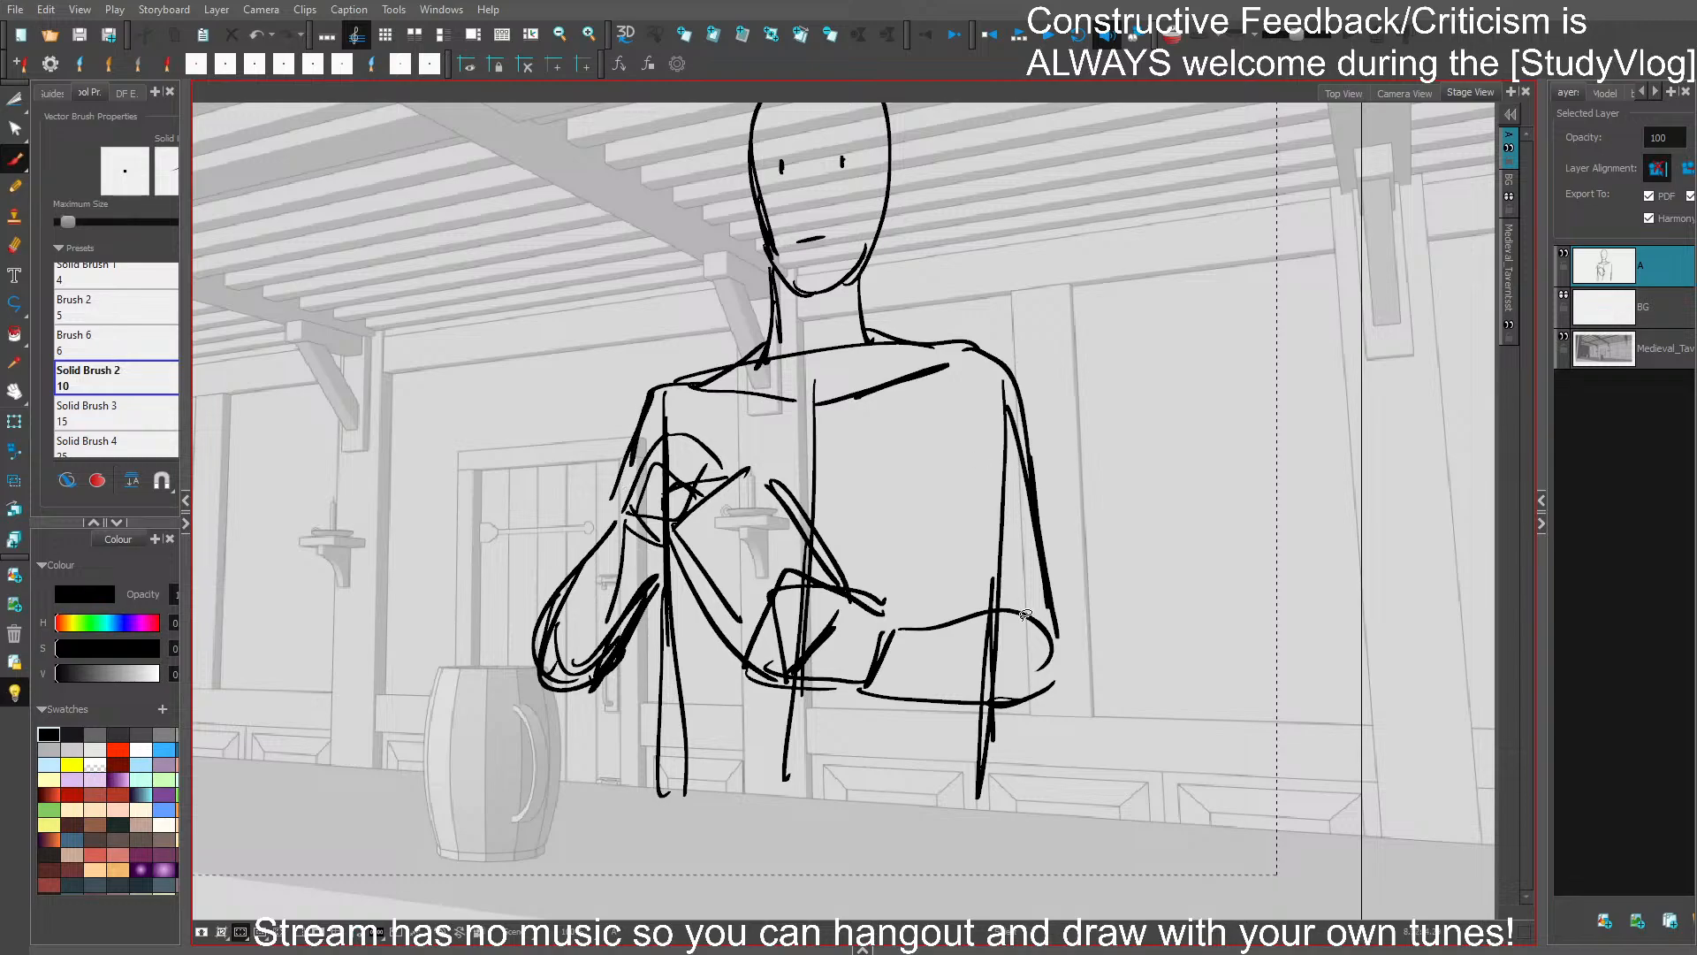
- Remove the hand, cuff and lower forearm line of the crossed arms, and redraw the hand higher on the chest
key(ctrl+z)
key(ctrl+z)
key(ctrl+z)
key(ctrl+z)
key(ctrl+z)
key(ctrl+z)
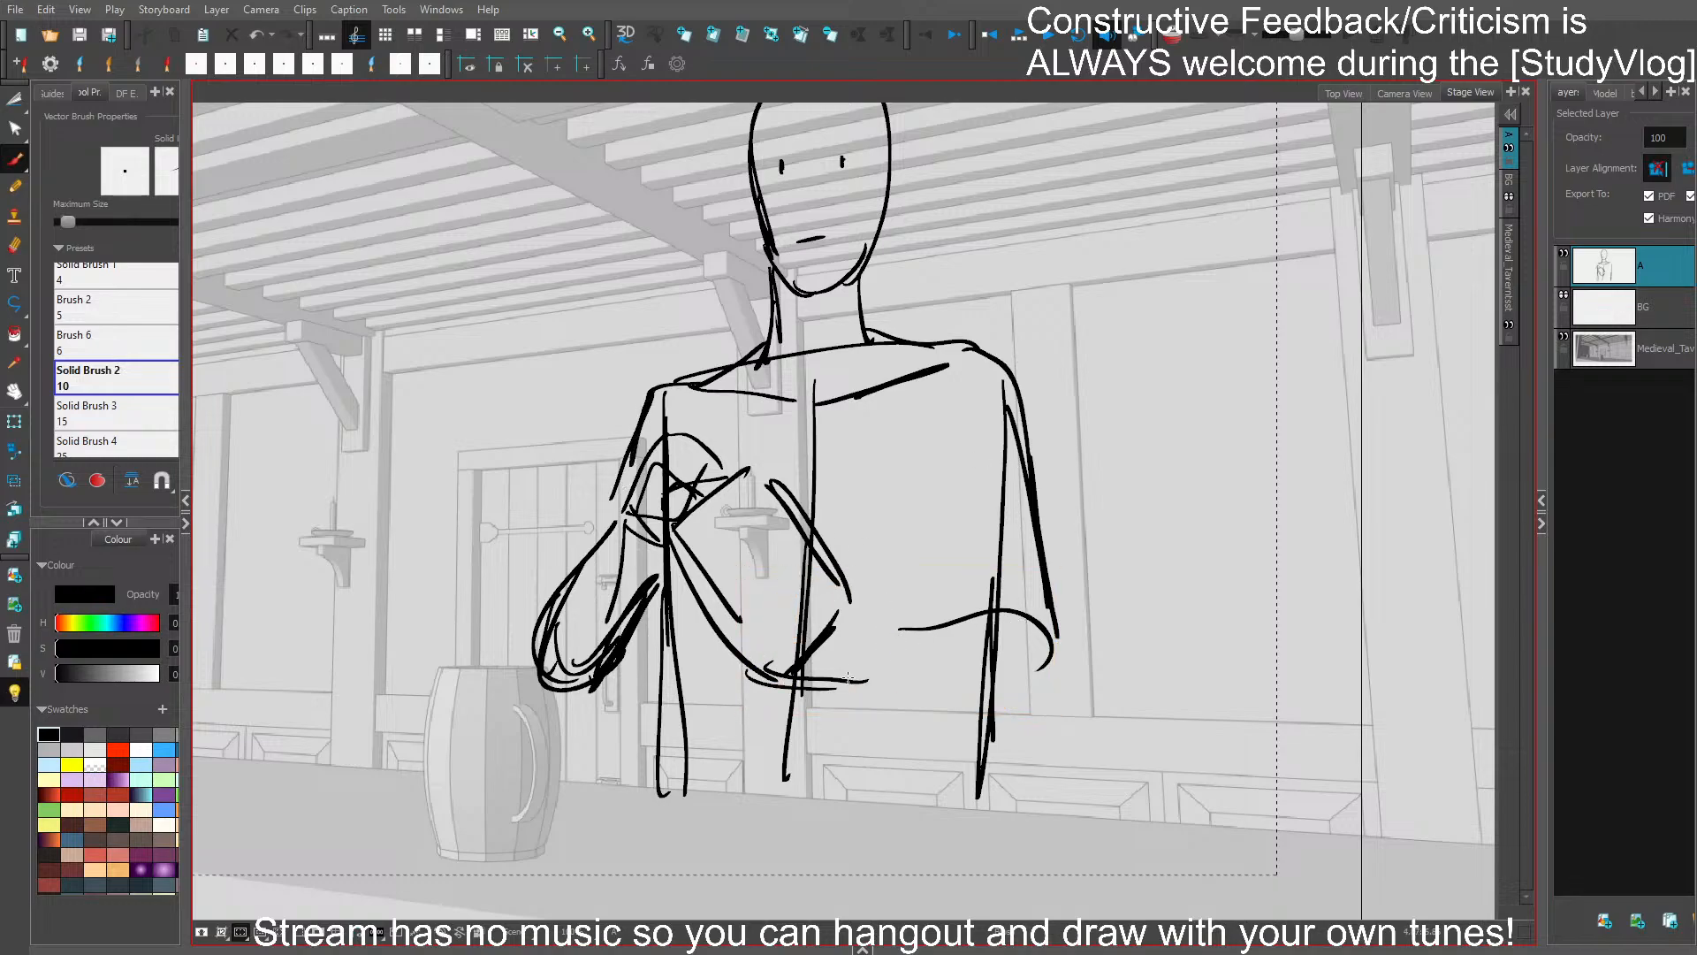
mouse_move(787, 567)
mouse_down()
mouse_move(850, 560)
mouse_move(877, 620)
mouse_up()
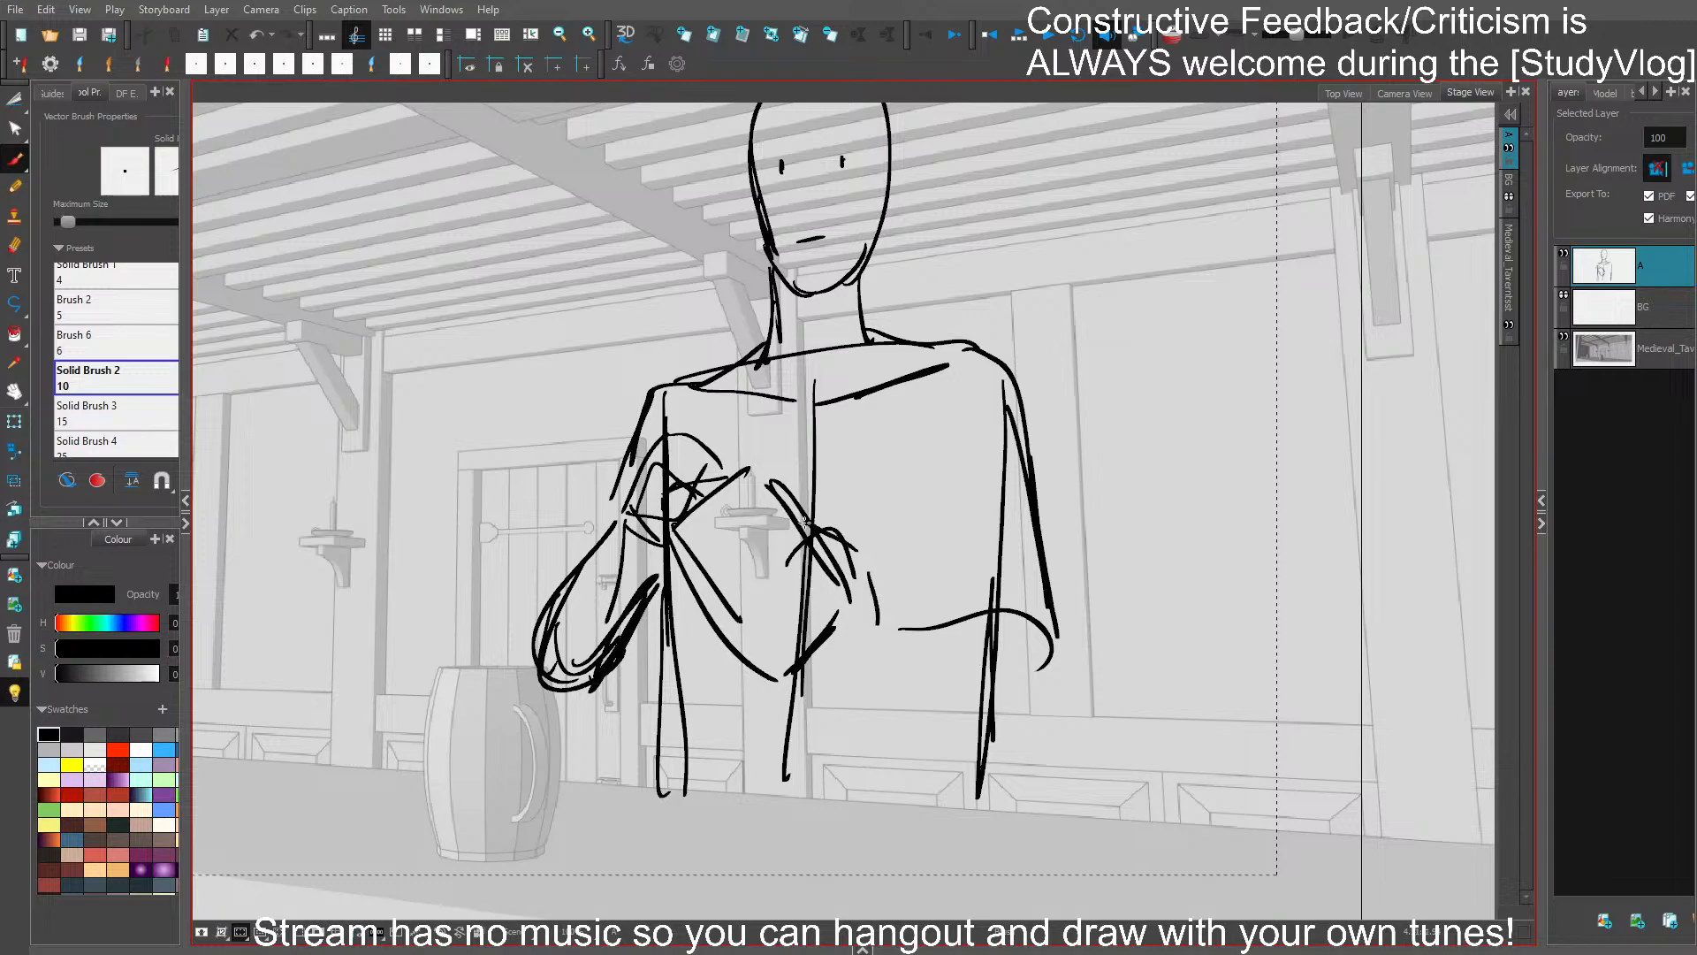
drag(805, 522, 761, 566)
drag(769, 560, 850, 646)
key(ctrl+z)
key(ctrl+z)
mouse_move(815, 536)
mouse_down()
mouse_move(742, 557)
mouse_move(767, 515)
mouse_move(686, 553)
mouse_move(778, 536)
mouse_move(730, 610)
mouse_move(794, 648)
mouse_move(786, 681)
mouse_up()
drag(785, 679, 853, 624)
- Redraw the far folded forearm from wrist to elbow and extend the outer upper-arm line down to it
drag(849, 548, 912, 639)
drag(869, 574, 1033, 581)
mouse_move(893, 642)
mouse_down()
mouse_move(1067, 663)
mouse_move(1034, 608)
mouse_up()
drag(1005, 426, 1064, 661)
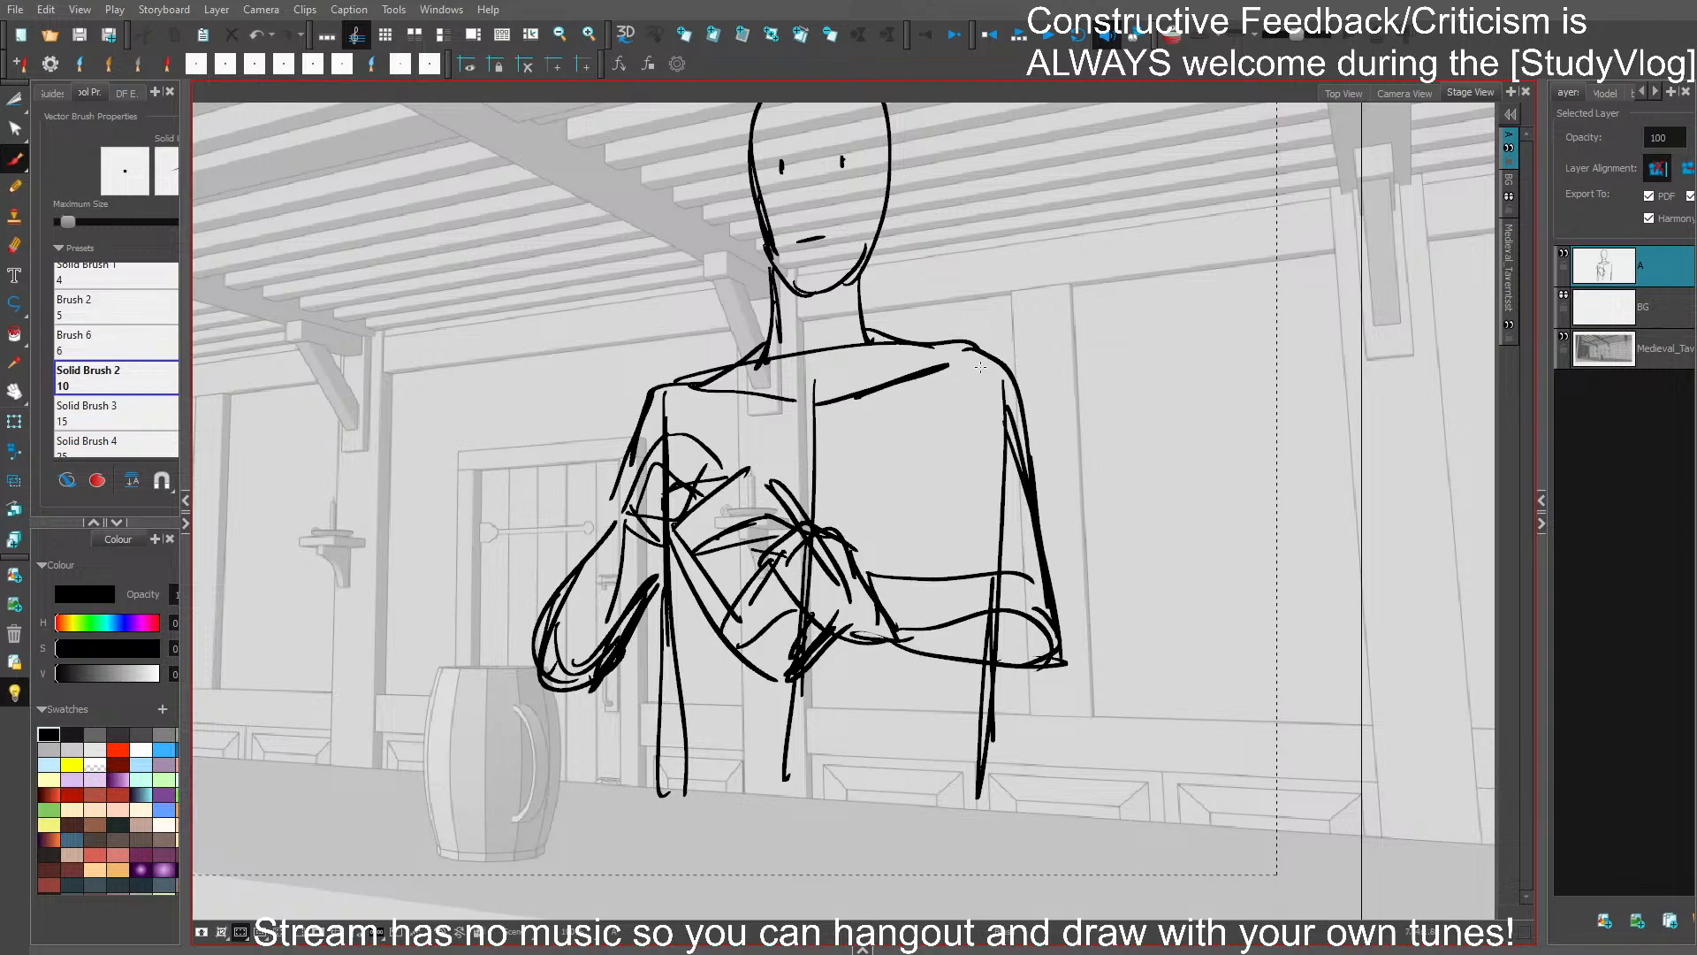
- Delete the rounded shoulder and upper-arm strokes farthest from the door, and add inner-arm crease lines above the forearm
click(966, 341)
key(Delete)
mouse_move(714, 376)
mouse_down()
mouse_move(974, 368)
mouse_move(728, 380)
mouse_up()
mouse_move(758, 372)
mouse_down()
mouse_move(972, 337)
mouse_move(1032, 506)
mouse_up()
mouse_move(928, 431)
mouse_down()
mouse_move(973, 479)
mouse_move(974, 571)
mouse_up()
drag(954, 491, 964, 566)
drag(988, 349, 983, 375)
key(Delete)
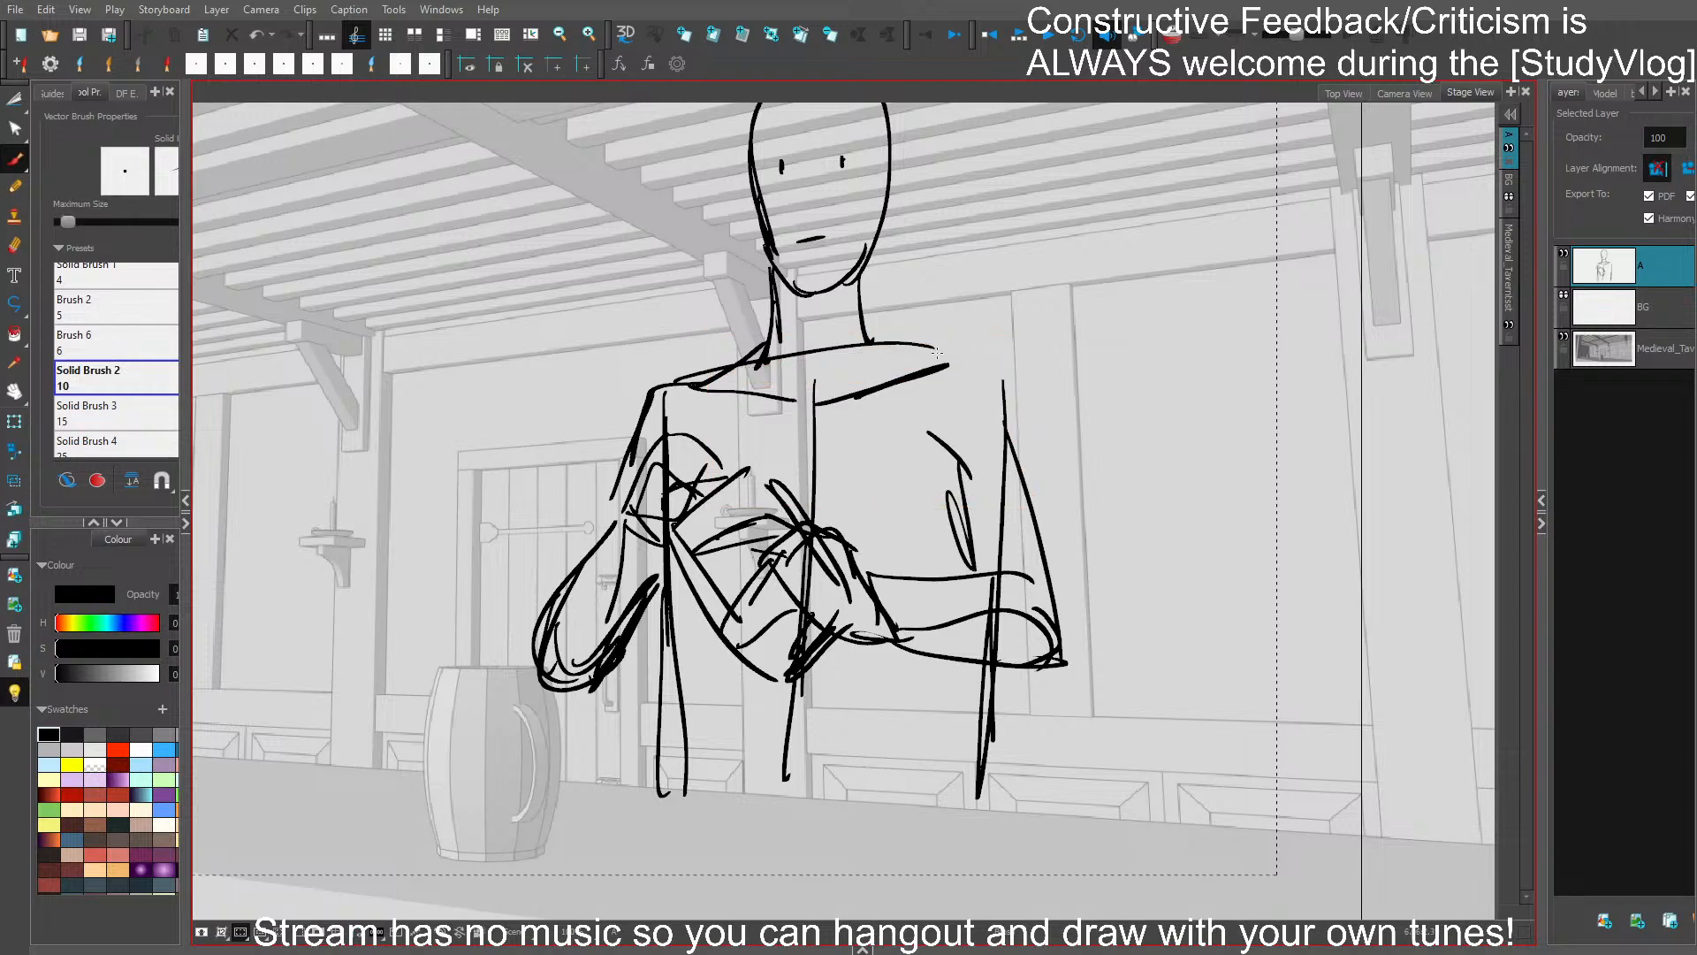
- Replace the shoulder line with a flatter one curving into the far upper arm, and delete the old torso line beneath it
click(844, 349)
key(Delete)
mouse_move(714, 368)
mouse_down()
mouse_move(940, 357)
mouse_move(1030, 457)
mouse_move(1045, 593)
mouse_up()
click(1005, 460)
key(Delete)
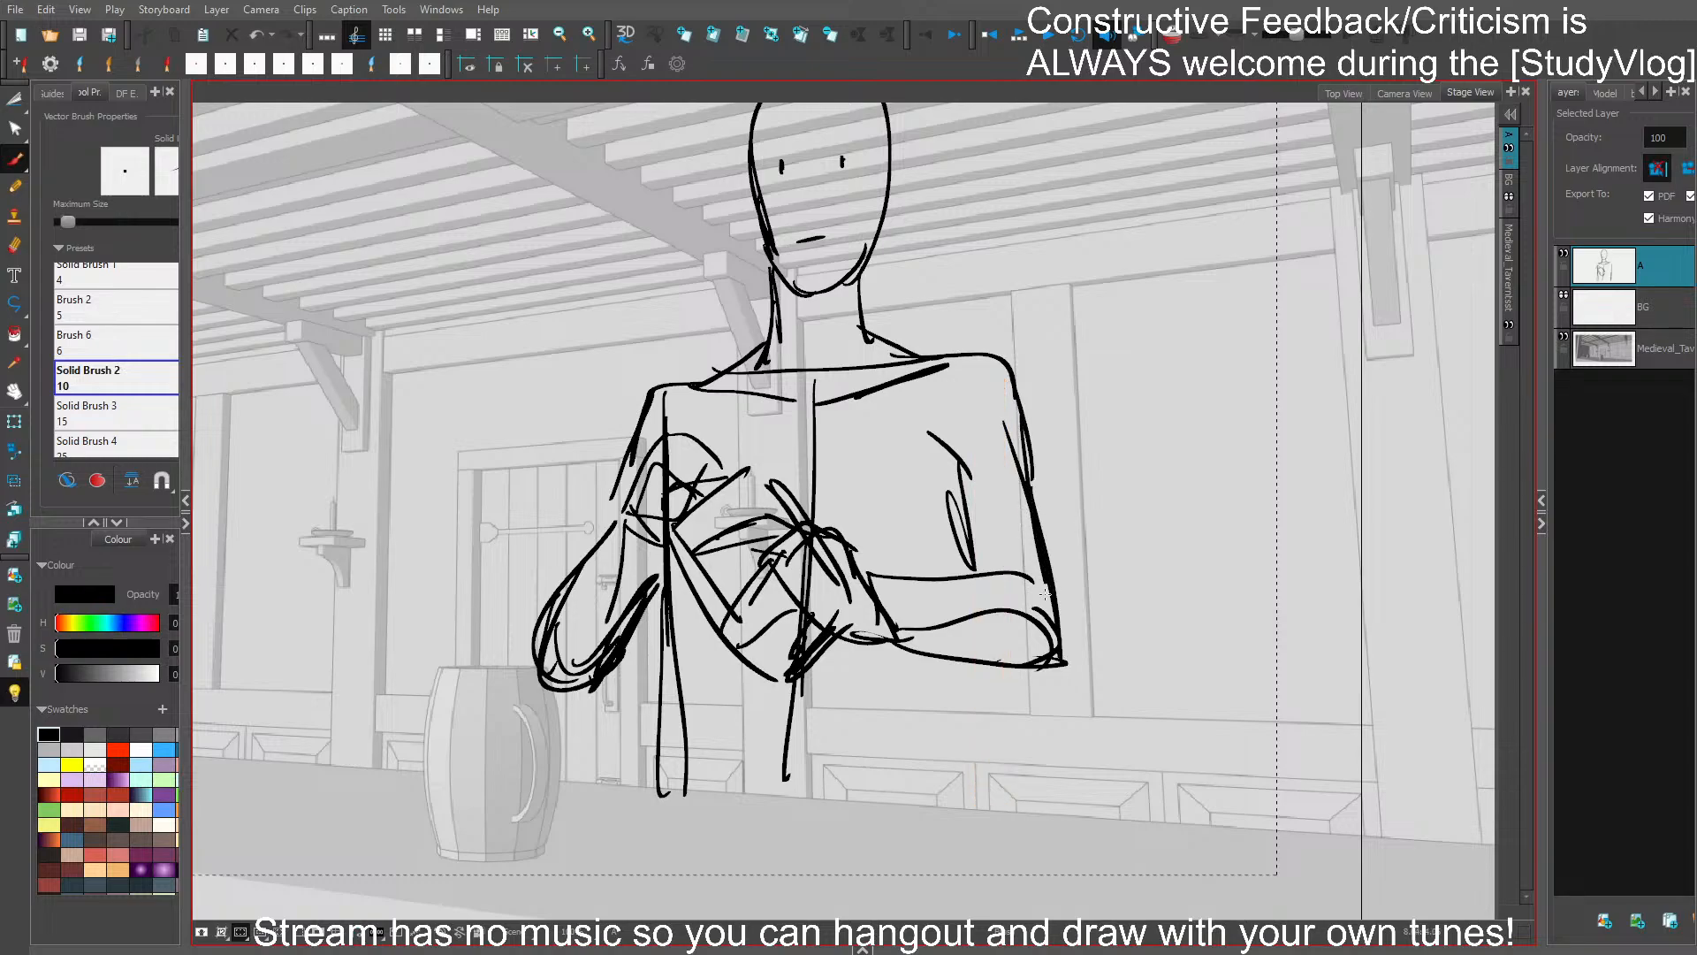
- Shift the far upper-arm outline outward, draw the torso side below the folded forearm, and save the storyboard
mouse_move(1012, 370)
mouse_down()
mouse_move(1046, 513)
mouse_move(1067, 483)
mouse_move(1088, 512)
mouse_up()
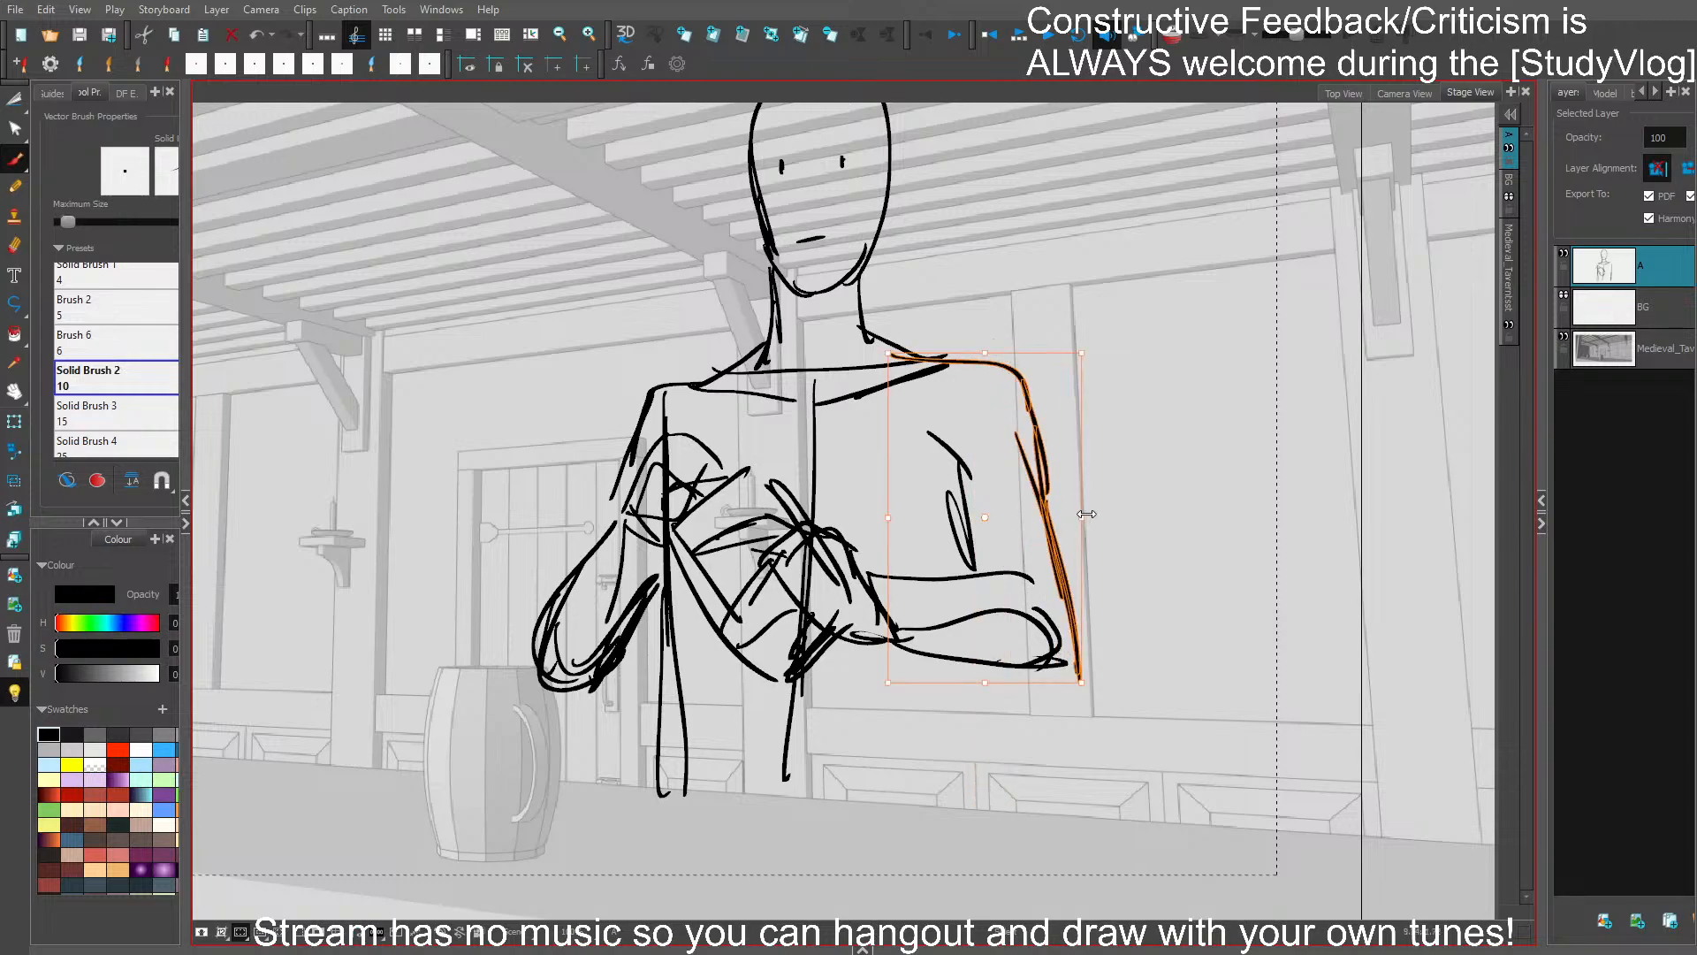
drag(999, 666, 974, 808)
key(ctrl+s)
- Redraw the figure's head outline with a cleaner skull, cheek and chin, and save the storyboard
drag(1070, 388, 1085, 424)
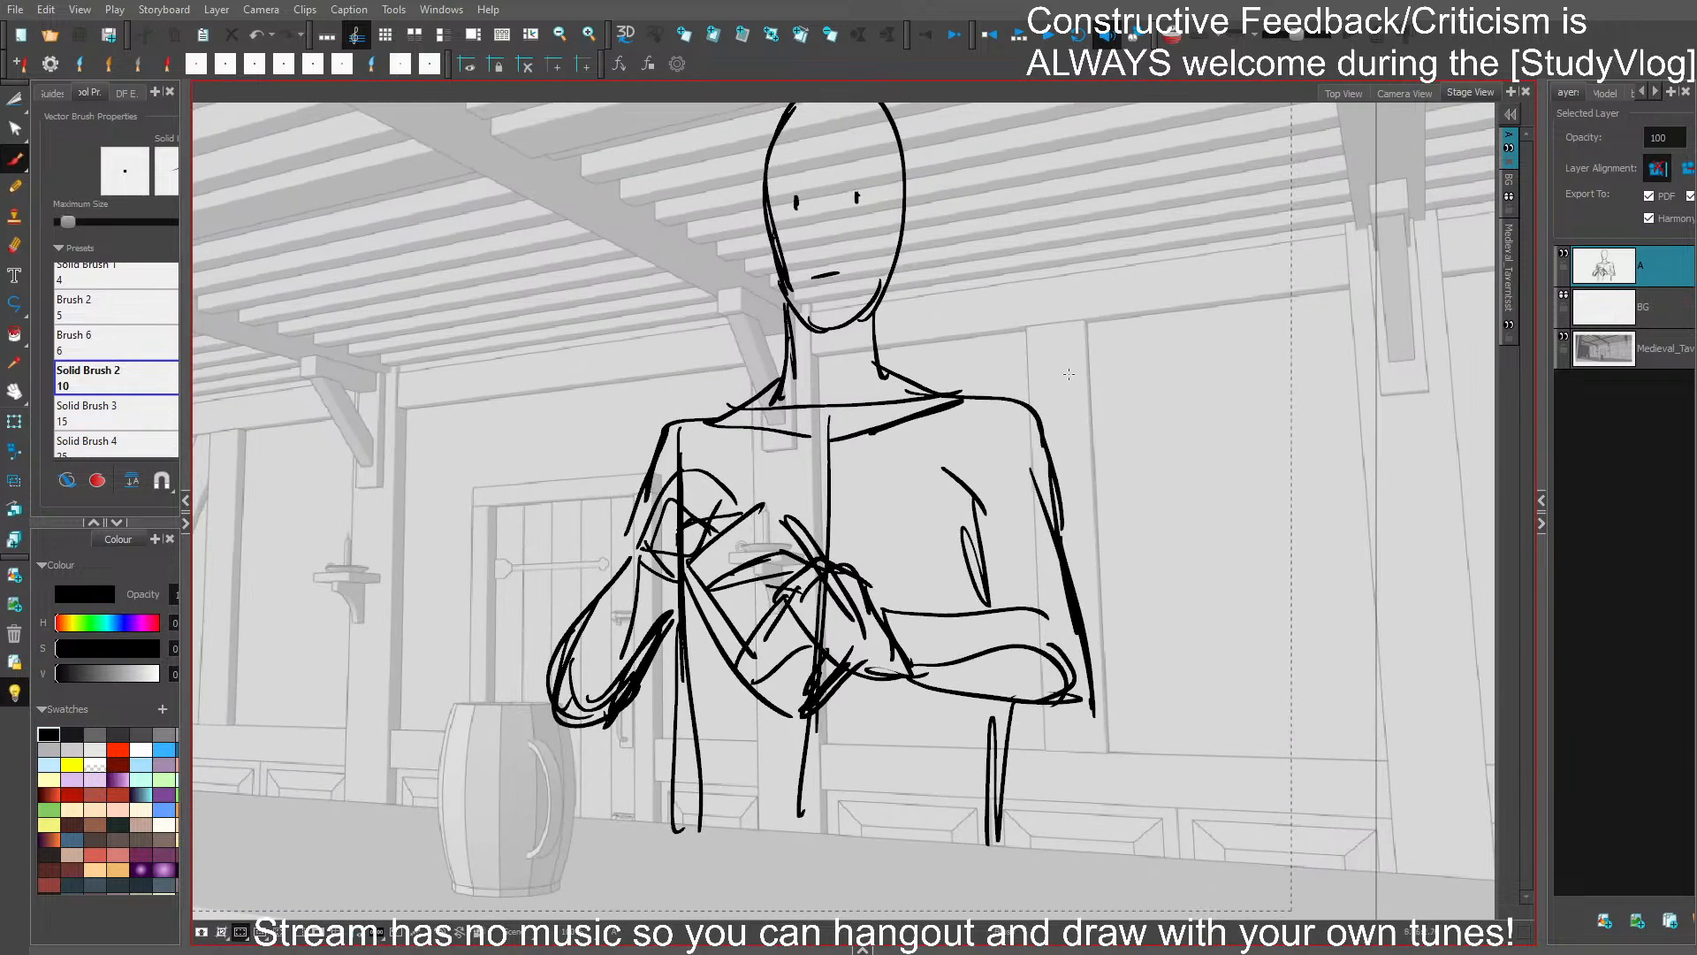
scroll(1069, 374, down, 1)
drag(1101, 383, 1261, 356)
drag(1166, 292, 1105, 429)
scroll(1105, 429, up, 1)
drag(903, 375, 889, 353)
mouse_move(895, 334)
mouse_down()
mouse_move(895, 354)
mouse_move(896, 277)
mouse_up()
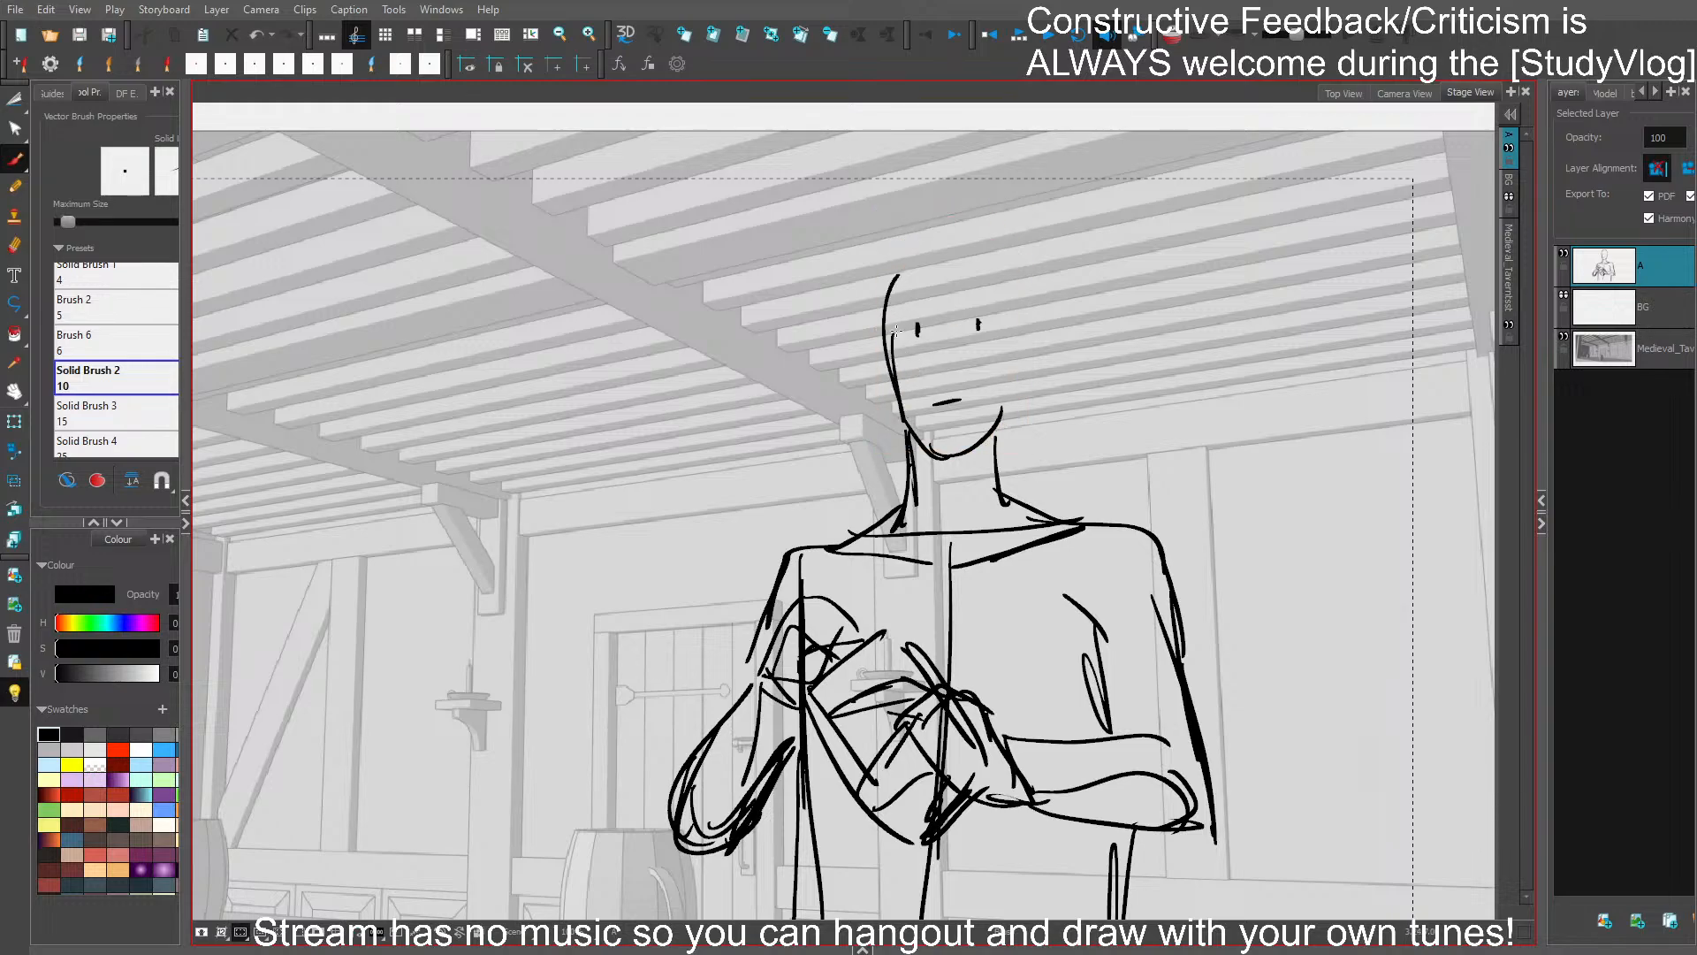
key(ctrl+z)
mouse_move(900, 405)
mouse_down()
mouse_move(896, 292)
mouse_move(928, 237)
mouse_move(967, 236)
mouse_move(1010, 377)
mouse_move(1001, 411)
mouse_up()
mouse_move(997, 231)
mouse_down()
mouse_move(923, 234)
mouse_move(889, 372)
mouse_move(928, 447)
mouse_move(972, 452)
mouse_move(1012, 385)
mouse_up()
key(ctrl+s)
- Select the bent door-side forearm and stretch it slightly larger around the elbow
drag(1103, 411, 1129, 203)
drag(1119, 281, 1098, 375)
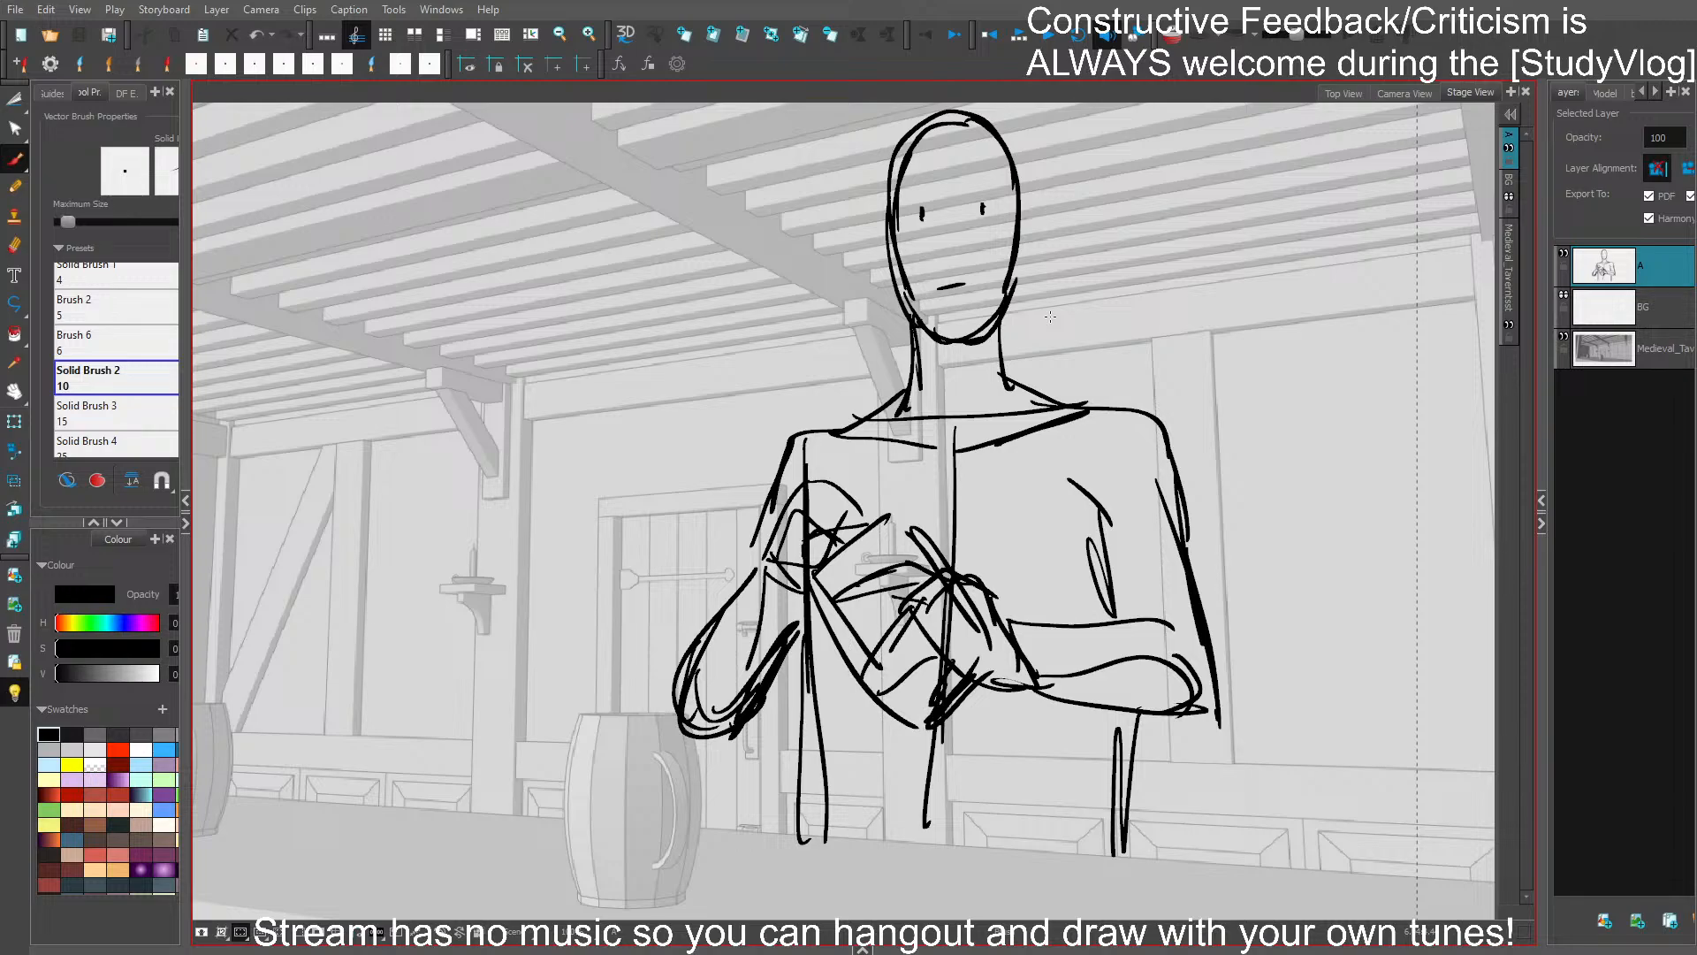
mouse_move(771, 724)
mouse_down()
mouse_move(745, 593)
mouse_move(809, 771)
mouse_up()
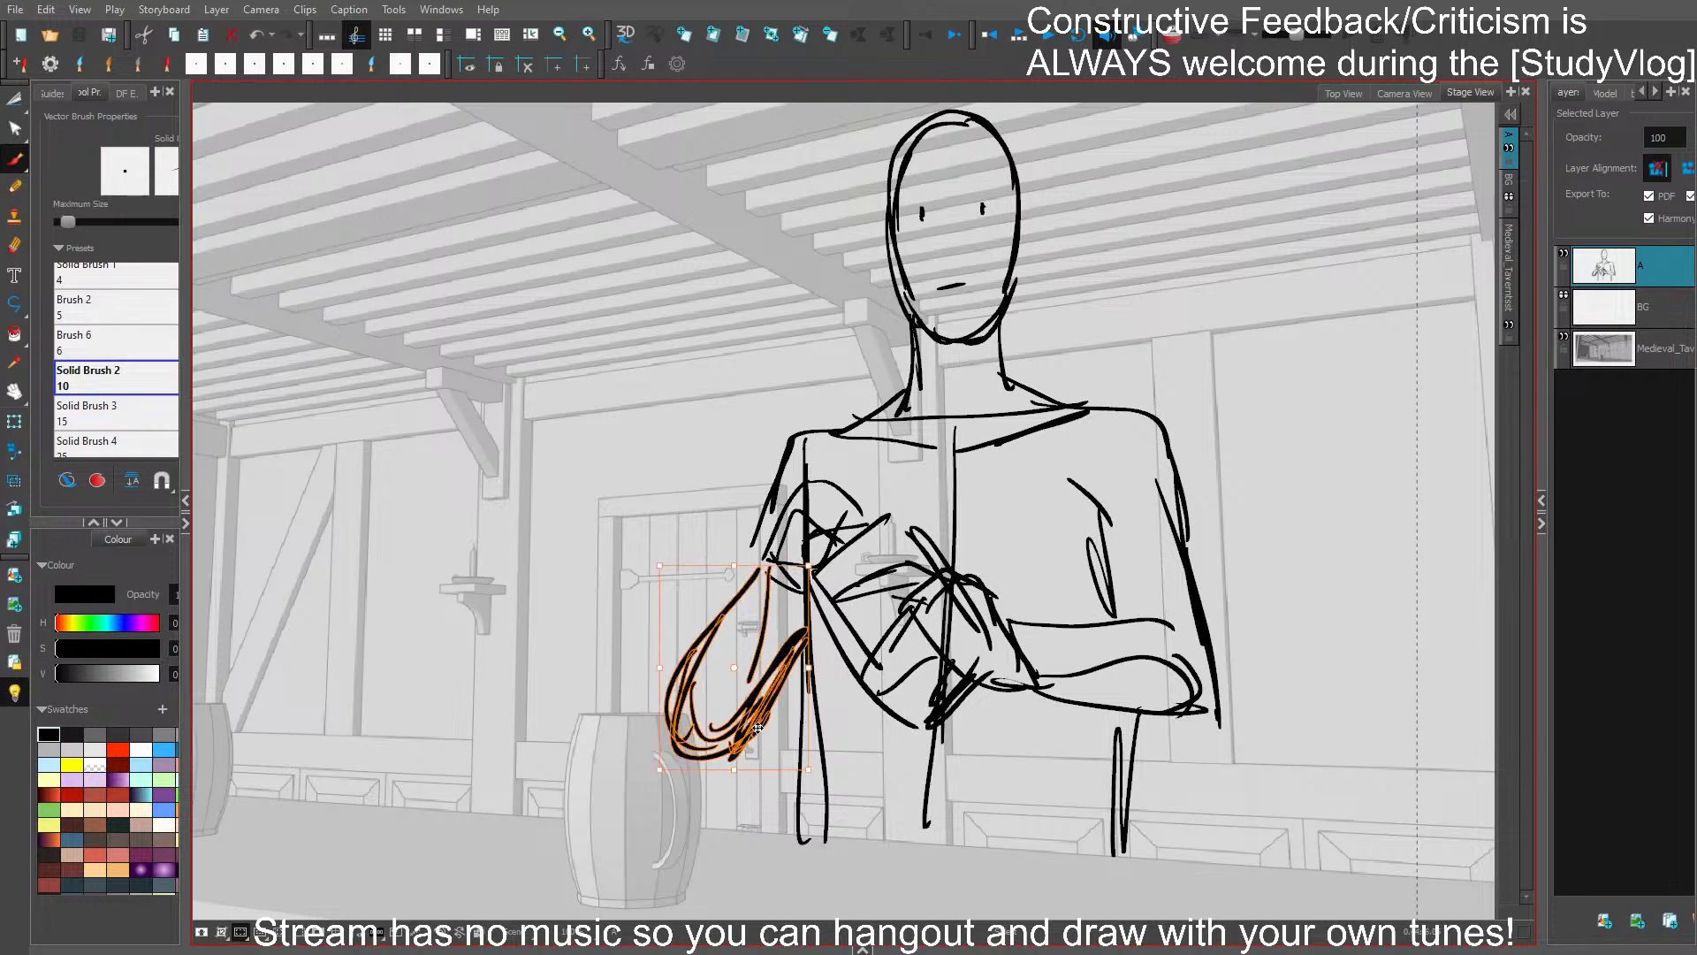
- Adjust the bent door-side forearm at the elbow, and stretch the far folded forearm outward past the upper arm
drag(776, 563, 780, 563)
drag(803, 649, 804, 632)
click(1016, 511)
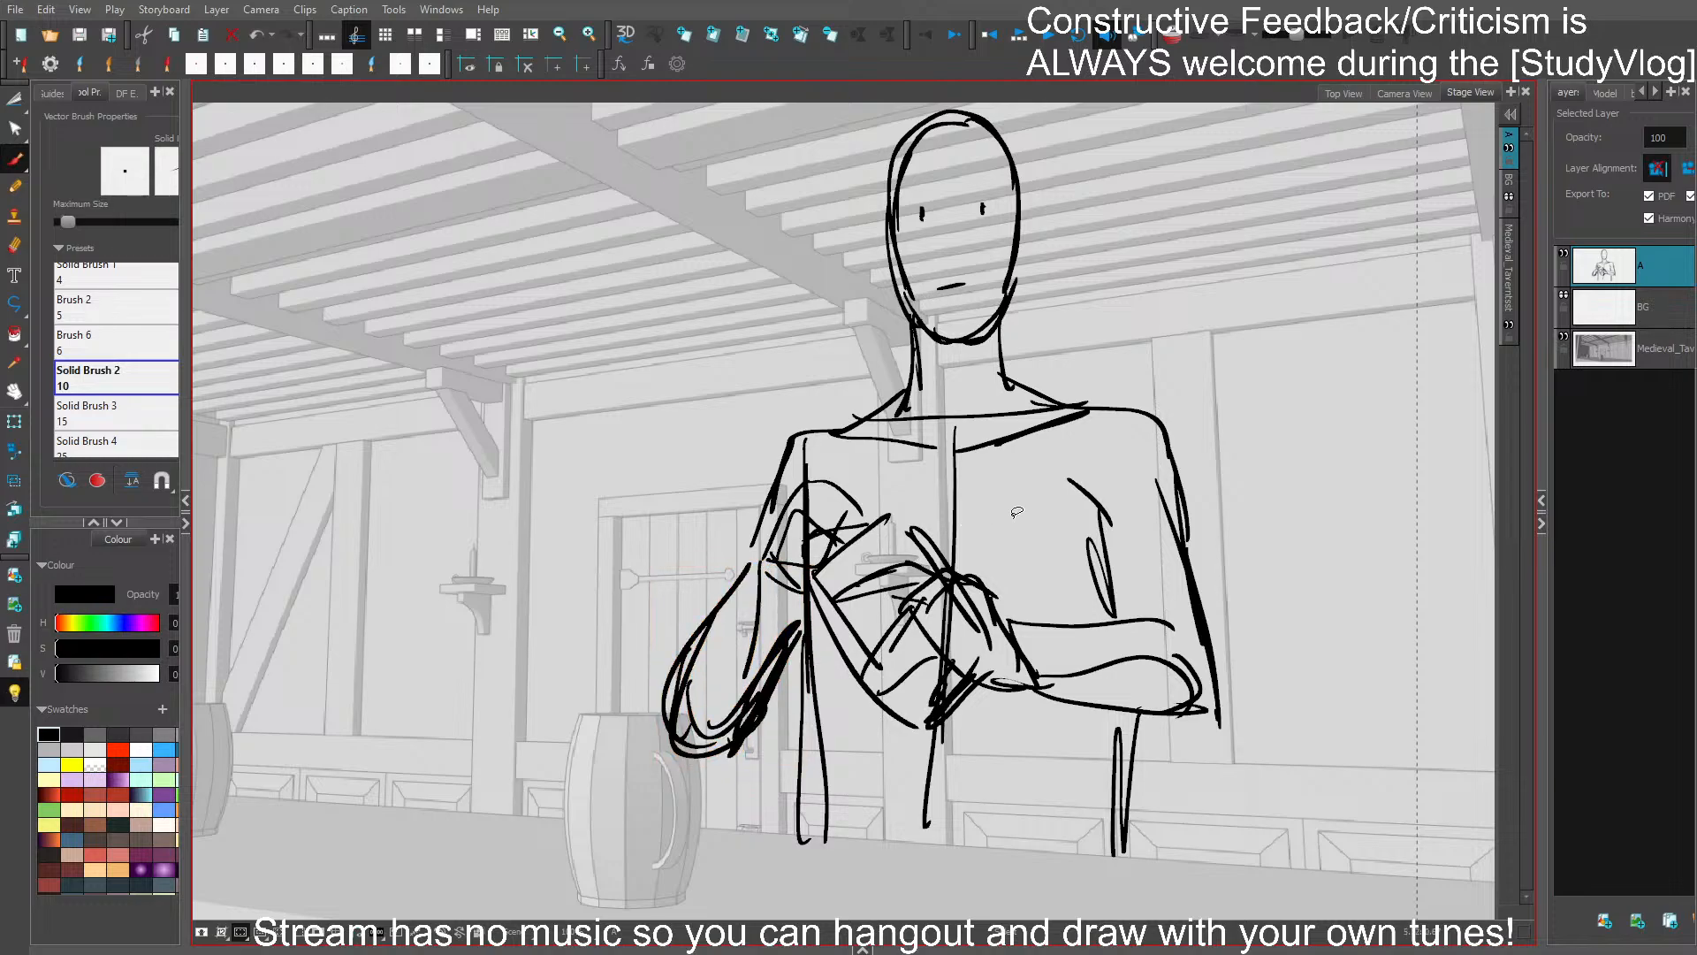
click(1063, 629)
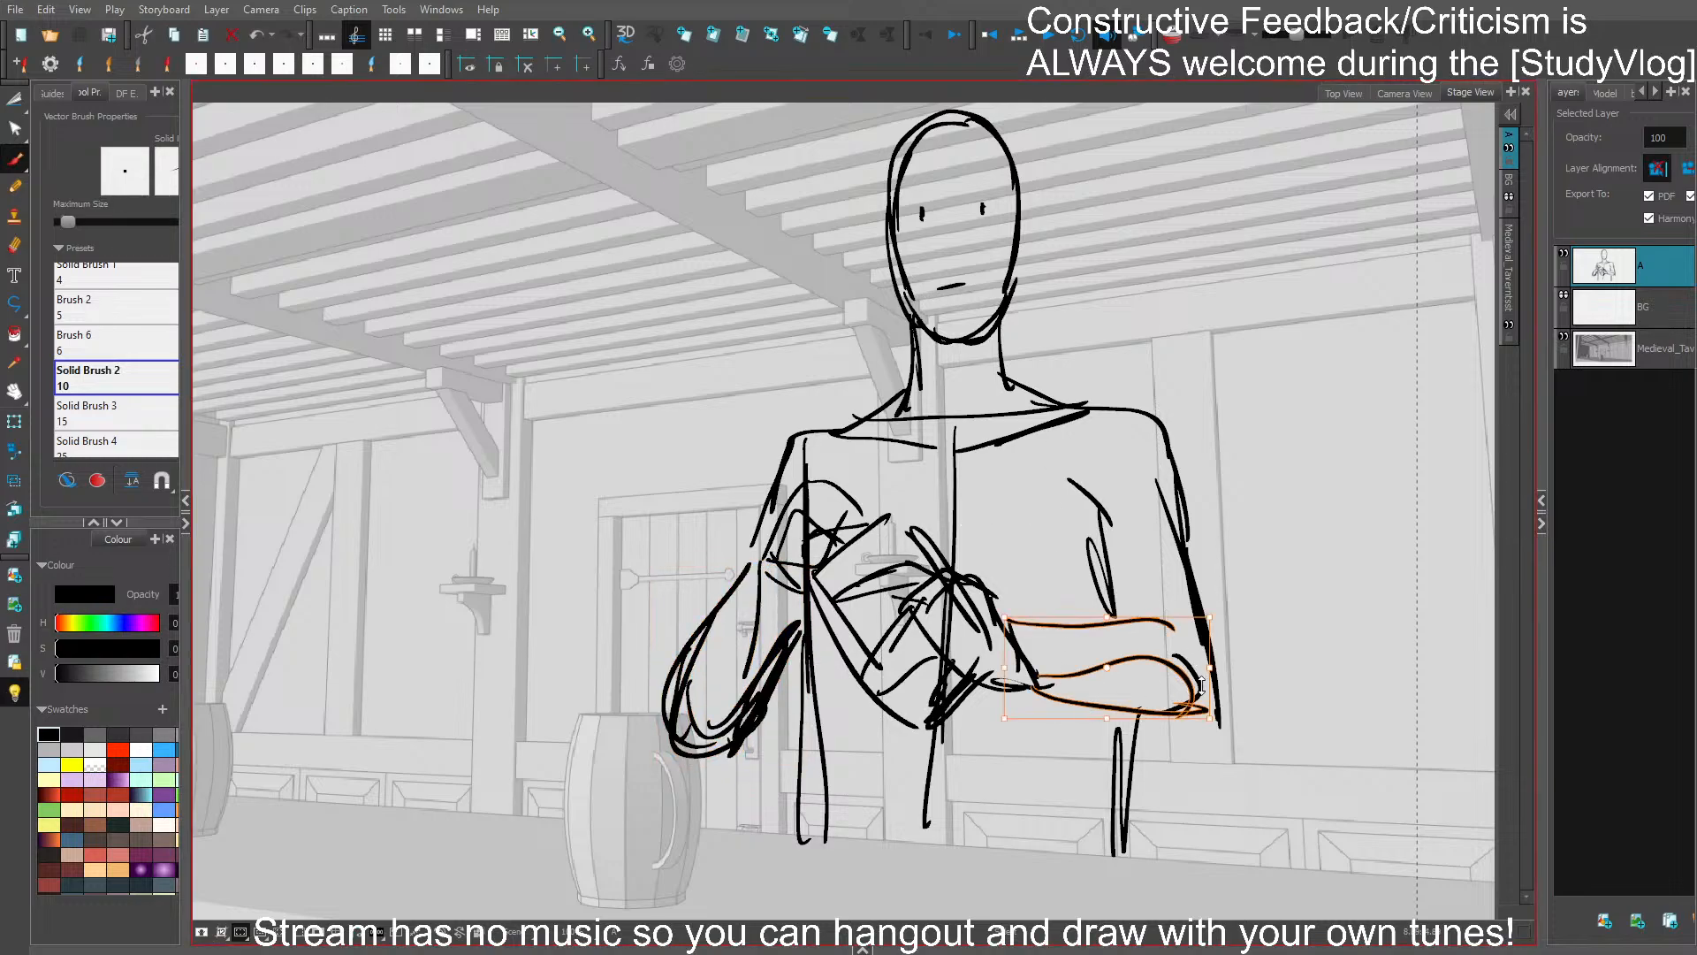
mouse_move(1180, 672)
mouse_down()
mouse_move(1222, 669)
mouse_move(1224, 706)
mouse_move(1230, 671)
mouse_up()
click(1308, 676)
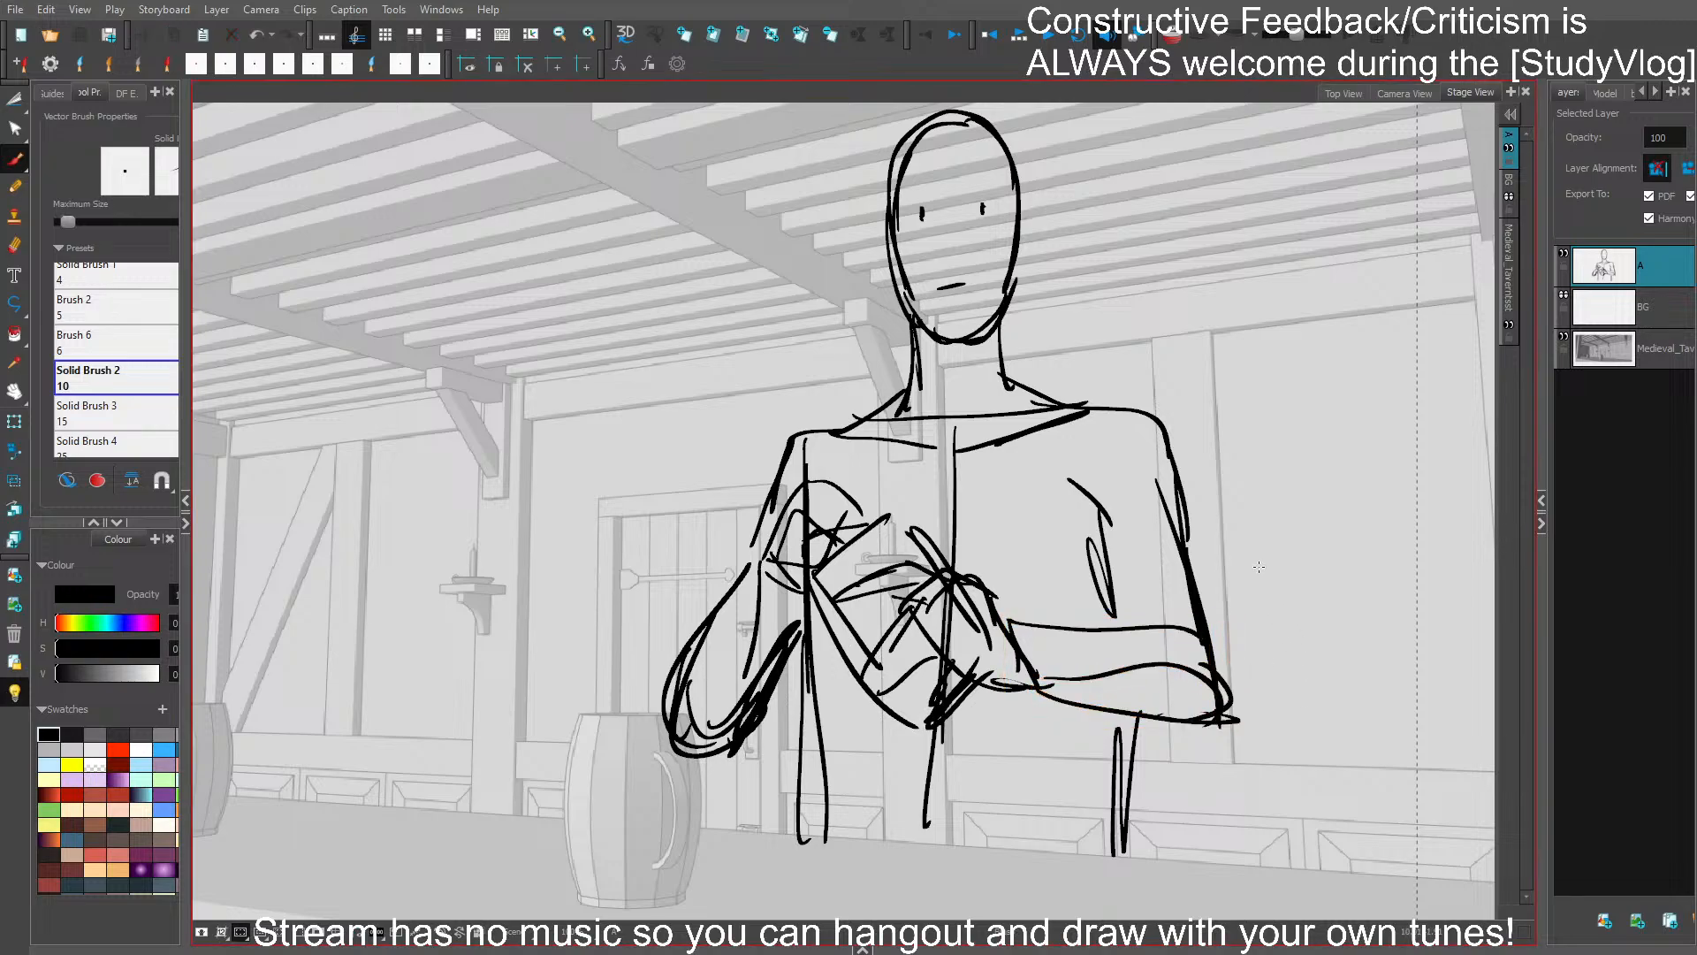
- Skew the far upper arm outward at the elbow, fit the folded forearm's elbow to it, and save the storyboard
drag(1259, 599, 1016, 478)
drag(965, 326, 971, 458)
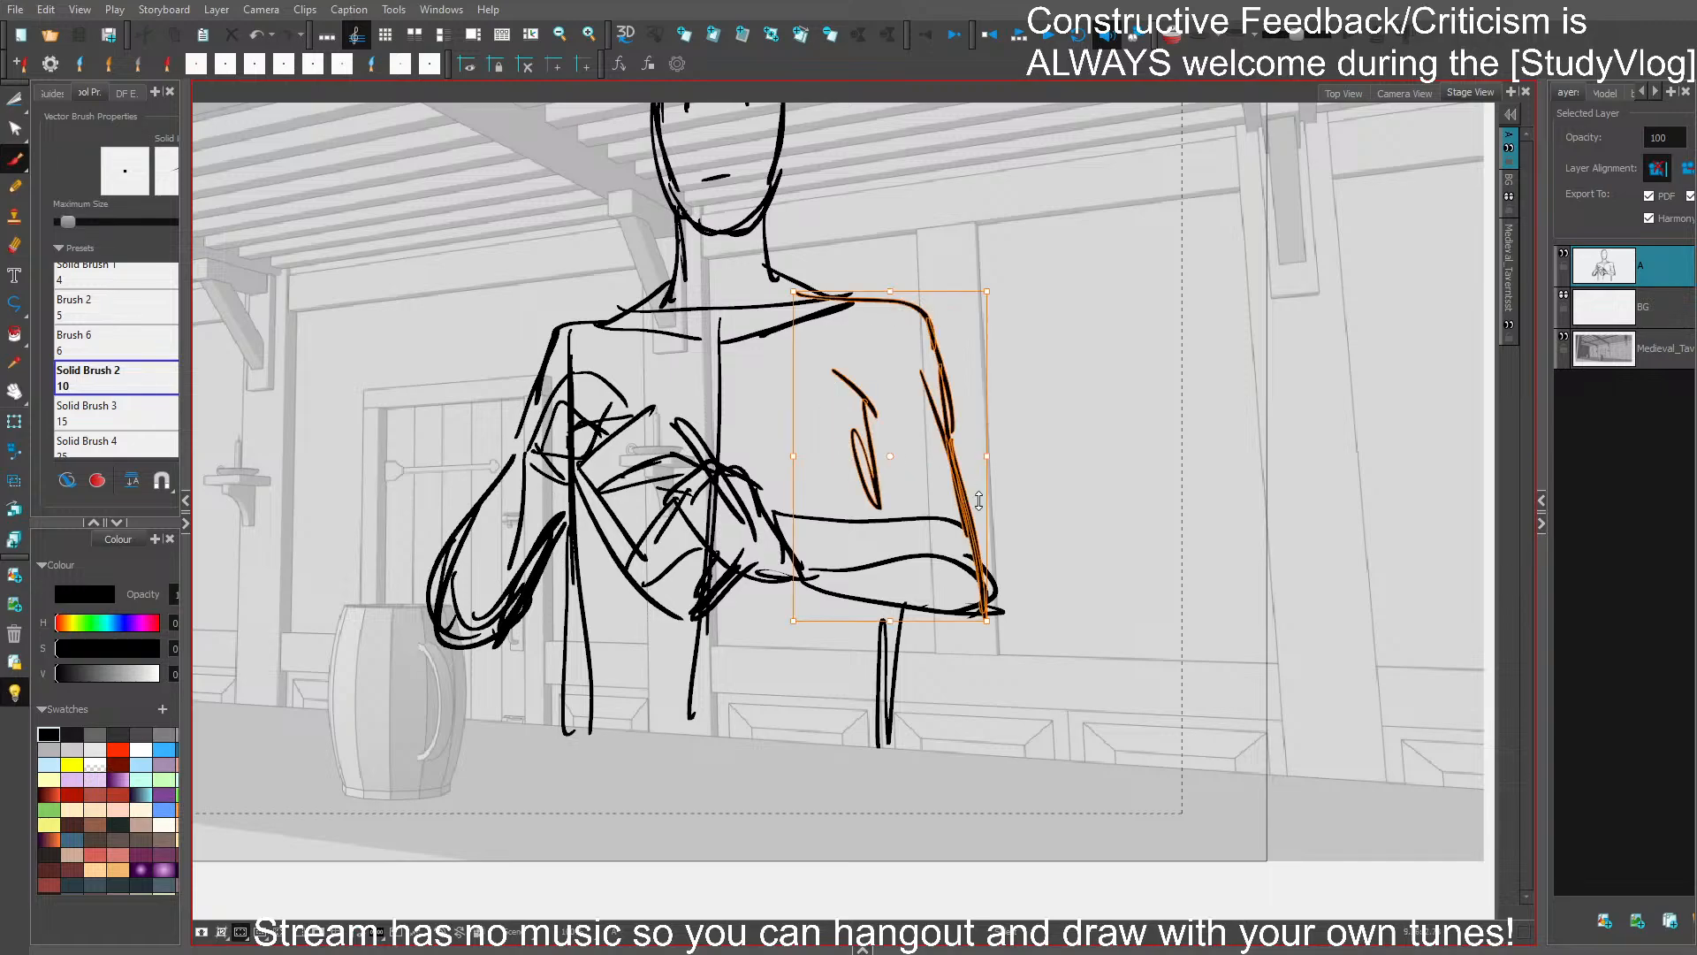
mouse_move(946, 619)
mouse_down()
mouse_move(963, 620)
mouse_move(903, 630)
mouse_up()
click(1079, 559)
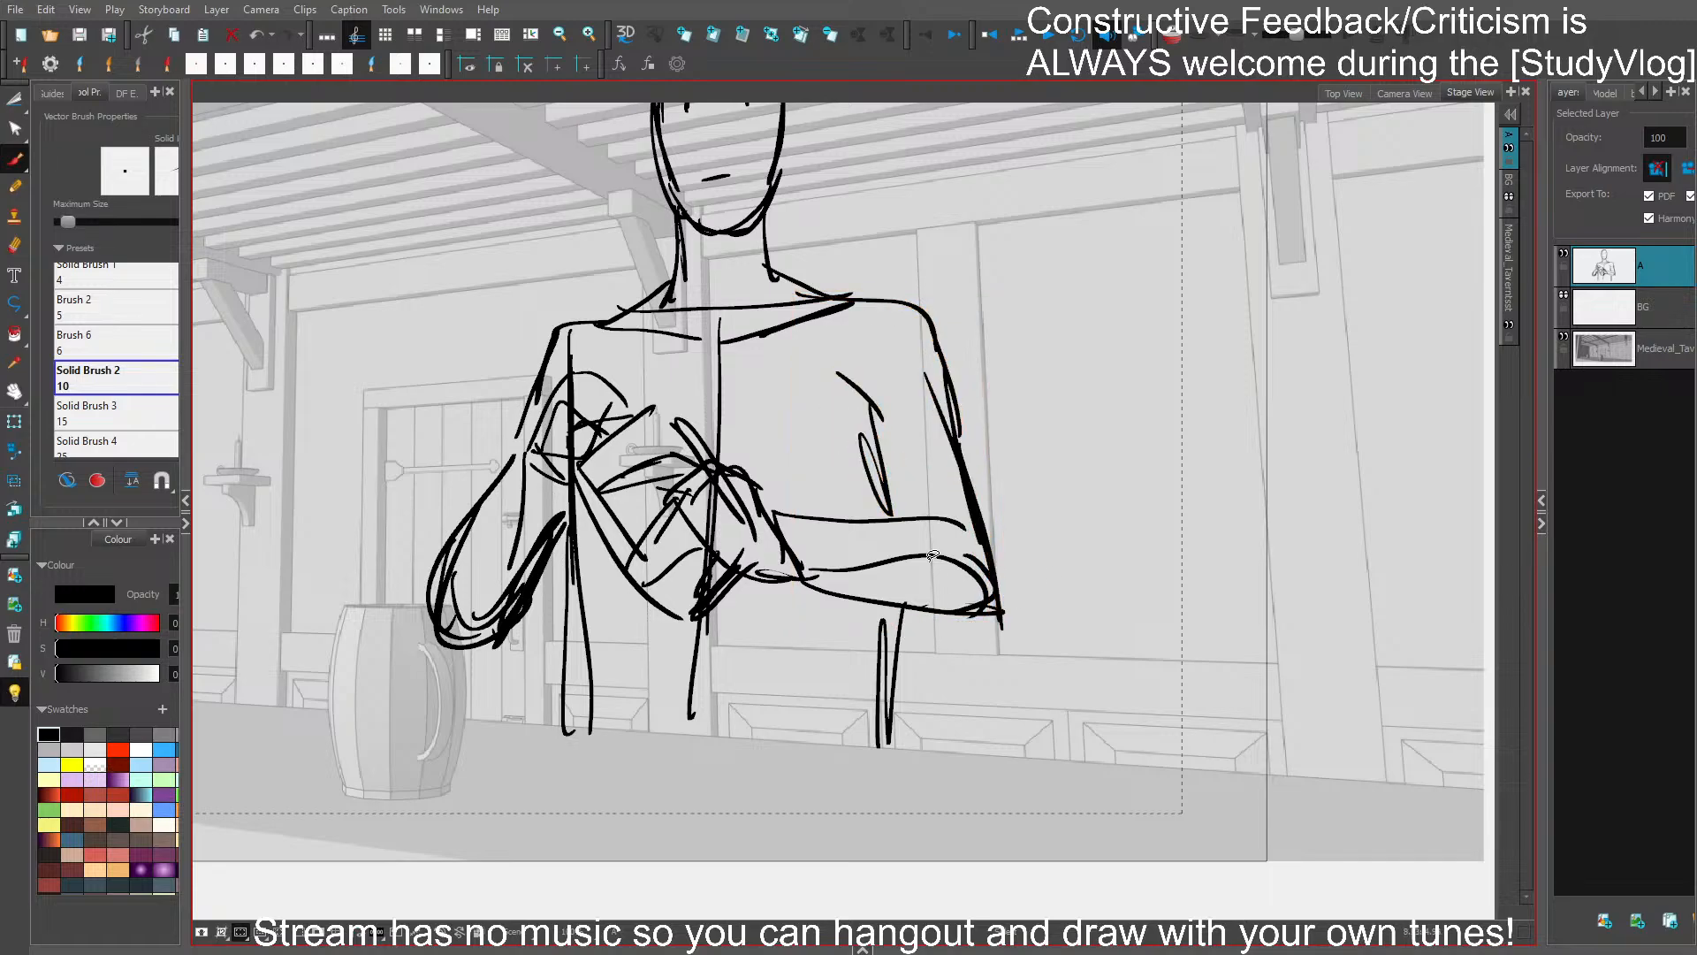
mouse_move(935, 513)
mouse_down()
mouse_move(928, 593)
mouse_move(1011, 565)
mouse_move(1018, 582)
mouse_up()
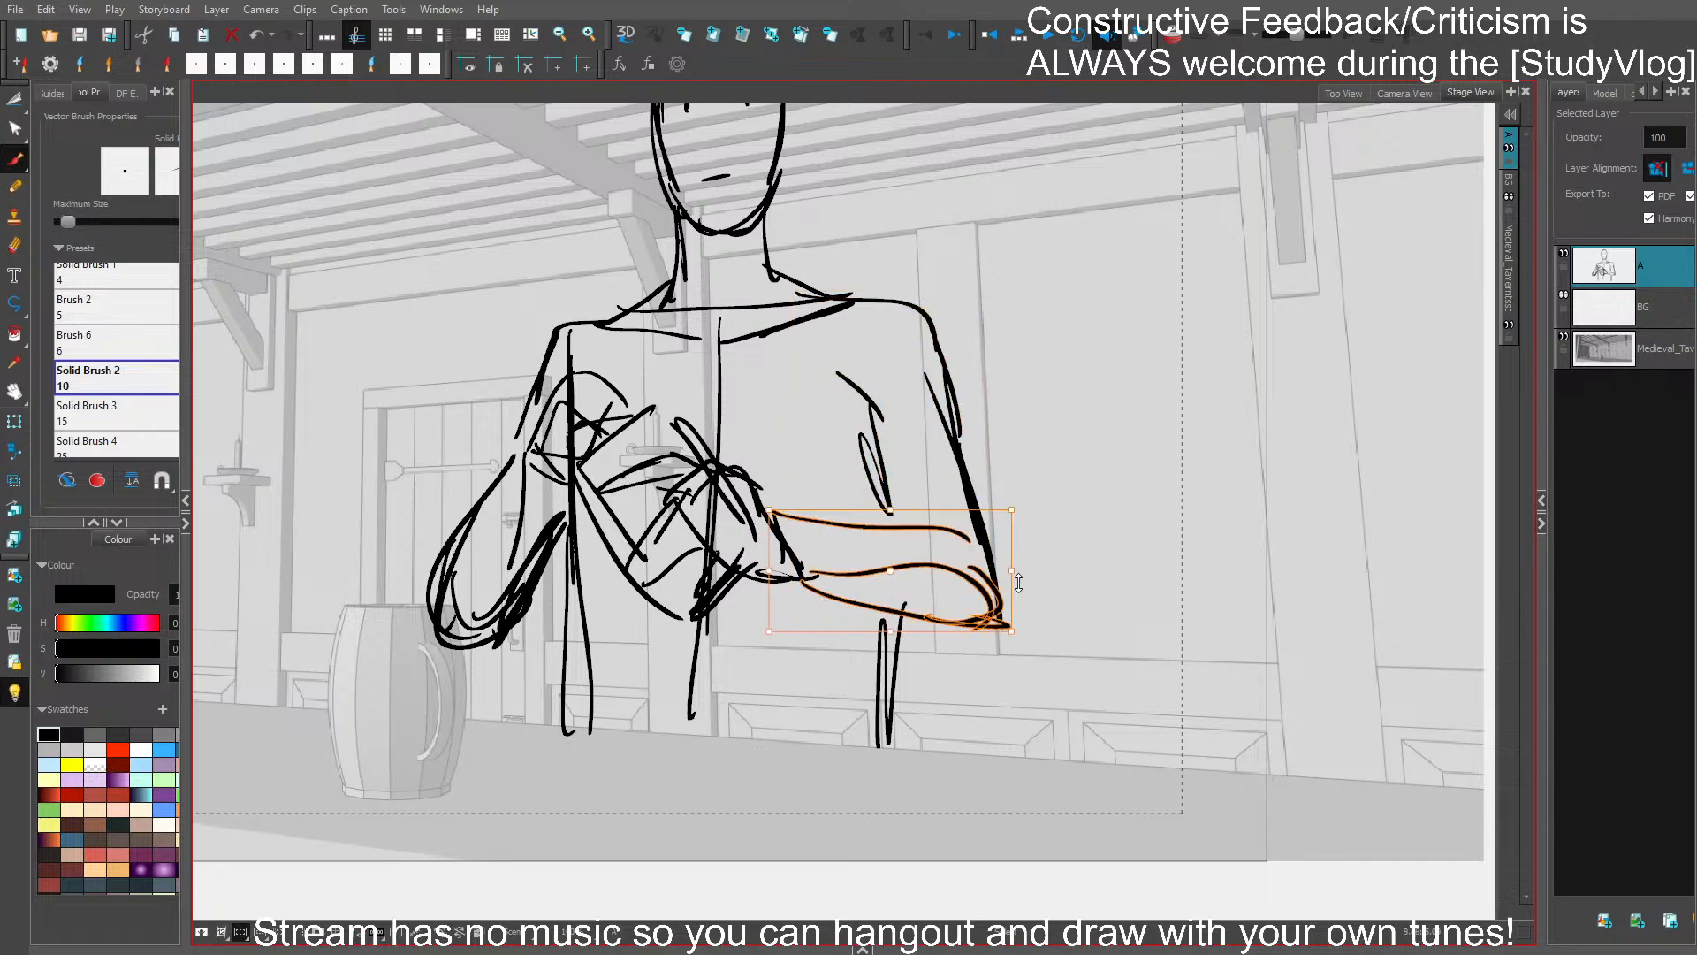
click(1047, 560)
key(ctrl+s)
- Try shifting the whole door-side arm slightly toward the torso
drag(1095, 479, 1161, 638)
key(1)
key(1)
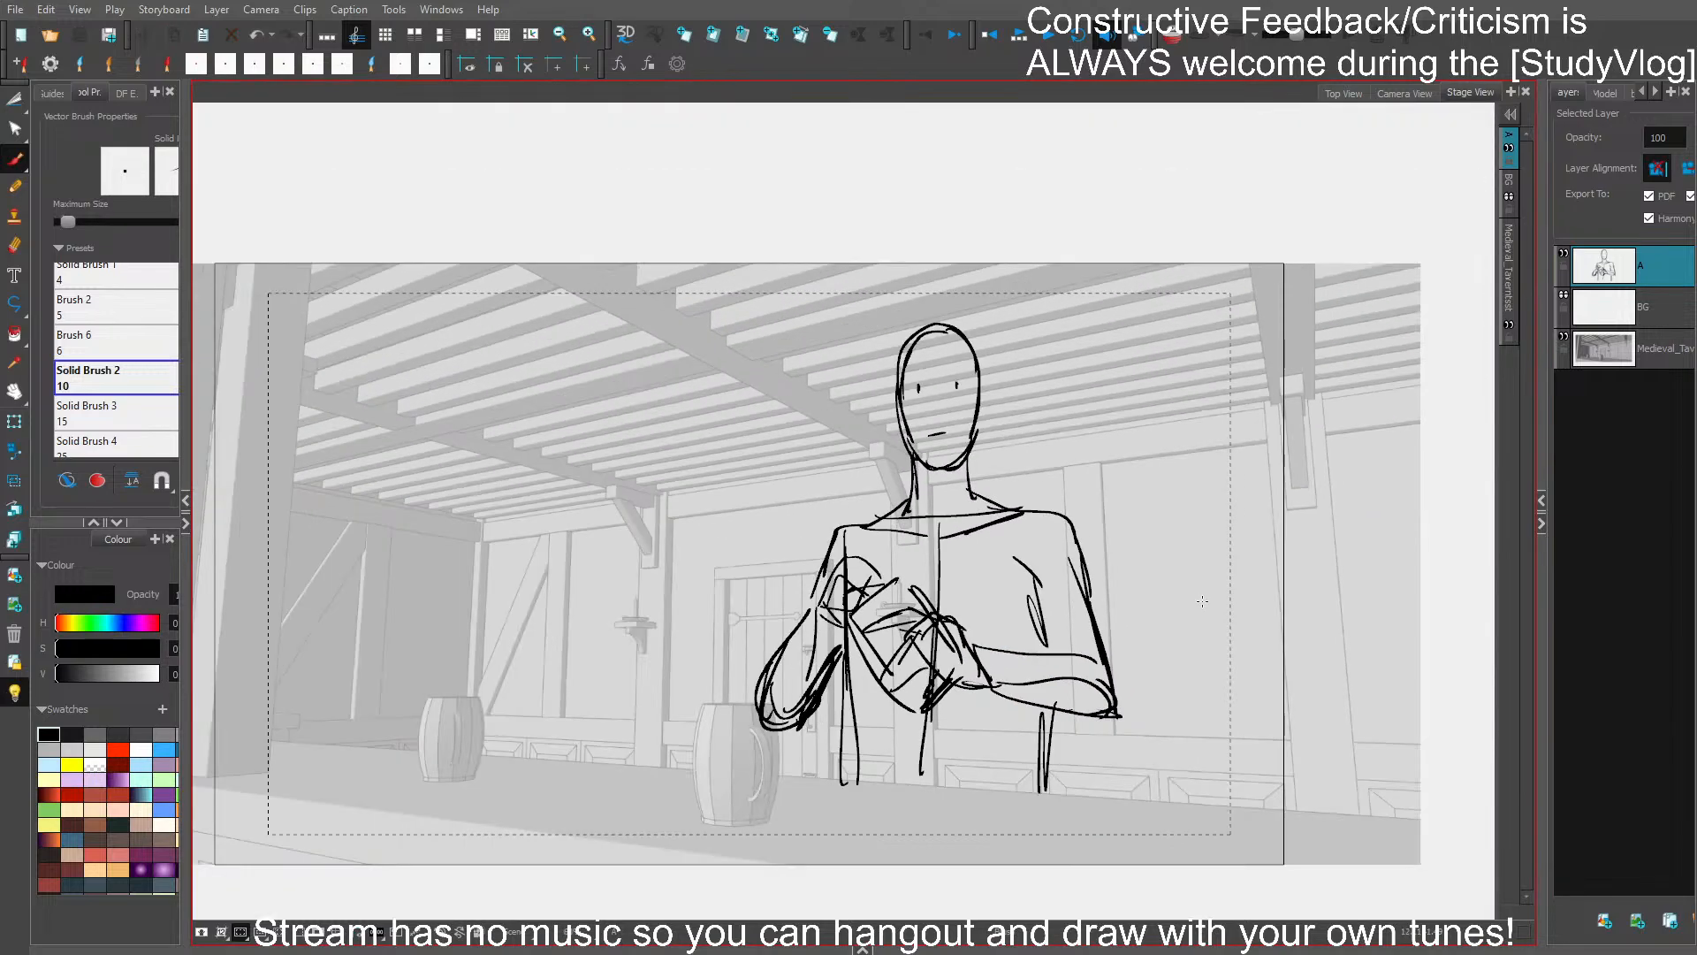
drag(1255, 561, 1223, 438)
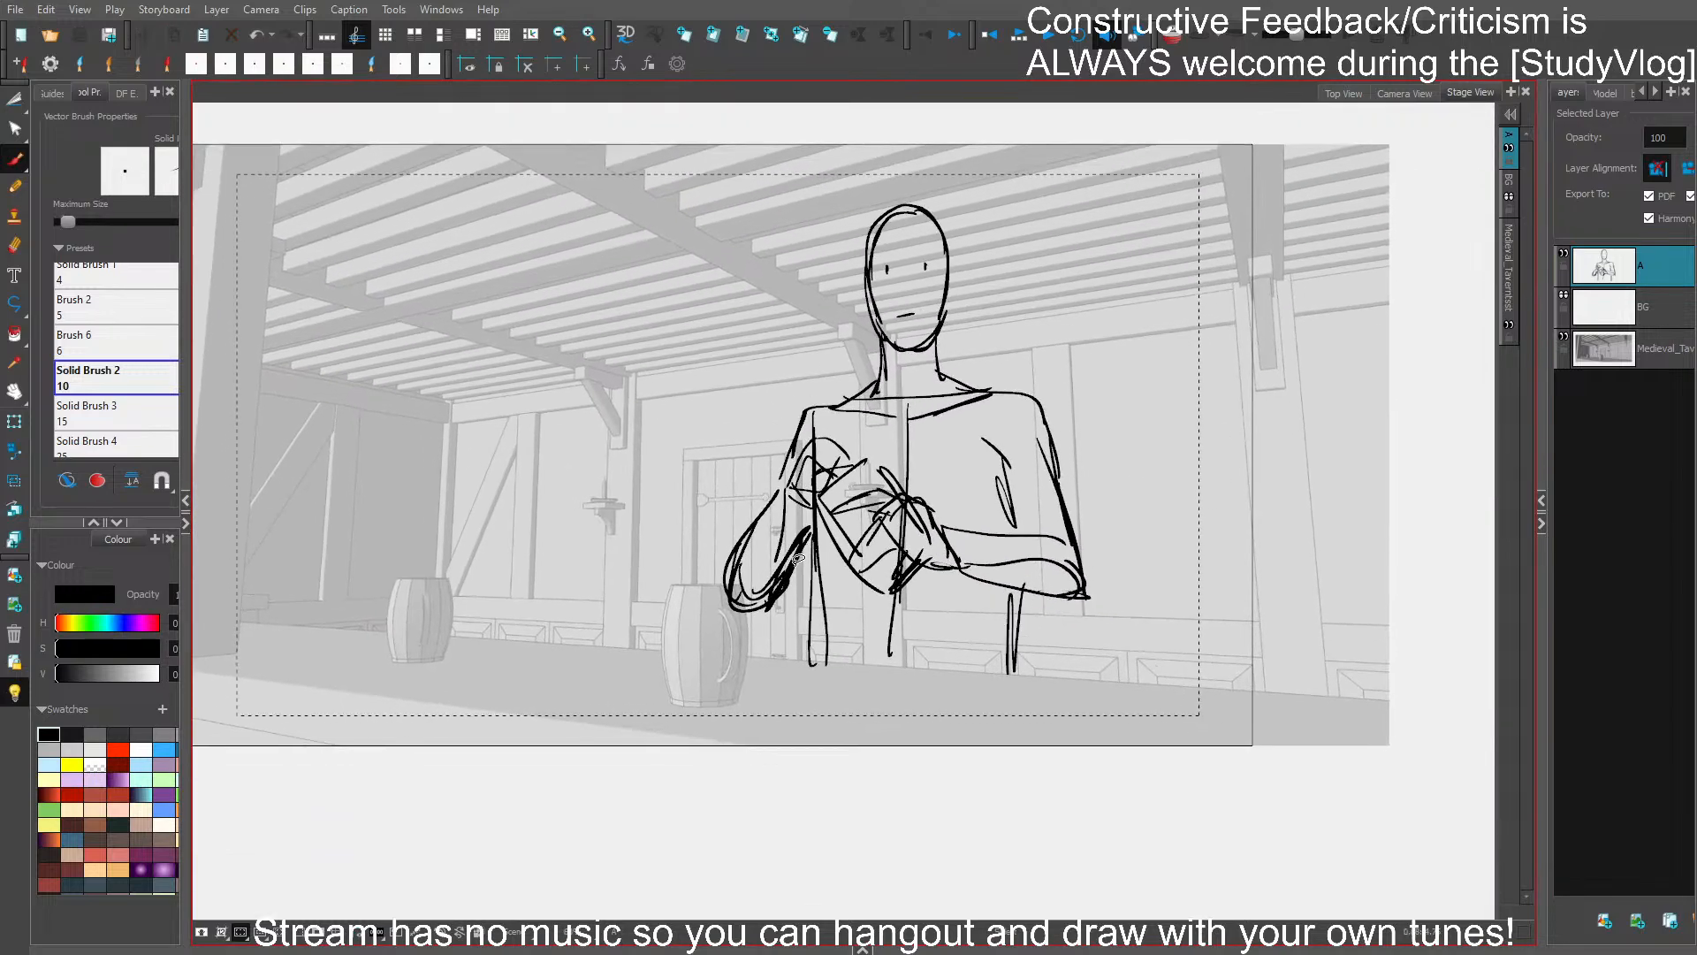
mouse_move(798, 559)
mouse_down()
mouse_move(822, 434)
mouse_move(800, 397)
mouse_move(844, 397)
mouse_up()
drag(833, 669, 842, 663)
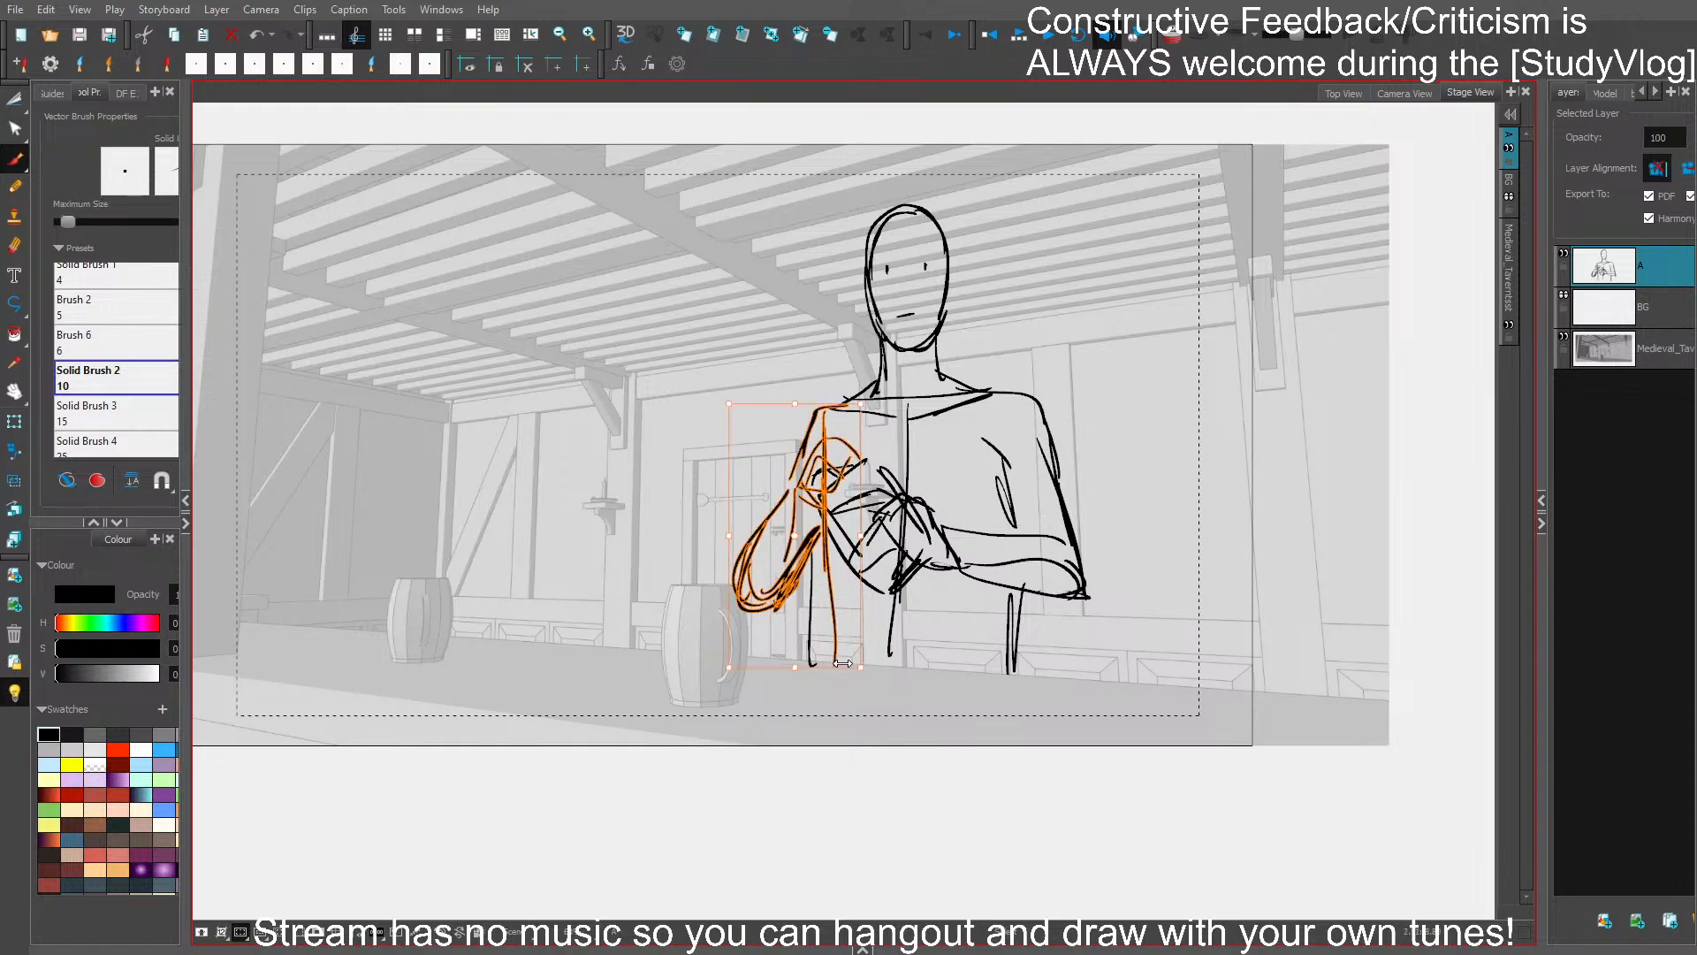
click(963, 696)
key(ctrl+s)
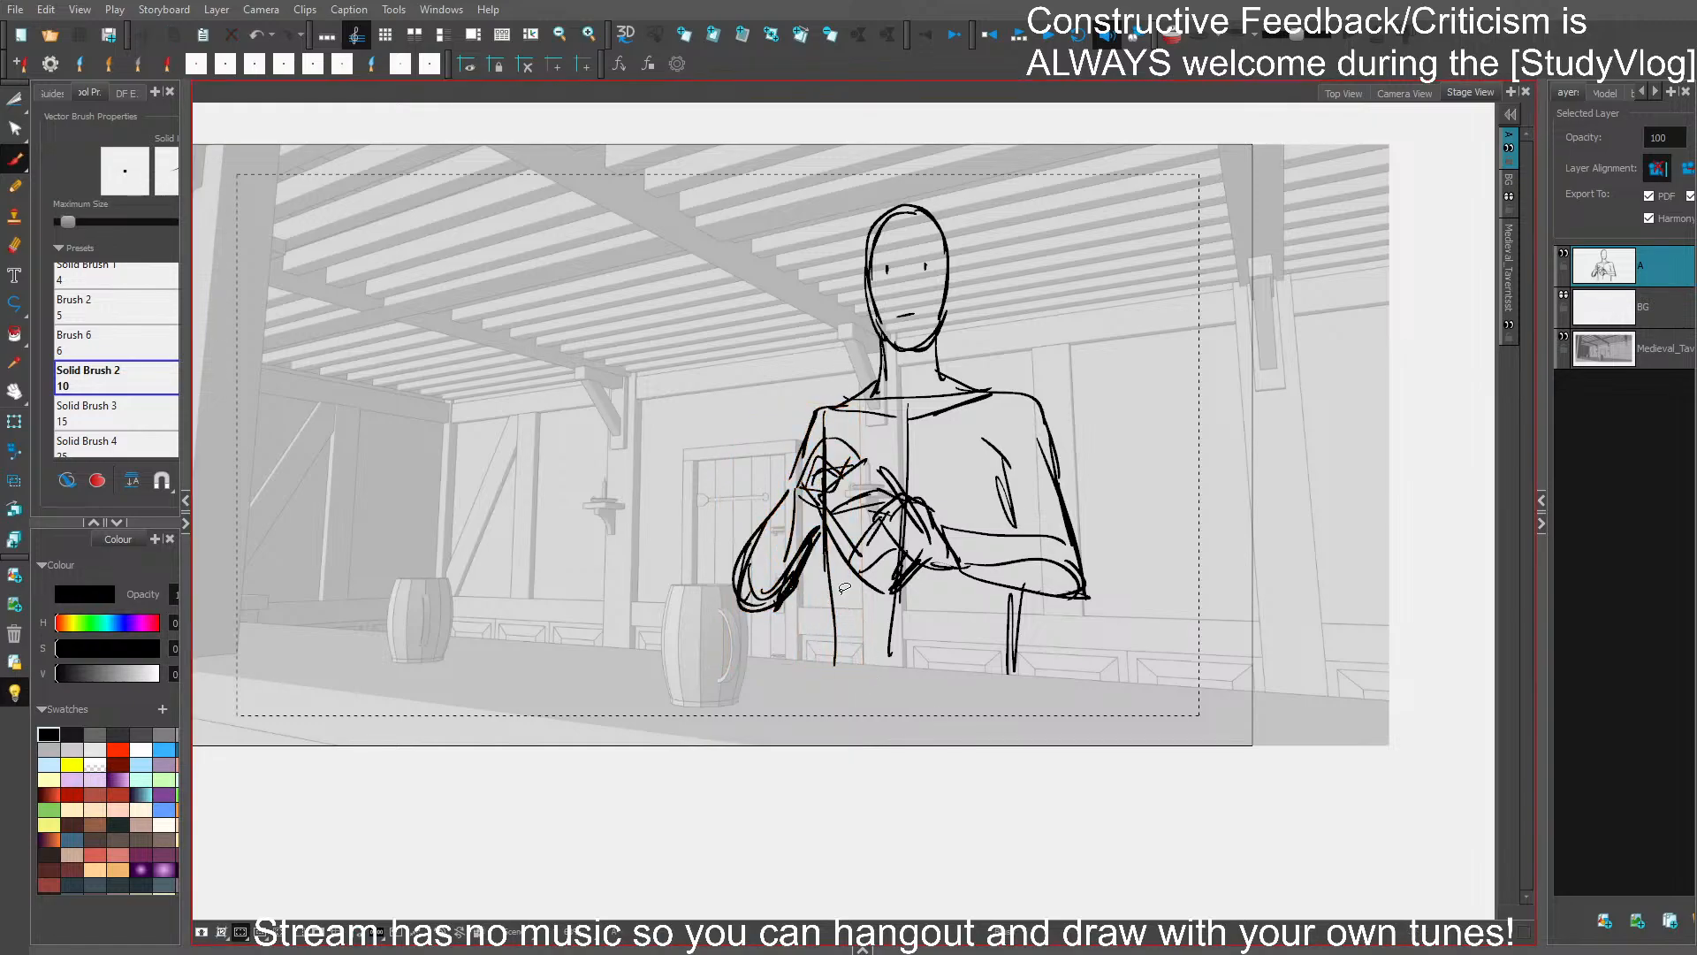
key(ctrl+z)
key(ctrl+z)
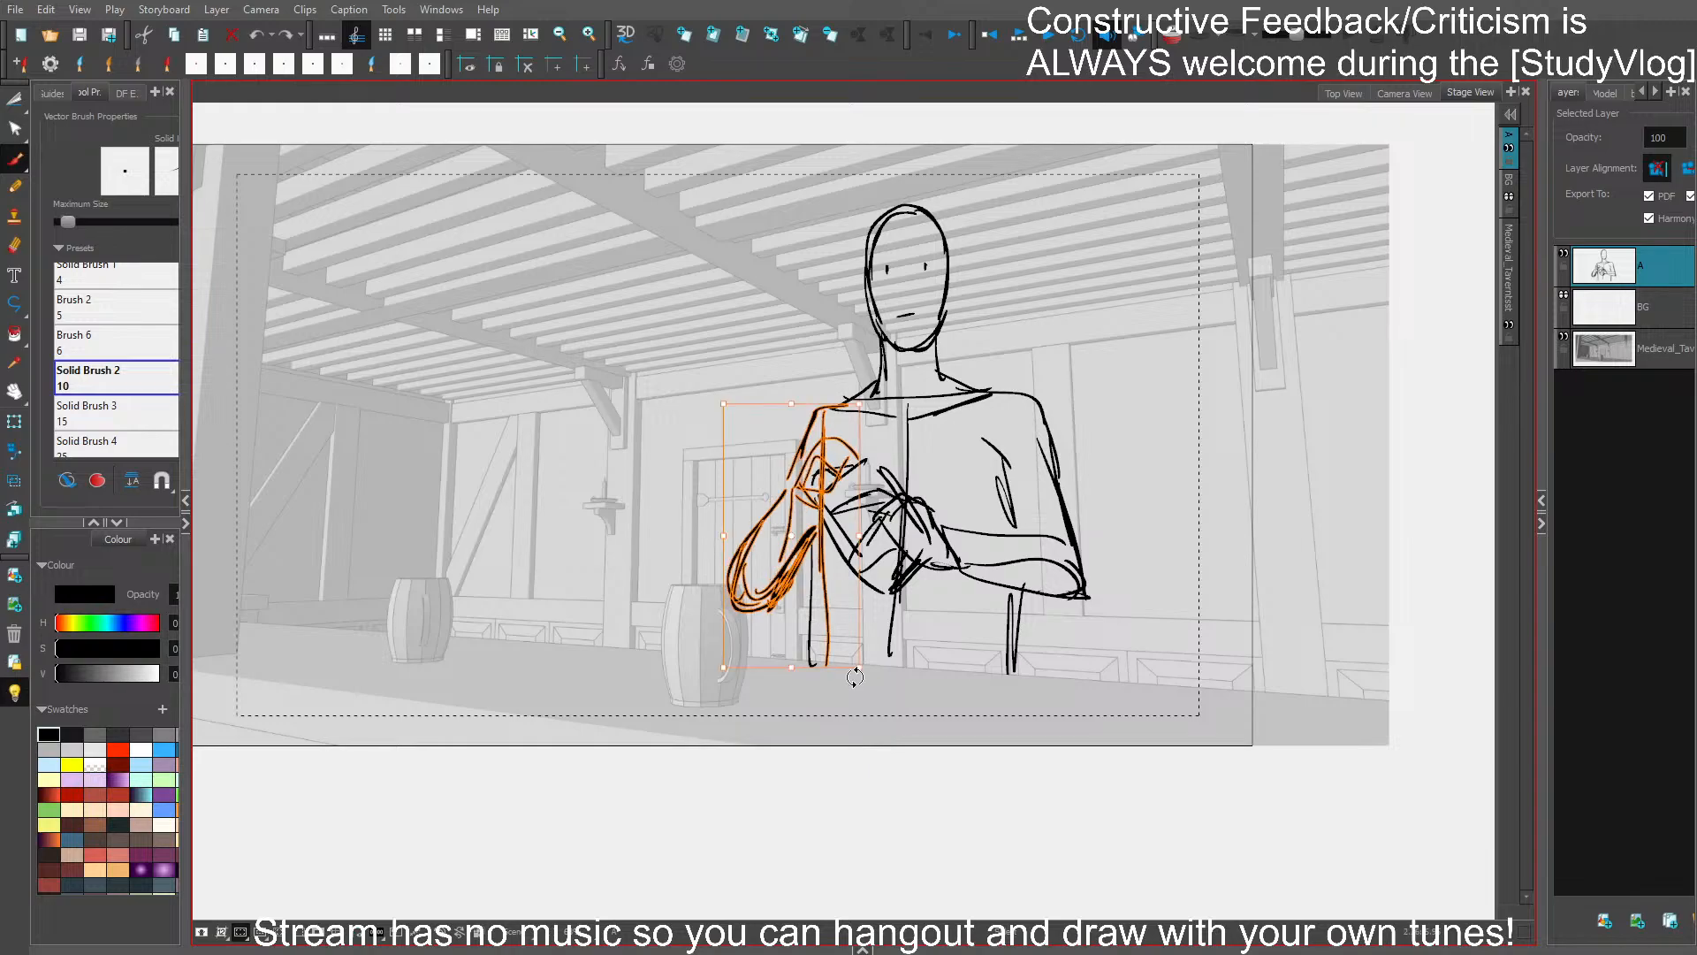
- Delete the extra torso line beside the door-side elbow, and reshape the bent forearm slightly lower
click(835, 708)
click(811, 587)
key(Delete)
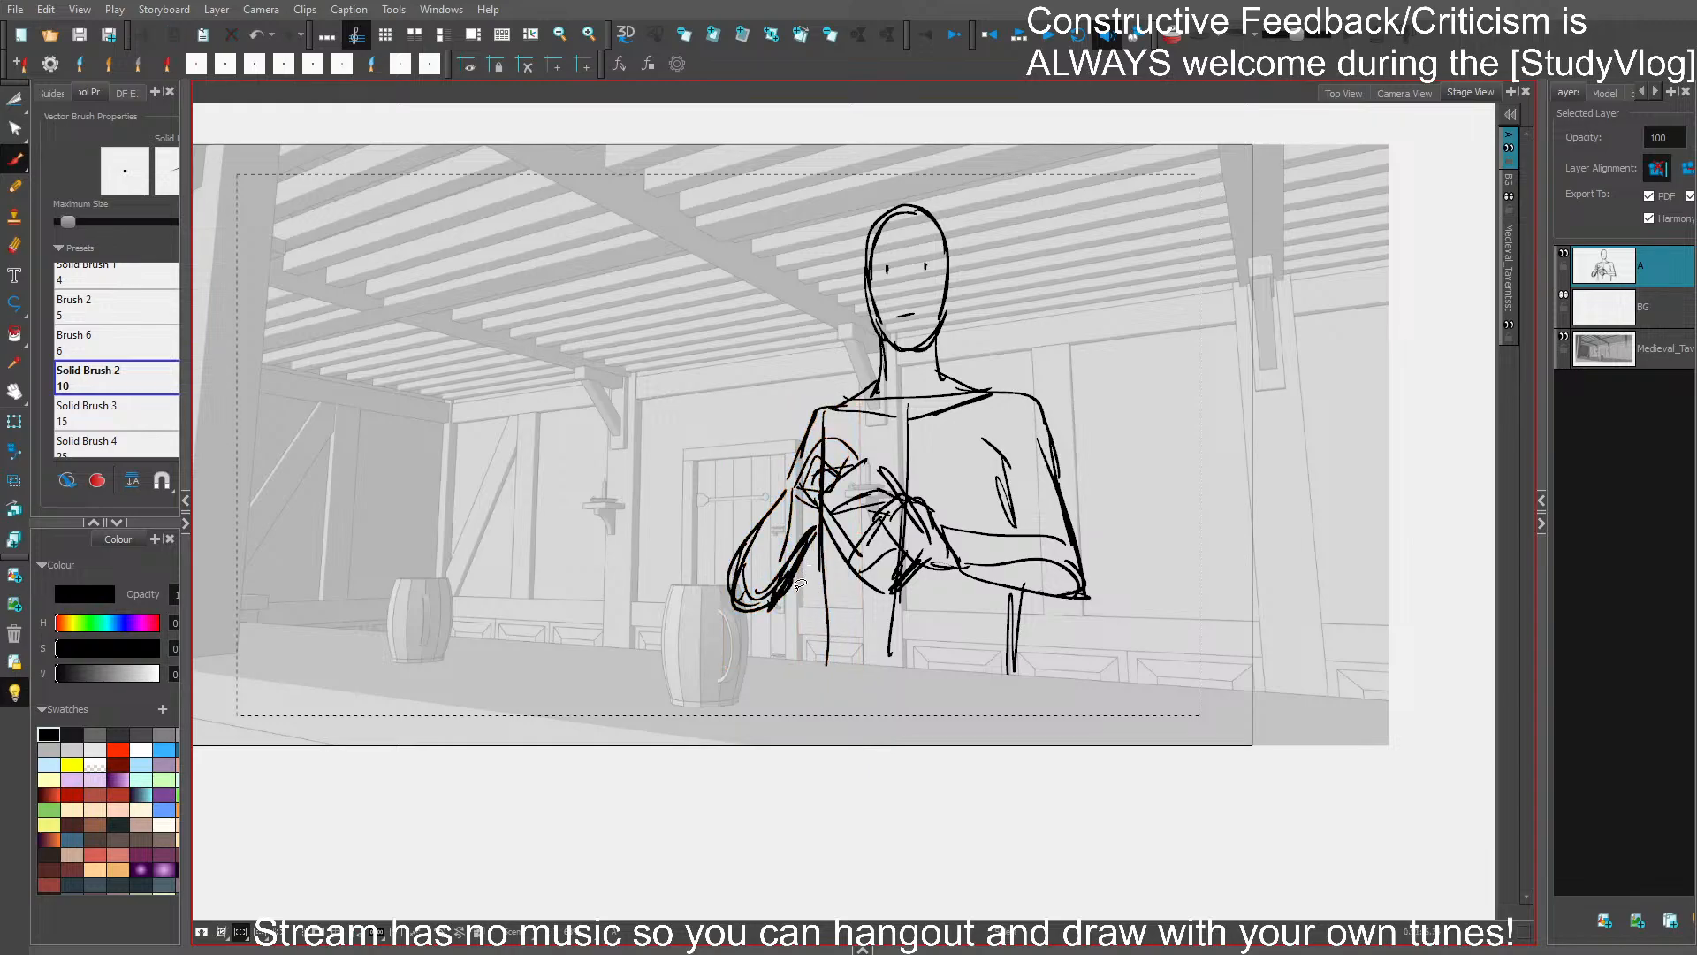
click(798, 575)
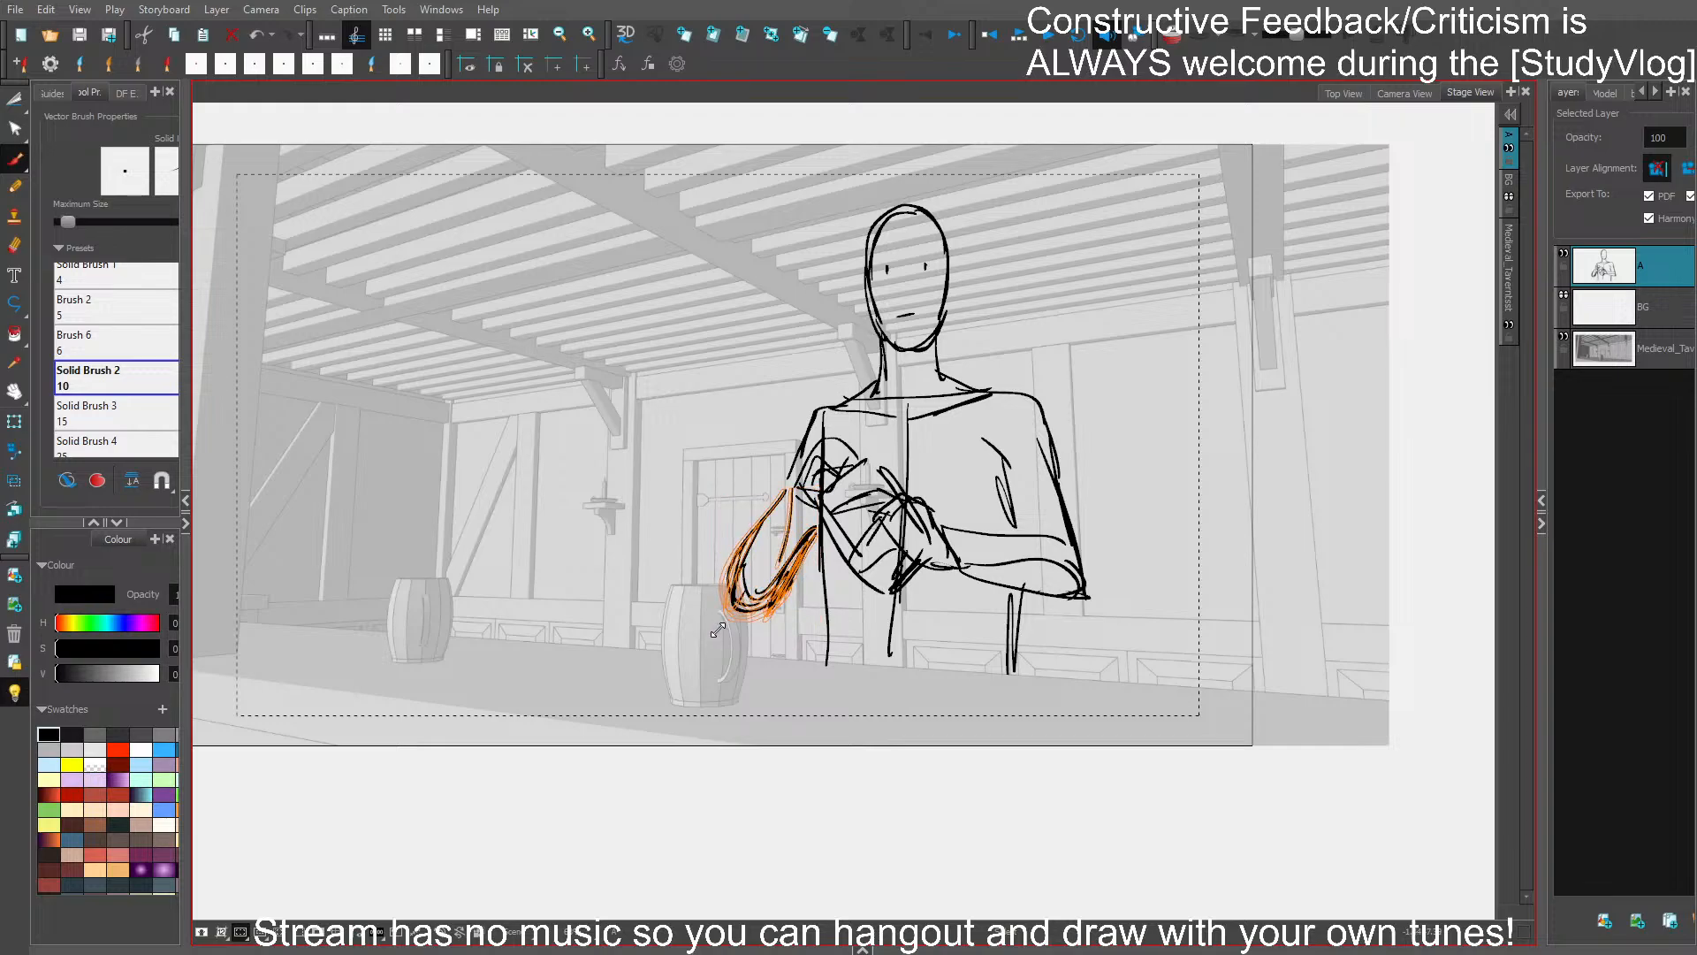
drag(714, 559, 723, 558)
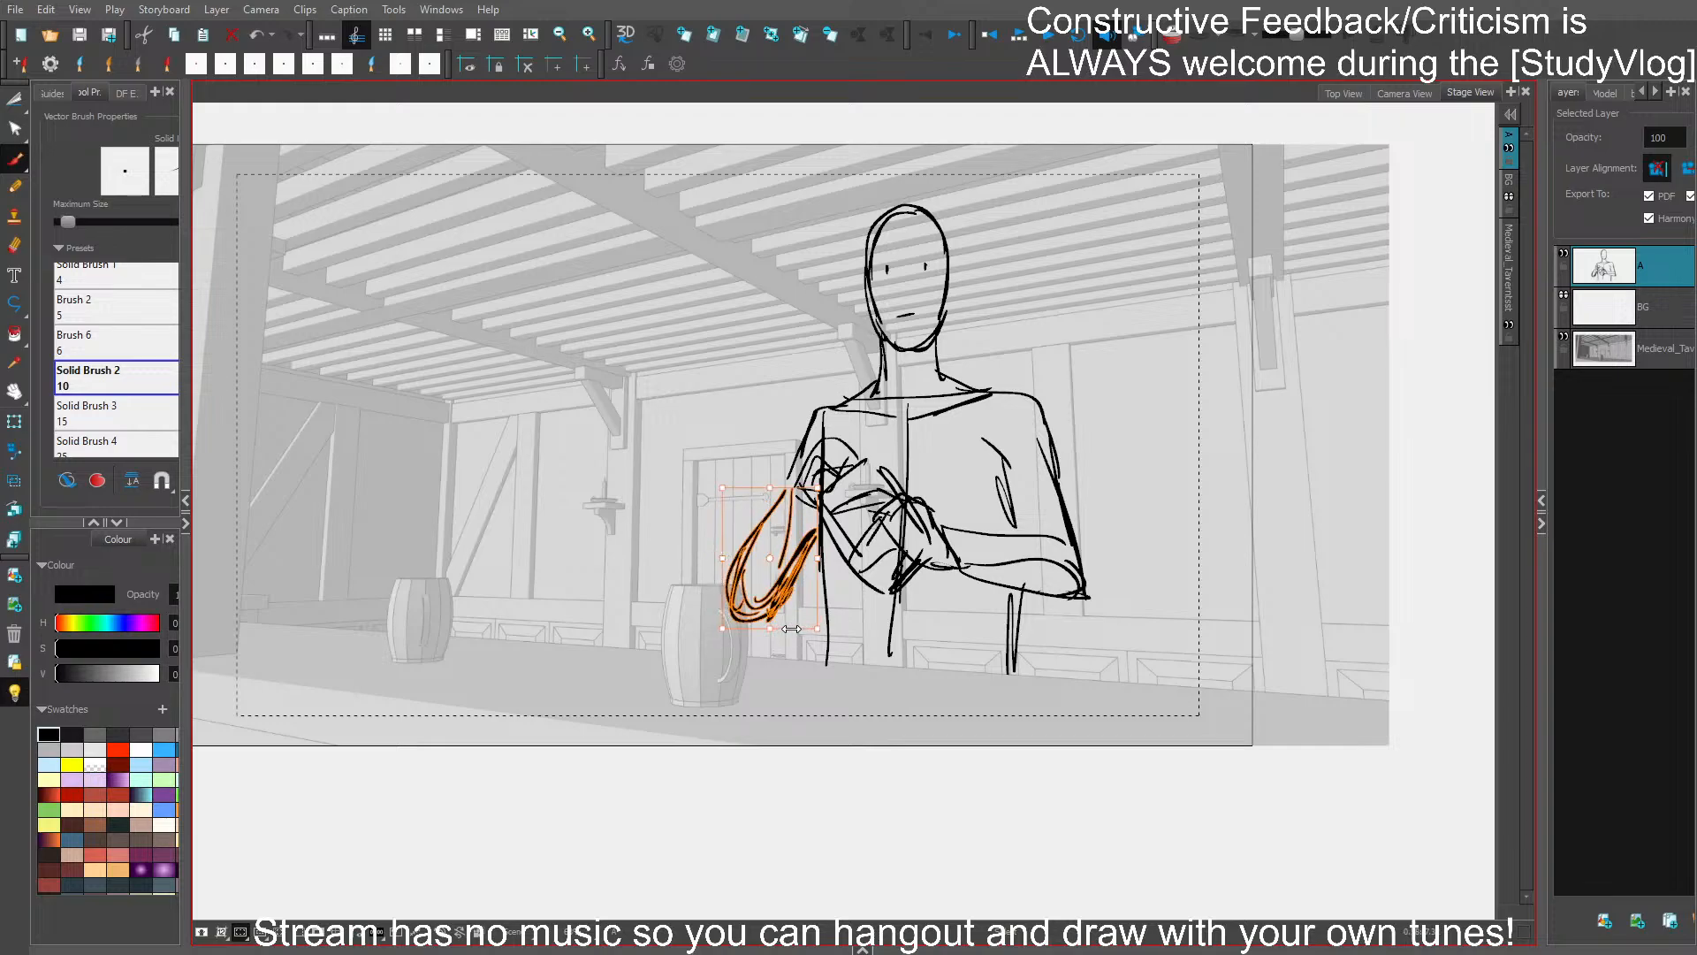
click(776, 678)
- Replace the outer outline of the door-side forearm with a shorter curve toward the elbow, and save the storyboard
scroll(955, 320, up, 3)
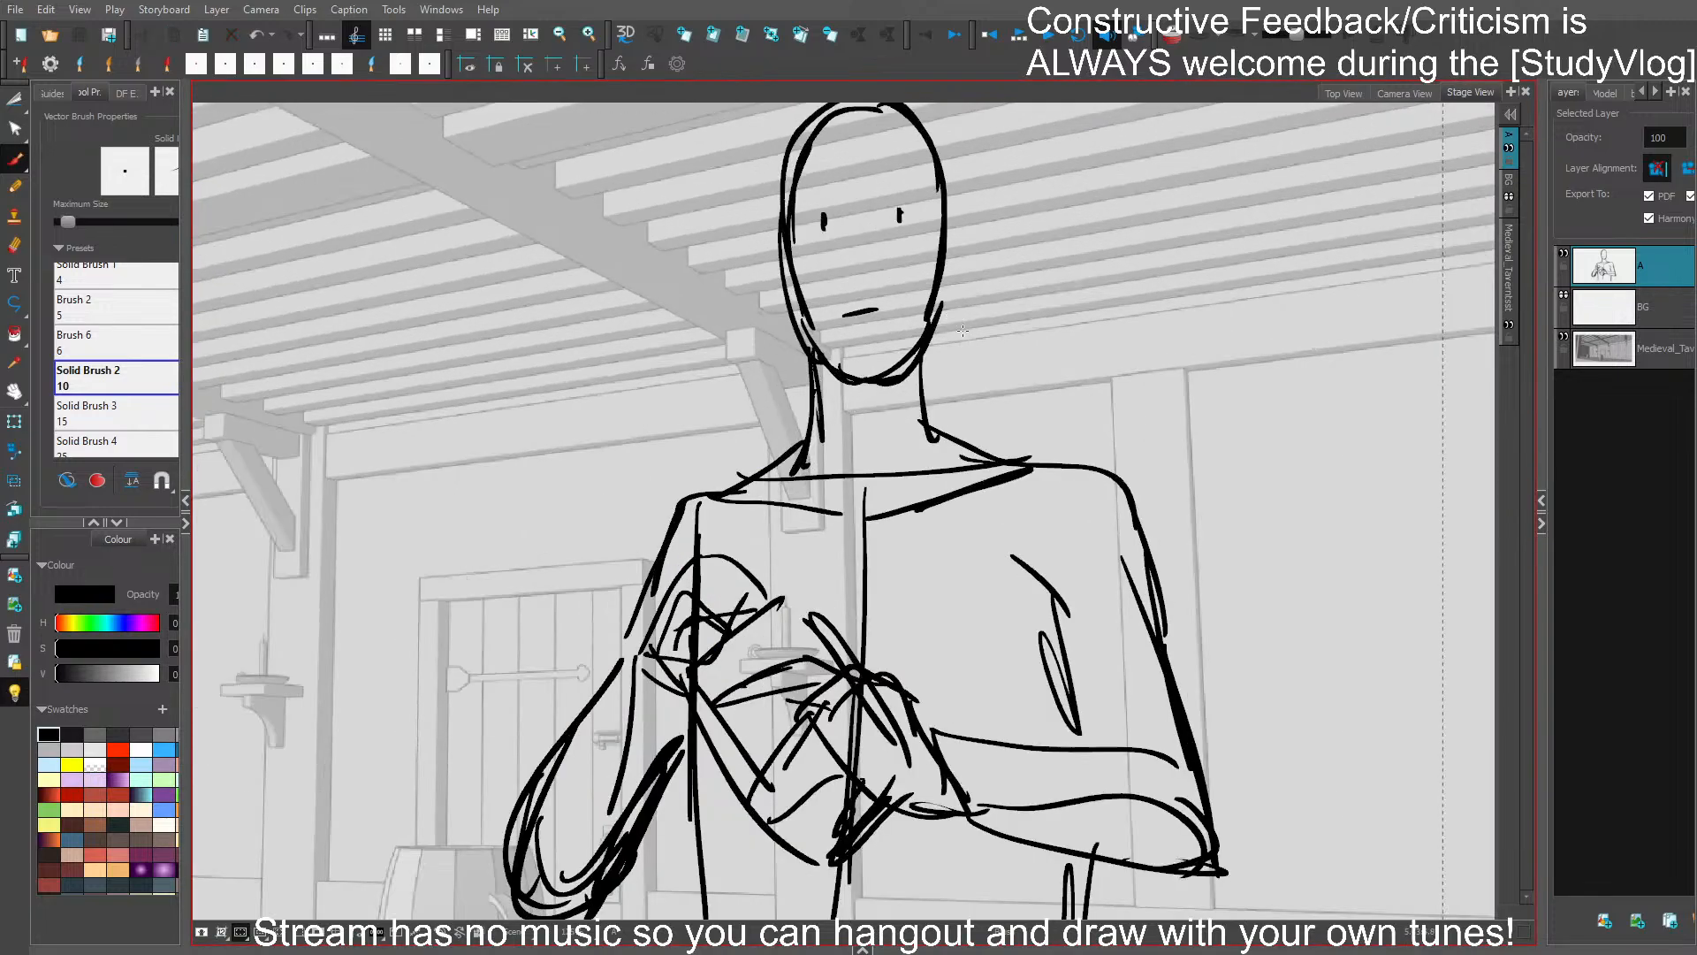
scroll(966, 318, down, 3)
scroll(1009, 342, up, 1)
click(706, 681)
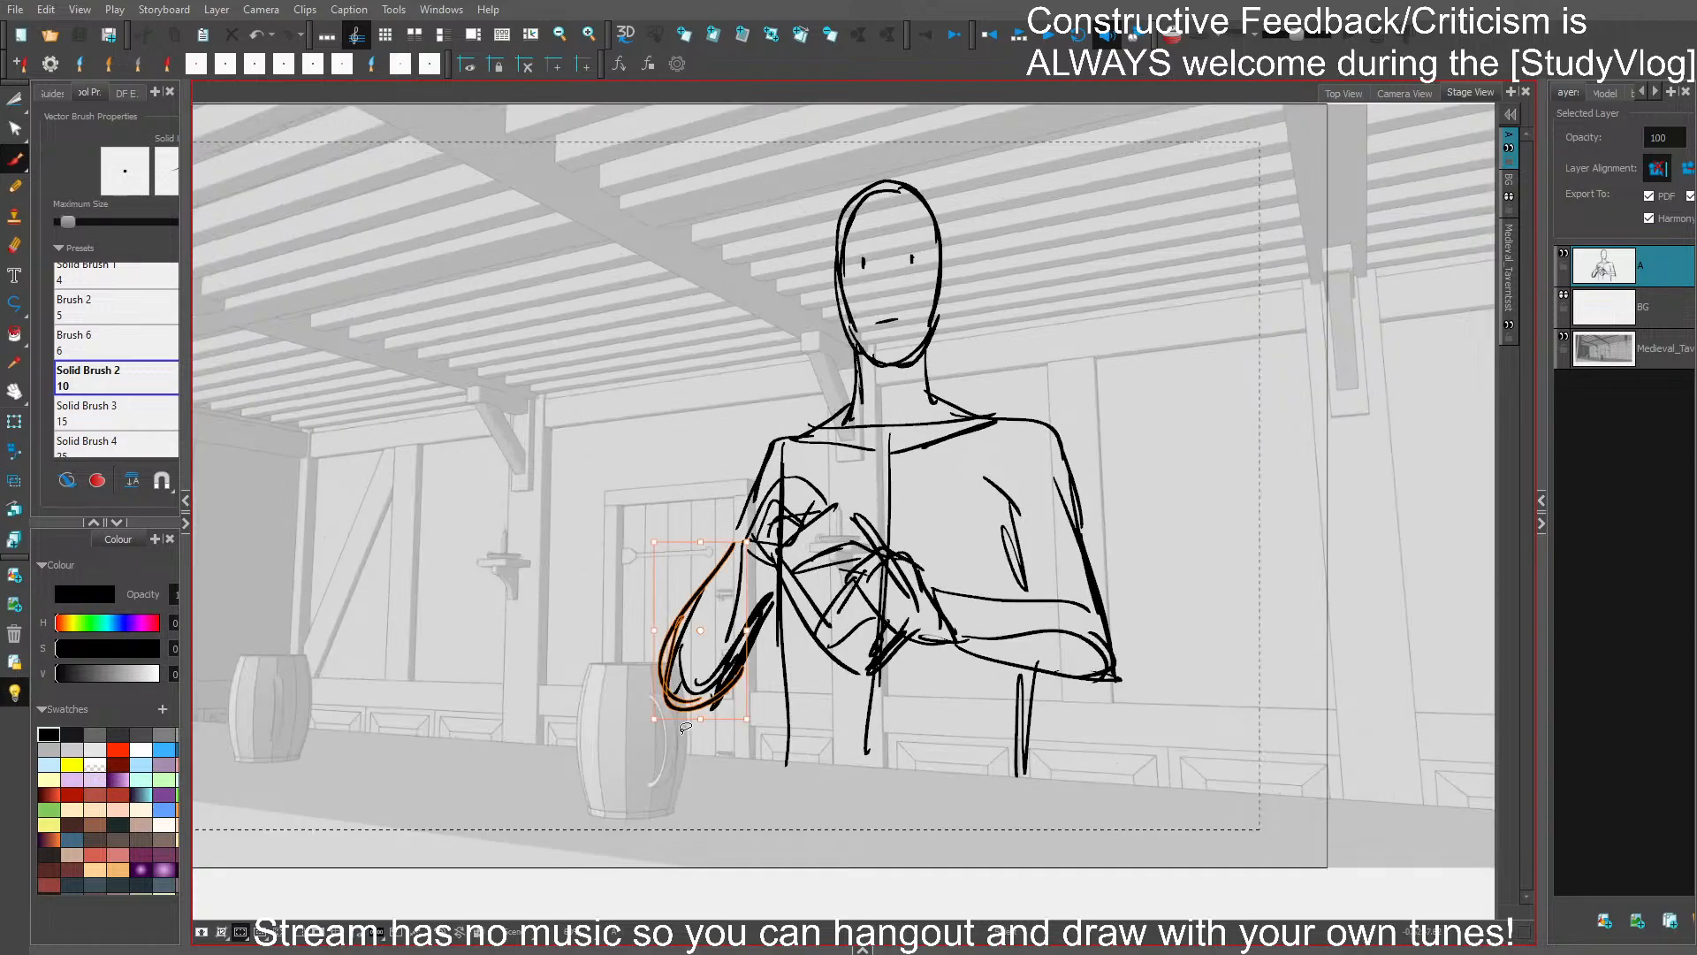
key(Delete)
mouse_move(708, 585)
mouse_down()
mouse_move(697, 689)
mouse_move(754, 620)
mouse_up()
mouse_move(748, 540)
mouse_down()
mouse_move(677, 635)
mouse_move(683, 683)
mouse_up()
key(ctrl+s)
- Delete all remaining lines of the door-side forearm and elbow, saving the storyboard along the way
click(676, 682)
key(Delete)
click(711, 698)
key(Delete)
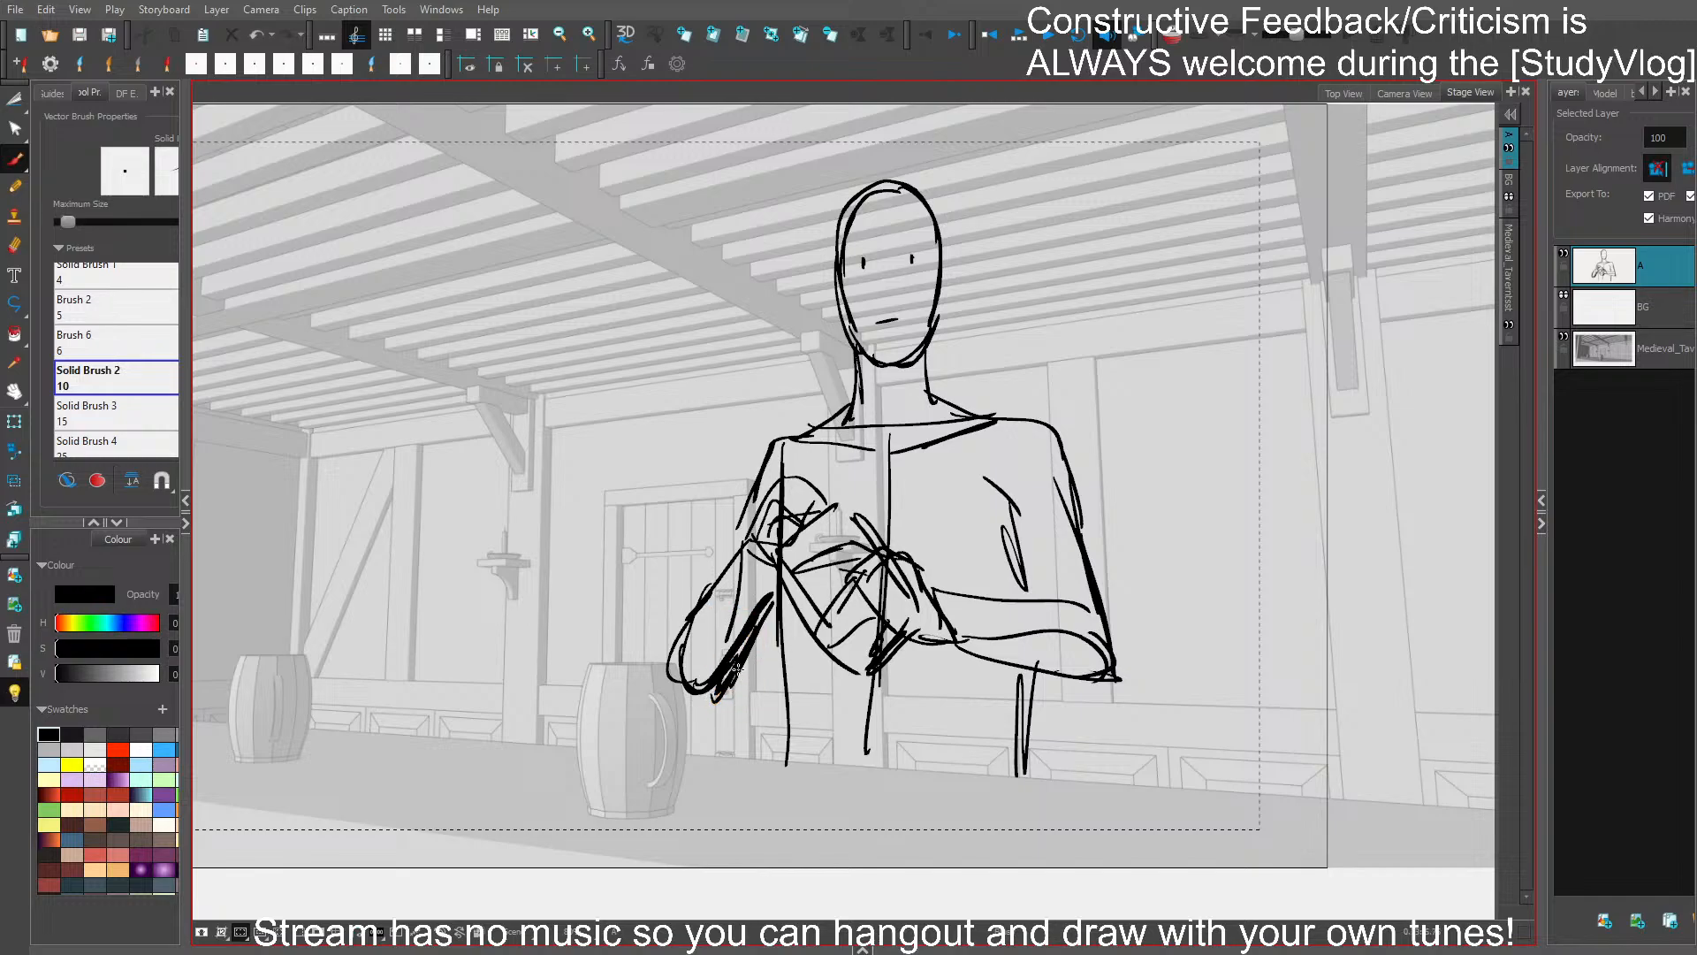
click(740, 665)
key(Delete)
key(ctrl+s)
click(721, 663)
key(Delete)
click(741, 582)
key(Delete)
click(766, 598)
key(Delete)
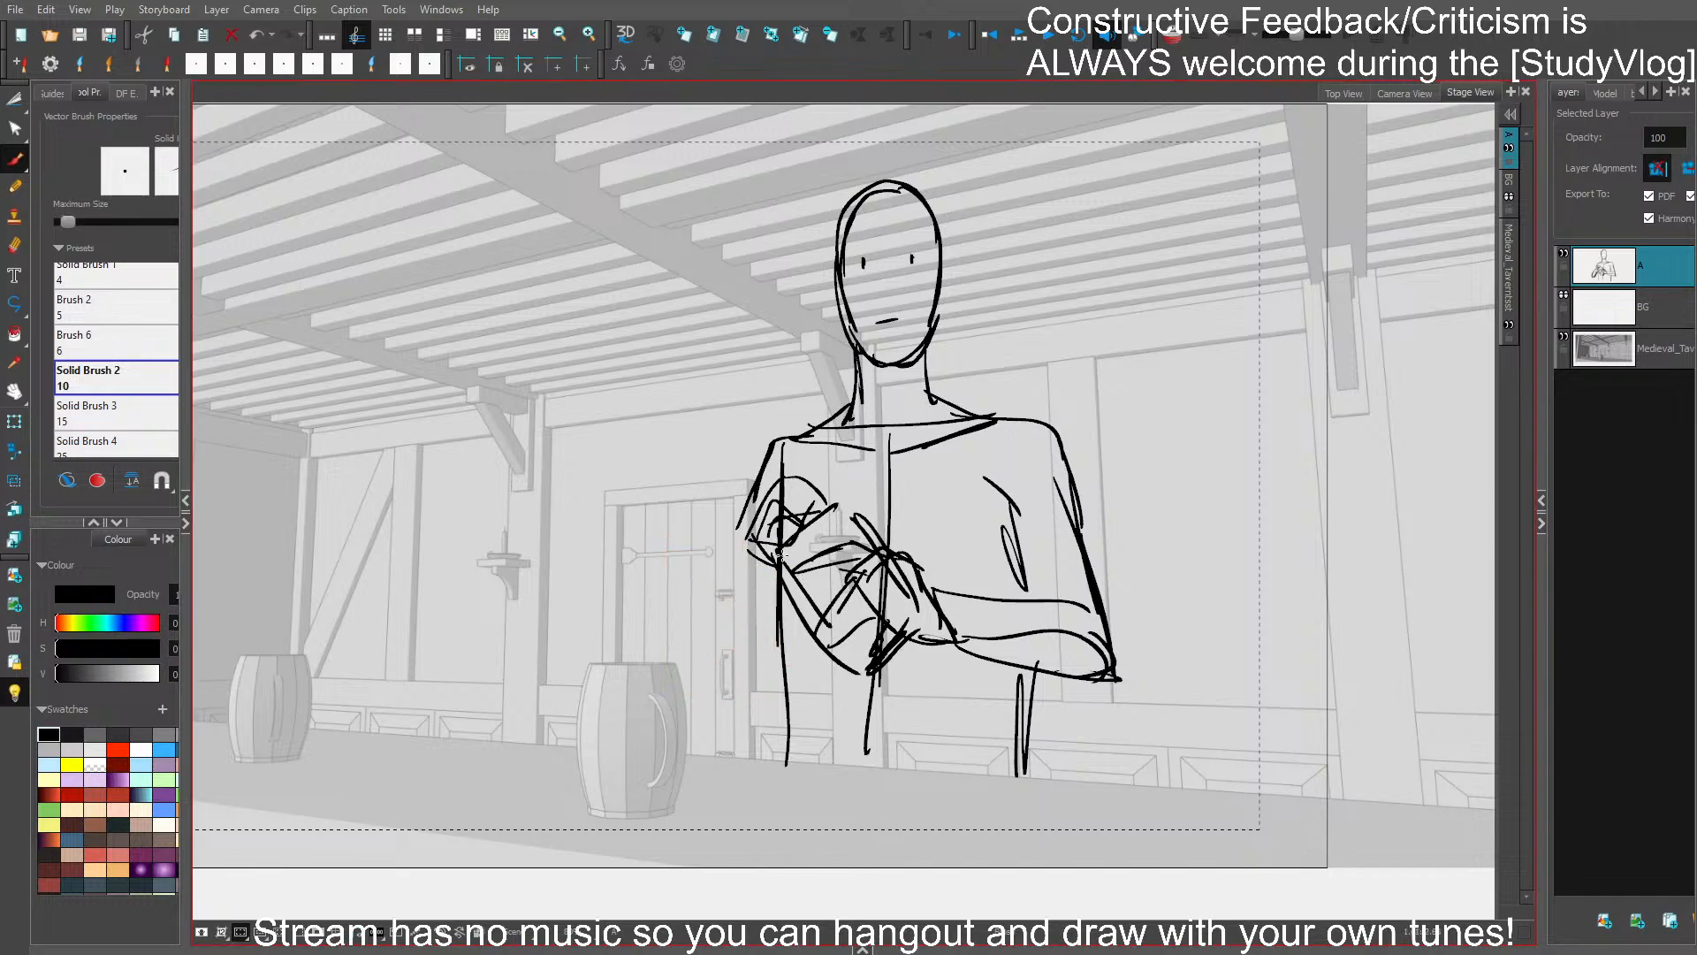
- Delete the rounded door-side hand and sketch a new one with fingers gripping over the opposite arm
click(762, 523)
key(Delete)
click(805, 498)
key(Delete)
drag(757, 541, 802, 514)
mouse_move(775, 497)
mouse_down()
mouse_move(736, 555)
mouse_move(762, 605)
mouse_move(777, 580)
mouse_up()
key(ctrl+z)
drag(776, 587, 760, 609)
drag(771, 514, 741, 592)
drag(763, 522, 817, 505)
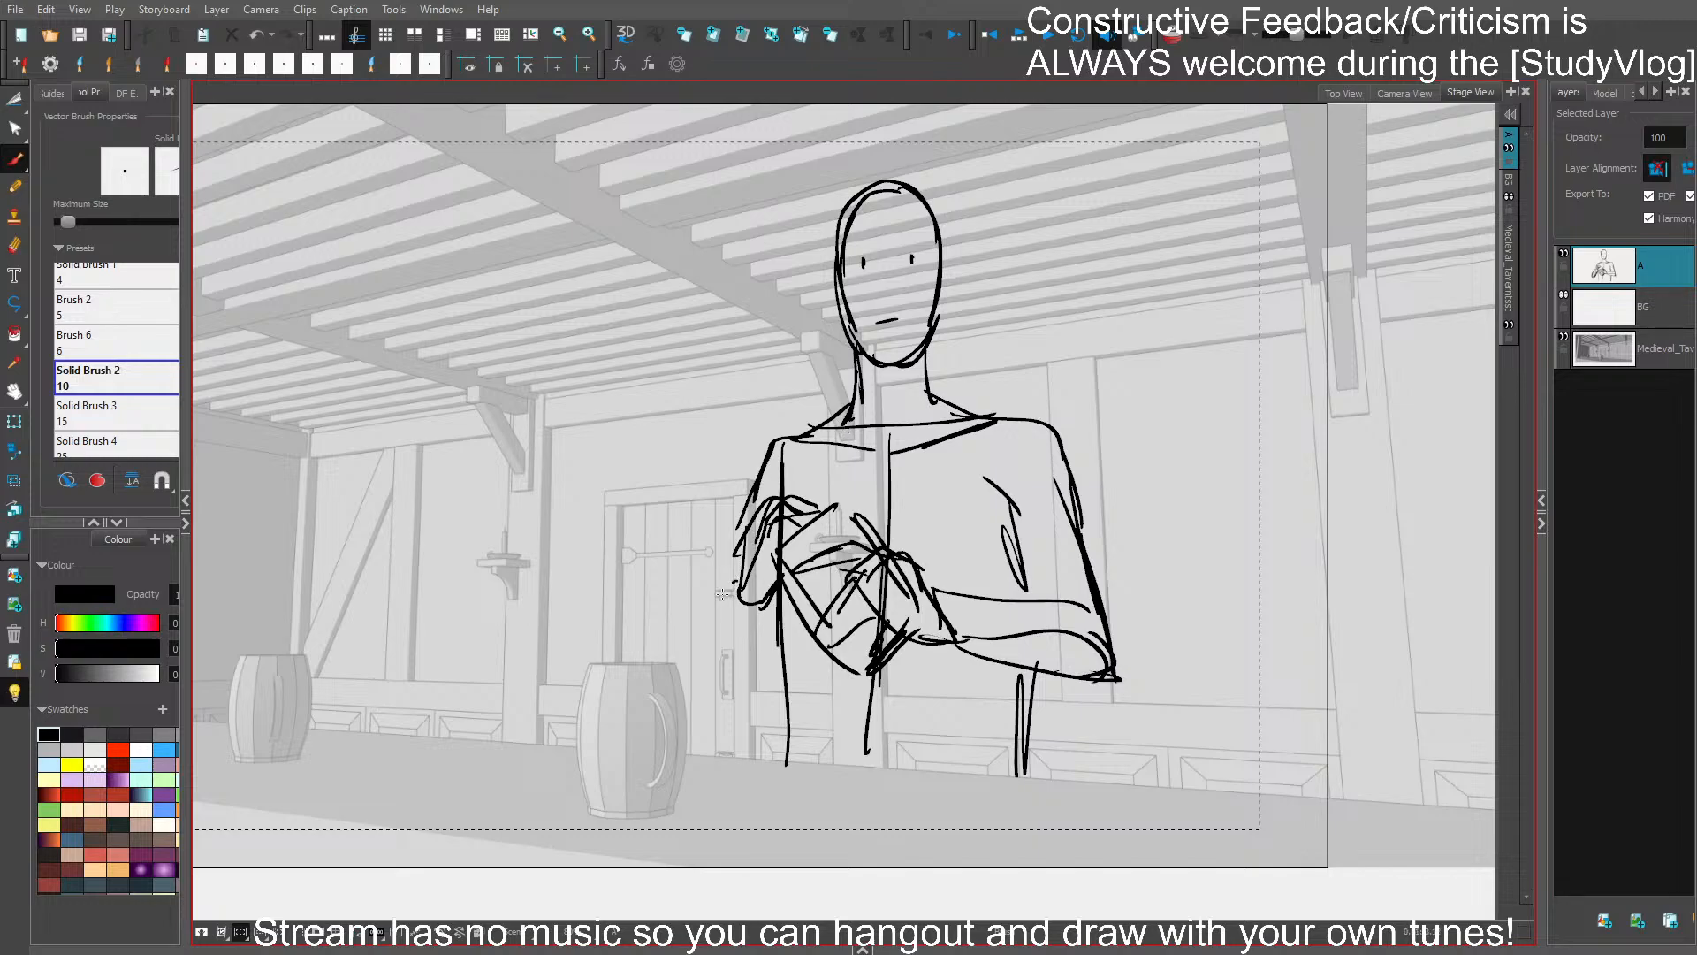
- Draw a new door-side upper arm, pointed elbow and forearm running up to the hand, and save the storyboard
mouse_move(722, 594)
mouse_down()
mouse_move(650, 680)
mouse_move(725, 667)
mouse_up()
mouse_move(773, 605)
mouse_down()
mouse_move(680, 693)
mouse_move(693, 682)
mouse_up()
drag(679, 698, 776, 604)
mouse_move(725, 570)
mouse_down()
mouse_move(713, 585)
mouse_move(748, 516)
mouse_up()
drag(682, 618, 757, 474)
mouse_move(683, 627)
mouse_down()
mouse_move(669, 636)
mouse_move(684, 685)
mouse_up()
mouse_move(679, 648)
mouse_down()
mouse_move(715, 678)
mouse_move(771, 621)
mouse_up()
drag(672, 689, 662, 696)
drag(739, 656, 780, 619)
key(ctrl+s)
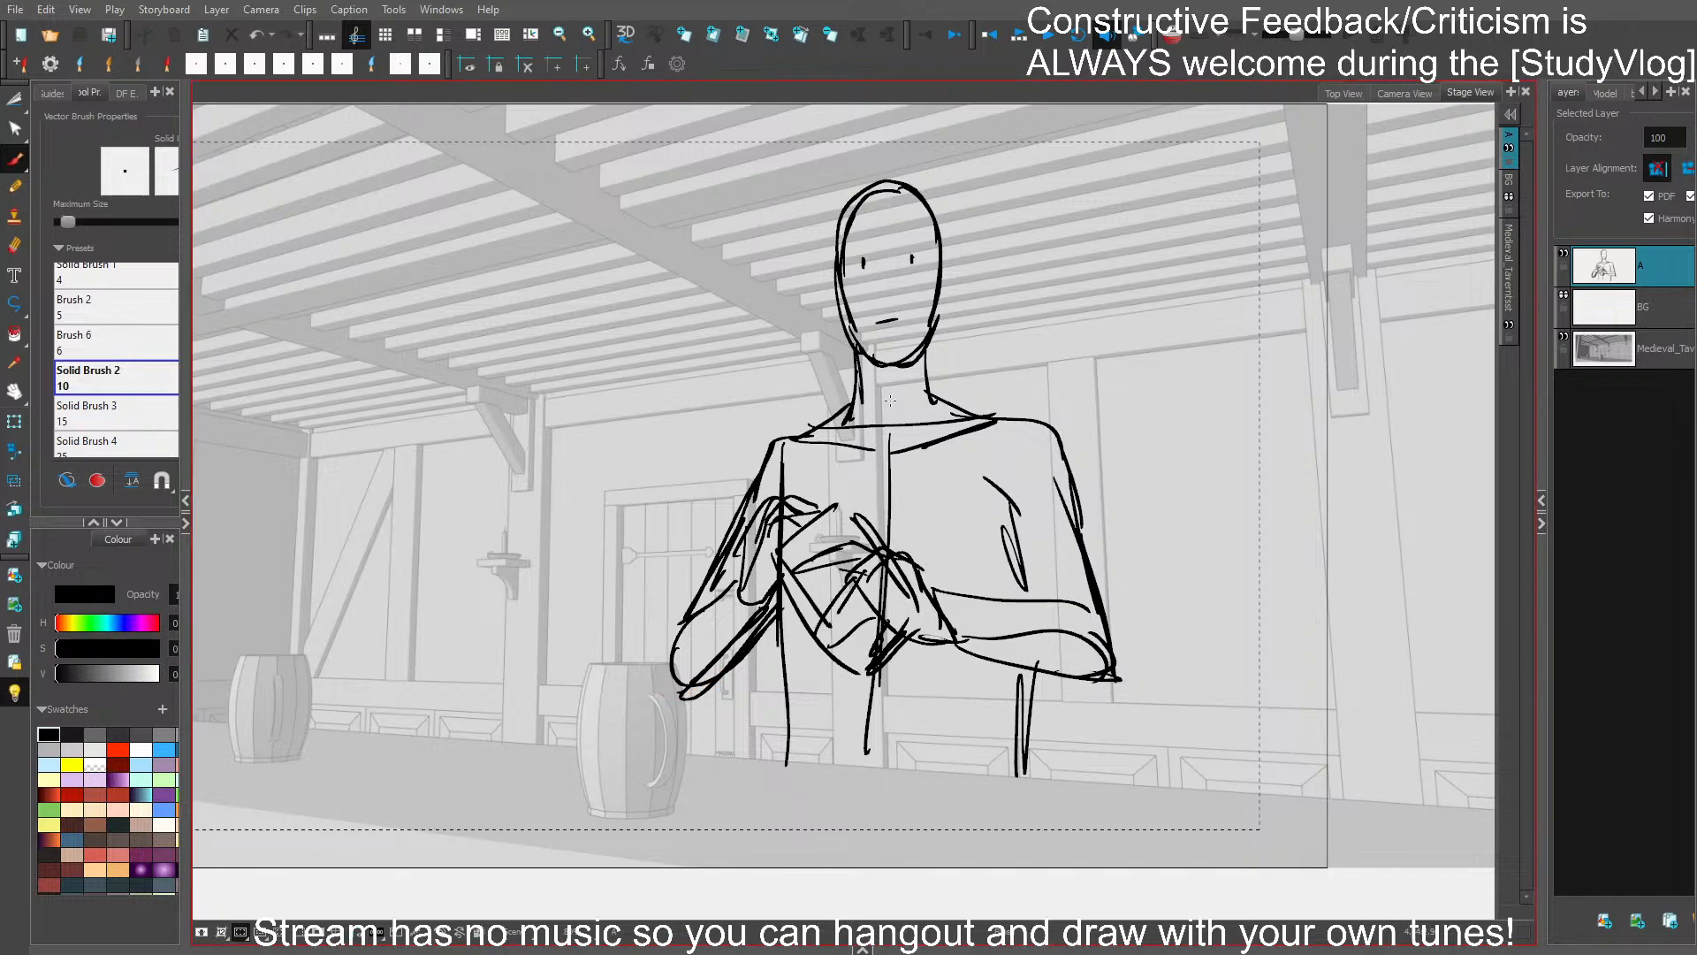
- Flip the whole figure horizontally to check its proportions, and flip it back
key(ctrl+a)
key(4)
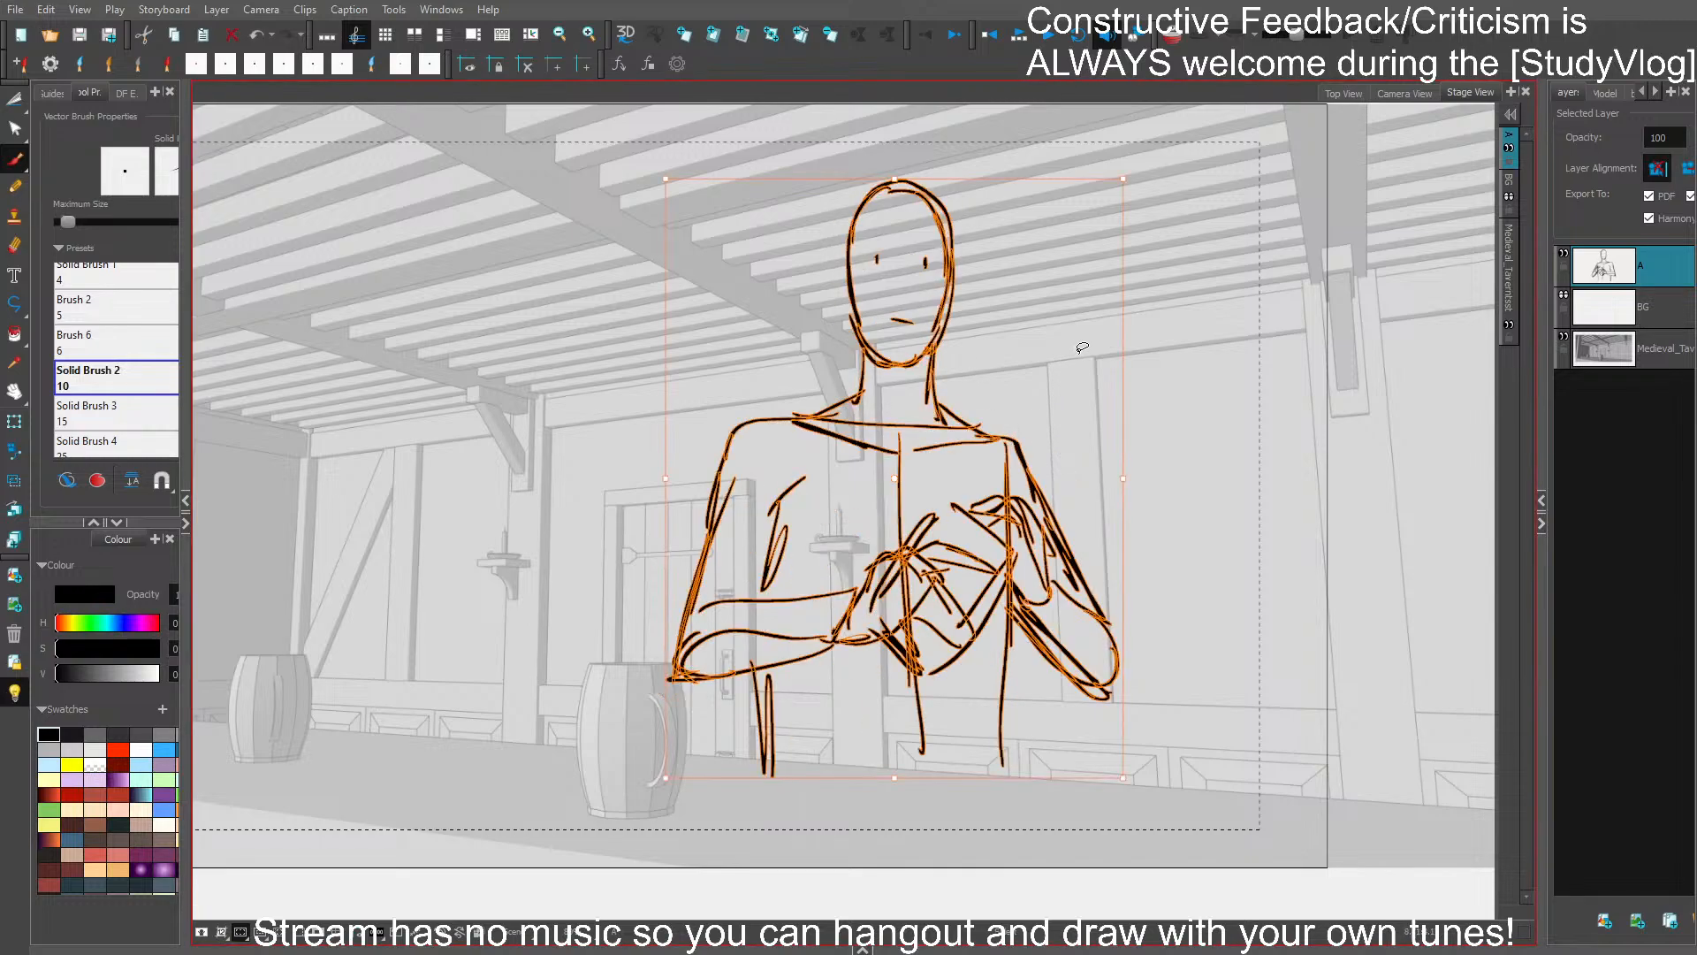
key(4)
click(1212, 406)
- Narrow the far upper arm toward the torso, shorten the folded forearm to match, and save the storyboard
mouse_move(1019, 494)
mouse_down()
mouse_move(998, 538)
mouse_move(1074, 567)
mouse_move(1034, 428)
mouse_up()
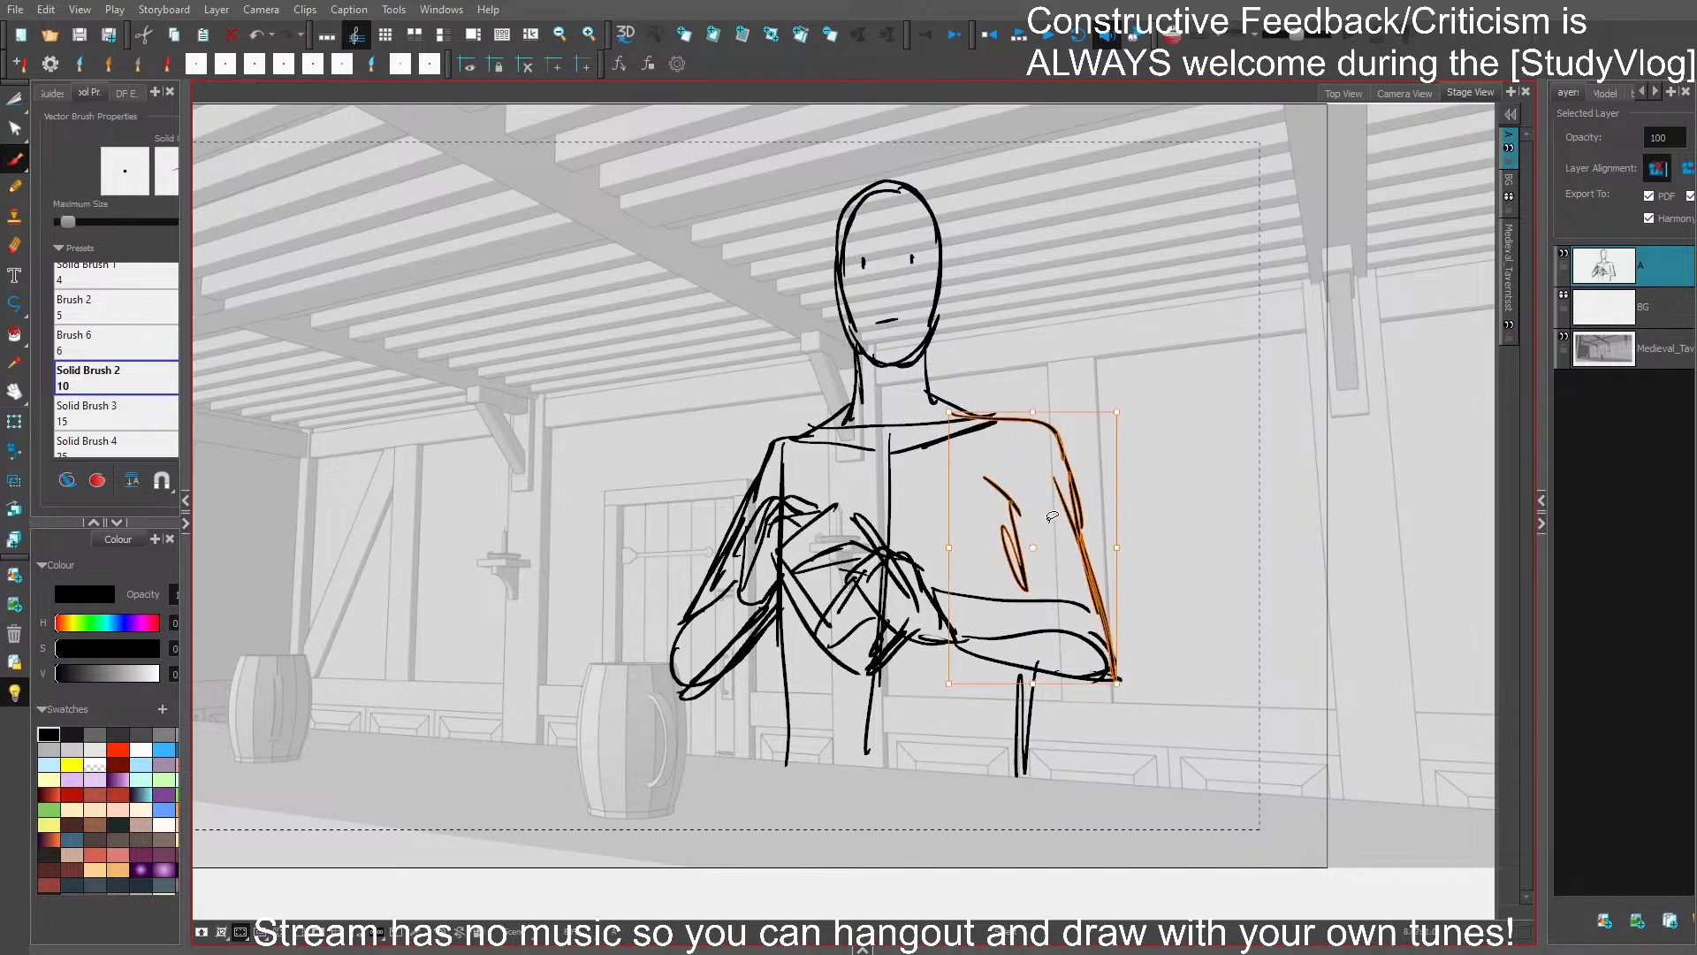
drag(1052, 548, 1082, 706)
drag(1123, 634, 1104, 639)
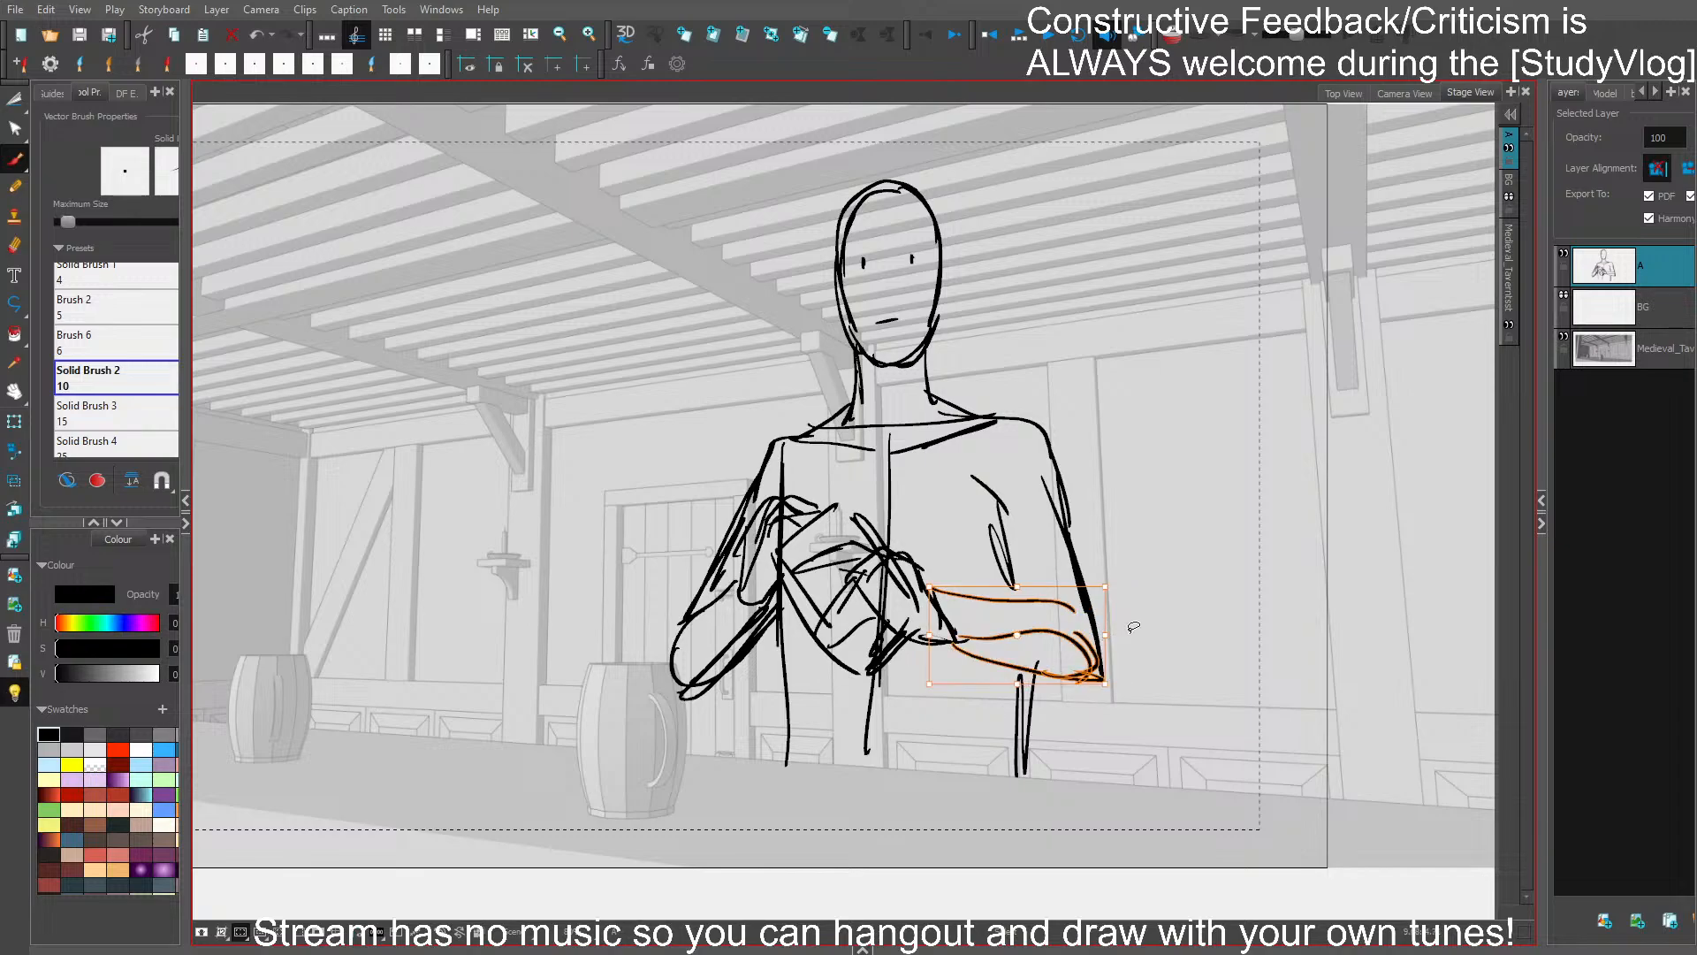
click(1134, 627)
key(ctrl+s)
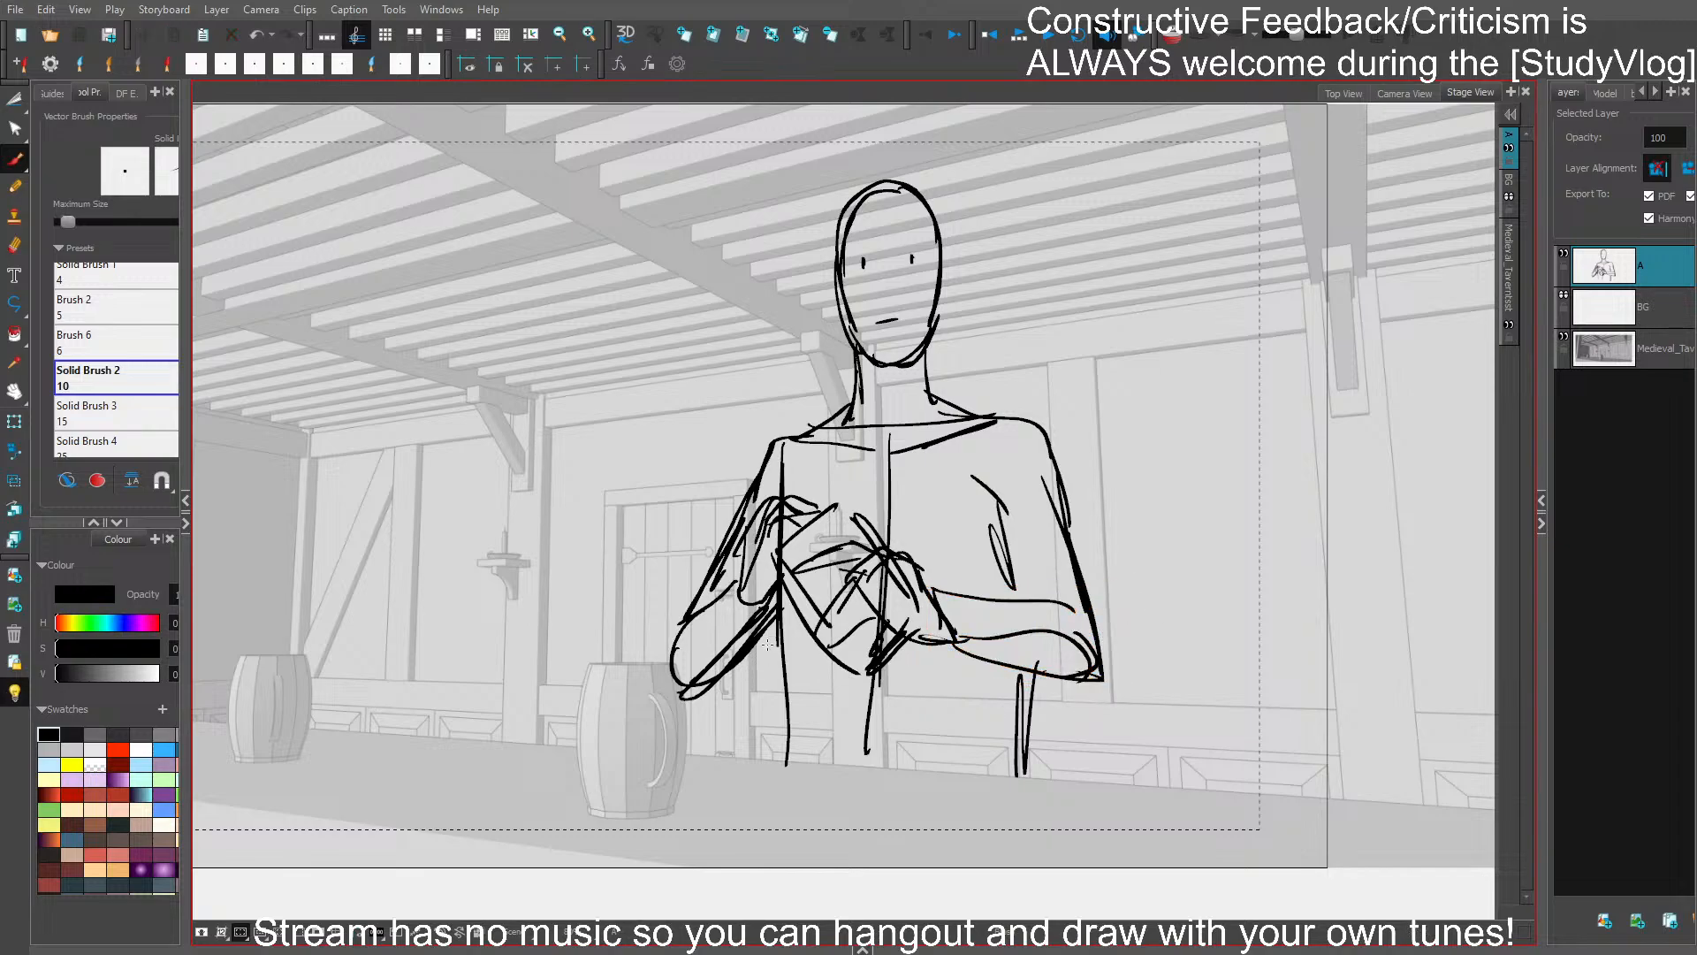
- Replace the dot eyes with short narrow eyelid lines, draw blocky eyebrows above them, and save the storyboard
key(2)
drag(1040, 317, 971, 455)
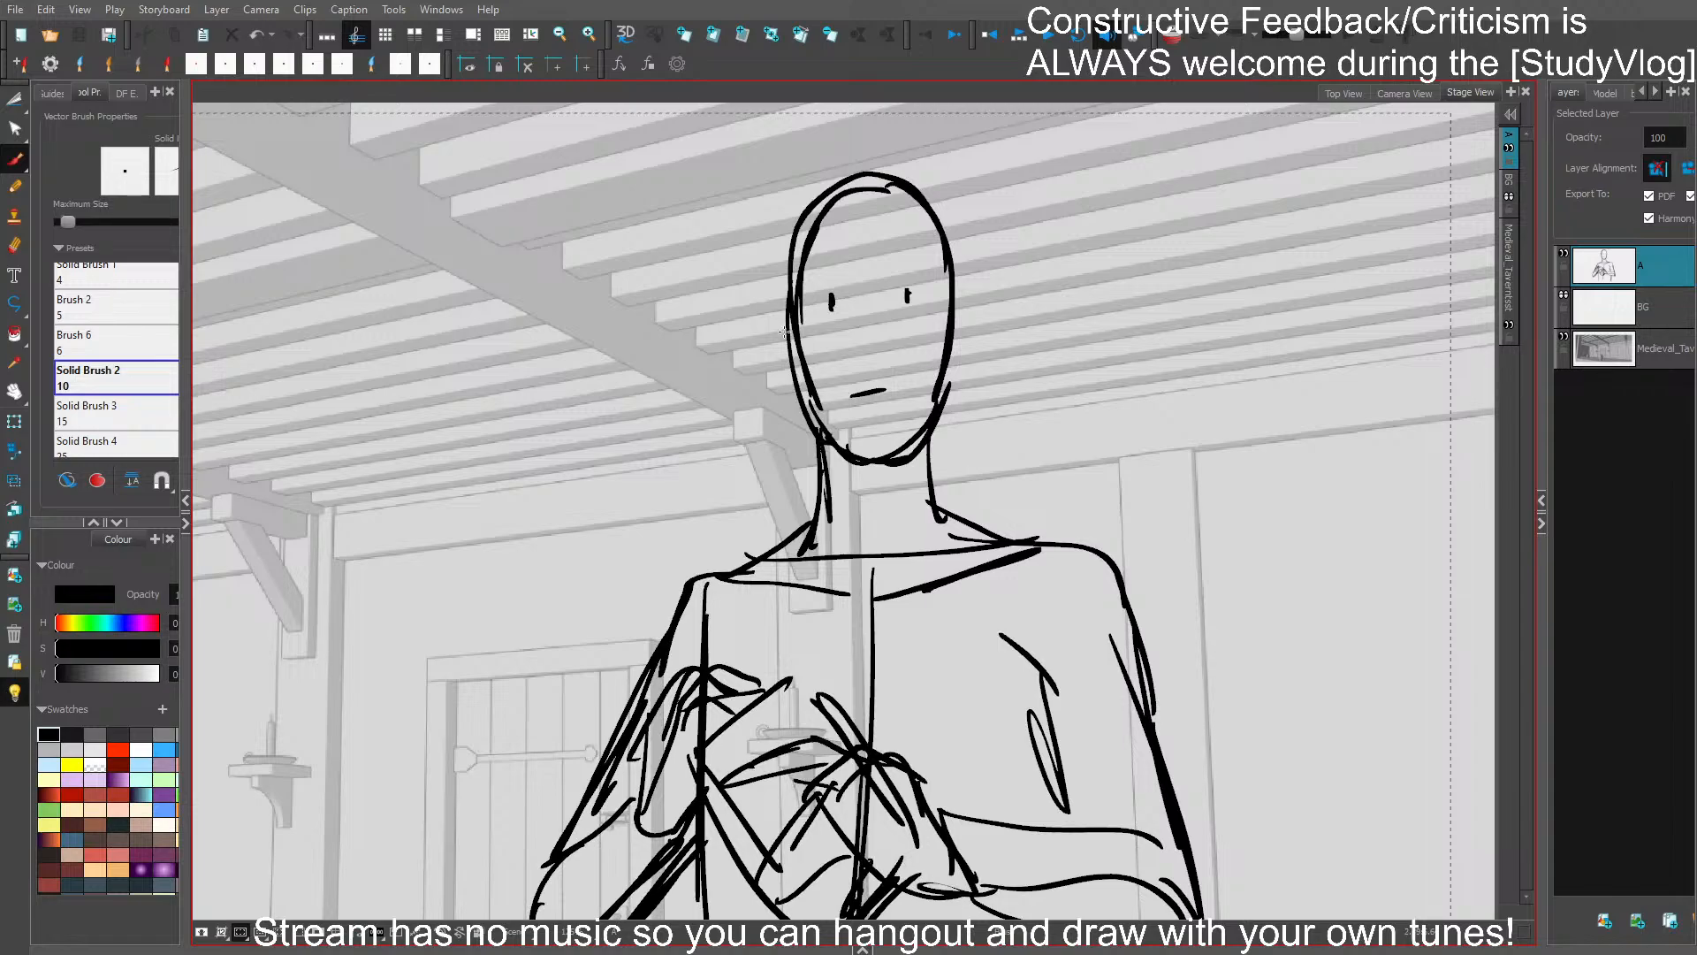
mouse_move(812, 477)
mouse_down()
mouse_move(766, 459)
mouse_move(775, 554)
mouse_up()
key(ctrl+z)
key(ctrl+z)
drag(844, 308, 812, 311)
key(ctrl+z)
mouse_move(800, 285)
mouse_down()
mouse_move(922, 280)
mouse_move(892, 265)
mouse_up()
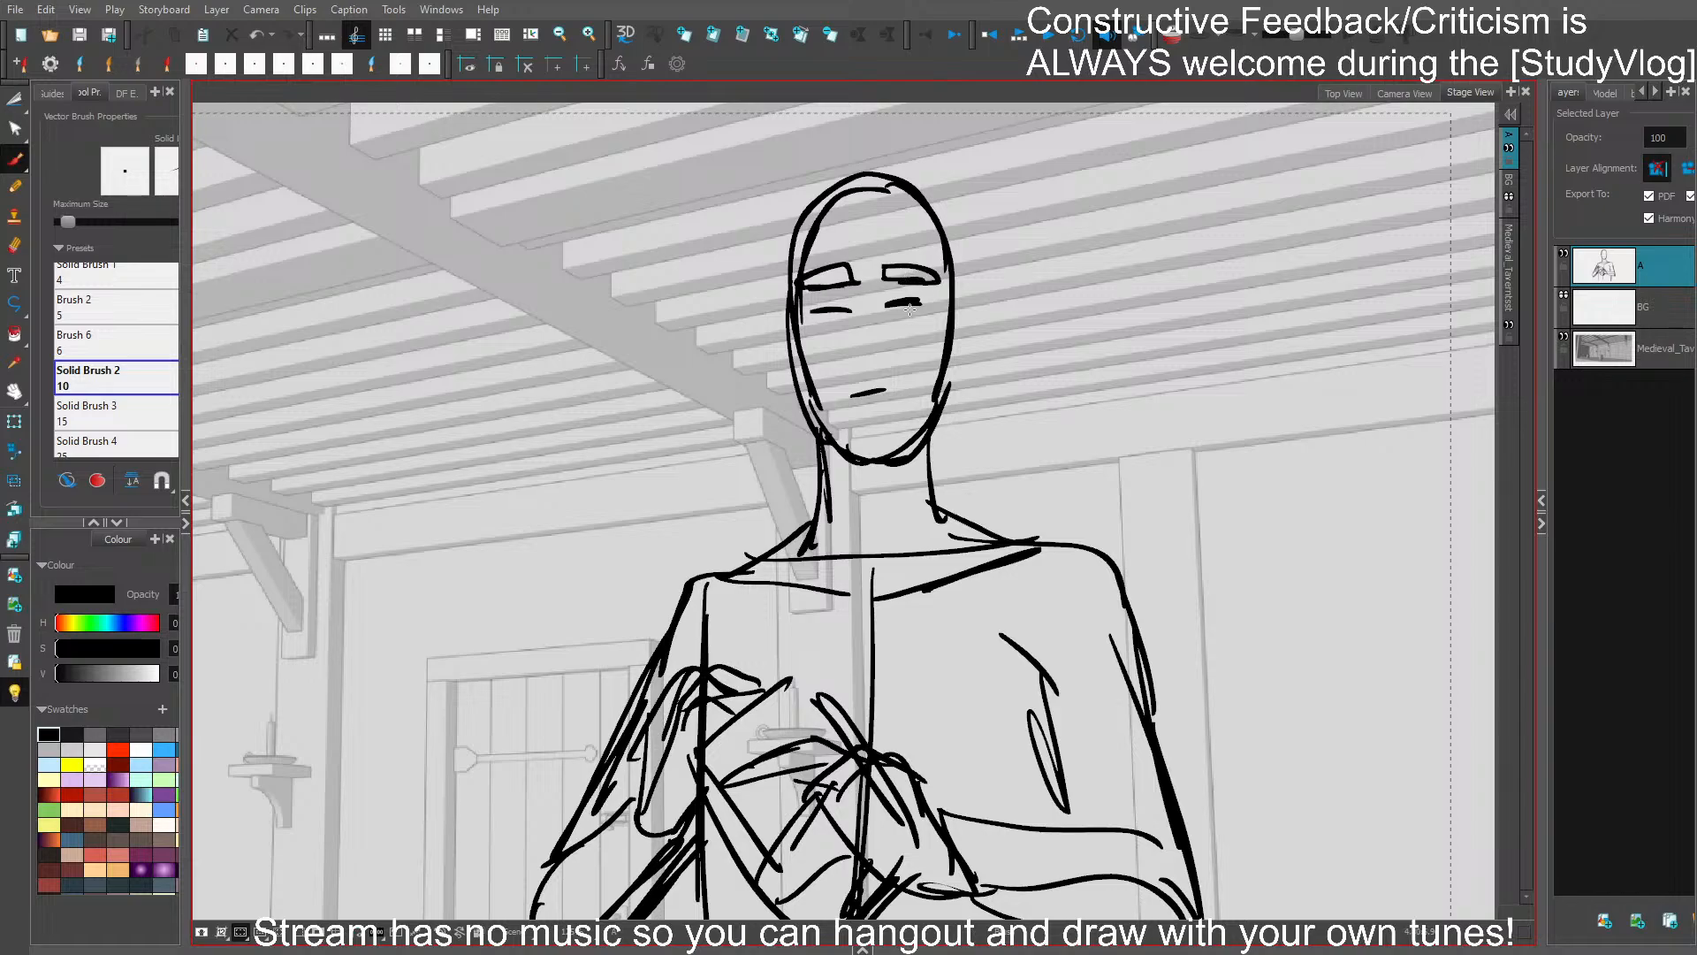
key(ctrl+s)
- Draw the nose, cheek creases, a shorter mouth and both ears on the face
mouse_move(860, 315)
mouse_down()
mouse_move(859, 348)
mouse_move(878, 346)
mouse_up()
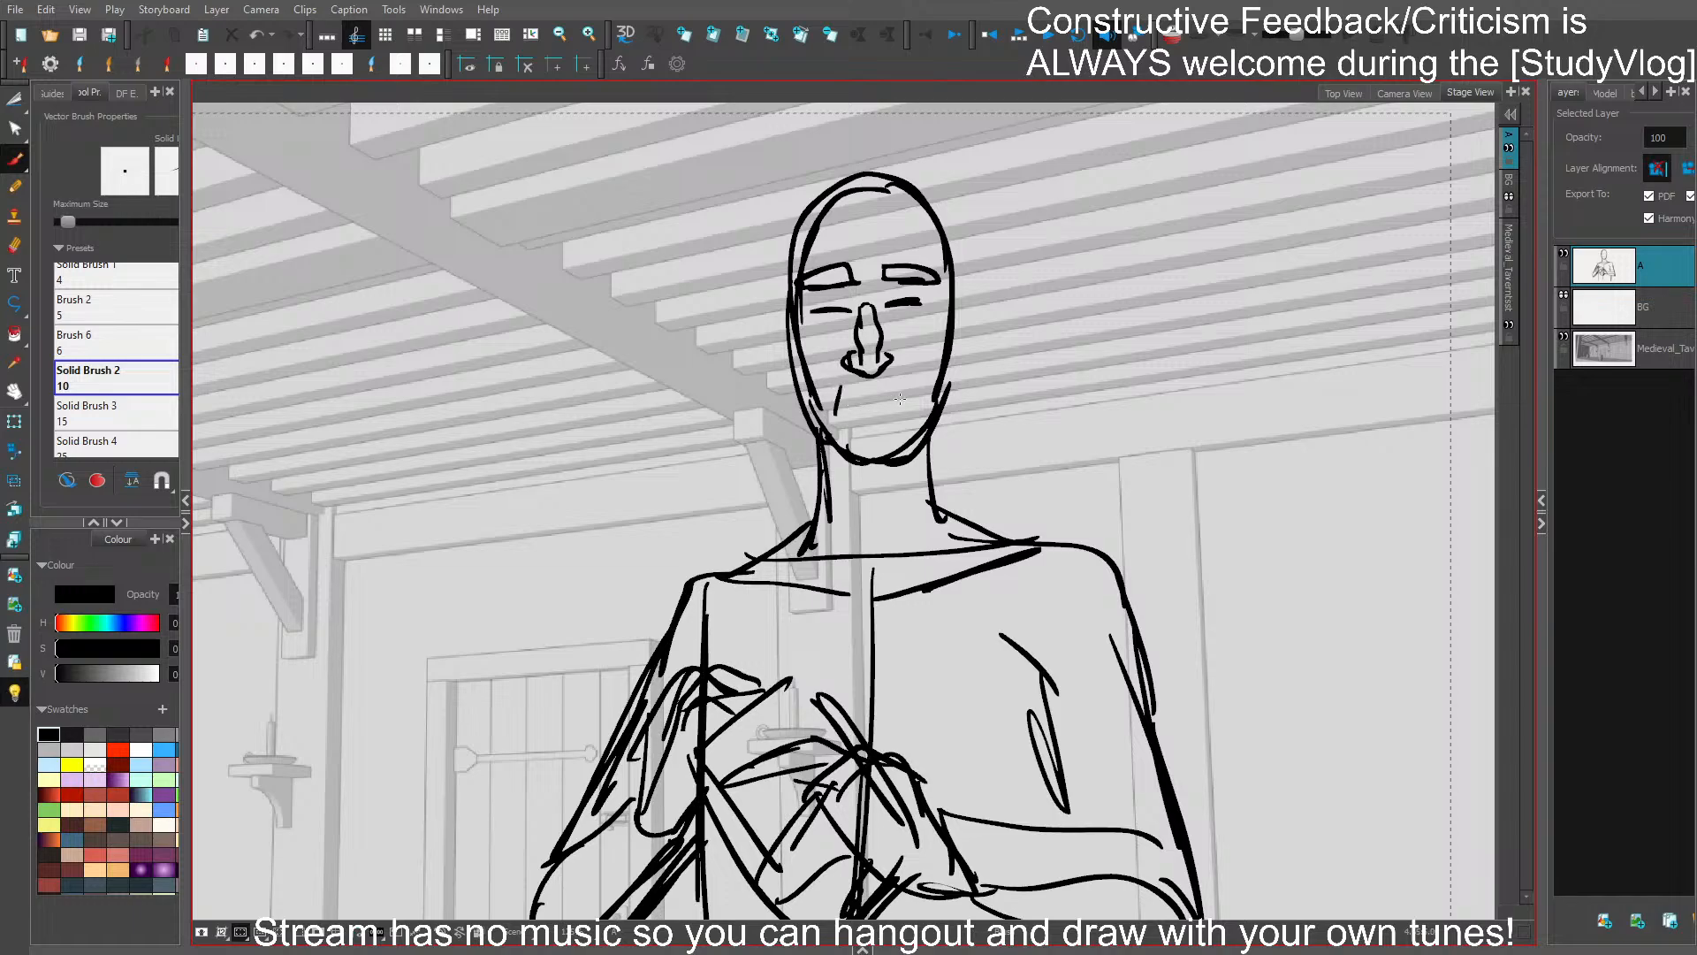
mouse_move(953, 307)
mouse_down()
mouse_move(972, 293)
mouse_move(952, 394)
mouse_up()
drag(781, 323, 794, 391)
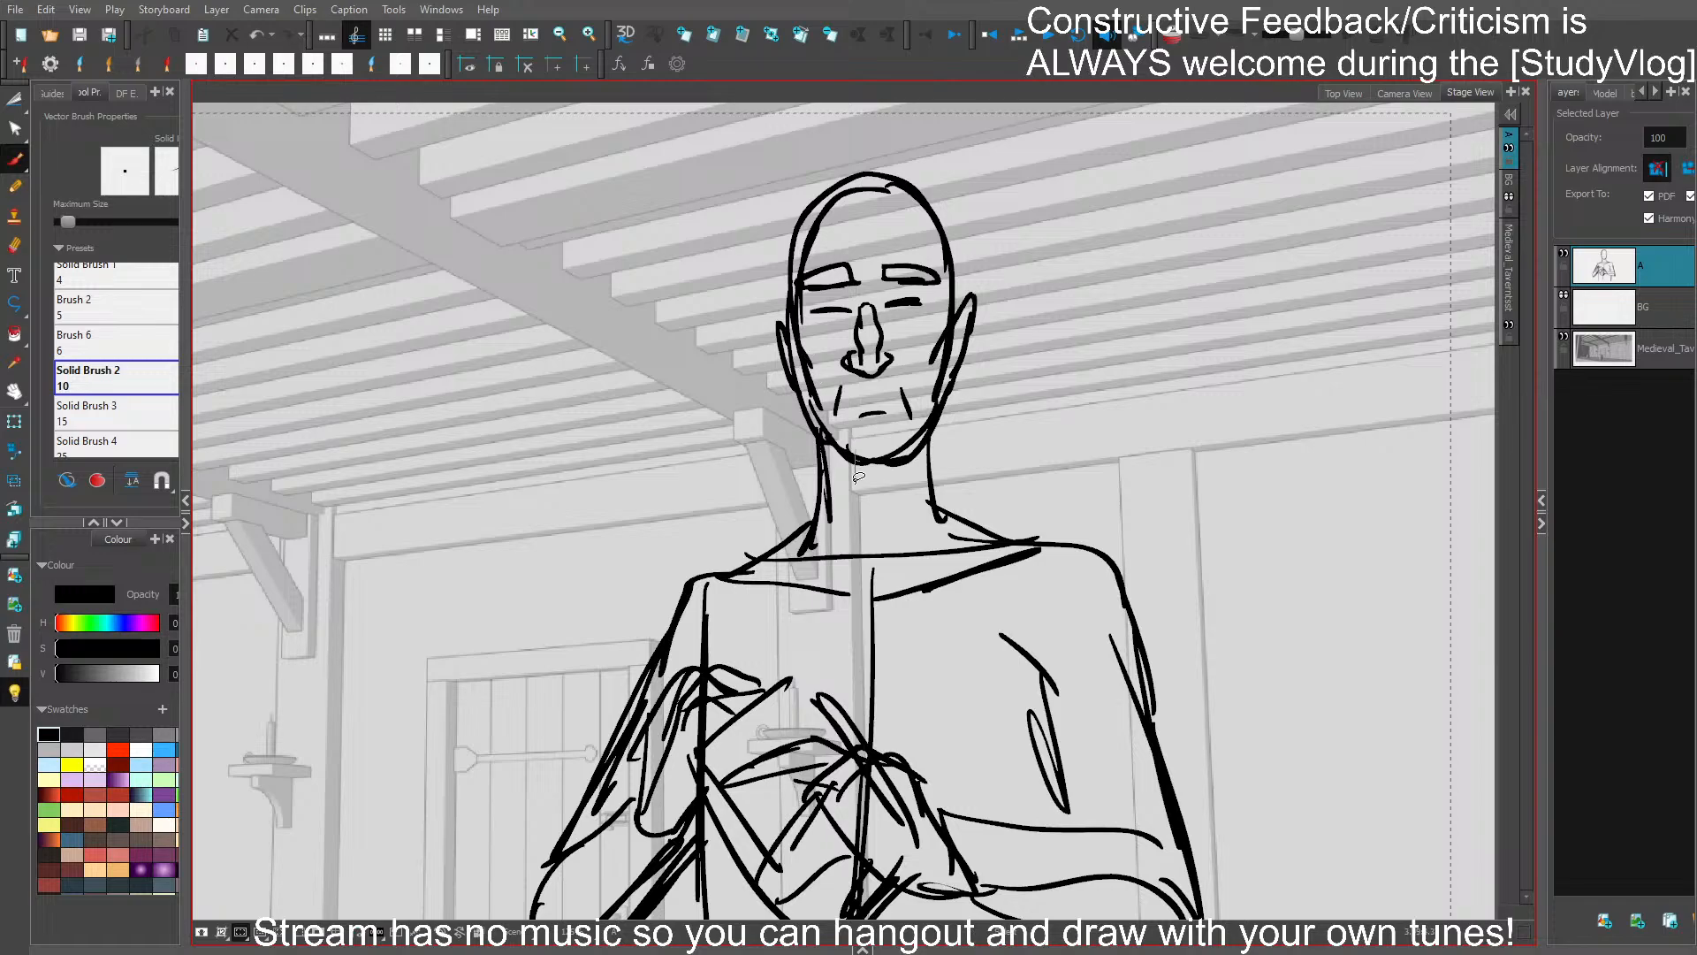
- Delete the rounded chin line, and redraw the door-side jaw with a squarer, flatter chin
drag(855, 482, 855, 484)
key(Delete)
drag(805, 390, 826, 446)
key(ctrl+z)
key(ctrl+z)
key(ctrl+z)
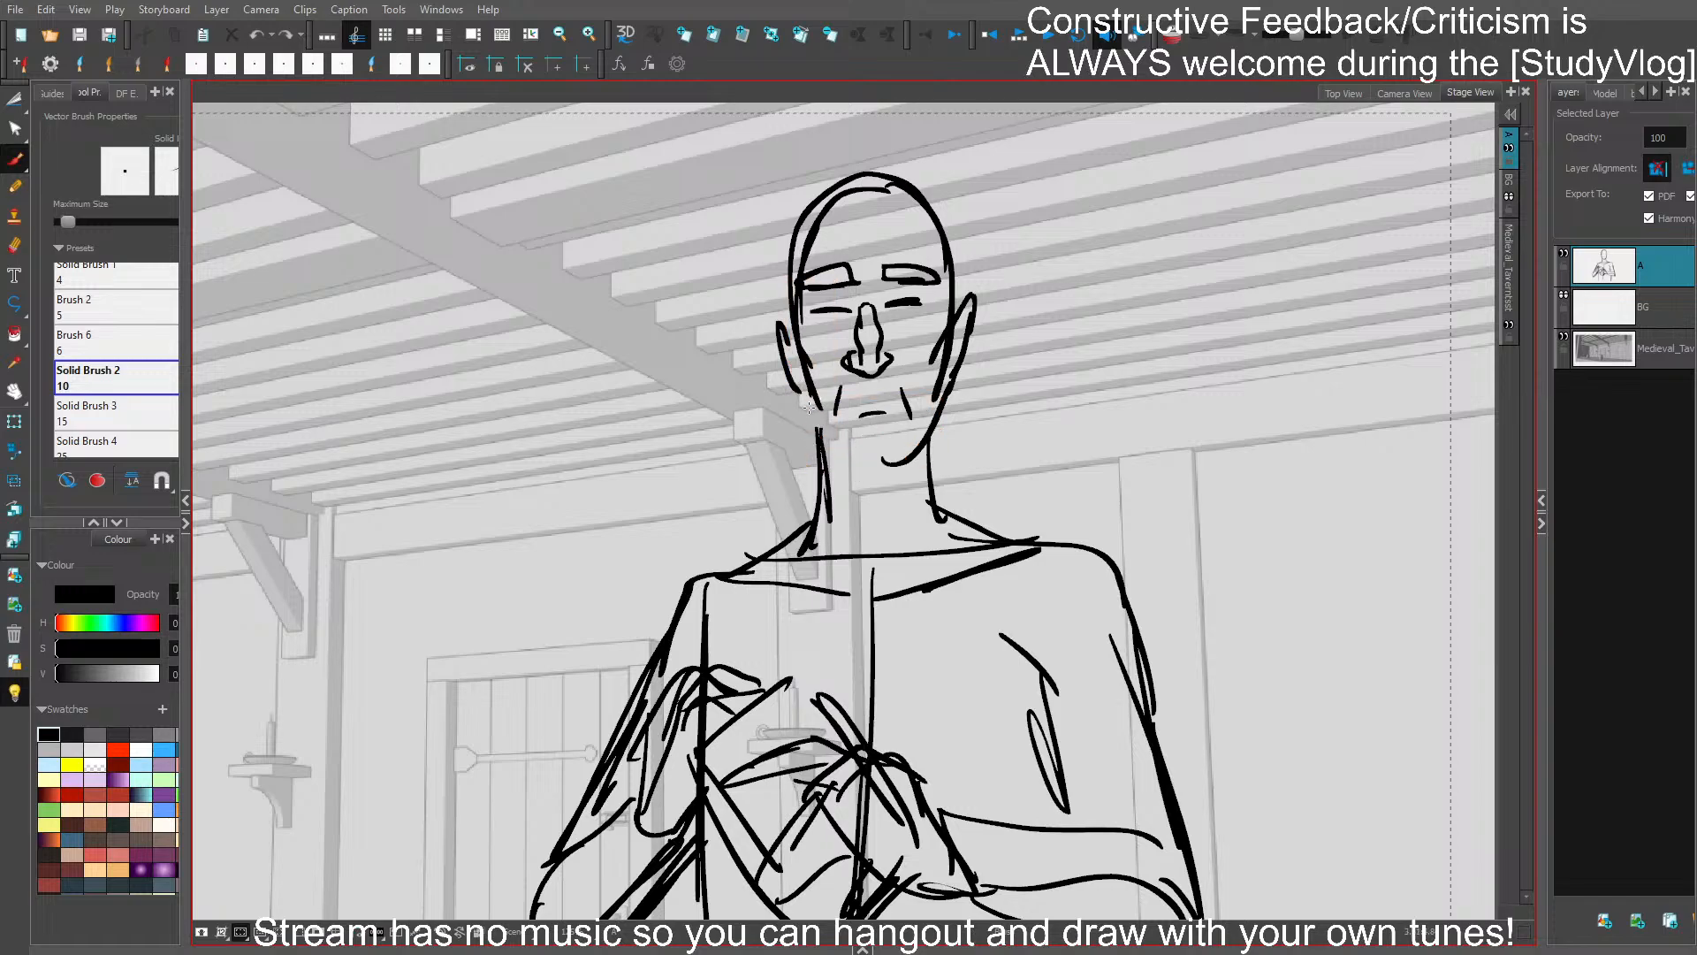
drag(795, 378, 819, 431)
mouse_move(828, 444)
mouse_down()
mouse_move(912, 461)
mouse_move(836, 460)
mouse_move(909, 464)
mouse_move(876, 471)
mouse_move(893, 471)
mouse_up()
key(ctrl+z)
- Replace the far side of the jaw with an angular line running from the ear to the chin
key(ctrl+z)
drag(871, 469, 905, 458)
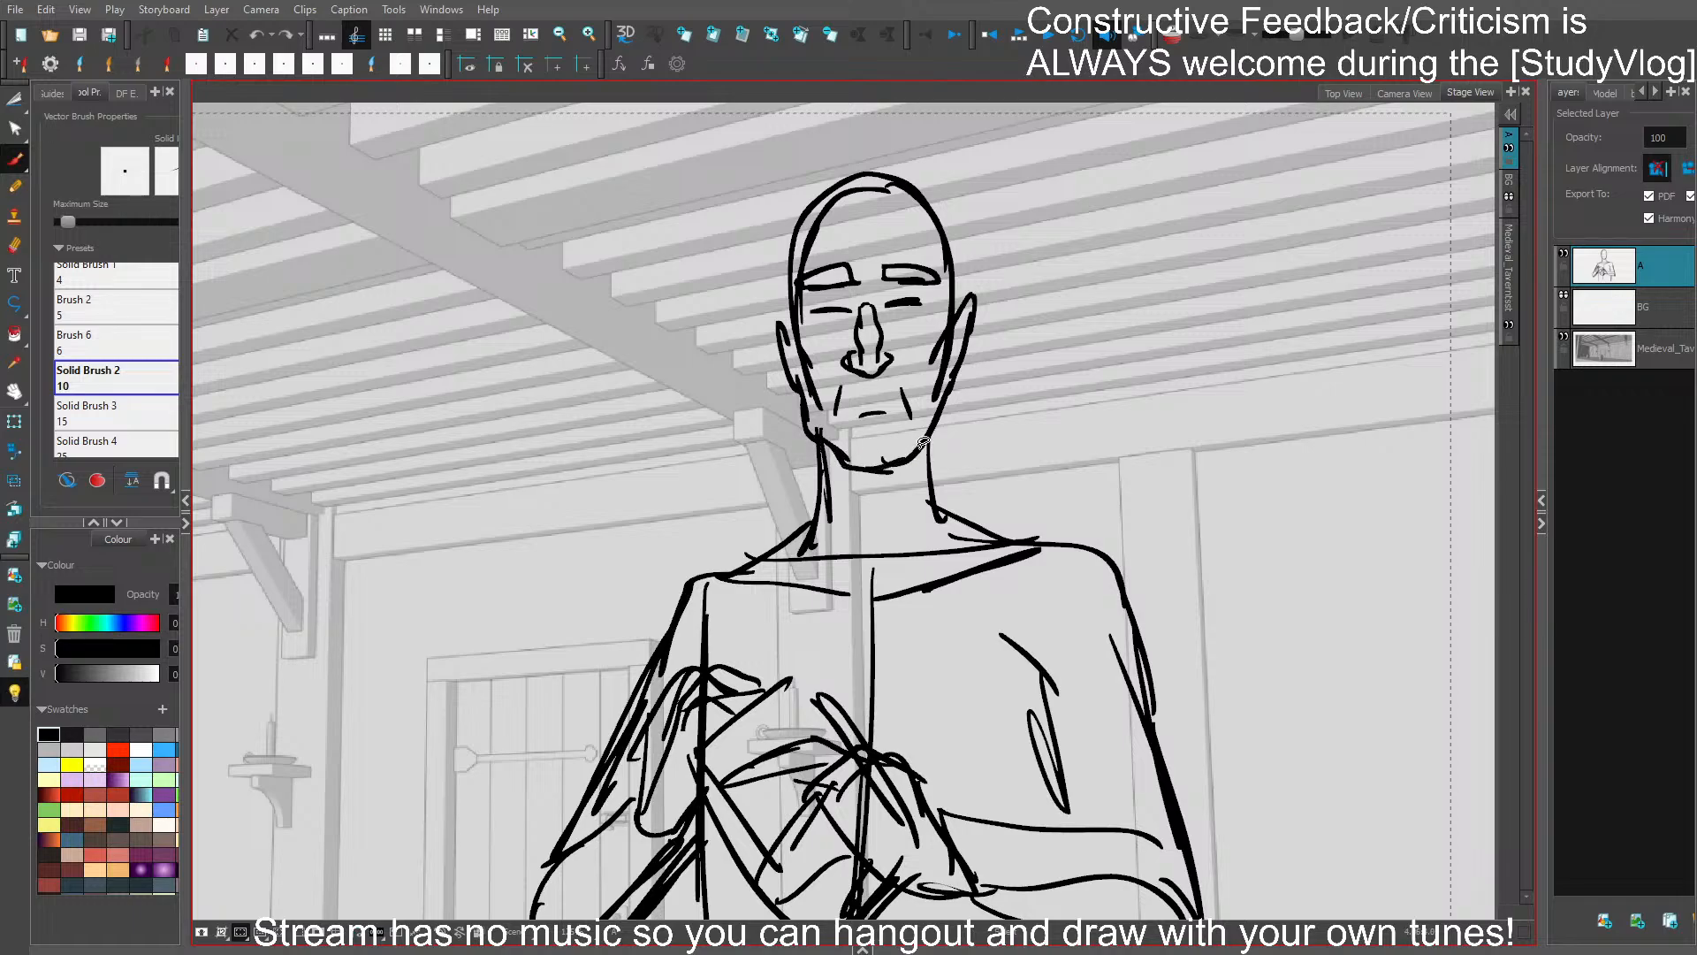
ctrl+click(923, 443)
key(Delete)
drag(948, 402, 923, 450)
key(ctrl+z)
drag(944, 388, 898, 453)
- Delete the inner skull curve, and draw wider skull sides from the crown down to the ears
ctrl+click(809, 225)
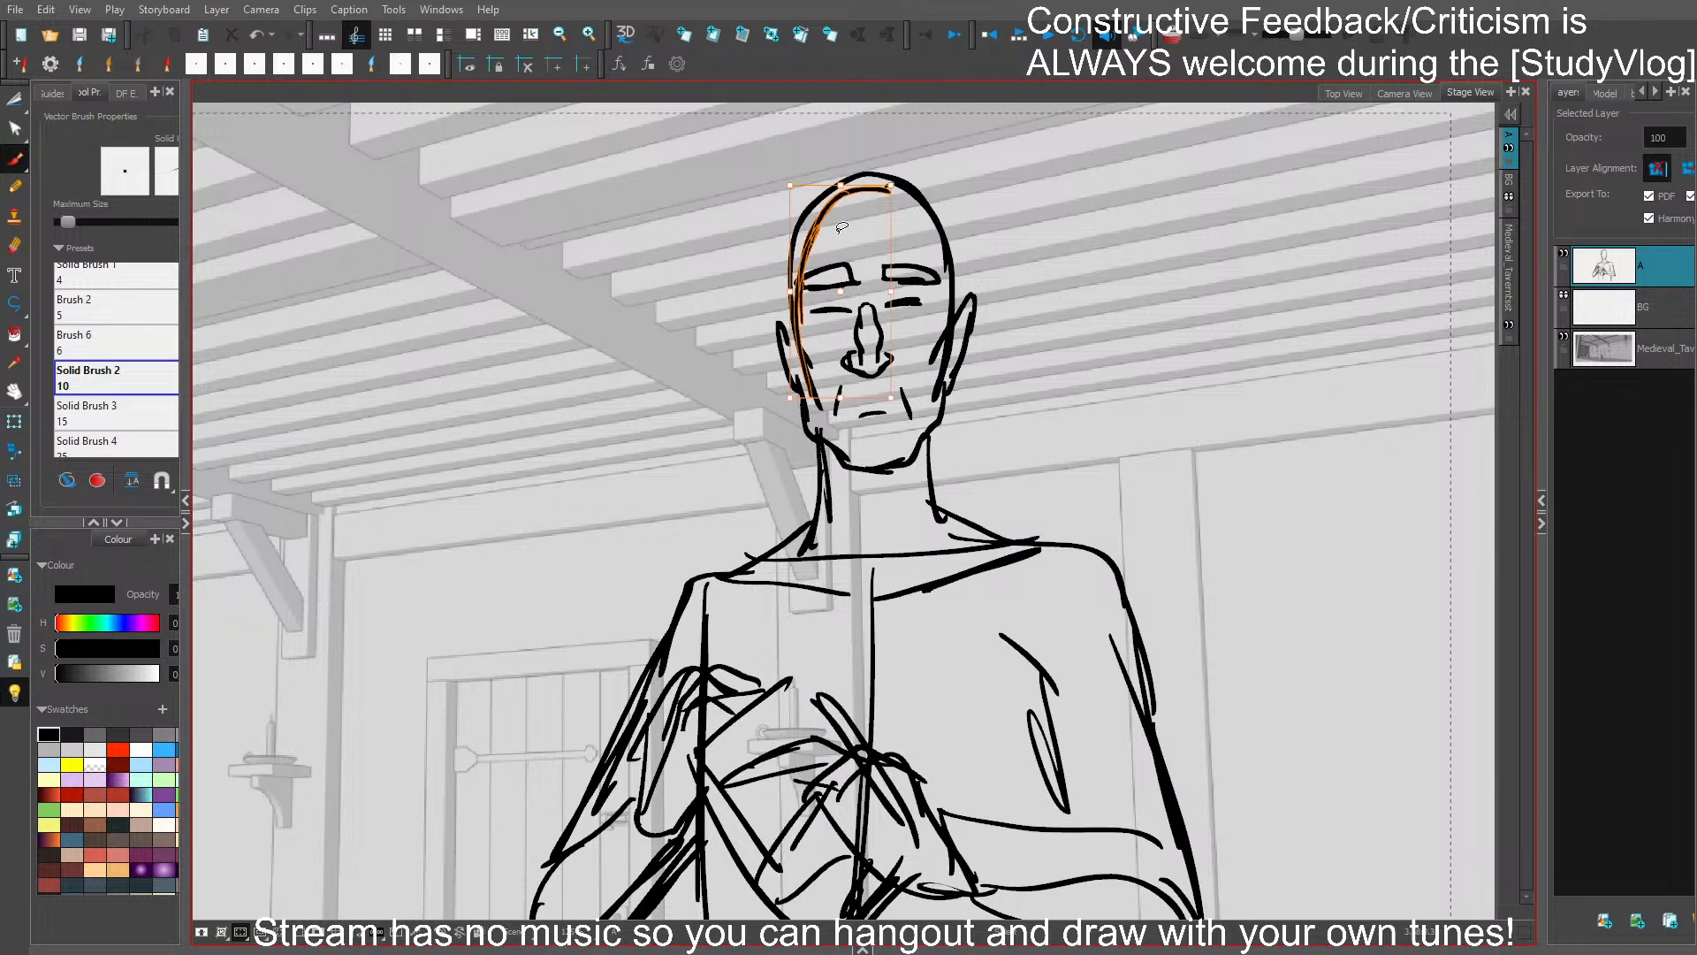
key(Delete)
drag(784, 323, 790, 221)
mouse_move(786, 240)
mouse_down()
mouse_move(852, 180)
mouse_move(952, 226)
mouse_move(953, 281)
mouse_up()
key(ctrl+z)
drag(928, 193, 961, 296)
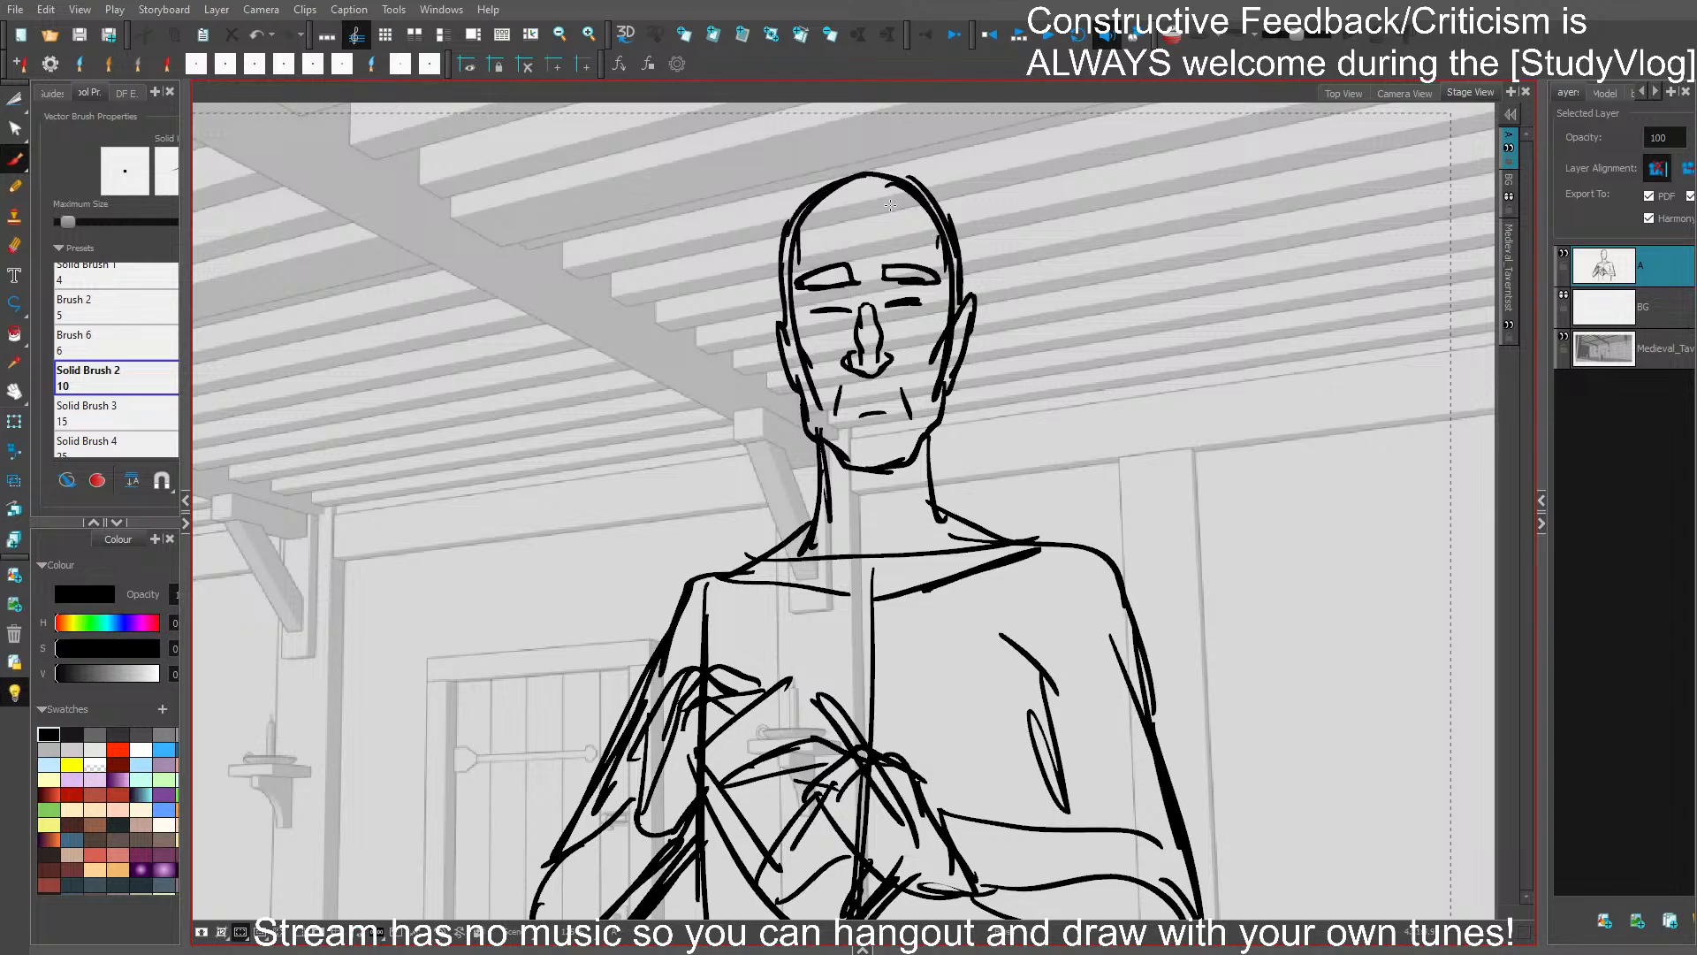
- Redraw both sides of the neck with thicker lines, and add a curved neckline at its base
drag(934, 436, 942, 515)
drag(932, 436, 938, 534)
ctrl+click(824, 477)
key(Delete)
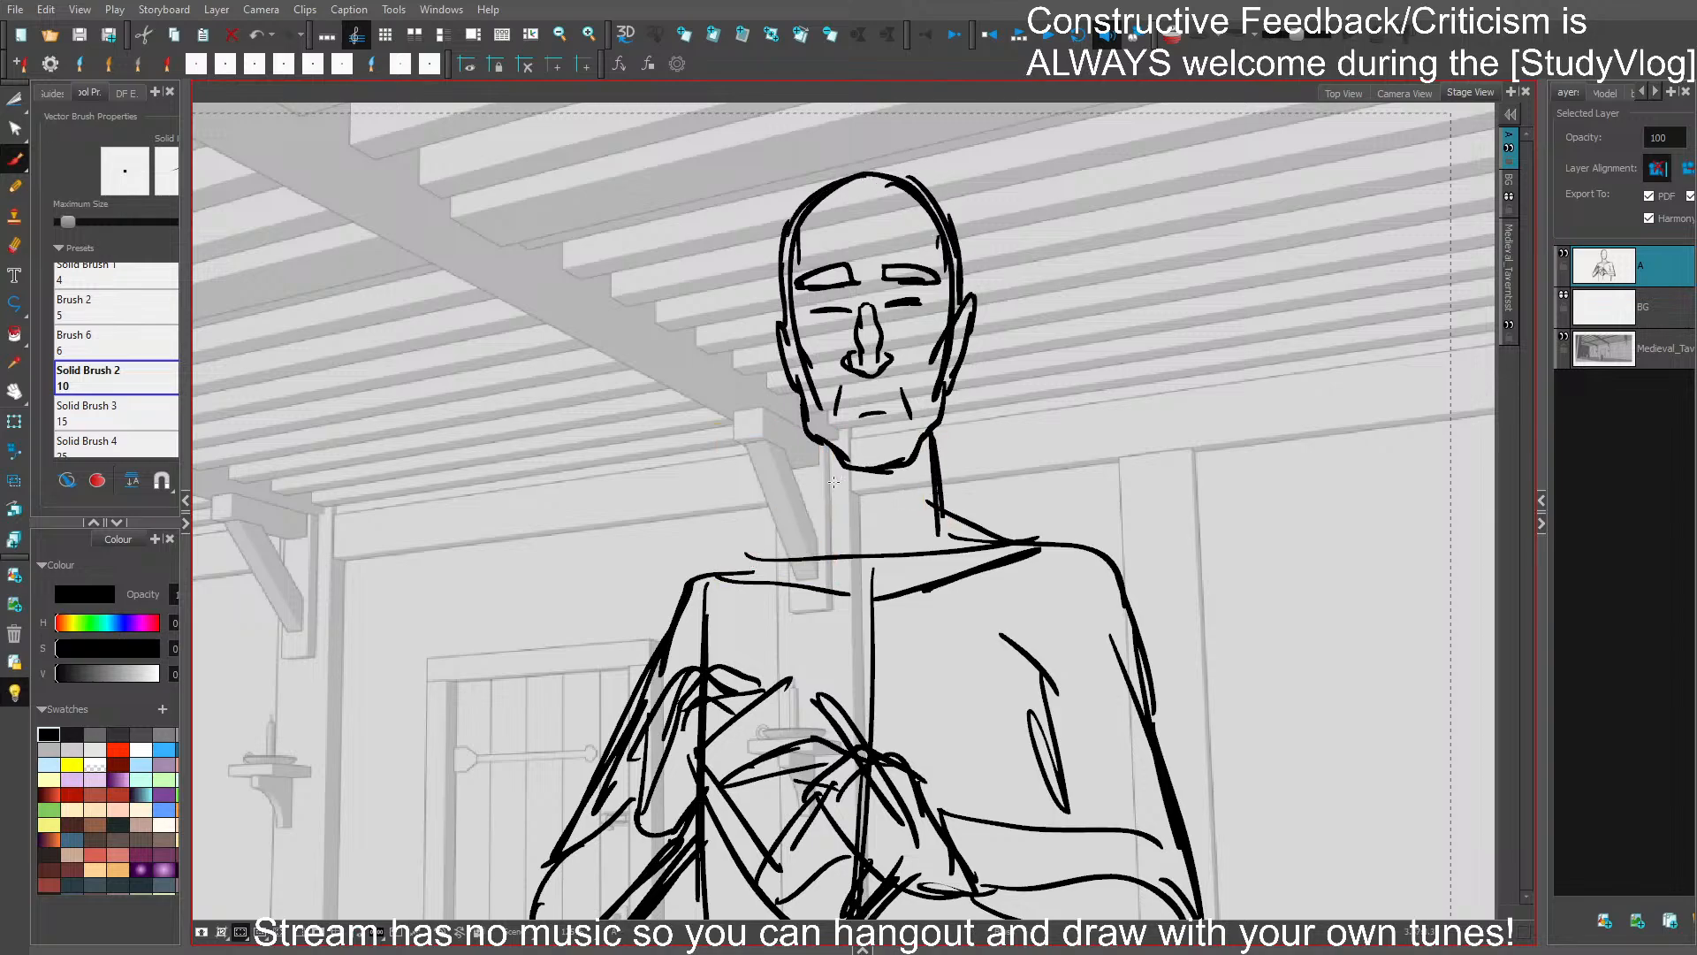
drag(819, 451, 827, 536)
drag(815, 448, 816, 537)
mouse_move(829, 500)
mouse_down()
mouse_move(914, 502)
mouse_move(877, 555)
mouse_up()
key(ctrl+z)
drag(827, 564, 941, 508)
drag(817, 526, 935, 526)
- Draw sloping shoulder lines from the neck base, with the door-side one continuing into the upper arm
mouse_move(752, 546)
mouse_down()
mouse_move(818, 510)
mouse_move(684, 584)
mouse_up()
key(ctrl+z)
key(ctrl+z)
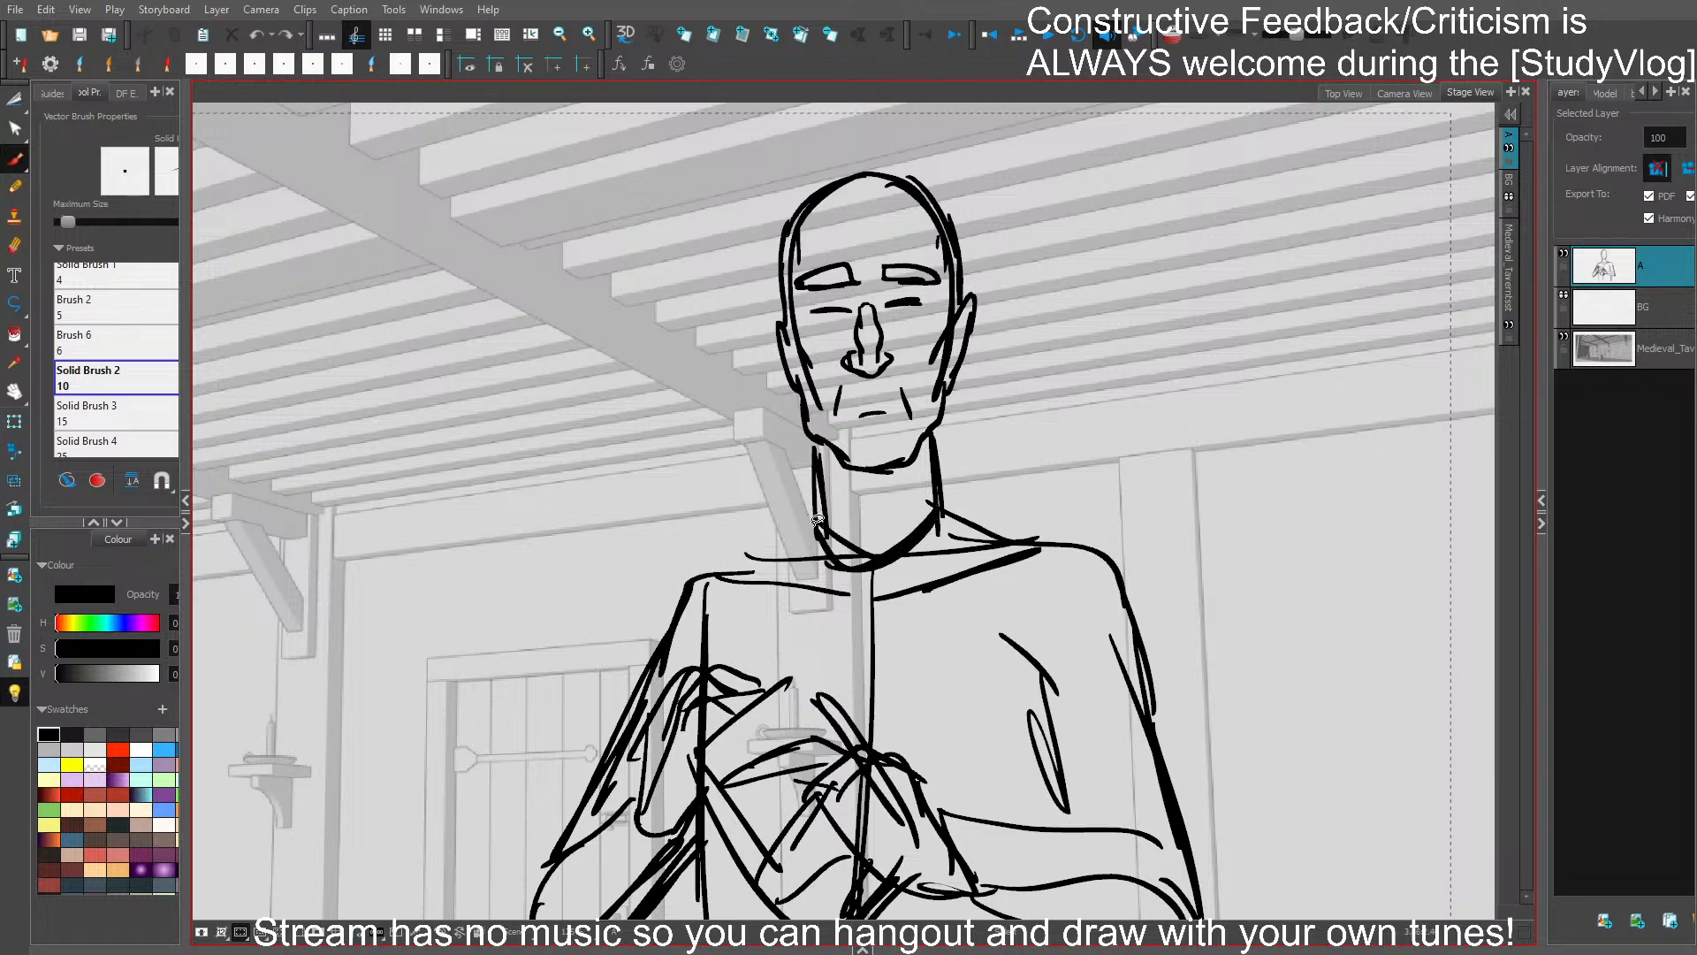
mouse_move(819, 527)
mouse_down()
mouse_move(736, 560)
mouse_move(650, 656)
mouse_up()
mouse_move(953, 514)
mouse_down()
mouse_move(1093, 541)
mouse_move(1017, 448)
mouse_move(967, 469)
mouse_up()
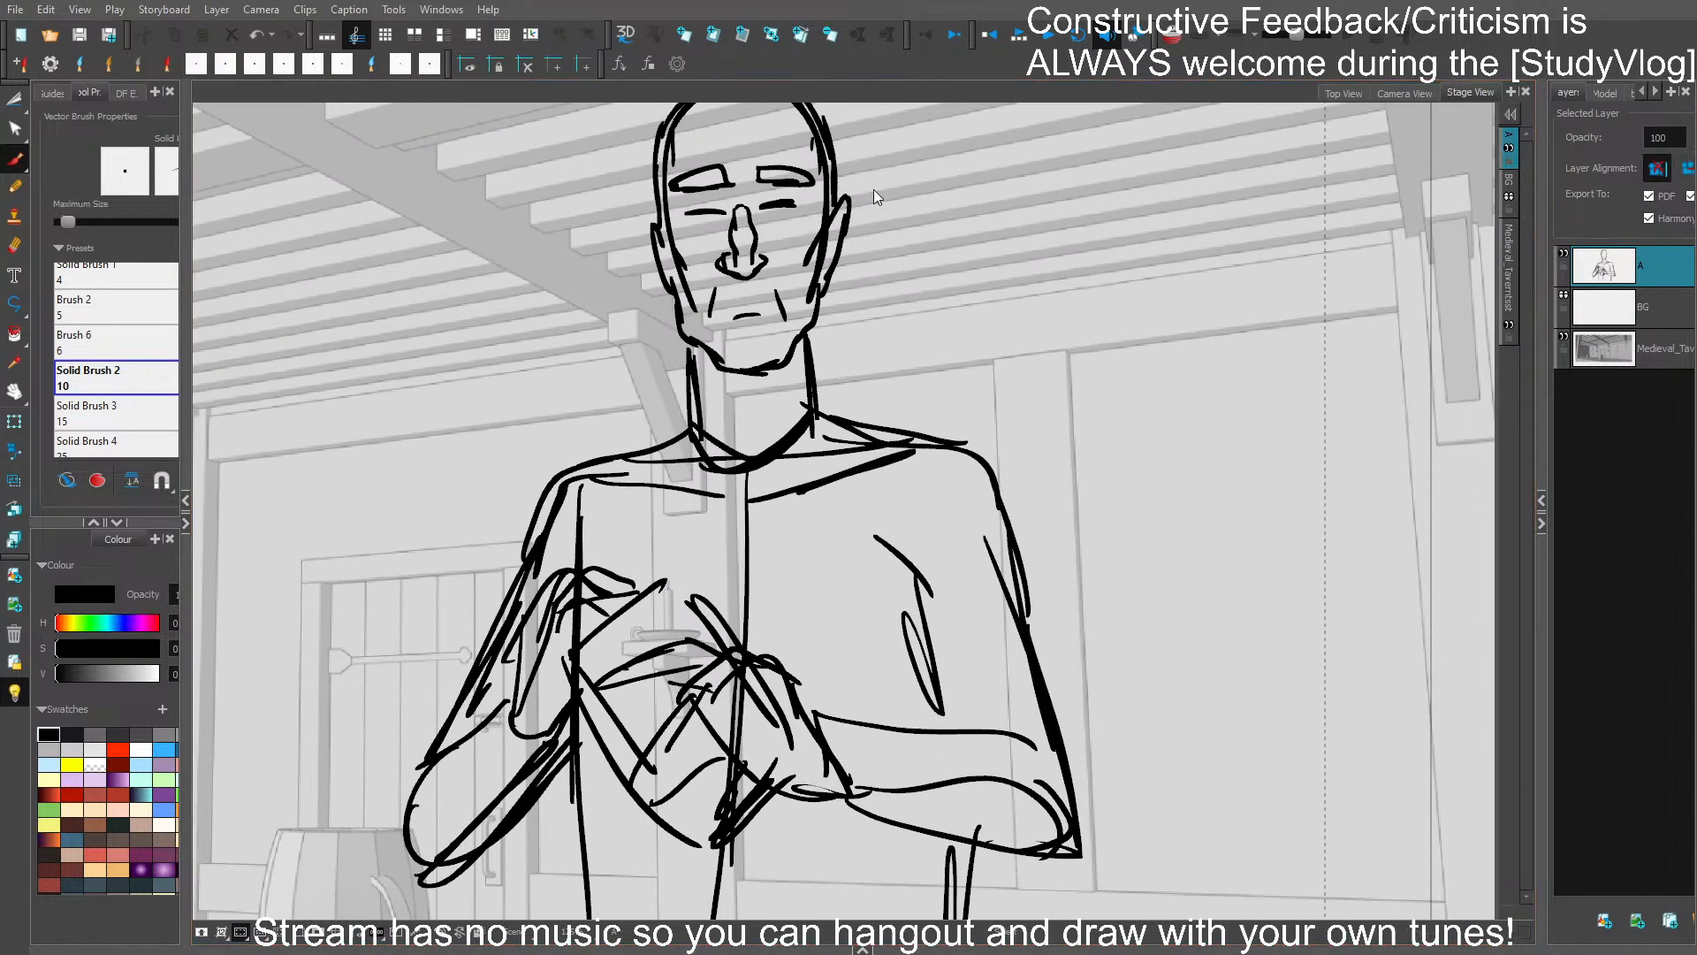
- Try a short stroke beside the head, undo it, and save the storyboard
scroll(875, 256, down, 1)
mouse_move(641, 187)
mouse_down()
mouse_move(654, 256)
mouse_move(654, 210)
mouse_up()
key(ctrl+z)
key(ctrl+z)
key(ctrl+s)
drag(1071, 431, 1037, 446)
scroll(1077, 327, down, 1)
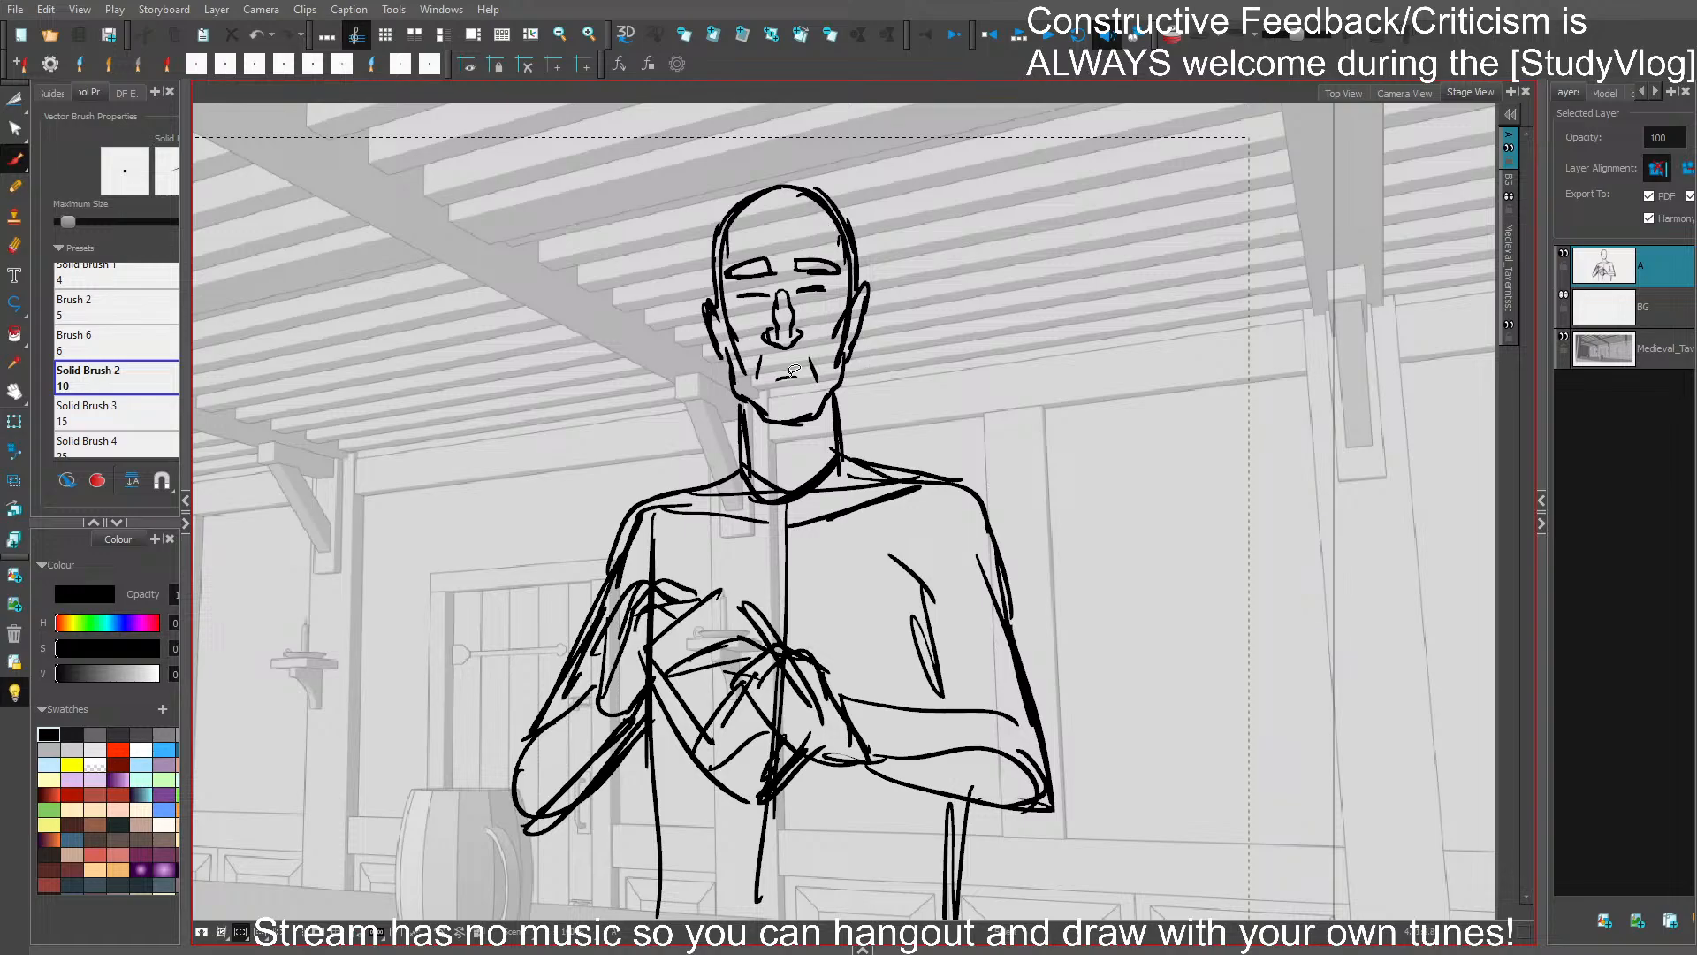
- Select the shoulder and upper-arm strokes farthest from the door, shift the shoulder slightly outward, and save
drag(913, 389, 920, 252)
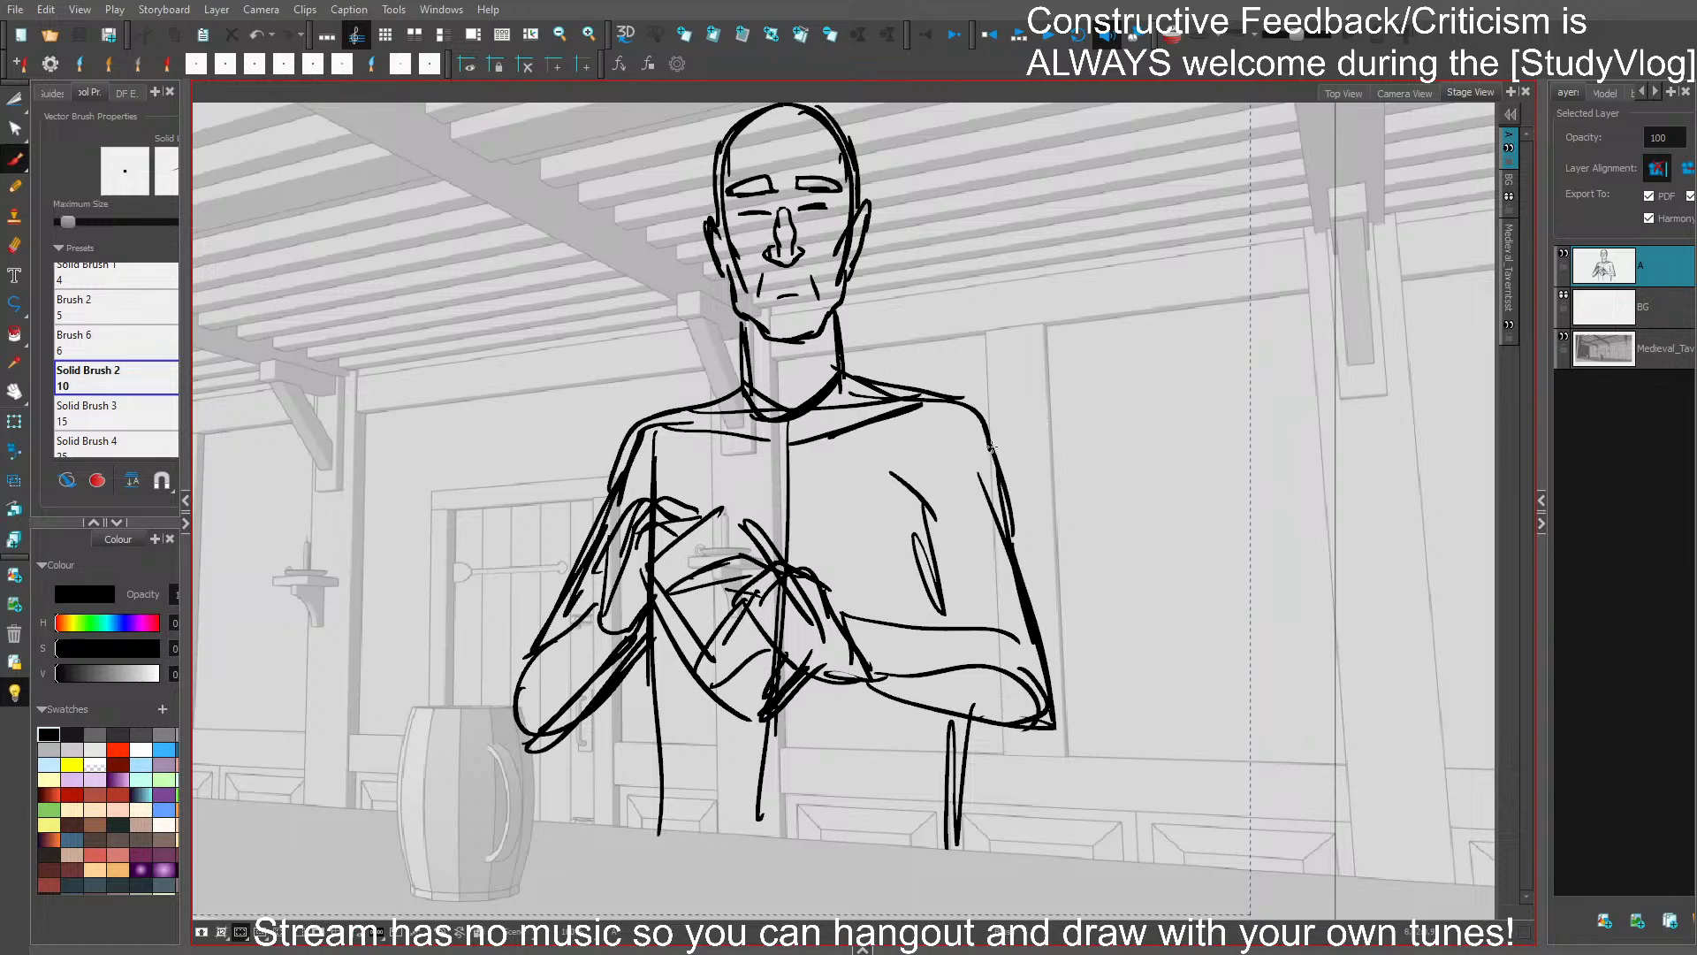
mouse_move(1008, 393)
mouse_down()
mouse_move(928, 436)
mouse_move(1032, 603)
mouse_up()
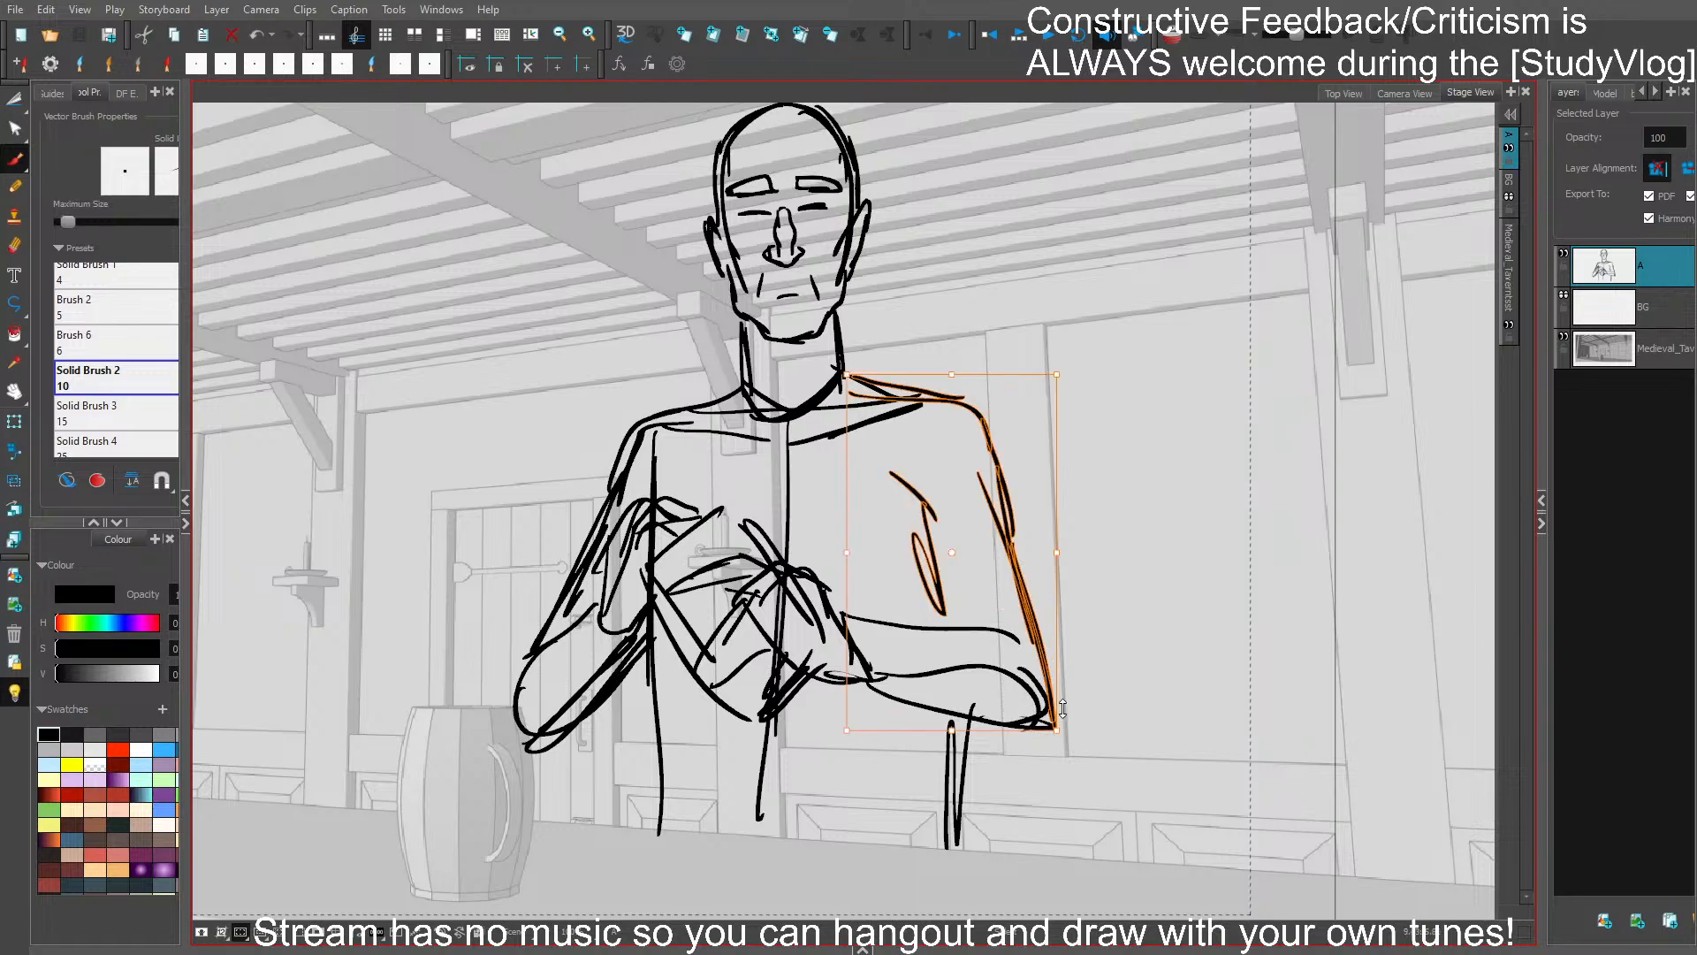
mouse_move(1008, 375)
mouse_down()
mouse_move(1027, 376)
mouse_move(967, 383)
mouse_up()
drag(1021, 732, 1007, 731)
key(ctrl+s)
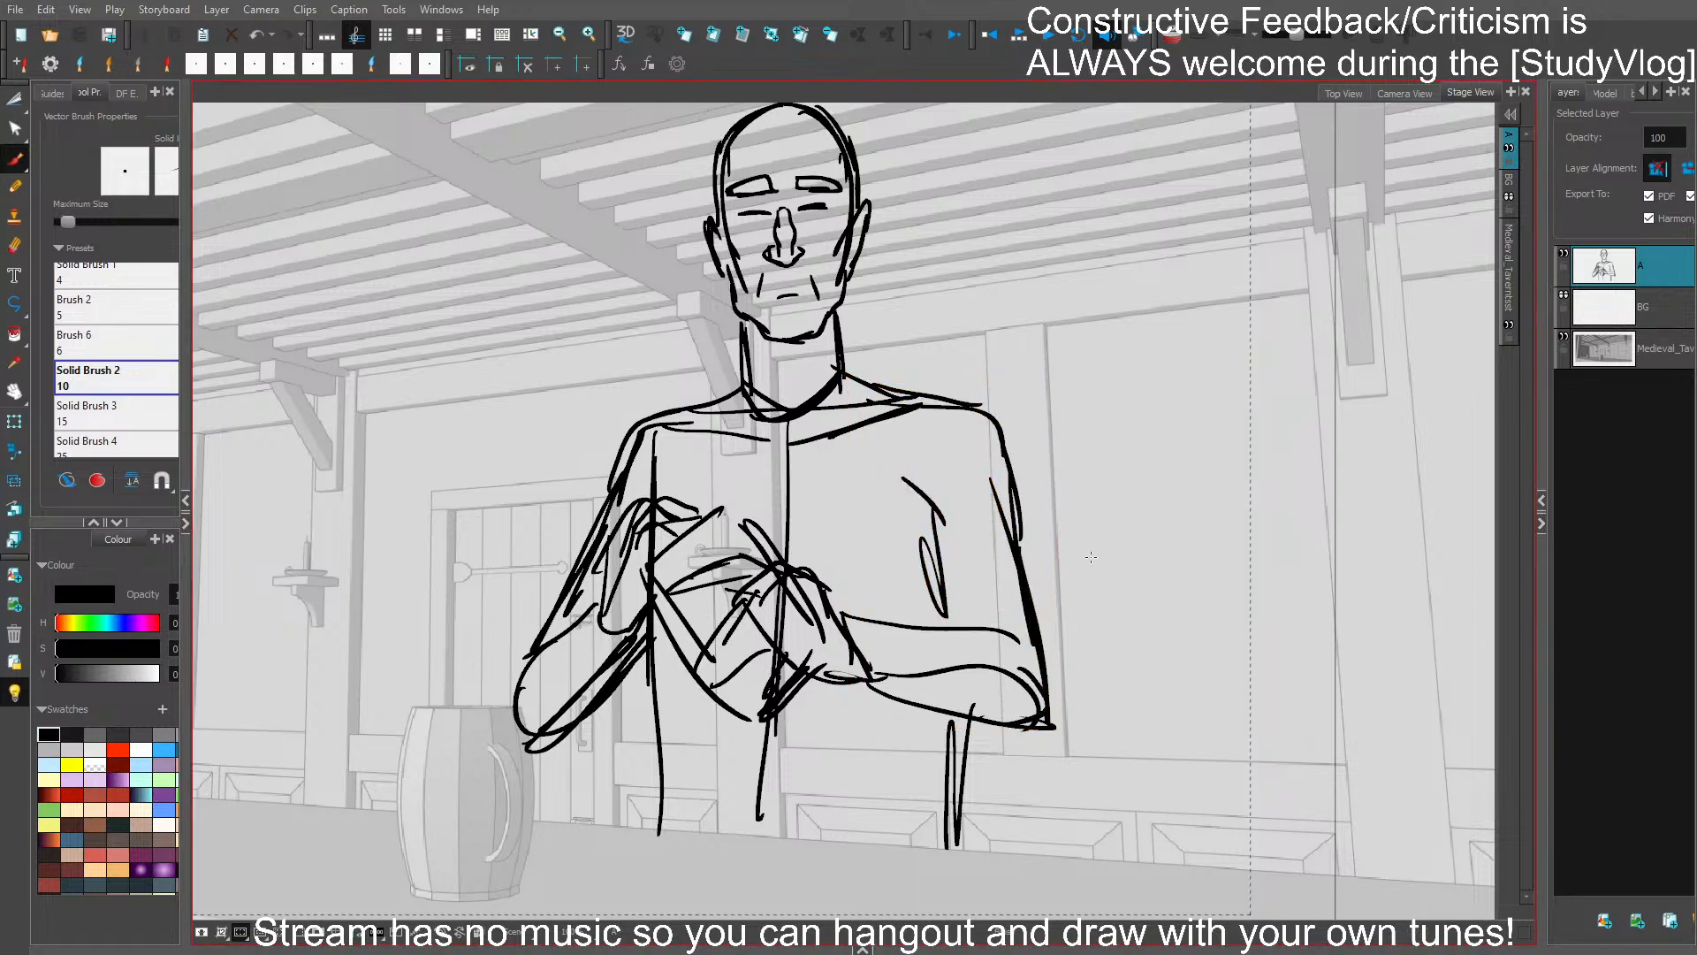
- Delete the vertical centre line running down the figure's torso
click(787, 508)
key(Delete)
click(765, 763)
key(Delete)
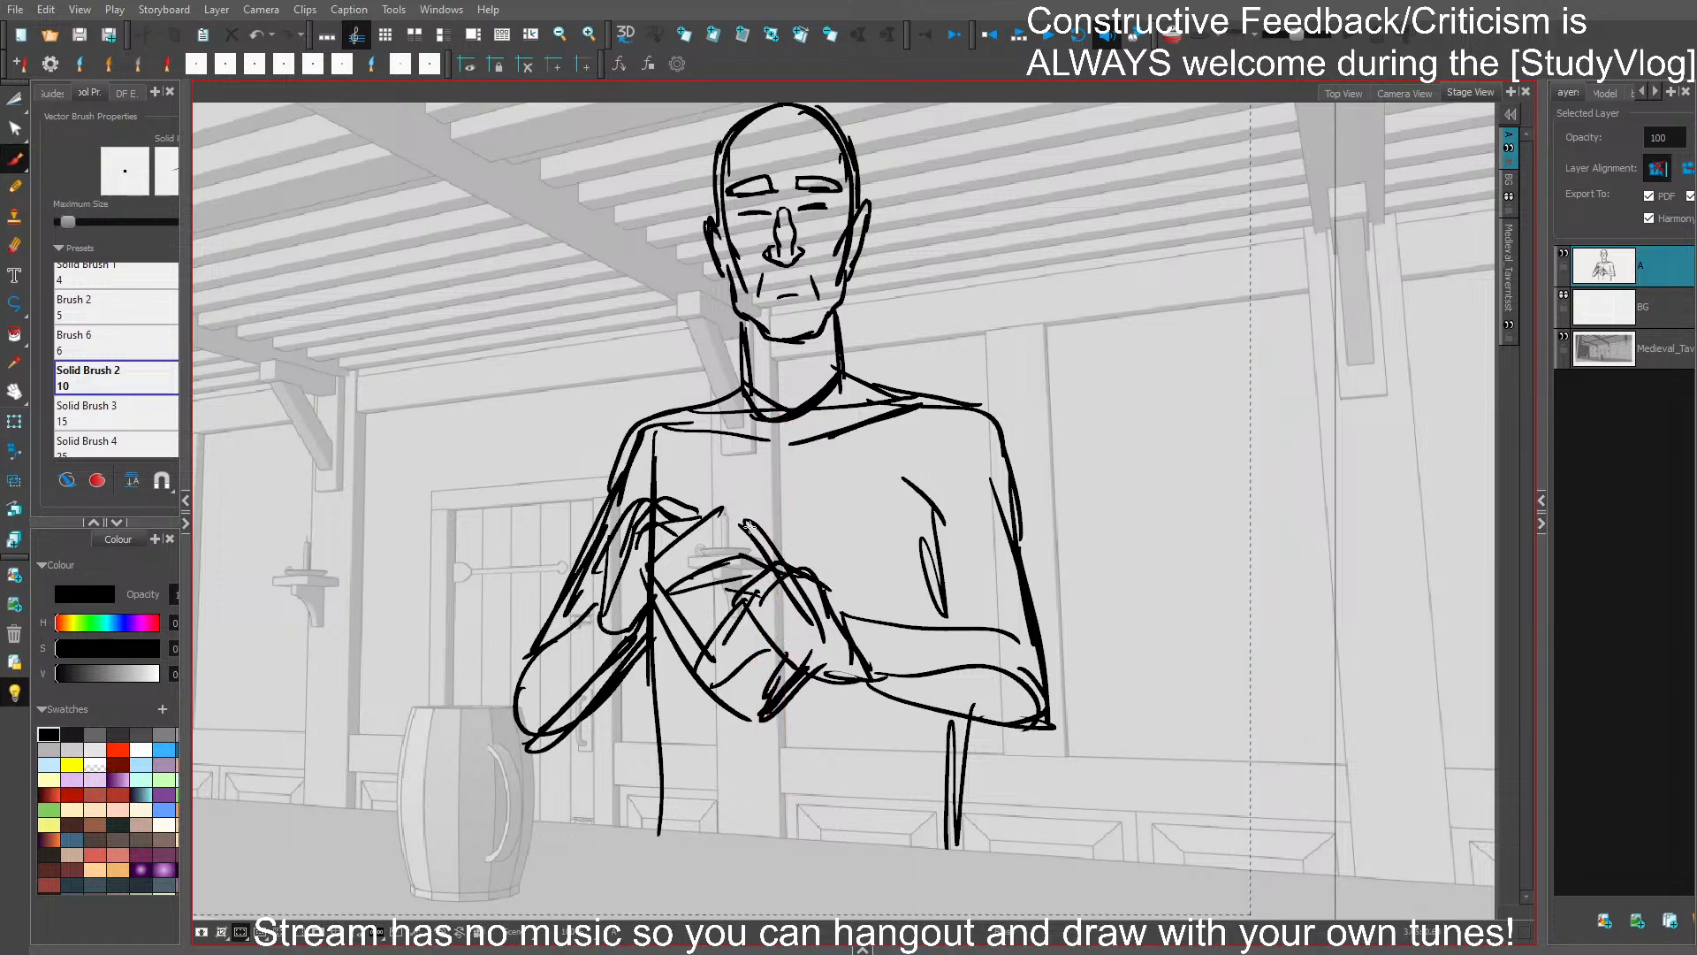
- Reinforce both collarbones with a second stroke below the neck, and save the storyboard
drag(668, 431, 785, 455)
drag(812, 451, 908, 423)
key(ctrl+s)
- Draw a jagged fringe across the forehead and a hair outline around the top of the skull
mouse_move(965, 342)
mouse_down()
mouse_move(886, 460)
mouse_move(886, 442)
mouse_up()
mouse_move(950, 397)
mouse_down()
mouse_move(989, 315)
mouse_move(1020, 429)
mouse_up()
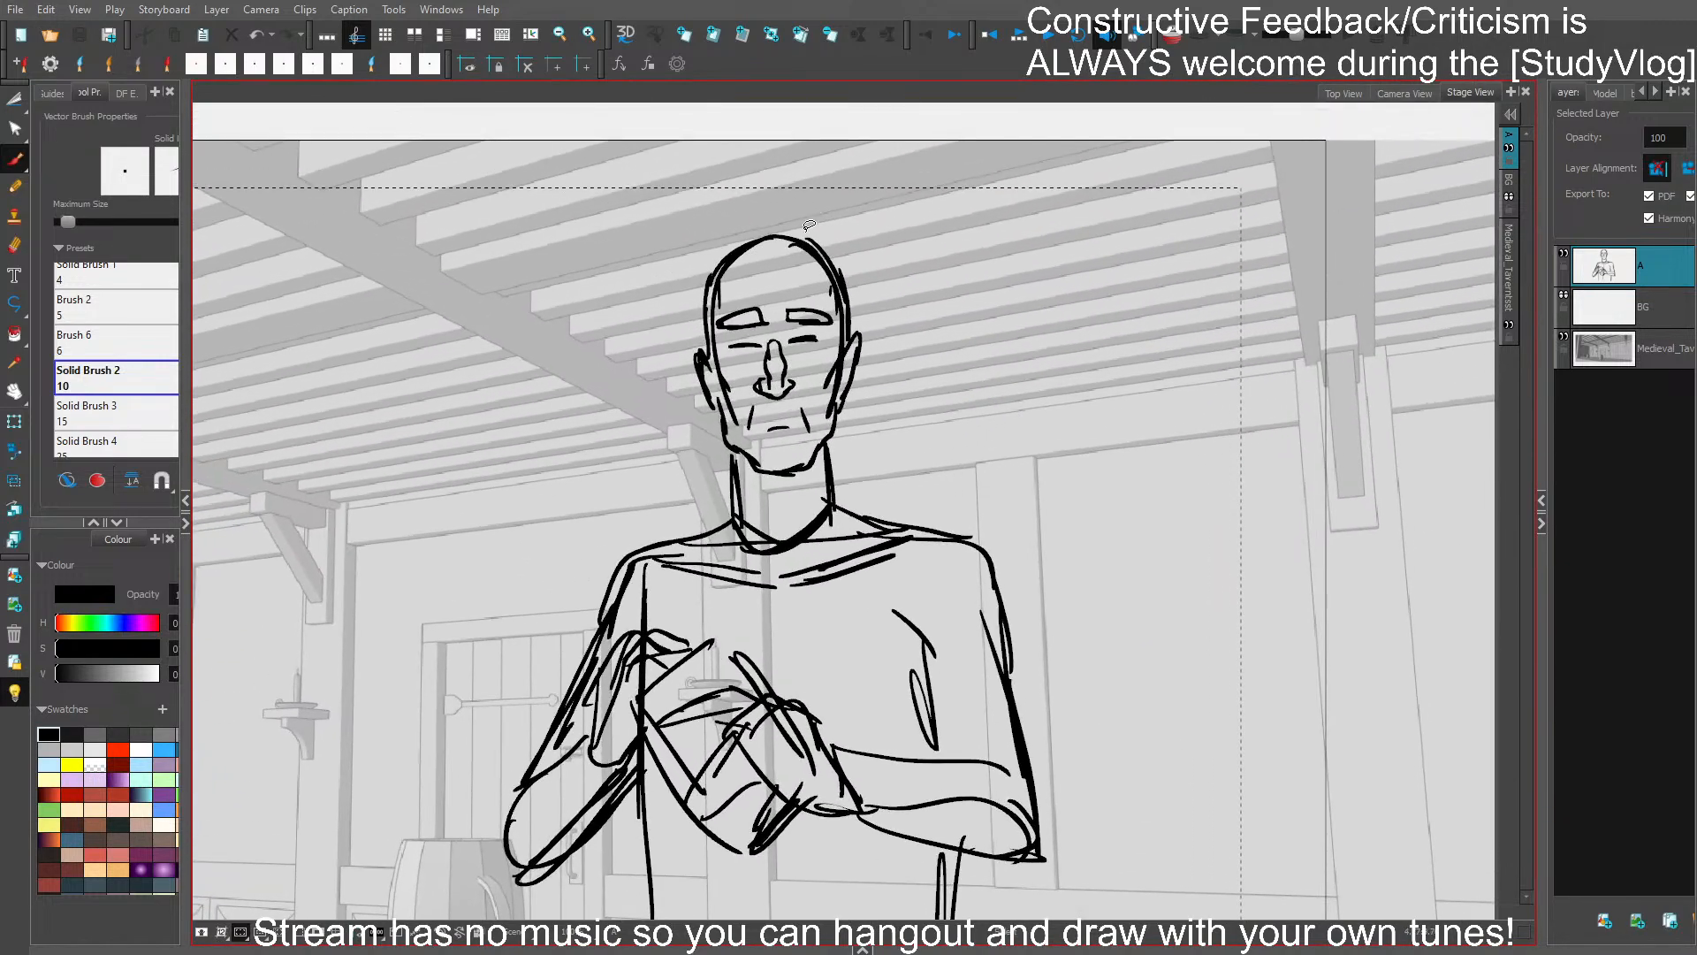
mouse_move(731, 287)
mouse_down()
mouse_move(738, 308)
mouse_move(822, 285)
mouse_move(839, 311)
mouse_up()
mouse_move(709, 316)
mouse_down()
mouse_move(695, 296)
mouse_move(707, 267)
mouse_move(769, 229)
mouse_move(852, 274)
mouse_move(855, 313)
mouse_up()
- Delete the curved neckline strokes at the base of the neck
drag(903, 436, 913, 290)
click(820, 380)
key(Delete)
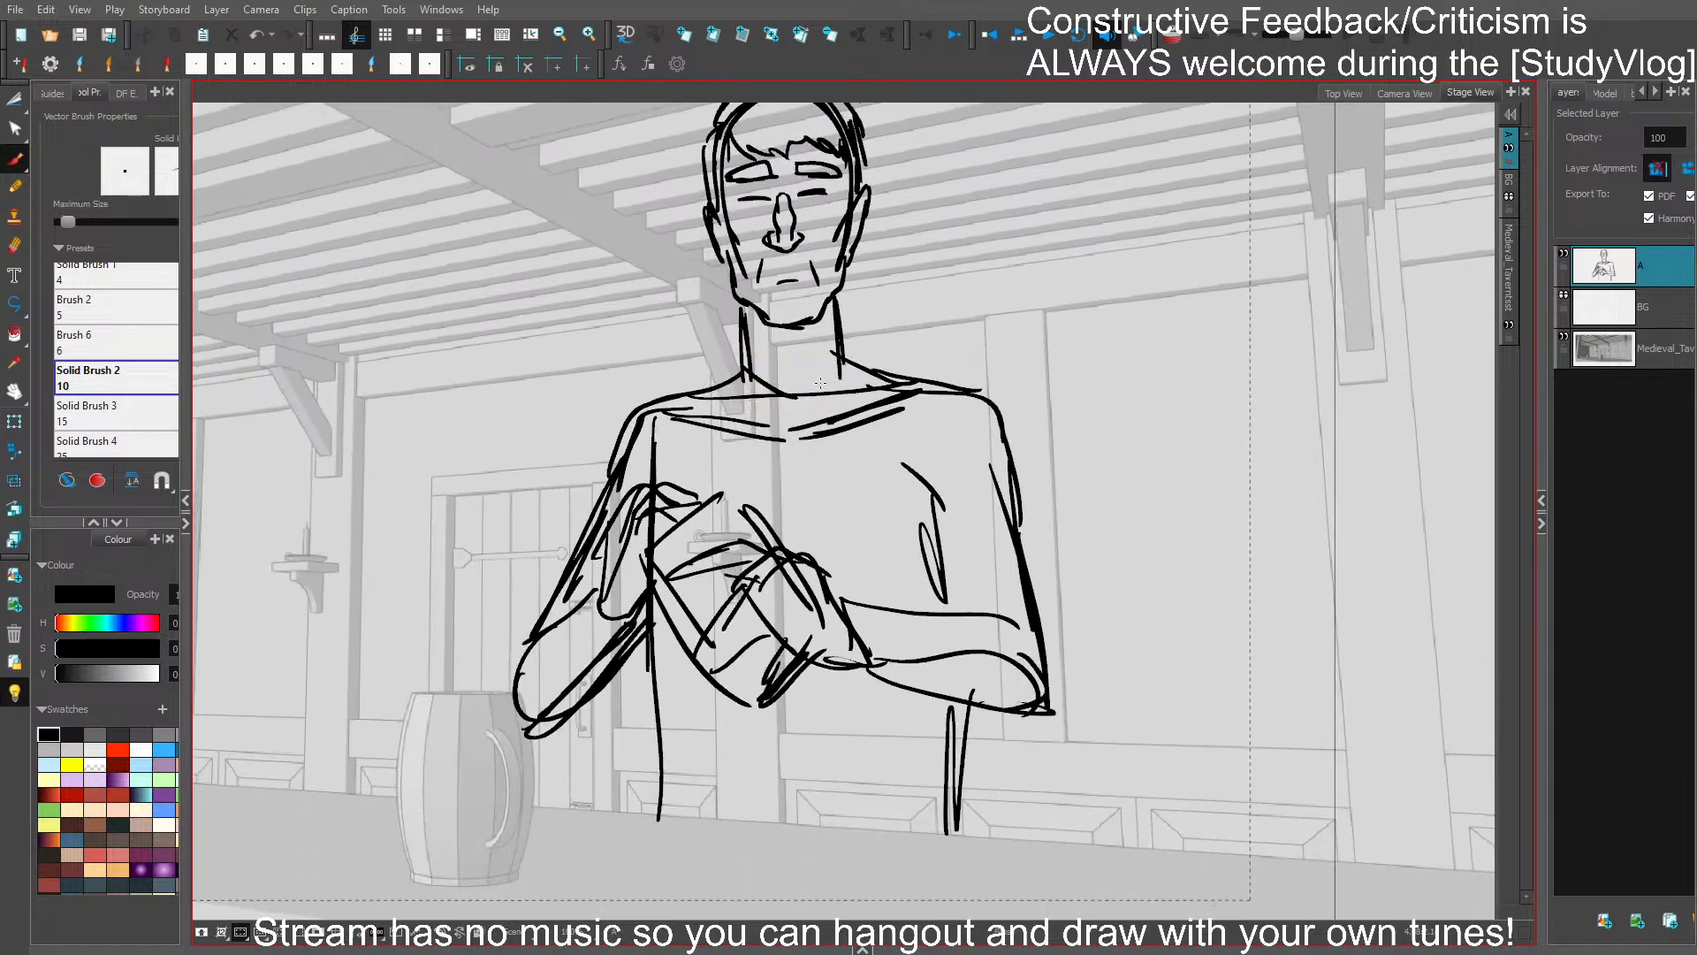
click(767, 384)
key(Delete)
- Draw apron straps over both shoulders and a horizontal bib edge across the chest
mouse_move(741, 336)
mouse_down()
mouse_move(725, 335)
mouse_move(714, 400)
mouse_move(707, 346)
mouse_move(686, 430)
mouse_move(721, 381)
mouse_up()
key(ctrl+z)
mouse_move(721, 381)
mouse_down()
mouse_move(750, 417)
mouse_move(683, 487)
mouse_move(847, 501)
mouse_up()
key(ctrl+z)
key(ctrl+z)
key(ctrl+z)
key(ctrl+z)
drag(875, 390, 861, 488)
drag(886, 362, 900, 483)
drag(893, 366, 885, 490)
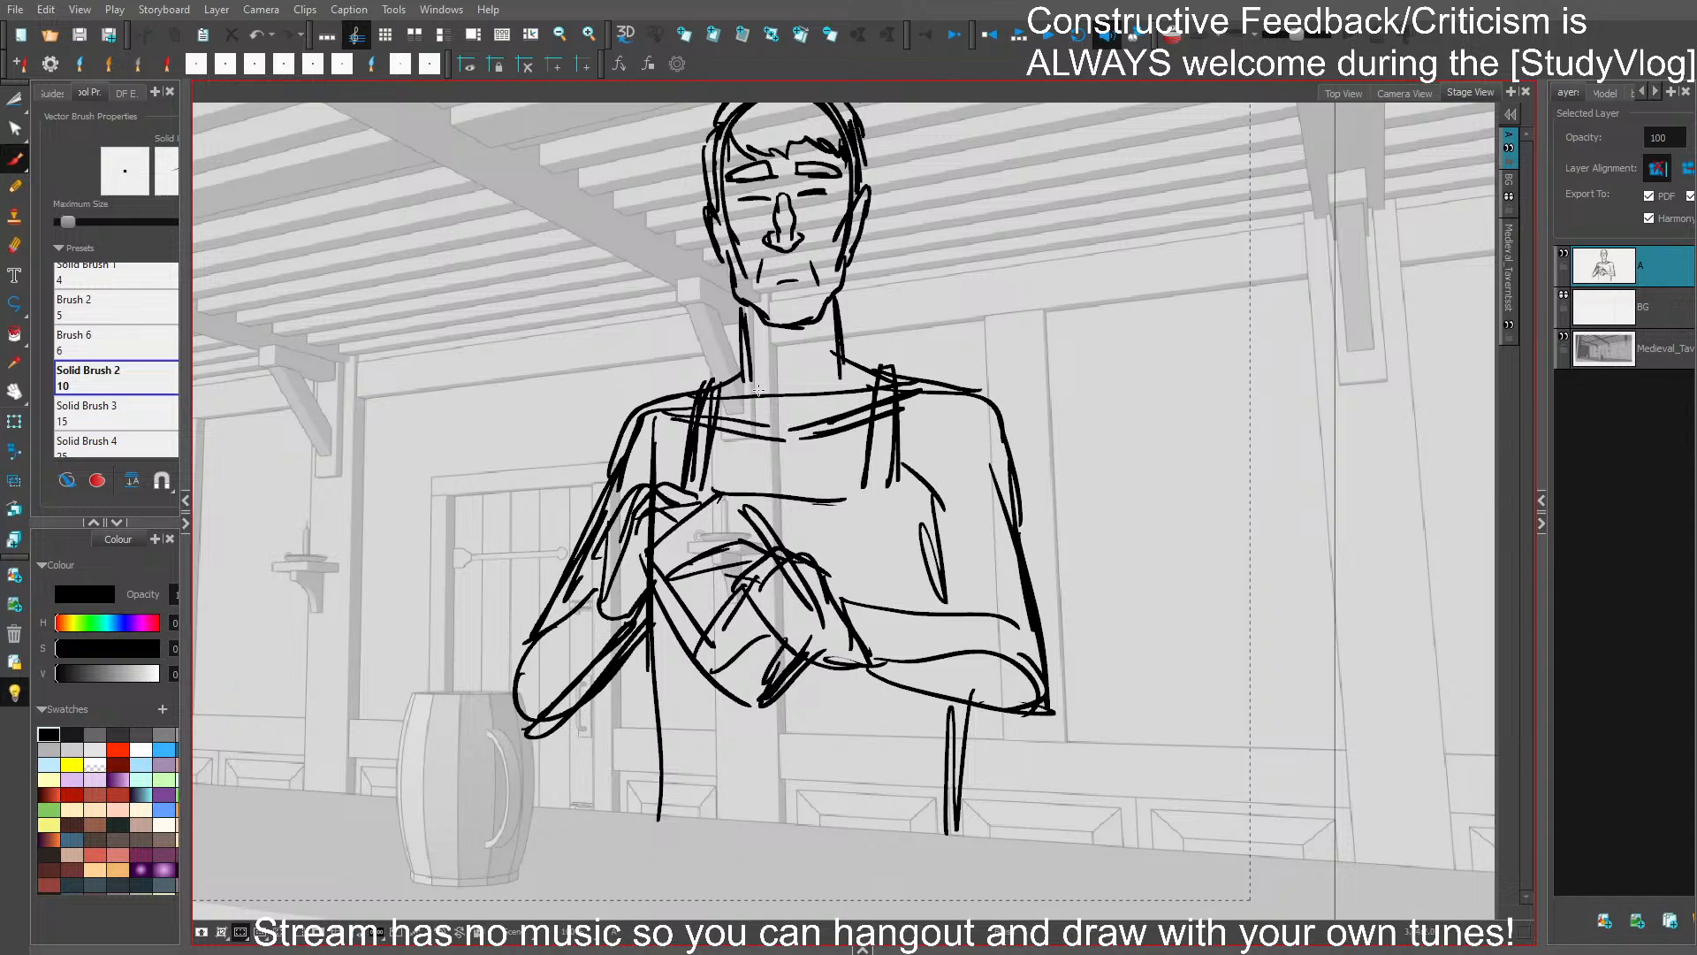
- Draw a V-shaped shirt collar between the straps, with a small crossed lacing at its point
mouse_move(731, 382)
mouse_down()
mouse_move(793, 449)
mouse_move(785, 490)
mouse_up()
key(ctrl+z)
drag(794, 452, 783, 482)
drag(806, 473, 797, 492)
drag(781, 478, 767, 490)
drag(871, 379, 800, 470)
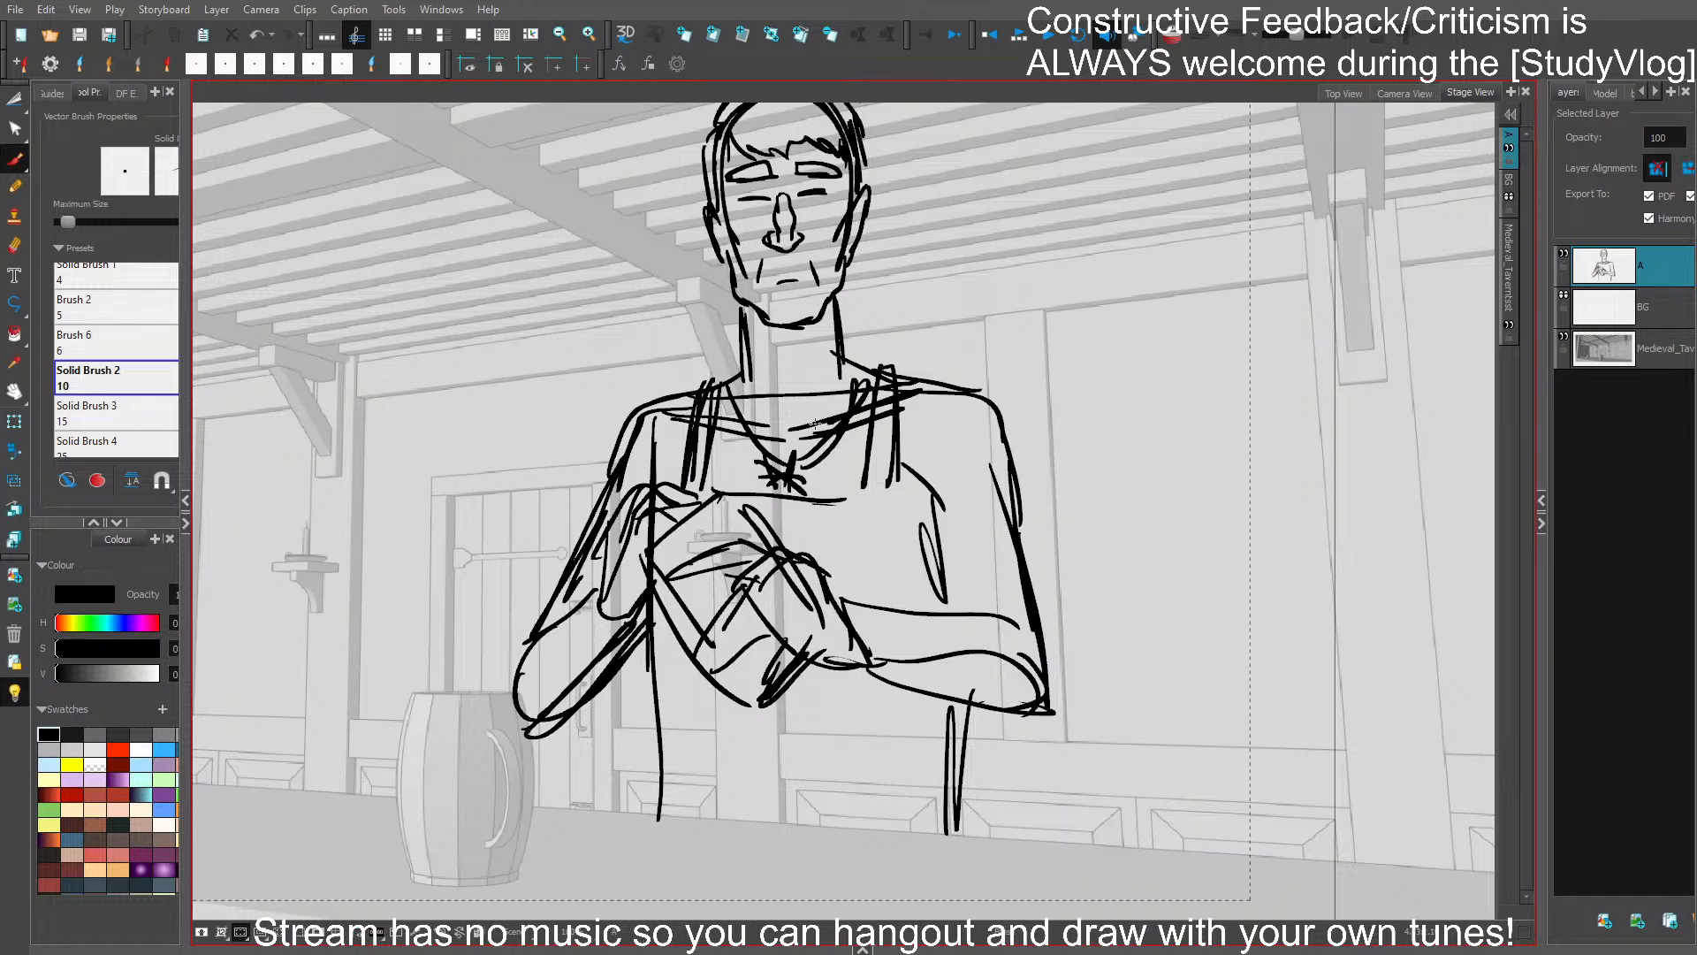
key(ctrl+z)
drag(584, 504, 659, 389)
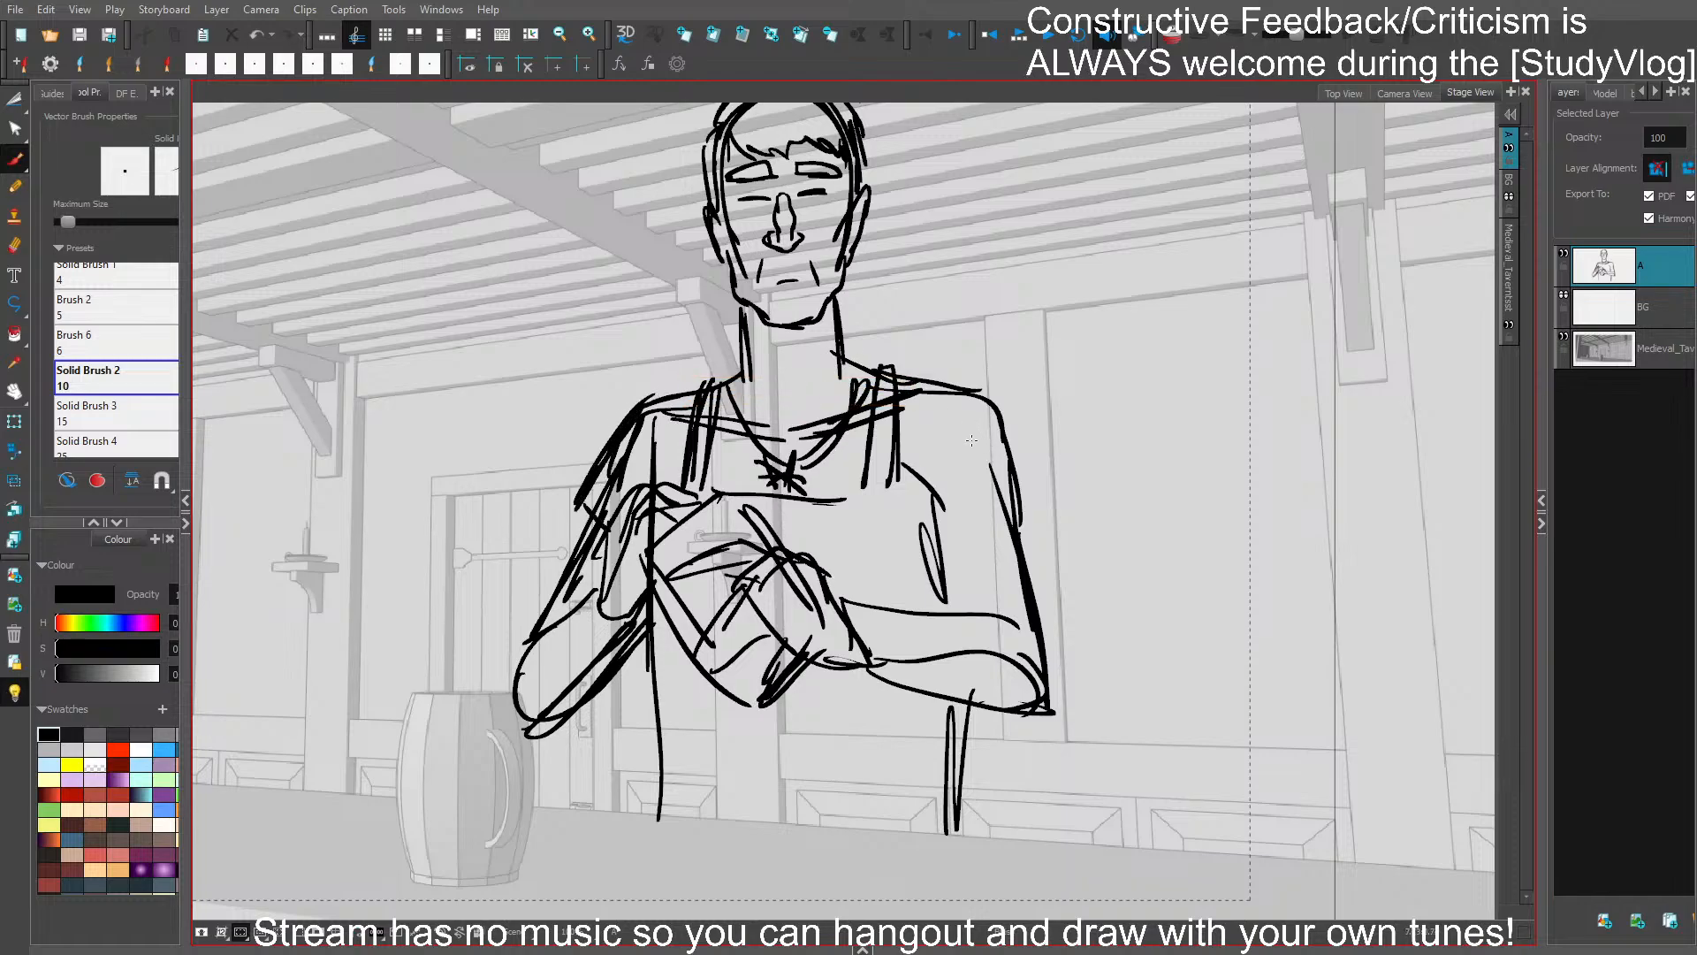
key(ctrl+z)
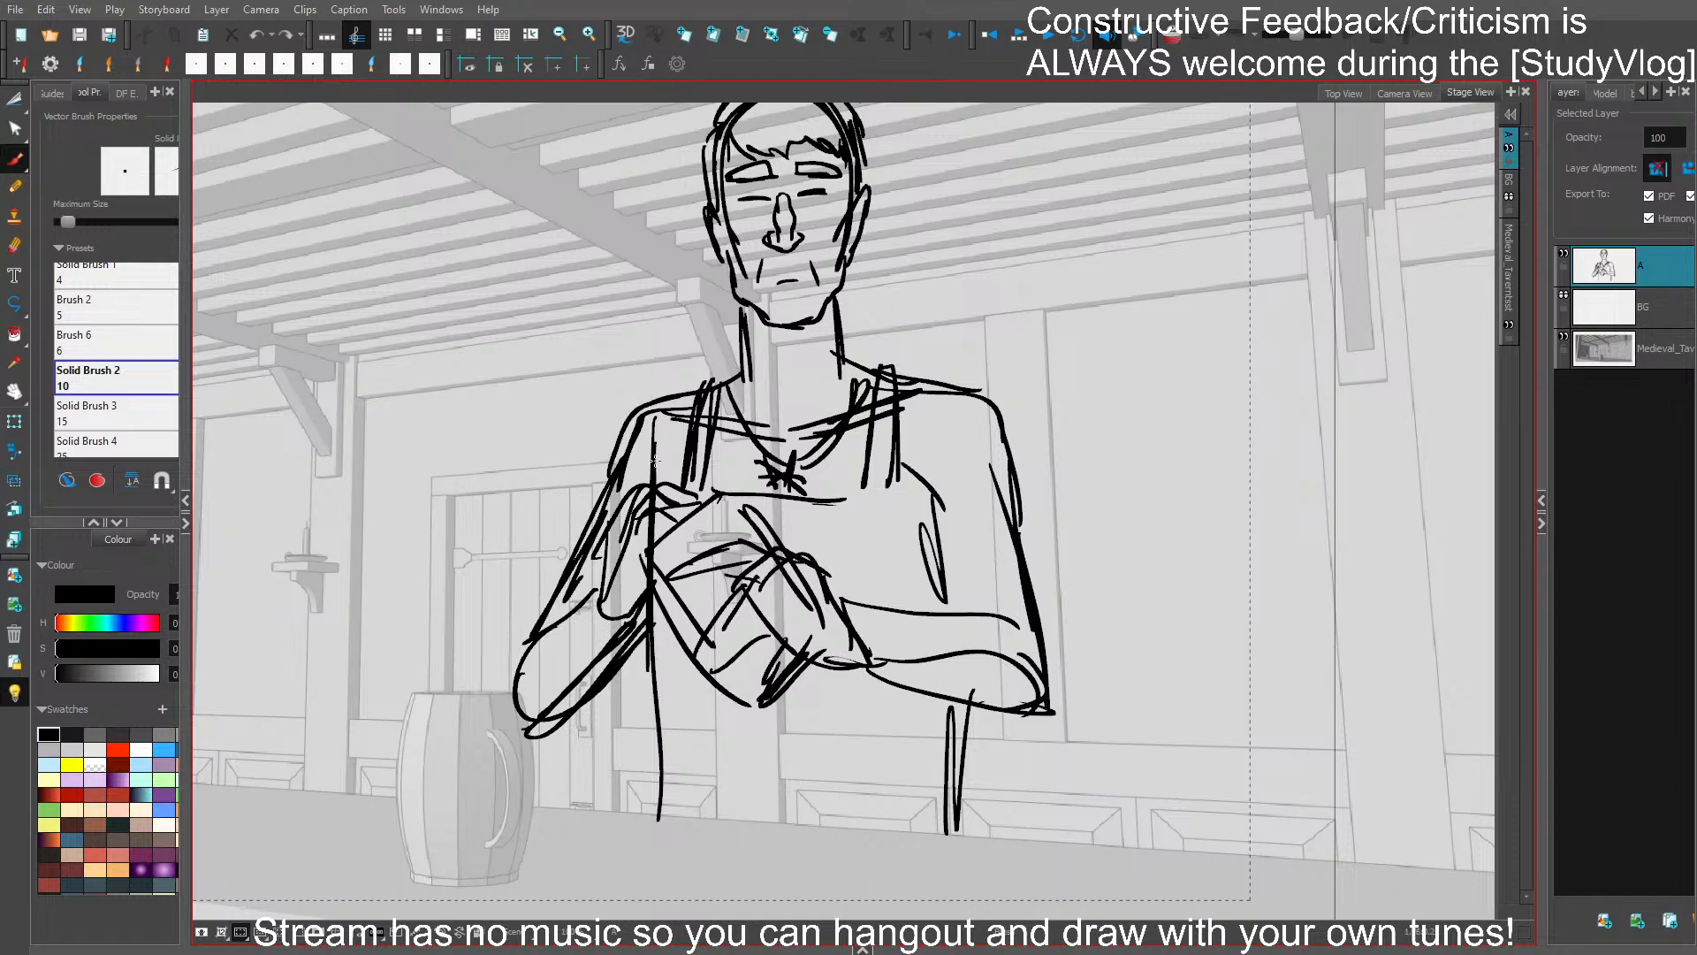
scroll(811, 578, down, 2)
drag(644, 547, 629, 736)
key(ctrl+z)
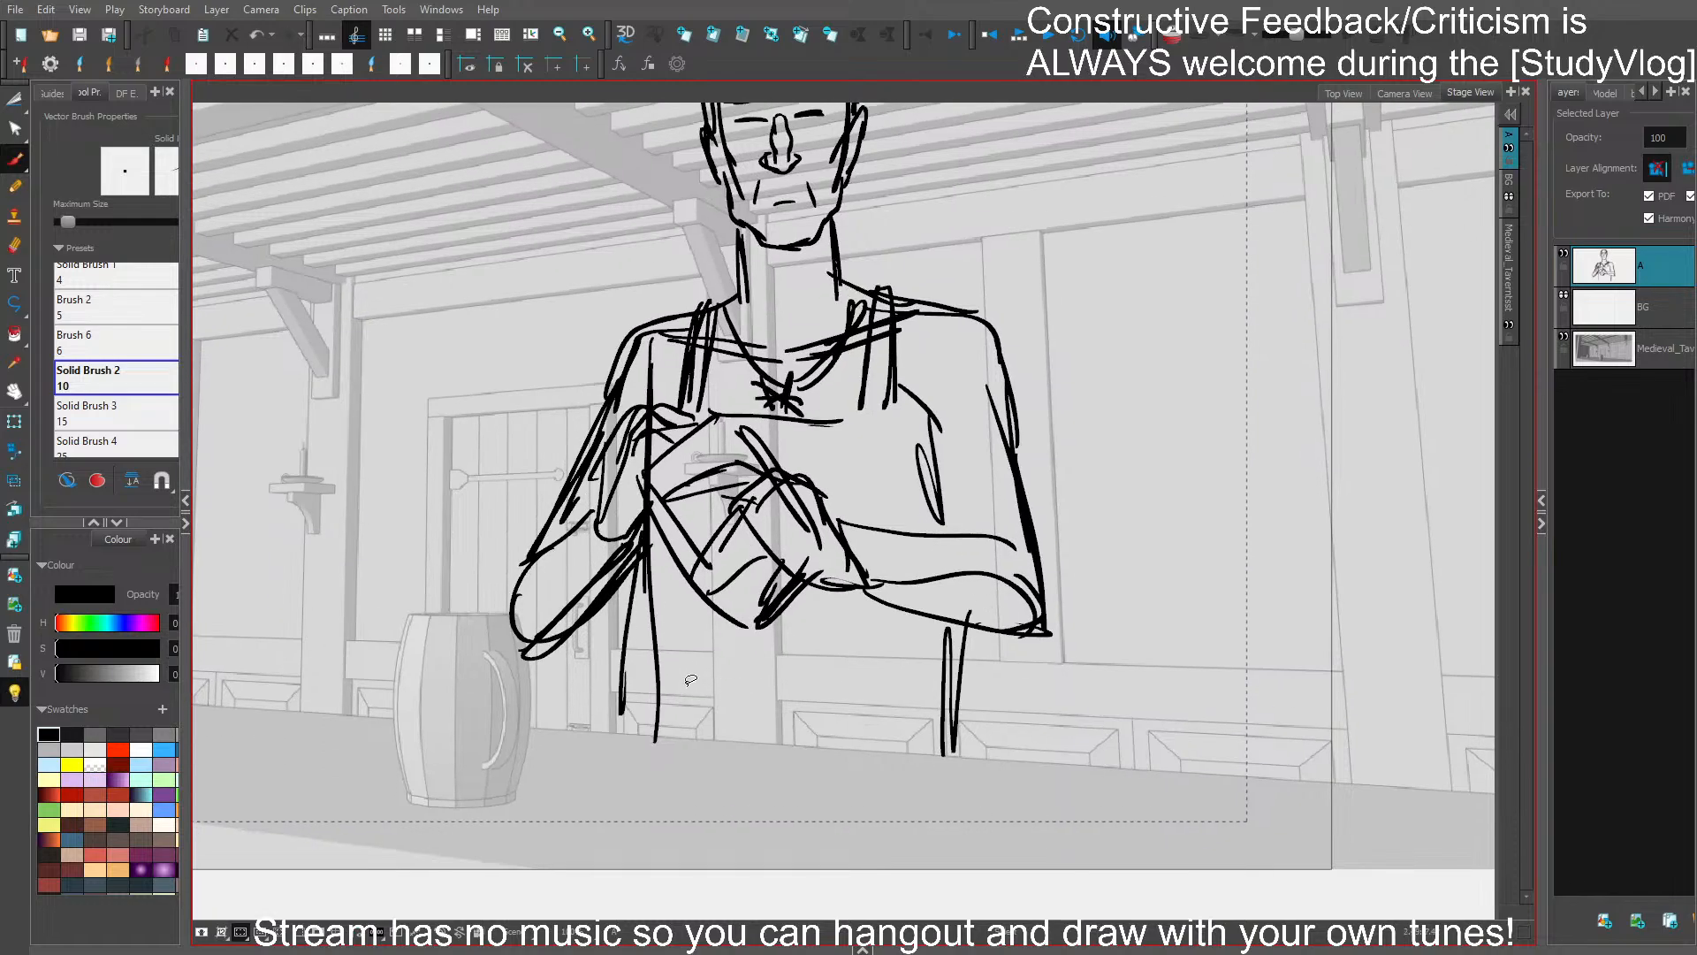
drag(659, 535, 650, 715)
key(ctrl+z)
- Draw the door-side torso contour down to the waist, two belt lines across it, and a round buckle
mouse_move(651, 544)
mouse_down()
mouse_move(635, 635)
mouse_move(663, 696)
mouse_move(898, 725)
mouse_up()
mouse_move(665, 691)
mouse_down()
mouse_move(899, 726)
mouse_move(928, 704)
mouse_up()
drag(789, 688, 797, 714)
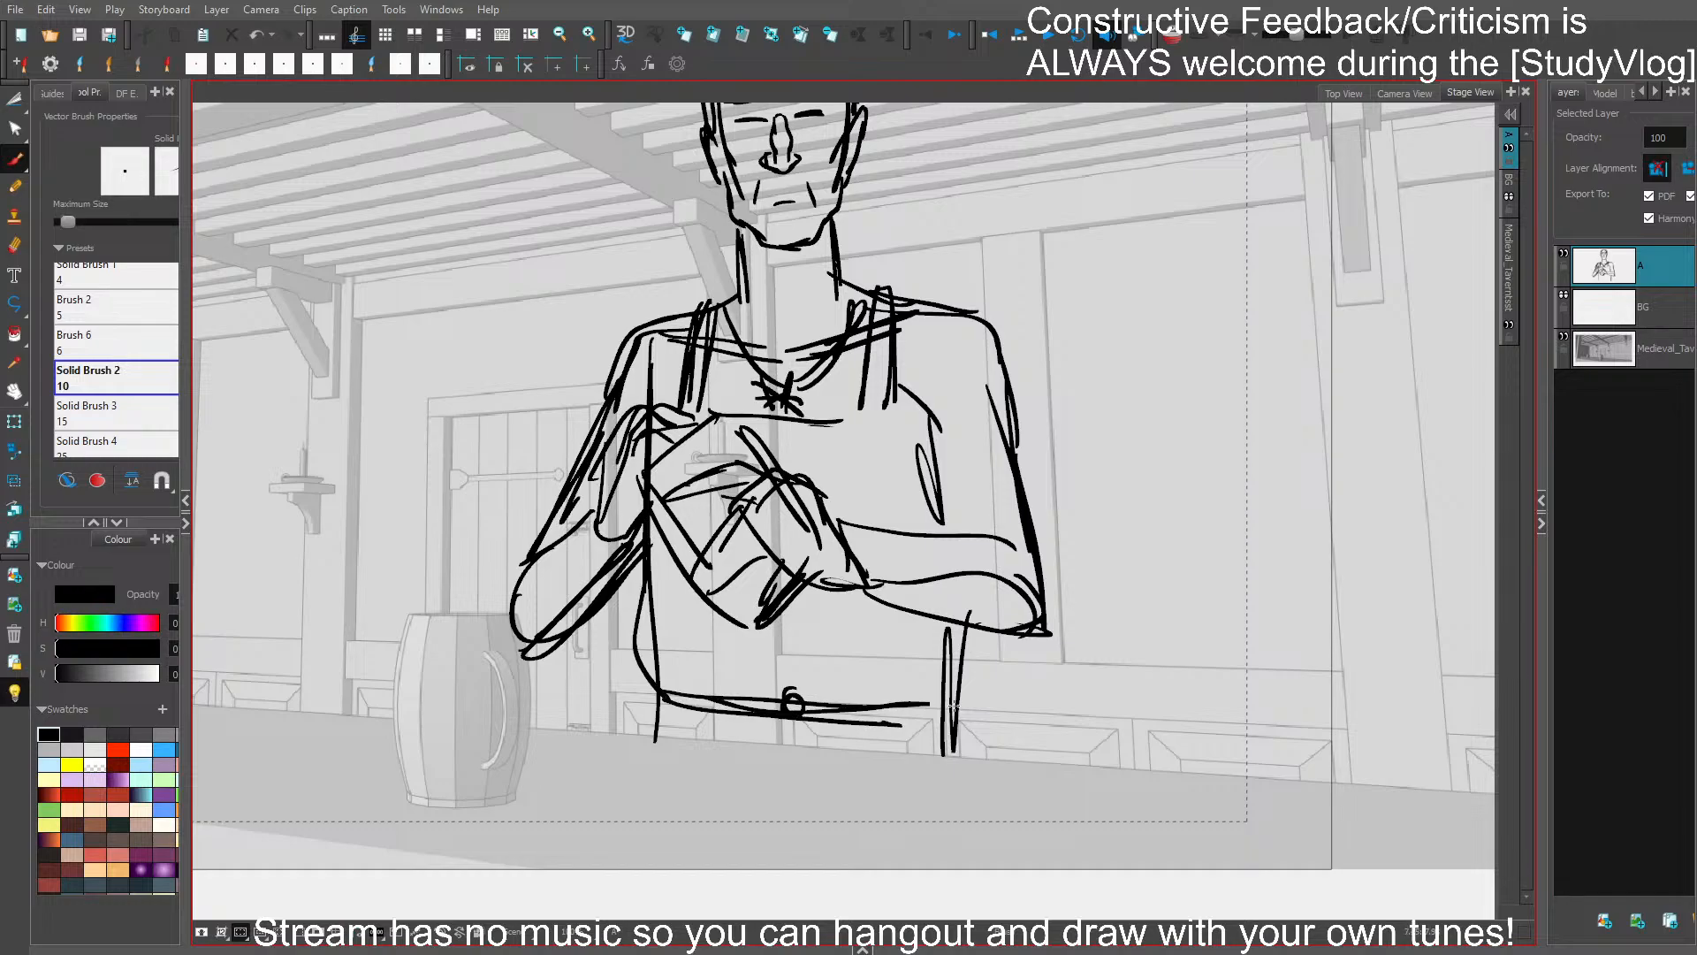
key(ctrl+z)
- Draw the other torso side from armpit to belt, add short hip strokes below the belt, and save
drag(958, 628, 930, 709)
drag(955, 636, 912, 705)
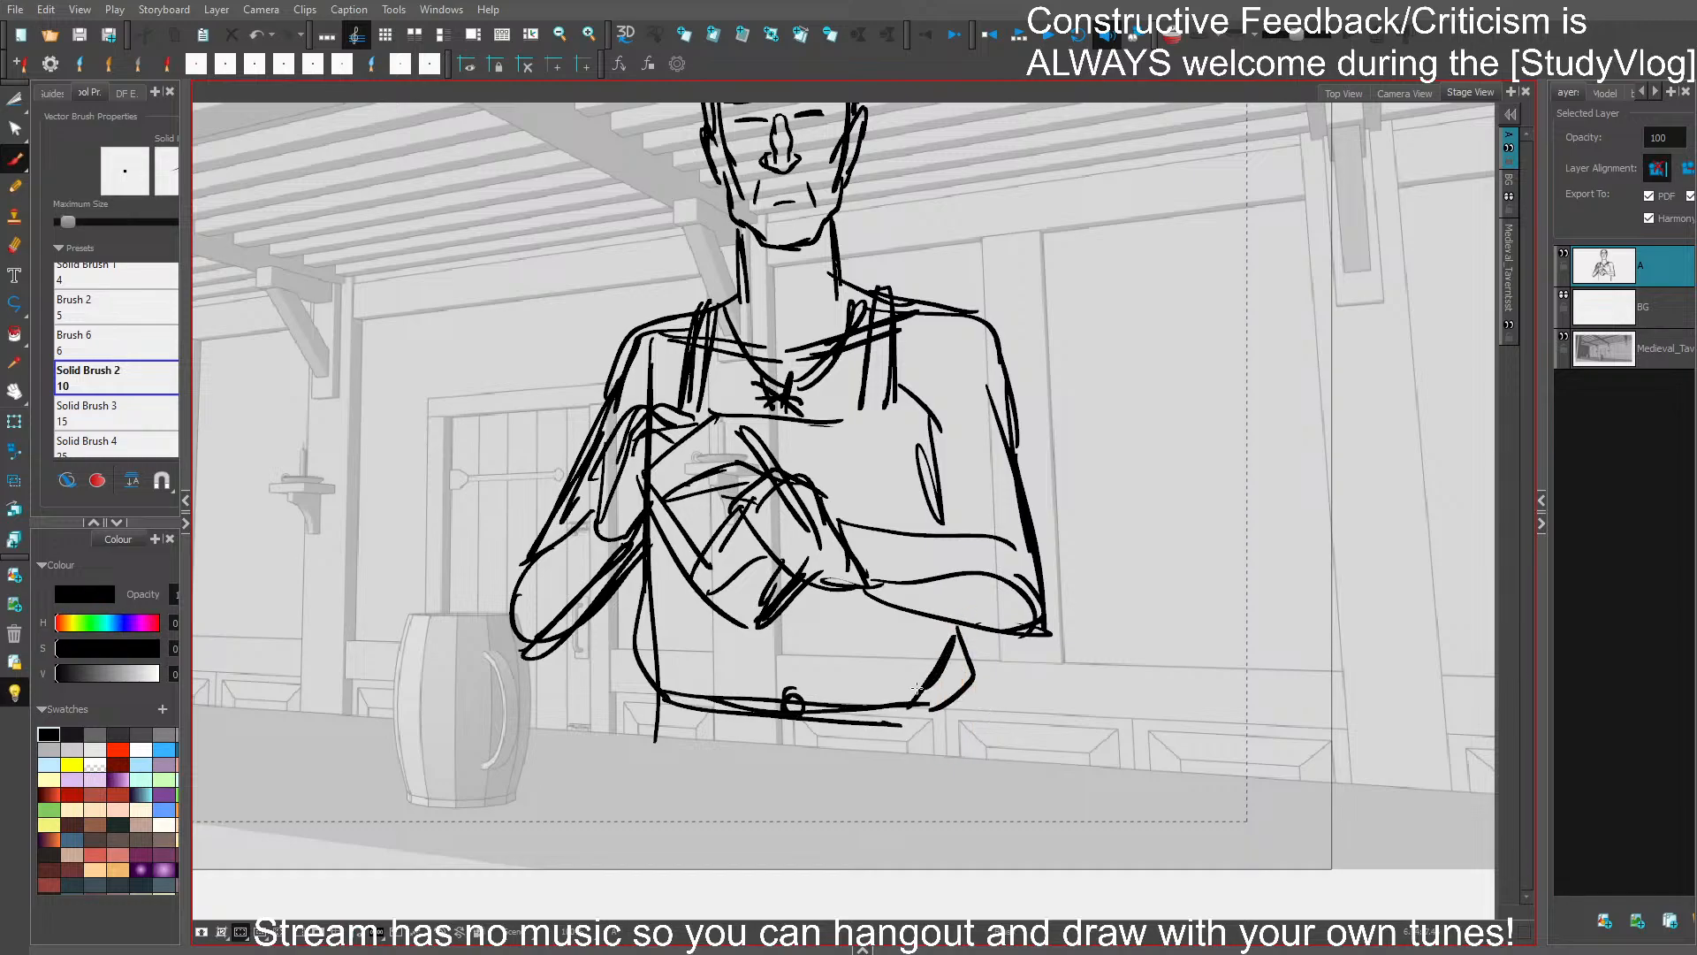
drag(900, 417, 930, 538)
drag(970, 666, 919, 697)
drag(945, 624, 920, 757)
drag(924, 709, 939, 752)
drag(658, 693, 643, 740)
drag(946, 703, 947, 740)
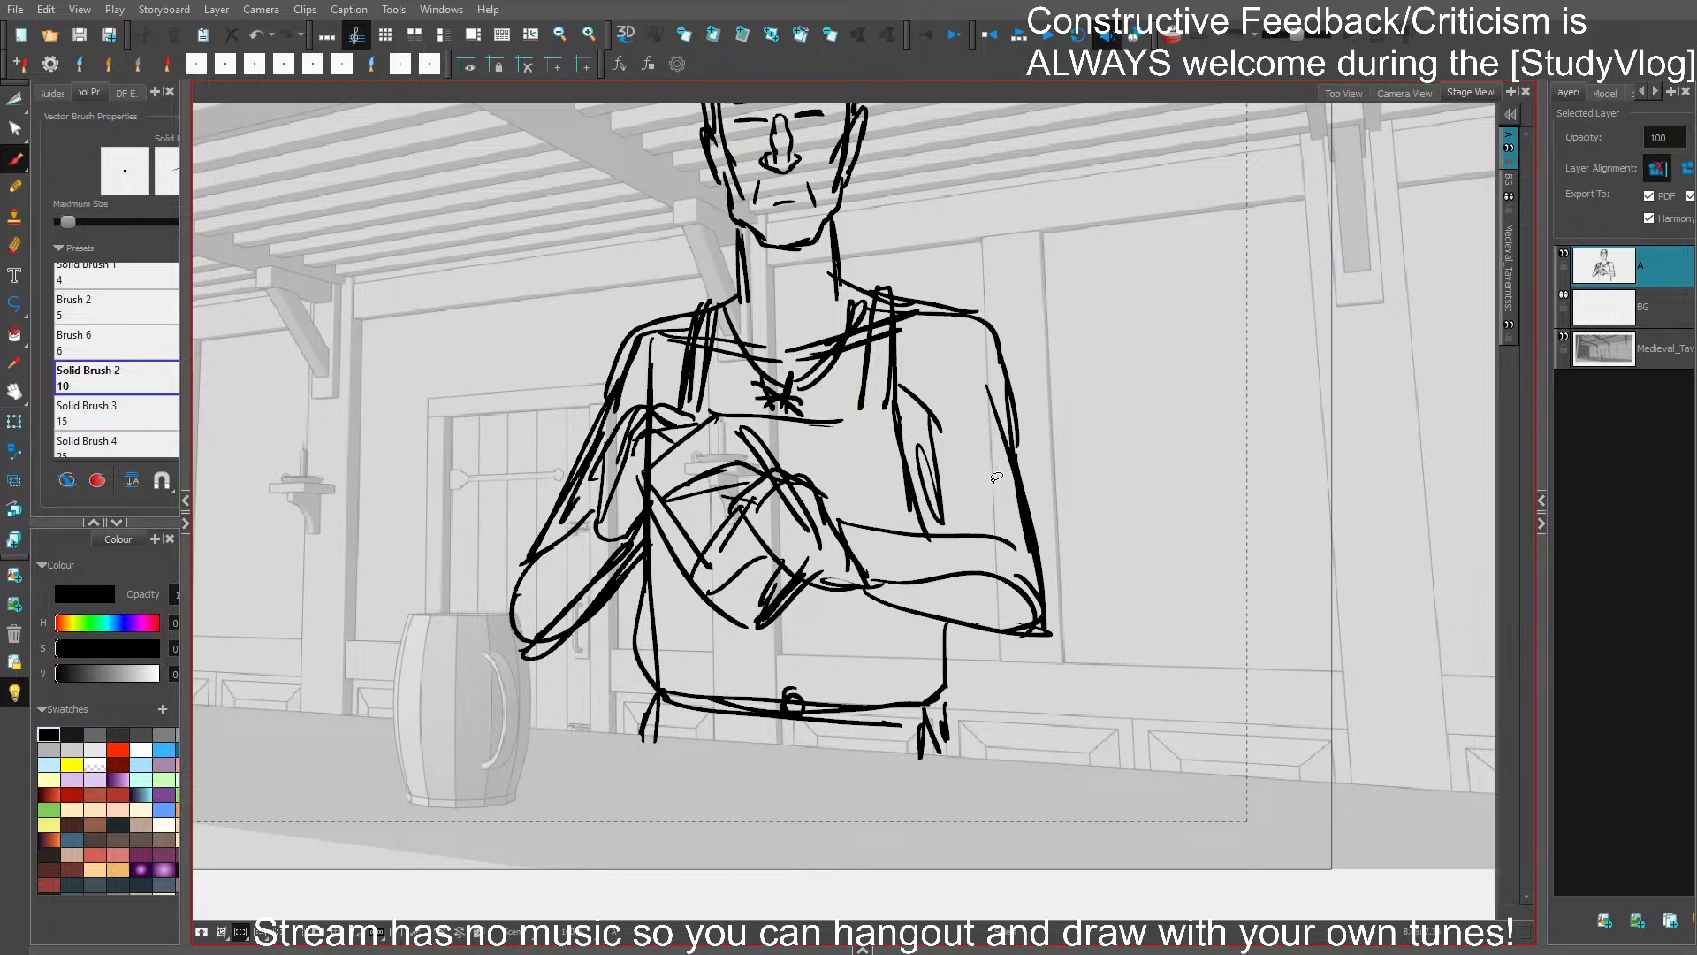
key(ctrl+s)
- Draw short-sleeve hems across both upper arms, thicken the outer sleeve lines, and save
mouse_move(936, 477)
mouse_down()
mouse_move(1016, 475)
mouse_move(930, 482)
mouse_up()
drag(1016, 463, 1029, 484)
drag(996, 352, 1006, 396)
drag(1017, 439, 1030, 476)
drag(562, 464, 597, 486)
drag(618, 348, 565, 473)
drag(608, 376, 569, 465)
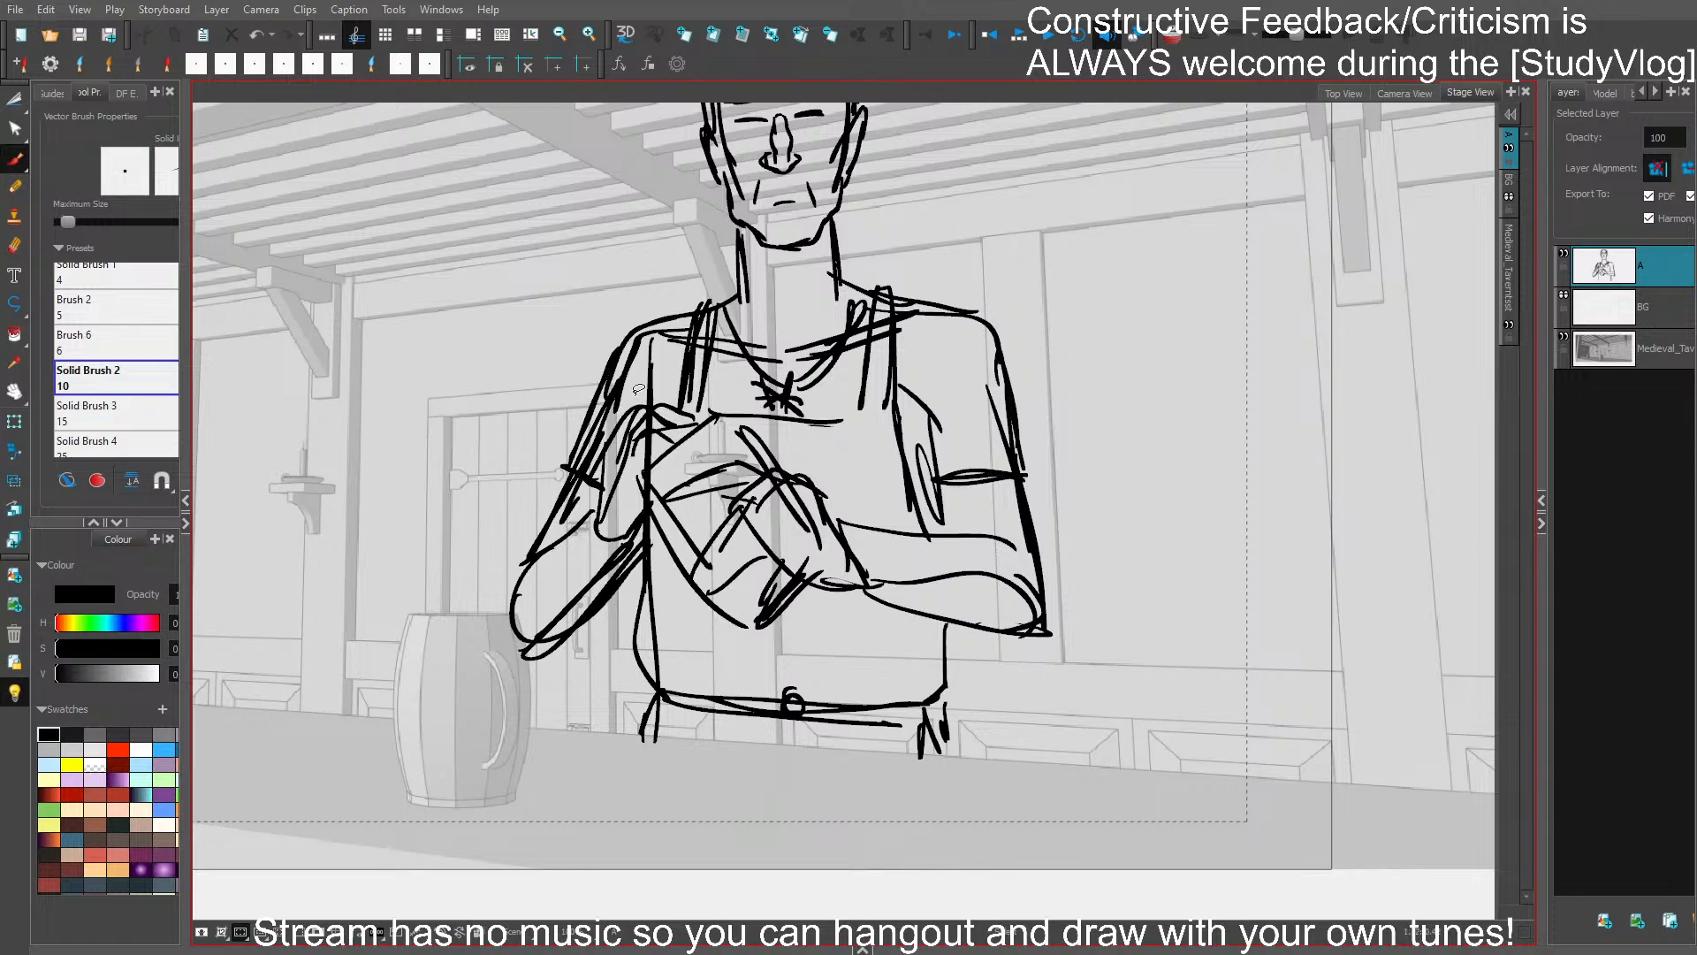
key(ctrl+s)
- Select the whole head and move it slightly down toward the shoulders
drag(1016, 270, 1013, 411)
key(s)
click(831, 398)
key(Delete)
mouse_move(829, 357)
mouse_down()
mouse_move(830, 436)
mouse_move(838, 140)
mouse_move(789, 389)
mouse_up()
key(s)
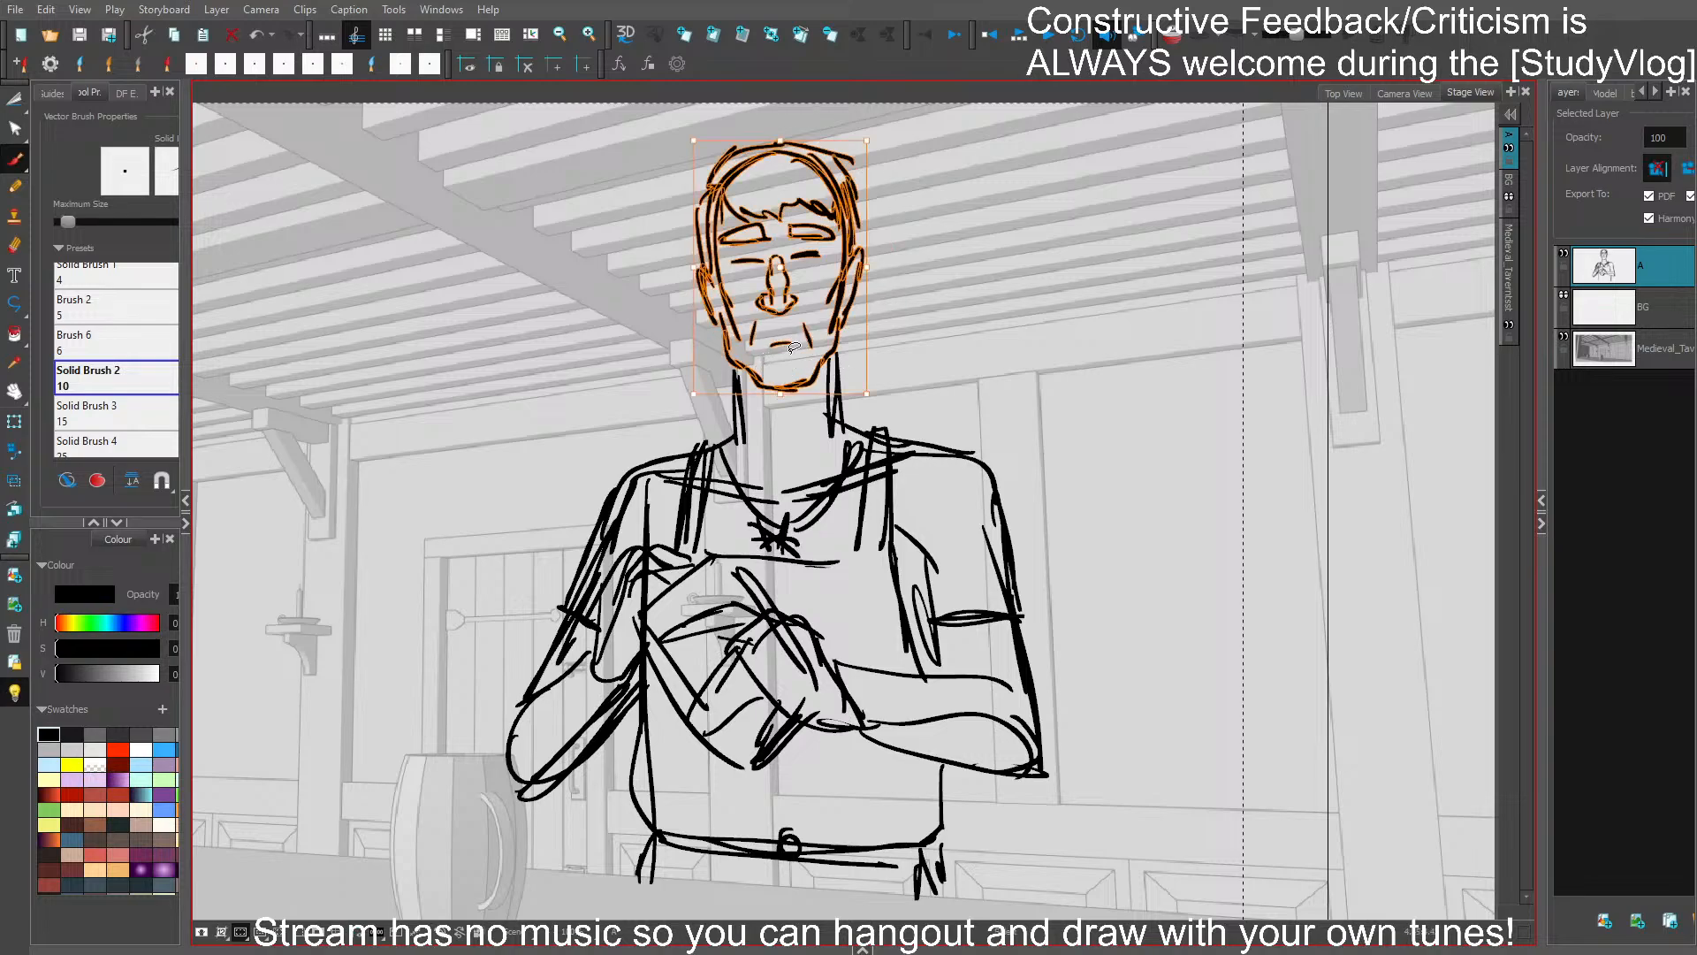
drag(787, 287, 787, 305)
click(906, 362)
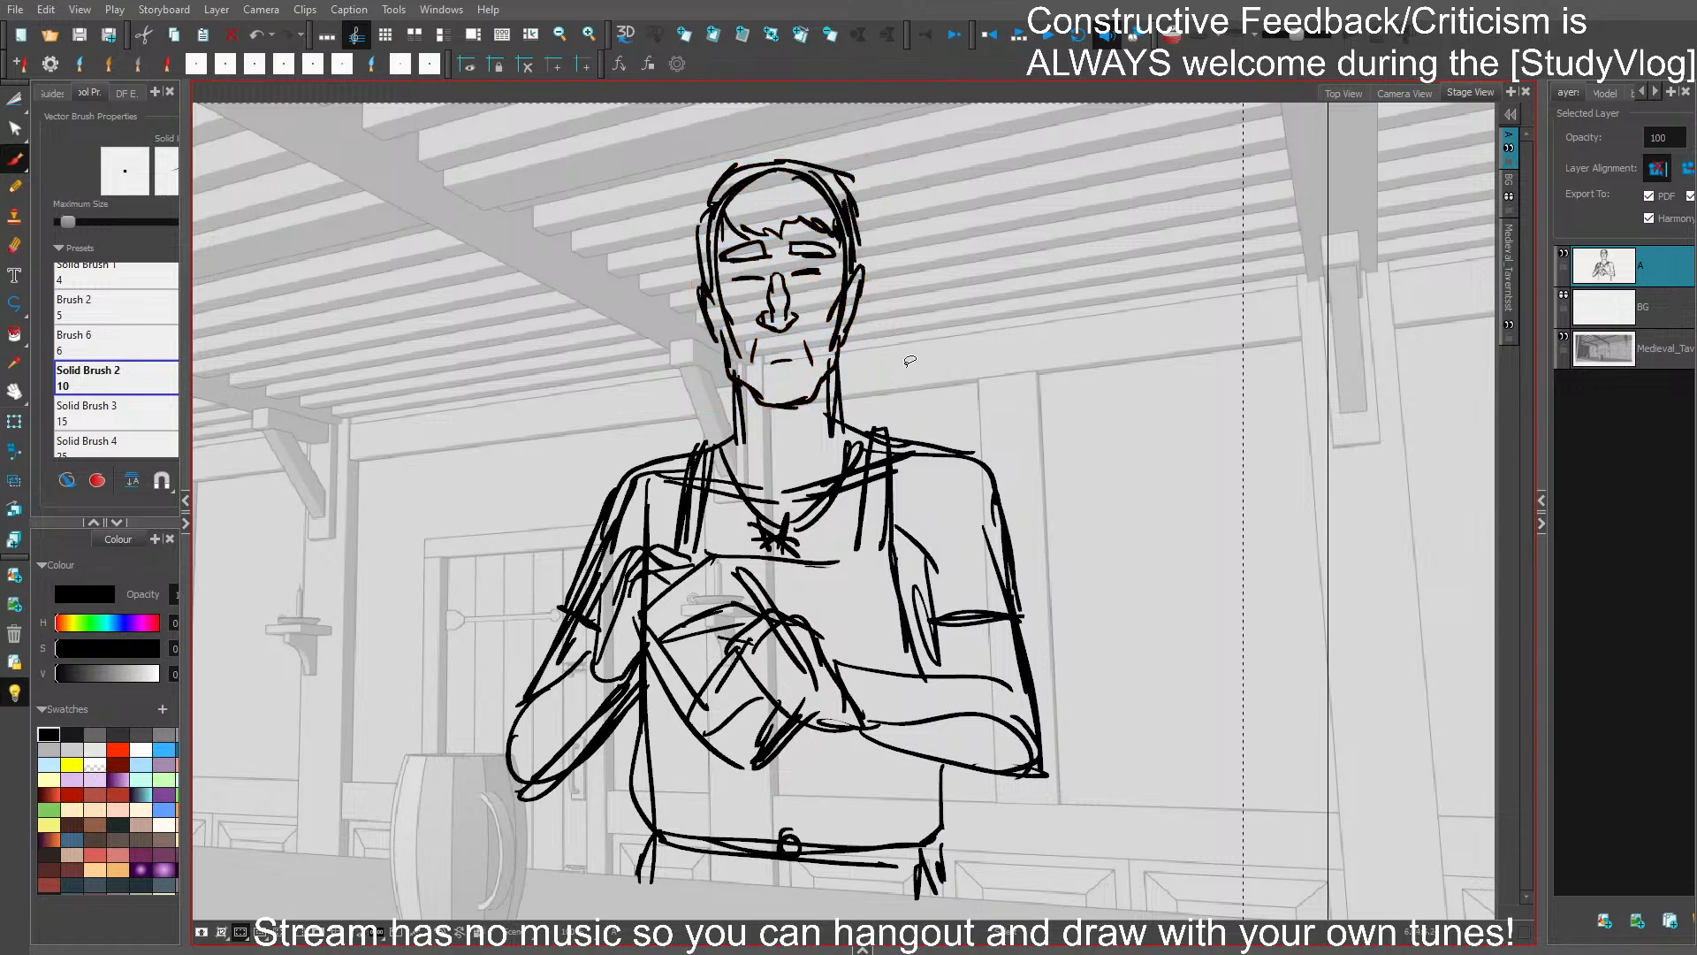
- Shorten both neck lines so they start below the jaw, and save the storyboard
mouse_move(853, 382)
mouse_down()
mouse_move(783, 403)
mouse_move(851, 382)
mouse_move(789, 374)
mouse_up()
click(891, 378)
click(830, 404)
shift+click(742, 421)
click(866, 371)
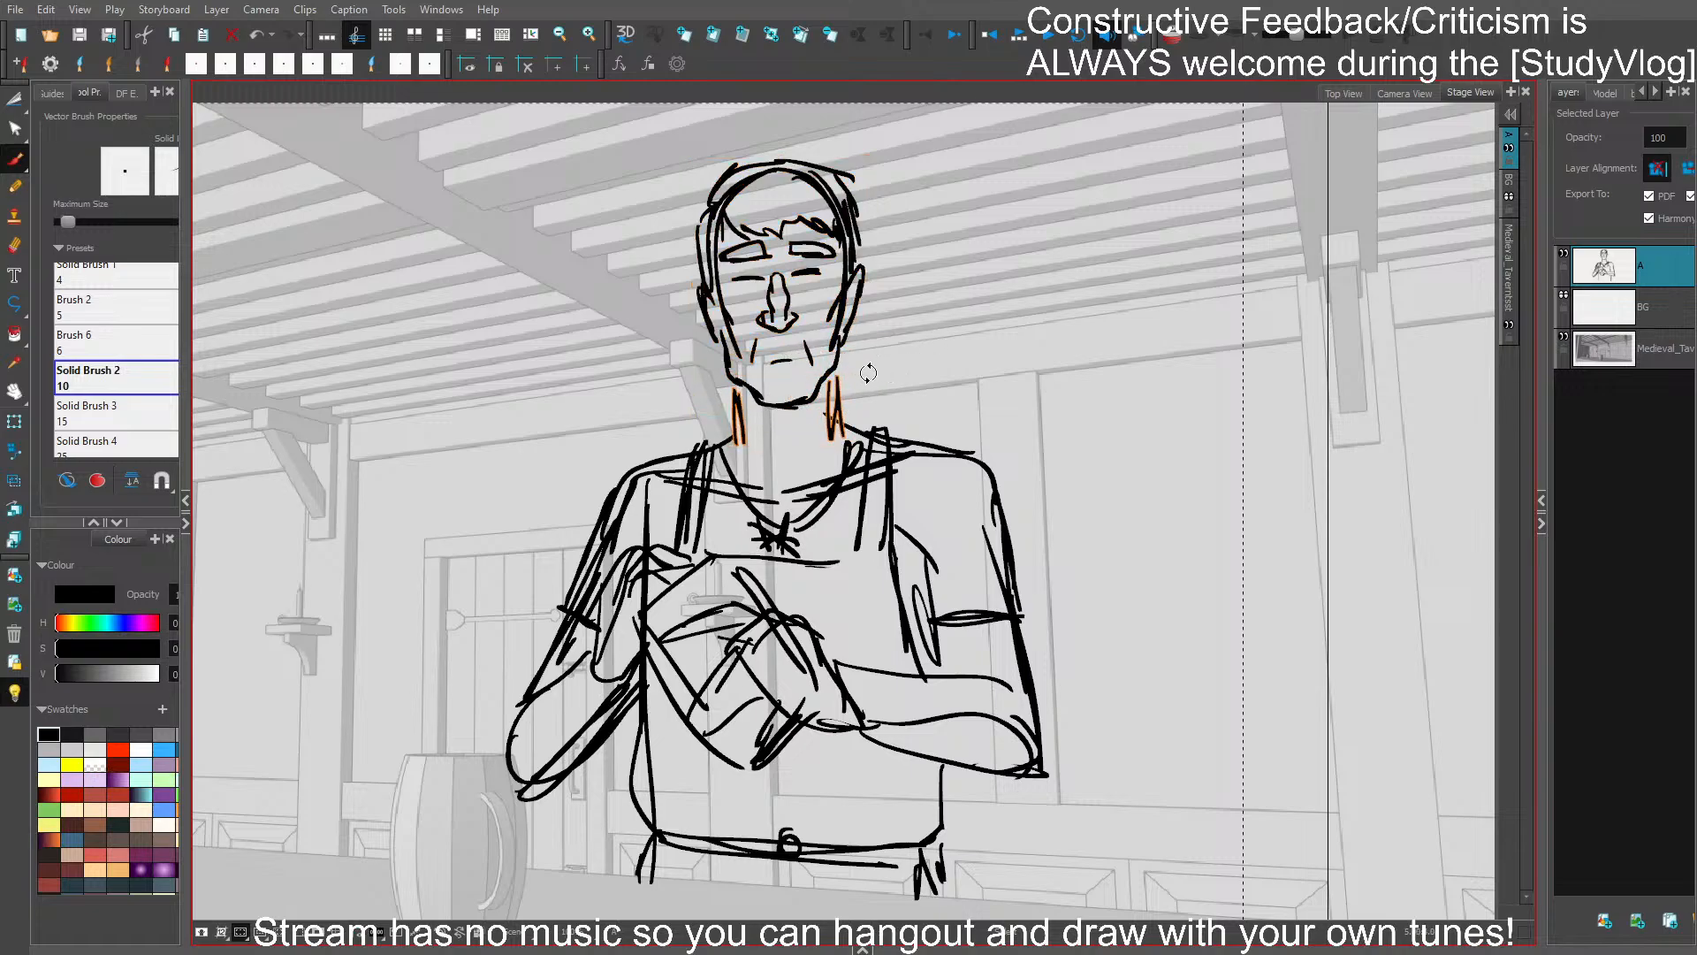
key(ctrl+s)
- Select the whole figure and skew it slightly so the head leans away from the door
drag(1090, 507, 1190, 383)
drag(1177, 483, 1027, 597)
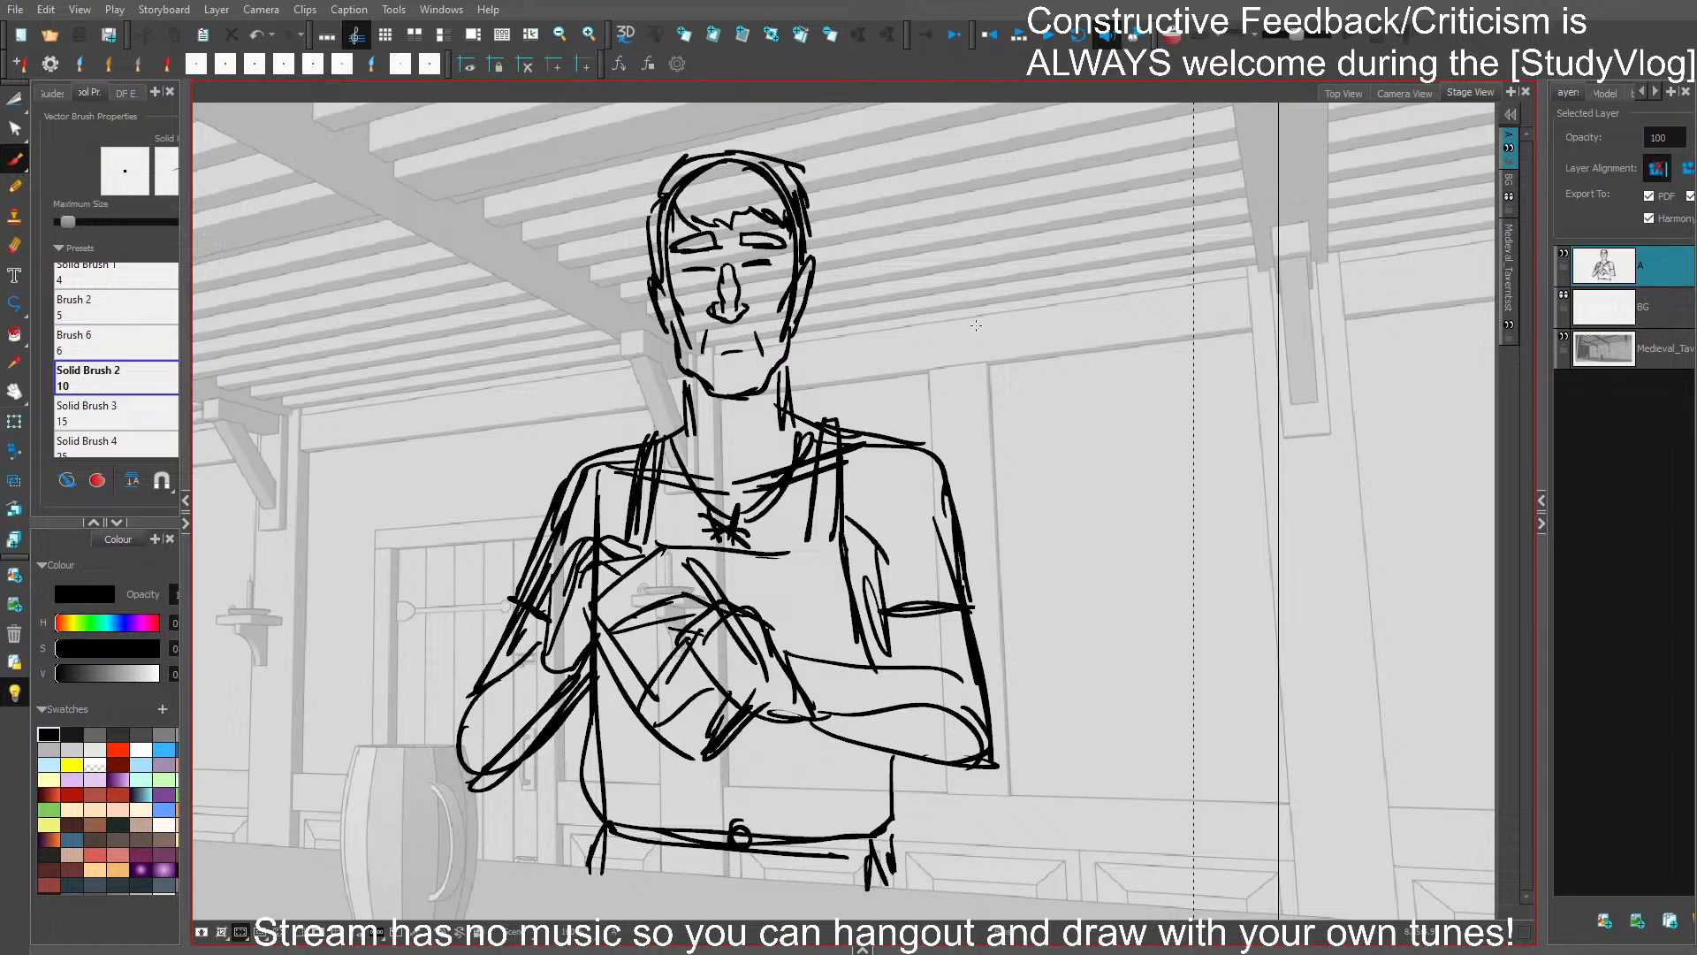
drag(1081, 415, 1140, 205)
drag(1099, 353, 1074, 554)
mouse_move(1054, 422)
mouse_down()
mouse_move(1072, 393)
mouse_move(1130, 436)
mouse_up()
scroll(1114, 385, down, 3)
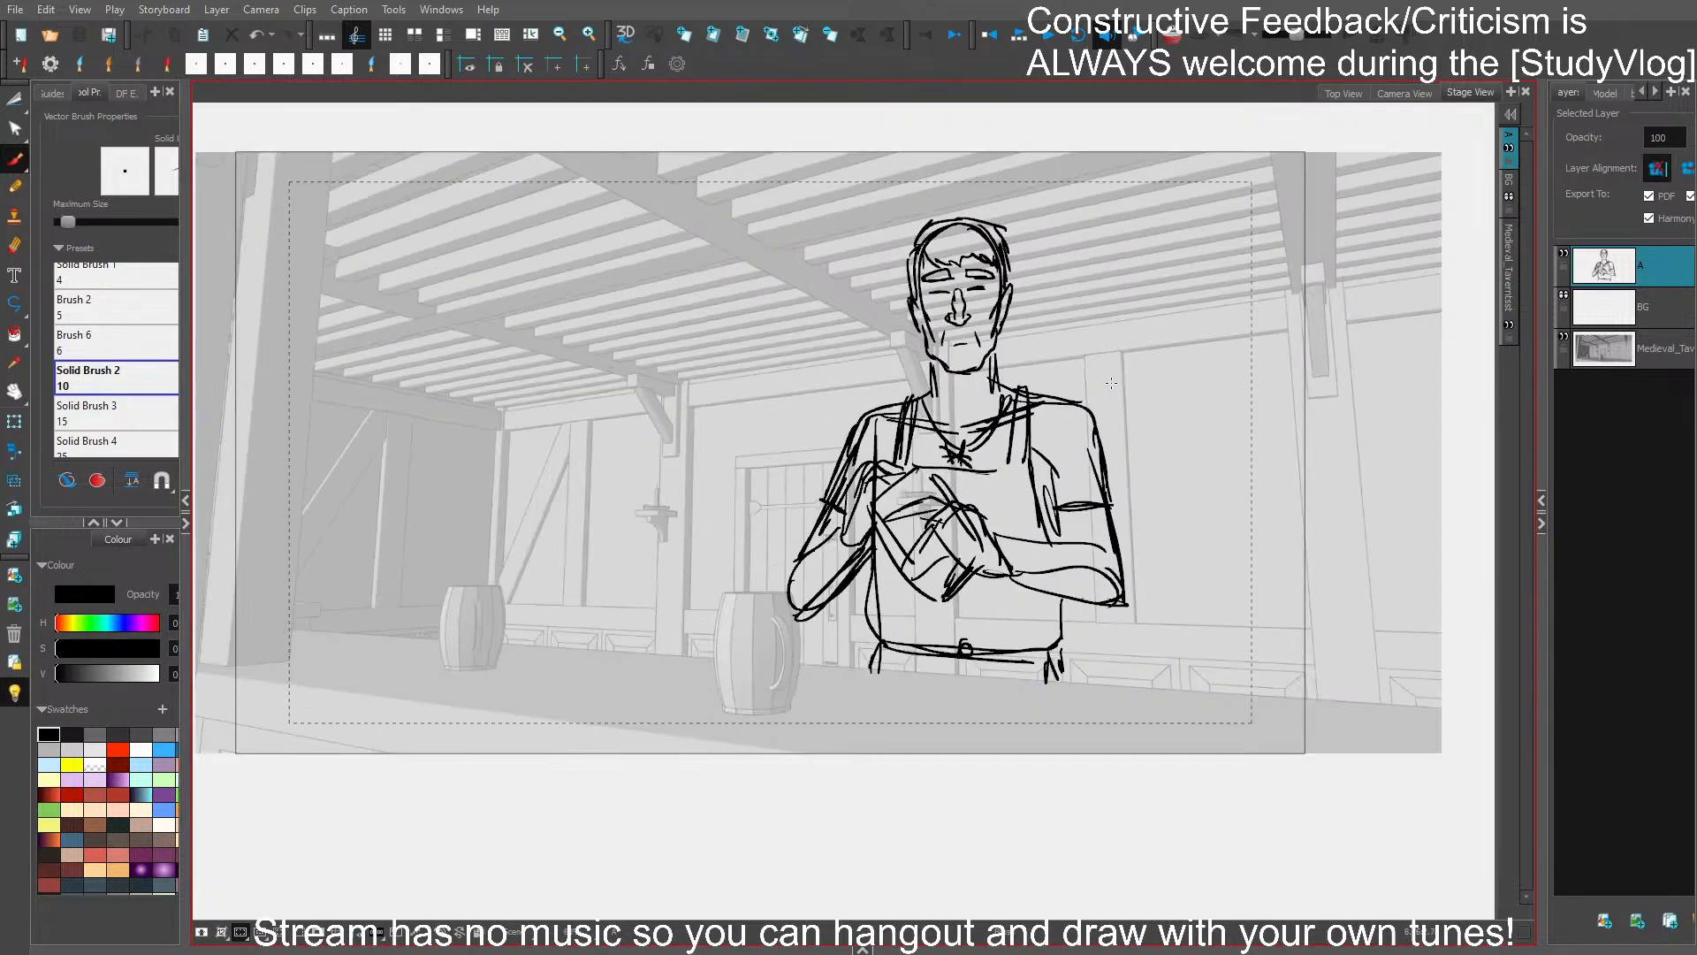
key(ctrl+a)
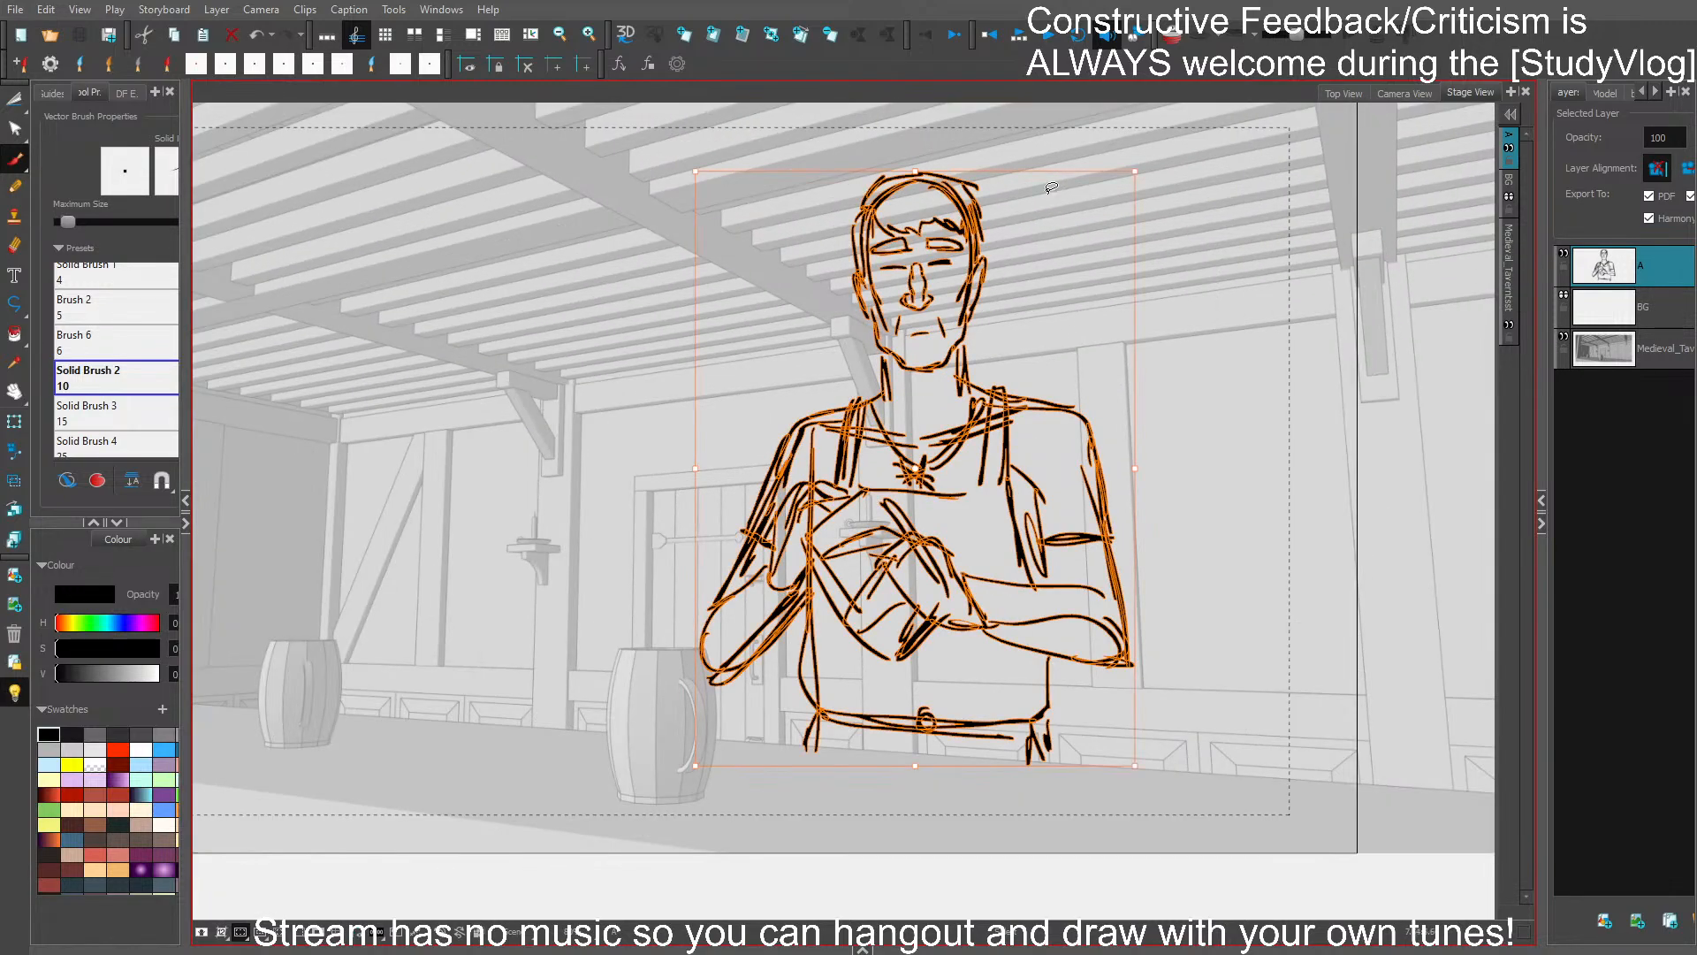
drag(1135, 246, 1135, 250)
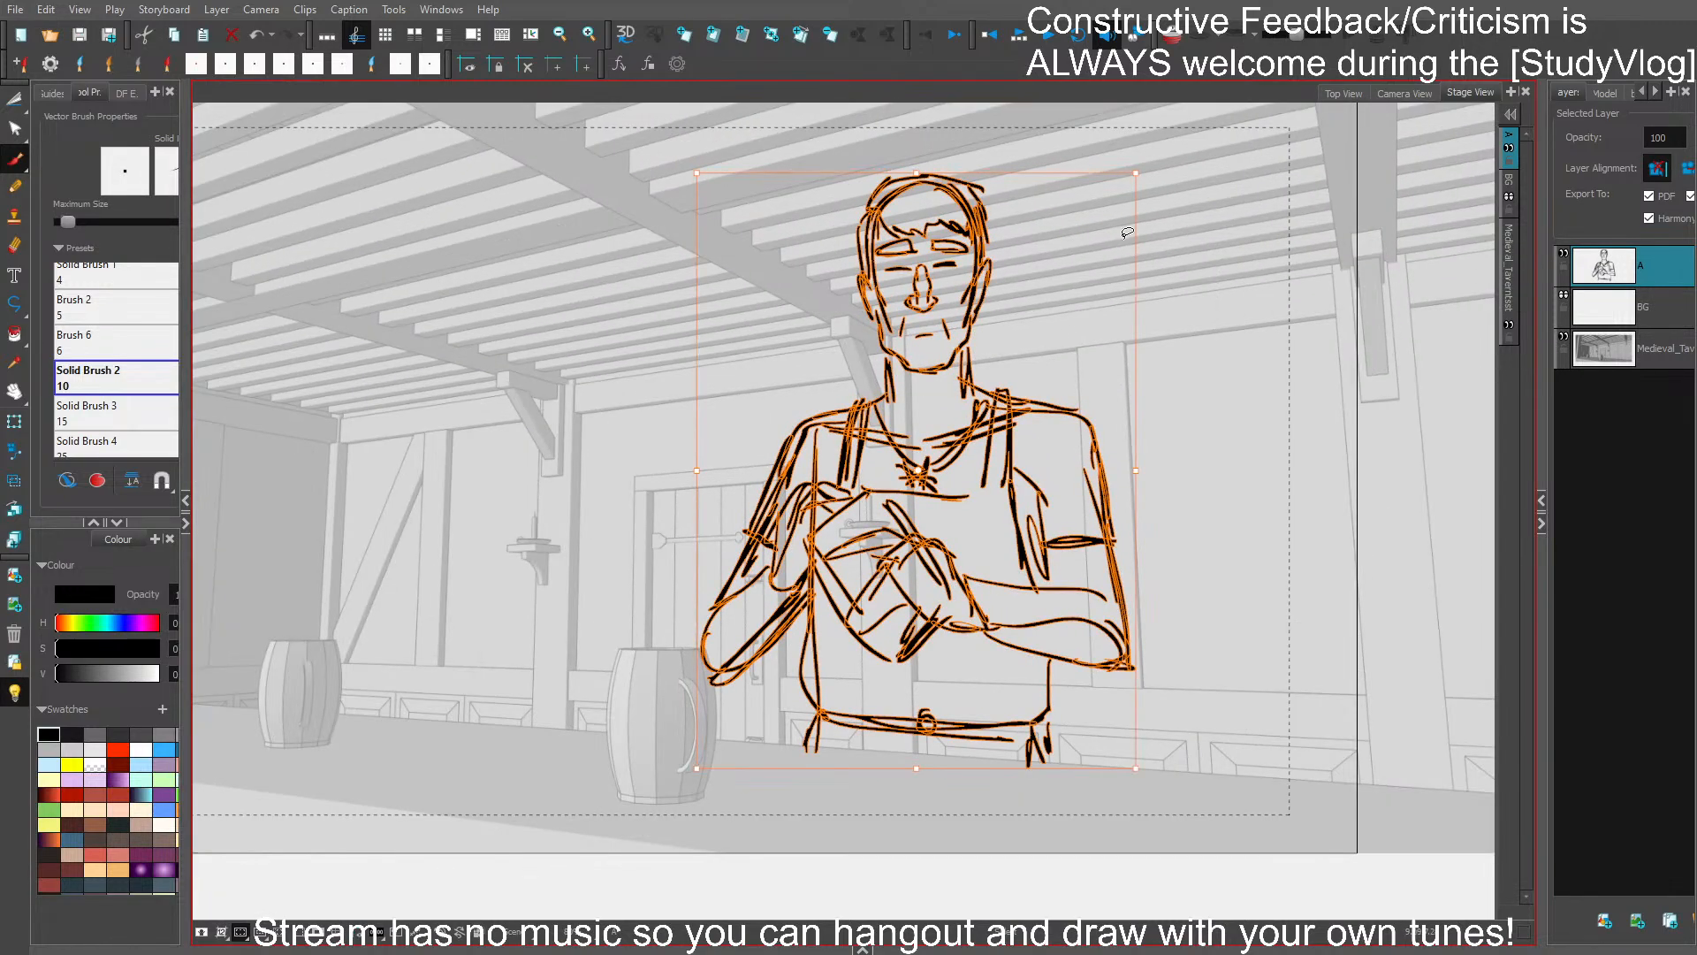
click(1184, 336)
- Compare the figure's placement and scale with the characters in the preceding tavern panels
drag(1146, 306, 1208, 226)
drag(1191, 289, 1220, 248)
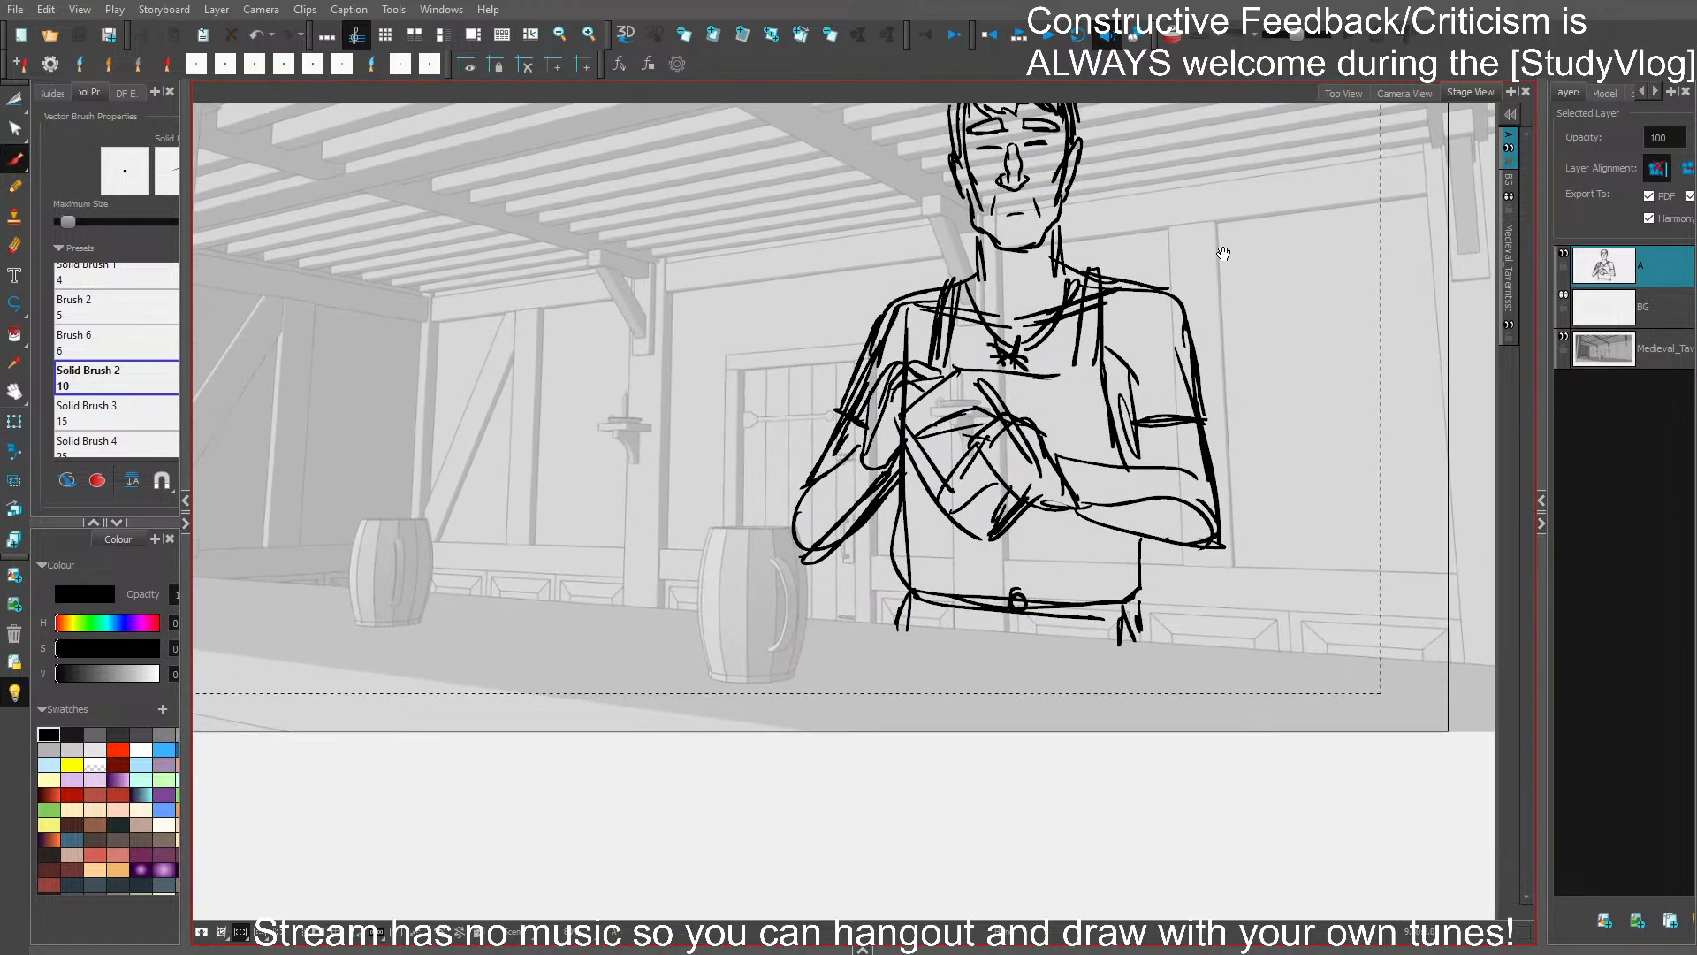
drag(1102, 154, 1110, 244)
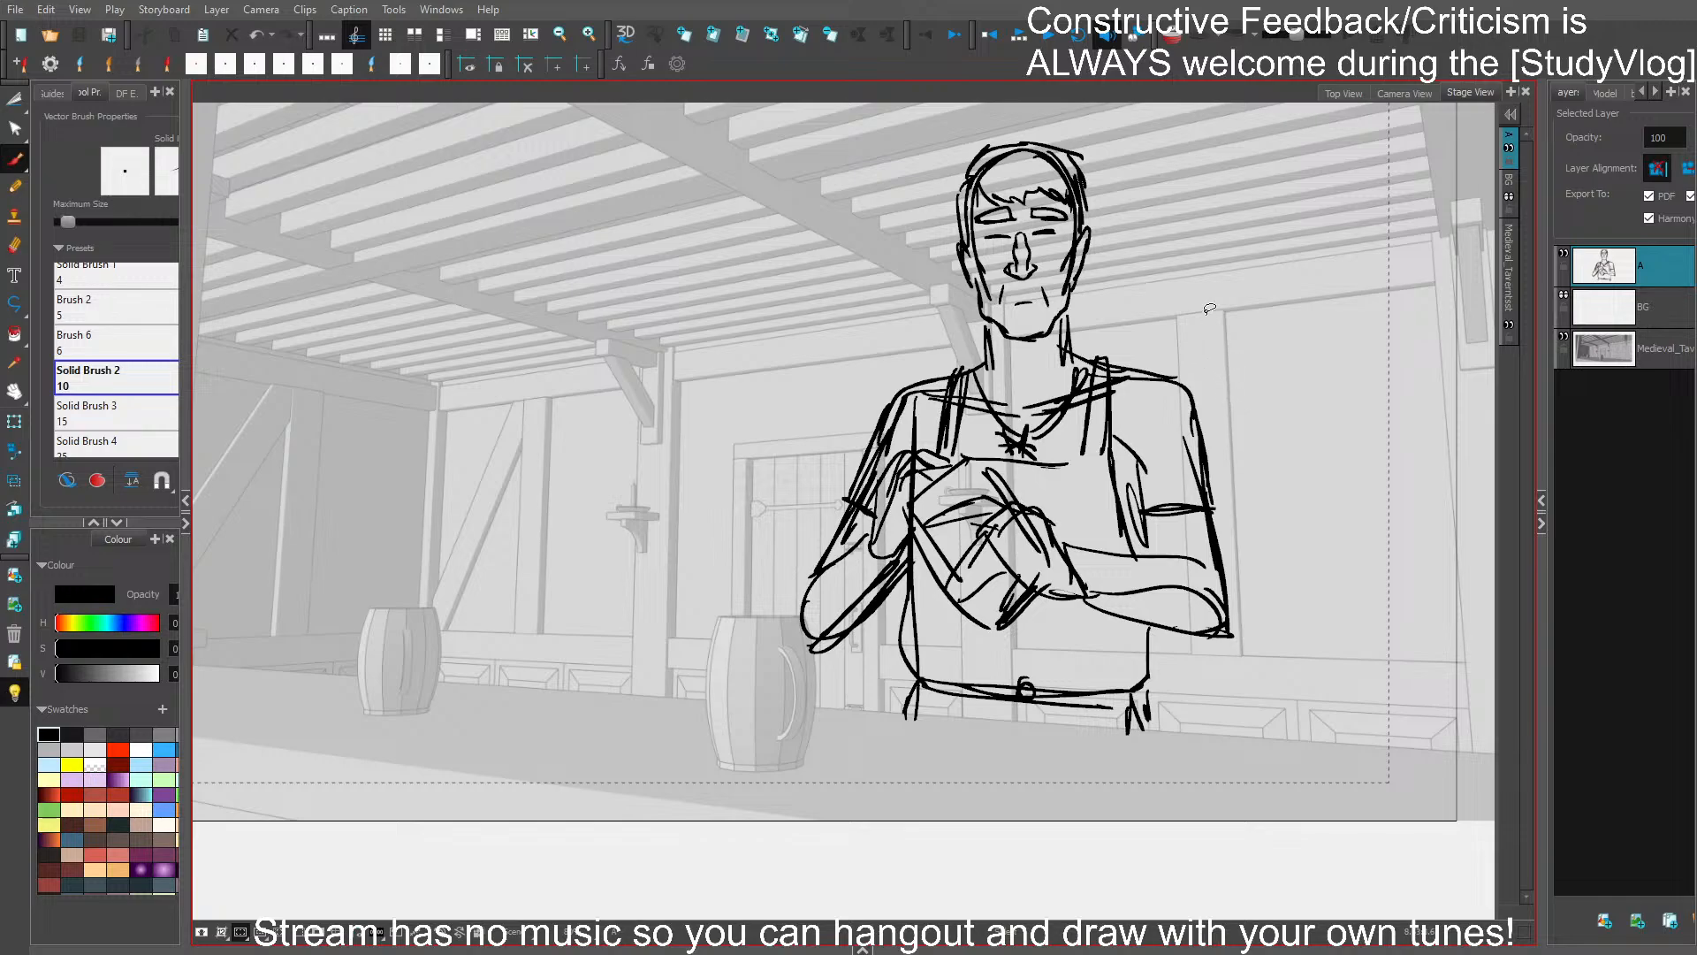
mouse_move(1185, 325)
mouse_down()
mouse_move(1334, 326)
mouse_move(1314, 361)
mouse_up()
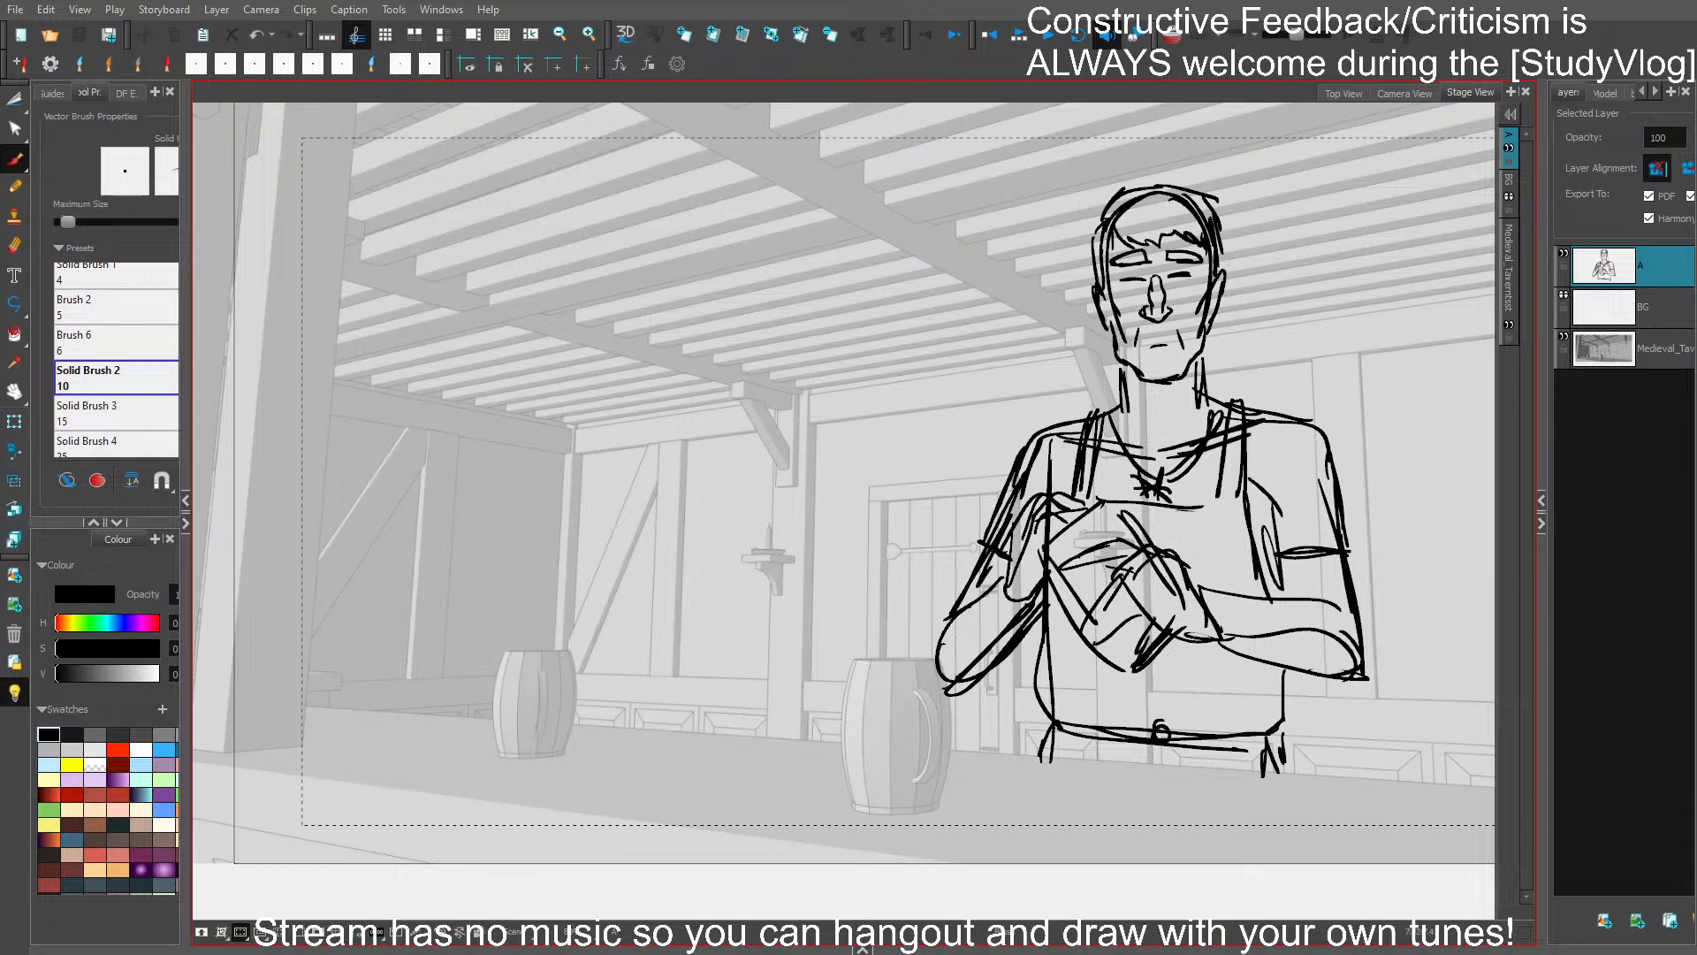
key(Left)
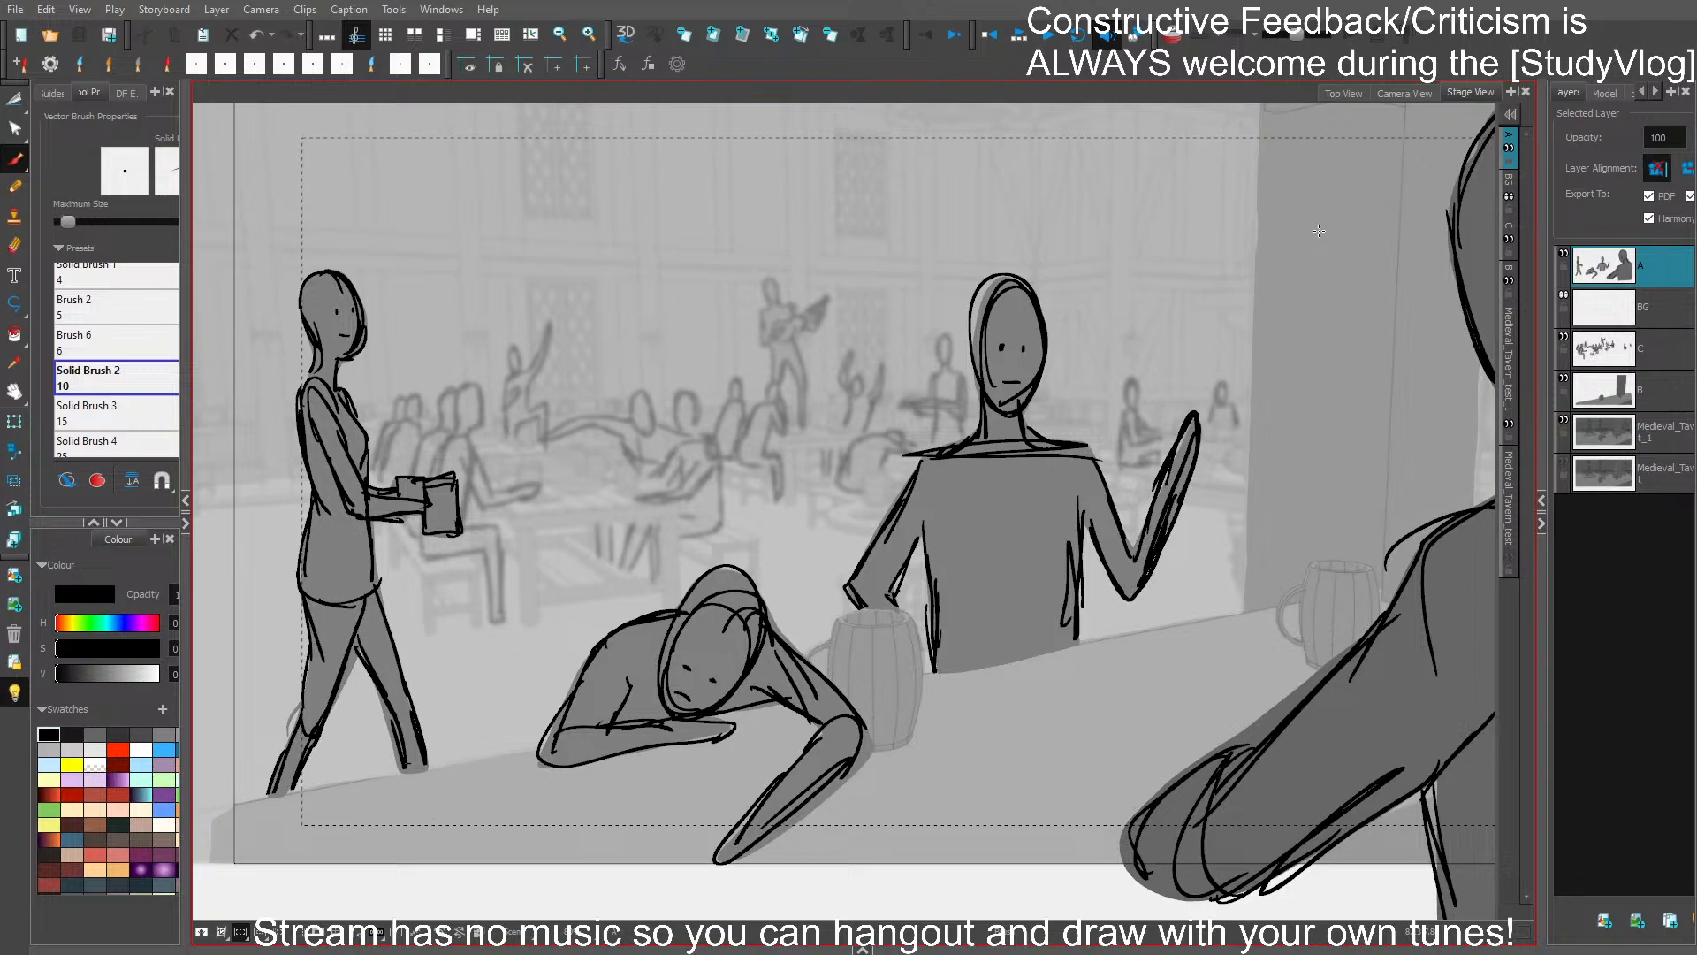
key(Left)
drag(1326, 369, 1208, 364)
key(Right)
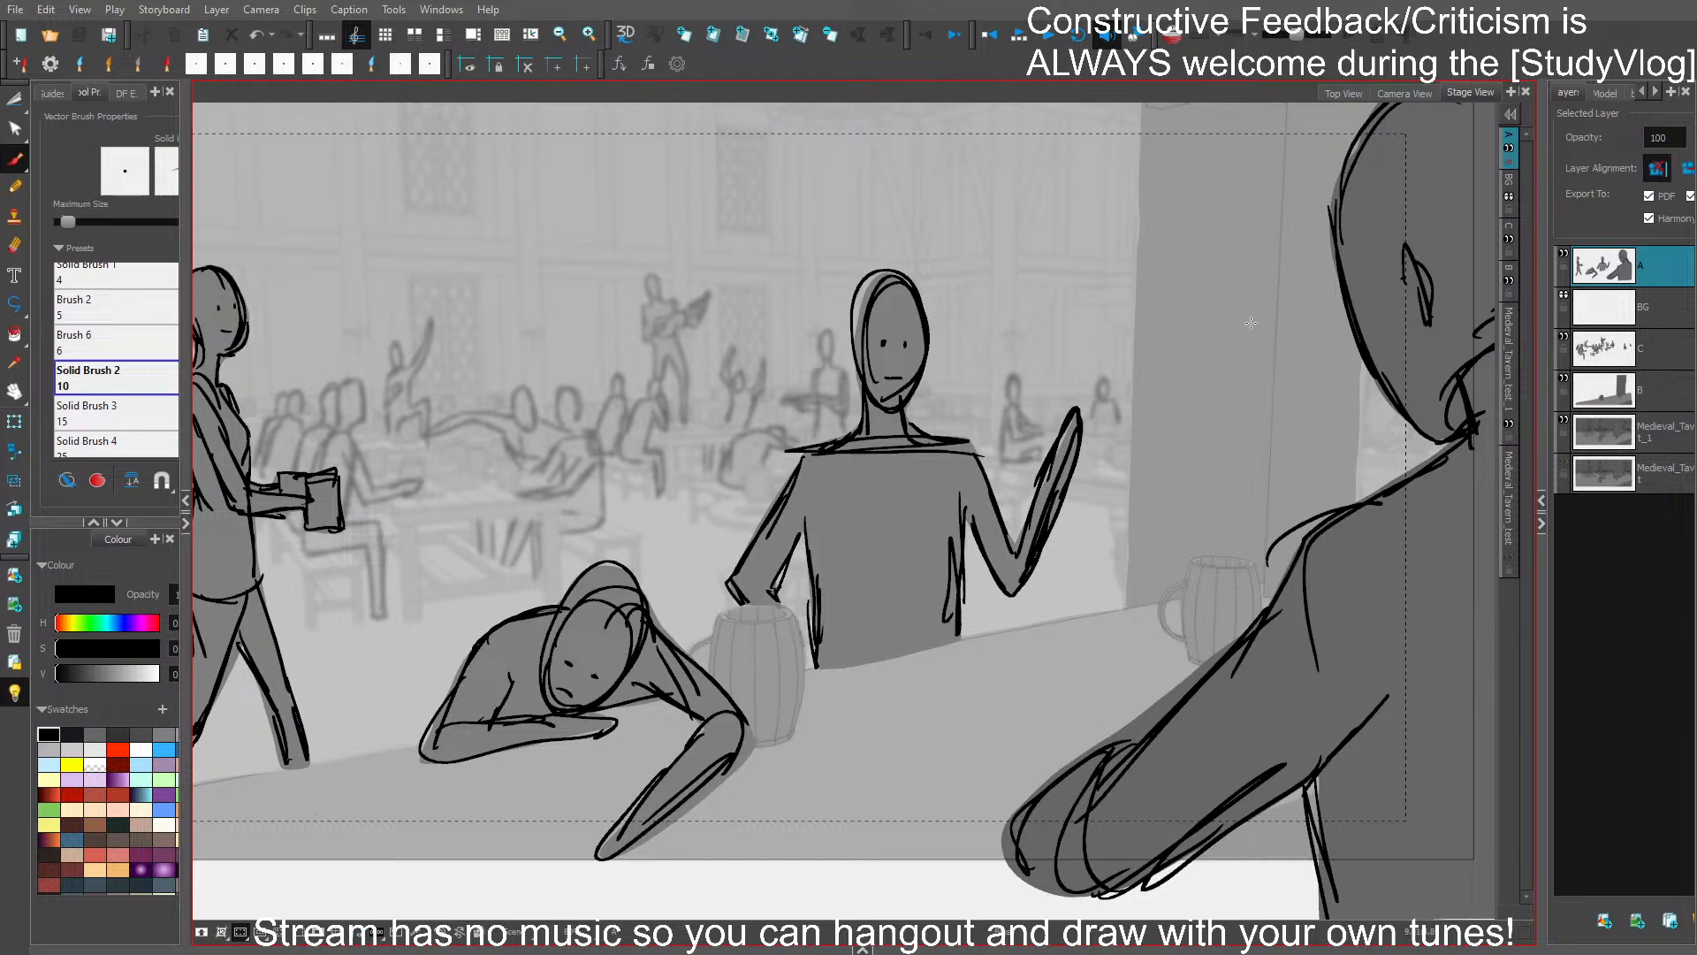
key(Right)
drag(1215, 301, 1243, 297)
mouse_move(1219, 281)
mouse_down()
mouse_move(1319, 262)
mouse_move(1320, 232)
mouse_move(1361, 257)
mouse_up()
drag(1344, 227, 1361, 258)
mouse_move(1379, 200)
mouse_down()
mouse_move(1381, 234)
mouse_move(1265, 202)
mouse_move(1411, 249)
mouse_up()
key(Delete)
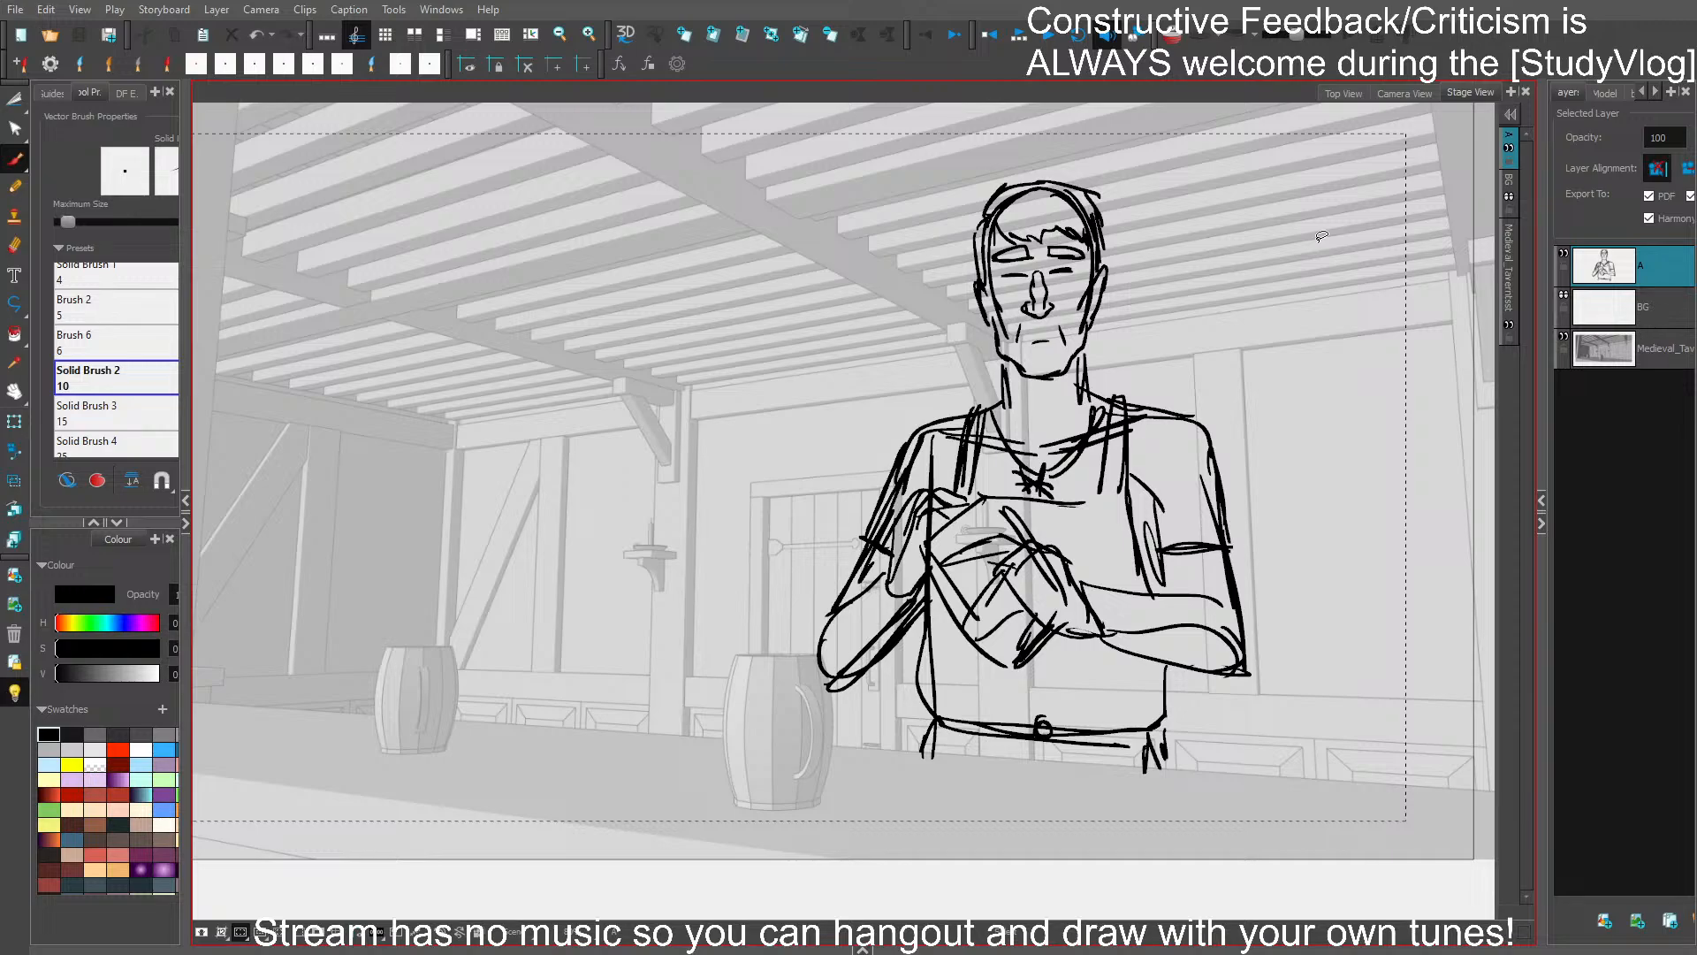
- Delete the inner skull curve under the hair, add a short hairline stroke beside the temple, and save
click(1024, 192)
key(Delete)
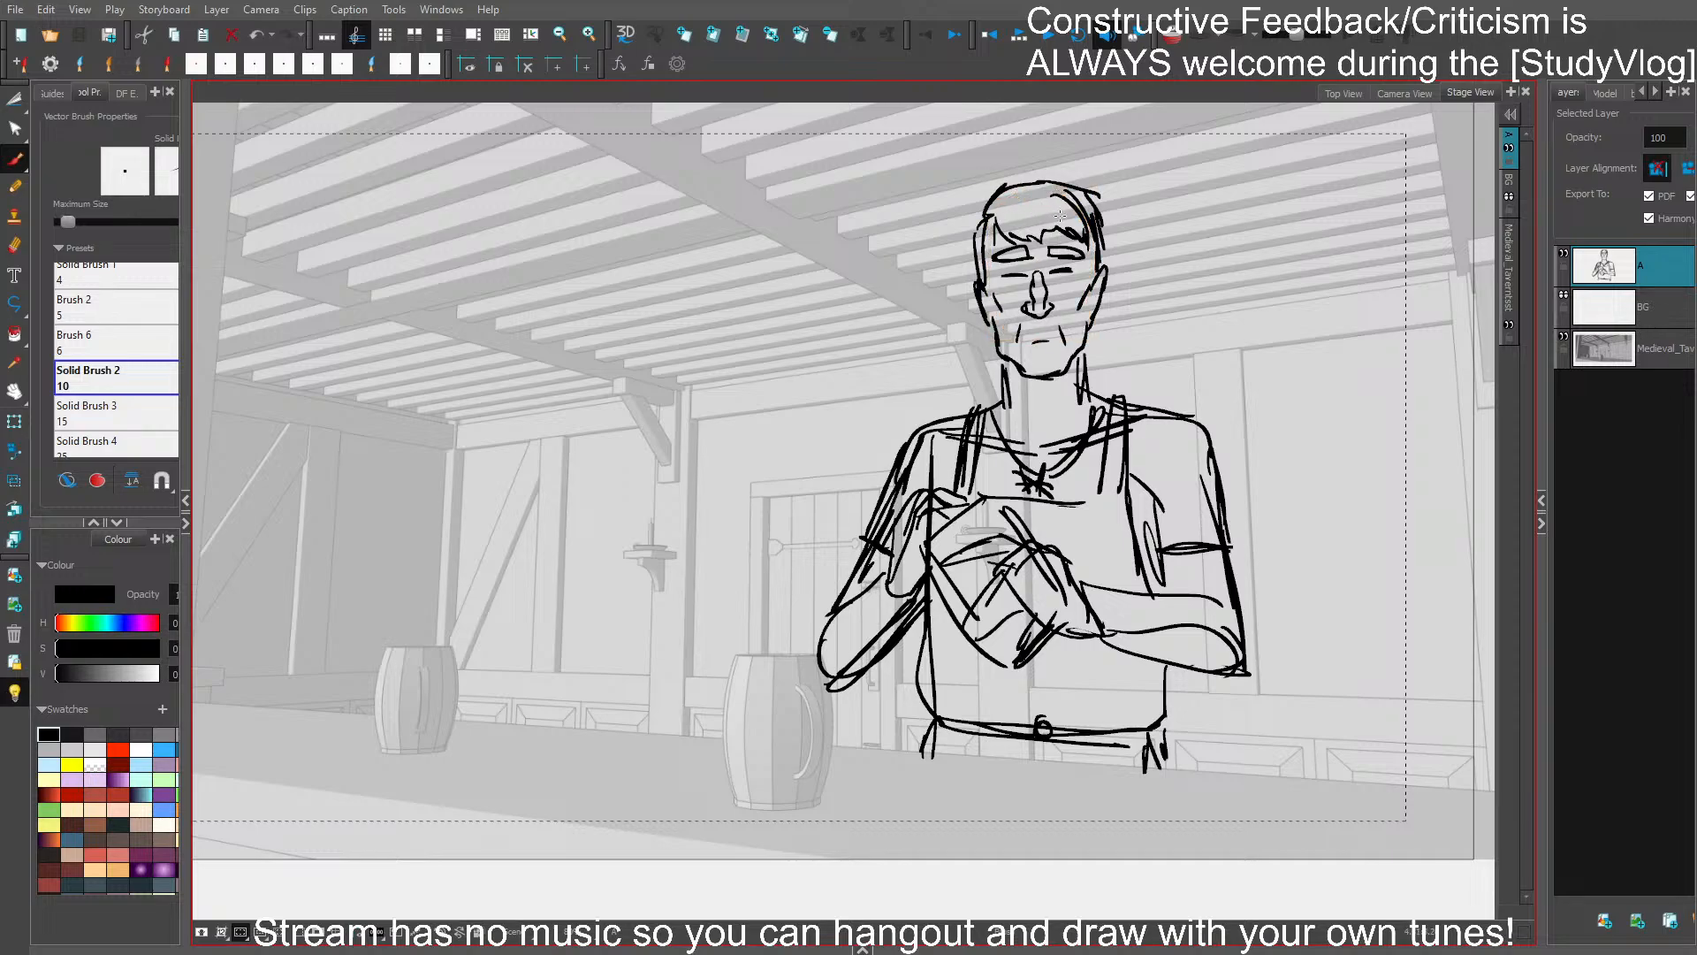
mouse_move(990, 247)
mouse_down()
mouse_move(995, 289)
mouse_move(989, 268)
mouse_up()
key(ctrl+z)
drag(1087, 249, 1089, 286)
key(ctrl+s)
- Fill the whole figure's silhouette with mid grey behind the line art
click(163, 734)
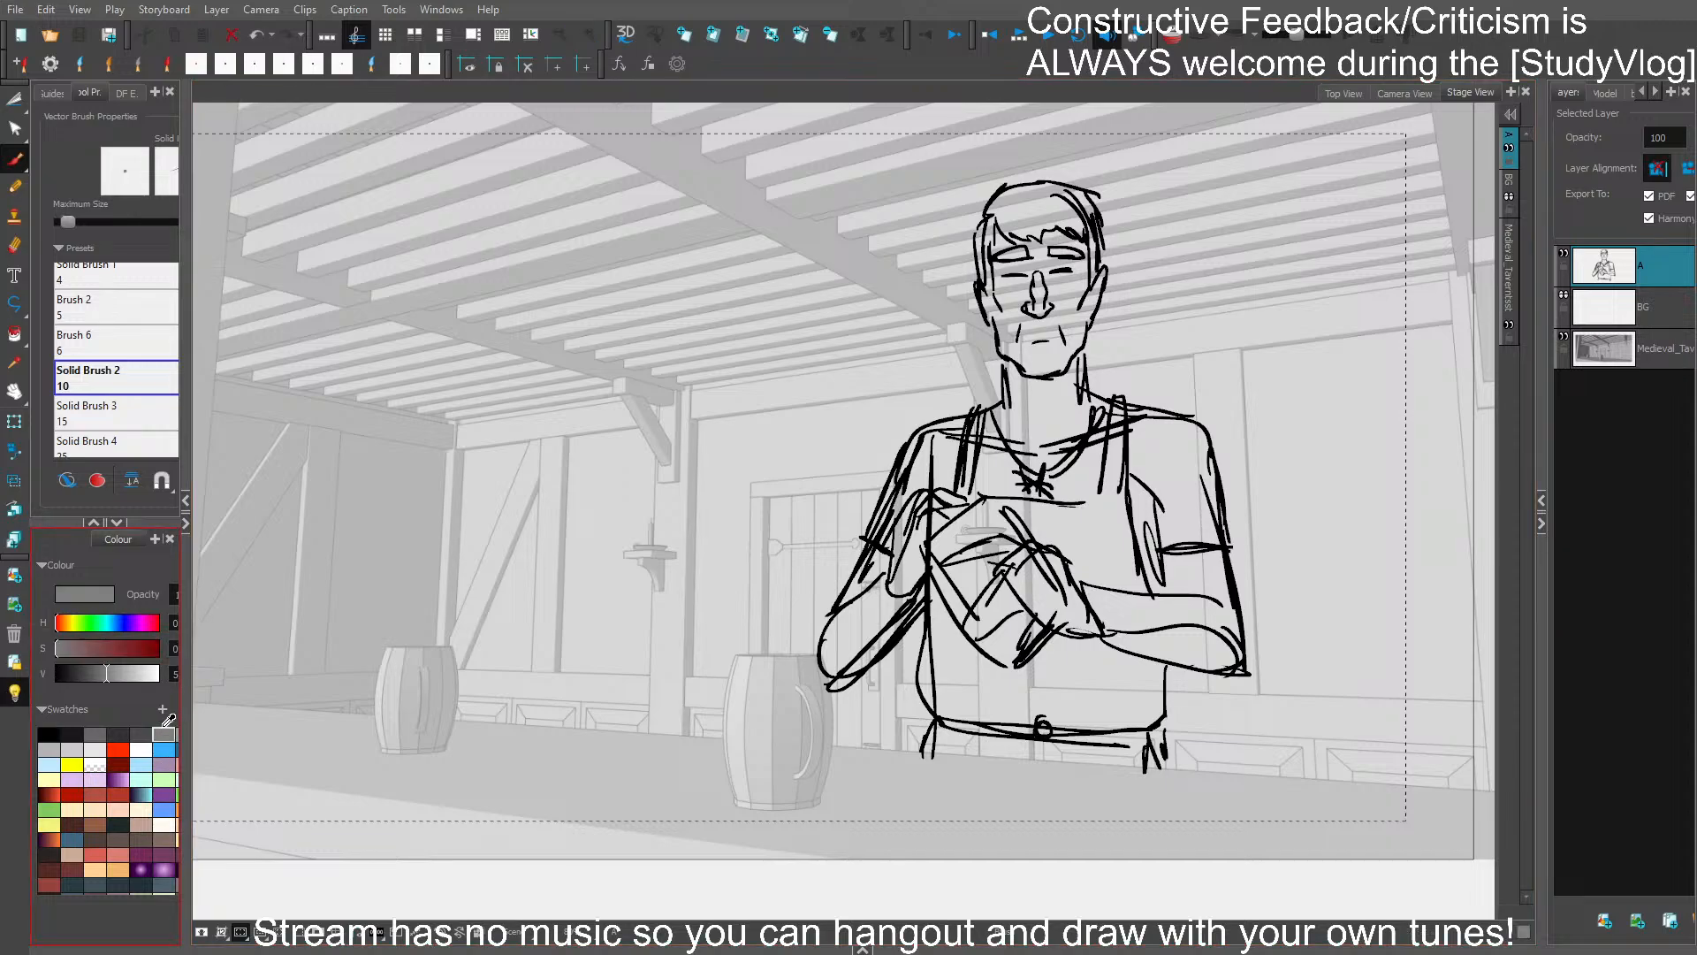
mouse_move(924, 752)
mouse_down()
mouse_move(1148, 765)
mouse_move(1166, 665)
mouse_move(1247, 674)
mouse_move(1220, 470)
mouse_move(1145, 405)
mouse_move(1083, 385)
mouse_move(1095, 209)
mouse_move(1032, 182)
mouse_move(979, 221)
mouse_move(1005, 364)
mouse_move(991, 408)
mouse_move(912, 437)
mouse_move(817, 650)
mouse_move(826, 680)
mouse_move(926, 608)
mouse_move(923, 751)
mouse_move(987, 753)
mouse_move(1169, 698)
mouse_up()
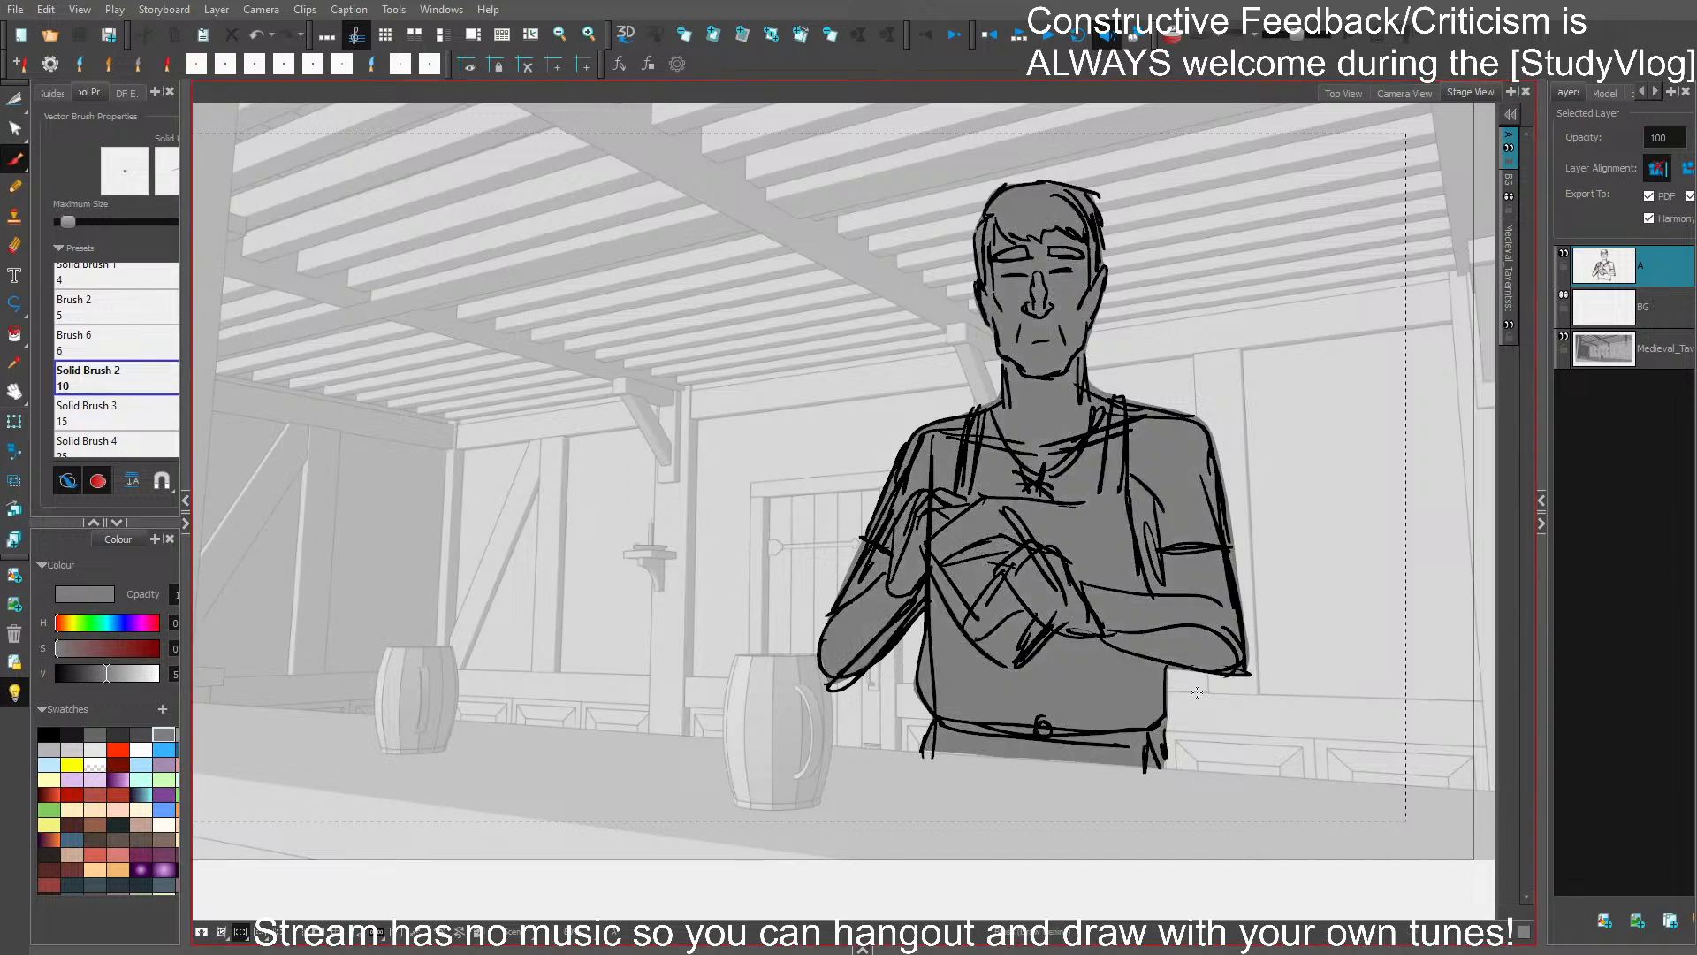
- Select the whole grey-filled figure and move it slightly farther from the door
mouse_move(1284, 548)
mouse_down()
mouse_move(1368, 510)
mouse_move(1394, 528)
mouse_up()
key(ctrl+a)
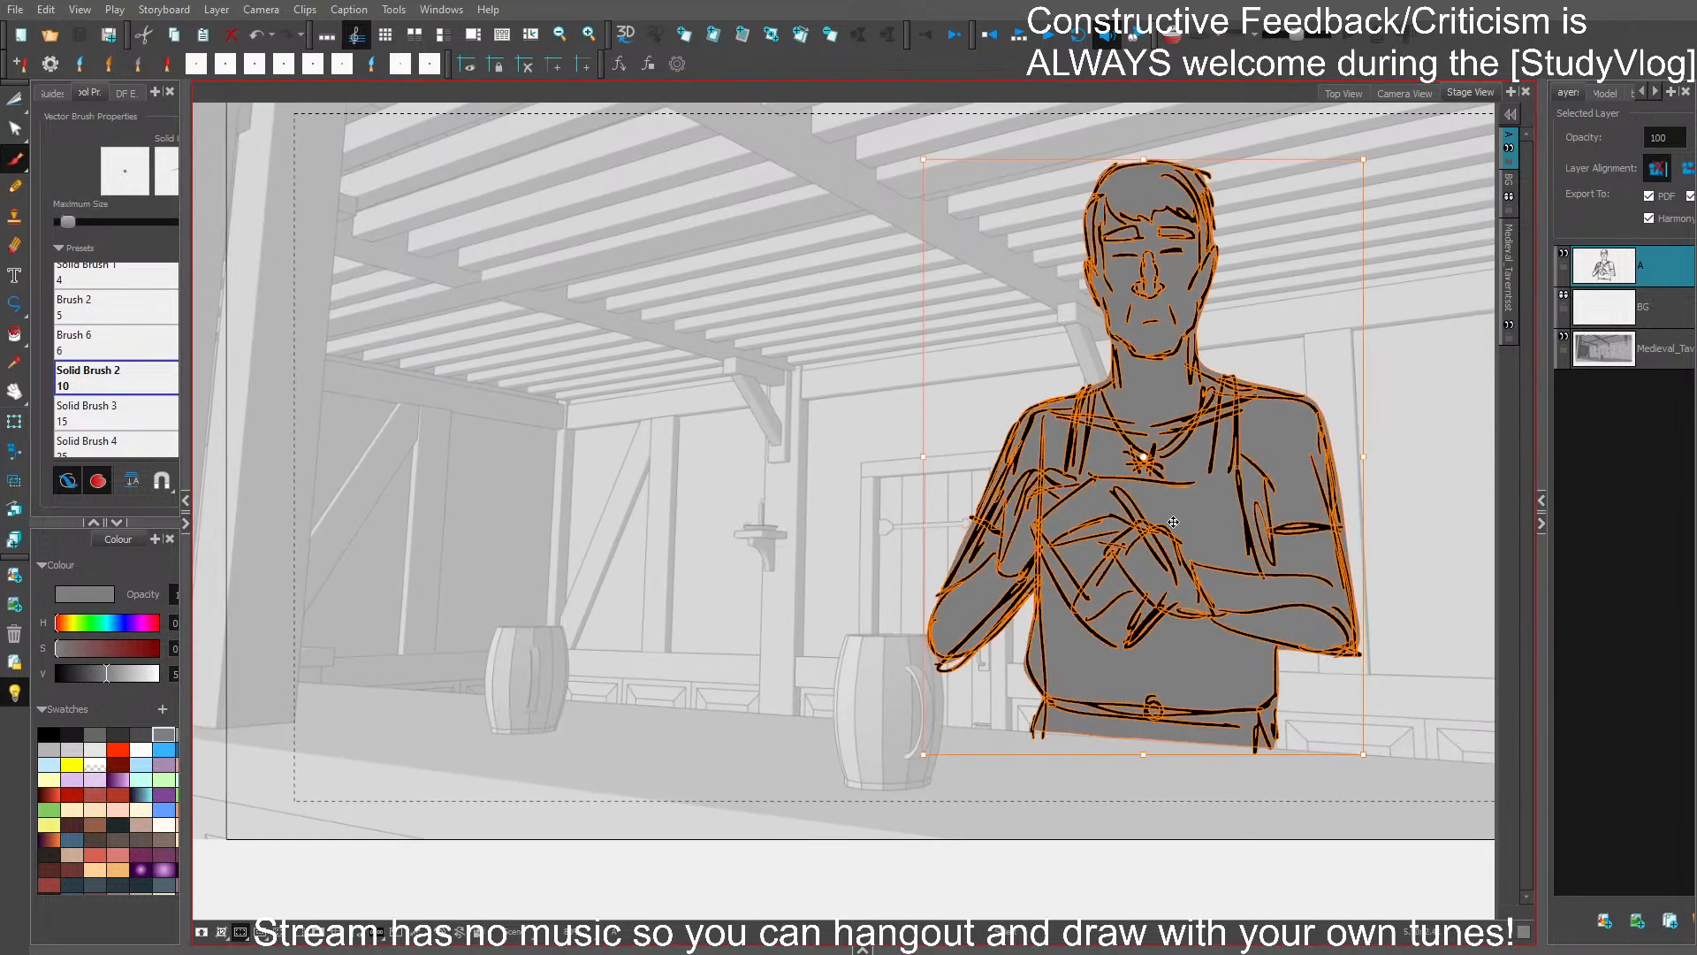
drag(1143, 456, 1176, 460)
click(1420, 515)
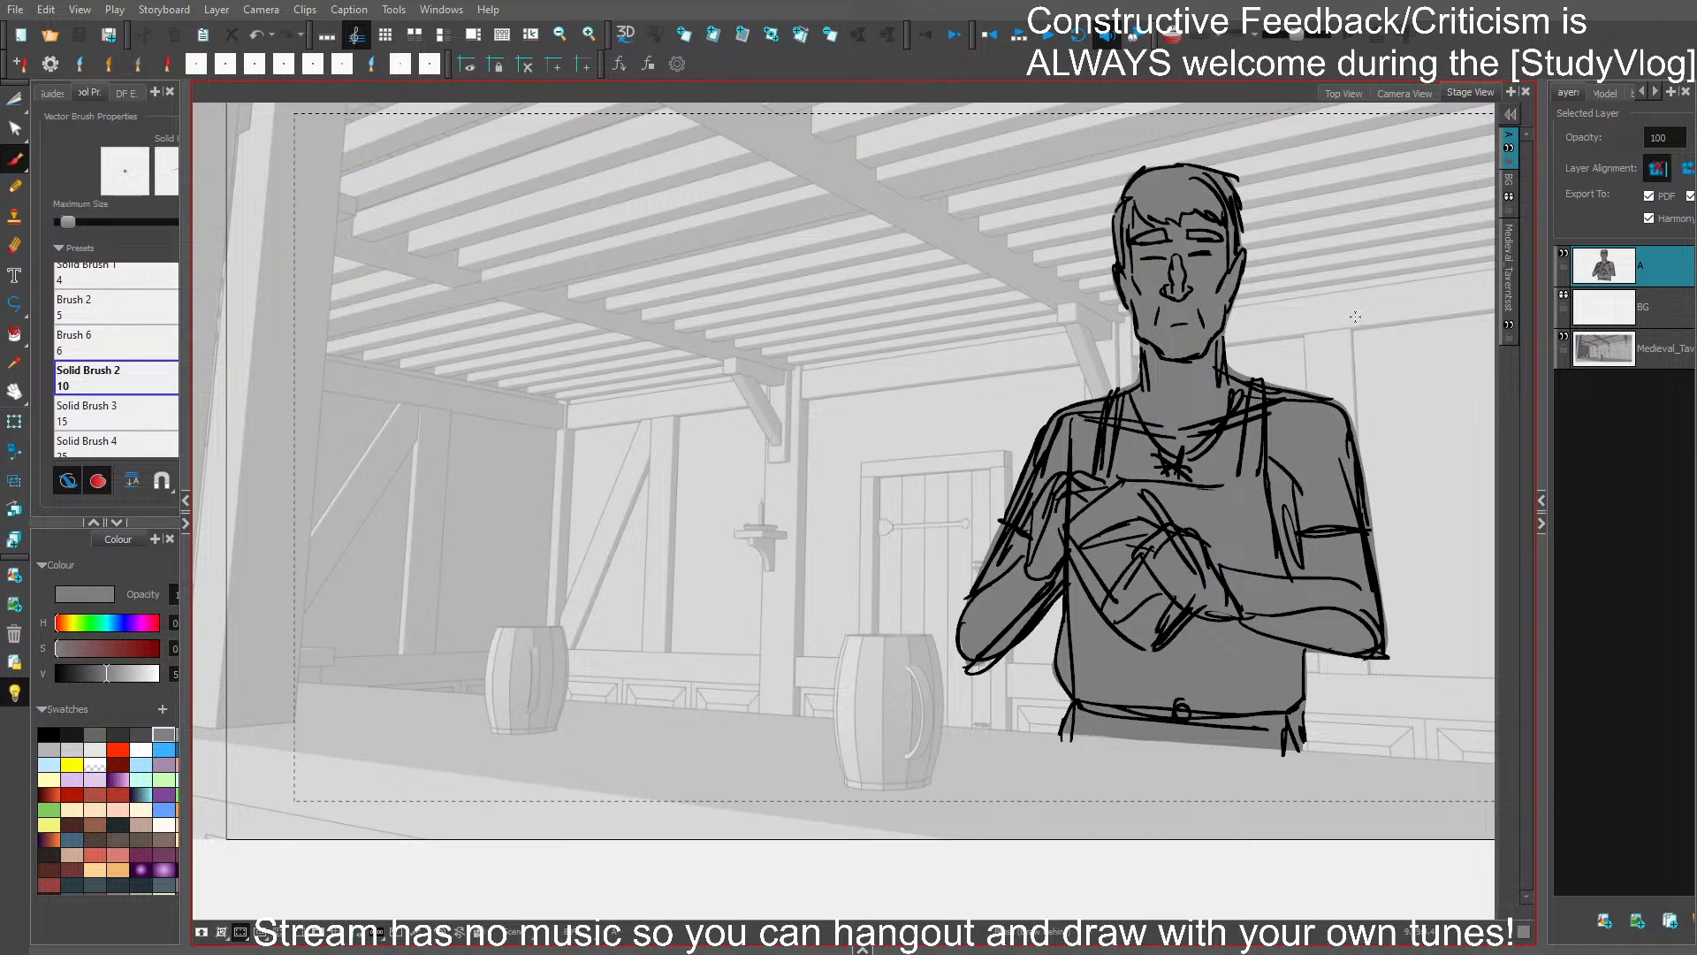
mouse_move(1360, 328)
mouse_down()
mouse_move(1250, 330)
mouse_move(1354, 399)
mouse_up()
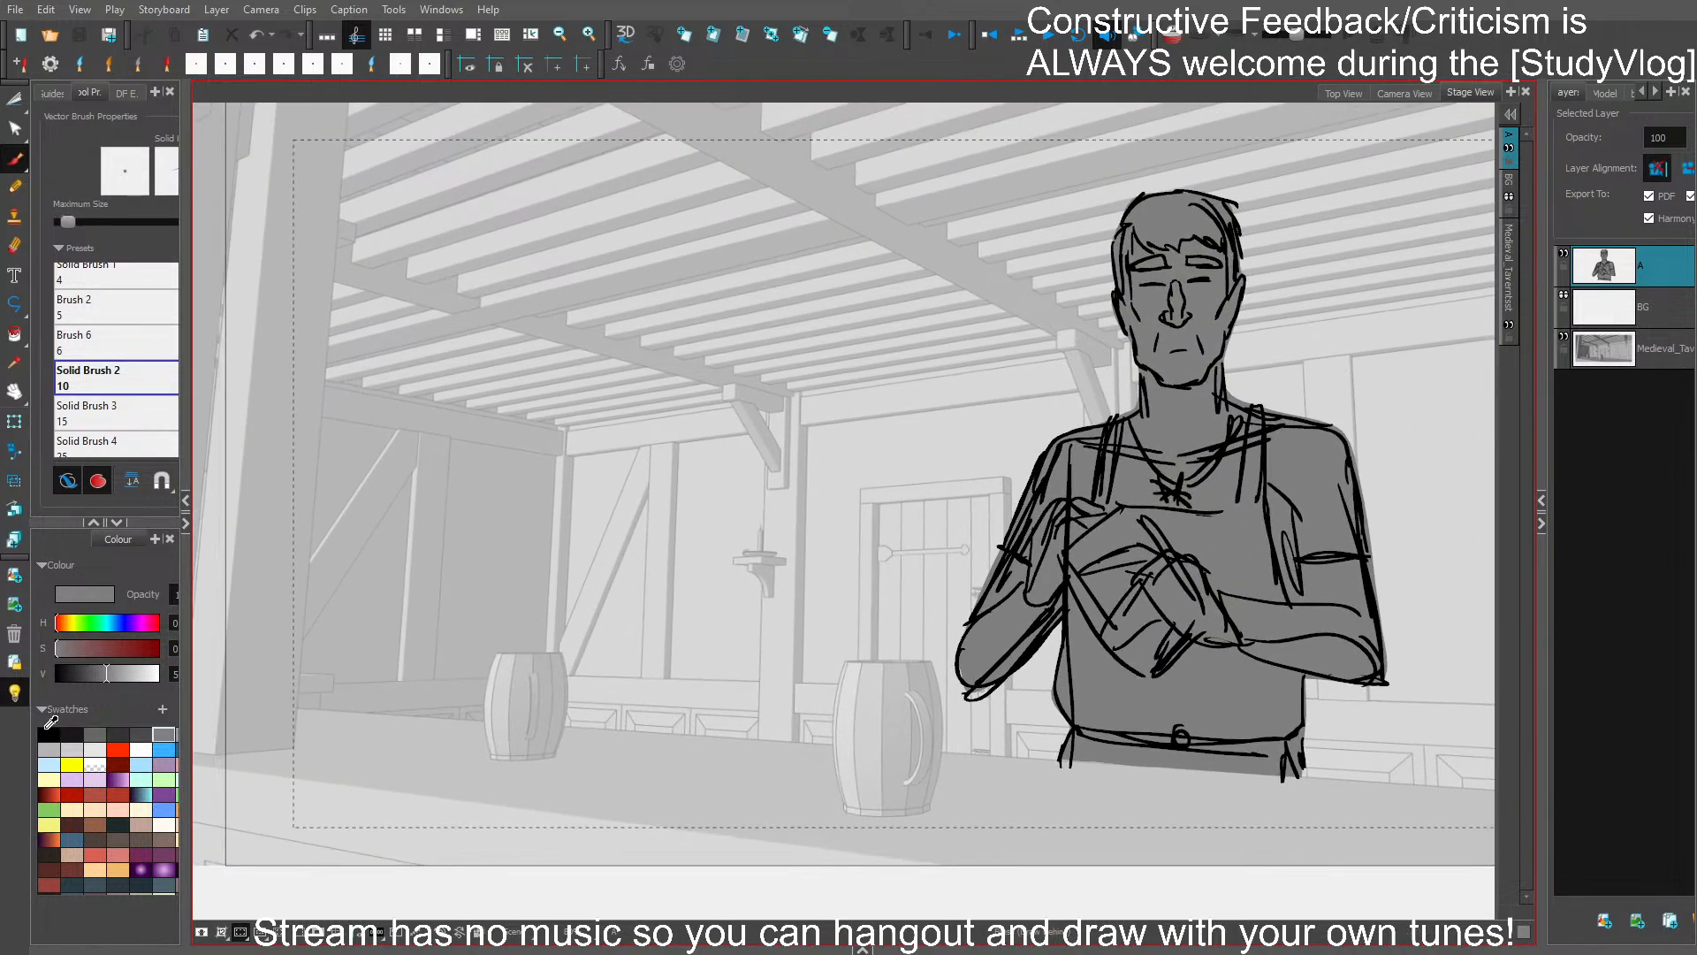
- Set the brush colour to black and turn off its draw-behind and auto-fill options
click(49, 733)
click(67, 480)
click(97, 479)
mouse_move(669, 263)
mouse_down()
mouse_move(689, 267)
mouse_move(718, 353)
mouse_up()
key(ctrl+z)
- Trim the figure's leg lines that stick out below the counter edge and save
drag(1174, 605, 1192, 589)
drag(1345, 633, 1324, 657)
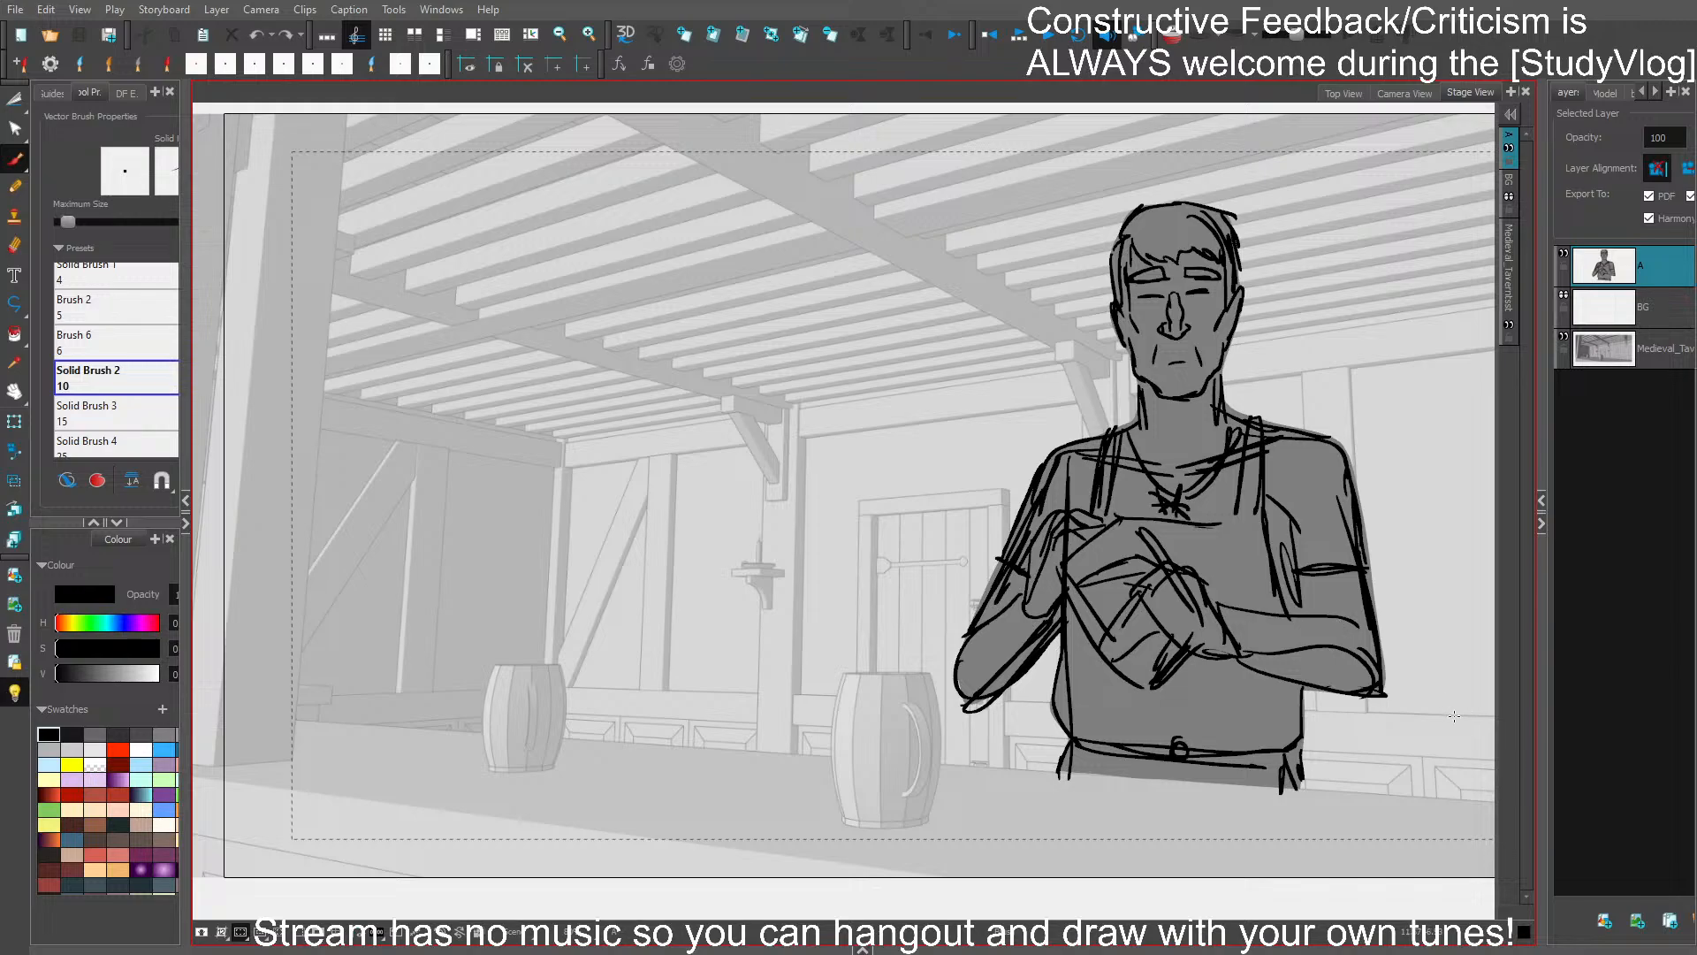
drag(1036, 769, 1347, 791)
drag(1036, 776, 1365, 799)
key(ctrl+z)
drag(1225, 314, 1217, 332)
key(ctrl+s)
- Delete the long vertical stroke running through the torso beside the folded arms, touch up that side's contour, and save
drag(1317, 375, 1216, 298)
click(965, 409)
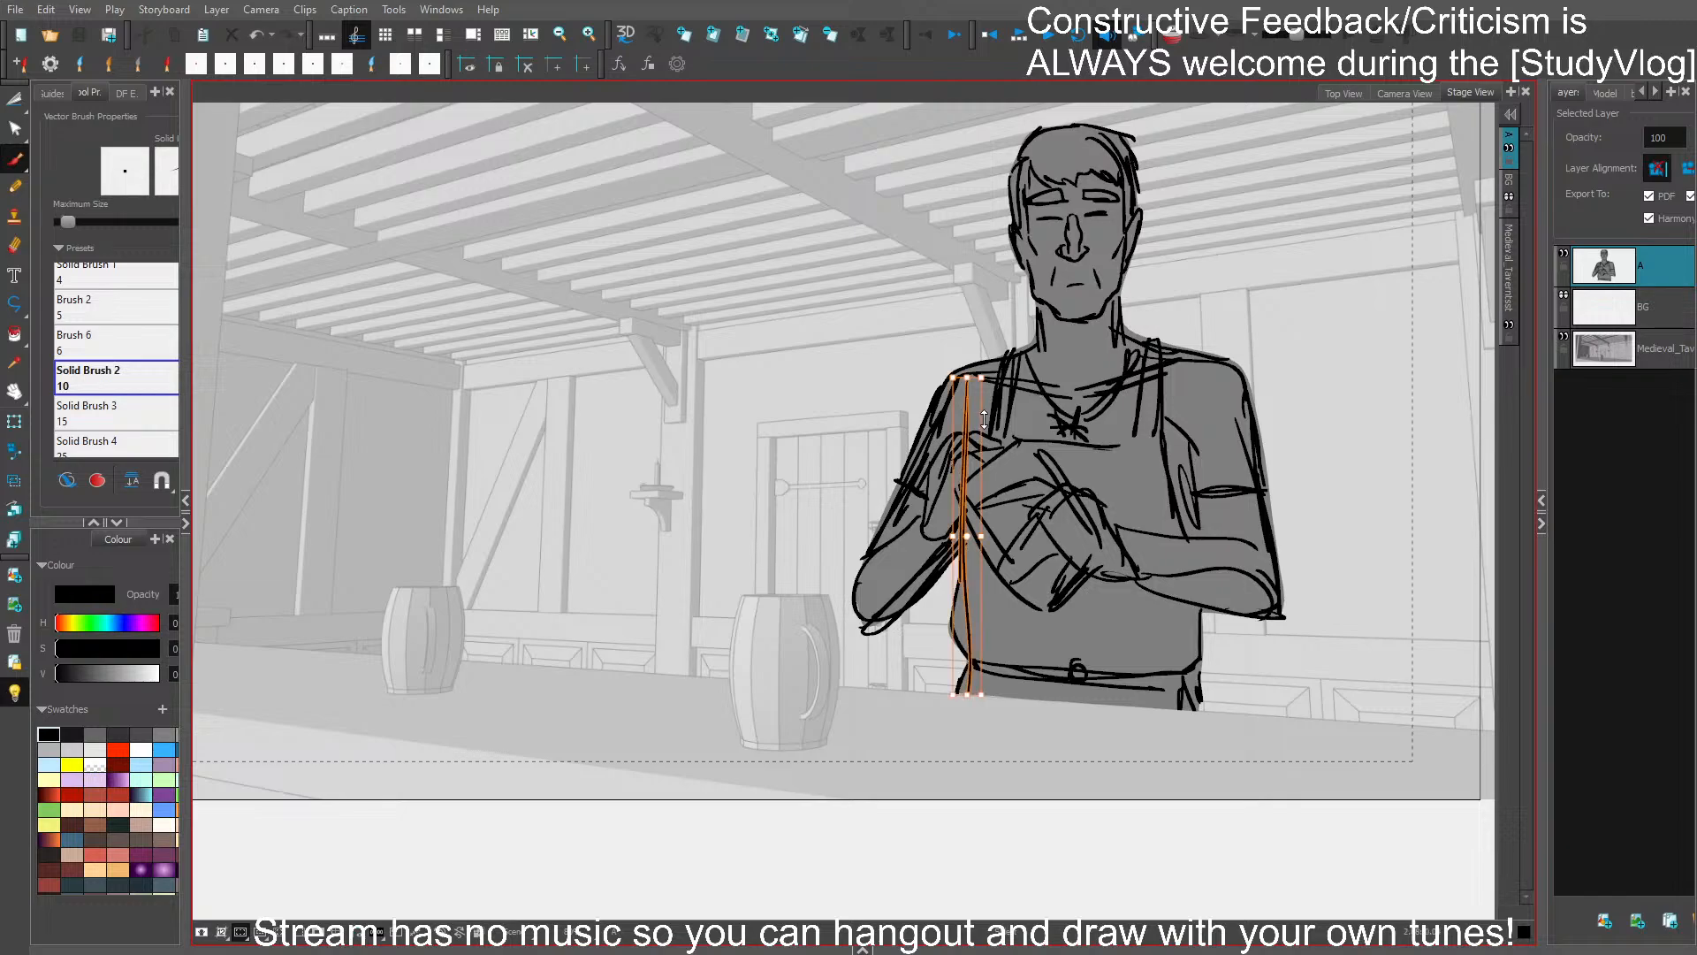
key(Delete)
drag(975, 403, 976, 433)
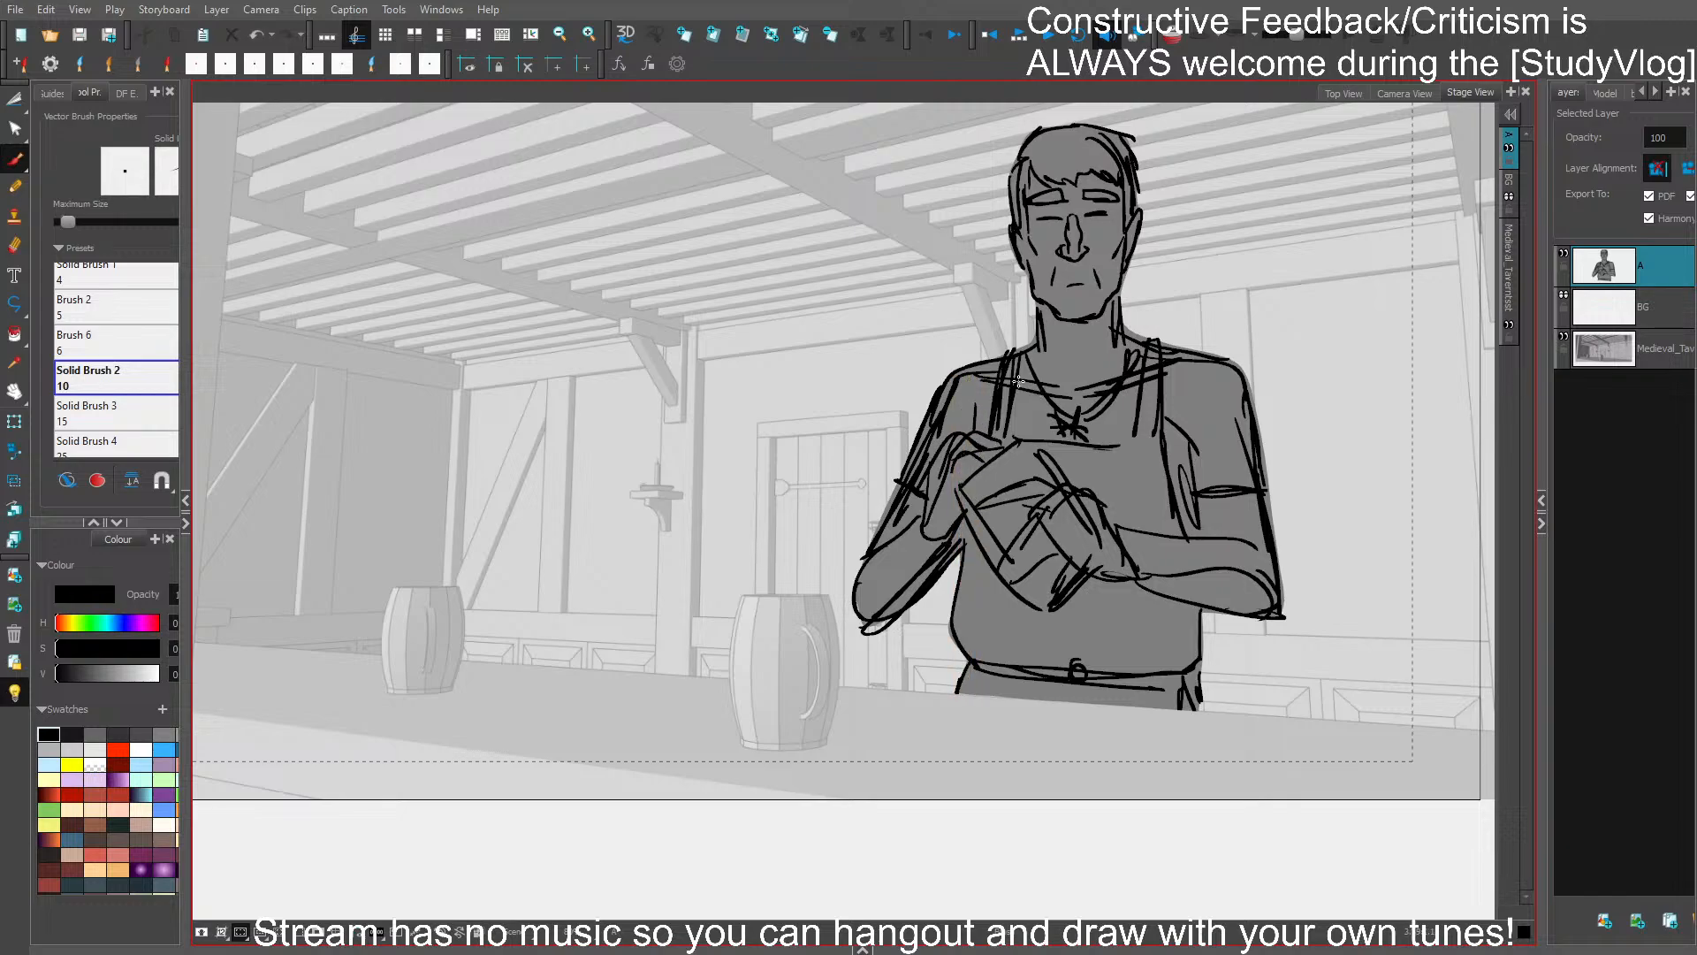
drag(970, 534, 953, 597)
key(ctrl+s)
- Redraw the waist and hip contour on the figure's other side, delete the surplus stroke there, and save
mouse_move(1197, 610)
mouse_down()
mouse_move(1204, 652)
mouse_move(1186, 675)
mouse_up()
ctrl+click(1201, 679)
ctrl+click(1225, 676)
ctrl+click(1200, 680)
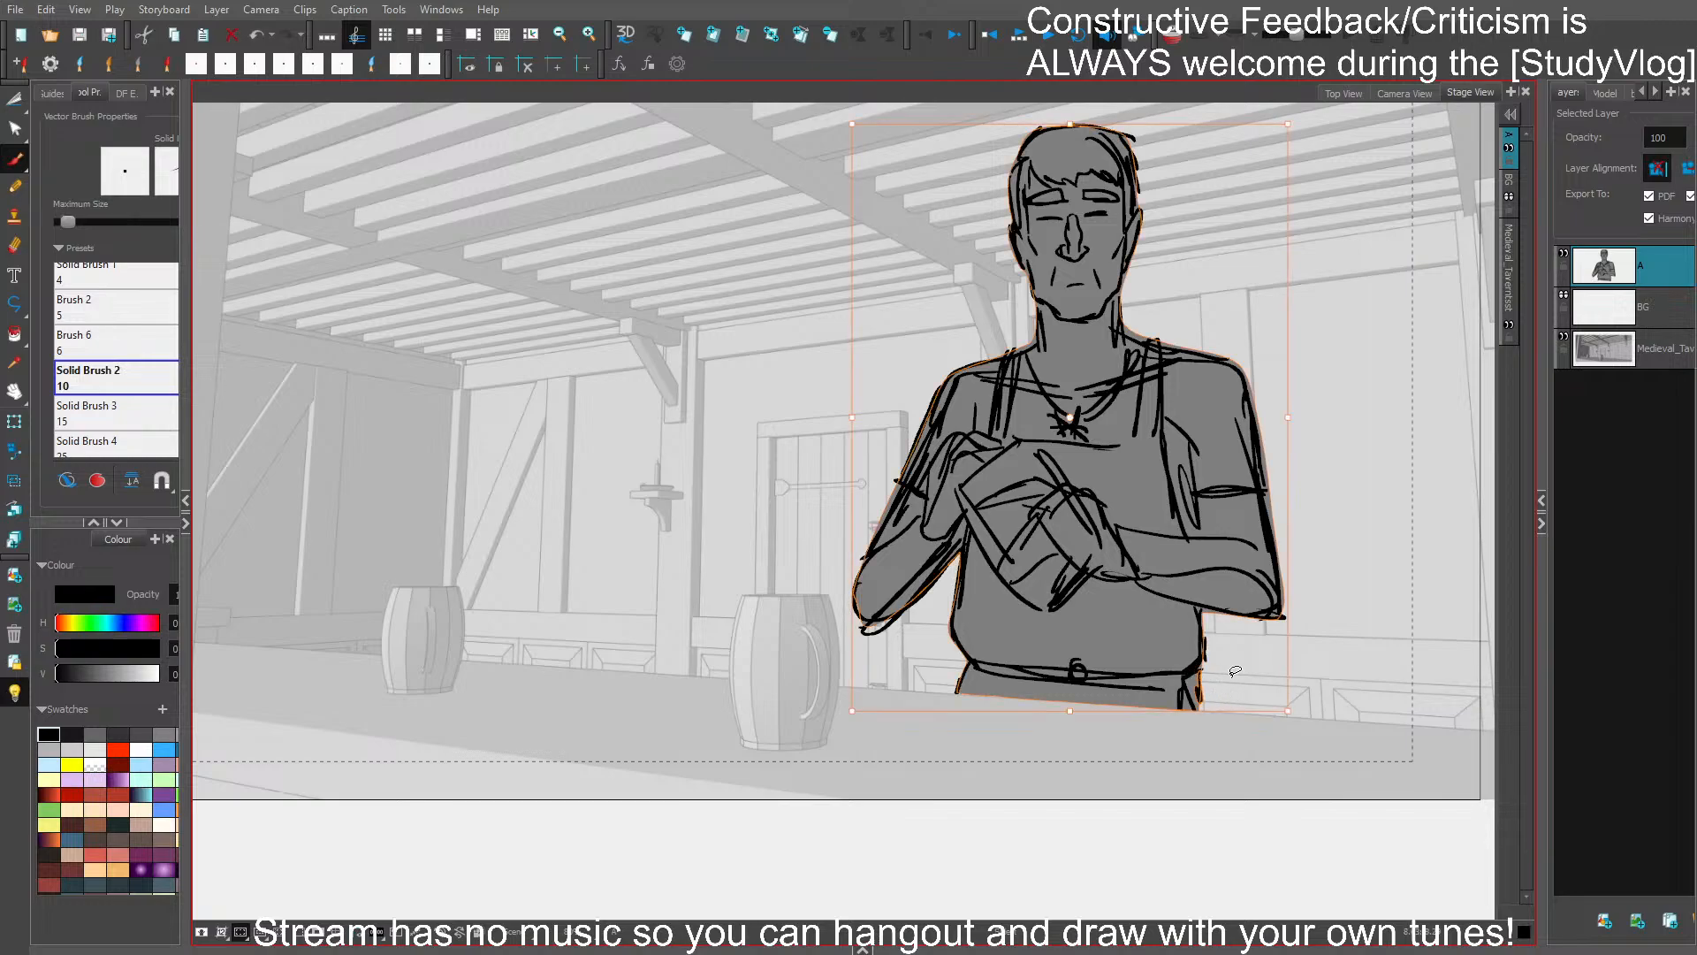
ctrl+click(1232, 674)
ctrl+click(1201, 682)
ctrl+click(1235, 683)
key(Delete)
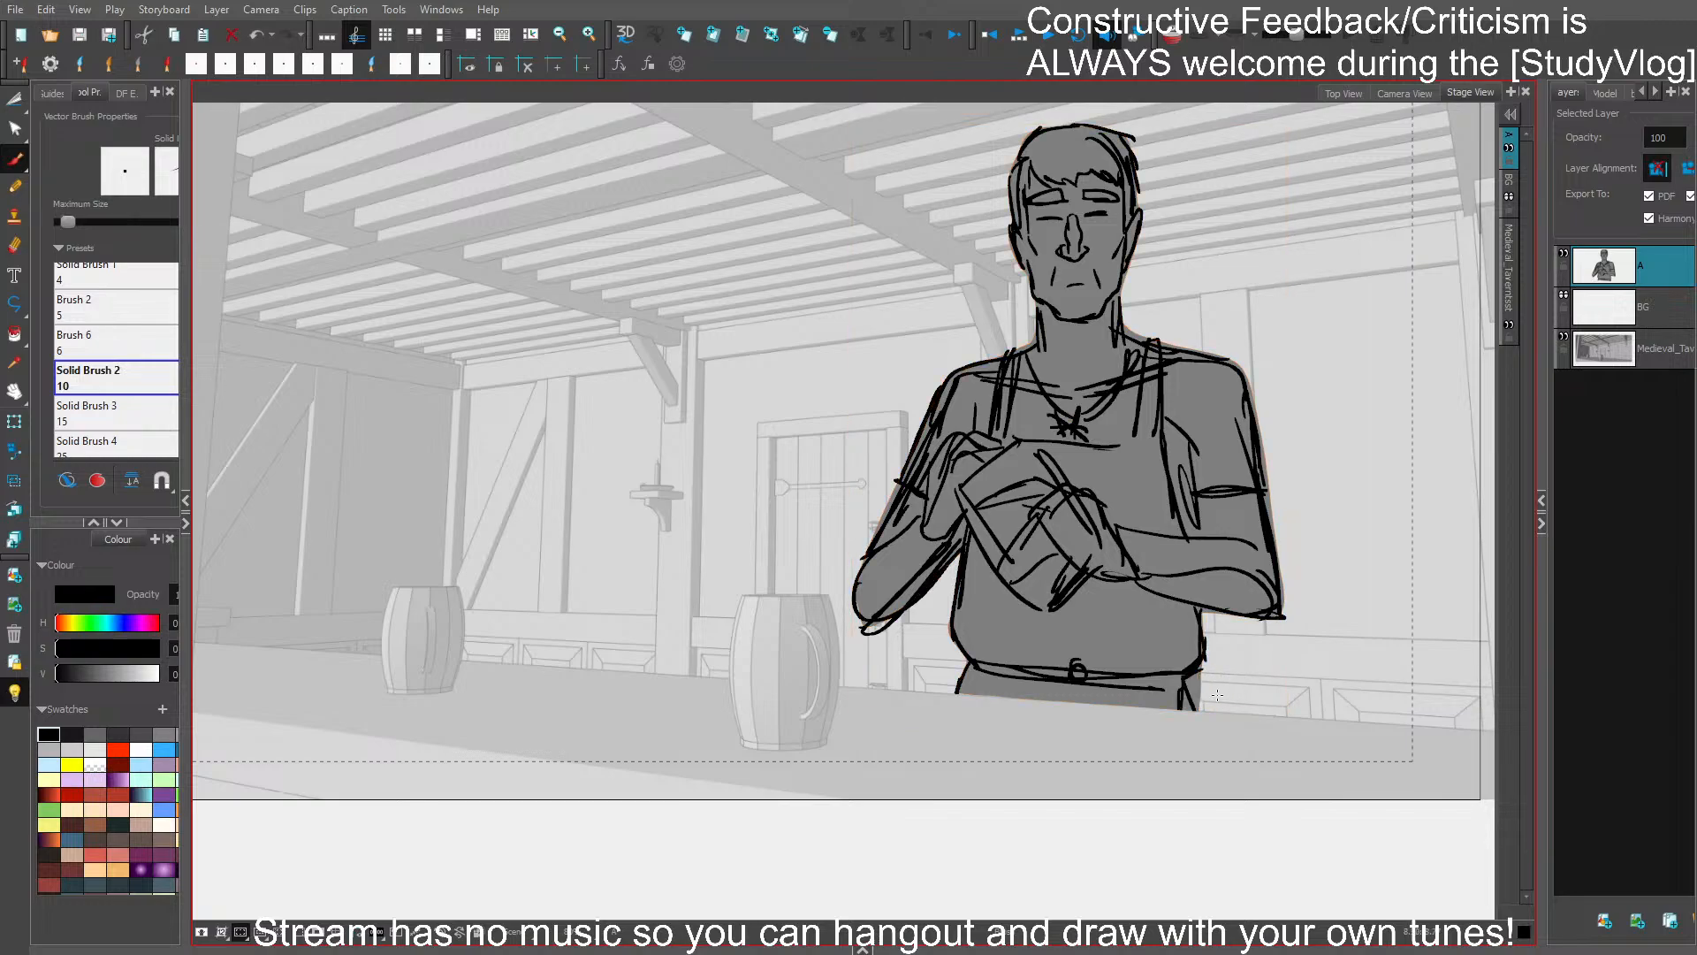
drag(1197, 678, 1198, 709)
key(ctrl+s)
- Sketch the rounded head, neck and long back line of a second character at the near side of the counter
drag(1302, 518, 1361, 570)
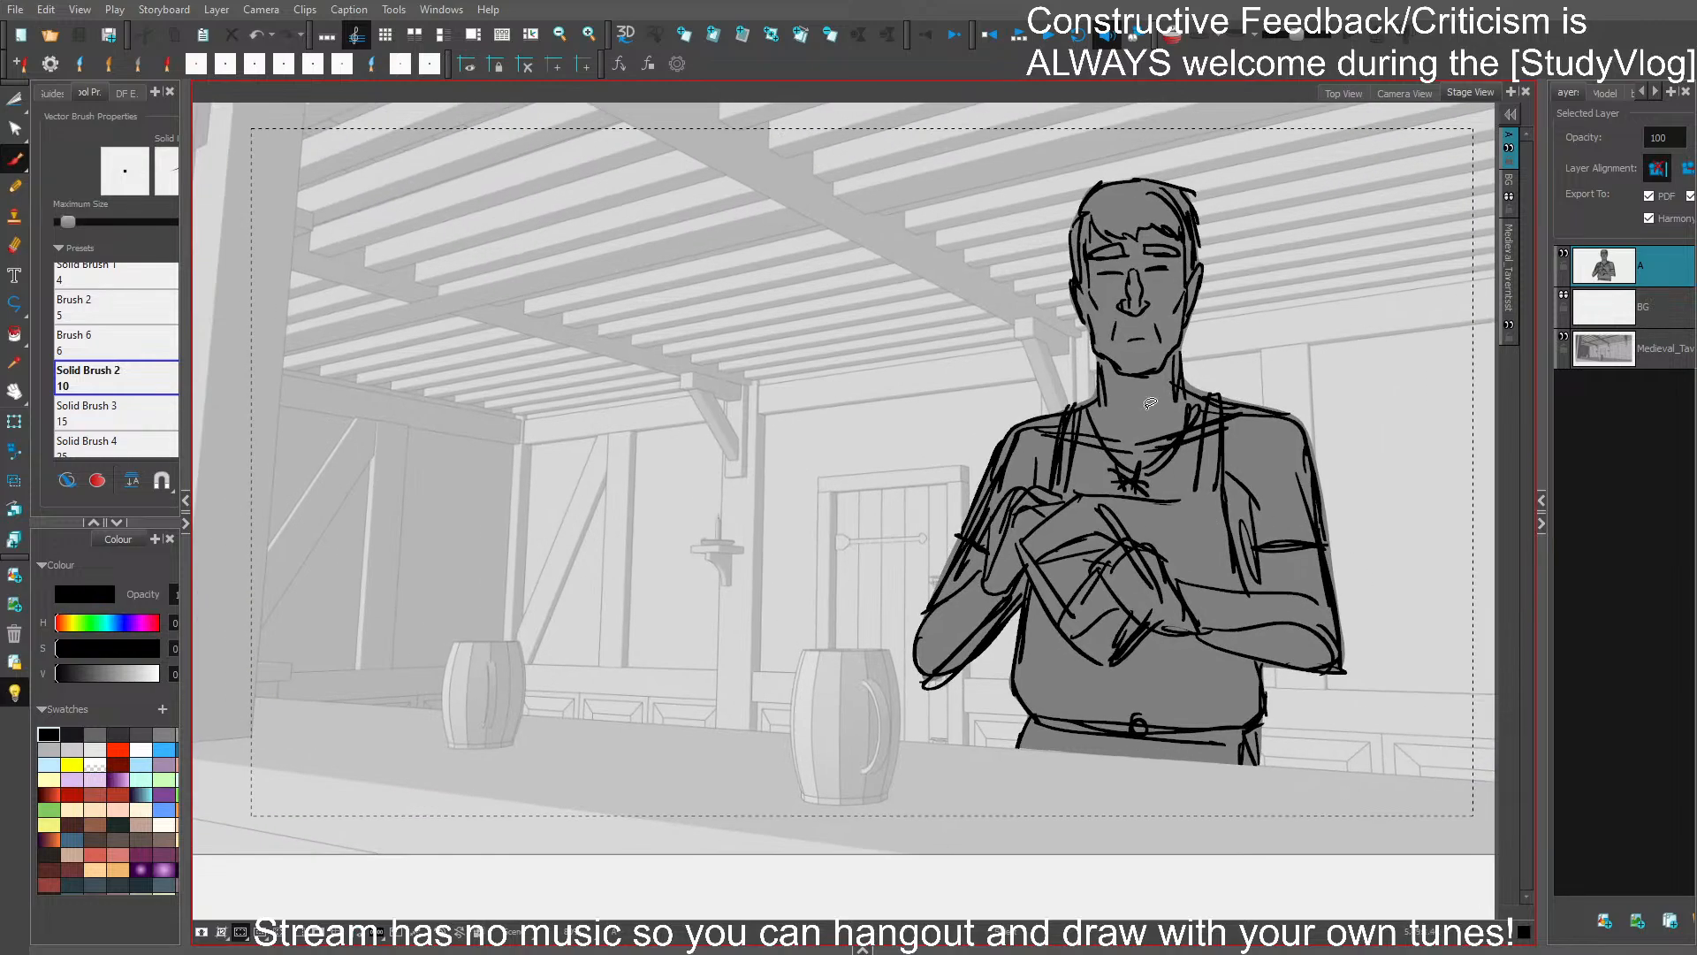
drag(957, 489, 1052, 510)
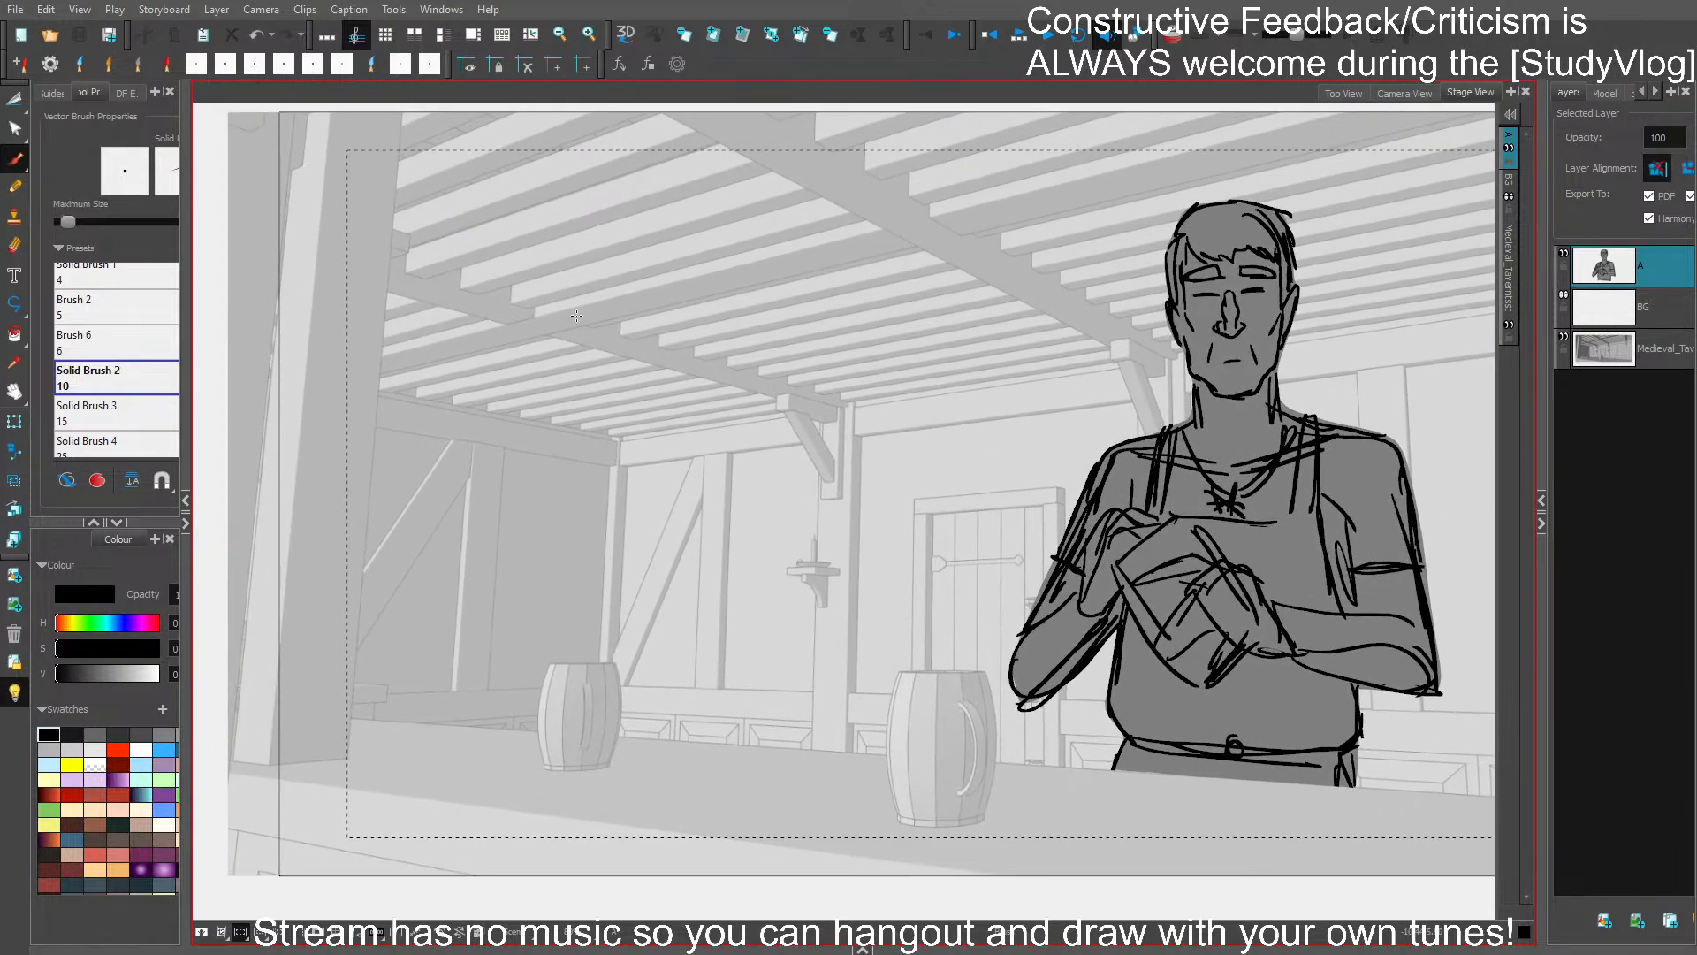
mouse_move(543, 285)
mouse_down()
mouse_move(707, 381)
mouse_move(707, 399)
mouse_move(685, 300)
mouse_move(678, 420)
mouse_move(524, 390)
mouse_up()
key(ctrl+z)
drag(543, 253, 525, 389)
mouse_move(519, 320)
mouse_down()
mouse_move(541, 435)
mouse_move(517, 501)
mouse_up()
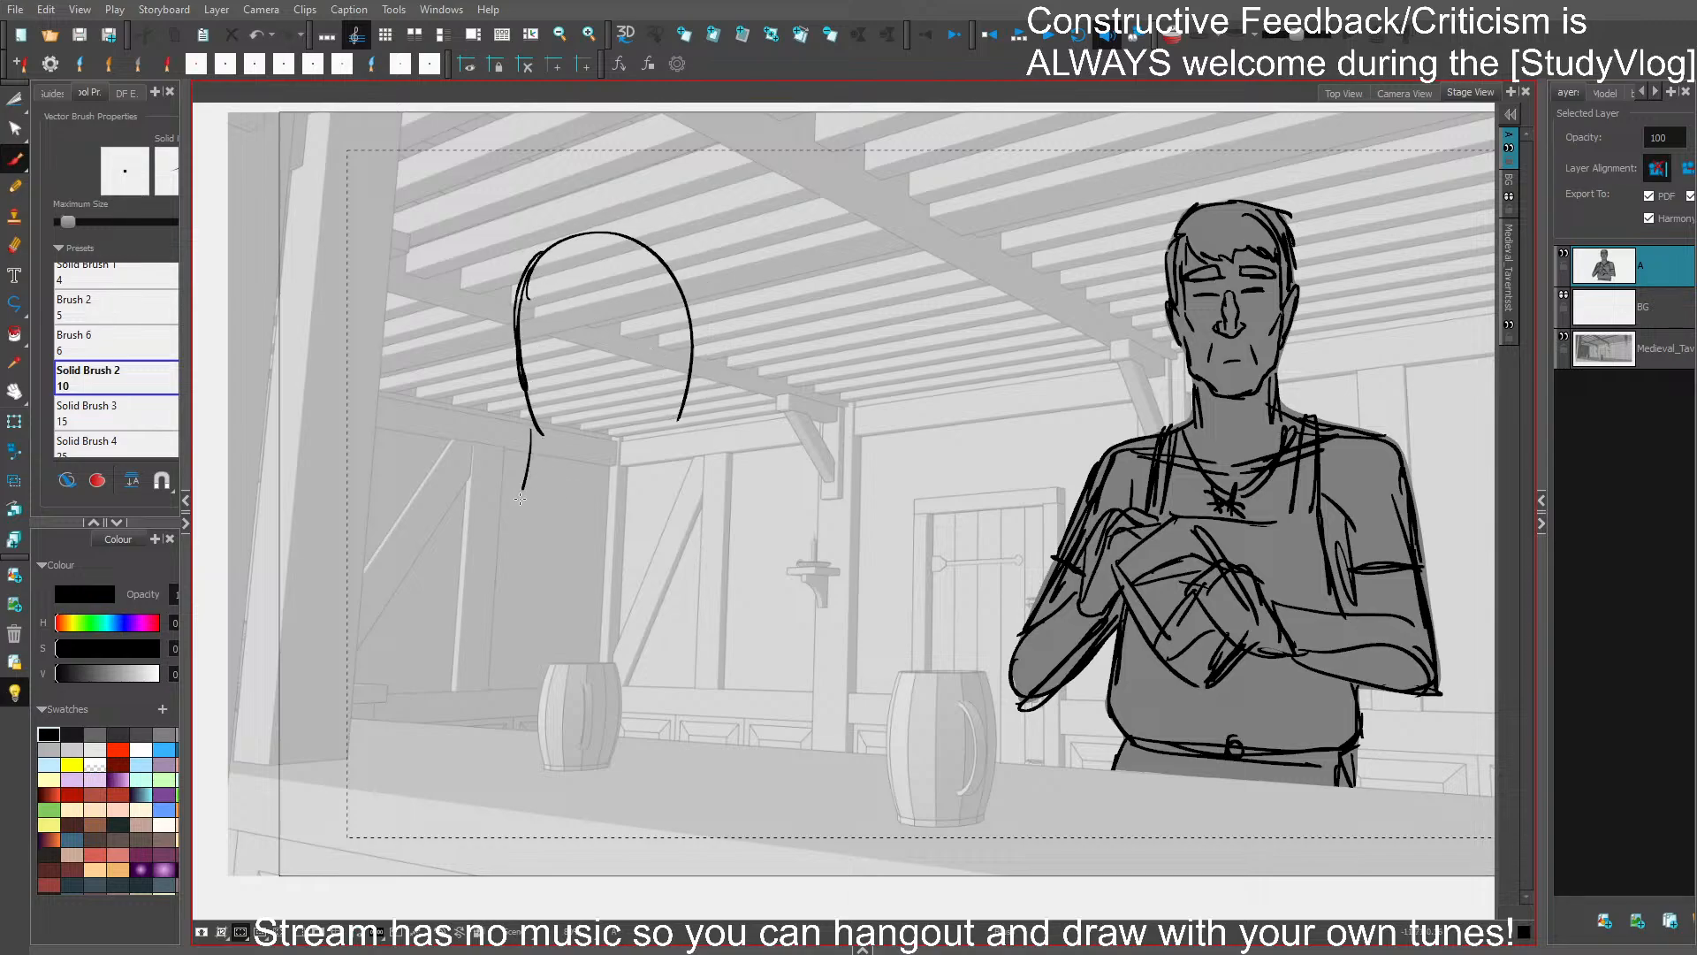
key(ctrl+z)
drag(542, 433, 458, 723)
drag(482, 574, 436, 831)
- Sketch the second character's shoulder, upper arm and forearm resting along the counter toward the near mug
mouse_move(539, 535)
mouse_down()
mouse_move(653, 566)
mouse_move(677, 629)
mouse_up()
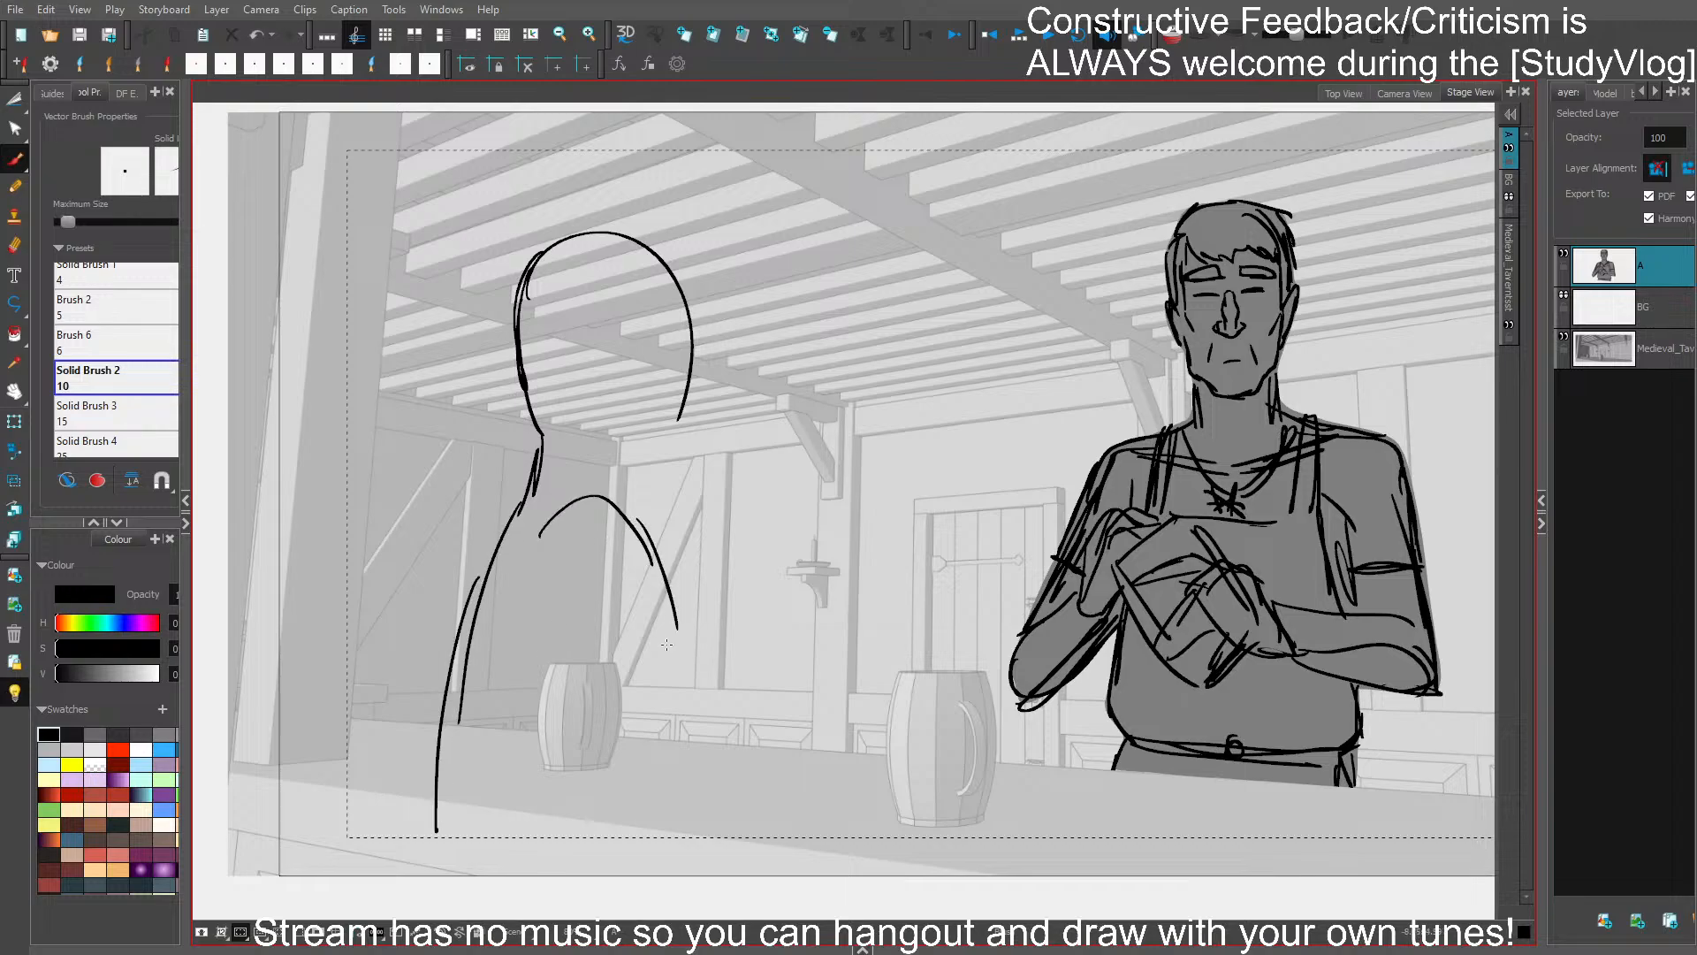
drag(582, 585, 662, 767)
mouse_move(585, 614)
mouse_down()
mouse_move(658, 809)
mouse_move(715, 805)
mouse_up()
mouse_move(665, 598)
mouse_down()
mouse_move(705, 743)
mouse_move(883, 765)
mouse_up()
drag(718, 814, 899, 812)
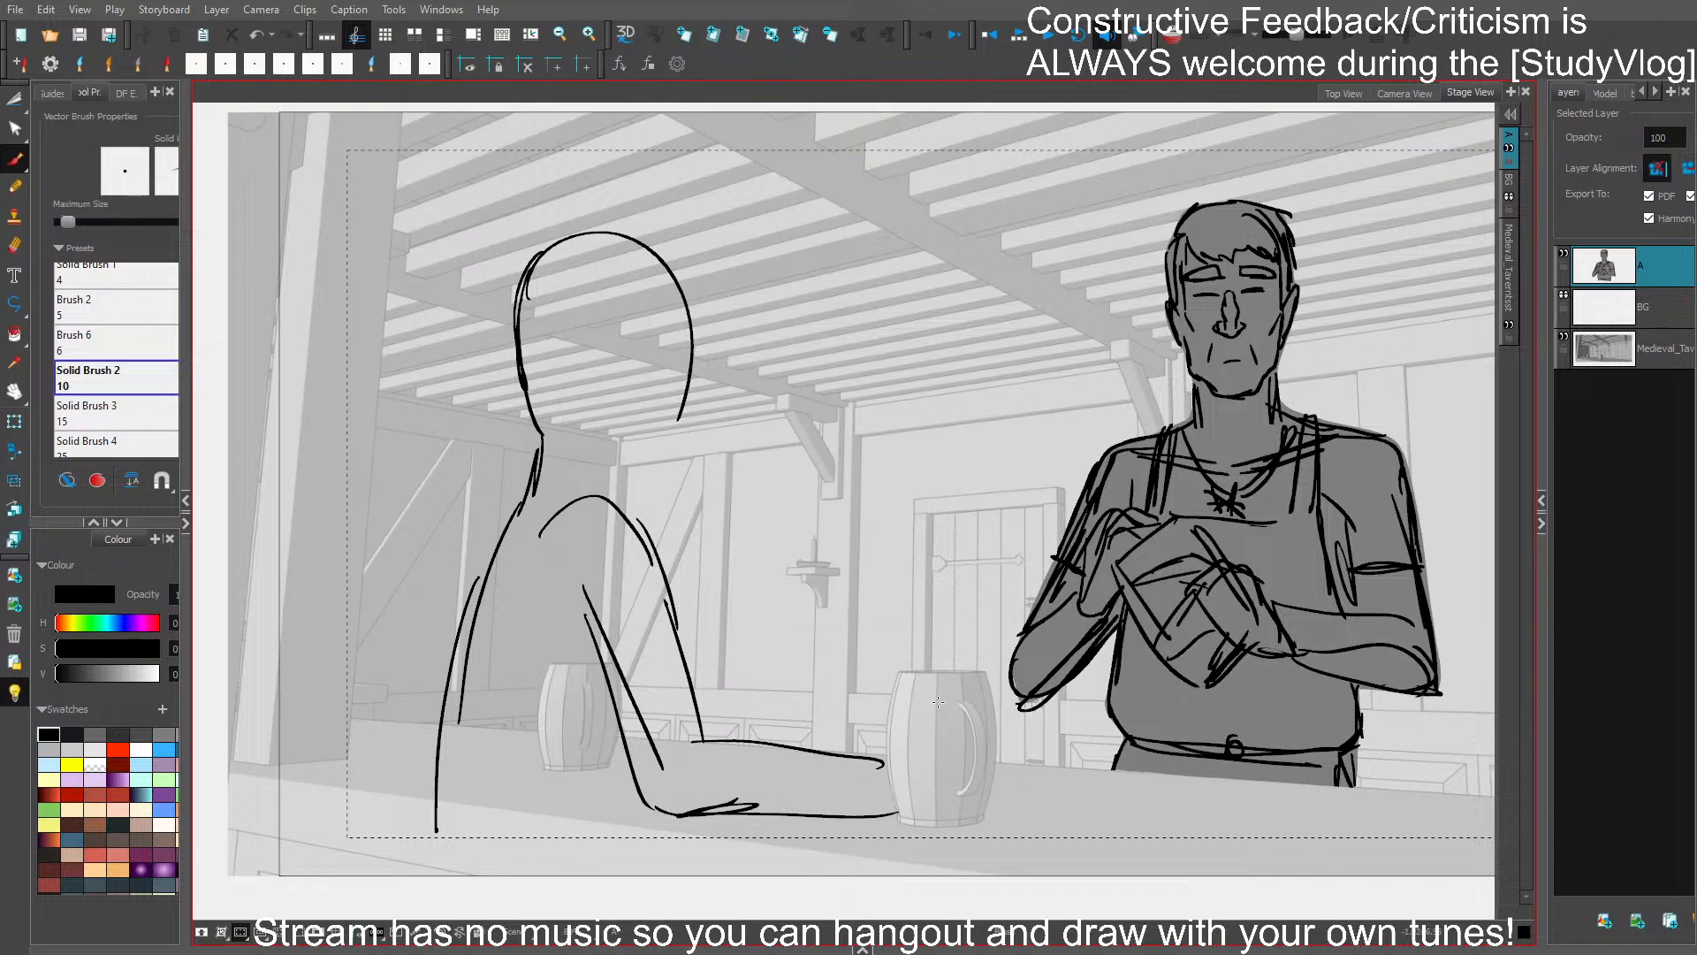
mouse_move(800, 731)
mouse_down()
mouse_move(772, 779)
mouse_move(665, 801)
mouse_move(710, 750)
mouse_up()
drag(702, 752, 937, 802)
drag(714, 815, 973, 829)
drag(797, 762, 974, 812)
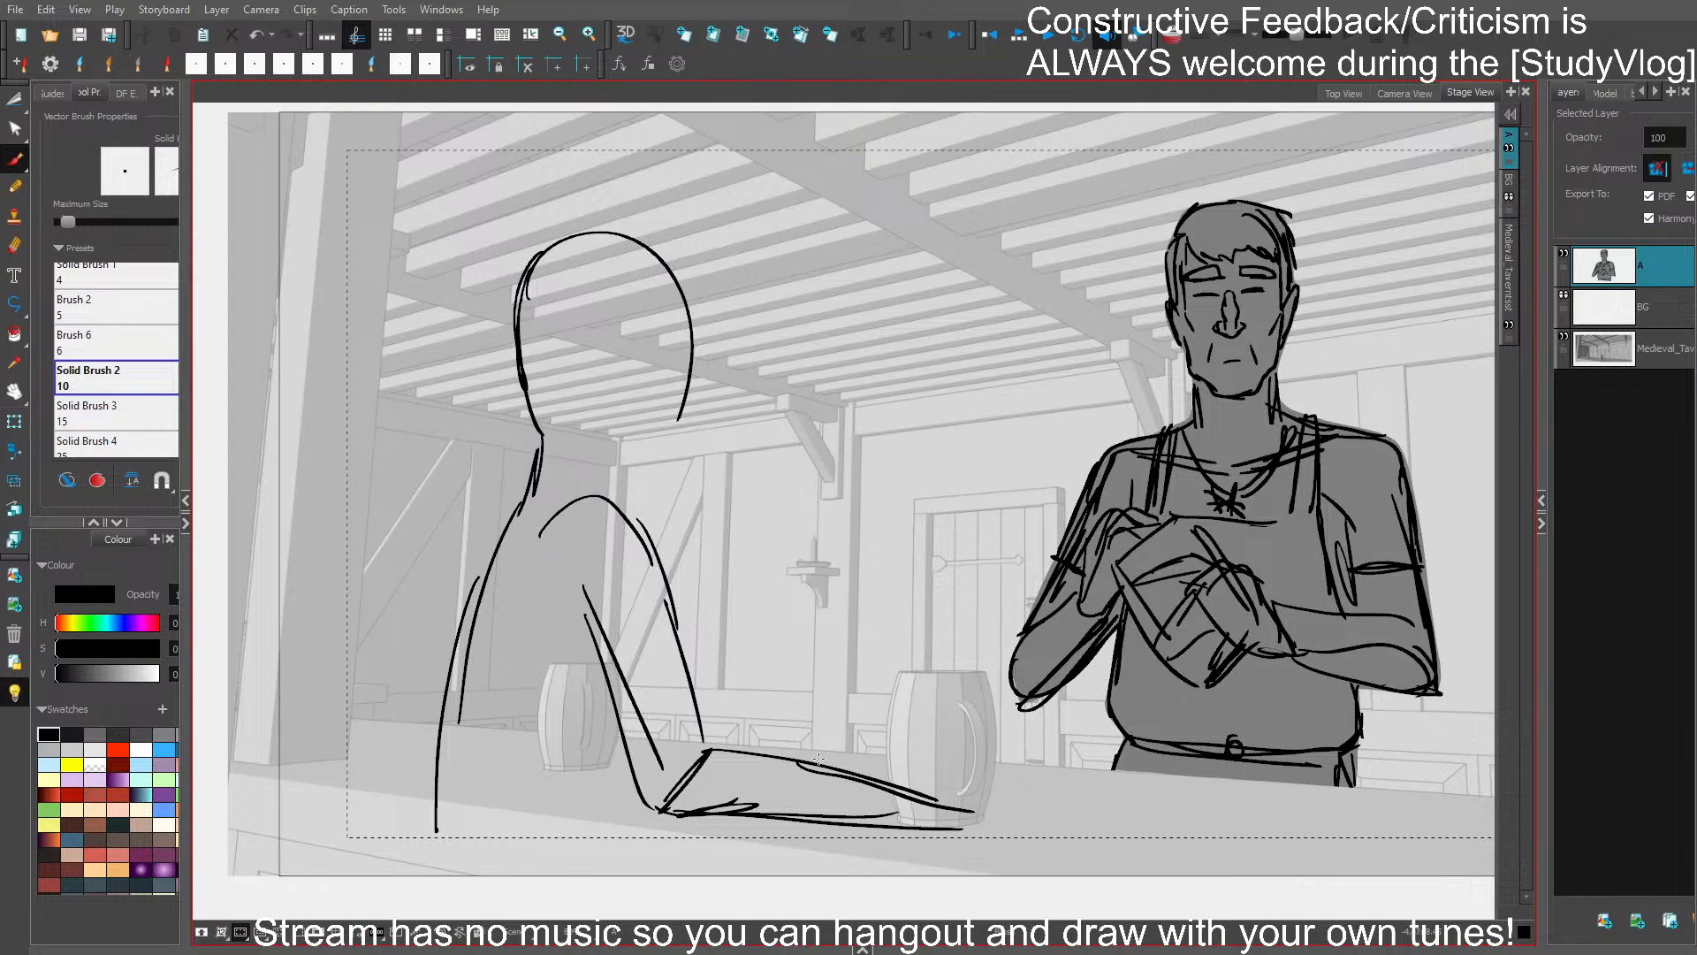
- Select the second character's arm, shift it closer to the body, and delete the overlong end of the forearm
key(s)
mouse_move(799, 719)
mouse_down()
mouse_move(777, 829)
mouse_move(865, 813)
mouse_move(838, 840)
mouse_up()
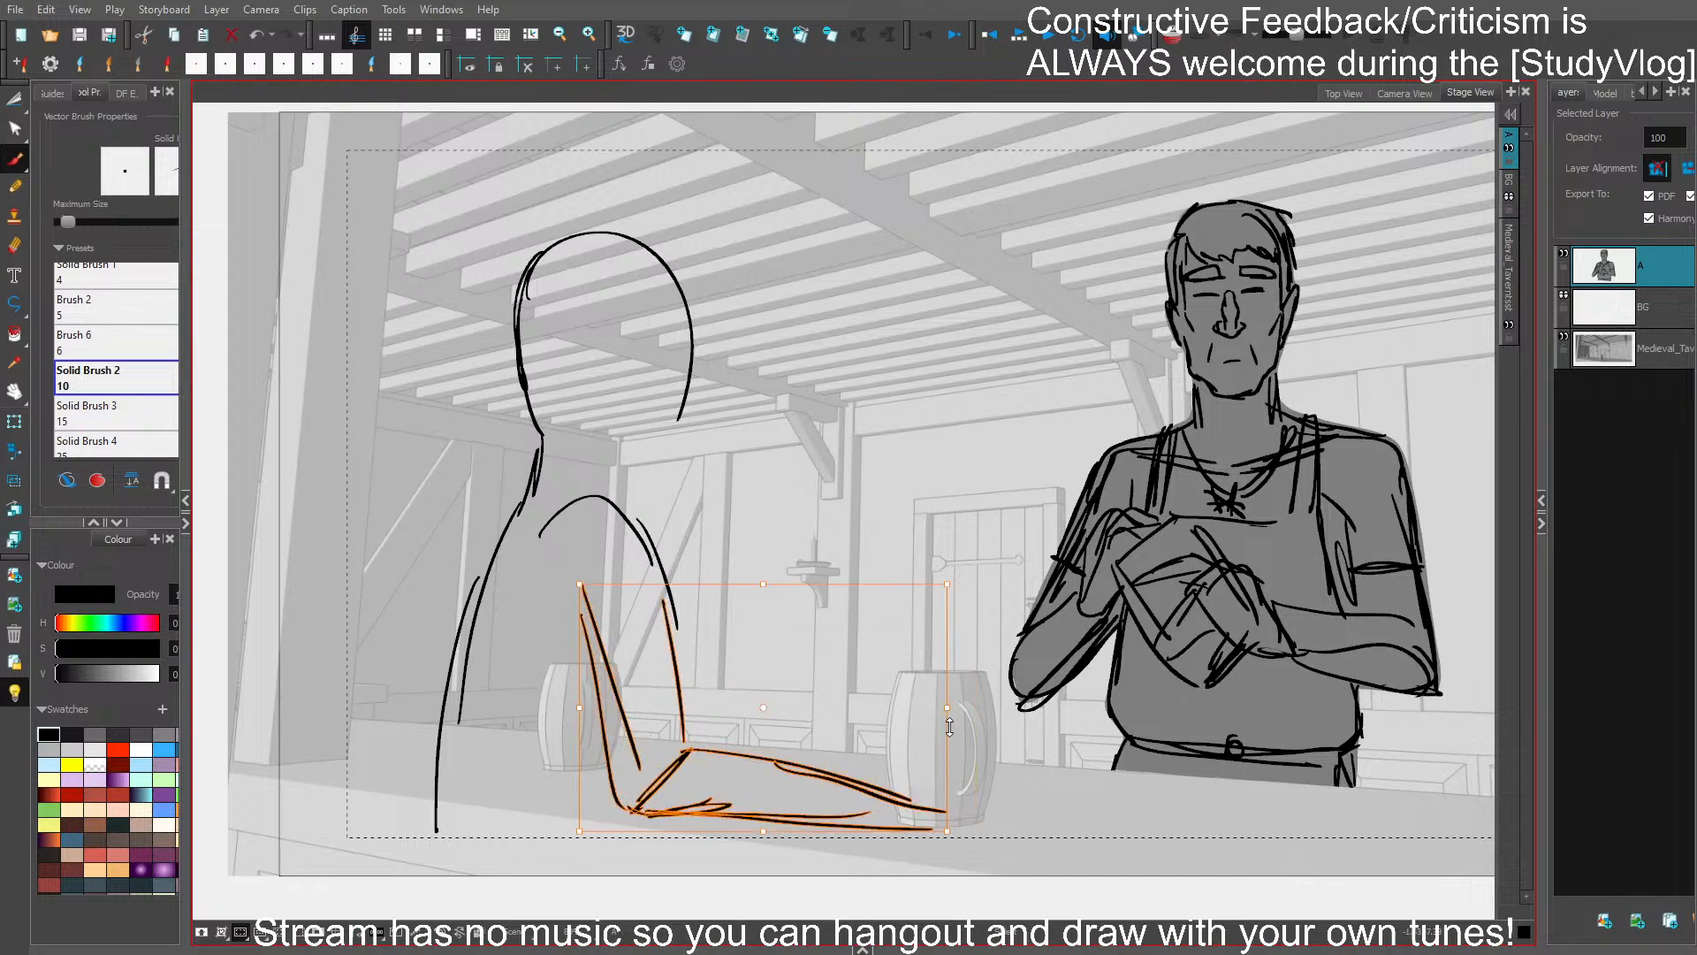
drag(949, 726, 950, 742)
drag(638, 812, 943, 837)
mouse_move(916, 843)
mouse_down()
mouse_move(872, 804)
mouse_move(923, 814)
mouse_up()
drag(884, 806, 941, 846)
key(s)
drag(877, 761, 830, 842)
key(Delete)
- Draw the second character's wrist cuff and rounded fist at the end of the shortened forearm
mouse_move(710, 751)
mouse_down()
mouse_move(739, 768)
mouse_move(717, 820)
mouse_up()
mouse_move(750, 765)
mouse_down()
mouse_move(727, 820)
mouse_move(743, 758)
mouse_up()
mouse_move(750, 745)
mouse_down()
mouse_move(792, 751)
mouse_move(798, 799)
mouse_up()
mouse_move(799, 769)
mouse_down()
mouse_move(762, 810)
mouse_move(817, 764)
mouse_move(774, 731)
mouse_up()
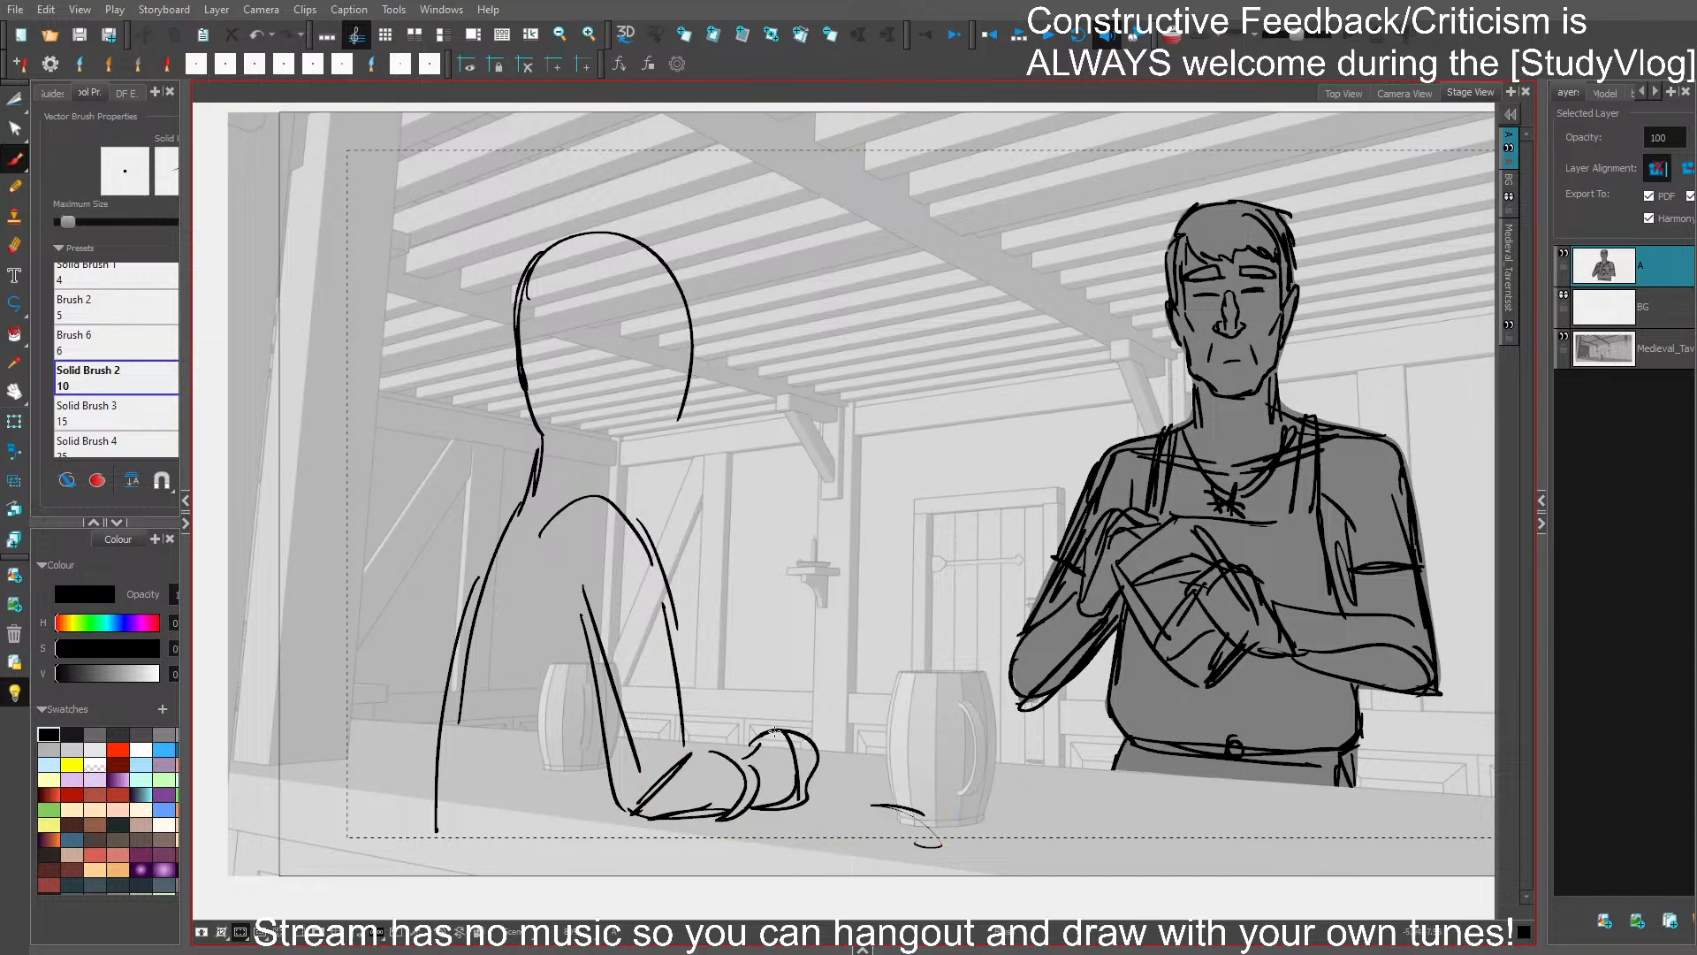
- Reinforce the second character's shoulder, back and lower torso lines down past the counter and save
mouse_move(556, 541)
mouse_down()
mouse_move(613, 491)
mouse_move(647, 530)
mouse_up()
mouse_move(566, 517)
mouse_down()
mouse_move(619, 497)
mouse_move(658, 590)
mouse_up()
mouse_move(609, 469)
mouse_down()
mouse_move(672, 460)
mouse_move(679, 438)
mouse_move(671, 270)
mouse_move(537, 281)
mouse_move(546, 444)
mouse_move(487, 561)
mouse_move(439, 829)
mouse_up()
drag(453, 714, 433, 879)
mouse_move(643, 817)
mouse_down()
mouse_move(622, 894)
mouse_move(613, 884)
mouse_up()
key(ctrl+s)
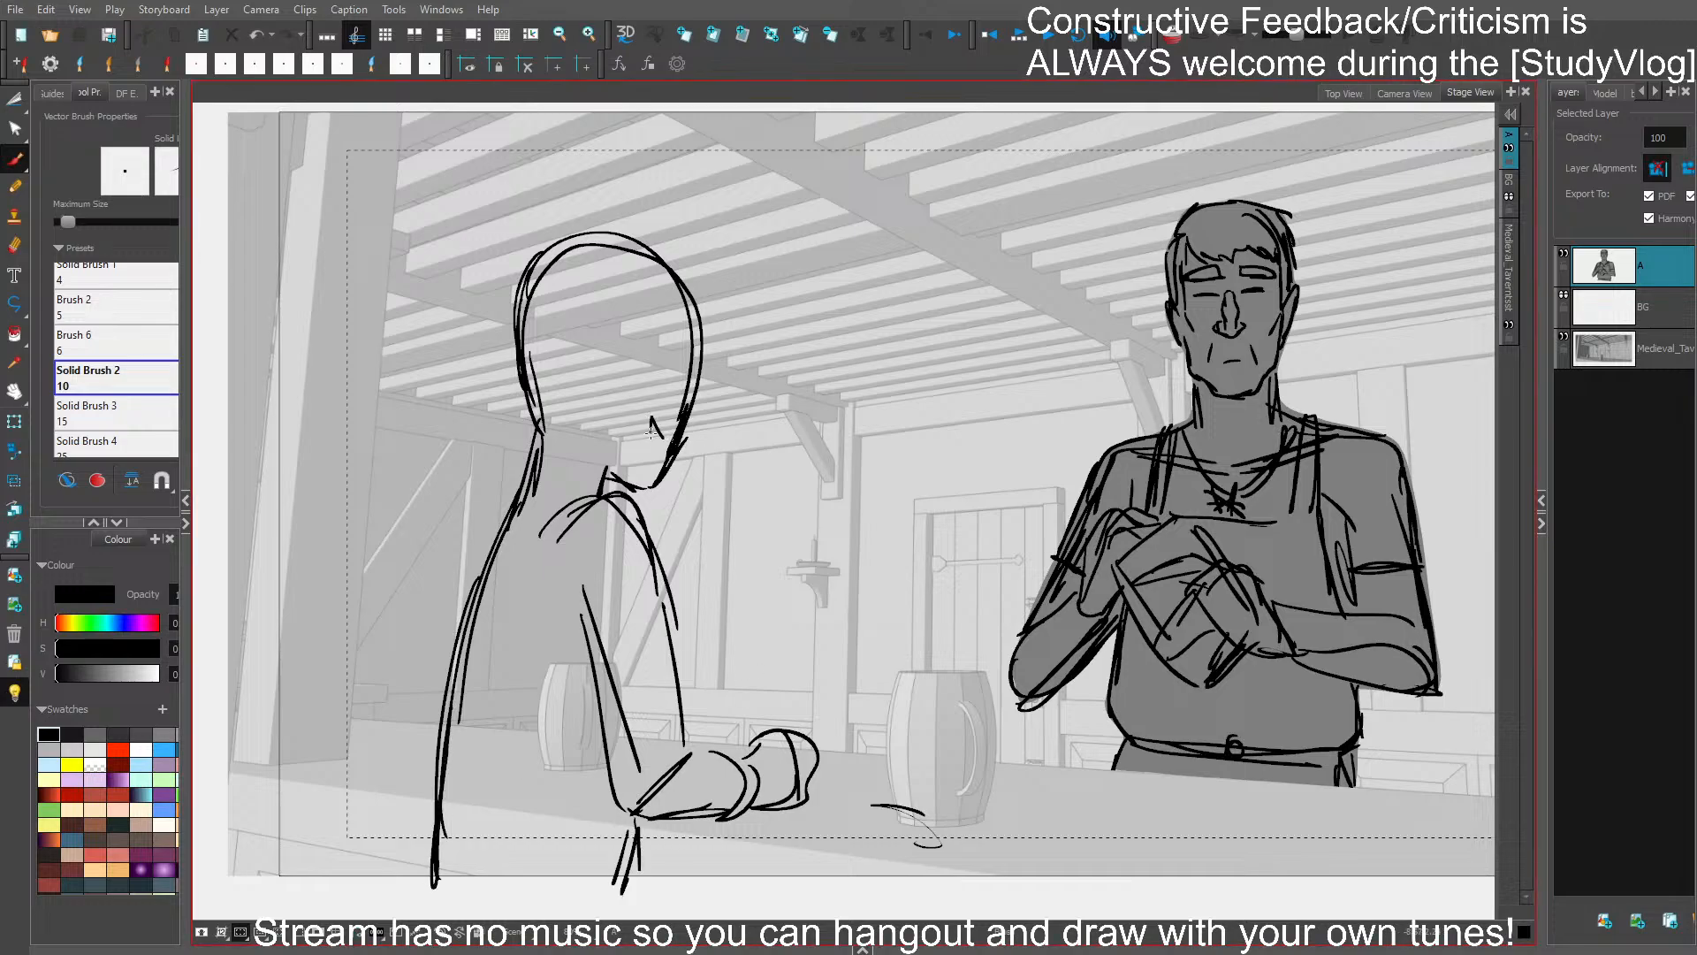
- Add simple facial features to the second character's turned head, redoing the mouth
mouse_move(672, 430)
mouse_down()
mouse_move(653, 420)
mouse_move(651, 441)
mouse_up()
key(ctrl+z)
key(ctrl+z)
drag(651, 442, 670, 445)
mouse_move(680, 377)
mouse_down()
mouse_move(603, 352)
mouse_move(638, 489)
mouse_up()
key(ctrl+z)
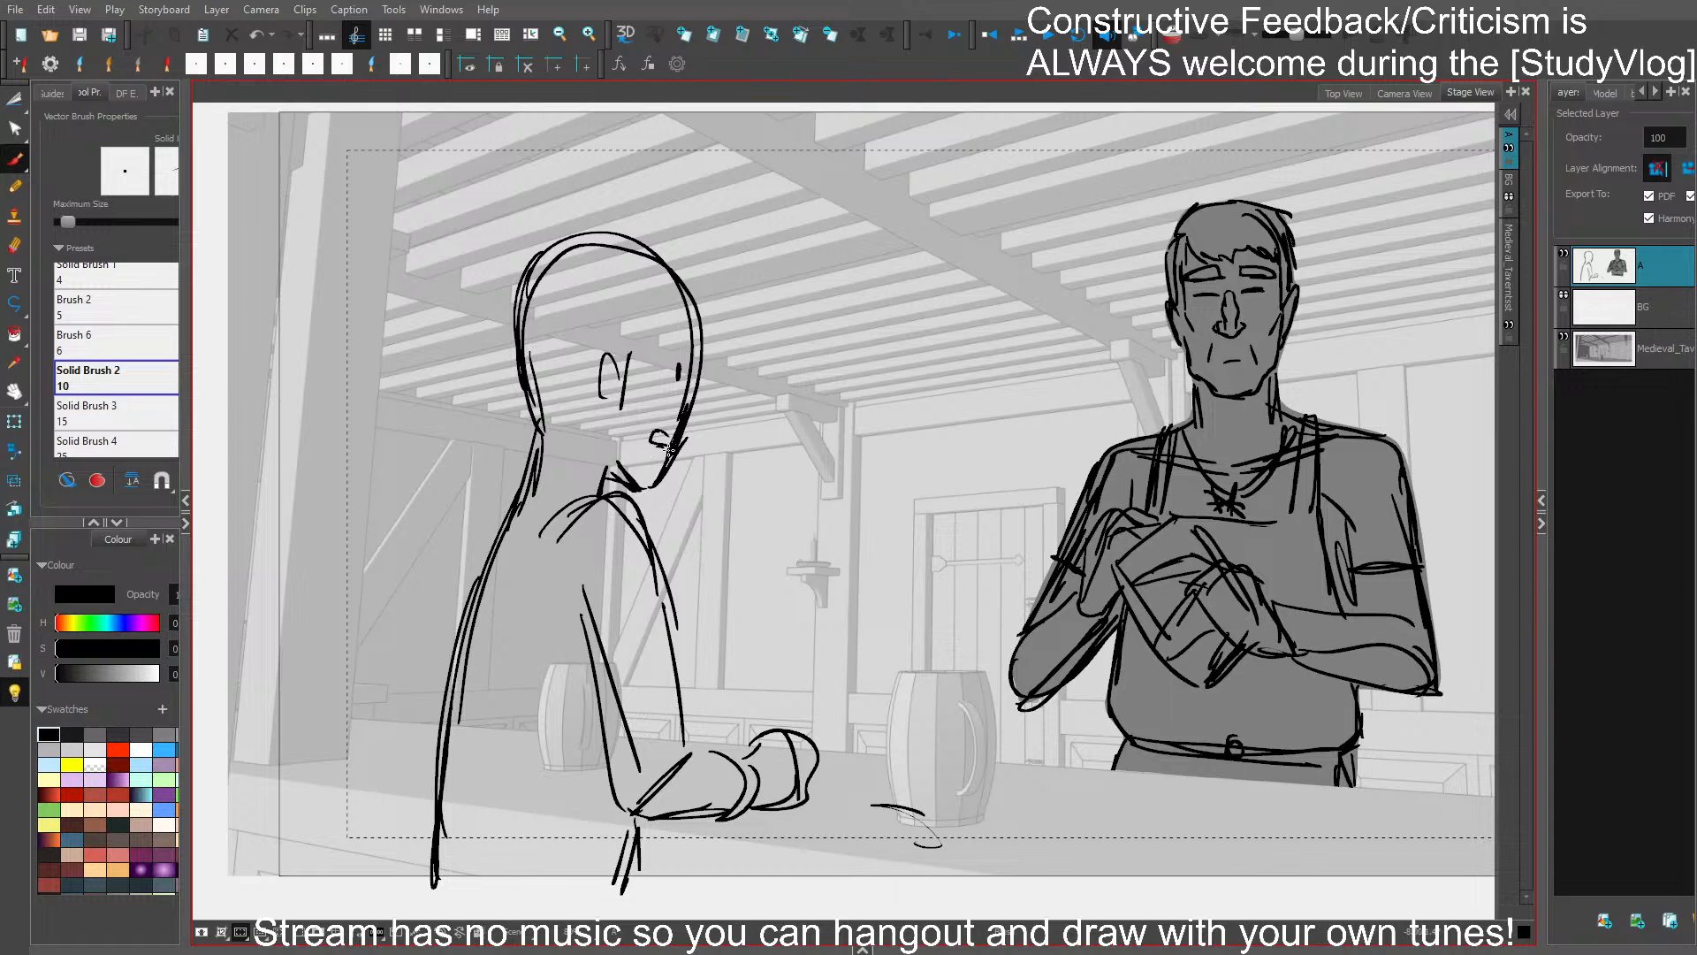
- Draw the second character's collar and a sword with blade, slanted crossguard and upright handle behind the back
mouse_move(529, 458)
mouse_down()
mouse_move(608, 482)
mouse_move(517, 468)
mouse_move(521, 499)
mouse_move(422, 590)
mouse_move(406, 906)
mouse_up()
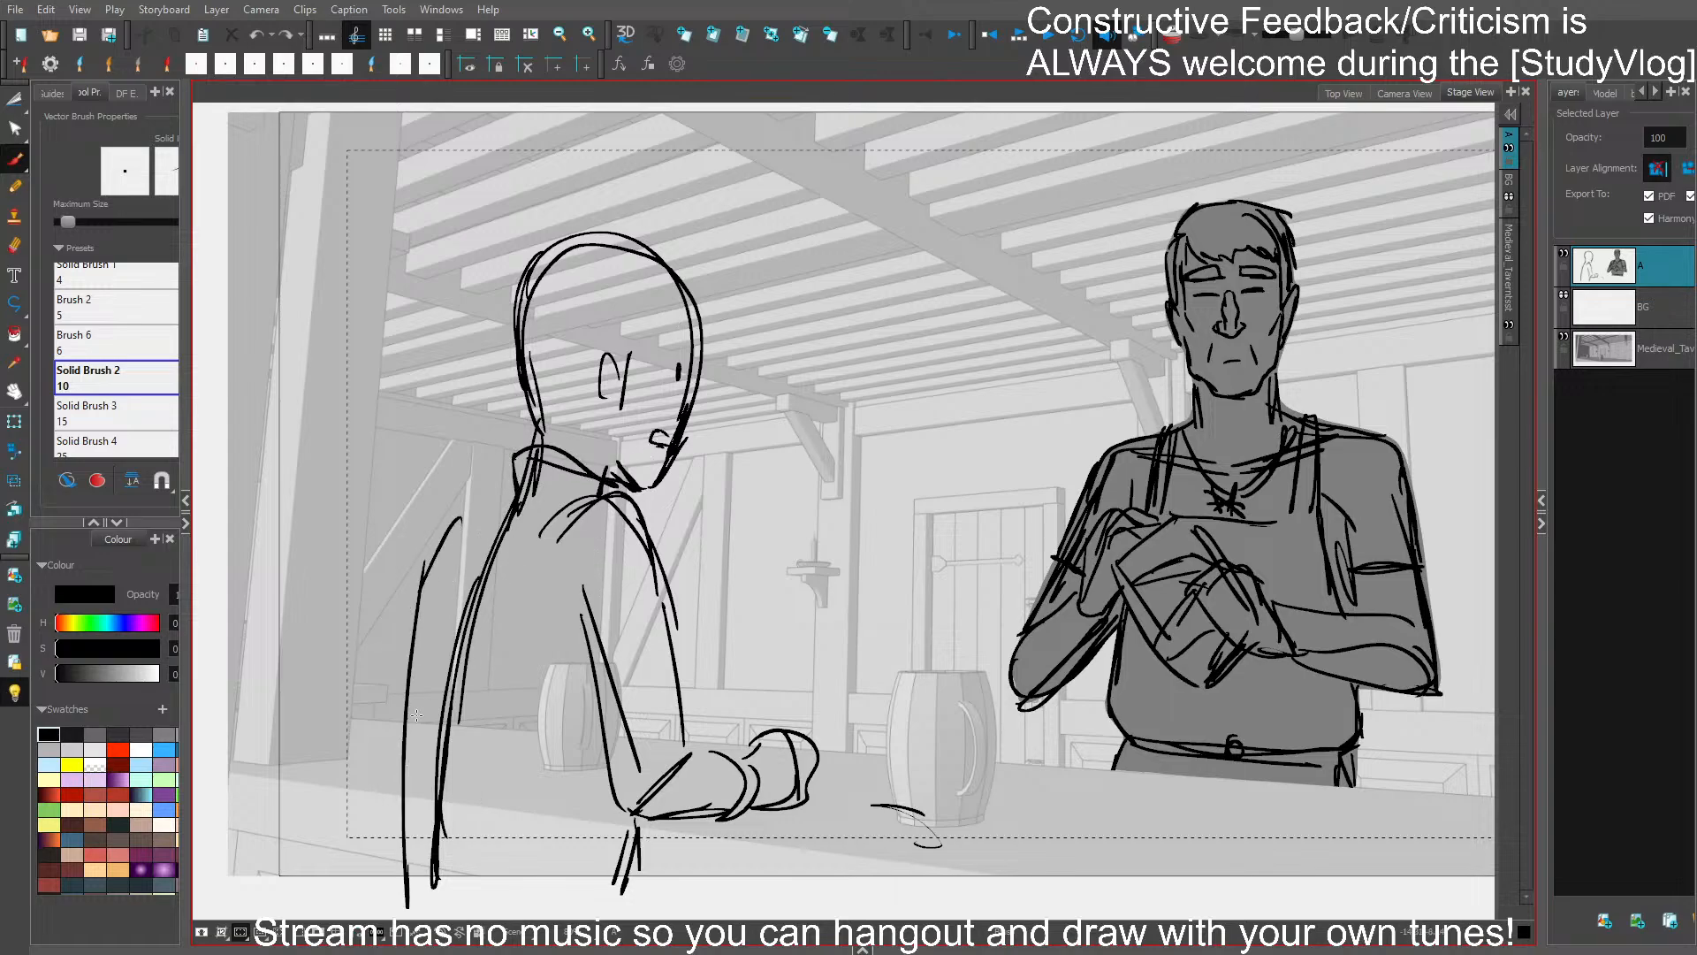
drag(460, 518, 444, 897)
drag(418, 565, 392, 914)
drag(481, 467, 382, 603)
drag(453, 508, 380, 605)
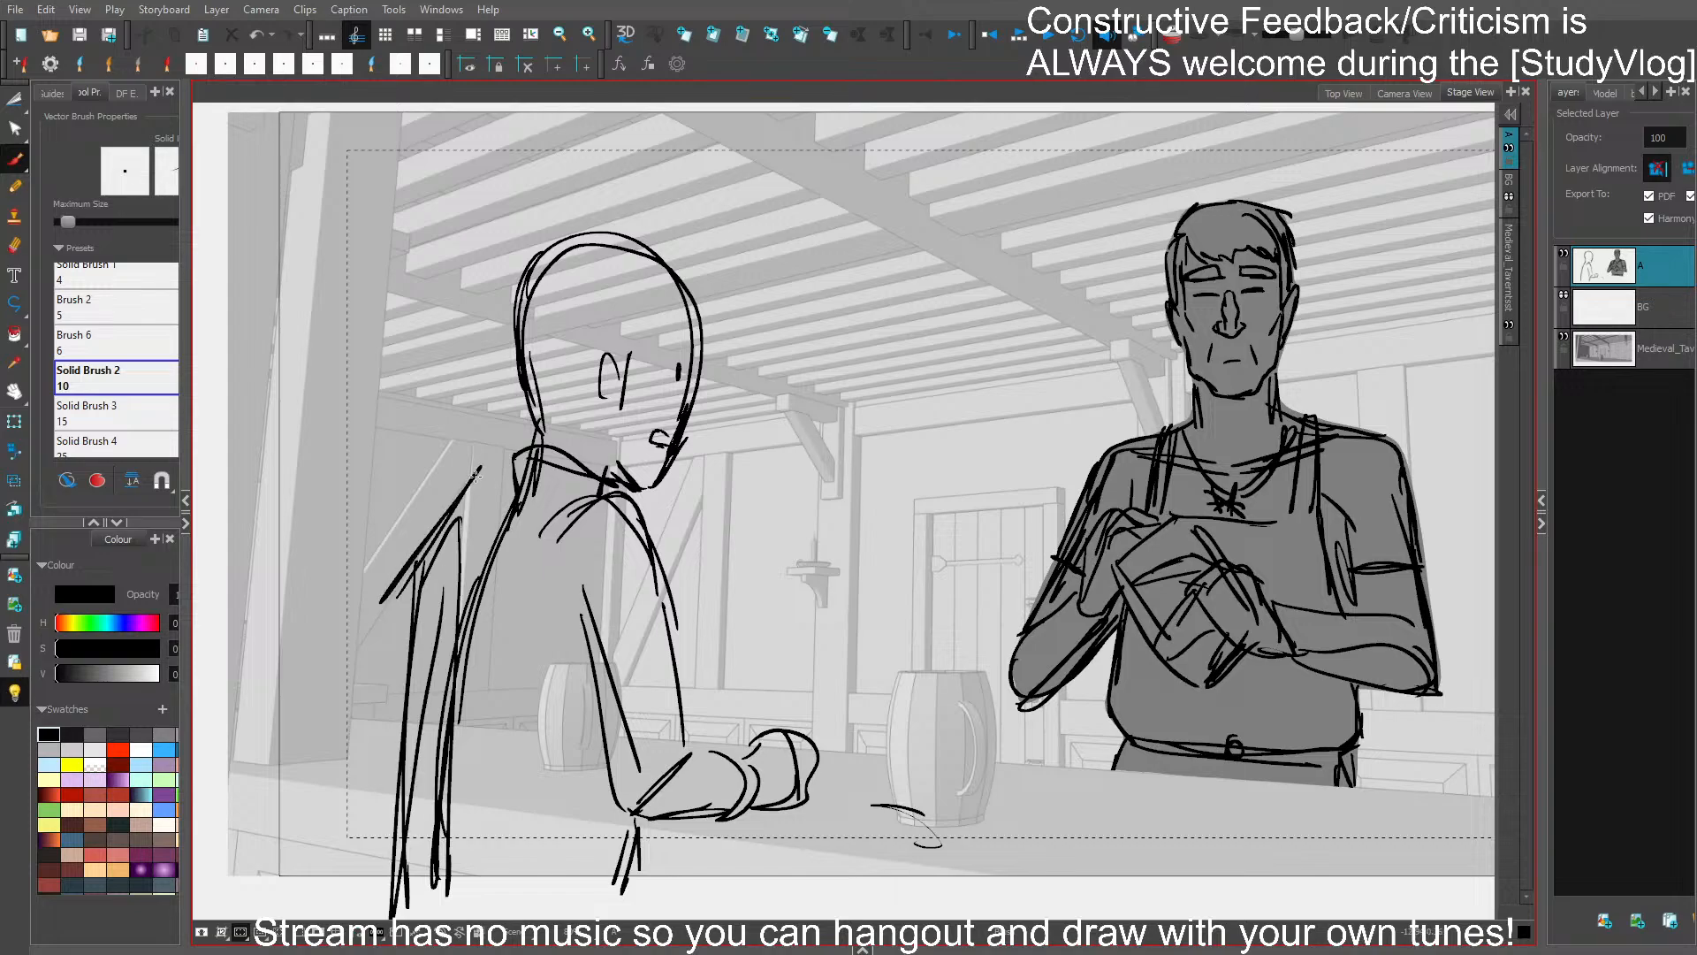
mouse_move(487, 467)
mouse_down()
mouse_move(460, 530)
mouse_move(390, 599)
mouse_up()
mouse_move(446, 415)
mouse_down()
mouse_move(428, 530)
mouse_move(451, 366)
mouse_move(431, 531)
mouse_up()
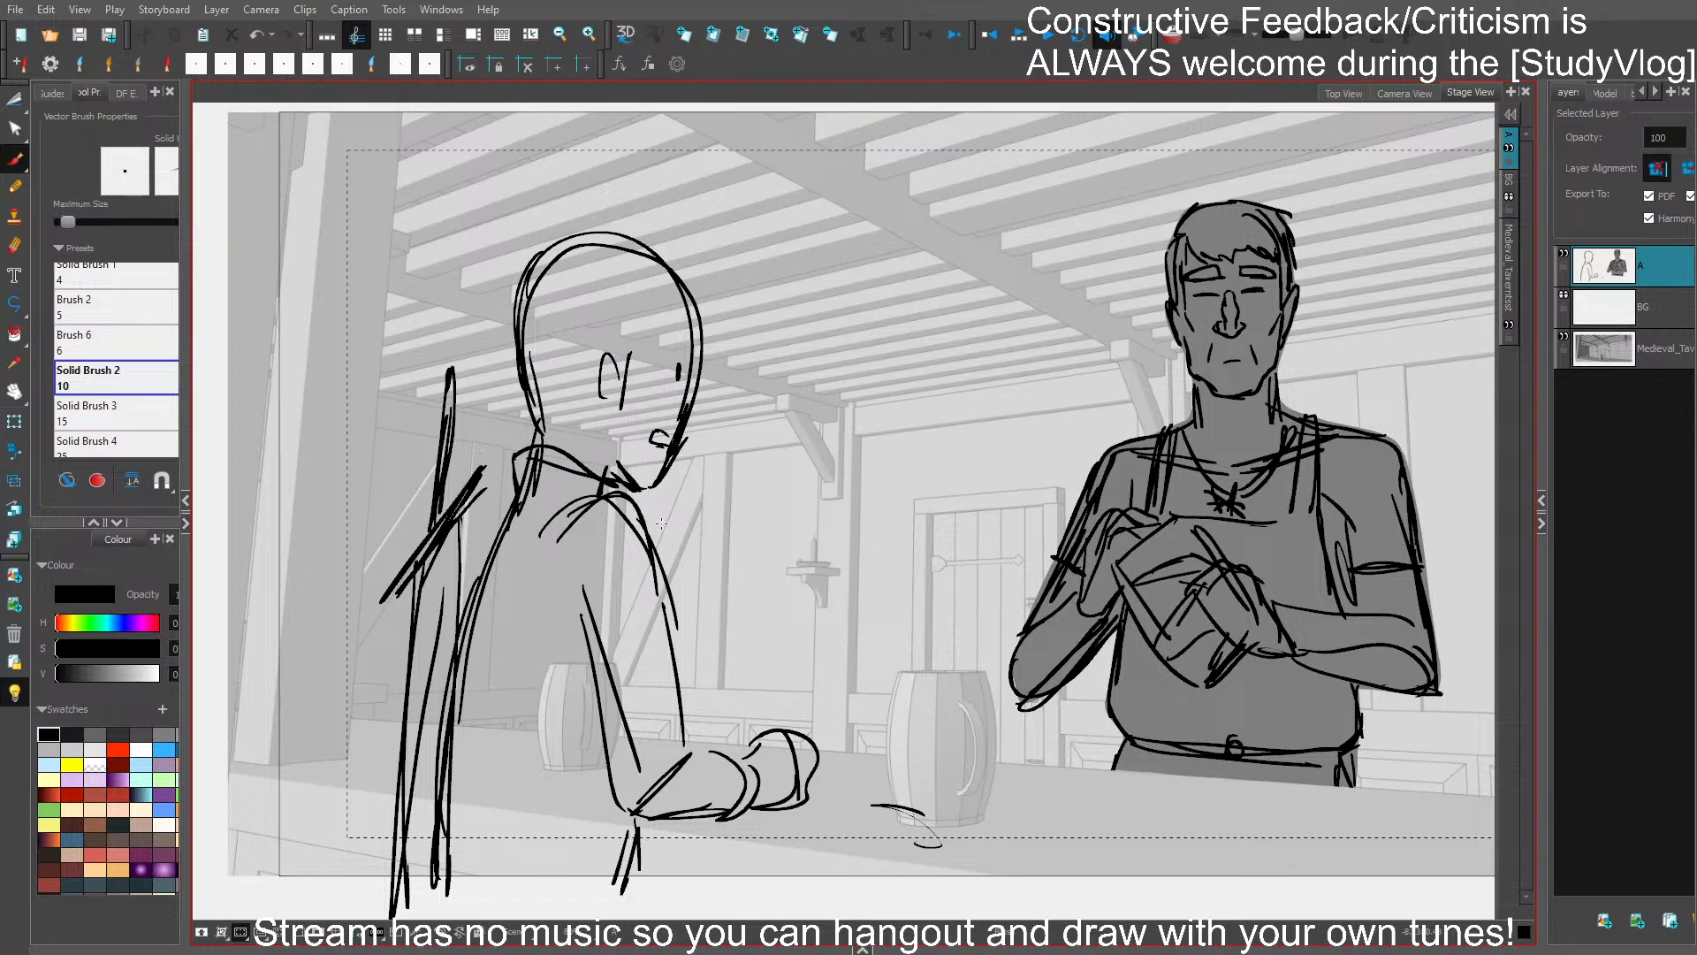
- Thicken the second character's upper back contour and add an elbow guard on the leaning arm
drag(511, 491, 450, 645)
drag(508, 495, 498, 575)
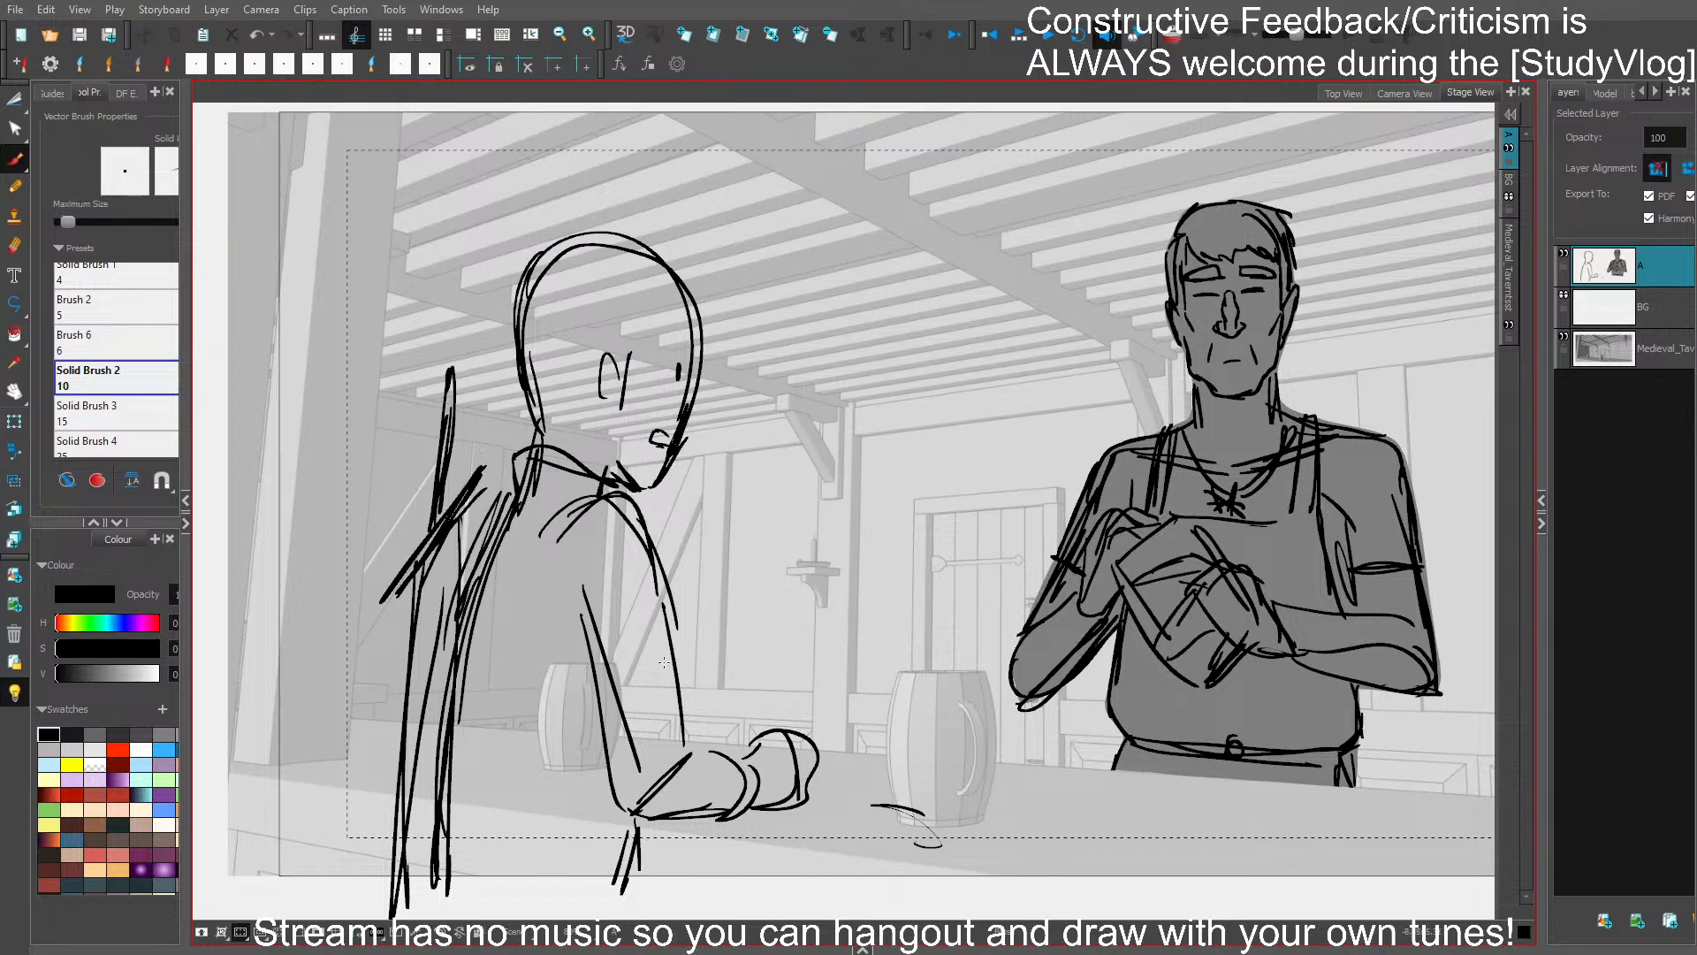
mouse_move(611, 723)
mouse_down()
mouse_move(595, 789)
mouse_move(698, 728)
mouse_move(642, 853)
mouse_up()
drag(667, 758, 654, 813)
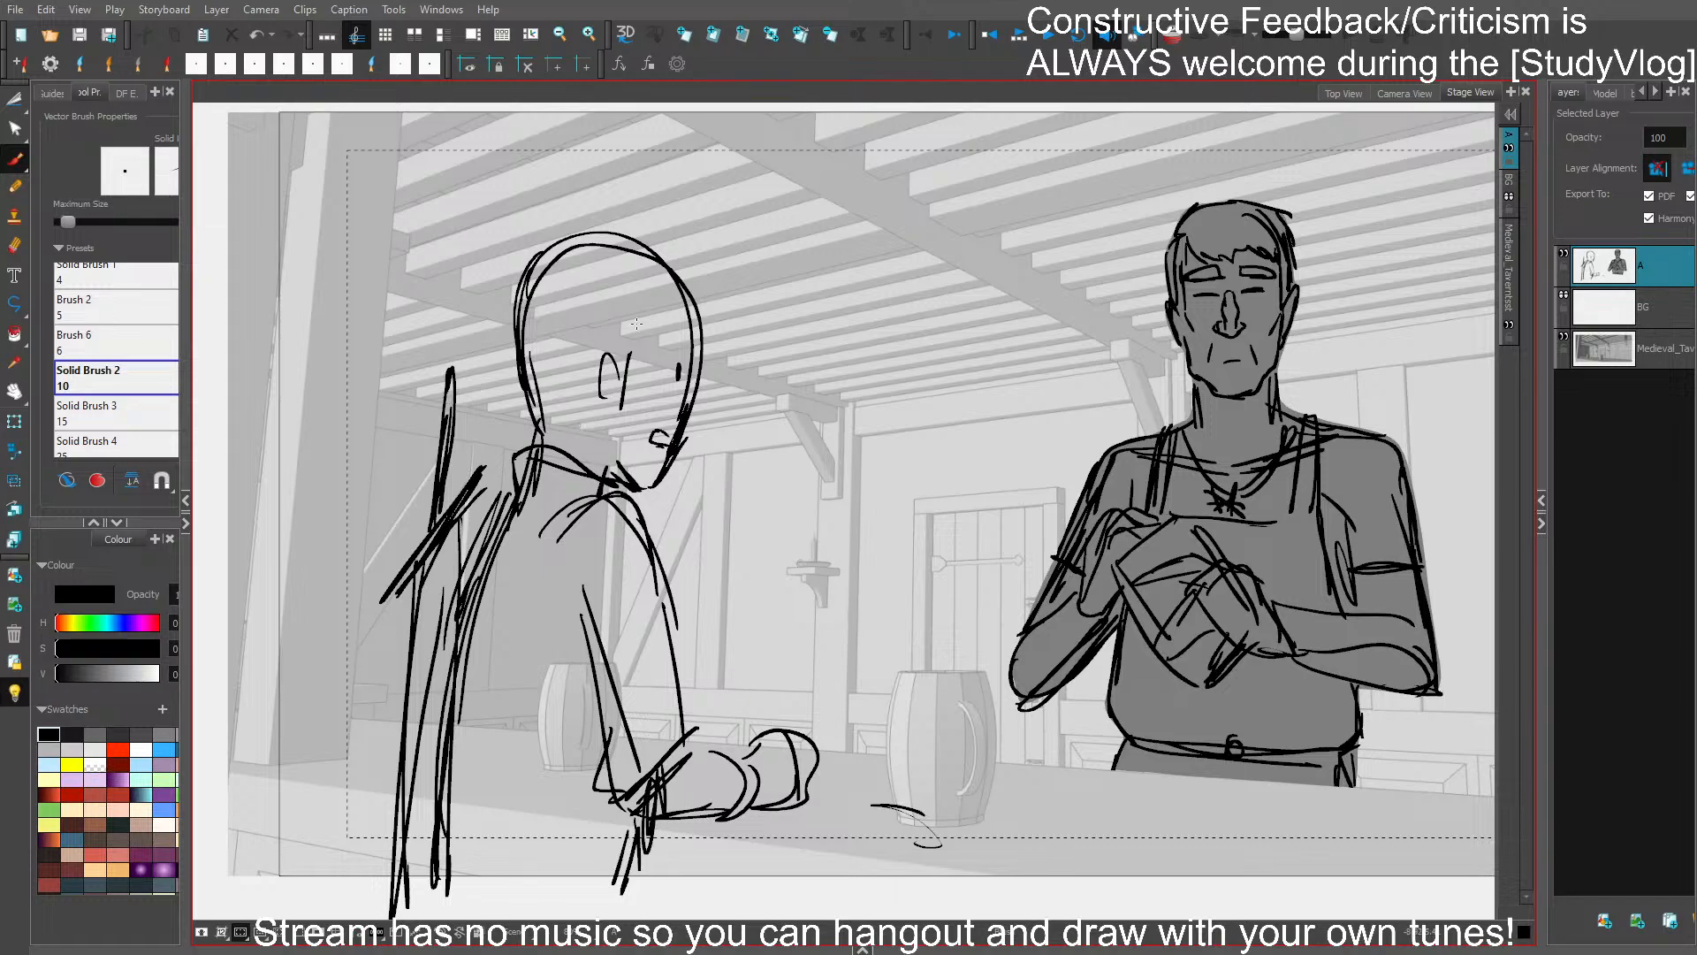
- Draw the second character's jagged hairline and spiky ponytail, refine the head and jaw contour, and save
mouse_move(626, 357)
mouse_down()
mouse_move(683, 292)
mouse_move(580, 429)
mouse_move(548, 444)
mouse_move(602, 426)
mouse_up()
key(ctrl+z)
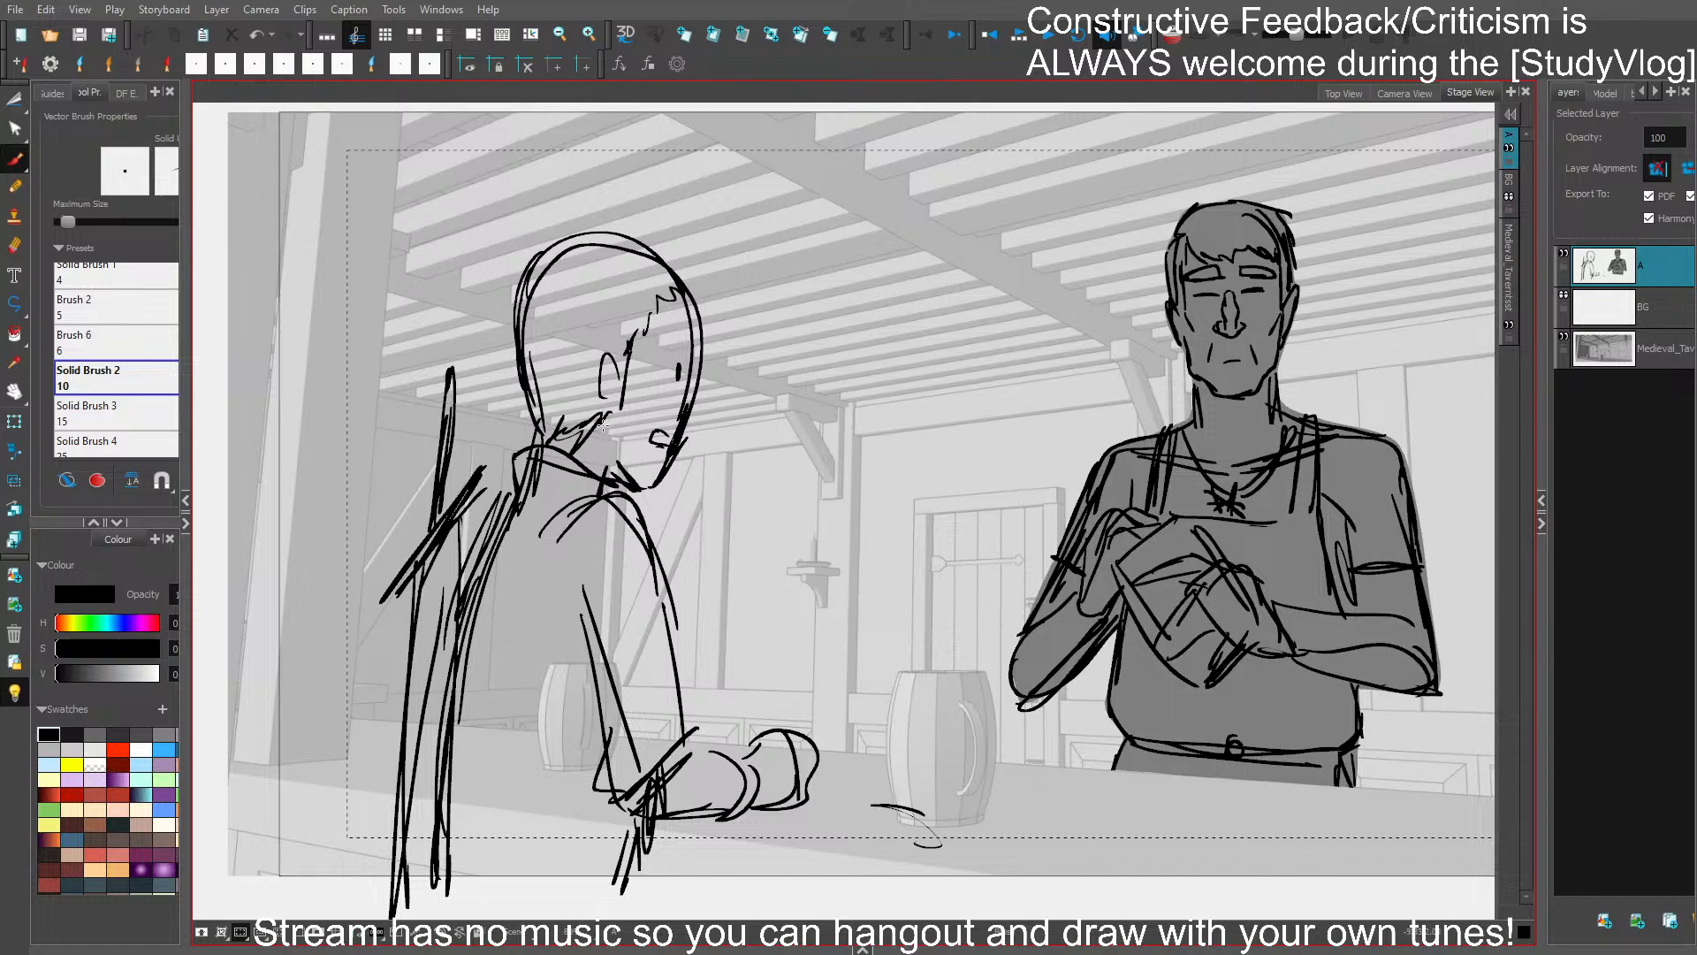
mouse_move(522, 305)
mouse_down()
mouse_move(527, 248)
mouse_move(504, 281)
mouse_move(508, 212)
mouse_move(424, 212)
mouse_move(437, 261)
mouse_move(482, 278)
mouse_move(505, 267)
mouse_move(446, 168)
mouse_move(477, 154)
mouse_up()
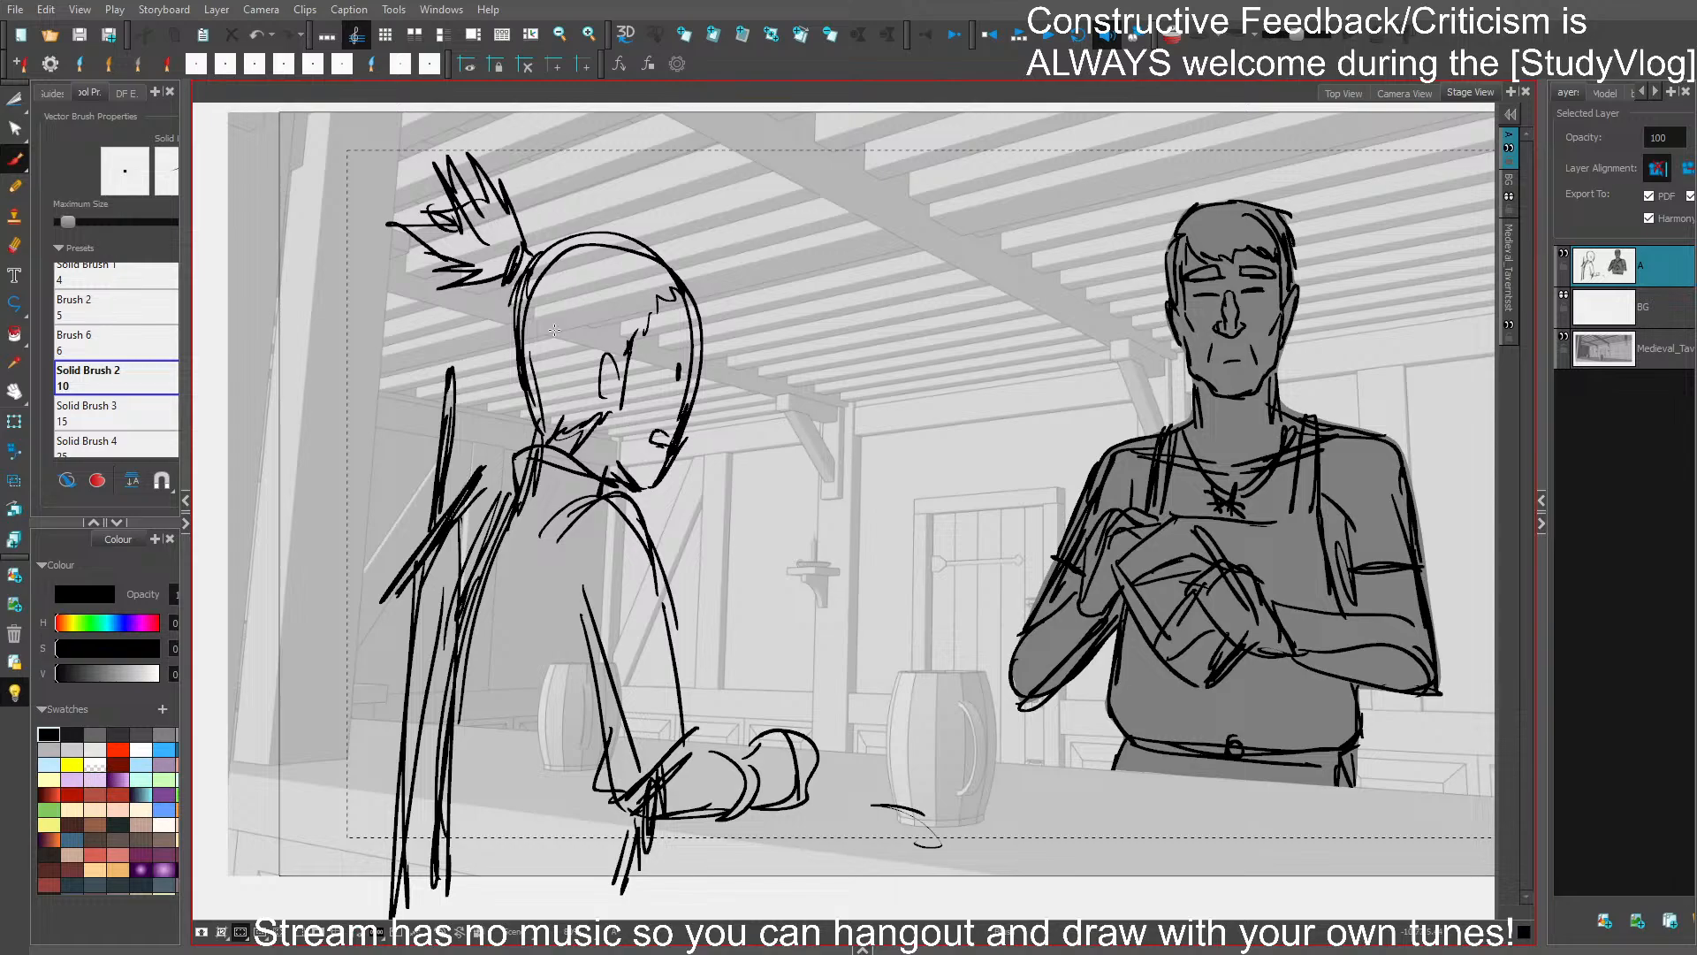
mouse_move(508, 318)
mouse_down()
mouse_move(538, 426)
mouse_move(512, 309)
mouse_up()
drag(703, 396, 651, 491)
key(ctrl+s)
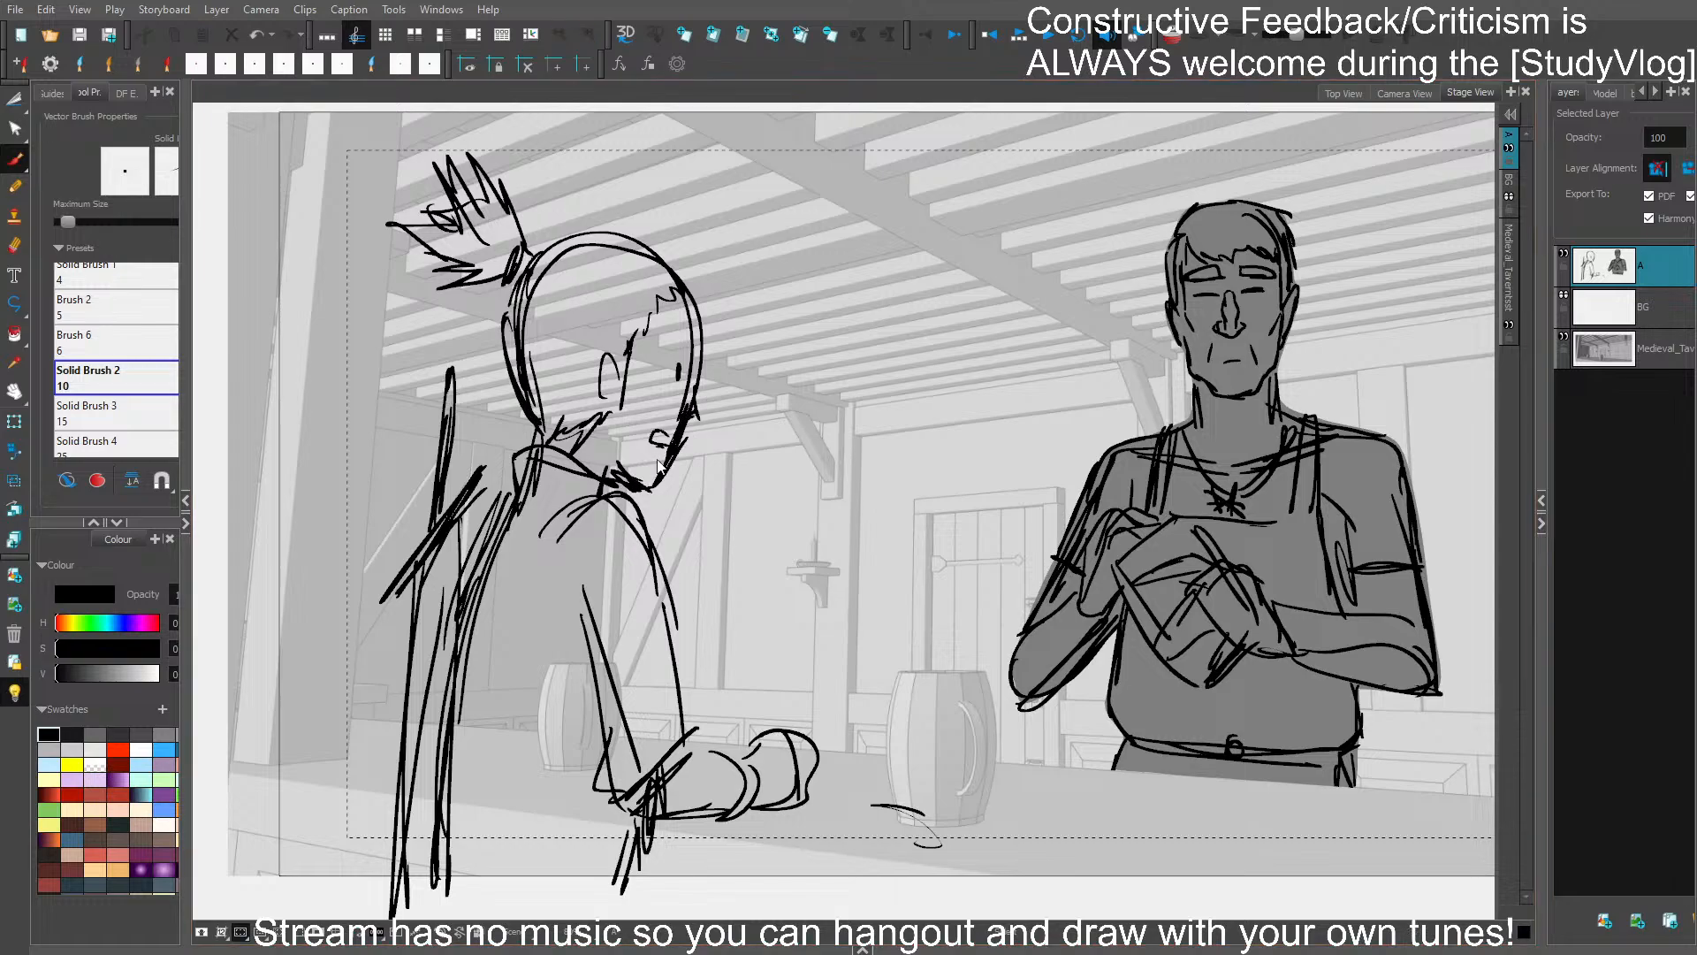
- Remove the leftover forearm strokes around the near mug and save
drag(1286, 608, 1085, 575)
drag(1037, 635, 1041, 638)
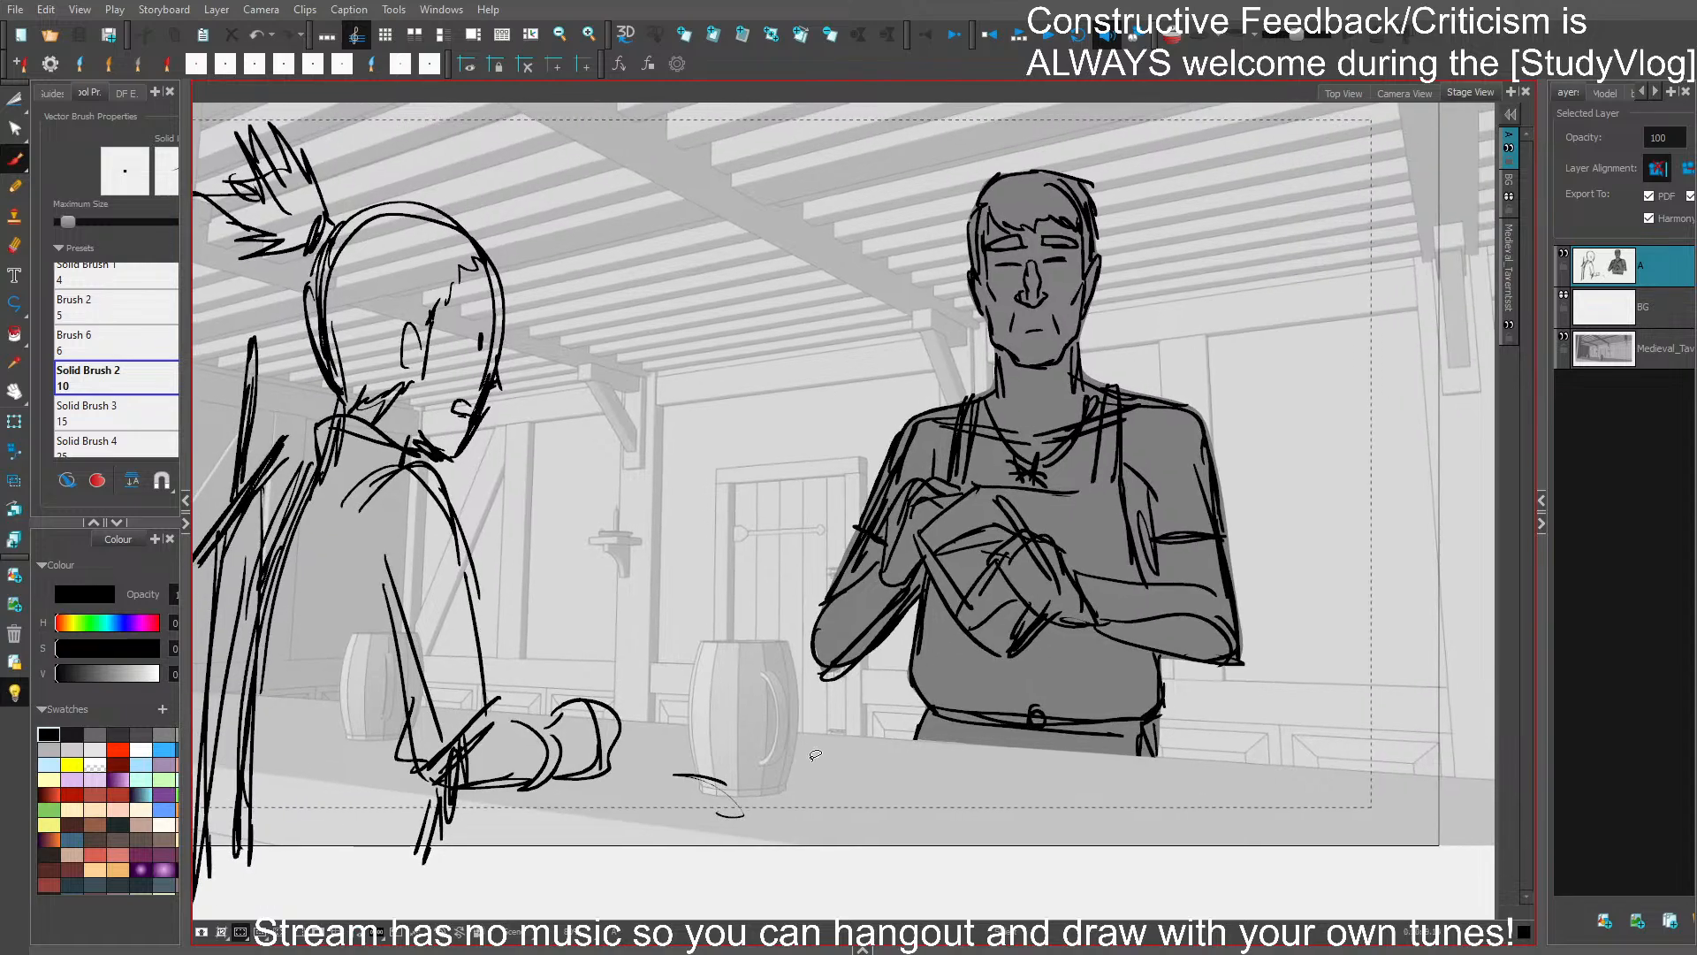
key(ctrl+z)
key(ctrl+z)
key(ctrl+s)
mouse_move(645, 575)
mouse_down()
mouse_move(798, 592)
mouse_move(788, 571)
mouse_up()
key(ctrl+z)
key(ctrl+z)
drag(849, 667, 897, 681)
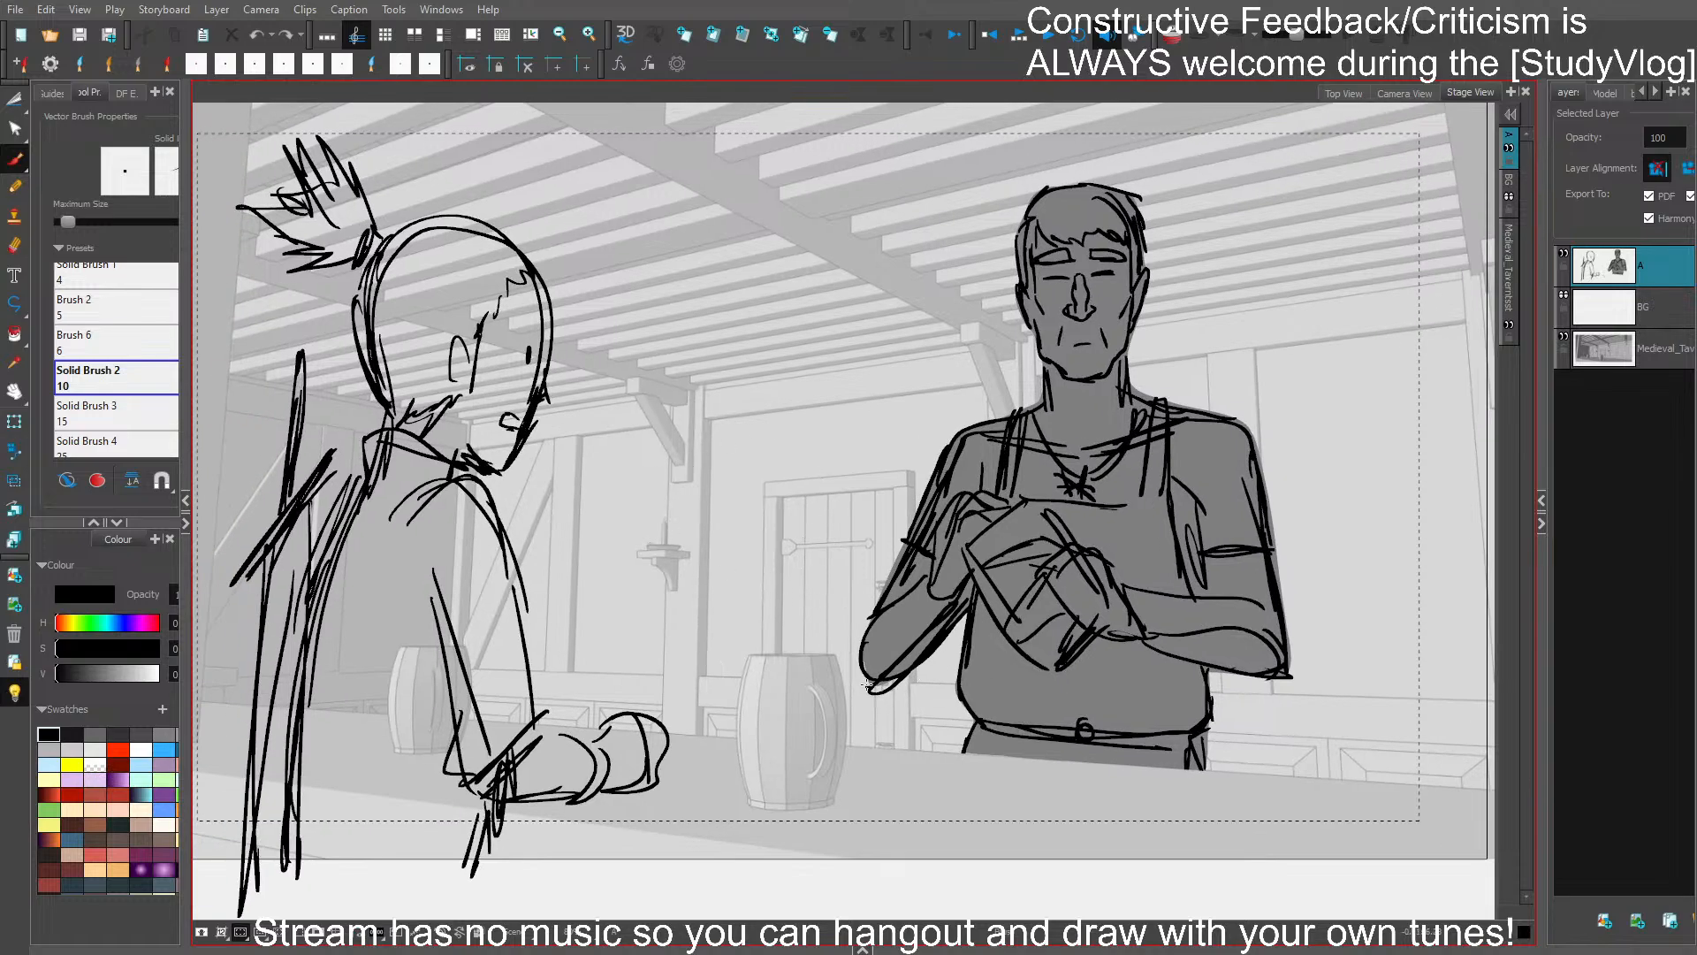
drag(698, 523, 817, 539)
drag(678, 555, 804, 444)
drag(730, 580, 835, 604)
mouse_move(687, 591)
mouse_down()
mouse_move(758, 566)
mouse_move(884, 658)
mouse_up()
drag(717, 590, 643, 738)
drag(686, 605, 623, 810)
key(ctrl+z)
key(ctrl+z)
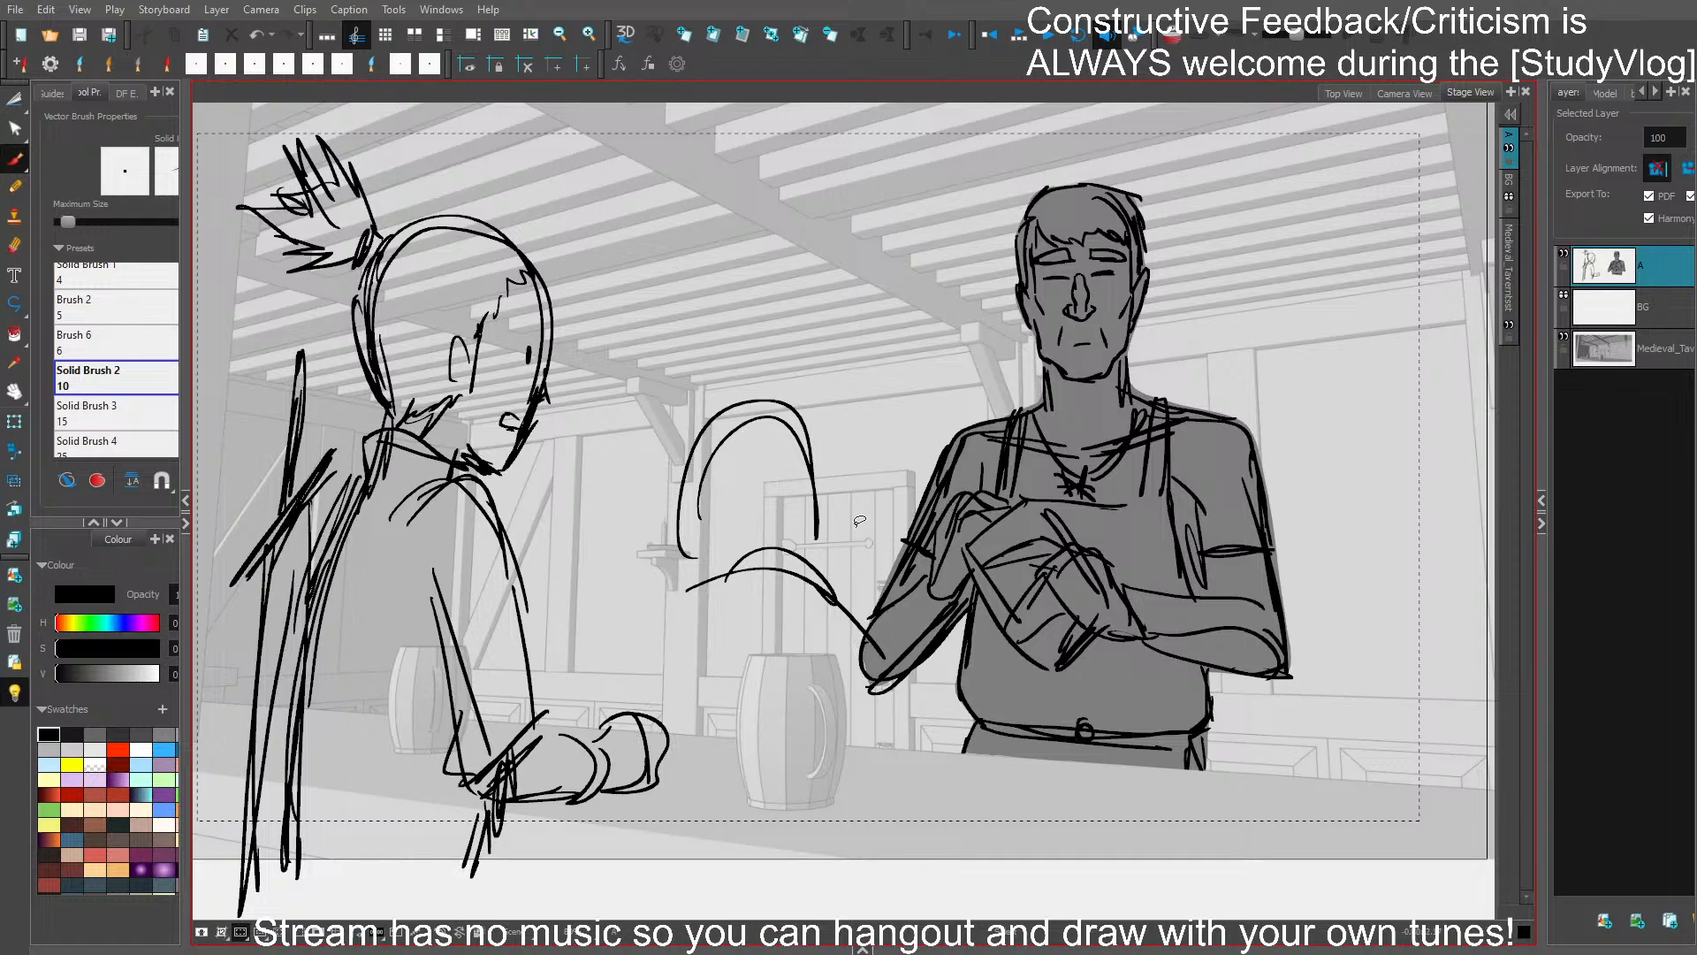
key(ctrl+z)
key(ctrl+z)
key(ctrl+z)
key(ctrl+z)
drag(710, 590, 836, 573)
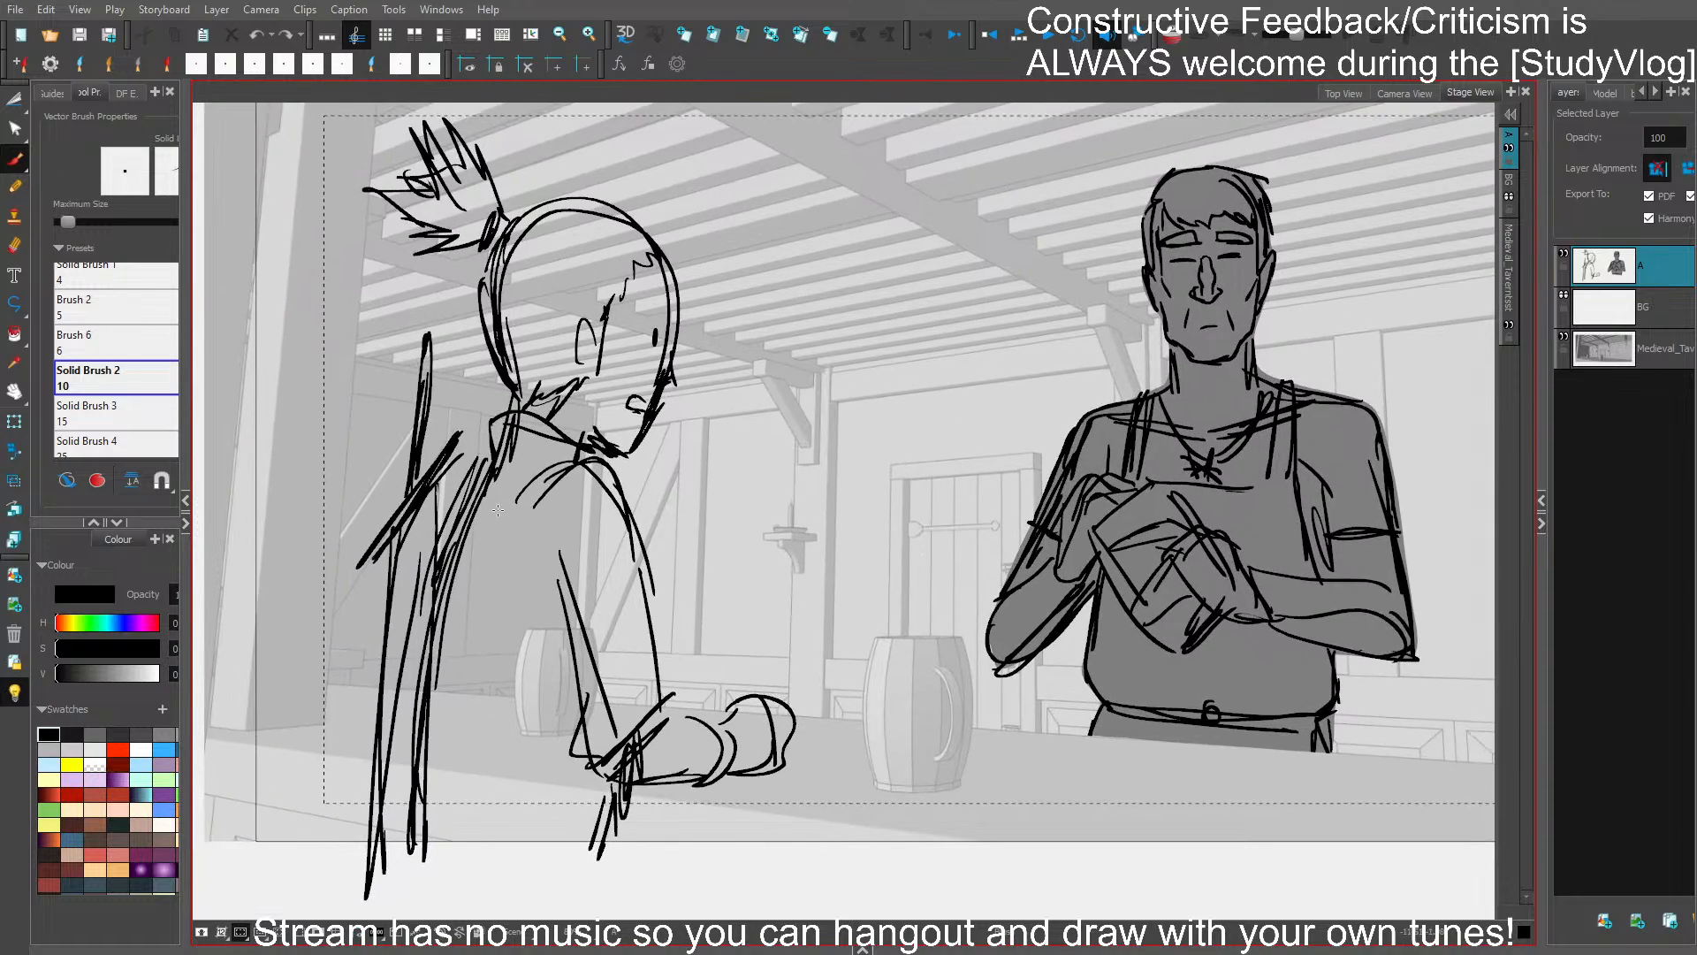
drag(630, 523, 790, 521)
- Sketch a third character's domed head and neckline in front of the second character's arm
key(ctrl+z)
key(ctrl+z)
drag(659, 609, 740, 618)
drag(652, 624, 751, 631)
drag(651, 623, 739, 617)
mouse_move(653, 549)
mouse_down()
mouse_move(653, 616)
mouse_move(717, 471)
mouse_move(818, 583)
mouse_up()
mouse_move(779, 461)
mouse_down()
mouse_move(818, 611)
mouse_move(723, 420)
mouse_move(626, 585)
mouse_up()
mouse_move(638, 535)
mouse_down()
mouse_move(658, 600)
mouse_move(634, 623)
mouse_move(599, 761)
mouse_up()
drag(650, 628, 553, 868)
drag(574, 742, 544, 859)
- Draw the third character's sloping shoulders down both sides and delete the second character's overlapping arm and fist
key(ctrl+z)
key(ctrl+z)
mouse_move(629, 646)
mouse_down()
mouse_move(555, 870)
mouse_move(589, 754)
mouse_up()
drag(778, 641, 858, 761)
drag(813, 667, 867, 845)
key(Delete)
mouse_move(750, 717)
mouse_down()
mouse_move(612, 739)
mouse_move(600, 775)
mouse_up()
key(Delete)
drag(636, 632, 538, 878)
key(ctrl+z)
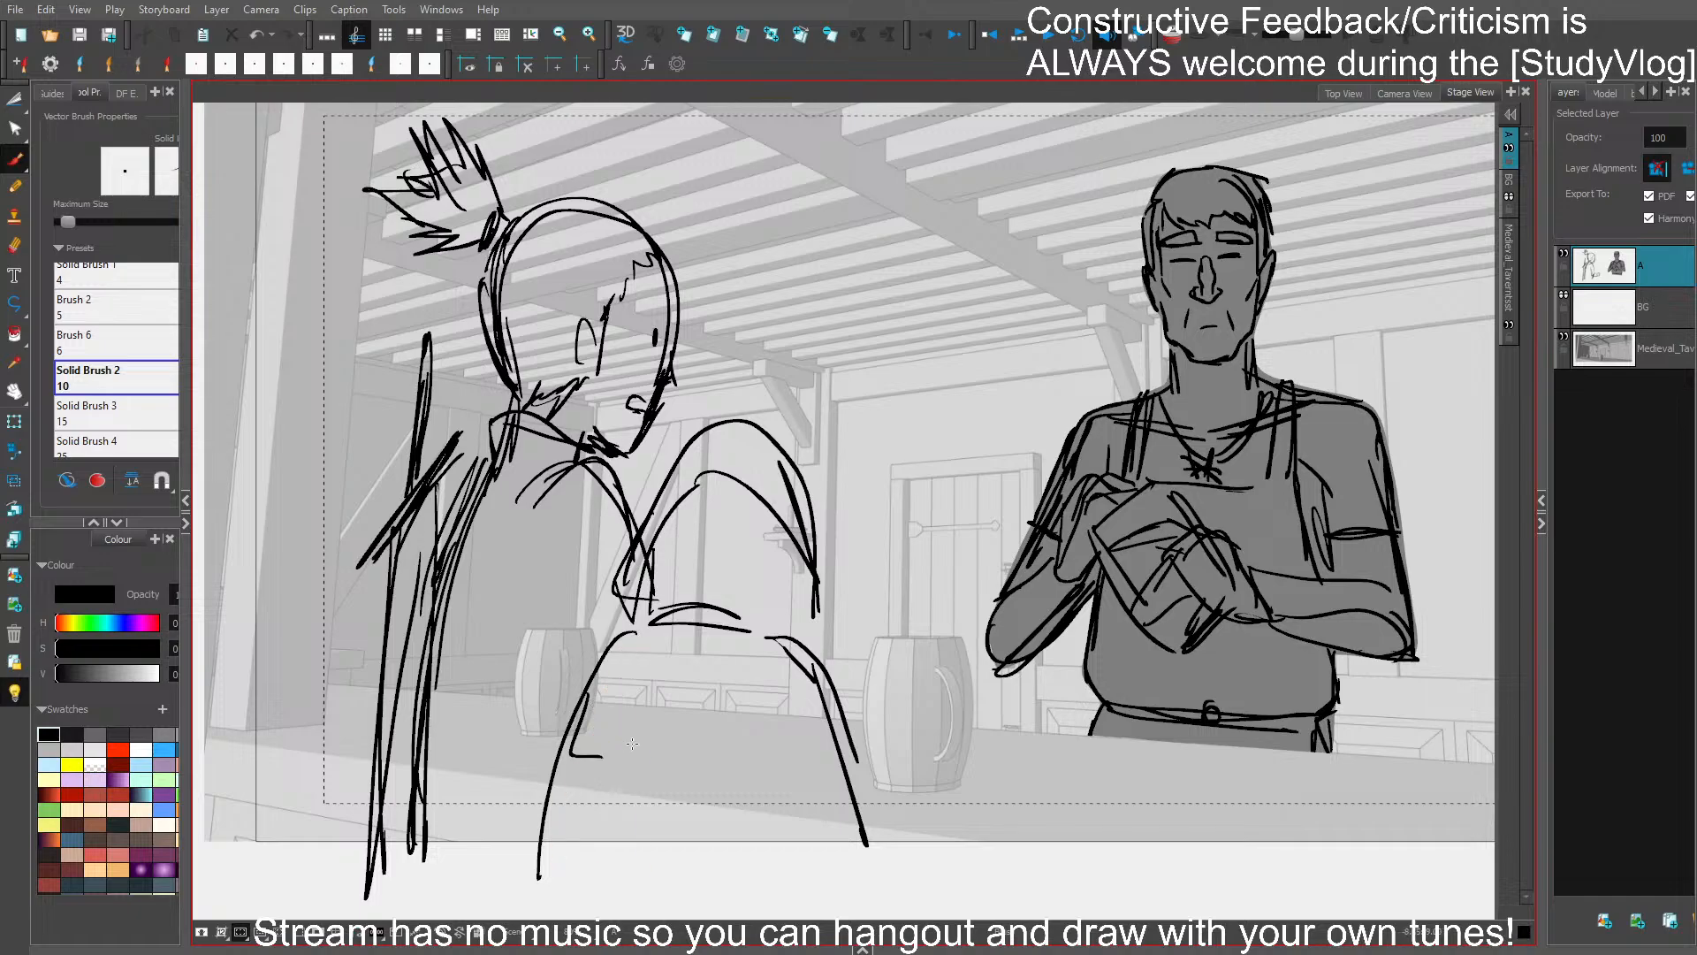
mouse_move(637, 632)
mouse_down()
mouse_move(574, 729)
mouse_move(538, 882)
mouse_up()
key(ctrl+z)
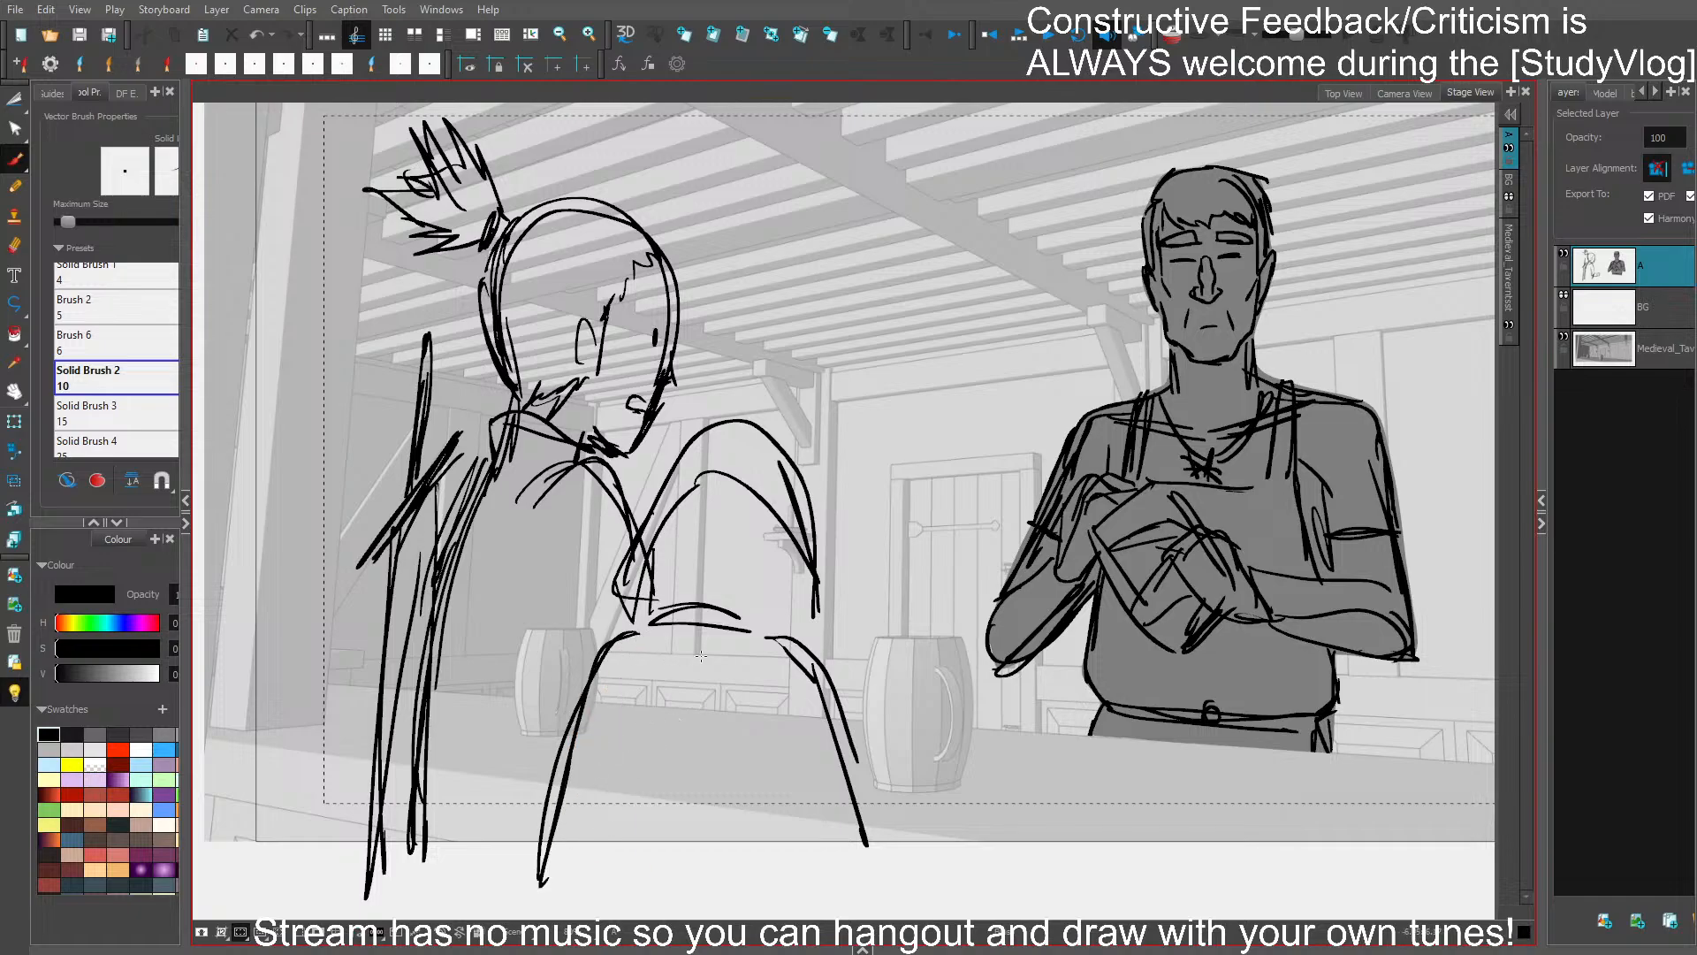
- Reinforce the third character's shoulder, neckline and outer head contours with additional strokes
drag(795, 644, 870, 866)
drag(689, 594, 783, 638)
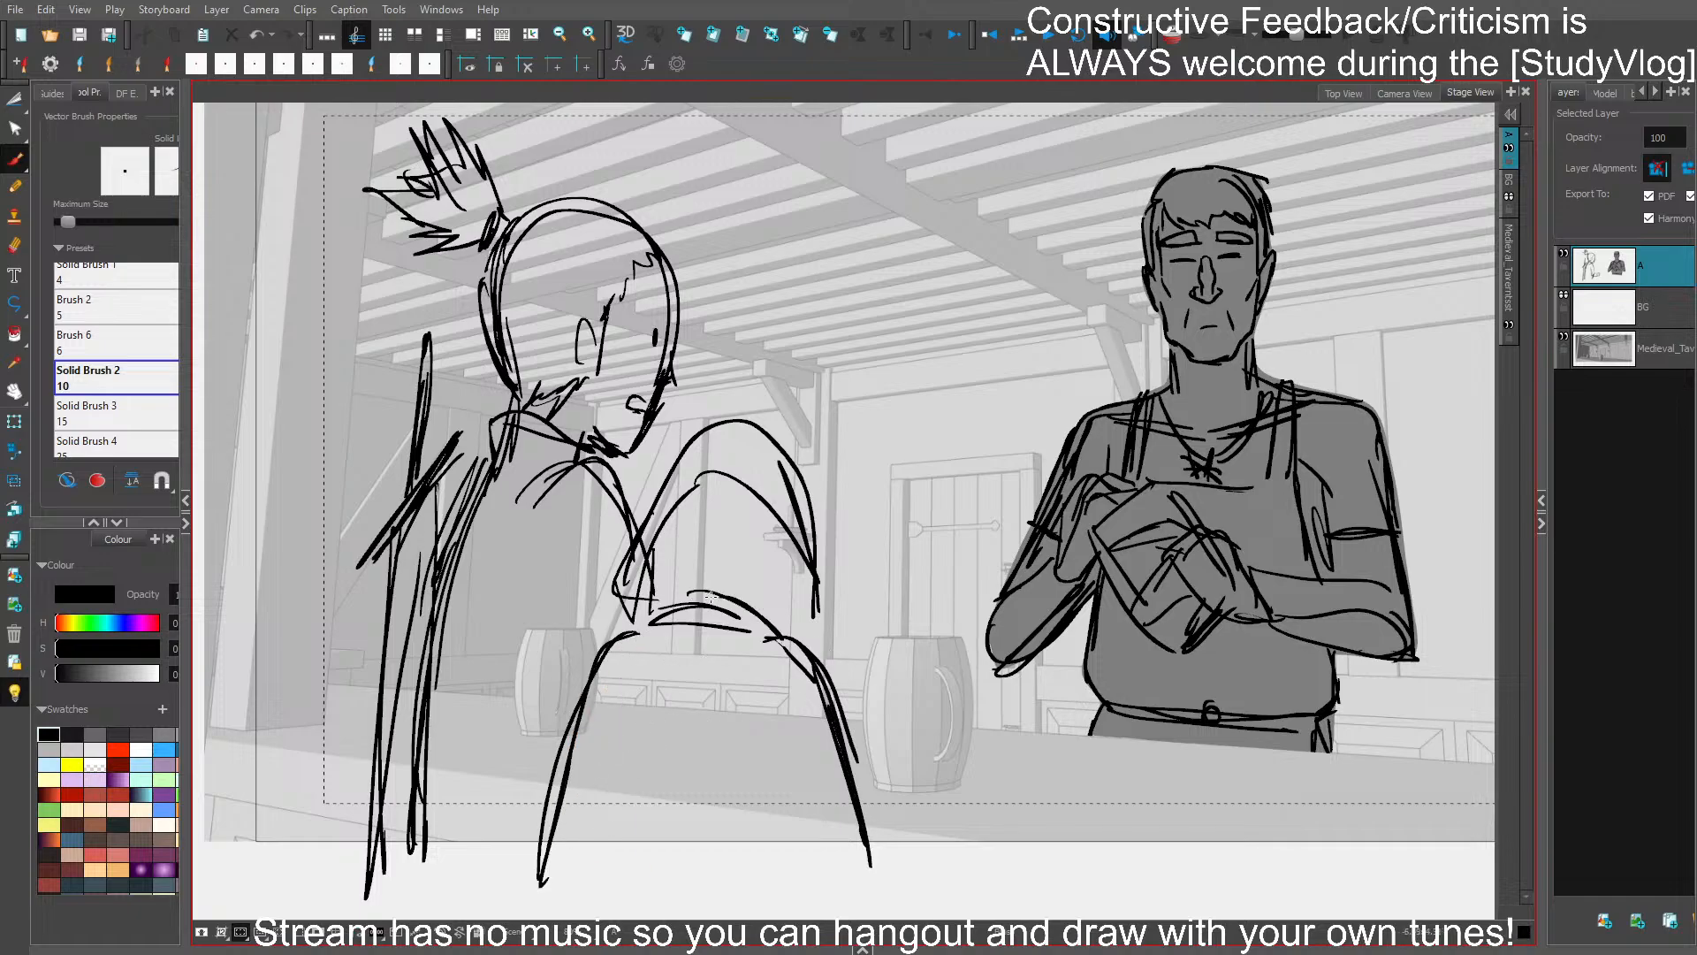
mouse_move(805, 563)
mouse_down()
mouse_move(815, 629)
mouse_move(798, 630)
mouse_up()
drag(645, 572, 622, 629)
drag(683, 483, 626, 629)
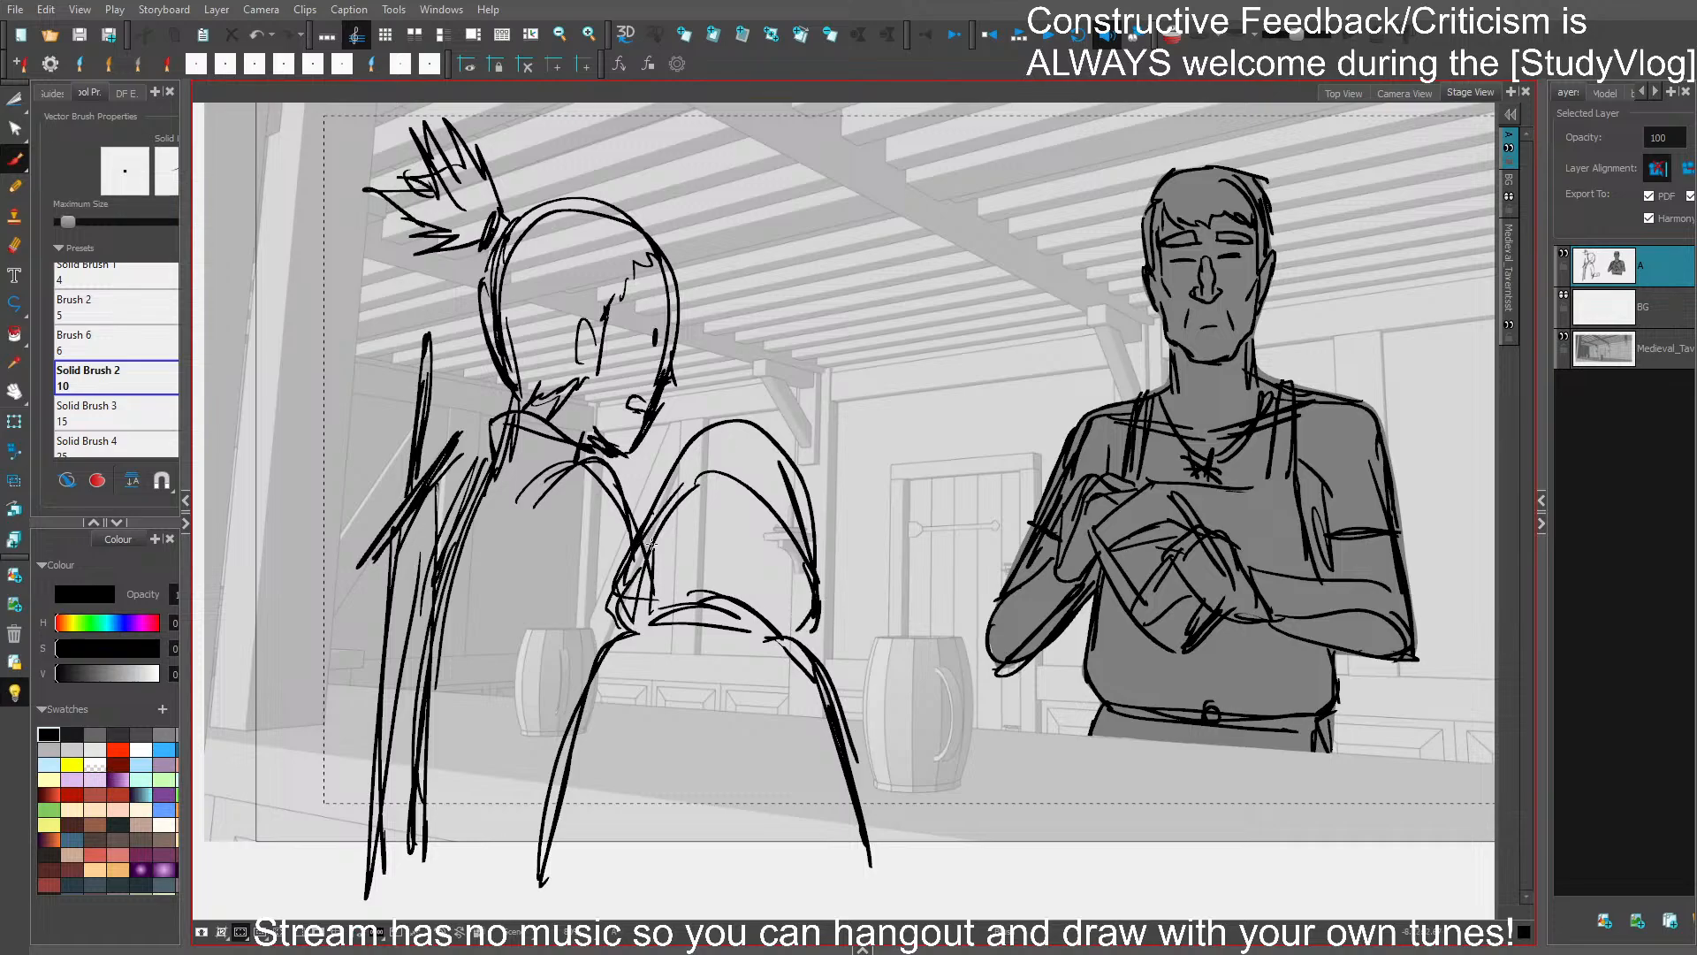
mouse_move(650, 549)
mouse_down()
mouse_move(736, 431)
mouse_move(815, 560)
mouse_move(811, 650)
mouse_up()
- Delete the second character's facial features, hairline and spiky ponytail and save
mouse_move(655, 325)
mouse_down()
mouse_move(644, 410)
mouse_move(677, 353)
mouse_up()
mouse_move(511, 176)
mouse_down()
mouse_move(480, 242)
mouse_move(402, 182)
mouse_move(417, 175)
mouse_up()
drag(606, 290, 559, 394)
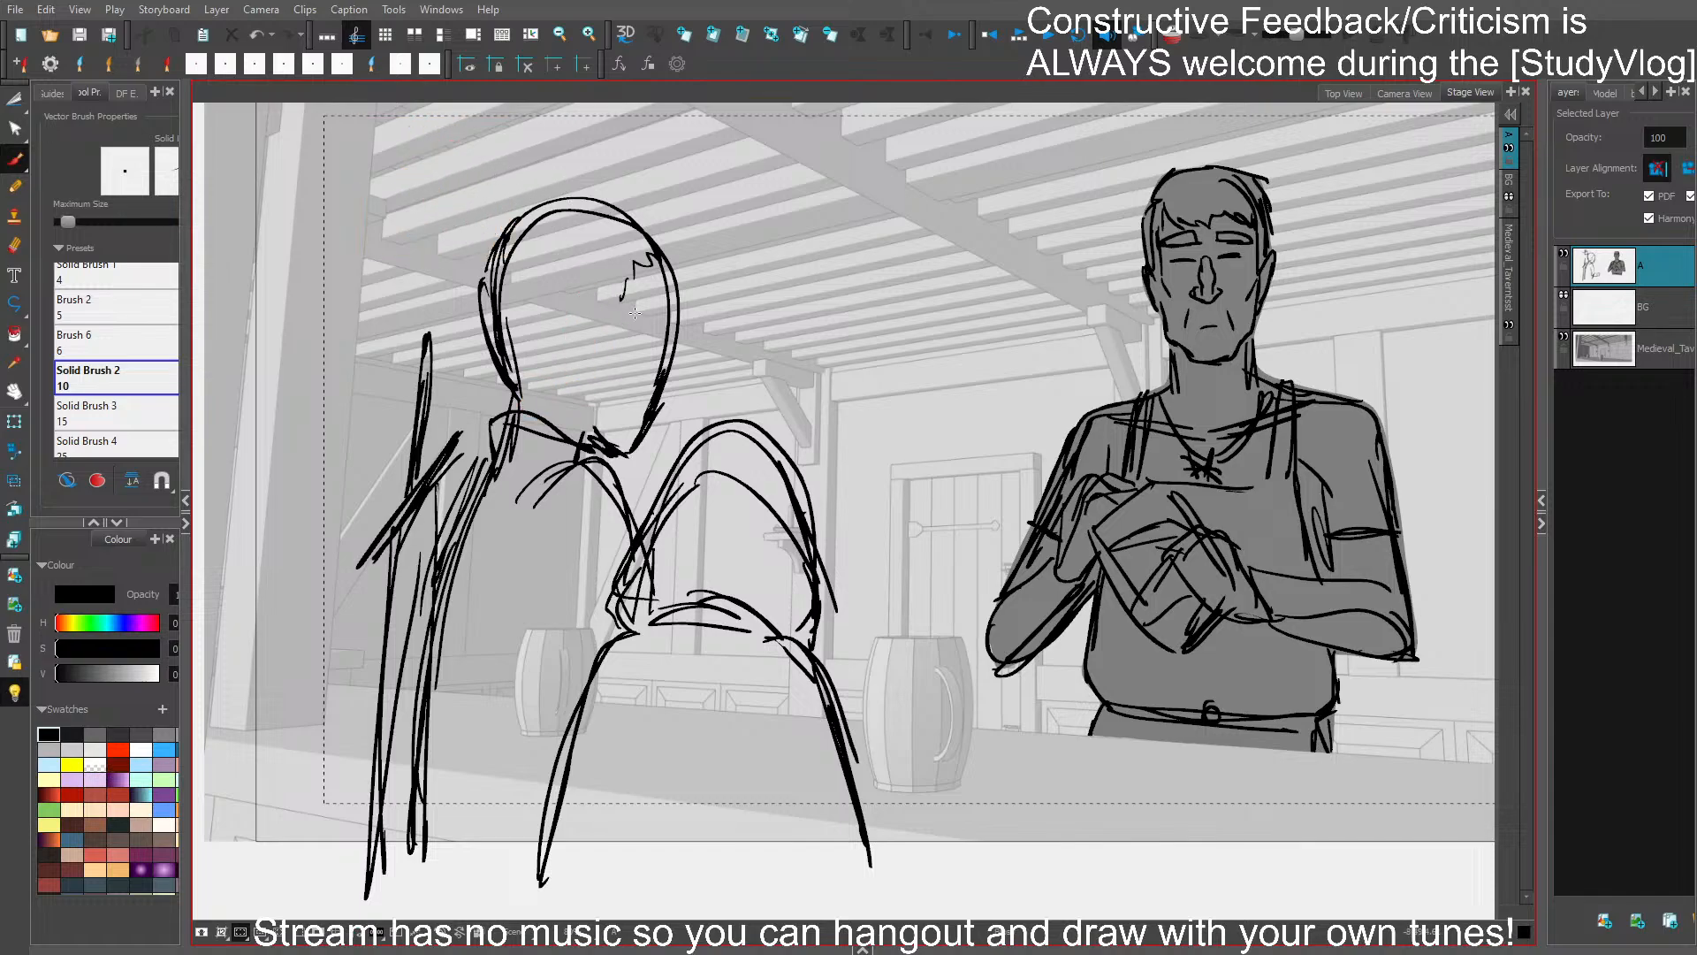
drag(621, 249, 646, 288)
key(ctrl+s)
- Redraw the sword handle upright, add a shoulder stroke on the second character, and delete the overlapping blade lines
click(421, 426)
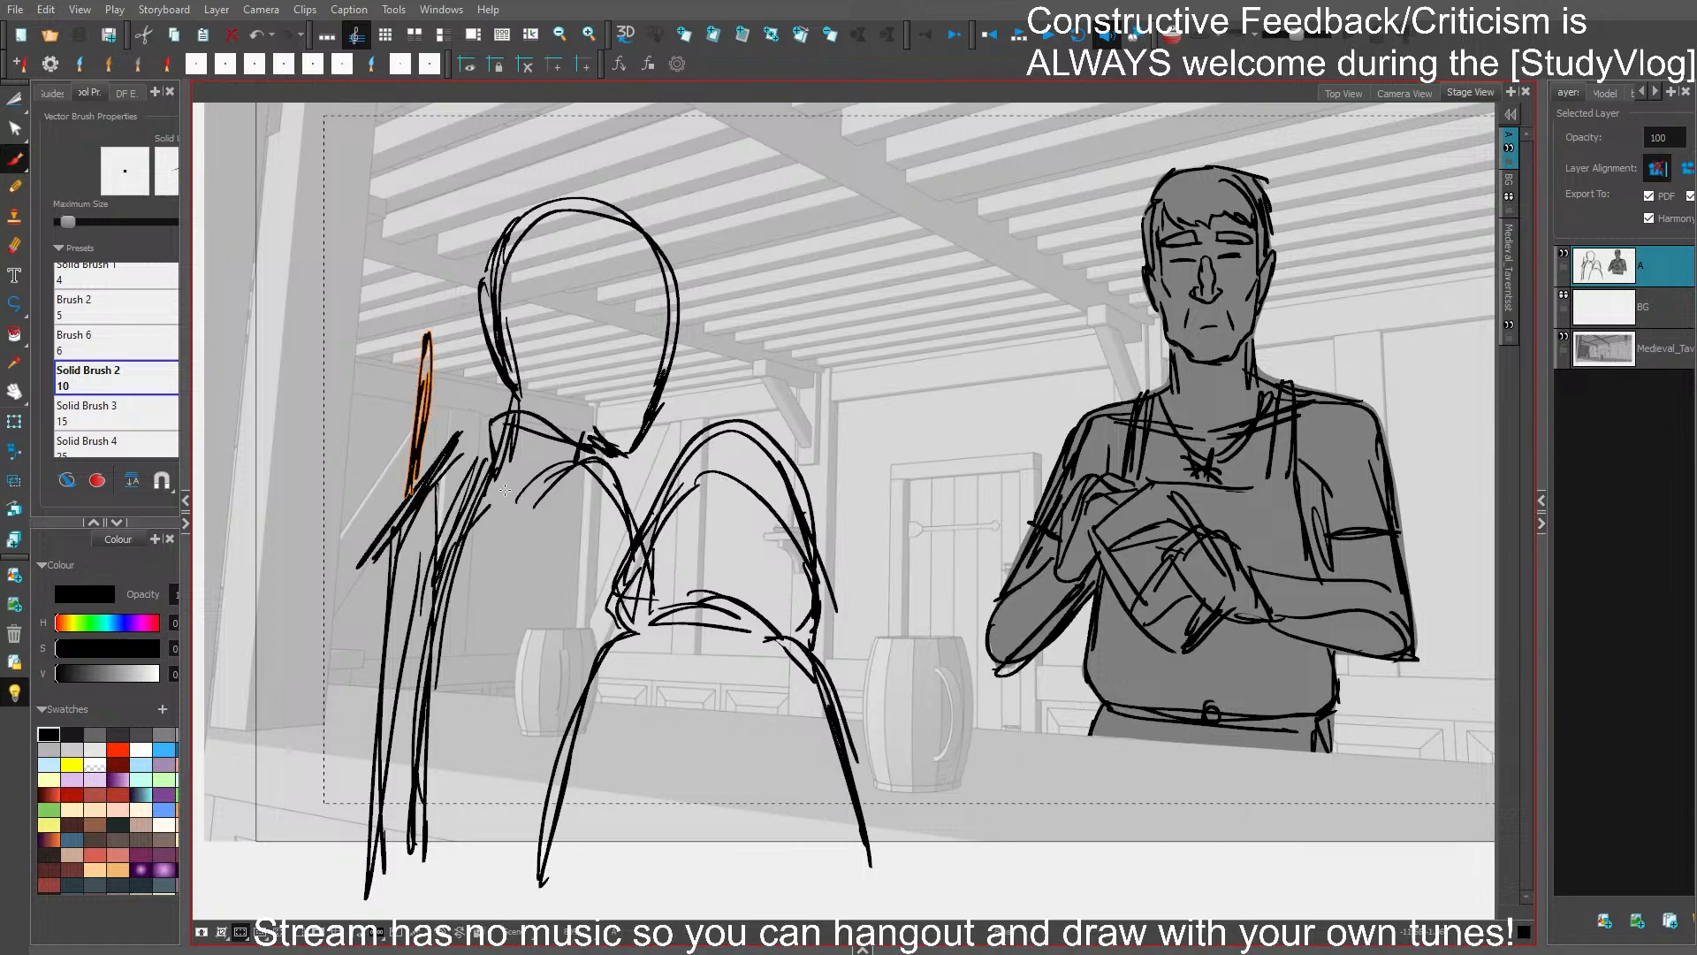
drag(504, 489, 449, 549)
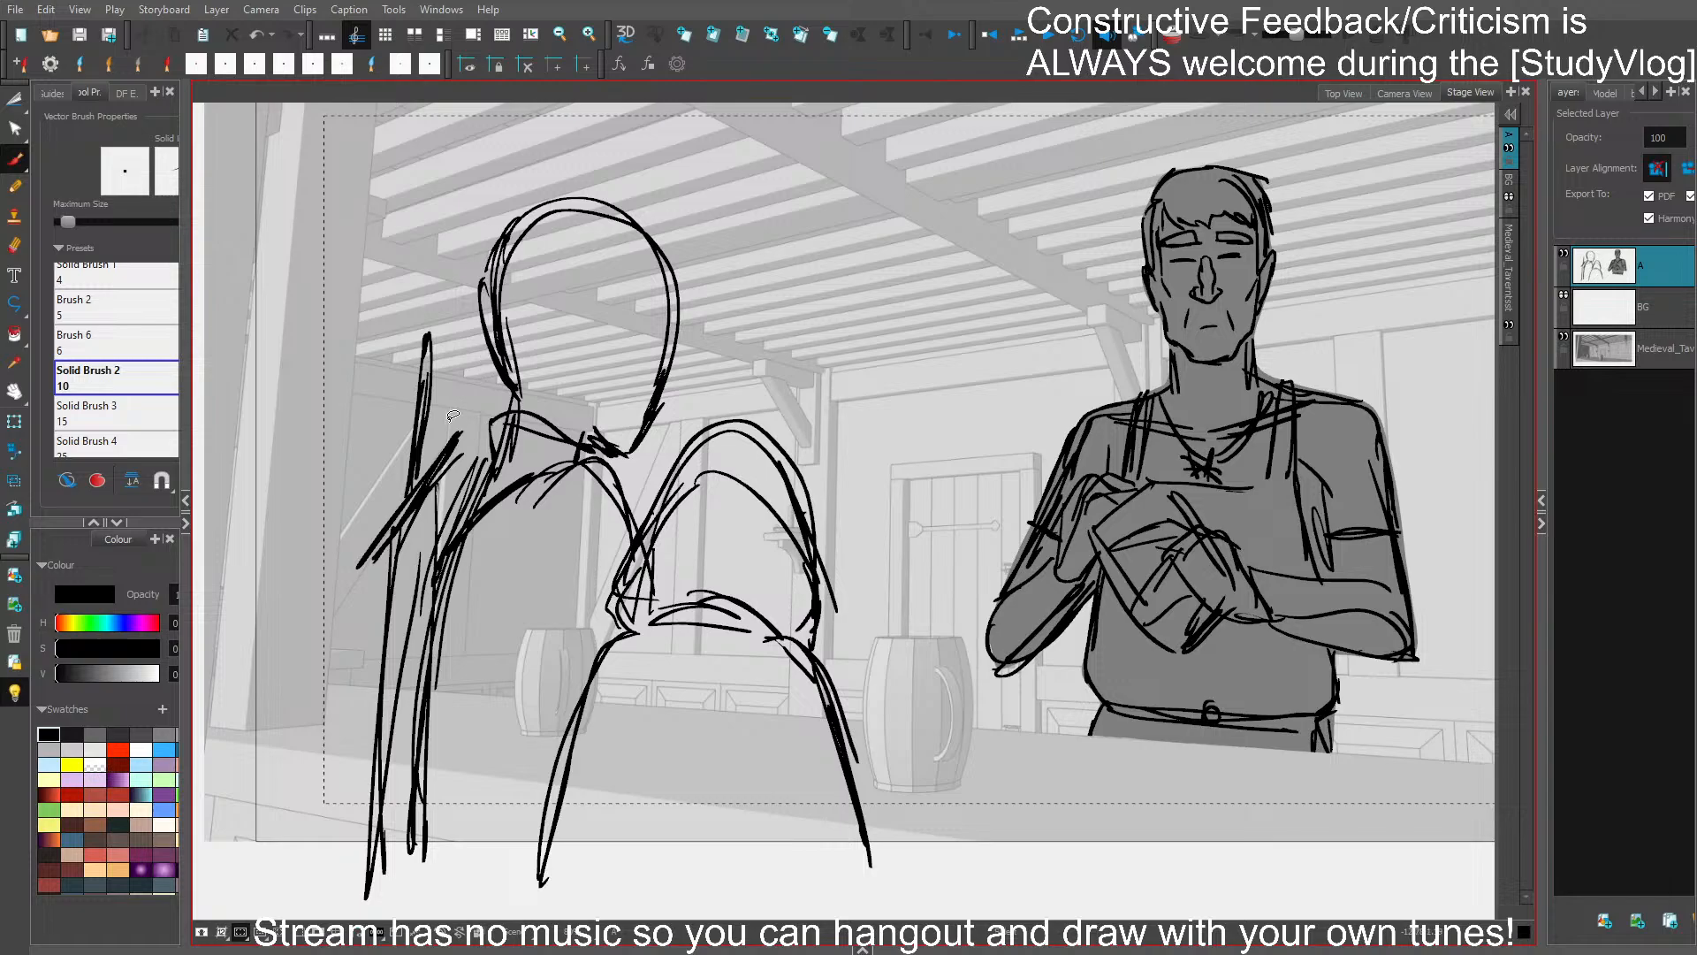
key(ctrl+z)
key(ctrl+z)
mouse_move(407, 488)
mouse_down()
mouse_move(386, 374)
mouse_move(410, 414)
mouse_move(407, 310)
mouse_move(406, 493)
mouse_up()
key(ctrl+z)
drag(437, 595, 385, 594)
key(Delete)
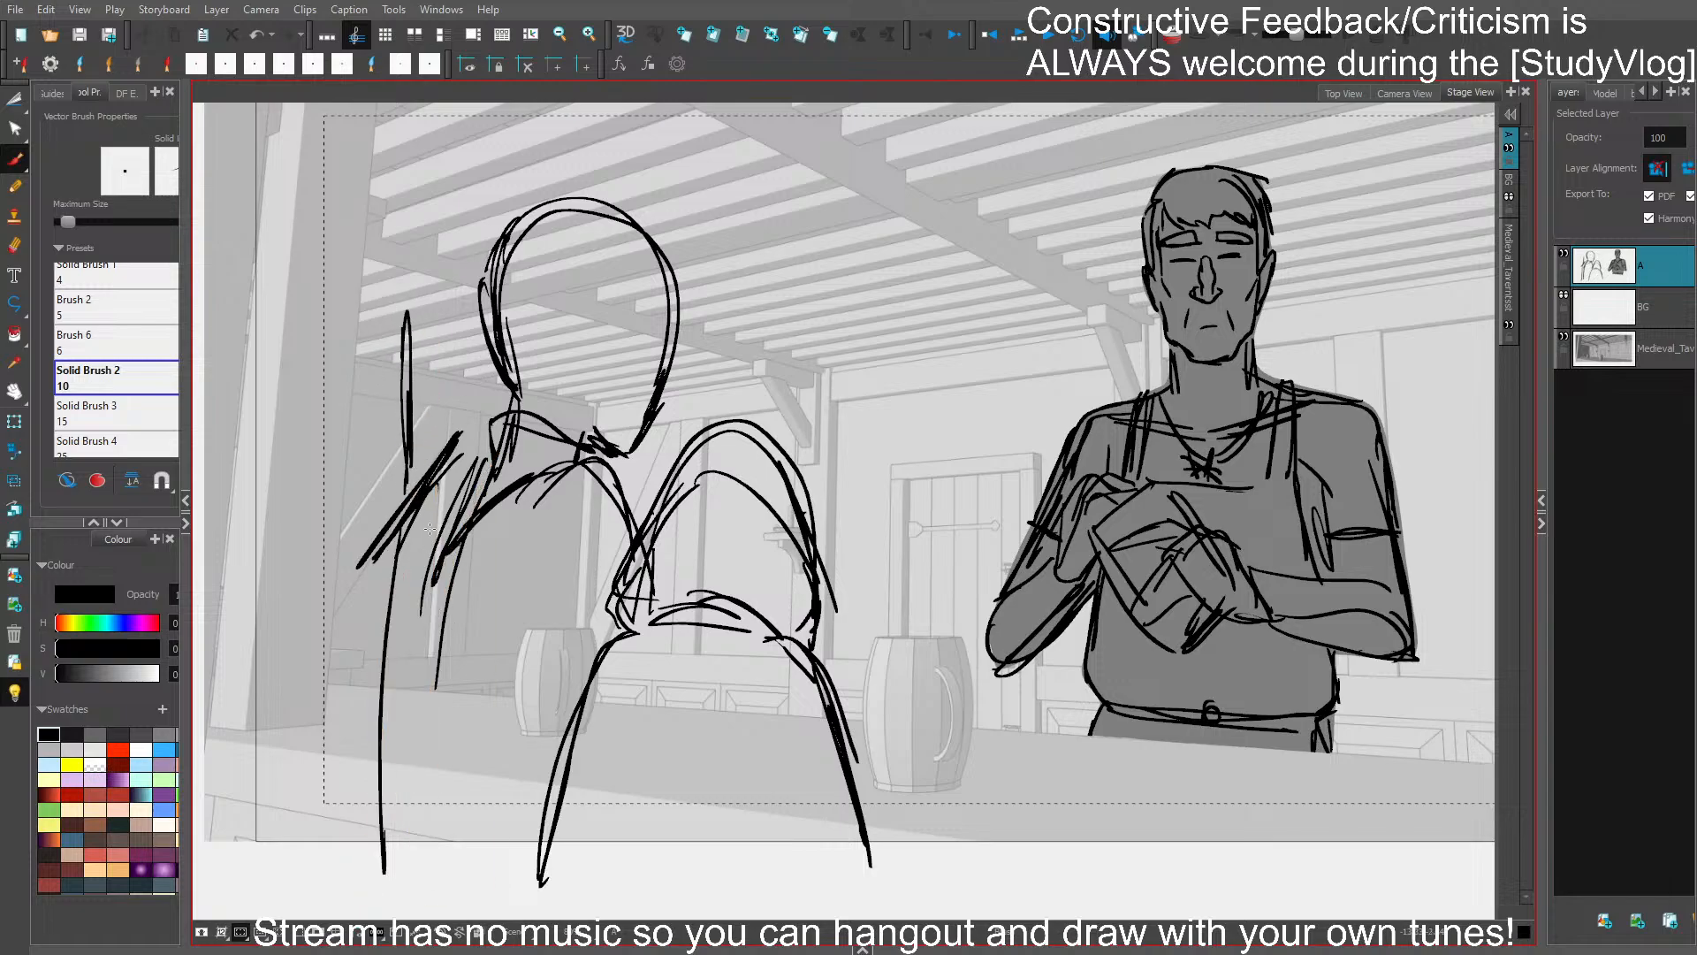
- Replace the sword's long vertical lines below the guard with two new strokes down past the counter's lower edge
drag(431, 504, 429, 882)
key(Delete)
mouse_move(387, 550)
mouse_down()
mouse_move(381, 887)
mouse_move(374, 855)
mouse_up()
key(ctrl+z)
key(Delete)
drag(432, 475, 434, 870)
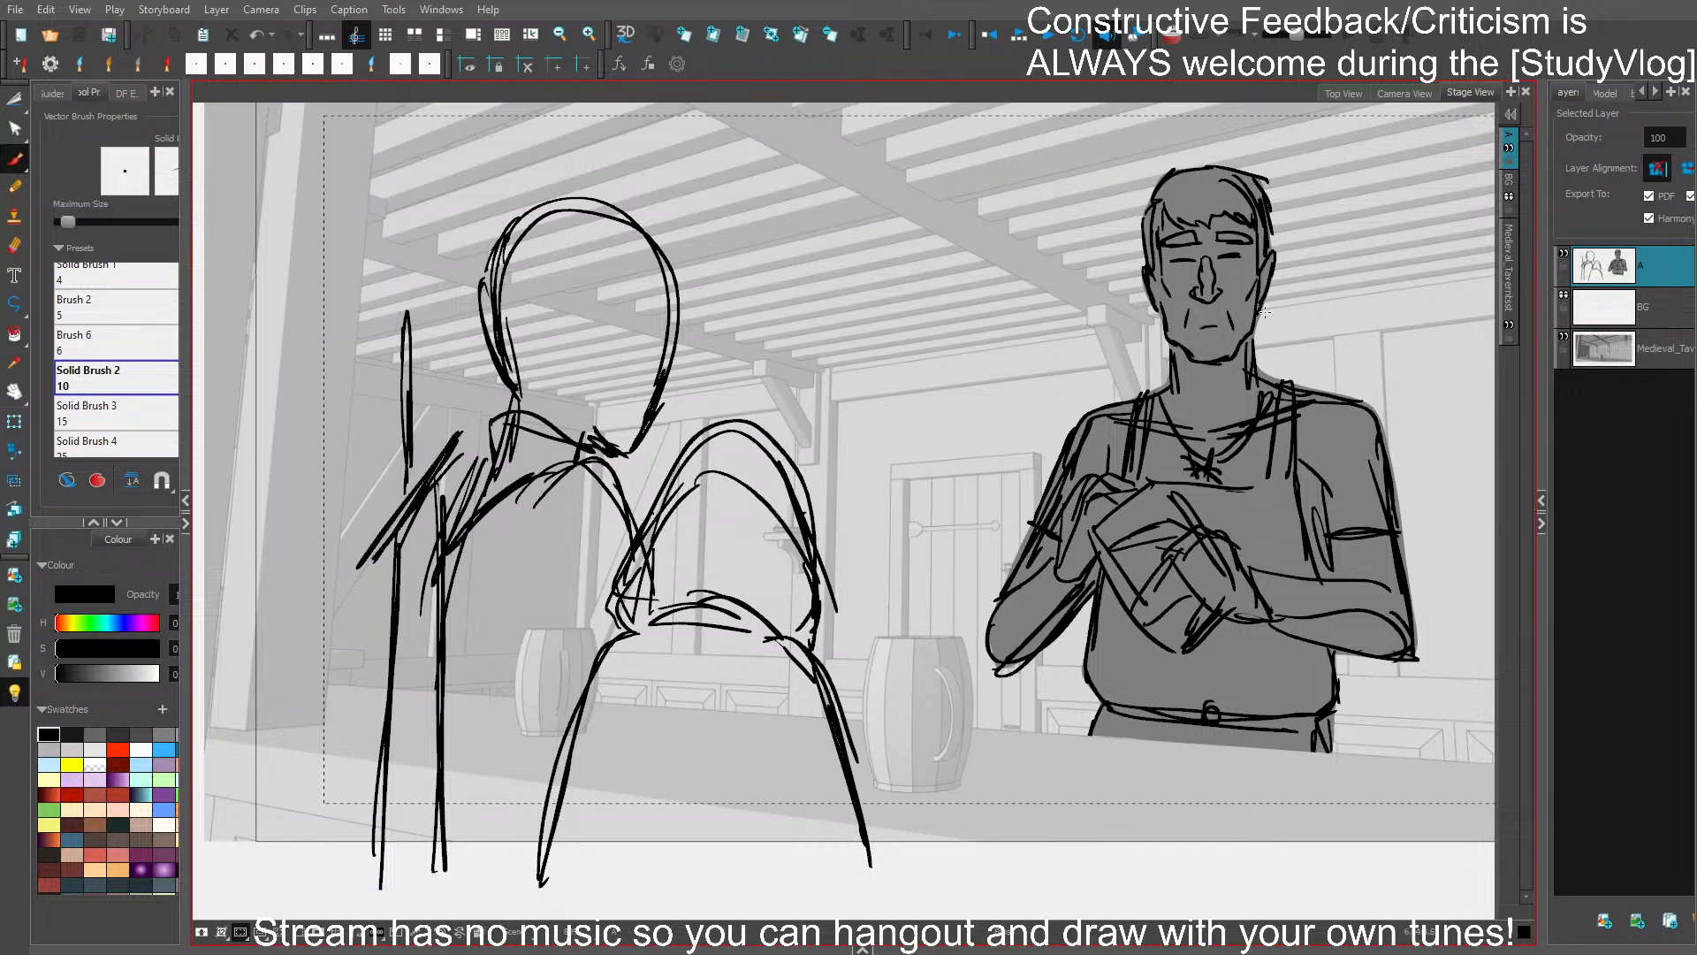
mouse_move(1278, 289)
mouse_down()
mouse_move(1326, 317)
mouse_move(1360, 279)
mouse_up()
key(ctrl+z)
key(ctrl+z)
key(ctrl+z)
key(ctrl+z)
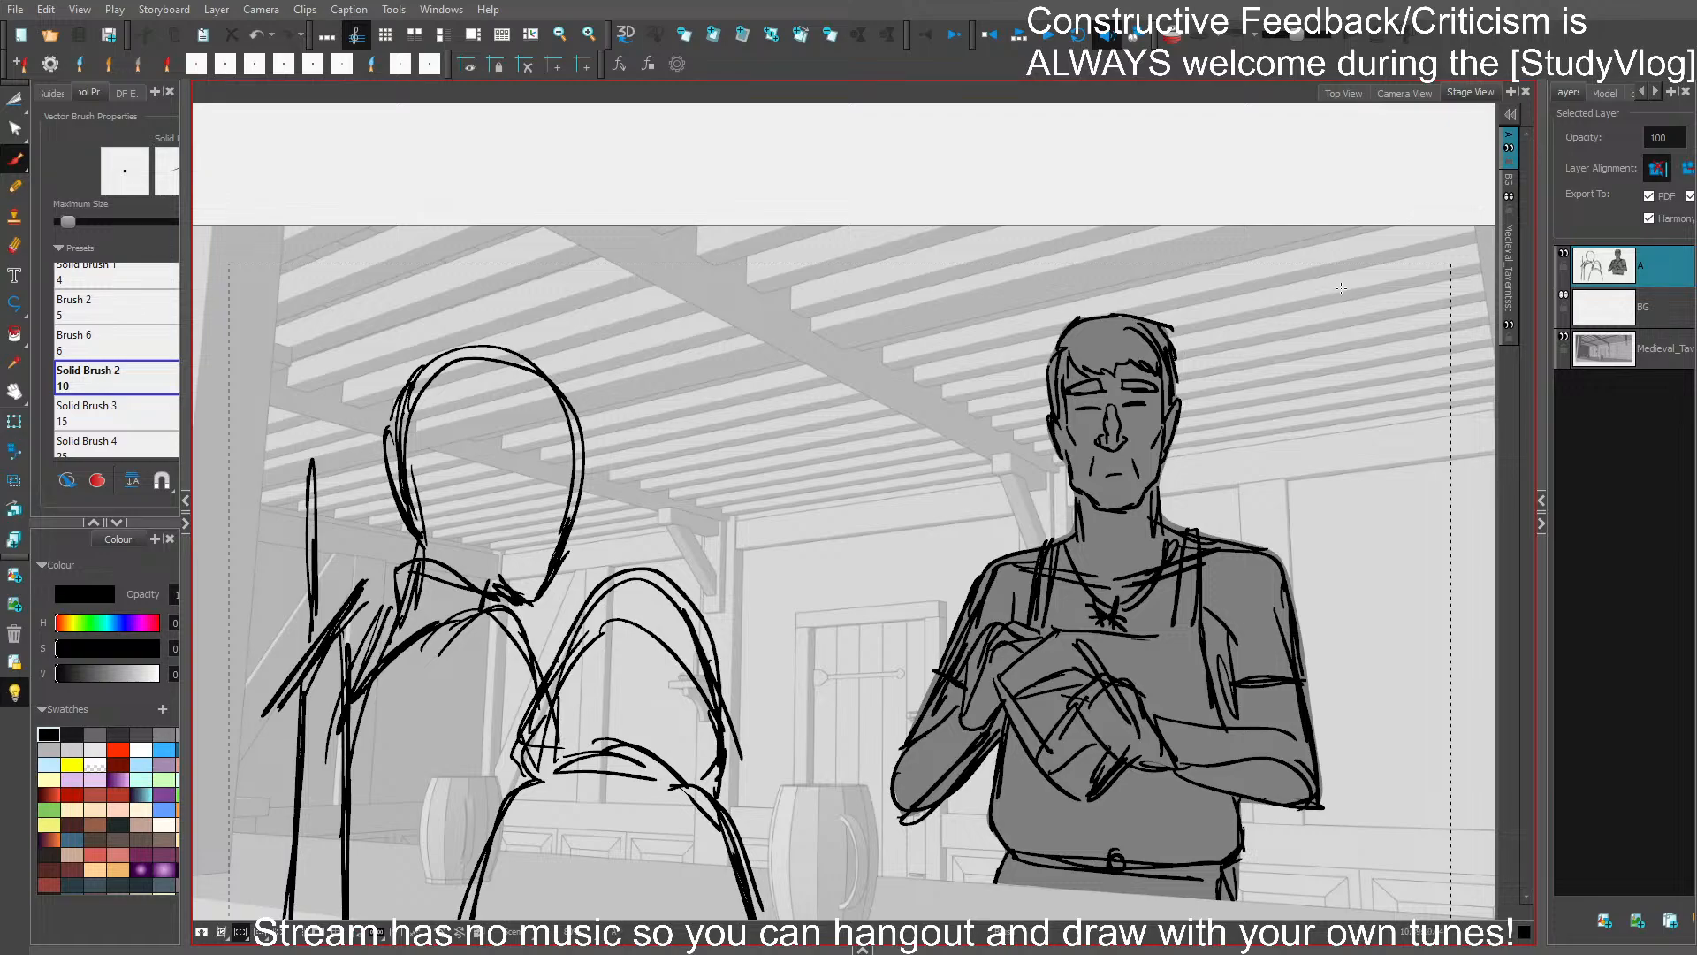
scroll(1322, 431, down, 2)
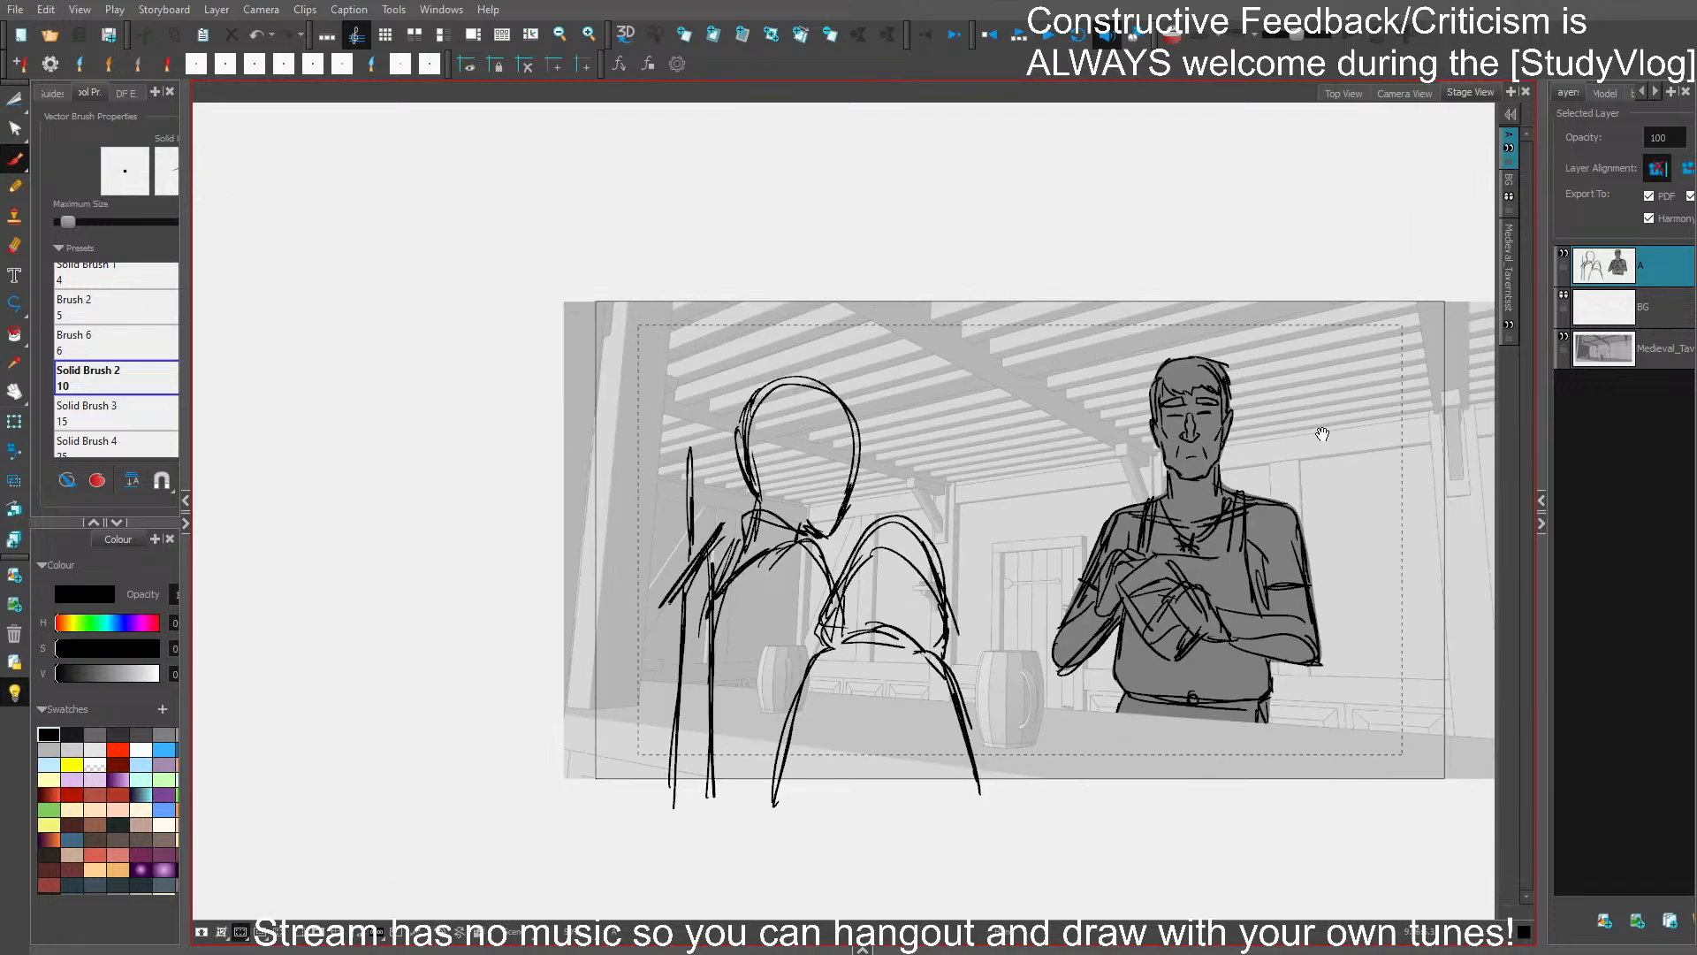
drag(1322, 432, 1242, 329)
scroll(1251, 342, up, 1)
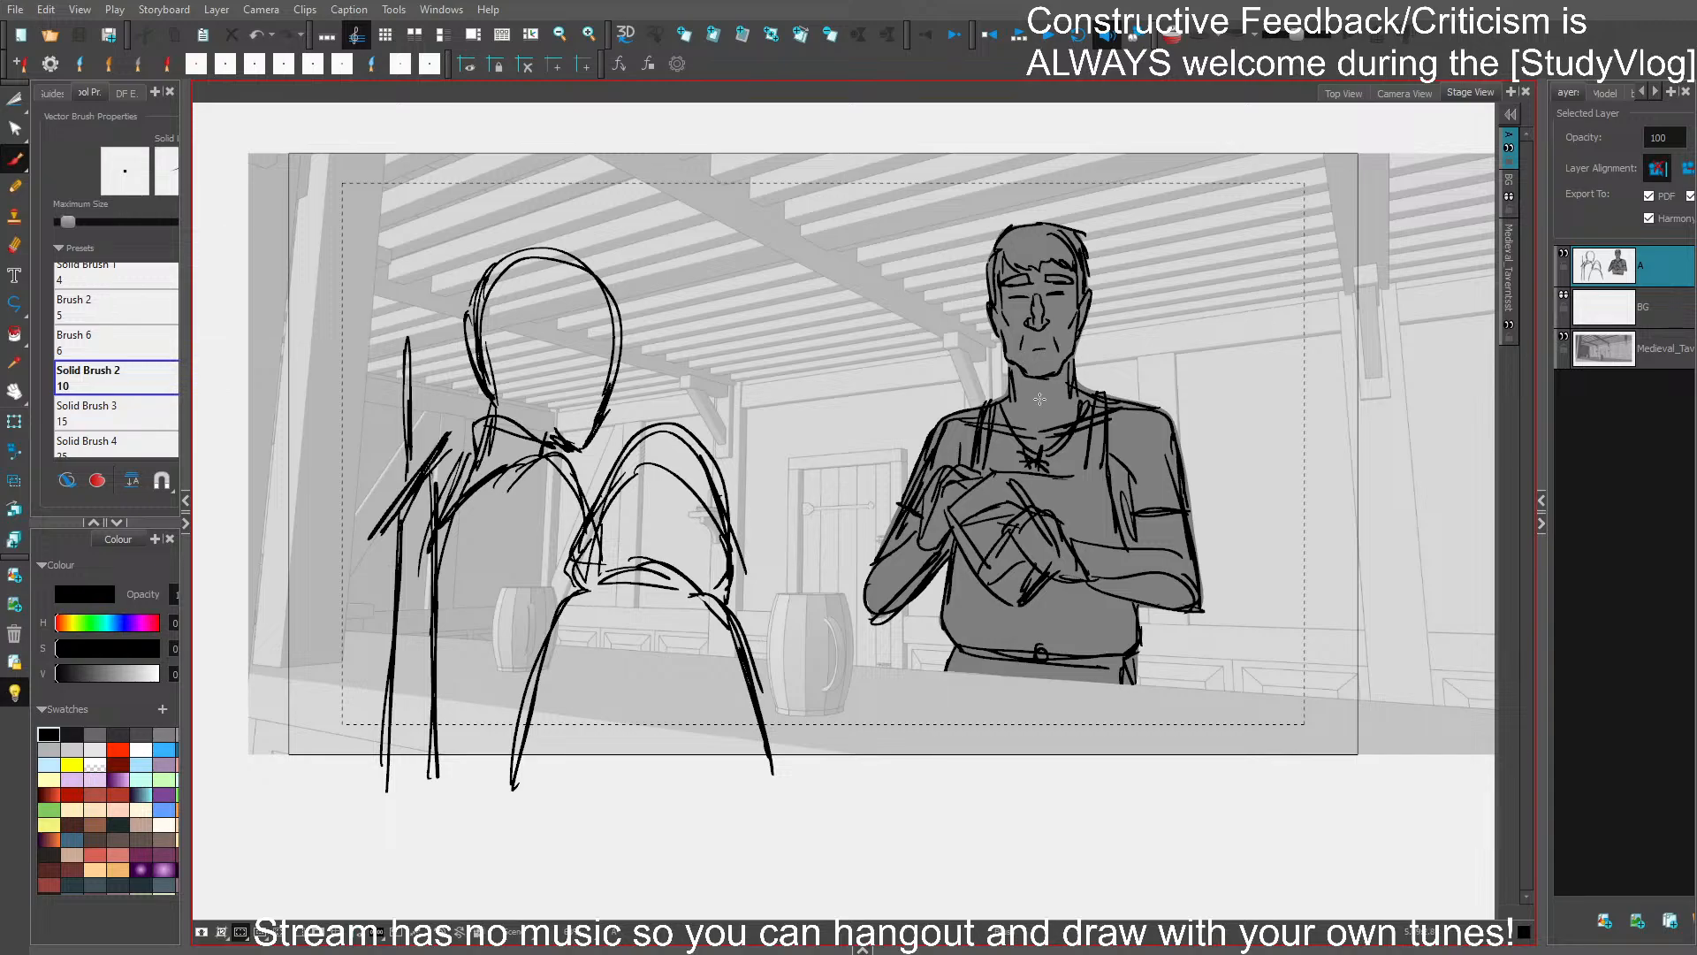
- Paint a light grey fill behind the line art of both foreground figures and the sword, using draw-behind and auto-flatten modes
click(163, 734)
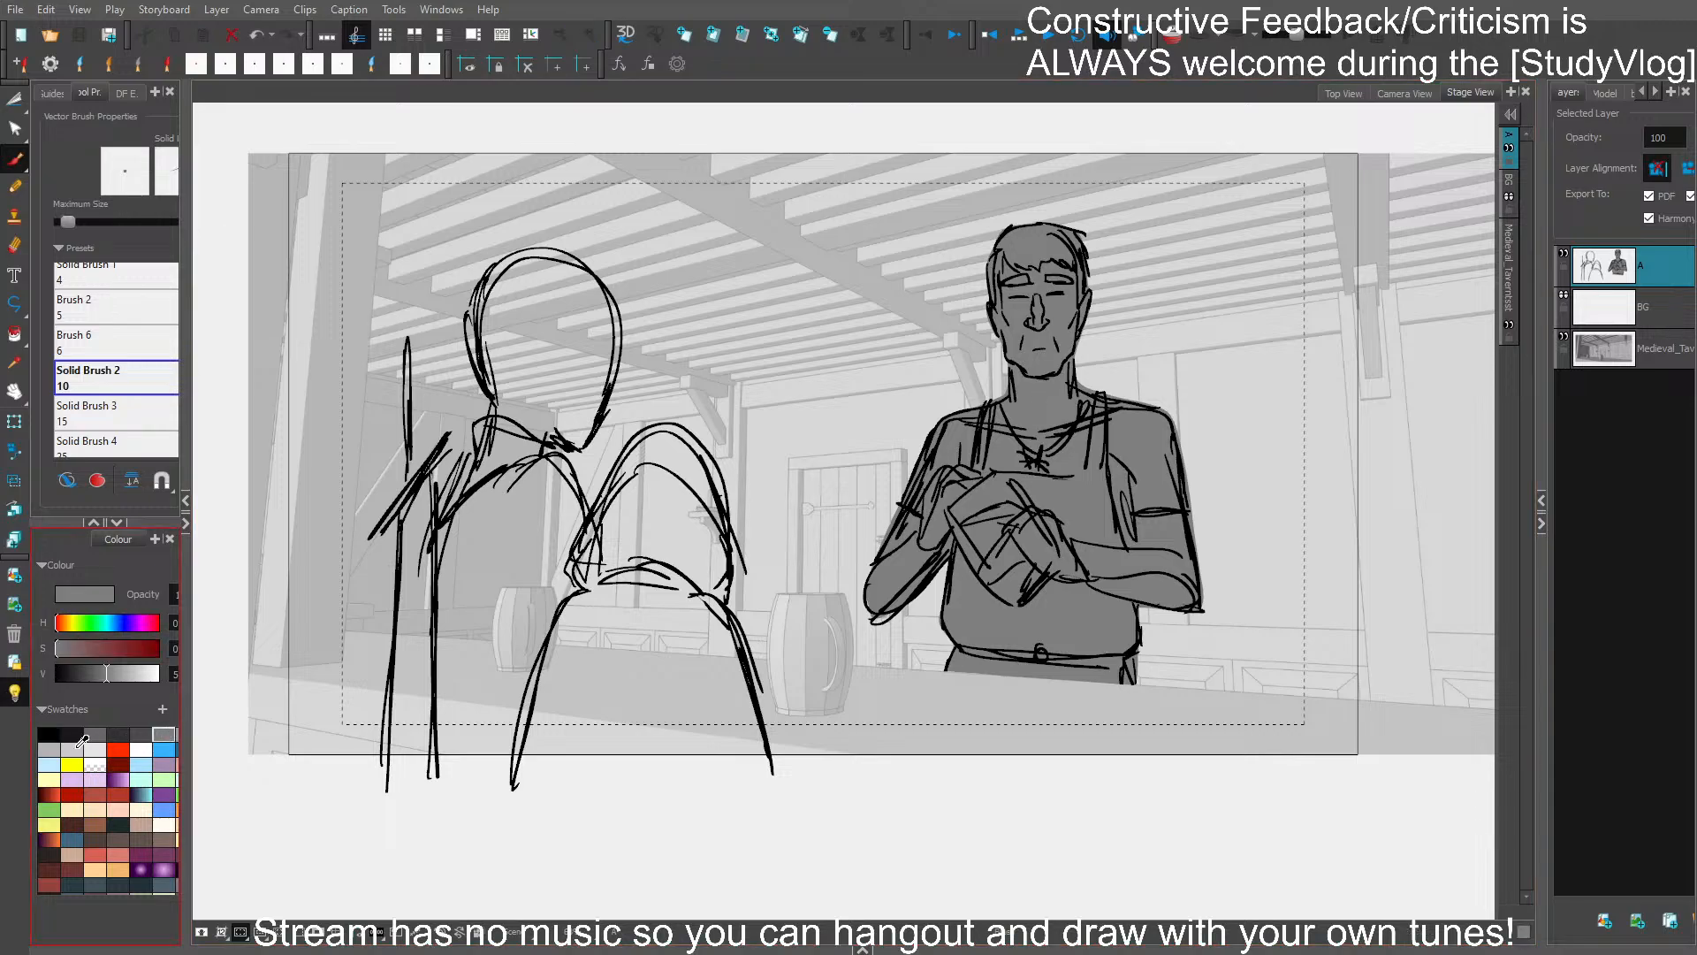
click(50, 751)
click(98, 480)
click(68, 480)
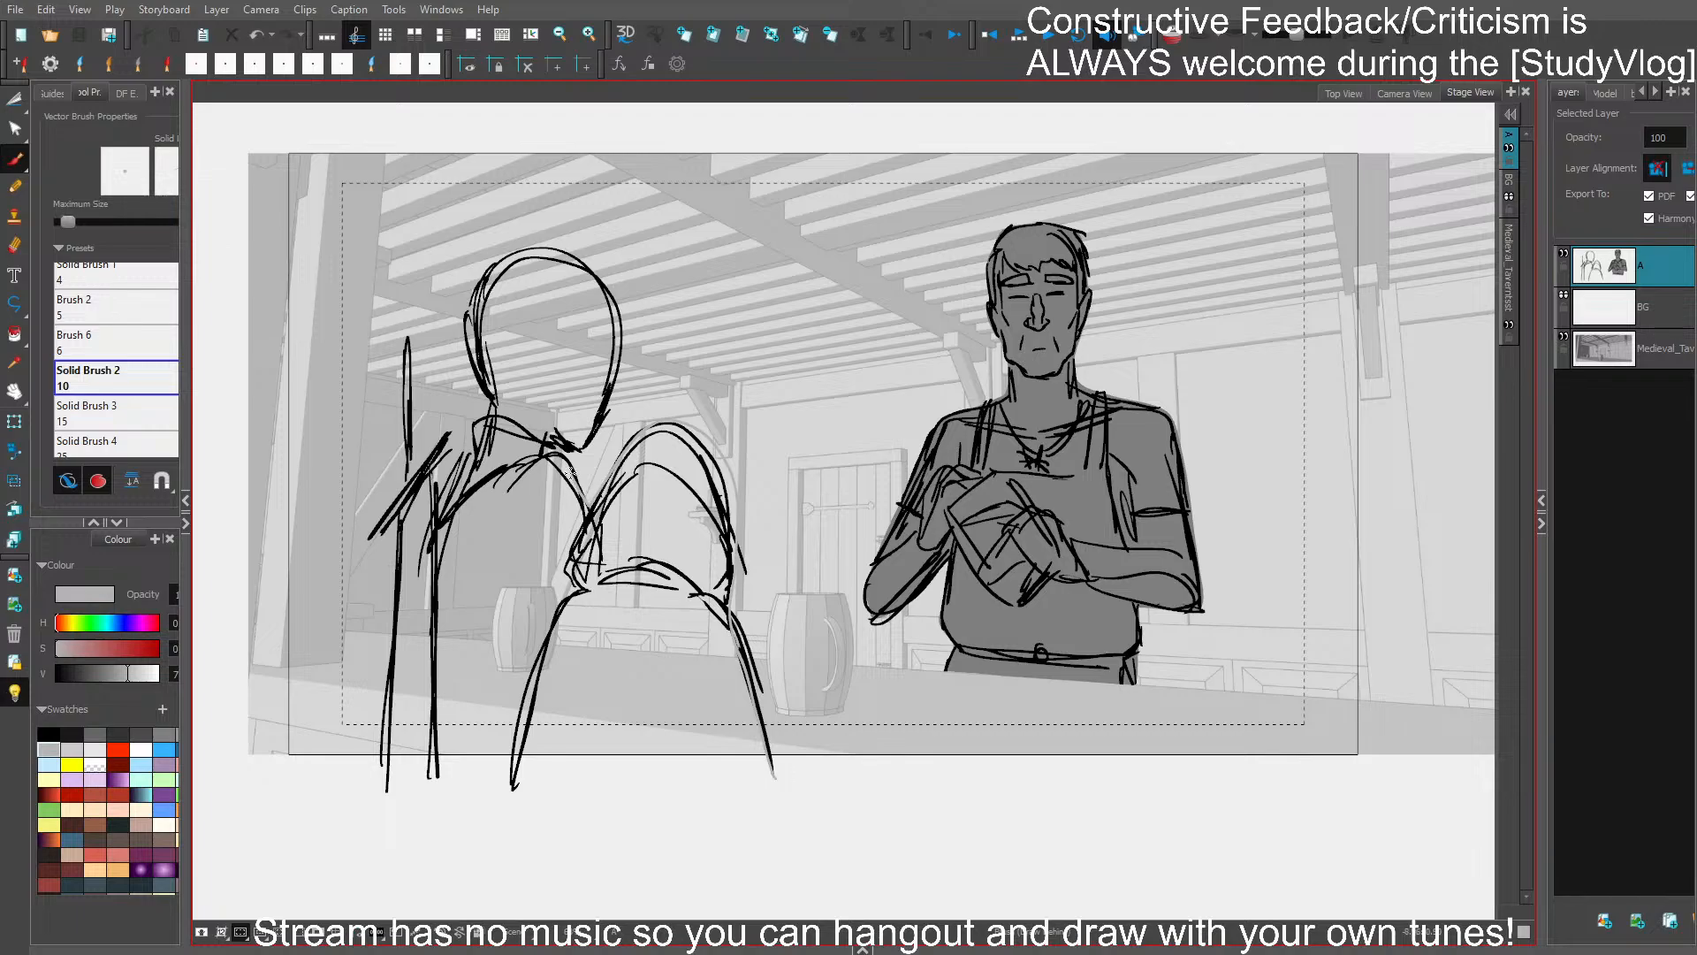
mouse_move(569, 472)
mouse_down()
mouse_move(617, 305)
mouse_move(483, 288)
mouse_move(481, 420)
mouse_move(455, 464)
mouse_move(405, 438)
mouse_move(383, 769)
mouse_move(712, 803)
mouse_move(777, 744)
mouse_up()
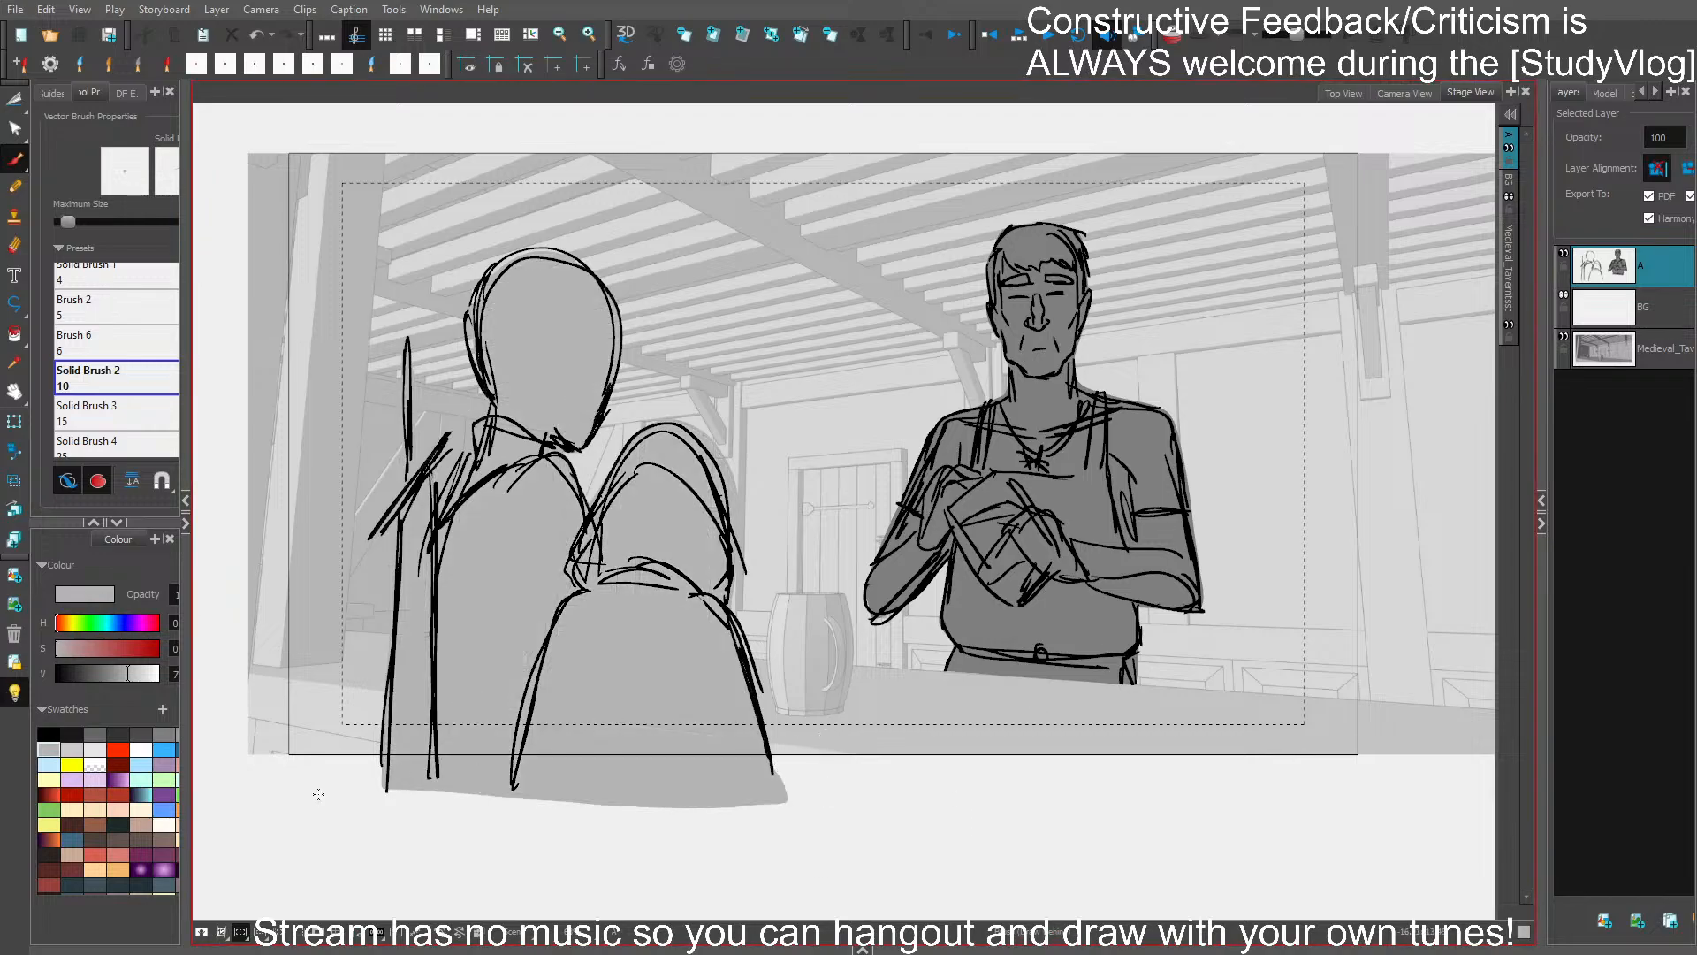
- Turn off the light table and mask everything outside the camera frame
click(14, 692)
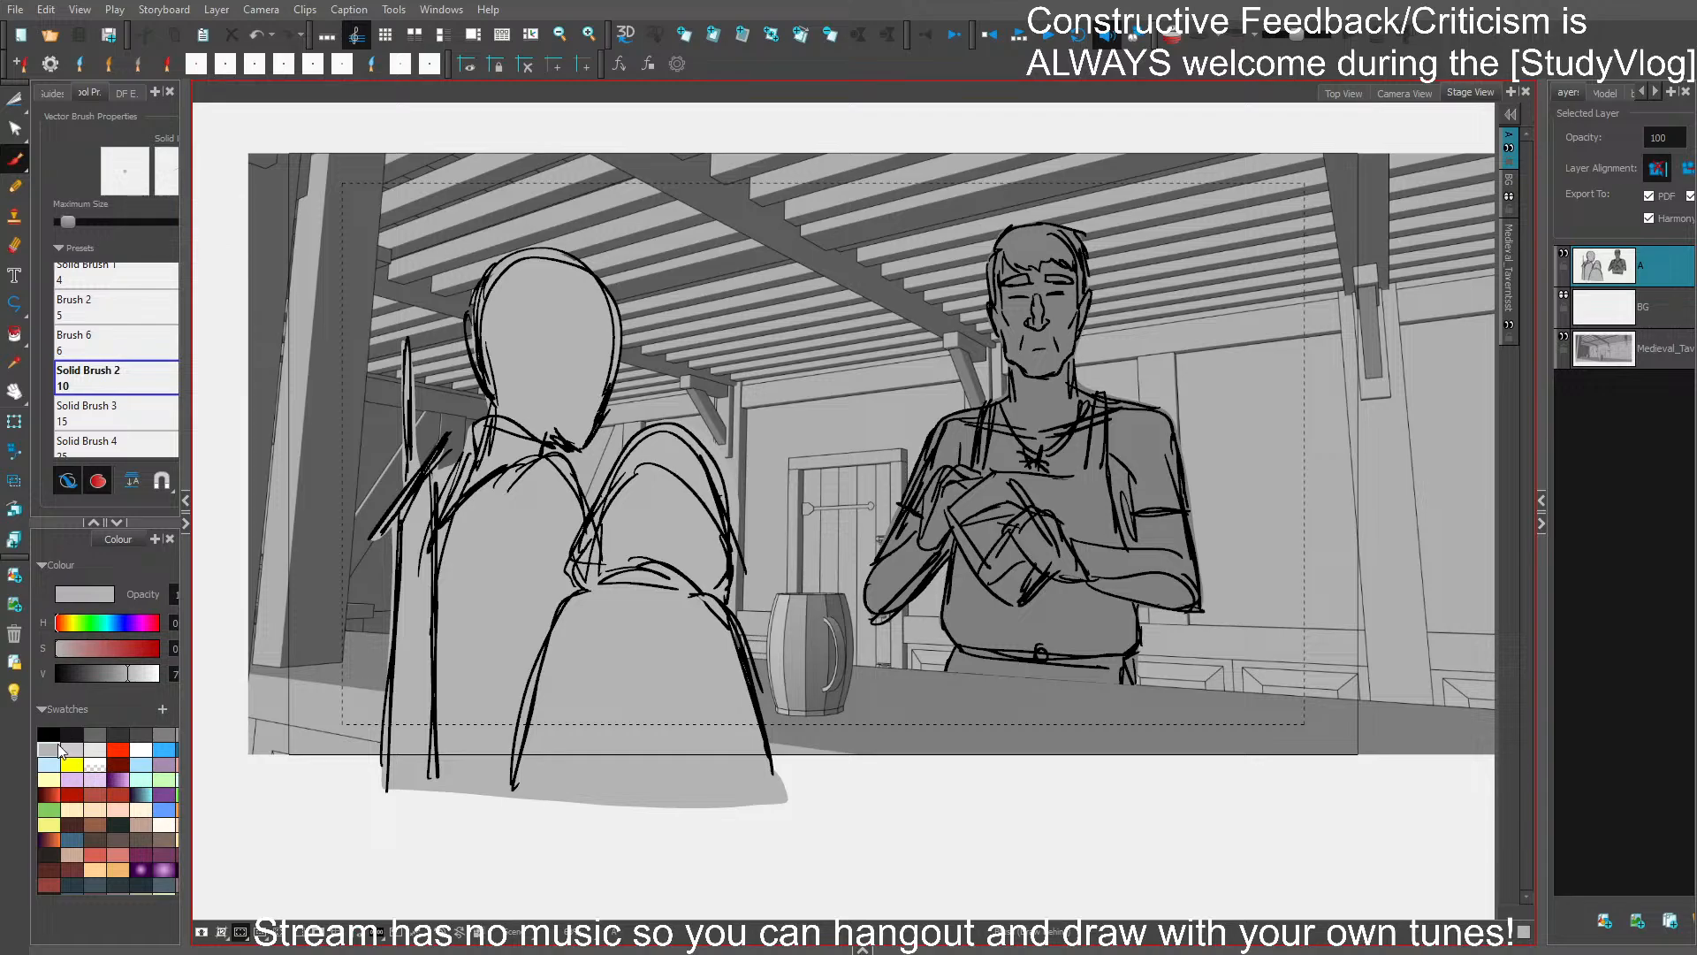
click(318, 935)
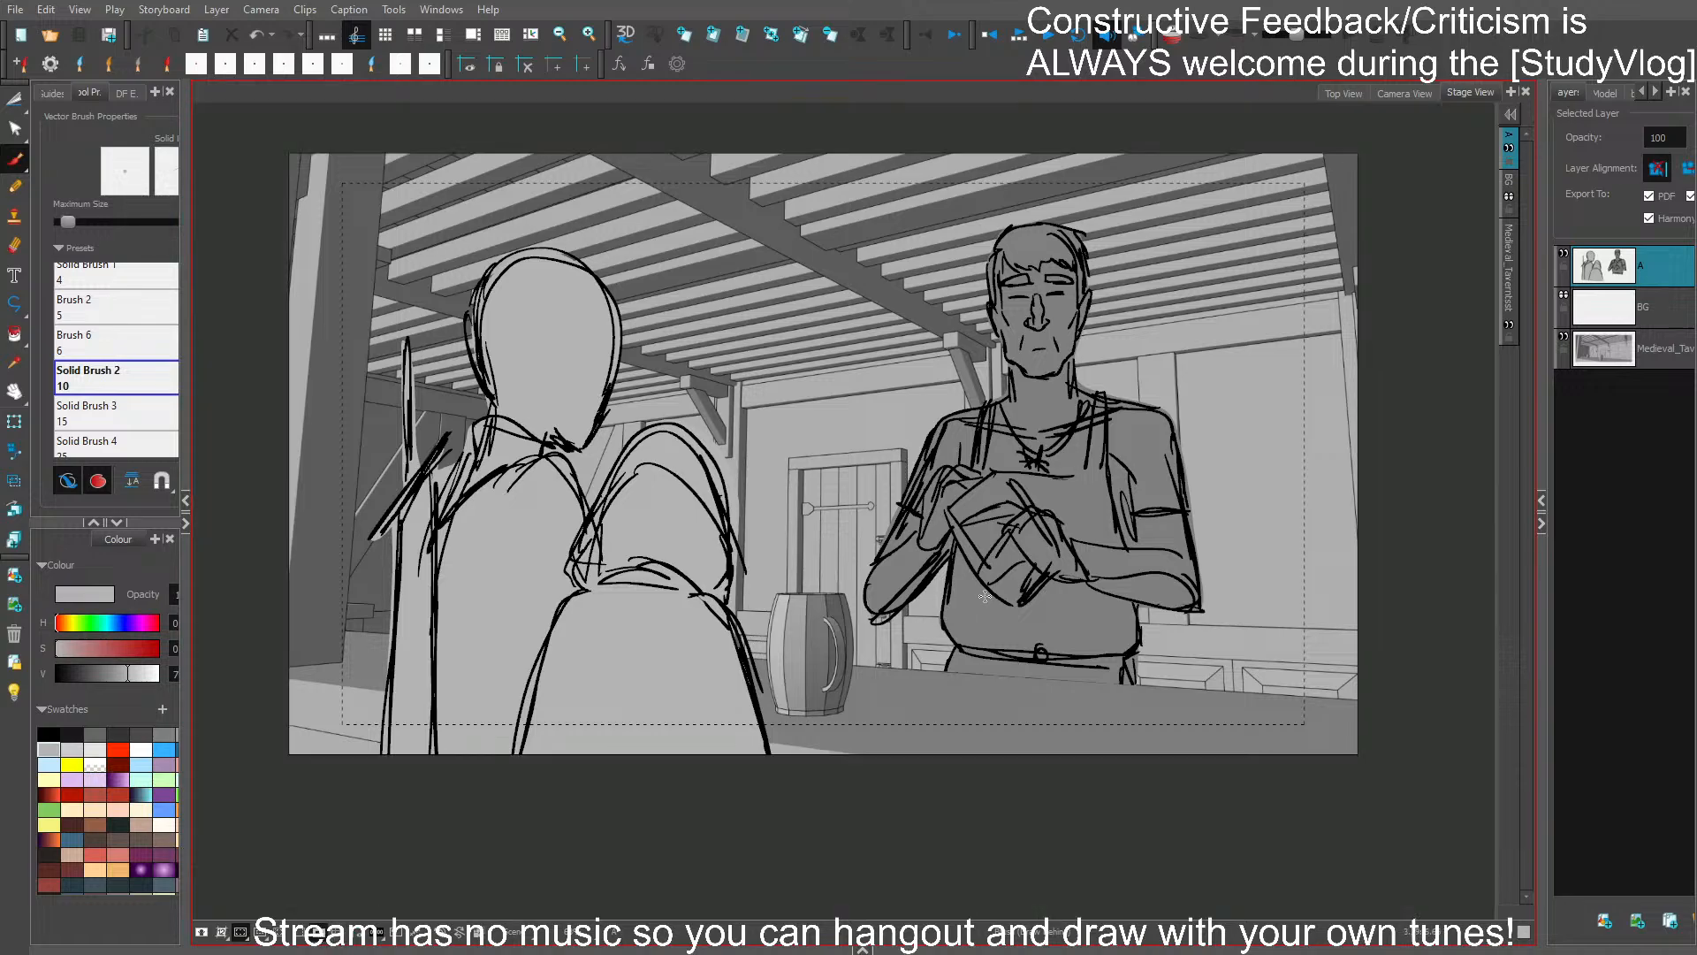
key(2)
key(space)
drag(1172, 407, 1259, 424)
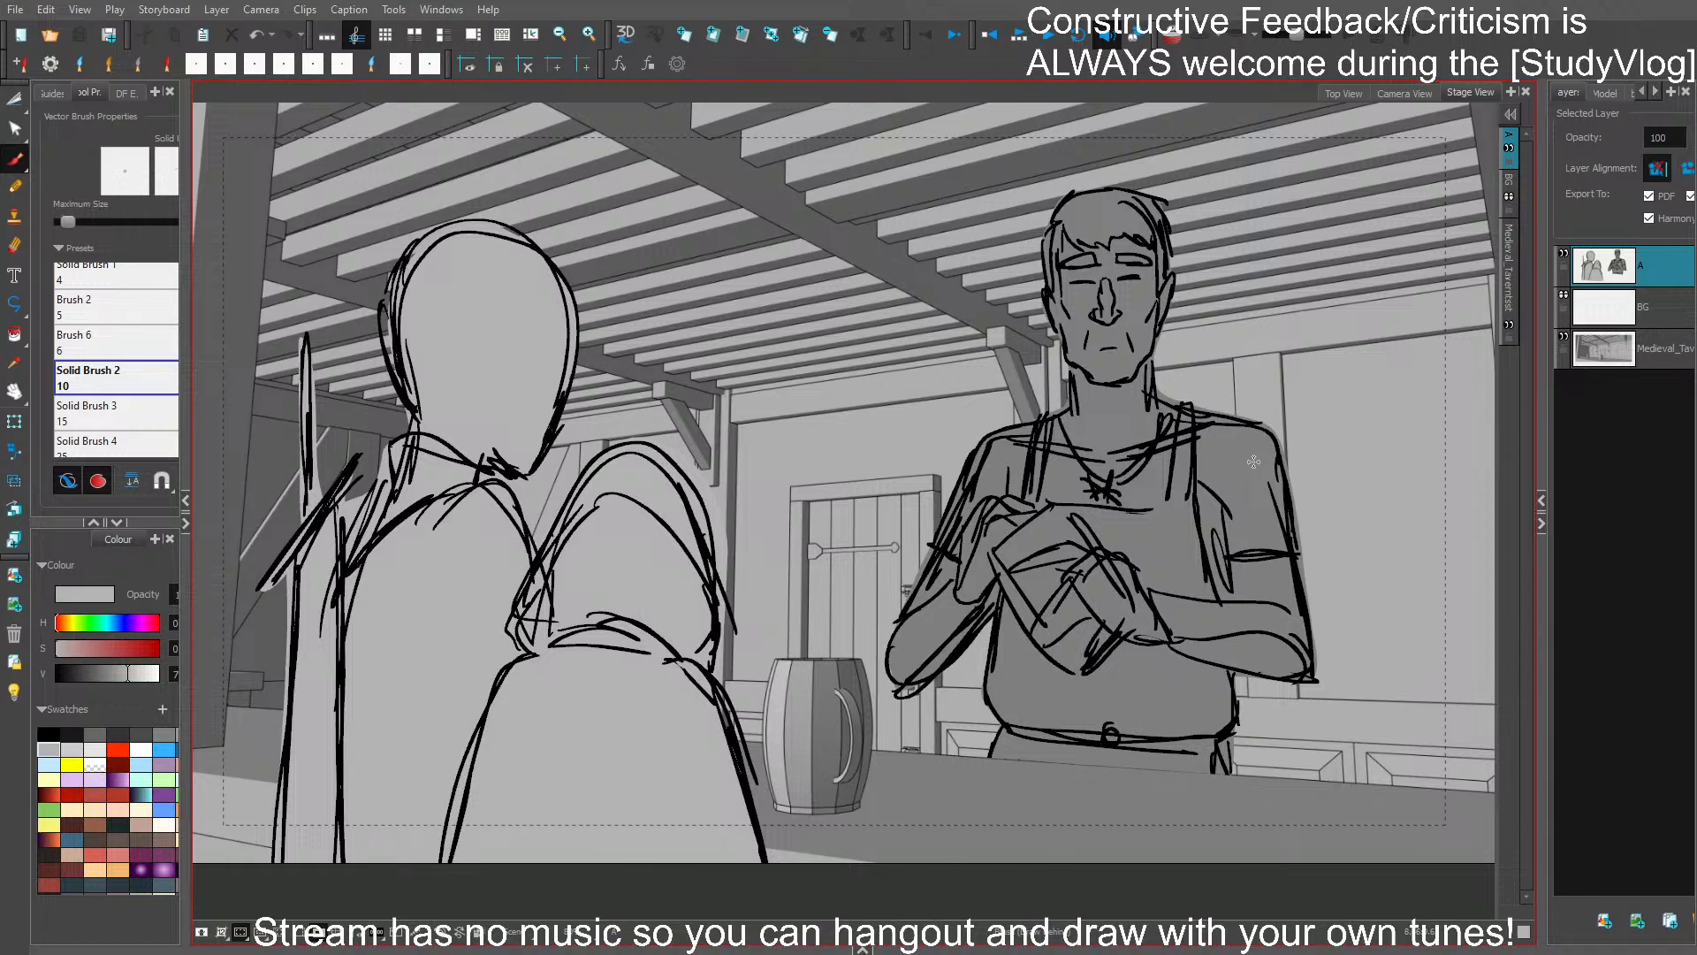
- Recolour the foreground figures' fill shape dark grey and return to the brush
key(s)
click(469, 670)
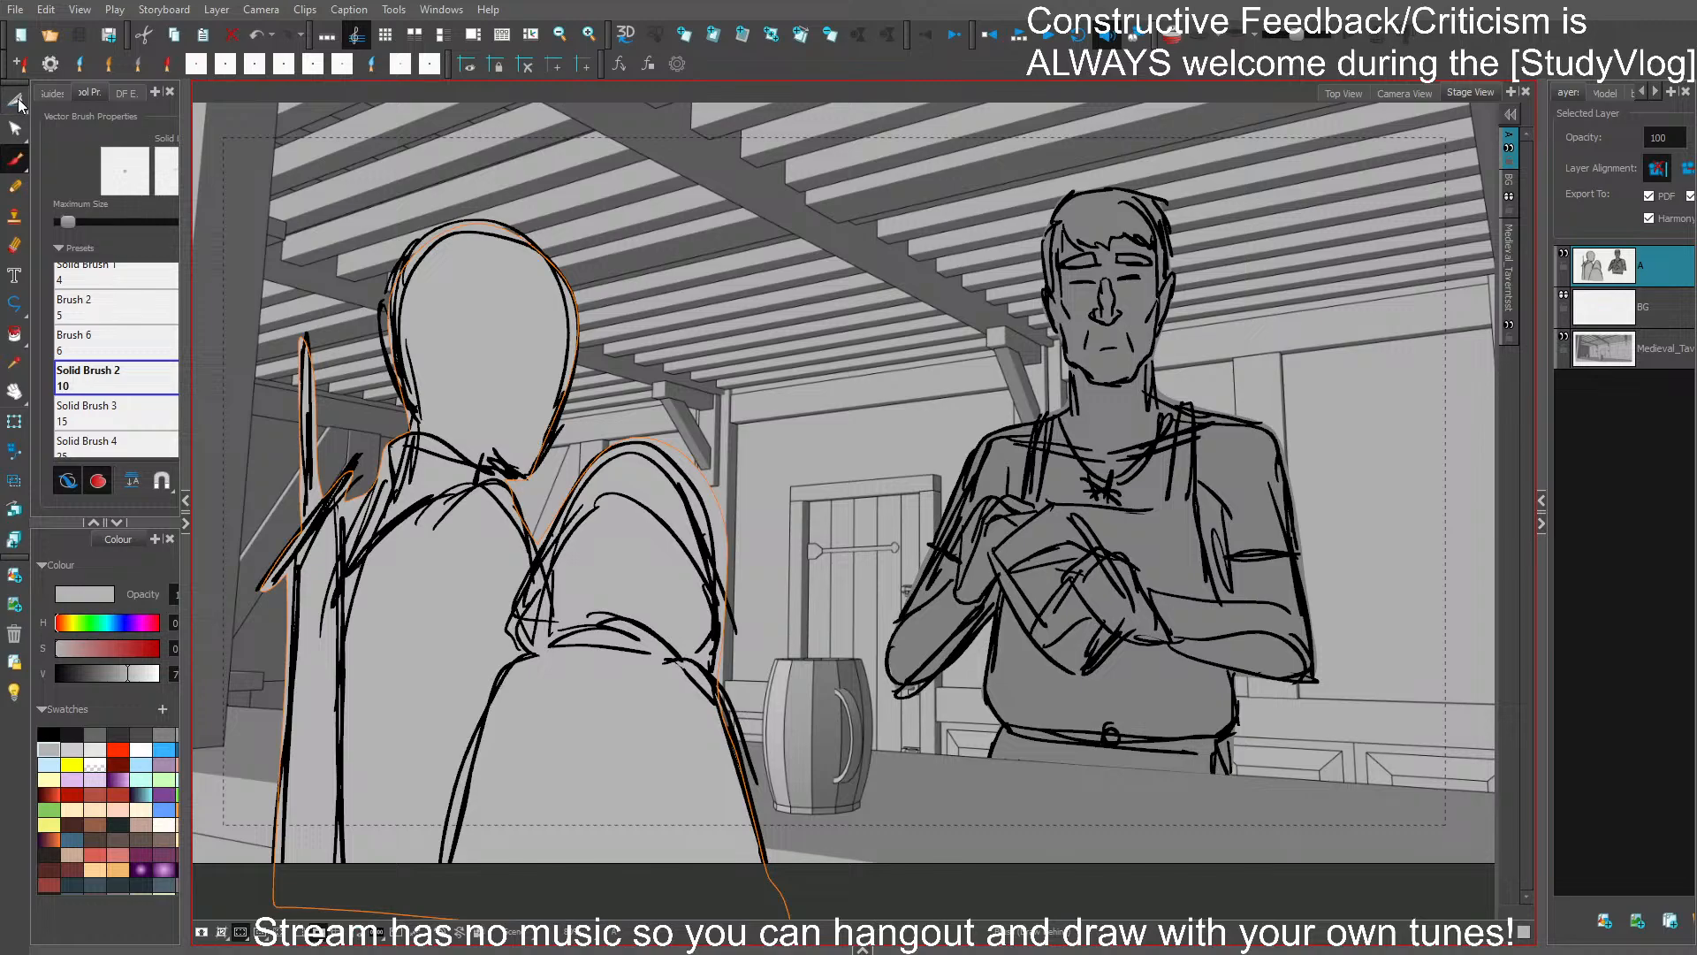
key(alt+s)
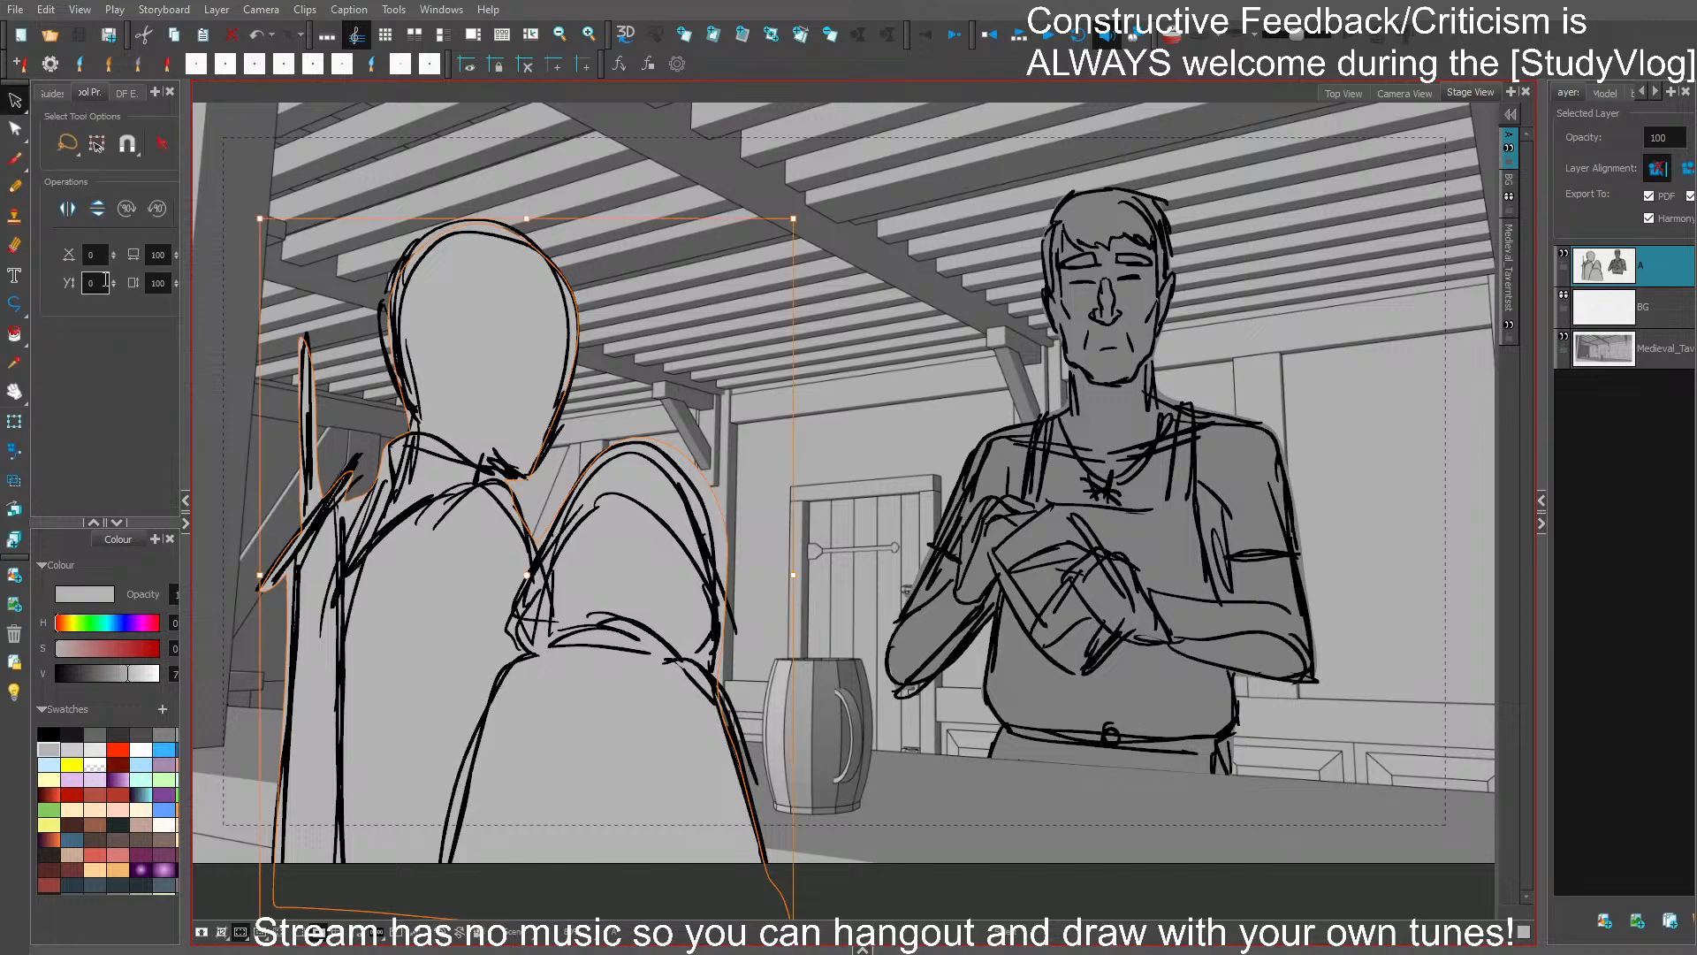
click(140, 733)
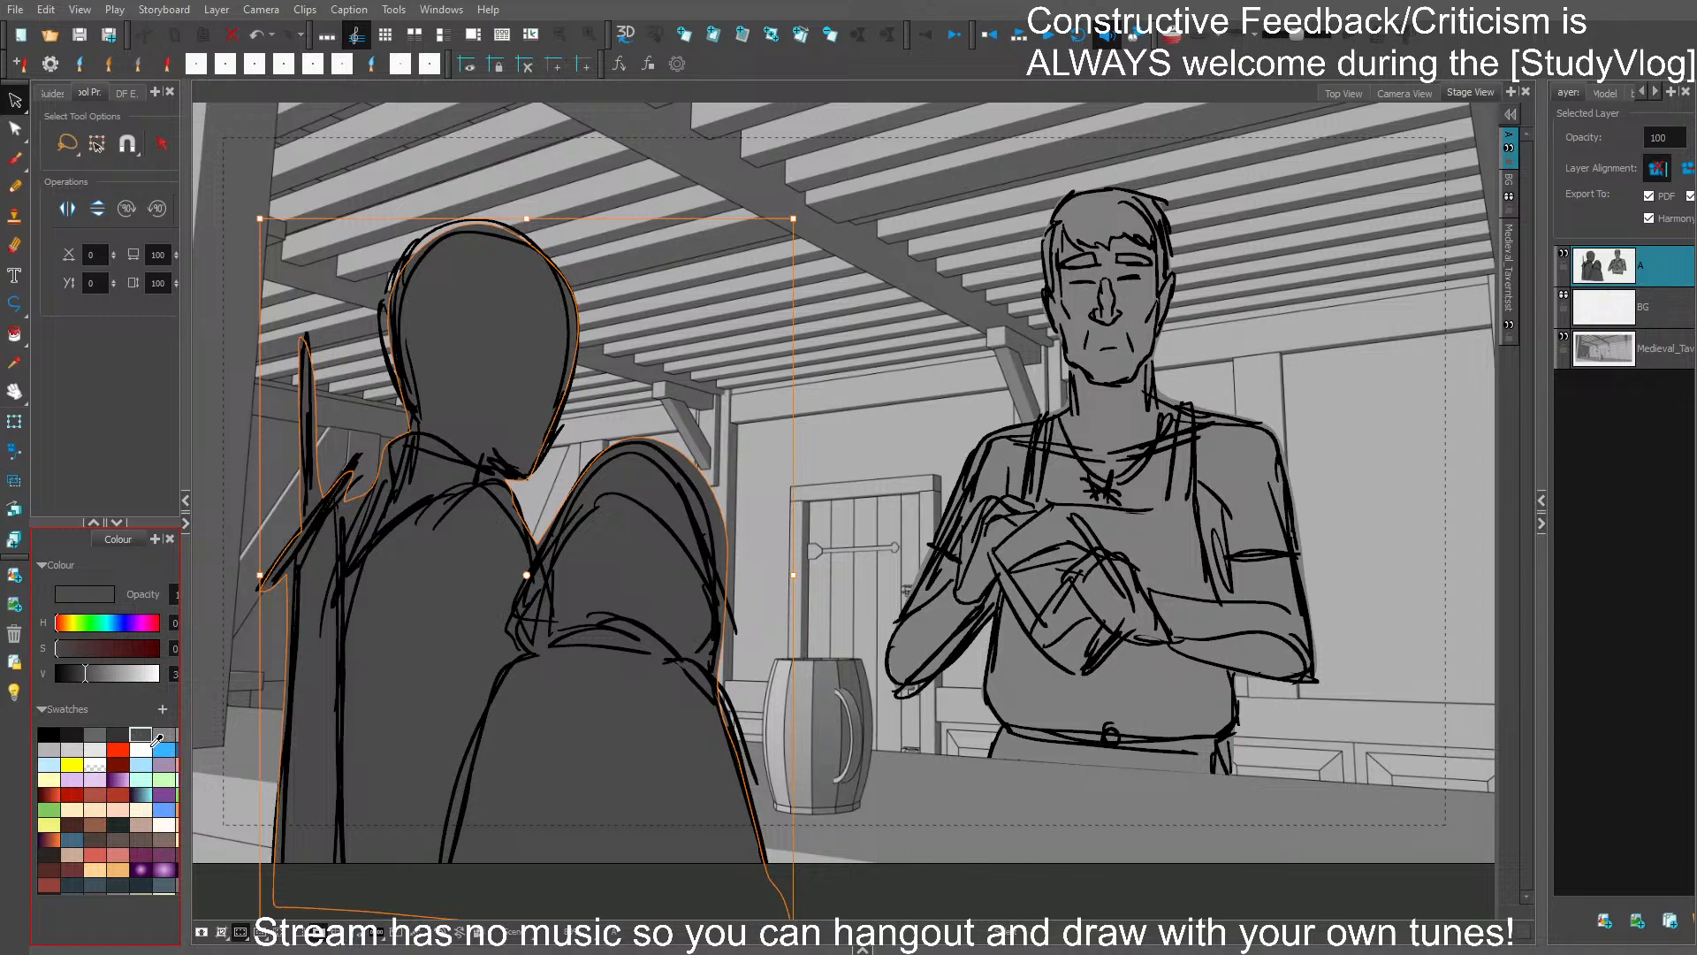
click(14, 159)
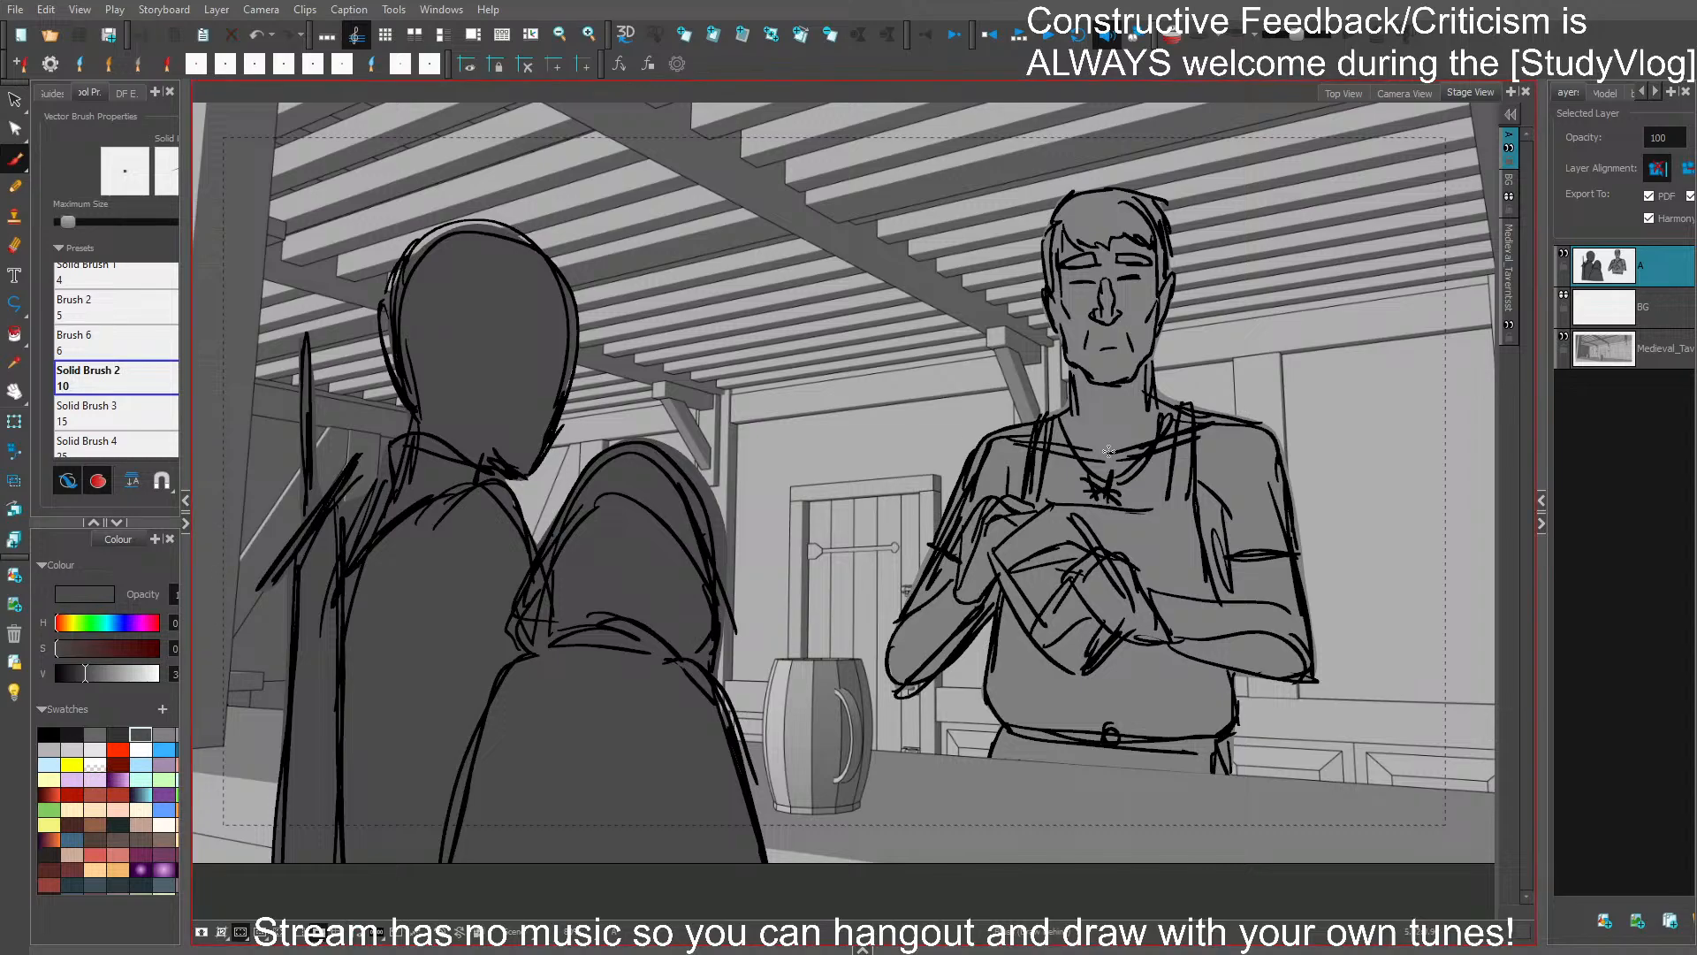
- Review the finished counter shot alongside the earlier tavern crowd and street panels
mouse_move(1316, 587)
mouse_down()
mouse_move(1292, 594)
mouse_move(1301, 616)
mouse_move(1315, 586)
mouse_up()
drag(1304, 346, 1310, 357)
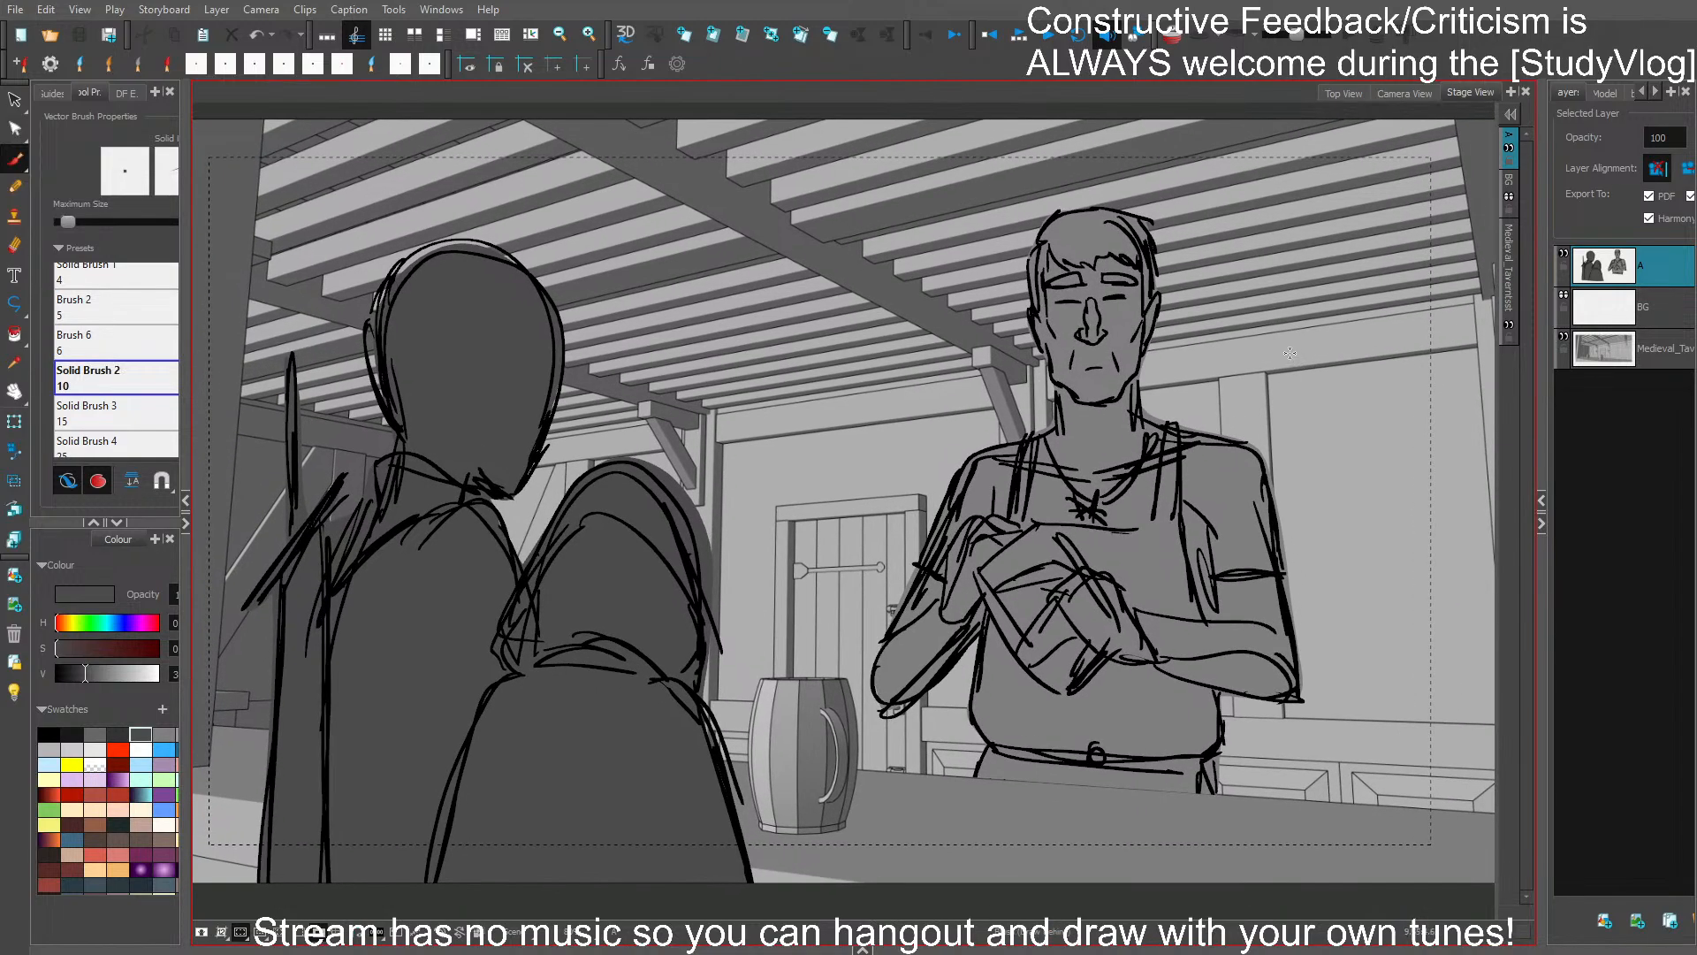
mouse_move(1330, 415)
mouse_down()
mouse_move(1349, 379)
mouse_move(1351, 410)
mouse_up()
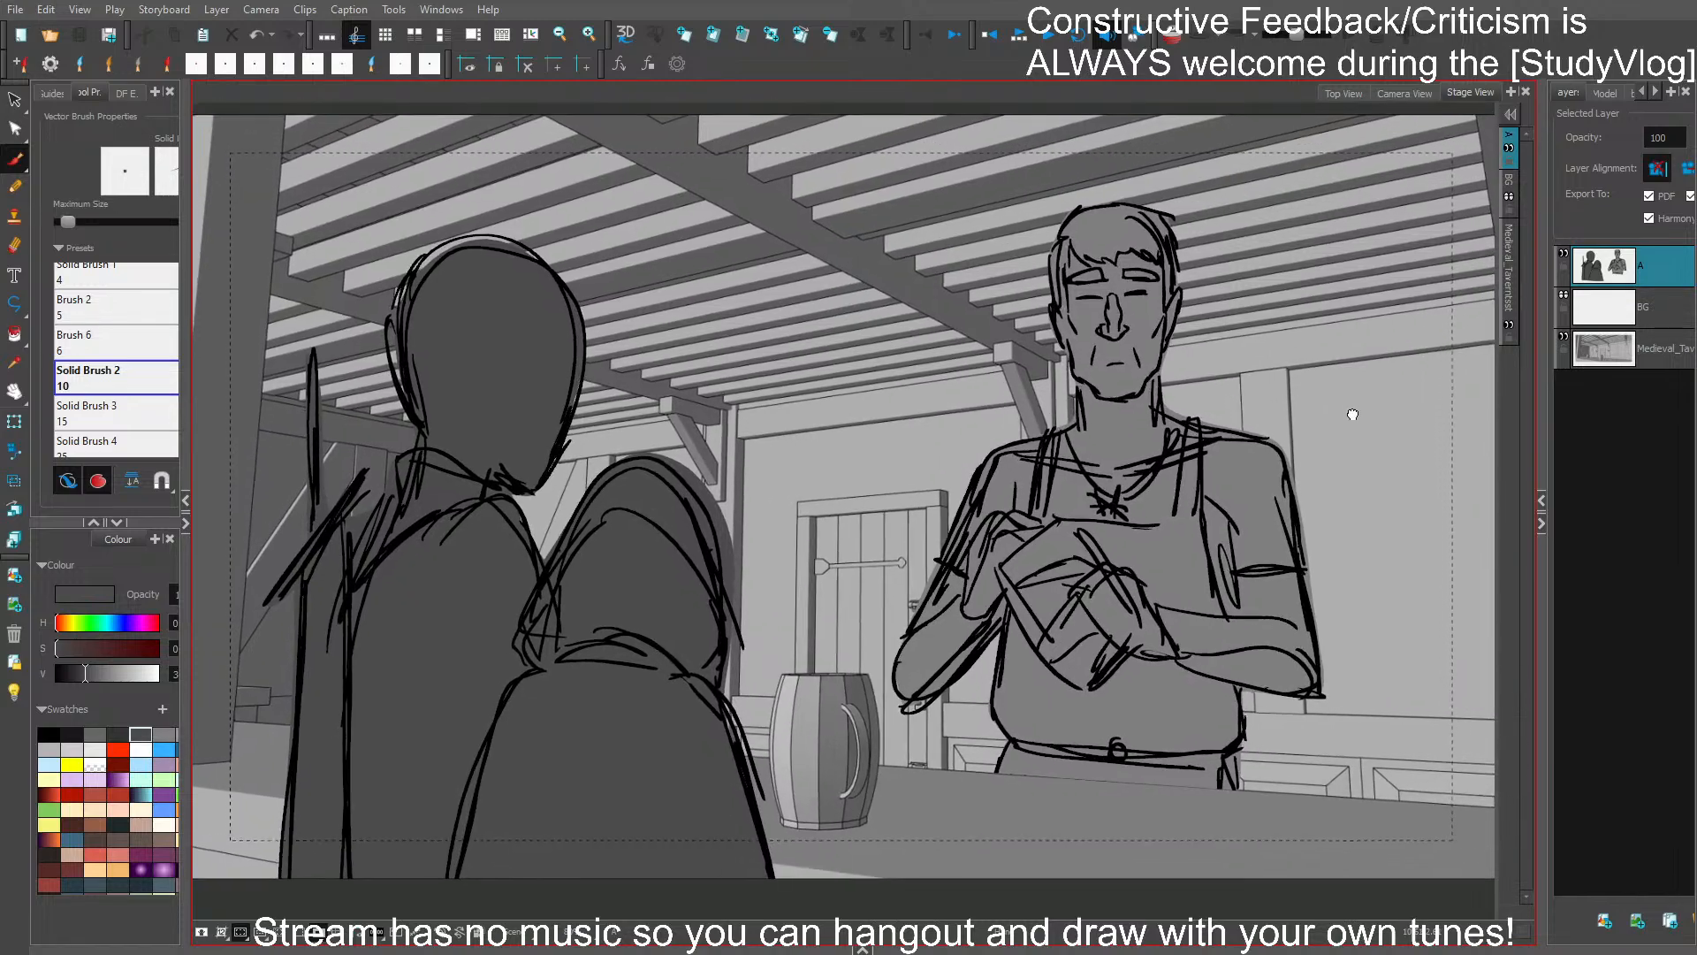
key(Left)
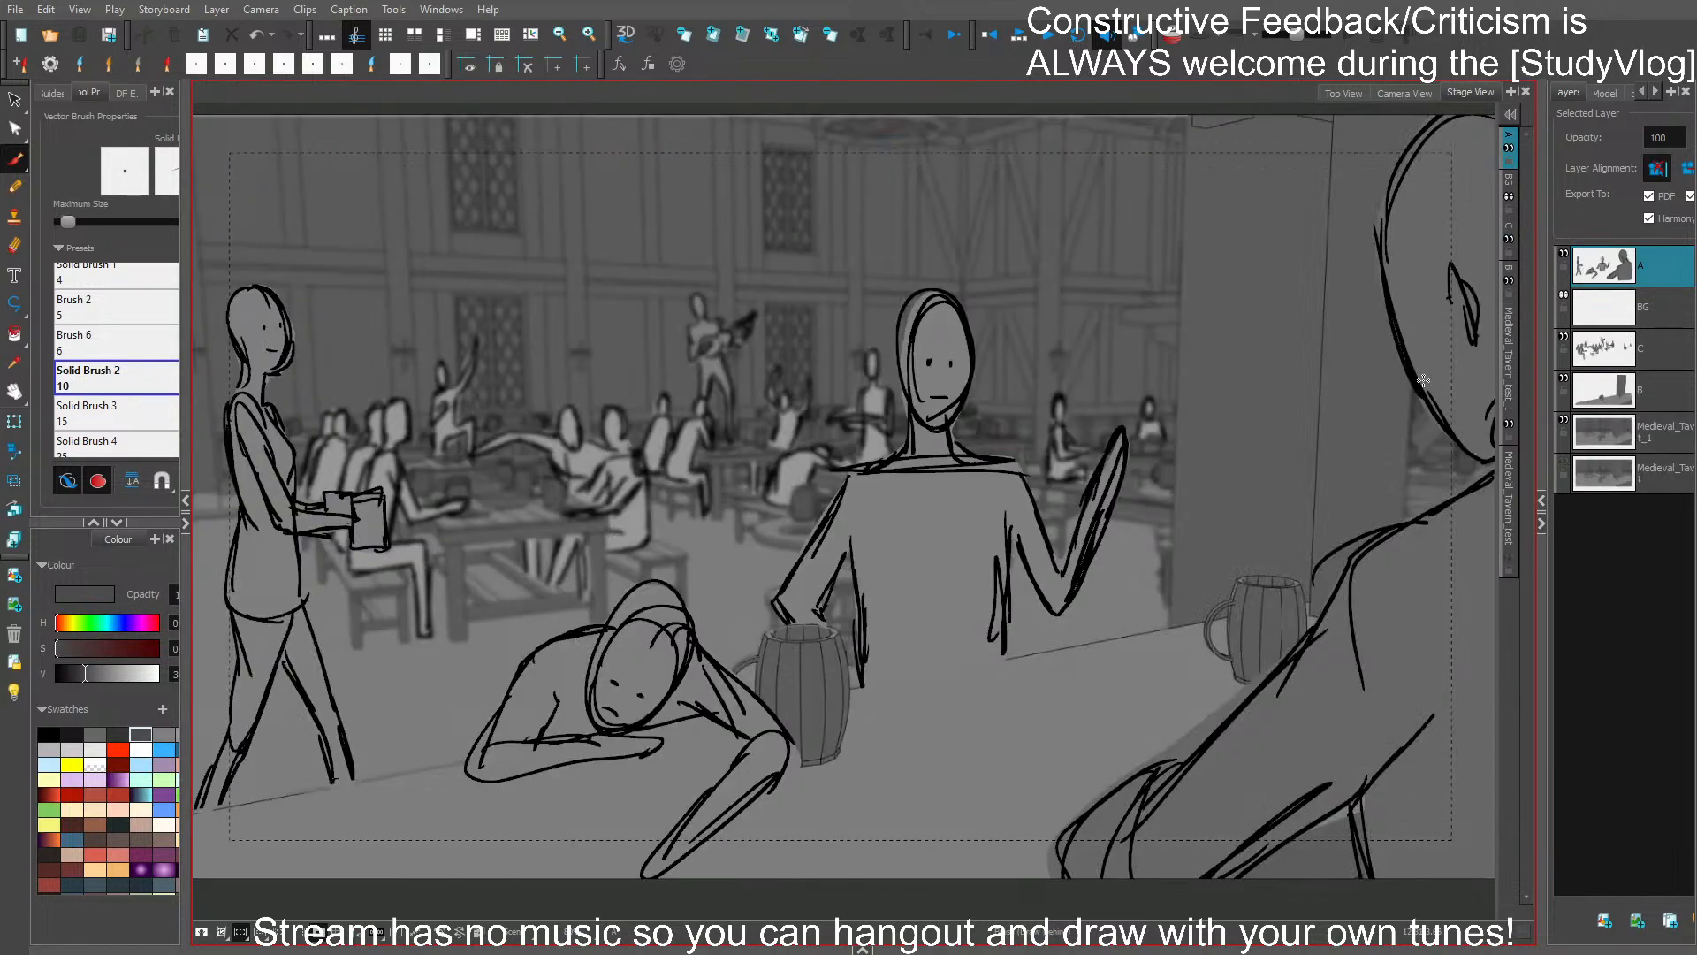
key(Left)
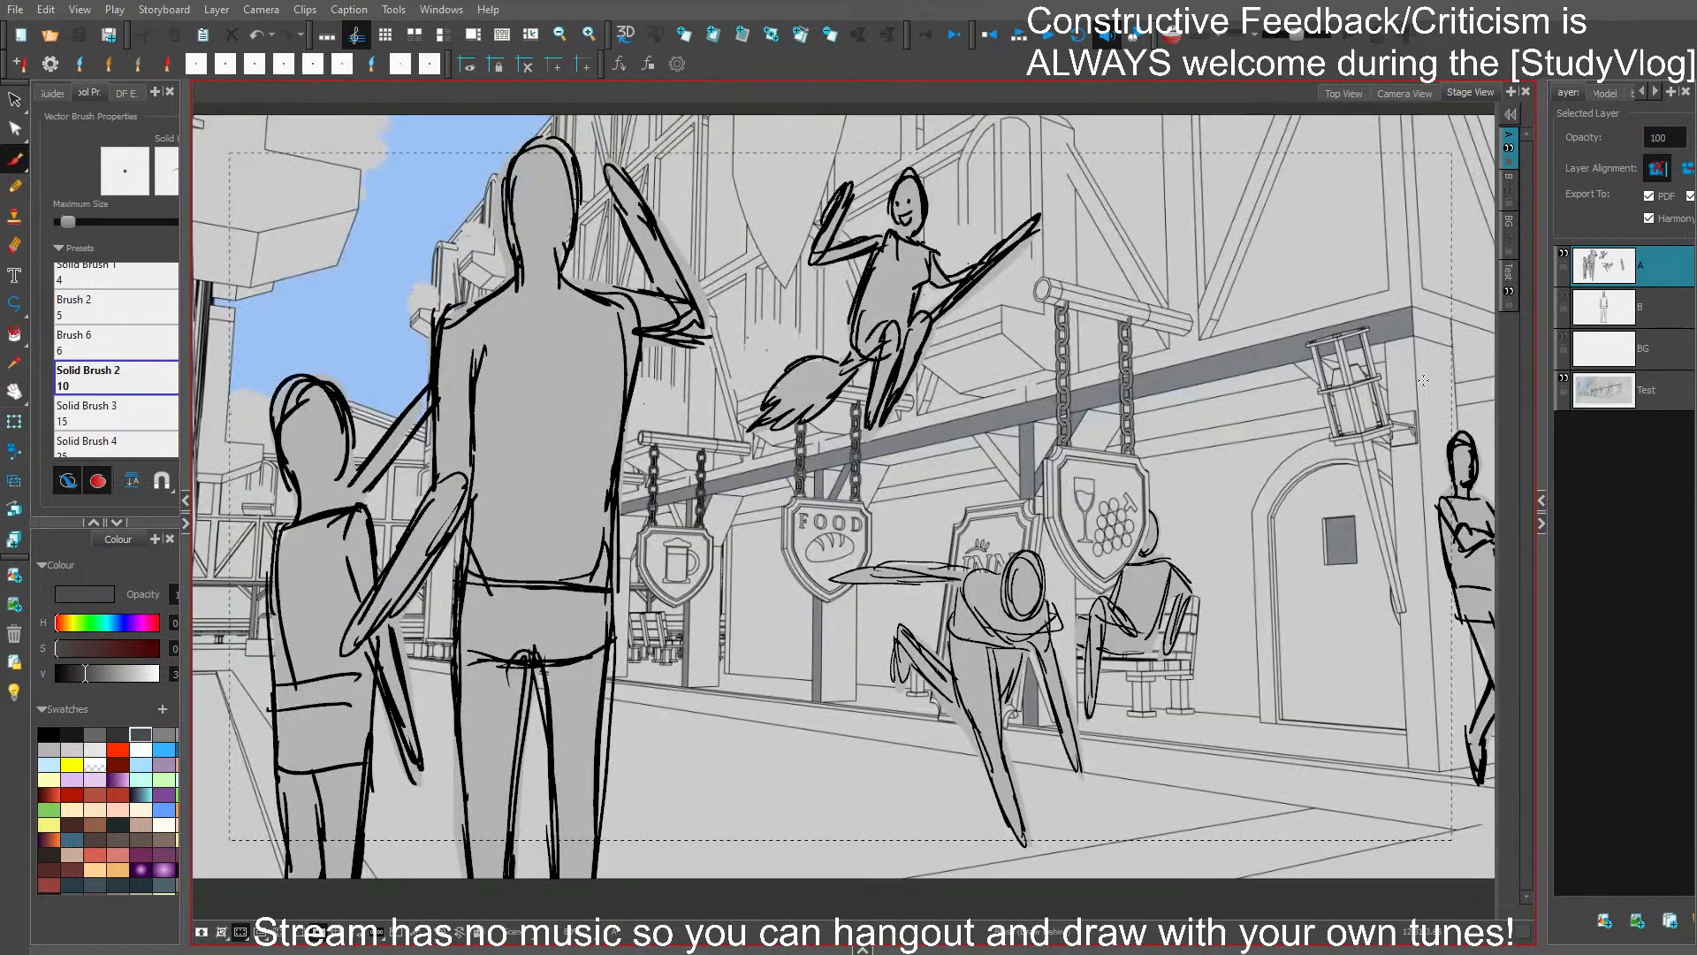
key(Left)
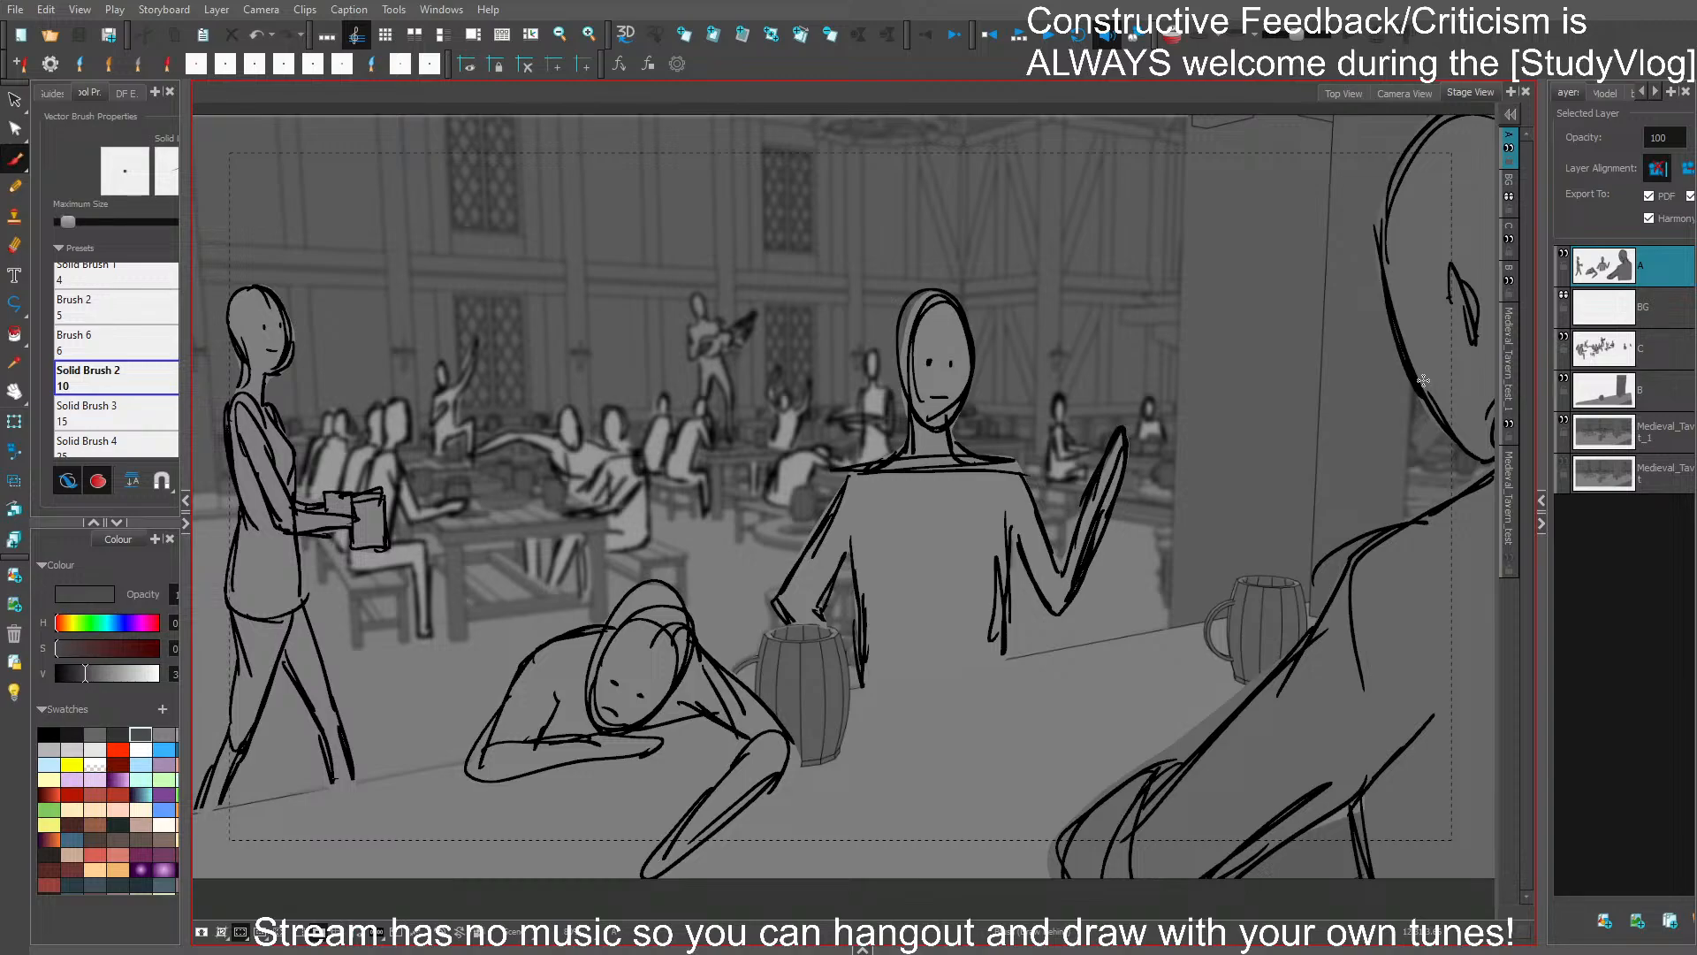
key(Left)
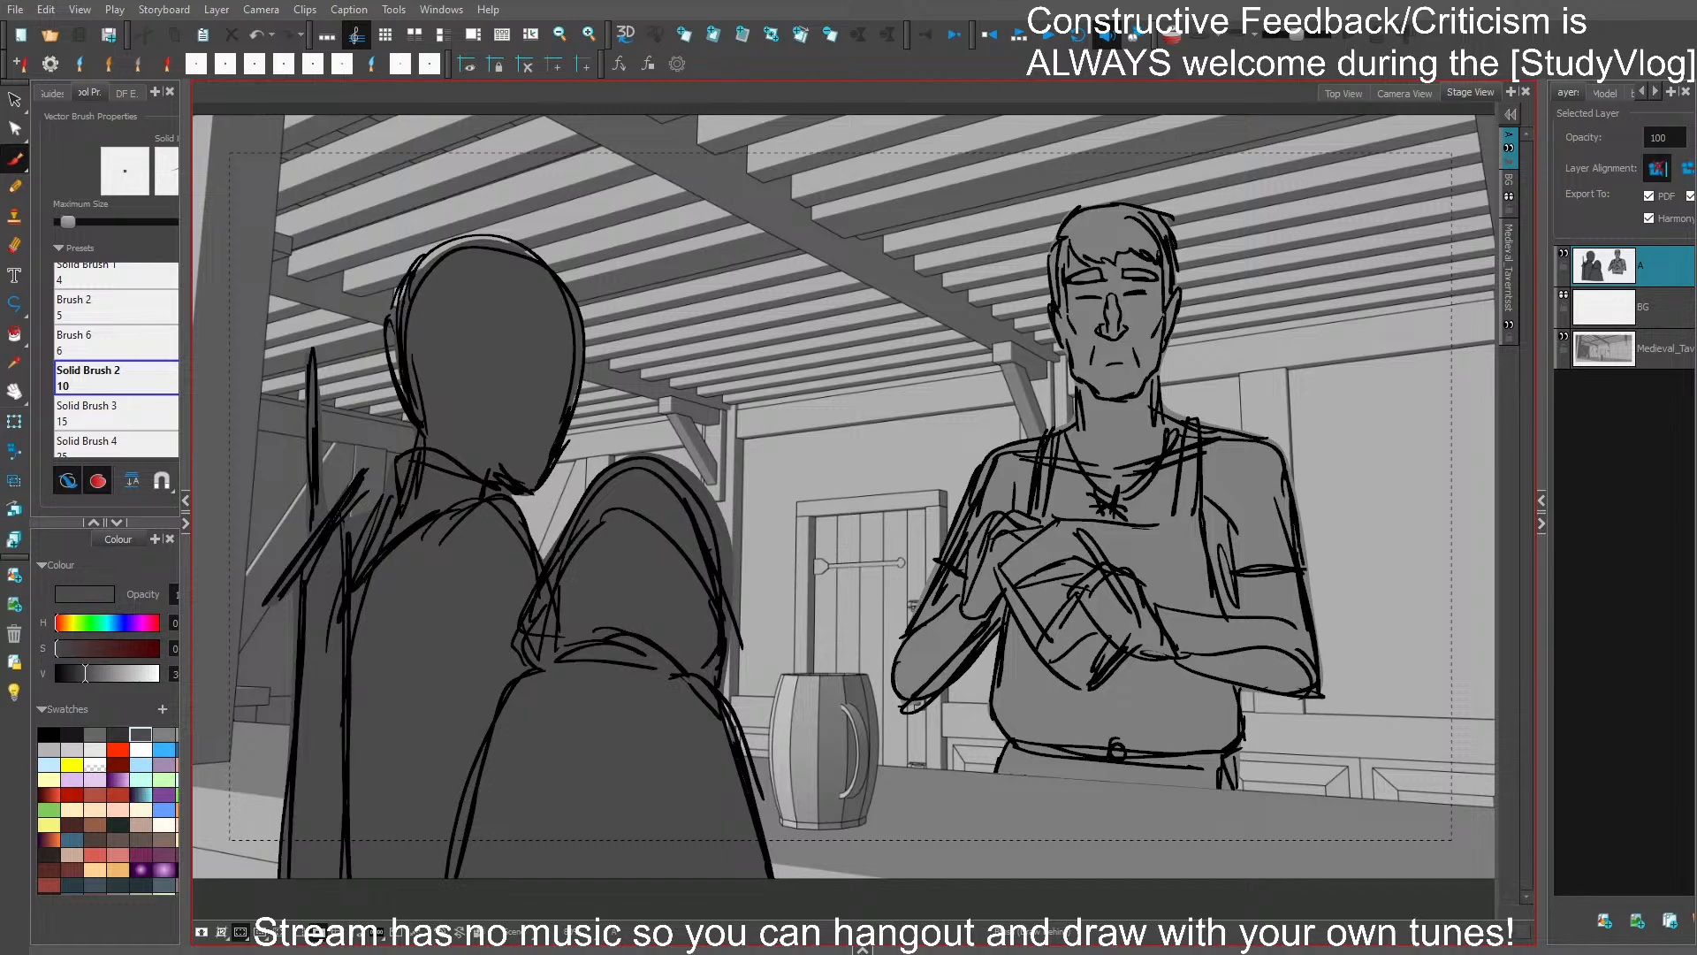
- Go to the blank panel after the counter shot and import the Medieval_Tavern image of the ceiling beams and door
click(1635, 440)
key(Left)
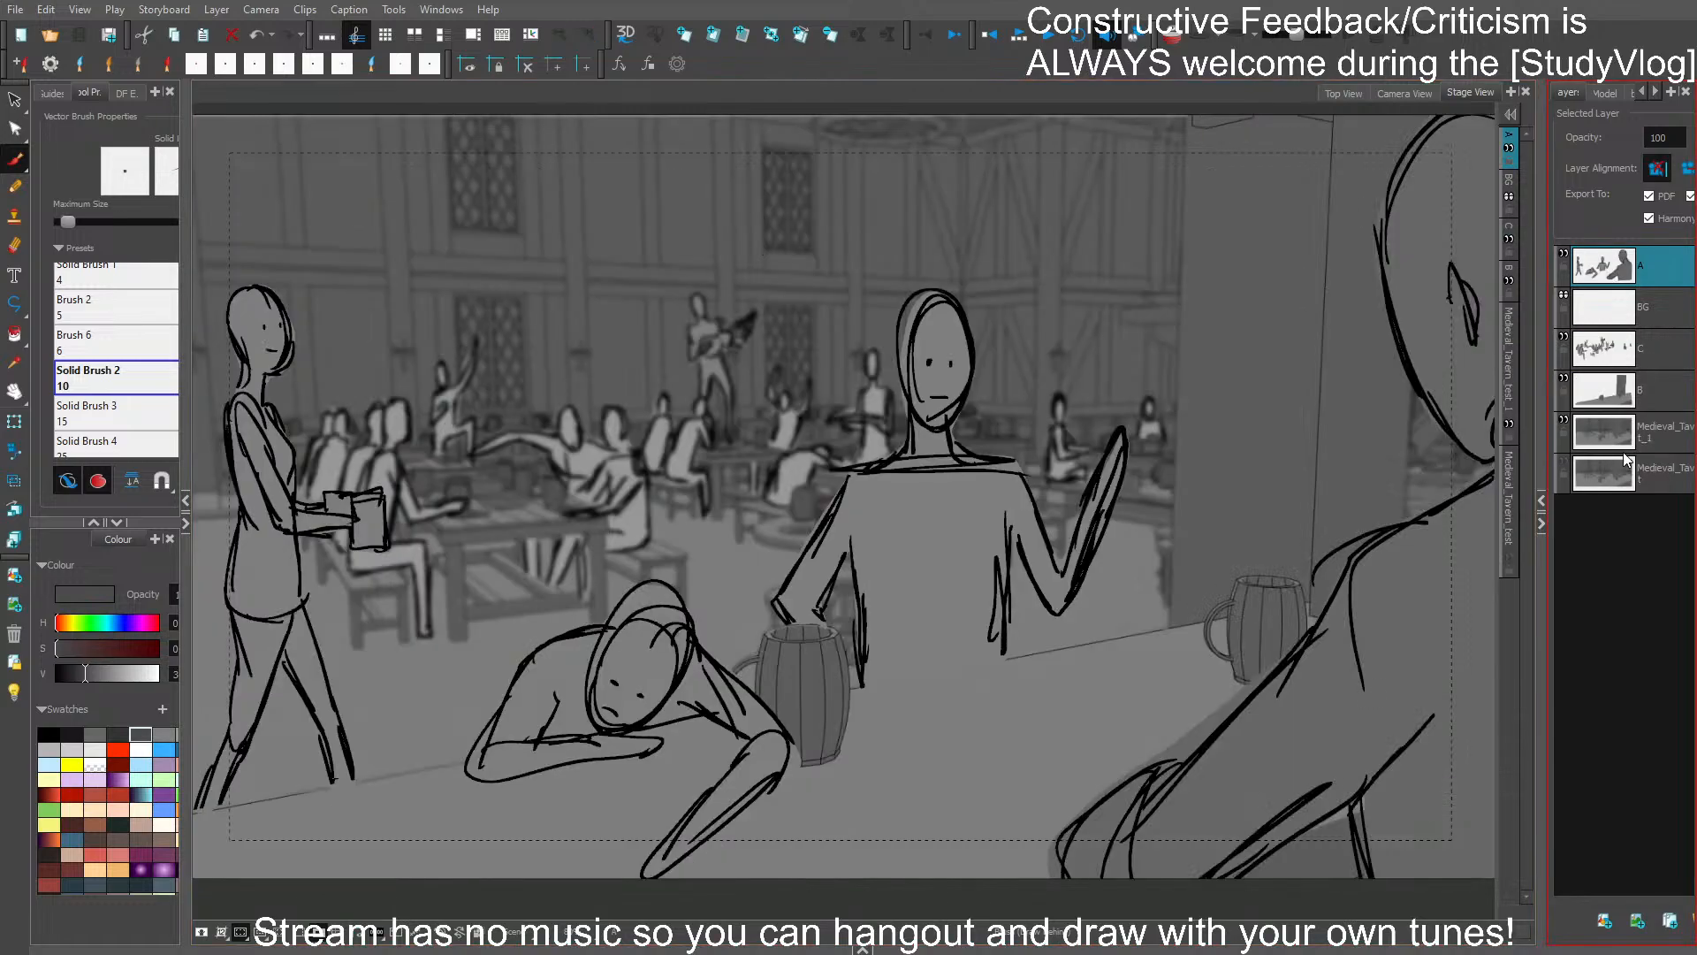
key(Right)
key(Right)
click(24, 15)
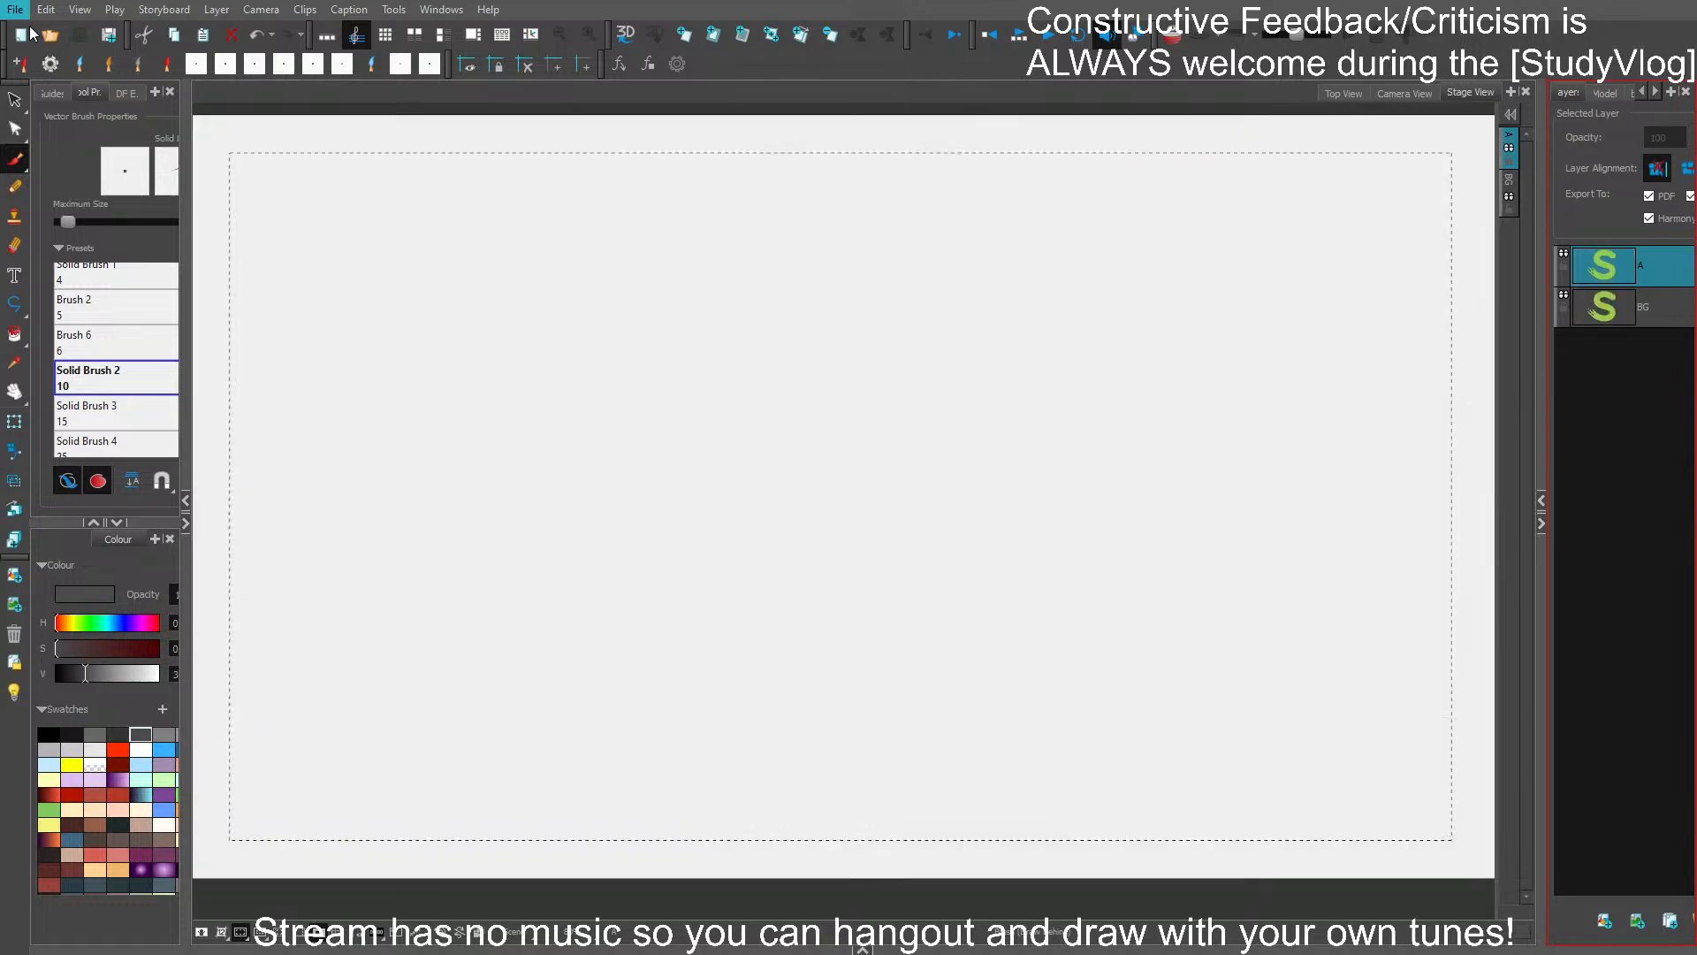
click(306, 370)
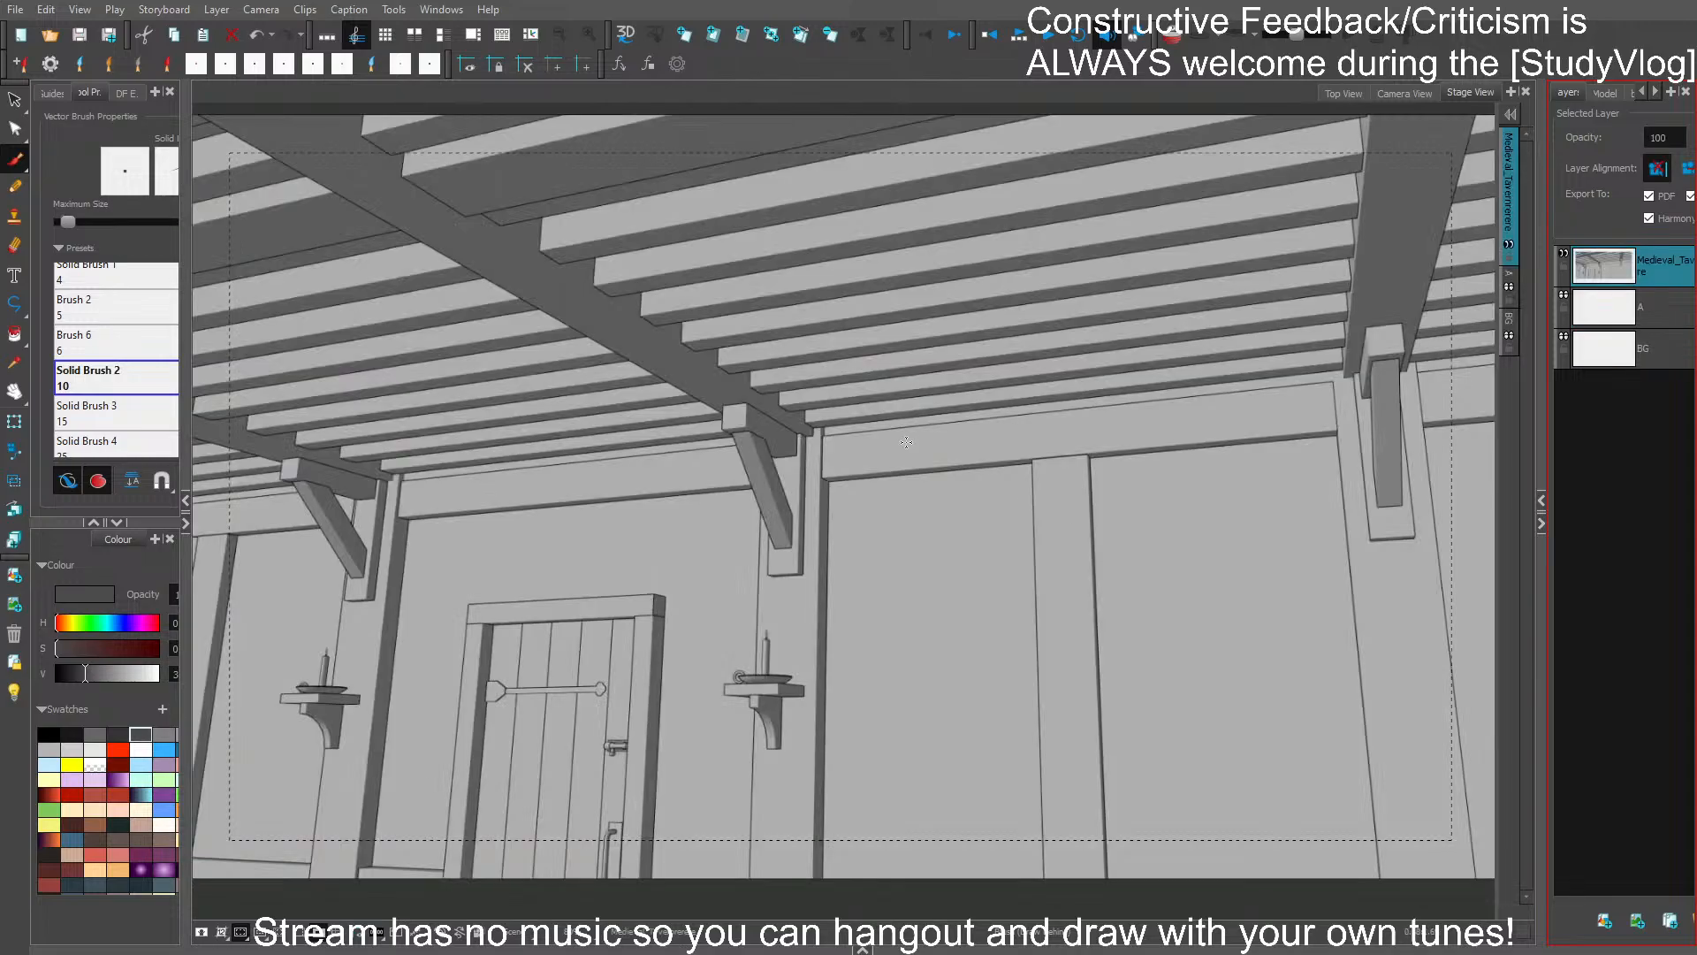
- Compare the new background with the counter shot, move its layer beneath the BG layer, and turn on the light table
key(Left)
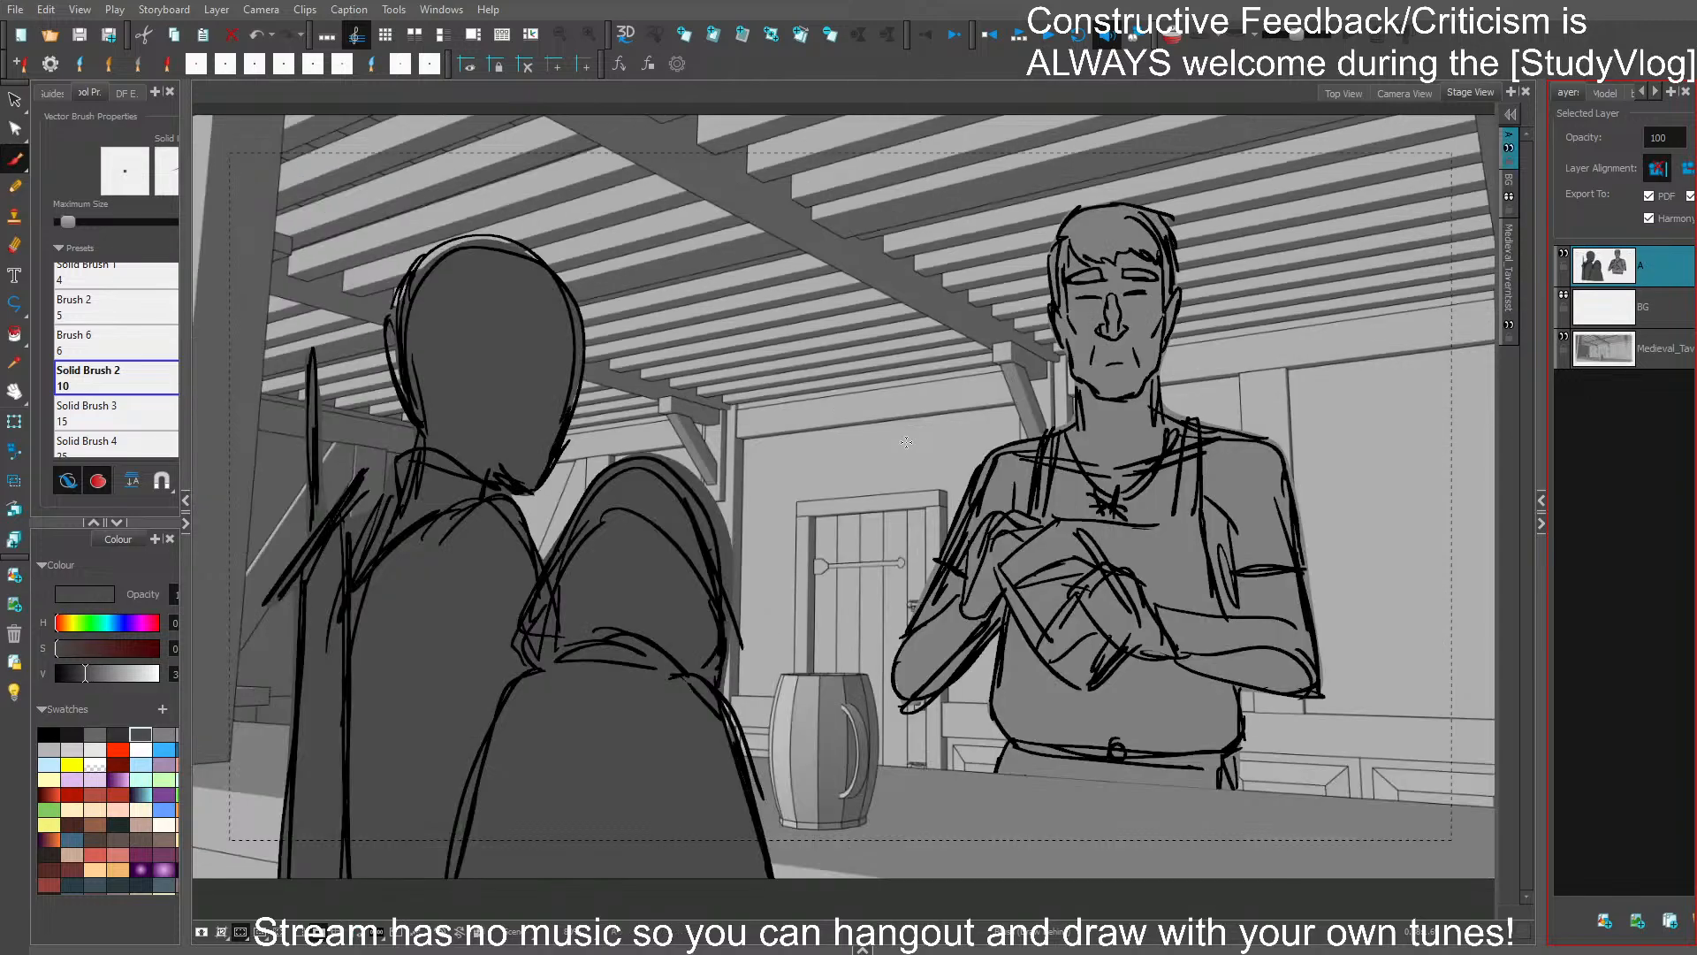
key(Right)
key(Left)
key(Right)
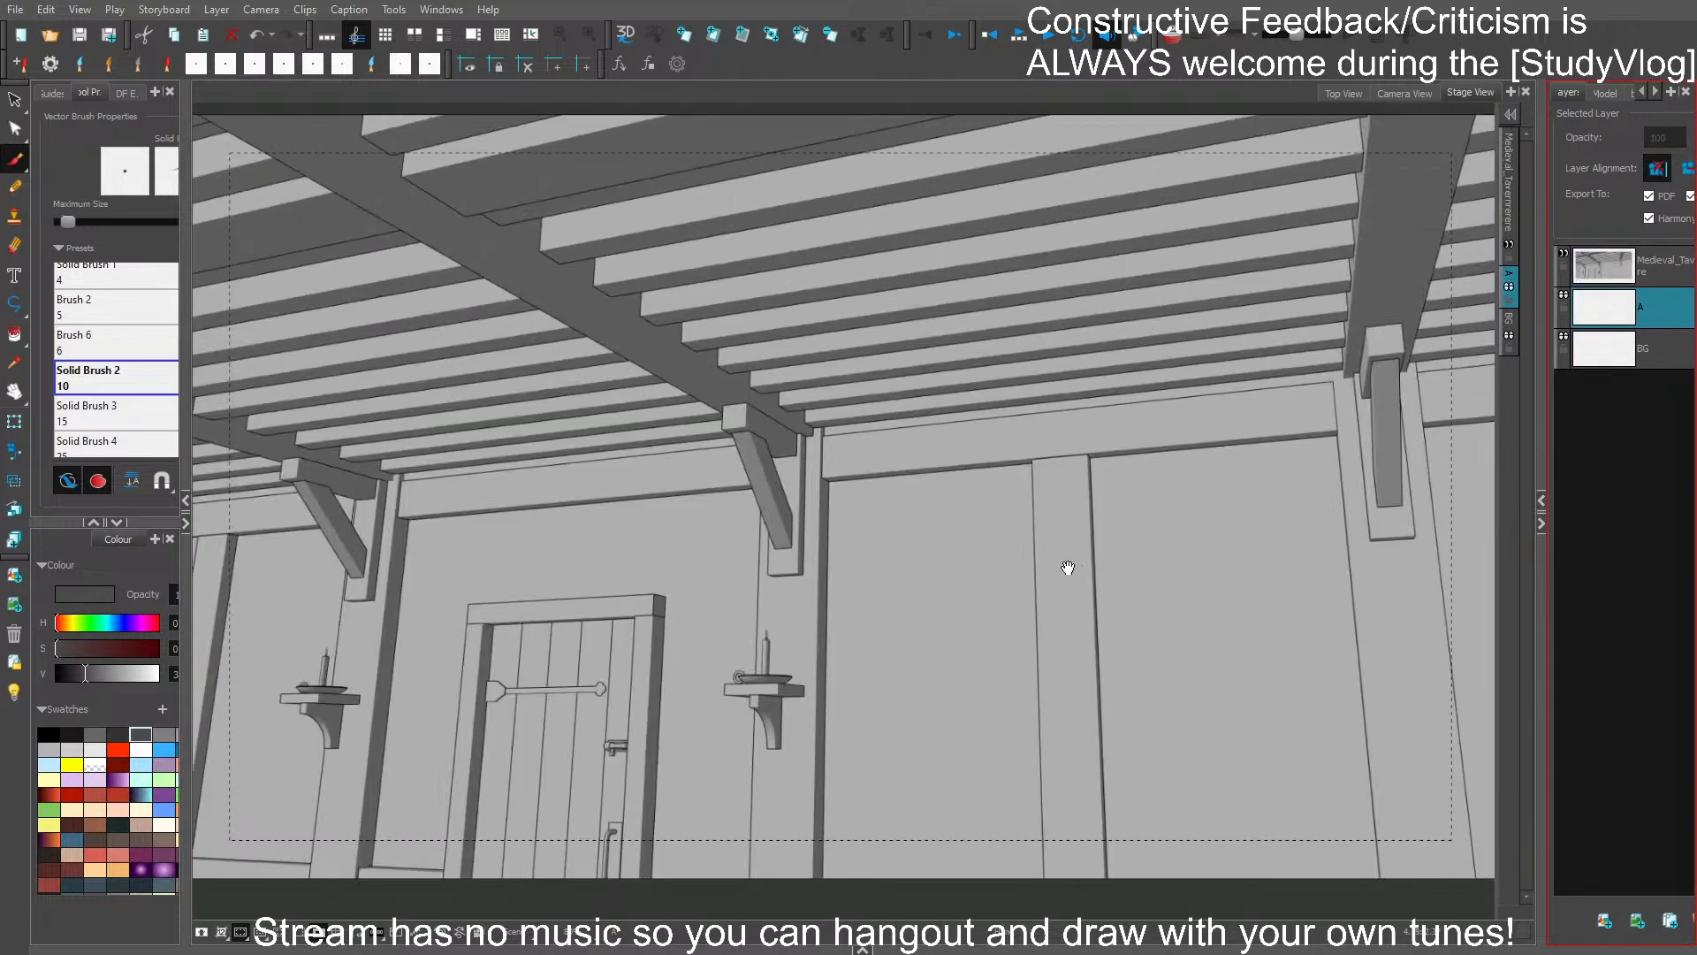
drag(1067, 568, 972, 572)
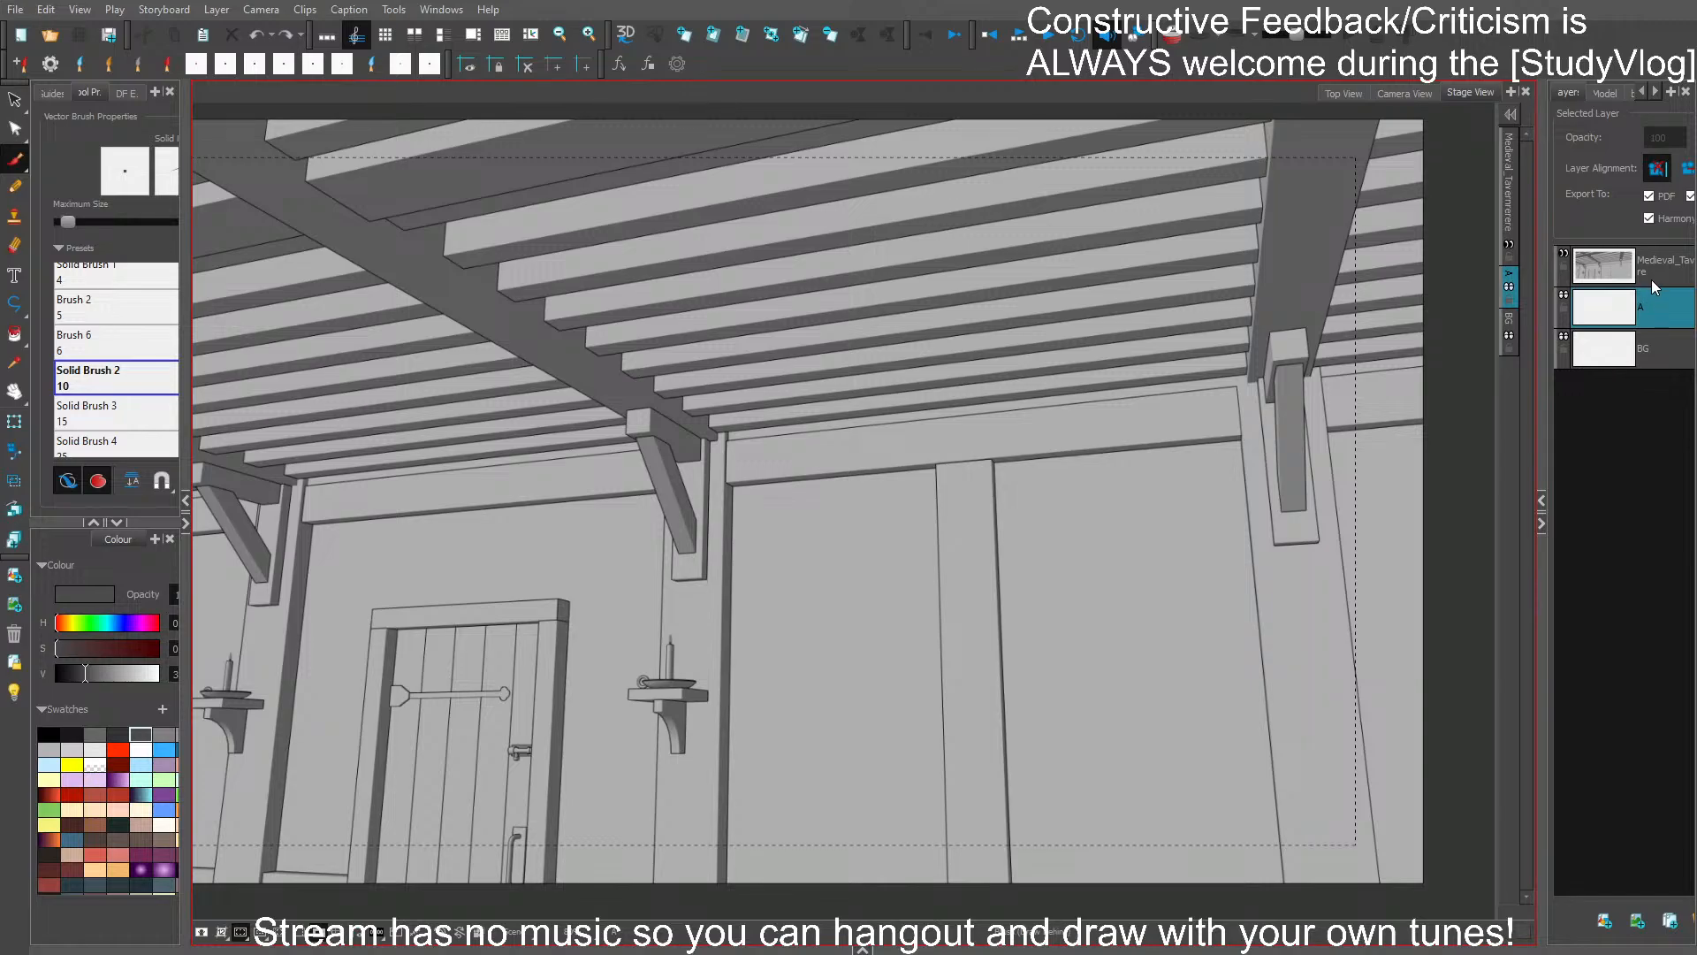
drag(1651, 279, 1645, 362)
click(18, 693)
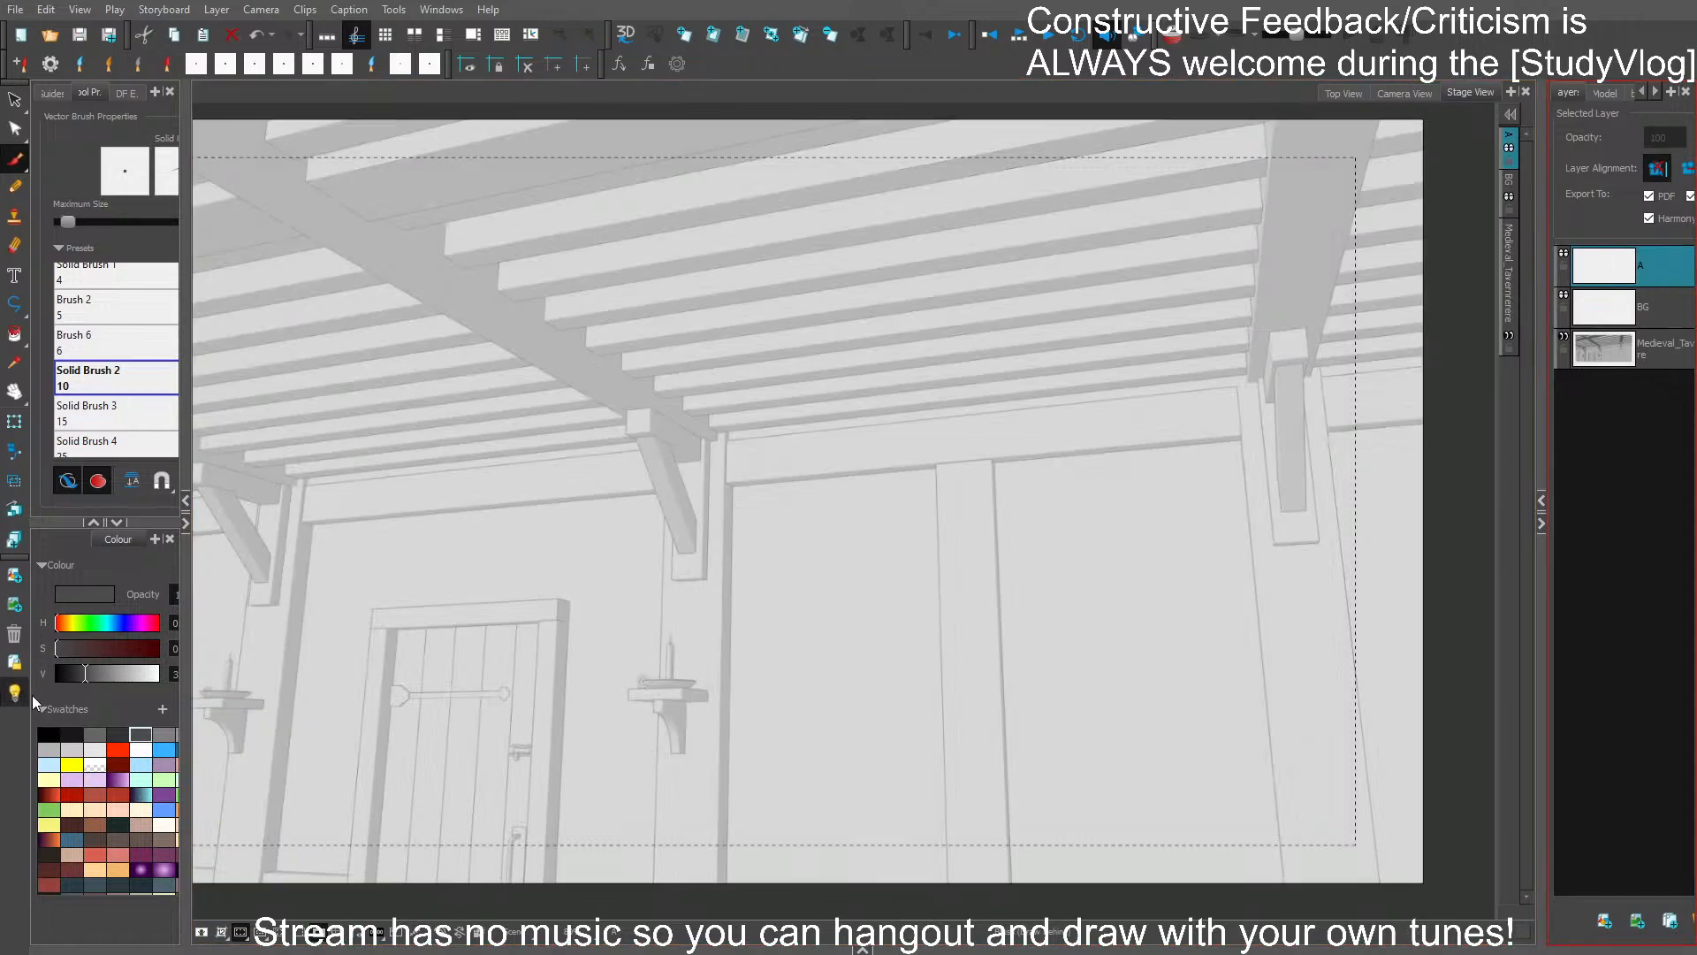
- Set the brush colour to black for sketching on layer A and save the project
drag(747, 196, 877, 361)
key(ctrl+z)
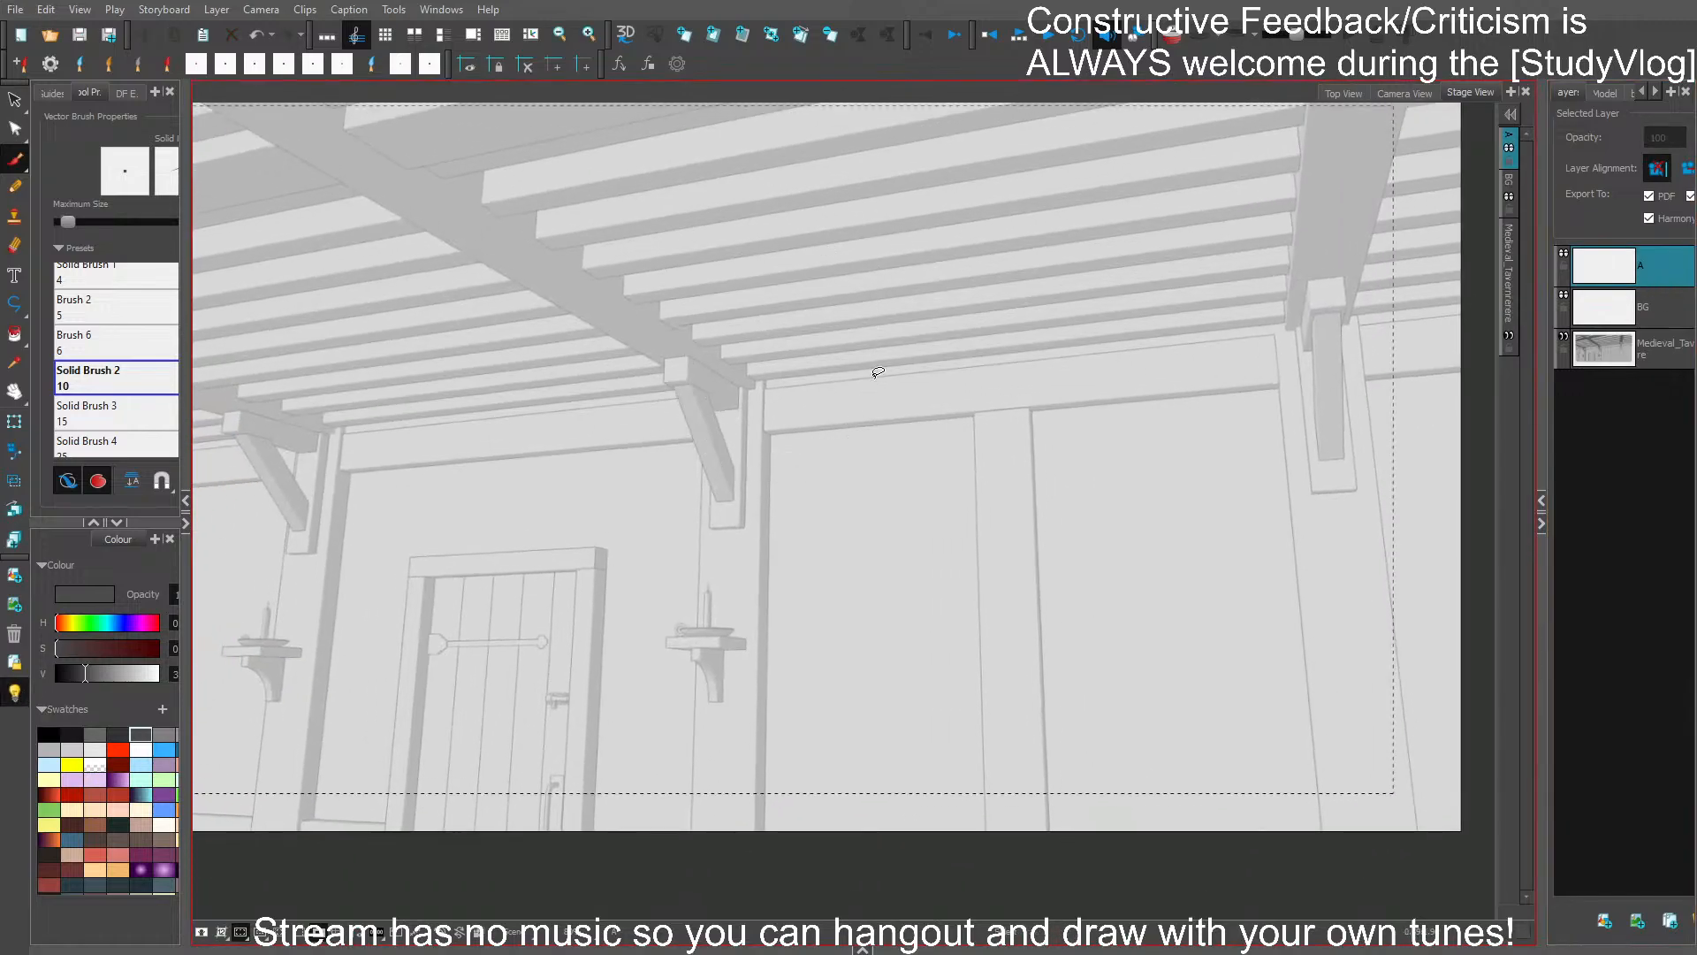
click(50, 735)
drag(914, 508, 1002, 561)
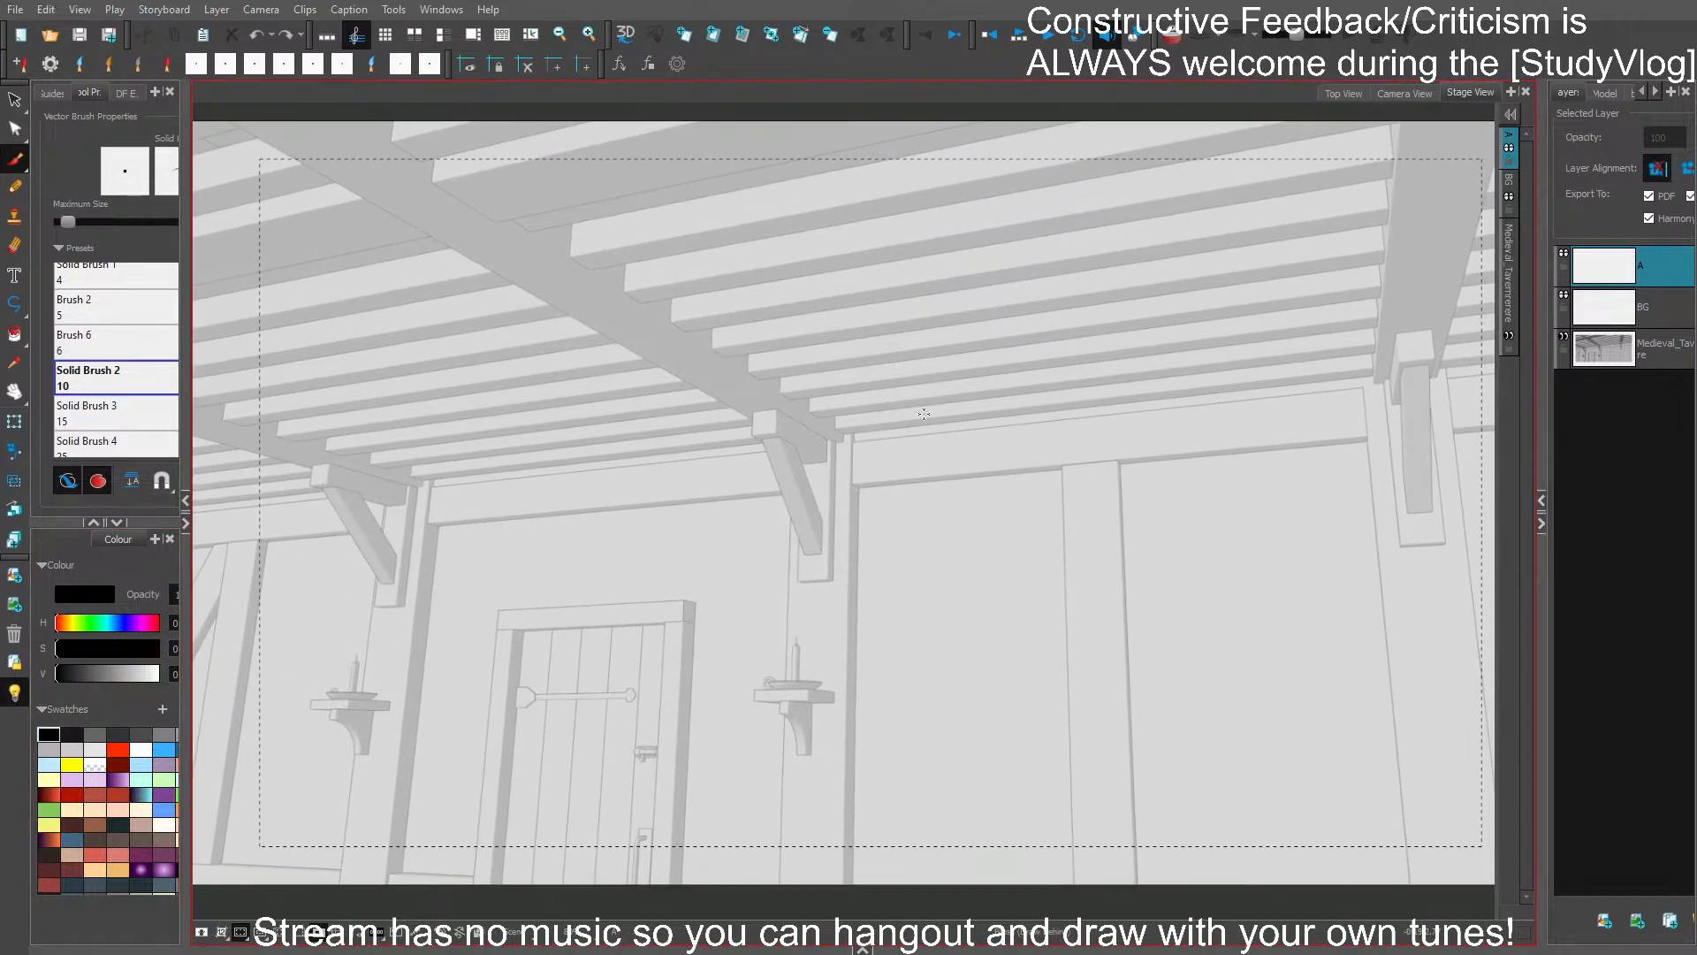
key(ctrl+s)
drag(952, 471, 906, 461)
- Draw a large oval head outline with a tapered jaw and chin at the centre of the new panel
mouse_move(742, 341)
mouse_down()
mouse_move(996, 390)
mouse_move(979, 478)
mouse_up()
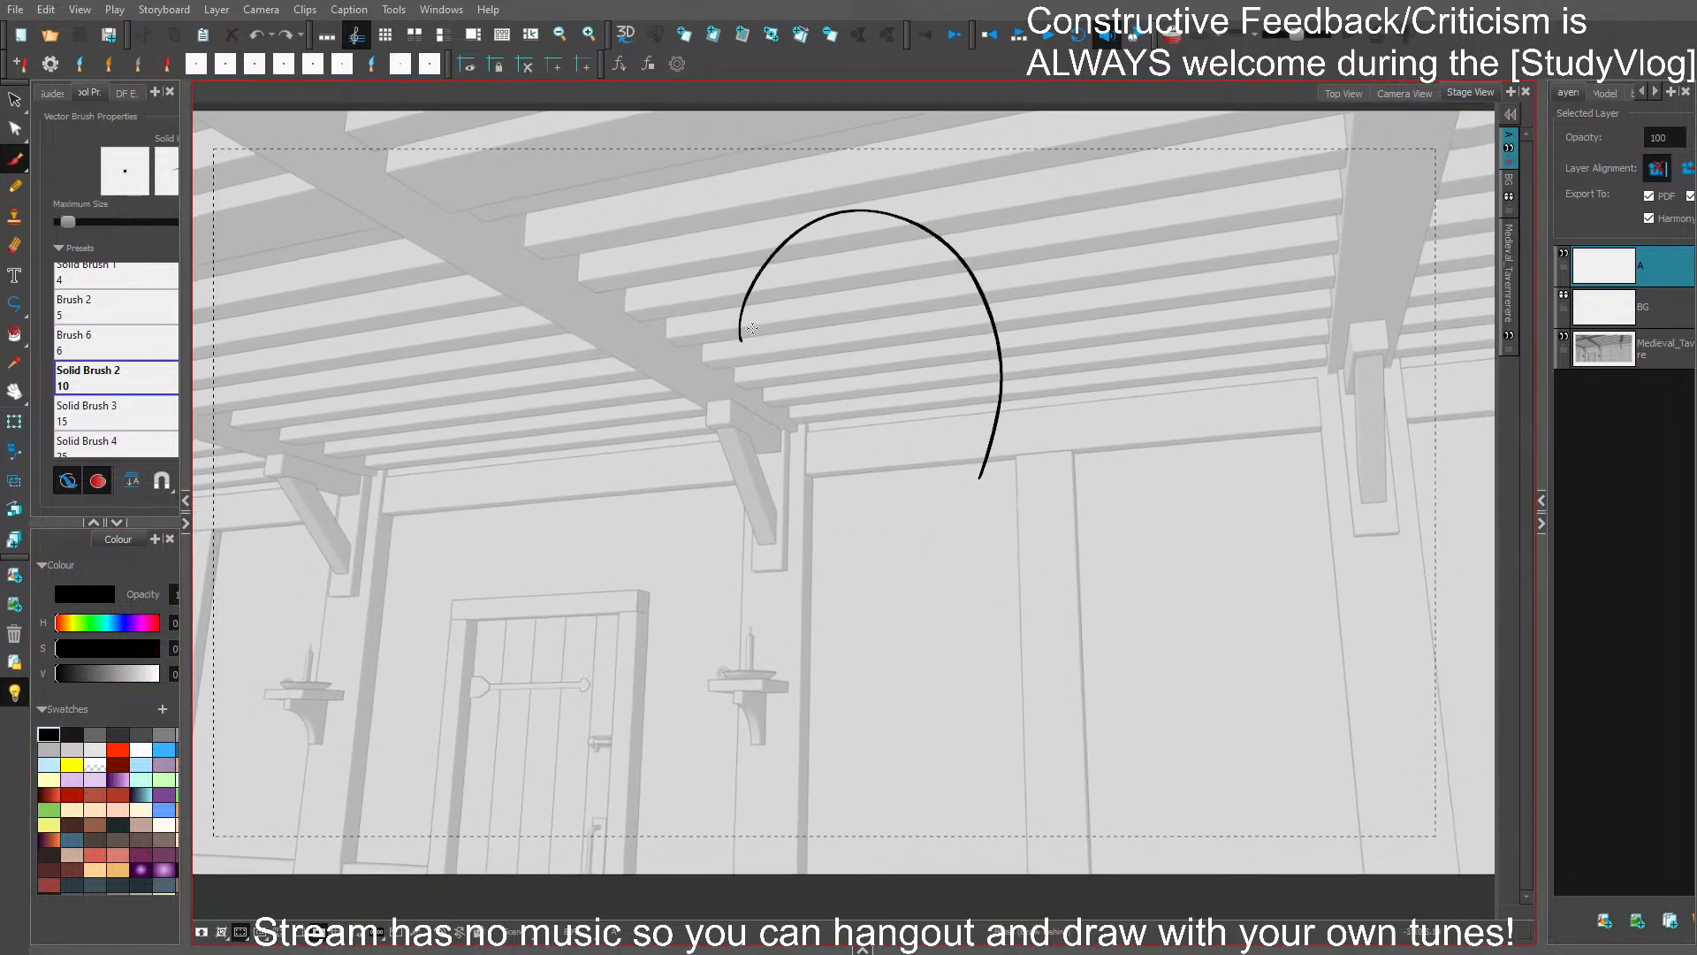
mouse_move(740, 480)
mouse_down()
mouse_move(742, 303)
mouse_move(783, 639)
mouse_up()
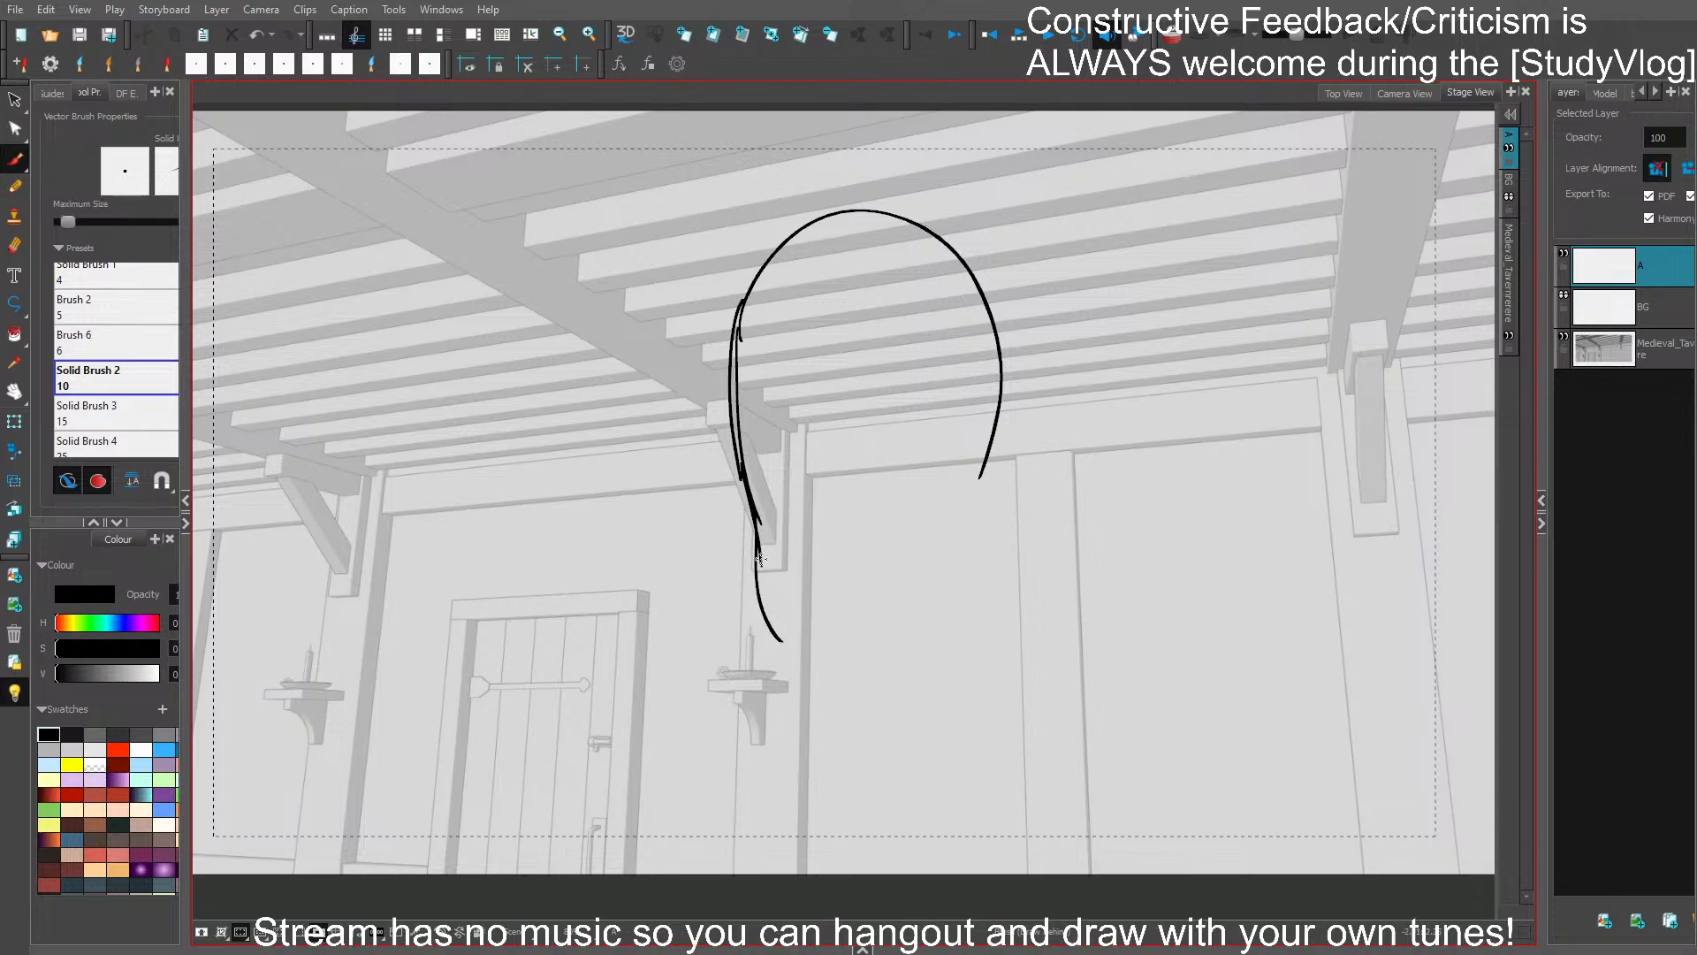
key(ctrl+z)
mouse_move(756, 520)
mouse_down()
mouse_move(783, 633)
mouse_move(879, 688)
mouse_move(971, 626)
mouse_move(955, 649)
mouse_move(983, 595)
mouse_move(991, 442)
mouse_up()
key(ctrl+z)
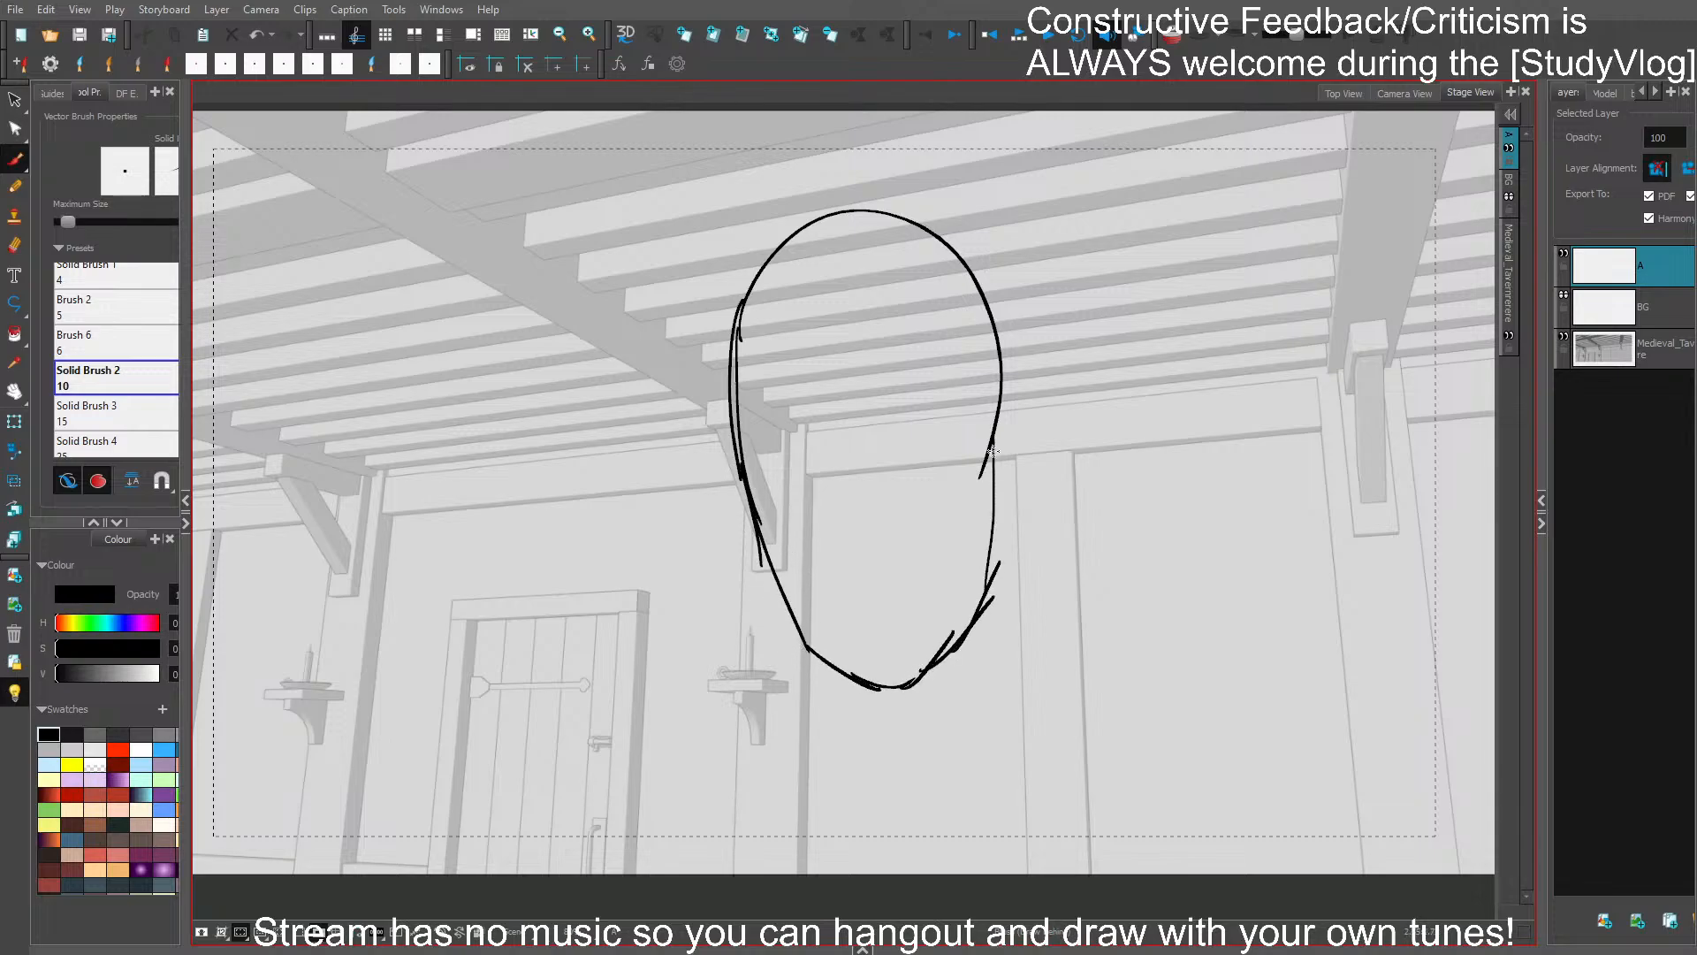
drag(995, 565, 988, 446)
- Add a slightly tilted vertical centre line and a horizontal cross line inside the head as facial guides
drag(859, 448, 881, 606)
key(ctrl+z)
drag(844, 407, 879, 629)
key(ctrl+z)
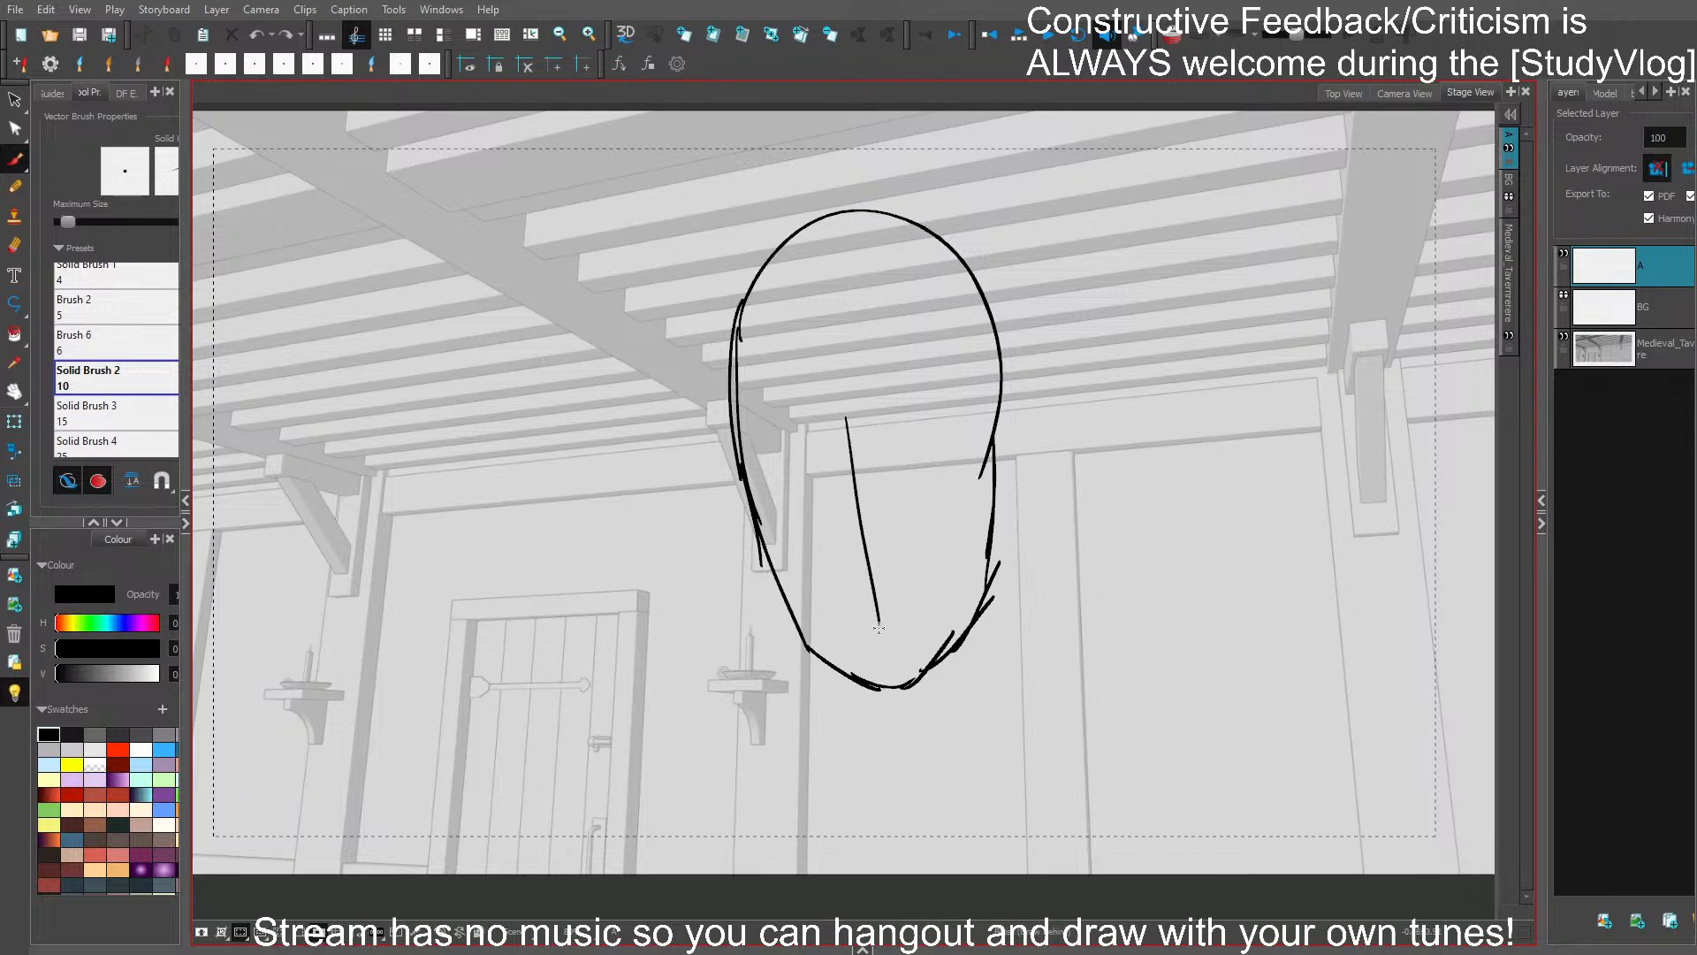
mouse_move(822, 523)
mouse_down()
mouse_move(911, 524)
mouse_move(908, 507)
mouse_up()
- Sketch the close-up figure's shoulders and outer arm contours sloping down on both sides of the head
mouse_move(758, 585)
mouse_down()
mouse_move(718, 628)
mouse_move(700, 570)
mouse_move(596, 782)
mouse_up()
key(ctrl+z)
drag(648, 643, 536, 844)
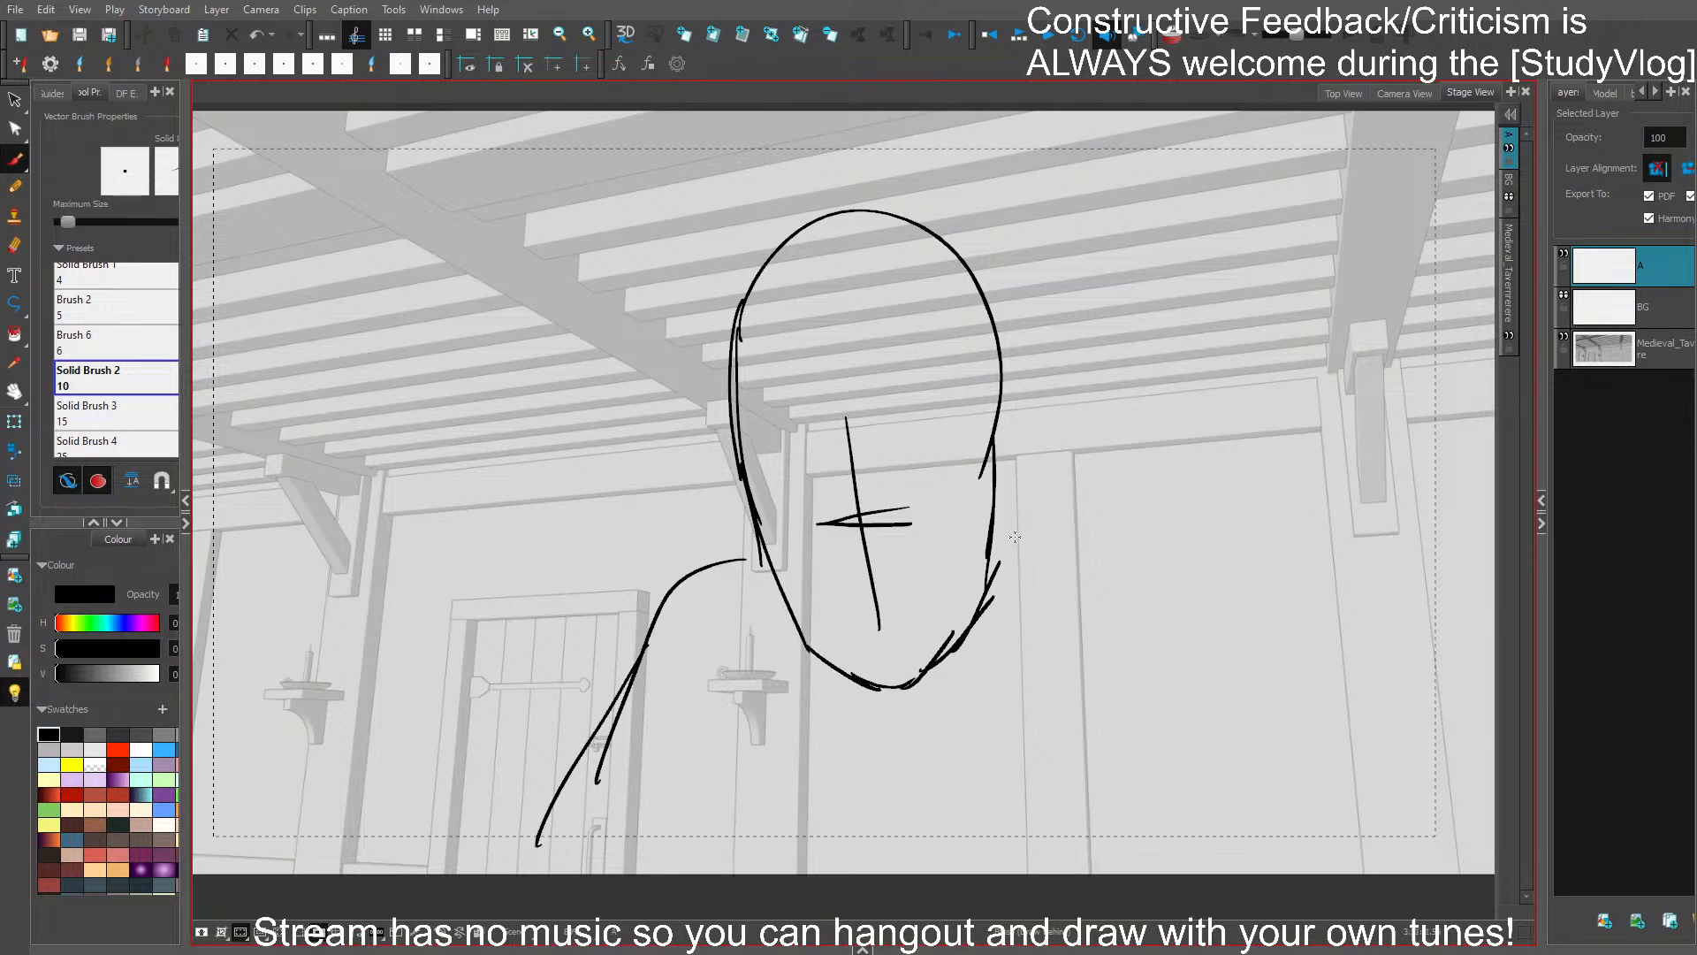
mouse_move(1016, 528)
mouse_down()
mouse_move(1252, 667)
mouse_move(1118, 534)
mouse_move(1184, 530)
mouse_up()
key(ctrl+z)
drag(1171, 533, 1314, 734)
drag(1202, 570, 1339, 871)
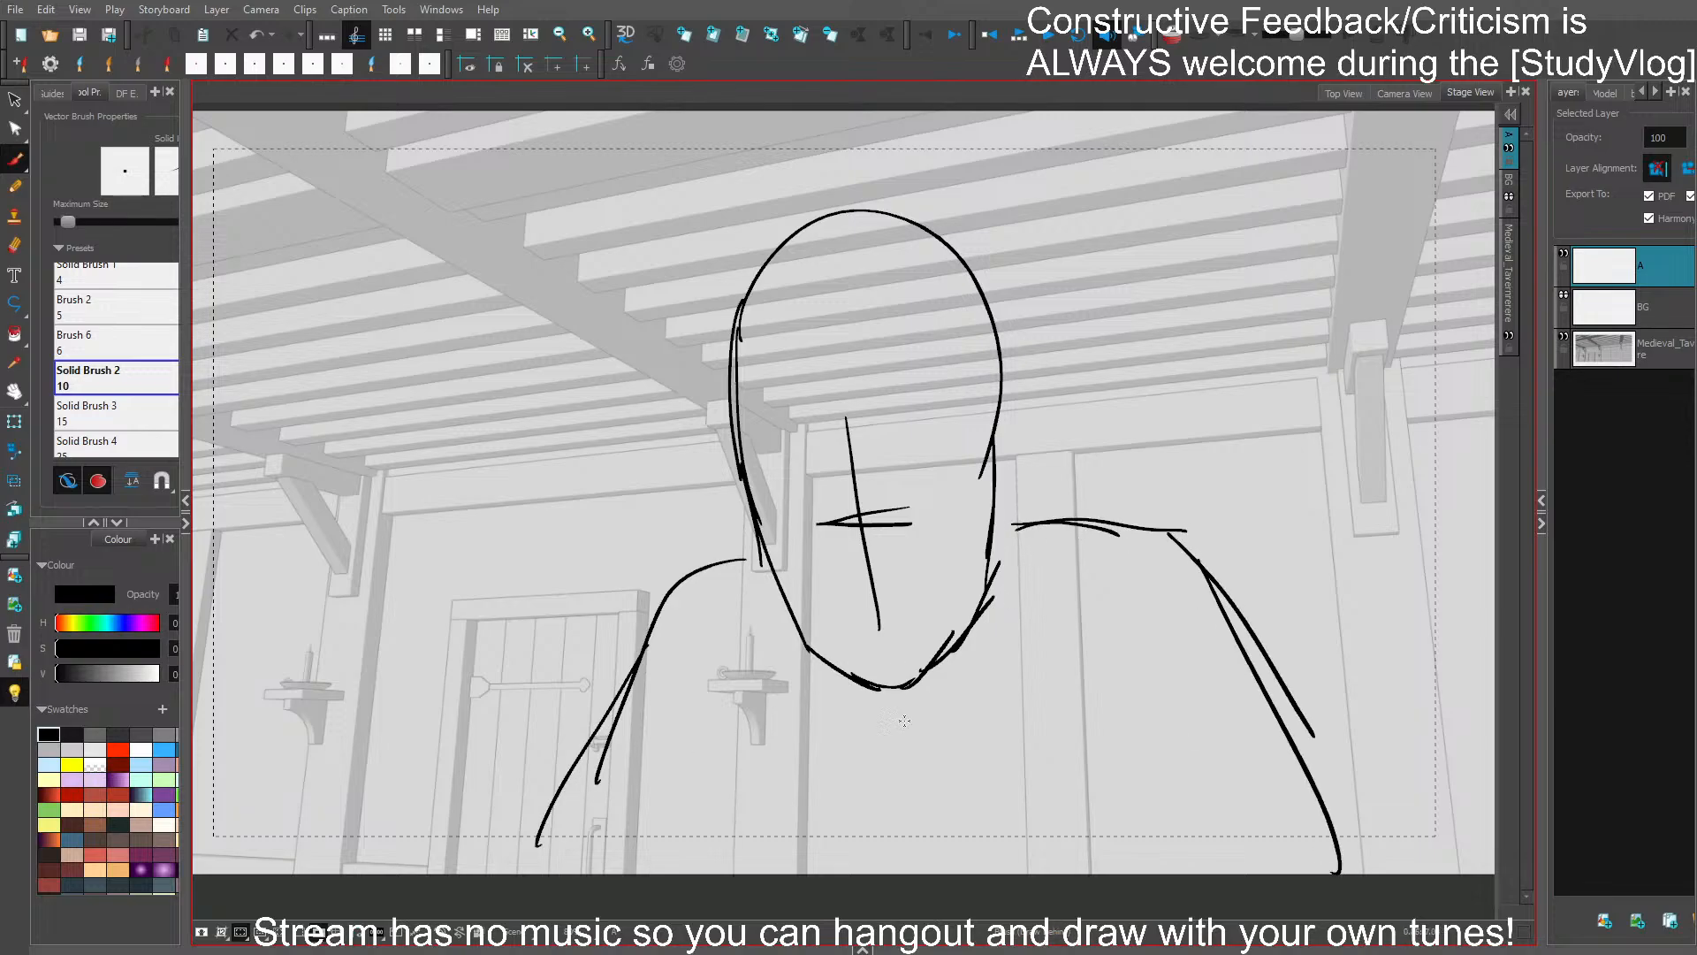
- Reinforce the figure's outer arm contour and sketch the apron's shoulder straps and upper bib edge across the chest
drag(717, 562, 599, 668)
drag(667, 583, 502, 856)
mouse_move(734, 579)
mouse_down()
mouse_move(744, 733)
mouse_move(714, 800)
mouse_move(763, 826)
mouse_move(921, 844)
mouse_up()
drag(796, 844, 915, 859)
mouse_move(1052, 534)
mouse_down()
mouse_move(1038, 826)
mouse_move(1053, 828)
mouse_up()
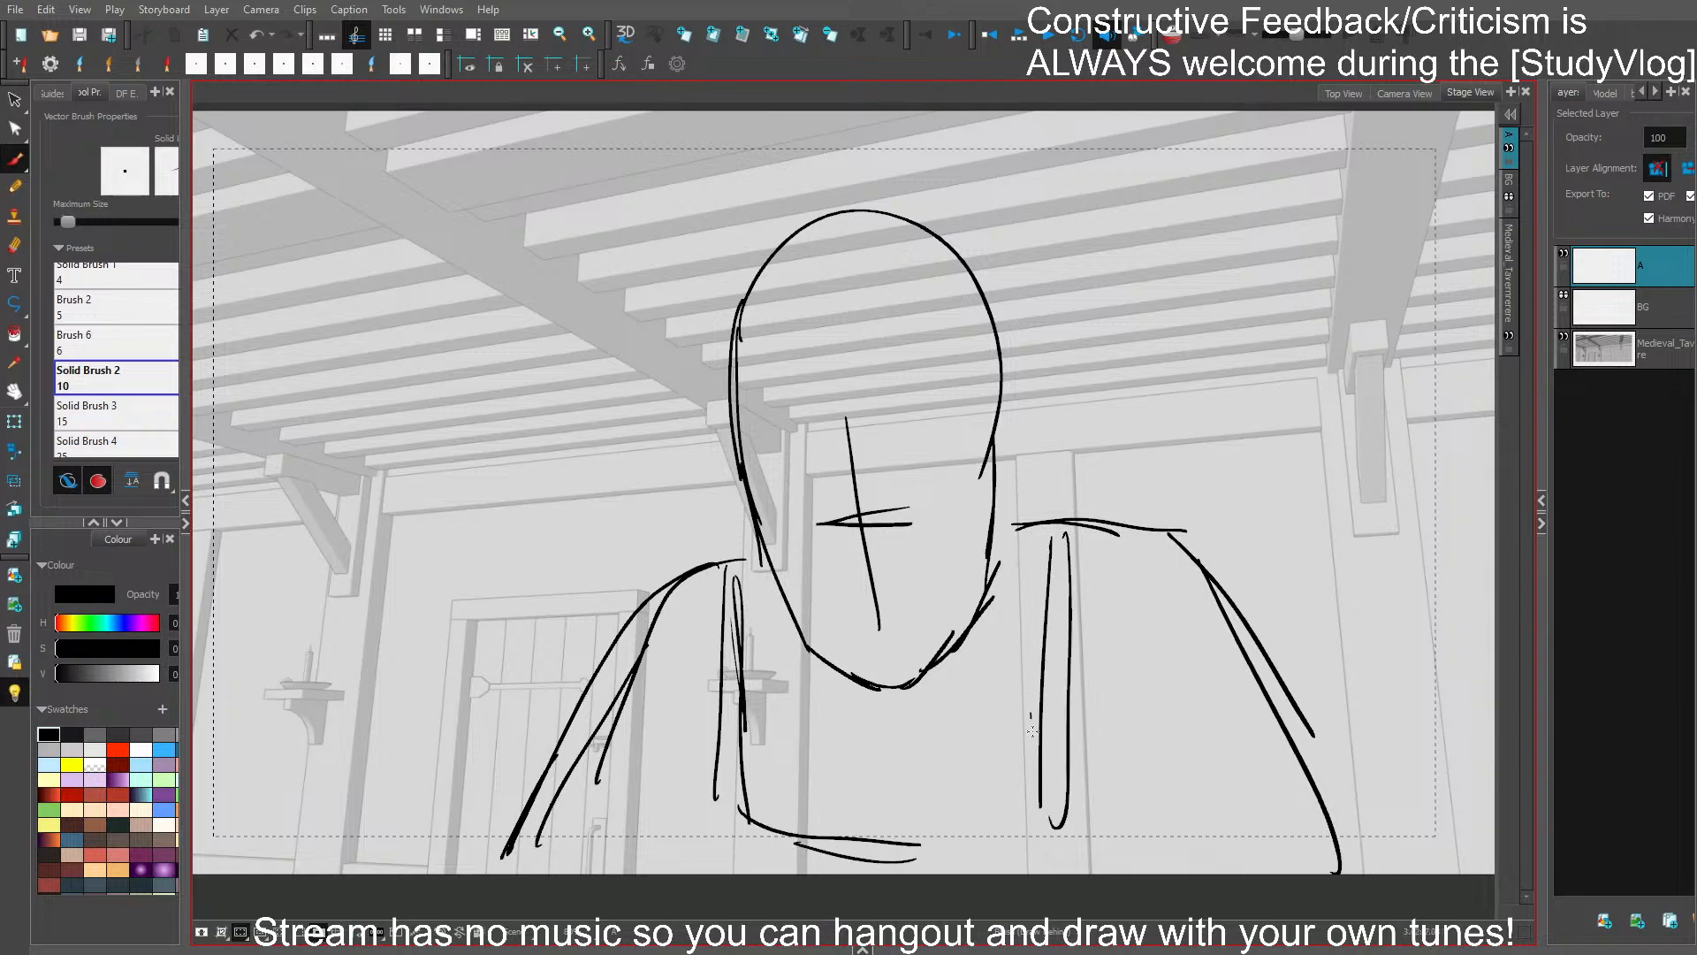
- Draw the apron's outer side edges down past the chest, join the strap to the shoulder, and save the project
drag(1031, 715, 1038, 821)
drag(718, 820, 669, 868)
drag(711, 749, 690, 873)
drag(1071, 725, 1087, 871)
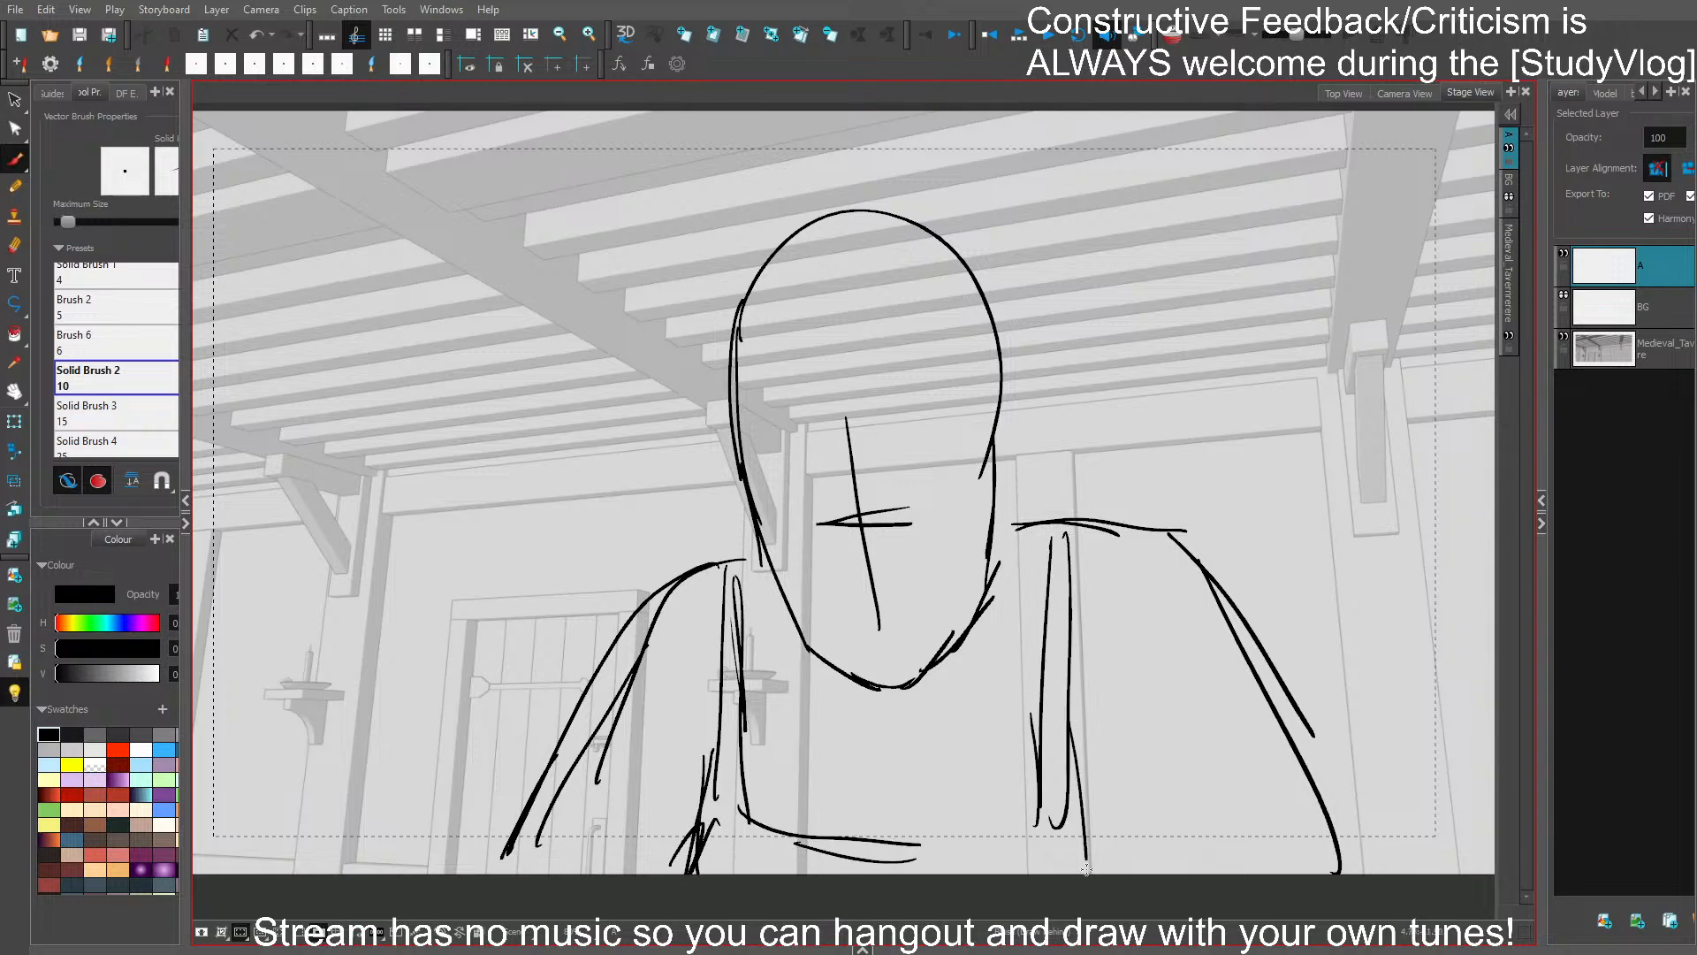
drag(1073, 769, 1083, 875)
key(ctrl+z)
key(ctrl+z)
key(ctrl+z)
mouse_move(706, 758)
mouse_down()
mouse_move(719, 824)
mouse_move(709, 556)
mouse_up()
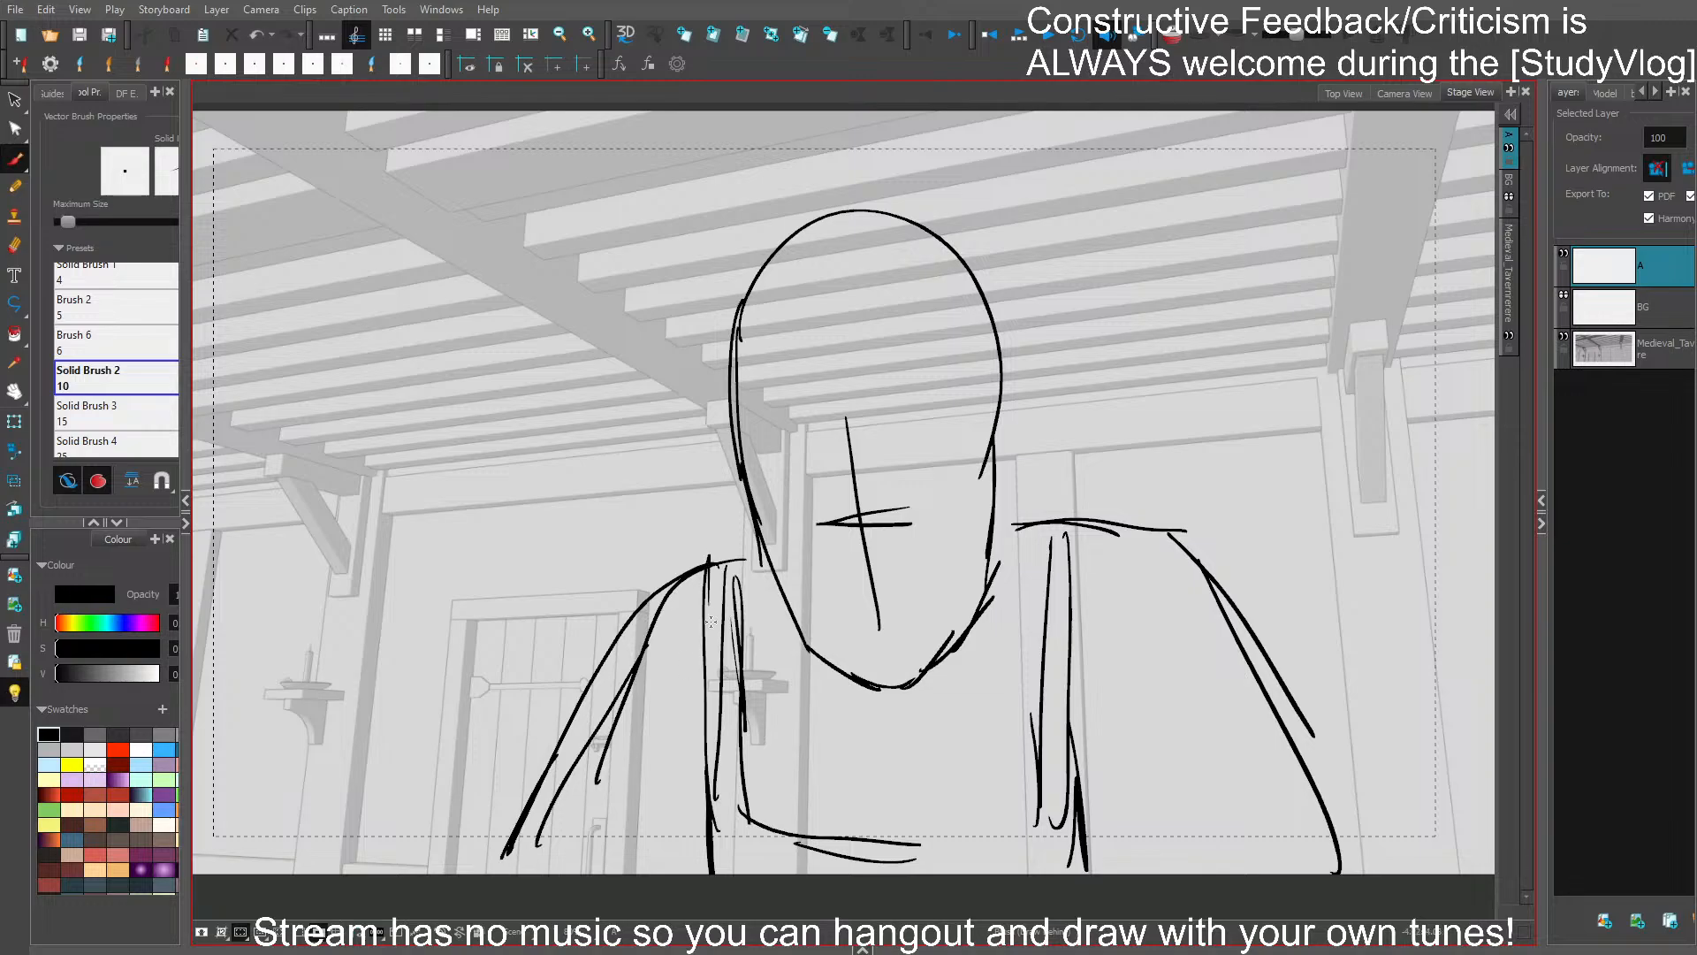
drag(709, 617, 751, 549)
drag(752, 549, 731, 638)
key(ctrl+s)
drag(1082, 544, 1075, 523)
- Scale up the whole close-up figure slightly, save the project, and check it against the previous panel
key(ctrl+a)
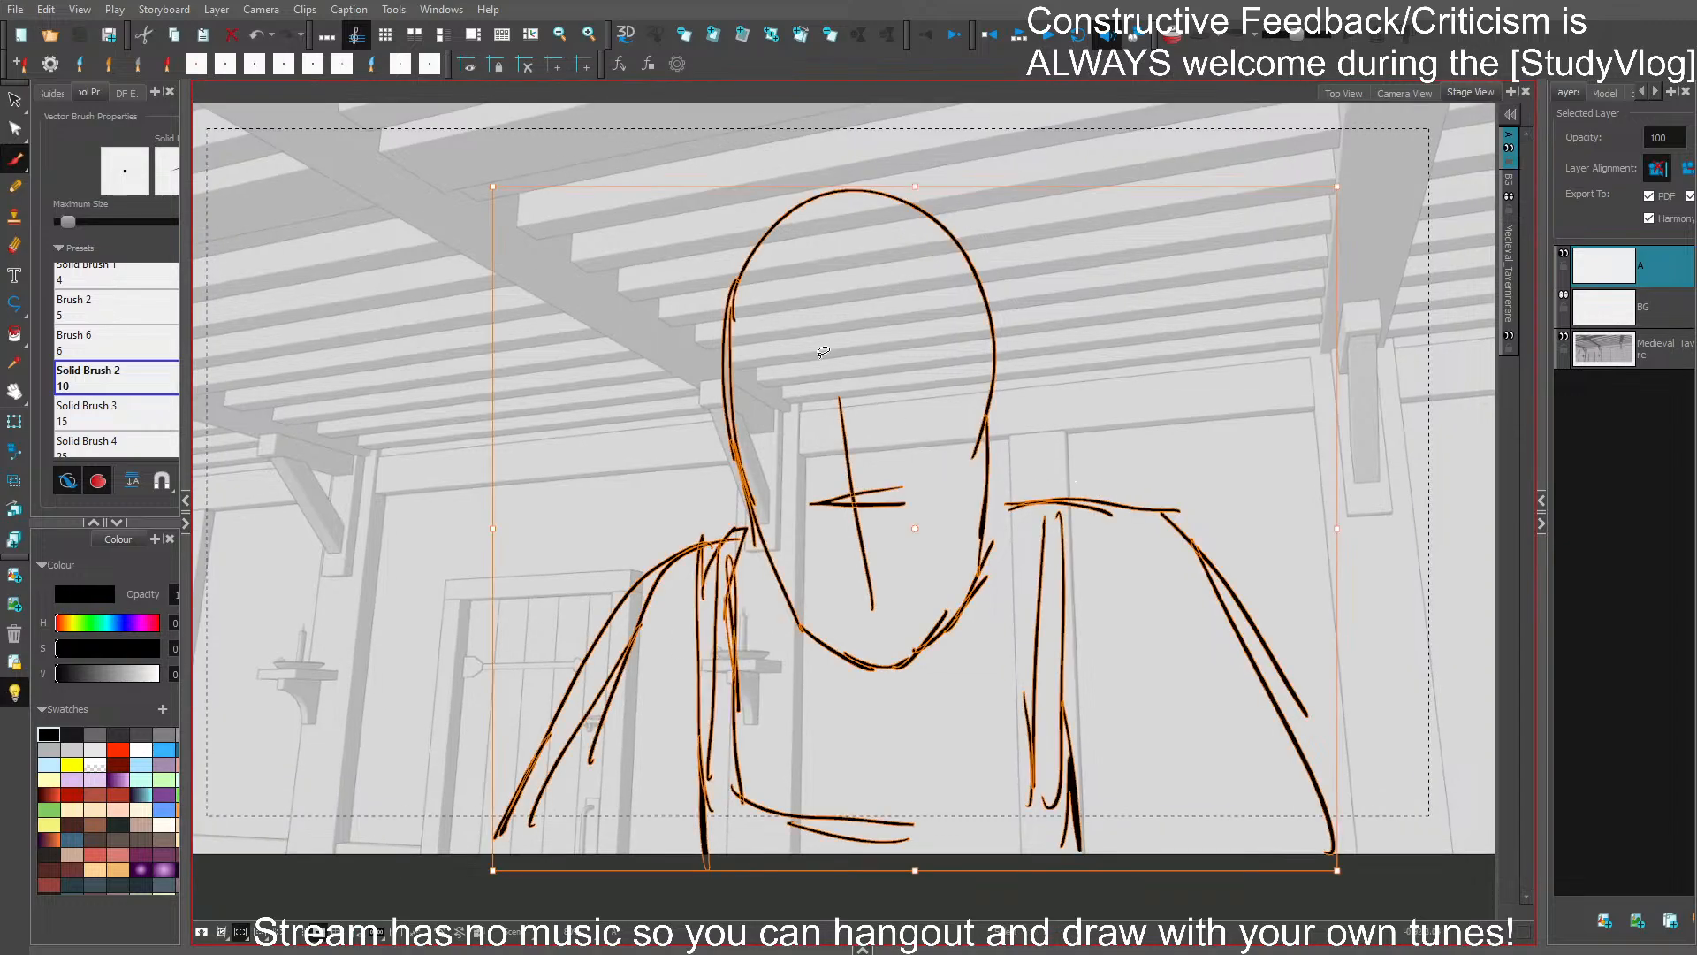
ctrl+drag(492, 191, 465, 172)
key(ctrl+s)
key(f)
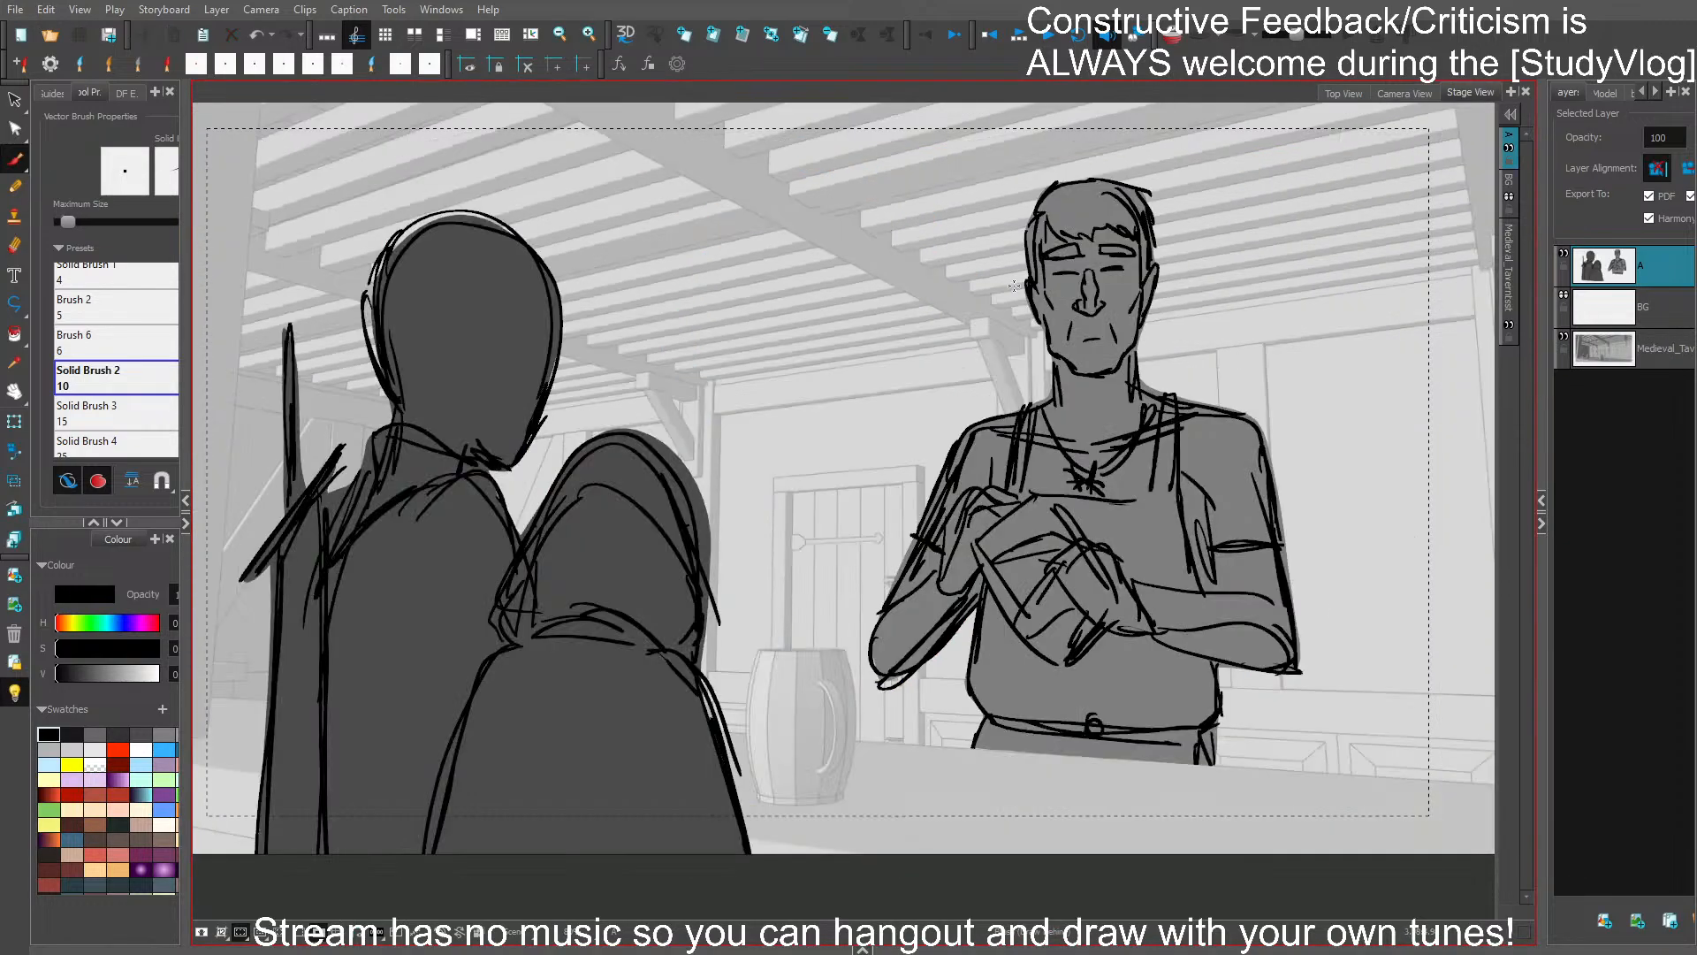
key(g)
scroll(900, 507, up, 2)
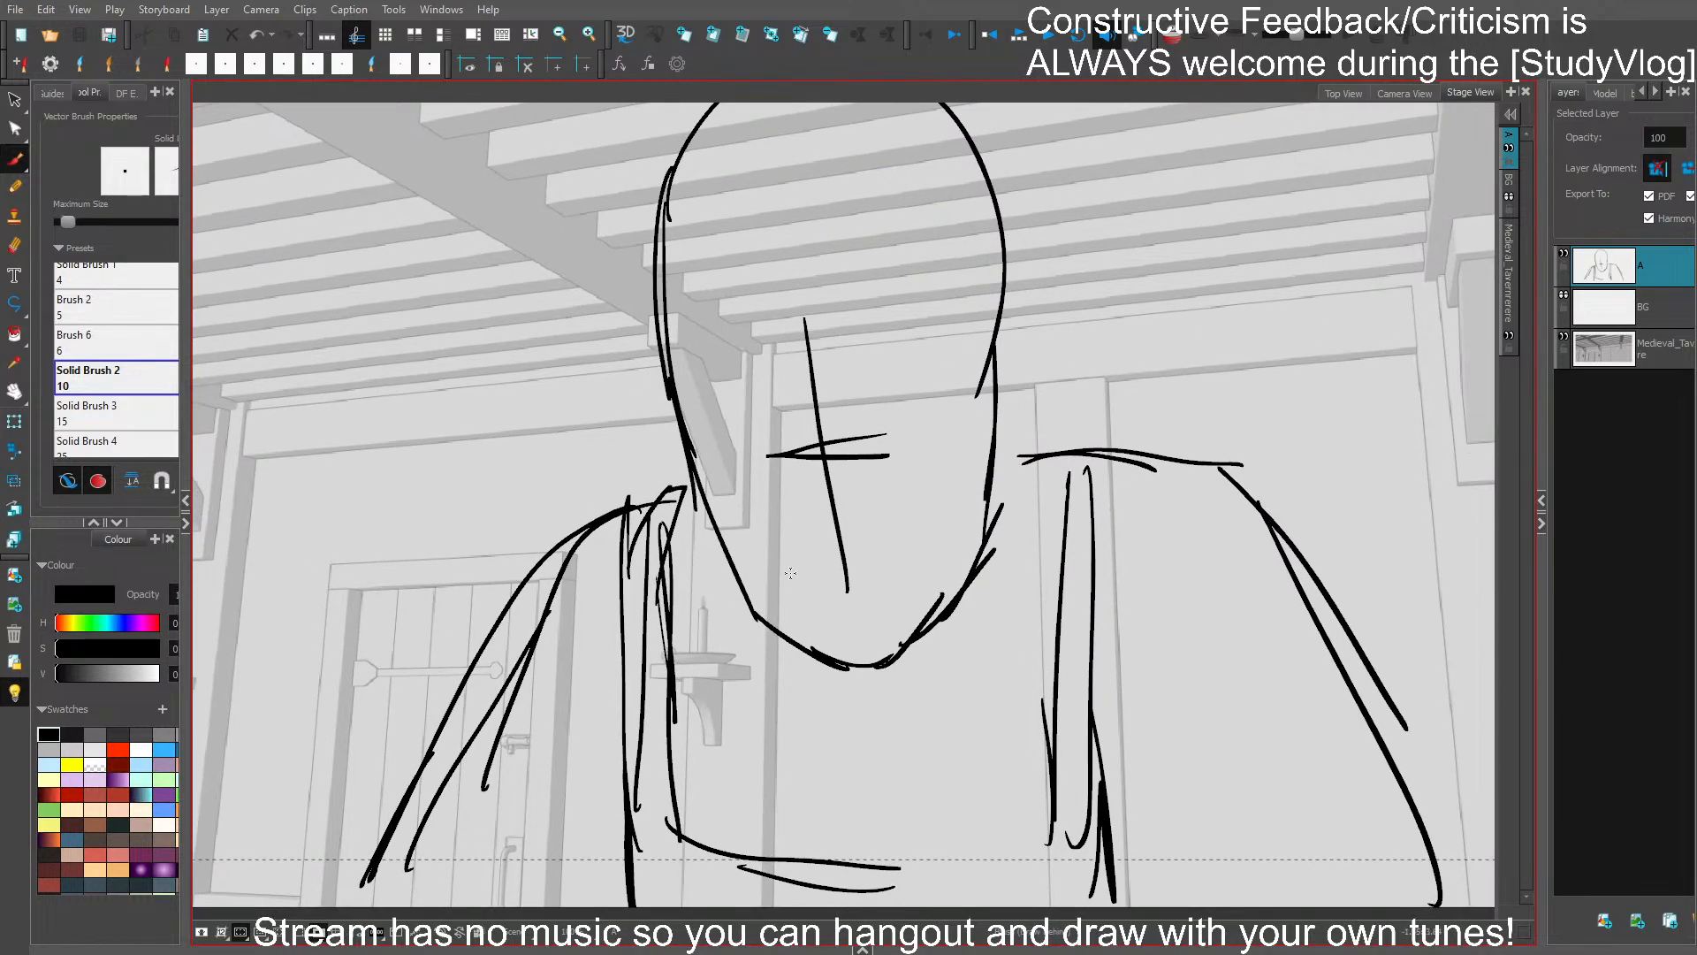
- Draw a slightly slanted open mouth above the chin, reworking the lip strokes until the shape closes
drag(779, 566, 897, 548)
drag(785, 562, 822, 608)
mouse_move(790, 605)
mouse_down()
mouse_move(882, 594)
mouse_move(849, 613)
mouse_move(918, 569)
mouse_up()
key(ctrl+z)
key(ctrl+z)
mouse_move(781, 559)
mouse_down()
mouse_move(822, 556)
mouse_move(789, 583)
mouse_move(798, 596)
mouse_move(868, 597)
mouse_move(809, 599)
mouse_move(840, 605)
mouse_move(908, 582)
mouse_up()
key(ctrl+z)
key(ctrl+z)
drag(887, 591, 914, 566)
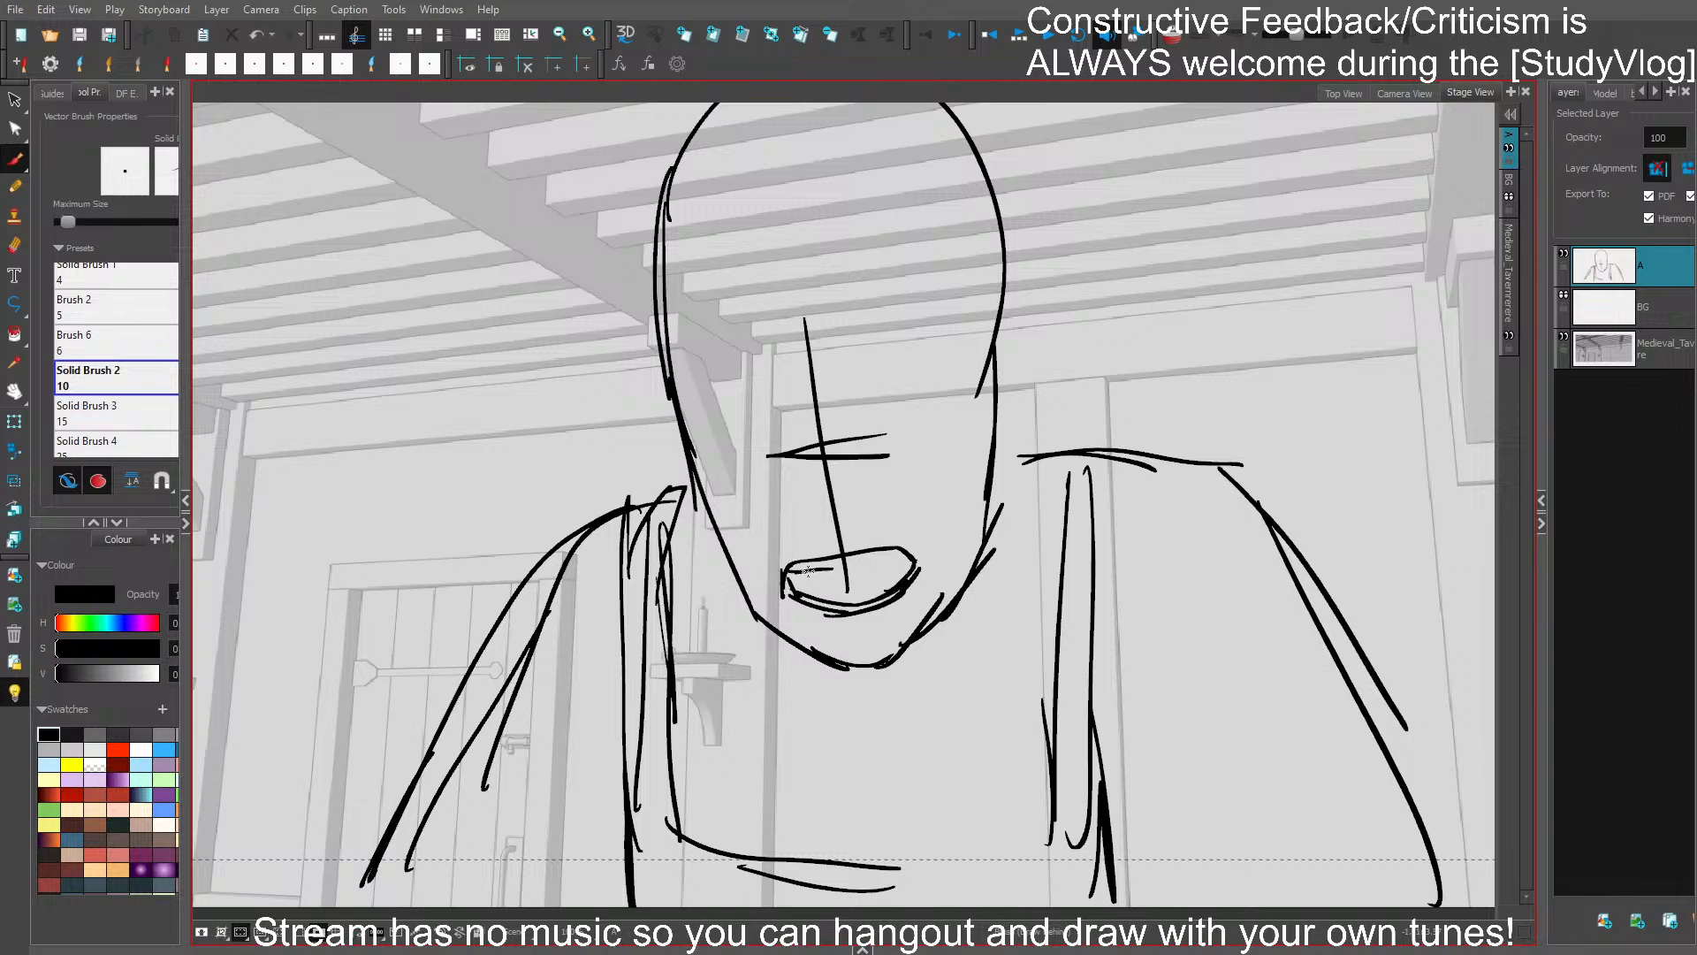
- Remove the facial guide lines and draw a long nose outline with short cheekbone marks at the face's sides
mouse_move(807, 571)
mouse_down()
mouse_move(900, 551)
mouse_move(820, 495)
mouse_up()
drag(870, 430, 834, 504)
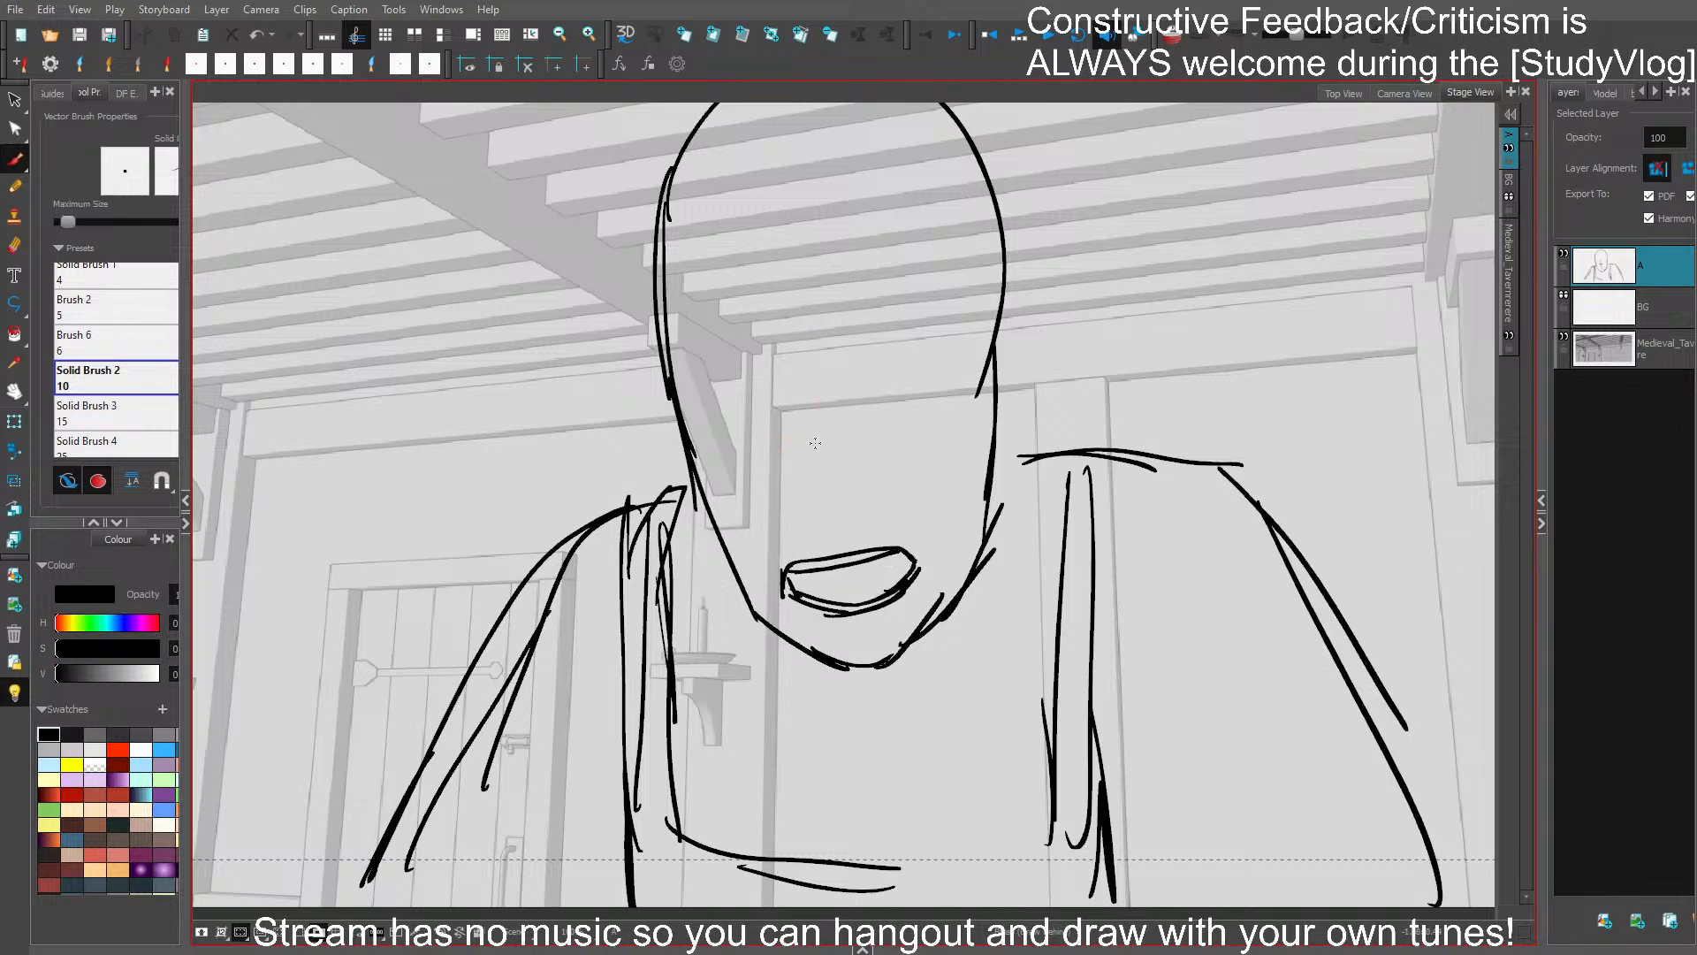
mouse_move(810, 439)
mouse_down()
mouse_move(823, 510)
mouse_move(836, 456)
mouse_move(847, 504)
mouse_move(806, 519)
mouse_move(857, 515)
mouse_up()
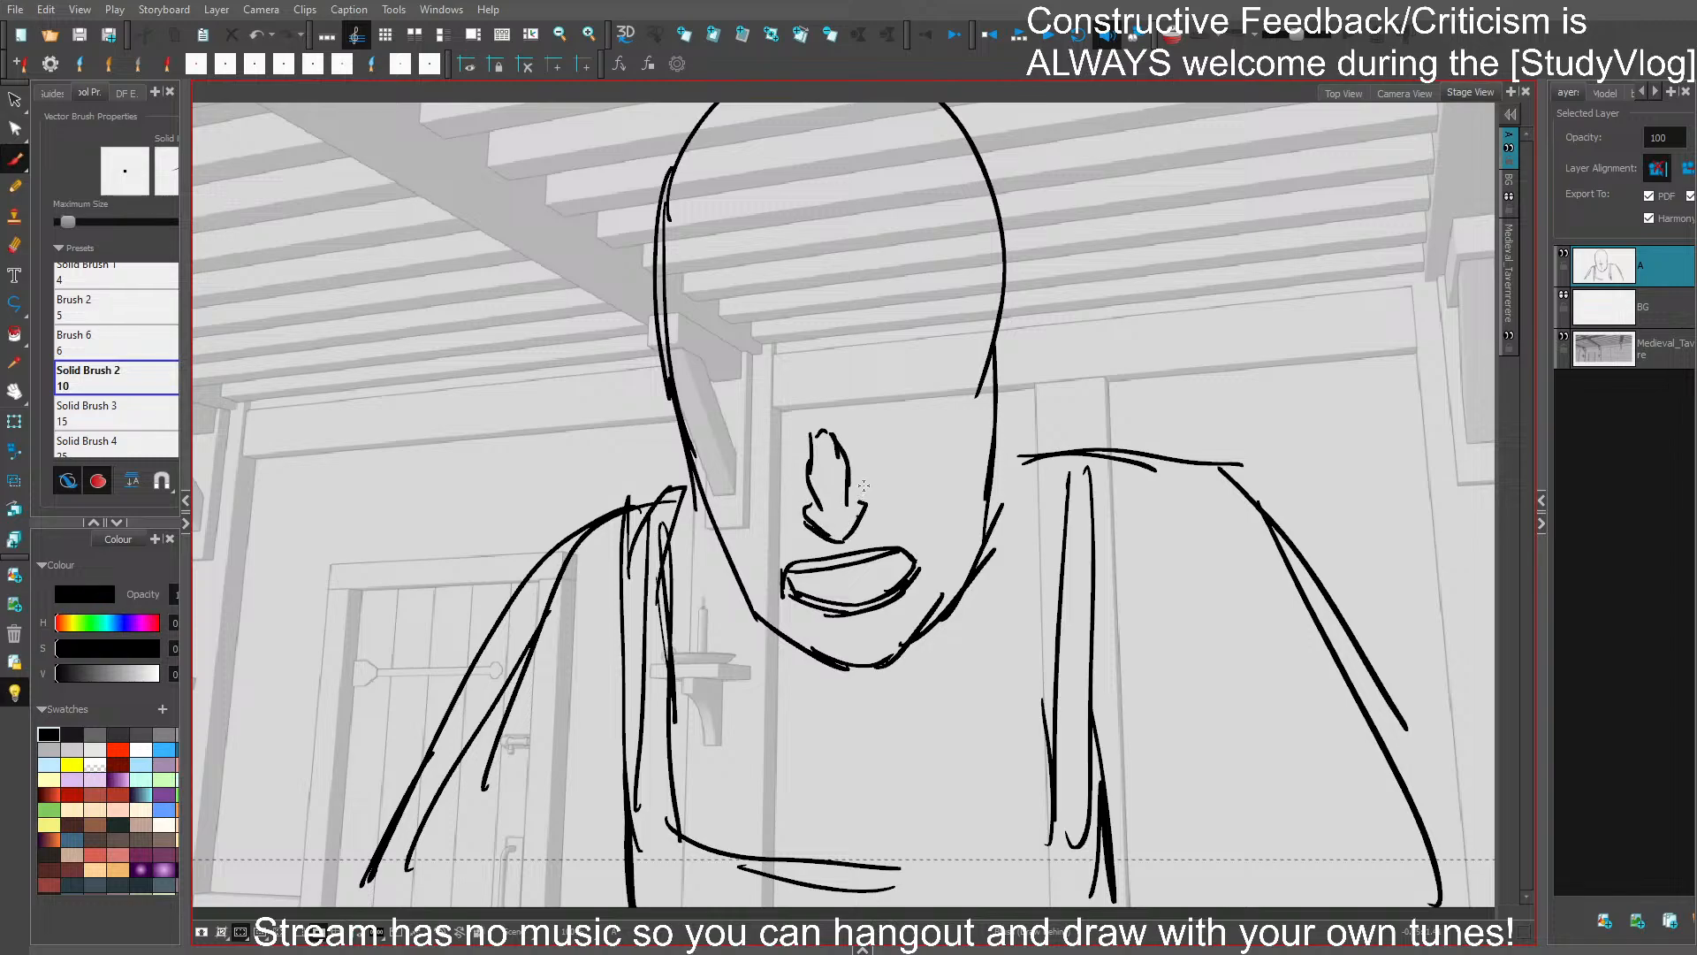
drag(697, 482, 727, 520)
drag(959, 482, 977, 436)
drag(1045, 350, 1019, 399)
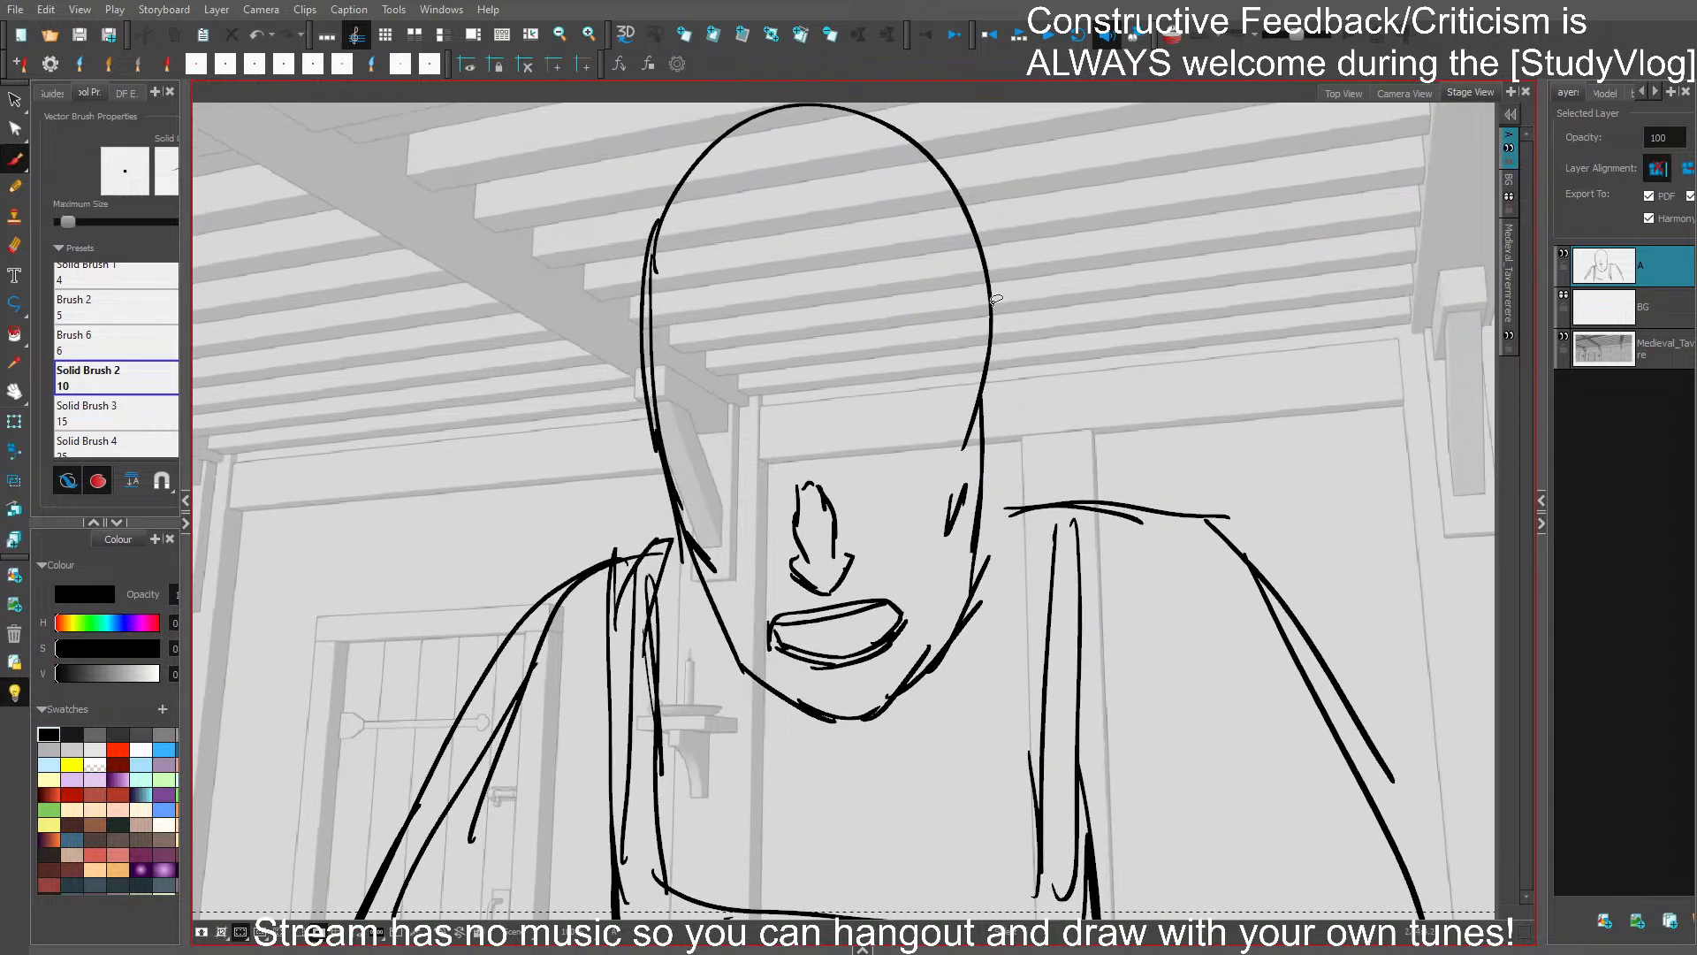
- Delete the upper skull outline and redraw the cranium as a lower, flatter dome
click(977, 237)
drag(854, 168, 845, 232)
key(Delete)
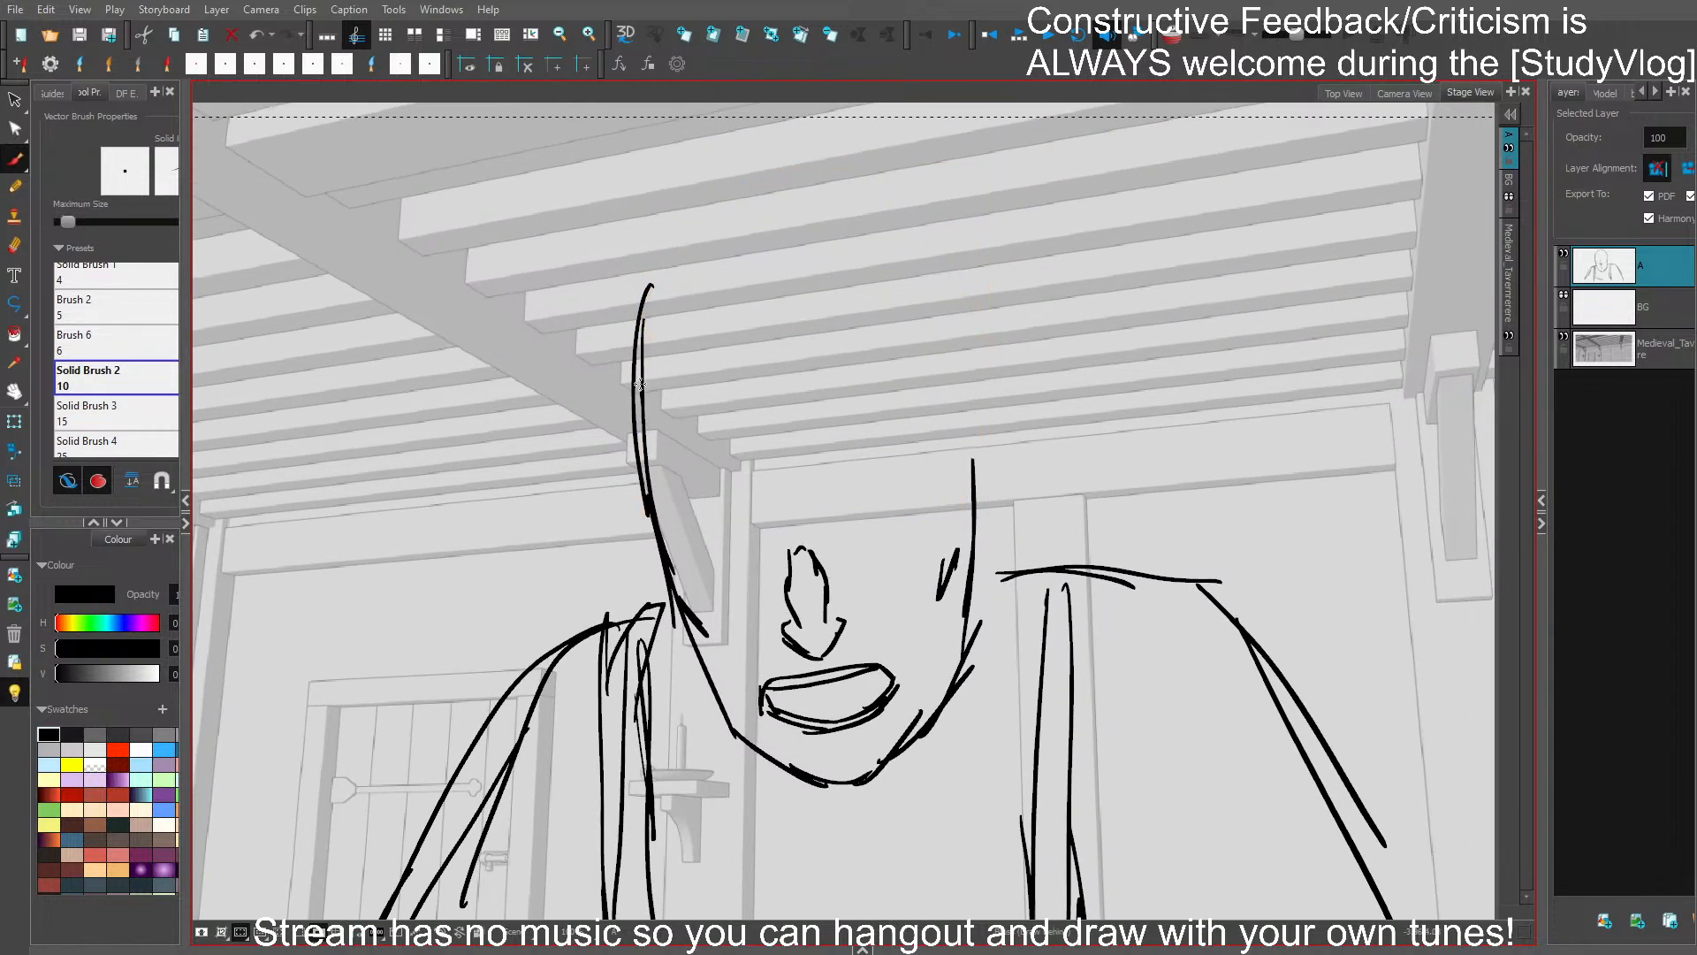
drag(637, 389, 738, 234)
mouse_move(710, 263)
mouse_down()
mouse_move(875, 247)
mouse_move(962, 468)
mouse_up()
drag(768, 232, 969, 396)
- Draw a narrow ear against the far-right side of the head, undoing the trial ear opposite, and compare with the previous panel
drag(621, 522, 671, 640)
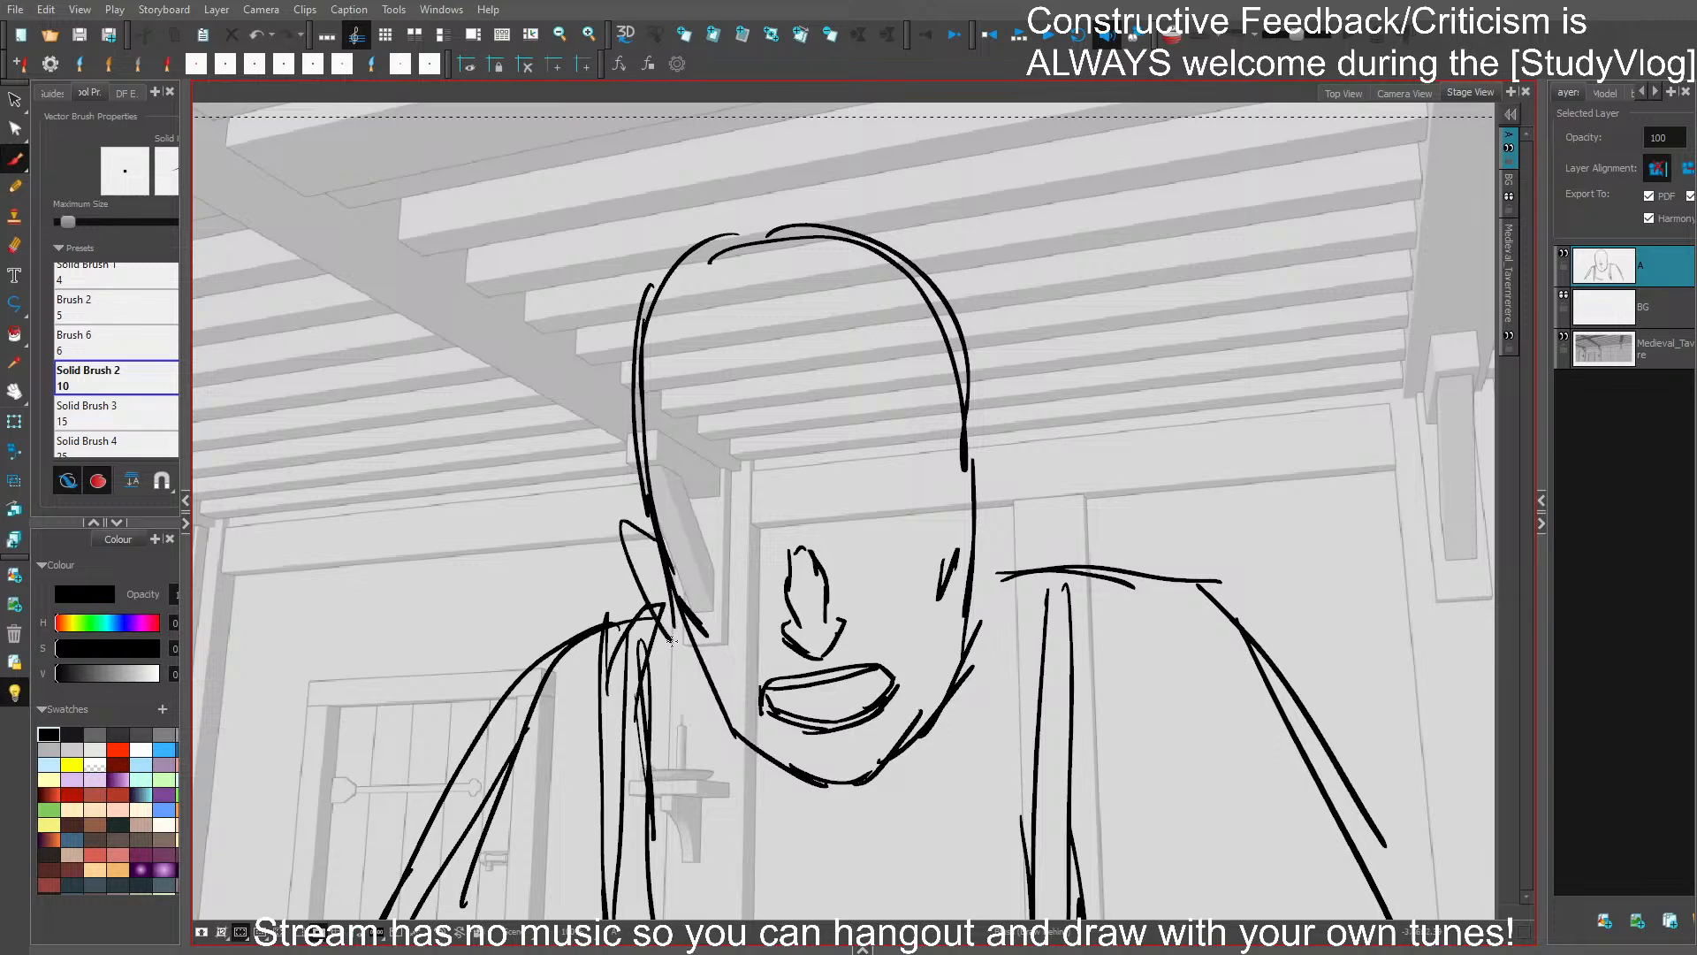
key(ctrl+z)
mouse_move(965, 470)
mouse_down()
mouse_move(995, 488)
mouse_move(979, 588)
mouse_up()
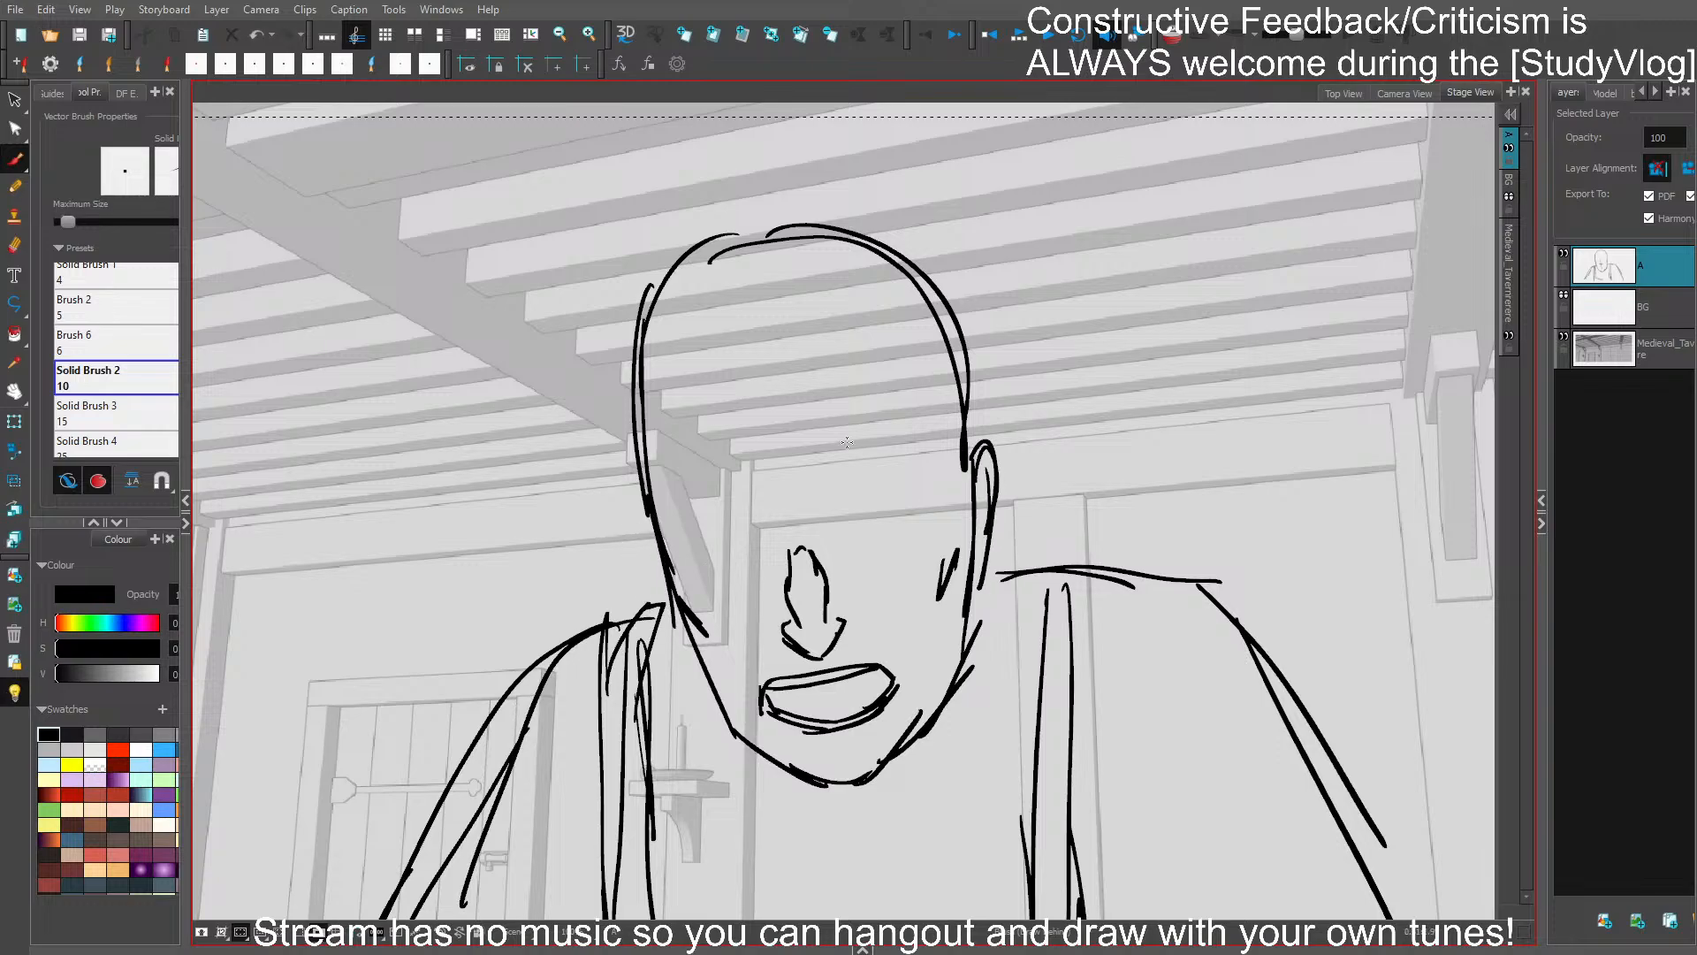
drag(992, 650, 964, 527)
key(Left)
key(Right)
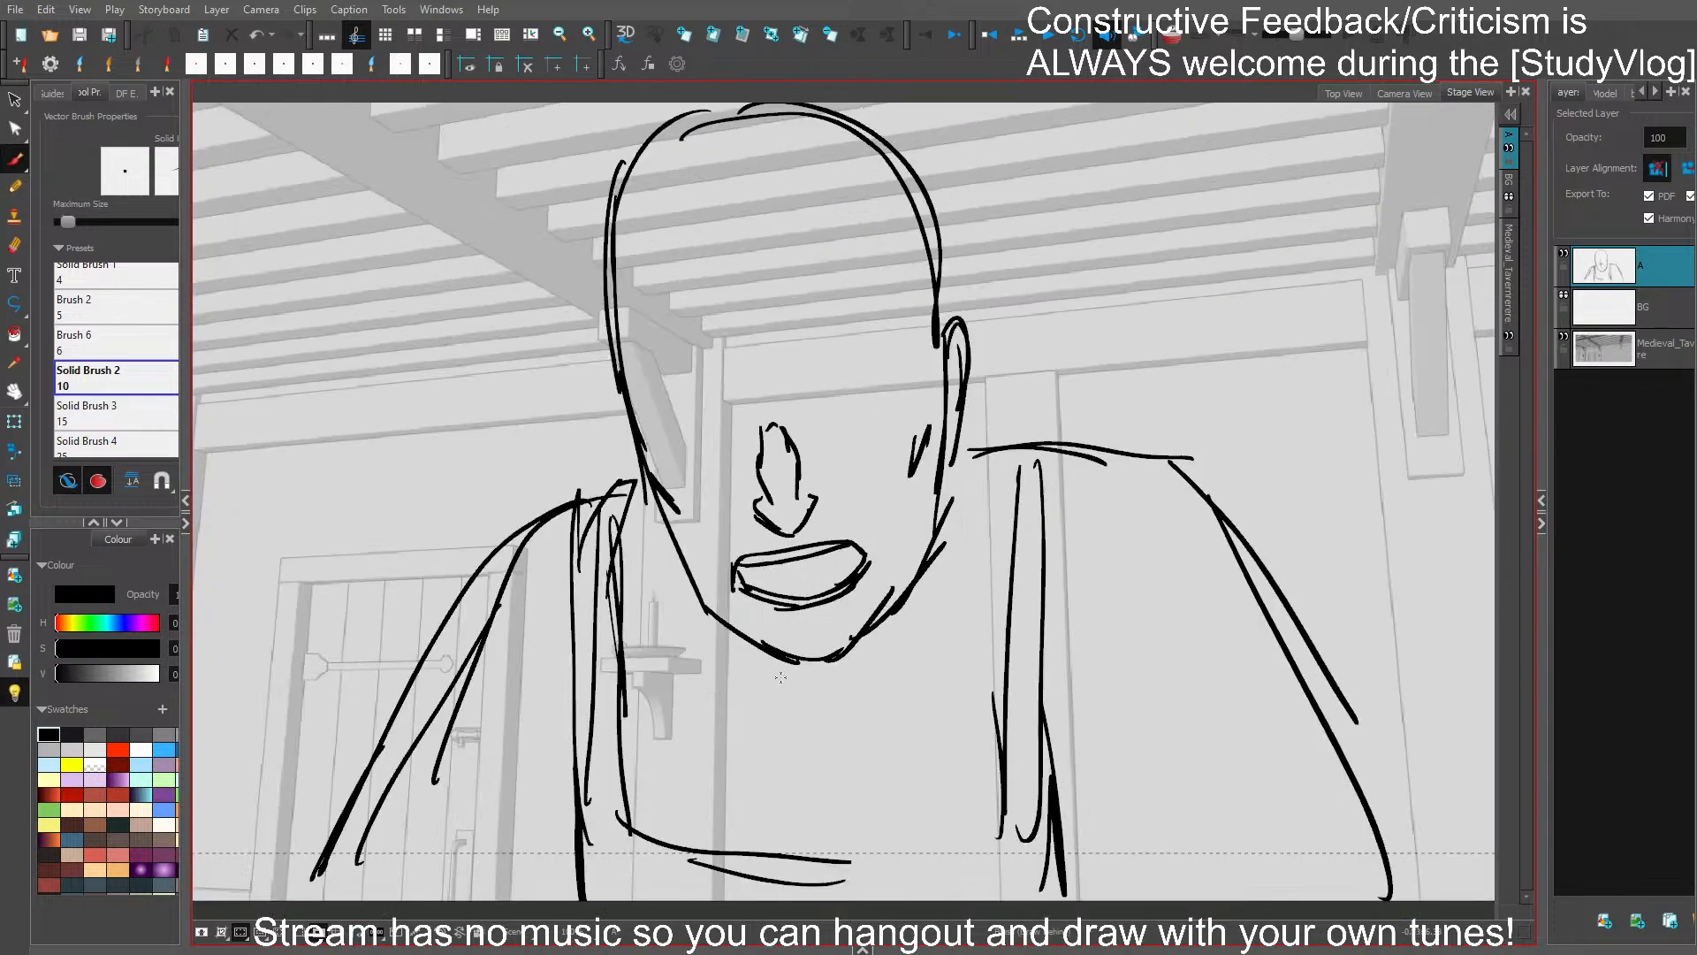
- Sketch a loose neckline around the jaw that meets in a V-shaped opening on the upper chest
drag(632, 616, 742, 723)
drag(640, 560, 740, 716)
key(ctrl+z)
key(ctrl+z)
drag(653, 518, 735, 732)
drag(661, 616, 759, 716)
drag(758, 709, 800, 811)
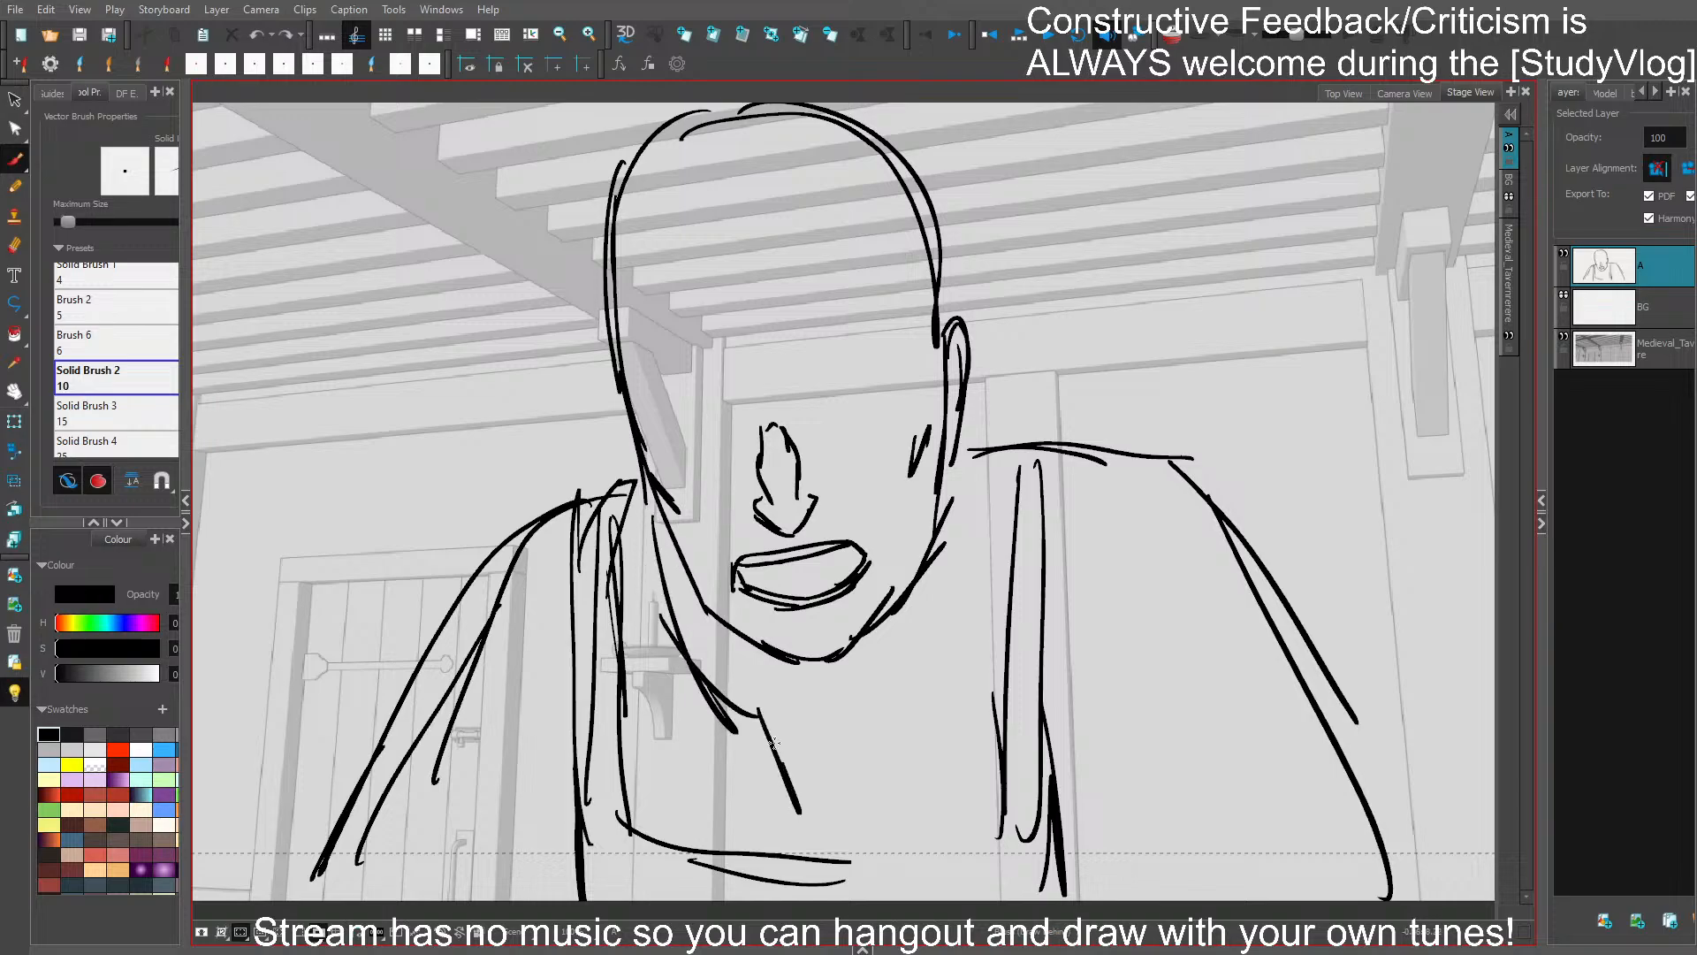
drag(839, 727, 813, 813)
drag(936, 601, 822, 738)
drag(893, 672, 930, 579)
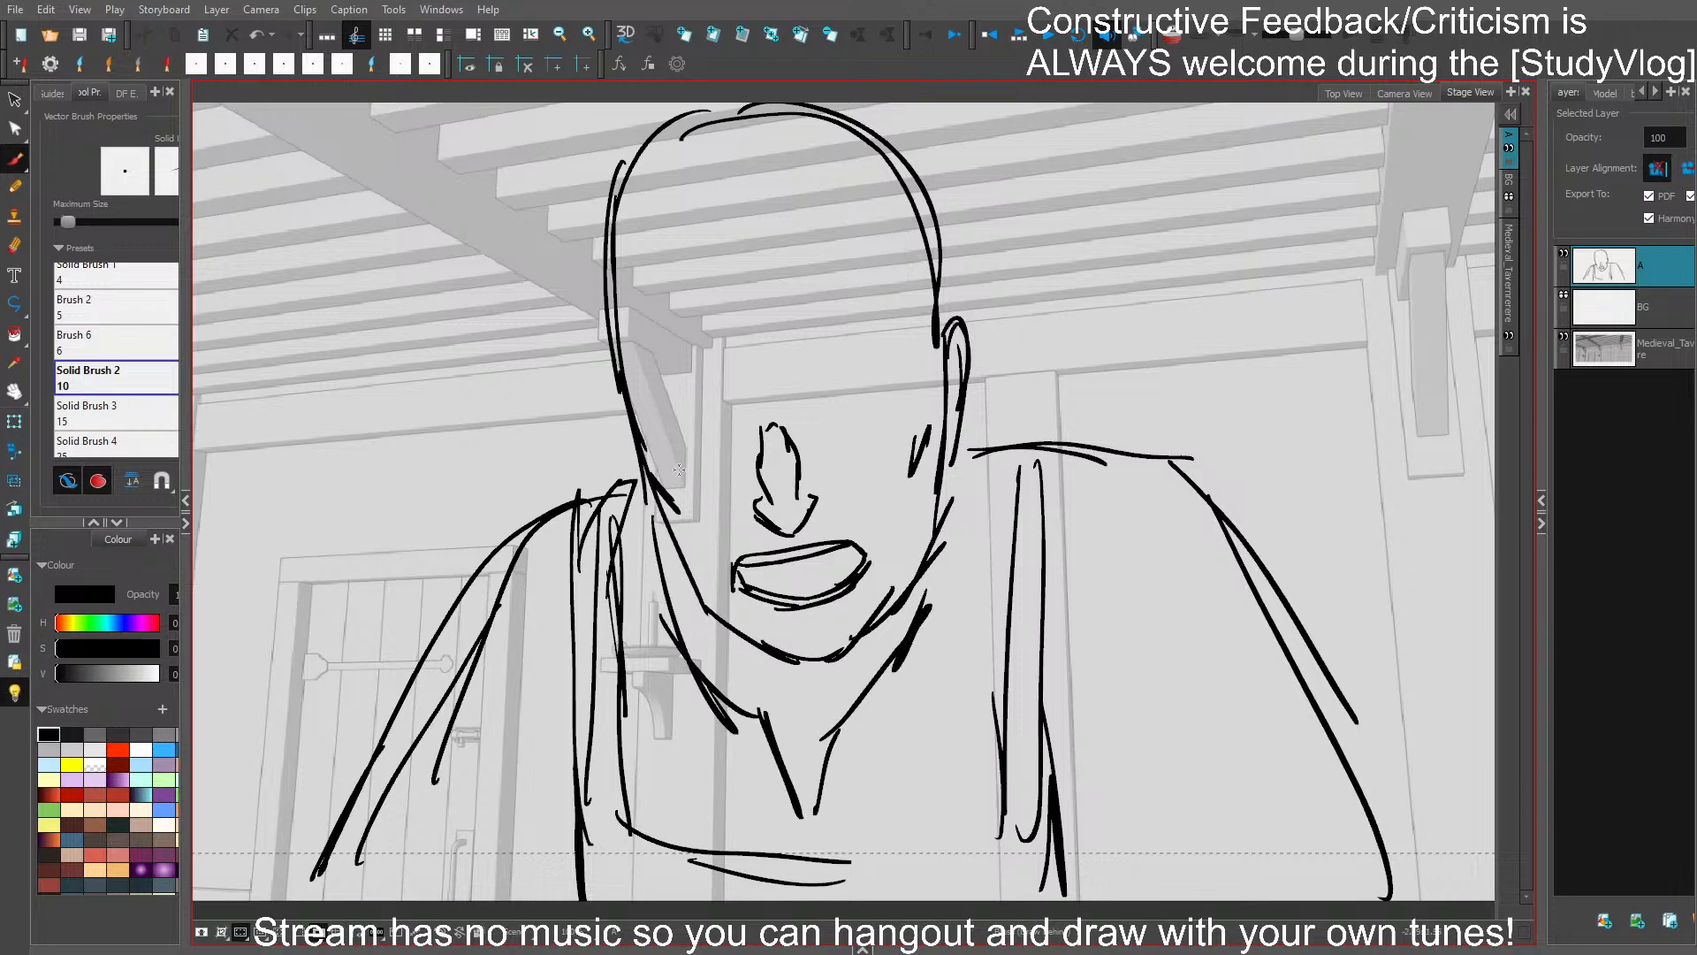
- Save the project and draw thick, angled eyebrows with narrow closed-eye lines on both sides of the nose
key(ctrl+s)
mouse_move(674, 426)
mouse_down()
mouse_move(730, 449)
mouse_move(875, 429)
mouse_up()
drag(636, 398, 727, 428)
key(ctrl+z)
mouse_move(664, 387)
mouse_down()
mouse_move(730, 415)
mouse_move(713, 379)
mouse_move(733, 423)
mouse_up()
mouse_move(656, 386)
mouse_down()
mouse_move(736, 430)
mouse_move(882, 383)
mouse_move(825, 443)
mouse_up()
key(e)
mouse_move(823, 436)
mouse_down()
mouse_move(874, 414)
mouse_move(900, 344)
mouse_move(880, 378)
mouse_up()
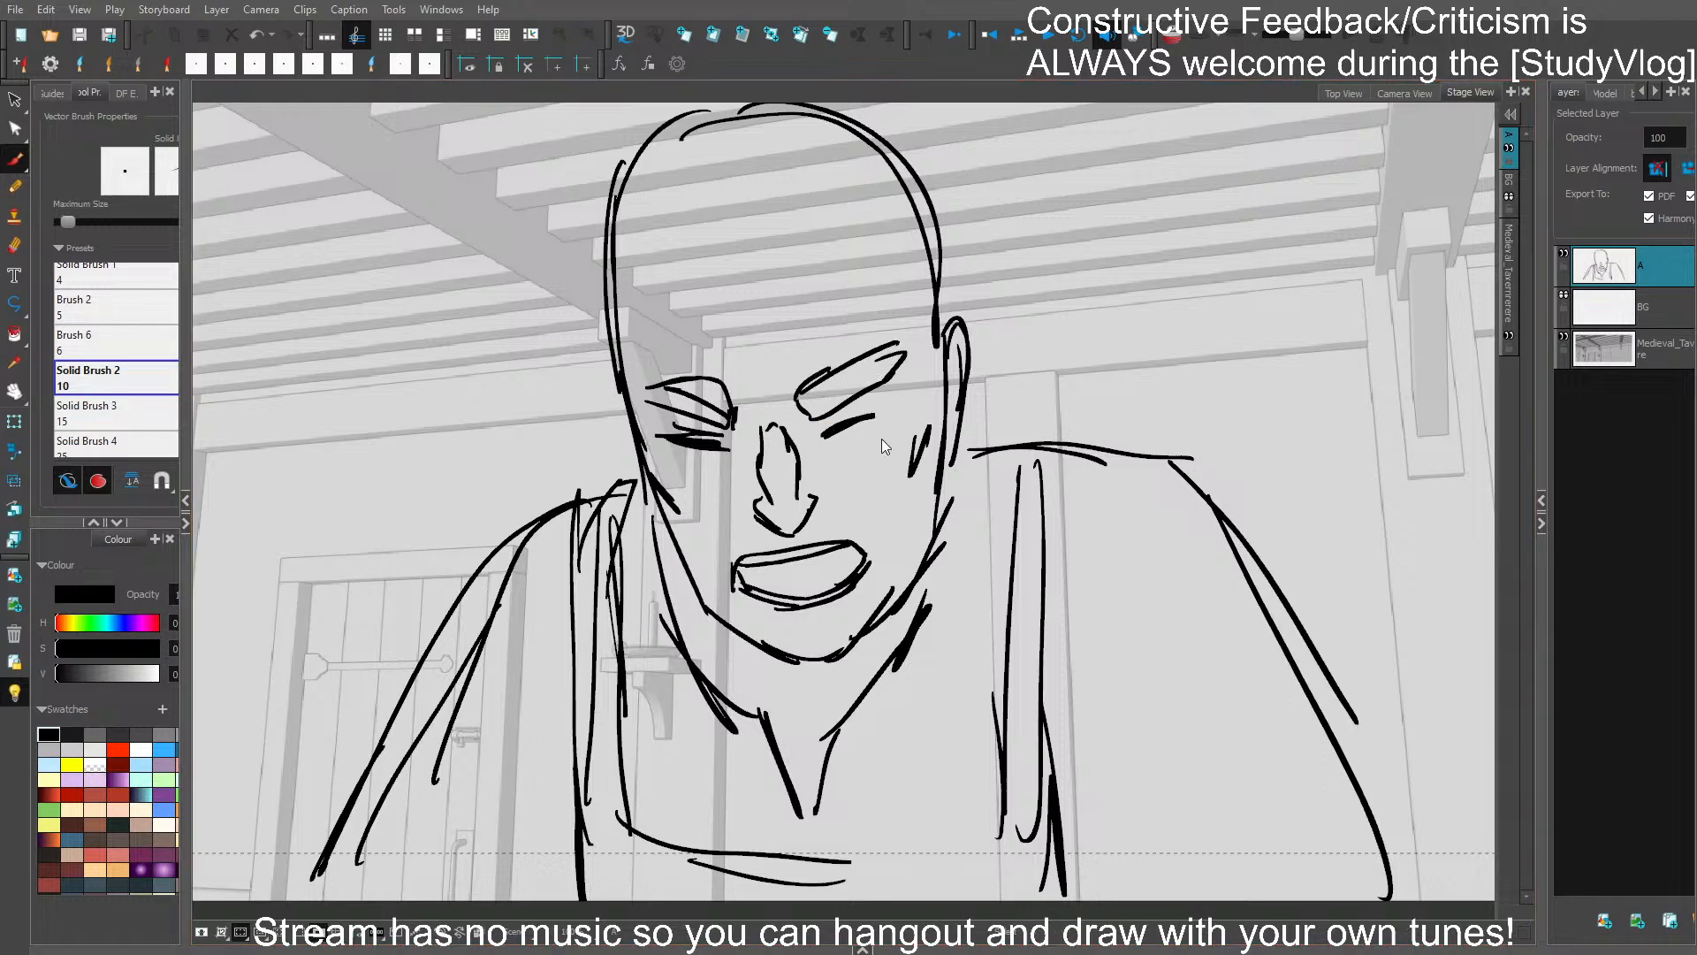
- Select and reposition the brows, eyes, nose and mouth to follow the head's tilt, and save the project
key(s)
mouse_move(766, 346)
mouse_down()
mouse_move(725, 585)
mouse_move(876, 358)
mouse_move(930, 343)
mouse_up()
click(878, 389)
mouse_move(750, 355)
mouse_down()
mouse_move(673, 389)
mouse_move(761, 379)
mouse_move(769, 336)
mouse_up()
drag(729, 416, 724, 423)
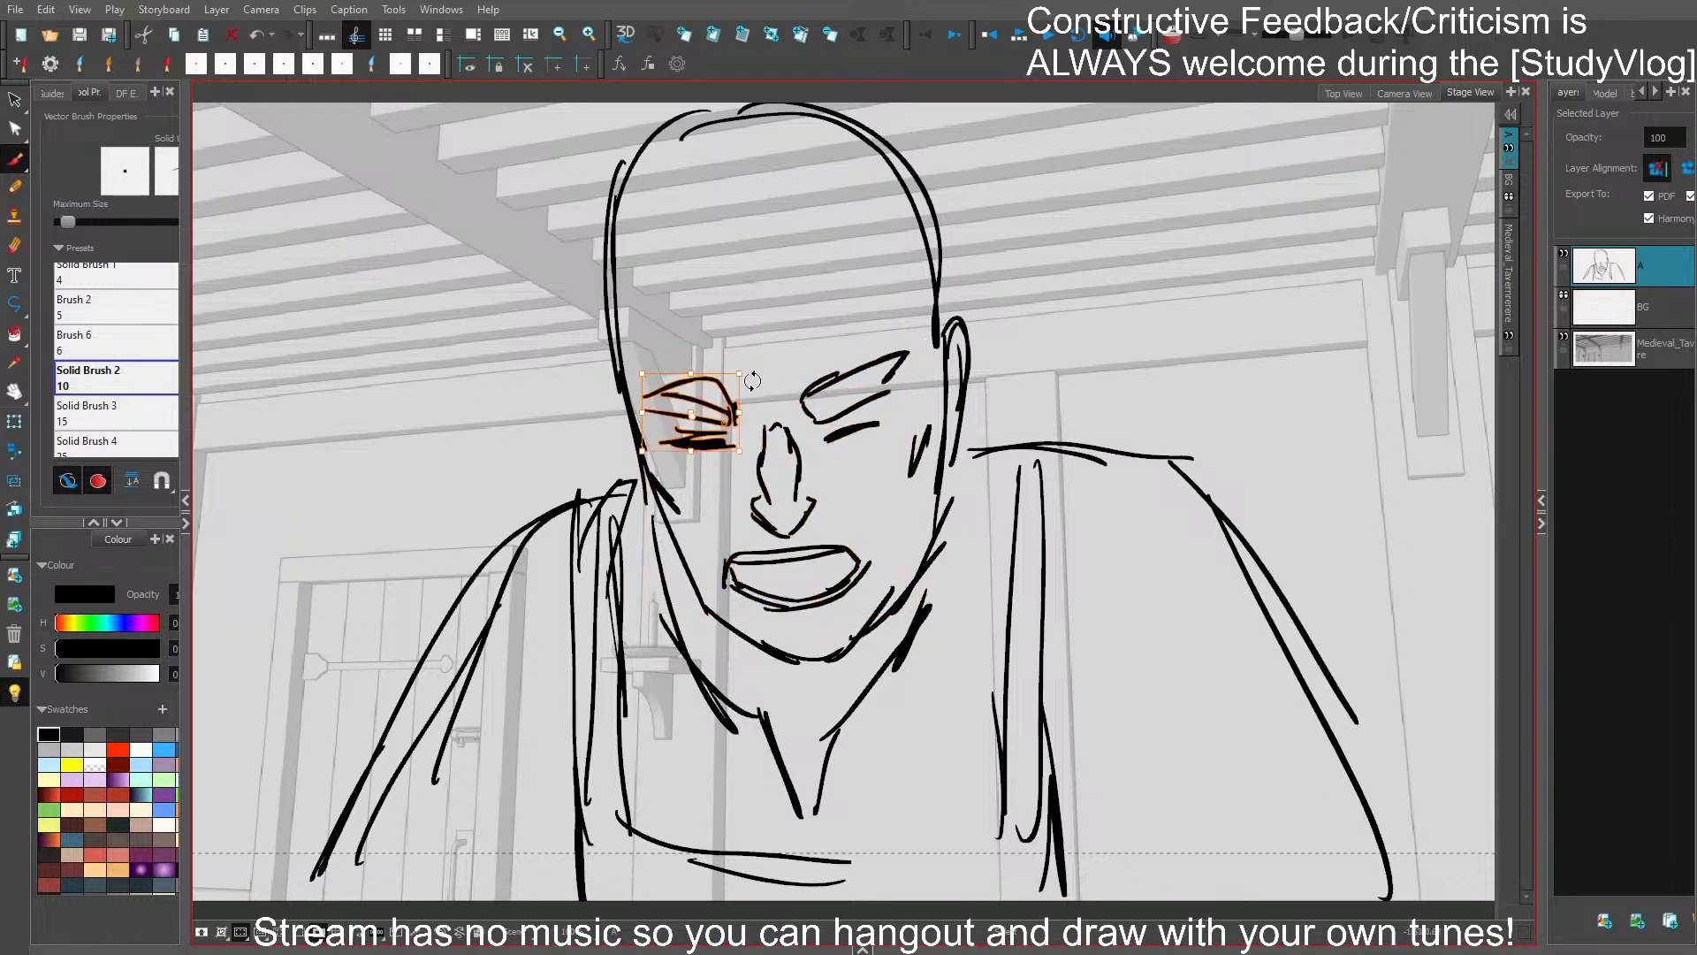
click(782, 372)
key(ctrl+s)
- Sketch a jagged fringe across the forehead and a spiky hair outline around the crown and temples
drag(669, 311, 811, 355)
drag(799, 324, 881, 302)
mouse_move(633, 313)
mouse_down()
mouse_move(642, 413)
mouse_move(630, 378)
mouse_up()
mouse_move(619, 354)
mouse_down()
mouse_move(641, 478)
mouse_move(633, 456)
mouse_up()
drag(661, 327, 674, 423)
mouse_move(606, 372)
mouse_down()
mouse_move(604, 302)
mouse_move(631, 234)
mouse_up()
mouse_move(624, 245)
mouse_down()
mouse_move(844, 156)
mouse_move(998, 343)
mouse_move(952, 380)
mouse_up()
key(Left)
key(Right)
- Redraw the hair's outer contour from the crown down the side opposite the visible ear, replacing the bulging stroke
drag(648, 300, 672, 398)
drag(645, 269, 645, 432)
mouse_move(618, 305)
mouse_down()
mouse_move(586, 406)
mouse_move(626, 512)
mouse_up()
click(626, 244)
key(Delete)
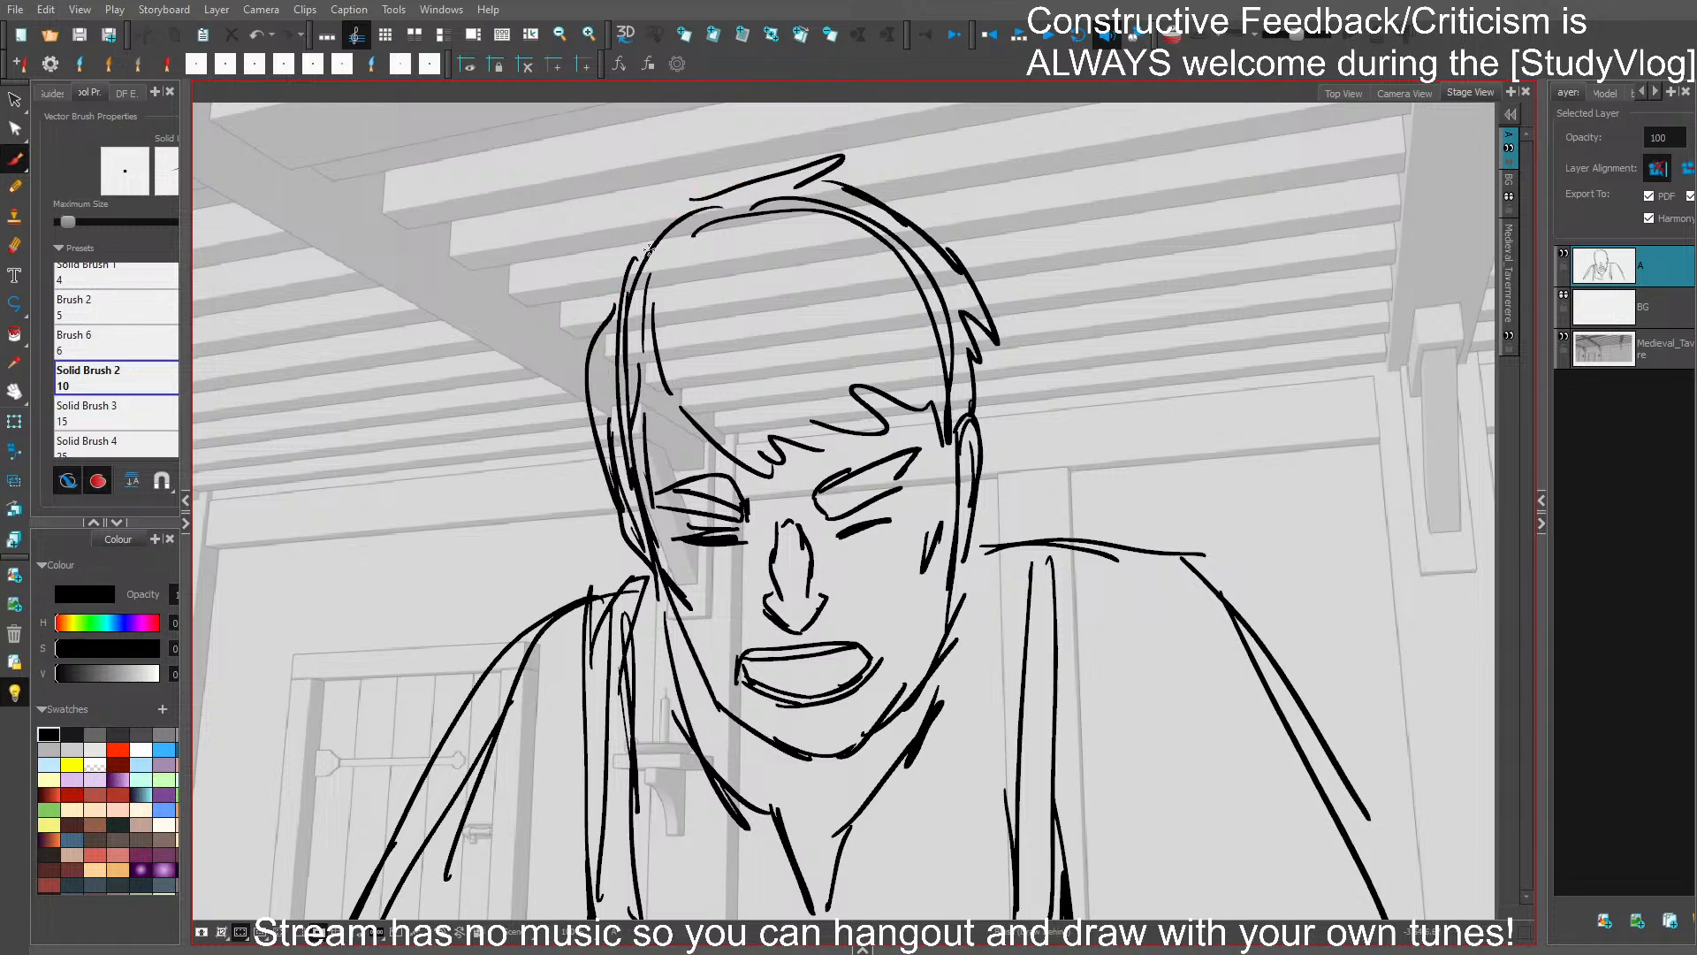
drag(647, 254, 753, 183)
key(ctrl+z)
key(ctrl+z)
drag(627, 282, 617, 491)
drag(603, 405, 633, 500)
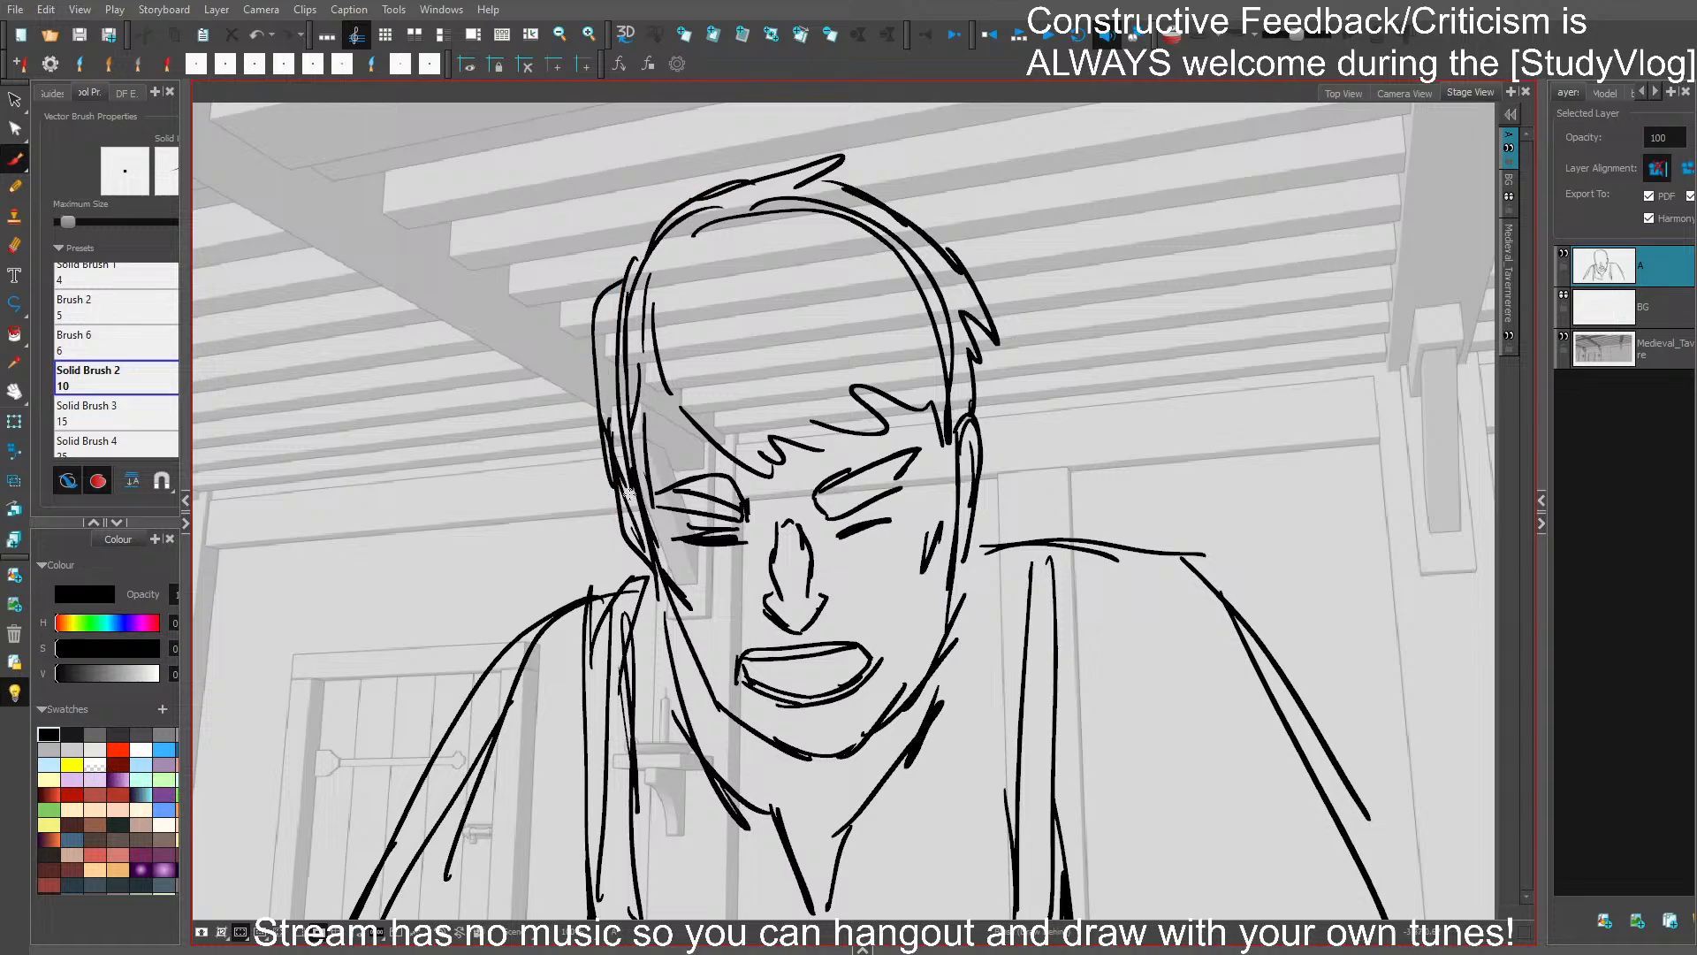
- Compare the face with the bartender in the previous panel and reshape the corners of the open mouth
drag(861, 513, 840, 462)
key(Left)
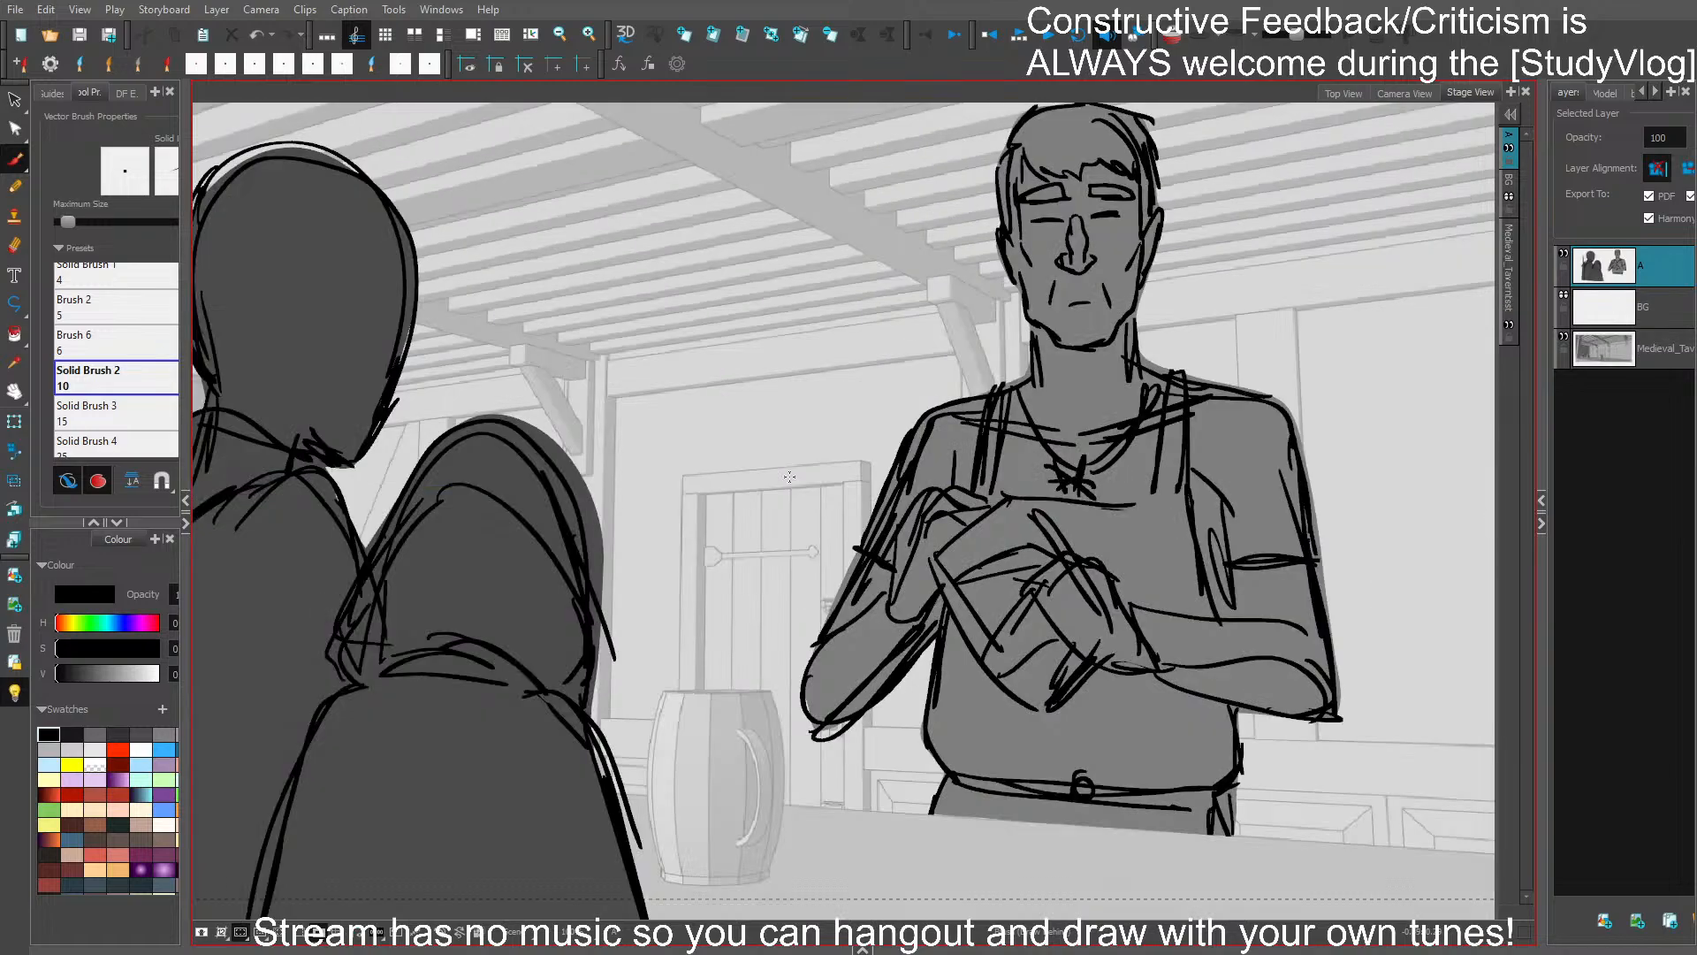
key(Right)
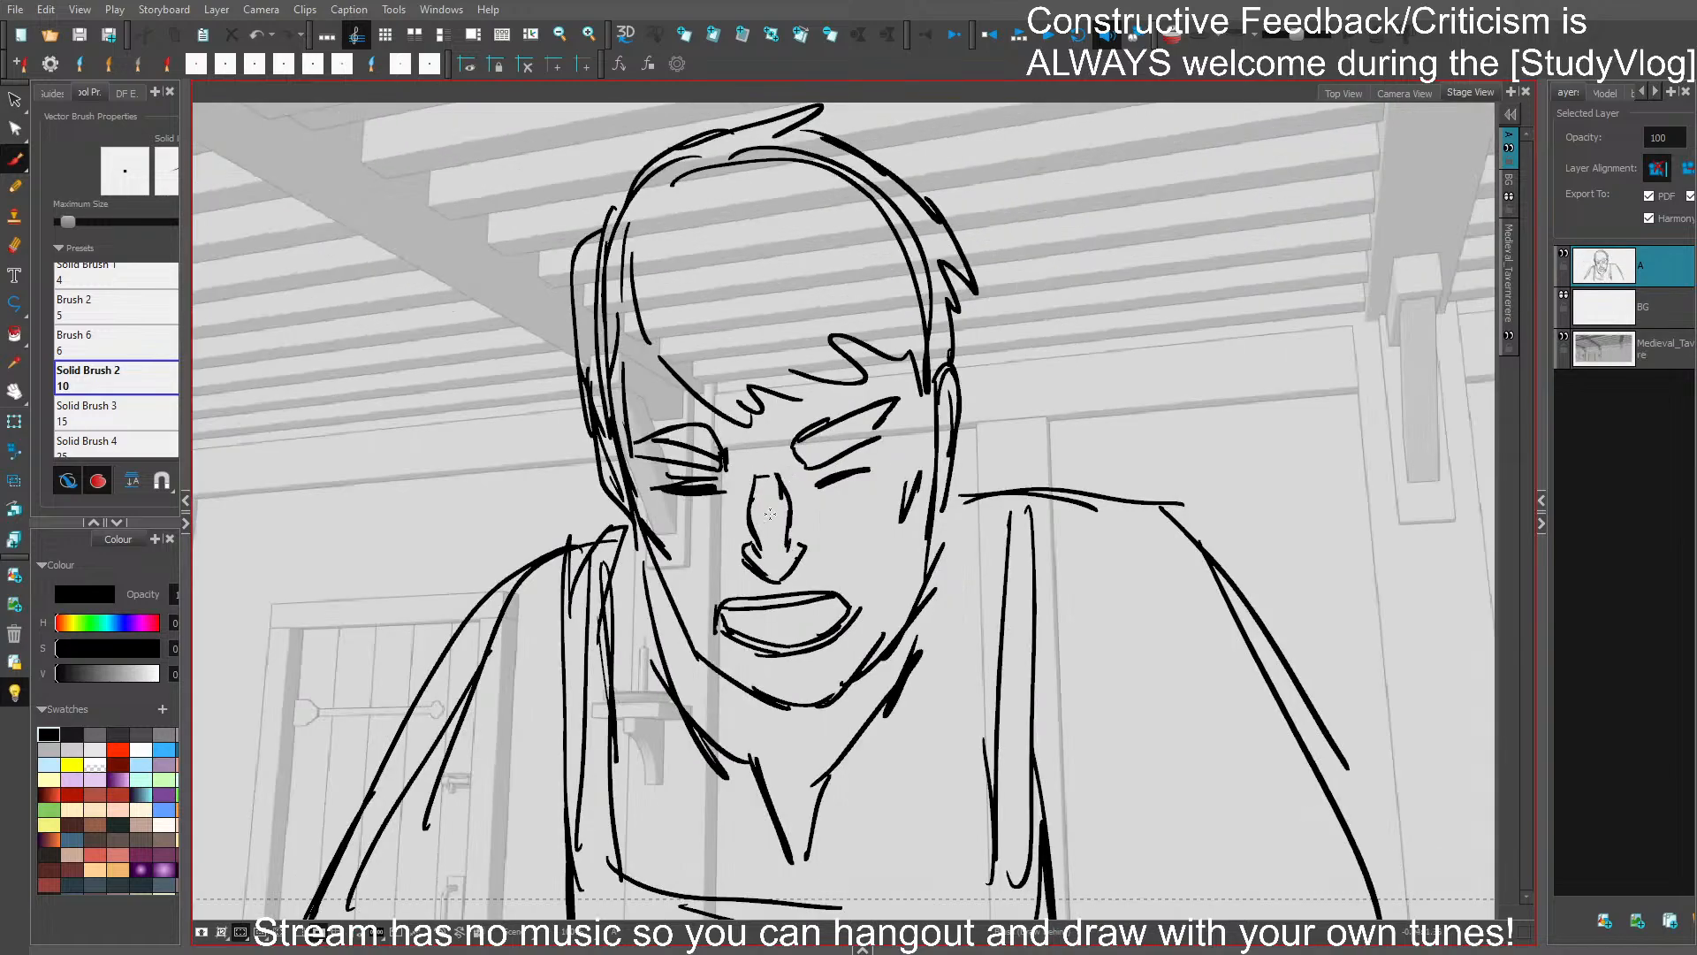
key(Left)
key(Right)
drag(720, 580, 711, 628)
mouse_move(833, 568)
mouse_down()
mouse_move(862, 609)
mouse_move(894, 591)
mouse_move(710, 579)
mouse_move(857, 573)
mouse_move(804, 597)
mouse_up()
click(821, 407)
key(ctrl+z)
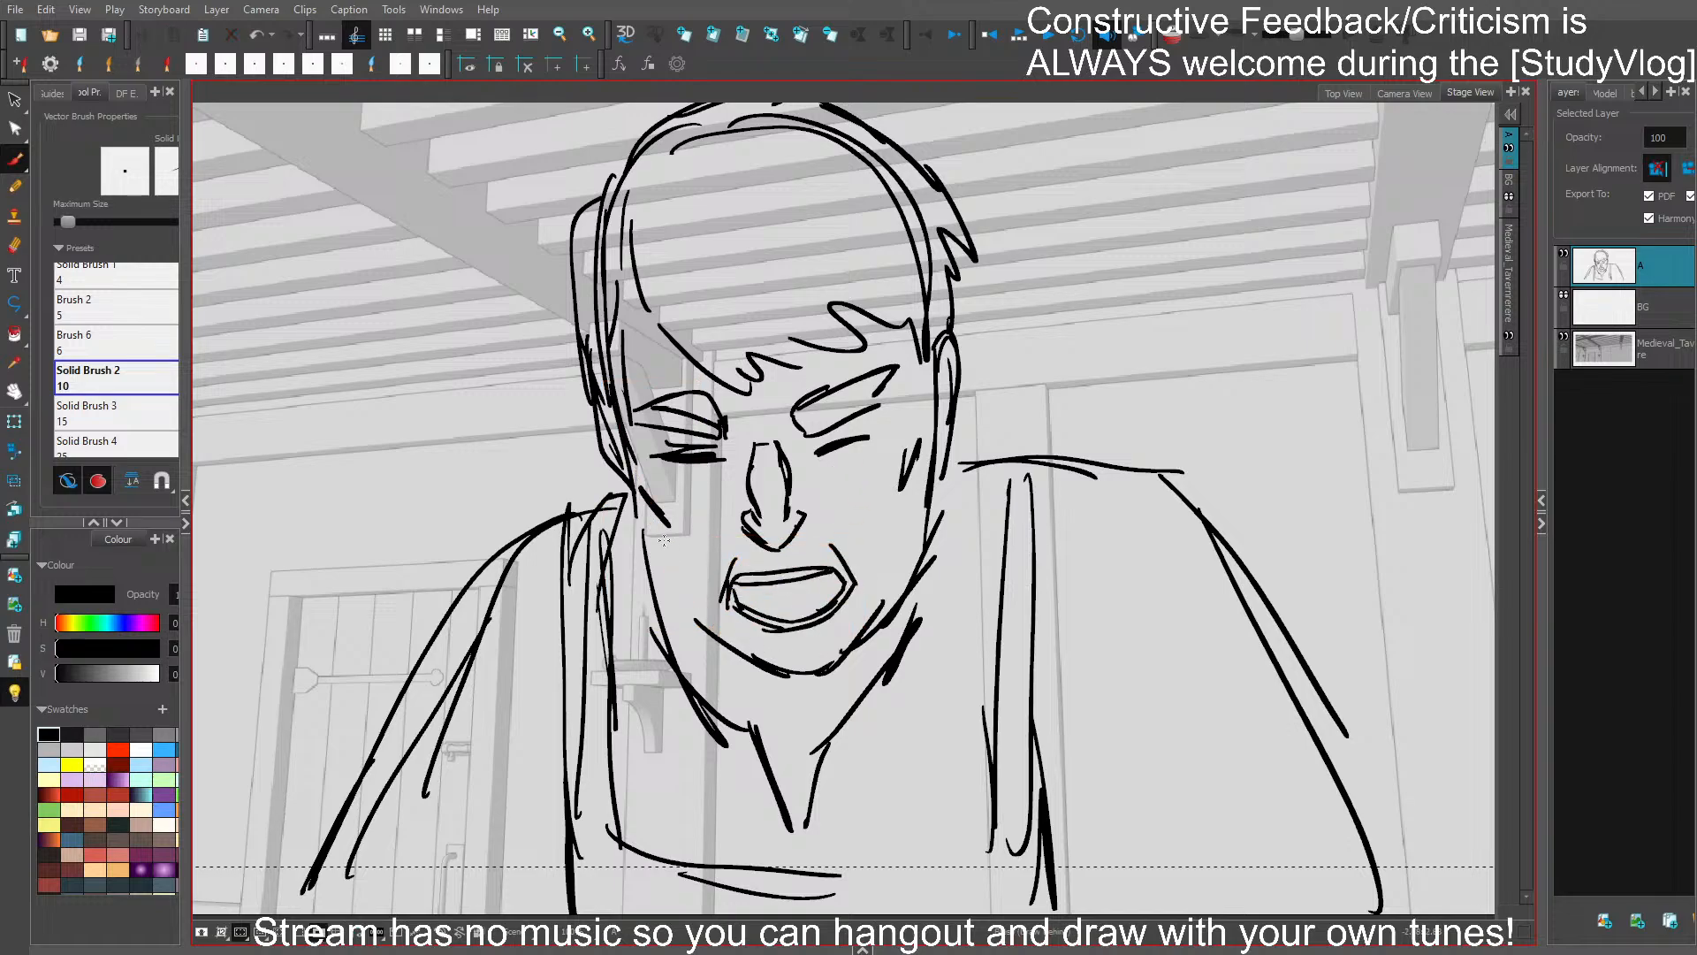
- Redraw the jaw and chin with a squarer contour and delete the old jaw stroke
mouse_move(649, 511)
mouse_down()
mouse_move(738, 667)
mouse_move(800, 681)
mouse_move(863, 626)
mouse_move(830, 668)
mouse_up()
key(ctrl+z)
key(ctrl+z)
key(ctrl+z)
key(ctrl+z)
mouse_move(870, 603)
mouse_down()
mouse_move(862, 648)
mouse_move(832, 672)
mouse_move(920, 577)
mouse_up()
ctrl+click(930, 549)
key(Delete)
- Redraw both cheek sides from ear level to the jaw, darken the cheekbone line, save, and compare with the previous panel
mouse_move(926, 456)
mouse_down()
mouse_move(929, 558)
mouse_move(873, 617)
mouse_move(921, 568)
mouse_up()
ctrl+click(929, 496)
key(Delete)
mouse_move(923, 500)
mouse_down()
mouse_move(886, 601)
mouse_move(932, 440)
mouse_up()
drag(934, 394, 899, 498)
drag(922, 439, 935, 350)
drag(623, 453, 681, 528)
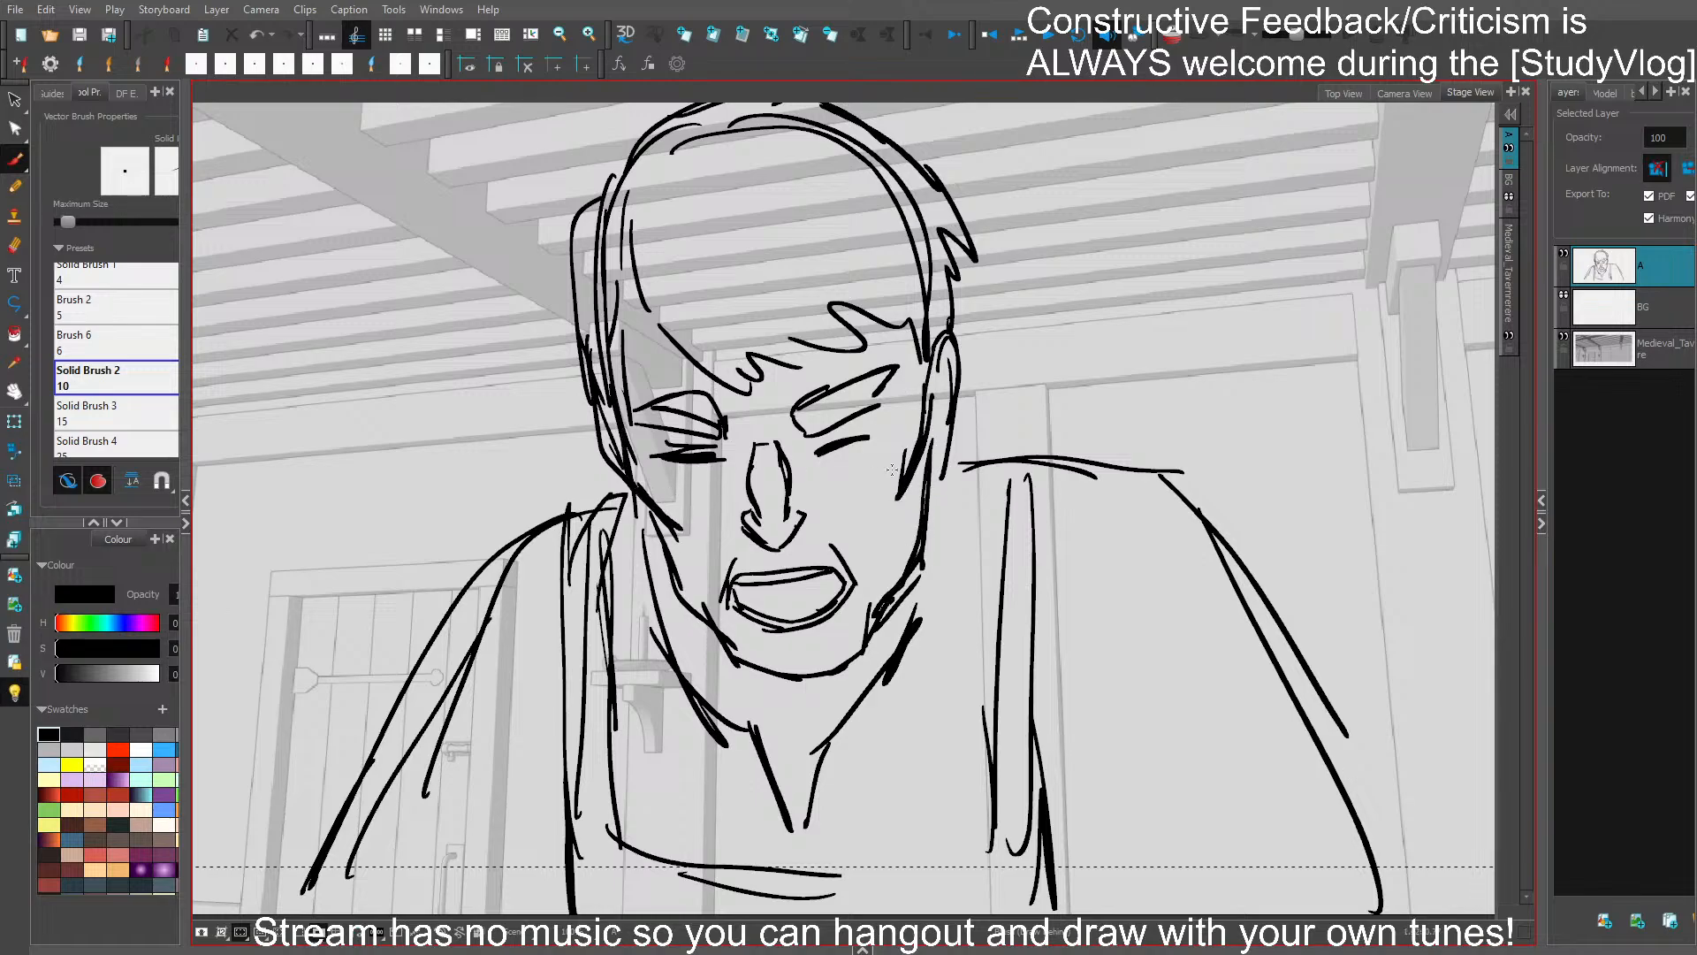
drag(910, 488, 899, 524)
key(ctrl+s)
key(Left)
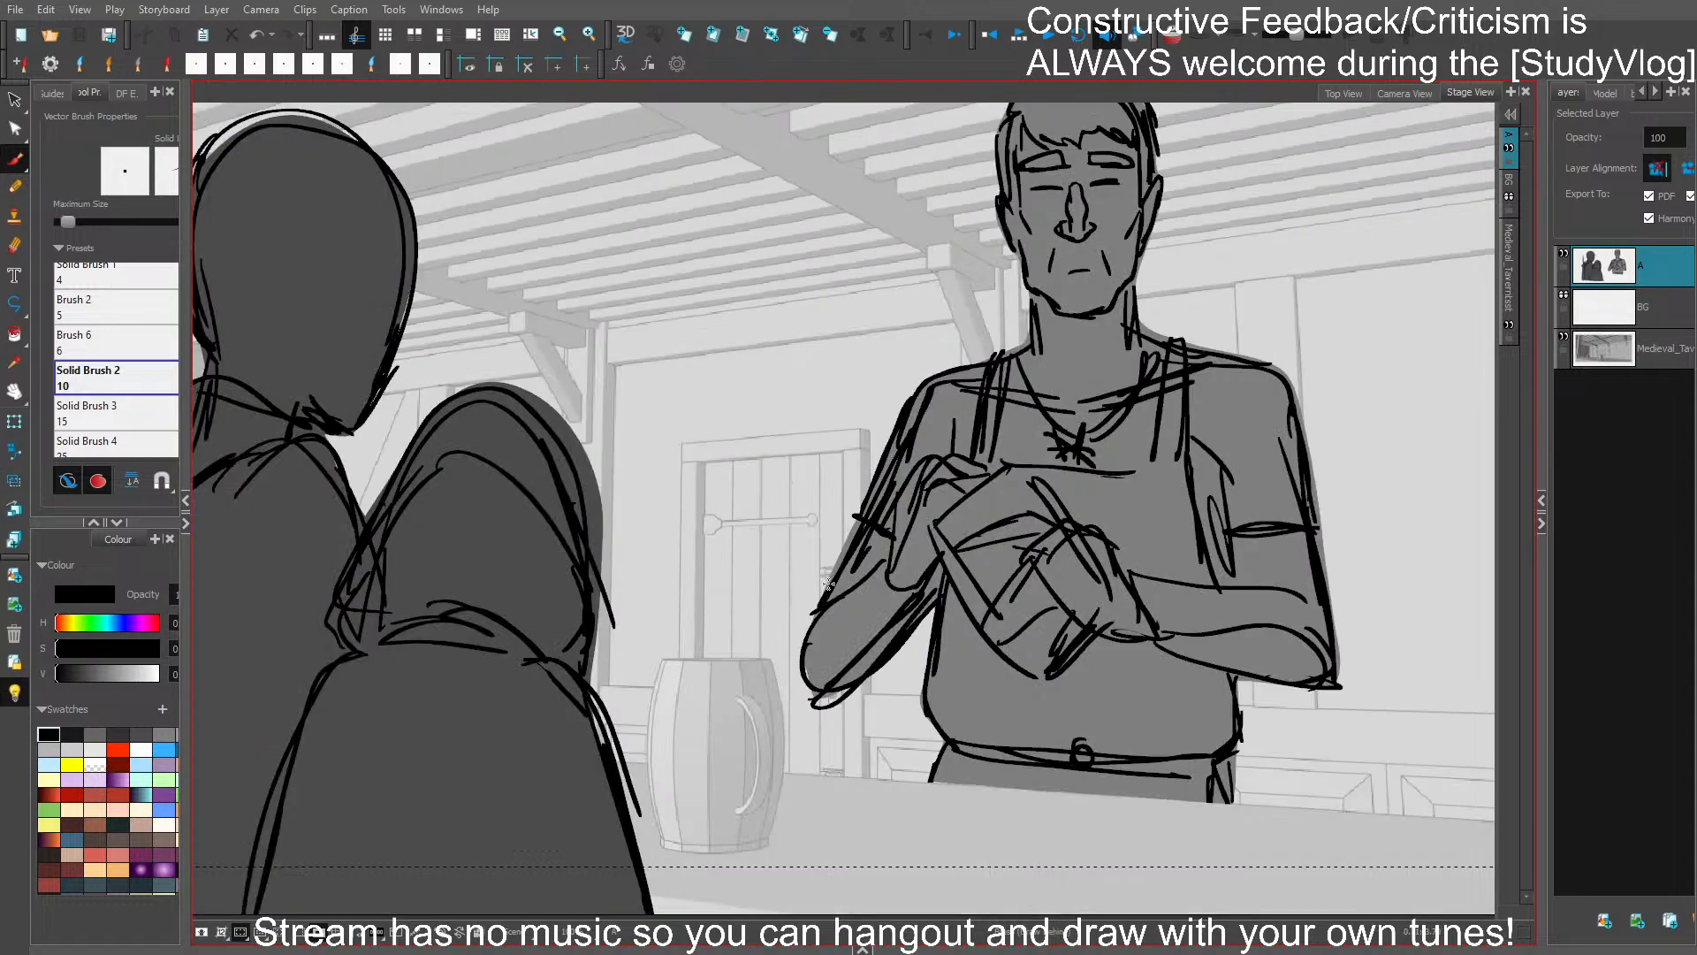
key(Right)
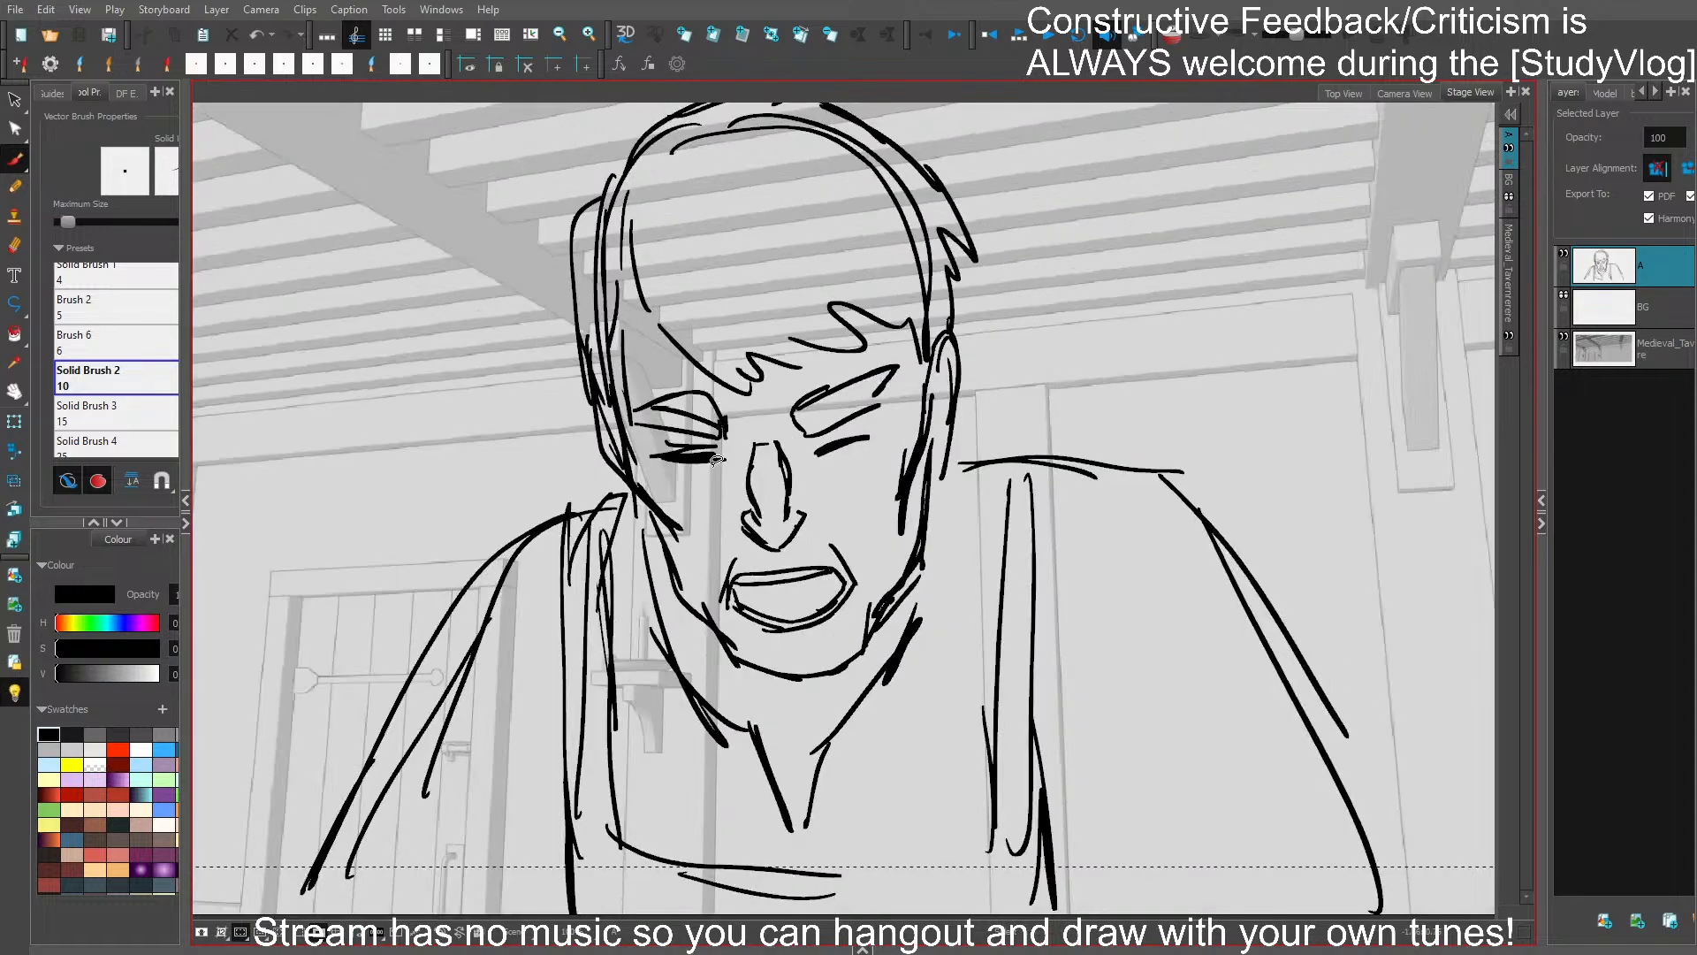
- Delete the closed-eye lines and the thick eyebrows from the face
drag(717, 460, 682, 444)
key(Delete)
drag(851, 419, 841, 445)
key(Delete)
drag(800, 390, 874, 374)
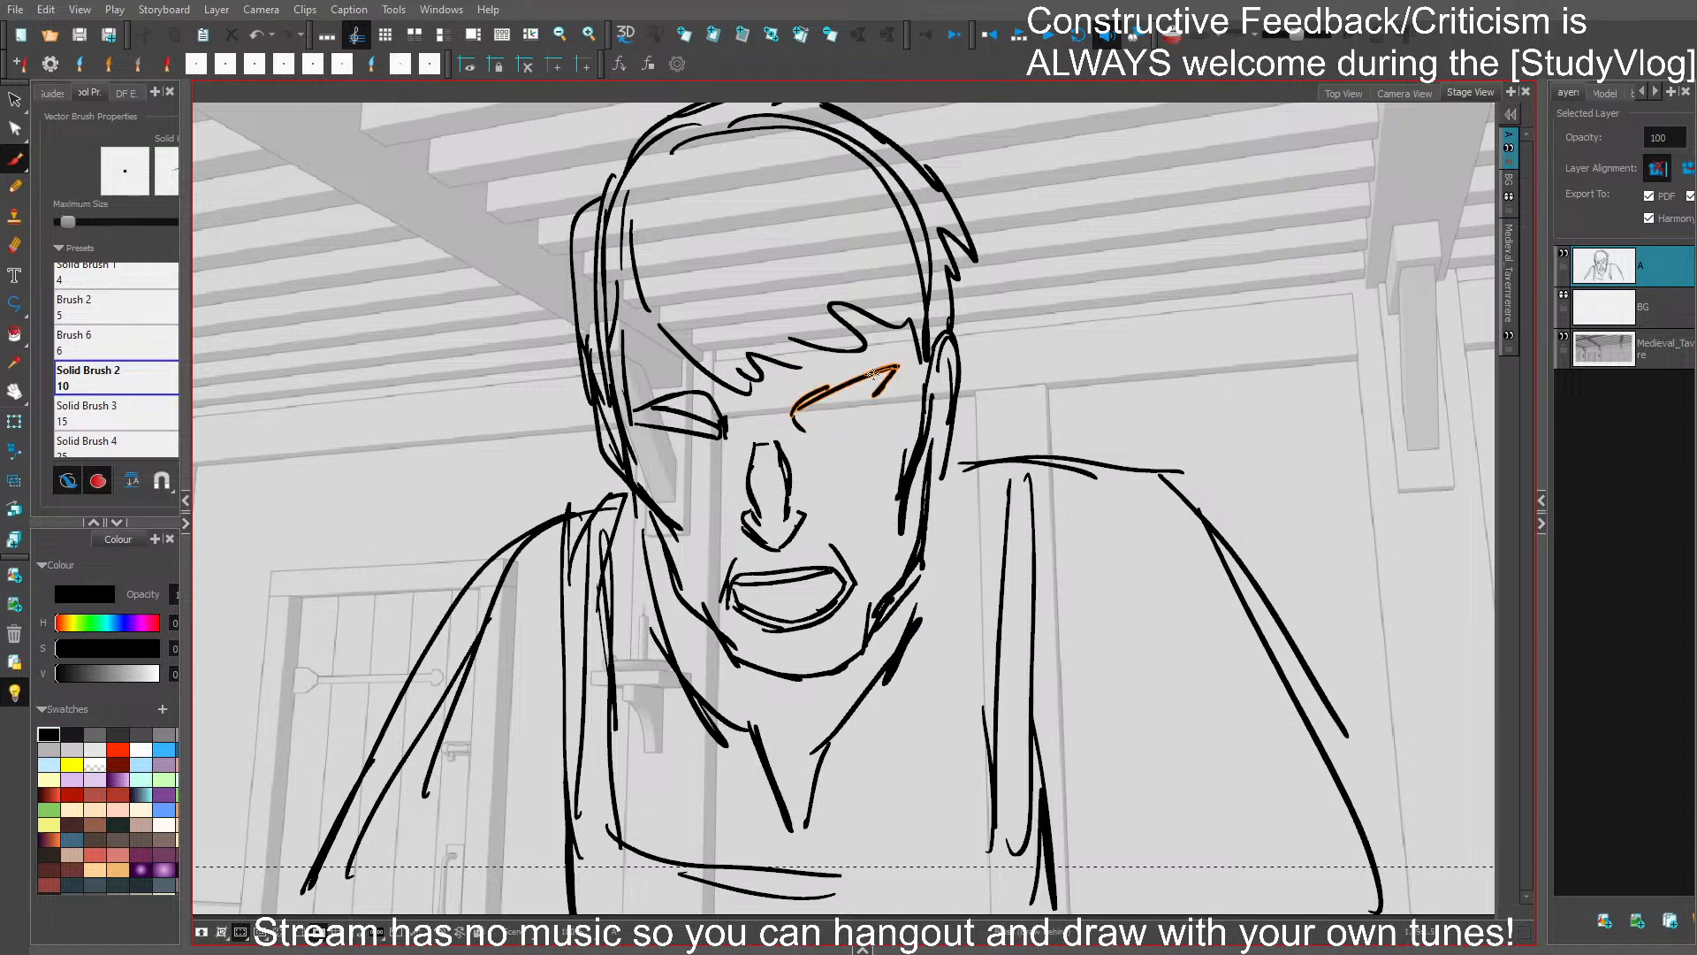
key(Delete)
drag(720, 403, 658, 429)
key(Delete)
key(Delete)
- Add frown creases above the nose, save the project, and draw new, lower eyebrows on both sides
mouse_move(786, 413)
mouse_down()
mouse_move(806, 428)
mouse_move(781, 434)
mouse_up()
key(ctrl+s)
drag(657, 438, 733, 454)
key(ctrl+z)
mouse_move(731, 454)
mouse_down()
mouse_move(738, 431)
mouse_move(674, 417)
mouse_up()
drag(694, 413, 646, 430)
mouse_move(801, 425)
mouse_down()
mouse_move(870, 413)
mouse_move(849, 430)
mouse_up()
mouse_move(832, 404)
mouse_down()
mouse_move(884, 388)
mouse_move(828, 425)
mouse_up()
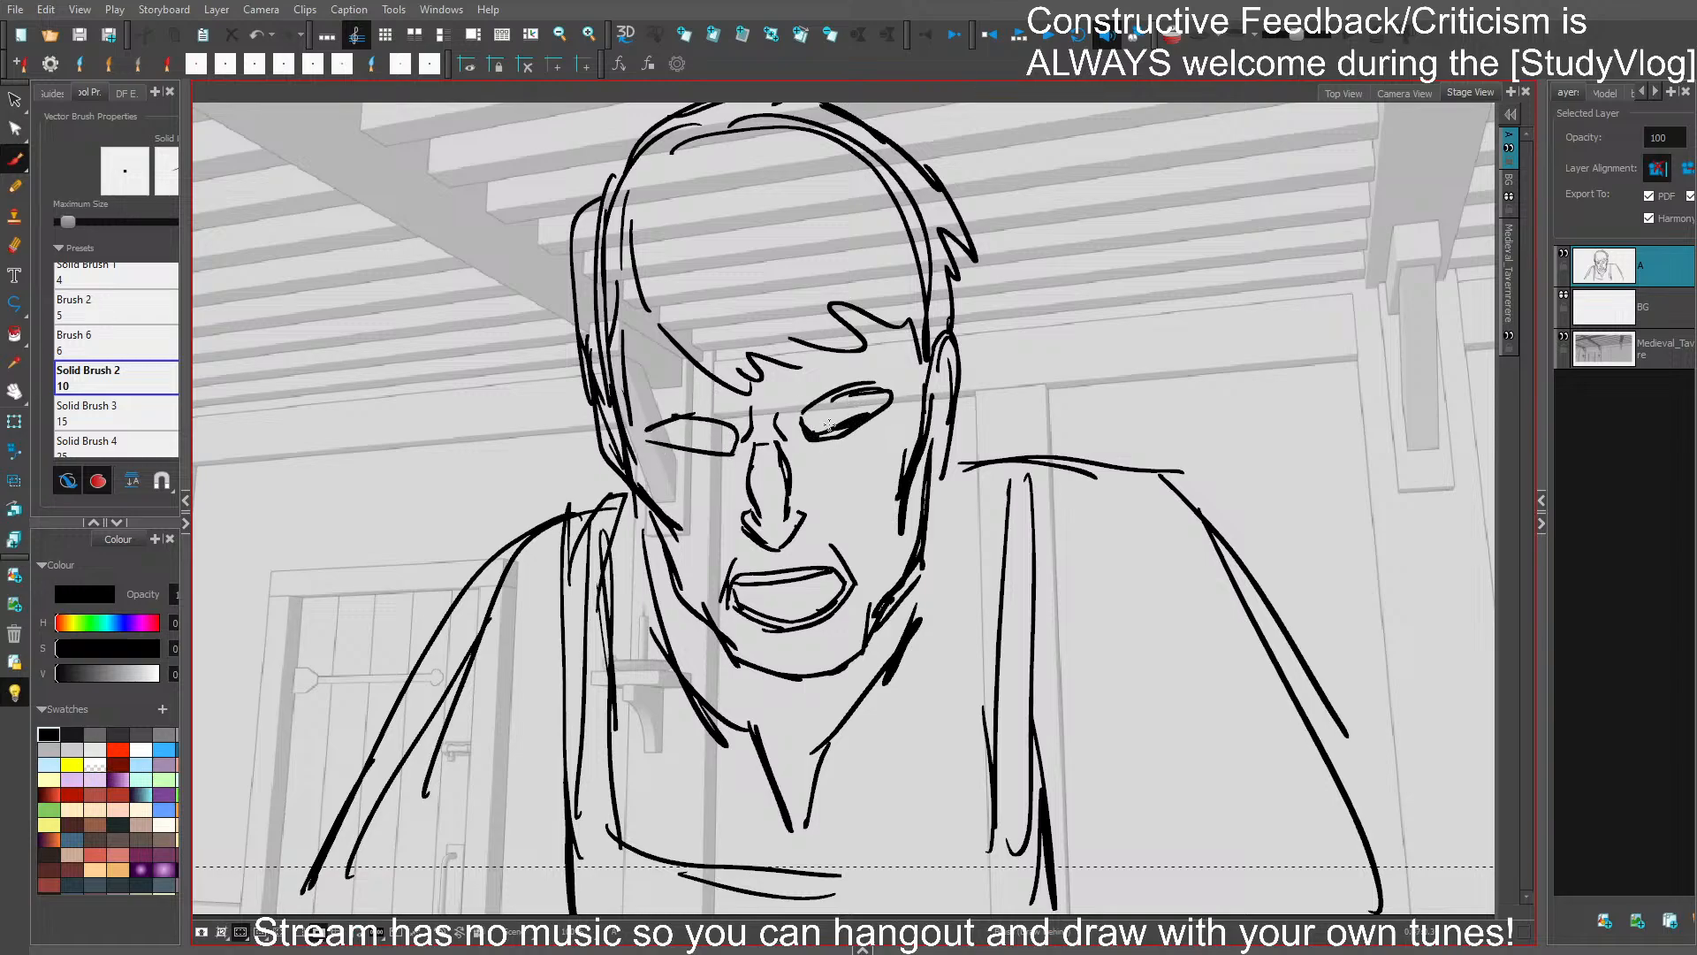
- Draw narrow open eyes with small pupils beneath the new brows, reworking the lower-lid strokes
key(ctrl+z)
drag(658, 451, 721, 465)
click(677, 453)
key(Delete)
mouse_move(811, 439)
mouse_down()
mouse_move(881, 417)
mouse_move(849, 428)
mouse_move(879, 440)
mouse_up()
key(ctrl+z)
key(ctrl+z)
key(ctrl+z)
key(ctrl+z)
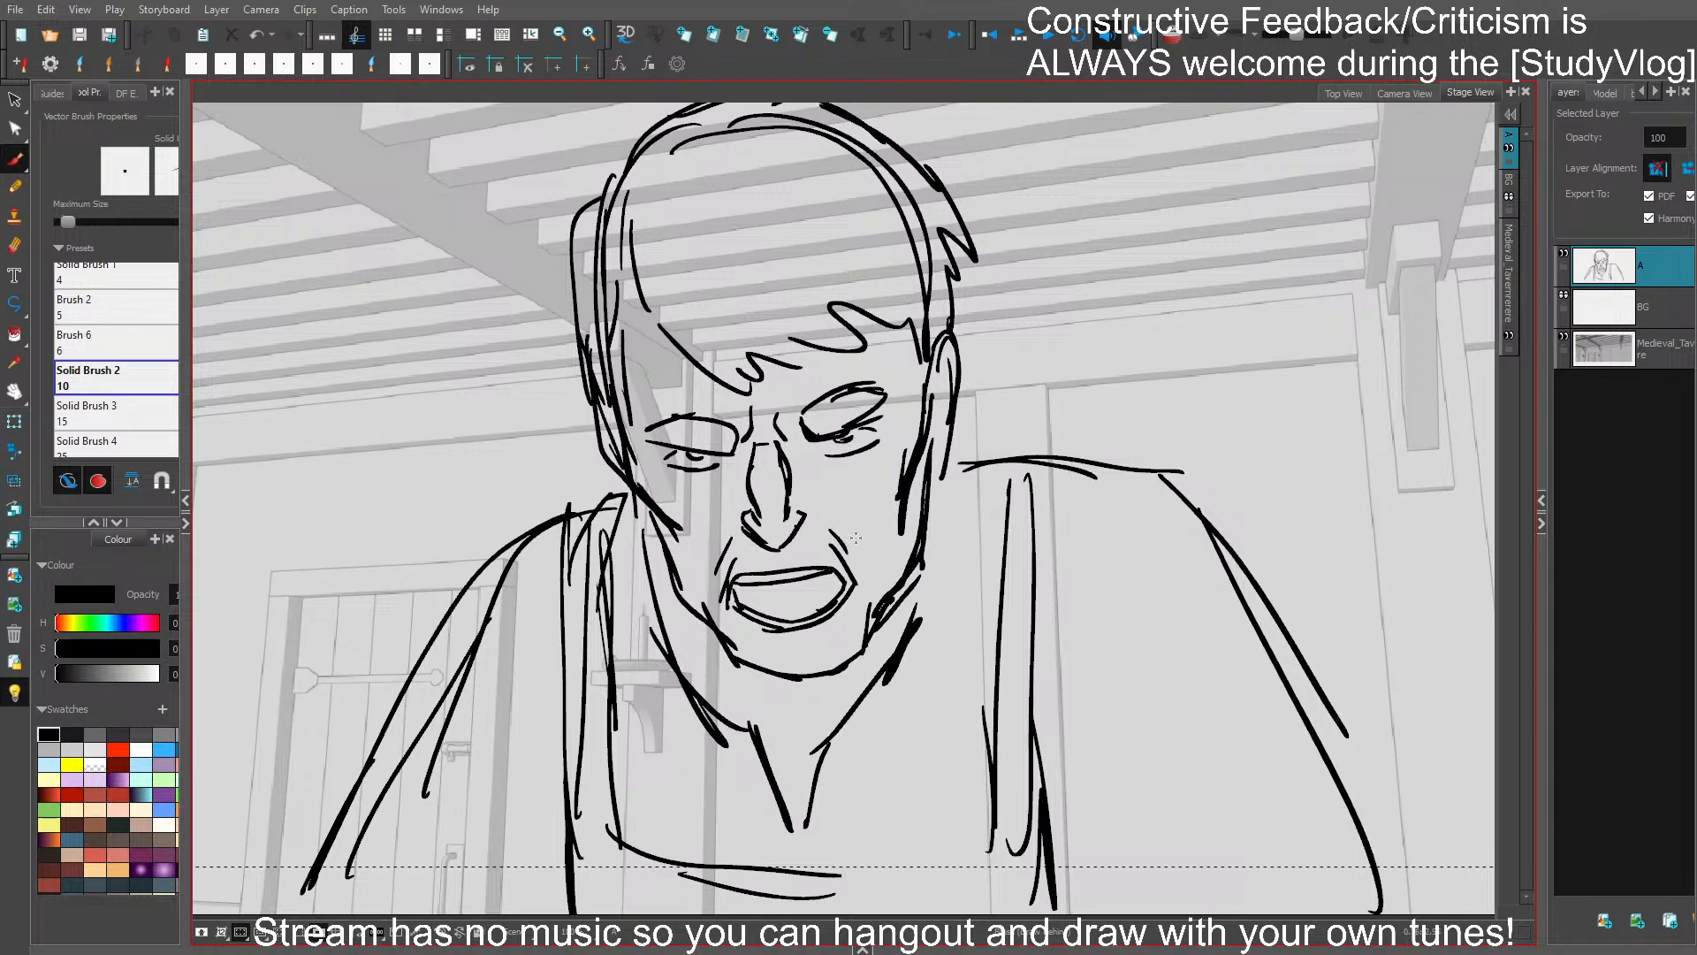
- Replace the flat shoulder line beside the ear with a rounded contour sloping down into the upper arm
drag(1085, 540, 1048, 447)
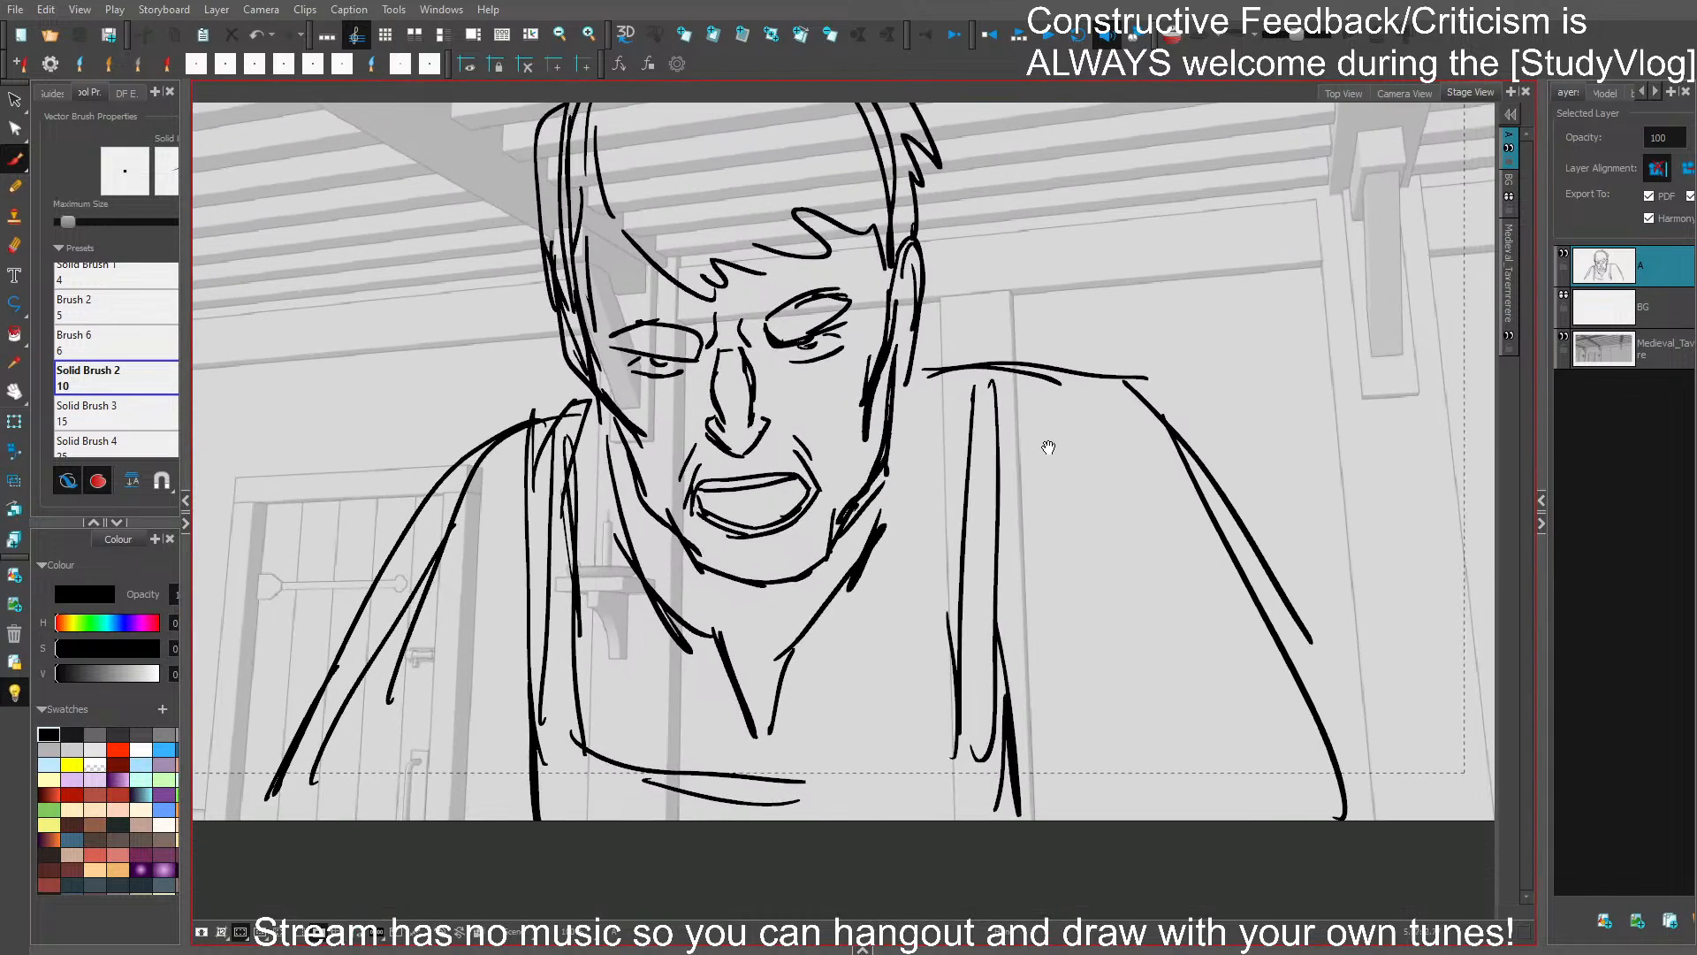
key(ctrl+z)
drag(970, 367, 1167, 488)
drag(1052, 383, 1274, 704)
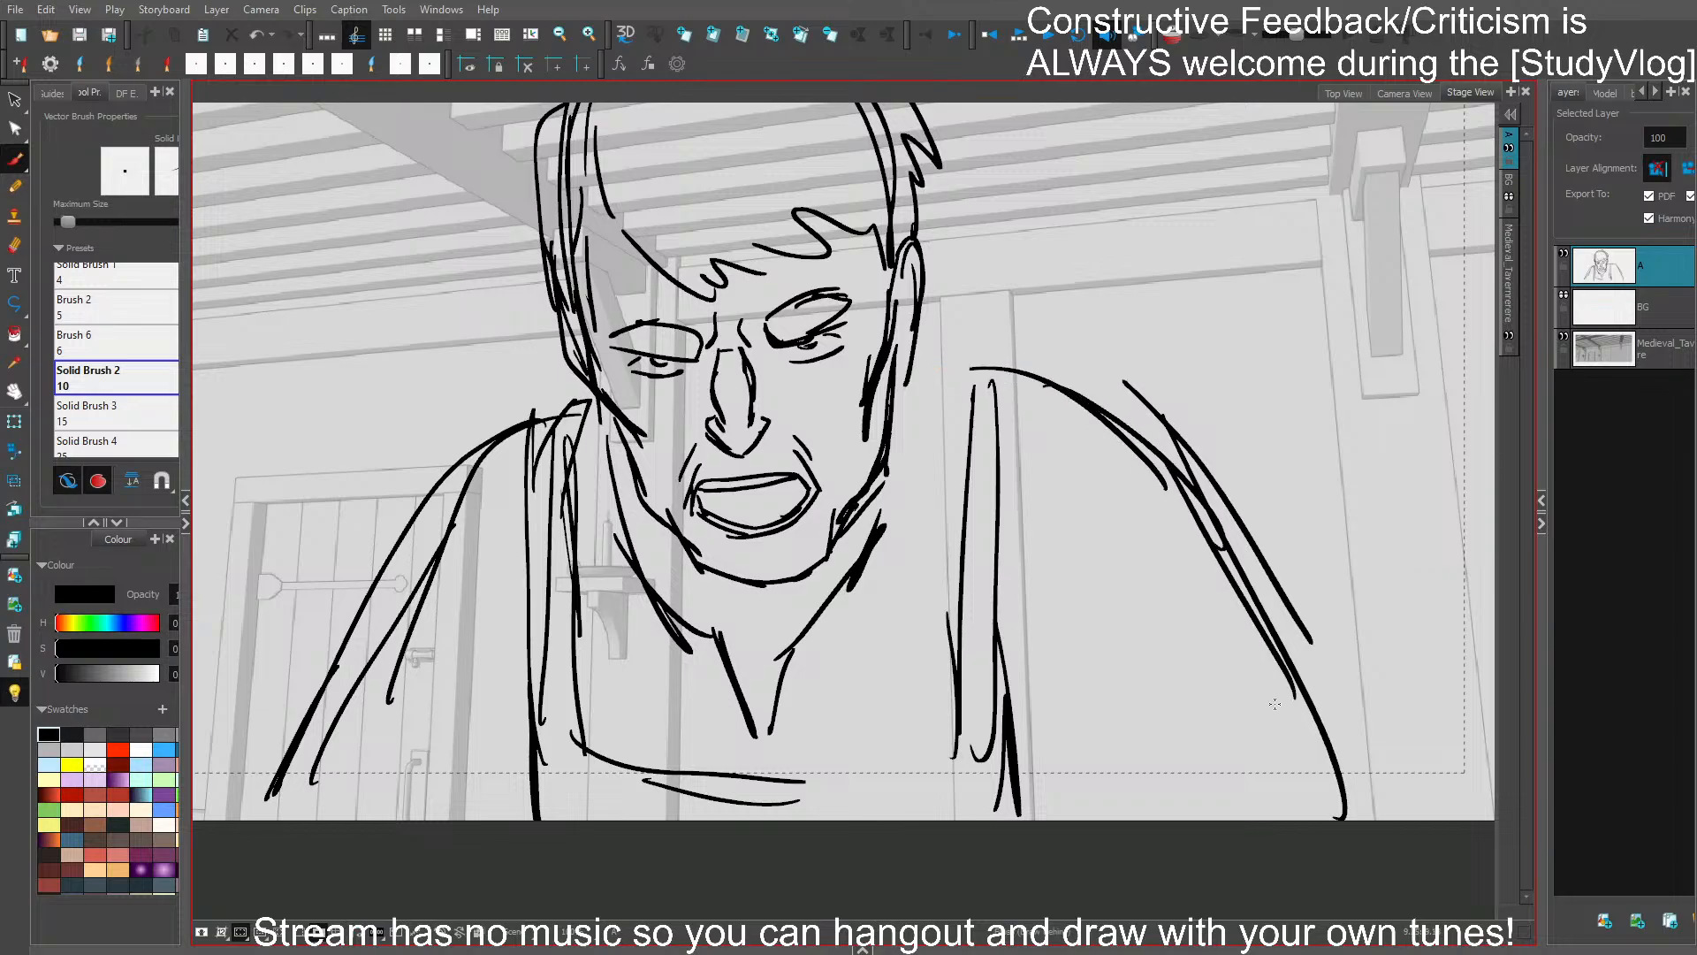
- Remove the jagged hair strokes beside the ear, redraw the side hair and sideburn lines, and save the project
key(ctrl+z)
key(ctrl+z)
mouse_move(900, 305)
mouse_down()
mouse_move(925, 273)
mouse_move(899, 374)
mouse_up()
drag(914, 223, 900, 382)
key(ctrl+z)
drag(824, 180, 895, 290)
drag(878, 256, 893, 406)
drag(890, 327, 897, 380)
key(ctrl+s)
- Draw short-sleeve hems across both of the bartender's upper arms, add apron strap and bib lines, and save the project
drag(694, 714, 725, 589)
mouse_move(323, 679)
mouse_down()
mouse_move(502, 777)
mouse_move(436, 714)
mouse_move(511, 776)
mouse_up()
mouse_move(336, 684)
mouse_down()
mouse_move(313, 723)
mouse_move(497, 428)
mouse_up()
mouse_move(1218, 637)
mouse_down()
mouse_move(1056, 755)
mouse_move(1297, 643)
mouse_move(1317, 654)
mouse_move(1289, 584)
mouse_move(985, 372)
mouse_up()
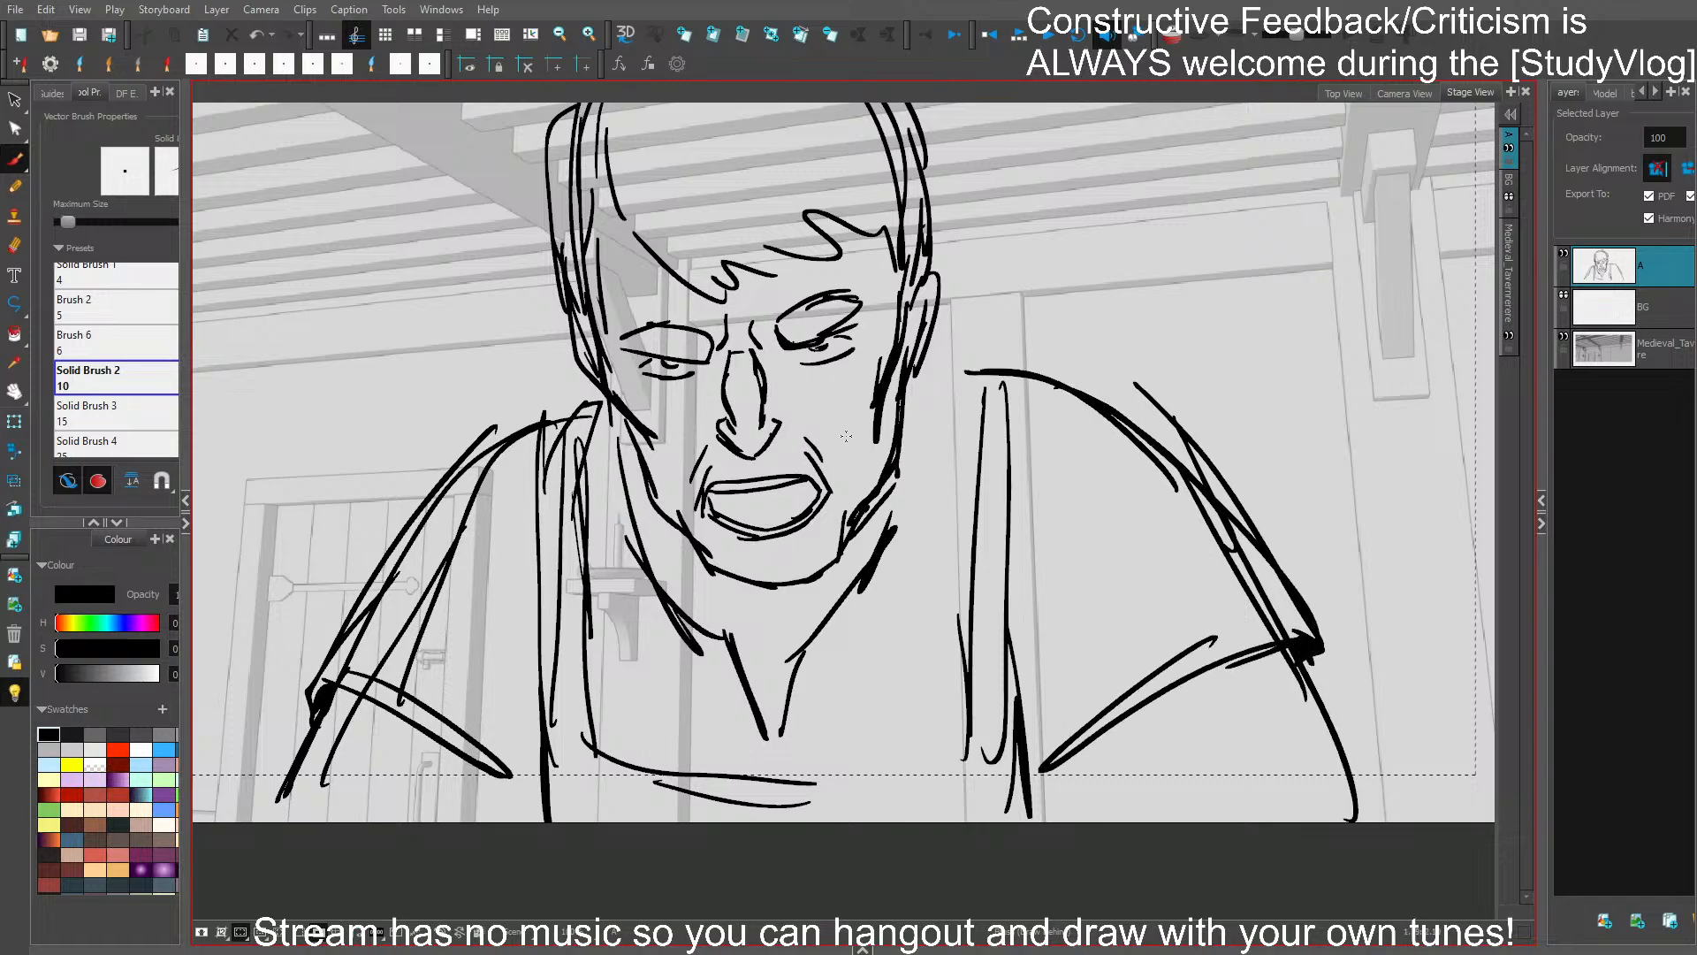
drag(563, 411, 528, 822)
drag(928, 765, 936, 766)
mouse_move(977, 390)
mouse_down()
mouse_move(972, 706)
mouse_move(953, 381)
mouse_move(1034, 501)
mouse_move(1095, 498)
mouse_move(1081, 463)
mouse_up()
key(1)
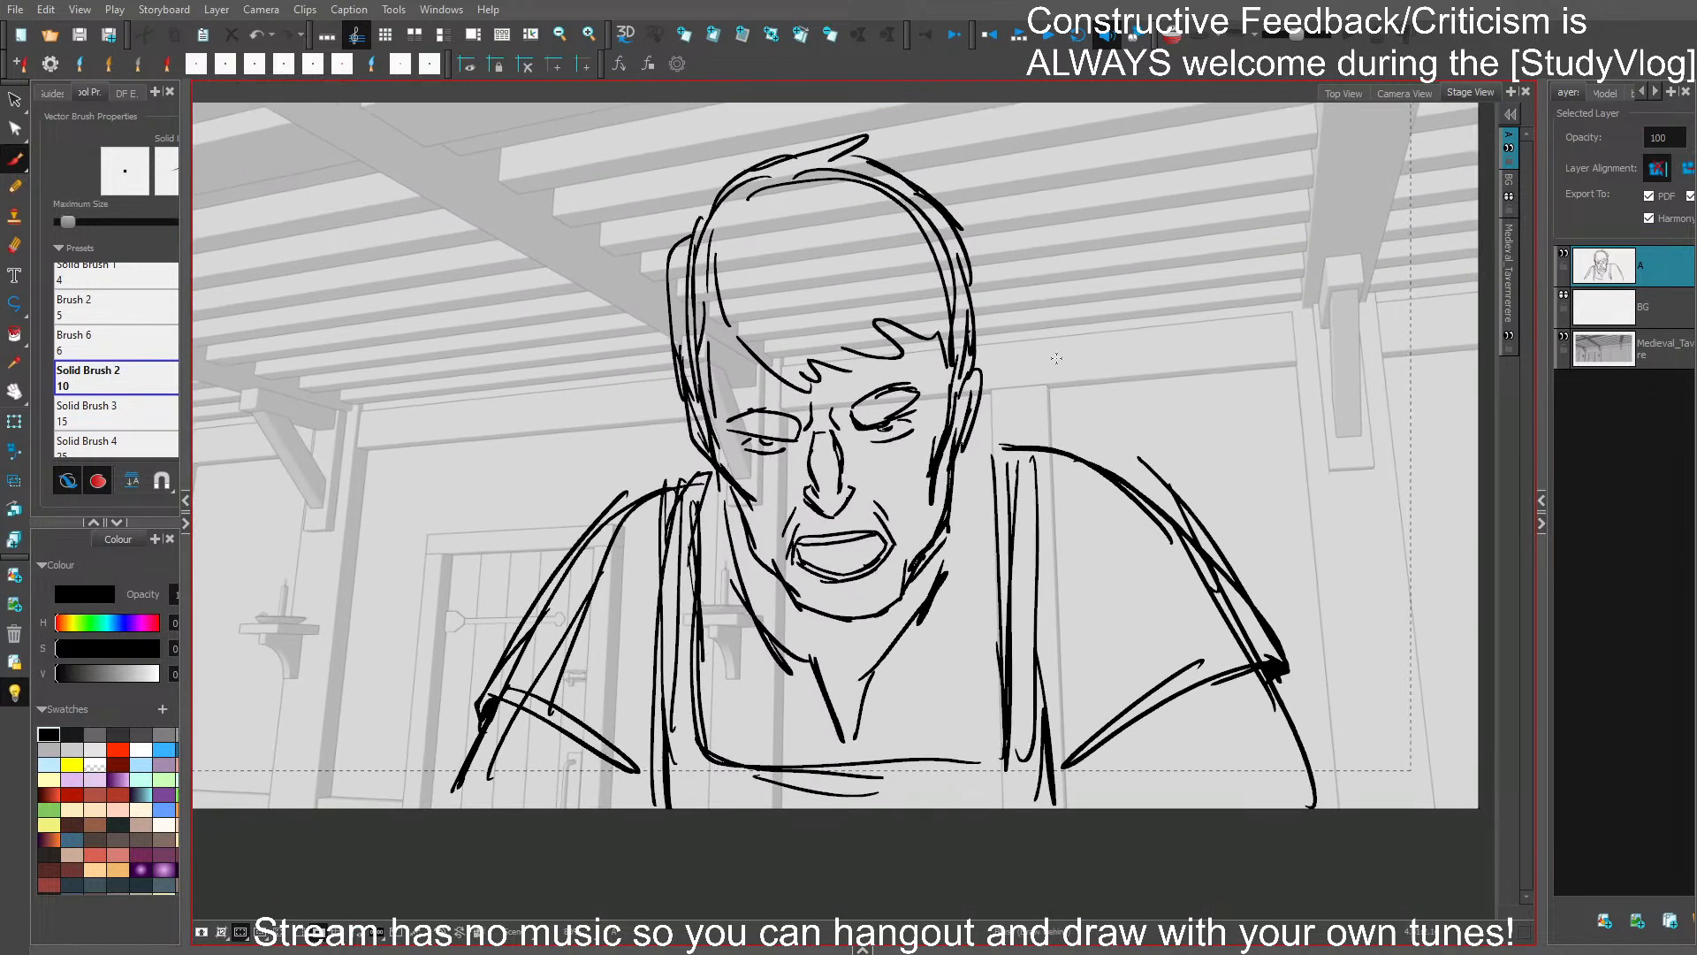
key(ctrl+s)
key(ctrl+s)
- Select the bartender's entire drawing, shift it toward the single hanging beam bracket, and stretch it slightly taller
mouse_move(893, 382)
mouse_down()
mouse_move(913, 383)
mouse_move(882, 415)
mouse_up()
drag(1211, 456, 1276, 485)
key(1)
key(2)
drag(1317, 575, 1258, 577)
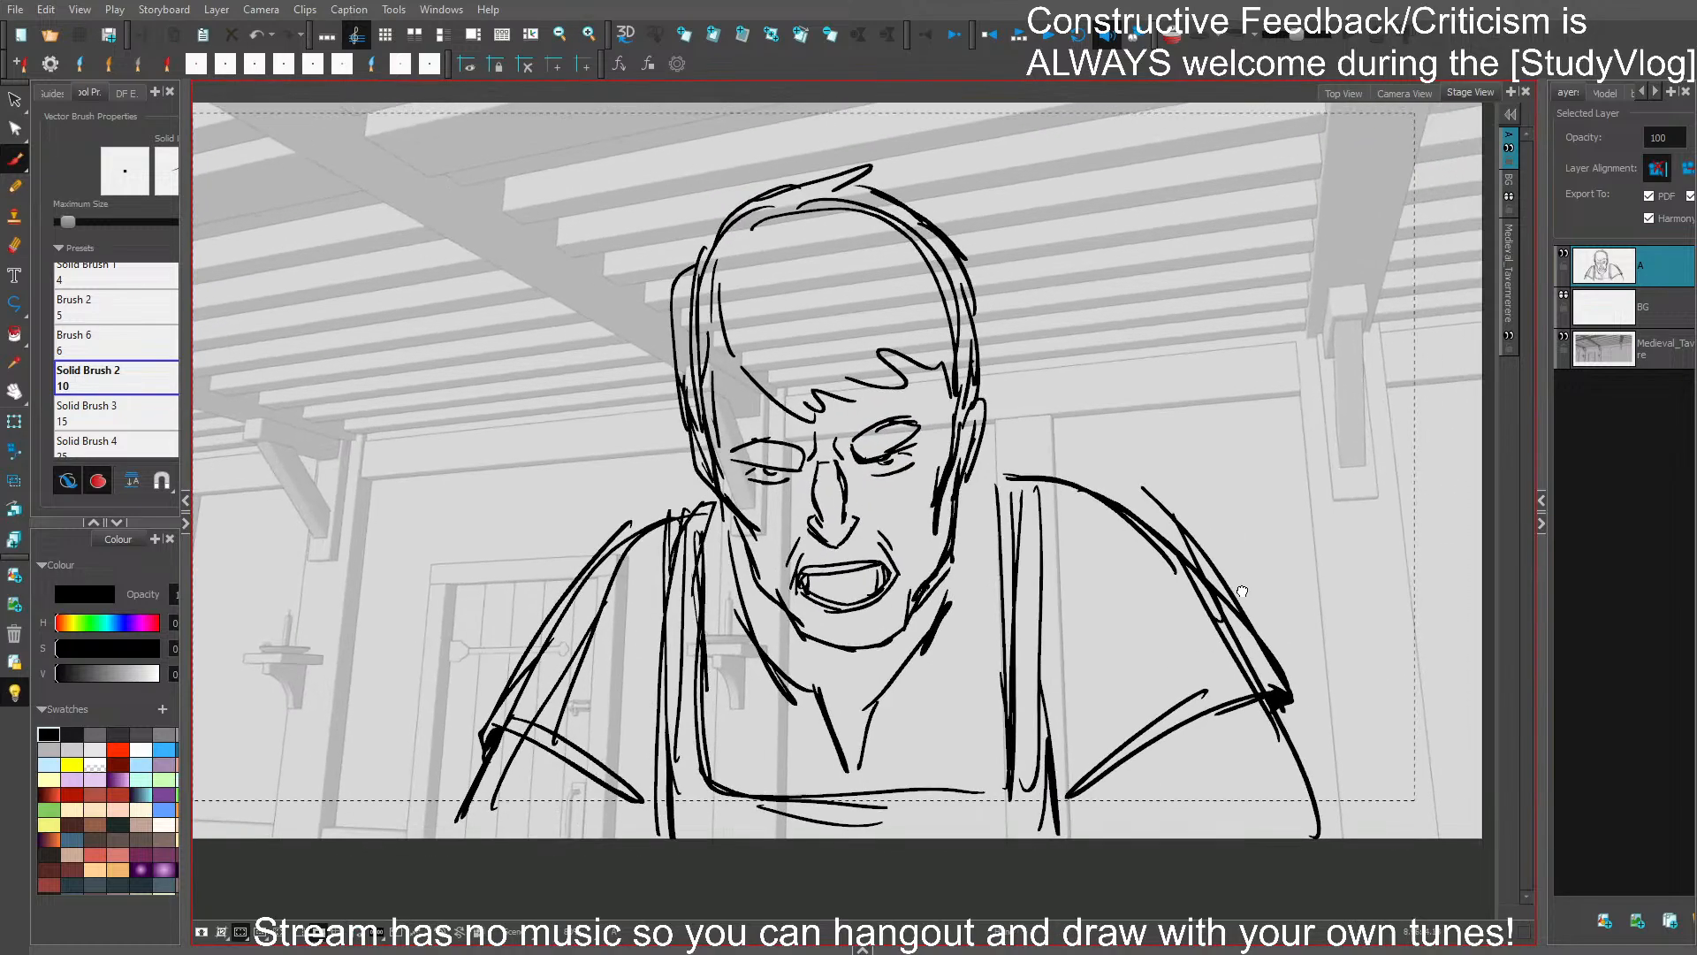
key(ctrl+a)
drag(890, 504, 979, 505)
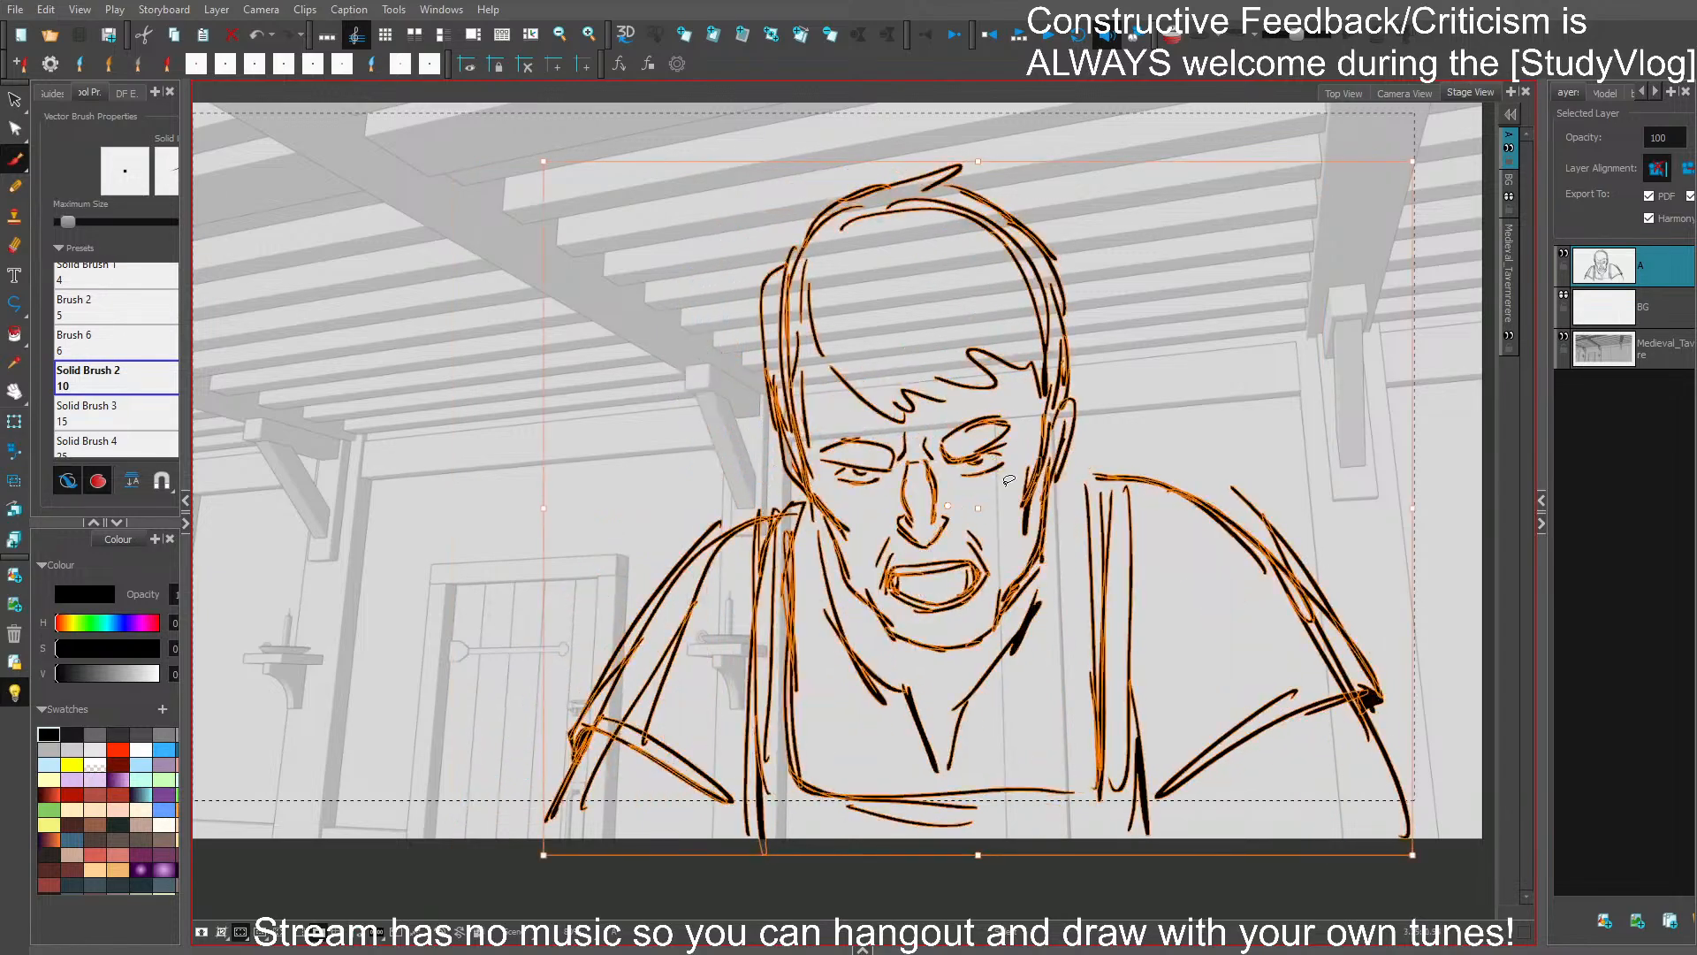
key(Left)
key(Right)
key(ctrl+a)
drag(975, 503, 965, 504)
drag(967, 164, 971, 135)
drag(1413, 499, 1404, 496)
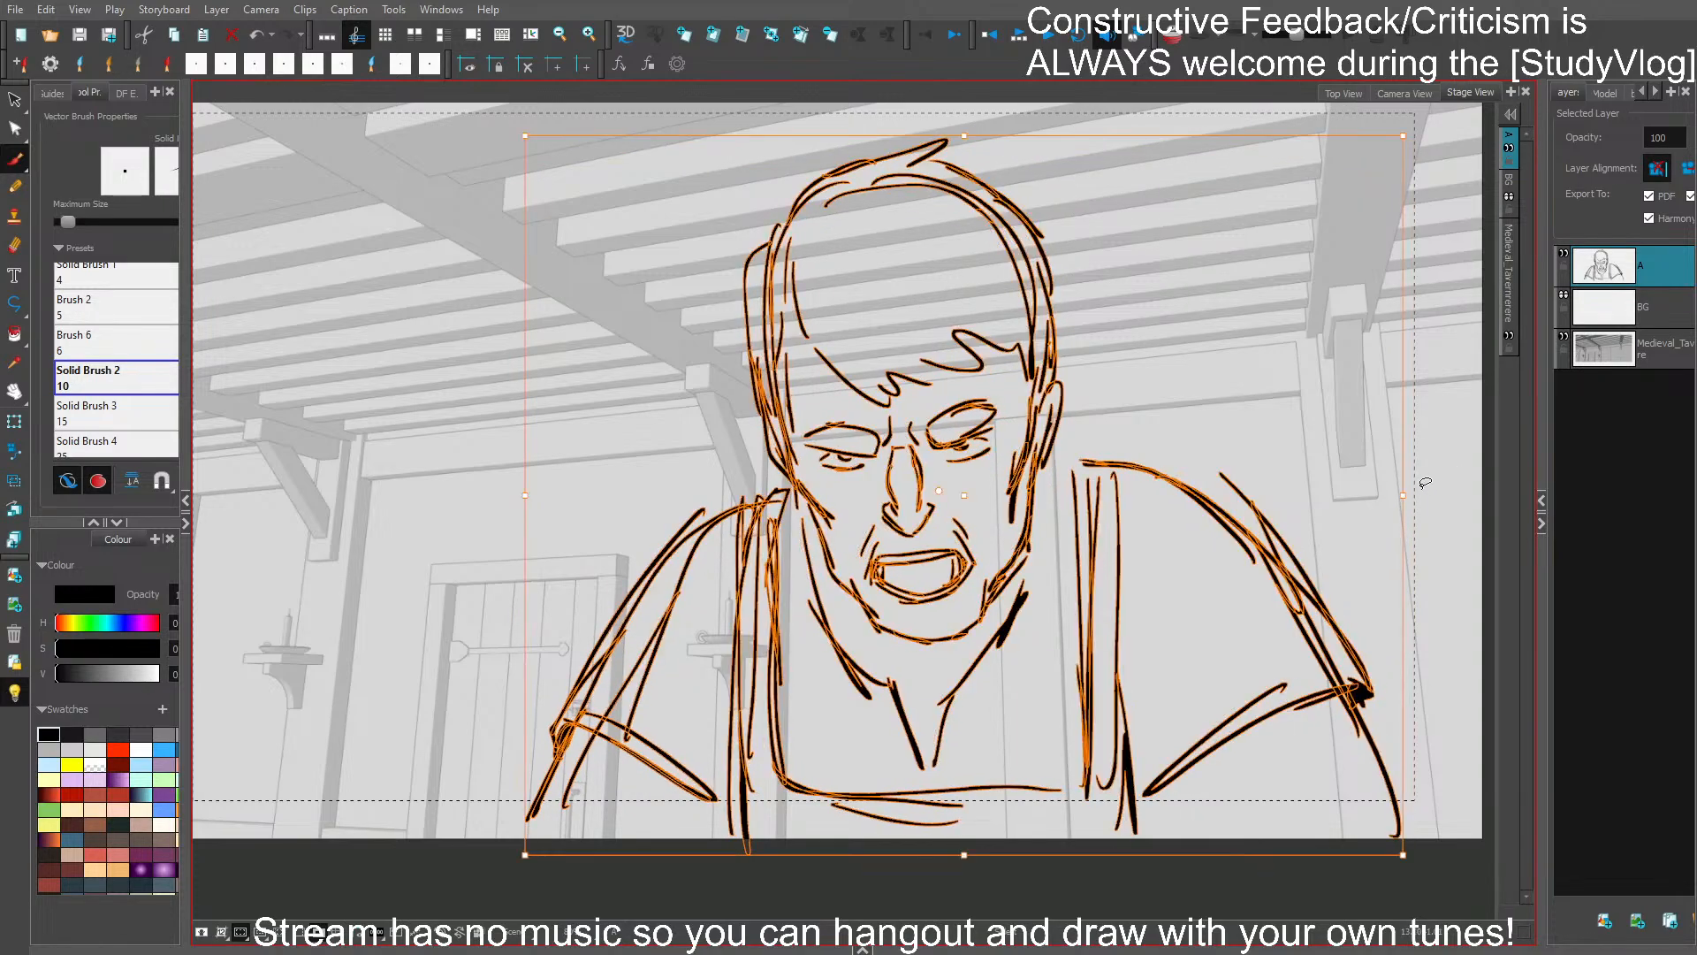
click(1447, 444)
mouse_move(970, 394)
mouse_down()
mouse_move(924, 446)
mouse_move(968, 395)
mouse_up()
click(1124, 344)
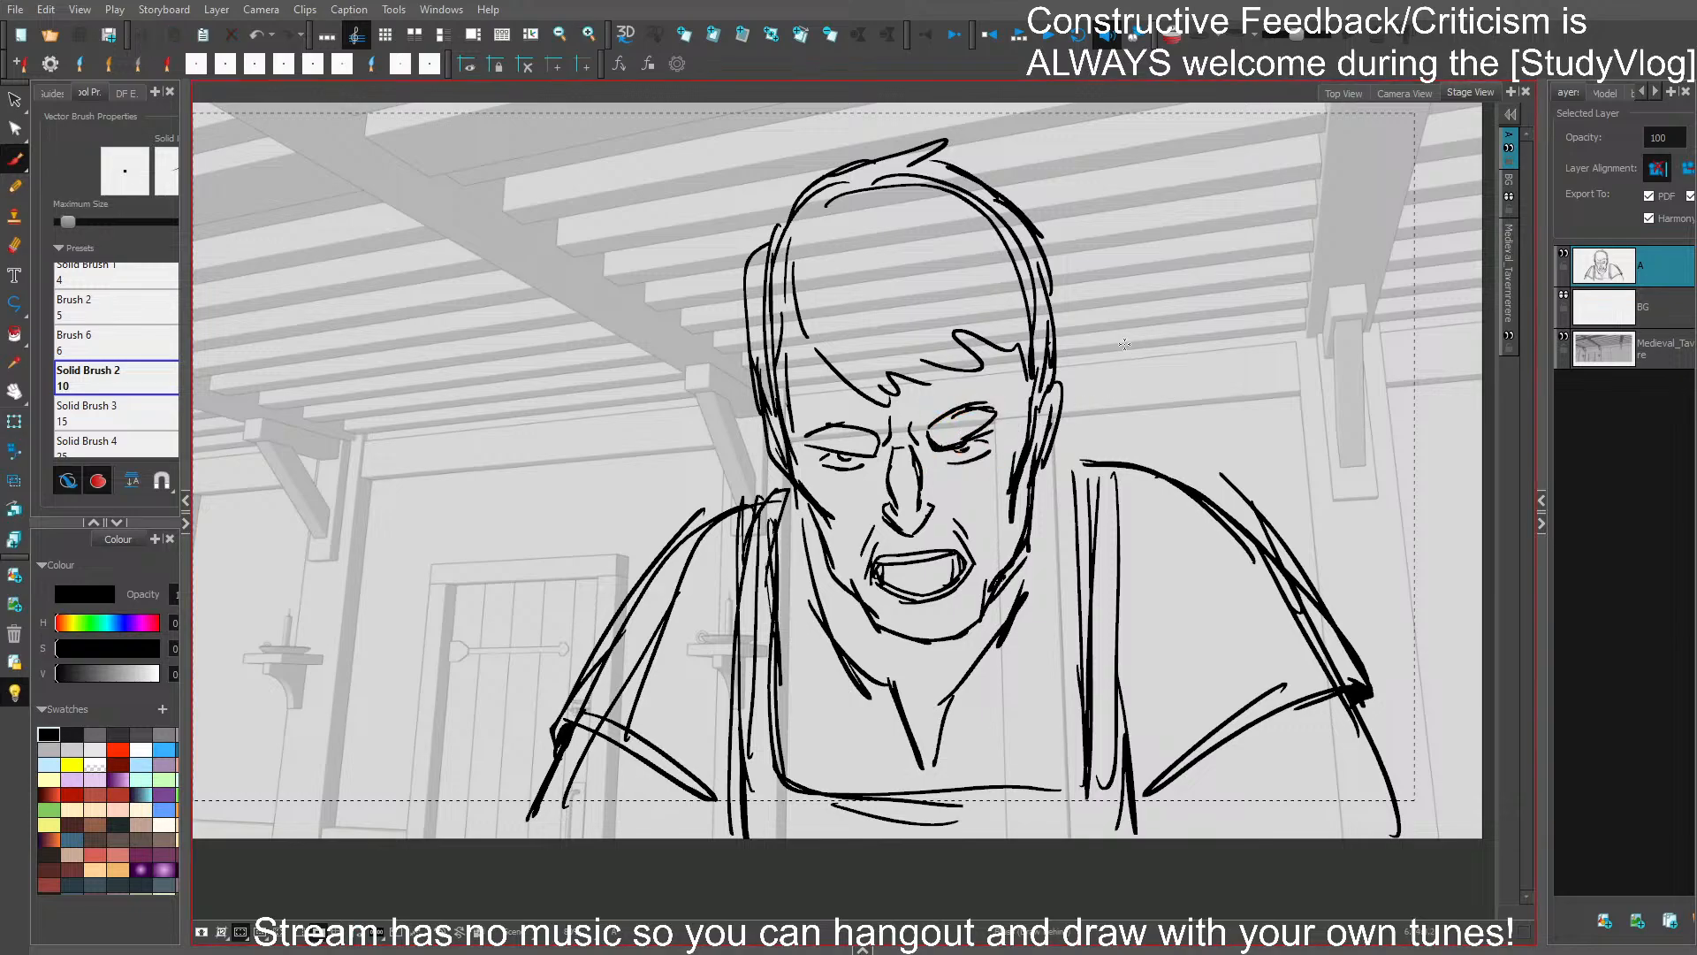
- Fill the bartender's silhouette with mid grey behind the line work and turn off the light table
click(164, 733)
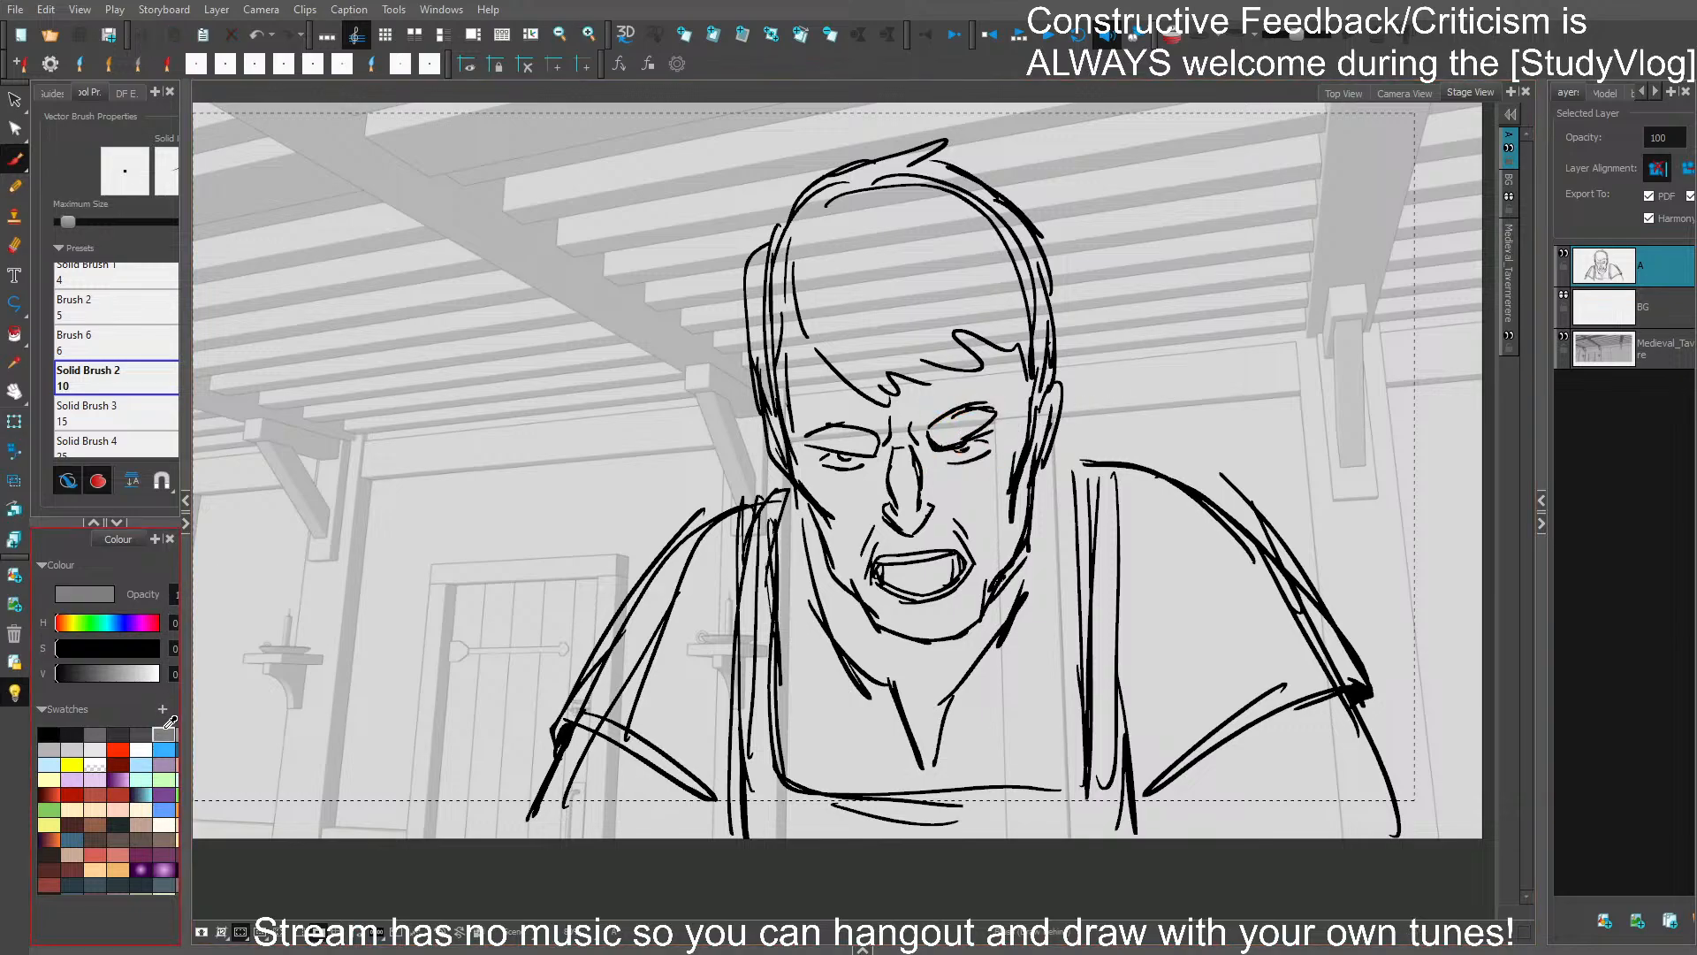
scroll(890, 573, down, 1)
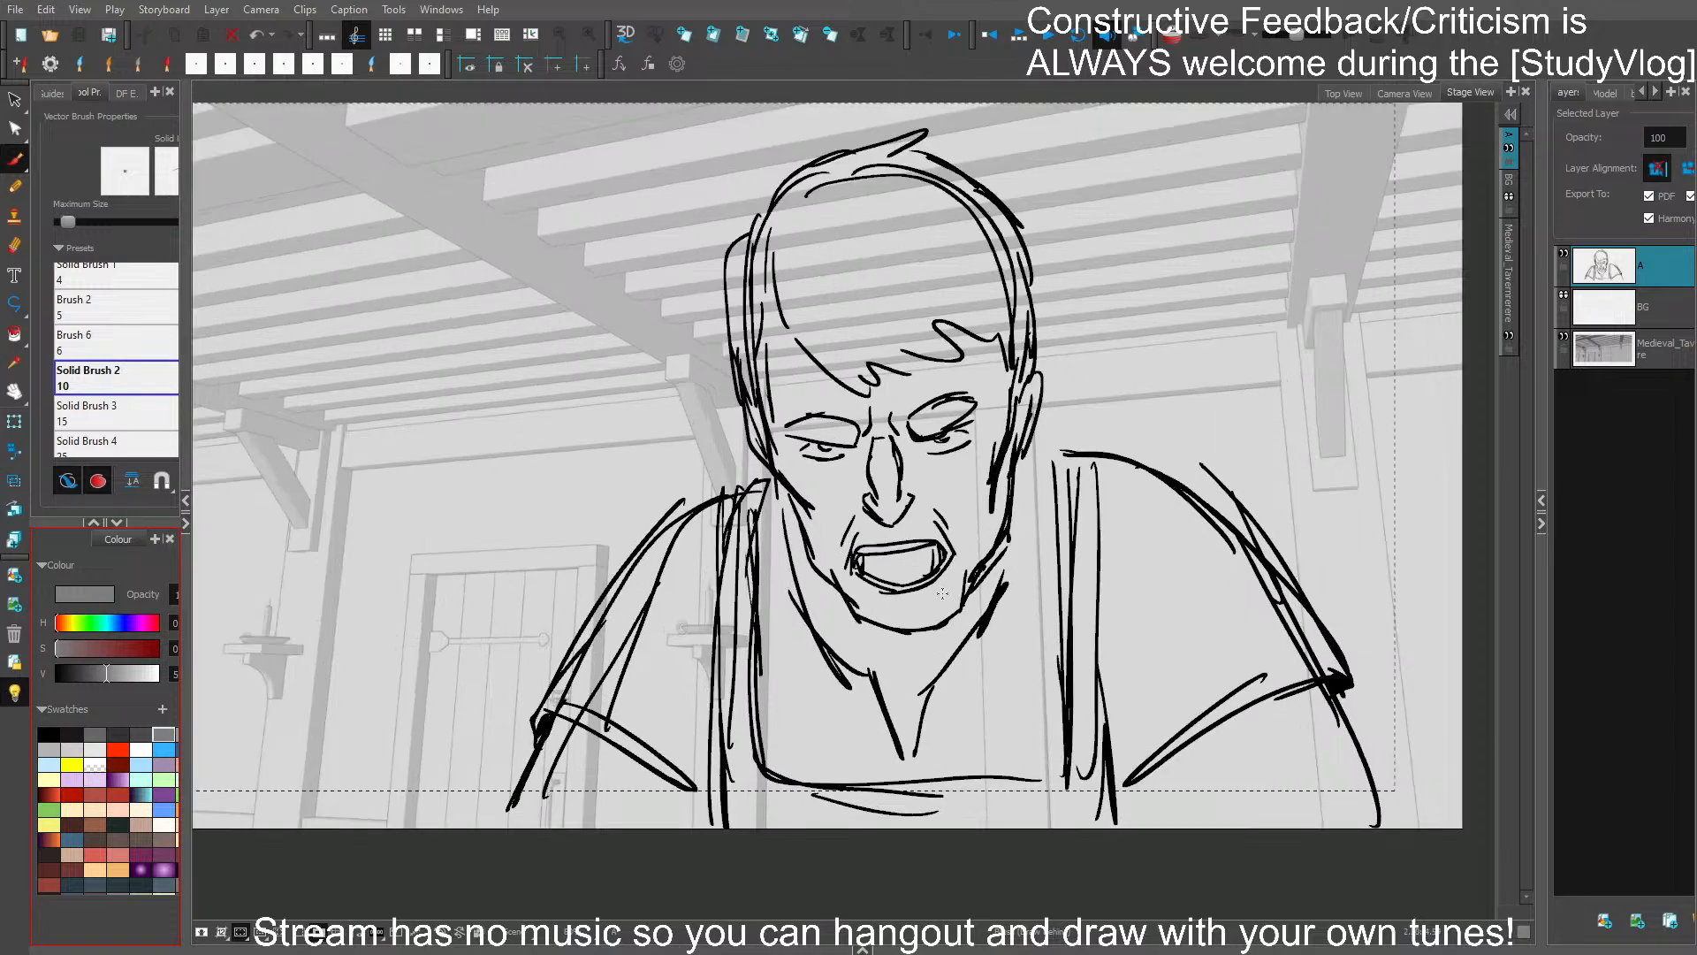
scroll(891, 572, up, 2)
mouse_move(364, 855)
mouse_down()
mouse_move(513, 558)
mouse_move(630, 498)
mouse_move(600, 441)
mouse_move(598, 275)
mouse_move(797, 183)
mouse_move(890, 262)
mouse_move(908, 400)
mouse_move(940, 477)
mouse_move(1049, 515)
mouse_move(1125, 582)
mouse_move(1202, 707)
mouse_move(1246, 855)
mouse_move(401, 877)
mouse_move(353, 860)
mouse_move(389, 796)
mouse_up()
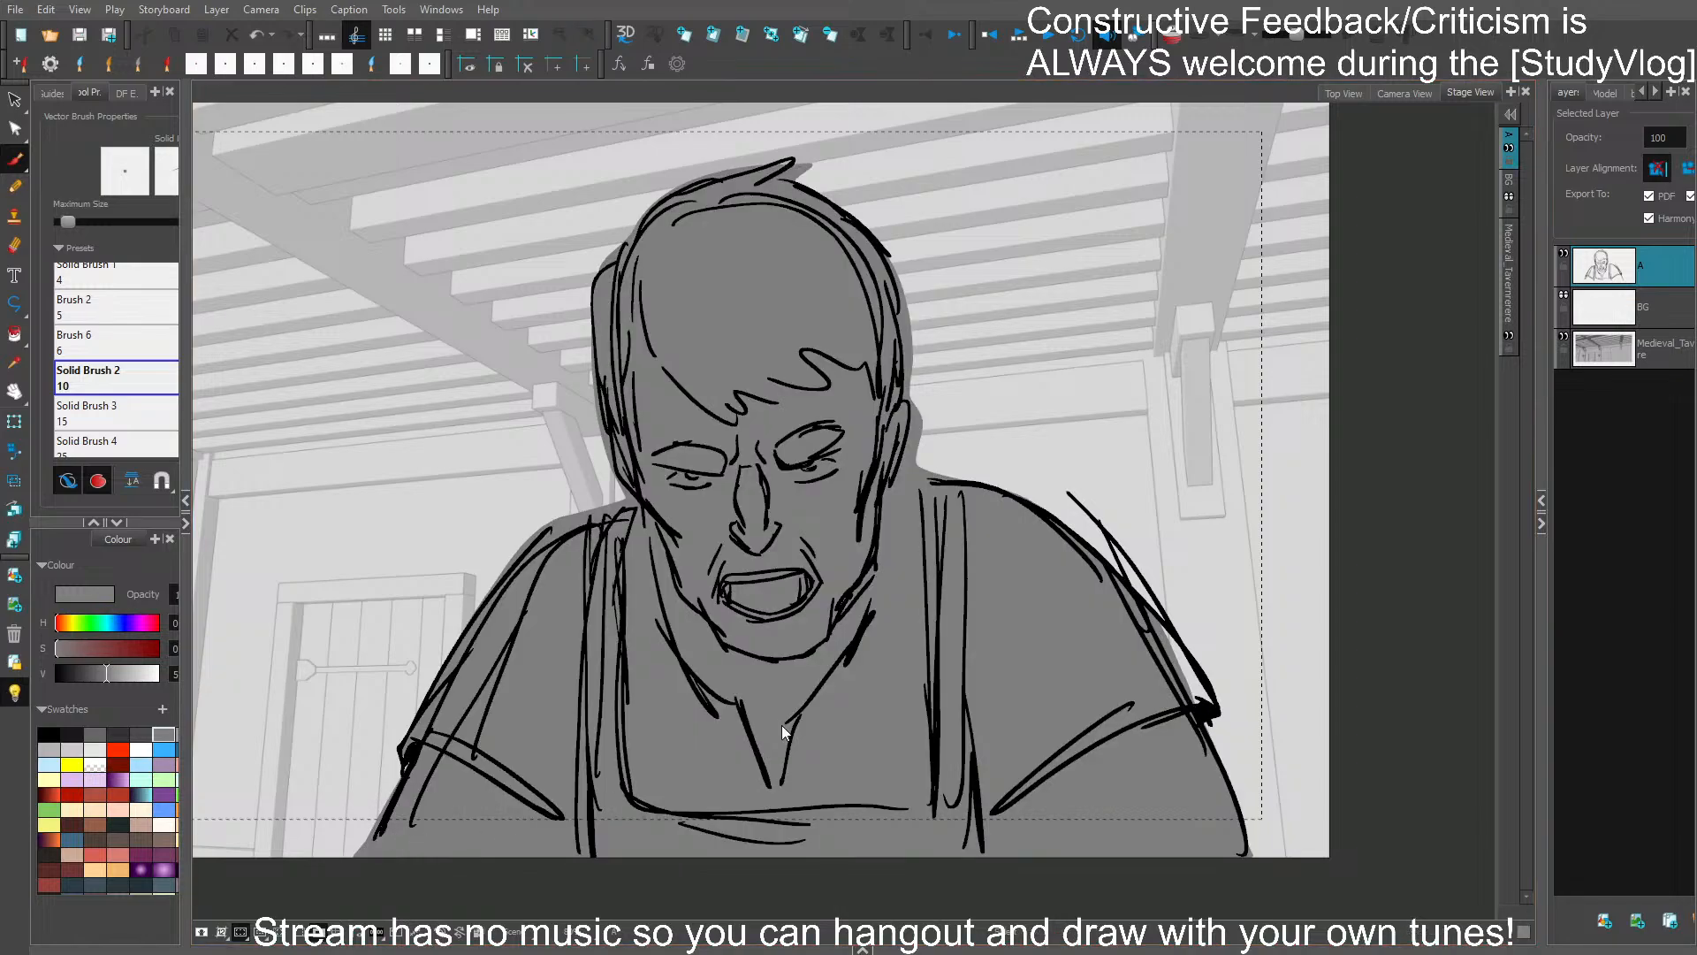
drag(1073, 650, 1284, 652)
click(18, 694)
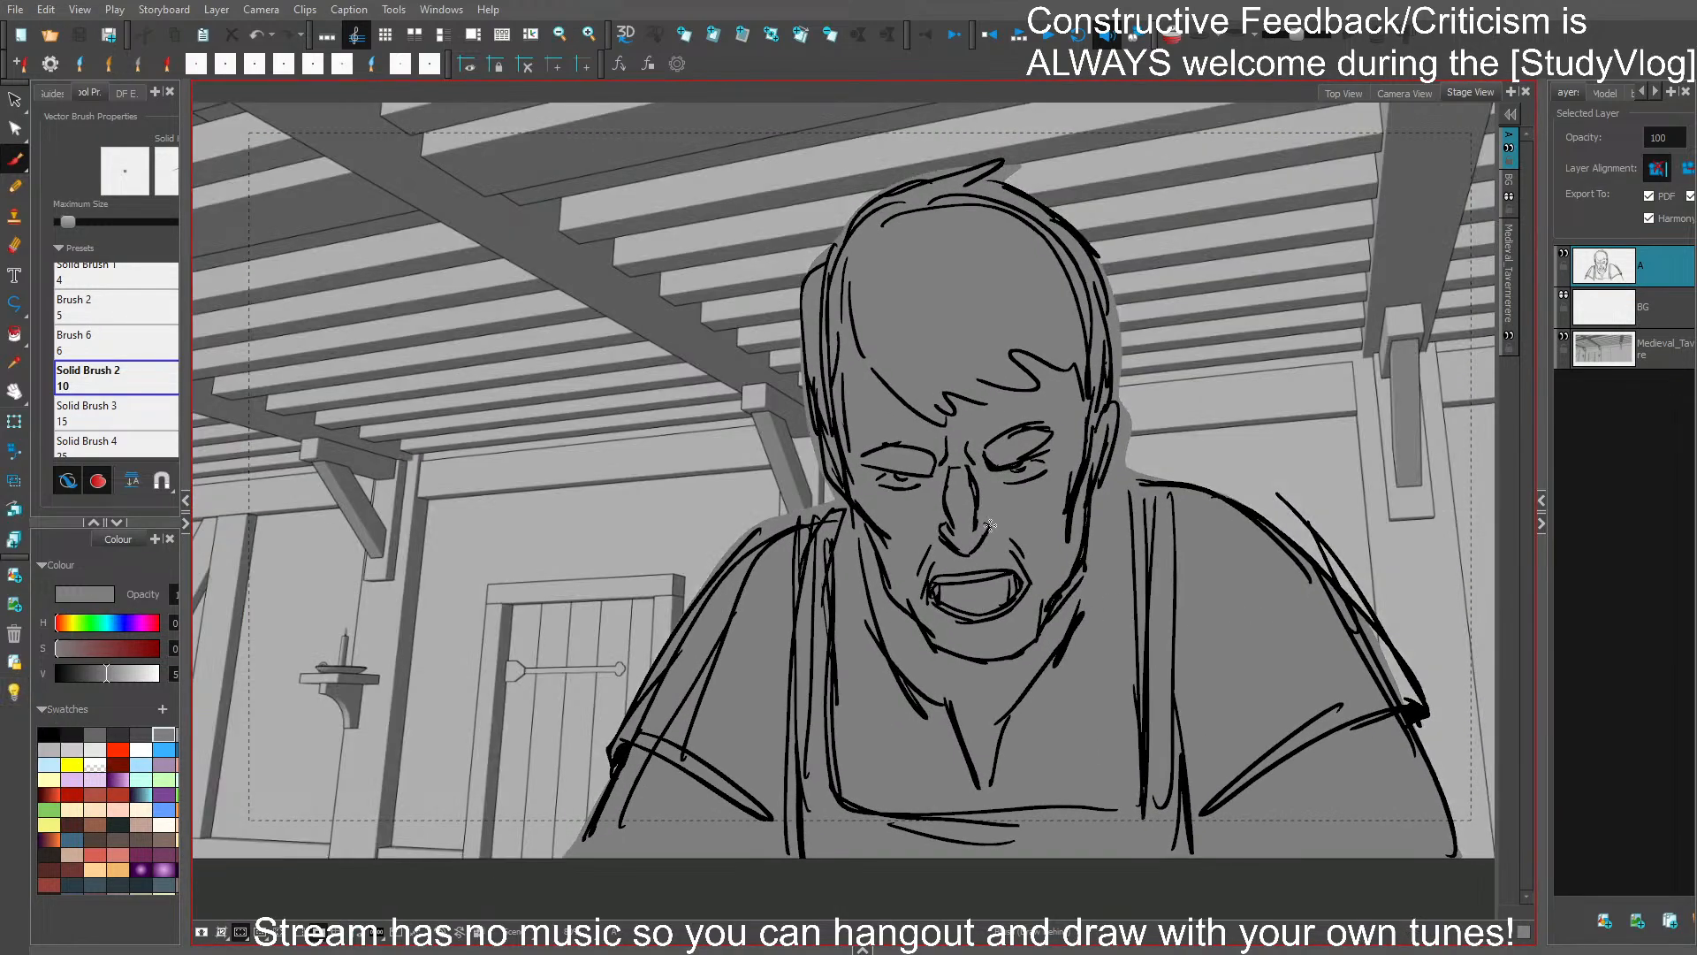
- Compare the grey-filled bartender close-up with the neighbouring tavern panels
scroll(1166, 435, up, 1)
scroll(1180, 416, down, 1)
key(Left)
key(Right)
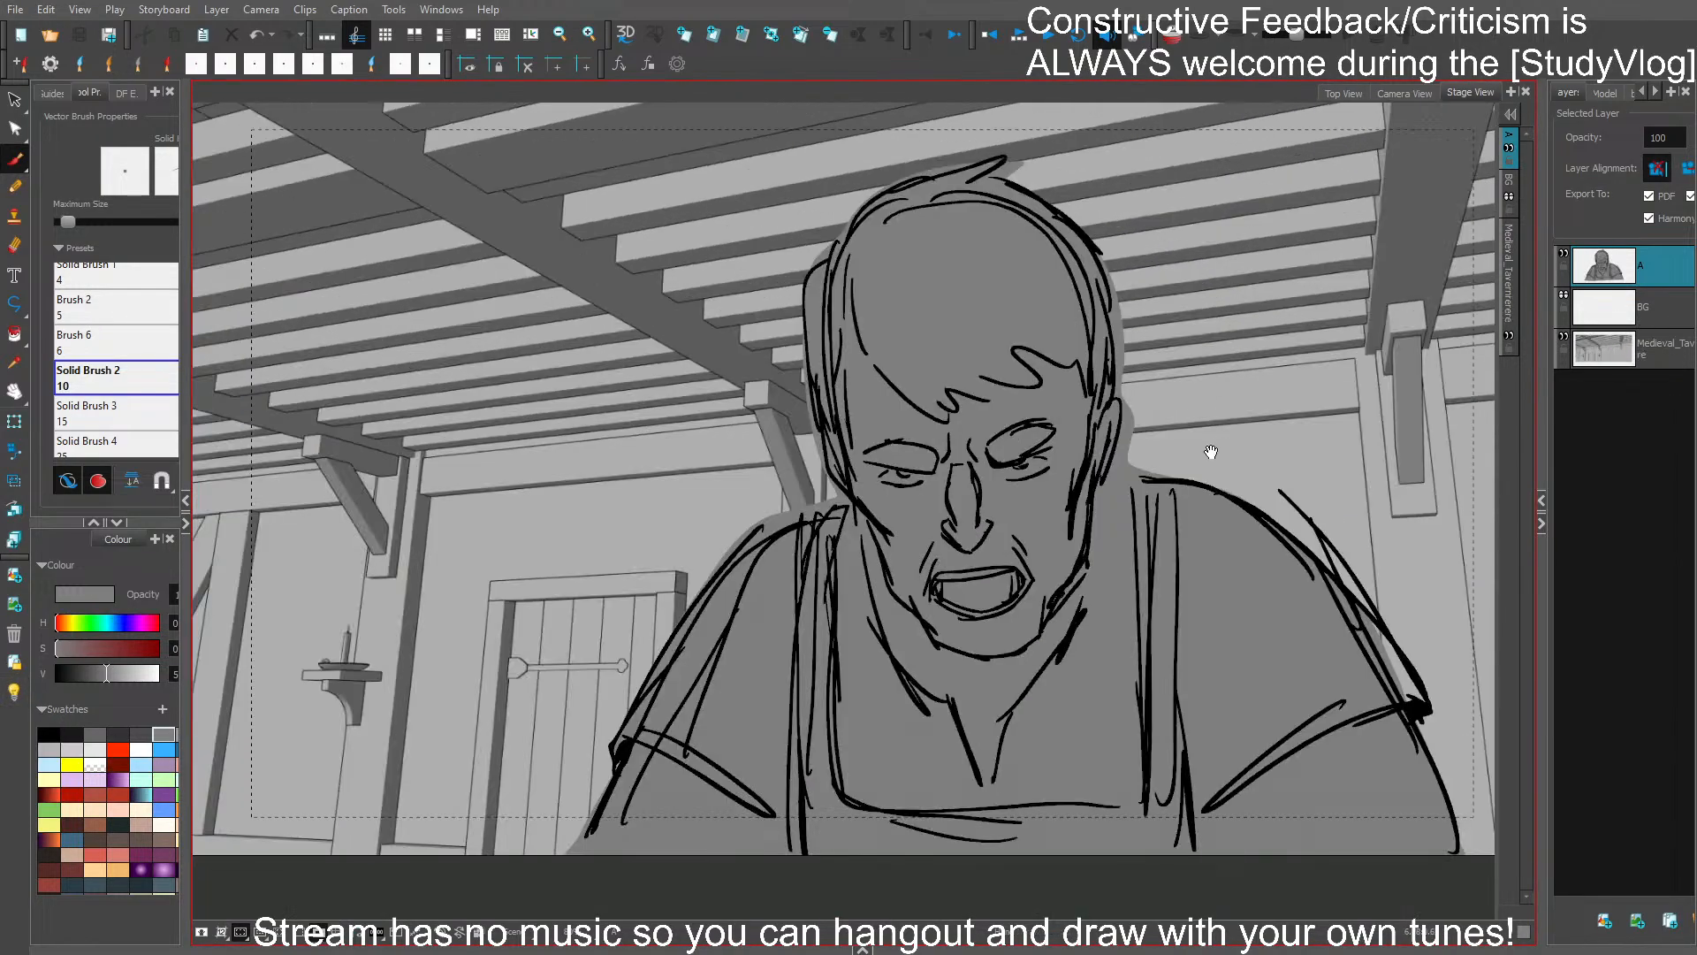
scroll(1212, 446, down, 1)
key(Left)
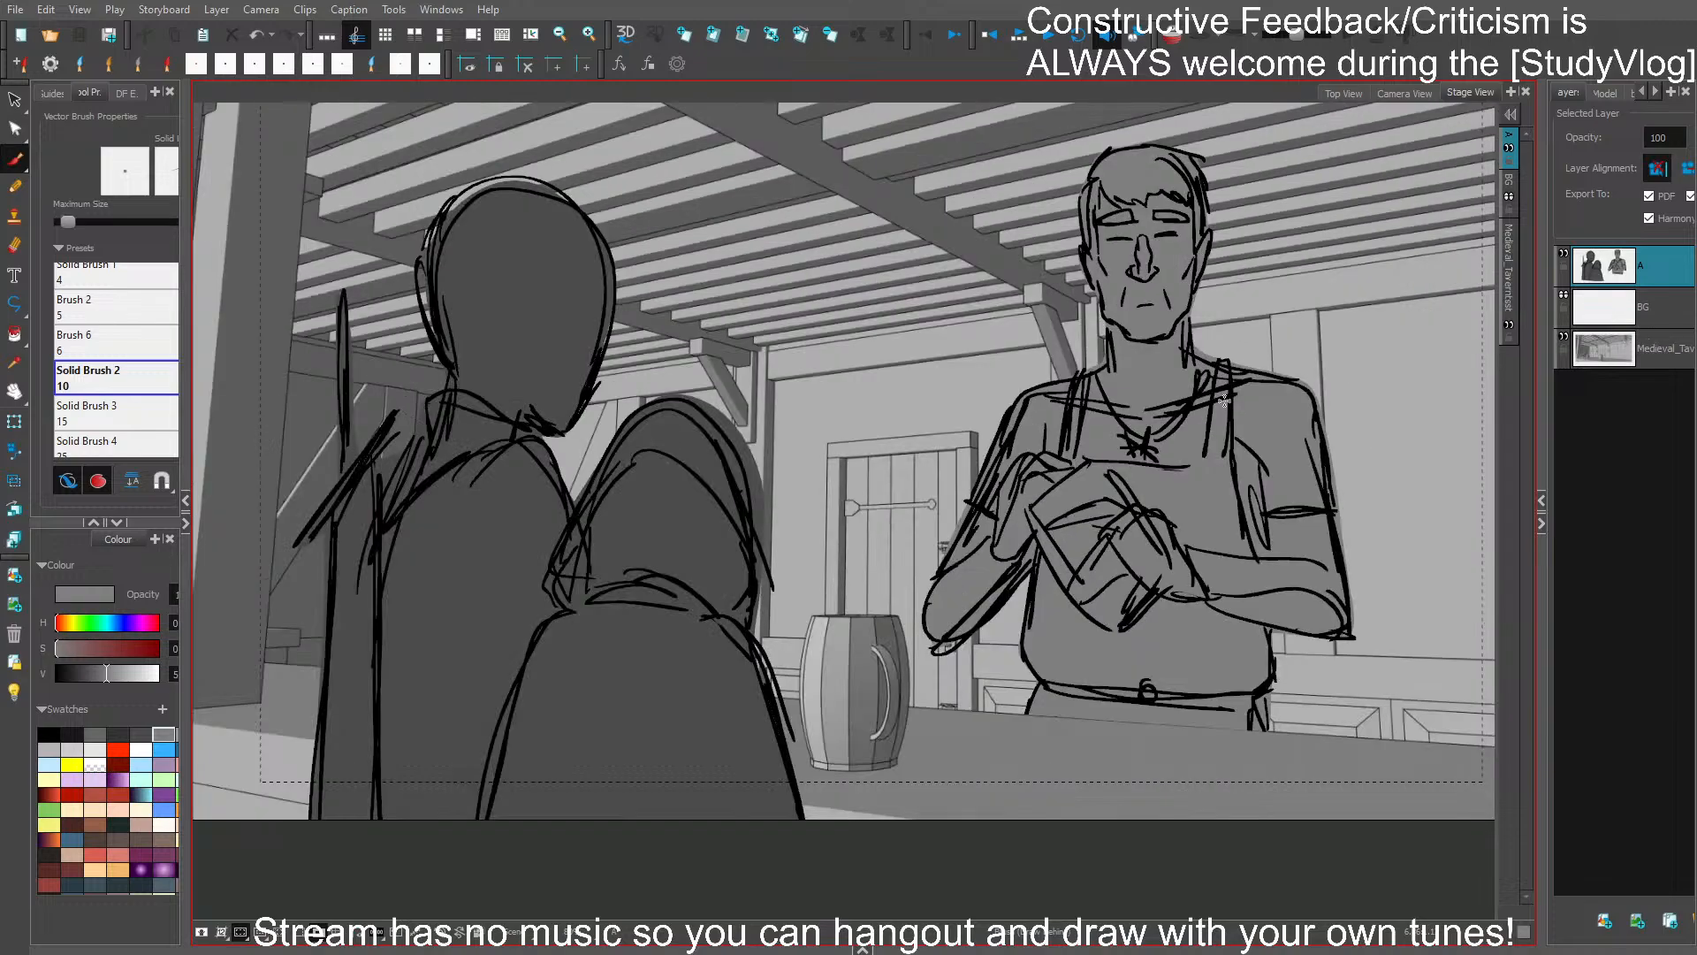
key(Right)
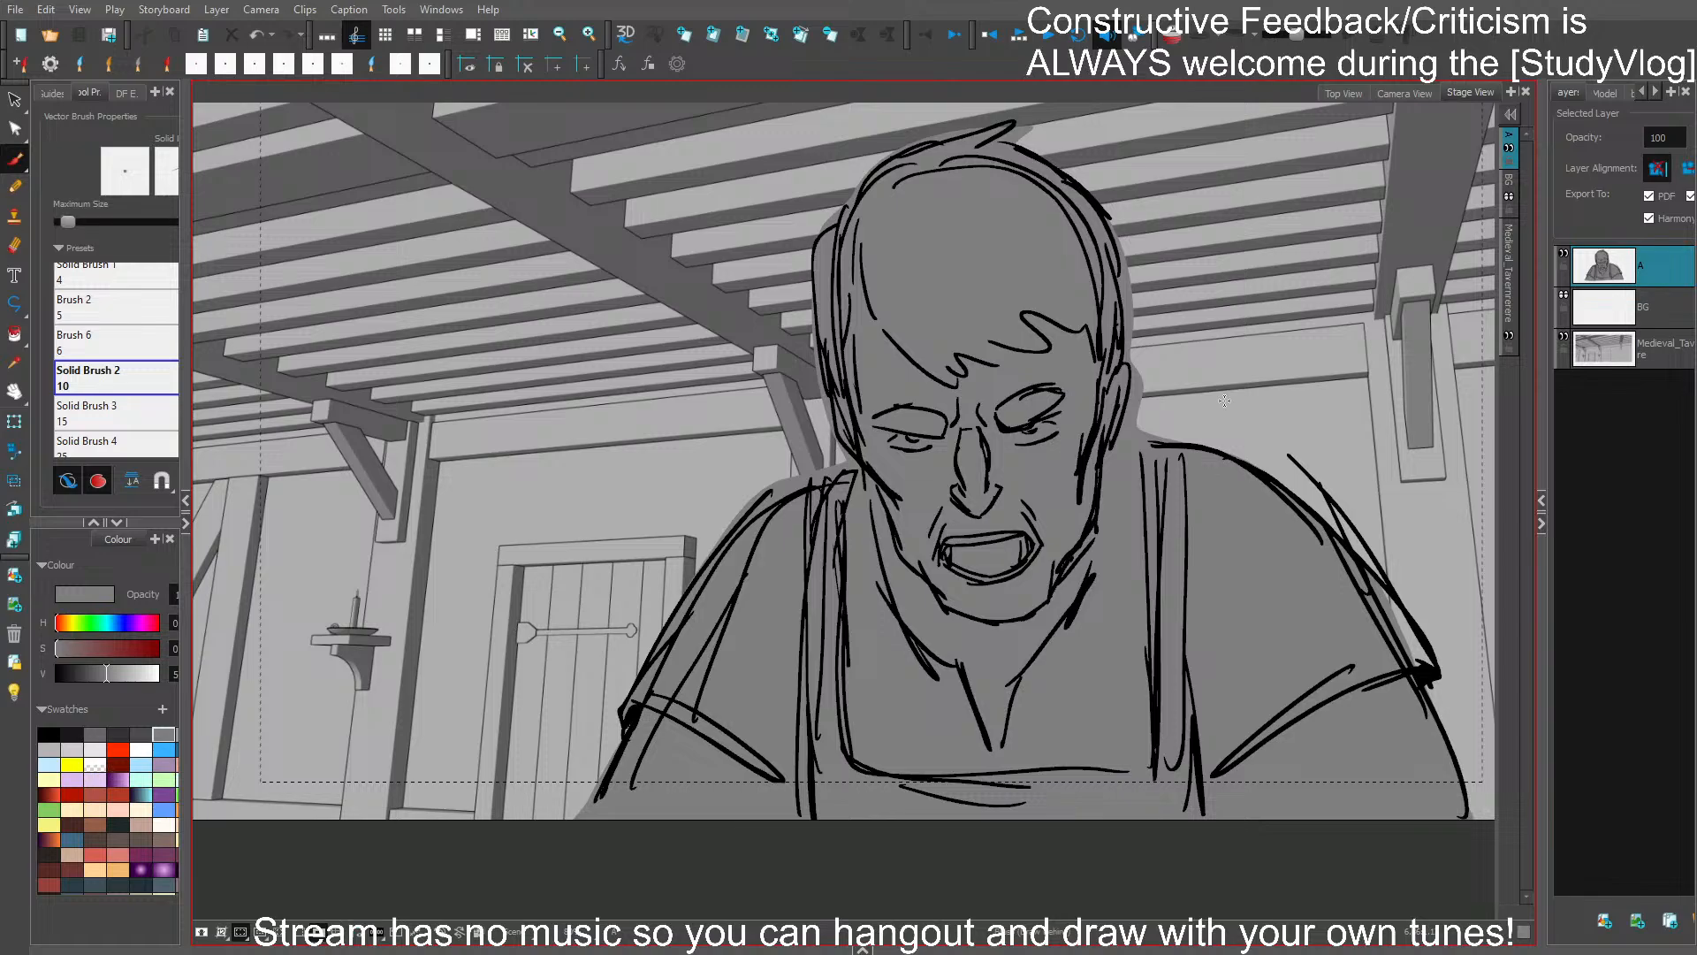
key(2)
key(2)
key(Left)
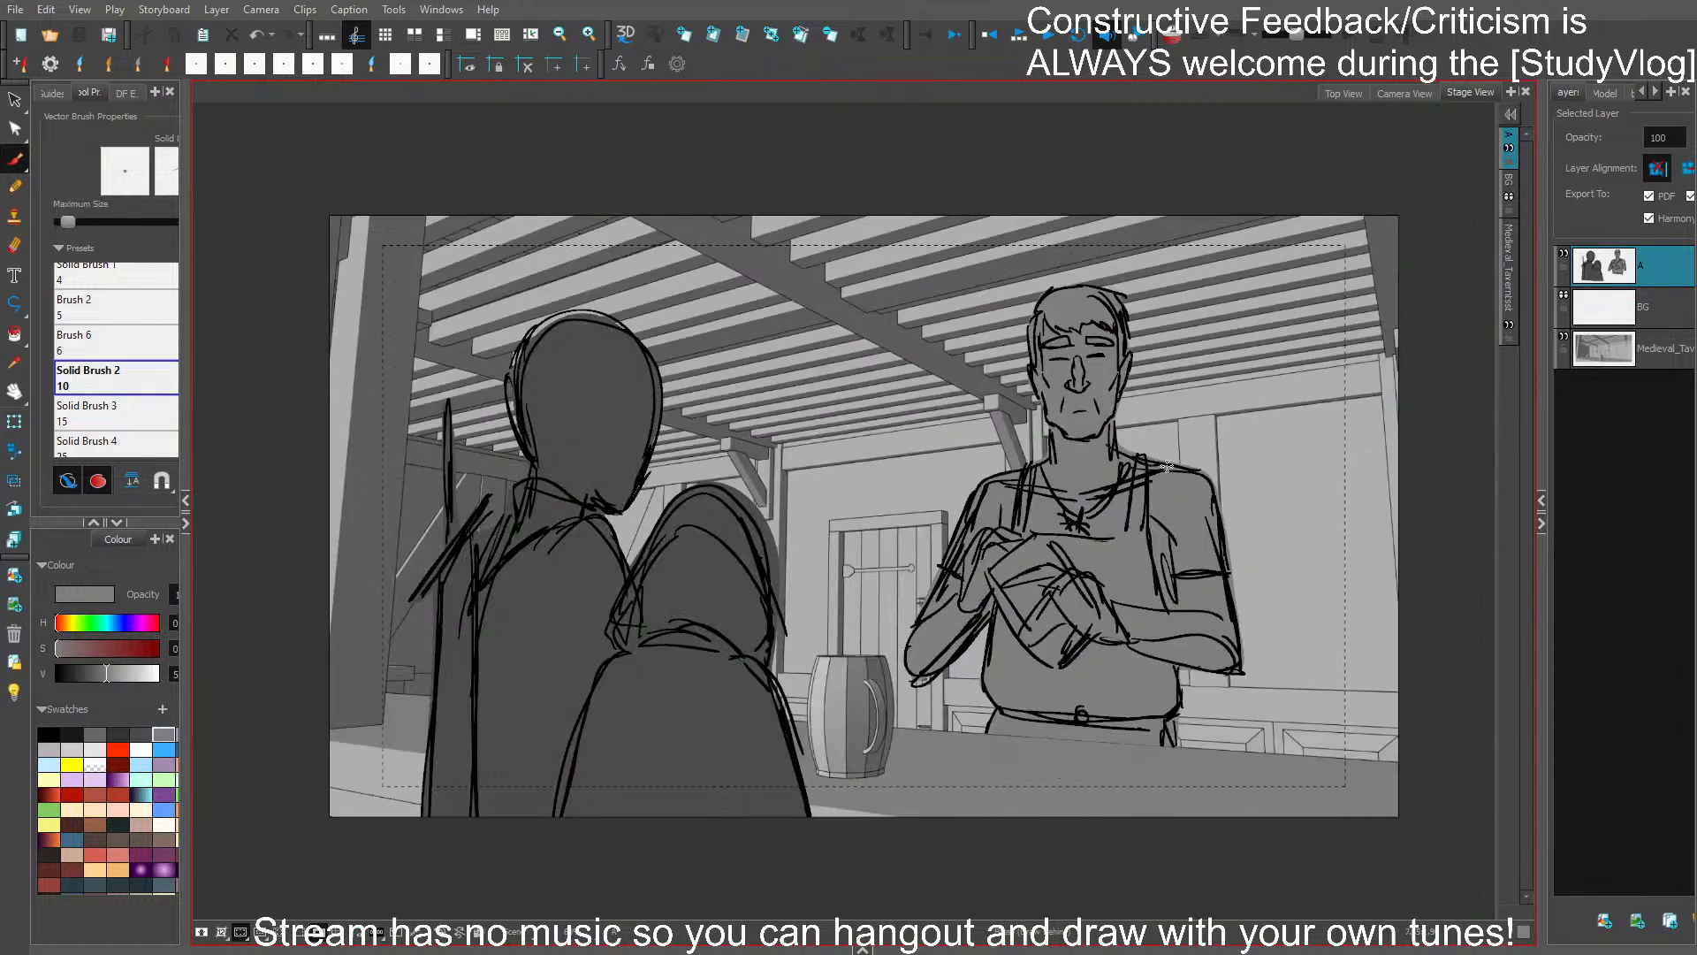
key(Right)
key(Right)
key(Right)
key(Right)
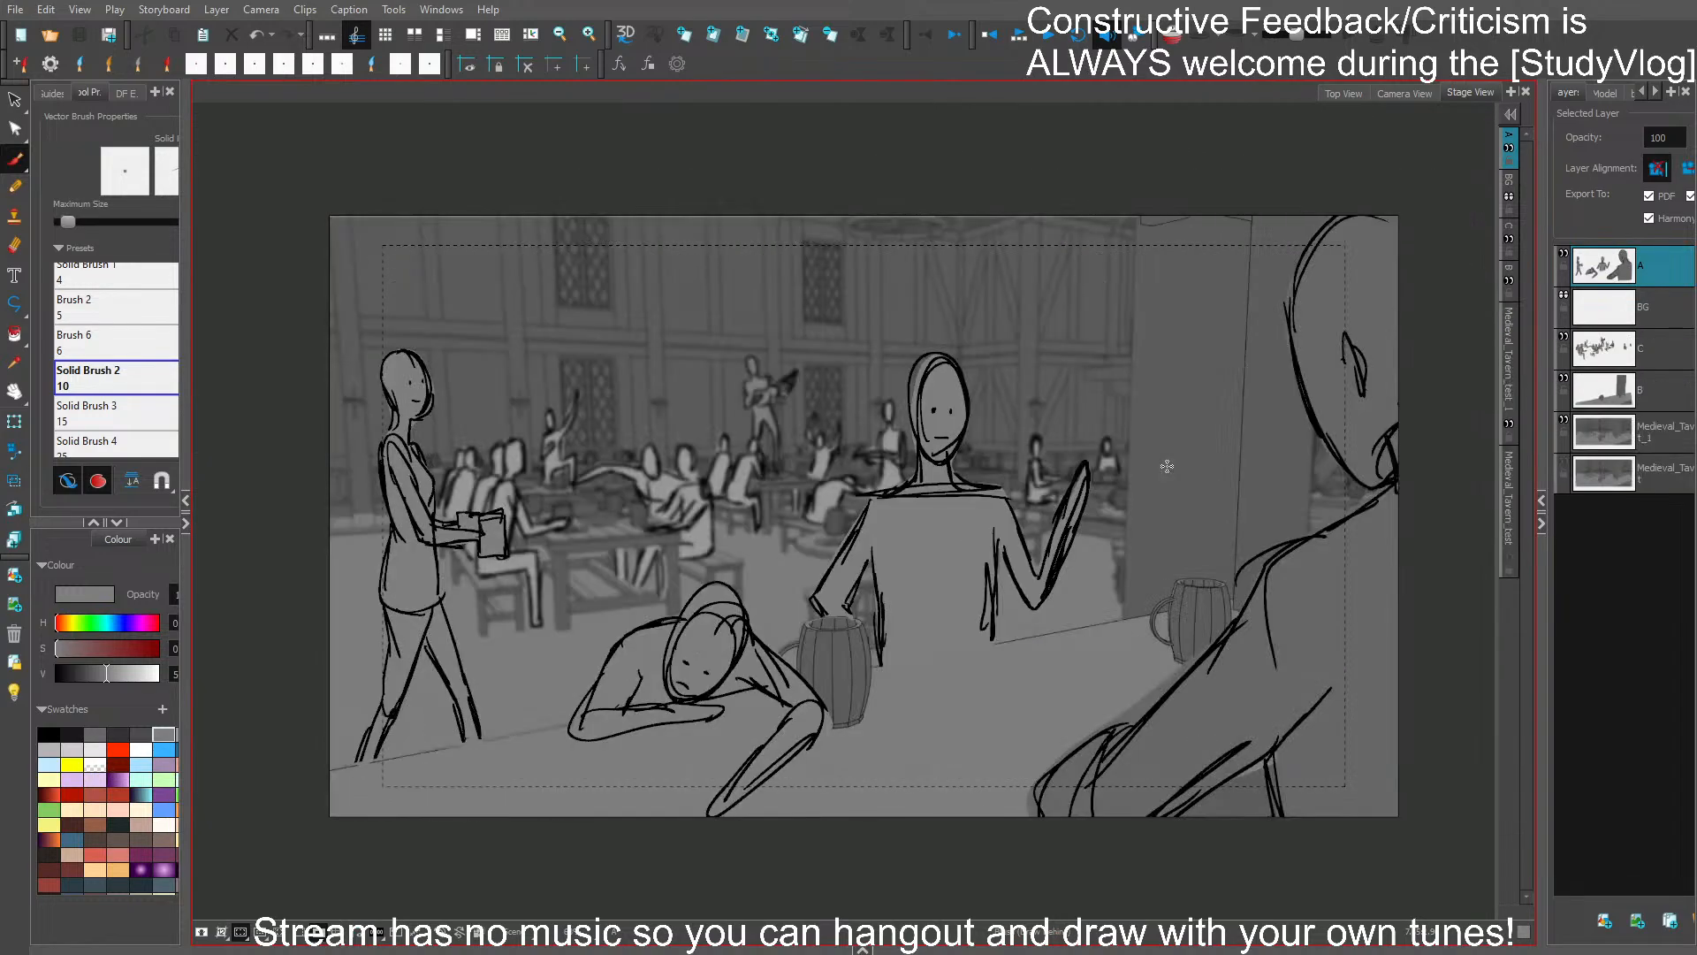
key(Left)
key(Left)
key(Left)
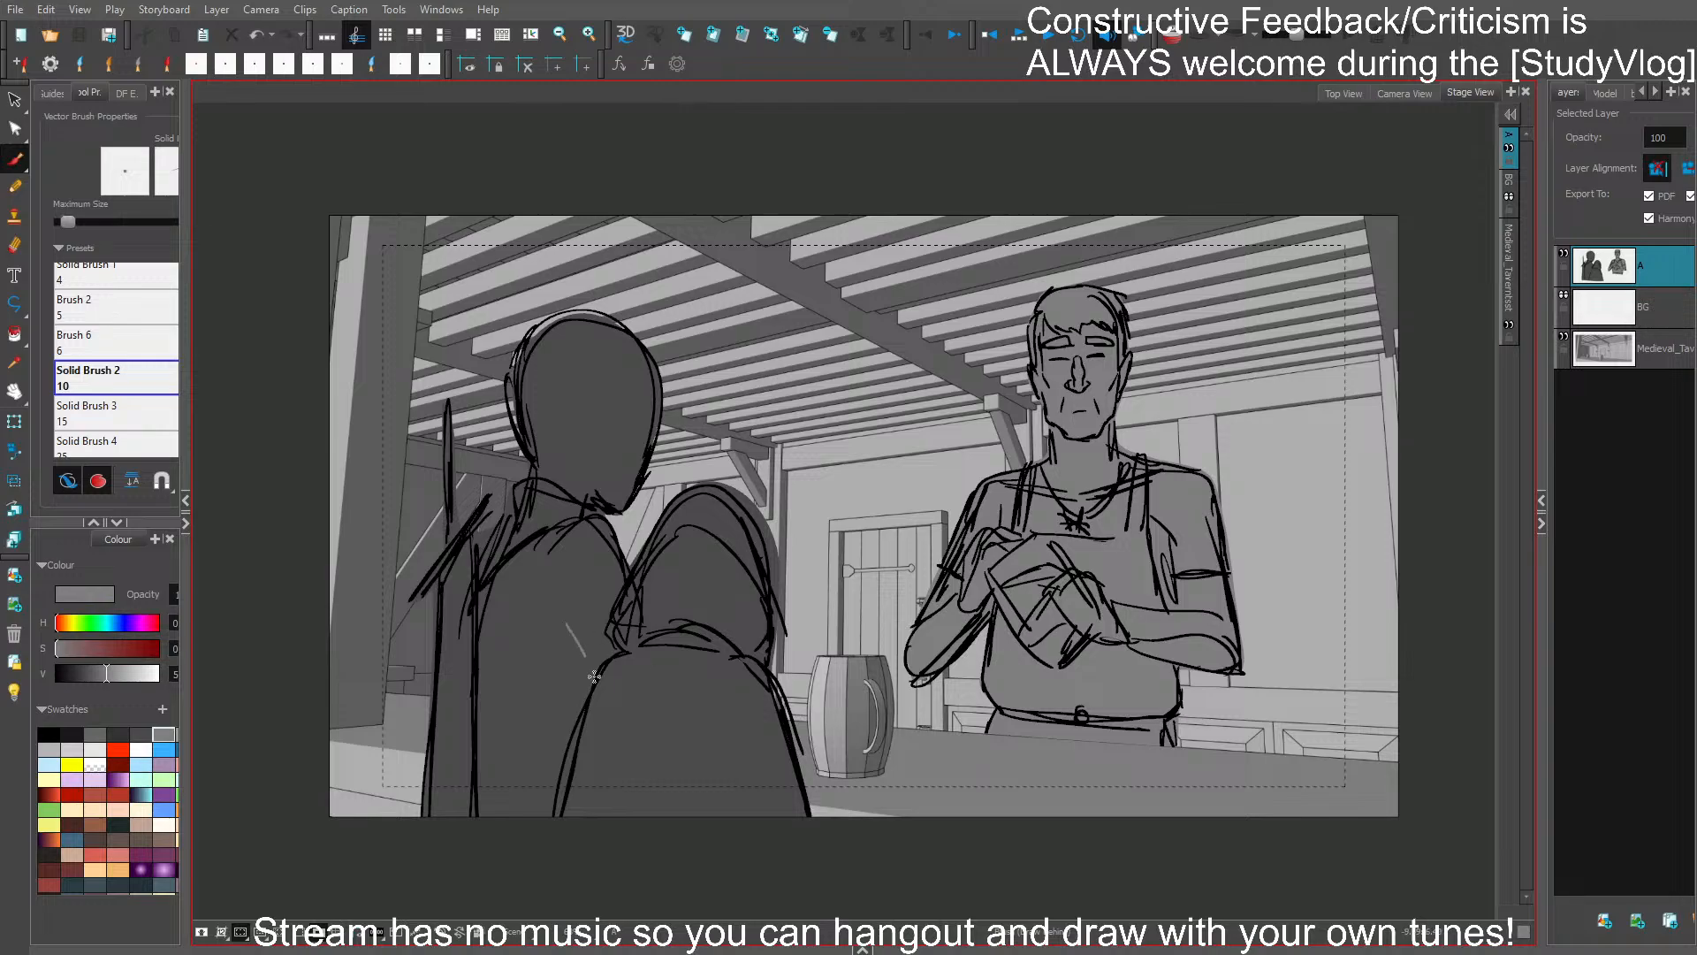
- On the three-character counter panel, choose black and rough in short strokes at both shoulders of the hooded figure
click(49, 748)
click(48, 733)
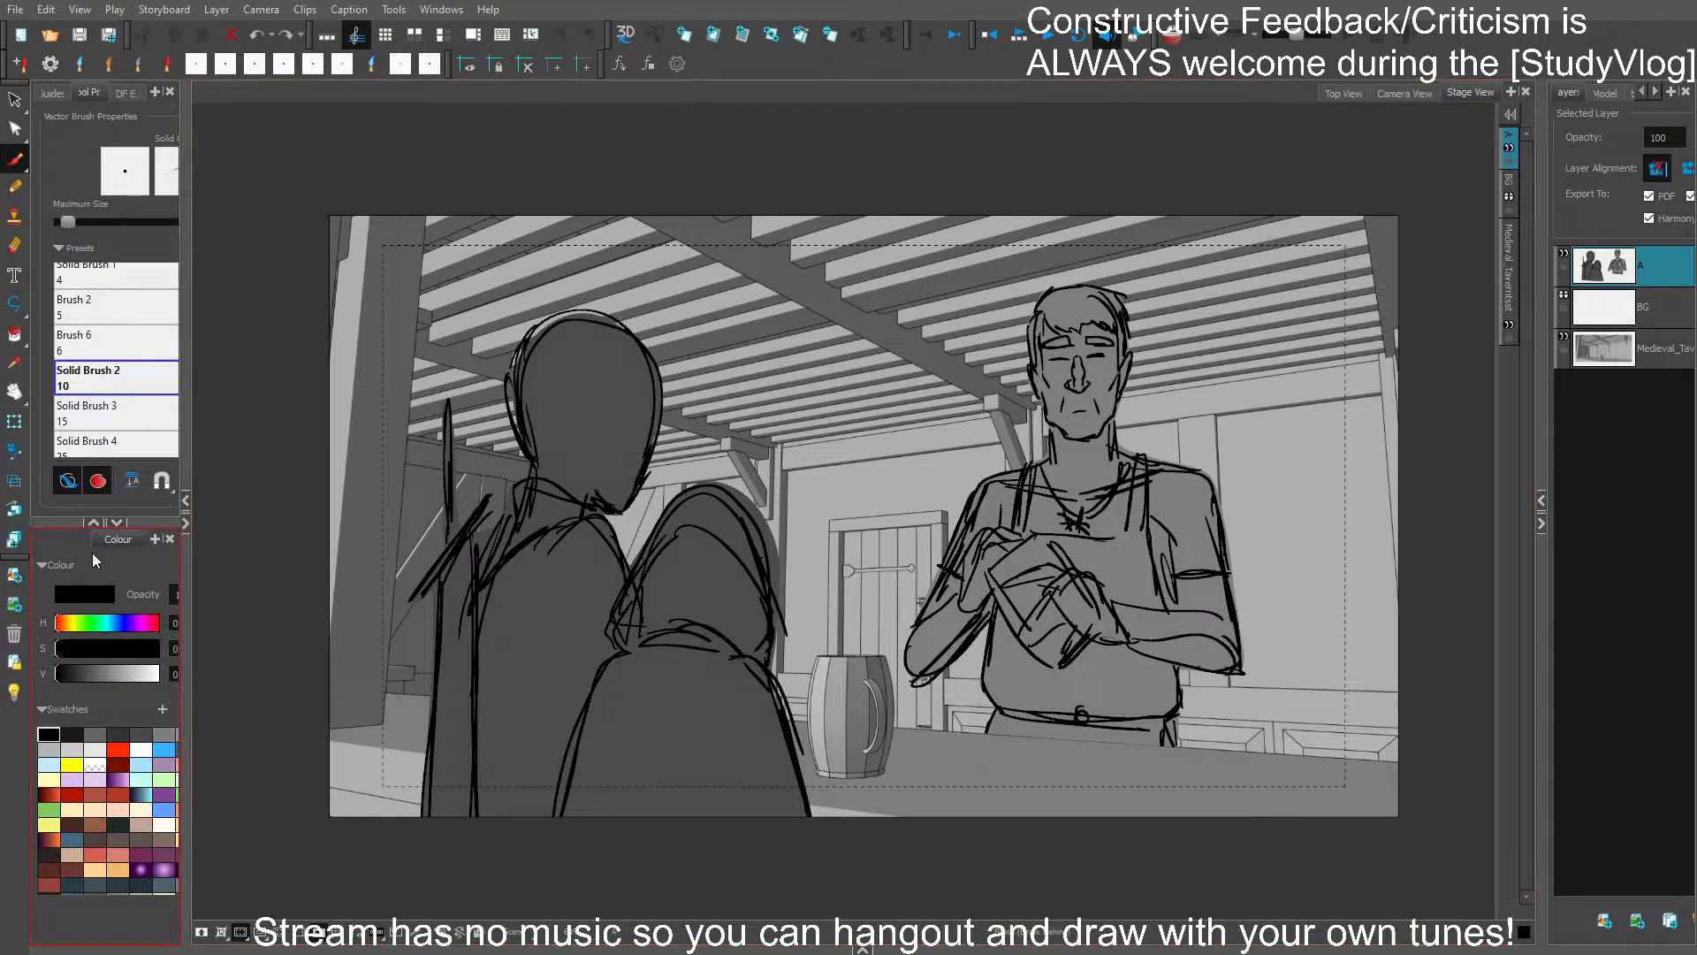
scroll(753, 669, up, 2)
drag(743, 634, 791, 675)
drag(767, 616, 717, 698)
drag(531, 610, 590, 572)
drag(544, 639, 593, 596)
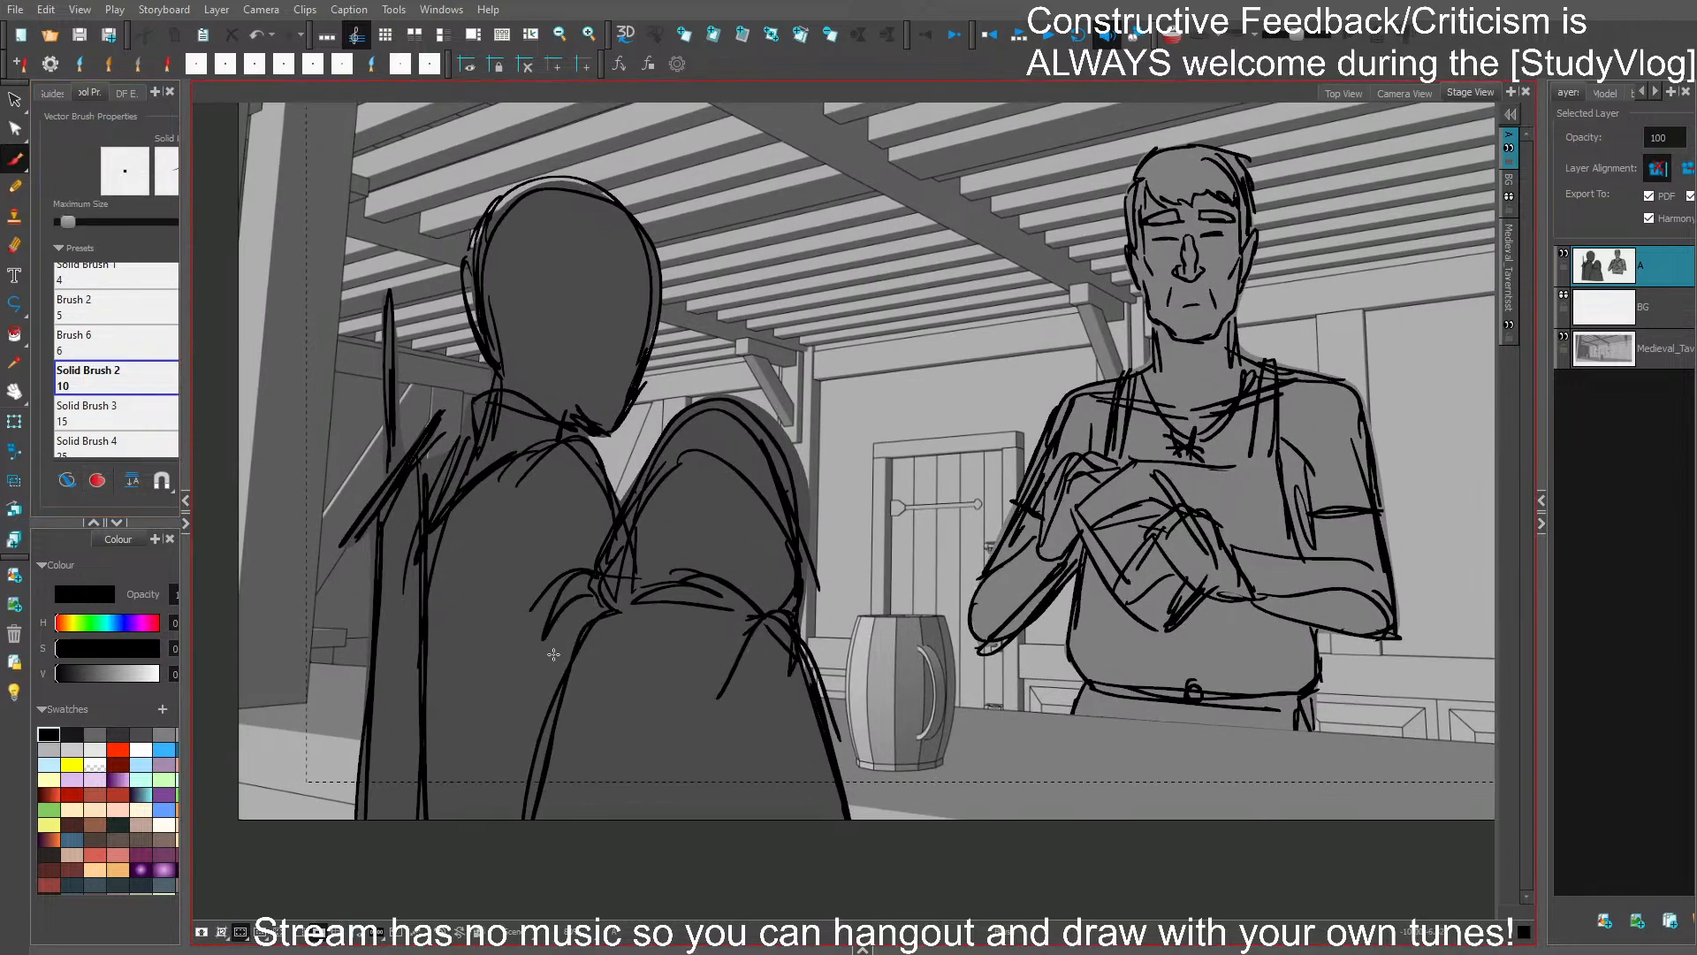
- Sketch the bald foreground figure's upper arm and bent forearm reaching across the hooded figure's back, undoing the surplus strokes
mouse_move(511, 538)
mouse_down()
mouse_move(533, 658)
mouse_move(556, 651)
mouse_move(595, 746)
mouse_up()
key(ctrl+z)
drag(552, 663, 591, 738)
drag(591, 745, 768, 679)
drag(643, 745, 767, 672)
drag(764, 616, 621, 687)
drag(618, 617, 637, 668)
drag(621, 617, 638, 669)
key(ctrl+z)
key(ctrl+z)
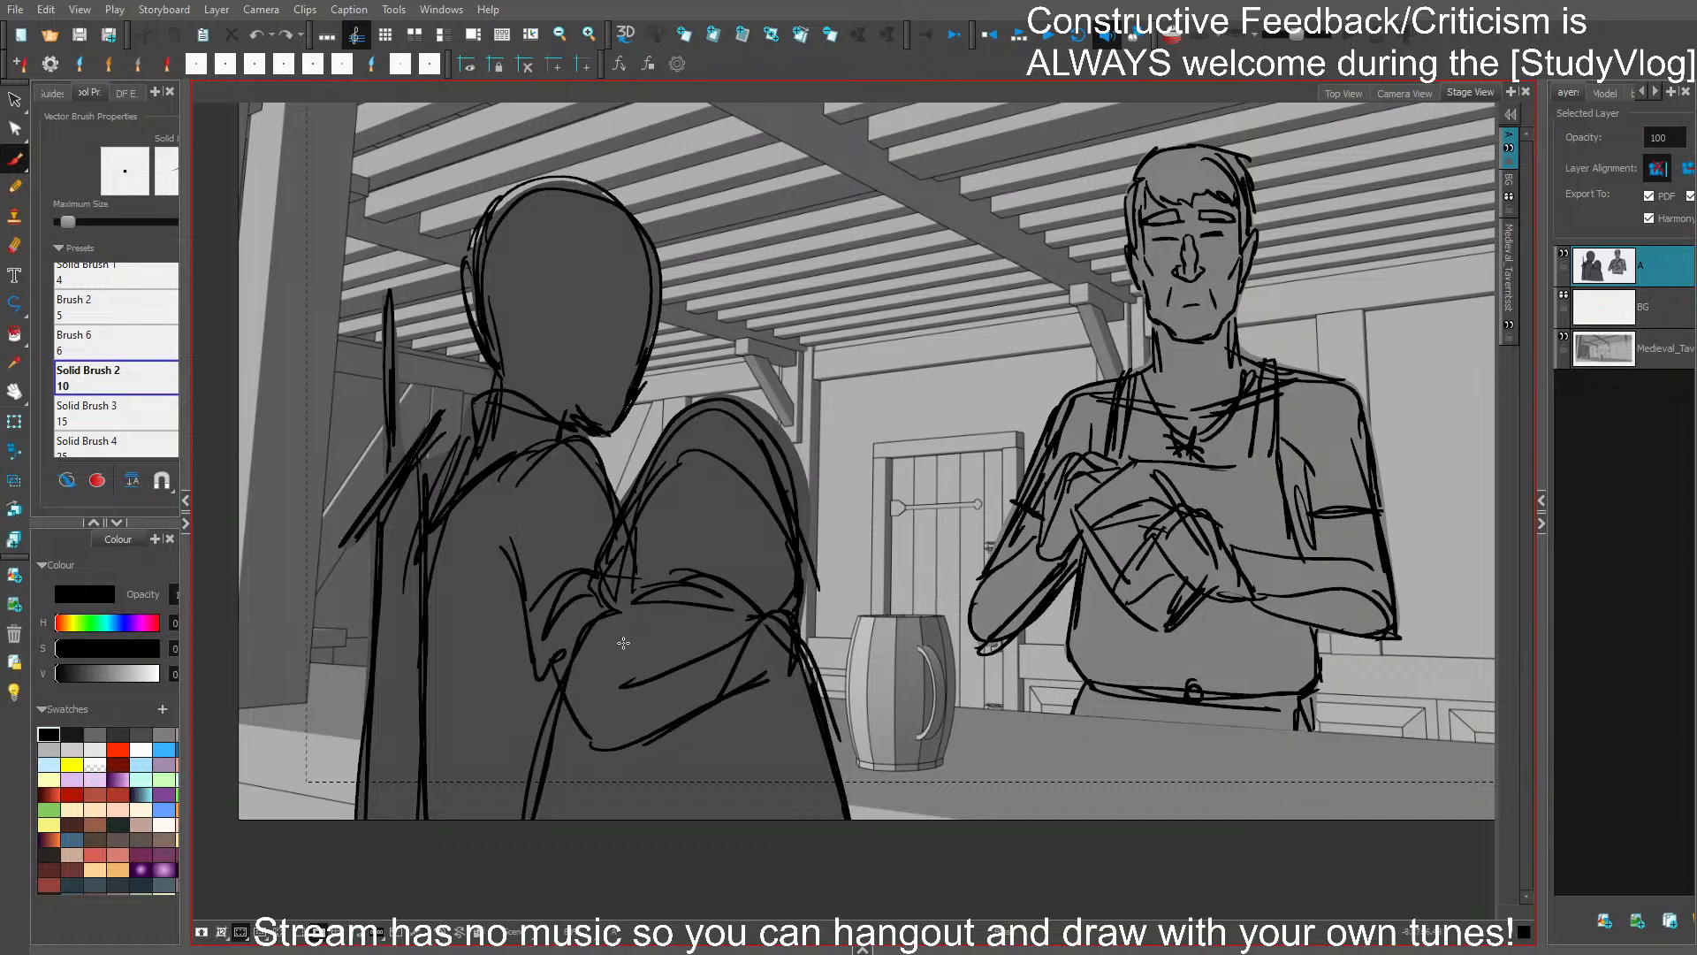
- Delete the unwanted forearm lines and redraw the forearm's upper edge toward the hooded figure's far shoulder
drag(575, 725, 763, 674)
click(638, 747)
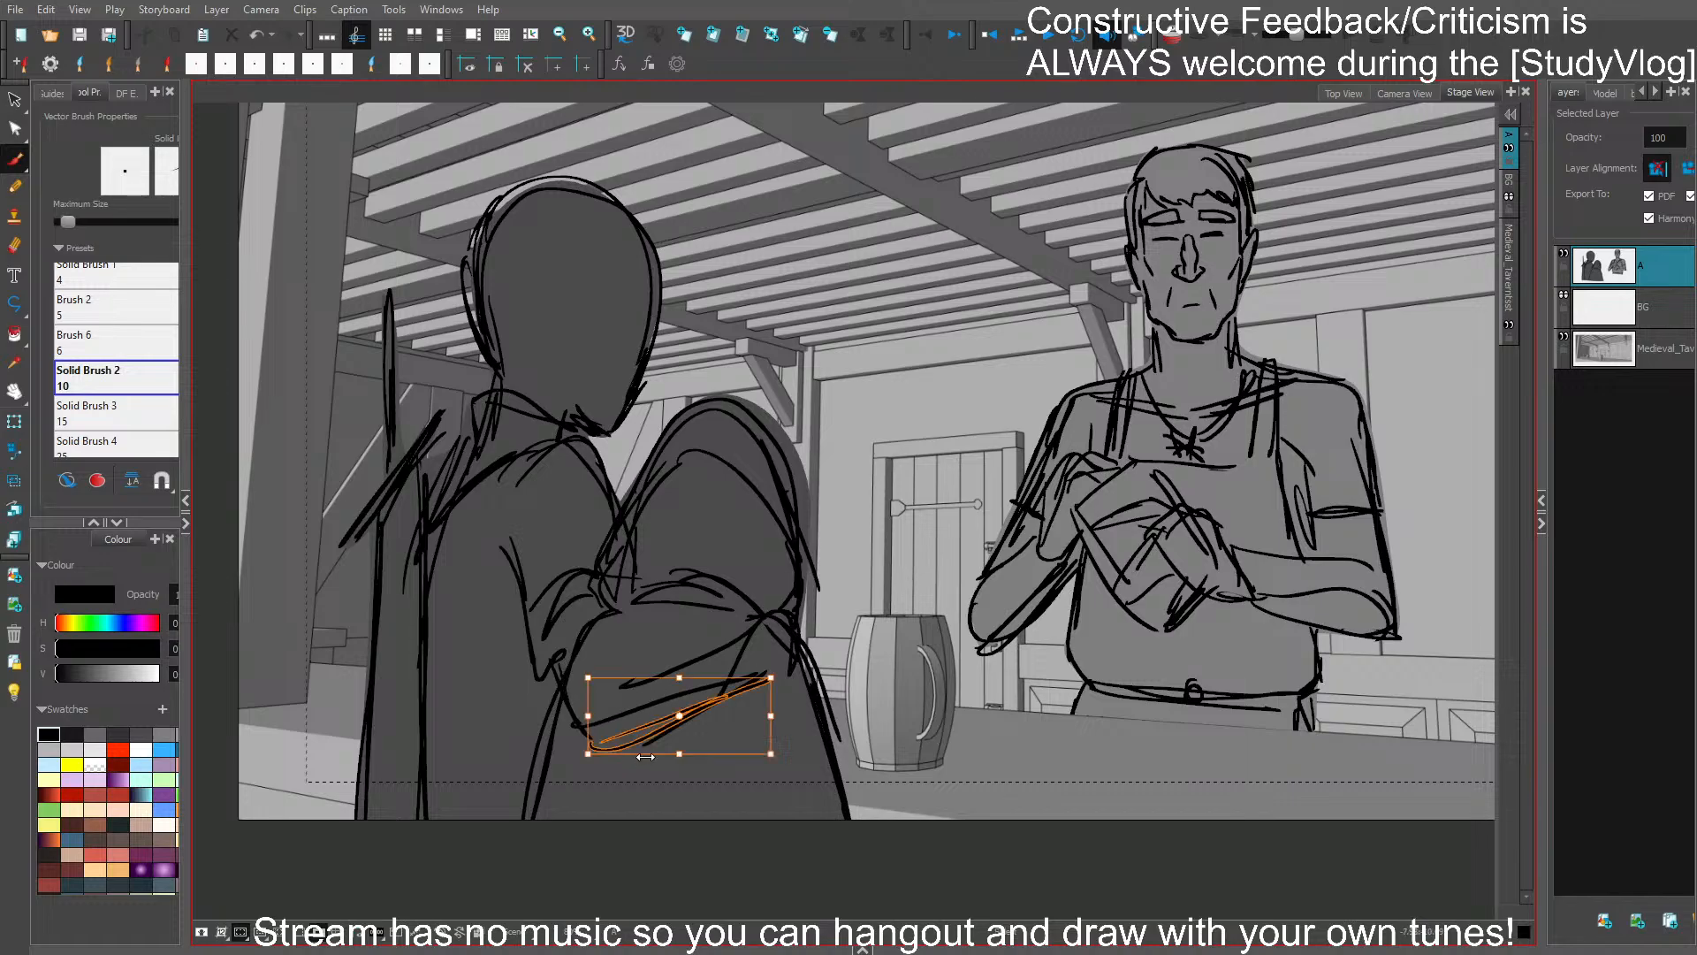
key(Delete)
mouse_move(599, 731)
mouse_down()
mouse_move(759, 669)
mouse_move(742, 626)
mouse_move(627, 642)
mouse_up()
mouse_move(617, 617)
mouse_down()
mouse_move(625, 645)
mouse_move(786, 655)
mouse_up()
ctrl+click(697, 657)
key(Delete)
- Redraw the forearm's lower edge up to the hand resting on the hooded figure's far shoulder
ctrl+click(711, 704)
key(Delete)
drag(641, 711, 789, 660)
mouse_move(798, 621)
mouse_down()
mouse_move(820, 627)
mouse_move(827, 661)
mouse_up()
mouse_move(824, 662)
mouse_down()
mouse_move(802, 647)
mouse_move(817, 675)
mouse_move(816, 655)
mouse_up()
key(ctrl+z)
key(ctrl+z)
drag(784, 652, 664, 697)
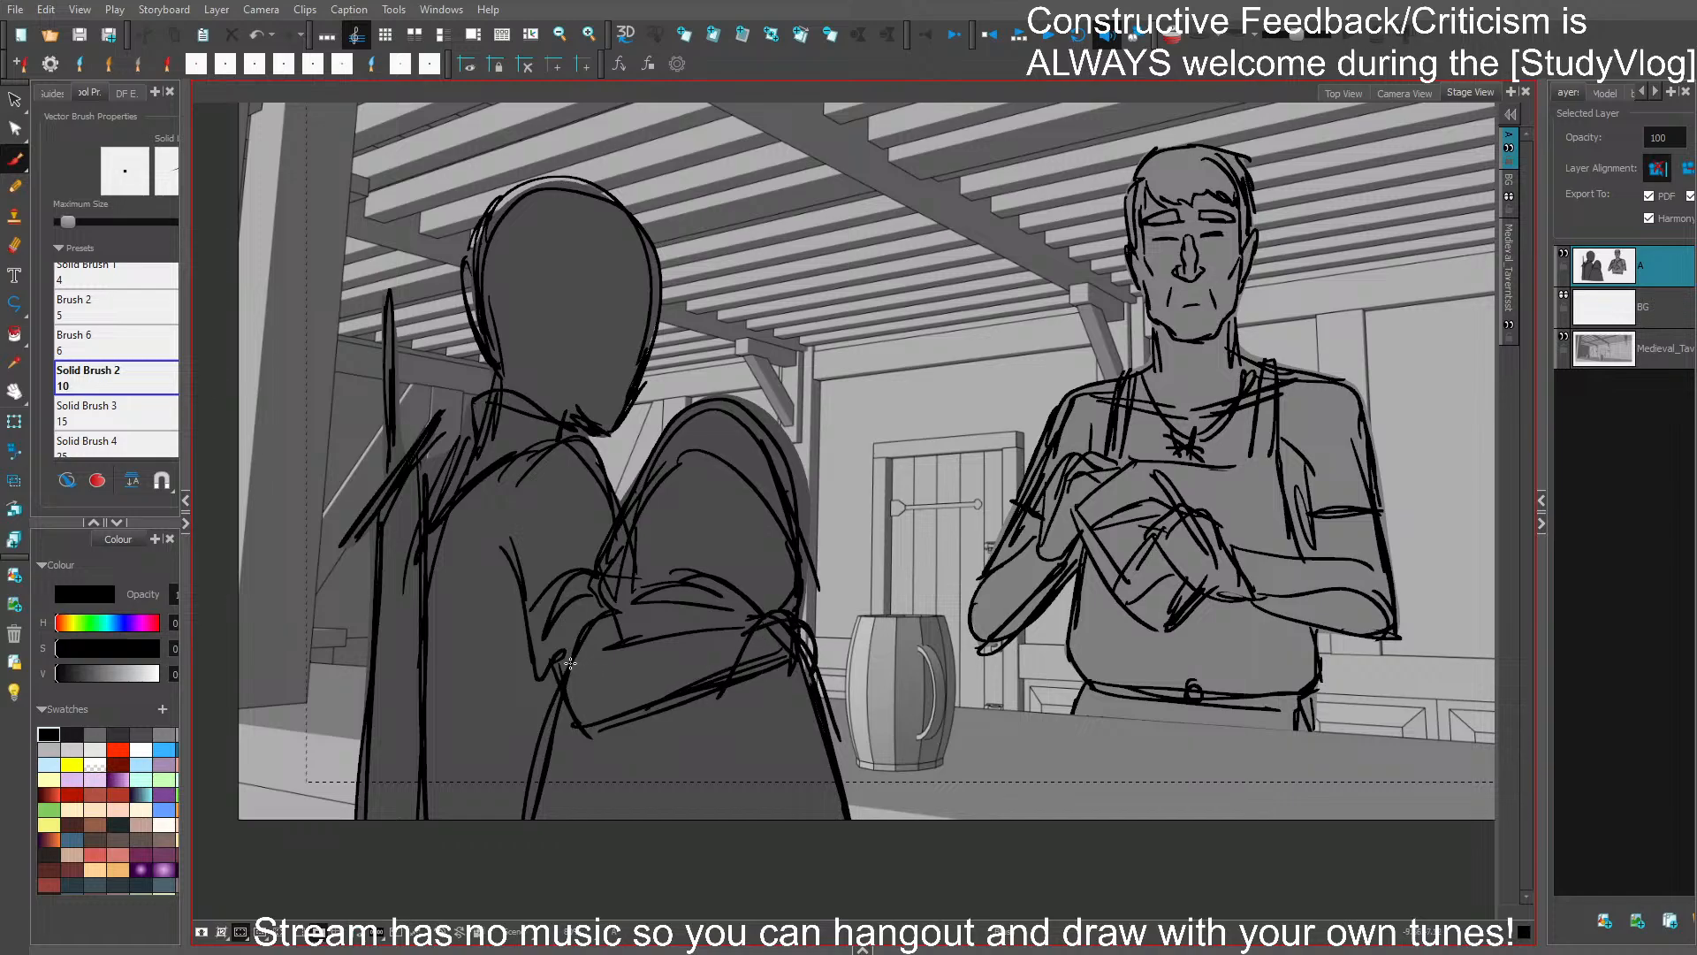
- Delete the overlapping lines at the hooded figure's near shoulder and reinforce the bald figure's upper arm down to the elbow
drag(547, 656, 594, 622)
ctrl+click(559, 579)
key(Delete)
drag(499, 548, 562, 685)
drag(529, 634, 560, 687)
drag(567, 669, 637, 637)
ctrl+click(581, 631)
key(Delete)
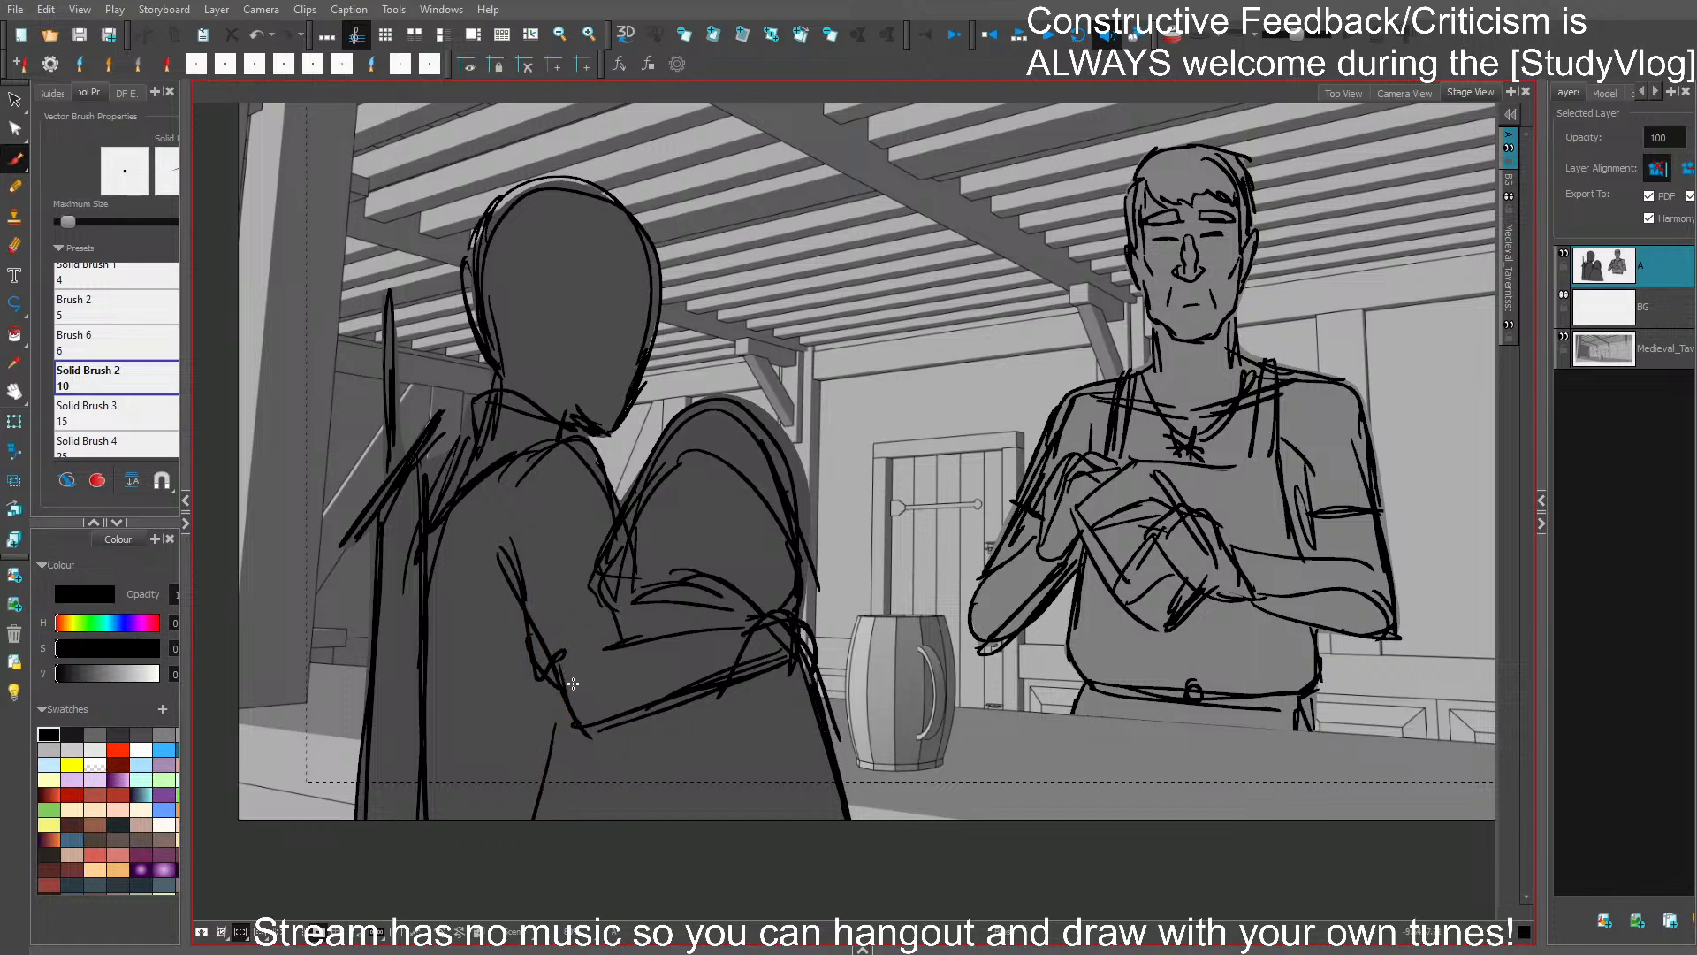
- Draw the sleeve hem at the bald figure's elbow, clear the overlapping line, and redraw the cloak edge beneath it
drag(569, 687, 627, 646)
drag(566, 689, 626, 646)
ctrl+click(561, 653)
key(Delete)
mouse_move(528, 616)
mouse_down()
mouse_move(568, 697)
mouse_move(597, 659)
mouse_move(631, 734)
mouse_move(551, 685)
mouse_move(538, 810)
mouse_up()
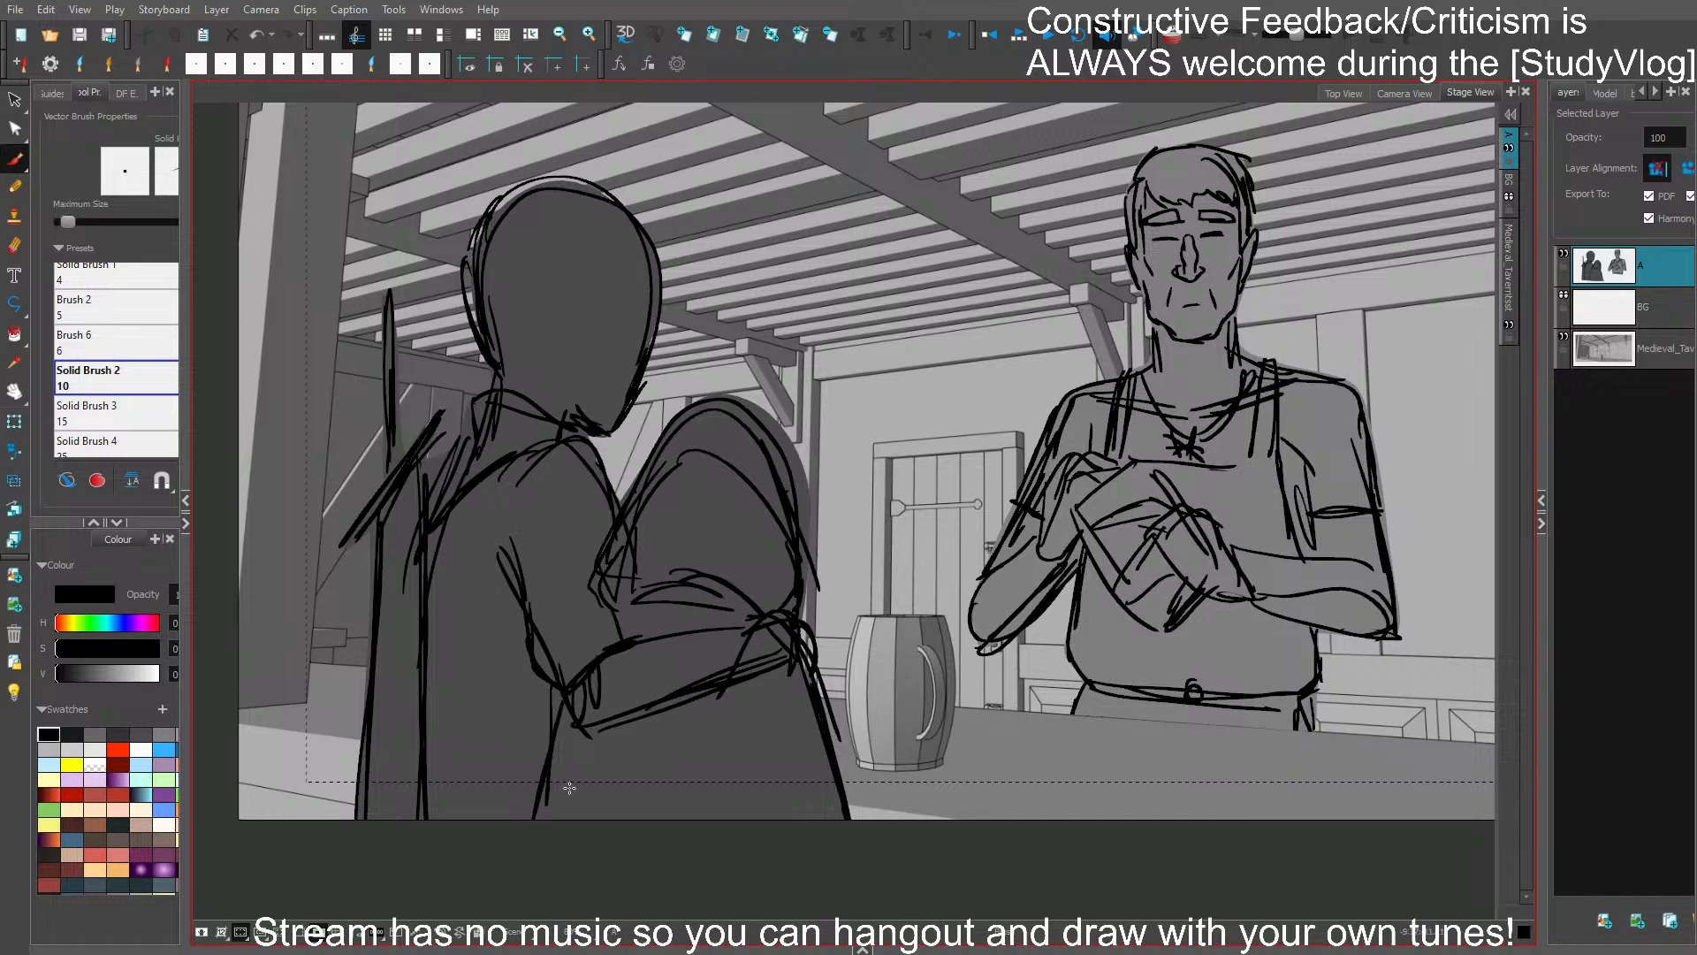
key(ctrl+z)
drag(558, 694, 523, 827)
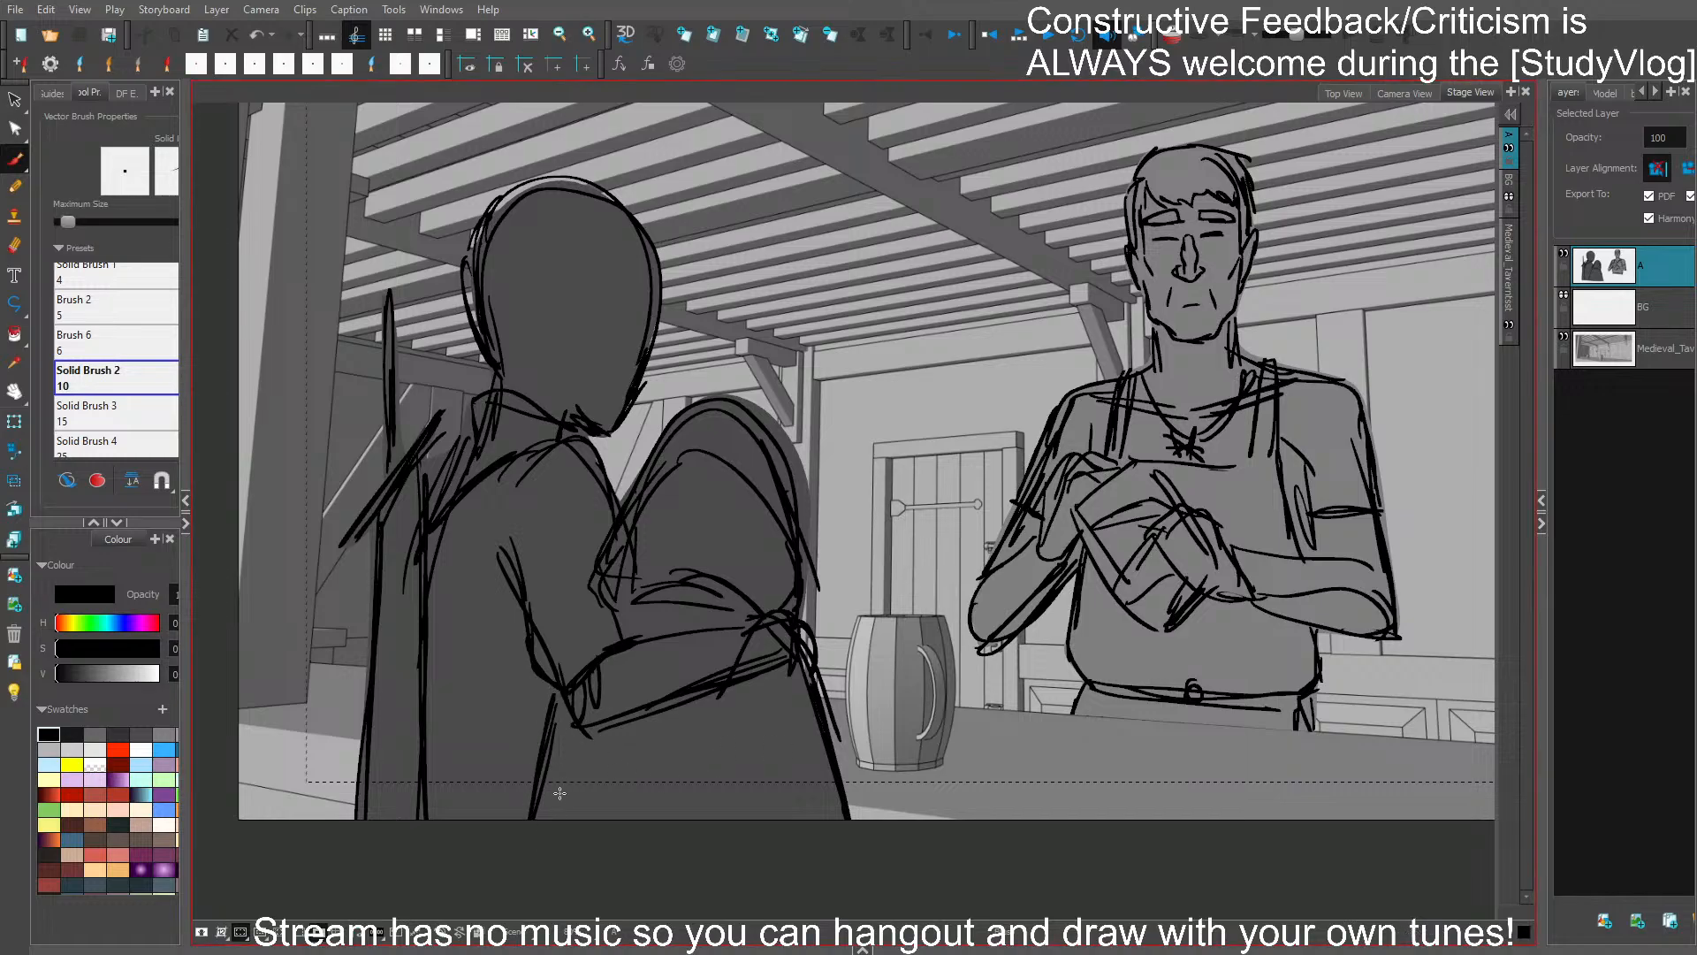
- Delete the hood lines overlapping the sleeve, redraw the sleeve edge and hood outline, and save the project
ctrl+click(612, 560)
key(Delete)
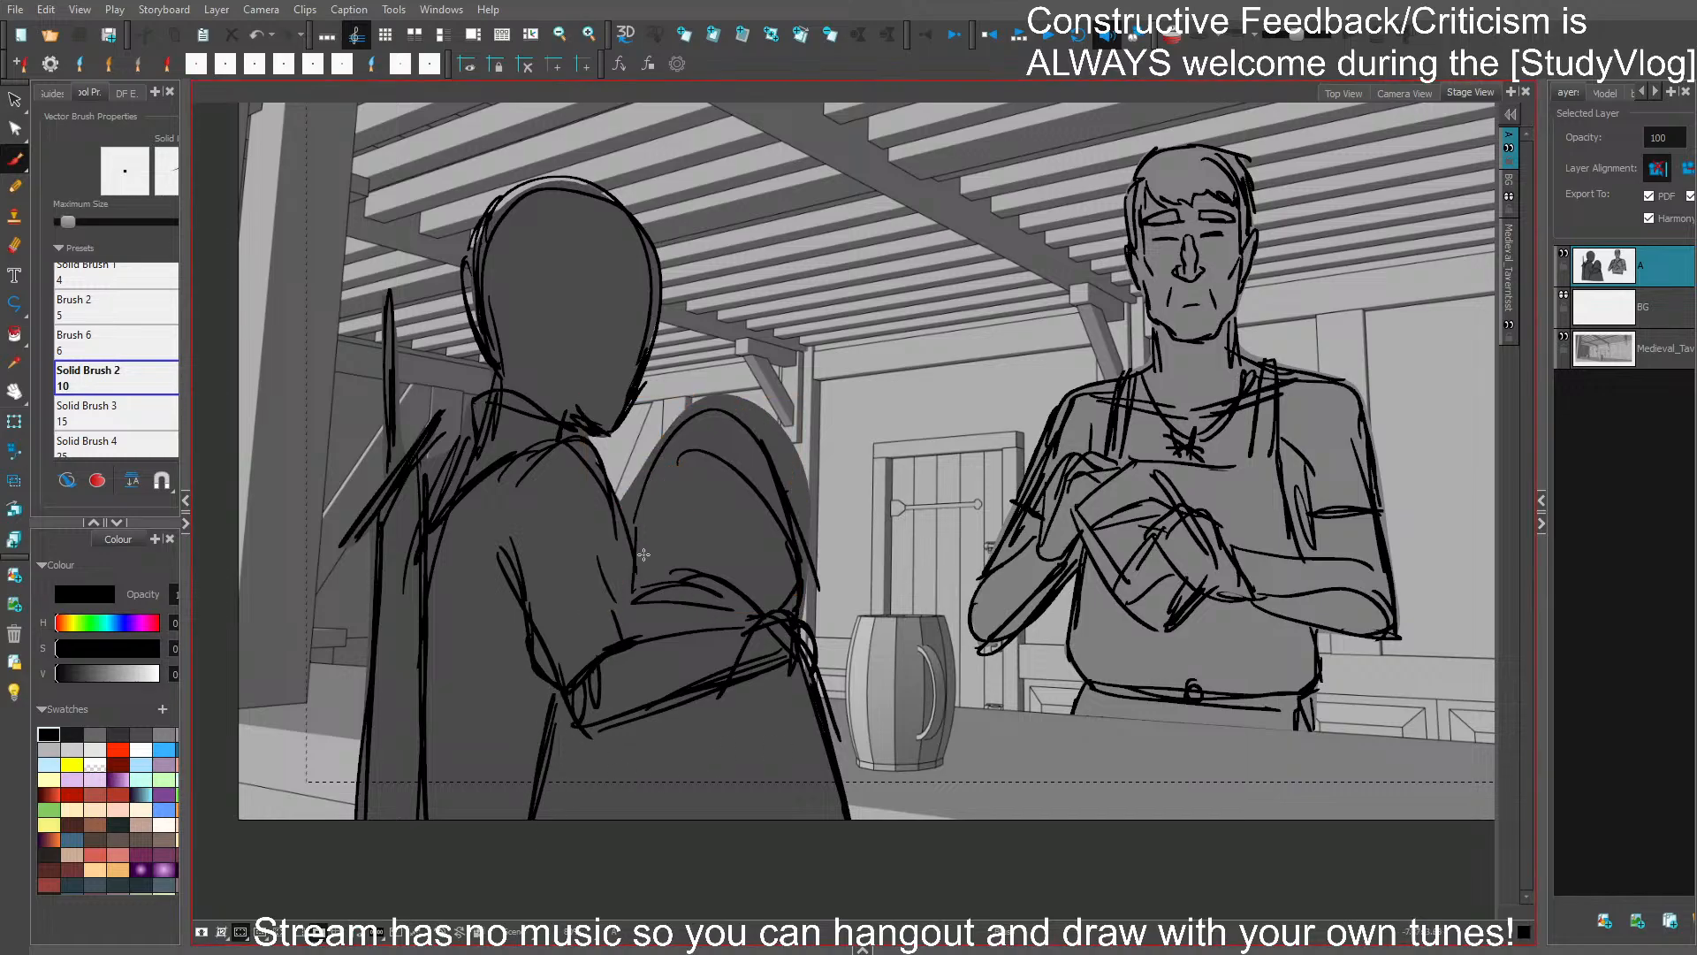
mouse_move(617, 512)
mouse_down()
mouse_move(635, 633)
mouse_move(640, 616)
mouse_up()
ctrl+click(615, 576)
key(Delete)
mouse_move(623, 544)
mouse_down()
mouse_move(672, 430)
mouse_move(663, 444)
mouse_up()
key(ctrl+z)
key(ctrl+z)
drag(618, 514, 692, 406)
mouse_move(627, 499)
mouse_down()
mouse_move(684, 418)
mouse_move(778, 456)
mouse_move(807, 619)
mouse_up()
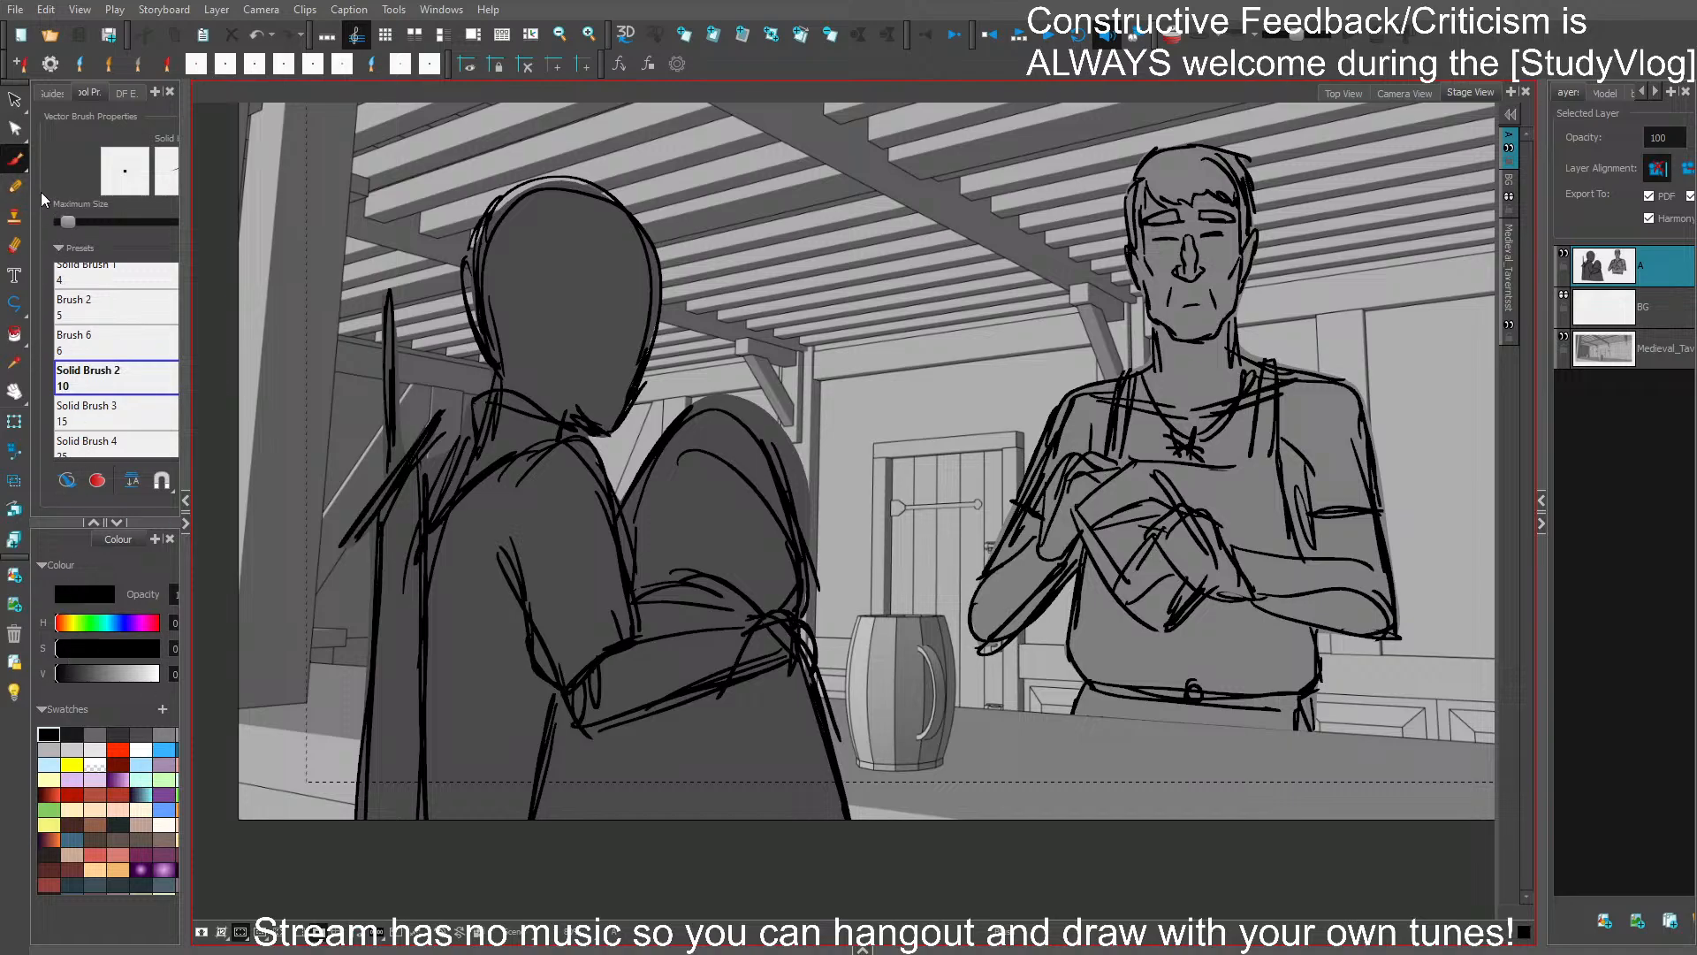
mouse_move(689, 409)
mouse_down()
mouse_move(760, 423)
mouse_move(788, 483)
mouse_move(782, 465)
mouse_up()
key(ctrl+s)
- On the bartender close-up, reshape the outer shoulder and sleeve on the visible-ear side and straighten the arm below the hem
key(Right)
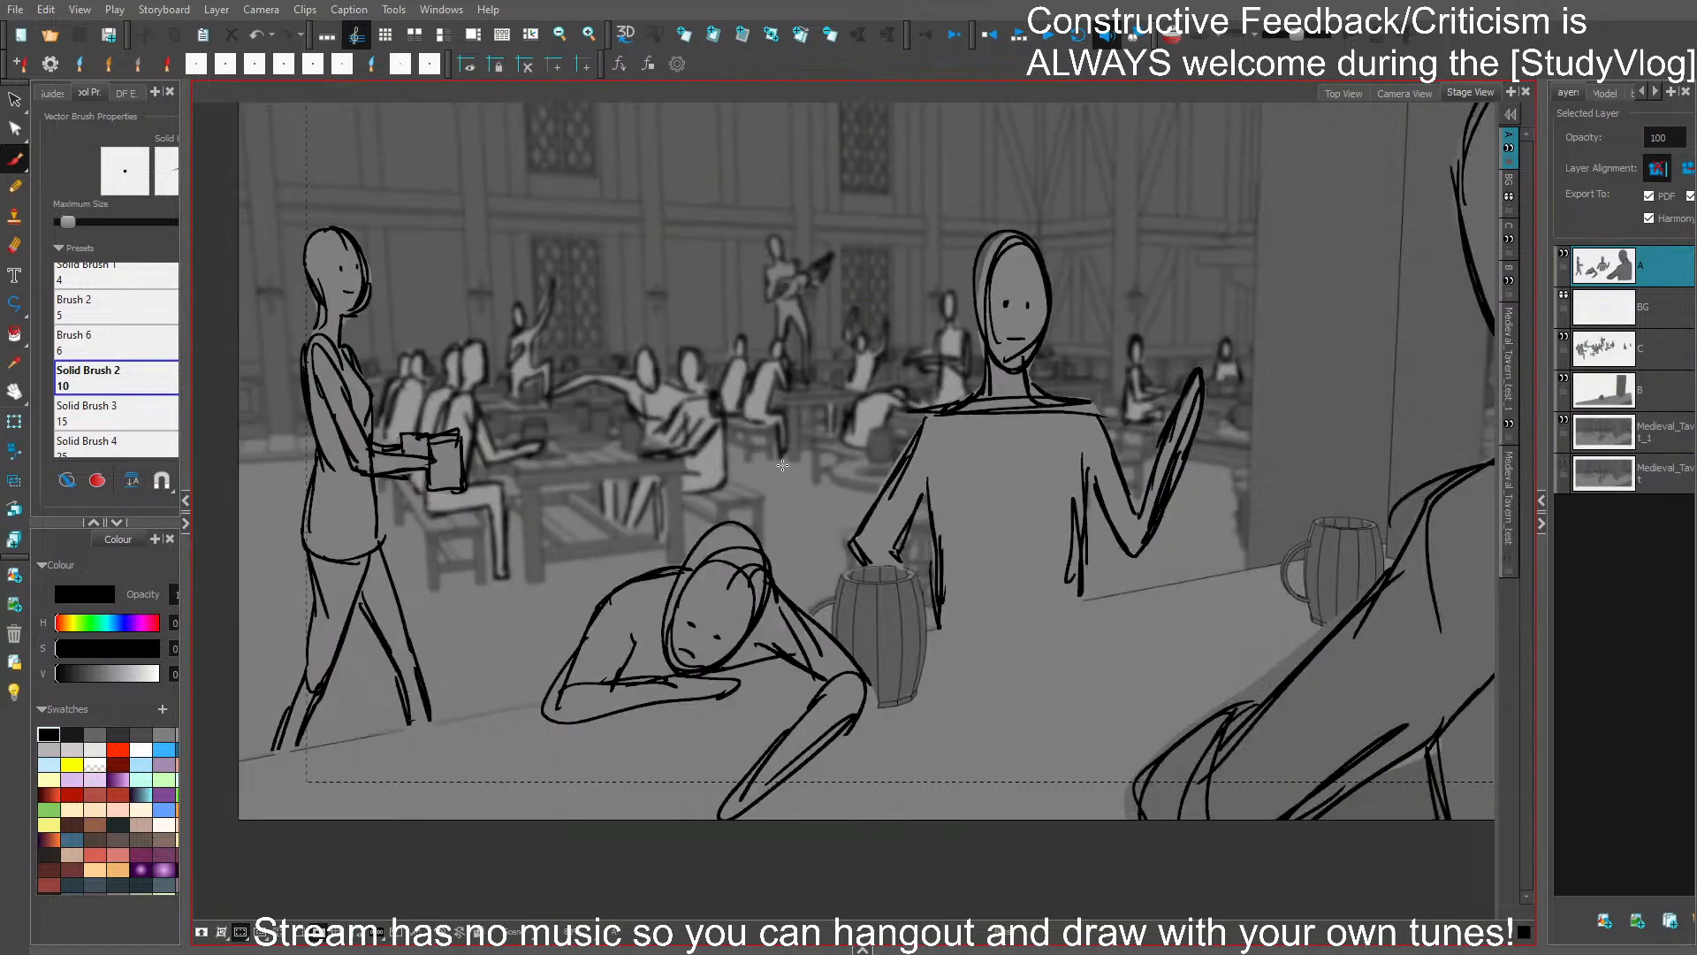
key(Right)
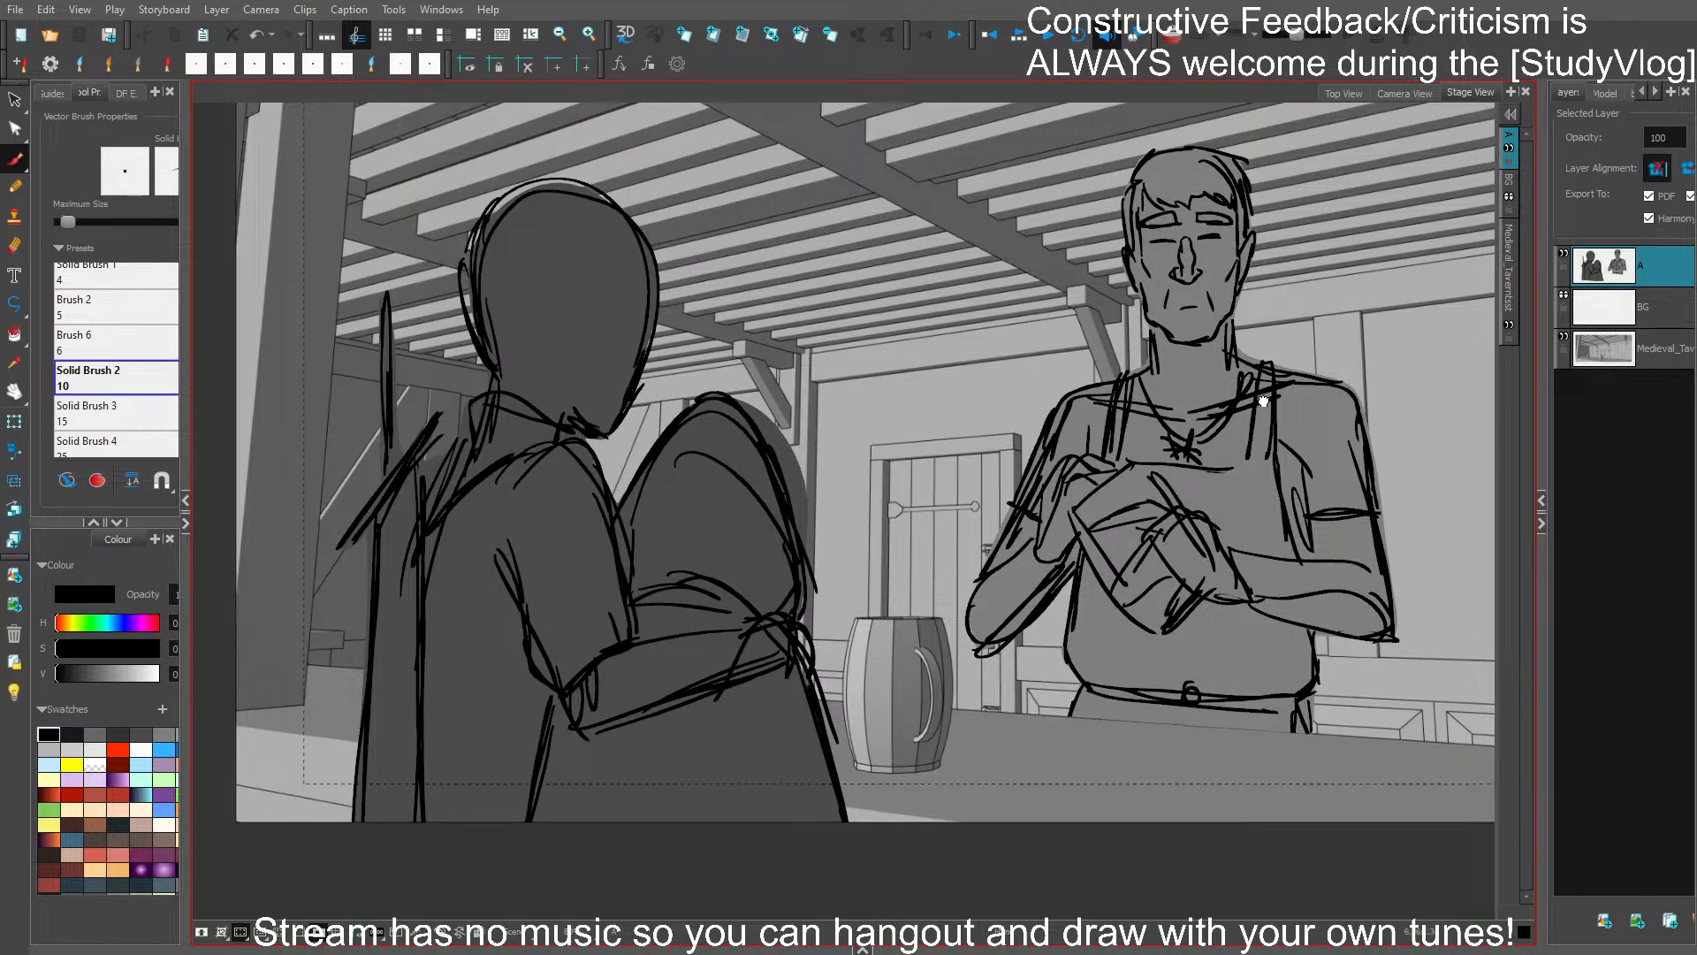
key(Right)
key(Right)
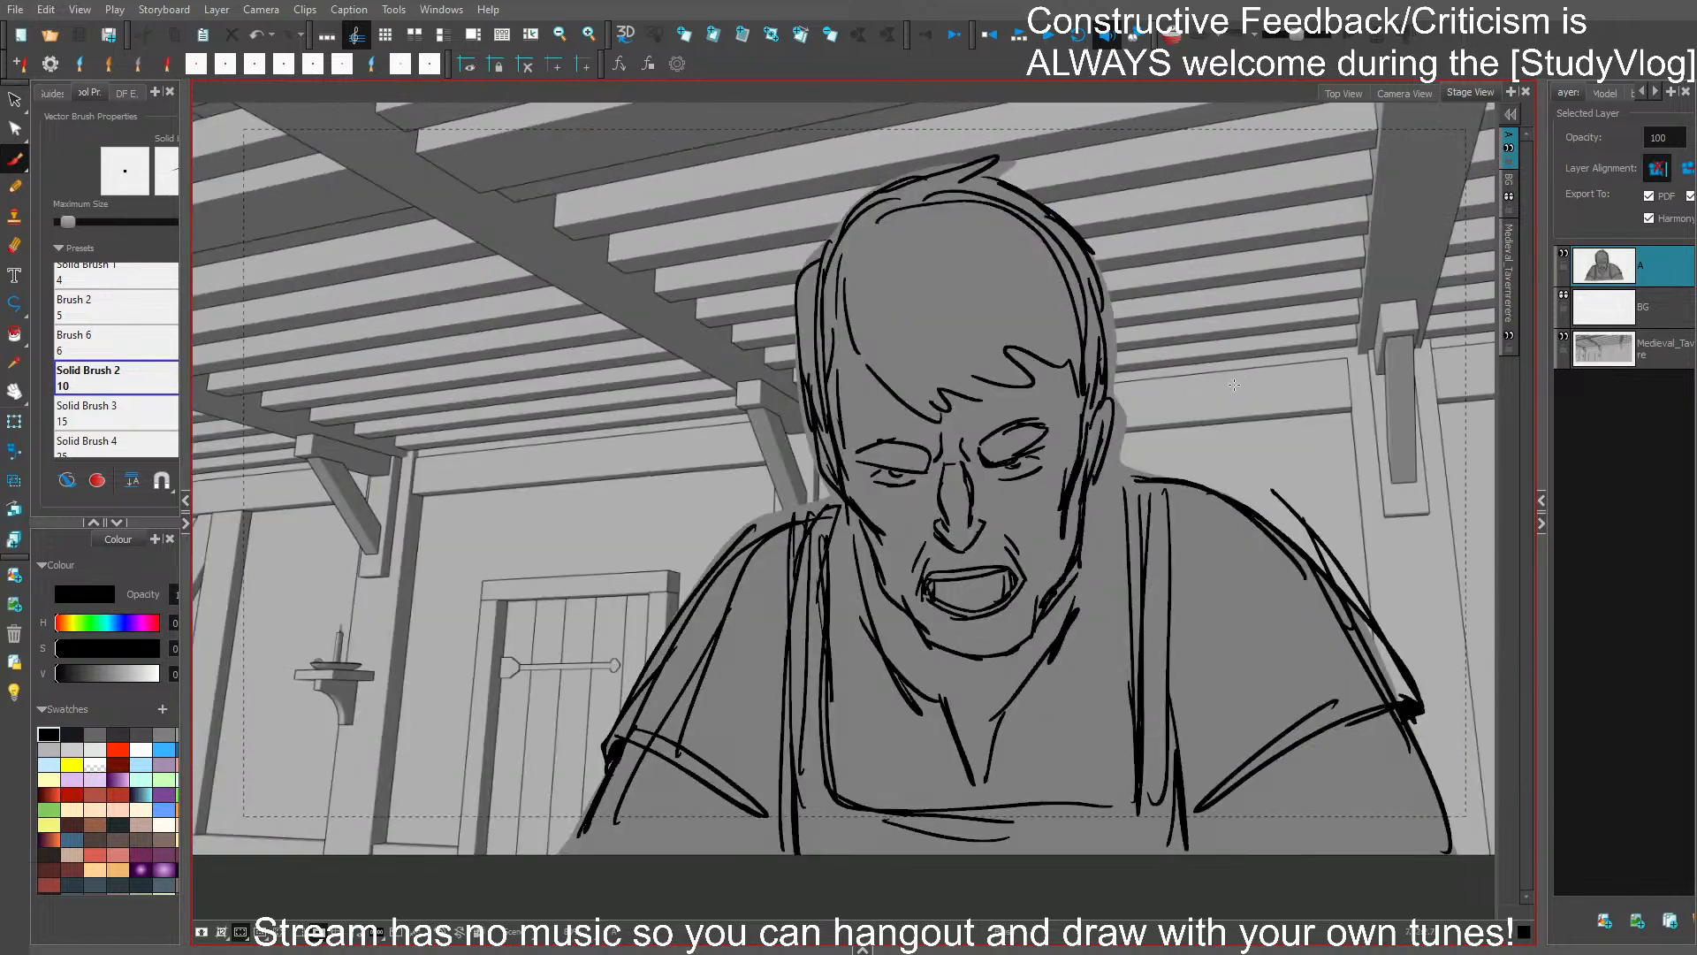
scroll(1234, 385, down, 2)
scroll(1234, 384, up, 2)
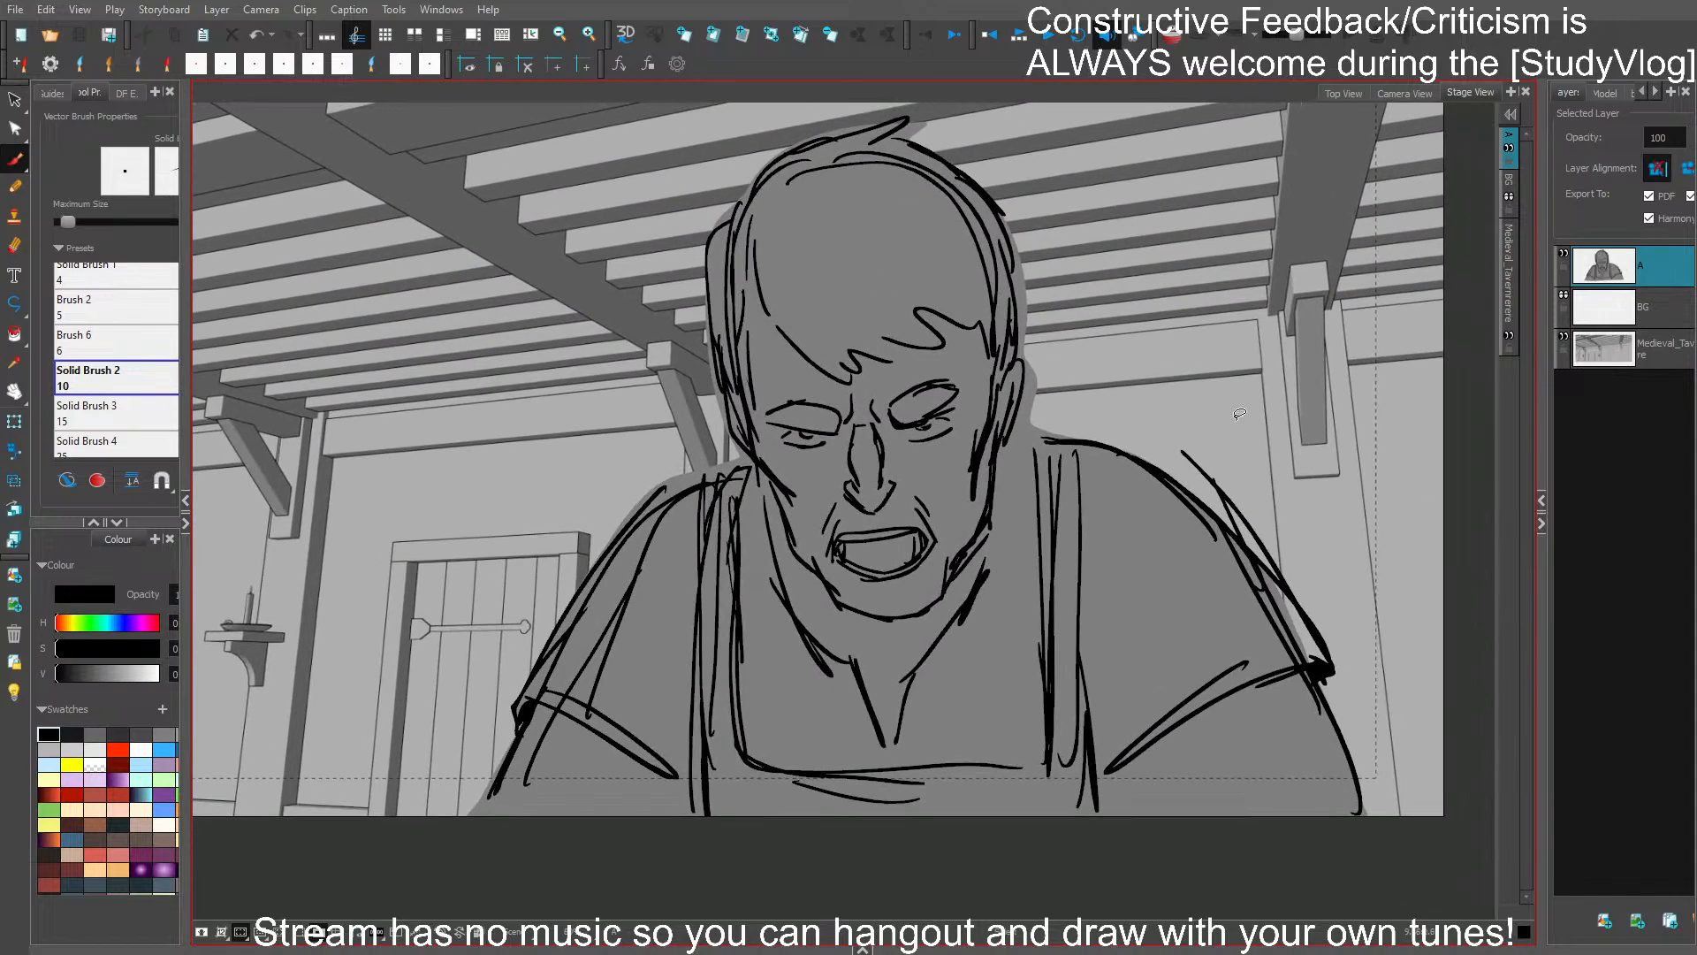
drag(1290, 654, 1344, 813)
drag(1158, 386, 1190, 422)
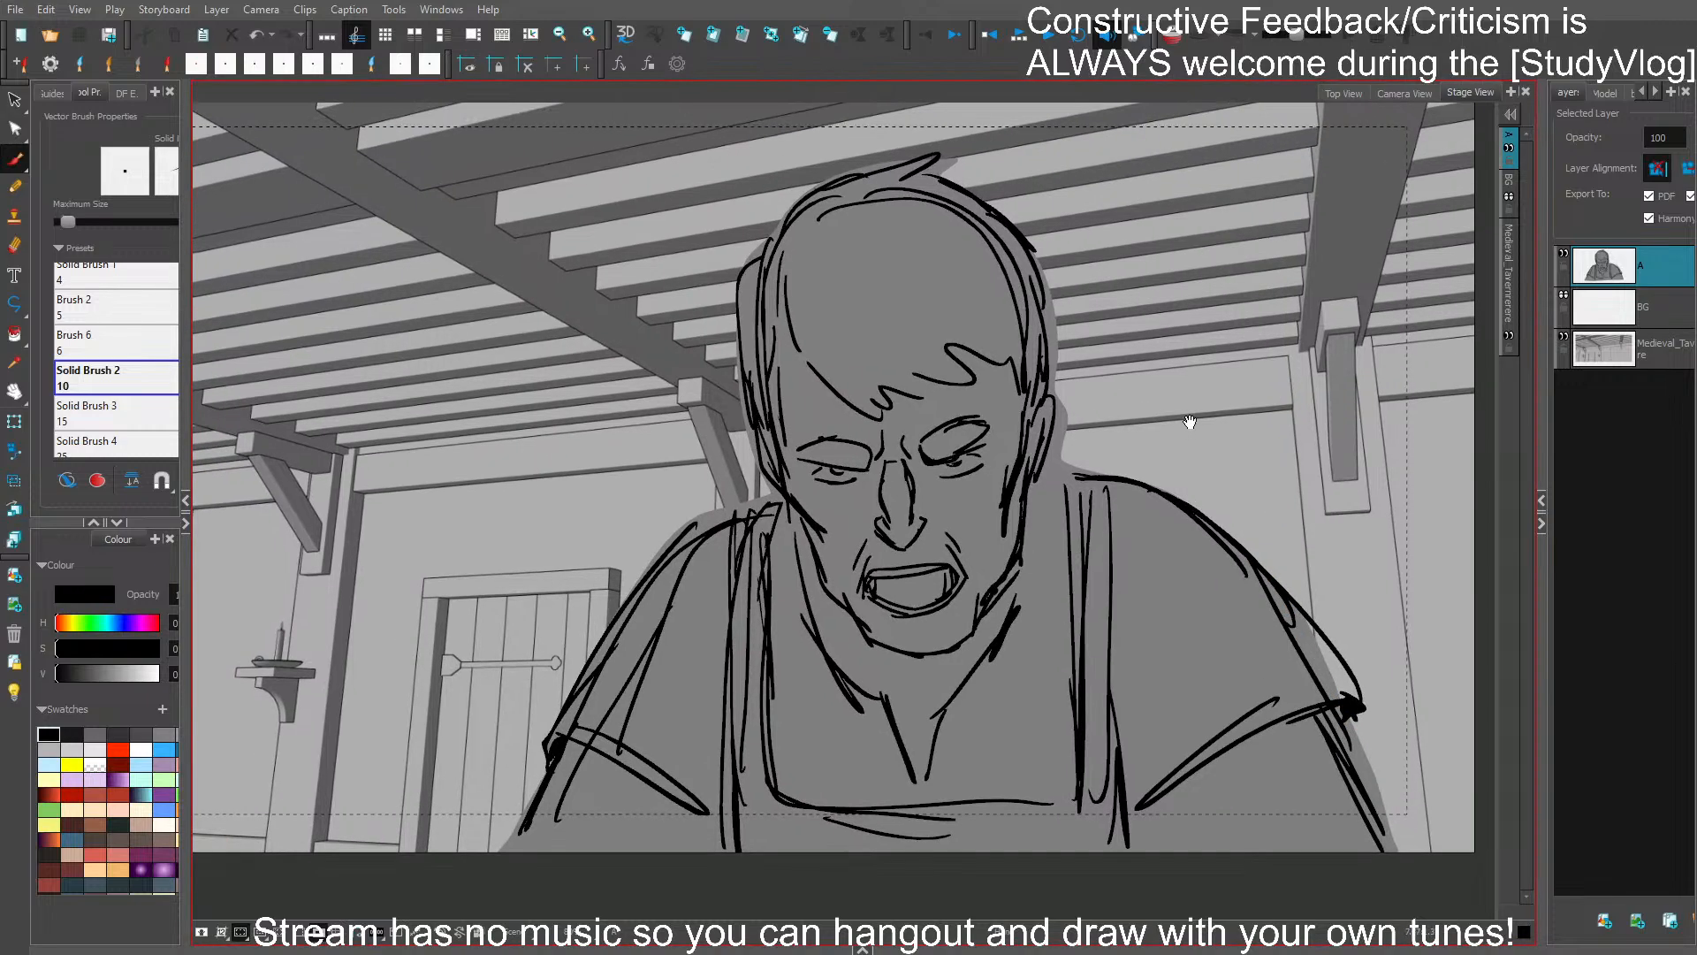
- Review the reworked bartender close-up in full frame against the counter and tavern crowd panels
scroll(1175, 371, down, 3)
scroll(1189, 378, up, 1)
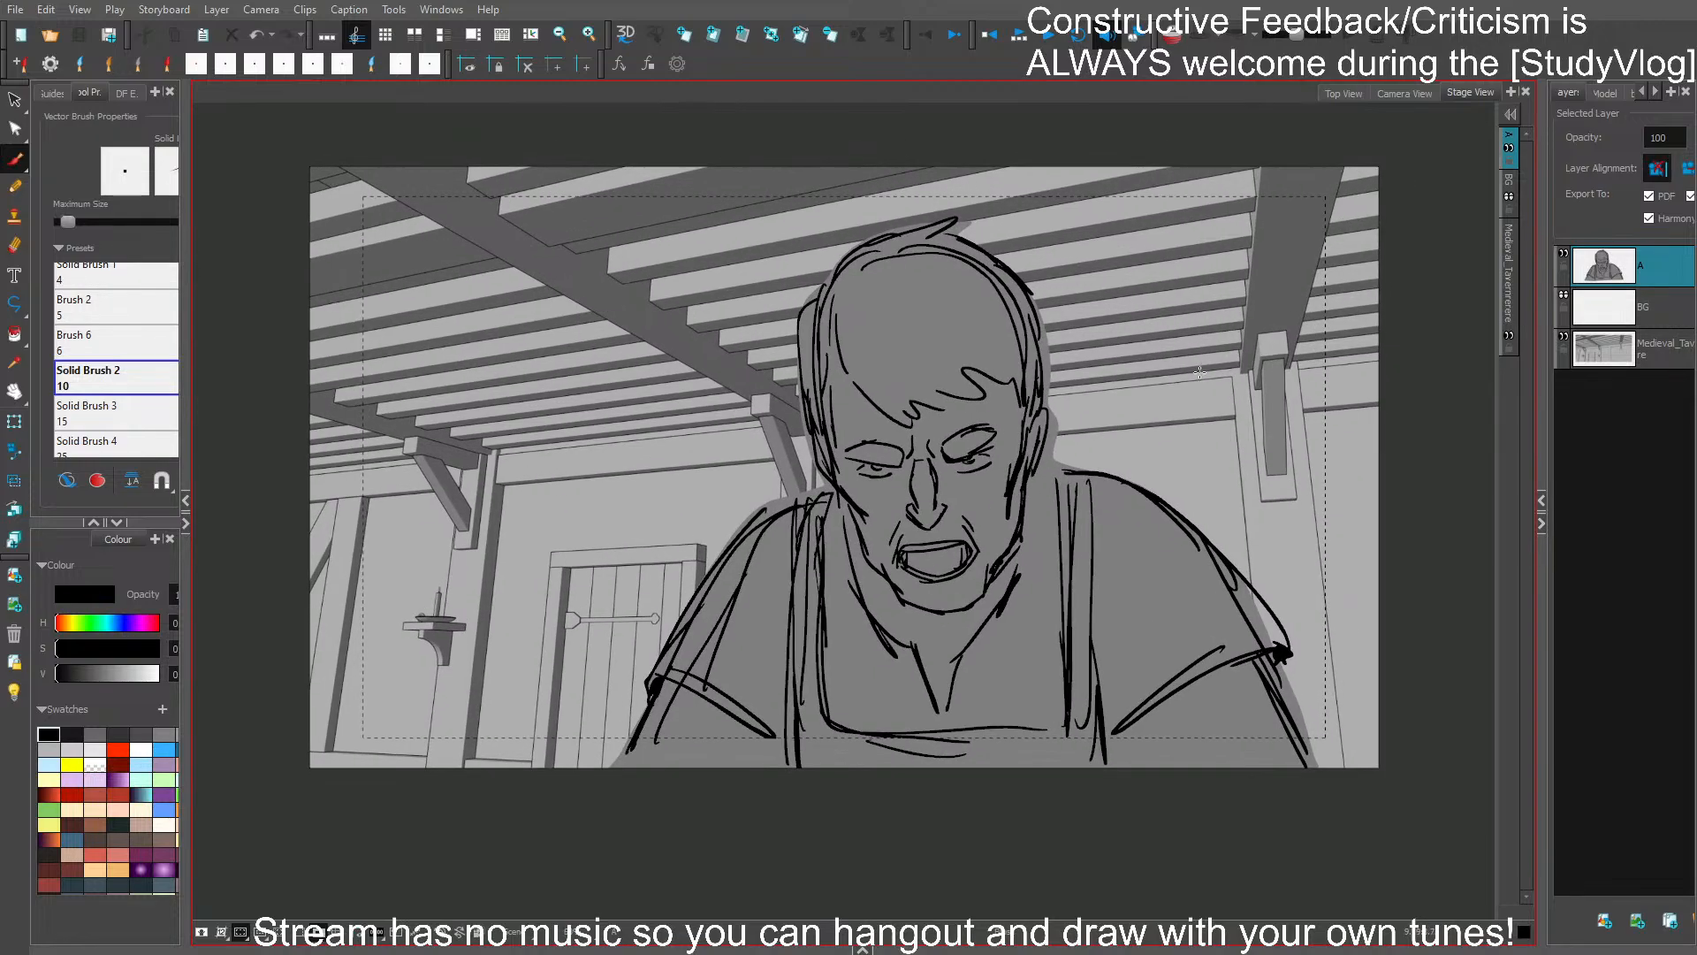
key(Left)
key(Left)
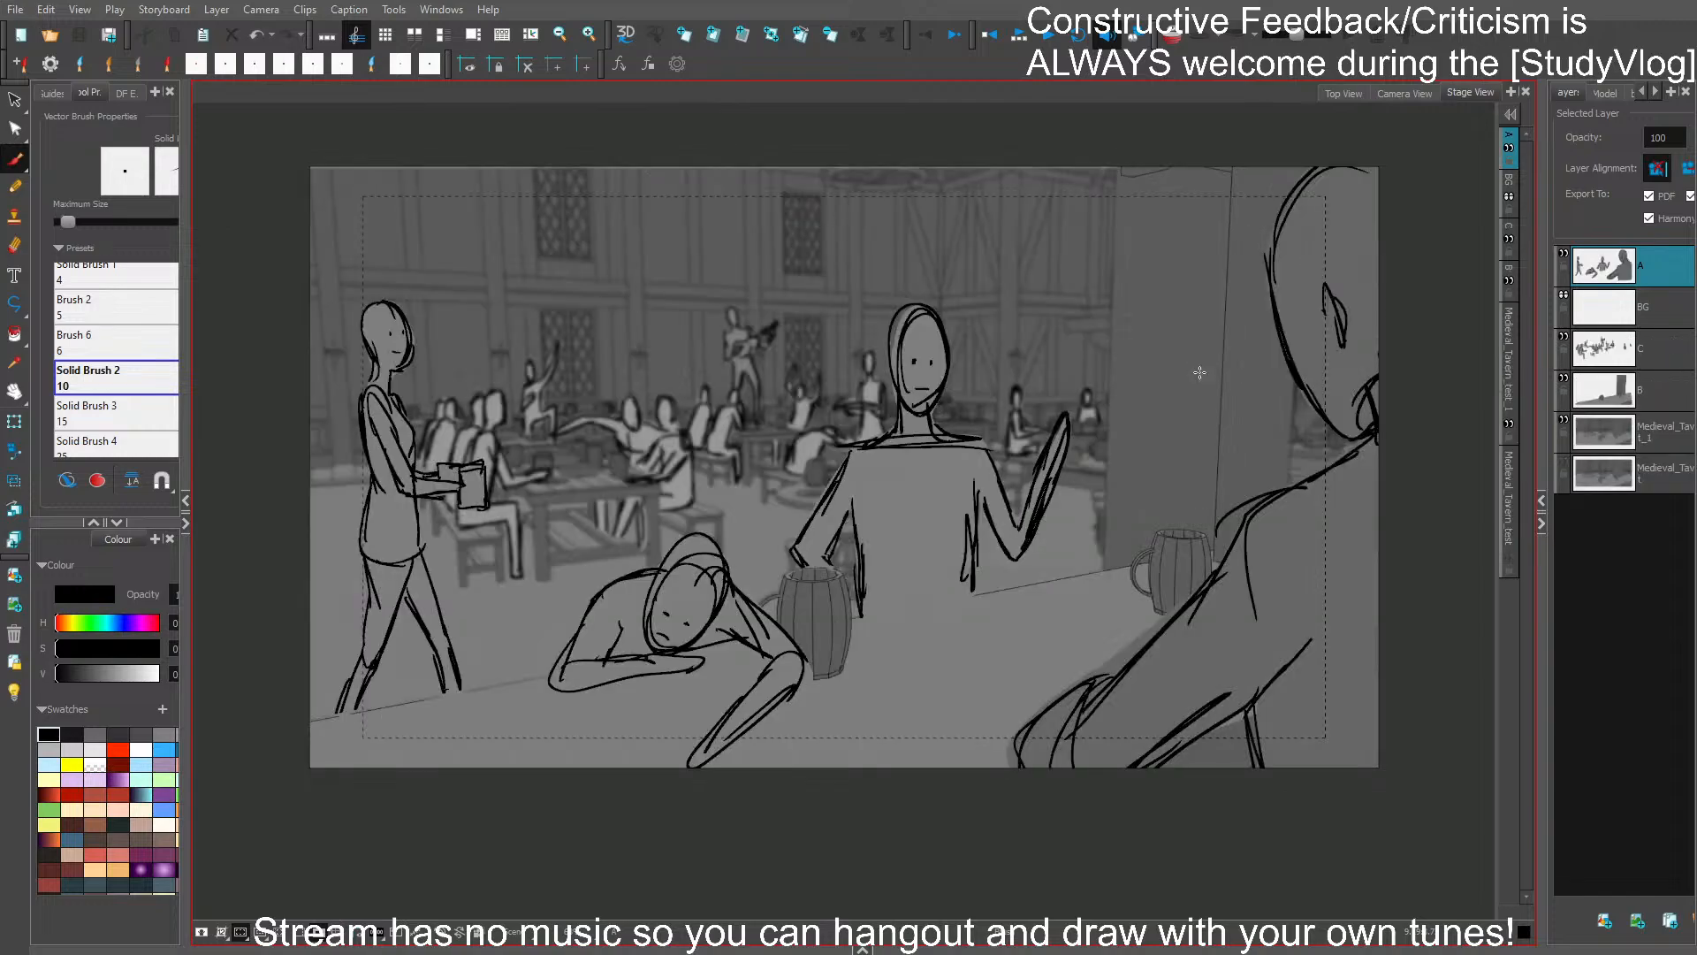
key(Left)
key(Right)
key(Right)
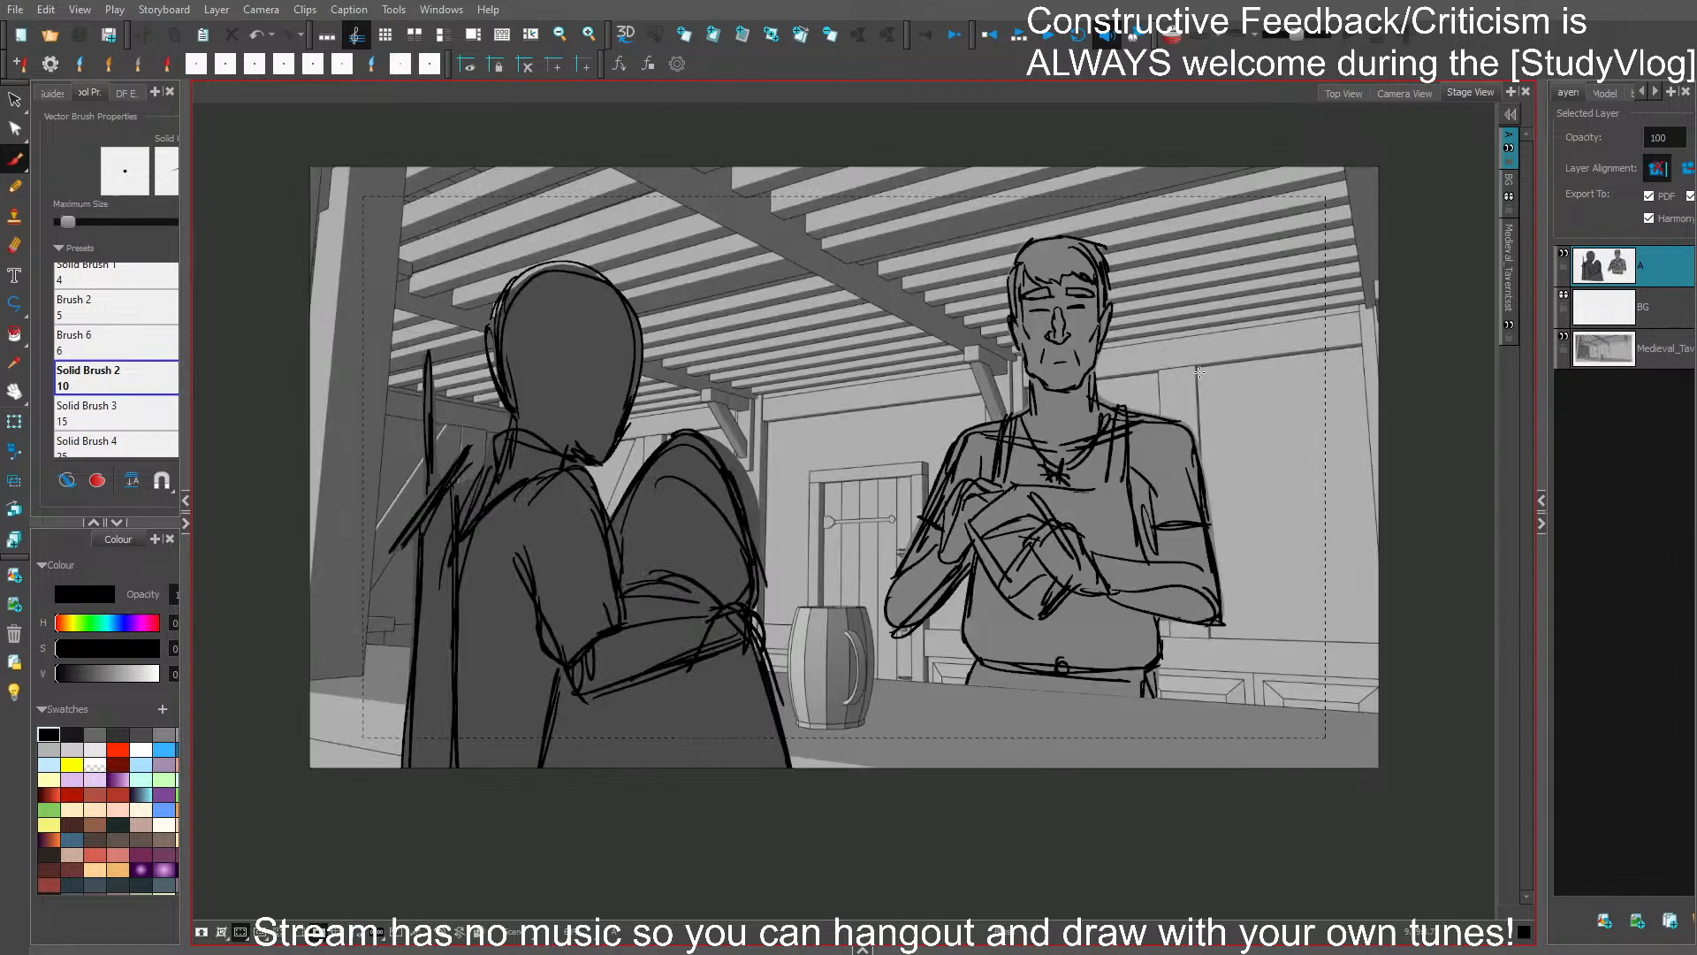
key(Right)
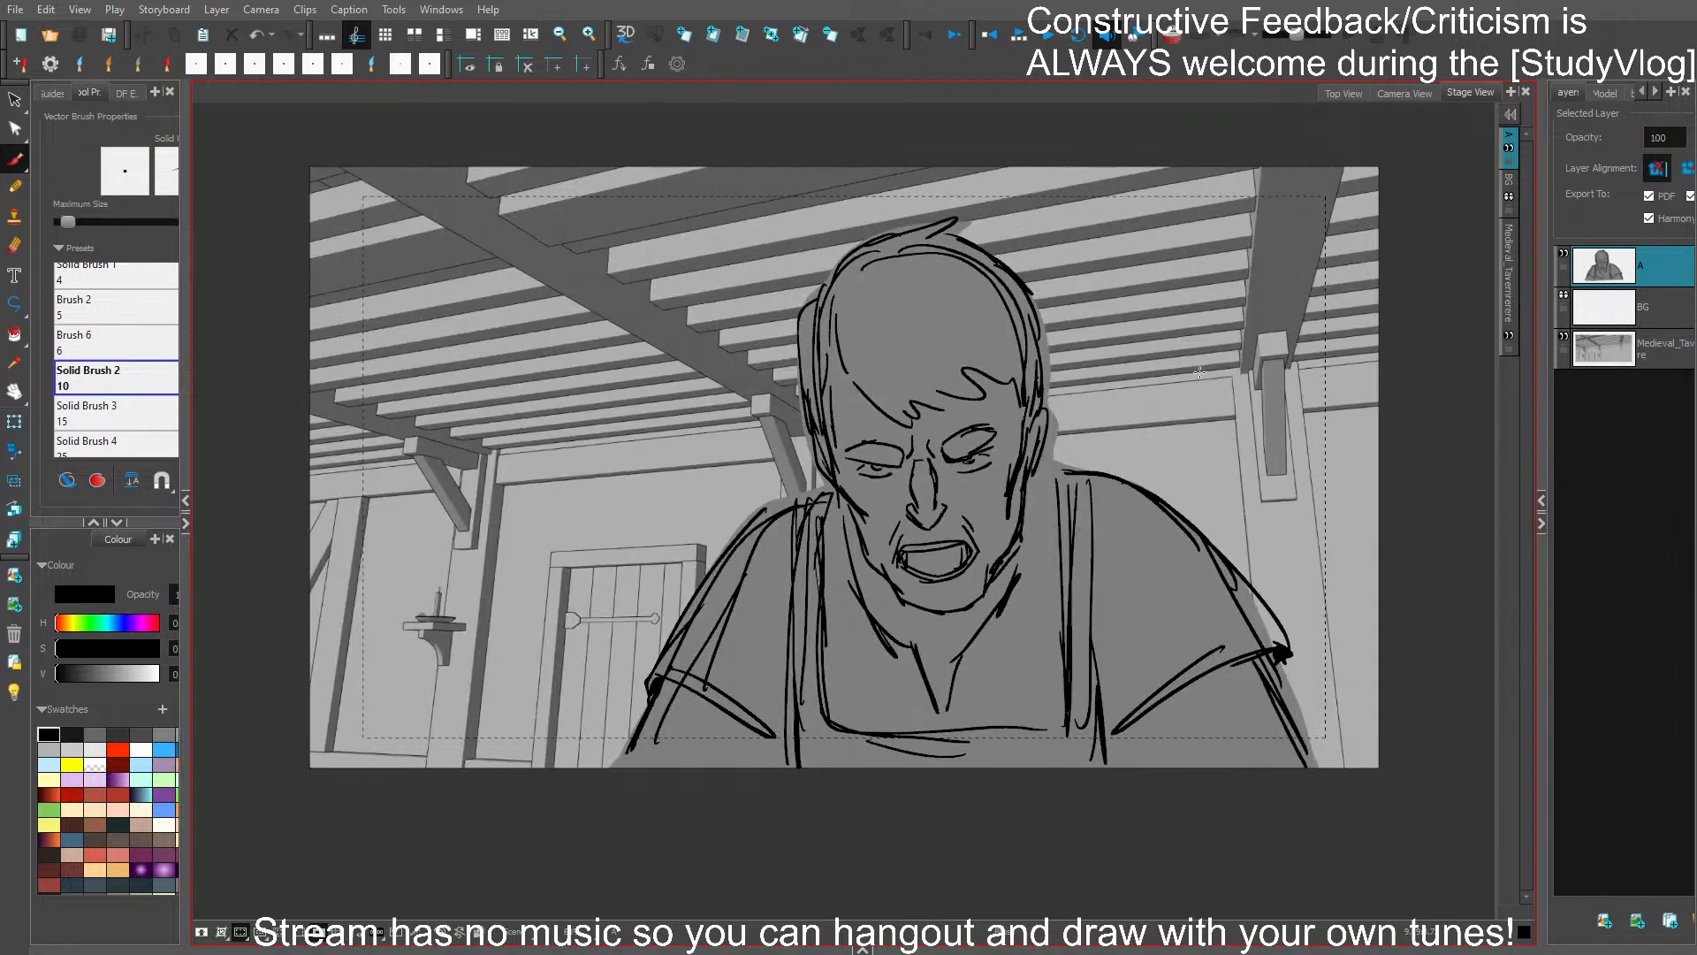
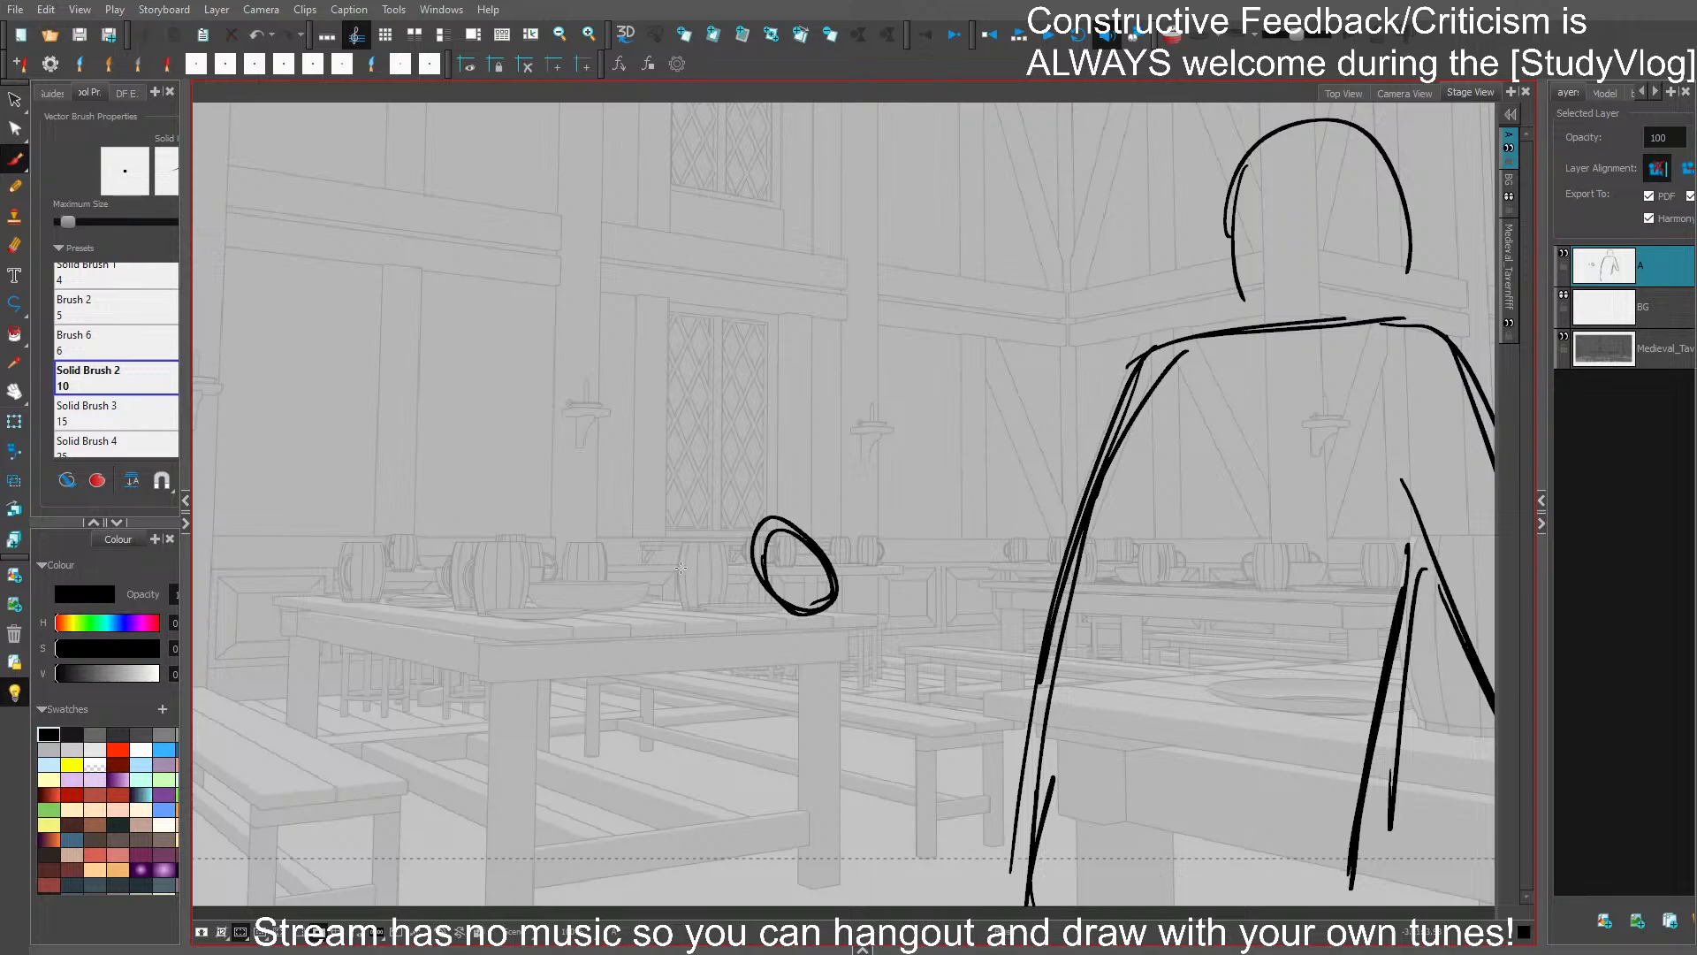
- Undo the tilted head circle and draw two smaller rounded heads side by side above the nearest table
key(ctrl+z)
mouse_move(677, 547)
mouse_down()
mouse_move(674, 603)
mouse_move(692, 573)
mouse_move(679, 552)
mouse_up()
key(ctrl+z)
mouse_move(761, 589)
mouse_down()
mouse_move(806, 564)
mouse_move(765, 602)
mouse_move(781, 602)
mouse_move(781, 551)
mouse_move(816, 576)
mouse_up()
key(ctrl+z)
key(ctrl+z)
drag(743, 588, 793, 608)
drag(820, 579, 783, 611)
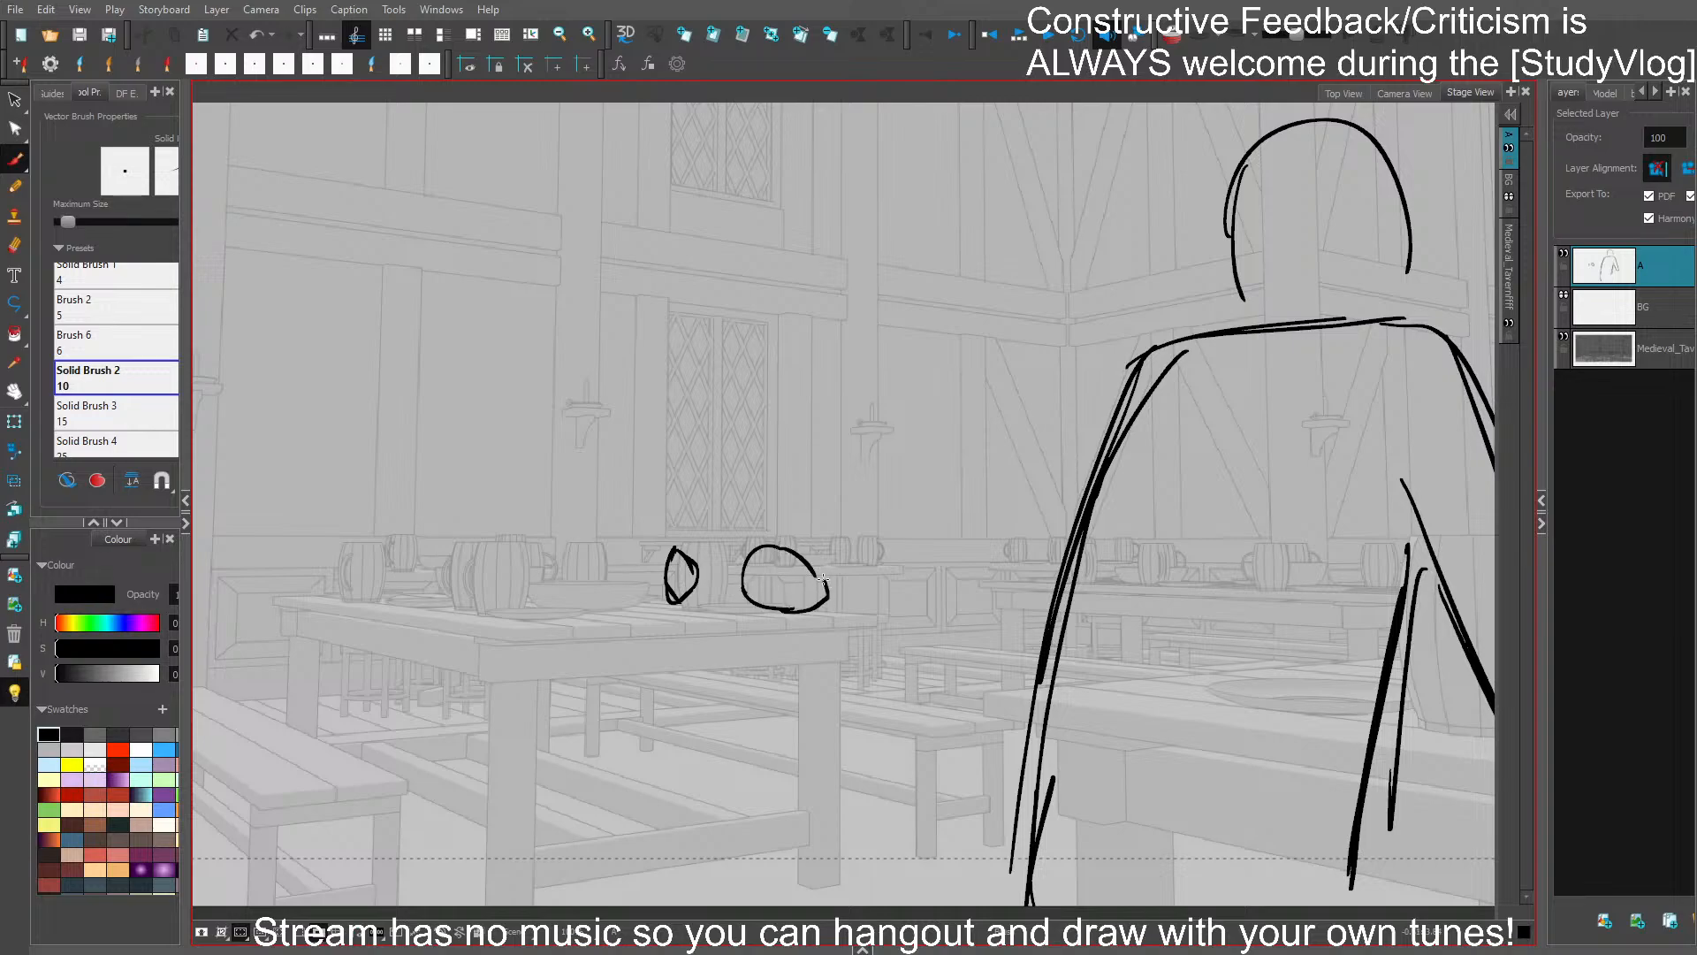
- Draw the larger head's figure hunched over the table with a curved back, shoulder and hip line
mouse_move(781, 549)
mouse_down()
mouse_move(814, 609)
mouse_move(872, 580)
mouse_up()
drag(785, 539, 881, 604)
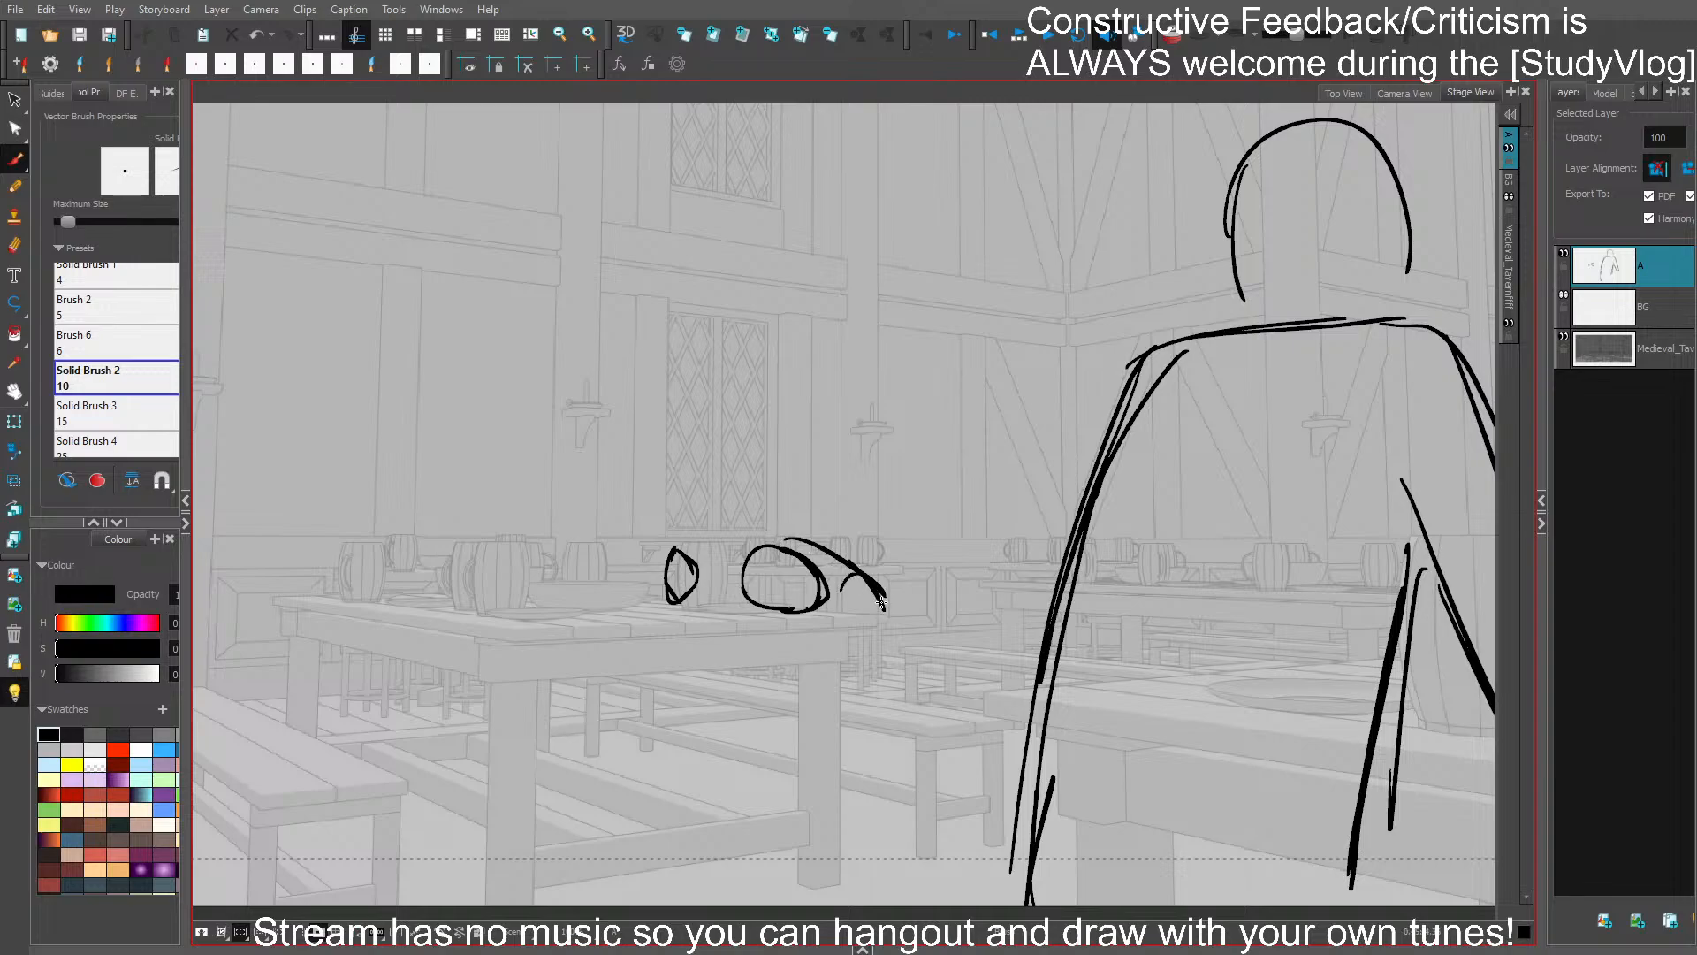
drag(851, 692, 844, 770)
key(ctrl+z)
drag(849, 698, 844, 771)
drag(884, 601, 916, 696)
mouse_move(902, 639)
mouse_down()
mouse_move(886, 710)
mouse_move(872, 672)
mouse_move(901, 674)
mouse_move(906, 693)
mouse_up()
key(ctrl+z)
key(ctrl+z)
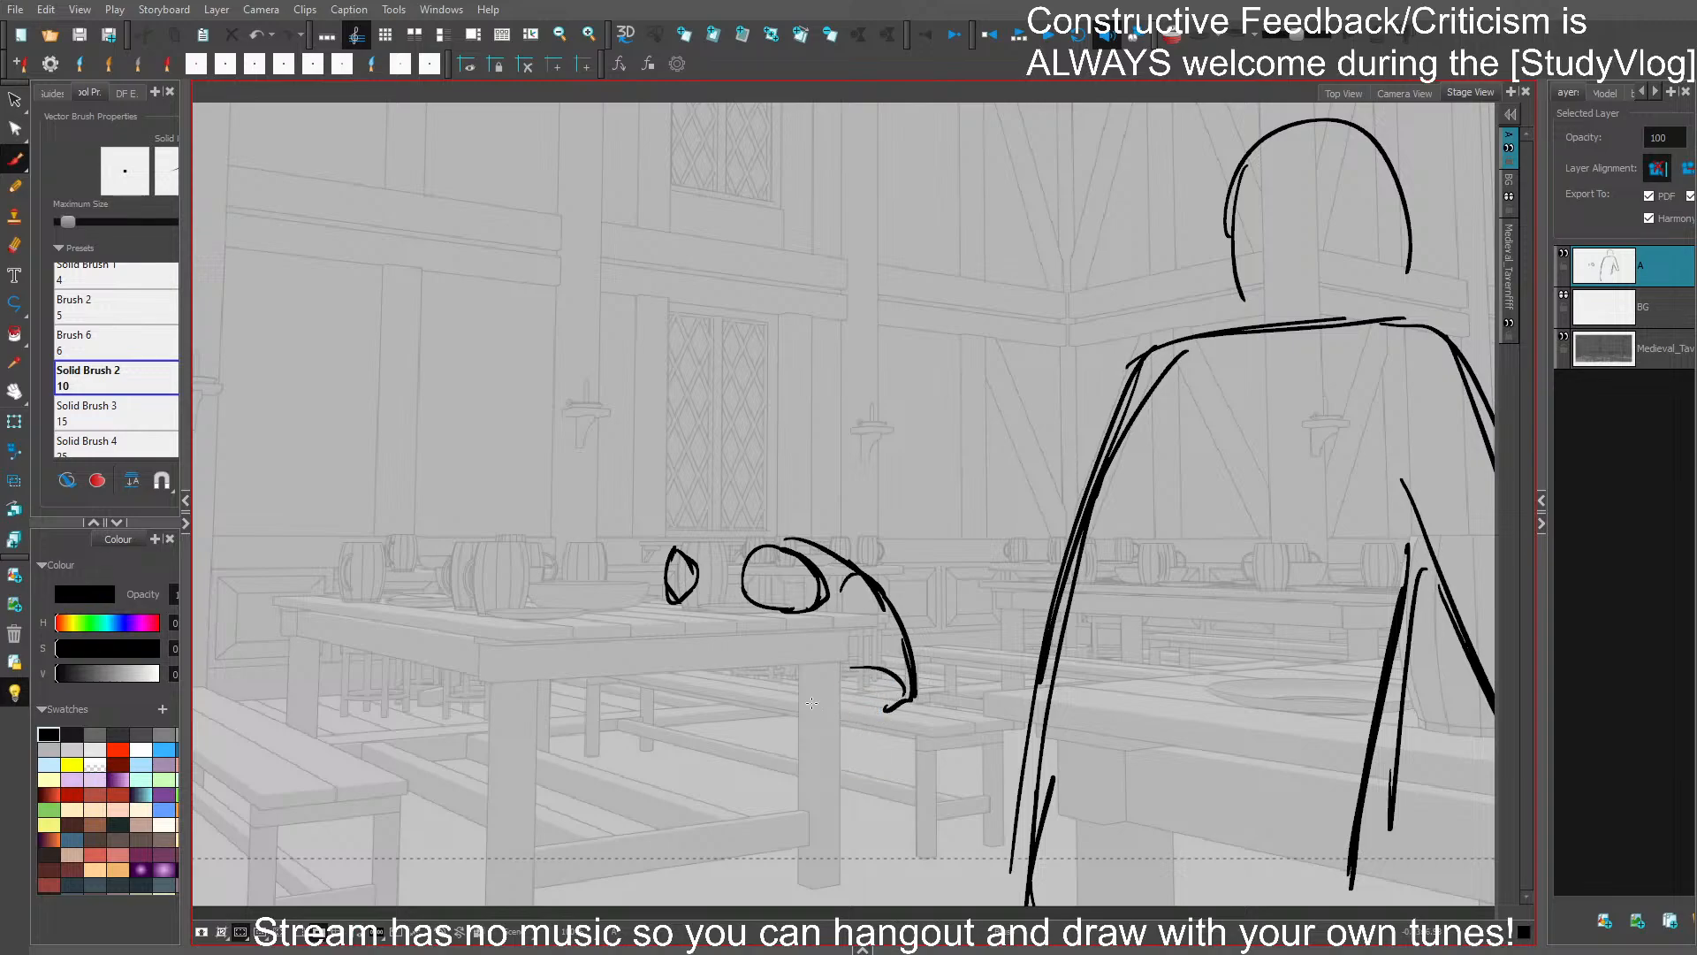
mouse_move(797, 710)
mouse_down()
mouse_move(750, 825)
mouse_move(777, 824)
mouse_move(768, 836)
mouse_move(786, 790)
mouse_move(759, 834)
mouse_move(840, 714)
mouse_up()
key(ctrl+z)
mouse_move(844, 721)
mouse_down()
mouse_move(783, 812)
mouse_move(906, 703)
mouse_up()
- Draw the hunched figure's bent knees and tapering lower legs beneath the tabletop
mouse_move(740, 720)
mouse_down()
mouse_move(751, 684)
mouse_move(762, 741)
mouse_up()
mouse_move(735, 681)
mouse_down()
mouse_move(724, 768)
mouse_move(753, 676)
mouse_move(737, 677)
mouse_move(778, 673)
mouse_up()
mouse_move(734, 681)
mouse_down()
mouse_move(797, 669)
mouse_move(782, 669)
mouse_up()
drag(764, 707, 751, 790)
drag(767, 716, 805, 714)
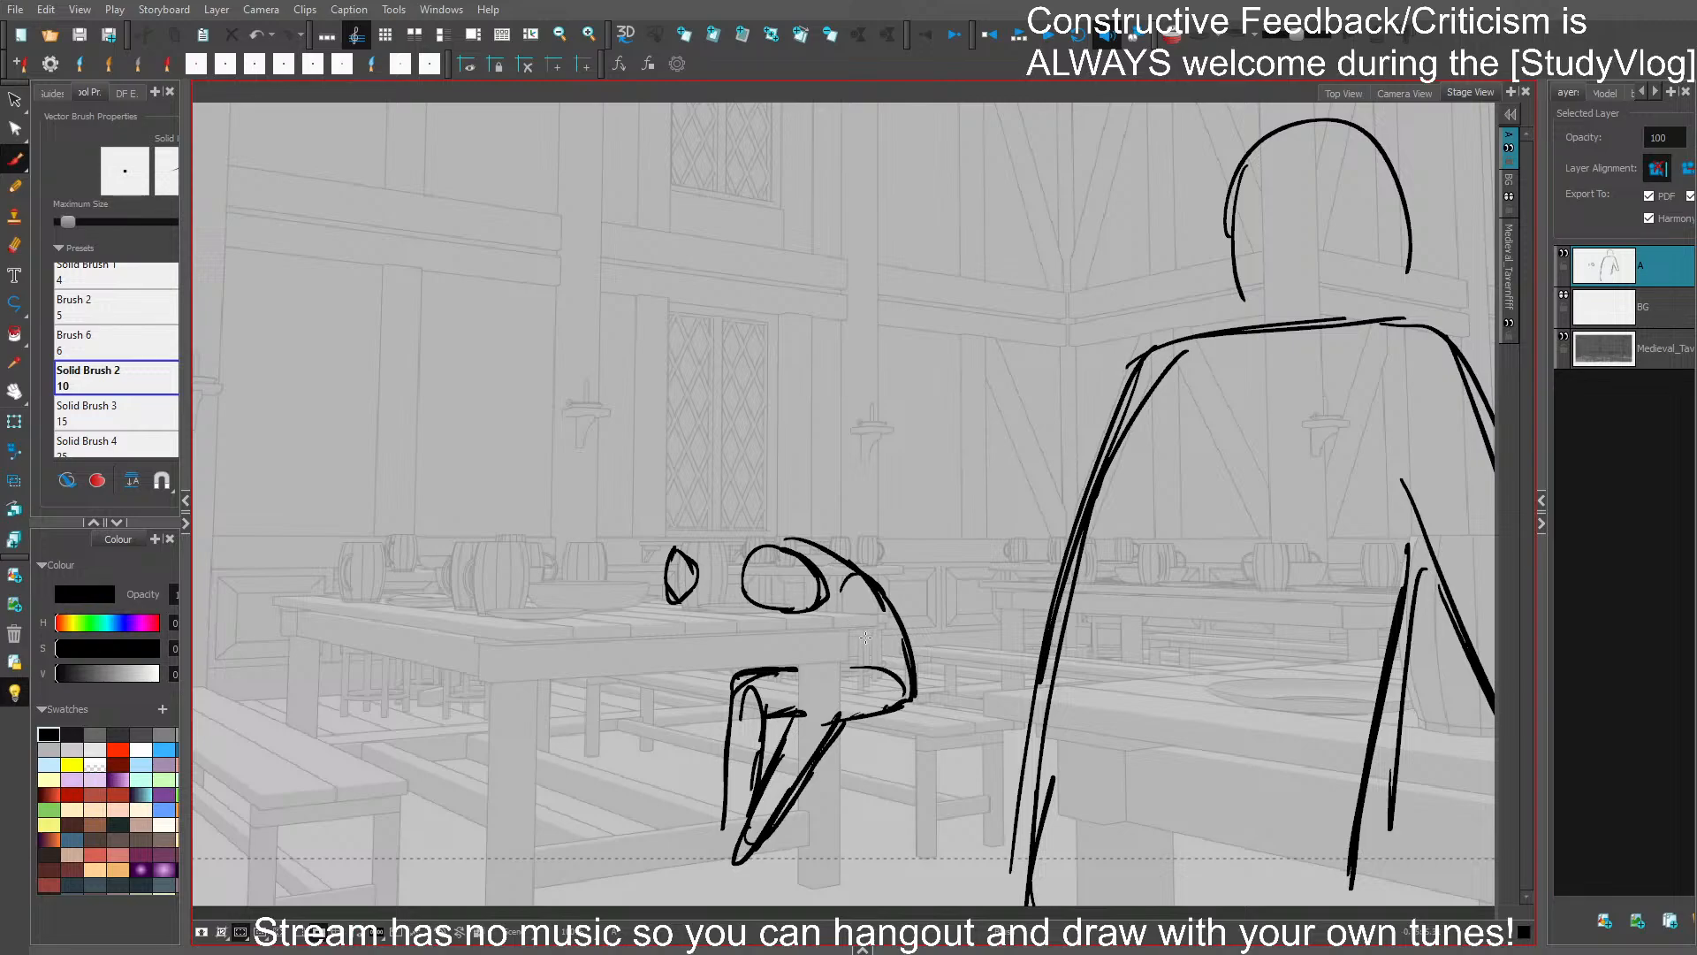
- Draw the hunched figure's hanging arm, mark the face, thicken the head outline, and save the project
drag(854, 628, 878, 815)
mouse_move(878, 818)
mouse_down()
mouse_move(853, 747)
mouse_move(851, 823)
mouse_move(878, 651)
mouse_up()
key(ctrl+z)
key(ctrl+z)
key(ctrl+z)
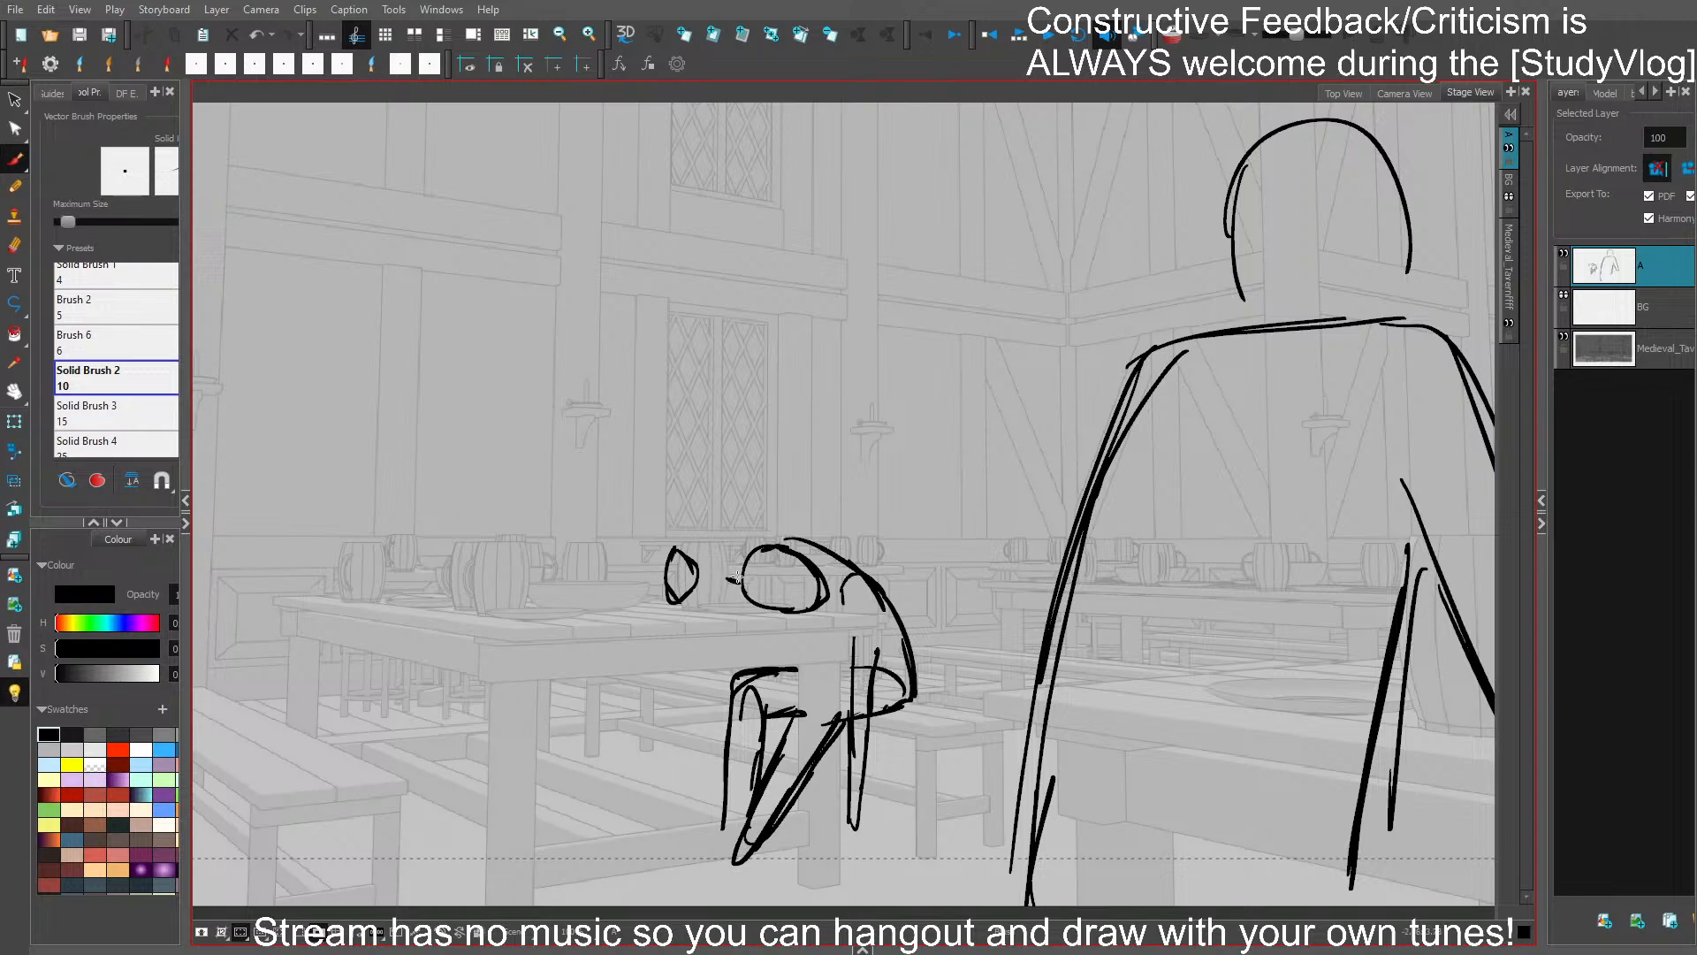
drag(932, 521, 850, 511)
mouse_move(709, 543)
mouse_down()
mouse_move(719, 601)
mouse_move(668, 561)
mouse_move(694, 541)
mouse_move(680, 538)
mouse_up()
mouse_move(694, 525)
mouse_down()
mouse_move(665, 562)
mouse_move(763, 484)
mouse_move(721, 559)
mouse_move(670, 541)
mouse_move(770, 559)
mouse_up()
key(ctrl+z)
key(ctrl+s)
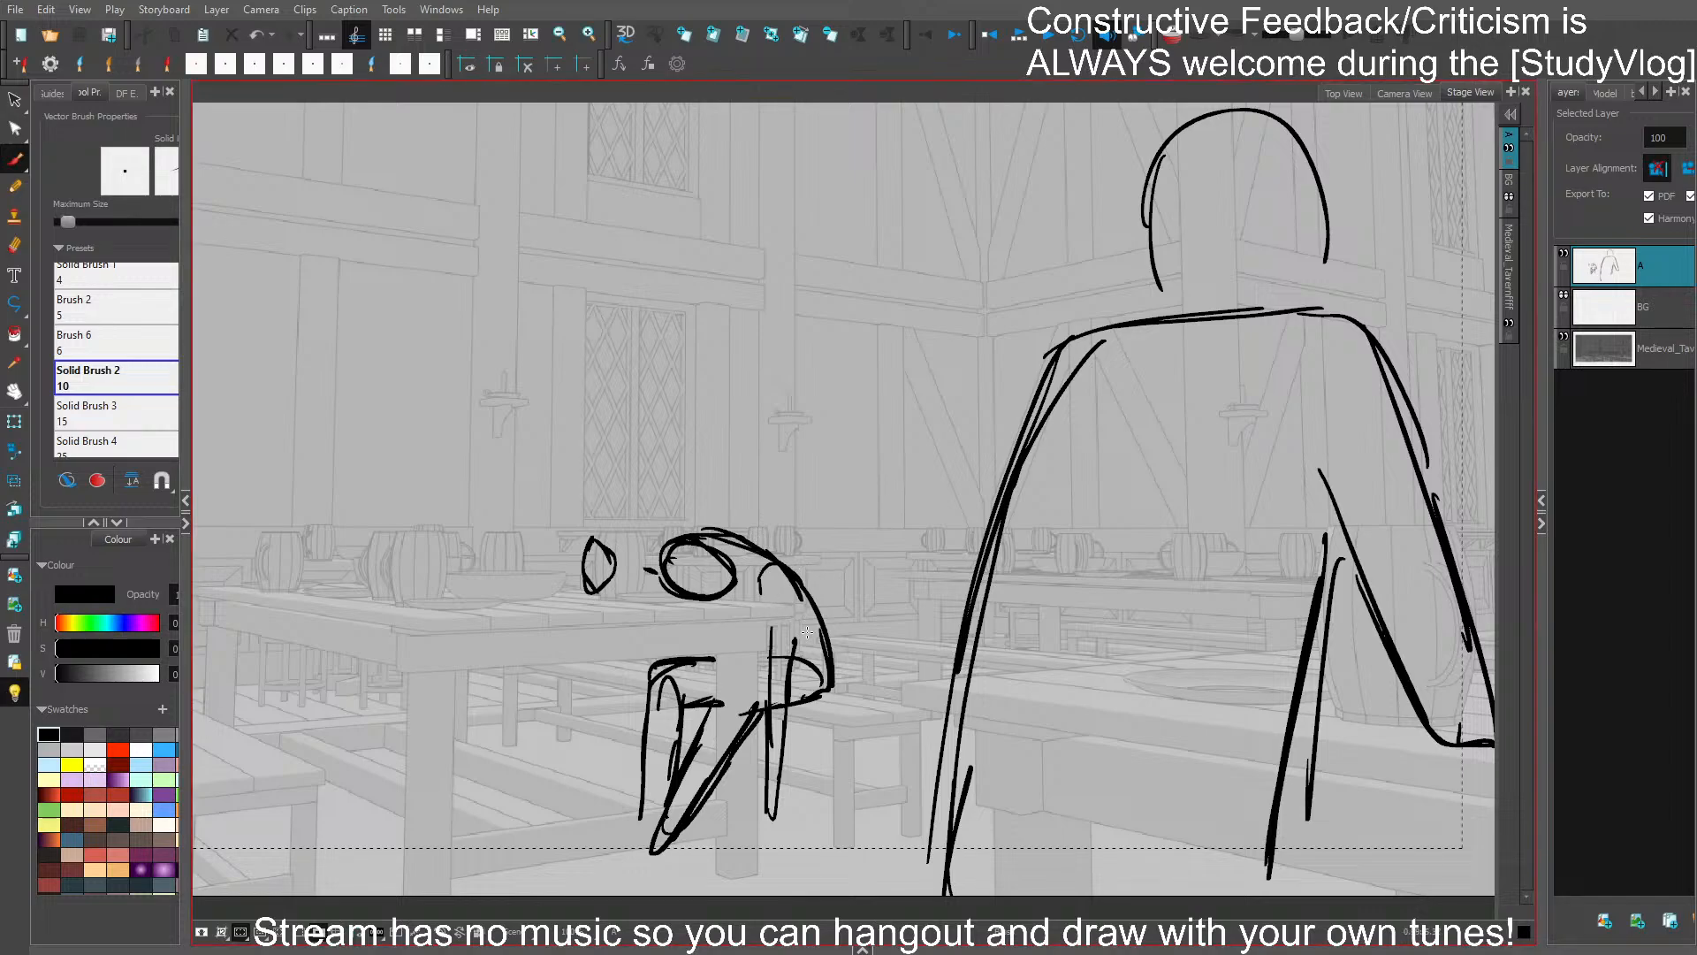
drag(912, 599, 981, 562)
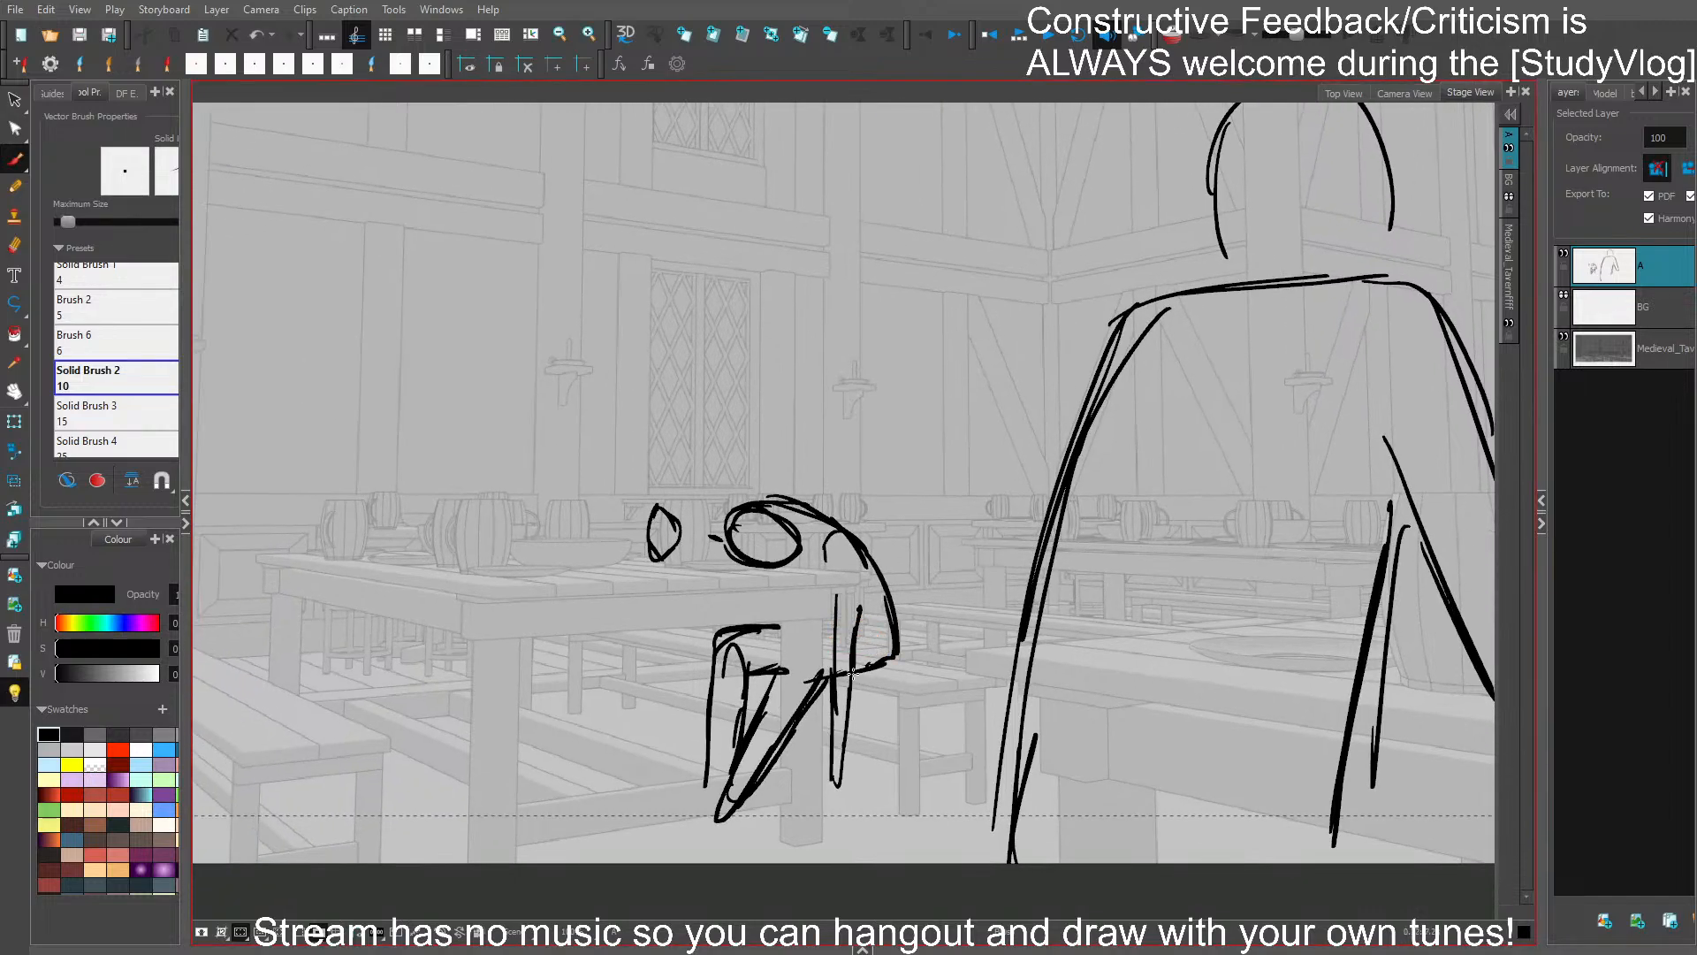
key(ctrl+z)
key(ctrl+s)
- Examine the scale and placement of the hunched figure against the large foreground figure
mouse_move(956, 478)
mouse_down()
mouse_move(1066, 462)
mouse_move(1023, 516)
mouse_up()
drag(1085, 451, 939, 384)
scroll(945, 447, up, 1)
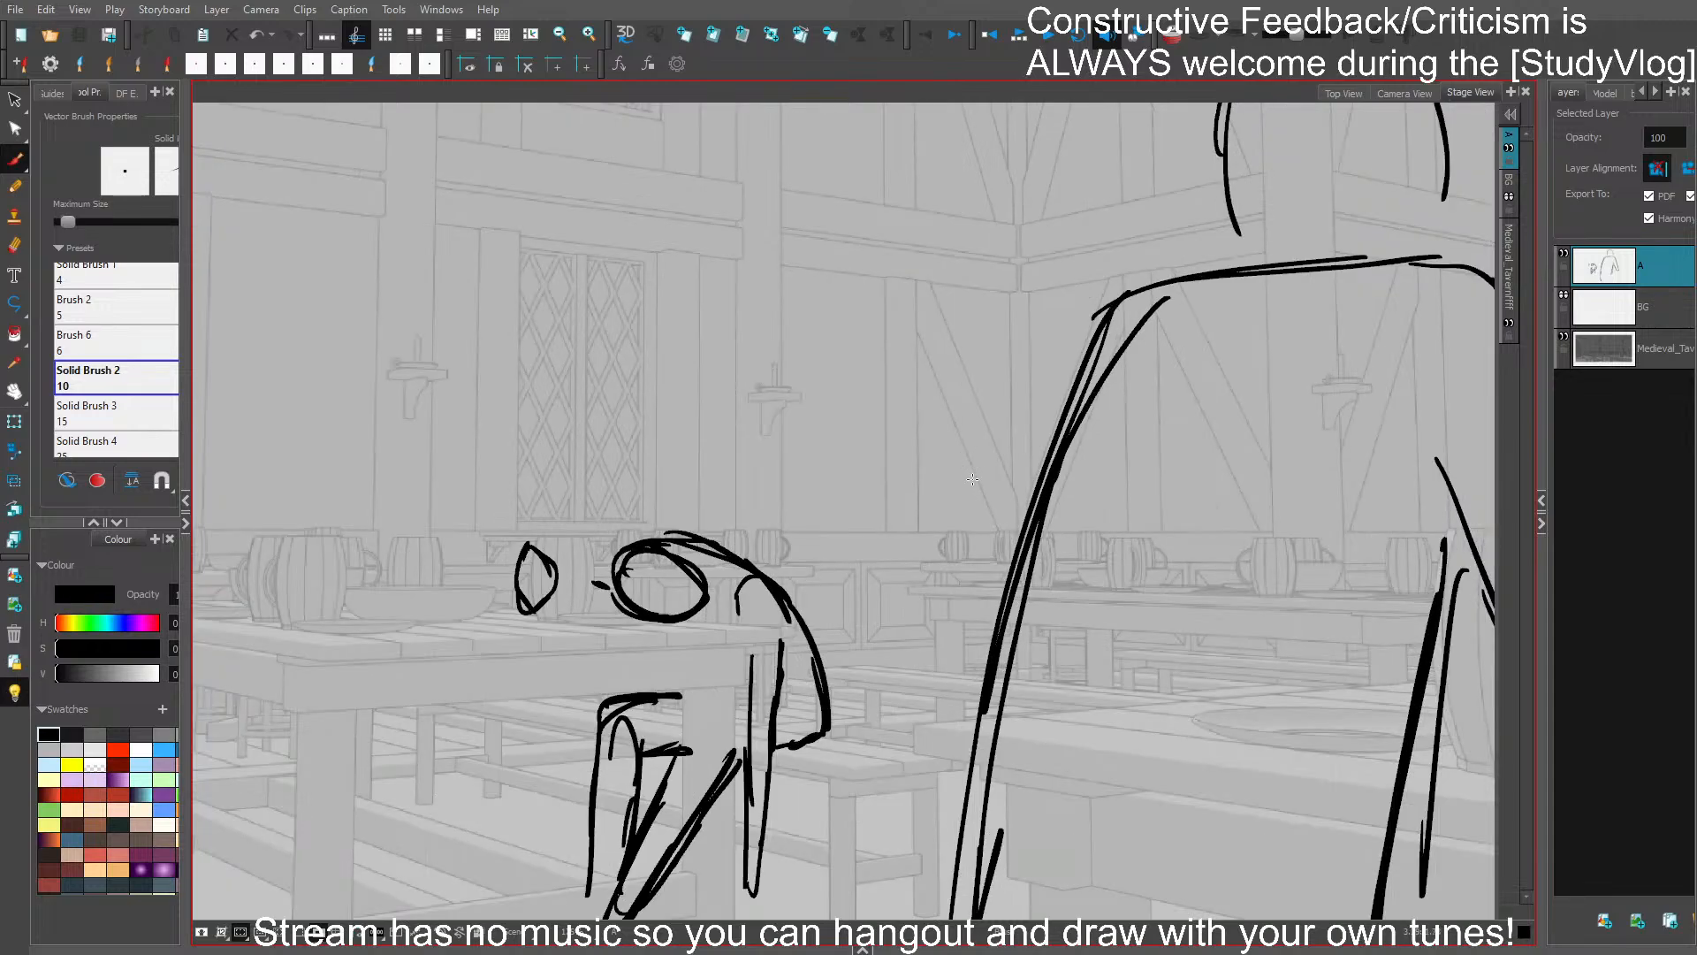
scroll(972, 479, down, 1)
drag(994, 457, 938, 408)
scroll(939, 408, down, 1)
scroll(939, 408, up, 1)
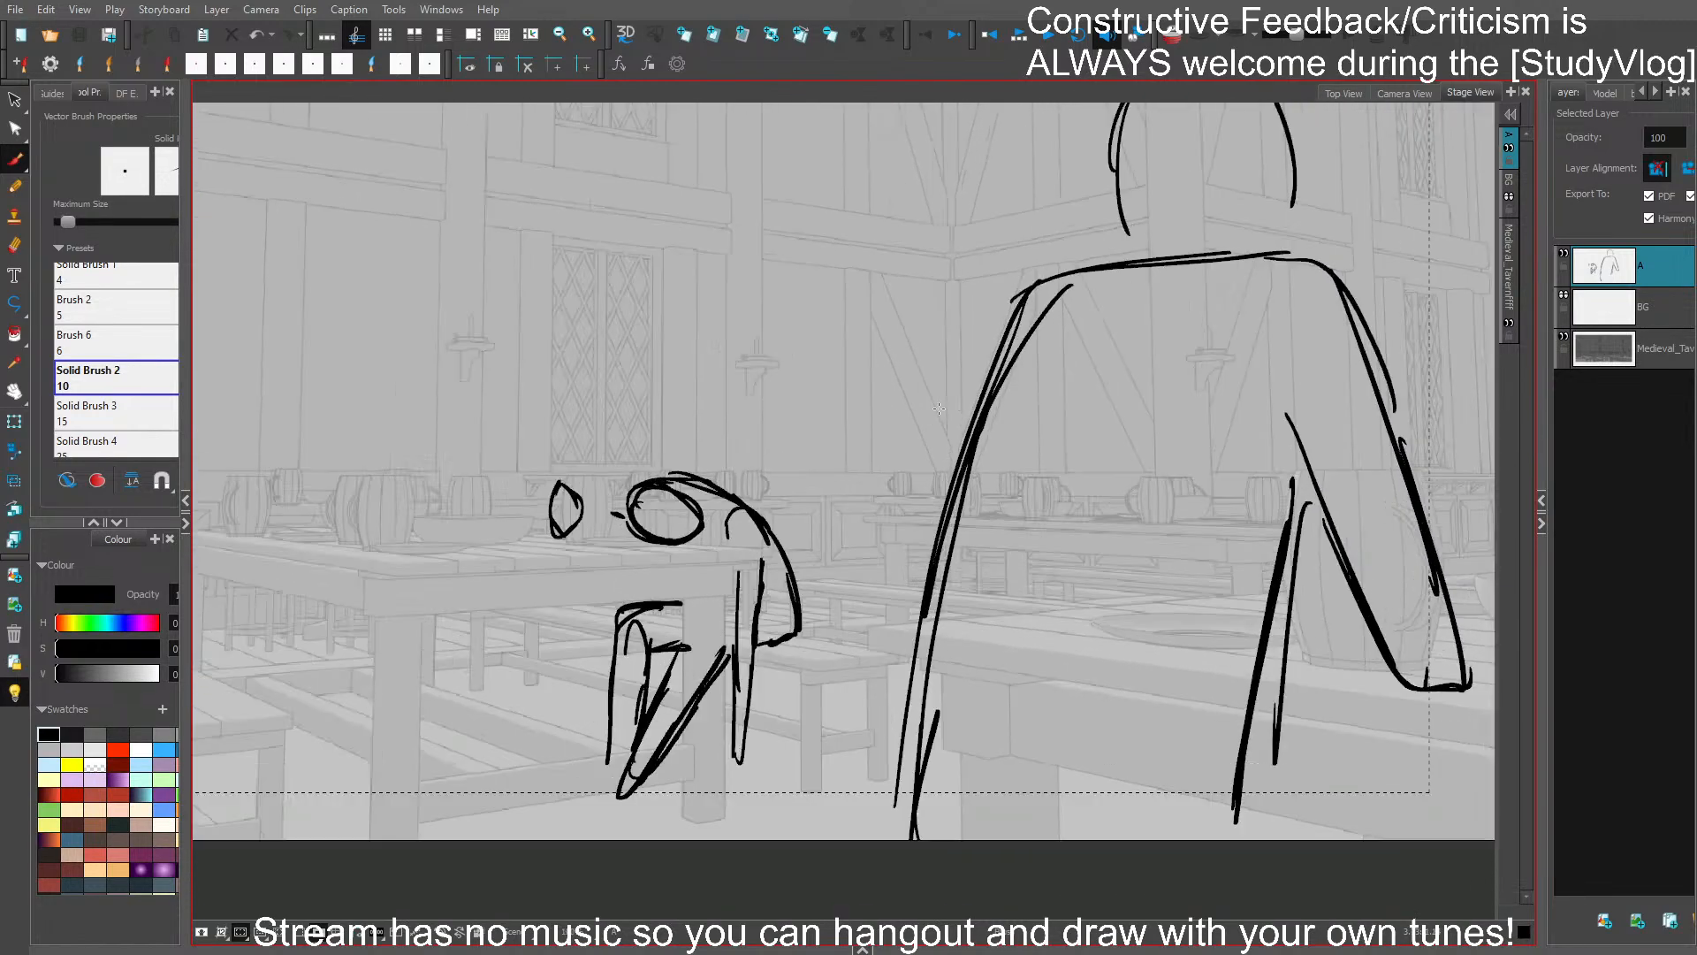
scroll(939, 408, up, 1)
scroll(947, 435, down, 1)
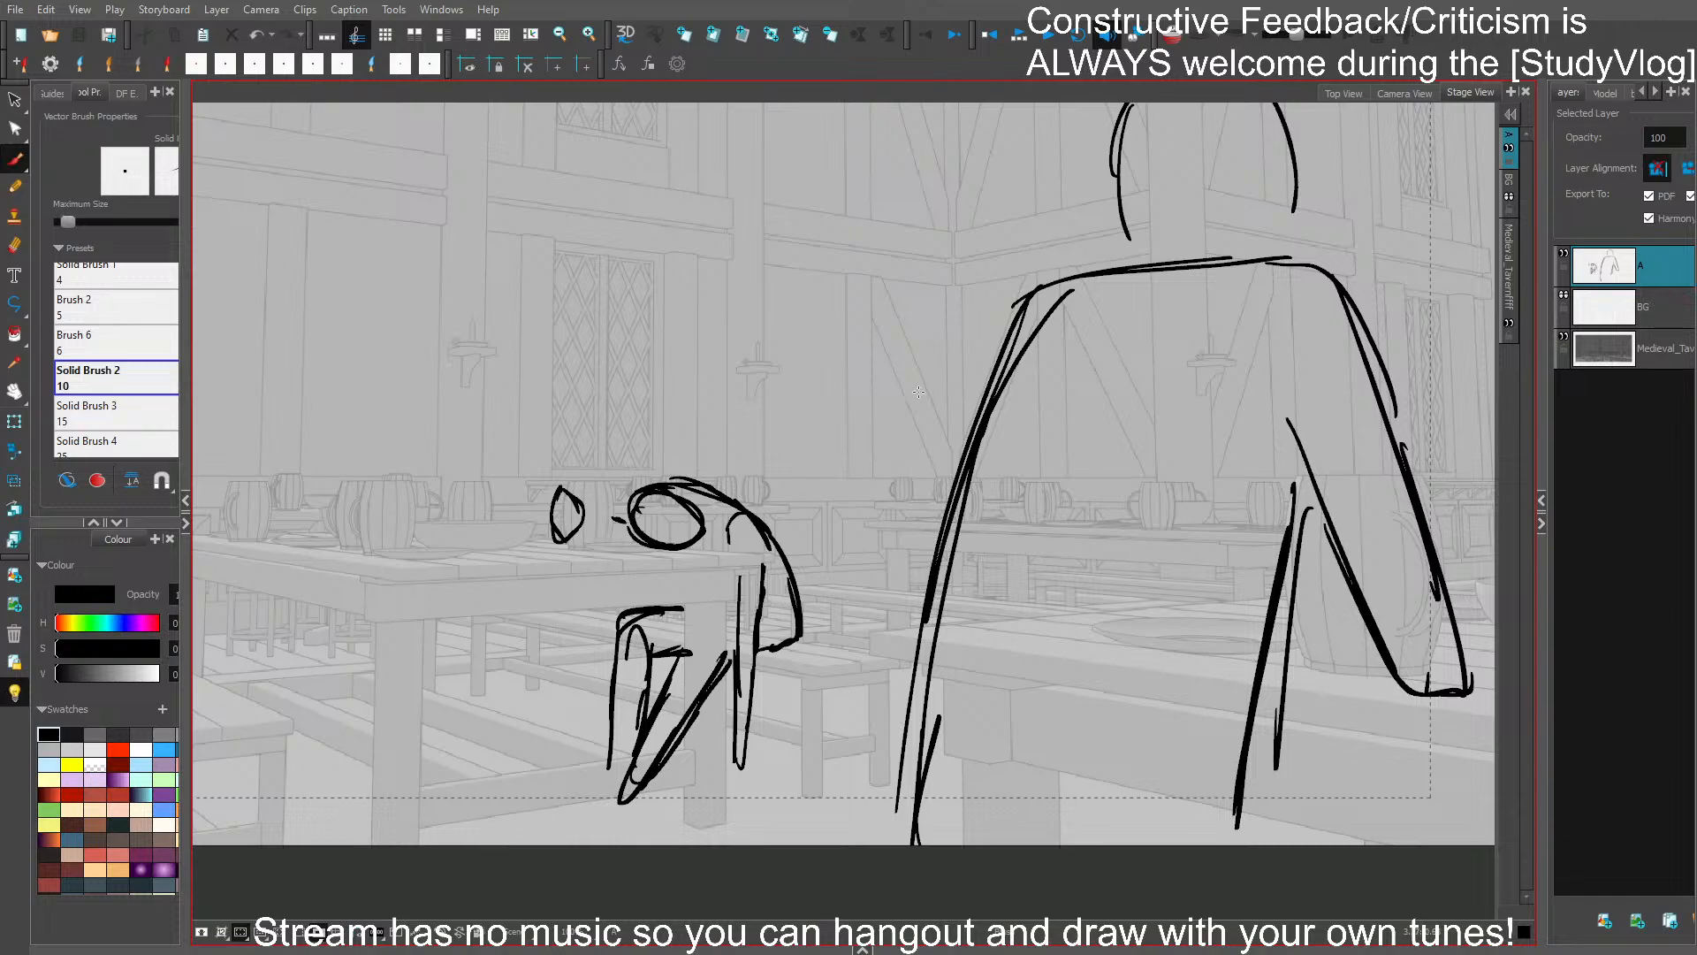
scroll(918, 392, down, 1)
drag(1083, 362, 1218, 473)
drag(1083, 475, 1121, 466)
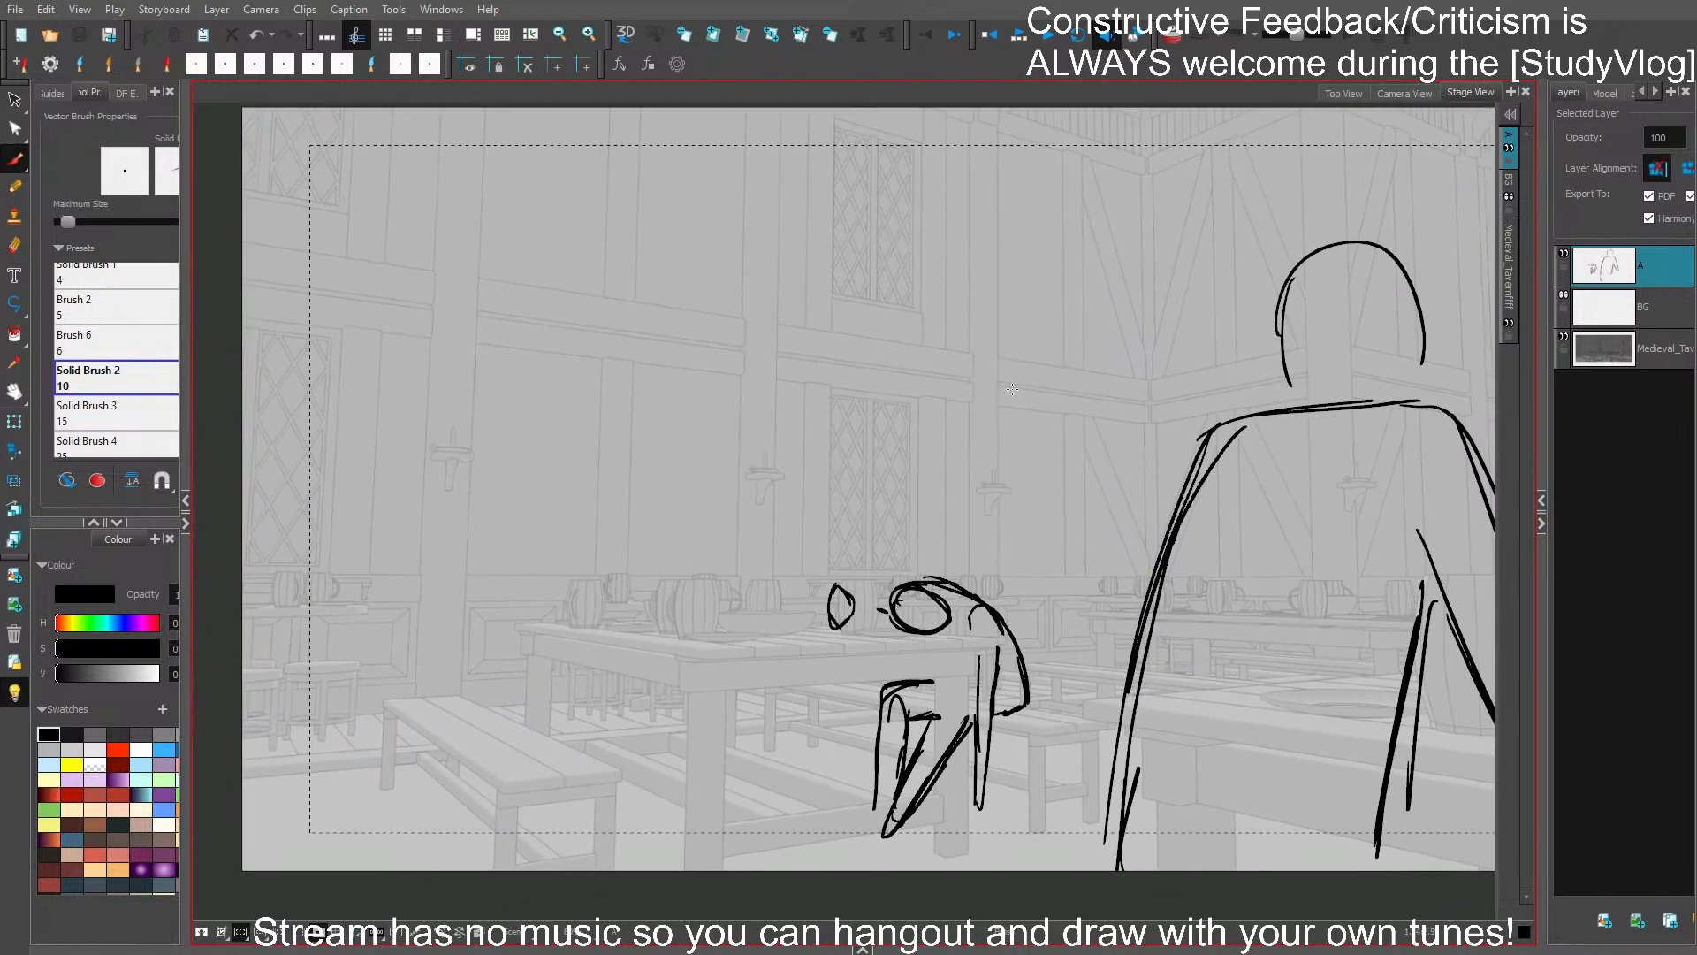
- Draw an oval head high beside the tall wall window for a standing figure, reposition it, and save
drag(559, 202, 585, 258)
key(ctrl+z)
mouse_move(493, 216)
mouse_down()
mouse_move(504, 161)
mouse_move(546, 205)
mouse_move(496, 221)
mouse_move(521, 256)
mouse_move(548, 227)
mouse_up()
mouse_move(547, 228)
mouse_down()
mouse_move(491, 178)
mouse_move(518, 166)
mouse_up()
drag(542, 163, 553, 221)
drag(698, 333, 800, 342)
key(s)
mouse_move(672, 193)
mouse_down()
mouse_move(631, 285)
mouse_move(653, 265)
mouse_up()
drag(646, 245, 655, 313)
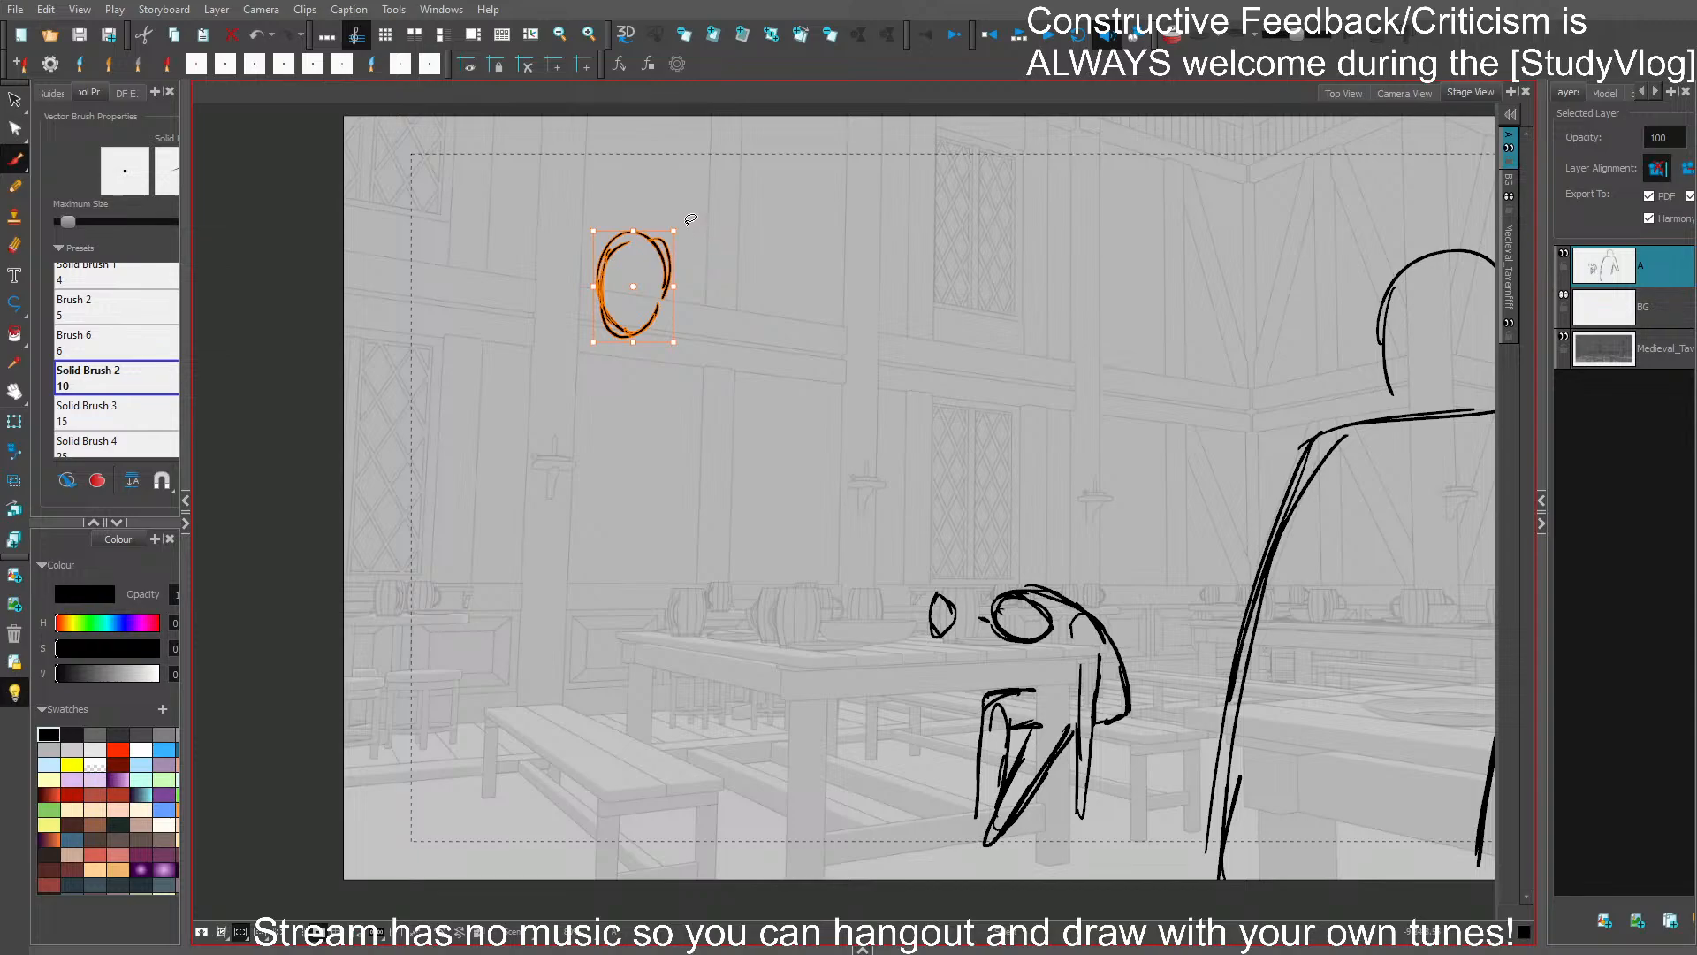
key(ctrl+s)
- Draw the standing figure's long torso outline from the shoulders down to the hips
mouse_move(586, 363)
mouse_down()
mouse_move(711, 363)
mouse_move(660, 350)
mouse_move(670, 398)
mouse_move(587, 437)
mouse_move(569, 483)
mouse_move(600, 379)
mouse_move(579, 614)
mouse_move(649, 597)
mouse_up()
key(ctrl+z)
key(ctrl+z)
key(ctrl+z)
mouse_move(680, 393)
mouse_down()
mouse_move(658, 479)
mouse_move(668, 607)
mouse_move(583, 621)
mouse_up()
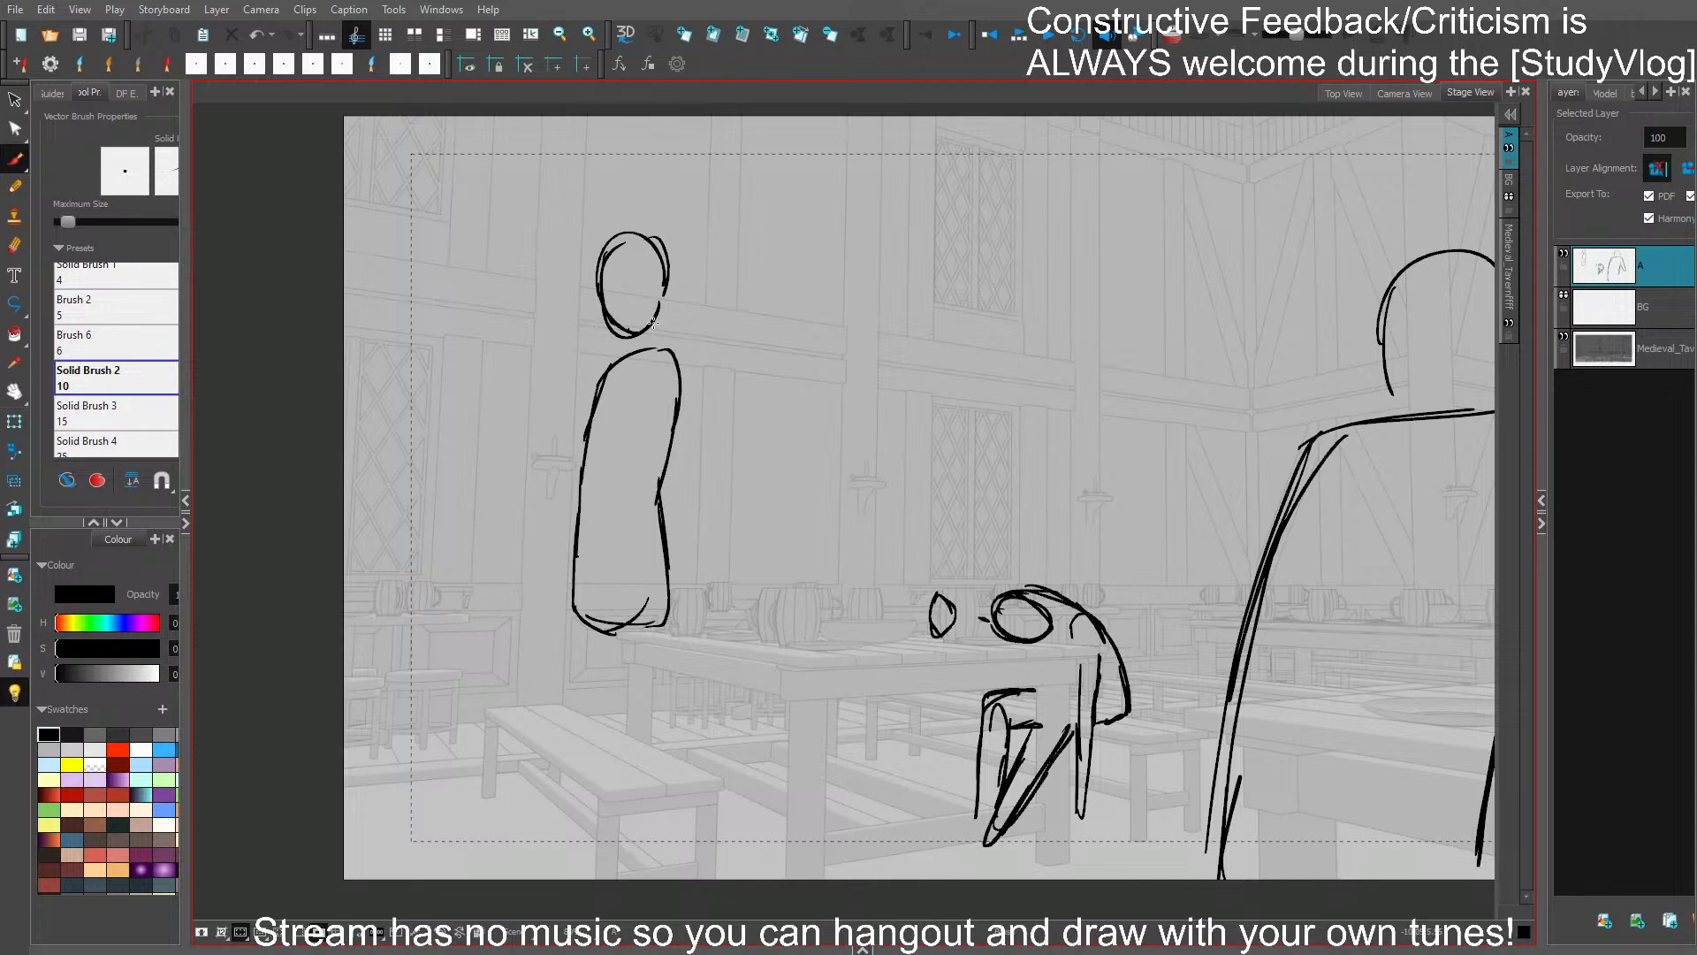
- Redraw the standing figure's head as a narrower oval joined to the torso by a neck, and save
key(ctrl+z)
mouse_move(629, 339)
mouse_down()
mouse_move(629, 354)
mouse_move(660, 348)
mouse_move(604, 298)
mouse_move(631, 240)
mouse_up()
mouse_move(616, 257)
mouse_down()
mouse_move(646, 237)
mouse_move(670, 291)
mouse_up()
mouse_move(662, 253)
mouse_down()
mouse_move(619, 232)
mouse_move(612, 324)
mouse_up()
mouse_move(607, 296)
mouse_down()
mouse_move(644, 333)
mouse_move(643, 244)
mouse_move(669, 269)
mouse_move(661, 320)
mouse_up()
drag(636, 243, 665, 284)
key(ctrl+s)
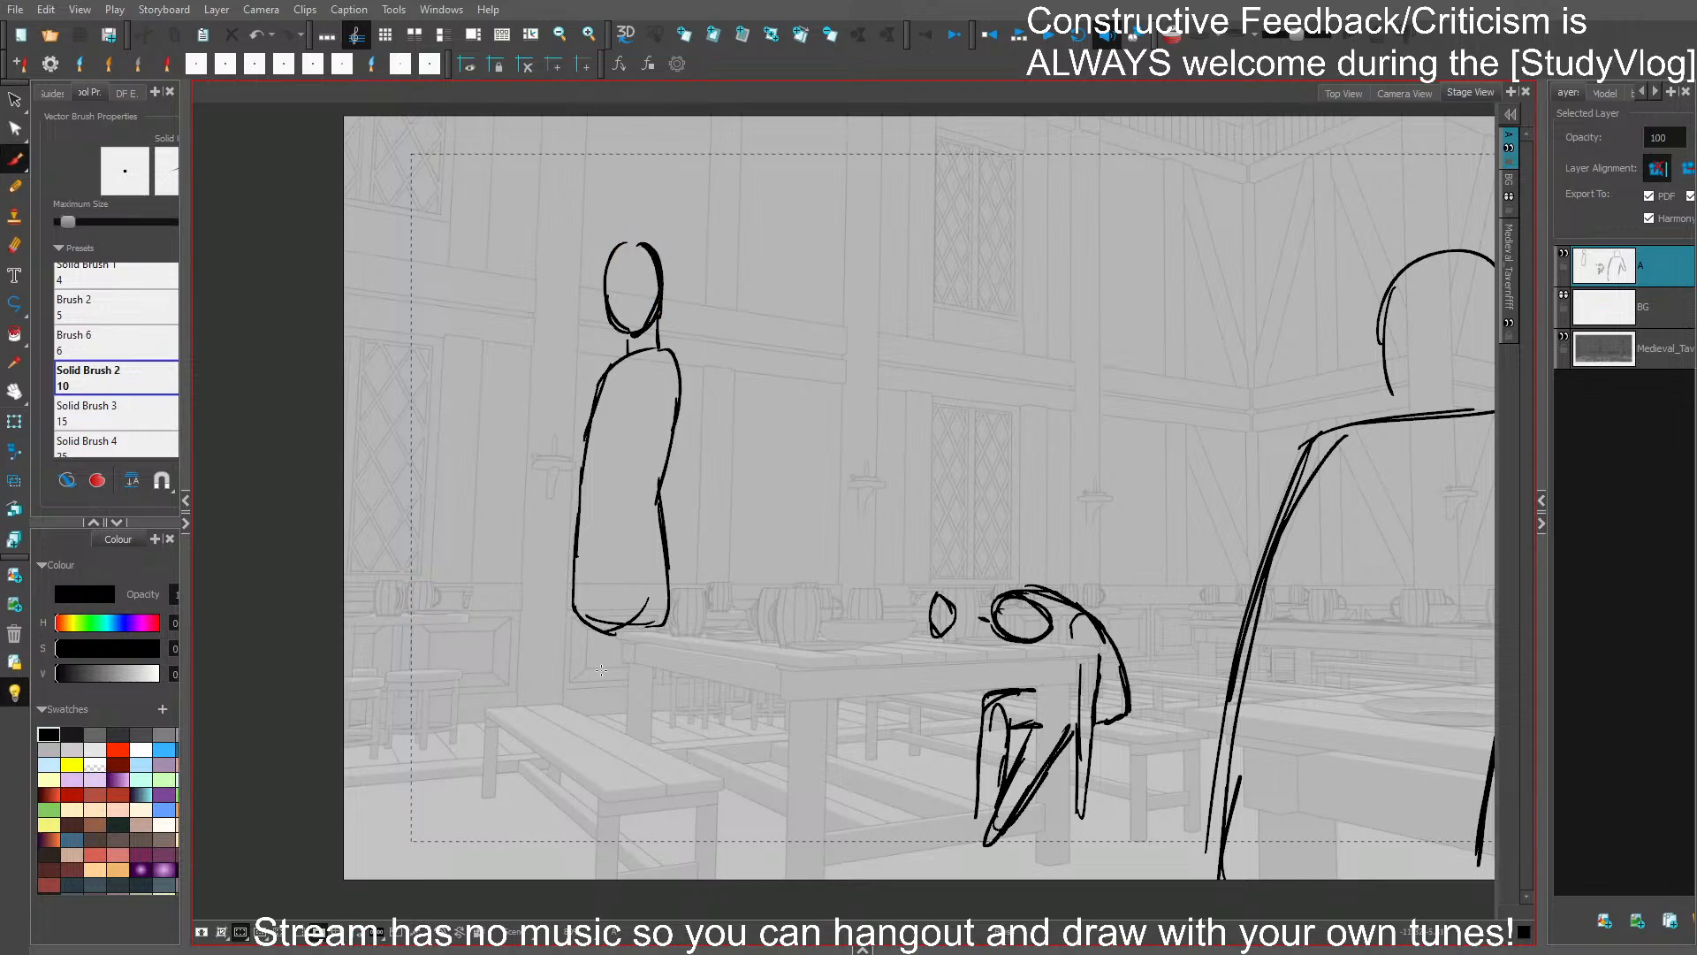
- Draw the standing figure's legs in an open walking stride running past the frame's lower edge
mouse_move(573, 579)
mouse_down()
mouse_move(485, 879)
mouse_move(606, 659)
mouse_move(634, 821)
mouse_up()
drag(668, 610, 683, 753)
drag(614, 663, 654, 809)
mouse_move(623, 699)
mouse_down()
mouse_move(672, 866)
mouse_move(654, 846)
mouse_up()
drag(629, 747, 668, 877)
drag(669, 698, 710, 884)
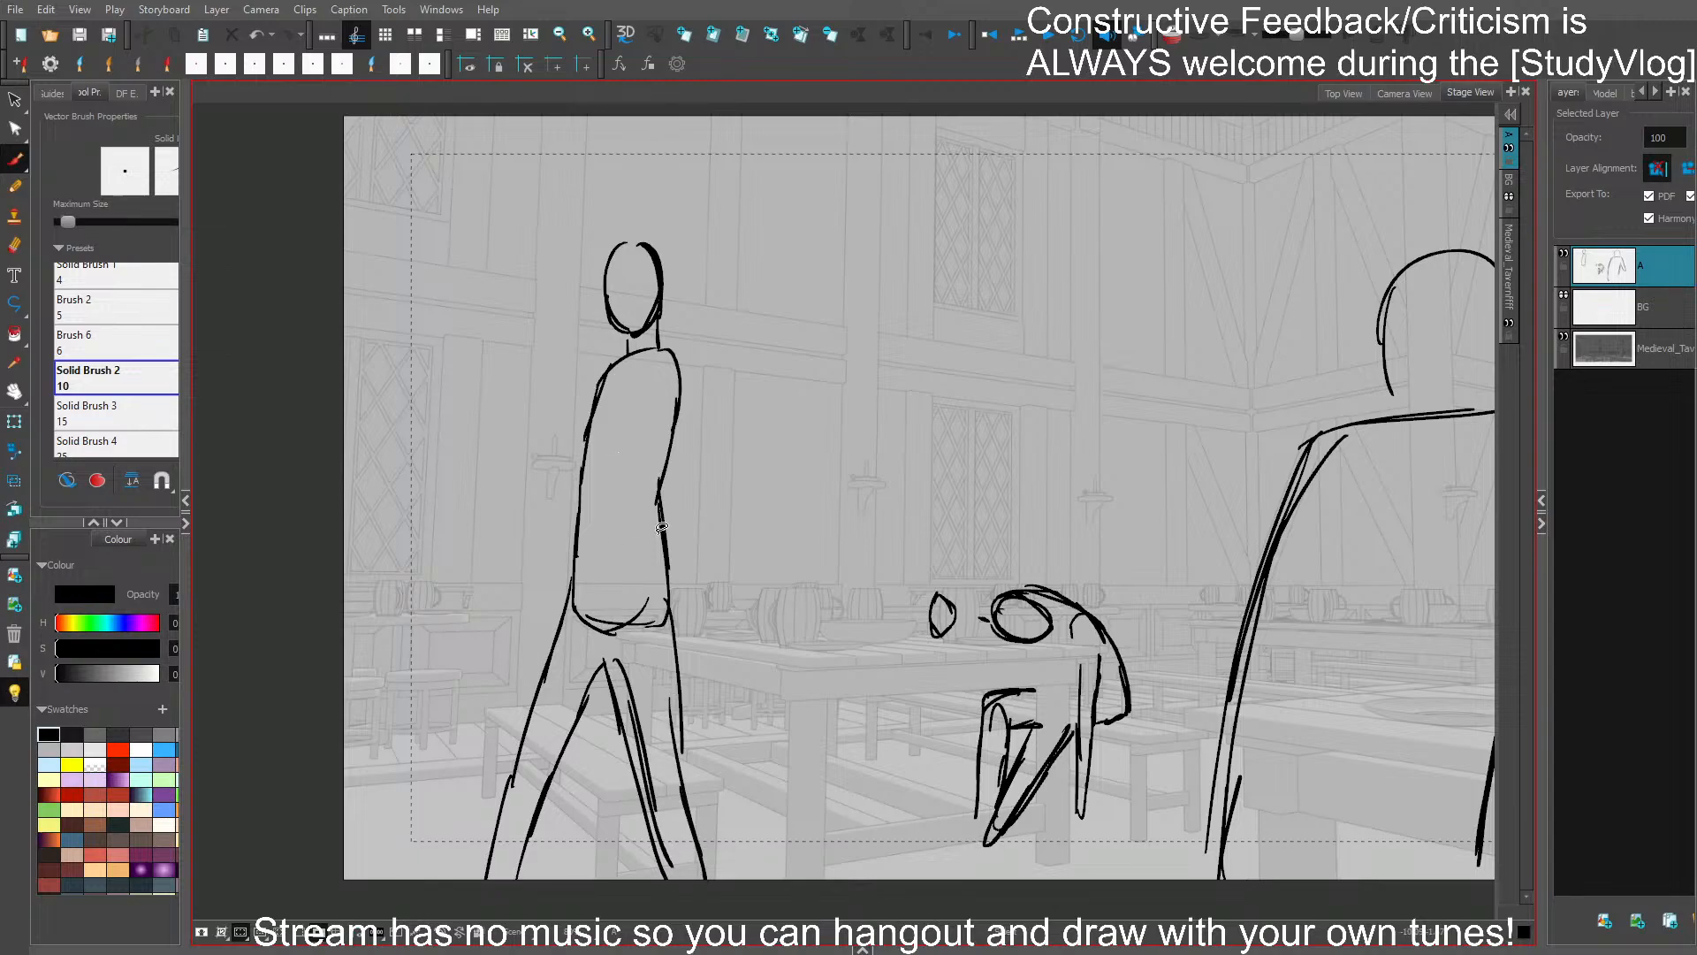
- Select the whole walking figure and rotate it slightly
key(s)
mouse_move(720, 338)
mouse_down()
mouse_move(496, 811)
mouse_move(724, 358)
mouse_up()
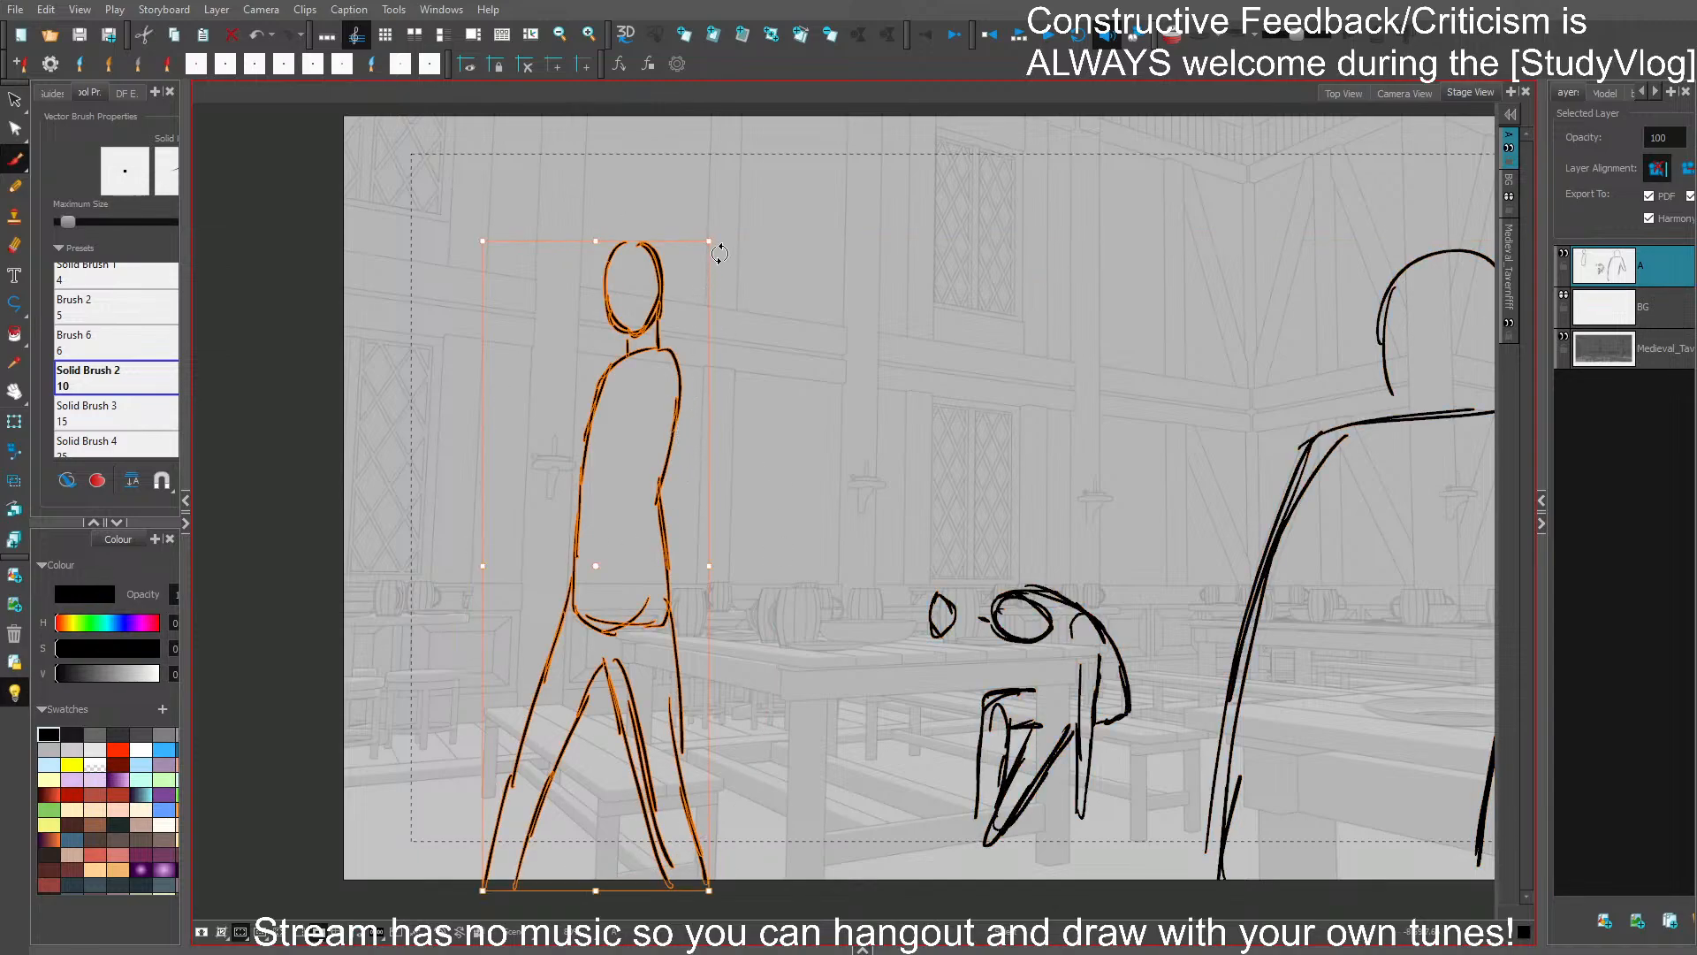
drag(721, 253, 723, 235)
click(751, 368)
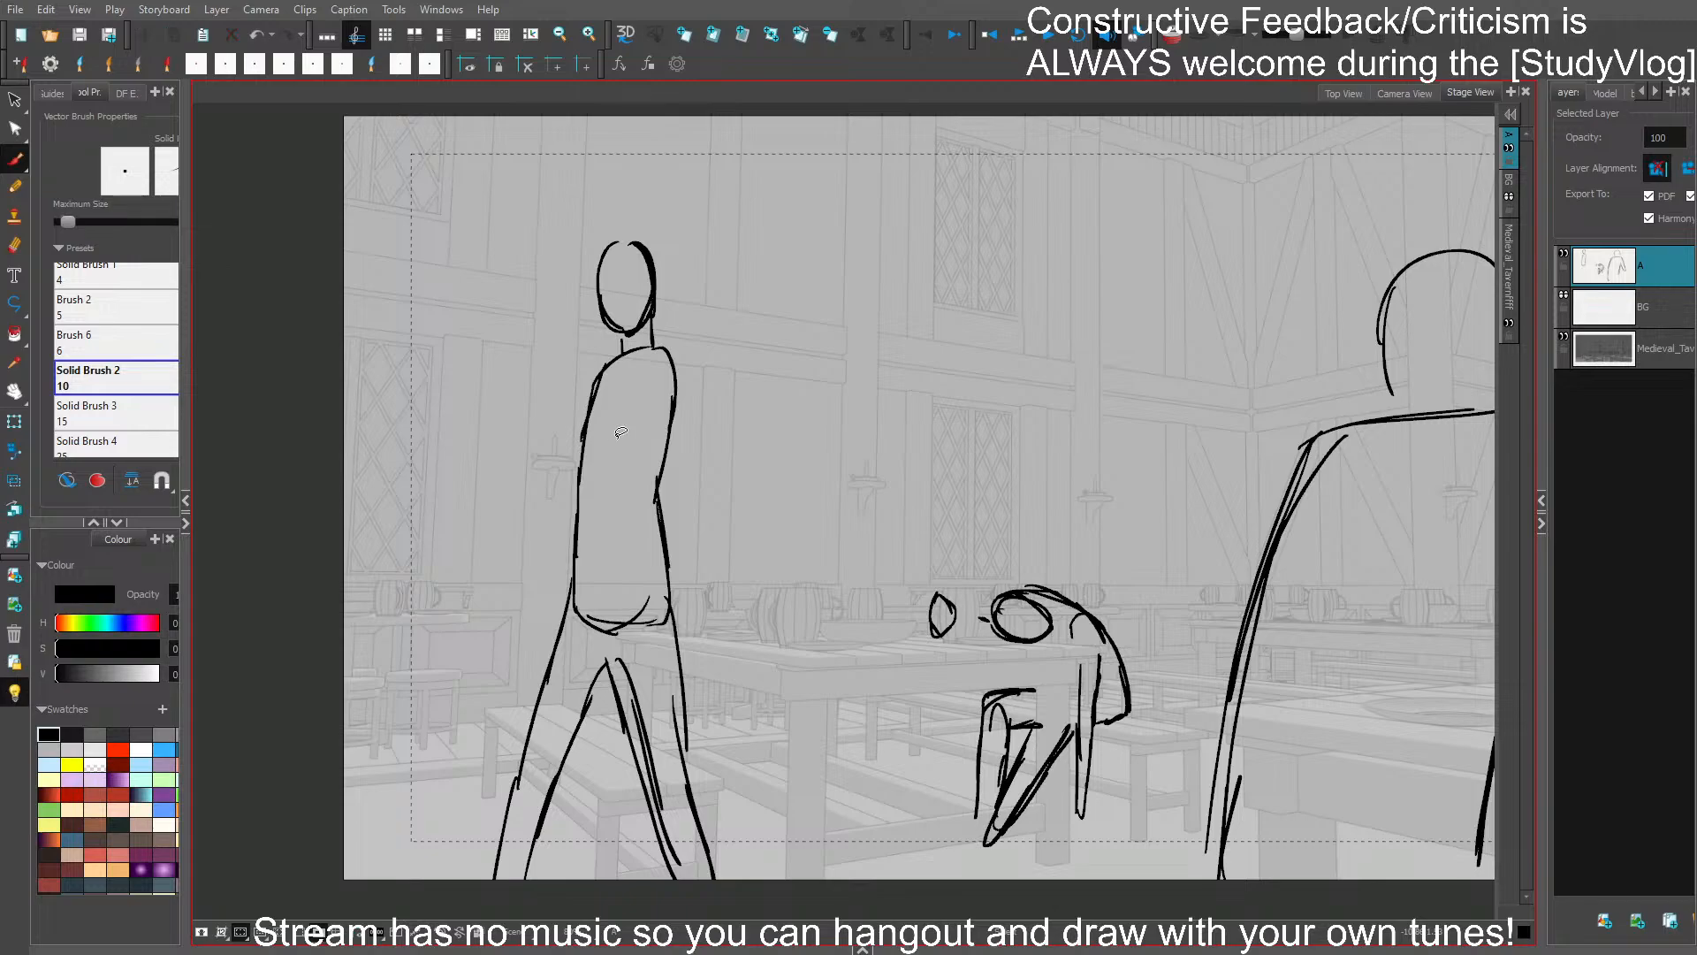
- Draw the walking figure's near arm reaching from the shoulder down to the front of the hip
drag(610, 649, 608, 615)
drag(649, 380, 567, 654)
drag(594, 615, 660, 375)
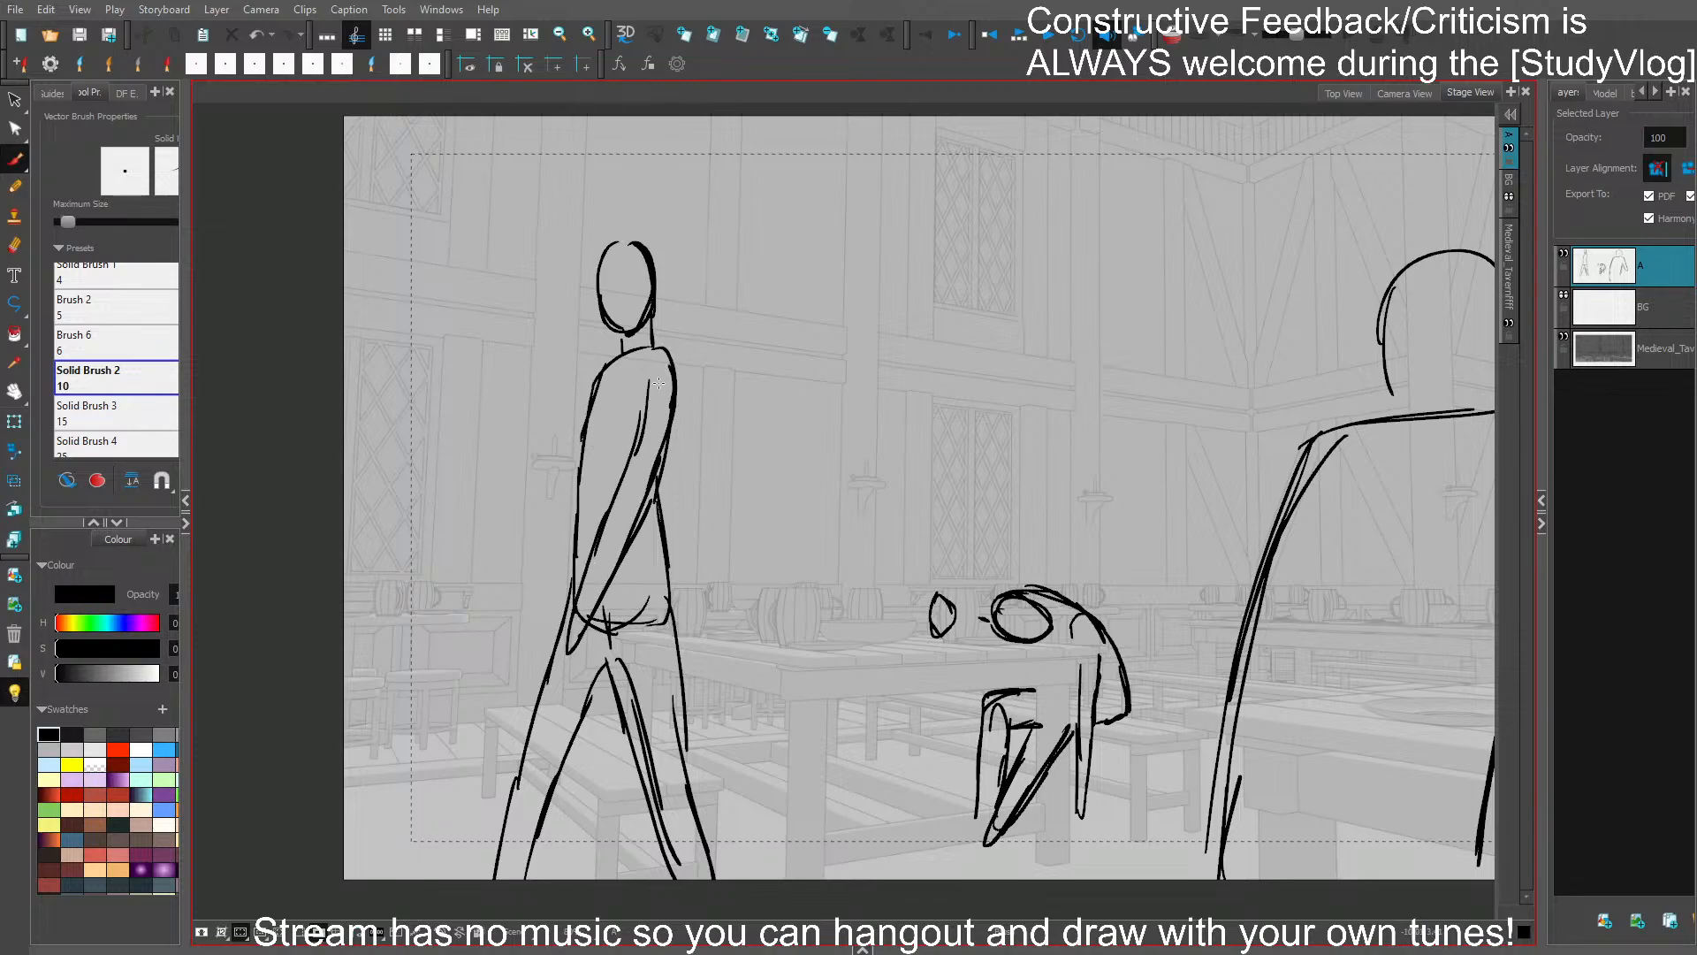
key(ctrl+z)
key(ctrl+z)
key(ctrl+z)
- Reshape the walking figure's head into a profile with a defined face edge, chin and jaw
mouse_move(600, 292)
mouse_down()
mouse_move(608, 335)
mouse_move(629, 322)
mouse_up()
key(ctrl+z)
mouse_move(601, 257)
mouse_down()
mouse_move(608, 335)
mouse_move(637, 243)
mouse_move(651, 337)
mouse_move(618, 334)
mouse_up()
ctrl+click(654, 315)
key(Delete)
key(ctrl+z)
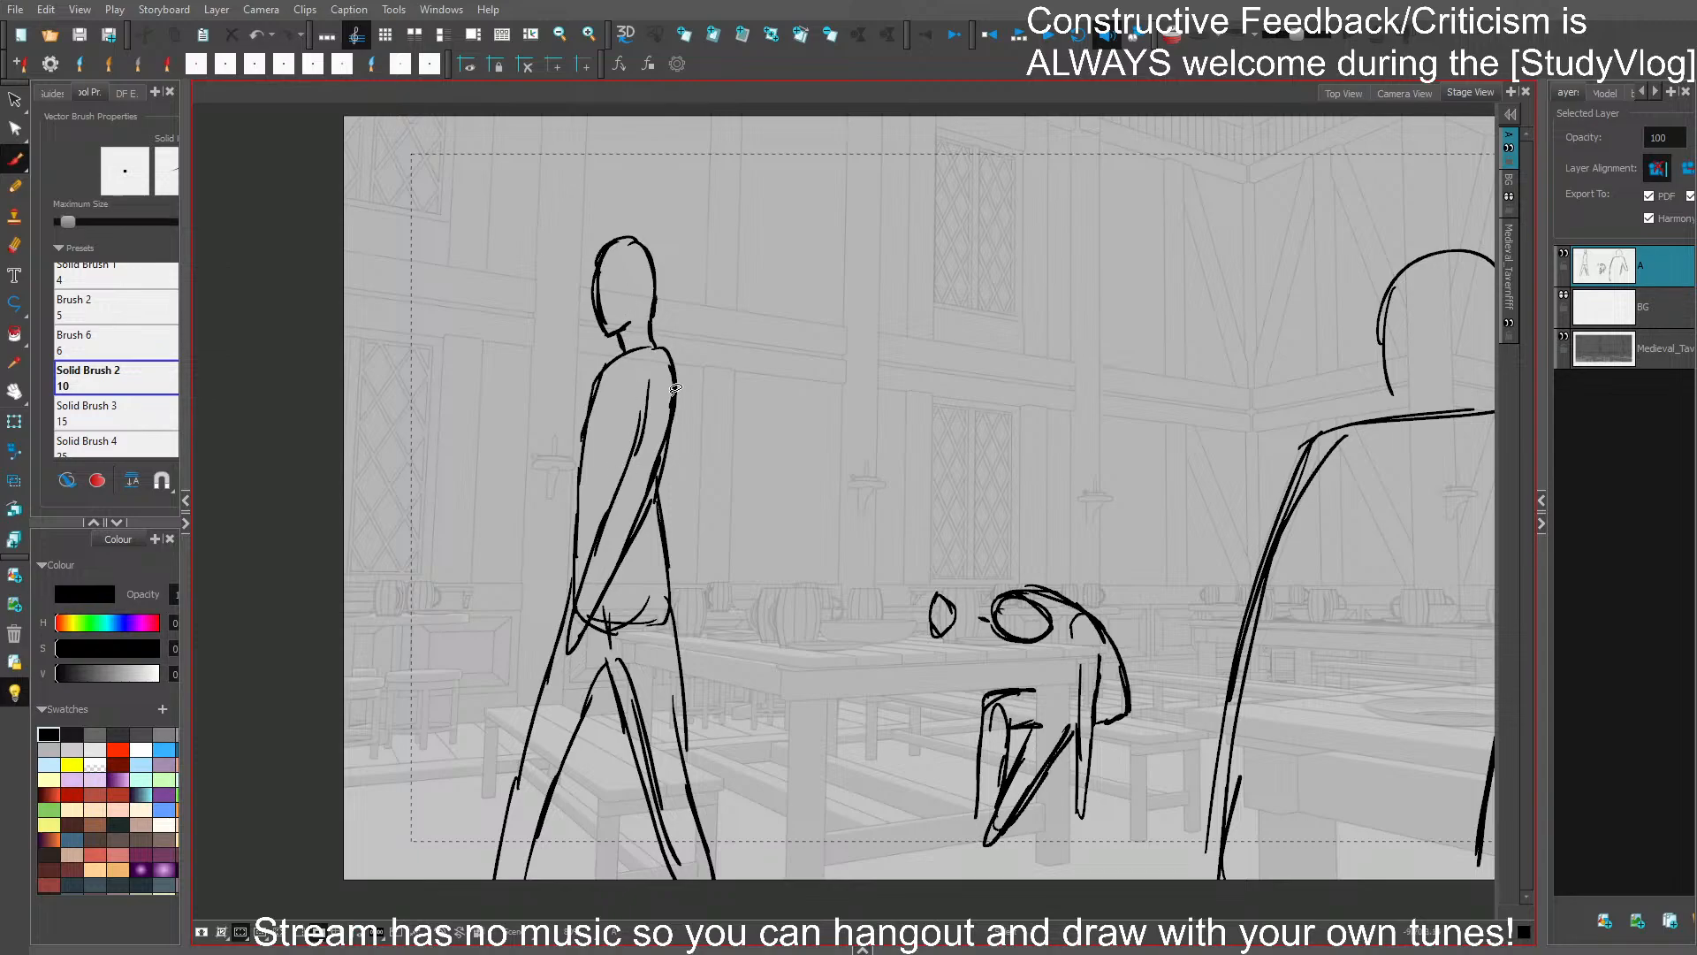
- Replace the walking figure's collar and shoulder lines, save, and strengthen the inner thigh line
ctrl+click(629, 349)
key(Delete)
mouse_move(621, 352)
mouse_down()
mouse_move(597, 379)
mouse_move(675, 364)
mouse_move(674, 408)
mouse_up()
ctrl+click(674, 379)
key(Delete)
drag(669, 366, 674, 412)
key(ctrl+s)
drag(607, 635, 635, 734)
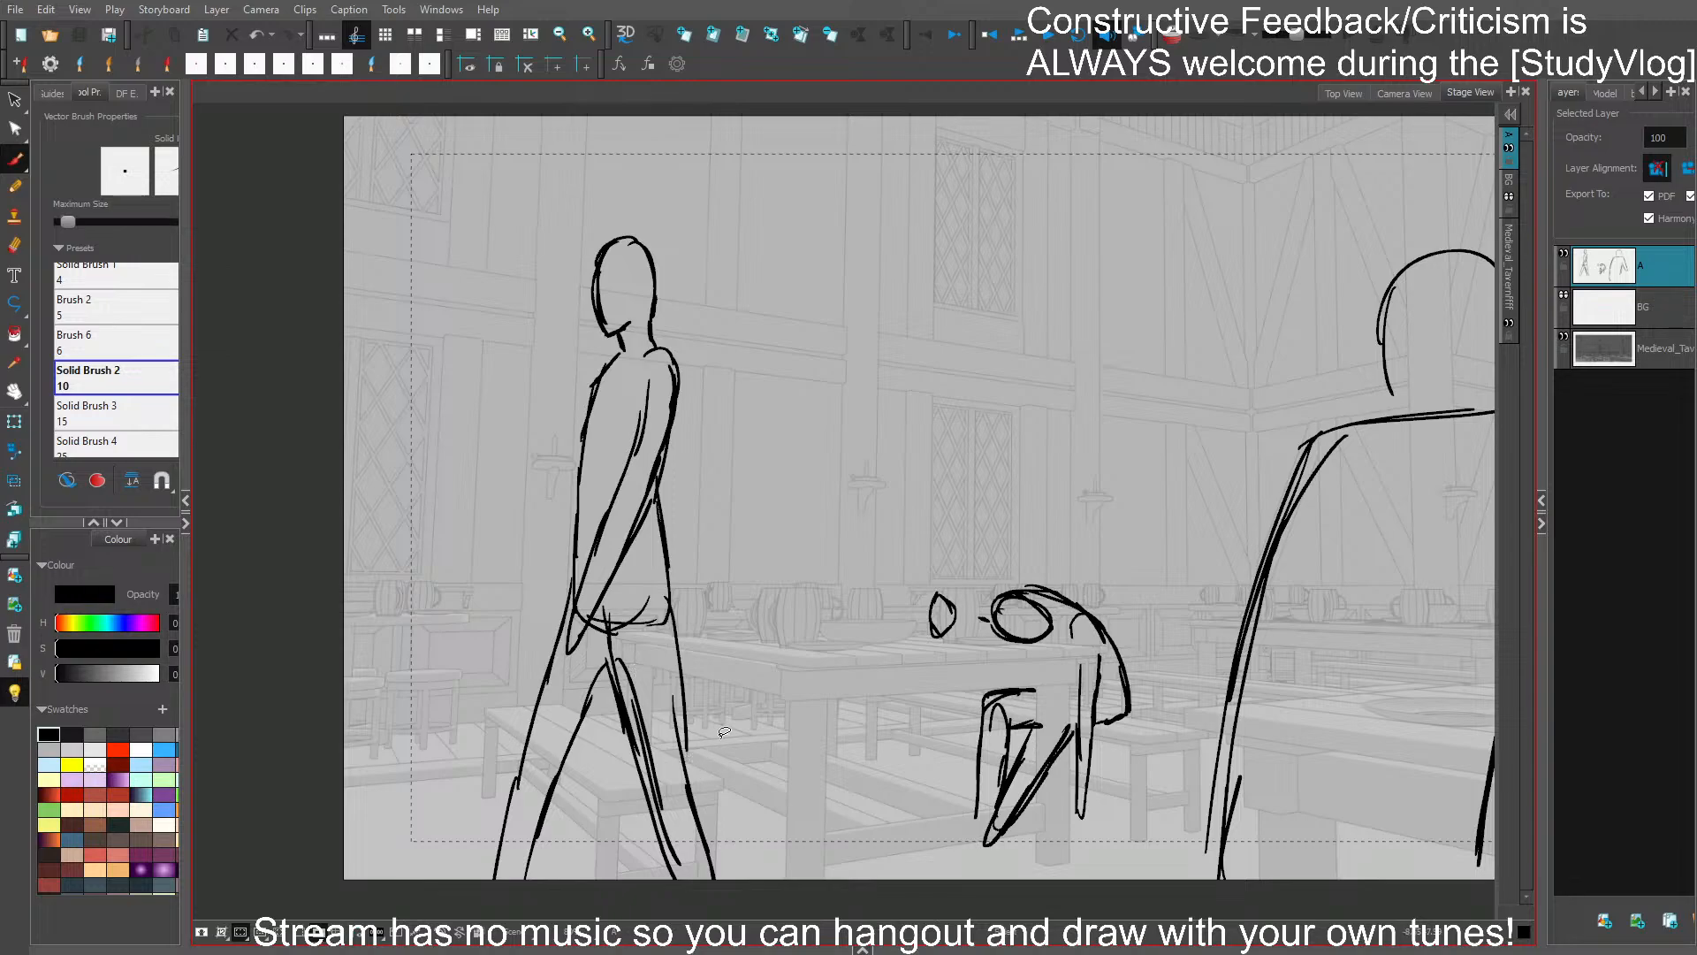
- Stretch the walking figure taller and slightly wider, shift it a little lower in the frame, and save
mouse_move(703, 668)
mouse_down()
mouse_move(645, 675)
mouse_move(714, 897)
mouse_up()
drag(604, 890, 604, 879)
mouse_move(743, 529)
mouse_down()
mouse_move(659, 232)
mouse_move(730, 604)
mouse_up()
drag(607, 867, 615, 917)
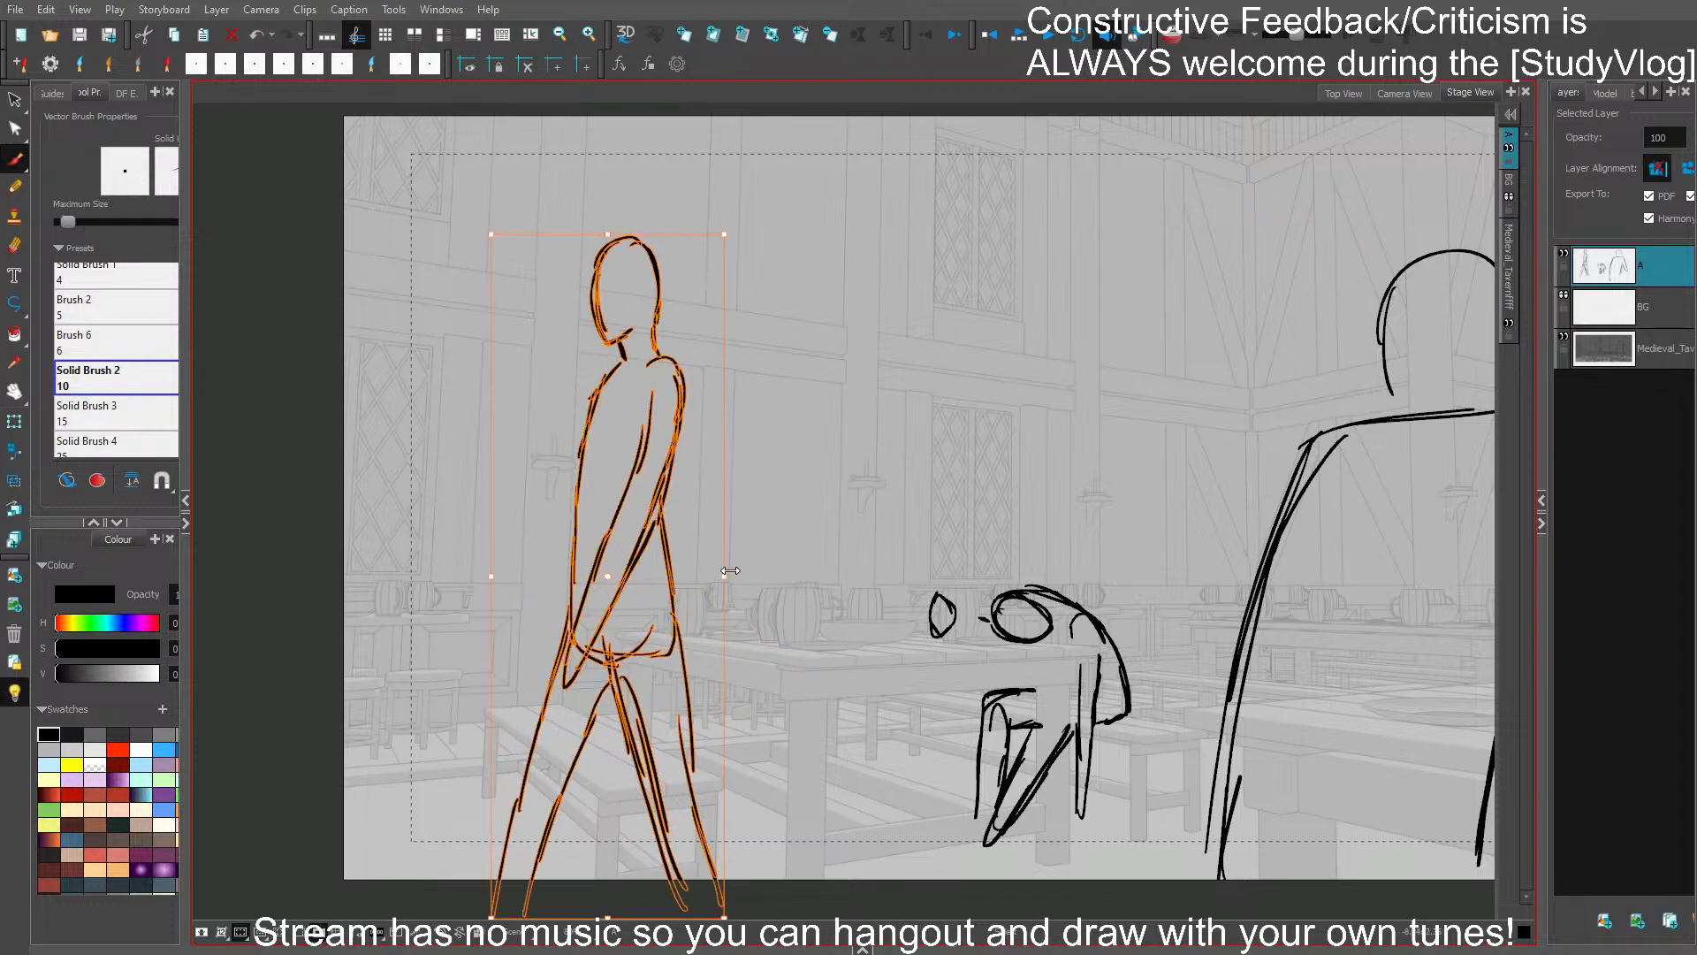
drag(730, 571, 744, 571)
drag(690, 637, 680, 647)
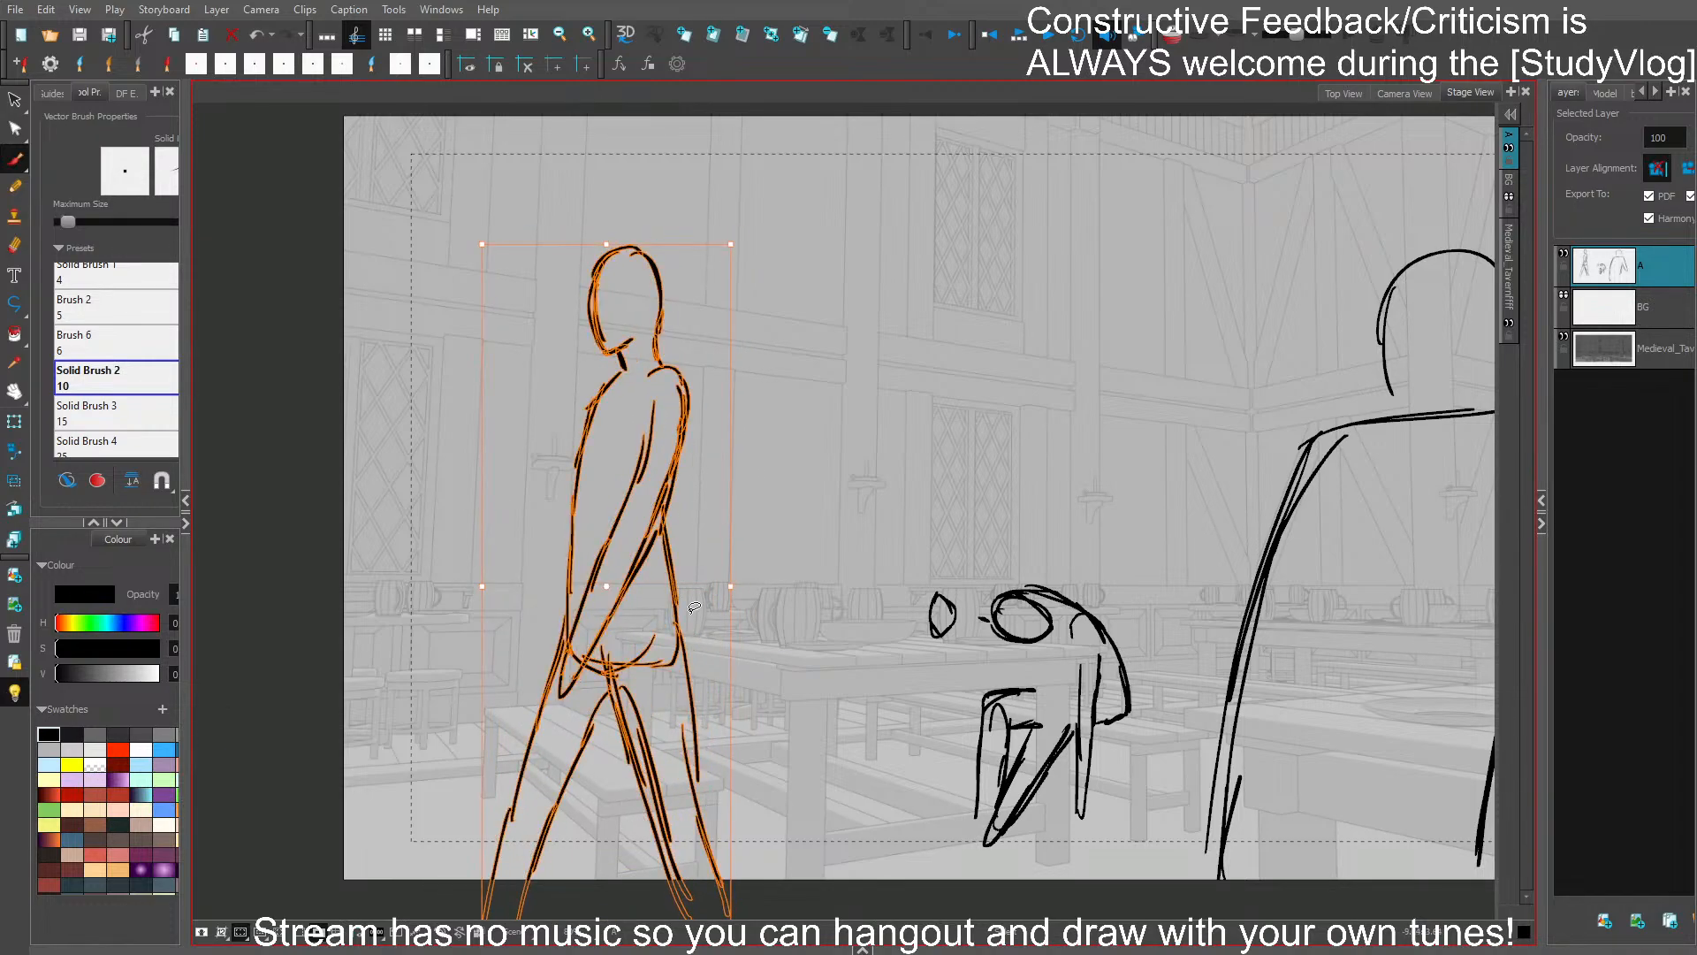
click(812, 715)
key(ctrl+s)
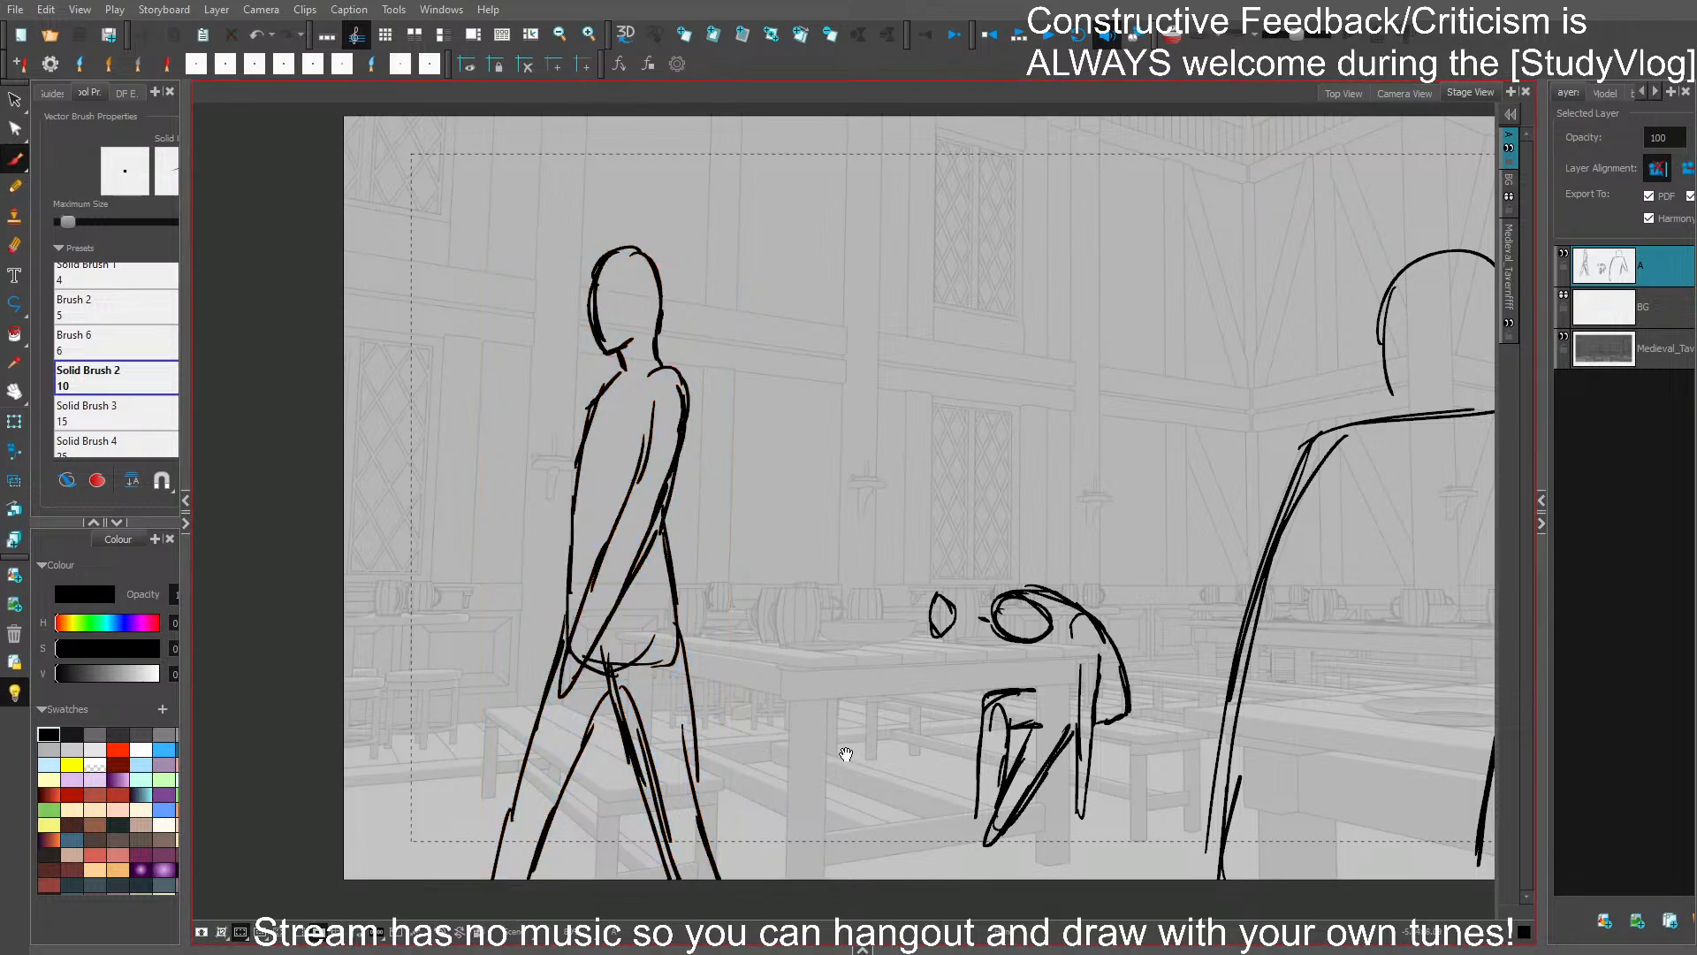
- Rotate the walking figure's leading leg more upright and move it back under the hip
drag(845, 754, 738, 713)
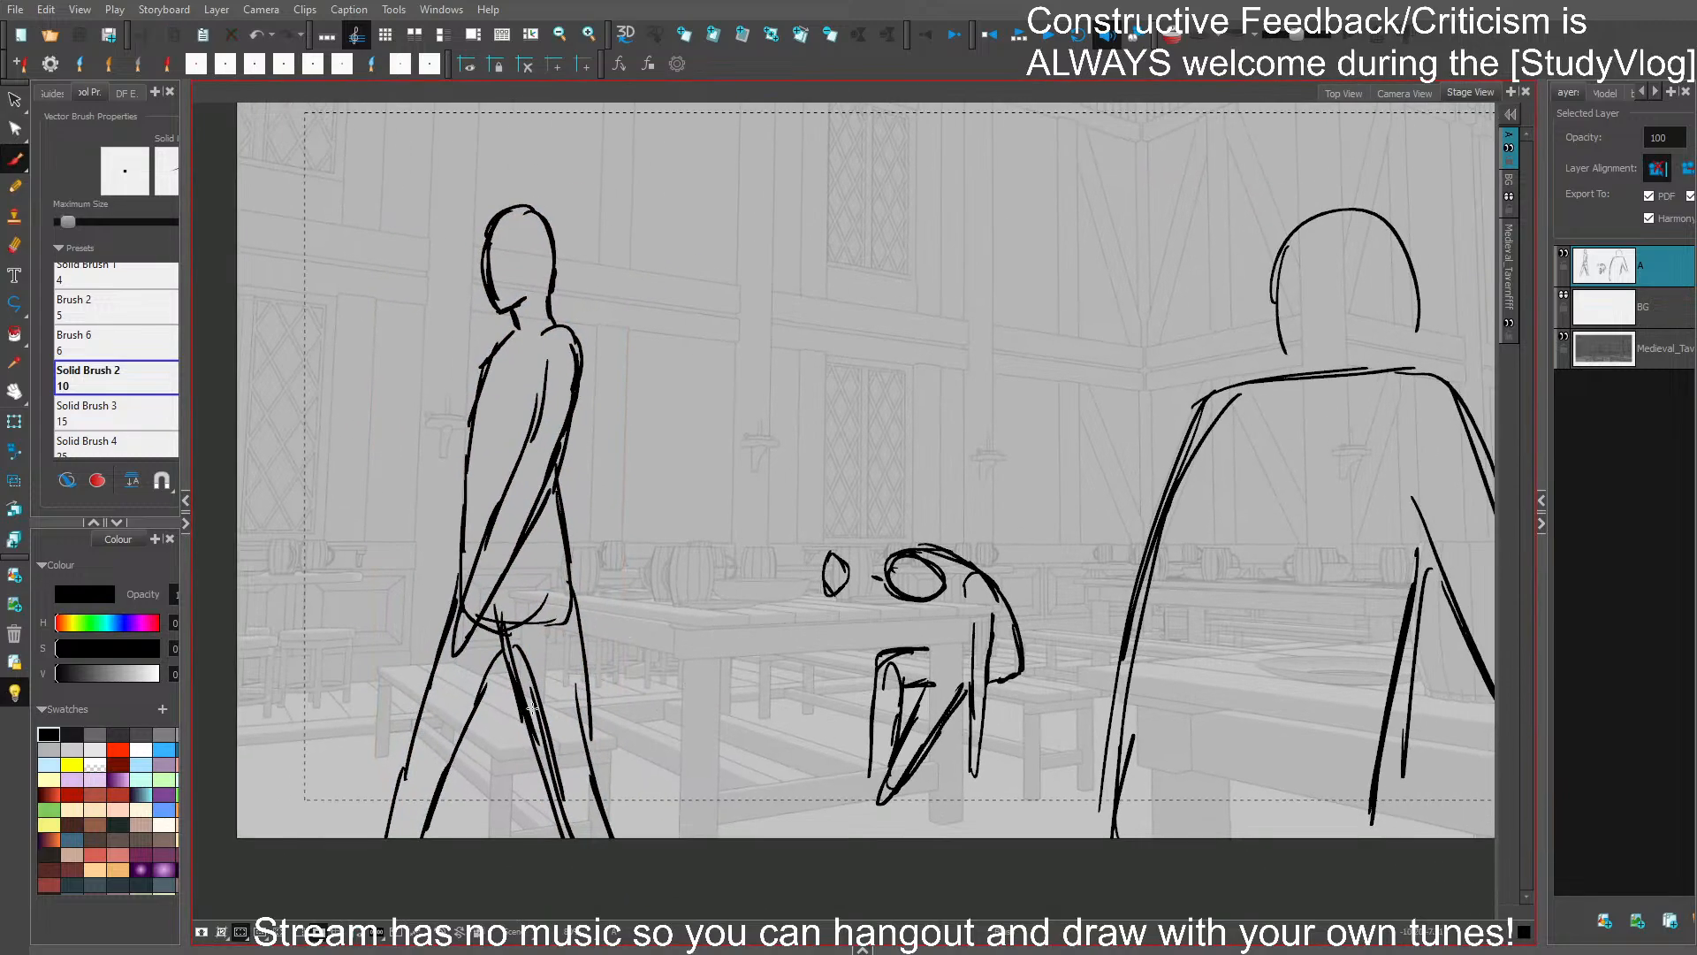
drag(469, 733, 414, 679)
drag(497, 601, 471, 592)
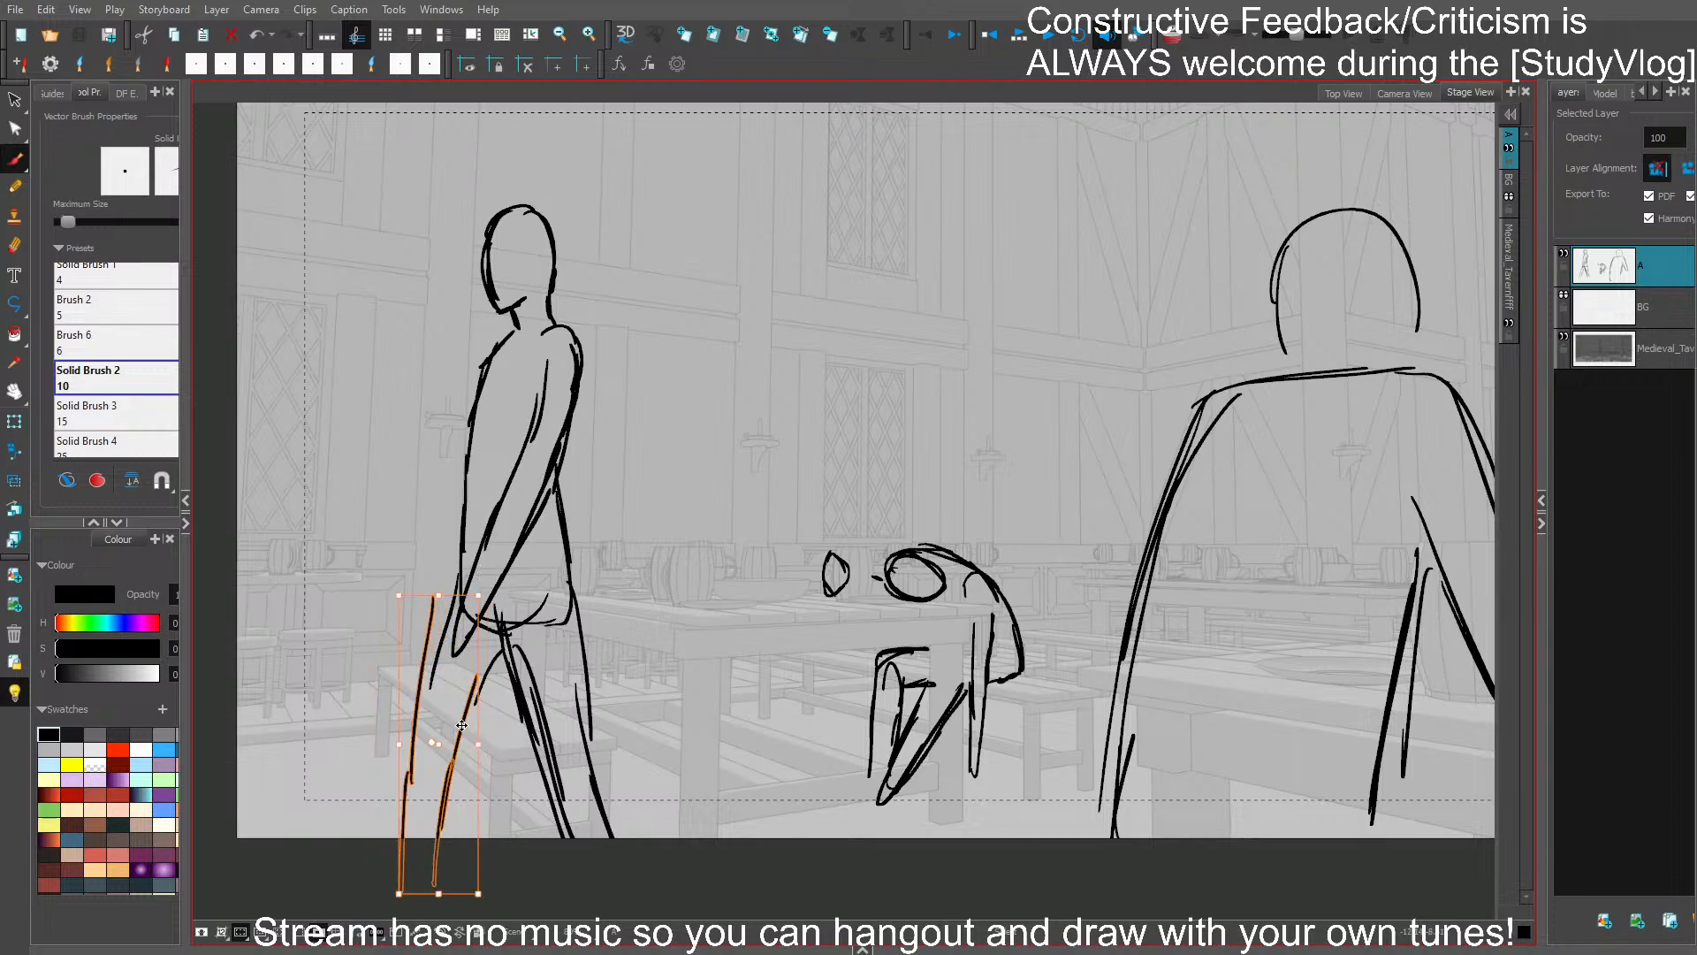
key(ctrl+z)
drag(501, 706, 405, 680)
drag(515, 578, 497, 572)
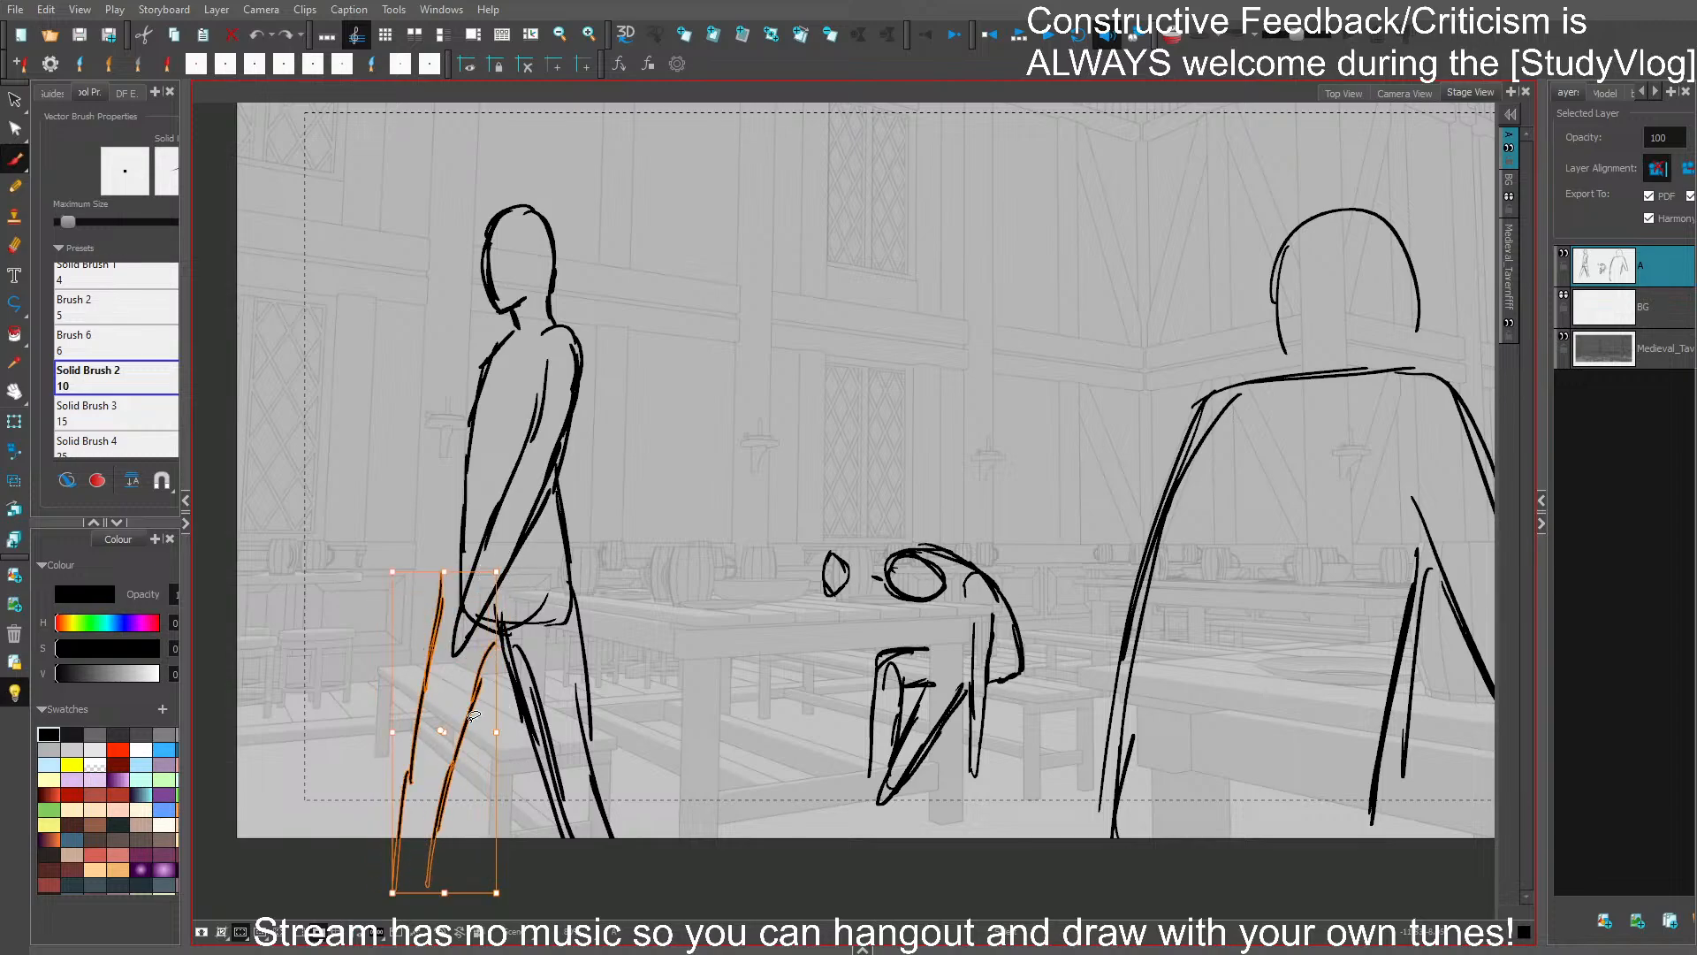
drag(474, 716, 488, 721)
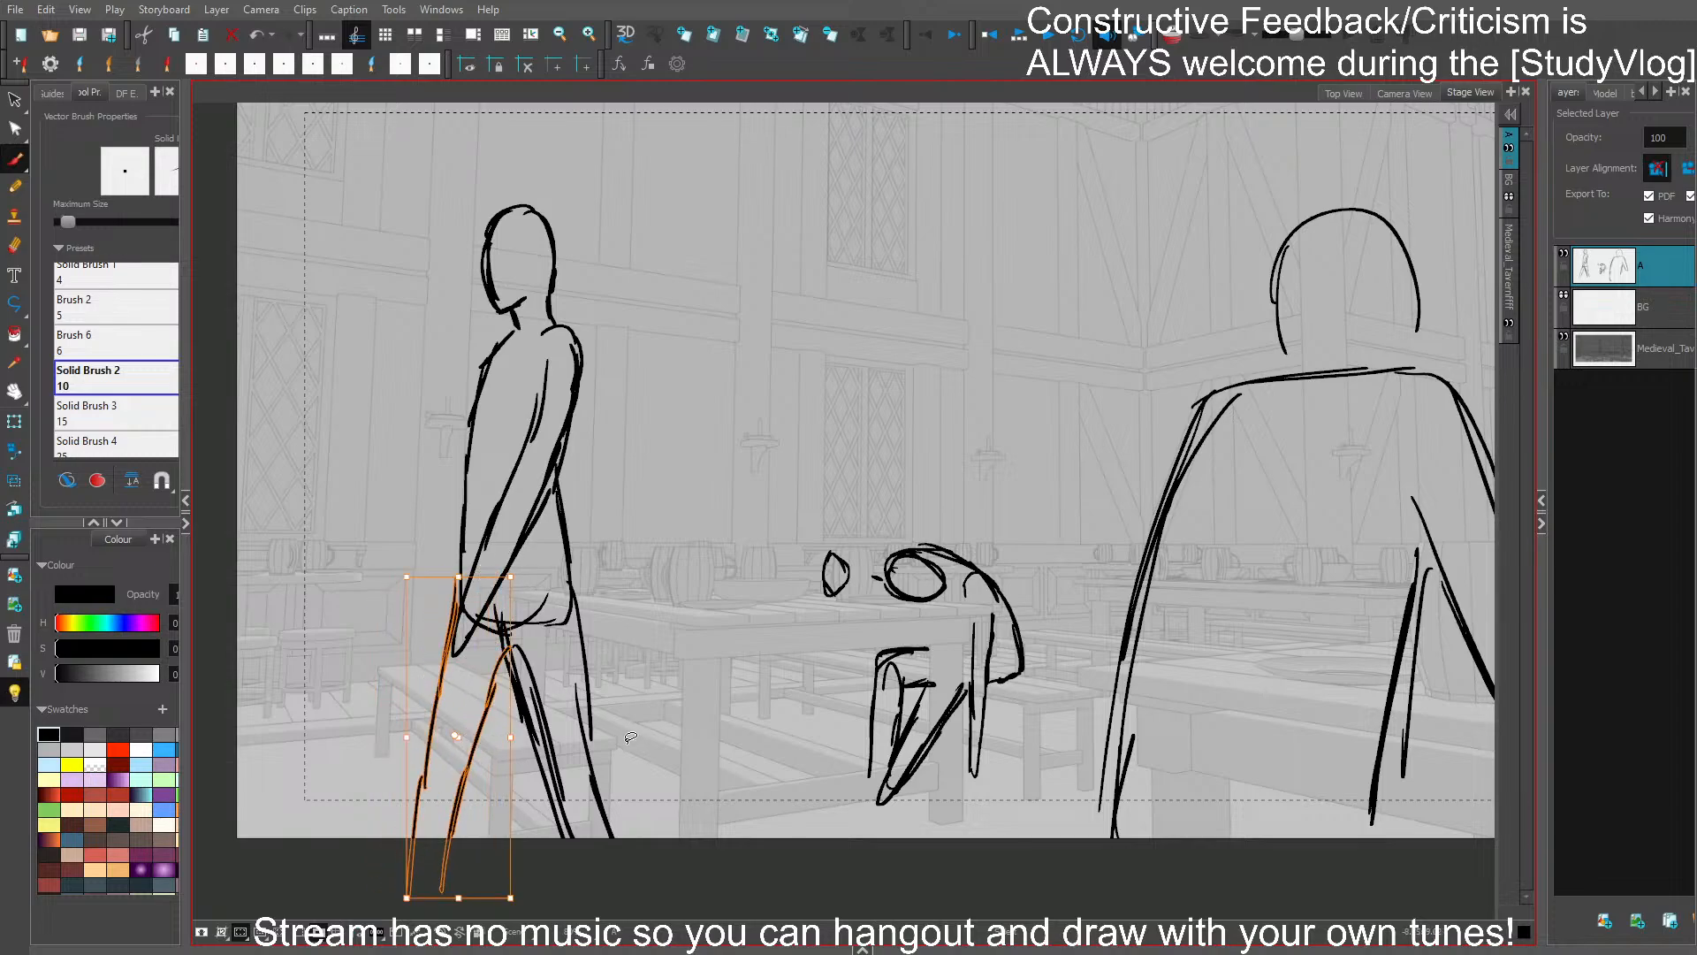
- Delete the walking figure's trailing leg, redraw it with a bent knee, adjust the leading leg, and save
drag(599, 706, 508, 678)
key(Delete)
key(Delete)
mouse_move(501, 615)
mouse_down()
mouse_move(526, 792)
mouse_move(565, 838)
mouse_up()
drag(527, 794, 552, 838)
drag(567, 610, 563, 749)
drag(562, 658, 563, 749)
drag(561, 736, 602, 840)
drag(486, 773, 482, 783)
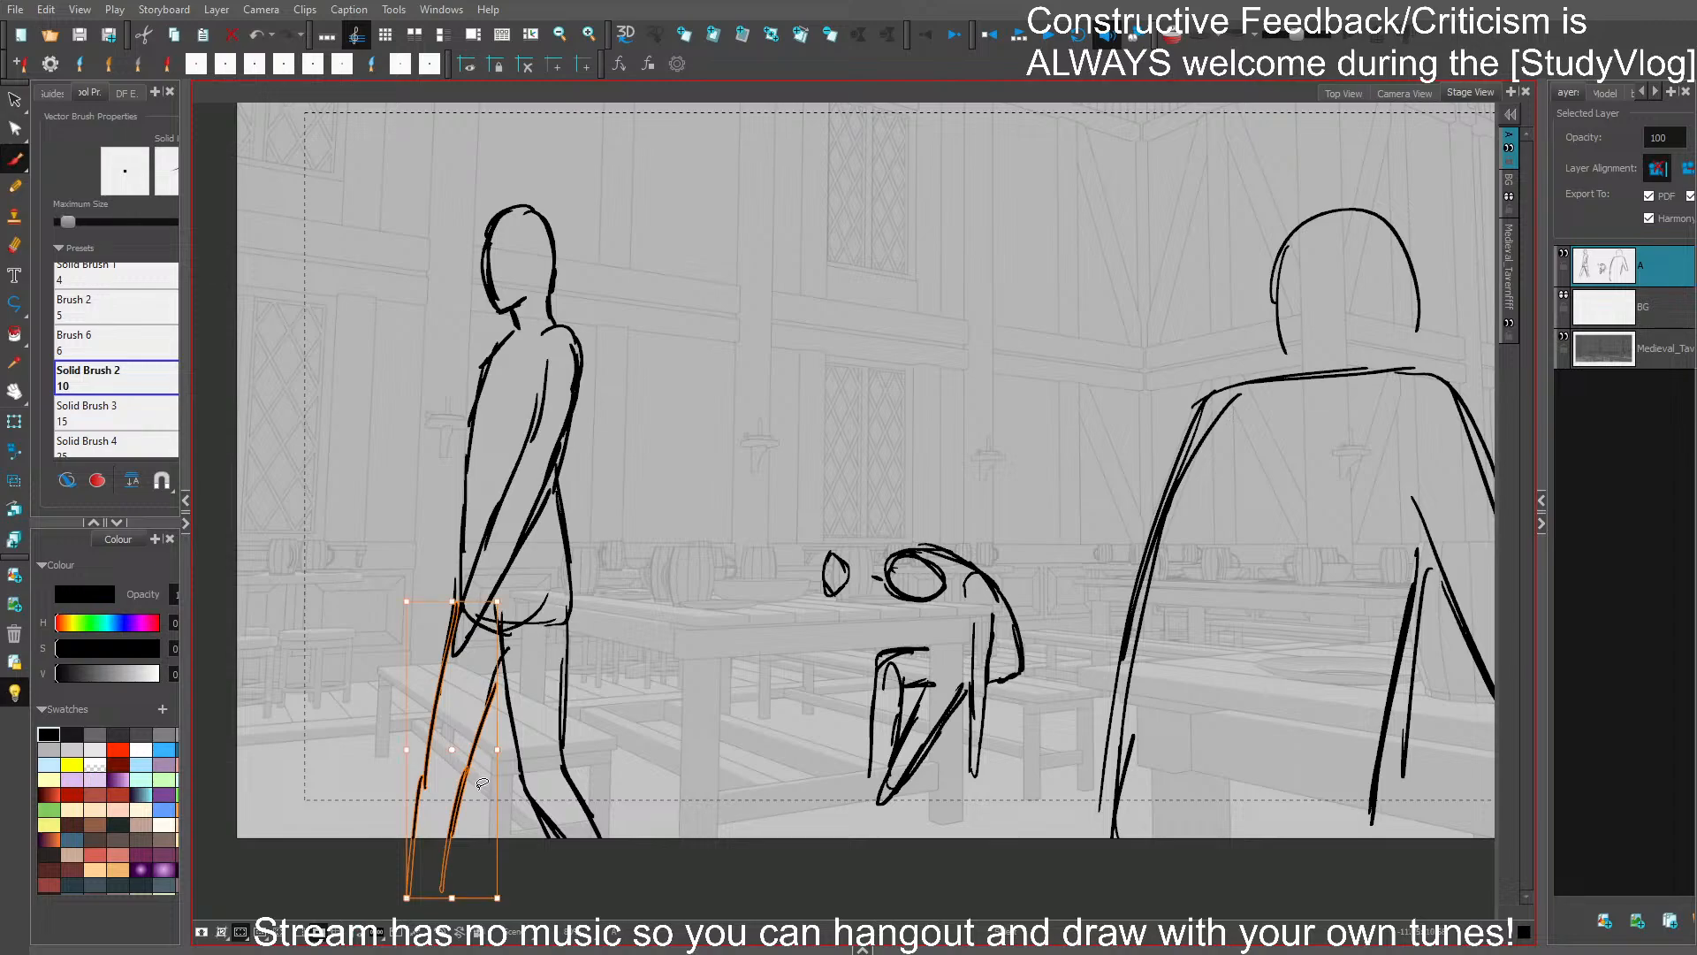
click(713, 704)
key(ctrl+s)
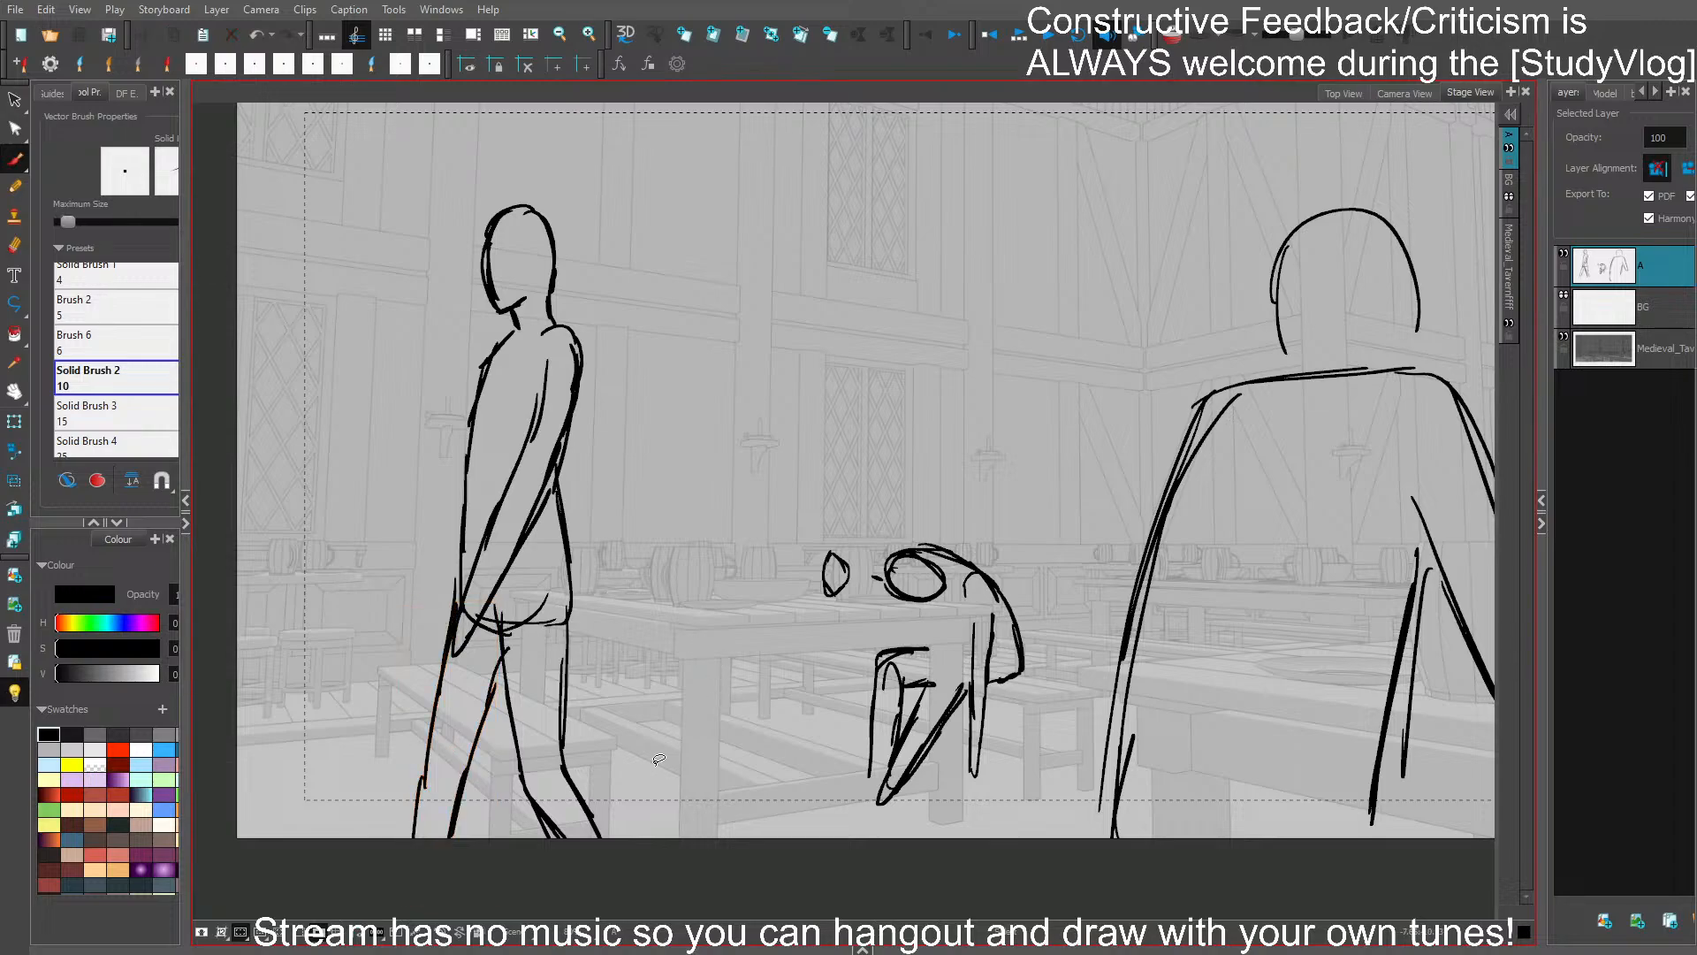
- Draw a mug held out in front of the walking figure's torso with the gripping hand, and save
drag(1057, 395, 1015, 387)
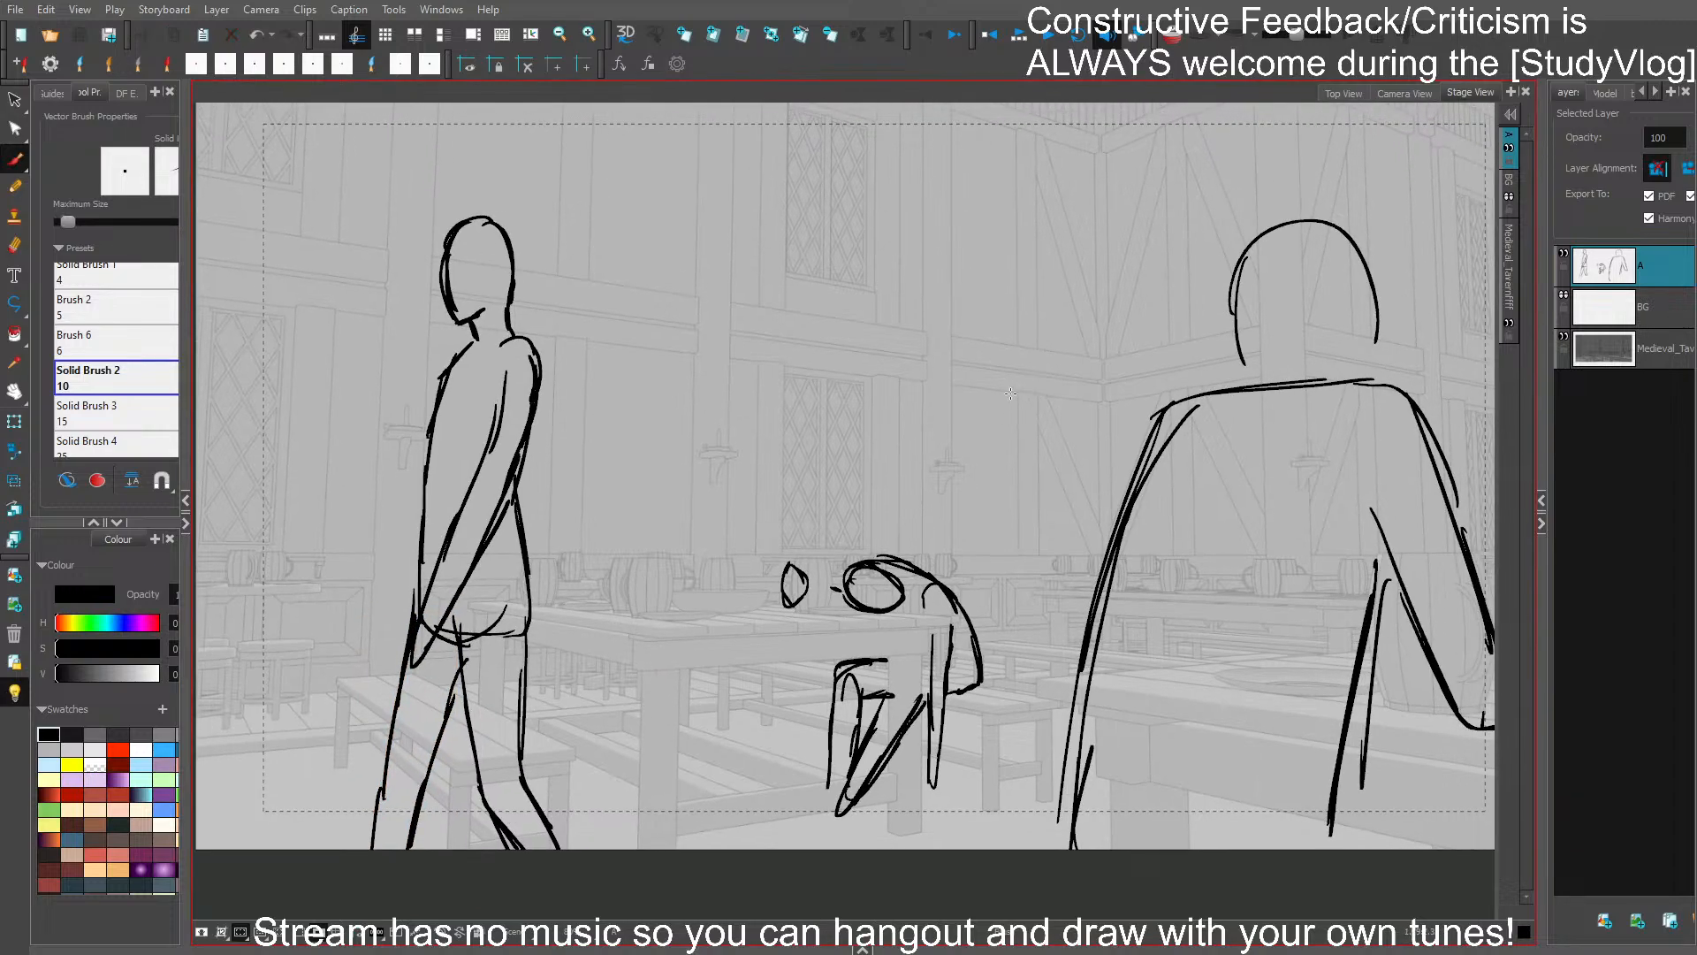
drag(726, 396, 799, 429)
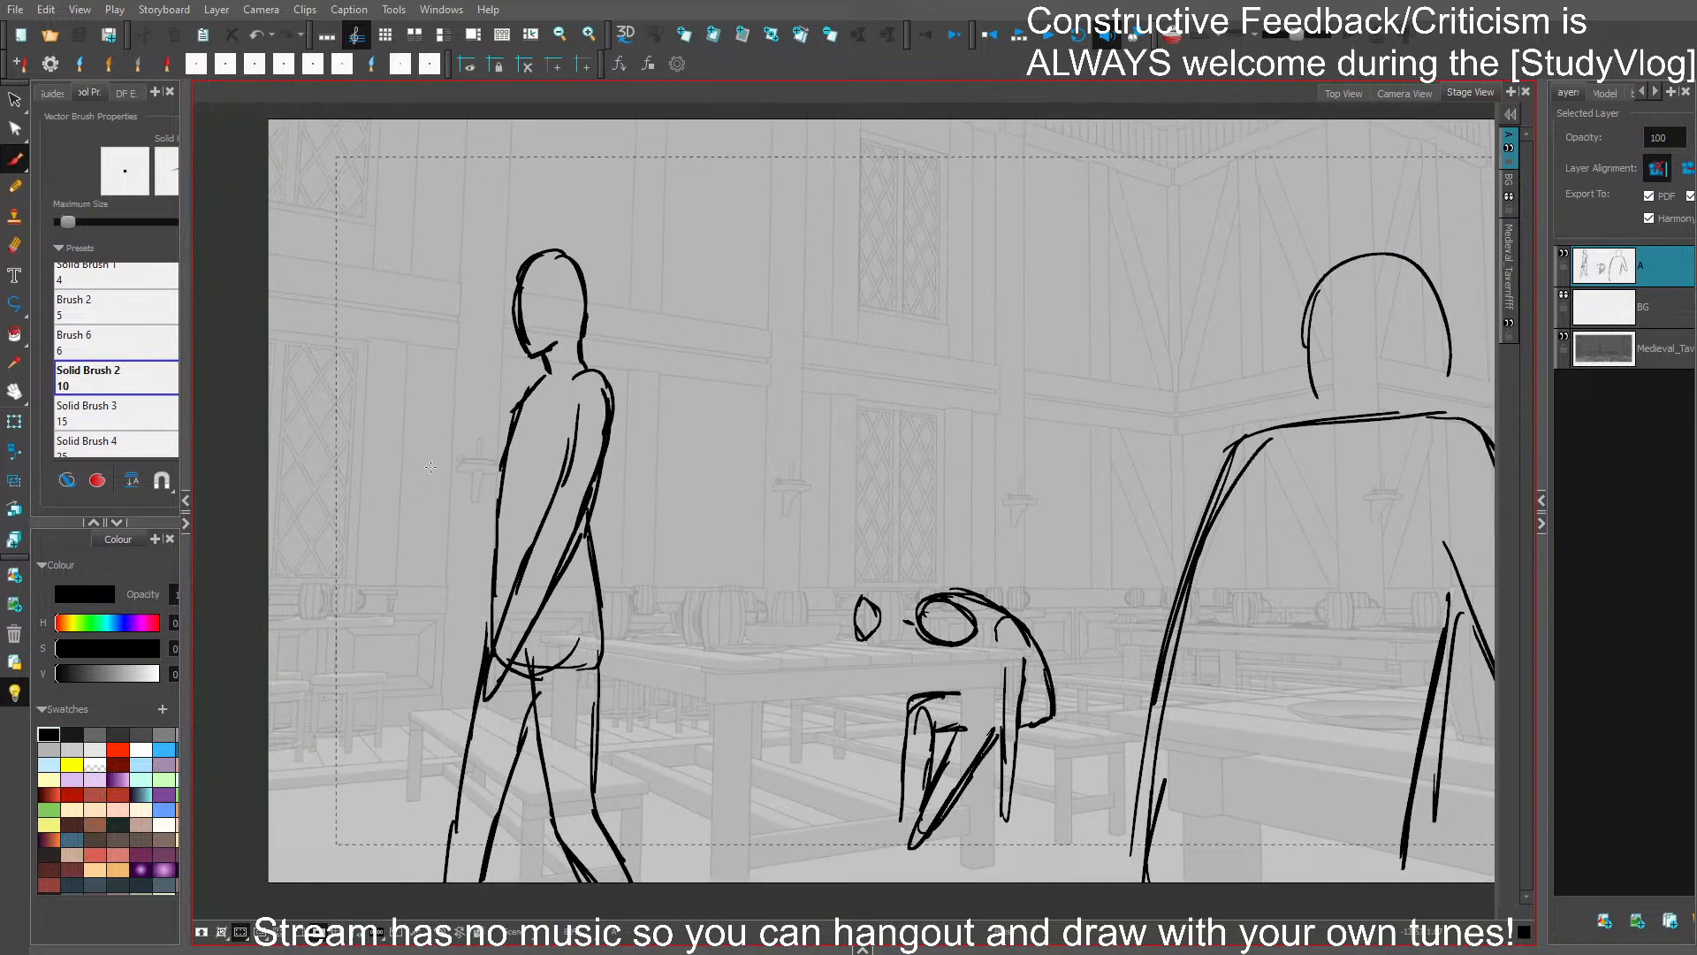
drag(428, 466, 464, 471)
mouse_move(429, 464)
mouse_down()
mouse_move(426, 536)
mouse_move(464, 471)
mouse_move(417, 531)
mouse_up()
key(ctrl+z)
mouse_move(417, 475)
mouse_down()
mouse_move(412, 526)
mouse_move(463, 552)
mouse_move(425, 552)
mouse_move(468, 539)
mouse_up()
mouse_move(462, 481)
mouse_down()
mouse_move(493, 547)
mouse_move(494, 519)
mouse_move(491, 556)
mouse_up()
key(ctrl+s)
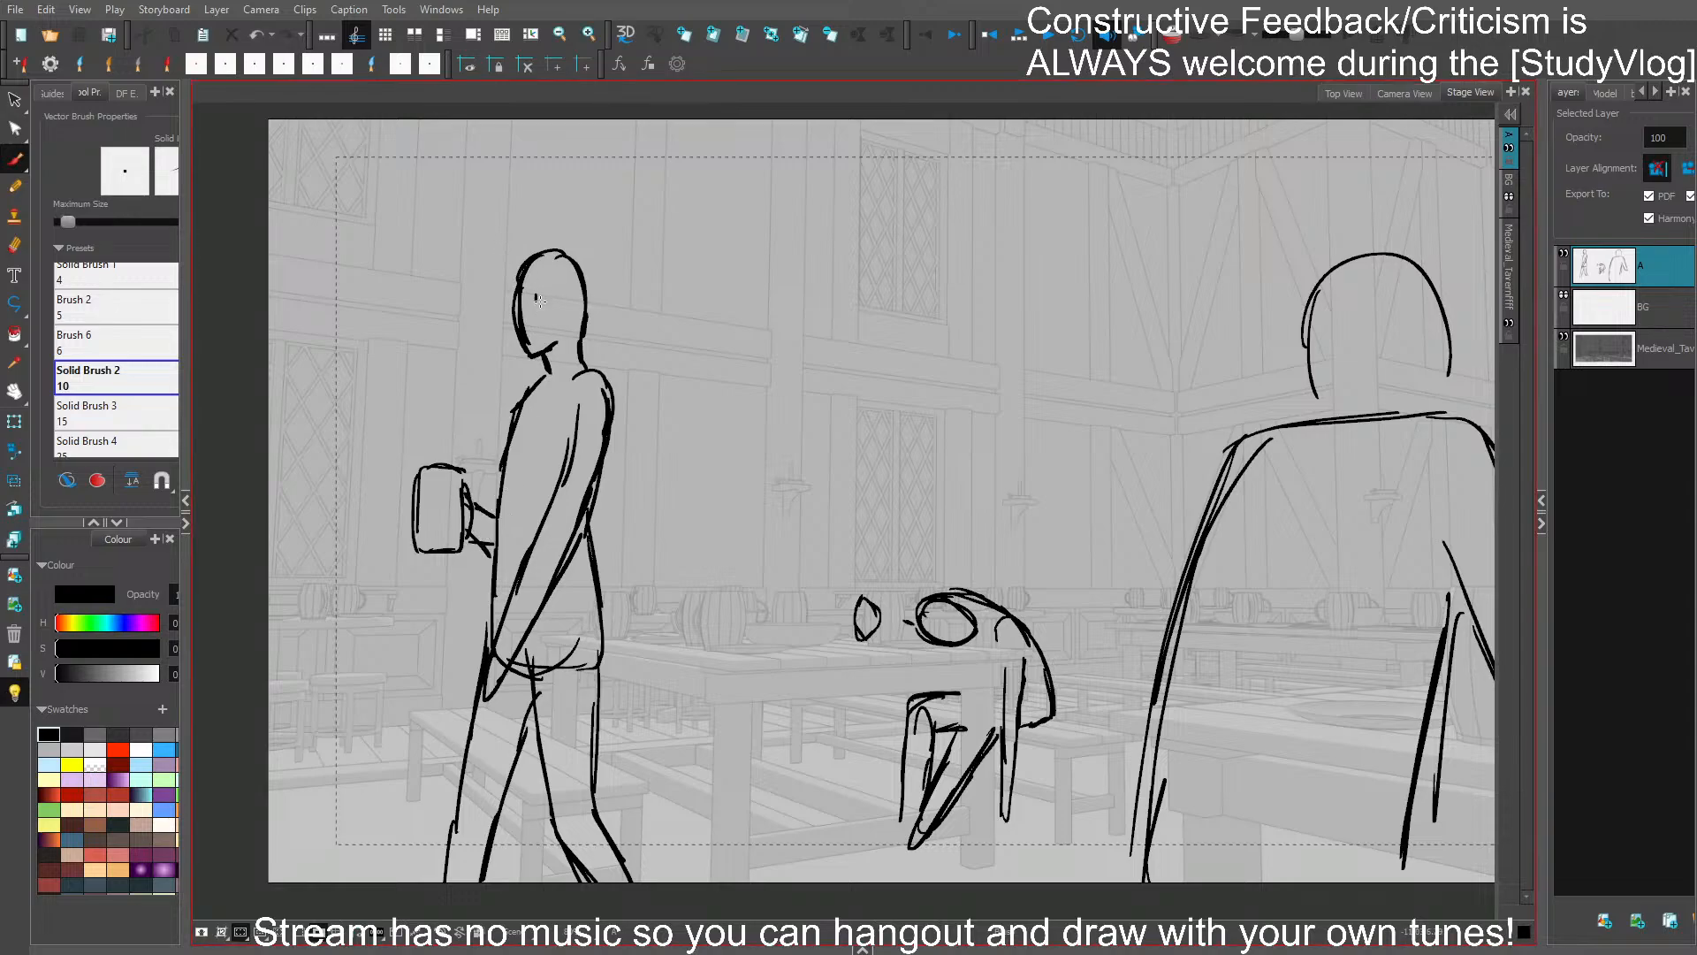
- Mark an eye and mouth on the walking figure's face and save the project
drag(536, 296, 538, 331)
key(ctrl+z)
key(ctrl+z)
key(ctrl+s)
drag(1106, 682, 1074, 639)
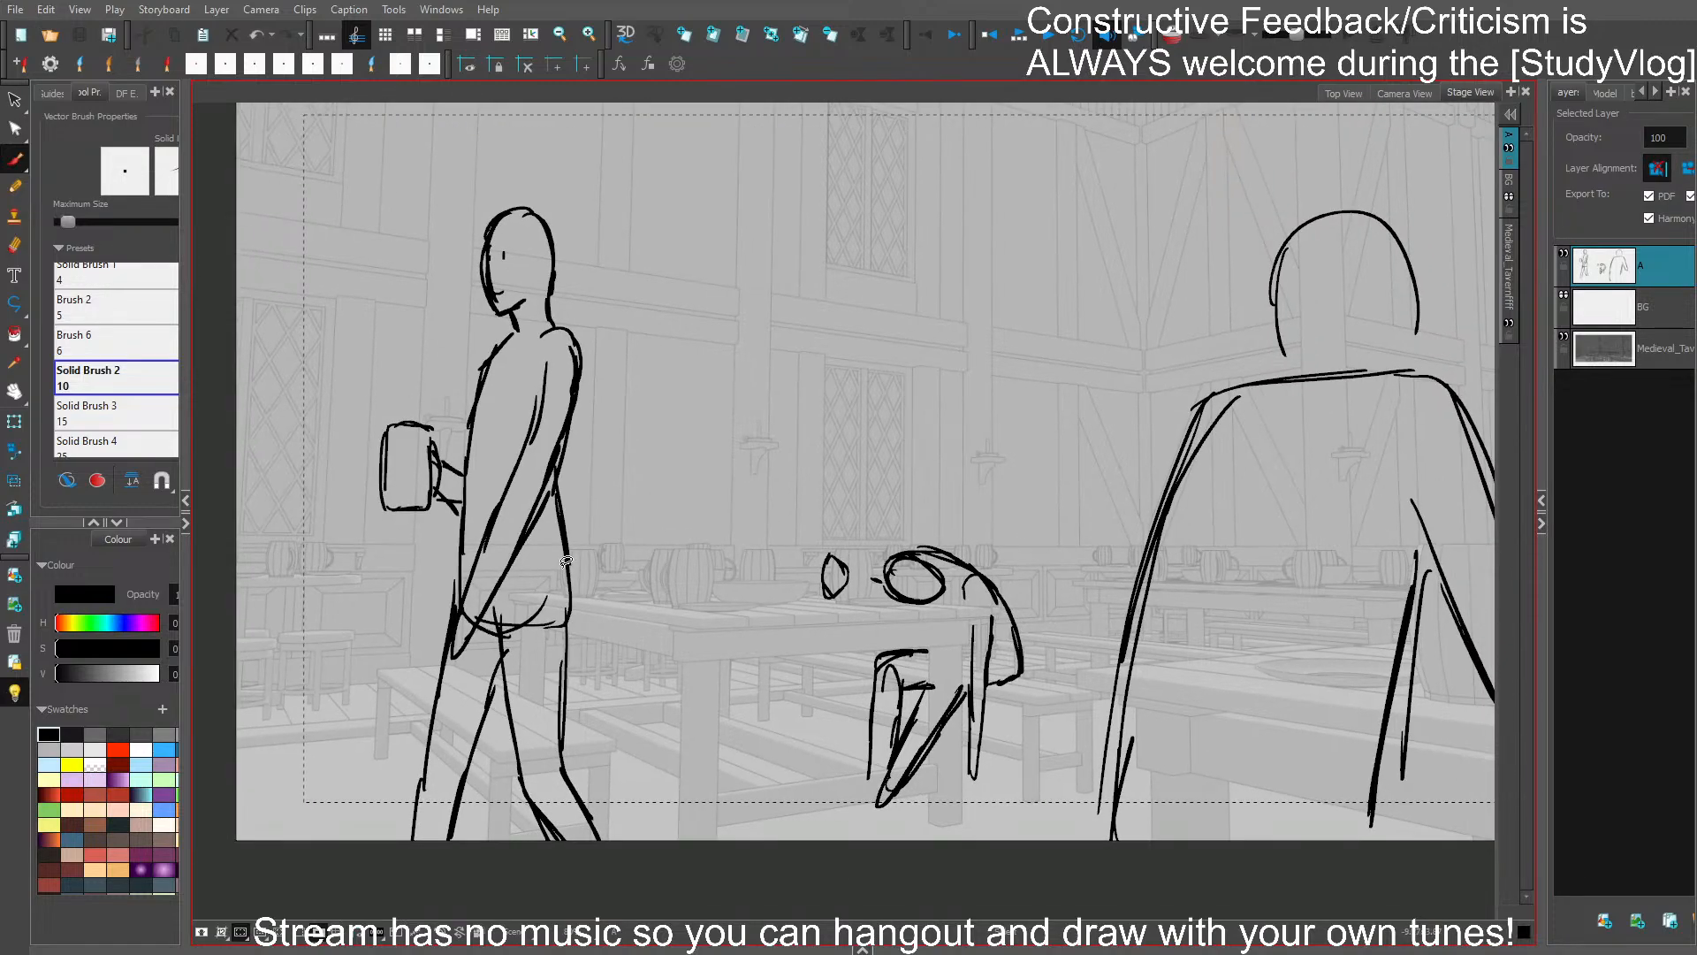
- Sketch the head, shoulders and arms of a second seated figure behind the table, with one hand raised to the face
drag(981, 416, 968, 385)
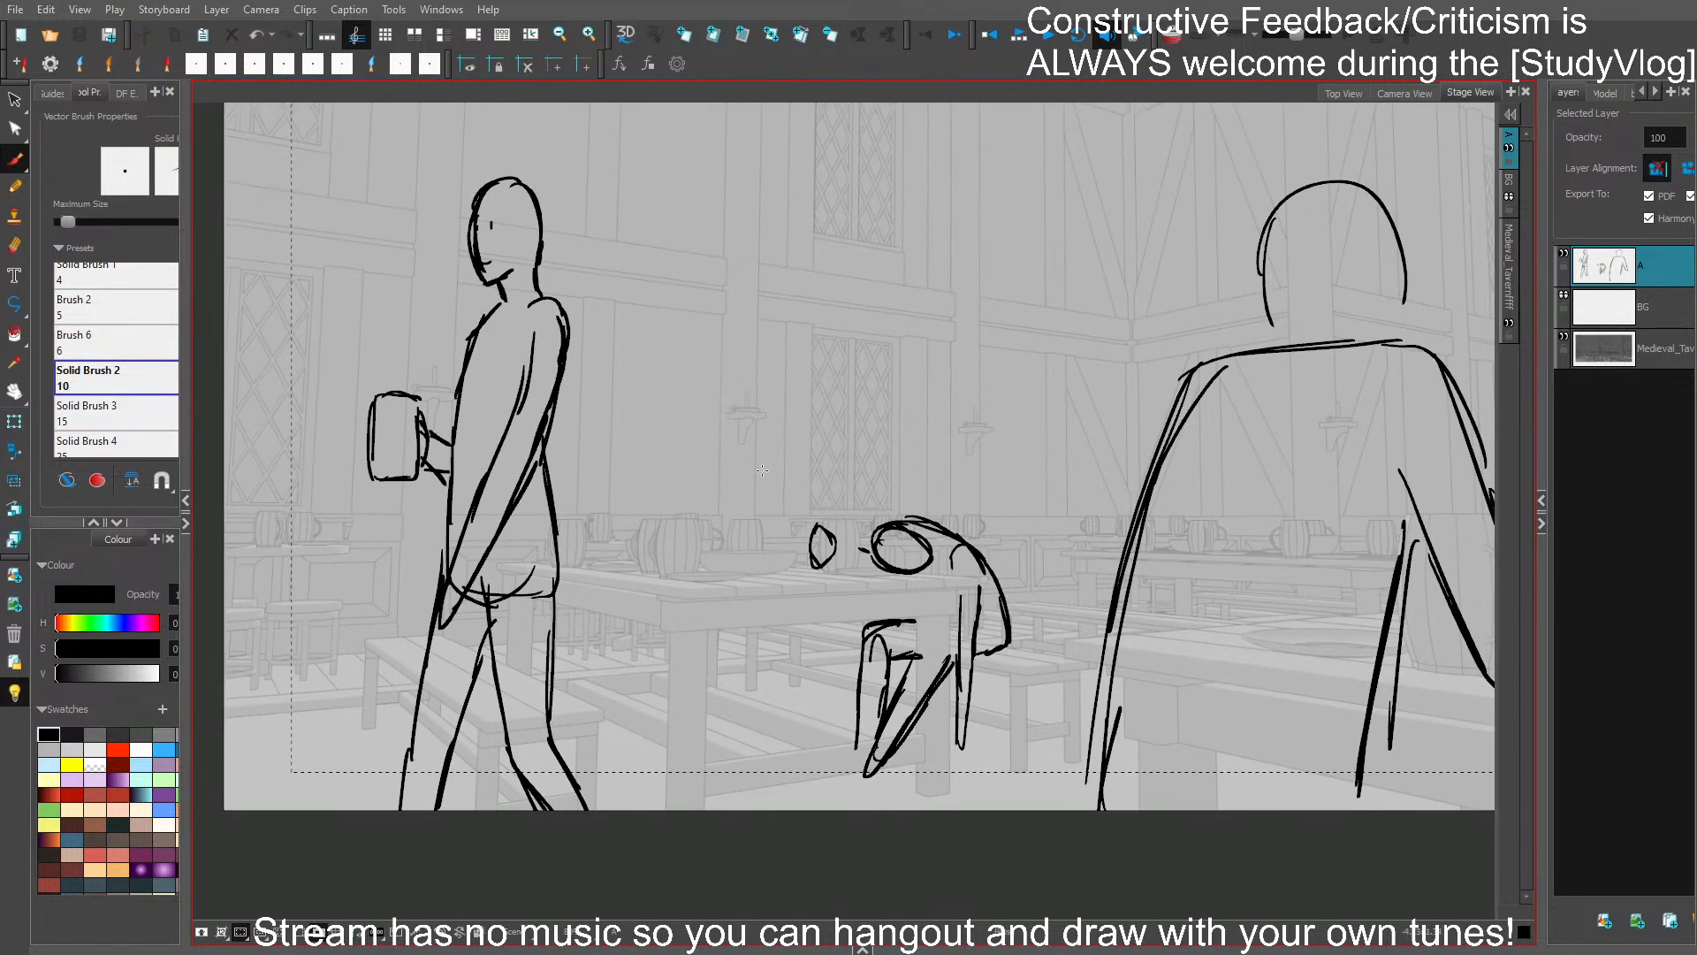
mouse_move(765, 456)
mouse_down()
mouse_move(784, 484)
mouse_move(785, 450)
mouse_move(832, 512)
mouse_move(794, 546)
mouse_up()
key(ctrl+z)
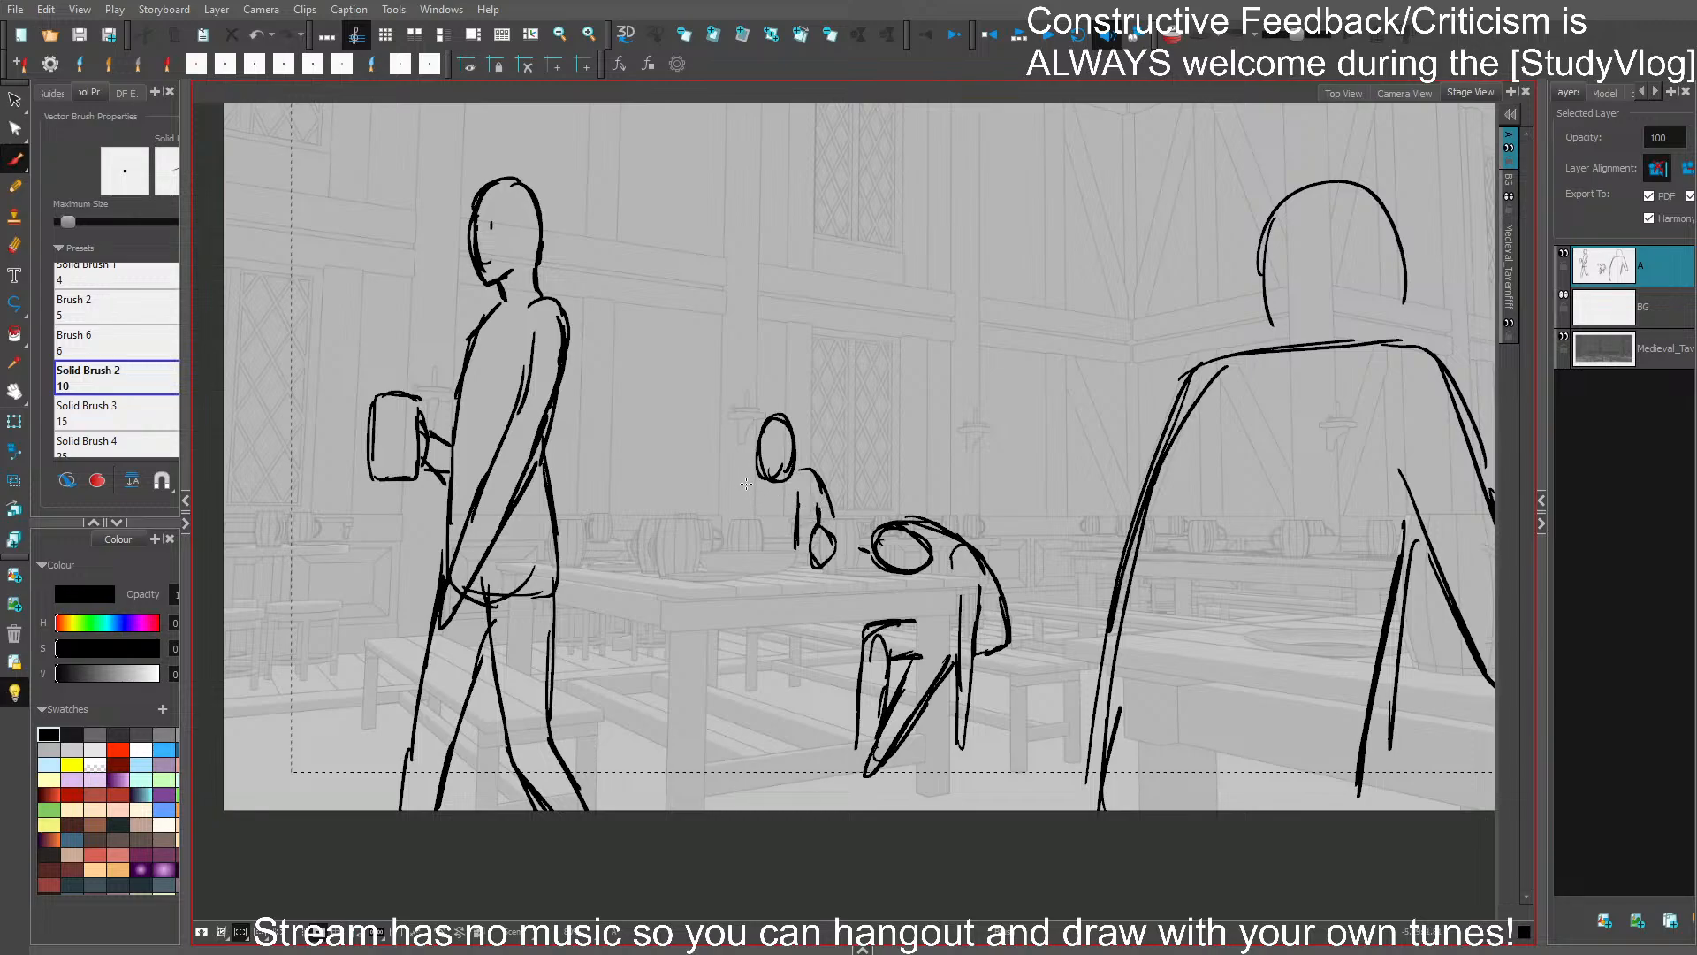
drag(745, 464, 755, 469)
mouse_move(744, 456)
mouse_down()
mouse_move(761, 485)
mouse_move(728, 525)
mouse_move(743, 528)
mouse_move(734, 551)
mouse_up()
mouse_move(741, 501)
mouse_down()
mouse_move(721, 544)
mouse_move(739, 552)
mouse_move(752, 507)
mouse_move(778, 546)
mouse_up()
- Draw the second seated figure's legs and bench edge below the tabletop, and save the project
drag(765, 629, 767, 710)
mouse_move(799, 631)
mouse_down()
mouse_move(789, 713)
mouse_move(848, 632)
mouse_up()
mouse_move(795, 639)
mouse_down()
mouse_move(847, 627)
mouse_move(832, 618)
mouse_up()
key(ctrl+z)
drag(798, 642, 829, 627)
mouse_move(718, 633)
mouse_down()
mouse_move(723, 668)
mouse_move(745, 633)
mouse_move(754, 698)
mouse_up()
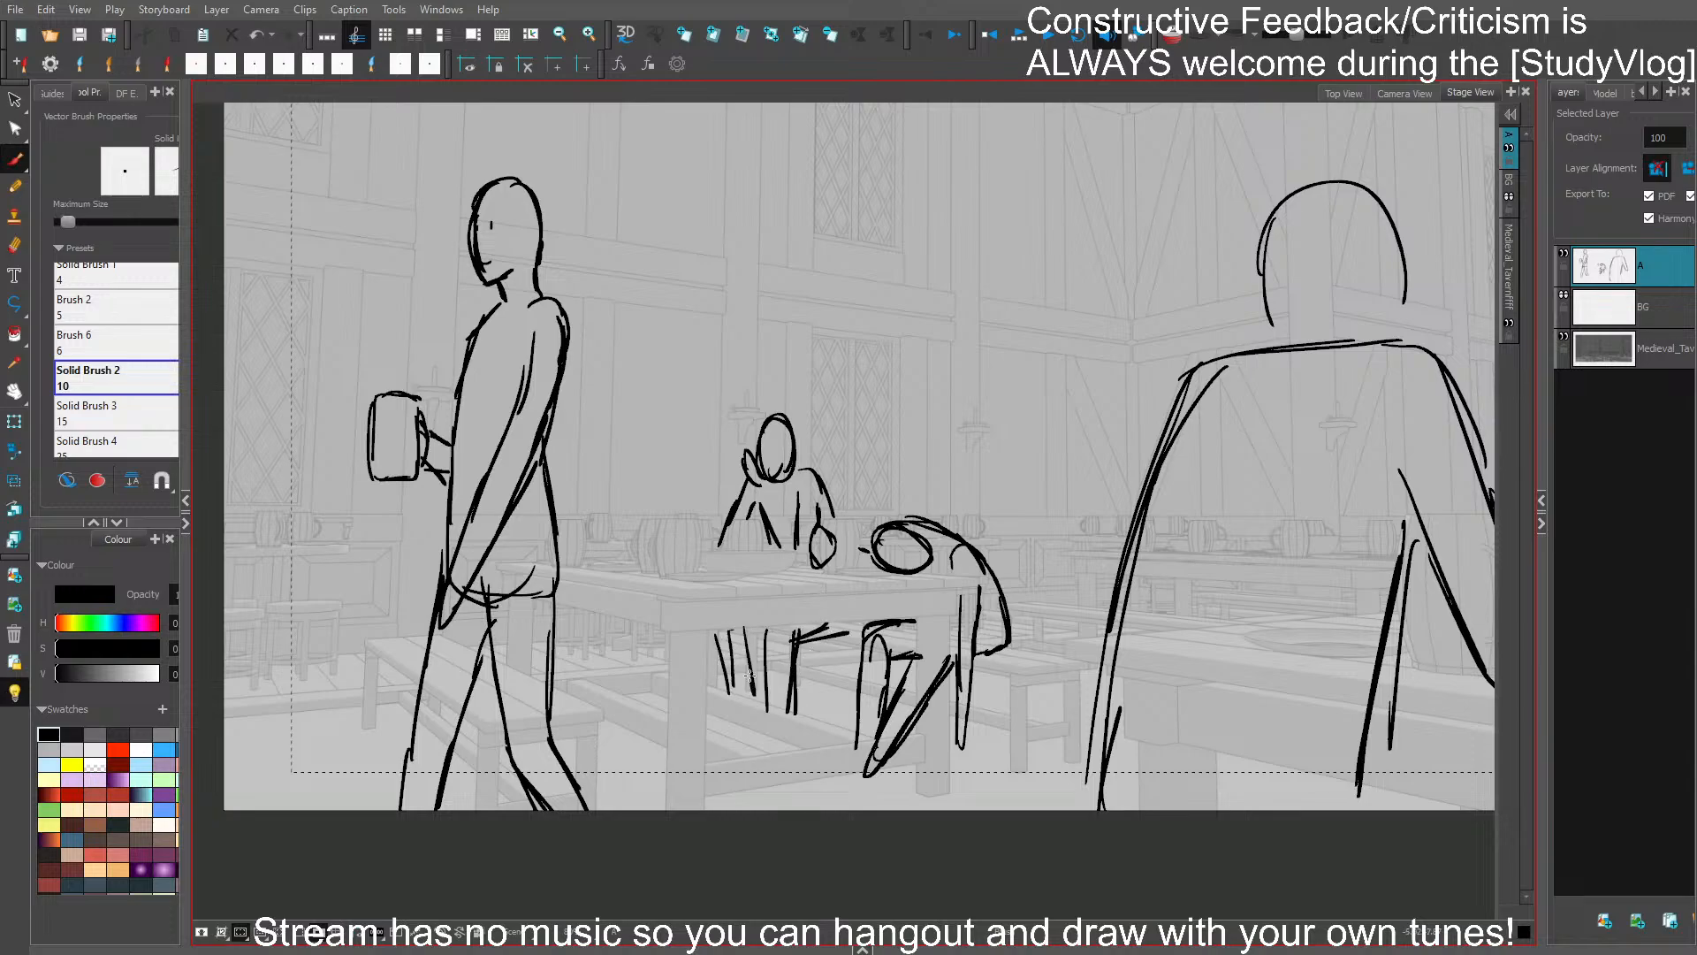
key(ctrl+s)
- Erase the parts of the slumped figure's legs hidden by the table leg and its lower crossbar, and save
drag(1138, 541, 984, 529)
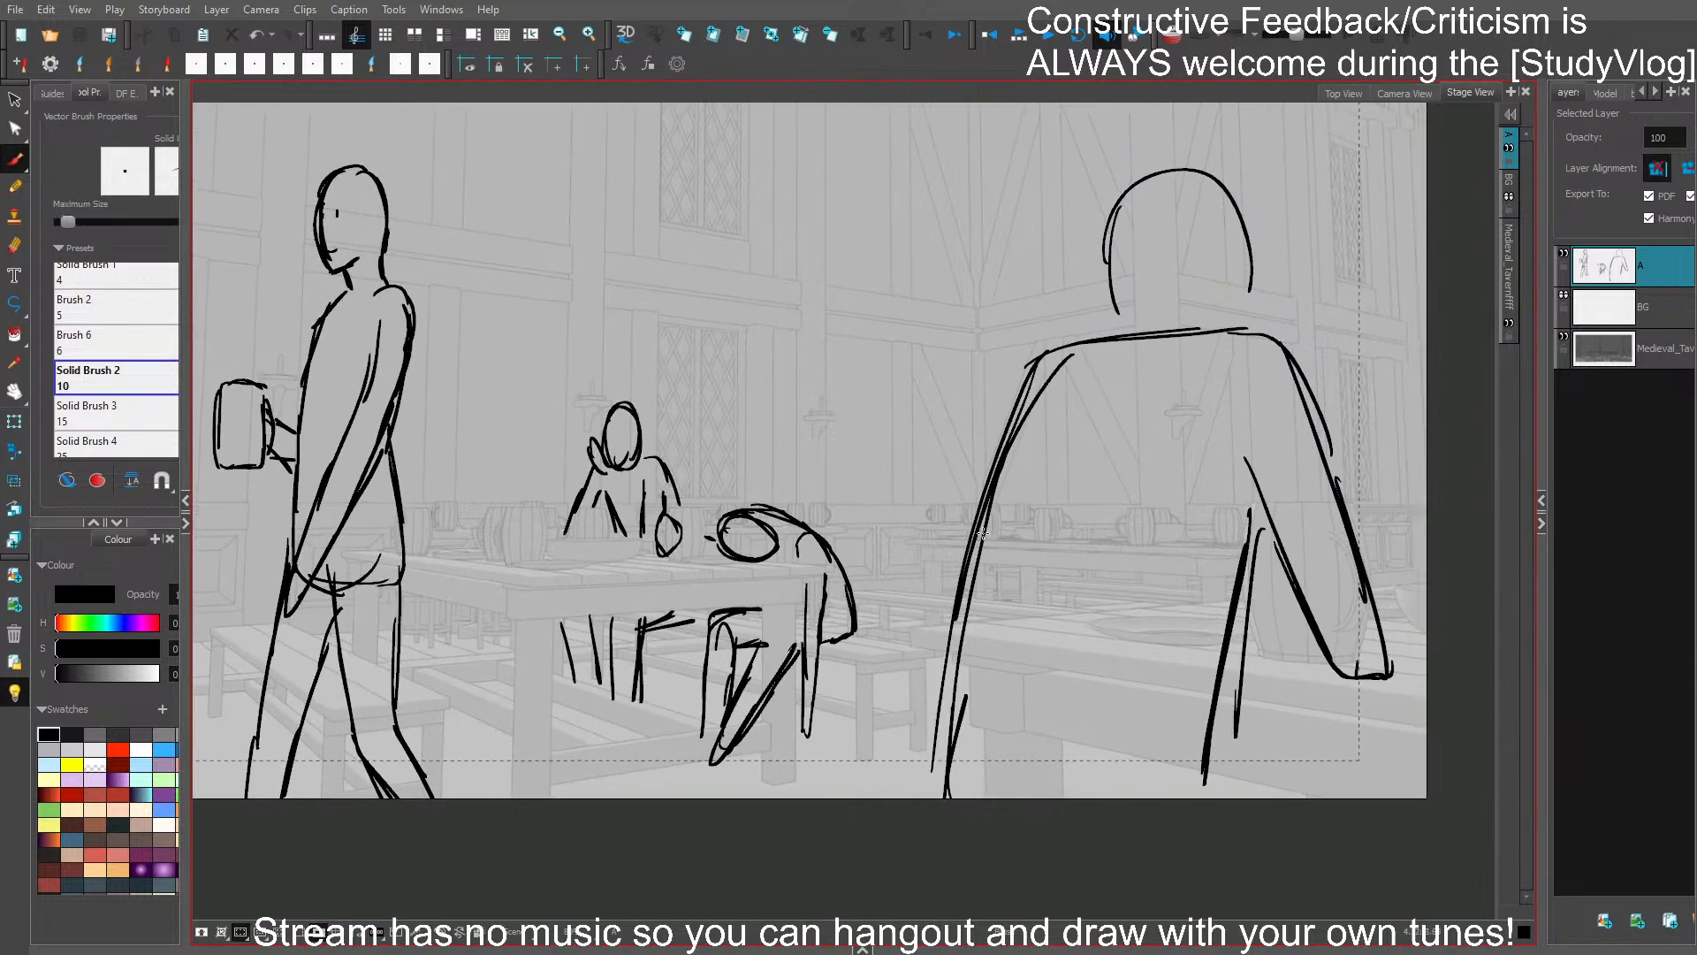
drag(1269, 284, 1231, 368)
drag(1062, 304, 1108, 263)
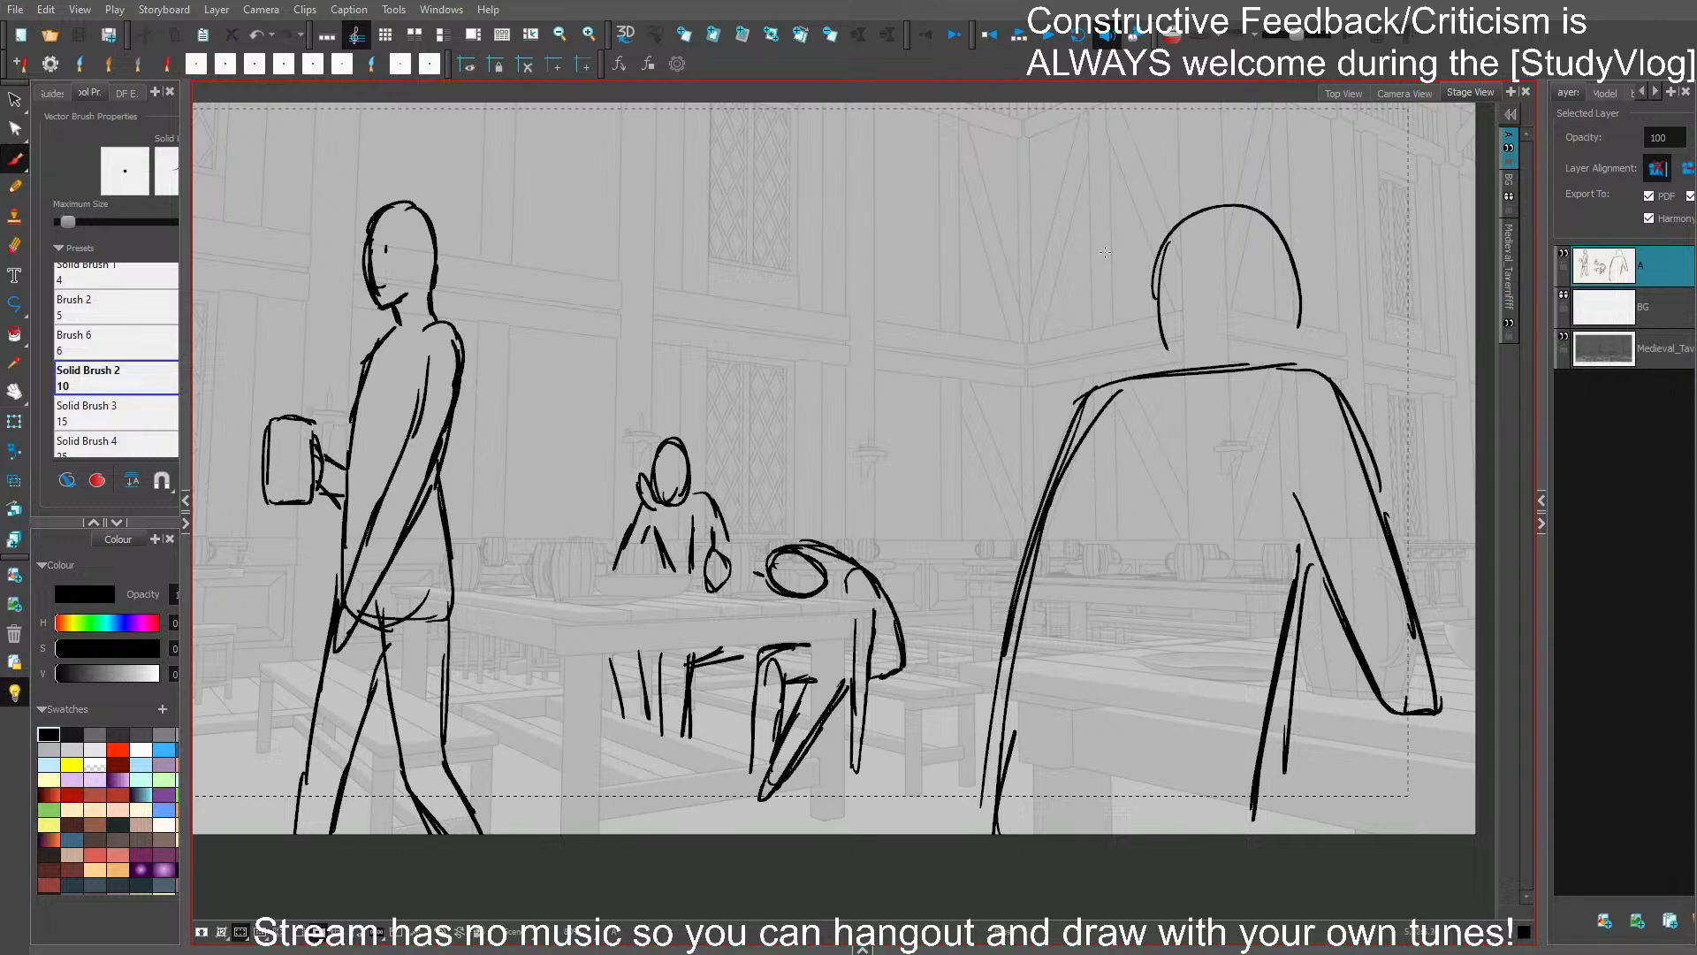
drag(1047, 438, 1066, 398)
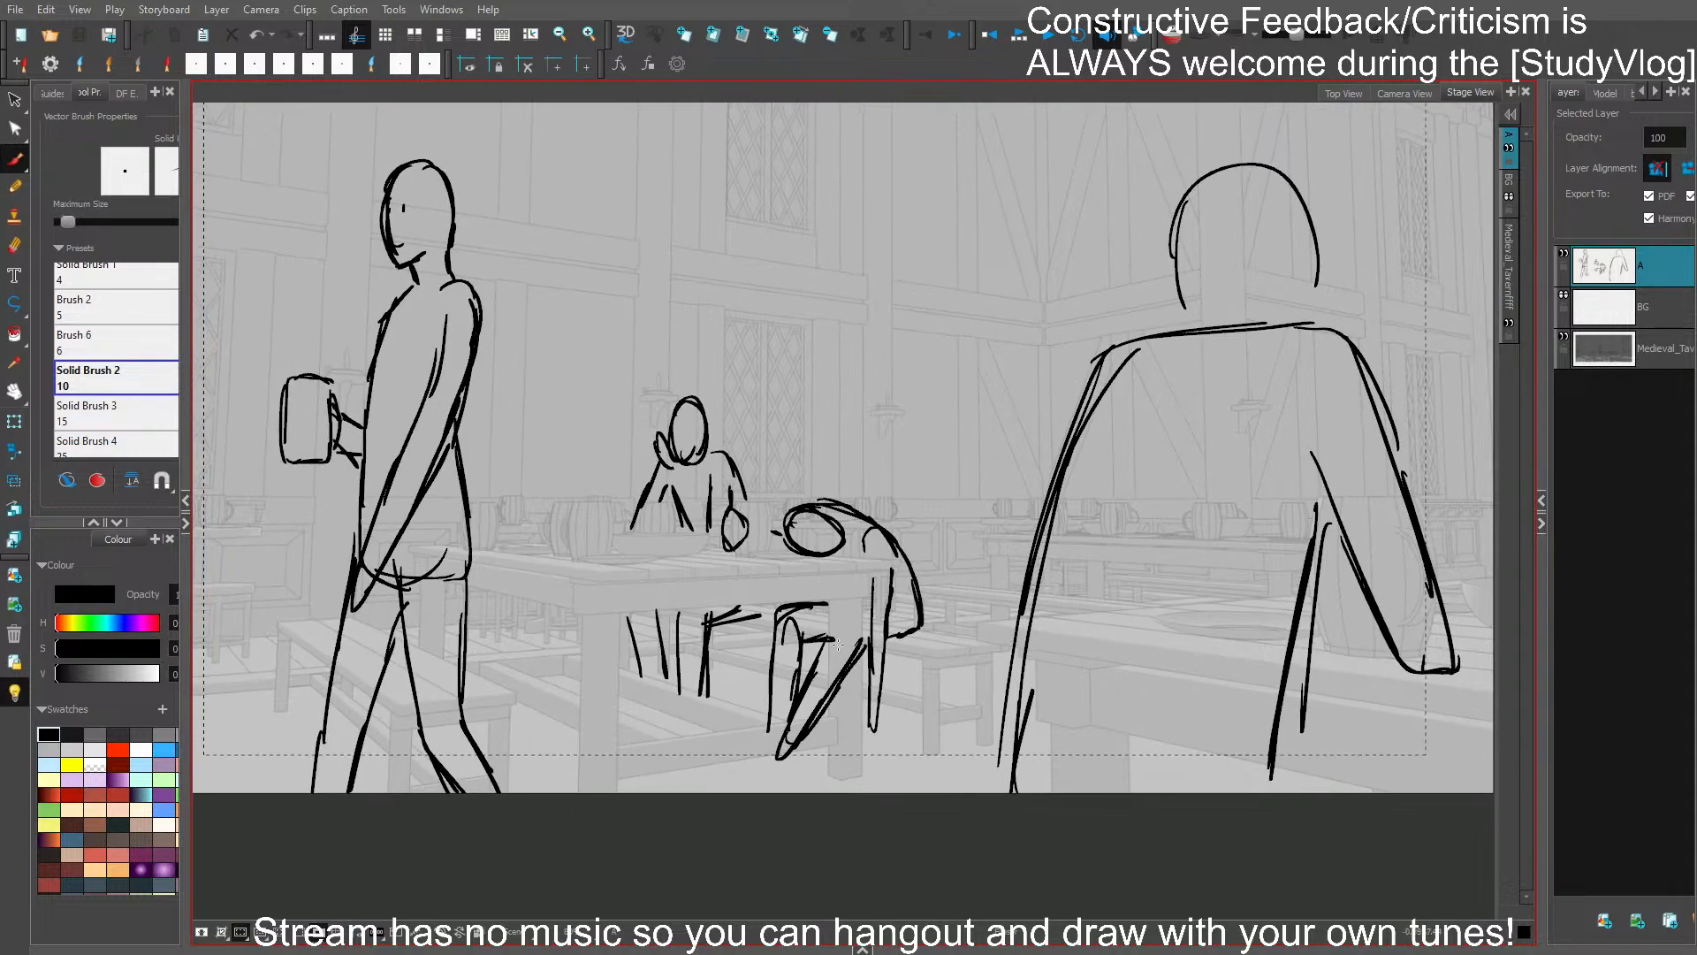
mouse_move(837, 629)
mouse_down()
mouse_move(836, 701)
mouse_move(850, 676)
mouse_up()
key(ctrl+s)
drag(779, 740, 826, 725)
key(ctrl+s)
- Draw a bunting string across the upper edge of the shot and hang a triangular pennant above the walking figure
drag(1002, 431, 954, 390)
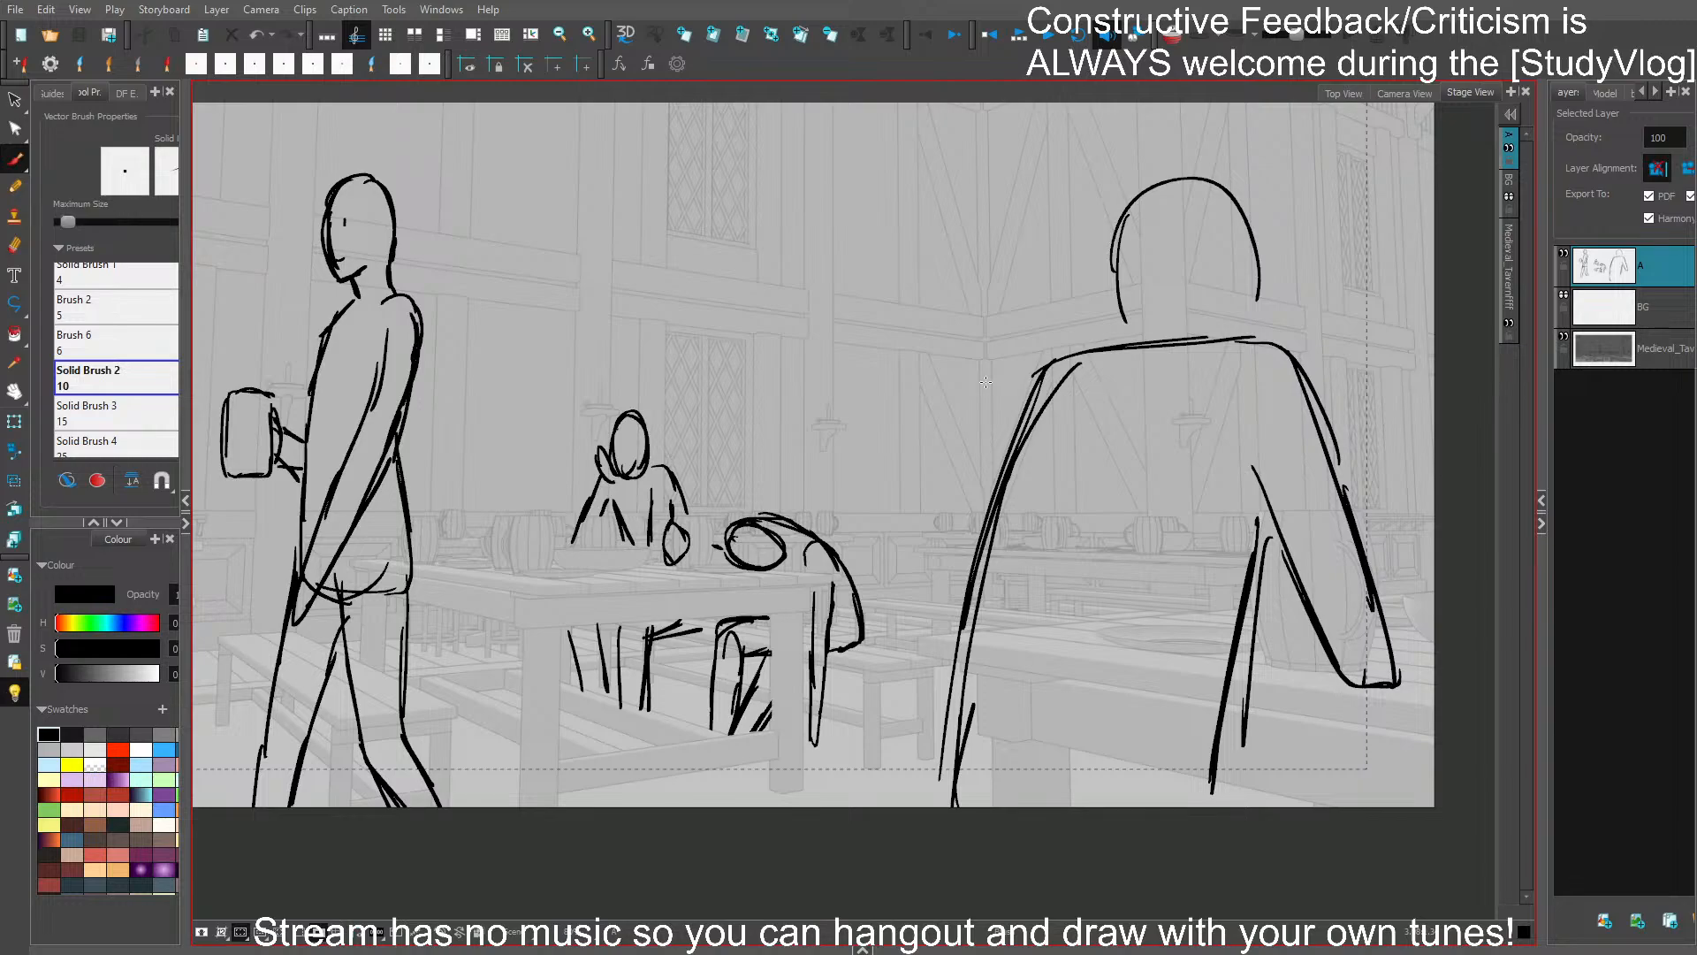
mouse_move(986, 382)
mouse_down()
mouse_move(996, 435)
mouse_move(1042, 470)
mouse_move(1026, 436)
mouse_move(1033, 477)
mouse_up()
mouse_move(426, 121)
mouse_down()
mouse_move(769, 190)
mouse_move(1181, 195)
mouse_move(1423, 148)
mouse_up()
key(ctrl+z)
mouse_move(457, 117)
mouse_down()
mouse_move(1044, 159)
mouse_move(1467, 163)
mouse_up()
mouse_move(546, 152)
mouse_down()
mouse_move(597, 268)
mouse_move(639, 150)
mouse_move(544, 136)
mouse_move(563, 261)
mouse_up()
key(ctrl+z)
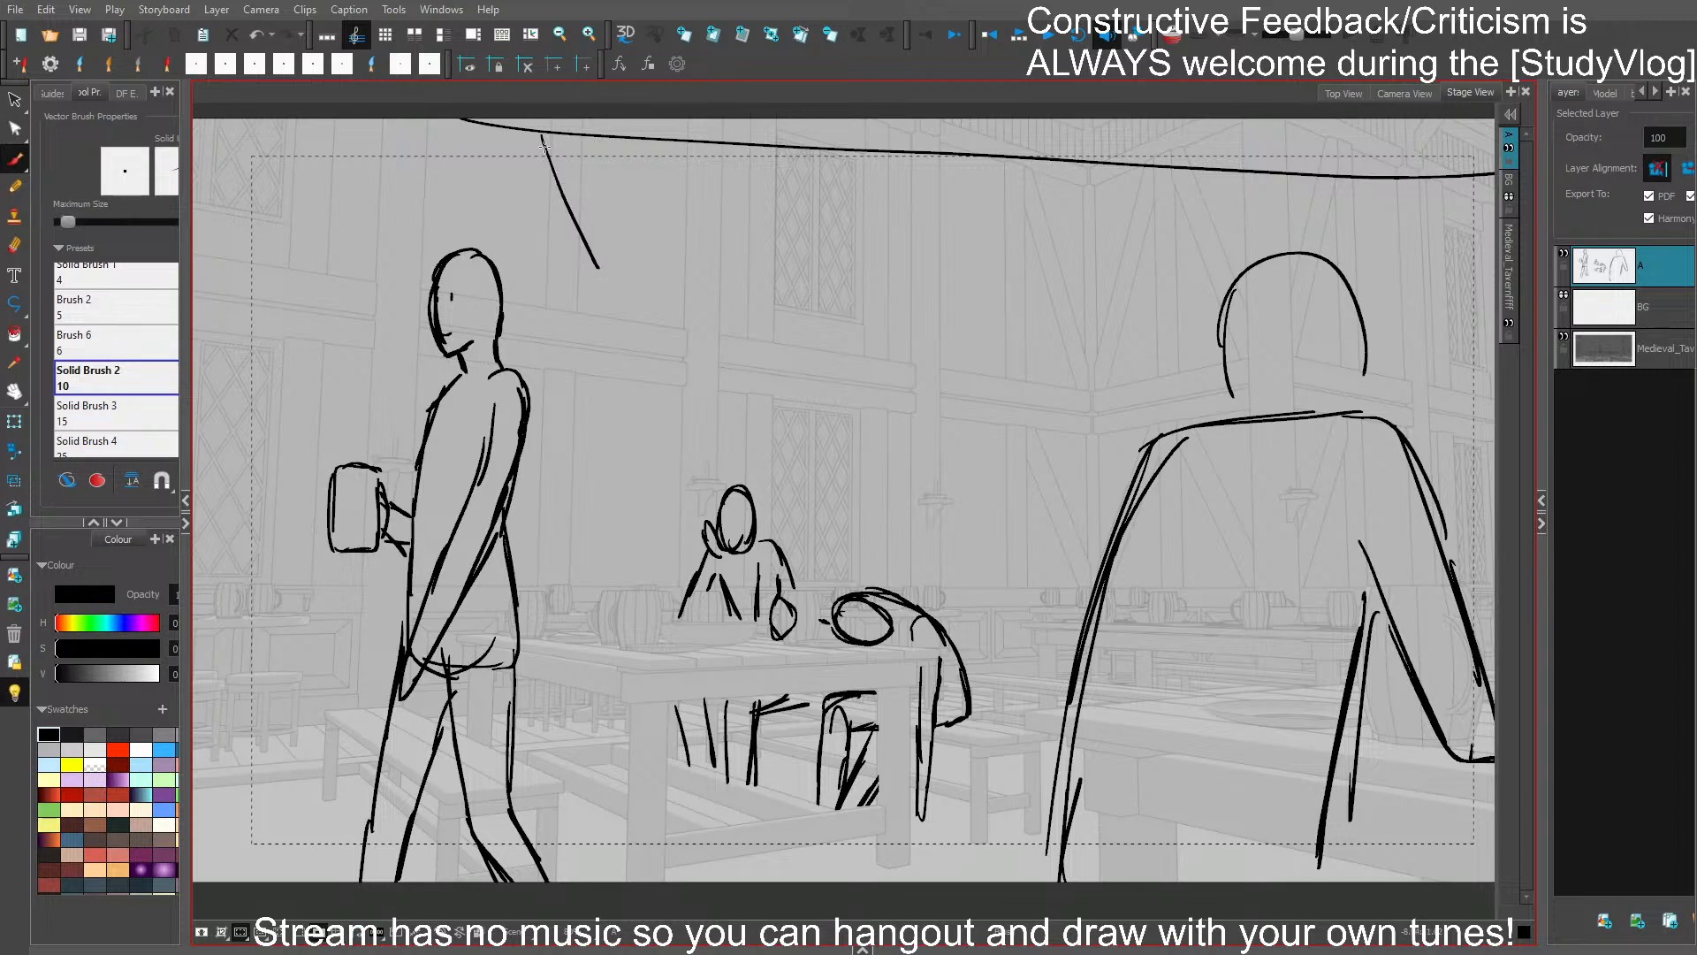
mouse_move(545, 140)
mouse_down()
mouse_move(618, 218)
mouse_move(538, 134)
mouse_move(618, 152)
mouse_up()
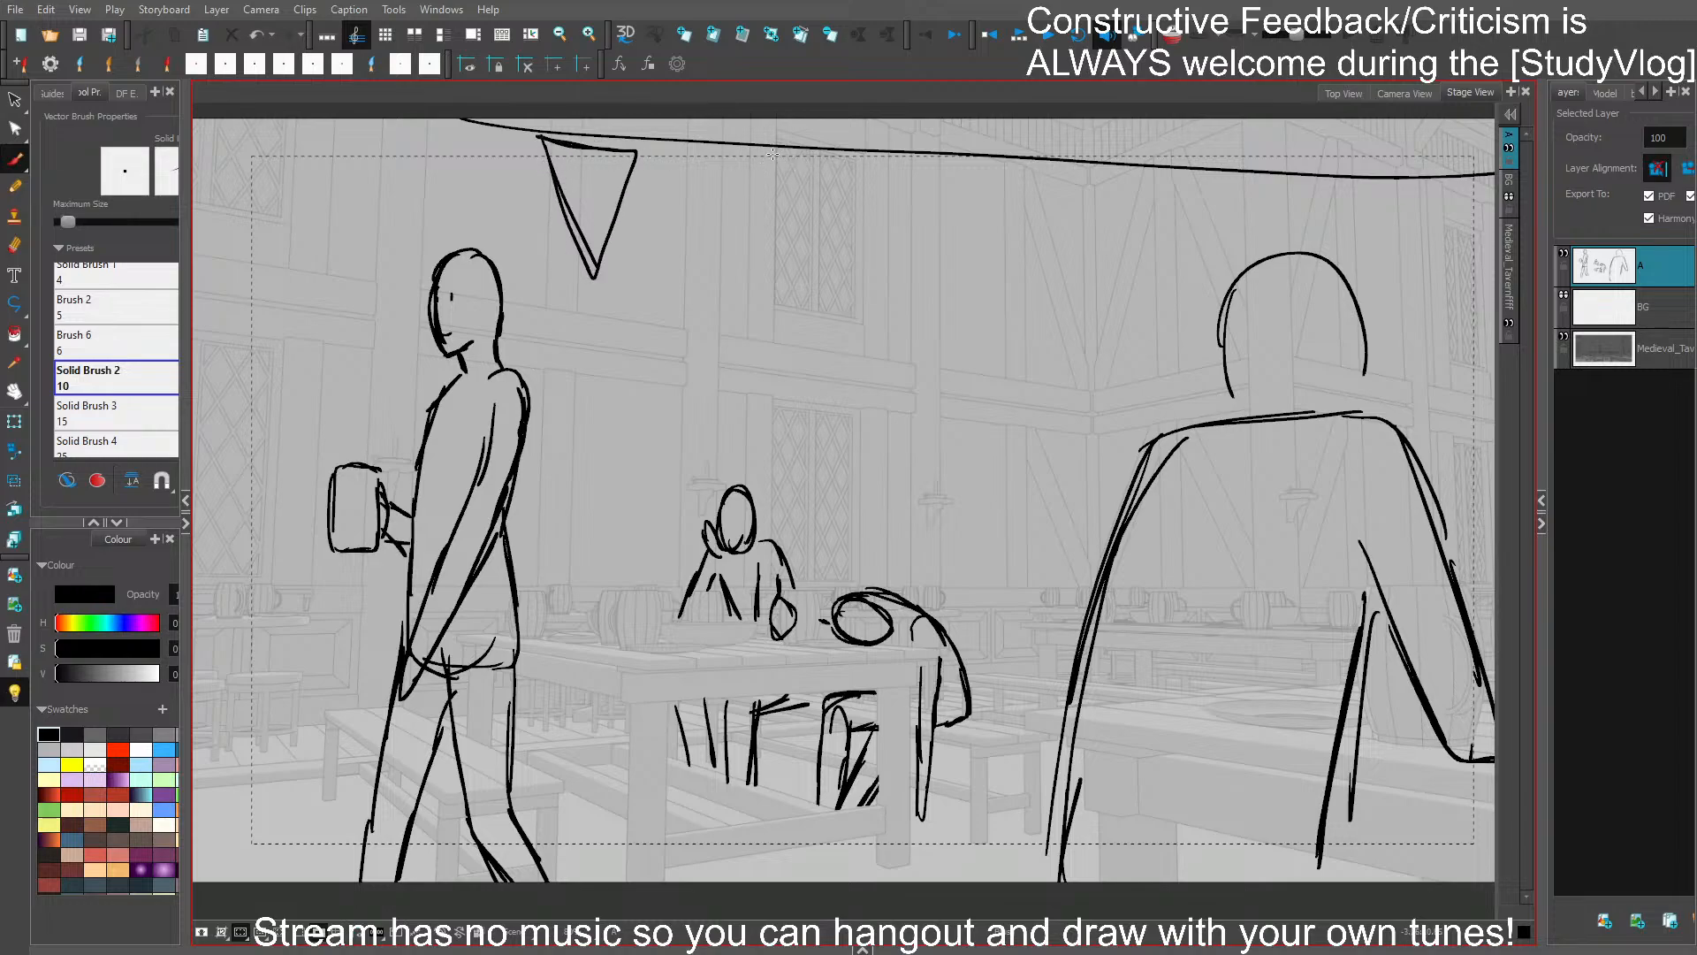
- Add two more triangular pennants along the bunting and draw a second string line across the shot
mouse_move(772, 154)
mouse_down()
mouse_move(881, 166)
mouse_move(824, 279)
mouse_move(878, 173)
mouse_up()
mouse_move(878, 173)
mouse_down()
mouse_move(845, 246)
mouse_move(783, 154)
mouse_move(880, 159)
mouse_move(834, 280)
mouse_up()
key(ctrl+z)
mouse_move(1020, 168)
mouse_down()
mouse_move(1133, 174)
mouse_move(1040, 264)
mouse_move(1057, 295)
mouse_move(1116, 175)
mouse_move(1001, 169)
mouse_up()
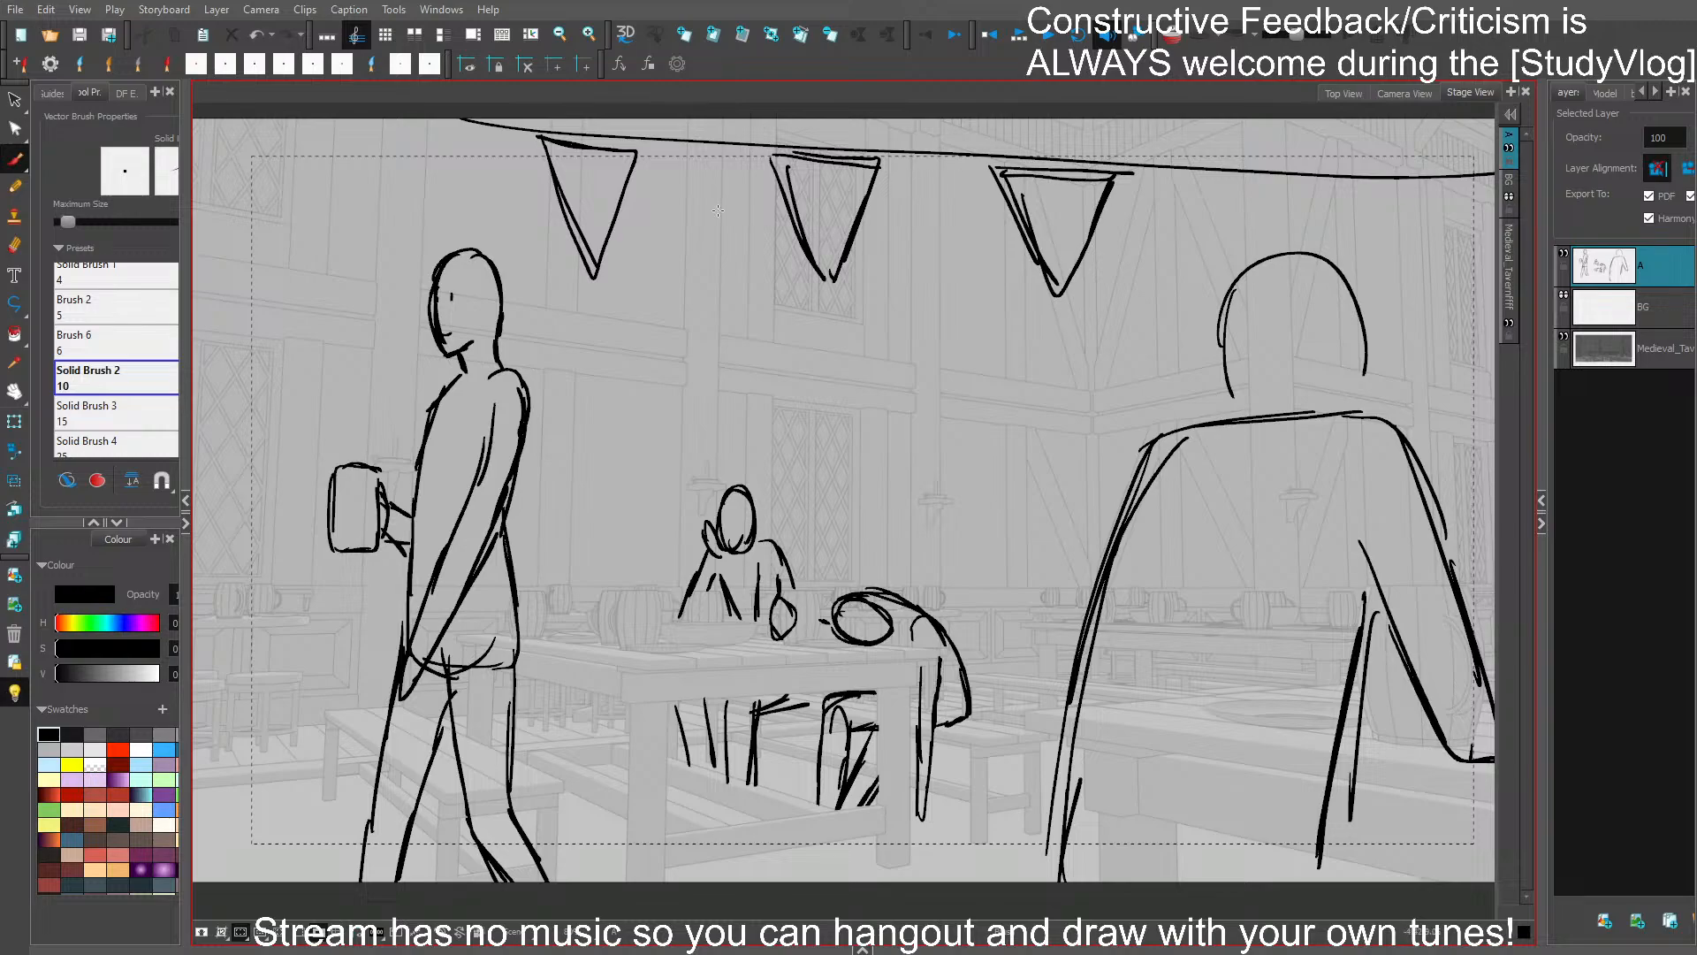
mouse_move(445, 119)
mouse_down()
mouse_move(892, 163)
mouse_move(1516, 166)
mouse_up()
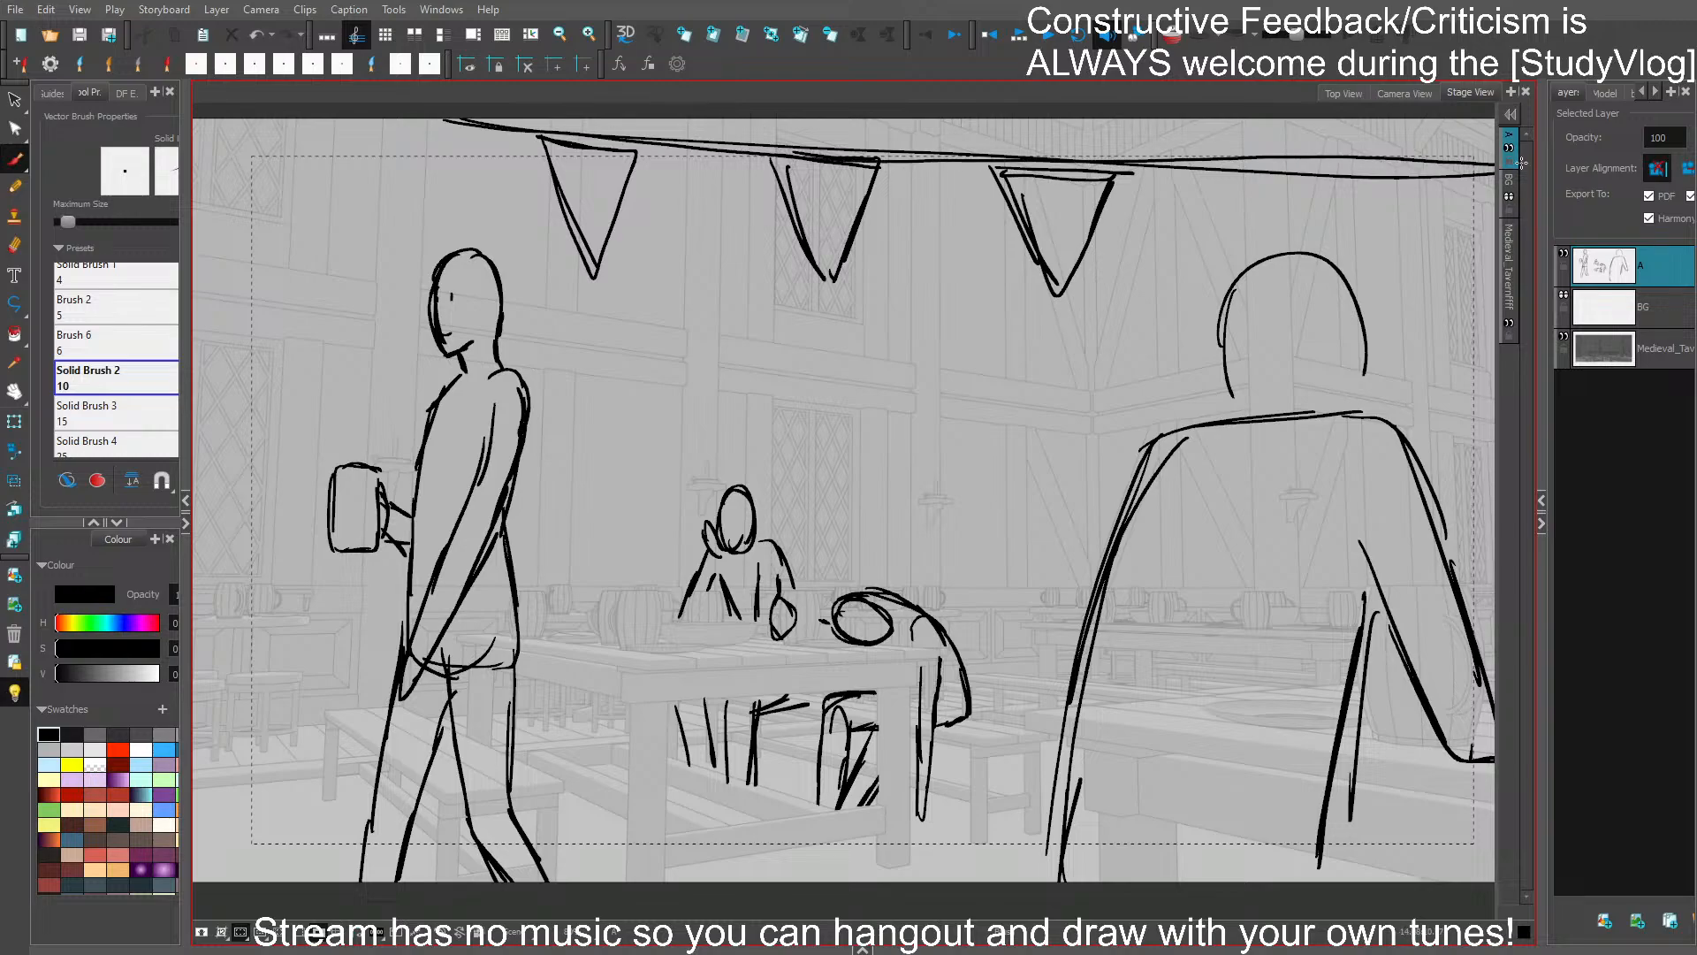
- Delete the bunting strings and all pennants from the shot and save the project
mouse_move(1259, 268)
mouse_down()
mouse_move(1042, 247)
mouse_move(1128, 308)
mouse_up()
mouse_move(1013, 171)
mouse_down()
mouse_move(867, 148)
mouse_move(1105, 220)
mouse_up()
key(Delete)
key(ctrl+s)
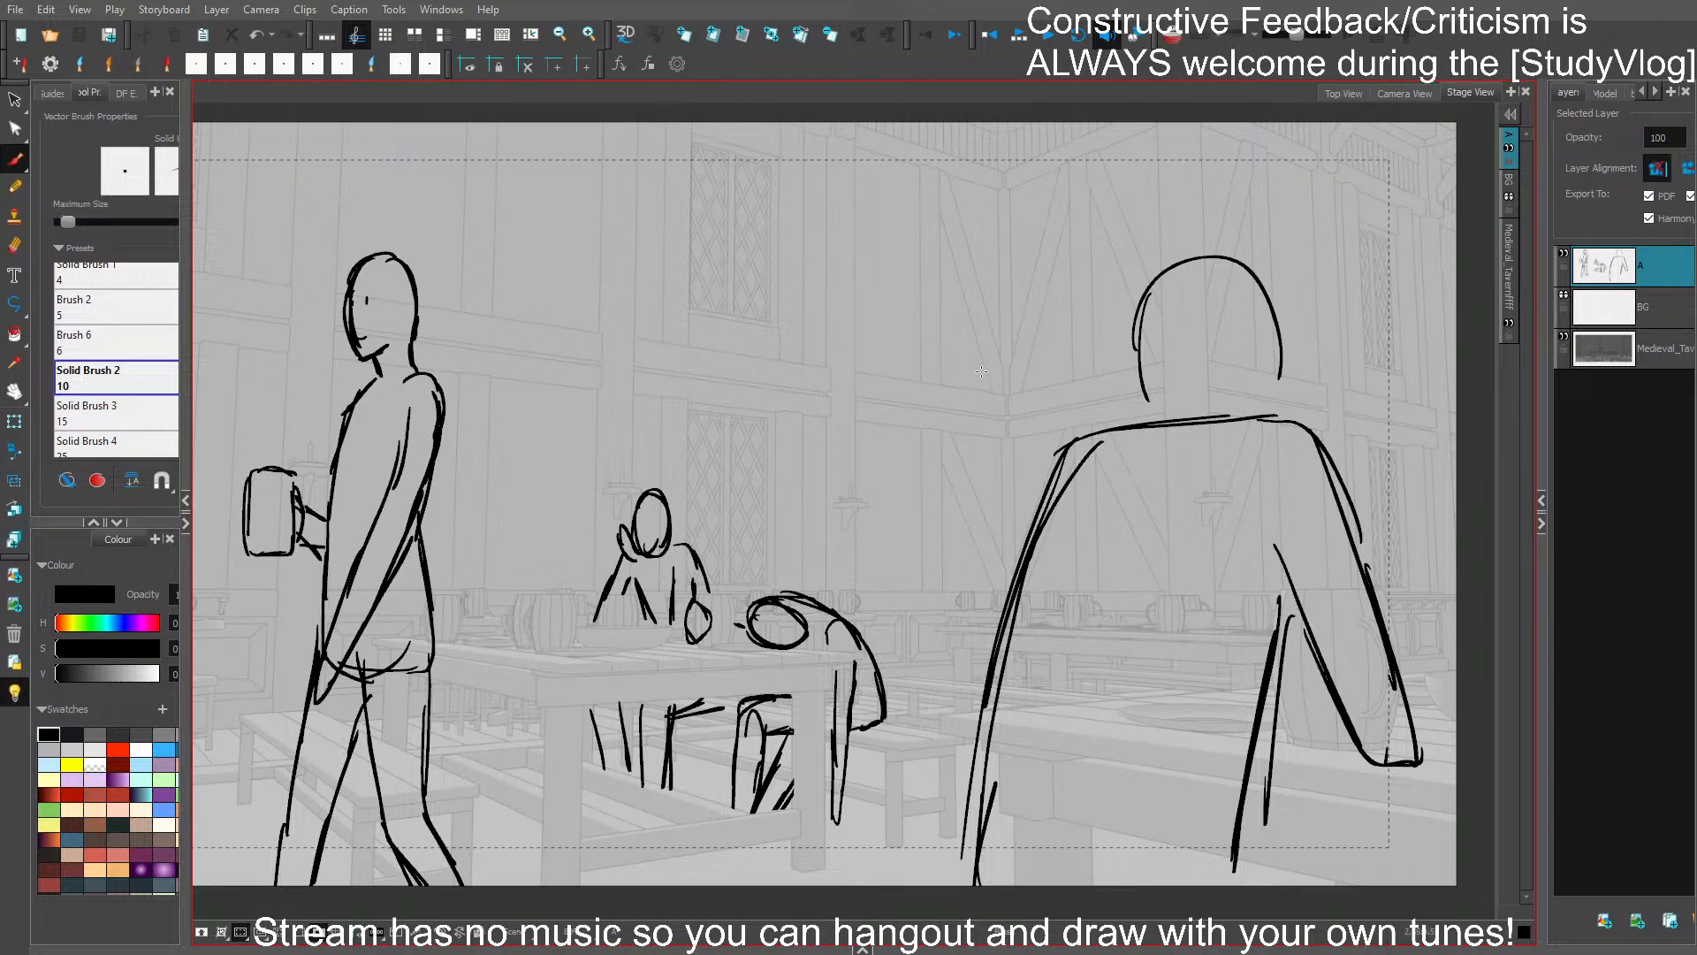
key(ctrl+z)
drag(981, 409, 1007, 378)
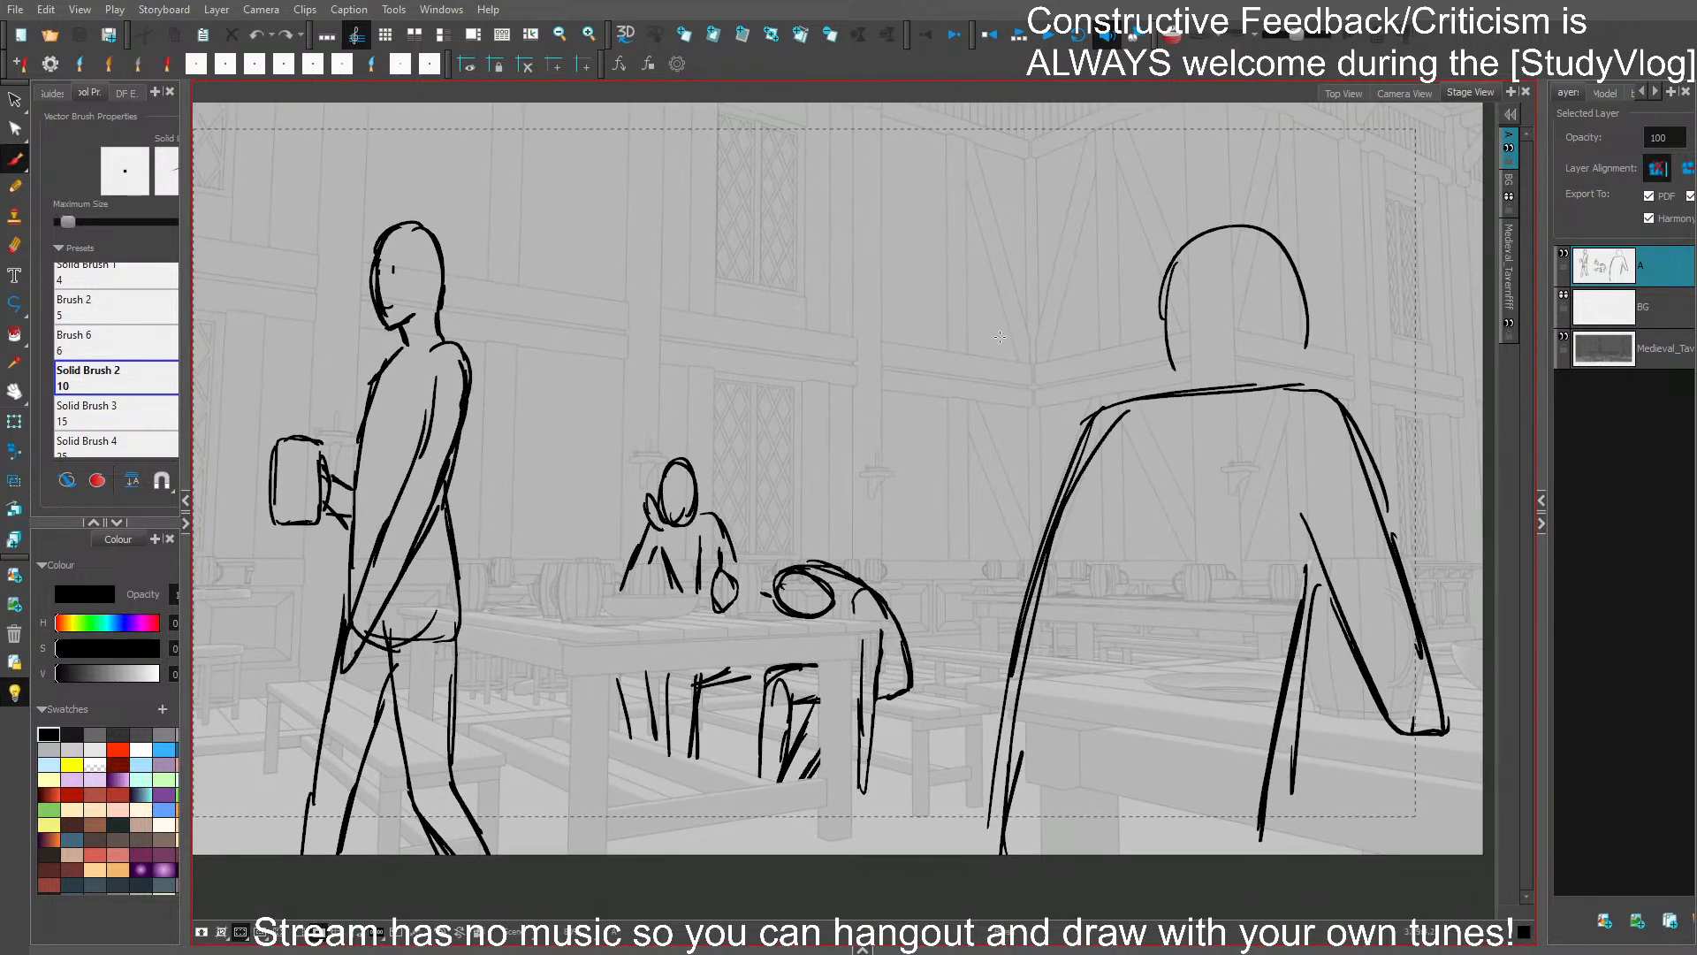
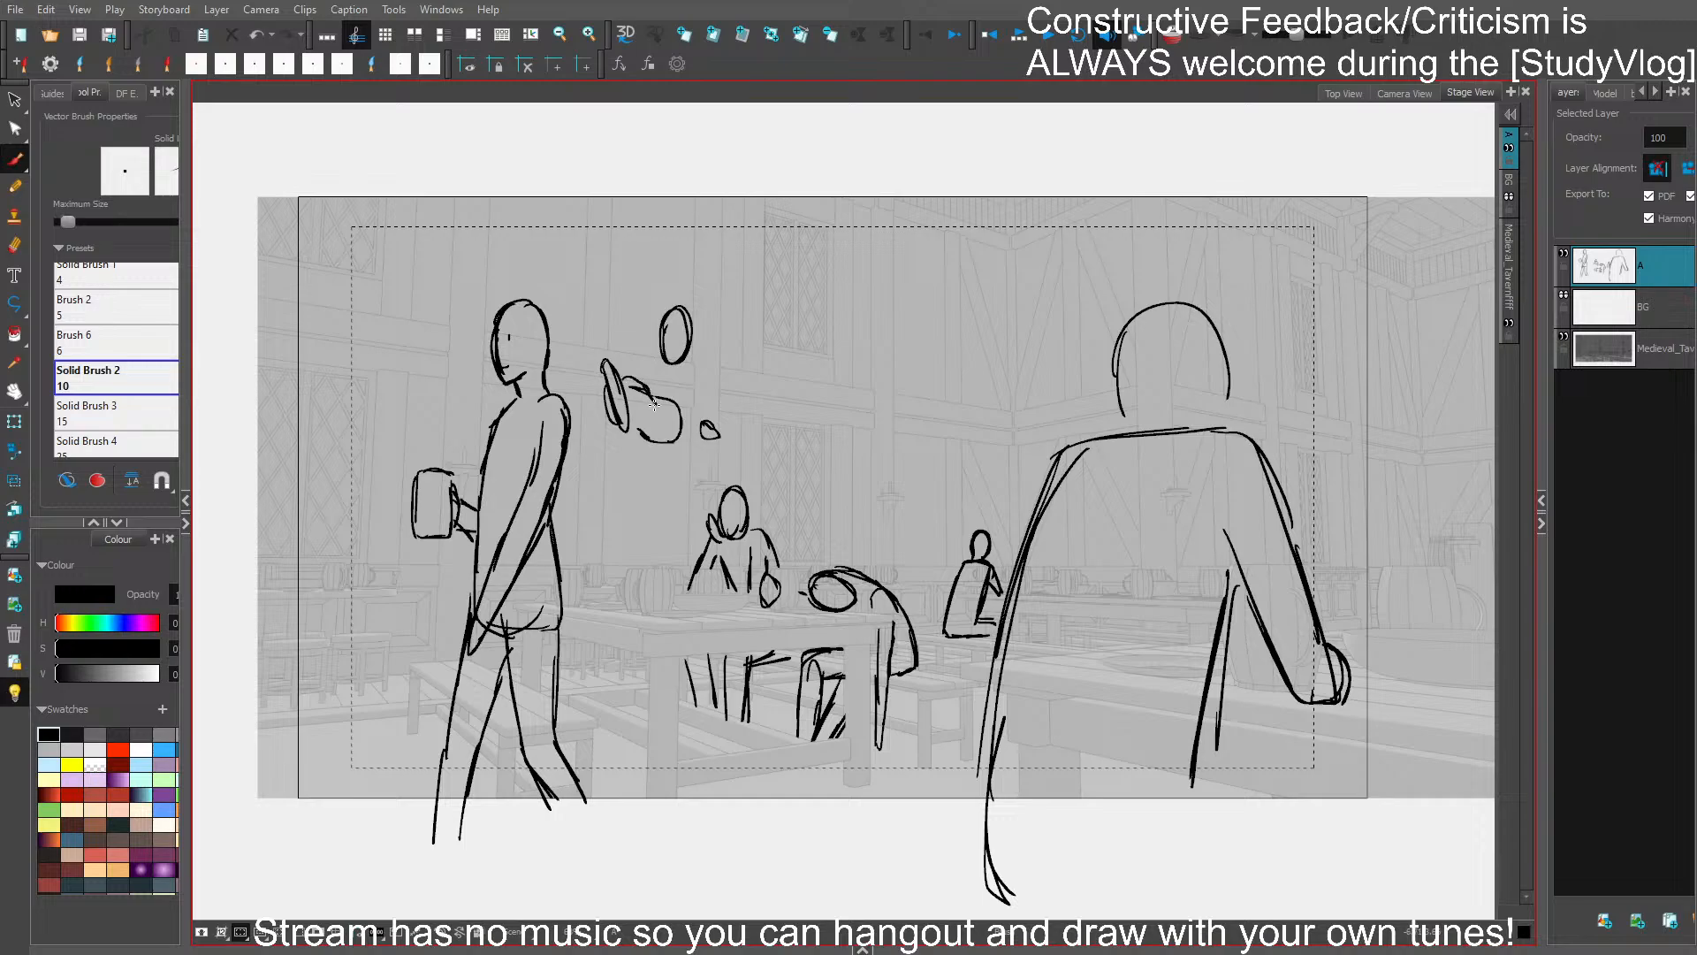
- Remove the stray hand strokes and draw the lute's neck and headstock extending from its body, then save
key(ctrl+z)
key(ctrl+z)
key(ctrl+z)
mouse_move(674, 424)
mouse_down()
mouse_move(769, 495)
mouse_move(752, 471)
mouse_up()
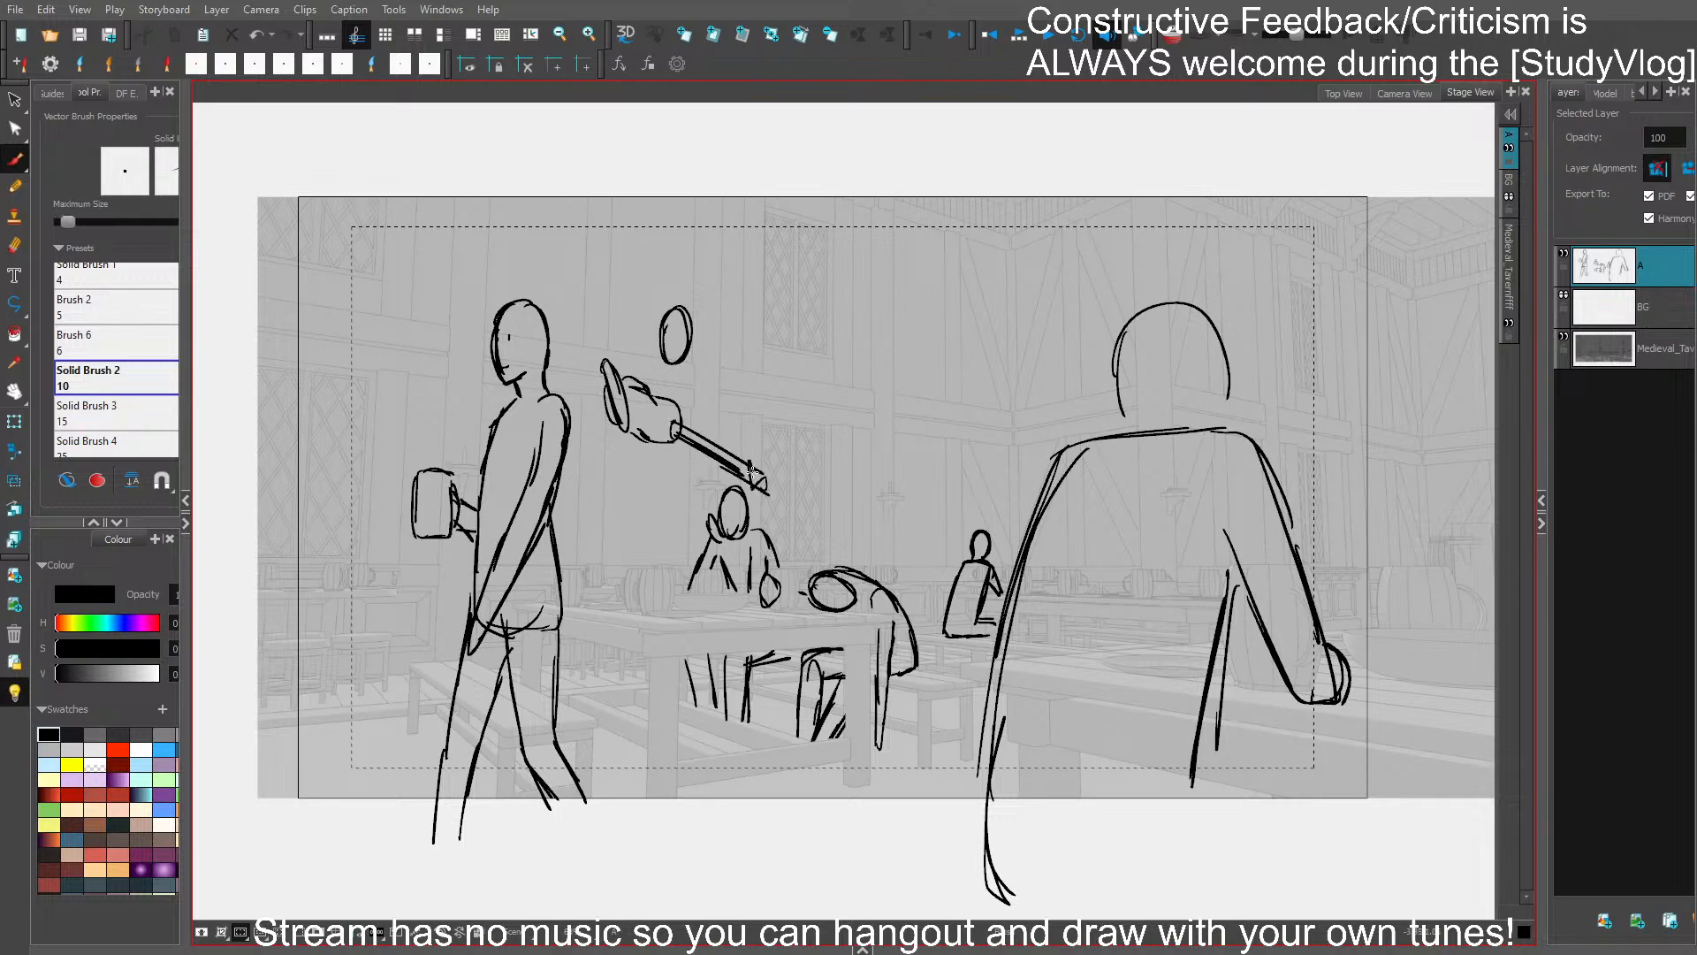
key(ctrl+s)
- Sketch the lute player's shoulder, strumming arm and torso side between the head and the instrument
mouse_move(628, 375)
mouse_down()
mouse_move(630, 349)
mouse_move(697, 378)
mouse_move(702, 424)
mouse_up()
key(ctrl+z)
drag(694, 420, 695, 431)
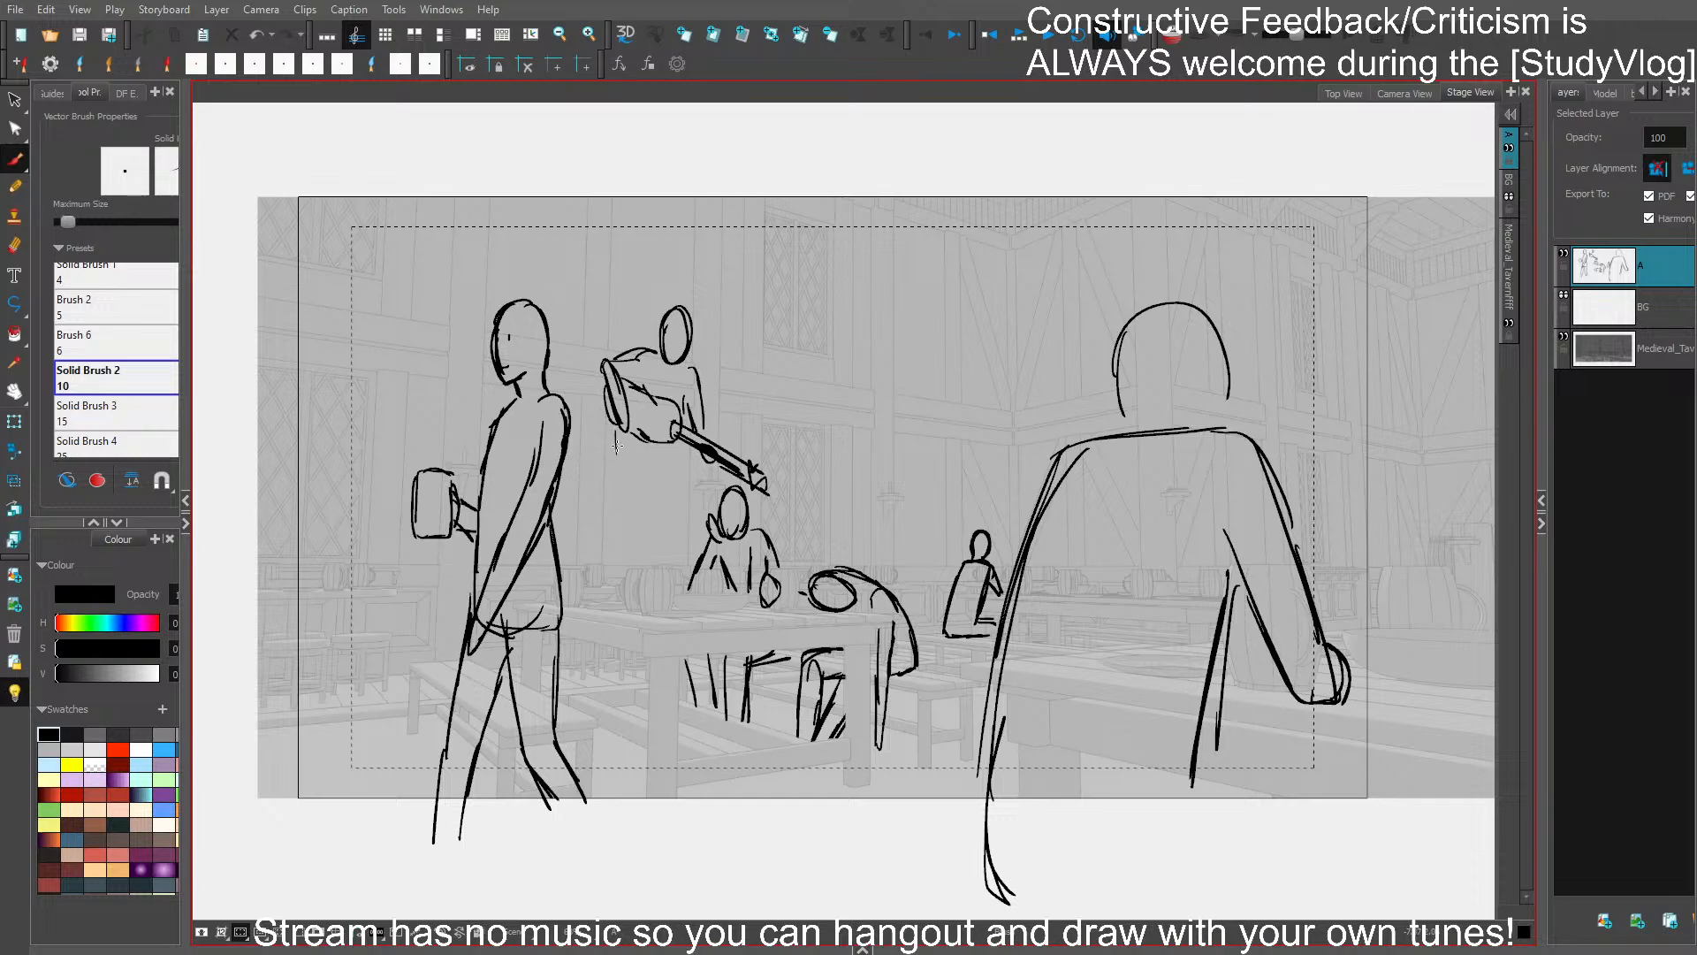
key(ctrl+z)
- Draw the lute player's hips and spread legs with both feet planted on the tabletop, and save
mouse_move(613, 433)
mouse_down()
mouse_move(601, 473)
mouse_move(614, 435)
mouse_move(609, 473)
mouse_move(664, 477)
mouse_move(609, 453)
mouse_move(623, 555)
mouse_move(636, 487)
mouse_move(666, 482)
mouse_move(689, 513)
mouse_move(682, 449)
mouse_move(708, 526)
mouse_move(671, 478)
mouse_move(696, 529)
mouse_move(702, 502)
mouse_move(721, 613)
mouse_up()
key(ctrl+z)
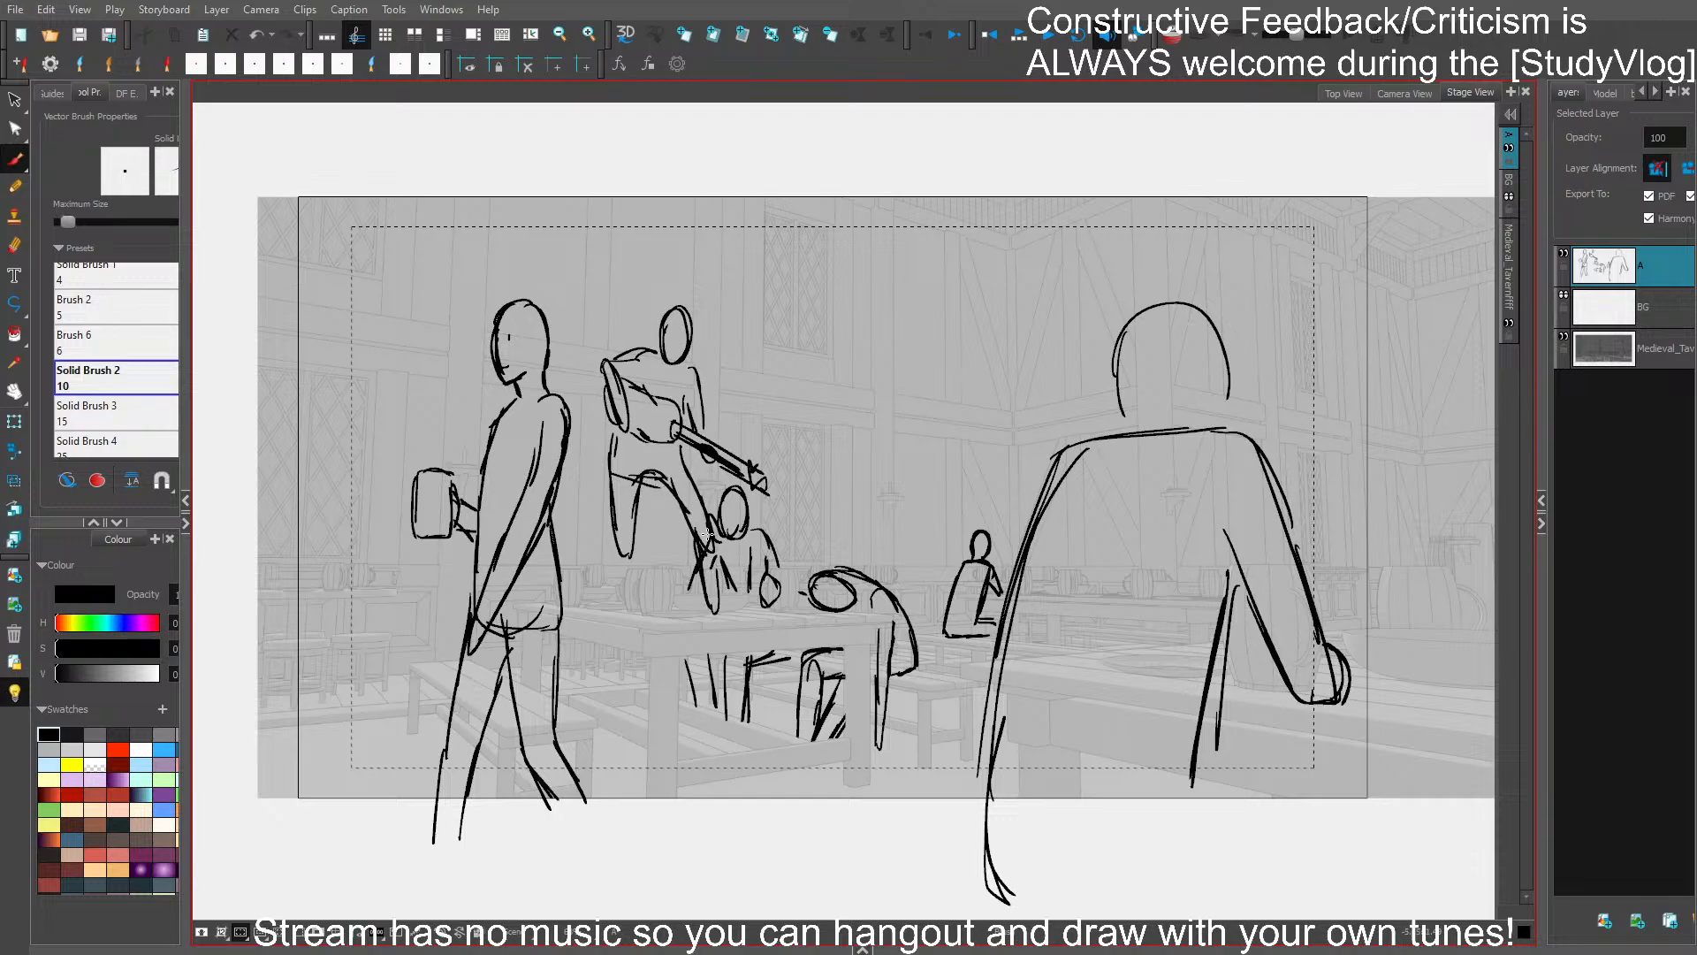
mouse_move(612, 537)
mouse_down()
mouse_move(615, 599)
mouse_move(647, 486)
mouse_up()
drag(714, 582, 714, 596)
key(Delete)
key(ctrl+z)
drag(696, 537, 686, 609)
mouse_move(686, 609)
mouse_down()
mouse_move(702, 569)
mouse_move(689, 604)
mouse_move(704, 585)
mouse_up()
key(ctrl+s)
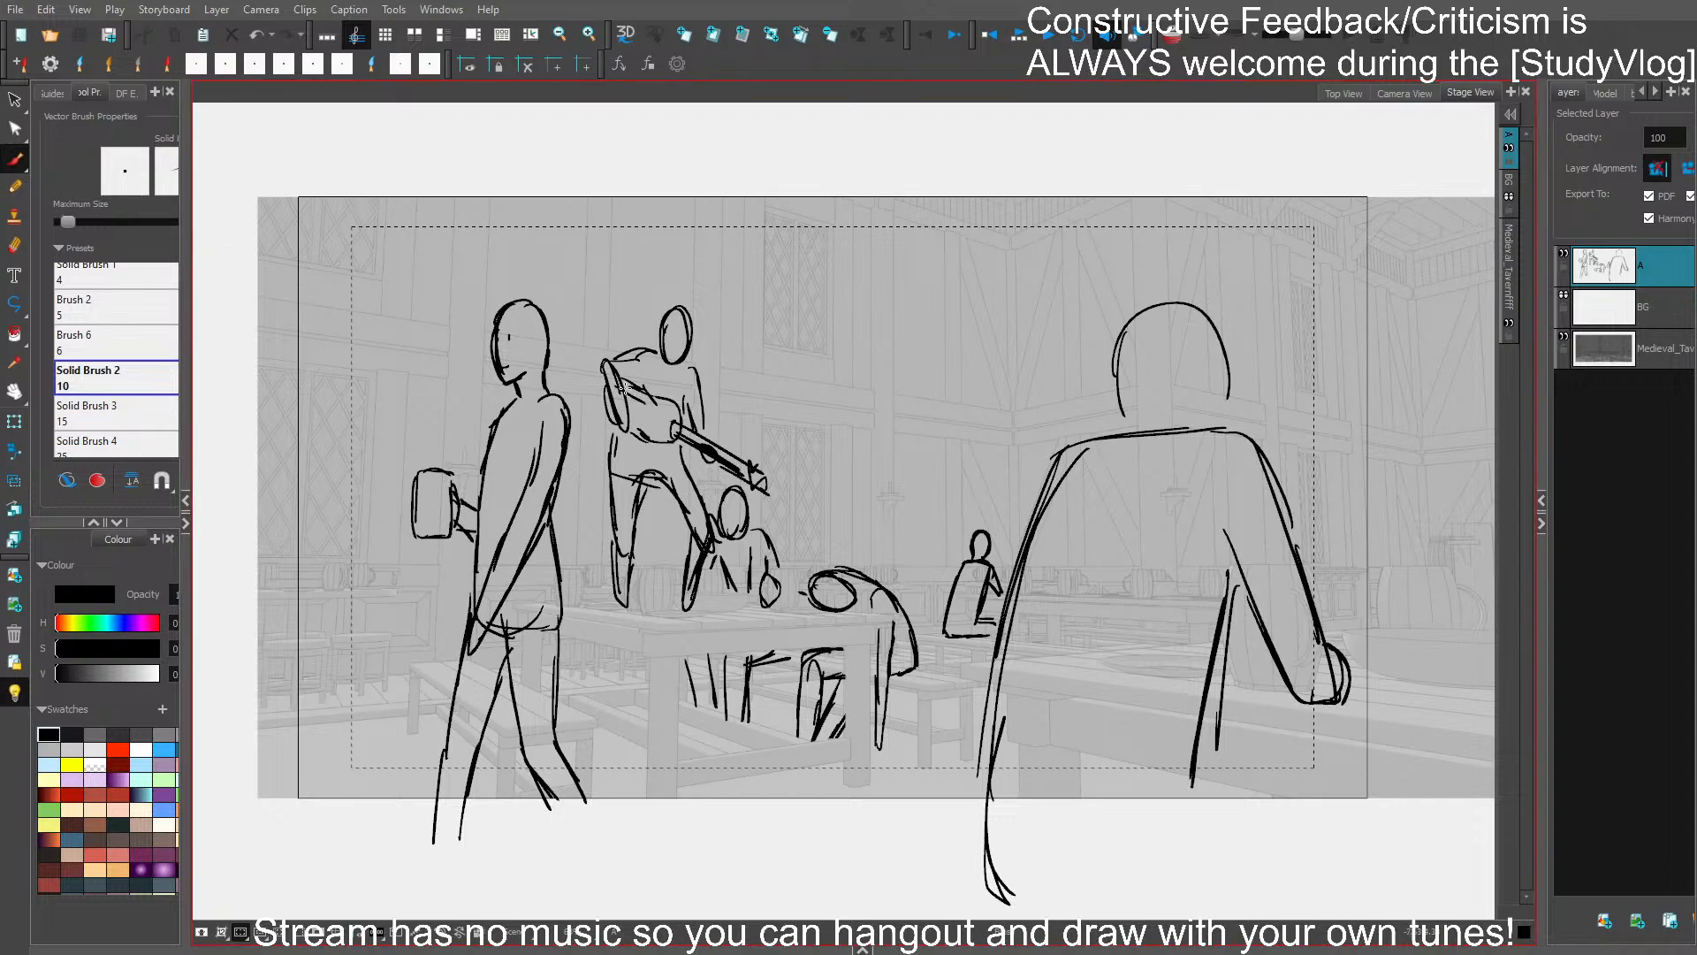
- Refine the lute's body and strings and redraw the player's shoulder line and upper arm above it, saving the project
mouse_move(624, 387)
mouse_down()
mouse_move(666, 411)
mouse_move(635, 436)
mouse_move(672, 442)
mouse_up()
key(ctrl+s)
mouse_move(602, 387)
mouse_down()
mouse_move(611, 429)
mouse_move(601, 389)
mouse_up()
drag(704, 420, 704, 435)
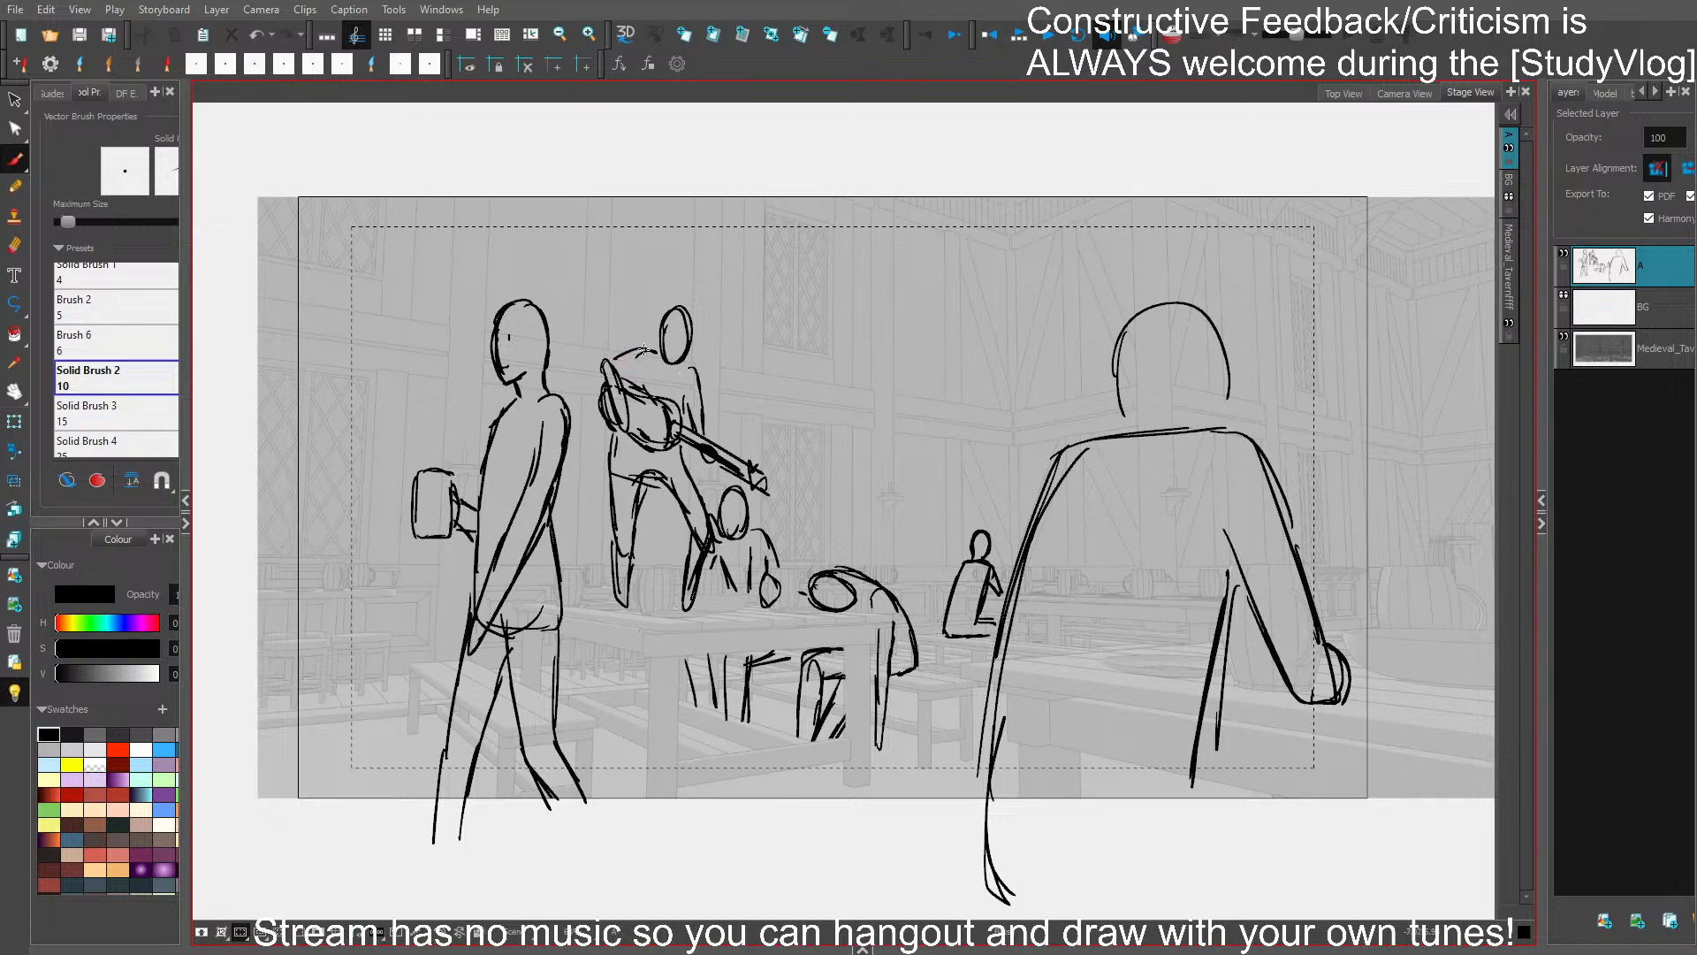
drag(612, 358, 658, 344)
key(ctrl+s)
mouse_move(674, 343)
mouse_down()
mouse_move(605, 361)
mouse_move(607, 390)
mouse_up()
mouse_move(659, 336)
mouse_down()
mouse_move(686, 340)
mouse_move(687, 325)
mouse_move(661, 346)
mouse_move(691, 301)
mouse_move(684, 346)
mouse_up()
key(ctrl+z)
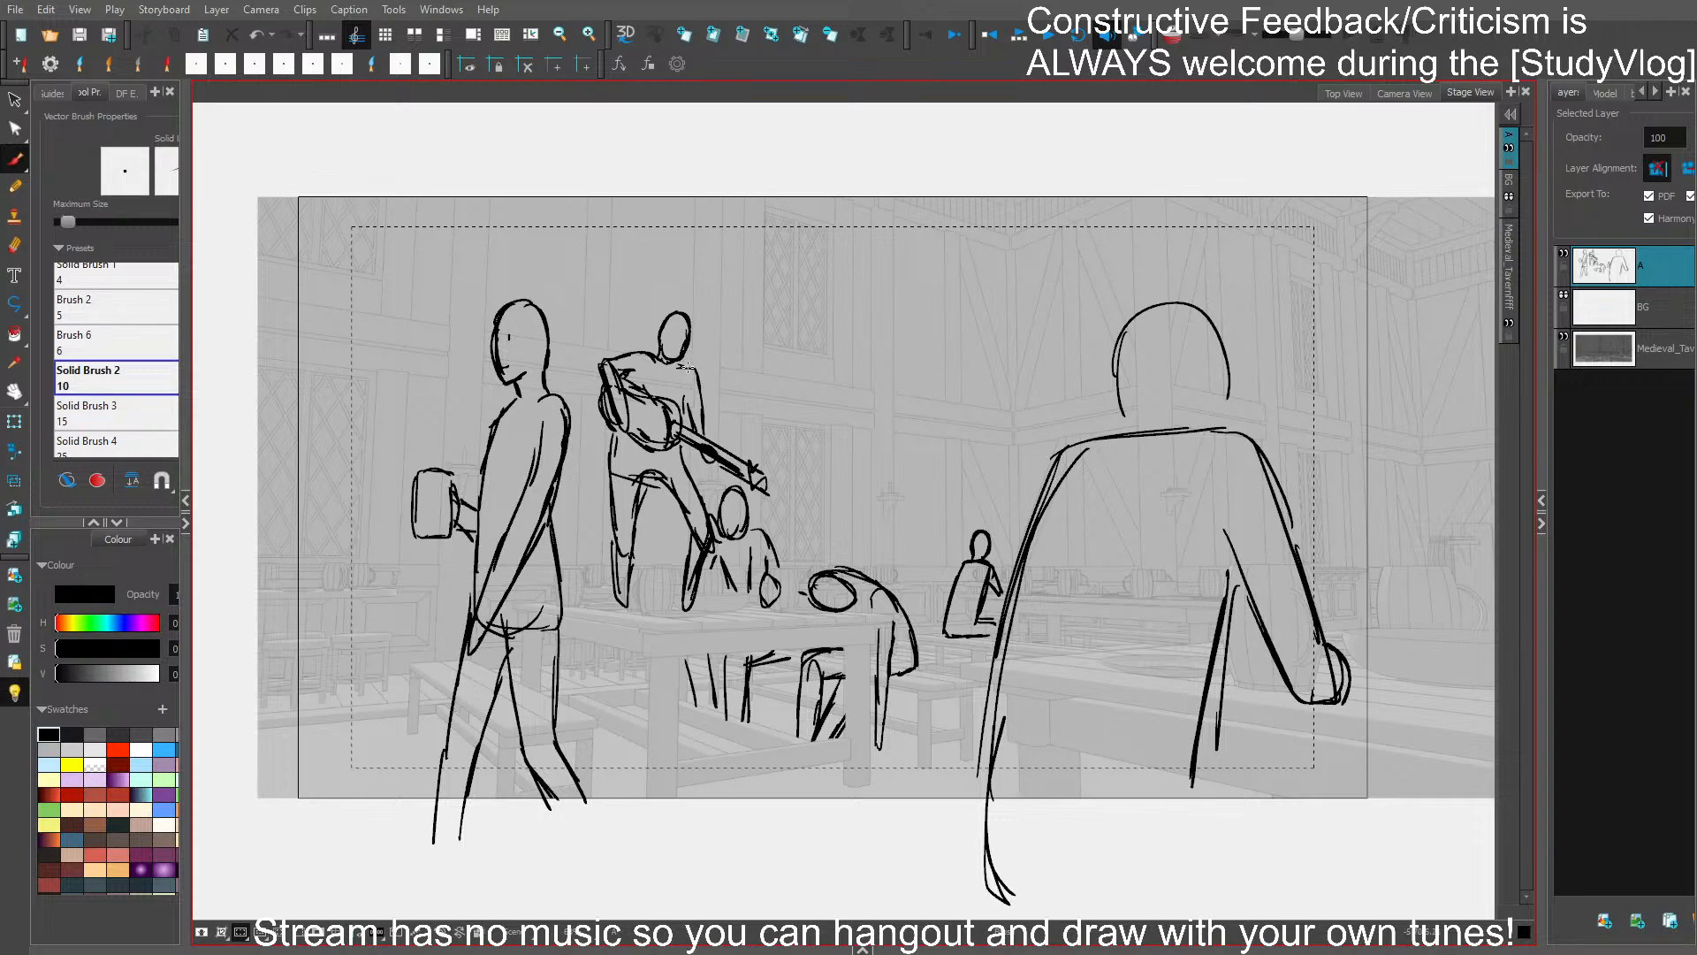
- Clean up the lute player's head outline and save the project
key(s)
click(676, 312)
drag(690, 310, 690, 304)
key(ctrl+s)
key(ctrl+z)
- Rough in the head and curved back of a figure tumbling backward beside the walking figure with the mug
drag(829, 669, 879, 677)
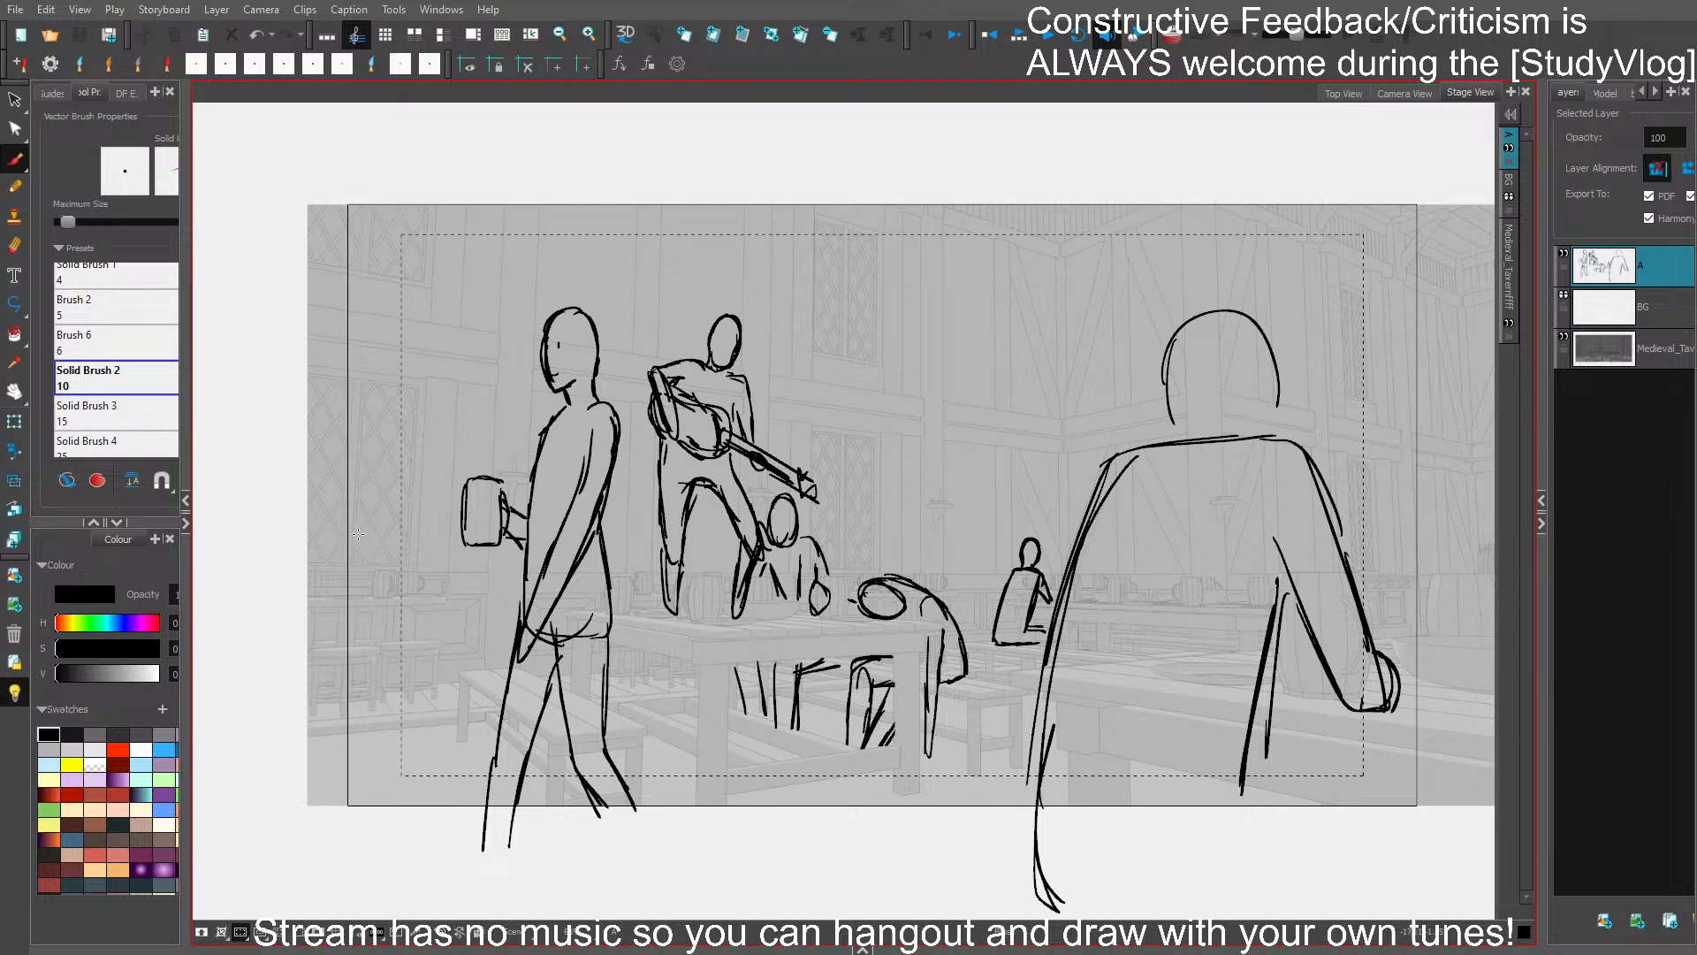
mouse_move(350, 531)
mouse_down()
mouse_move(309, 454)
mouse_move(374, 542)
mouse_up()
mouse_move(326, 490)
mouse_down()
mouse_move(373, 557)
mouse_move(427, 477)
mouse_move(381, 509)
mouse_move(445, 483)
mouse_up()
drag(333, 519, 450, 517)
mouse_move(317, 467)
mouse_down()
mouse_move(443, 480)
mouse_move(396, 575)
mouse_up()
mouse_move(396, 572)
mouse_down()
mouse_move(424, 550)
mouse_move(447, 447)
mouse_move(424, 516)
mouse_move(335, 548)
mouse_move(442, 670)
mouse_move(487, 670)
mouse_up()
key(ctrl+z)
mouse_move(395, 539)
mouse_down()
mouse_move(408, 591)
mouse_move(404, 570)
mouse_up()
mouse_move(355, 519)
mouse_down()
mouse_move(420, 698)
mouse_move(468, 703)
mouse_move(501, 625)
mouse_up()
- Sketch the tumbling figure's raised arms, underside and bent leg reaching behind the walking figure
drag(366, 627, 429, 705)
mouse_move(400, 680)
mouse_down()
mouse_move(368, 597)
mouse_move(362, 610)
mouse_move(359, 629)
mouse_move(419, 554)
mouse_up()
drag(367, 604, 438, 557)
mouse_move(407, 565)
mouse_down()
mouse_move(432, 545)
mouse_move(440, 584)
mouse_up()
mouse_move(361, 520)
mouse_down()
mouse_move(454, 561)
mouse_move(358, 589)
mouse_move(362, 501)
mouse_move(357, 601)
mouse_move(369, 494)
mouse_up()
drag(400, 625, 483, 608)
mouse_move(356, 594)
mouse_down()
mouse_move(342, 566)
mouse_move(431, 465)
mouse_up()
mouse_move(486, 604)
mouse_down()
mouse_move(424, 618)
mouse_move(419, 596)
mouse_move(461, 654)
mouse_up()
drag(411, 601, 451, 655)
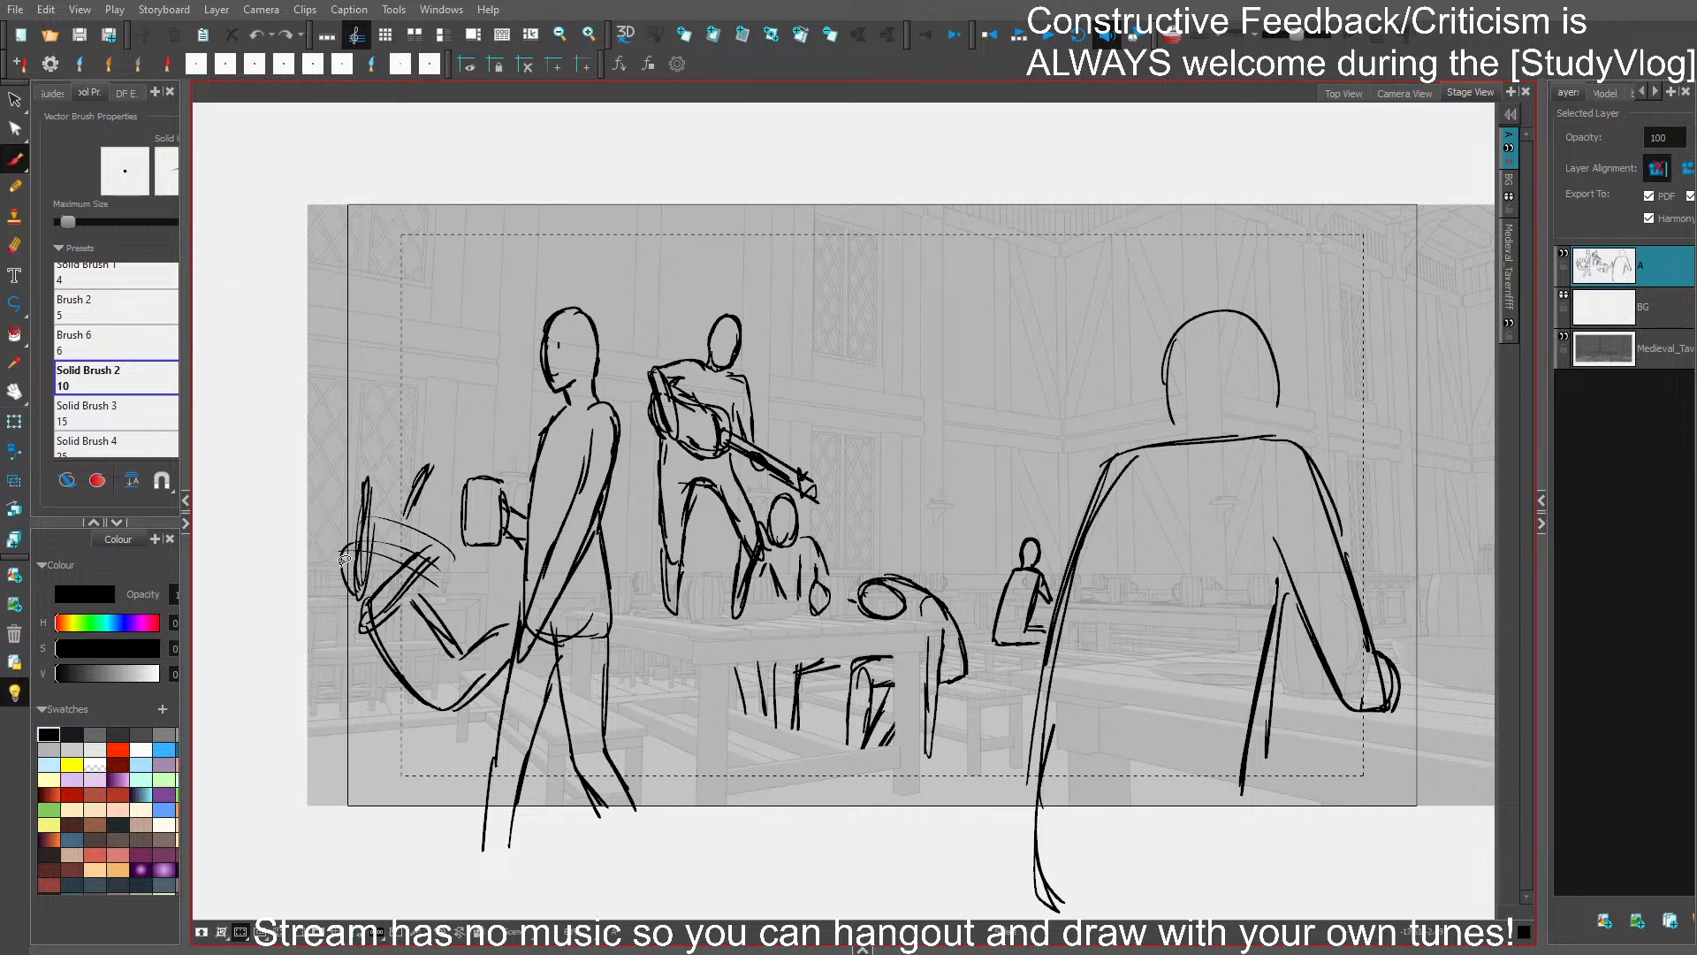
- Redraw the tumbling figure's head detail and bent thigh up to the walking figure, then save
mouse_move(350, 619)
mouse_down()
mouse_move(327, 608)
mouse_move(329, 580)
mouse_move(350, 573)
mouse_up()
key(ctrl+z)
mouse_move(371, 564)
mouse_down()
mouse_move(380, 538)
mouse_move(397, 551)
mouse_up()
mouse_move(455, 629)
mouse_down()
mouse_move(509, 581)
mouse_move(476, 630)
mouse_move(489, 570)
mouse_move(456, 639)
mouse_move(418, 610)
mouse_move(456, 653)
mouse_up()
key(ctrl+z)
key(ctrl+z)
drag(408, 597, 456, 658)
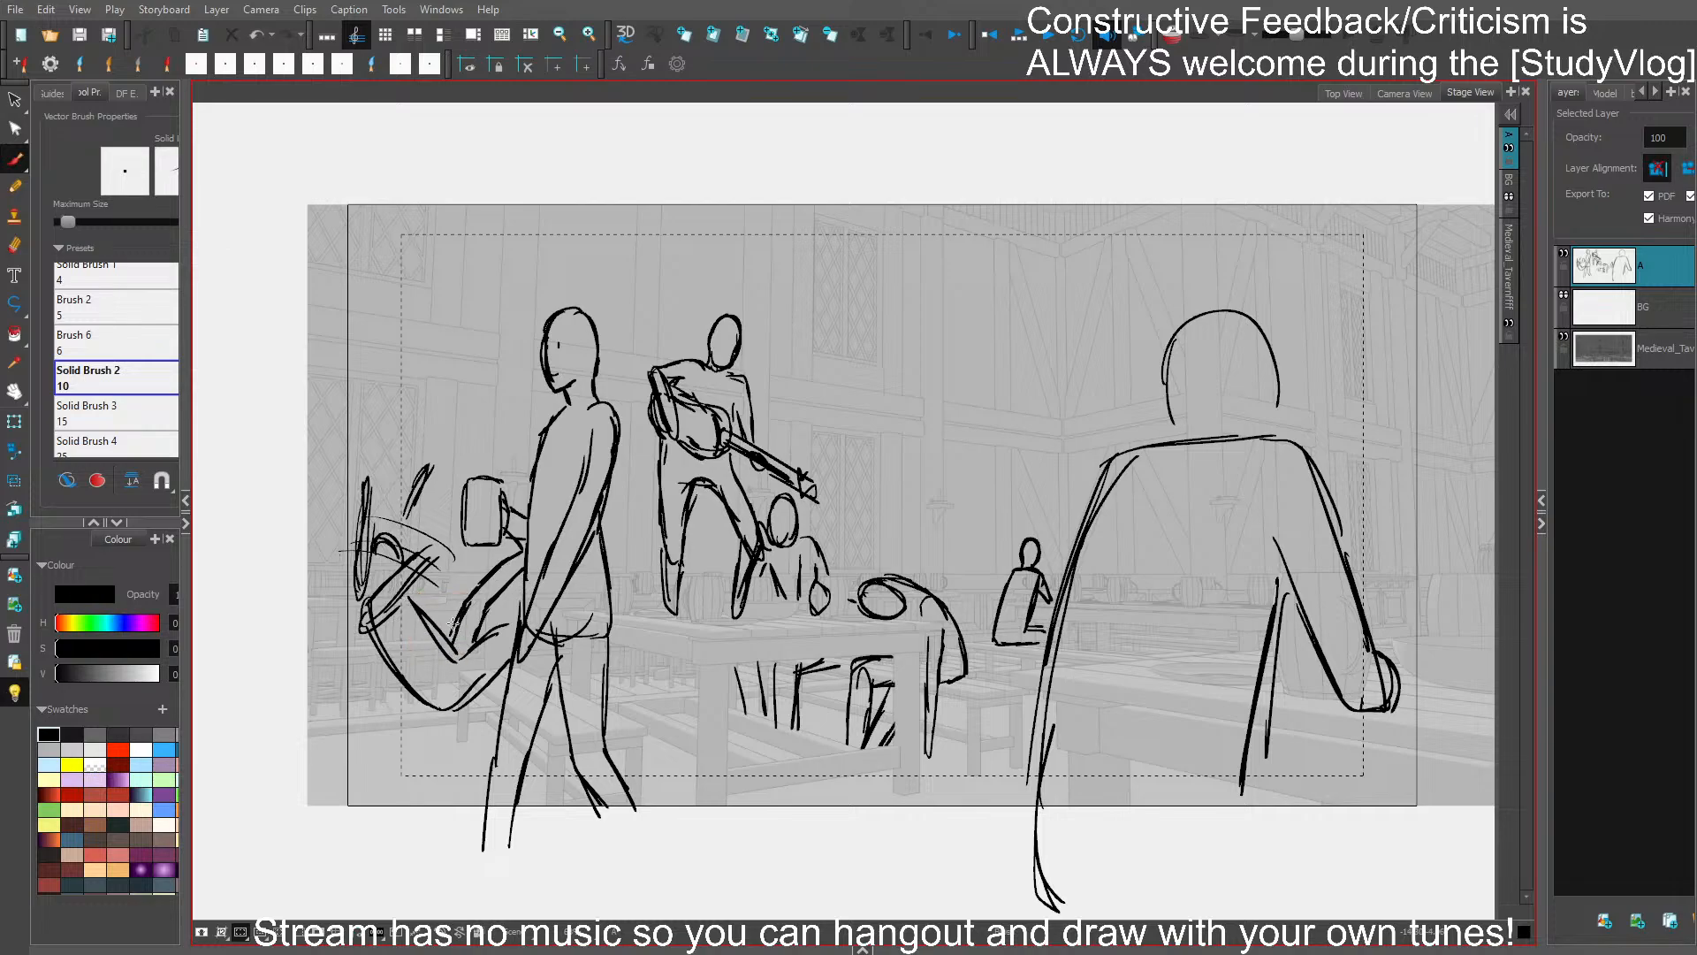
key(ctrl+s)
- Delete a stray stroke near the tumbling figure's head, redraw the face line, and save
click(360, 497)
click(392, 533)
key(Delete)
drag(372, 550, 399, 561)
key(ctrl+s)
- Draw the tumbling figure's foot sticking out behind the walking figure's legs and save
drag(1267, 634, 1124, 618)
drag(1205, 714, 1273, 671)
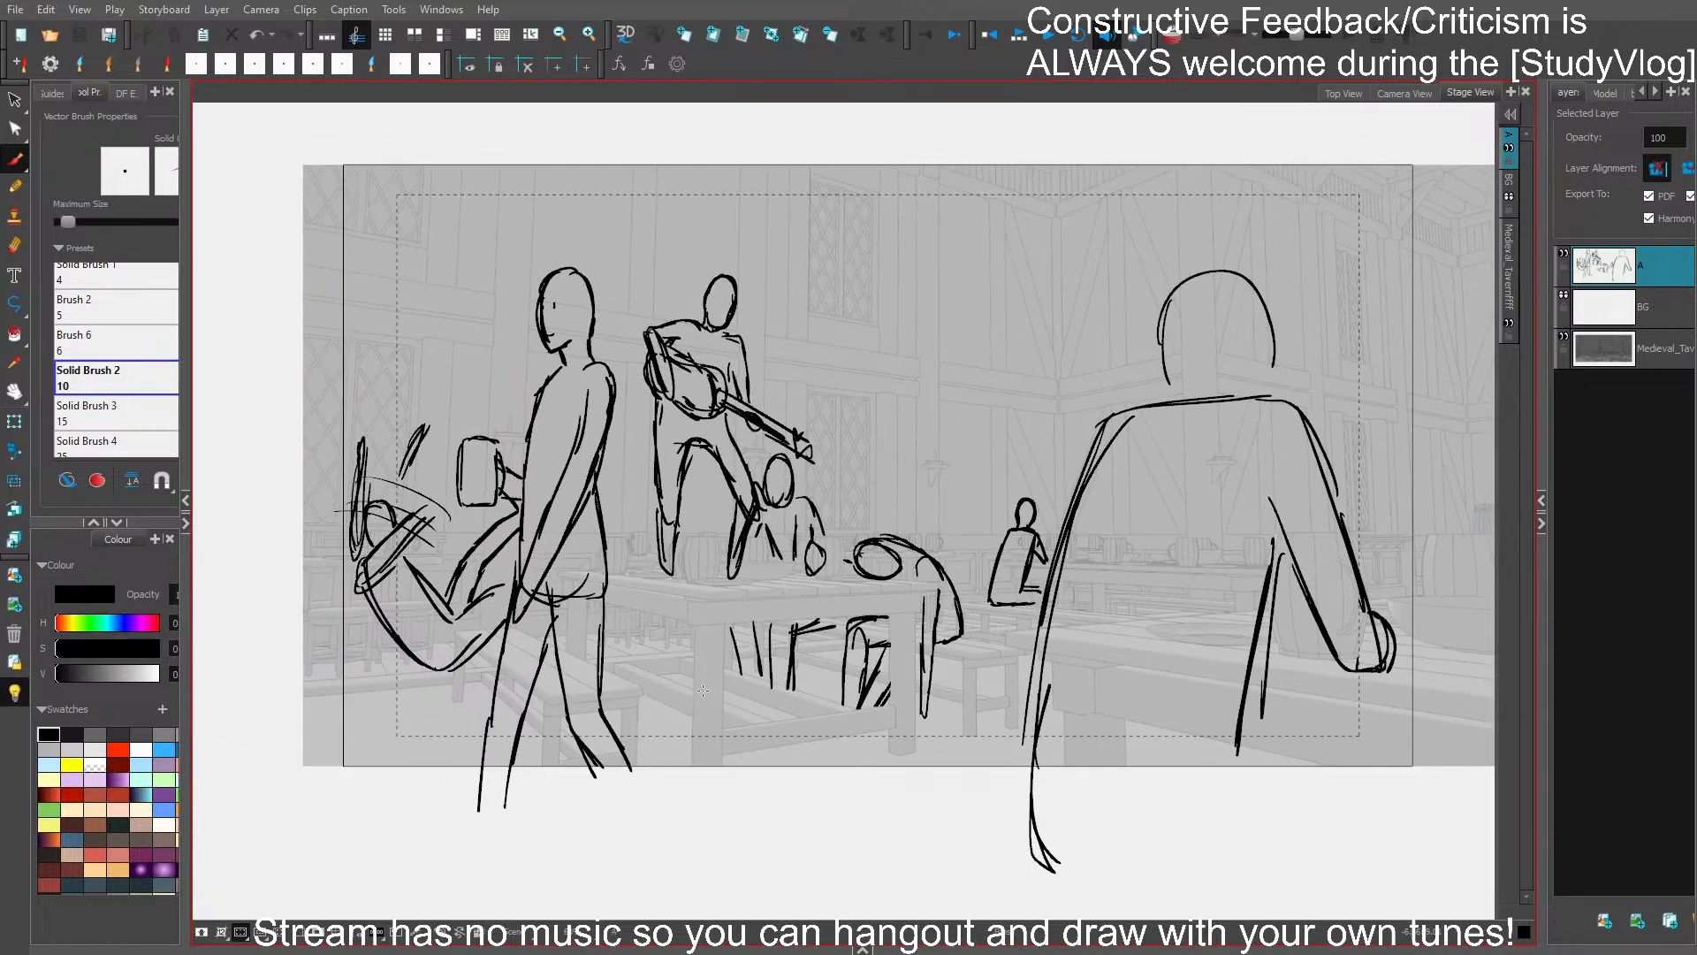
mouse_move(613, 635)
mouse_down()
mouse_move(647, 658)
mouse_move(629, 665)
mouse_move(637, 627)
mouse_move(625, 638)
mouse_move(657, 624)
mouse_up()
key(ctrl+z)
key(ctrl+z)
drag(657, 625, 641, 649)
key(ctrl+s)
- Trim the tumbling figure's thigh where the walking figure covers it, add a motion arc by its raised arm, and save
drag(476, 600, 516, 574)
ctrl+click(492, 553)
drag(521, 525, 528, 532)
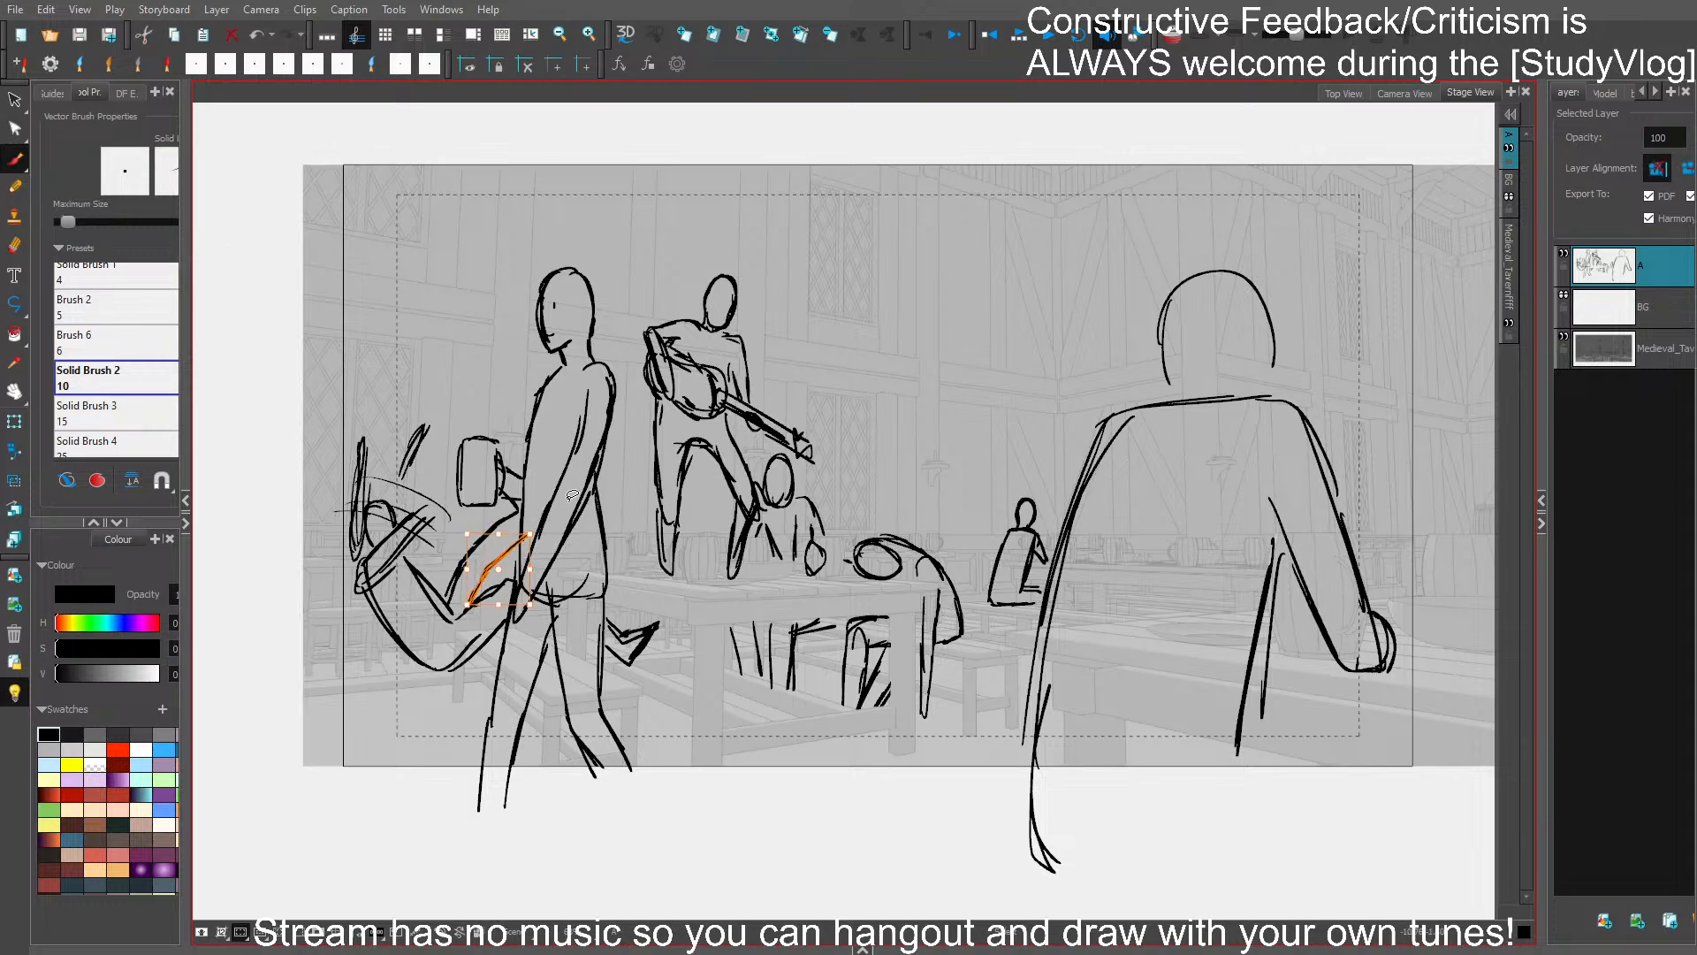
drag(471, 607, 482, 607)
click(541, 555)
key(ctrl+z)
drag(531, 572, 525, 571)
key(ctrl+s)
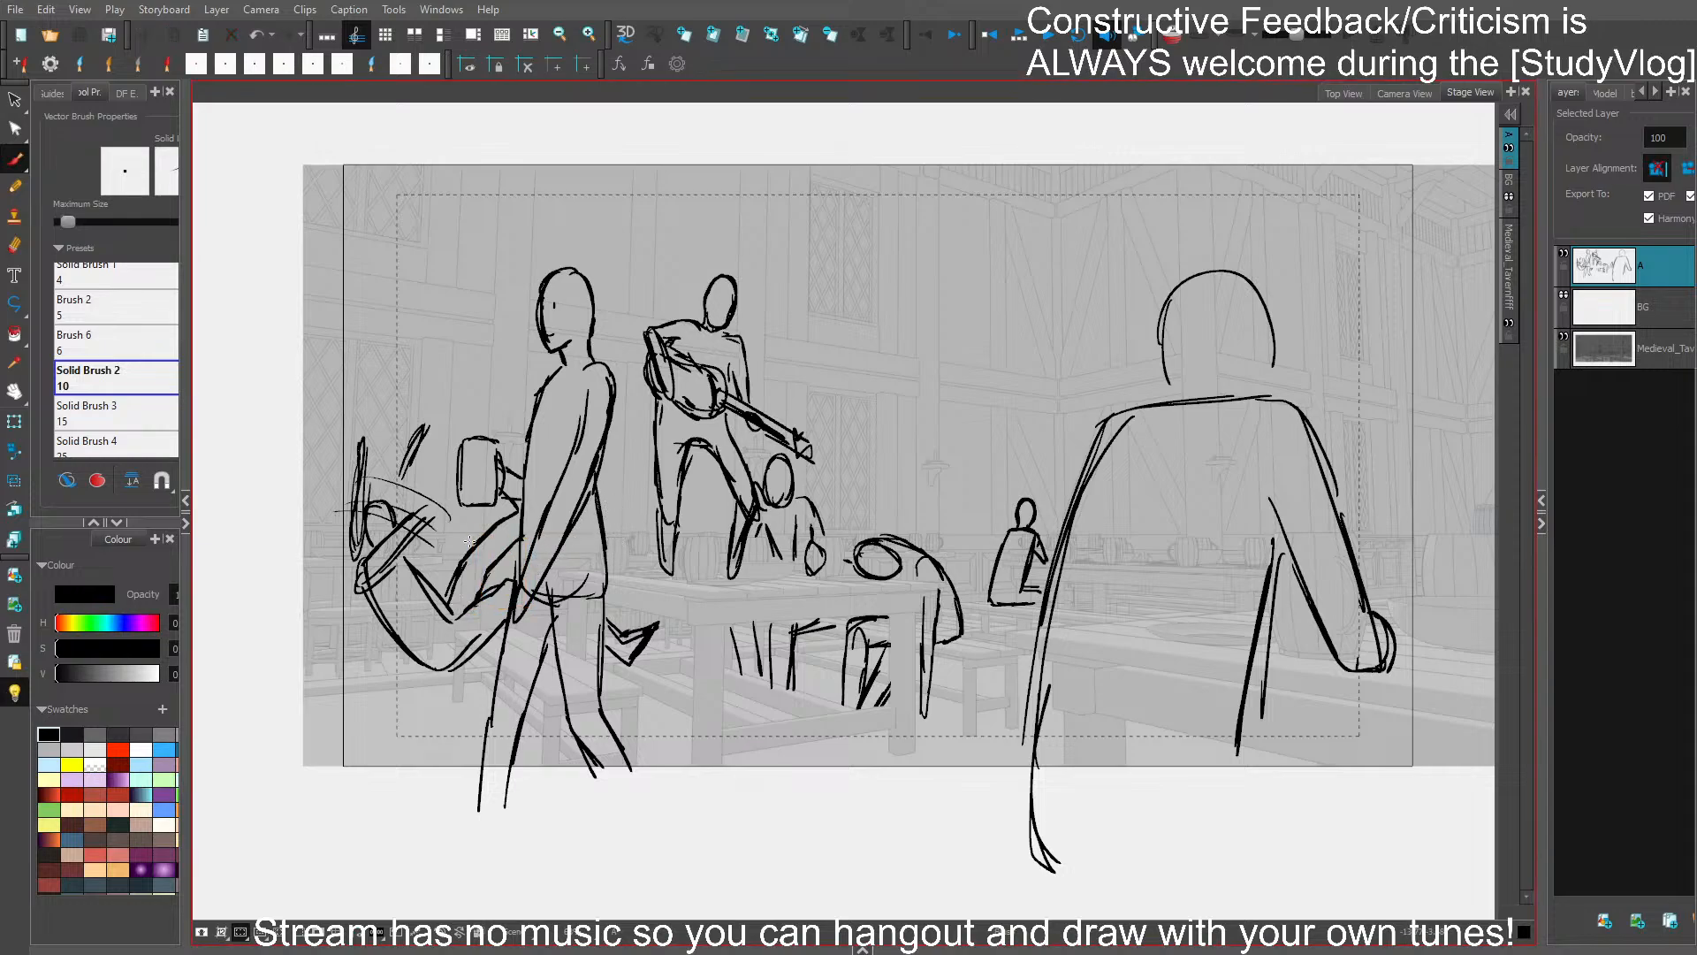
mouse_move(407, 428)
mouse_down()
mouse_move(452, 488)
mouse_move(424, 500)
mouse_up()
key(ctrl+s)
- Select the whole lute player, scale it up taller with its feet on the tabletop, shift it slightly left, and save
drag(485, 425, 342, 473)
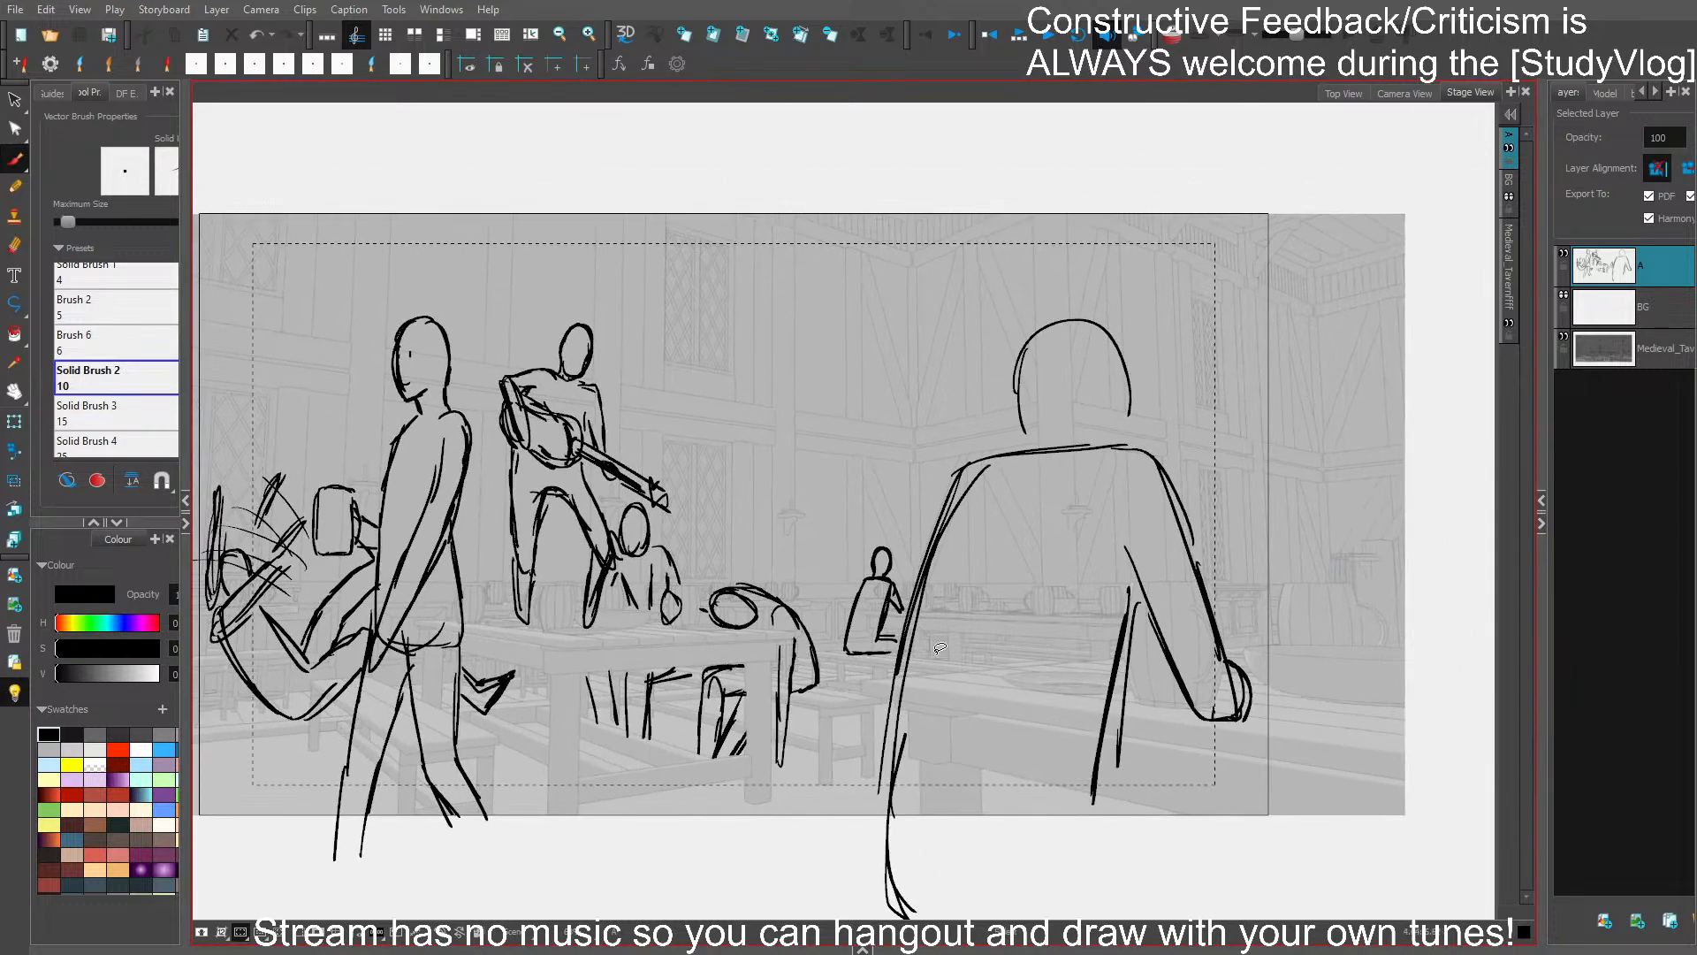
mouse_move(604, 584)
mouse_down()
mouse_move(585, 629)
mouse_move(596, 534)
mouse_move(629, 488)
mouse_move(606, 301)
mouse_move(590, 304)
mouse_move(585, 269)
mouse_up()
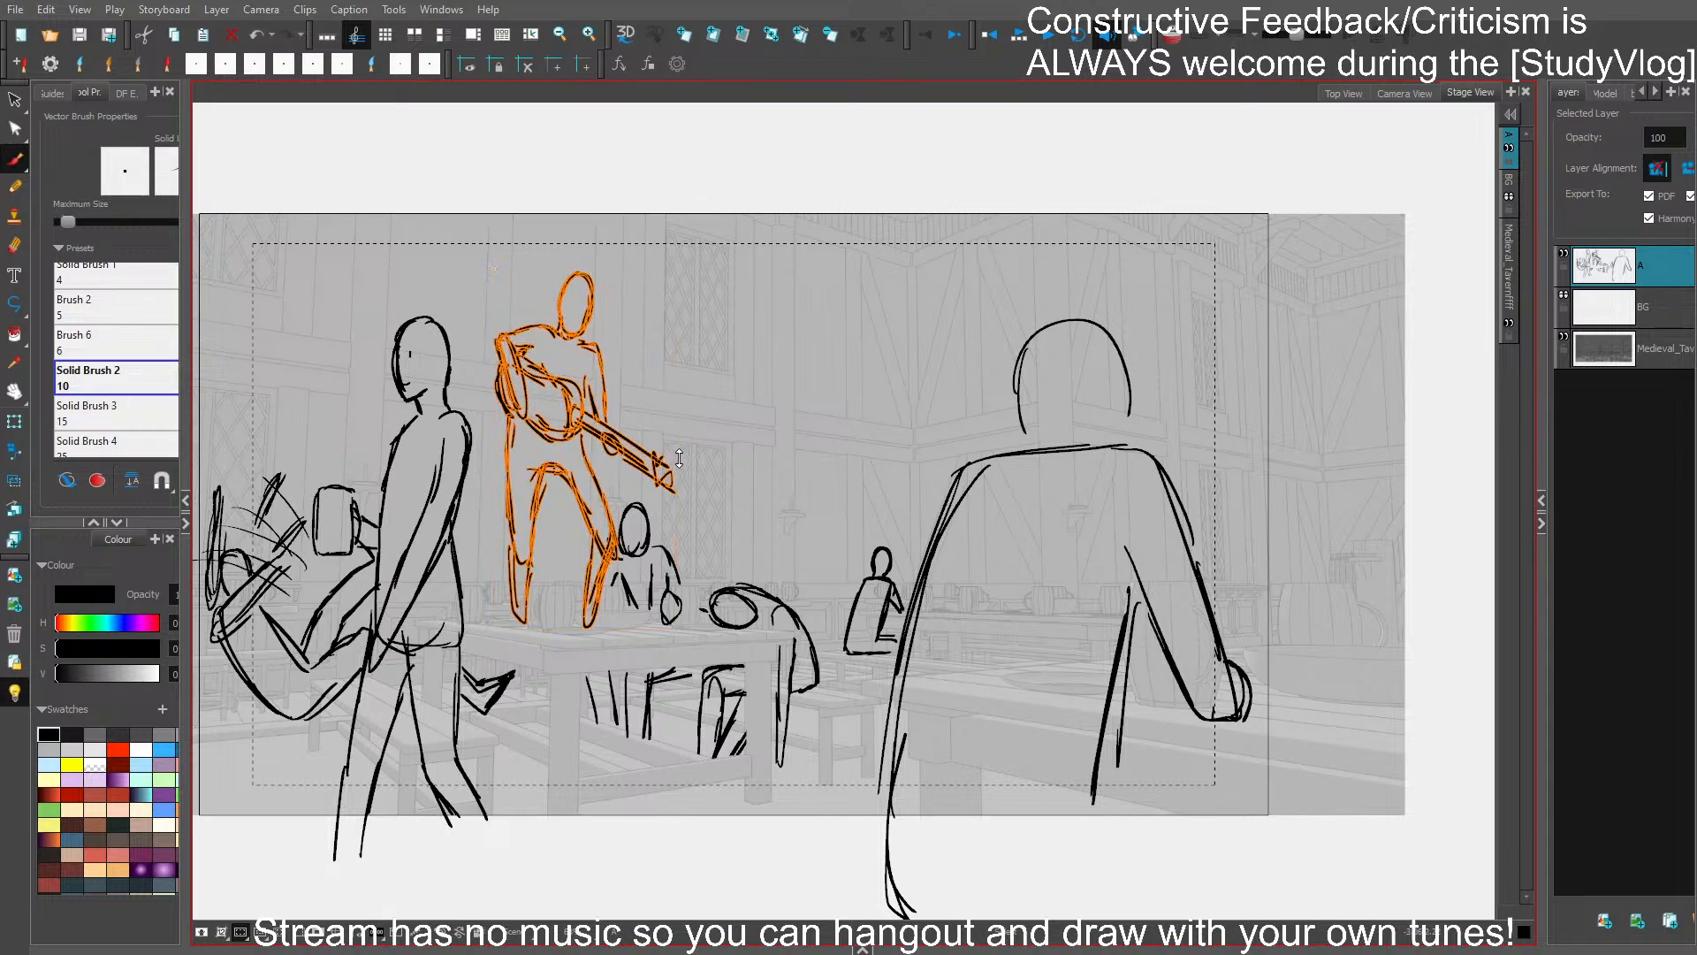
drag(506, 437, 496, 430)
click(740, 390)
key(ctrl+s)
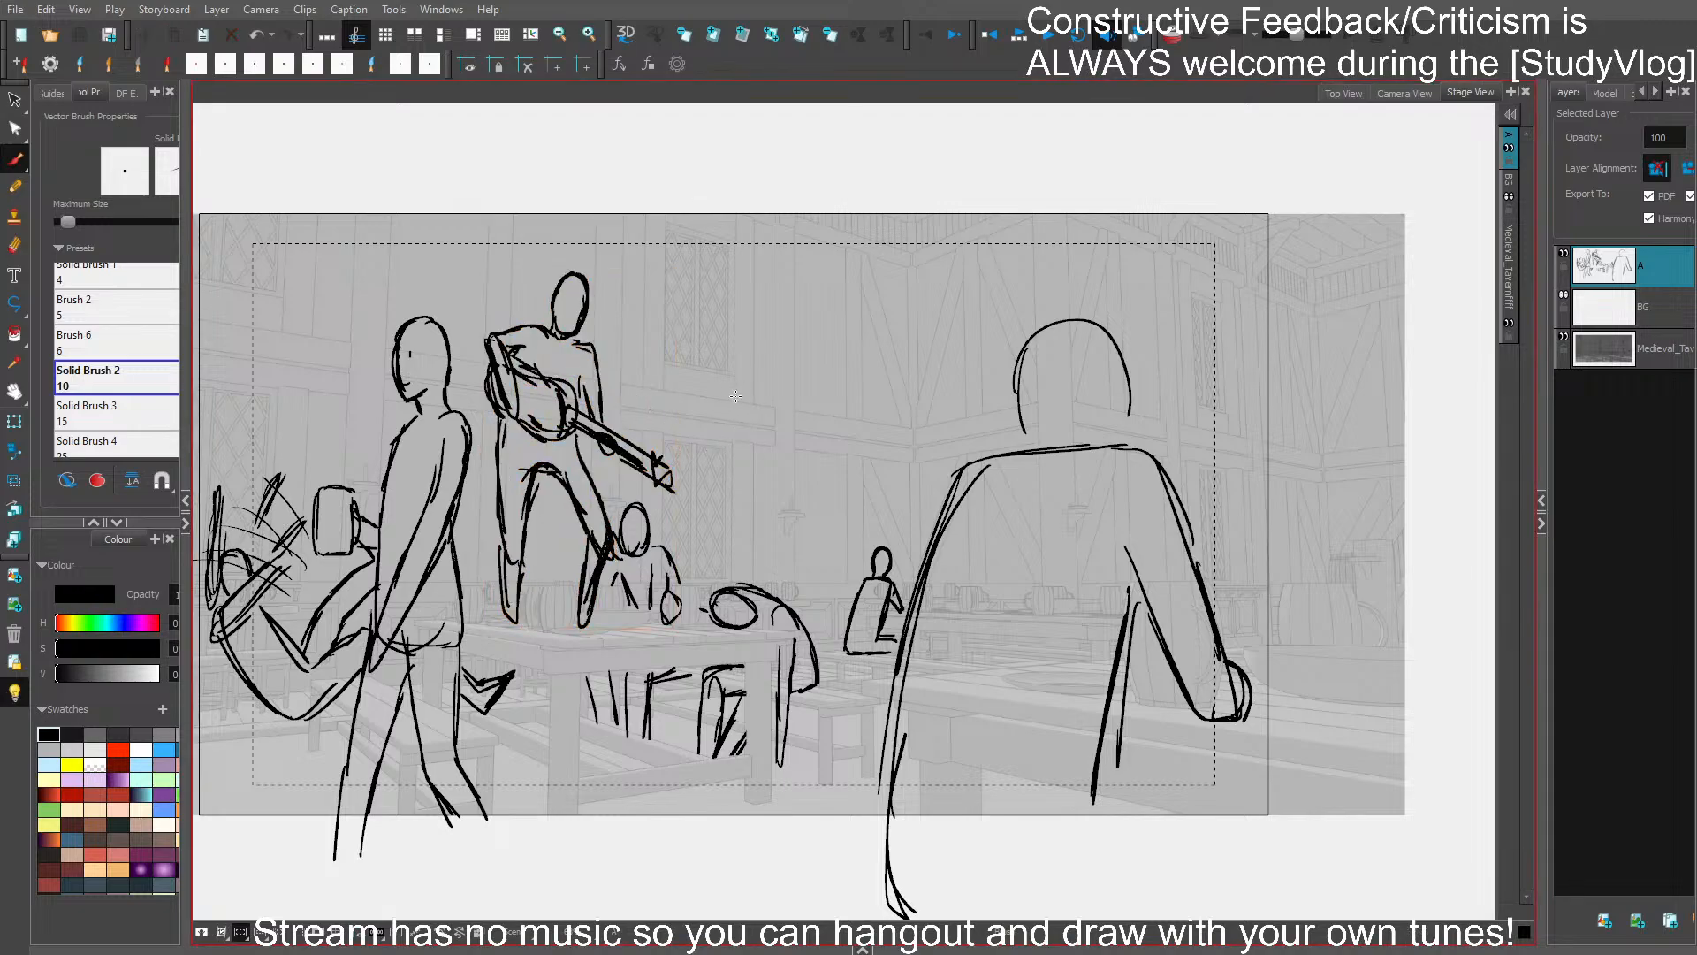
- Fill the large foreground figure with dark grey behind its outlines, closing the shape below the frame
drag(957, 657, 1020, 647)
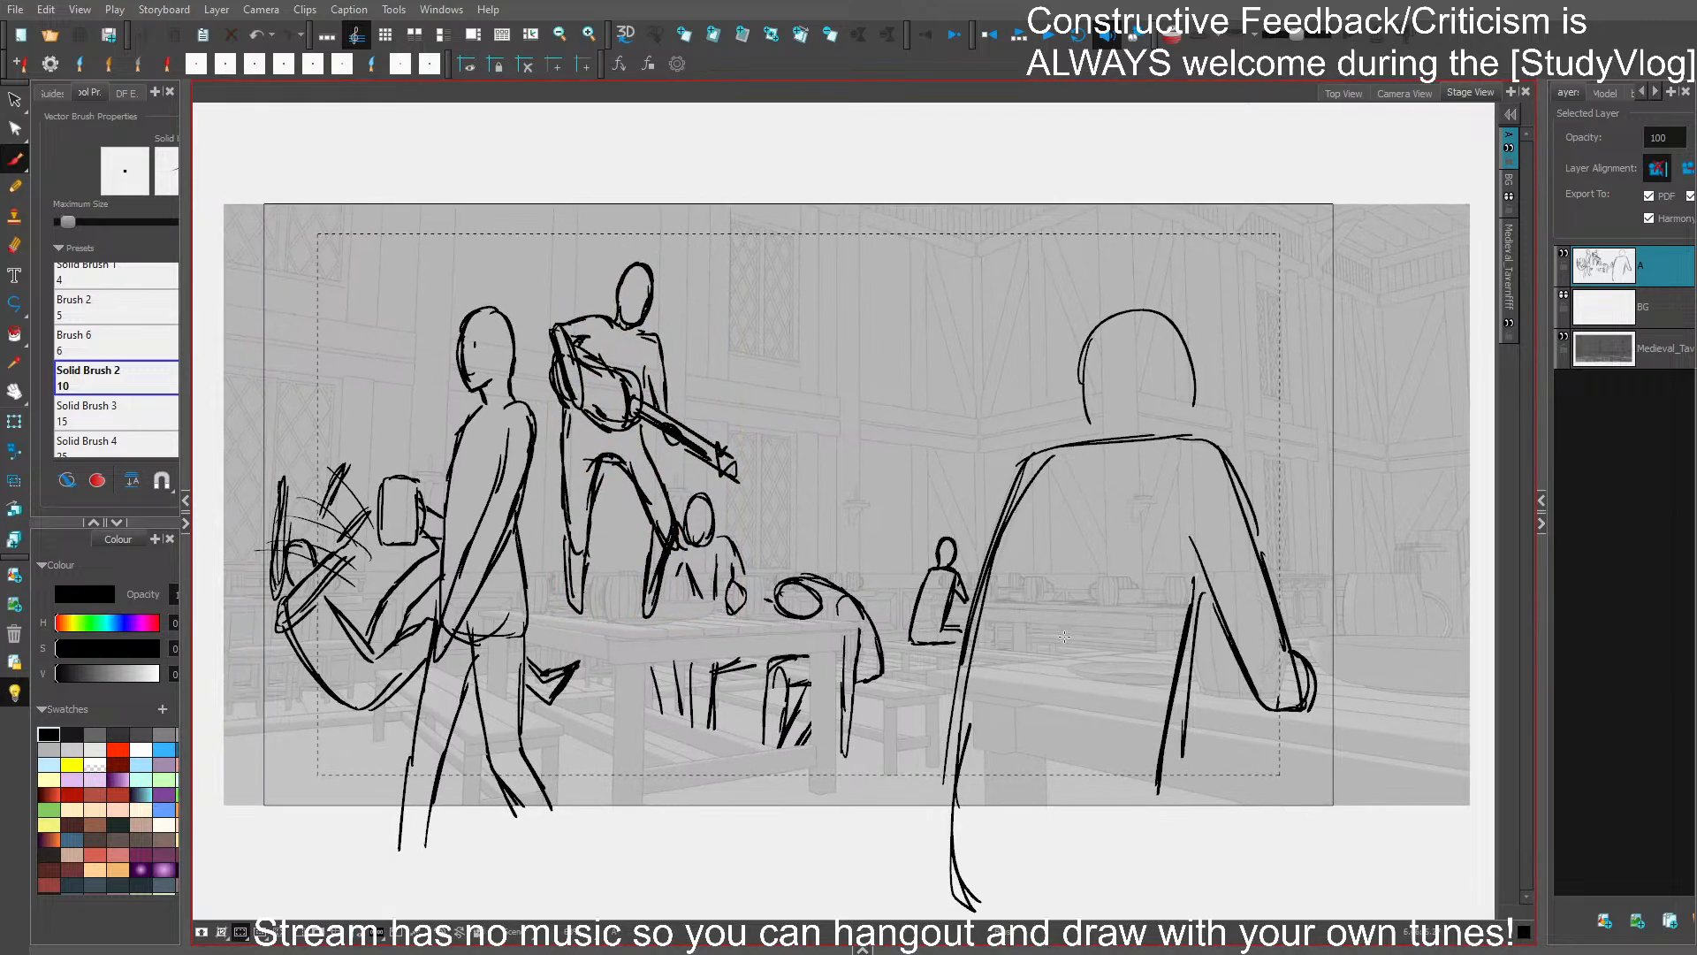
click(141, 733)
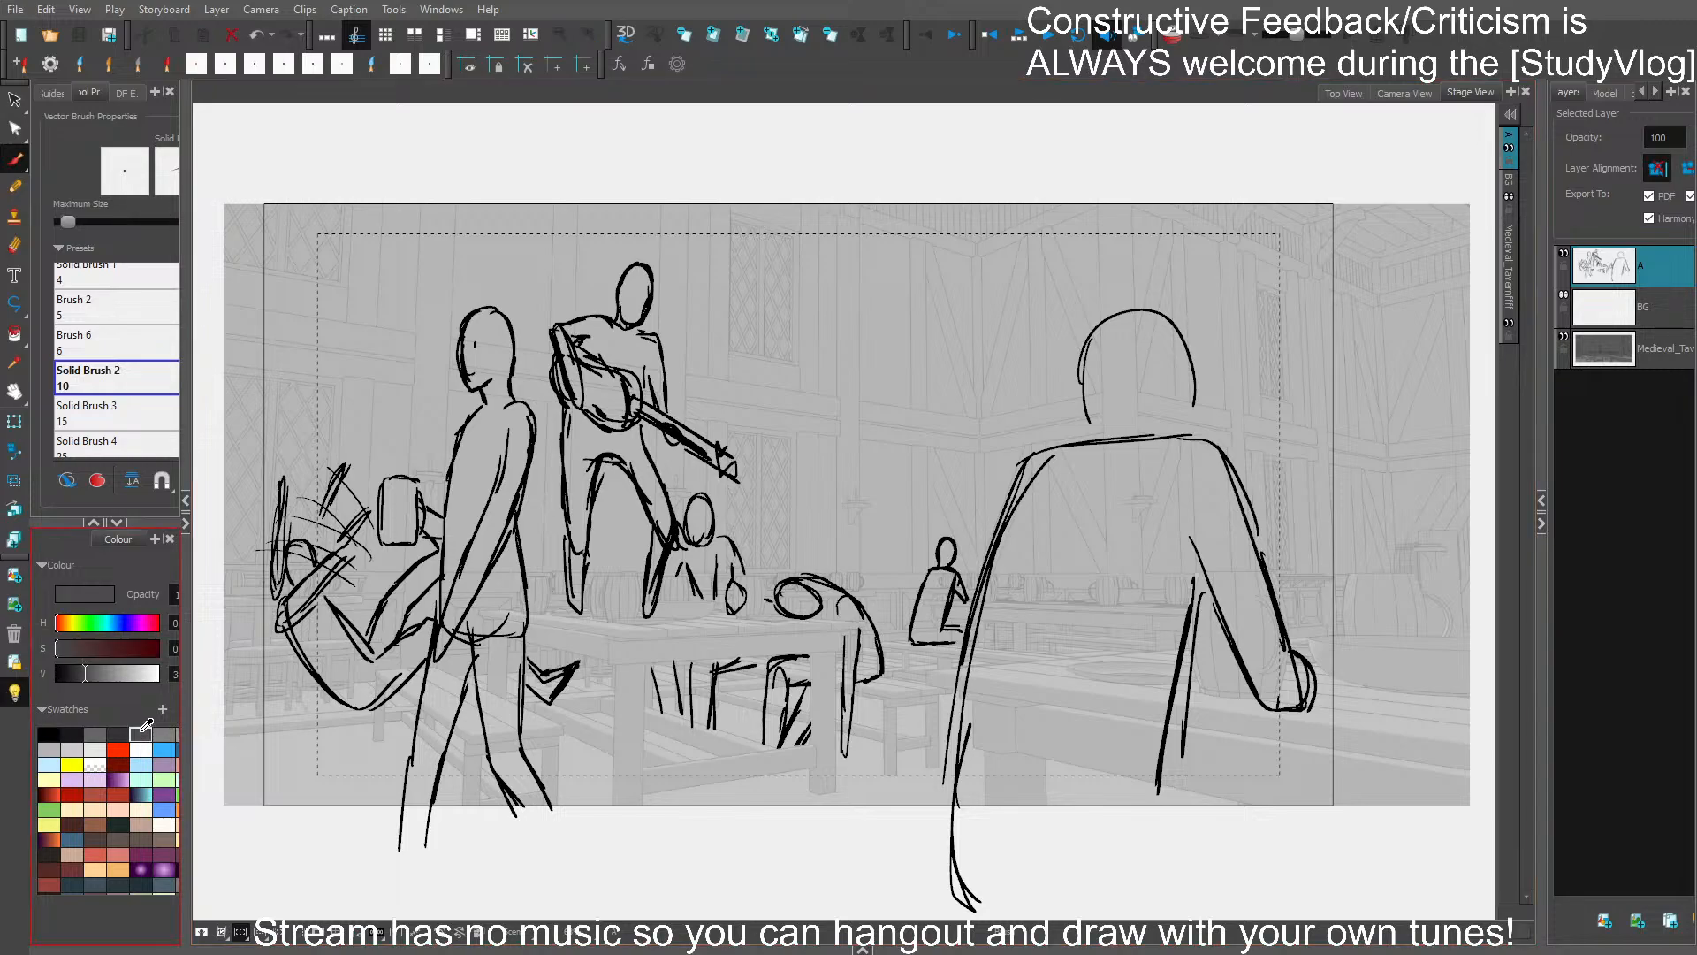
click(97, 481)
click(68, 481)
drag(992, 835, 954, 793)
mouse_move(943, 862)
mouse_down()
mouse_move(905, 802)
mouse_move(938, 539)
mouse_move(1047, 397)
mouse_move(1048, 340)
mouse_move(1136, 279)
mouse_move(1162, 398)
mouse_move(1282, 650)
mouse_move(1215, 652)
mouse_move(1157, 539)
mouse_move(1118, 795)
mouse_move(954, 870)
mouse_move(919, 857)
mouse_up()
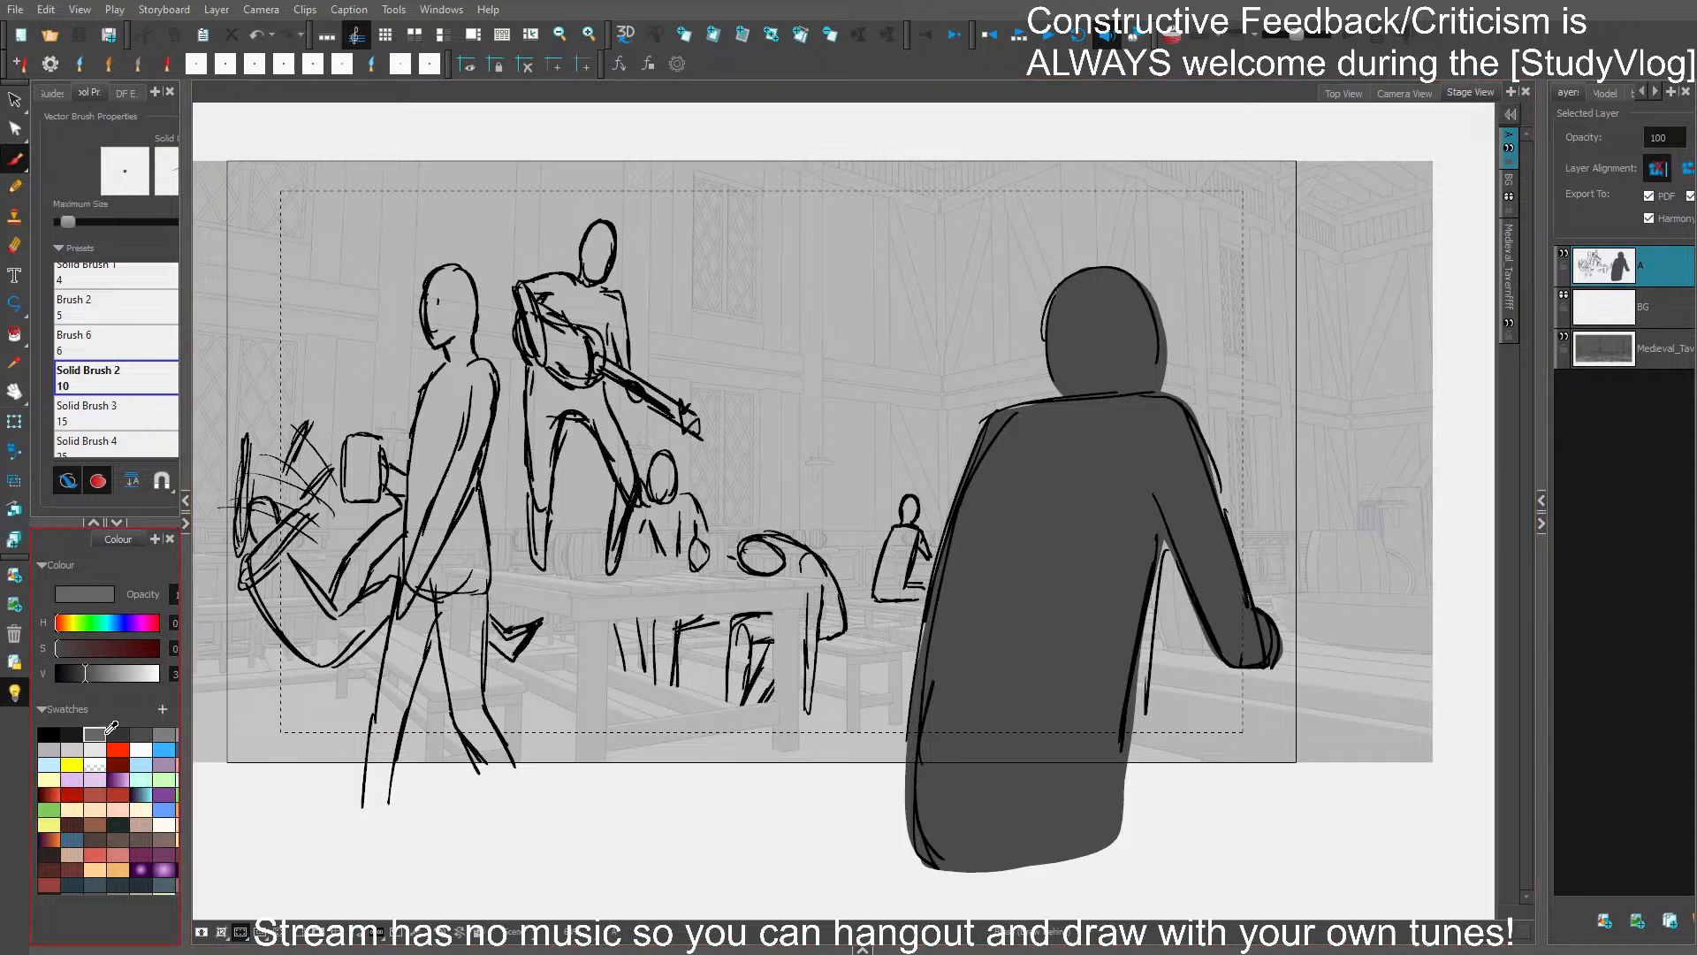
- Fill the walking figure and its mug with a slightly lighter grey, down to both feet
click(95, 733)
mouse_move(363, 793)
mouse_down()
mouse_move(405, 524)
mouse_move(344, 473)
mouse_move(378, 435)
mouse_move(408, 464)
mouse_move(443, 346)
mouse_move(421, 314)
mouse_move(456, 263)
mouse_move(493, 369)
mouse_move(485, 720)
mouse_move(505, 776)
mouse_up()
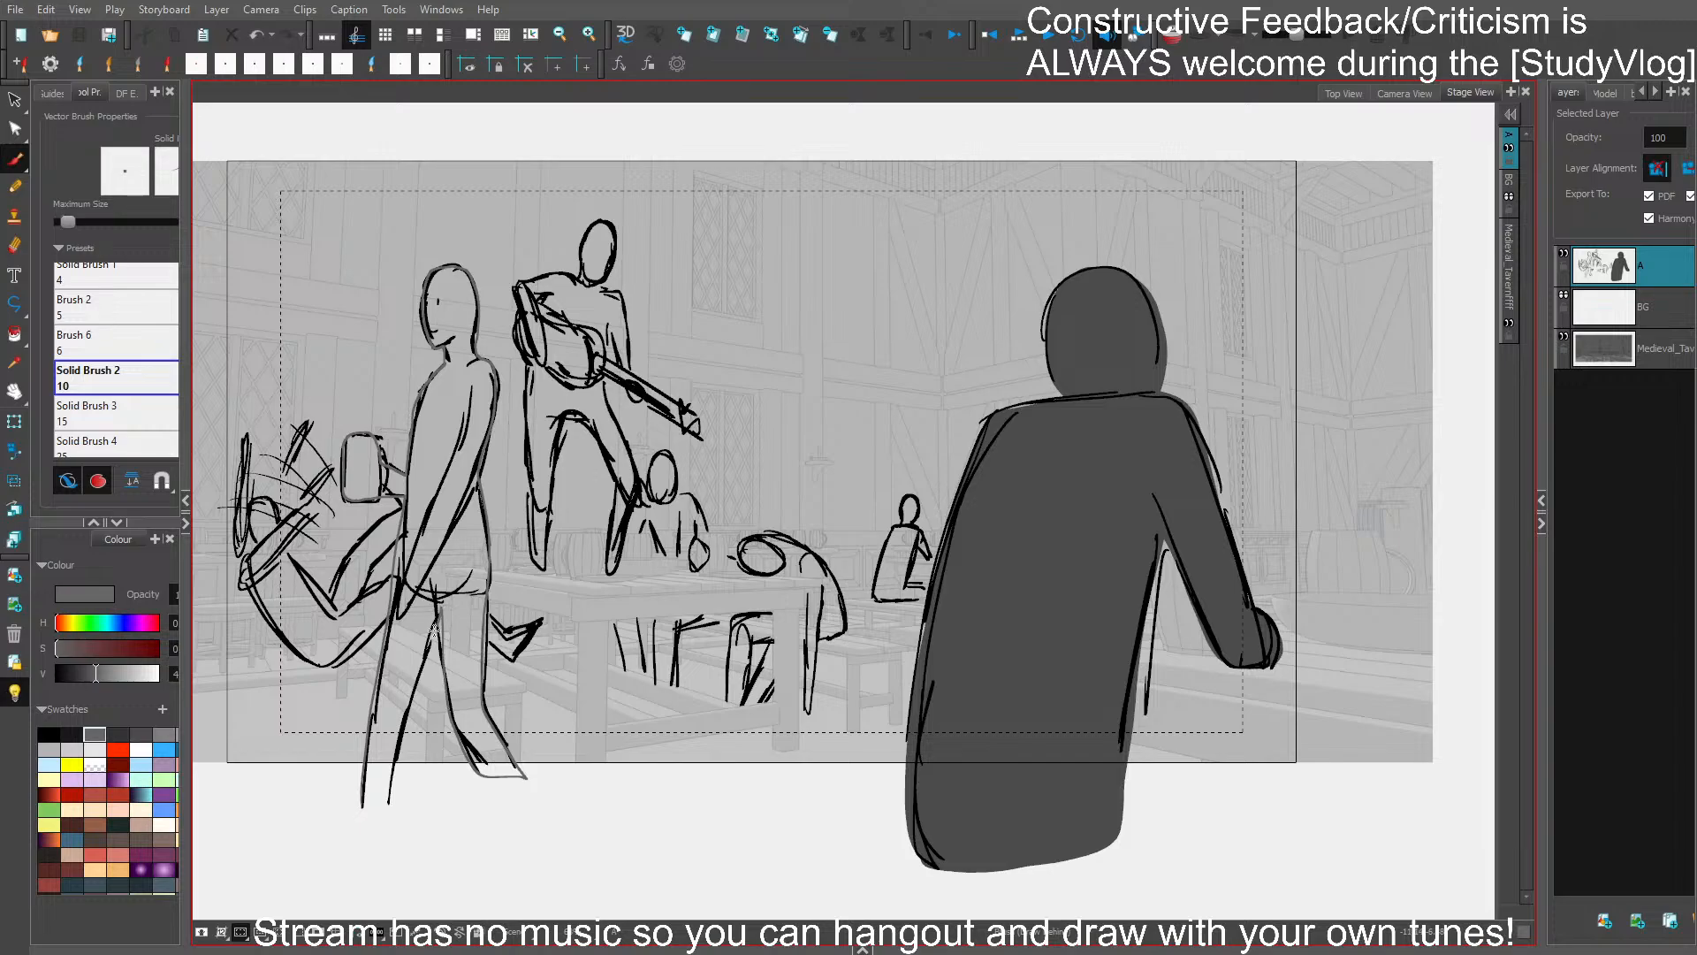
mouse_move(437, 610)
mouse_down()
mouse_move(387, 799)
mouse_move(361, 805)
mouse_up()
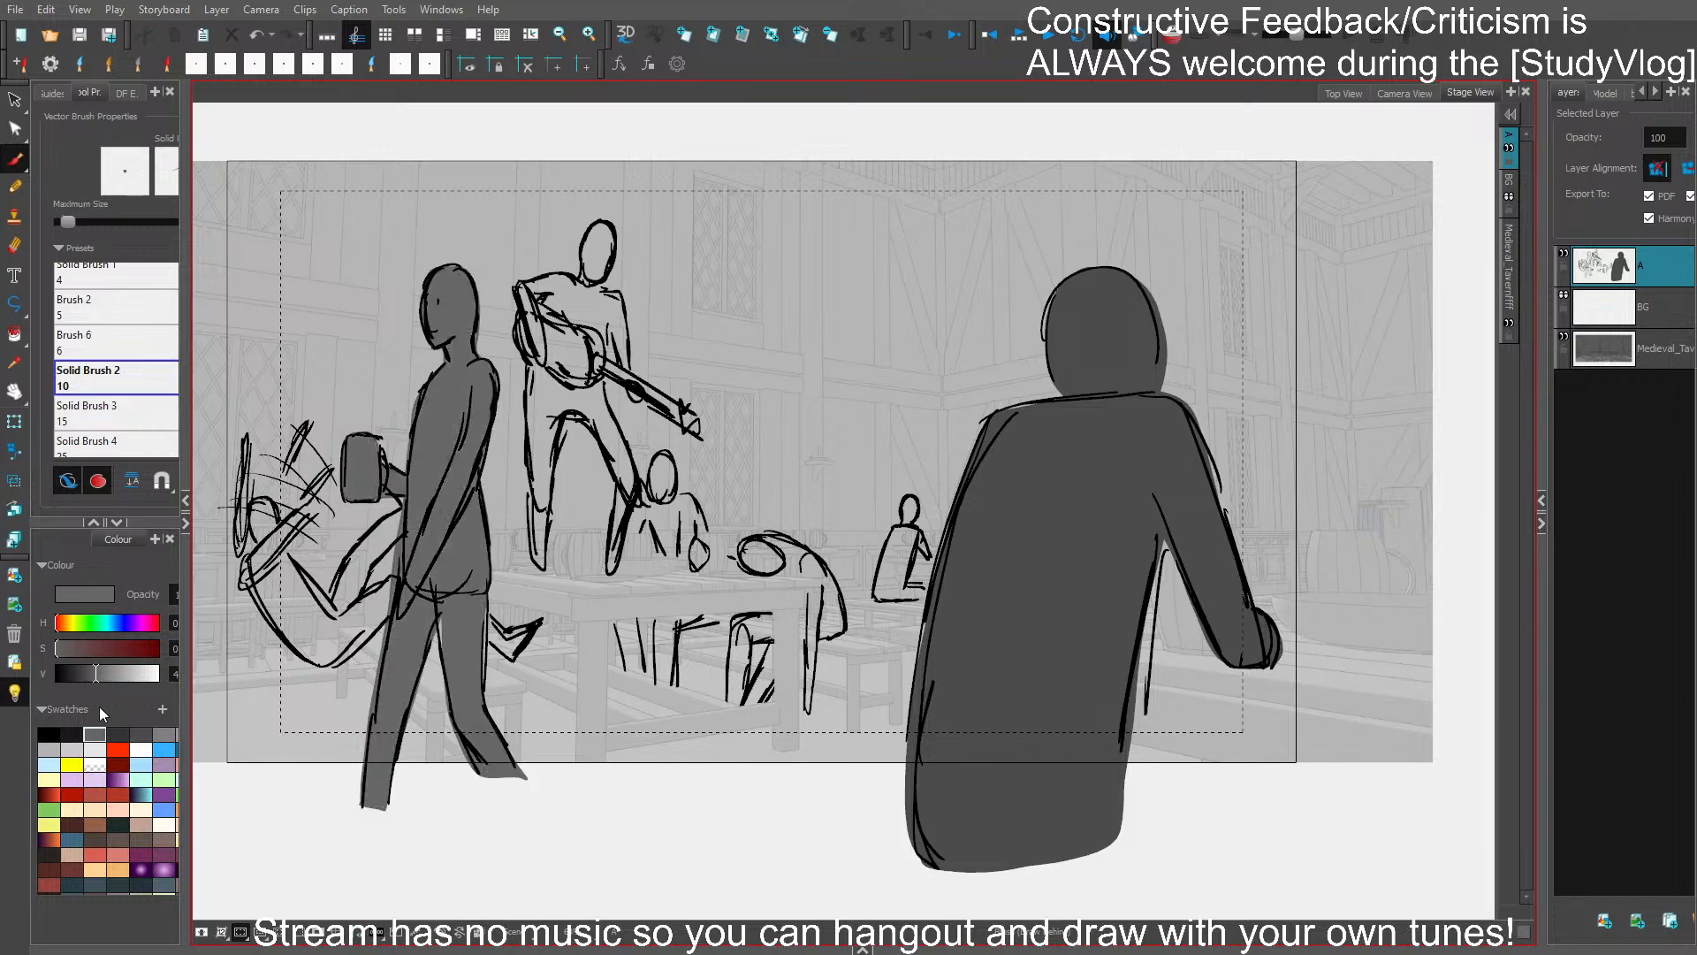
- Fill the tumbling figure's body, head and arms with a lighter grey than the walking figure
click(165, 734)
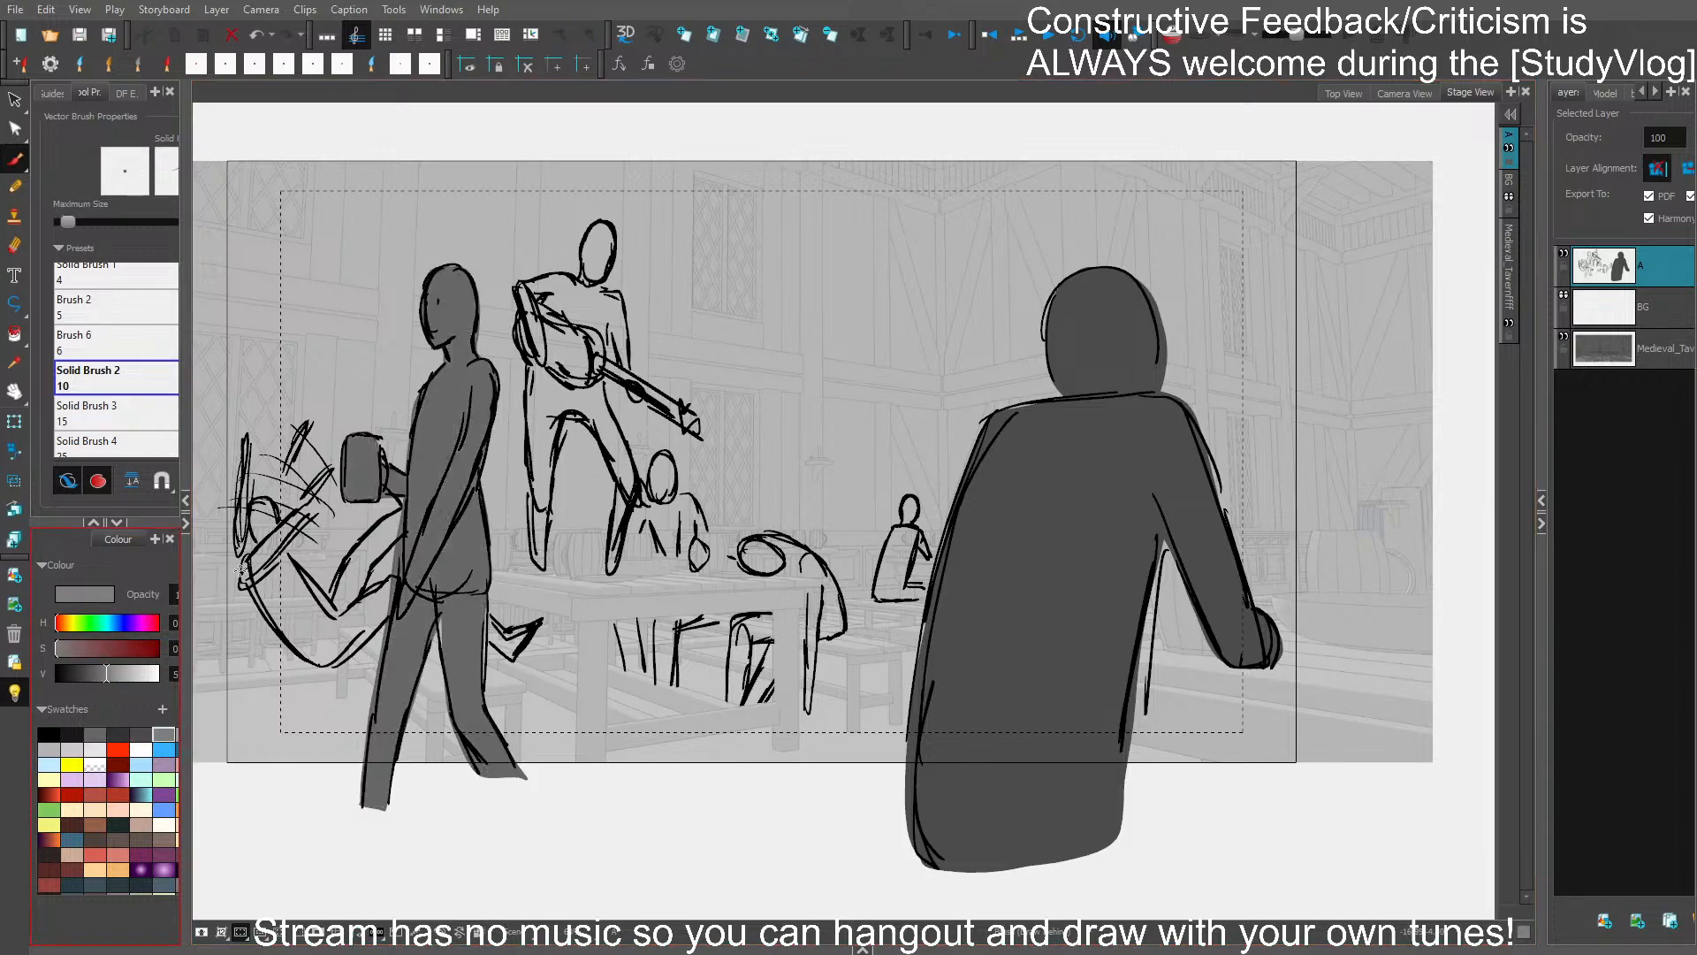
mouse_move(239, 570)
mouse_down()
mouse_move(316, 670)
mouse_move(390, 614)
mouse_move(399, 576)
mouse_move(364, 594)
mouse_move(413, 516)
mouse_move(405, 505)
mouse_move(351, 547)
mouse_move(326, 593)
mouse_move(289, 547)
mouse_move(312, 506)
mouse_move(292, 519)
mouse_move(254, 498)
mouse_move(244, 440)
mouse_move(232, 555)
mouse_move(262, 576)
mouse_up()
mouse_move(289, 468)
mouse_down()
mouse_move(271, 507)
mouse_move(321, 471)
mouse_move(282, 525)
mouse_move(329, 471)
mouse_move(286, 533)
mouse_up()
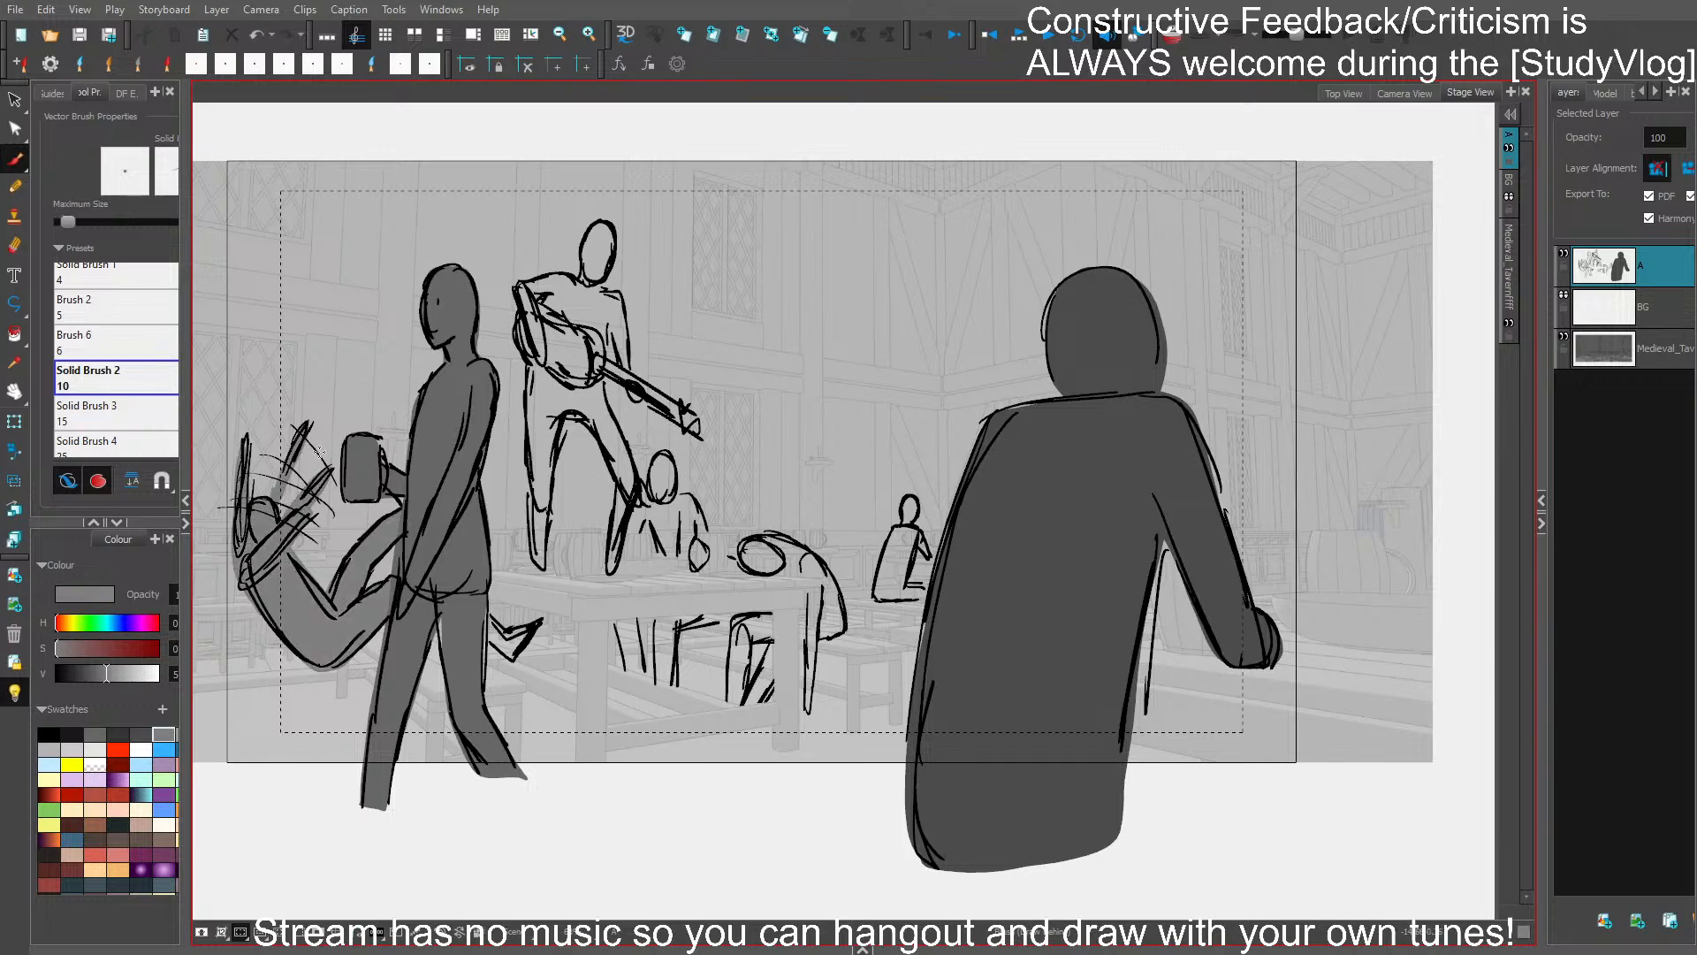
mouse_move(478, 633)
mouse_down()
mouse_move(508, 659)
mouse_move(543, 608)
mouse_move(501, 625)
mouse_move(479, 613)
mouse_move(515, 652)
mouse_move(515, 636)
mouse_move(477, 633)
mouse_move(510, 659)
mouse_move(537, 630)
mouse_move(483, 634)
mouse_up()
key(ctrl+z)
- Fill the slumped figure's legs, back and head with the same lighter grey, leaving the table leg clear
drag(734, 623, 726, 702)
mouse_move(772, 612)
mouse_down()
mouse_move(734, 615)
mouse_move(726, 702)
mouse_up()
mouse_move(805, 663)
mouse_down()
mouse_move(809, 712)
mouse_move(817, 644)
mouse_move(842, 631)
mouse_move(830, 581)
mouse_move(767, 535)
mouse_move(740, 546)
mouse_move(767, 571)
mouse_up()
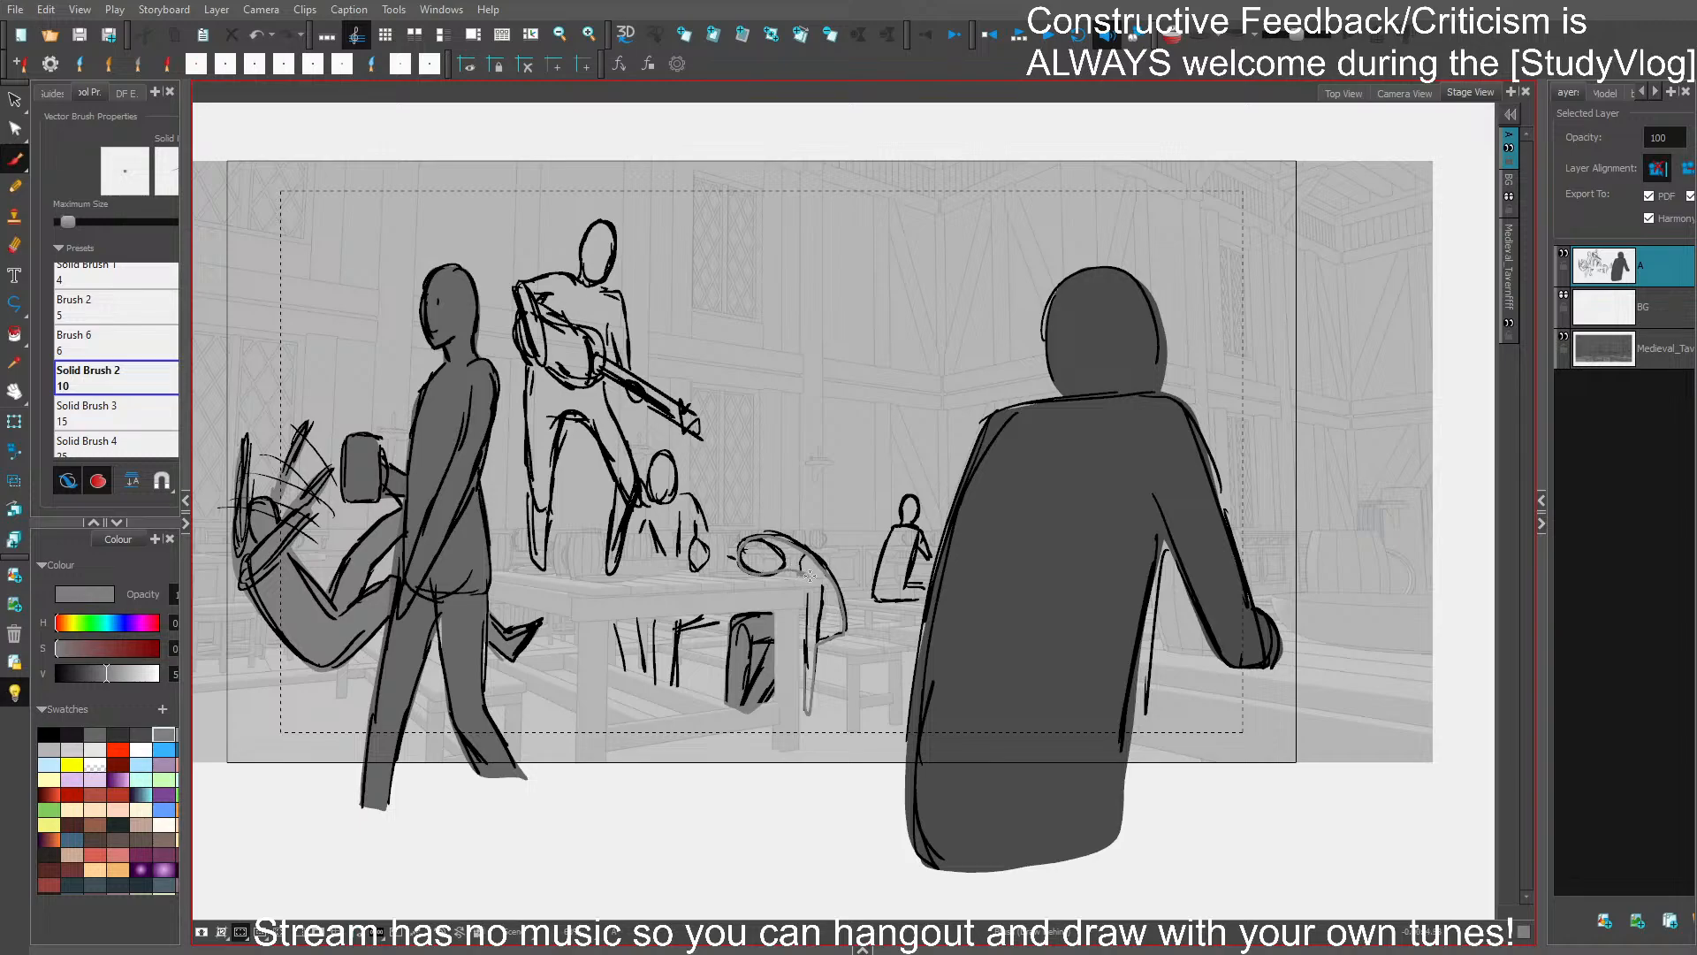
drag(804, 676, 807, 648)
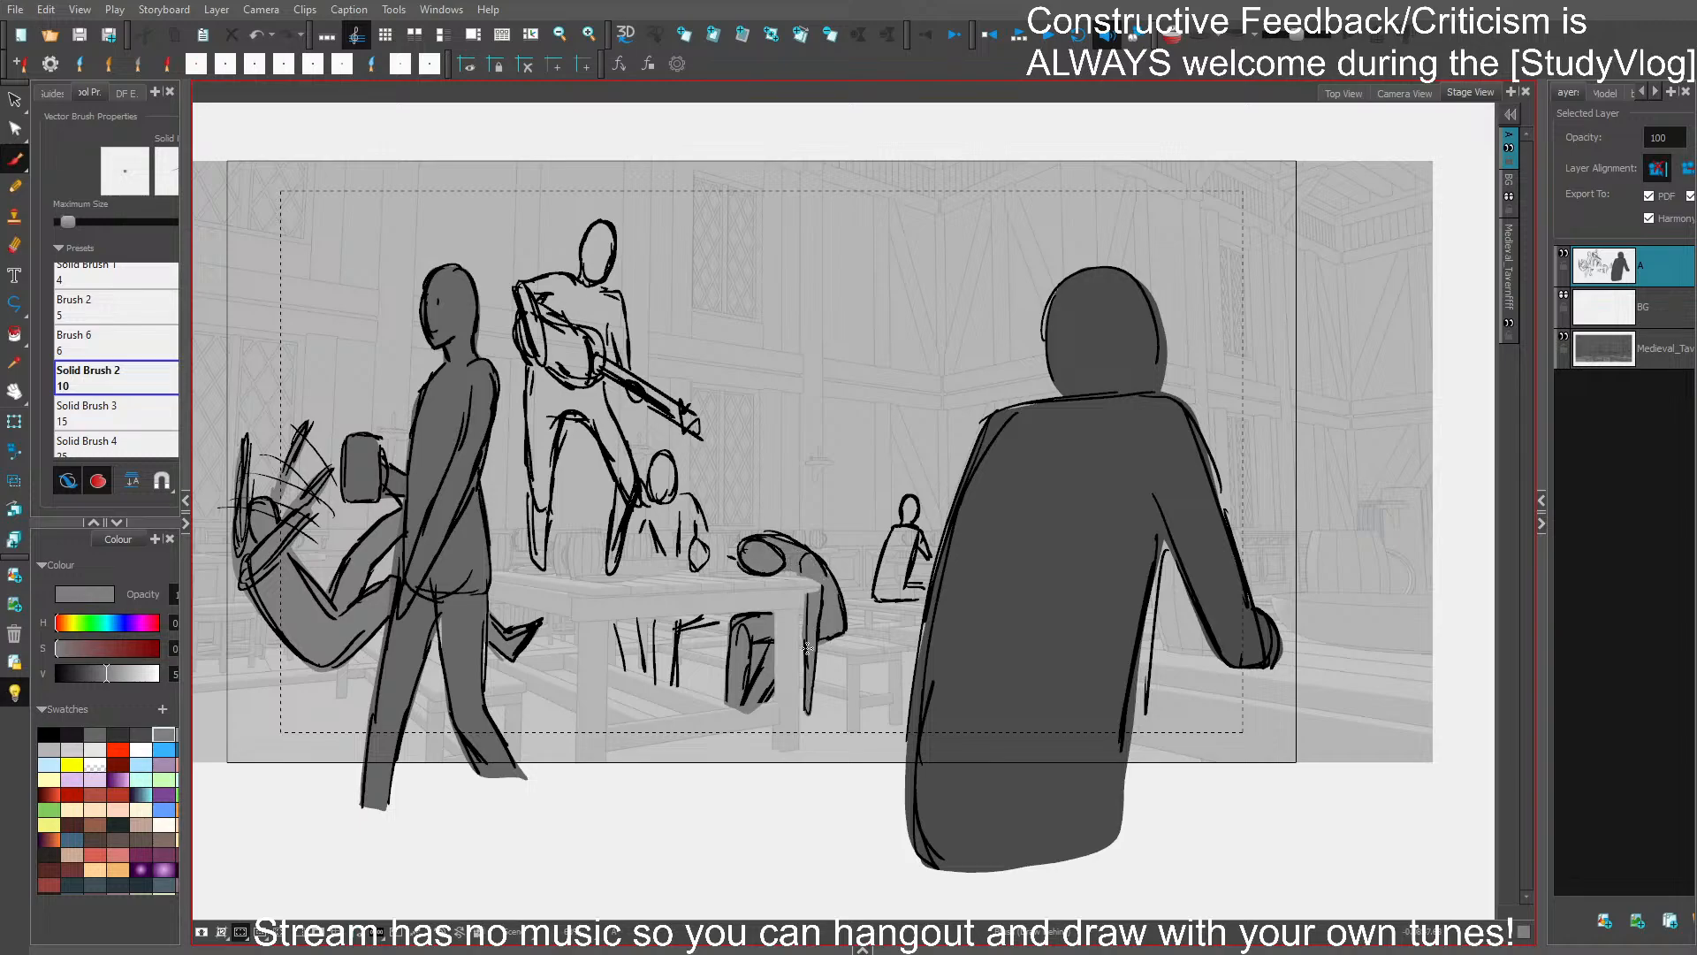
- Fill the seated figure behind the table with the lighter grey, including head, torso, hand and legs beneath the tabletop
mouse_move(698, 545)
mouse_down()
mouse_move(693, 568)
mouse_move(700, 541)
mouse_up()
drag(687, 562, 705, 547)
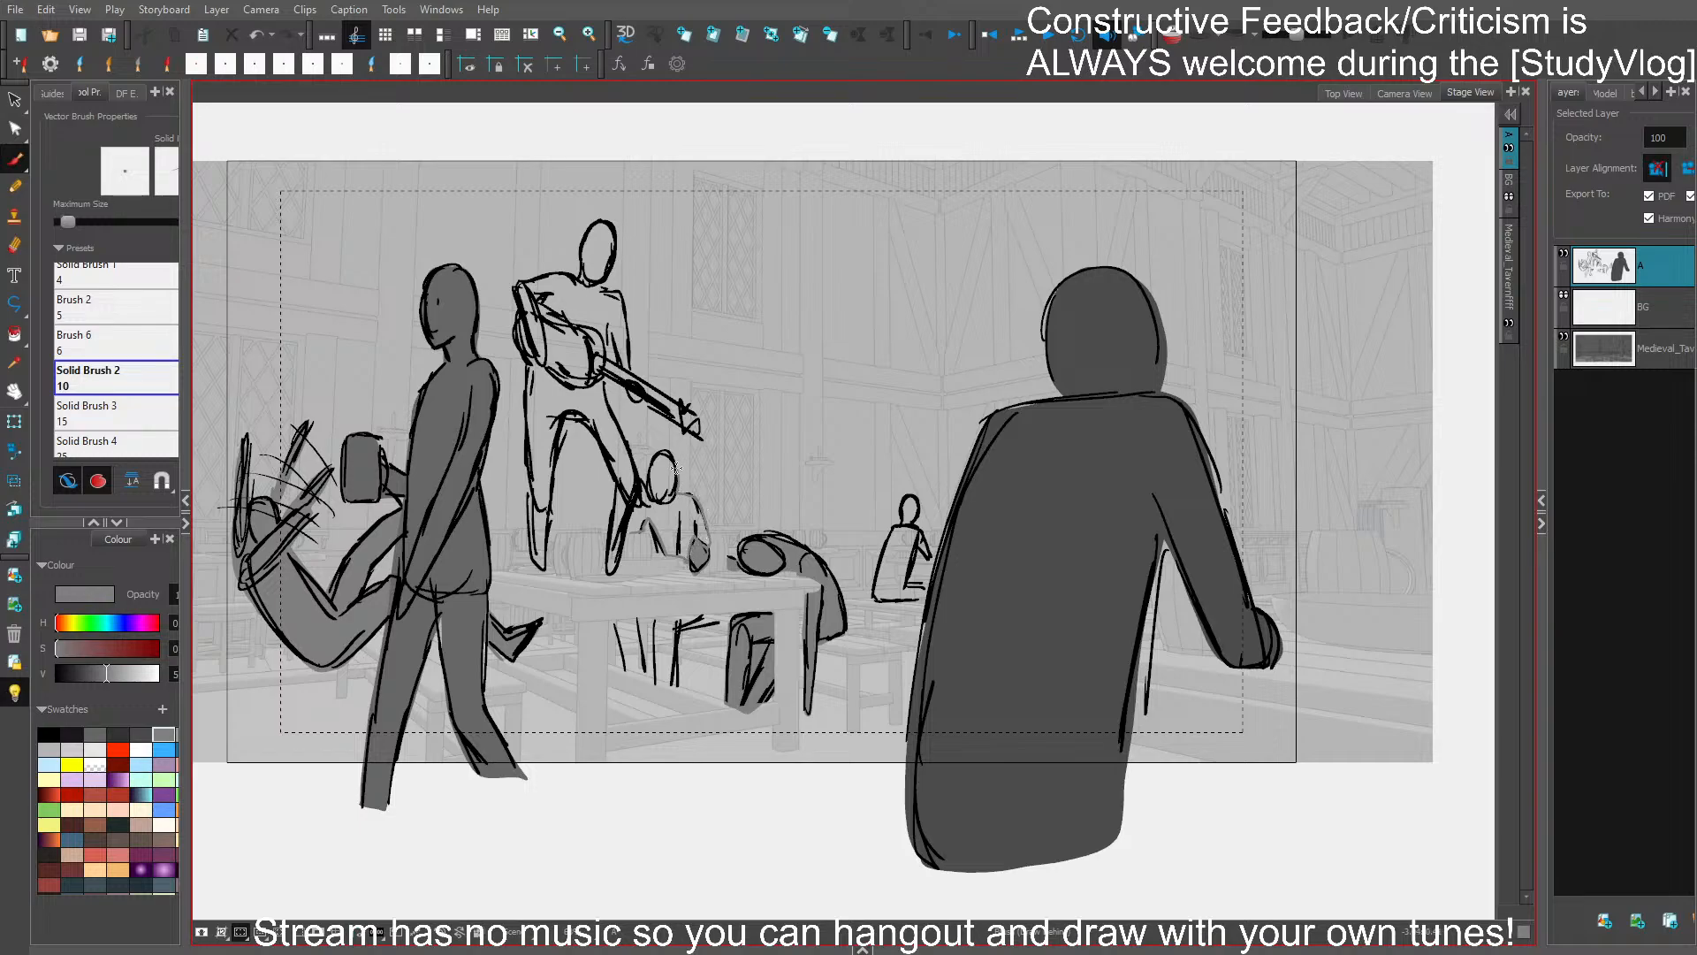
mouse_move(676, 468)
mouse_down()
mouse_move(628, 525)
mouse_move(659, 553)
mouse_move(707, 541)
mouse_move(676, 461)
mouse_move(623, 529)
mouse_move(632, 541)
mouse_up()
key(ctrl+z)
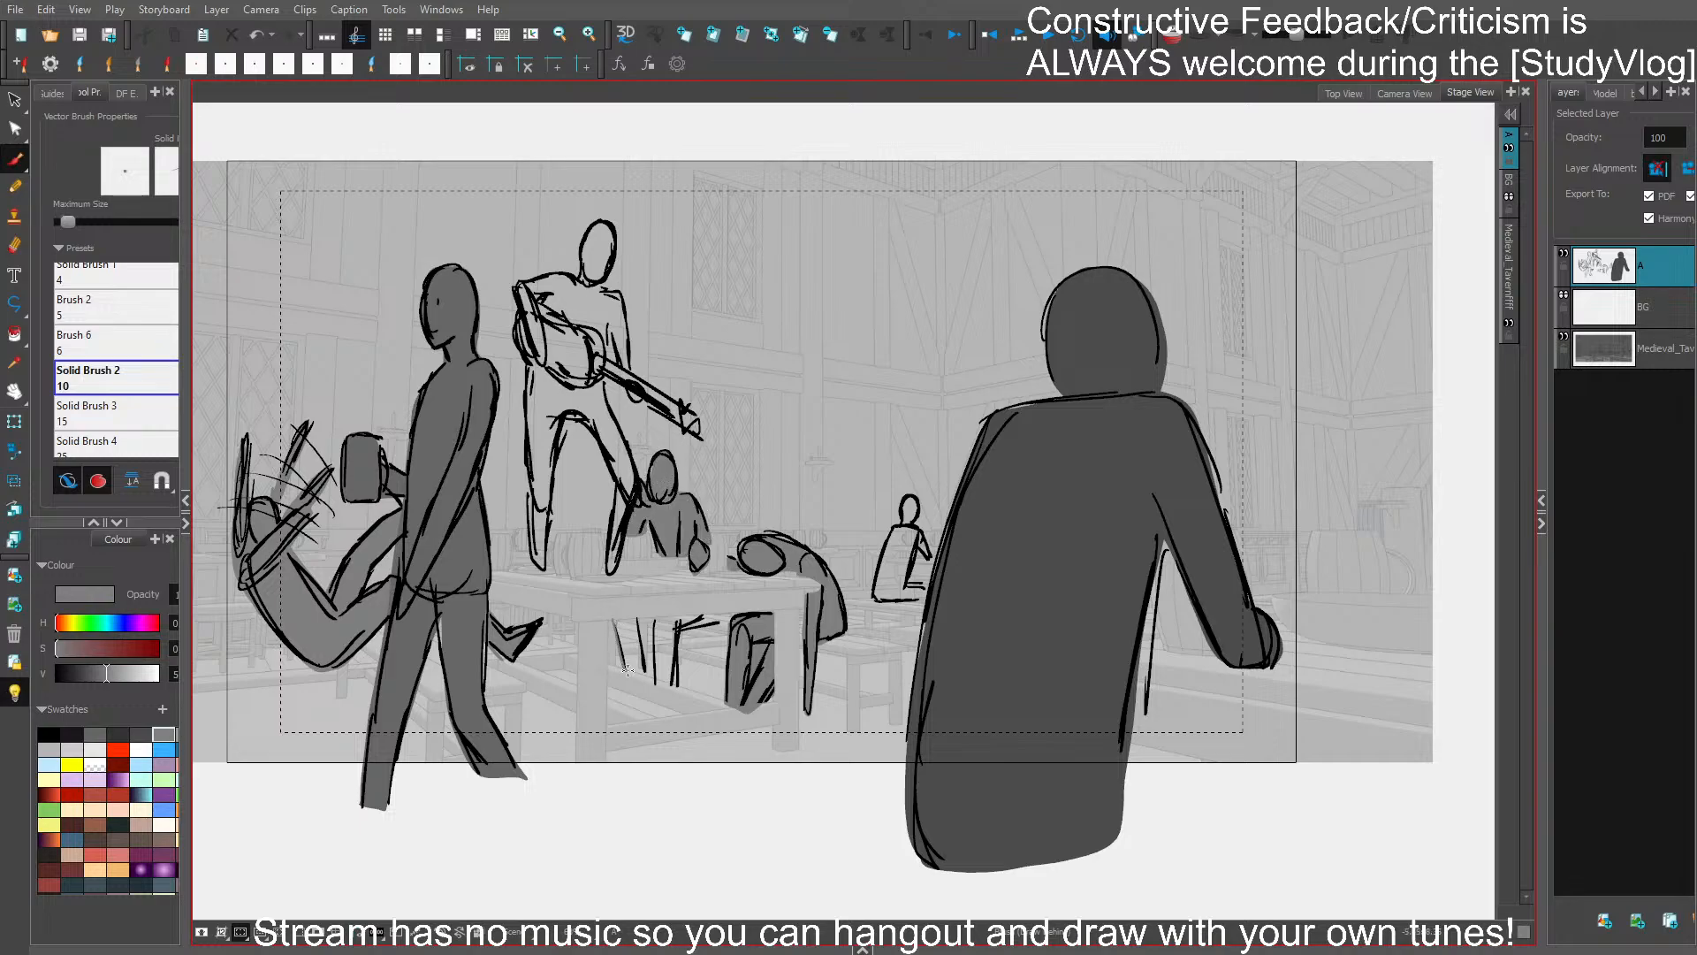
mouse_move(616, 621)
mouse_down()
mouse_move(659, 648)
mouse_move(651, 623)
mouse_move(669, 685)
mouse_move(676, 628)
mouse_move(719, 619)
mouse_move(655, 615)
mouse_move(659, 659)
mouse_up()
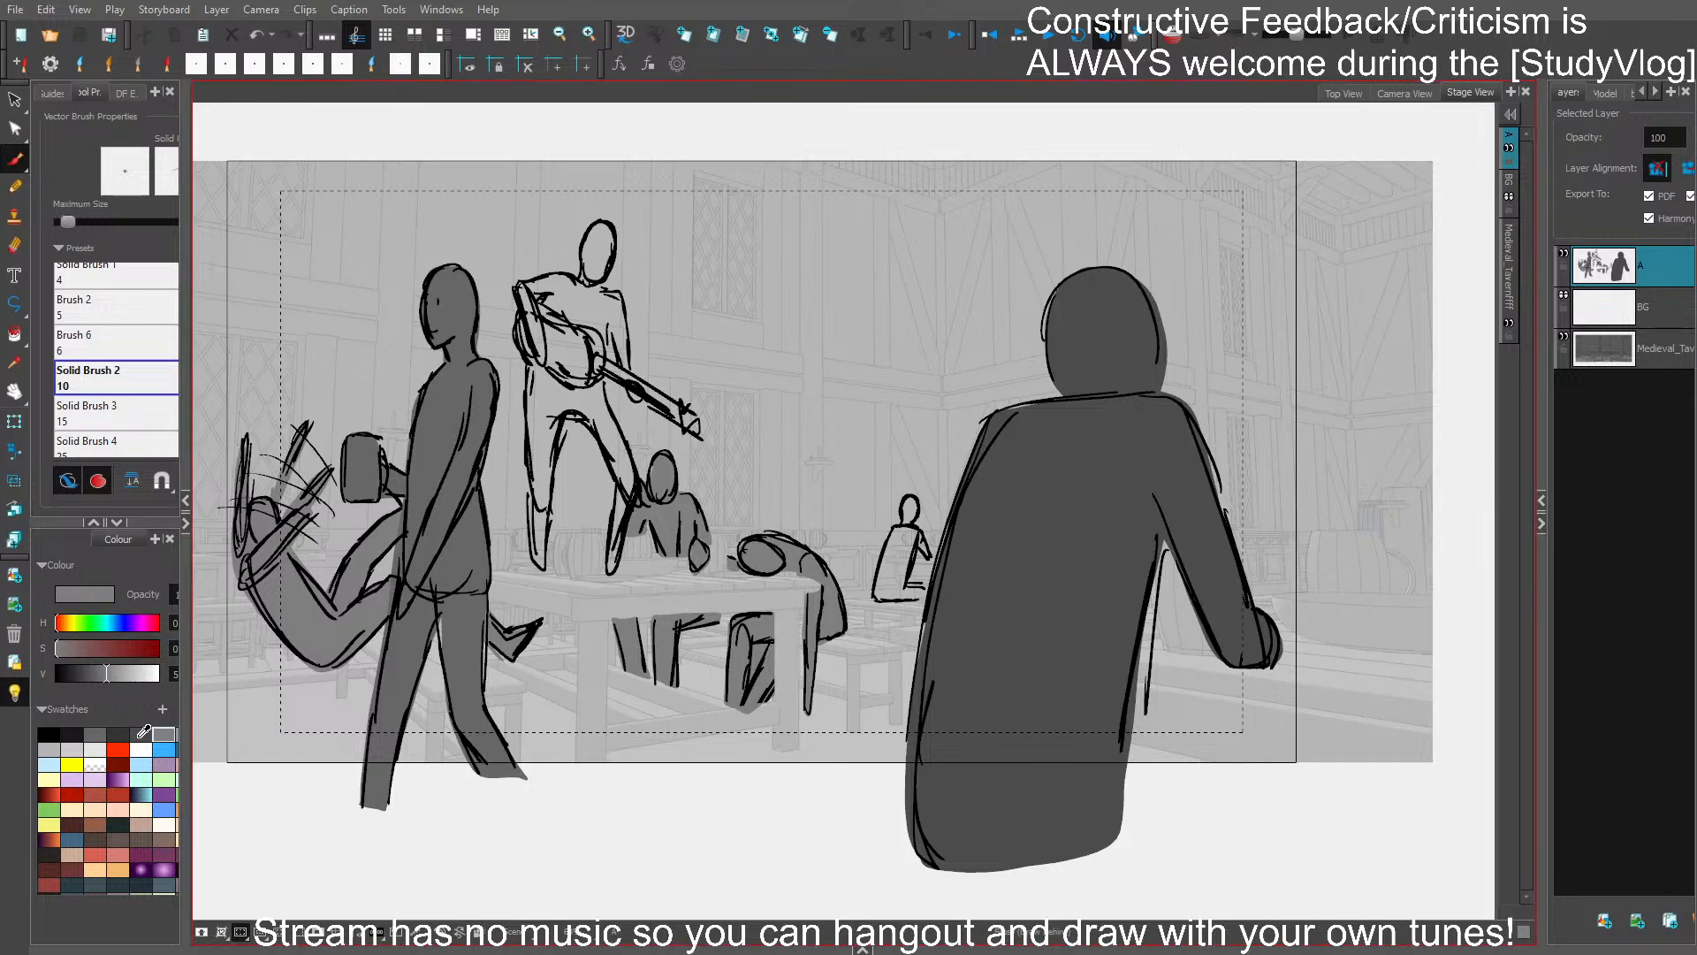
- Fill the lute player and instrument with dark grey, close the gap in the lower leg, and save
click(140, 734)
mouse_move(529, 505)
mouse_down()
mouse_move(541, 575)
mouse_move(561, 426)
mouse_move(608, 449)
mouse_move(609, 555)
mouse_move(635, 520)
mouse_move(602, 380)
mouse_move(696, 434)
mouse_move(630, 354)
mouse_move(612, 228)
mouse_move(580, 281)
mouse_move(535, 278)
mouse_move(517, 320)
mouse_move(537, 568)
mouse_up()
key(ctrl+z)
key(ctrl+z)
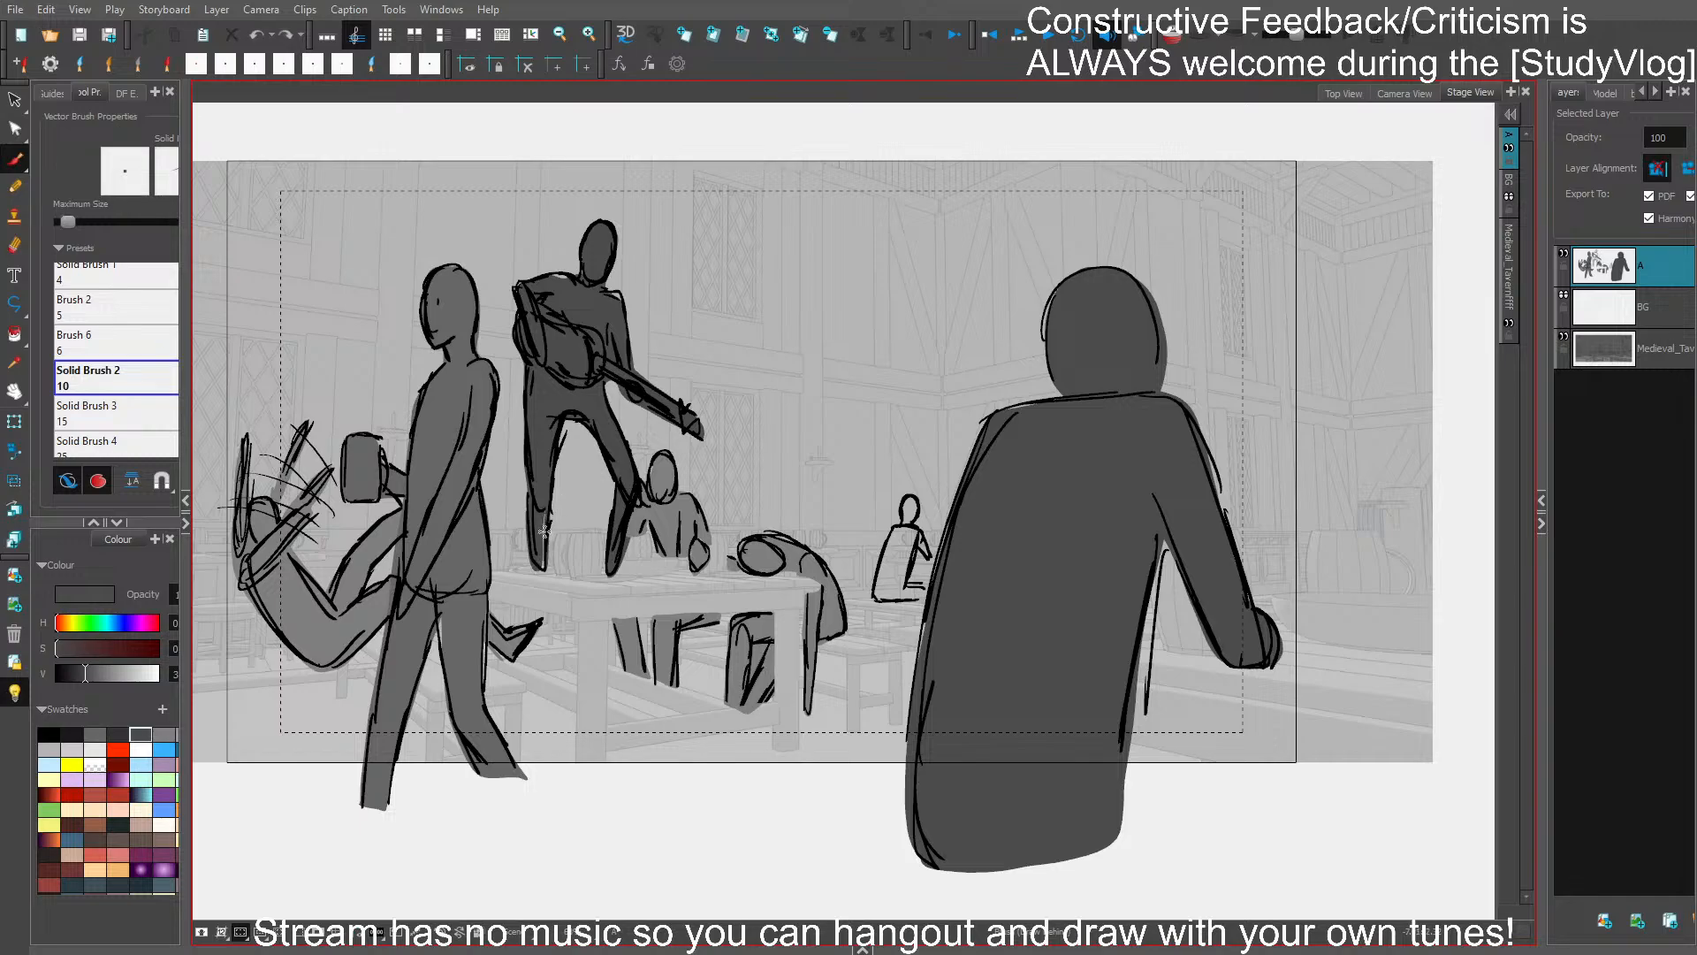
drag(544, 508, 546, 562)
key(ctrl+s)
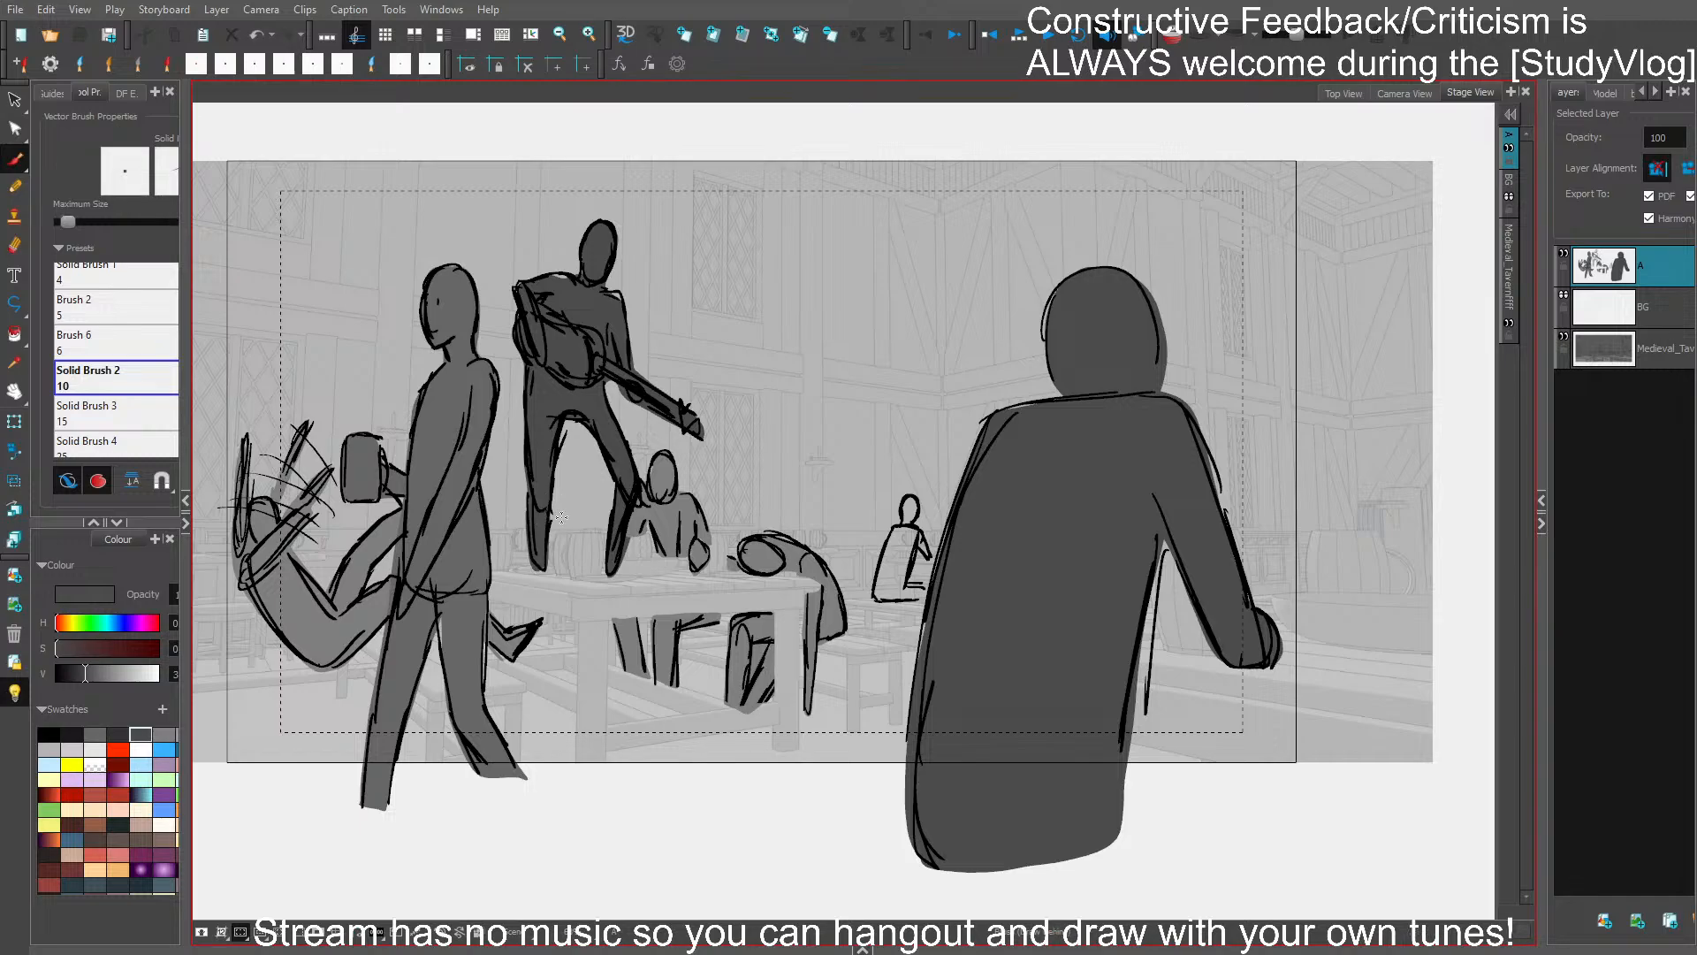
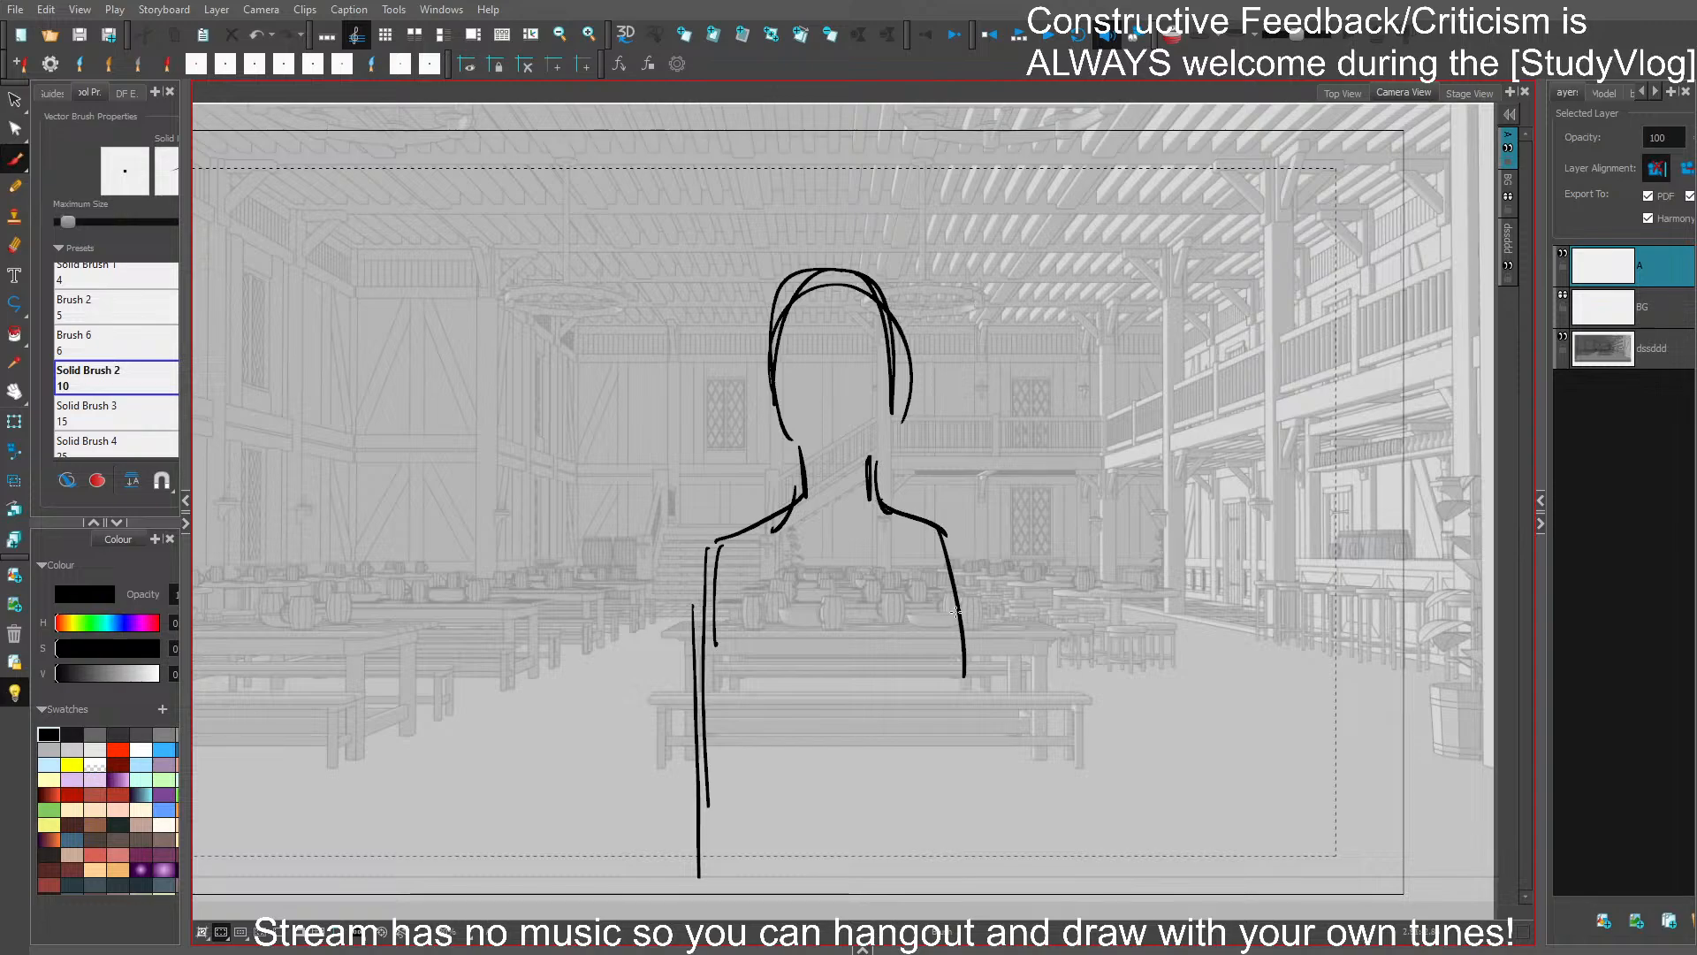
- Redraw the figure's right shoulder slope and side line slightly farther out, then select those strokes and nudge them into place
drag(954, 564, 959, 868)
drag(964, 665, 963, 866)
key(ctrl+z)
key(ctrl+z)
key(ctrl+z)
mouse_move(891, 505)
mouse_down()
mouse_move(946, 532)
mouse_move(975, 683)
mouse_up()
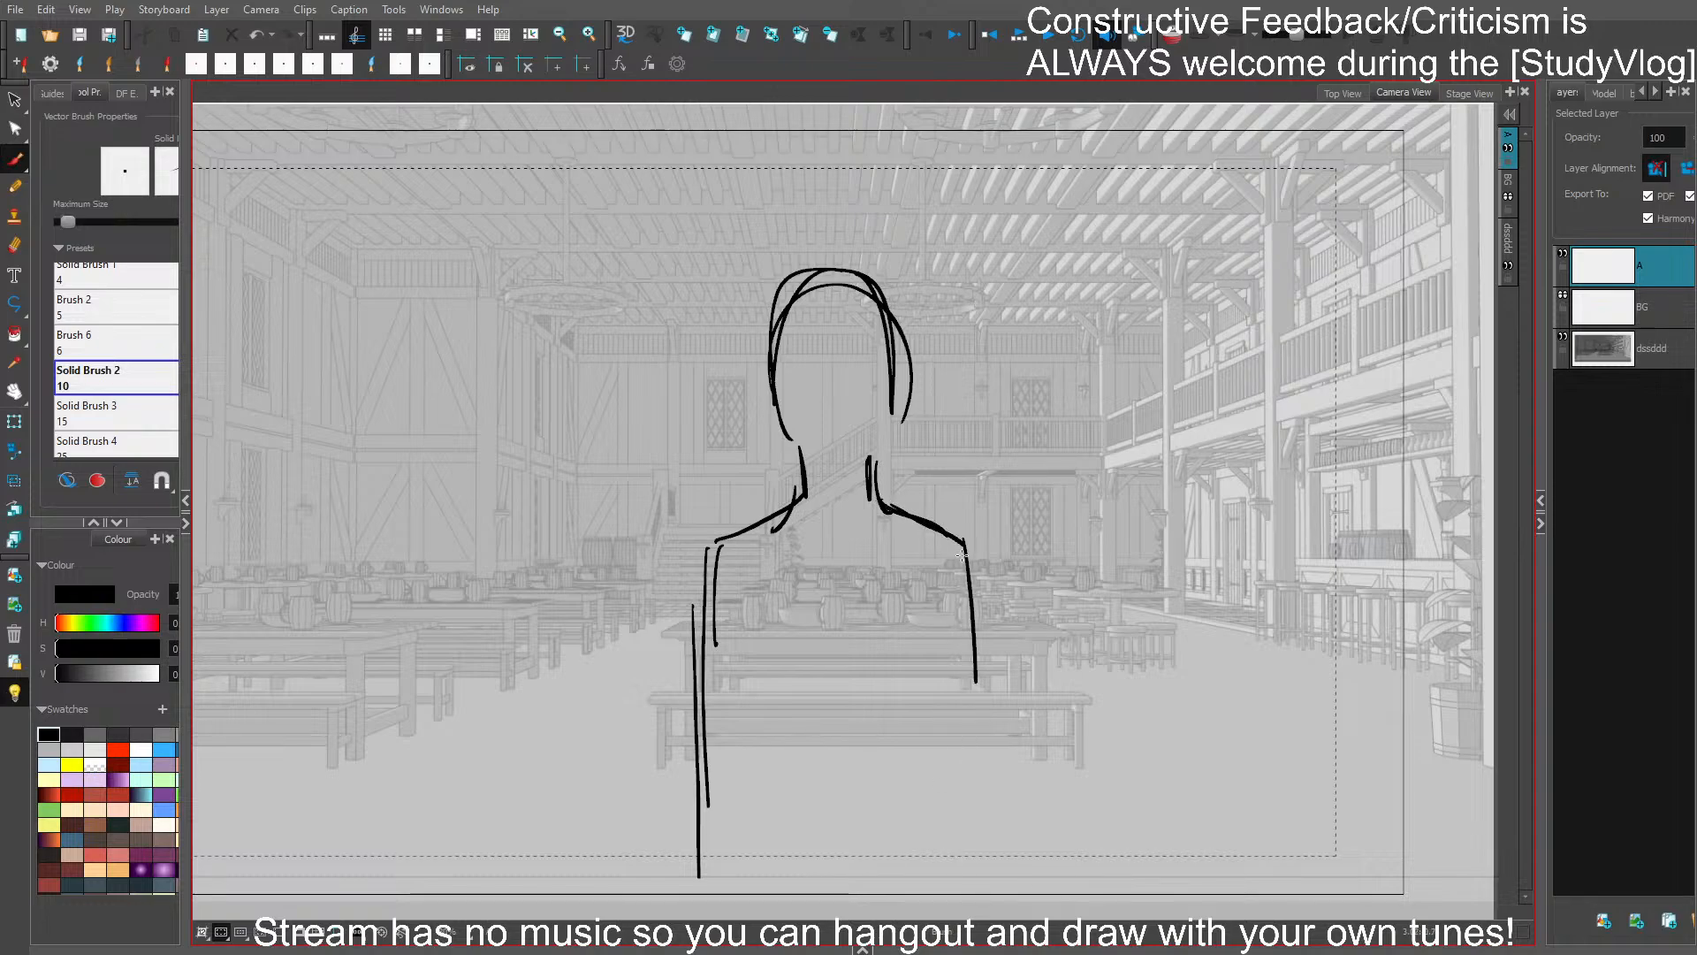
drag(963, 557, 961, 871)
drag(971, 698, 958, 884)
drag(965, 509, 1005, 648)
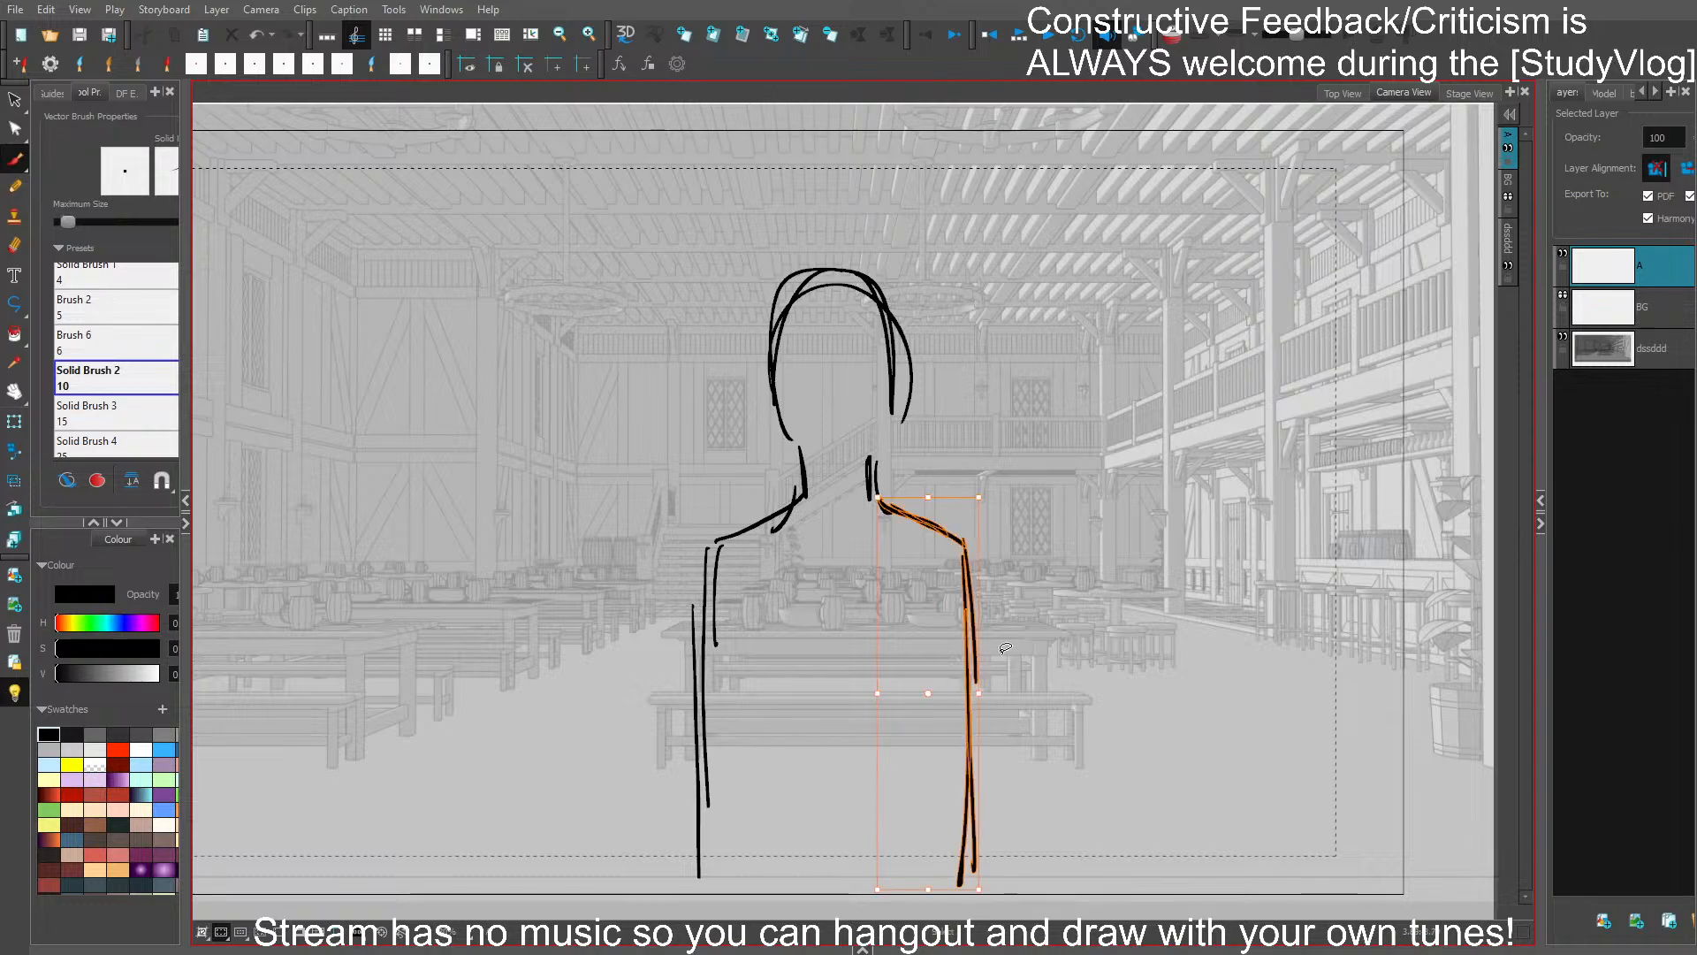
drag(971, 560, 970, 566)
- Rework the head and neck contours into a narrower shape and delete the stray outer head stroke
drag(874, 488, 891, 386)
mouse_move(874, 439)
mouse_down()
mouse_move(876, 314)
mouse_move(792, 495)
mouse_move(709, 562)
mouse_move(707, 770)
mouse_up()
click(898, 328)
key(Delete)
- Strengthen the torso's left and right side lines down past the frame edge and save
drag(699, 665, 703, 902)
drag(952, 566, 954, 902)
drag(970, 823, 974, 871)
drag(1081, 687, 1072, 669)
key(ctrl+s)
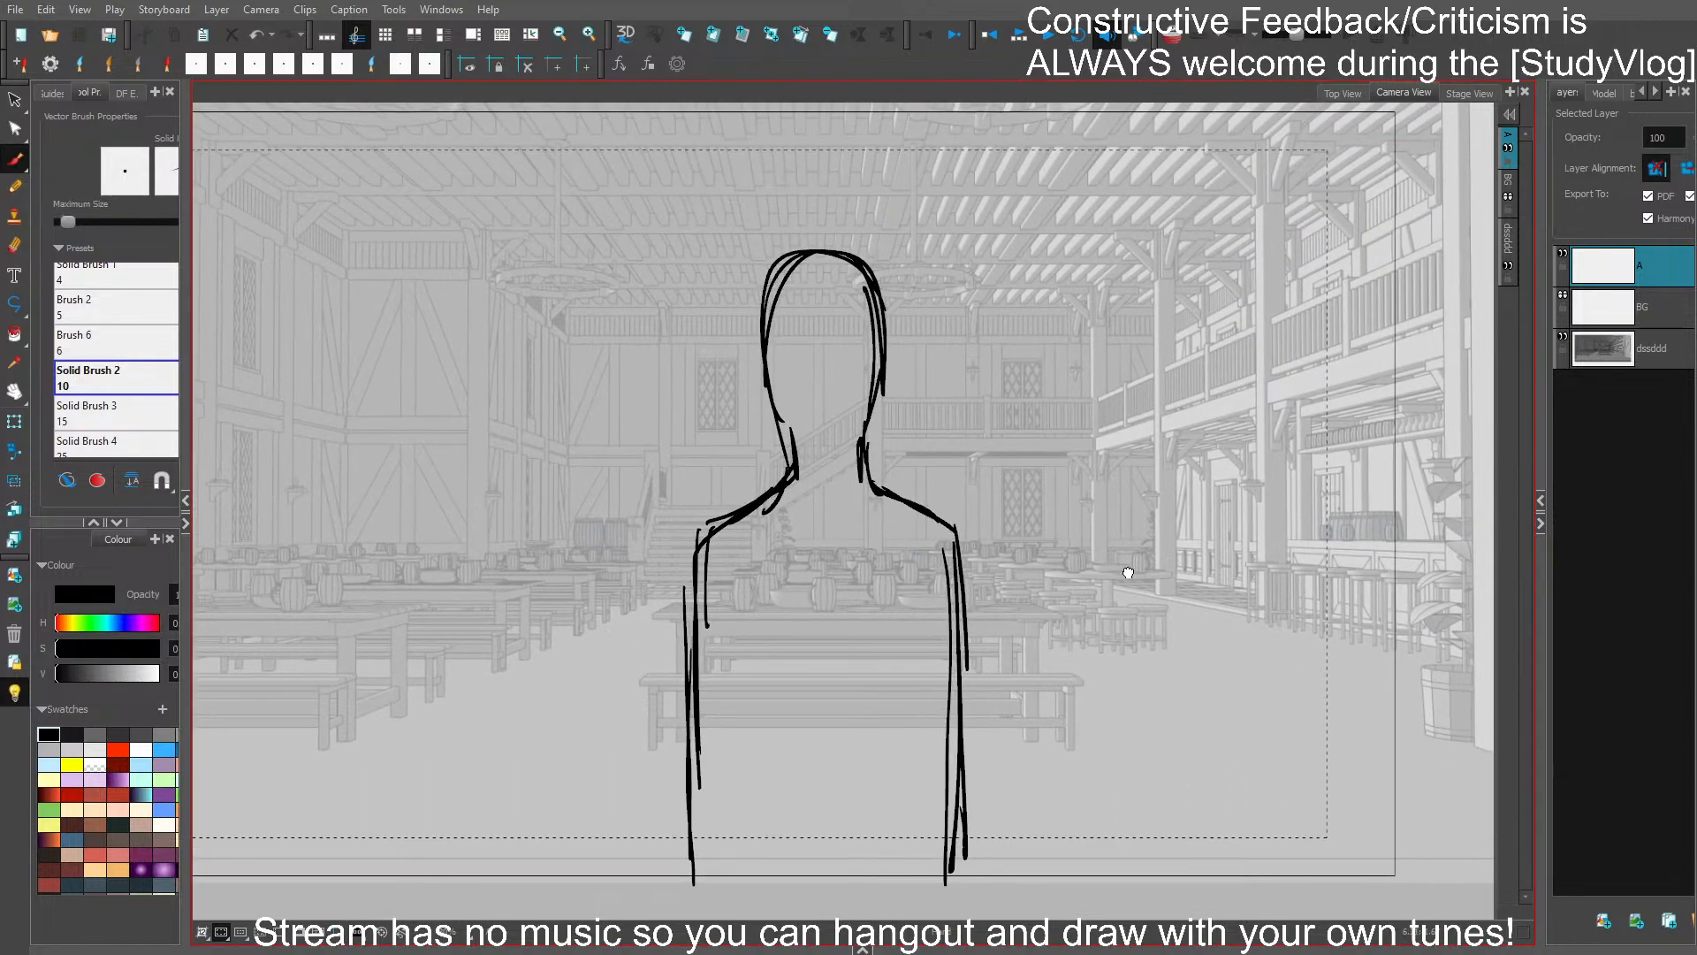
- Sketch a rounded cape over the figure's left-hand shoulder, closed with a double hem at upper-arm height
drag(1128, 573, 1138, 602)
mouse_move(795, 511)
mouse_down()
mouse_move(674, 559)
mouse_move(645, 608)
mouse_up()
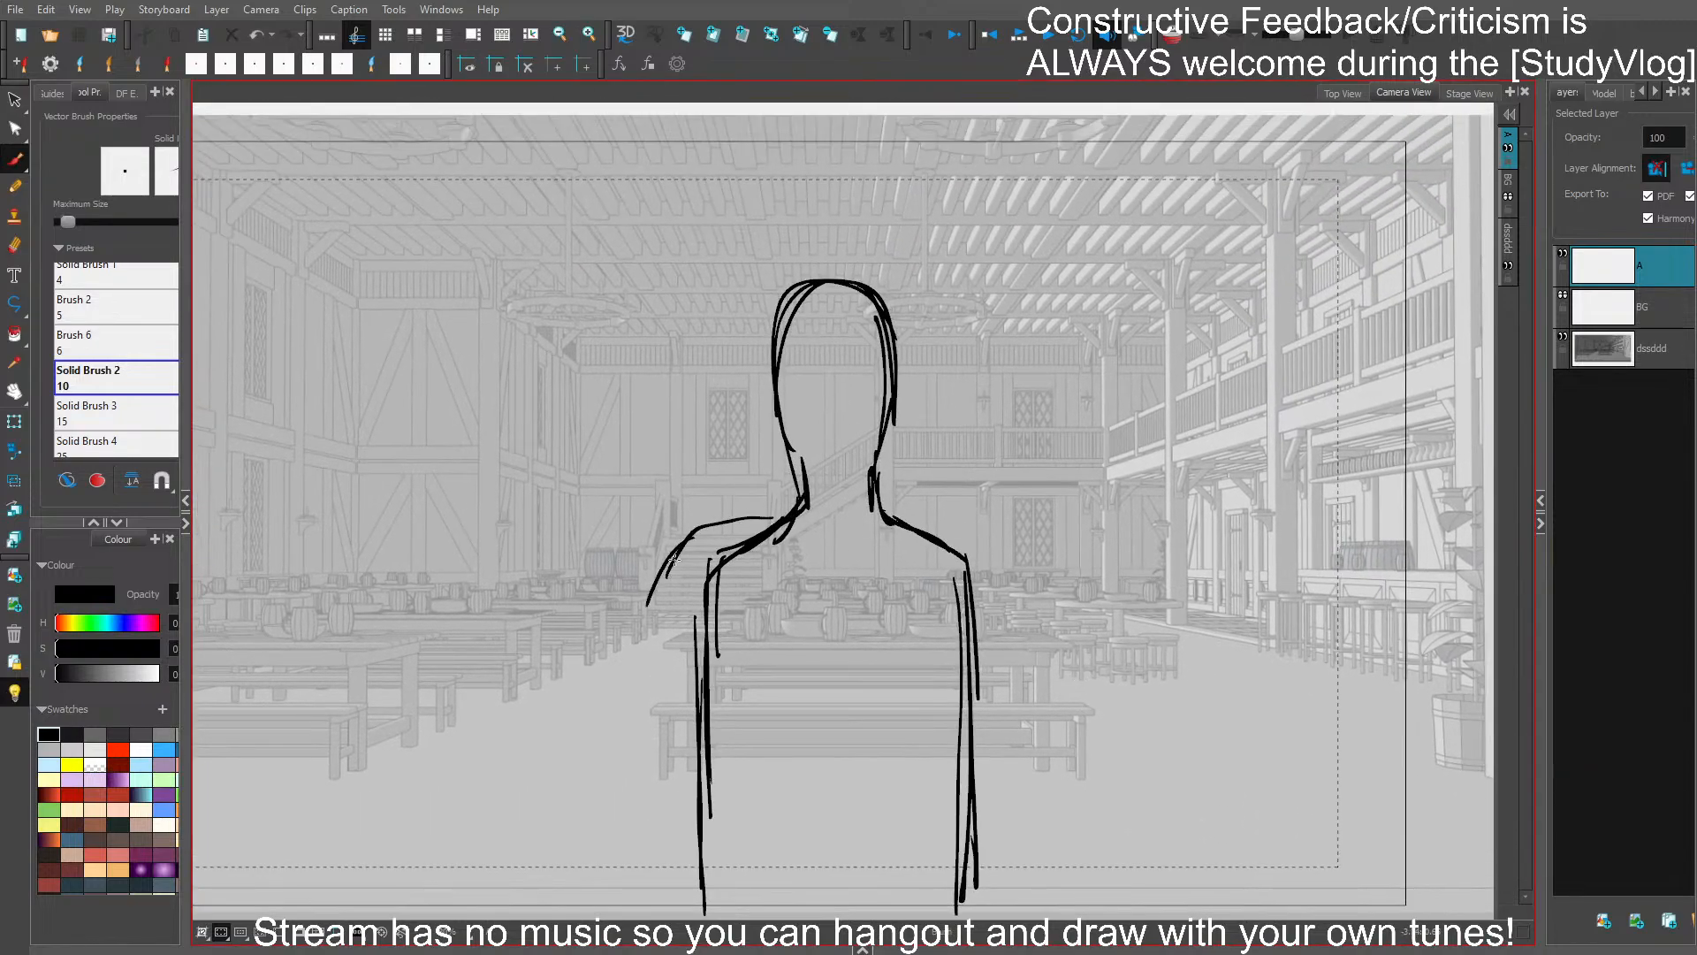
mouse_move(681, 541)
mouse_down()
mouse_move(635, 617)
mouse_move(686, 620)
mouse_up()
drag(638, 601, 641, 661)
drag(638, 638, 726, 634)
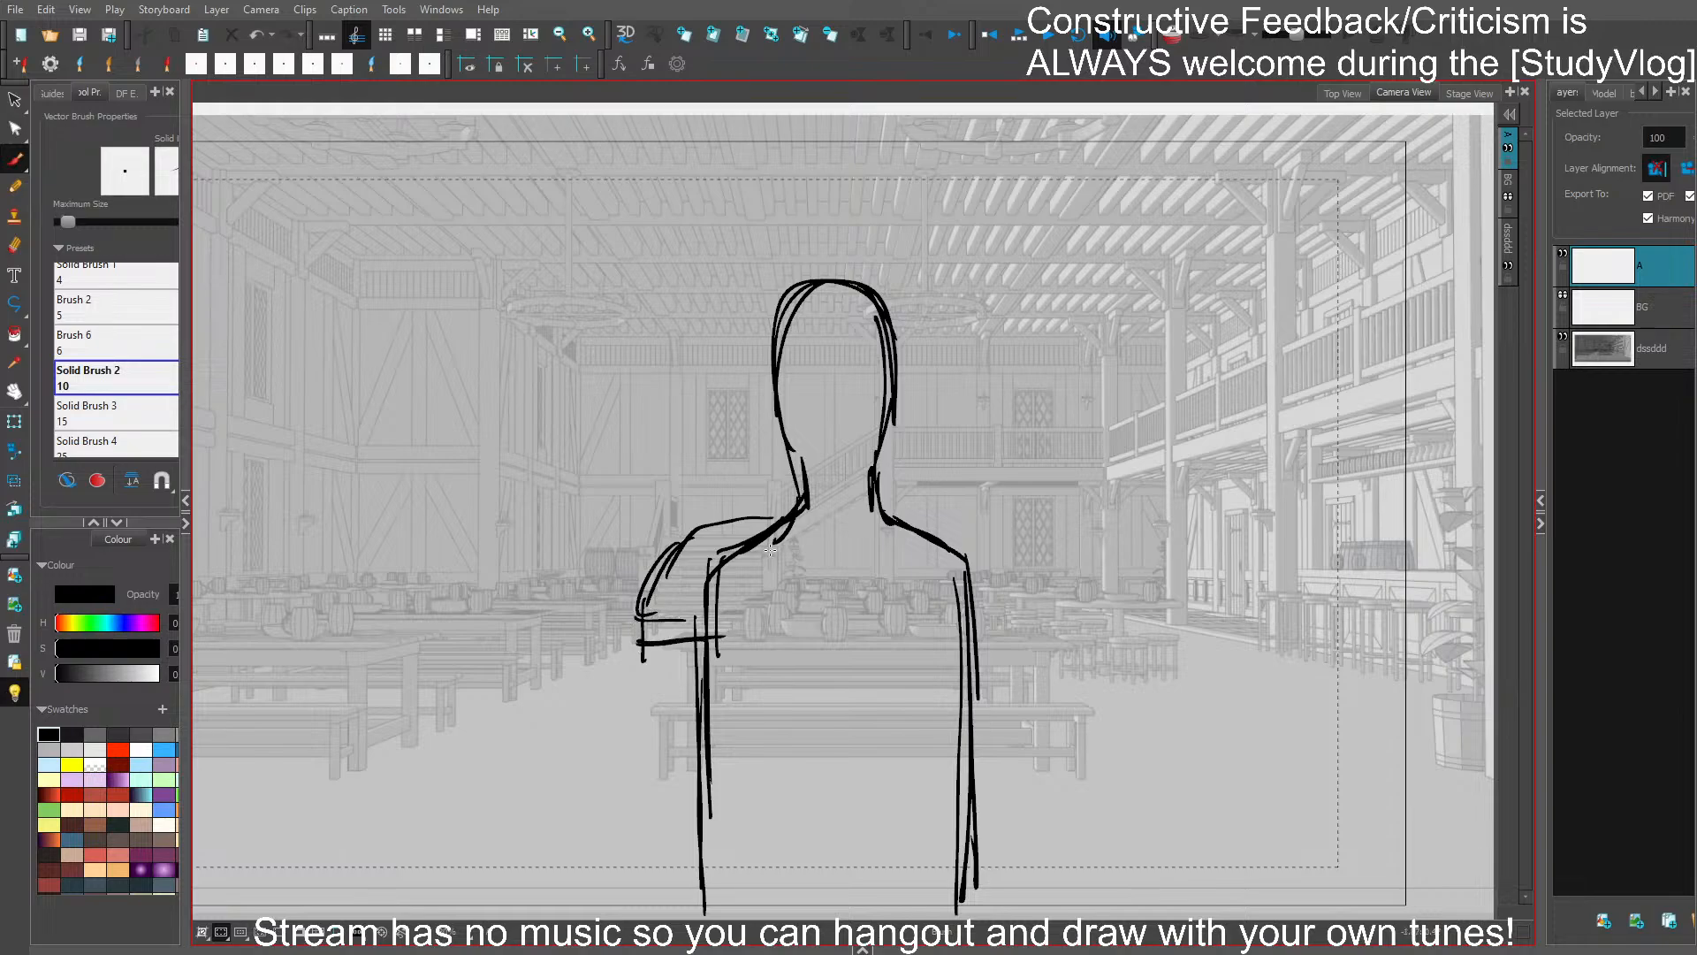
- Draw the cowl's draped folds curving across the chest from shoulder to shoulder
drag(713, 529, 799, 633)
drag(731, 560, 908, 594)
mouse_move(752, 517)
mouse_down()
mouse_move(846, 579)
mouse_move(900, 541)
mouse_up()
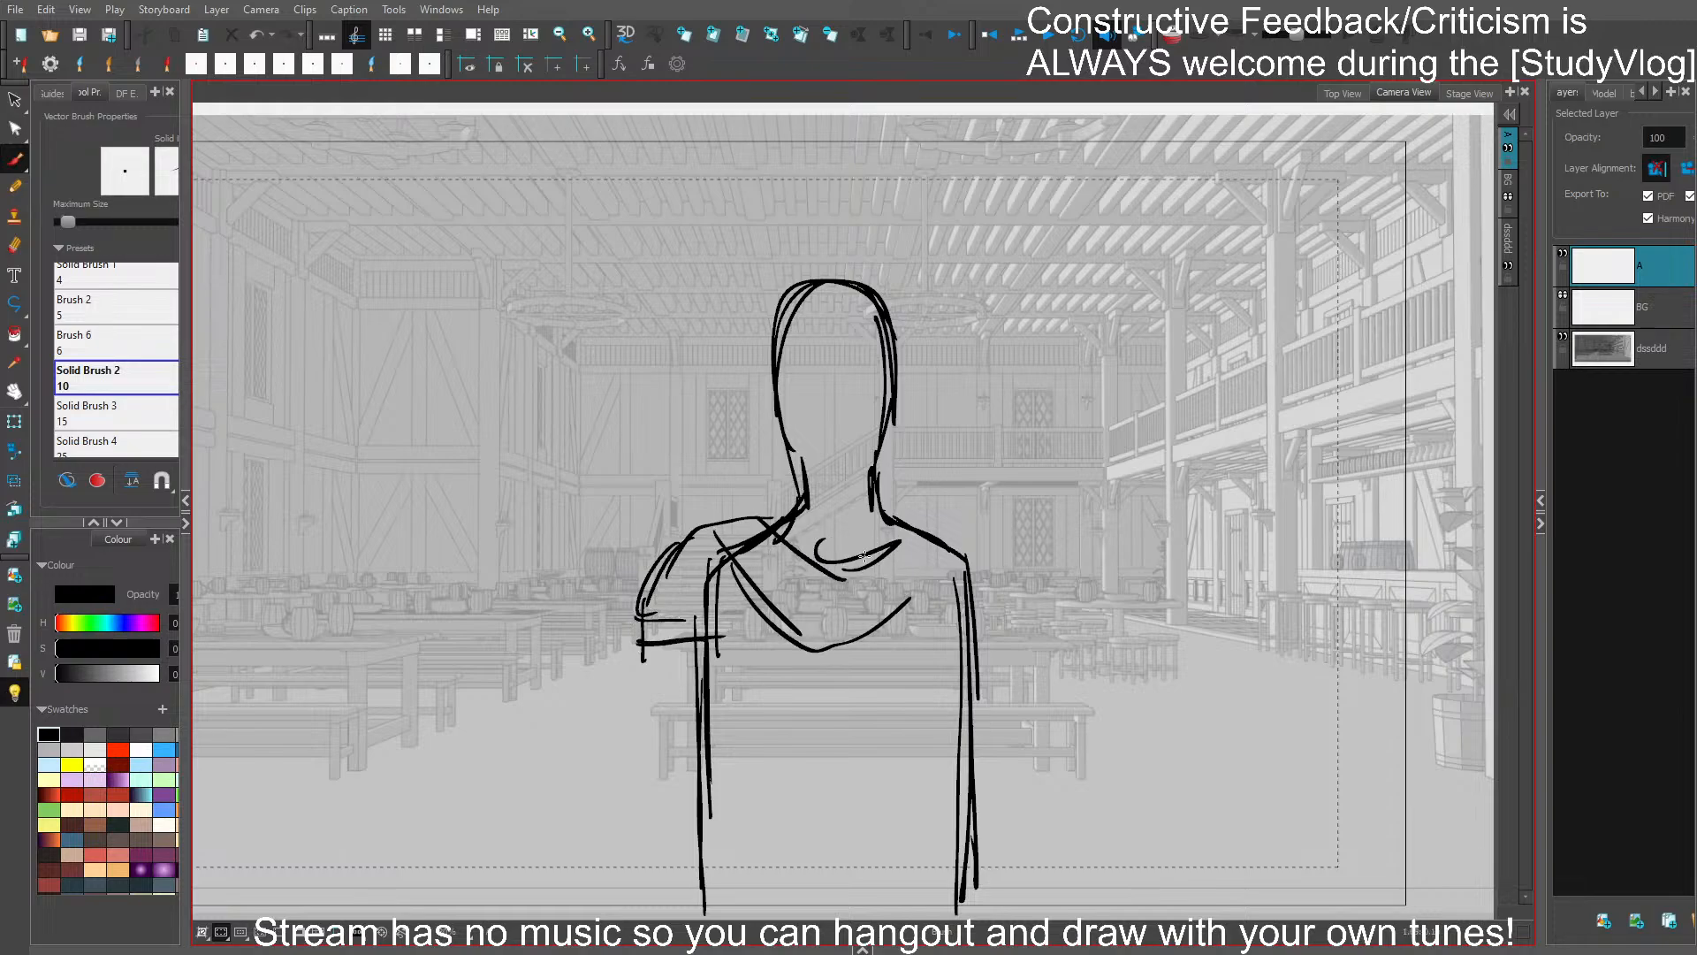
mouse_move(785, 580)
mouse_down()
mouse_move(875, 619)
mouse_move(825, 652)
mouse_up()
mouse_move(822, 655)
mouse_down()
mouse_move(872, 636)
mouse_move(931, 550)
mouse_up()
- Sketch the matching rounded cape and hem over the figure's right-hand shoulder
drag(906, 627, 1000, 621)
drag(941, 633, 1006, 624)
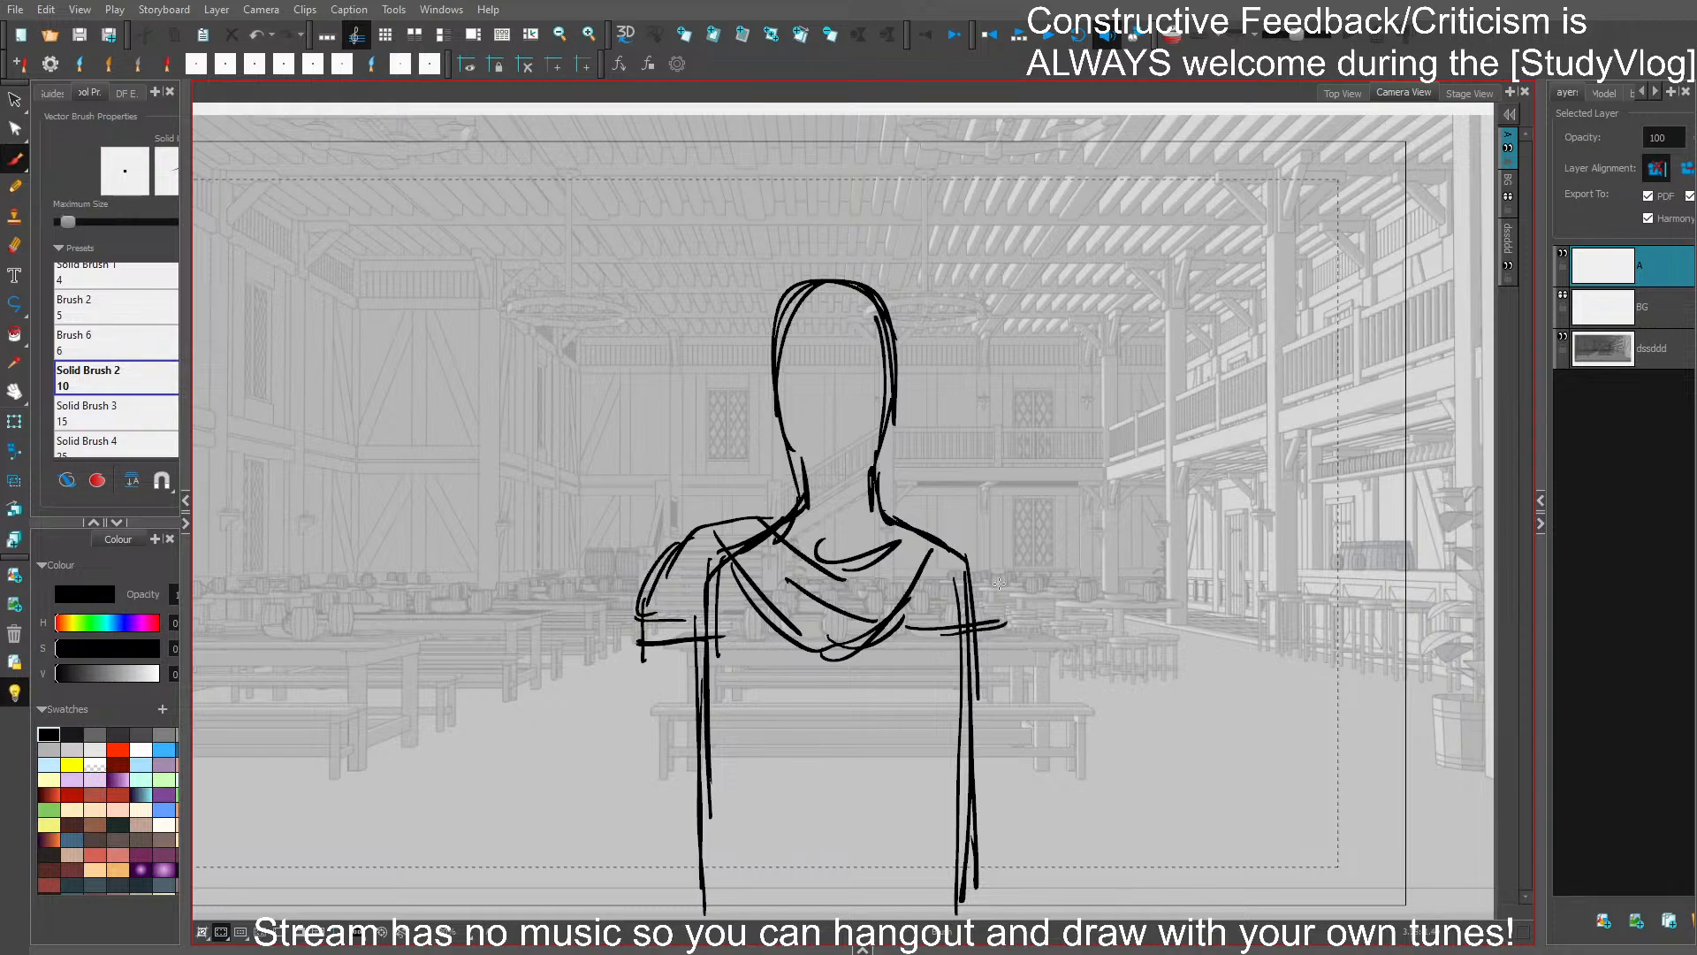
drag(936, 527, 996, 570)
mouse_move(942, 527)
mouse_down()
mouse_move(1003, 556)
mouse_move(1011, 625)
mouse_move(950, 643)
mouse_move(1007, 614)
mouse_up()
drag(906, 642, 1025, 640)
mouse_move(998, 570)
mouse_down()
mouse_move(1018, 643)
mouse_move(921, 528)
mouse_up()
- Straighten the hood's sides down to the cowl and add folds over the left-hand shoulder
mouse_move(774, 408)
mouse_down()
mouse_move(771, 465)
mouse_move(779, 321)
mouse_up()
key(ctrl+z)
mouse_move(777, 510)
mouse_down()
mouse_move(811, 293)
mouse_move(887, 494)
mouse_up()
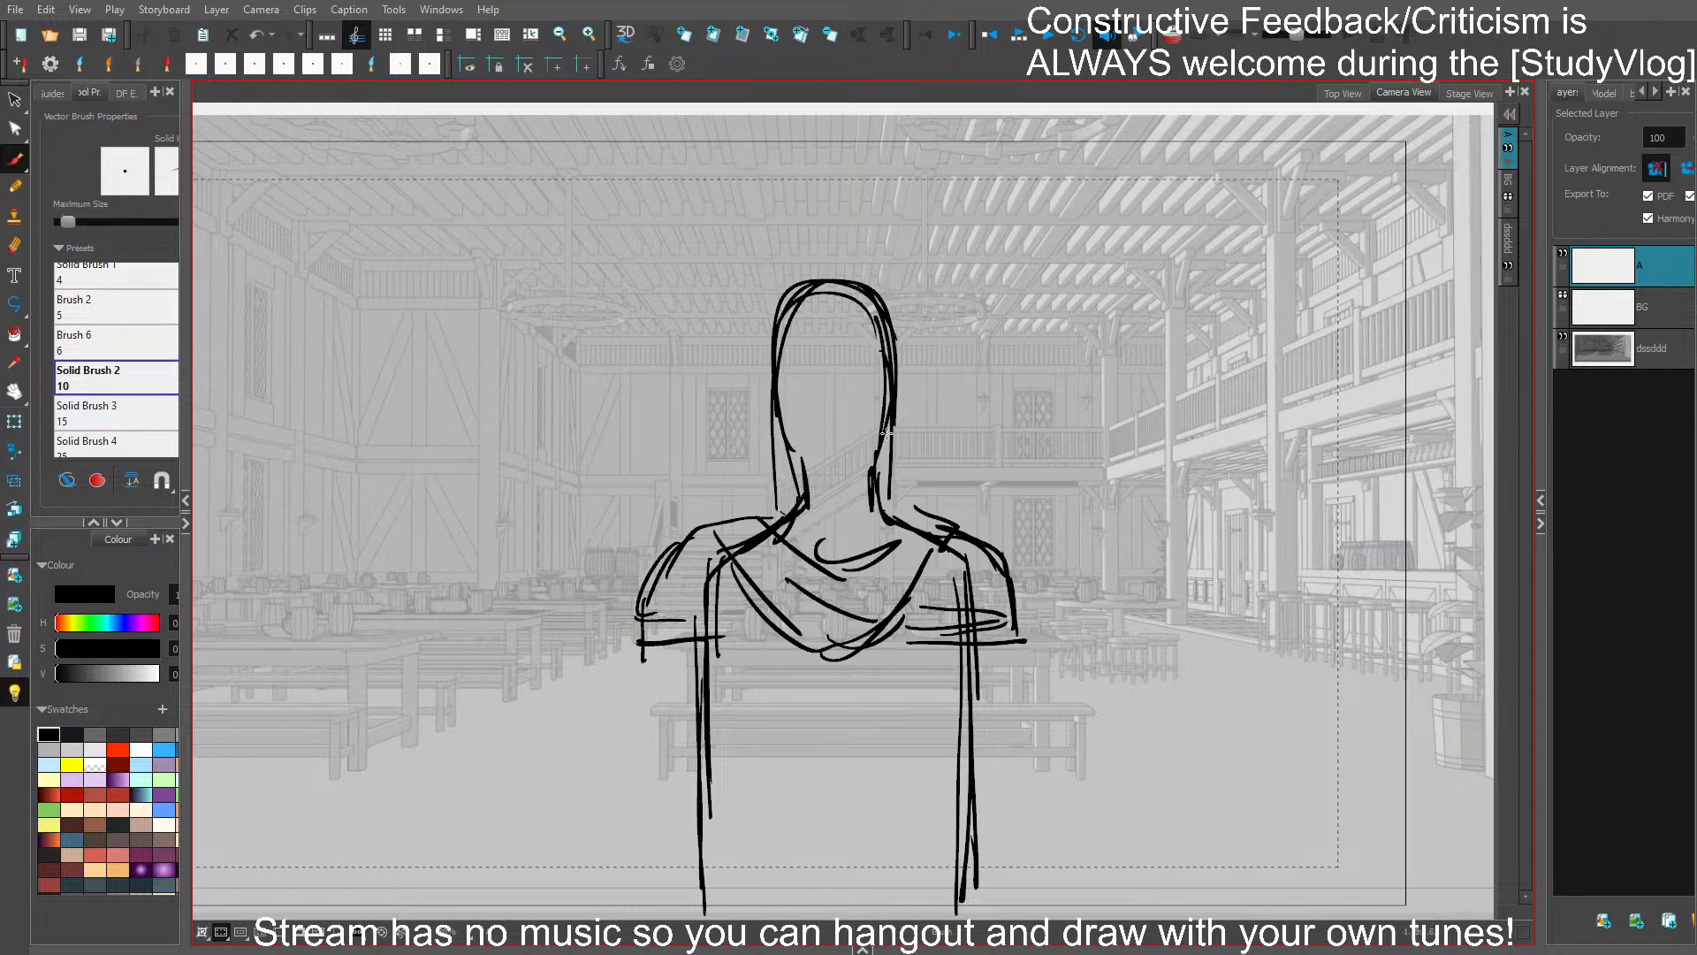
mouse_move(882, 415)
mouse_down()
mouse_move(907, 507)
mouse_move(831, 509)
mouse_move(838, 543)
mouse_up()
mouse_move(775, 489)
mouse_down()
mouse_move(700, 510)
mouse_move(702, 532)
mouse_up()
mouse_move(720, 501)
mouse_down()
mouse_move(657, 560)
mouse_move(719, 598)
mouse_move(699, 550)
mouse_move(830, 592)
mouse_up()
- Add overlapping cloth folds on the right-hand shoulder and collar, and save
mouse_move(919, 505)
mouse_down()
mouse_move(985, 533)
mouse_move(909, 614)
mouse_up()
drag(980, 546, 895, 624)
drag(880, 511, 836, 534)
mouse_move(898, 487)
mouse_down()
mouse_move(996, 550)
mouse_move(960, 587)
mouse_move(896, 625)
mouse_up()
key(ctrl+s)
- Sketch the left-hand upper arm with a pointed elbow guard and delete the old torso side line
drag(995, 640, 993, 606)
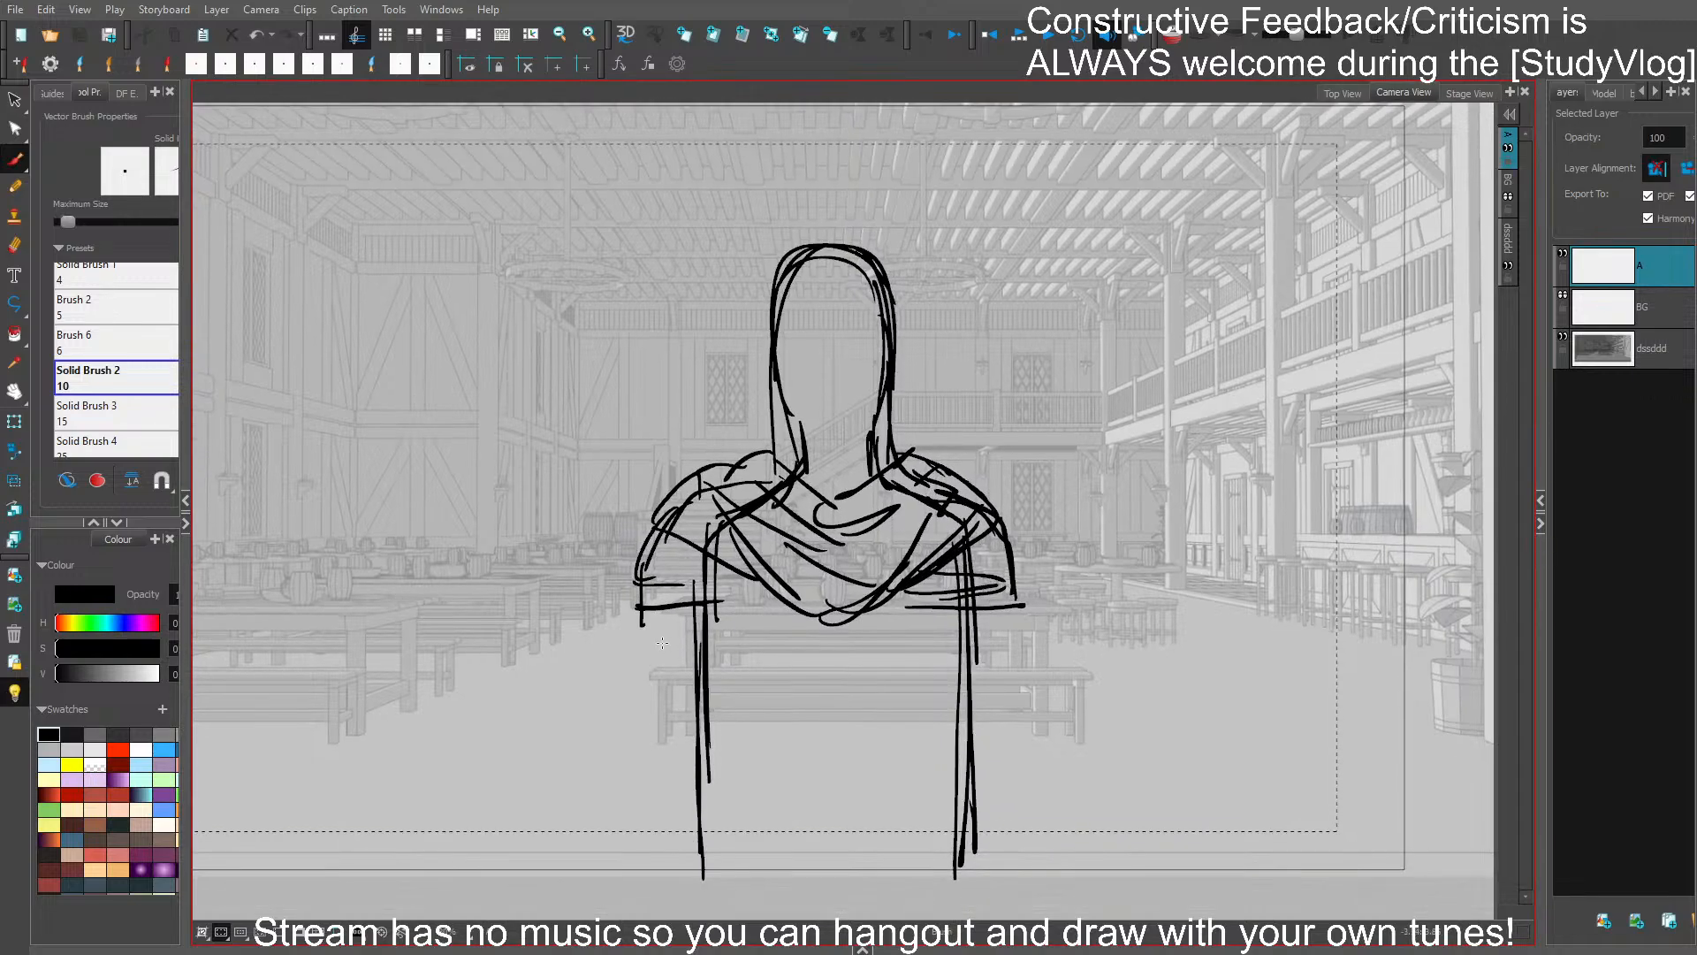
mouse_move(655, 612)
mouse_down()
mouse_move(662, 713)
mouse_move(693, 752)
mouse_move(703, 691)
mouse_move(737, 776)
mouse_up()
key(ctrl+z)
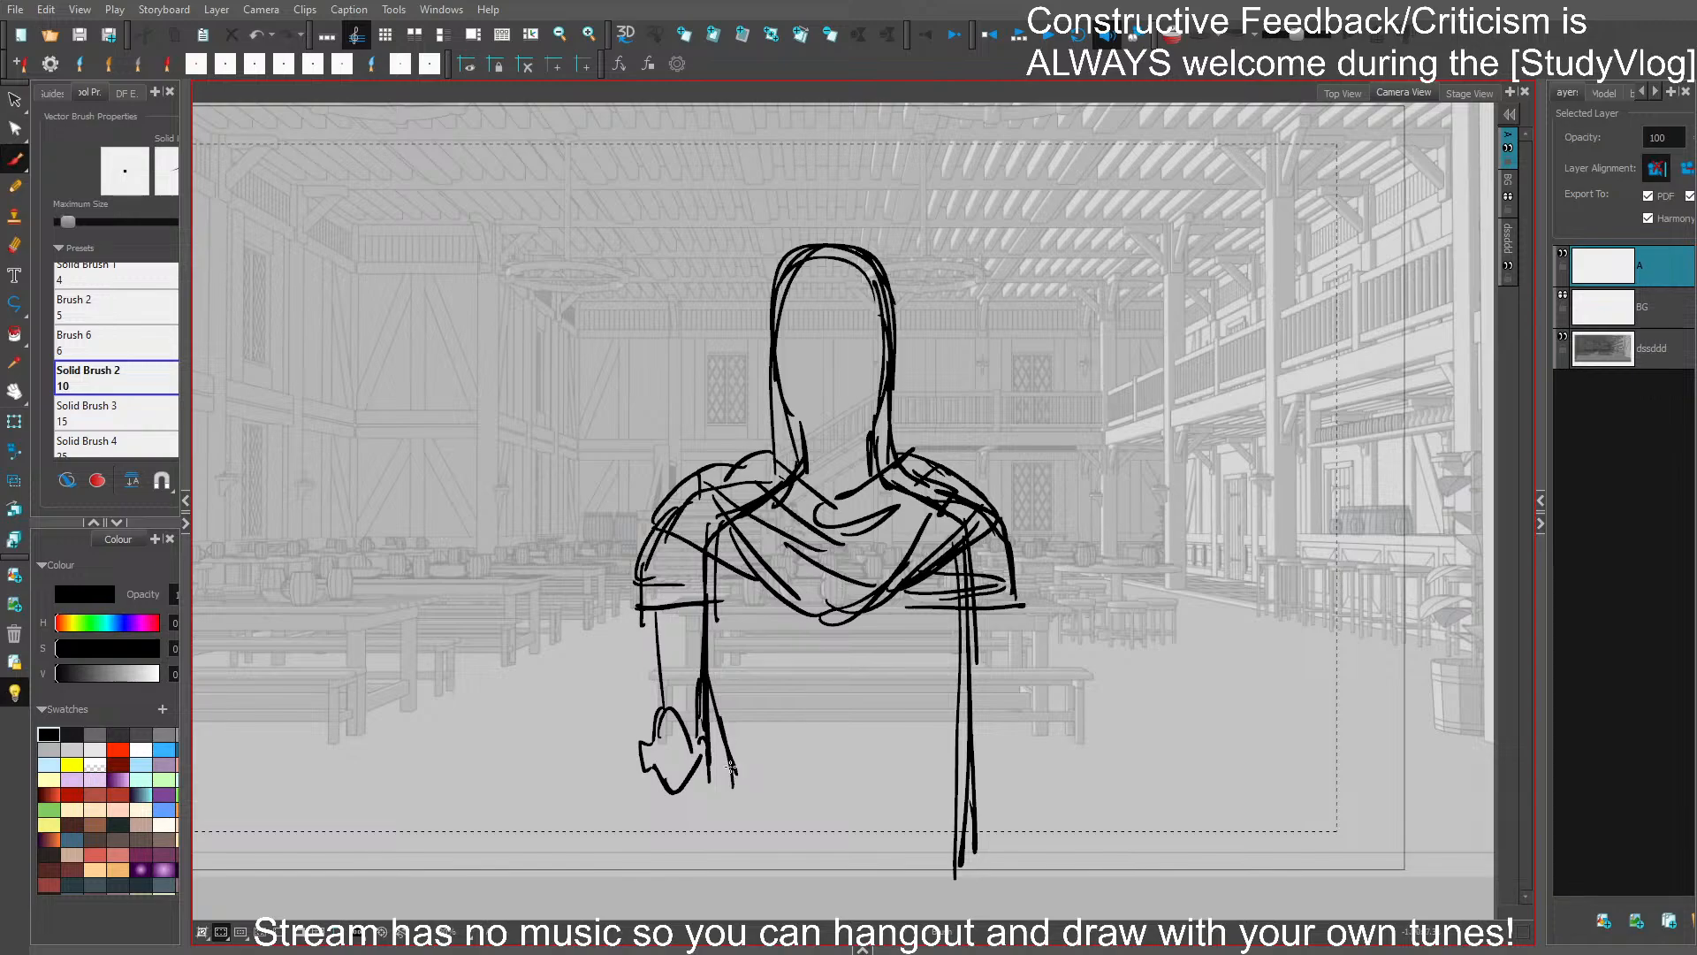
ctrl+click(706, 673)
key(Delete)
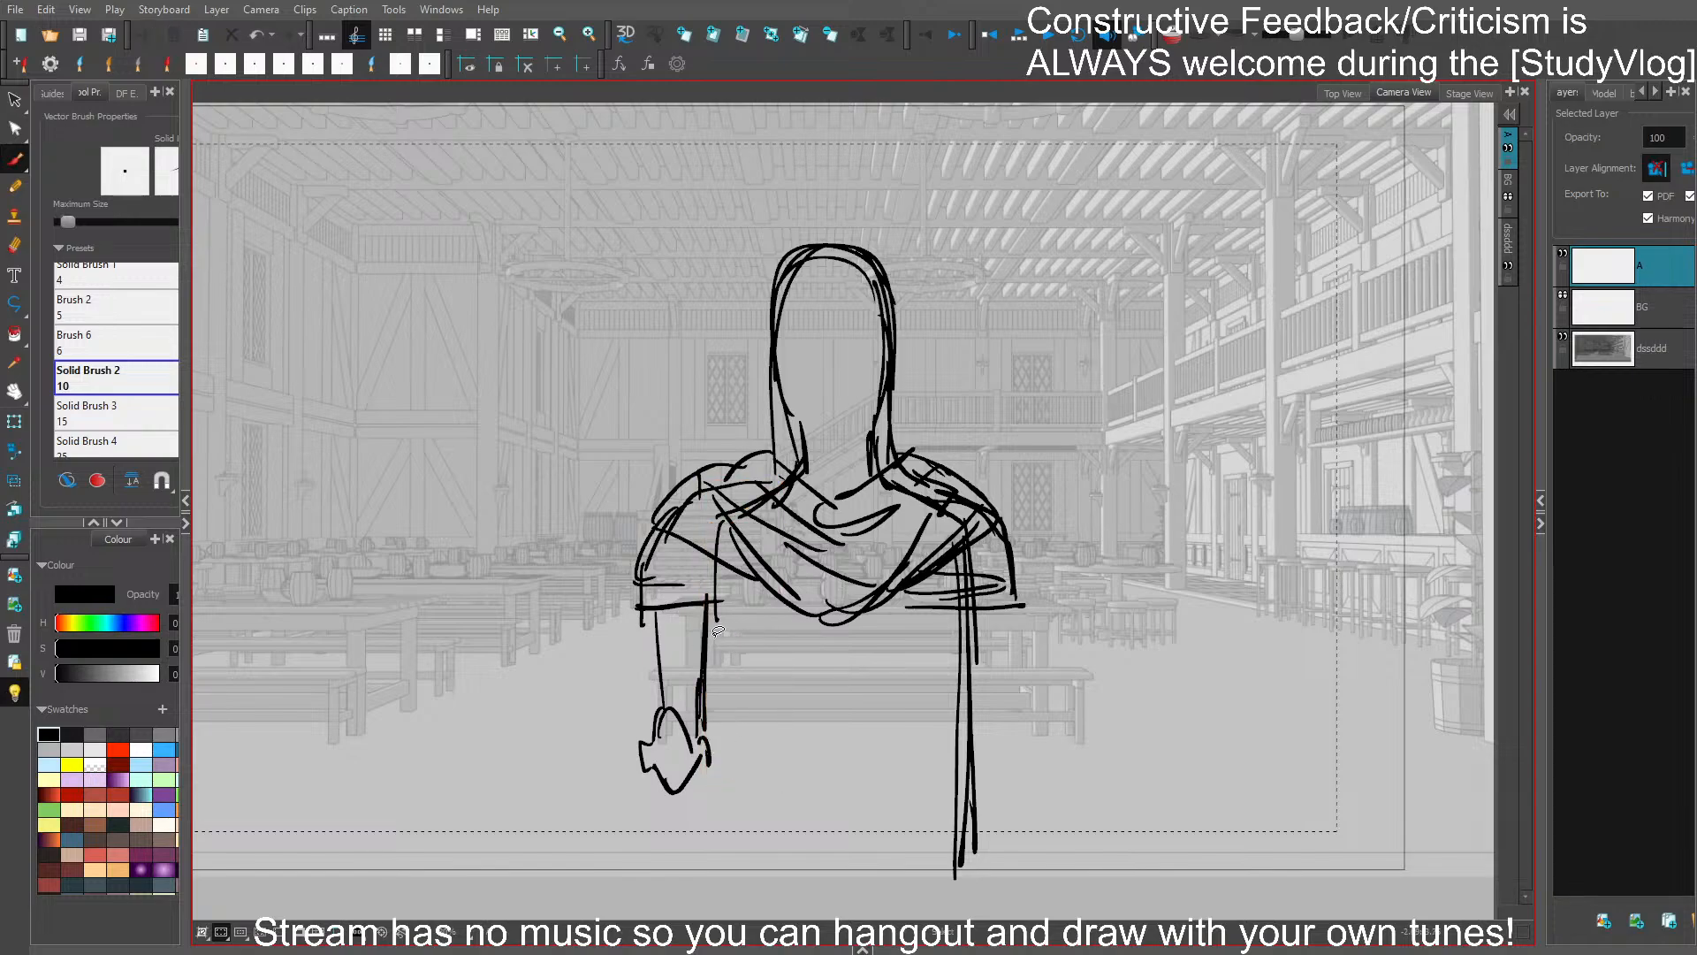
- Remove the remaining guide stroke beside the left-hand arm and redraw both edges of the upper arm
ctrl+click(705, 659)
key(Delete)
drag(708, 613, 704, 737)
drag(708, 629, 704, 745)
drag(648, 619, 653, 713)
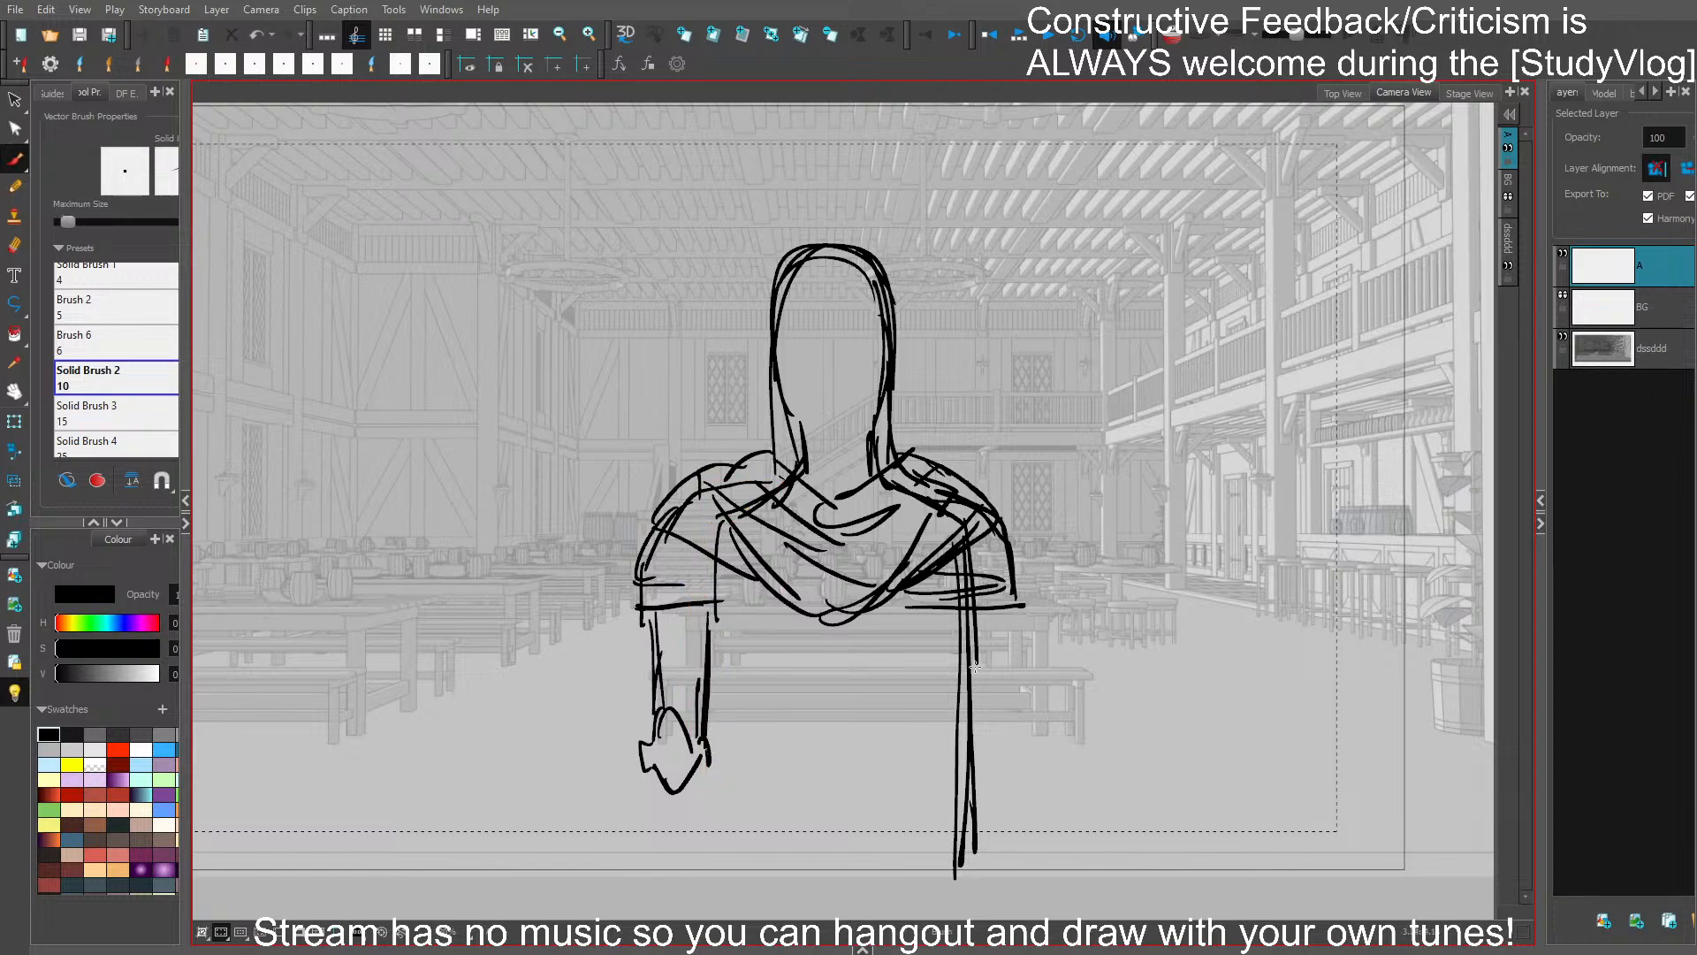
- Draw the right-hand upper arm with a matching elbow guard and delete the old guide line through it
mouse_move(975, 720)
mouse_down()
mouse_move(1005, 734)
mouse_move(963, 764)
mouse_move(1001, 741)
mouse_up()
drag(965, 621, 967, 703)
drag(1010, 612, 1008, 703)
drag(952, 787, 986, 776)
key(Delete)
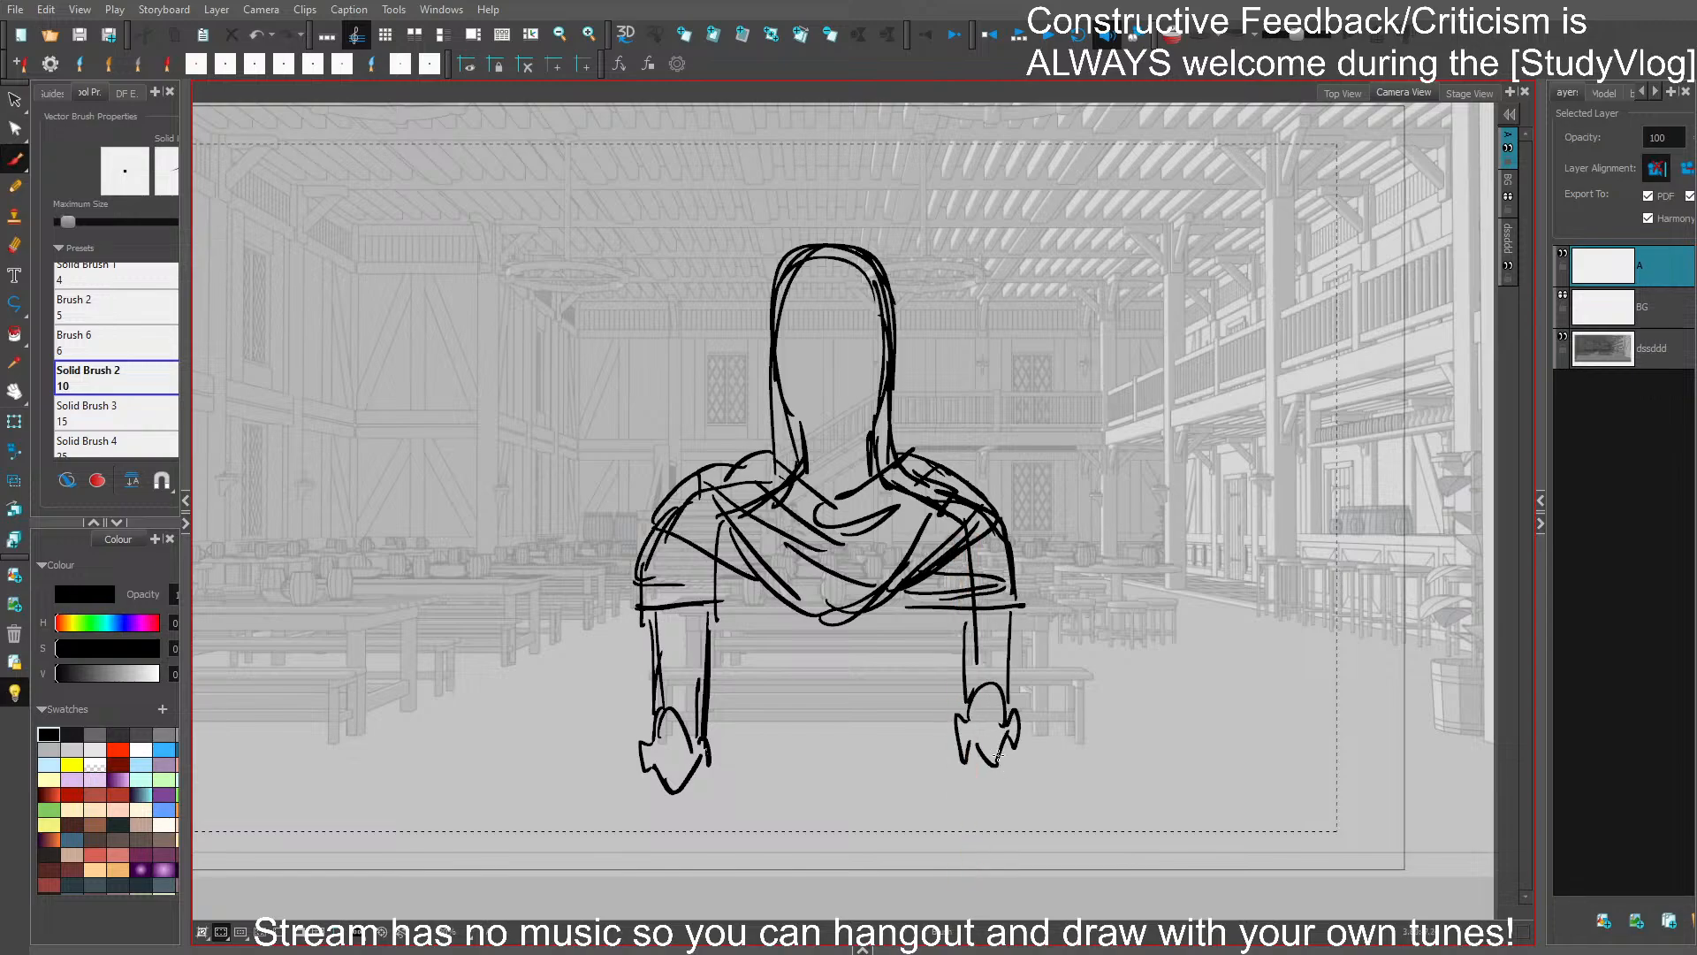
- Draw the torso's tapering sides beneath the cape and a double-line belt across the waist
drag(711, 635, 733, 731)
mouse_move(714, 671)
mouse_down()
mouse_move(736, 778)
mouse_move(915, 767)
mouse_up()
drag(726, 777, 925, 776)
drag(965, 630, 946, 742)
drag(958, 635, 933, 760)
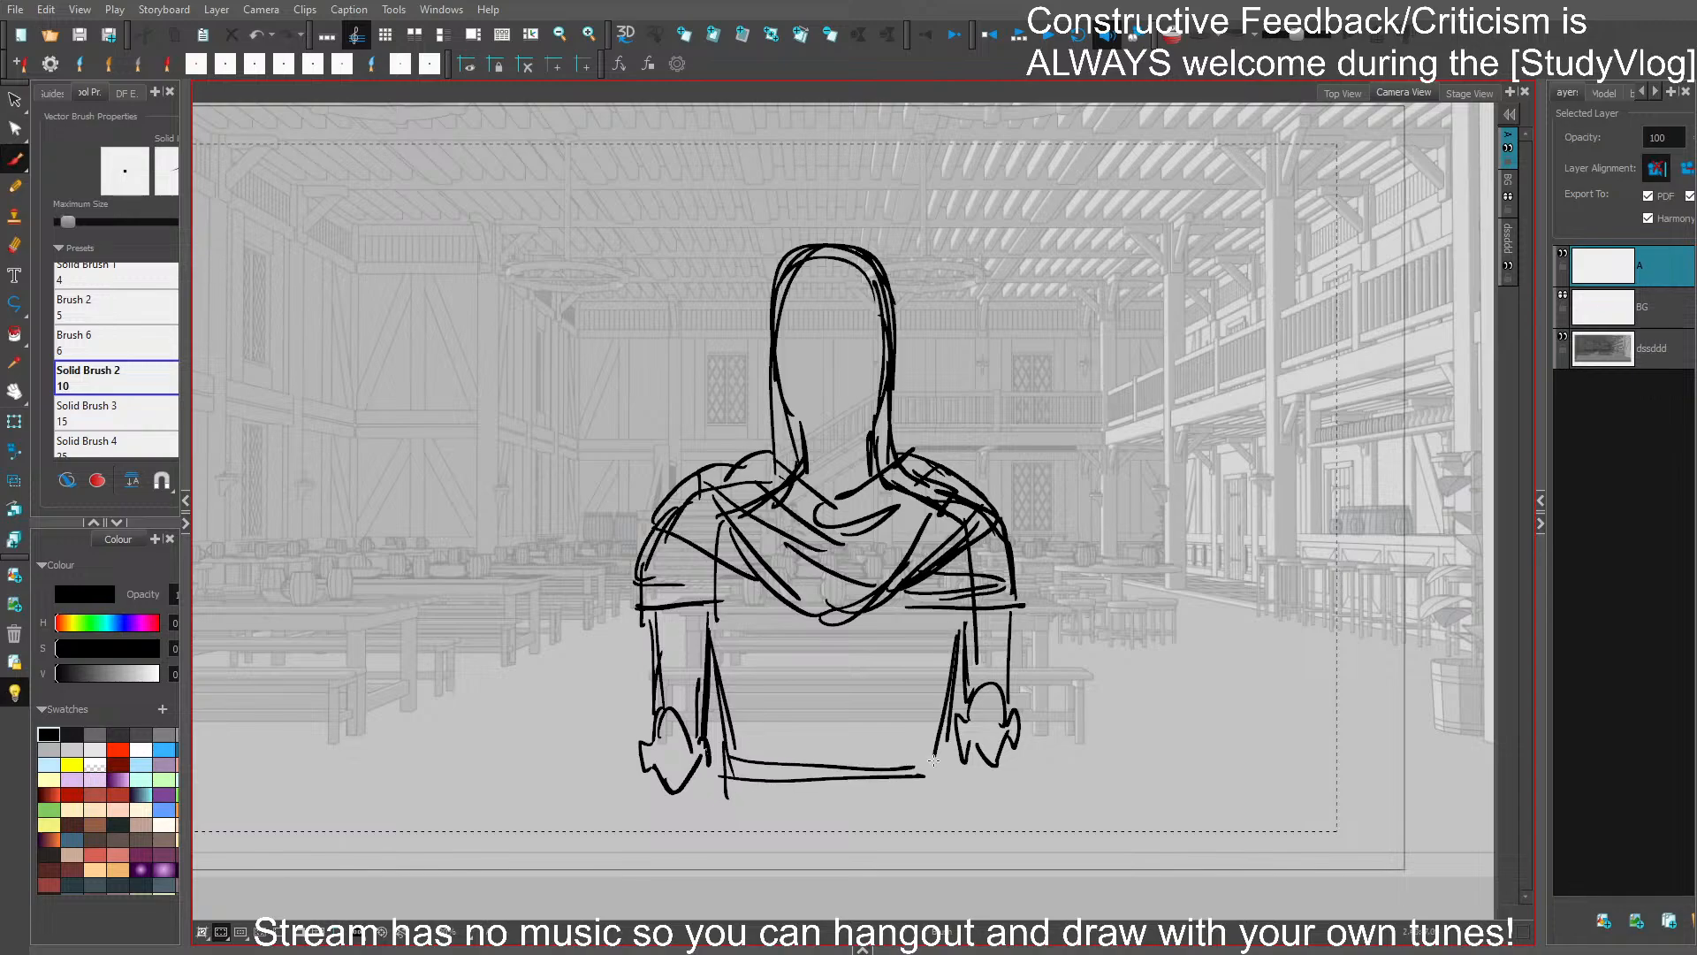
- Sketch the hips and a hanging cloth fold below the belt, and extend both forearms downward
mouse_move(717, 775)
mouse_down()
mouse_move(707, 844)
mouse_move(807, 870)
mouse_up()
drag(727, 804, 902, 813)
mouse_move(817, 859)
mouse_down()
mouse_move(890, 811)
mouse_move(972, 878)
mouse_up()
drag(949, 816, 944, 849)
drag(708, 846, 695, 910)
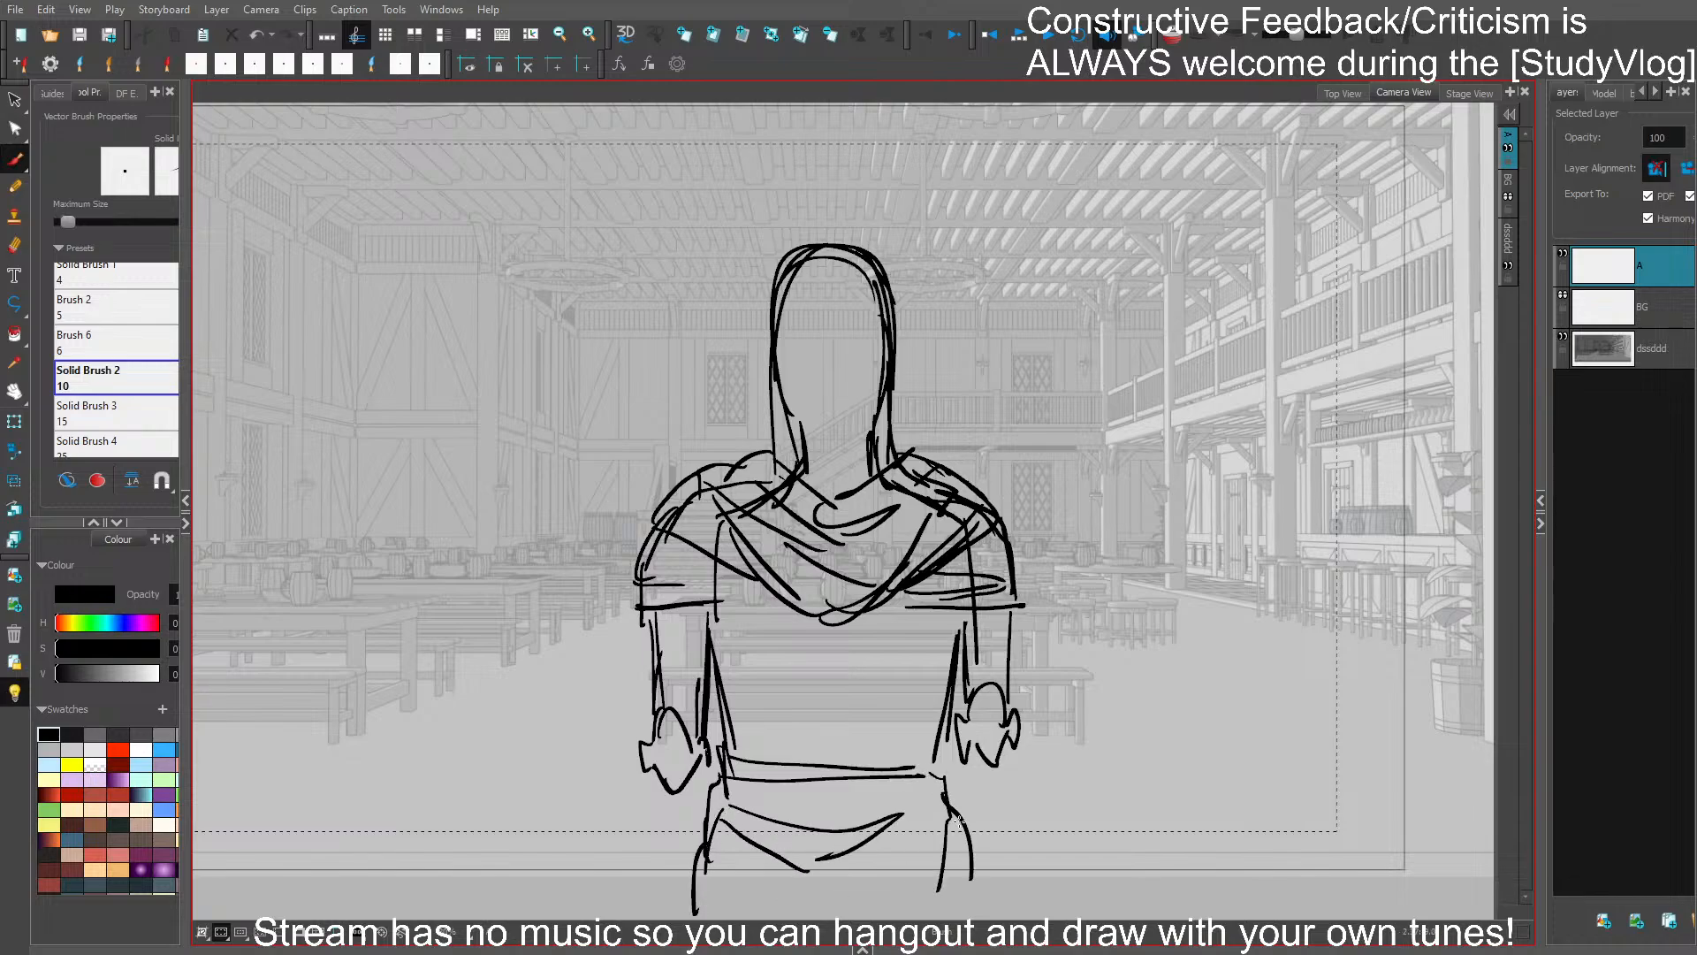
drag(656, 788, 667, 900)
drag(1011, 757, 998, 868)
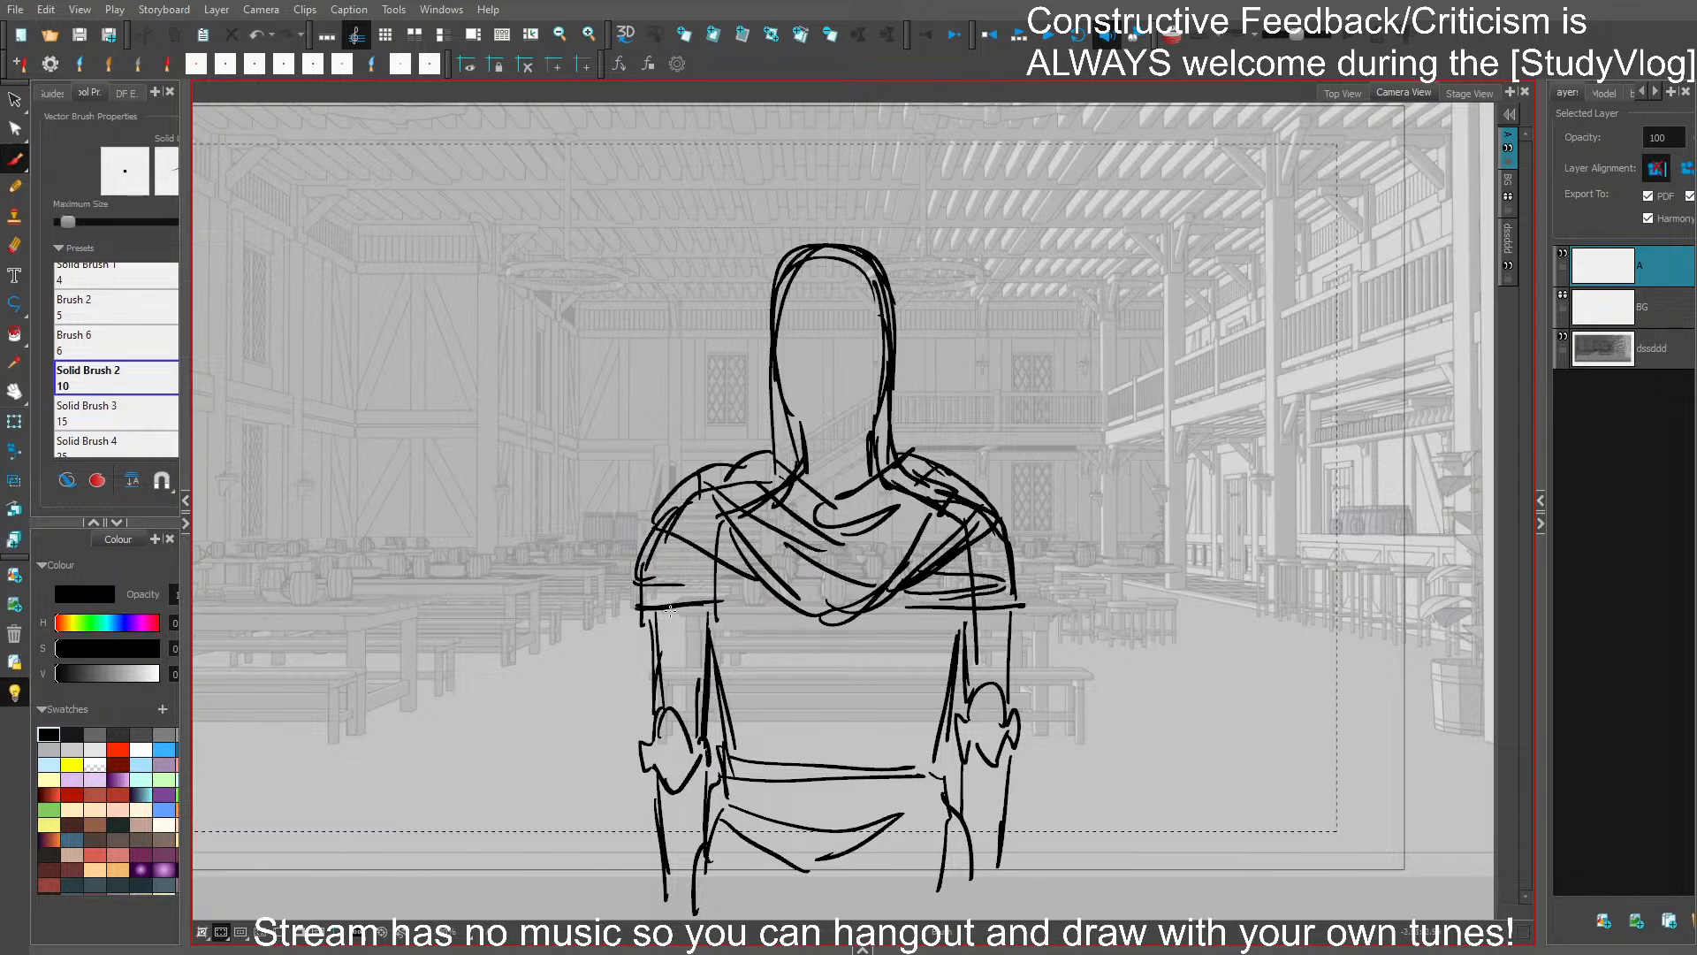
- Refine the torso's sides between the cape hem and the belt, replacing the rough strokes
mouse_move(670, 611)
mouse_down()
mouse_move(753, 621)
mouse_move(740, 742)
mouse_up()
key(ctrl+z)
key(ctrl+z)
drag(729, 682, 733, 770)
key(ctrl+z)
key(ctrl+z)
drag(944, 679, 924, 776)
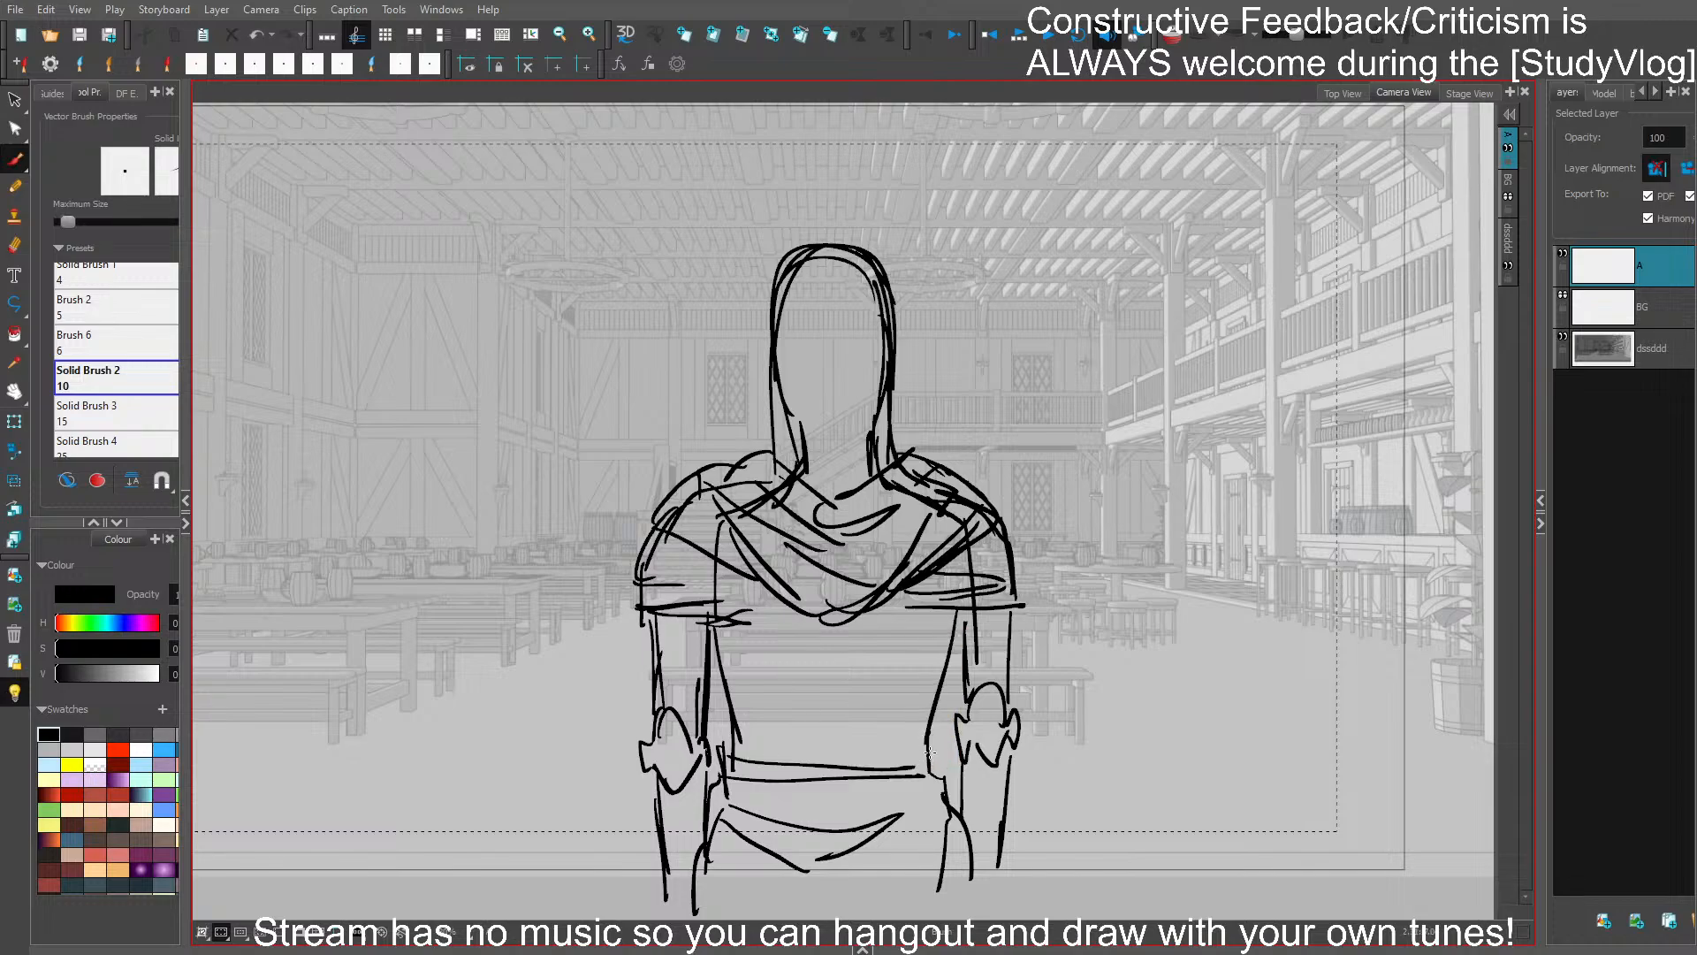
drag(947, 624, 910, 750)
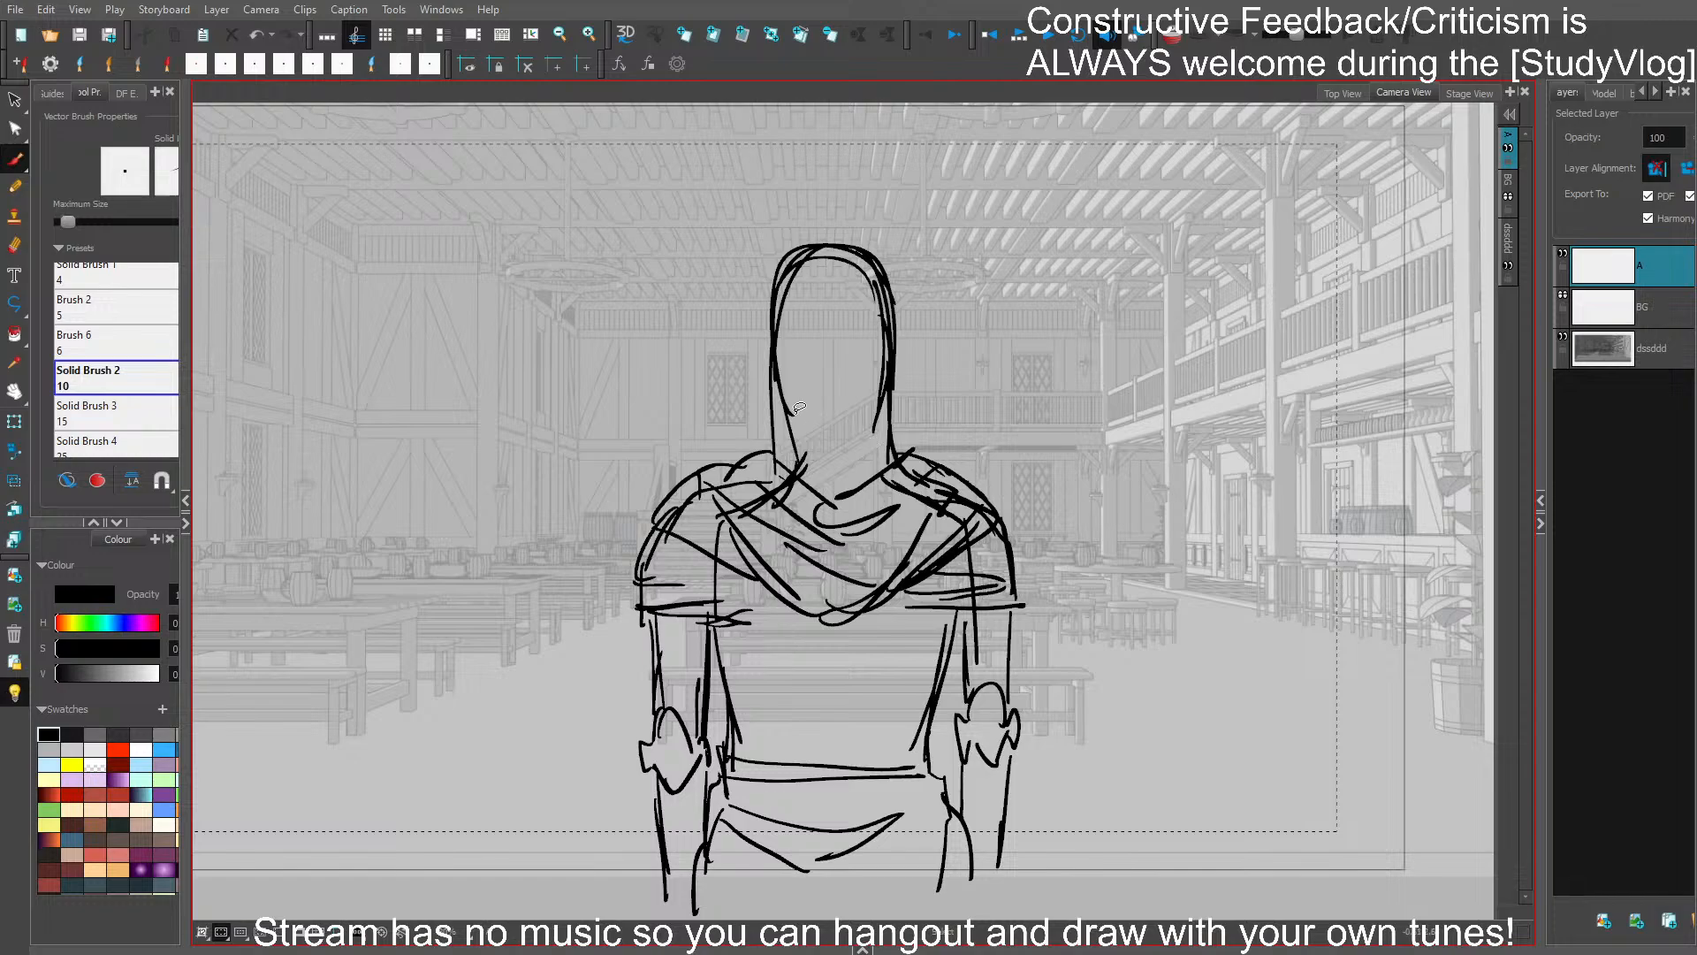
- Clear the doubled strokes around the head and neck and reinforce the hood's right-hand edge
key(ctrl+z)
key(ctrl+z)
drag(890, 292, 892, 430)
drag(897, 345, 892, 441)
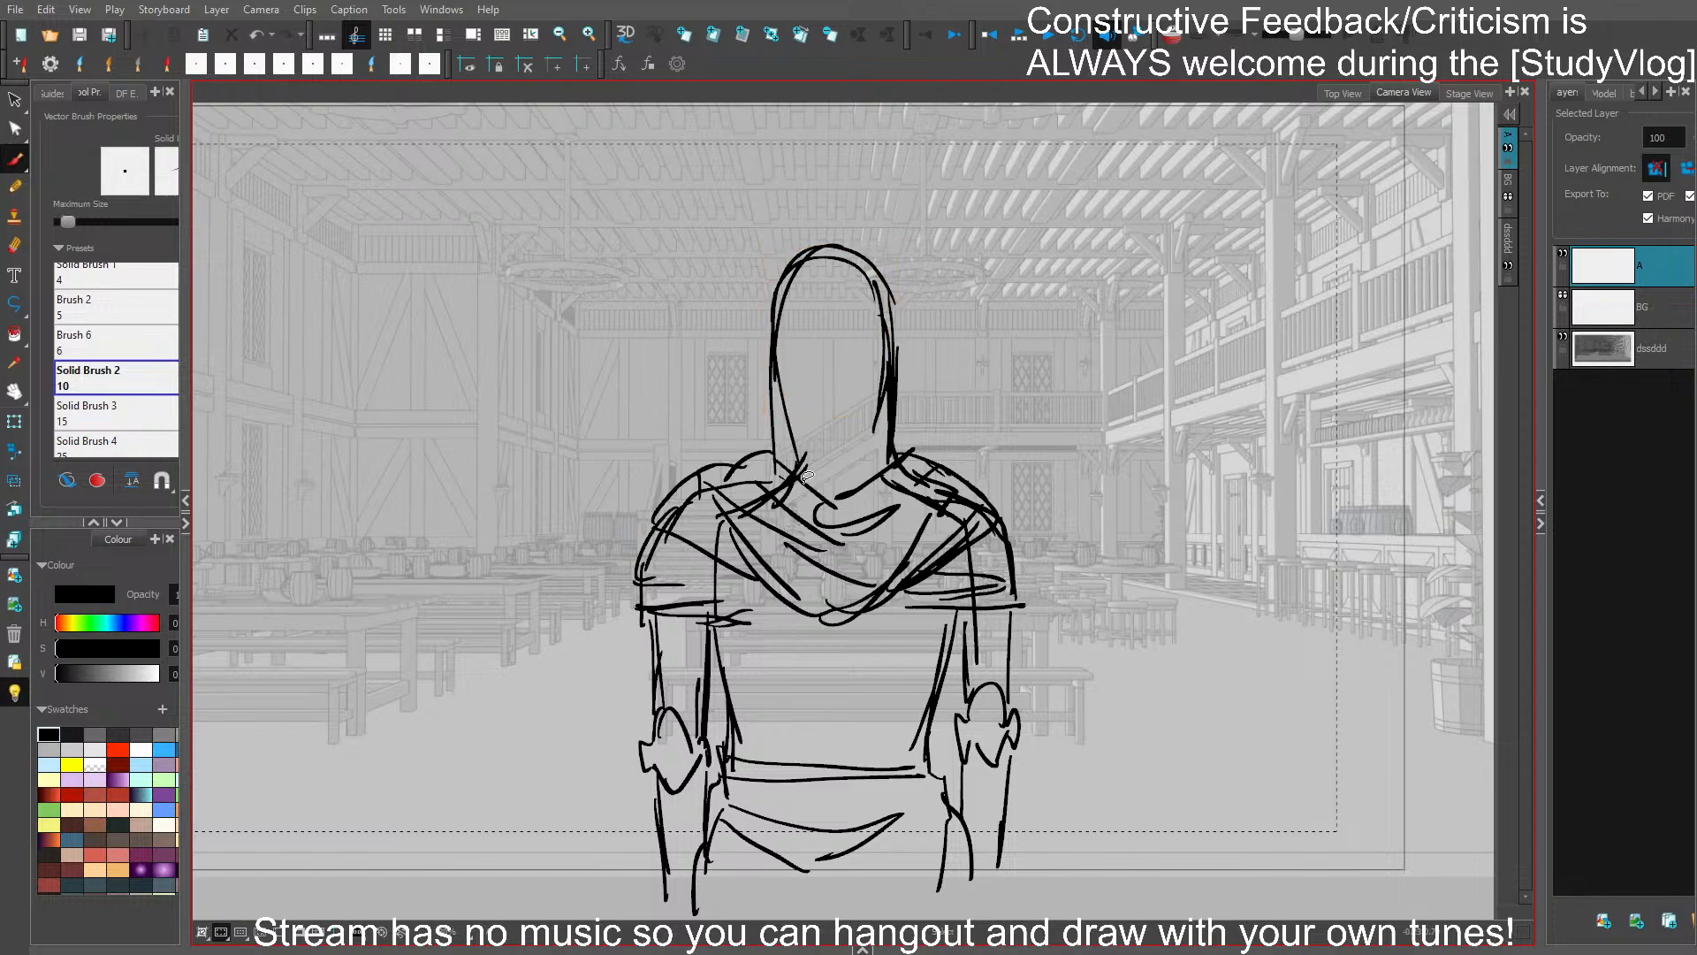
key(ctrl+z)
key(ctrl+z)
- Redraw the cowl's neckline and darken its lower drape across the chest
drag(799, 476, 854, 493)
drag(837, 503, 847, 525)
mouse_move(729, 569)
mouse_down()
mouse_move(813, 623)
mouse_move(890, 596)
mouse_up()
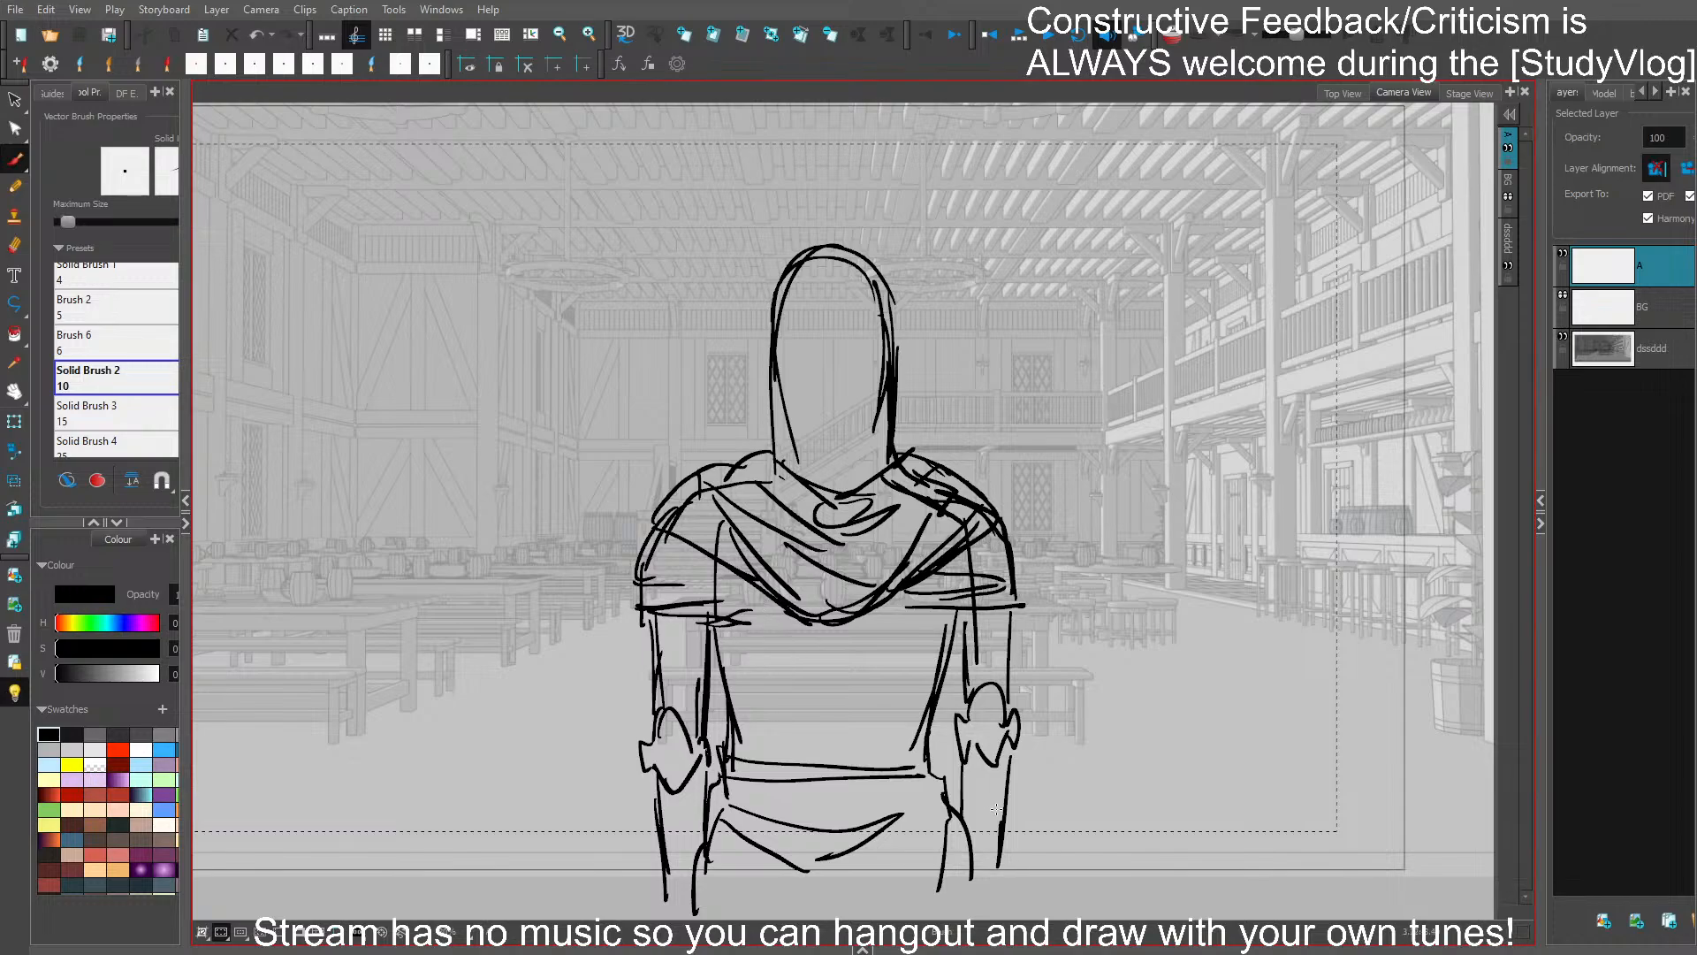
- Add curved cuffs below both elbow guards and round off the ends of the forearms
mouse_move(1009, 758)
mouse_down()
mouse_move(1000, 884)
mouse_move(998, 778)
mouse_up()
drag(665, 796, 690, 846)
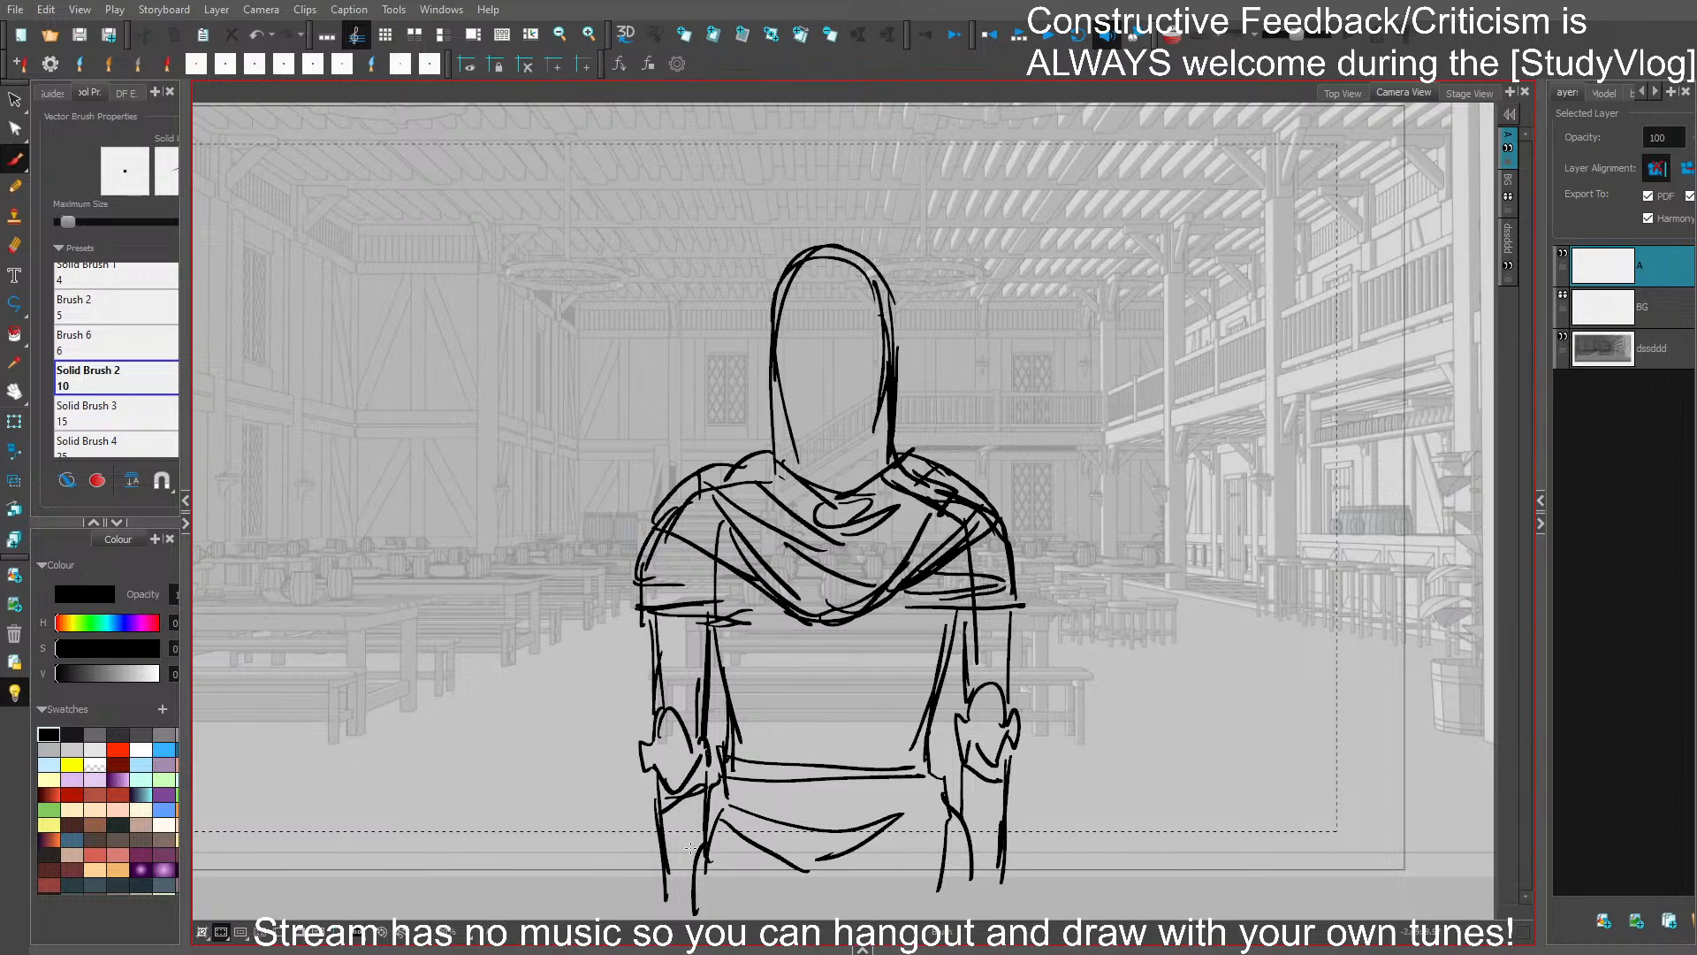
drag(988, 896, 991, 901)
drag(969, 897, 991, 912)
drag(1057, 783, 1047, 668)
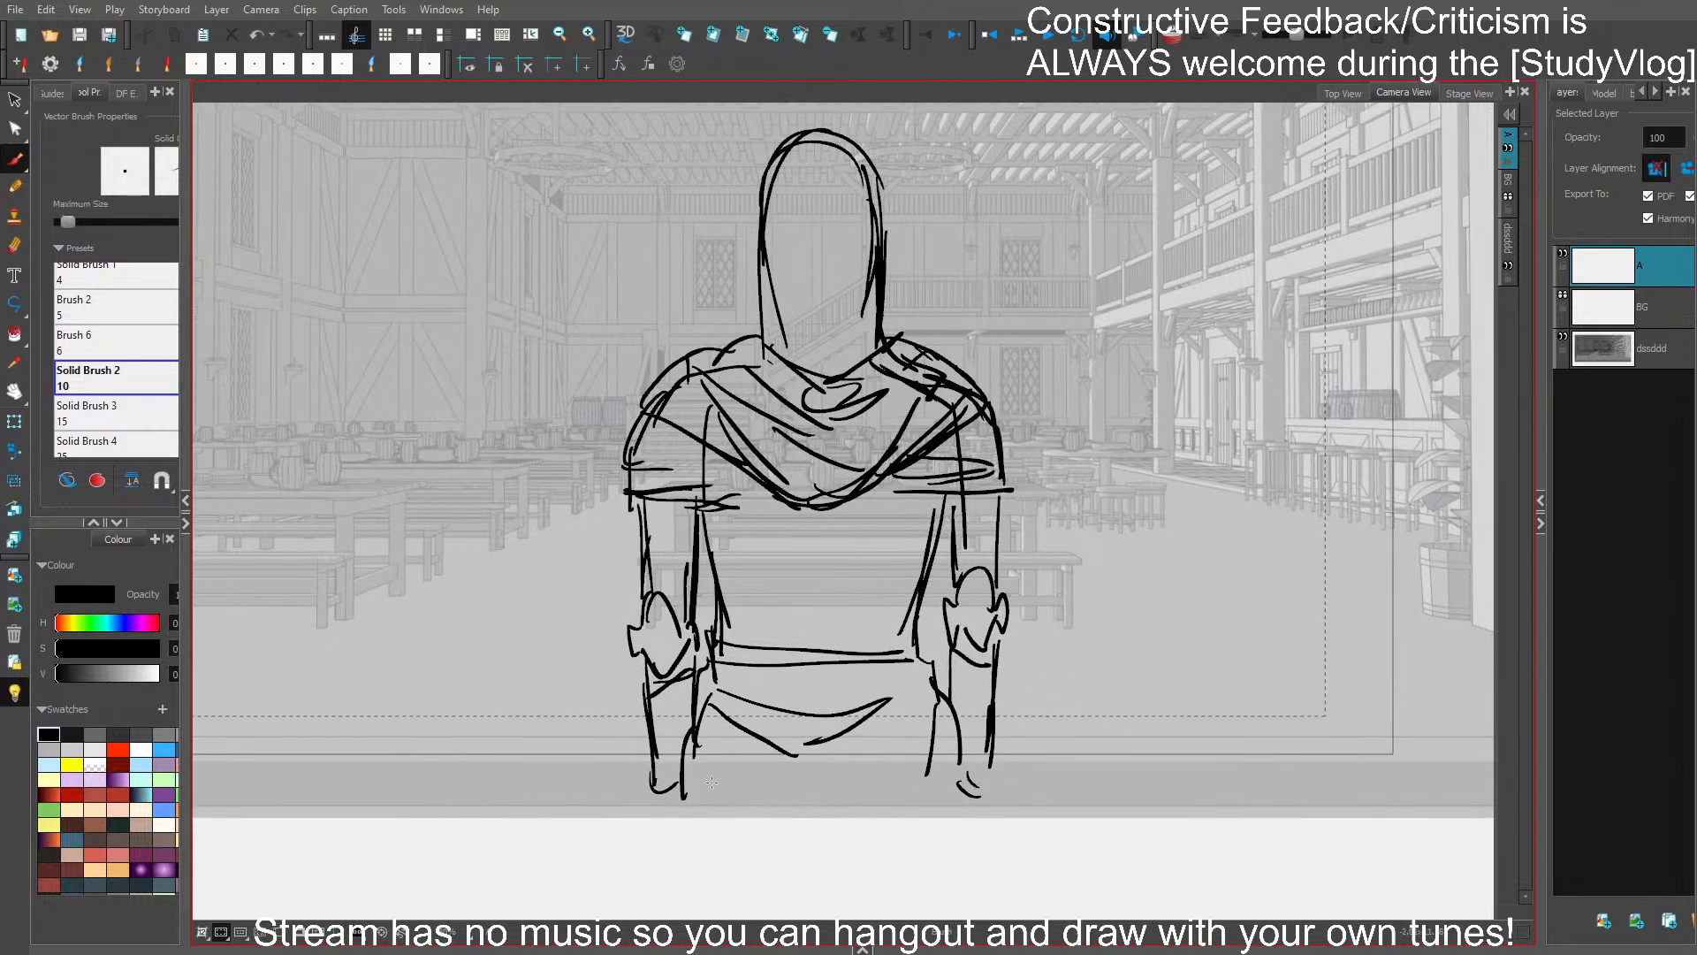
- Draw the tunic's lower drape as curved folds meeting in a point between the hips
drag(698, 737, 696, 794)
mouse_move(696, 784)
mouse_down()
mouse_move(798, 862)
mouse_move(903, 769)
mouse_up()
drag(903, 769, 781, 835)
mouse_move(682, 794)
mouse_down()
mouse_move(883, 837)
mouse_move(931, 810)
mouse_up()
drag(931, 810, 910, 829)
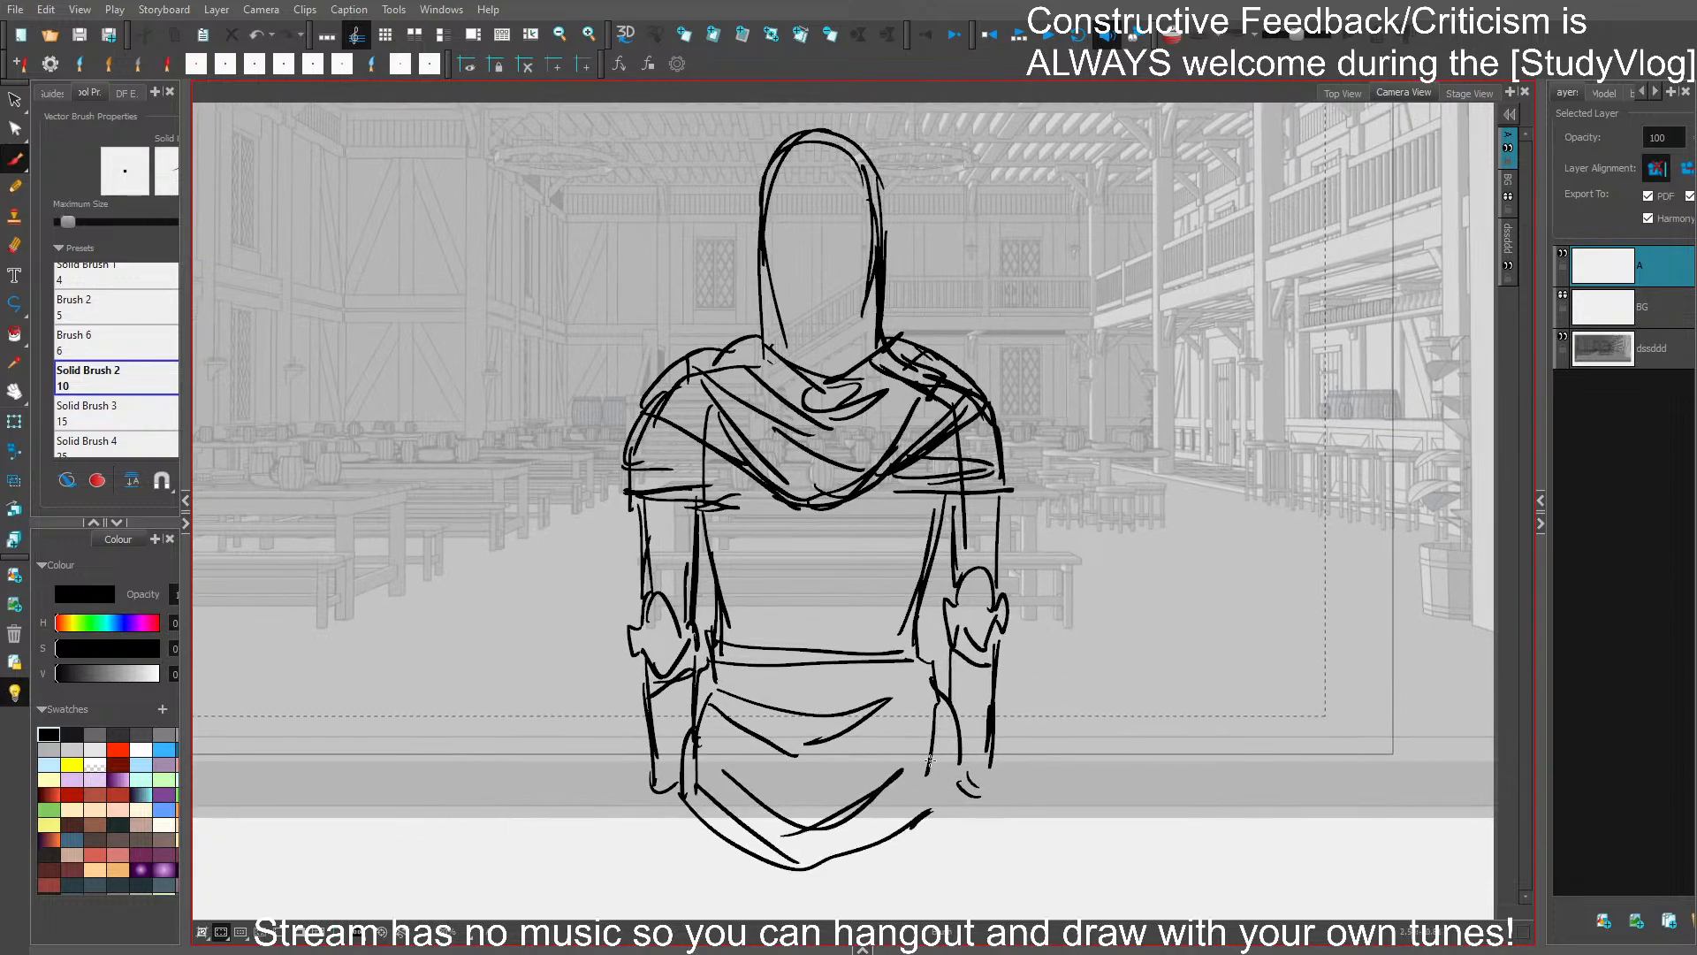
- Extend both forearms and the right-hand hip line down below the camera frame
mouse_move(986, 409)
mouse_down()
mouse_move(1019, 497)
mouse_move(1114, 476)
mouse_move(1115, 419)
mouse_move(1182, 391)
mouse_up()
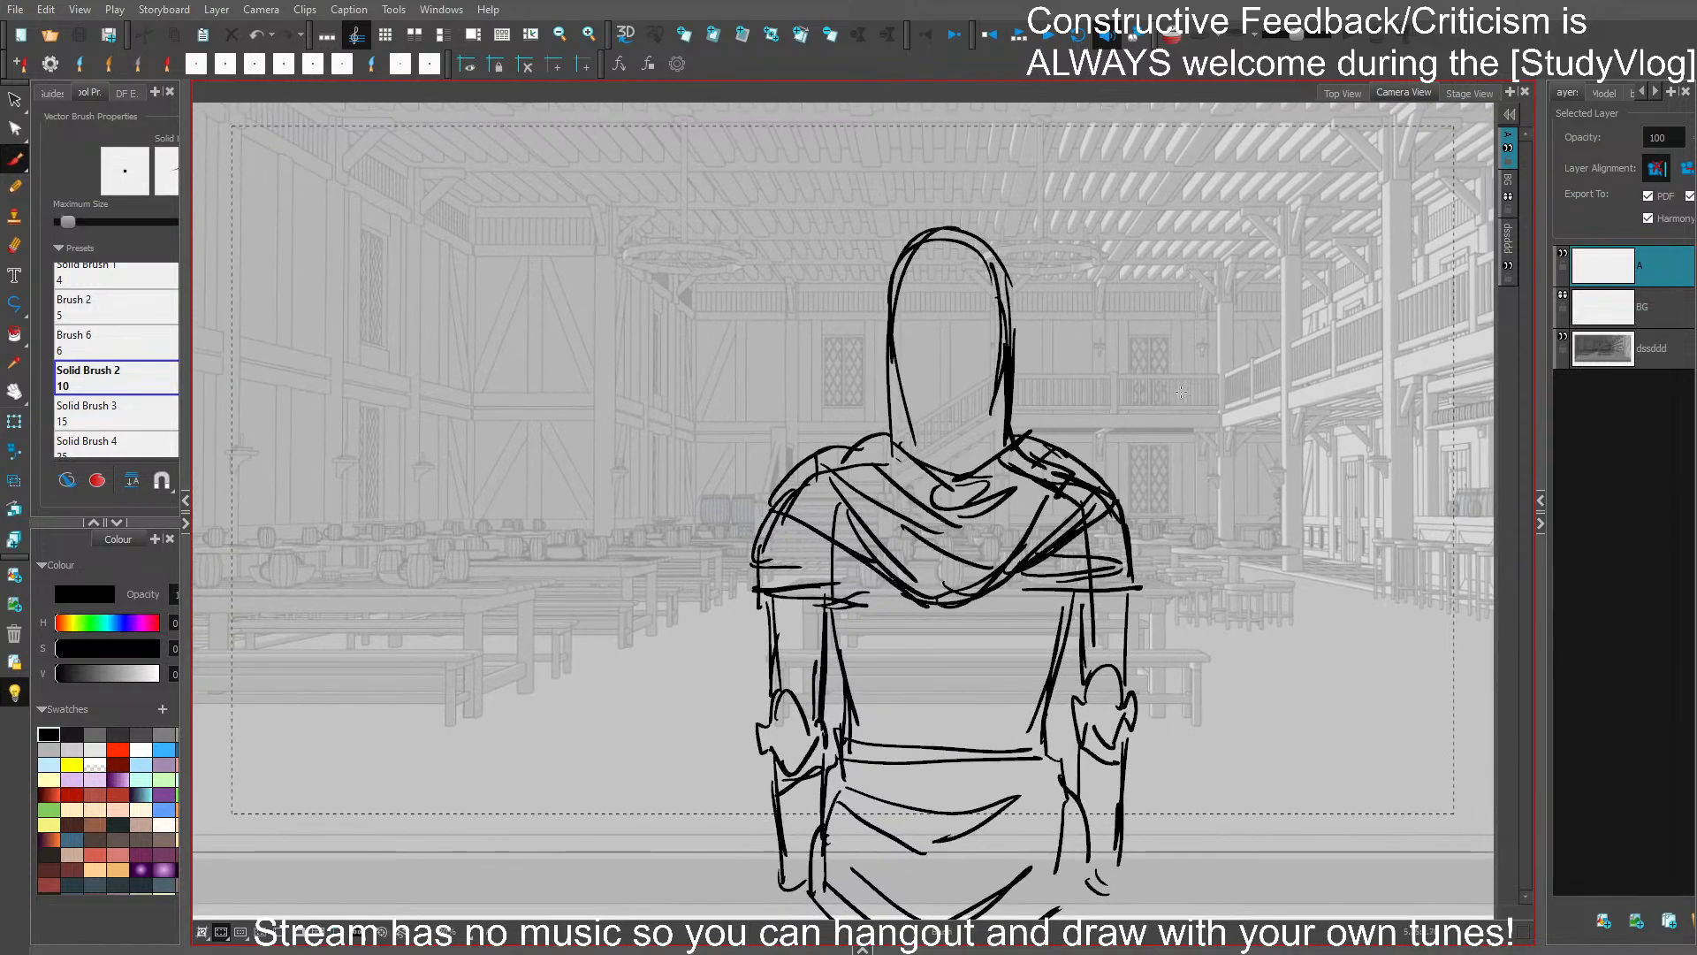
drag(778, 853, 785, 917)
drag(1119, 819, 1110, 919)
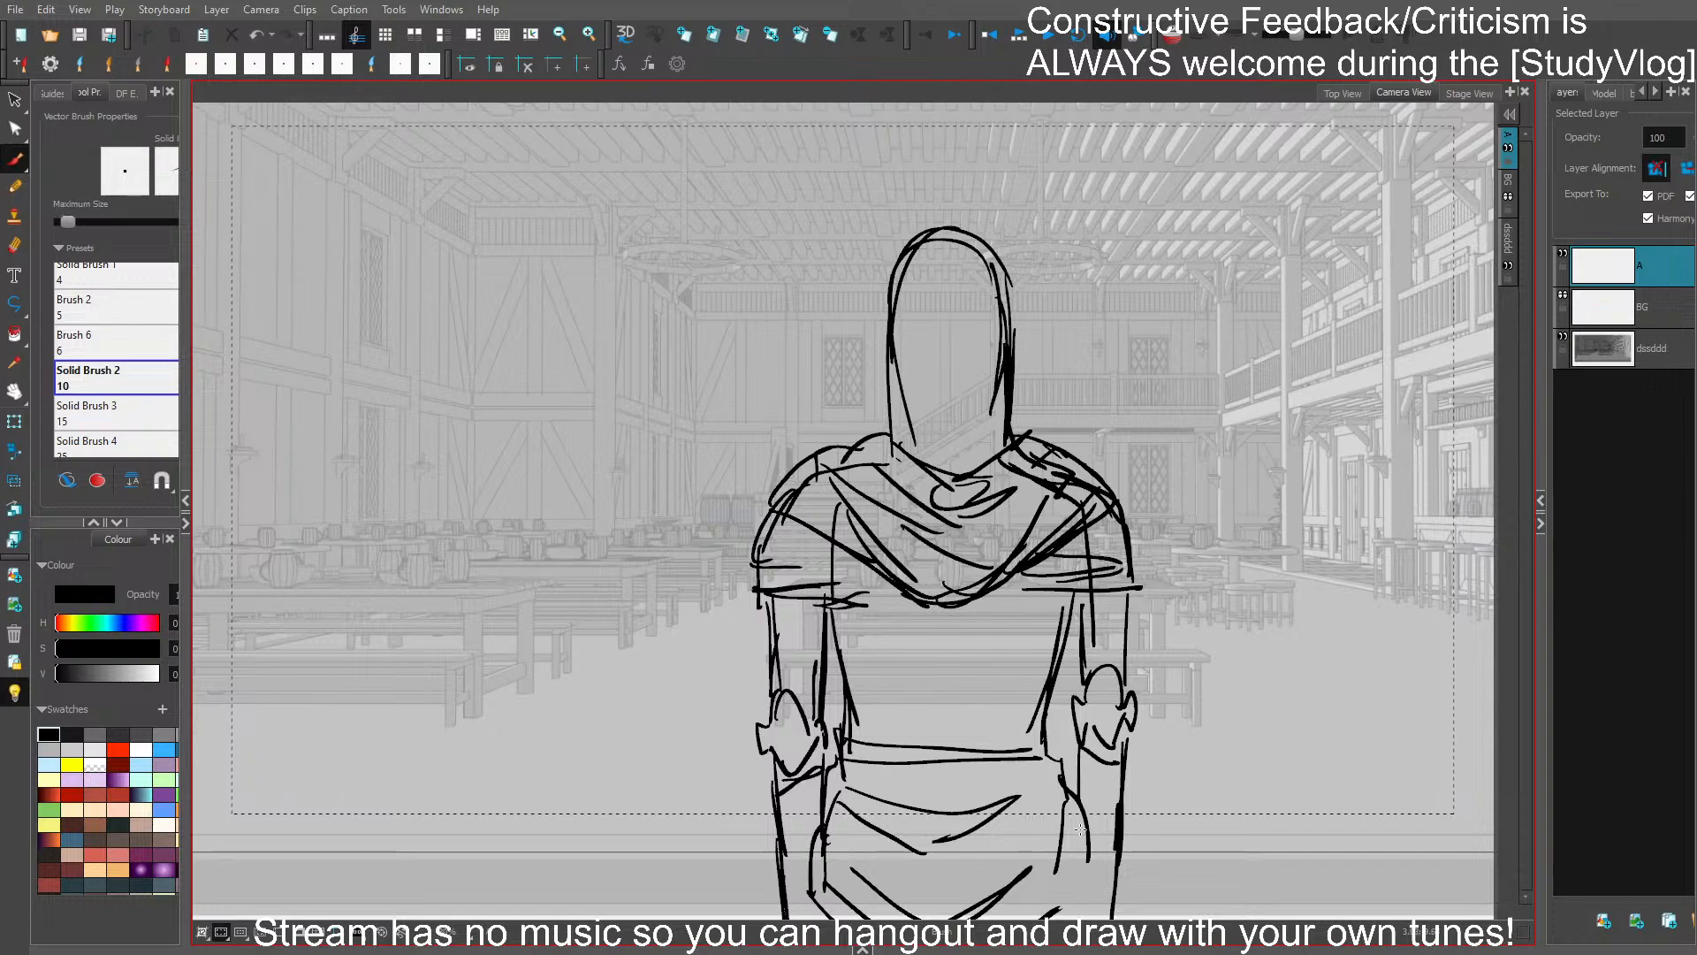
drag(1080, 829, 1085, 908)
- Adjust both upper arms beneath the cape to be slimmer and delete the leftover inner line on the right-hand shoulder
drag(764, 635, 824, 681)
drag(820, 587, 830, 578)
mouse_move(1132, 624)
mouse_down()
mouse_move(1085, 707)
mouse_move(1124, 678)
mouse_up()
drag(1125, 499, 1069, 553)
click(1195, 546)
key(Delete)
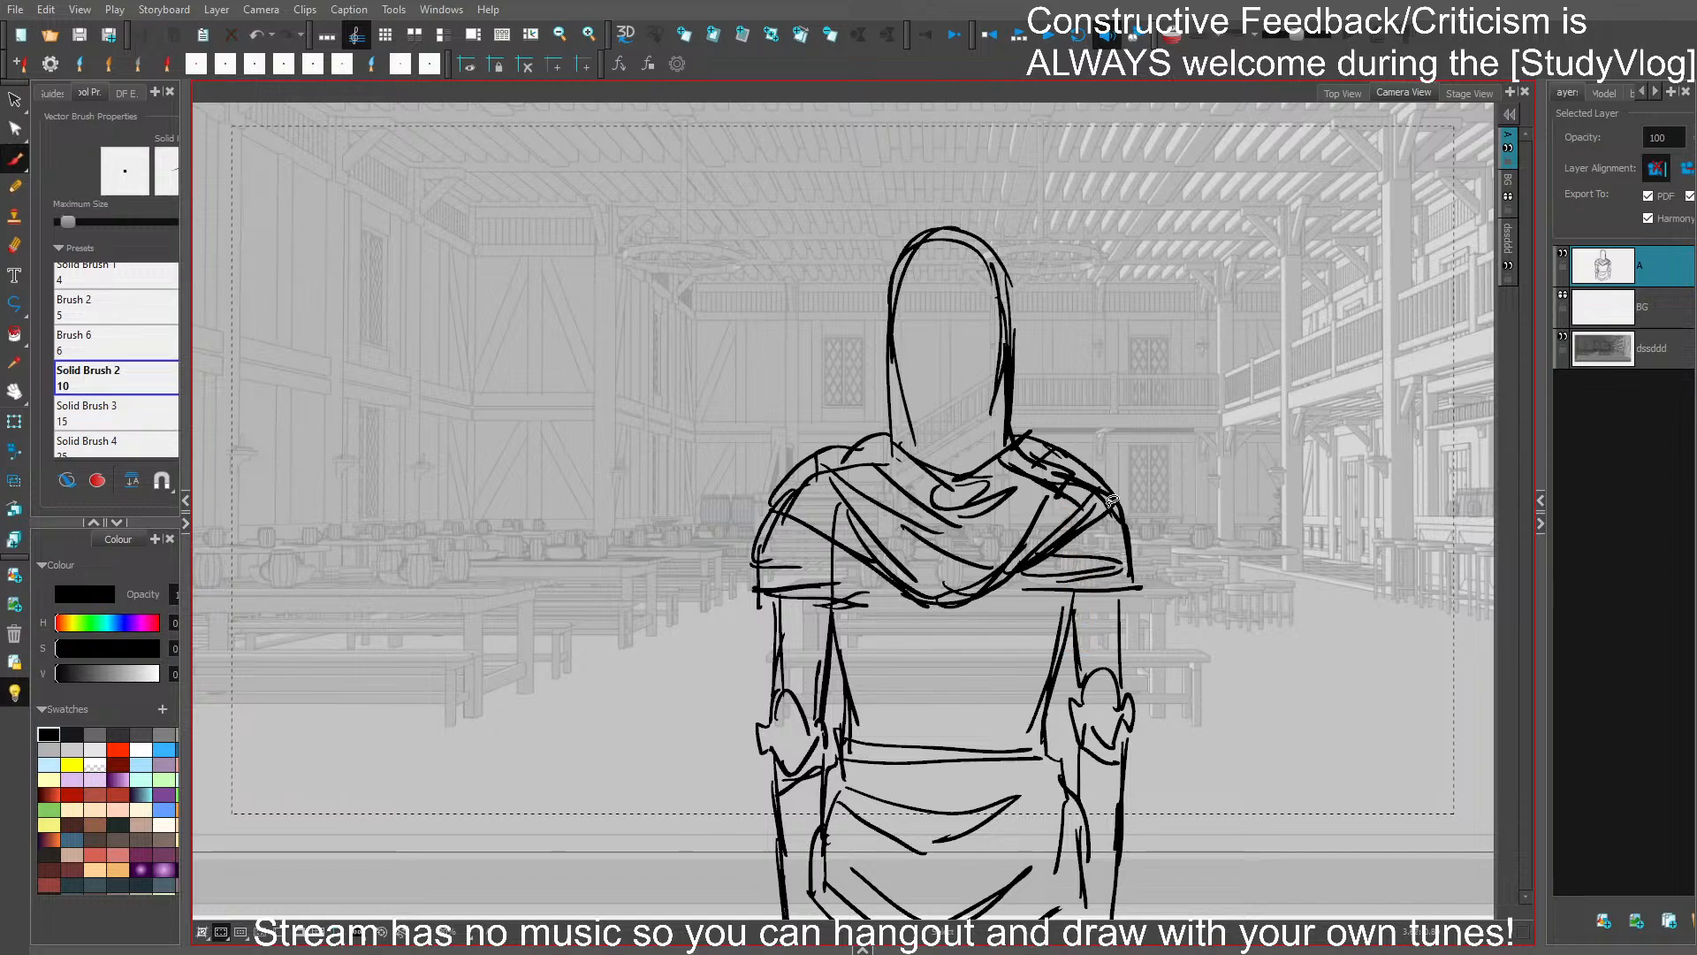
- Select the right-hand elbow guard strokes, shift them slightly lower on the arm, and save
key(ctrl+s)
mouse_move(1119, 717)
mouse_down()
mouse_move(1074, 672)
mouse_move(1136, 733)
mouse_move(1119, 718)
mouse_up()
drag(1099, 774, 1108, 786)
click(1175, 782)
key(ctrl+z)
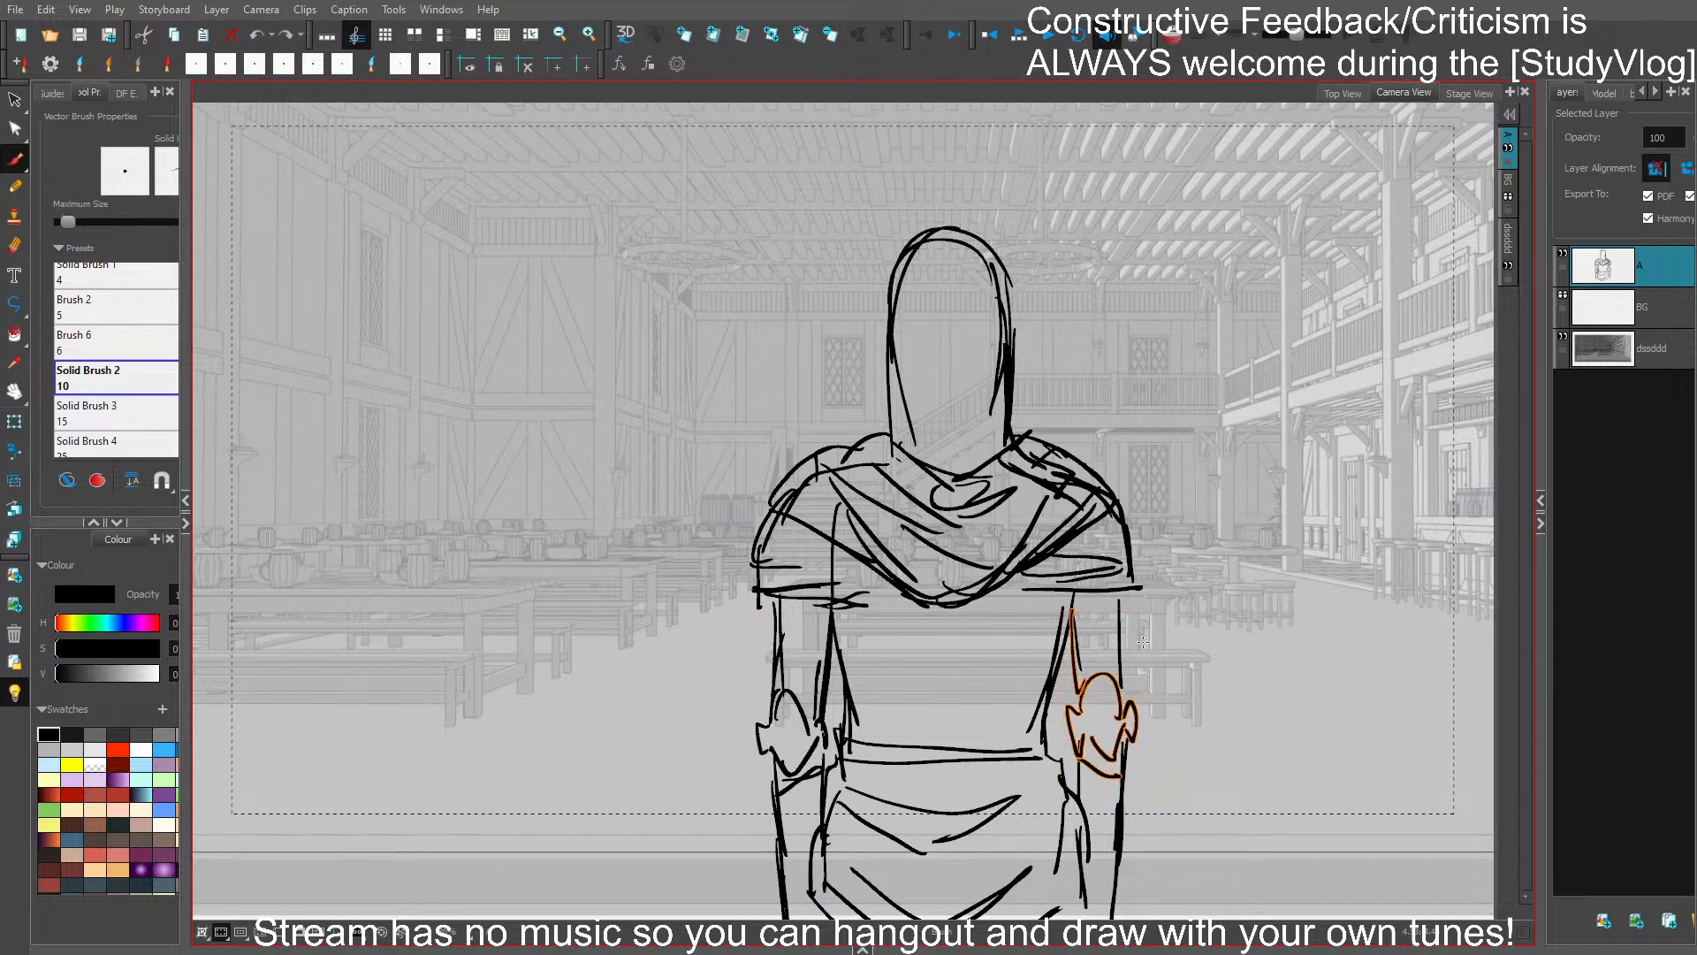
drag(1146, 610, 1153, 610)
click(1203, 629)
key(ctrl+s)
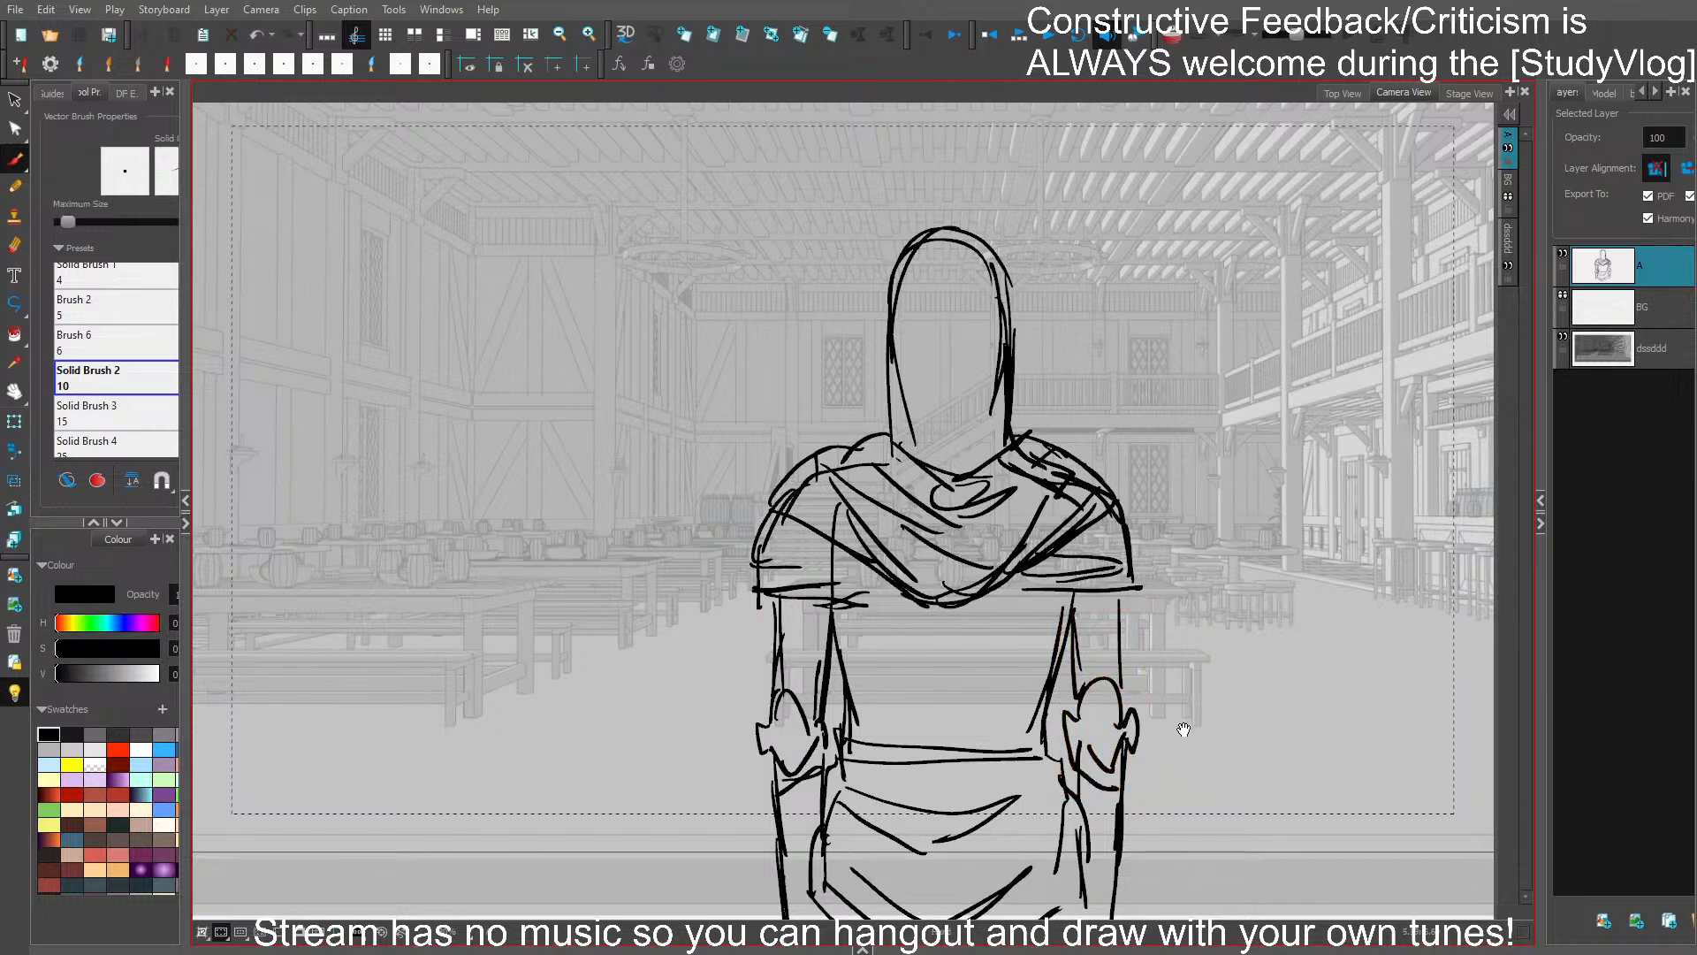
drag(1184, 729, 1087, 692)
drag(802, 506, 1127, 527)
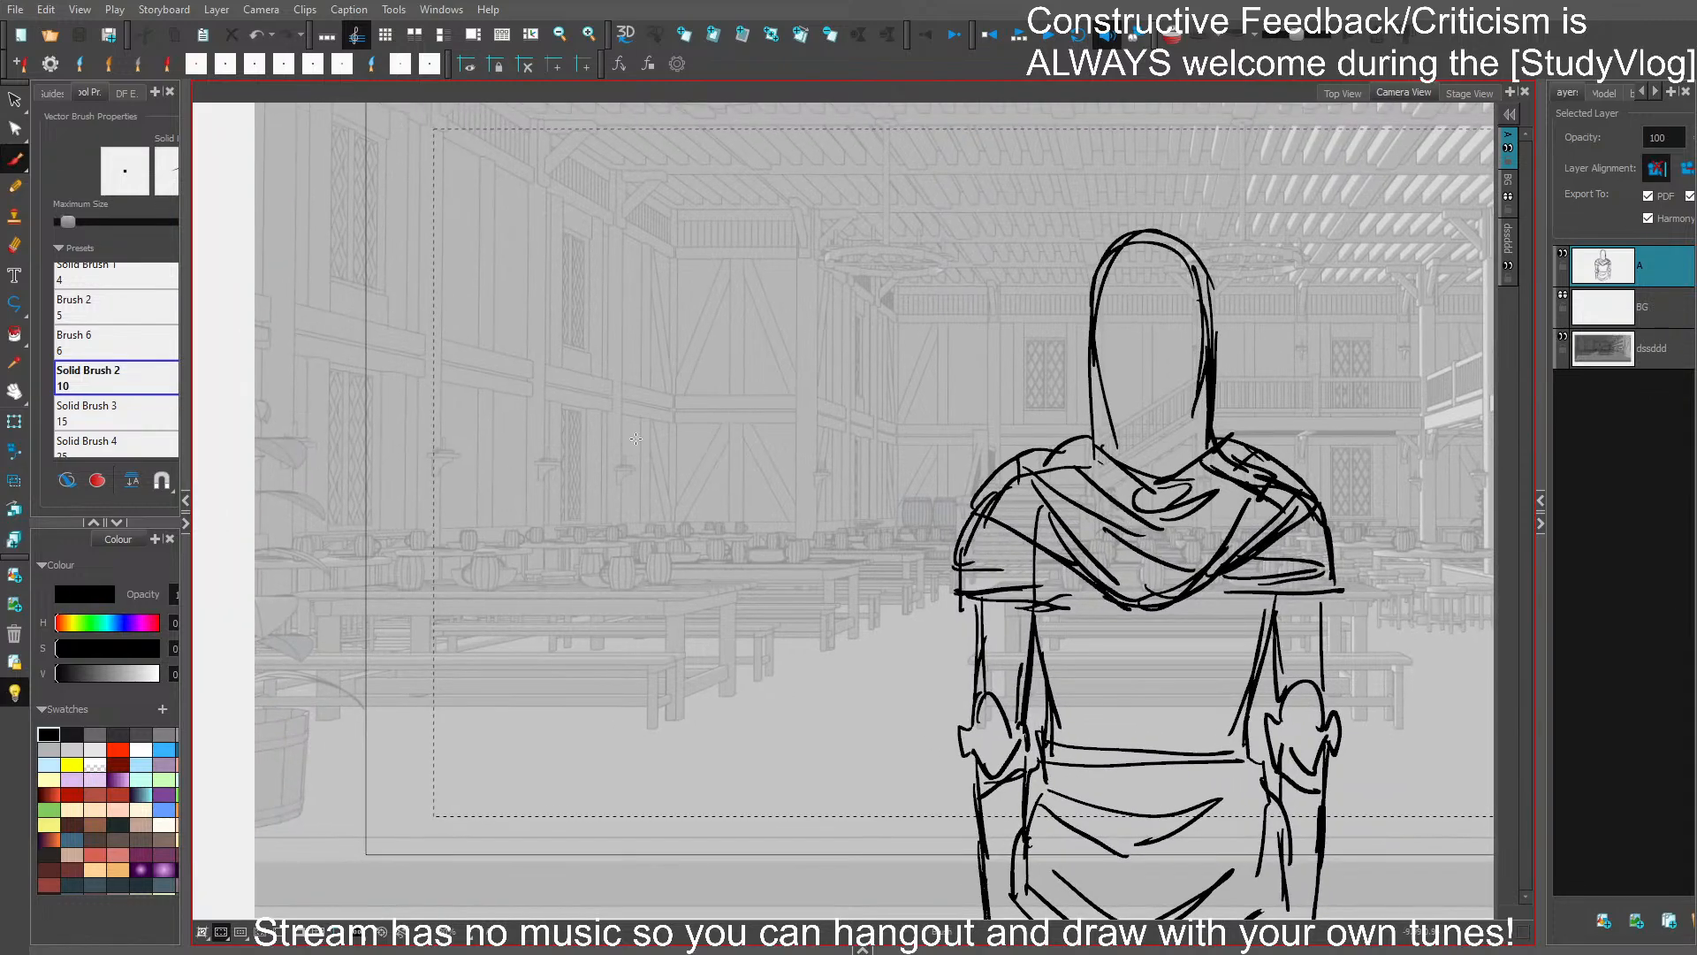
drag(519, 251, 640, 357)
key(ctrl+z)
mouse_move(471, 179)
mouse_down()
mouse_move(585, 191)
mouse_move(608, 258)
mouse_up()
mouse_move(523, 162)
mouse_down()
mouse_move(602, 271)
mouse_move(458, 173)
mouse_up()
mouse_move(501, 163)
mouse_down()
mouse_move(436, 189)
mouse_move(415, 250)
mouse_up()
drag(435, 183, 436, 288)
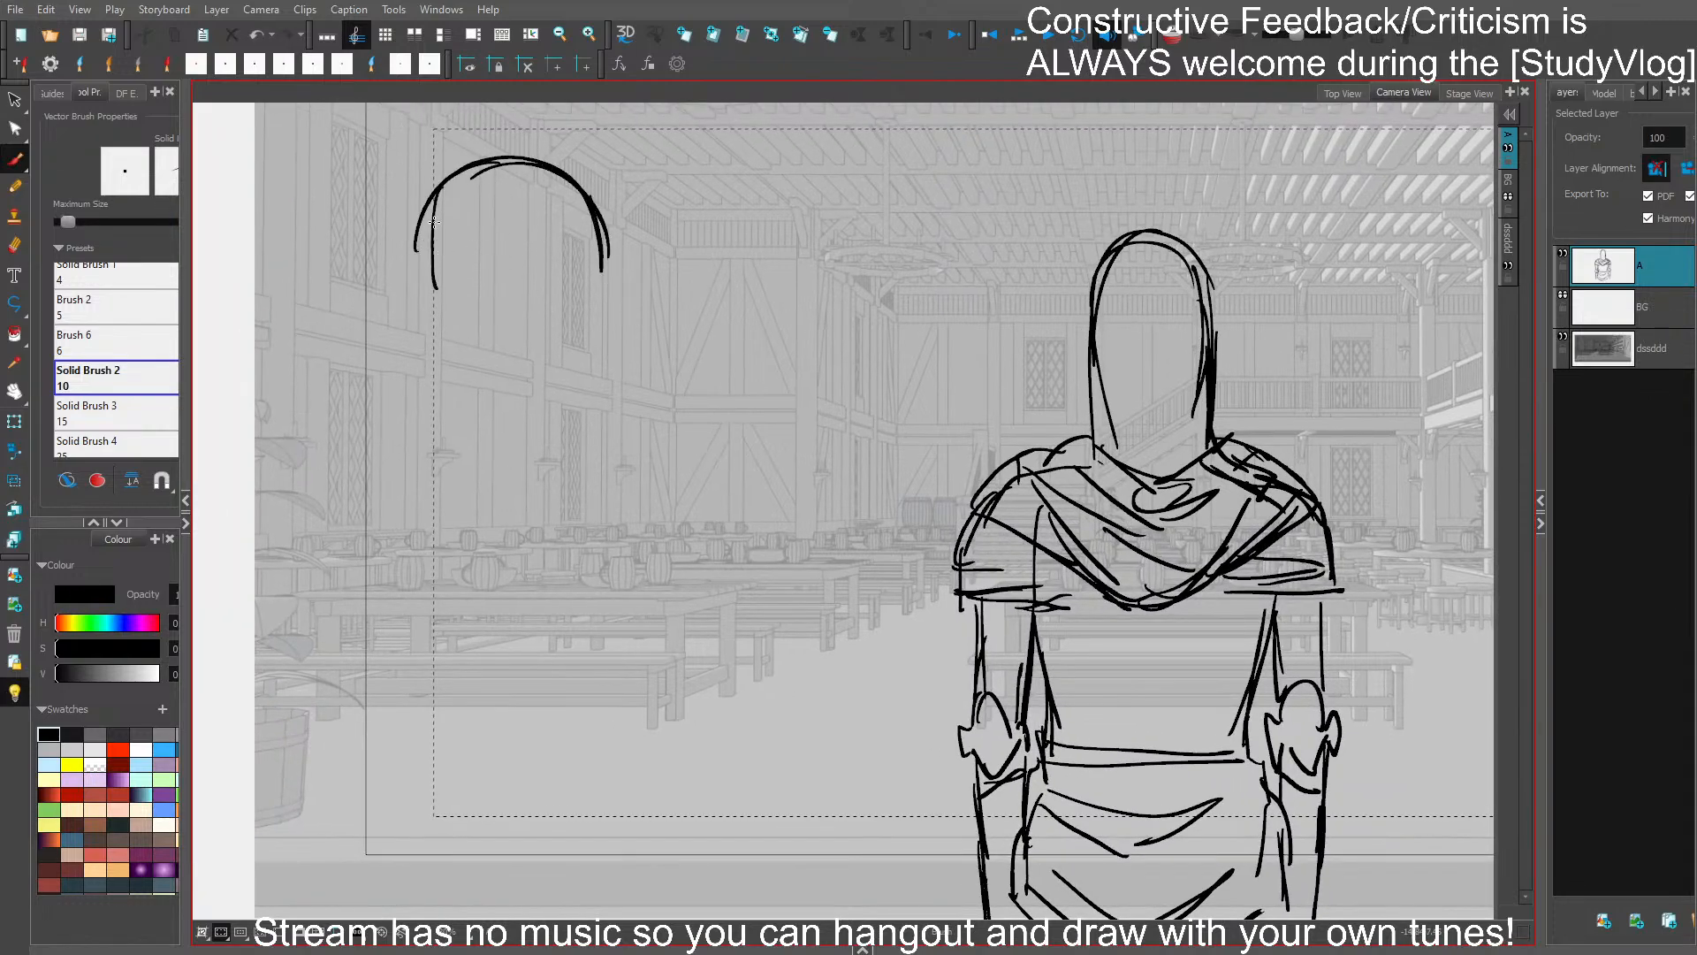
key(ctrl+z)
drag(443, 187, 430, 309)
key(ctrl+z)
mouse_move(525, 168)
mouse_down()
mouse_move(529, 239)
mouse_move(549, 157)
mouse_move(572, 242)
mouse_up()
key(Delete)
drag(423, 188, 441, 198)
key(Delete)
- Draw a second figure's head in right-facing profile at the frame's upper left, with face line and jaw
mouse_move(453, 232)
mouse_down()
mouse_move(500, 149)
mouse_move(573, 271)
mouse_up()
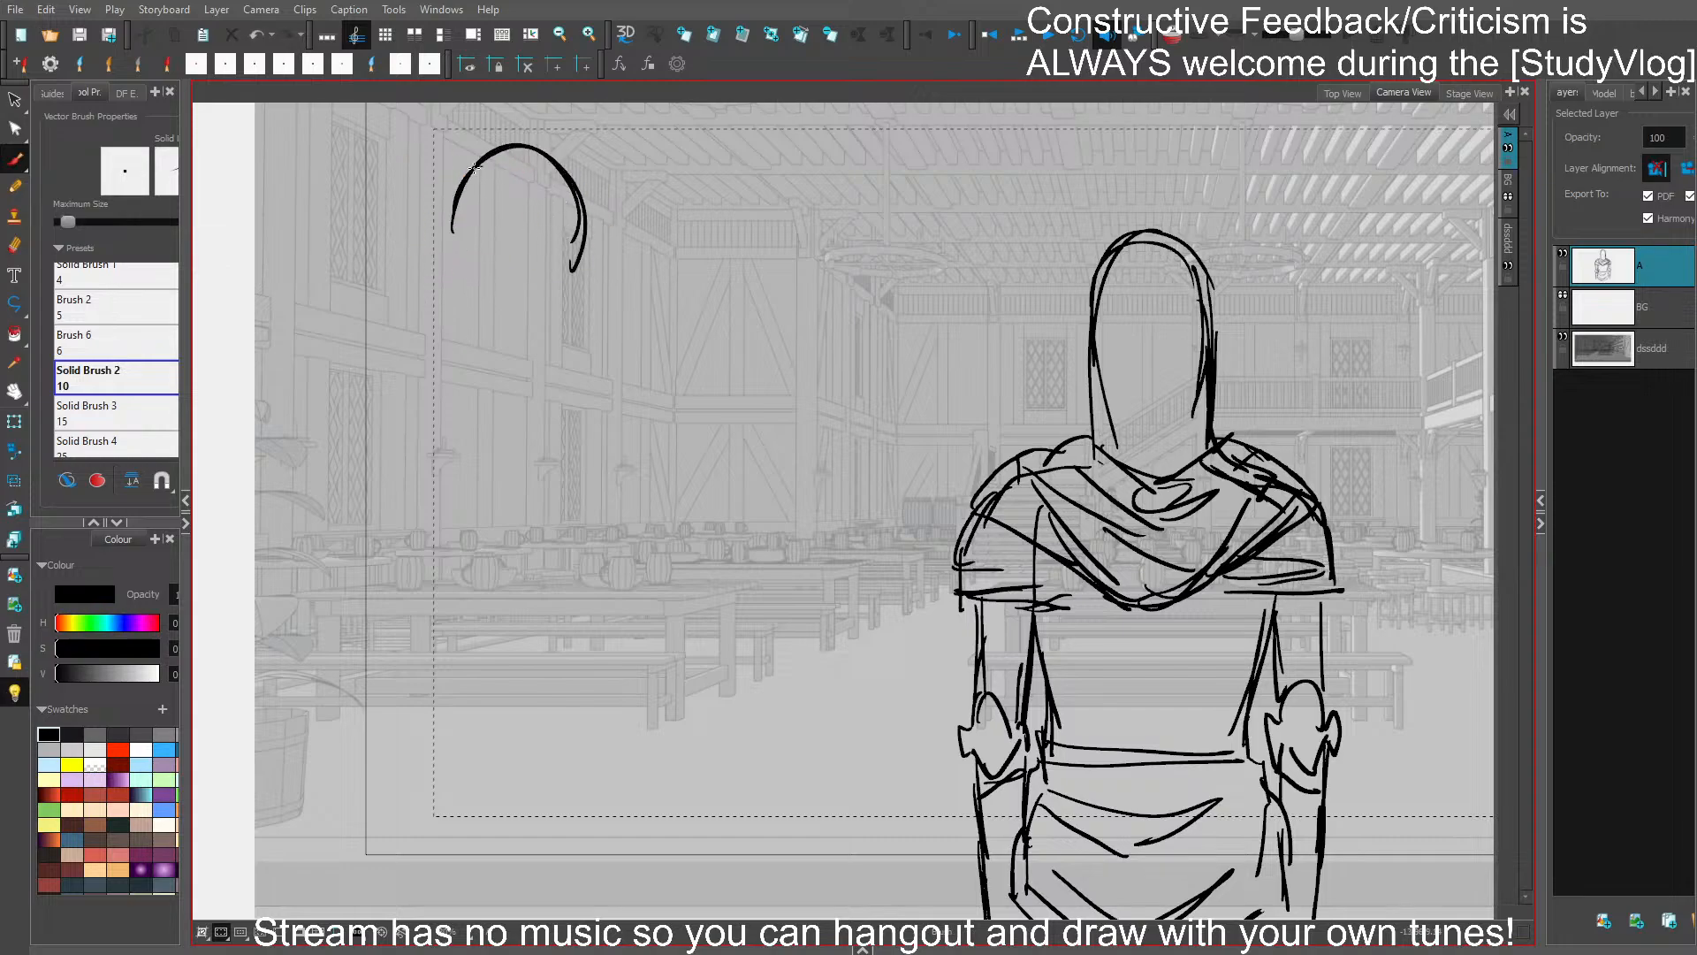
drag(483, 165, 480, 288)
mouse_move(454, 214)
mouse_down()
mouse_move(480, 309)
mouse_move(439, 352)
mouse_move(498, 368)
mouse_move(584, 281)
mouse_up()
drag(586, 264, 560, 341)
drag(541, 172, 586, 270)
- Draw the profile figure's neck and the upper curve of the back
mouse_move(442, 339)
mouse_down()
mouse_move(375, 469)
mouse_move(393, 676)
mouse_up()
key(ctrl+z)
- Add an oval shoulder joint and outline the profile figure's back, chest and belly
key(ctrl+z)
key(ctrl+z)
drag(442, 340, 424, 486)
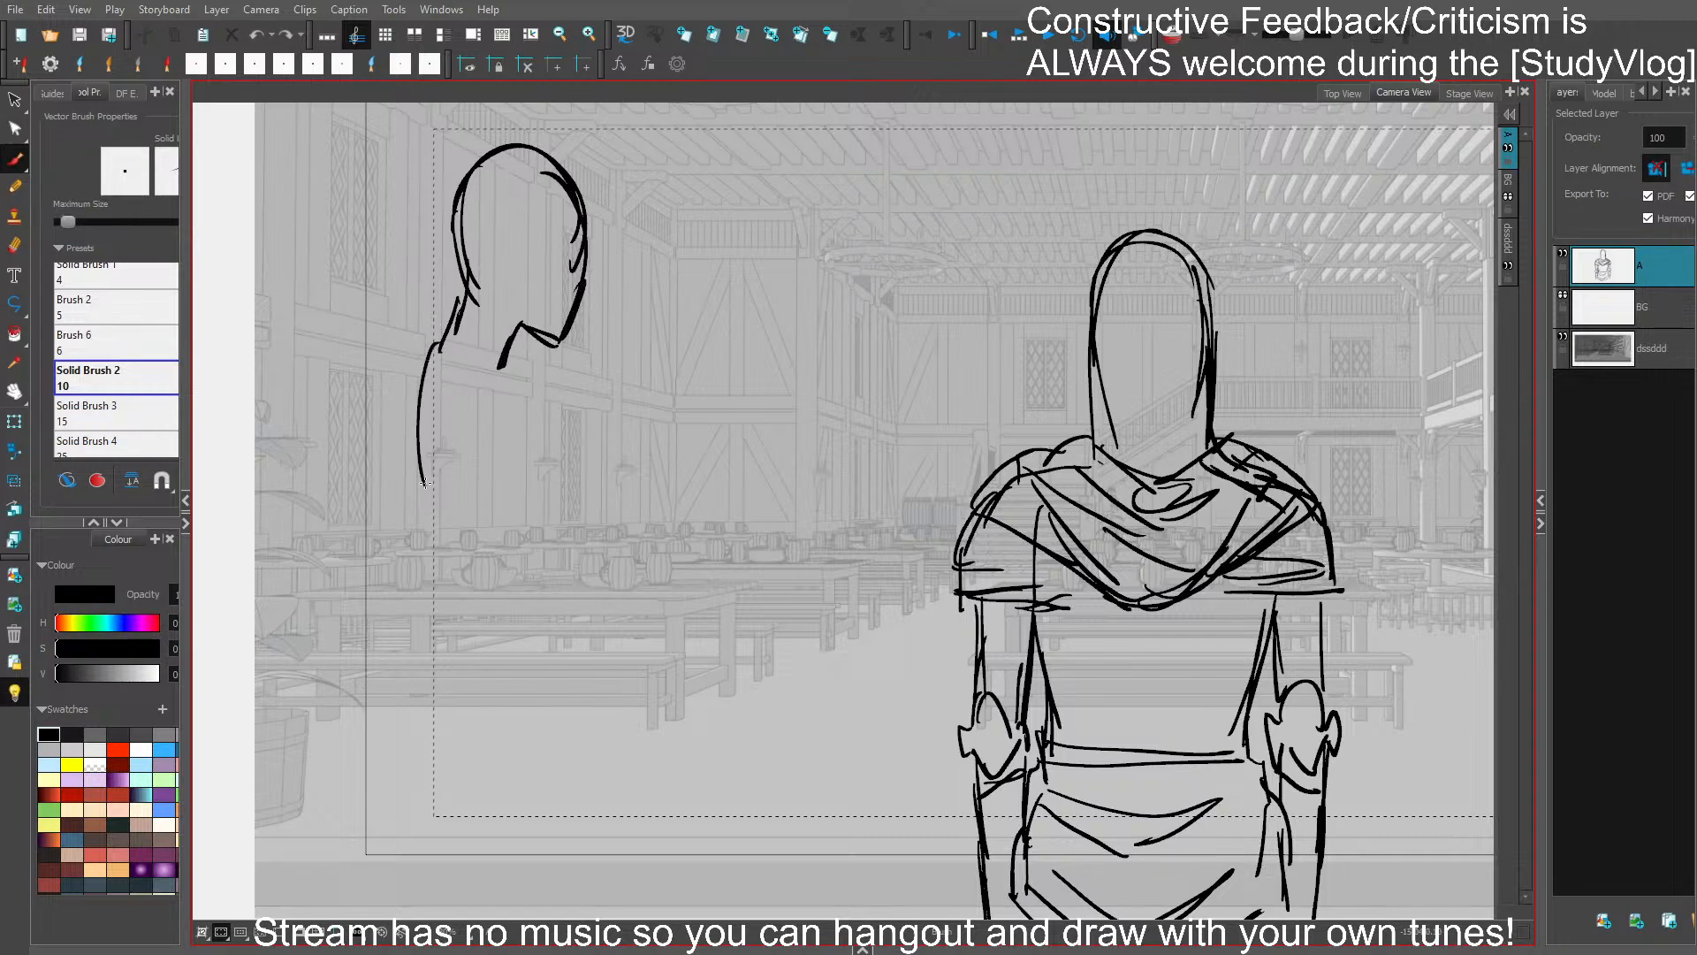
mouse_move(415, 382)
mouse_down()
mouse_move(420, 608)
mouse_move(528, 415)
mouse_move(516, 422)
mouse_up()
key(ctrl+z)
mouse_move(492, 372)
mouse_down()
mouse_move(508, 429)
mouse_move(442, 665)
mouse_up()
mouse_move(434, 391)
mouse_down()
mouse_move(478, 468)
mouse_move(438, 389)
mouse_up()
drag(500, 376, 539, 574)
drag(529, 464, 545, 646)
- Outline the profile figure's waist, buttocks and pelvis, and start the thighs running out of frame
mouse_move(408, 525)
mouse_down()
mouse_move(444, 683)
mouse_move(402, 813)
mouse_up()
mouse_move(434, 659)
mouse_down()
mouse_move(409, 712)
mouse_move(524, 805)
mouse_move(550, 800)
mouse_up()
drag(550, 627, 552, 800)
mouse_move(541, 667)
mouse_down()
mouse_move(552, 804)
mouse_move(413, 811)
mouse_move(437, 917)
mouse_up()
drag(548, 782, 535, 928)
drag(411, 830, 423, 926)
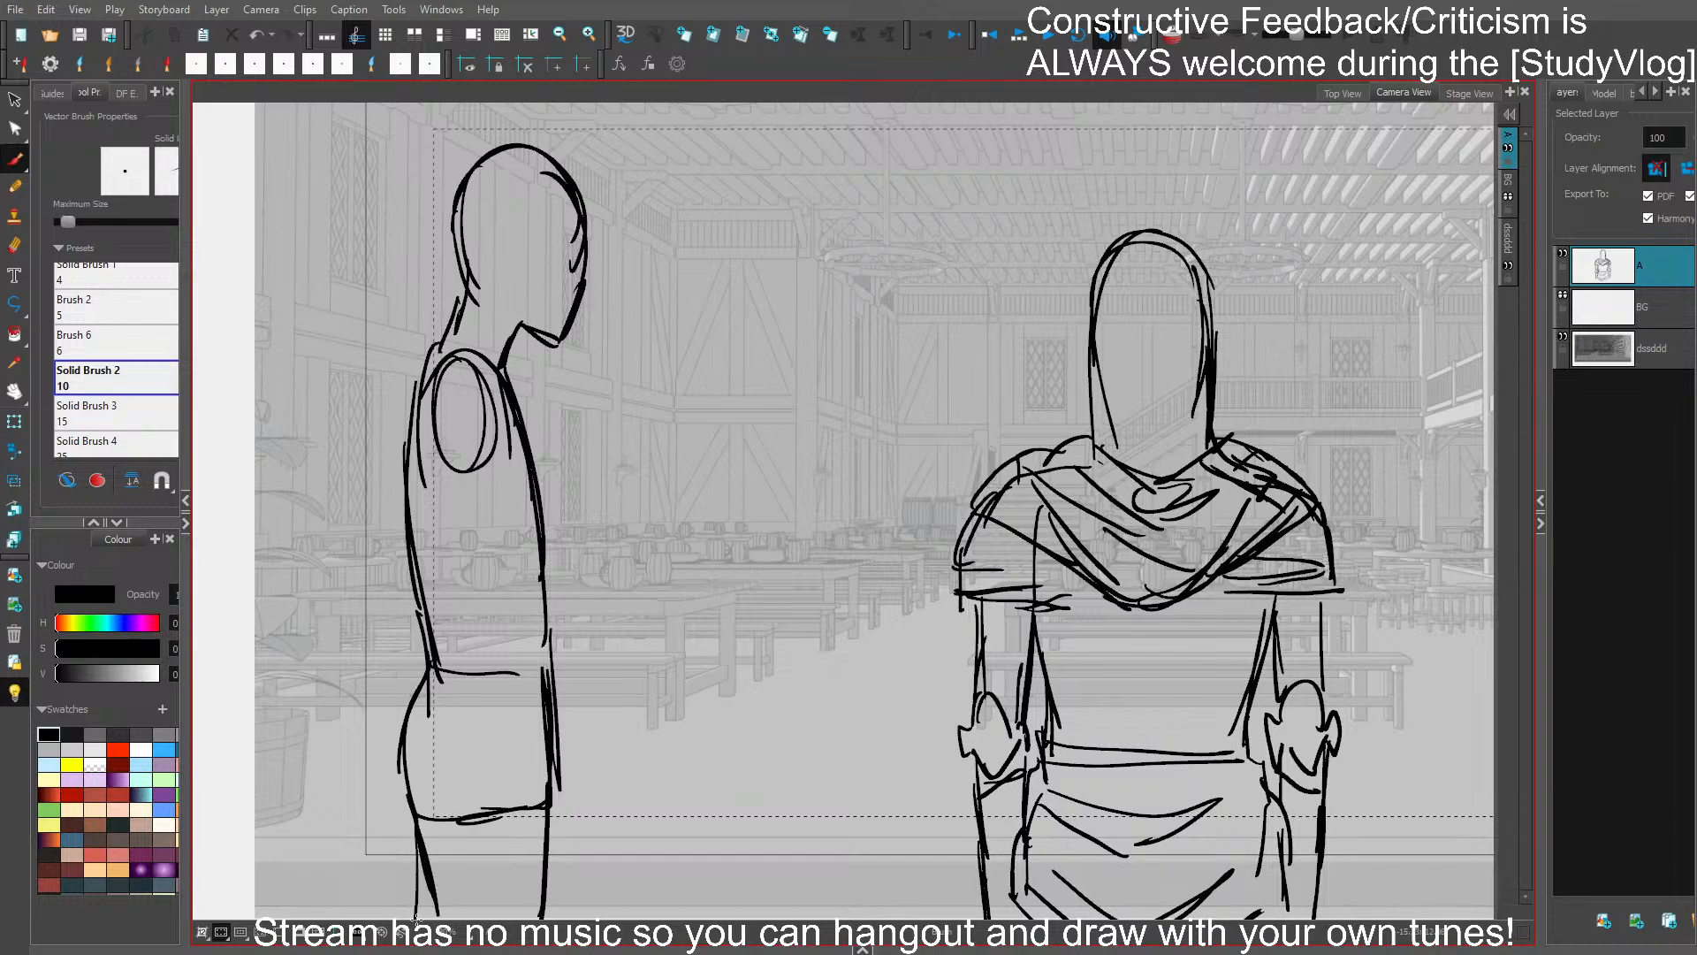
mouse_move(544, 788)
mouse_down()
mouse_move(525, 926)
mouse_move(546, 817)
mouse_up()
- Sketch the front and back lines of the profile figure's upper arm below the shoulder oval
drag(492, 457, 462, 571)
drag(431, 412, 391, 566)
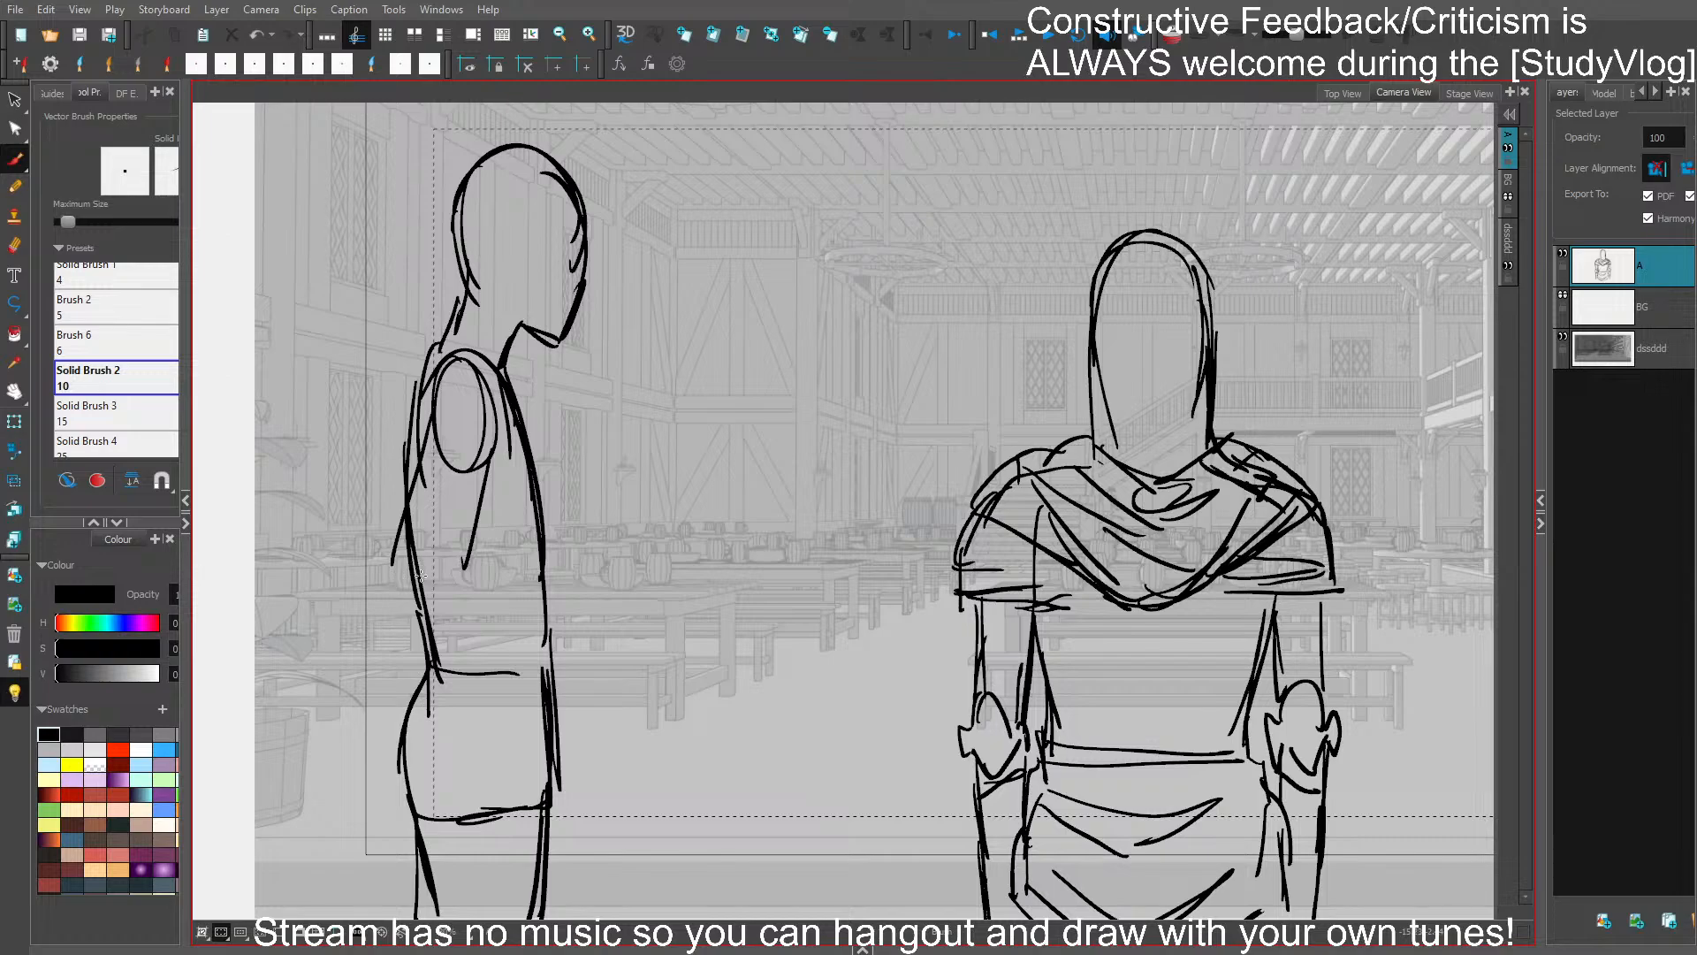
key(ctrl+z)
mouse_move(438, 424)
mouse_down()
mouse_move(418, 569)
mouse_move(436, 772)
mouse_up()
key(ctrl+z)
- Draw the profile figure's forearm down past the hip and reinforce the elbow and back of the upper arm
mouse_move(404, 584)
mouse_down()
mouse_move(442, 822)
mouse_move(471, 745)
mouse_up()
drag(452, 607, 480, 830)
mouse_move(451, 607)
mouse_down()
mouse_move(483, 844)
mouse_move(474, 757)
mouse_up()
drag(414, 506, 397, 596)
drag(431, 419, 398, 597)
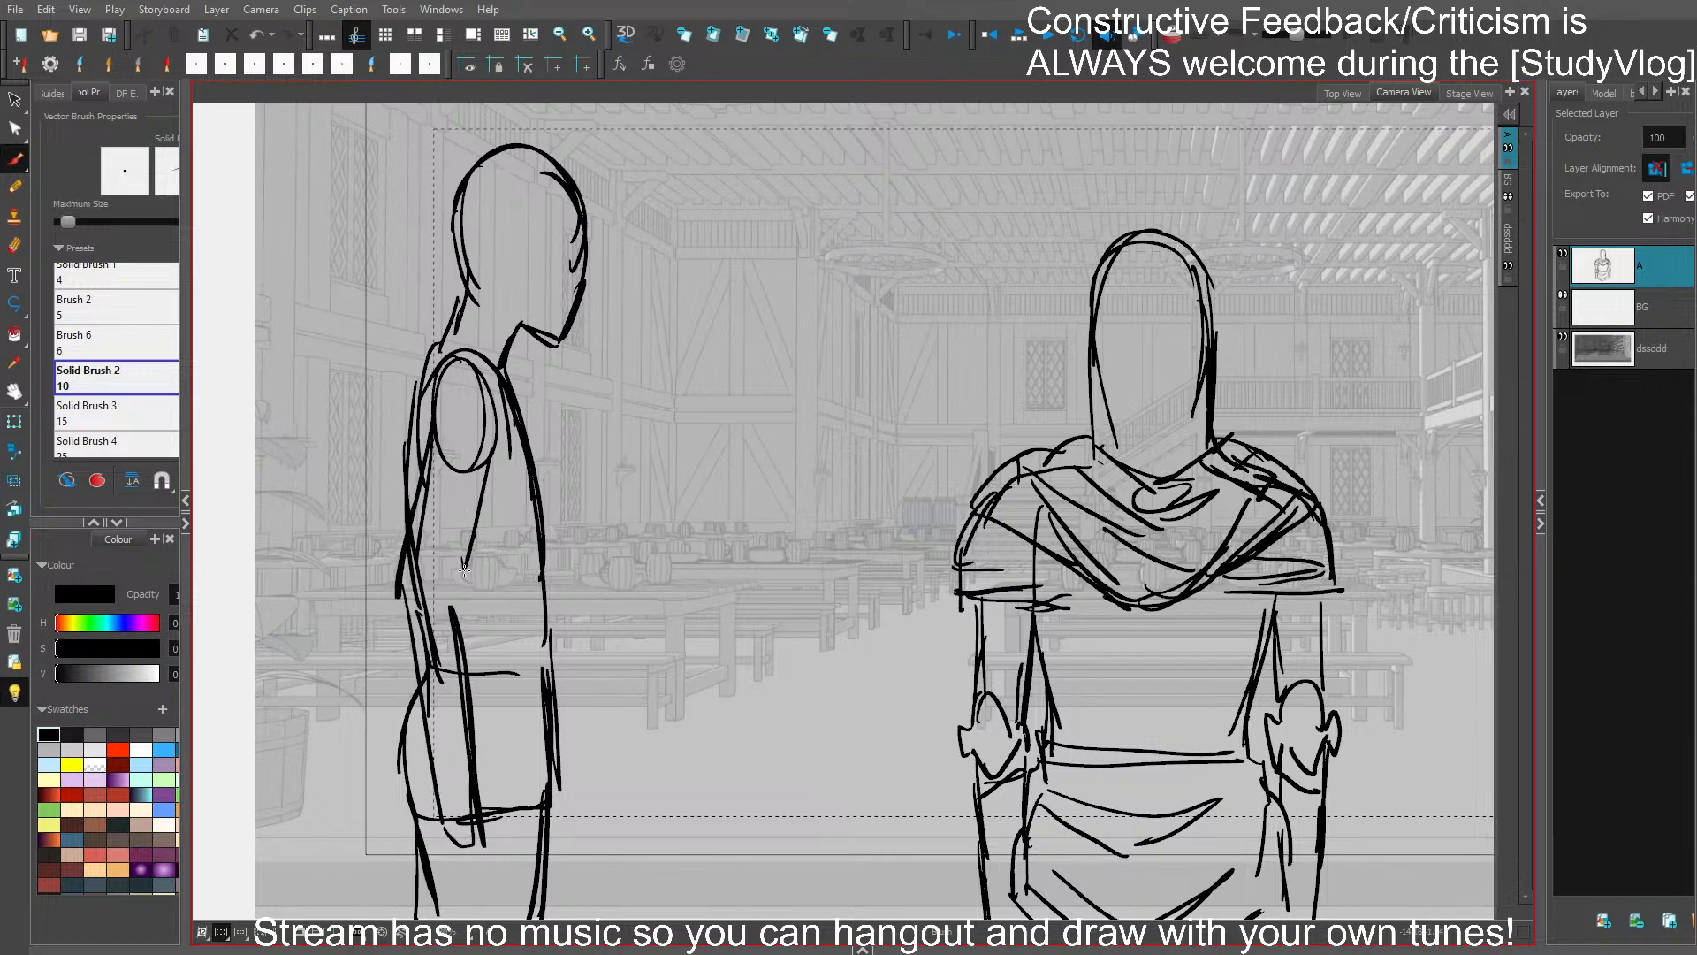
drag(472, 541, 457, 632)
- Select the whole central caped figure, shift it slightly toward the profile figure and stretch it taller
mouse_move(1285, 684)
mouse_down()
mouse_move(1131, 647)
mouse_move(1295, 737)
mouse_up()
key(2)
drag(1187, 679, 1118, 652)
key(s)
mouse_move(1110, 467)
mouse_down()
mouse_move(797, 320)
mouse_move(1093, 787)
mouse_up()
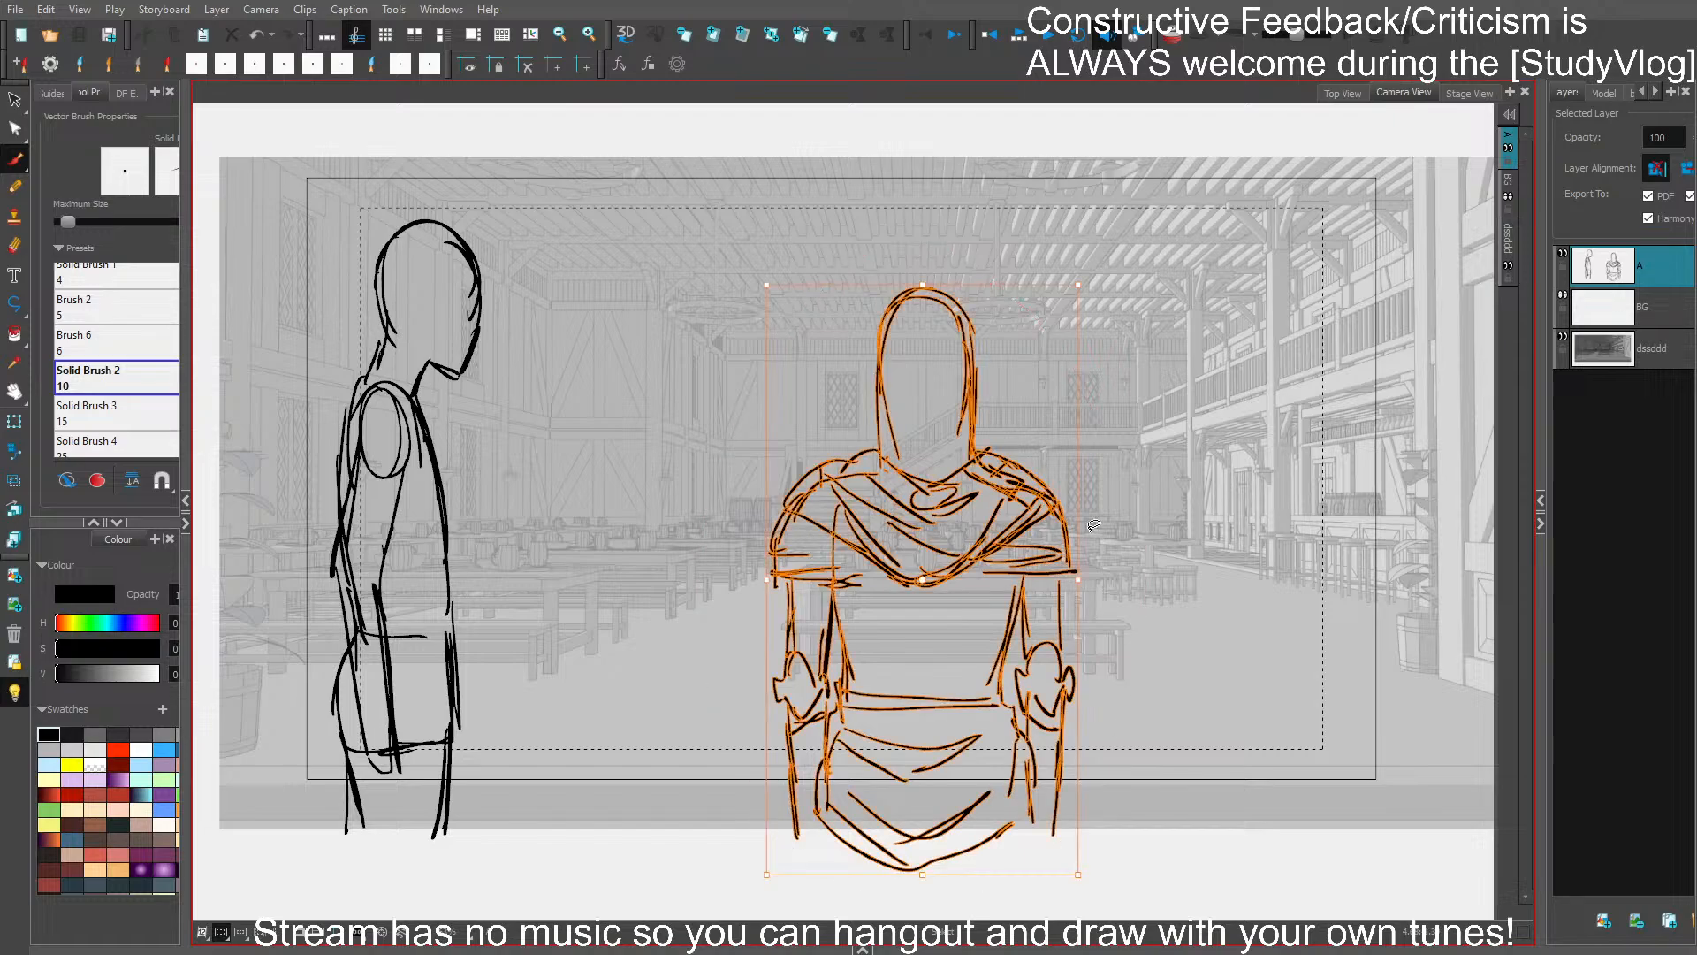
drag(1080, 579, 1060, 575)
drag(919, 281, 919, 246)
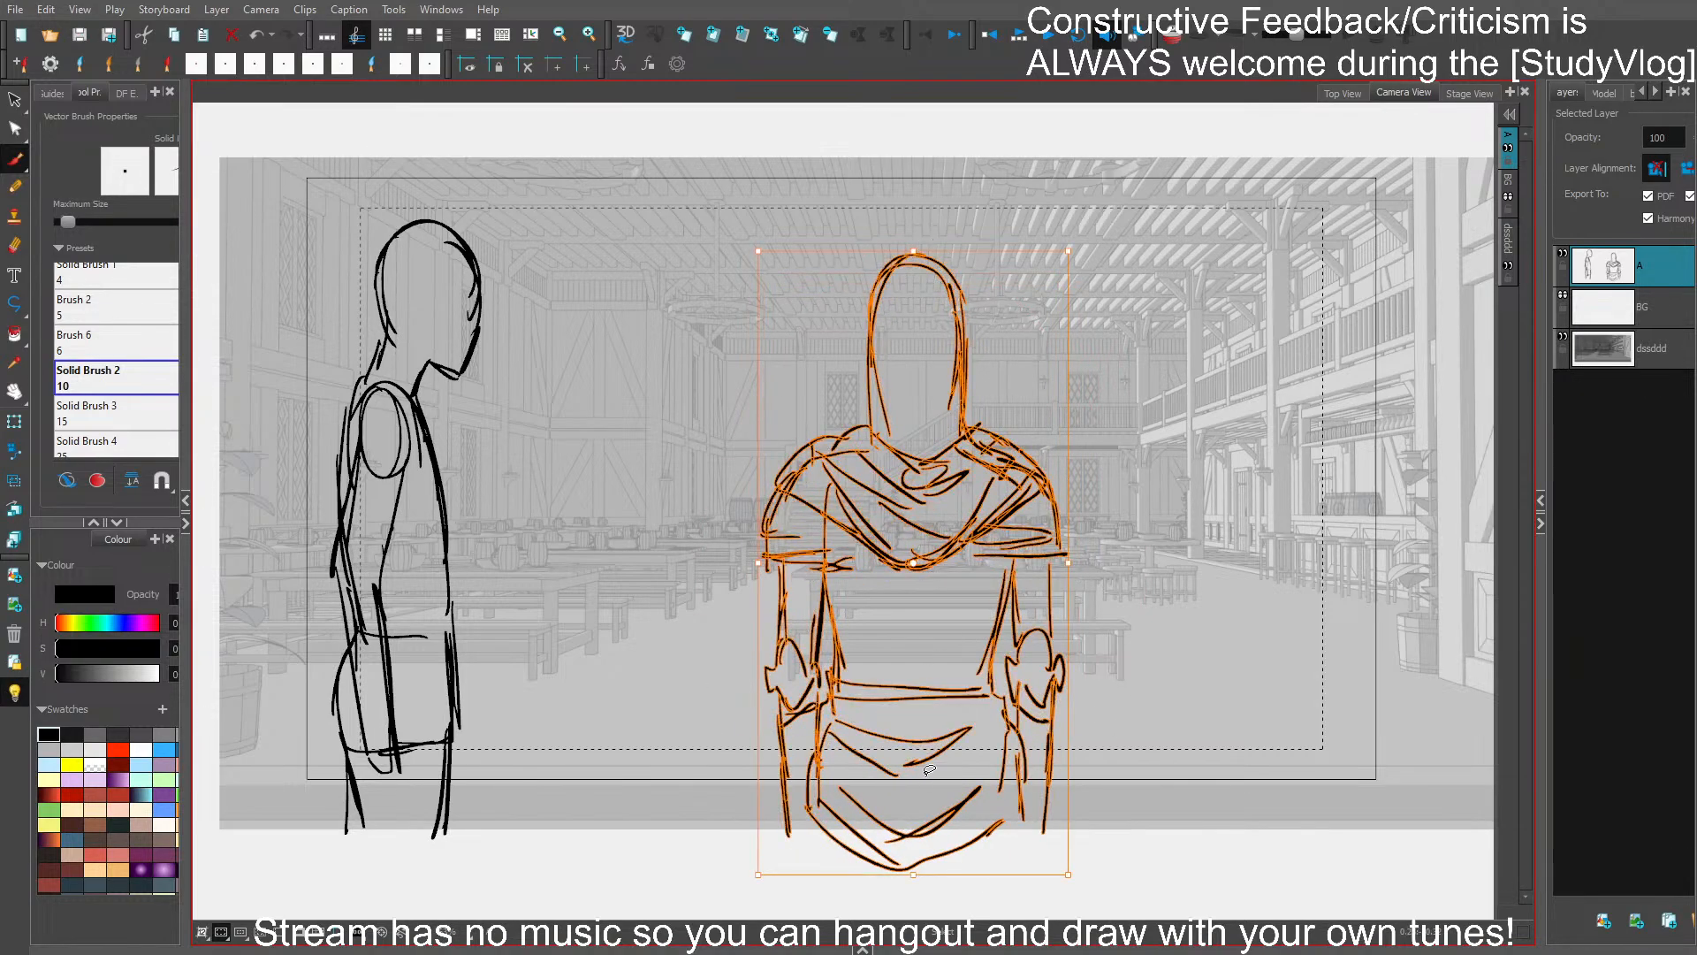
click(1127, 653)
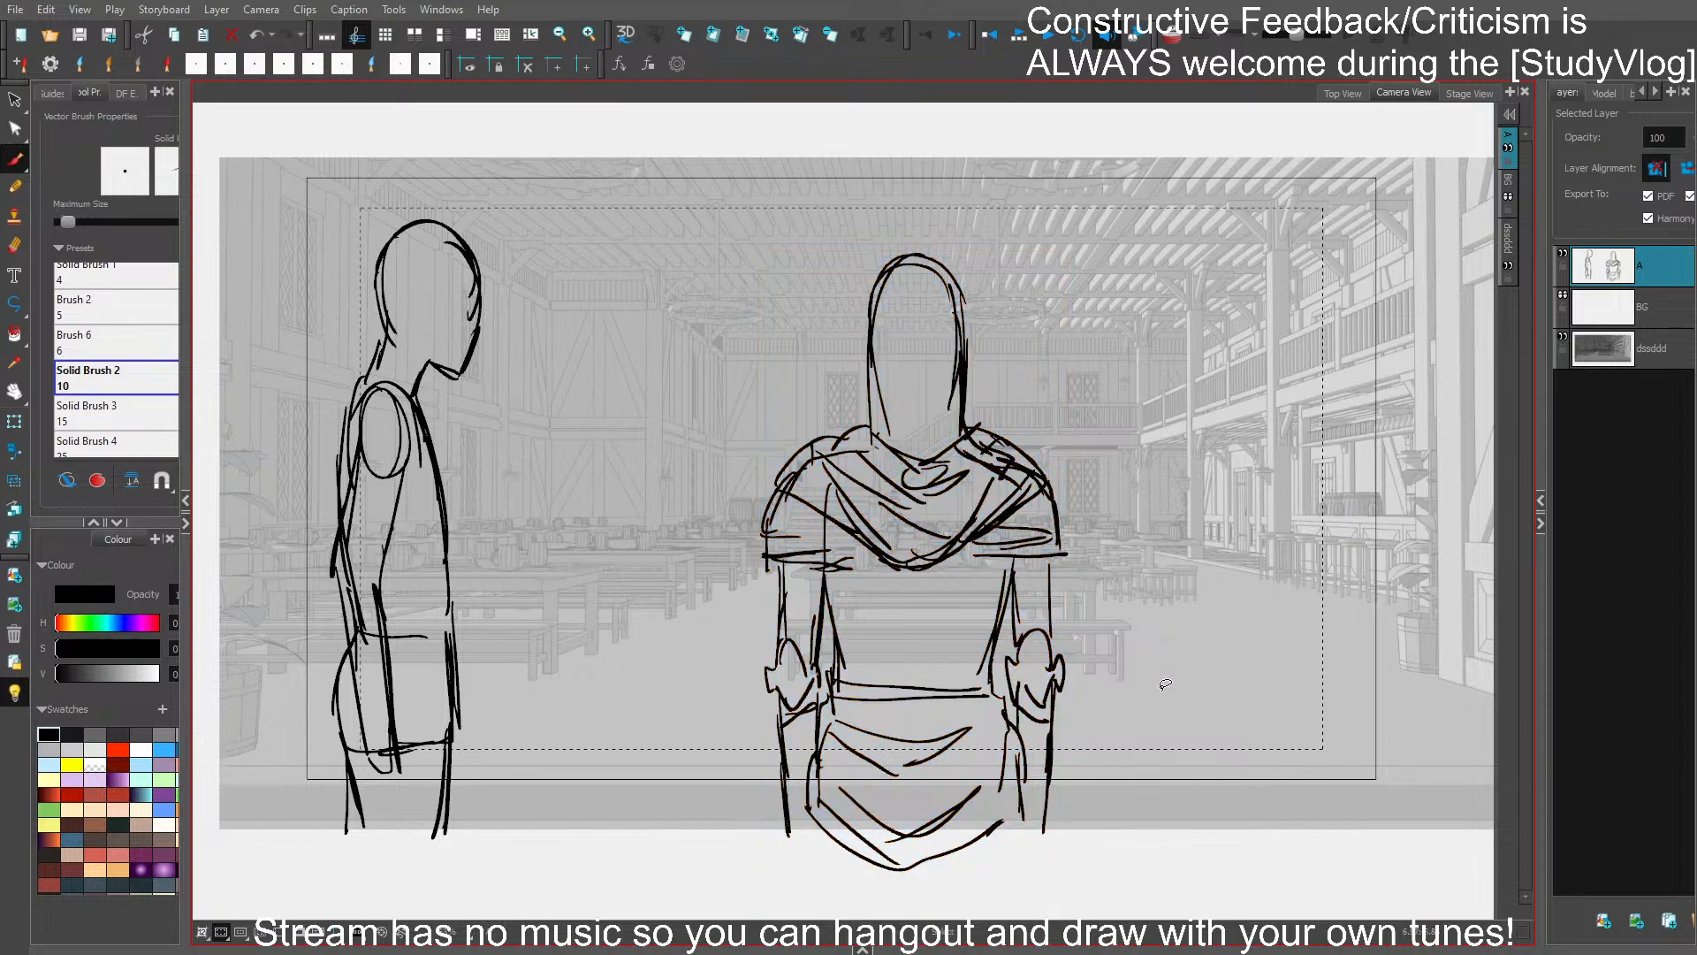
- Select the profile figure's head and jaw and scale them down slightly
key(2)
key(2)
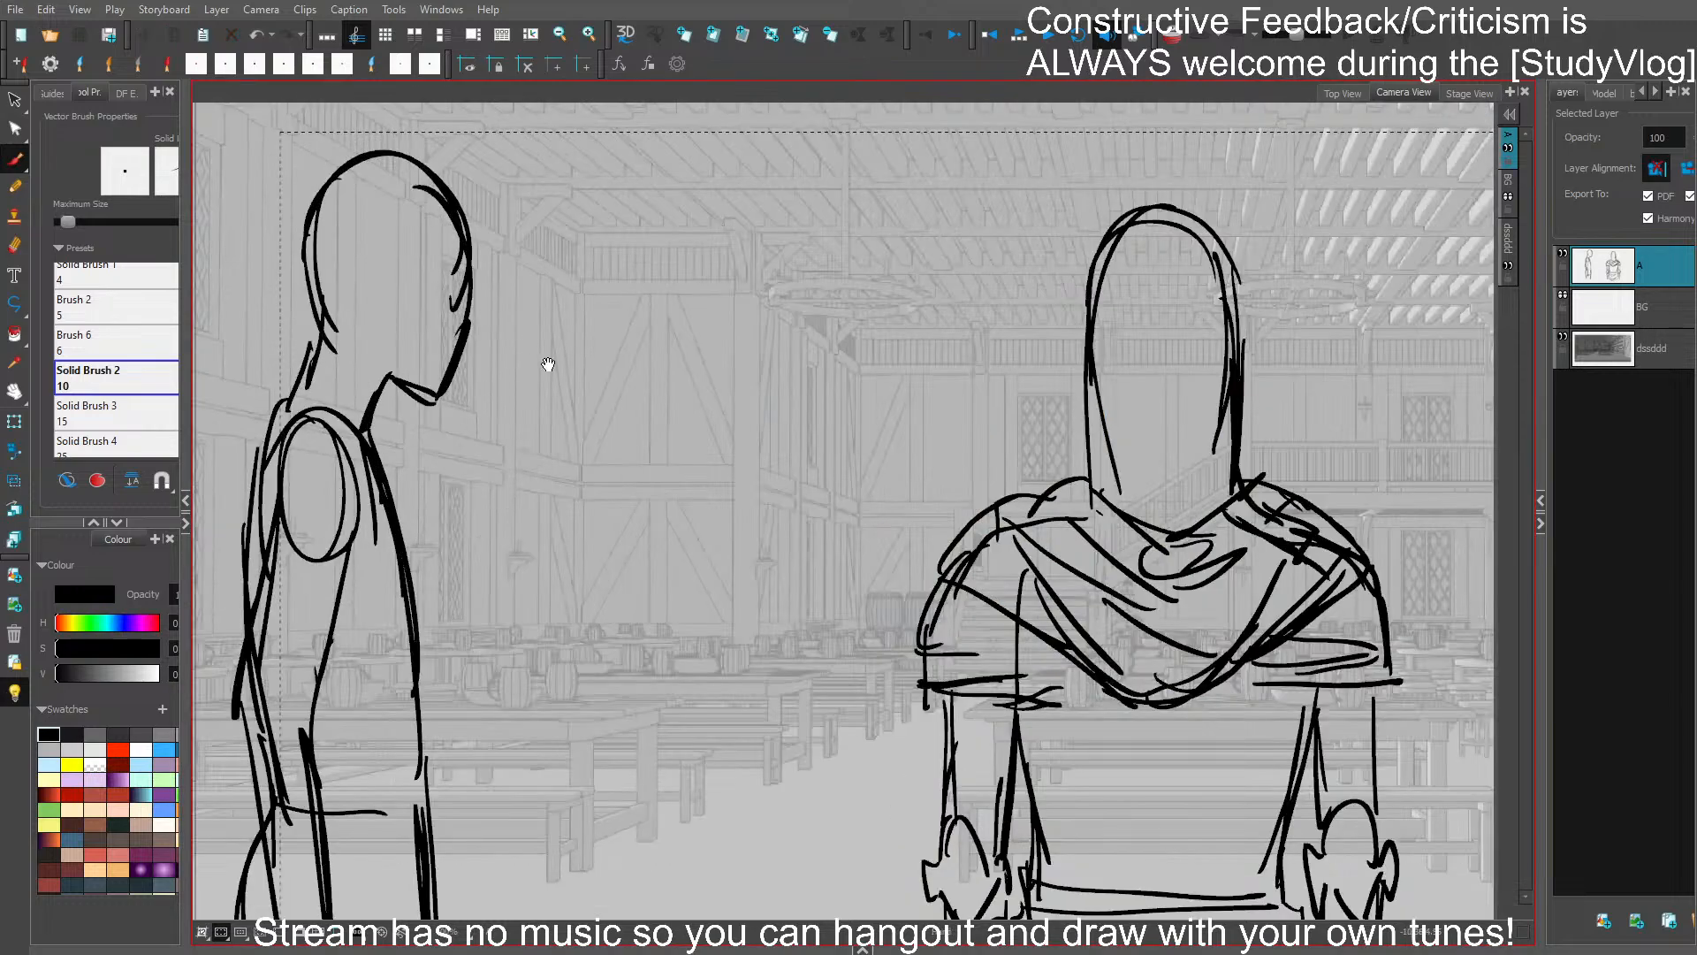
drag(549, 363, 625, 460)
mouse_move(560, 303)
mouse_down()
mouse_move(489, 244)
mouse_move(555, 411)
mouse_move(544, 387)
mouse_up()
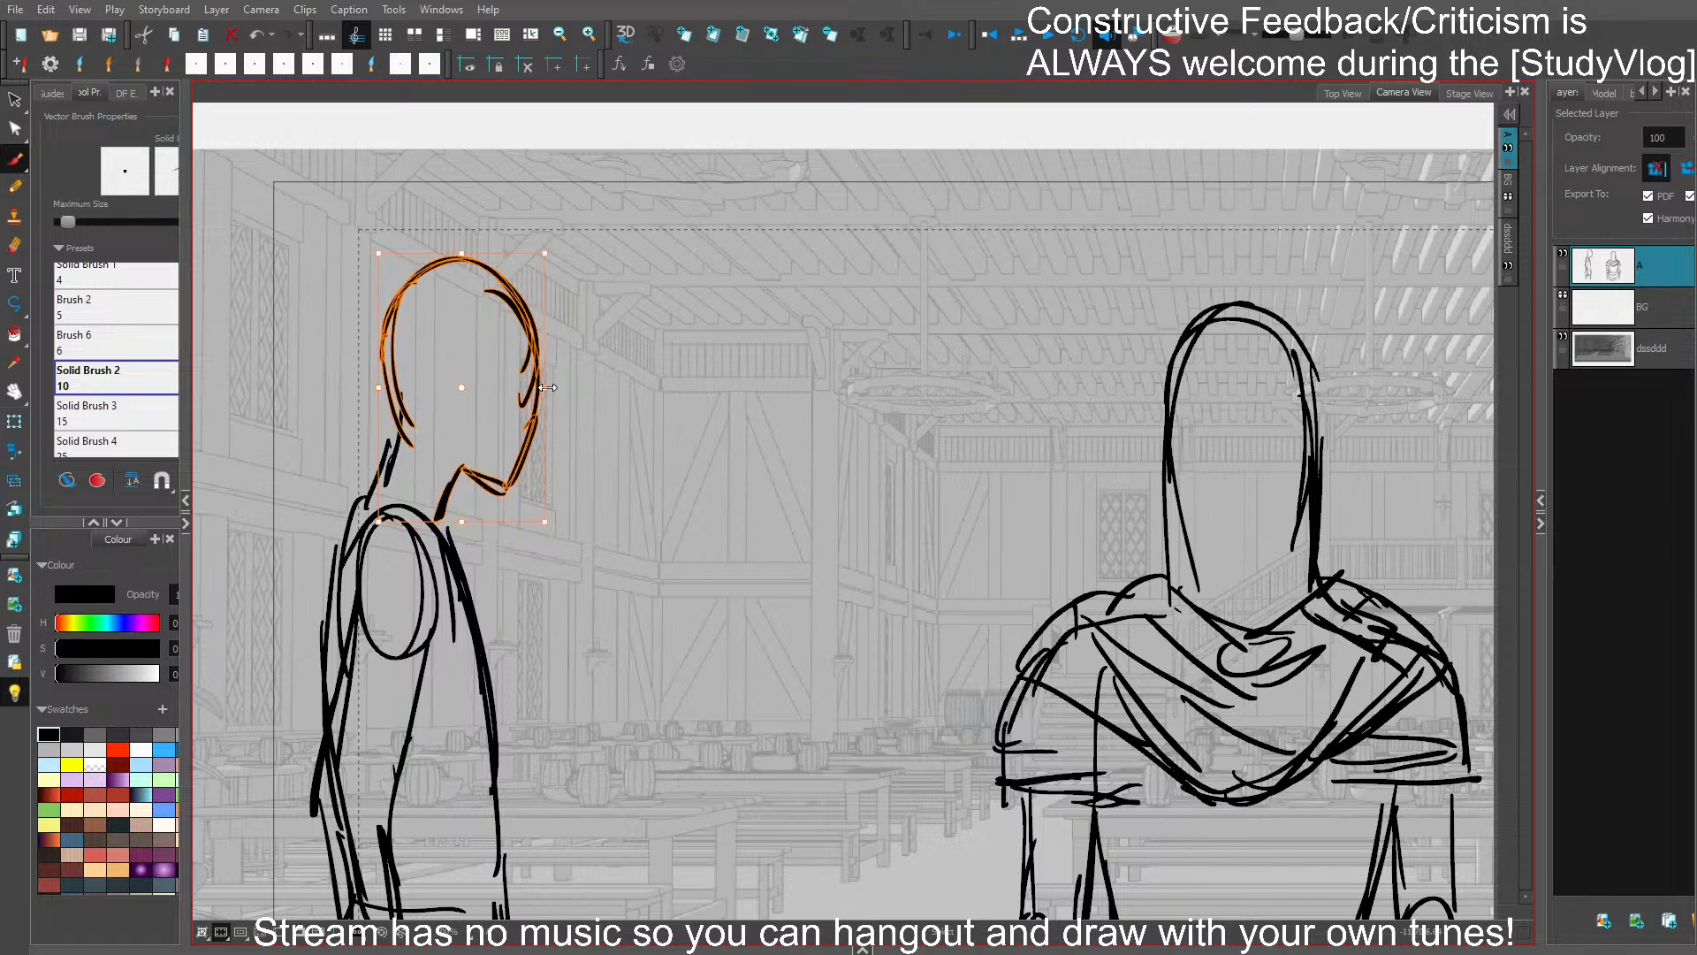
click(625, 456)
drag(637, 418, 685, 380)
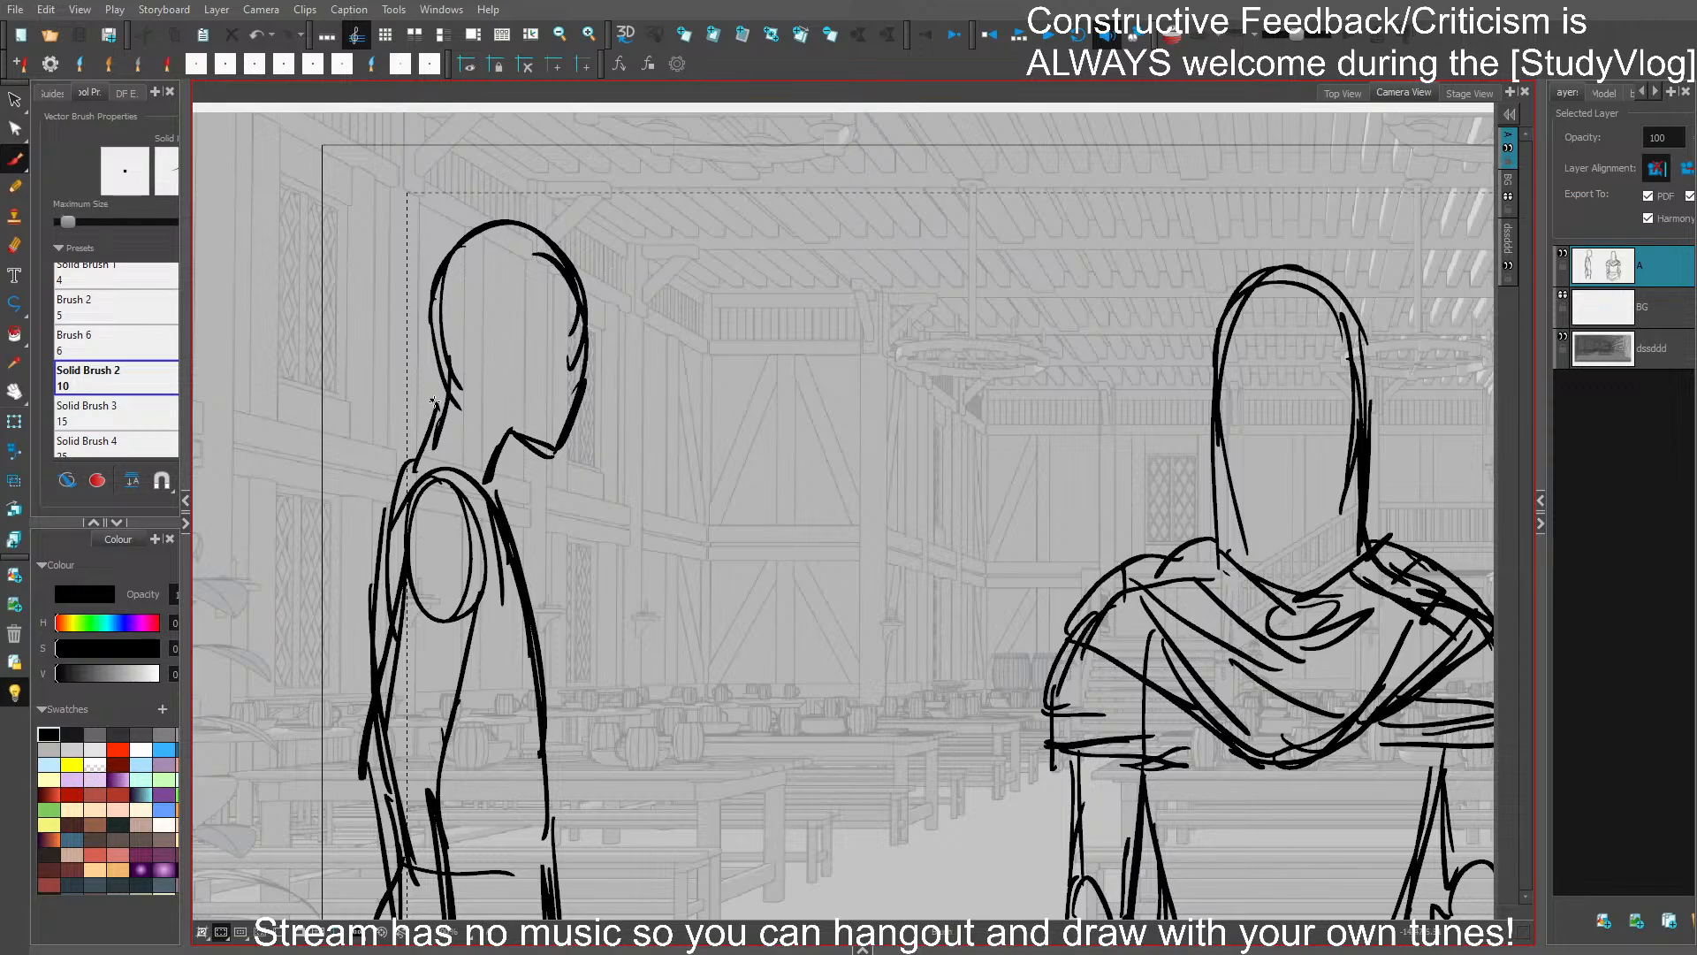
- Draw a slanted collar around the profile figure's neck and a cape falling from the shoulder behind the back
drag(433, 402, 499, 467)
drag(428, 383, 552, 503)
mouse_move(549, 500)
mouse_down()
mouse_move(539, 556)
mouse_move(409, 430)
mouse_move(328, 612)
mouse_up()
mouse_move(395, 493)
mouse_down()
mouse_move(342, 563)
mouse_move(444, 451)
mouse_move(429, 862)
mouse_up()
key(ctrl+z)
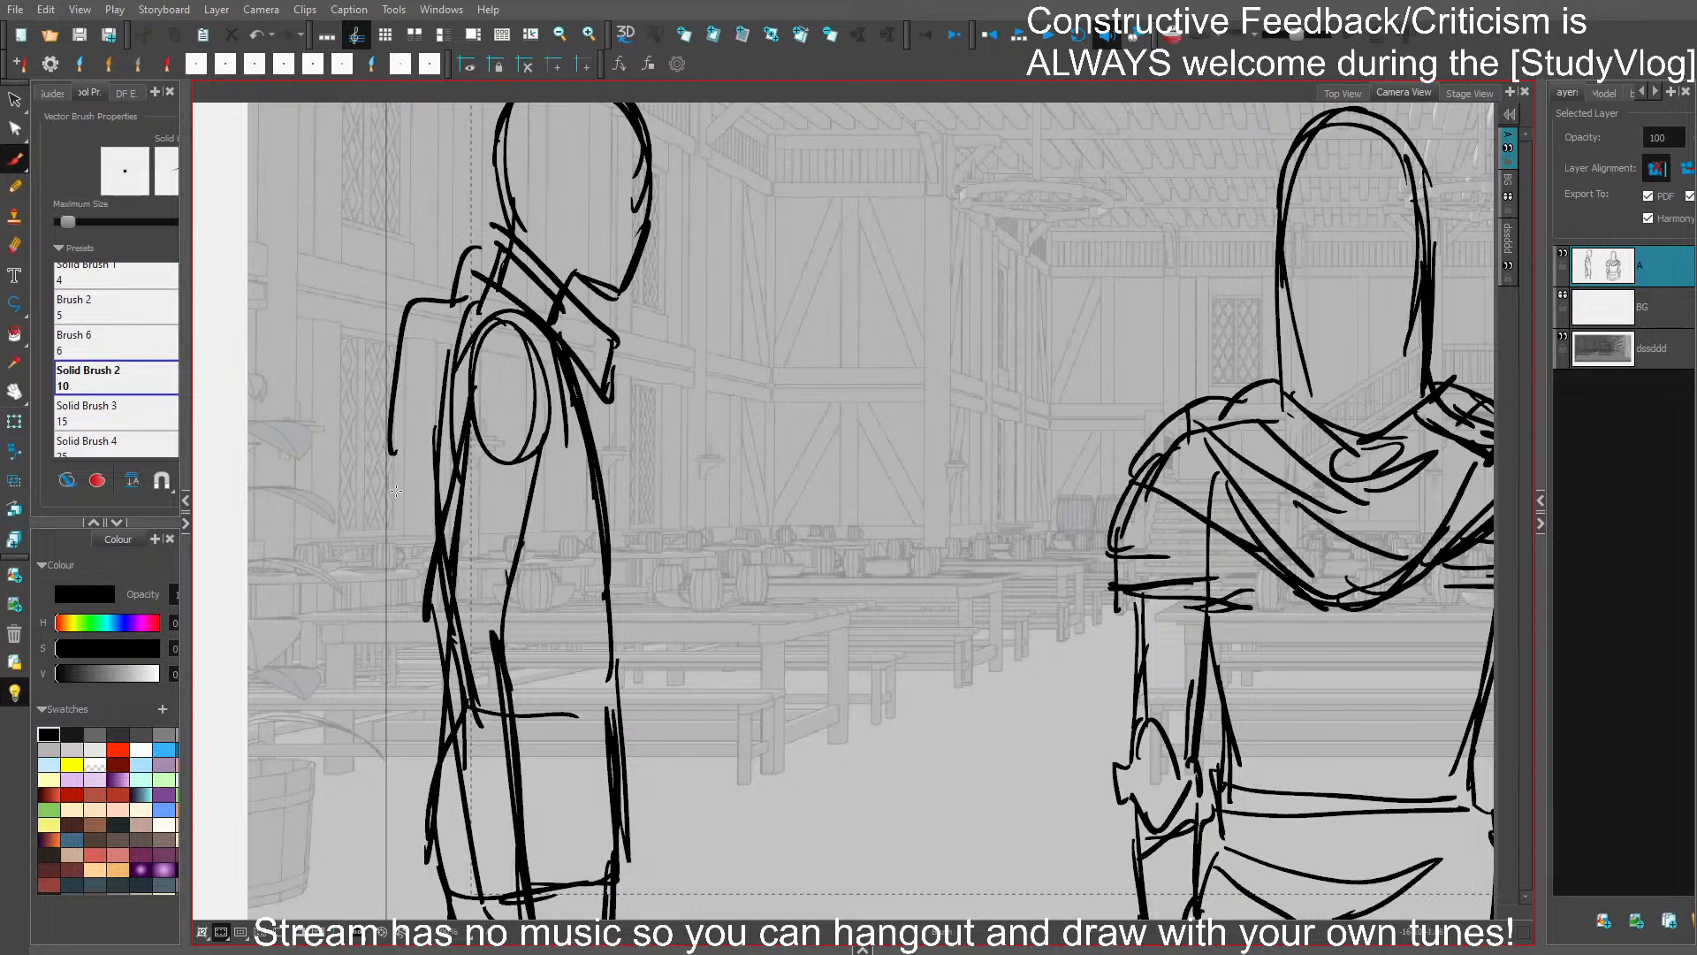
mouse_move(390, 374)
mouse_down()
mouse_move(311, 919)
mouse_move(362, 920)
mouse_up()
scroll(506, 309, down, 2)
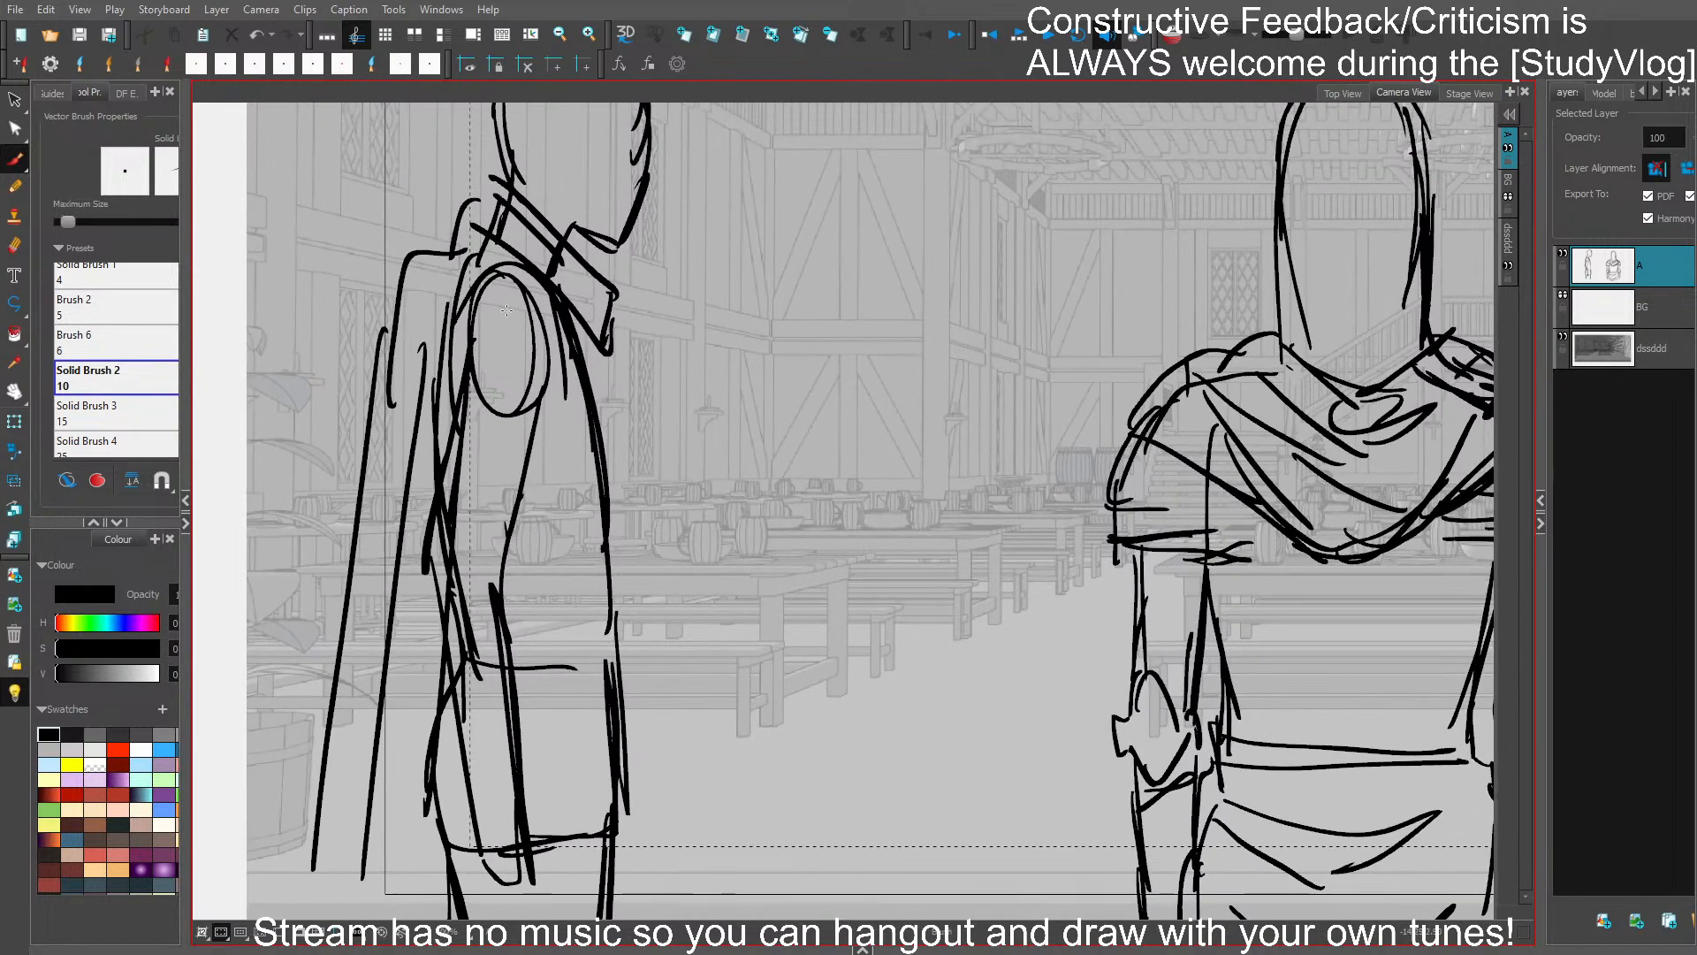
- Add a rounded shoulder cap, elbow contour and wrist cuff to the profile figure's near arm
mouse_move(491, 406)
mouse_down()
mouse_move(538, 425)
mouse_move(495, 270)
mouse_move(433, 381)
mouse_up()
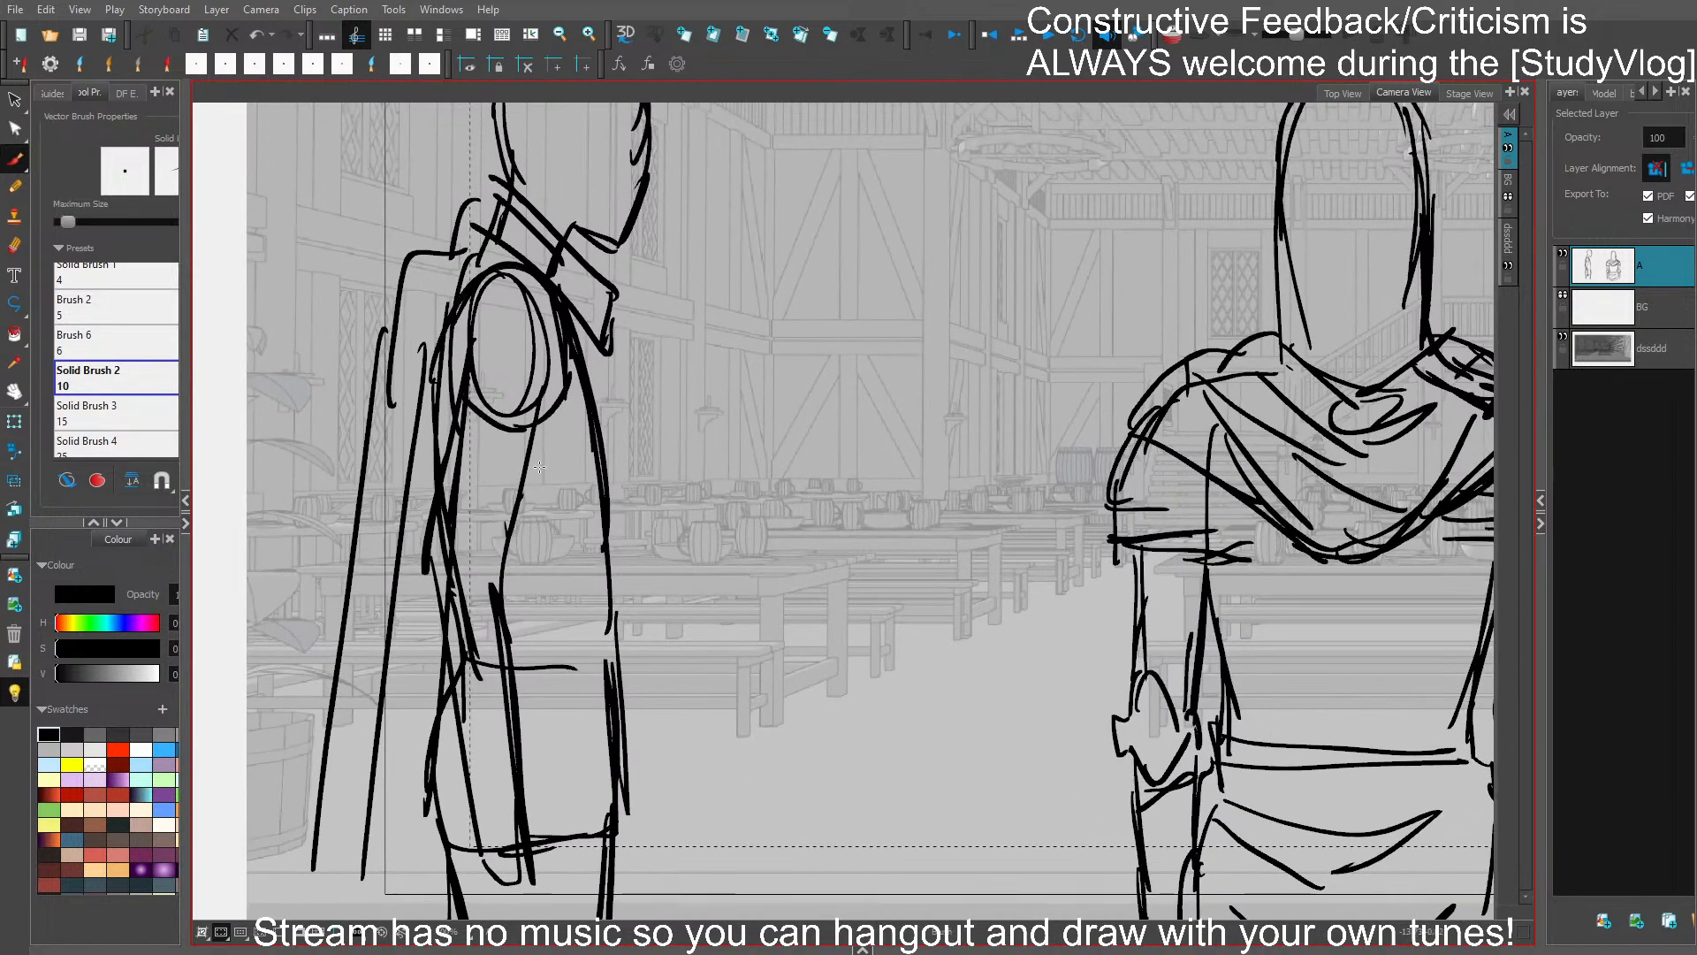
drag(548, 433, 497, 572)
mouse_move(442, 502)
mouse_down()
mouse_move(391, 586)
mouse_move(413, 541)
mouse_move(435, 613)
mouse_move(484, 602)
mouse_move(480, 804)
mouse_up()
key(ctrl+z)
drag(474, 806, 515, 798)
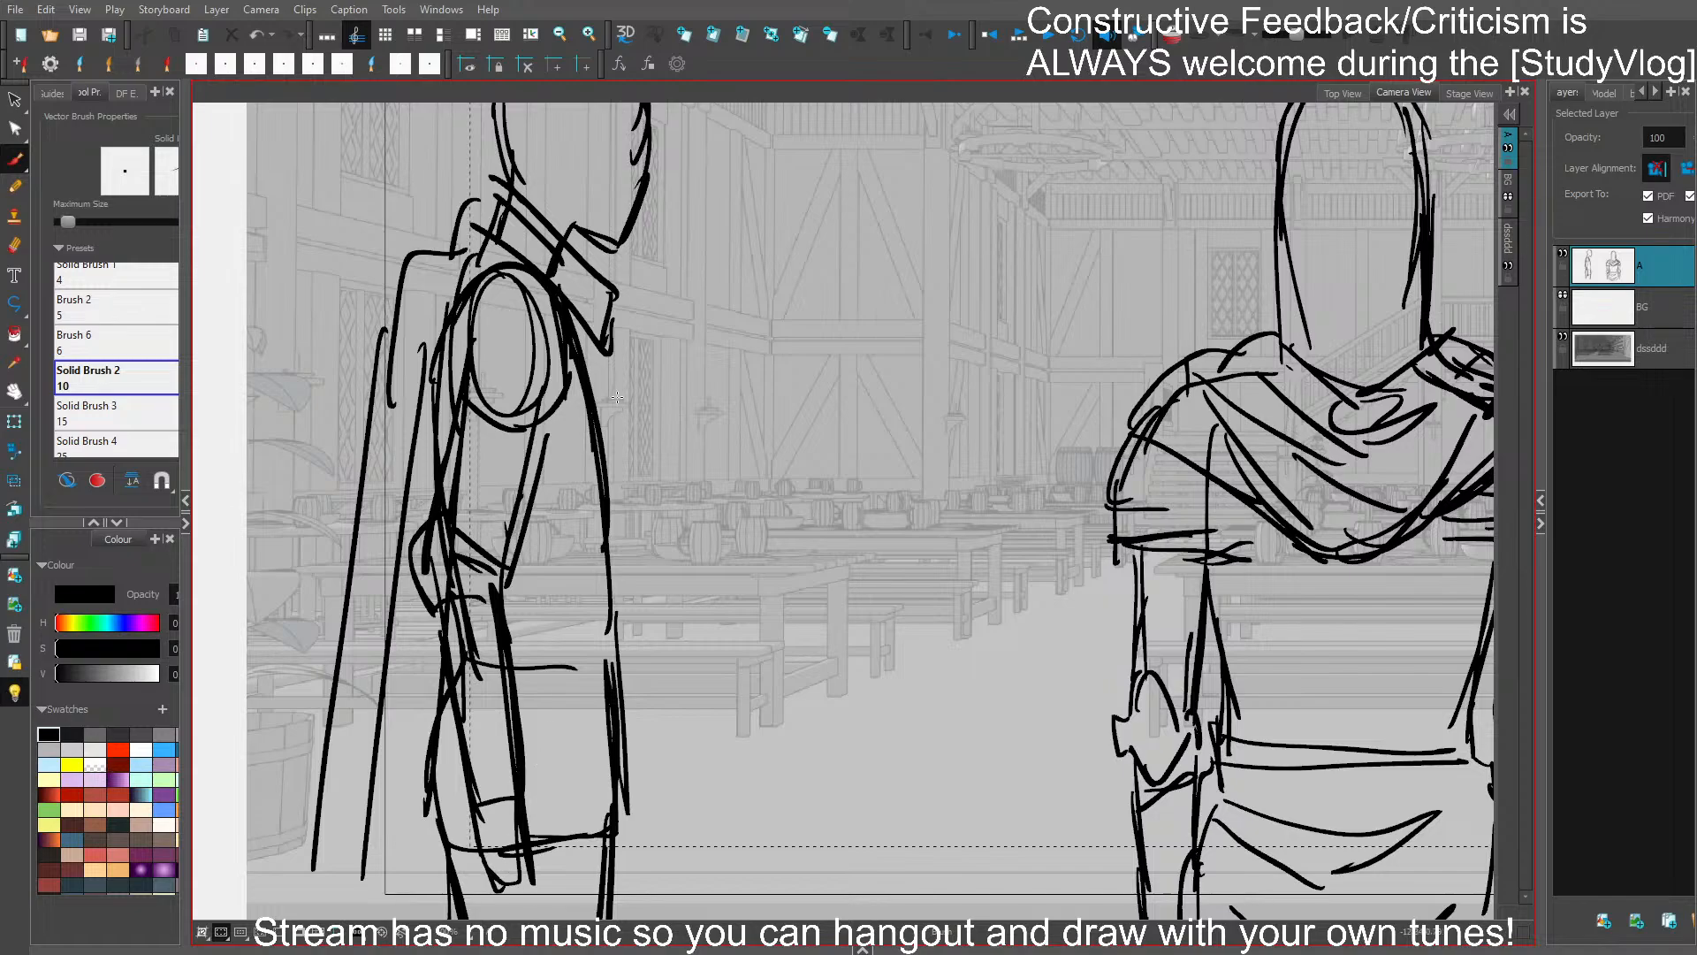
- Redraw the profile figure's chest as a fuller curve and add a belt around the waist
drag(602, 355, 628, 610)
mouse_move(630, 484)
mouse_down()
mouse_move(617, 638)
mouse_move(606, 488)
mouse_up()
mouse_move(608, 643)
mouse_down()
mouse_move(509, 638)
mouse_move(612, 628)
mouse_up()
drag(514, 606, 622, 616)
drag(524, 653, 589, 660)
drag(662, 591, 653, 723)
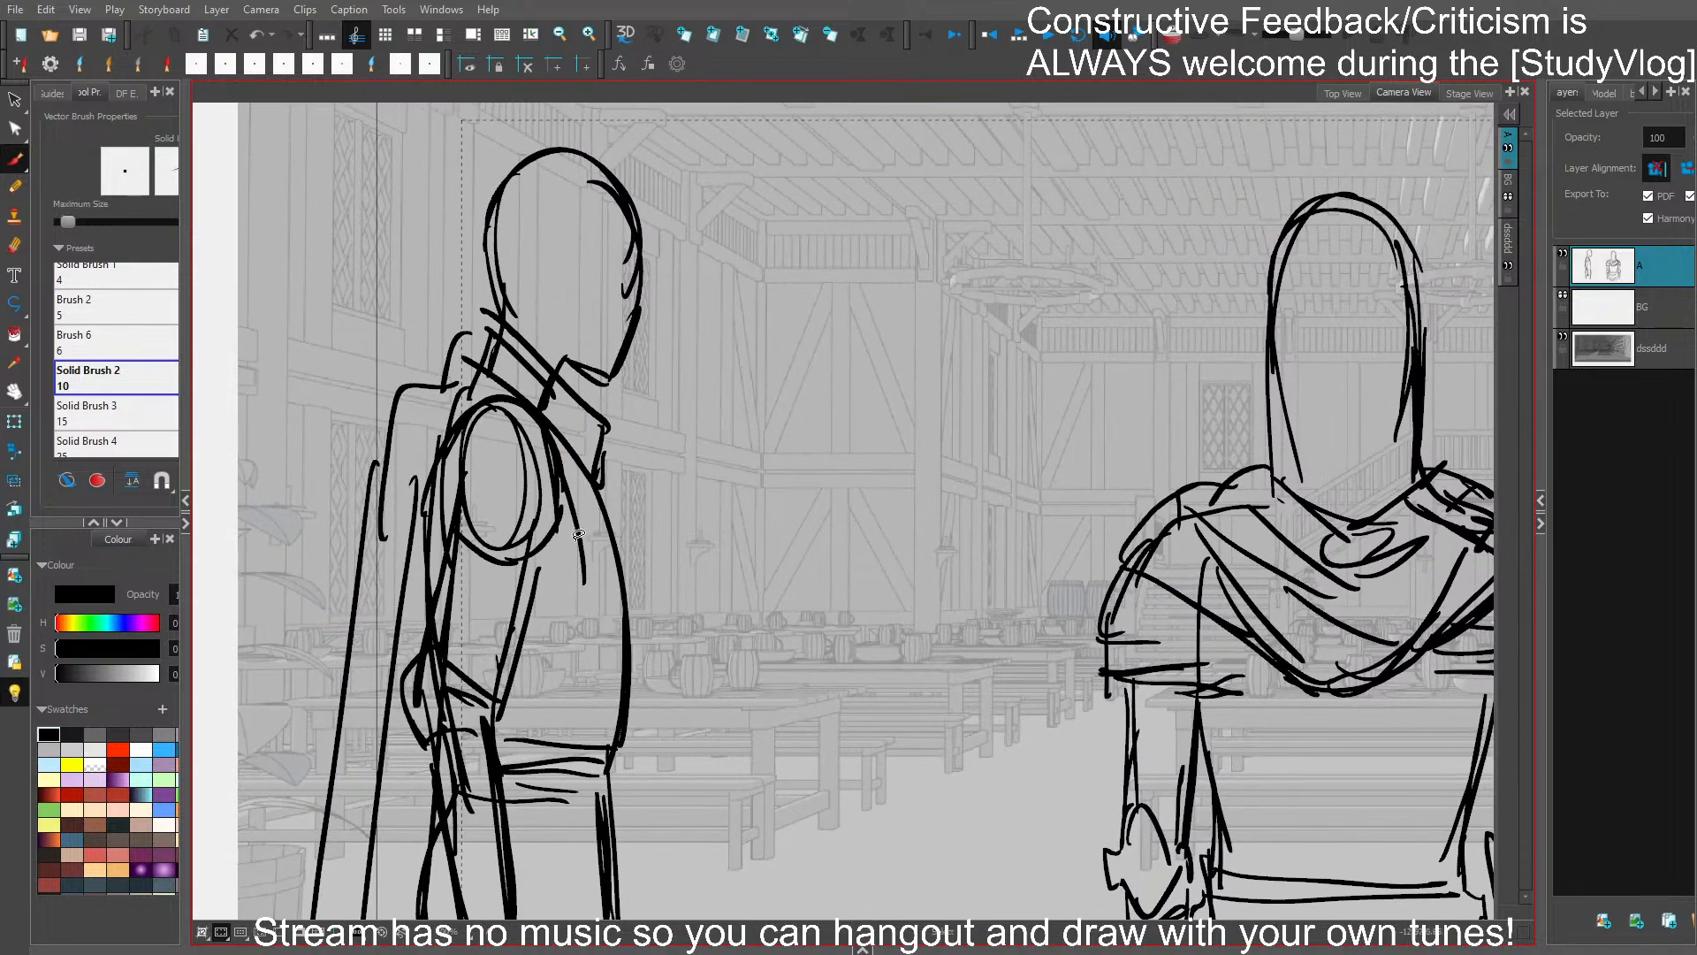
- Rework the profile figure's shoulder by clearing the oval joint and adding diagonal cloth folds over the upper arm
mouse_move(578, 534)
mouse_down()
mouse_move(561, 488)
mouse_move(524, 478)
mouse_move(433, 537)
mouse_up()
drag(433, 528, 515, 499)
mouse_move(429, 557)
mouse_down()
mouse_move(569, 497)
mouse_move(391, 659)
mouse_up()
mouse_move(530, 490)
mouse_down()
mouse_move(390, 660)
mouse_move(464, 408)
mouse_move(441, 460)
mouse_up()
mouse_move(469, 372)
mouse_down()
mouse_move(563, 394)
mouse_move(487, 352)
mouse_up()
mouse_move(476, 417)
mouse_down()
mouse_move(551, 429)
mouse_move(382, 515)
mouse_up()
drag(611, 642, 625, 477)
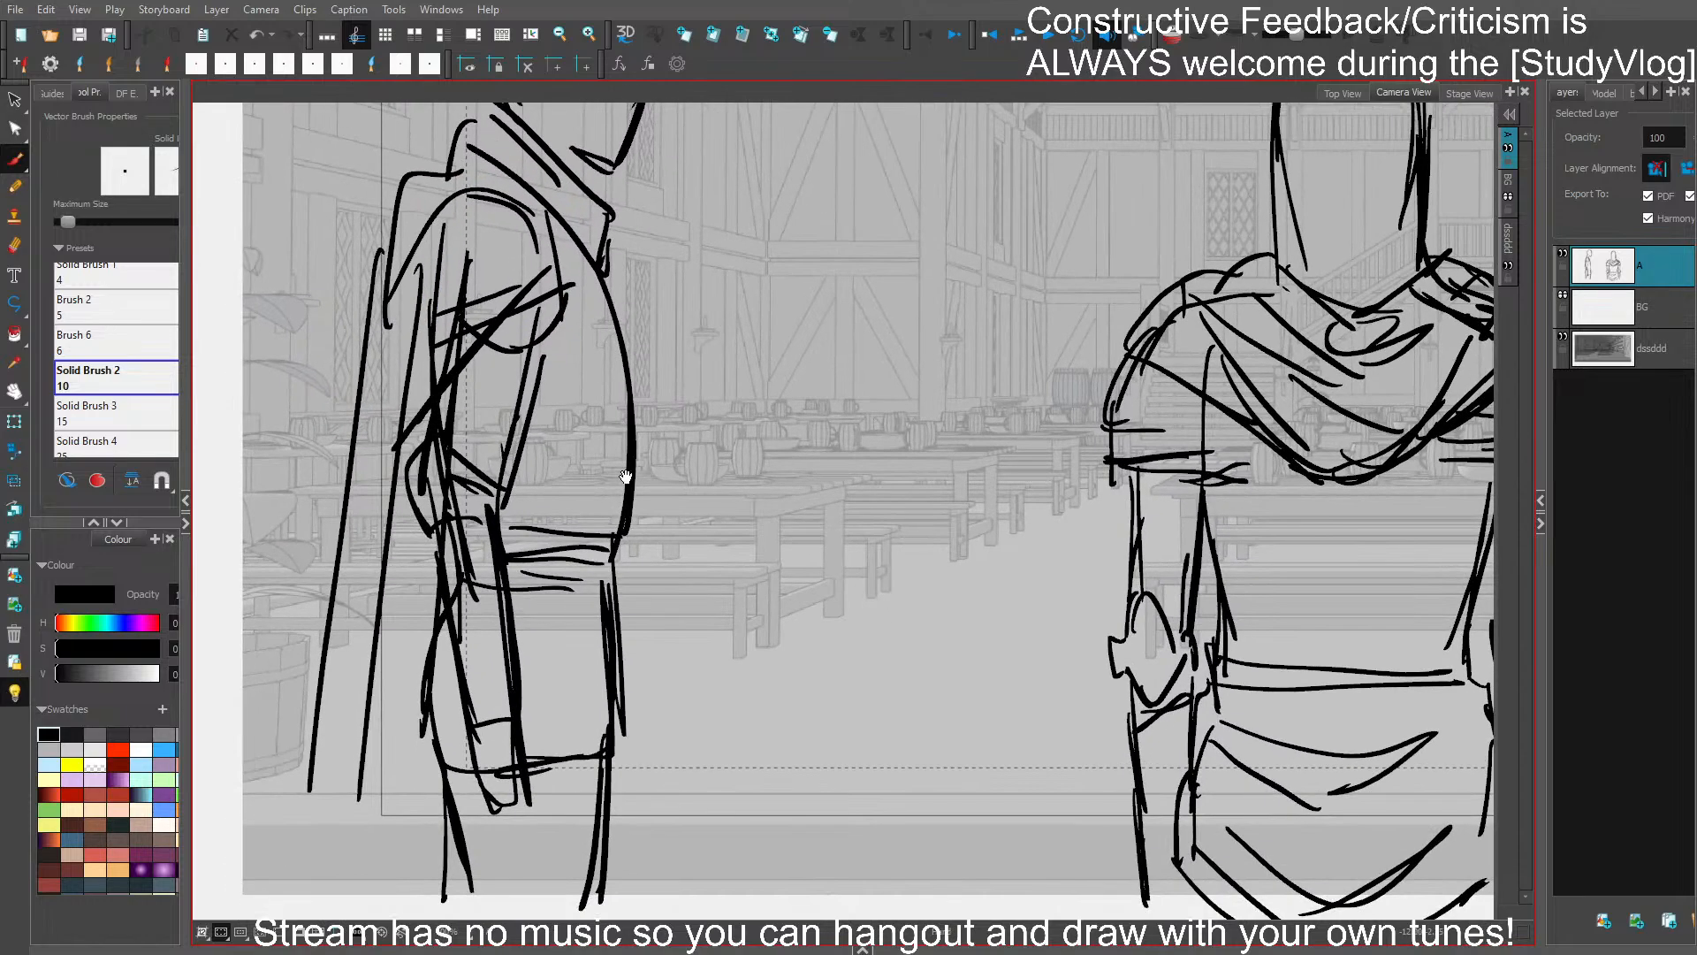
- Replace the profile figure's old pelvis lines with a tunic skirt, drawing its back edge, hem and front edge
mouse_move(433, 594)
mouse_down()
mouse_move(412, 813)
mouse_move(548, 825)
mouse_up()
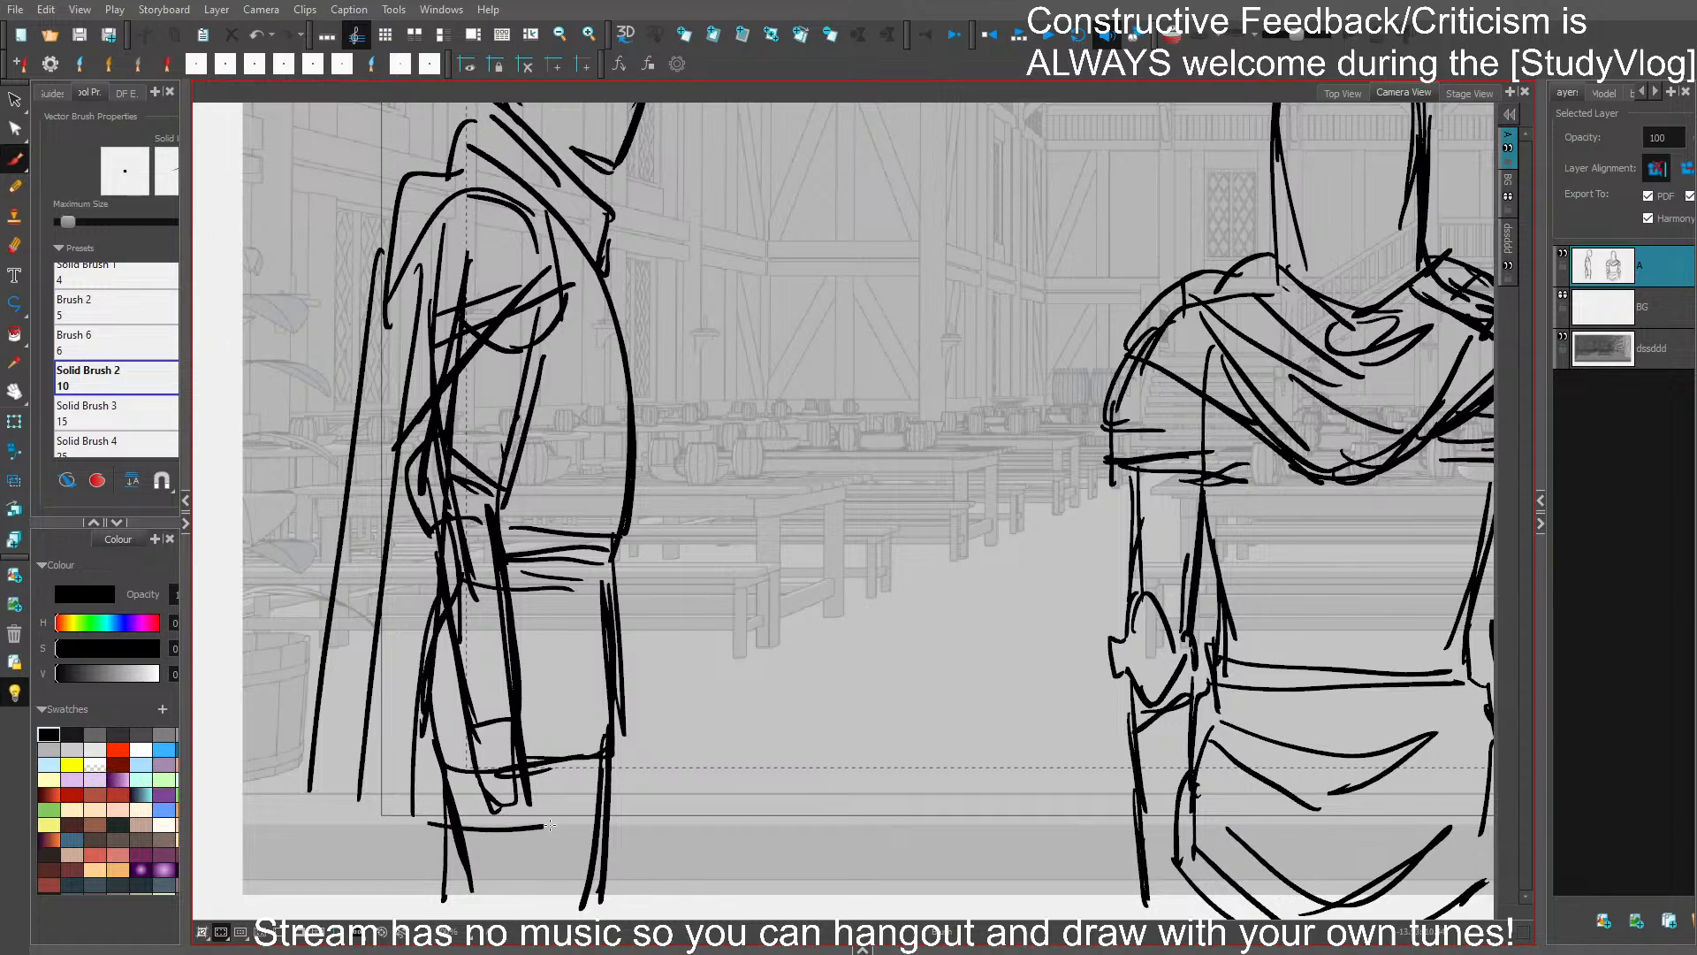
key(Delete)
drag(607, 633, 580, 844)
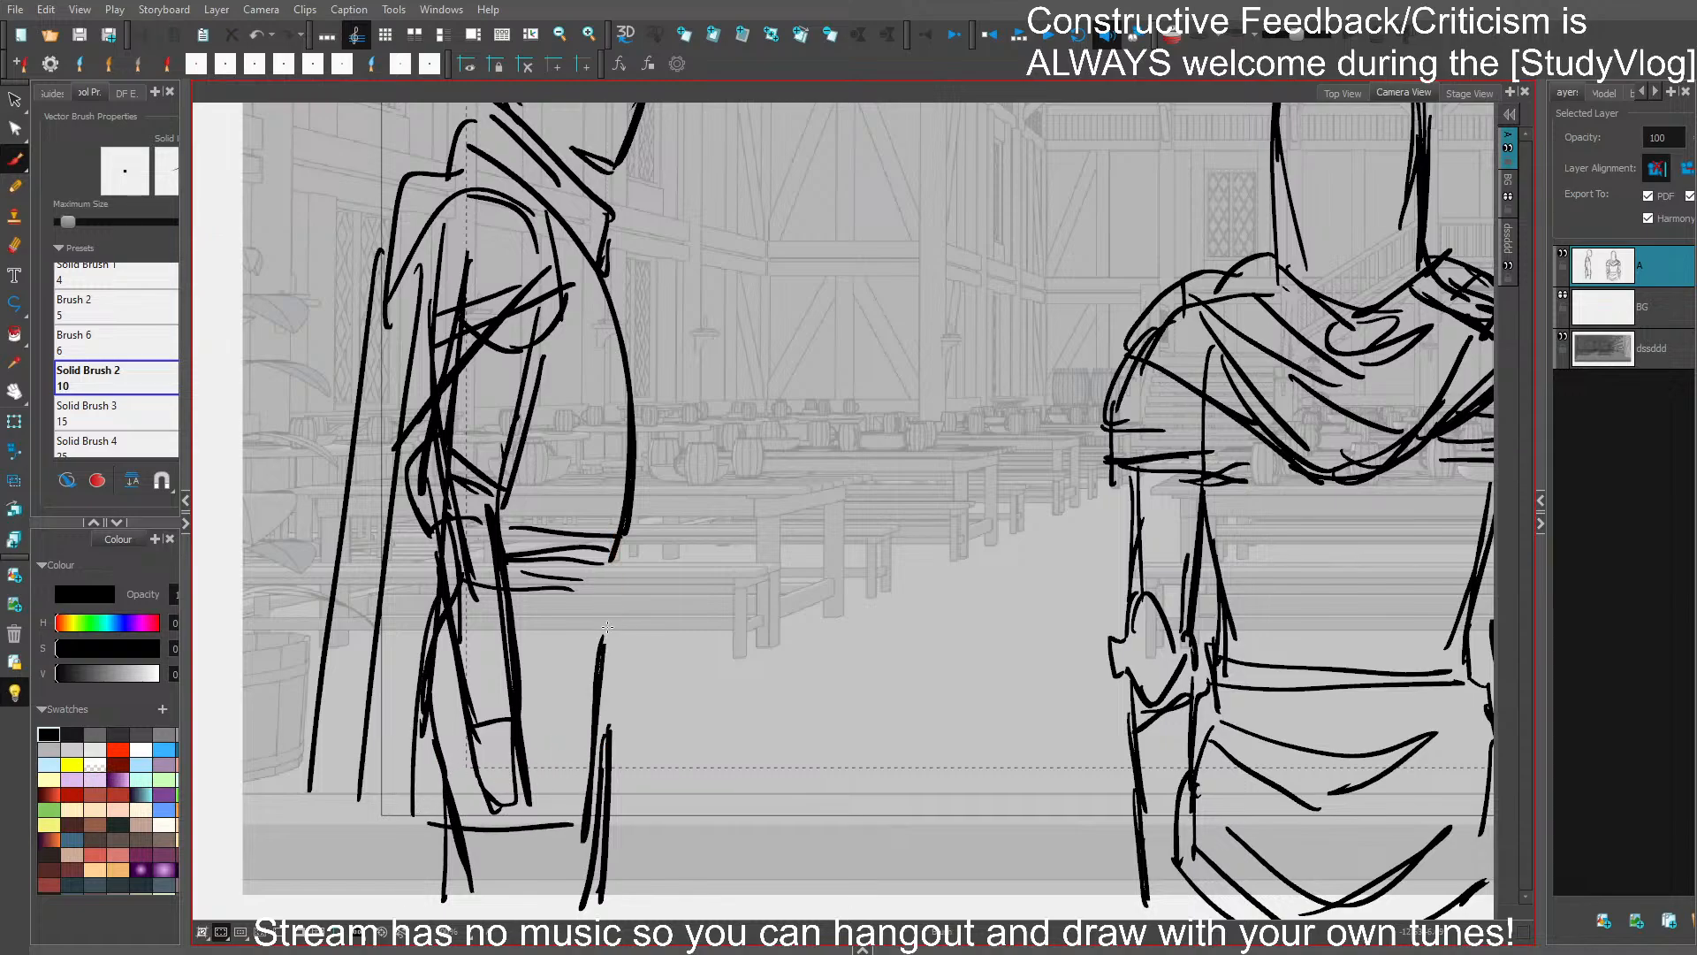
drag(612, 576, 631, 791)
drag(617, 639, 629, 818)
drag(610, 582, 628, 807)
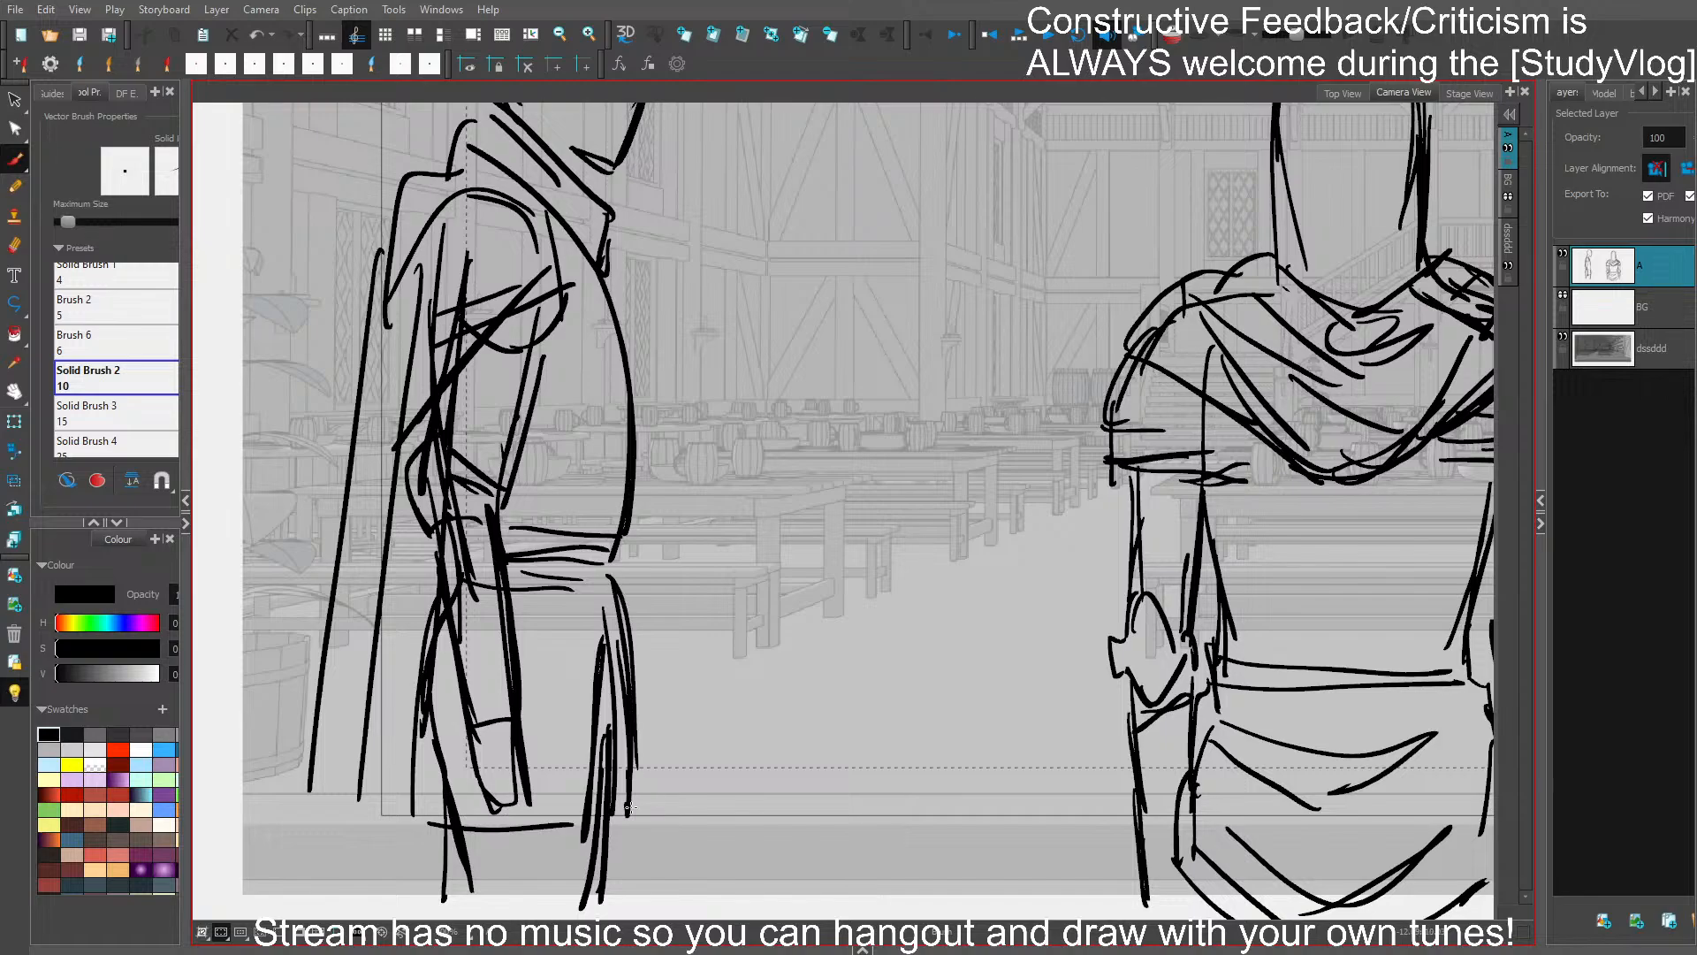
- Reinforce the profile figure's head outline along the back of the skull and the forehead
scroll(621, 828, up, 4)
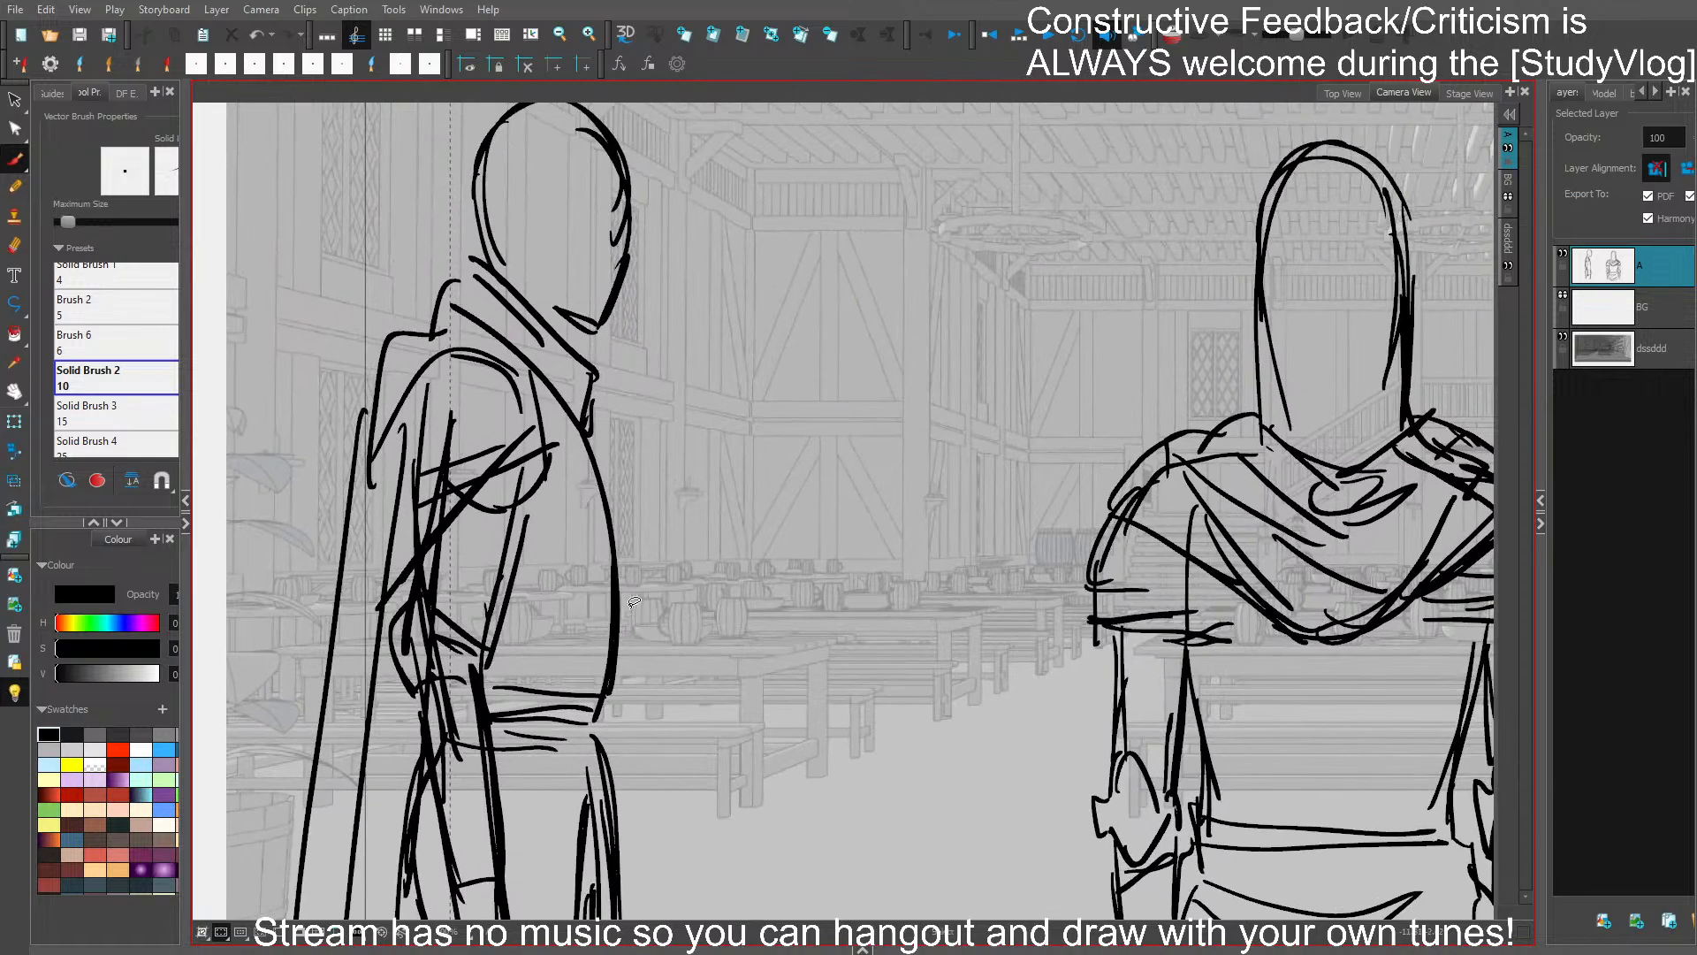
scroll(640, 295, up, 3)
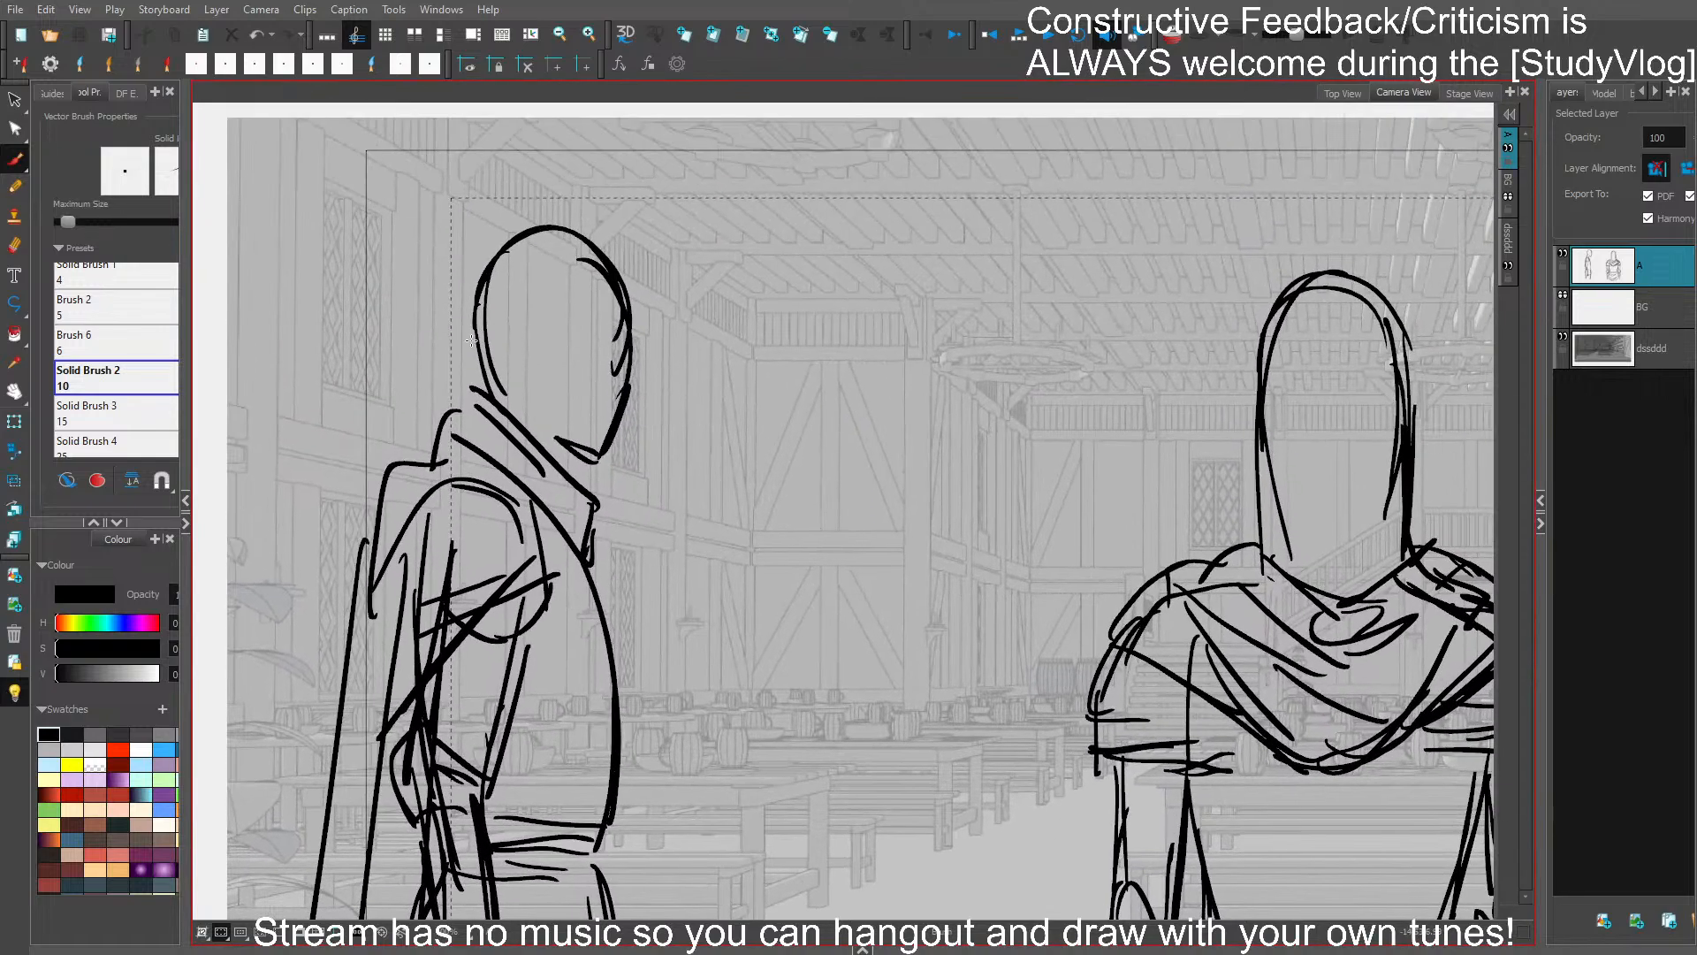
mouse_move(469, 358)
mouse_down()
mouse_move(469, 313)
mouse_move(554, 227)
mouse_move(583, 215)
mouse_move(623, 272)
mouse_up()
key(ctrl+z)
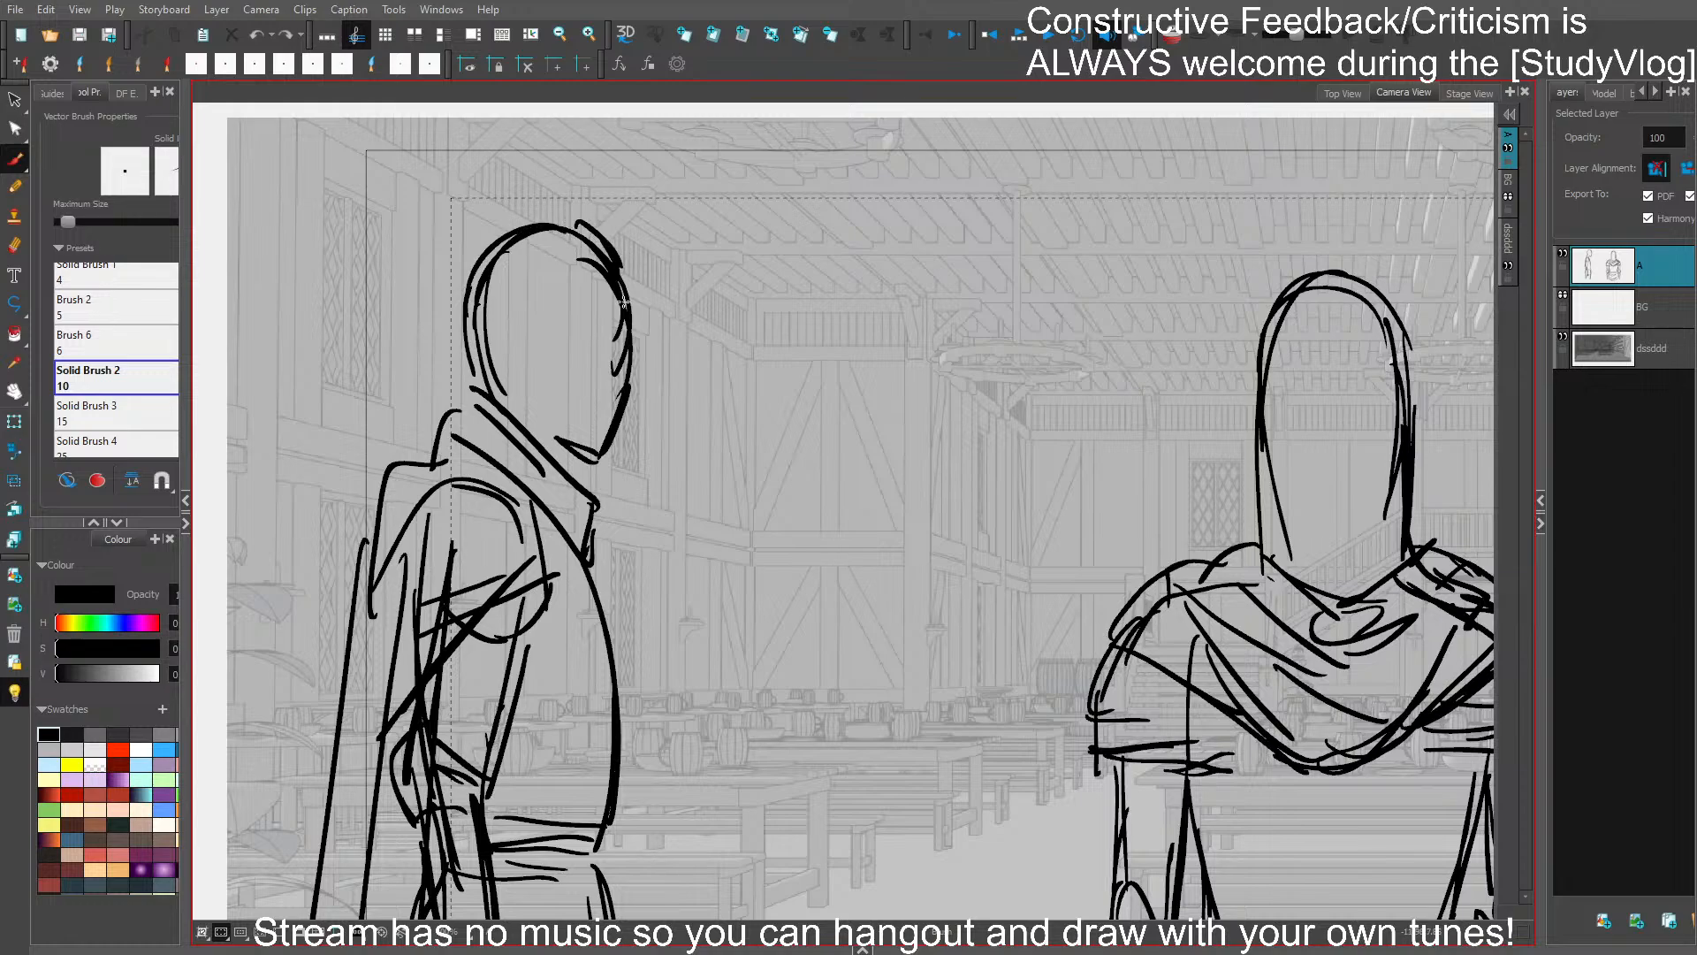
- Draw an angular brow and face mask on the profile figure's head, and save the project
mouse_move(547, 317)
mouse_down()
mouse_move(601, 341)
mouse_move(628, 348)
mouse_move(599, 349)
mouse_move(623, 365)
mouse_move(548, 341)
mouse_up()
mouse_move(576, 346)
mouse_down()
mouse_move(552, 333)
mouse_move(548, 442)
mouse_move(611, 475)
mouse_up()
mouse_move(636, 387)
mouse_down()
mouse_move(608, 477)
mouse_move(614, 365)
mouse_up()
mouse_move(494, 383)
mouse_down()
mouse_move(533, 410)
mouse_move(462, 338)
mouse_move(469, 299)
mouse_move(548, 220)
mouse_up()
mouse_move(618, 265)
mouse_down()
mouse_move(641, 348)
mouse_move(620, 347)
mouse_up()
key(ctrl+s)
drag(695, 492, 674, 275)
scroll(643, 468, down, 3)
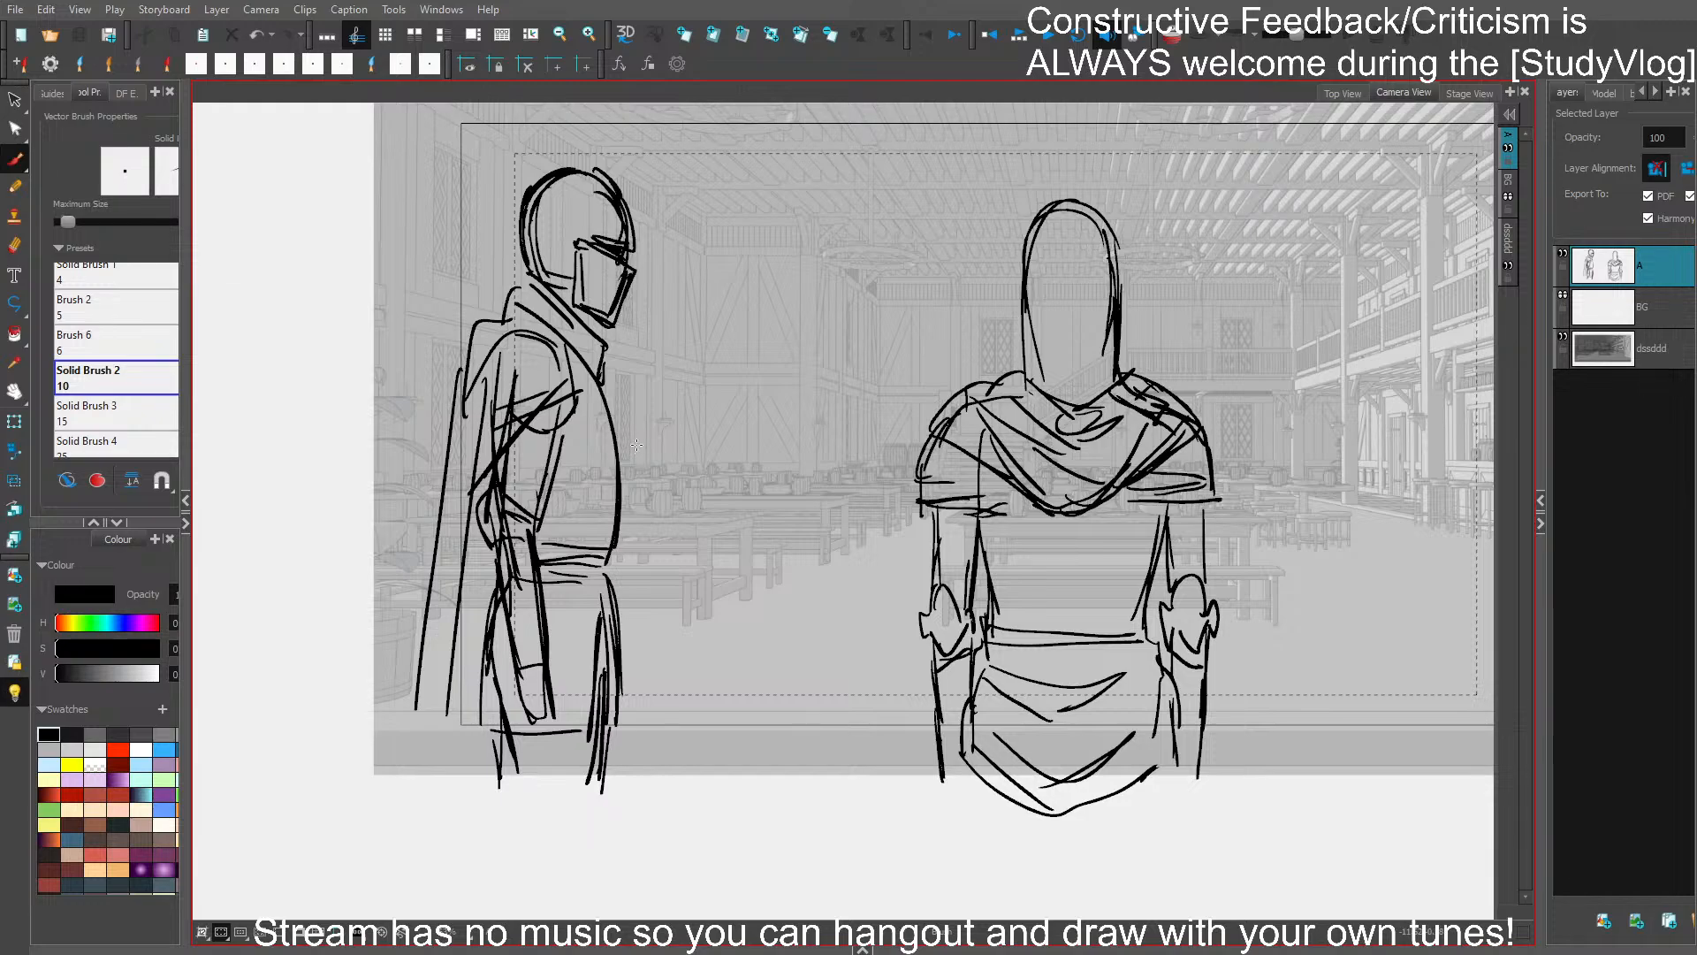
- Extend the profile figure's cape and the back edge of the leg below the frame
drag(429, 594, 402, 813)
drag(491, 714, 482, 804)
drag(506, 548, 479, 808)
drag(502, 605, 484, 778)
- Select the profile figure's body without the head and widen it, mainly toward the cape side
click(543, 645)
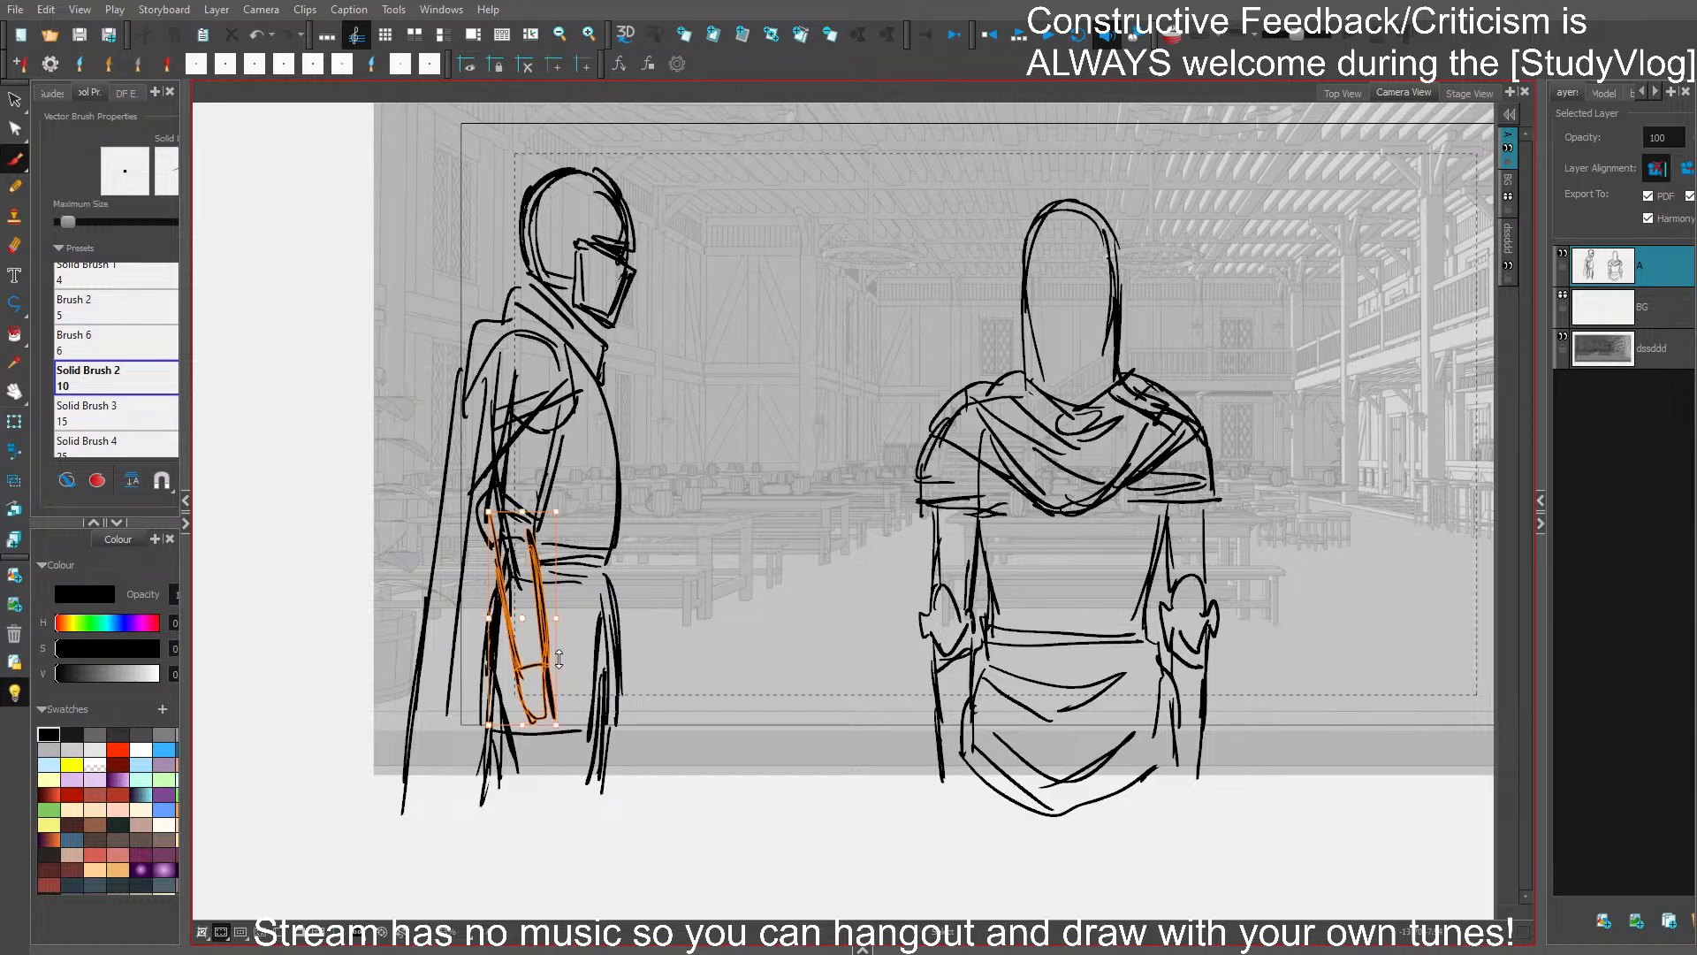
mouse_move(687, 459)
mouse_down()
mouse_move(621, 152)
mouse_move(637, 768)
mouse_up()
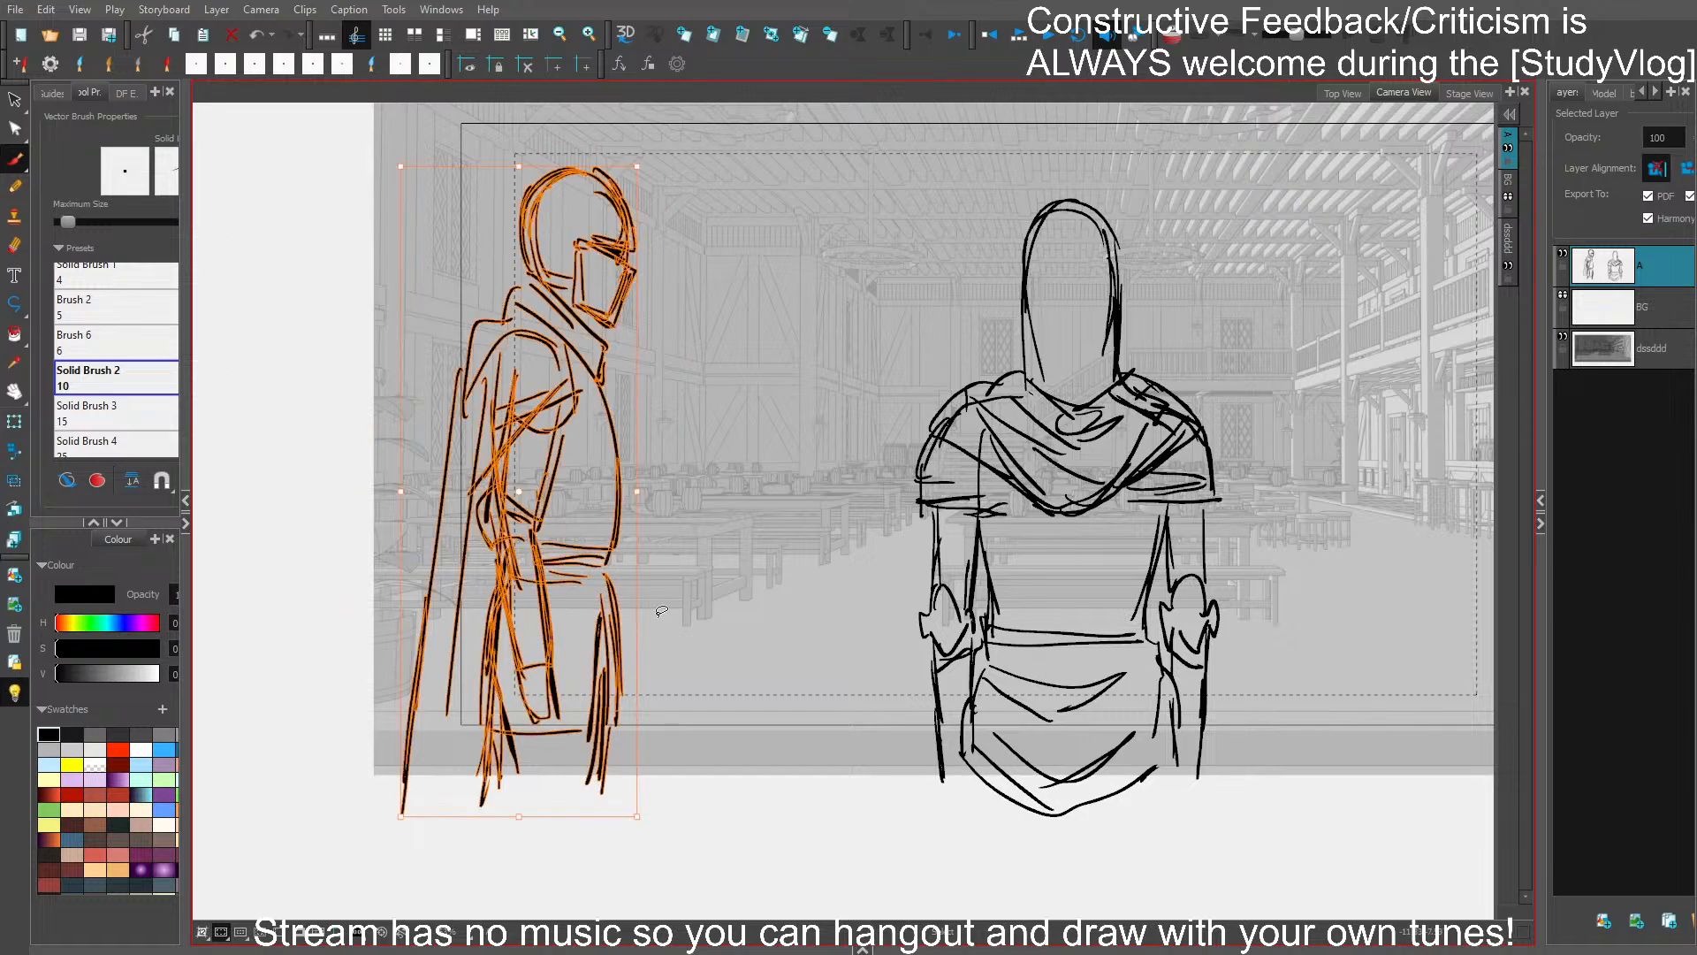
mouse_move(691, 507)
mouse_down()
mouse_move(570, 321)
mouse_move(587, 811)
mouse_move(641, 760)
mouse_up()
drag(630, 535, 623, 537)
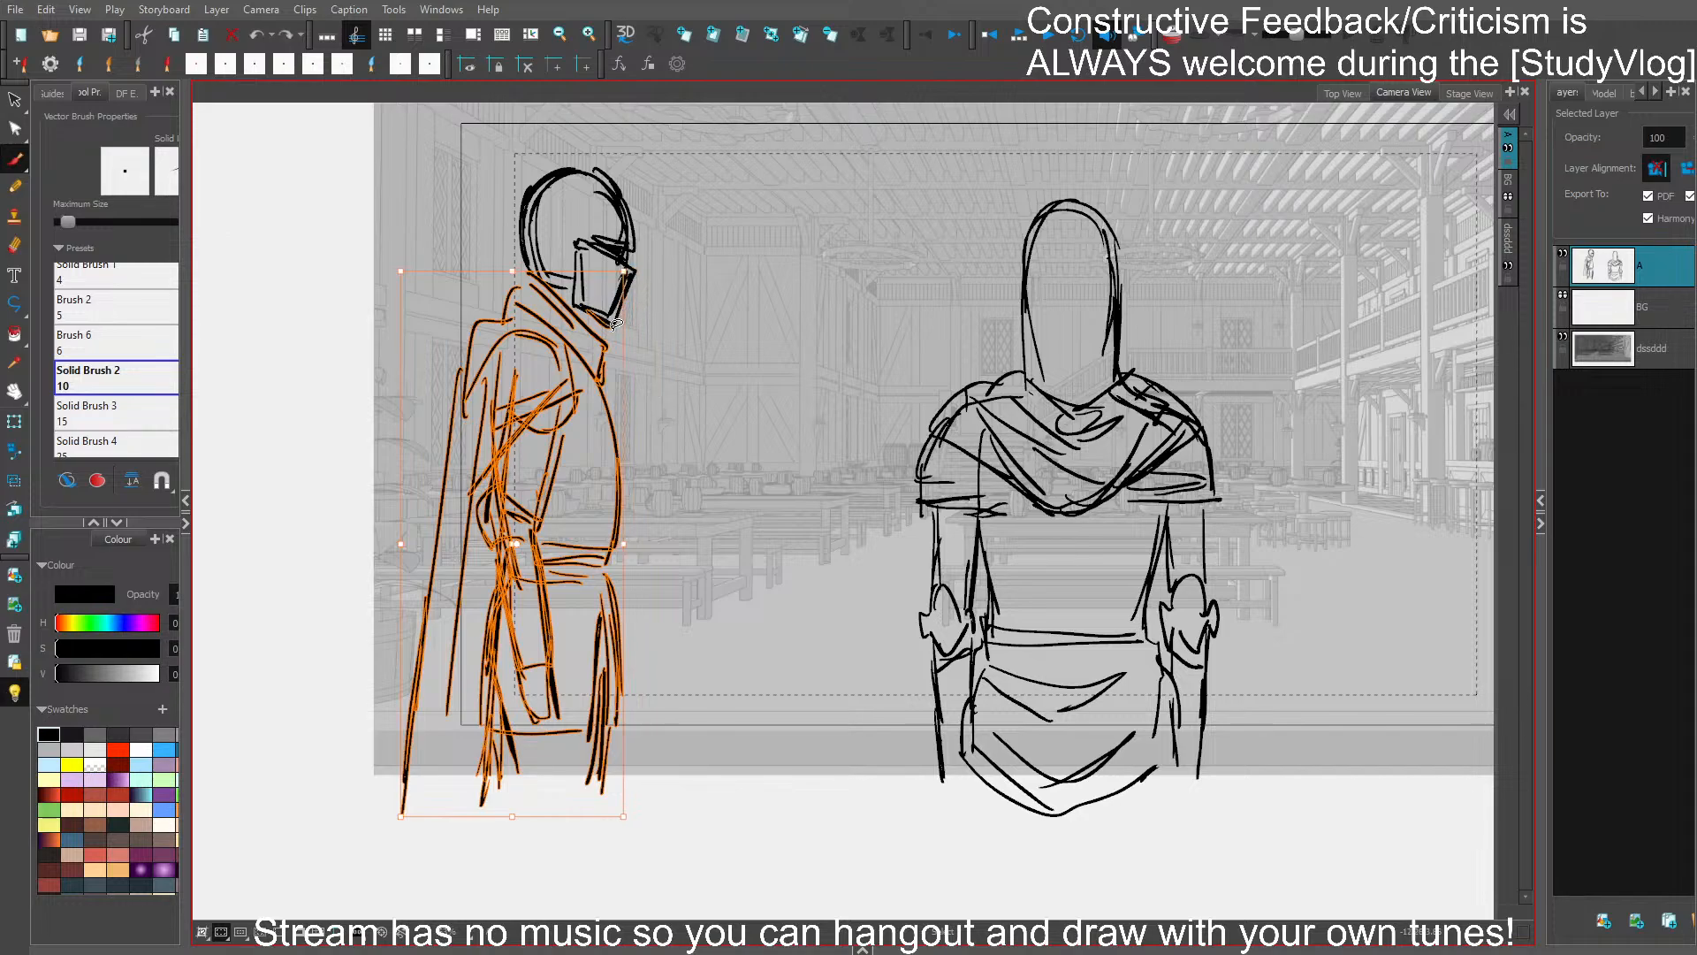
key(ctrl+z)
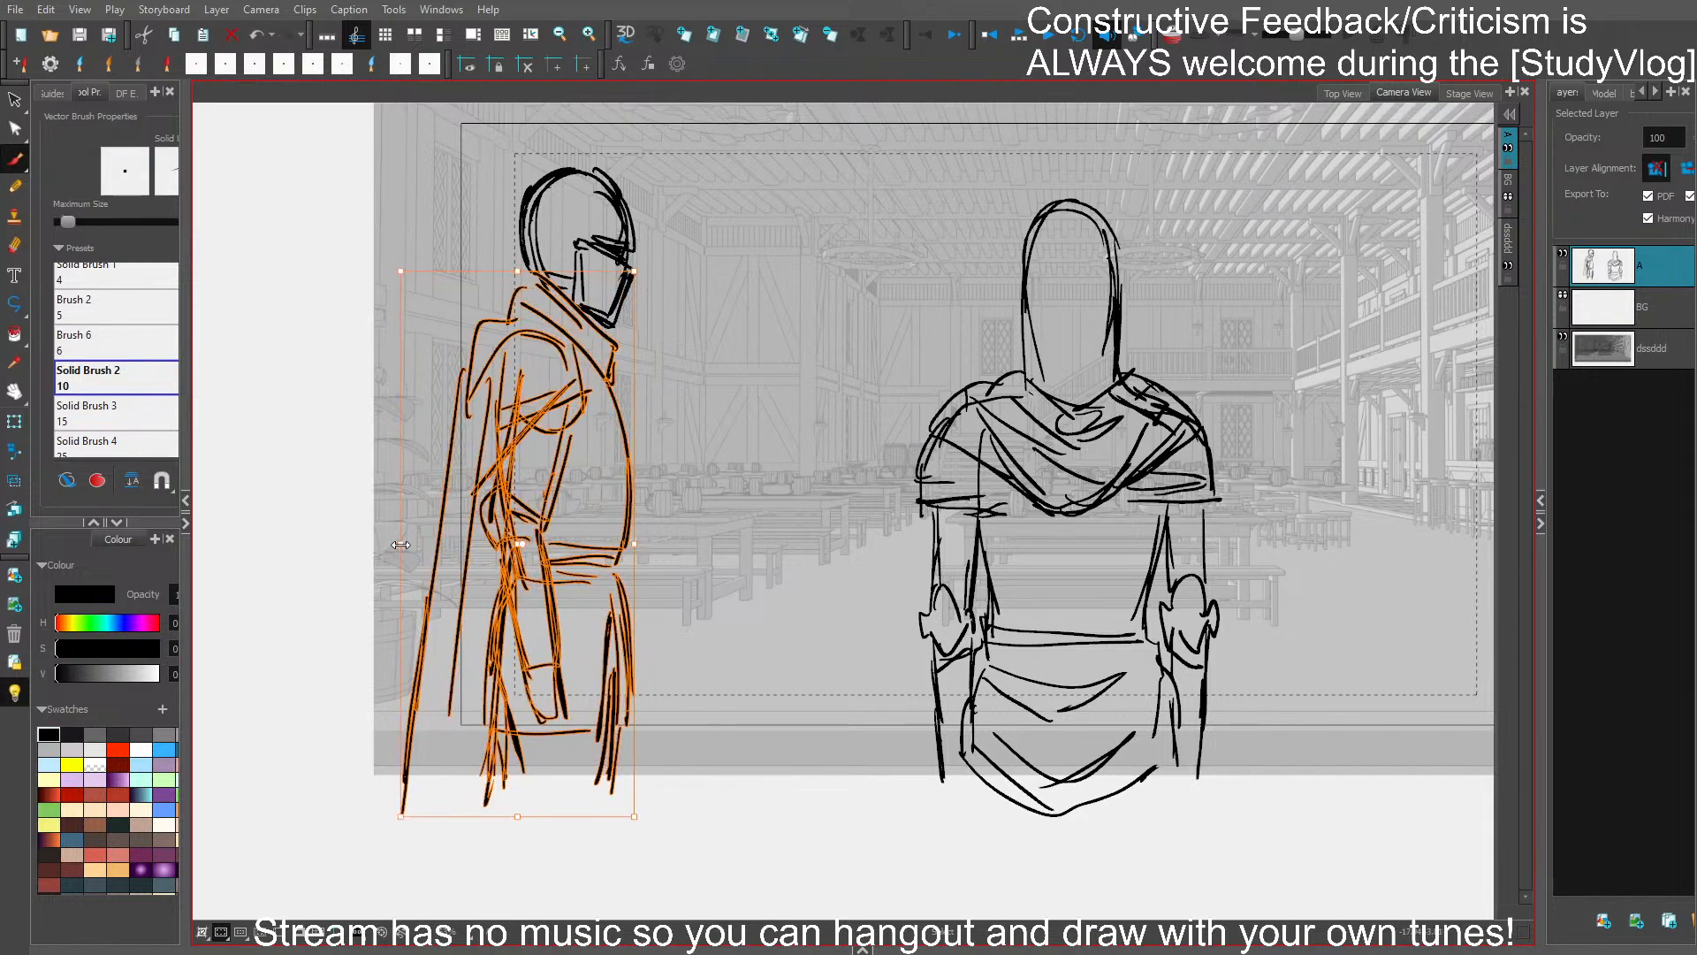
drag(401, 543, 359, 544)
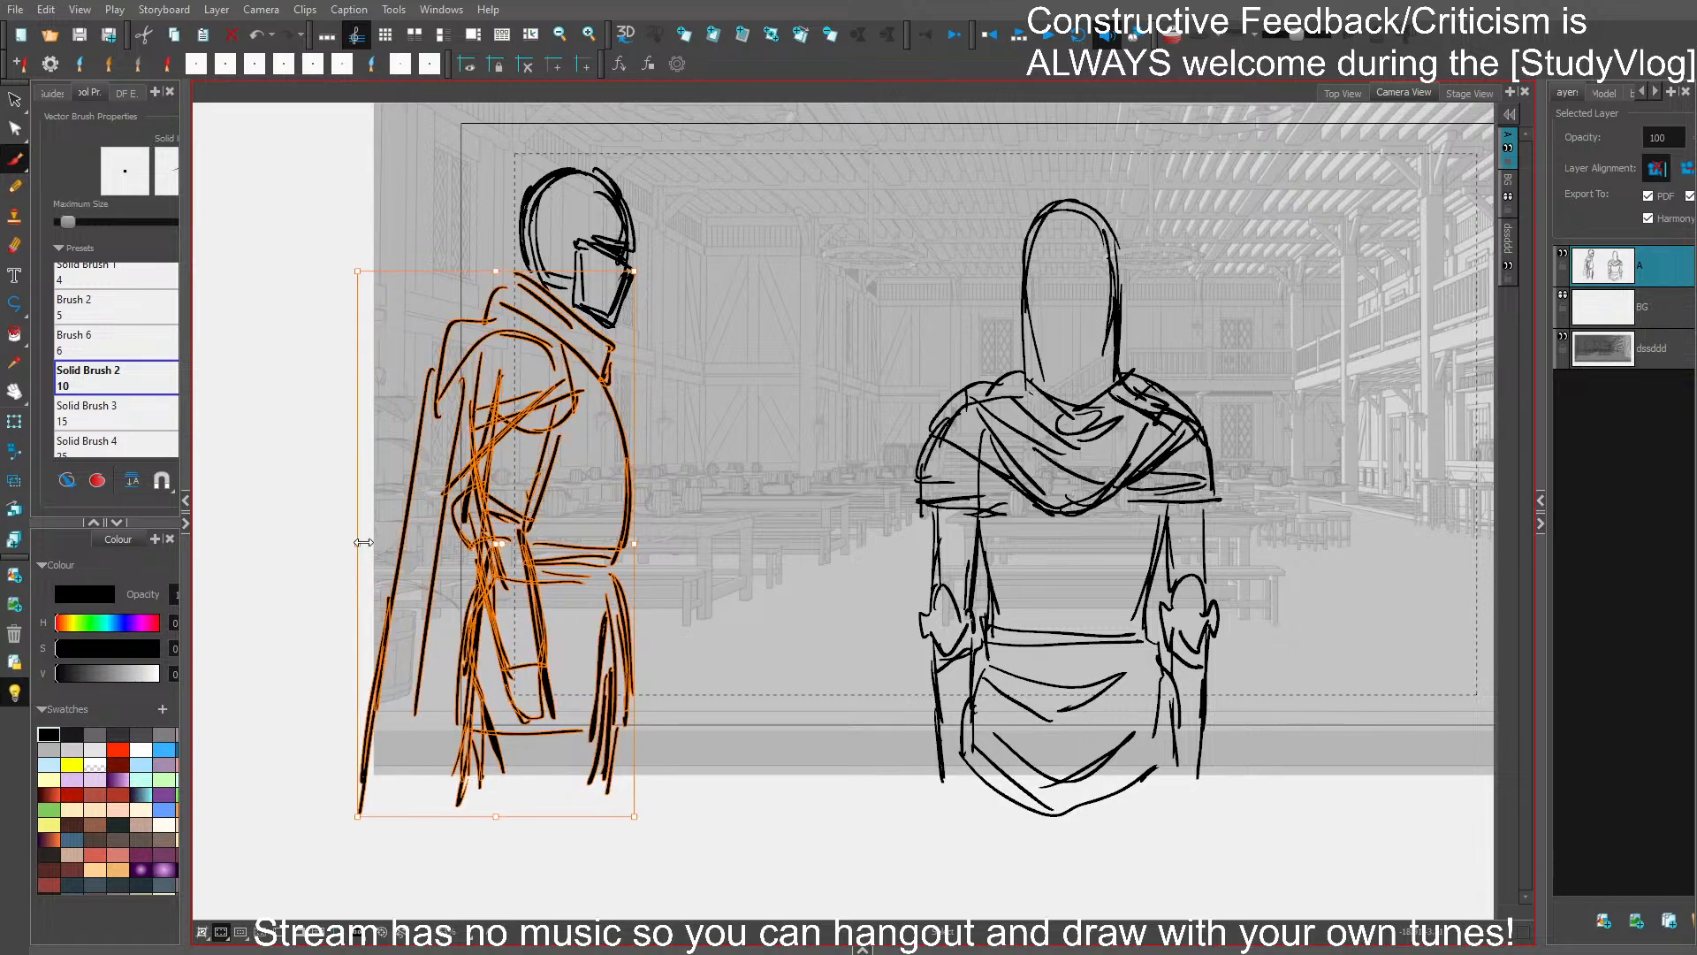
click(684, 521)
- Draw the profile figure's far arm emerging from the chest, with a bent elbow and short forearm
mouse_move(687, 299)
mouse_down()
mouse_move(687, 285)
mouse_move(461, 869)
mouse_move(724, 537)
mouse_up()
key(4)
key(4)
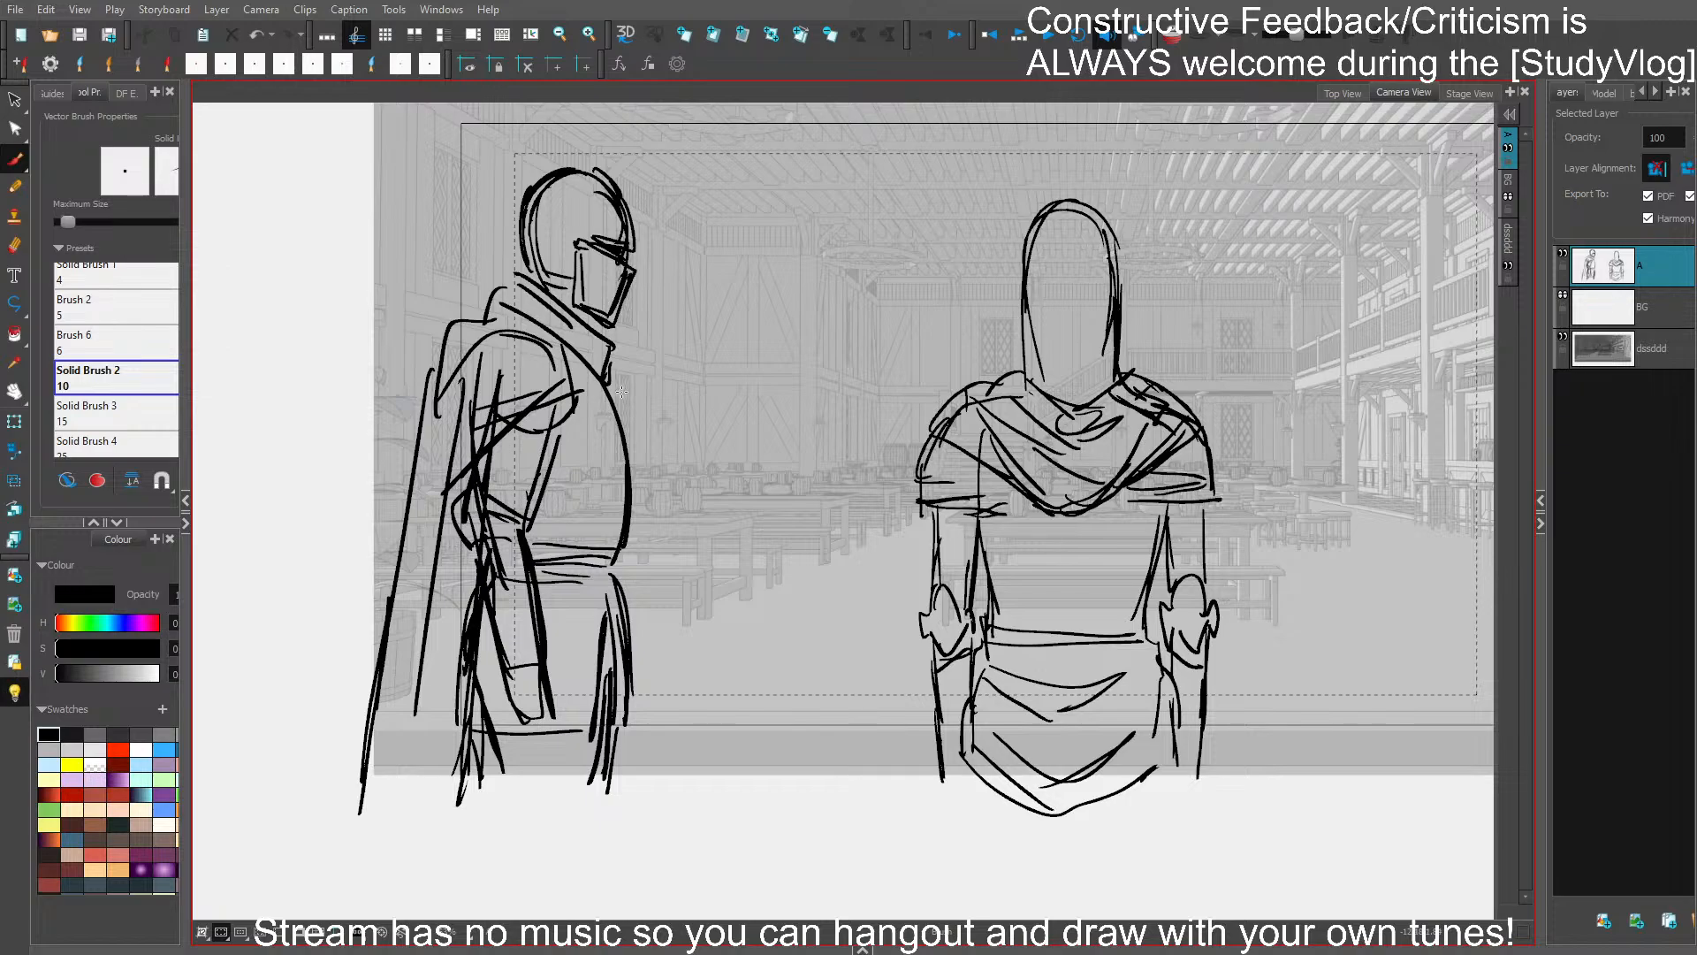
key(ctrl+z)
mouse_move(610, 383)
mouse_down()
mouse_move(661, 438)
mouse_move(638, 434)
mouse_up()
key(ctrl+z)
drag(676, 446, 676, 448)
mouse_move(673, 425)
mouse_down()
mouse_move(646, 436)
mouse_move(676, 437)
mouse_up()
drag(643, 459, 665, 450)
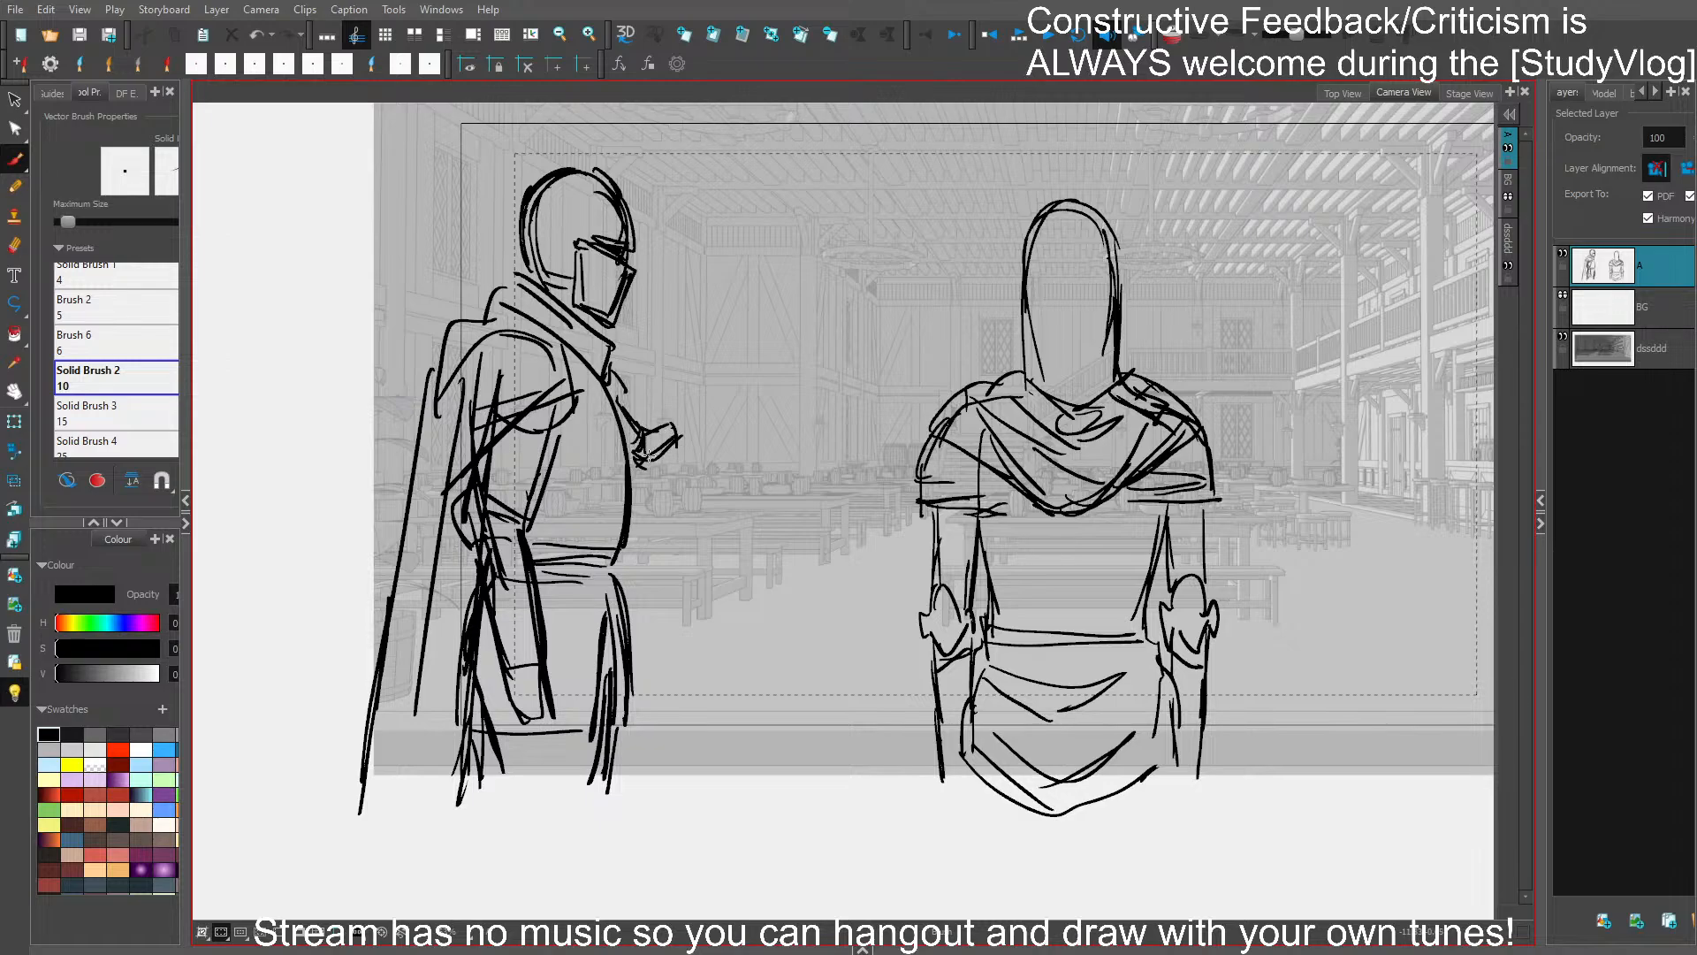
- Finish the far forearm and add an open gesturing hand with spread fingers
scroll(678, 433, up, 2)
scroll(669, 433, down, 1)
mouse_move(668, 404)
mouse_down()
mouse_move(692, 436)
mouse_move(683, 386)
mouse_move(720, 398)
mouse_move(705, 430)
mouse_move(637, 411)
mouse_move(635, 456)
mouse_move(679, 435)
mouse_move(608, 398)
mouse_move(621, 458)
mouse_move(685, 445)
mouse_move(640, 421)
mouse_move(686, 392)
mouse_up()
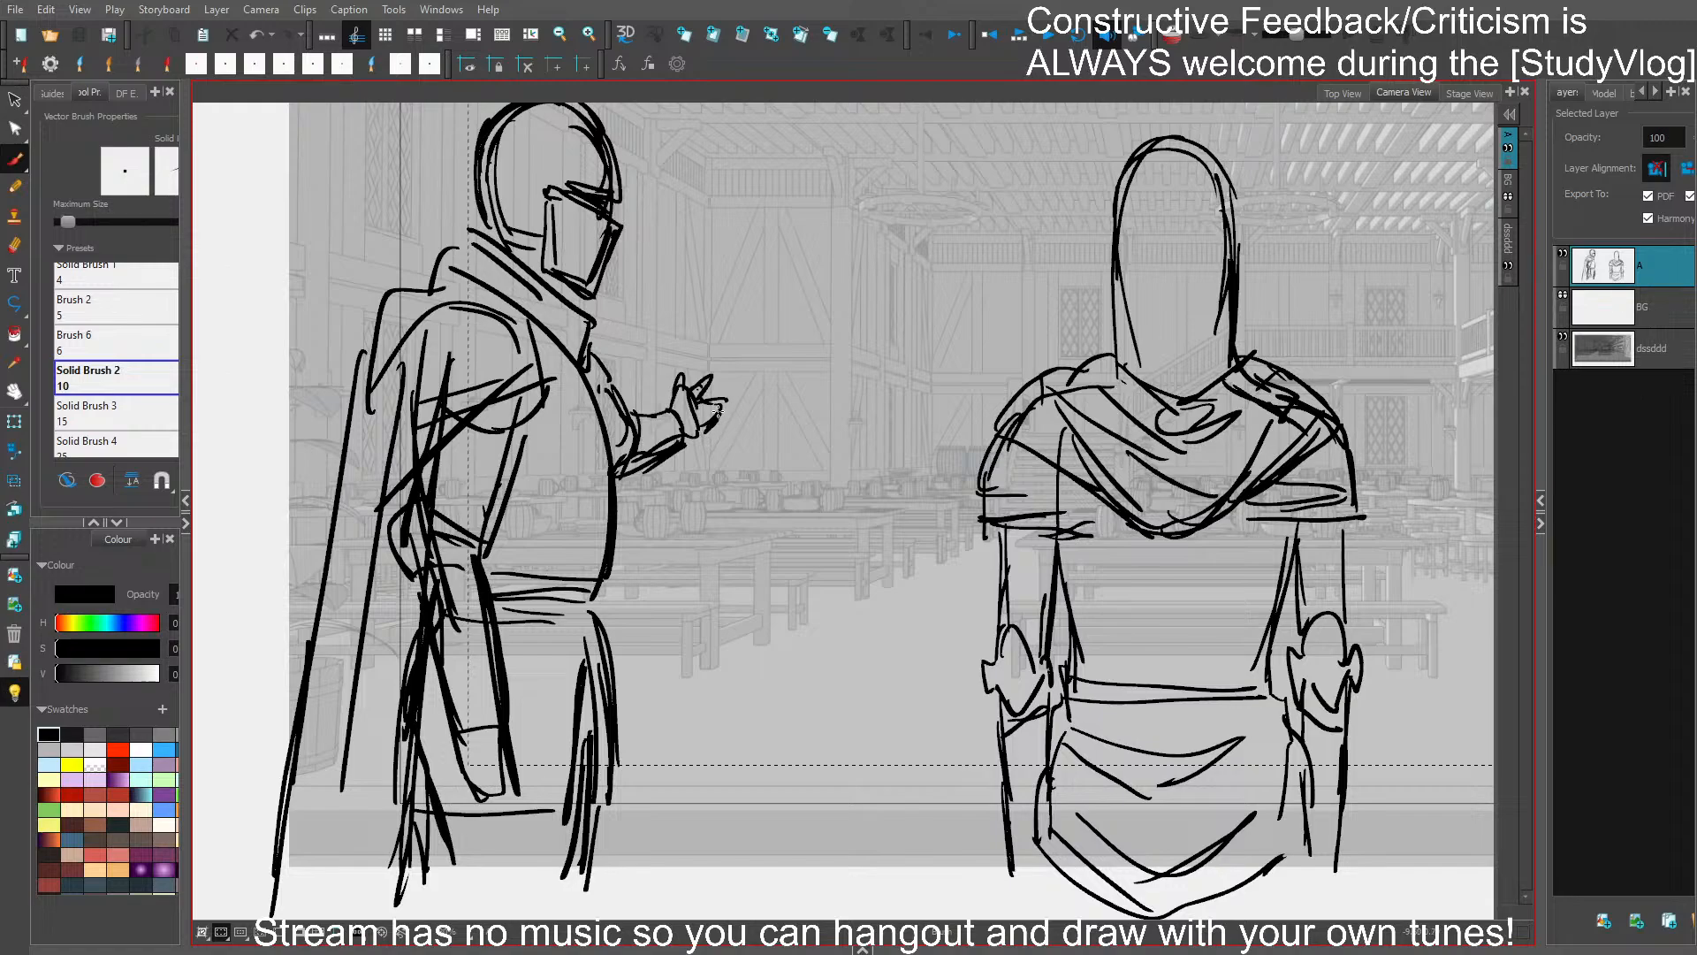
- Select the profile figure's near arm, including the elbow and hand, and move it slightly down
drag(934, 703, 705, 684)
scroll(791, 667, down, 1)
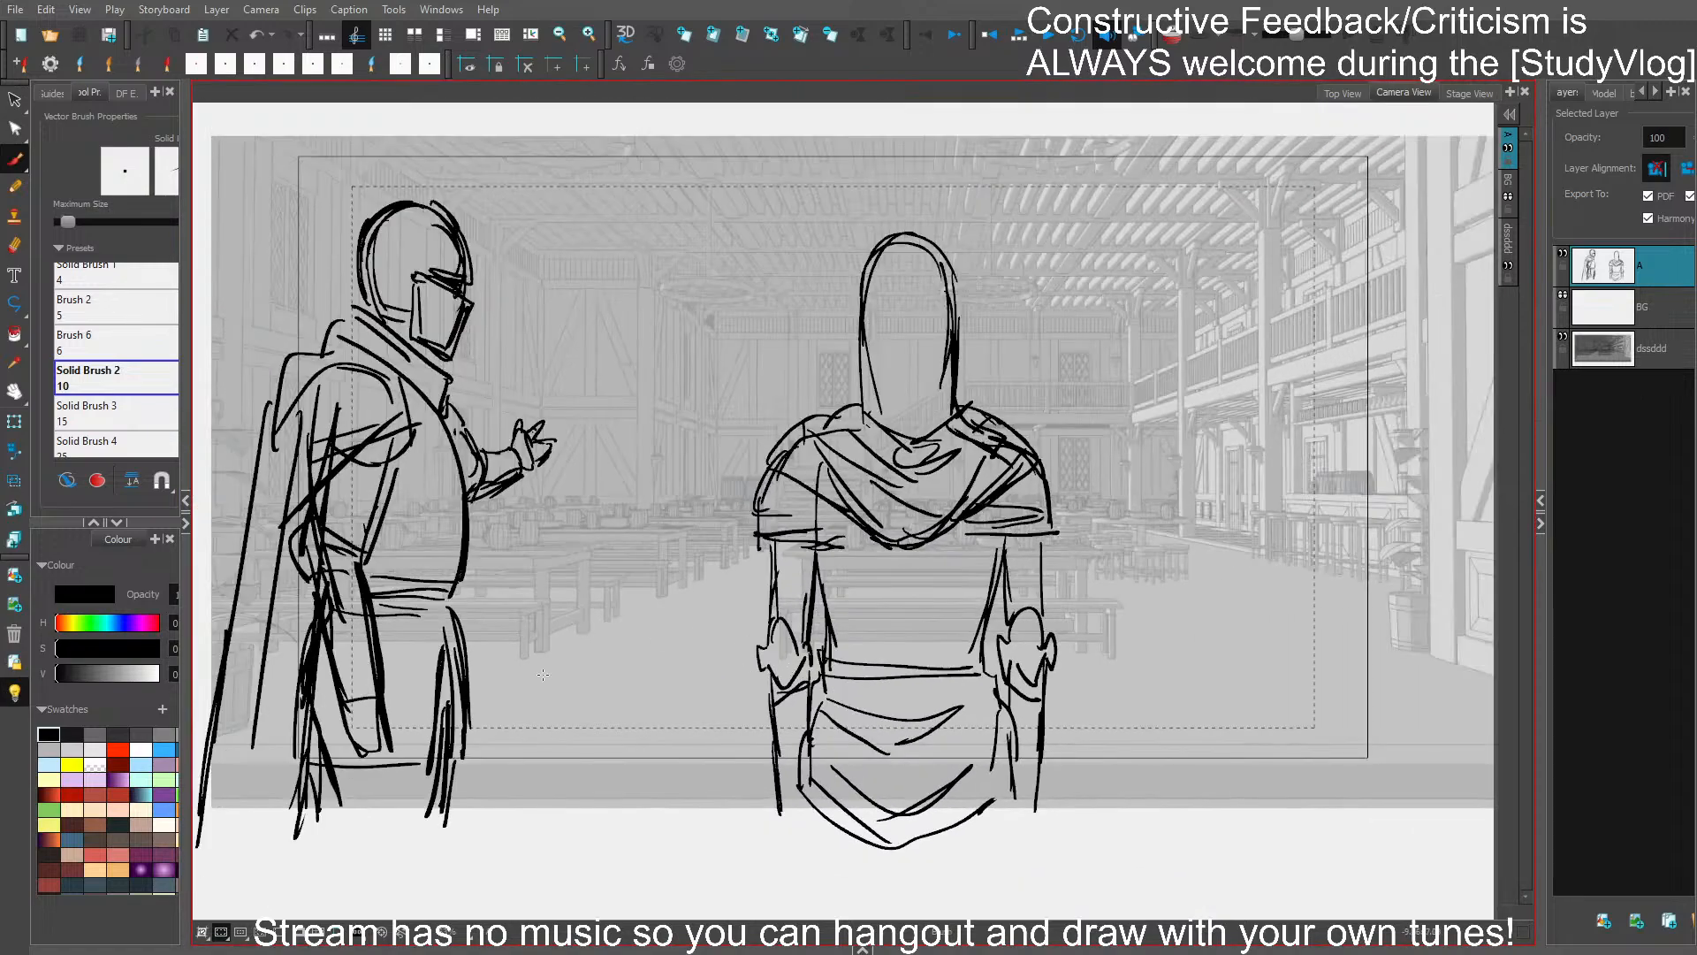
ctrl+click(386, 747)
drag(365, 752, 372, 777)
shift+click(379, 532)
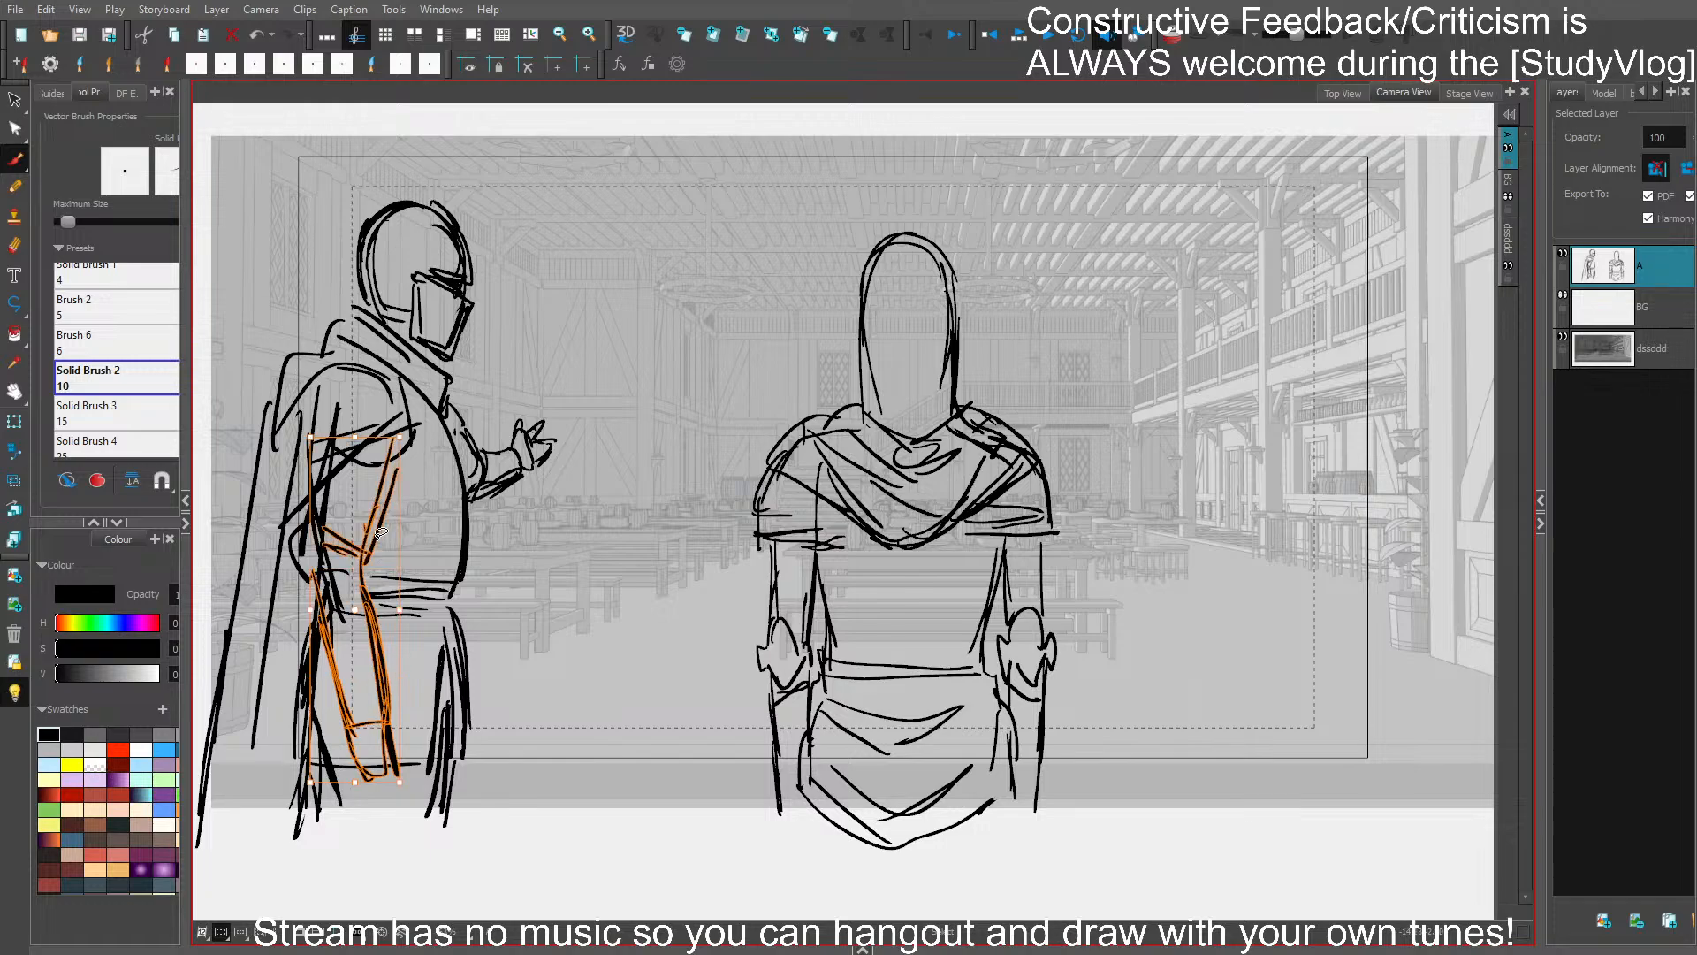
shift+click(302, 581)
drag(369, 621, 375, 645)
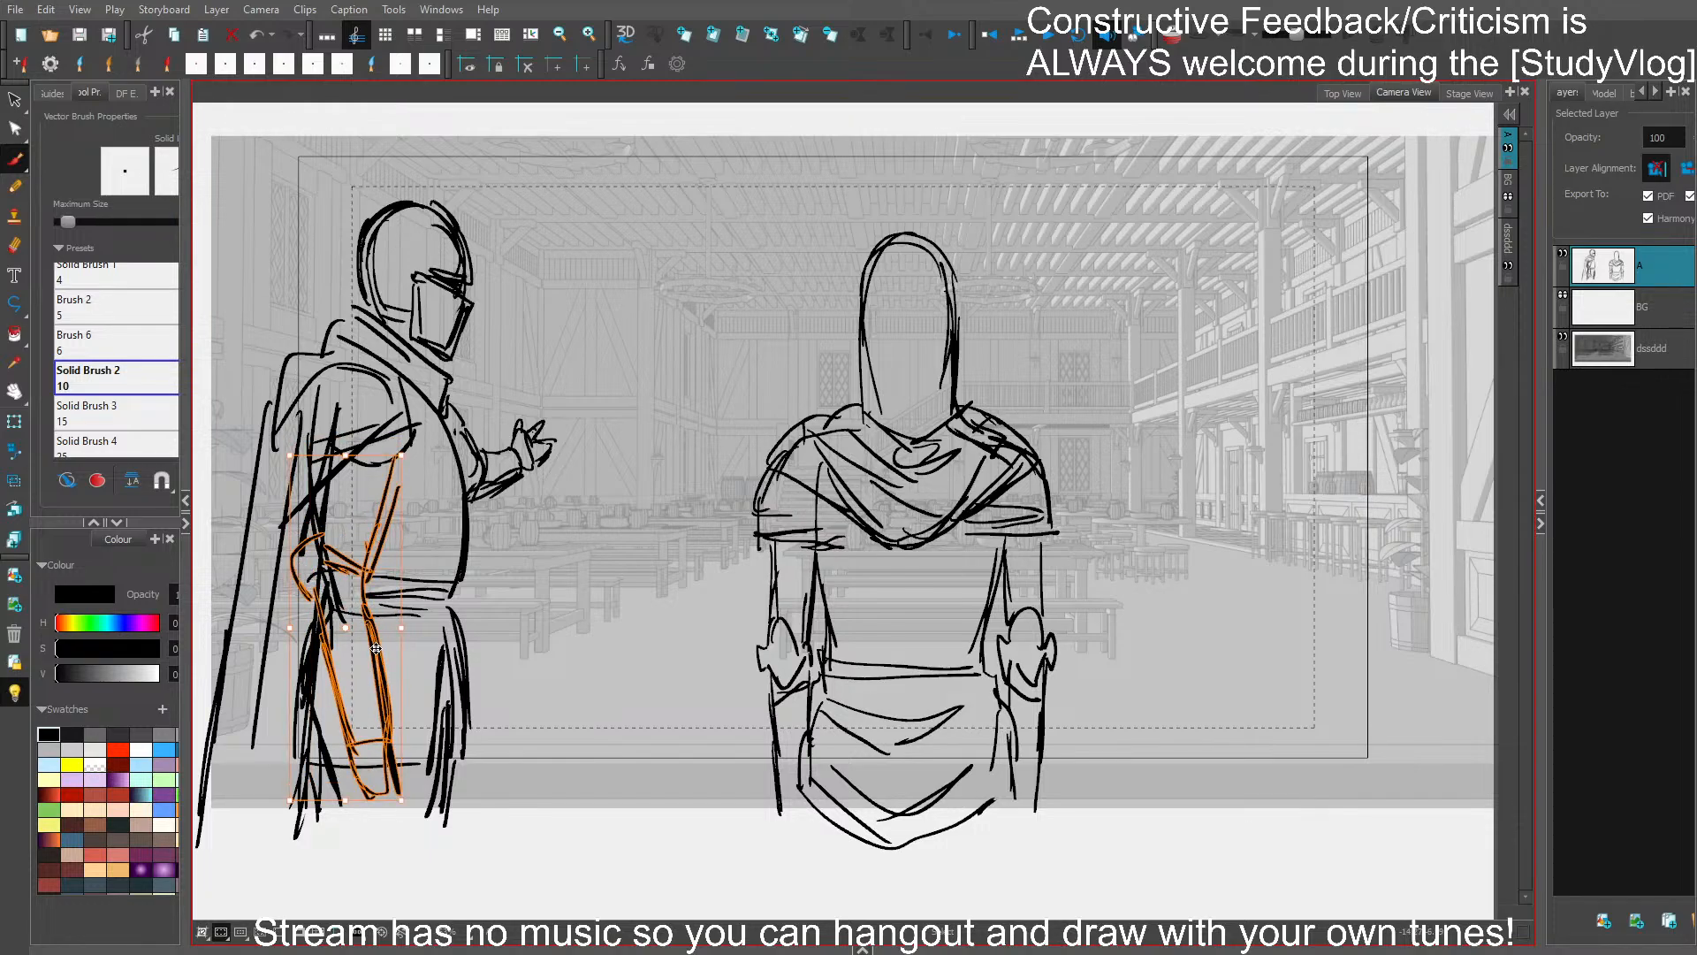
click(529, 570)
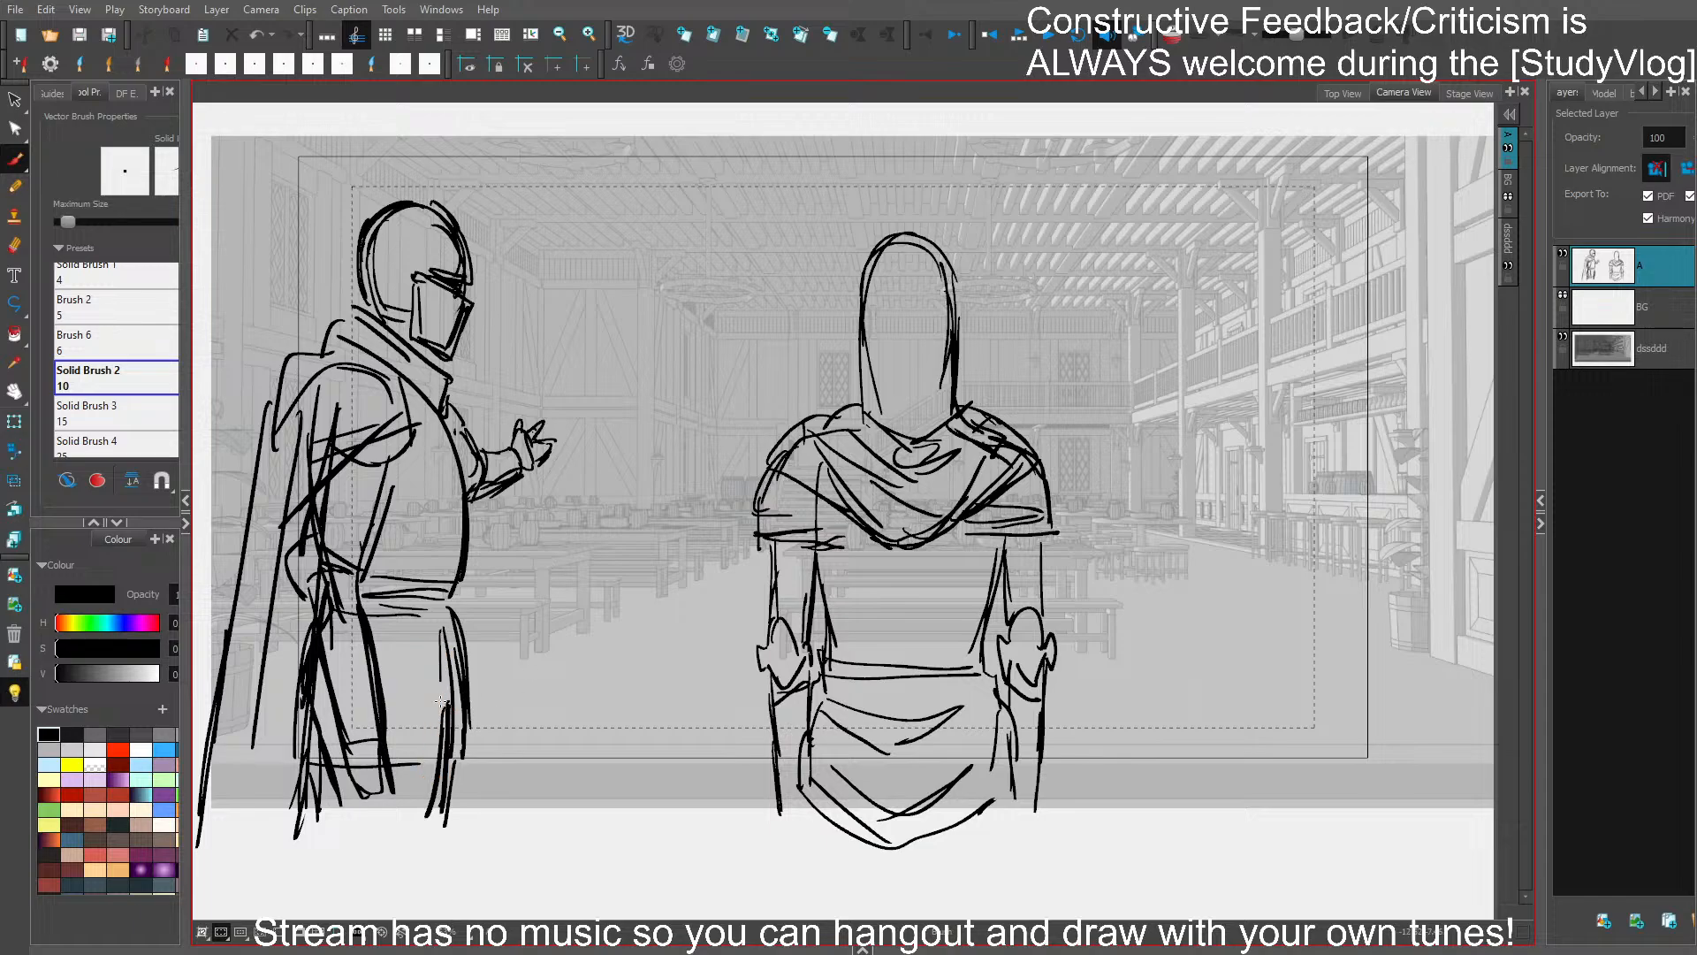
- Rework the profile figure's tunic hem and delete stray strokes behind the elbow and hip
drag(445, 683, 441, 784)
mouse_move(447, 765)
mouse_down()
mouse_move(372, 770)
mouse_move(429, 774)
mouse_up()
drag(293, 673, 313, 661)
key(Delete)
drag(305, 549, 305, 616)
key(Delete)
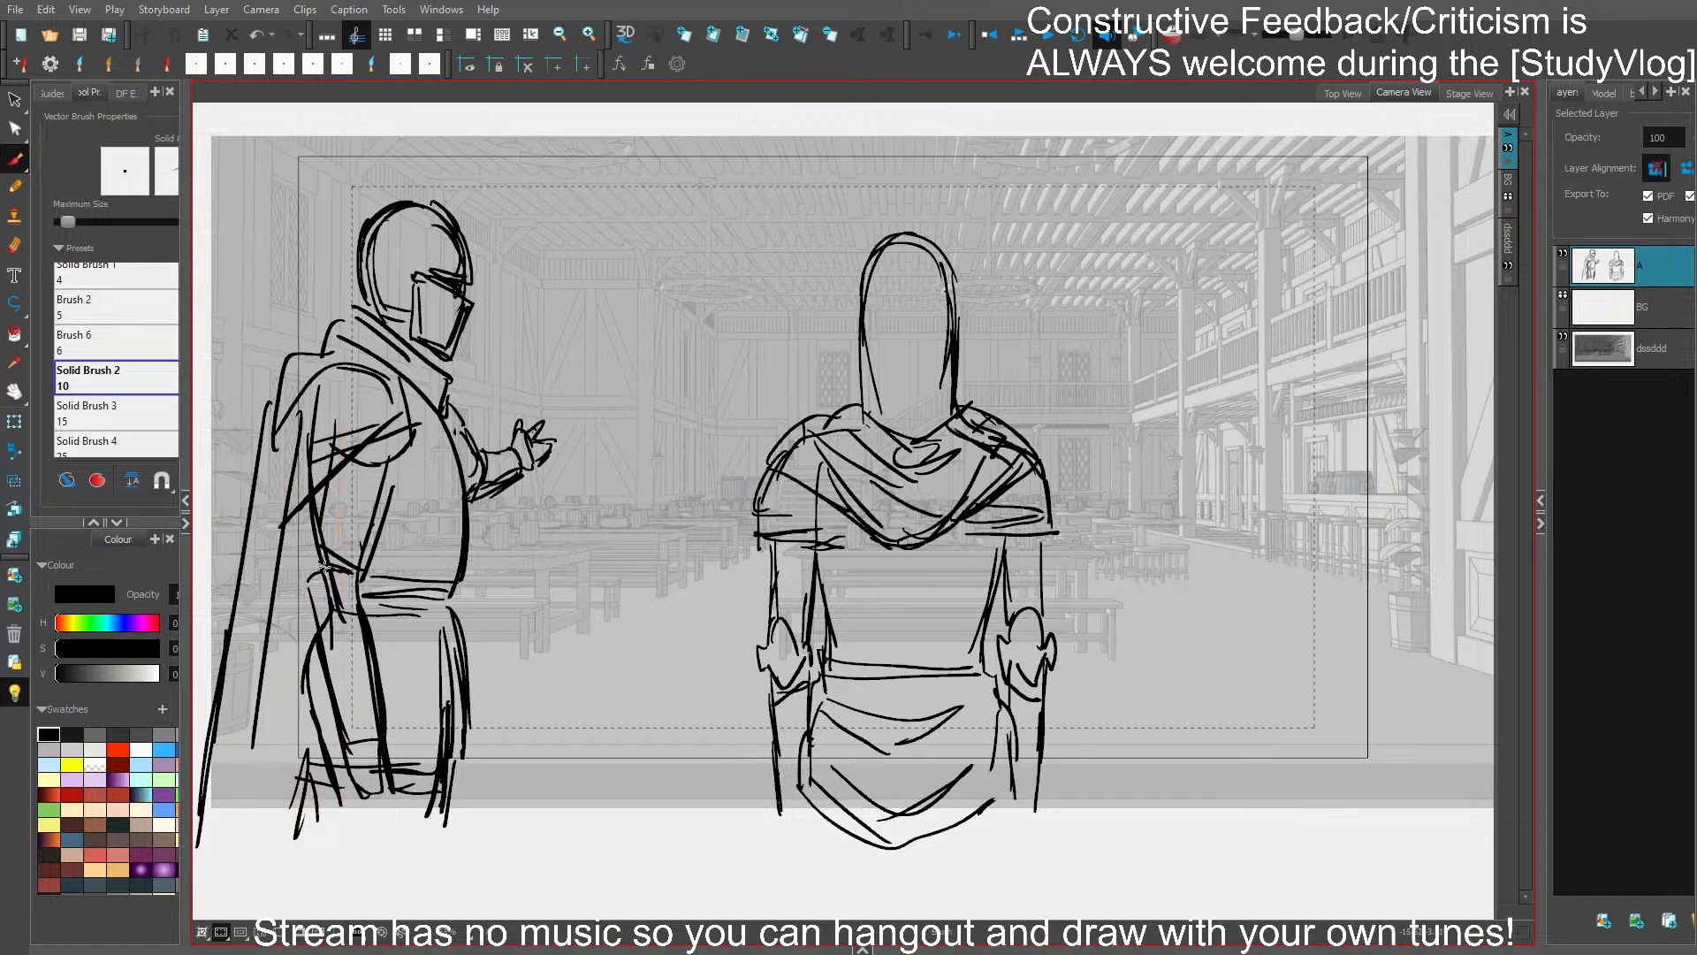
- Redraw the profile figure's back contour from behind the arm down past the tunic hem
drag(320, 526, 310, 848)
drag(328, 490, 301, 850)
drag(322, 654, 310, 705)
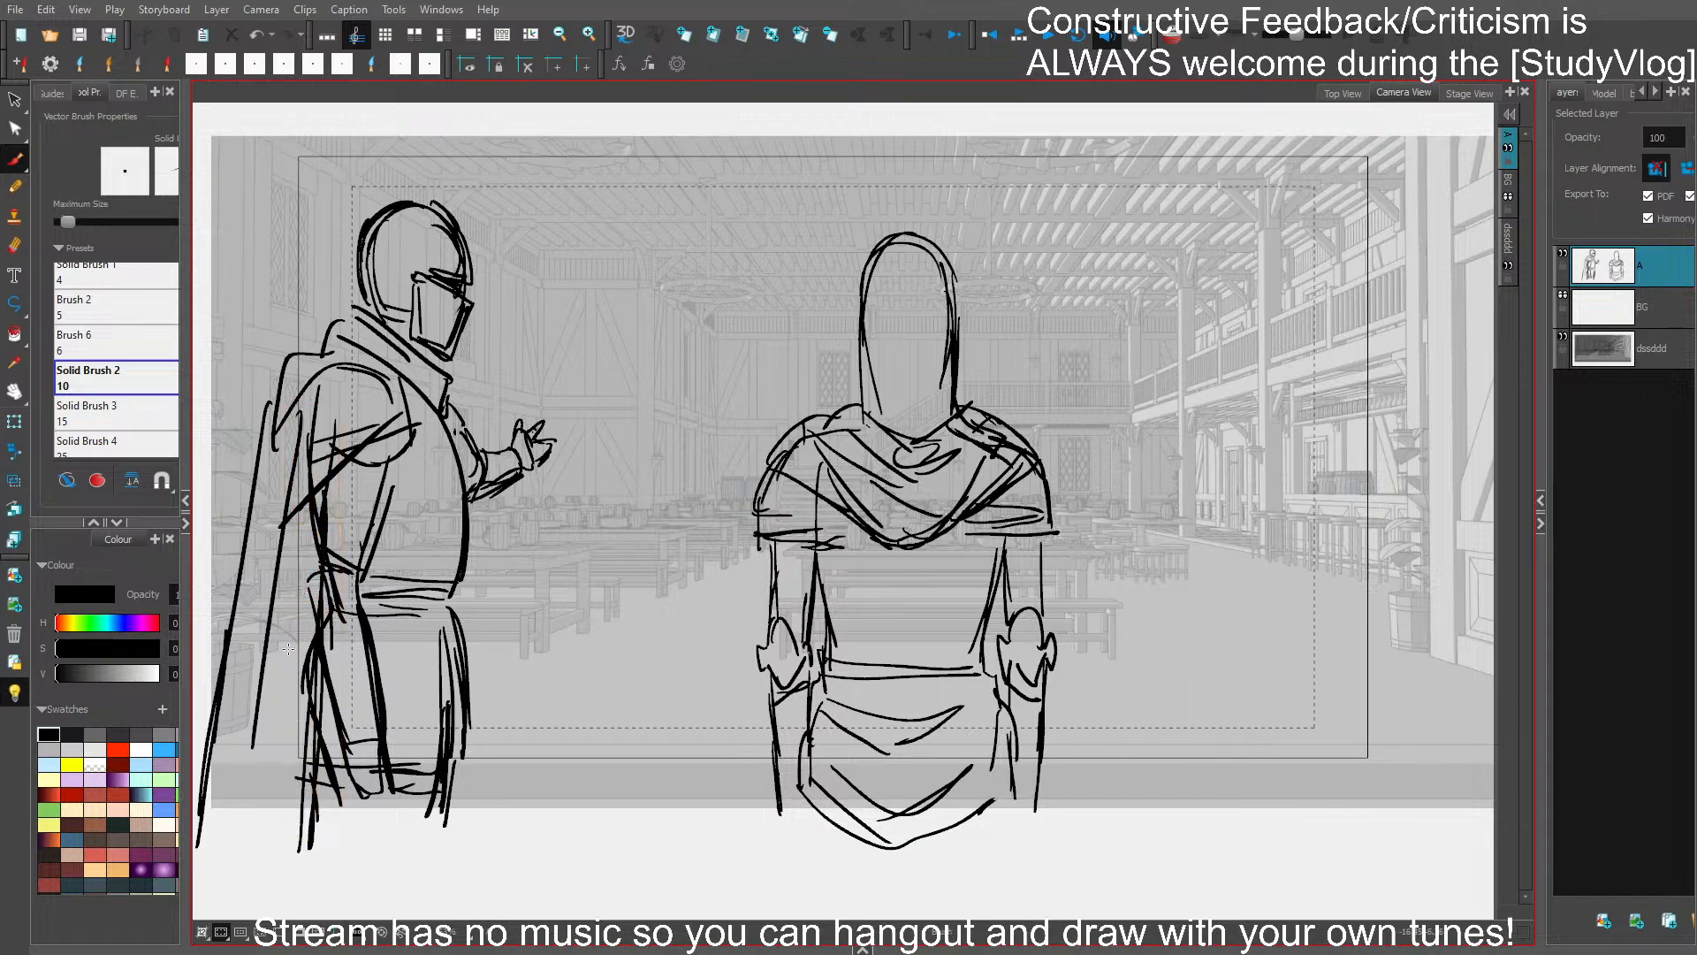
- Delete the stray crossing strokes over the profile figure's near arm and redraw its shoulder and elbow lines
mouse_move(311, 500)
mouse_down()
mouse_move(313, 438)
mouse_move(334, 431)
mouse_move(328, 449)
mouse_up()
key(Delete)
- Redraw the profile figure's cape with long fold lines falling from the shoulder to below the tunic hem
key(Delete)
key(Delete)
drag(393, 401, 314, 462)
mouse_move(400, 429)
mouse_down()
mouse_move(299, 511)
mouse_move(328, 499)
mouse_up()
mouse_move(400, 393)
mouse_down()
mouse_move(412, 445)
mouse_move(334, 532)
mouse_move(285, 820)
mouse_up()
key(Delete)
drag(343, 448, 272, 736)
drag(293, 598, 245, 864)
drag(693, 604, 753, 607)
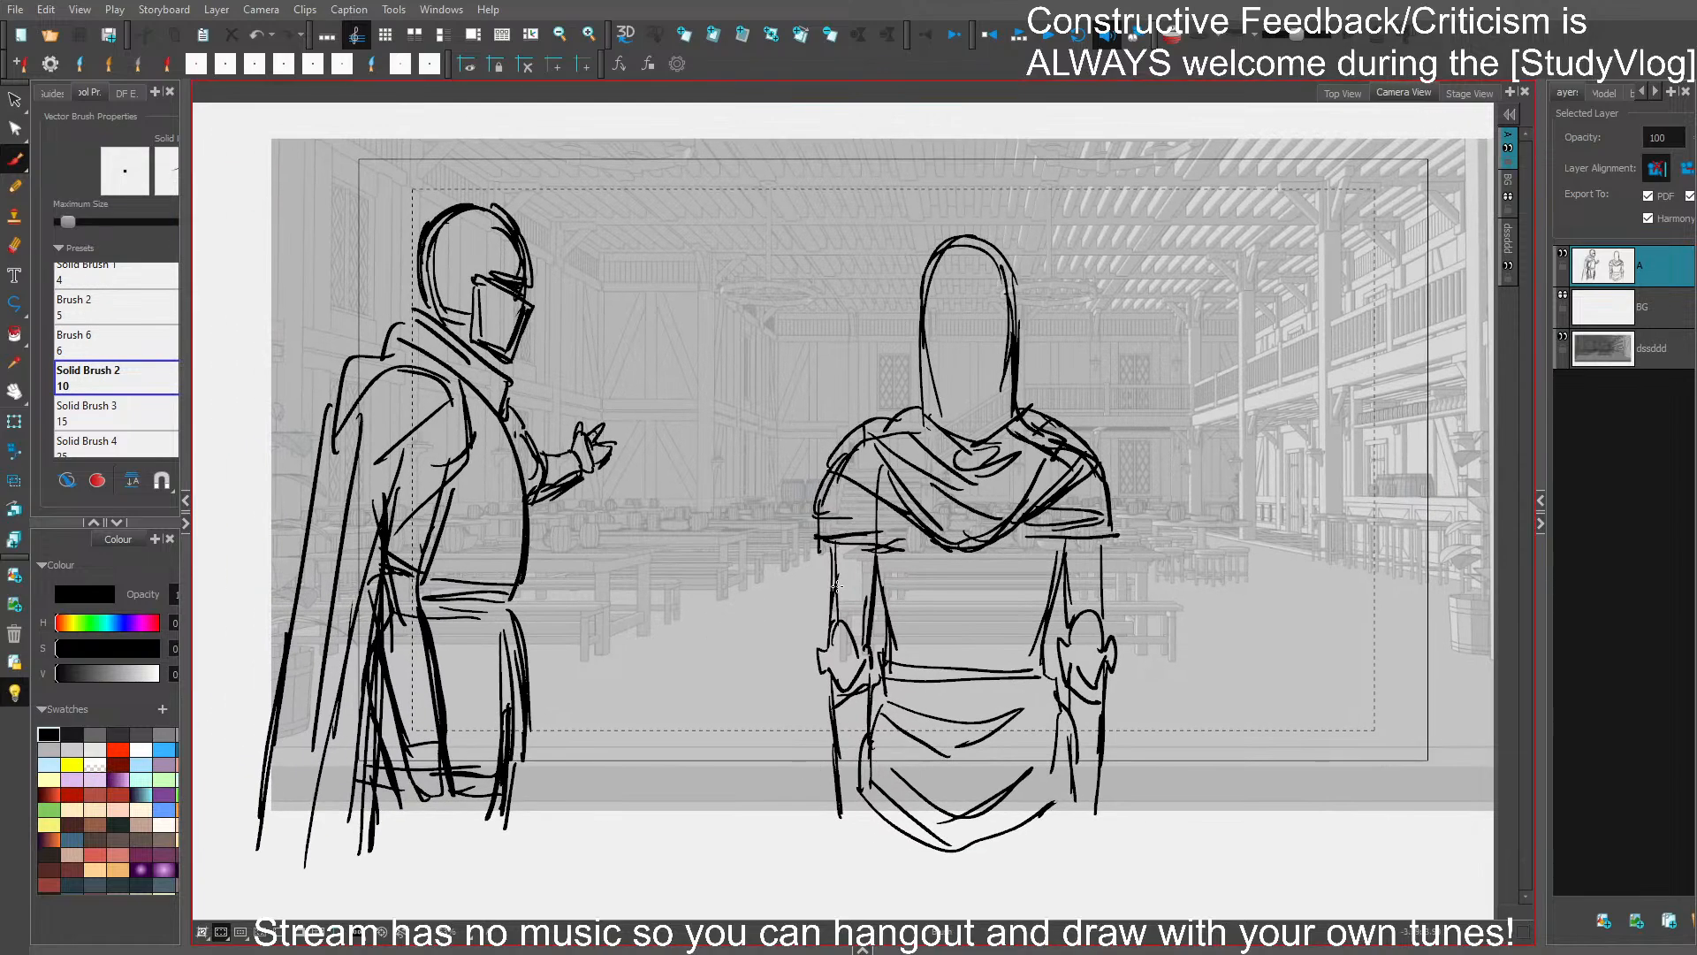
- Select the profile figure's chest, belt and tunic front, widen them slightly forward, and save the project
drag(1175, 488, 1080, 493)
drag(468, 568, 459, 749)
click(545, 680)
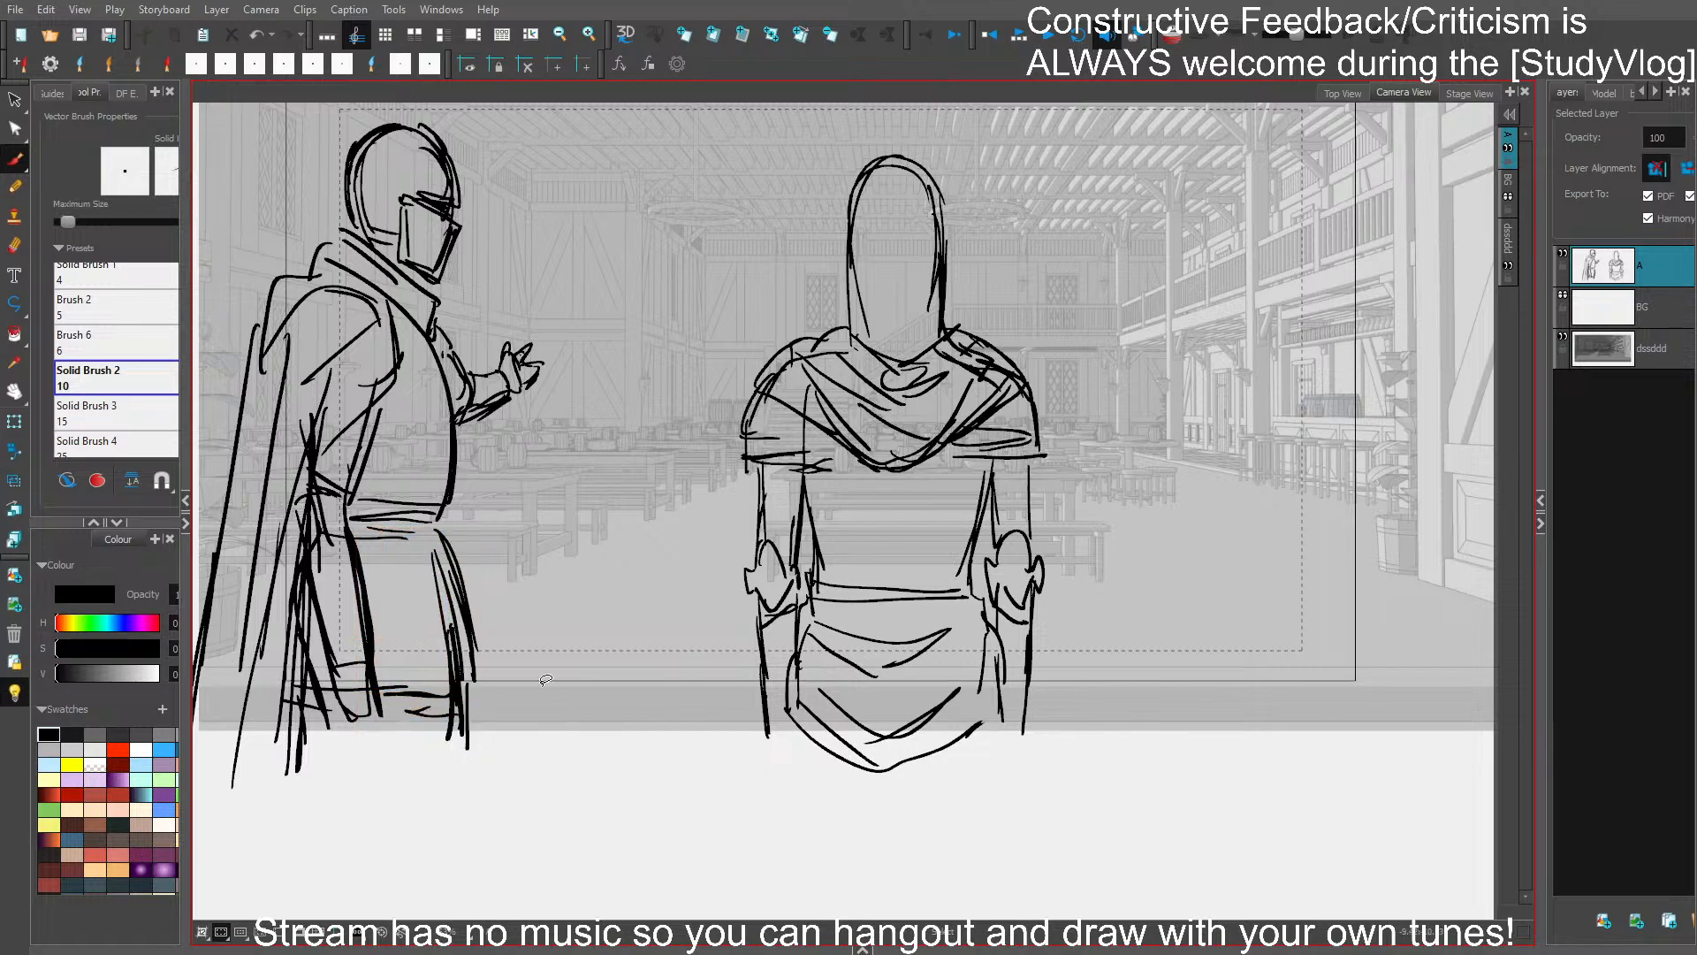
drag(467, 472, 477, 599)
drag(478, 520, 487, 518)
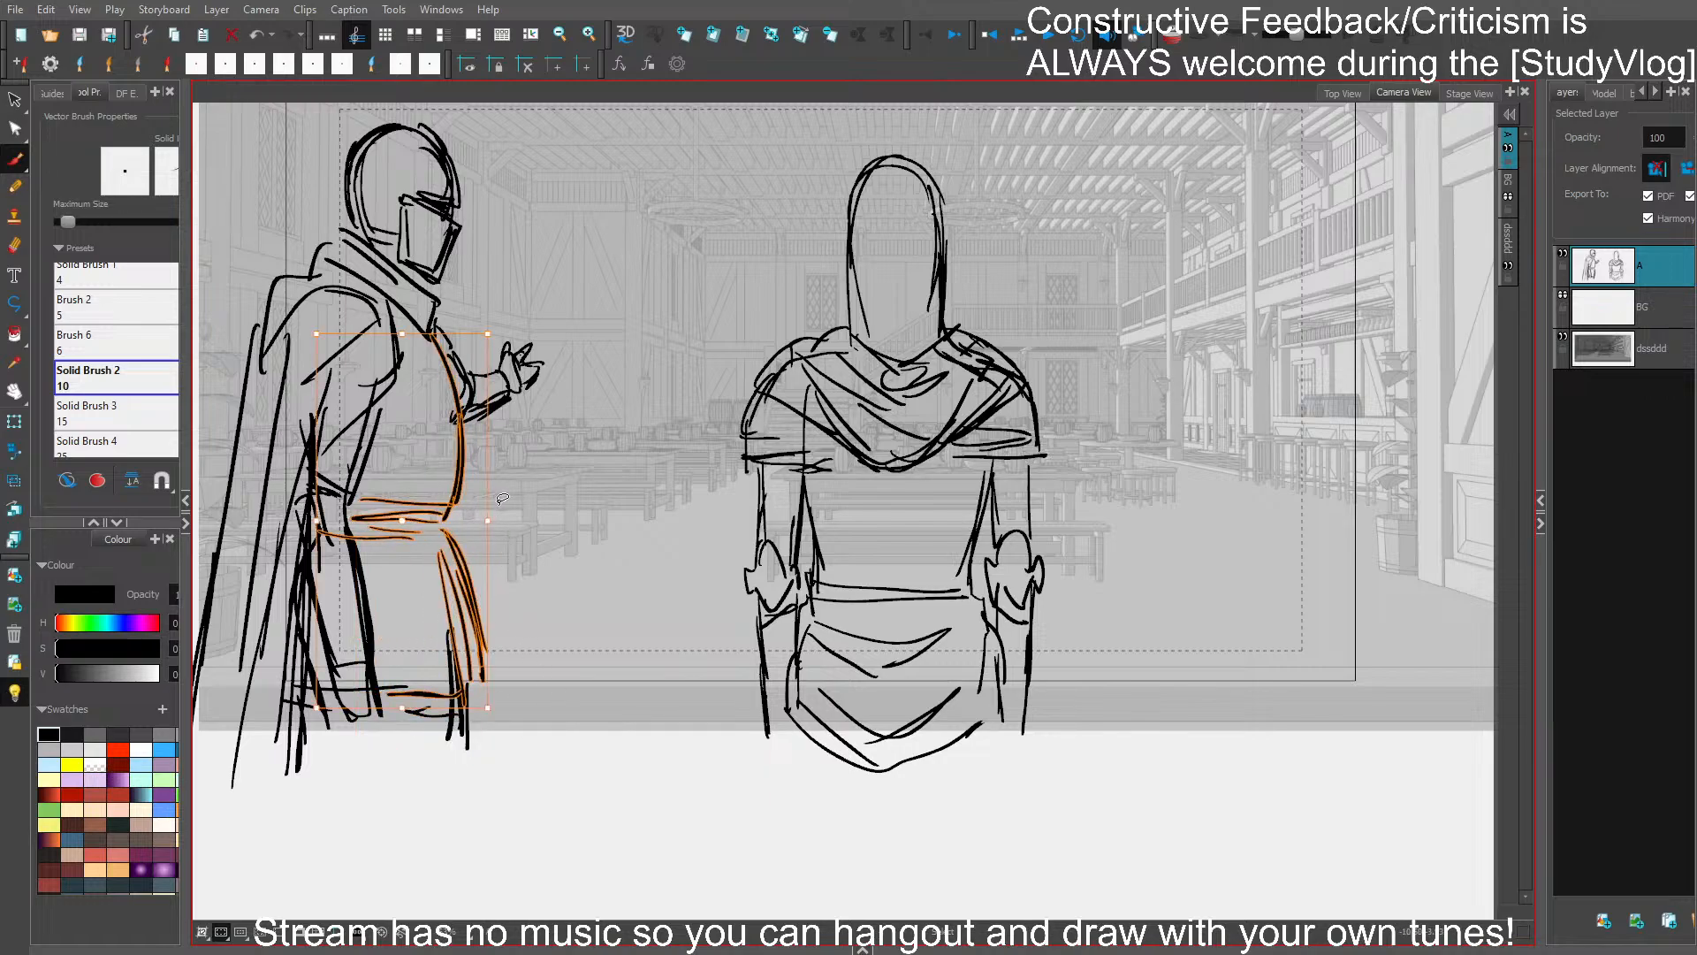
click(583, 567)
key(ctrl+s)
drag(1077, 628, 1029, 734)
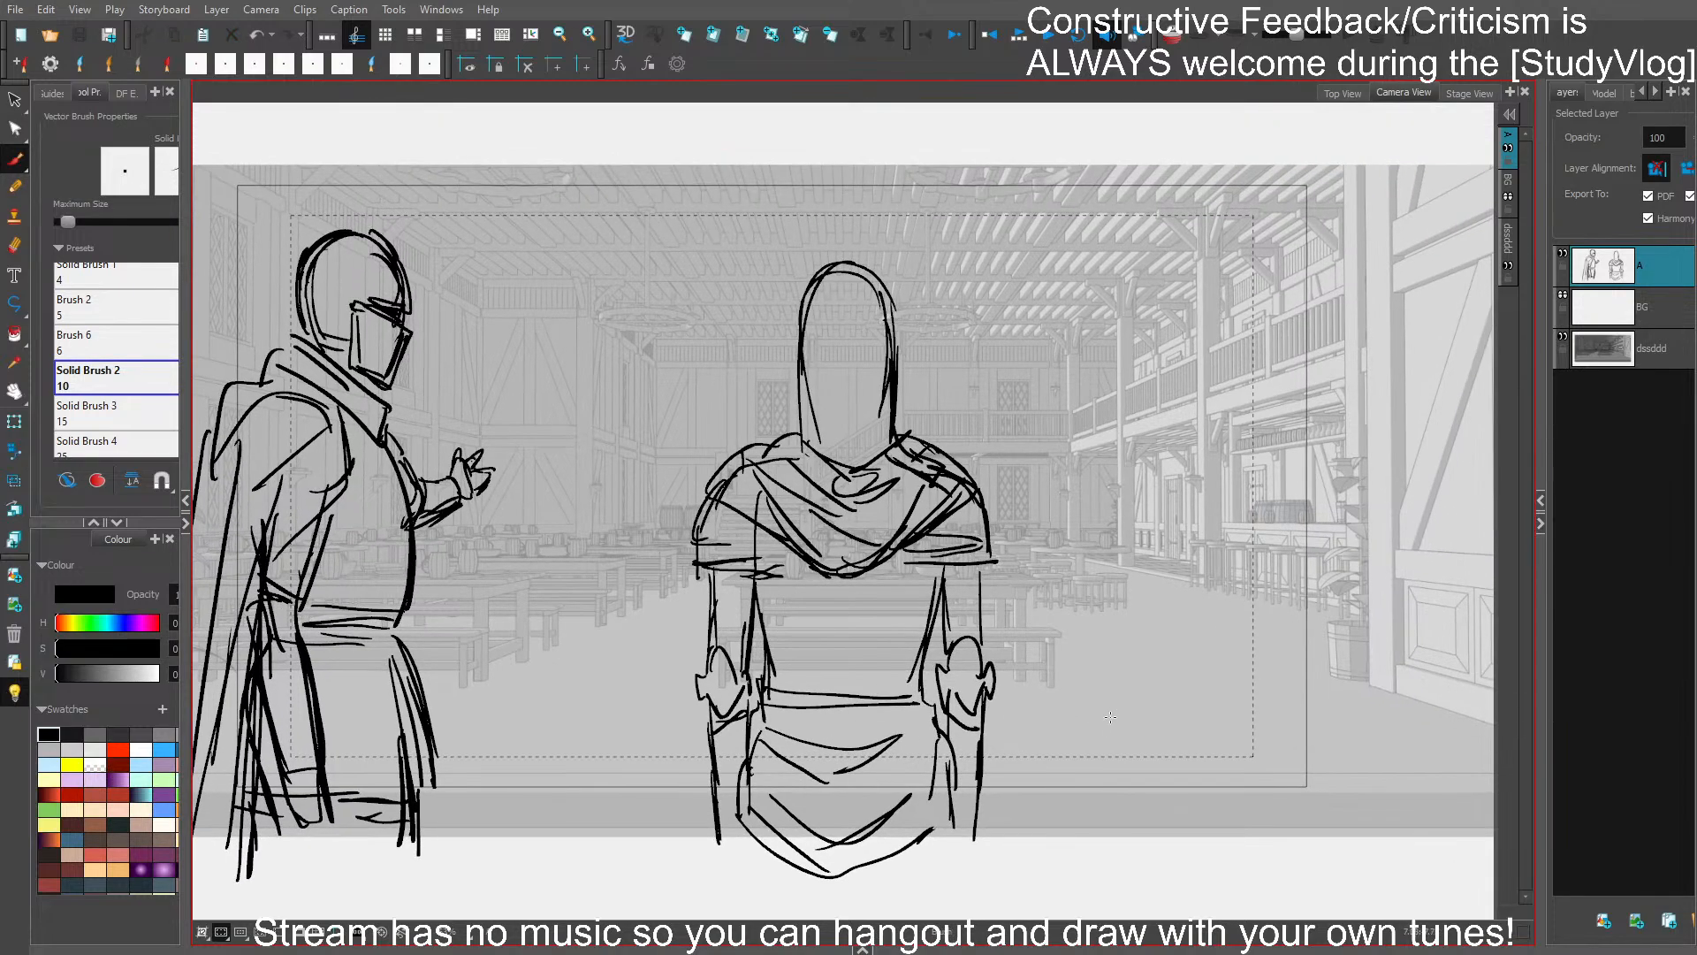
- Select the foreground figure's body below the head, widen it slightly on both sides, and save the project
mouse_move(1012, 520)
mouse_down()
mouse_move(760, 897)
mouse_move(995, 870)
mouse_up()
drag(1000, 571, 996, 574)
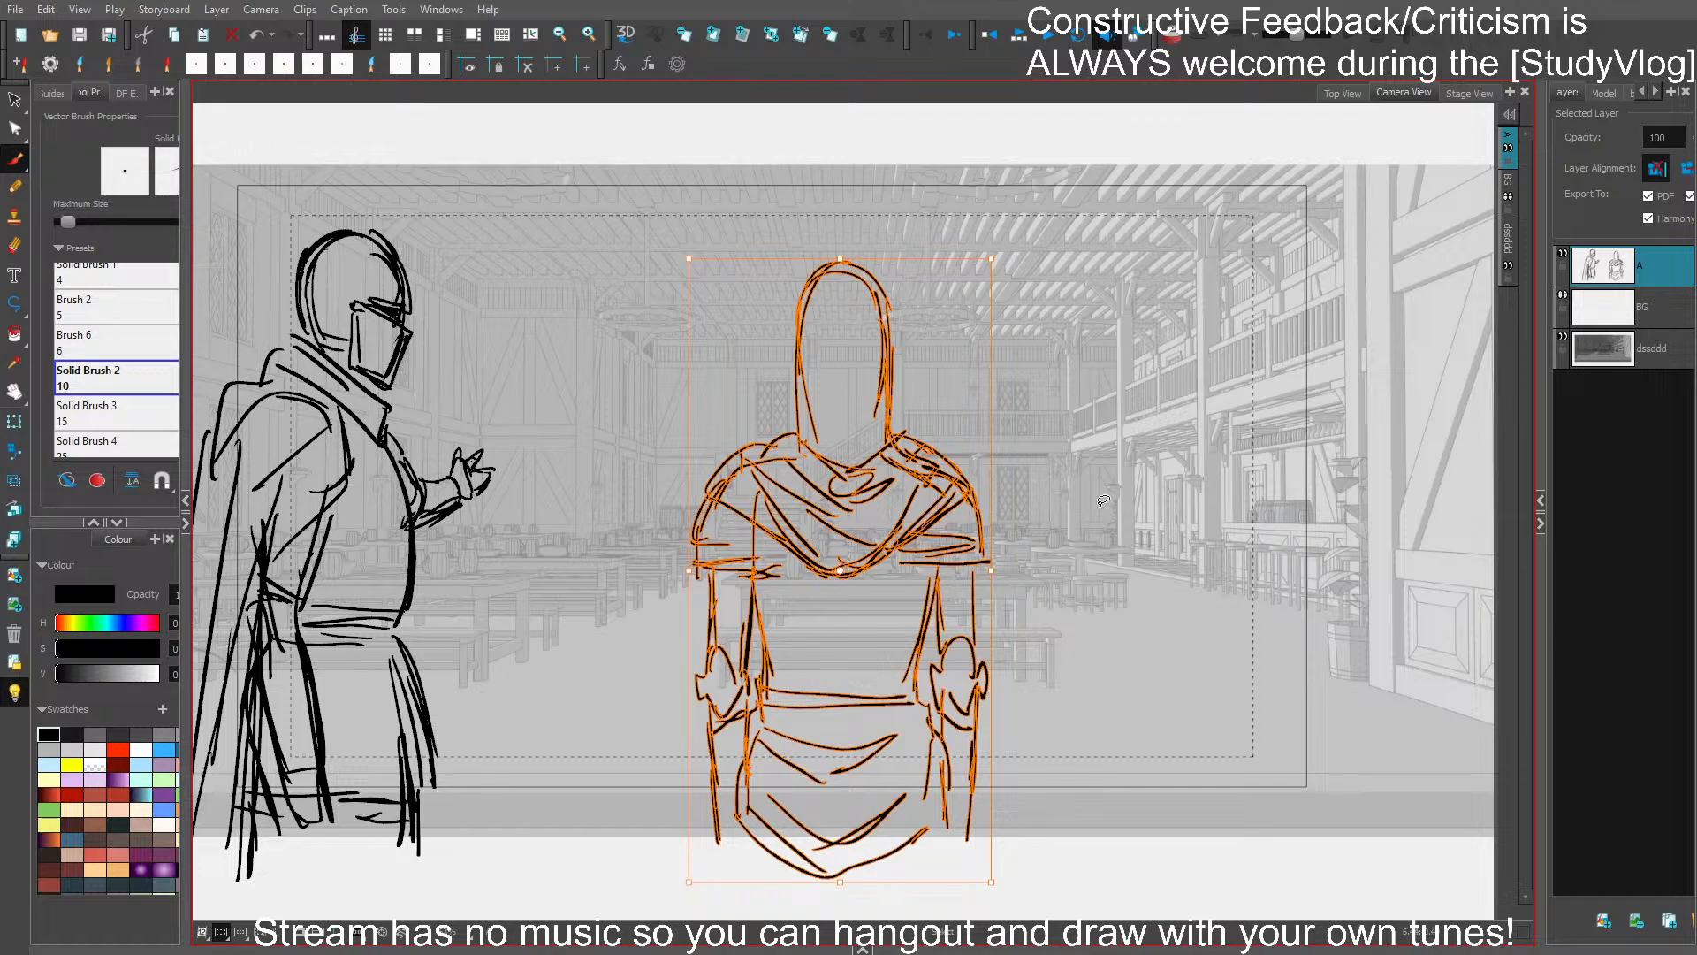
mouse_move(1103, 500)
mouse_down()
mouse_move(928, 426)
mouse_move(783, 915)
mouse_move(995, 883)
mouse_up()
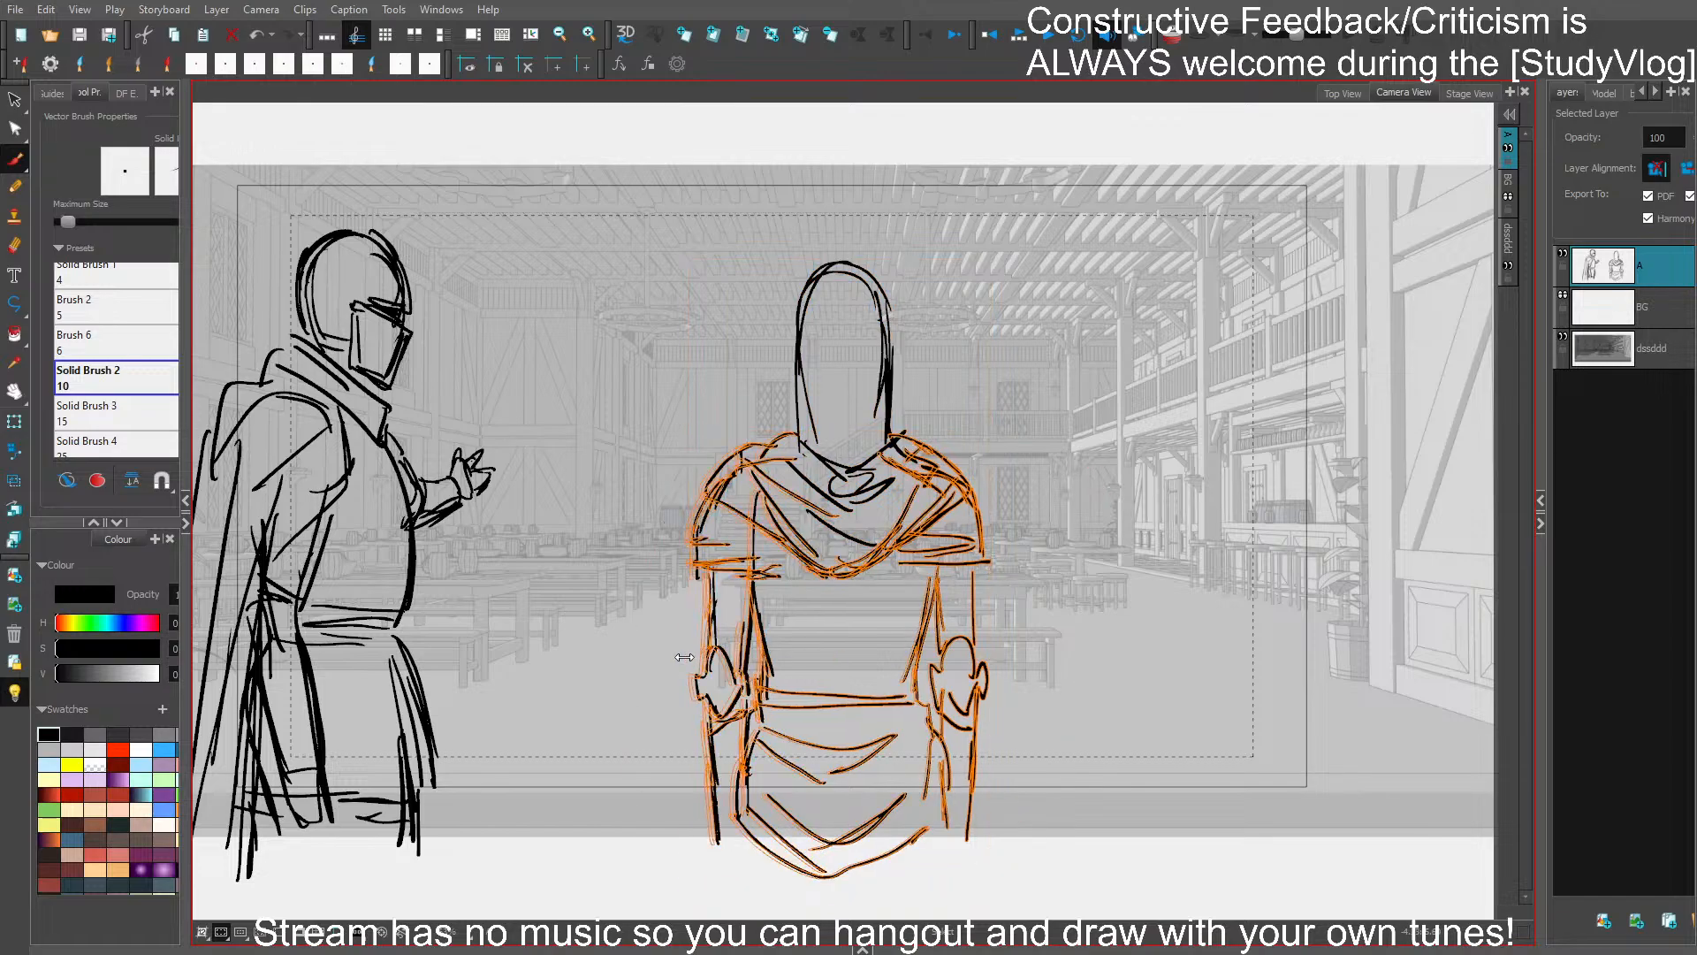
drag(684, 657, 683, 657)
drag(992, 656, 1003, 656)
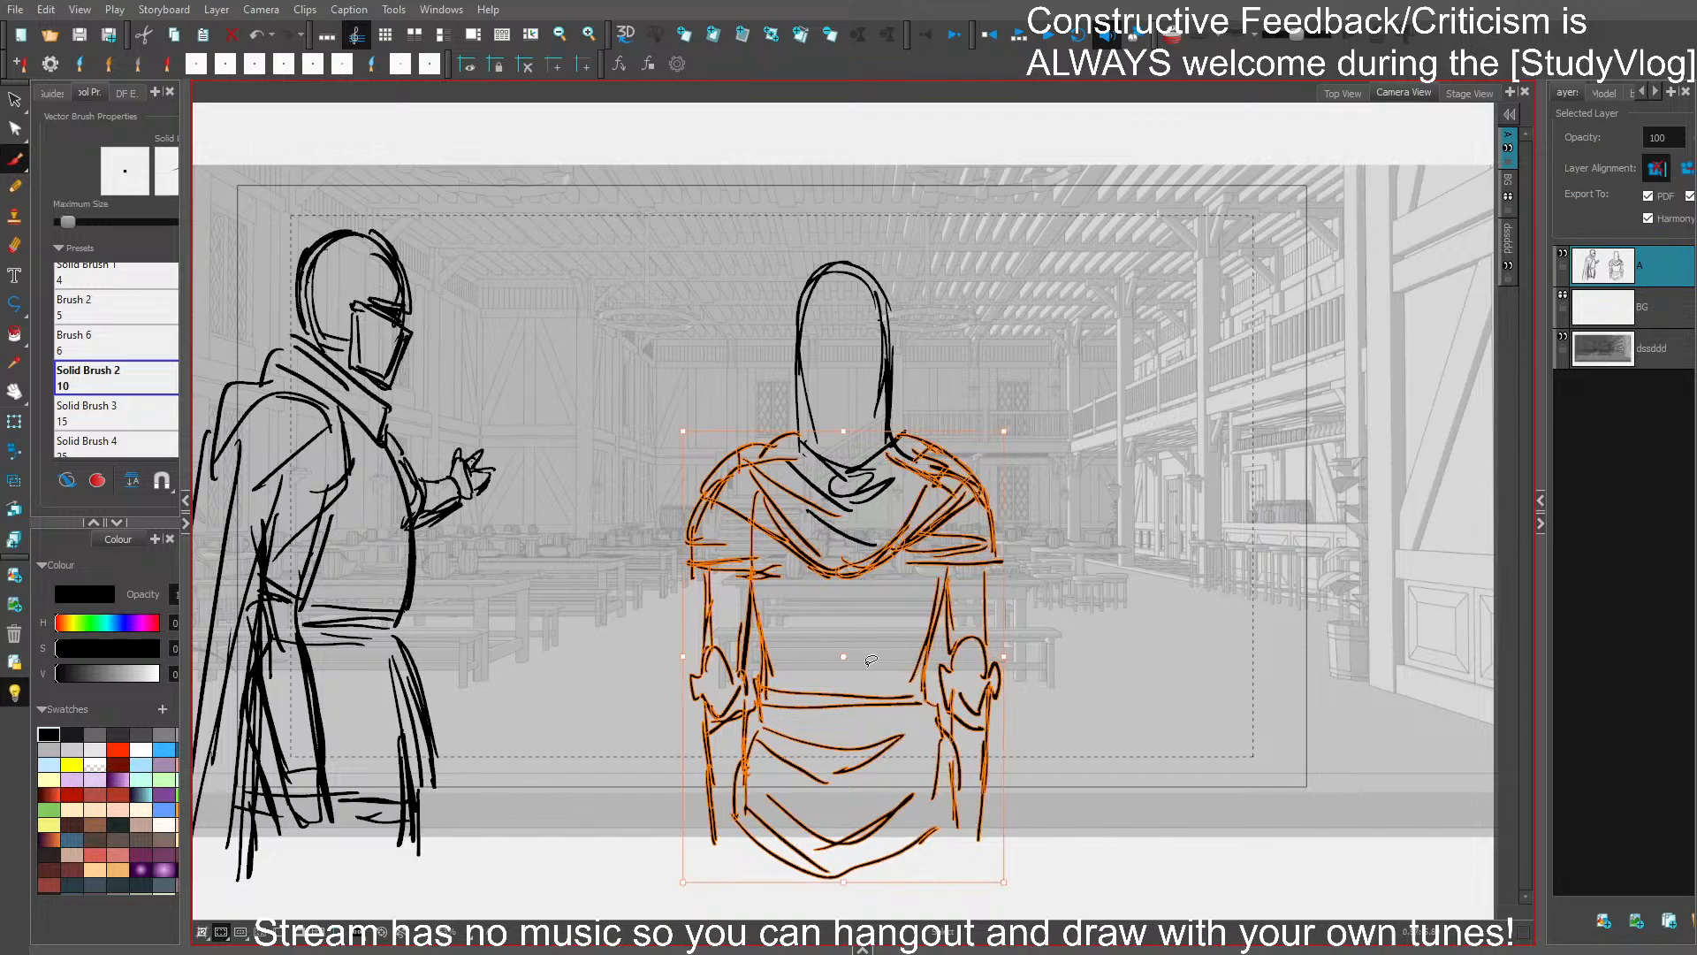
mouse_move(869, 662)
mouse_down()
mouse_move(880, 237)
mouse_move(919, 638)
mouse_up()
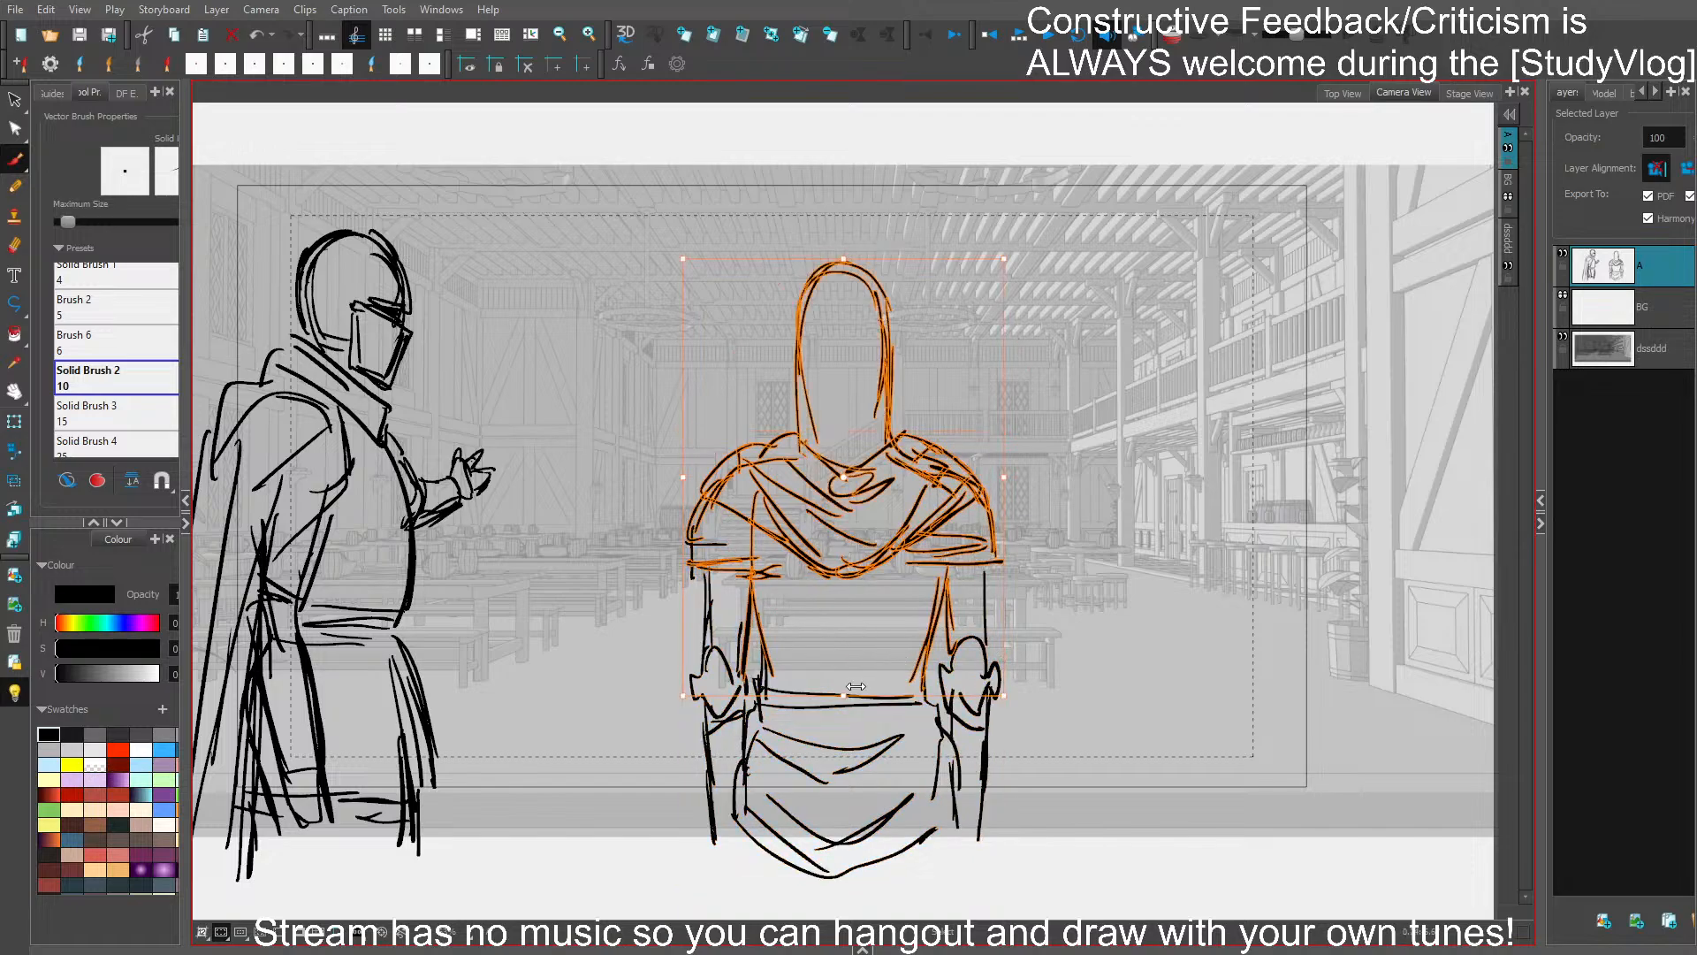
key(ctrl+s)
key(space)
mouse_move(1188, 683)
mouse_down()
mouse_move(1129, 662)
mouse_move(1177, 725)
mouse_move(1111, 742)
mouse_move(1255, 739)
mouse_up()
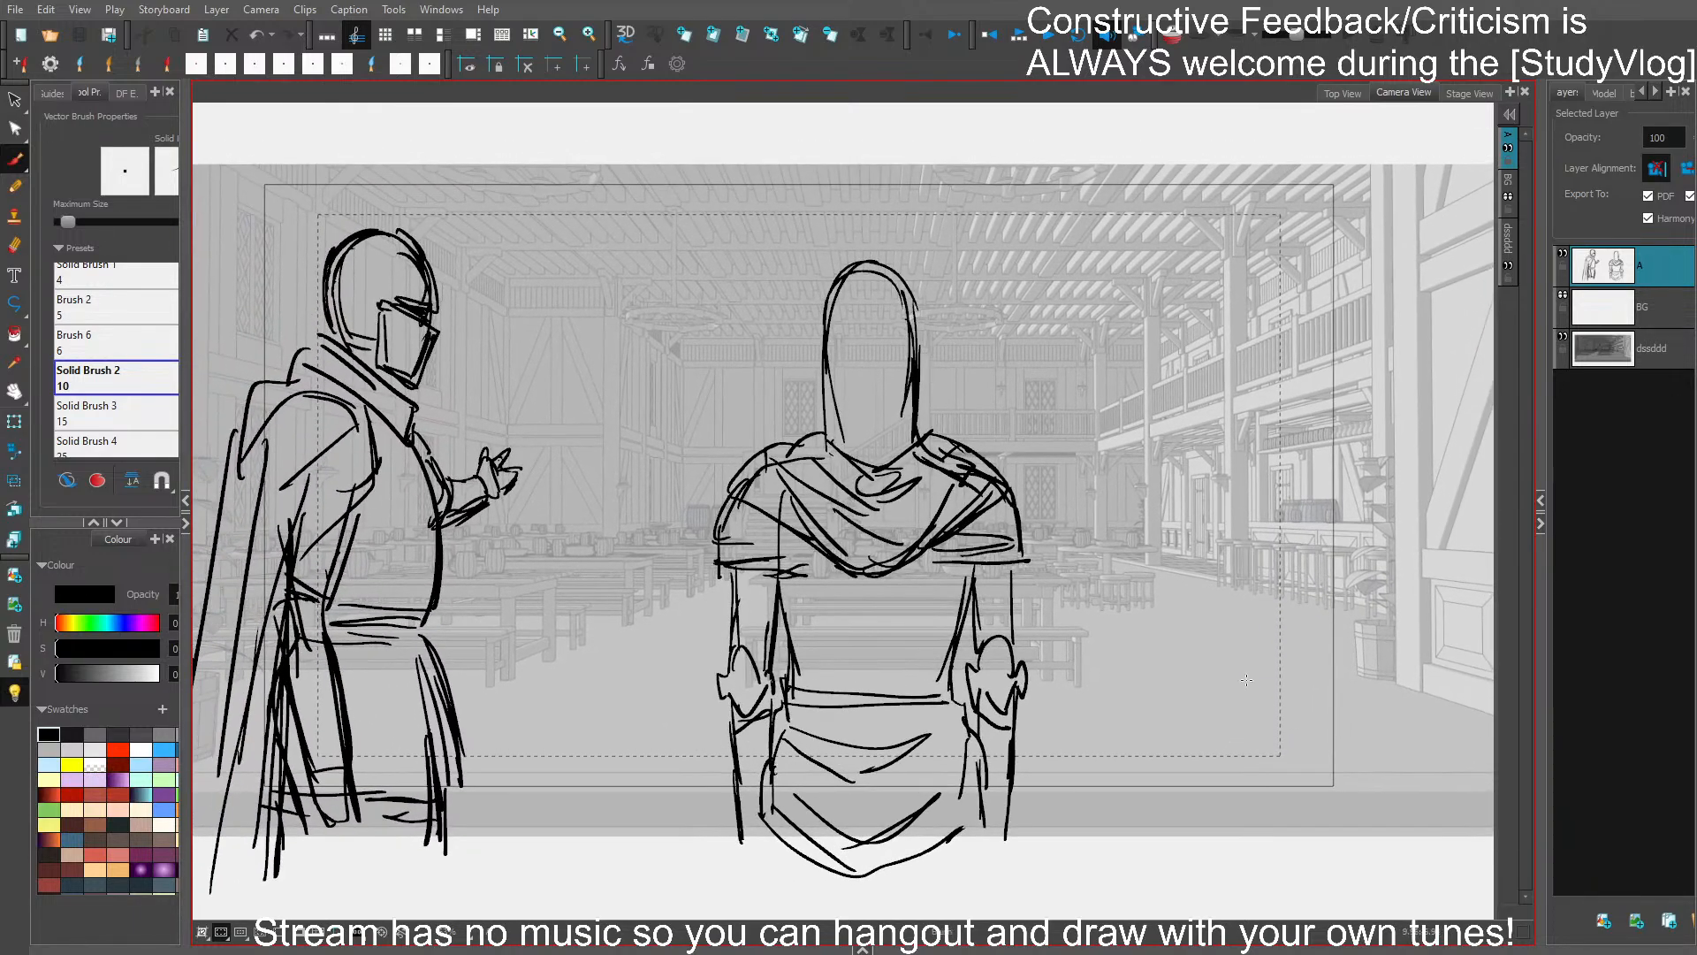
drag(1117, 694, 1154, 681)
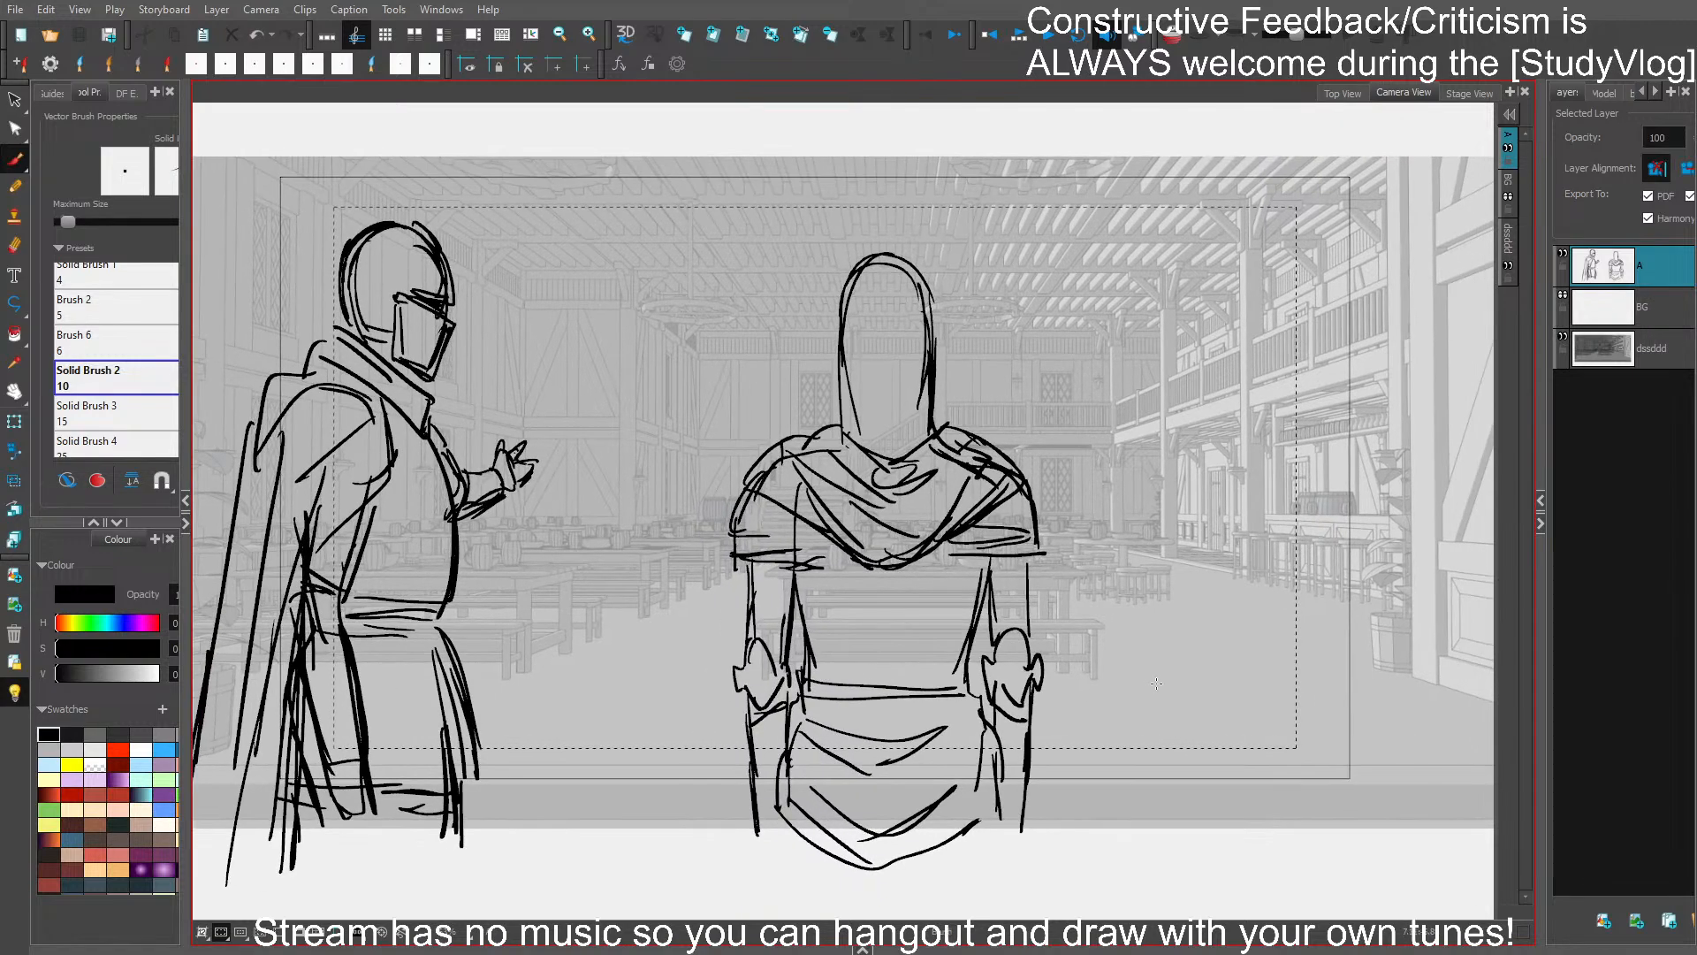
- Sketch a small background figure with bent arms among the tables between the two main characters
scroll(669, 526, up, 2)
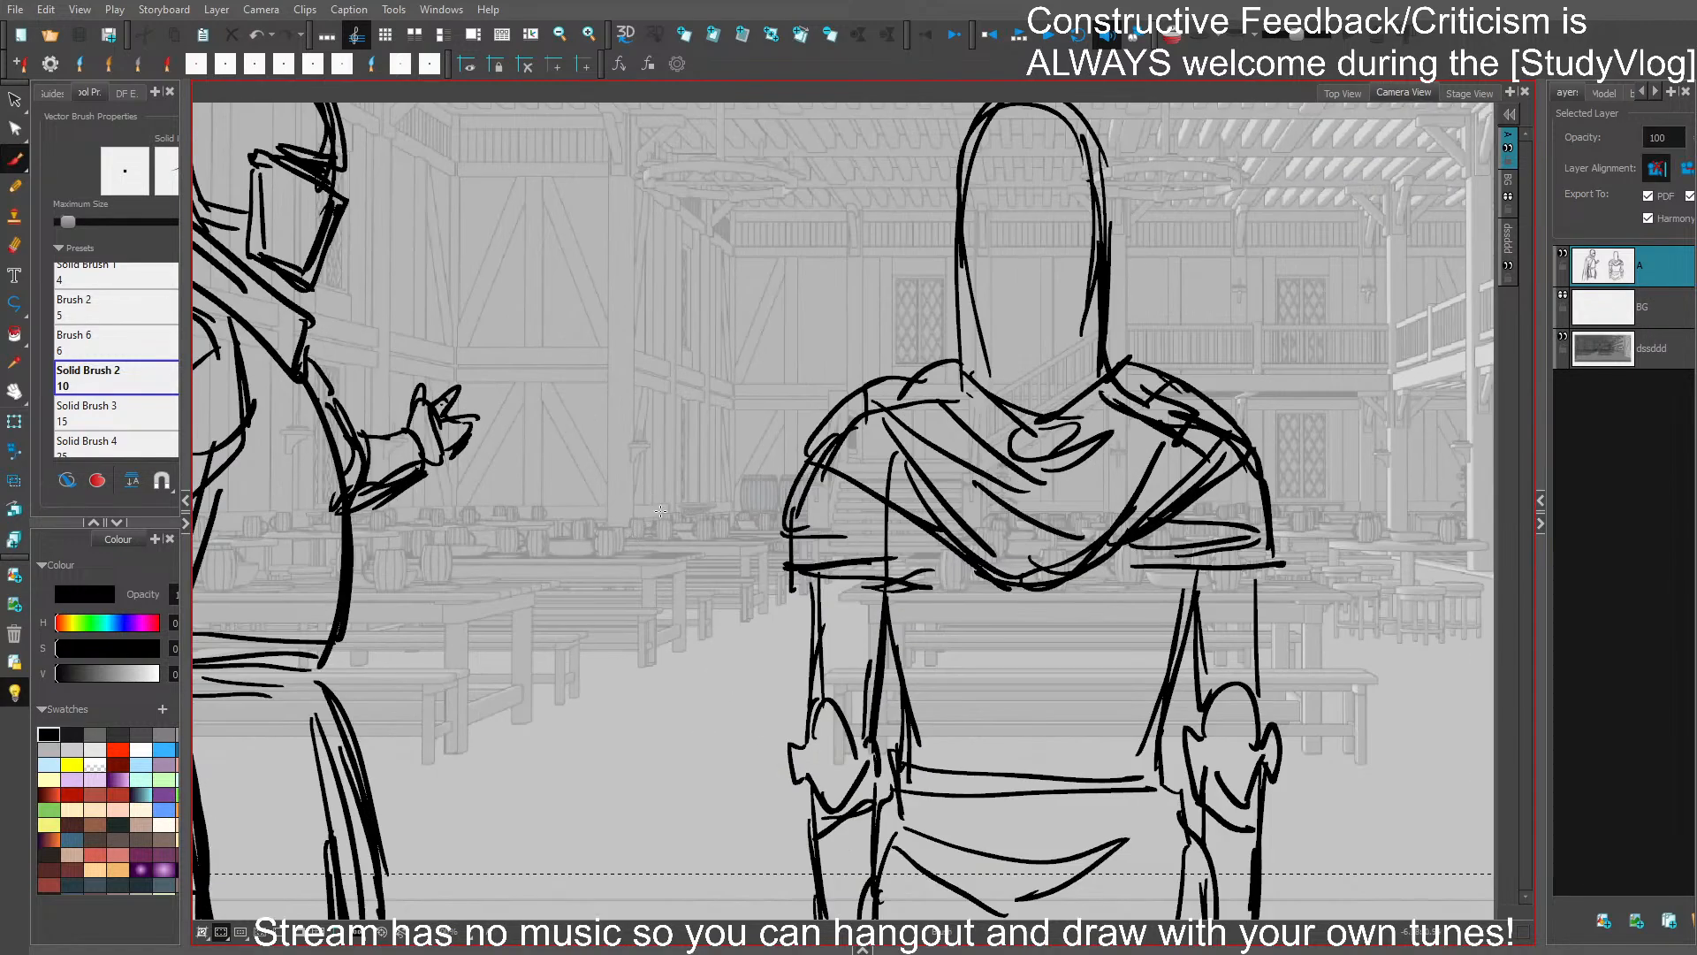
mouse_move(669, 488)
mouse_down()
mouse_move(683, 489)
mouse_move(669, 475)
mouse_up()
key(ctrl+z)
mouse_move(665, 495)
mouse_down()
mouse_move(643, 547)
mouse_move(718, 531)
mouse_move(698, 554)
mouse_move(623, 548)
mouse_move(657, 545)
mouse_move(688, 642)
mouse_move(696, 578)
mouse_move(784, 546)
mouse_up()
key(ctrl+z)
- Sketch the head, shoulders and torso of a small standing figure in front of the bar counter
key(ctrl+z)
drag(1300, 710, 776, 674)
mouse_move(1124, 350)
mouse_down()
mouse_move(1150, 351)
mouse_move(1135, 367)
mouse_move(1148, 328)
mouse_move(1142, 463)
mouse_up()
key(ctrl+z)
key(ctrl+z)
key(ctrl+z)
drag(1110, 394, 1103, 460)
key(ctrl+z)
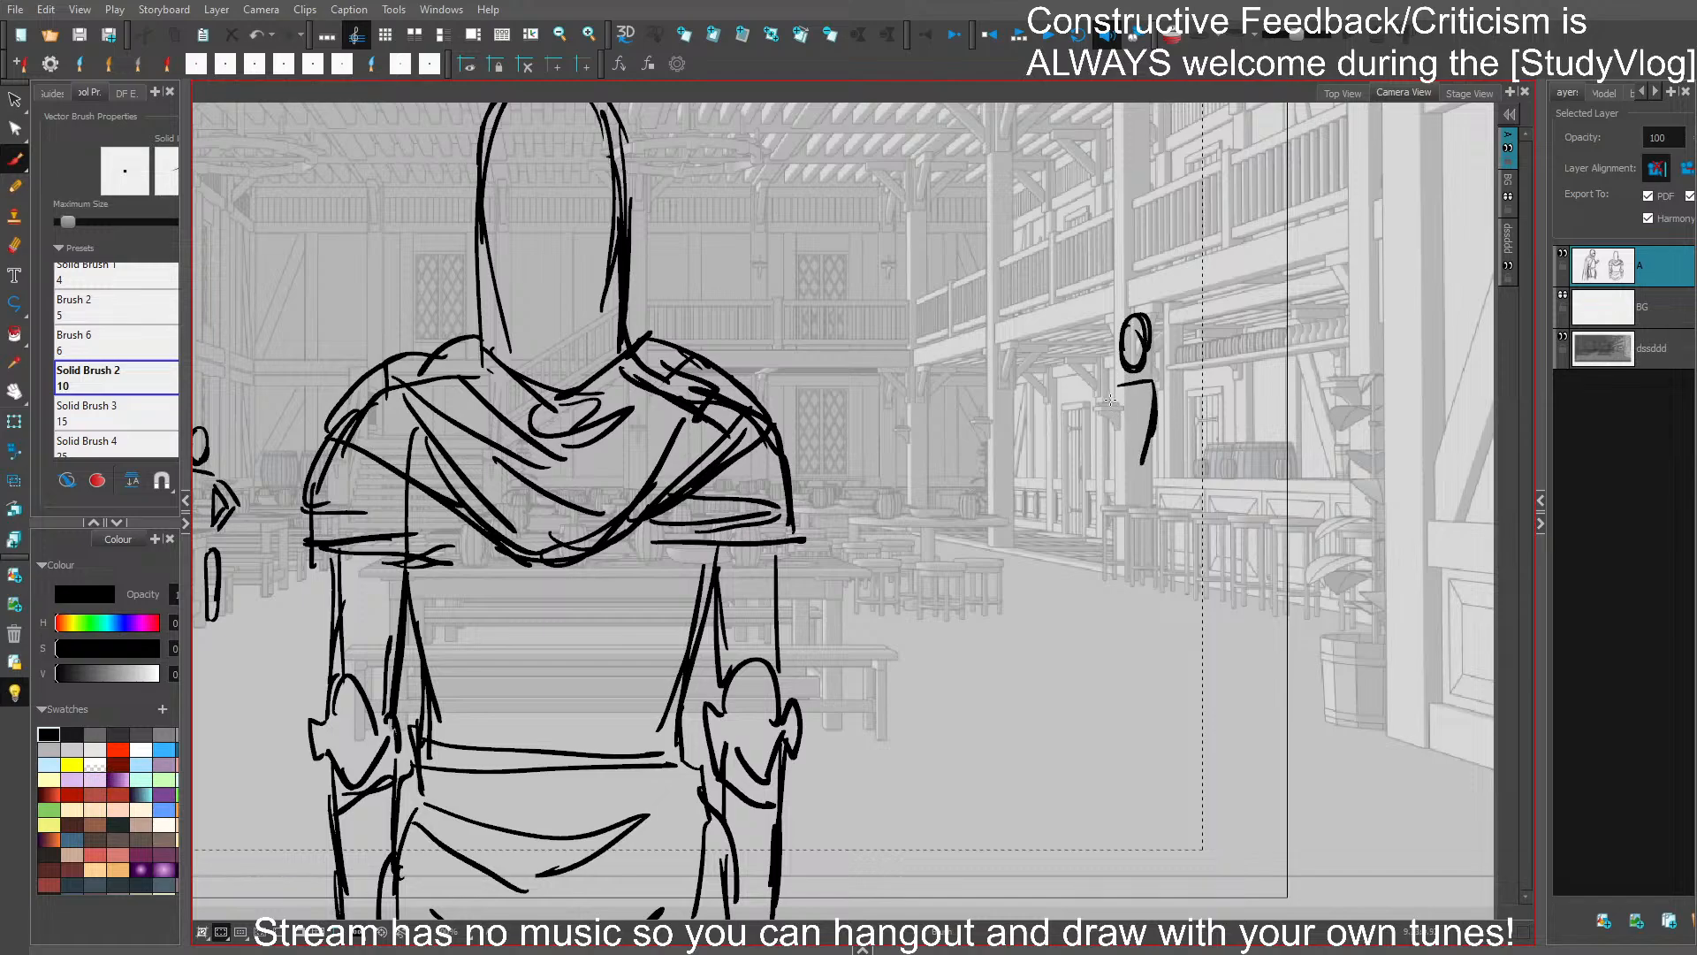
key(ctrl+z)
mouse_move(1111, 400)
mouse_down()
mouse_move(1119, 484)
mouse_move(1157, 493)
mouse_move(1113, 477)
mouse_move(1147, 497)
mouse_move(1106, 583)
mouse_move(1102, 669)
mouse_up()
key(ctrl+z)
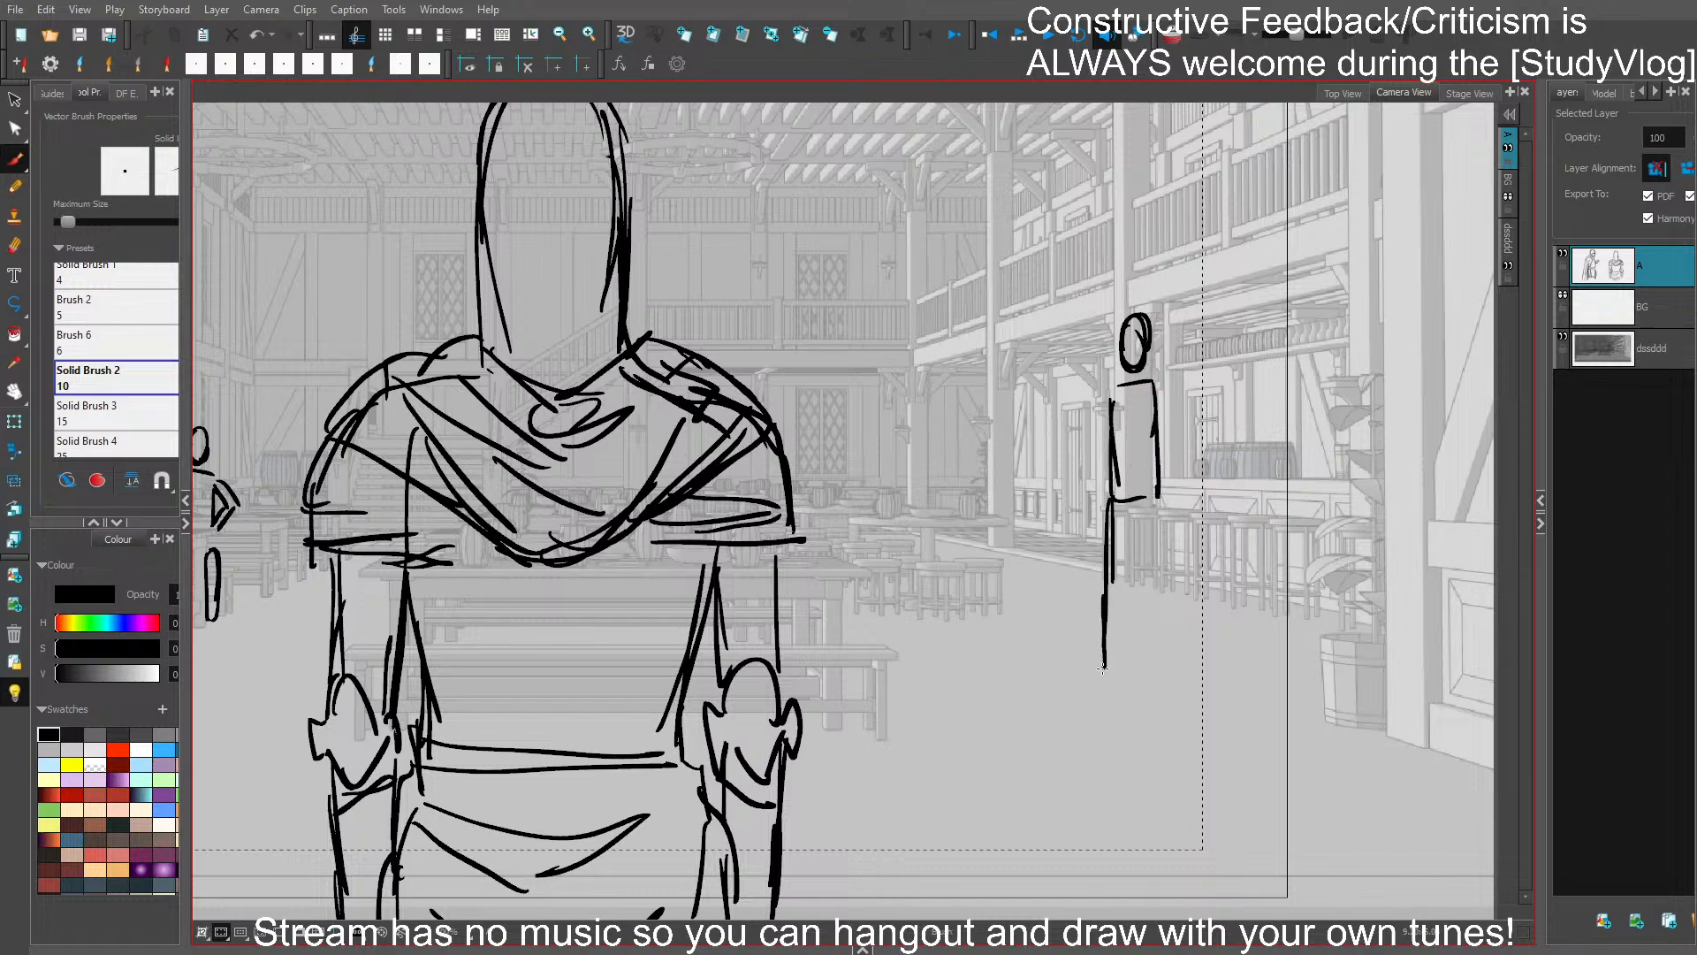
- Draw the standing bar figure's hips and two legs, deleting the surplus leg strokes
mouse_move(1106, 539)
mouse_down()
mouse_move(1160, 550)
mouse_move(1146, 672)
mouse_up()
mouse_move(1142, 585)
mouse_down()
mouse_move(1149, 652)
mouse_move(1160, 558)
mouse_up()
drag(1157, 545, 1157, 654)
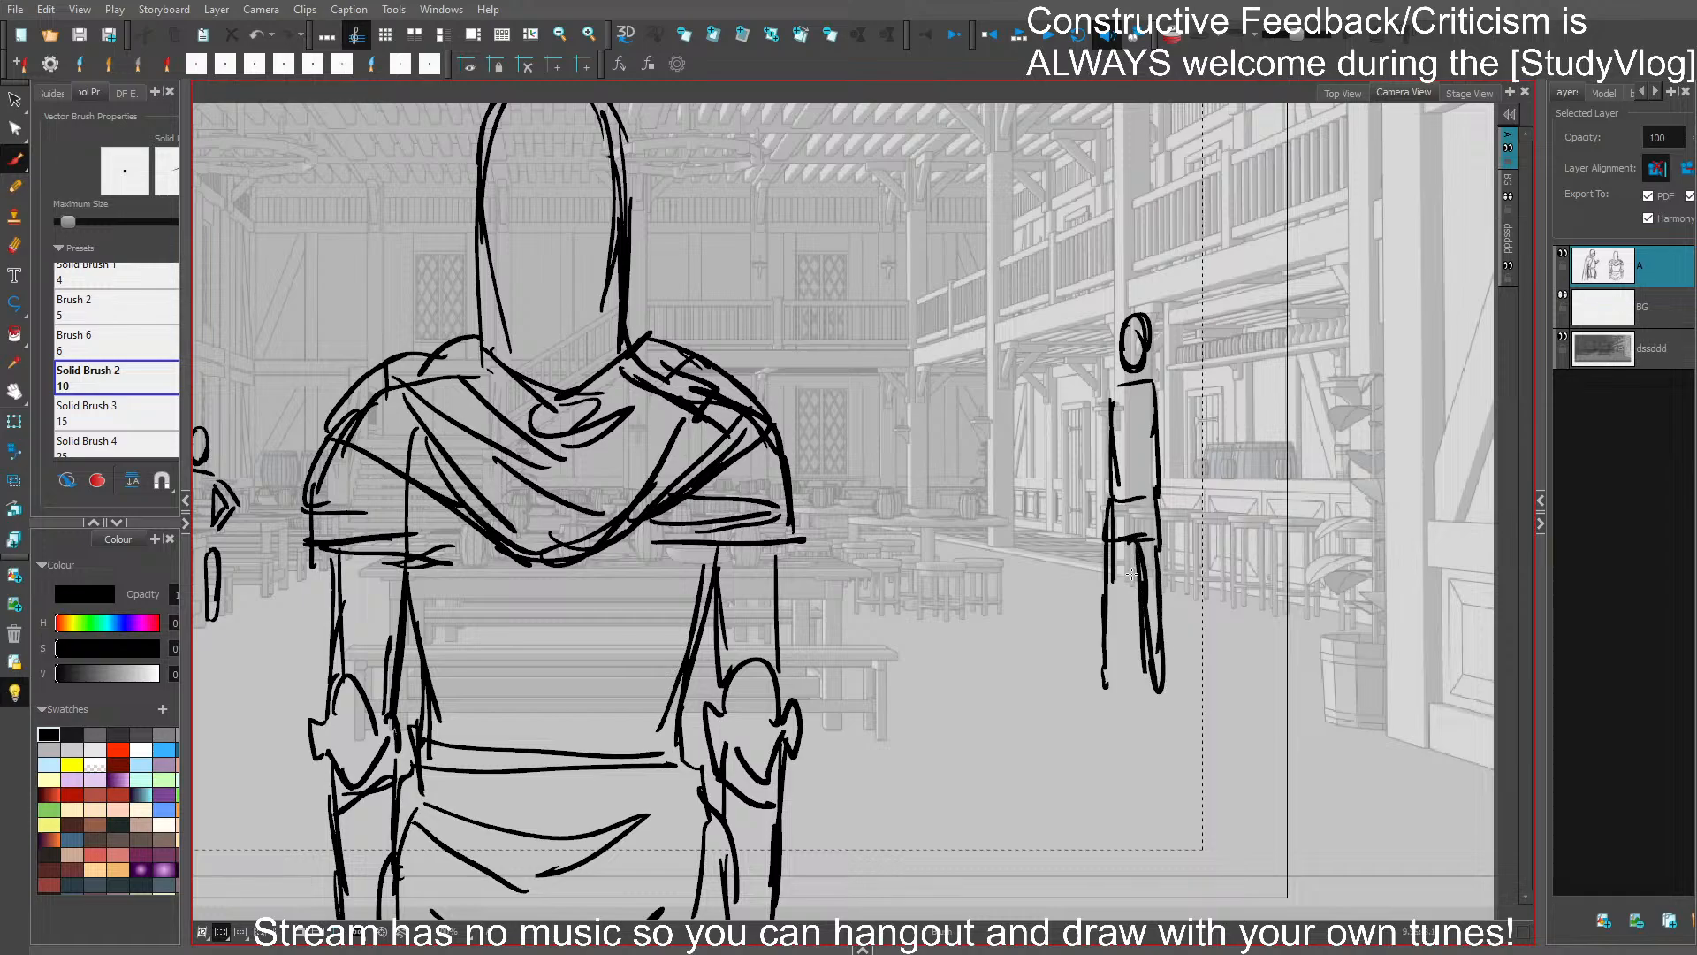
drag(1107, 532, 1113, 689)
key(6)
click(1109, 669)
key(Delete)
mouse_move(1112, 631)
mouse_down()
mouse_move(1119, 675)
mouse_move(1140, 537)
mouse_move(1106, 582)
mouse_up()
key(6)
click(1108, 612)
key(Delete)
- Add hanging arms to the standing bar figure, narrow its head, and save the project
drag(1107, 426, 1106, 520)
mouse_move(1112, 403)
mouse_down()
mouse_move(1115, 353)
mouse_move(1168, 512)
mouse_move(1095, 475)
mouse_move(1091, 502)
mouse_up()
key(ctrl+z)
scroll(1185, 428, down, 3)
scroll(1181, 389, up, 1)
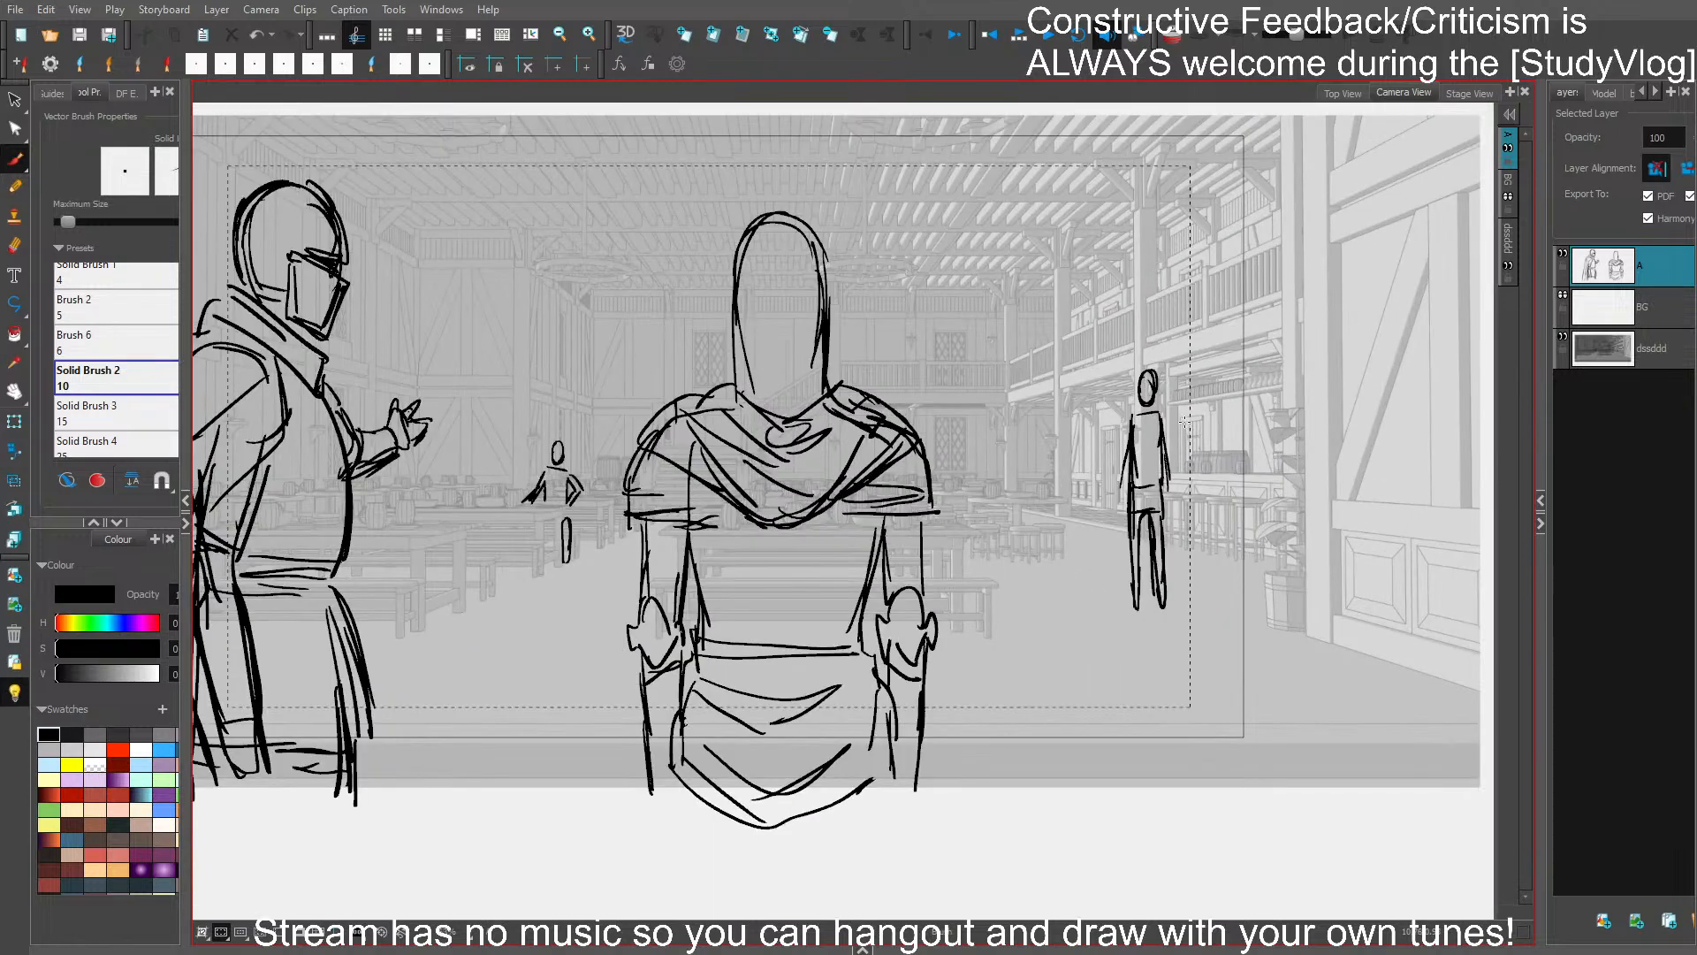
mouse_move(1176, 361)
mouse_down()
mouse_move(1159, 631)
mouse_move(1188, 376)
mouse_move(1156, 462)
mouse_up()
scroll(1149, 340, up, 2)
mouse_move(1155, 426)
mouse_down()
mouse_move(1149, 473)
mouse_move(1169, 475)
mouse_up()
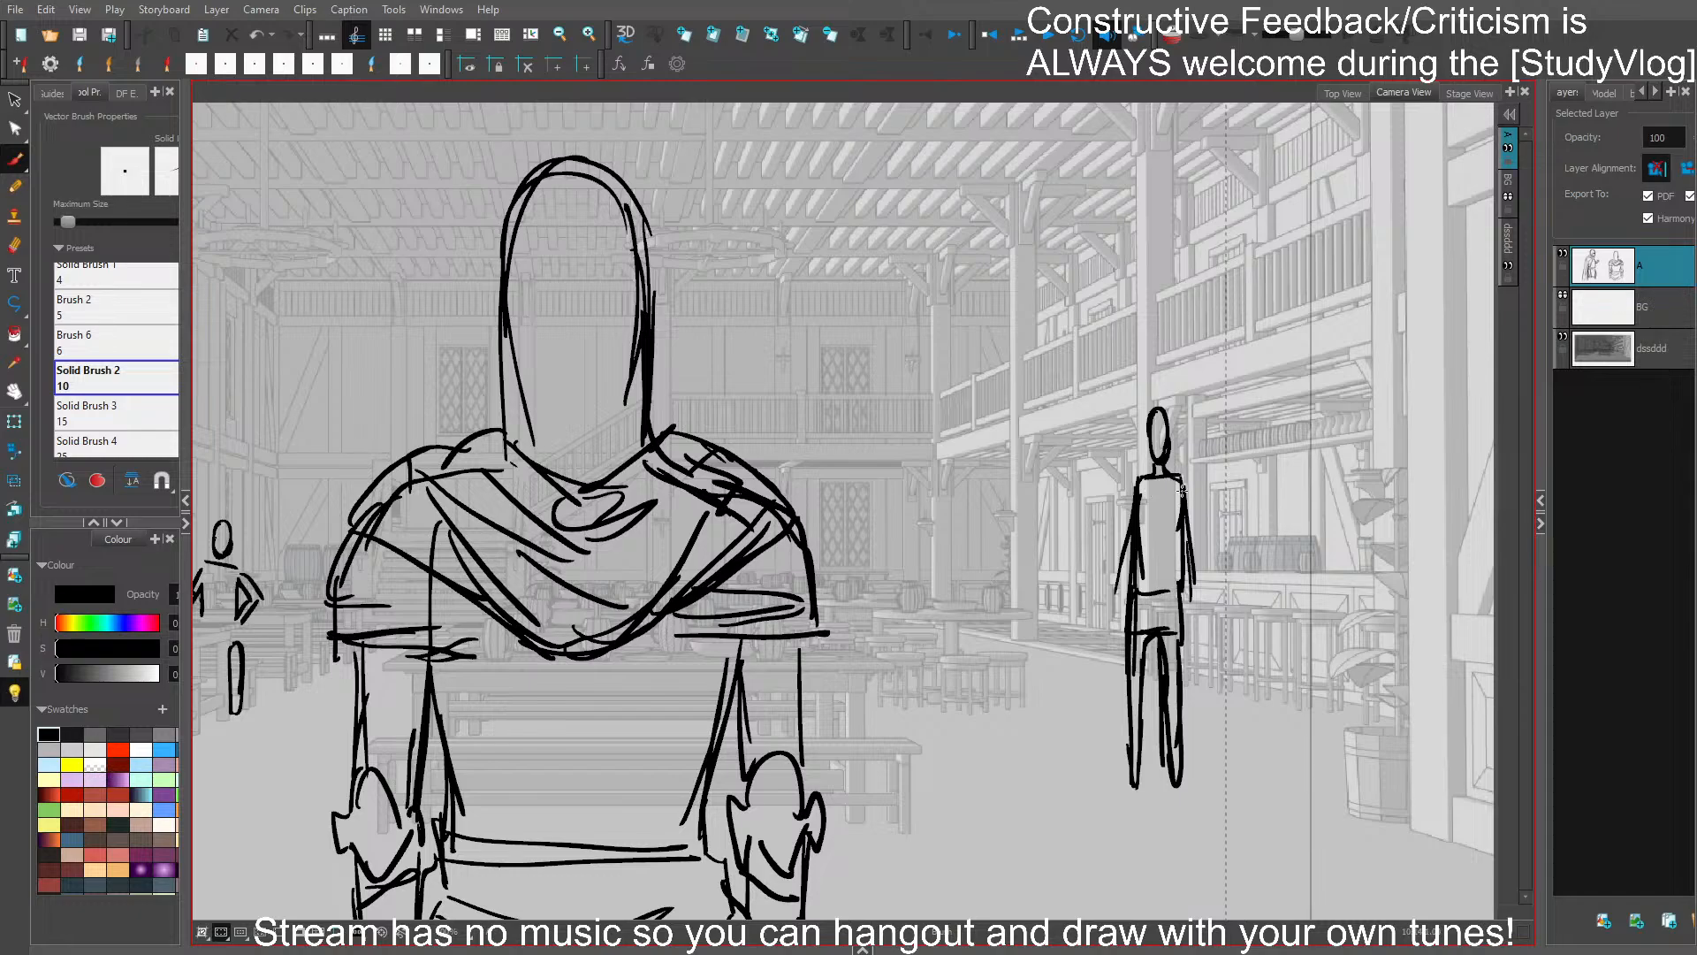
key(ctrl+s)
- Select the standing bar figure's hips and legs, adjust their height slightly, and save the project
drag(1262, 721, 1311, 599)
click(1213, 531)
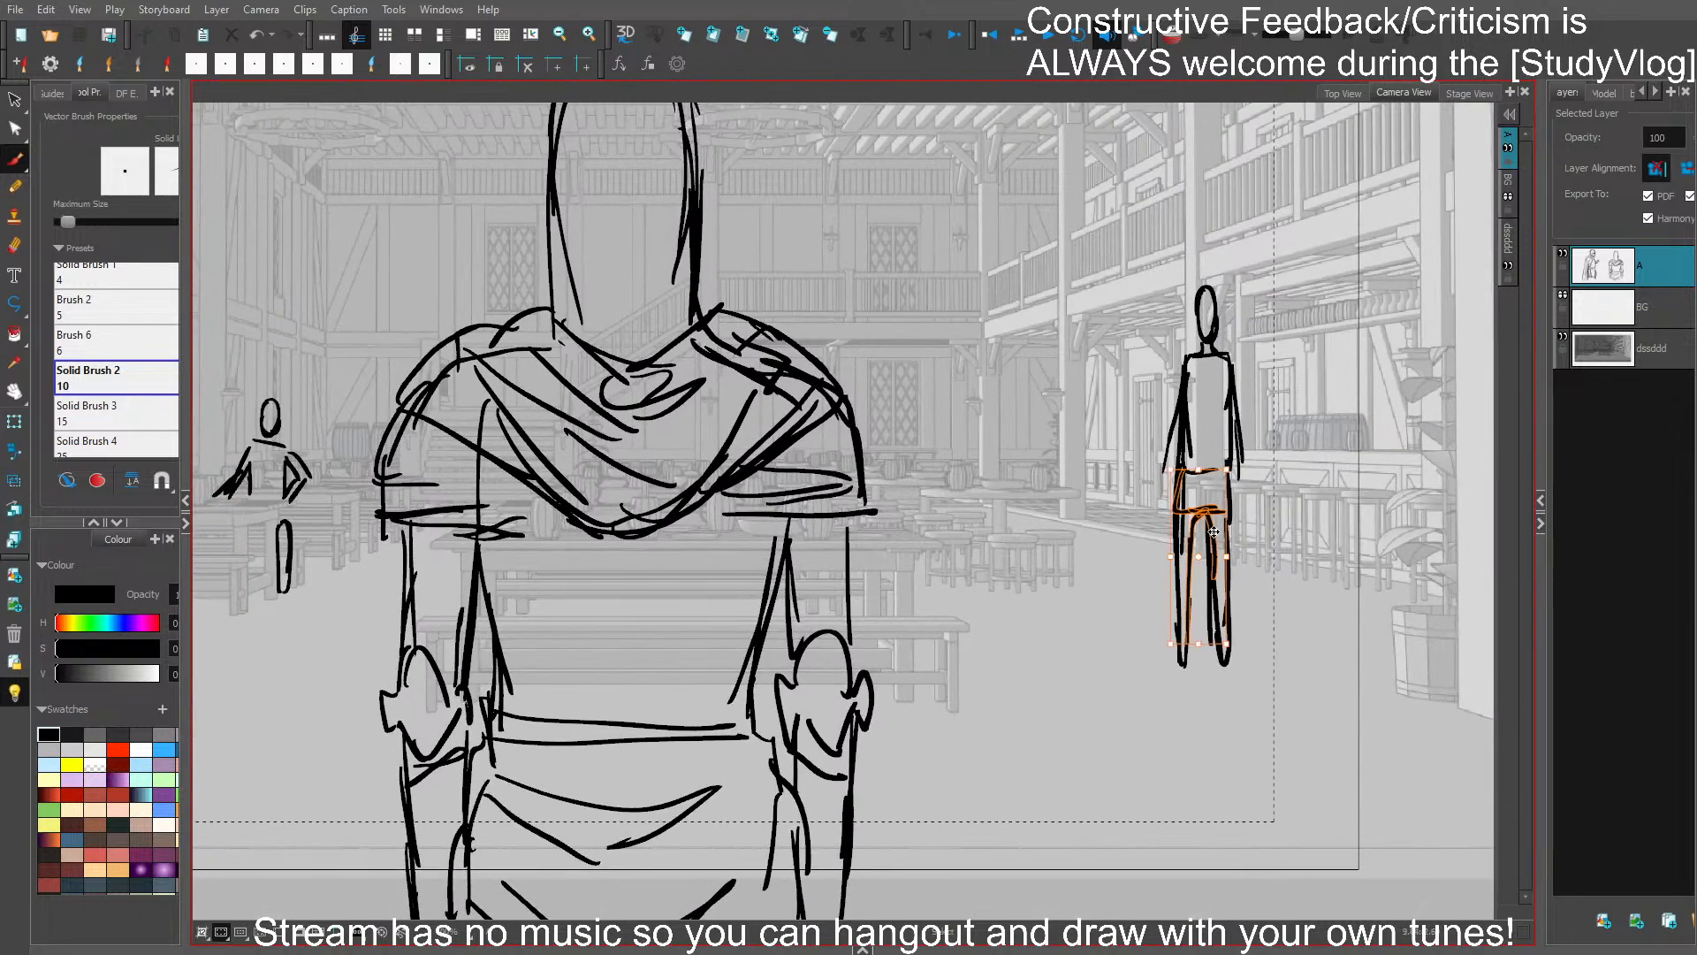
drag(1198, 469, 1199, 460)
key(ctrl+s)
drag(1289, 643, 1364, 662)
- Replace the standing bar figure's arm stroke beside the torso with a cleaner hanging arm and save
drag(1255, 409, 1237, 486)
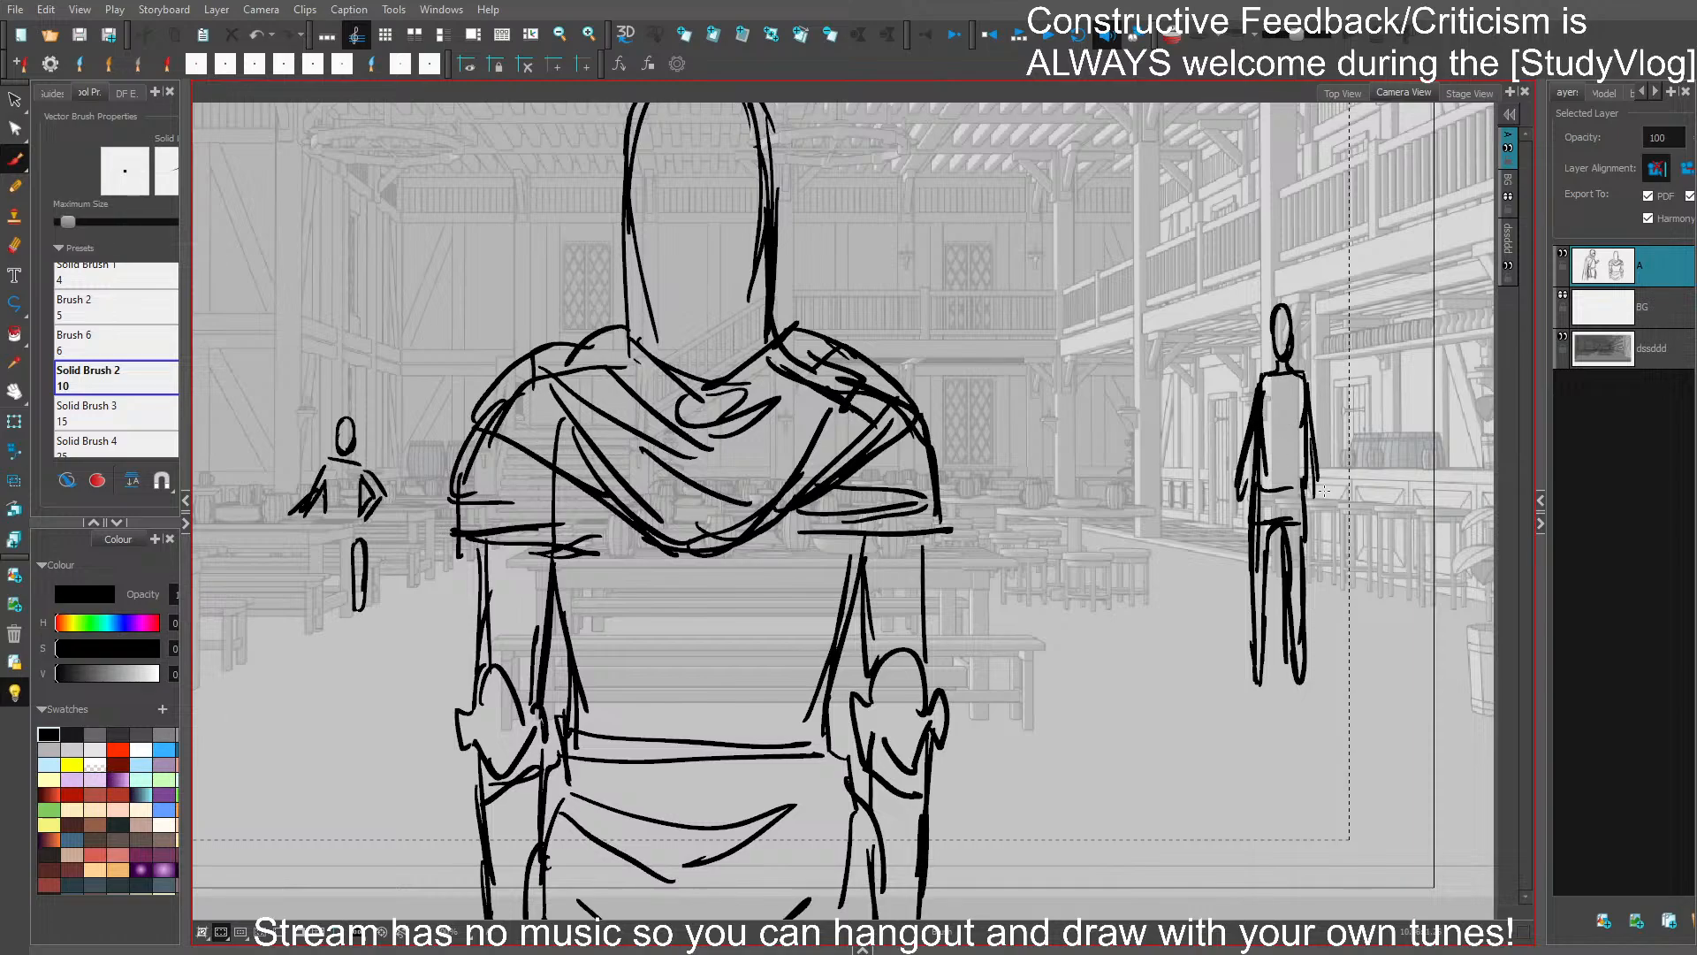
click(1249, 456)
key(Delete)
drag(1255, 408, 1241, 511)
key(ctrl+s)
- Sketch a seated profile figure and the heads of its companions at the rear table near the bar
mouse_move(1010, 450)
mouse_down()
mouse_move(1013, 434)
mouse_move(1045, 452)
mouse_move(1052, 432)
mouse_move(1132, 433)
mouse_move(1124, 449)
mouse_move(1112, 435)
mouse_move(1150, 510)
mouse_up()
key(ctrl+z)
key(ctrl+z)
mouse_move(1134, 549)
mouse_down()
mouse_move(1100, 530)
mouse_move(1093, 550)
mouse_move(1138, 545)
mouse_up()
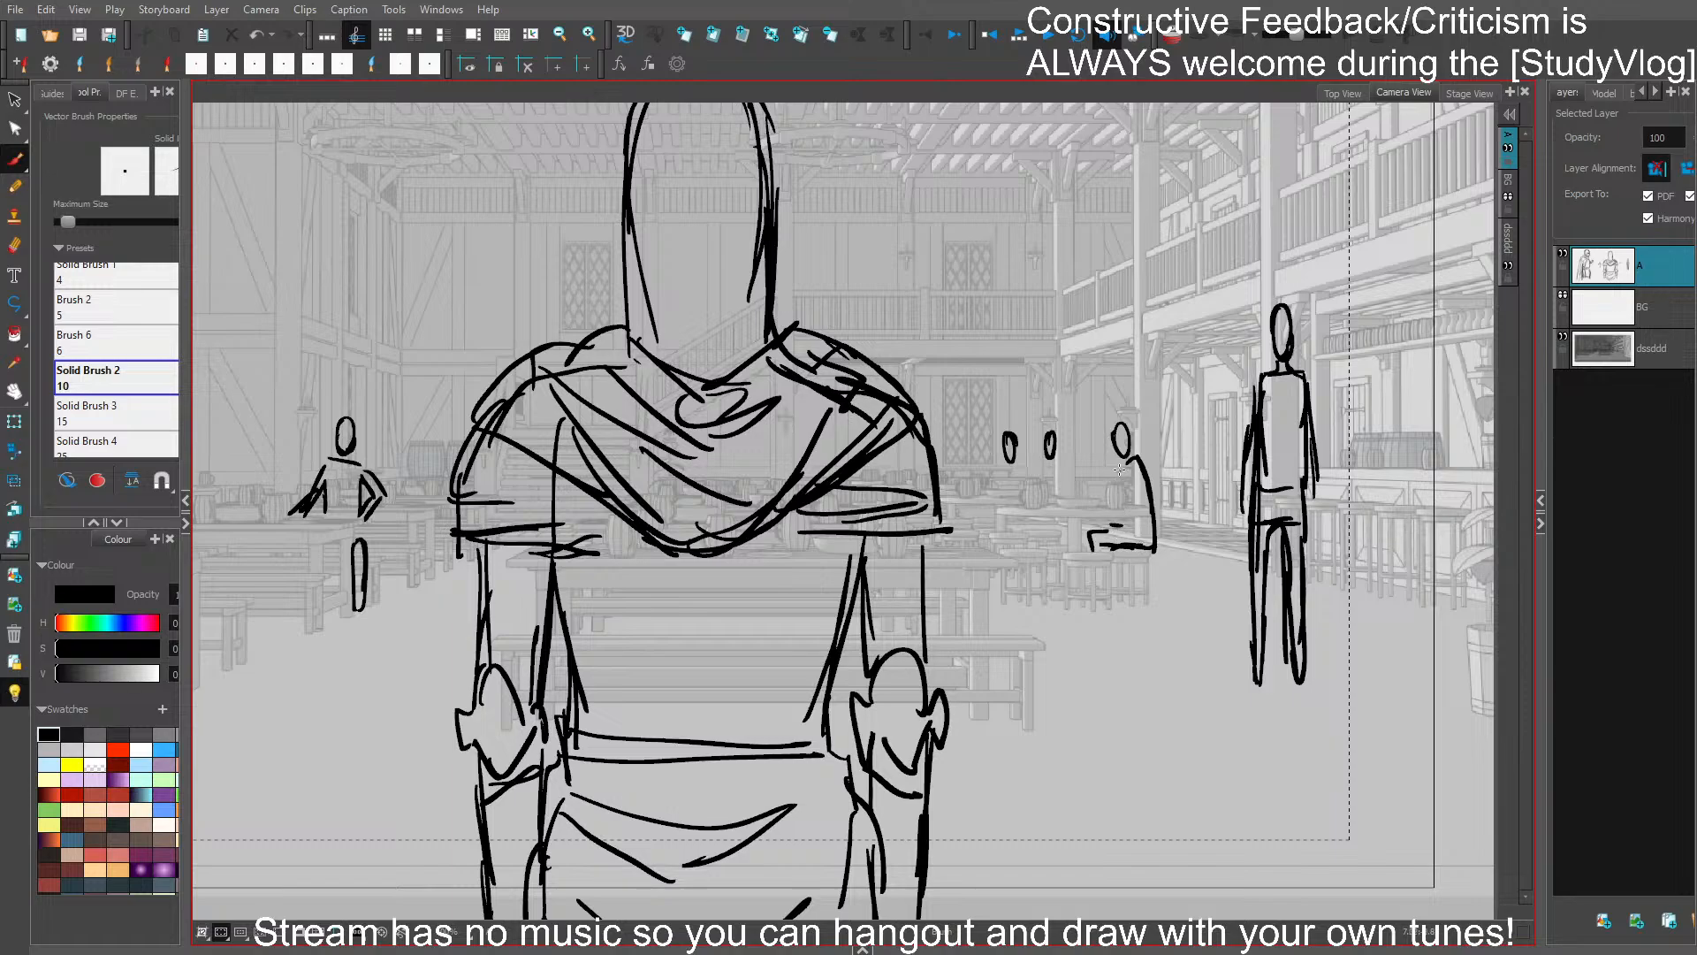
mouse_move(1123, 465)
mouse_down()
mouse_move(1120, 484)
mouse_move(1059, 463)
mouse_up()
- Finish the two companions seated at the rear table with shoulders, arms and legs, and save the project
mouse_move(1059, 463)
mouse_down()
mouse_move(1001, 474)
mouse_move(998, 538)
mouse_move(1026, 543)
mouse_move(1020, 601)
mouse_move(1042, 569)
mouse_up()
key(ctrl+z)
drag(1016, 434, 1010, 462)
drag(1021, 434, 996, 534)
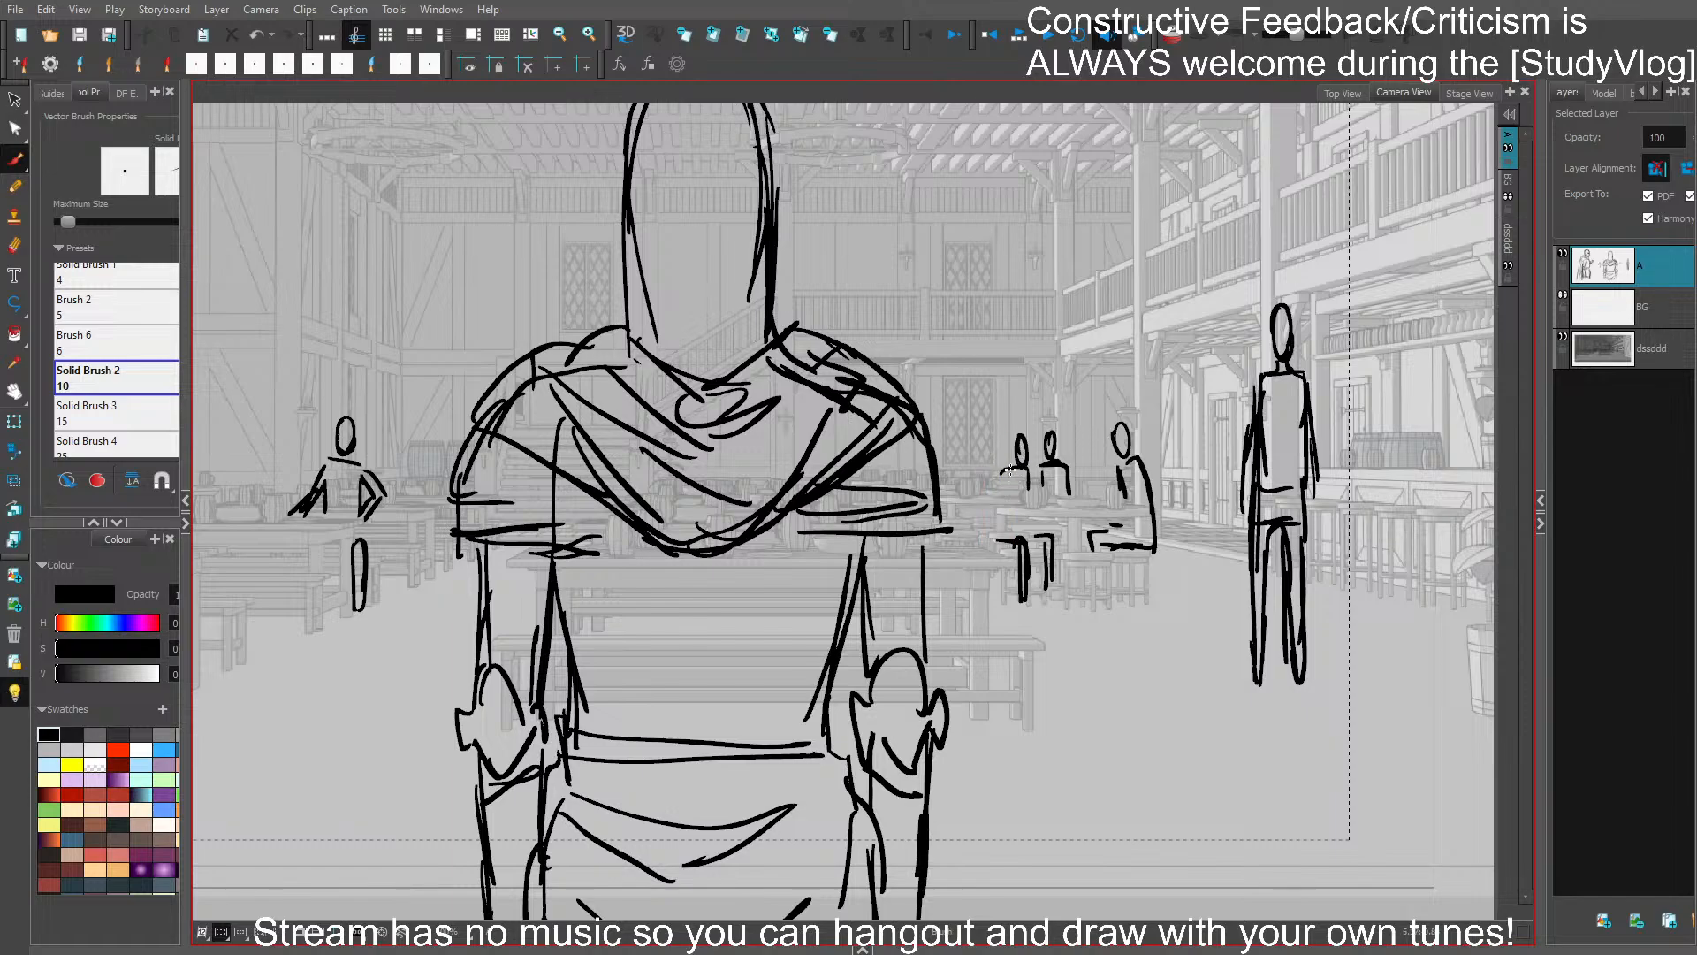
mouse_move(1011, 468)
mouse_down()
mouse_move(995, 517)
mouse_move(998, 491)
mouse_move(1032, 492)
mouse_up()
key(ctrl+s)
drag(1190, 698, 1381, 701)
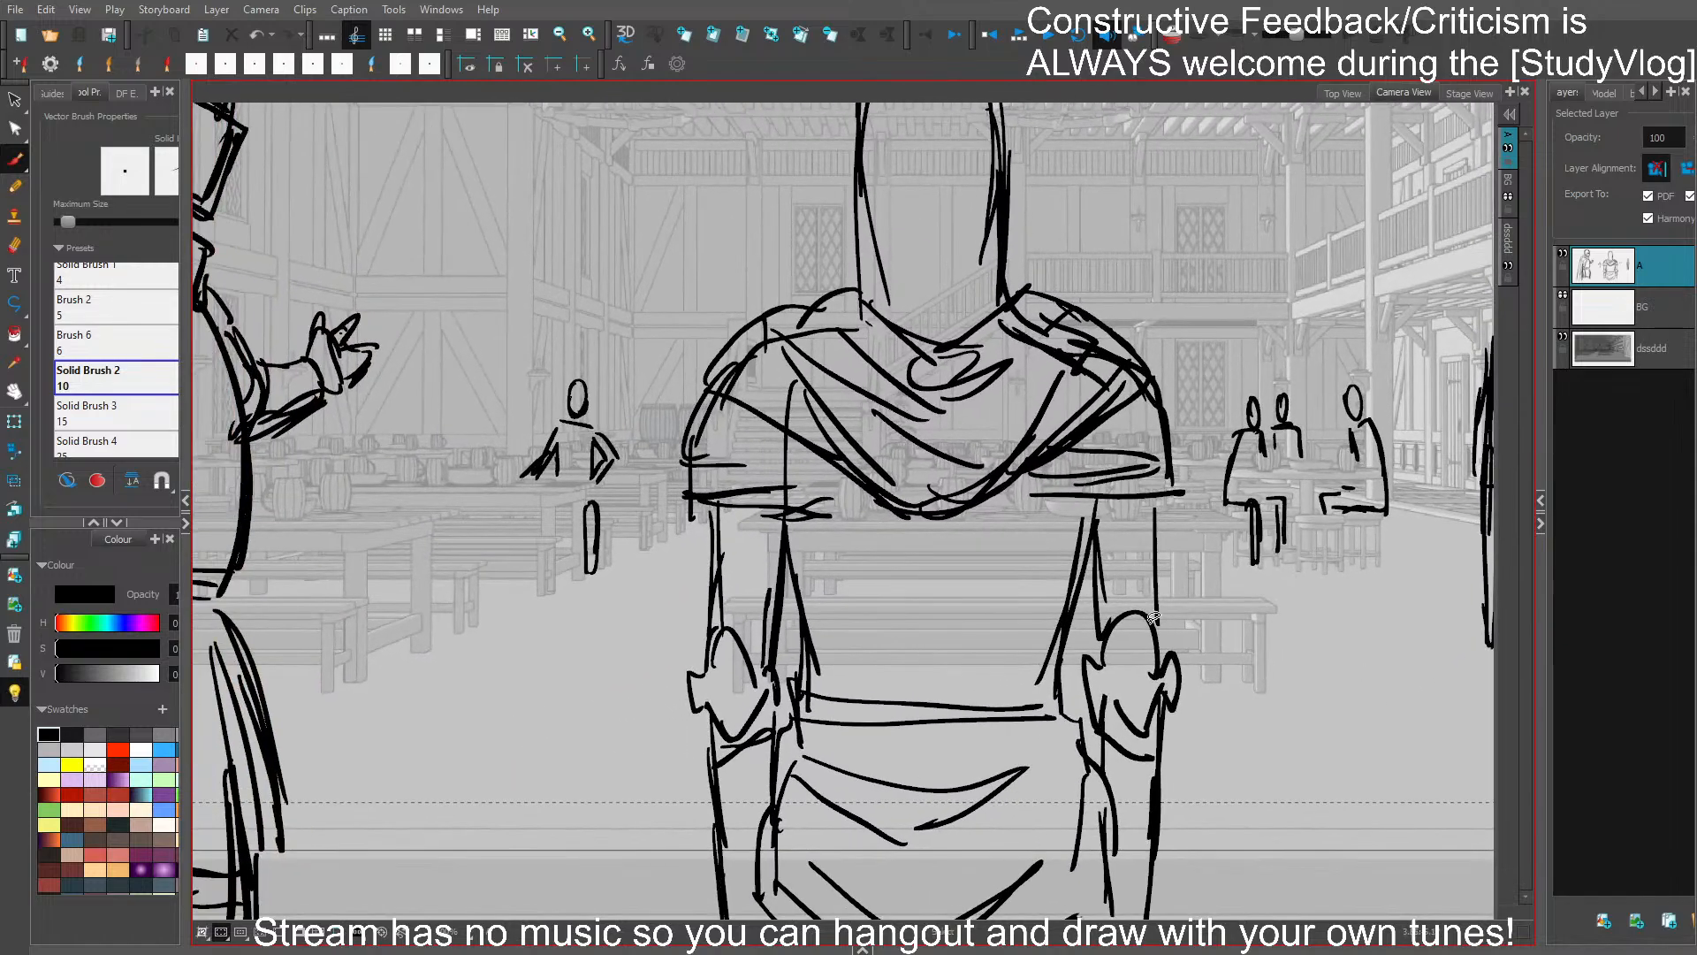
drag(657, 546, 720, 549)
scroll(600, 589, down, 2)
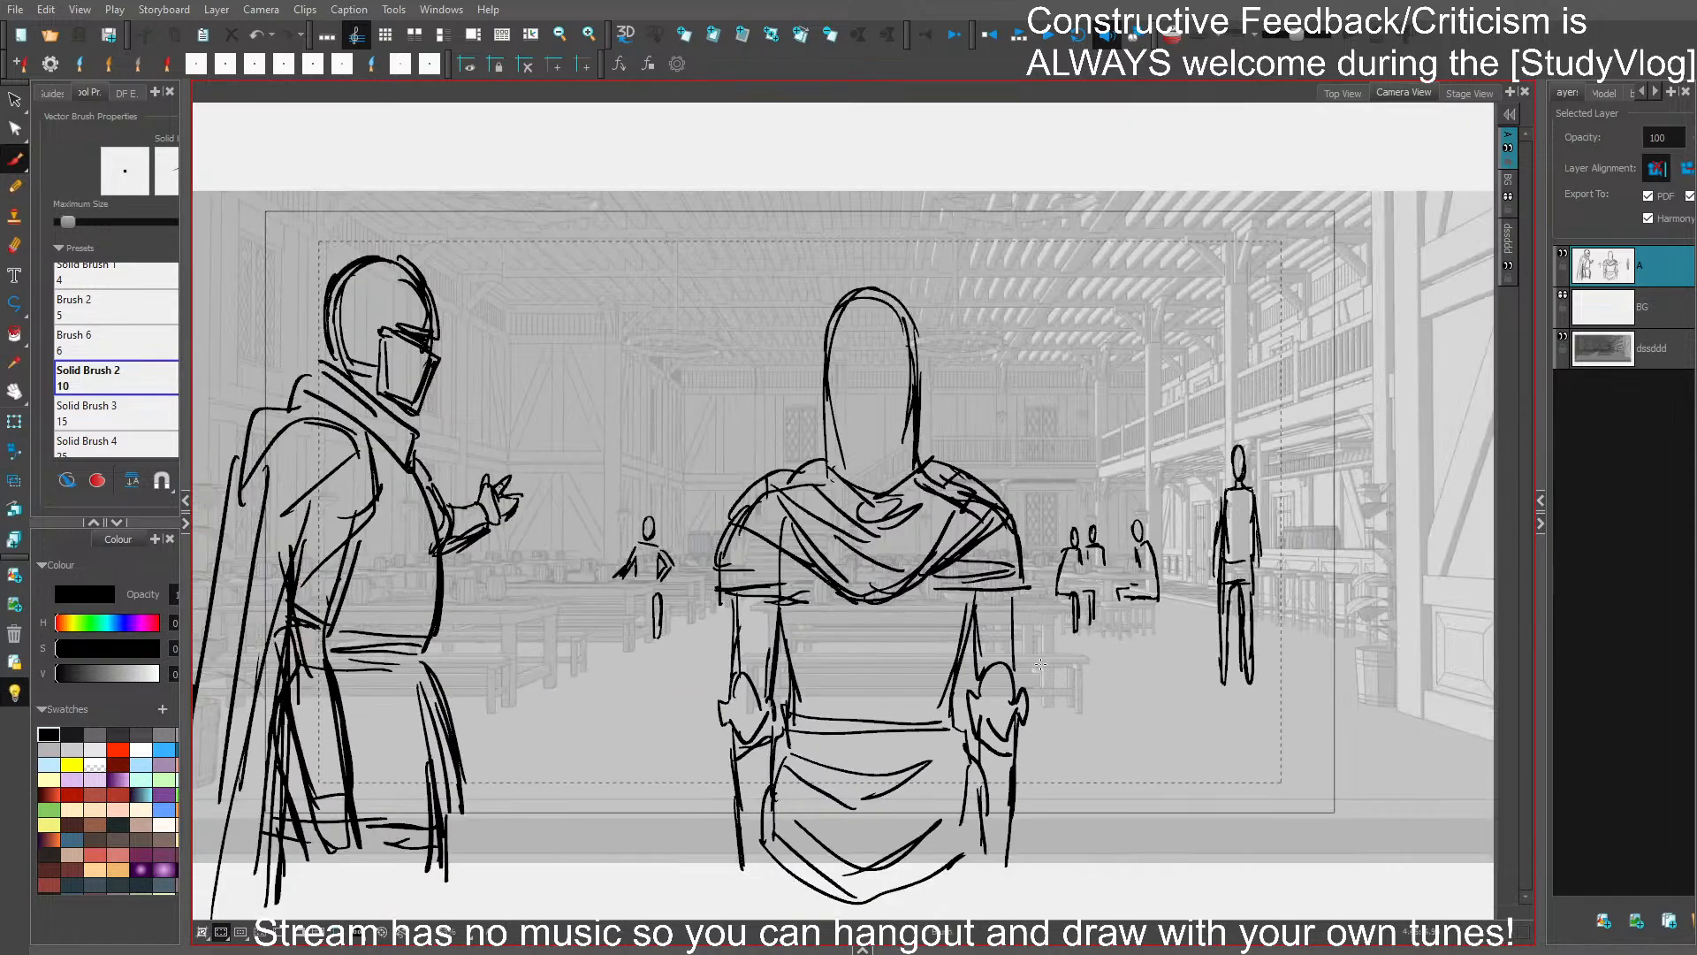
drag(1174, 748, 1216, 723)
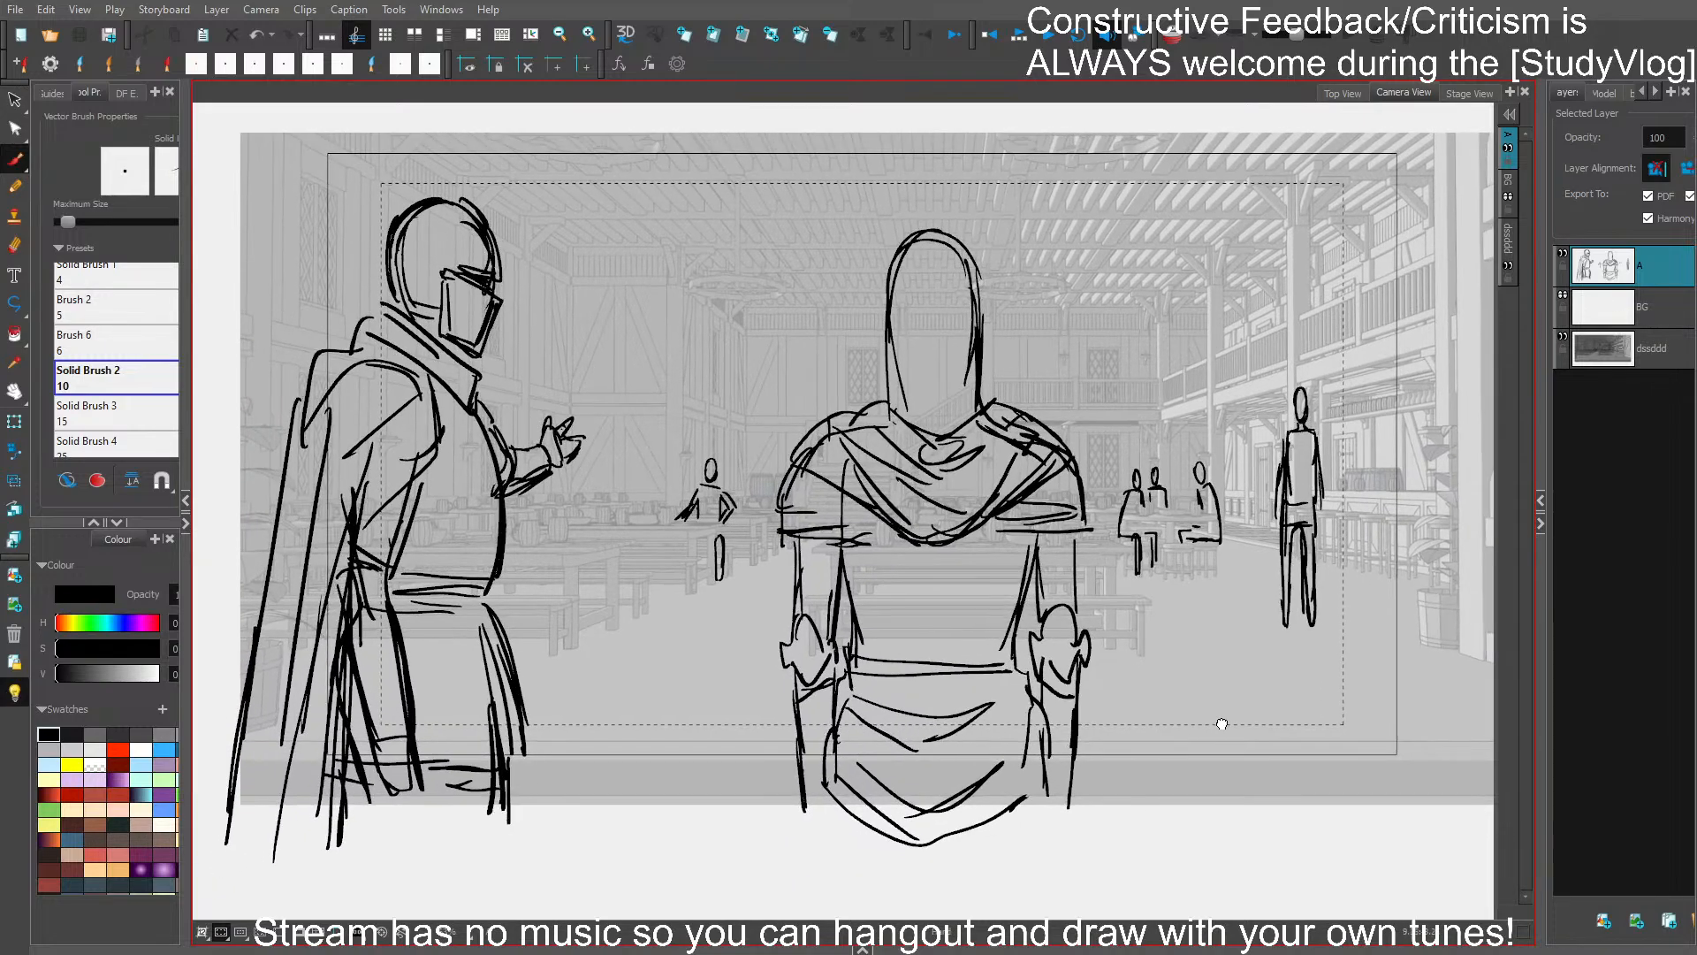
- Adjust the side lines of the foreground figure's torso between the cape and the belt, and save
mouse_move(867, 597)
mouse_down()
mouse_move(848, 583)
mouse_move(848, 608)
mouse_up()
key(ctrl+z)
mouse_move(1011, 602)
mouse_down()
mouse_move(1029, 619)
mouse_move(1026, 601)
mouse_up()
key(ctrl+s)
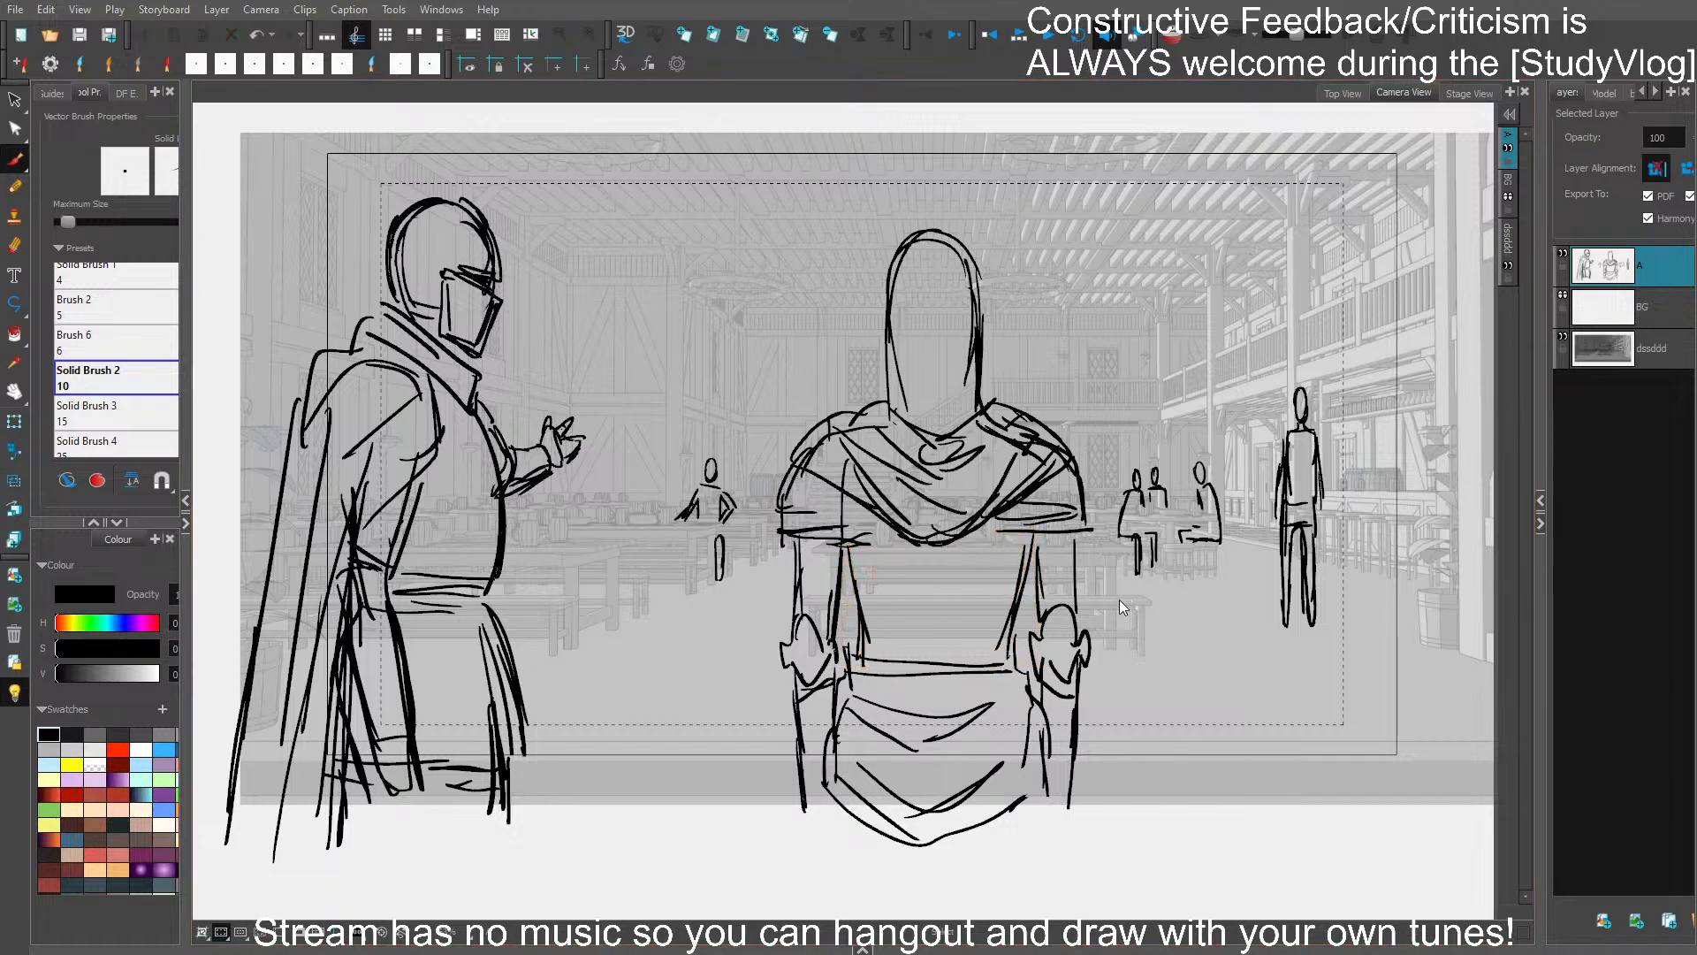
drag(843, 545, 857, 668)
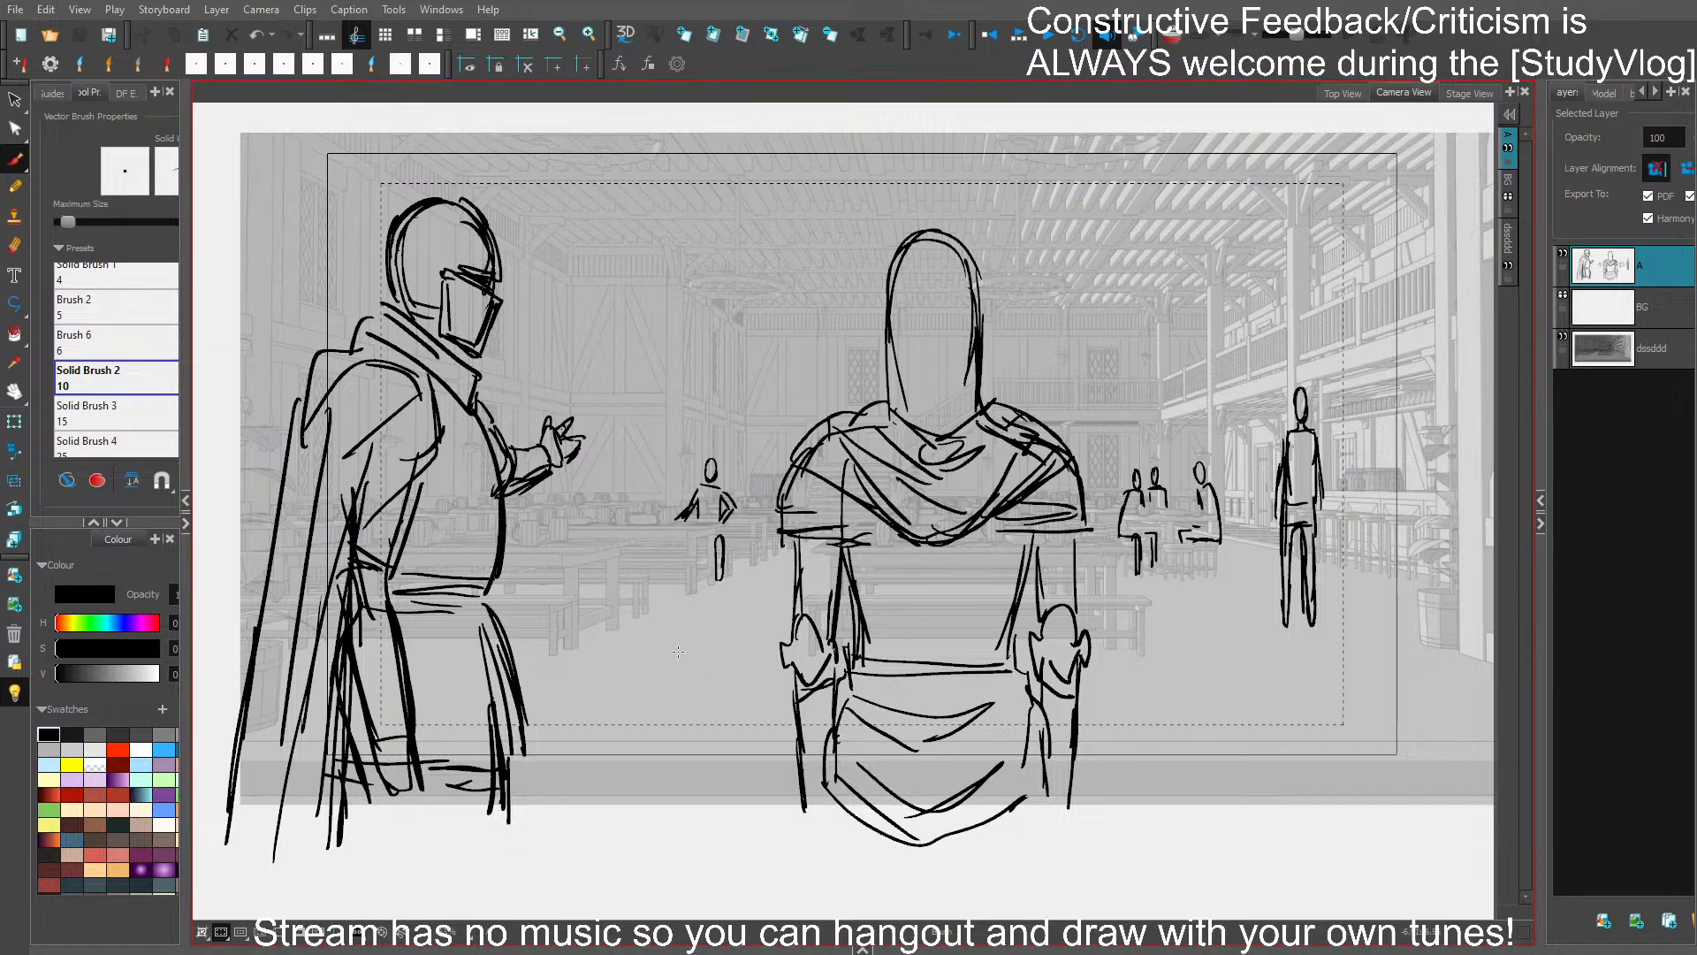
- Select the profile figure's torso and tunic and enlarge them slightly forward and downward
mouse_move(432, 651)
mouse_down()
mouse_move(528, 595)
mouse_move(432, 518)
mouse_move(358, 707)
mouse_move(429, 587)
mouse_up()
drag(427, 827, 427, 855)
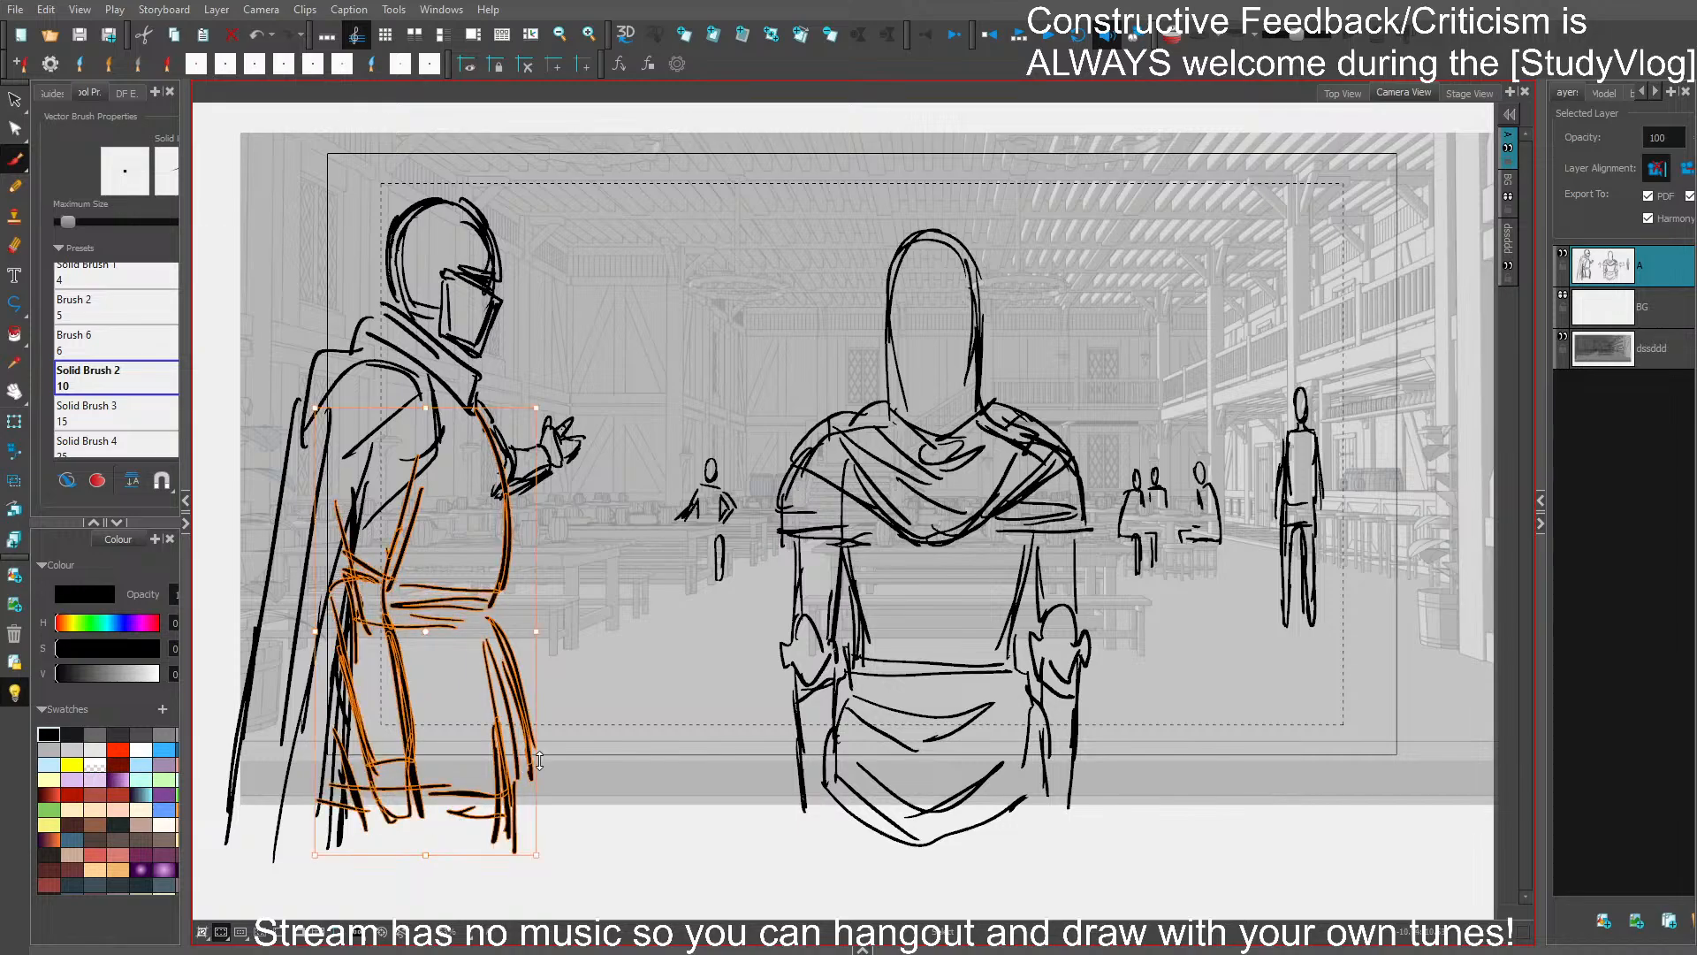
click(651, 739)
drag(668, 672, 742, 698)
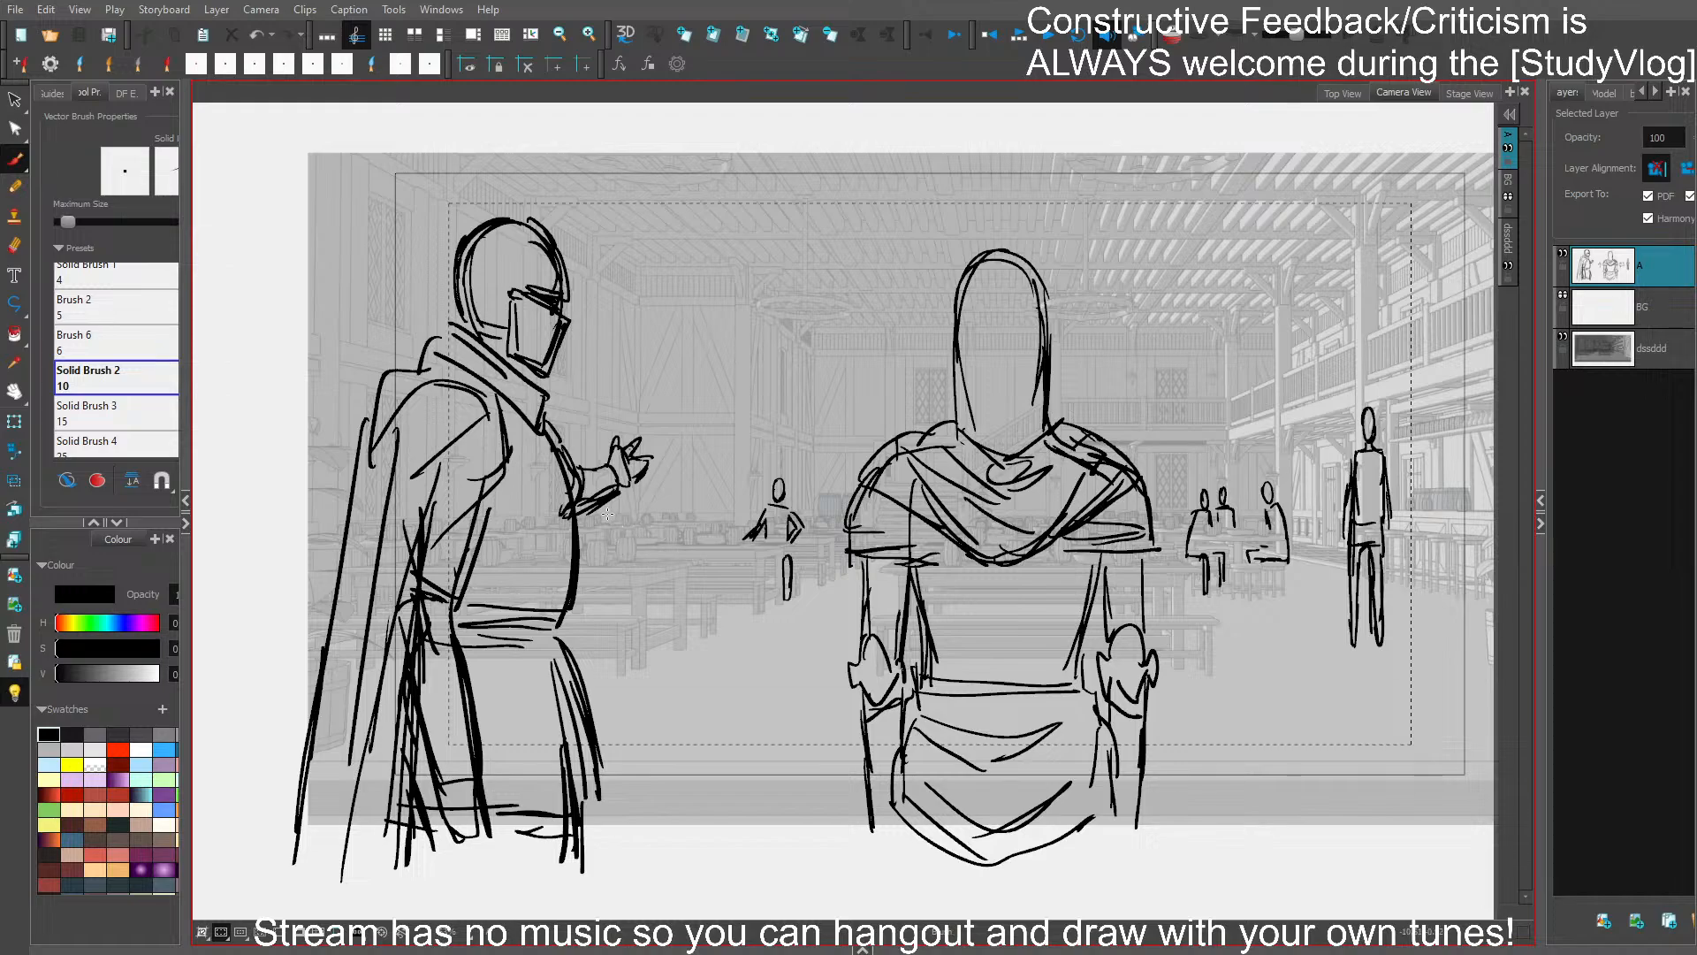
- Sketch a seated figure on the bench below the profile figure's gesturing hand and save the project
mouse_move(607, 513)
mouse_down()
mouse_move(643, 539)
mouse_move(633, 602)
mouse_up()
mouse_move(593, 516)
mouse_down()
mouse_move(590, 597)
mouse_move(623, 614)
mouse_move(585, 579)
mouse_move(596, 521)
mouse_up()
key(ctrl+z)
key(ctrl+z)
mouse_move(601, 520)
mouse_down()
mouse_move(655, 574)
mouse_move(637, 601)
mouse_move(655, 614)
mouse_move(649, 597)
mouse_move(652, 673)
mouse_up()
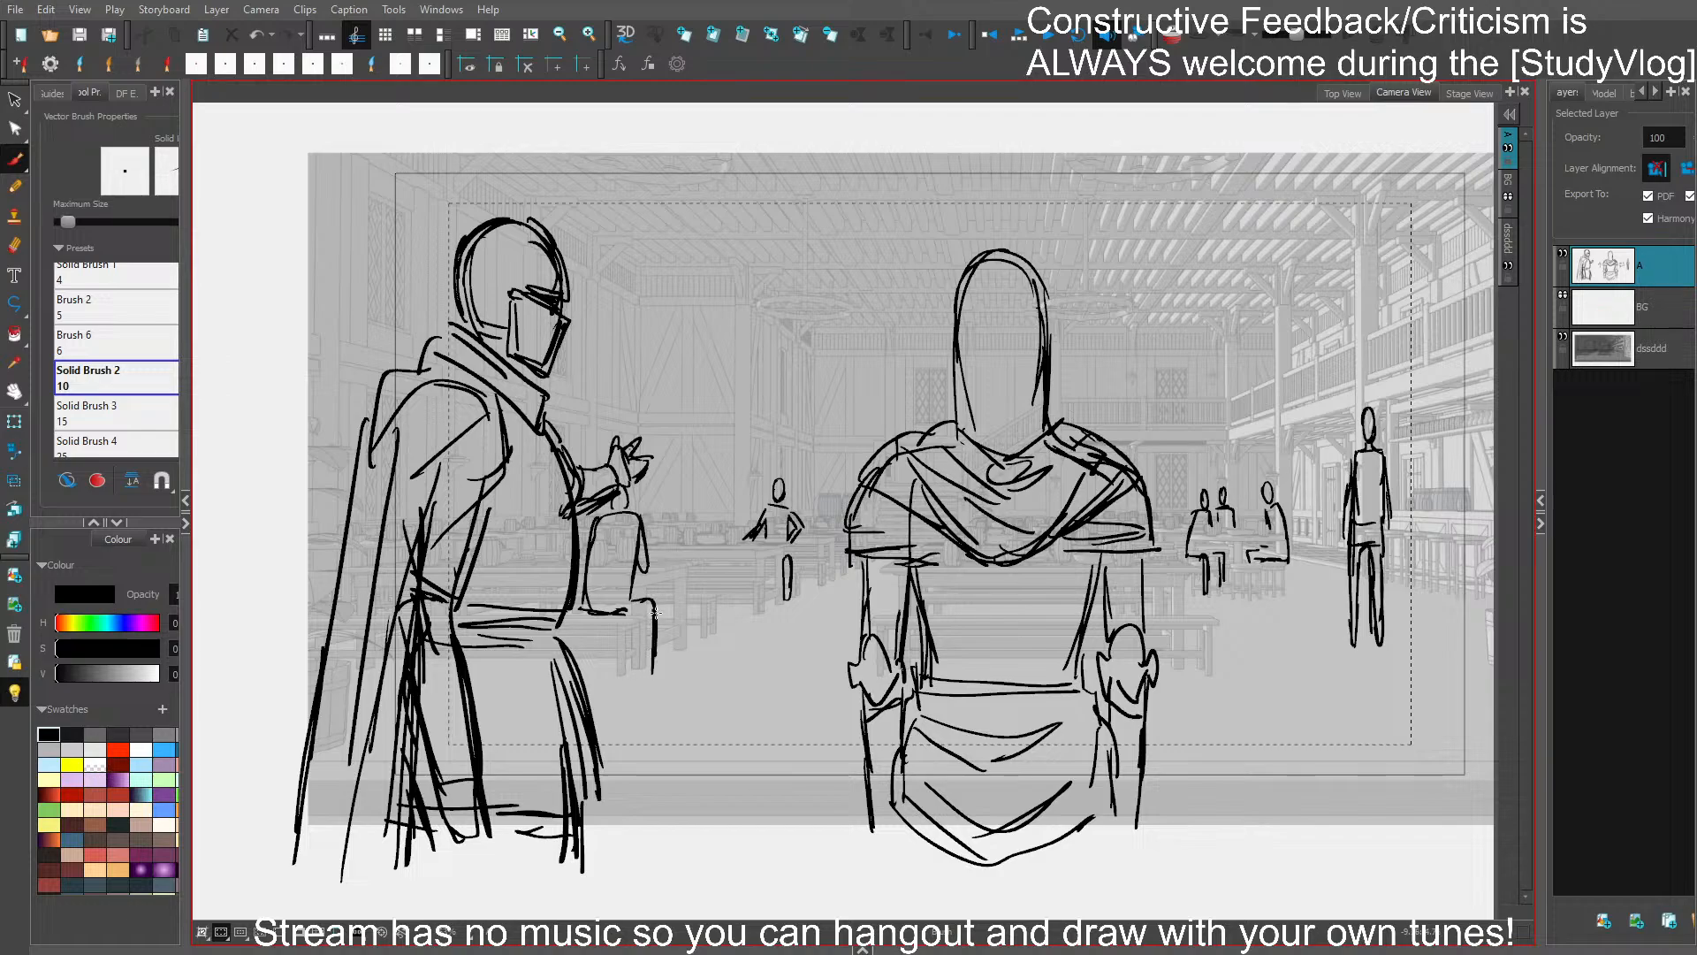
key(ctrl+s)
- Sketch a smaller seated figure with folded arms behind the bench figure, including its leg strokes
mouse_move(669, 496)
mouse_down()
mouse_move(681, 537)
mouse_move(644, 537)
mouse_move(673, 544)
mouse_move(673, 489)
mouse_move(652, 534)
mouse_move(683, 525)
mouse_move(652, 517)
mouse_move(687, 530)
mouse_move(689, 554)
mouse_move(684, 593)
mouse_move(666, 622)
mouse_up()
key(ctrl+z)
drag(694, 564, 692, 599)
key(ctrl+z)
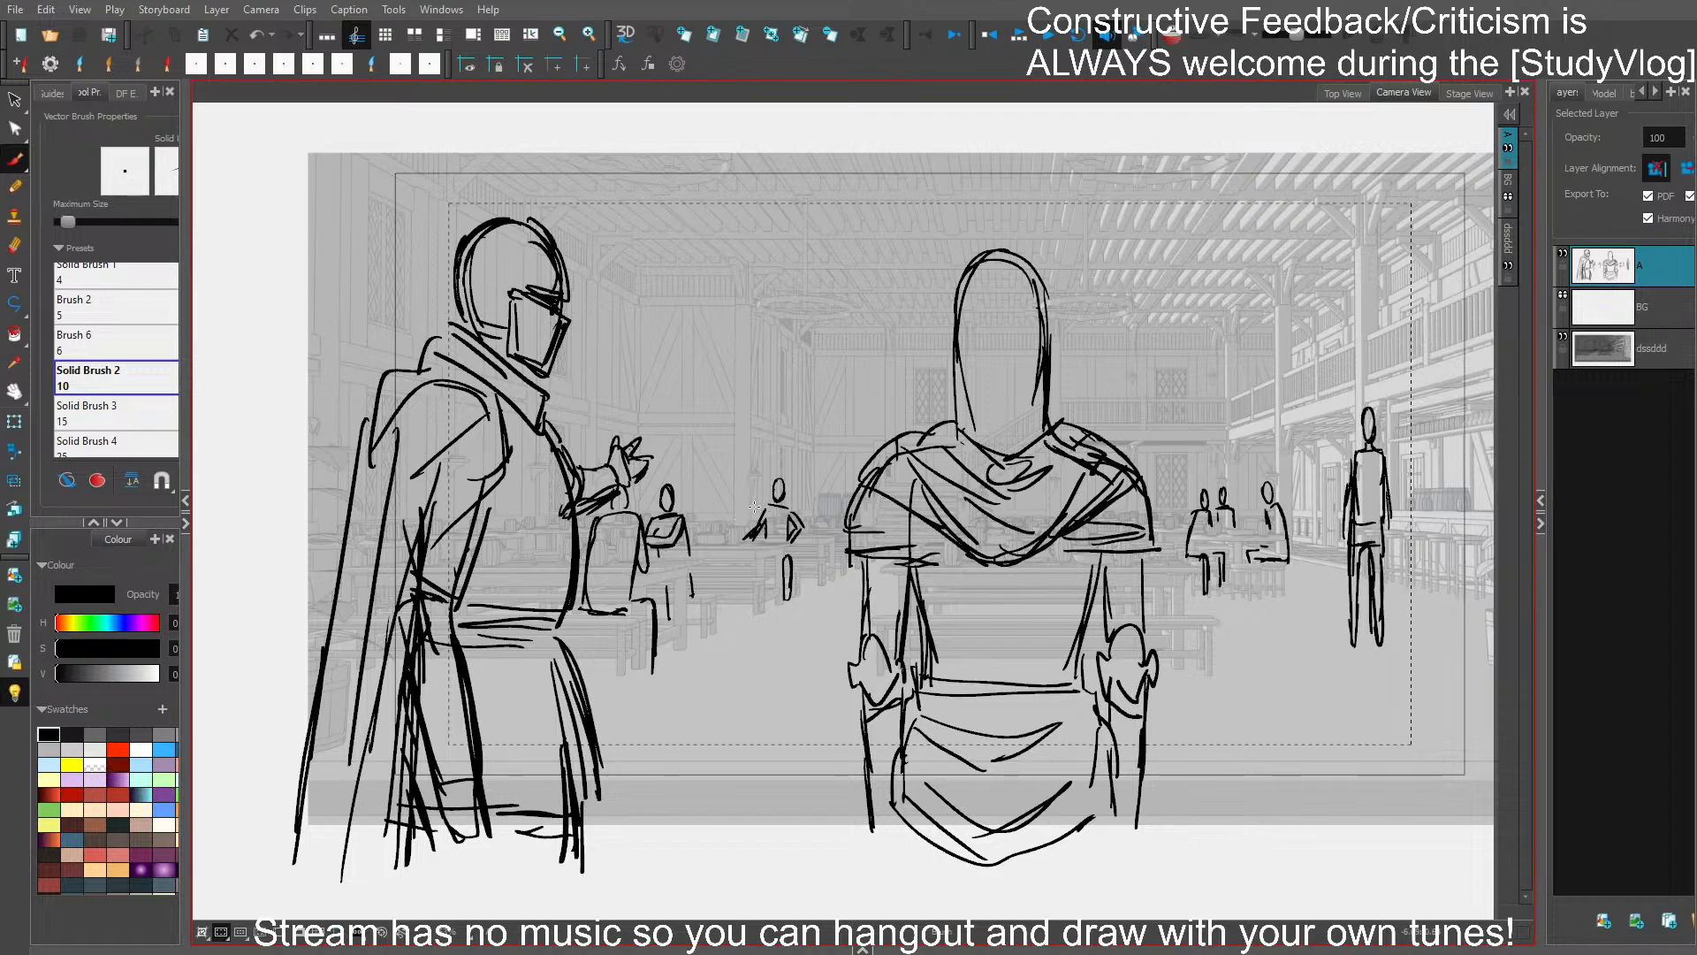
- Add two more seated figures along the table toward the small figure with bent arms, and save
key(ctrl+z)
mouse_move(750, 482)
mouse_down()
mouse_move(751, 540)
mouse_move(727, 538)
mouse_move(735, 521)
mouse_move(760, 573)
mouse_up()
mouse_move(750, 511)
mouse_down()
mouse_move(753, 541)
mouse_move(705, 502)
mouse_move(690, 543)
mouse_move(716, 521)
mouse_move(715, 569)
mouse_up()
key(ctrl+z)
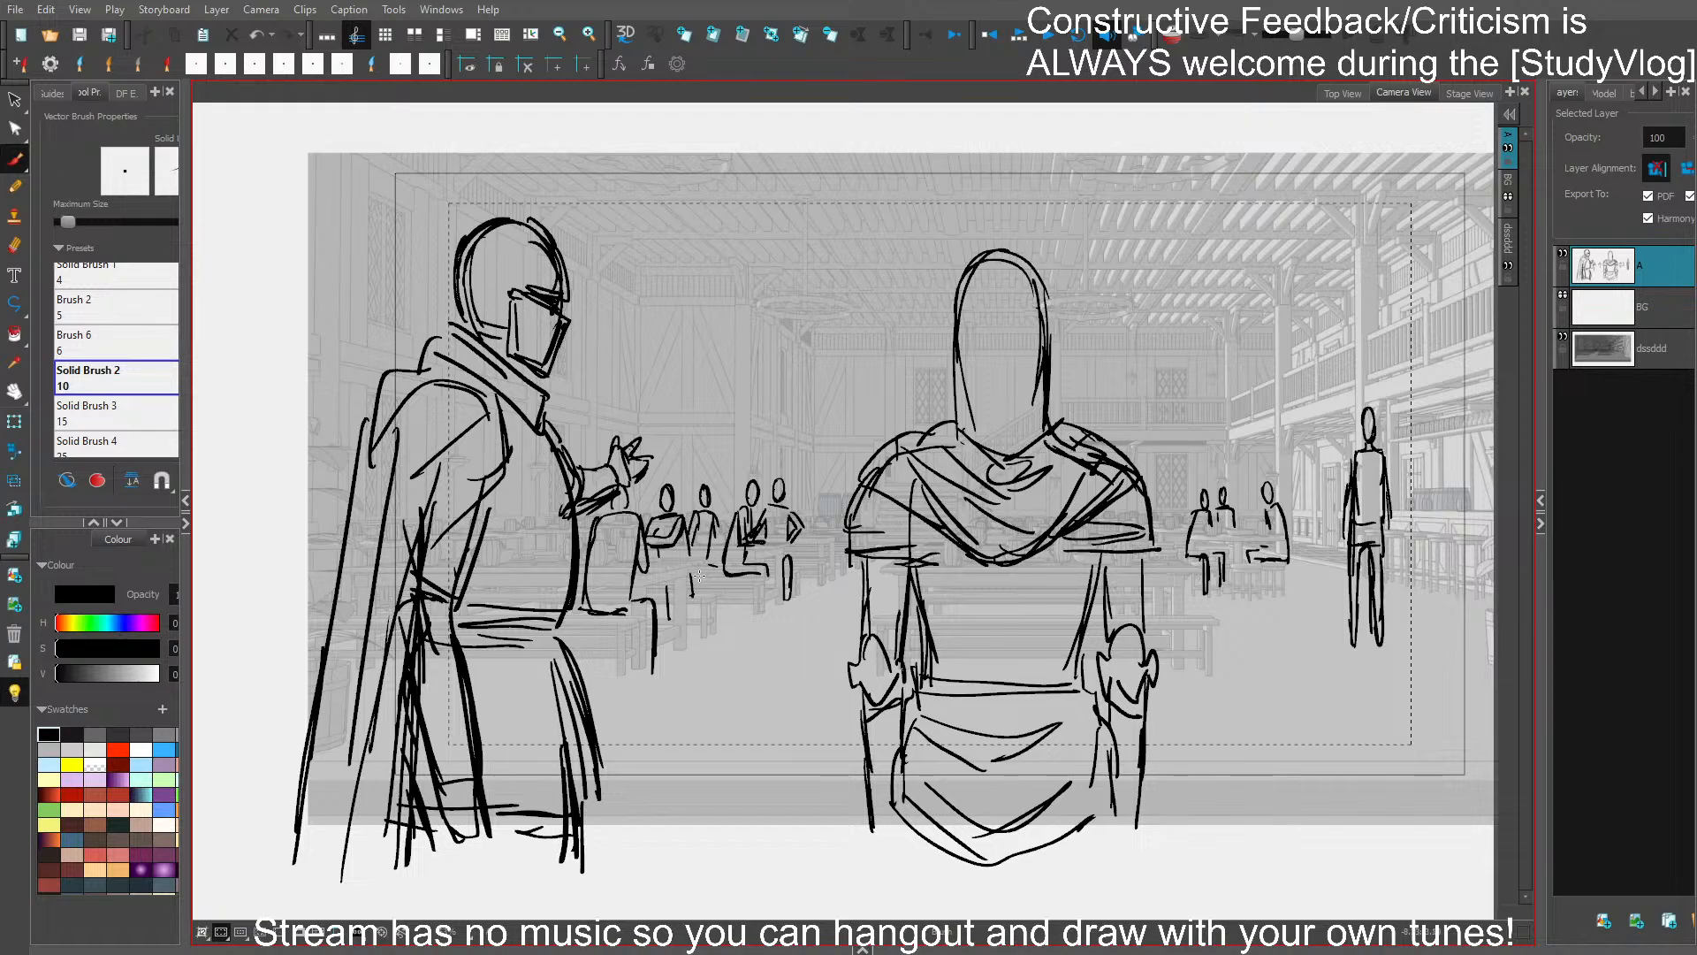
key(ctrl+s)
drag(1190, 679, 1066, 649)
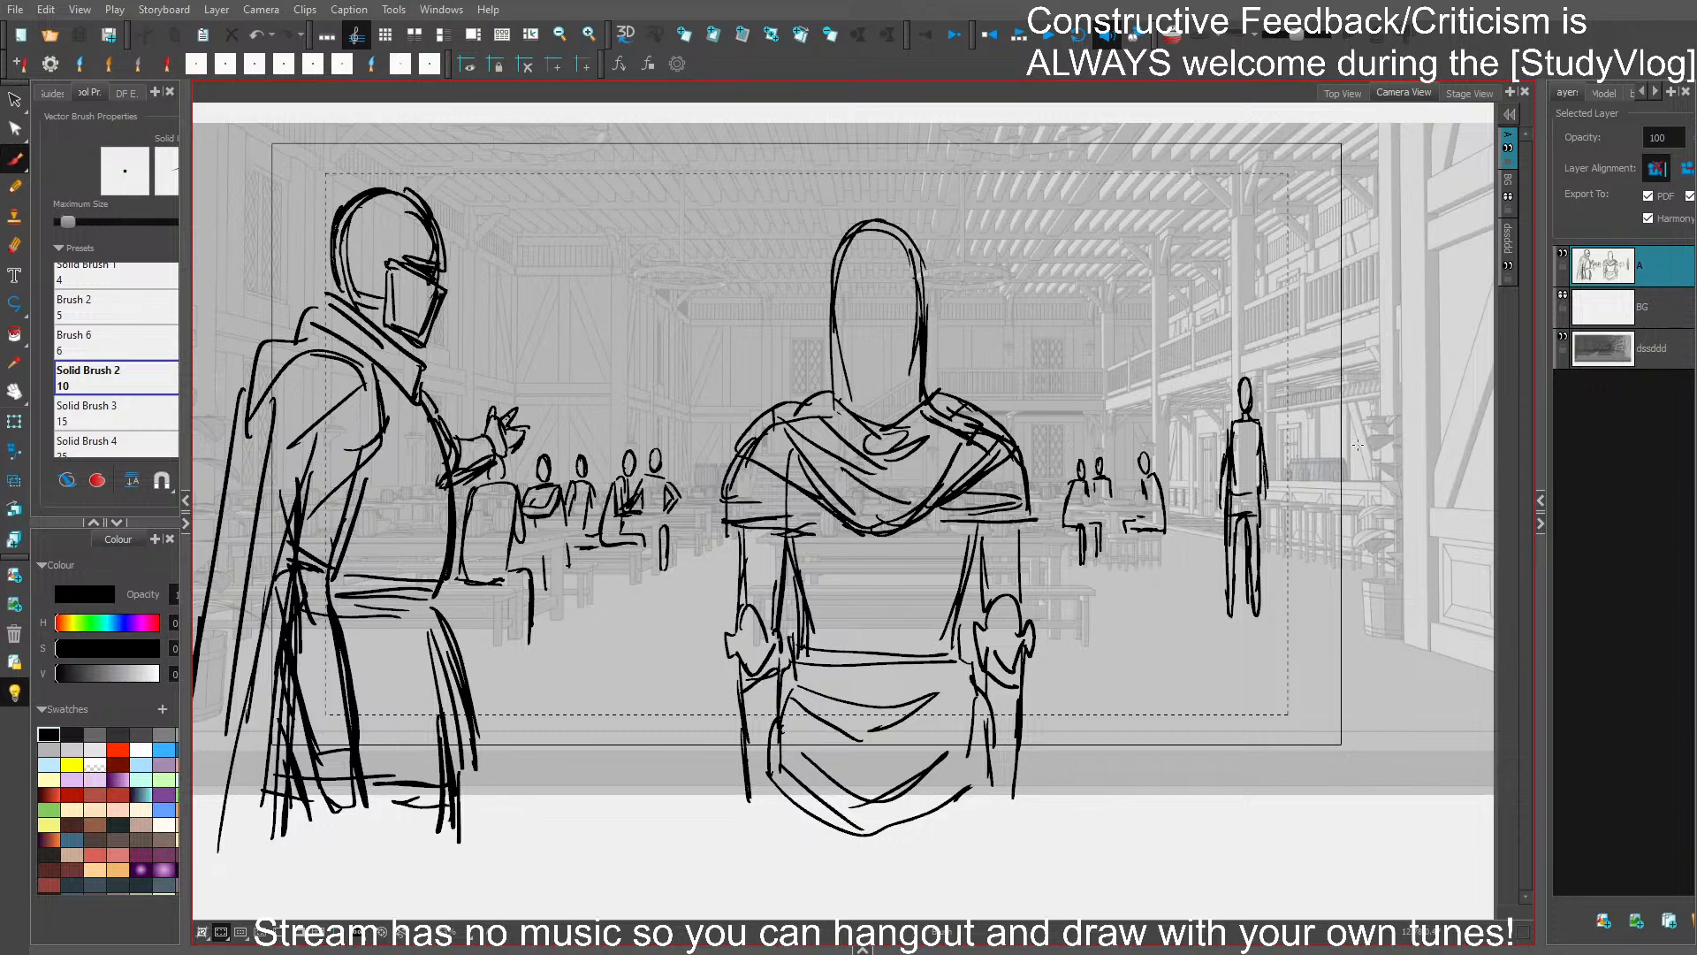
- Sketch a second standing figure with folded arms and spread legs beside the plant near the bar
mouse_move(1344, 409)
mouse_down()
mouse_move(1352, 398)
mouse_move(1333, 435)
mouse_up()
key(ctrl+z)
key(ctrl+z)
key(ctrl+z)
key(ctrl+z)
drag(1324, 480, 1340, 457)
key(ctrl+z)
mouse_move(1358, 430)
mouse_down()
mouse_move(1332, 494)
mouse_move(1328, 583)
mouse_move(1340, 528)
mouse_move(1367, 593)
mouse_move(1365, 527)
mouse_up()
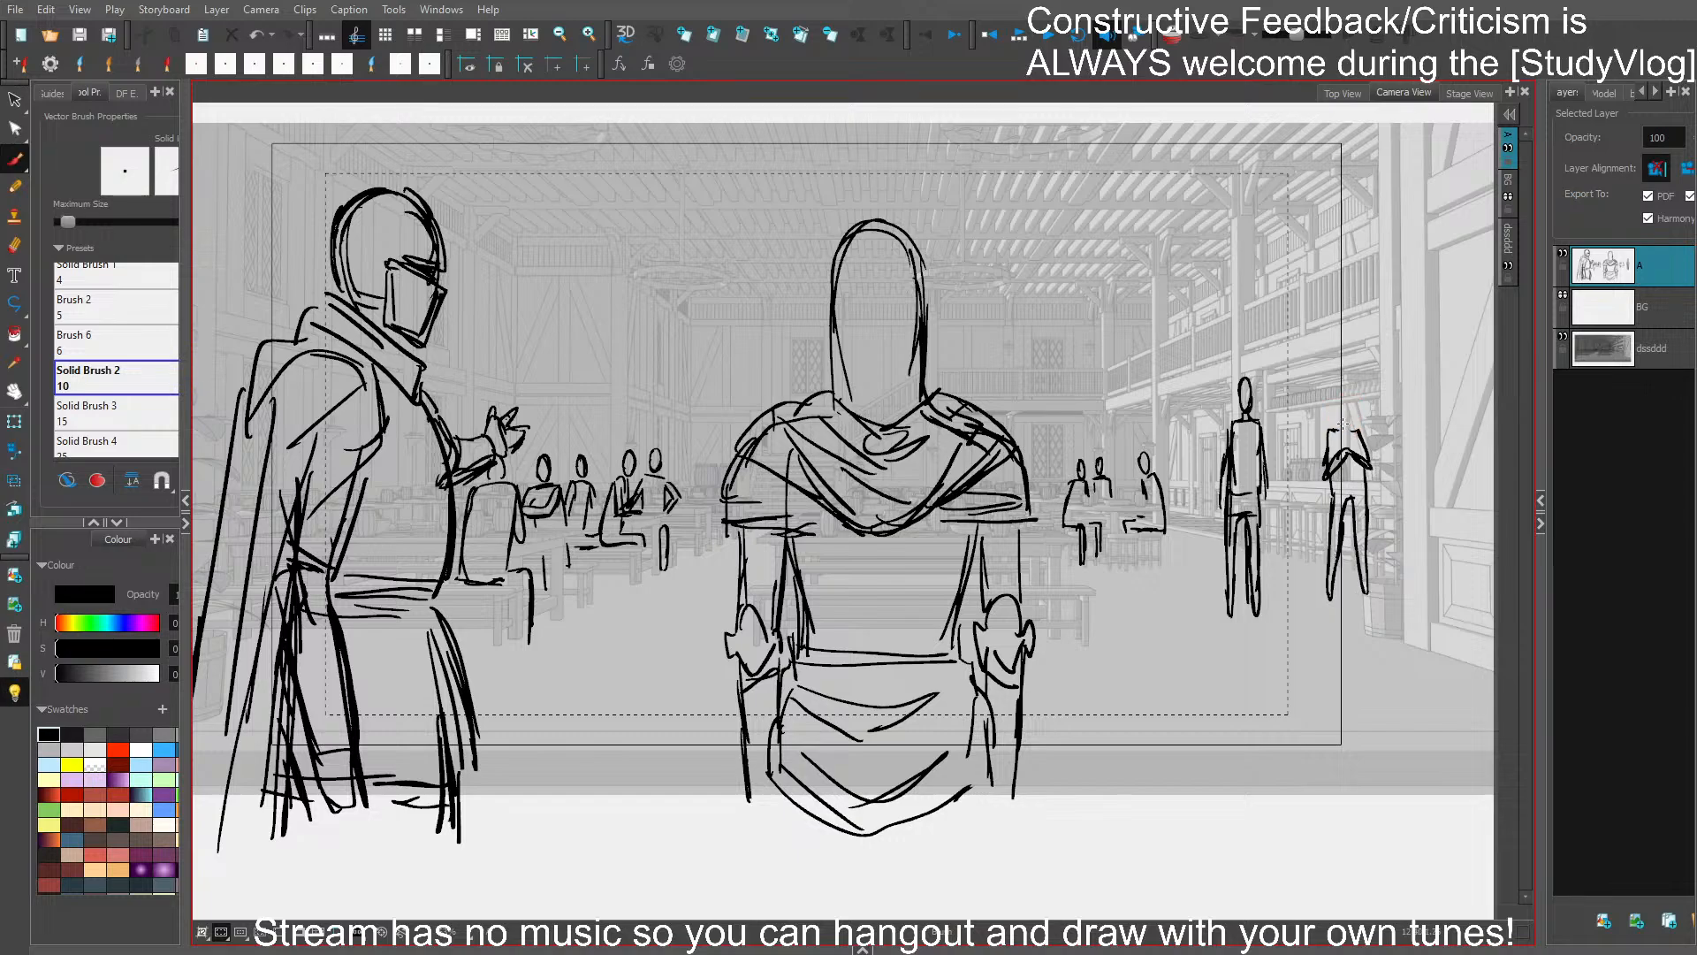
- Add the folded-arm figure's head and redraw its legs closer together, deleting the earlier leg strokes
mouse_move(1342, 397)
mouse_down()
mouse_move(1326, 458)
mouse_move(1345, 590)
mouse_up()
click(1338, 530)
key(Delete)
mouse_move(1345, 590)
mouse_down()
mouse_move(1349, 504)
mouse_move(1335, 550)
mouse_move(1355, 553)
mouse_move(1358, 584)
mouse_move(1366, 484)
mouse_up()
click(1332, 517)
key(Delete)
click(1369, 540)
key(Delete)
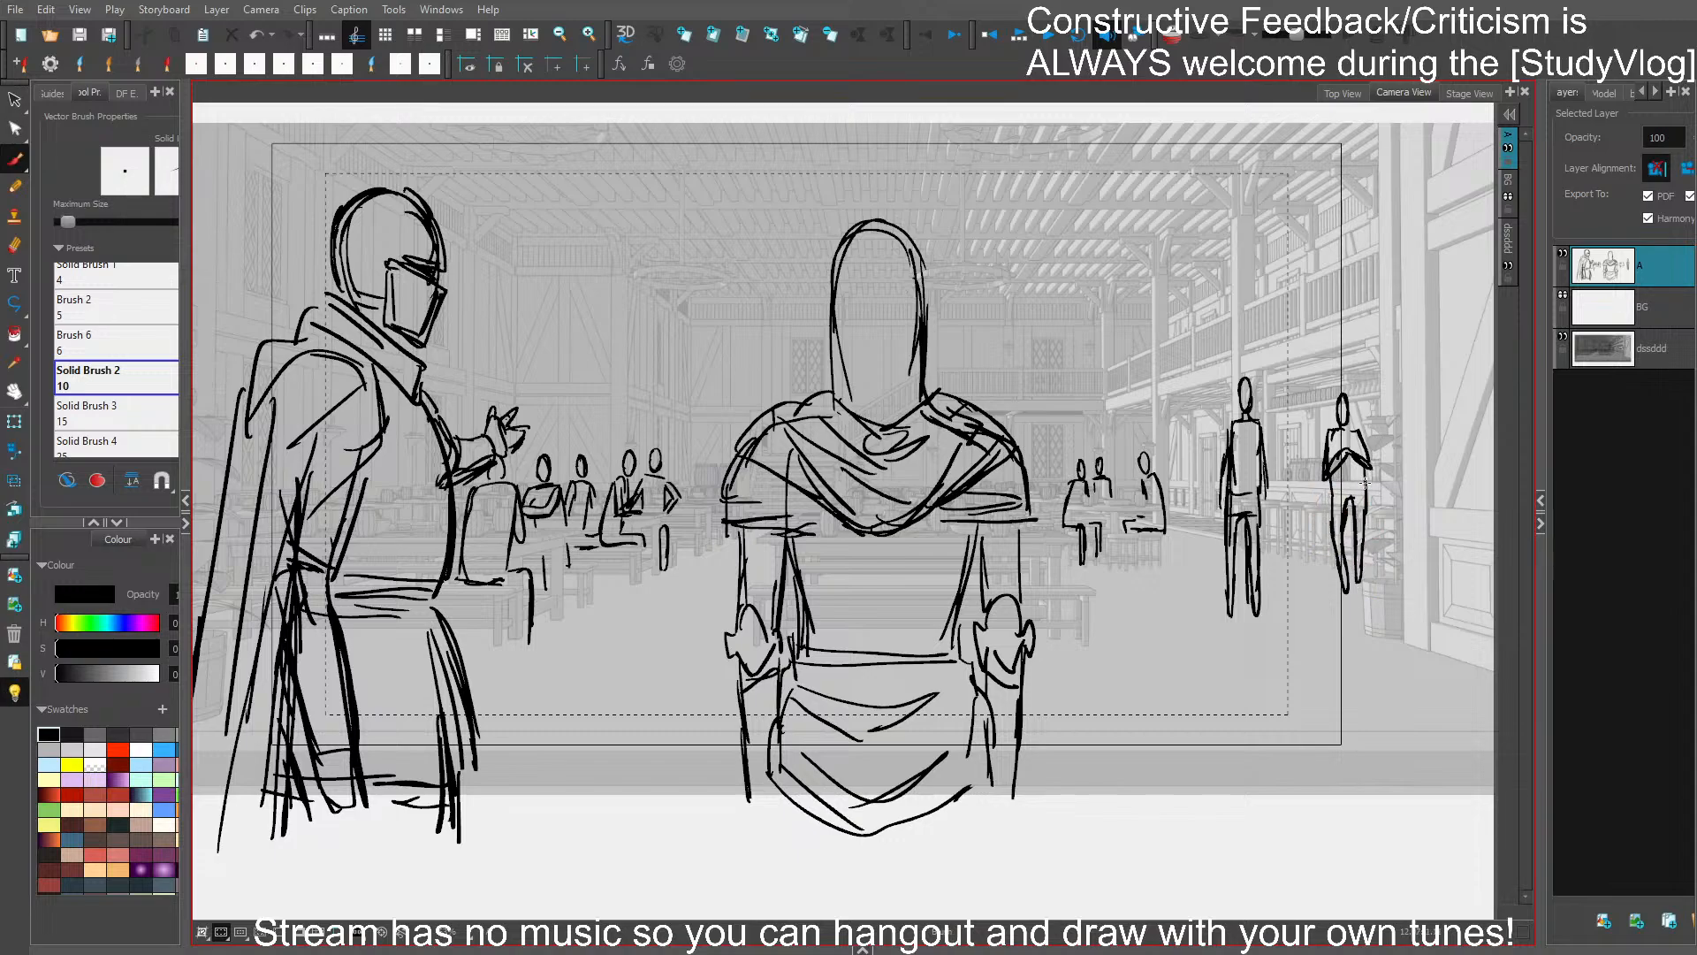
- Select the folded-arm figure's head, nudge it slightly toward the plant, and save the project
key(s)
mouse_move(1374, 387)
mouse_down()
mouse_move(1326, 582)
mouse_move(1372, 565)
mouse_move(1392, 391)
mouse_up()
click(1415, 423)
key(ctrl+s)
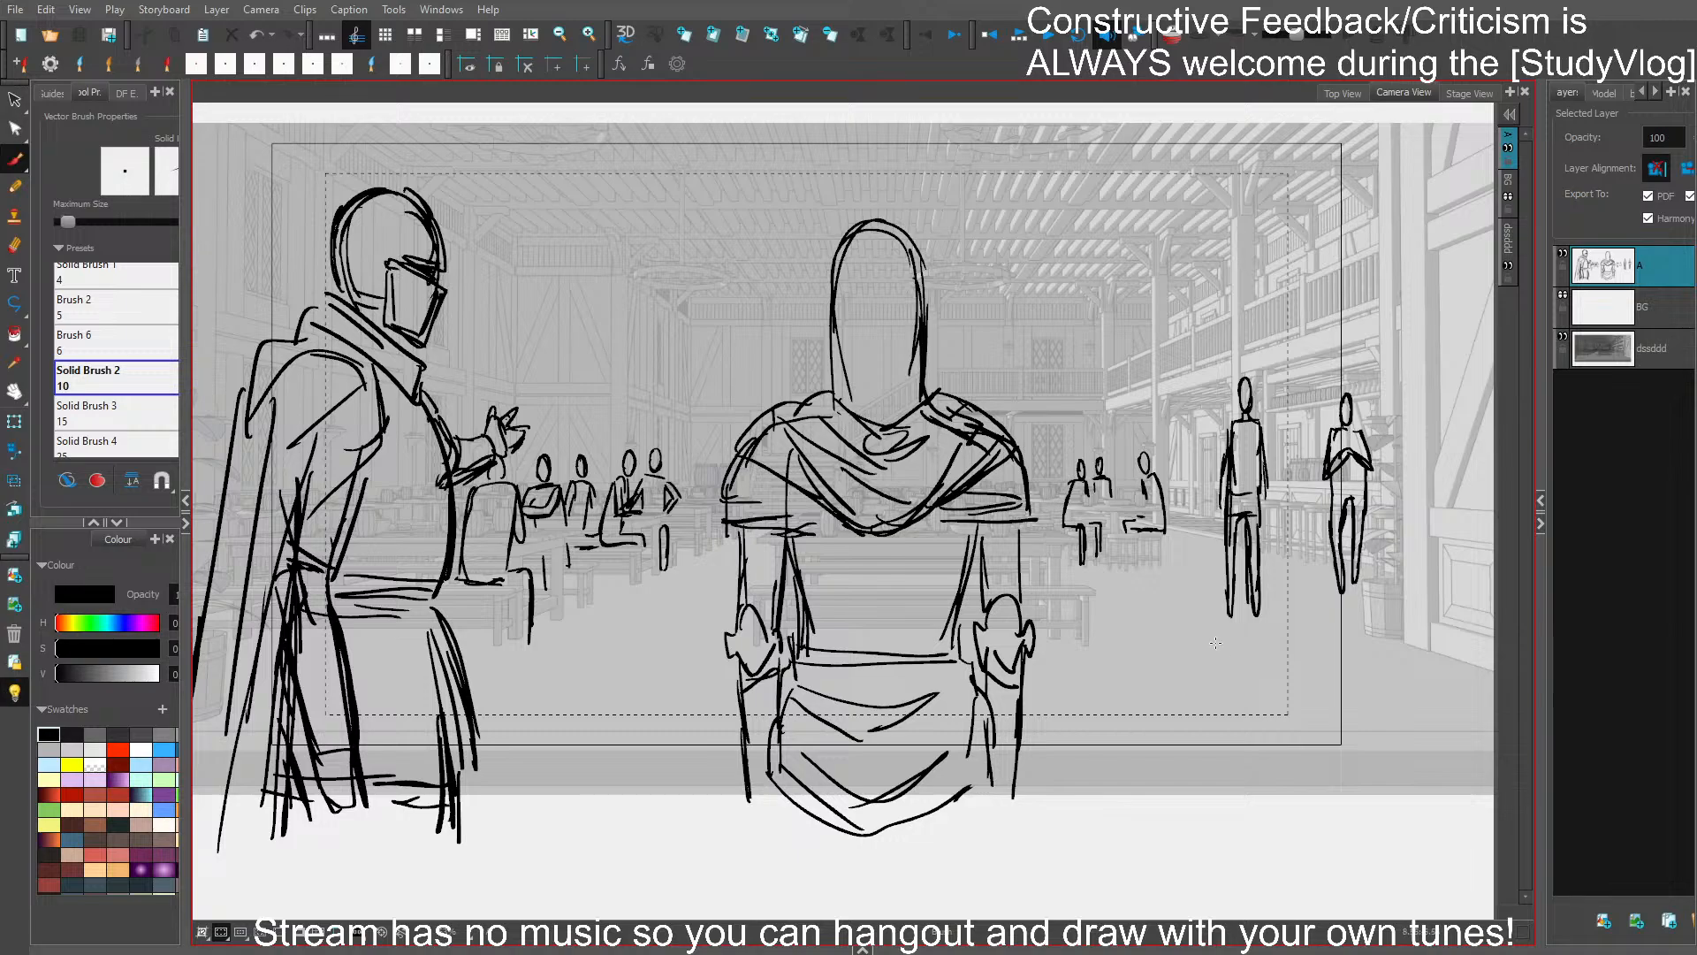
drag(1231, 663, 1228, 666)
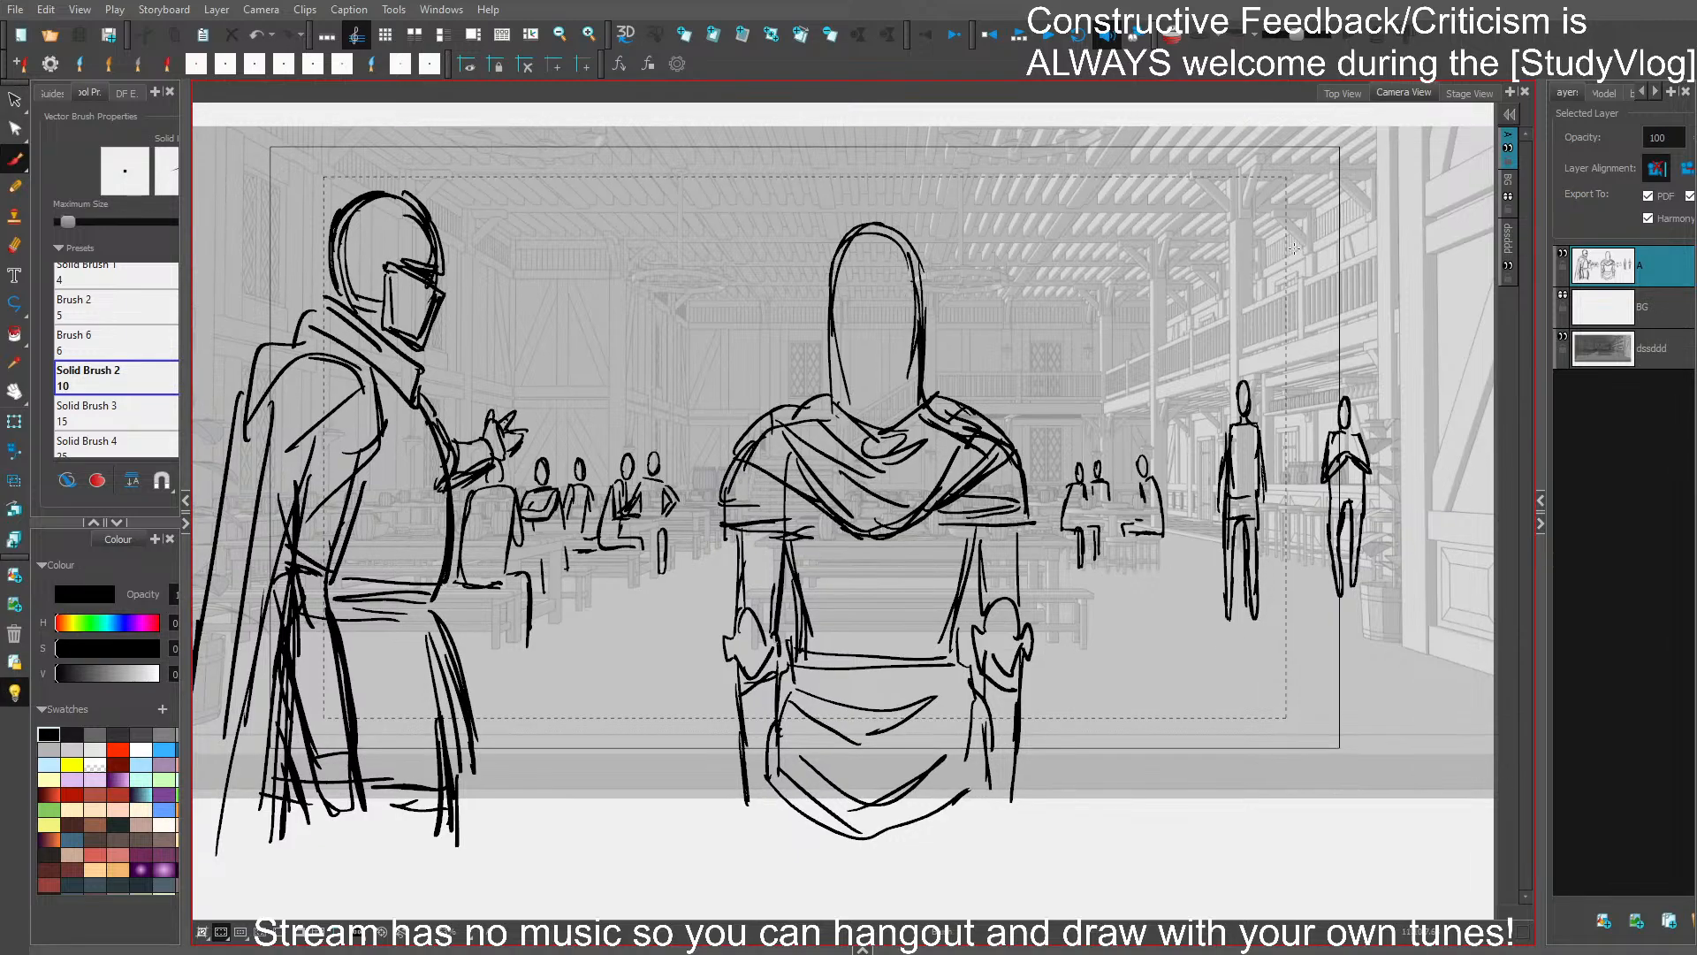
- Sketch a small figure leaning at the upper balcony railing, replacing the last stroke, and preview the shot masked to the camera frame
key(ctrl+z)
drag(1274, 244, 1281, 289)
scroll(1340, 220, down, 2)
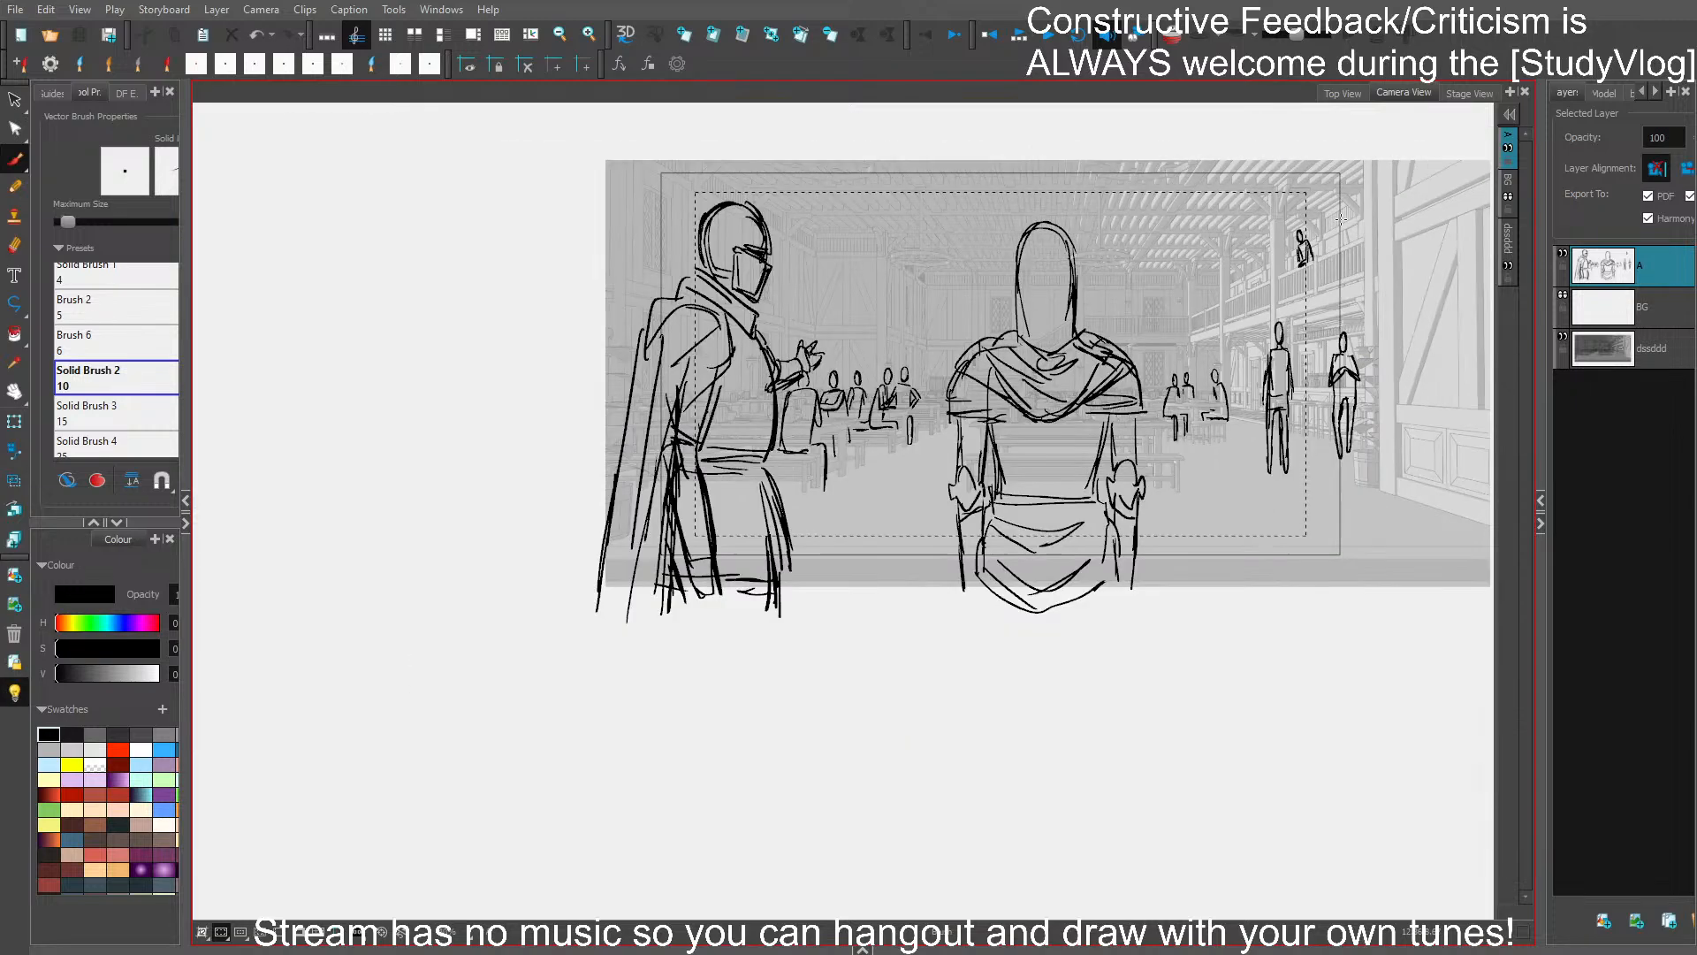
scroll(1325, 219, up, 1)
drag(1311, 573, 1190, 616)
click(303, 937)
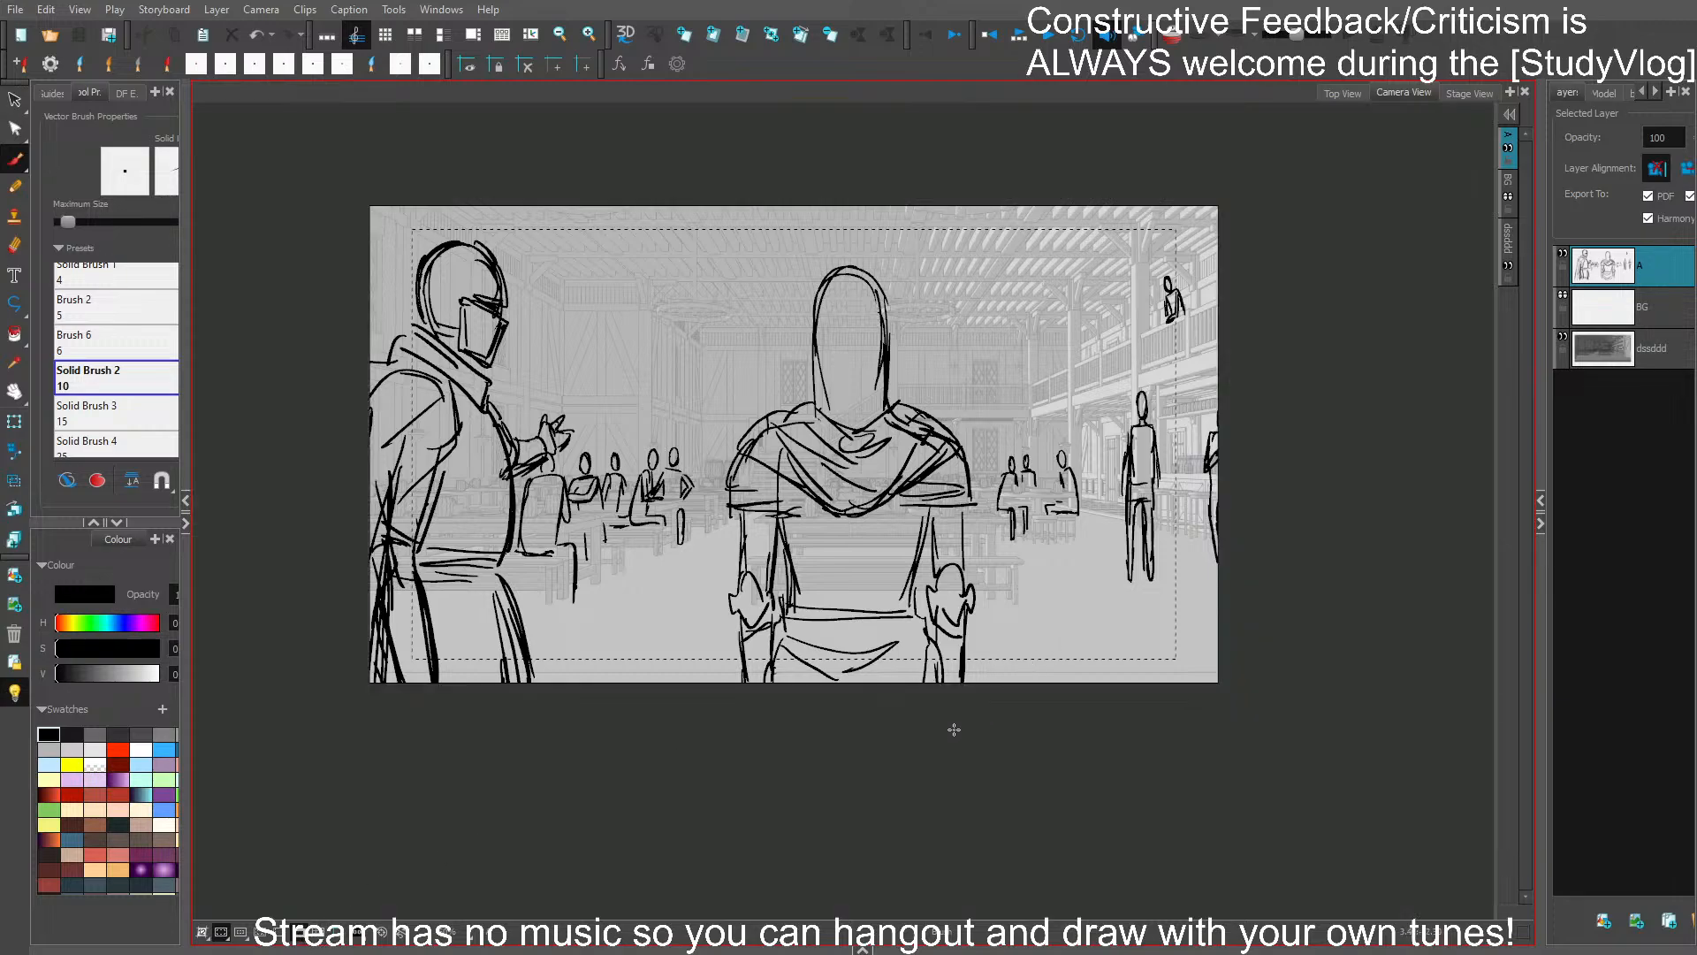
- Set the brush to paint filled shapes behind existing lines and fill both large caped figures with dark grey
click(98, 480)
click(68, 480)
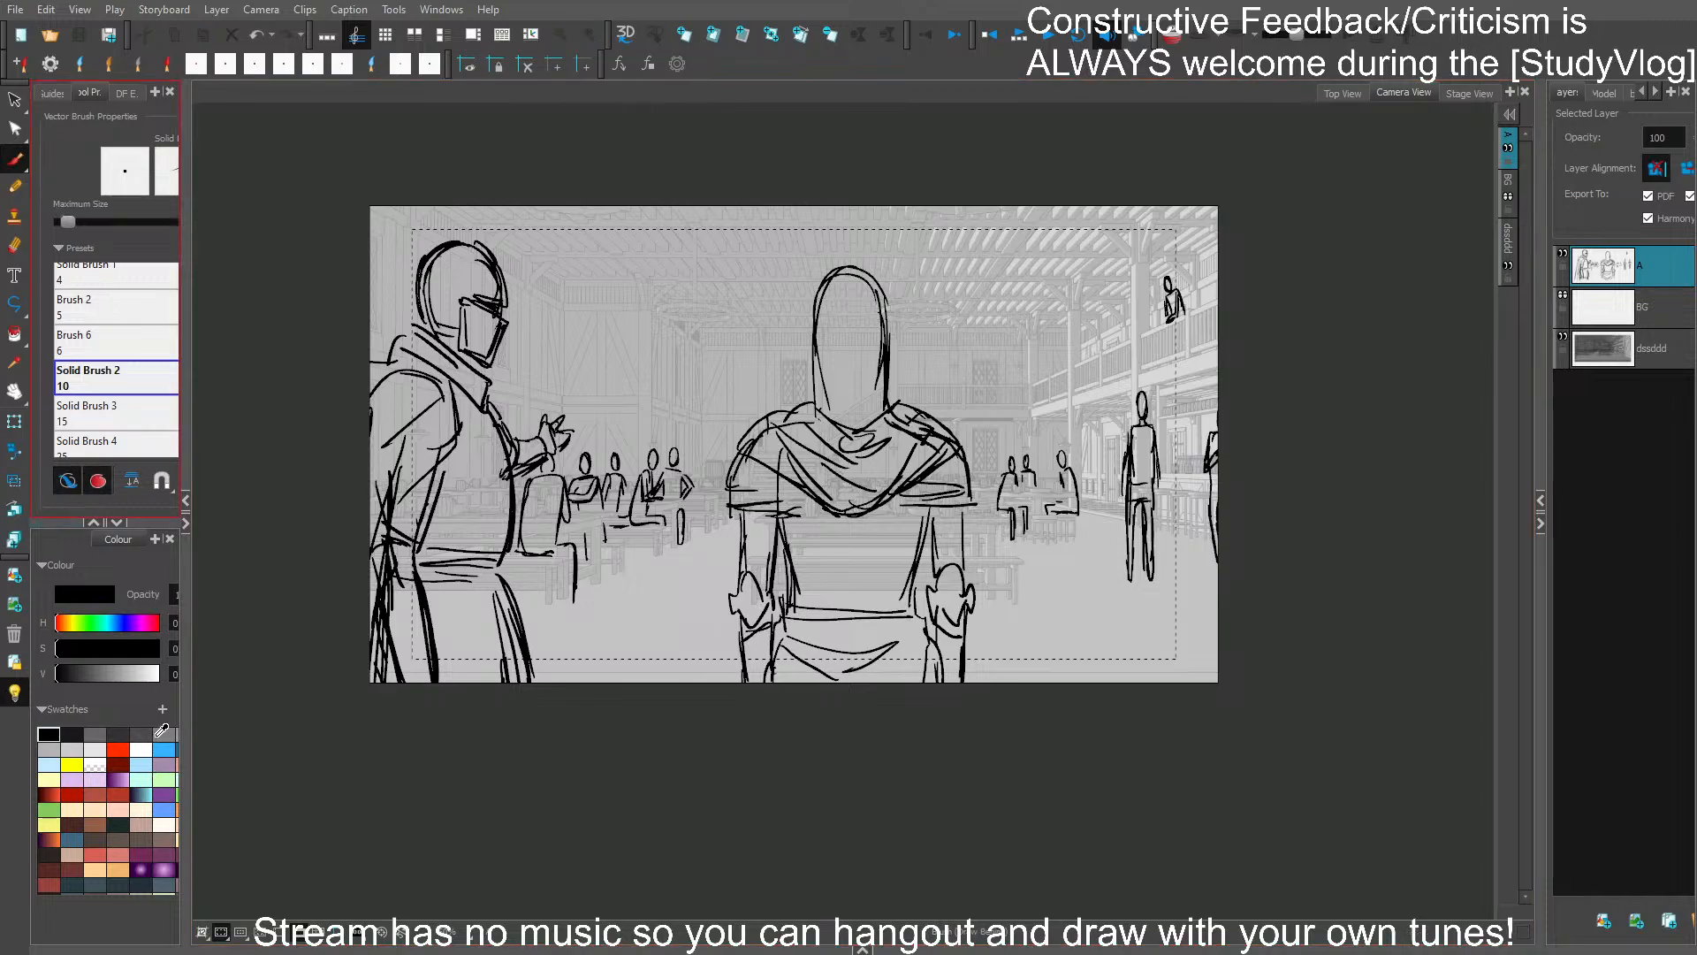
click(160, 734)
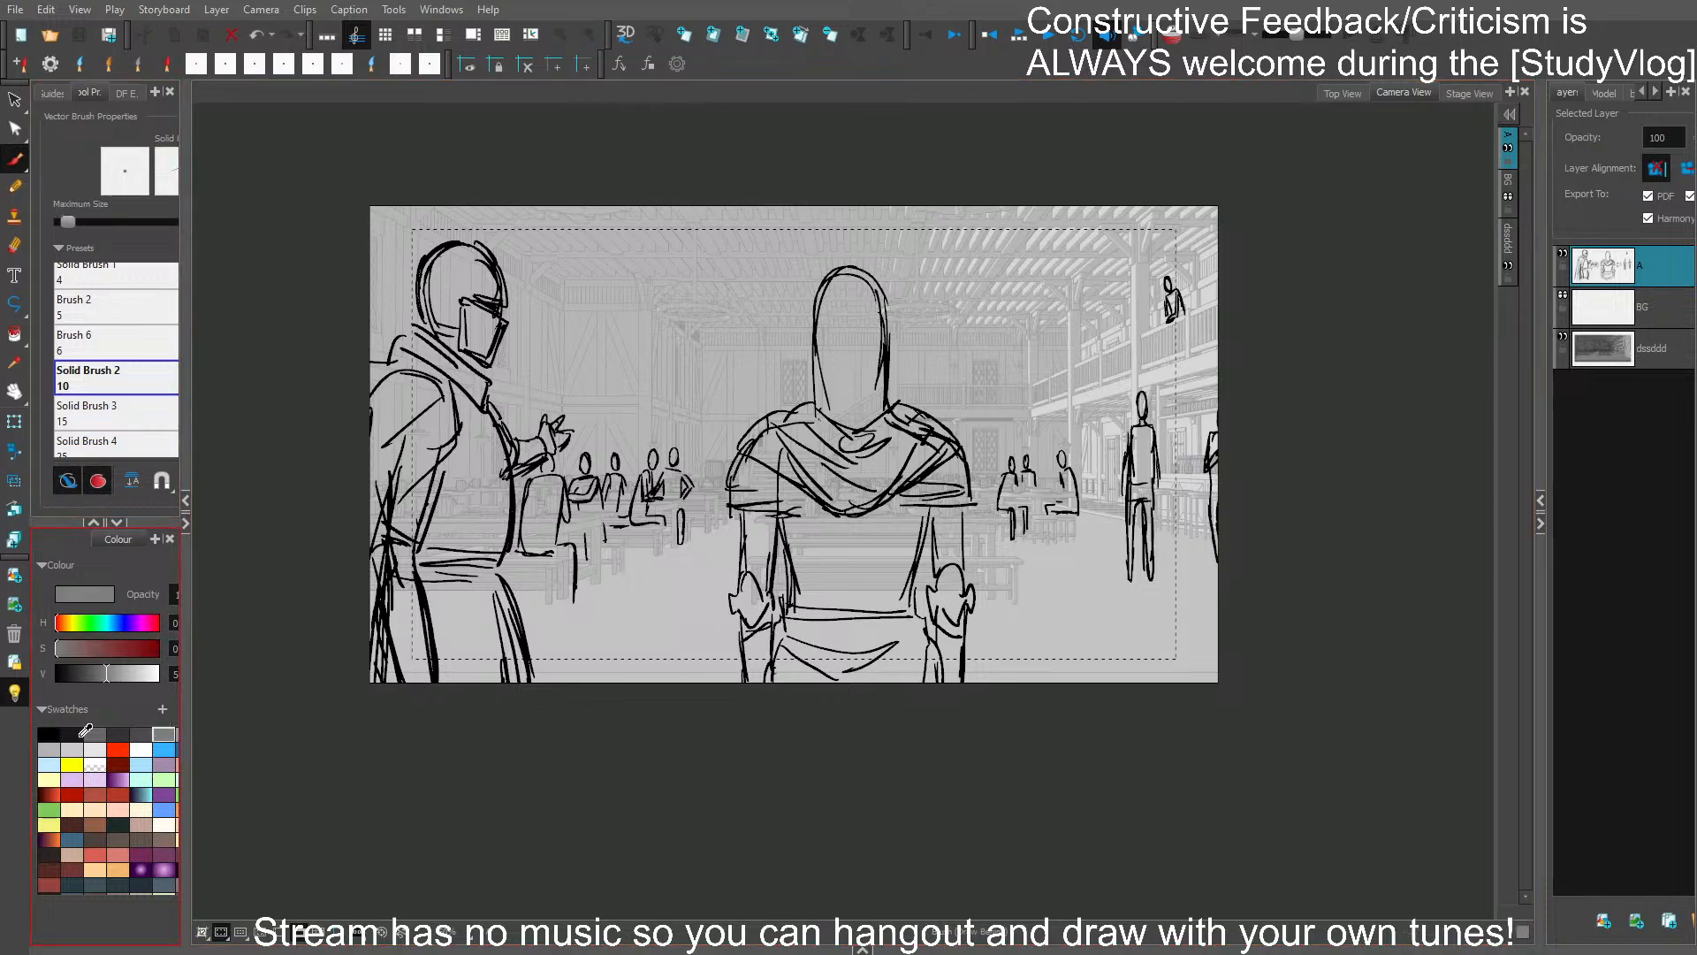
click(136, 731)
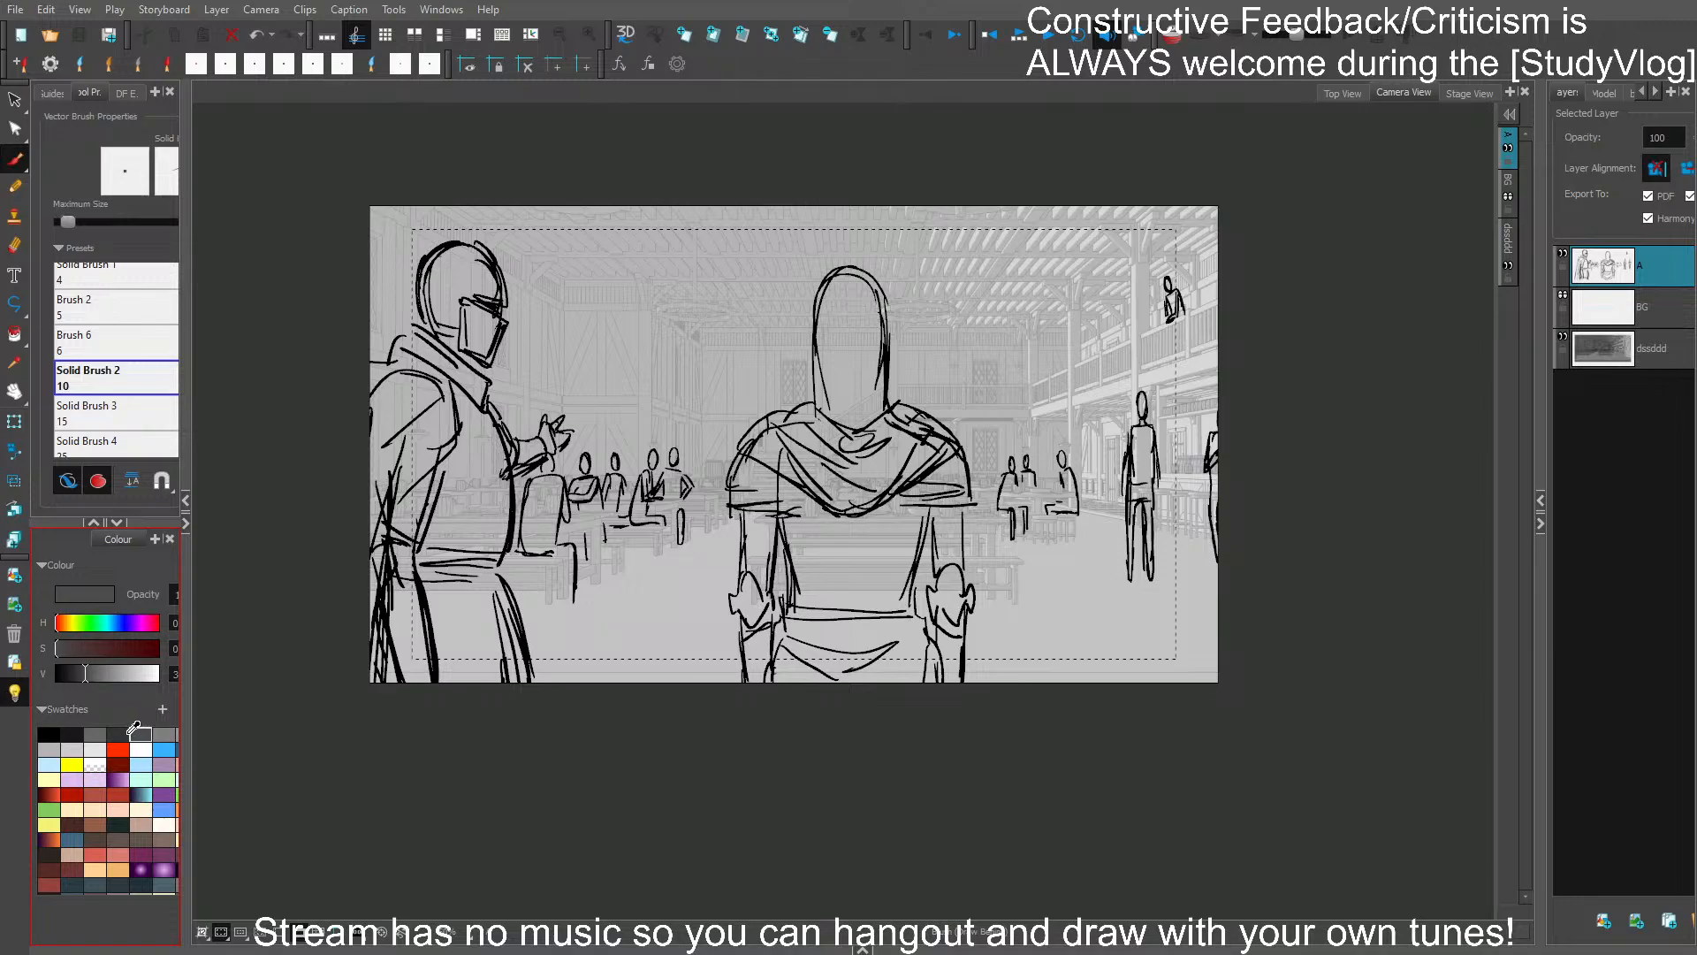
click(310, 932)
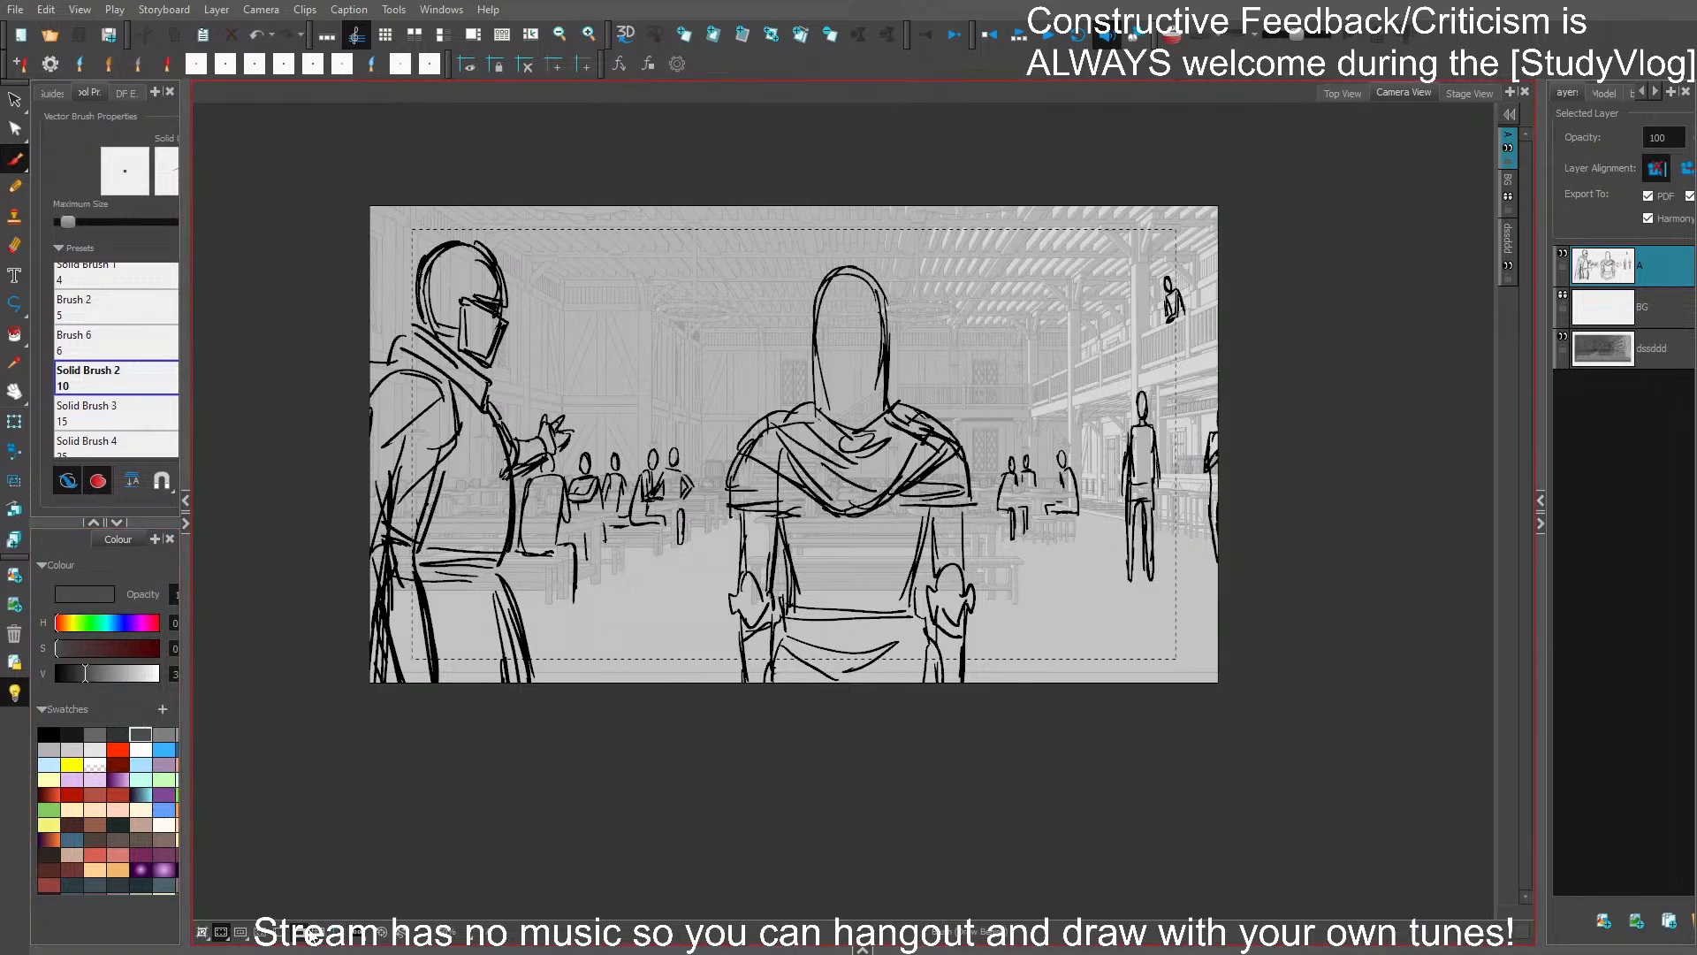
click(318, 938)
mouse_move(752, 727)
mouse_down()
mouse_move(727, 587)
mouse_move(751, 424)
mouse_move(813, 402)
mouse_move(820, 322)
mouse_move(856, 272)
mouse_move(888, 386)
mouse_move(934, 417)
mouse_move(972, 504)
mouse_move(956, 692)
mouse_move(902, 749)
mouse_move(742, 725)
mouse_up()
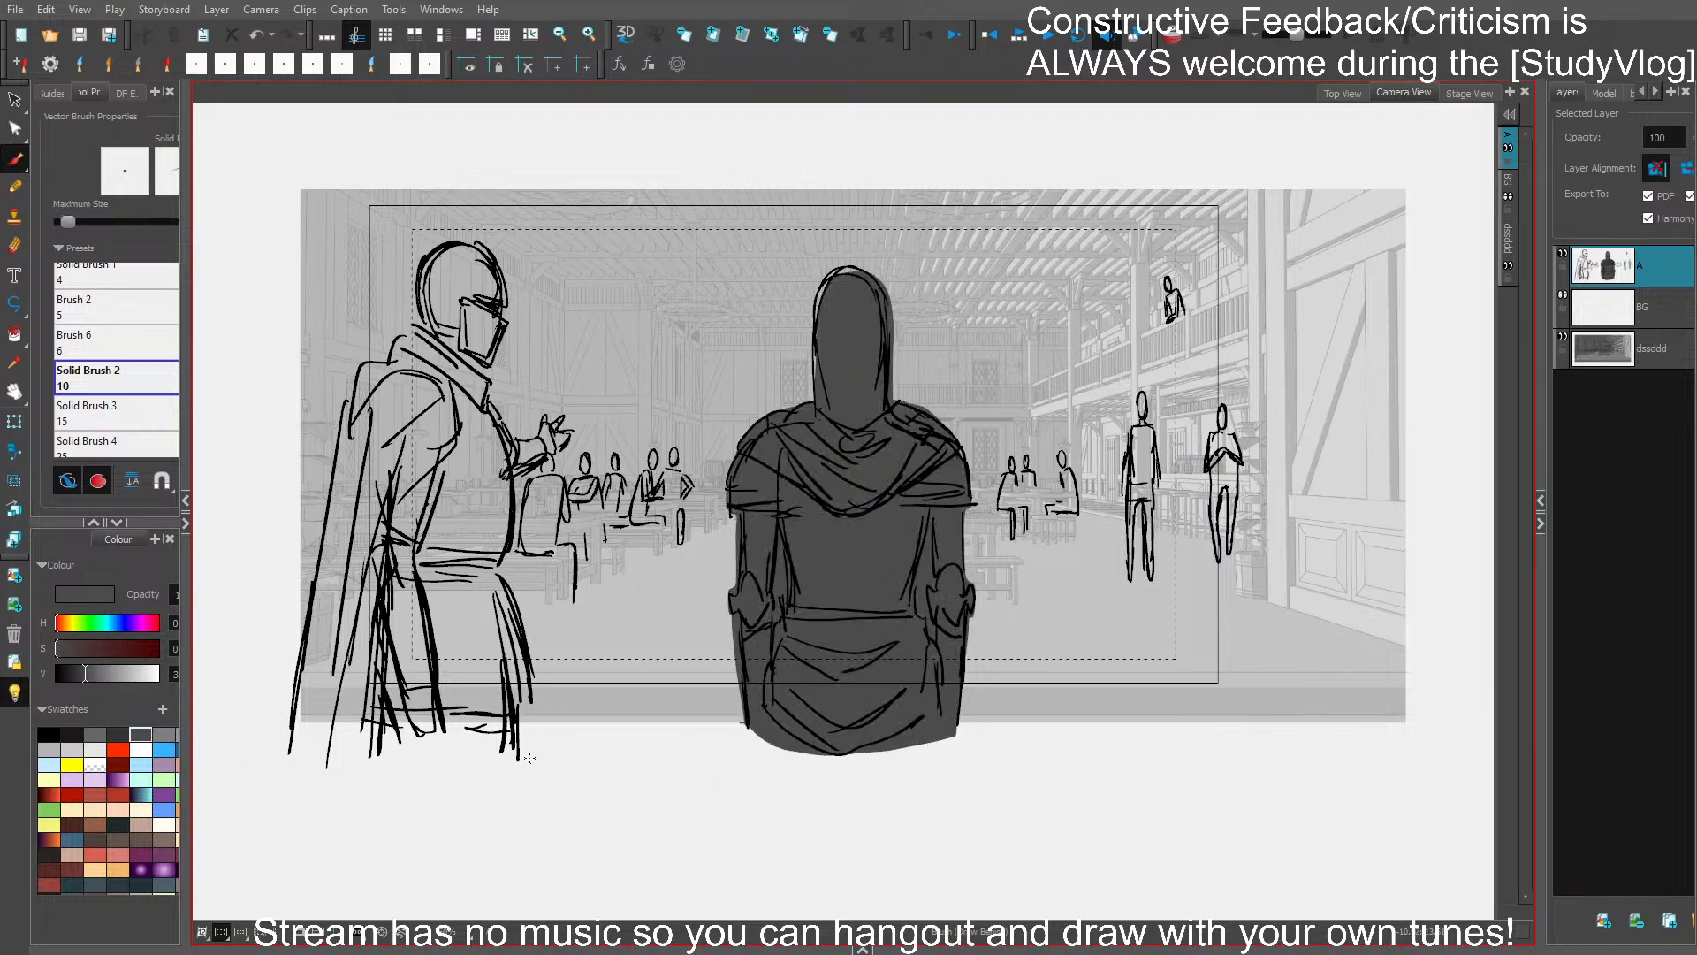
mouse_move(528, 758)
mouse_down()
mouse_move(504, 573)
mouse_move(515, 475)
mouse_move(559, 424)
mouse_up()
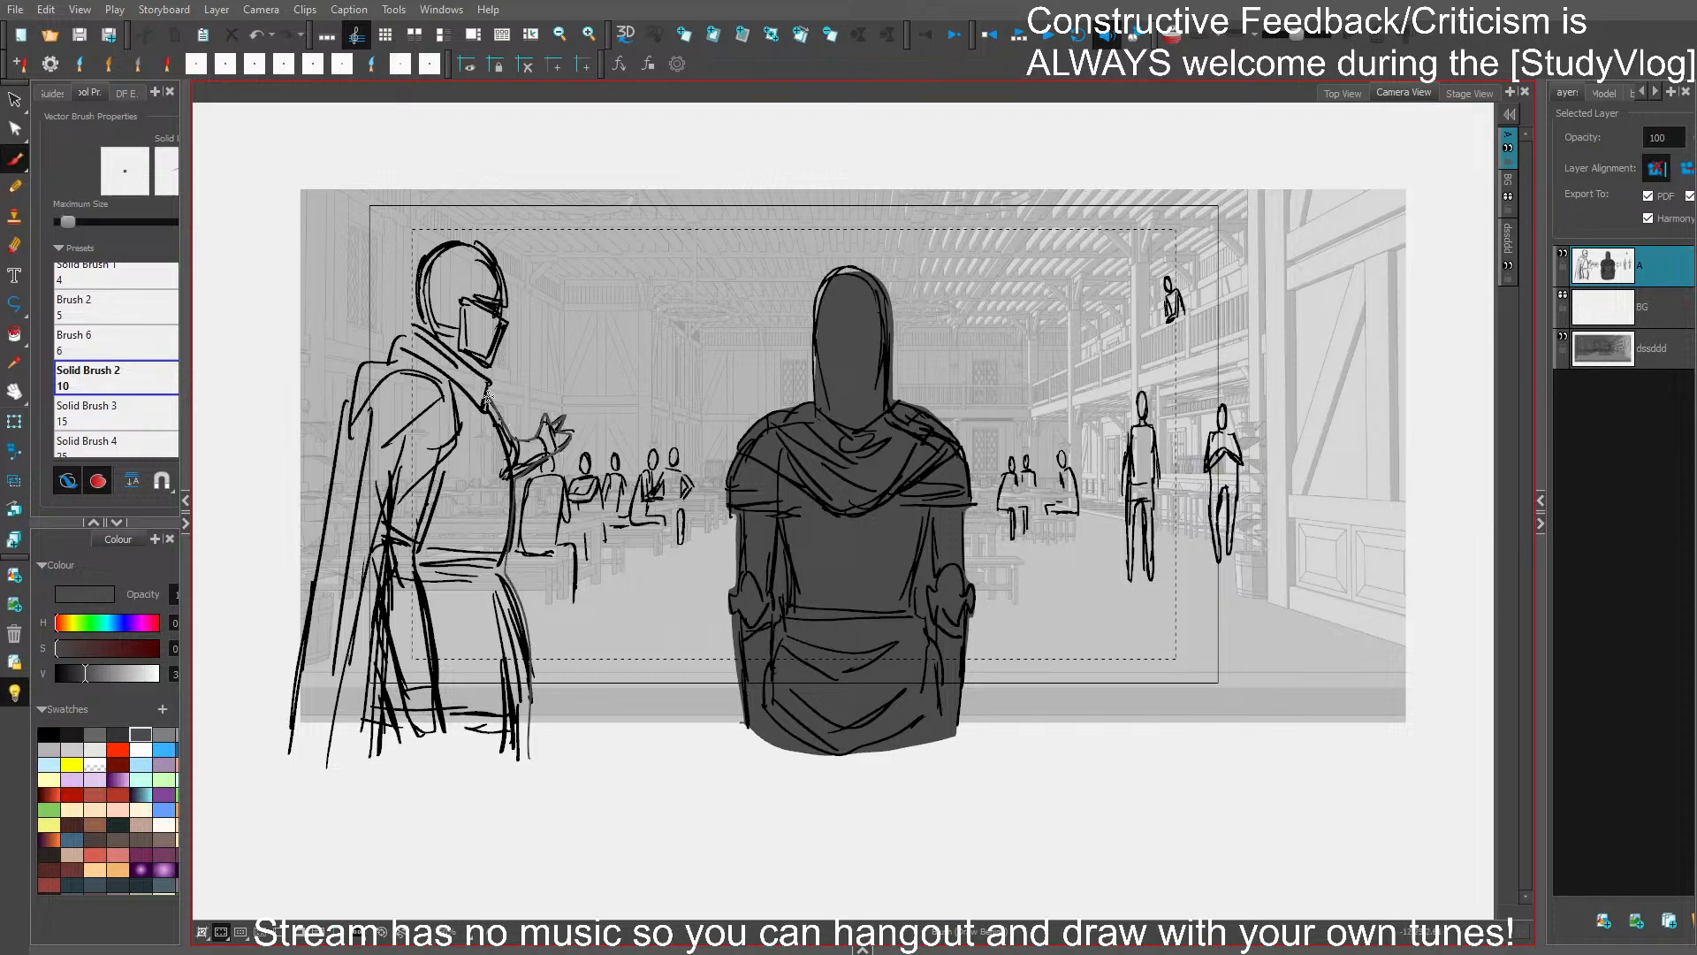
mouse_move(485, 363)
mouse_down()
mouse_move(502, 283)
mouse_move(424, 257)
mouse_move(415, 320)
mouse_move(346, 400)
mouse_move(272, 787)
mouse_move(483, 799)
mouse_move(529, 741)
mouse_up()
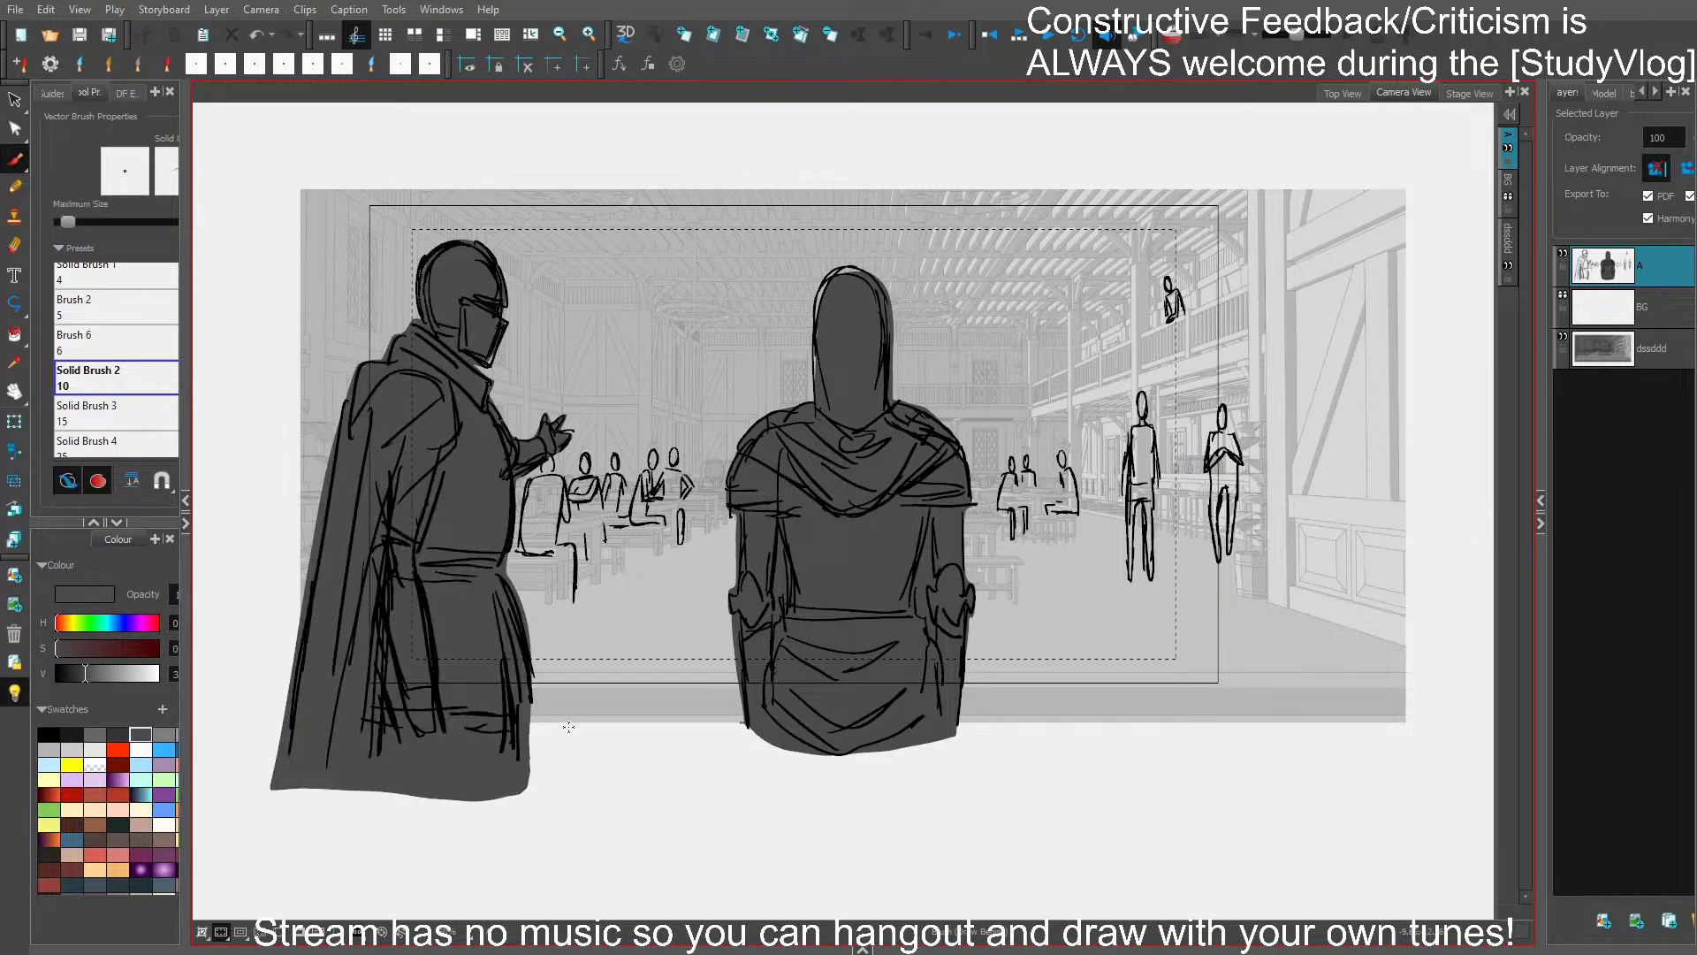
- Select both caped figures' fills, recolour them a muted olive, and turn off the light table
ctrl+click(867, 575)
ctrl+shift+click(464, 631)
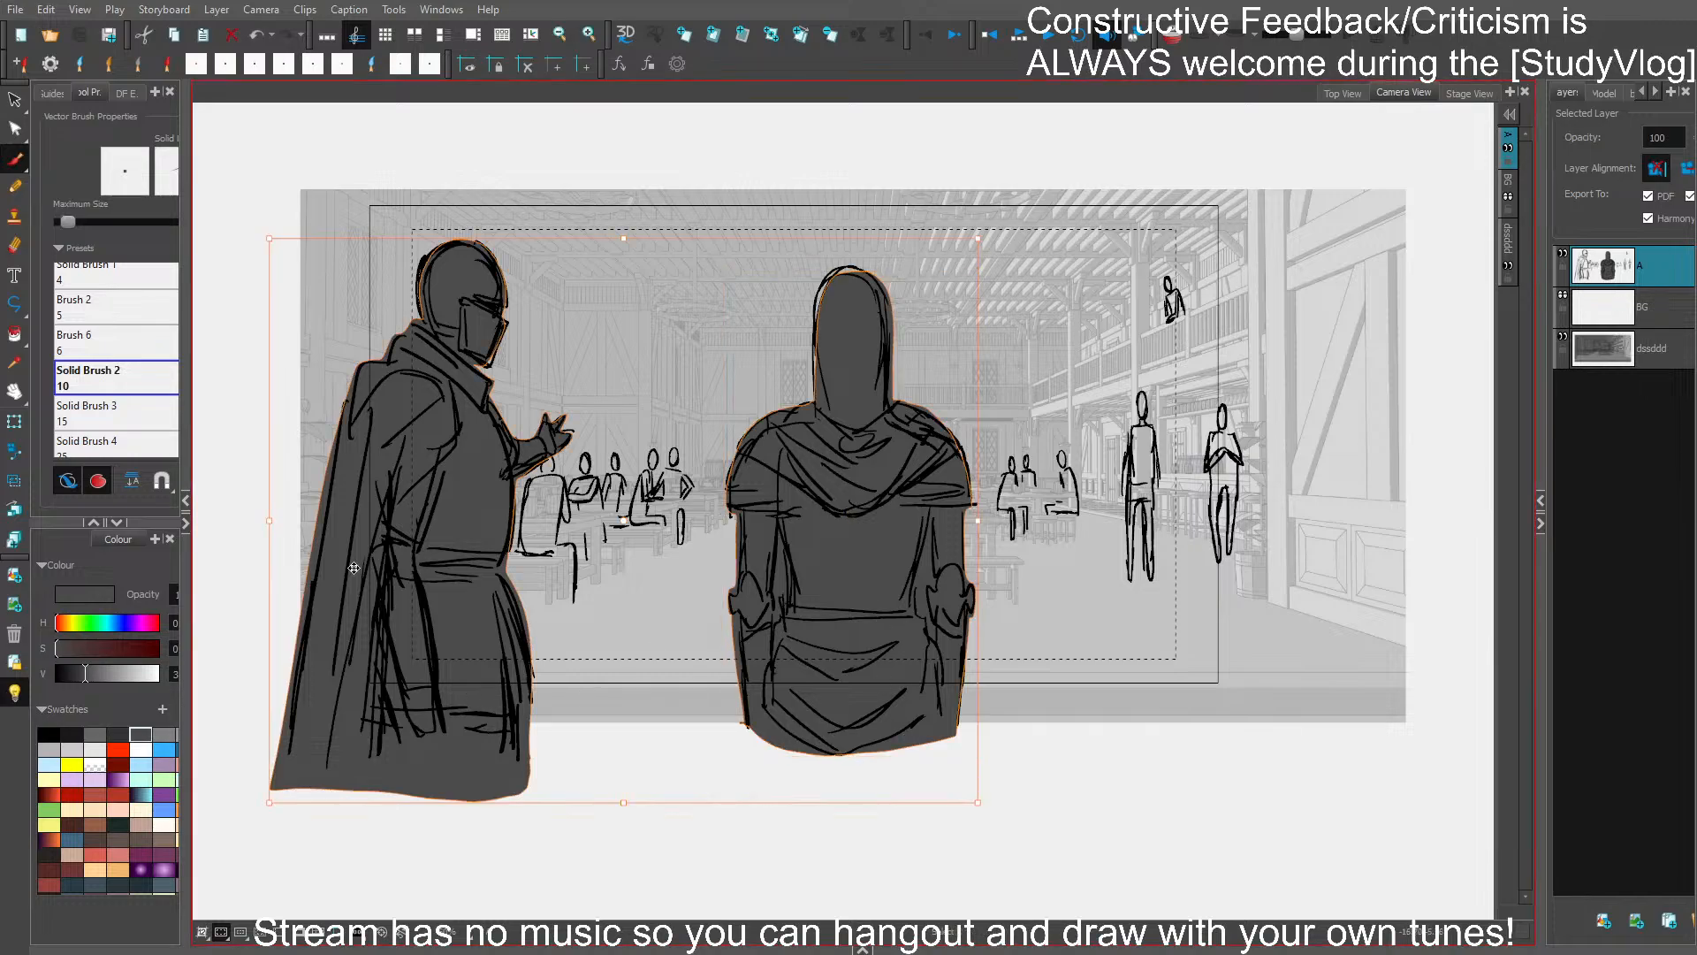
click(13, 98)
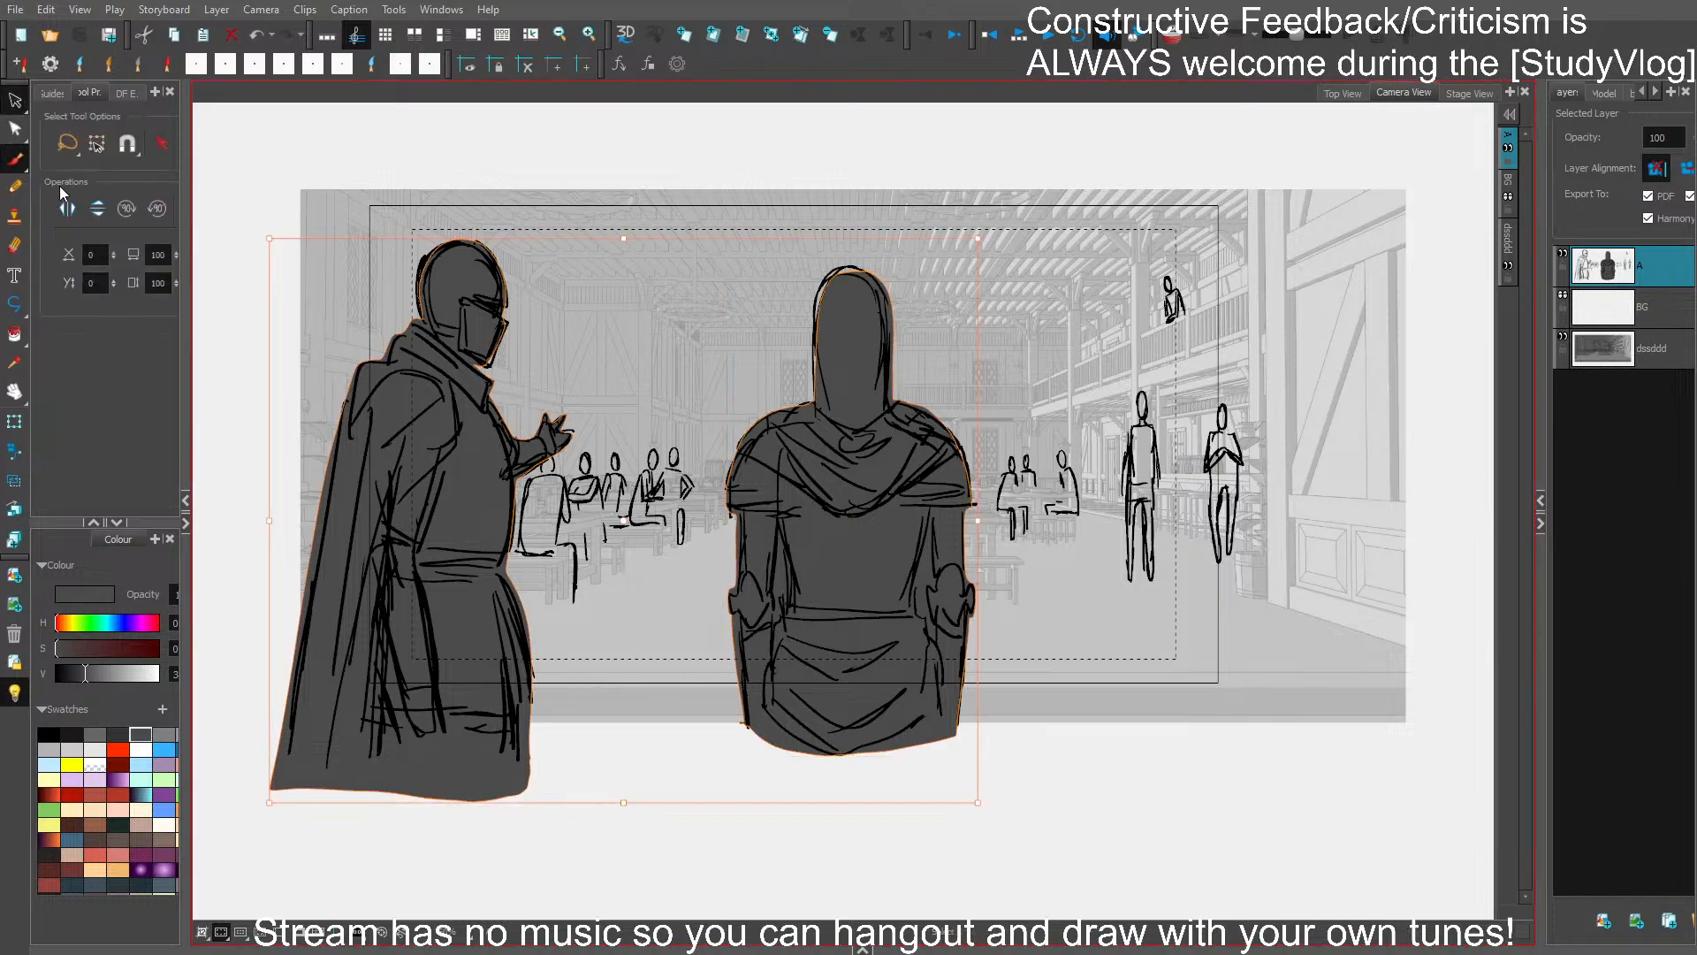
click(50, 777)
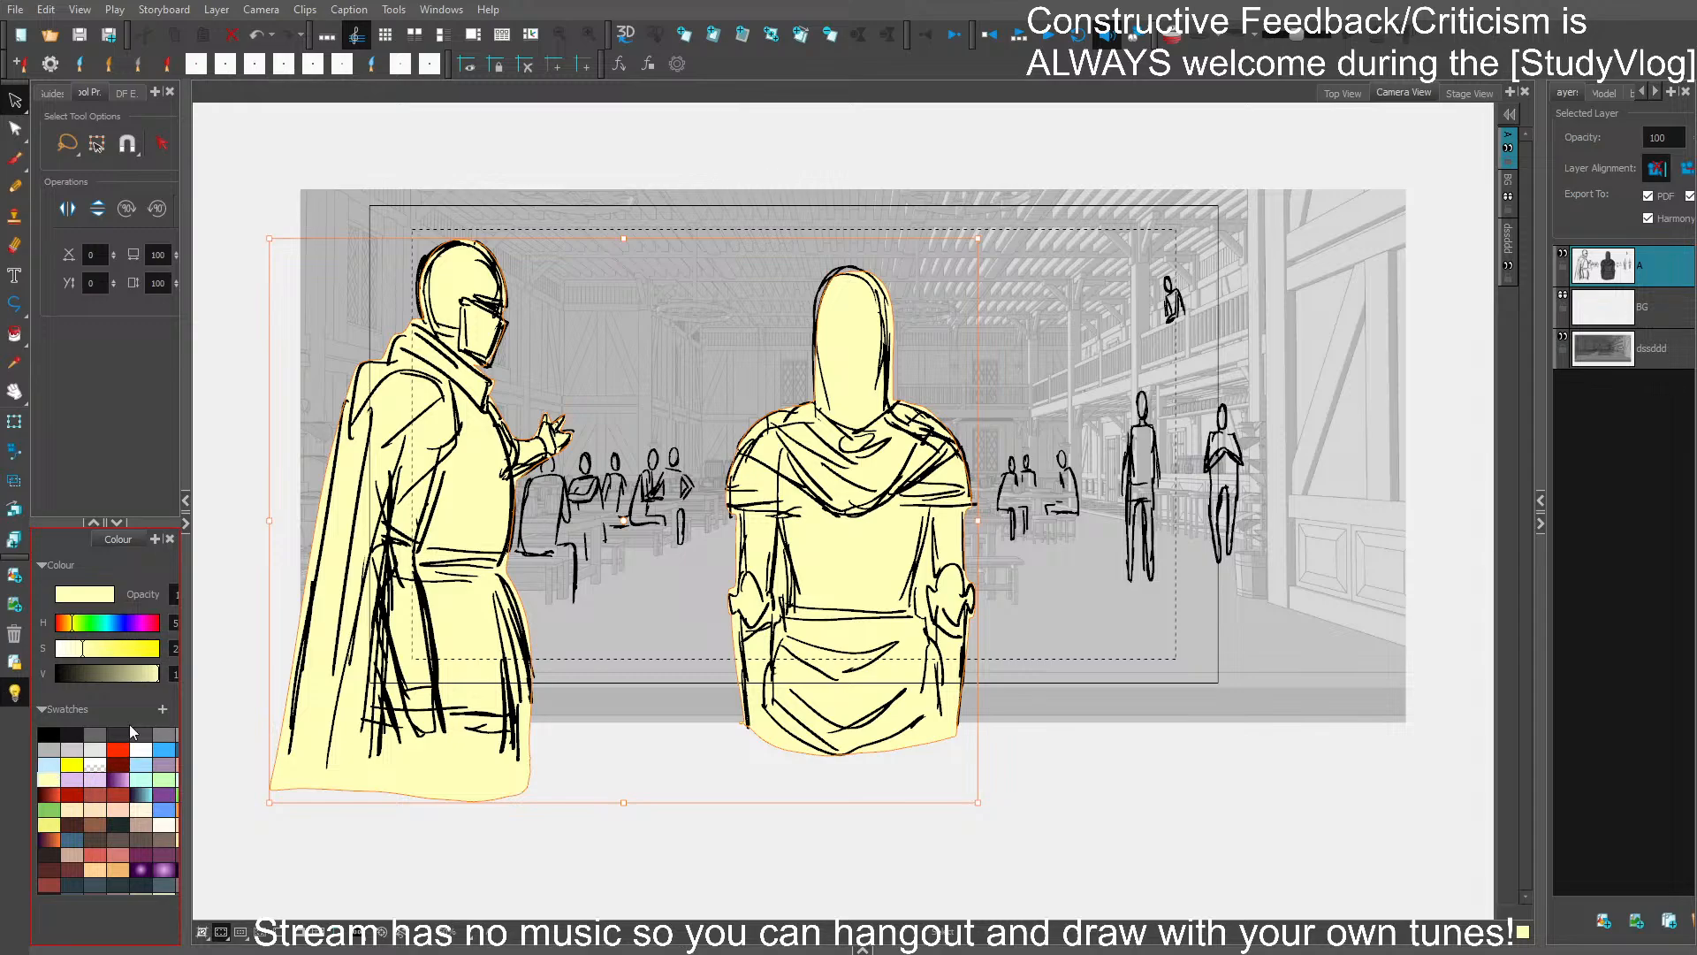
drag(149, 676, 83, 650)
click(108, 673)
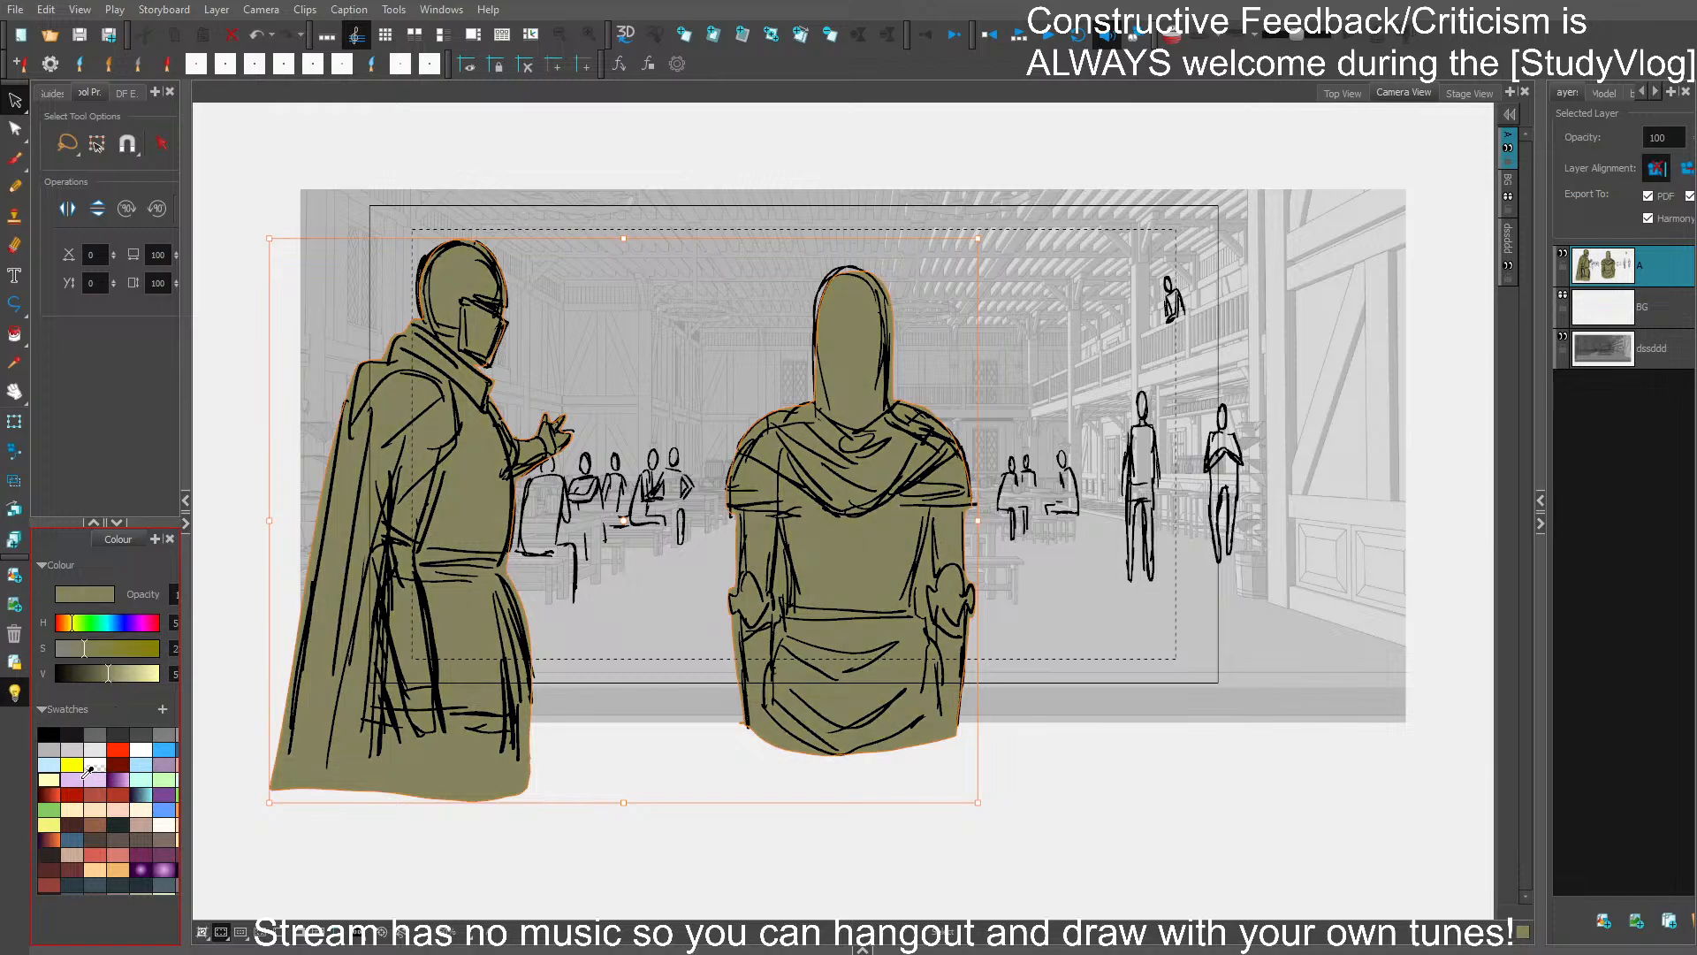
click(18, 692)
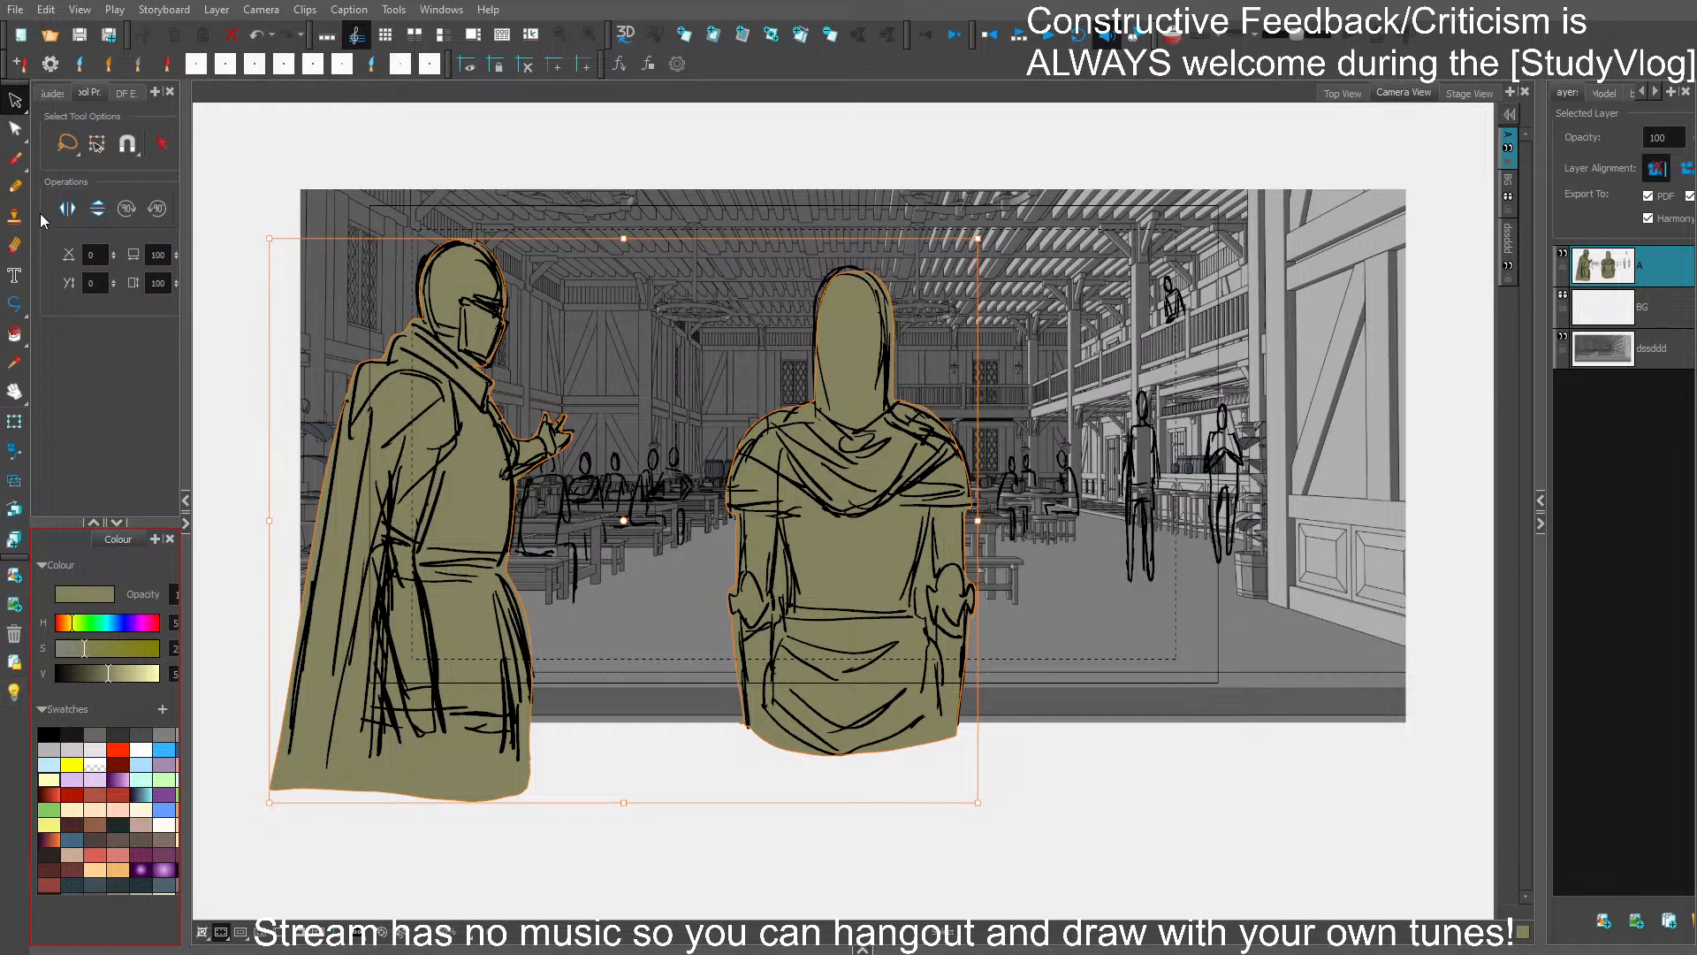
- Try filling the small seated and standing background figures with dark grey shades
click(14, 159)
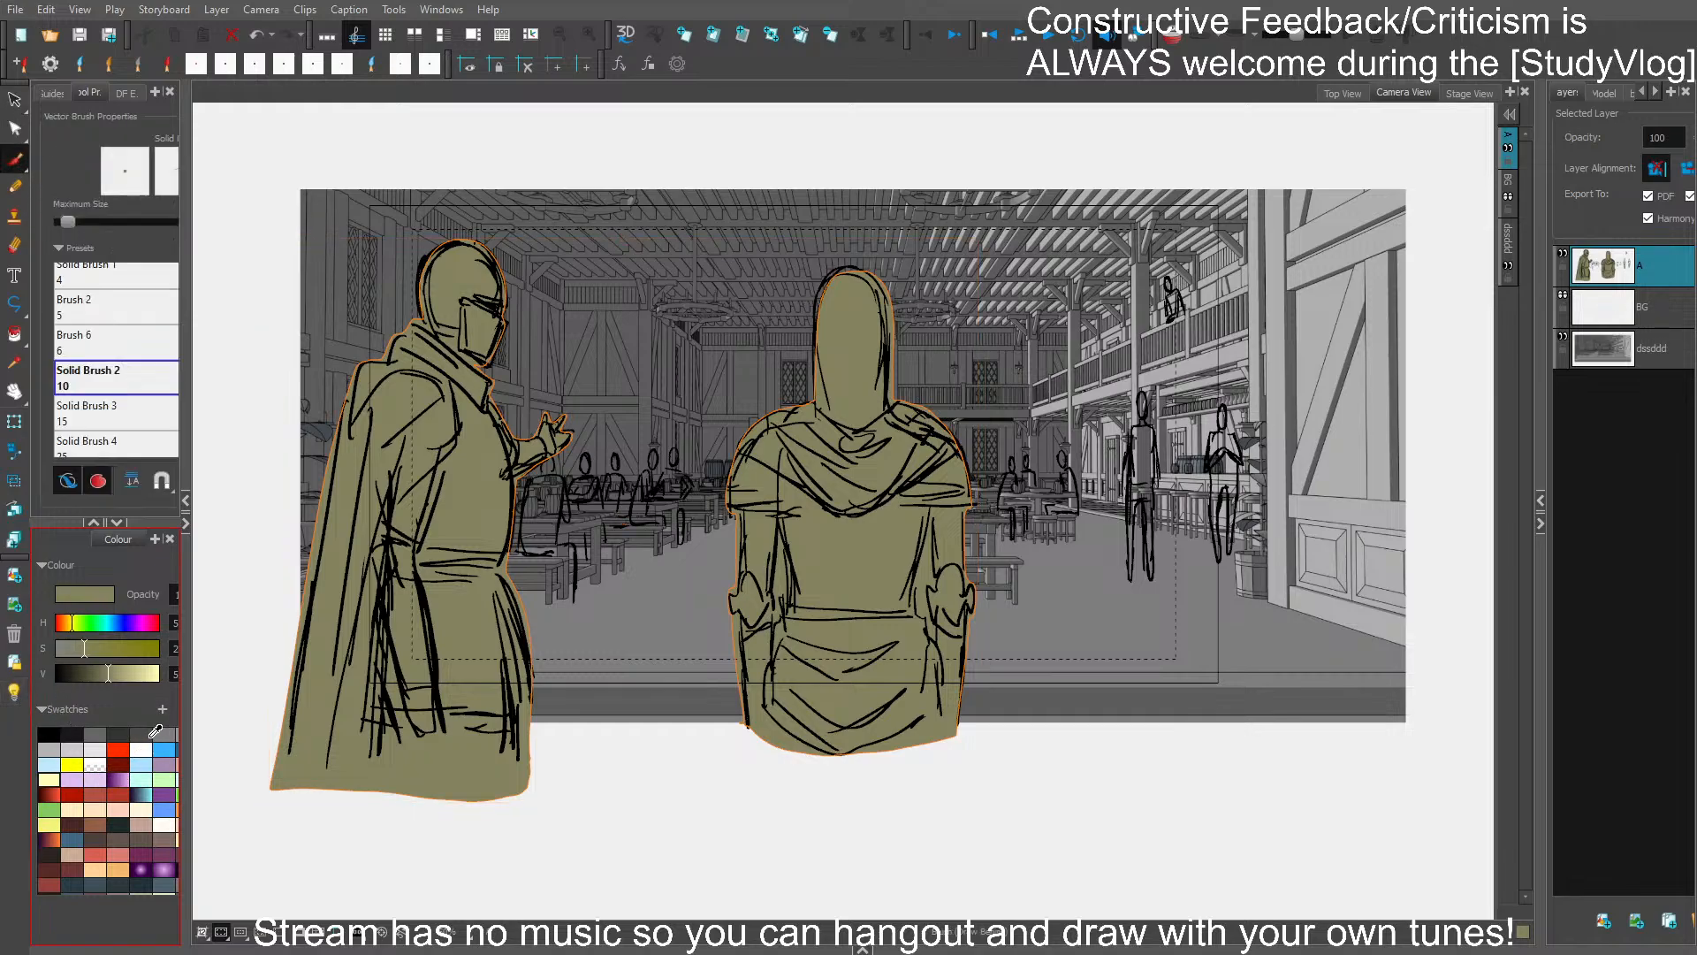
click(141, 734)
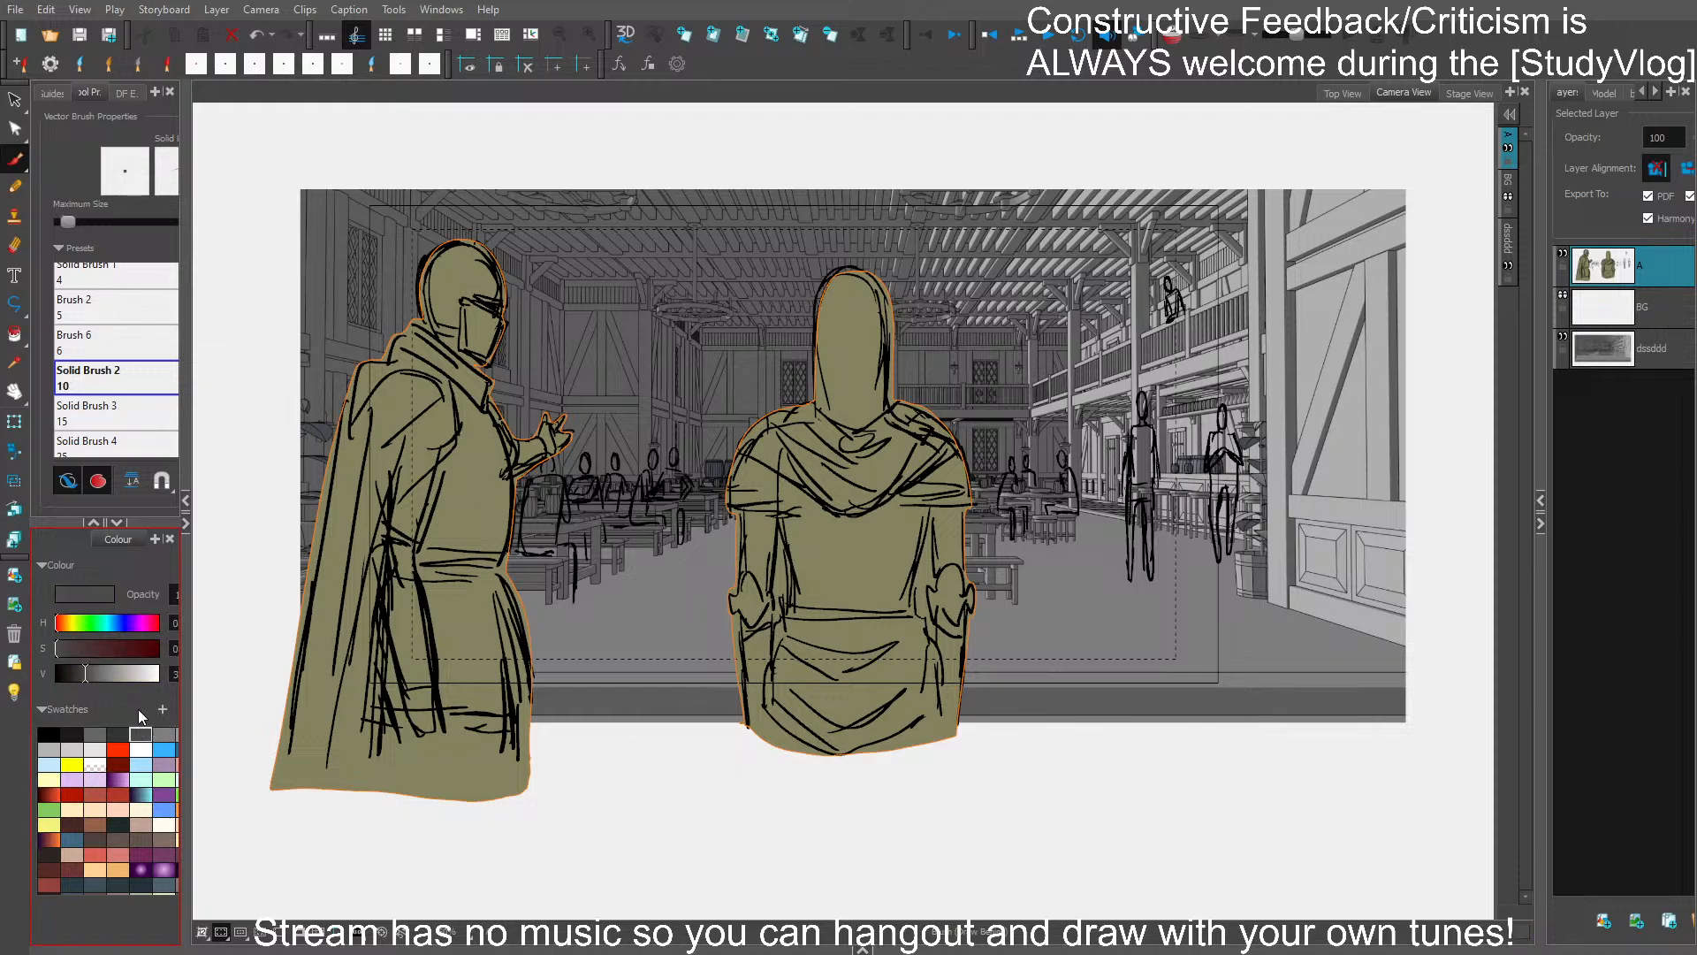
mouse_move(659, 498)
mouse_down()
mouse_move(684, 557)
mouse_move(681, 528)
mouse_up()
key(ctrl+z)
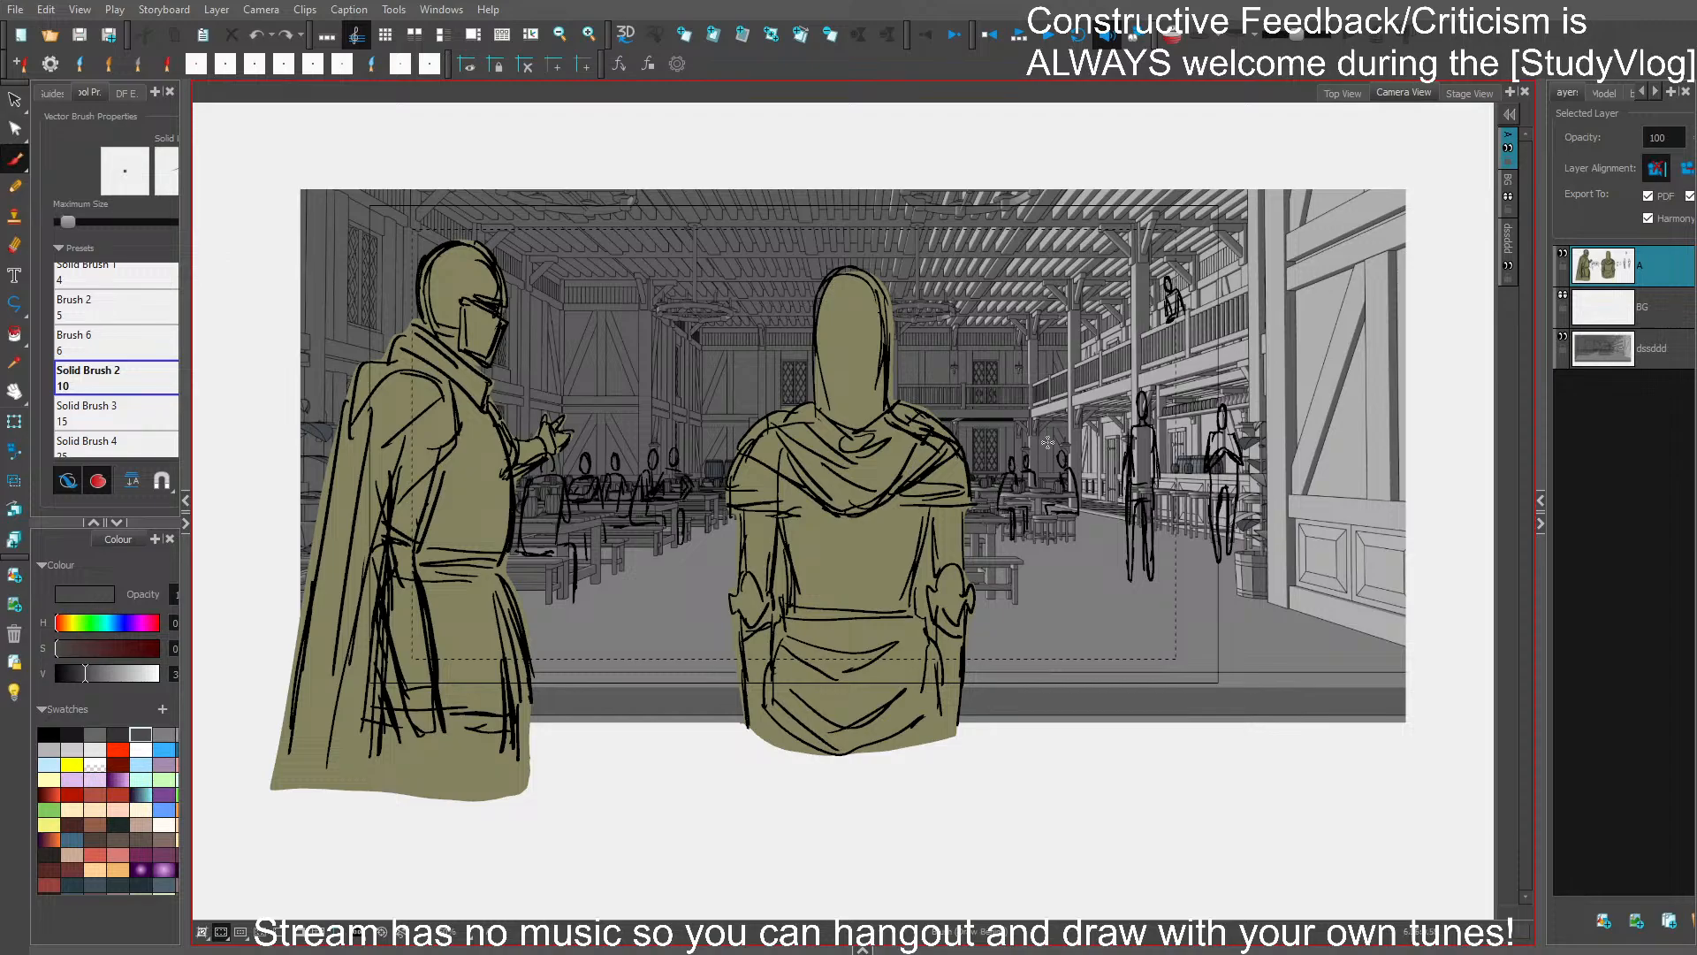
click(118, 735)
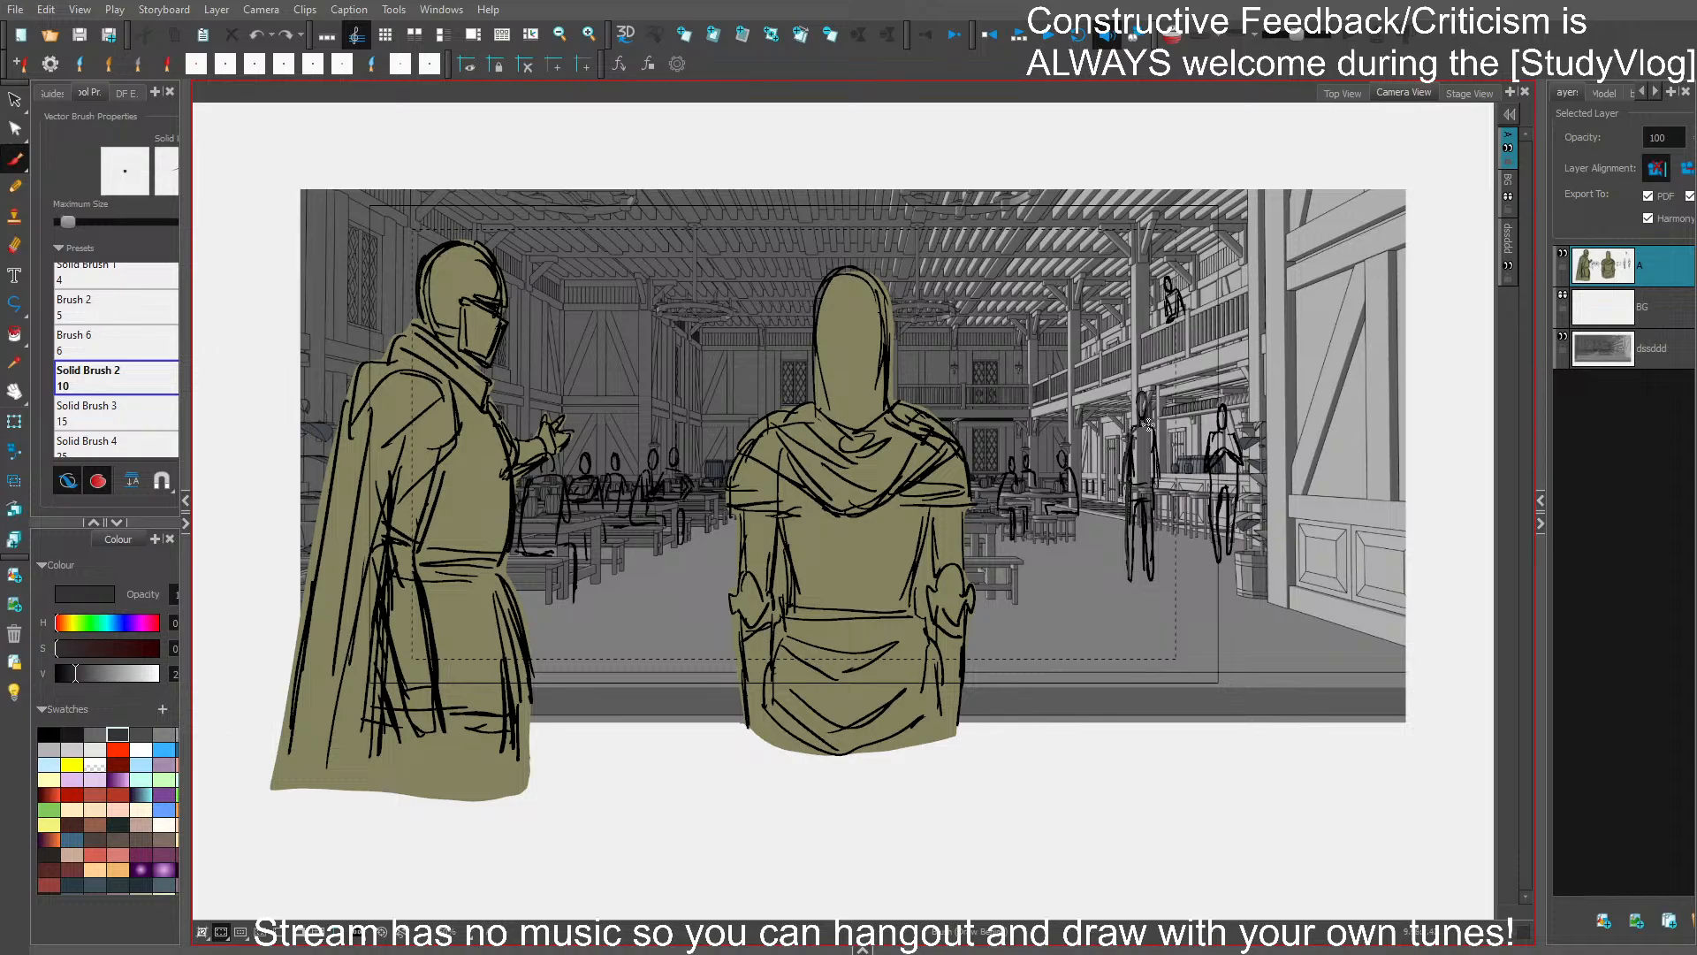
mouse_move(1156, 484)
mouse_down()
mouse_move(1149, 578)
mouse_move(1137, 505)
mouse_move(1131, 578)
mouse_up()
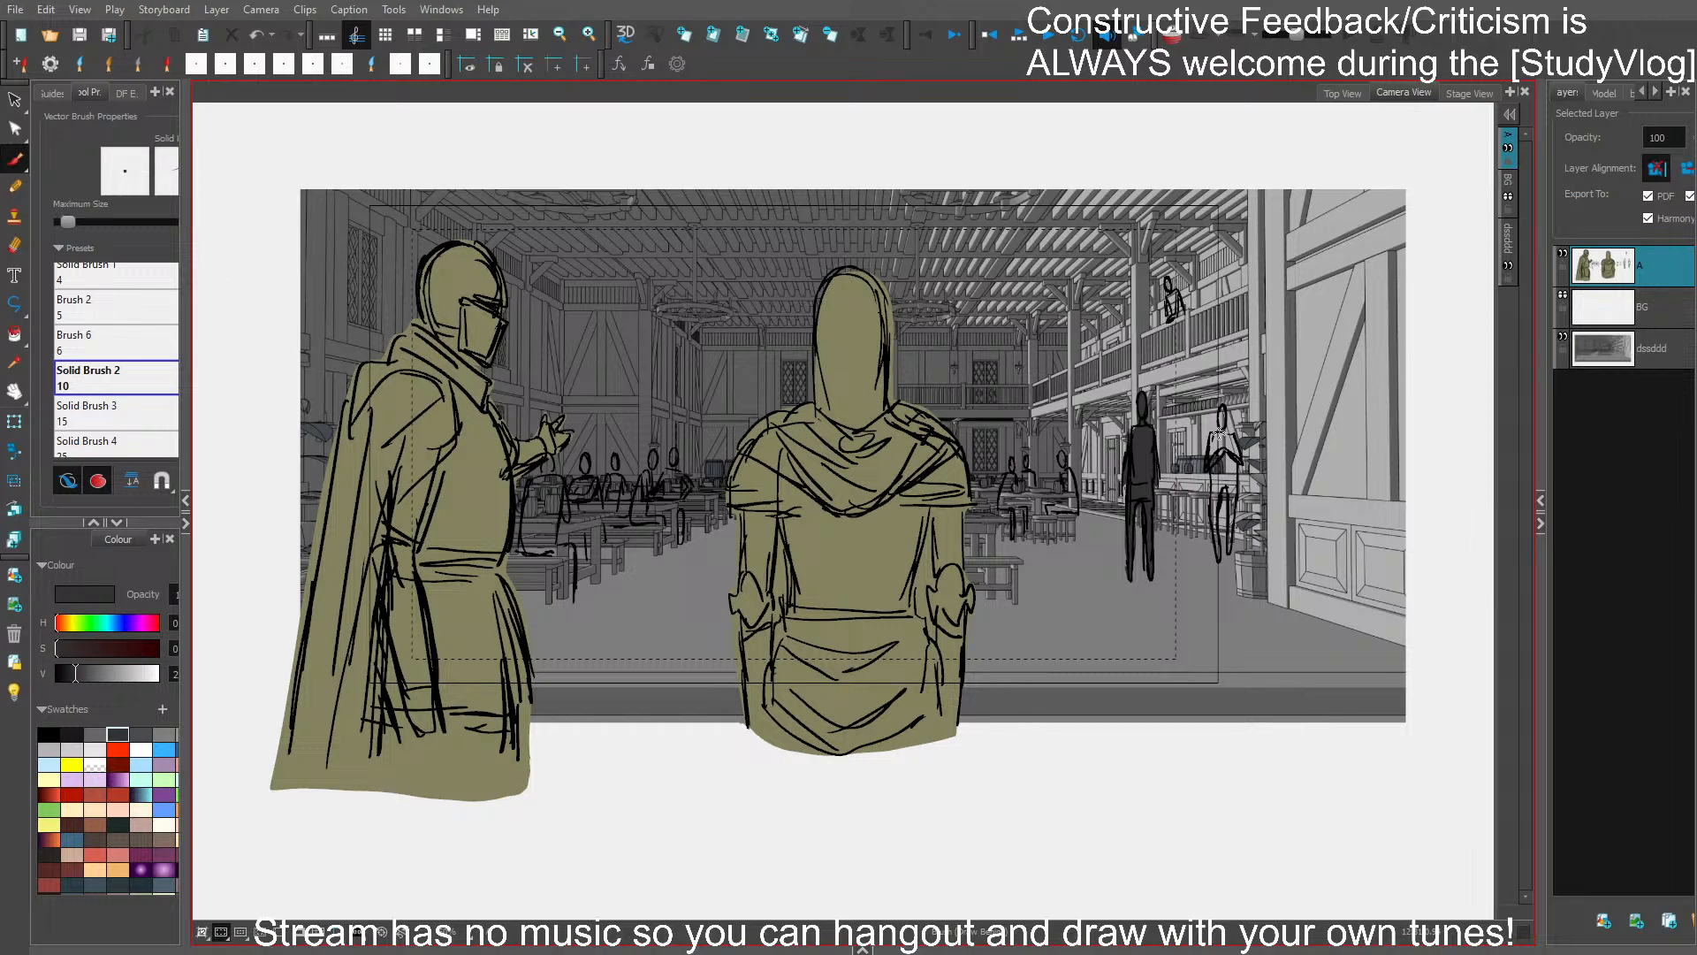
key(ctrl+z)
- Fill the two standing figures near the bar and the seated figures at the table beside them with light grey, and save
click(49, 749)
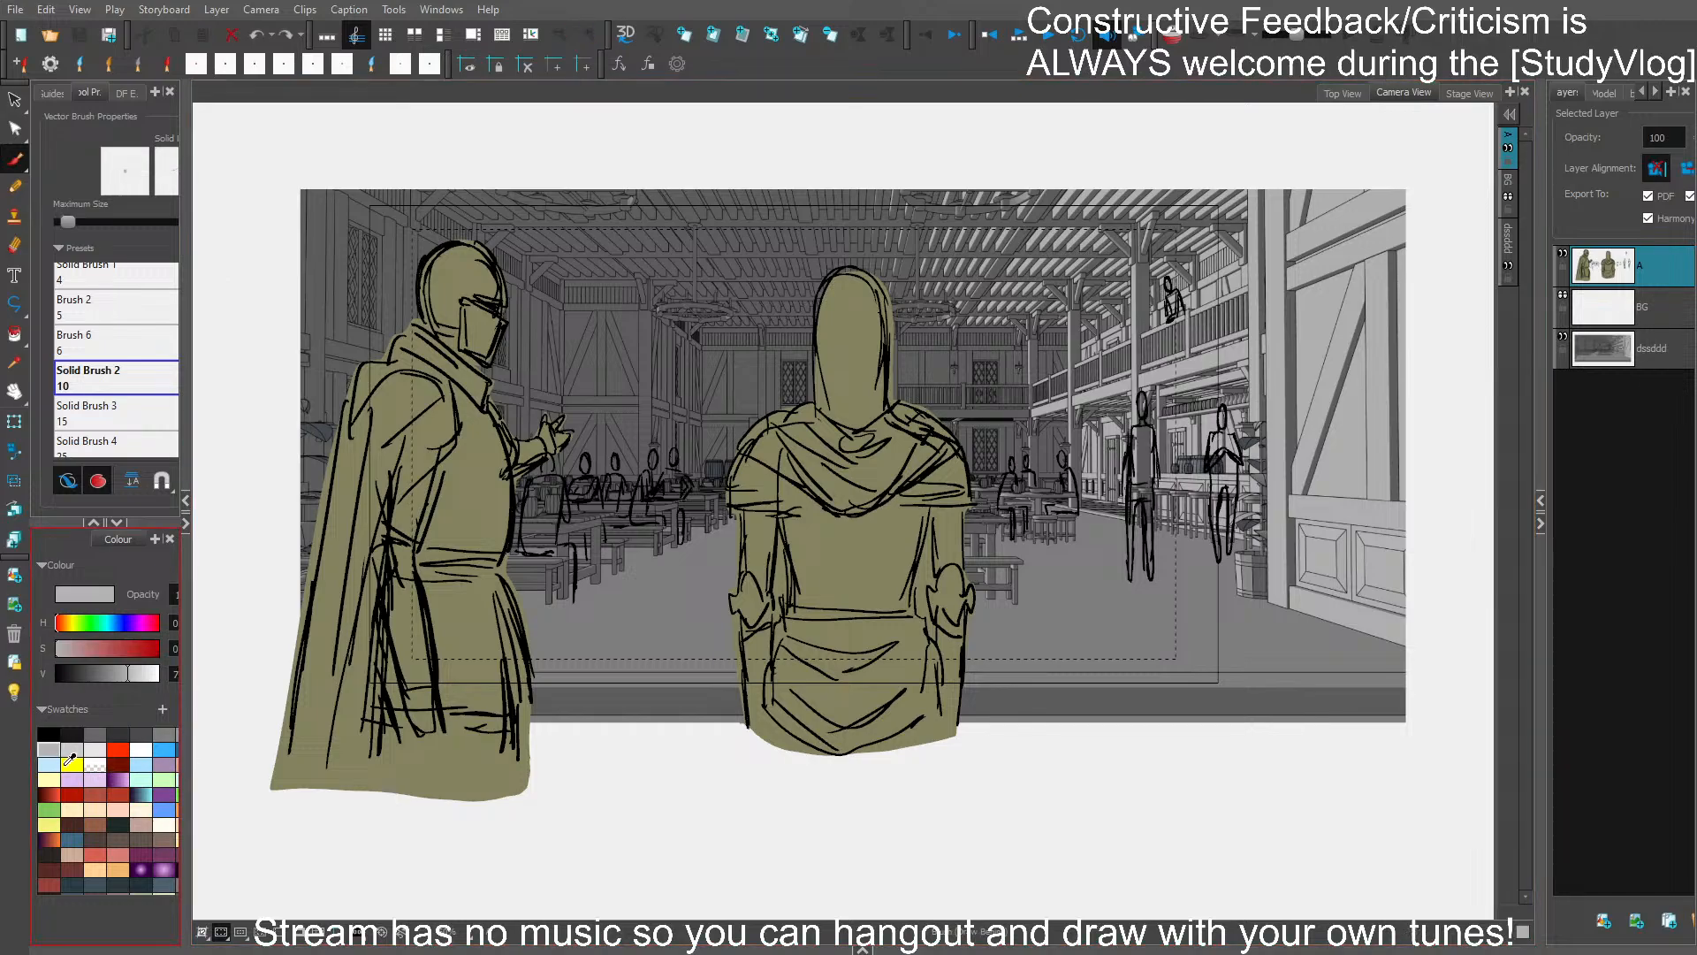
mouse_move(1132, 576)
mouse_down()
mouse_move(1129, 464)
mouse_move(1119, 481)
mouse_move(1140, 392)
mouse_move(1150, 579)
mouse_move(1137, 504)
mouse_move(1130, 588)
mouse_up()
mouse_move(1211, 502)
mouse_down()
mouse_move(1217, 556)
mouse_move(1239, 463)
mouse_move(1222, 409)
mouse_move(1211, 504)
mouse_up()
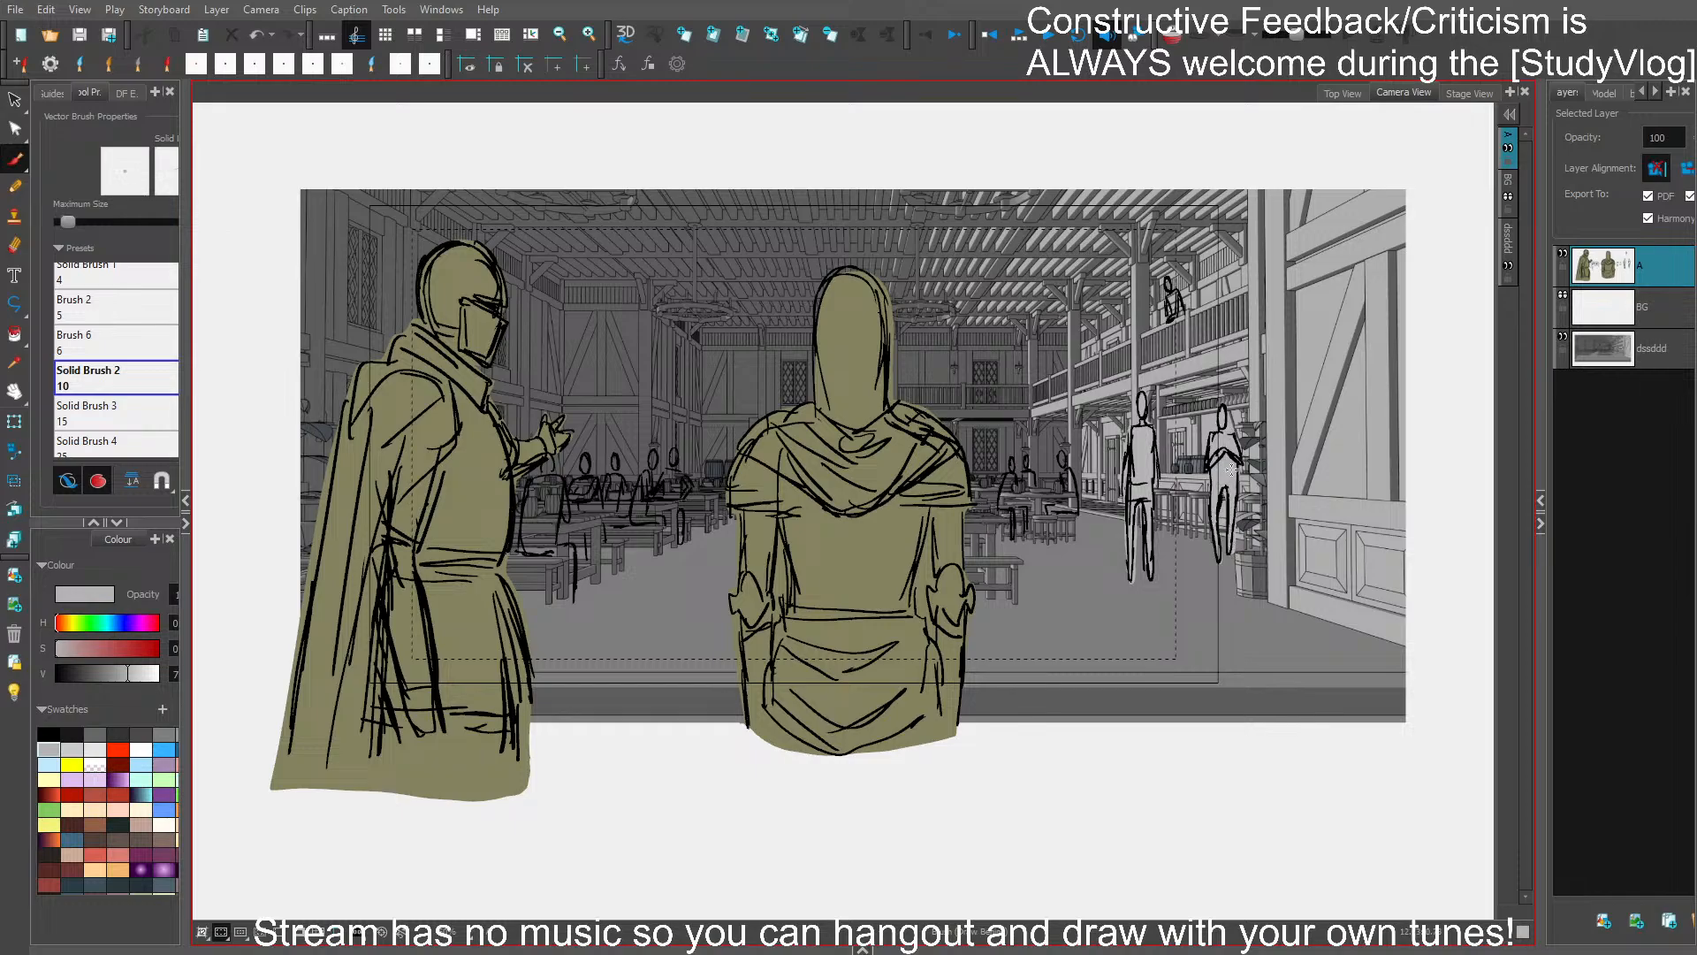
mouse_move(1063, 469)
mouse_down()
mouse_move(1079, 511)
mouse_move(1046, 515)
mouse_move(1074, 497)
mouse_move(1059, 472)
mouse_move(1077, 446)
mouse_move(1035, 483)
mouse_move(1025, 462)
mouse_move(1015, 506)
mouse_up()
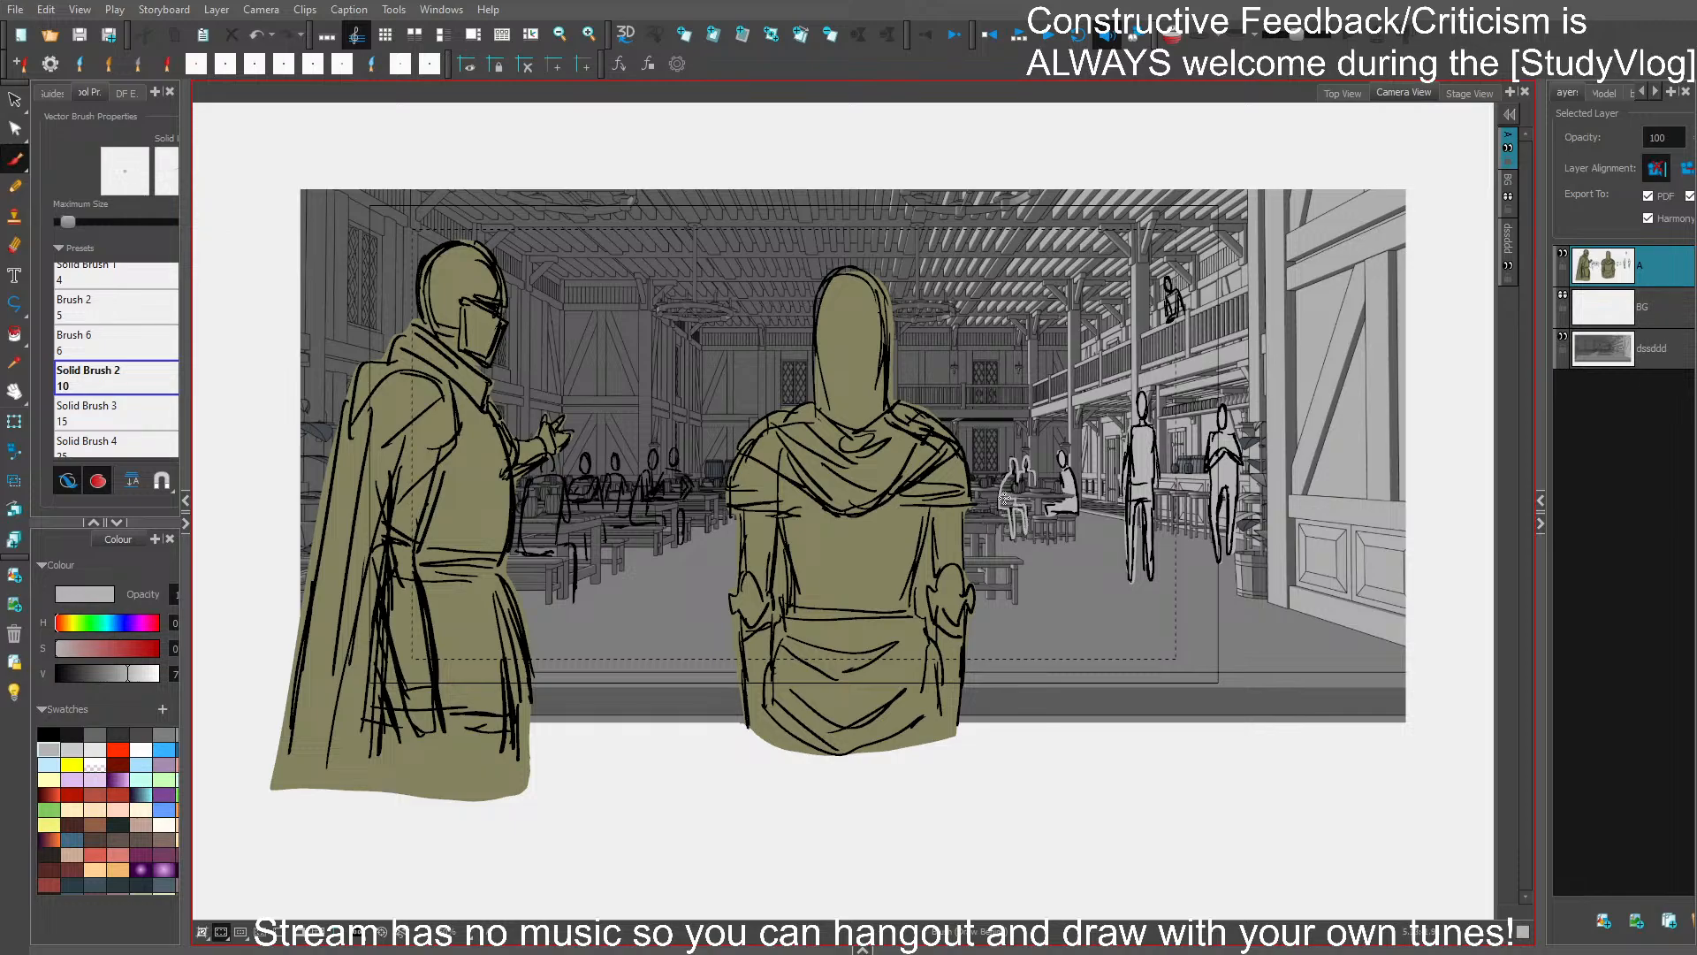
drag(1019, 481, 1021, 478)
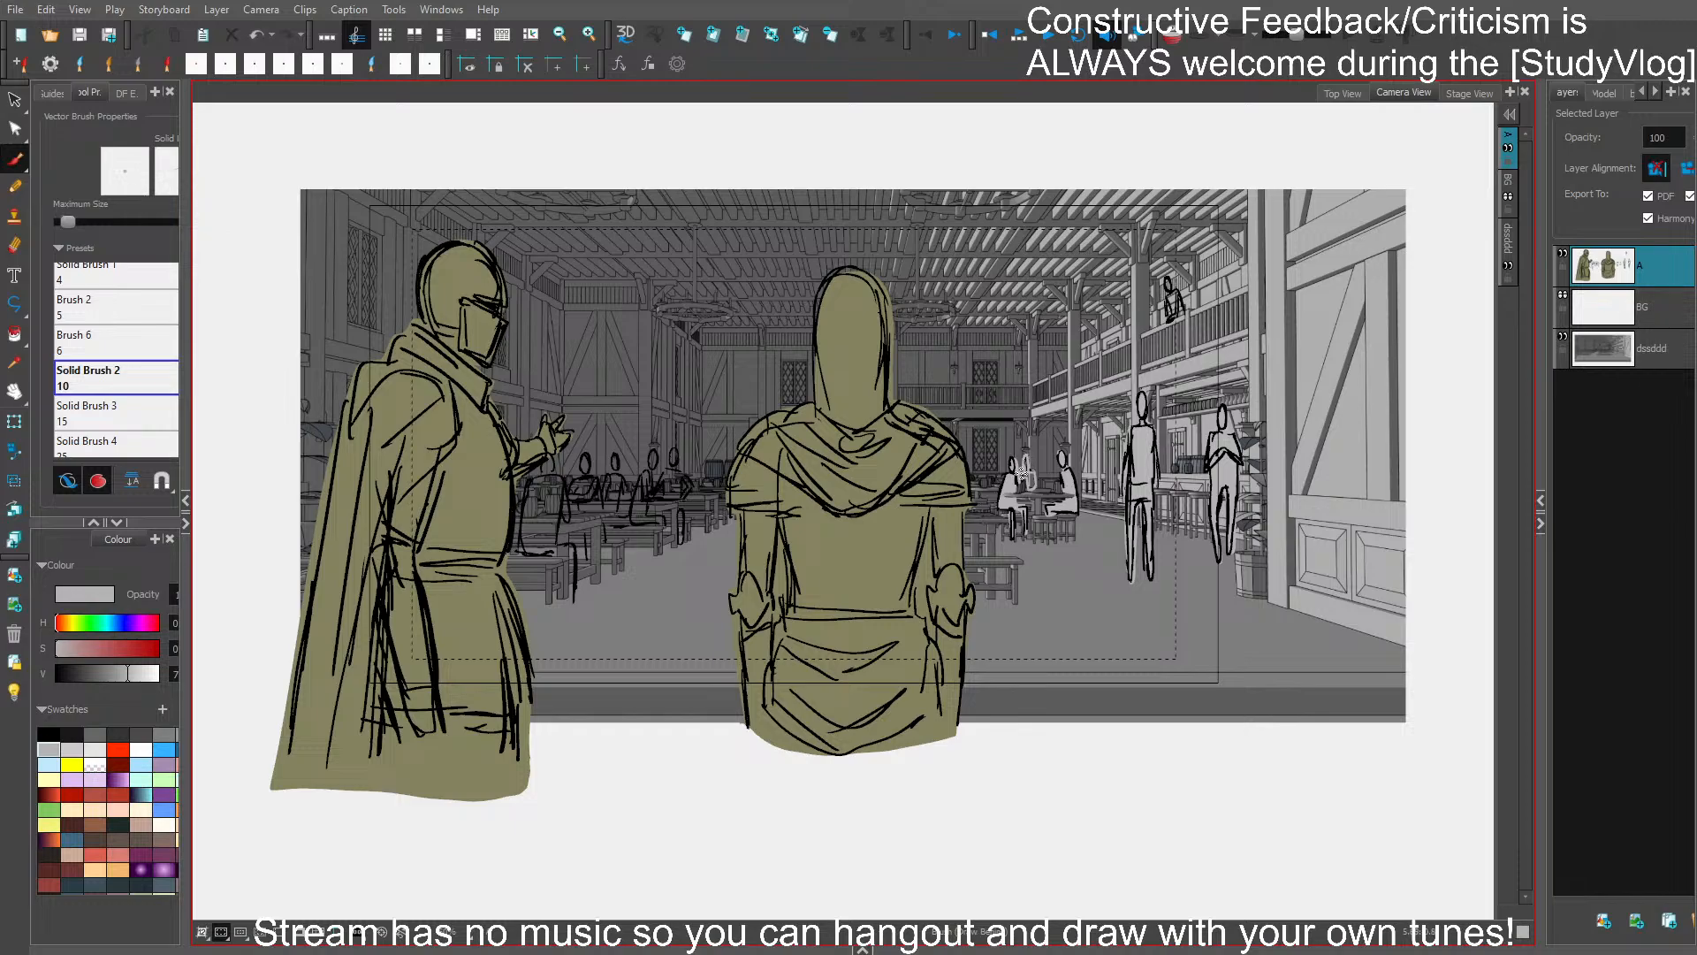
key(ctrl+s)
- Fill the five seated figures along the table beside the helmeted figure with light grey, and save
mouse_move(561, 555)
mouse_down()
mouse_move(573, 599)
mouse_move(551, 456)
mouse_move(522, 553)
mouse_up()
mouse_move(595, 474)
mouse_down()
mouse_move(583, 449)
mouse_move(601, 510)
mouse_move(576, 495)
mouse_move(603, 543)
mouse_move(600, 528)
mouse_move(587, 553)
mouse_move(589, 527)
mouse_move(583, 559)
mouse_move(581, 543)
mouse_up()
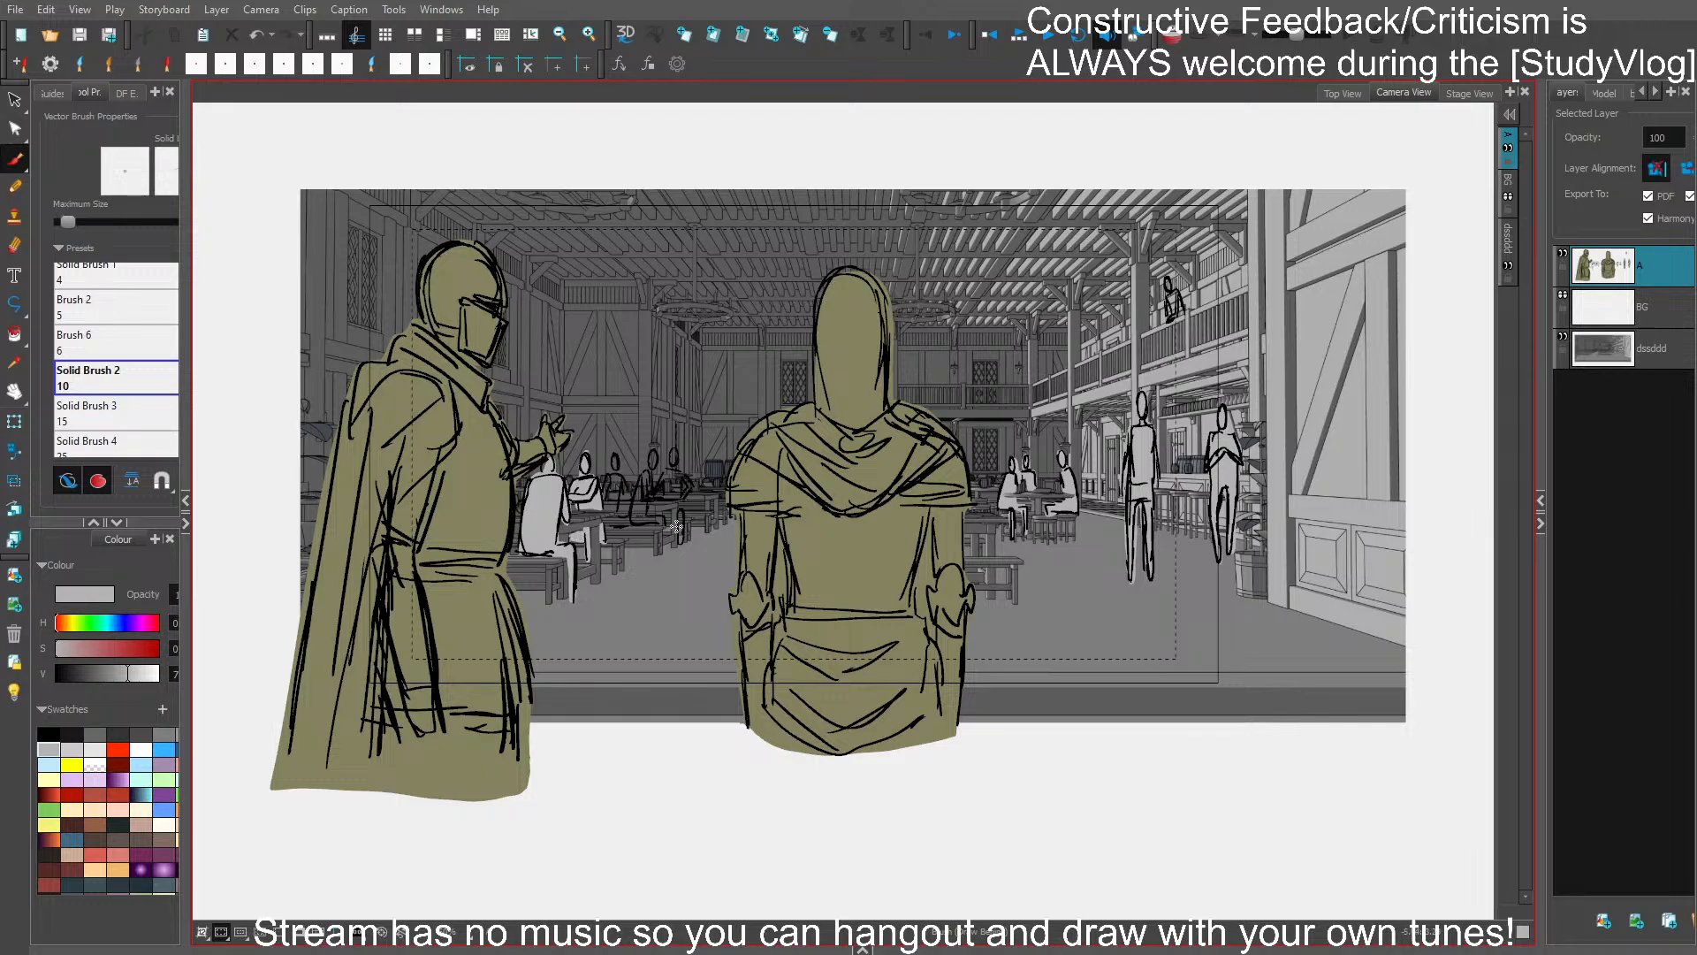
mouse_move(619, 474)
mouse_down()
mouse_move(615, 530)
mouse_move(656, 509)
mouse_move(633, 522)
mouse_move(664, 524)
mouse_move(664, 551)
mouse_move(657, 453)
mouse_move(629, 516)
mouse_up()
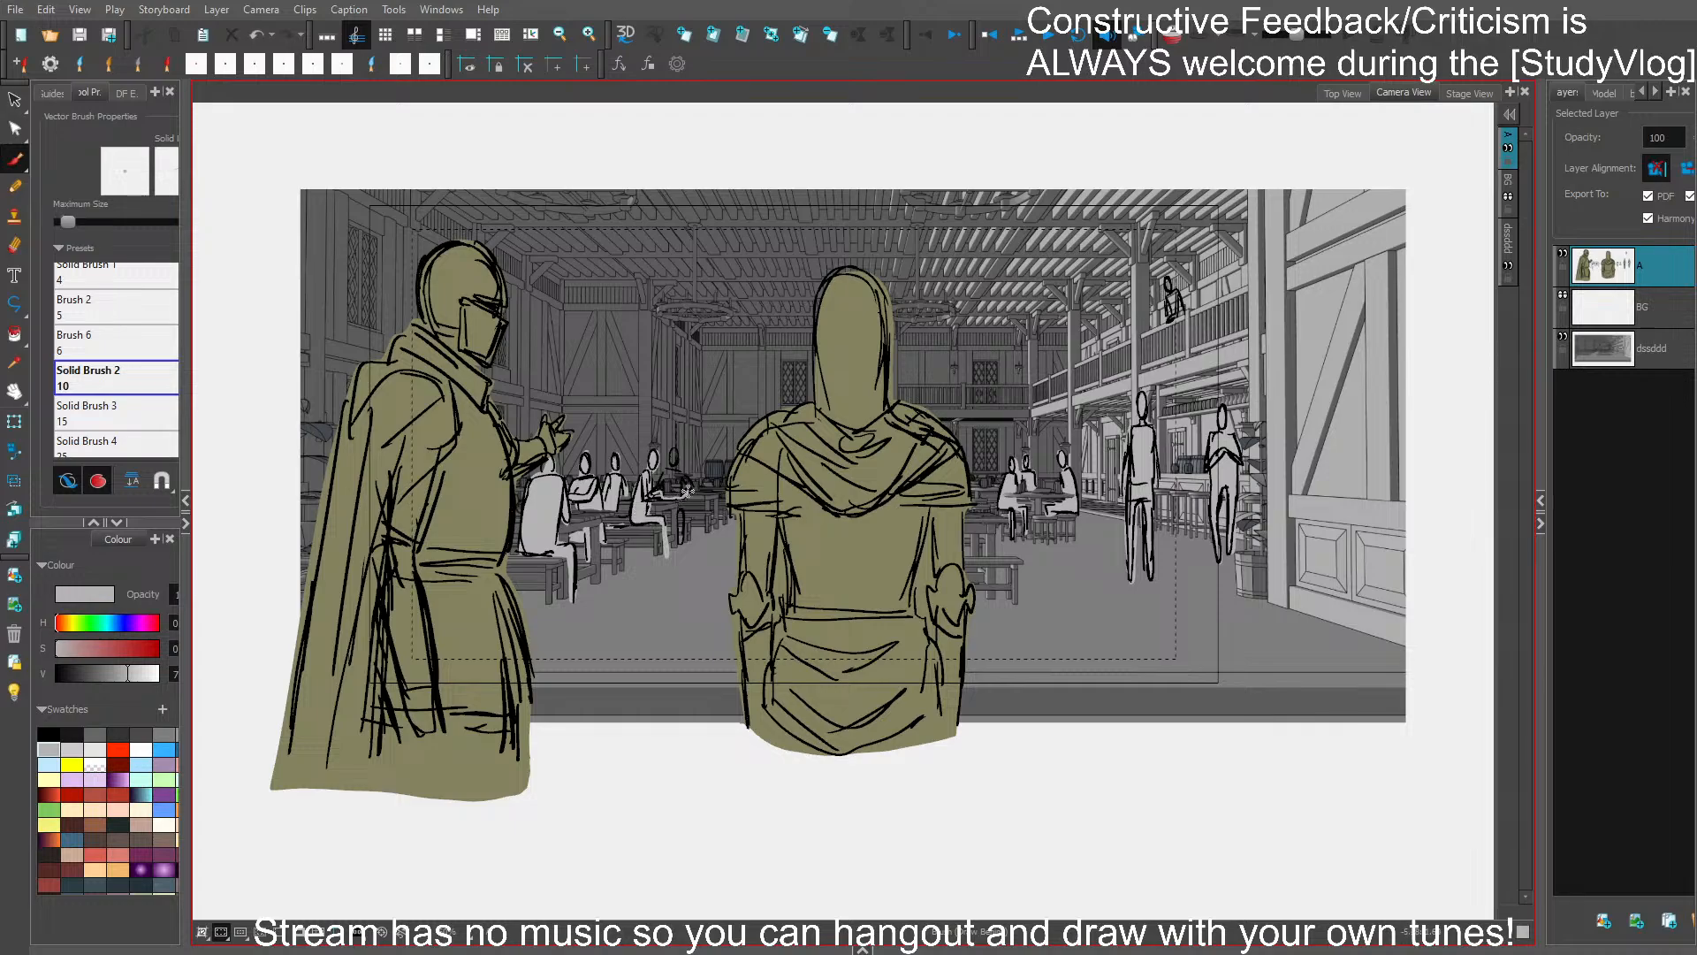
mouse_move(685, 478)
mouse_down()
mouse_move(673, 446)
mouse_move(654, 499)
mouse_up()
key(ctrl+s)
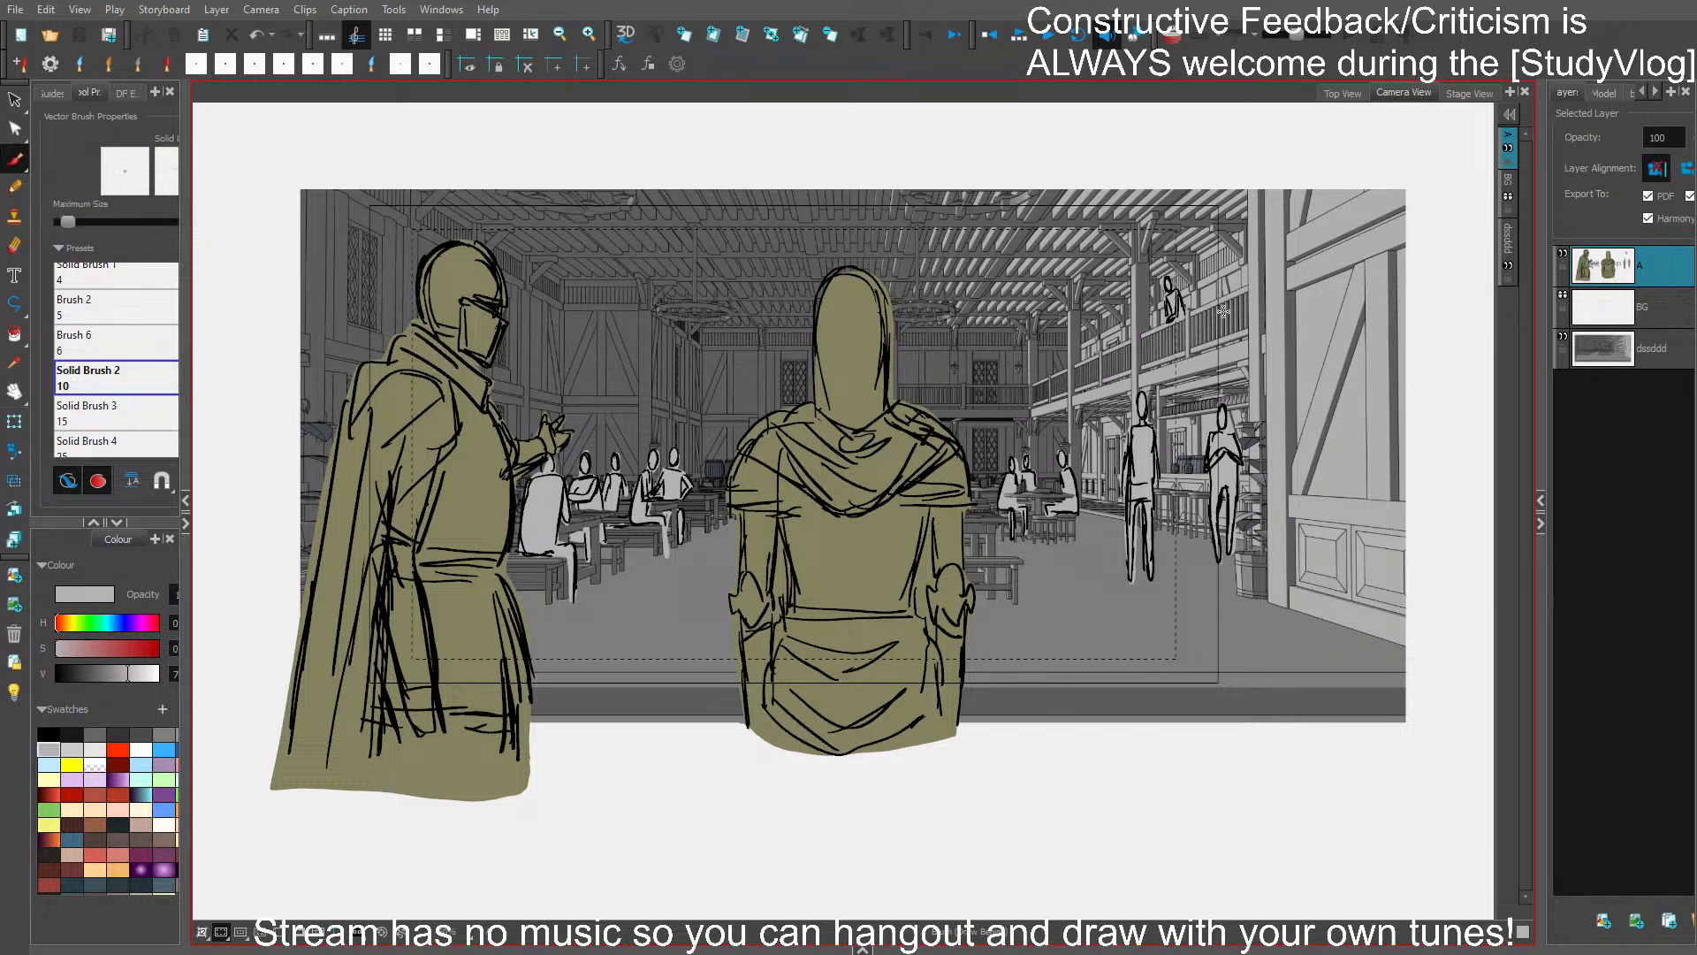
- Preview the masked shot, enlarge the camera frame slightly, and shift it sideways toward the bar
click(318, 939)
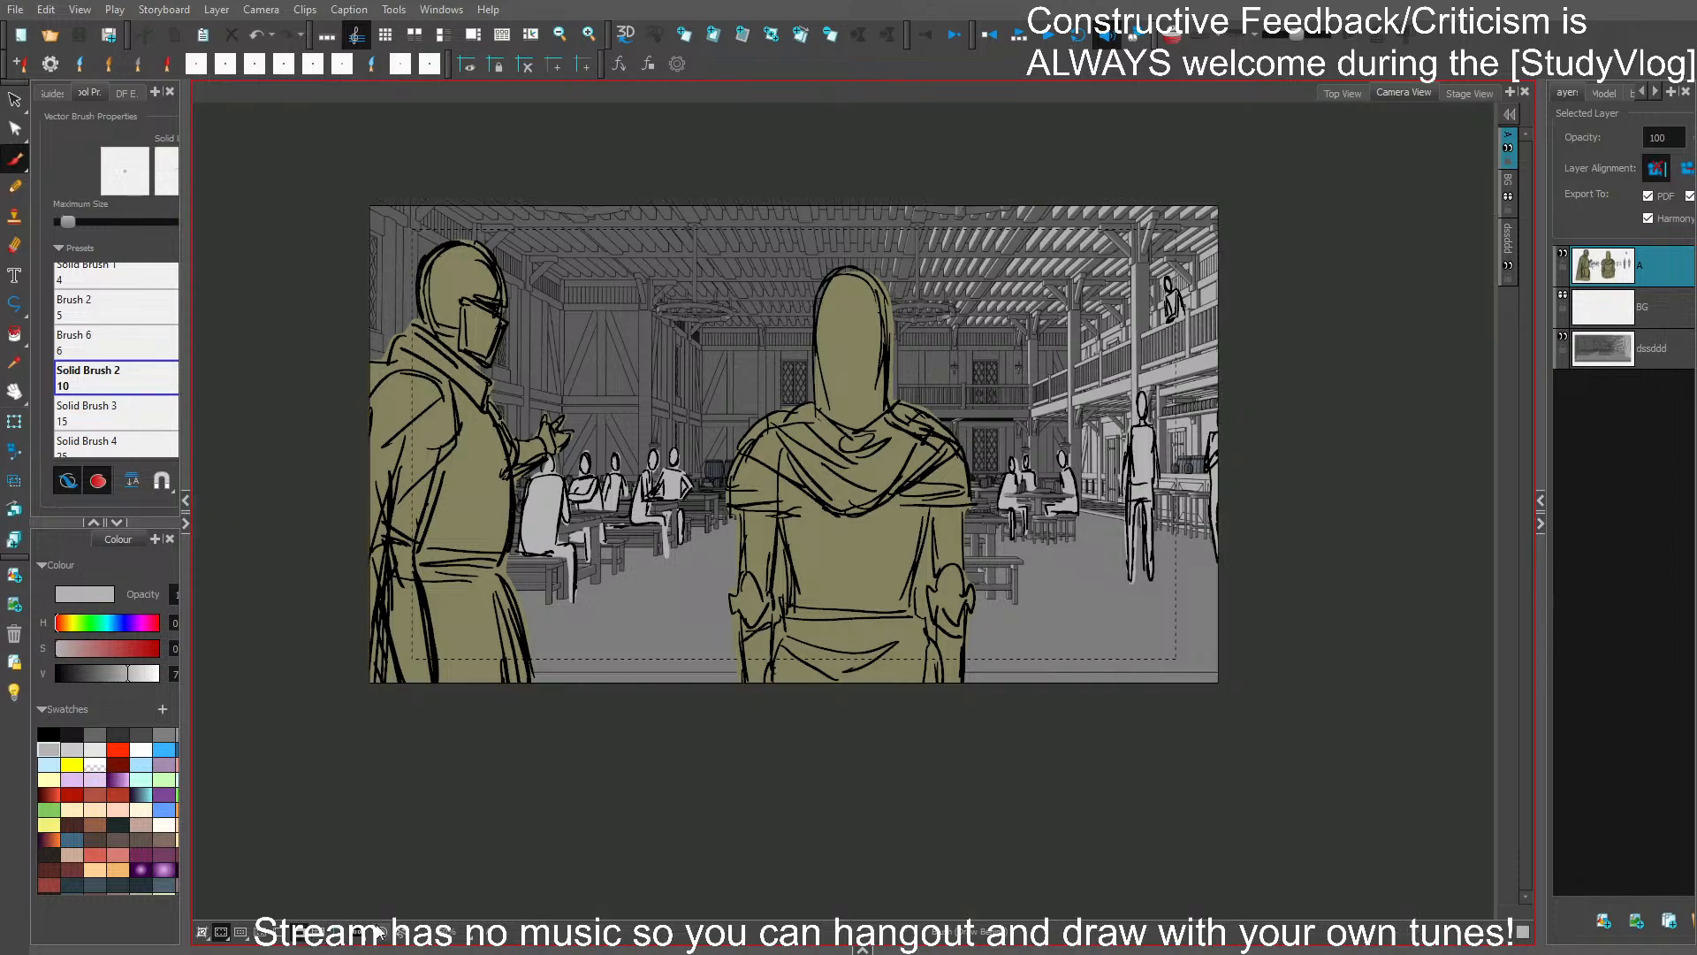
click(305, 939)
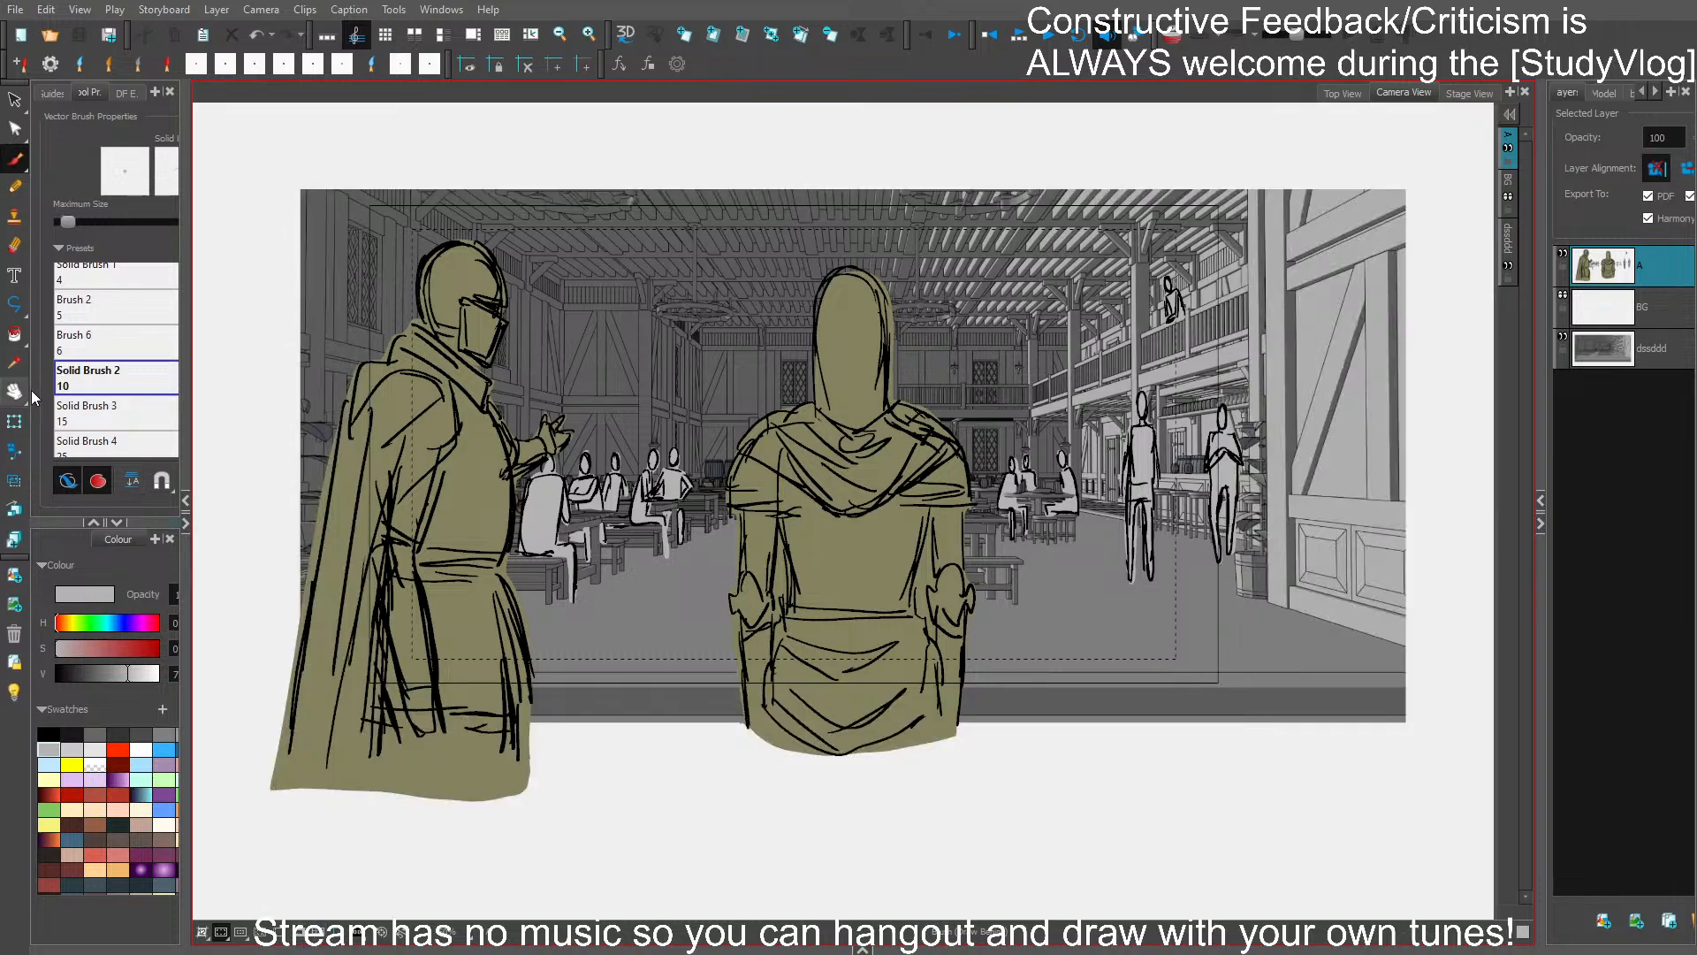
click(16, 453)
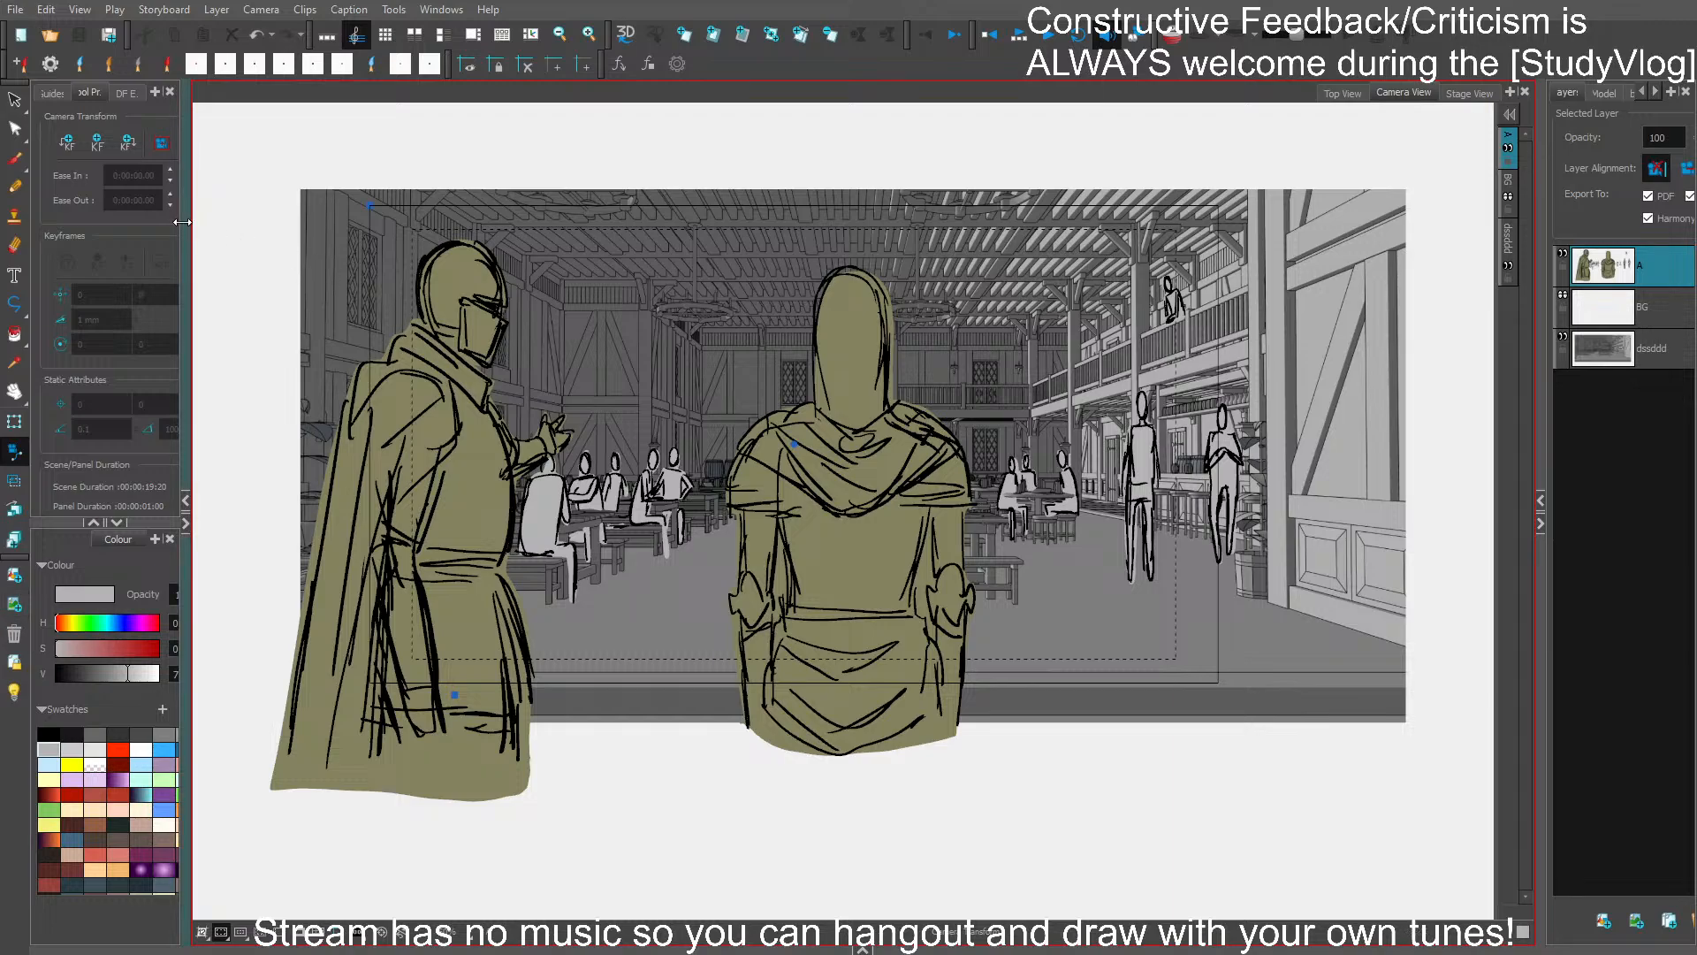
drag(371, 205, 359, 183)
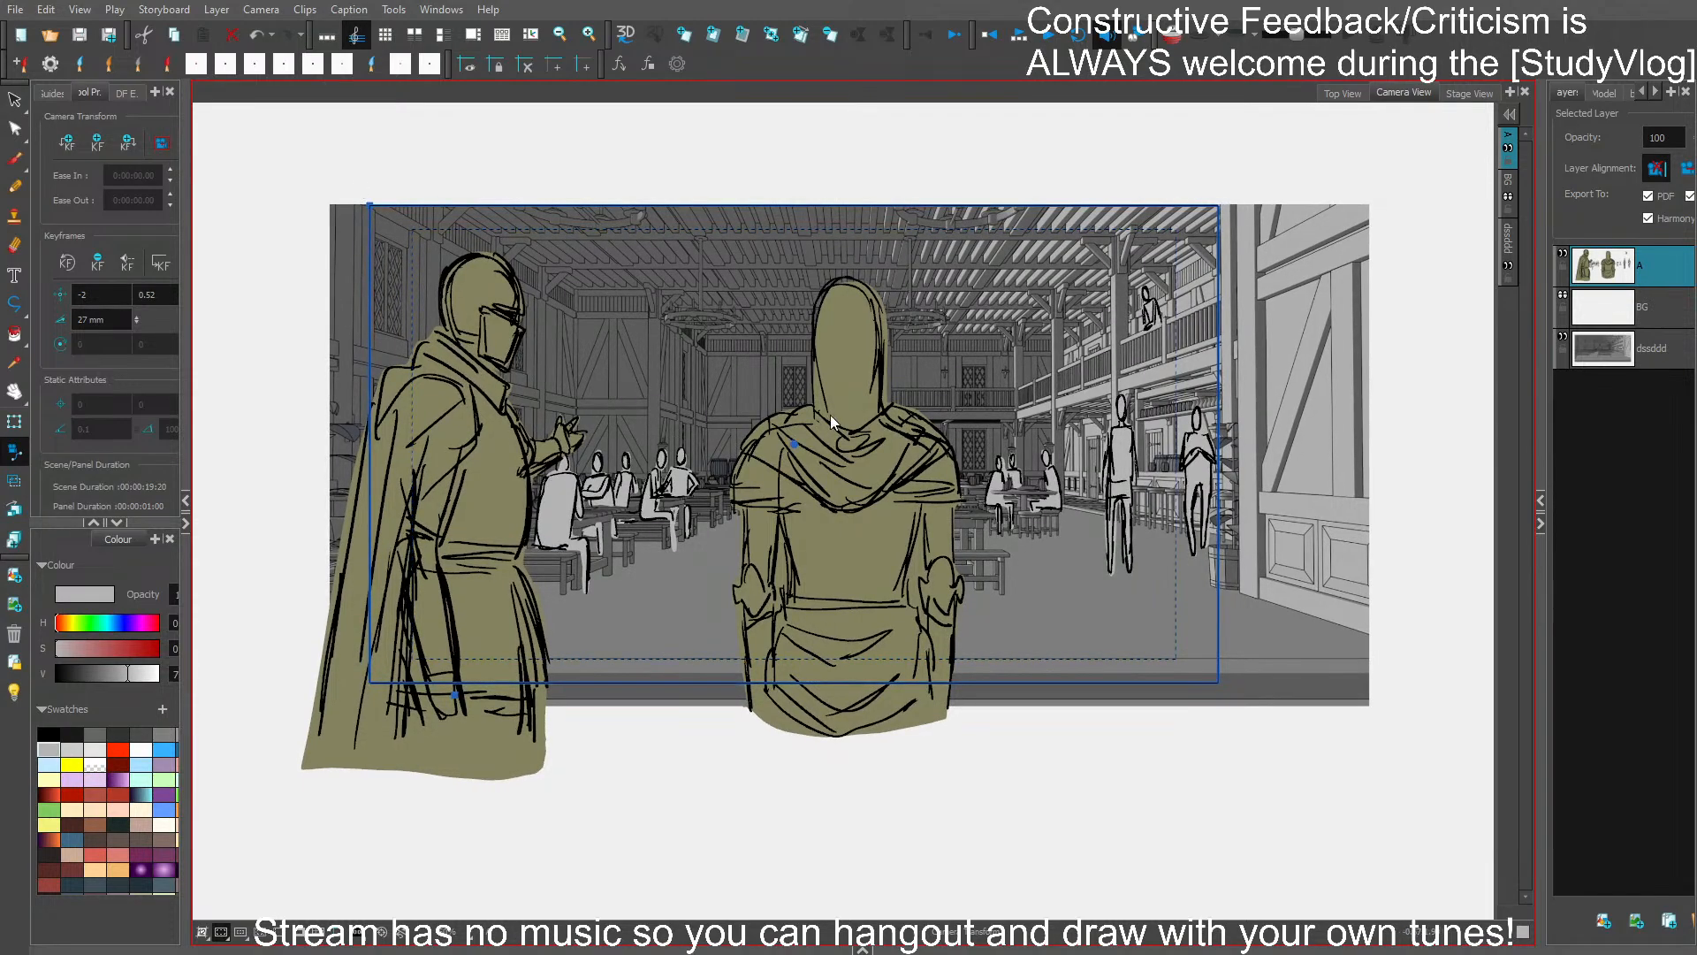
drag(809, 452, 847, 442)
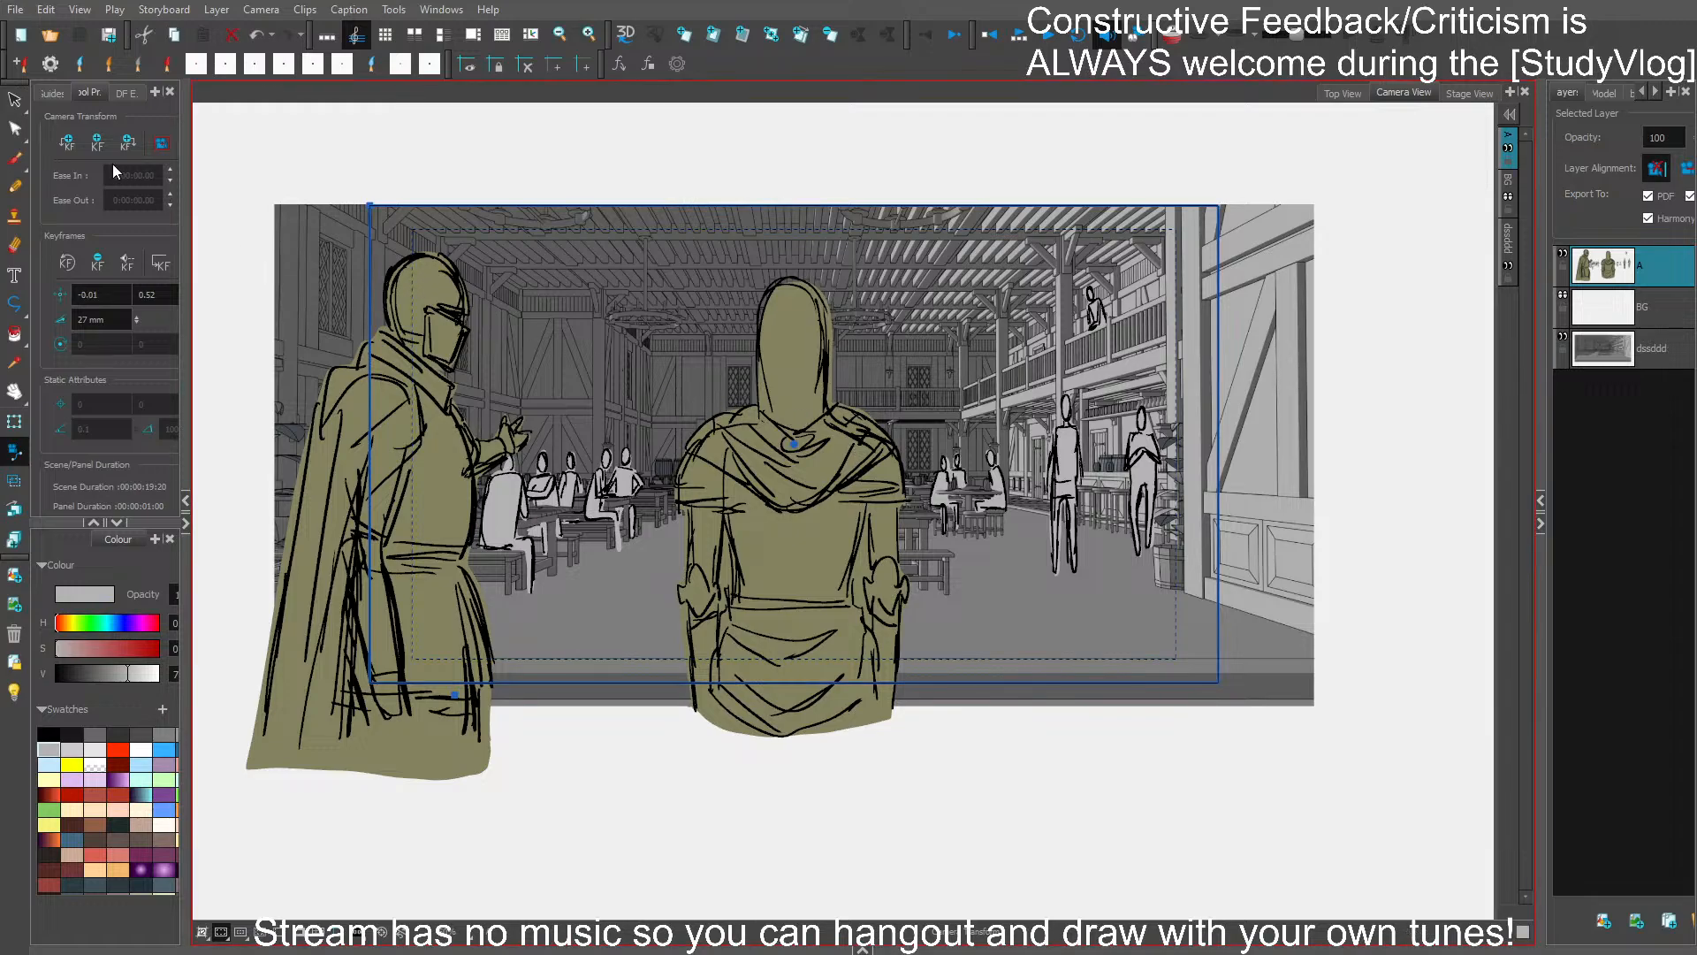
- Add camera keyframes at the panel's first and last frames, shrink the end frame for a slow push-in, and save
click(67, 141)
click(128, 142)
drag(372, 206, 397, 221)
key(ctrl+s)
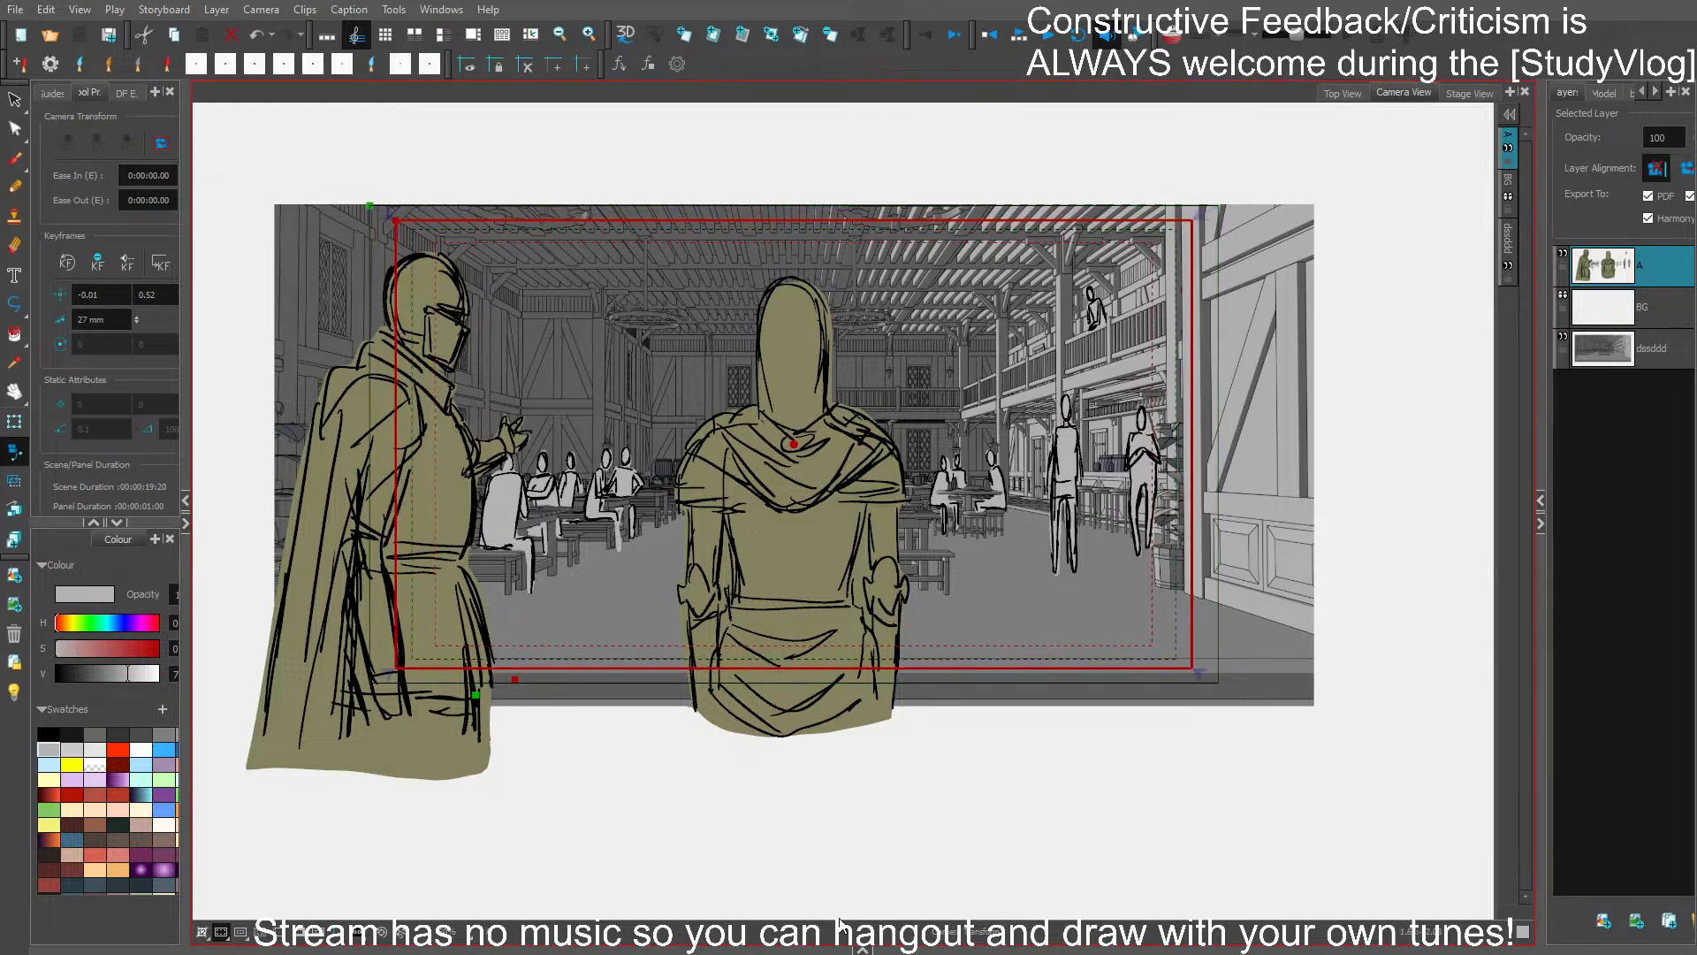
- Show the timeline and lengthen the last panel so the storyboard runs to 00:00:22:08
click(863, 948)
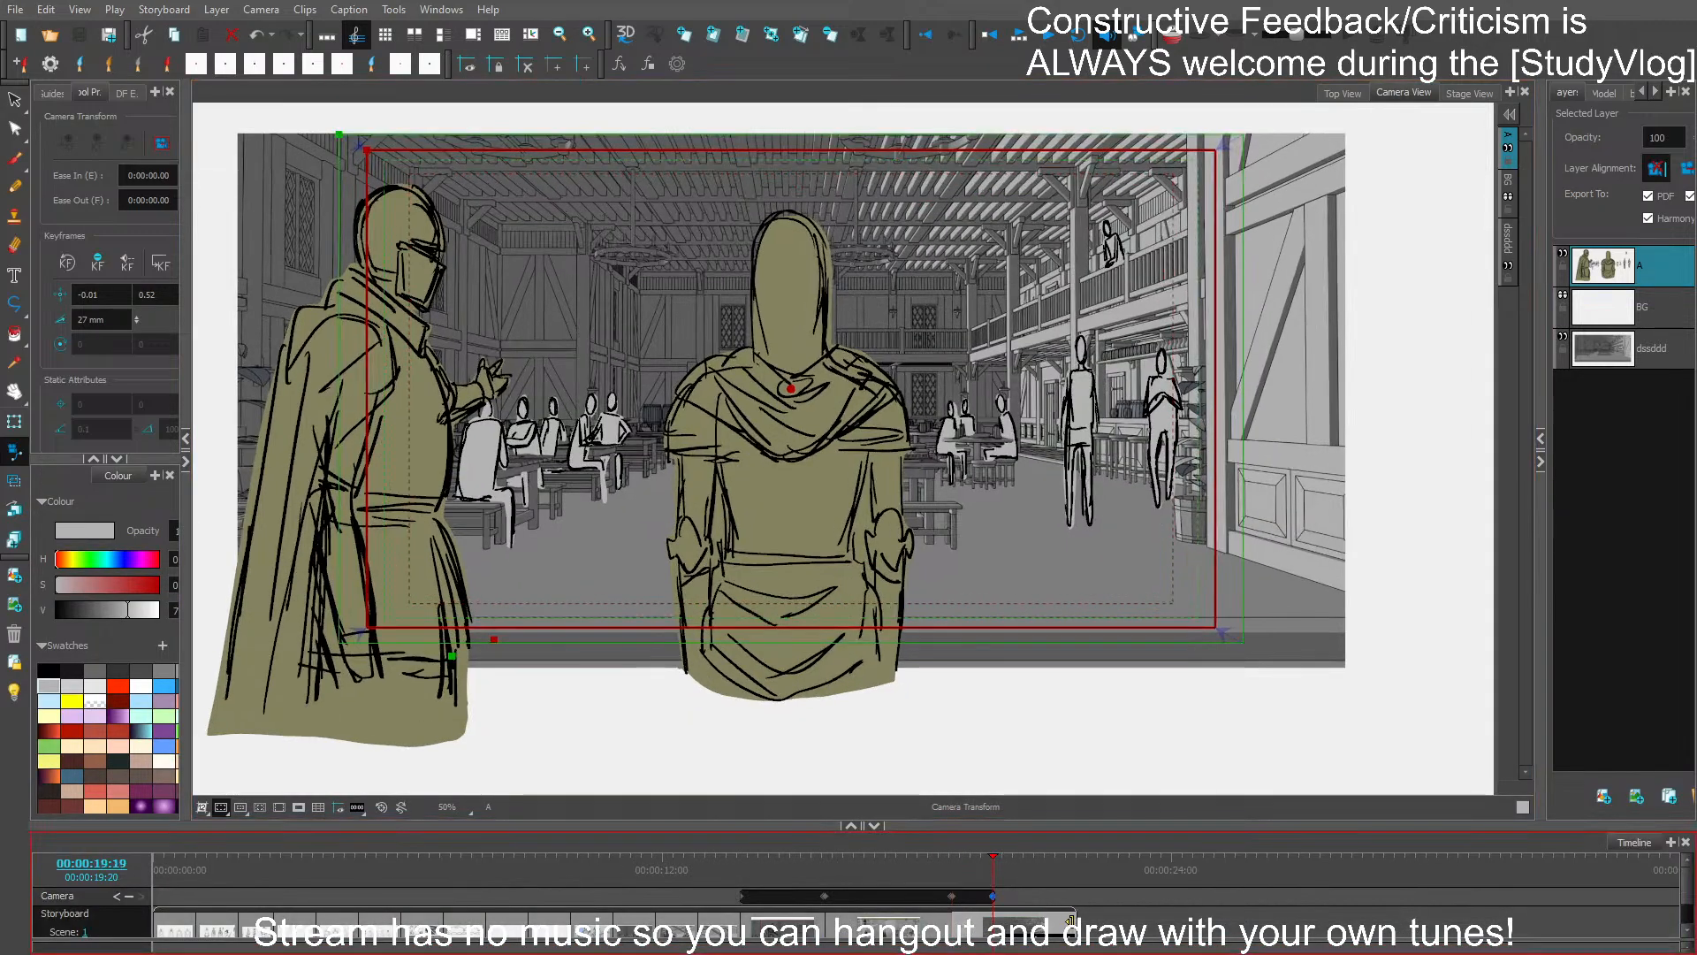
click(1101, 913)
click(1099, 911)
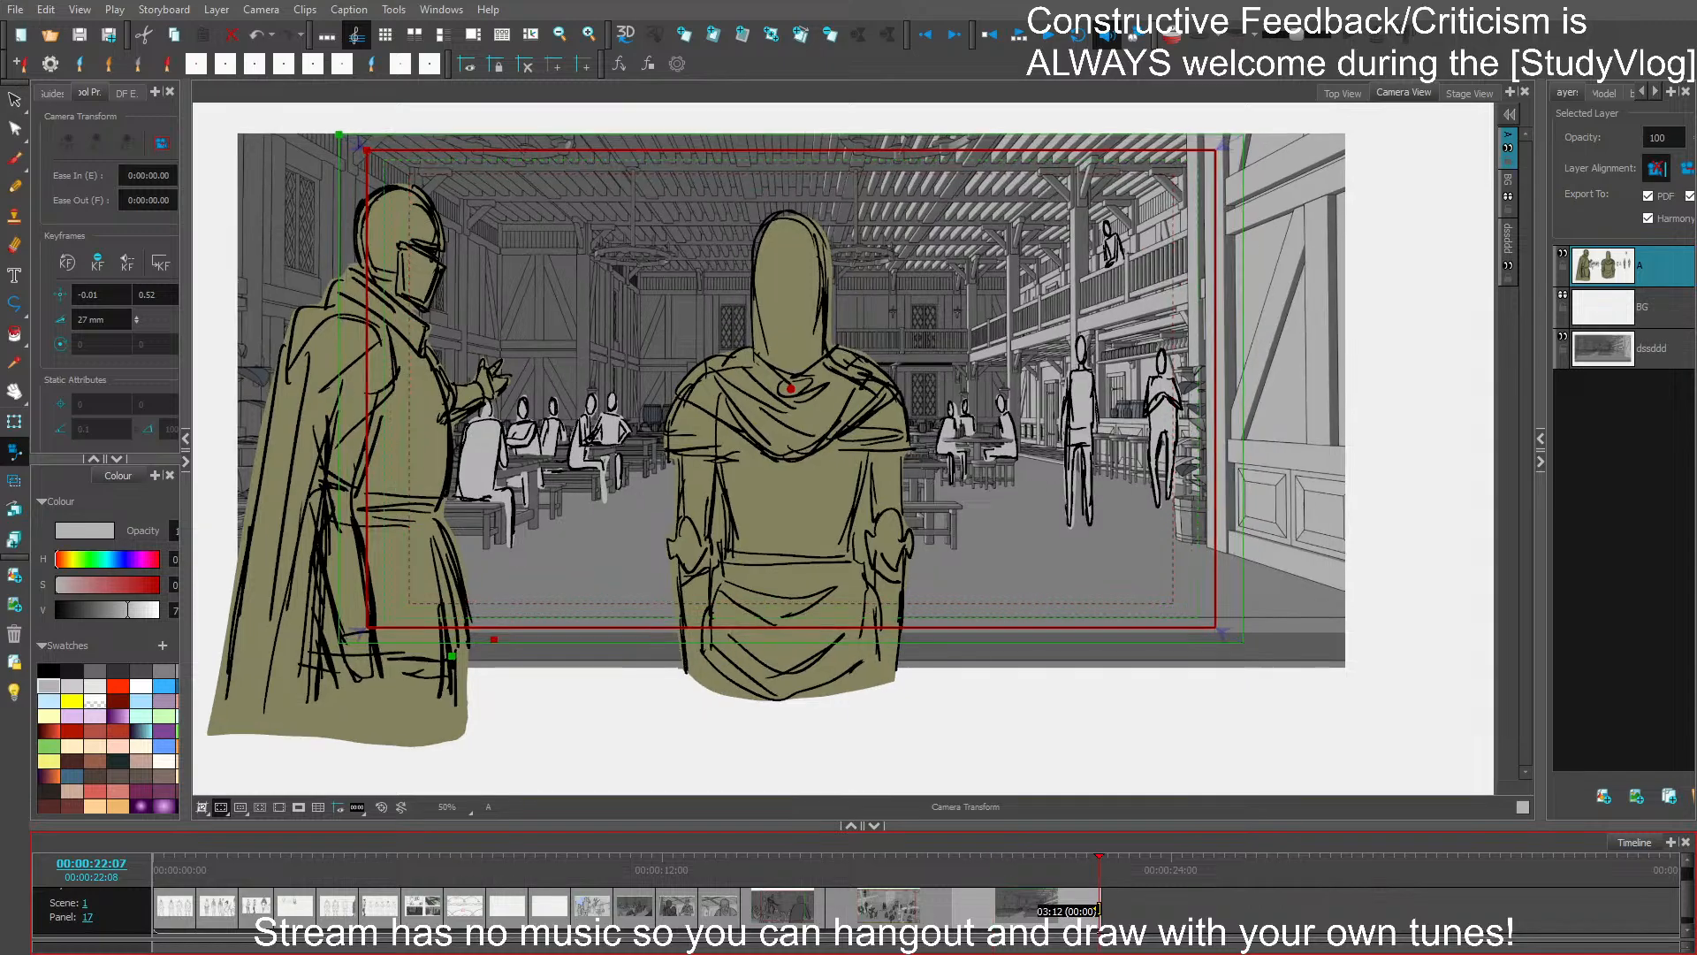
drag(1097, 911, 1074, 908)
key(ctrl+z)
key(ctrl+z)
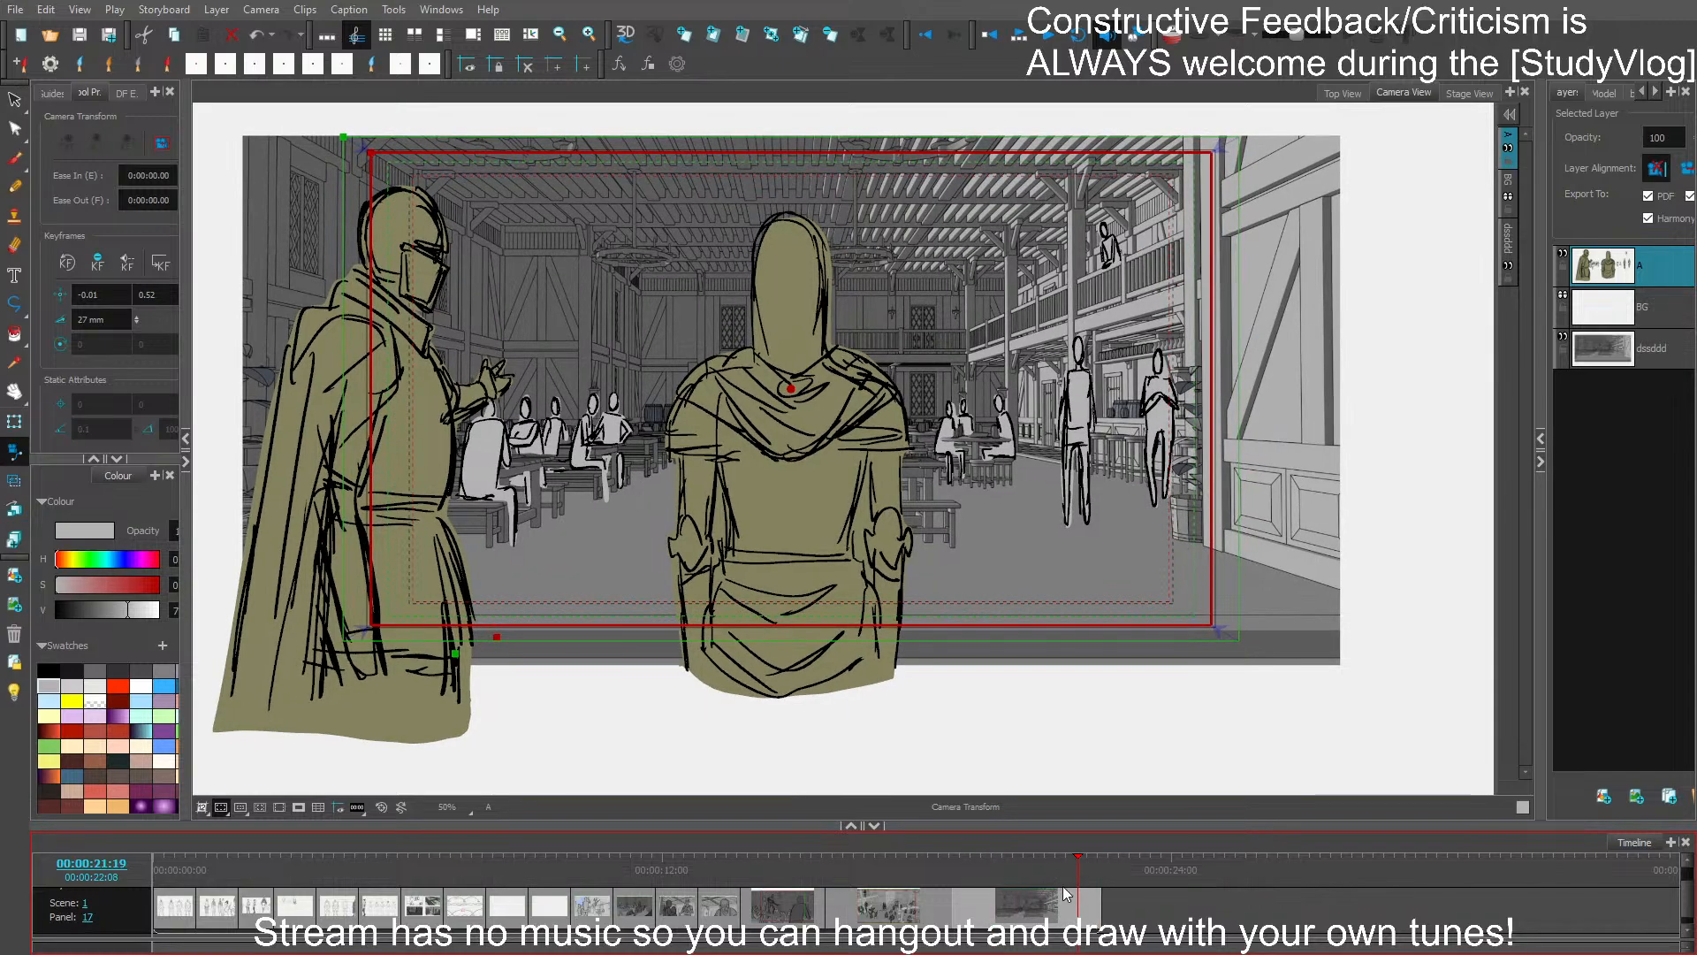
- Undo the last panel's lengthening and the recent camera push-in changes on the tavern shot
key(ctrl+z)
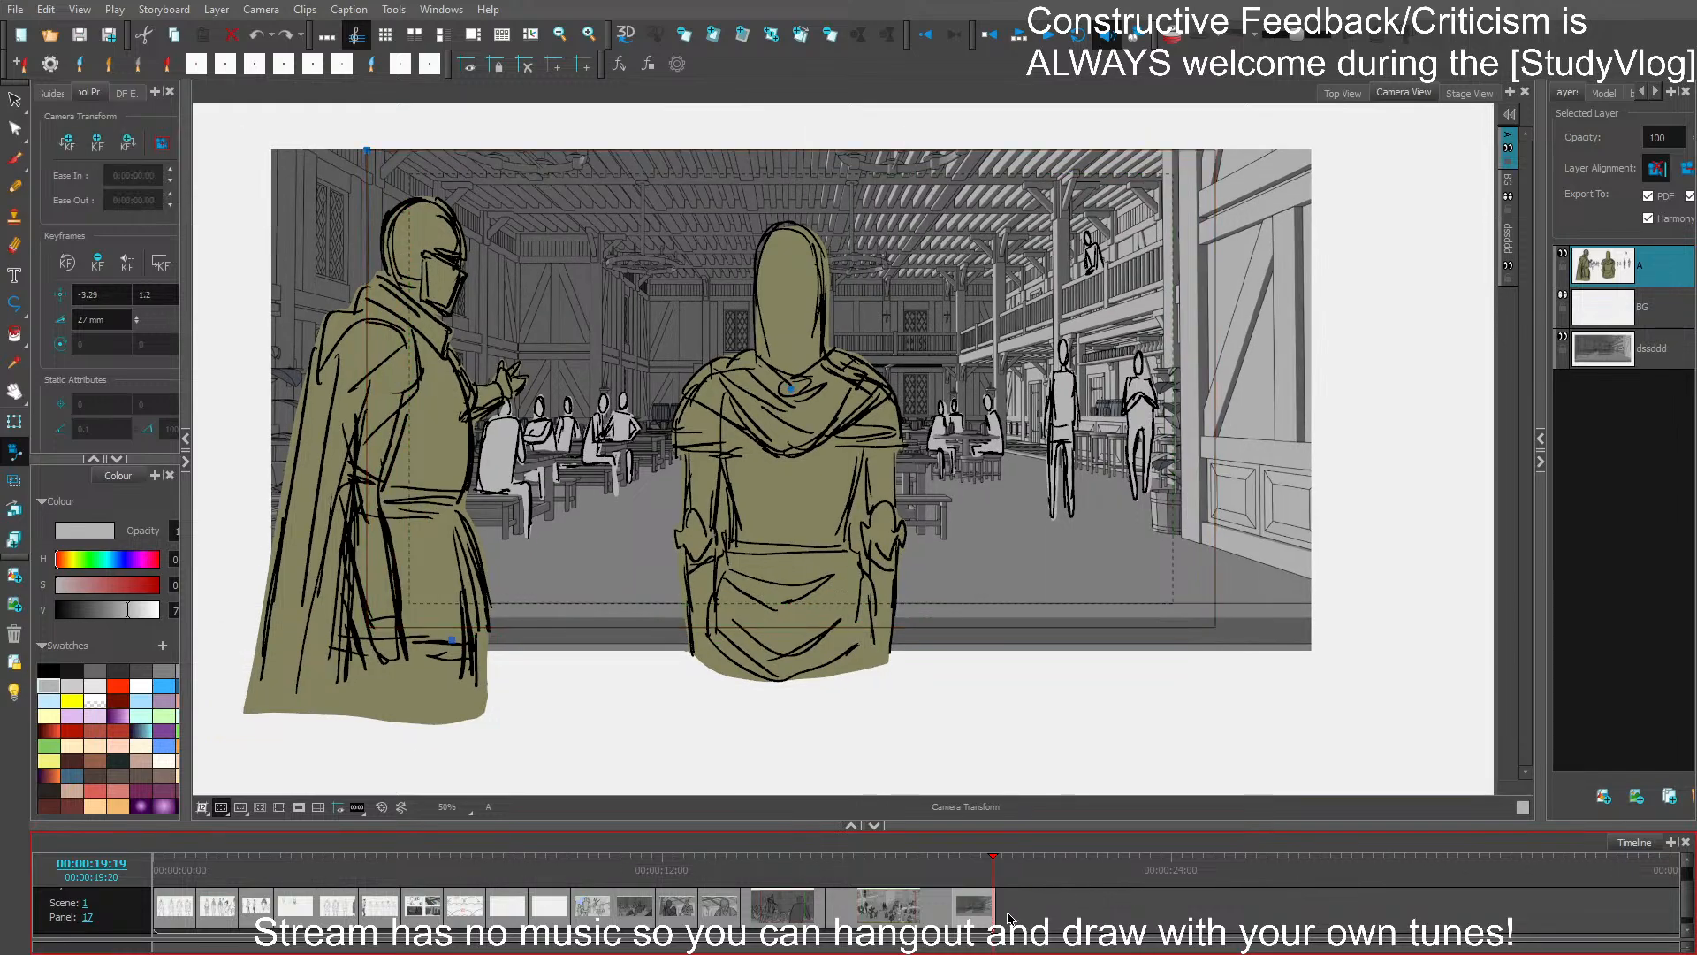
scroll(1012, 920, up, 2)
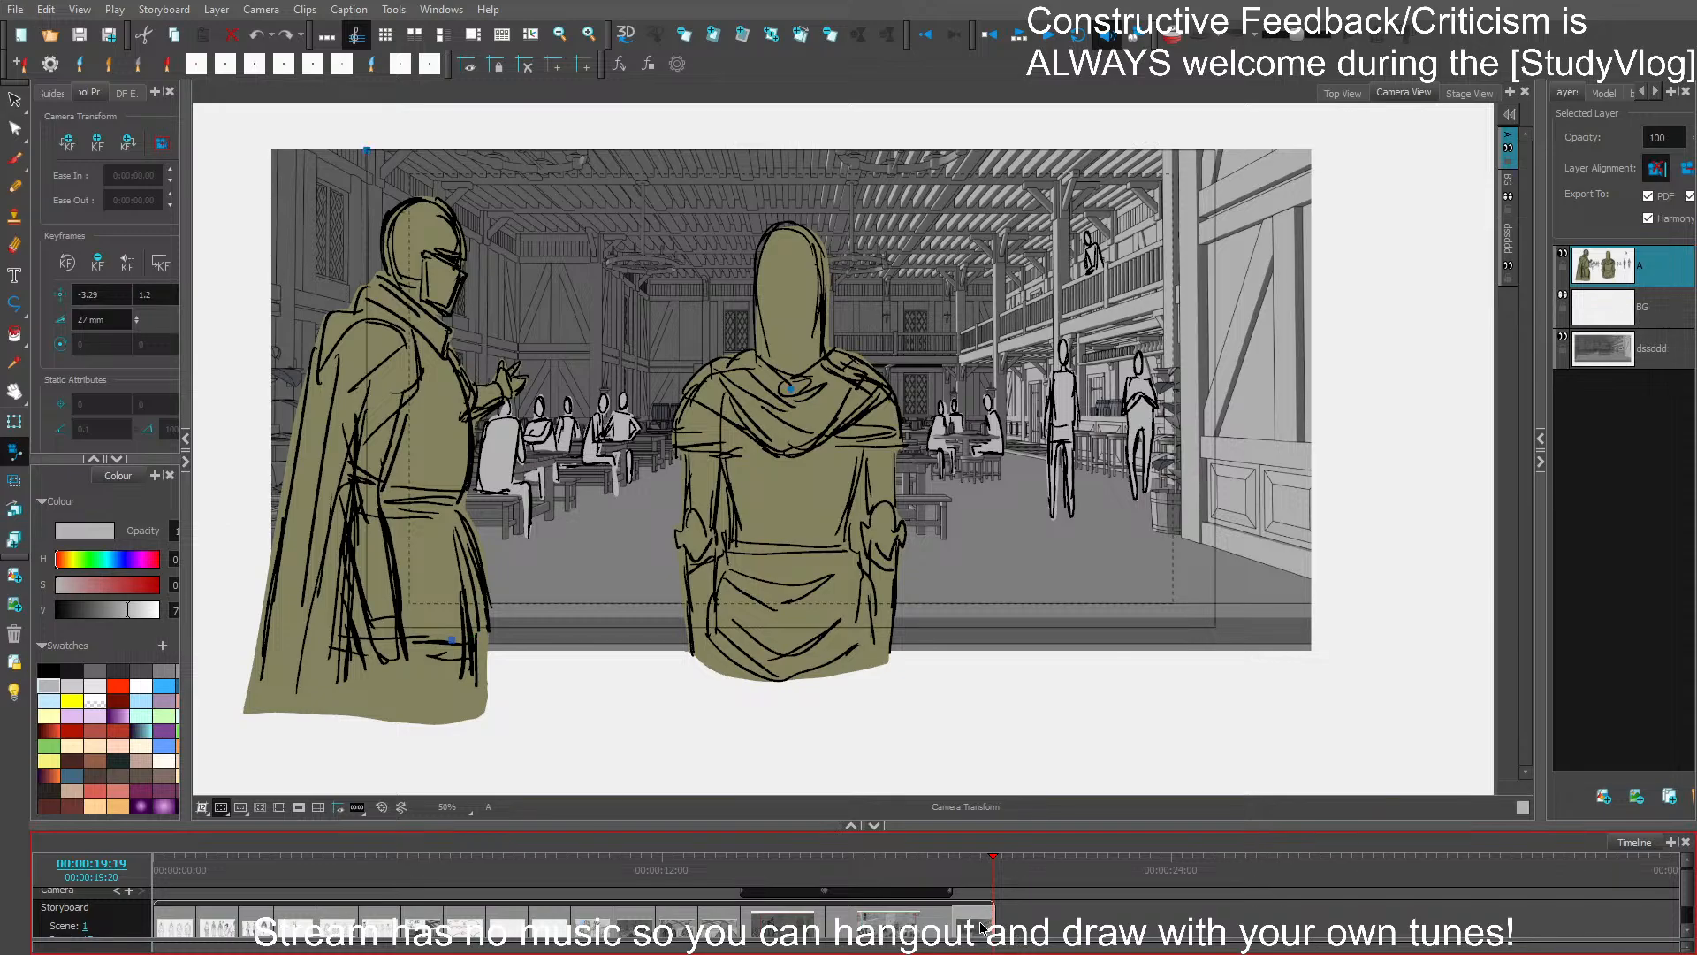
key(ctrl+z)
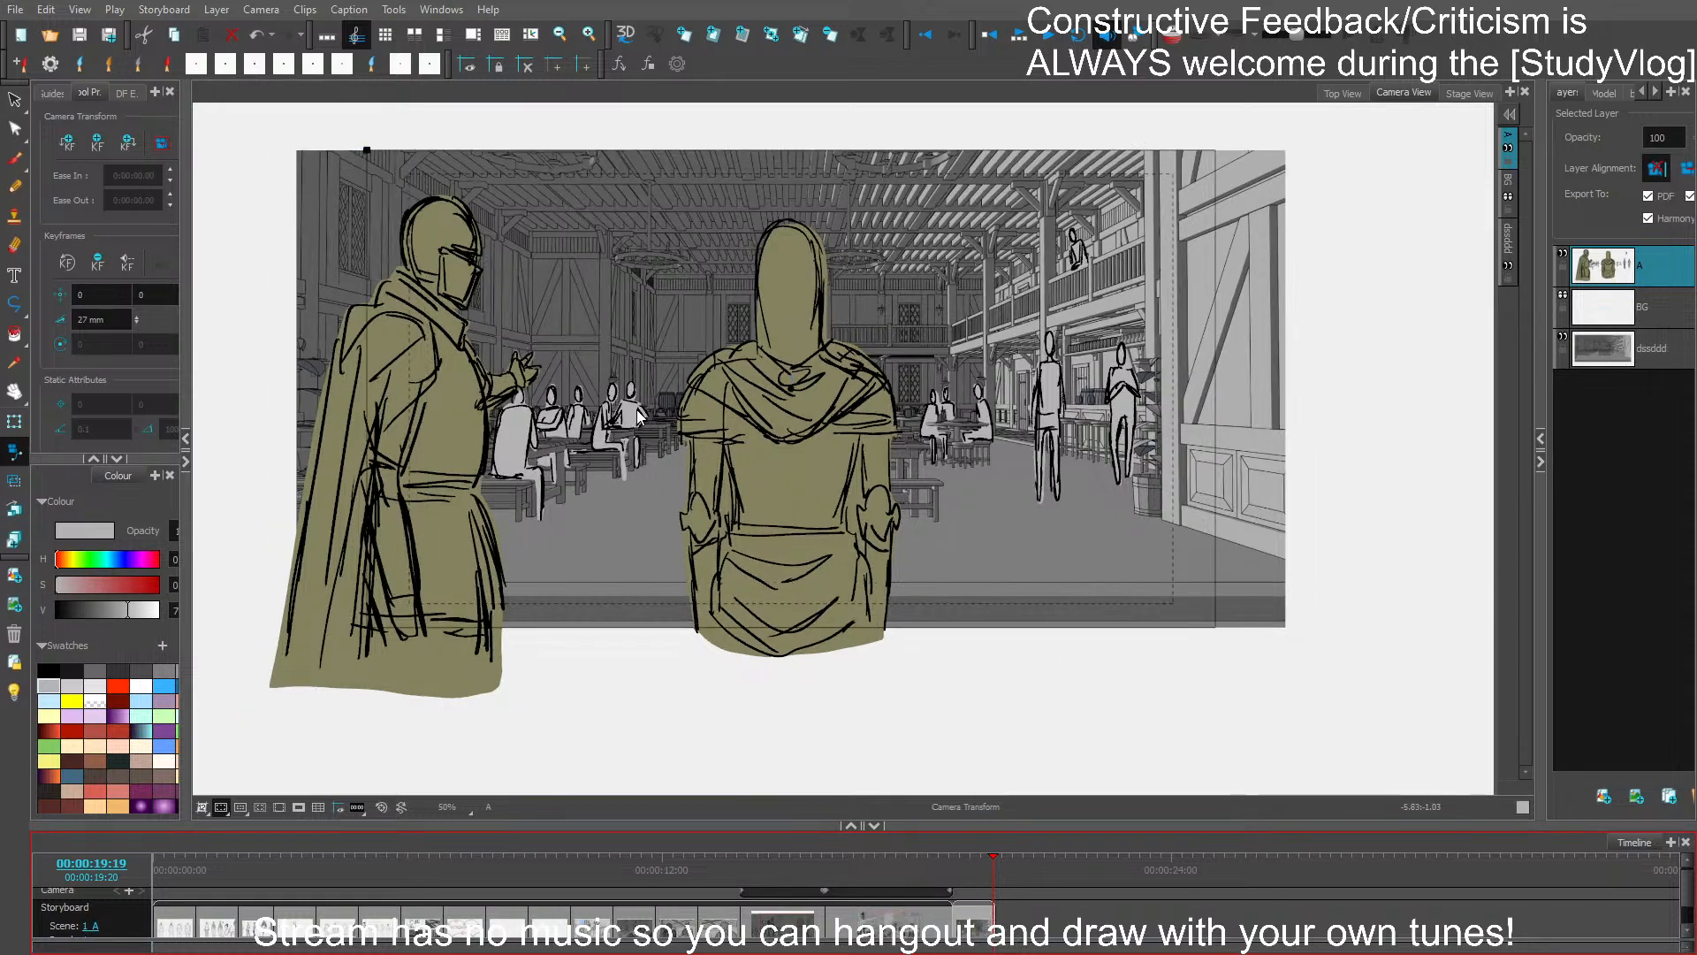
key(ctrl+z)
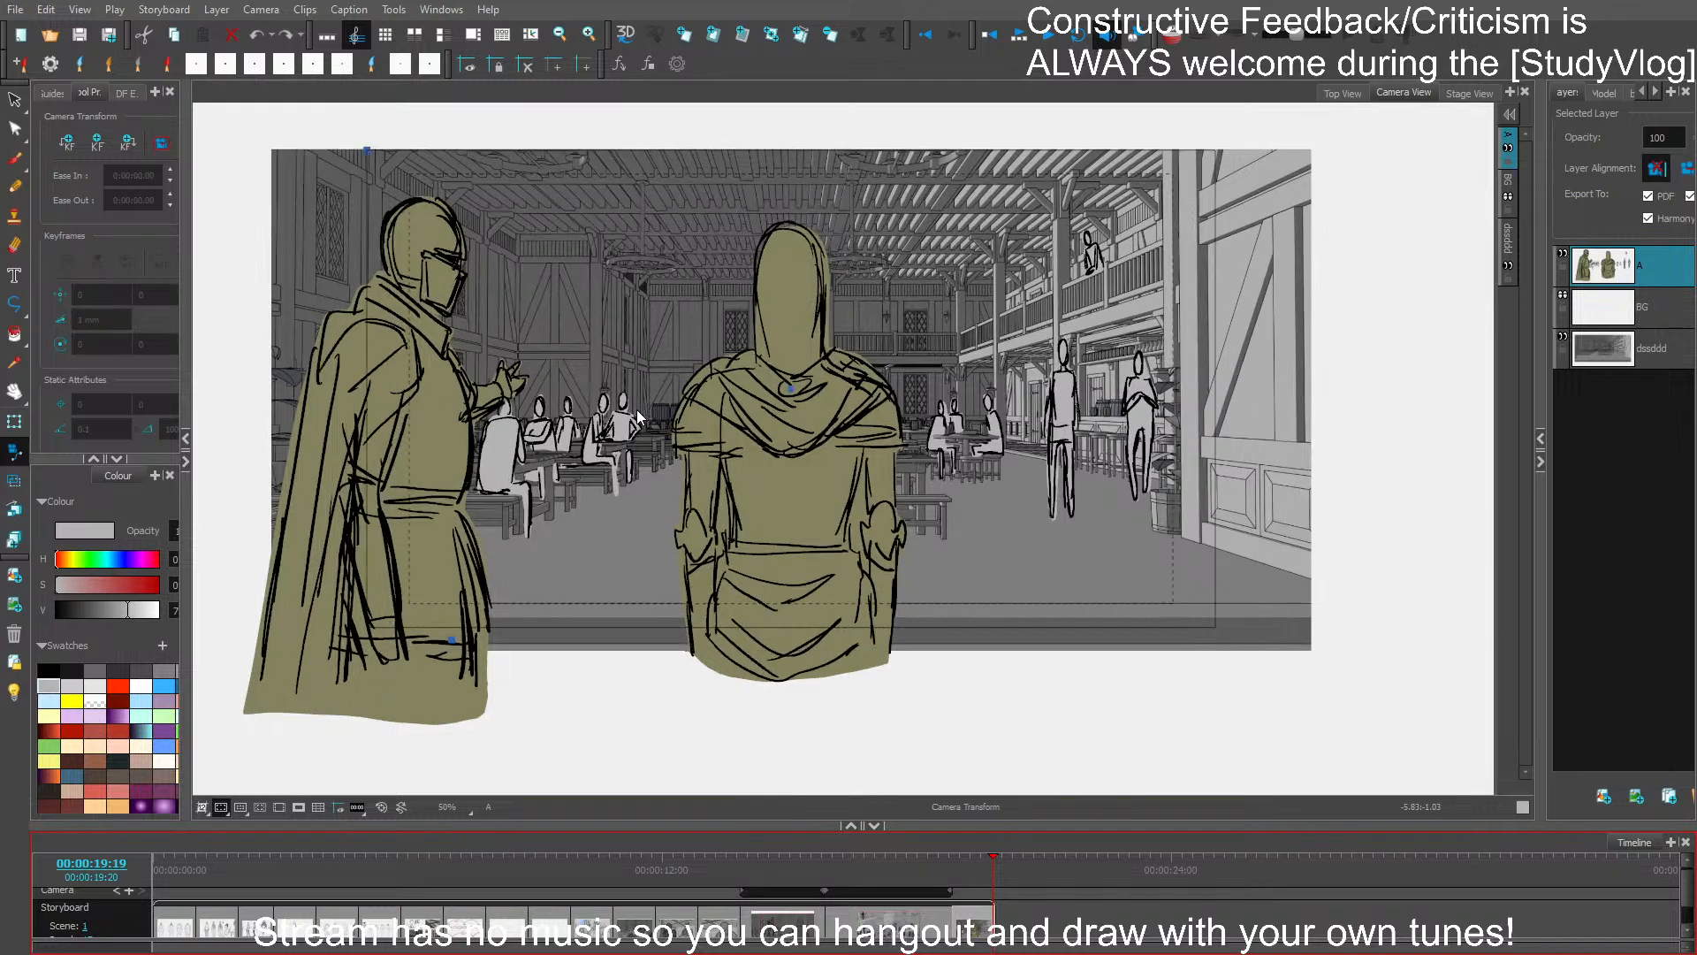
- Compare the tavern shot's framing by repeatedly undoing and redoing the last camera change, keep the framing centred at 0, 0, and save
key(ctrl+shift+z)
key(ctrl+z)
key(ctrl+shift+z)
key(ctrl+z)
key(ctrl+shift+z)
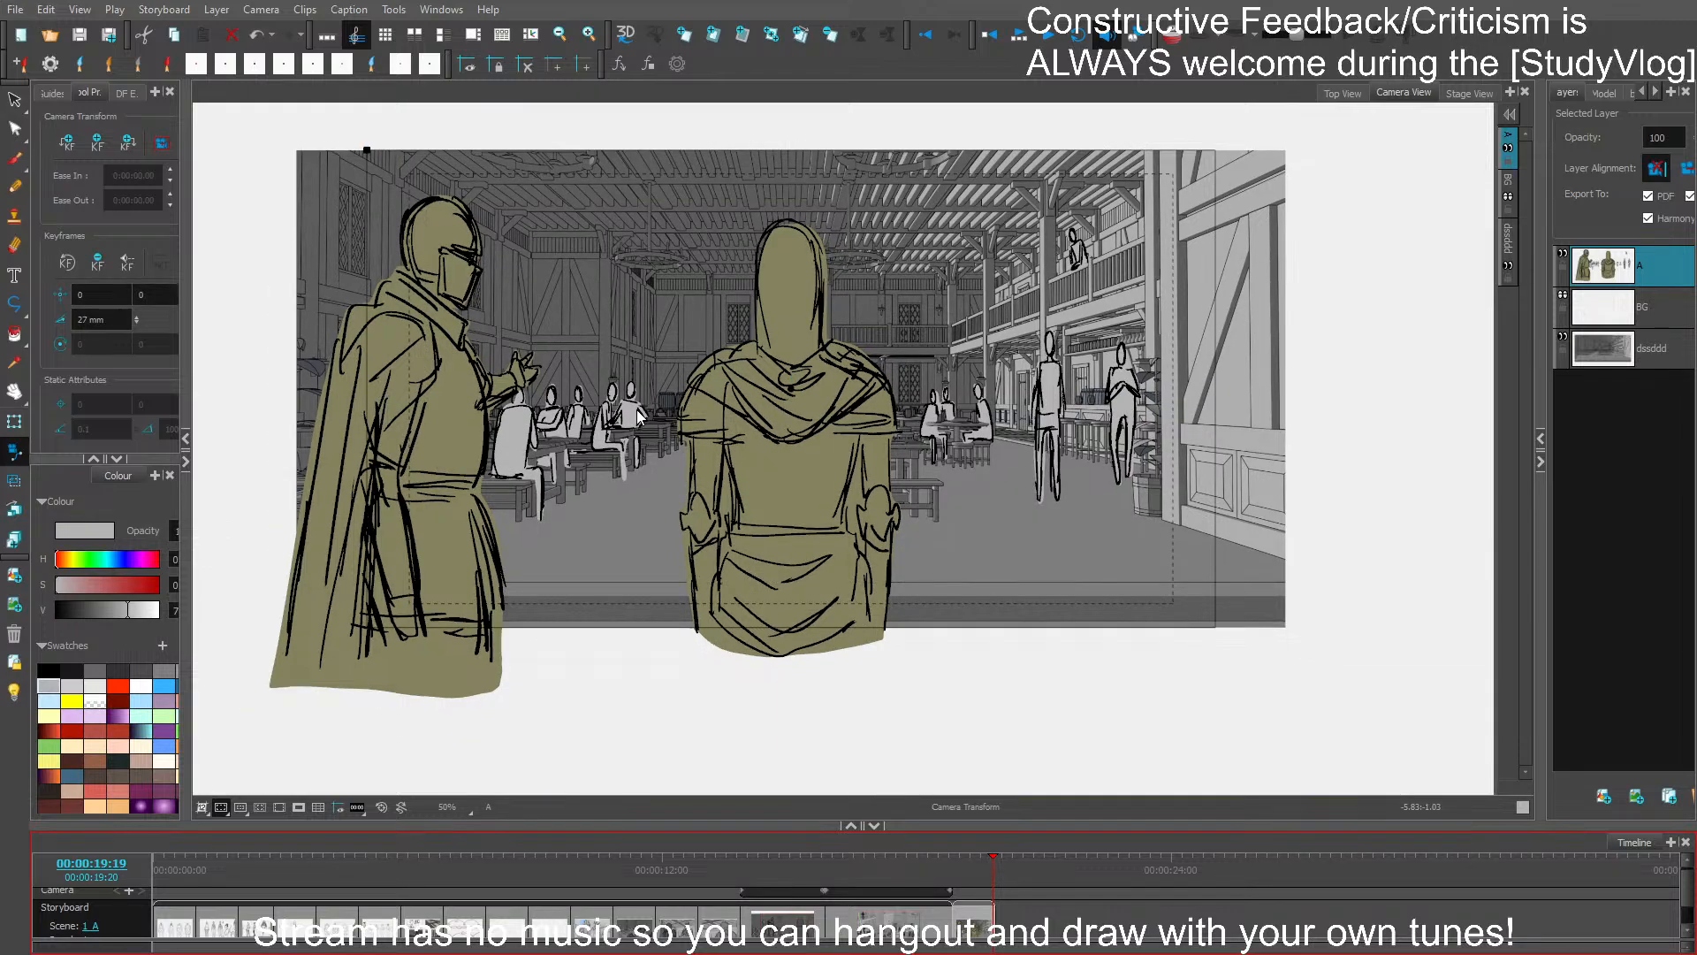
key(ctrl+z)
key(ctrl+shift+z)
key(ctrl+z)
key(ctrl+shift+z)
key(ctrl+s)
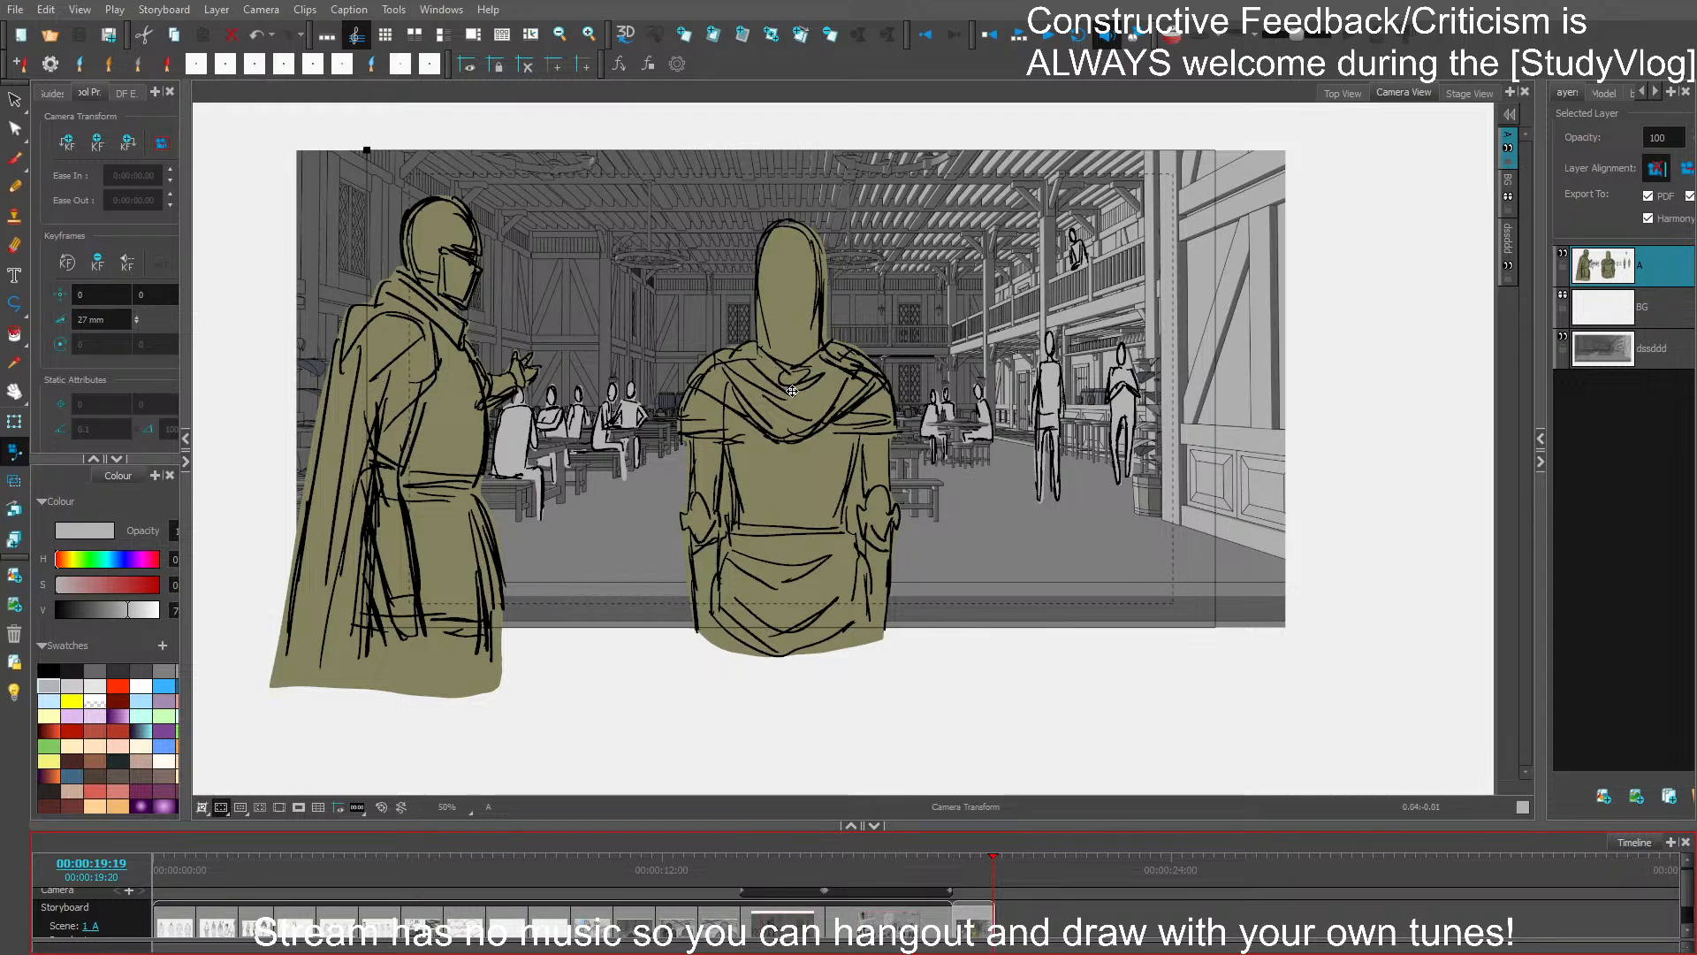
- Add a camera keyframe on the last frame with a tighter push-in framing, lengthen the last panel to end at 00:00:20:20, and save
drag(792, 391, 792, 390)
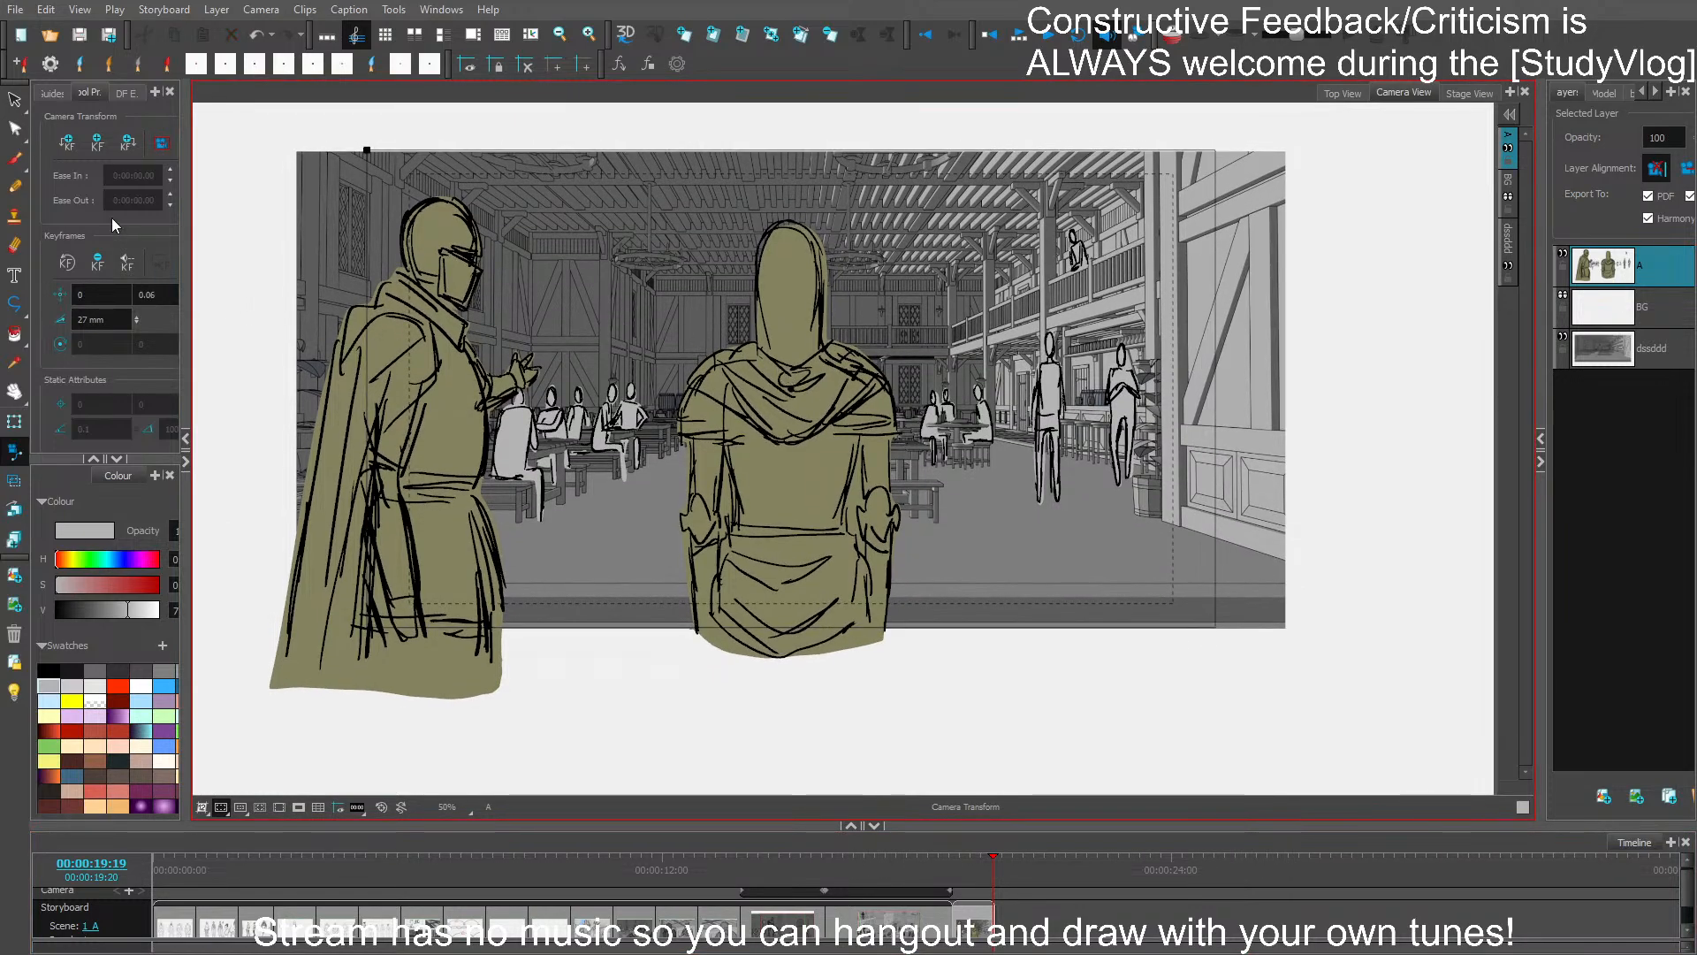
key(ctrl+z)
click(68, 142)
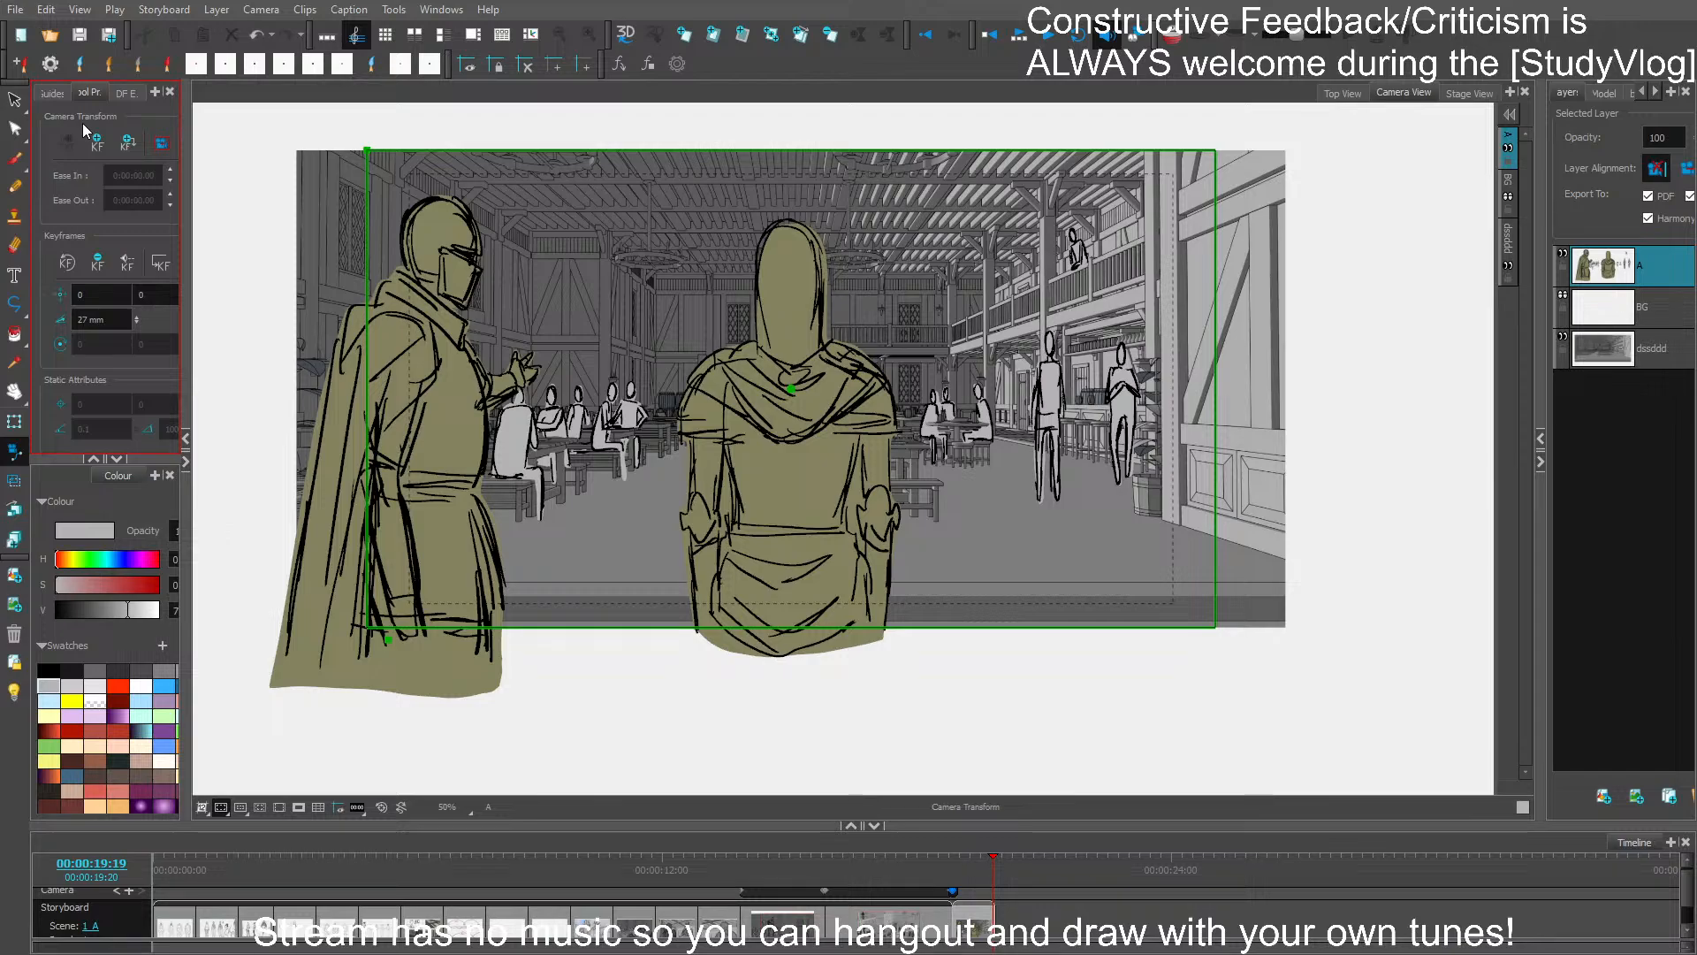
drag(373, 128, 405, 192)
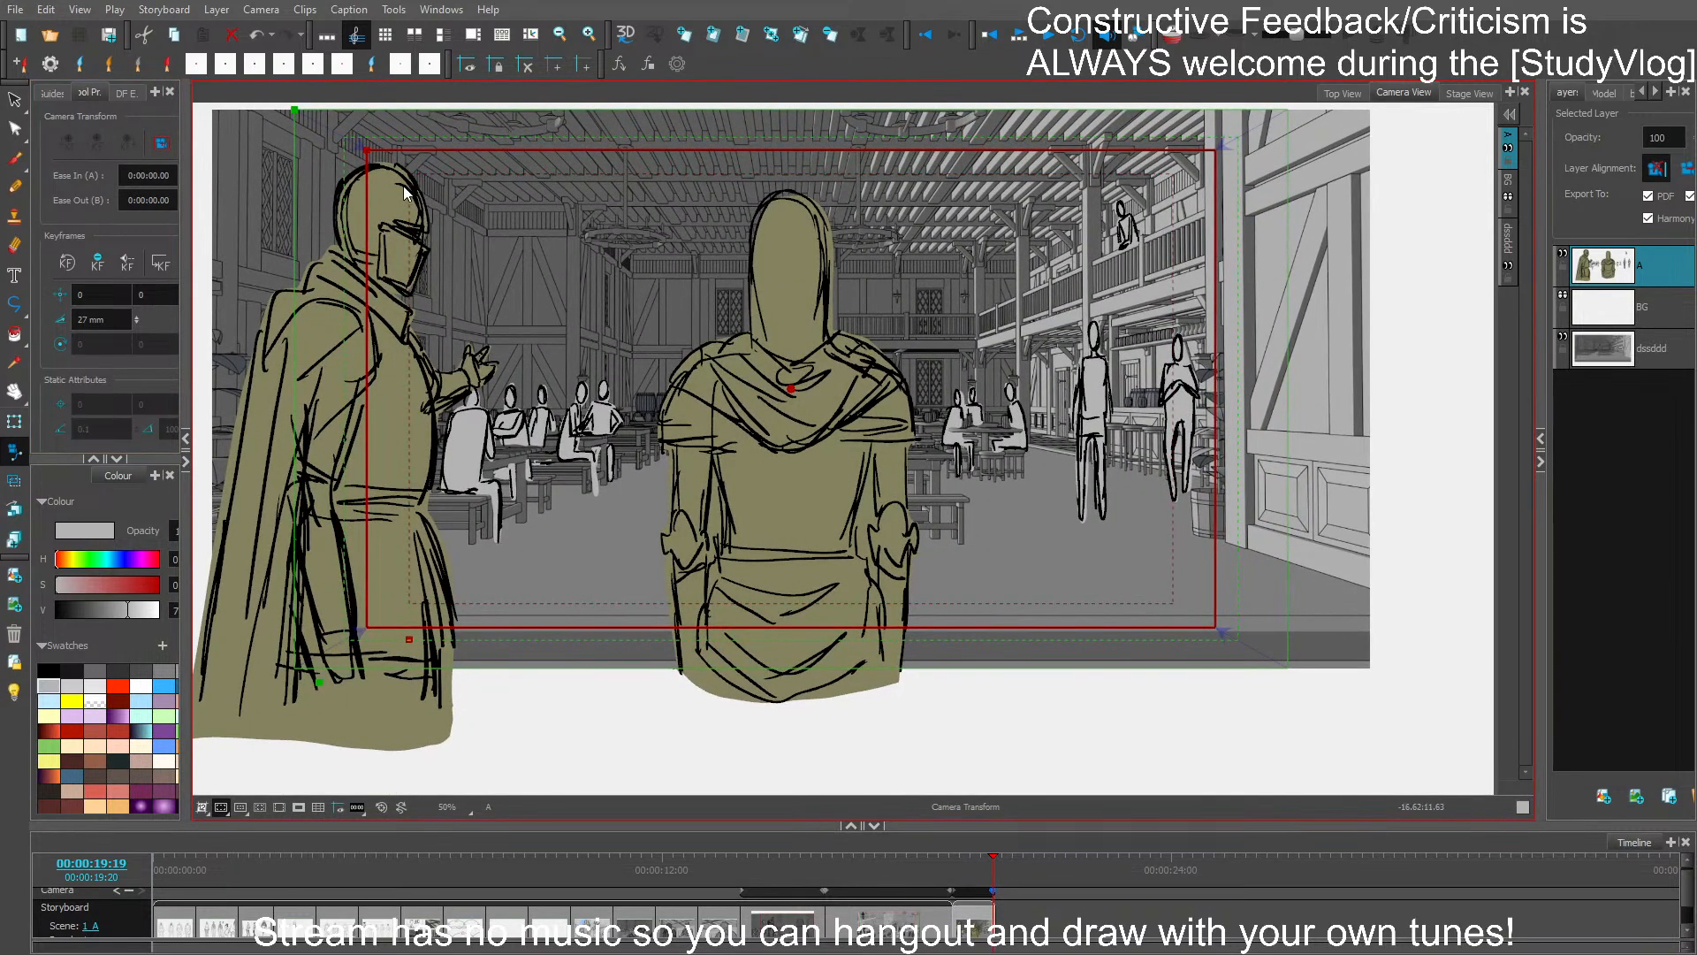
drag(992, 923, 1034, 921)
key(ctrl+s)
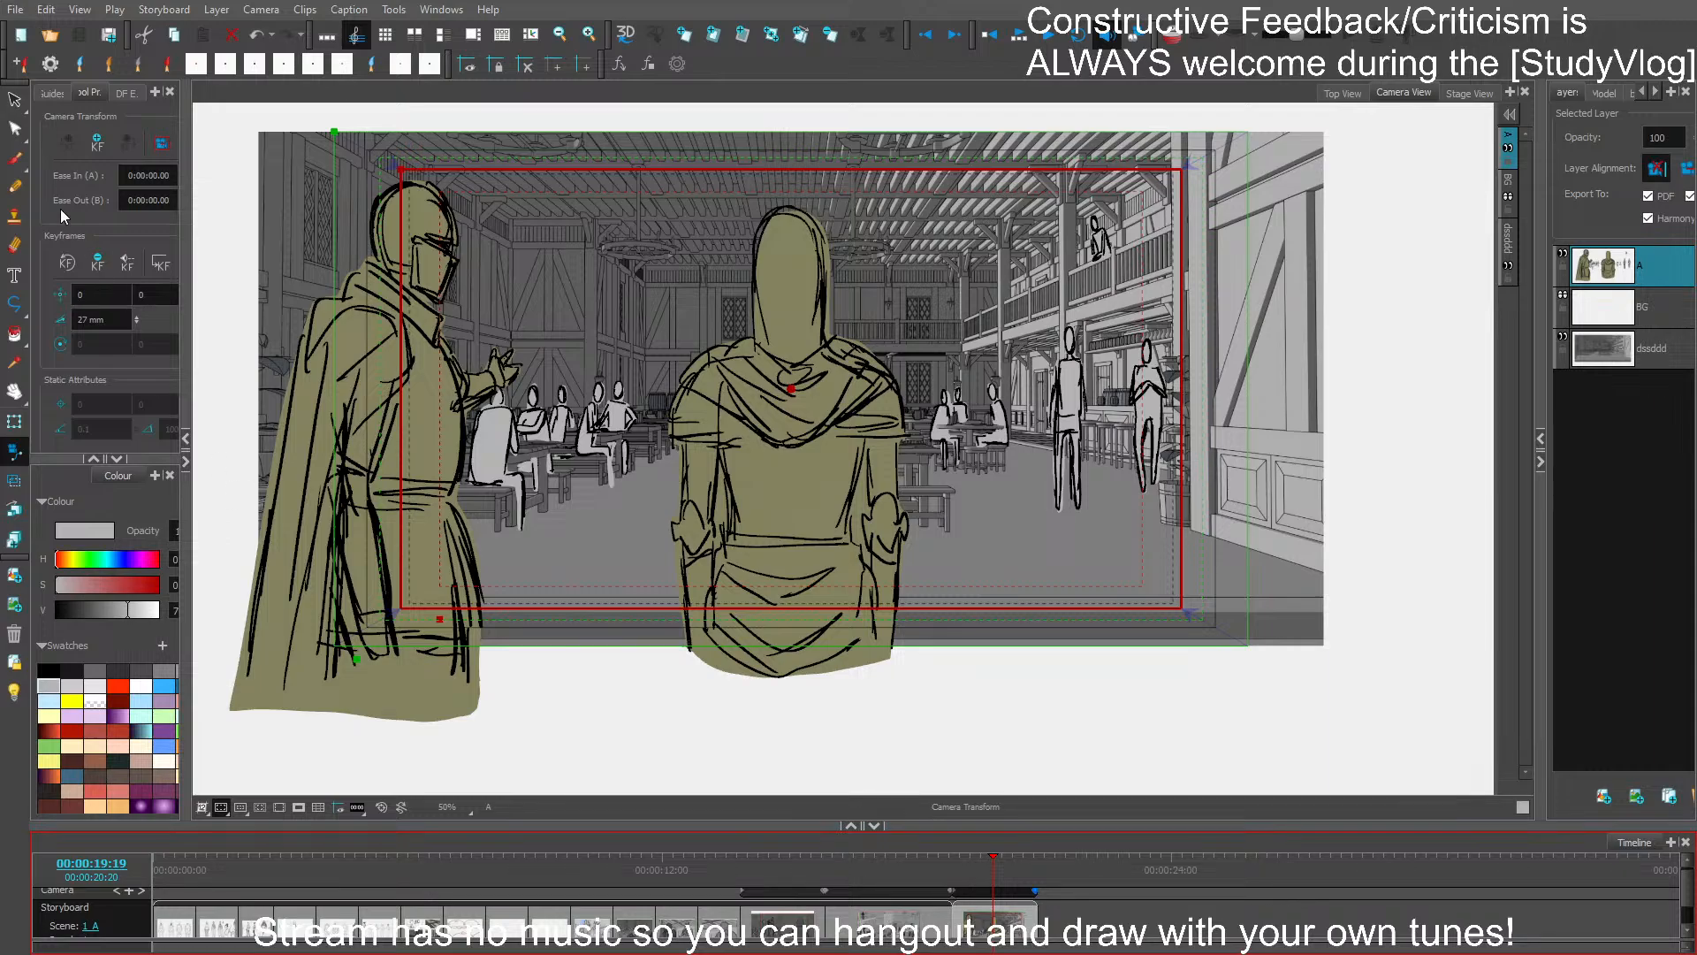
- Switch to the brush, turn on the camera mask, and review the earlier storyboard panels by scrubbing the timeline
click(15, 161)
drag(904, 867, 870, 864)
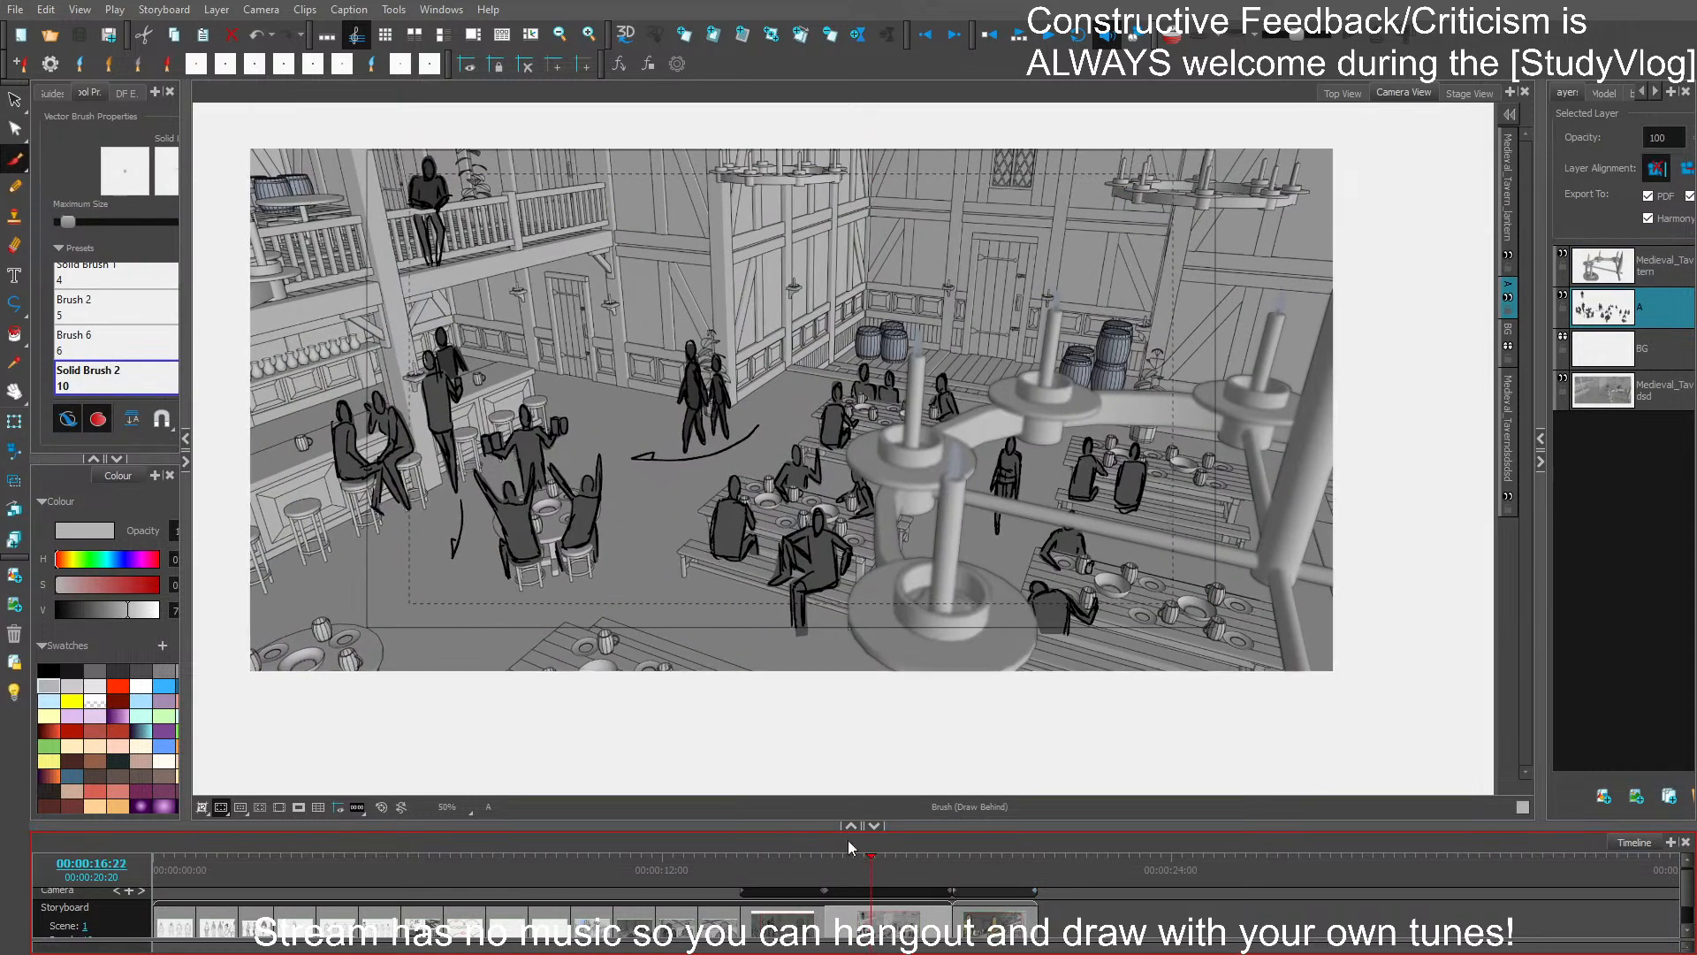
click(298, 806)
scroll(874, 526, up, 1)
key(space)
drag(983, 640, 1045, 725)
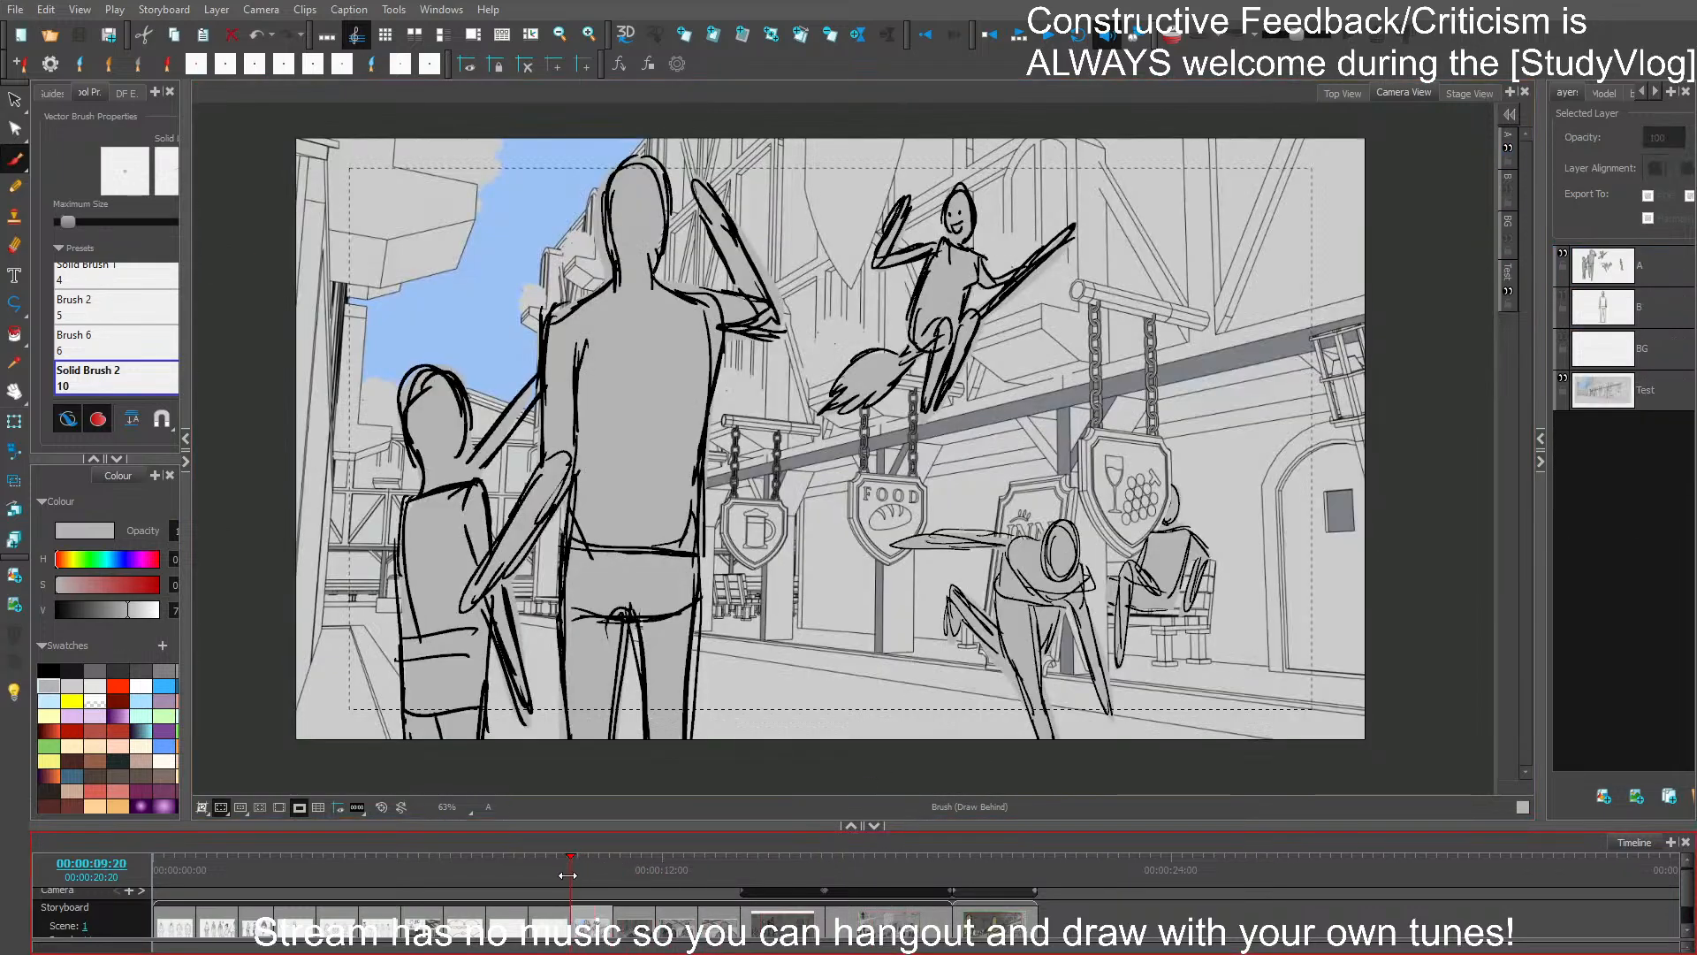
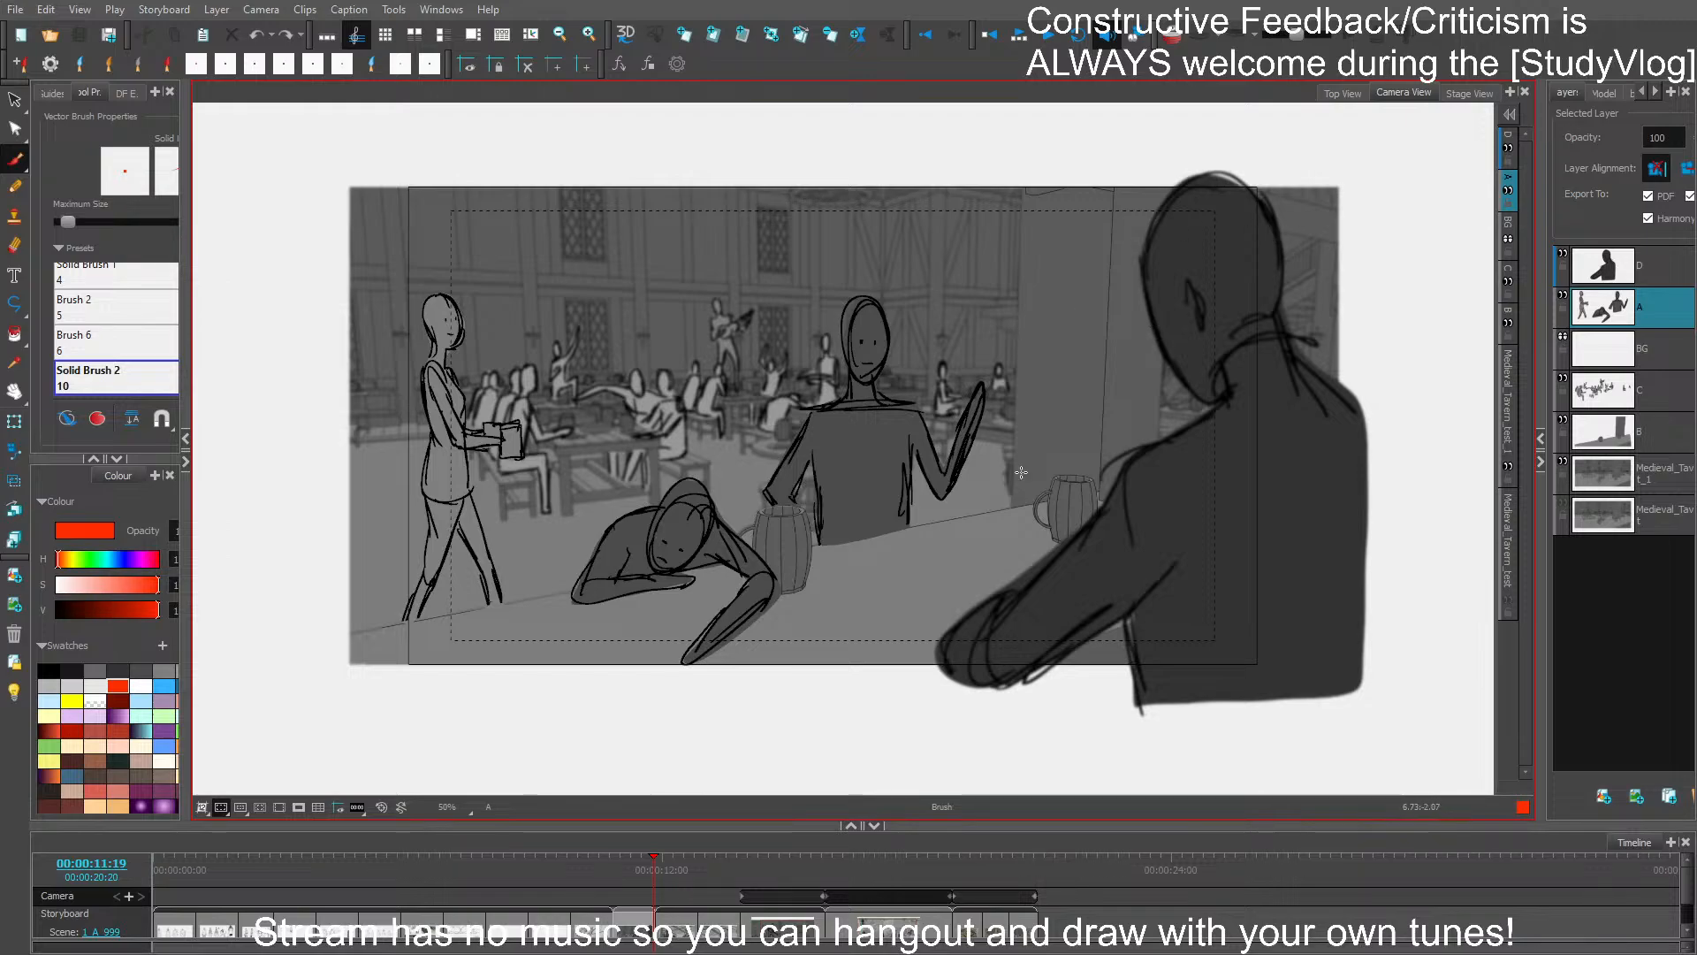
- Step through the tavern panels between 00:00:11:19 and 00:00:16:10, ending on the shot with the musician on the table
key(Right)
key(Right)
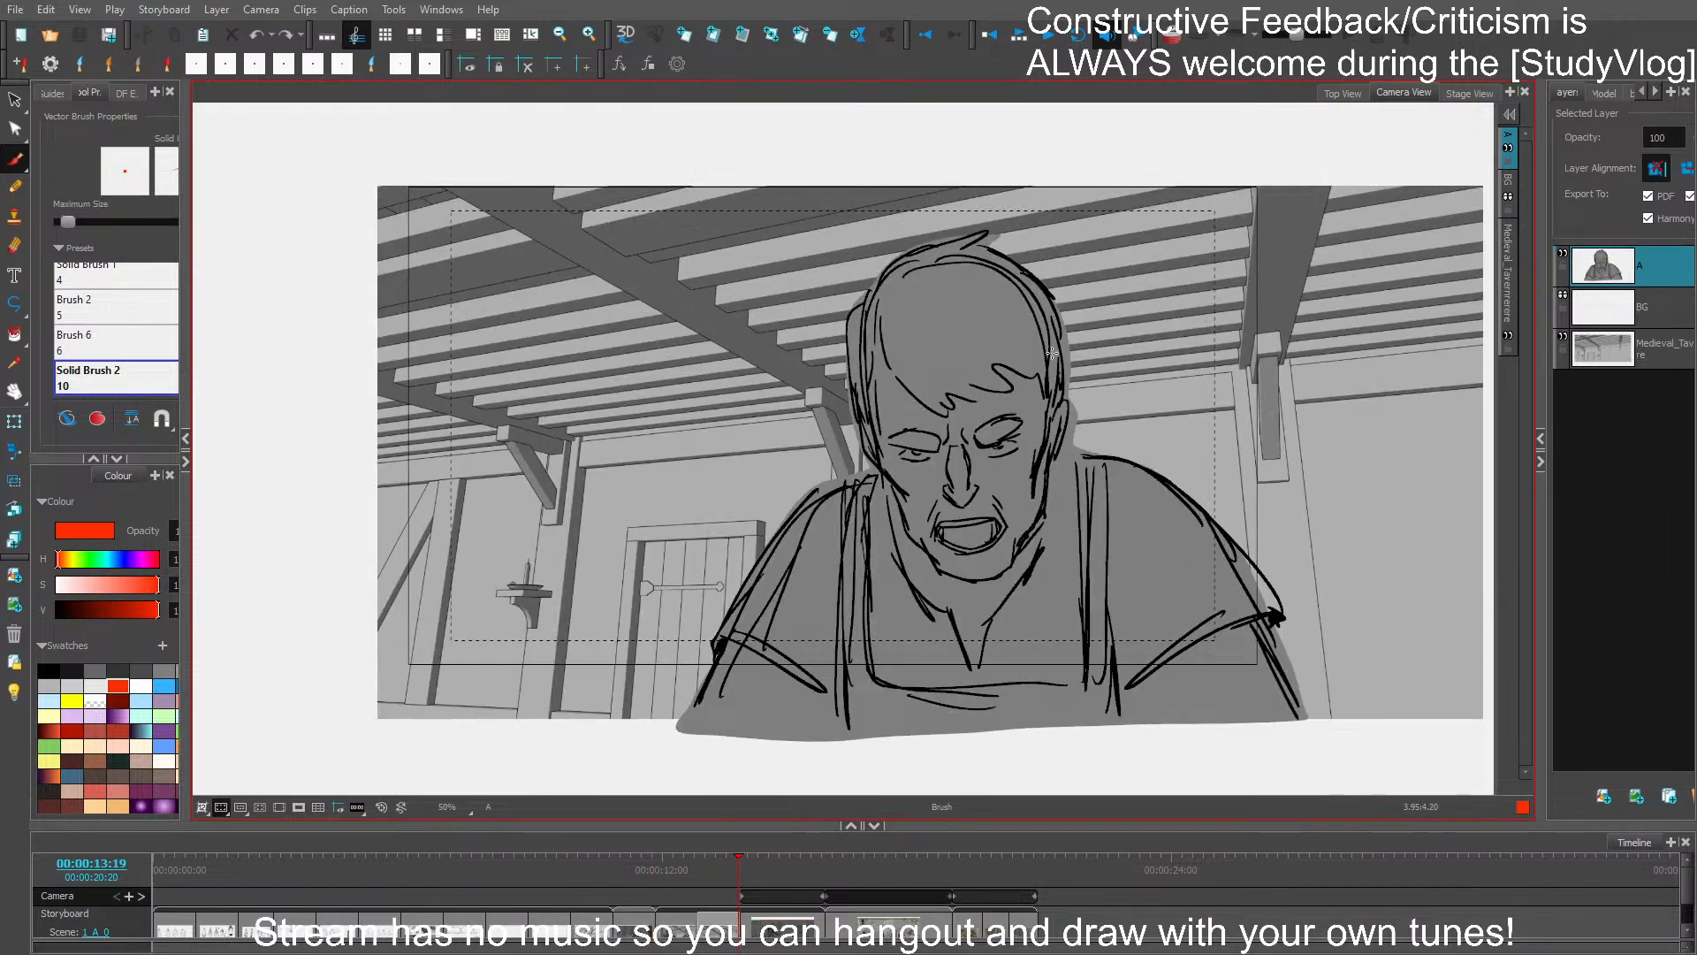
key(Right)
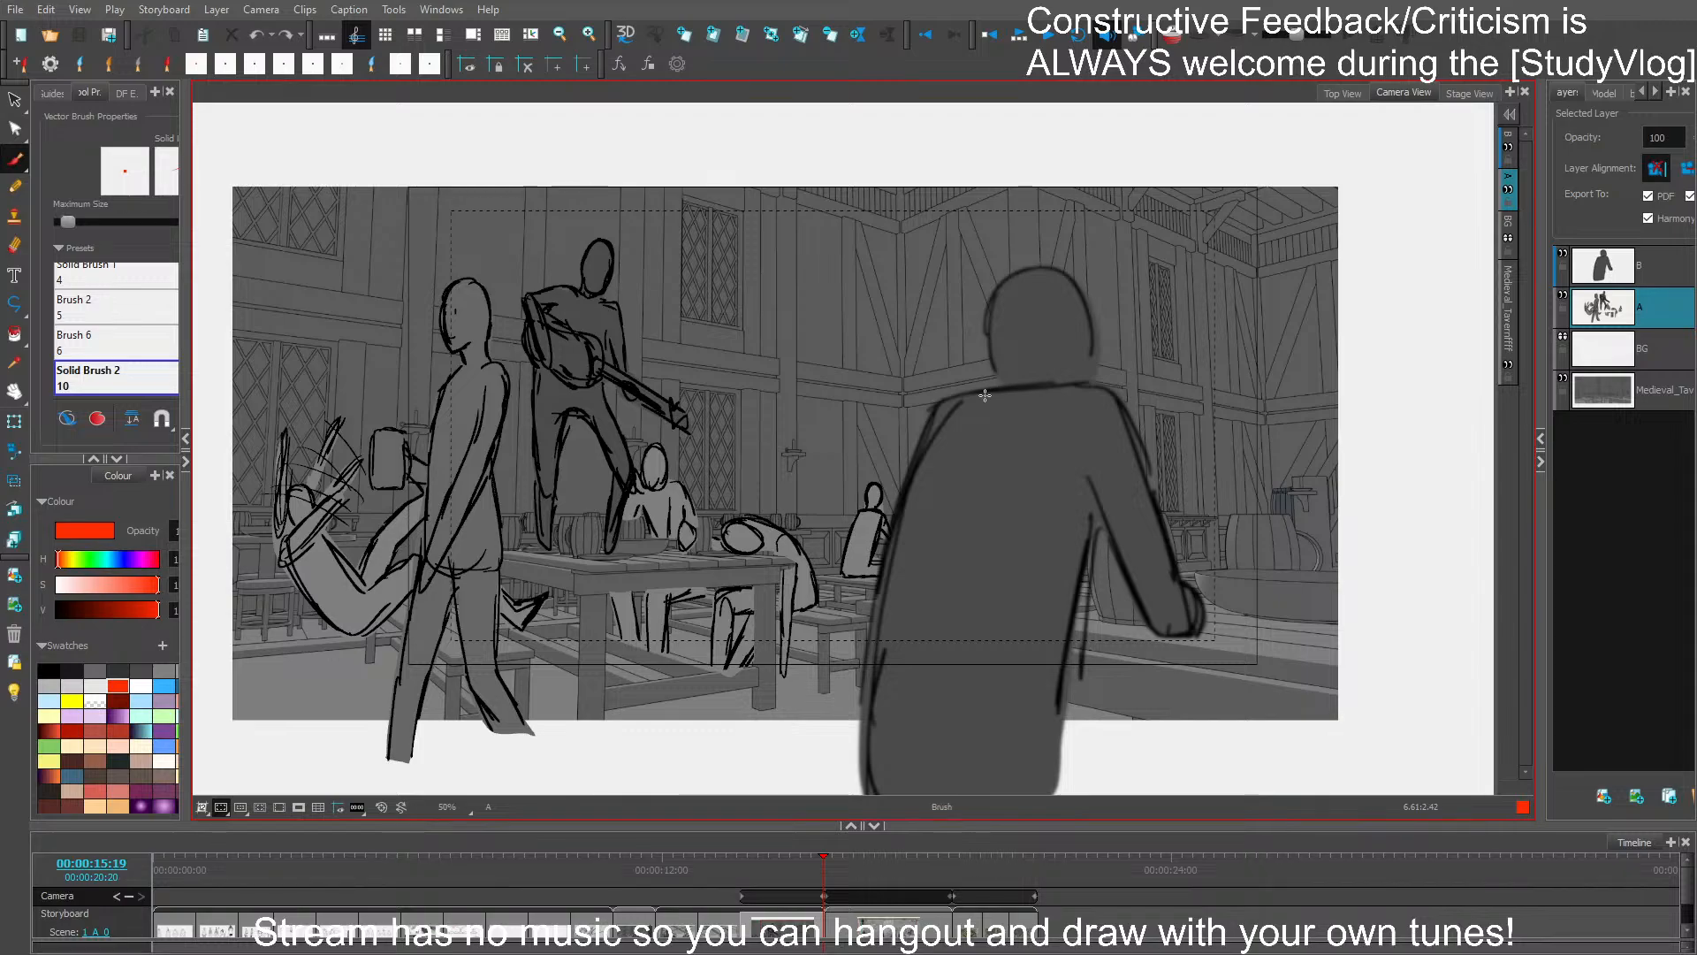
key(alt+s)
key(alt+b)
key(Right)
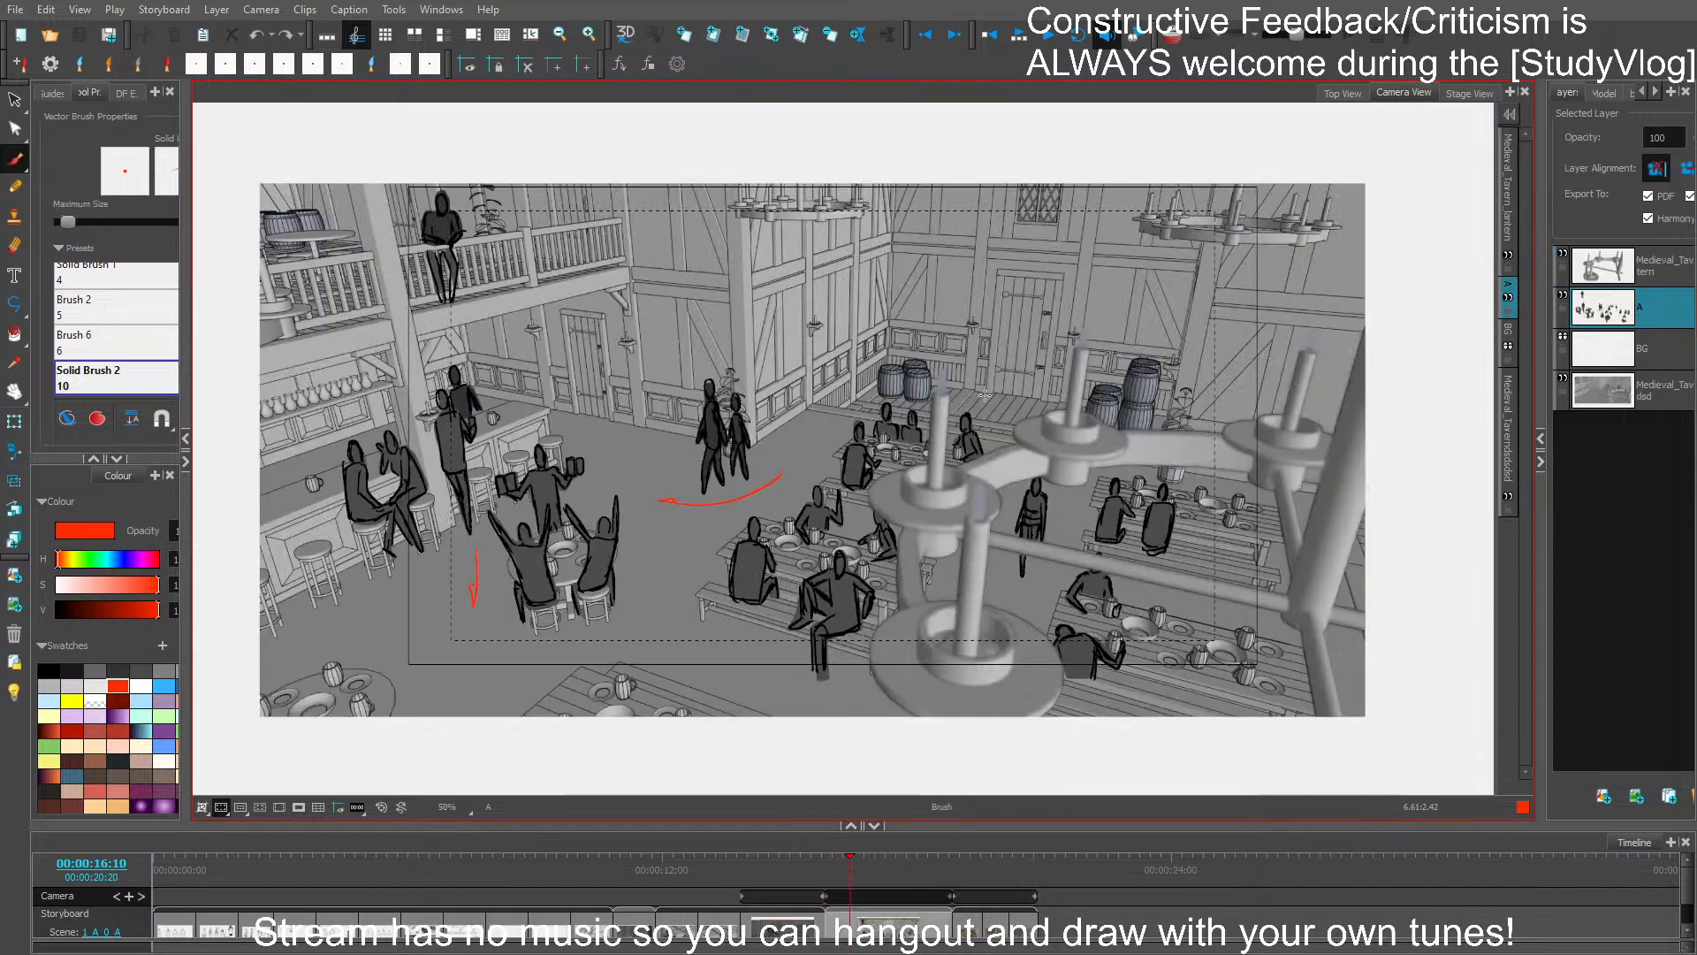
drag(1146, 348, 1183, 353)
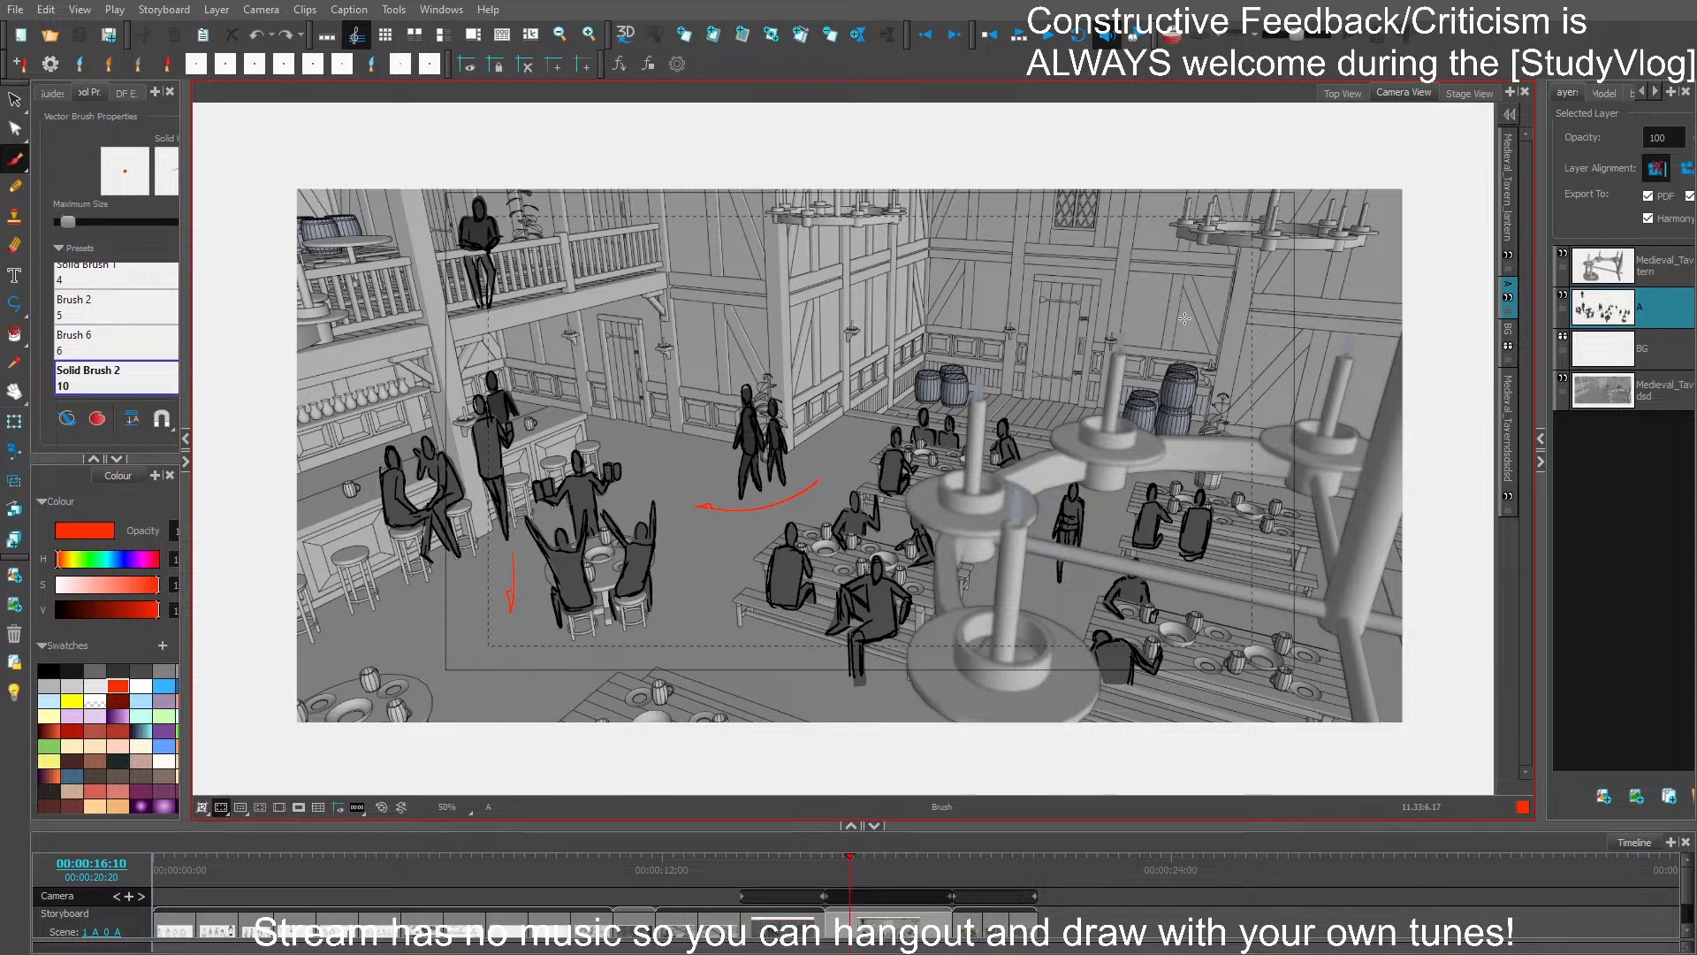
drag(868, 866, 744, 860)
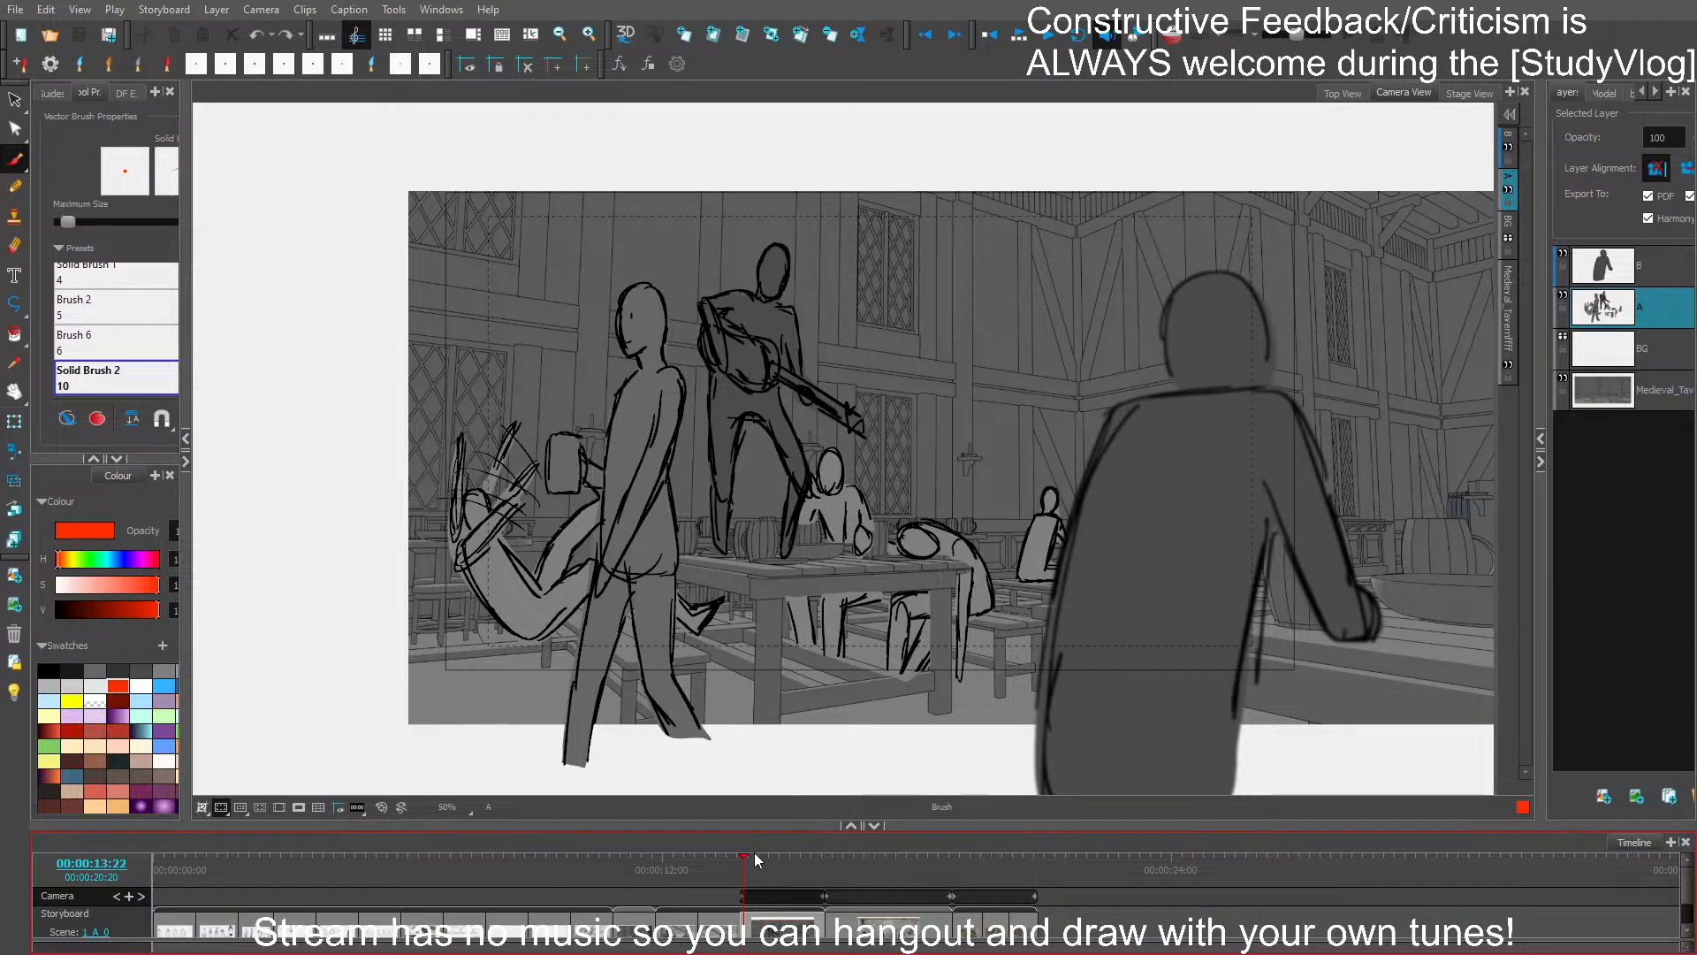
drag(1310, 595, 1238, 535)
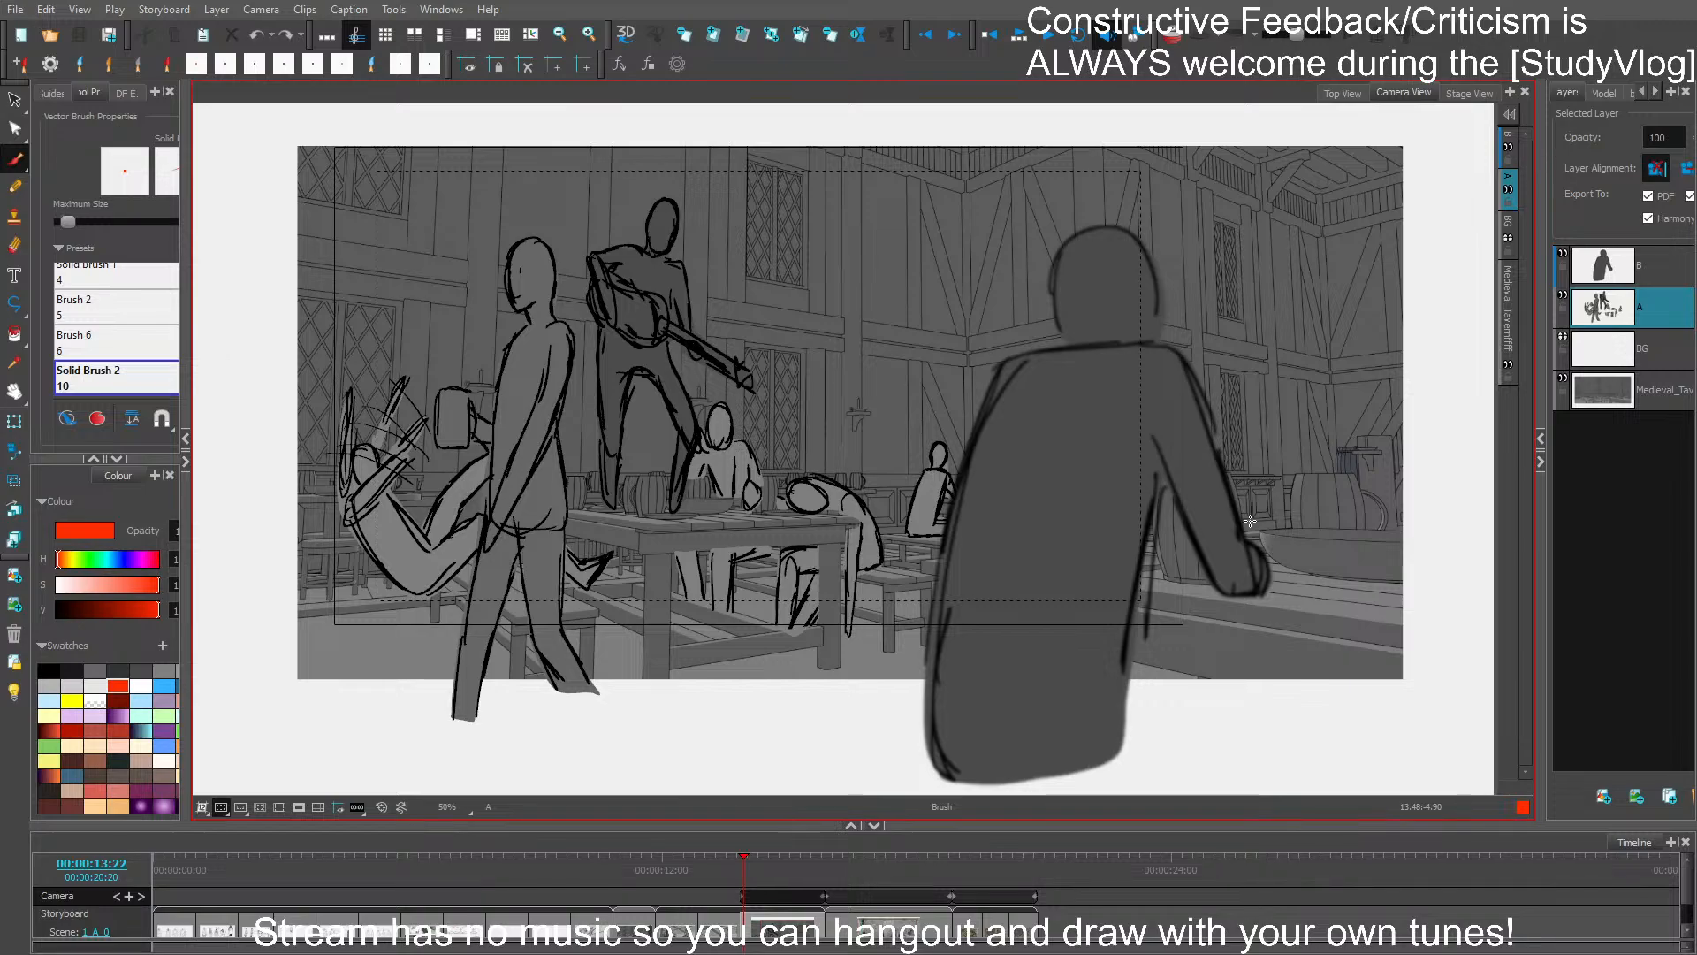
- Handwrite the note "BRB WATER!" in red in the empty area below the tavern background
drag(668, 712, 682, 750)
mouse_move(714, 711)
mouse_down()
mouse_move(776, 722)
mouse_move(768, 690)
mouse_move(787, 726)
mouse_move(763, 776)
mouse_move(779, 754)
mouse_move(820, 769)
mouse_up()
mouse_move(829, 751)
mouse_down()
mouse_move(850, 748)
mouse_move(840, 781)
mouse_up()
mouse_move(852, 751)
mouse_down()
mouse_move(853, 780)
mouse_move(871, 765)
mouse_up()
drag(856, 779, 873, 783)
drag(873, 745, 892, 772)
drag(899, 720, 893, 755)
click(903, 772)
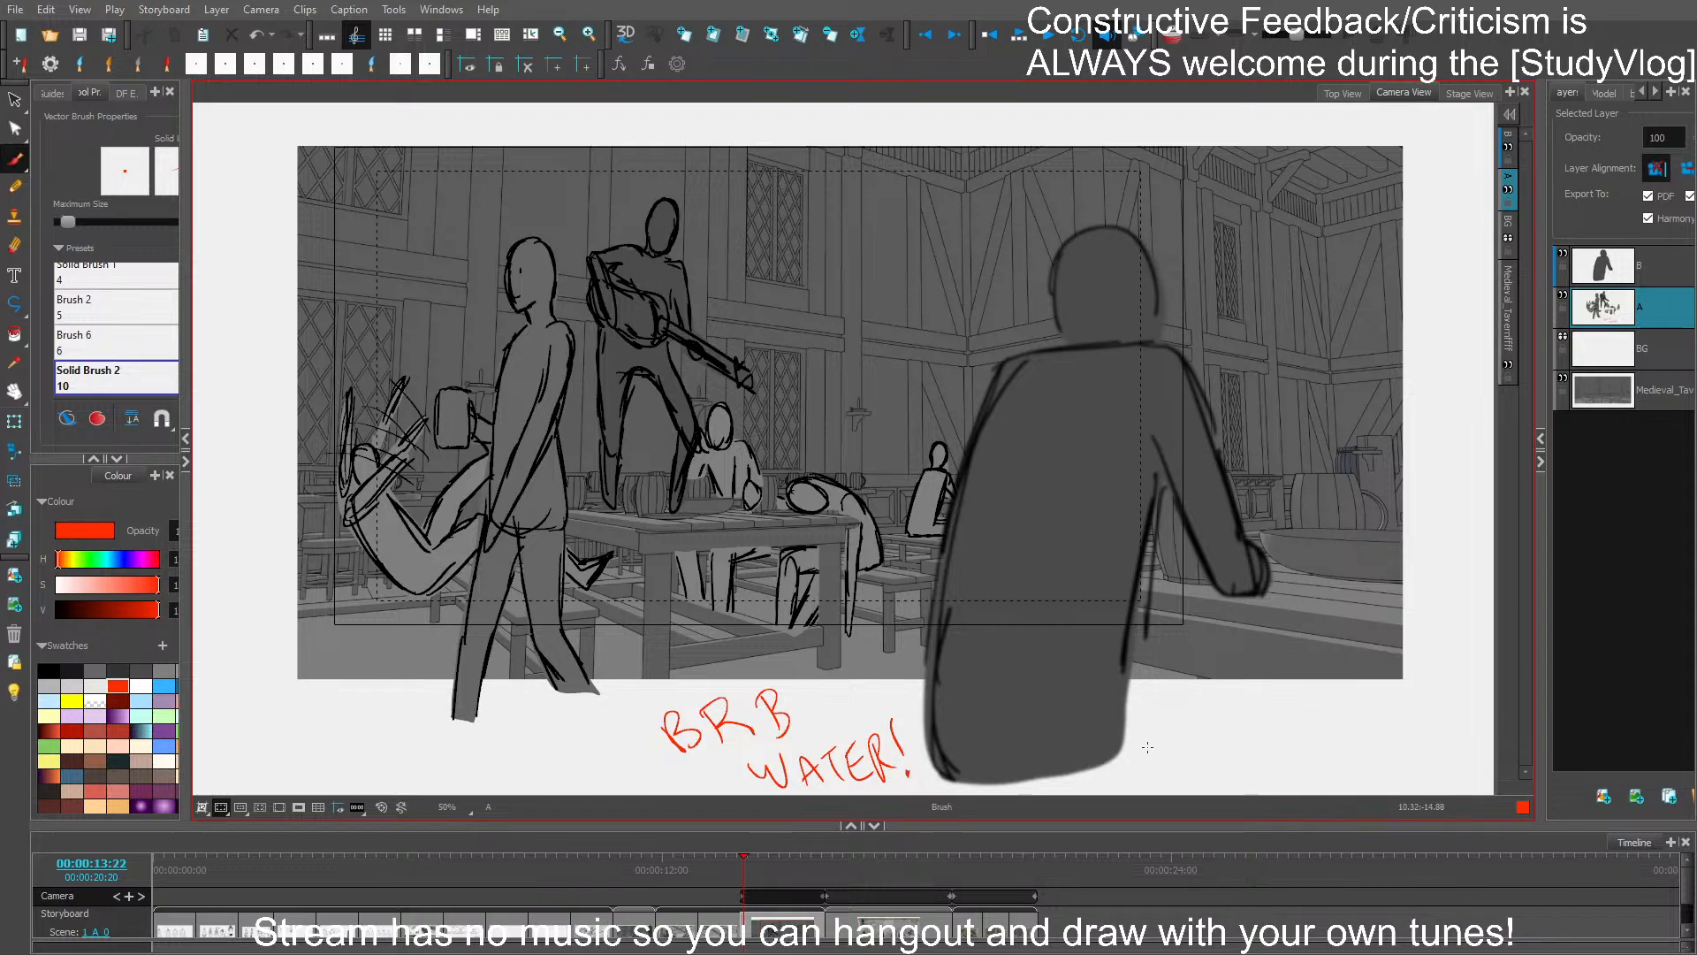
- Select the whole handwritten break note below the background and delete it
scroll(893, 670, down, 2)
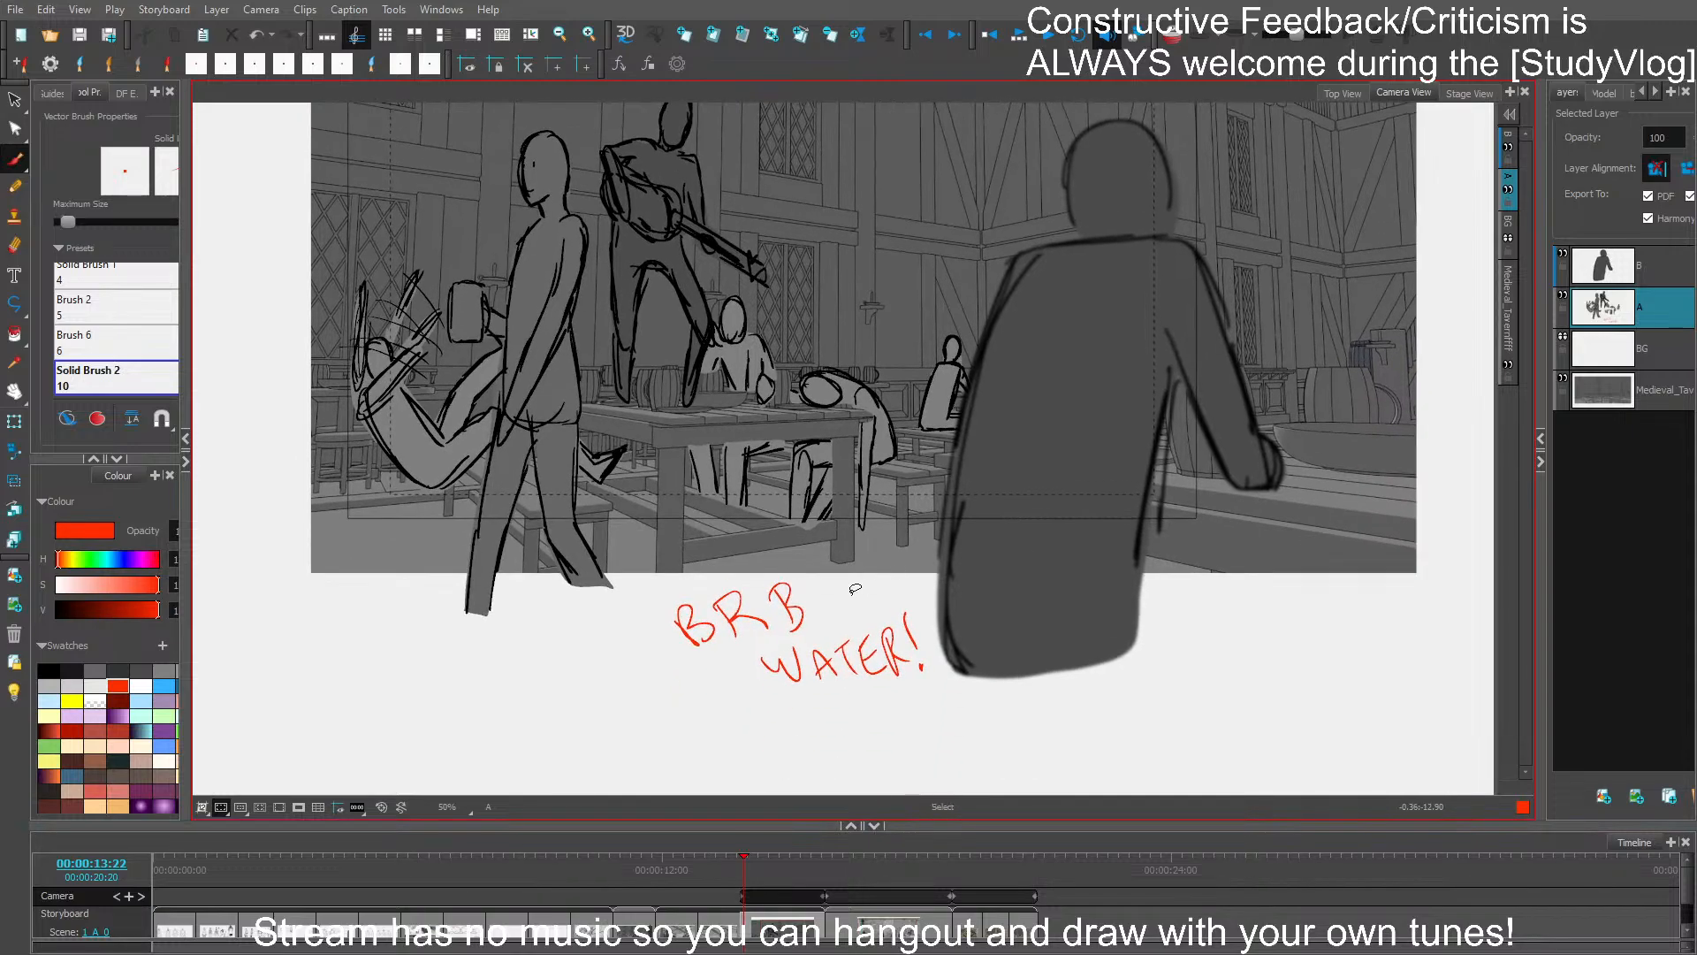
mouse_move(854, 588)
mouse_down()
mouse_move(794, 712)
mouse_move(921, 656)
mouse_move(924, 590)
mouse_up()
key(Delete)
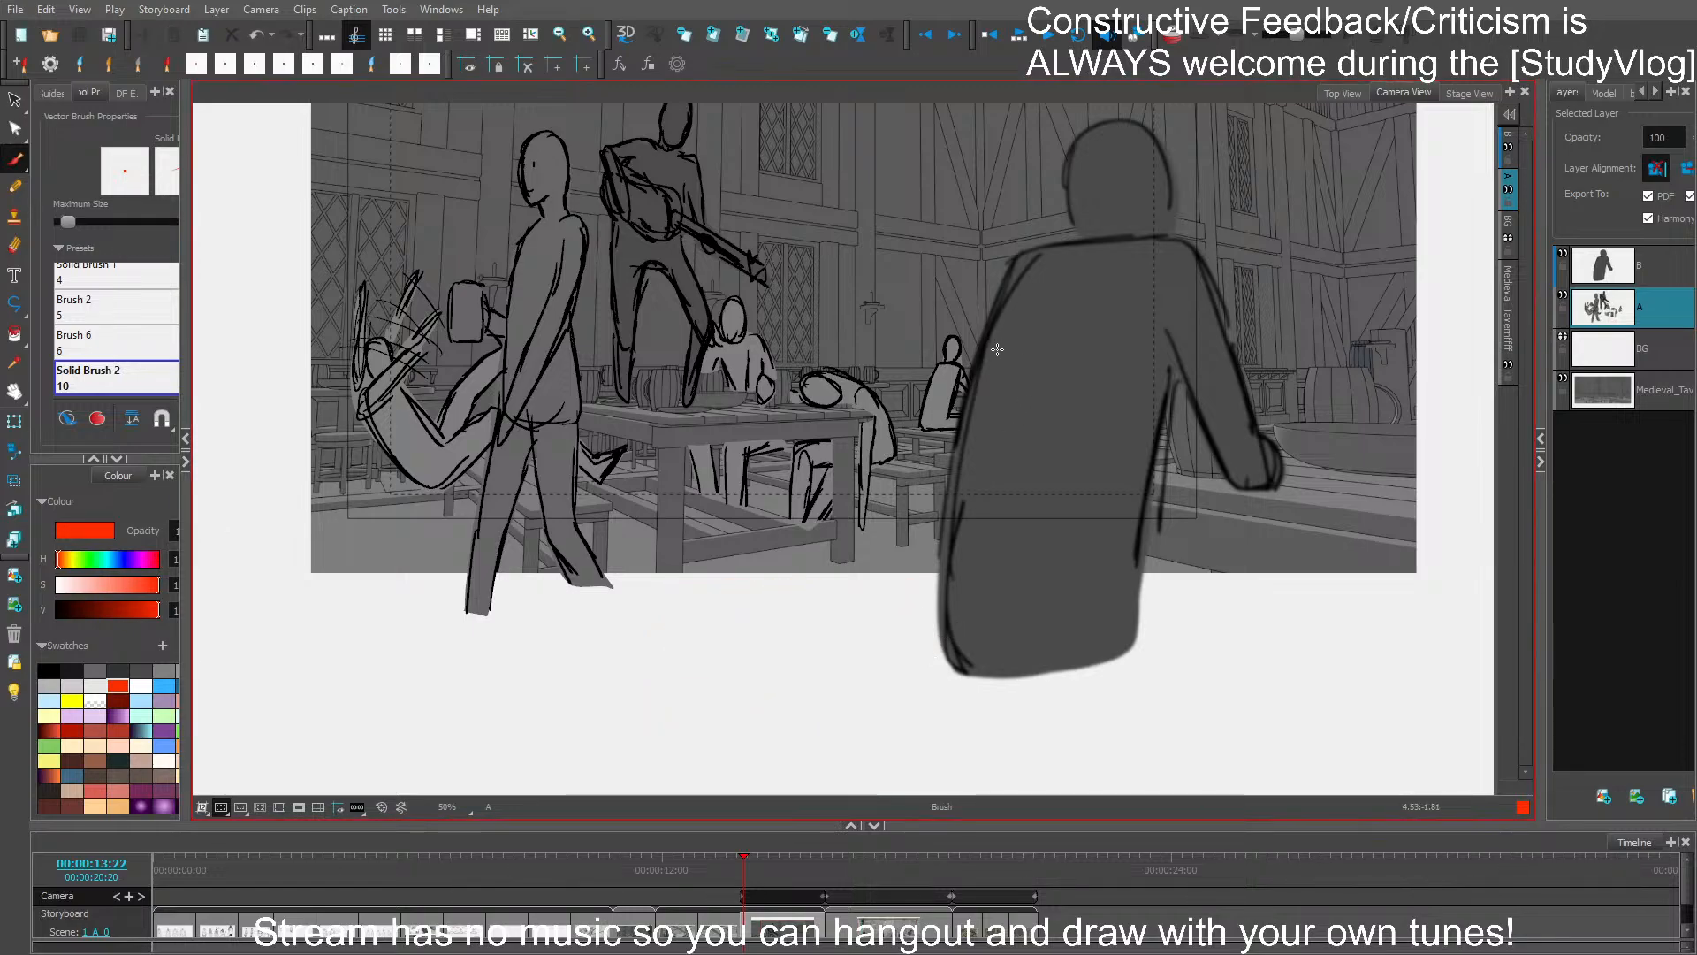
- Review the panels from the table-top musician shot through the high-angle tavern shot to the hooded figures at 00:00:19:12
scroll(1140, 366, up, 2)
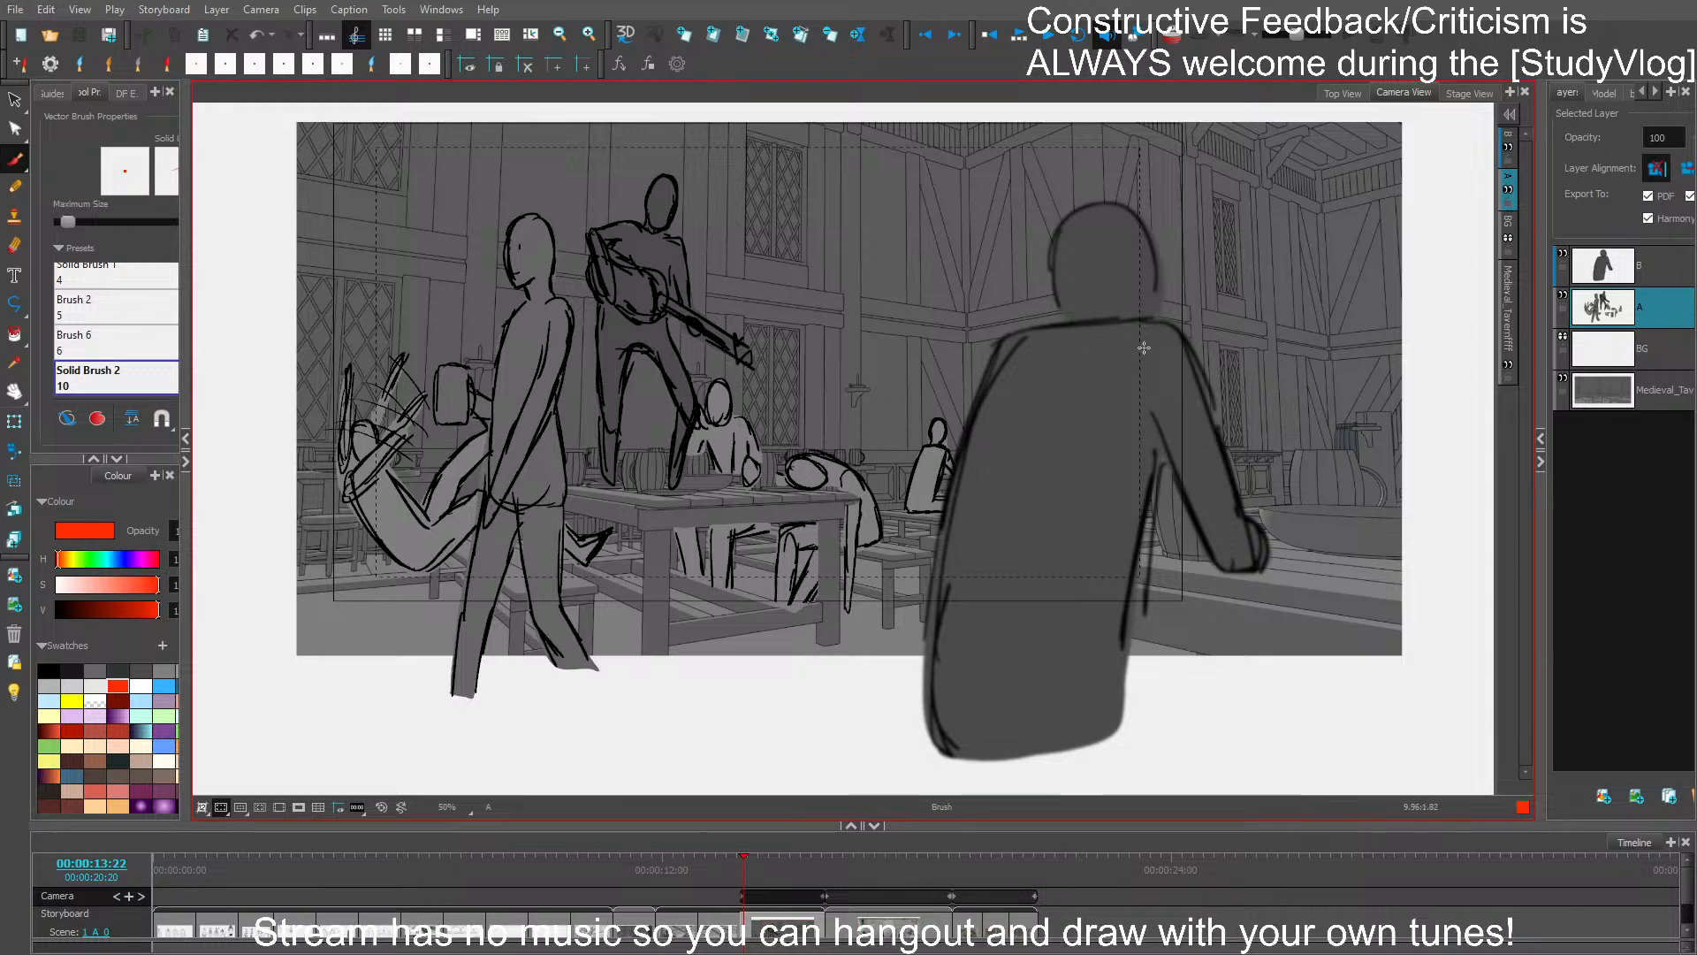
key(2)
mouse_move(1163, 344)
mouse_down()
mouse_move(1268, 319)
mouse_move(1265, 351)
mouse_move(1243, 354)
mouse_up()
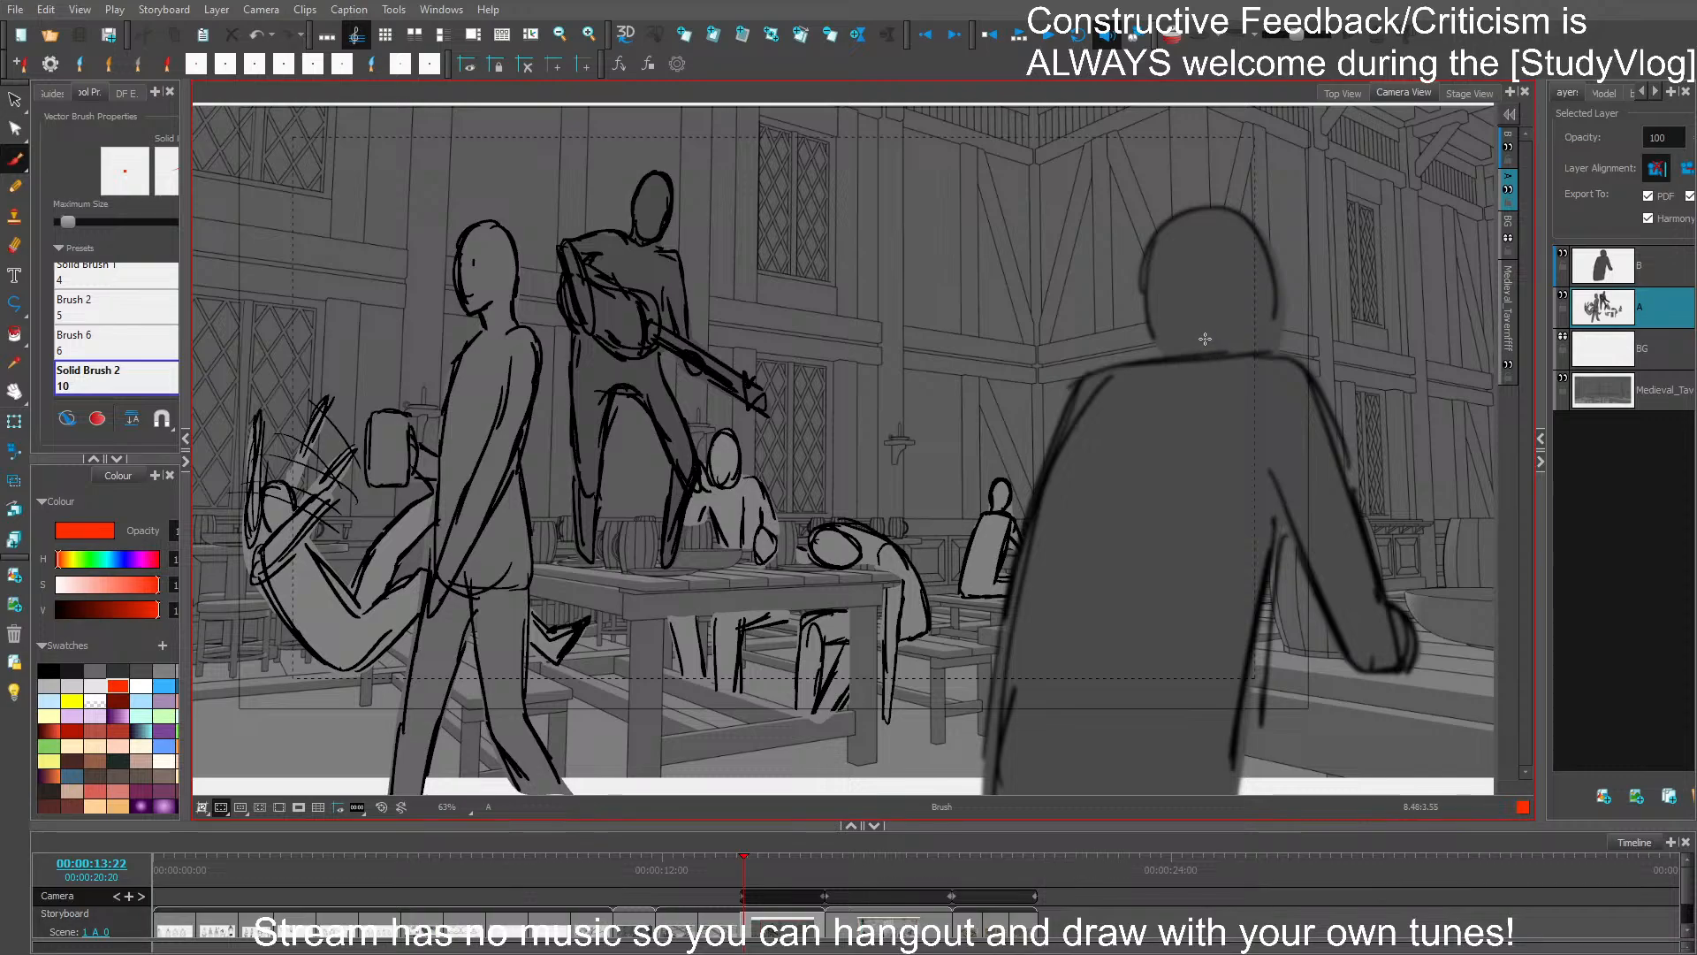
key(Right)
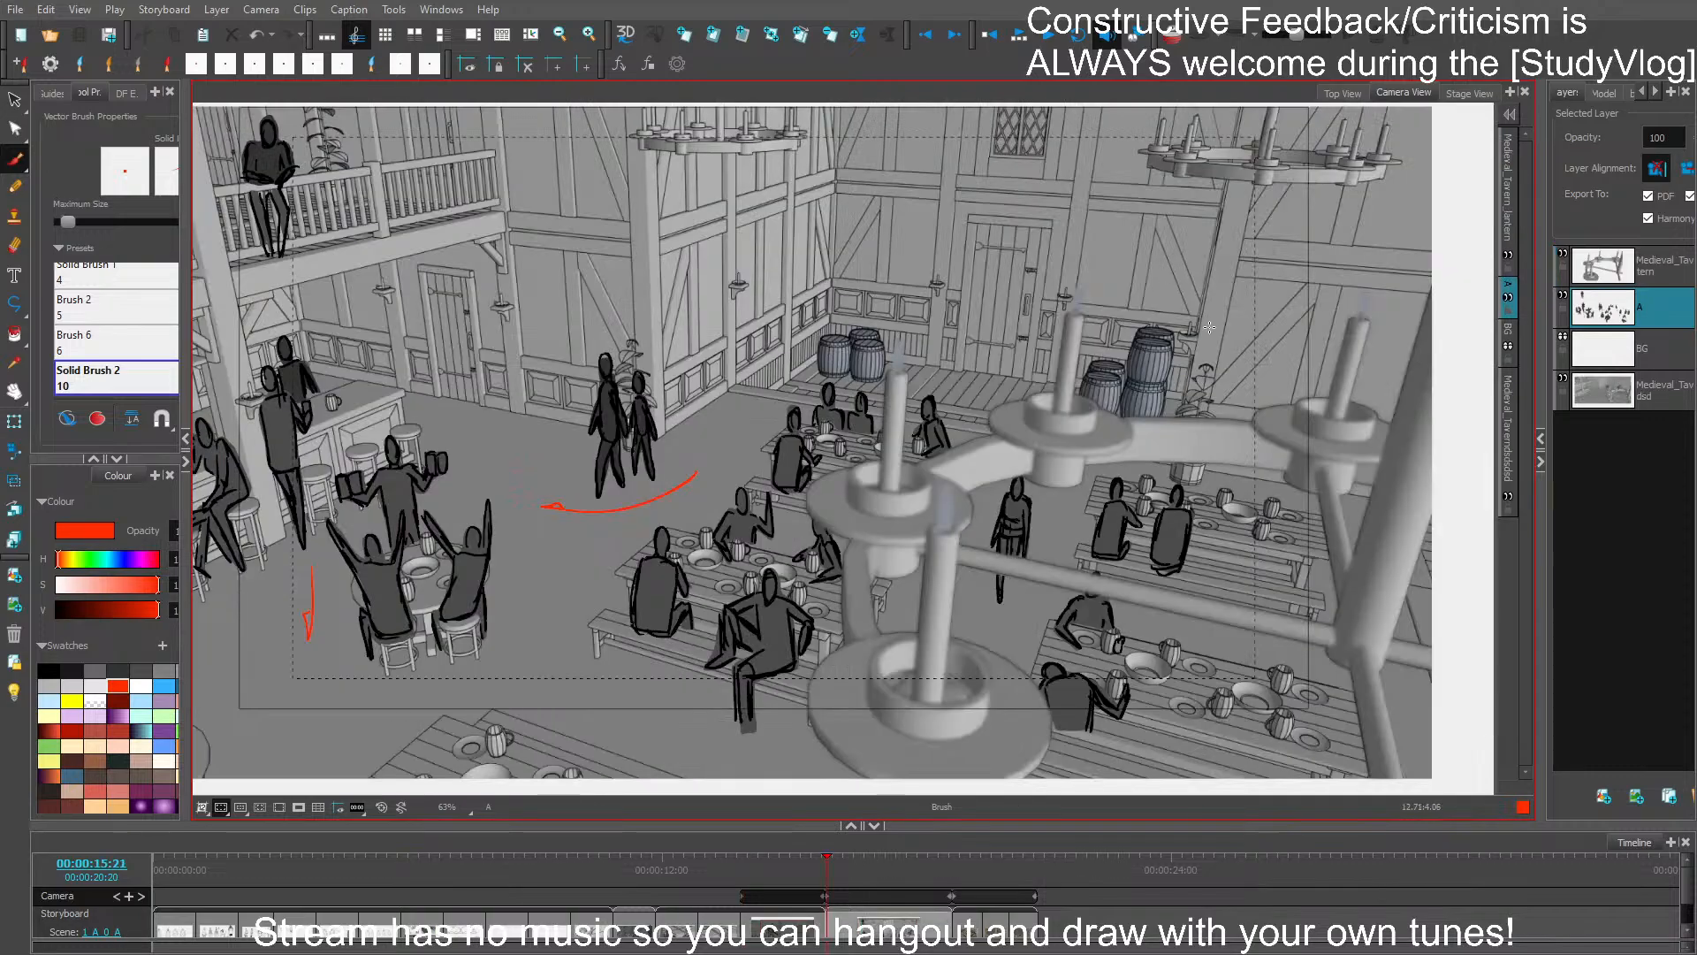
key(ctrl)
scroll(1159, 413, down, 3)
scroll(1160, 414, up, 2)
key(space)
mouse_move(1170, 362)
mouse_down()
mouse_move(1164, 322)
mouse_move(1183, 378)
mouse_up()
scroll(1166, 349, up, 2)
key(space)
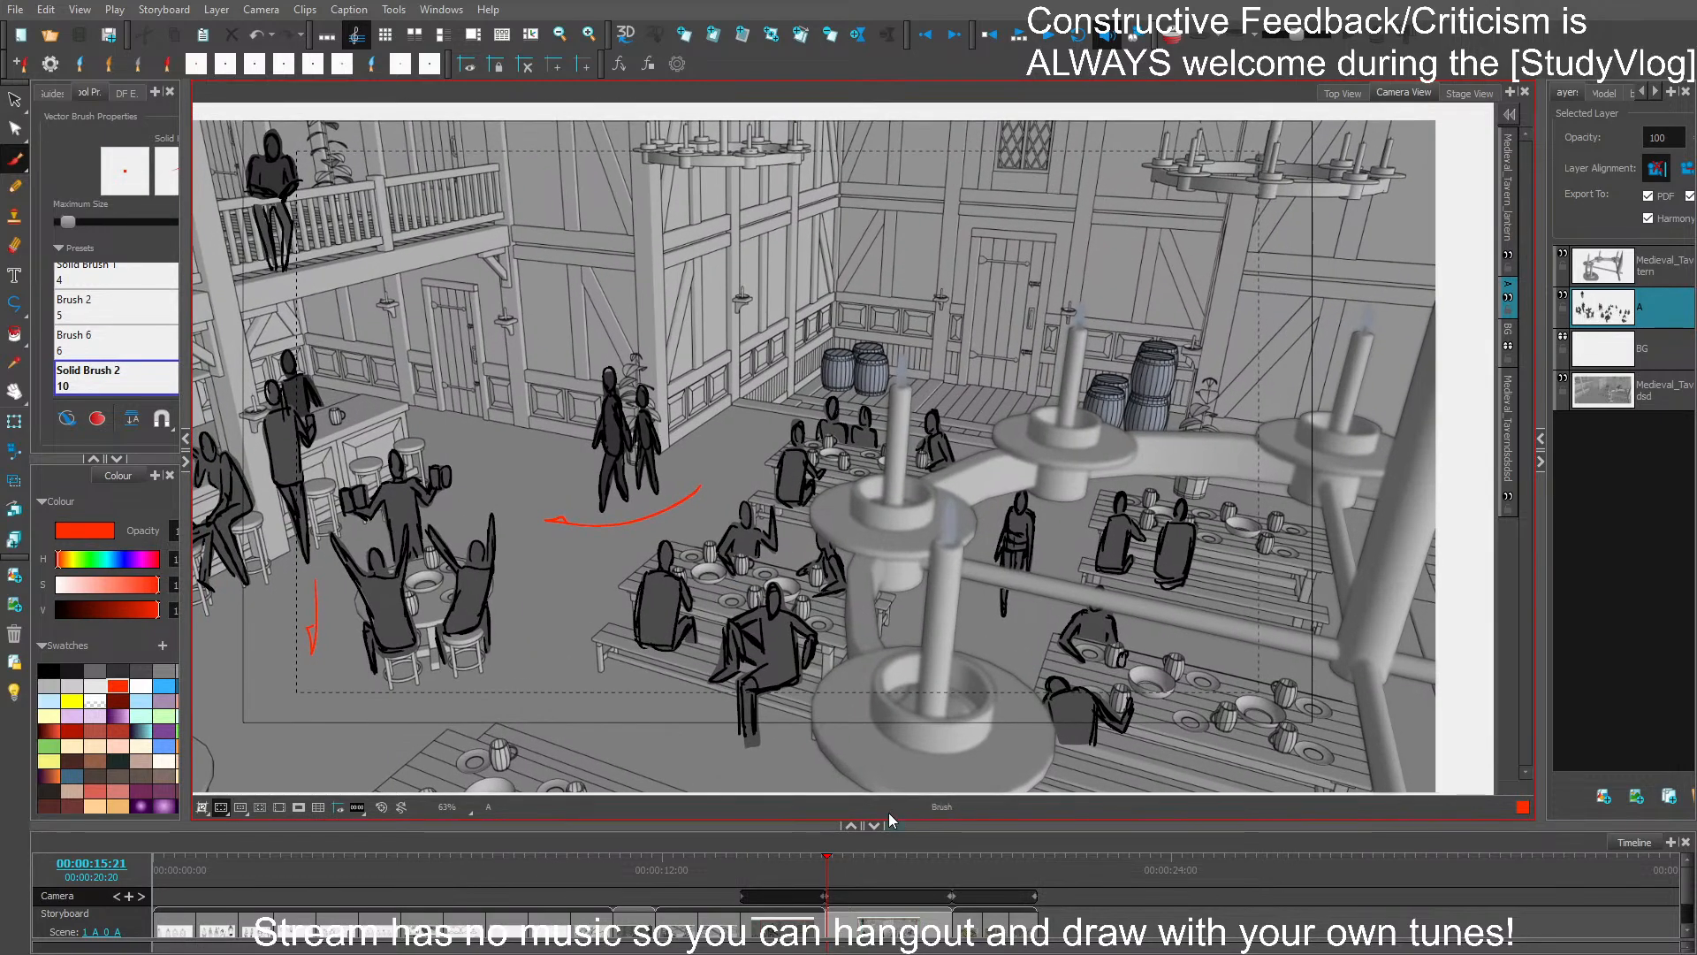
click(840, 866)
drag(744, 875, 1039, 869)
click(967, 925)
click(980, 902)
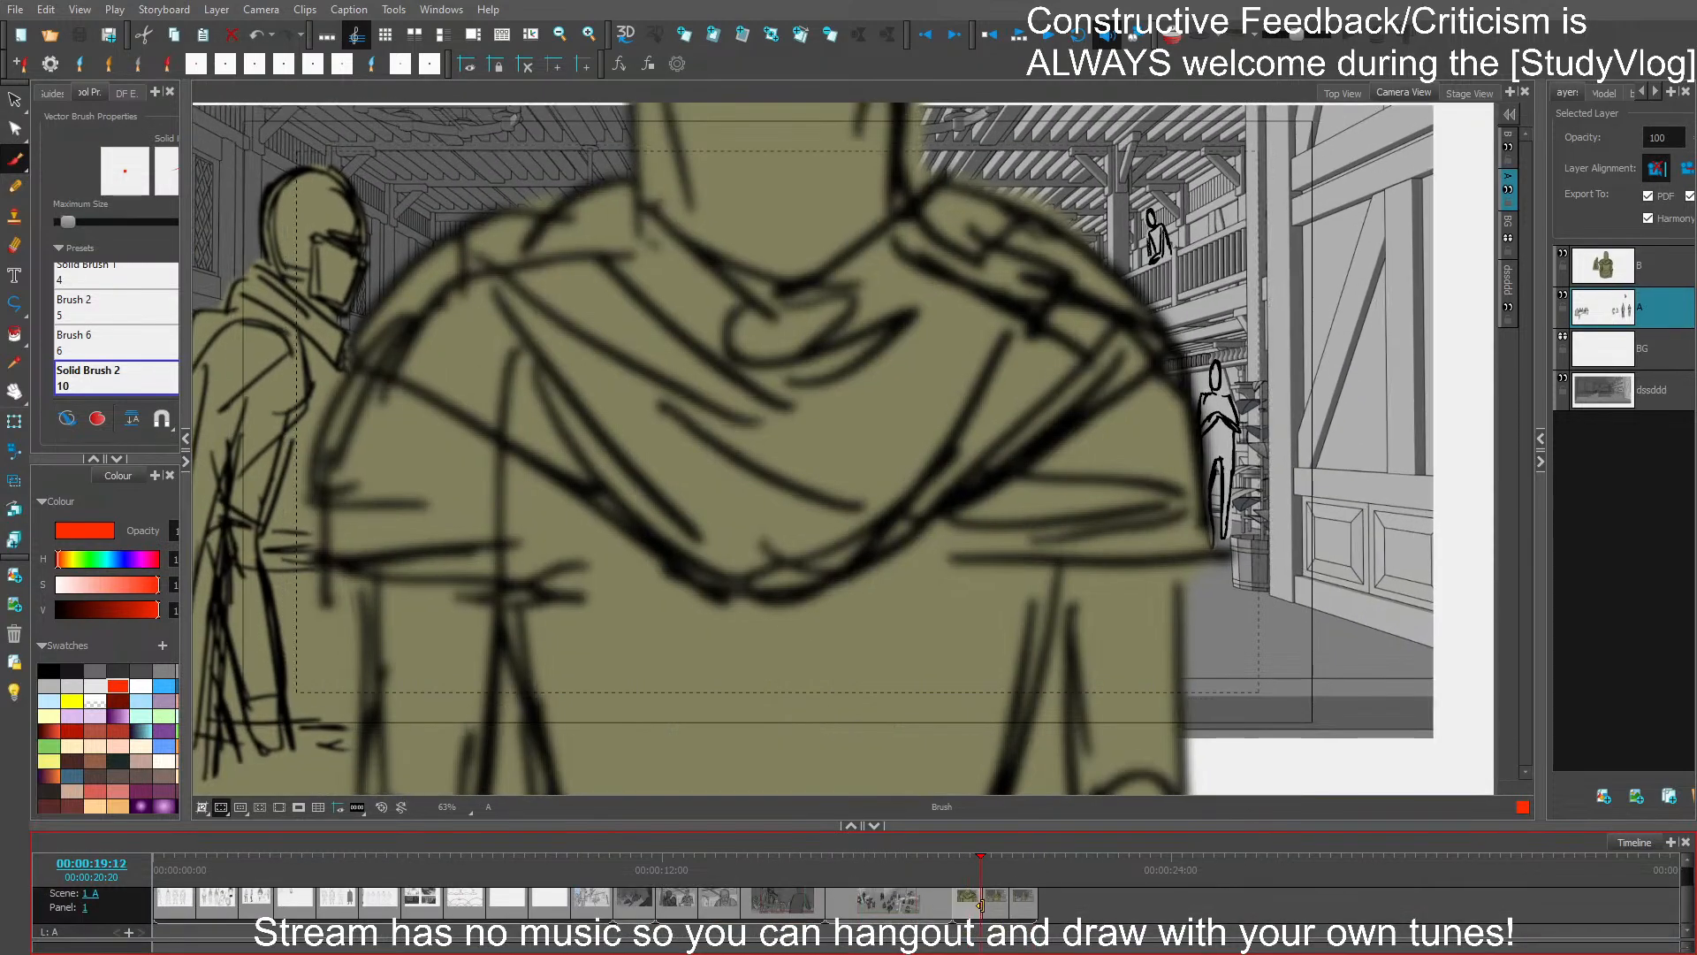
- Lengthen the hooded-figure panels of scene 1_A, extending the storyboard to 00:00:21:08
click(1035, 902)
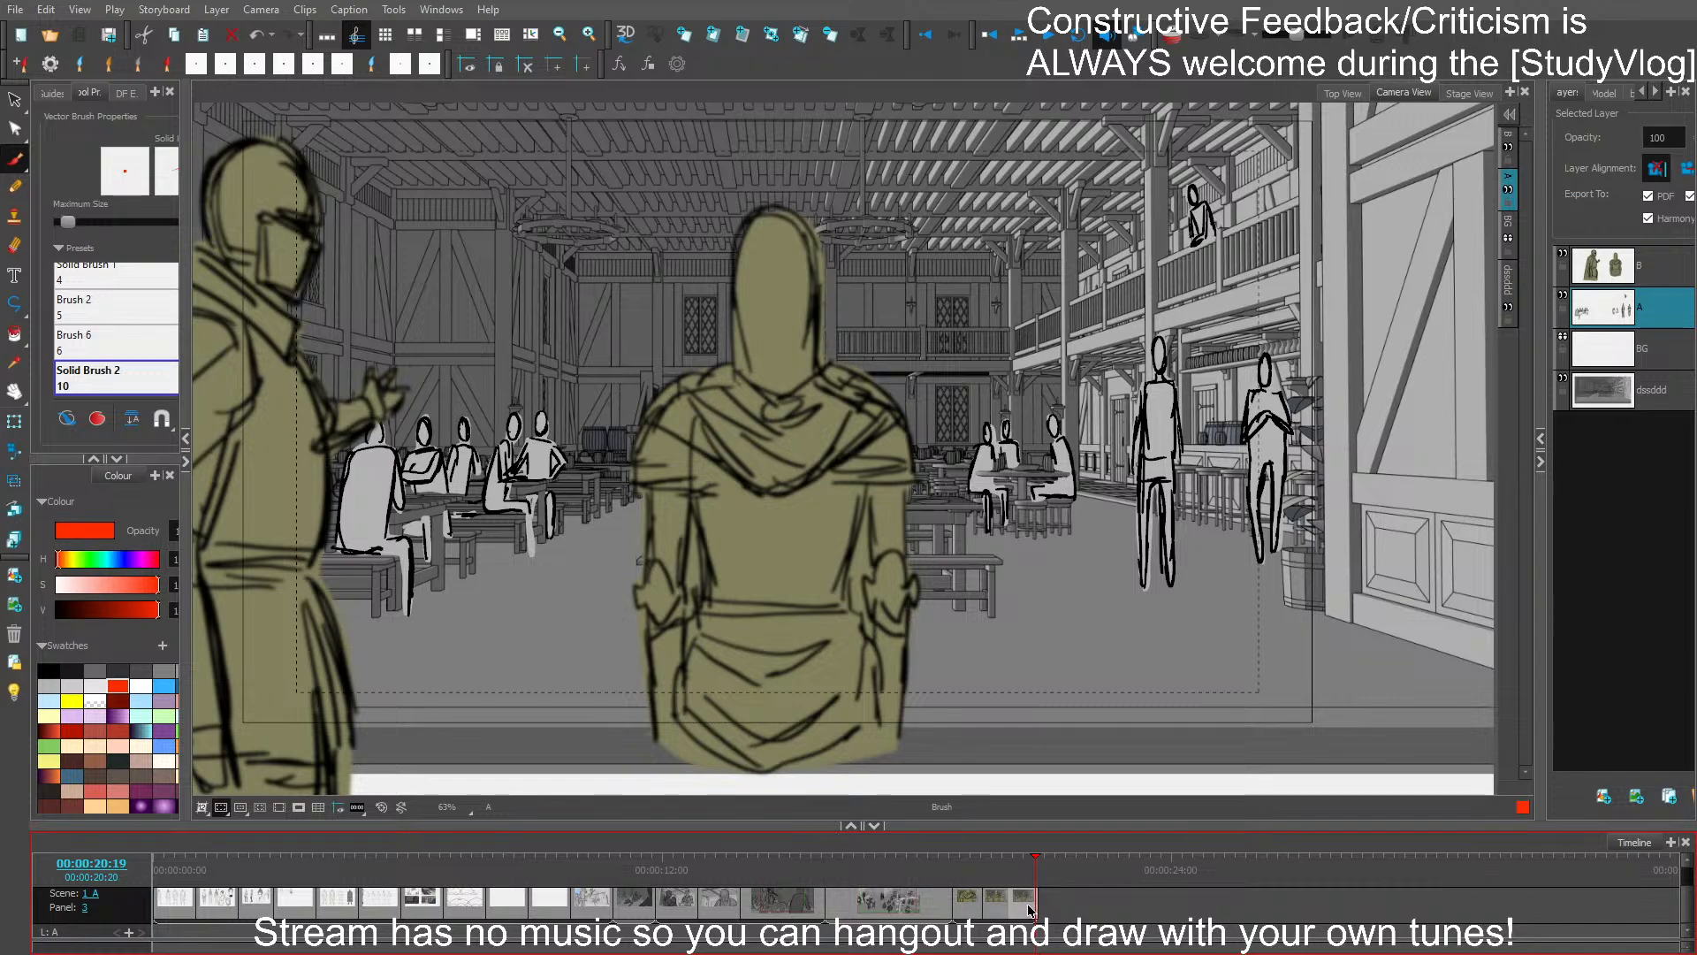
drag(1010, 907, 982, 868)
click(987, 906)
click(1054, 904)
- Play back the storyboard to check the timing, and return to the last panel at 00:00:20:12
click(963, 869)
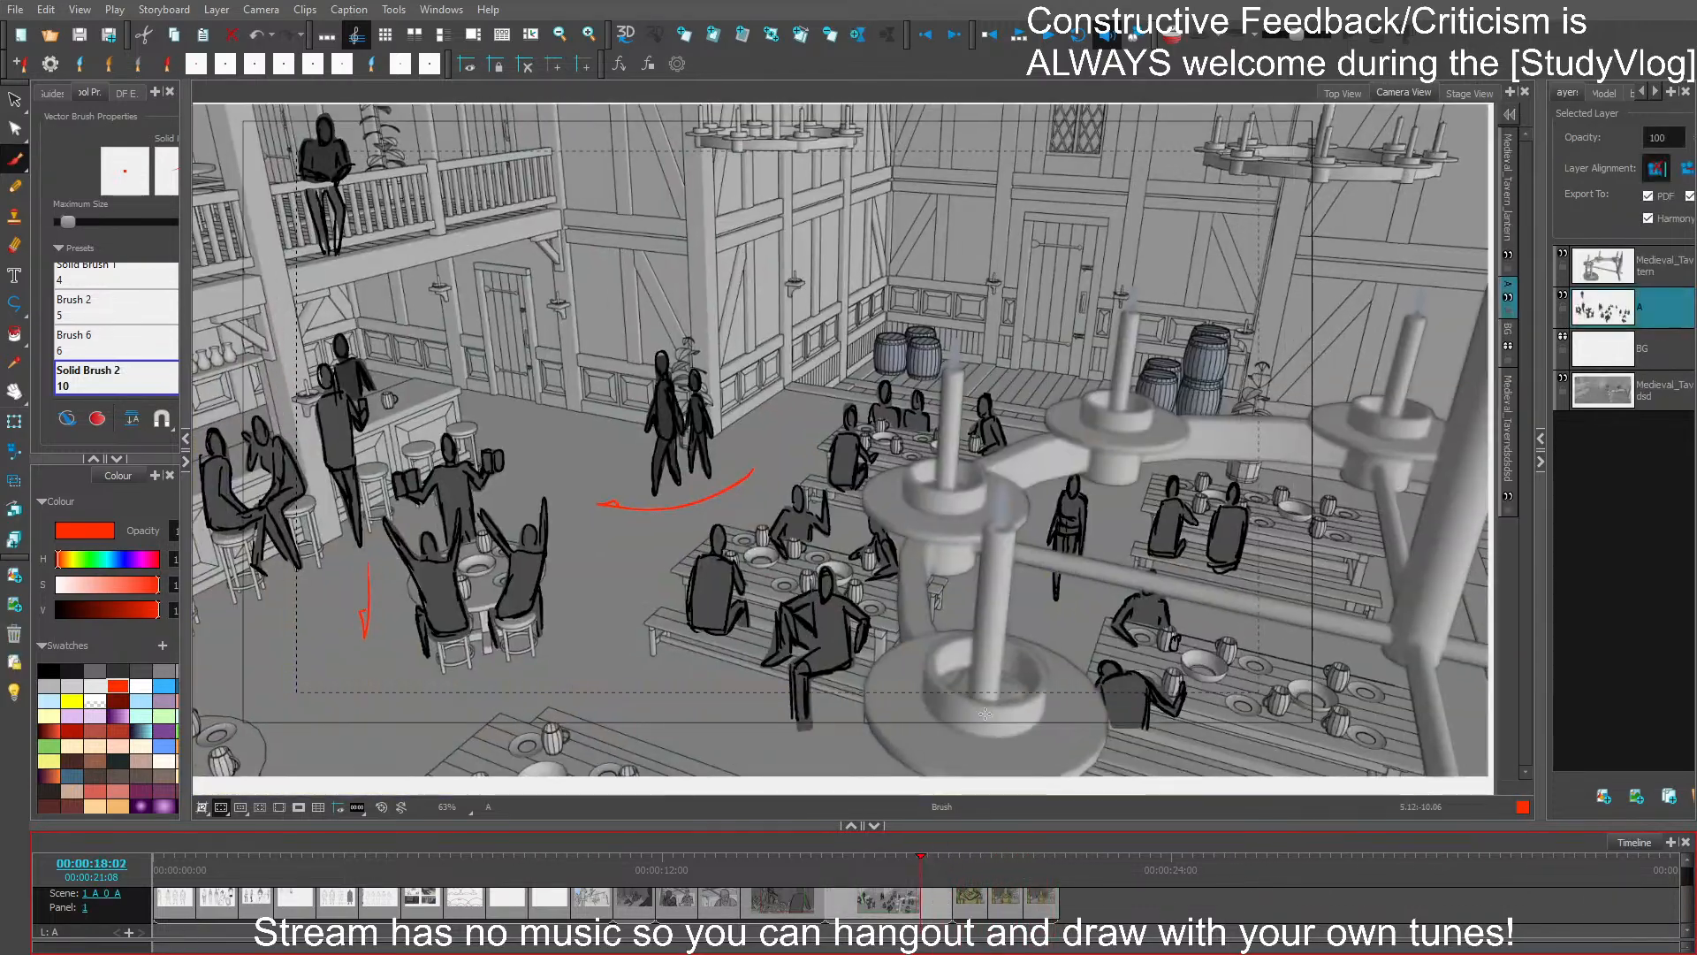
click(1050, 37)
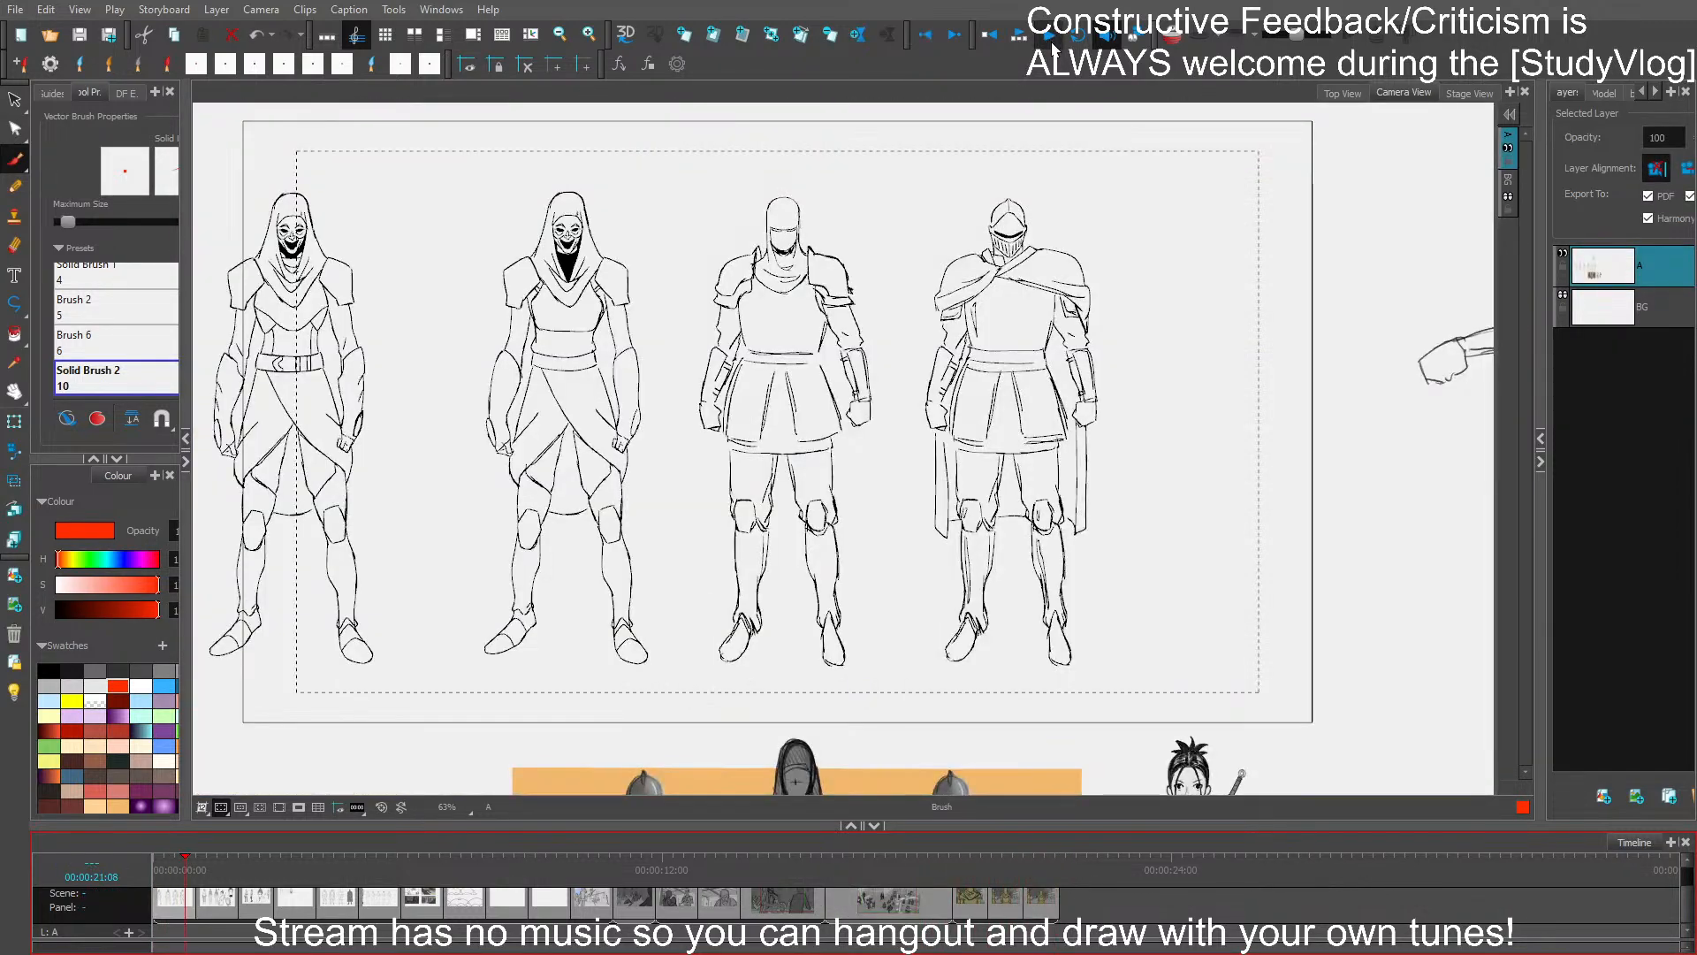
click(1052, 37)
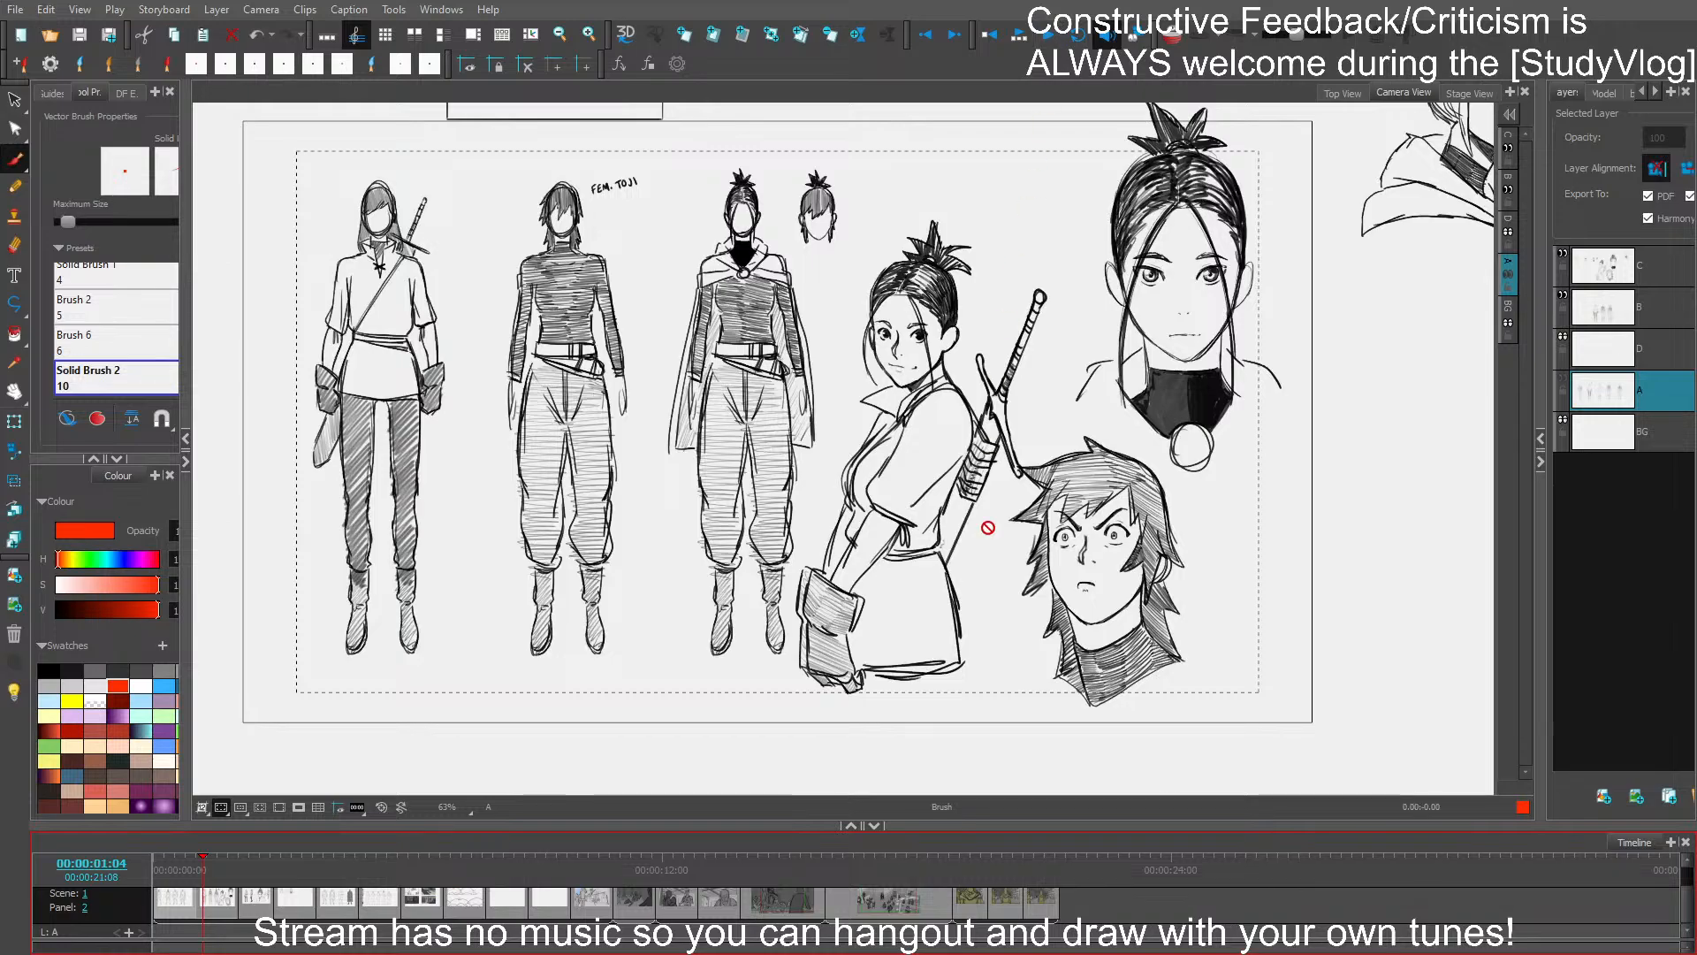
click(1023, 870)
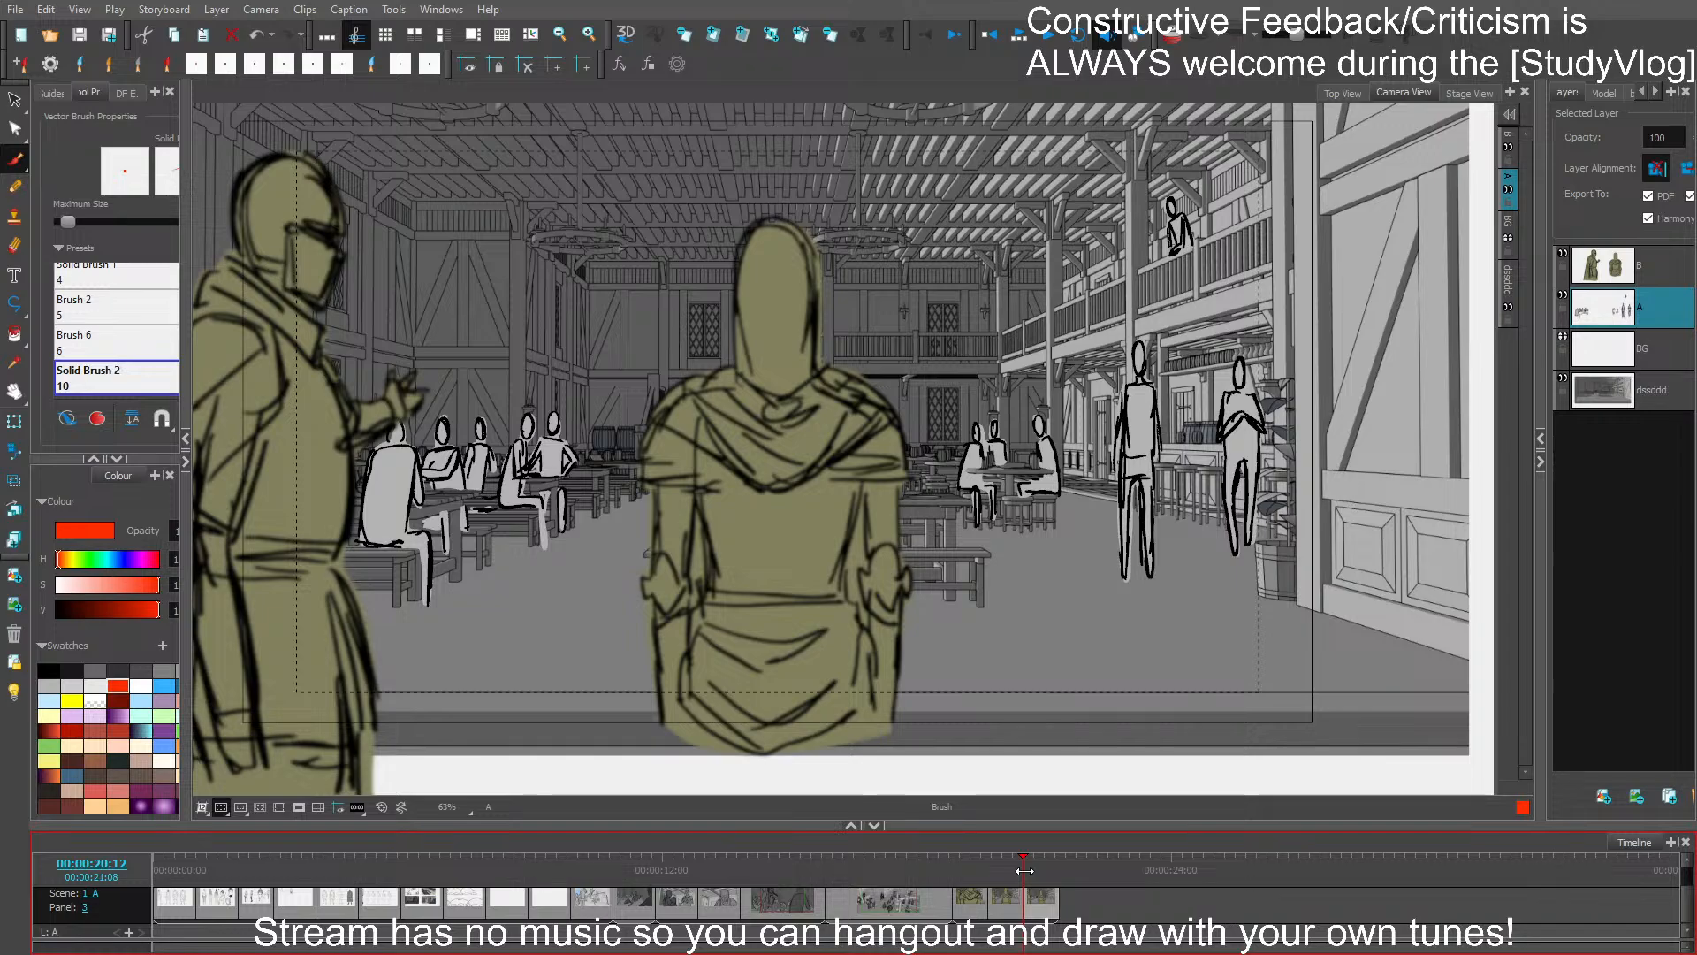
- Save the storyboard project with the extended panels
key(ctrl+s)
mouse_move(1172, 345)
mouse_down()
mouse_move(1255, 378)
mouse_move(1237, 375)
mouse_up()
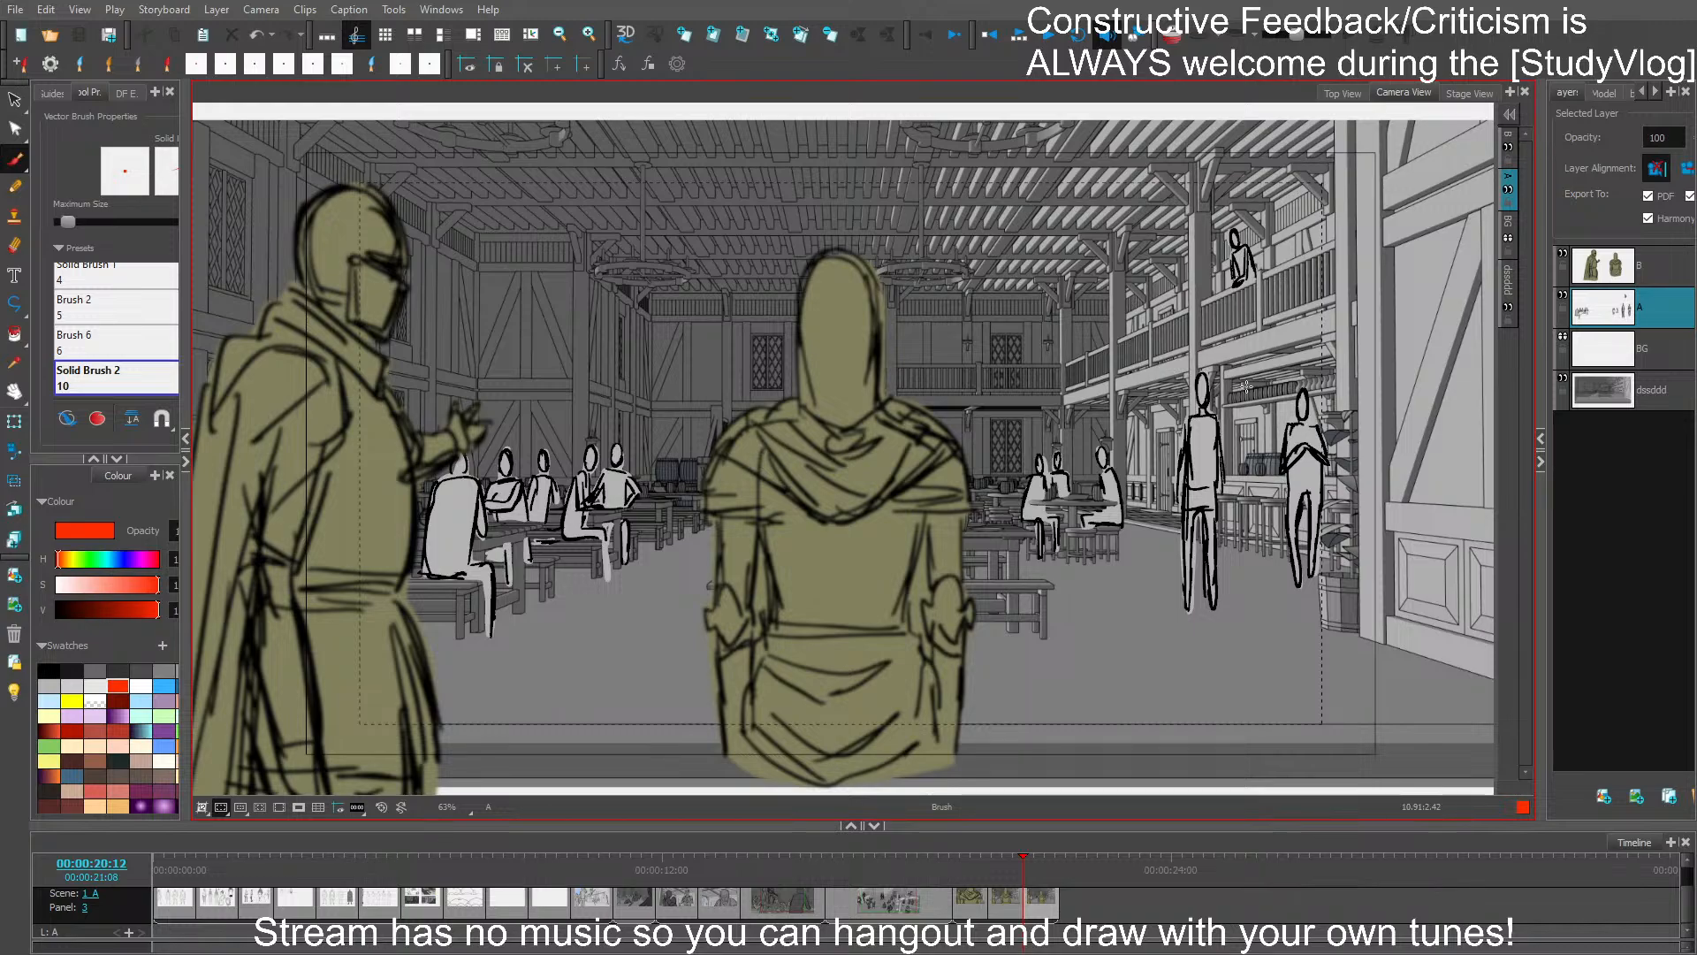
drag(1291, 405, 1278, 390)
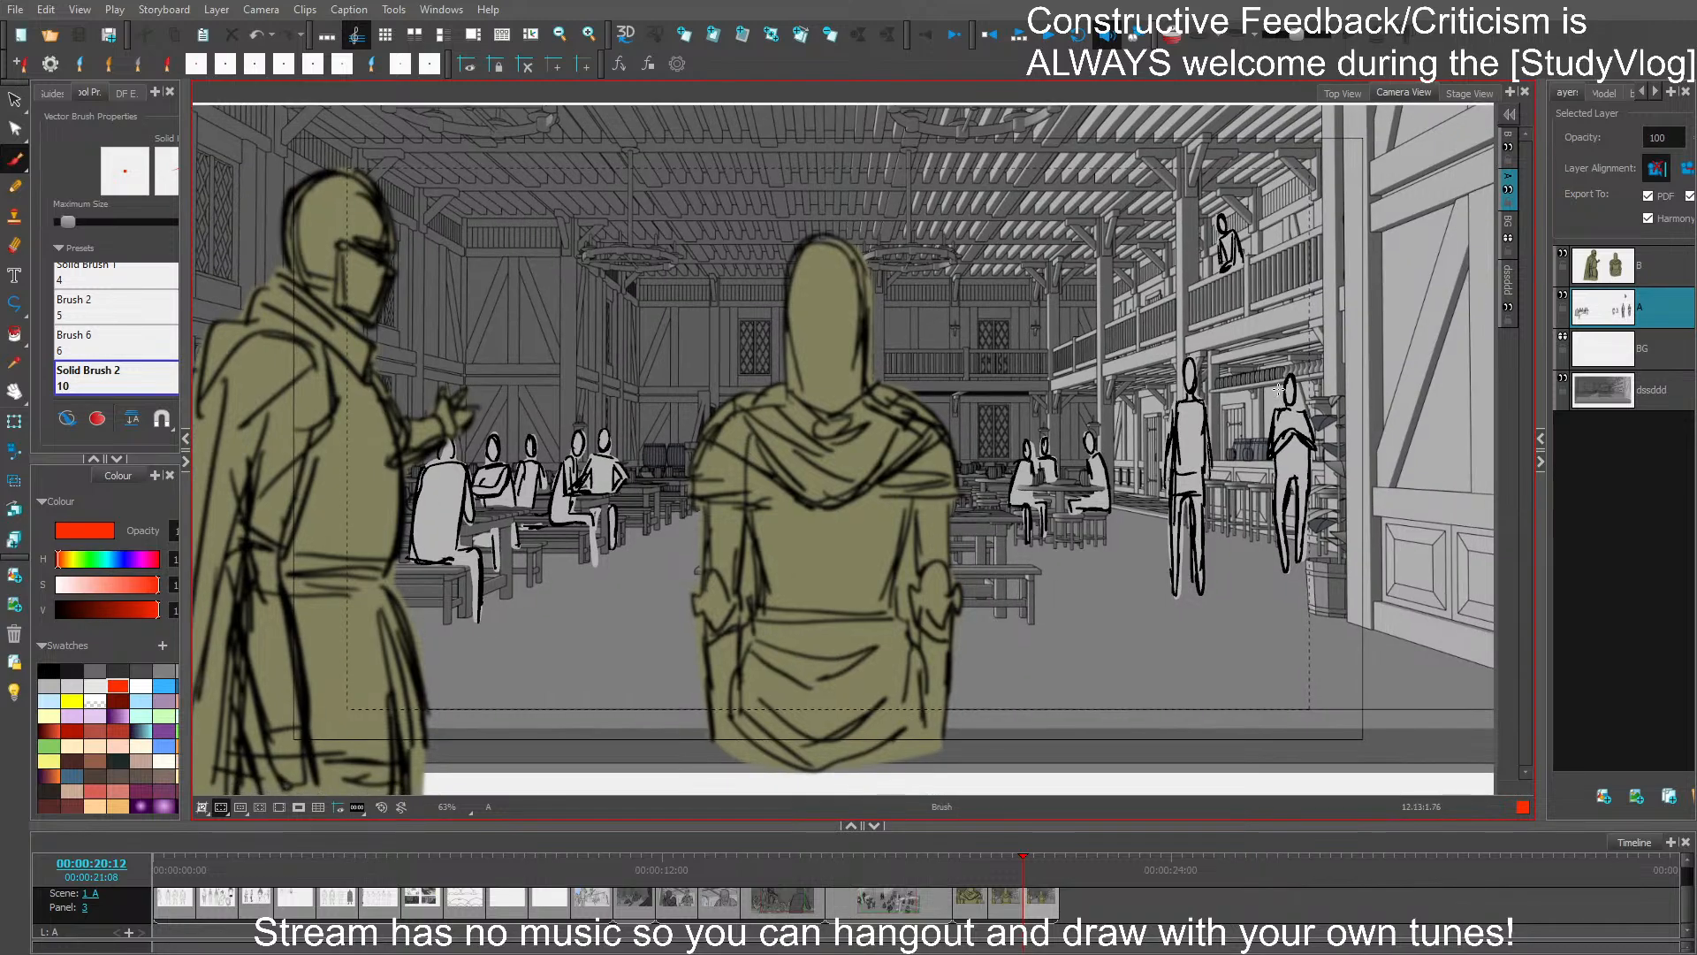
- Add a new panel after the last one in scene 1_A and import the dd tavern image into it
key(p)
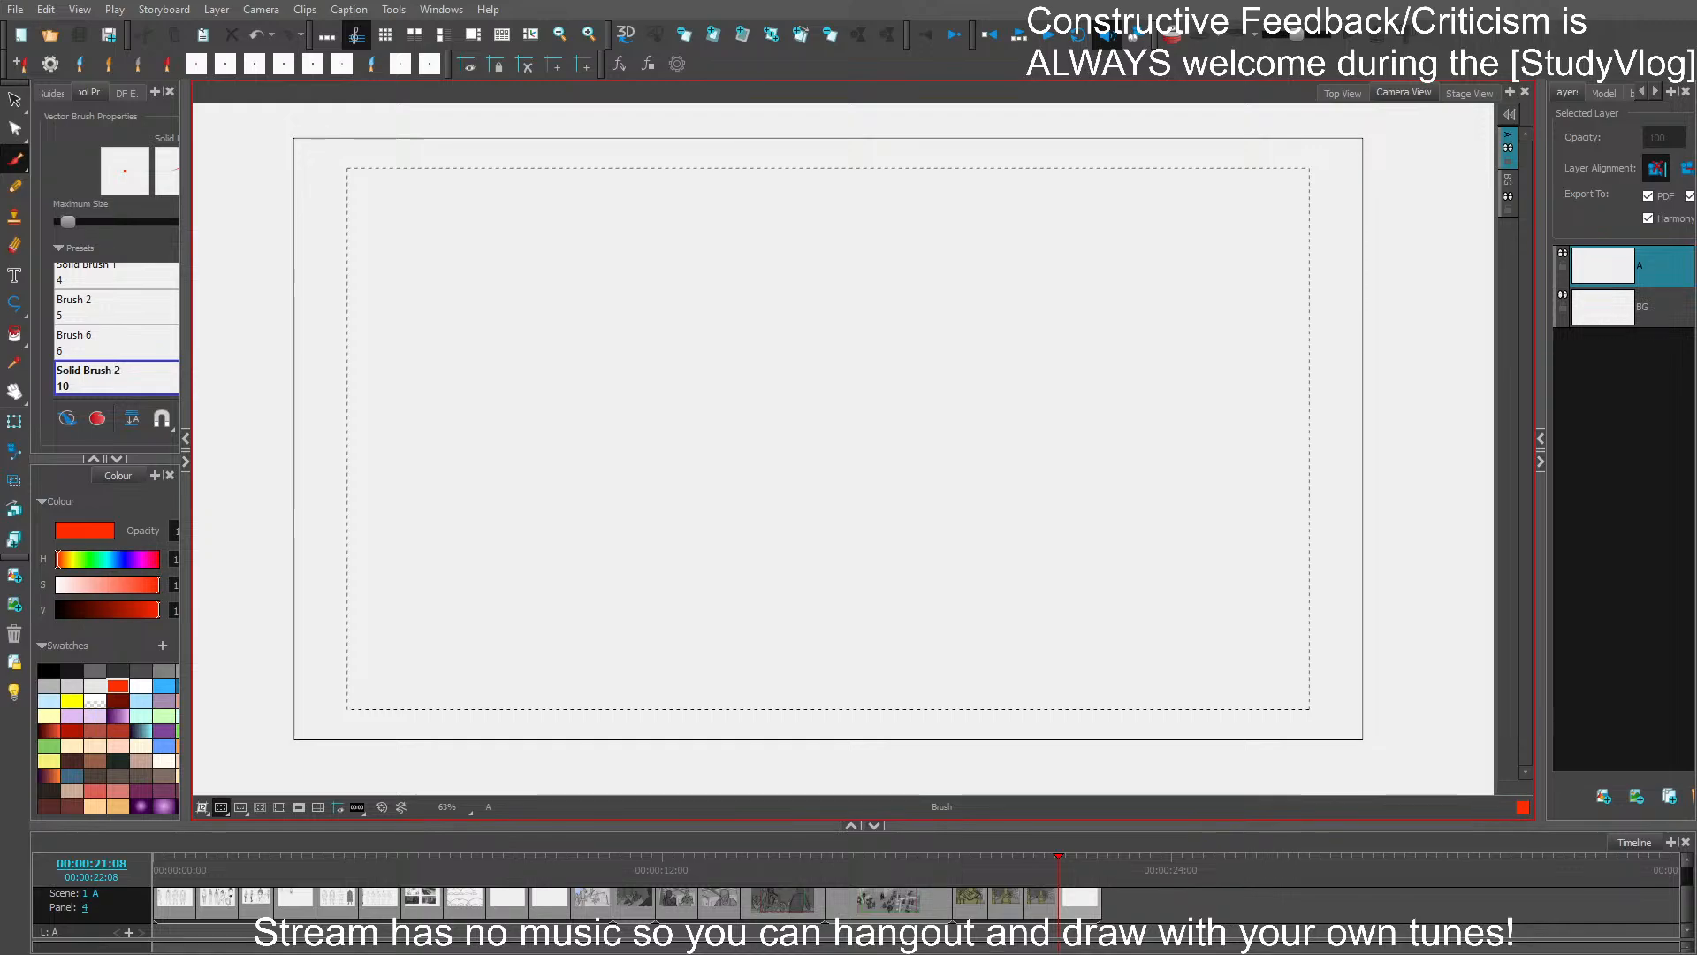
click(18, 12)
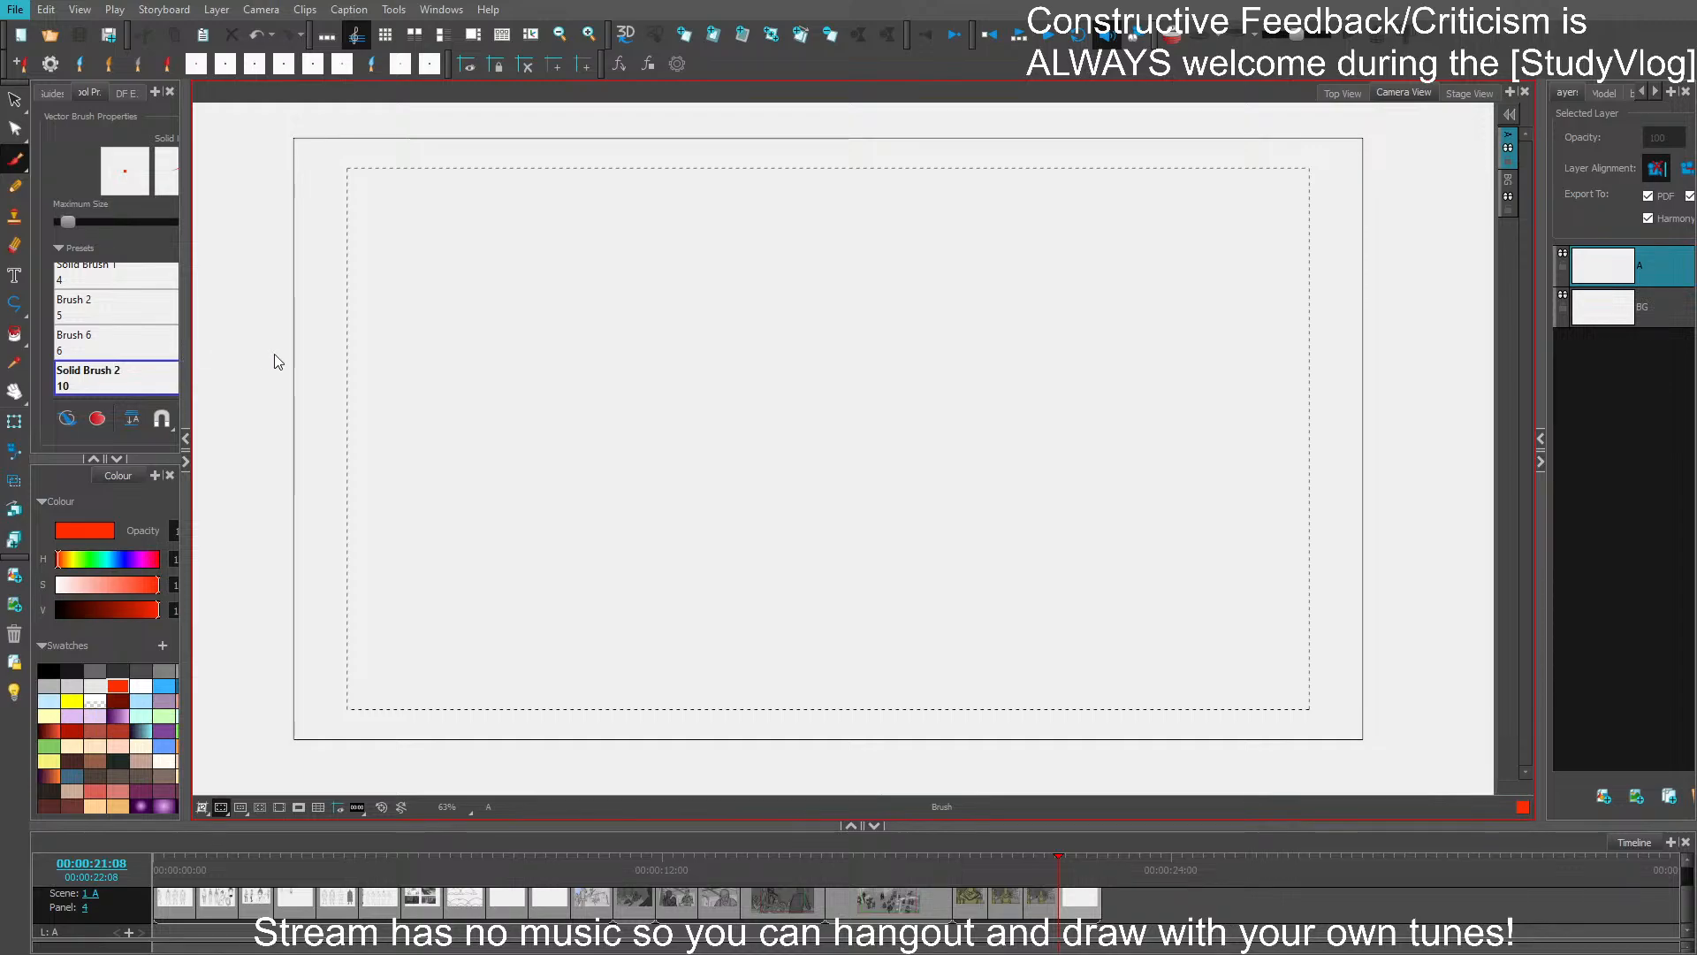
click(295, 367)
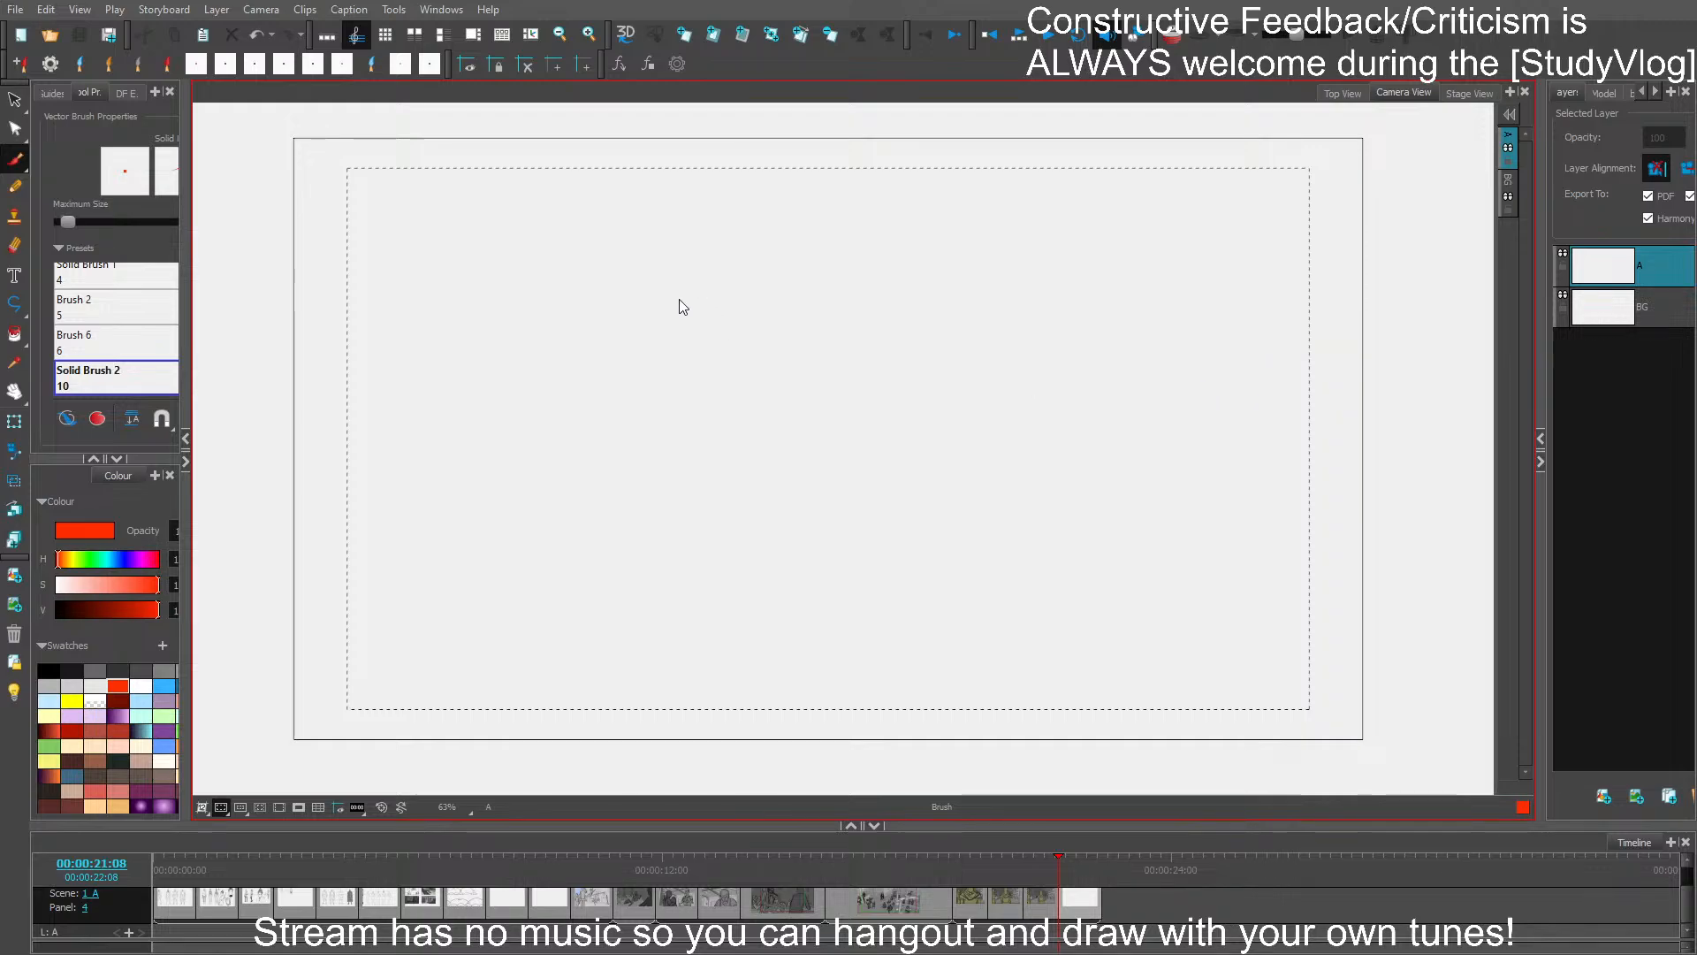
click(1182, 596)
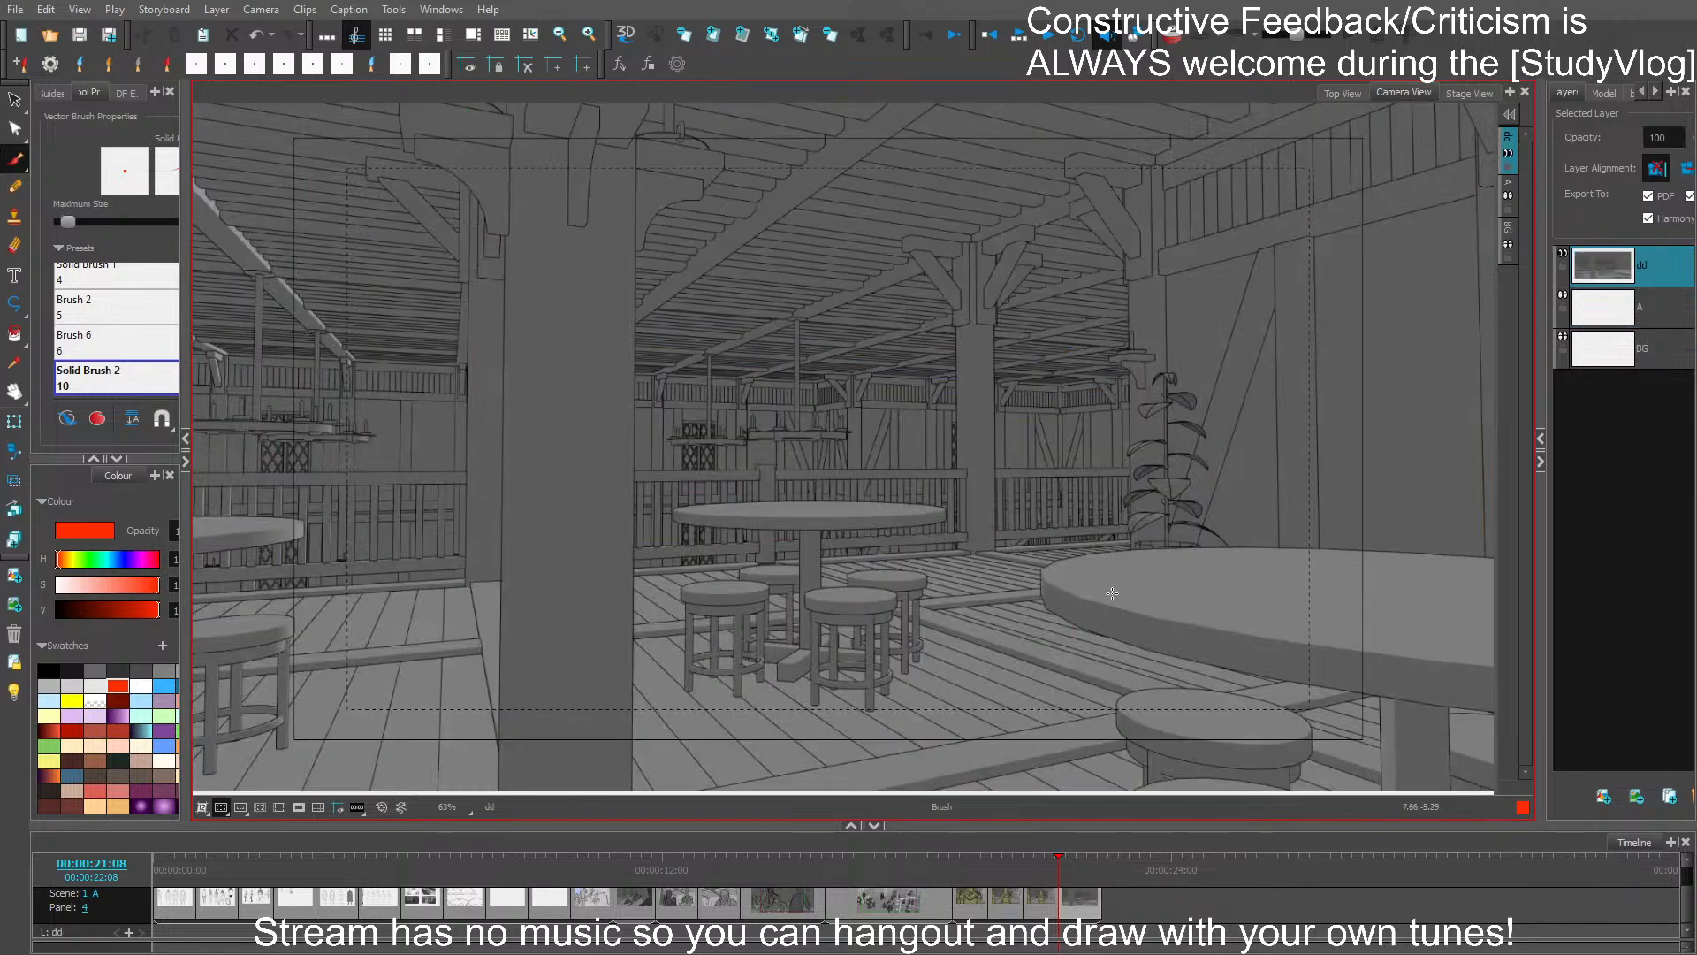
- Place the dd background layer beneath BG, and turn on the light table with layer A active
click(1642, 281)
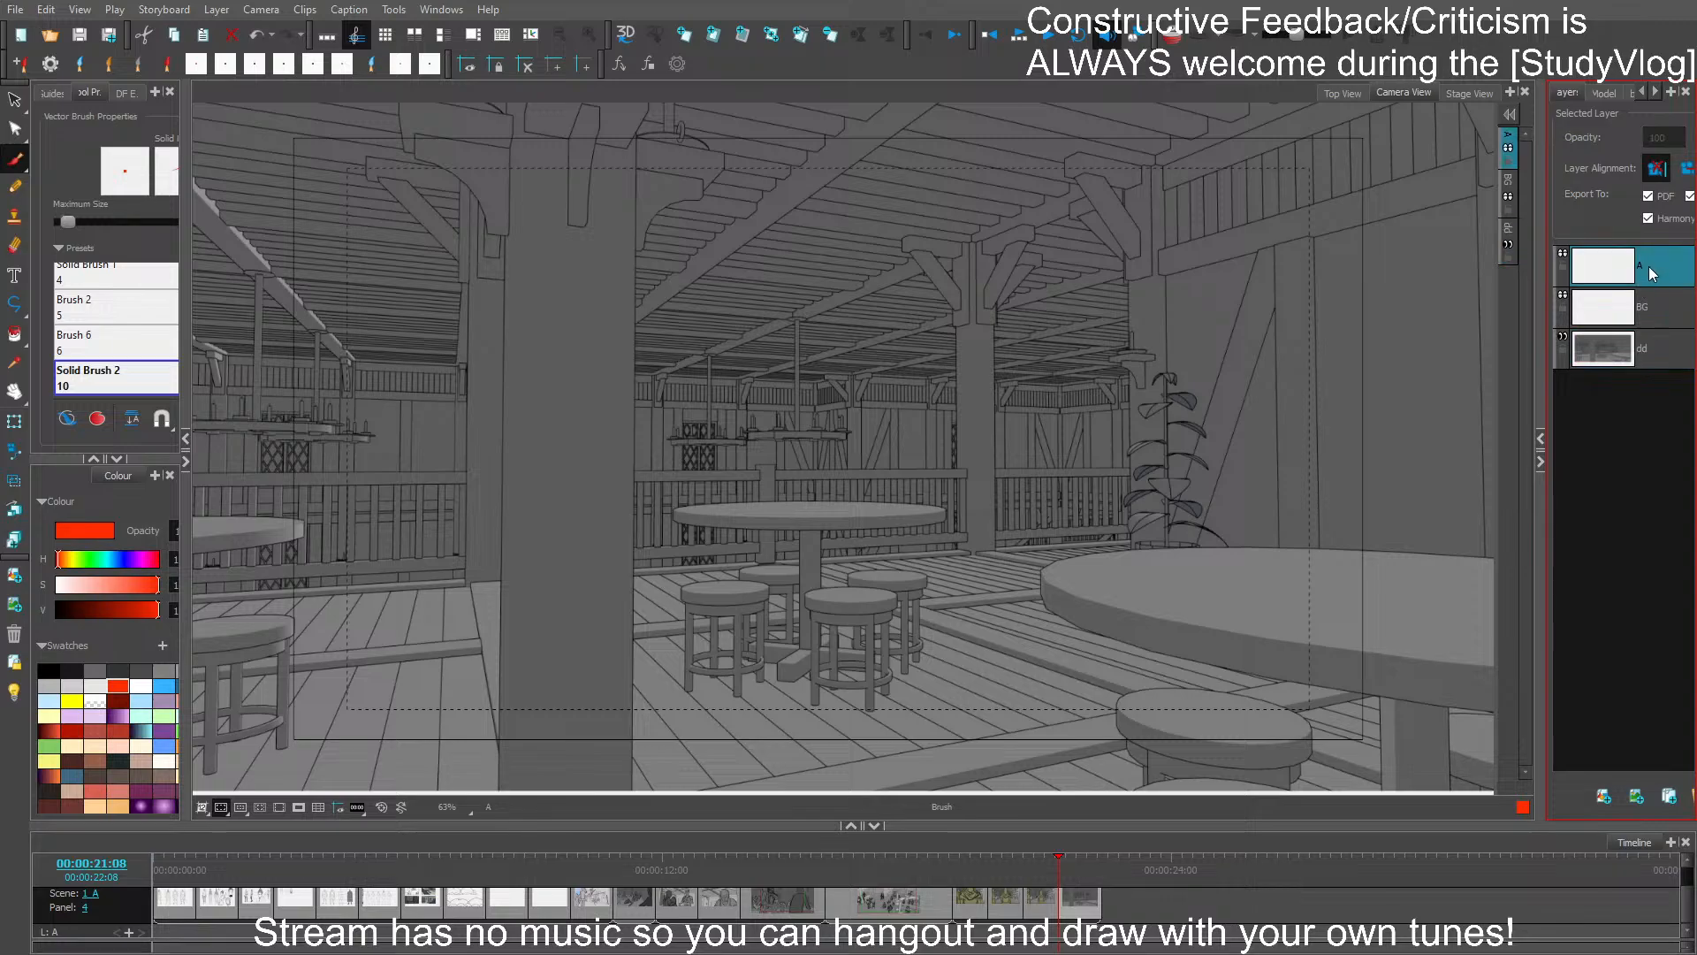
click(26, 695)
key(space)
drag(972, 527, 968, 481)
key(ctrl+s)
- Switch the brush colour to black and collapse the timeline to enlarge the drawing area, undoing the trial strokes
key(space)
drag(1151, 332, 1071, 391)
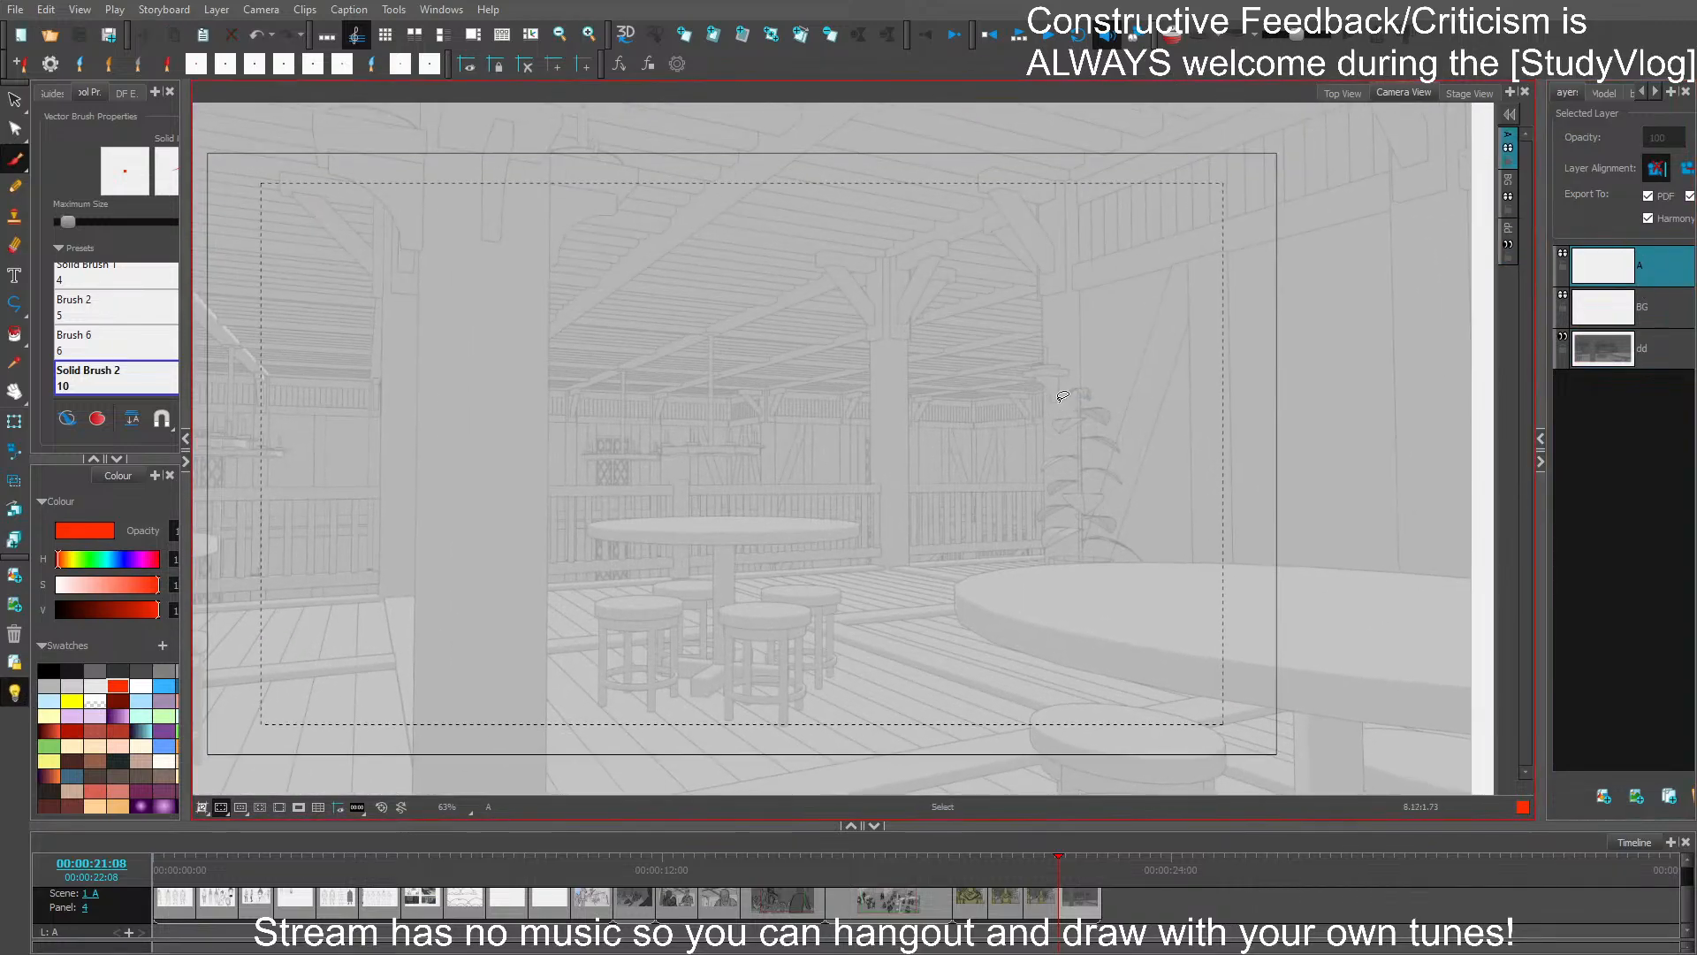
key(space)
drag(1253, 486, 1071, 442)
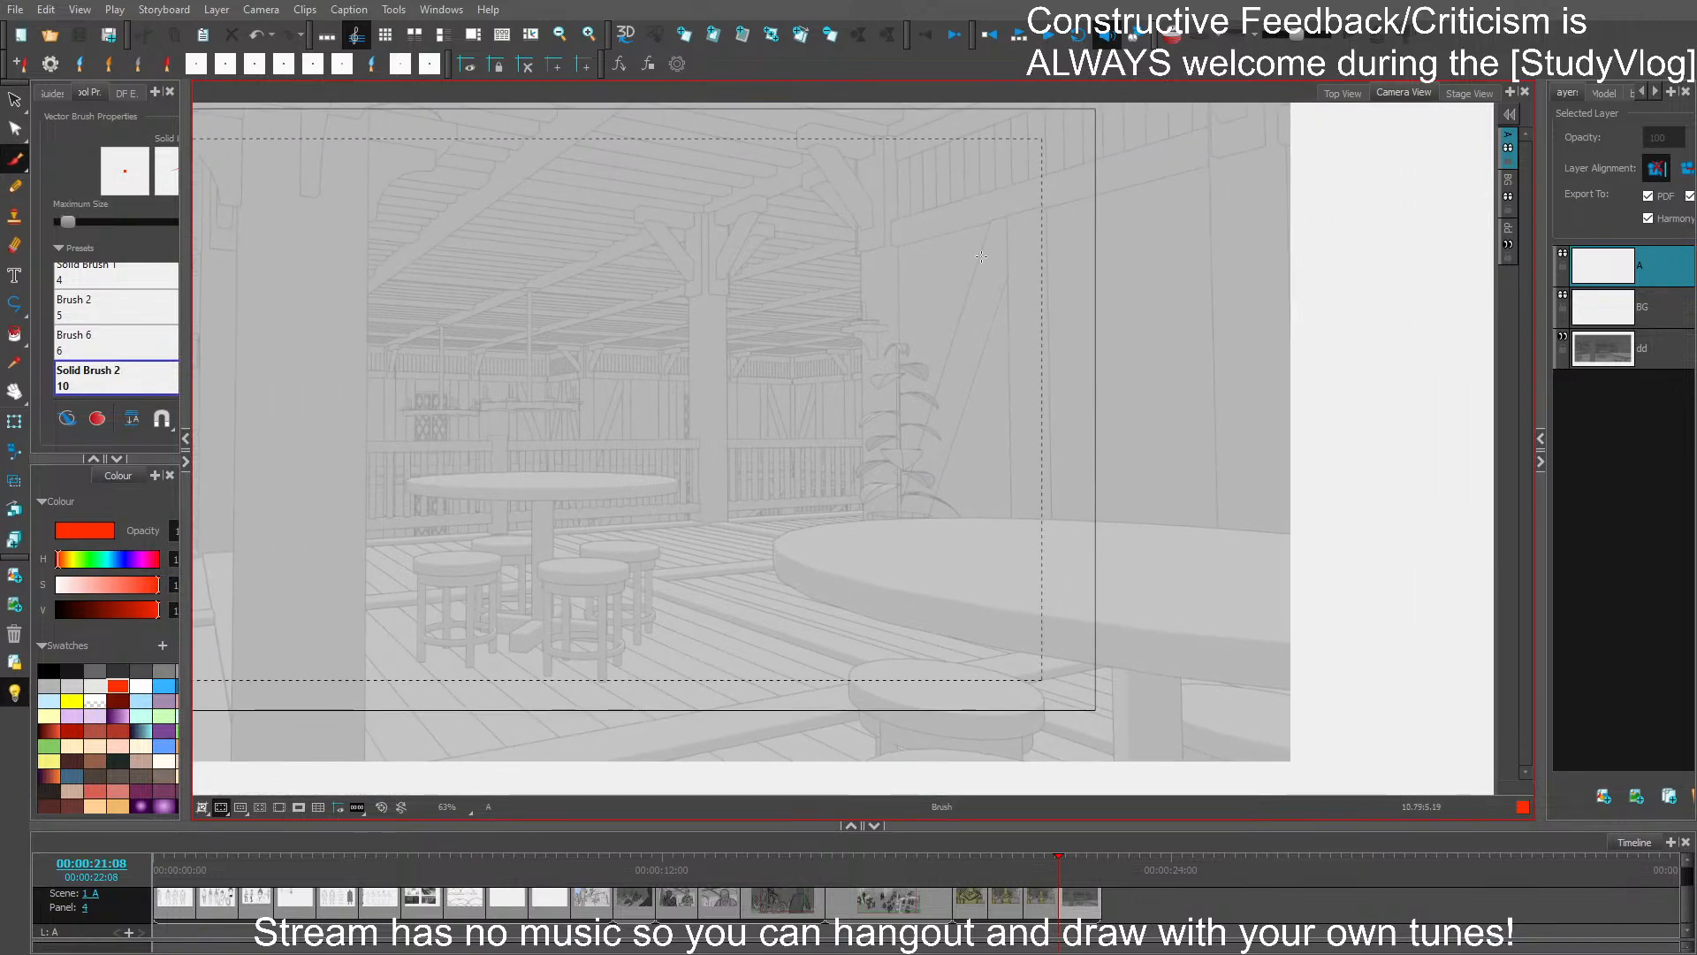
drag(968, 255, 1024, 319)
key(ctrl+z)
click(48, 670)
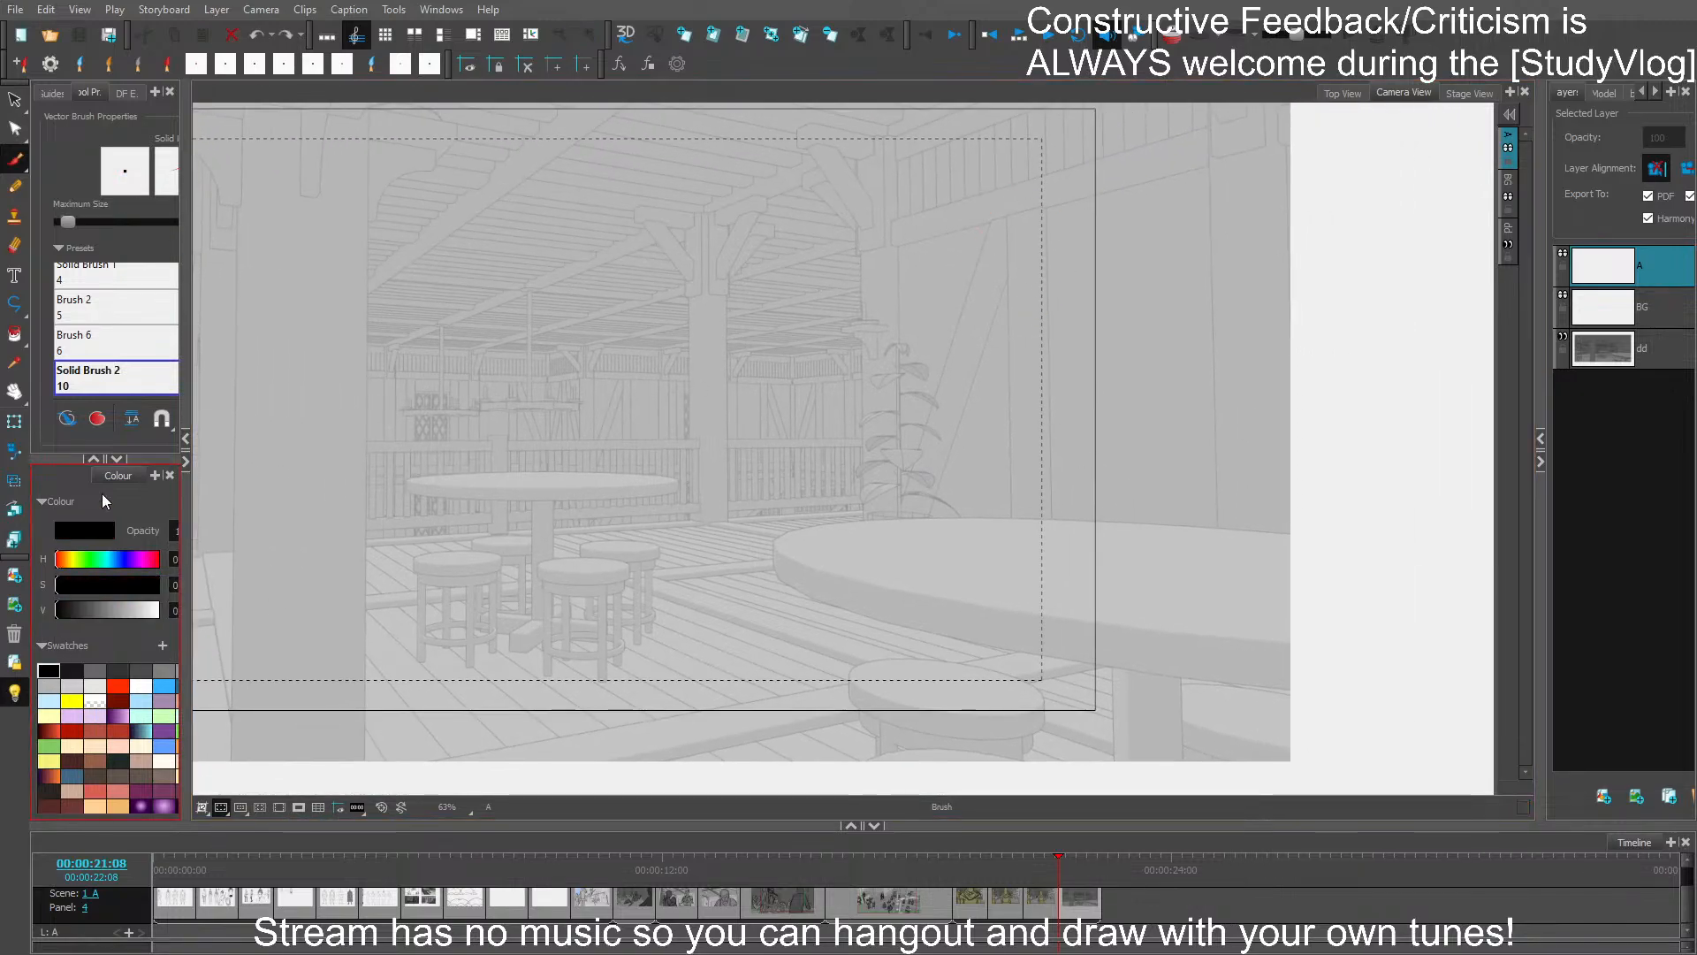
mouse_move(966, 358)
mouse_down()
mouse_move(1042, 358)
mouse_move(1042, 394)
mouse_move(1103, 405)
mouse_move(1087, 417)
mouse_move(1133, 347)
mouse_up()
key(ctrl+z)
click(875, 826)
key(space)
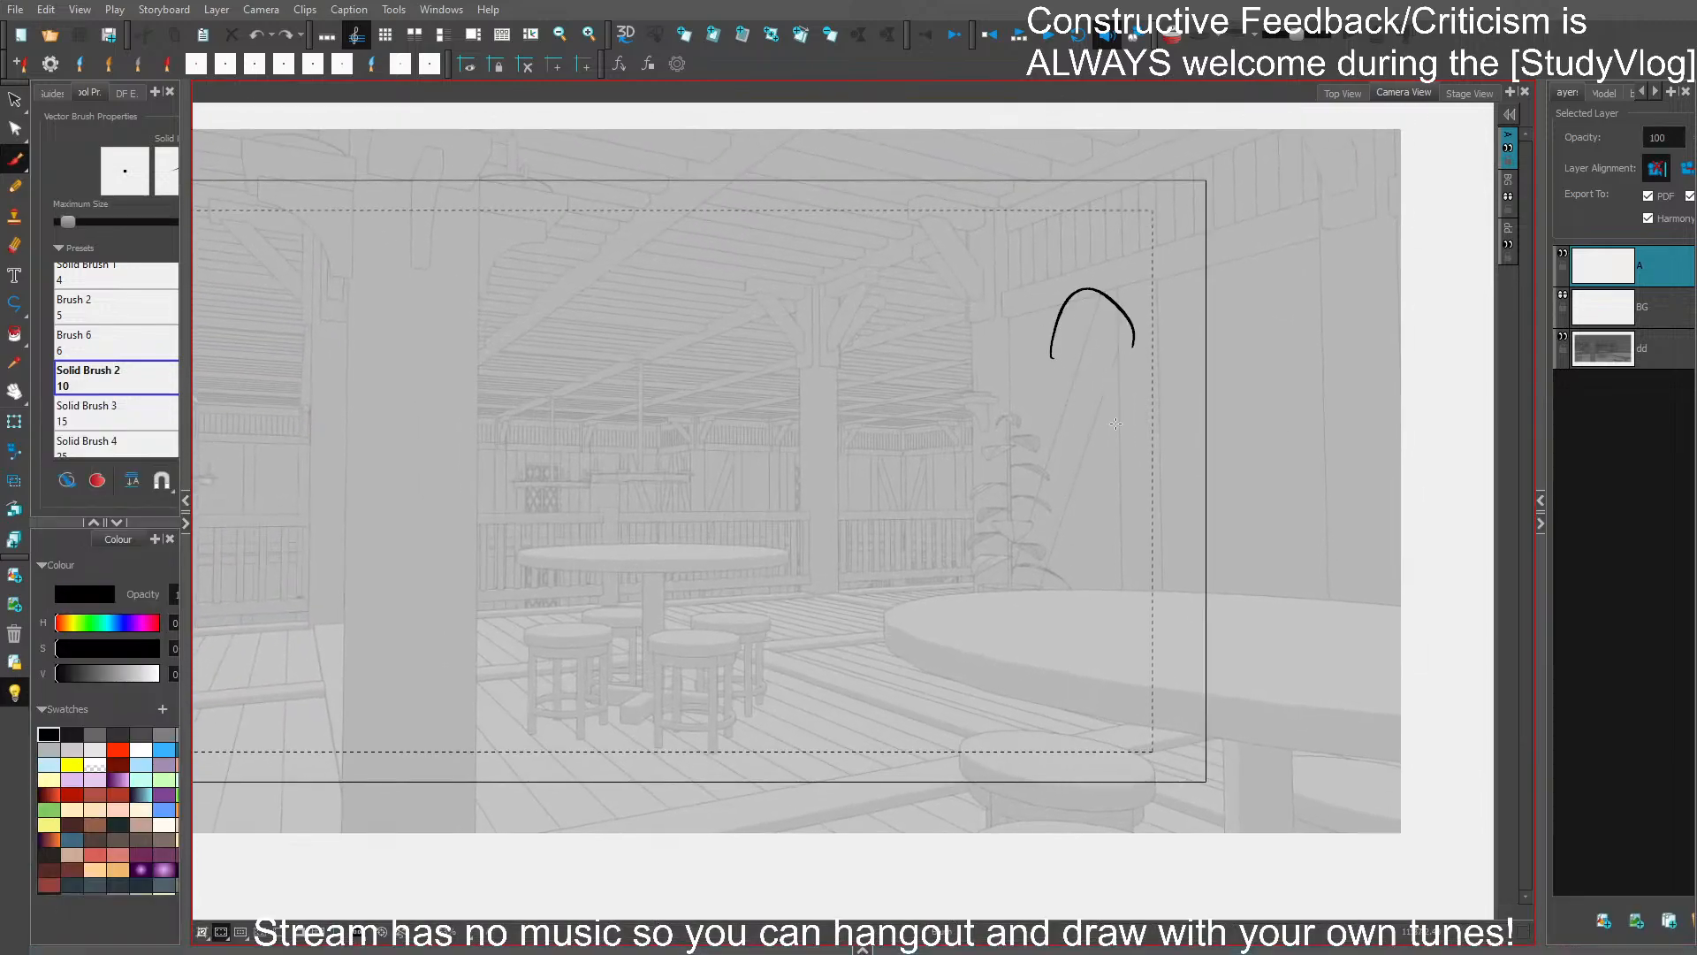
key(ctrl+z)
- Sketch the back, shoulders and bent right arm of a foreground figure in front of the large round table
drag(1004, 447, 953, 793)
drag(953, 521, 931, 806)
mouse_move(935, 721)
mouse_down()
mouse_move(1000, 442)
mouse_move(1105, 402)
mouse_move(1217, 491)
mouse_up()
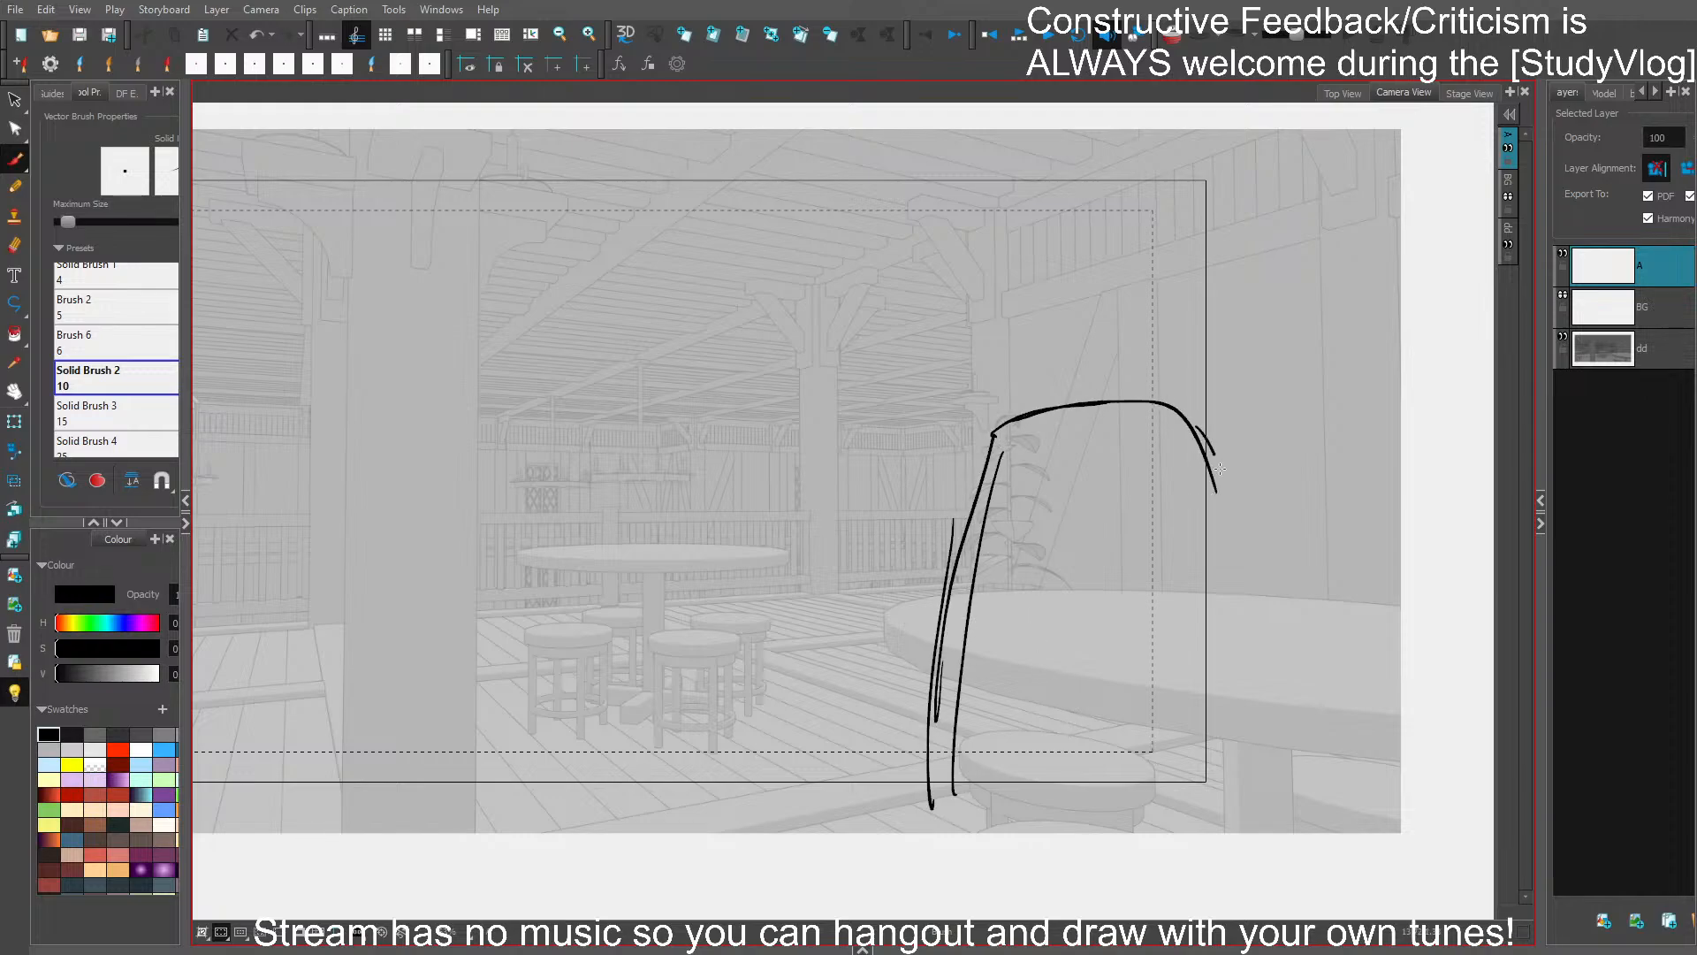
drag(1198, 429, 1251, 580)
drag(1219, 462, 1289, 621)
drag(1167, 520, 1253, 652)
mouse_move(1216, 597)
mouse_down()
mouse_move(1251, 517)
mouse_move(1292, 641)
mouse_up()
- Draw the right side of the foreground figure's torso and close its outline along the lower edge
drag(1171, 528, 1153, 766)
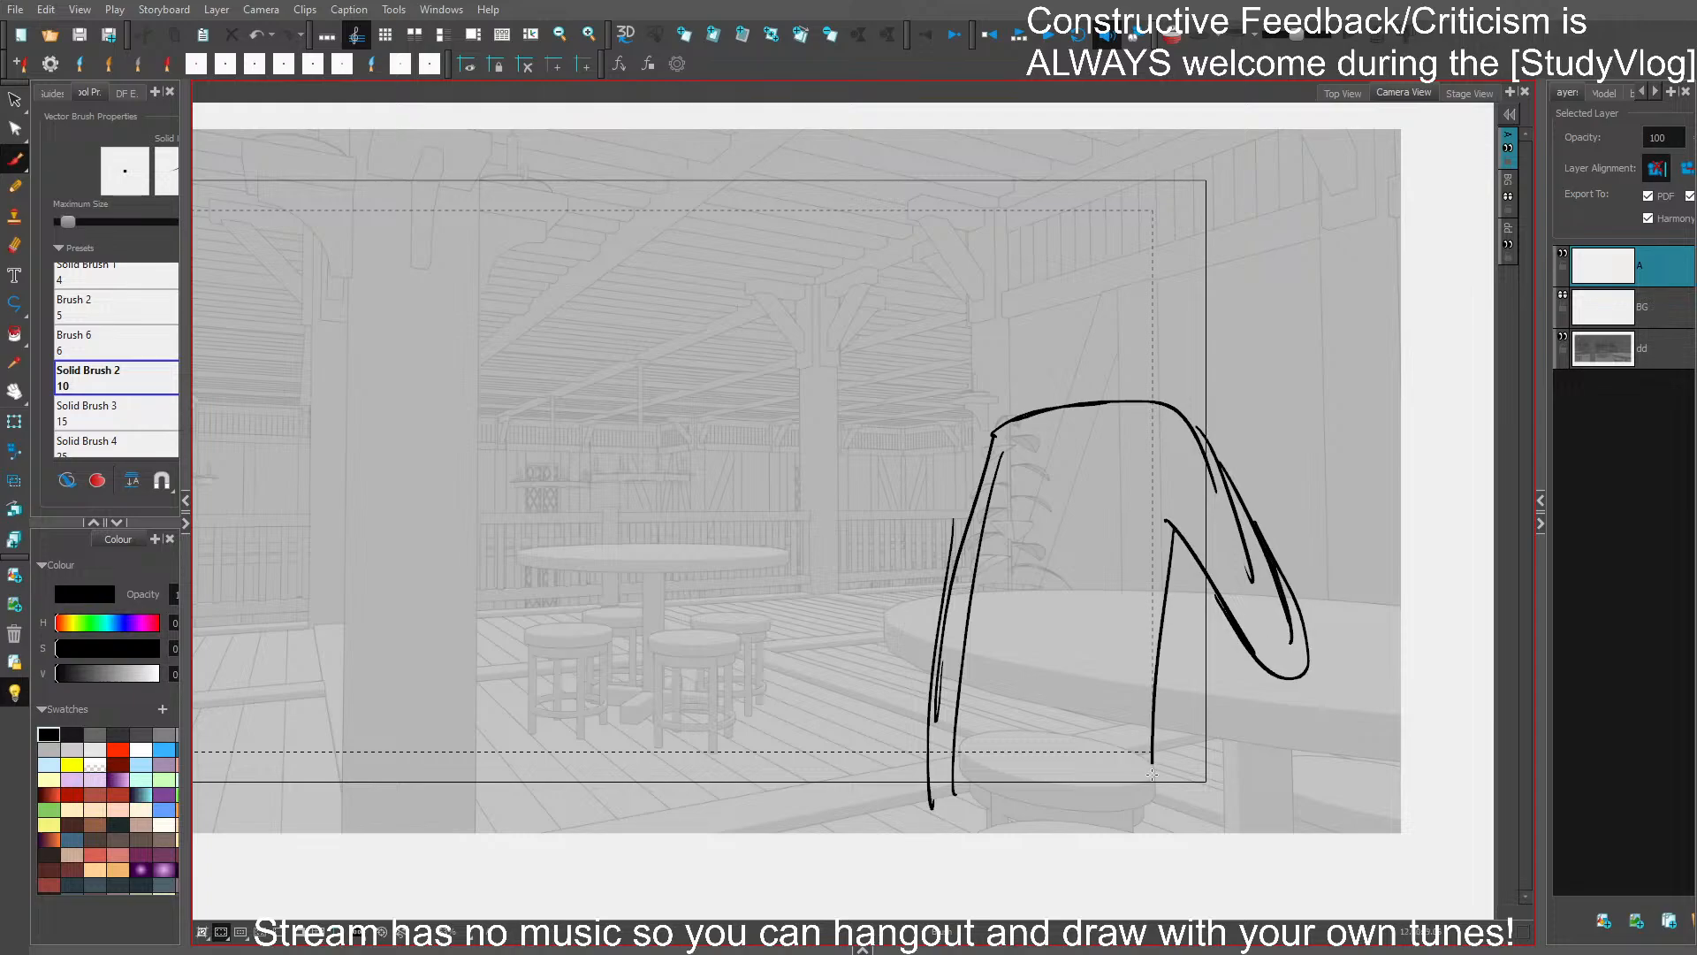
drag(1167, 575, 1163, 813)
mouse_move(964, 541)
mouse_down()
mouse_move(1077, 854)
mouse_move(1178, 811)
mouse_up()
drag(1174, 723, 1148, 884)
mouse_move(1149, 884)
mouse_down()
mouse_move(968, 851)
mouse_move(1176, 849)
mouse_up()
drag(1158, 836, 1171, 585)
- Try a tall rounded head outline set well above the figure's shoulders, and undo it
mouse_move(1091, 347)
mouse_down()
mouse_move(1175, 252)
mouse_move(1189, 362)
mouse_up()
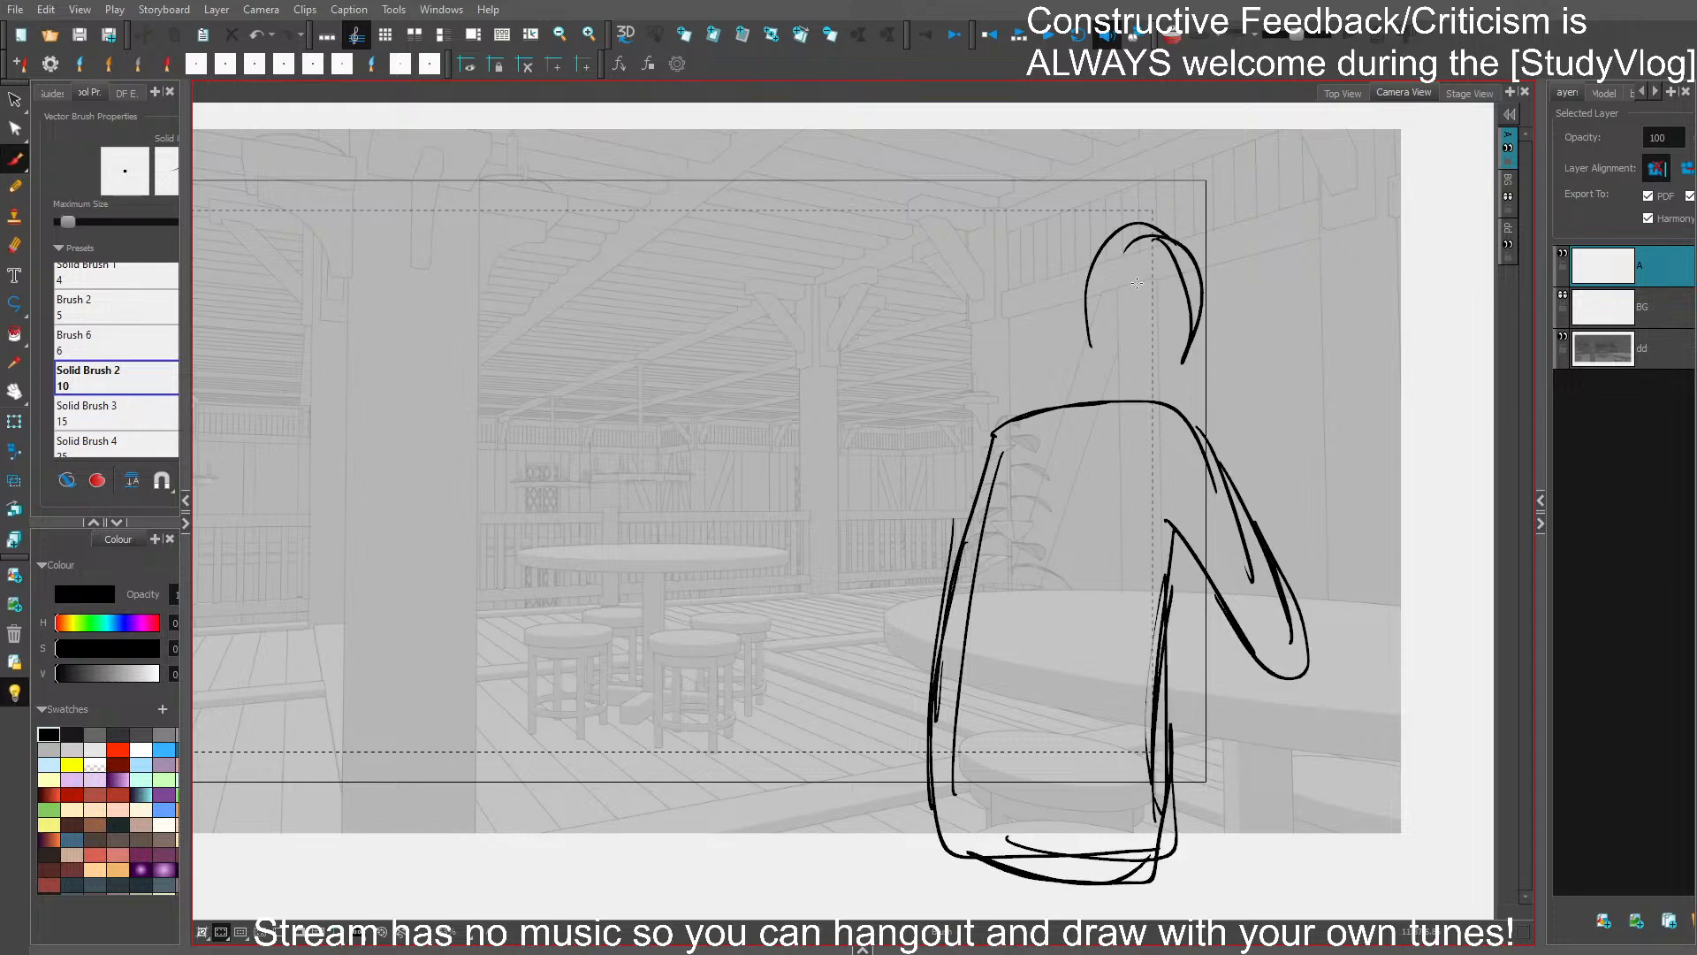
key(ctrl+z)
mouse_move(1083, 349)
mouse_down()
mouse_move(1175, 366)
mouse_move(1186, 345)
mouse_move(1197, 380)
mouse_up()
key(ctrl+z)
key(ctrl+z)
- Try a smaller, lower head resting on the figure's right shoulder, and undo its strokes
mouse_move(1105, 386)
mouse_down()
mouse_move(1209, 344)
mouse_move(1204, 406)
mouse_up()
drag(1126, 371, 1216, 382)
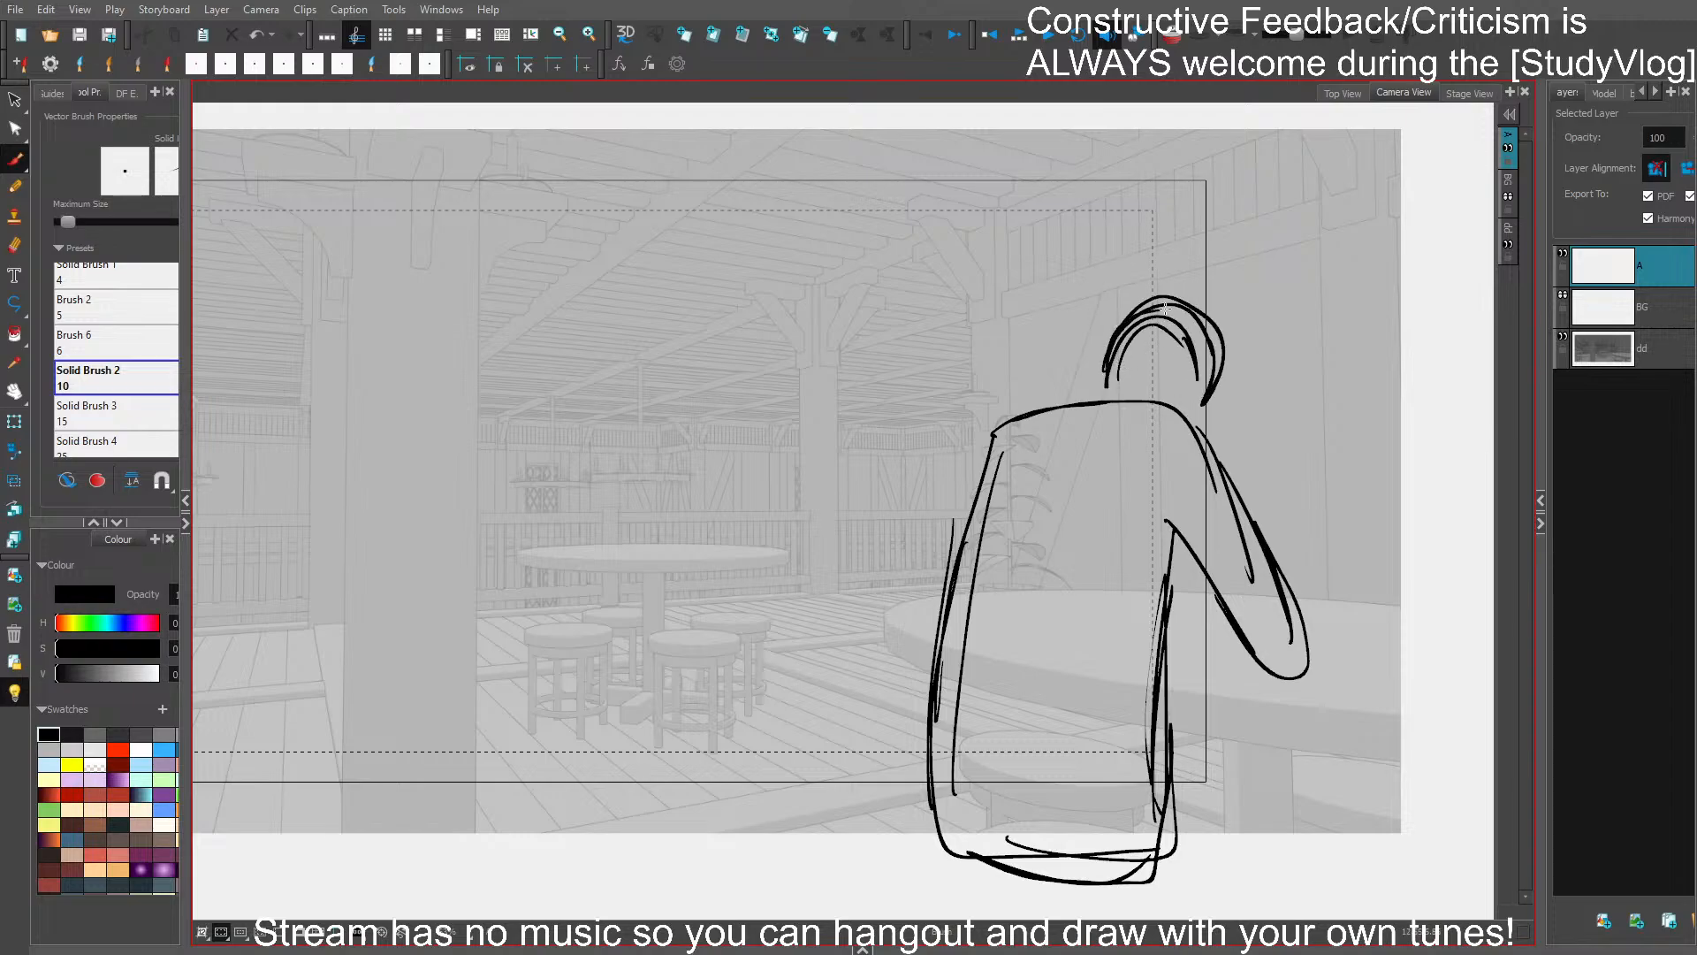
drag(1152, 306, 1209, 408)
drag(1184, 296, 1149, 361)
key(ctrl+z)
key(ctrl+z)
key(ctrl+z)
key(ctrl+z)
key(ctrl+z)
key(ctrl+z)
key(ctrl+z)
key(ctrl+z)
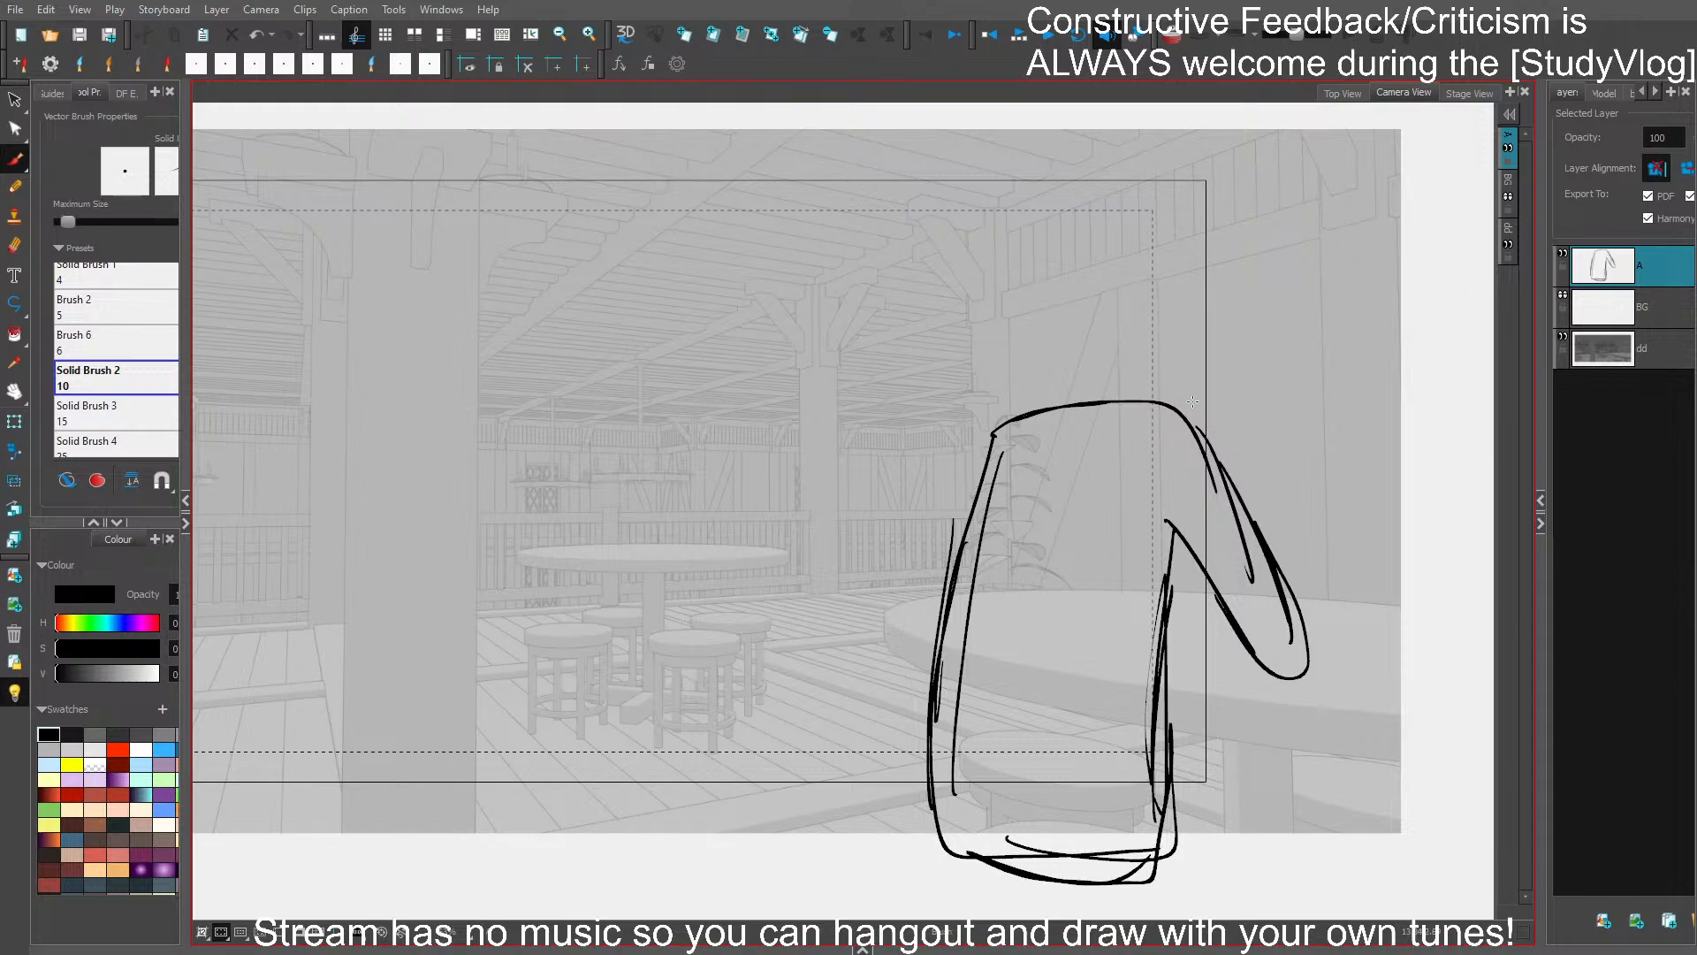
- Delete the large foreground figure outline and its leftover arm stroke from the panel
mouse_move(1201, 401)
mouse_down()
mouse_move(928, 776)
mouse_move(1312, 610)
mouse_up()
key(Delete)
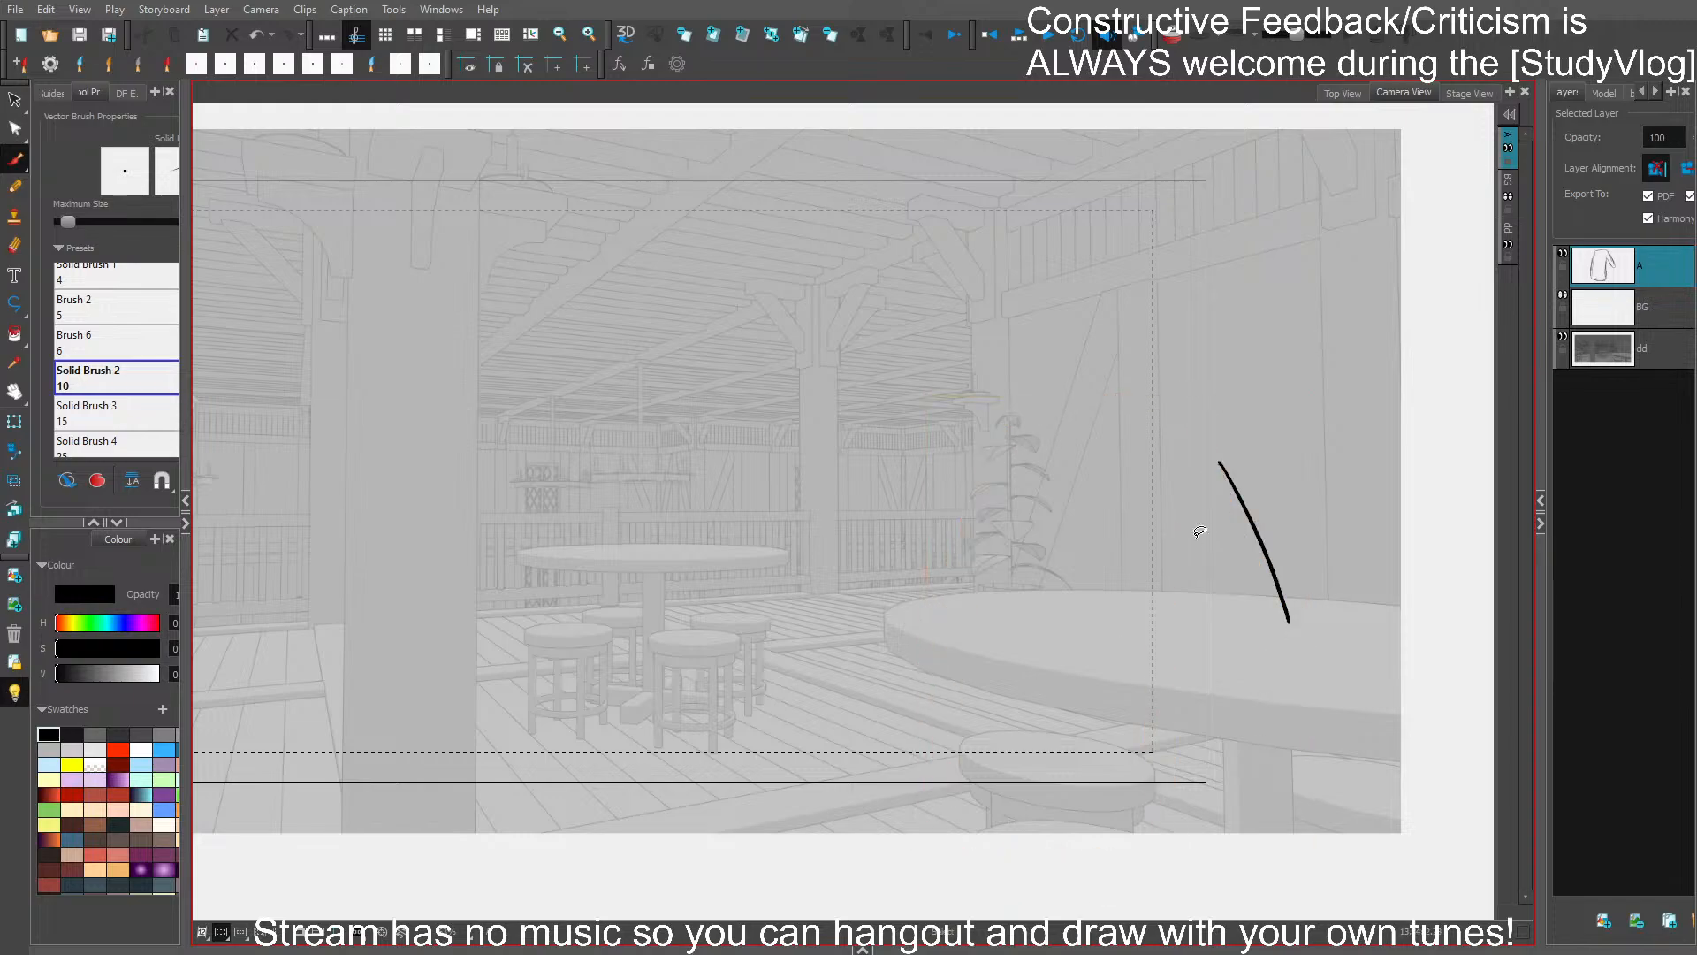
key(ctrl+s)
drag(1278, 496, 1230, 652)
key(Delete)
key(ctrl+s)
- Rough in a smaller seated figure's near shoulder above the large round table and its bent leg below
mouse_move(948, 686)
mouse_down()
mouse_move(944, 773)
mouse_move(970, 808)
mouse_up()
drag(935, 729, 909, 900)
mouse_move(911, 877)
mouse_down()
mouse_move(965, 742)
mouse_move(976, 901)
mouse_up()
drag(928, 755, 893, 926)
mouse_move(927, 729)
mouse_down()
mouse_move(926, 697)
mouse_move(925, 716)
mouse_up()
mouse_move(934, 581)
mouse_down()
mouse_move(941, 483)
mouse_move(984, 401)
mouse_move(931, 553)
mouse_up()
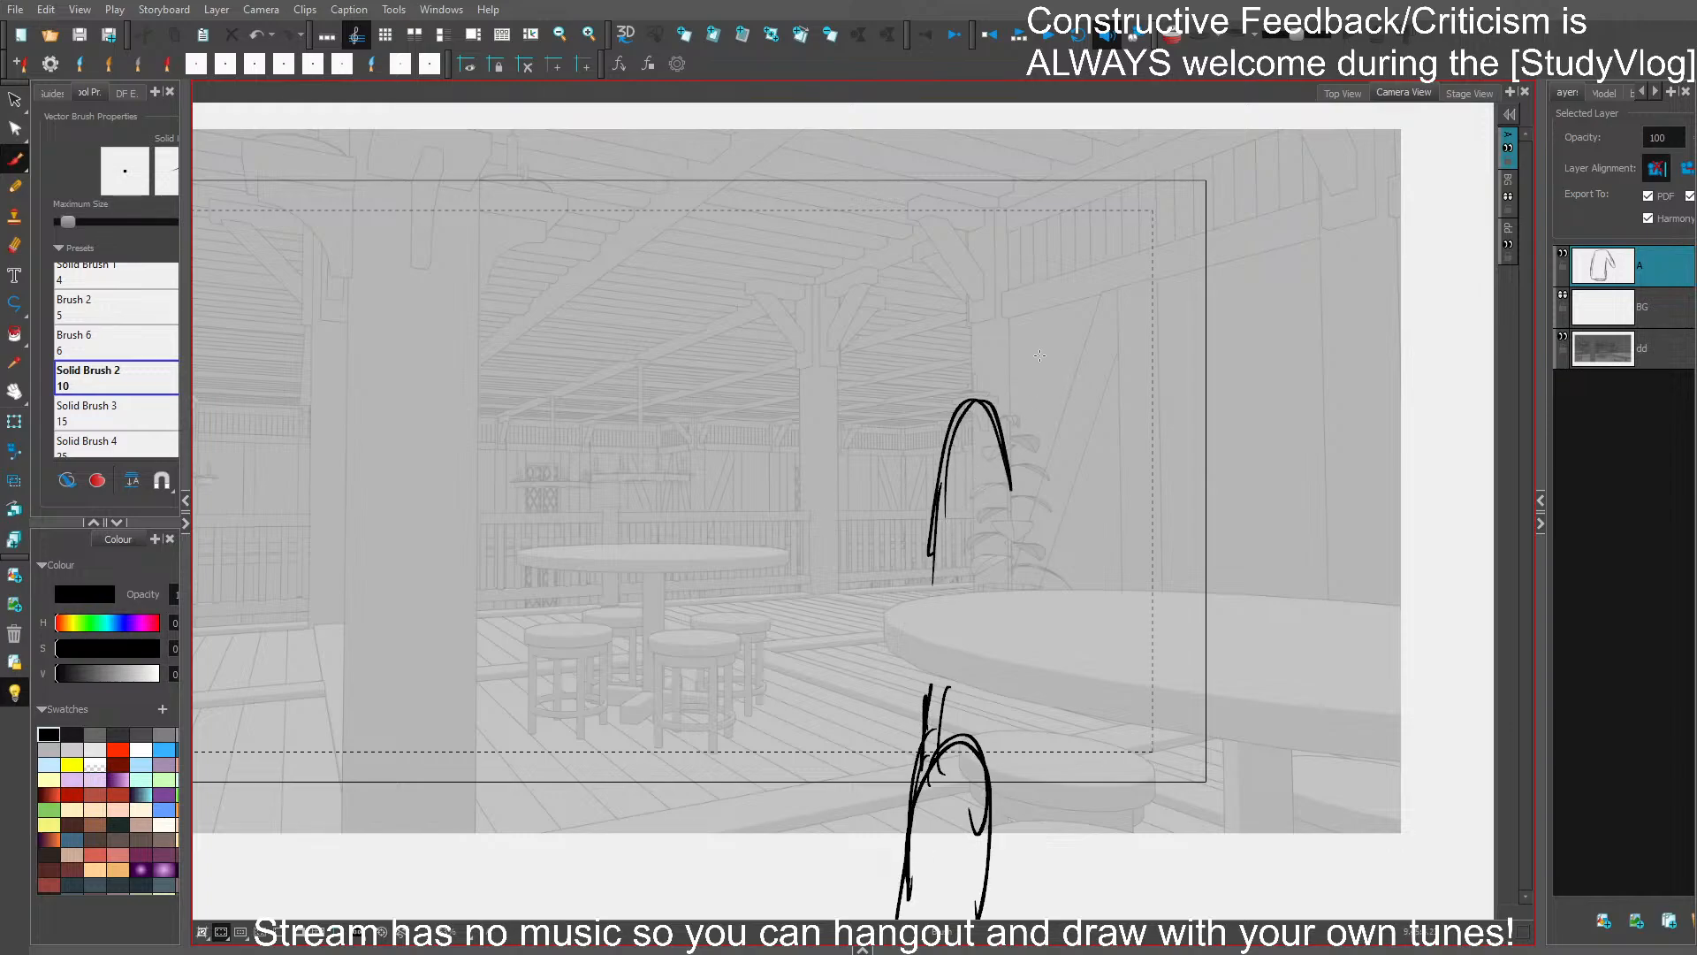
- Draw an oval head above the shoulder and a bent arm with its forearm resting on the table
mouse_move(1080, 292)
mouse_down()
mouse_move(1109, 391)
mouse_move(1022, 351)
mouse_move(1045, 417)
mouse_move(1092, 417)
mouse_move(1116, 340)
mouse_move(1099, 409)
mouse_up()
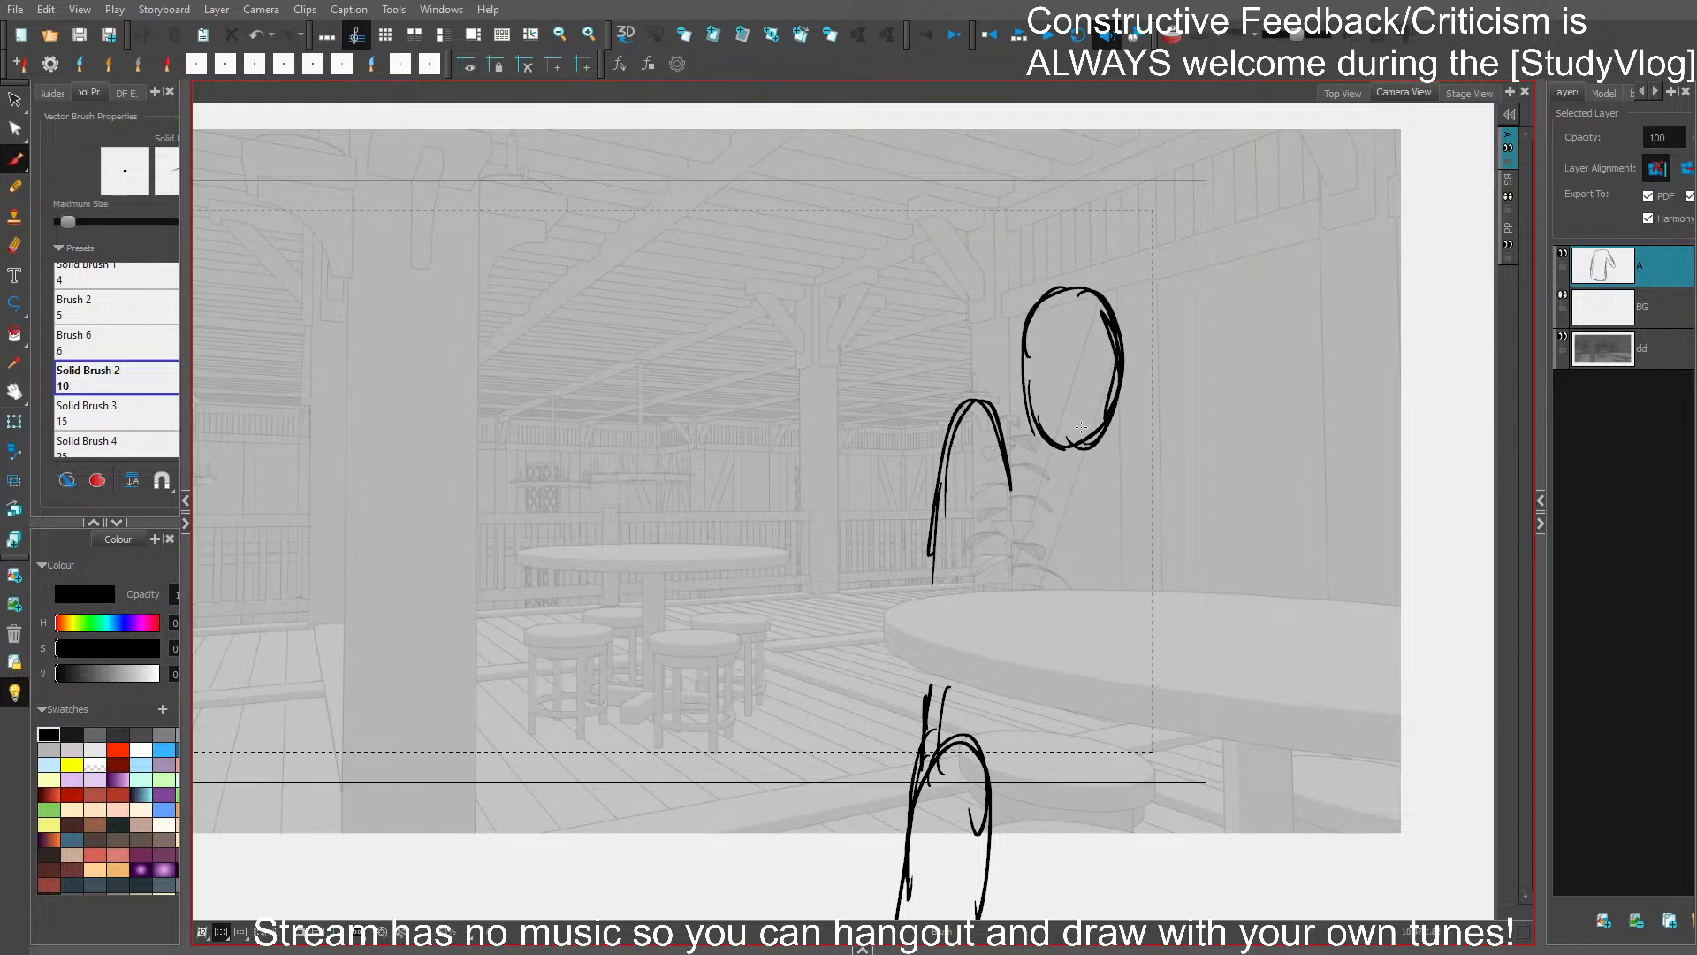
mouse_move(961, 468)
mouse_down()
mouse_move(958, 598)
mouse_move(1074, 625)
mouse_up()
drag(977, 566, 1123, 590)
drag(959, 603, 1163, 623)
drag(1005, 580, 1171, 610)
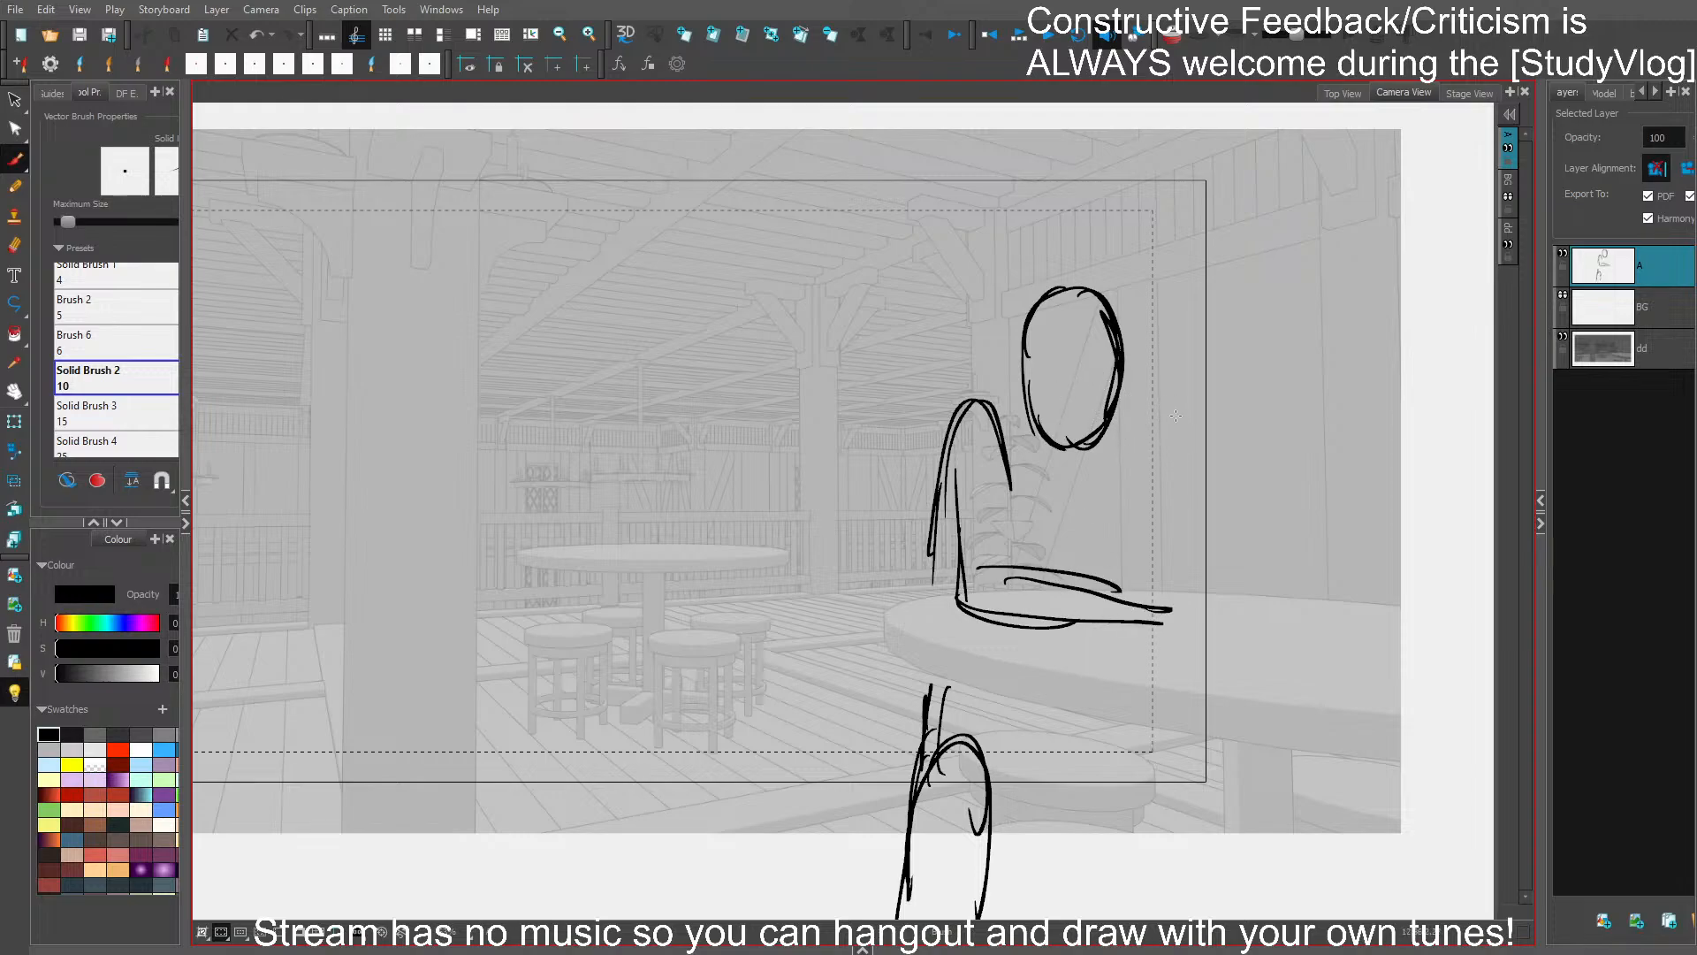
- Sketch the figure's other arm raised, with a hand holding a smoking object and a zigzag smoke trail
mouse_move(1198, 475)
mouse_down()
mouse_move(1228, 456)
mouse_move(1200, 482)
mouse_move(1219, 501)
mouse_move(1233, 465)
mouse_move(1205, 528)
mouse_move(1230, 458)
mouse_move(1192, 470)
mouse_move(1240, 442)
mouse_up()
mouse_move(1154, 491)
mouse_down()
mouse_move(1250, 440)
mouse_move(1240, 427)
mouse_move(1270, 424)
mouse_move(1263, 436)
mouse_move(1222, 401)
mouse_move(1313, 348)
mouse_move(1273, 341)
mouse_move(1326, 316)
mouse_up()
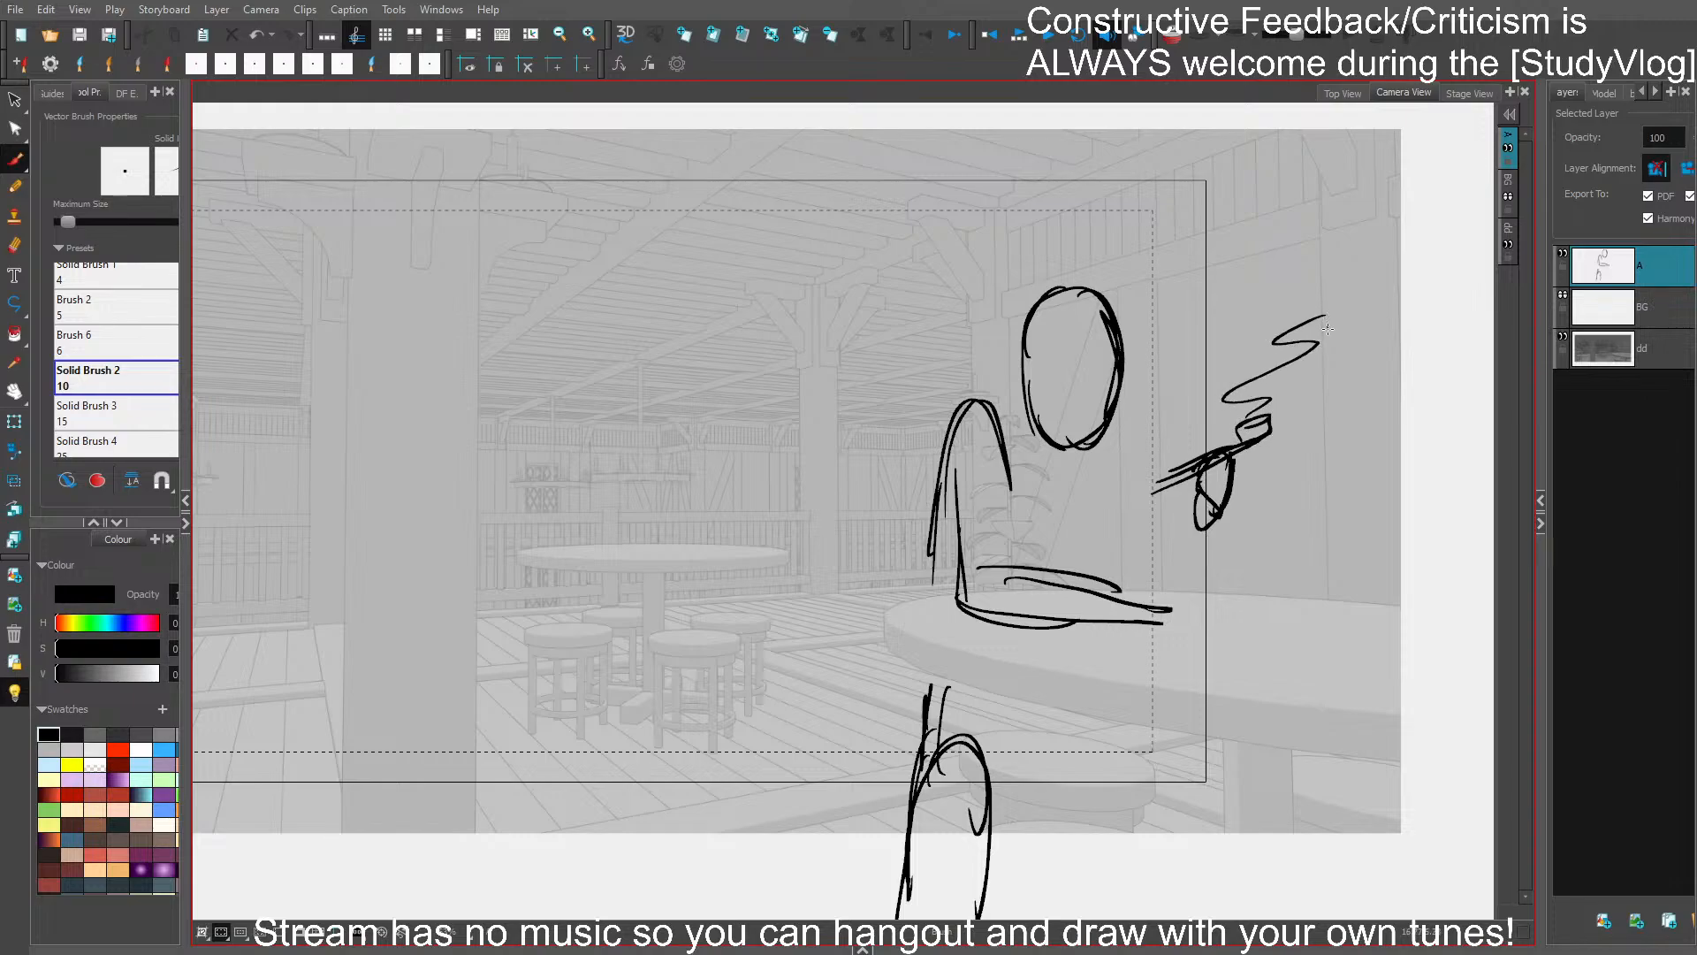
drag(1264, 405, 1327, 327)
drag(1114, 424, 1147, 466)
mouse_move(1186, 506)
mouse_down()
mouse_move(1169, 565)
mouse_move(1202, 587)
mouse_up()
drag(1130, 459, 1154, 560)
drag(1140, 464, 1165, 552)
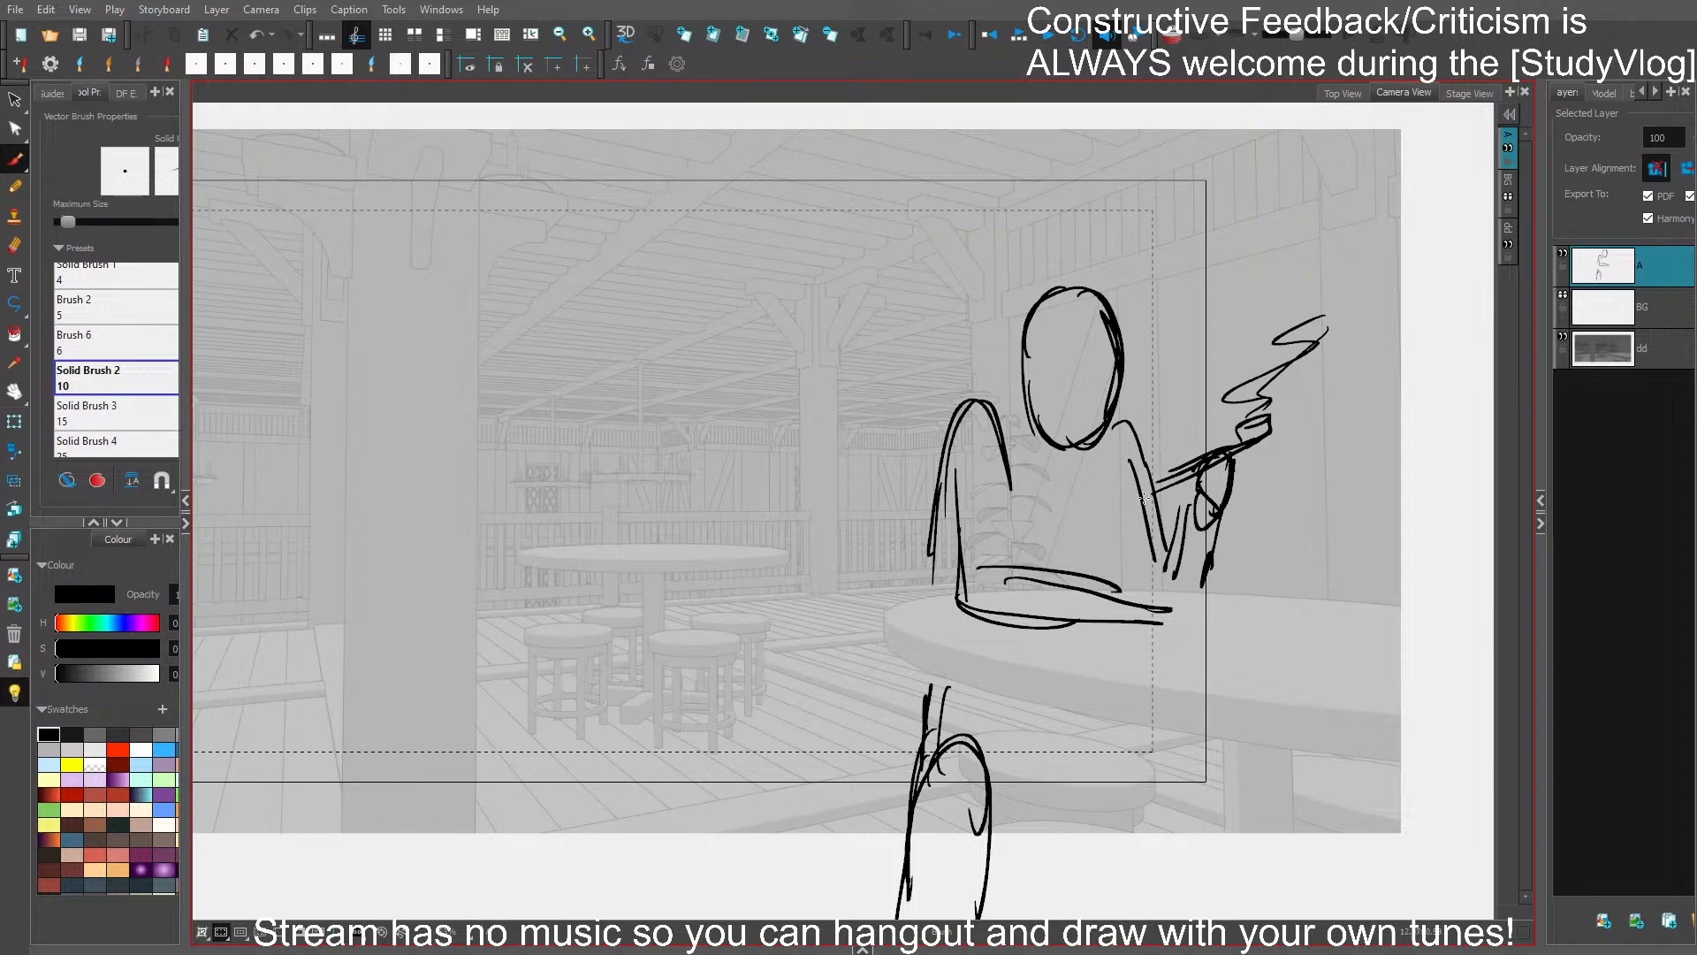
- Rework the shoulder to meet the neck, and sketch the lap and second leg beneath the table
mouse_move(992, 395)
mouse_down()
mouse_move(996, 454)
mouse_move(981, 420)
mouse_up()
mouse_move(985, 423)
mouse_down()
mouse_move(947, 564)
mouse_move(936, 545)
mouse_move(986, 425)
mouse_move(1019, 453)
mouse_up()
mouse_move(981, 445)
mouse_down()
mouse_move(1015, 439)
mouse_move(970, 439)
mouse_up()
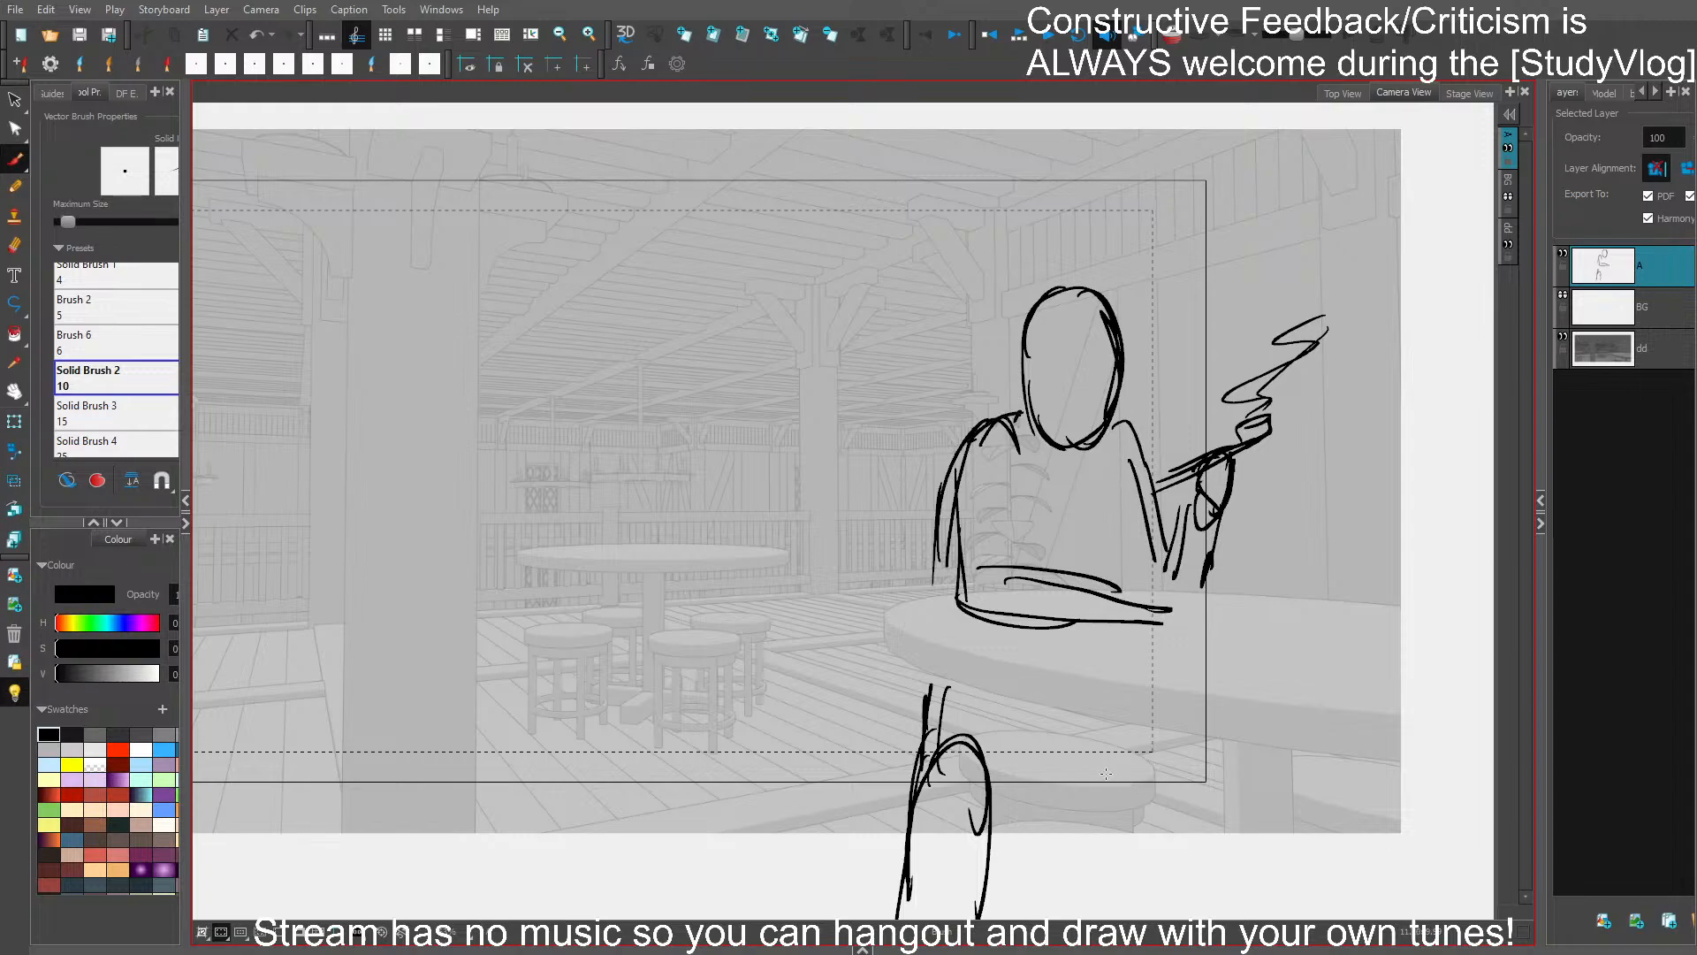
mouse_move(1039, 765)
mouse_down()
mouse_move(1012, 777)
mouse_move(992, 841)
mouse_move(1103, 757)
mouse_move(1148, 782)
mouse_move(1211, 778)
mouse_move(1219, 835)
mouse_up()
drag(1115, 751, 1149, 813)
drag(1154, 730, 1147, 818)
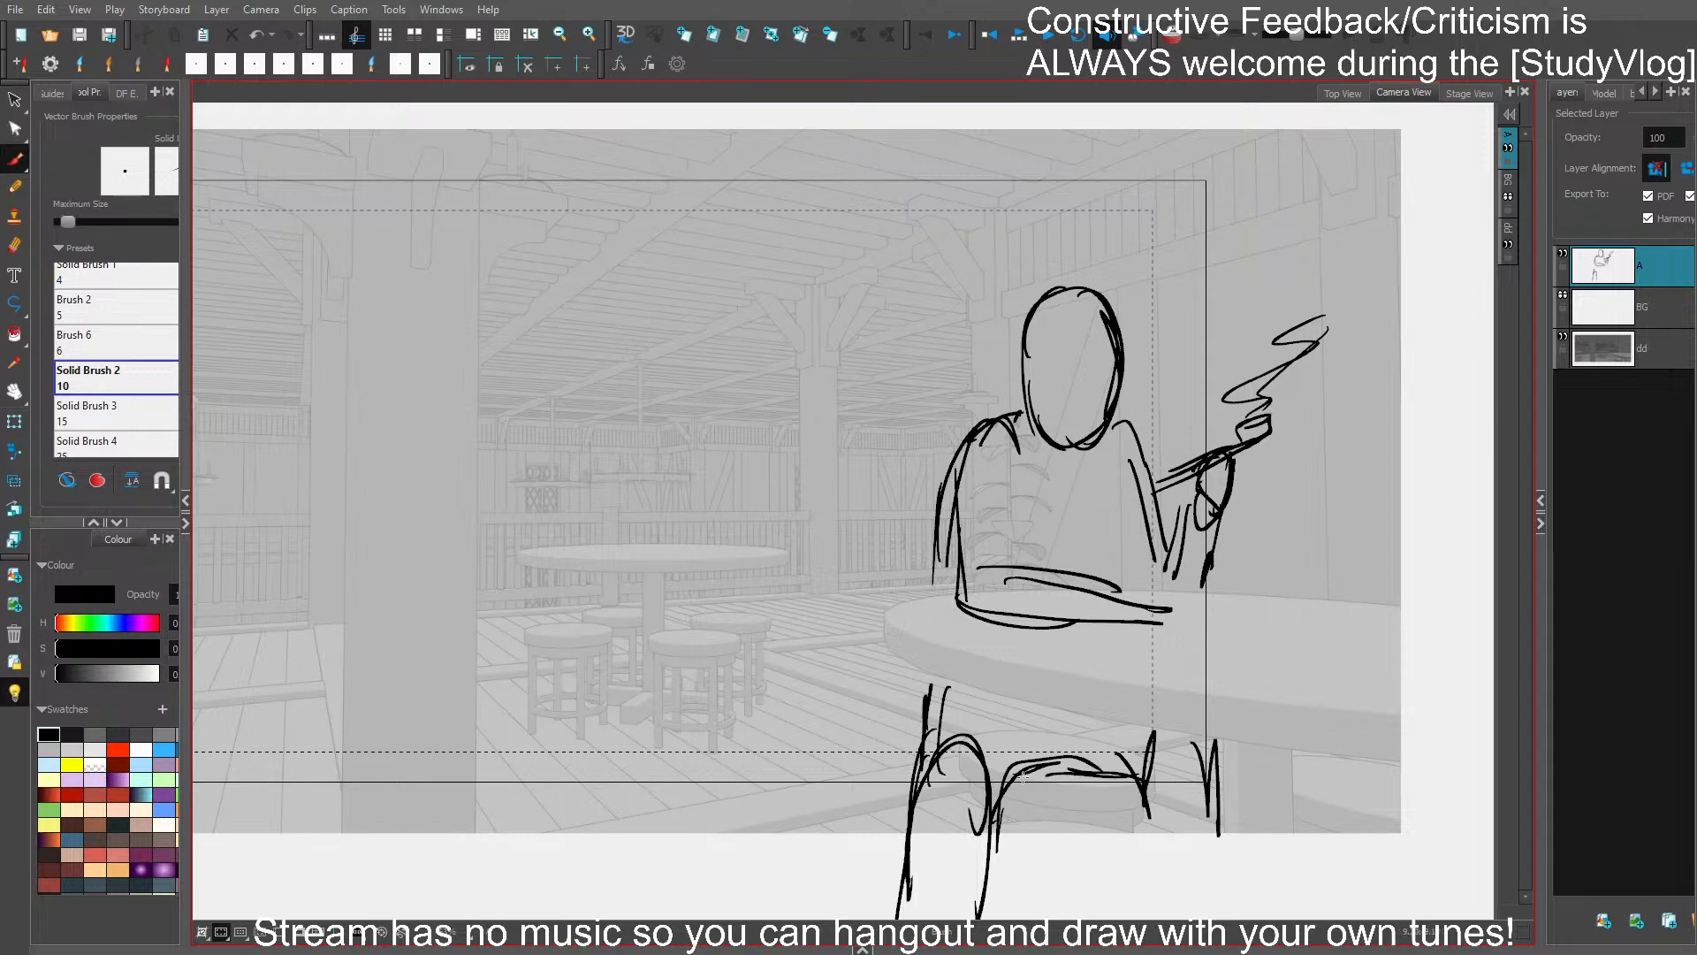
- Undo the rough near leg strokes and redraw the leg with a rounded knee and longer side lines
key(ctrl+z)
key(ctrl+z)
key(ctrl+z)
key(ctrl+z)
key(ctrl+z)
key(ctrl+z)
mouse_move(937, 811)
mouse_down()
mouse_move(979, 743)
mouse_move(989, 861)
mouse_up()
drag(970, 741, 932, 902)
drag(996, 815, 990, 890)
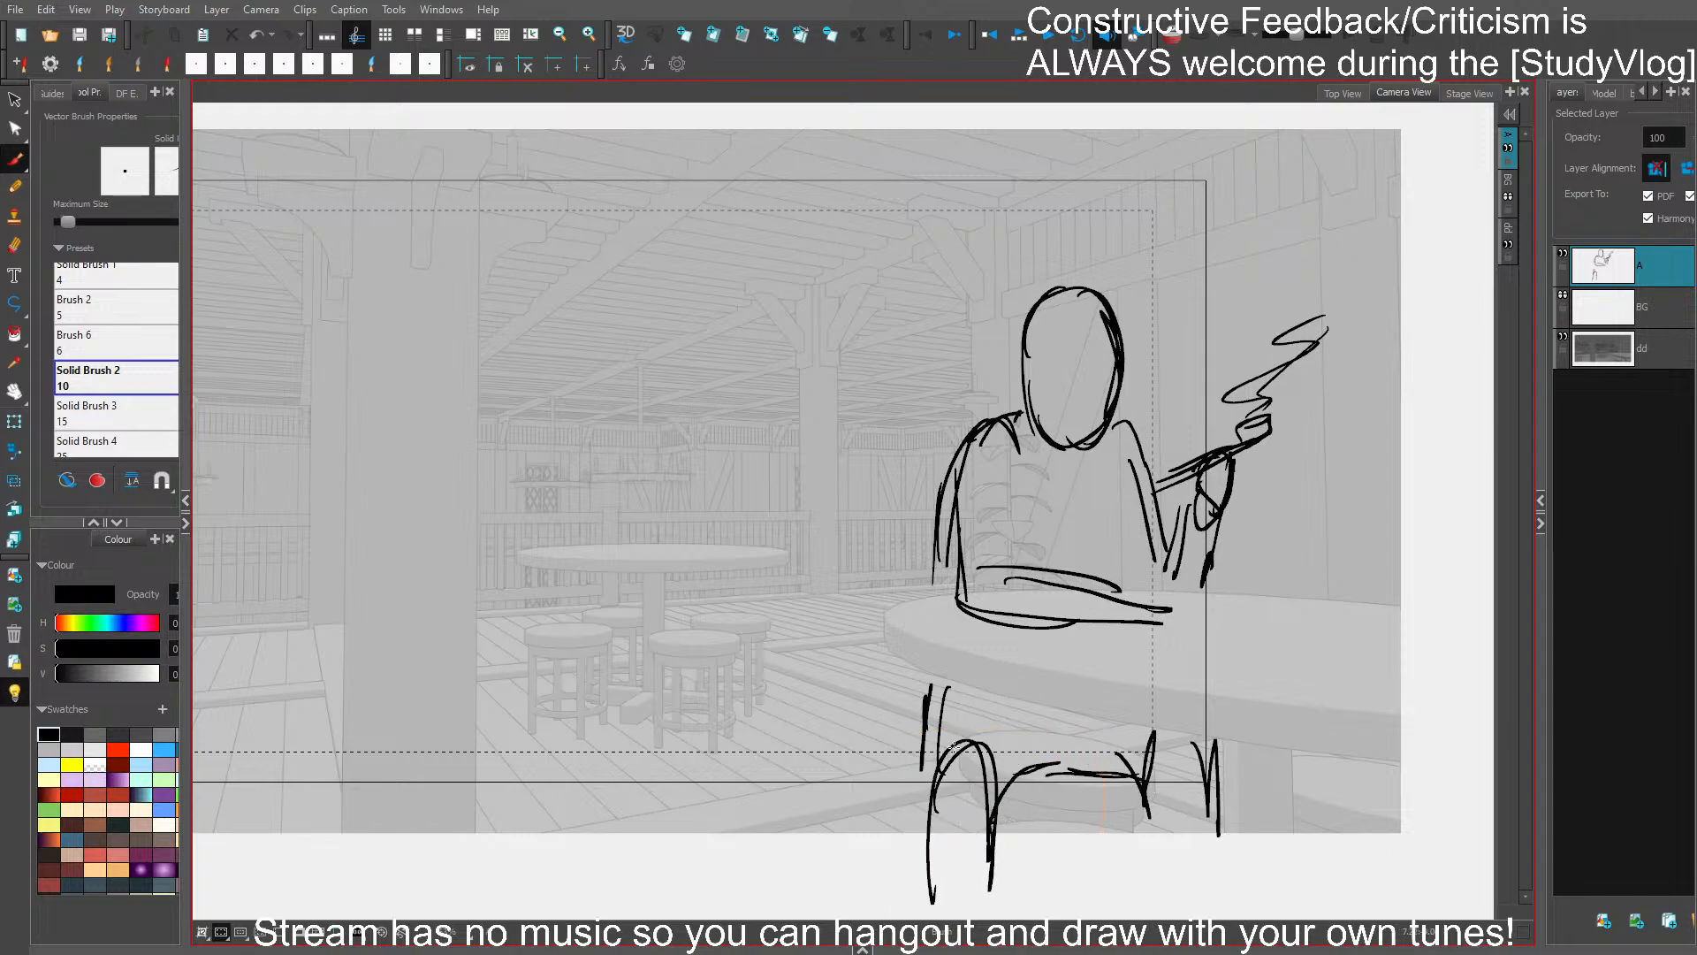
drag(953, 747, 912, 907)
drag(932, 702, 919, 862)
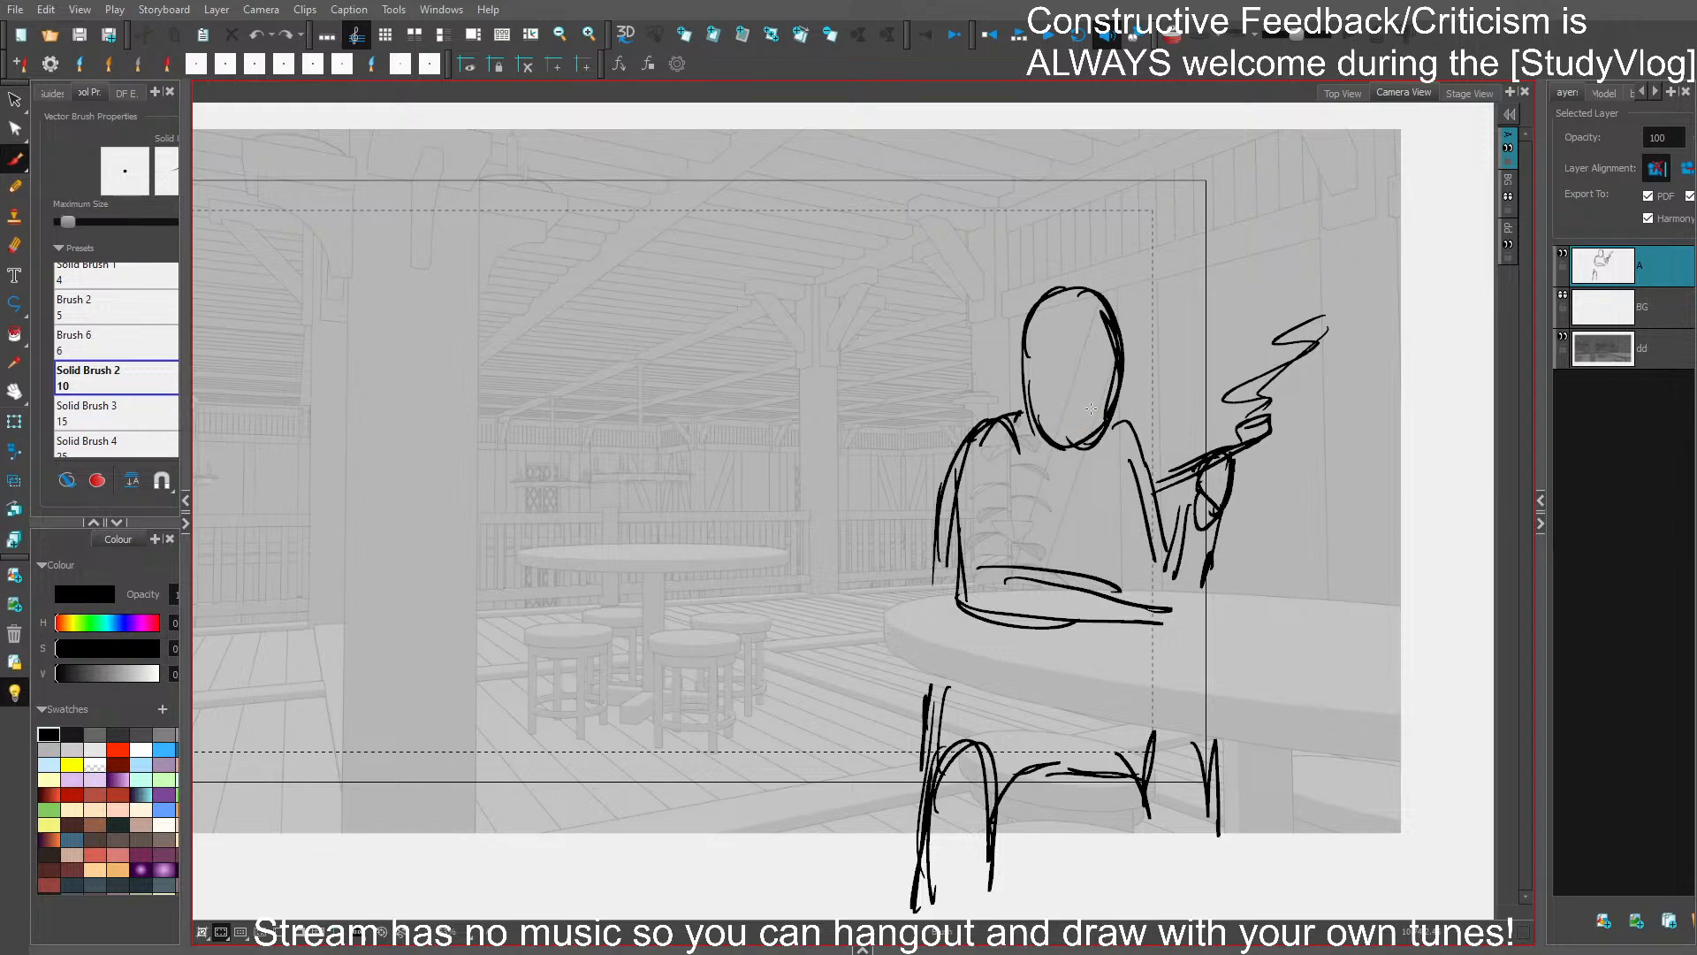
- Select the figure's upper body with the raised arm and smoke, and shift it slightly up and right
key(ctrl+s)
mouse_move(1266, 487)
mouse_down()
mouse_move(1238, 566)
mouse_move(1092, 237)
mouse_move(1140, 282)
mouse_up()
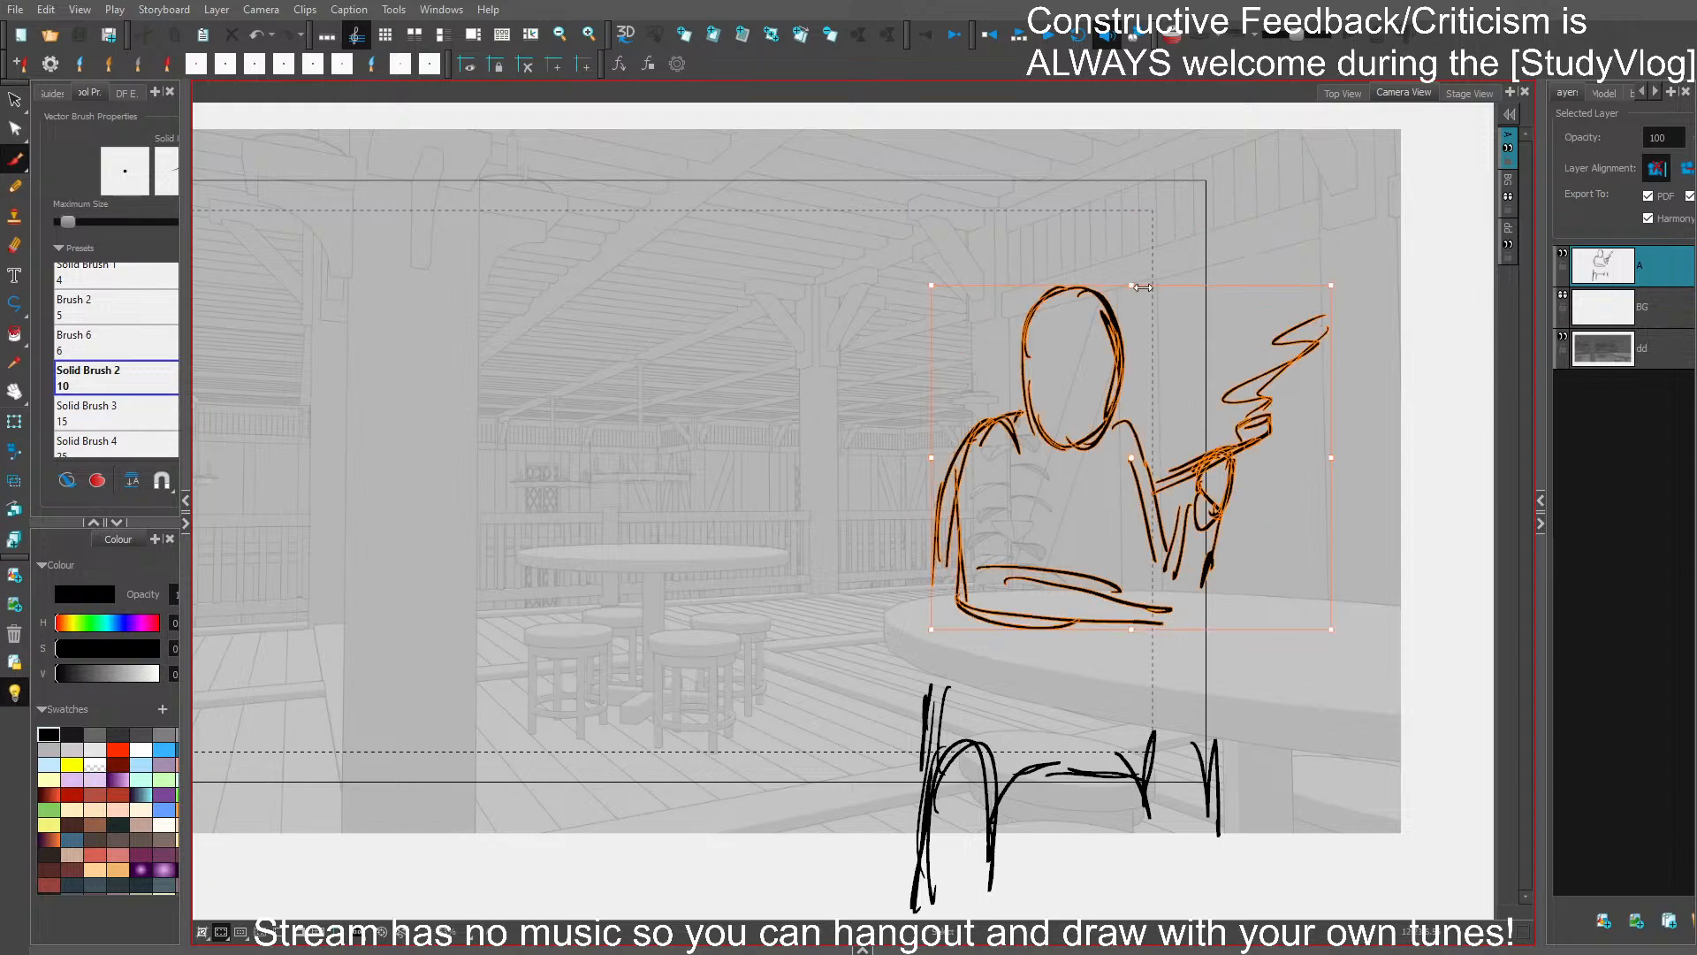
click(1136, 424)
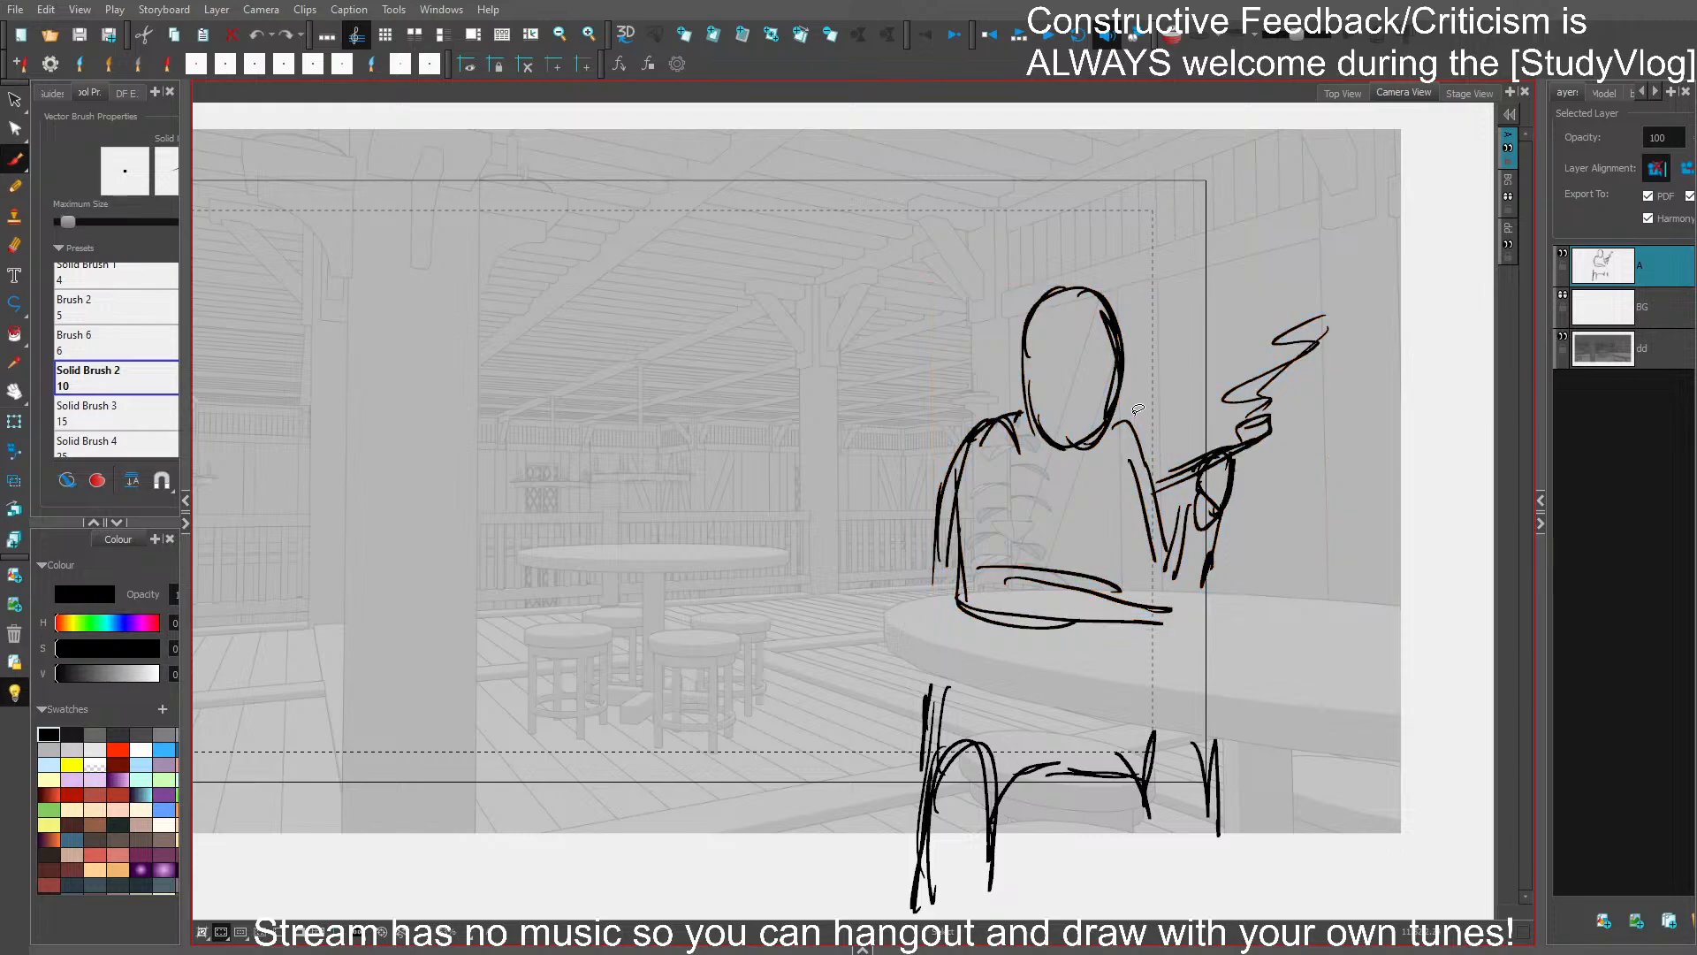
key(ctrl+shift+z)
key(ctrl+z)
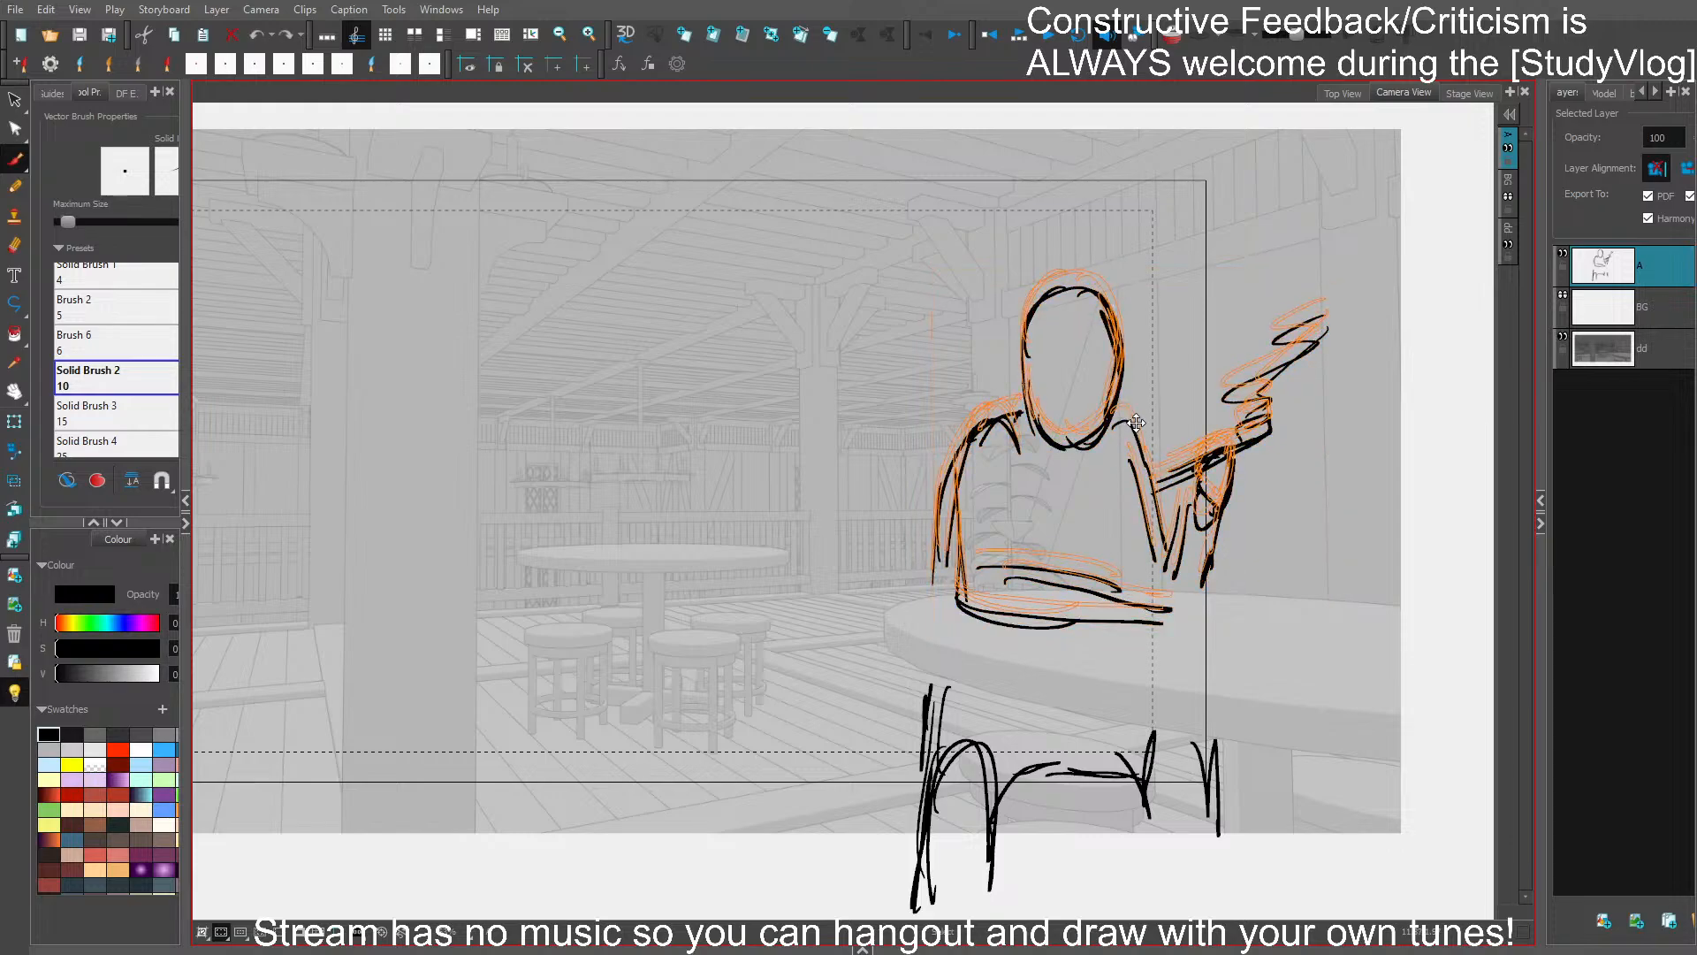
key(ctrl+shift+z)
drag(1136, 426, 1148, 427)
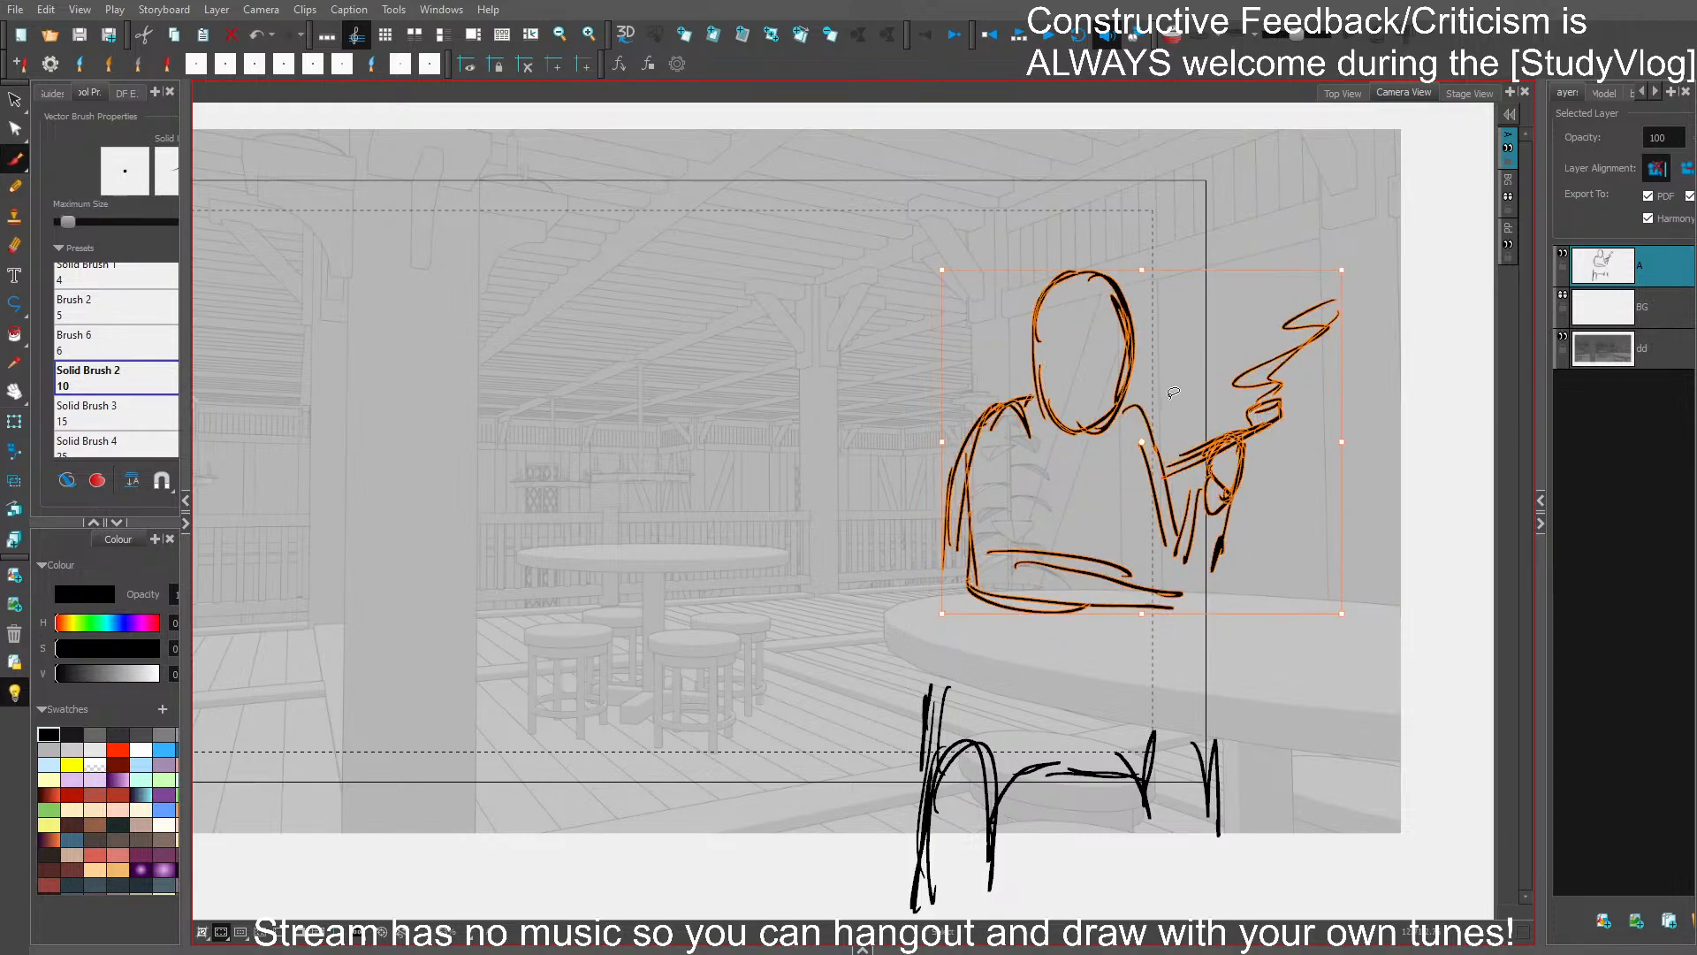
- Lower the resting forearm slightly onto the table and extend the near sleeve's outer lines downward
mouse_move(1118, 608)
mouse_down()
mouse_move(1103, 591)
mouse_move(1119, 615)
mouse_move(1117, 593)
mouse_up()
click(1107, 640)
drag(966, 475, 946, 594)
drag(954, 518, 939, 592)
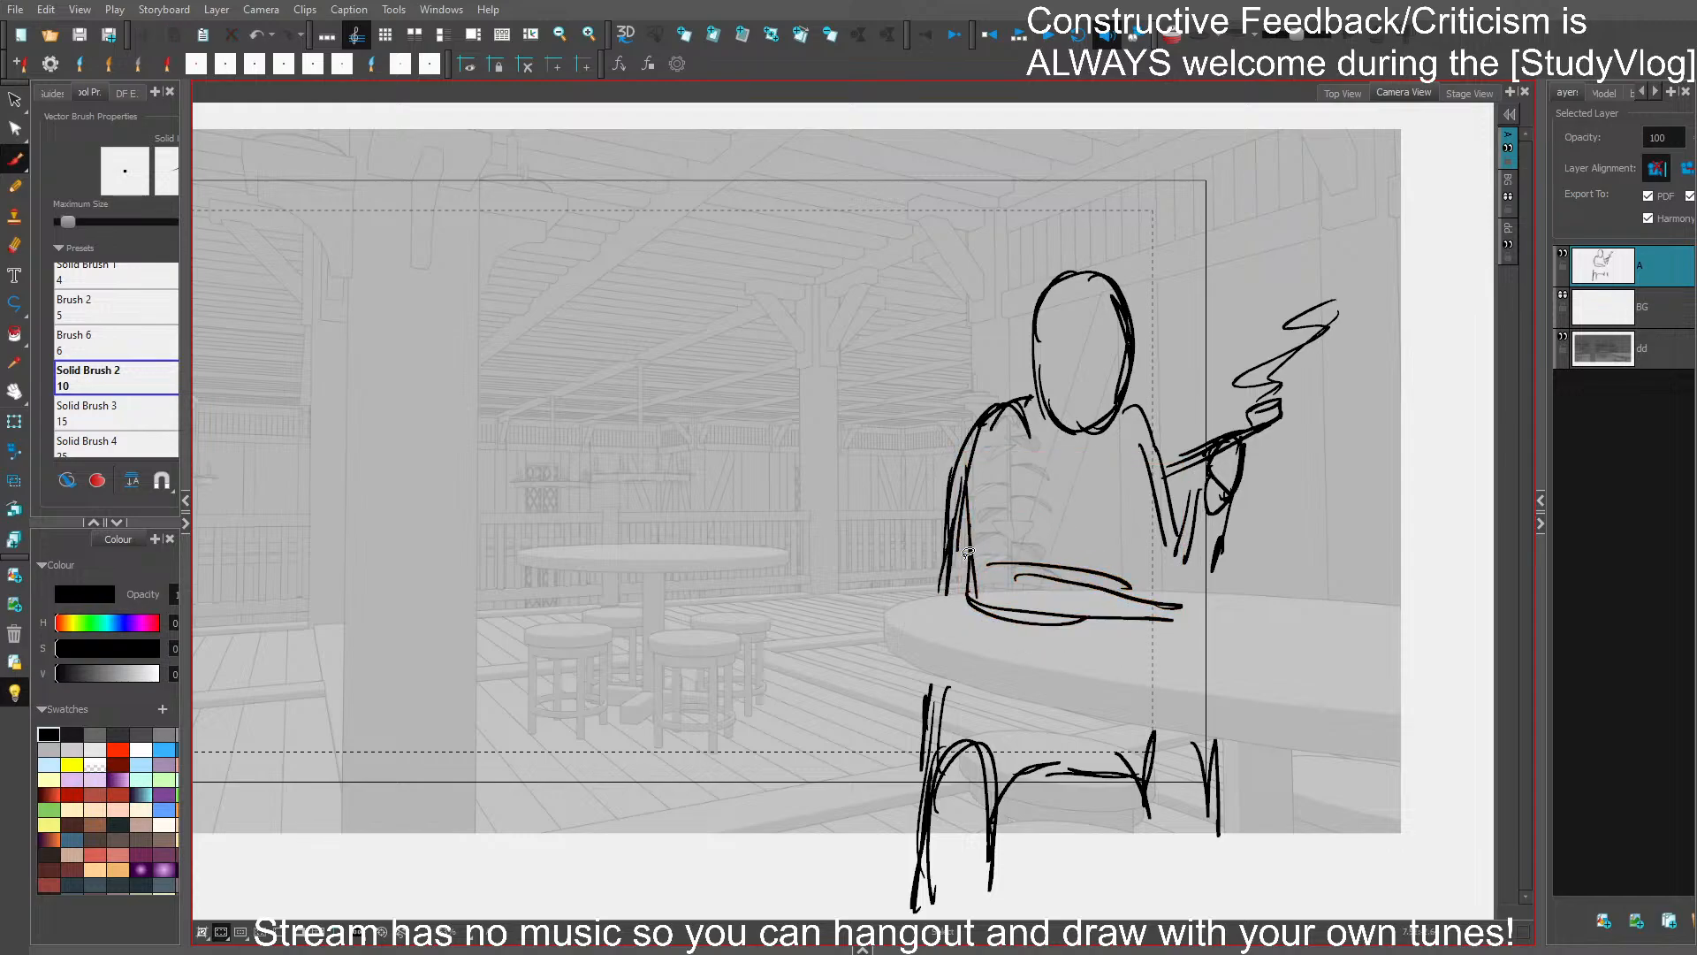
- Draw the far side of the torso and connect the raised arm's elbow to the tabletop
key(ctrl+s)
drag(1149, 479, 1171, 588)
drag(1151, 508, 1174, 599)
mouse_move(1137, 455)
mouse_down()
mouse_move(1171, 618)
mouse_move(1262, 496)
mouse_up()
key(ctrl+s)
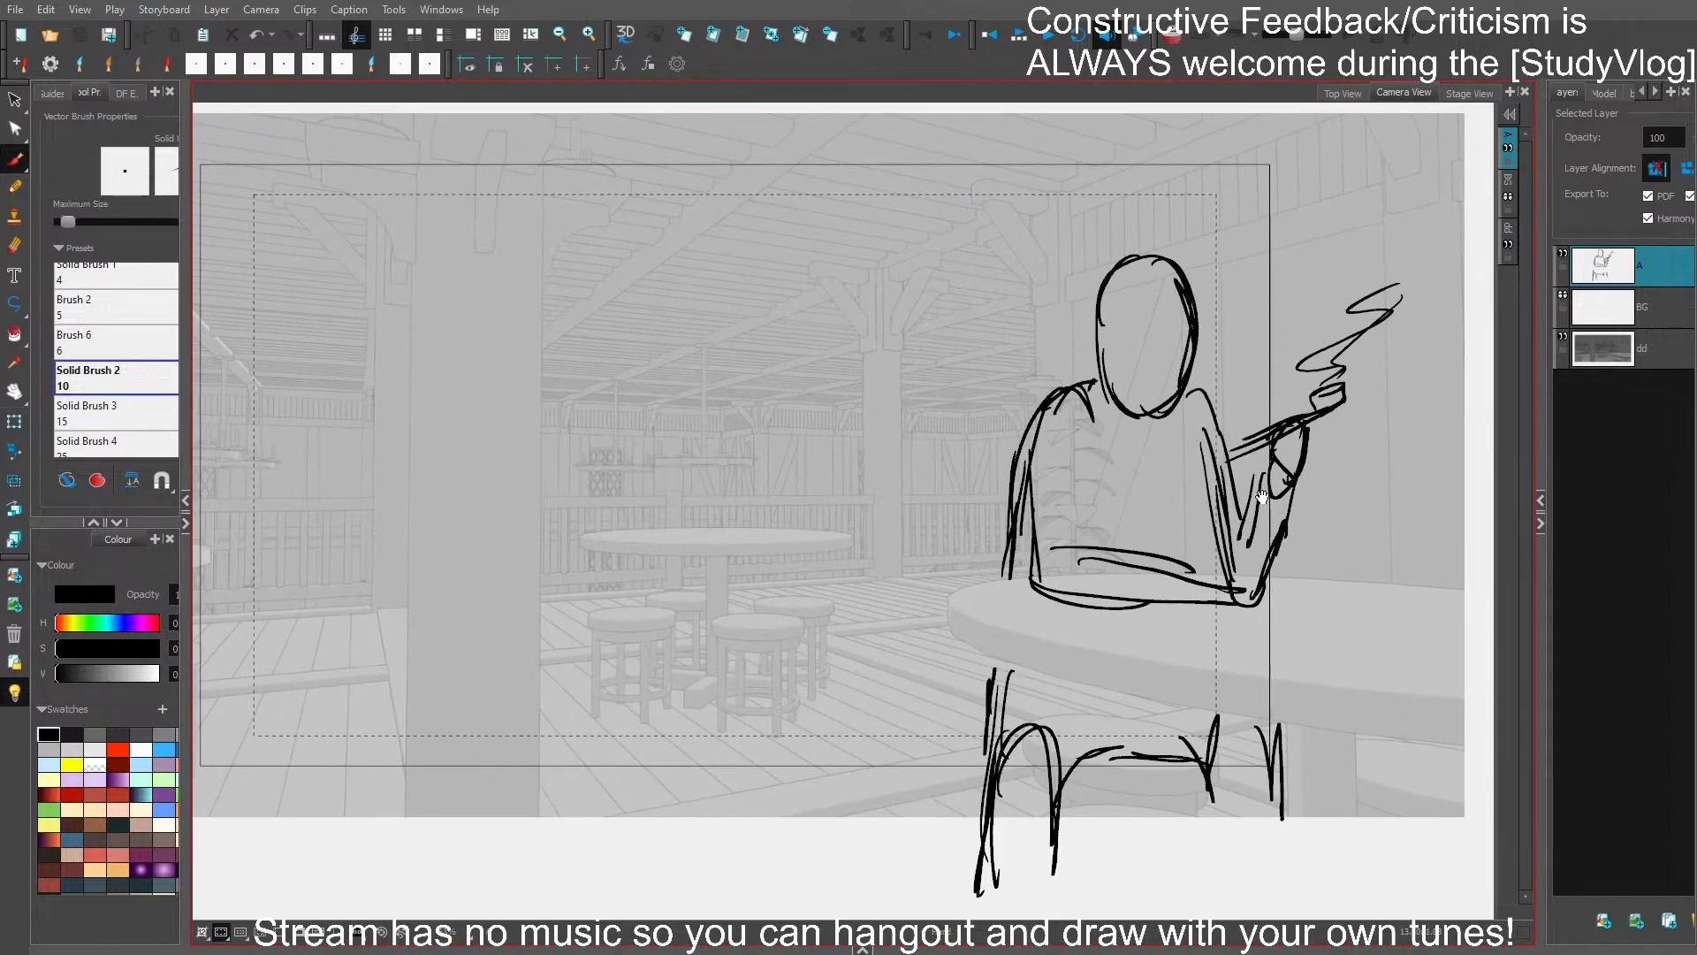
- Draw the curved face opening across the head and a first hood outline around it, undoing stray strokes
drag(1151, 317, 1097, 389)
drag(1096, 382, 1165, 301)
key(ctrl+z)
key(ctrl+z)
mouse_move(1093, 386)
mouse_down()
mouse_move(1152, 315)
mouse_move(1187, 370)
mouse_move(1167, 326)
mouse_up()
key(ctrl+z)
mouse_move(1105, 396)
mouse_down()
mouse_move(1182, 325)
mouse_move(1209, 370)
mouse_move(1149, 247)
mouse_move(1065, 365)
mouse_up()
drag(1106, 264, 1071, 384)
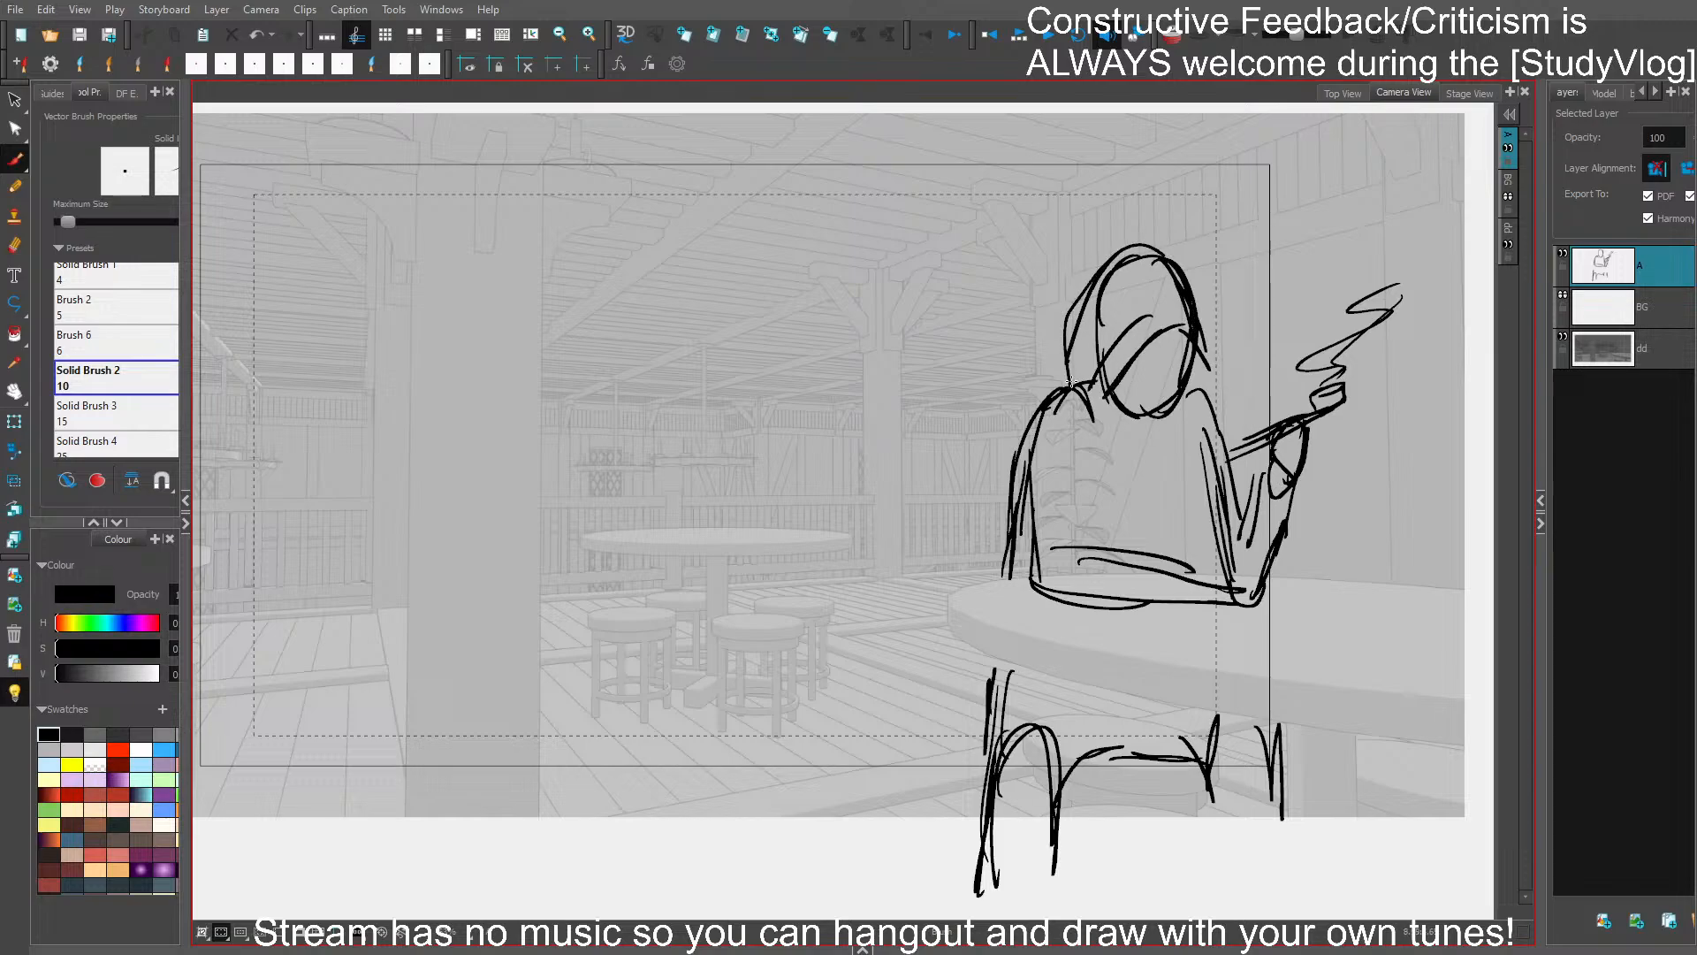
- Redraw the hood's back edge down to the shoulder and add a pointed collar below the face
key(ctrl+z)
drag(1087, 298, 1091, 399)
drag(1060, 381, 1127, 425)
mouse_move(1126, 425)
mouse_down()
mouse_move(1135, 359)
mouse_move(1143, 434)
mouse_move(1207, 392)
mouse_up()
key(ctrl+z)
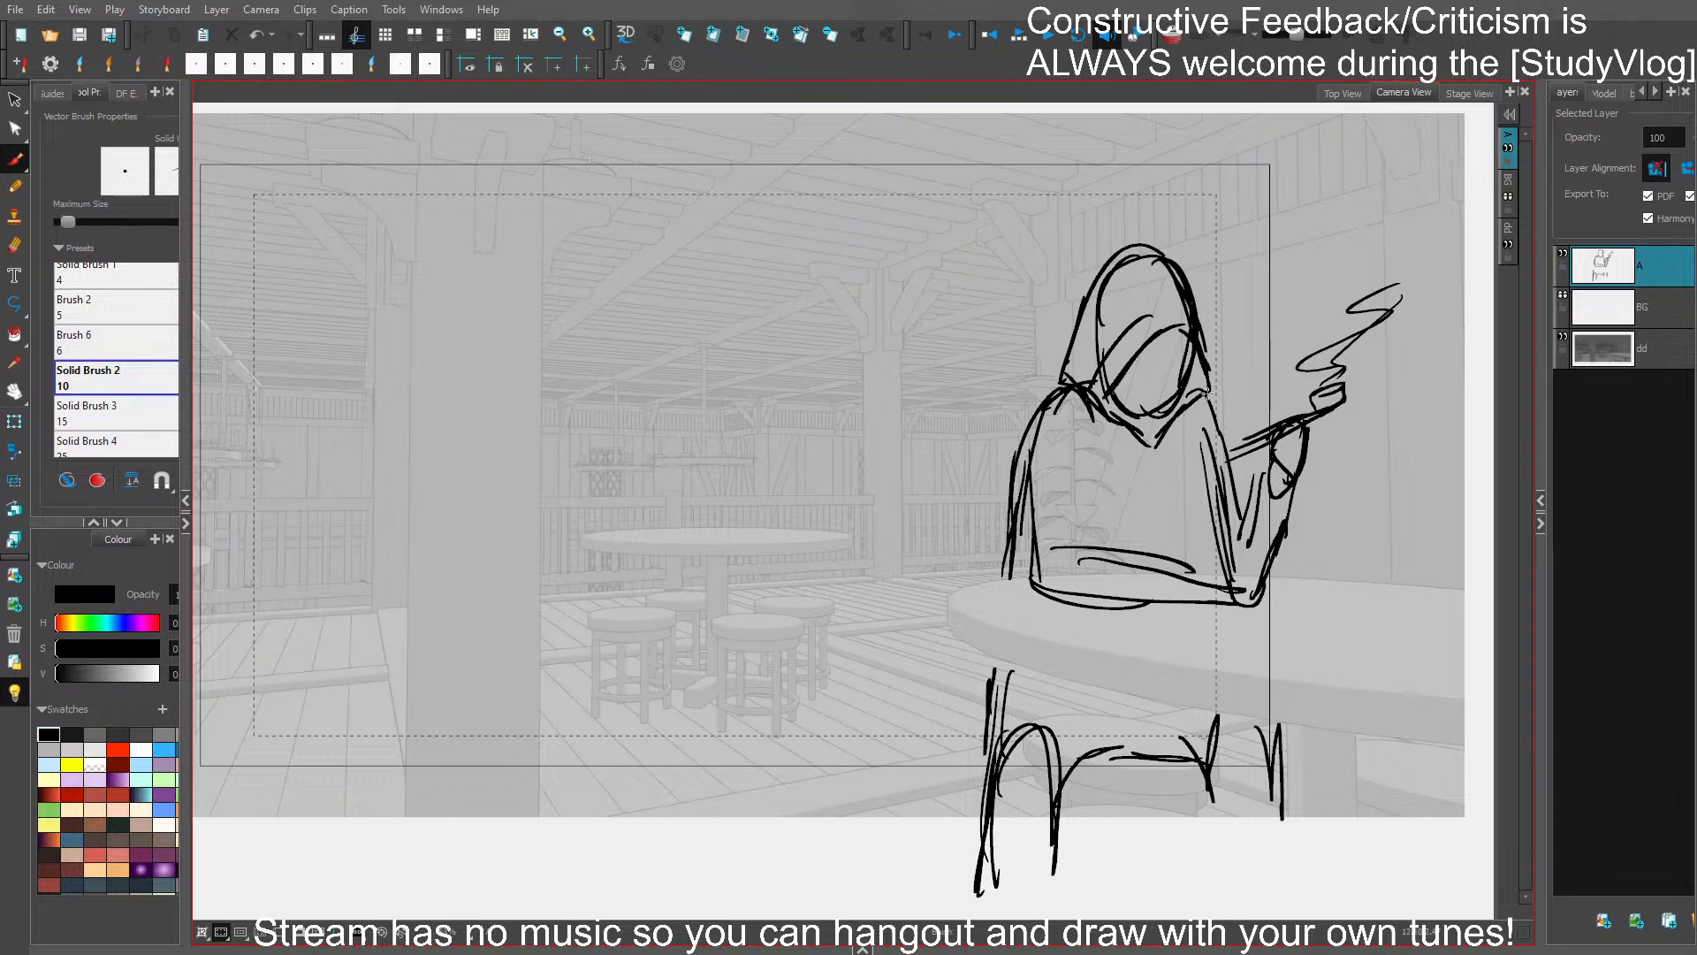
- Add the cloak's front opening lines below the collar, plus folds on the chest and inside the elbow
drag(1152, 451, 1165, 551)
key(ctrl+z)
key(ctrl+z)
drag(1151, 453, 1138, 549)
drag(1152, 456, 1159, 549)
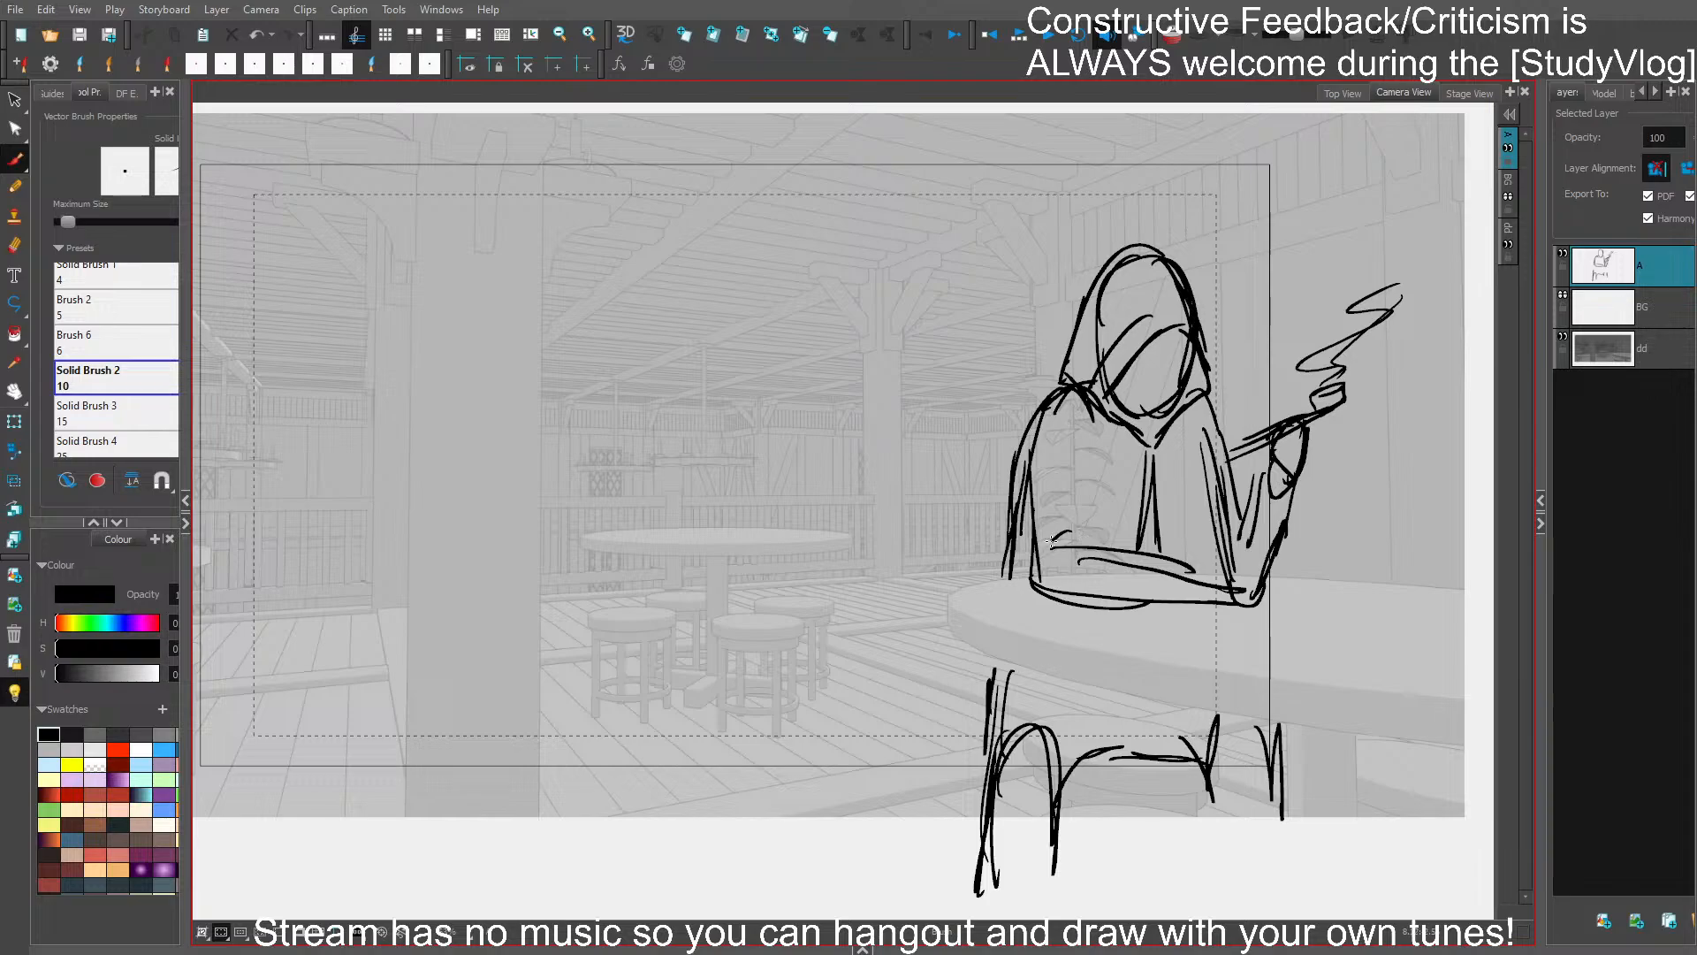
drag(1051, 541, 1094, 546)
mouse_move(1089, 433)
mouse_down()
mouse_move(1096, 537)
mouse_move(1105, 517)
mouse_up()
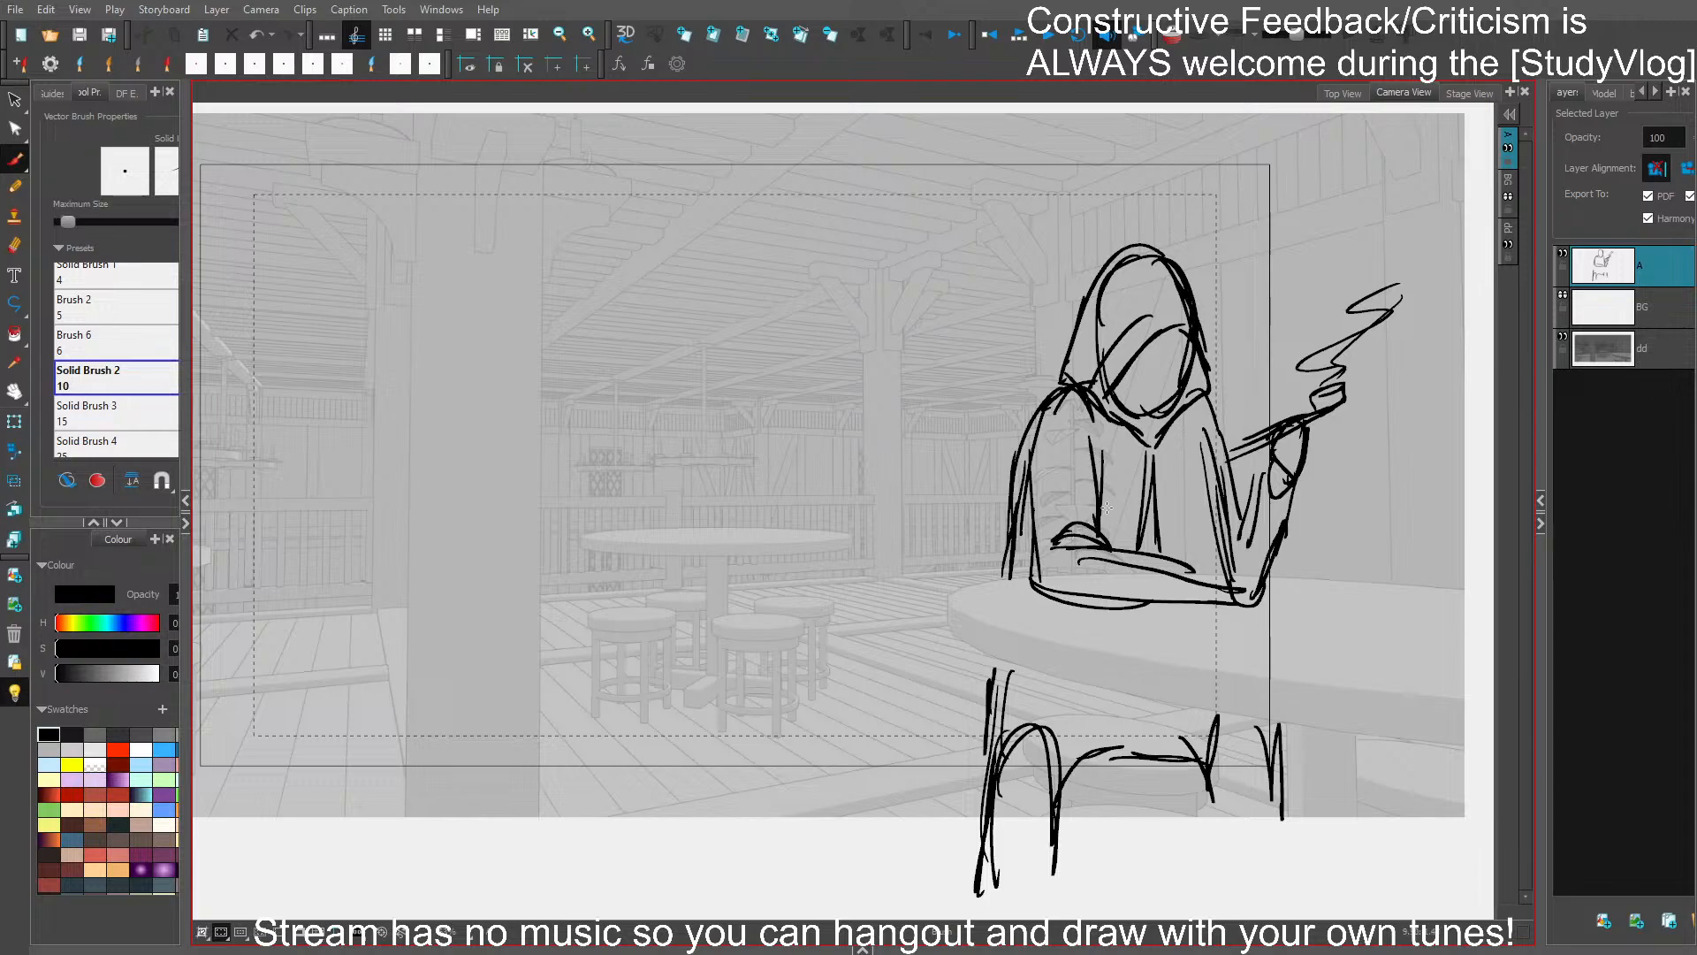
- Outline the wide sleeve around the resting forearm and its hanging cuff on the table
mouse_move(1030, 450)
mouse_down()
mouse_move(1018, 594)
mouse_move(1211, 618)
mouse_up()
drag(1105, 615, 1210, 618)
drag(1165, 605, 1183, 618)
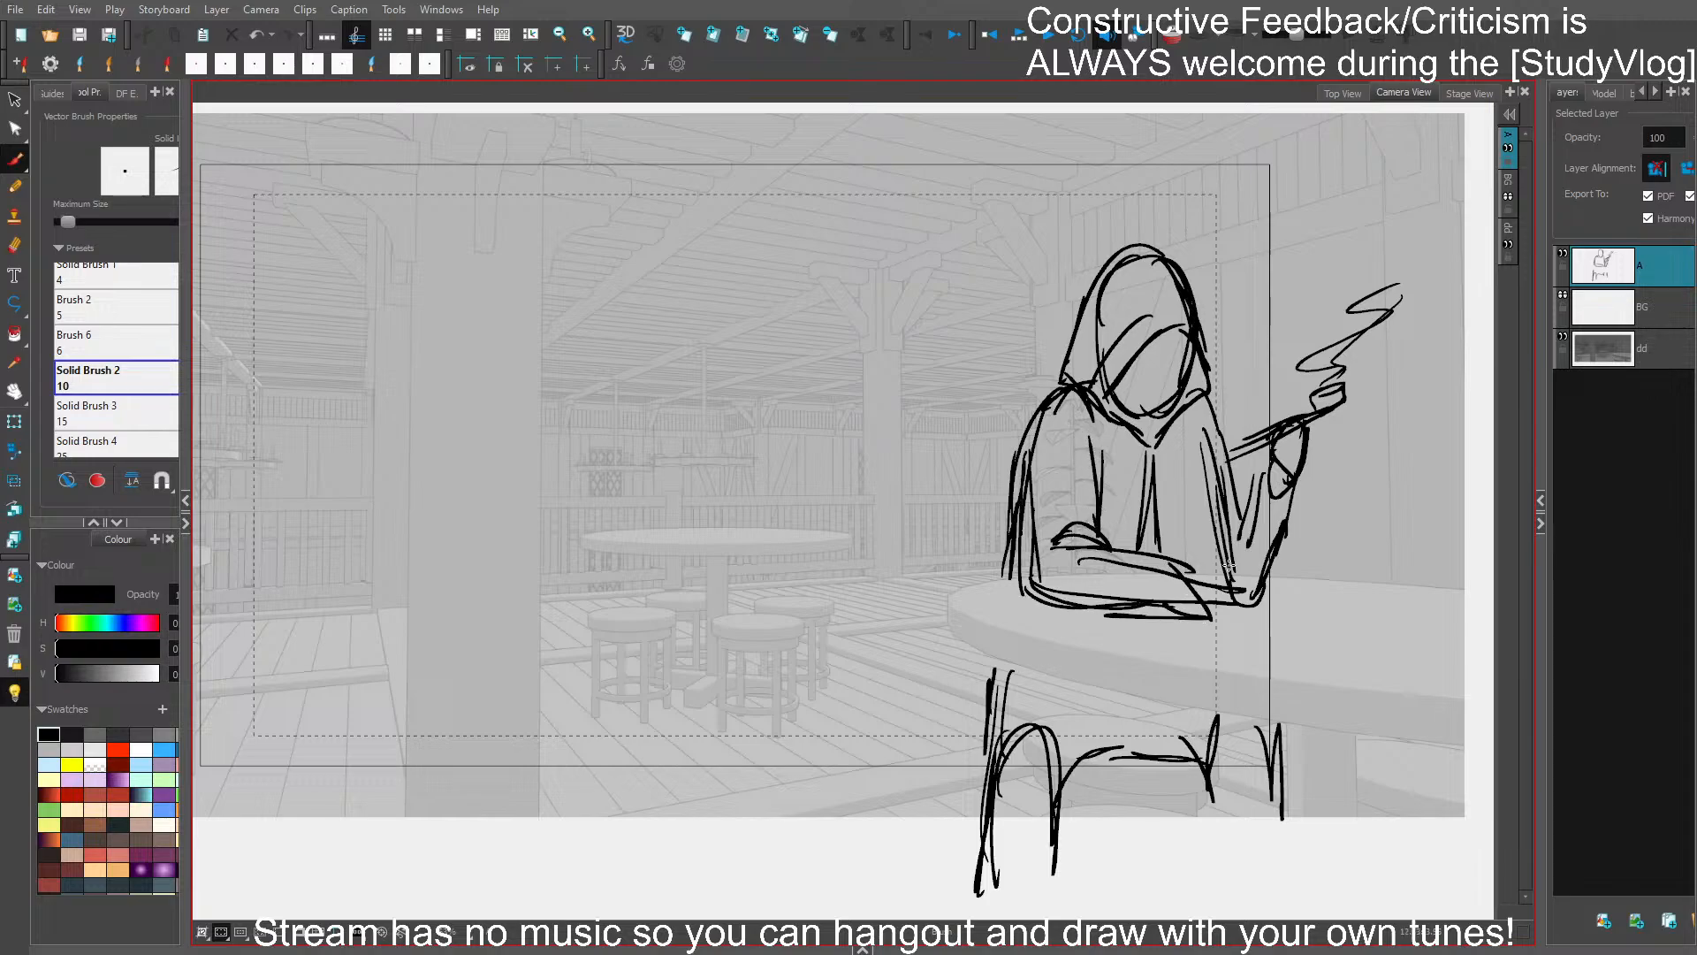
- Delete the raised arm's elbow curve and redraw its sleeve with an angular elbow and folds
ctrl+click(1277, 551)
key(Delete)
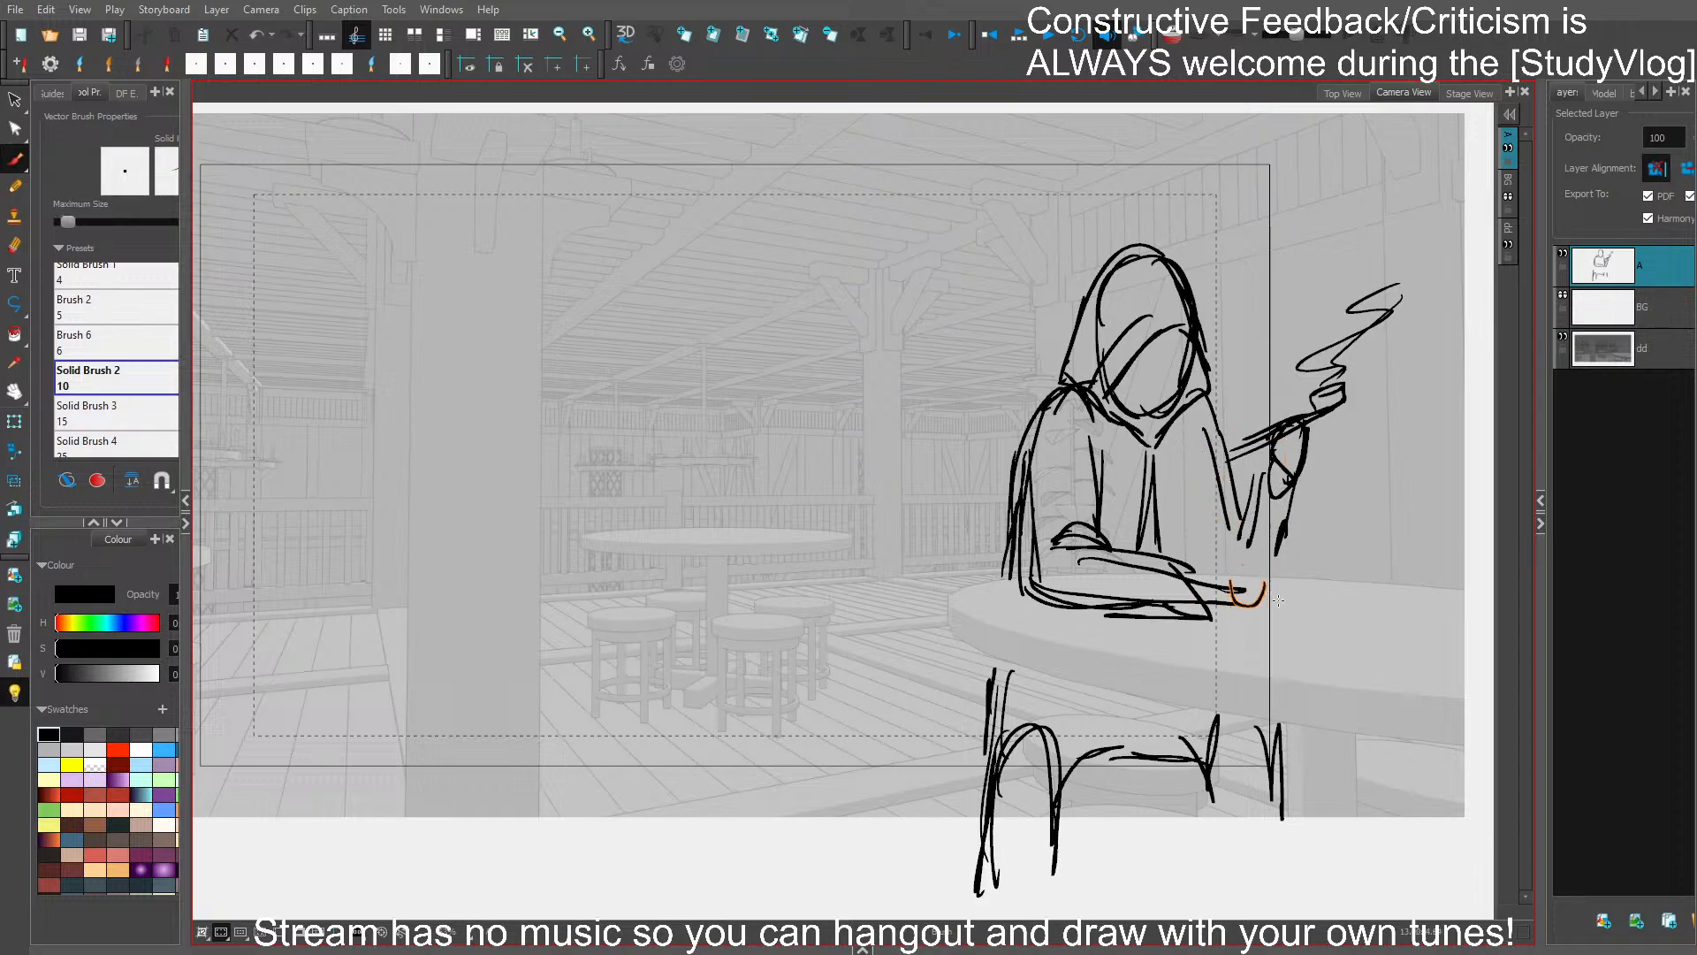
drag(1189, 576, 1213, 613)
drag(1236, 508, 1241, 545)
key(ctrl+z)
mouse_move(1187, 495)
mouse_down()
mouse_move(1197, 570)
mouse_move(1267, 566)
mouse_move(1283, 528)
mouse_up()
mouse_move(1263, 488)
mouse_down()
mouse_move(1297, 549)
mouse_move(1258, 596)
mouse_up()
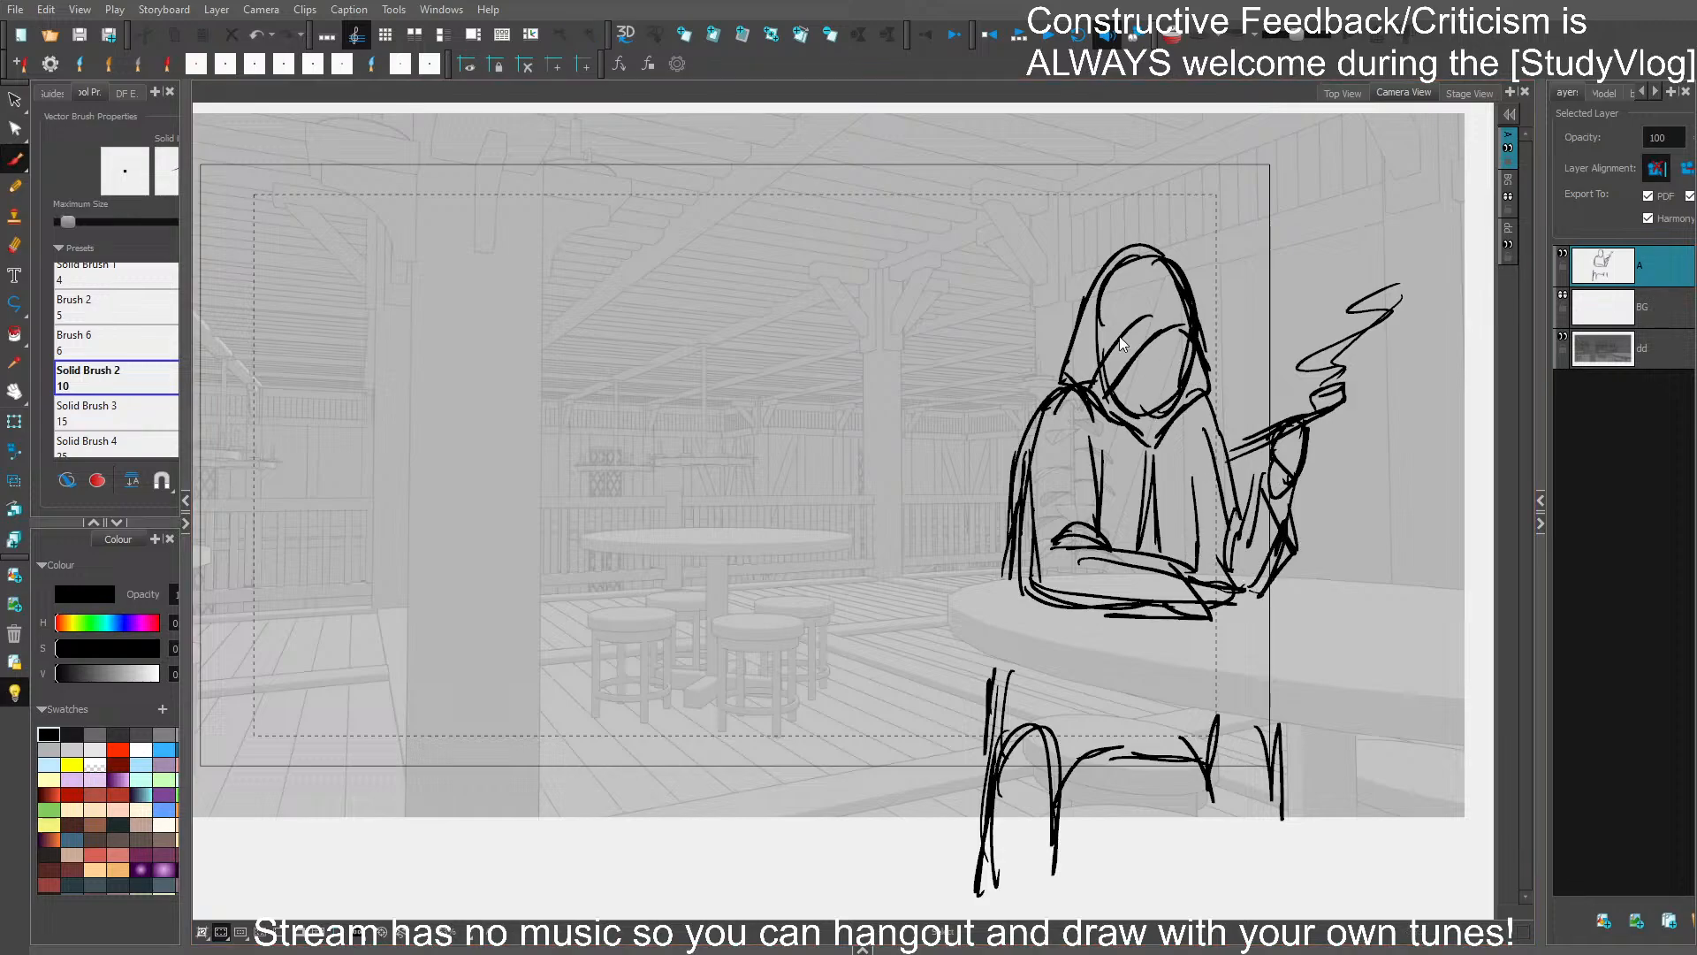
- Sketch the cloak's lower edge behind the hip and across the lap and thighs under the table
drag(1046, 699, 1085, 703)
drag(1041, 706, 1215, 724)
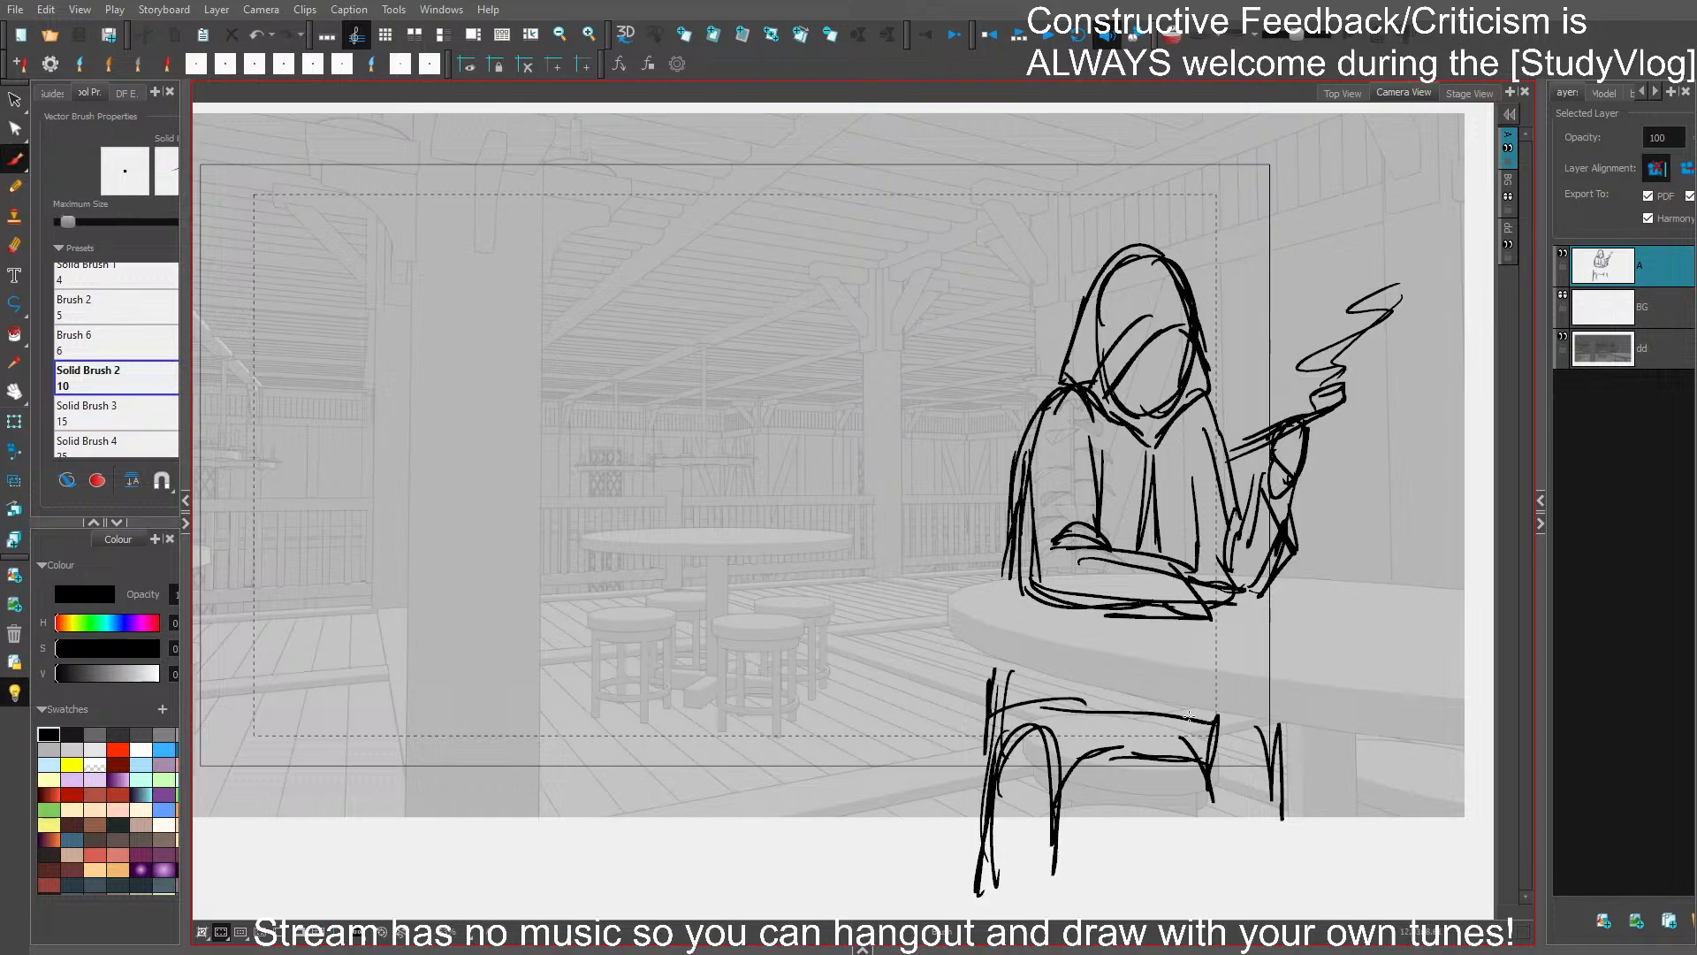
drag(1001, 670, 985, 760)
mouse_move(995, 720)
mouse_down()
mouse_move(981, 777)
mouse_move(1092, 745)
mouse_move(1106, 721)
mouse_up()
drag(1101, 753, 1254, 765)
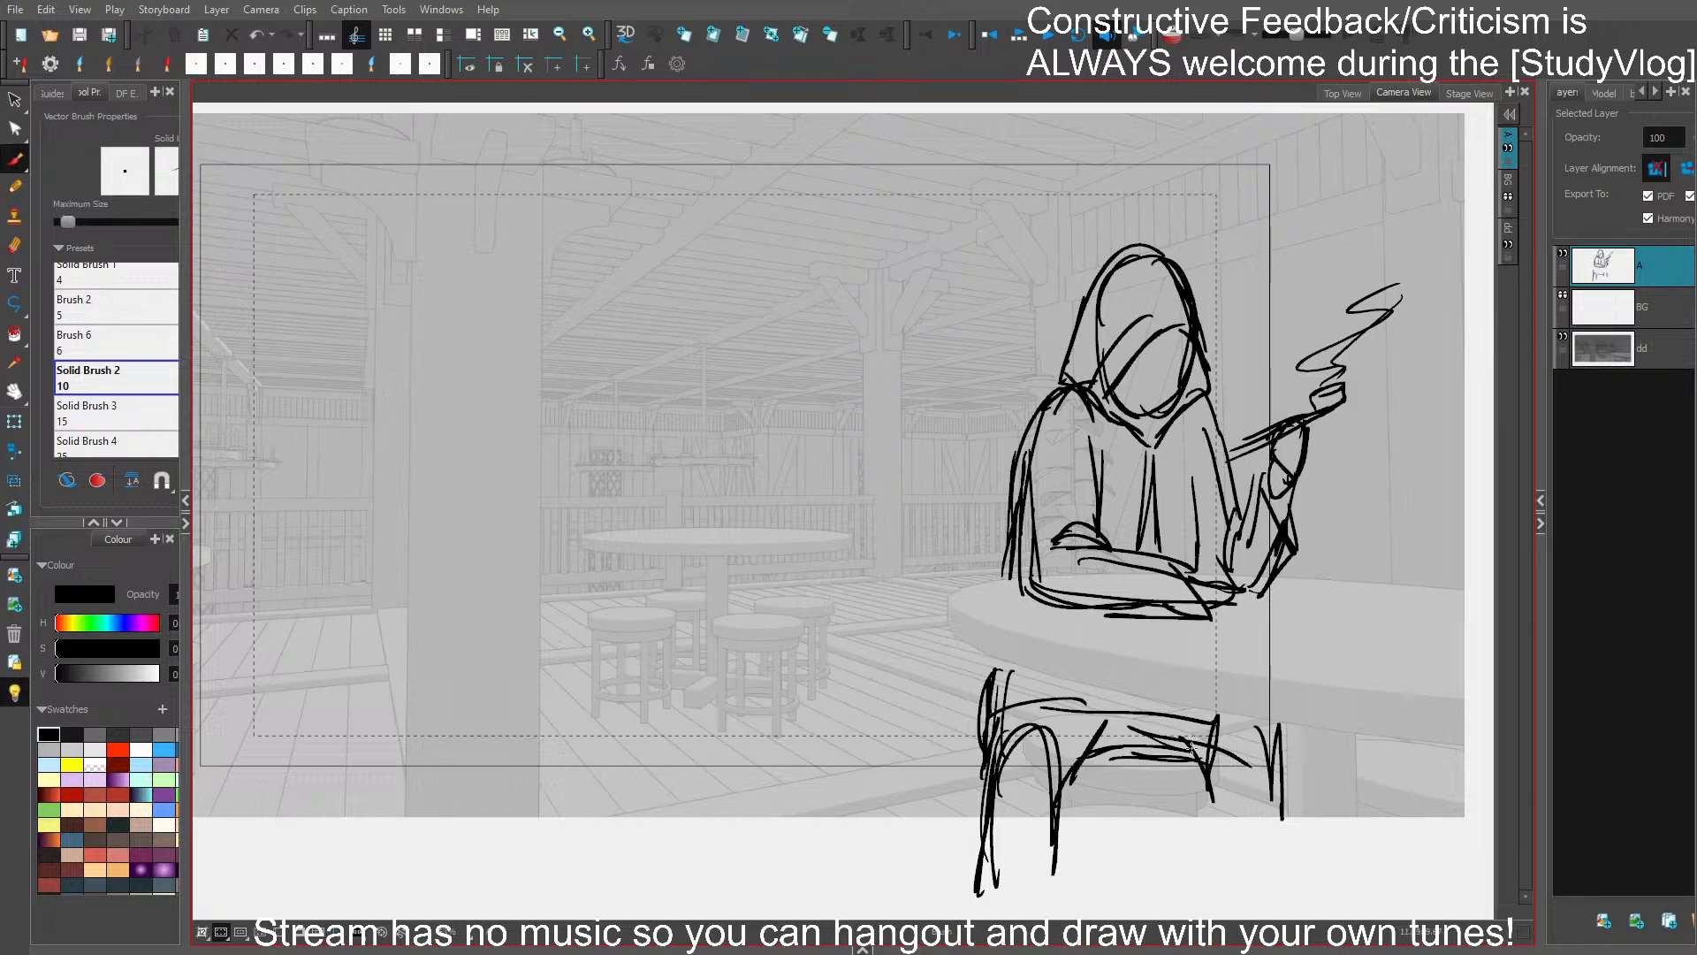
- Extend both lower legs downward and add cross lines below the knees
mouse_move(999, 790)
mouse_down()
mouse_move(1088, 801)
mouse_move(995, 829)
mouse_up()
drag(980, 819, 985, 909)
mouse_move(1056, 806)
mouse_down()
mouse_move(1046, 893)
mouse_move(1059, 904)
mouse_up()
mouse_move(1244, 781)
mouse_down()
mouse_move(1221, 783)
mouse_move(1271, 776)
mouse_up()
drag(1229, 777, 1272, 778)
drag(1286, 778, 1274, 846)
drag(1213, 799, 1218, 866)
mouse_move(1084, 790)
mouse_down()
mouse_move(1076, 824)
mouse_move(991, 809)
mouse_move(1024, 819)
mouse_up()
drag(1204, 797, 1262, 793)
mouse_move(1266, 794)
mouse_down()
mouse_move(1206, 797)
mouse_move(1221, 881)
mouse_up()
- Select the whole seated figure drawing and rotate it slightly counterclockwise
key(ctrl+s)
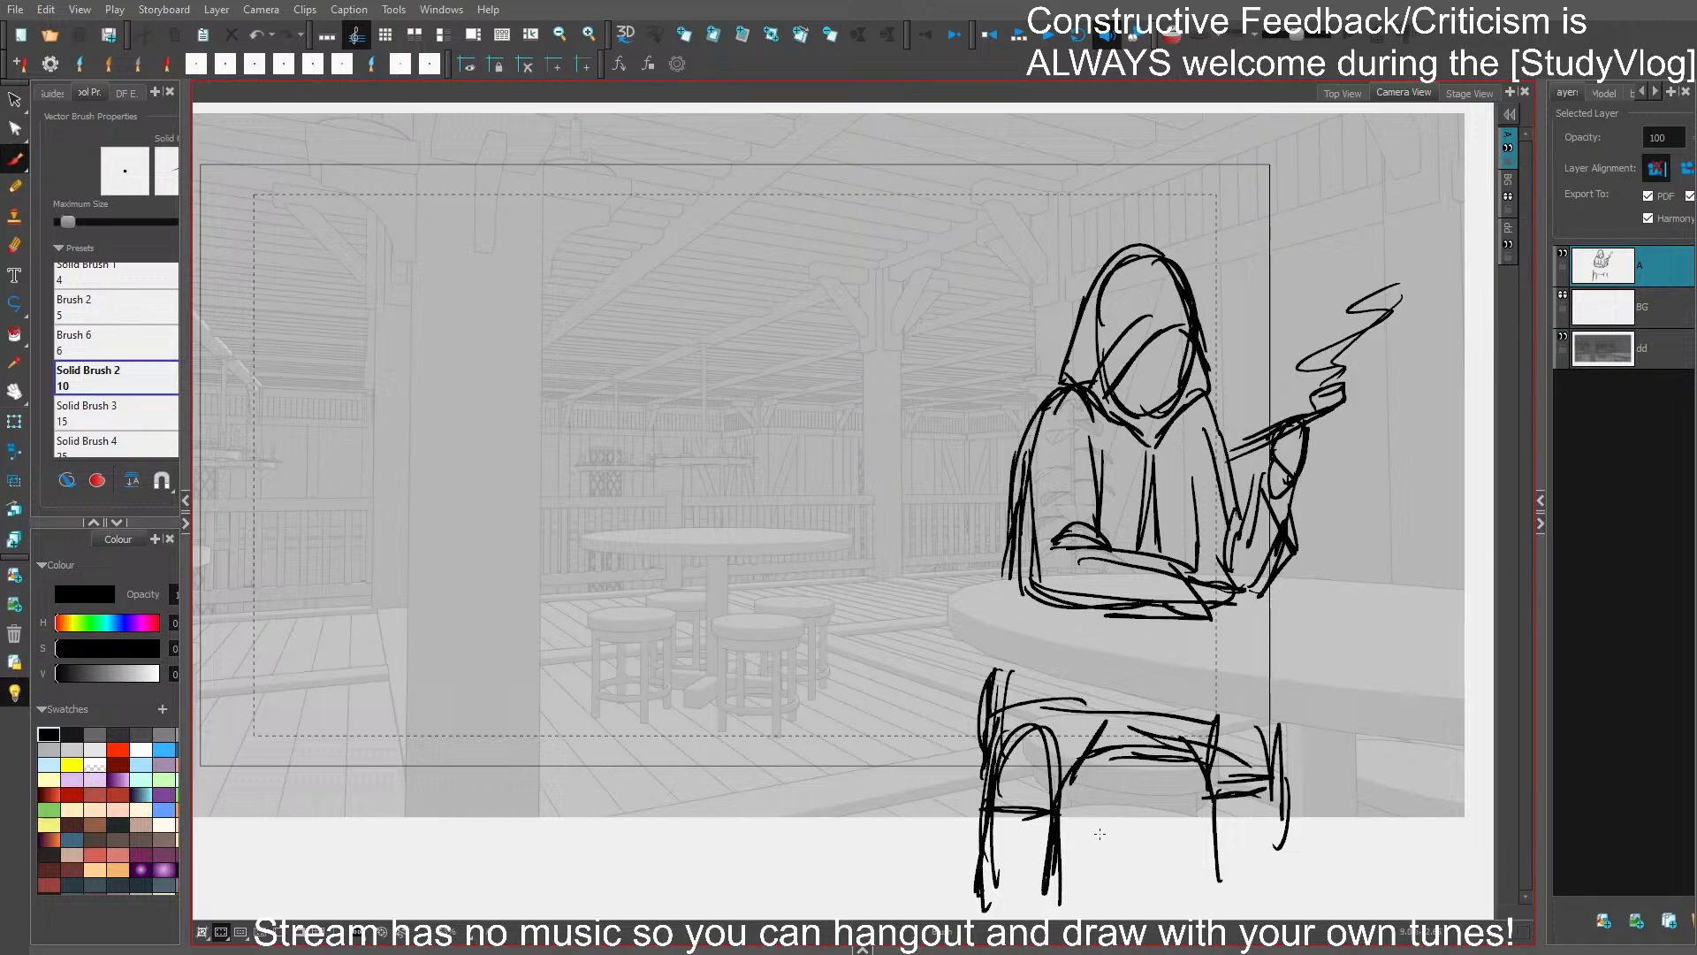
drag(1137, 845, 1218, 821)
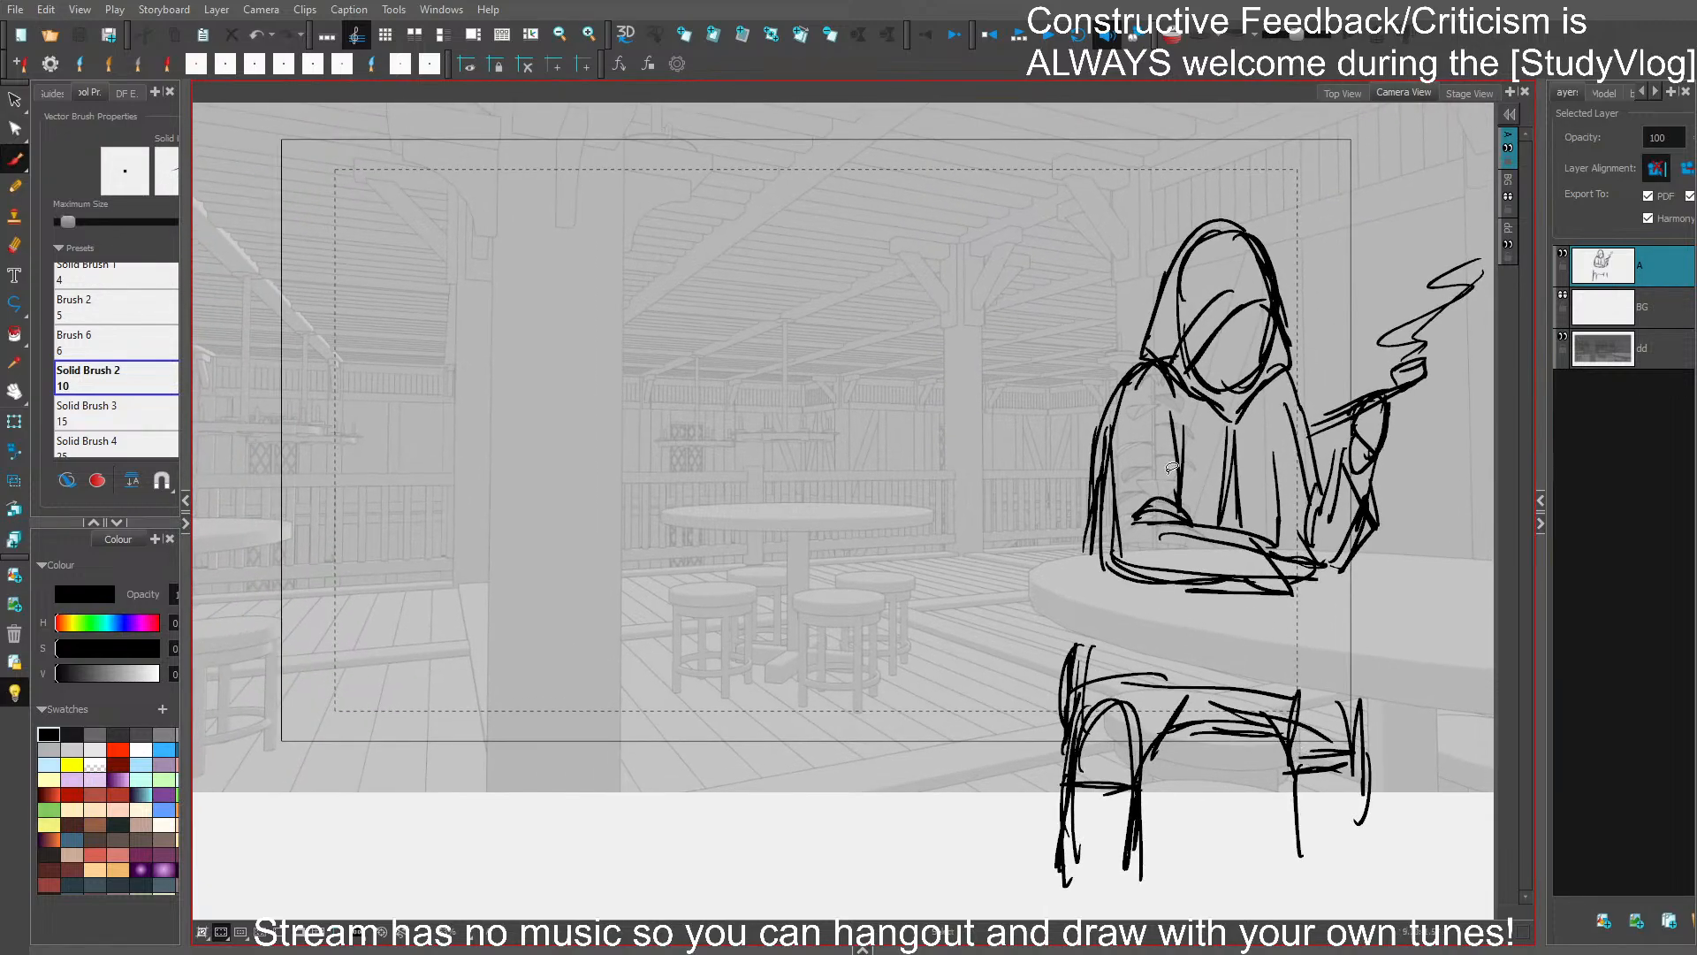
drag(1171, 468, 1217, 548)
key(2)
mouse_move(1290, 645)
mouse_down()
mouse_move(1364, 708)
mouse_move(1333, 738)
mouse_up()
drag(1468, 352, 1358, 364)
key(ctrl+a)
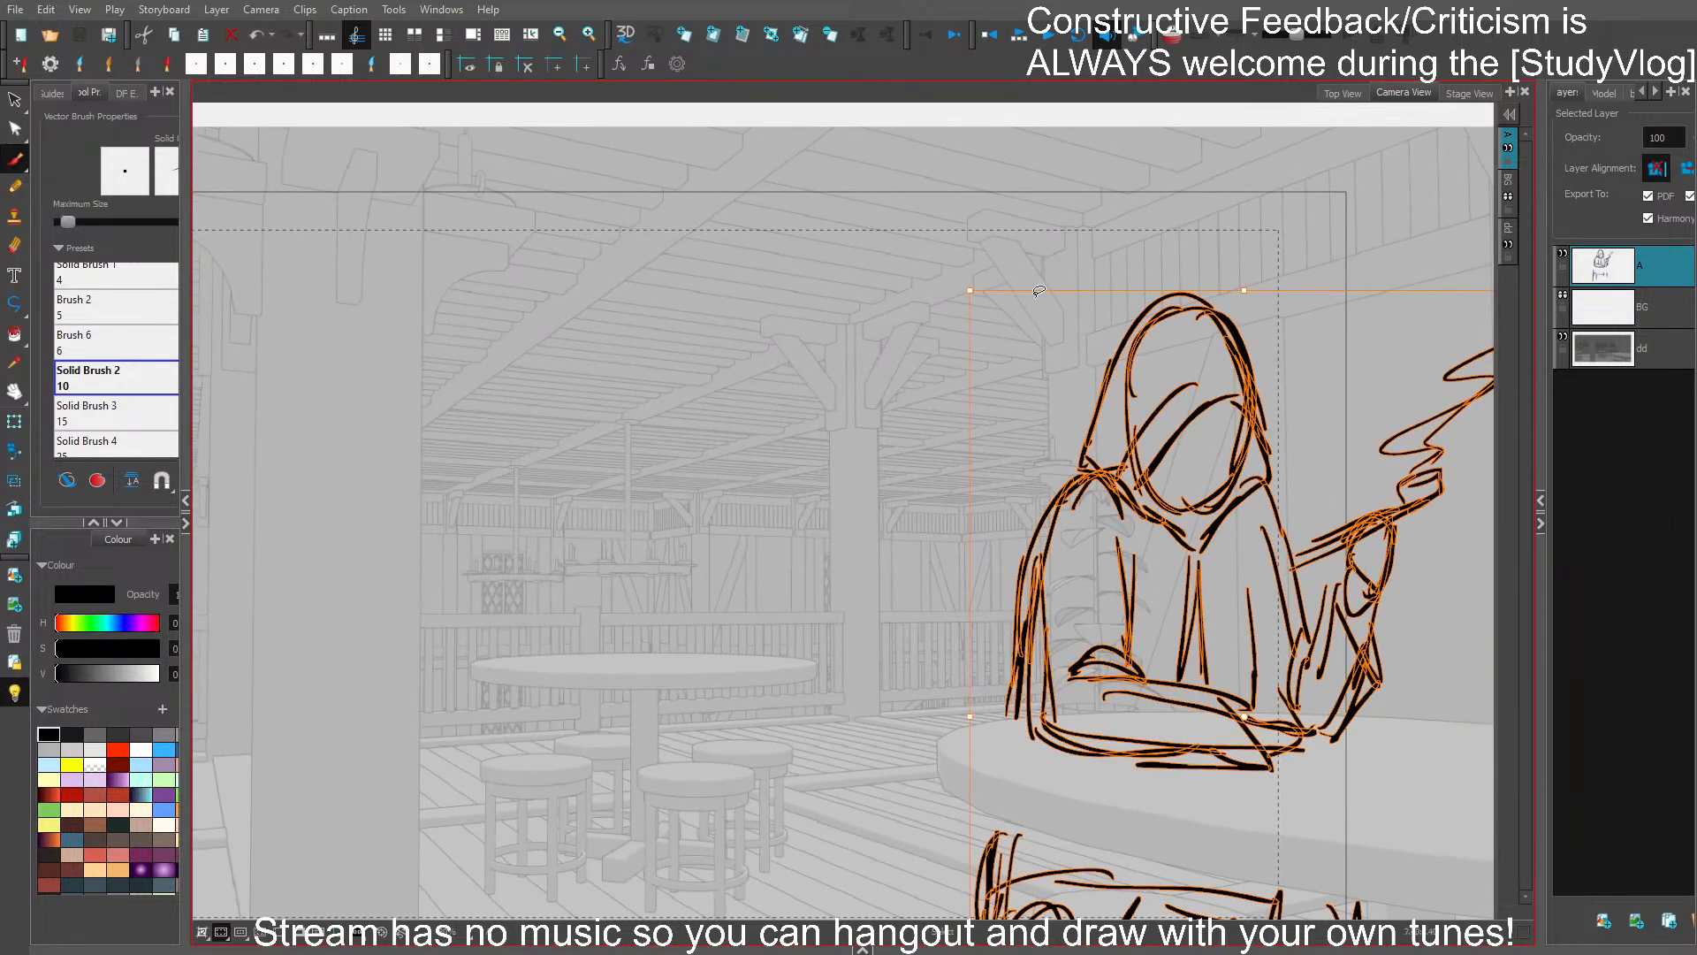
drag(964, 264, 953, 281)
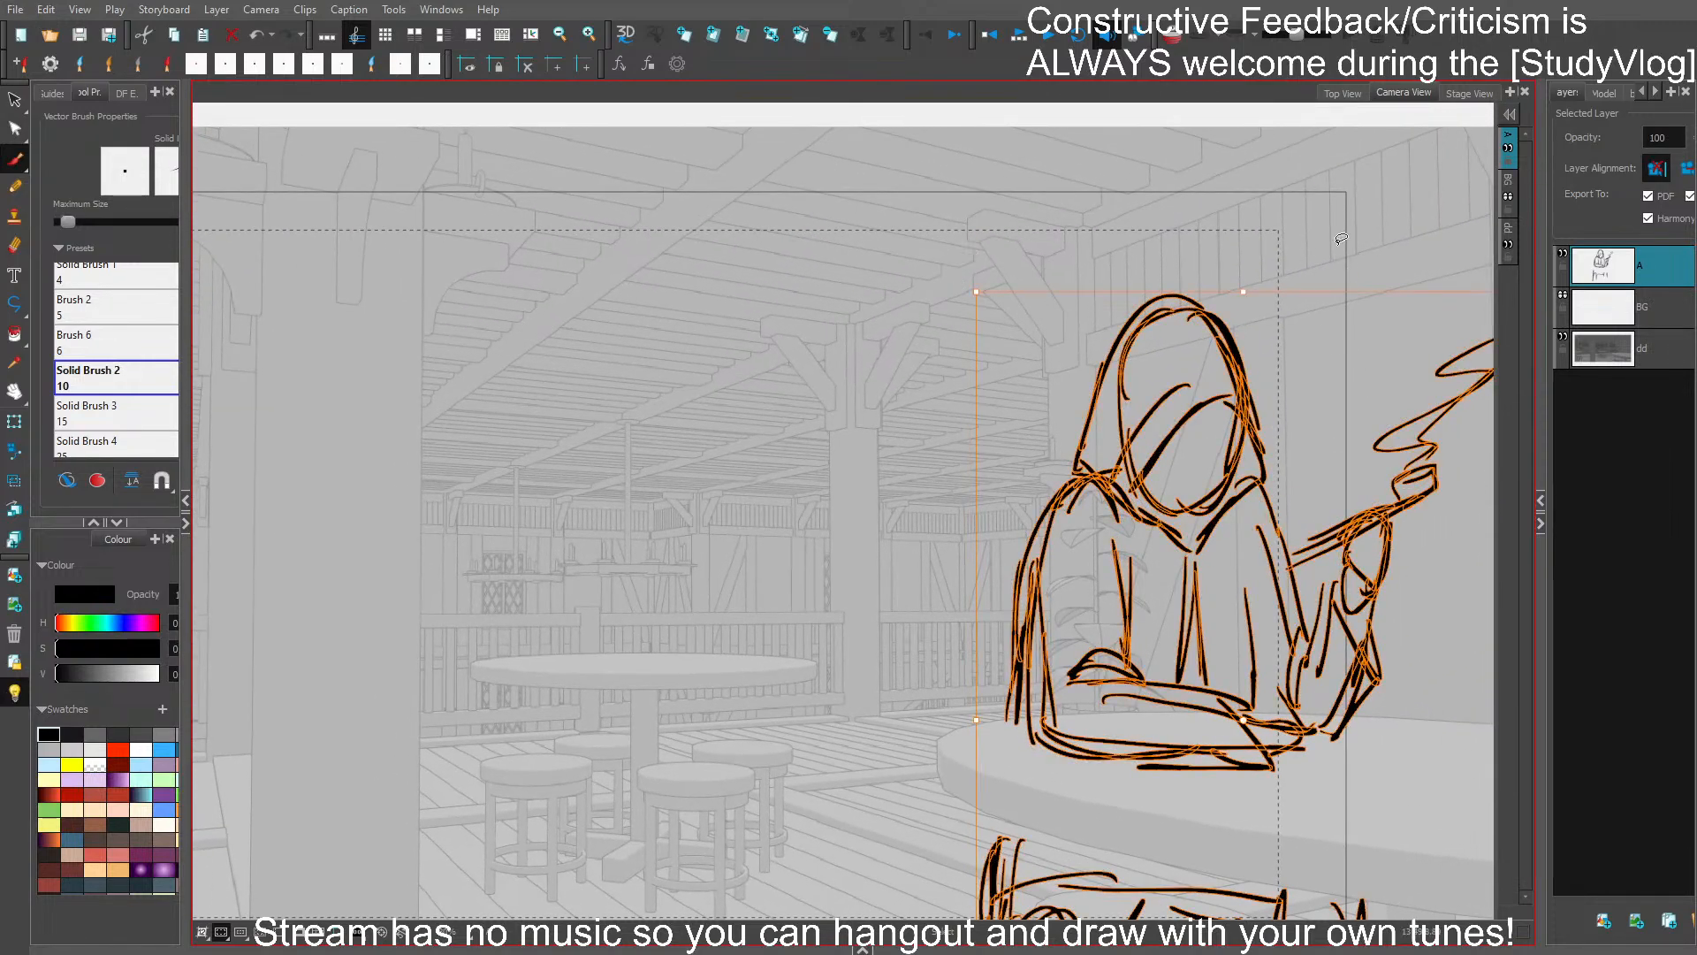
key(ctrl+z)
key(ctrl+a)
key(4)
key(ctrl+z)
key(ctrl+z)
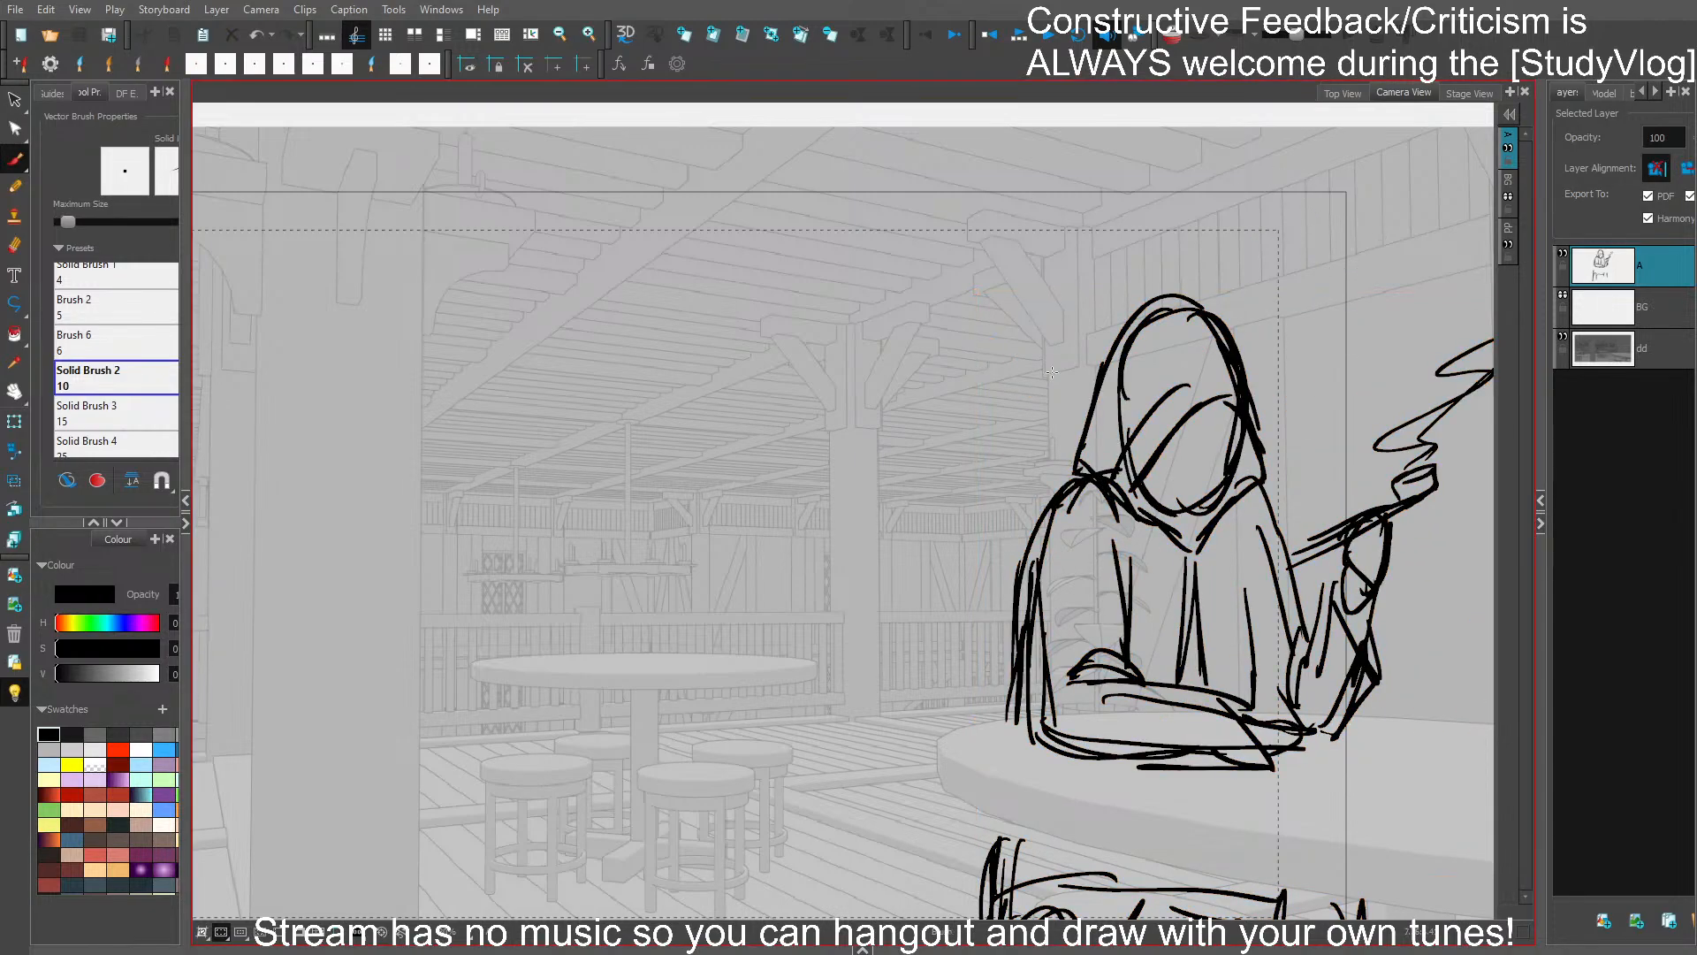
- Examine the hooded figure's placement against the tavern background across the camera frame
mouse_move(943, 467)
mouse_down()
mouse_move(1128, 396)
mouse_move(1134, 412)
mouse_up()
mouse_move(1025, 542)
mouse_down()
mouse_move(1009, 534)
mouse_move(1033, 507)
mouse_up()
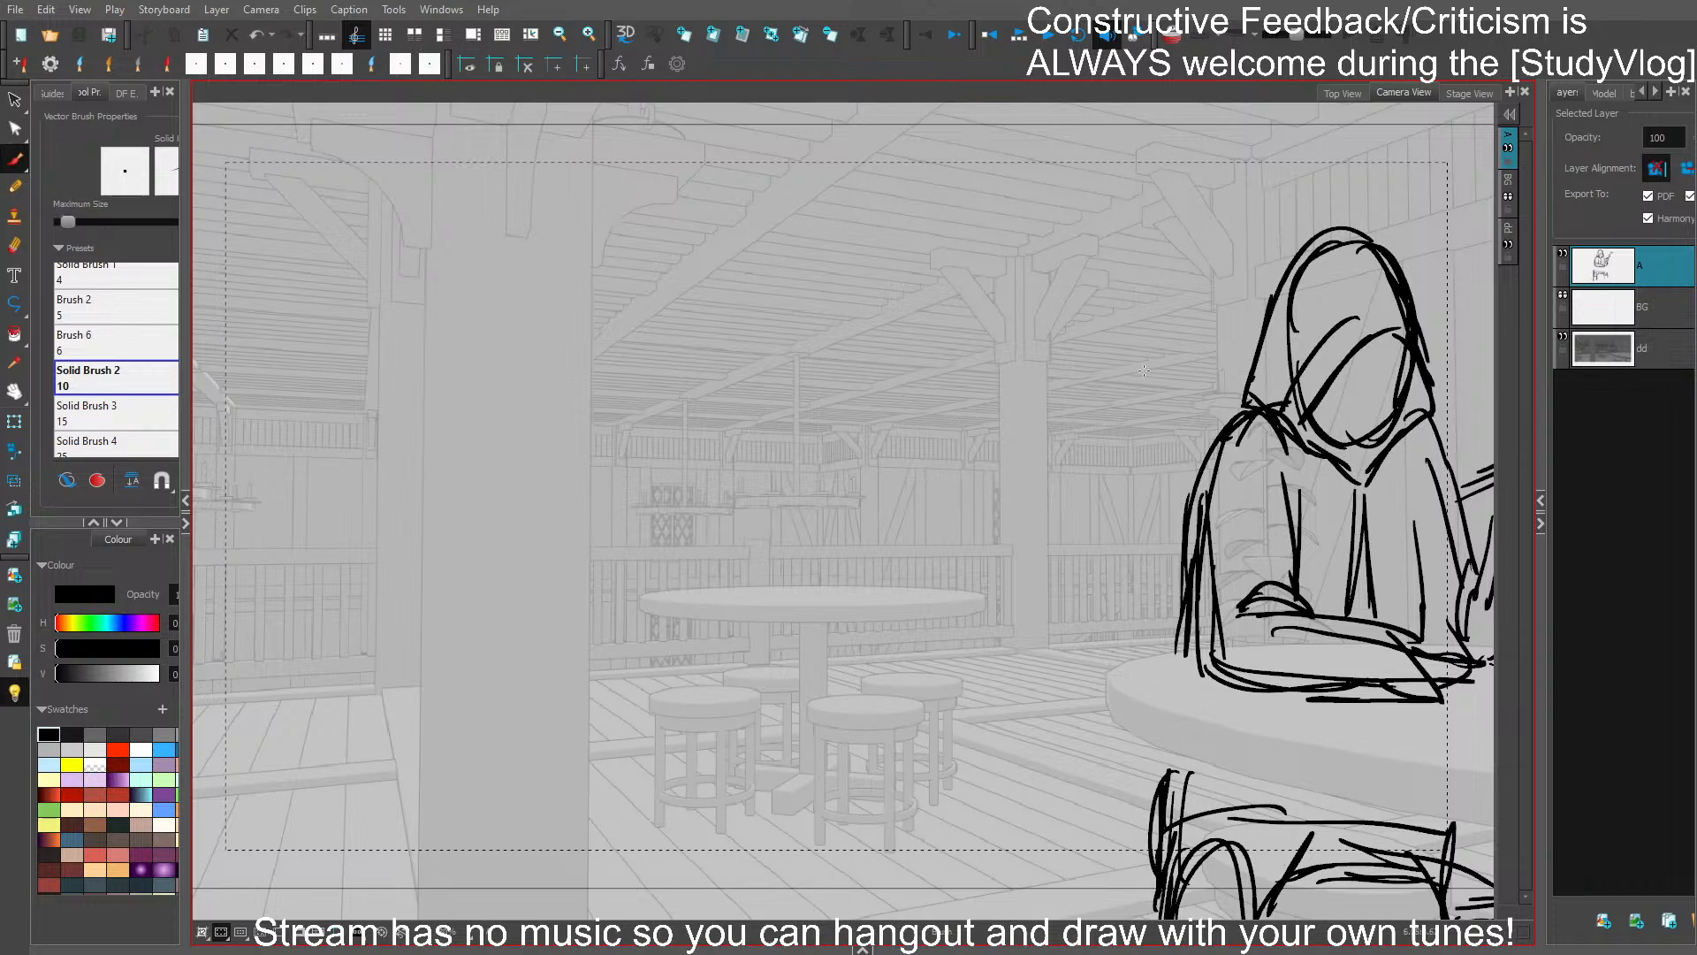
drag(1078, 434, 1201, 443)
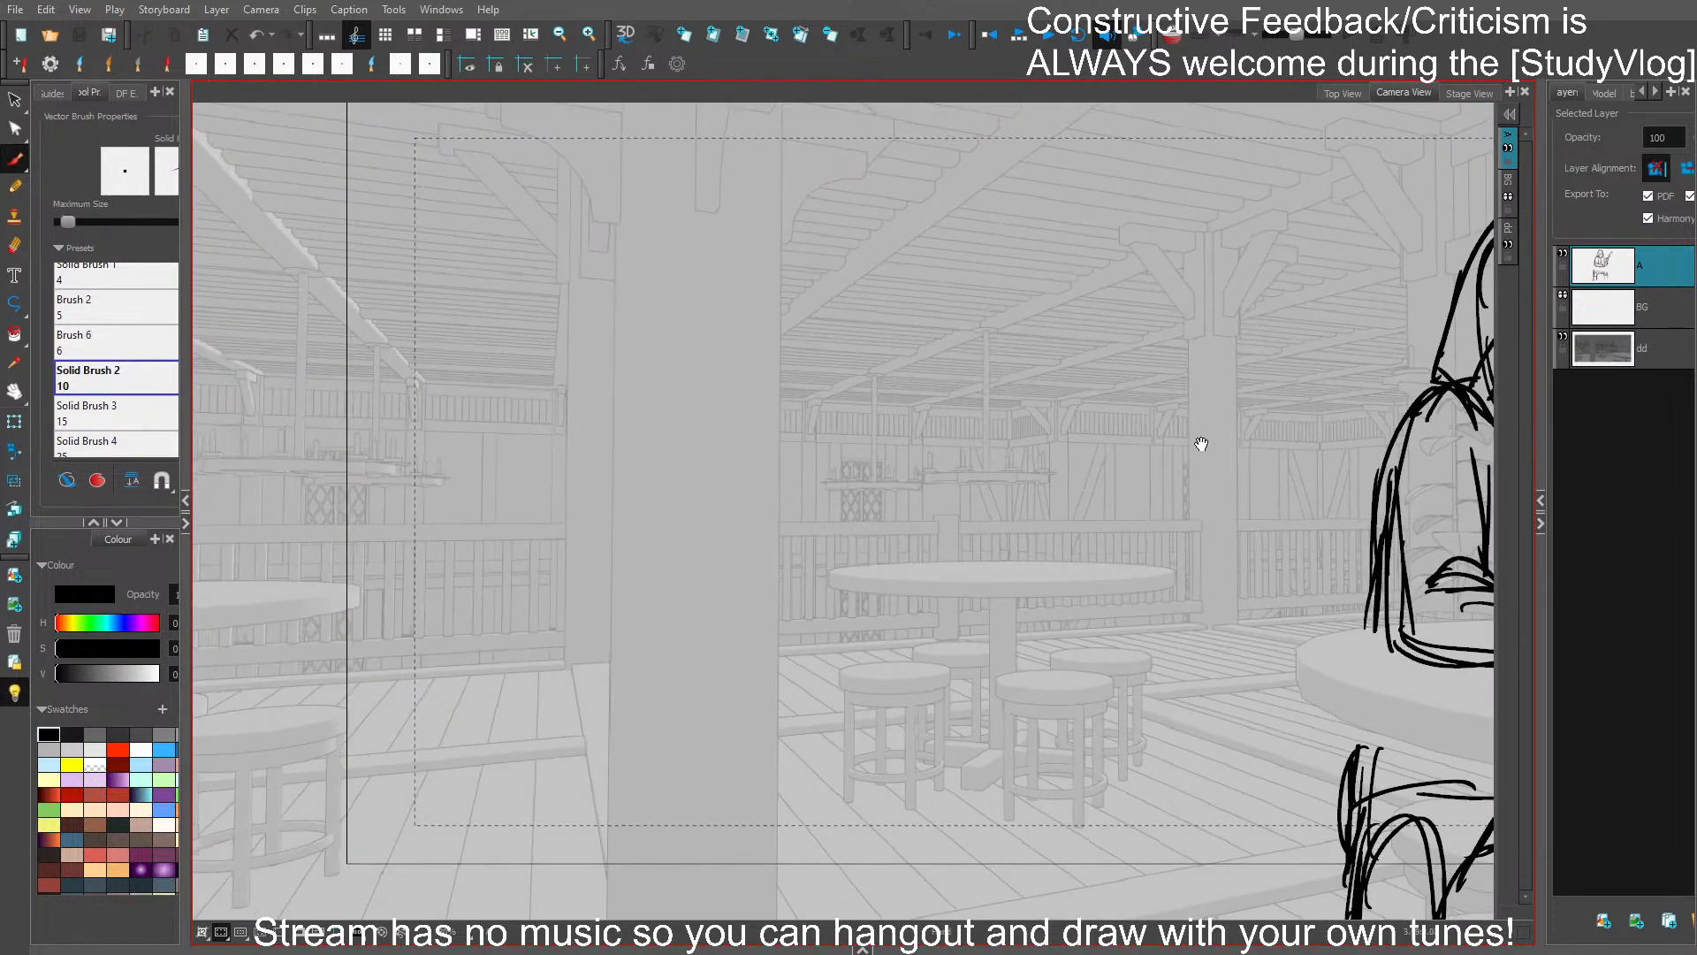
drag(1053, 475, 1130, 523)
drag(960, 534, 997, 453)
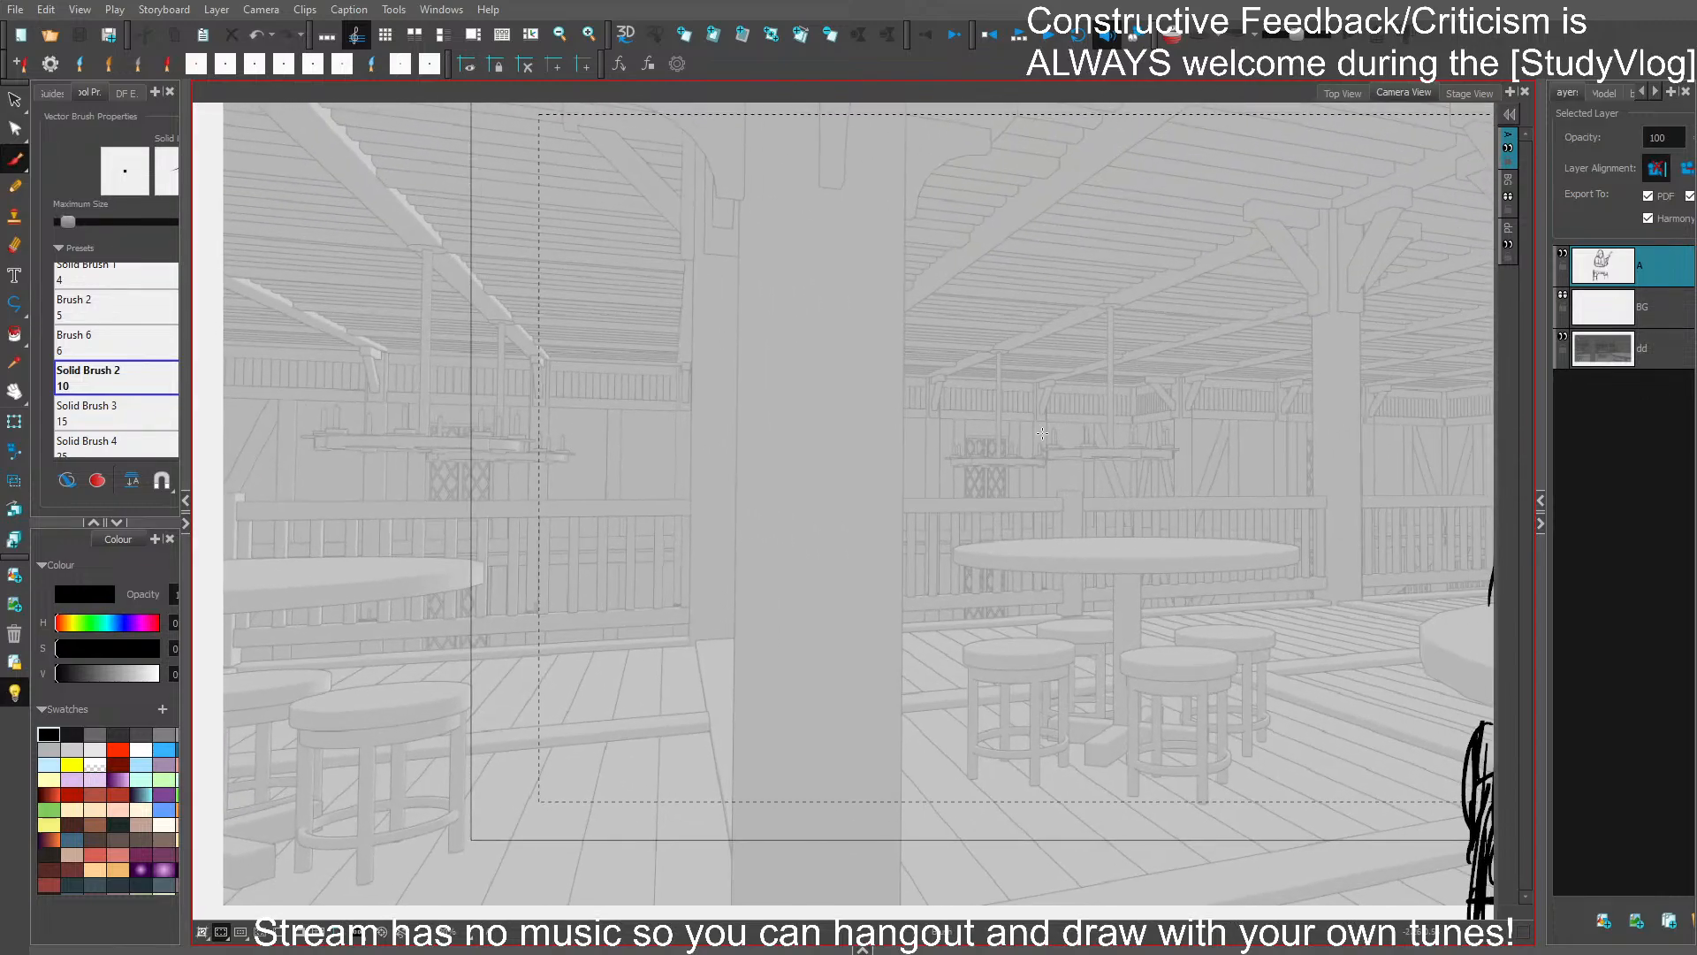
scroll(997, 454, down, 2)
drag(1258, 685, 989, 676)
scroll(1352, 639, up, 2)
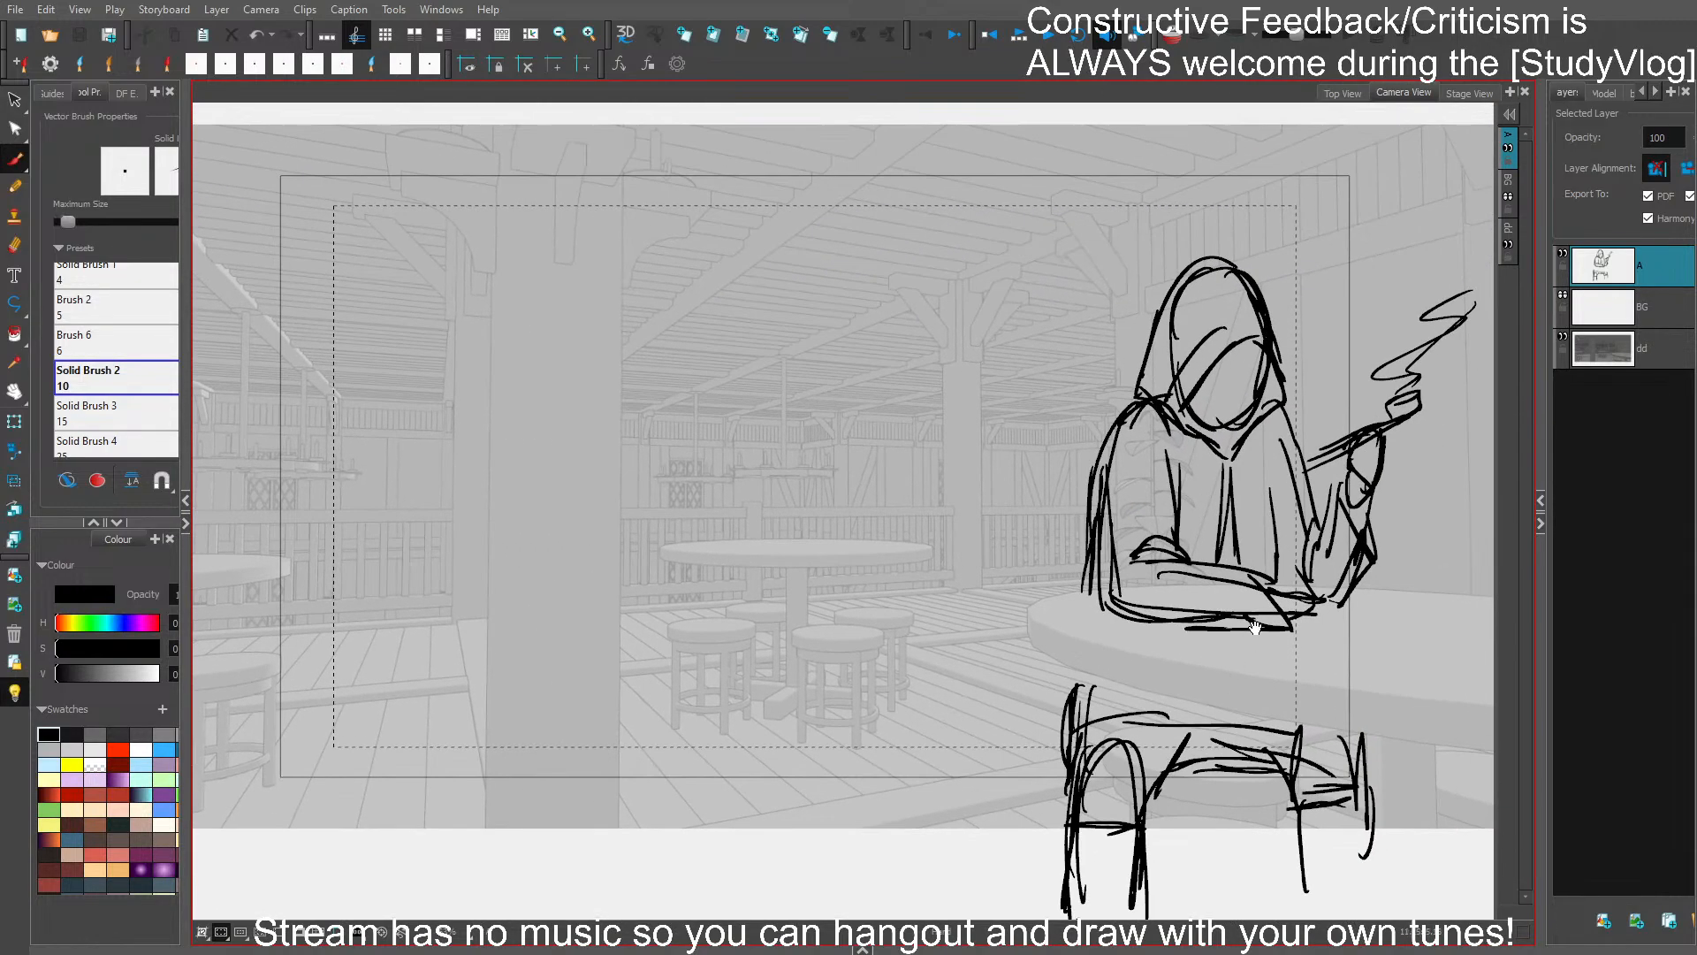
- Clean up the foreground figure's hood opening by deleting stray curved strokes and redrawing the face edge, and save the project
ctrl+click(1281, 394)
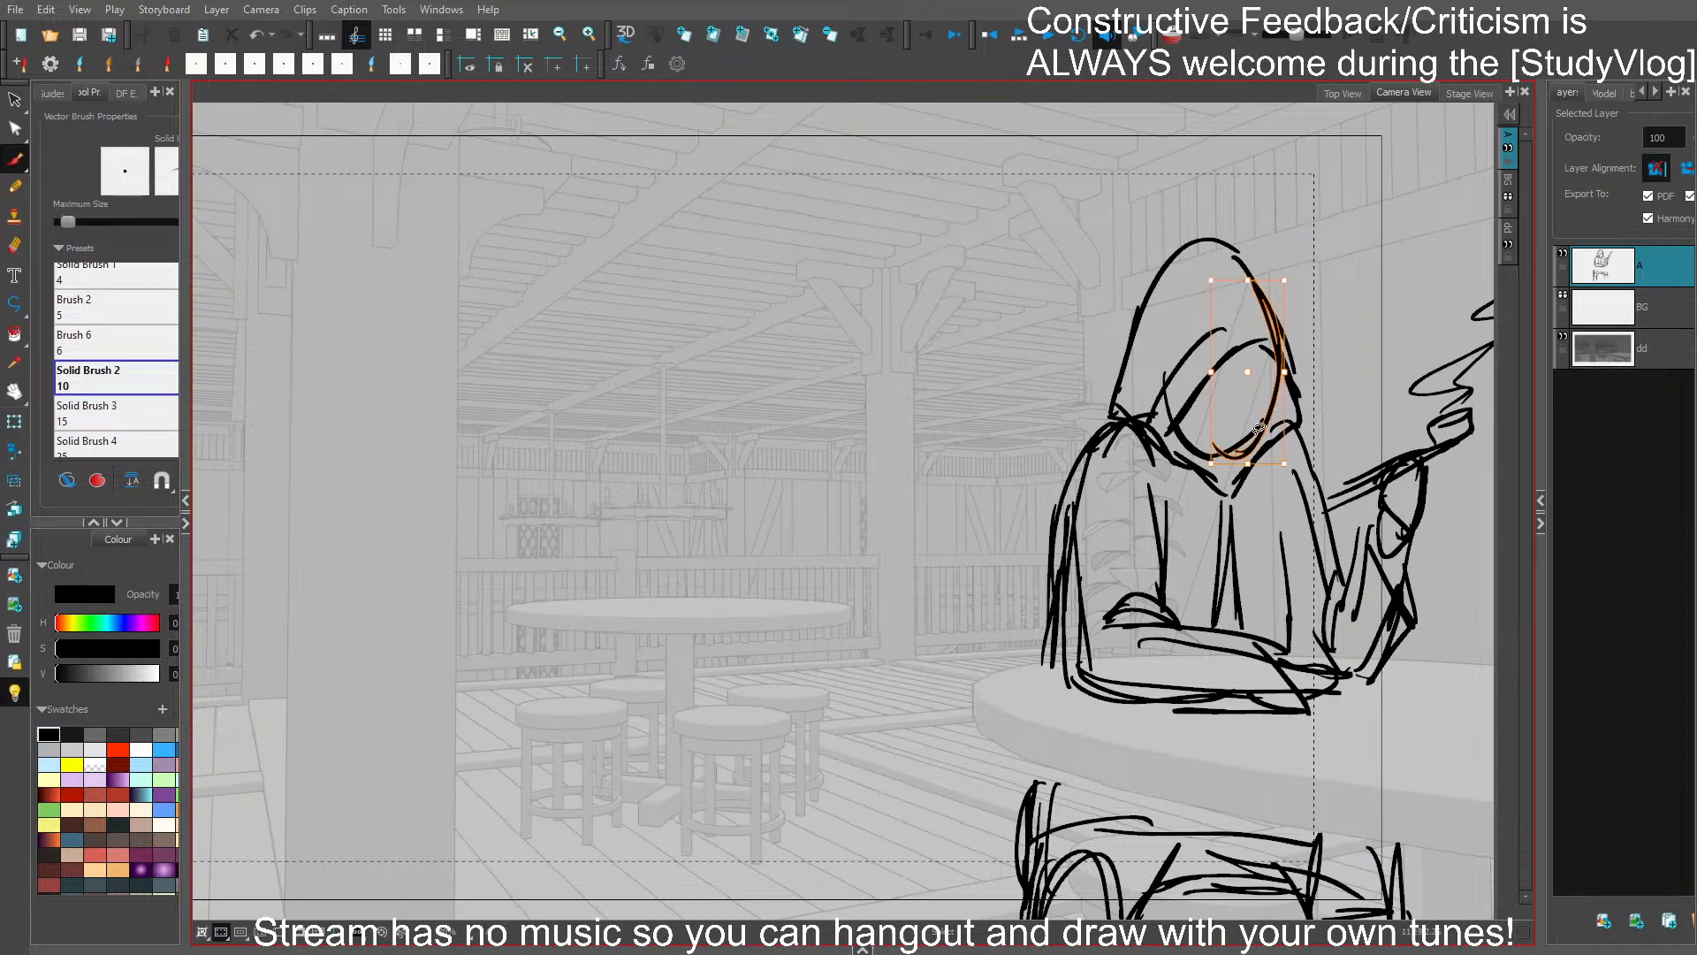
drag(1285, 374, 1257, 426)
click(1324, 346)
key(Delete)
mouse_move(1266, 353)
mouse_down()
mouse_move(1263, 419)
mouse_move(1211, 471)
mouse_move(1222, 486)
mouse_move(1241, 468)
mouse_up()
key(ctrl+s)
click(1171, 402)
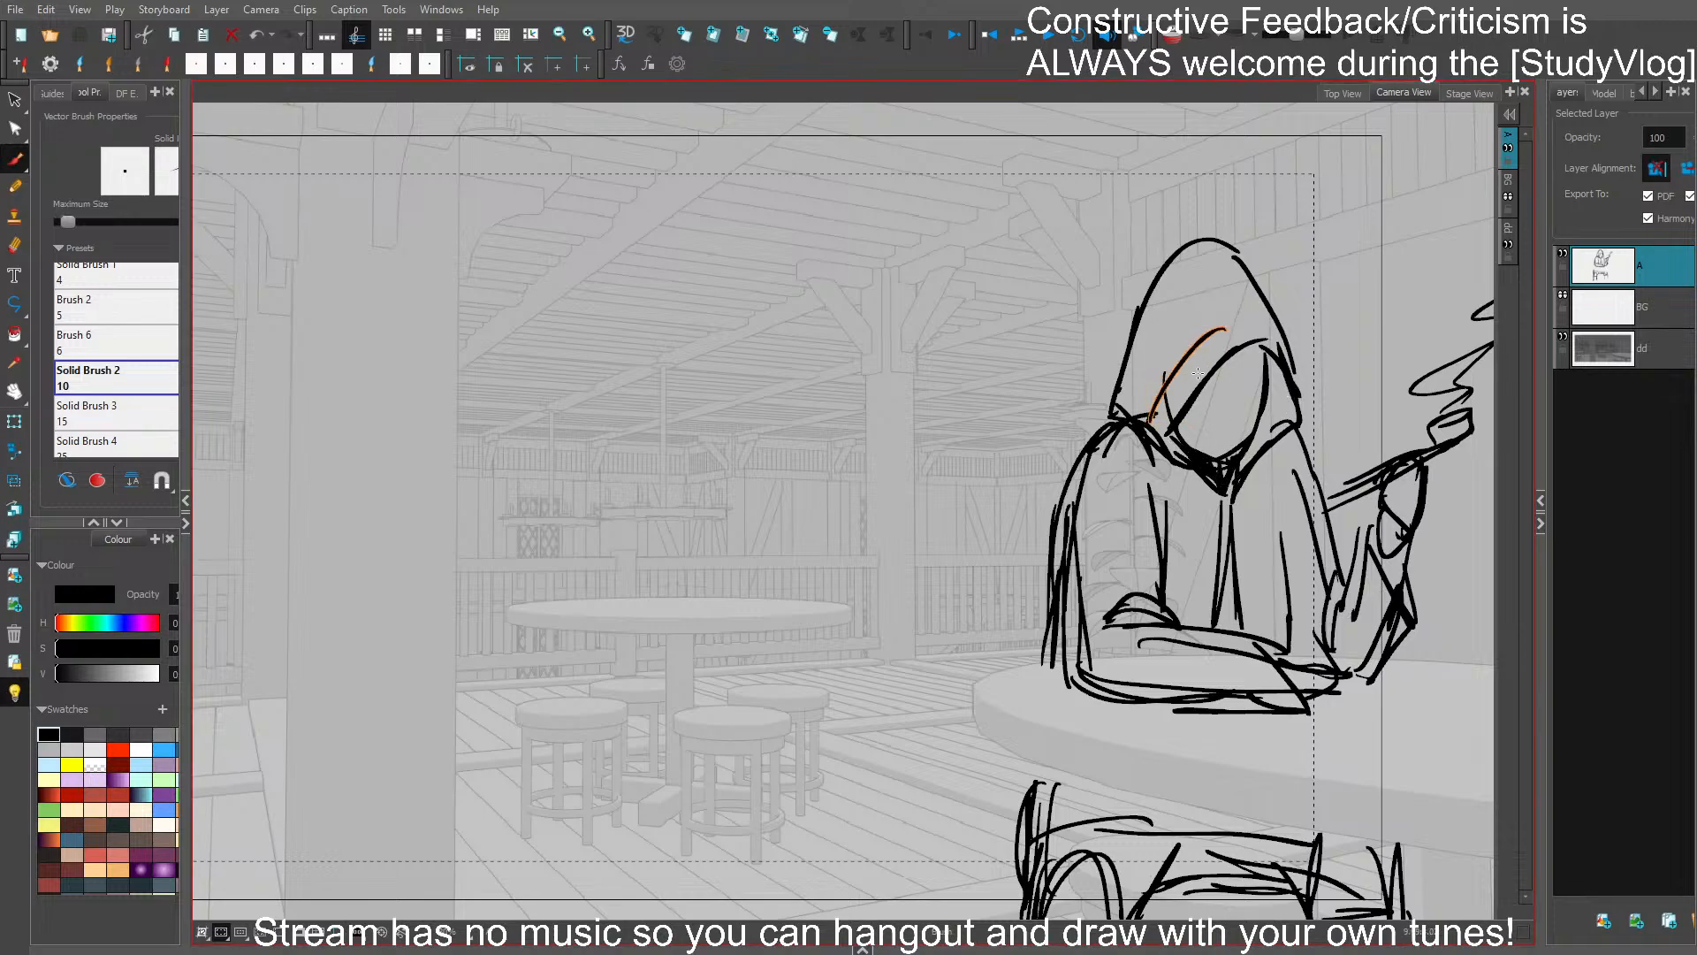
key(Delete)
key(ctrl+s)
- Sketch a background figure seated on the near stool of the middle table, with back, thighs and lower leg
drag(1149, 392, 1233, 365)
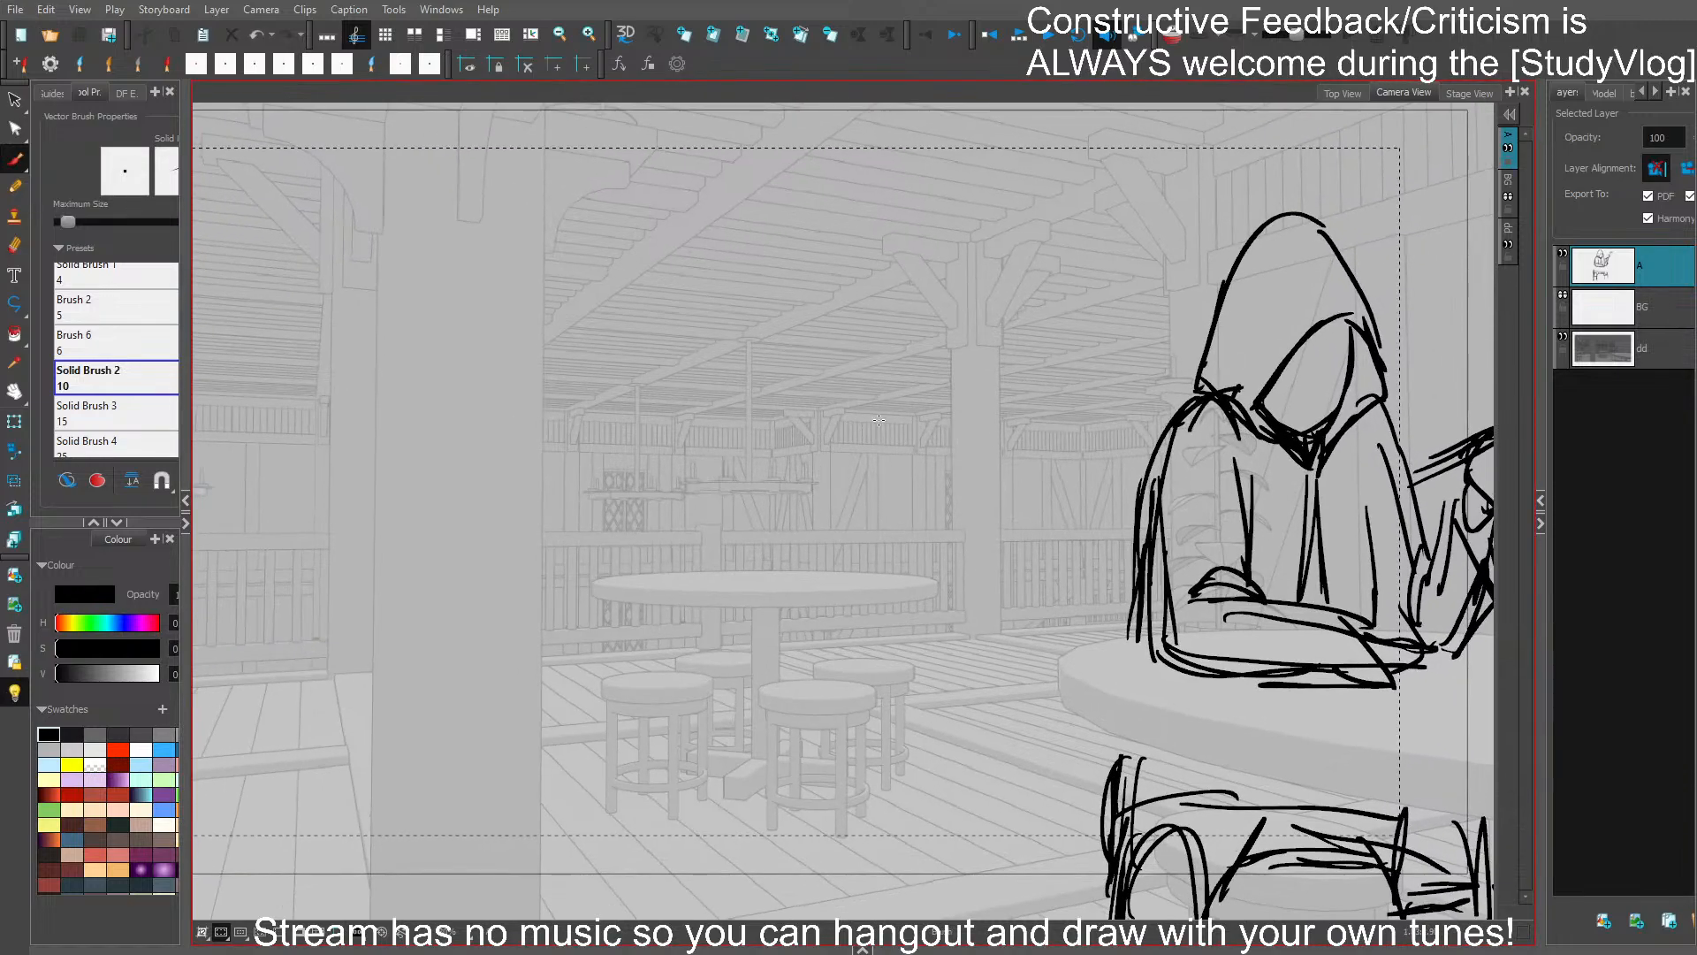
drag(991, 438, 1004, 427)
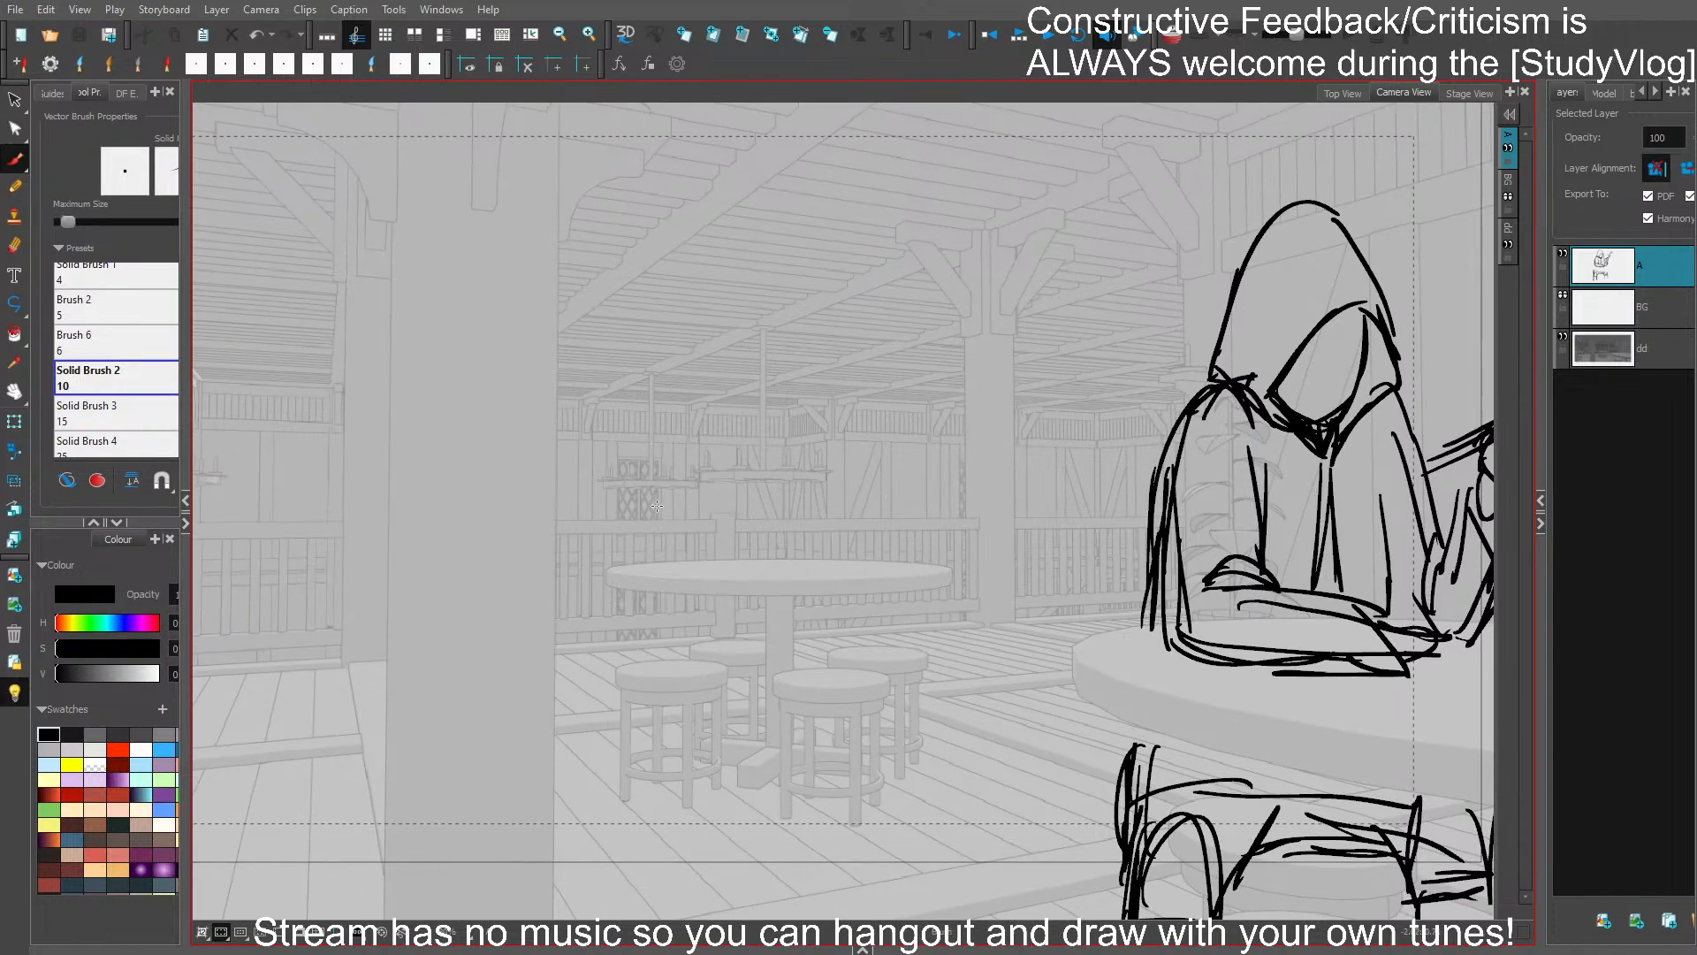
mouse_move(656, 505)
mouse_down()
mouse_move(709, 509)
mouse_move(716, 593)
mouse_move(617, 644)
mouse_move(693, 667)
mouse_move(640, 671)
mouse_move(751, 720)
mouse_up()
mouse_move(672, 669)
mouse_down()
mouse_move(733, 670)
mouse_move(642, 677)
mouse_up()
mouse_move(687, 631)
mouse_down()
mouse_move(716, 633)
mouse_move(760, 732)
mouse_up()
key(ctrl+z)
key(ctrl+z)
mouse_move(755, 654)
mouse_down()
mouse_move(751, 766)
mouse_move(732, 785)
mouse_up()
mouse_move(730, 725)
mouse_down()
mouse_move(718, 775)
mouse_move(750, 787)
mouse_move(728, 793)
mouse_up()
drag(727, 796, 761, 790)
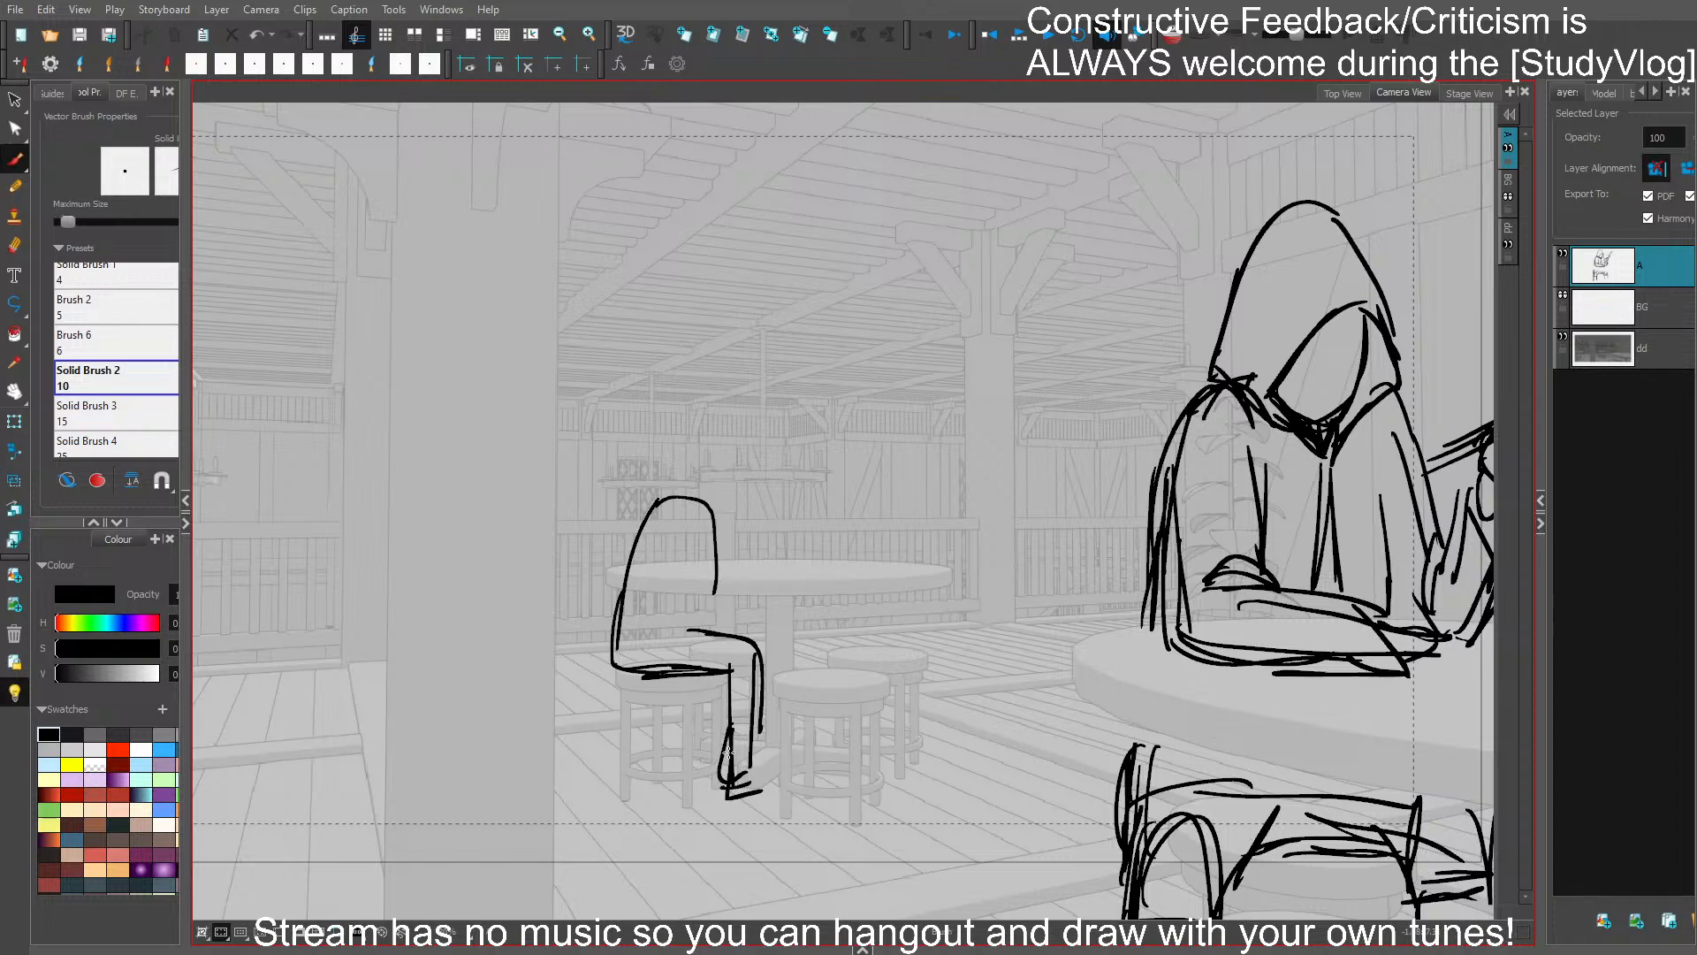
- Redraw the seated background figure's foot and add the chest line, bent arm and head
key(ctrl+z)
drag(733, 733, 724, 788)
drag(724, 789, 776, 789)
drag(724, 787, 779, 792)
drag(712, 527, 682, 628)
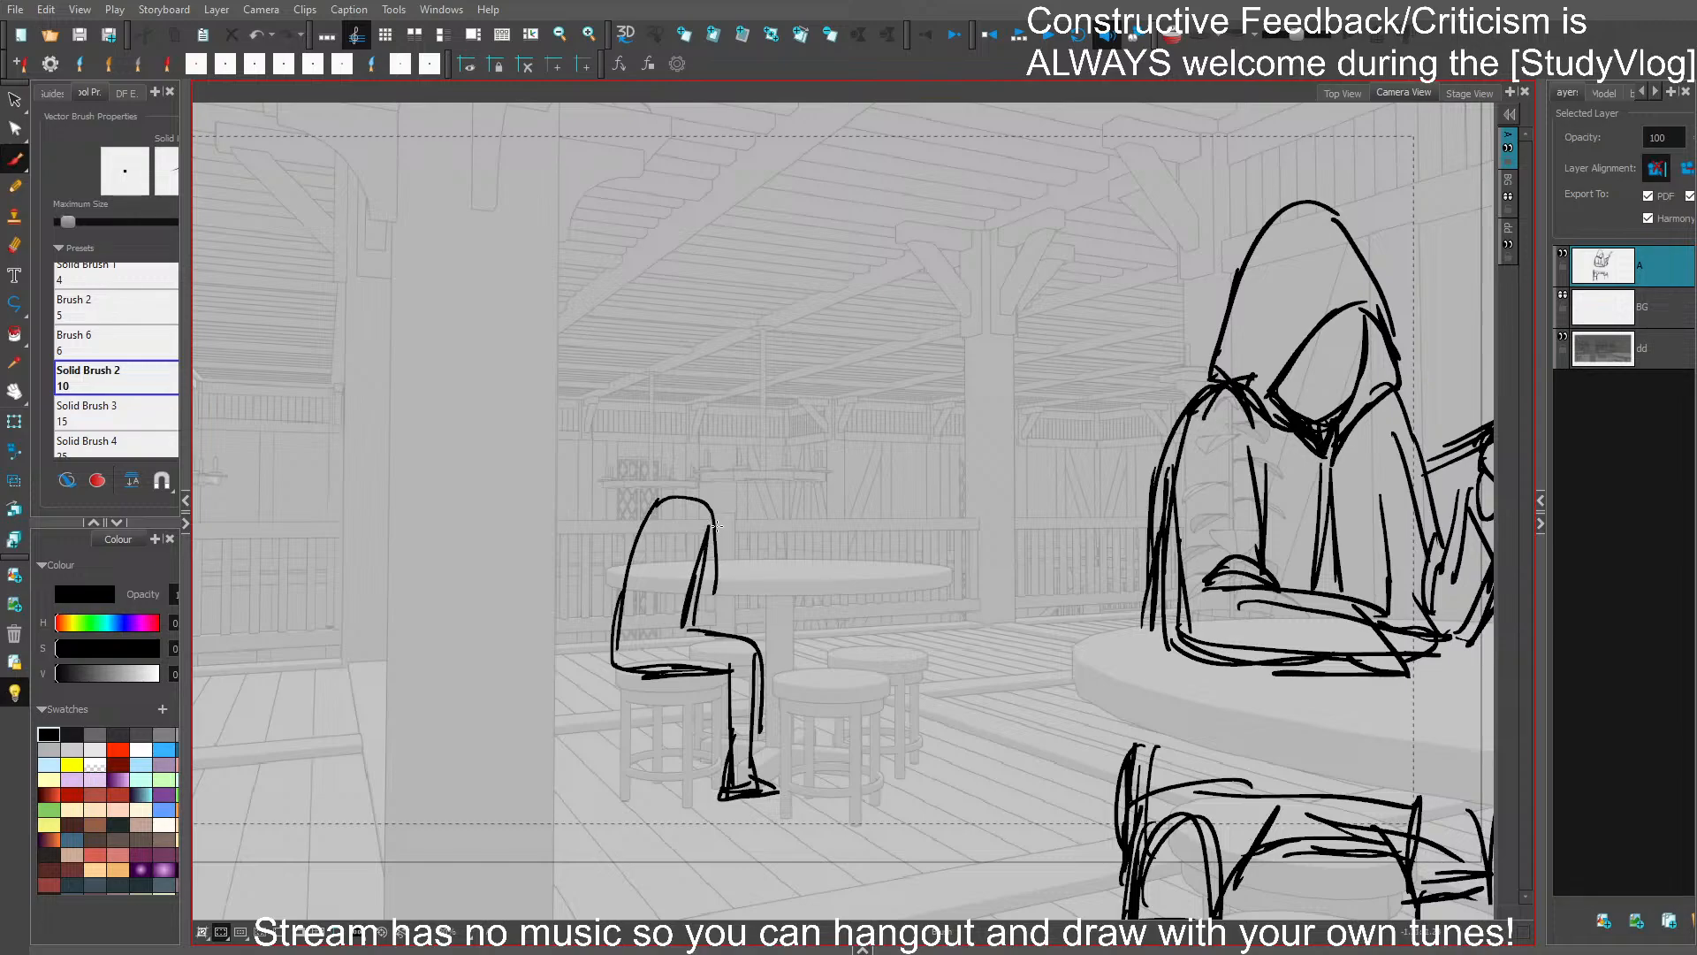
mouse_move(683, 422)
mouse_down()
mouse_move(708, 454)
mouse_move(680, 477)
mouse_move(715, 479)
mouse_move(659, 504)
mouse_move(699, 491)
mouse_move(736, 555)
mouse_up()
mouse_move(710, 506)
mouse_down()
mouse_move(738, 565)
mouse_move(735, 543)
mouse_up()
- Rough in the torso and one leg of a standing figure in front of the railing beside the large post
drag(772, 517, 1083, 544)
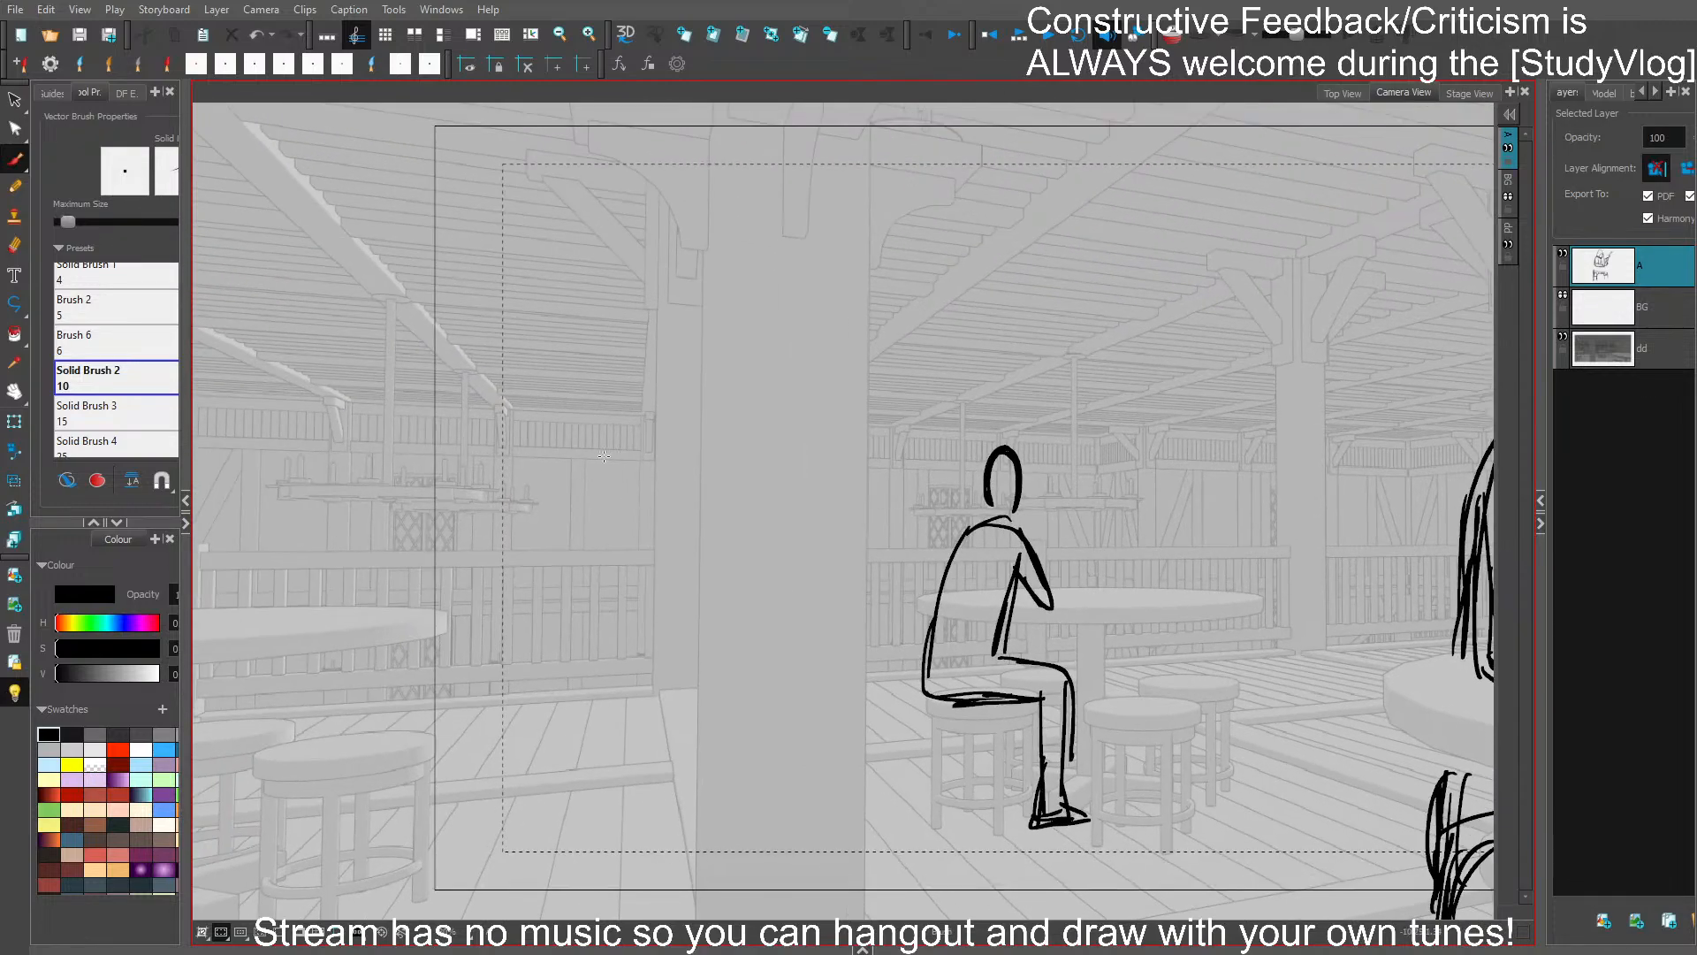
mouse_move(561, 425)
mouse_down()
mouse_move(620, 433)
mouse_move(548, 564)
mouse_move(618, 585)
mouse_up()
mouse_move(619, 432)
mouse_down()
mouse_move(618, 576)
mouse_move(555, 627)
mouse_move(562, 733)
mouse_move(570, 694)
mouse_up()
drag(567, 714, 574, 608)
mouse_move(573, 685)
mouse_down()
mouse_move(571, 613)
mouse_move(592, 578)
mouse_move(555, 679)
mouse_up()
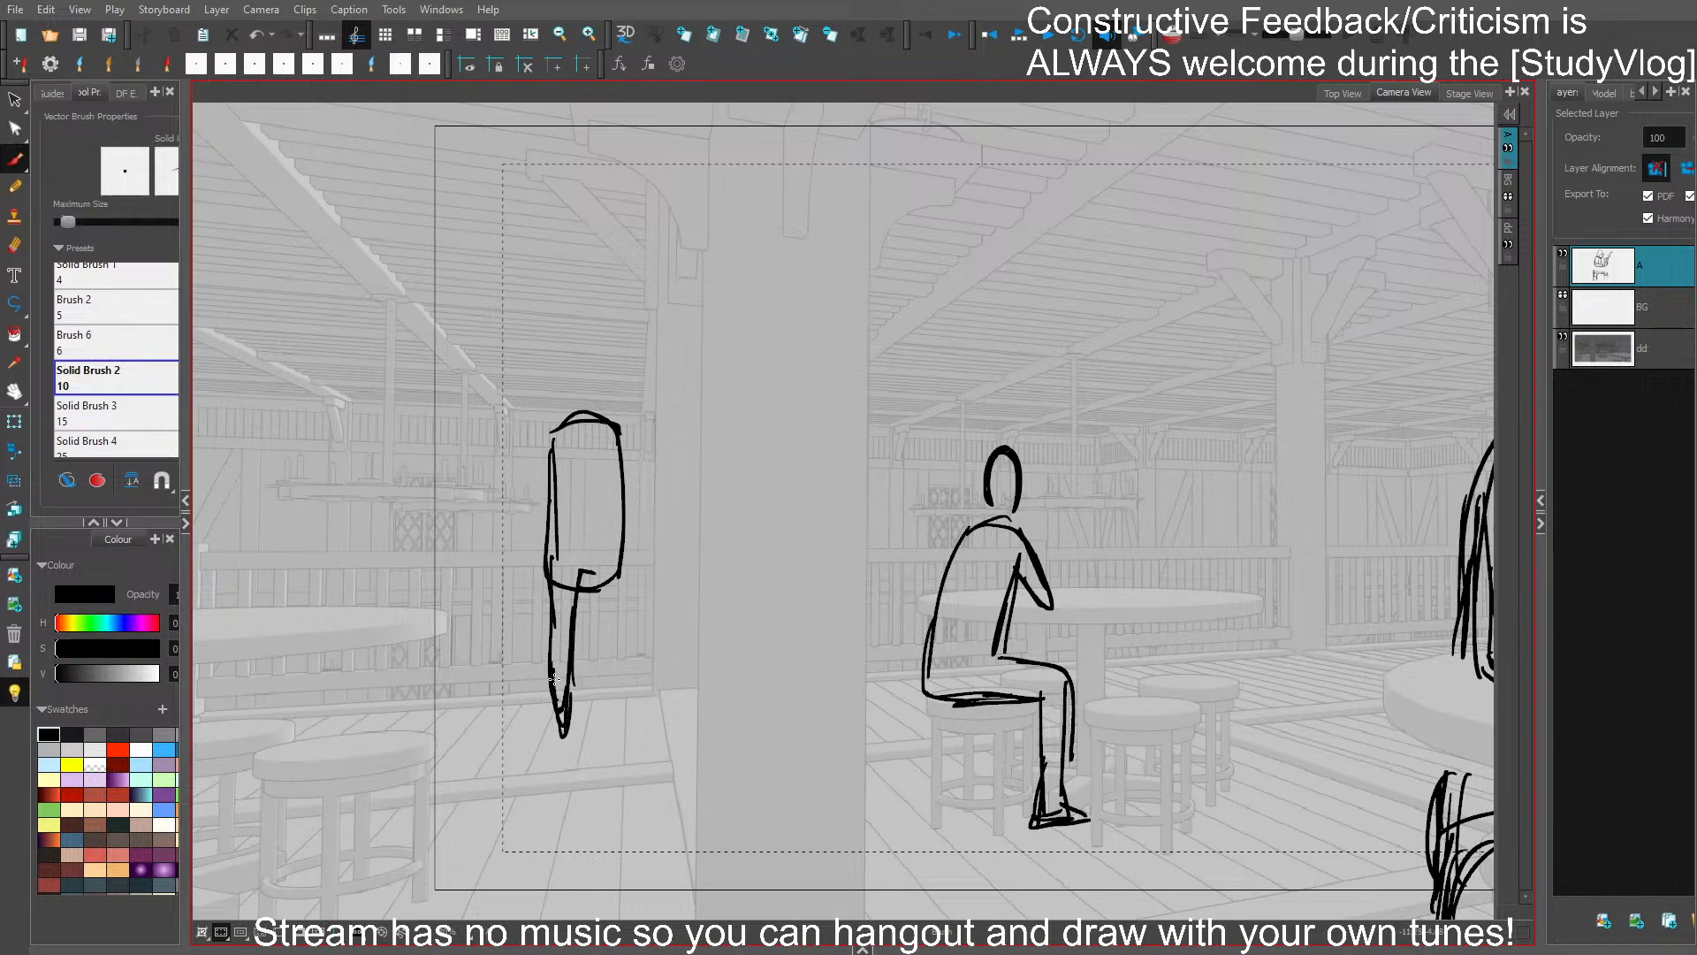
- Redraw the standing figure's torso with lower shoulders, and add its second leg and both arms
mouse_move(588, 582)
mouse_down()
mouse_move(588, 726)
mouse_move(624, 570)
mouse_up()
mouse_move(619, 428)
mouse_down()
mouse_move(644, 520)
mouse_move(605, 453)
mouse_move(622, 531)
mouse_up()
key(ctrl+z)
key(ctrl+z)
key(ctrl+z)
key(ctrl+z)
key(ctrl+z)
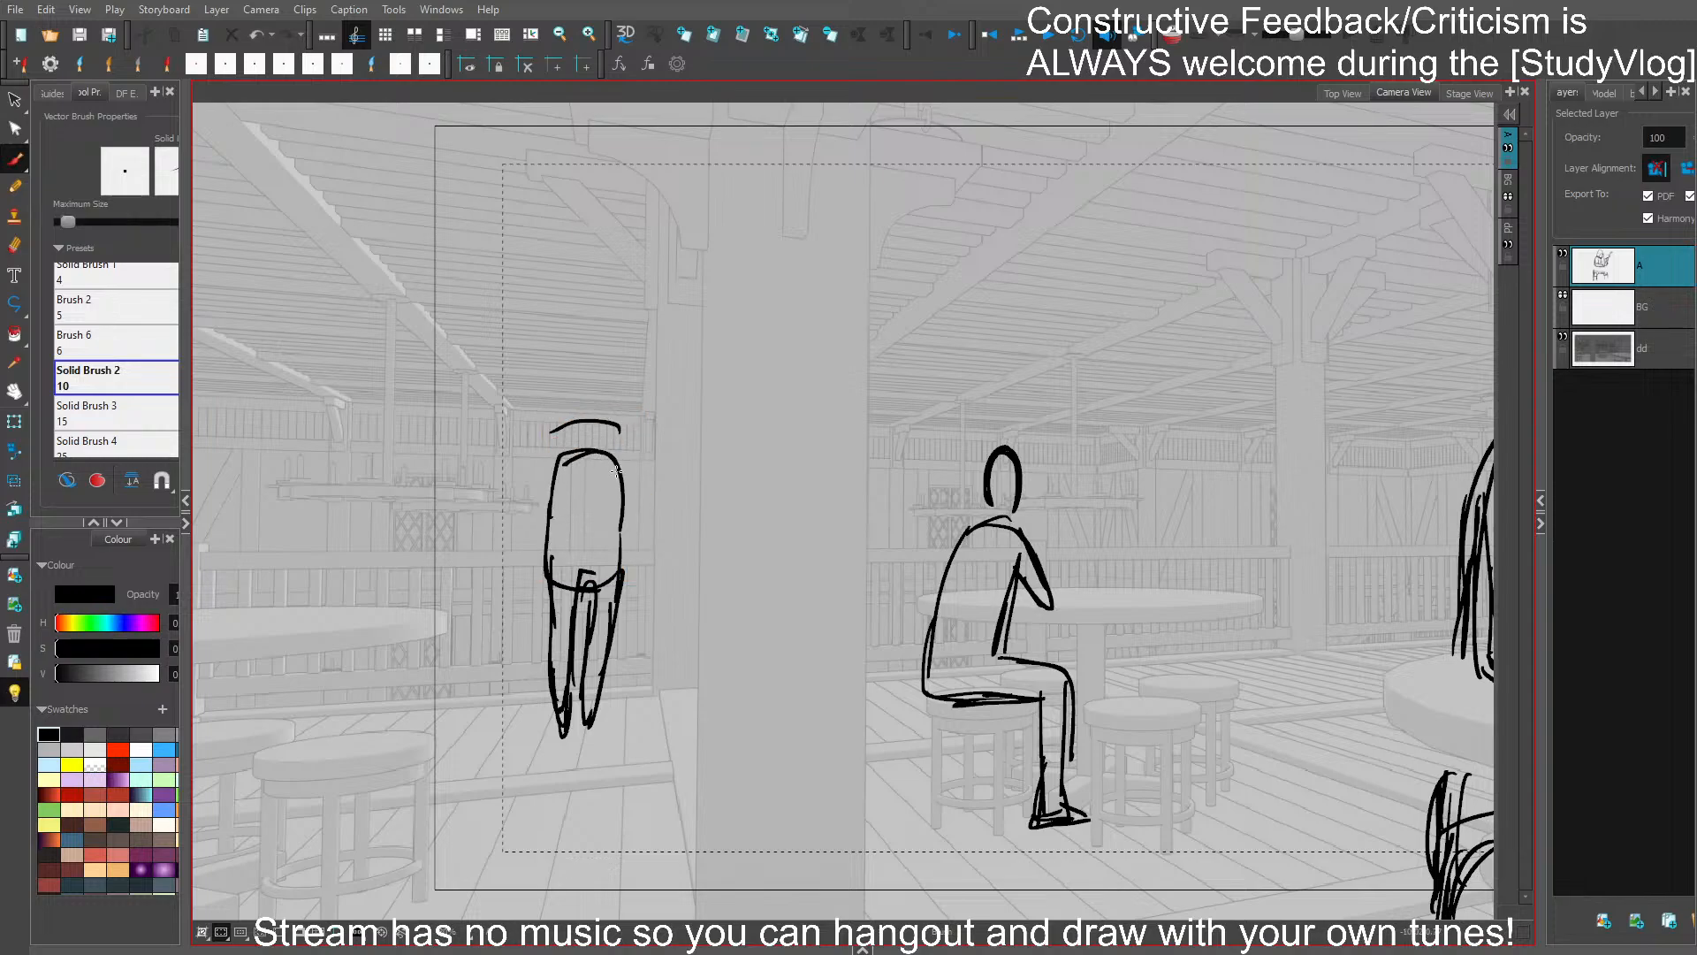
drag(612, 464, 638, 538)
drag(556, 471, 532, 536)
- Replace the loose line above the standing figure's shoulders with a small head, and reinforce its arm and shirt hem
mouse_move(674, 553)
mouse_down()
mouse_move(761, 501)
mouse_move(707, 539)
mouse_move(668, 698)
mouse_up()
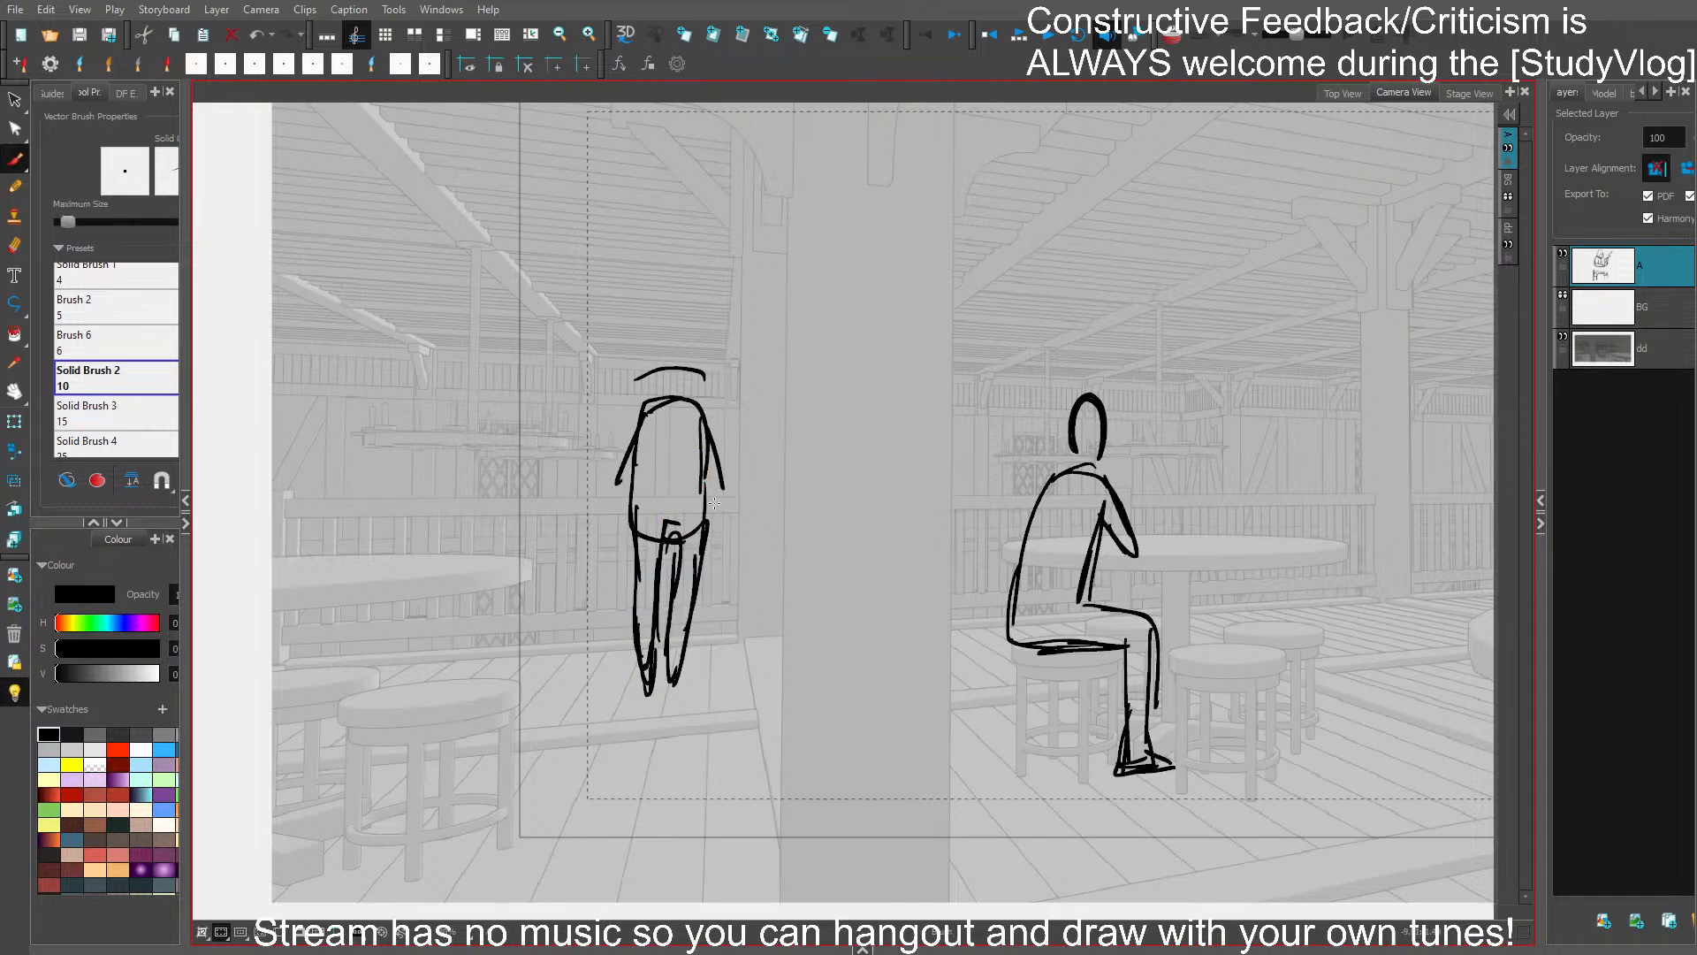
click(676, 368)
key(Delete)
mouse_move(664, 385)
mouse_down()
mouse_move(682, 388)
mouse_move(672, 358)
mouse_move(683, 393)
mouse_up()
drag(633, 428, 613, 491)
drag(641, 437, 617, 500)
mouse_move(648, 399)
mouse_down()
mouse_move(714, 476)
mouse_move(687, 497)
mouse_move(678, 479)
mouse_move(700, 503)
mouse_move(699, 541)
mouse_up()
- Delete the standing figure's rough leg strokes, redraw both legs in a walking pose, and save the project
drag(872, 517, 758, 487)
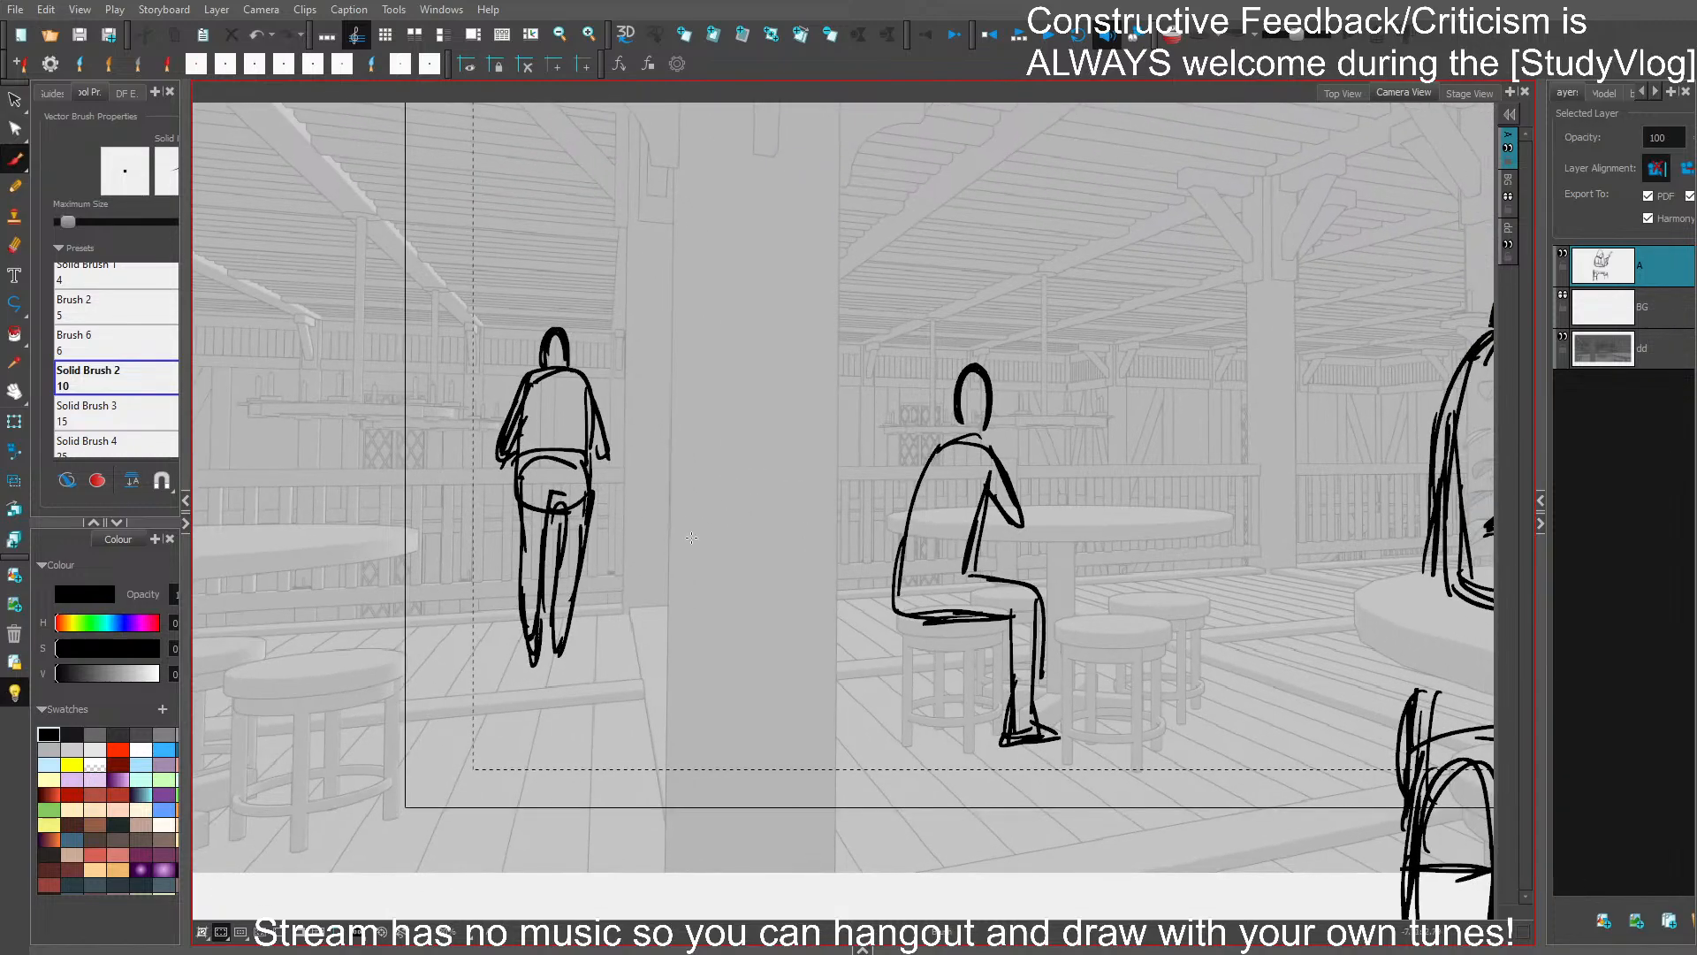
click(542, 549)
key(Delete)
mouse_move(519, 503)
mouse_down()
mouse_move(541, 674)
mouse_move(555, 508)
mouse_move(561, 642)
mouse_move(576, 565)
mouse_up()
ctrl+click(556, 621)
key(Delete)
ctrl+click(573, 631)
key(Delete)
drag(585, 508, 570, 630)
key(ctrl+s)
- Add a short line for the seated background figure's far leg below the stool seat and save the project
drag(1182, 566, 1099, 559)
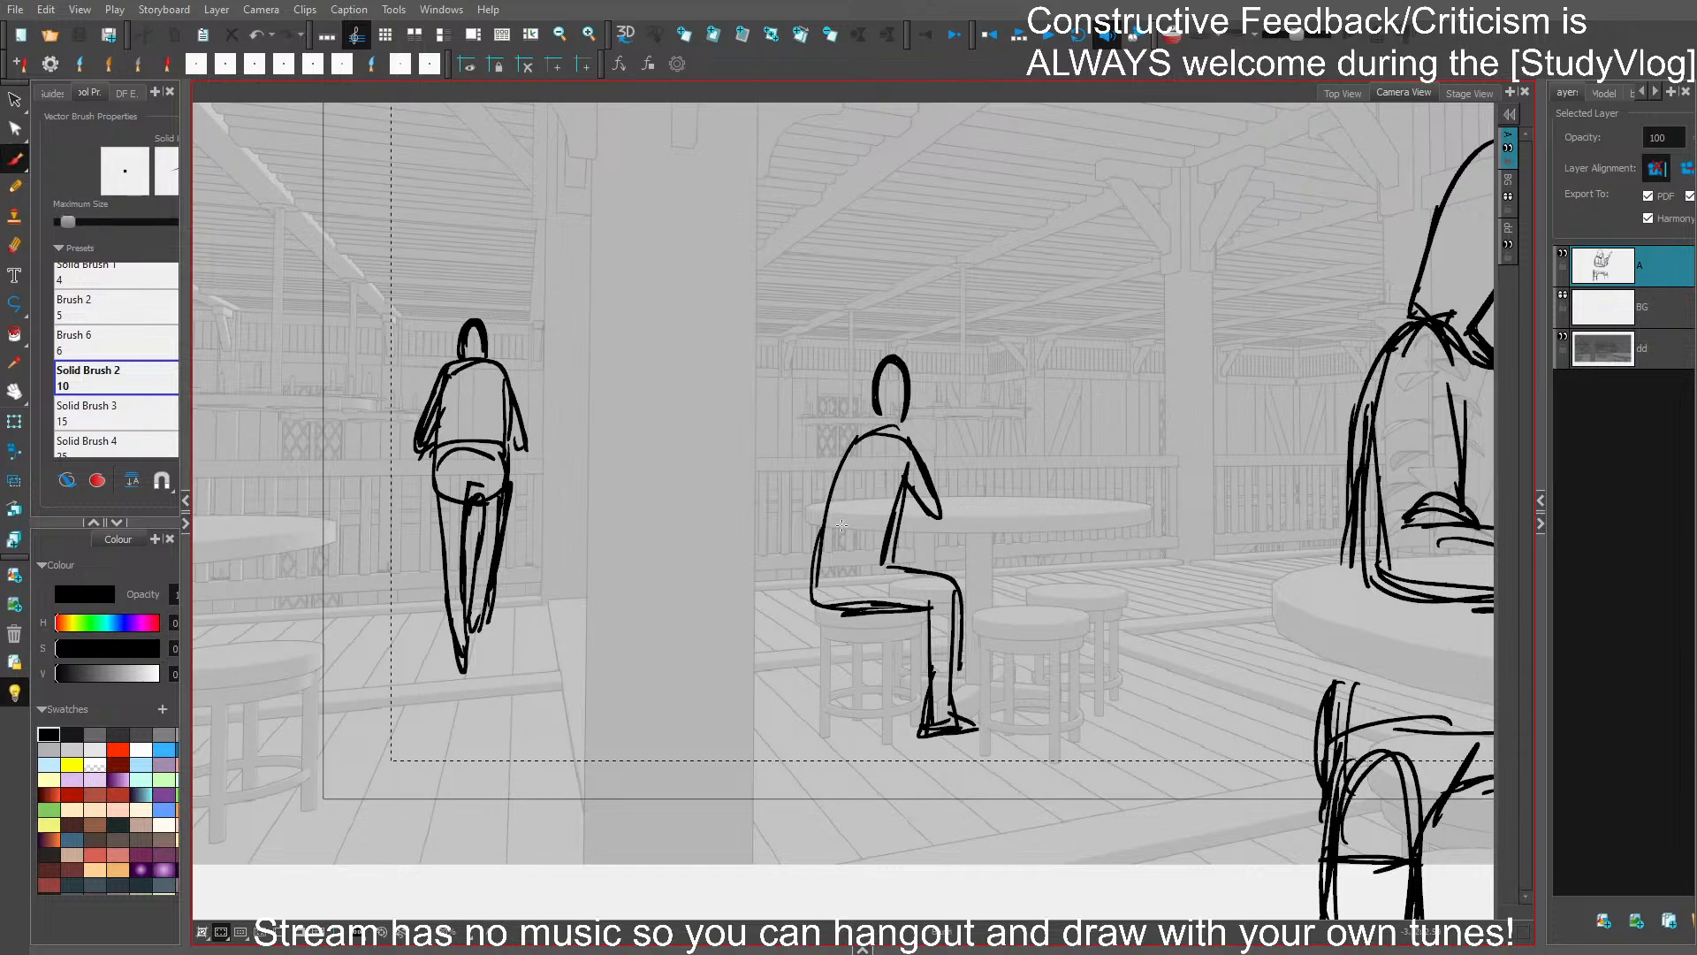
drag(868, 647, 871, 676)
drag(1077, 550, 973, 555)
key(ctrl+s)
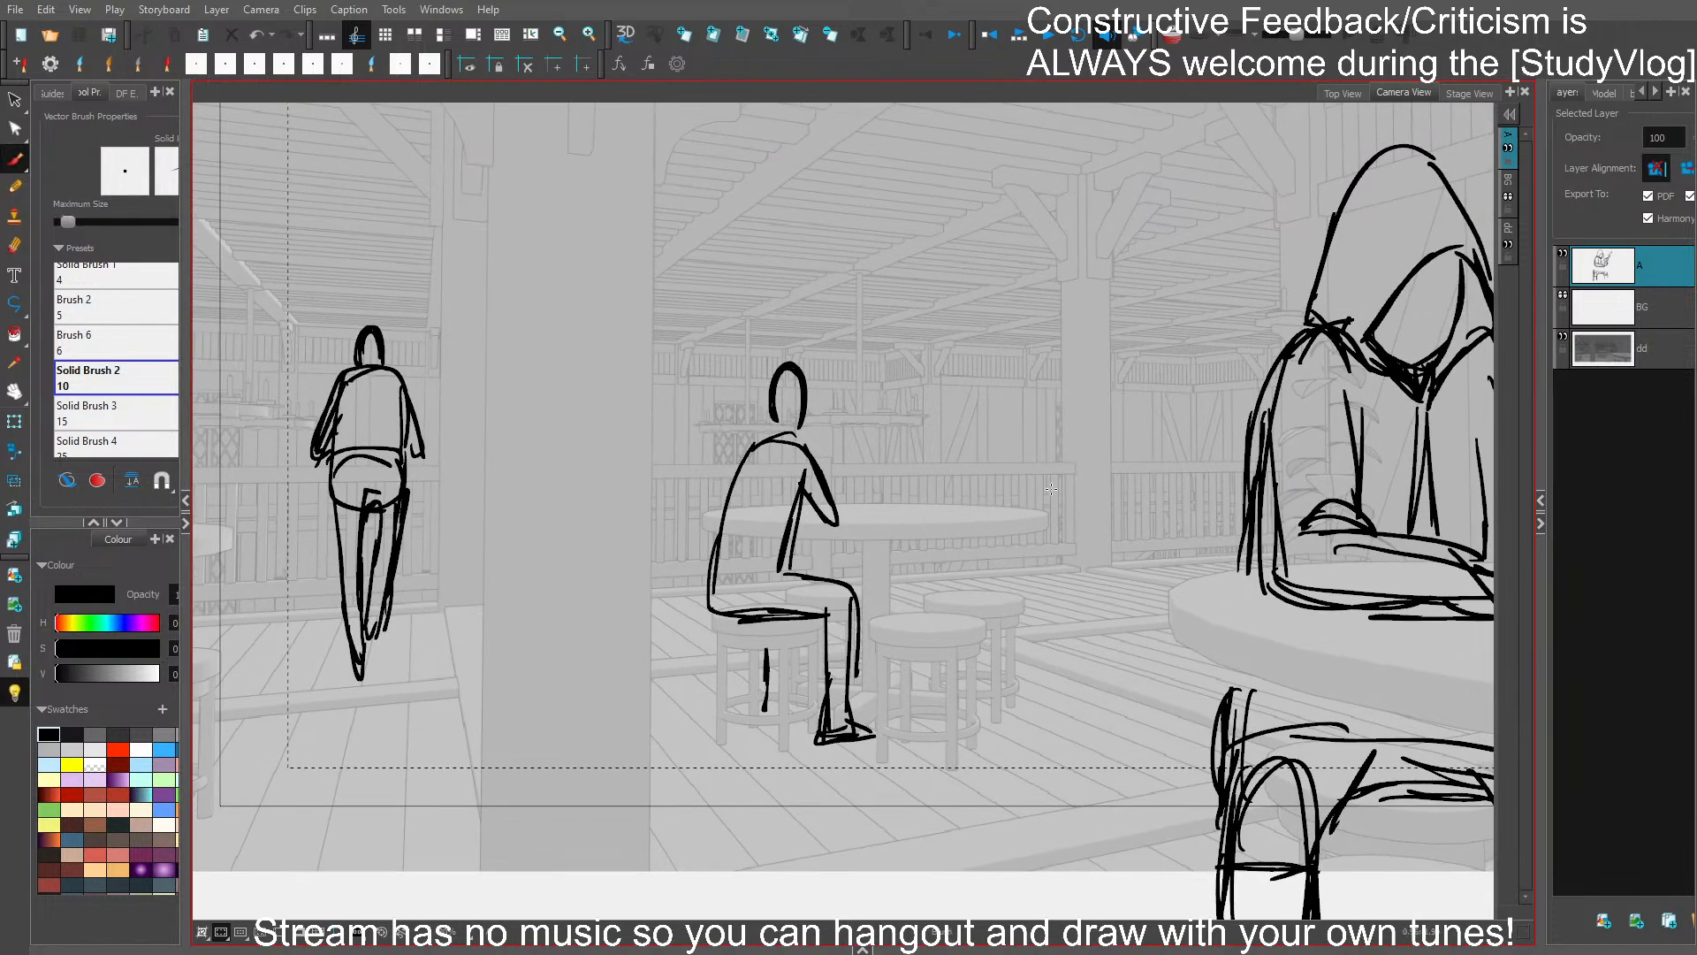
- Sketch a figure standing behind the middle table, with head, torso and long legs
drag(1044, 495, 1027, 497)
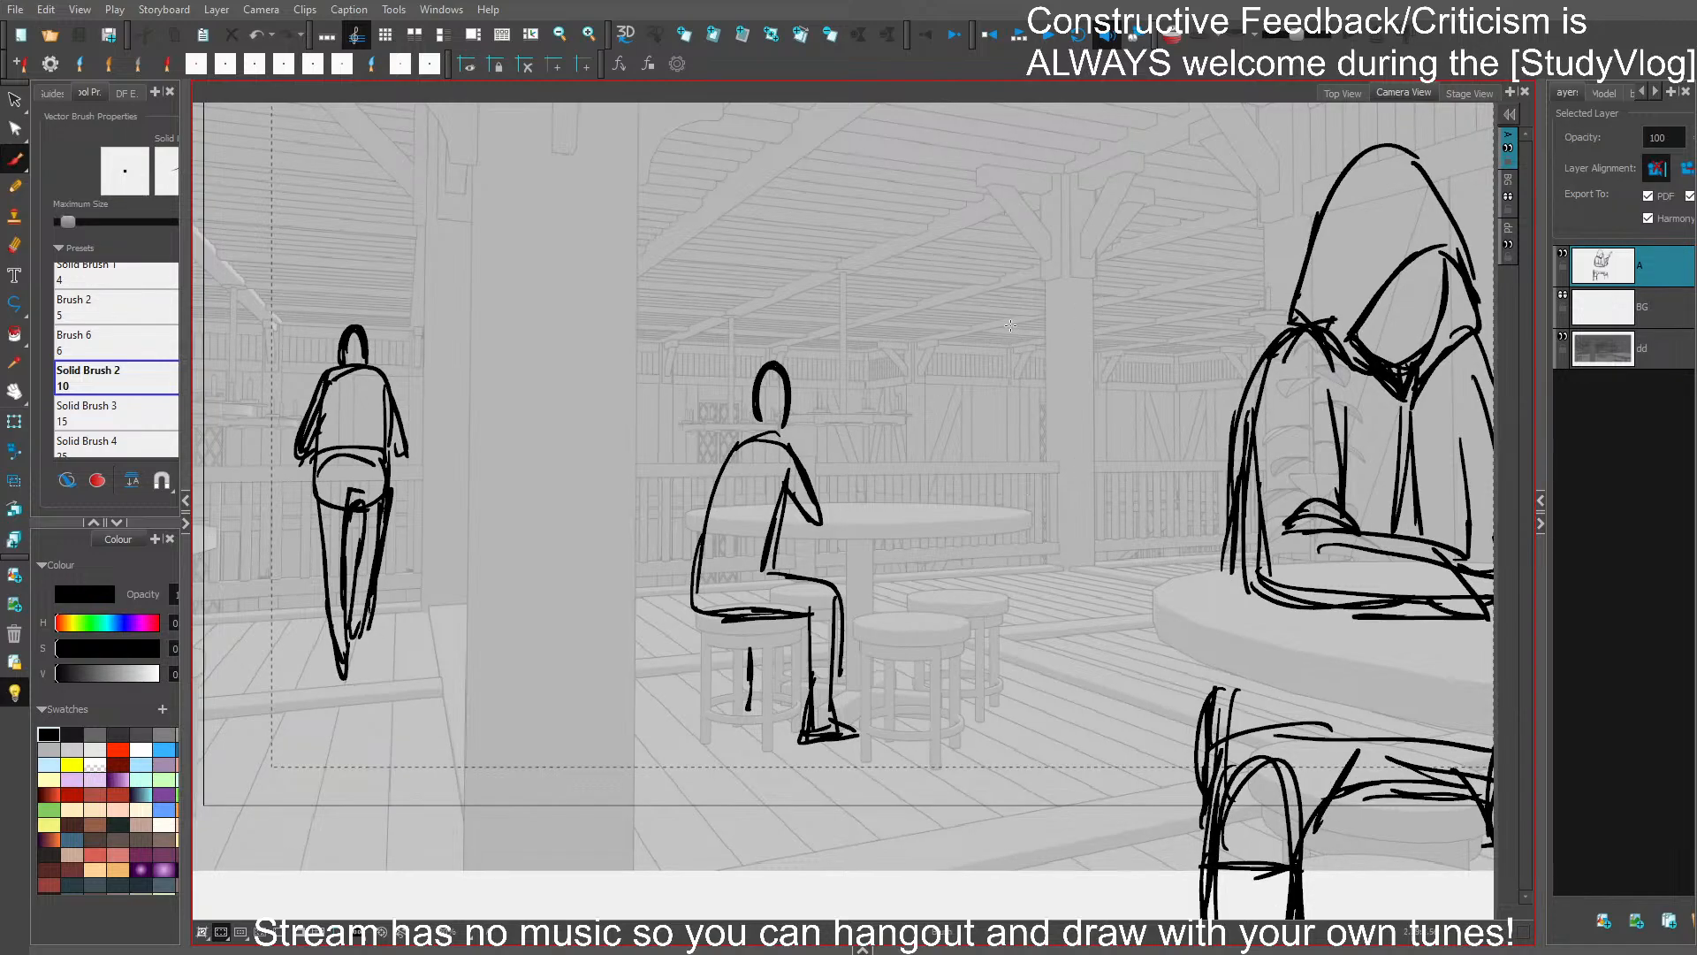
mouse_move(1000, 316)
mouse_down()
mouse_move(1026, 316)
mouse_move(997, 320)
mouse_move(1018, 300)
mouse_move(997, 338)
mouse_move(1029, 343)
mouse_move(1022, 390)
mouse_move(972, 376)
mouse_move(965, 491)
mouse_up()
key(ctrl+z)
mouse_move(1018, 400)
mouse_down()
mouse_move(1027, 508)
mouse_move(1000, 610)
mouse_move(1026, 688)
mouse_move(1025, 544)
mouse_move(1032, 686)
mouse_up()
drag(965, 532, 968, 592)
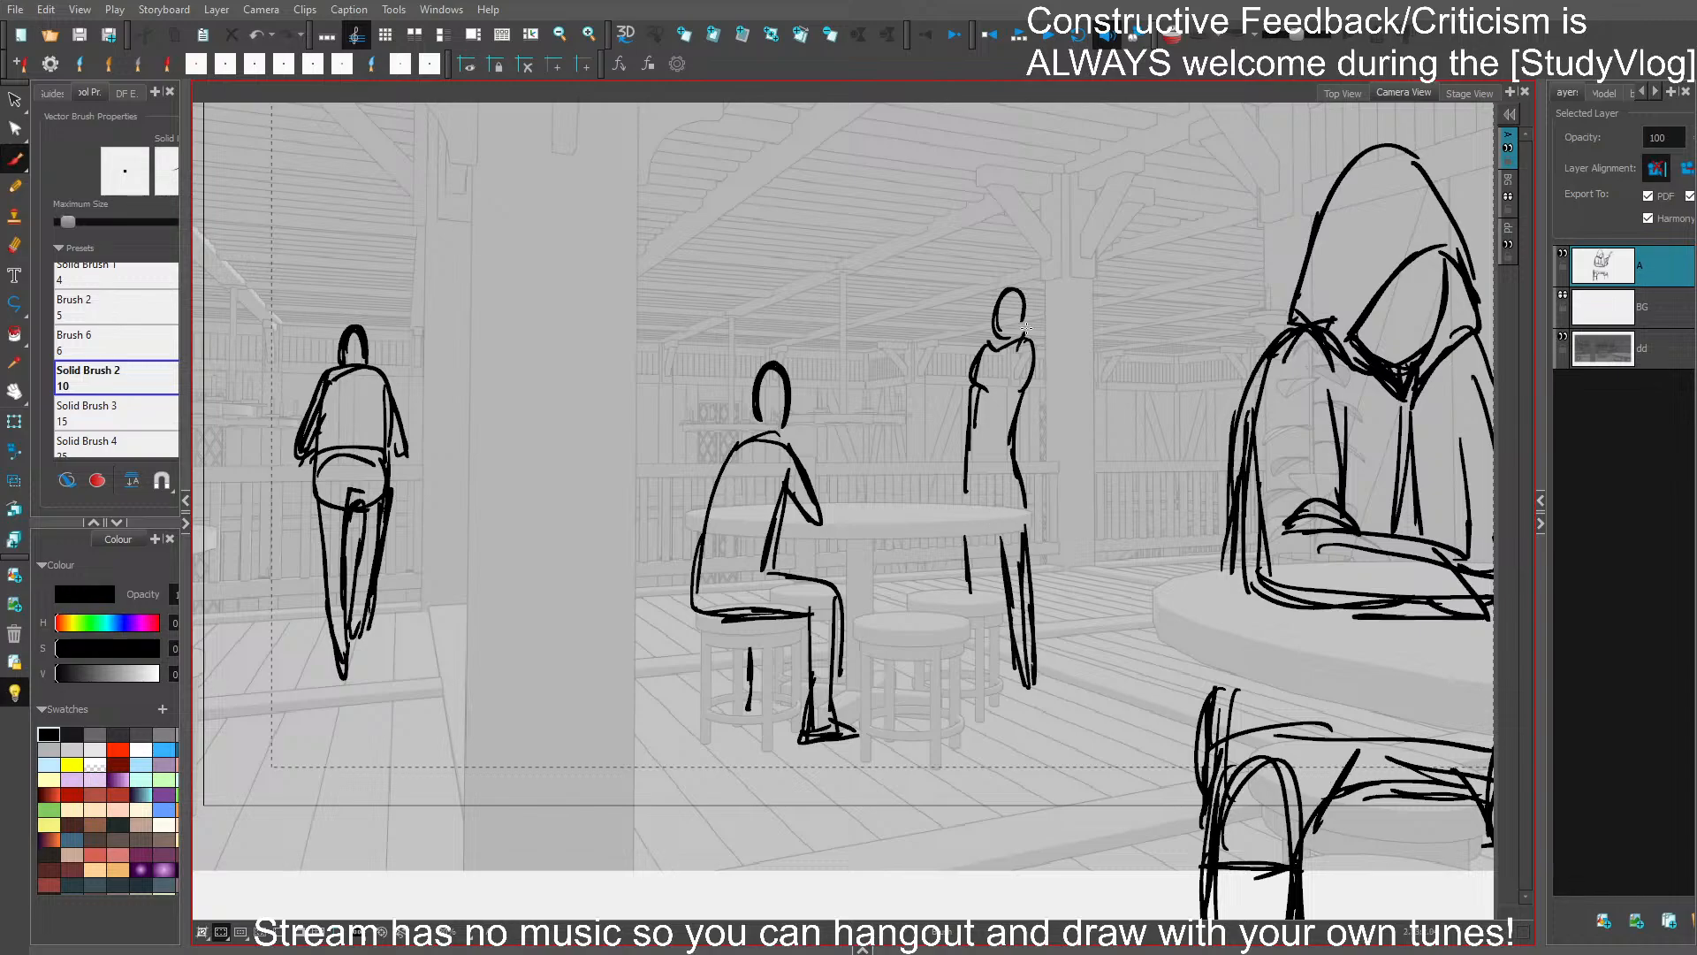
- Give the figure behind the table a raised arm, a shirt hem and extra leg lines
drag(1026, 328, 1062, 273)
drag(1030, 347, 1091, 224)
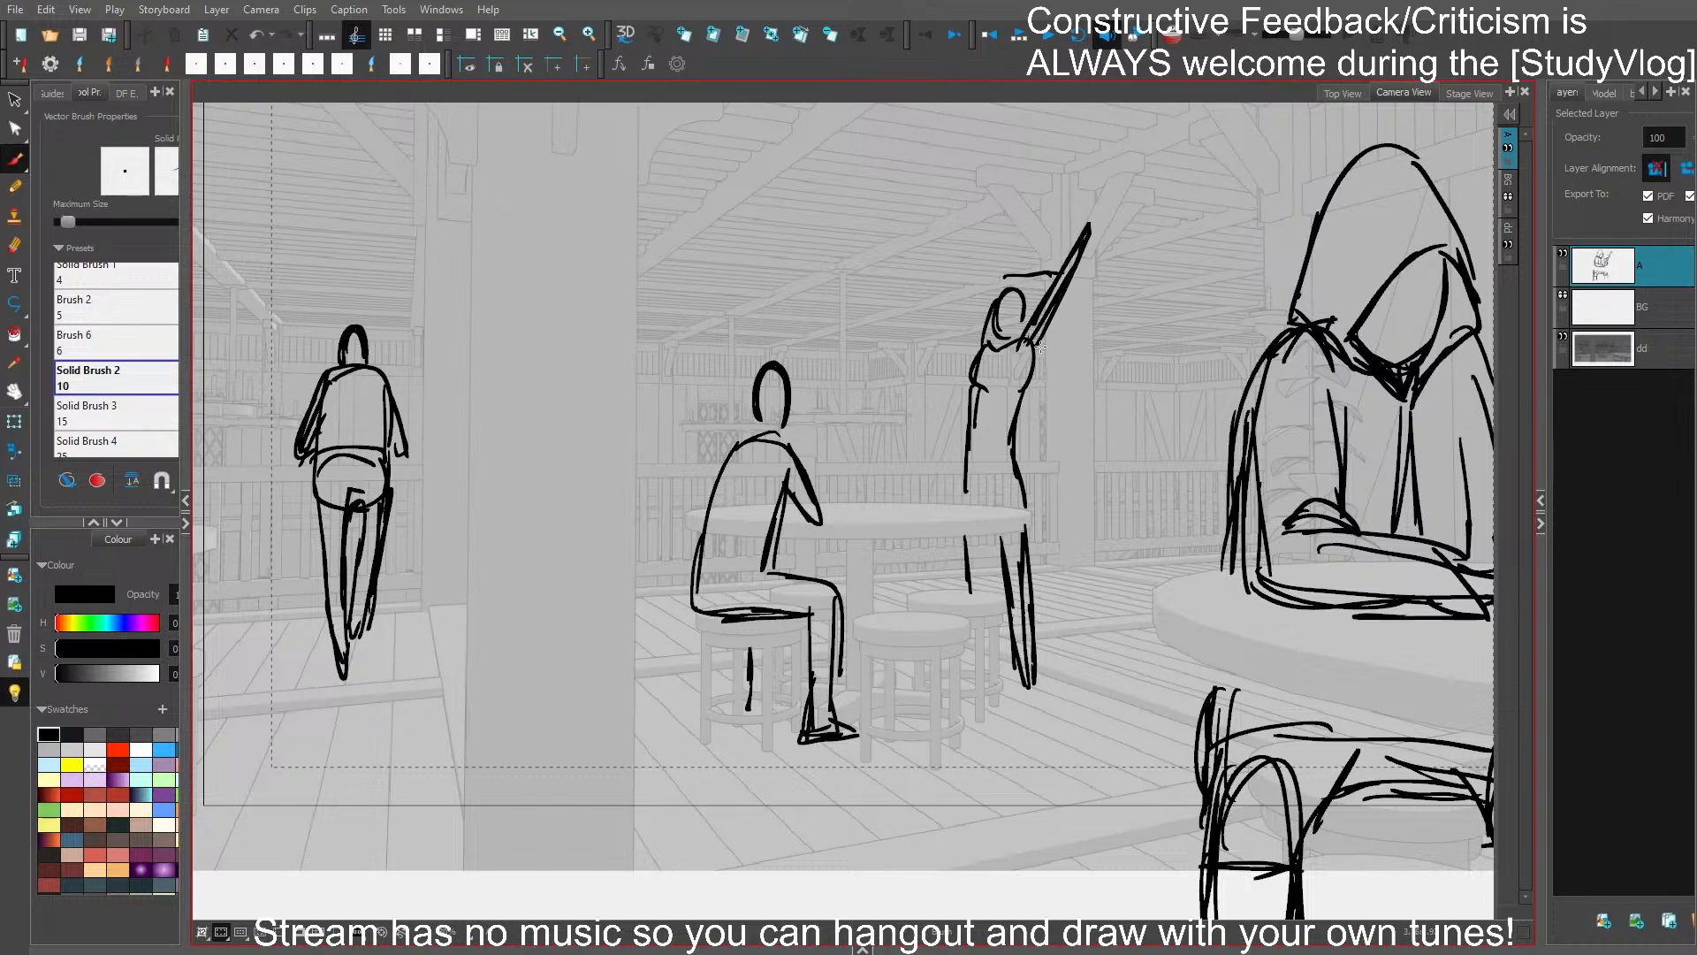
mouse_move(1028, 391)
mouse_down()
mouse_move(1021, 479)
mouse_move(979, 499)
mouse_move(970, 476)
mouse_move(1003, 475)
mouse_move(962, 506)
mouse_up()
mouse_move(1020, 480)
mouse_down()
mouse_move(1022, 515)
mouse_move(1006, 438)
mouse_move(972, 485)
mouse_move(988, 601)
mouse_up()
drag(989, 539, 994, 599)
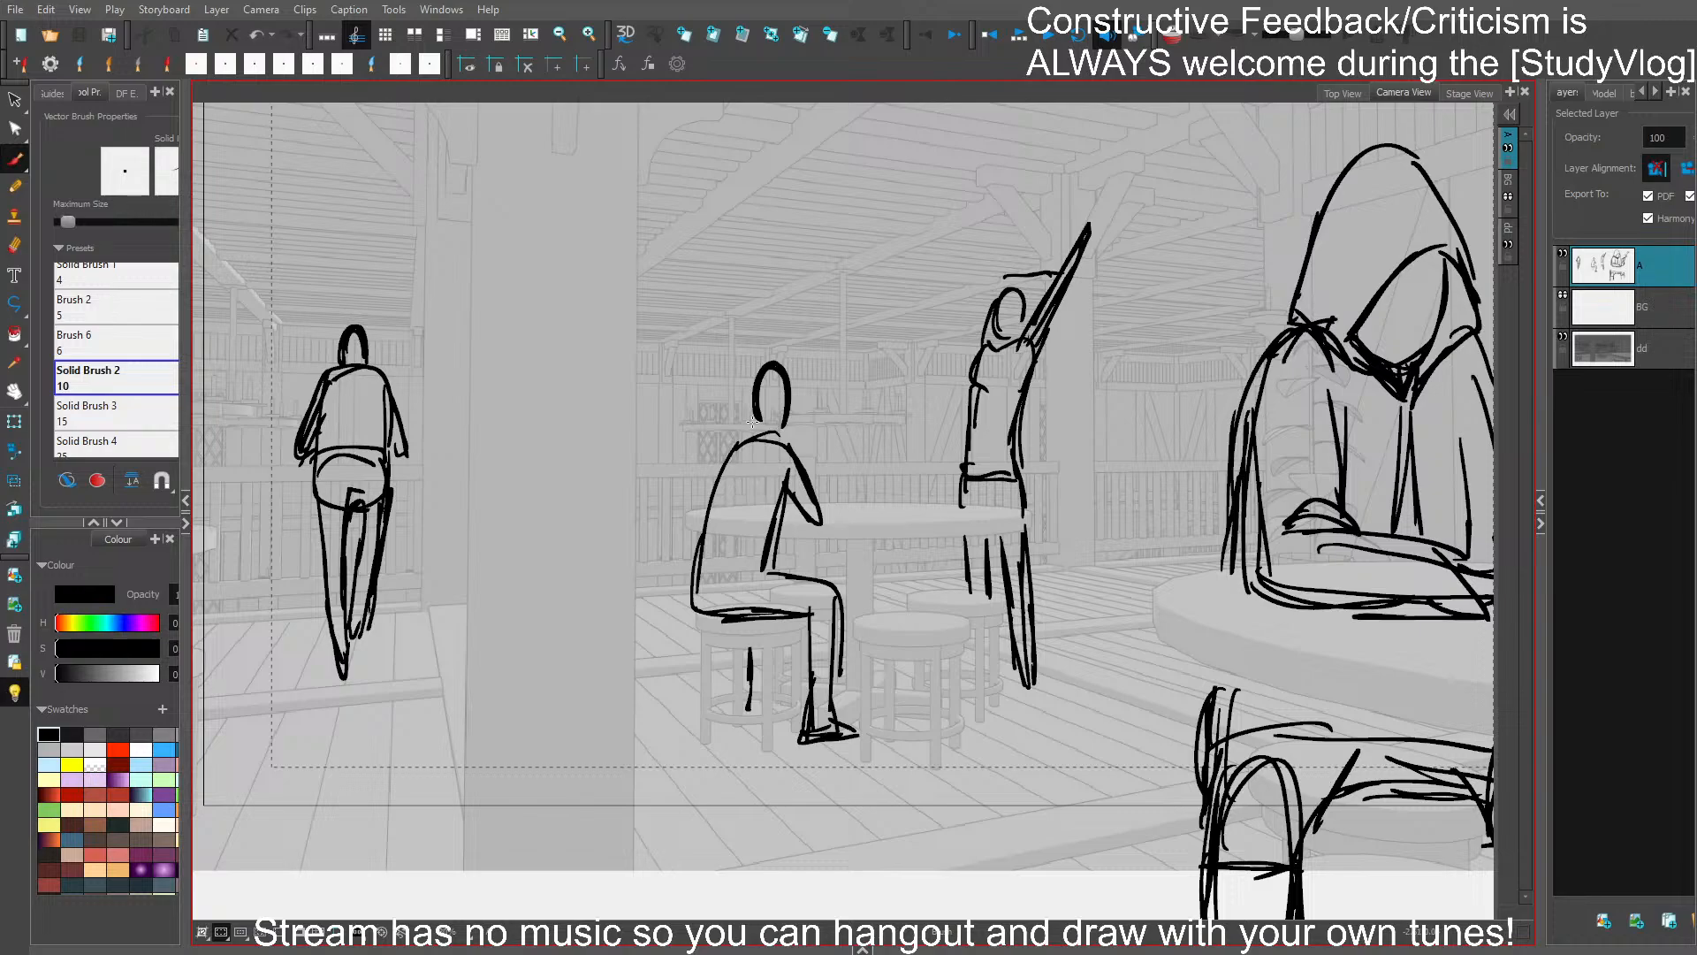
- Sketch hair around the head of the seated background figure, undoing the unwanted strokes
key(ctrl+z)
mouse_move(780, 408)
mouse_down()
mouse_move(796, 372)
mouse_move(731, 394)
mouse_move(750, 422)
mouse_up()
key(ctrl+z)
key(ctrl+z)
key(ctrl+z)
drag(745, 364, 748, 415)
mouse_move(738, 442)
mouse_down()
mouse_move(794, 444)
mouse_move(767, 534)
mouse_move(750, 533)
mouse_move(777, 586)
mouse_move(752, 684)
mouse_up()
key(ctrl+z)
key(ctrl+z)
drag(765, 570, 756, 731)
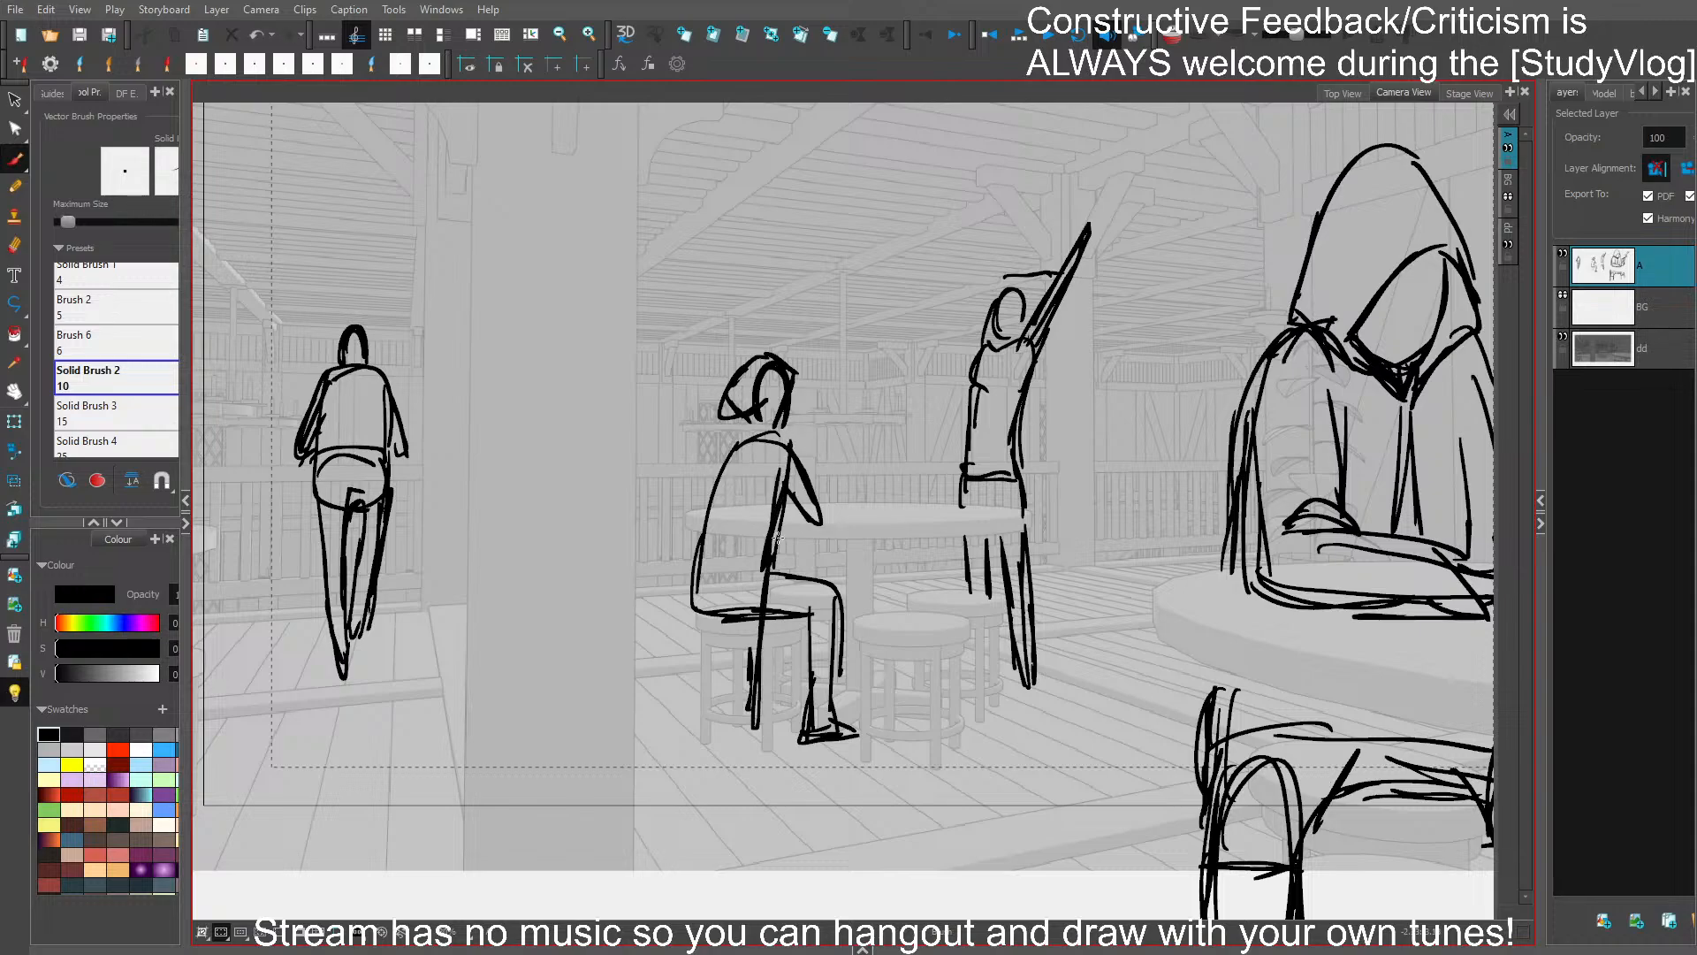
key(ctrl+z)
key(ctrl+z)
- Draw a long cloak over the seated background figure, with front edge, back edge and hem reaching the floor
drag(784, 488, 780, 743)
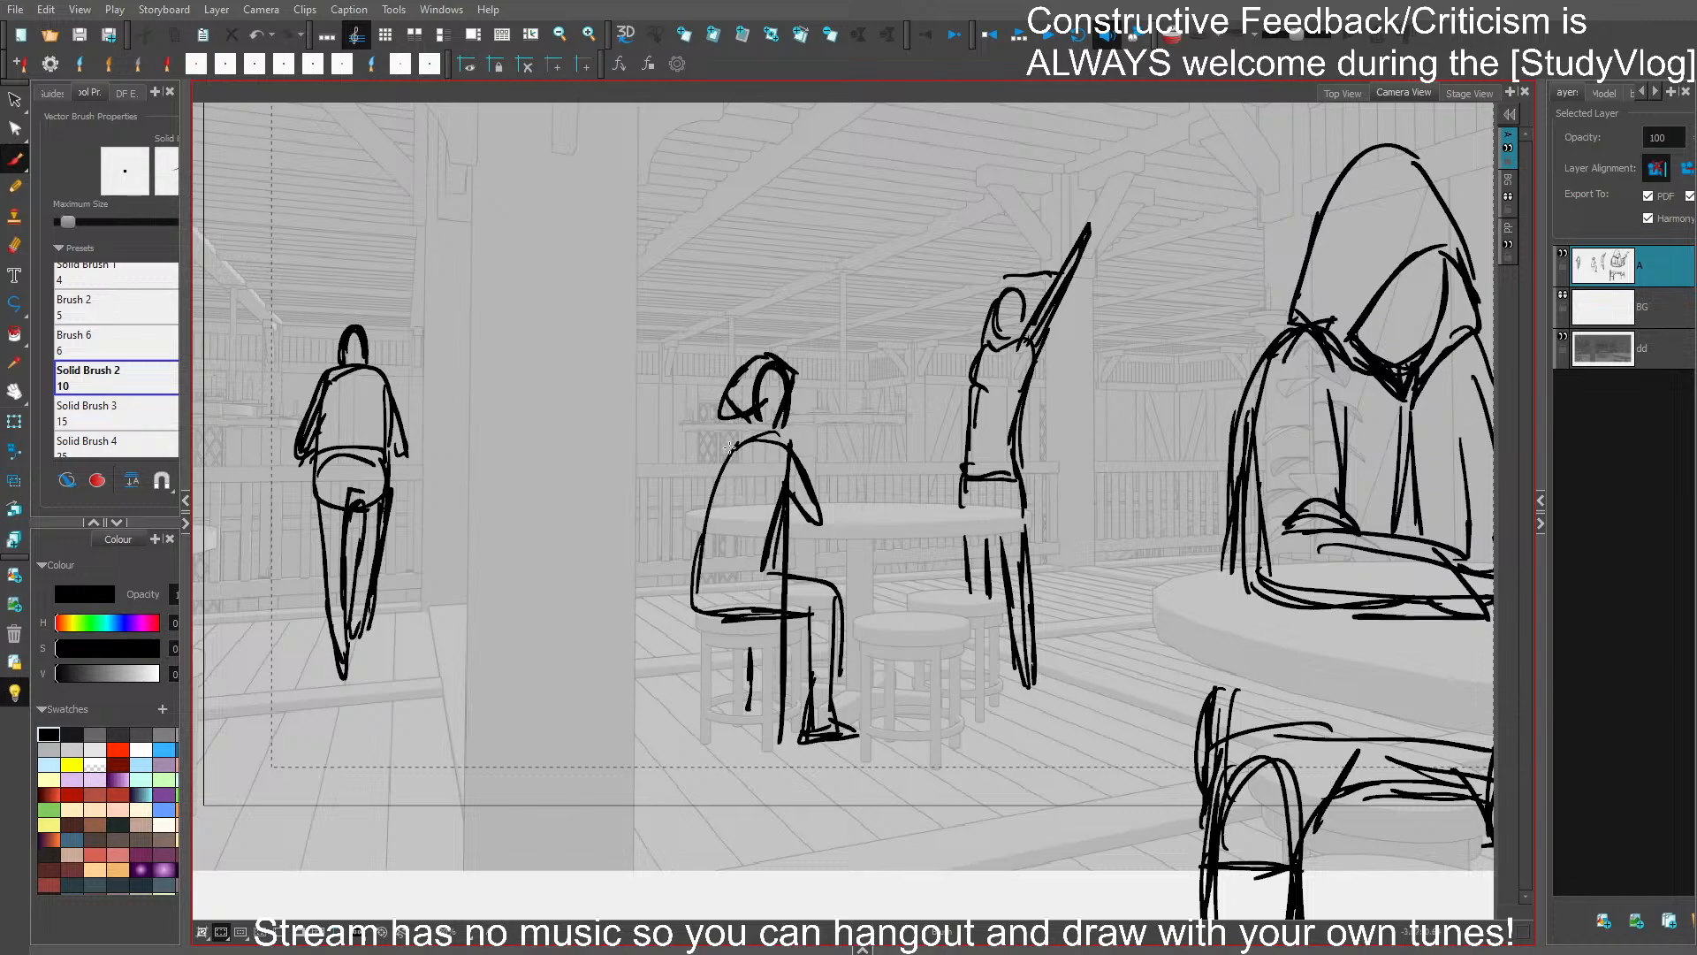
key(ctrl+s)
mouse_move(736, 447)
mouse_down()
mouse_move(692, 585)
mouse_move(686, 723)
mouse_move(766, 734)
mouse_up()
drag(698, 727, 781, 740)
drag(738, 593, 761, 649)
drag(765, 552, 774, 544)
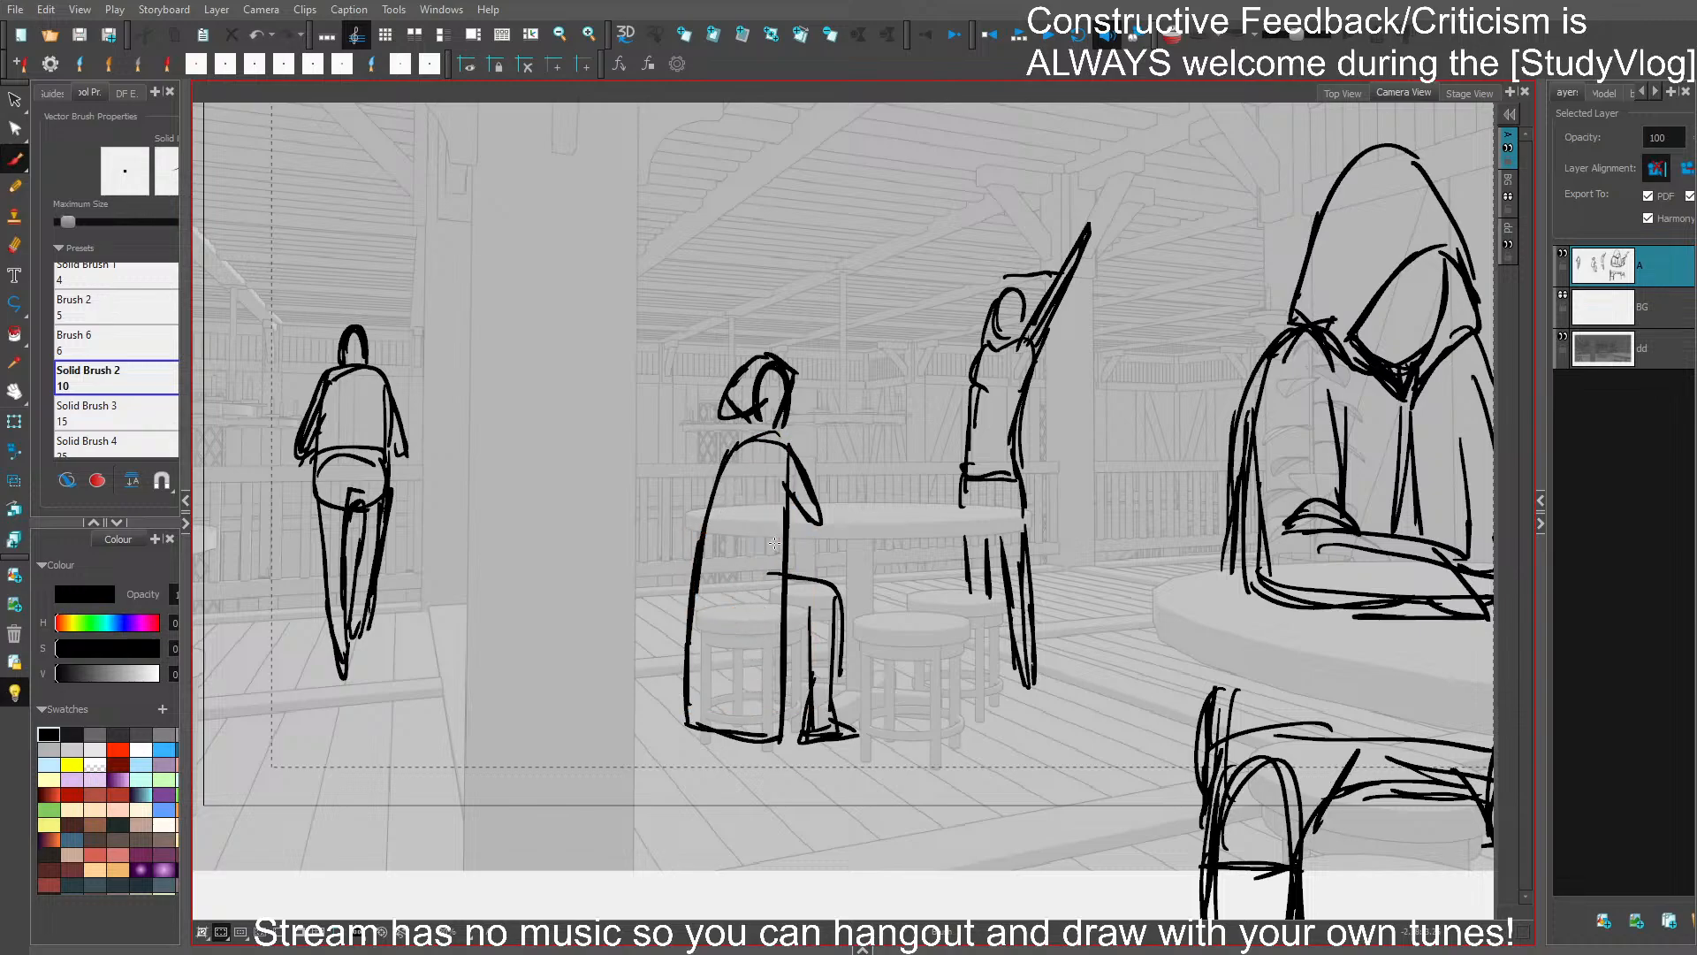
- Sketch a curved fold line down the side of the seated background figure's cloak, replacing the rejected attempts
mouse_move(782, 462)
mouse_down()
mouse_move(780, 625)
mouse_move(751, 517)
mouse_move(728, 688)
mouse_up()
key(ctrl+z)
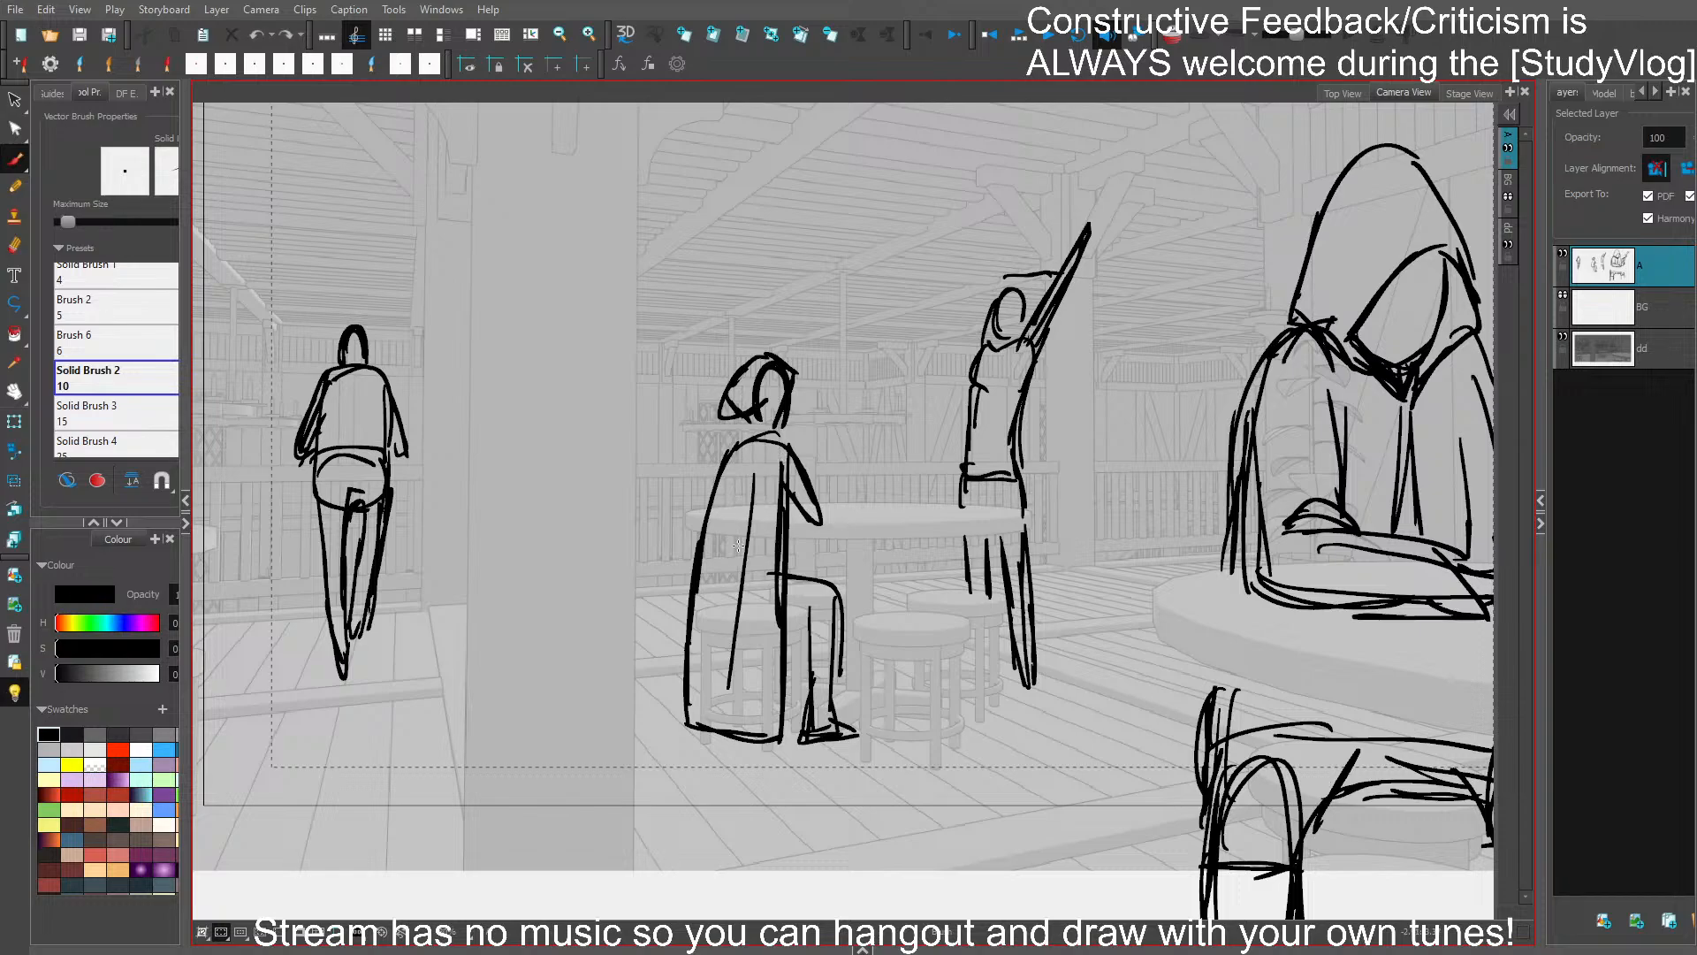
key(ctrl+z)
drag(754, 475, 752, 663)
key(ctrl+z)
drag(753, 543, 702, 657)
drag(764, 474, 740, 581)
- Delete the head and inner hair strokes of the cloaked seated figure
ctrl+click(759, 380)
key(Delete)
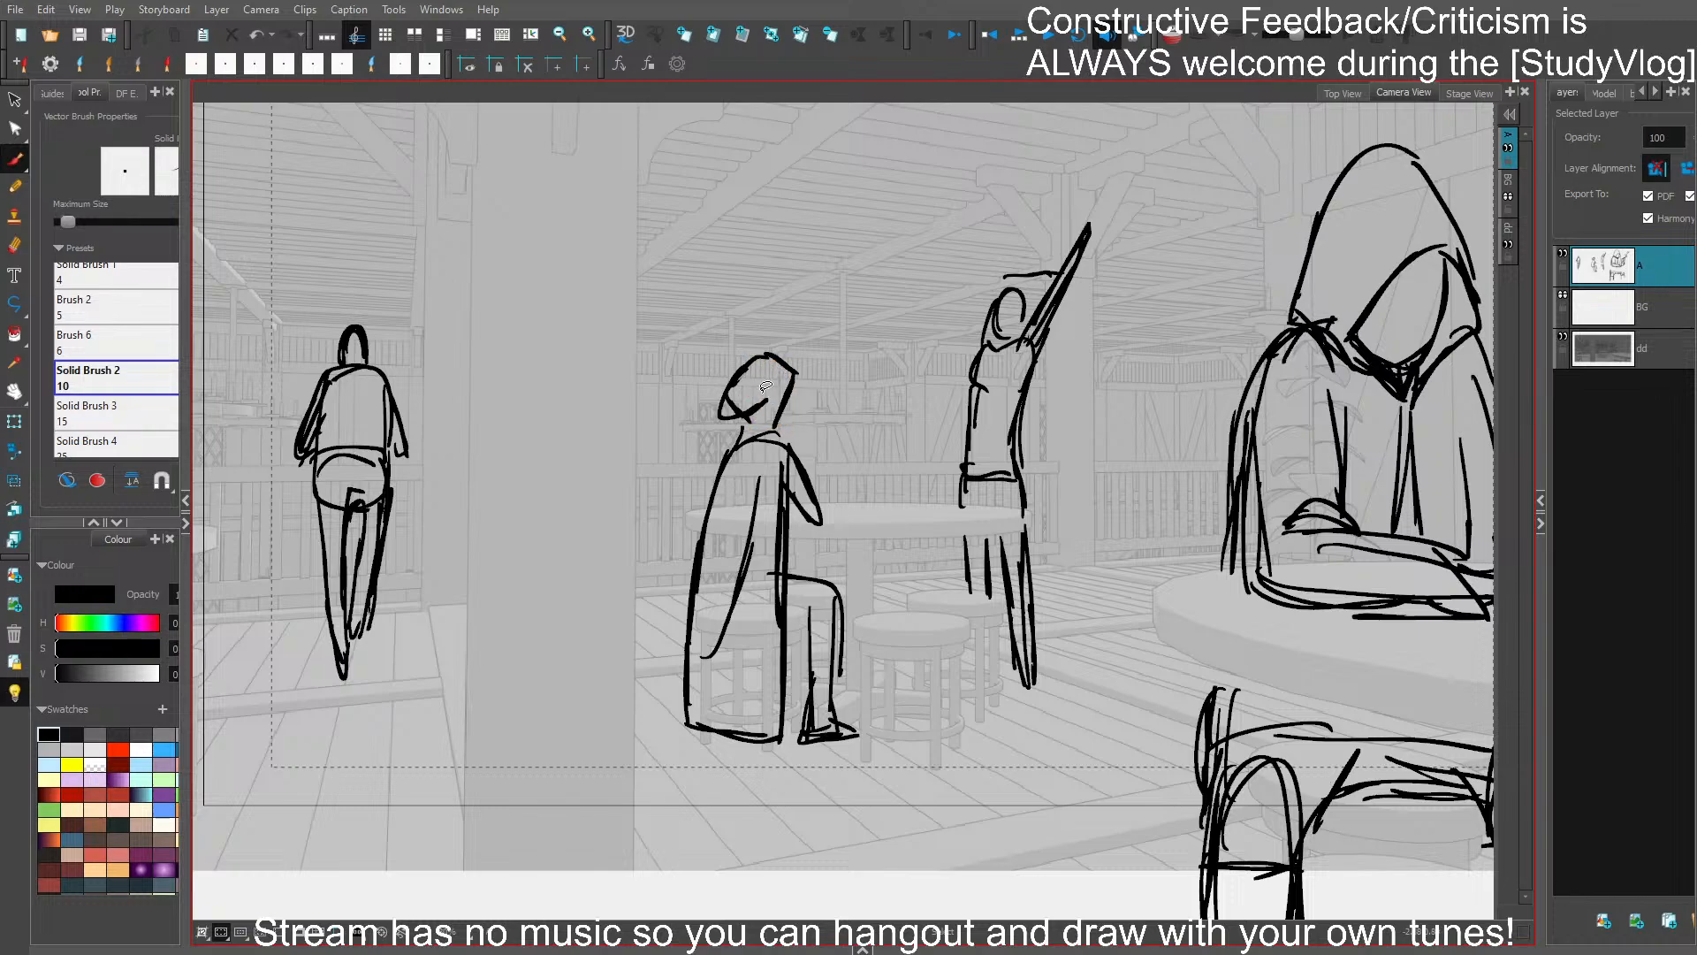
ctrl+click(756, 410)
key(Delete)
ctrl+click(737, 381)
key(Delete)
- Draw a pointed hood with a face opening and neckline on the cloaked seated figure
mouse_move(752, 364)
mouse_down()
mouse_move(745, 438)
mouse_move(713, 431)
mouse_move(744, 436)
mouse_up()
key(ctrl+z)
mouse_move(727, 445)
mouse_down()
mouse_move(771, 424)
mouse_move(784, 442)
mouse_up()
ctrl+click(787, 400)
key(Delete)
key(ctrl+z)
mouse_move(777, 359)
mouse_down()
mouse_move(808, 392)
mouse_move(800, 380)
mouse_up()
mouse_move(782, 361)
mouse_down()
mouse_move(742, 365)
mouse_move(715, 405)
mouse_up()
drag(773, 395, 716, 454)
key(ctrl+z)
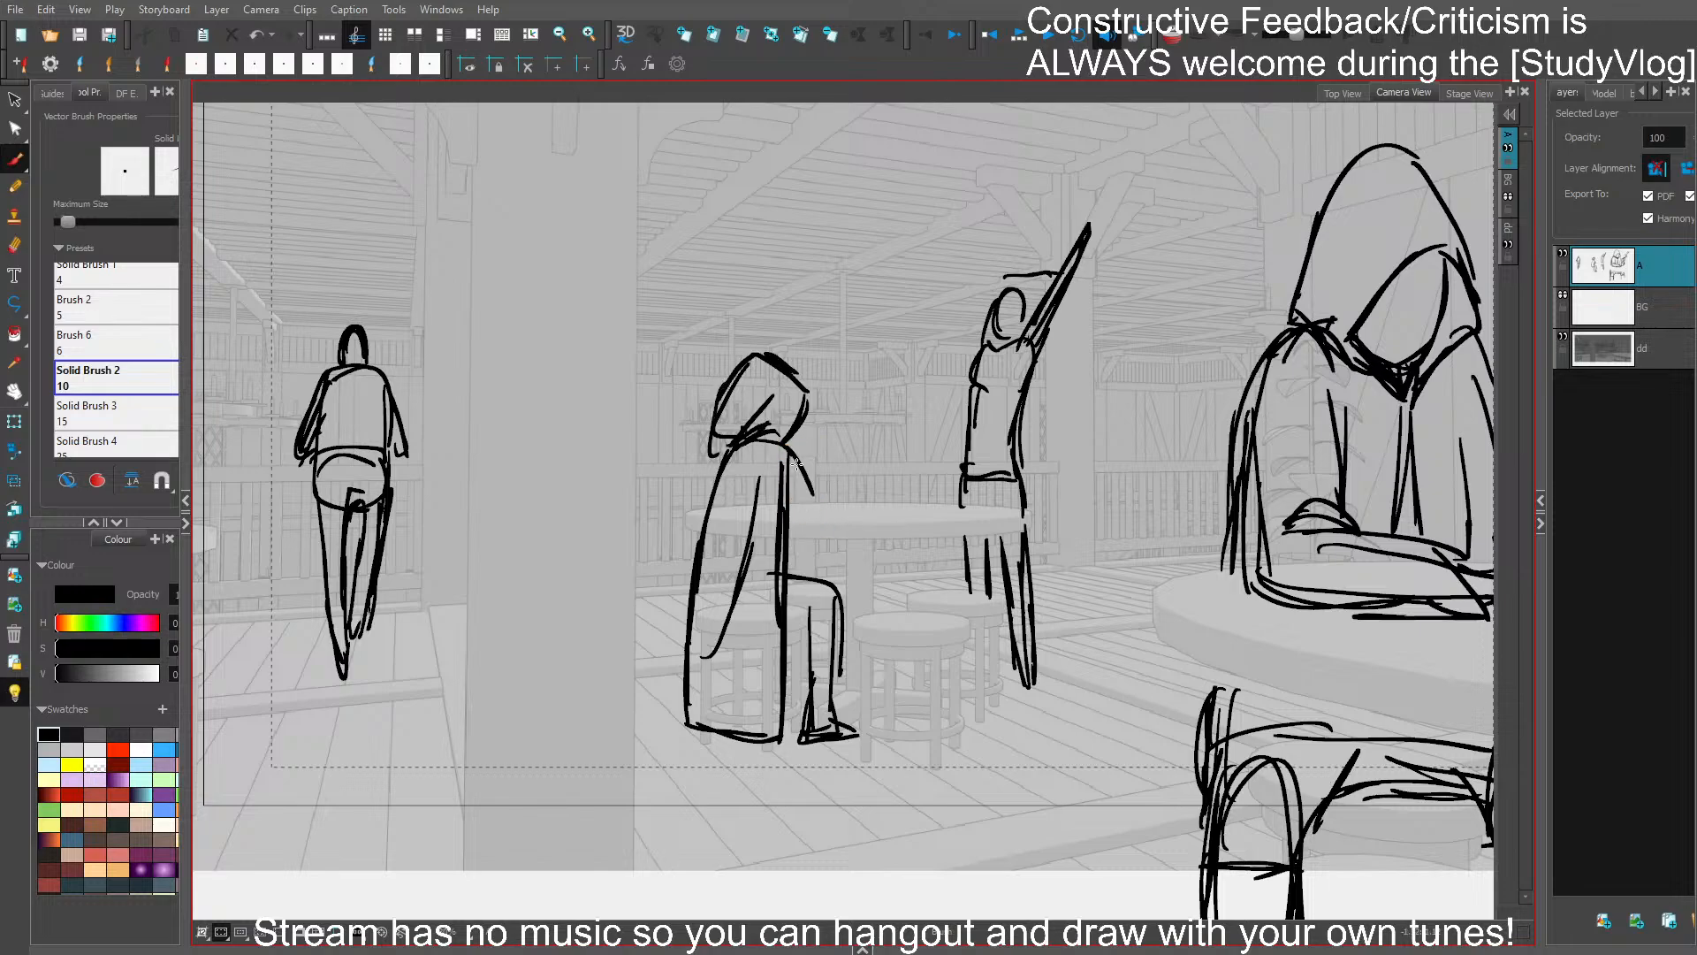
- Redraw the cloaked seated figure's forearm, close the underside of its thigh, and save the project
drag(783, 444, 800, 472)
drag(798, 471, 784, 545)
mouse_move(799, 472)
mouse_down()
mouse_move(791, 510)
mouse_move(824, 513)
mouse_move(803, 508)
mouse_up()
drag(807, 617, 786, 621)
drag(788, 614, 811, 611)
key(ctrl+s)
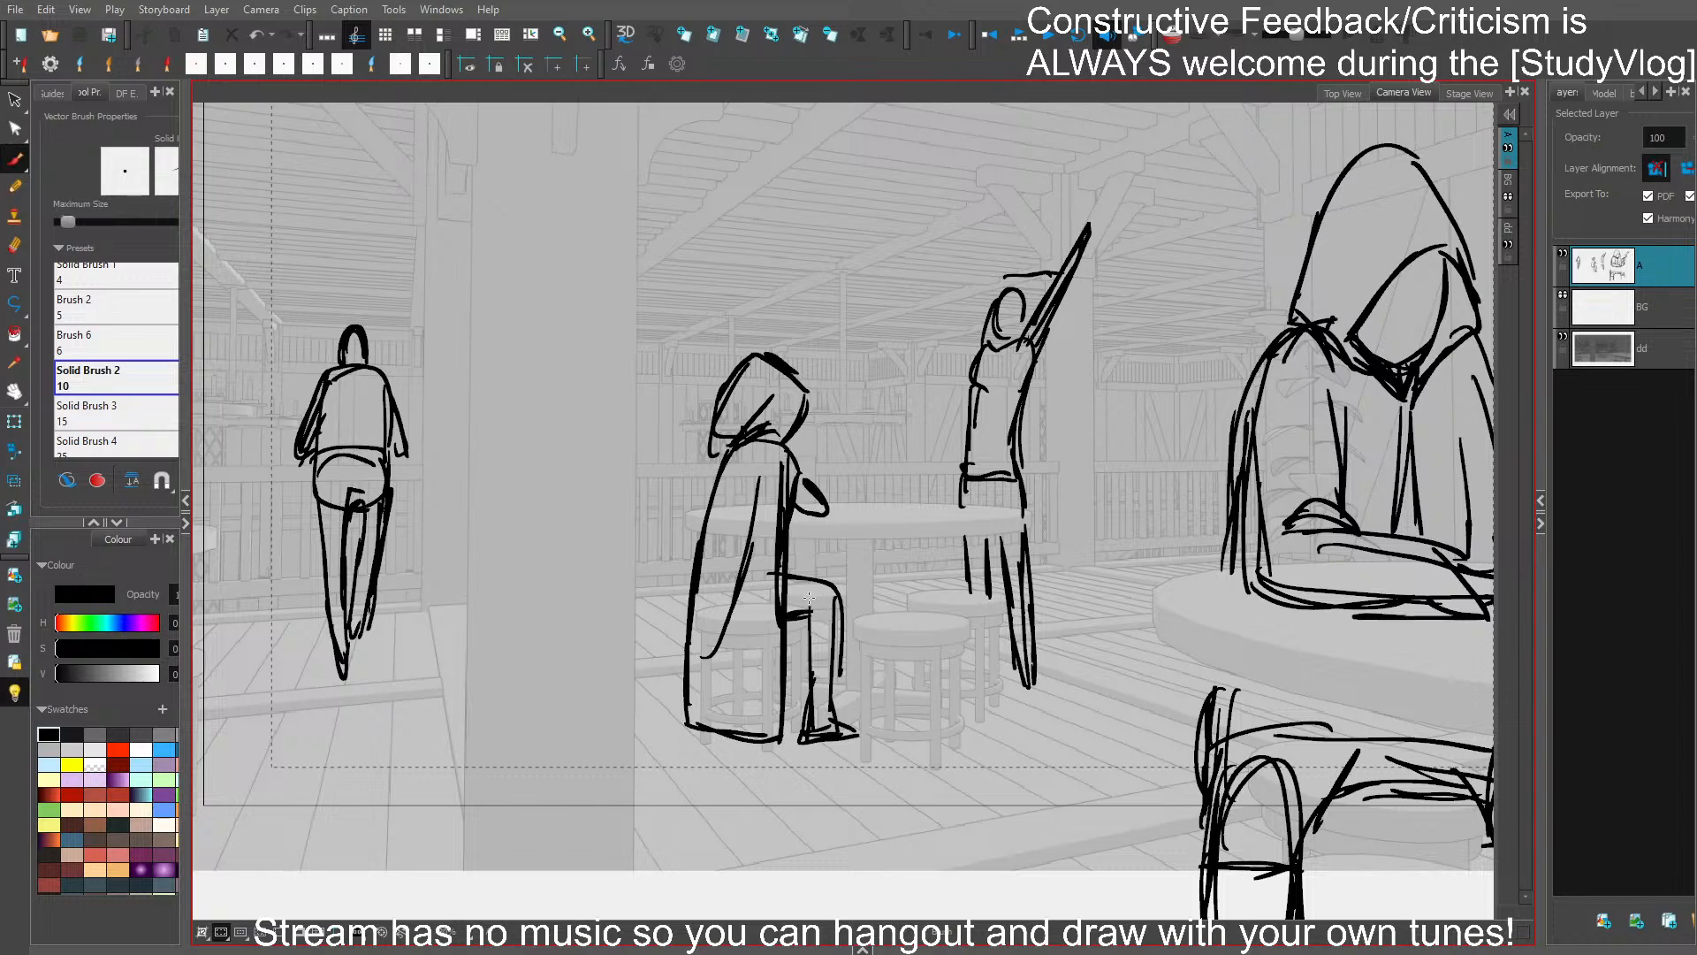
- Reinforce the back edge of the seated figure's cloak and save the project
drag(724, 457, 693, 544)
key(ctrl+z)
drag(709, 484, 692, 571)
key(ctrl+s)
key(space)
drag(1076, 463, 965, 443)
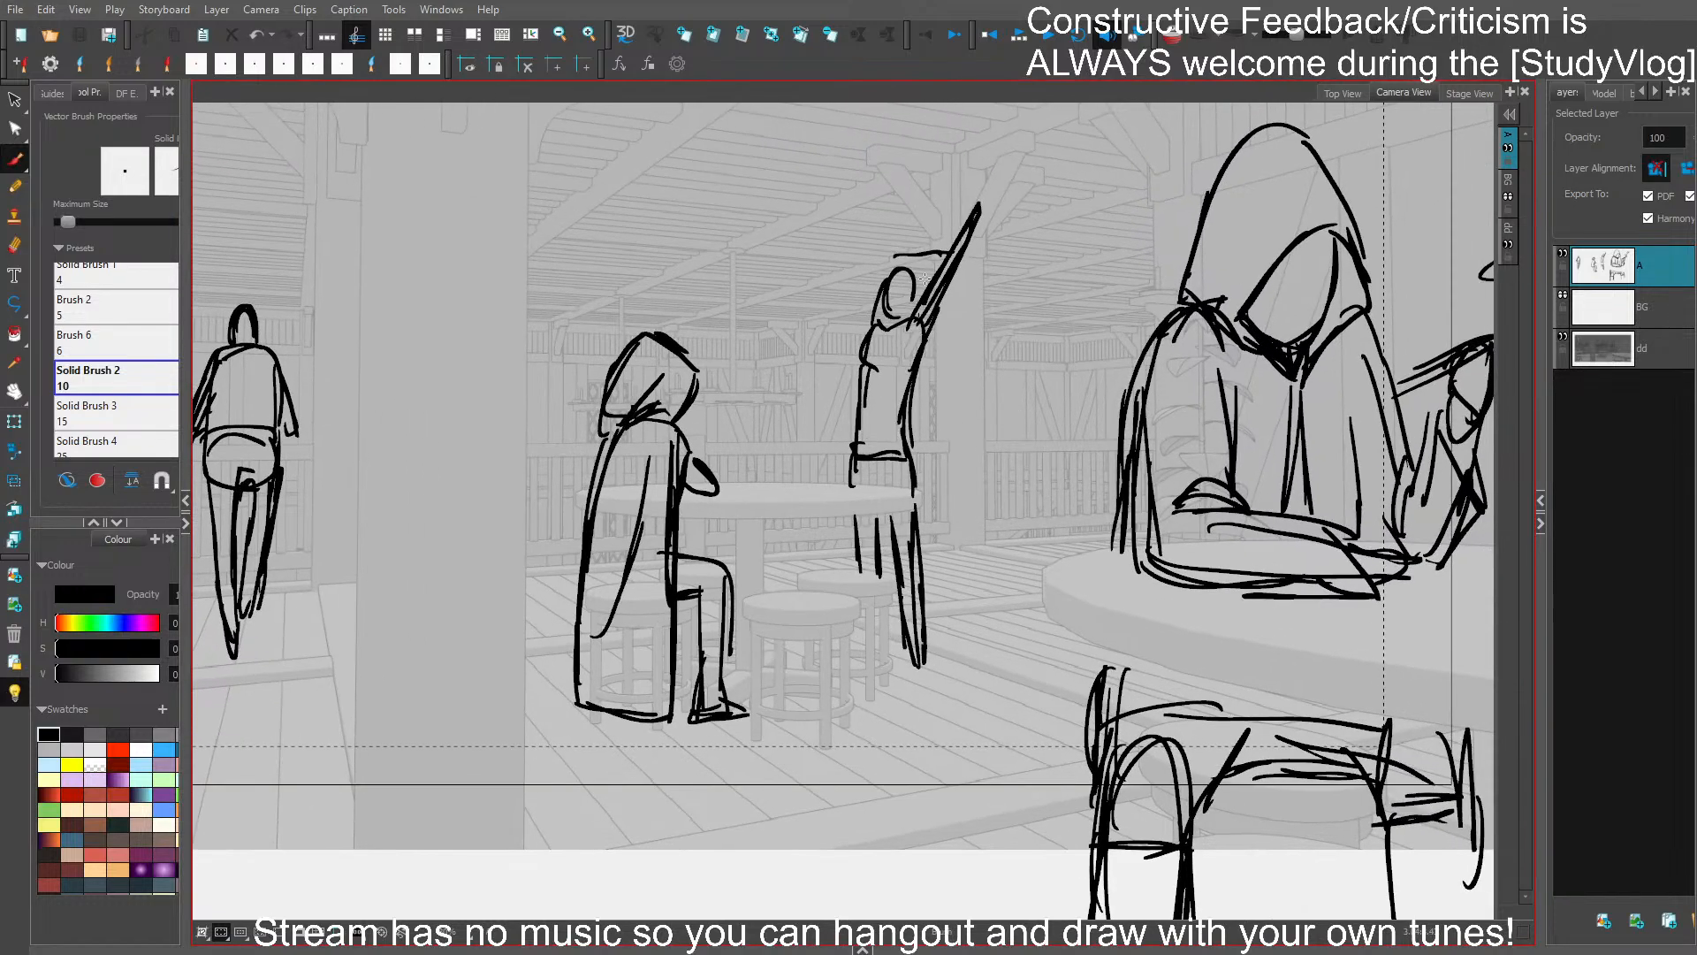
mouse_move(912, 292)
mouse_down()
mouse_move(893, 316)
mouse_move(913, 296)
mouse_up()
key(ctrl+z)
mouse_move(915, 382)
mouse_down()
mouse_move(931, 506)
mouse_move(915, 386)
mouse_move(919, 477)
mouse_move(966, 565)
mouse_up()
key(ctrl+z)
key(ctrl+z)
key(ctrl+z)
key(ctrl+z)
- Sketch swords hanging from the waist of the figure with the raised arm, with crossed hilts, and save the project
drag(909, 456, 969, 566)
mouse_move(913, 496)
mouse_down()
mouse_move(983, 606)
mouse_move(915, 471)
mouse_move(988, 608)
mouse_up()
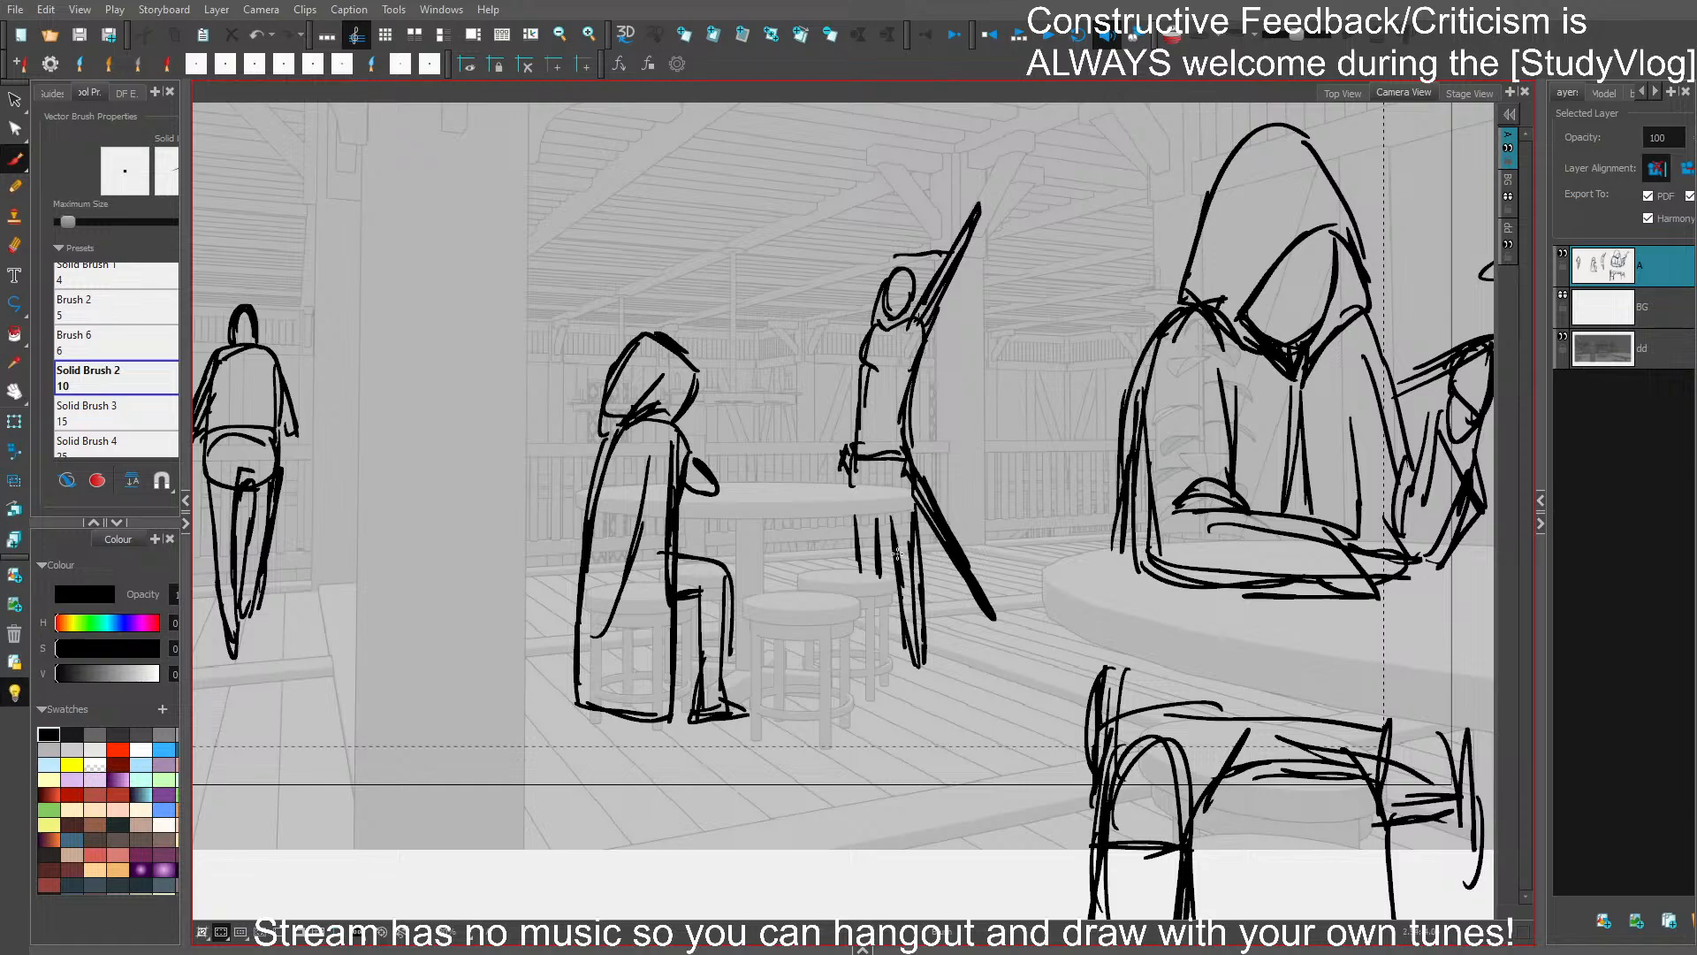
mouse_move(878, 570)
mouse_down()
mouse_move(896, 558)
mouse_move(947, 619)
mouse_up()
mouse_move(833, 425)
mouse_down()
mouse_move(854, 477)
mouse_move(850, 450)
mouse_move(895, 489)
mouse_up()
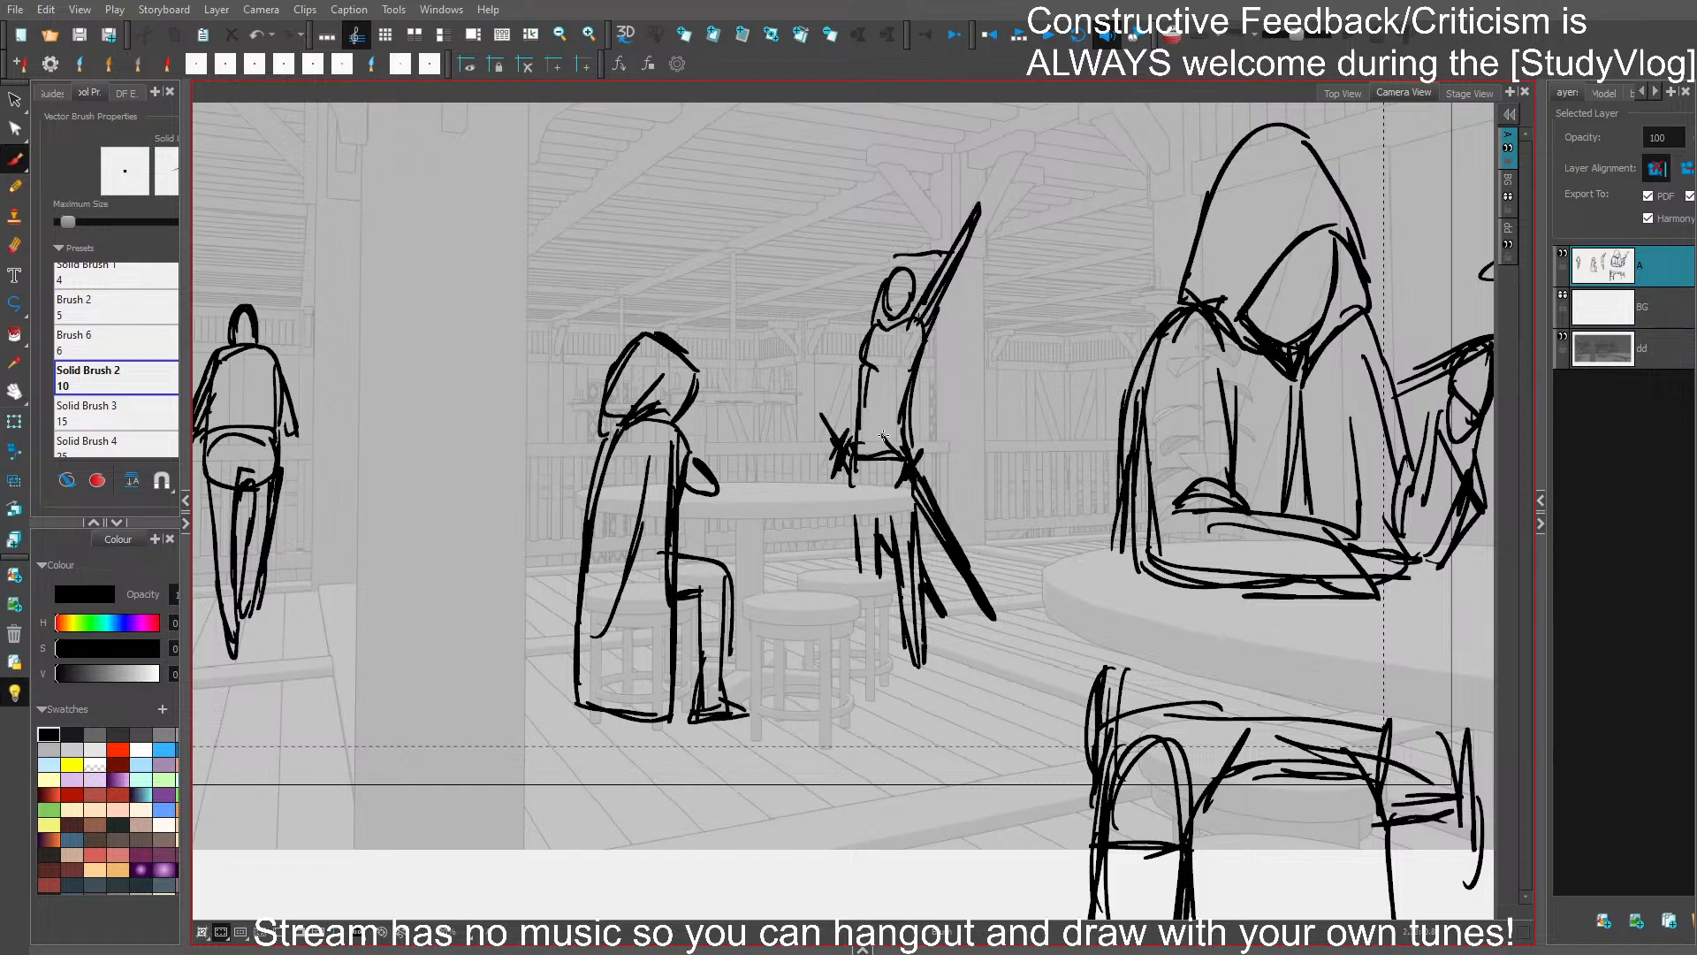
key(ctrl+s)
- Redraw the hair and front leg of the figure with the raised arm and save the project
key(ctrl+z)
drag(900, 266, 937, 271)
key(ctrl+z)
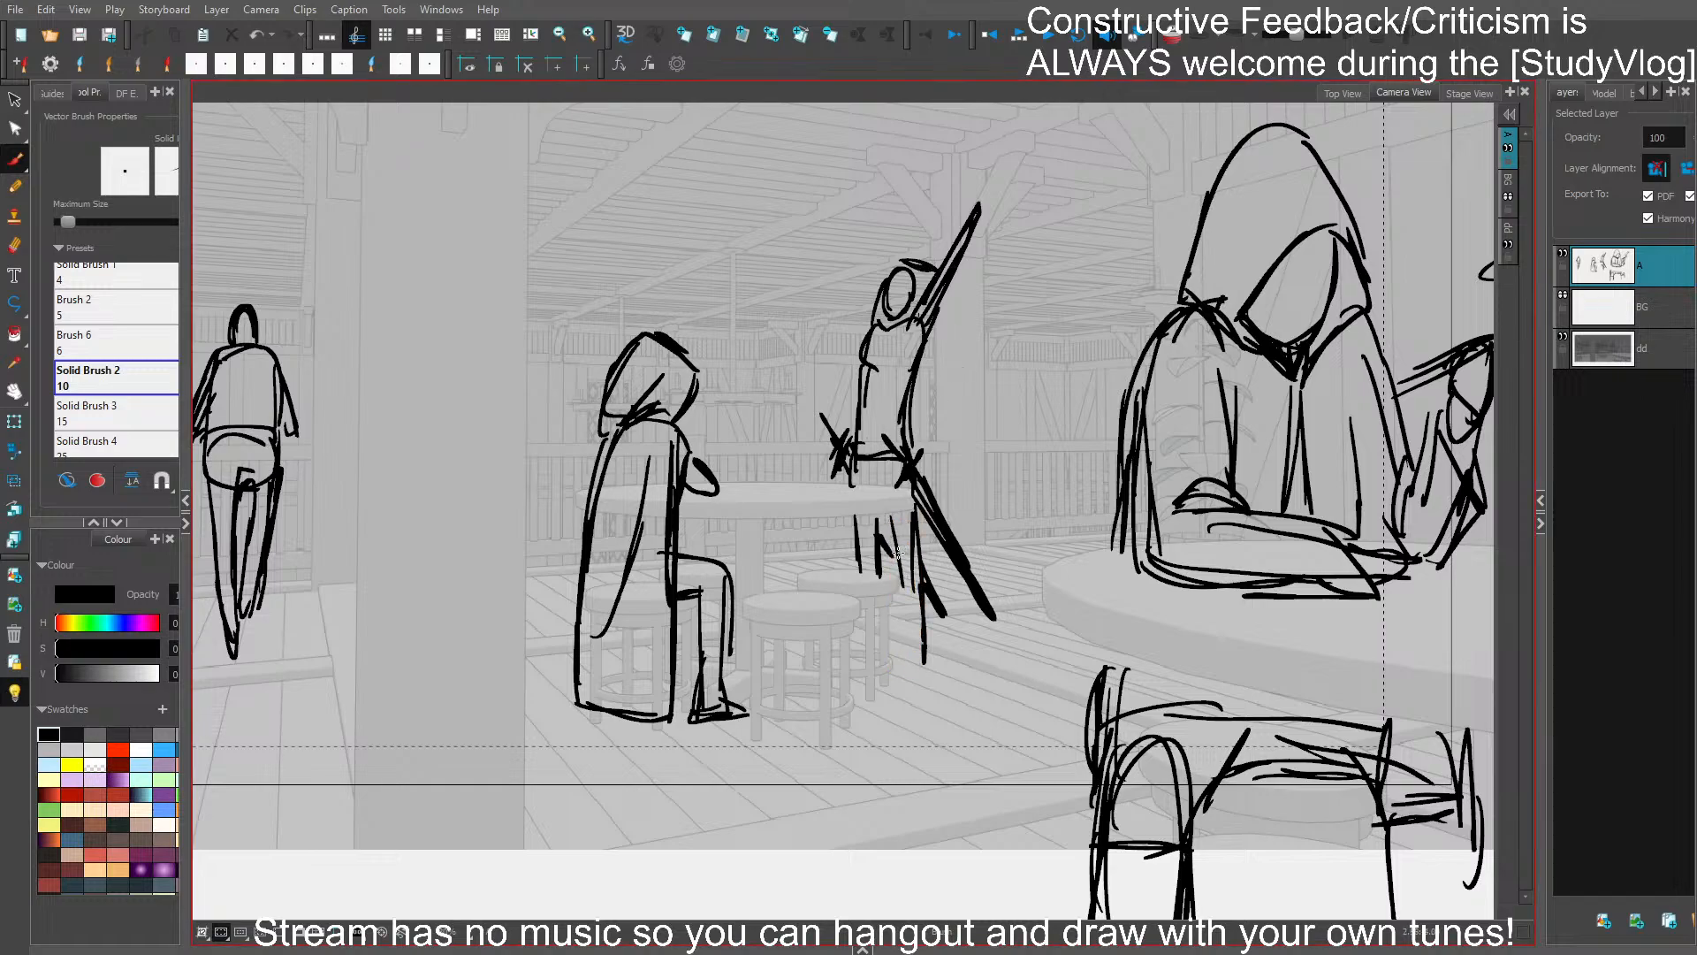
drag(897, 553, 913, 683)
mouse_move(916, 684)
mouse_down()
mouse_move(920, 548)
mouse_move(1027, 560)
mouse_up()
key(ctrl+s)
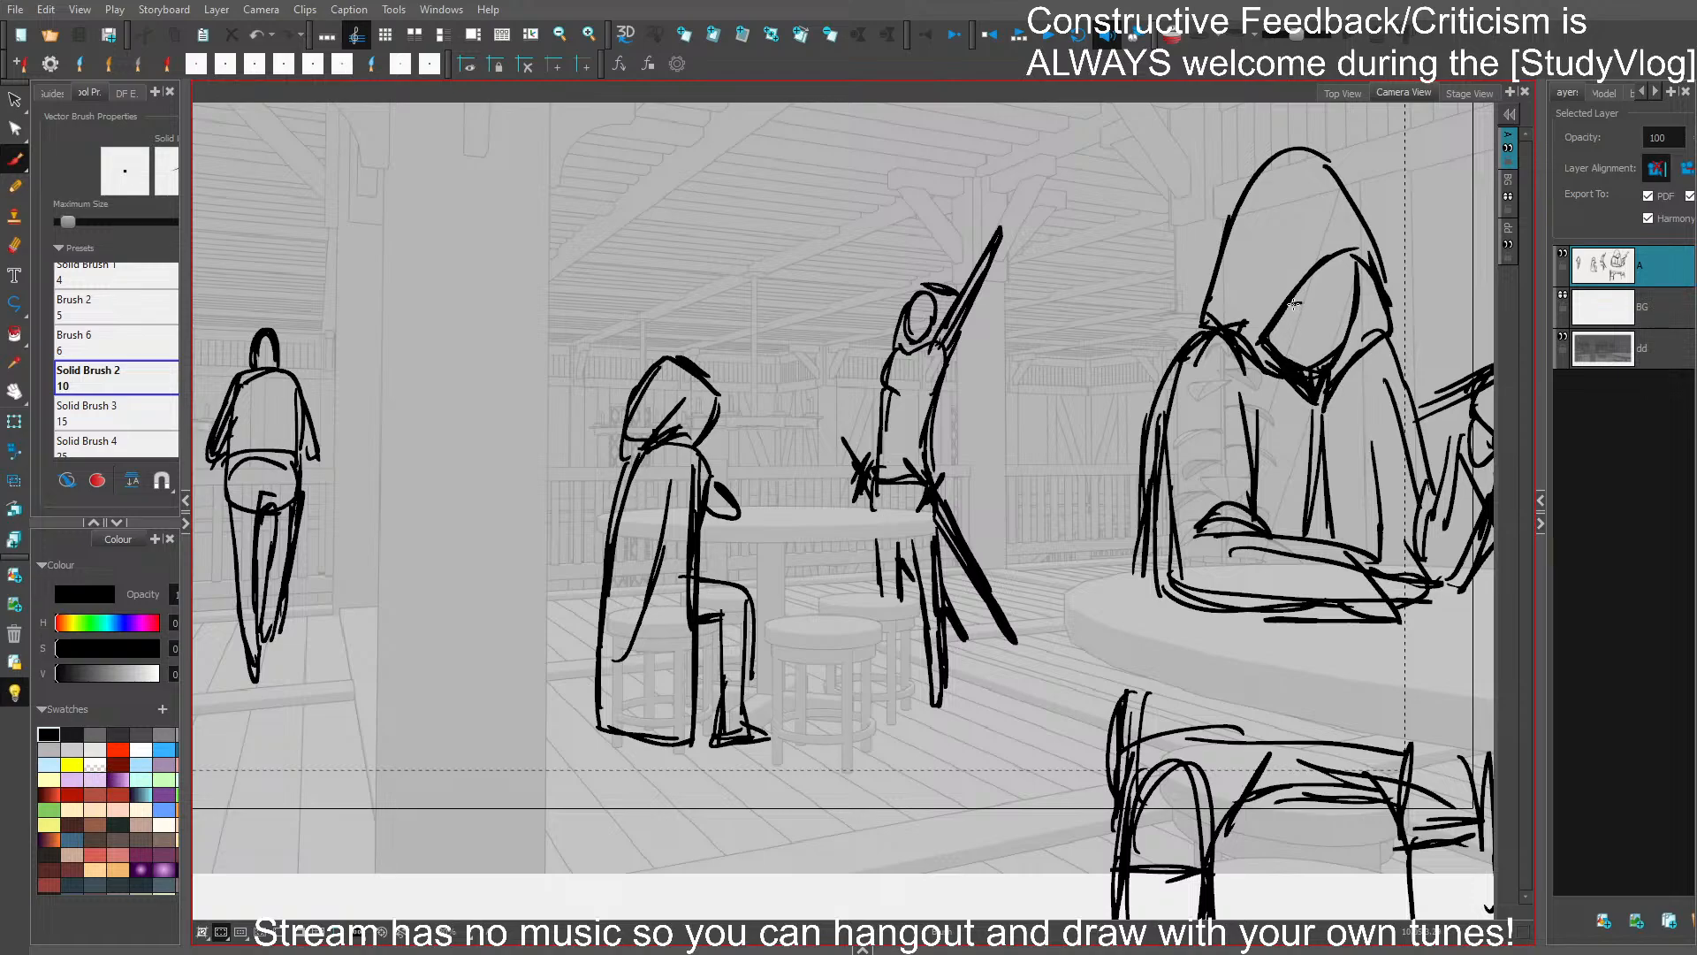
- Add simple eye, nose and mouth marks inside the foreground figure's hood and save the project
mouse_move(1329, 306)
mouse_down()
mouse_move(1270, 350)
mouse_move(1323, 426)
mouse_up()
key(ctrl+s)
scroll(1255, 327, down, 1)
drag(1222, 437, 1243, 443)
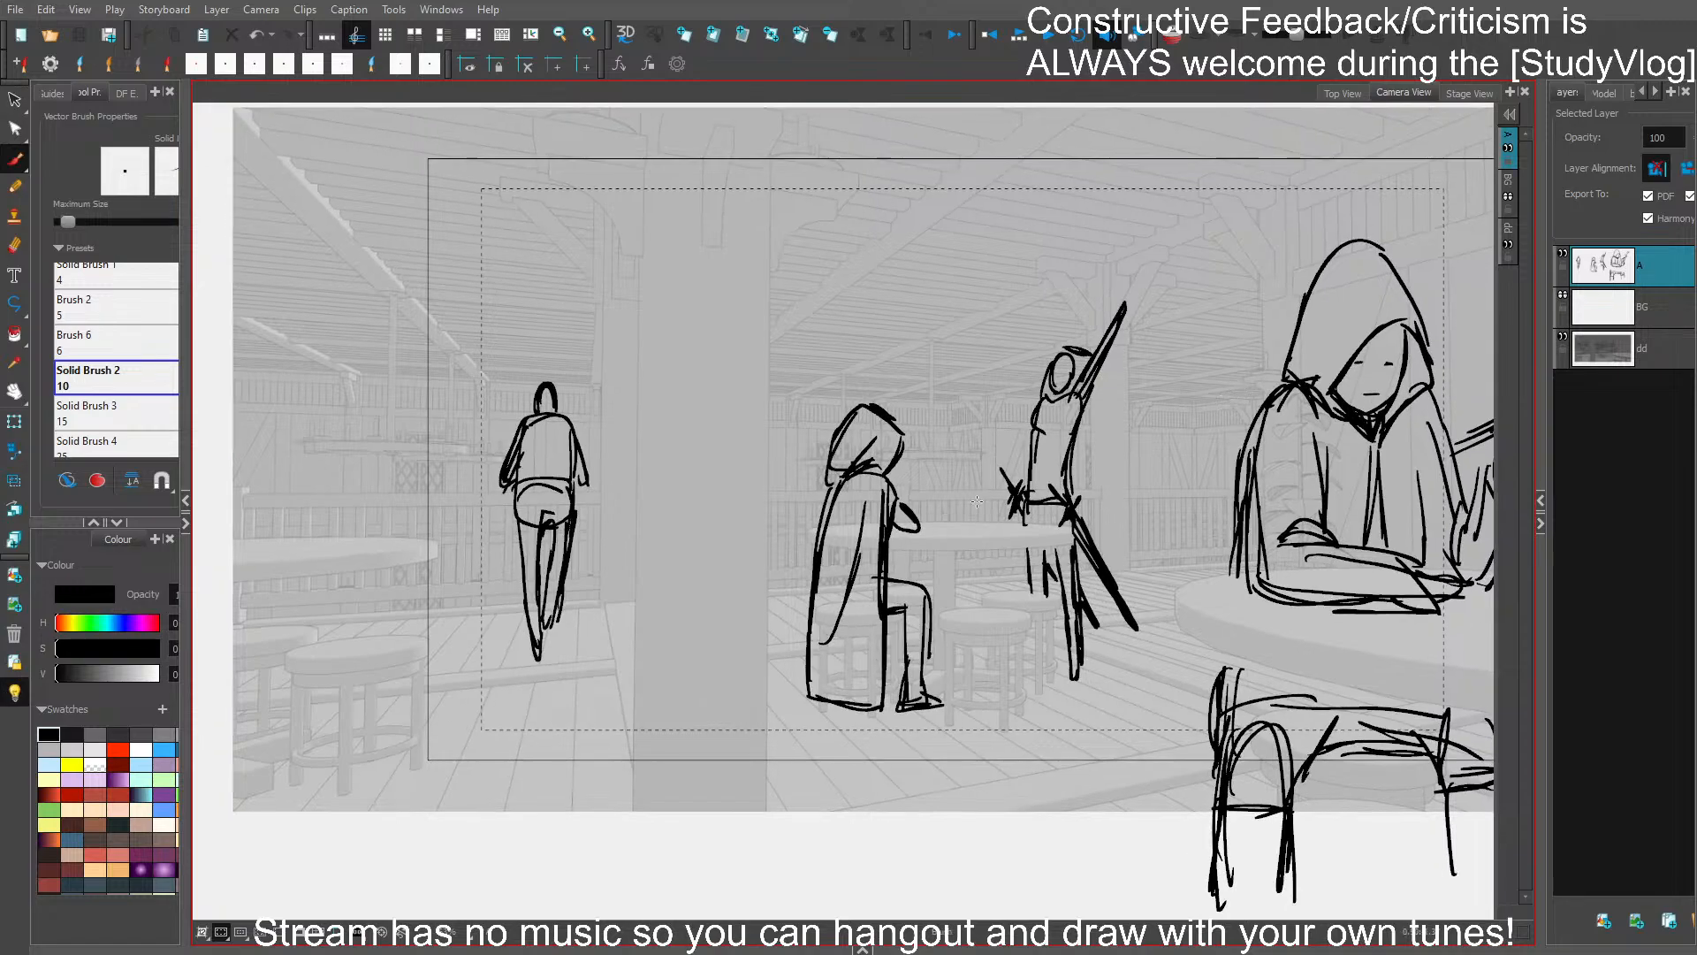
- Select the whole cloaked seated figure, enlarge it slightly and adjust its position on the stool
drag(912, 477, 919, 447)
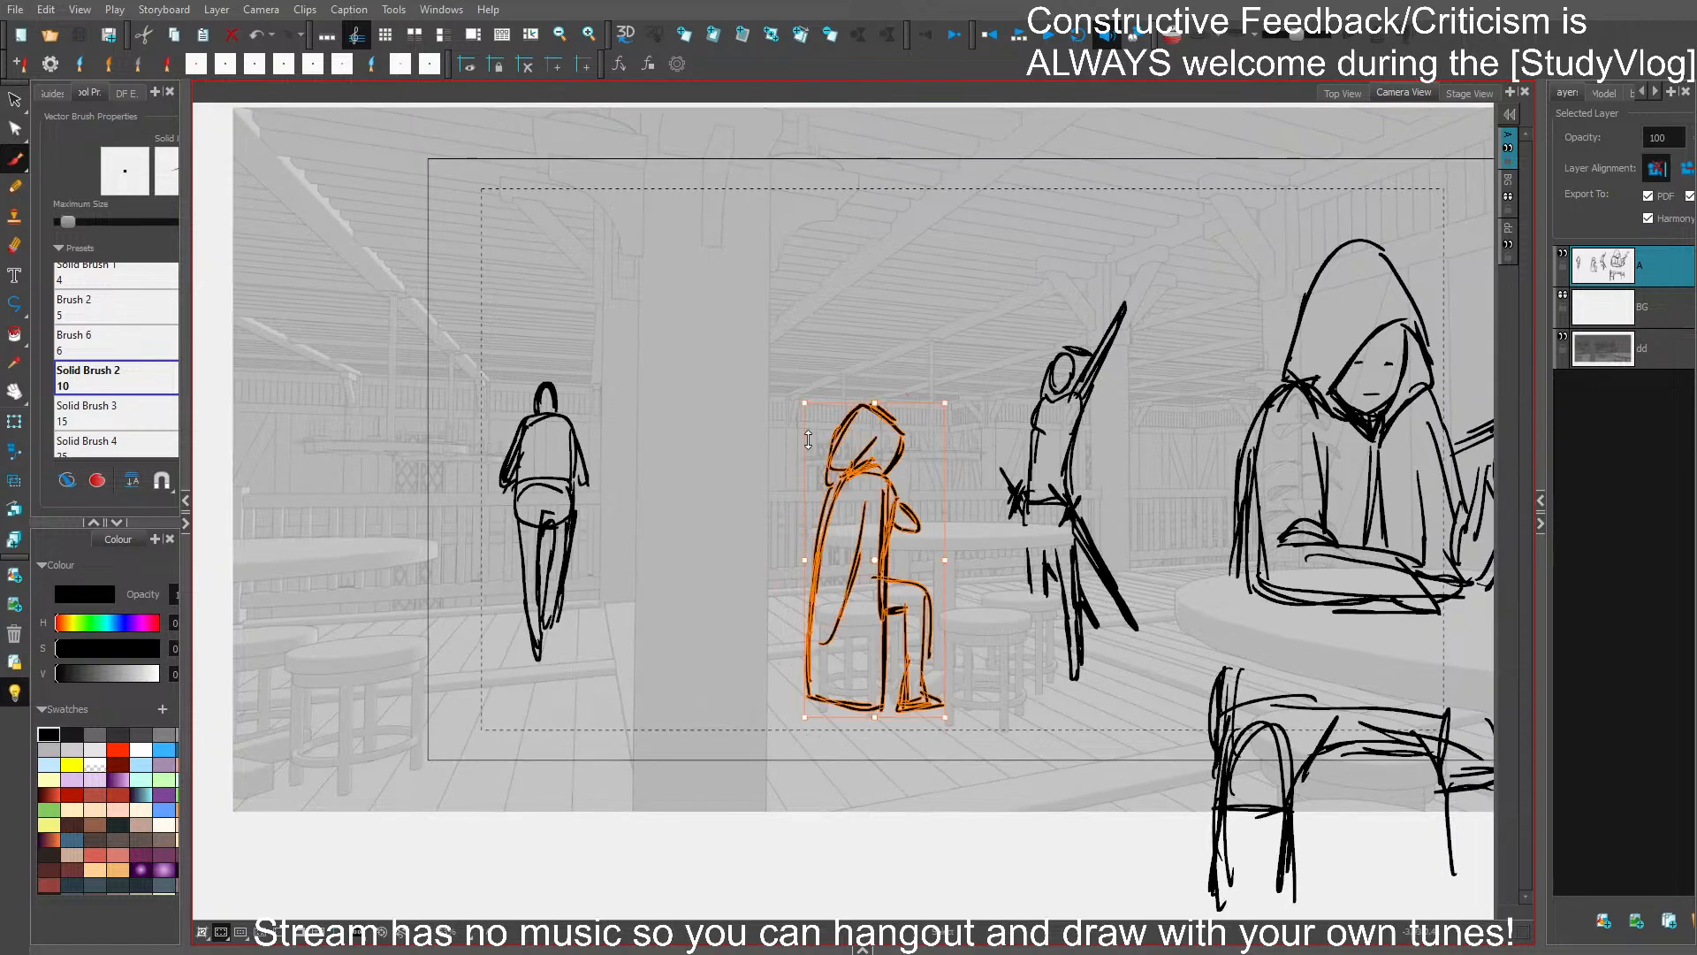
drag(801, 398, 796, 387)
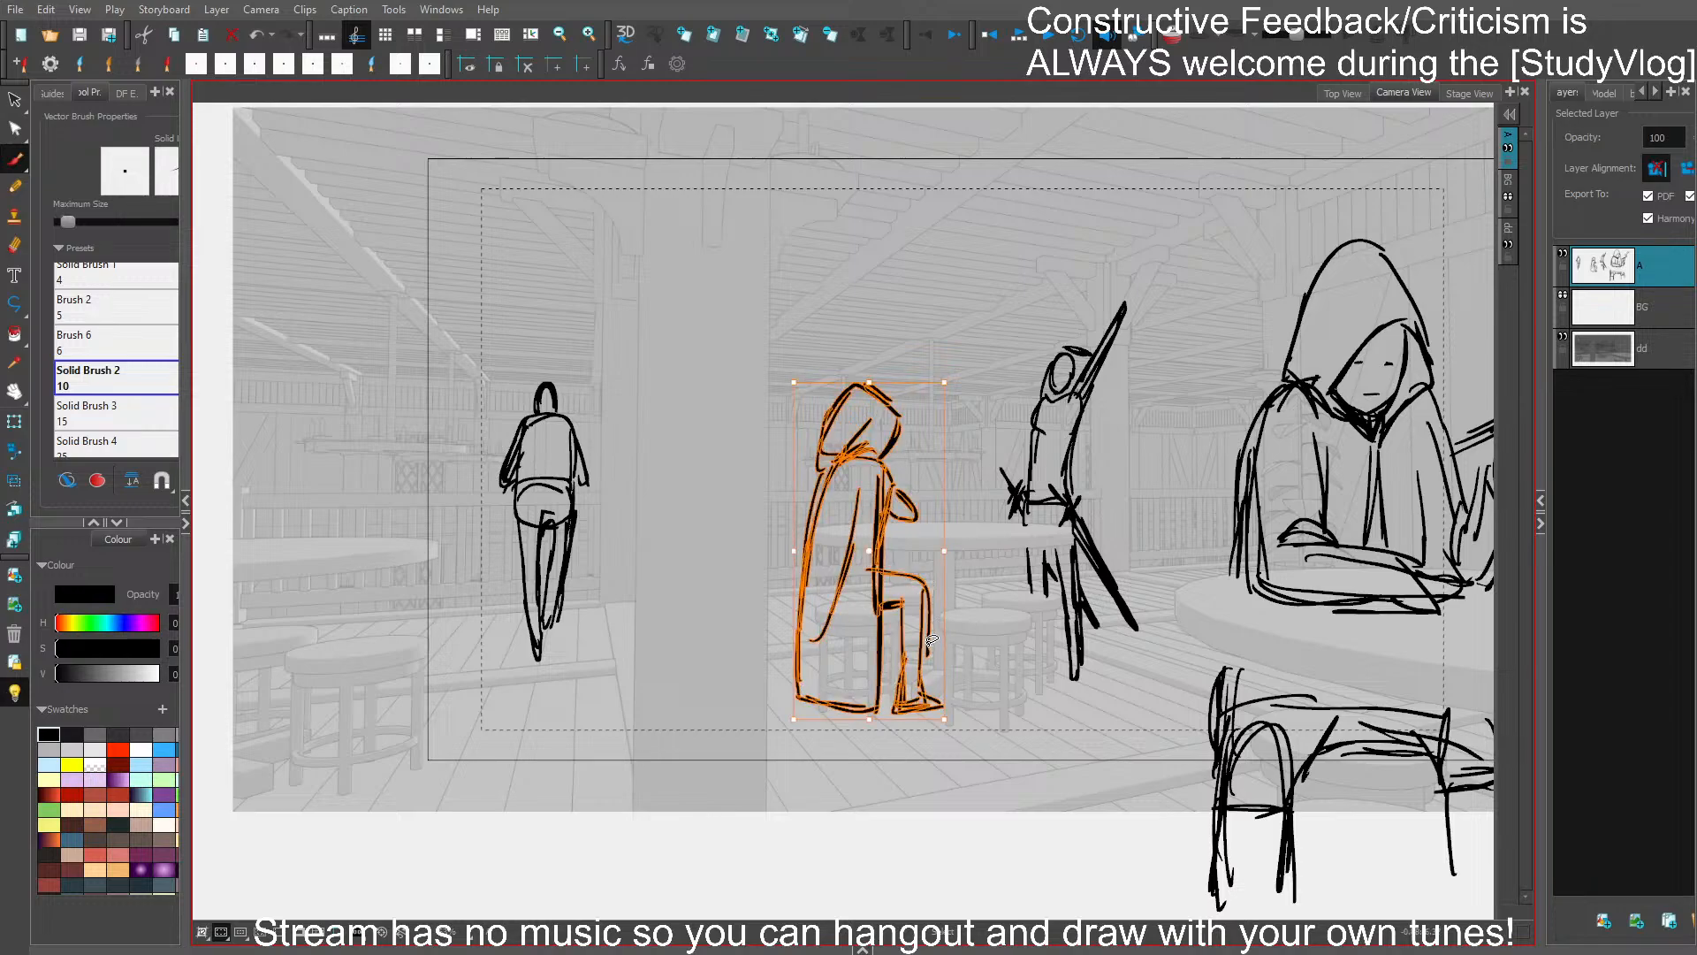
drag(926, 647, 919, 654)
drag(919, 654, 925, 650)
click(1016, 632)
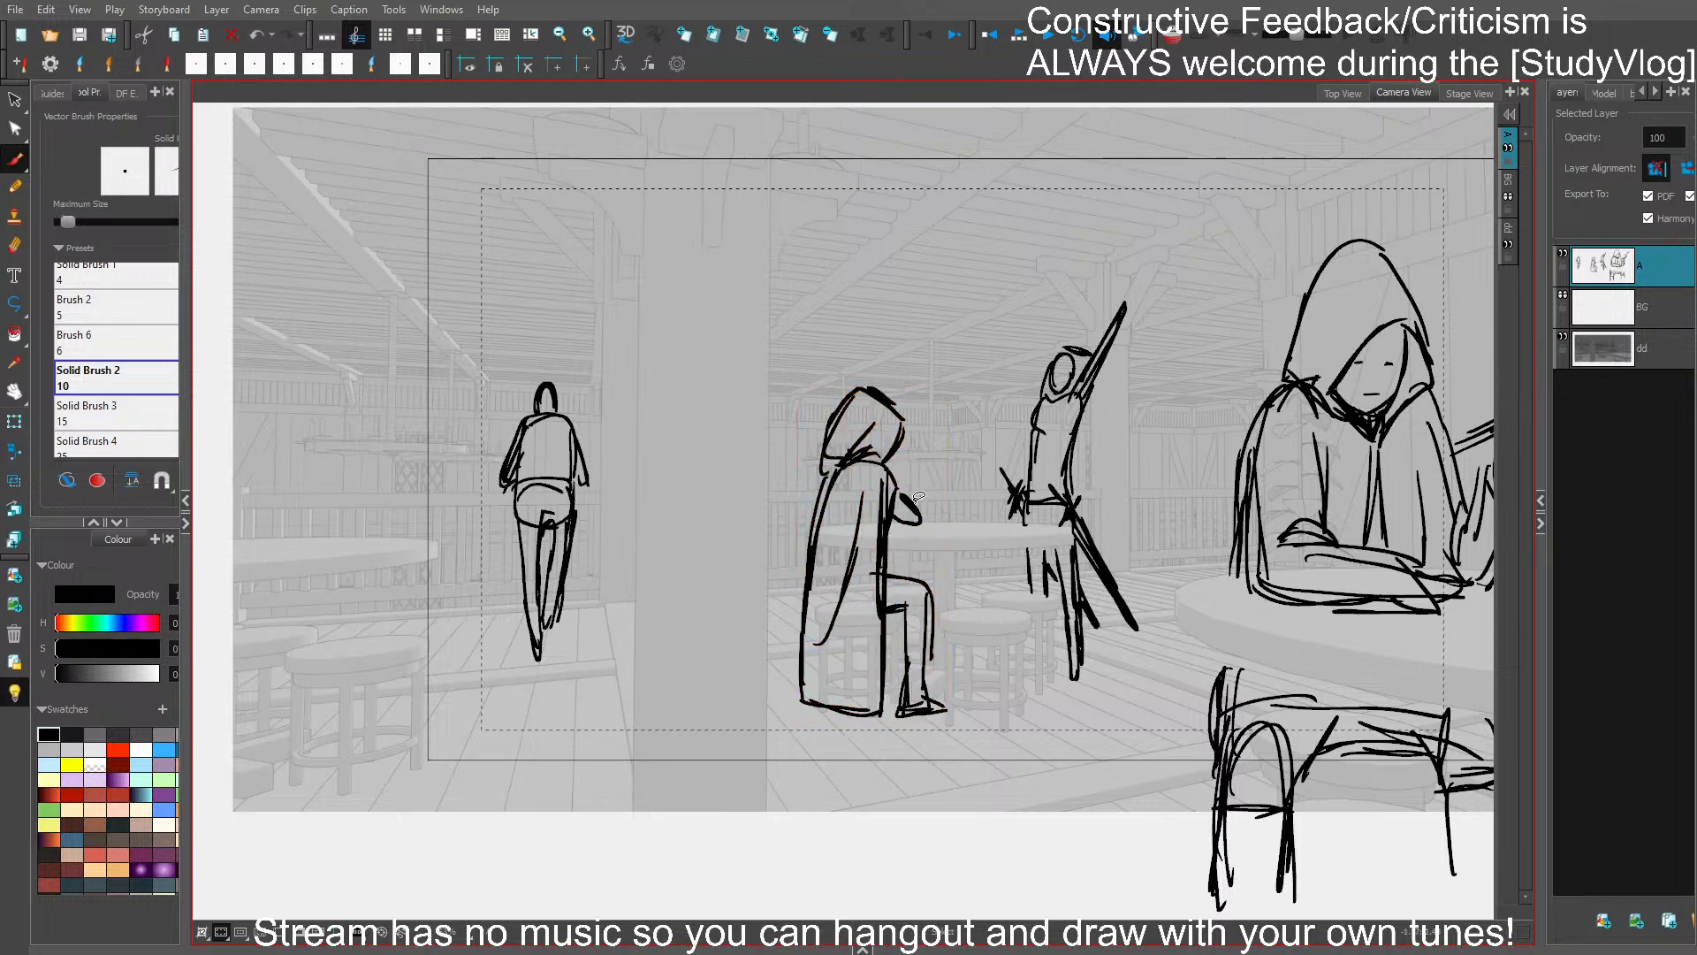
- Redraw the cloaked seated figure's arm and cloak fold with longer diagonal strokes, and save the project
key(Delete)
mouse_move(897, 492)
mouse_down()
mouse_move(919, 531)
mouse_move(901, 496)
mouse_move(912, 516)
mouse_move(851, 579)
mouse_move(848, 611)
mouse_up()
key(ctrl+z)
key(s)
key(s)
click(853, 553)
key(Delete)
drag(859, 540, 813, 633)
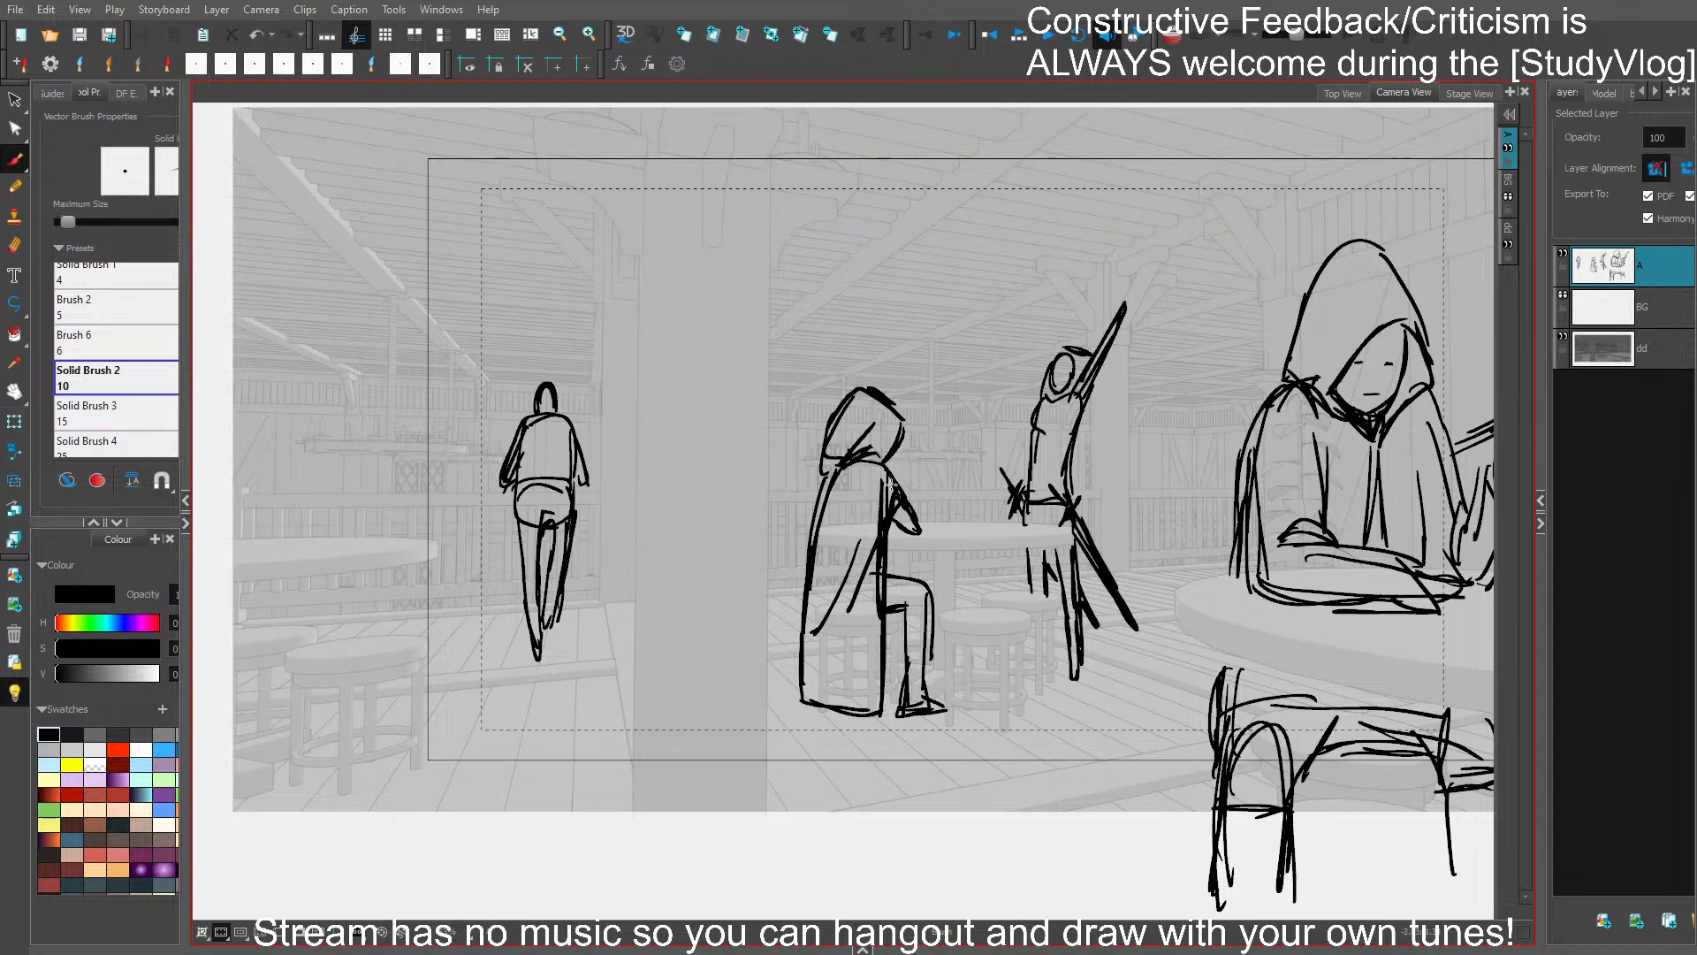
key(ctrl+s)
- Select the whole figure with the raised arm and move it slightly to the right
mouse_move(1156, 602)
mouse_down()
mouse_move(1011, 336)
mouse_move(1149, 371)
mouse_up()
drag(1139, 498, 1152, 498)
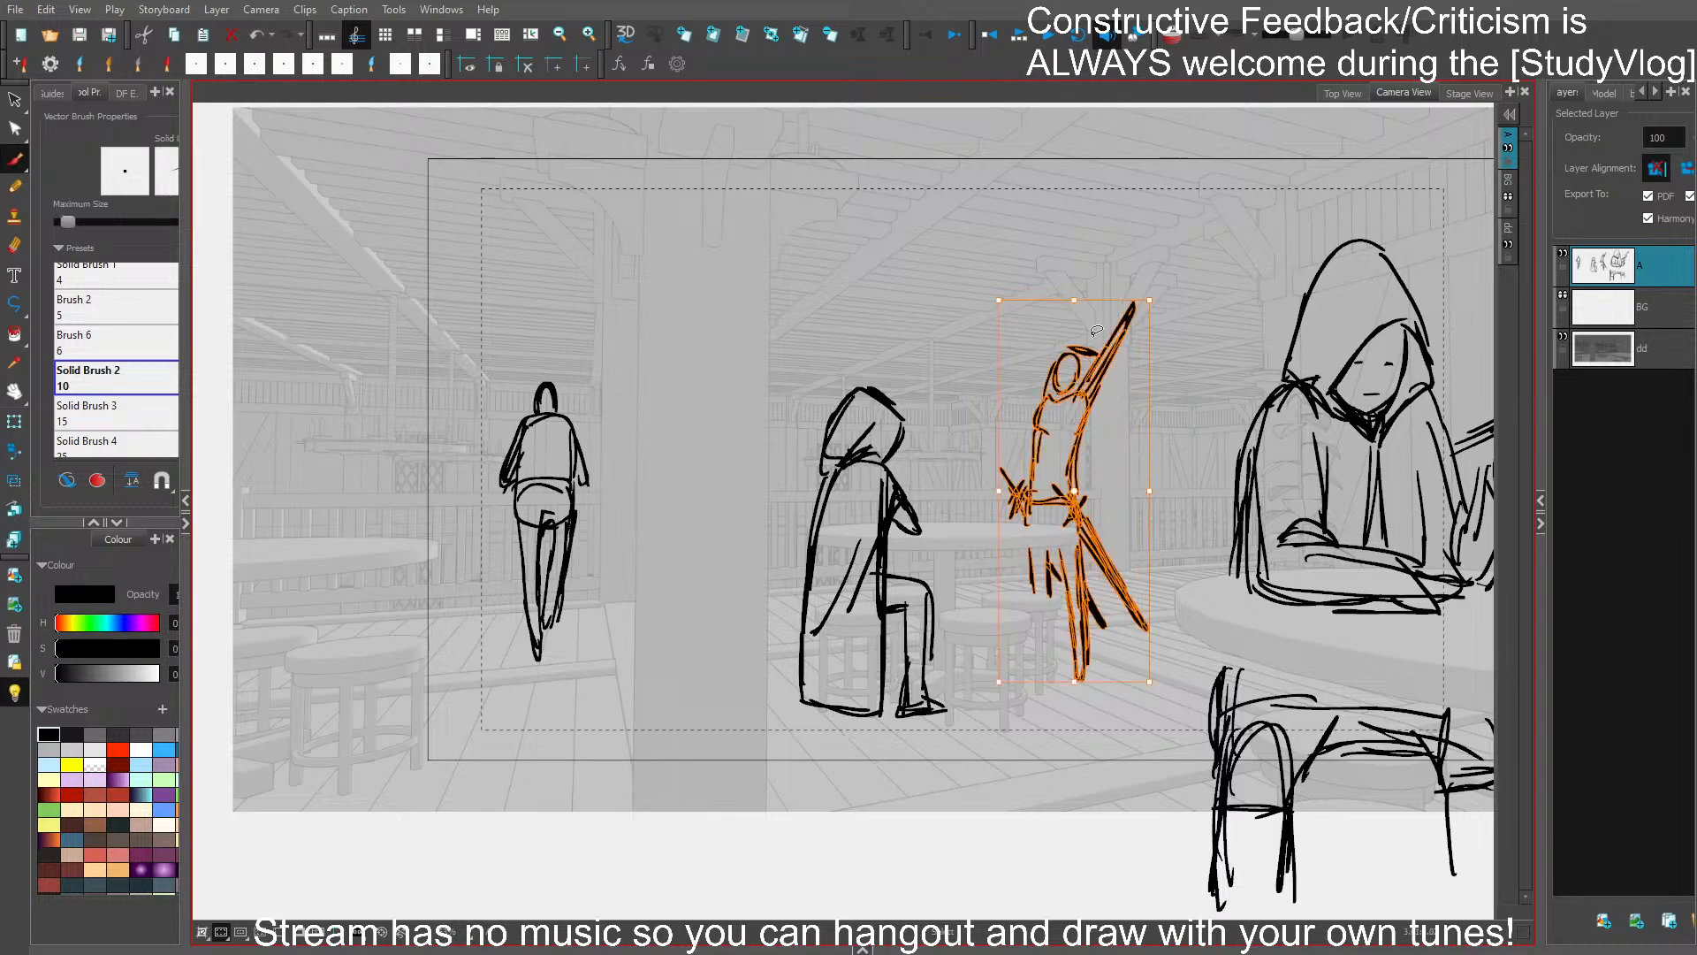
- Stretch the raised-arm figure slightly taller at both ends and shift it a little to the right, then mask the view to the camera frame
drag(1074, 300, 1075, 284)
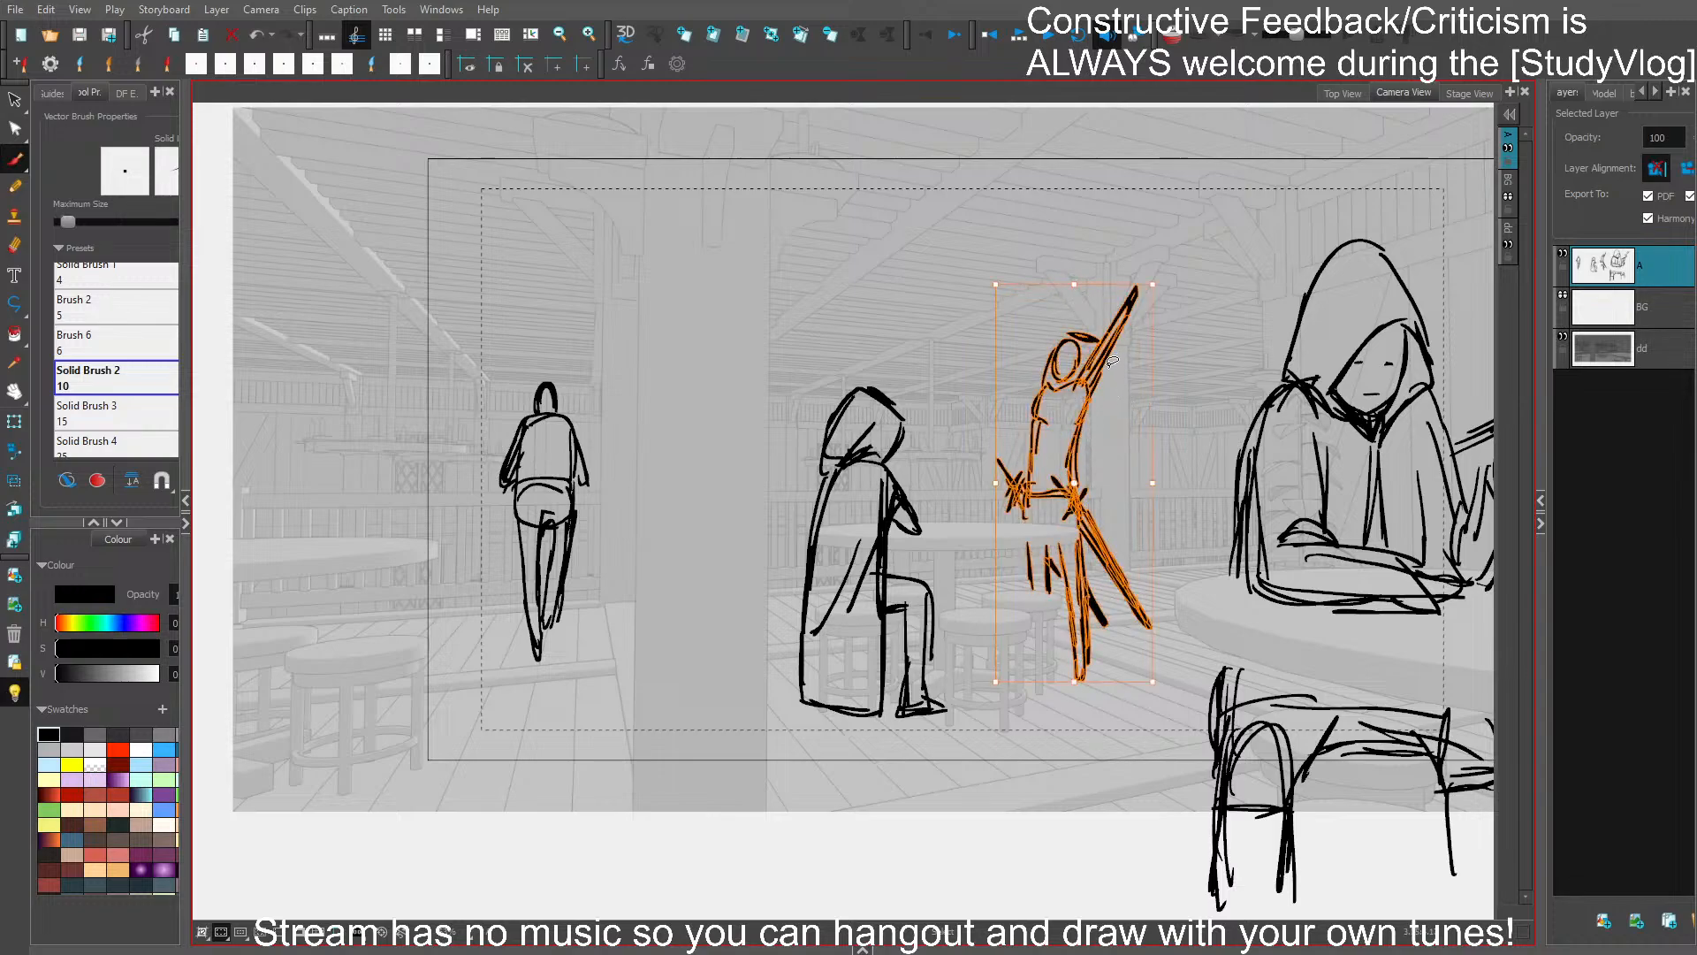
drag(1074, 681, 1074, 690)
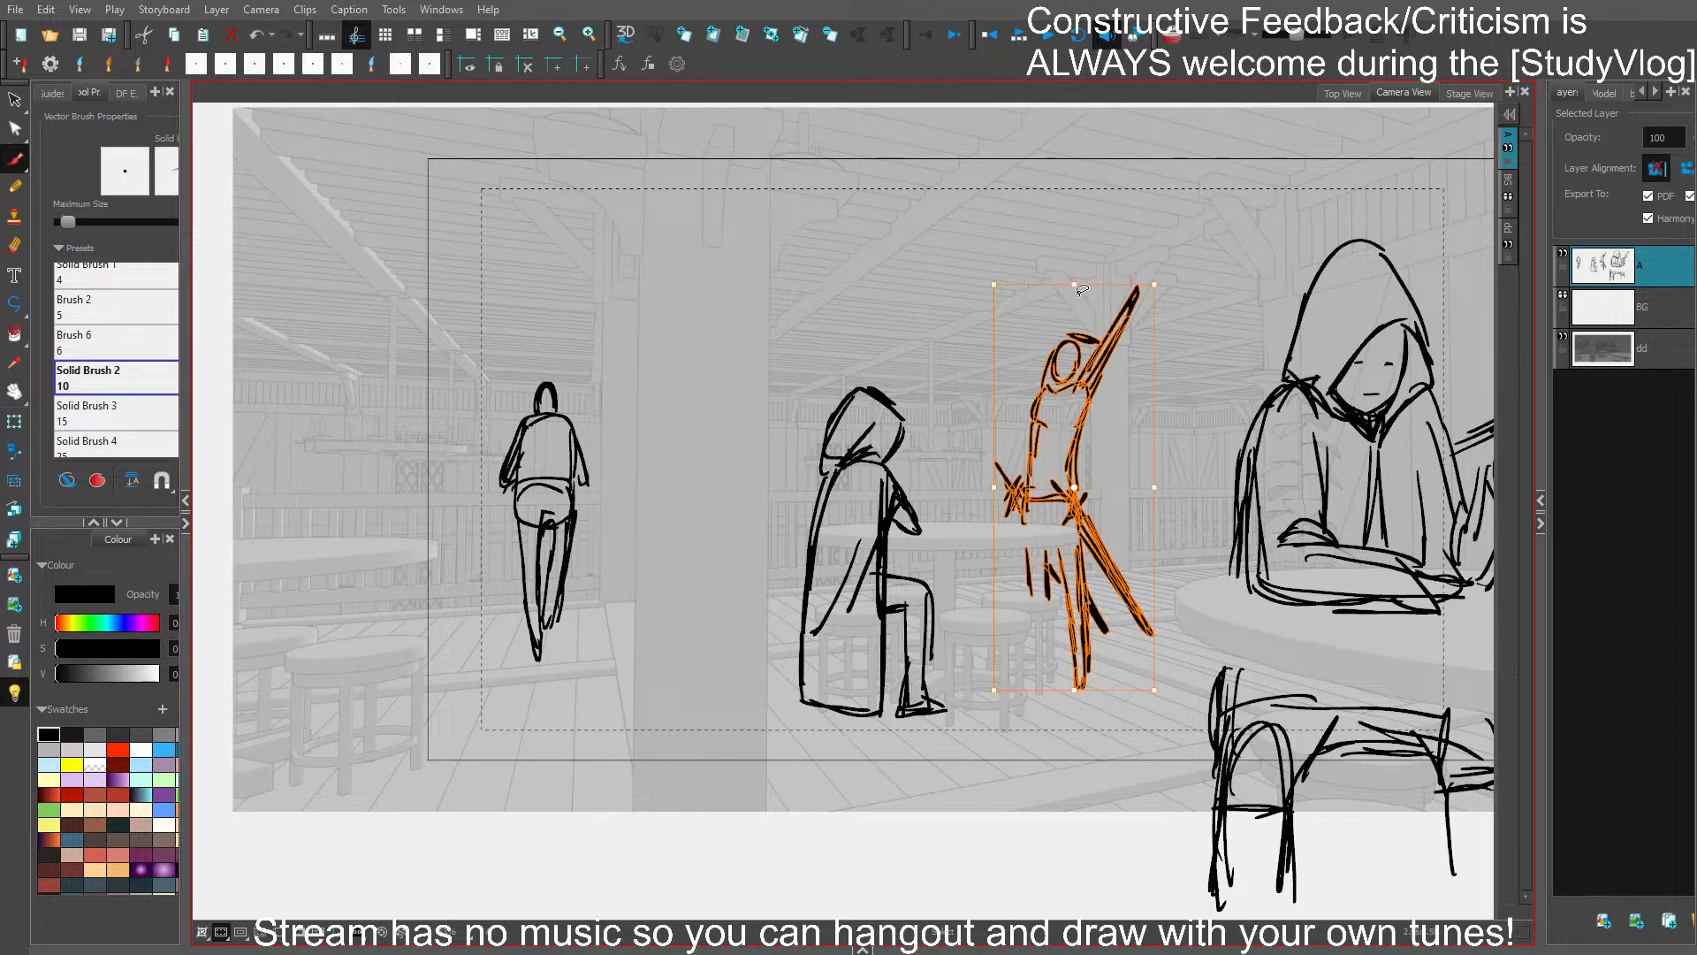
drag(1075, 285, 1075, 280)
click(1190, 358)
drag(1073, 499, 1094, 502)
click(1139, 470)
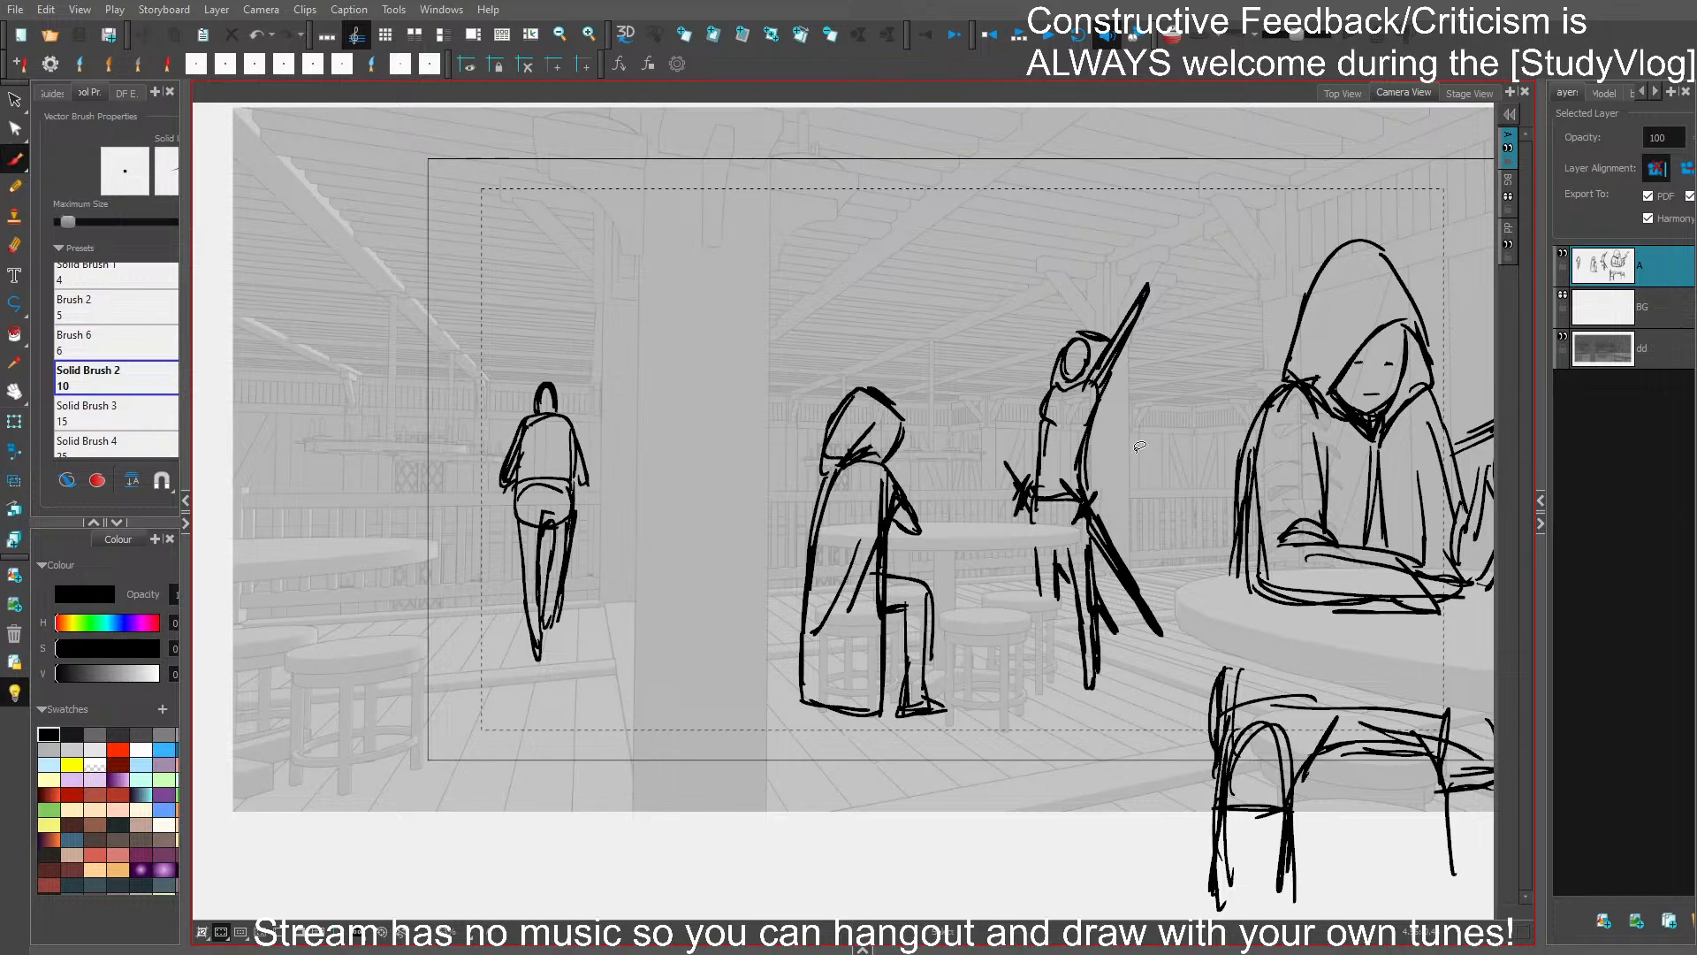
click(300, 931)
drag(1134, 669, 1161, 631)
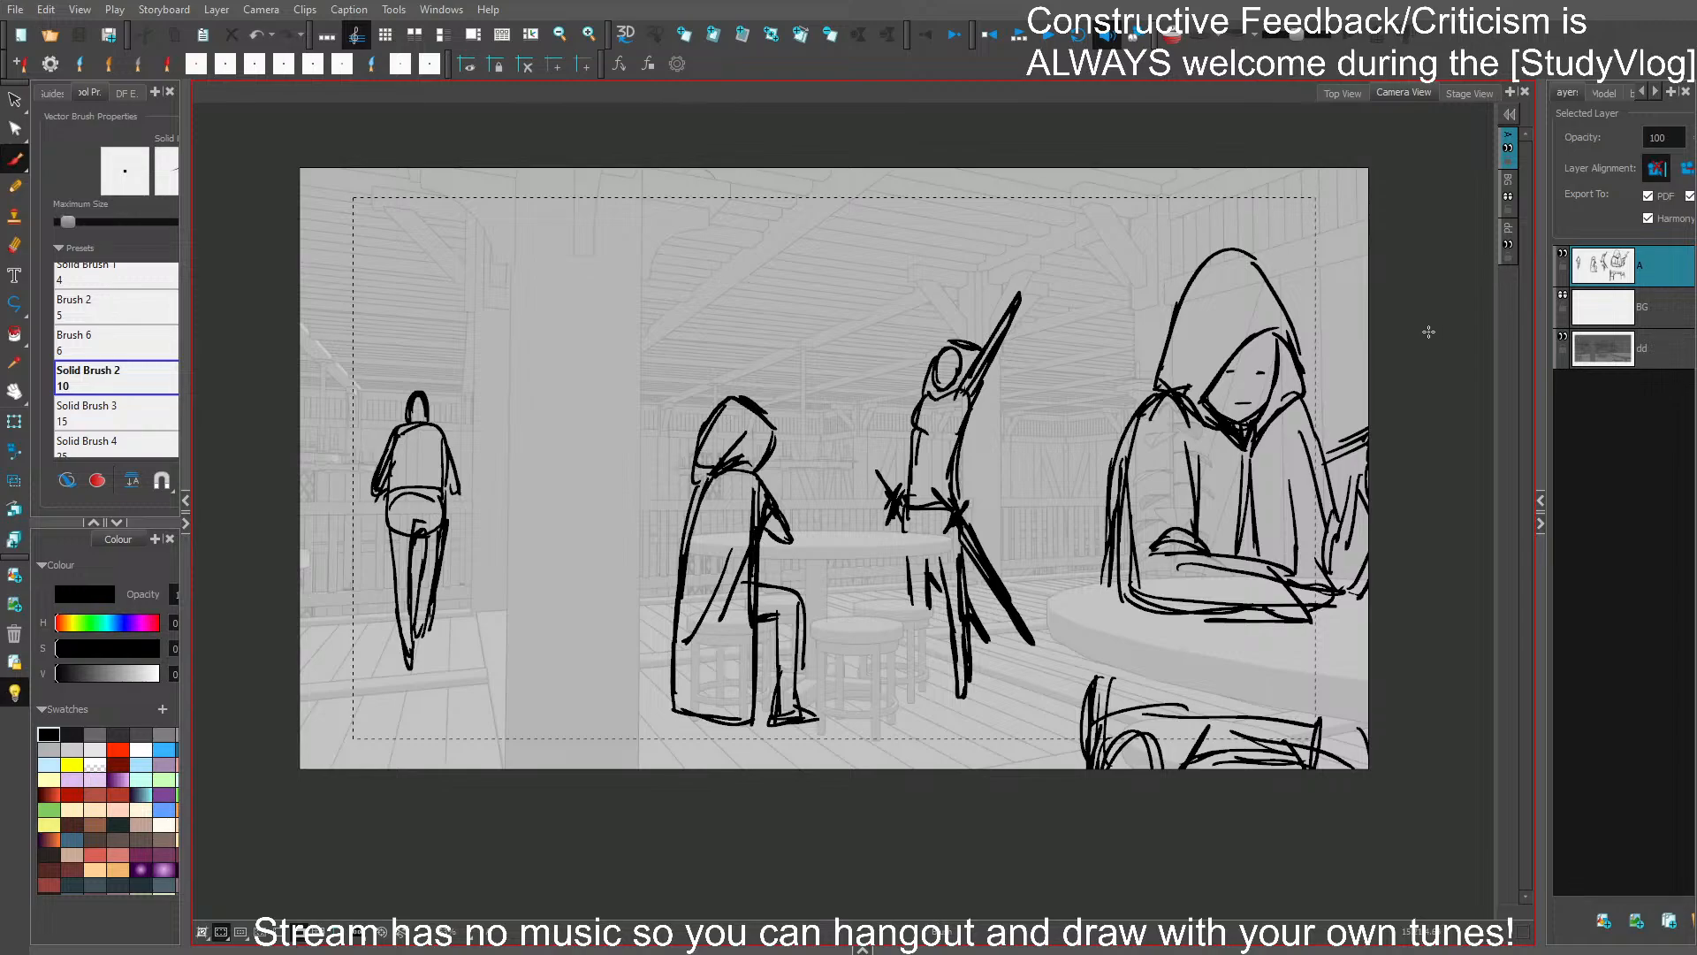
- Choose a mid-grey brush colour, set the brush to paint behind existing lines, and turn off the light table
click(164, 734)
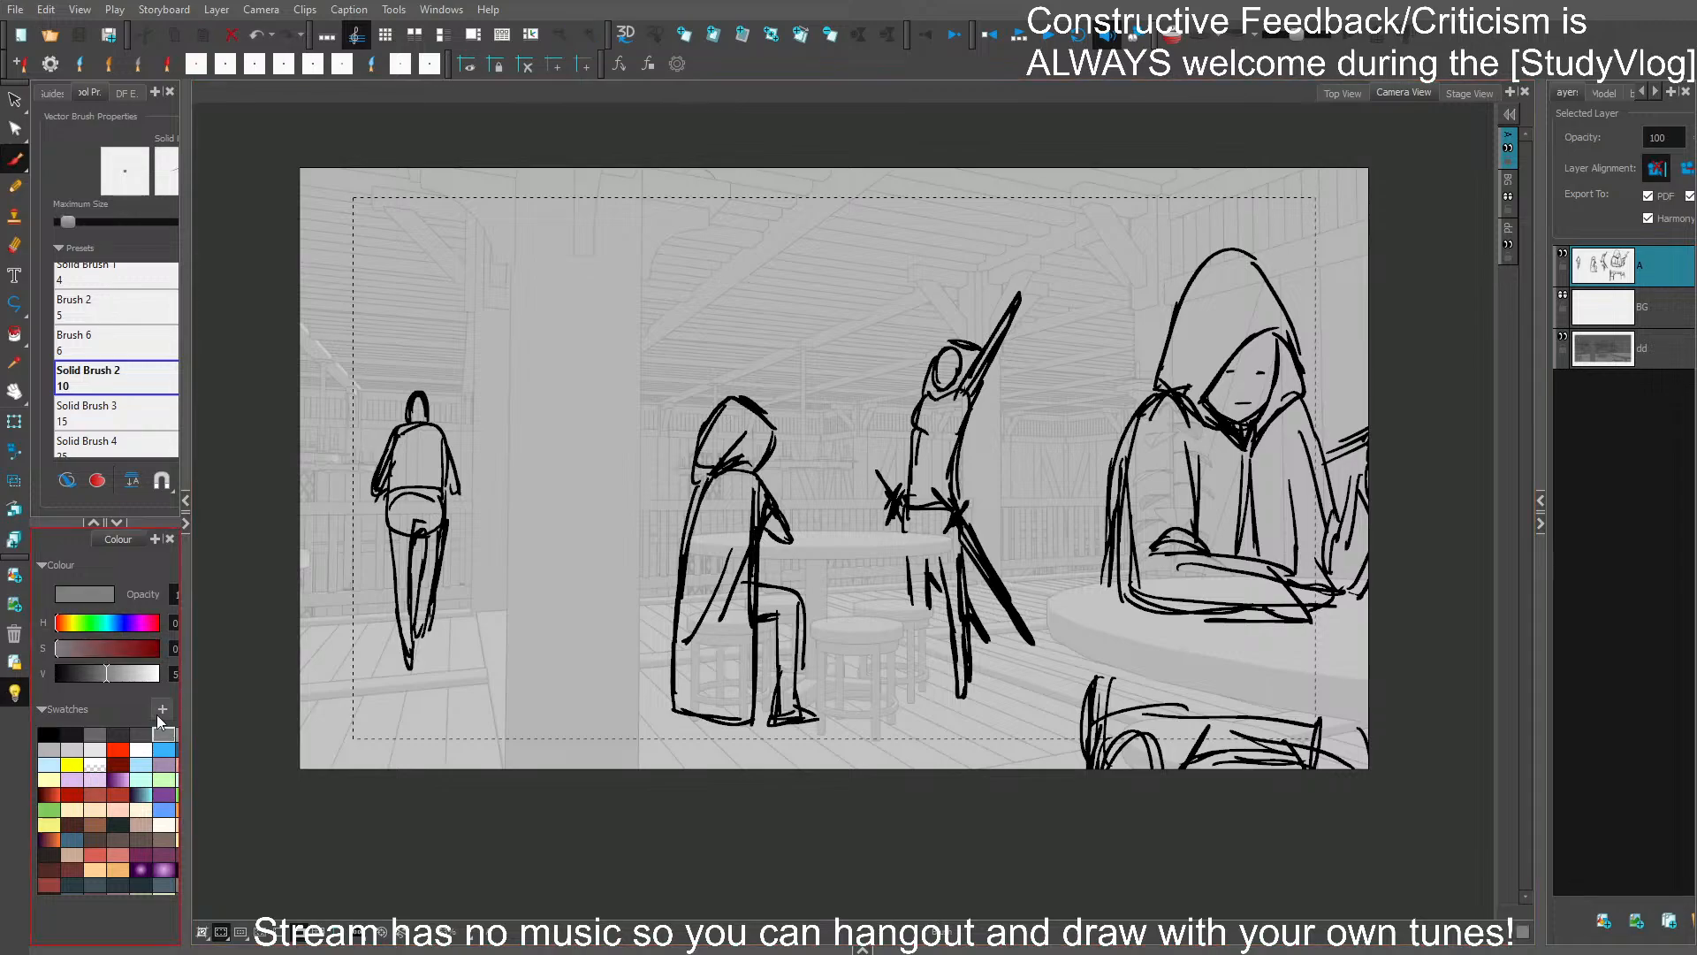
click(93, 481)
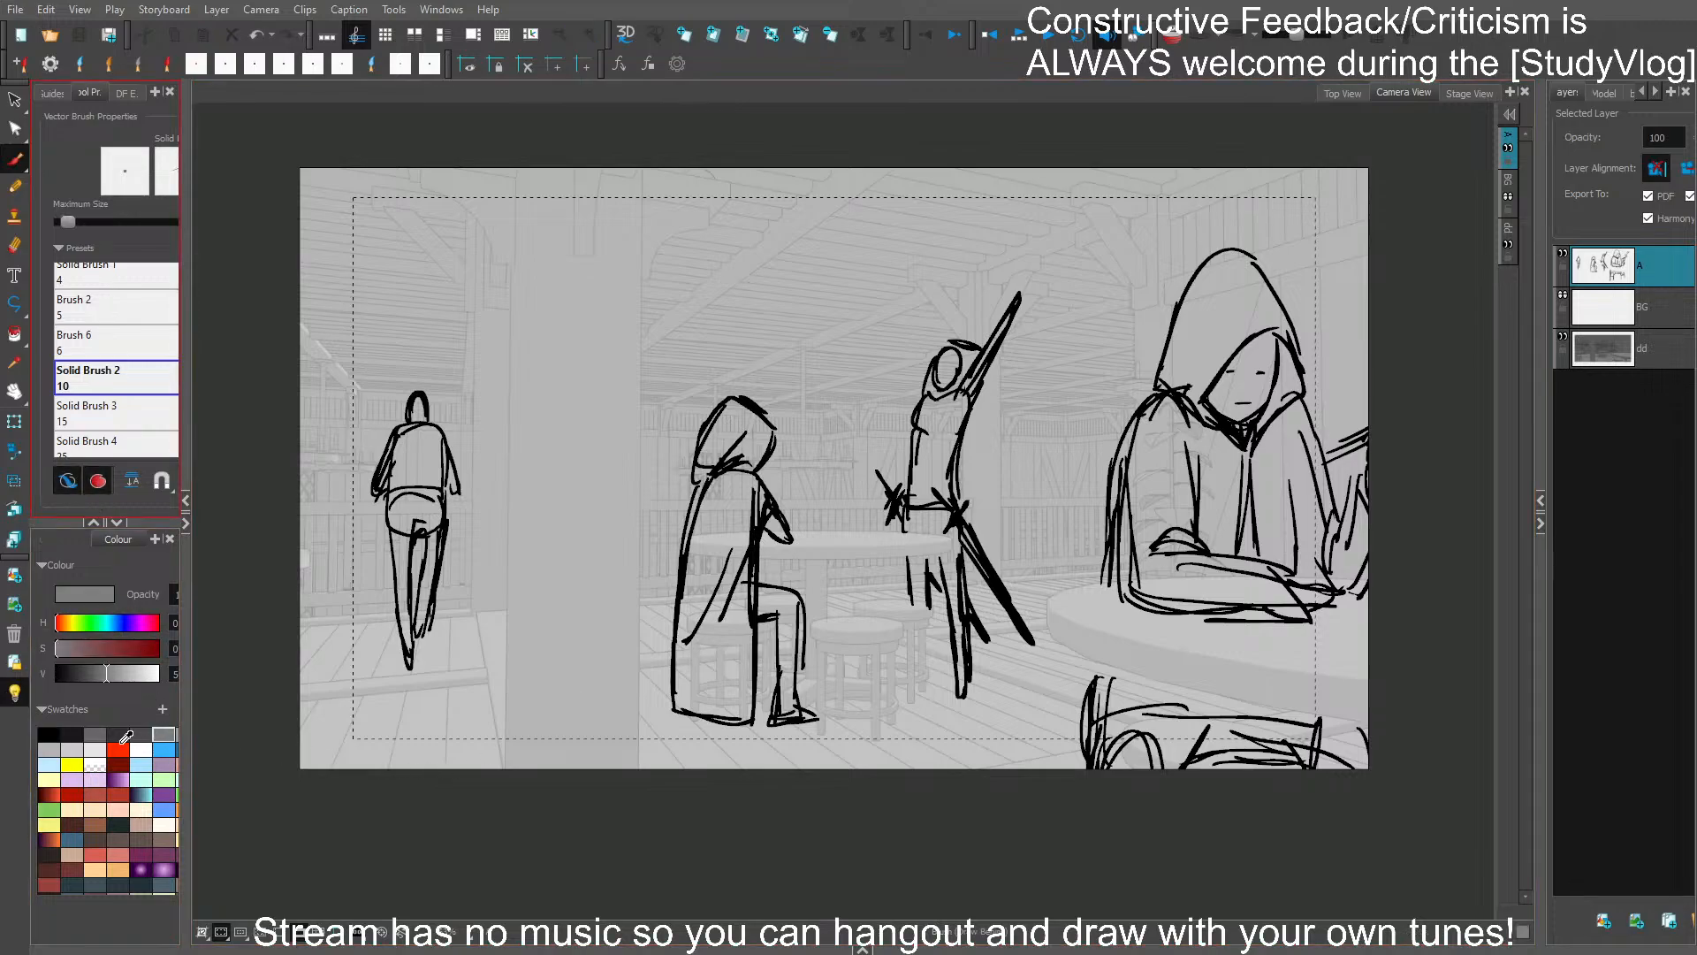
click(15, 692)
drag(737, 781, 691, 841)
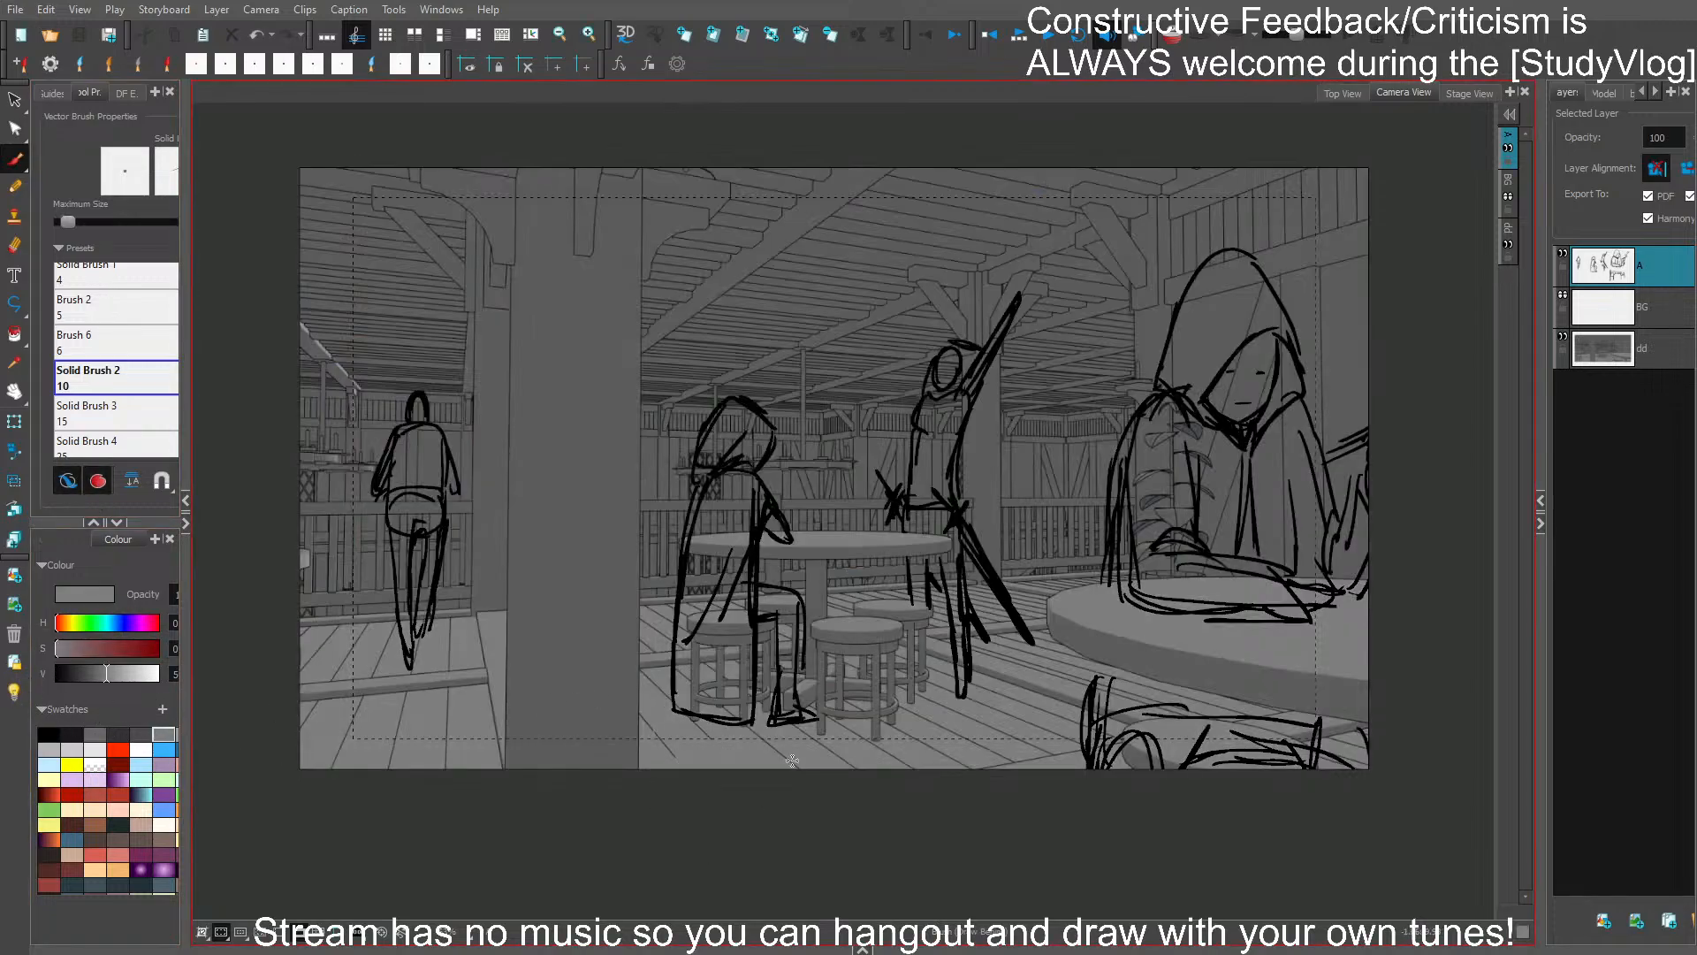
key(ctrl+z)
scroll(714, 773, up, 3)
scroll(716, 769, up, 2)
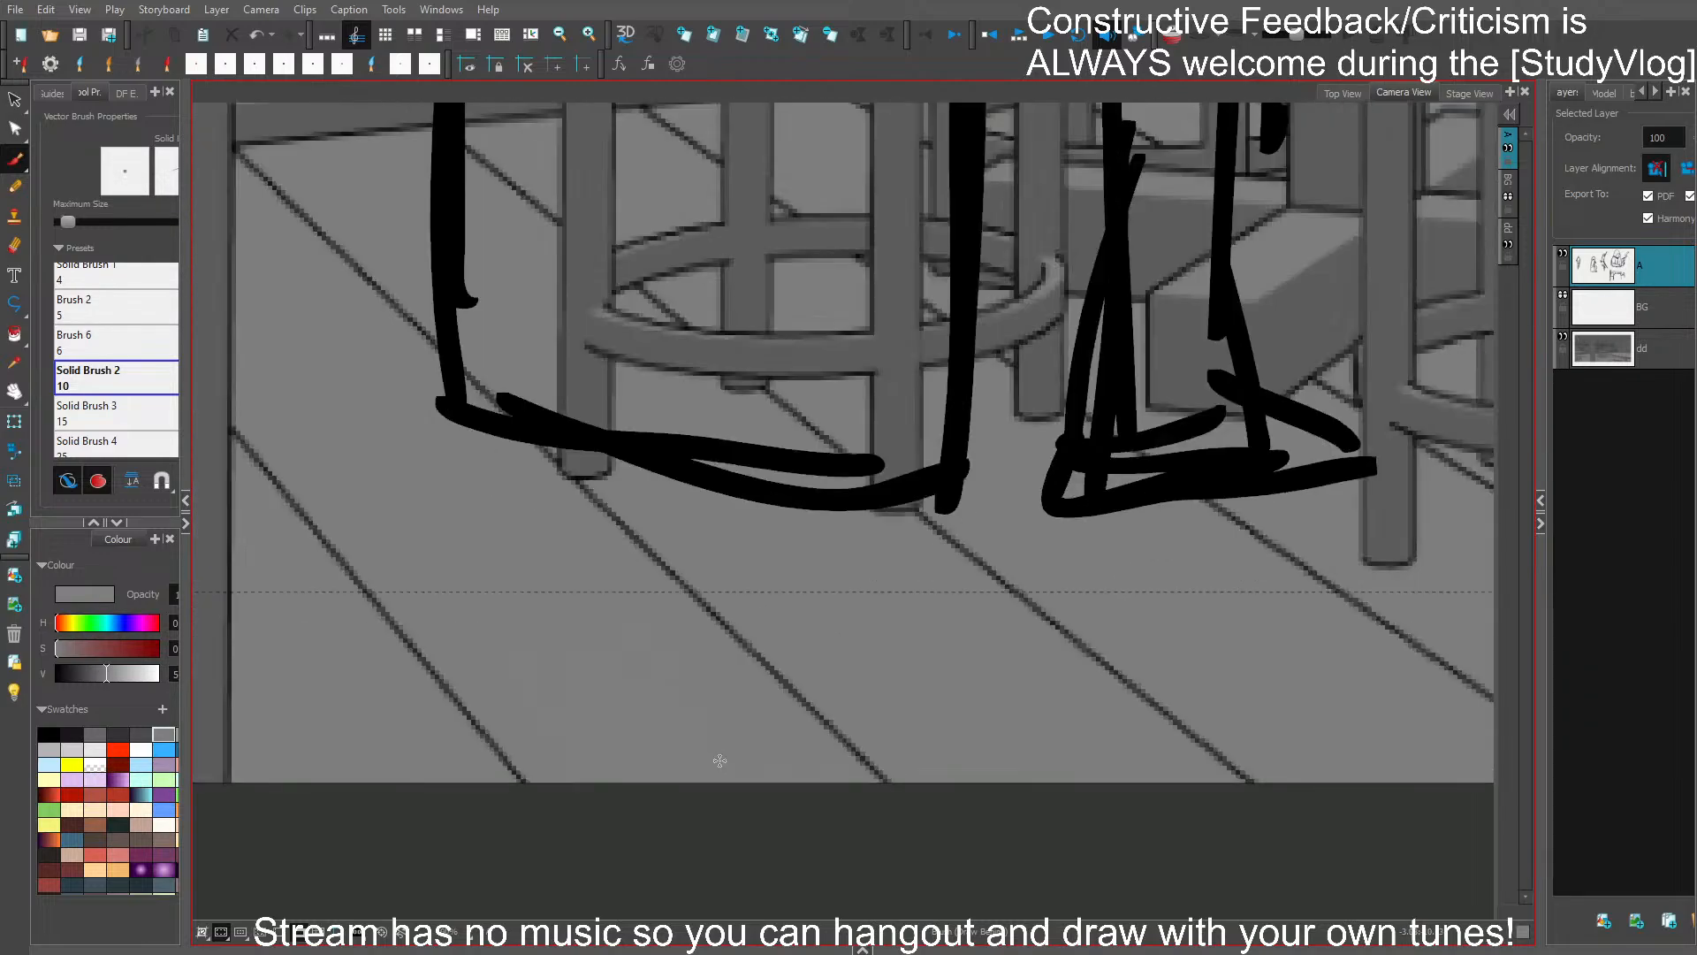
scroll(717, 766, up, 2)
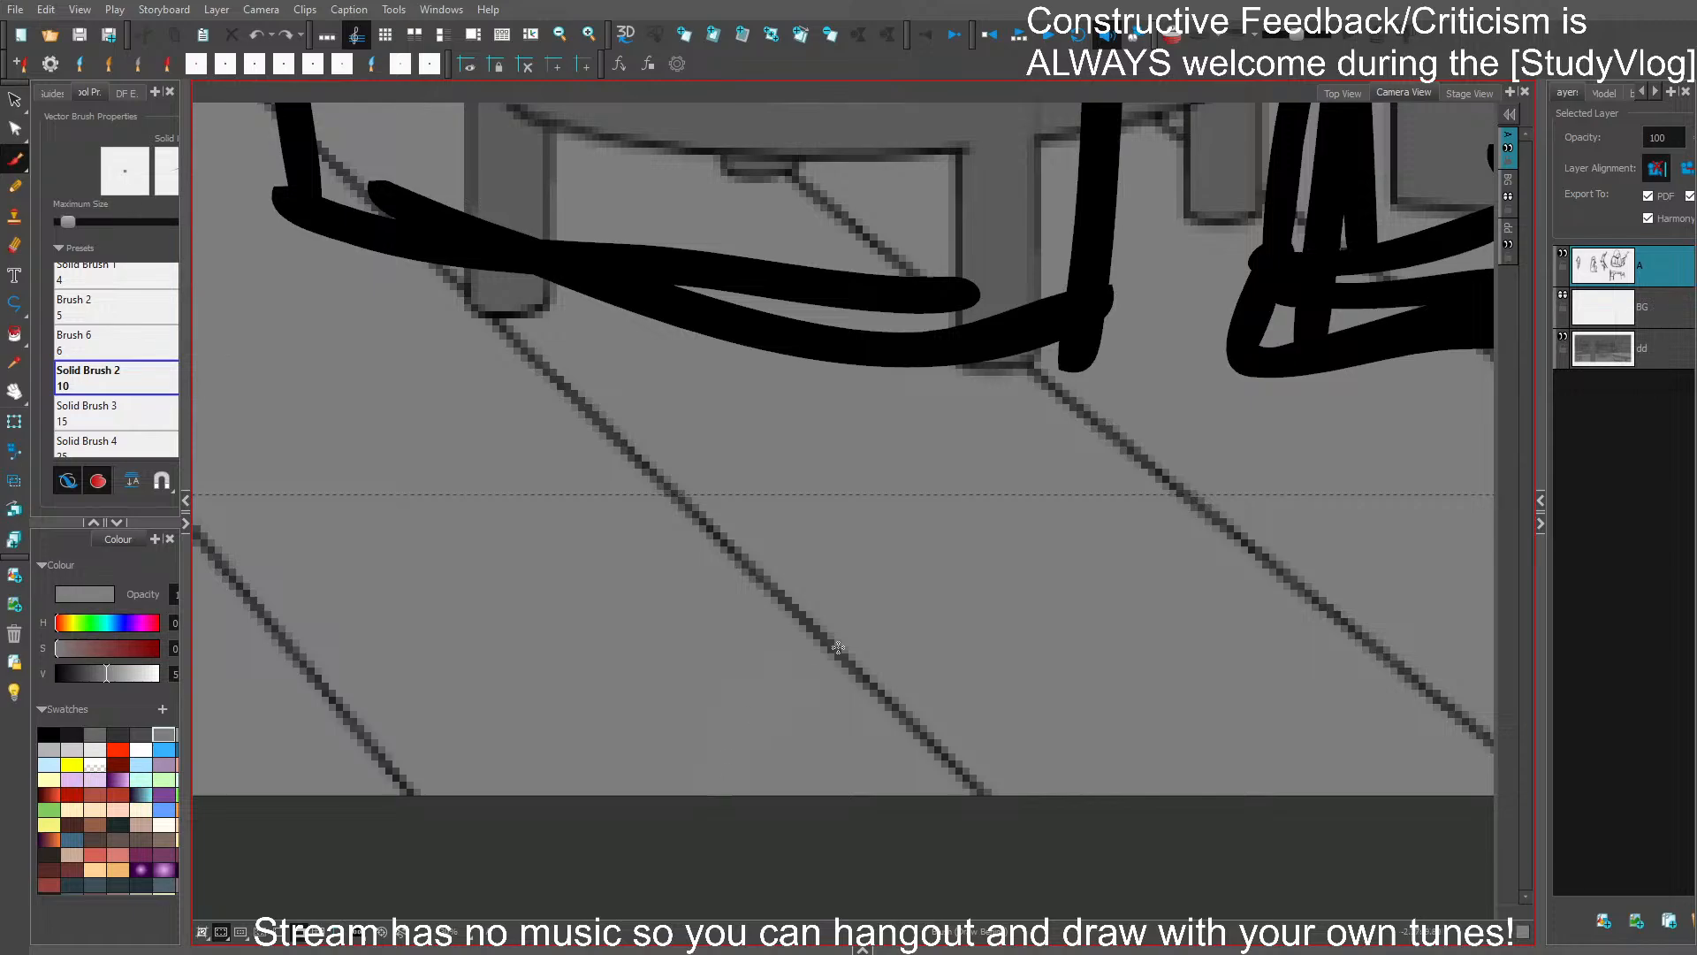
mouse_move(837, 647)
mouse_down()
mouse_move(830, 686)
mouse_move(790, 662)
mouse_move(832, 618)
mouse_up()
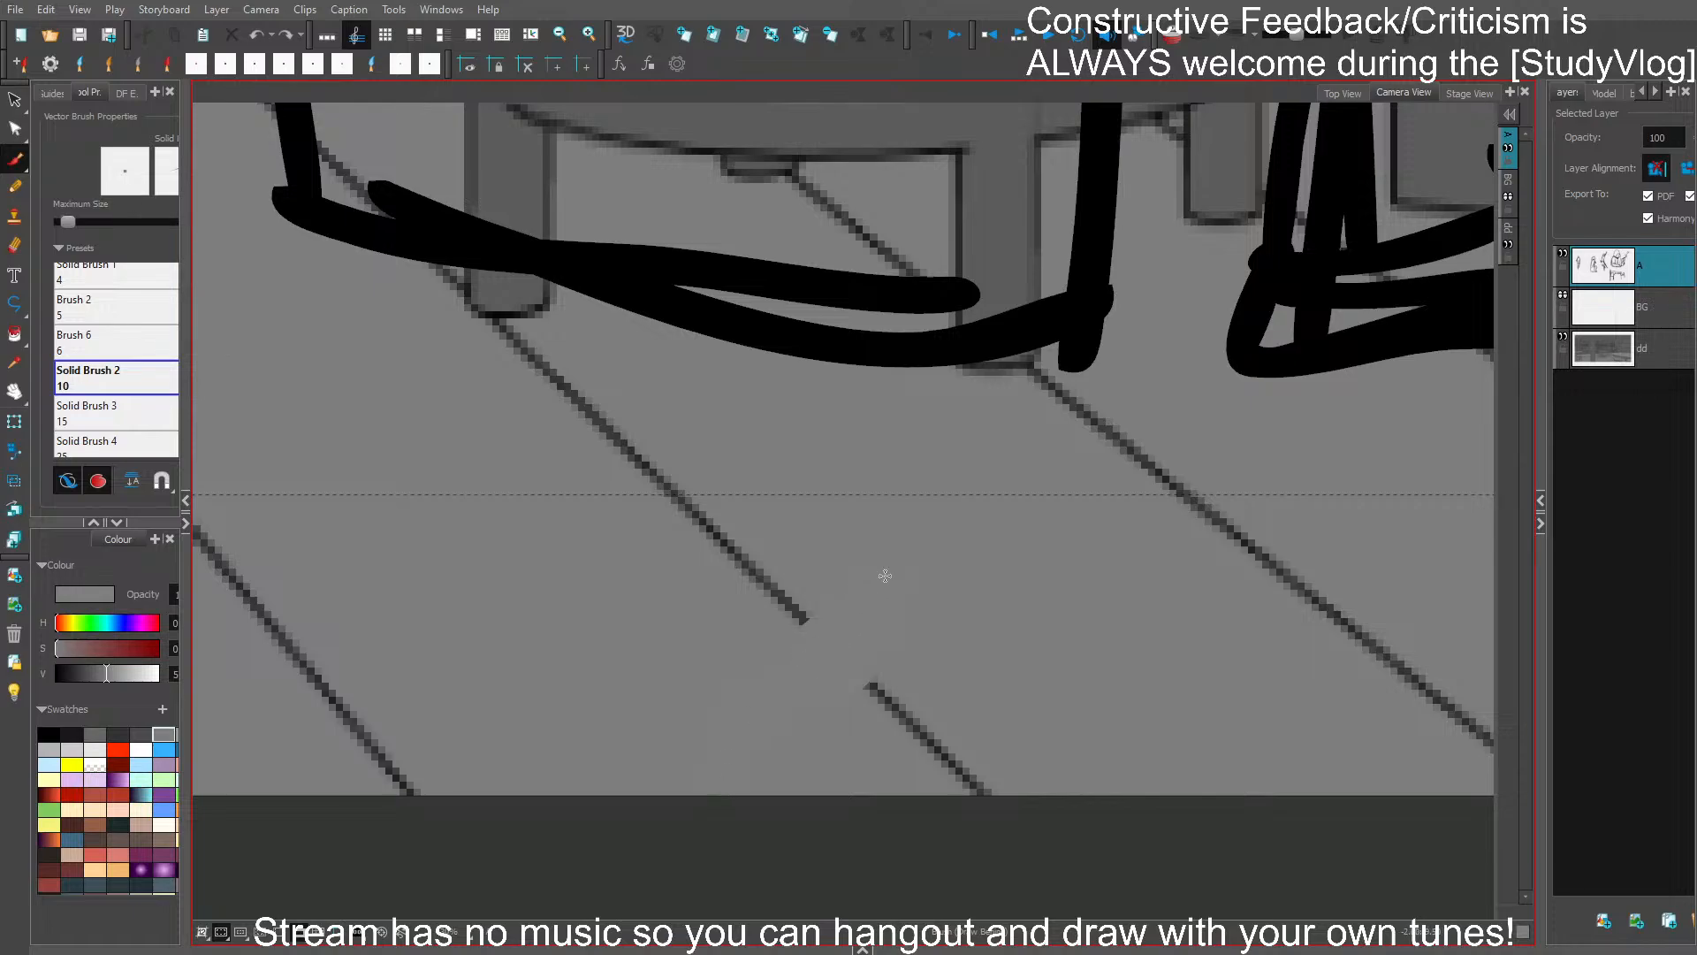
key(ctrl+z)
scroll(885, 575, down, 5)
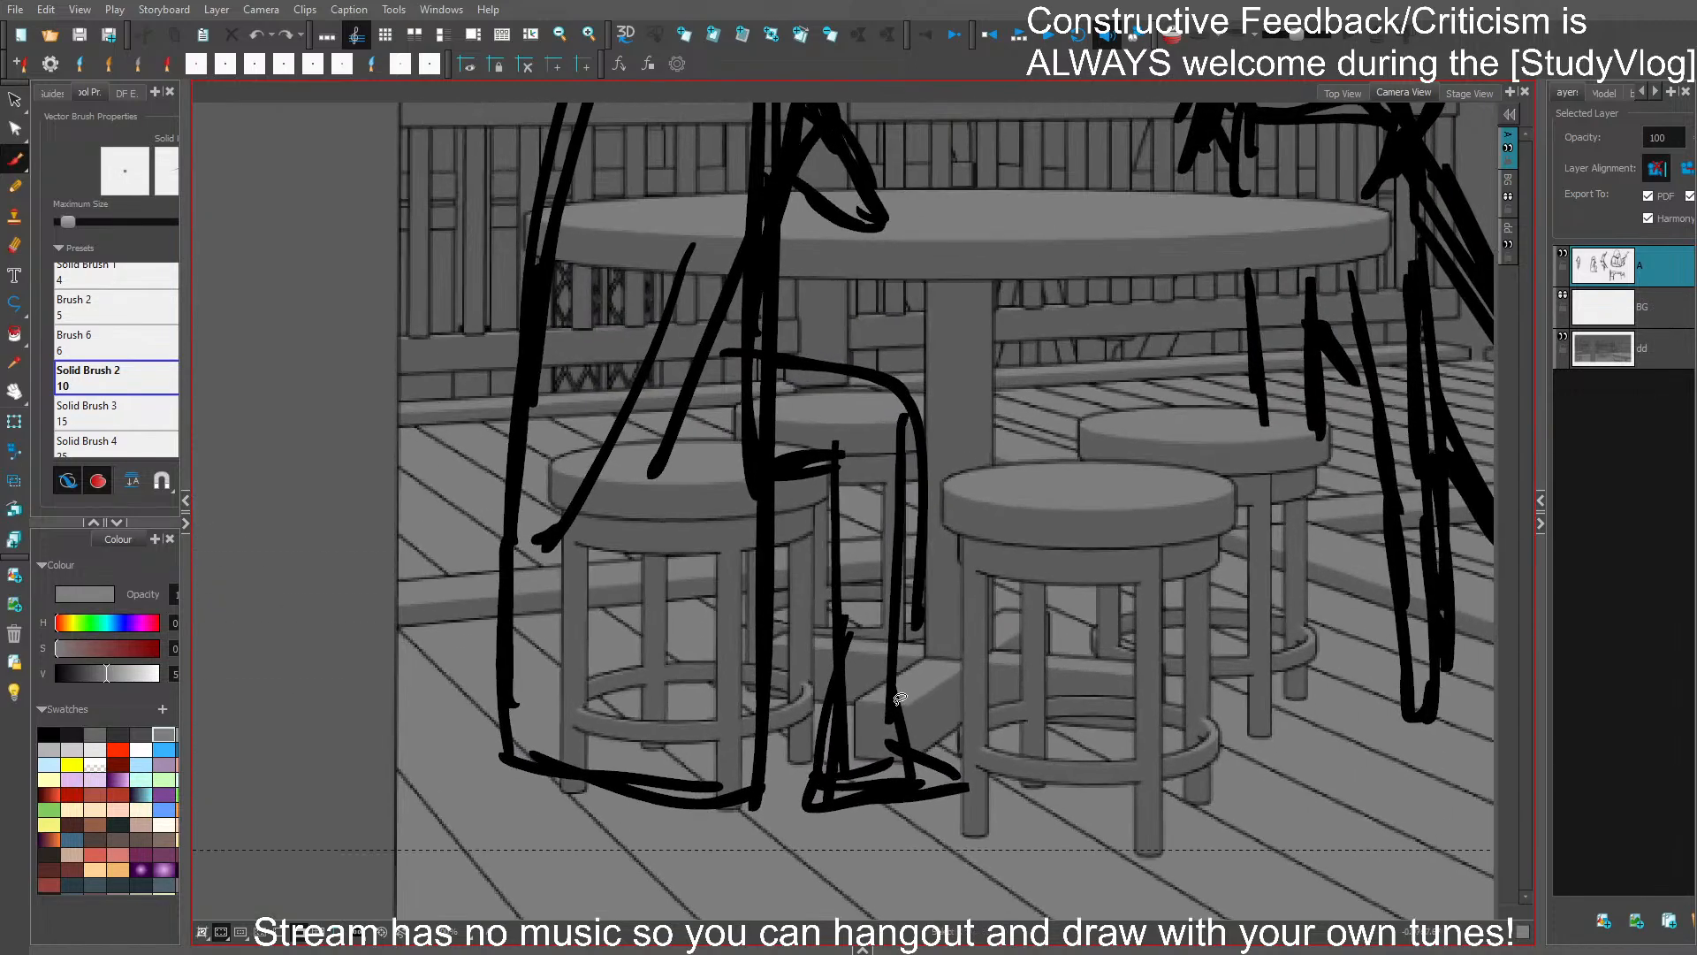
scroll(900, 699, down, 4)
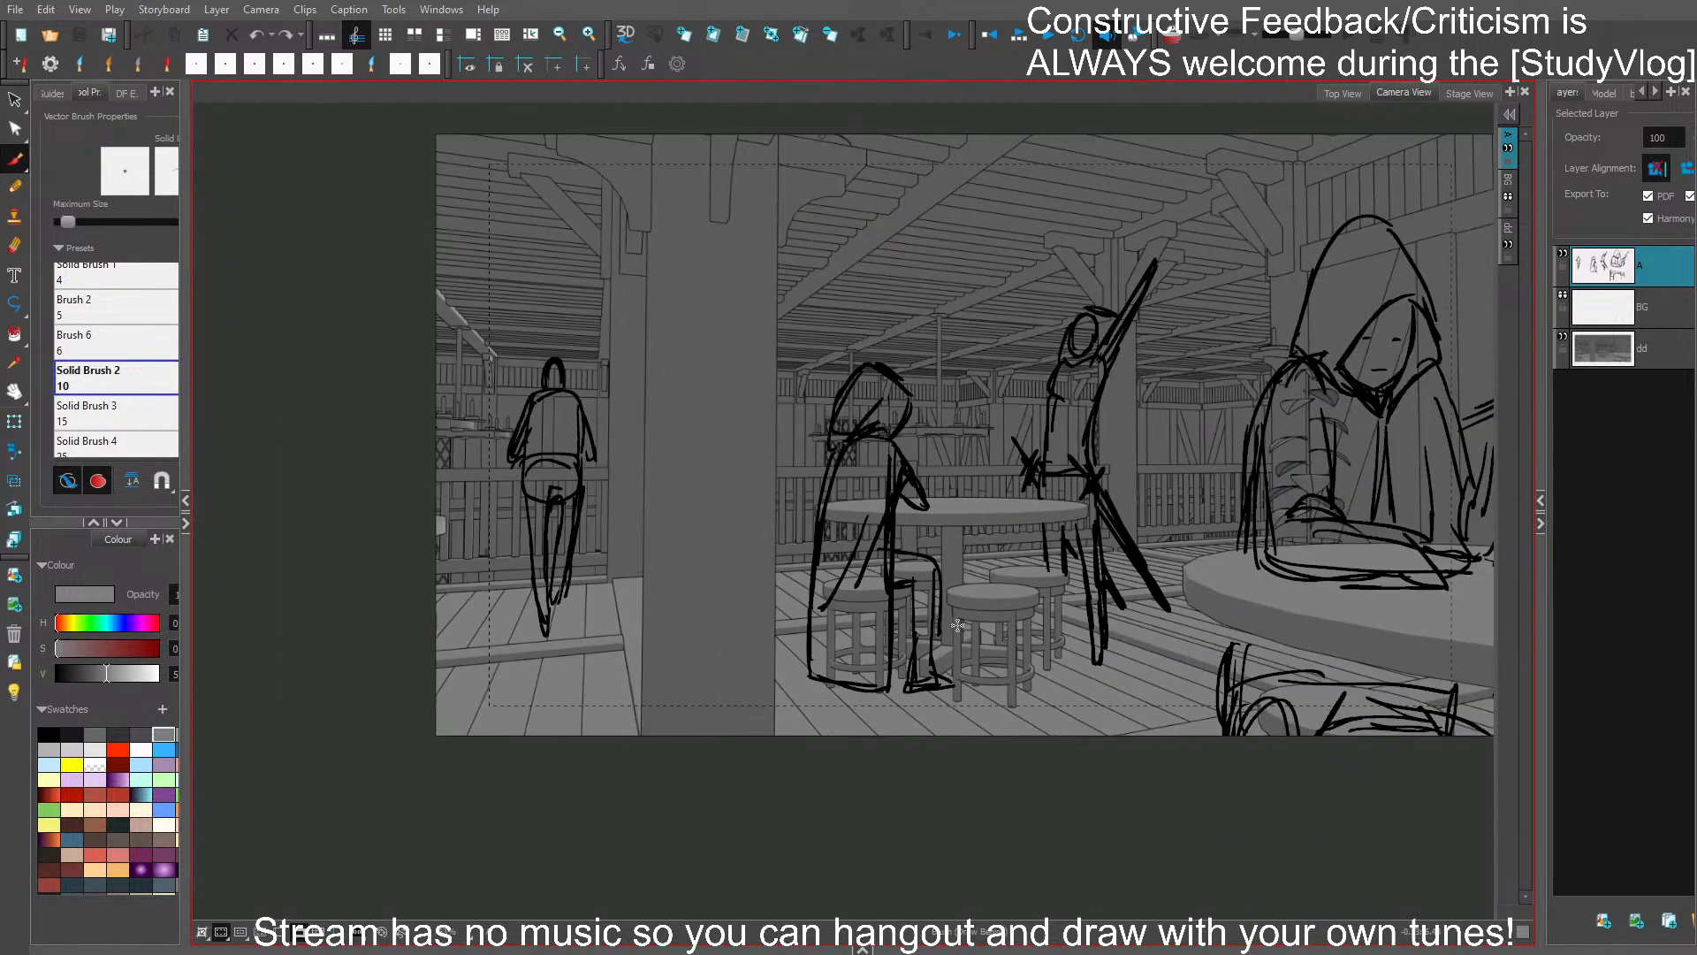
- Fill the foreground figure's lap and legs below the table with dark grey, behind the sketched lines
scroll(957, 626, up, 2)
drag(1348, 561, 1007, 631)
scroll(1017, 631, down, 1)
drag(1243, 652, 976, 600)
scroll(929, 669, down, 1)
click(140, 734)
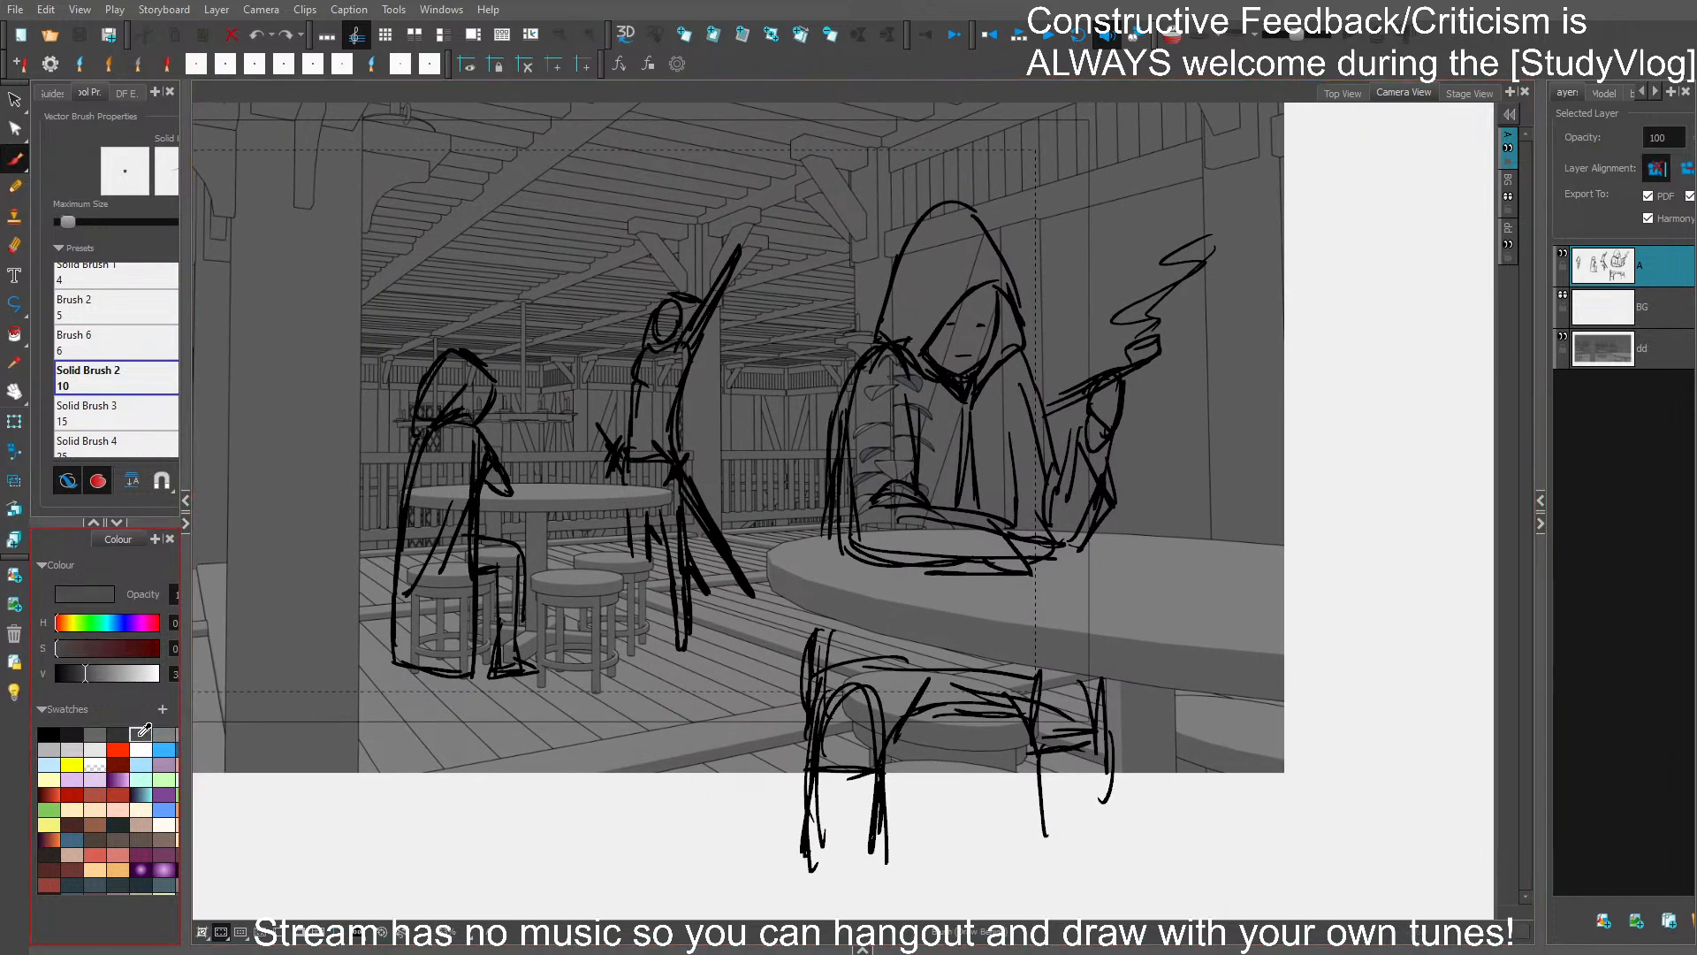
mouse_move(652, 766)
mouse_down()
mouse_move(654, 857)
mouse_move(659, 760)
mouse_up()
key(ctrl+z)
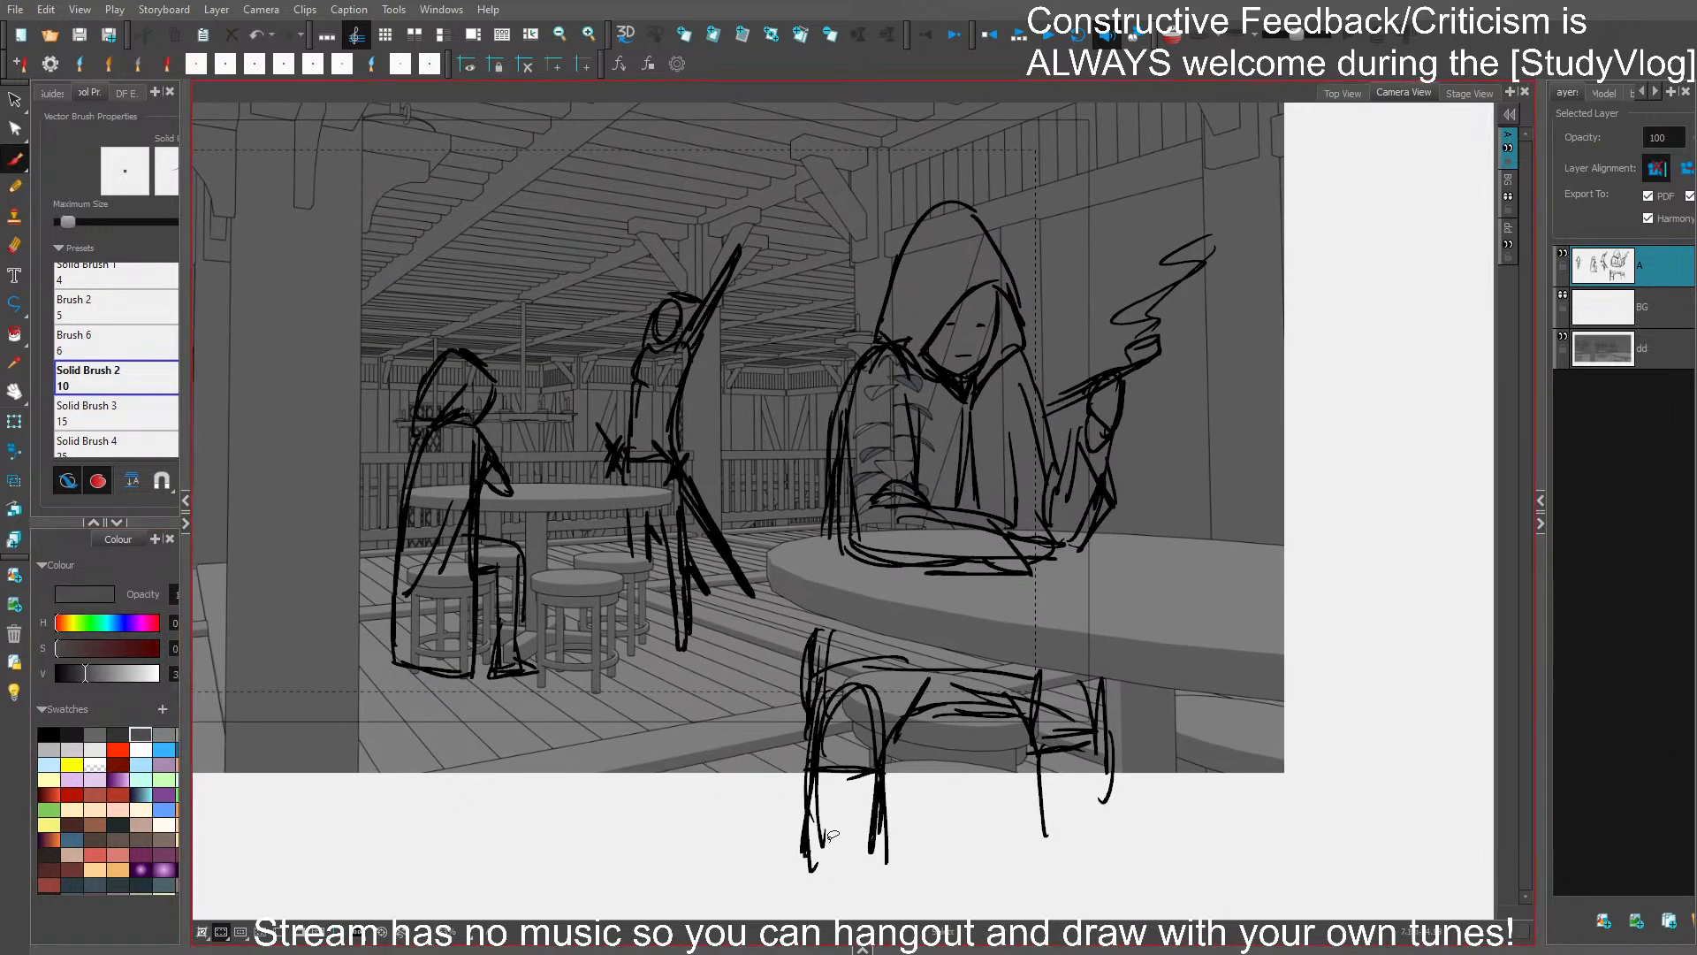
mouse_move(811, 863)
mouse_down()
mouse_move(820, 617)
mouse_move(1095, 680)
mouse_move(1110, 852)
mouse_move(1054, 879)
mouse_move(1033, 748)
mouse_move(980, 707)
mouse_move(894, 738)
mouse_move(878, 884)
mouse_move(808, 890)
mouse_up()
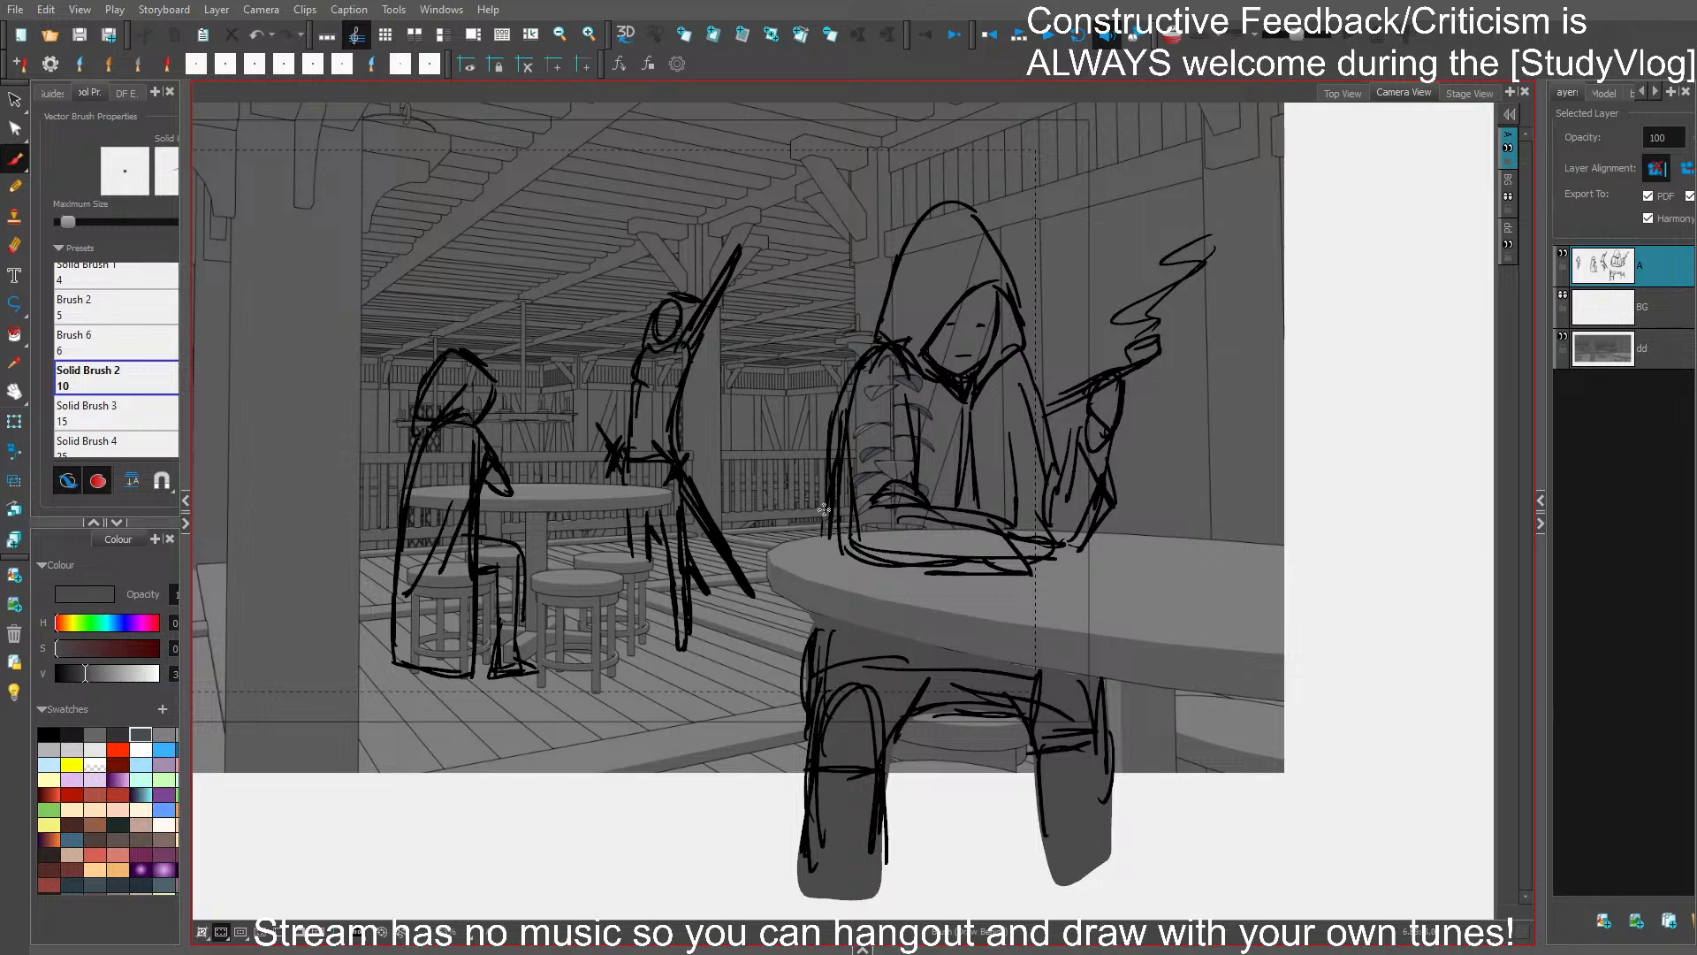
- Fill the foreground figure's hood, torso and arms with the same dark grey and save the project
mouse_move(823, 510)
mouse_down()
mouse_move(910, 235)
mouse_move(956, 206)
mouse_move(1004, 265)
mouse_move(1064, 463)
mouse_move(1091, 393)
mouse_move(1155, 346)
mouse_move(1129, 377)
mouse_move(1093, 531)
mouse_move(1103, 471)
mouse_move(1113, 507)
mouse_move(1077, 548)
mouse_move(881, 566)
mouse_move(820, 520)
mouse_up()
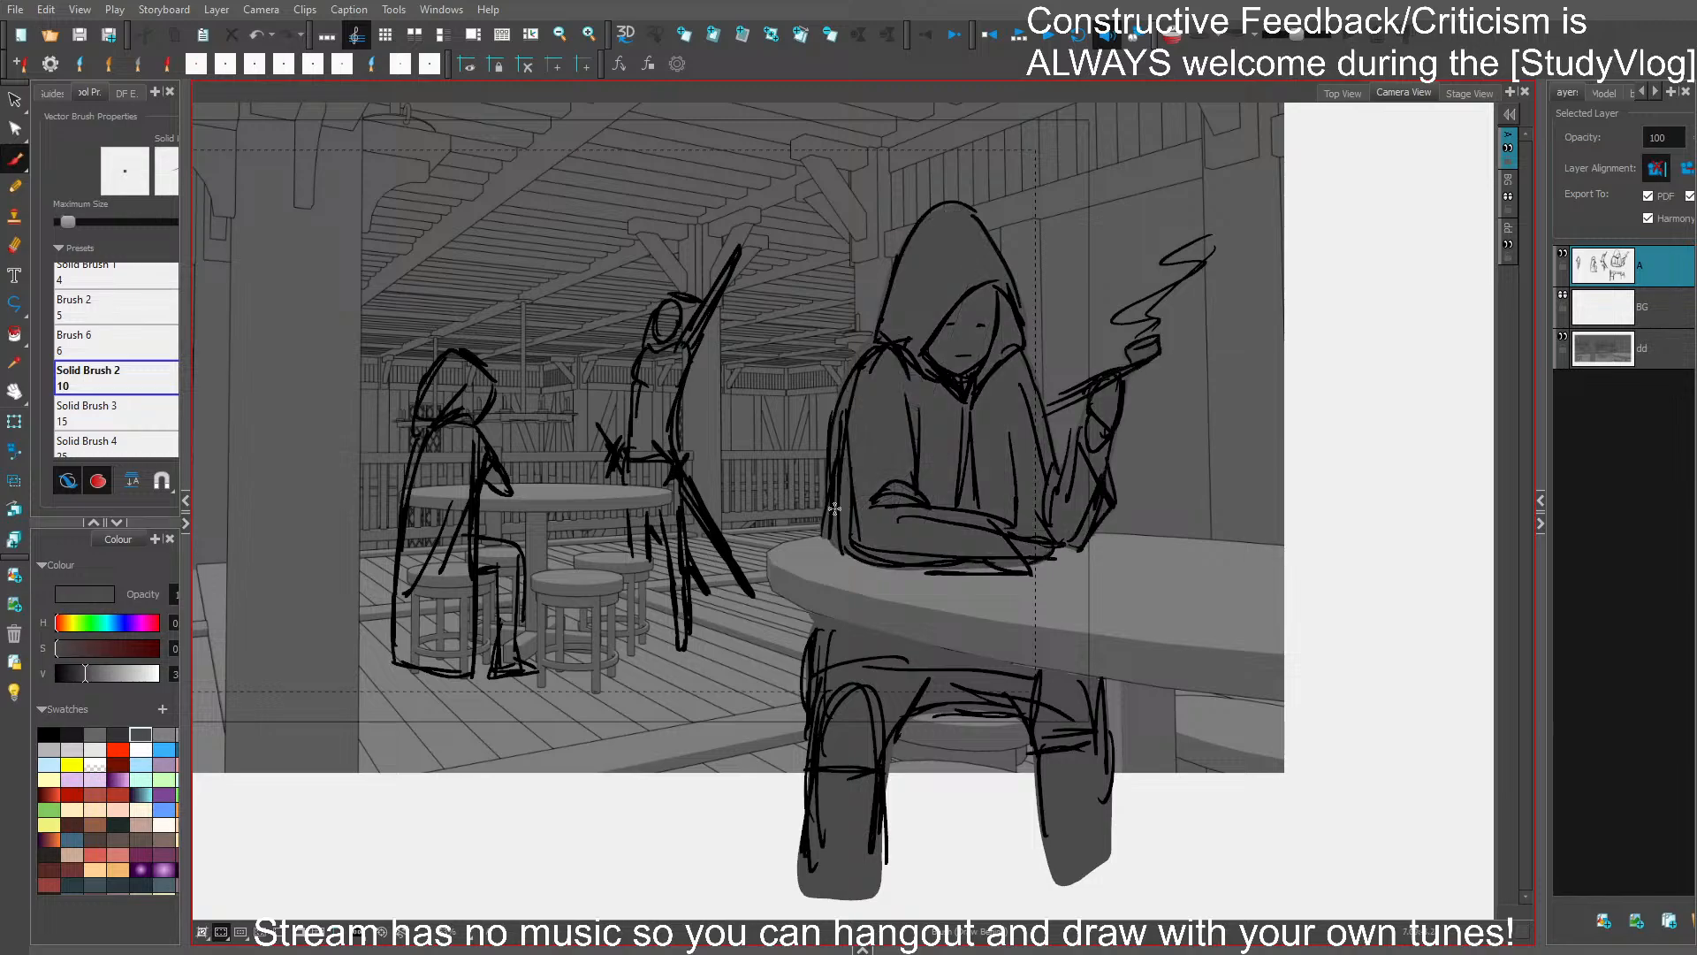
drag(1097, 574, 1217, 587)
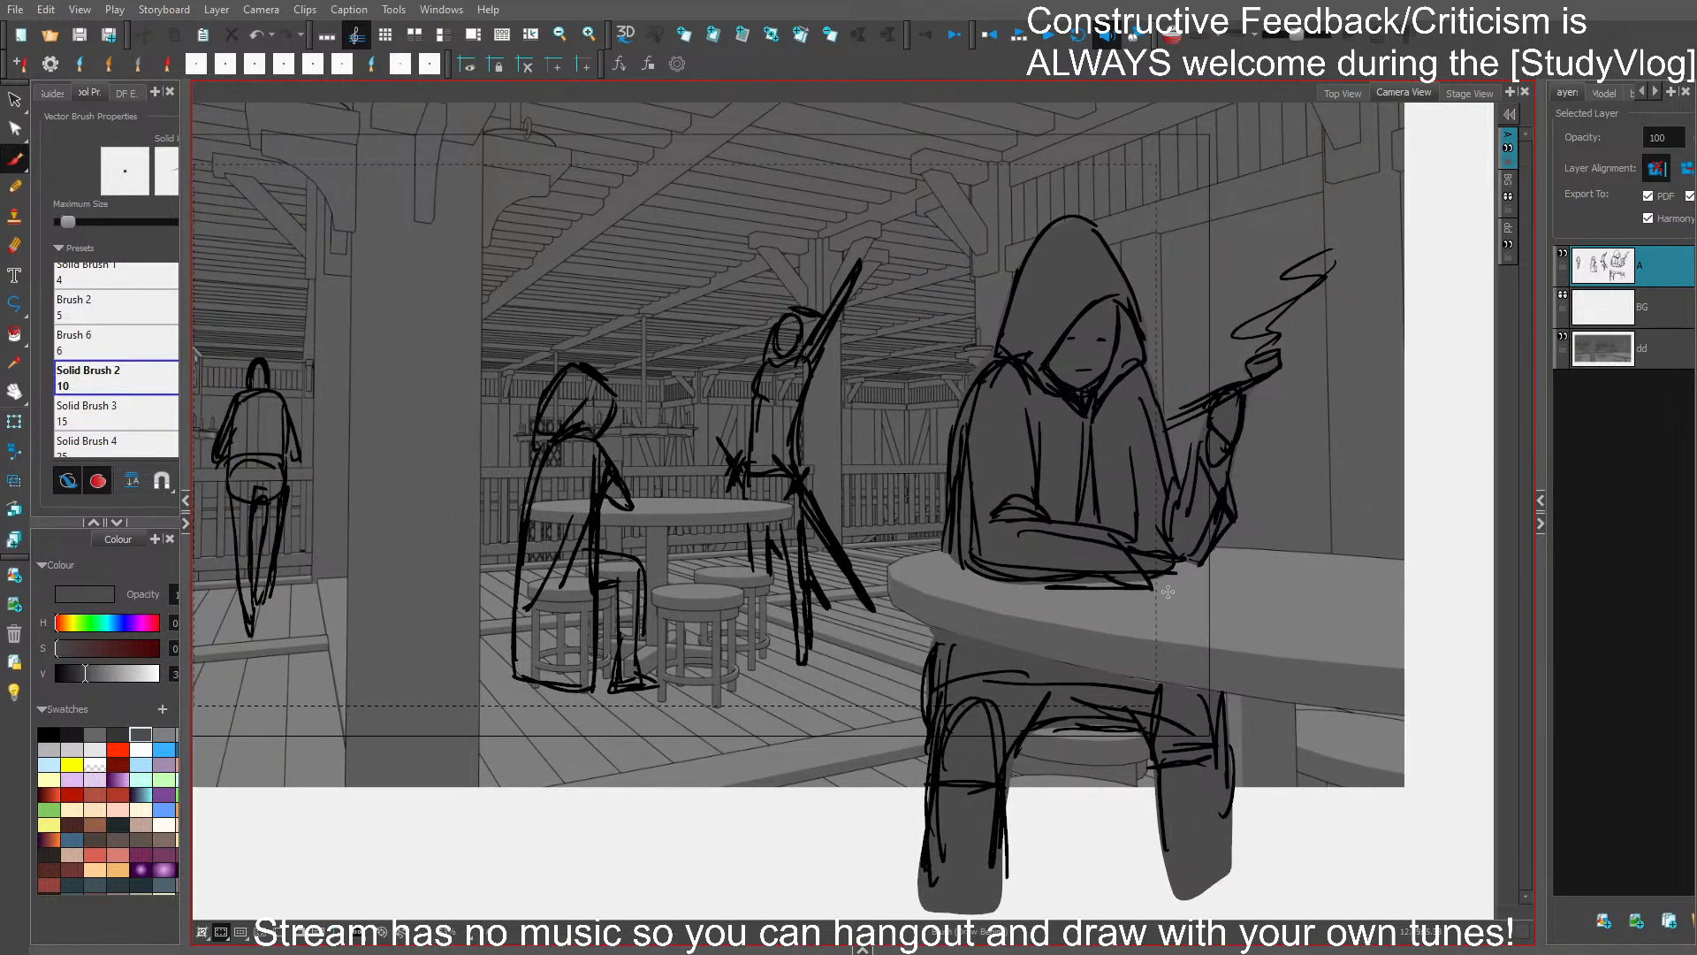
key(ctrl+s)
drag(972, 519, 1213, 524)
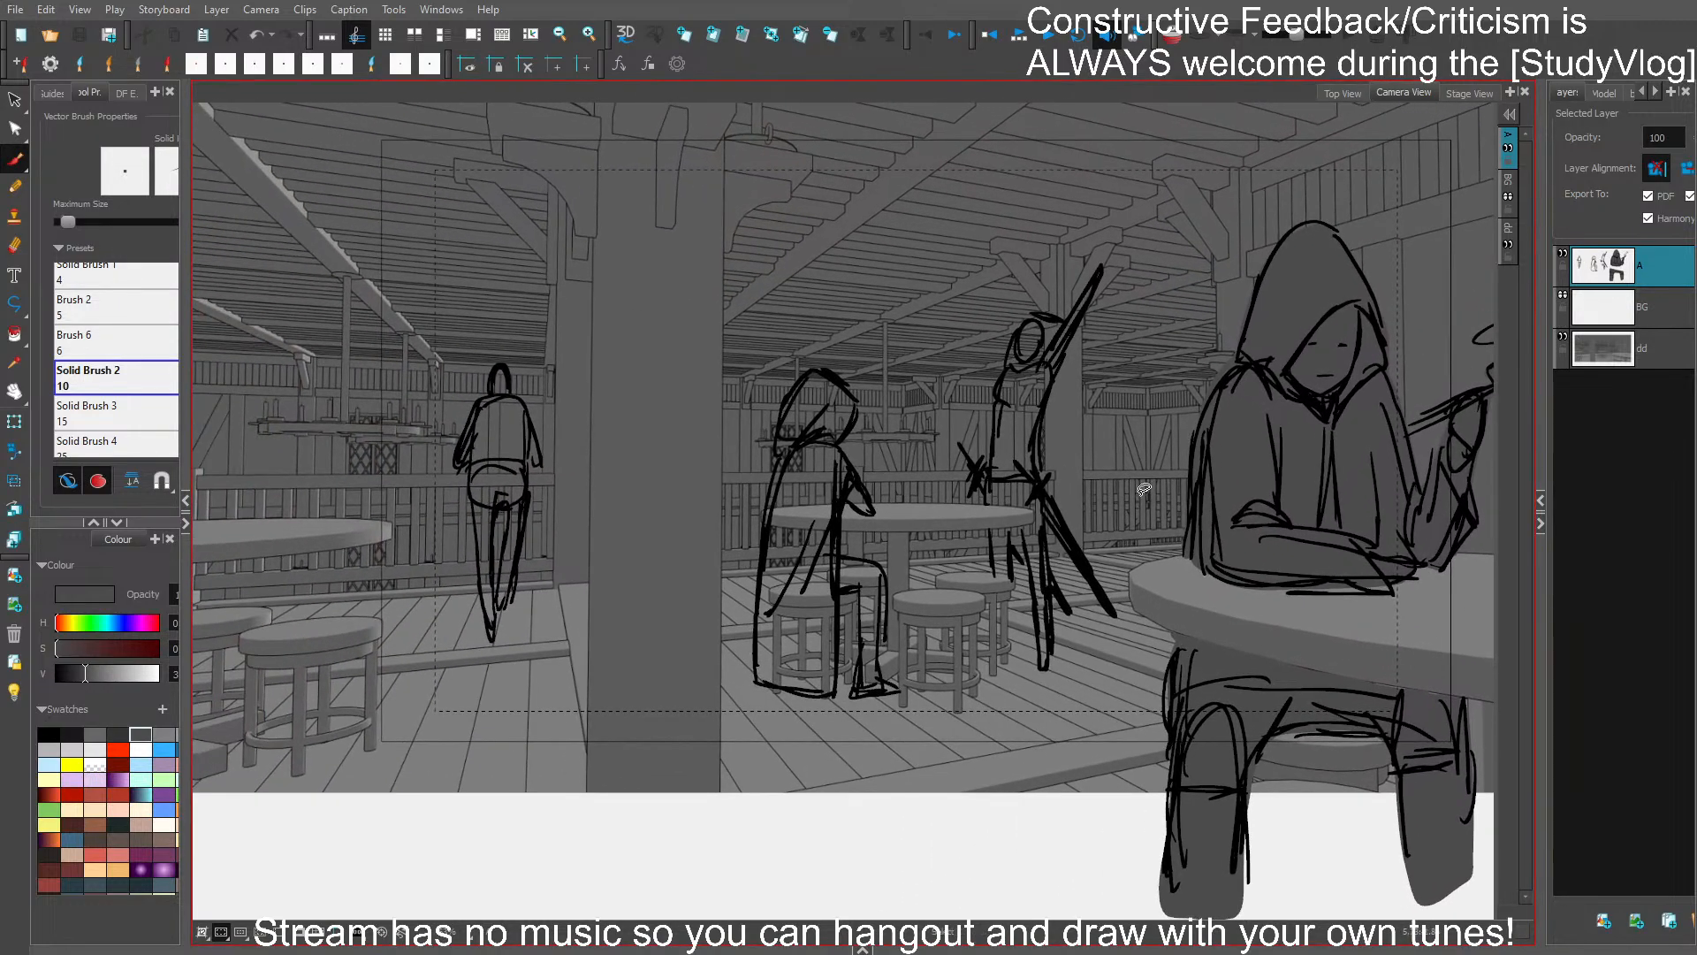
- Select the foreground figure's upper-body and leg fills together and recolour them with a darker grey
click(118, 733)
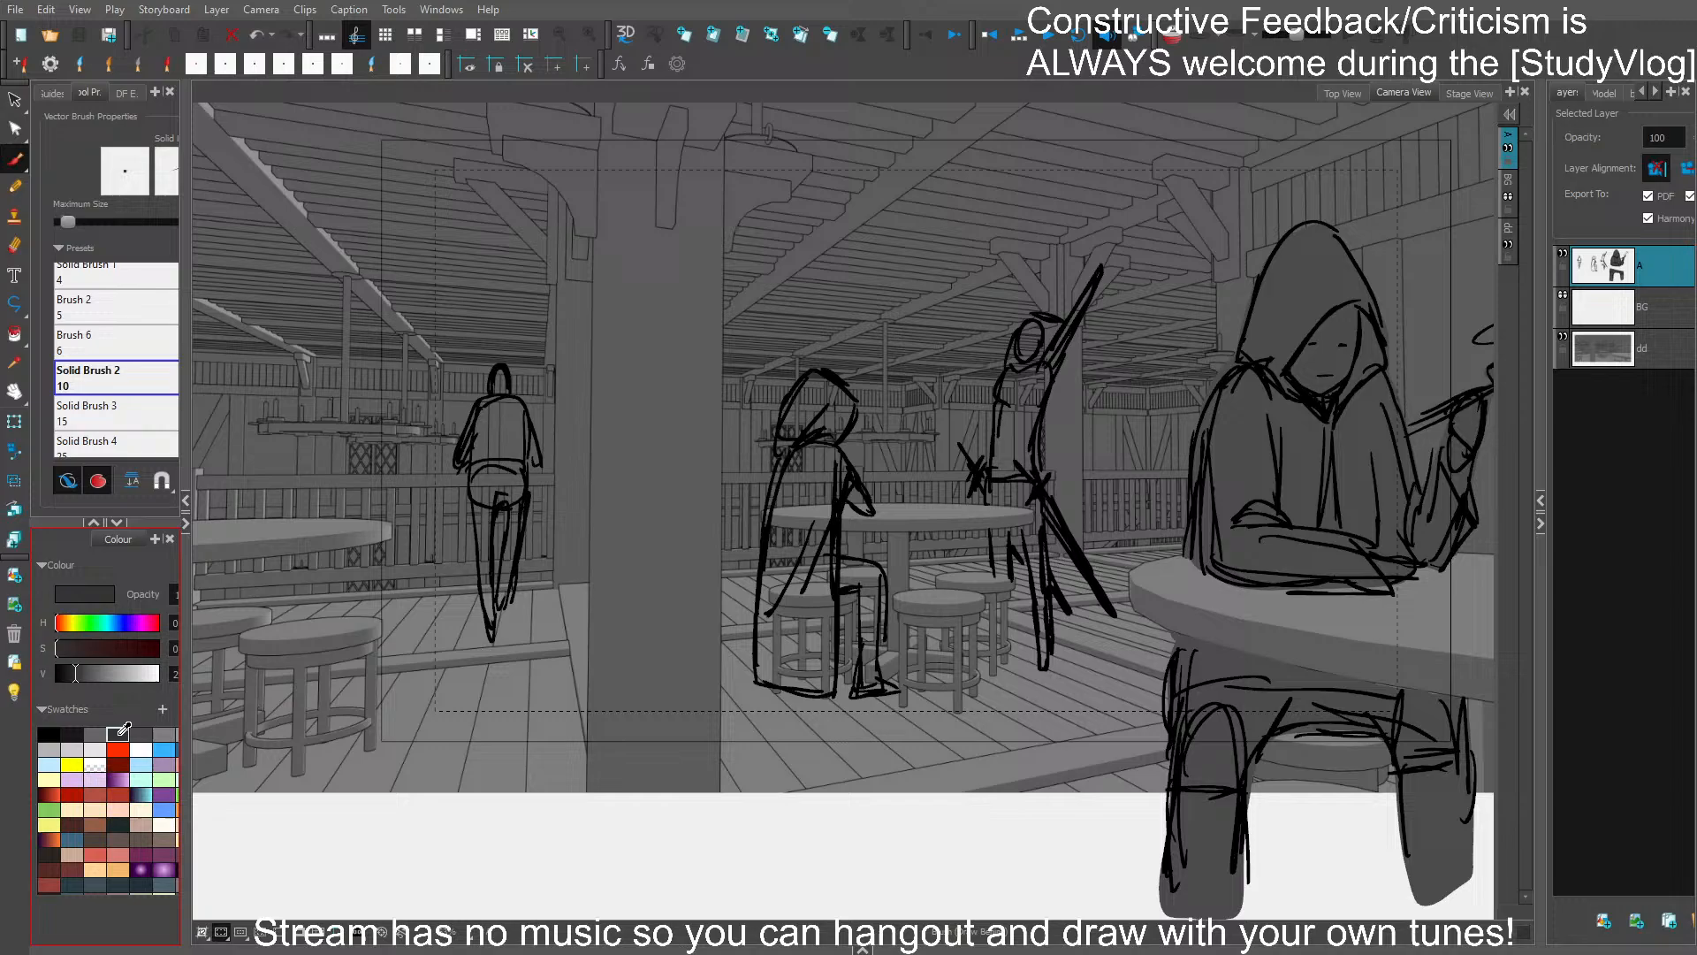
click(471, 502)
click(1306, 473)
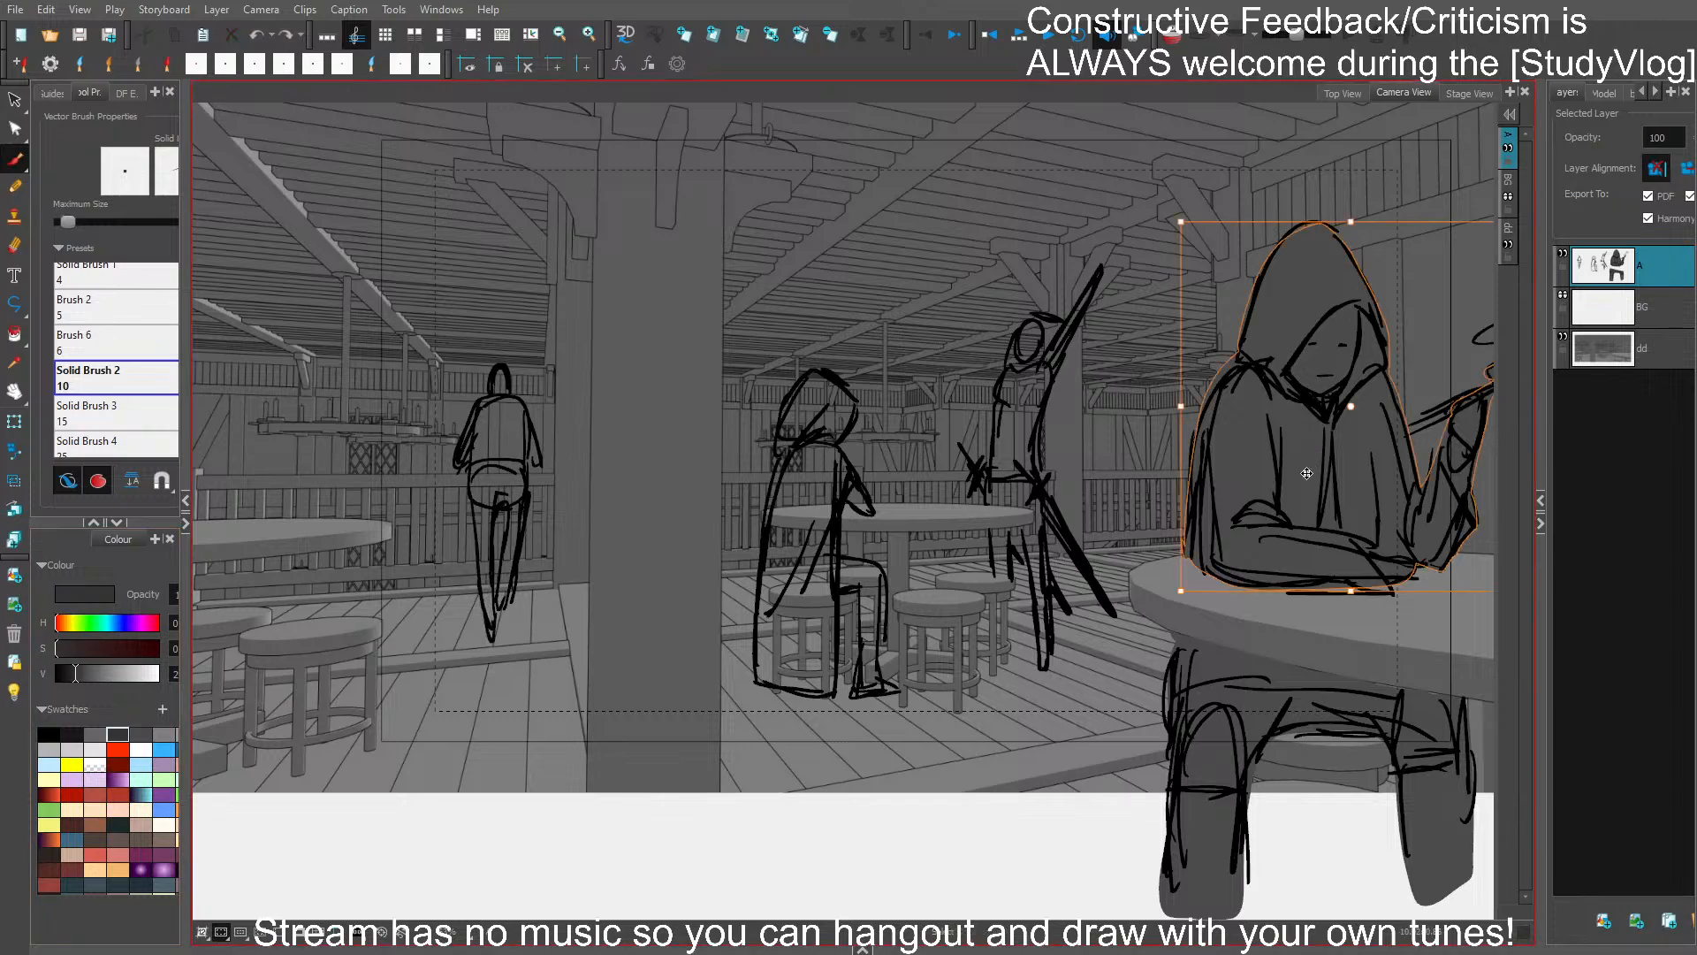
shift+click(1245, 800)
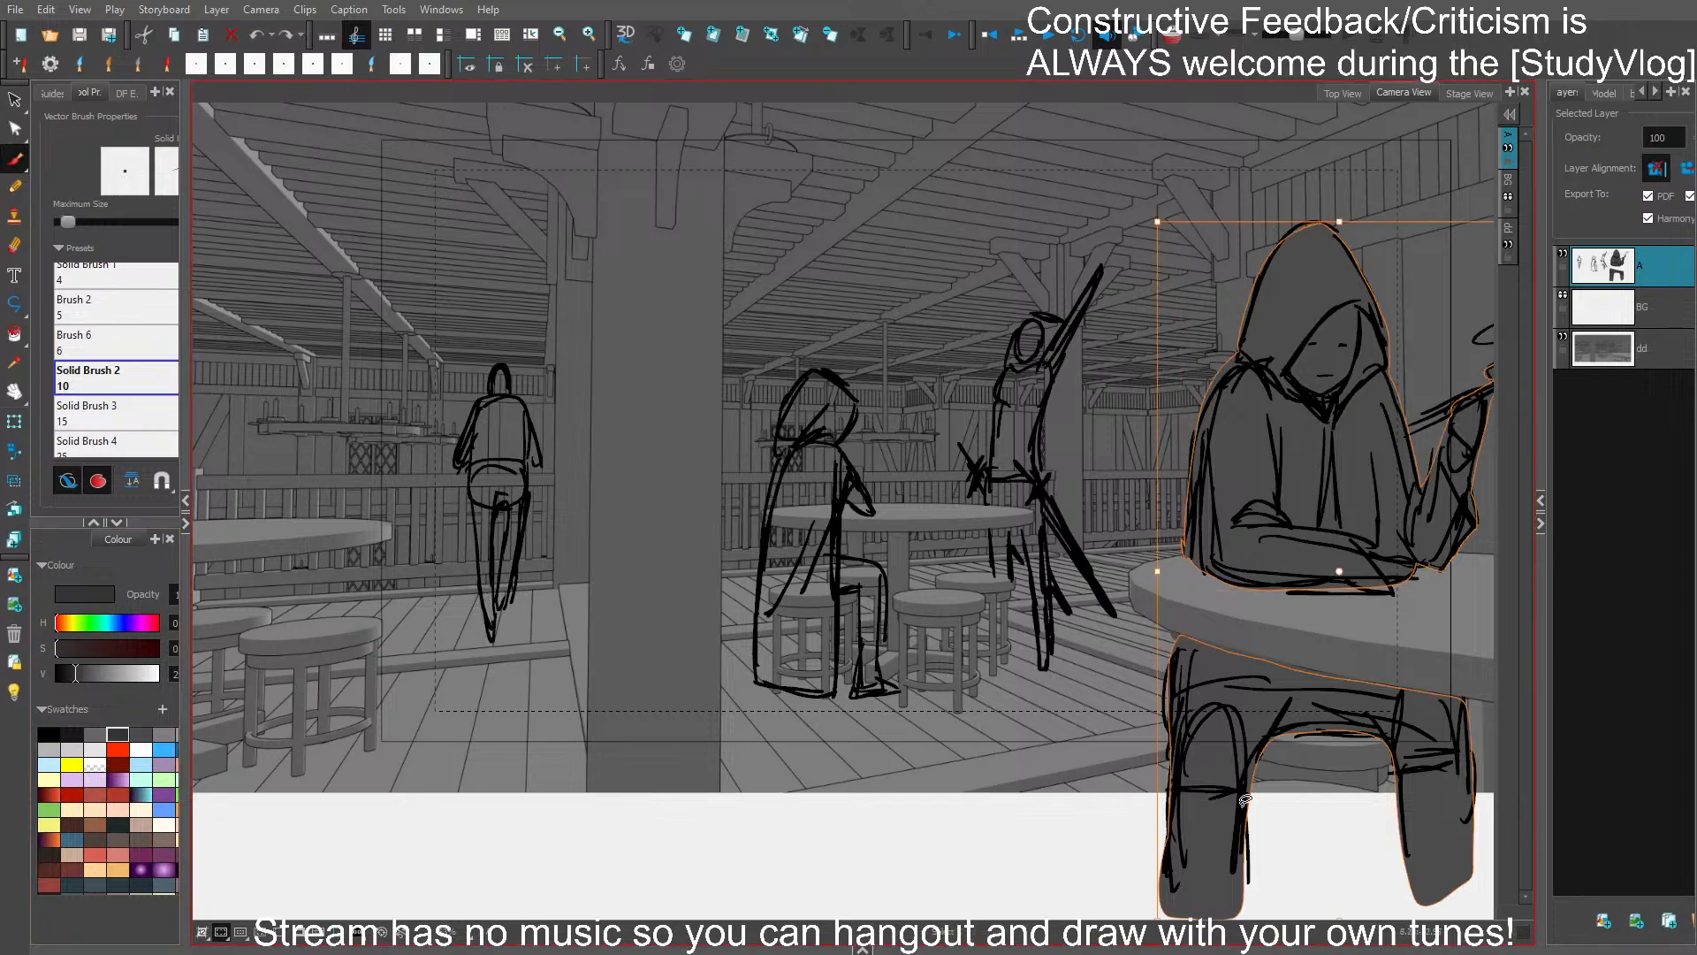
shift+click(1289, 661)
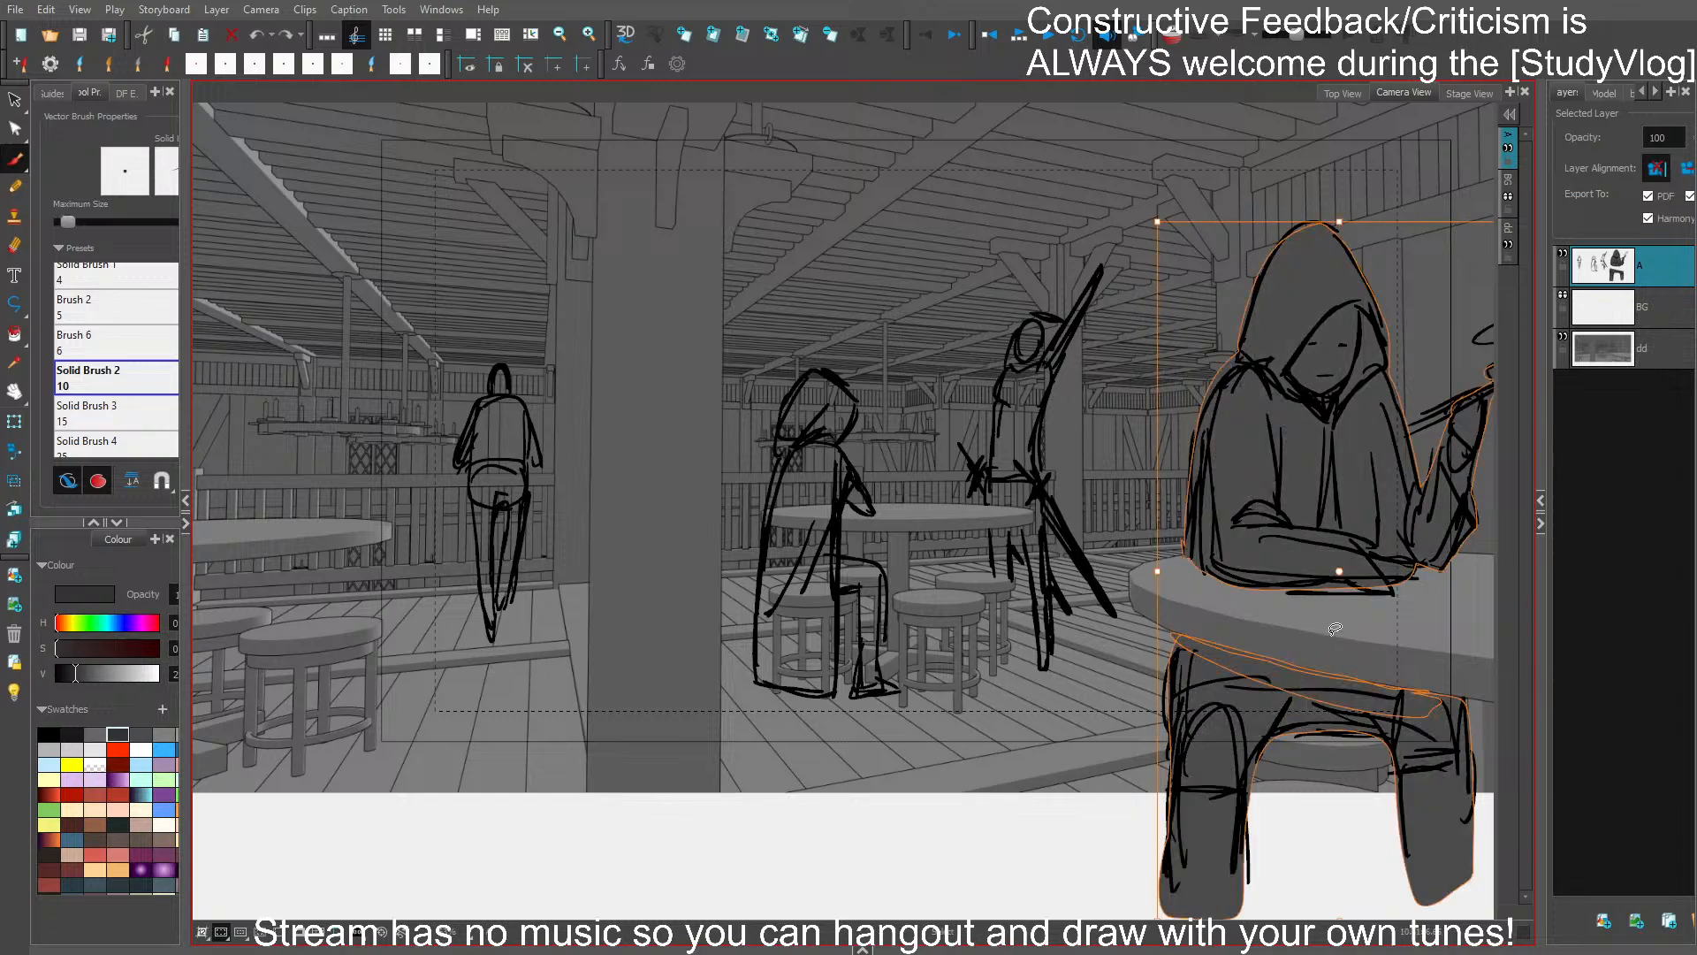
click(16, 101)
click(119, 732)
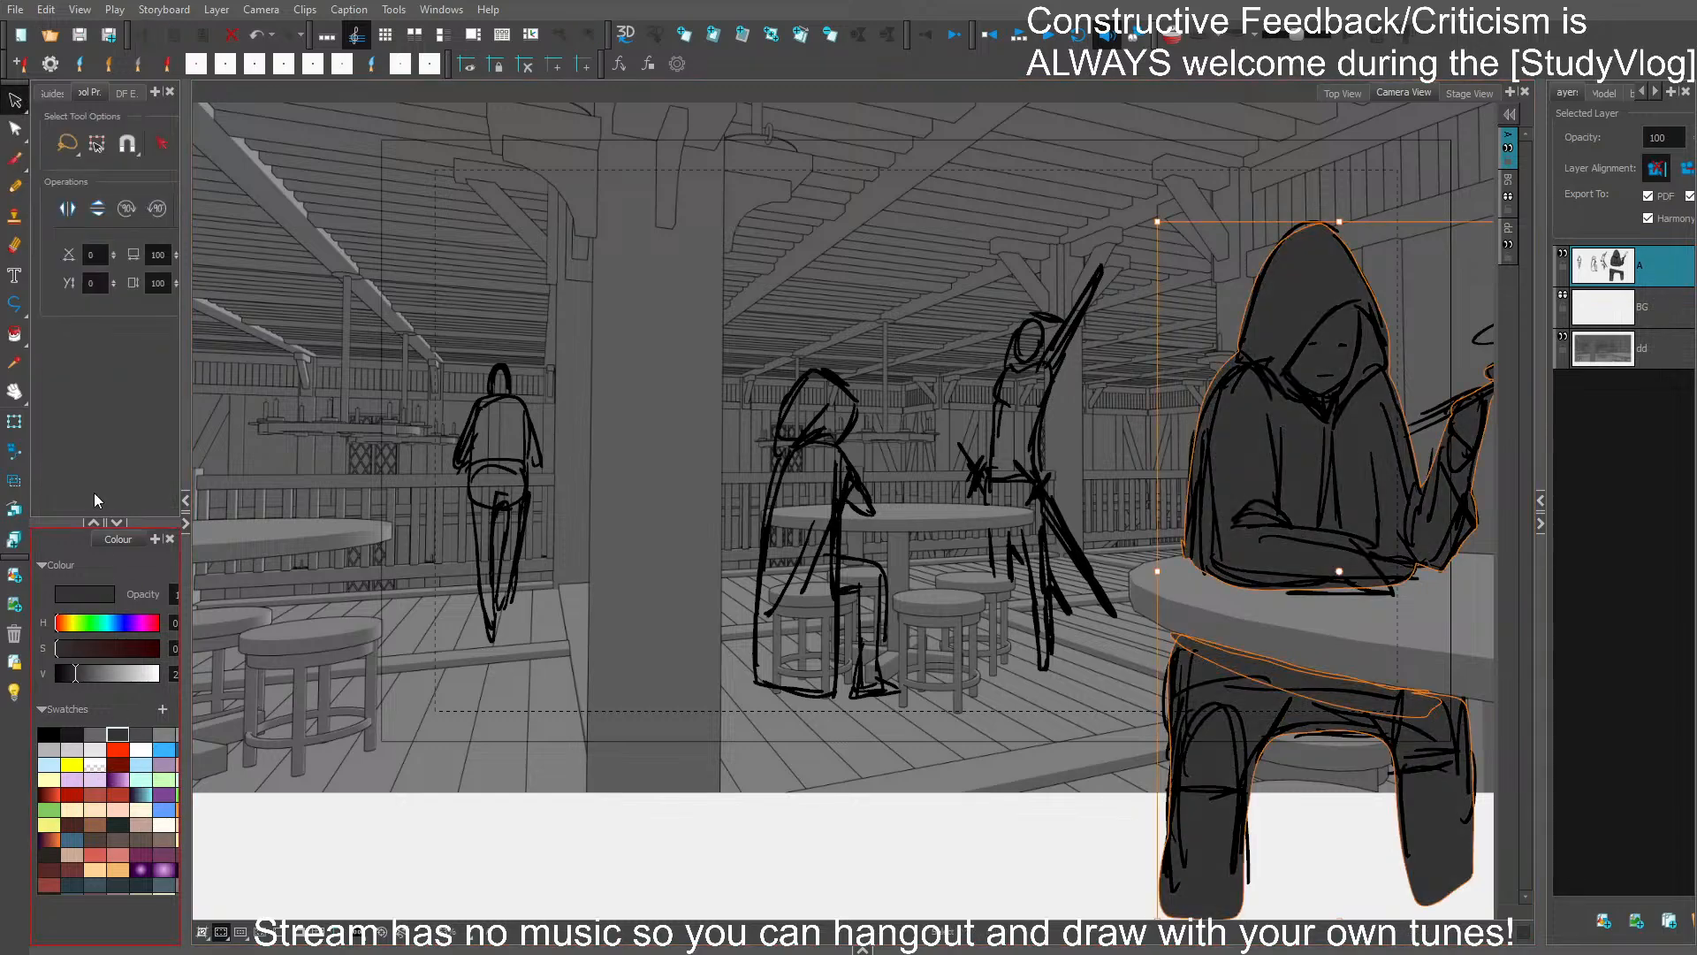
- Fill the distant figure seen from behind beside the pillar with a dark grey slightly lighter than the foreground figure's
click(15, 159)
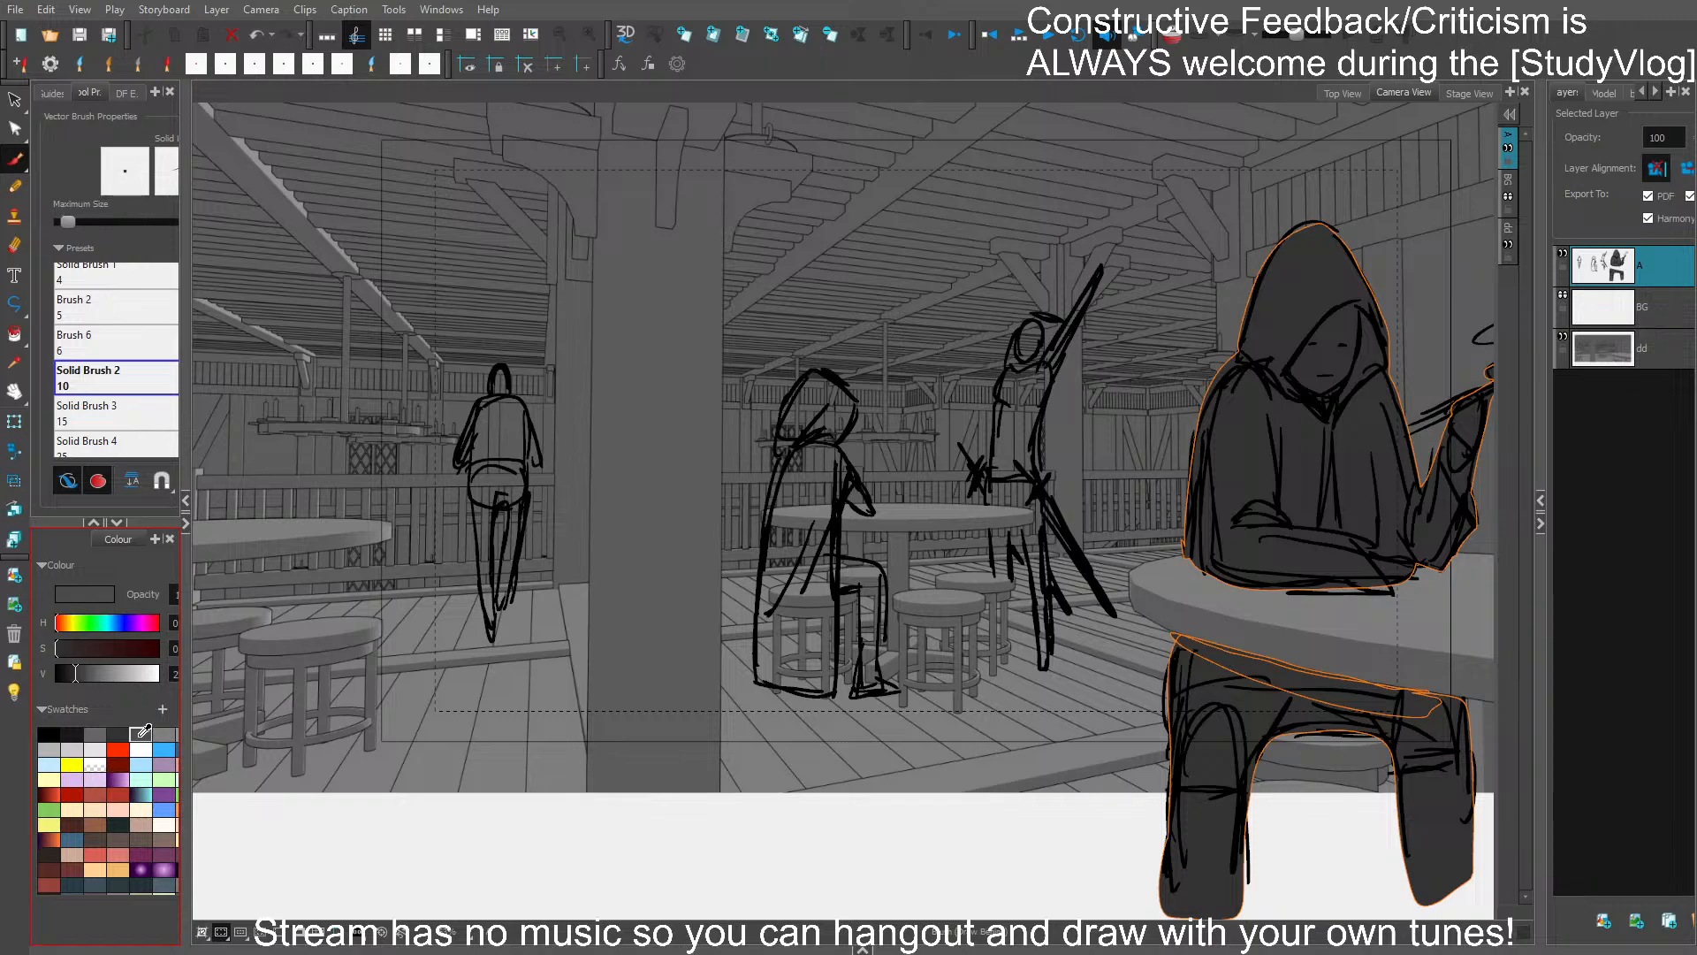
click(140, 733)
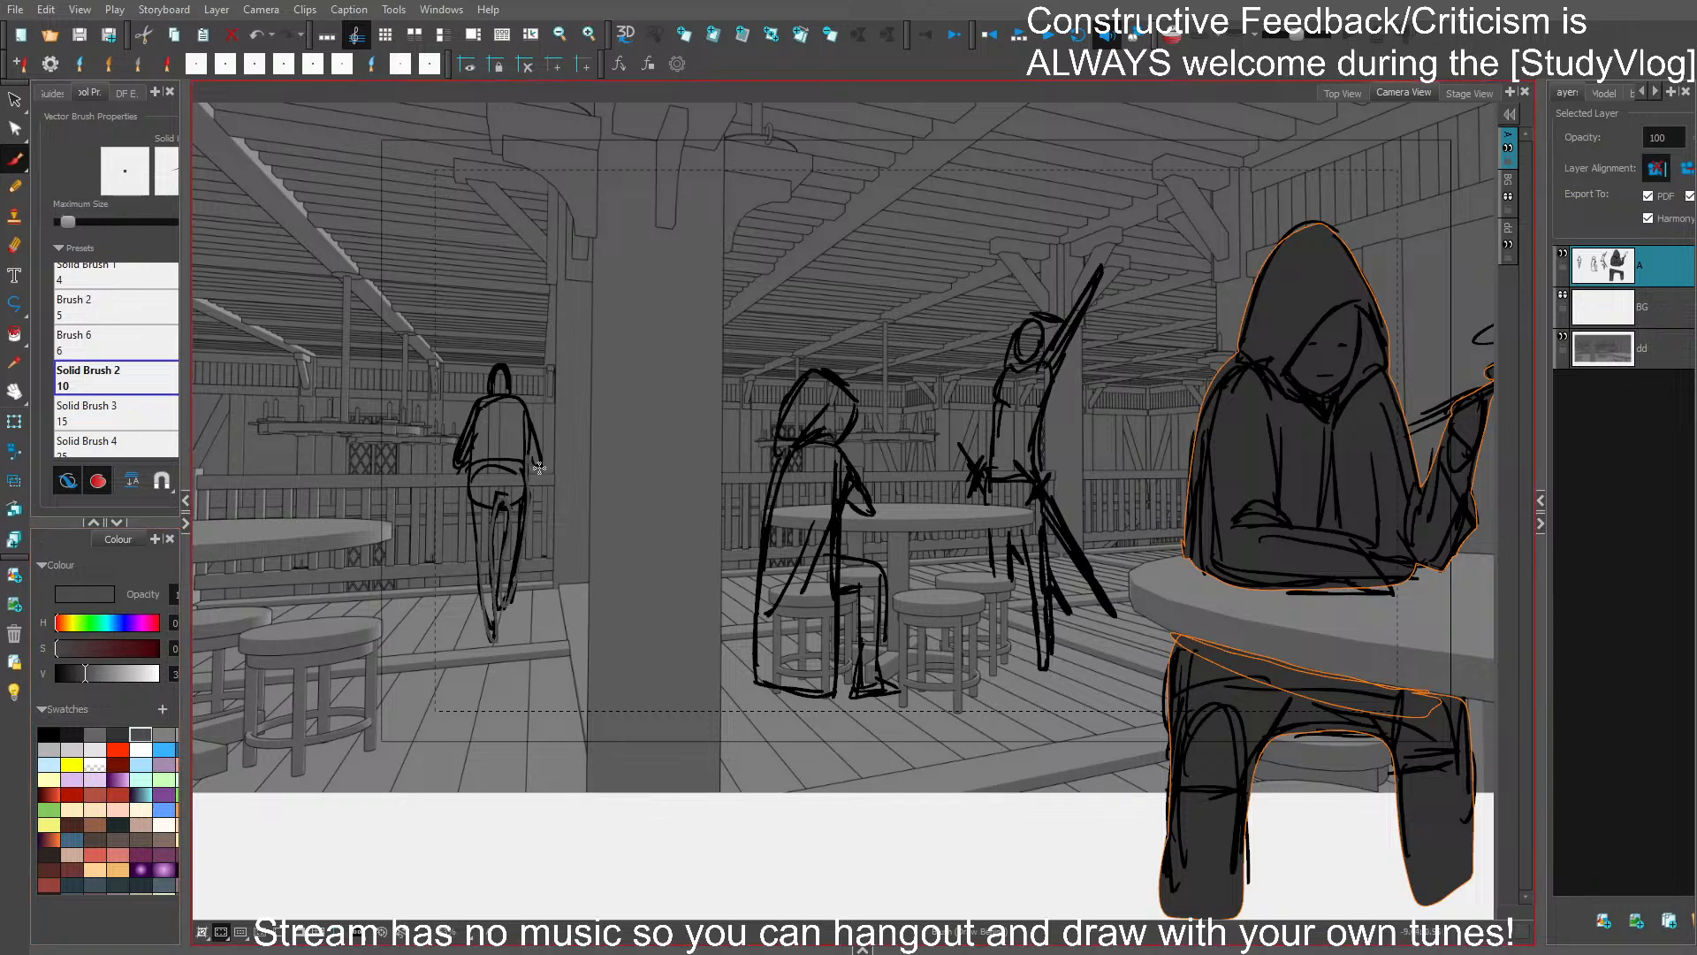
mouse_move(495, 371)
mouse_down()
mouse_move(460, 464)
mouse_move(477, 566)
mouse_up()
drag(1015, 704, 962, 709)
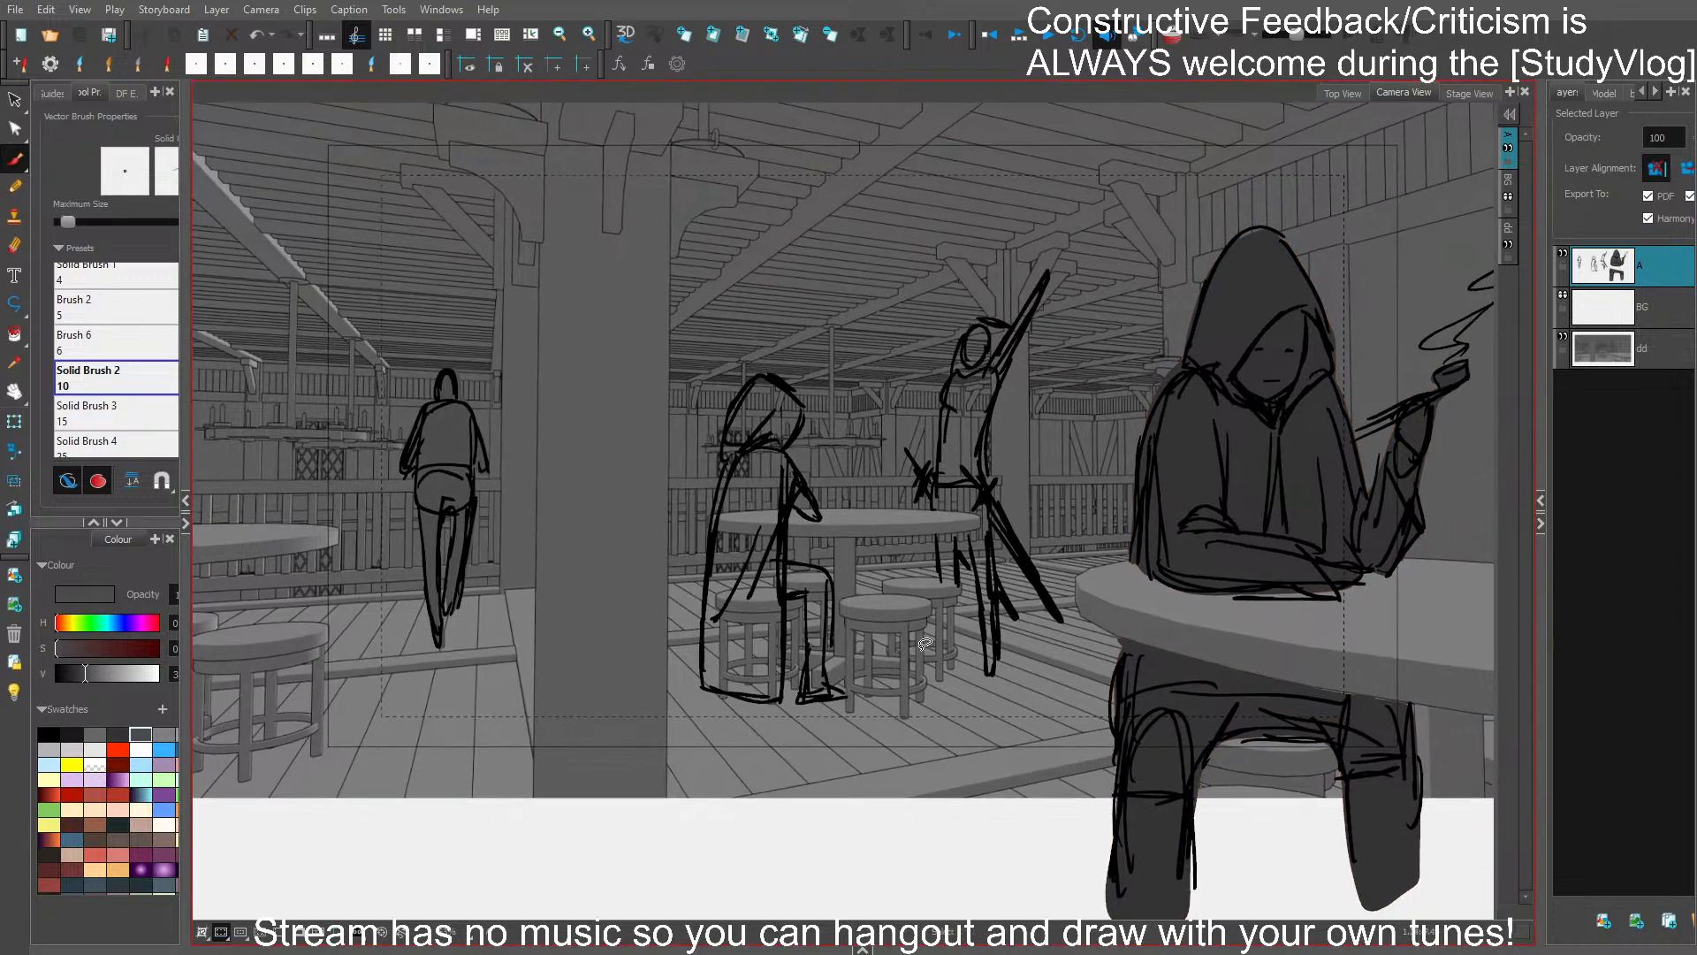
- Darken the pale yellow swatch colour to a muted olive and fill the seated cloaked figure and the raised-arm figure with it
click(50, 778)
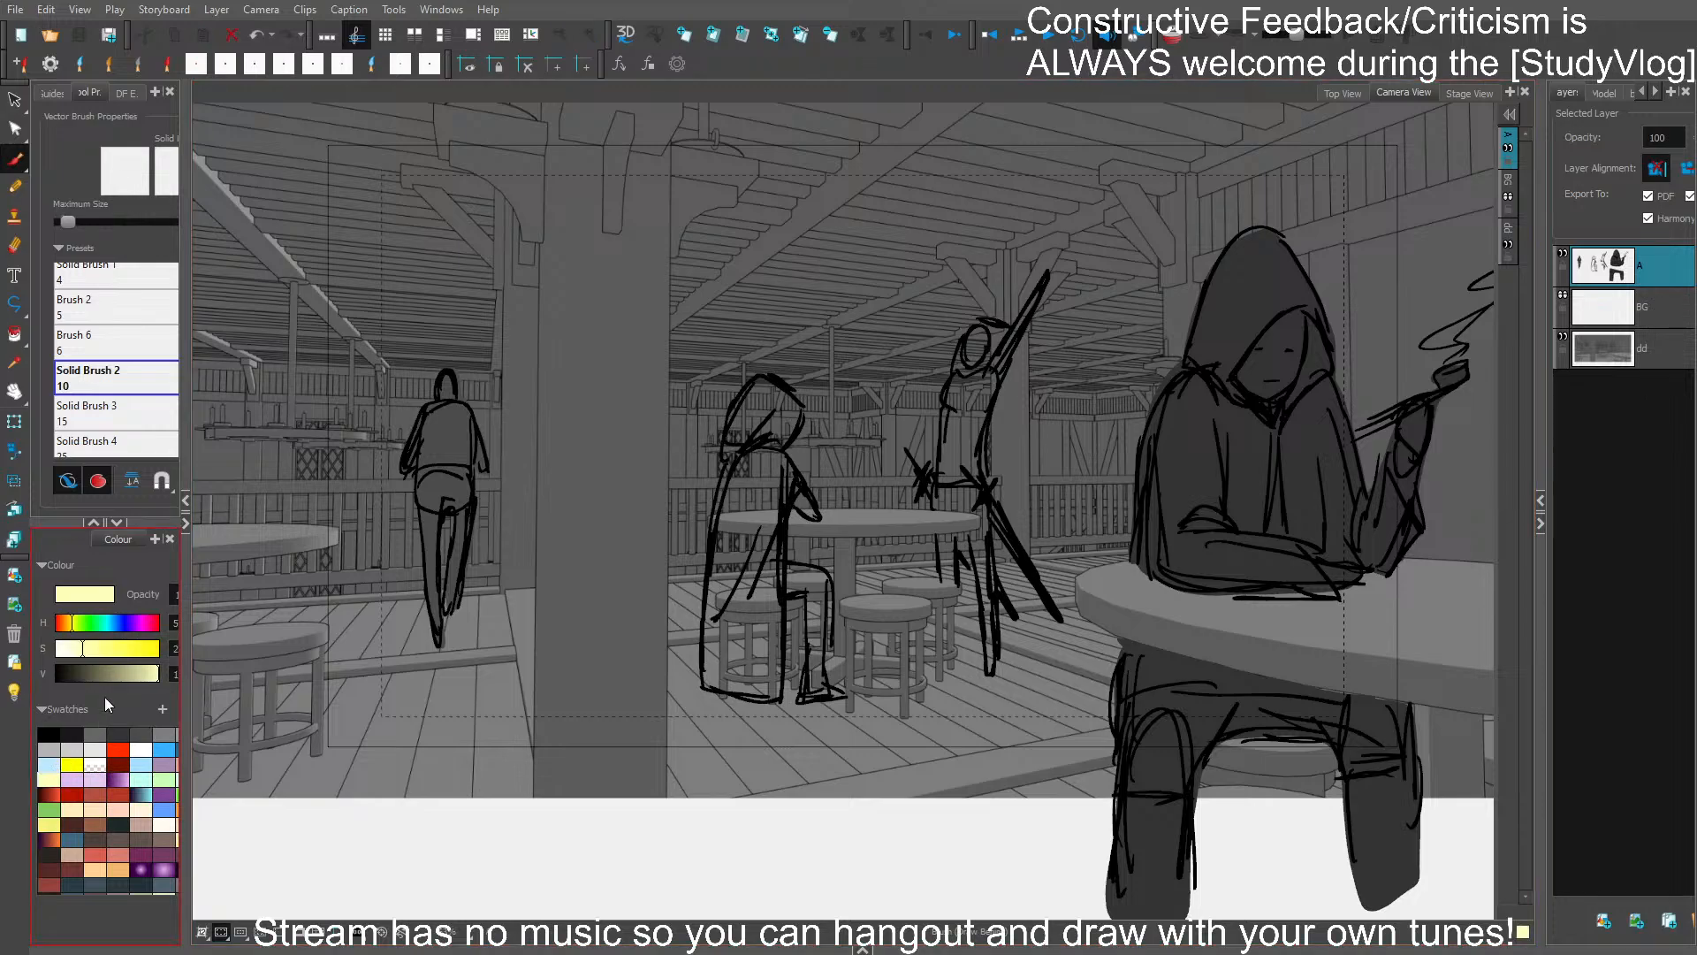
click(110, 673)
mouse_move(730, 495)
mouse_down()
mouse_move(703, 684)
mouse_move(779, 699)
mouse_move(787, 592)
mouse_move(801, 697)
mouse_move(844, 700)
mouse_move(825, 689)
mouse_move(825, 570)
mouse_move(789, 559)
mouse_move(784, 513)
mouse_move(816, 521)
mouse_move(787, 449)
mouse_move(801, 412)
mouse_move(774, 380)
mouse_move(750, 383)
mouse_move(720, 453)
mouse_move(710, 550)
mouse_up()
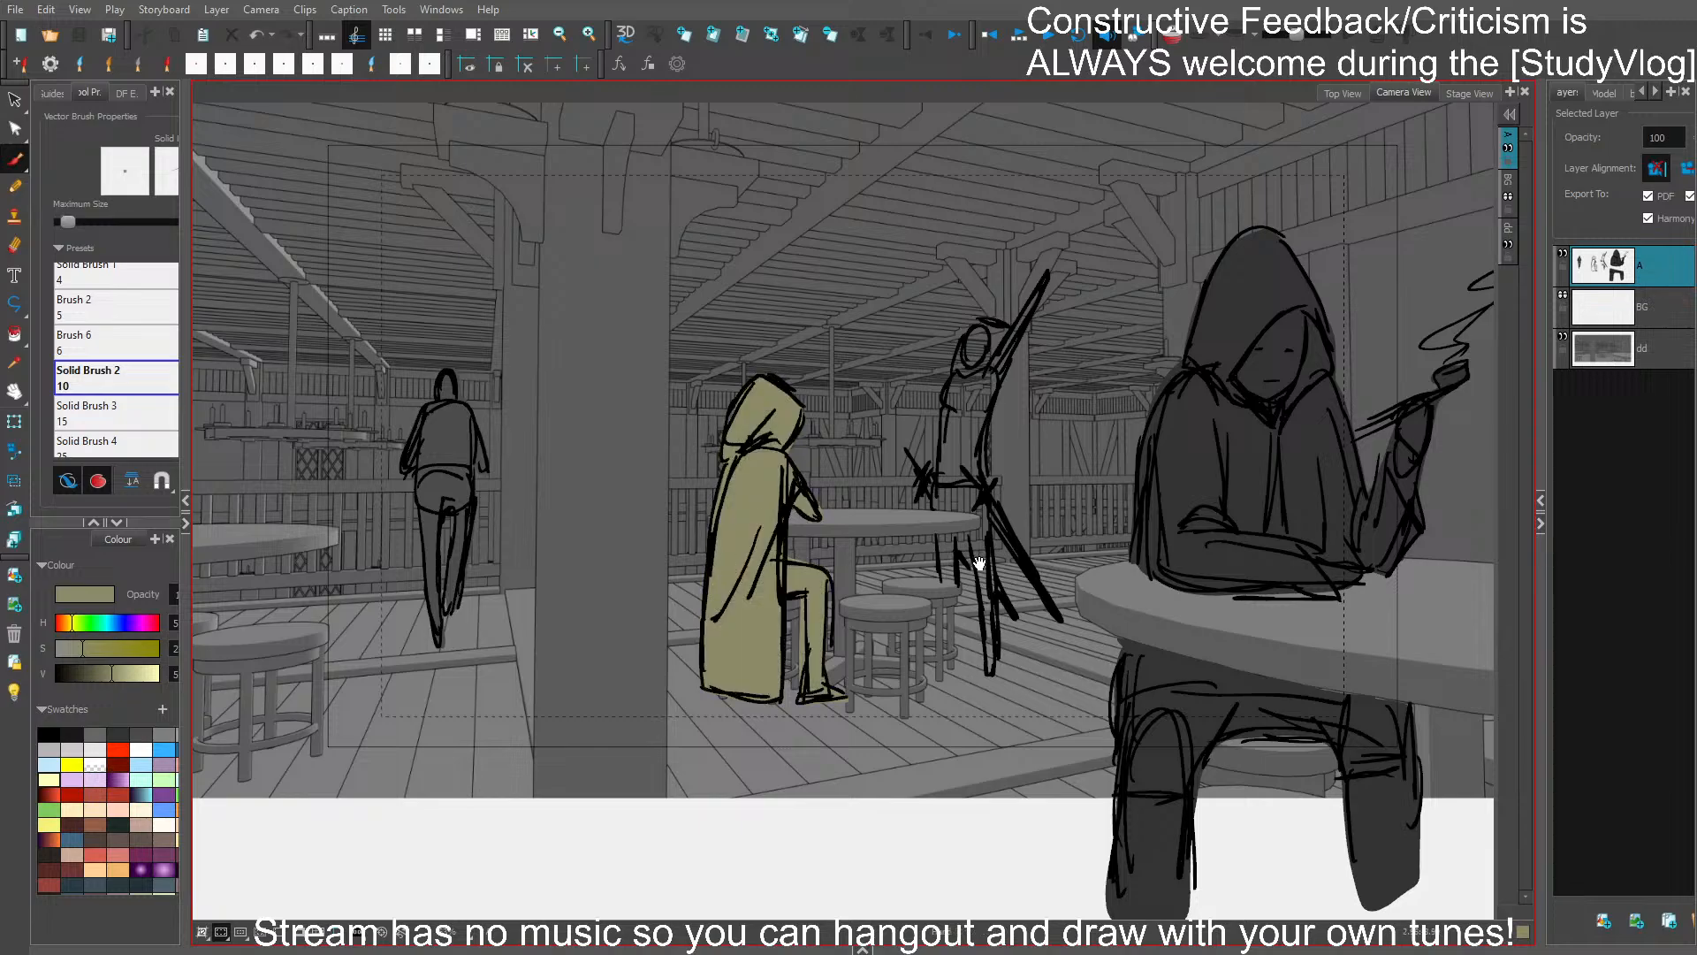
drag(979, 563, 867, 575)
mouse_move(821, 517)
mouse_down()
mouse_move(853, 345)
mouse_move(902, 333)
mouse_move(938, 284)
mouse_move(881, 417)
mouse_move(880, 684)
mouse_move(859, 548)
mouse_move(841, 597)
mouse_move(823, 548)
mouse_move(864, 538)
mouse_move(842, 502)
mouse_up()
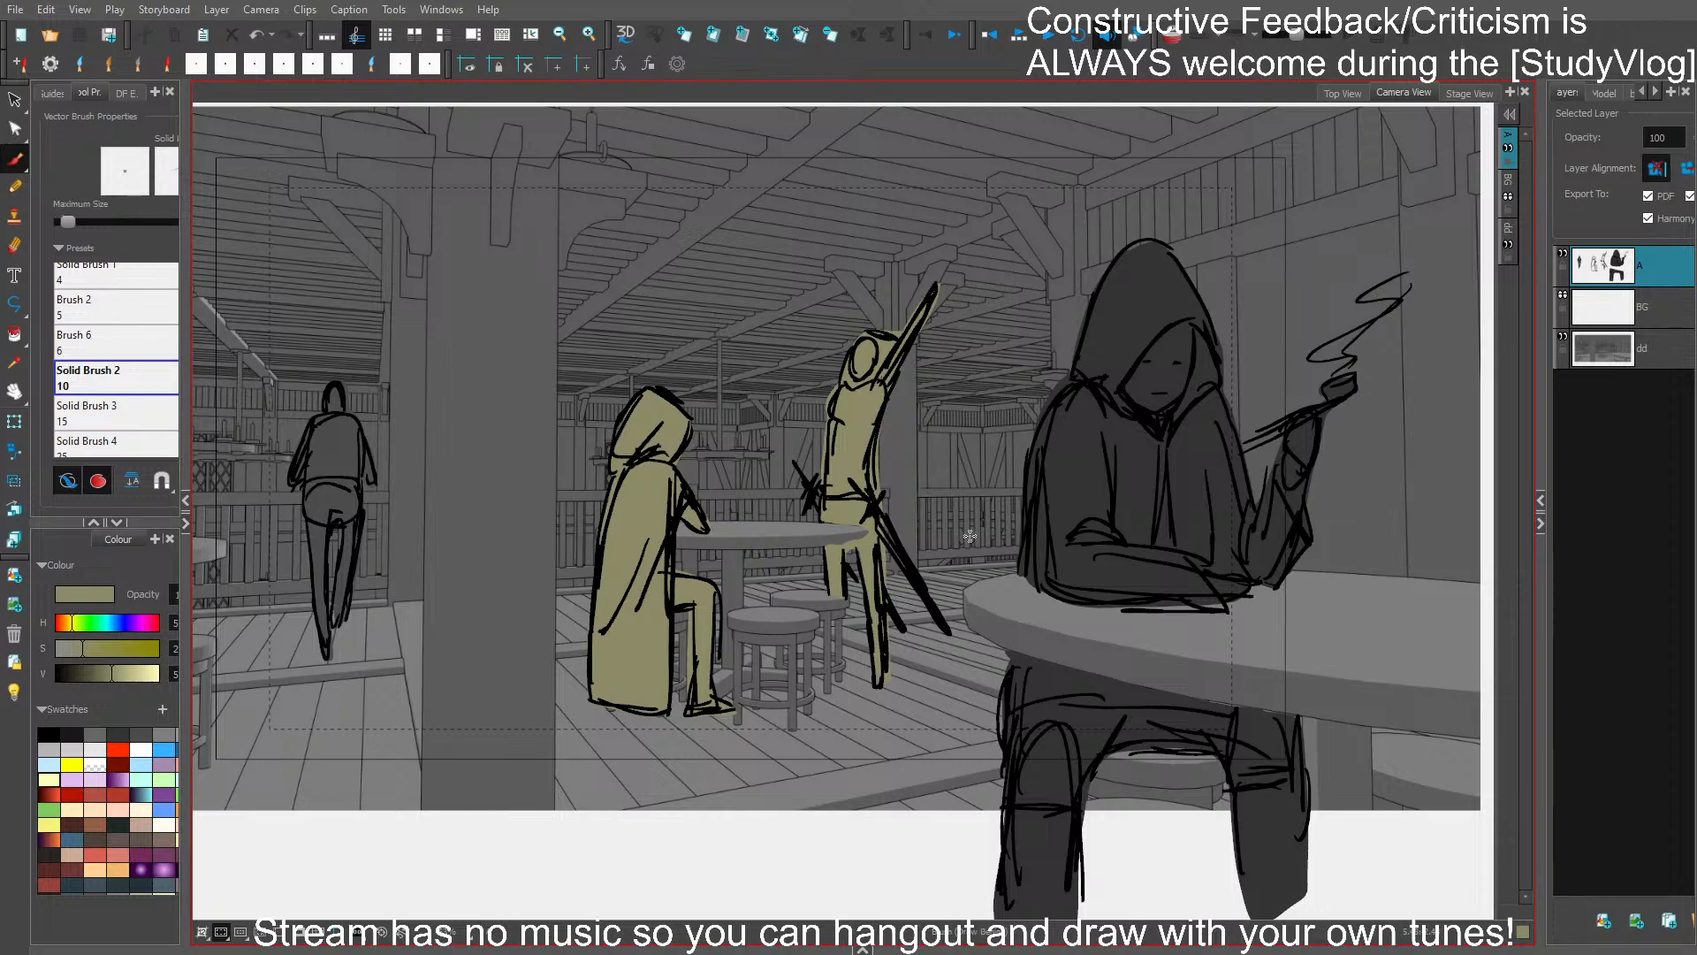
- Shrink the camera frame for a tighter shot, reposition it around the two olive figures, and return to the brush
scroll(1012, 543, down, 1)
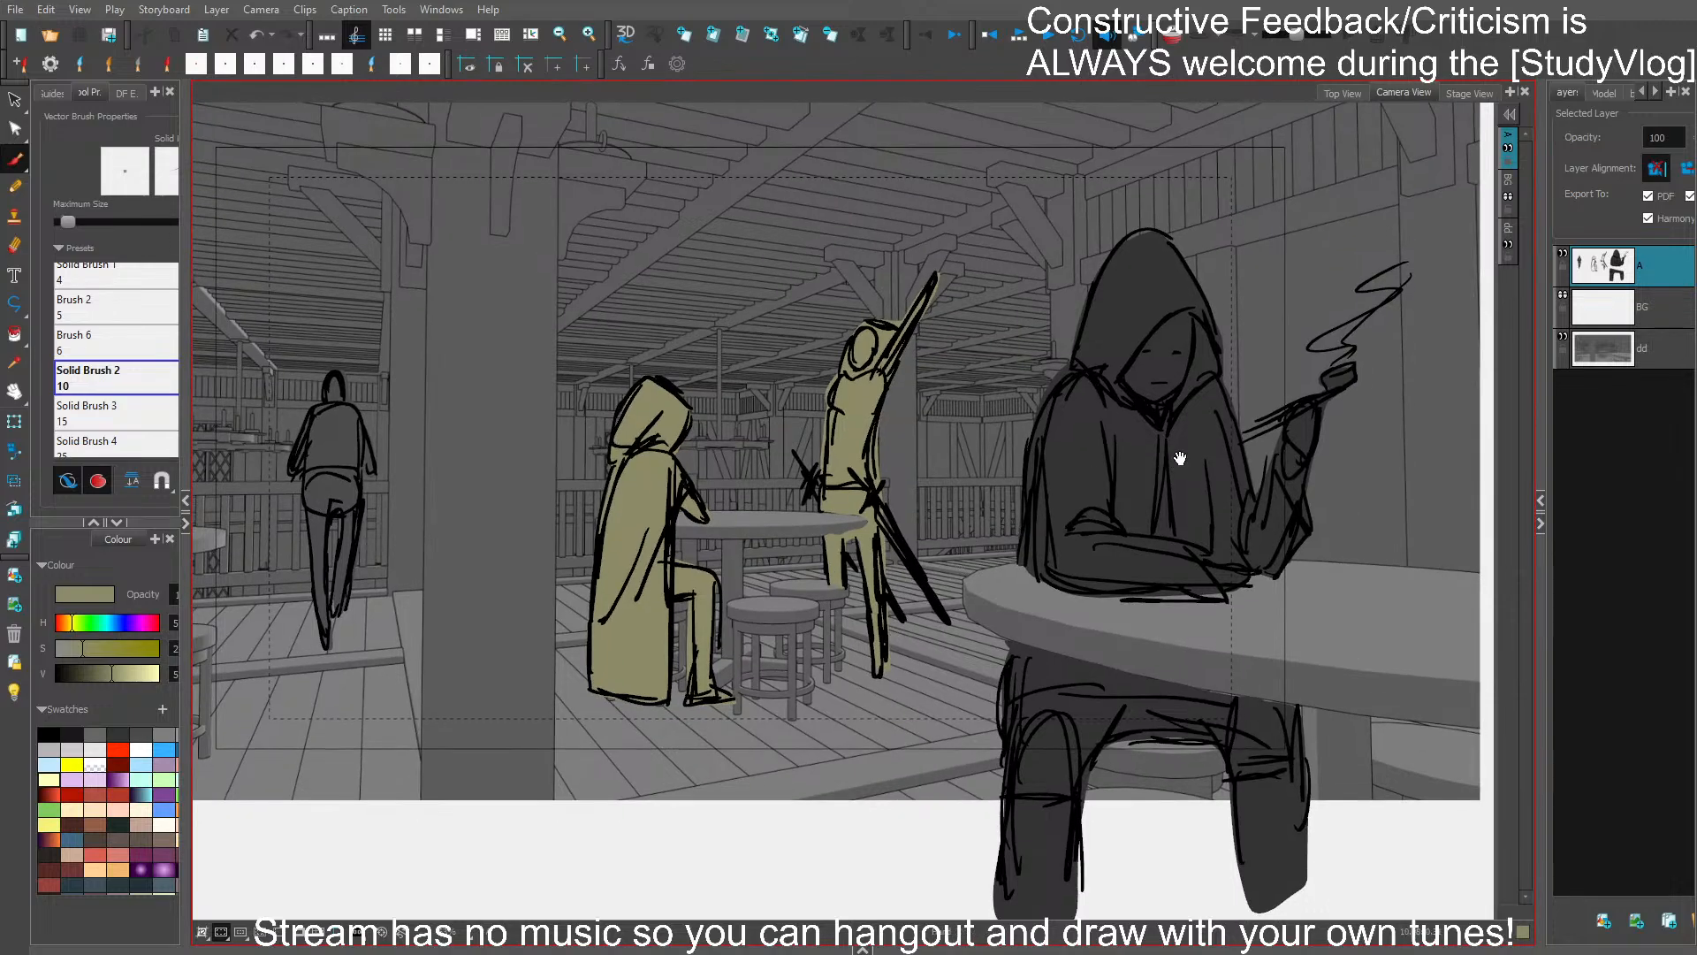
drag(1181, 458, 1216, 469)
scroll(1240, 440, down, 2)
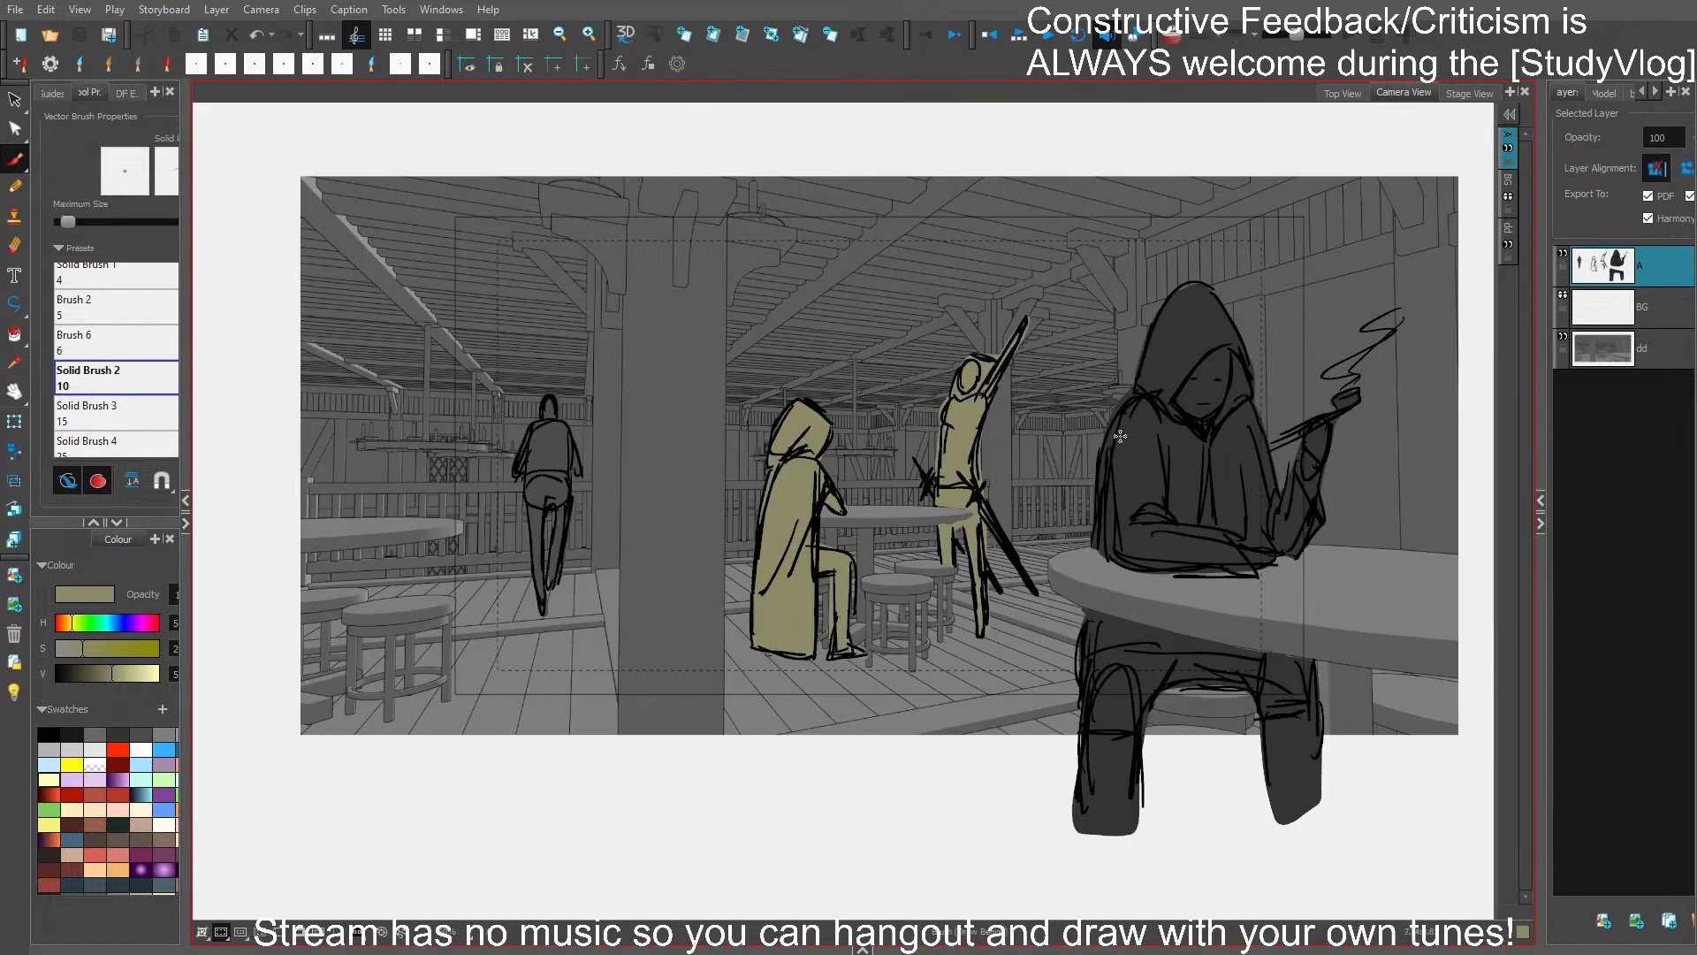
click(299, 935)
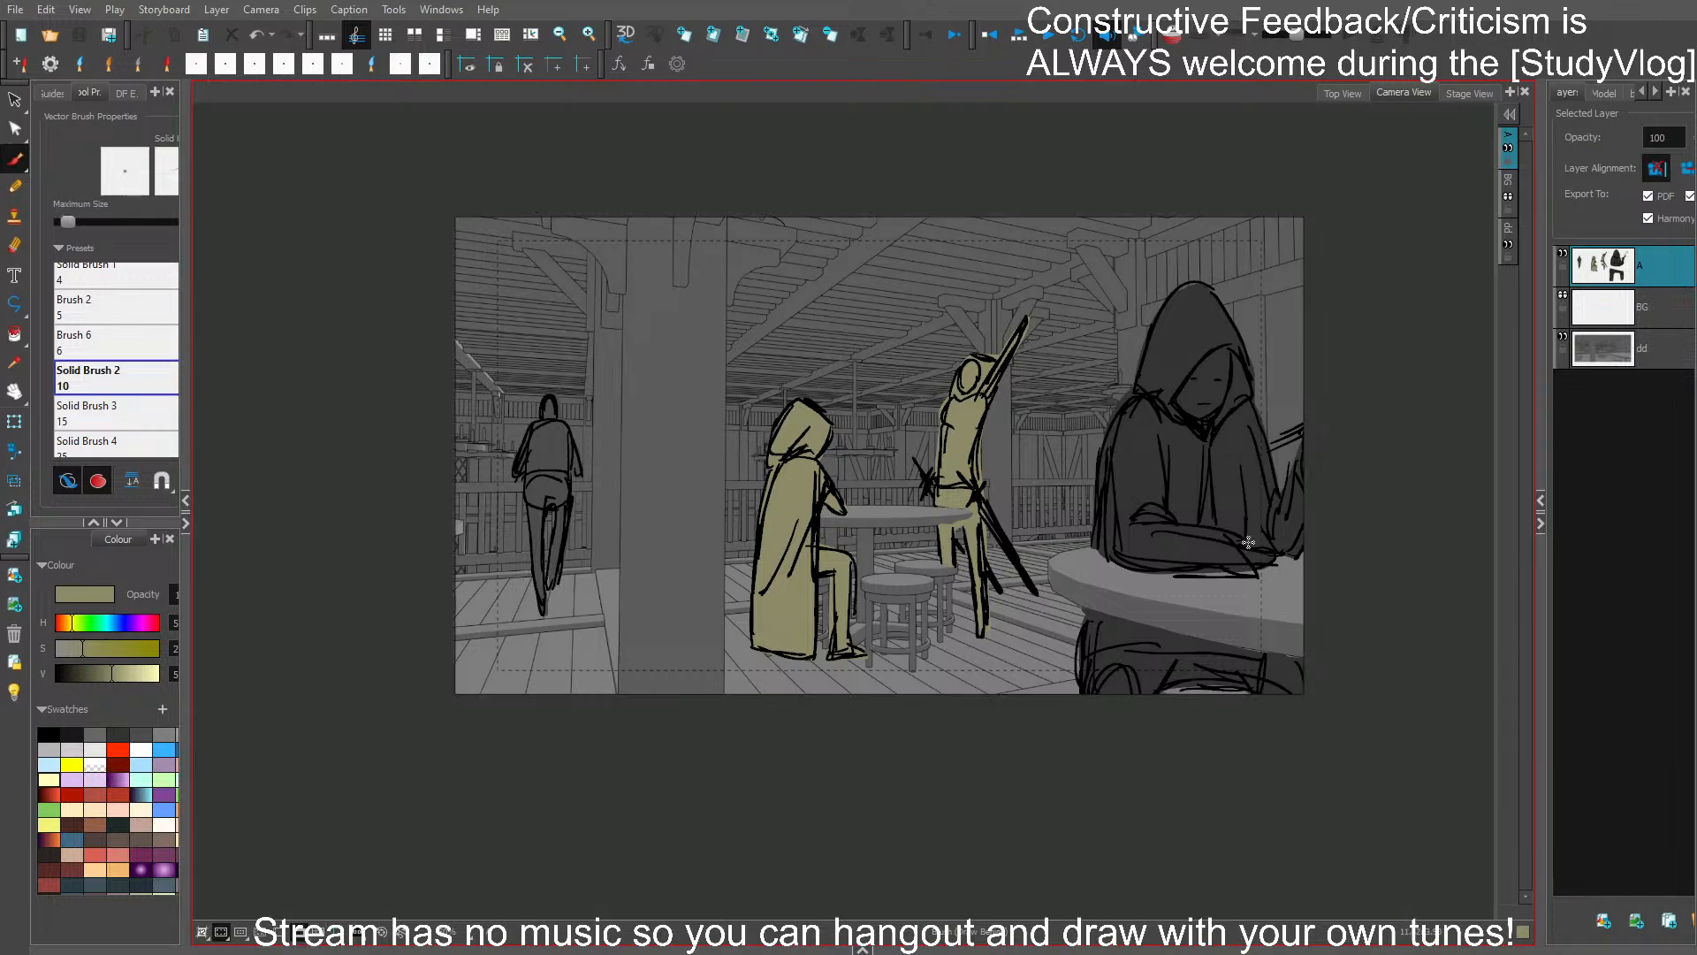
scroll(1248, 541, up, 2)
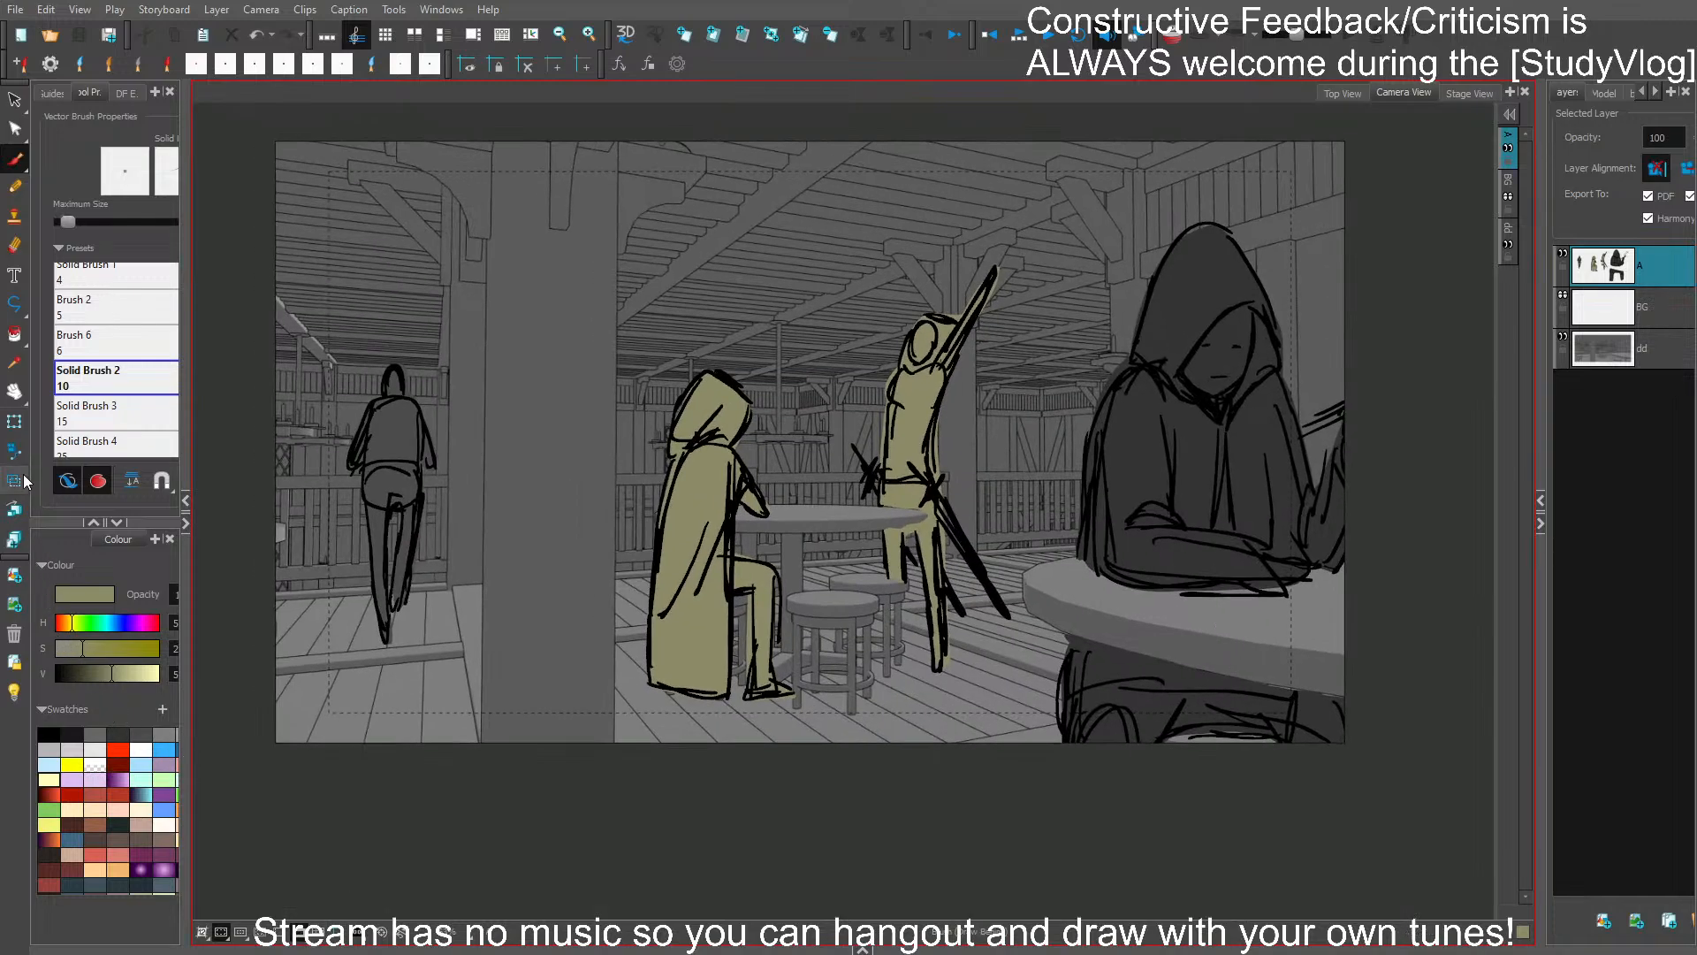
click(17, 452)
drag(277, 142, 327, 205)
drag(811, 441, 806, 454)
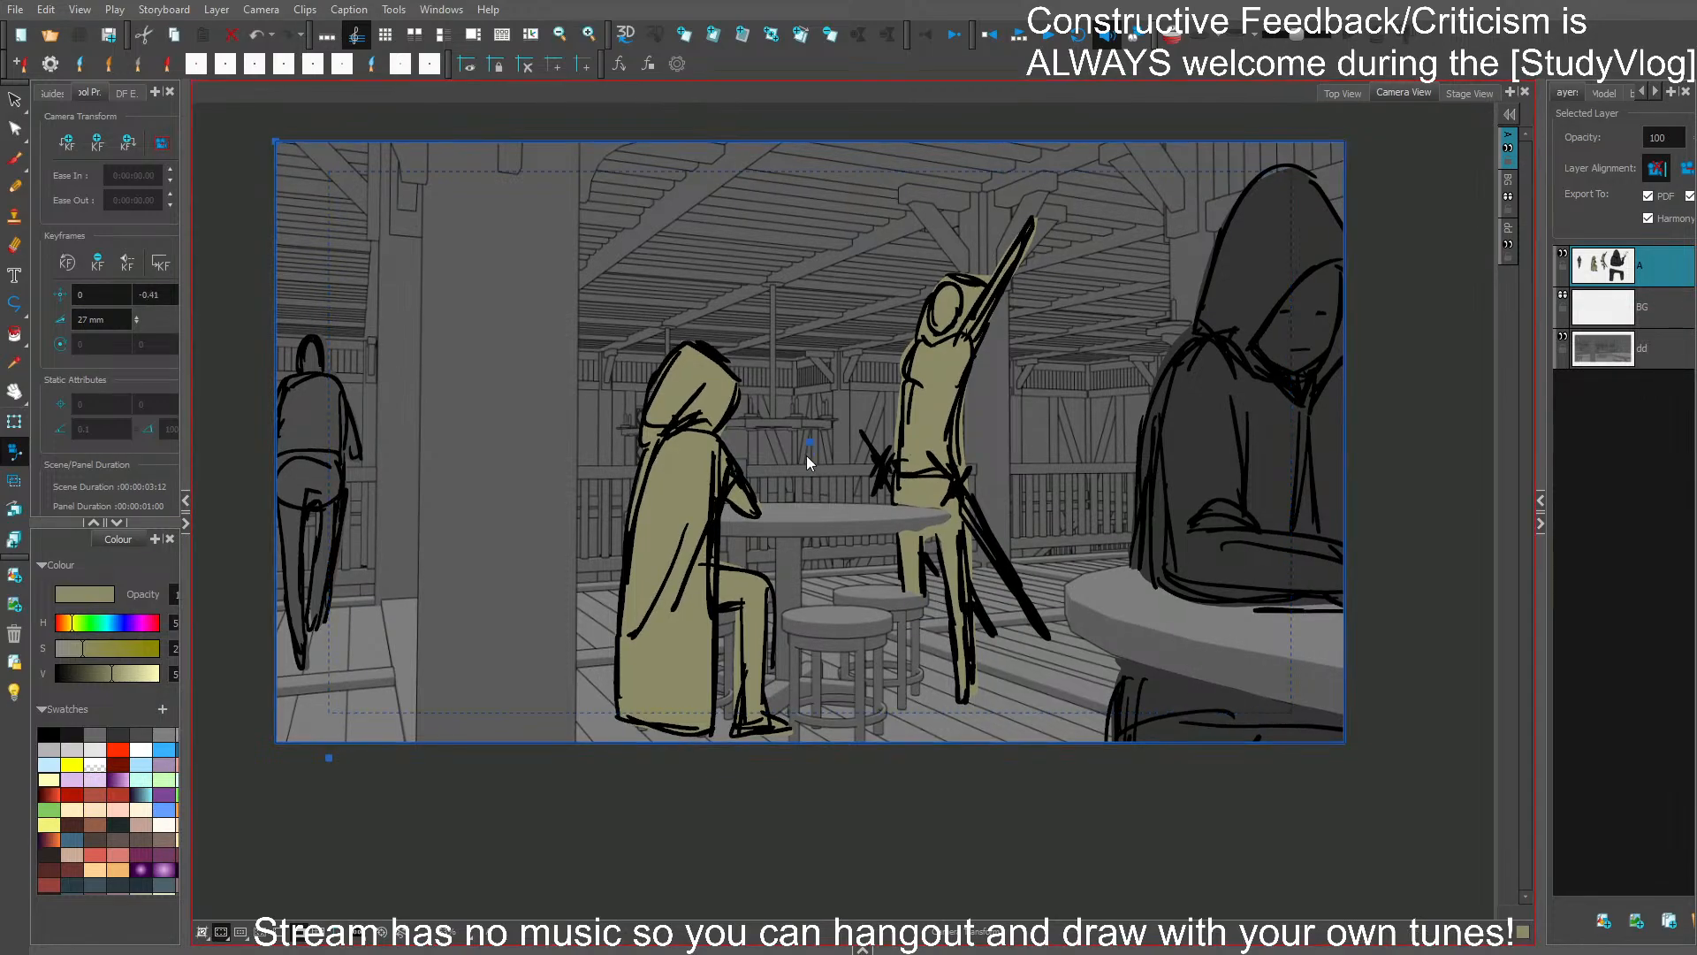
key(alt+b)
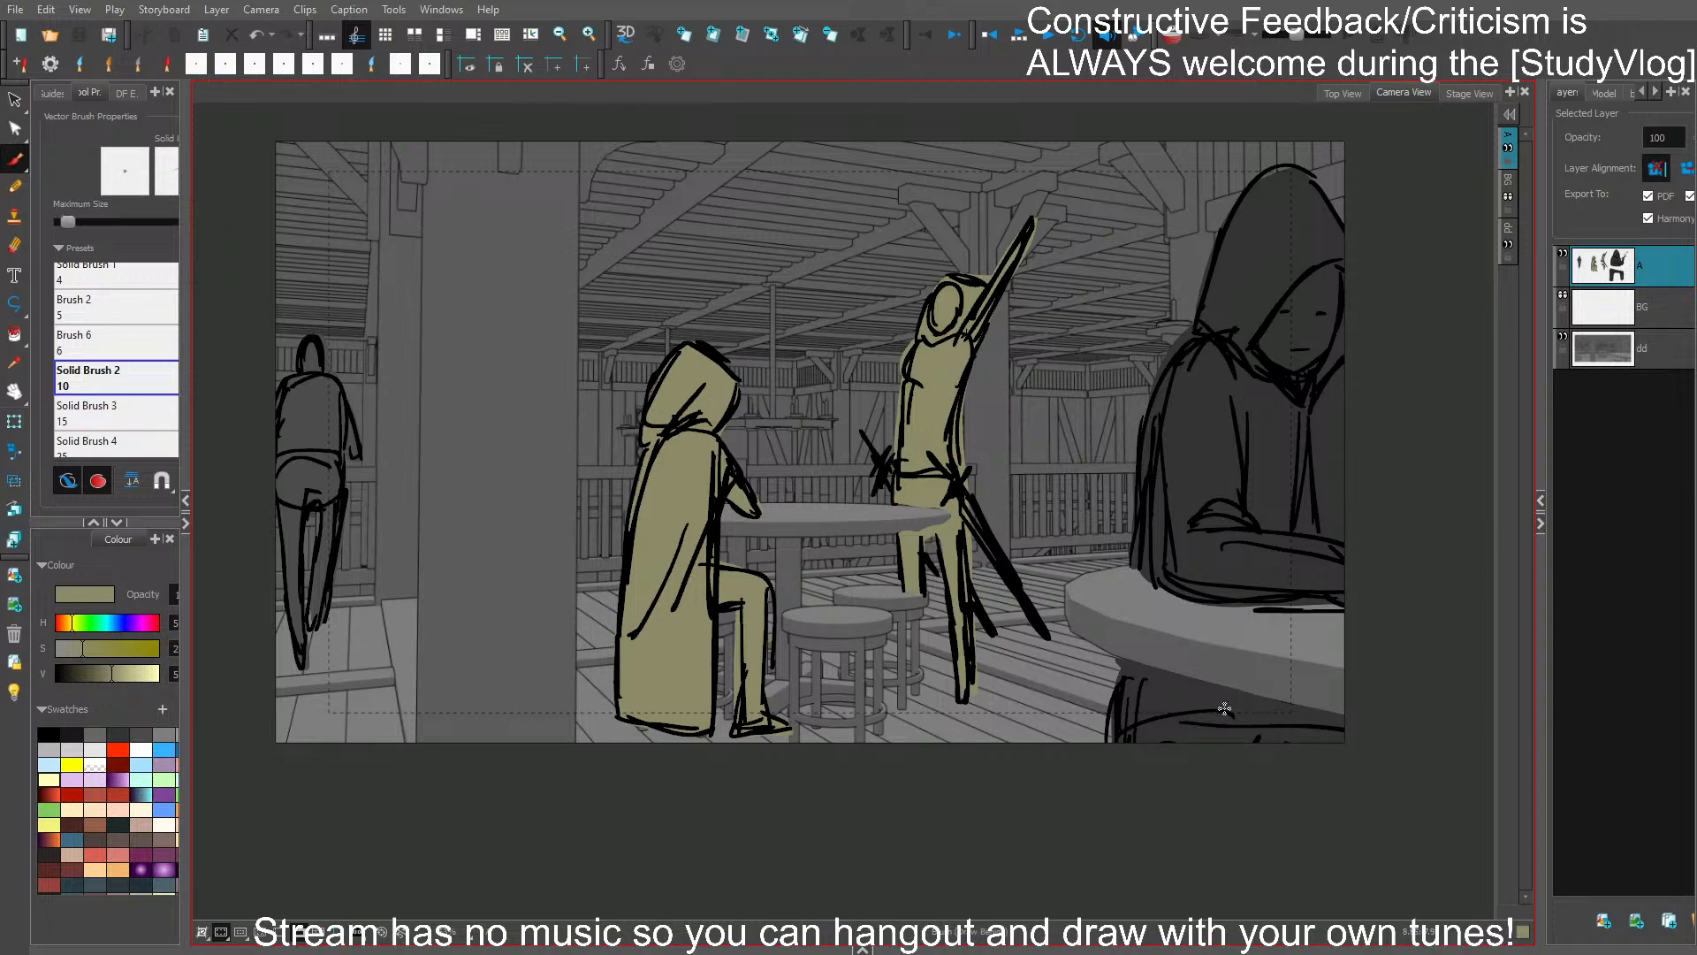
- Look through the neighbouring storyboard panels, show the timeline, and scrub it back to the hooded-figure panel
key(Right)
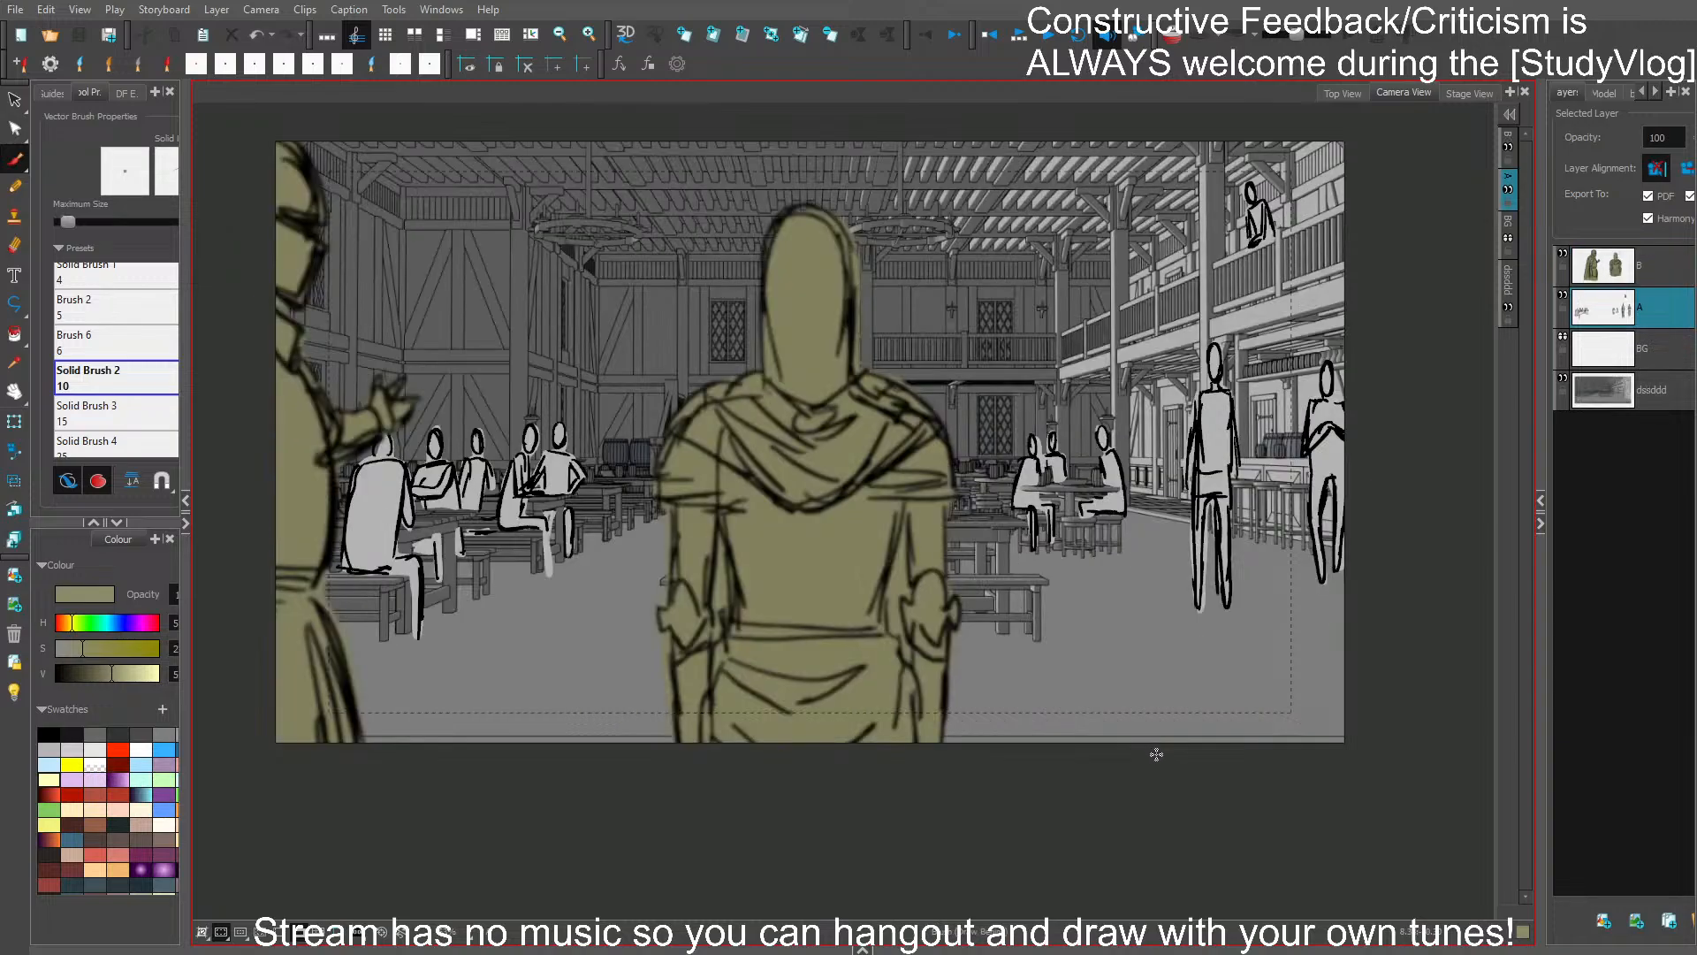
key(Right)
key(Right)
key(Right)
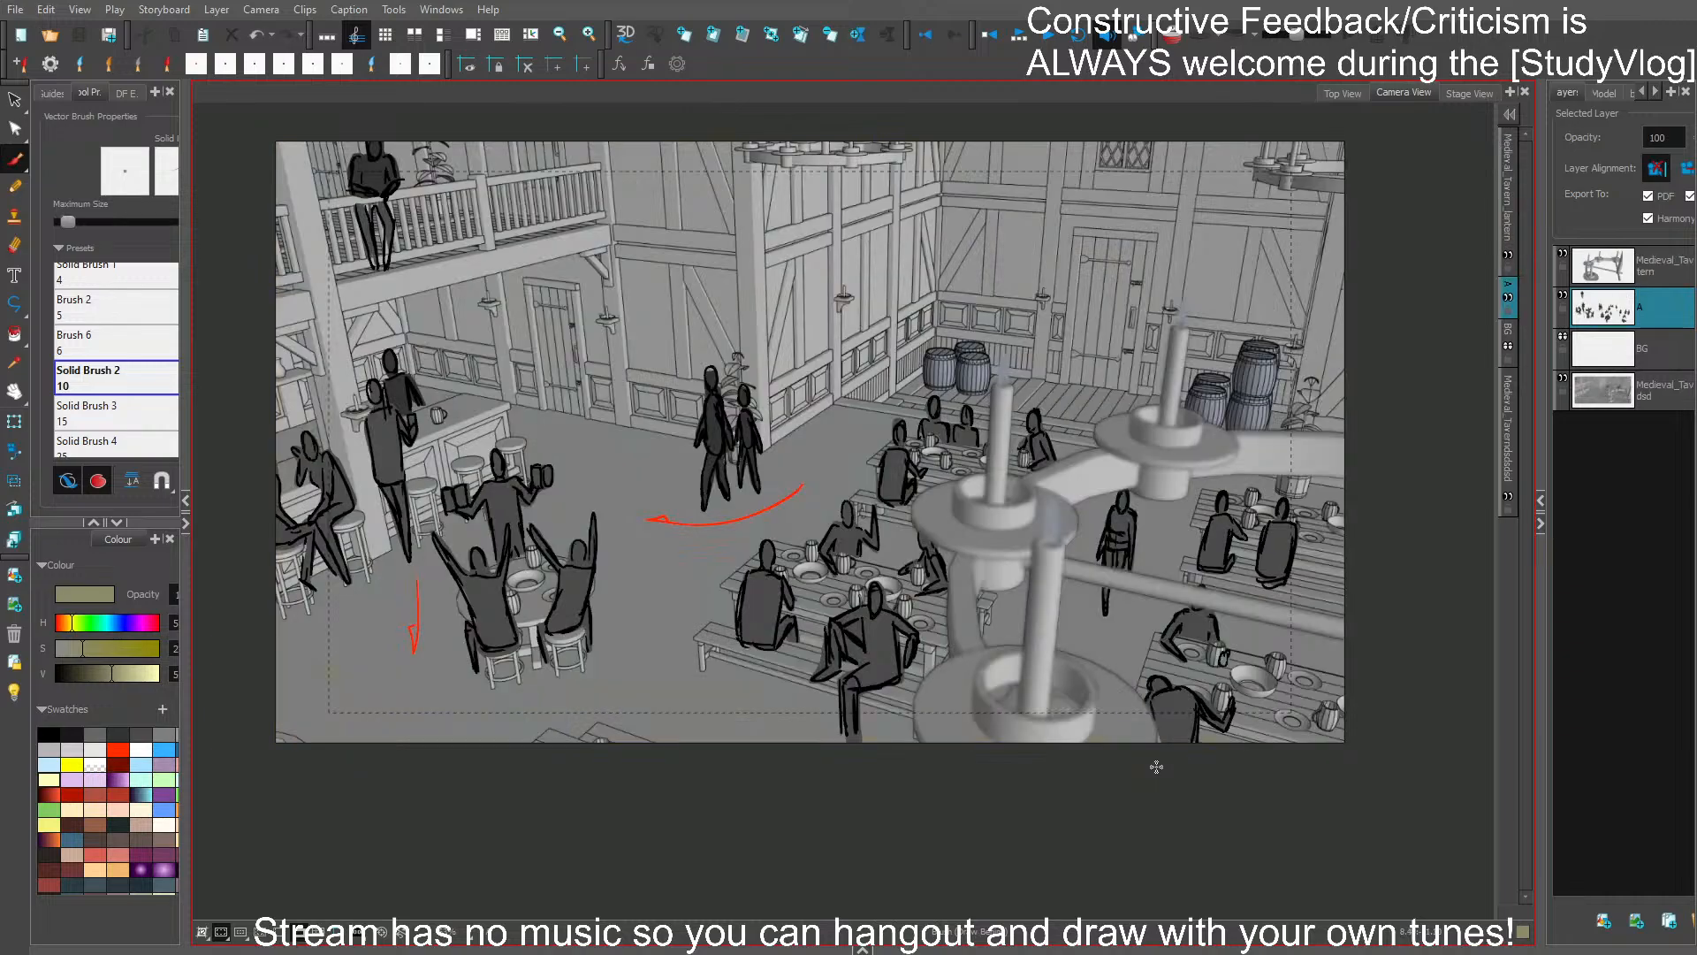
key(Left)
key(Right)
key(Left)
key(Right)
click(864, 947)
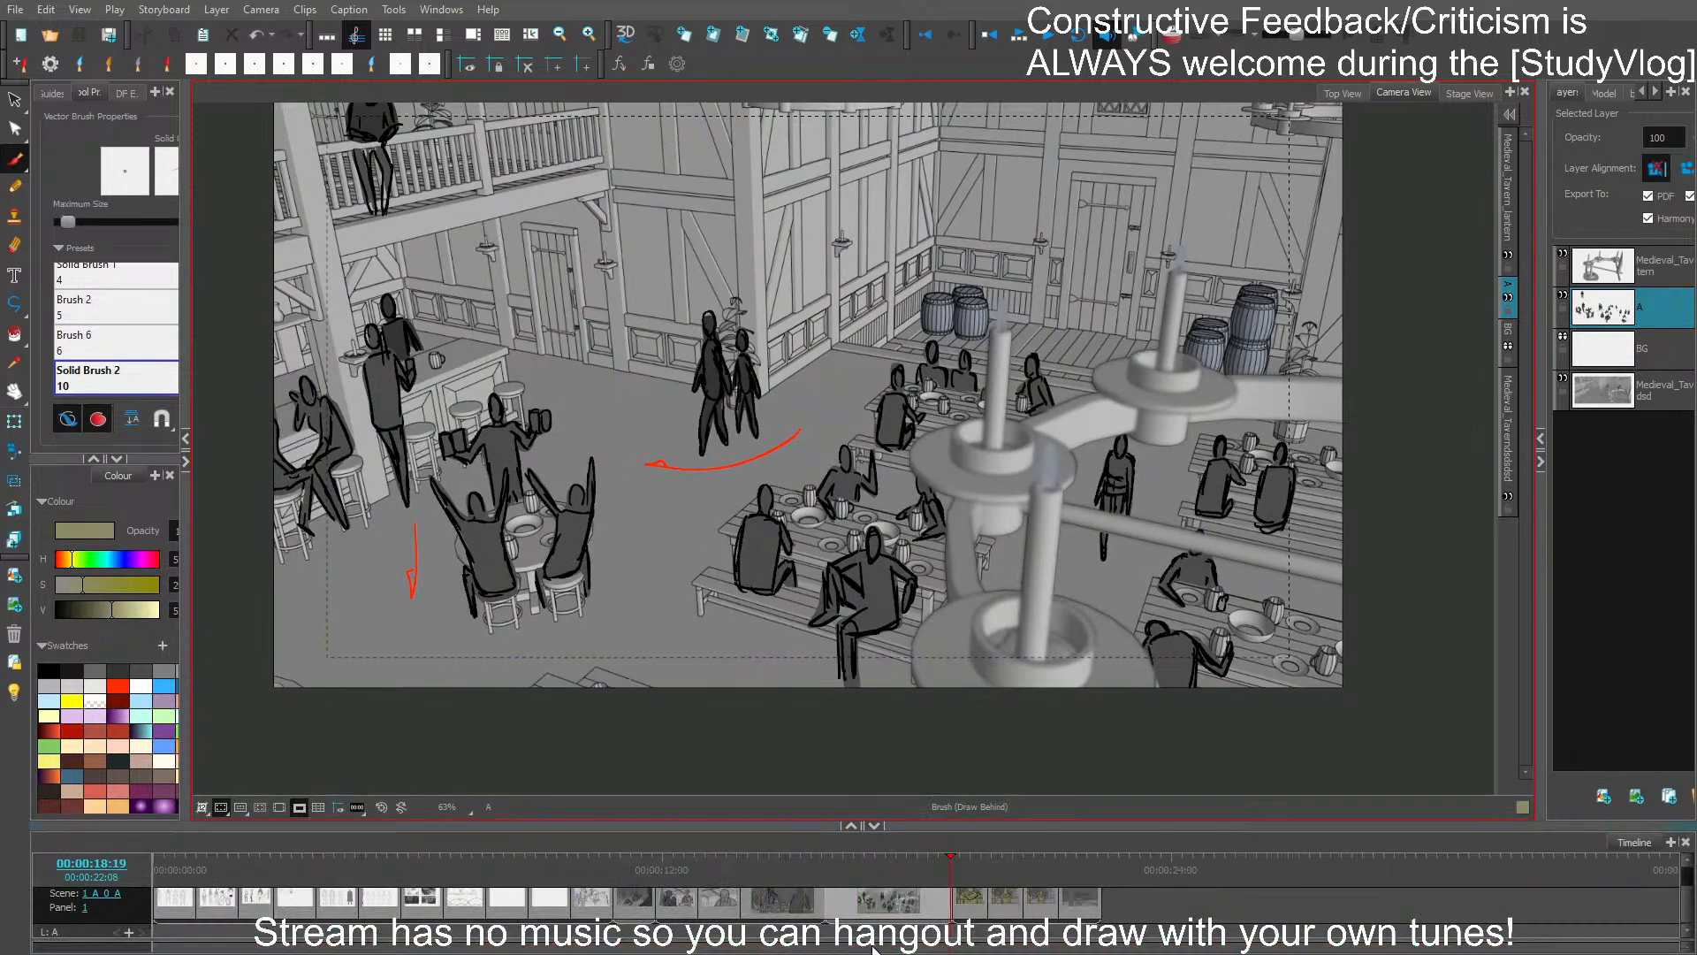
drag(962, 864, 1078, 871)
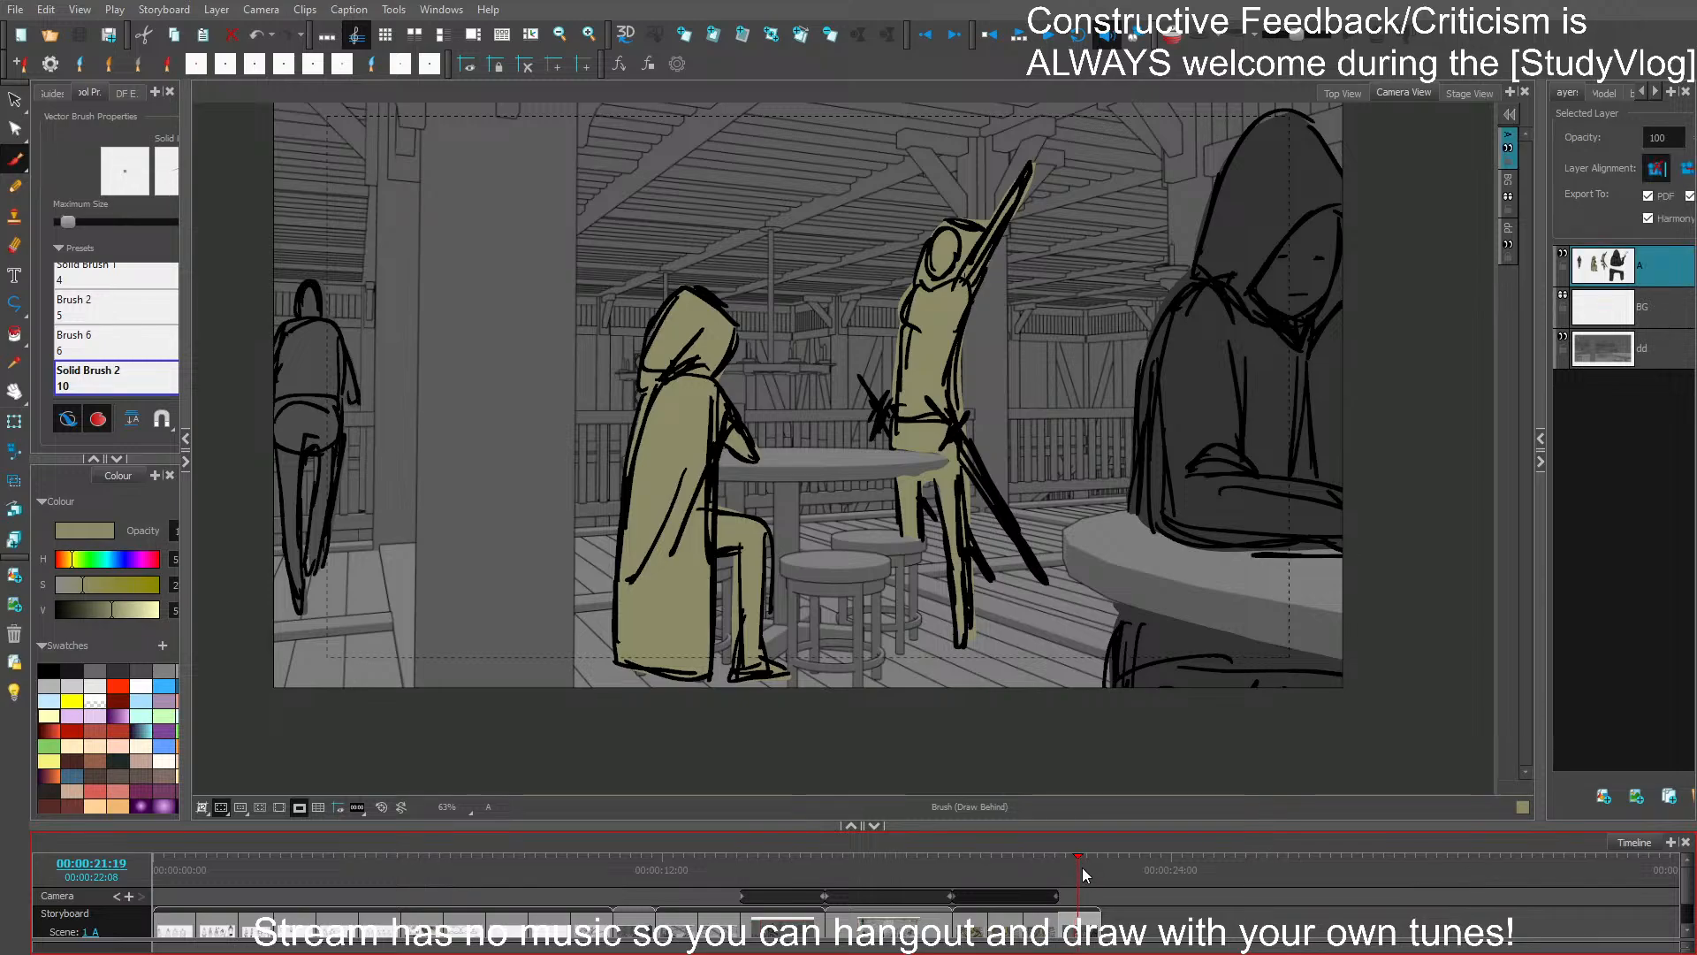
scroll(1096, 496, down, 1)
drag(1136, 392, 1103, 405)
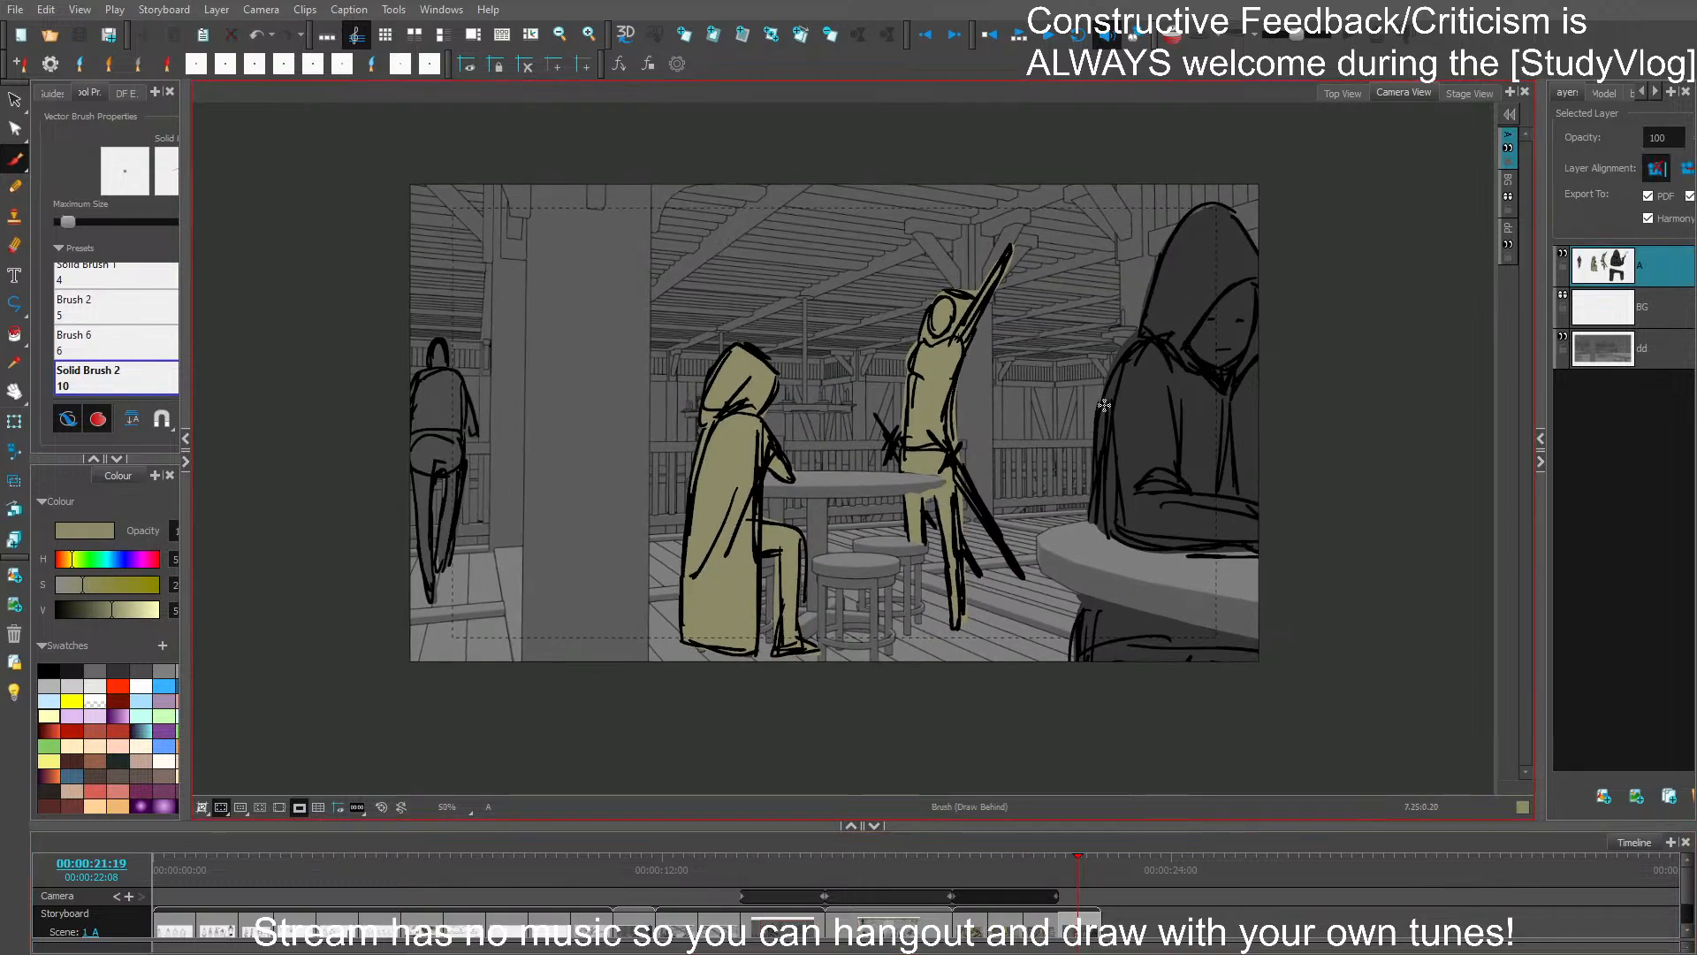
scroll(1104, 405, up, 1)
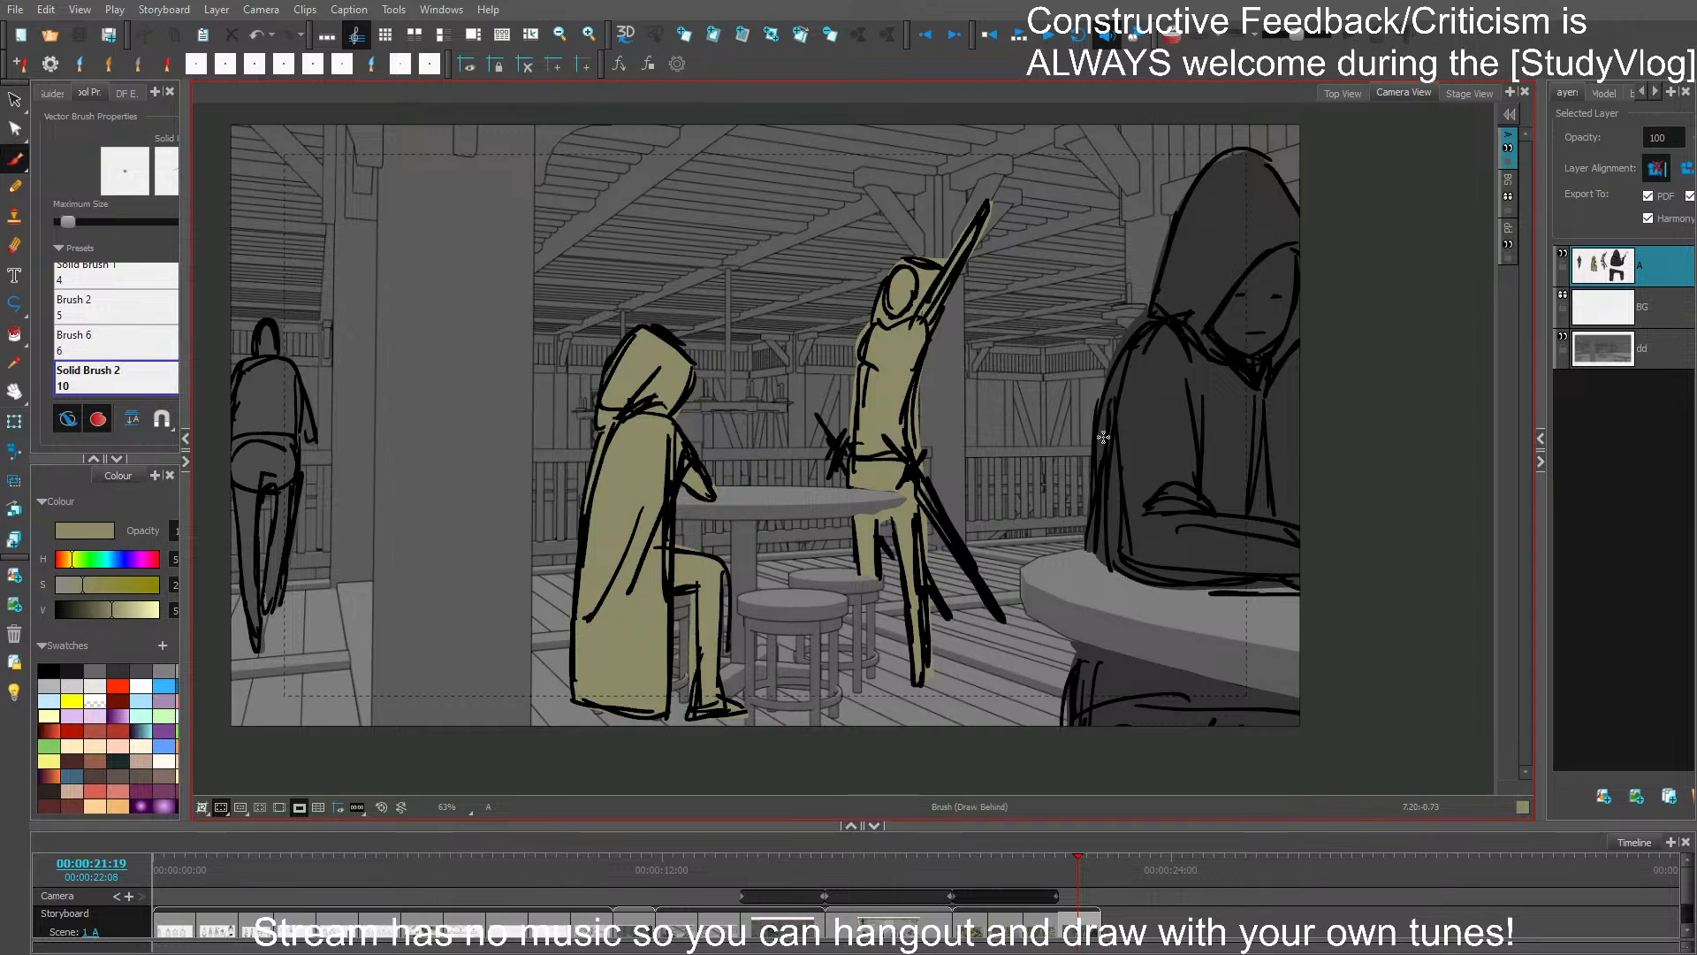
- Review the preceding panels back to the barkeeper shot, checking the sequence forward again to the hooded-figure panel
key(Left)
key(Left)
key(Left)
key(Left)
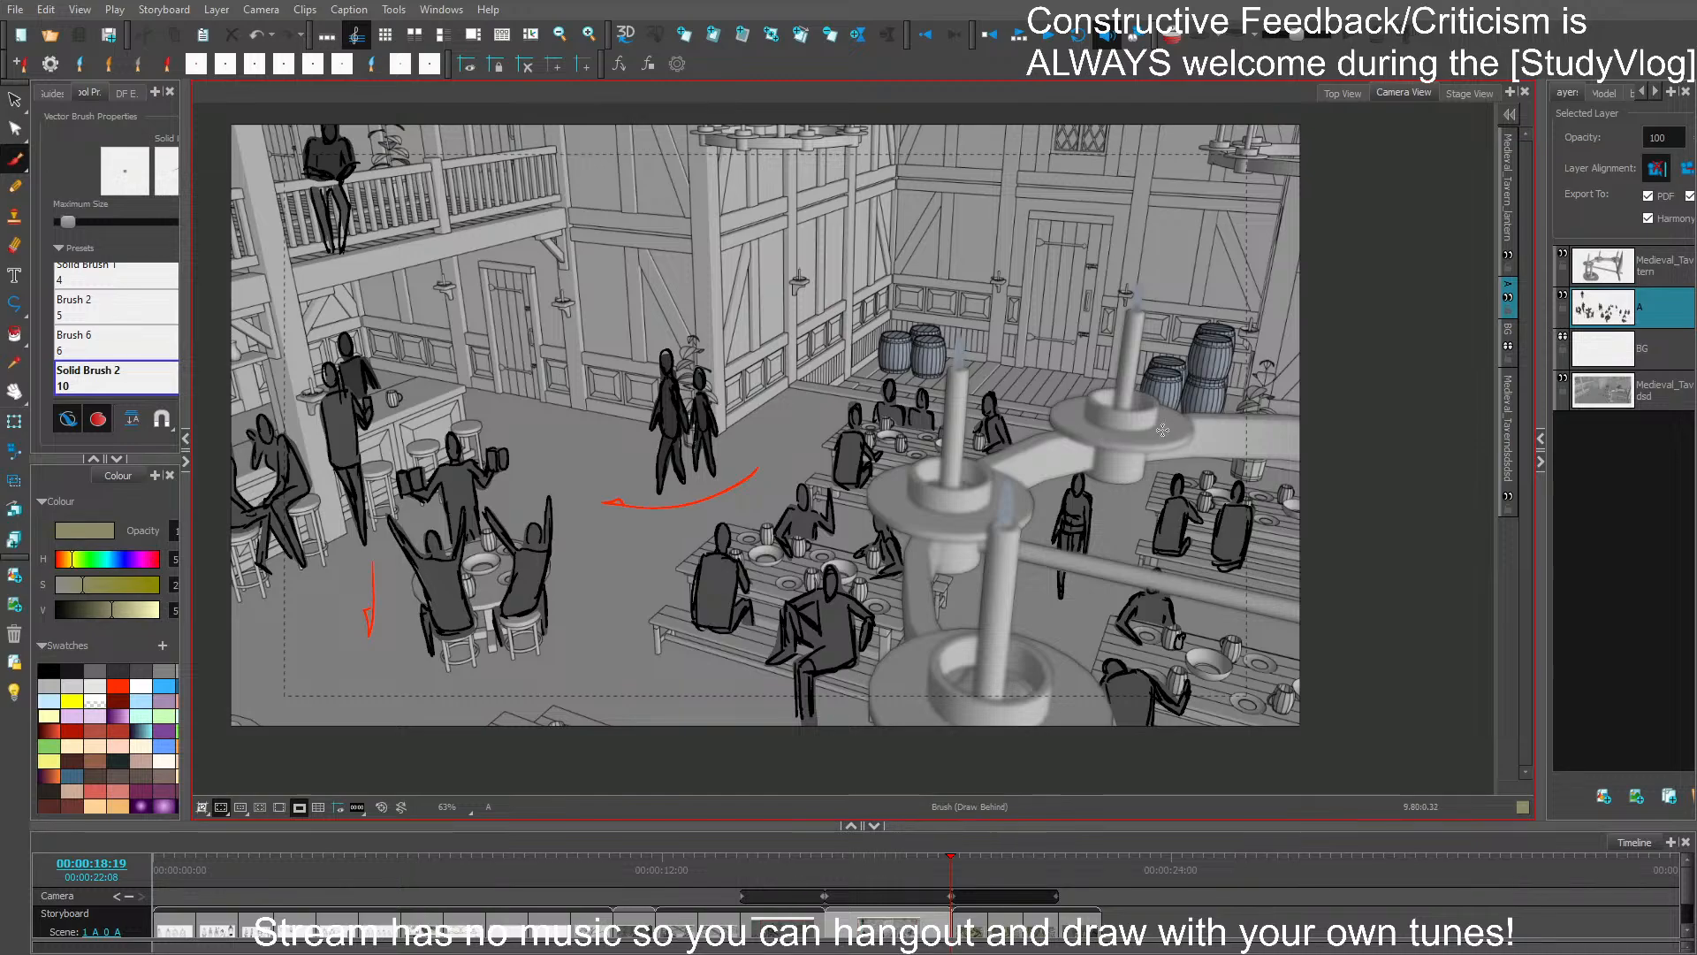
key(Left)
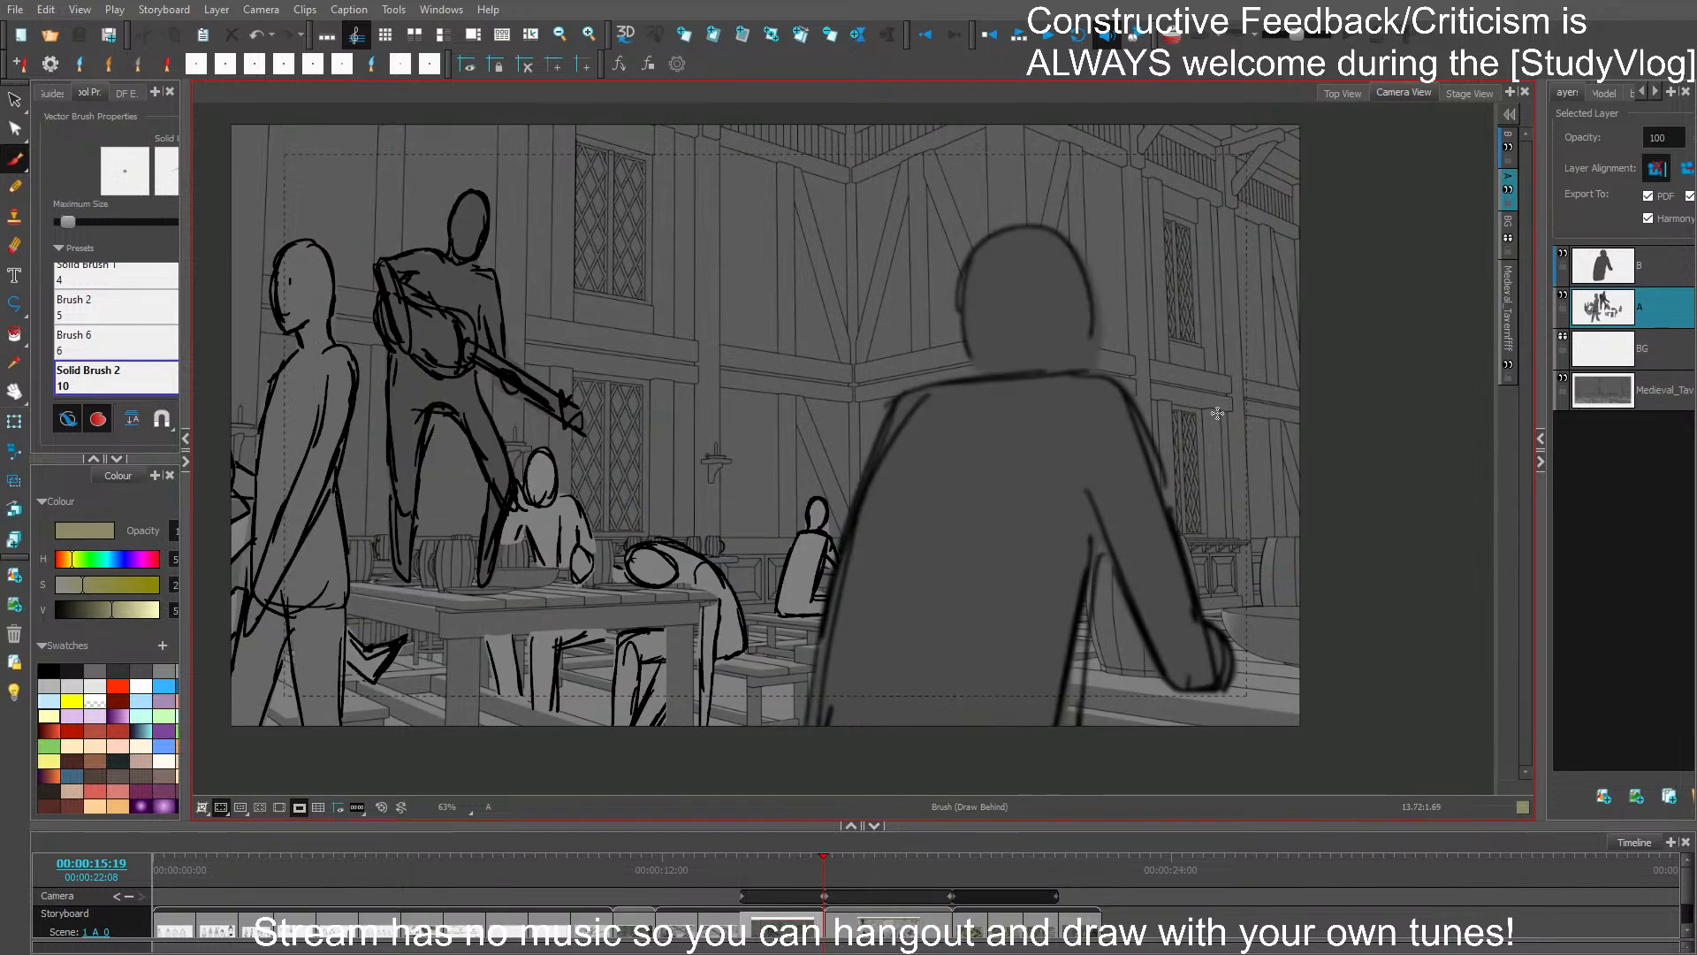
key(Left)
key(Left)
key(Left)
key(Left)
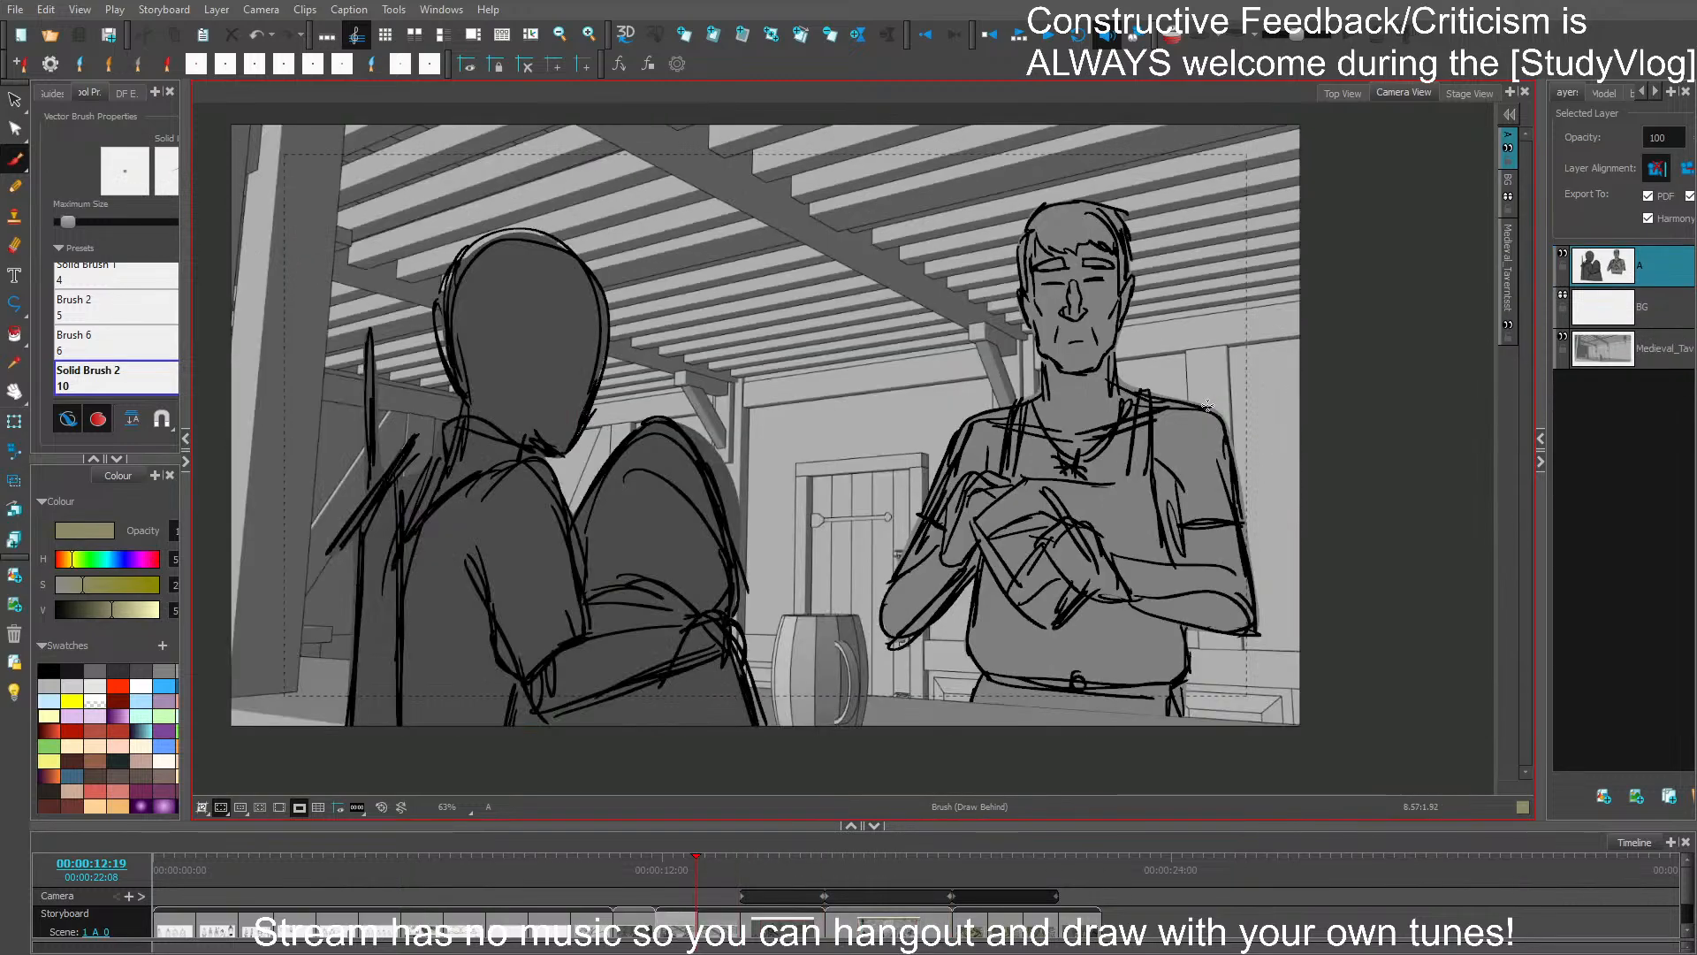
key(Right)
key(Right)
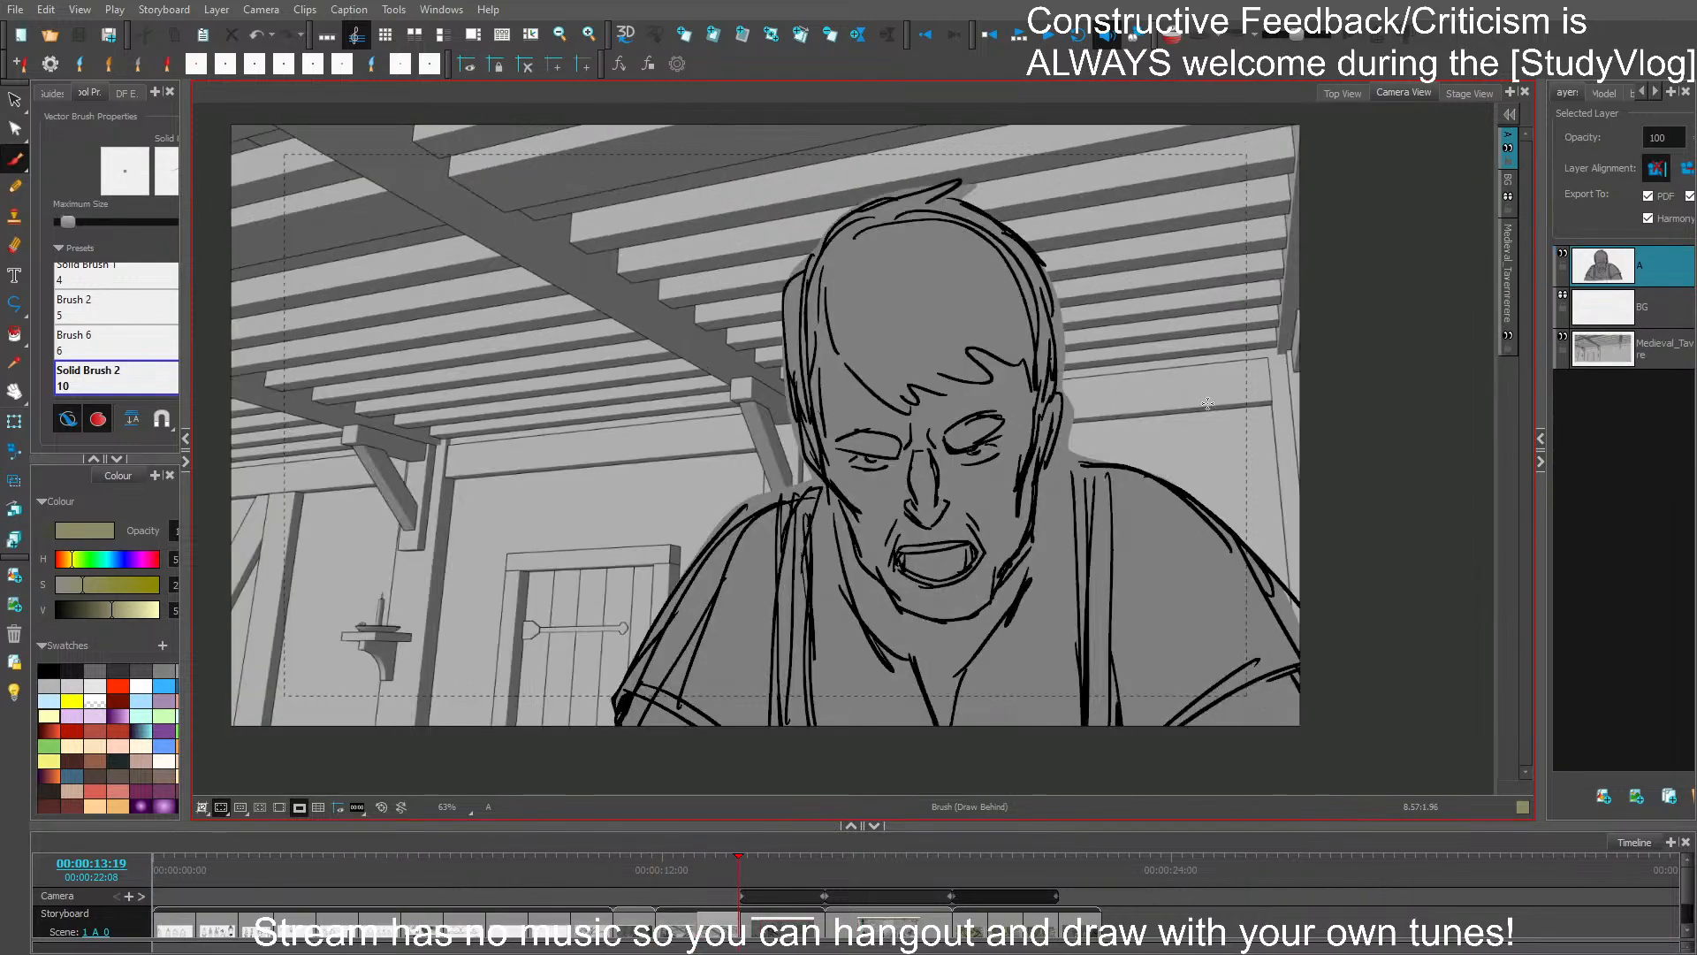
key(Right)
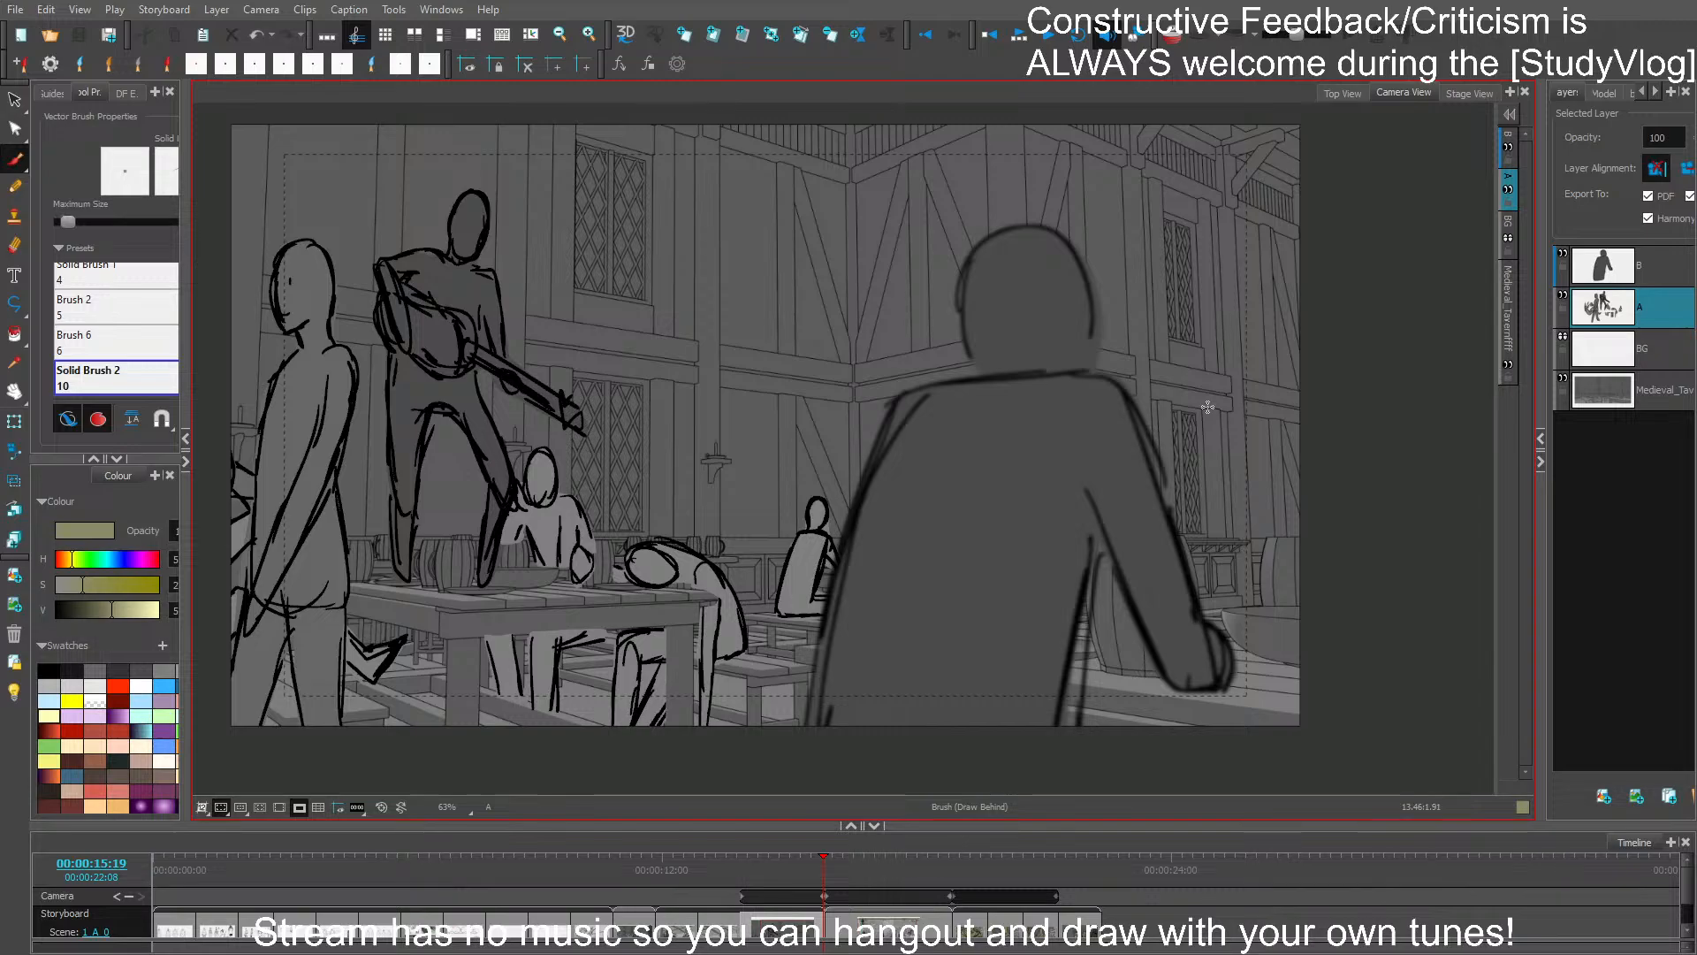
key(Right)
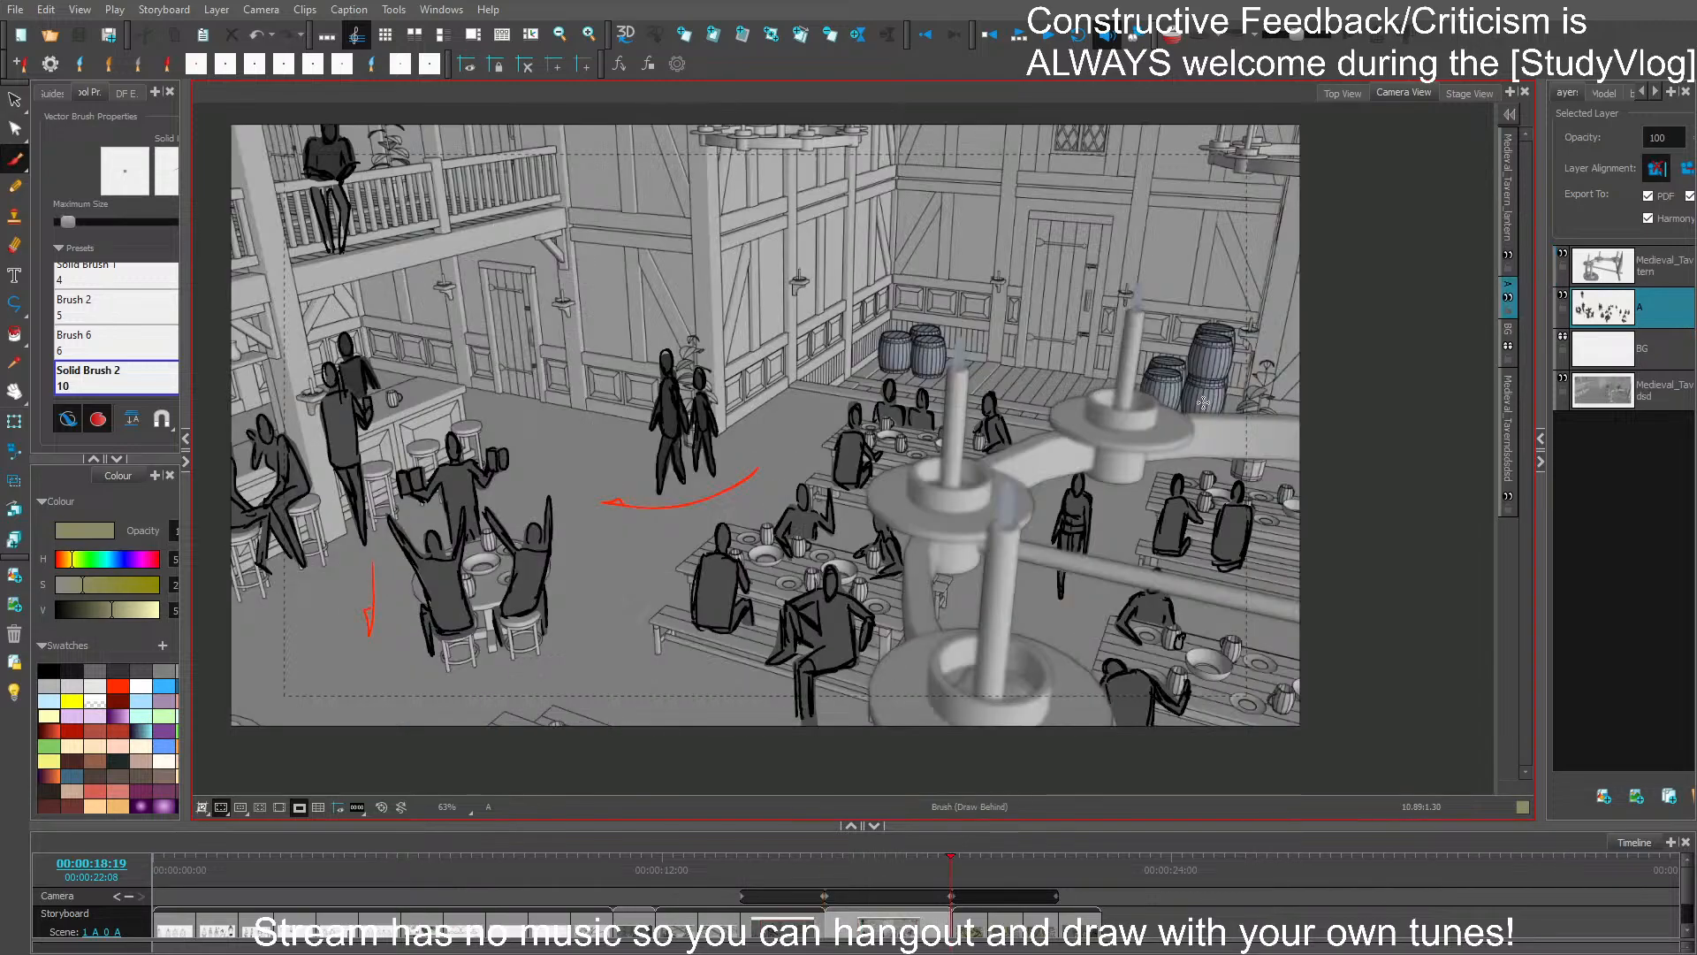
key(Right)
key(Right)
key(Right)
key(Right)
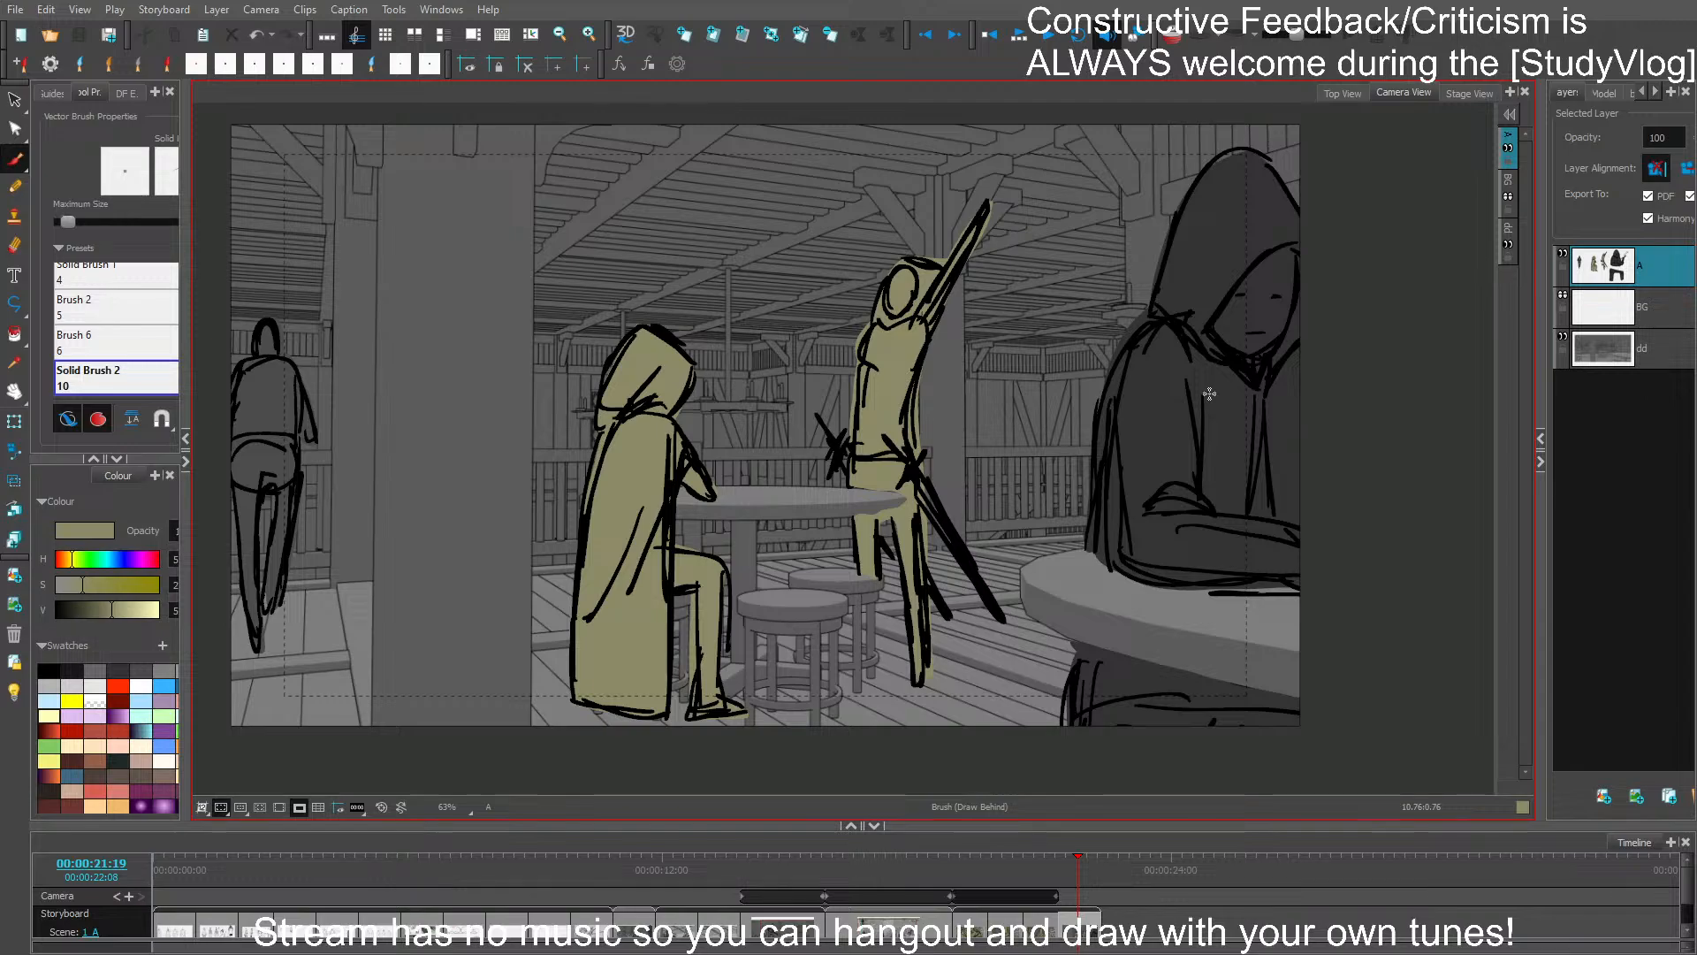
- Add a new panel after the hooded-figure panel, import the tavern background with the round tables, and make layer A active
key(p)
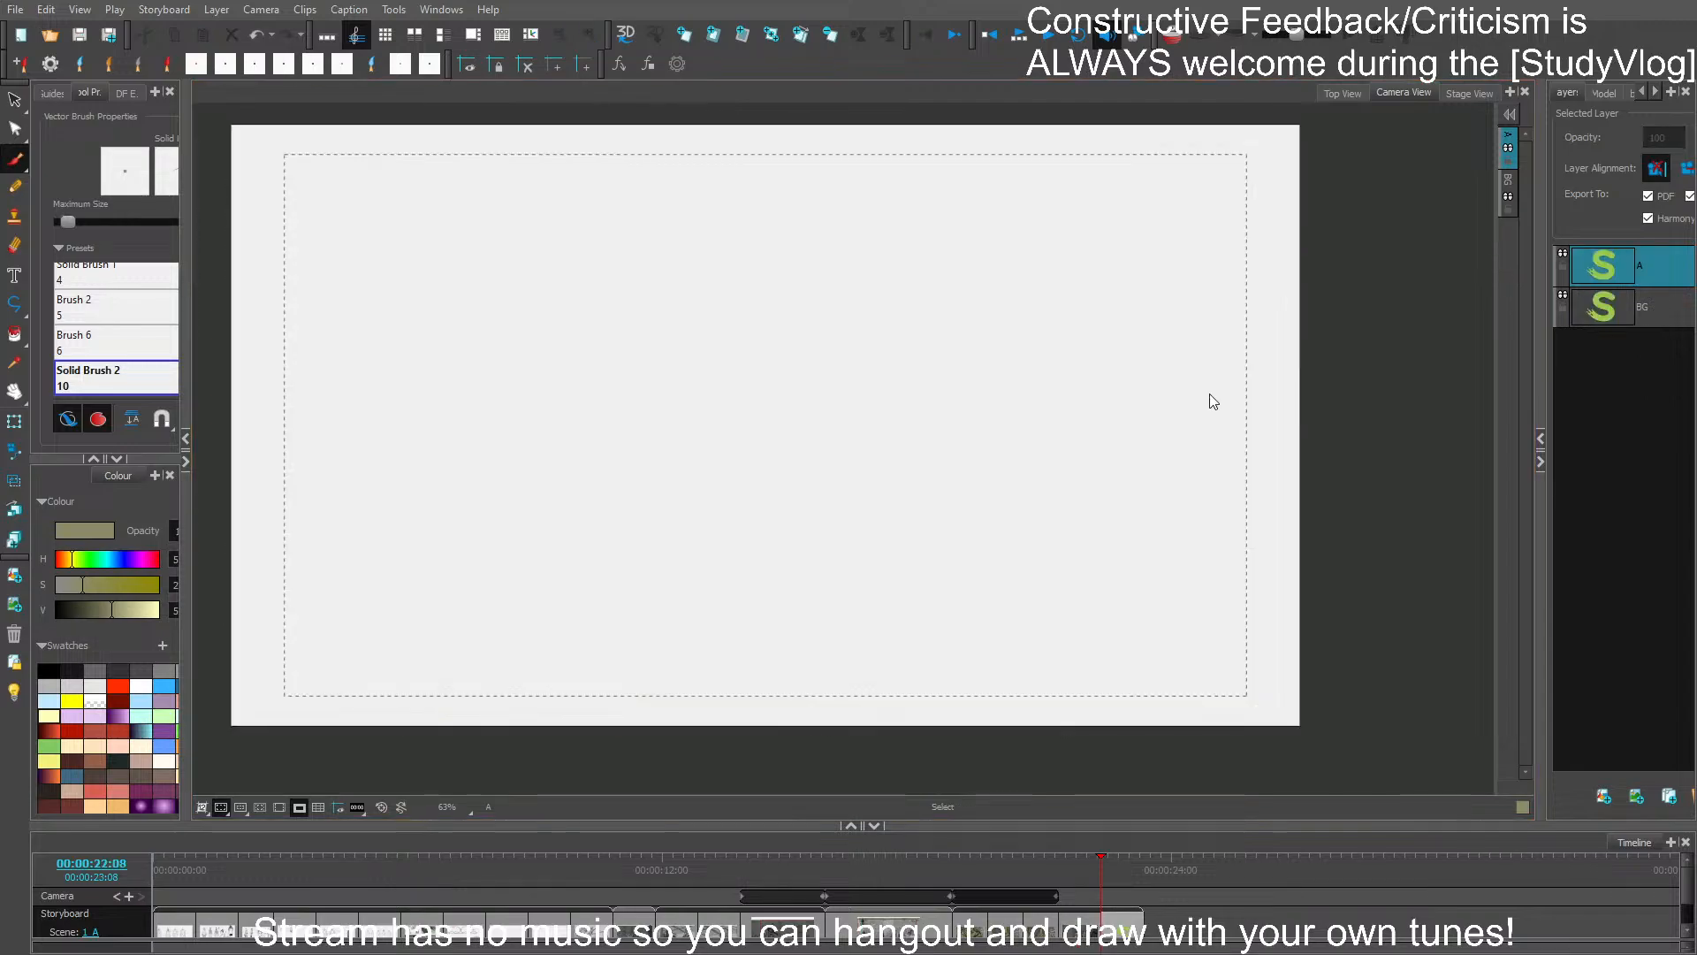
drag(1104, 501, 1110, 533)
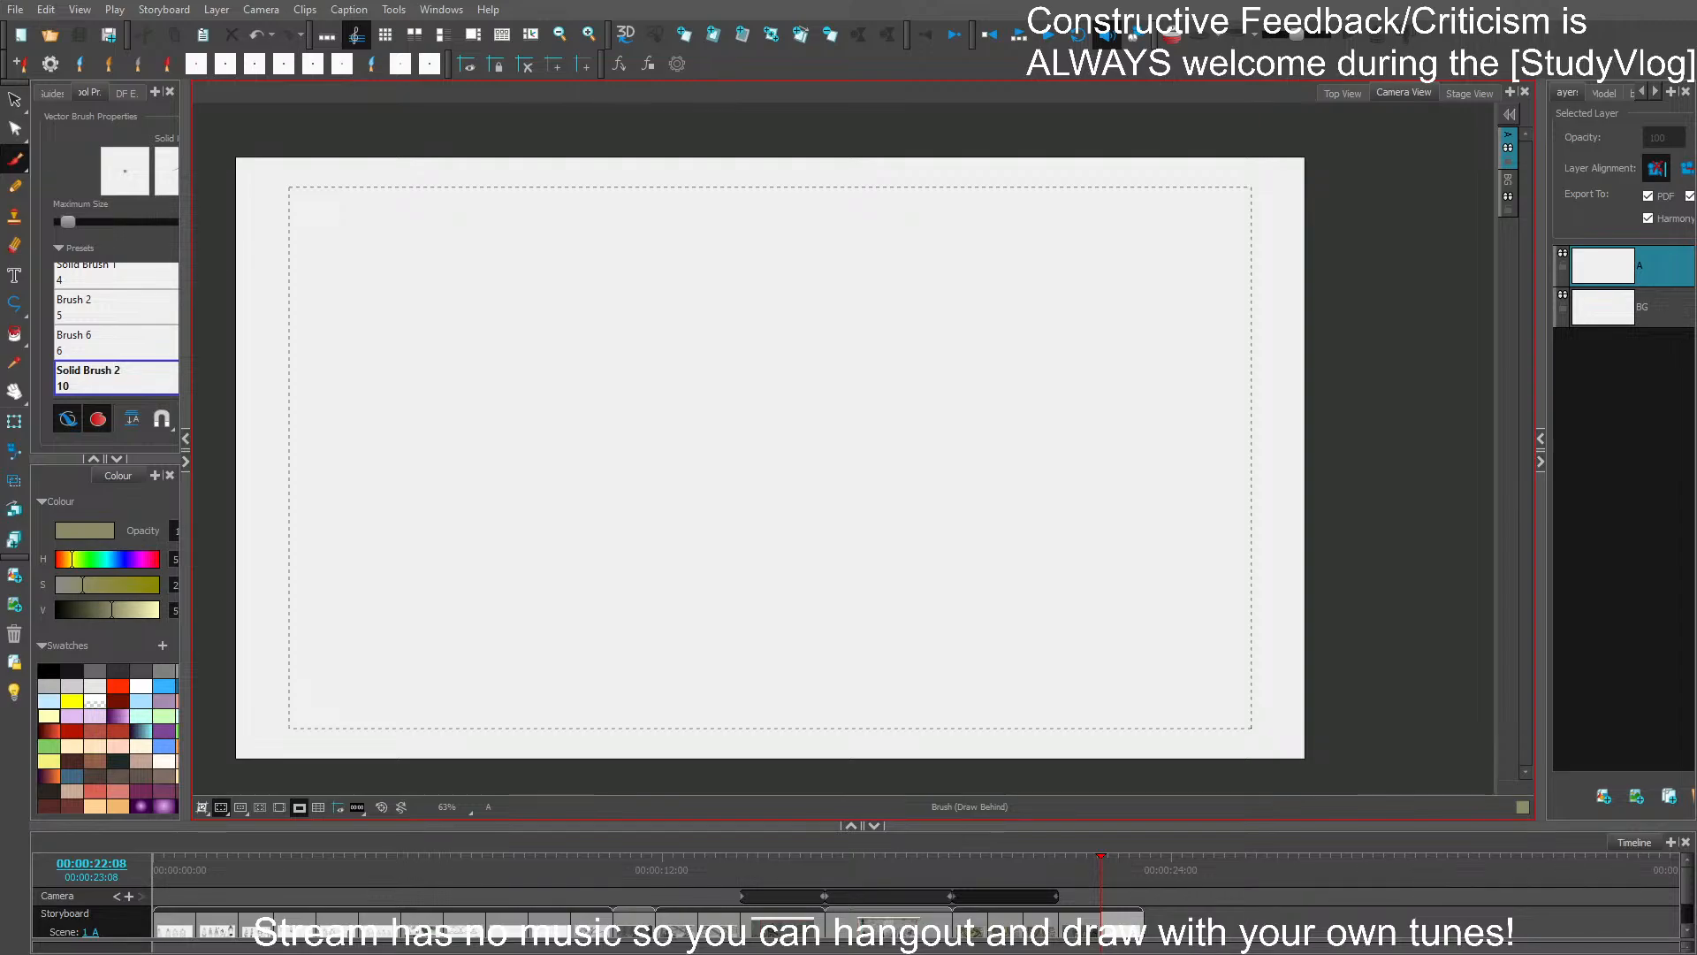
click(19, 8)
click(254, 365)
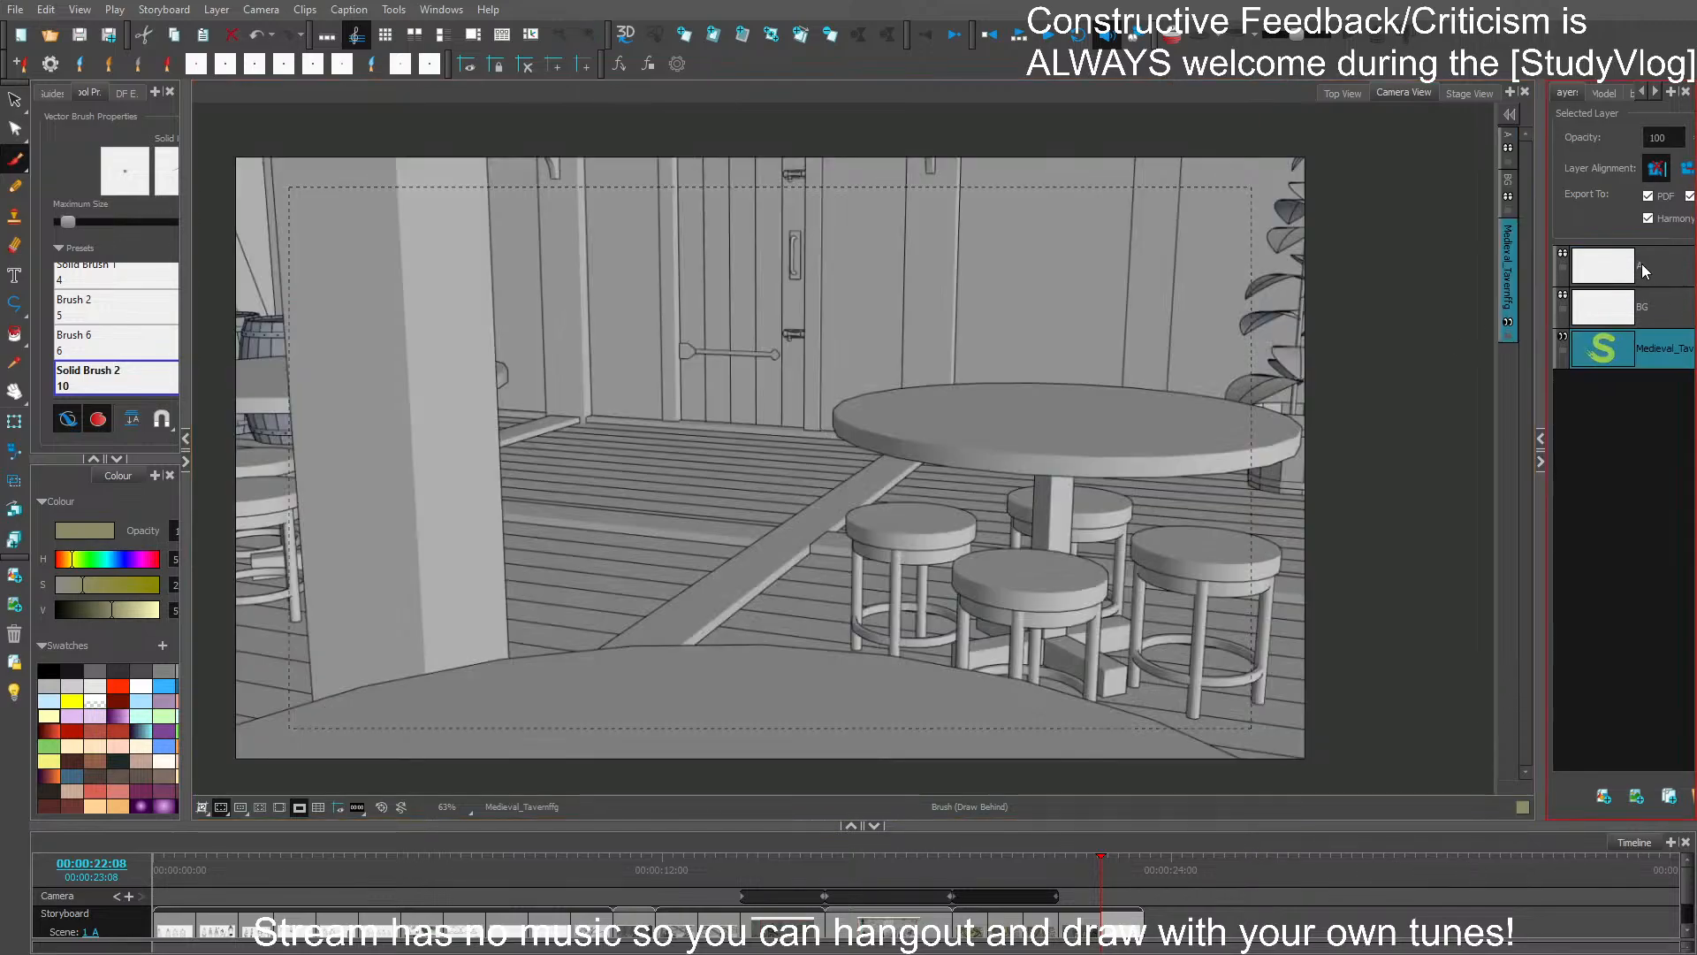
click(1641, 270)
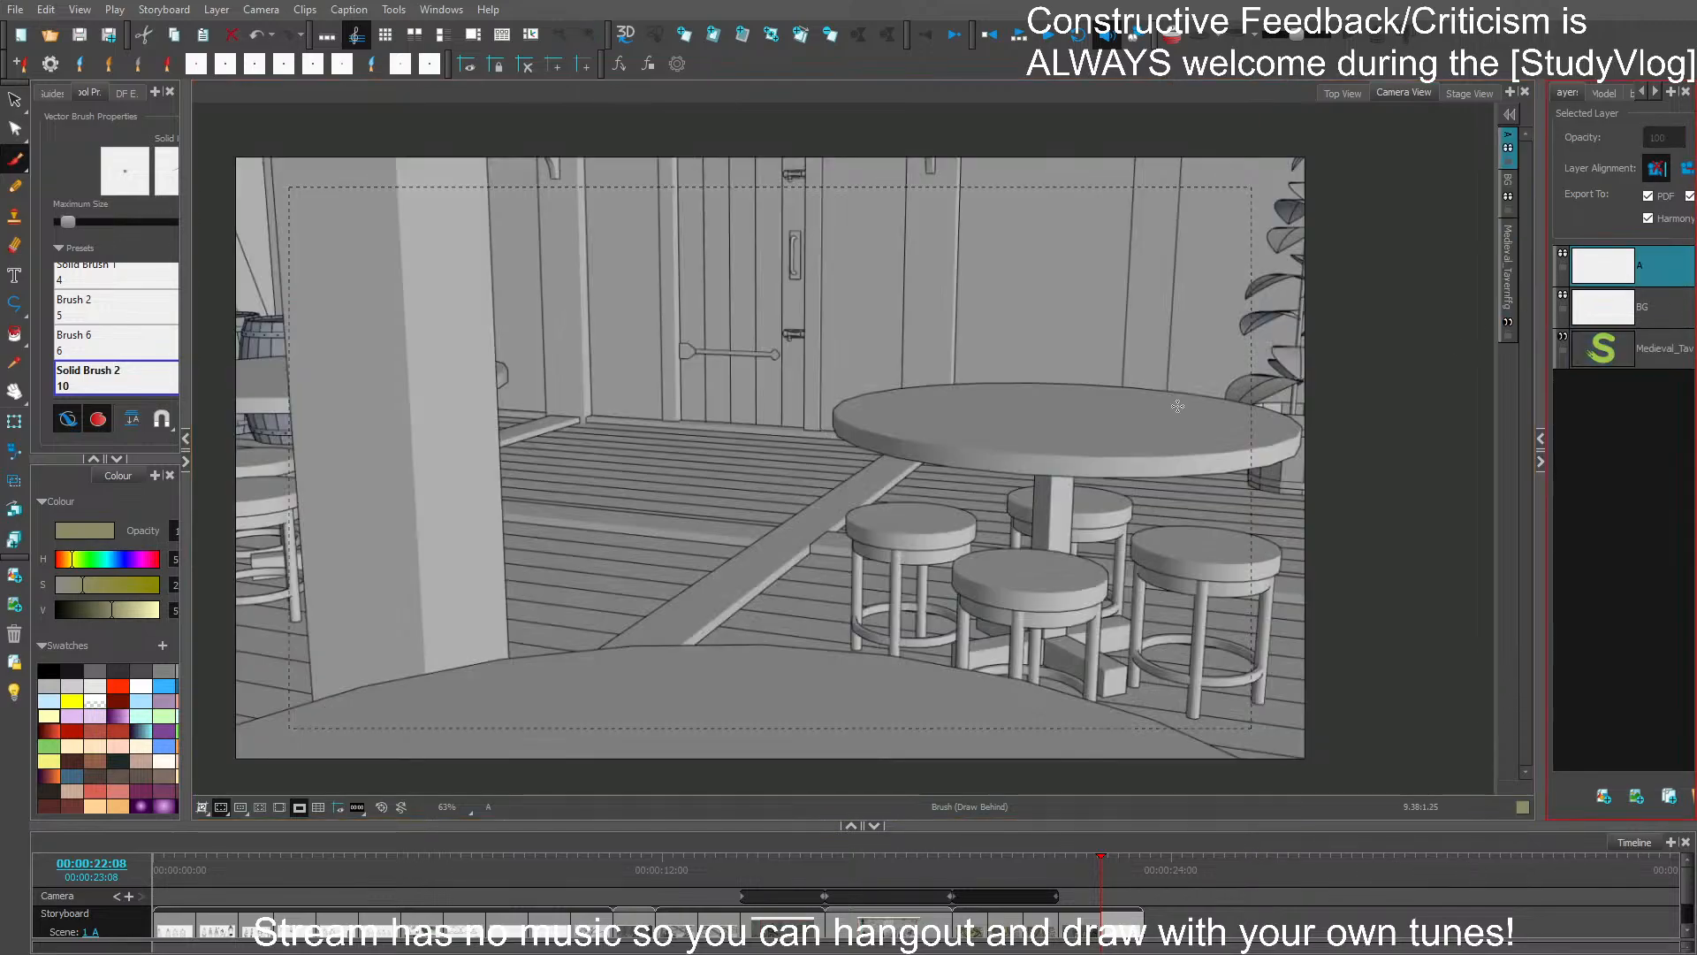
- Fade the background with the light table, choose black as the drawing colour, and turn off drawing behind
click(14, 692)
click(49, 670)
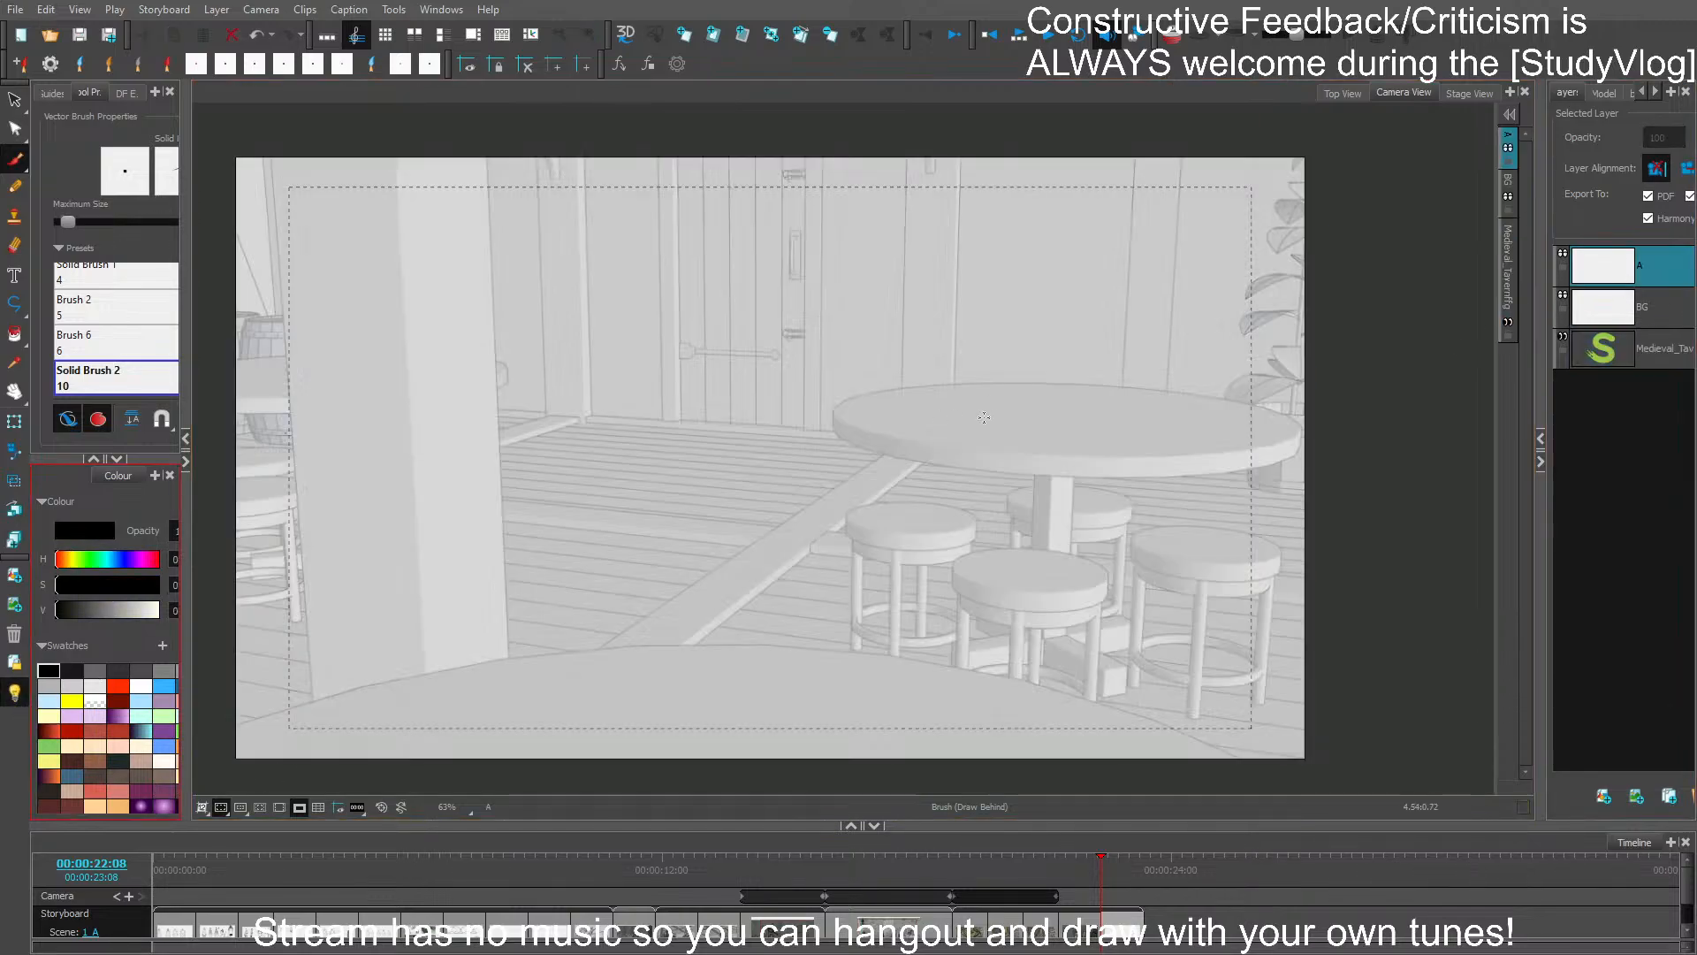
drag(968, 311, 976, 324)
key(ctrl+z)
click(67, 418)
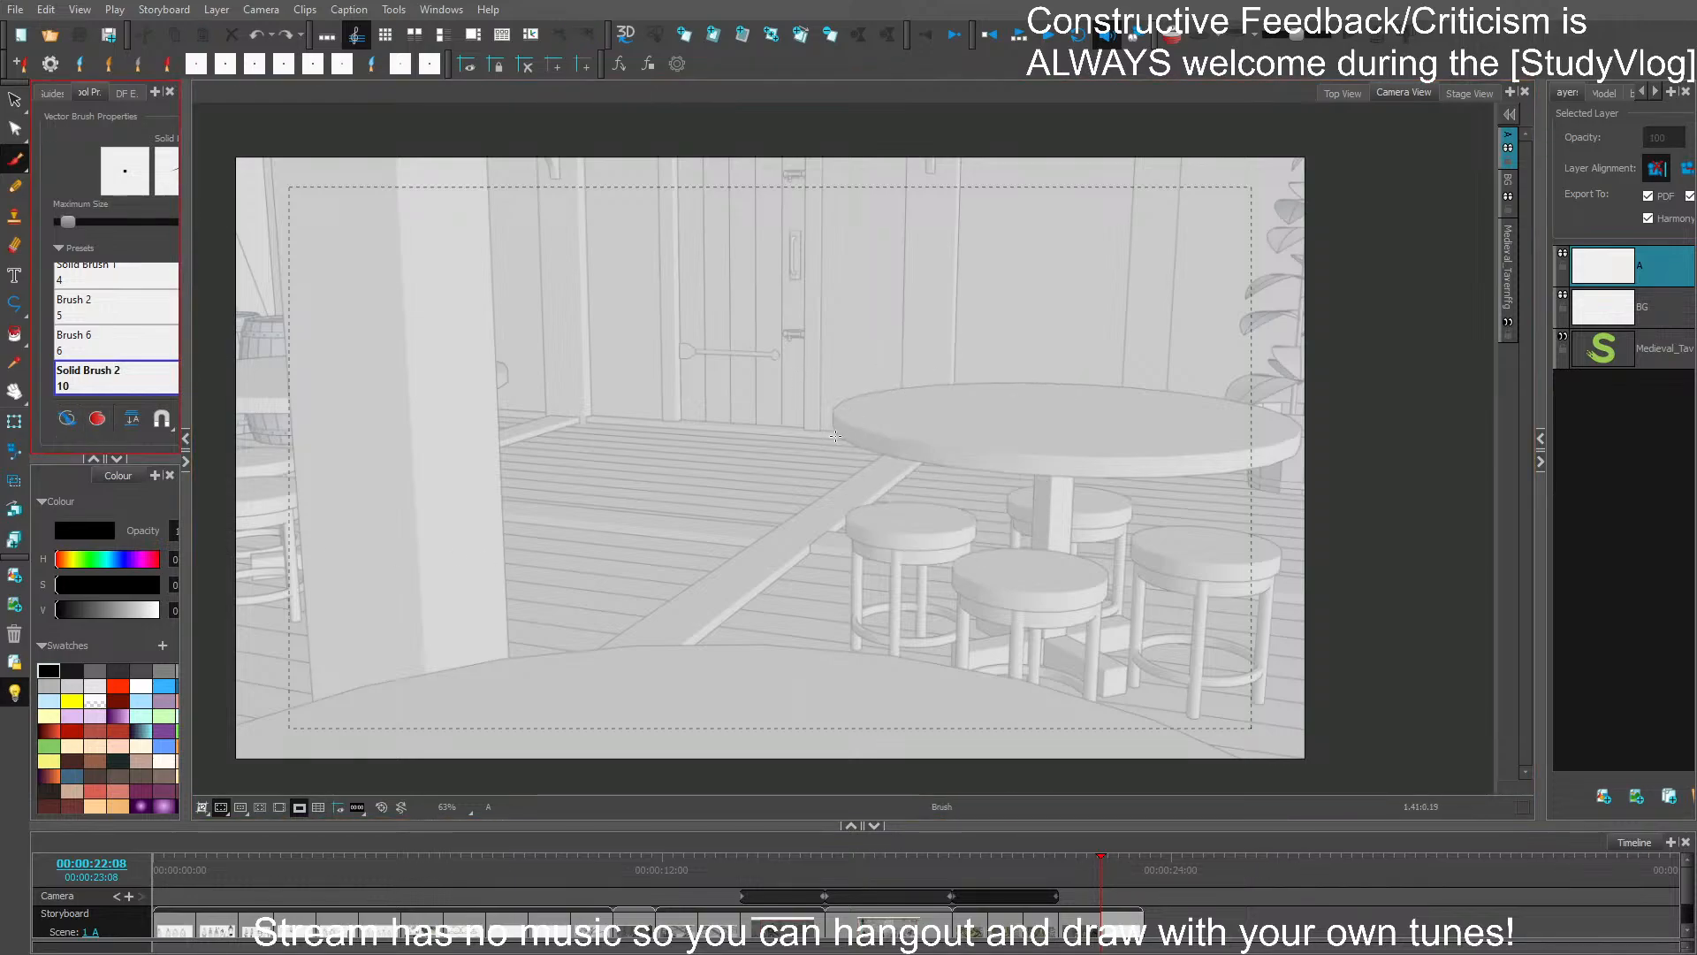
drag(944, 451, 933, 413)
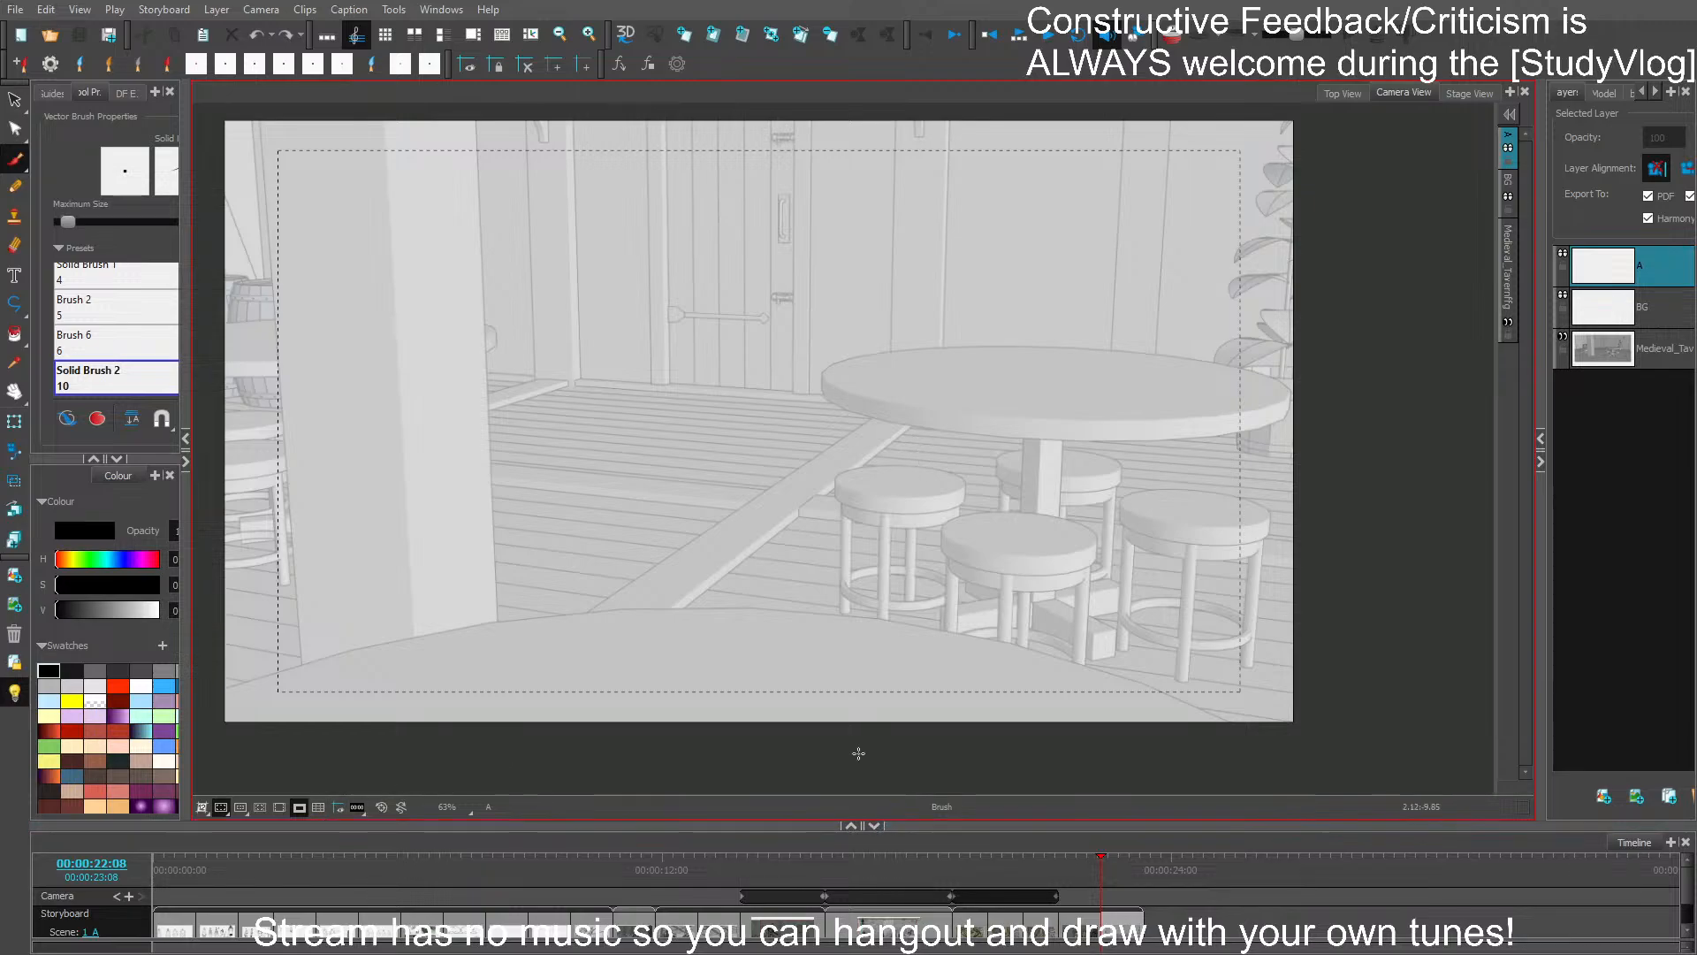
- Turn off the camera mask and hide the timeline to give the drawing area more room
mouse_move(826, 281)
mouse_down()
mouse_move(800, 293)
mouse_move(831, 369)
mouse_up()
key(ctrl+z)
click(320, 807)
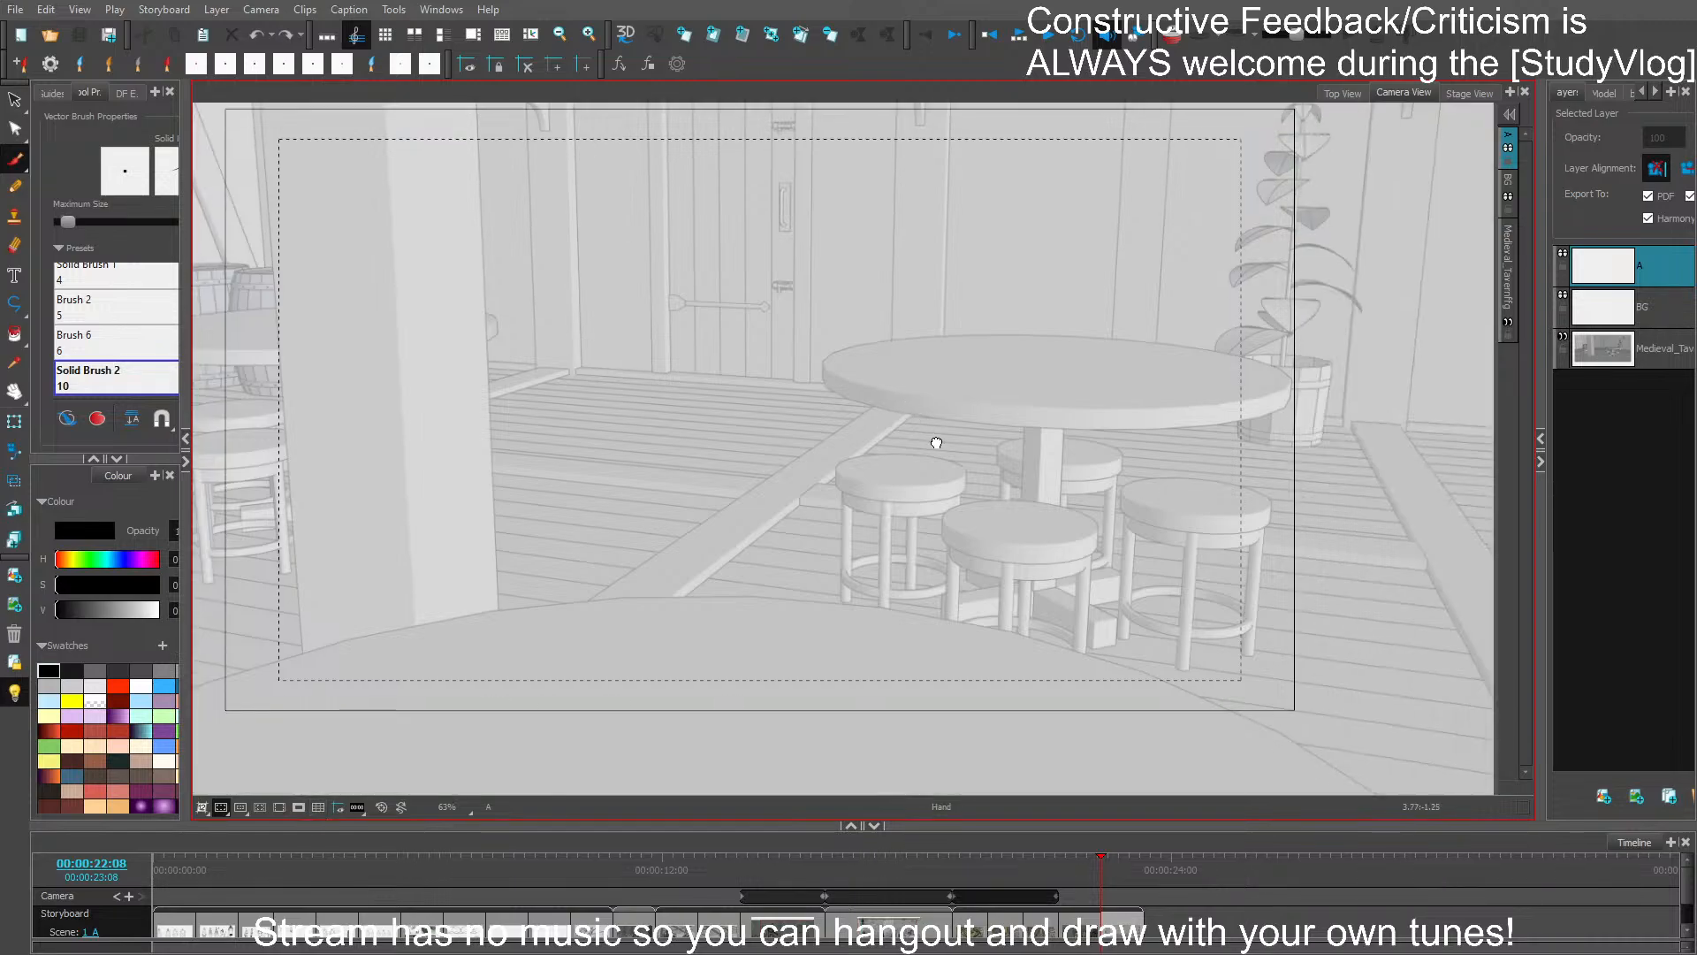
click(874, 824)
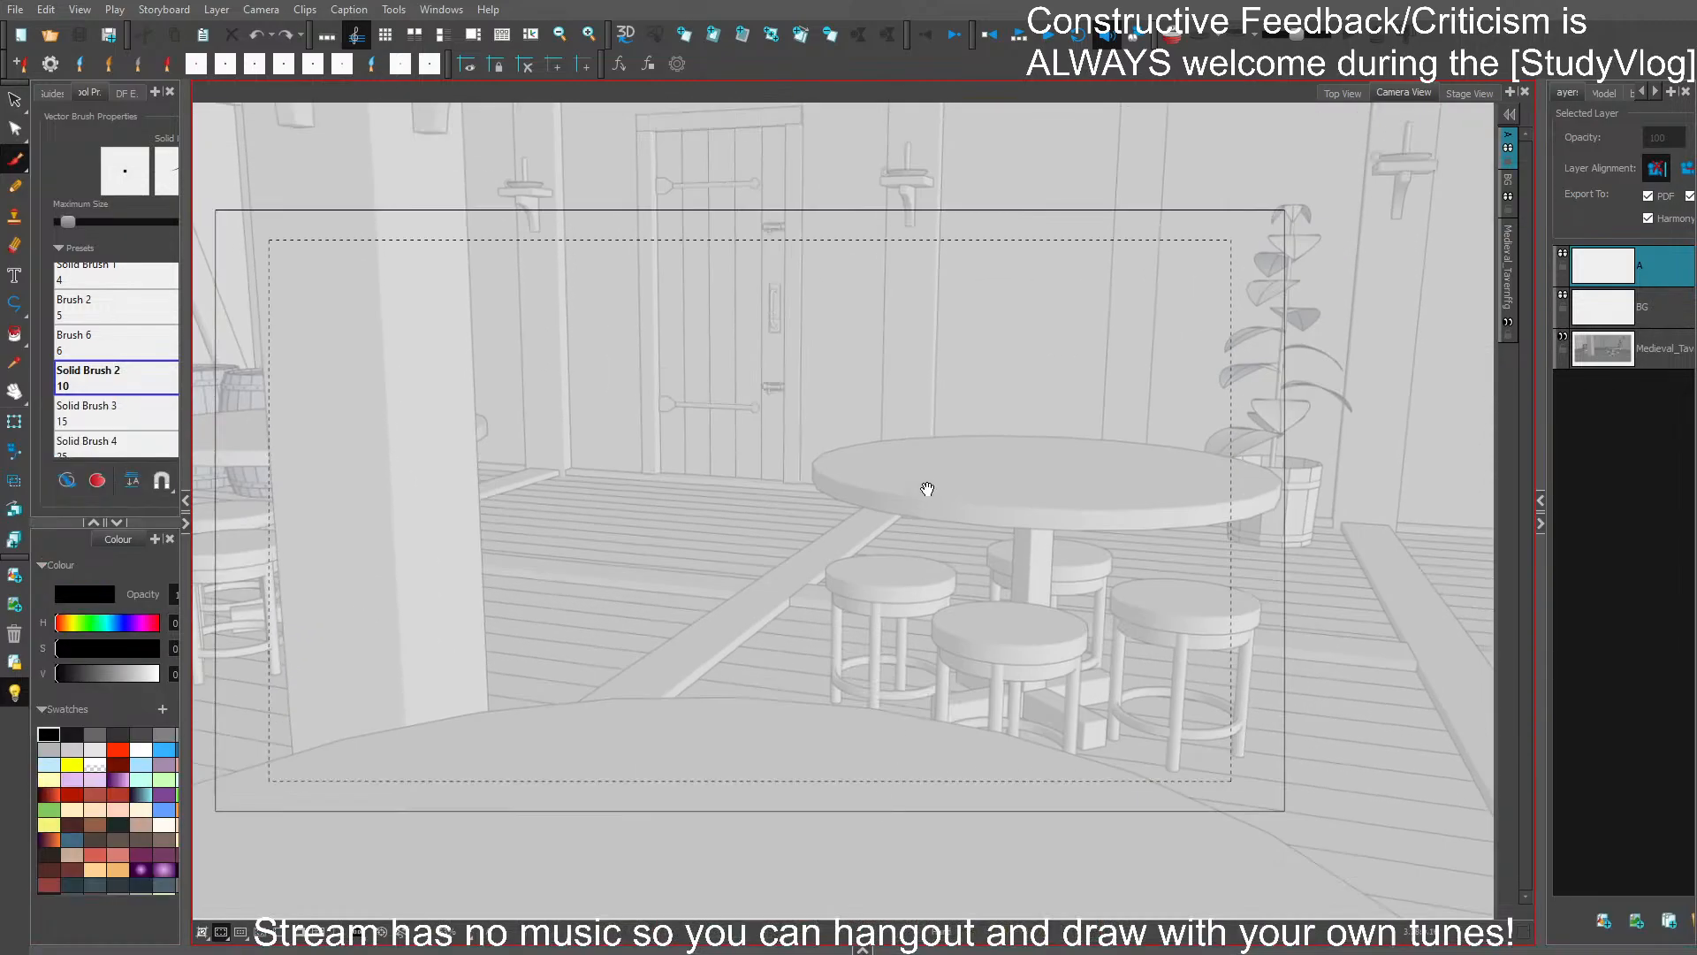
drag(939, 439, 958, 417)
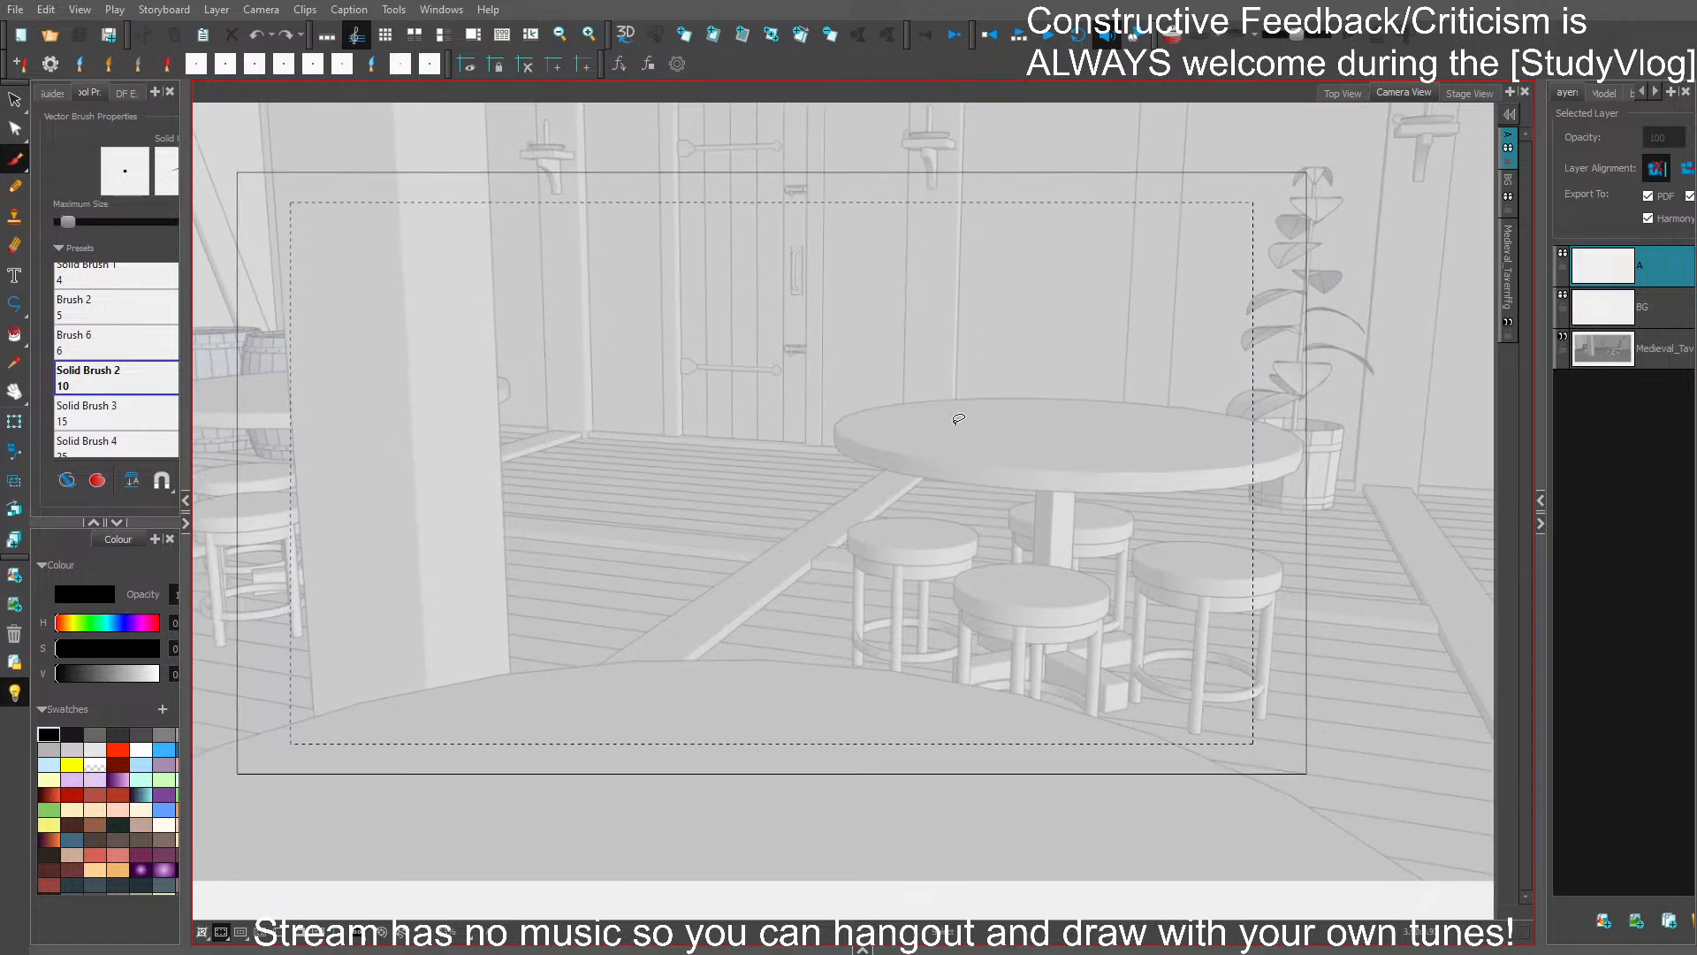
mouse_move(811, 335)
mouse_down()
mouse_move(806, 485)
mouse_move(889, 384)
mouse_up()
key(ctrl+z)
mouse_move(827, 294)
mouse_down()
mouse_move(878, 474)
mouse_move(924, 409)
mouse_up()
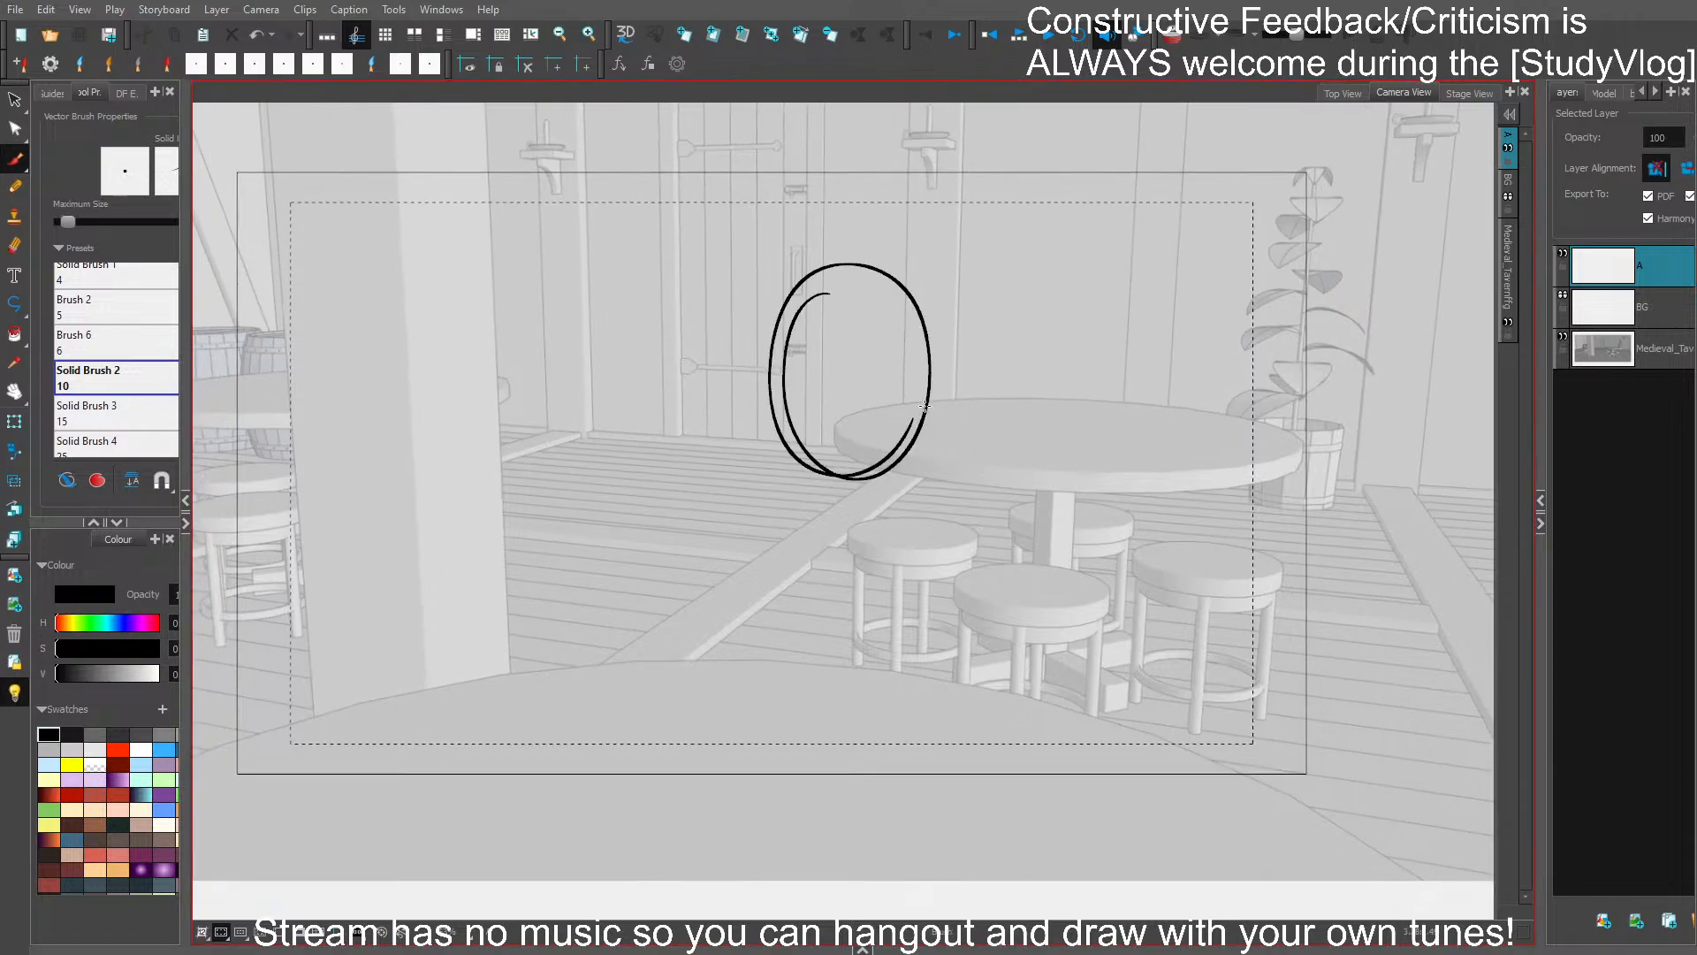
key(ctrl+a)
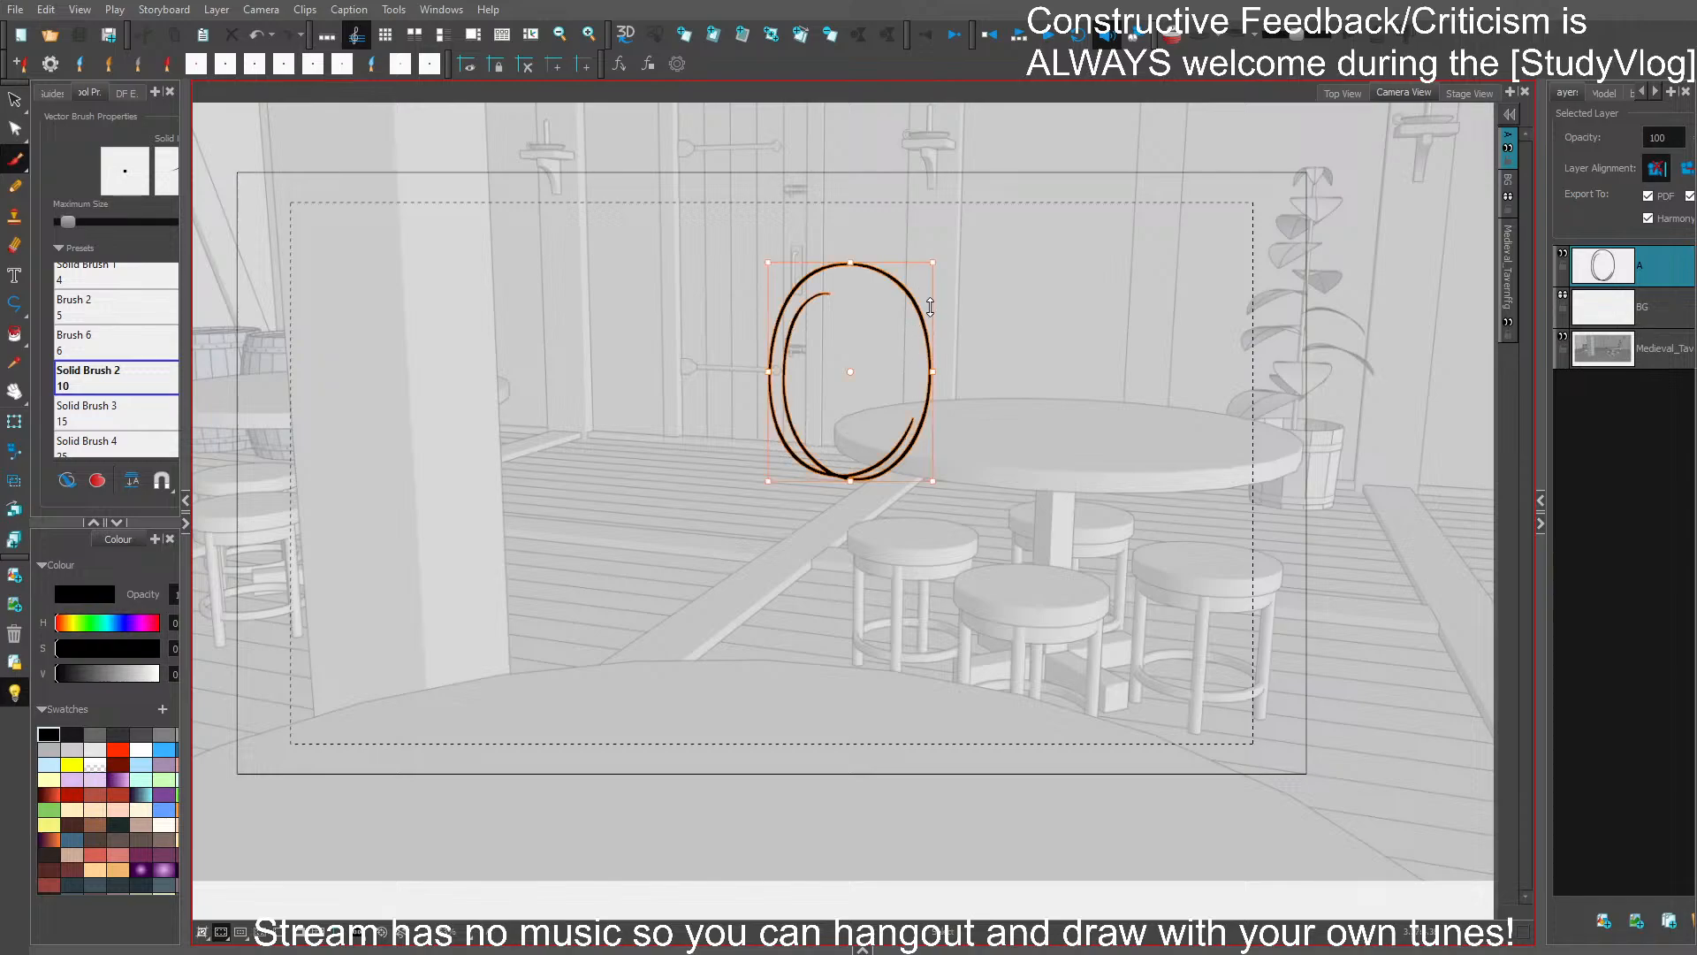
drag(964, 385, 968, 427)
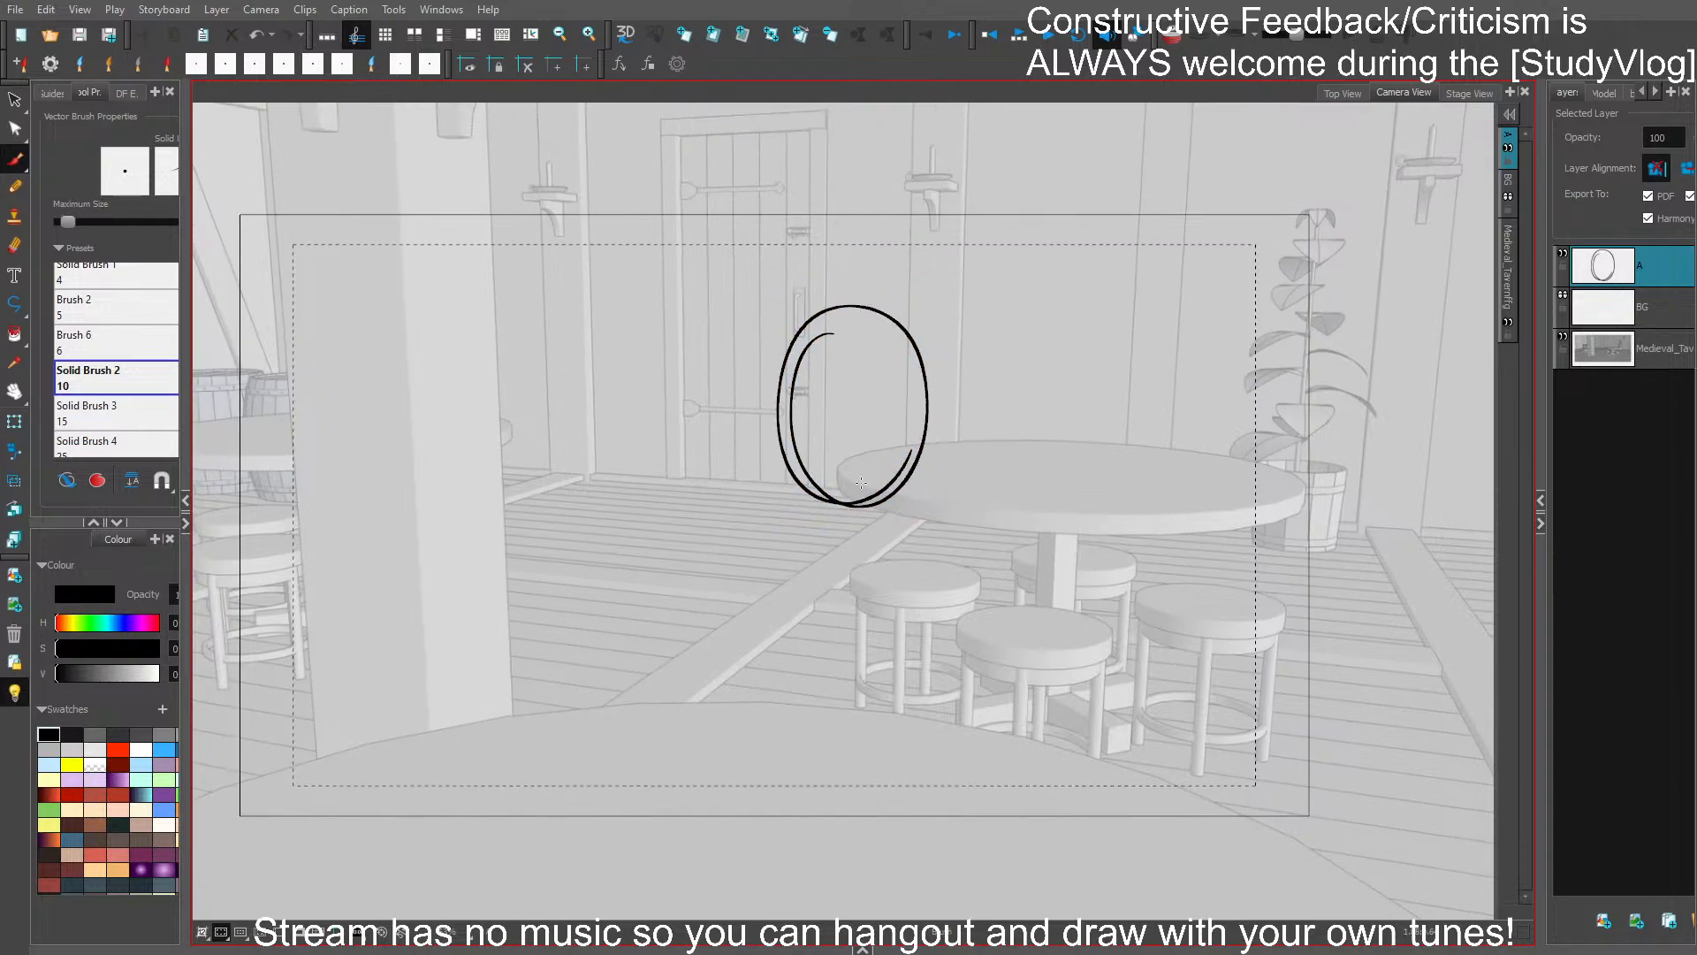
mouse_move(732, 527)
mouse_down()
mouse_move(727, 666)
mouse_move(746, 544)
mouse_move(860, 511)
mouse_move(1000, 578)
mouse_move(972, 516)
mouse_up()
key(Delete)
key(Delete)
key(ctrl+s)
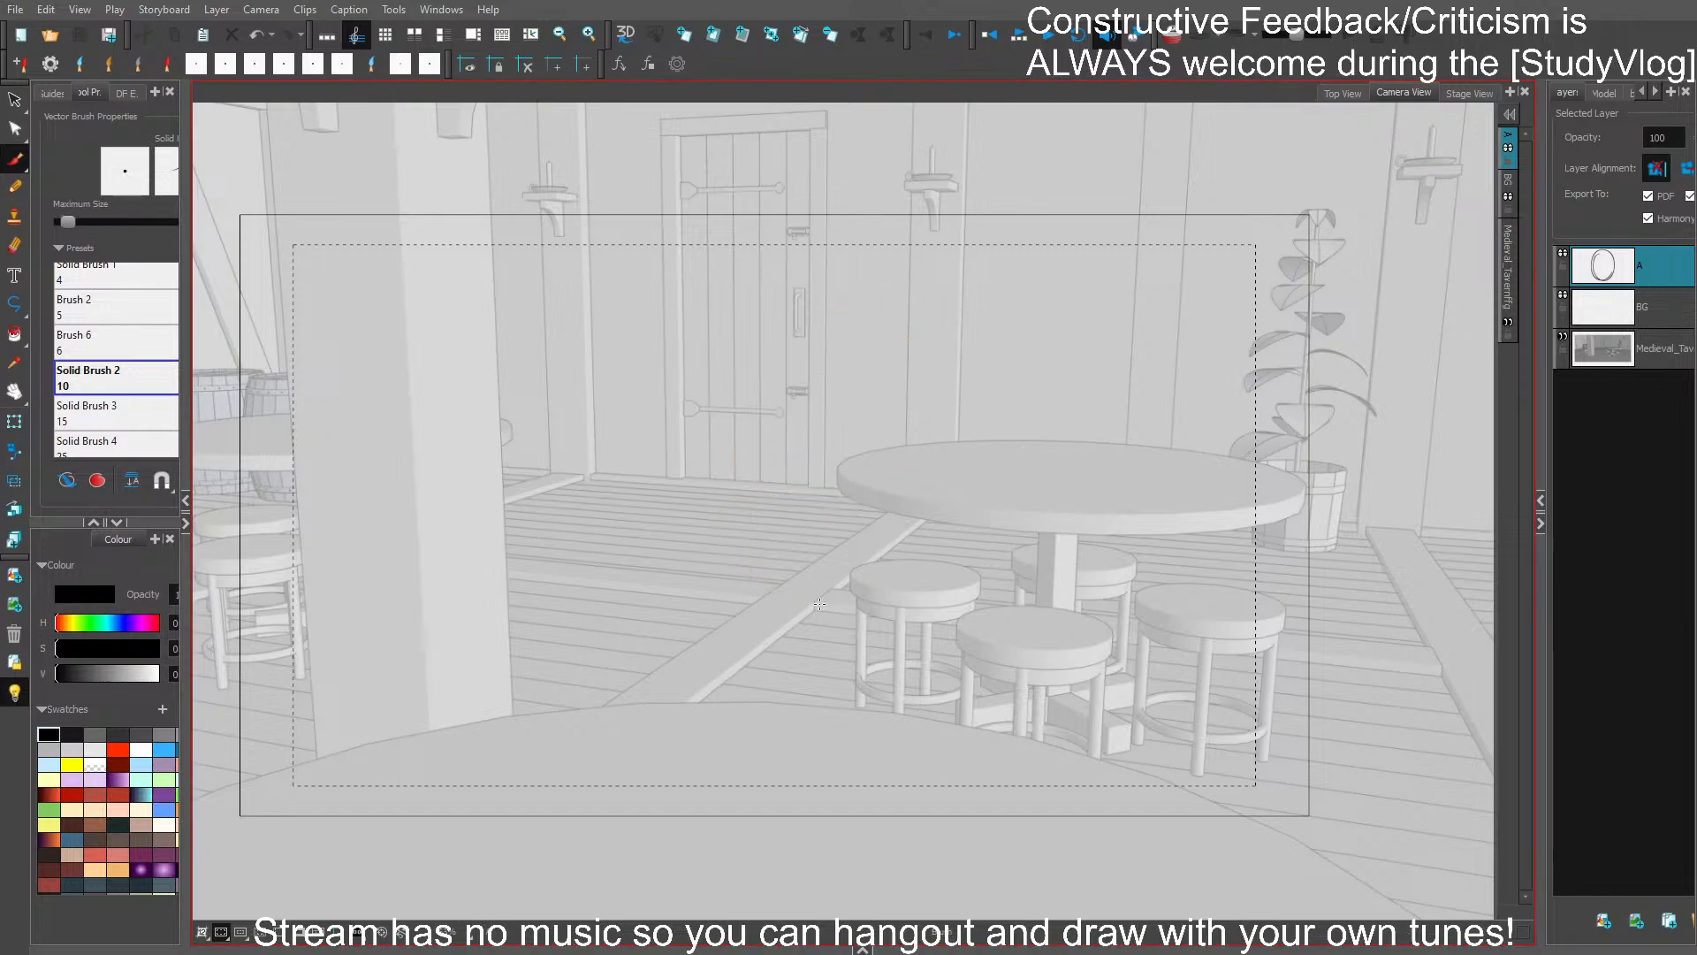
- Sketch a figure's oval head in the middle of the frame, overlapping the round table's left edge, with the left shoulder below it
drag(1114, 463, 1185, 437)
drag(1188, 495, 1177, 489)
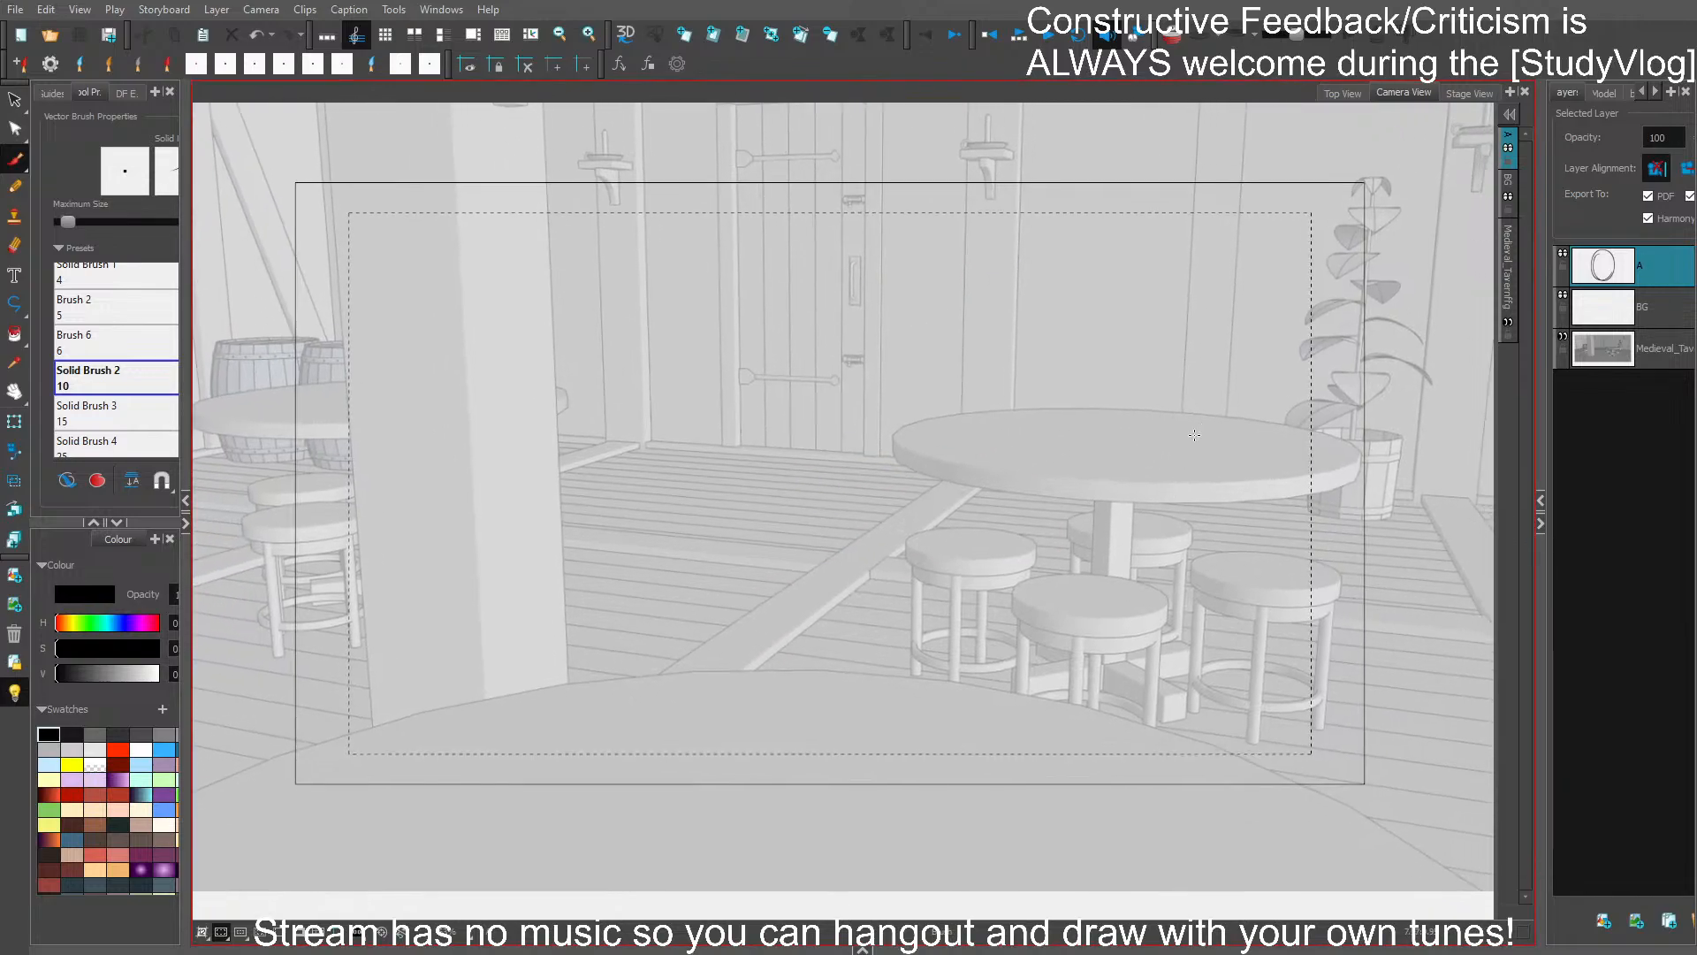
drag(1297, 516, 1286, 506)
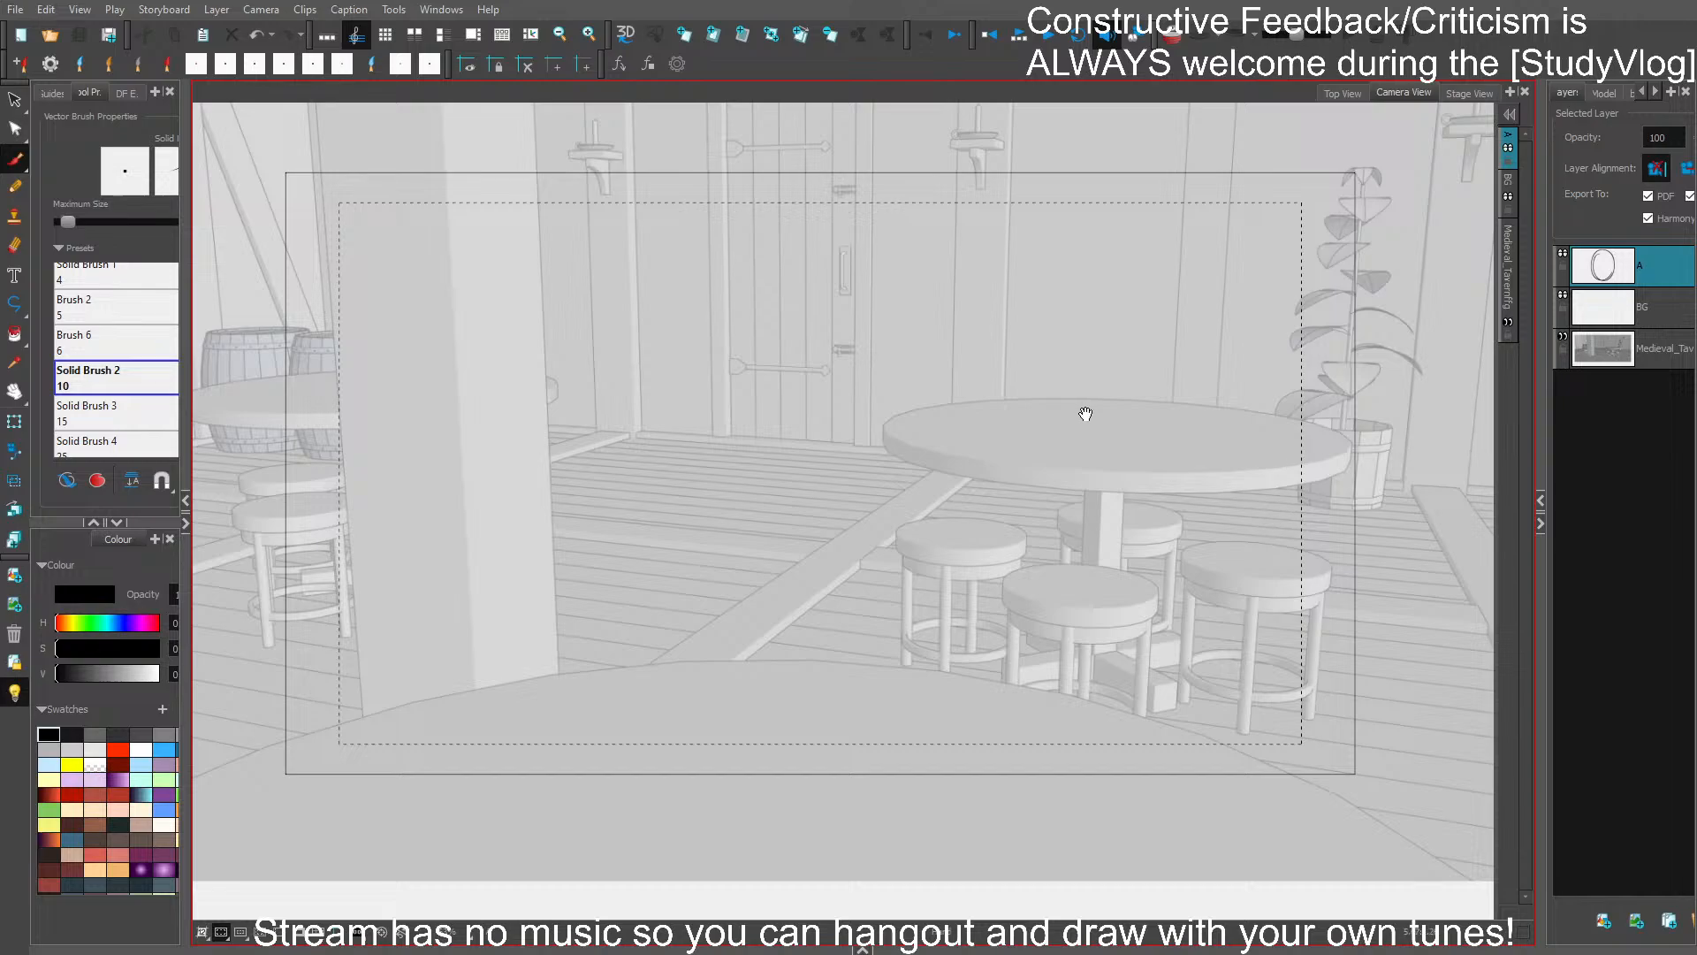
drag(1083, 413, 1059, 455)
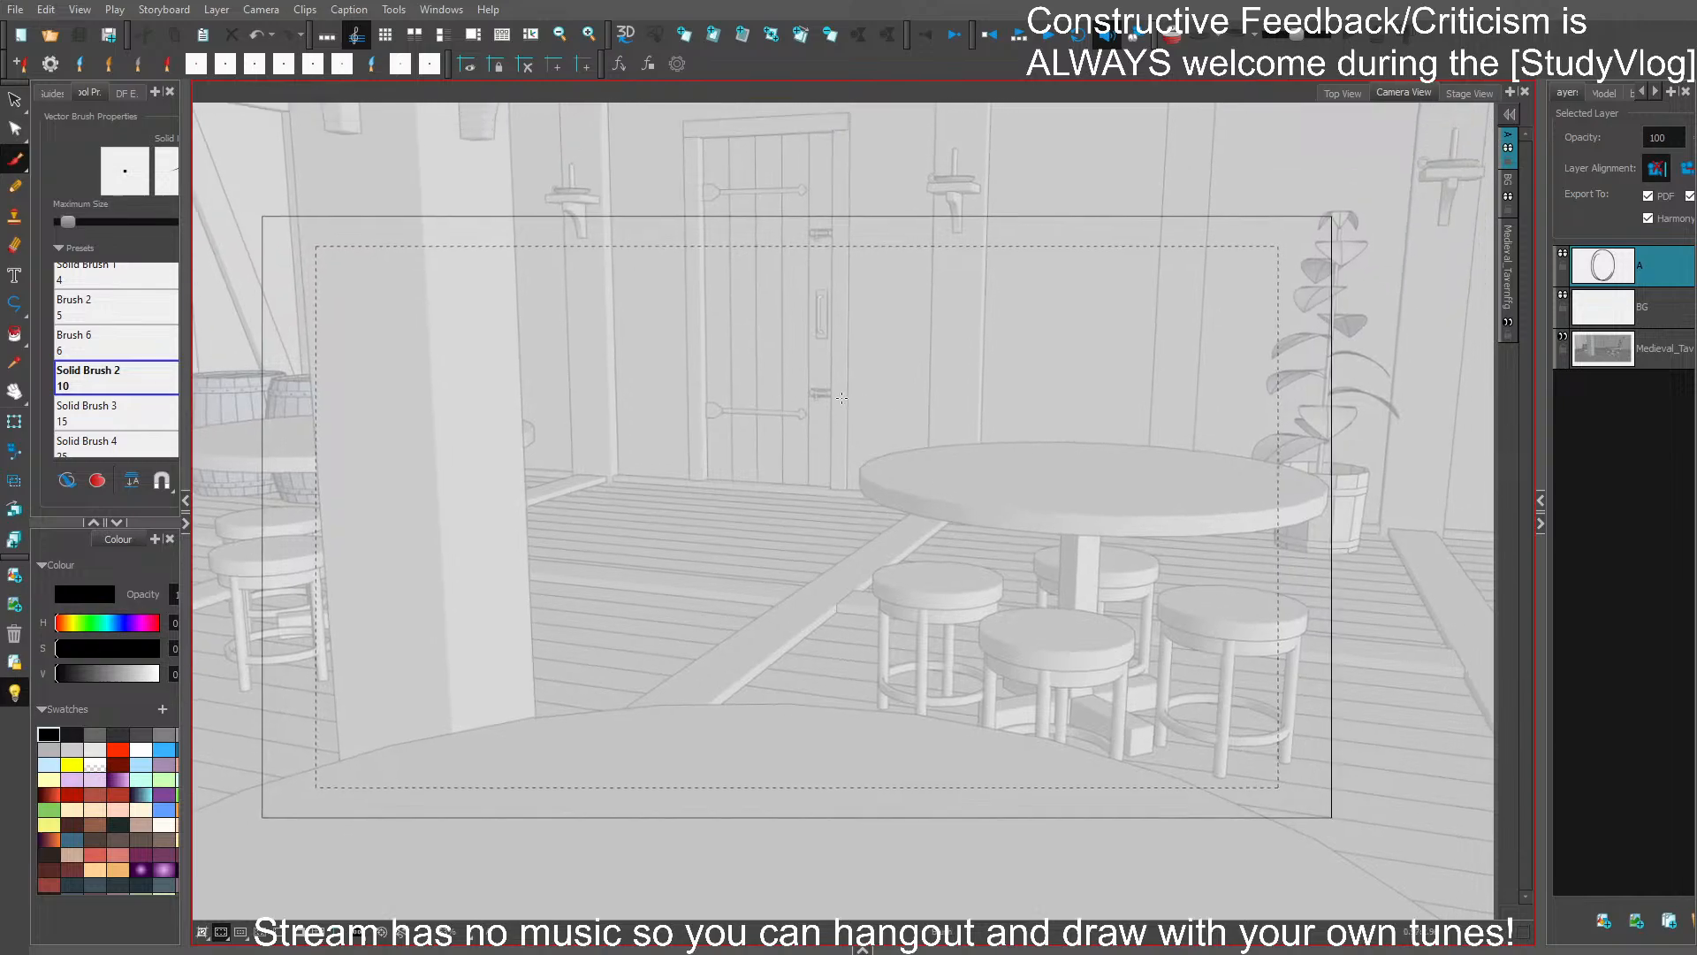
drag(841, 389, 924, 486)
key(ctrl+z)
mouse_move(864, 313)
mouse_down()
mouse_move(935, 337)
mouse_move(834, 466)
mouse_up()
key(ctrl+z)
mouse_move(871, 305)
mouse_down()
mouse_move(906, 528)
mouse_move(837, 345)
mouse_move(935, 347)
mouse_move(913, 515)
mouse_move(941, 441)
mouse_move(825, 479)
mouse_move(869, 299)
mouse_move(954, 378)
mouse_move(768, 665)
mouse_move(804, 495)
mouse_up()
key(ctrl+z)
- Sketch the figure's right shoulder sloping down into the outer line of the upper arm
mouse_move(923, 510)
mouse_down()
mouse_move(984, 522)
mouse_move(1025, 594)
mouse_move(1015, 569)
mouse_move(996, 554)
mouse_move(1021, 685)
mouse_up()
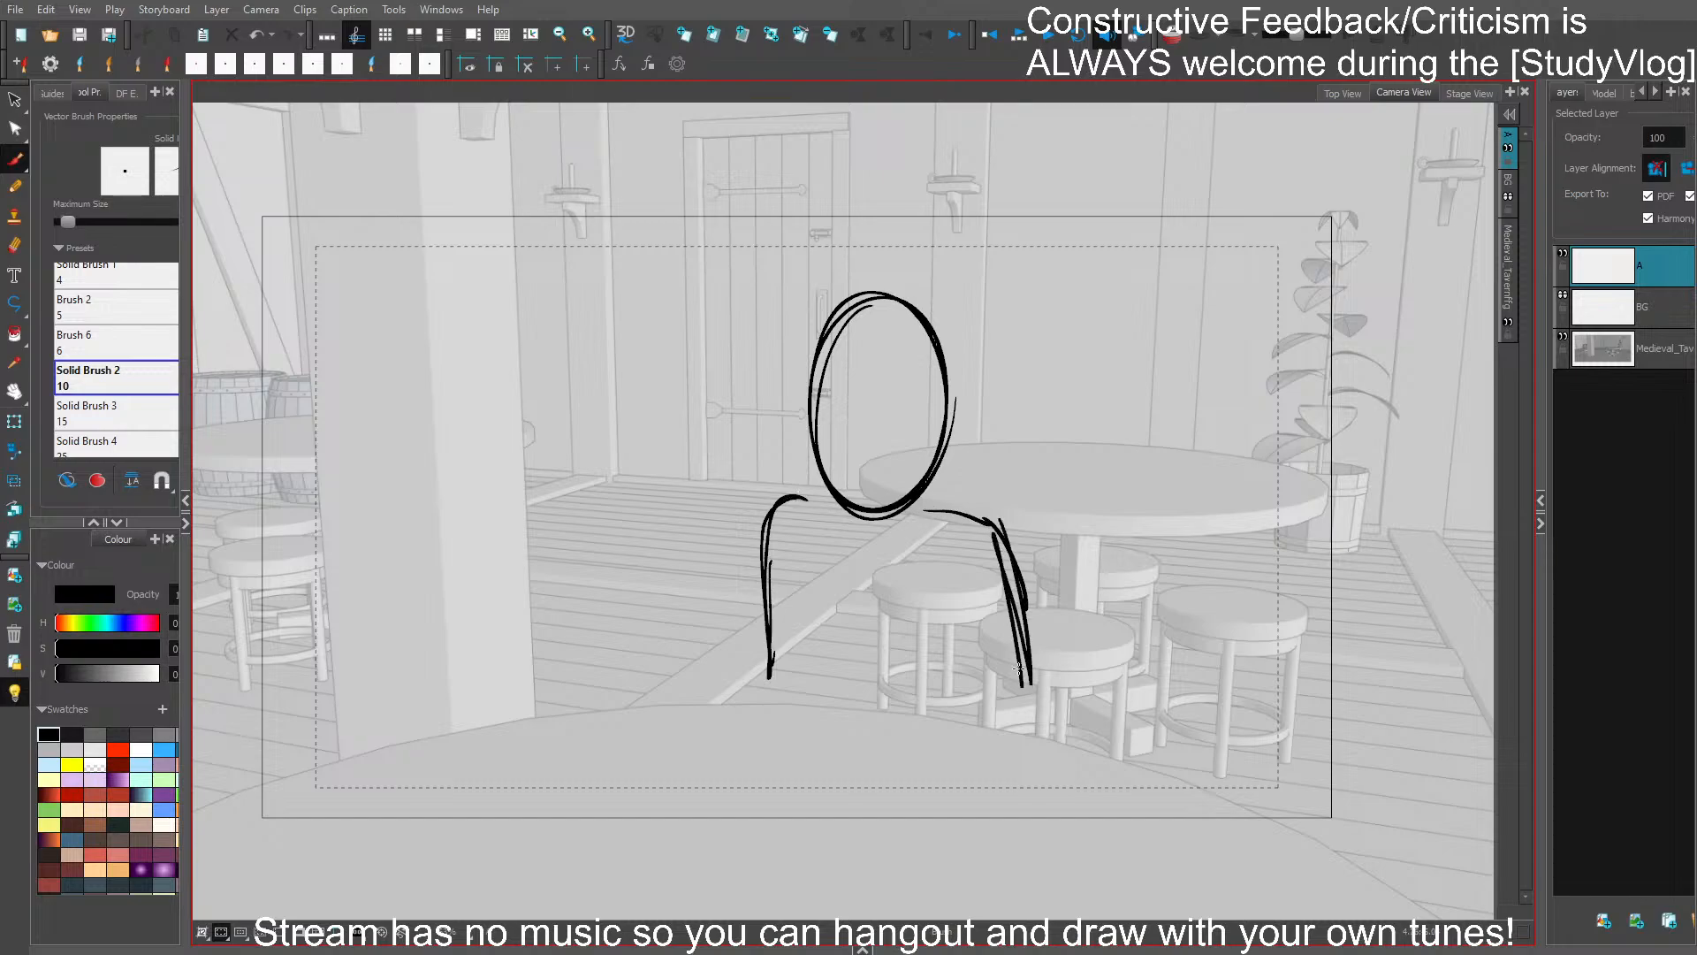
drag(997, 530, 1027, 684)
key(ctrl+z)
key(ctrl+z)
mouse_move(942, 522)
mouse_down()
mouse_move(1017, 619)
mouse_move(1022, 669)
mouse_up()
drag(962, 513, 1020, 716)
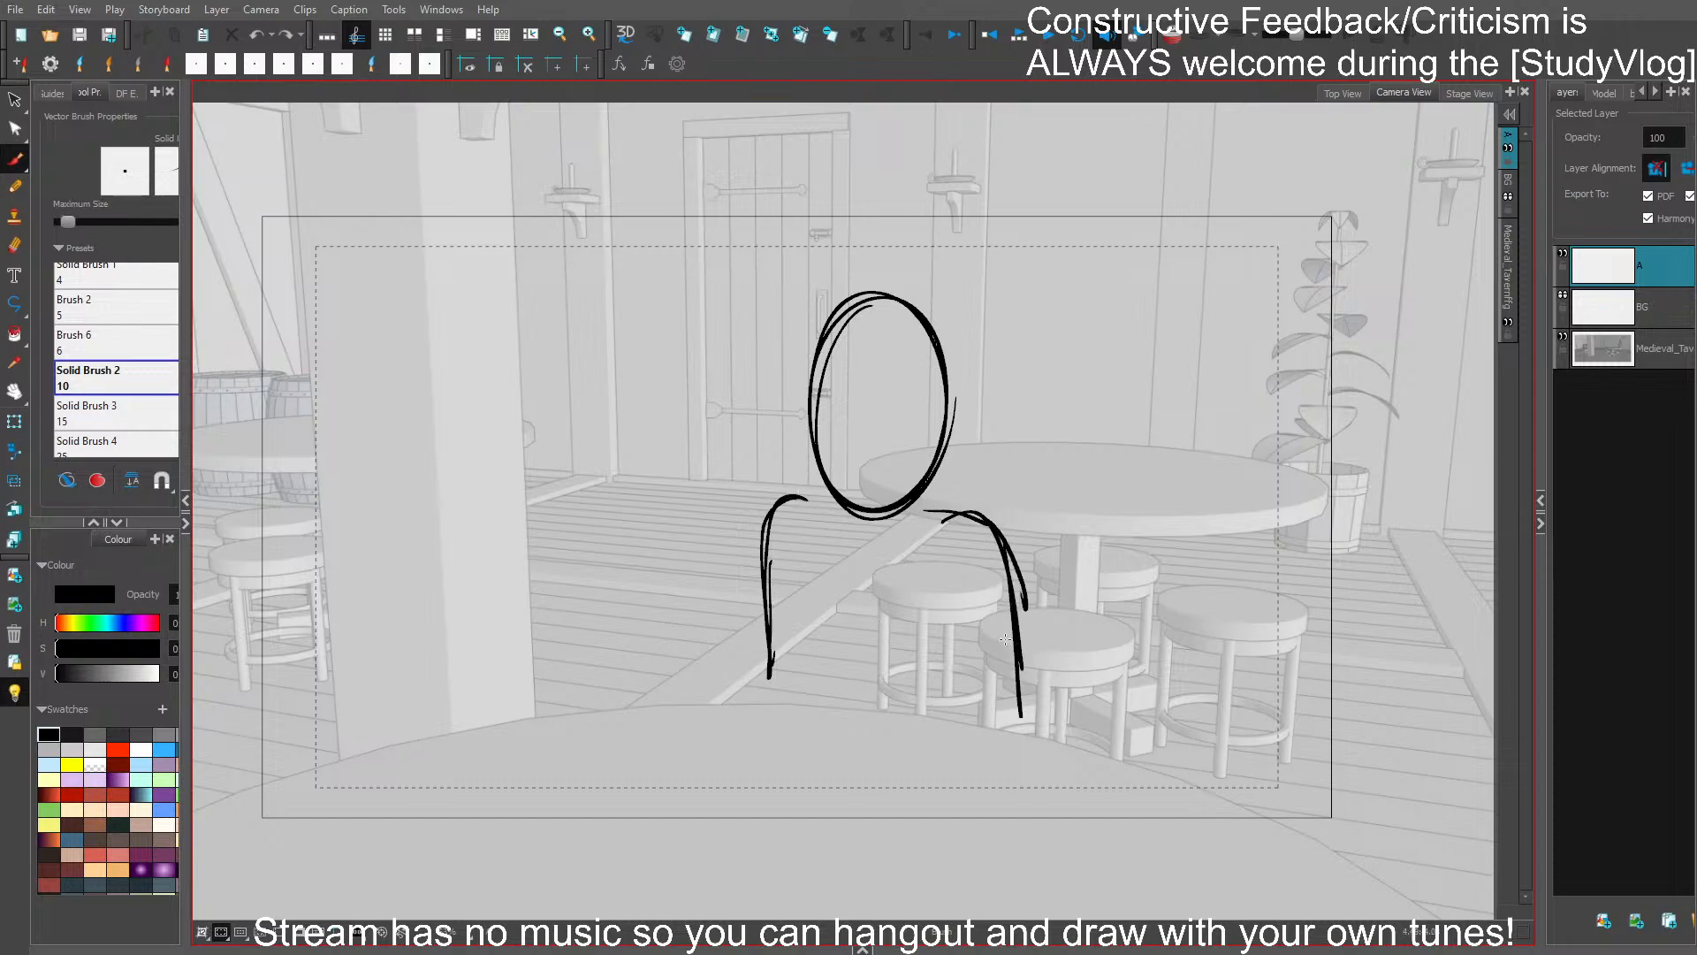
- Sketch a raised hand with spread fingers and a wrist to the left of the figure's body
mouse_move(619, 558)
mouse_down()
mouse_move(680, 594)
mouse_move(590, 587)
mouse_move(591, 612)
mouse_move(673, 593)
mouse_up()
key(ctrl+z)
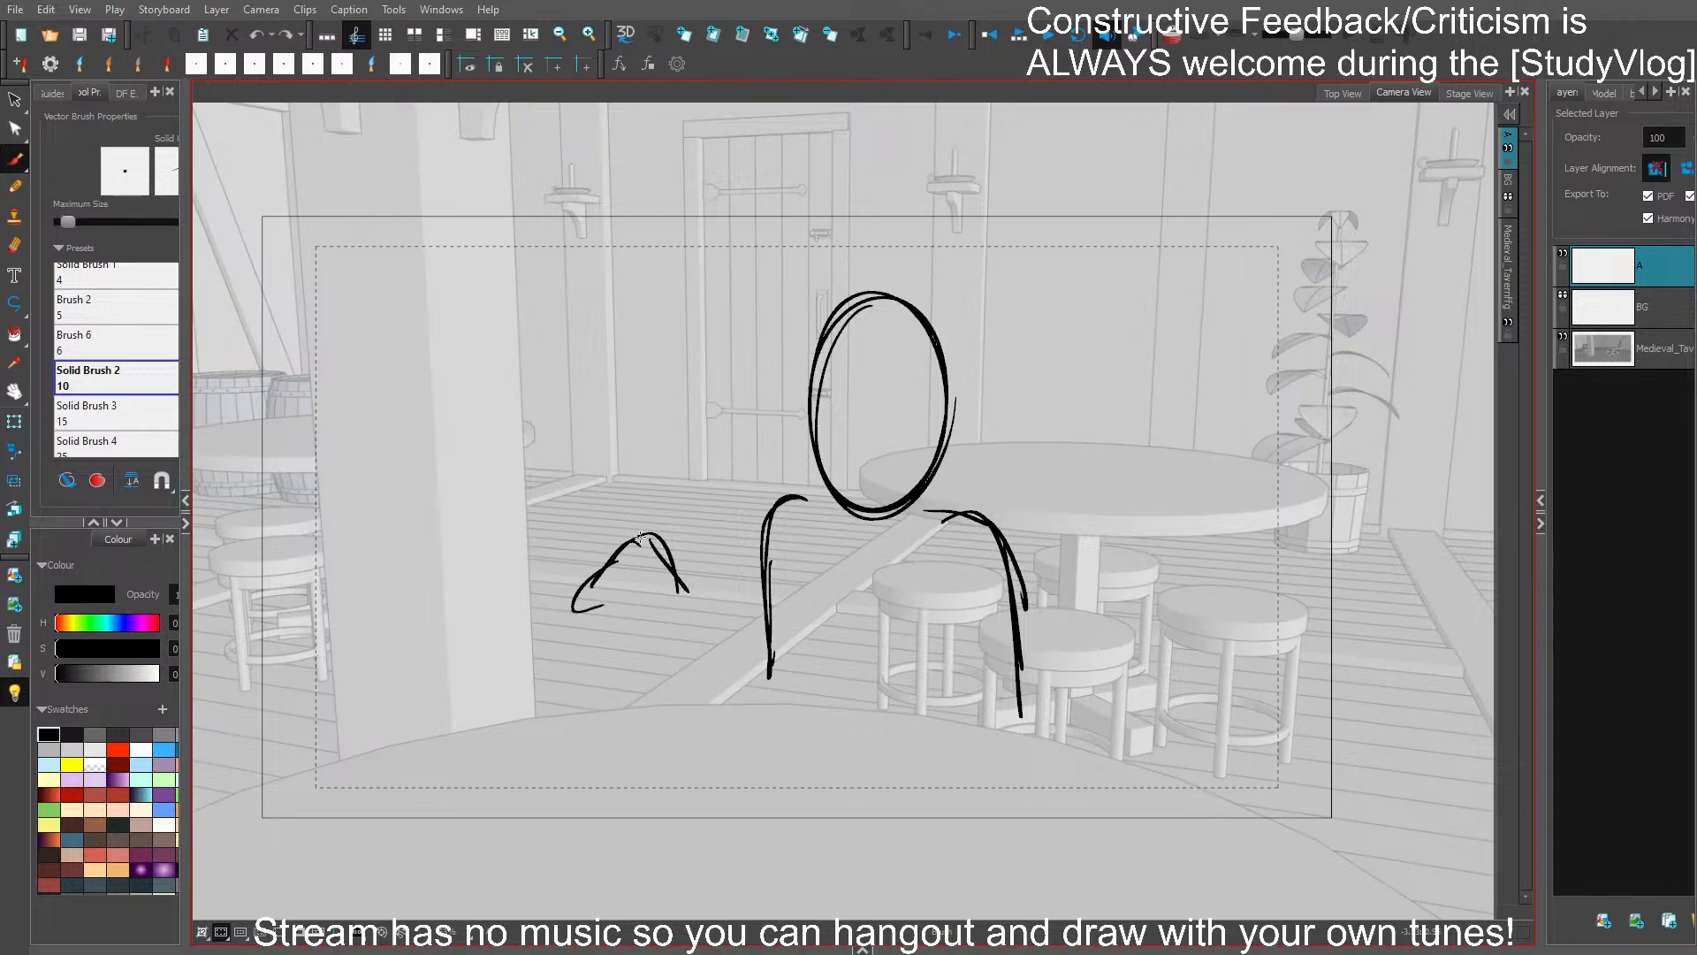
mouse_move(639, 538)
mouse_down()
mouse_move(576, 562)
mouse_move(626, 555)
mouse_move(599, 606)
mouse_move(582, 605)
mouse_move(621, 582)
mouse_move(610, 624)
mouse_move(675, 607)
mouse_move(658, 628)
mouse_move(679, 603)
mouse_move(670, 568)
mouse_move(725, 678)
mouse_up()
drag(686, 580, 721, 687)
drag(647, 645, 663, 698)
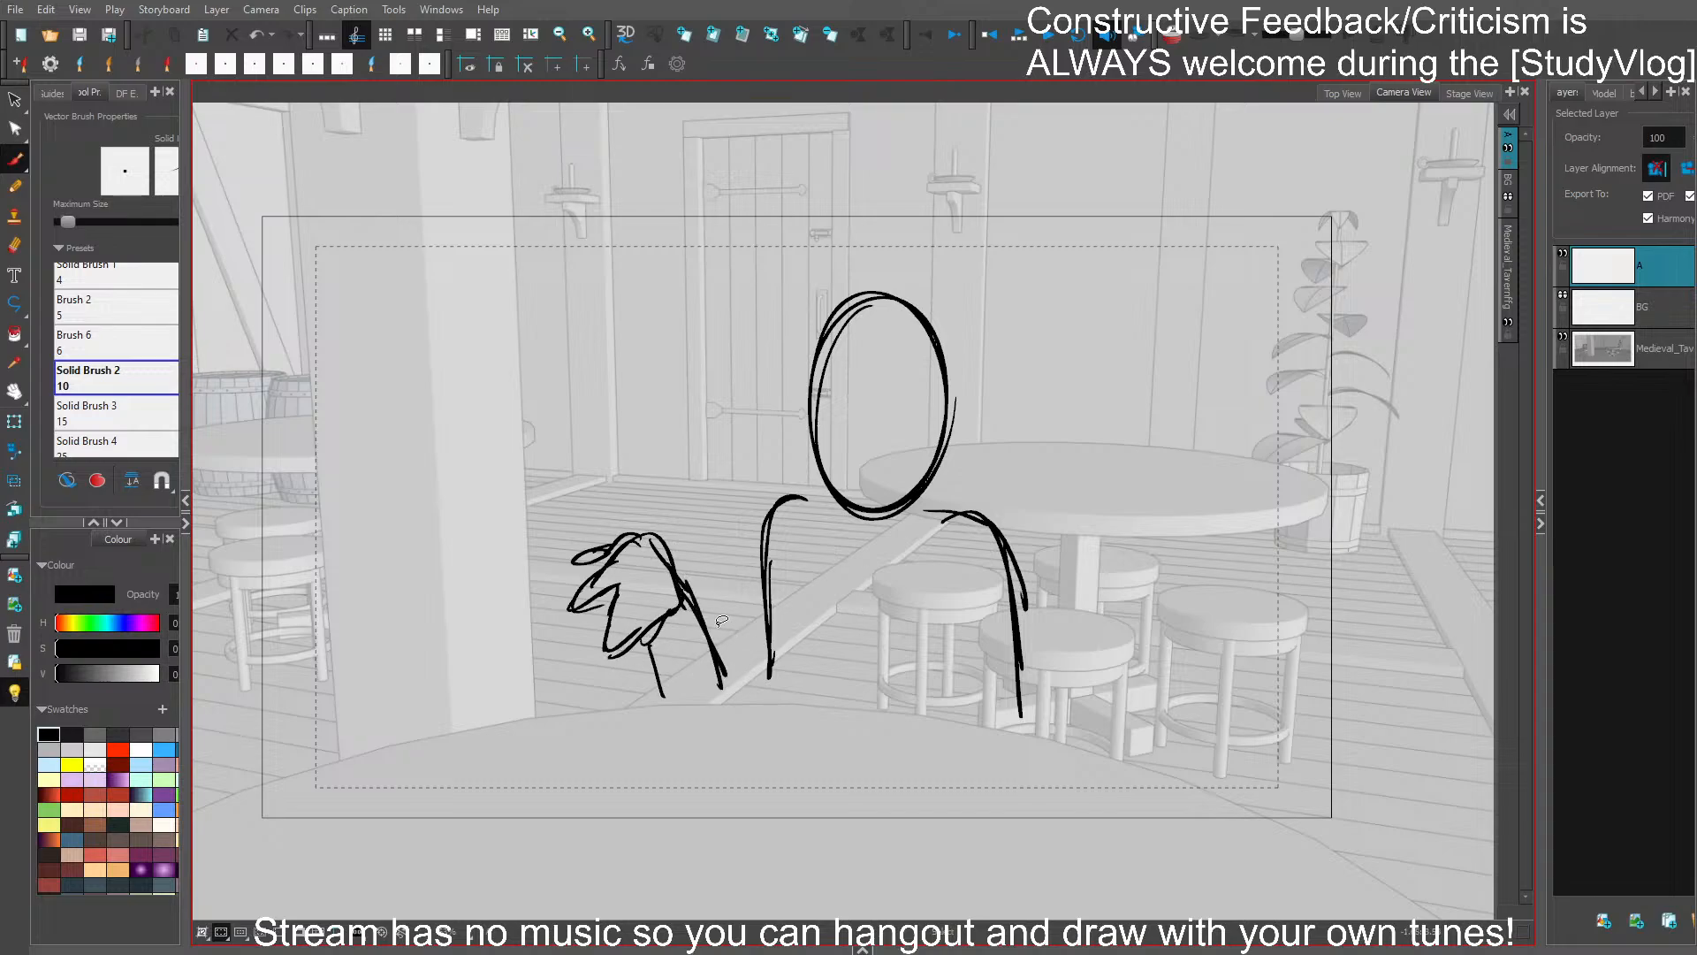
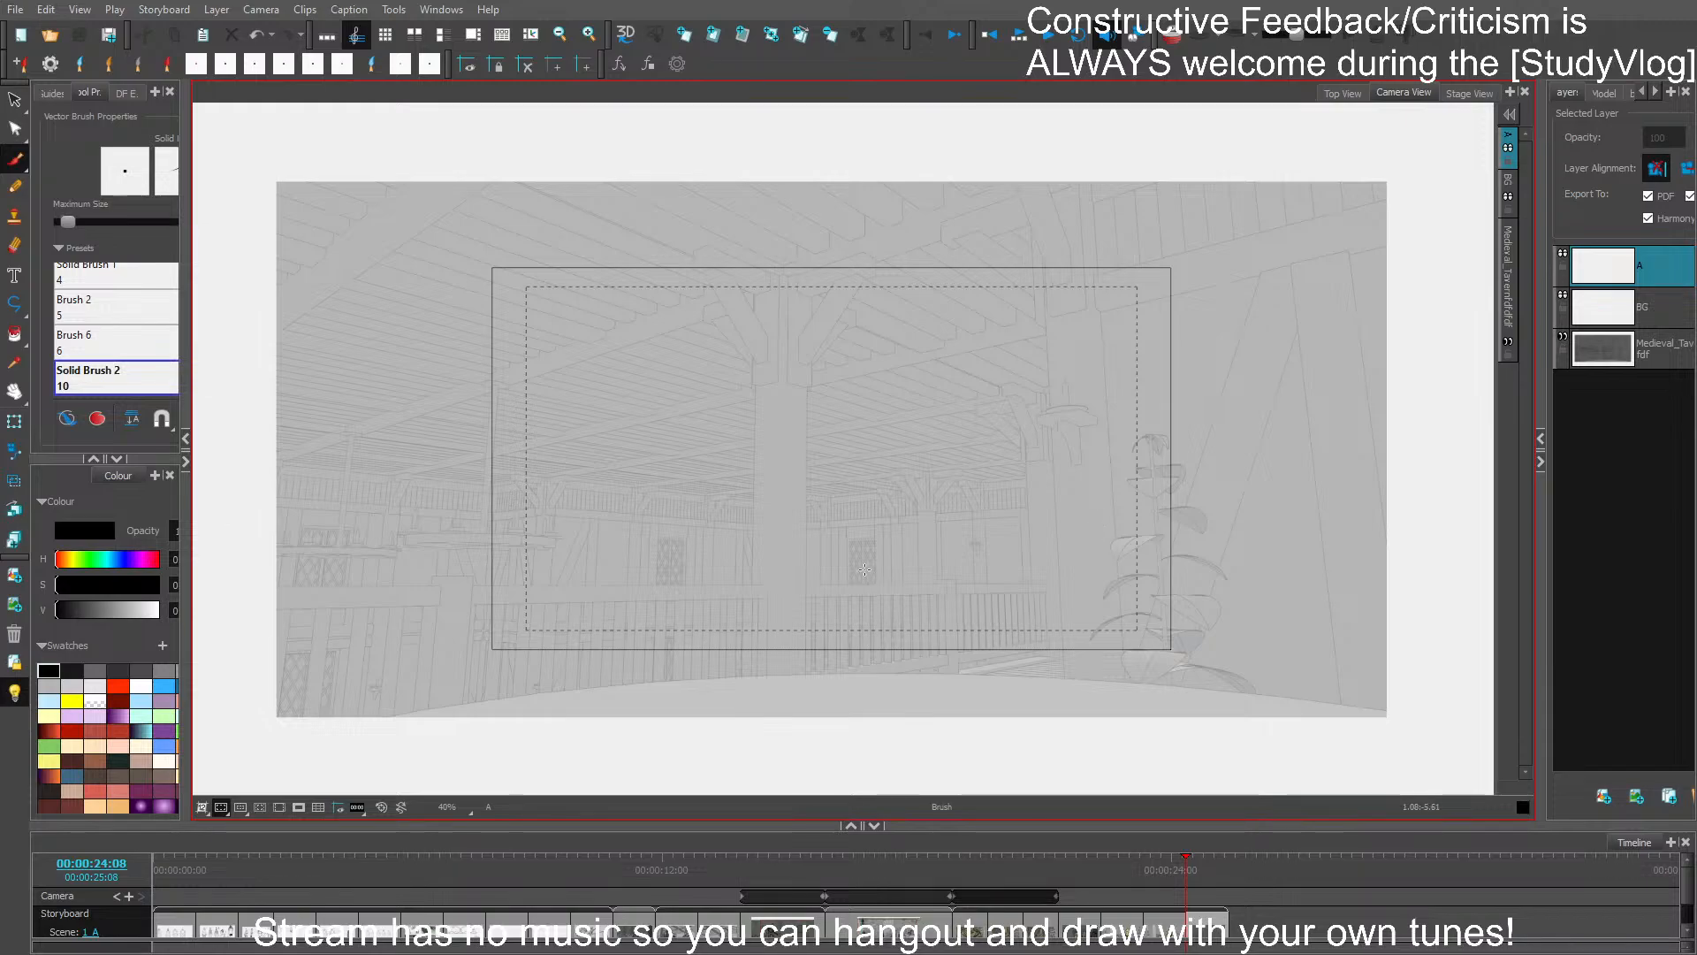
- Scrub back through the preceding panels to review the hooded speaker and the wide tavern shot with the smoking figure
mouse_move(1176, 887)
mouse_down()
mouse_move(1068, 880)
mouse_move(1150, 876)
mouse_up()
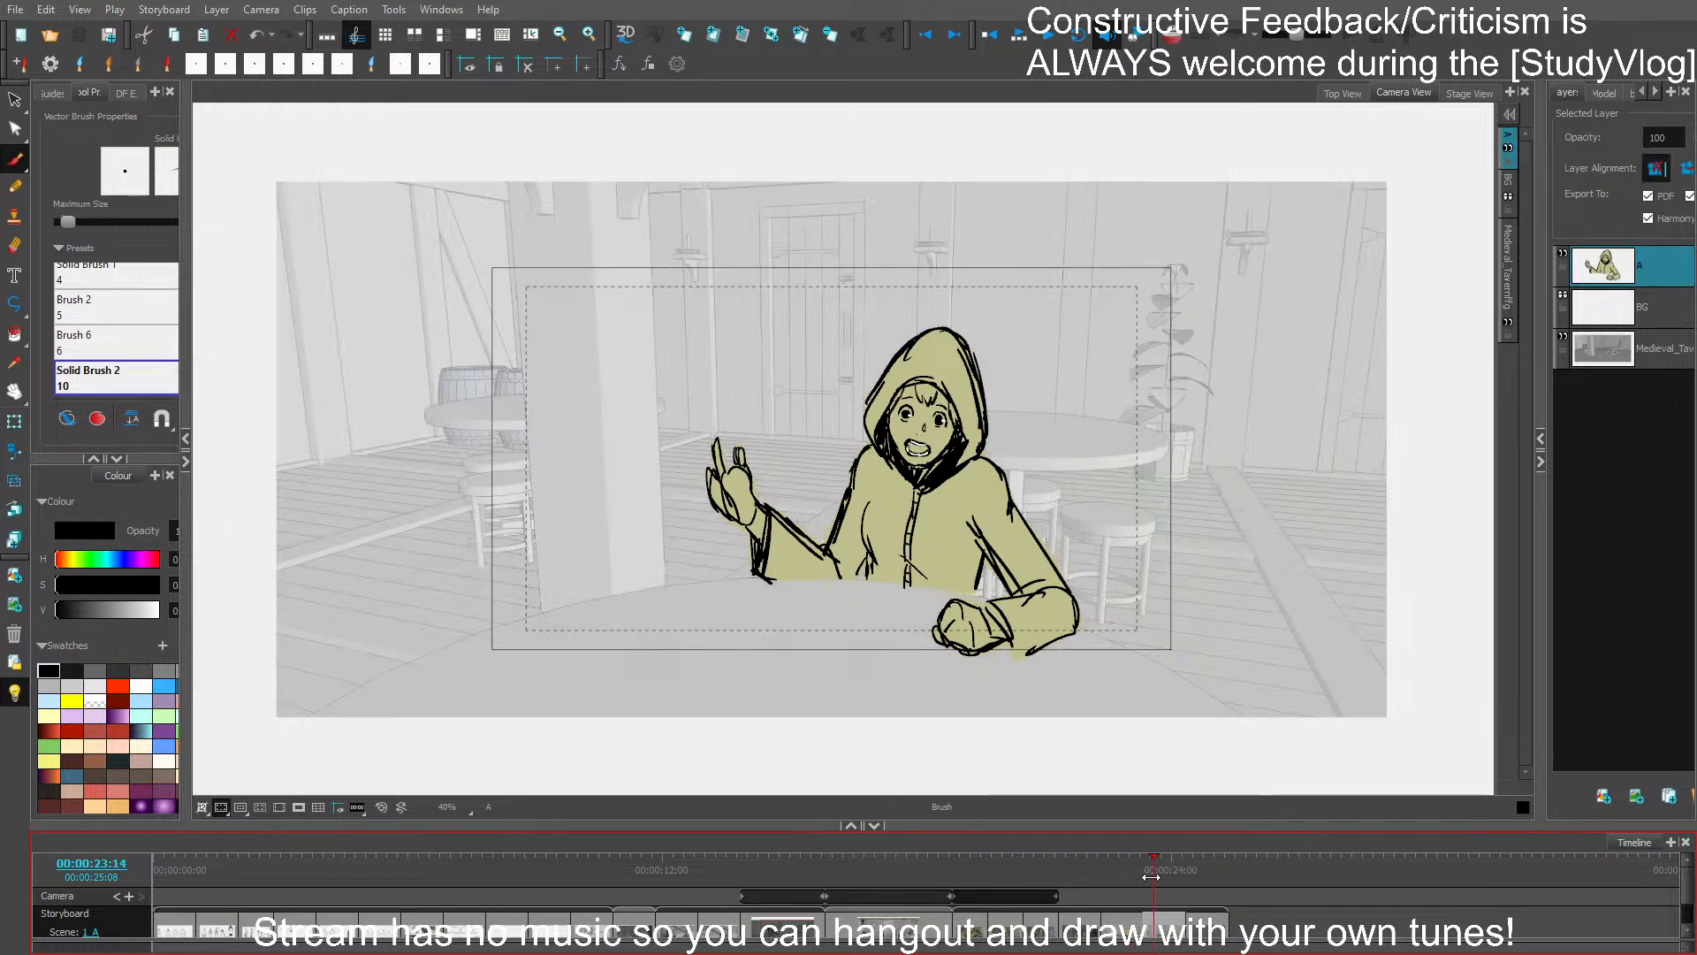
drag(1149, 876, 1068, 921)
click(1084, 919)
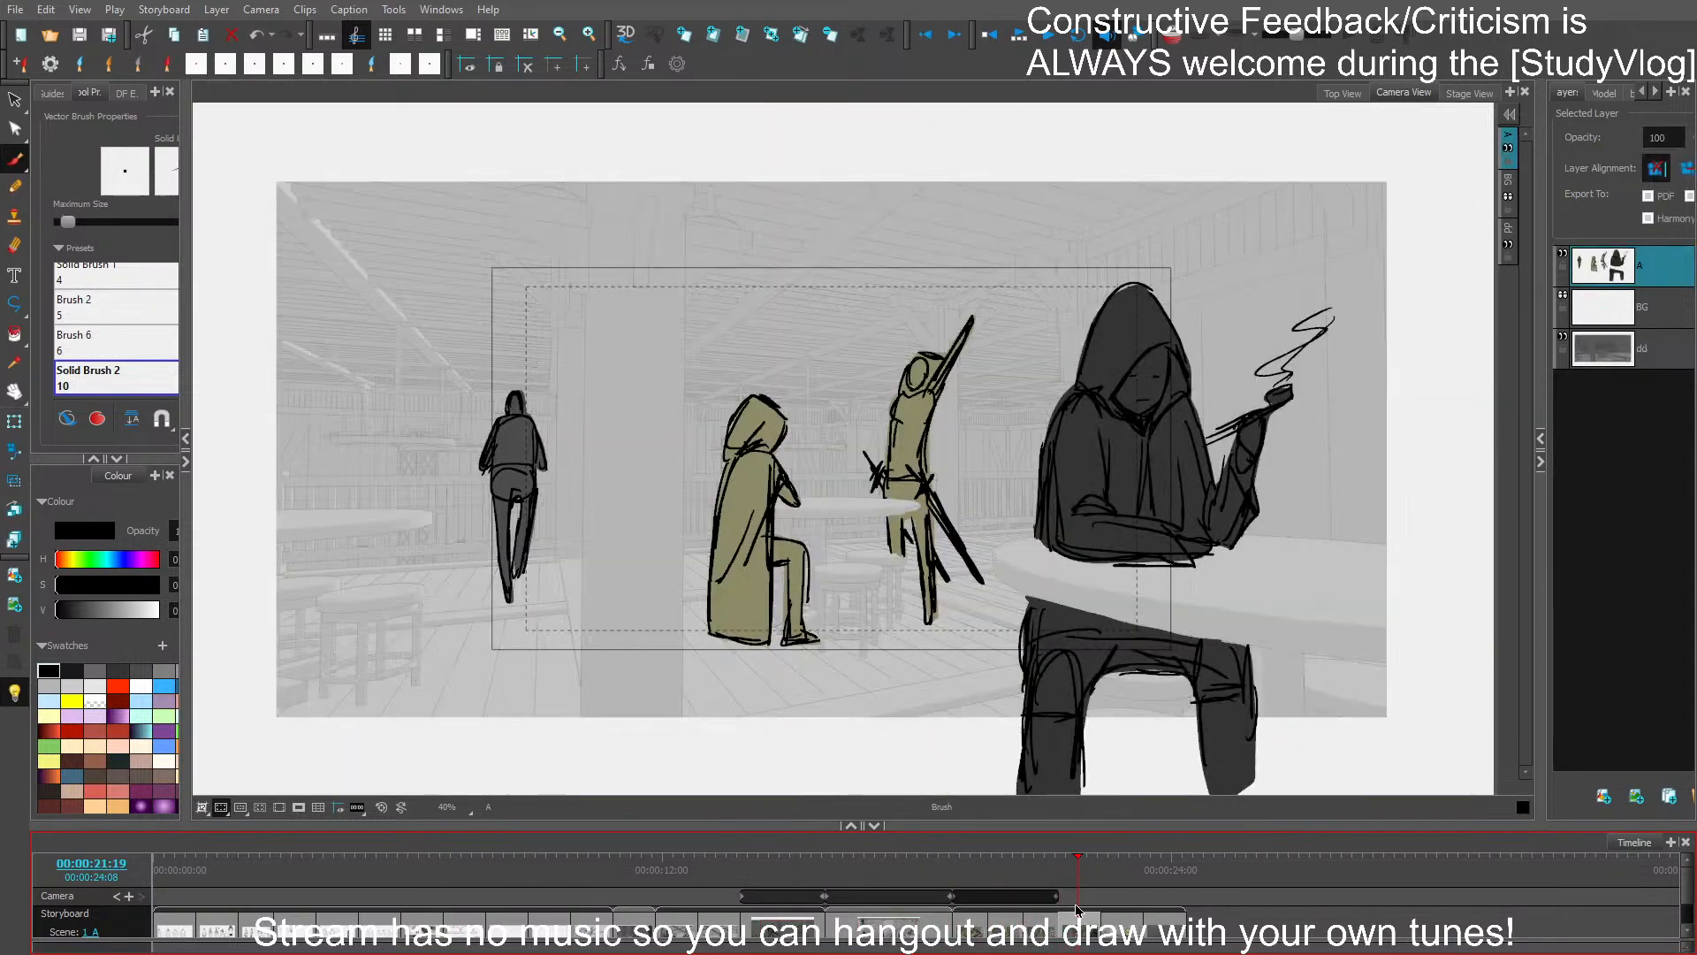
click(1087, 921)
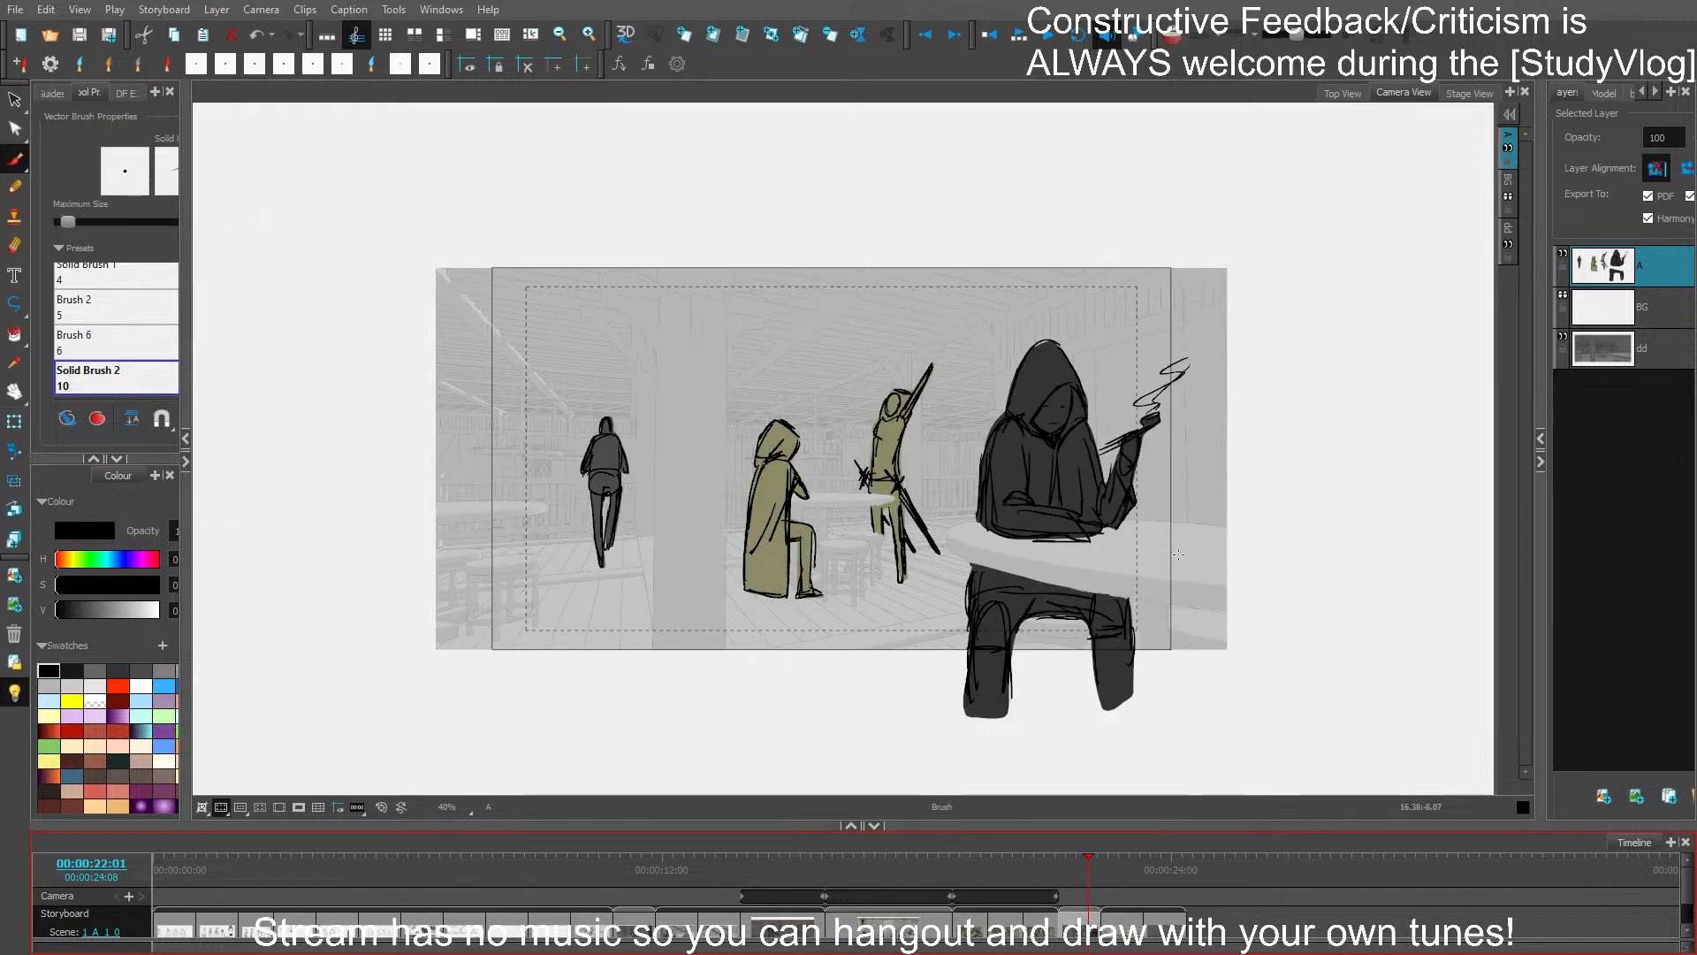
click(1029, 870)
drag(1030, 871, 1072, 868)
- Tighten the camera framing at the start of the wide tavern shot and check it with the camera mask on
click(15, 450)
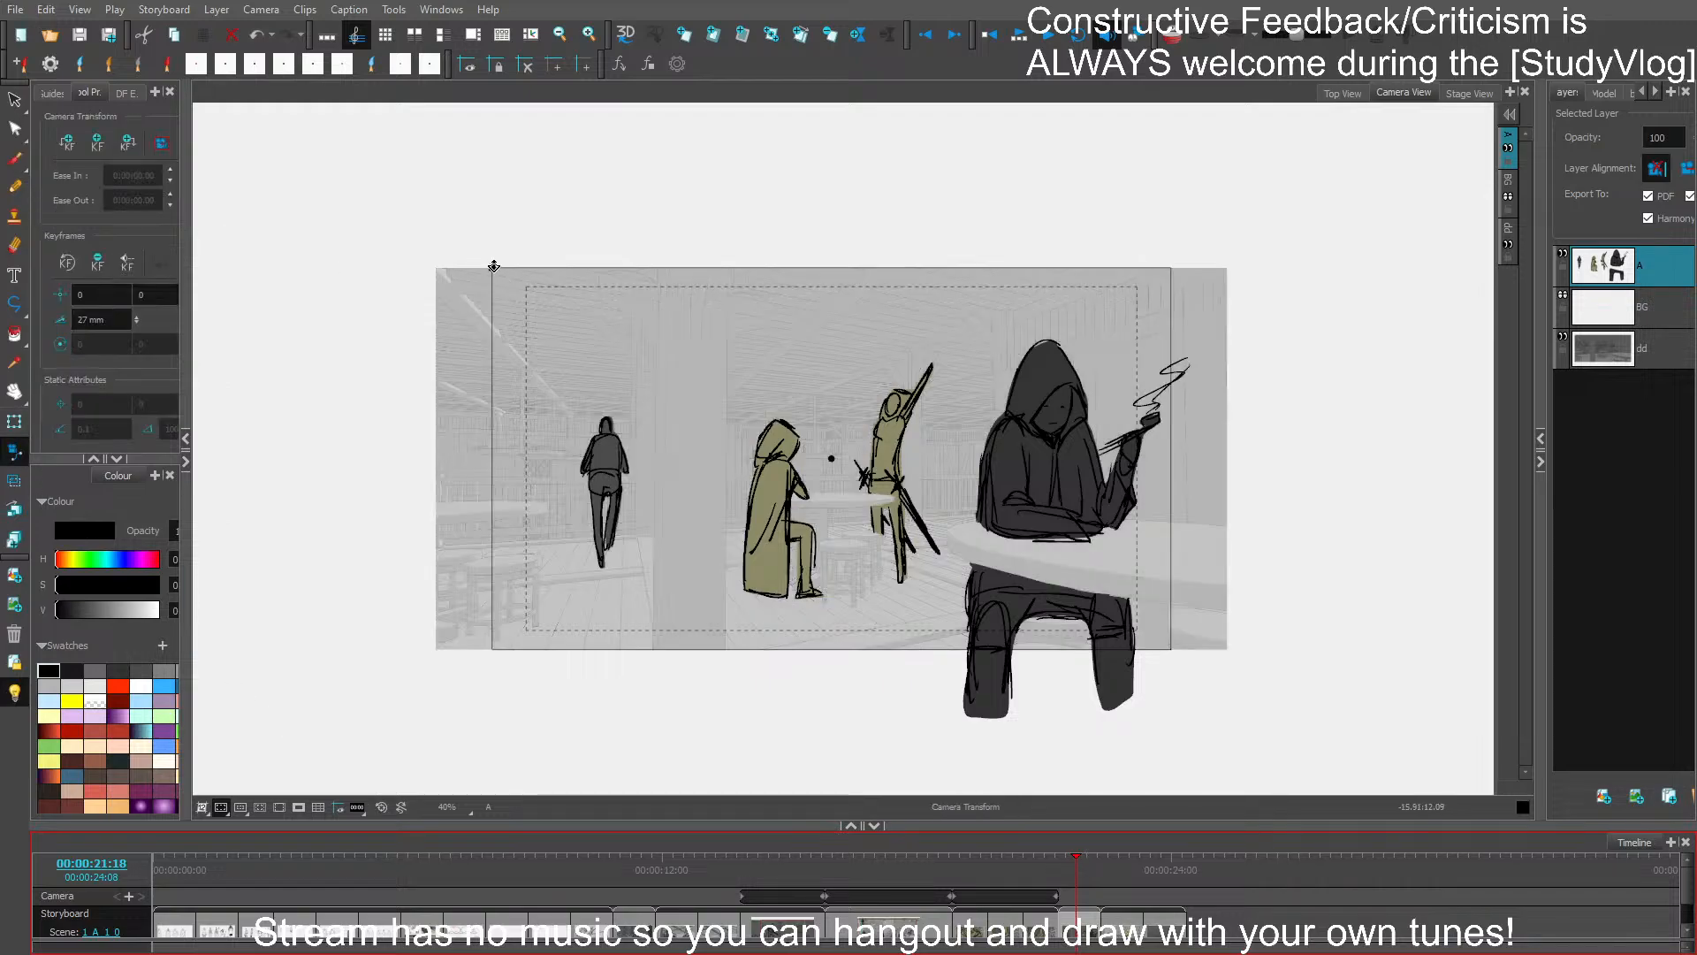
drag(494, 266, 590, 323)
click(298, 806)
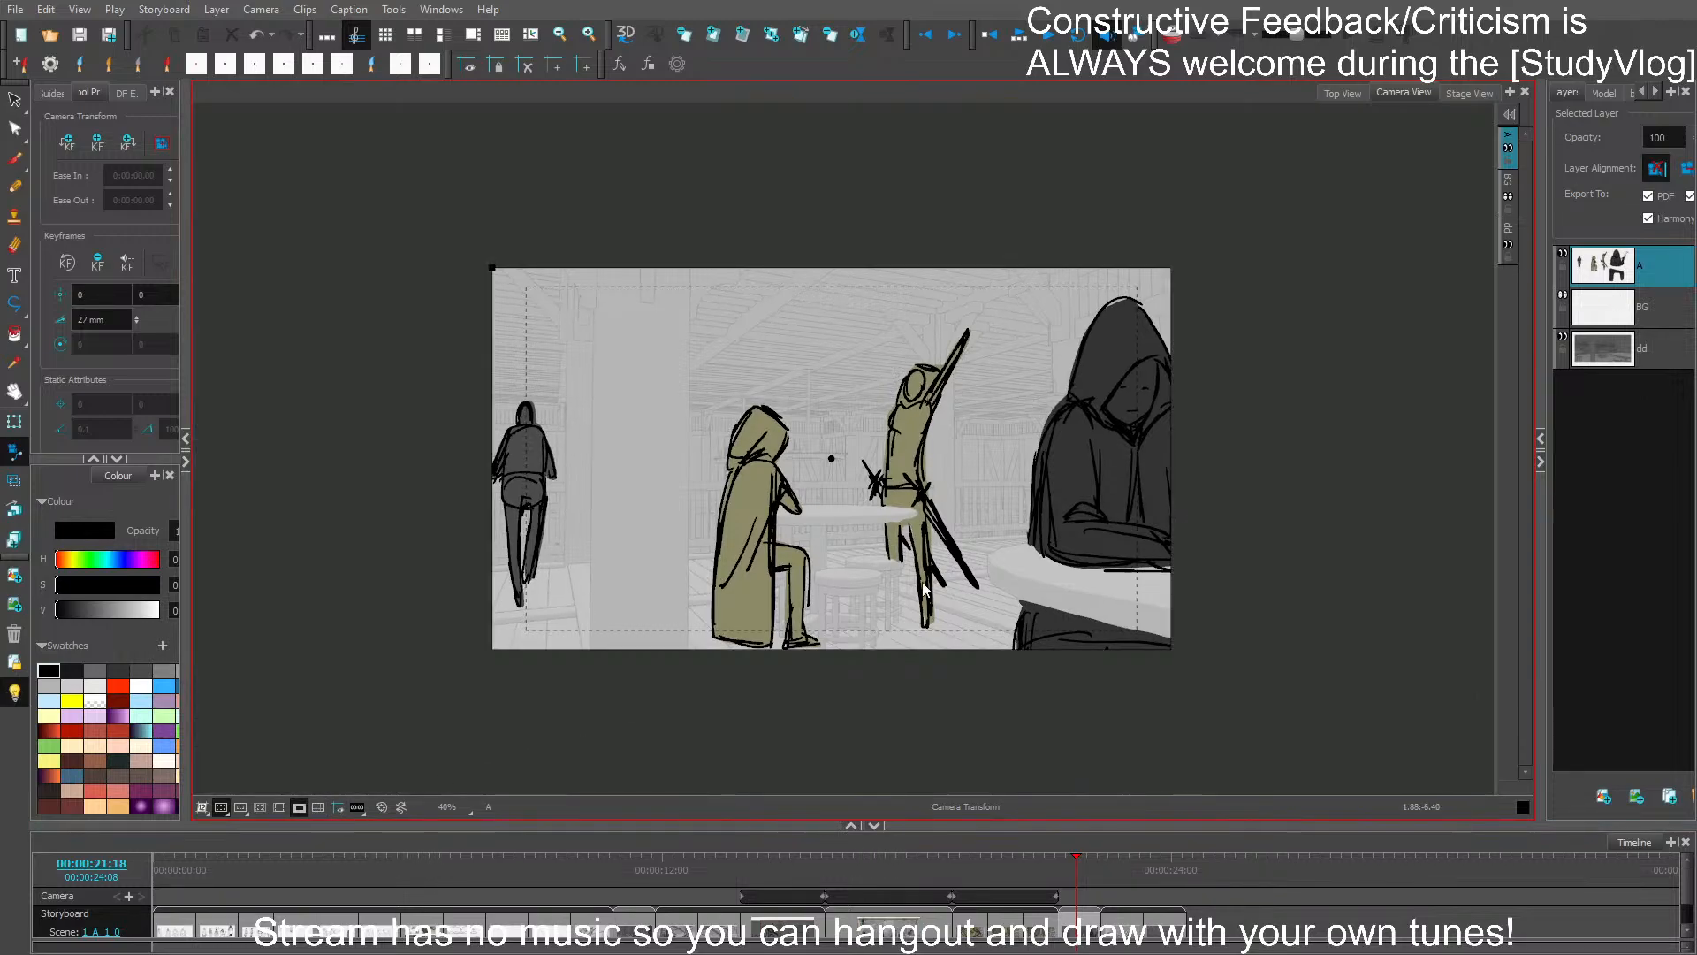
scroll(1023, 537, up, 2)
drag(1084, 597, 1112, 598)
- Go to the empty balcony panel and clear the view for drawing, with the camera mask off and the timeline hidden
key(Right)
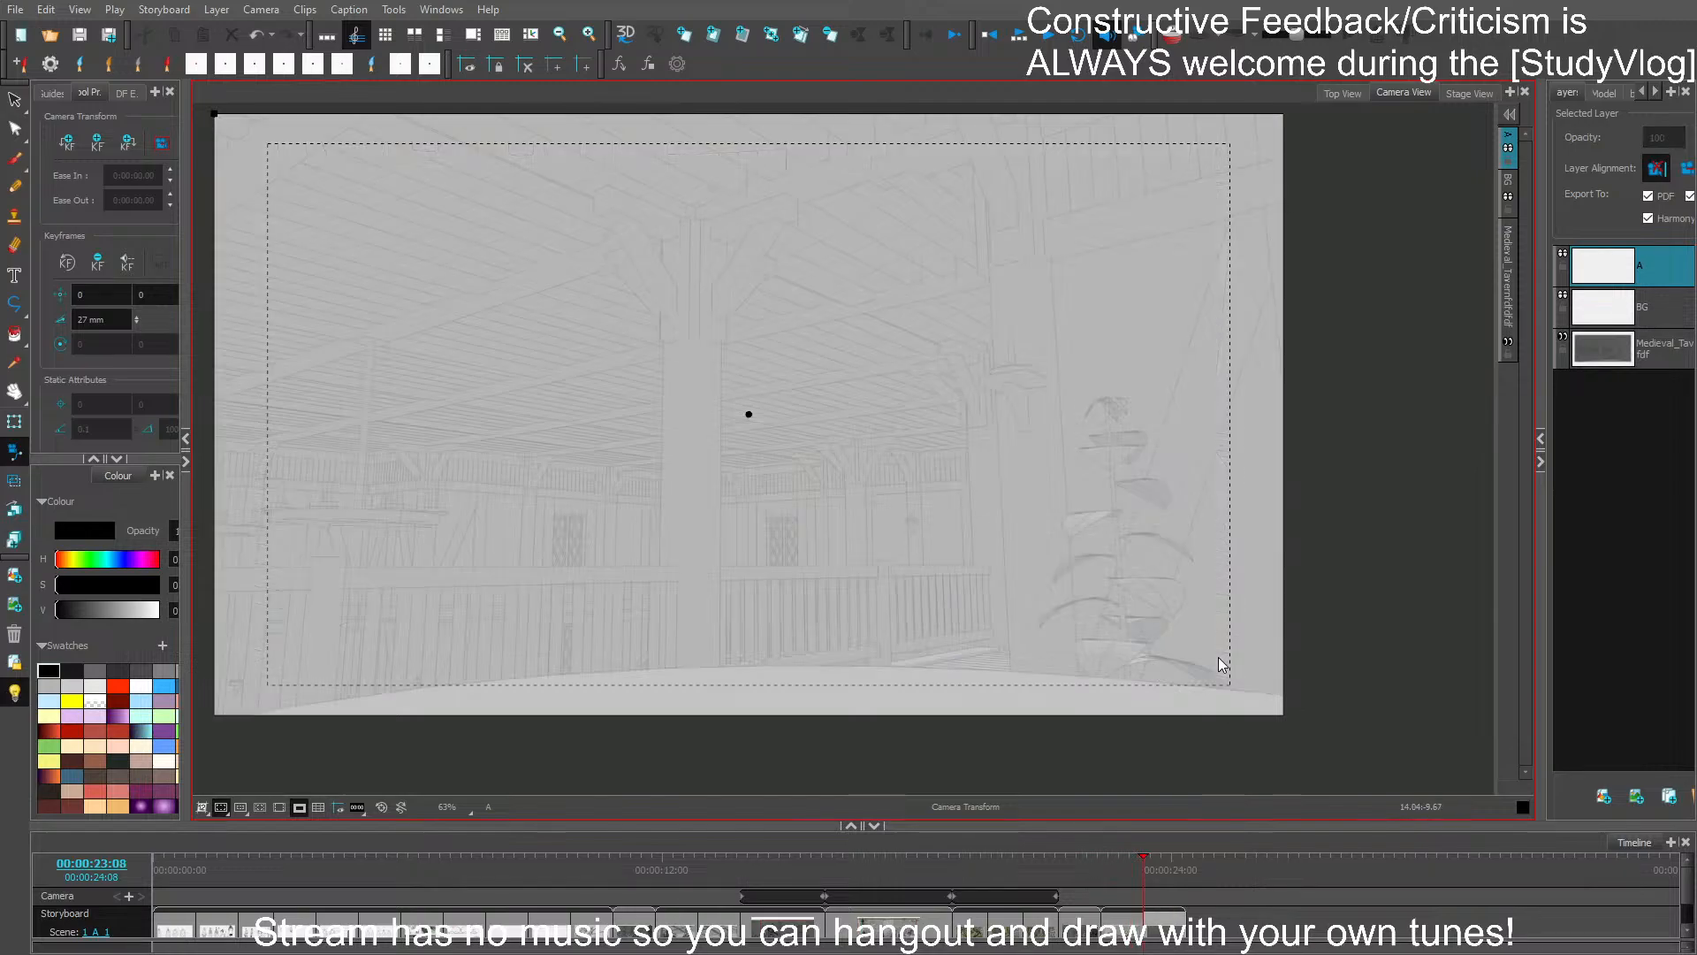
key(Right)
click(299, 807)
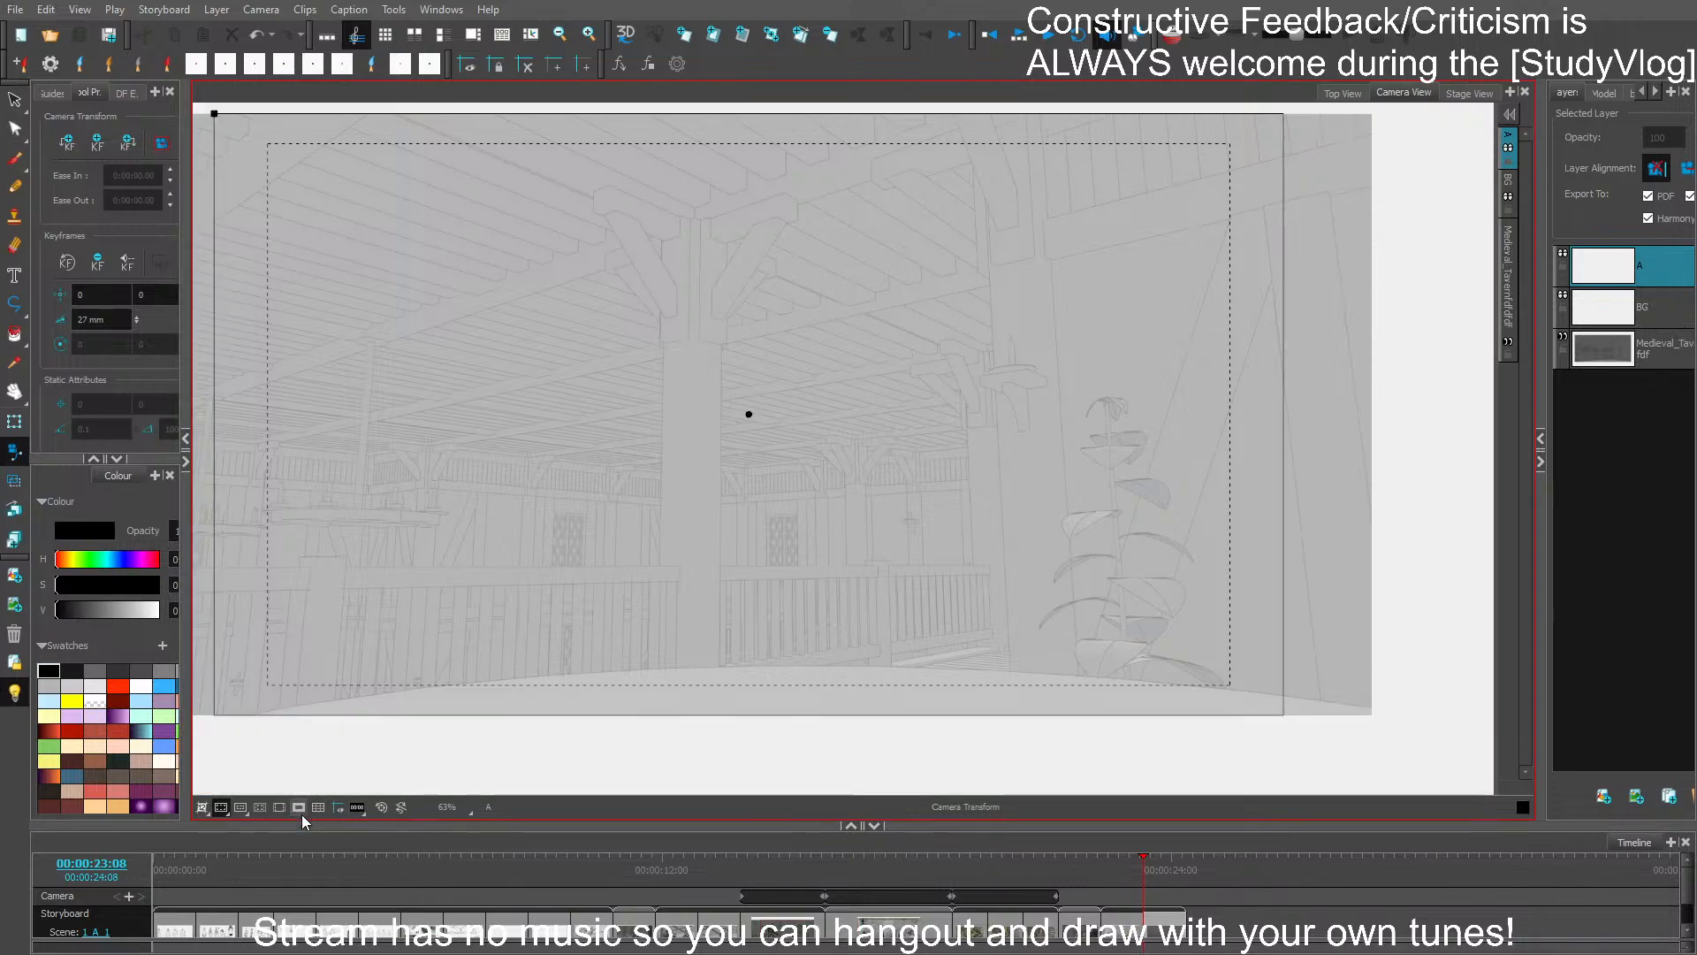
click(15, 160)
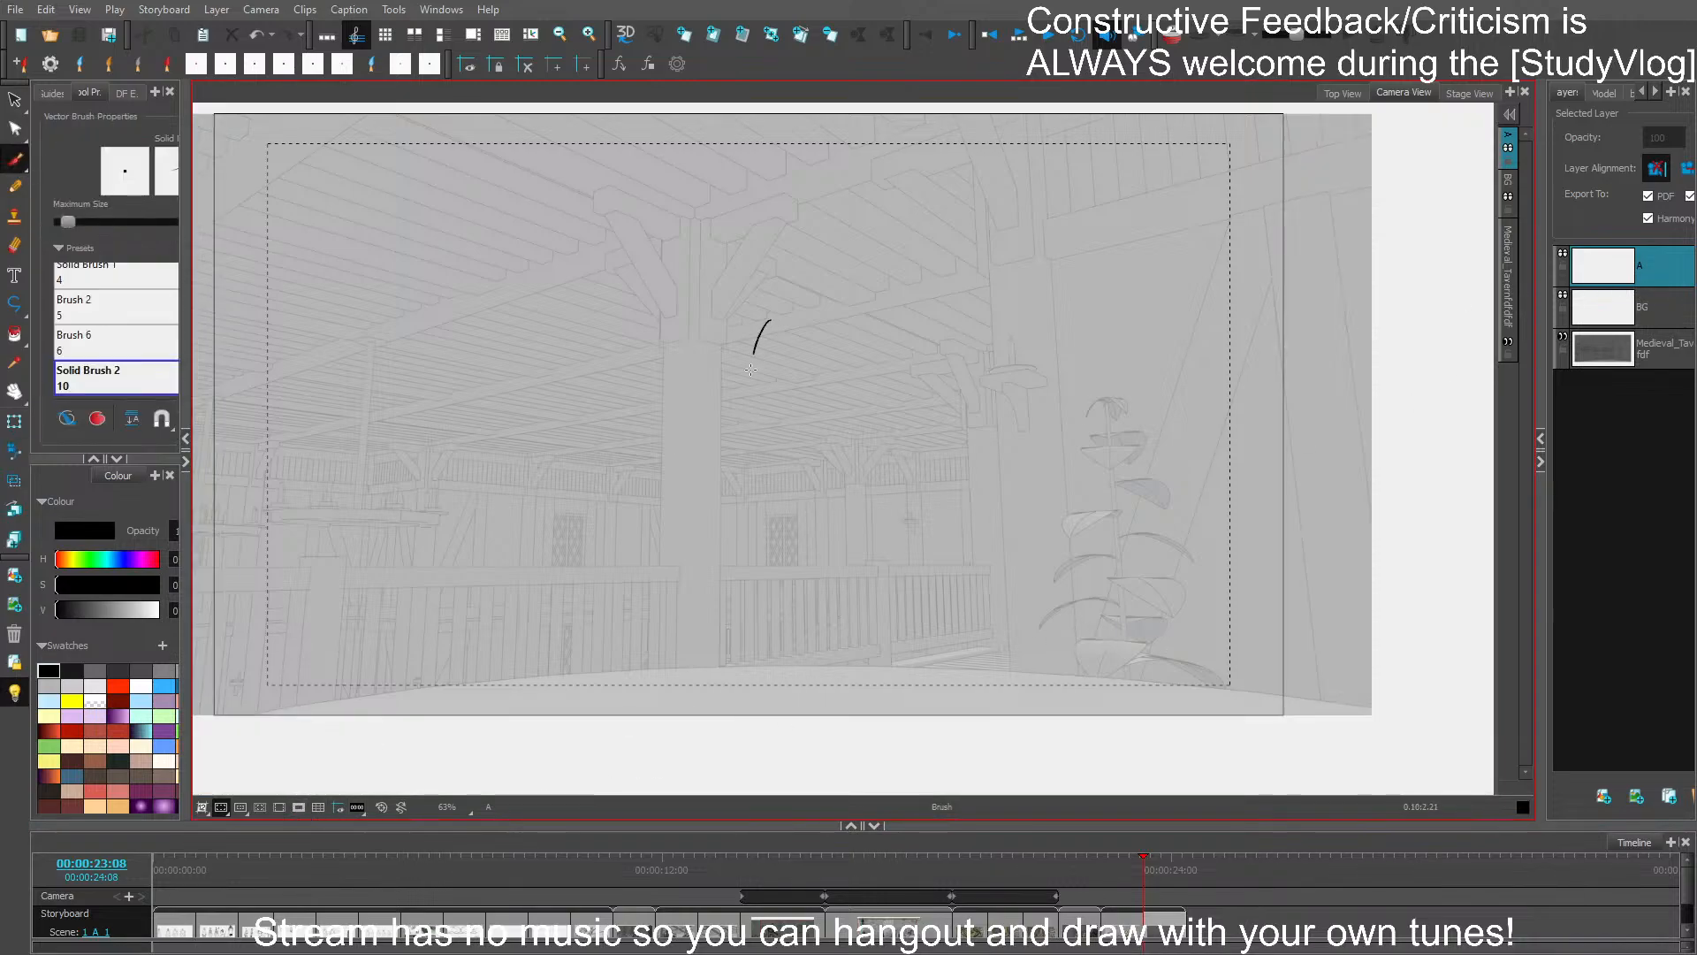
drag(750, 370, 771, 314)
key(ctrl+z)
click(878, 826)
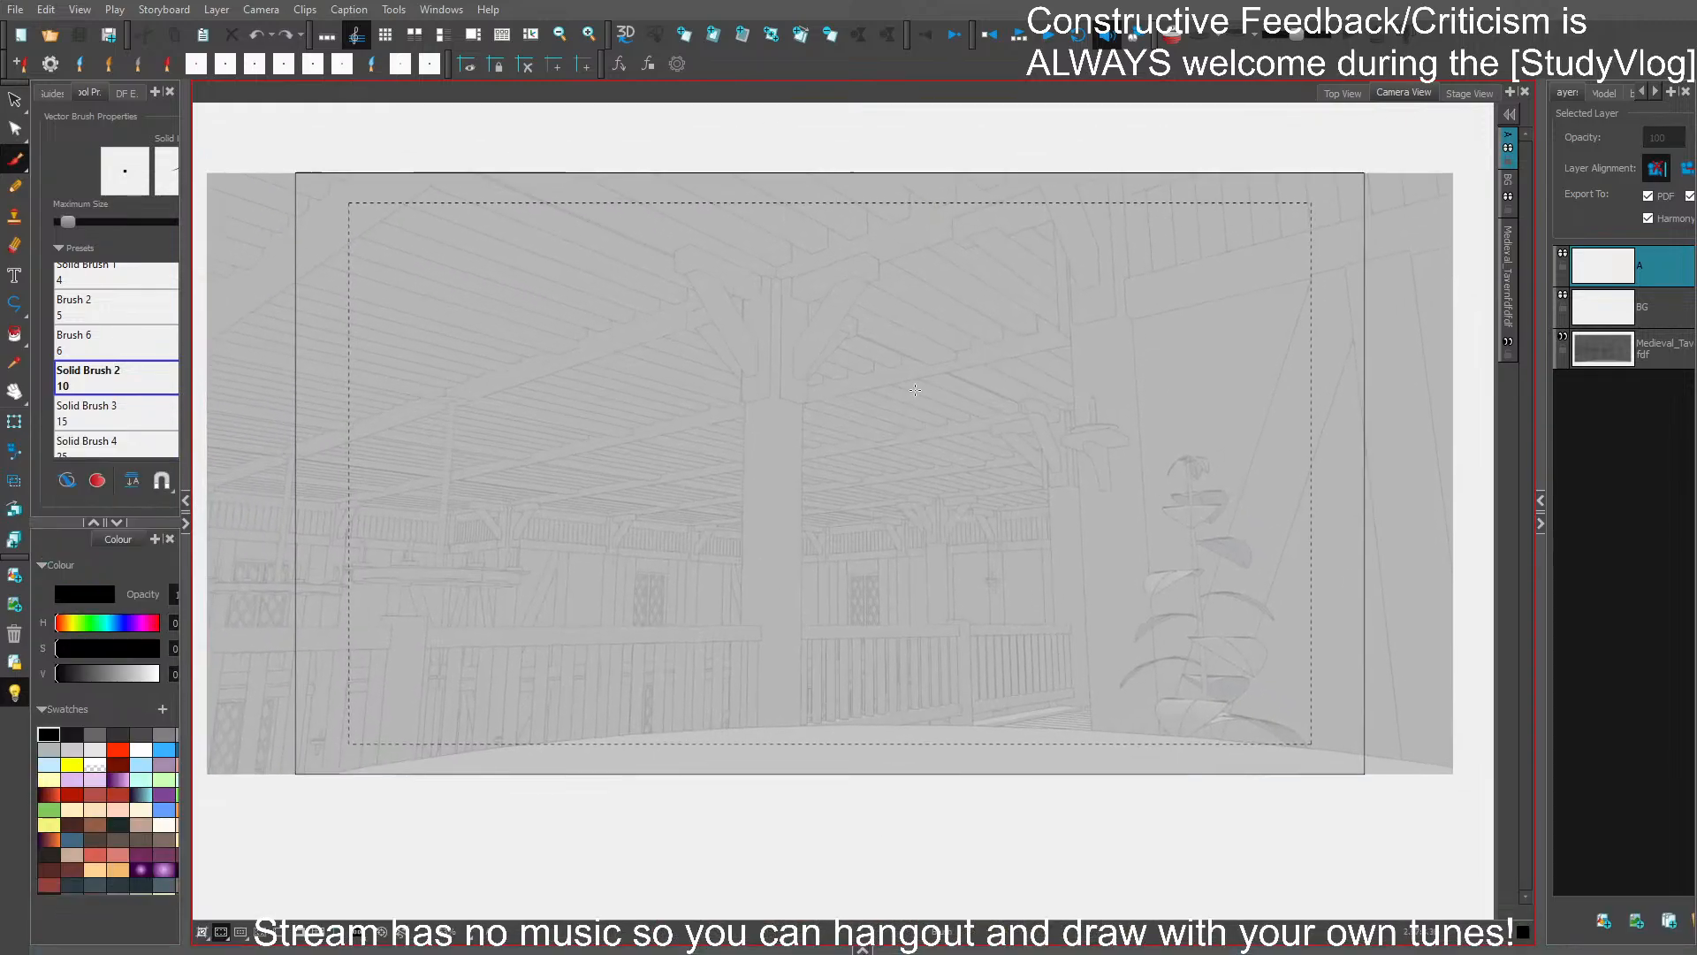
scroll(915, 390, up, 2)
mouse_move(825, 360)
mouse_down()
mouse_move(845, 281)
mouse_move(908, 445)
mouse_up()
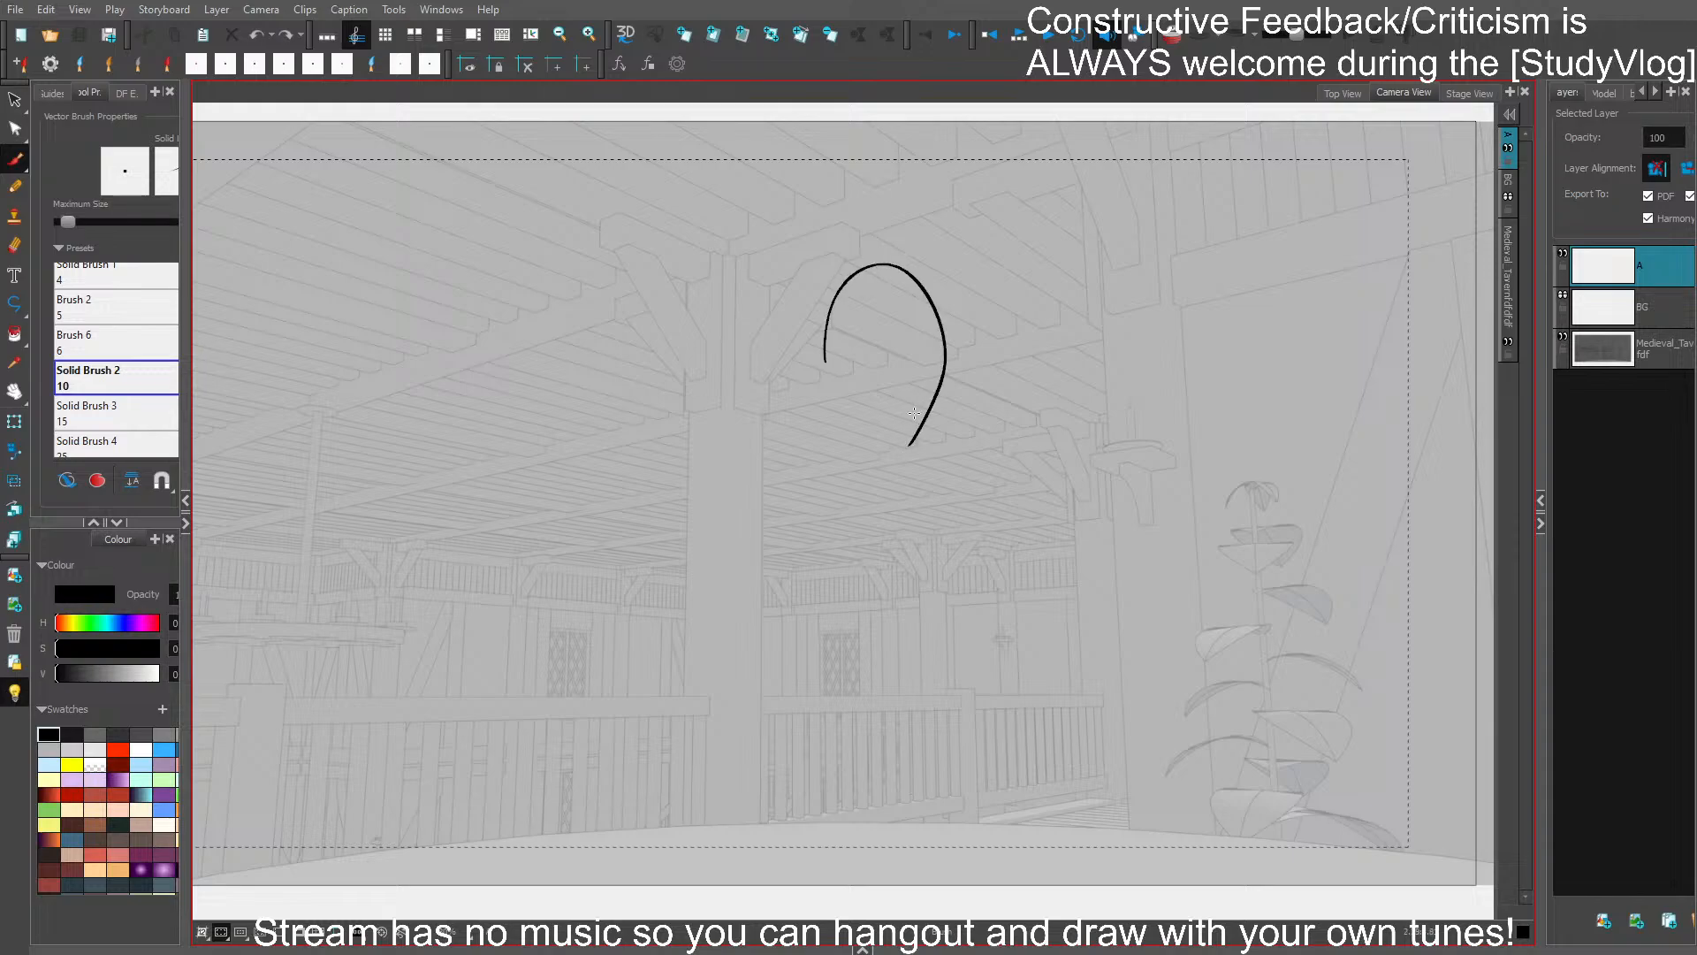
key(ctrl+z)
drag(884, 381, 971, 464)
drag(885, 350, 895, 480)
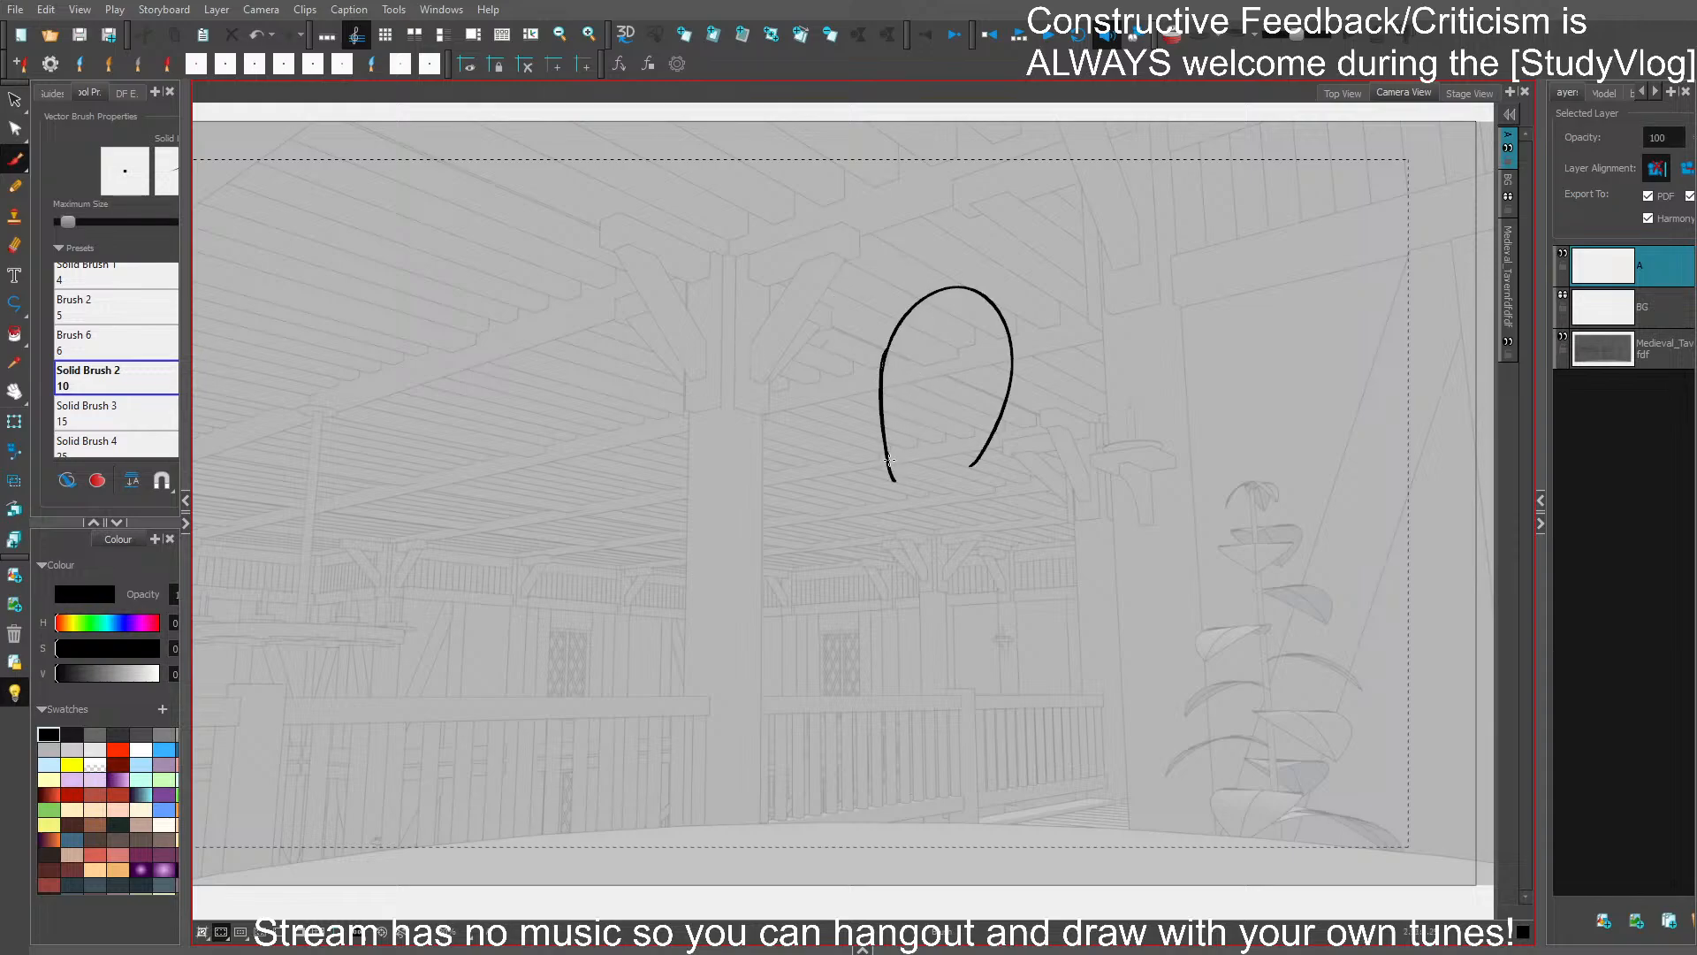
key(ctrl+z)
mouse_move(885, 350)
mouse_down()
mouse_move(881, 428)
mouse_move(927, 499)
mouse_move(975, 479)
mouse_move(1012, 339)
mouse_move(921, 315)
mouse_move(883, 392)
mouse_up()
drag(931, 299, 881, 411)
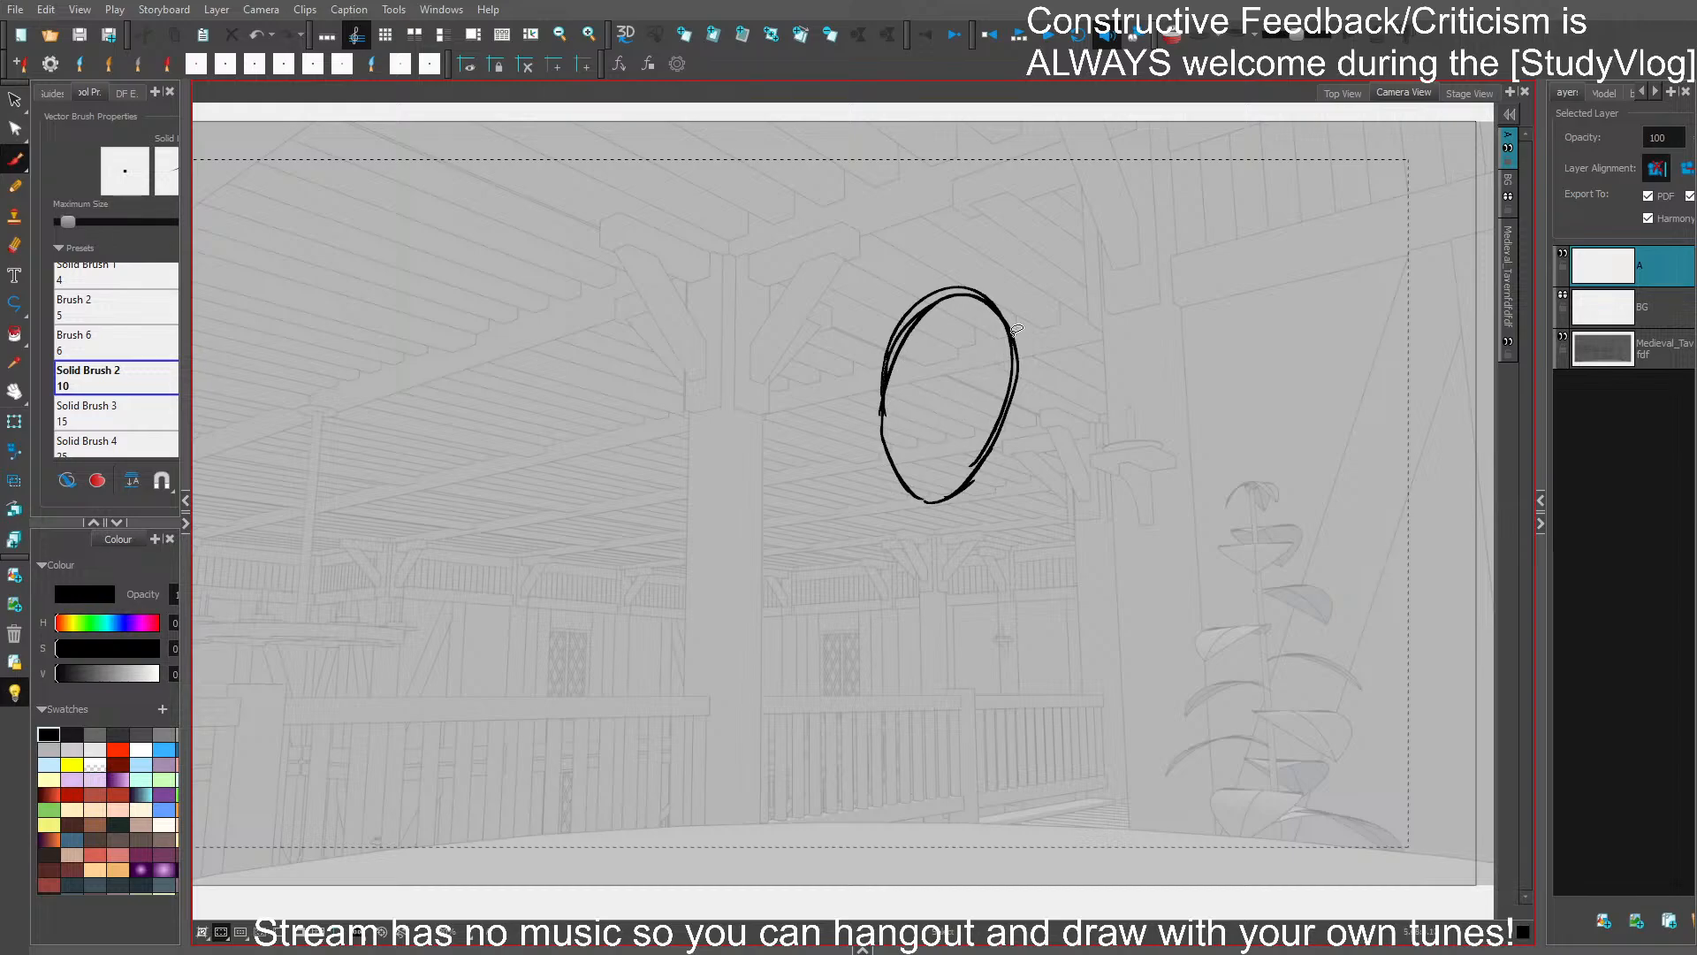
key(ctrl+a)
key(Delete)
- Sketch an oval head with a pointed chin in the upper middle of the frame, to the right of the central wooden post
drag(848, 341, 893, 294)
drag(919, 291, 962, 408)
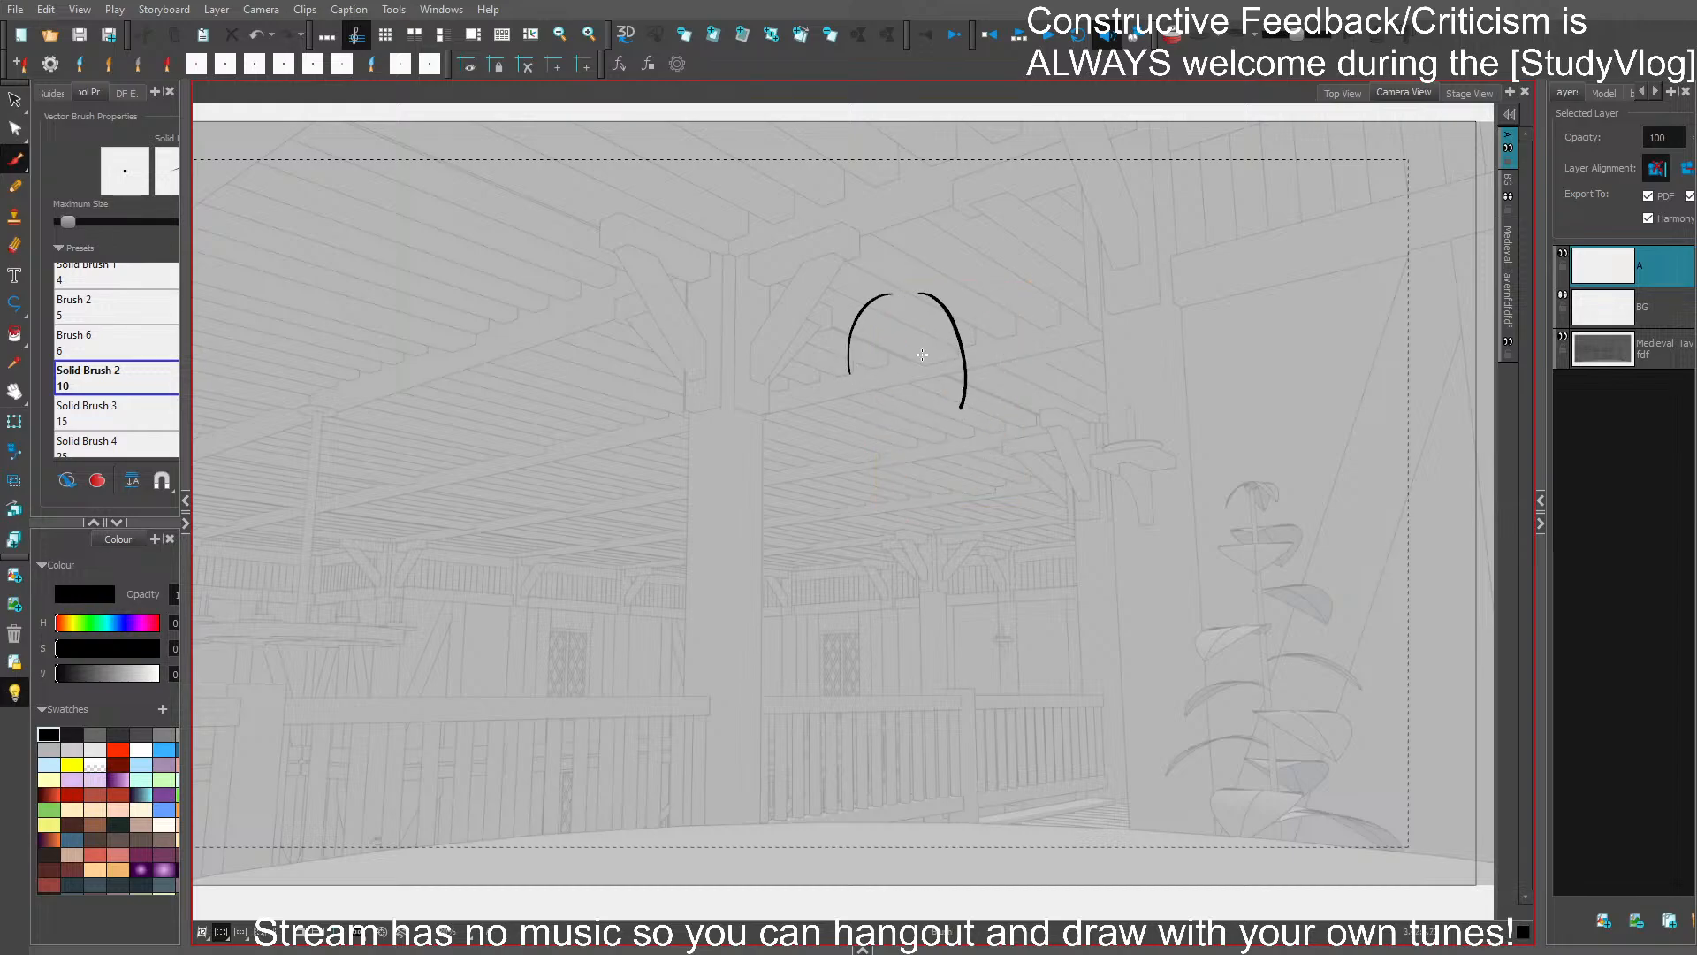
key(ctrl+z)
key(ctrl+z)
drag(880, 352, 989, 353)
mouse_move(886, 331)
mouse_down()
mouse_move(890, 413)
mouse_move(910, 454)
mouse_move(896, 413)
mouse_move(928, 469)
mouse_move(961, 486)
mouse_move(991, 444)
mouse_move(966, 477)
mouse_move(995, 385)
mouse_move(973, 303)
mouse_up()
key(ctrl+z)
key(ctrl+z)
key(ctrl+z)
key(ctrl+z)
- Sketch both shoulders beside the chin and the figure's left-hand arm slanting down to the tabletop
key(ctrl+z)
mouse_move(994, 422)
mouse_down()
mouse_move(972, 305)
mouse_move(883, 333)
mouse_up()
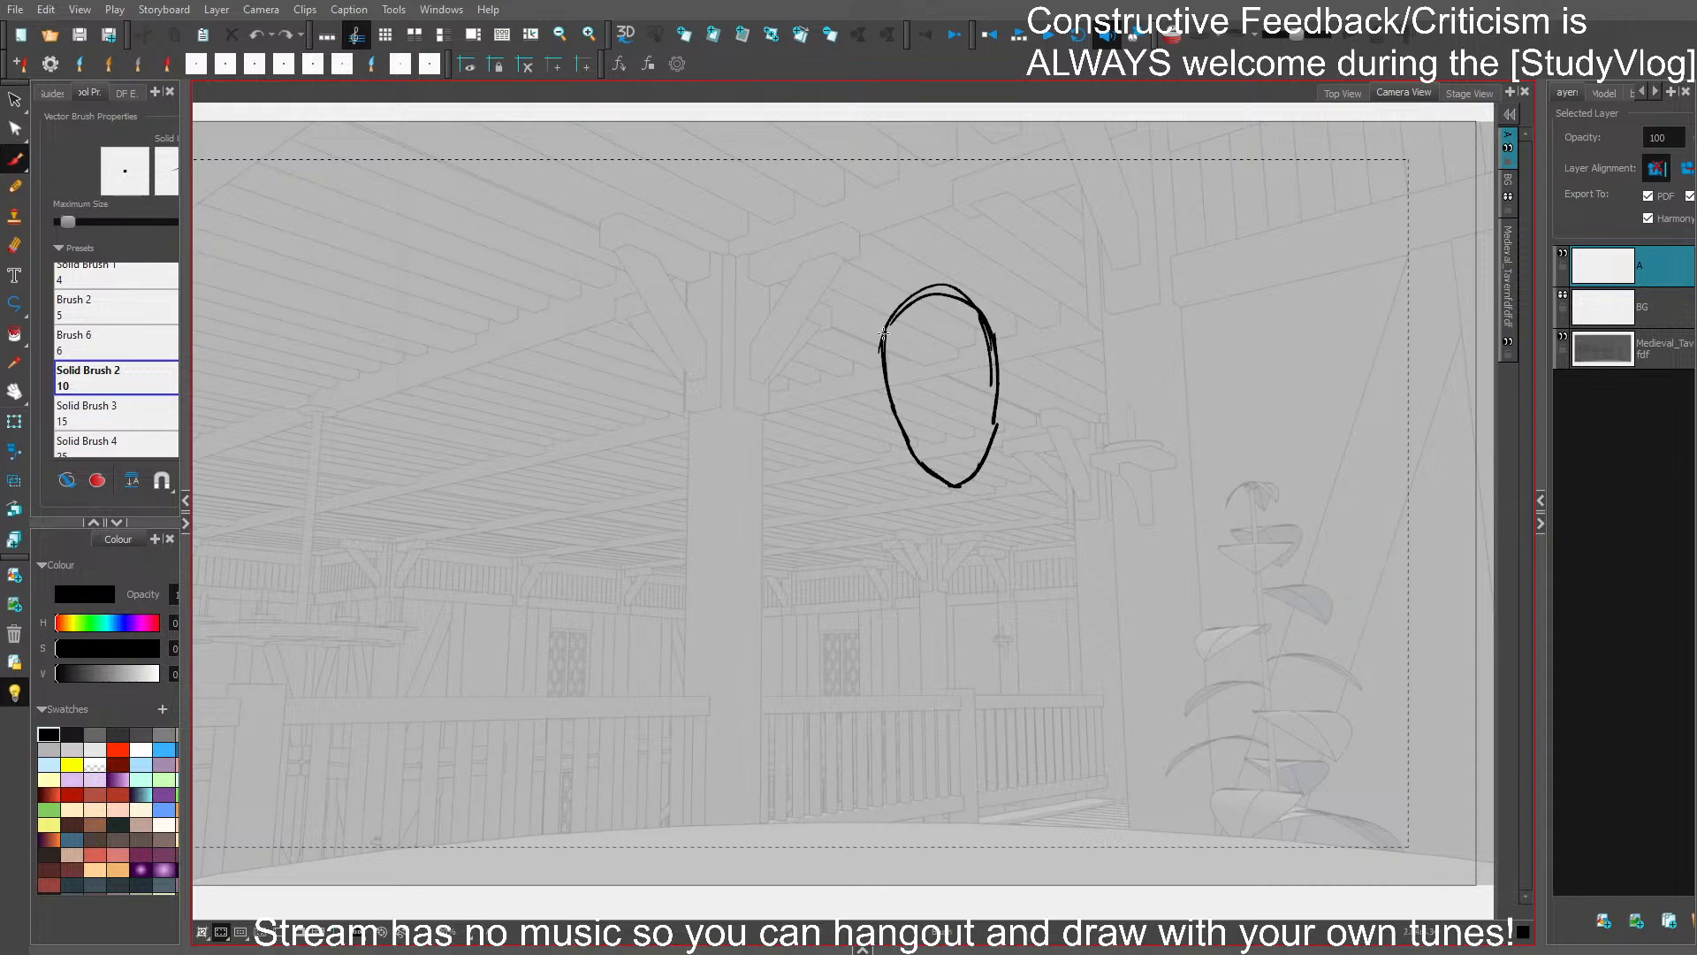
drag(880, 428, 857, 530)
key(ctrl+z)
drag(848, 451, 876, 418)
drag(1015, 413, 1065, 443)
drag(847, 460, 758, 820)
drag(778, 742, 768, 783)
mouse_move(795, 831)
mouse_down()
mouse_move(887, 529)
mouse_move(892, 587)
mouse_up()
key(ctrl+z)
- Sketch the ribcage outline and the figure's right-hand arm slanting down to the tabletop
mouse_move(892, 516)
mouse_down()
mouse_move(903, 587)
mouse_move(999, 588)
mouse_up()
drag(1031, 502, 1039, 601)
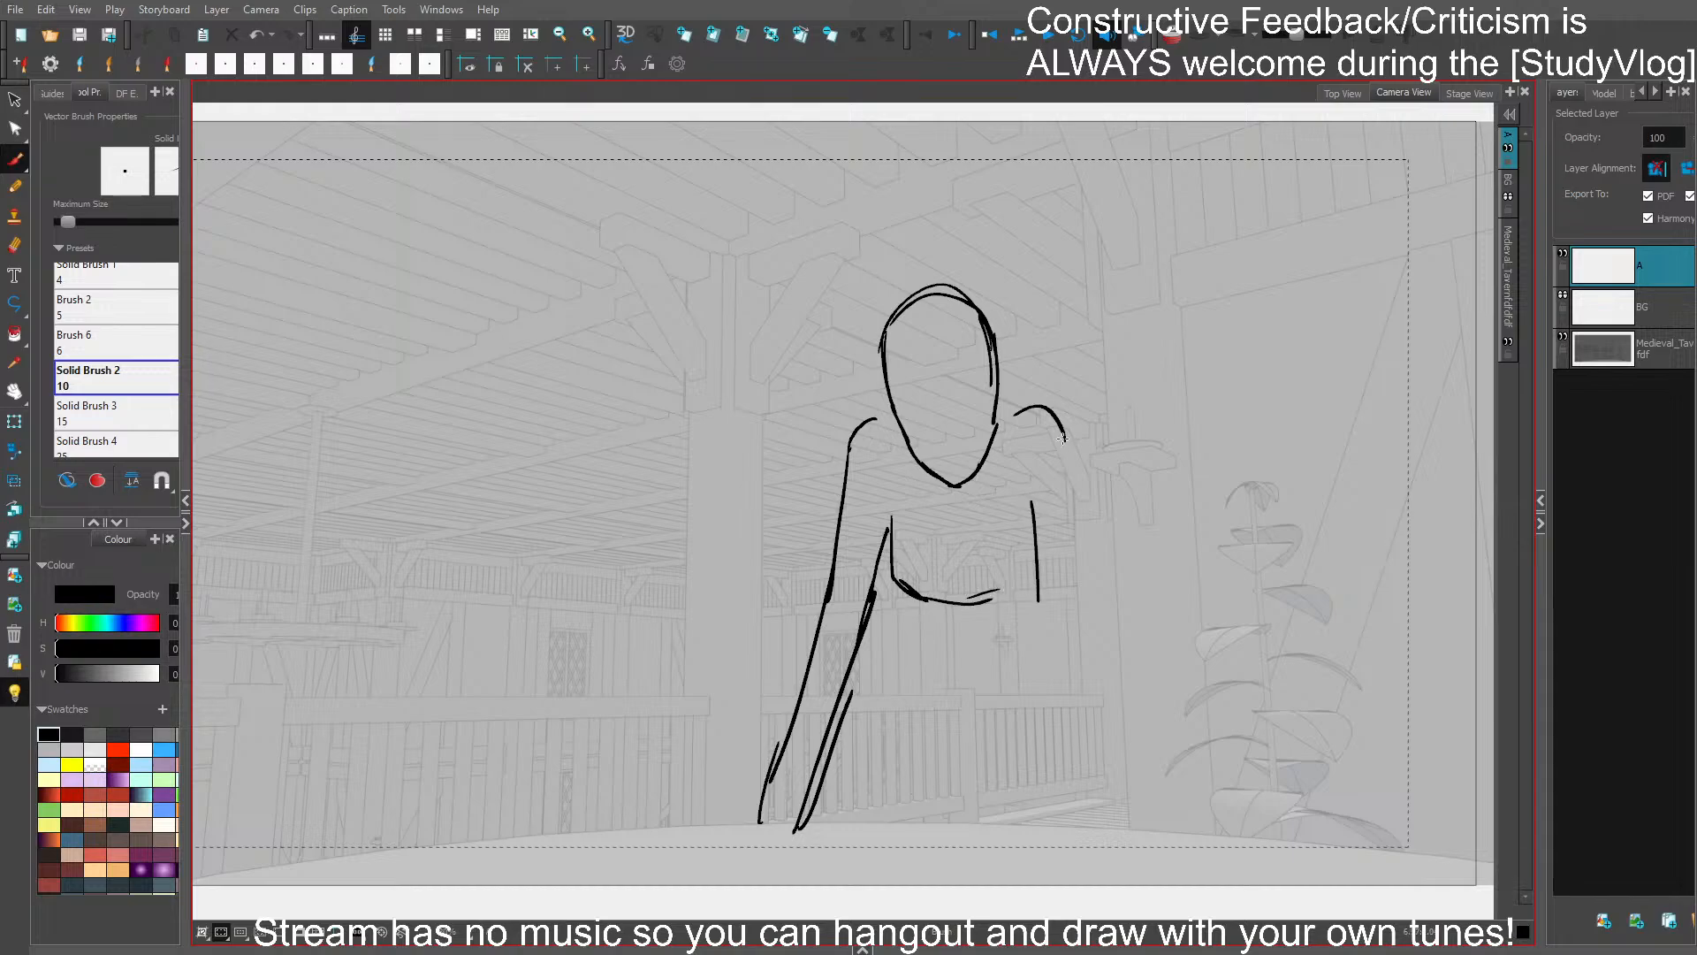
drag(1064, 437, 1085, 560)
drag(1084, 521, 1109, 675)
drag(1027, 517, 1064, 713)
drag(1043, 568, 1070, 797)
drag(1057, 719, 1078, 829)
drag(1092, 550, 1106, 629)
mouse_move(1107, 659)
mouse_down()
mouse_move(1135, 809)
mouse_move(1094, 774)
mouse_up()
key(Delete)
drag(1043, 567, 1079, 774)
drag(1057, 646, 1090, 836)
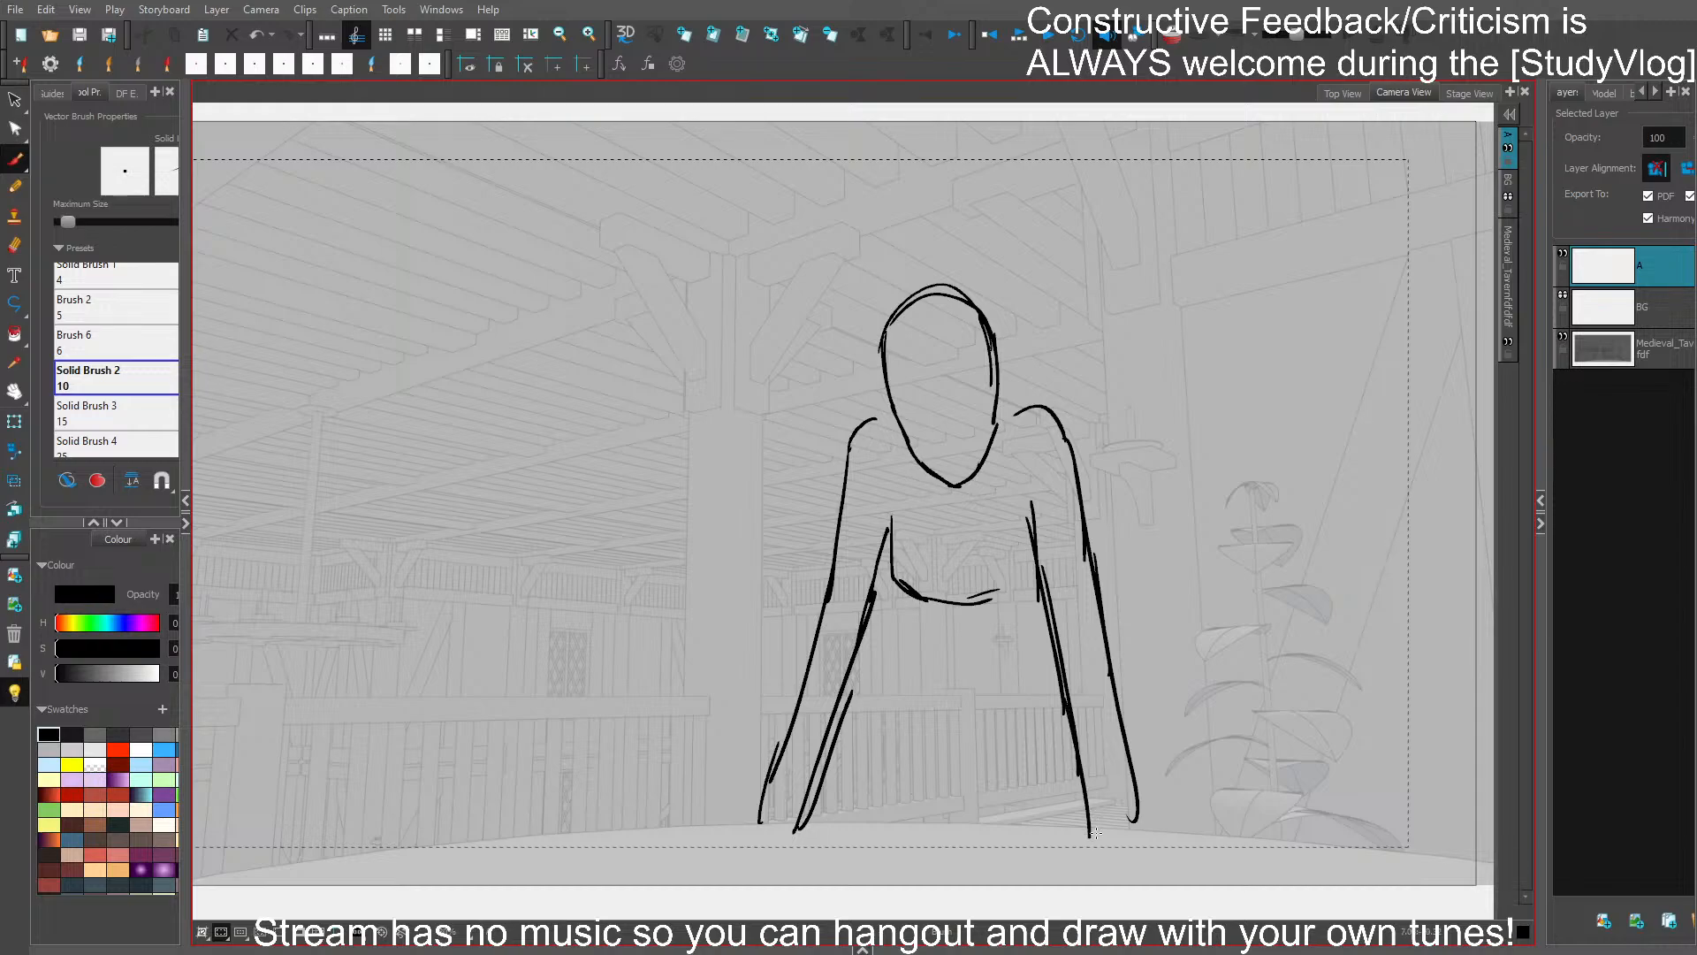
- Sketch the hand resting on the tabletop and a curved belly line below the ribcage
drag(792, 827, 718, 836)
drag(922, 607, 898, 692)
key(ctrl+z)
mouse_move(922, 602)
mouse_down()
mouse_move(953, 652)
mouse_move(941, 627)
mouse_move(1037, 606)
mouse_up()
key(ctrl+z)
drag(917, 607, 924, 763)
key(ctrl+z)
drag(911, 707, 927, 806)
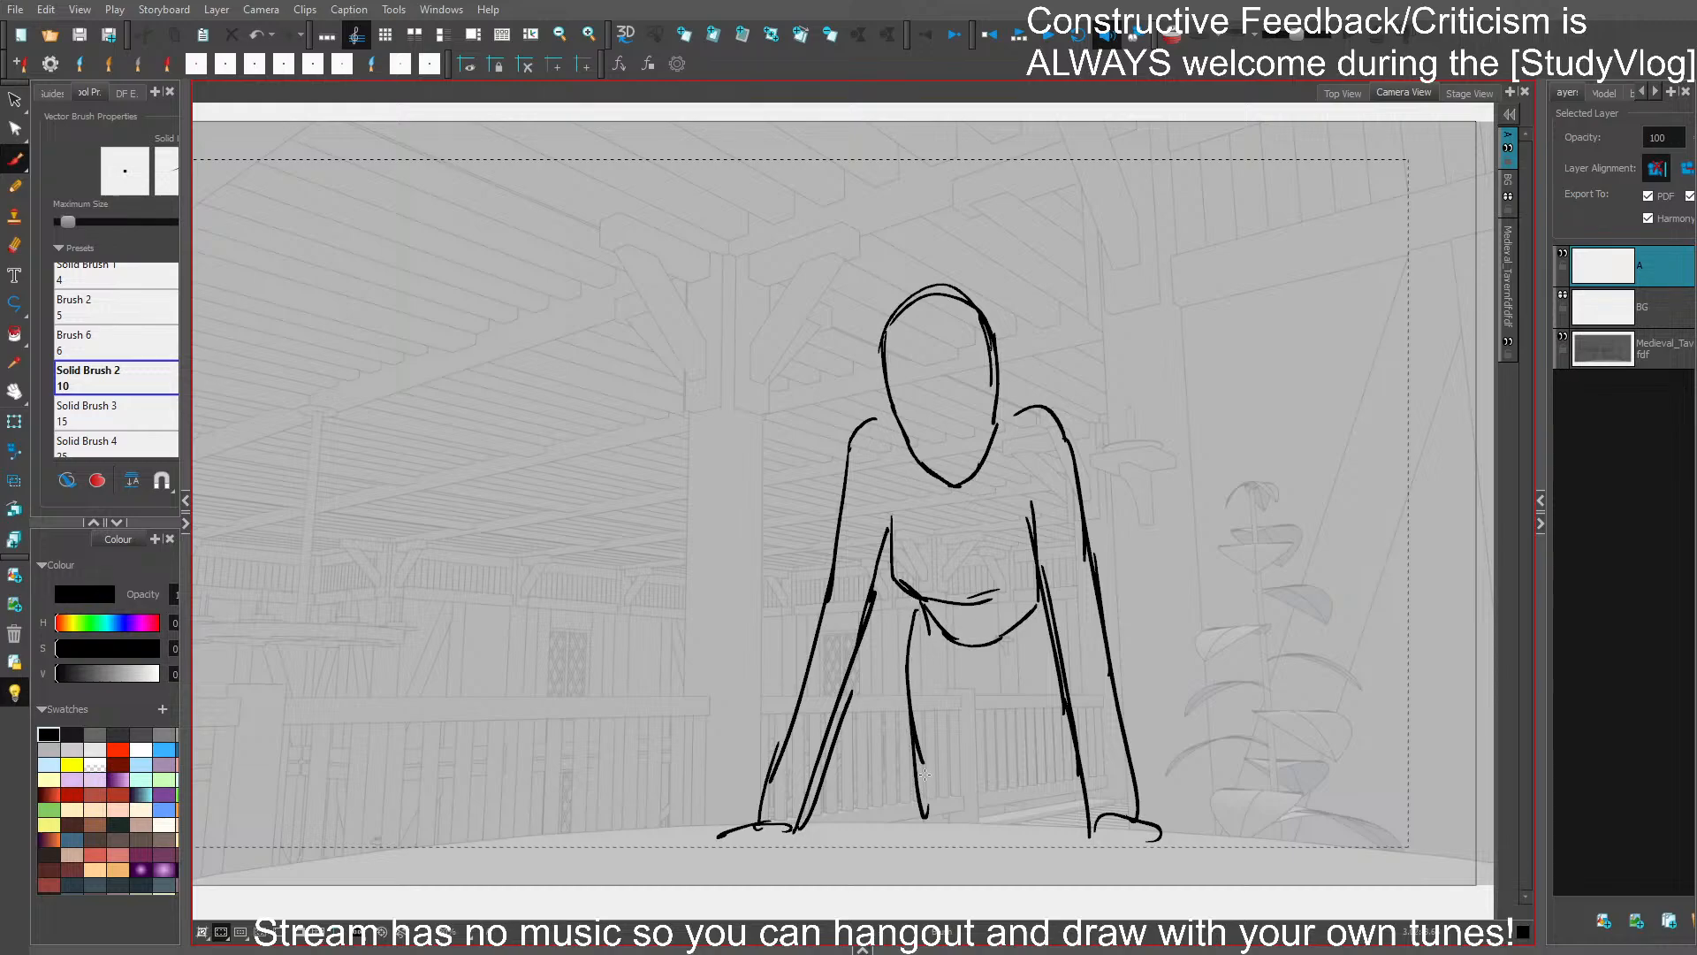
mouse_move(913, 668)
mouse_down()
mouse_move(910, 824)
mouse_move(981, 713)
mouse_move(1016, 738)
mouse_move(1023, 810)
mouse_up()
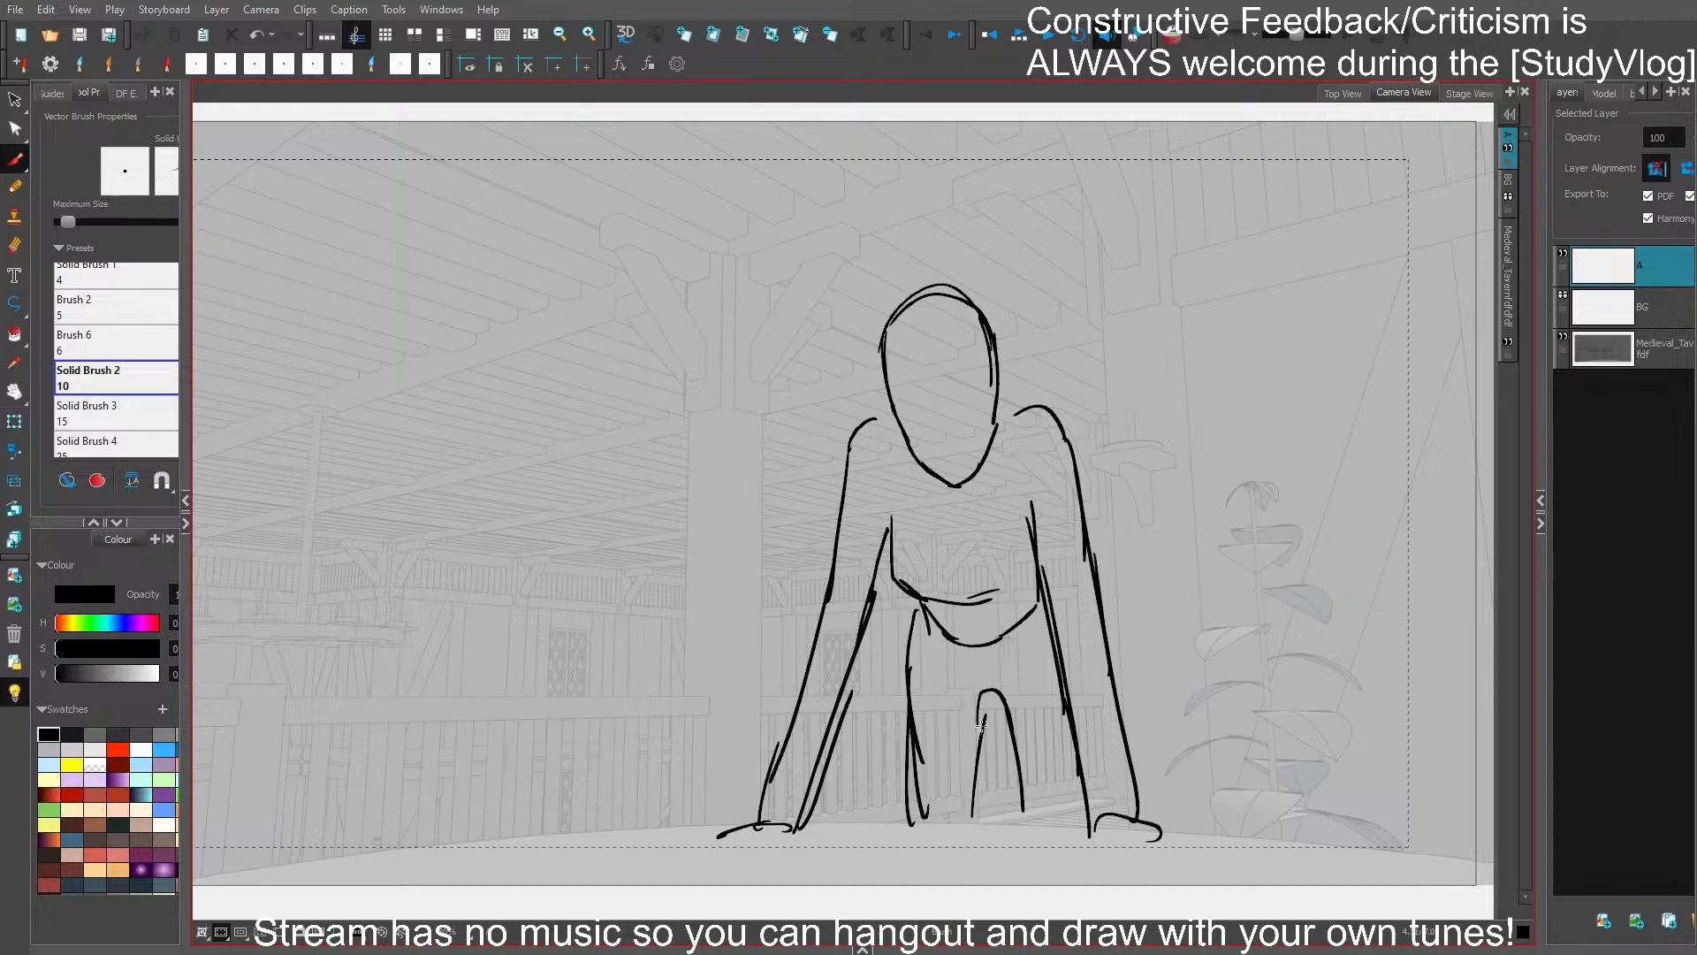
drag(1006, 692, 912, 734)
key(Delete)
- Select the head oval and slightly adjust its height, position and tilt above the shoulders
mouse_move(1000, 349)
mouse_down()
mouse_move(983, 483)
mouse_move(940, 473)
mouse_up()
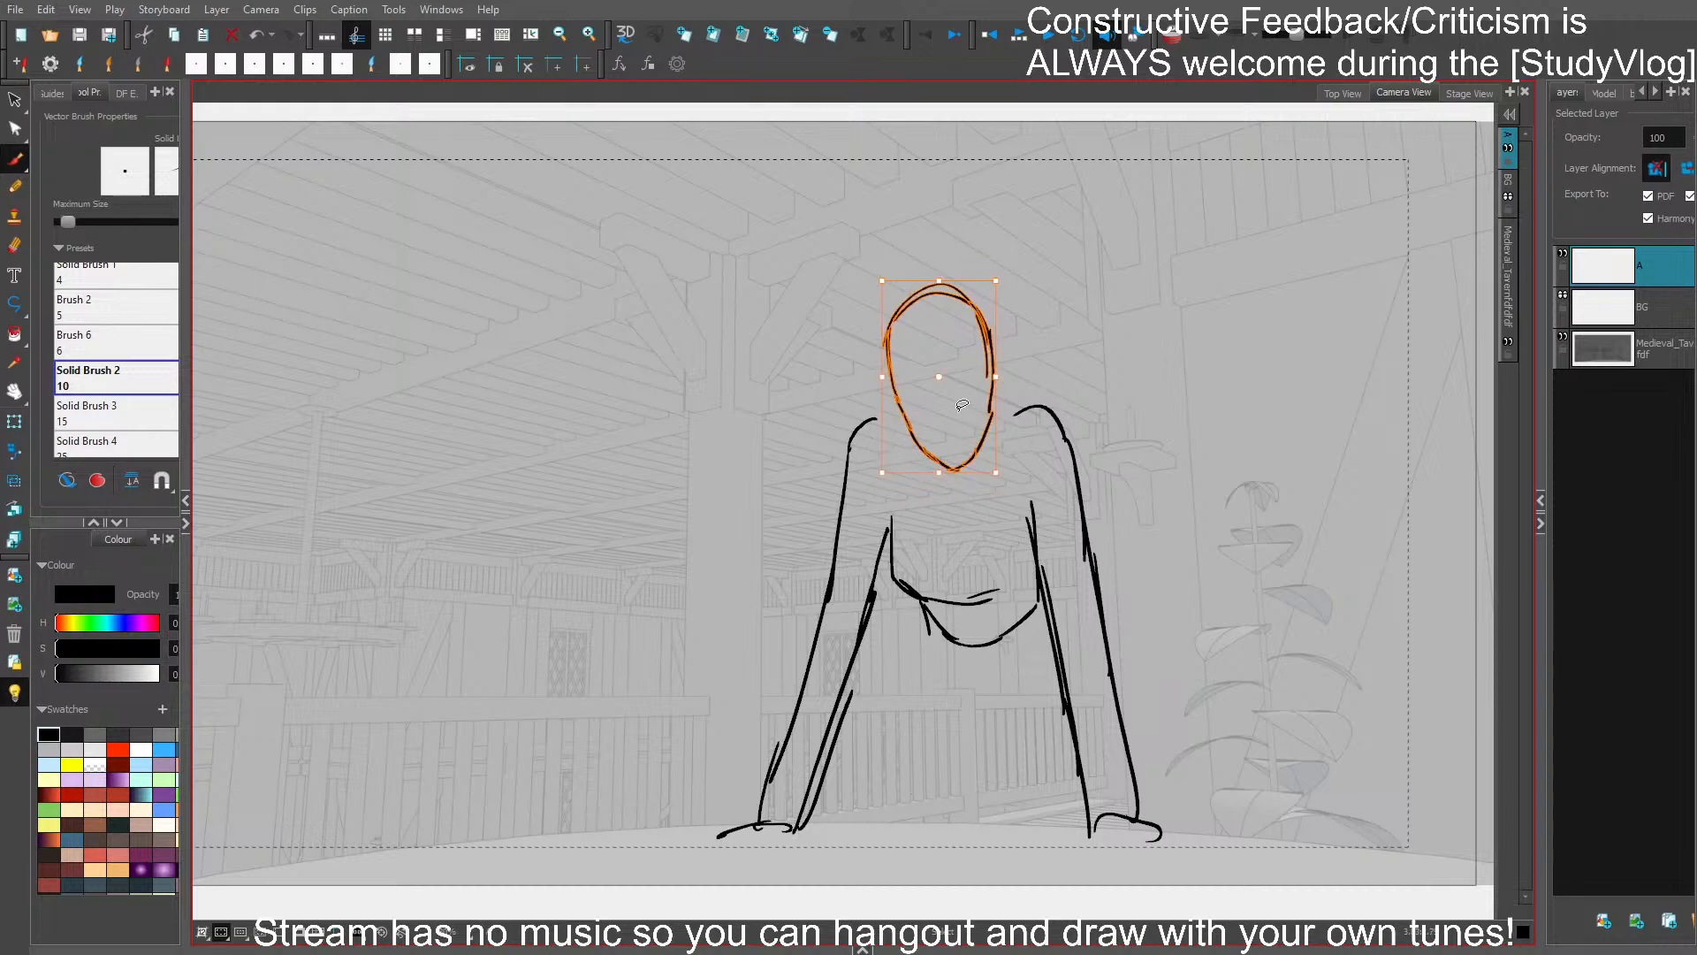
drag(942, 280, 939, 289)
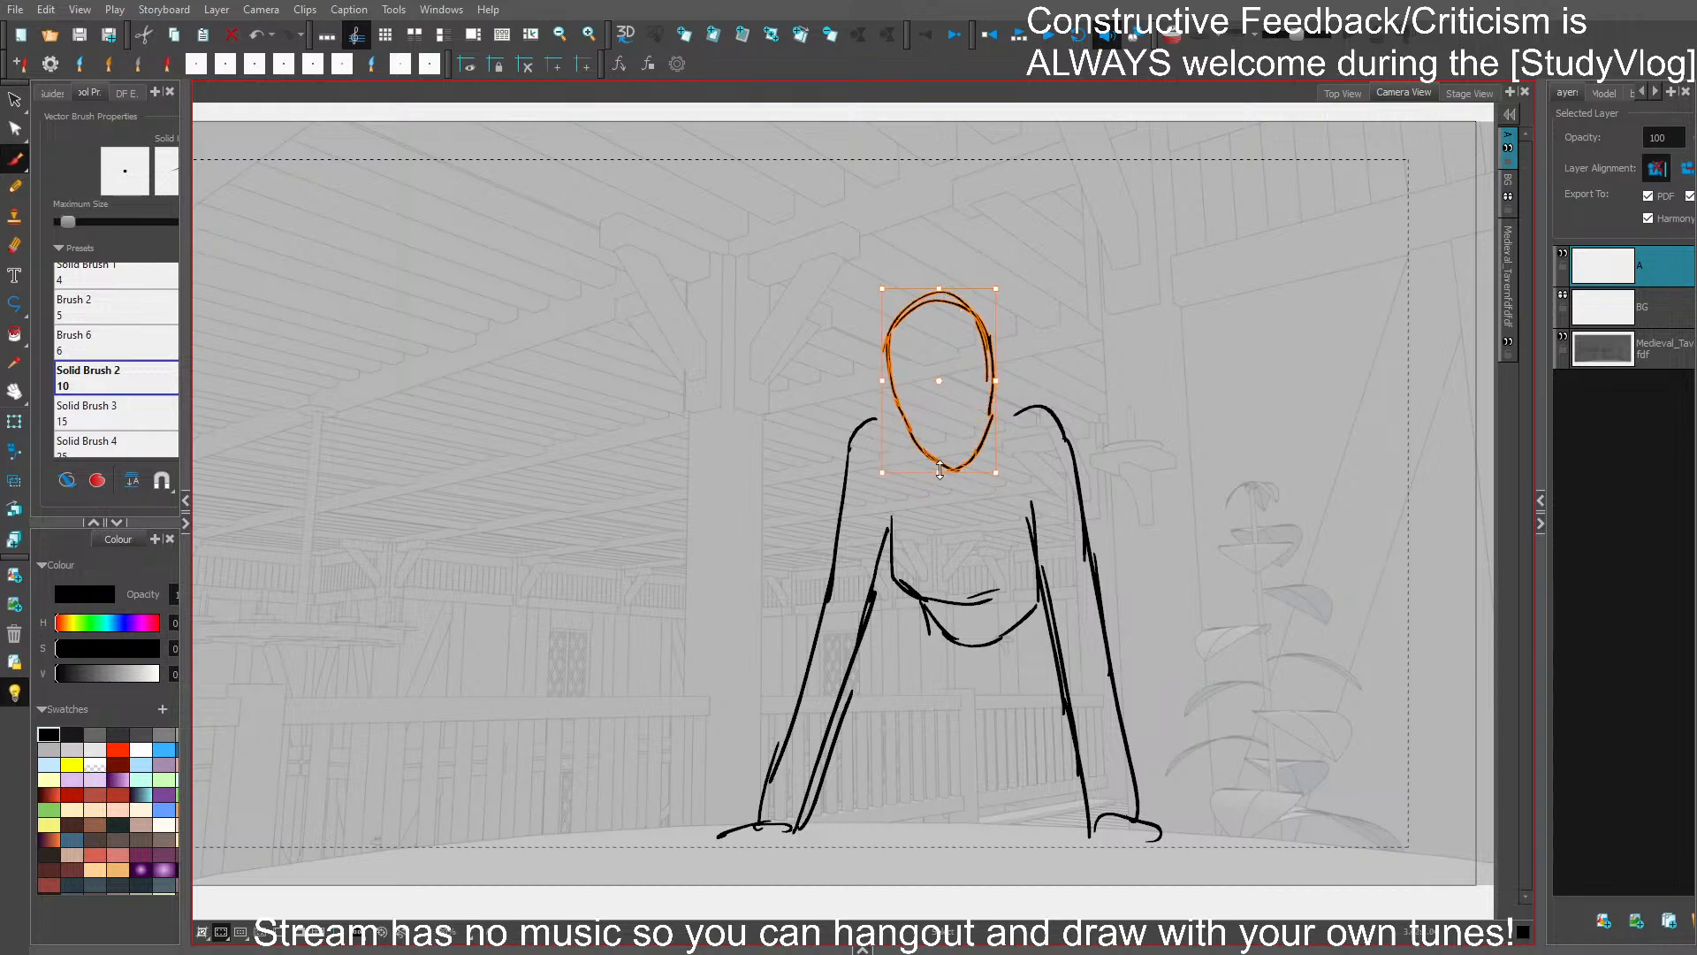
drag(940, 471, 940, 480)
drag(948, 393, 949, 389)
drag(1011, 286, 1017, 291)
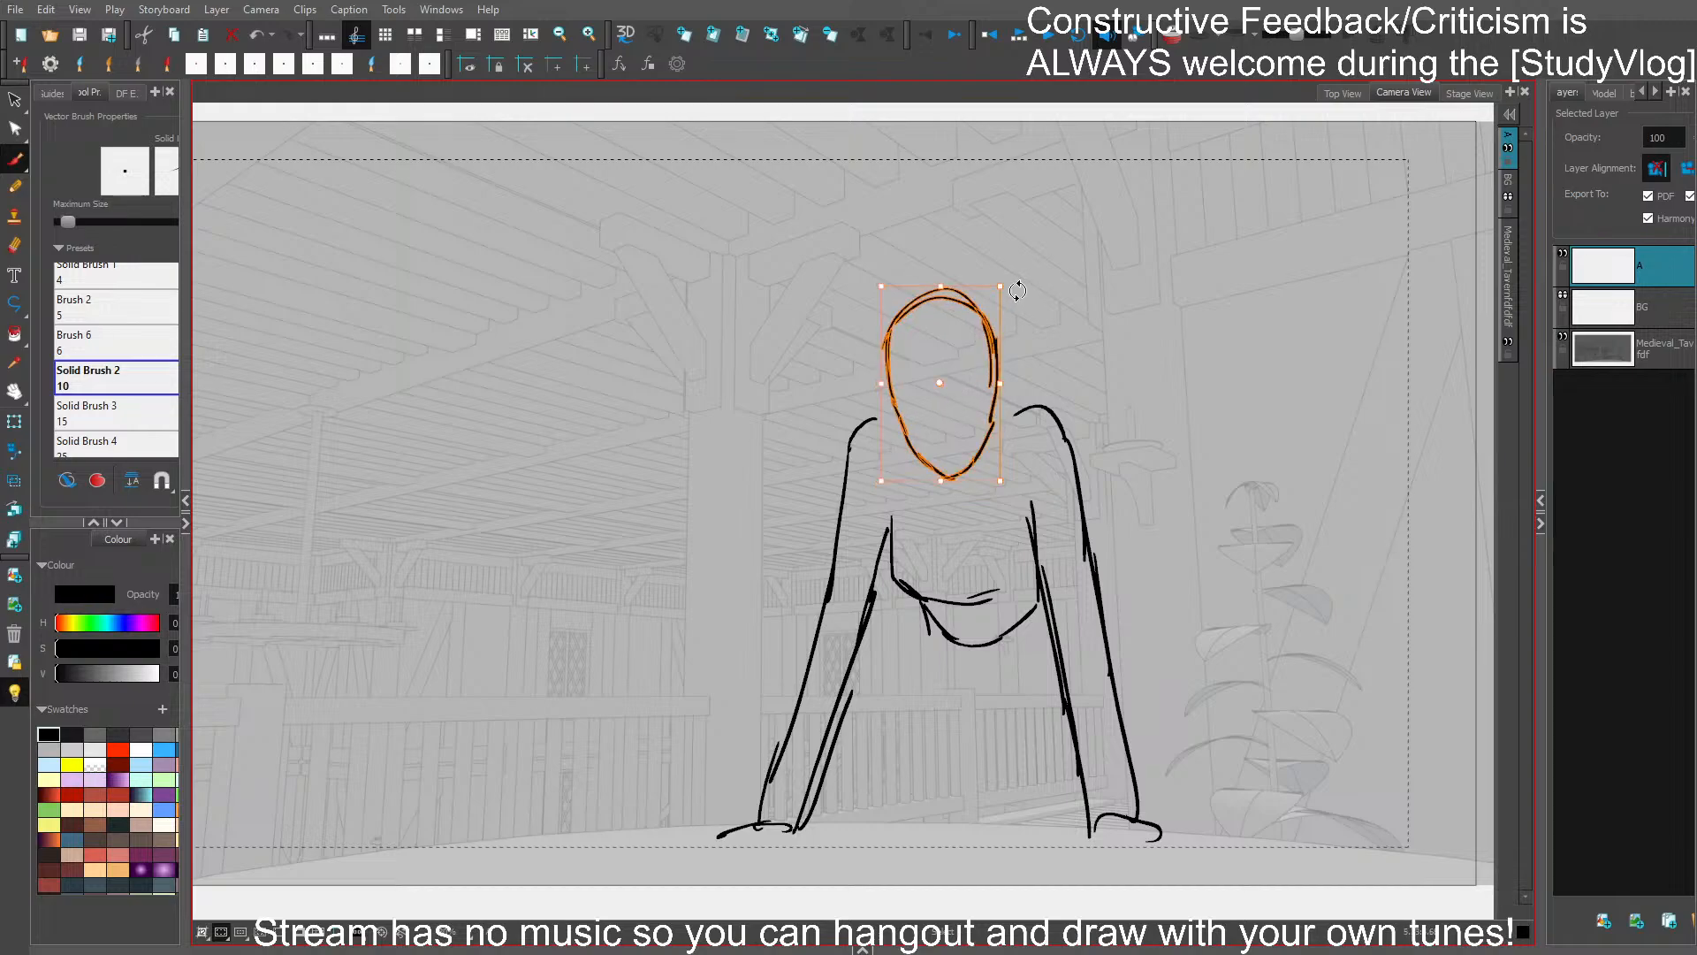
click(1064, 354)
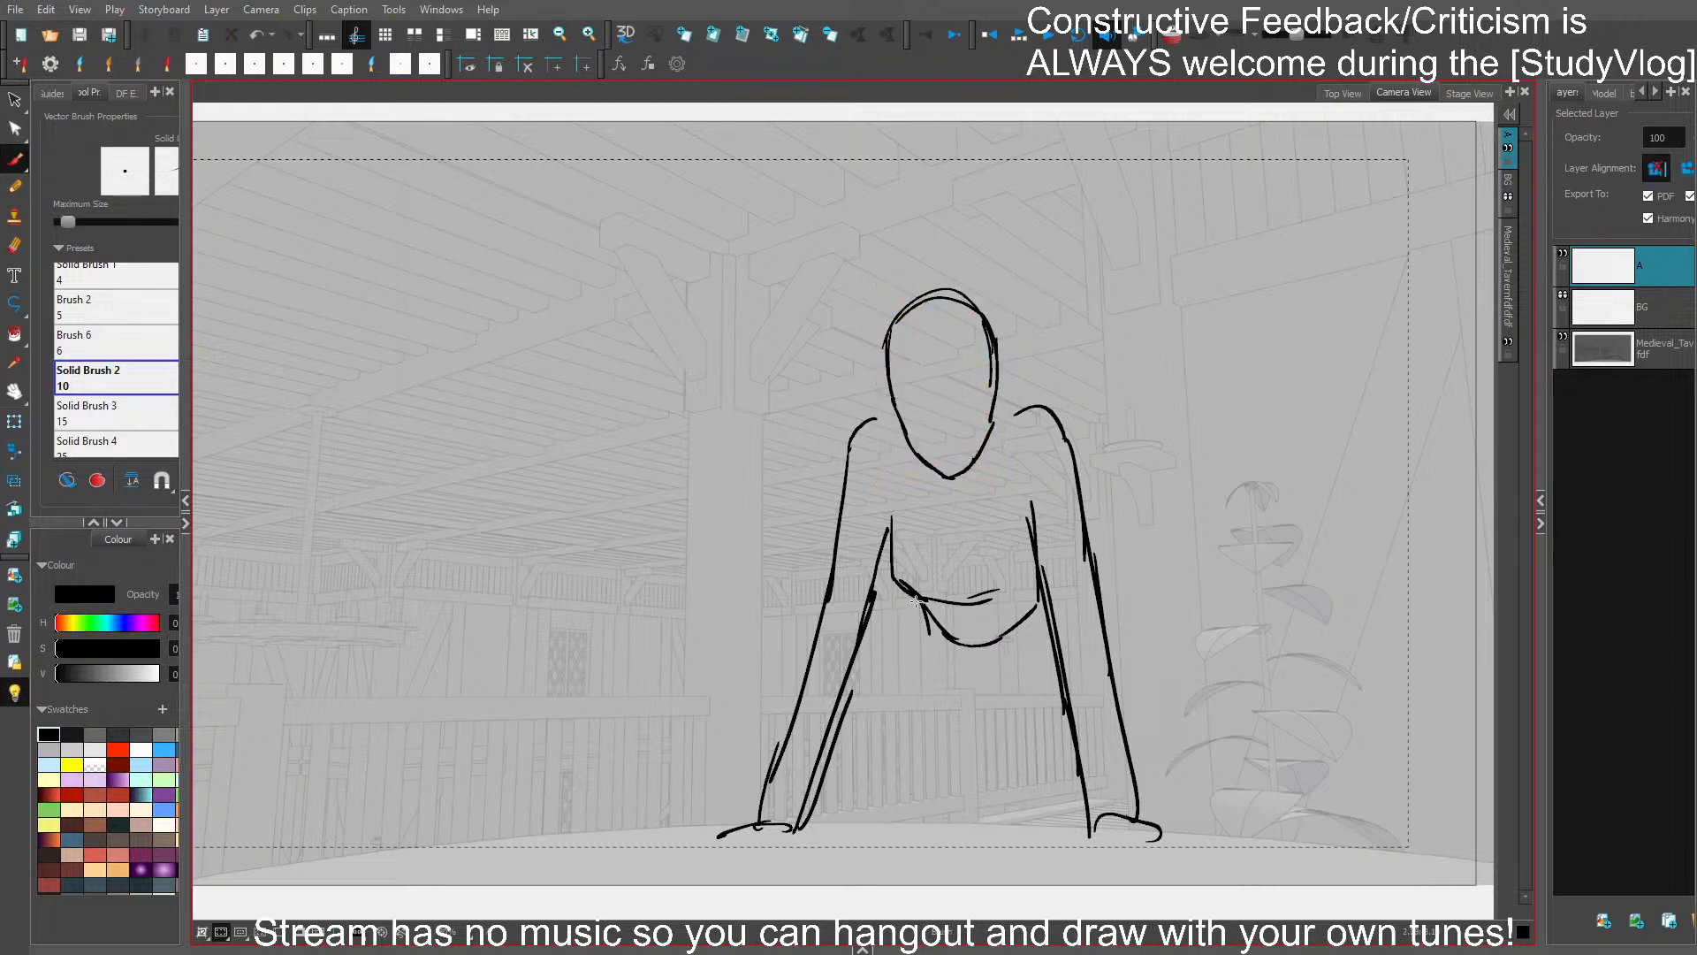
- Sketch the hips and both legs between the arms, and enlarge the whole figure upward
mouse_move(915, 603)
mouse_down()
mouse_move(959, 698)
mouse_move(1008, 706)
mouse_move(1048, 647)
mouse_move(903, 722)
mouse_move(903, 824)
mouse_move(965, 747)
mouse_move(1012, 742)
mouse_move(1032, 821)
mouse_up()
drag(1007, 727, 1021, 815)
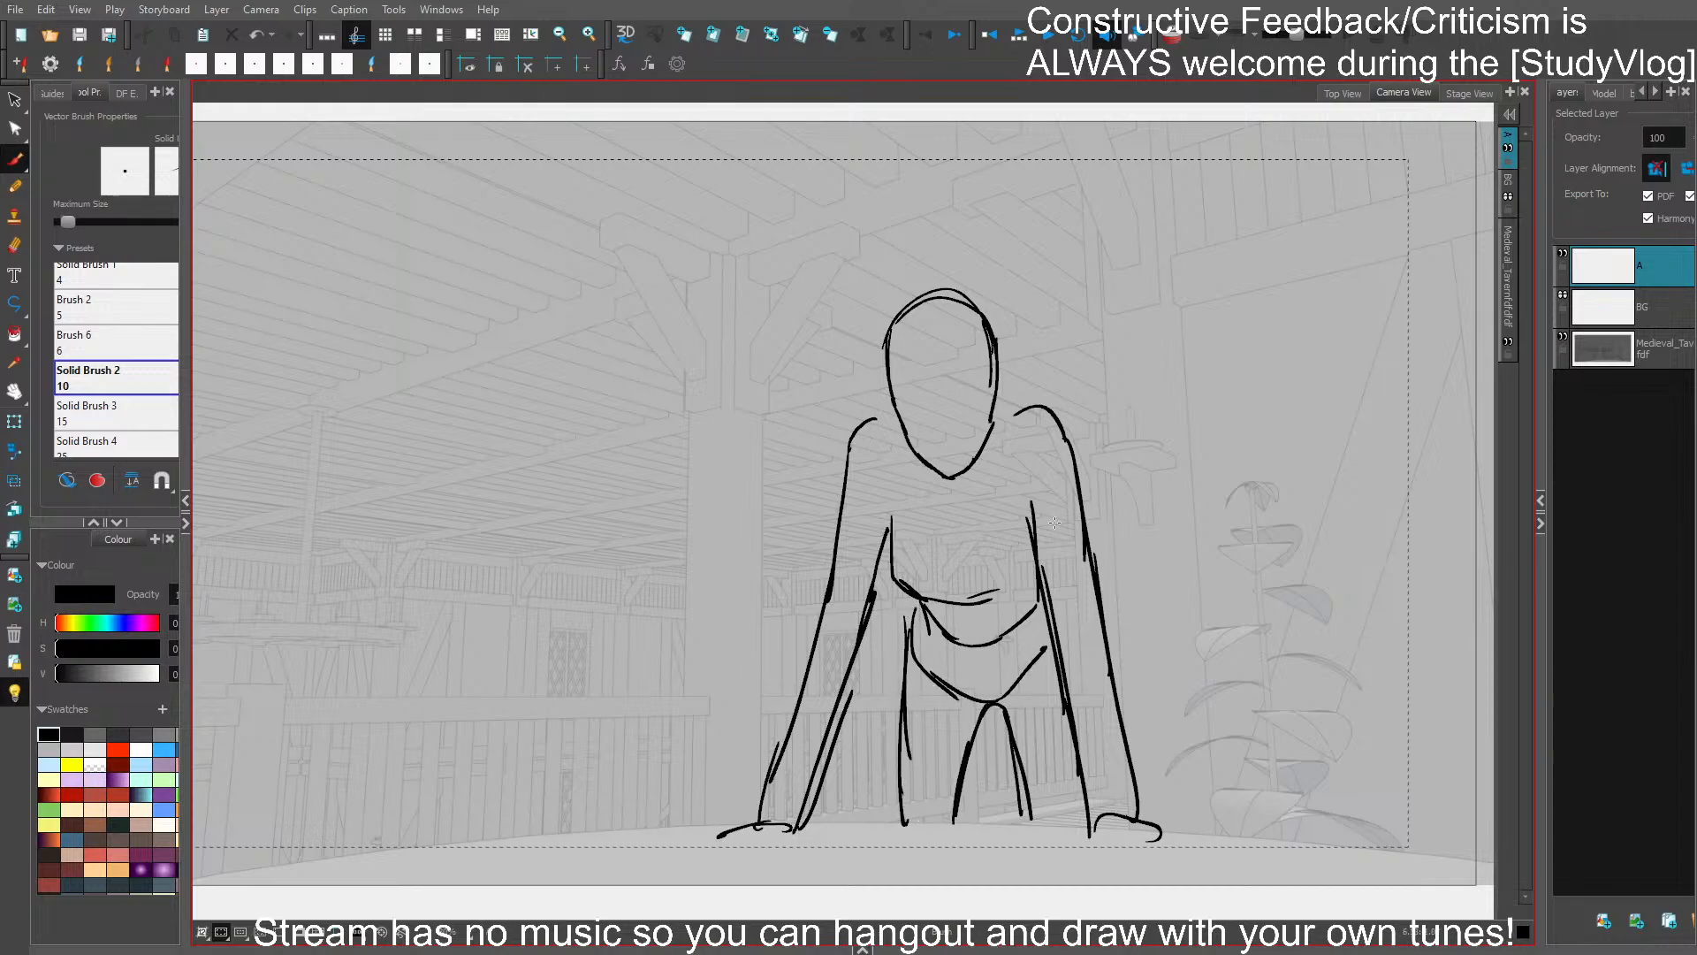
key(ctrl+a)
drag(941, 282, 945, 228)
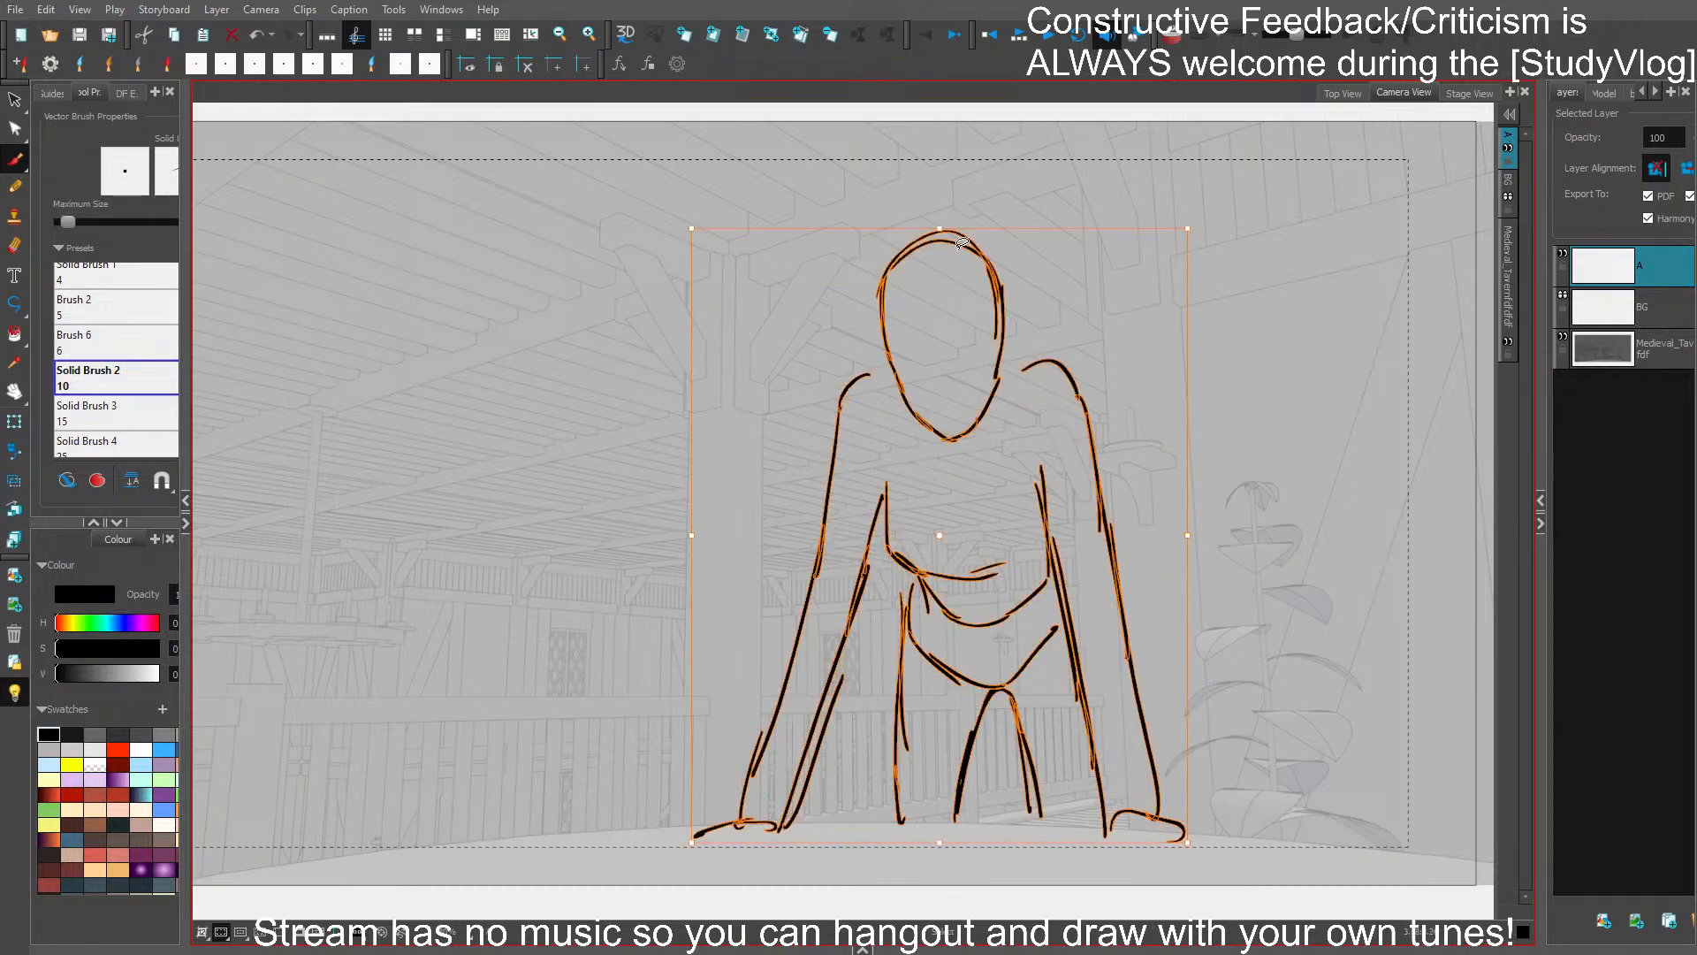
click(1208, 409)
- Select the head oval of the enlarged figure and make it slightly narrower
mouse_move(1010, 352)
mouse_down()
mouse_move(884, 225)
mouse_move(1006, 274)
mouse_up()
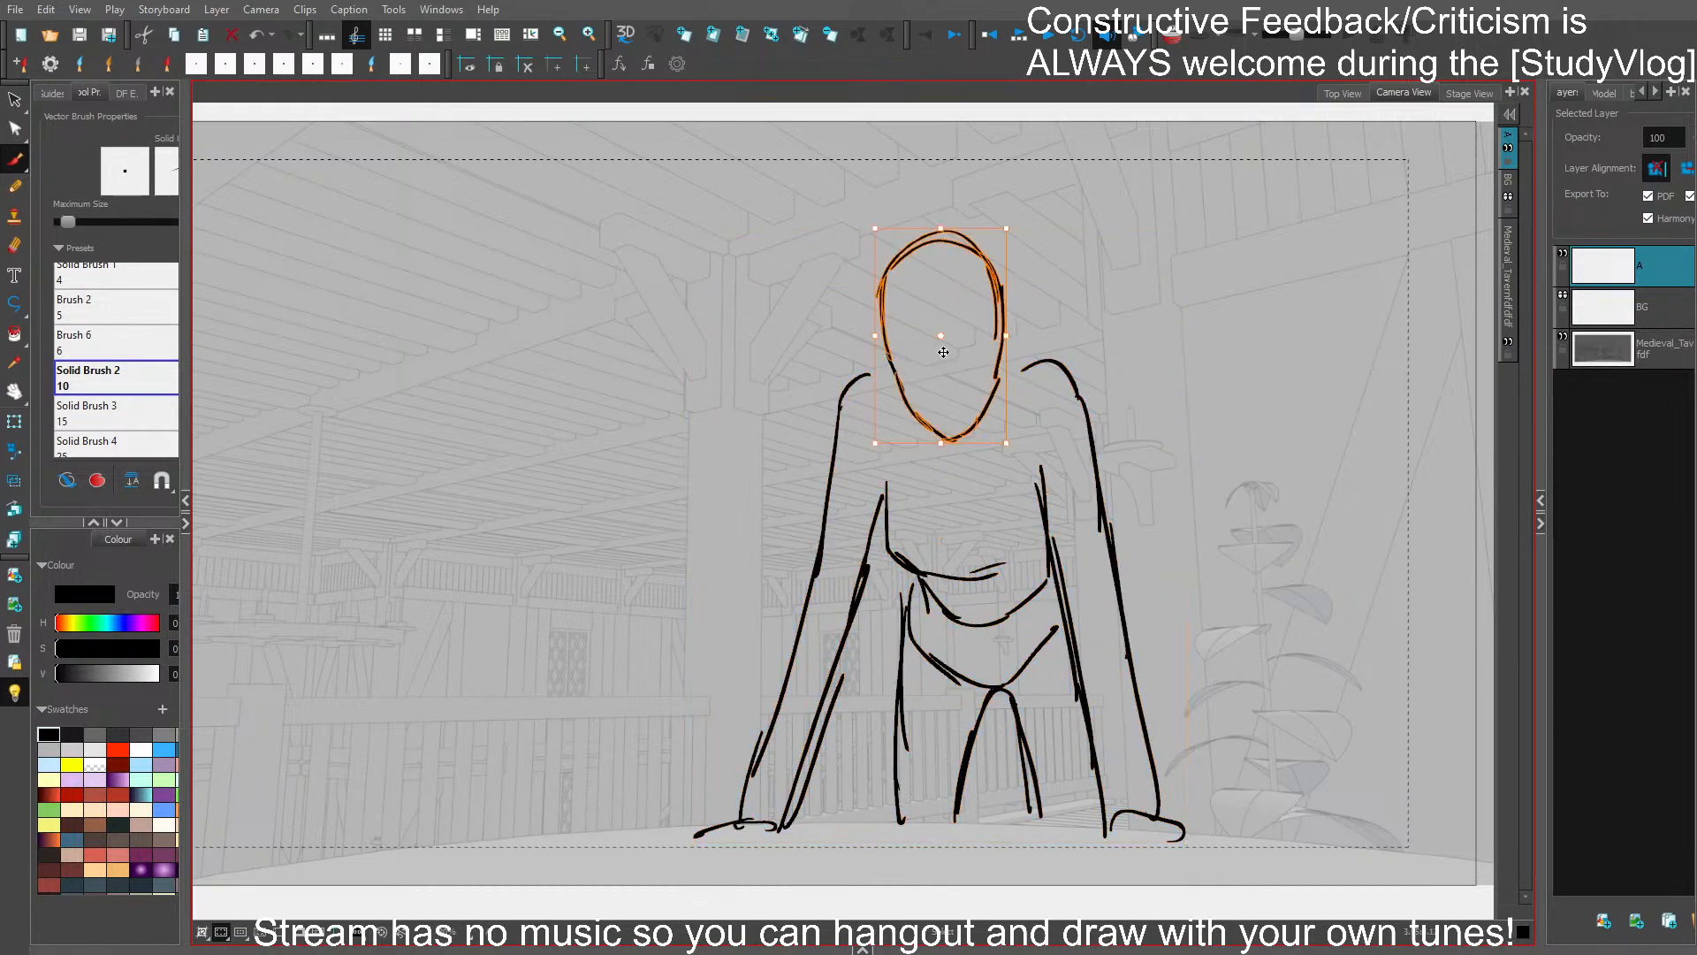
drag(874, 336, 888, 361)
click(1079, 300)
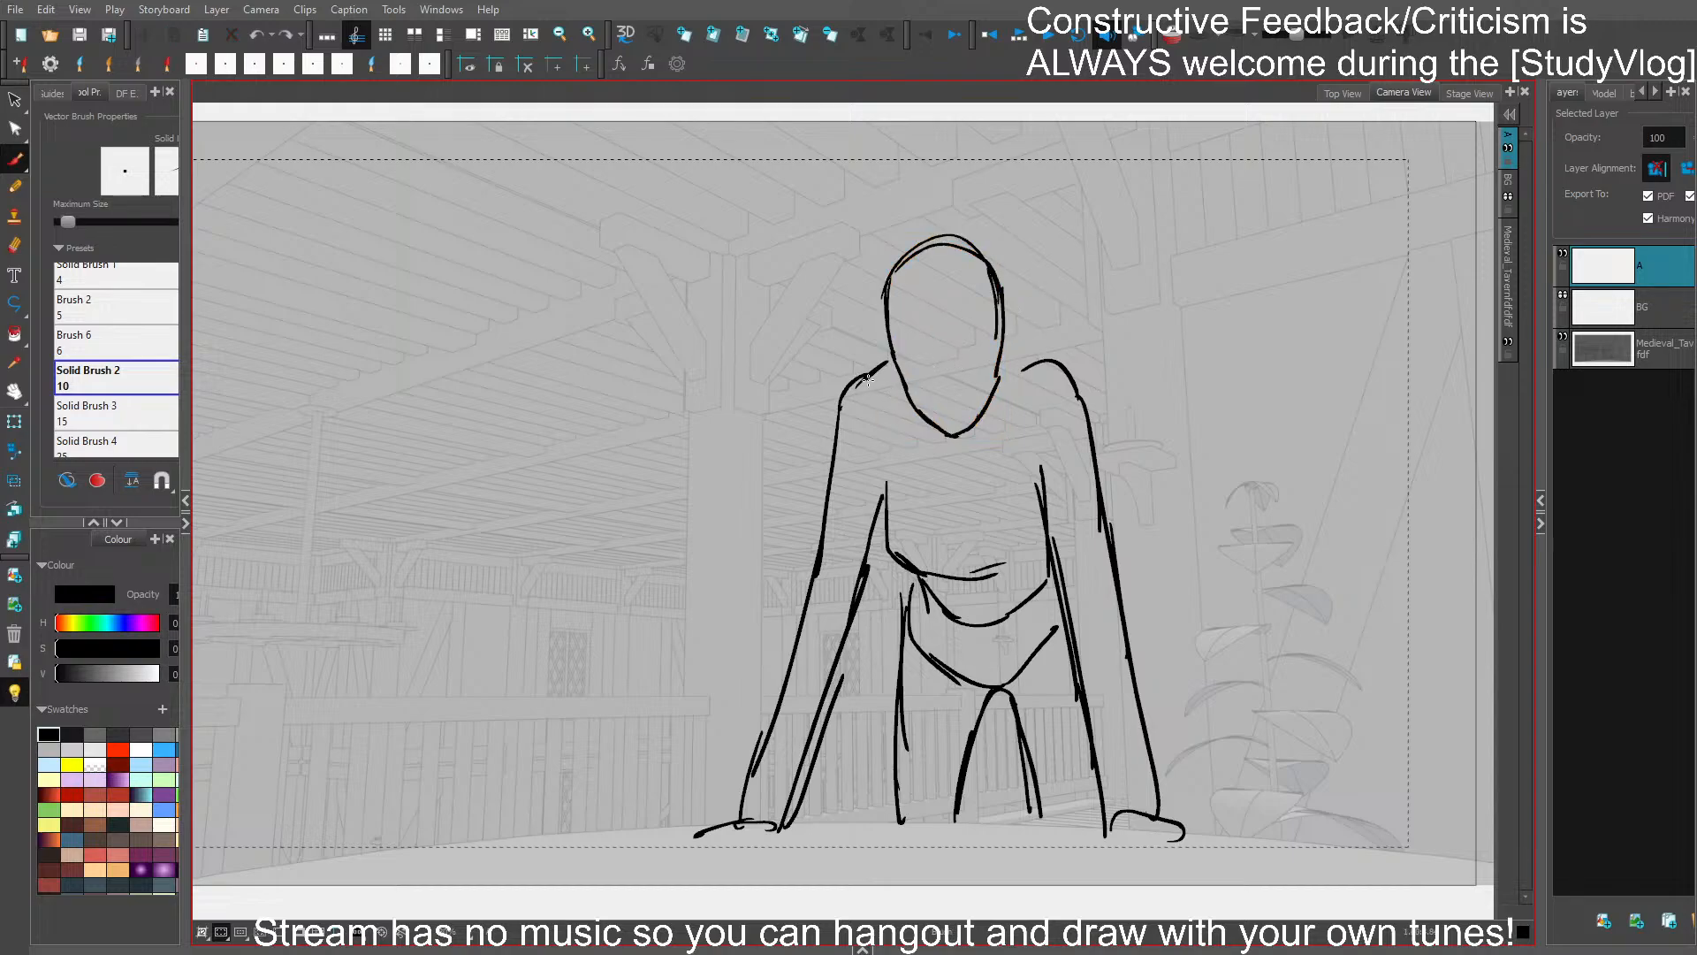
- Redraw the torso's side and waistline, and move the left-hand shoulder and upper arm lower and closer to the body
mouse_move(887, 449)
mouse_down()
mouse_move(889, 554)
mouse_move(881, 537)
mouse_move(920, 559)
mouse_up()
key(ctrl+z)
mouse_move(888, 546)
mouse_down()
mouse_move(1044, 548)
mouse_move(924, 578)
mouse_move(894, 558)
mouse_move(951, 562)
mouse_move(933, 612)
mouse_move(819, 485)
mouse_up()
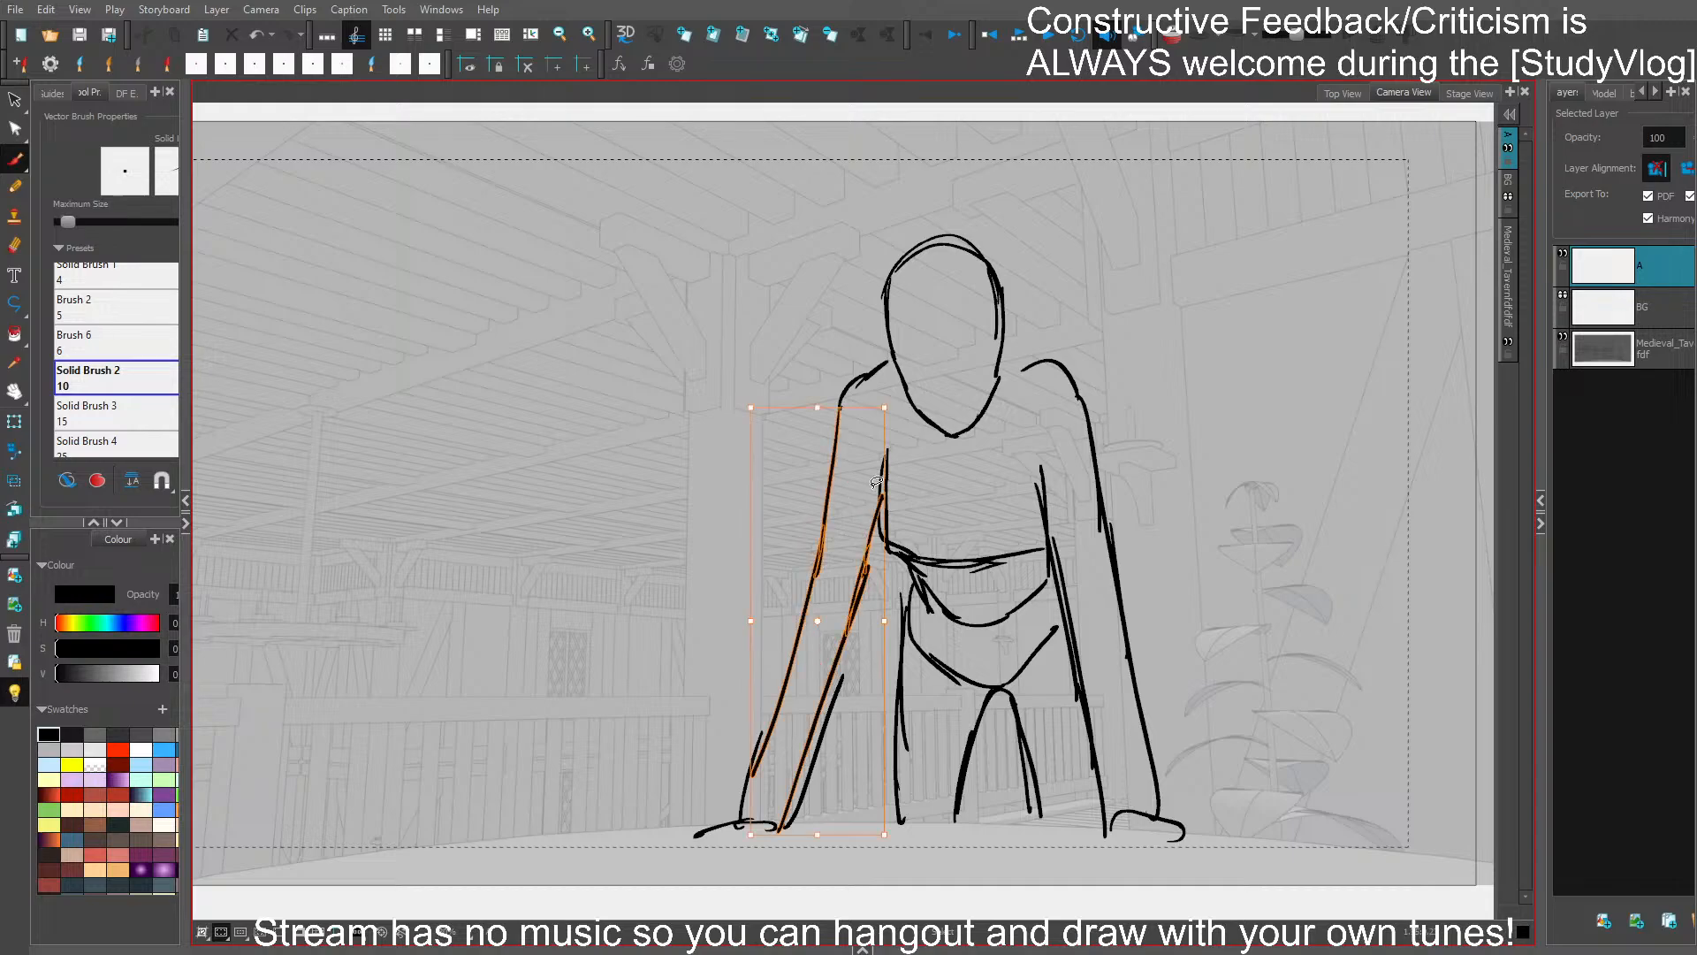
shift+click(870, 372)
drag(875, 360, 903, 431)
click(939, 460)
click(869, 391)
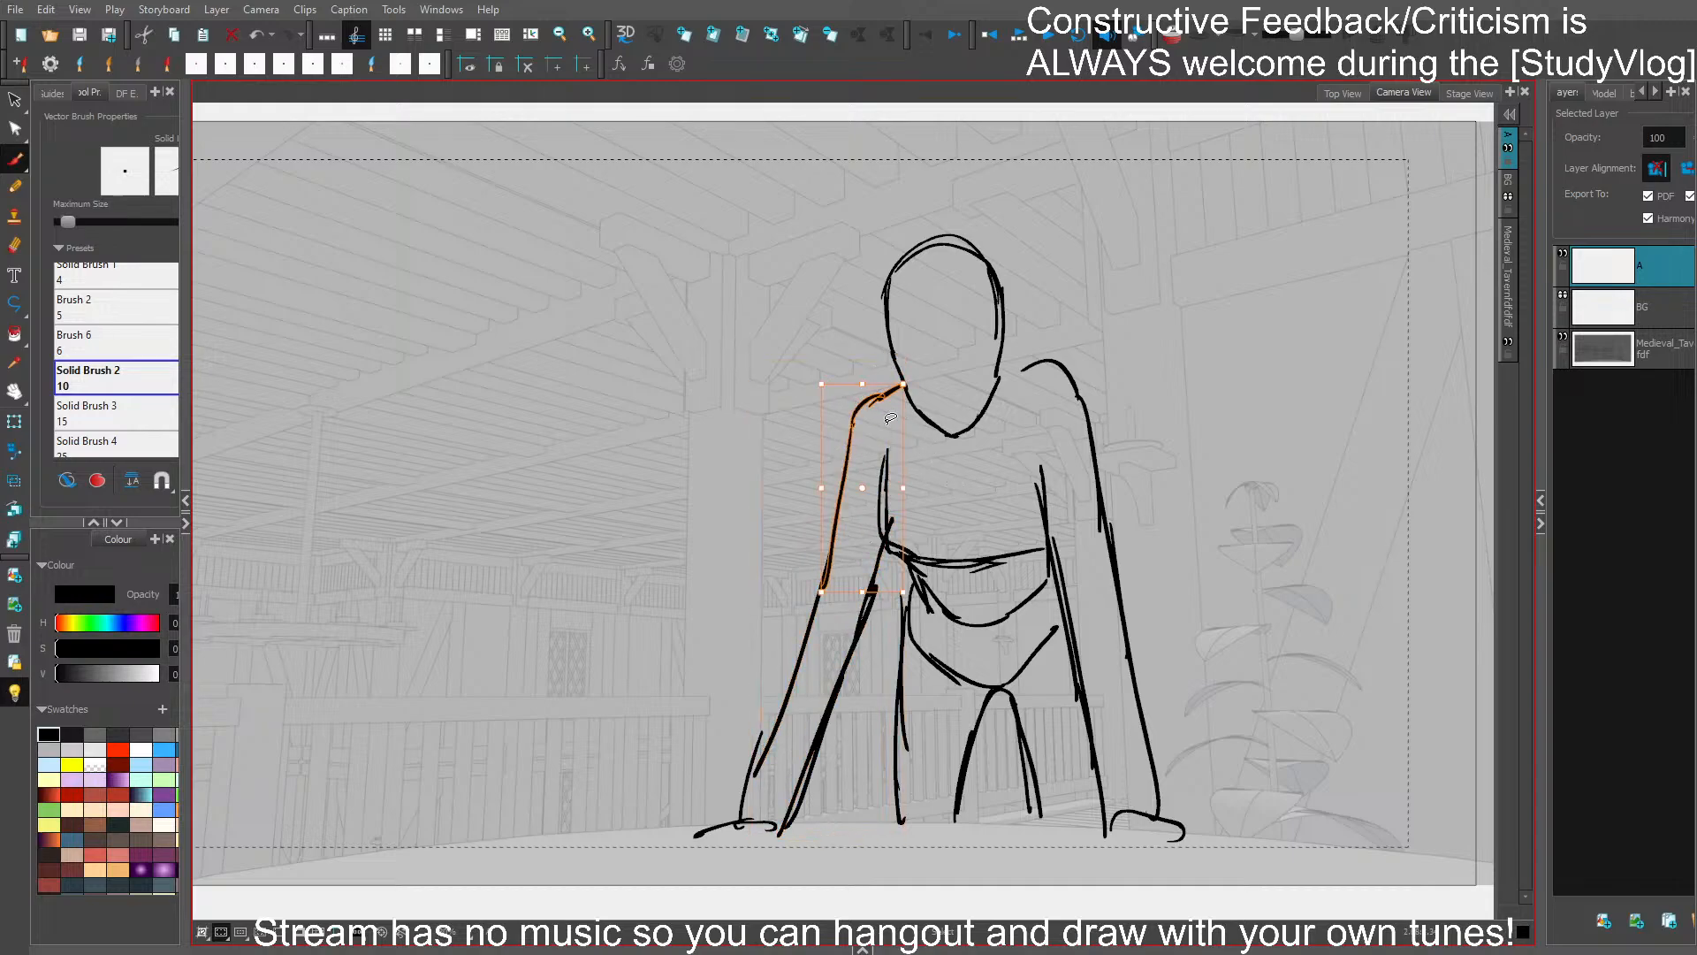
drag(872, 386, 873, 393)
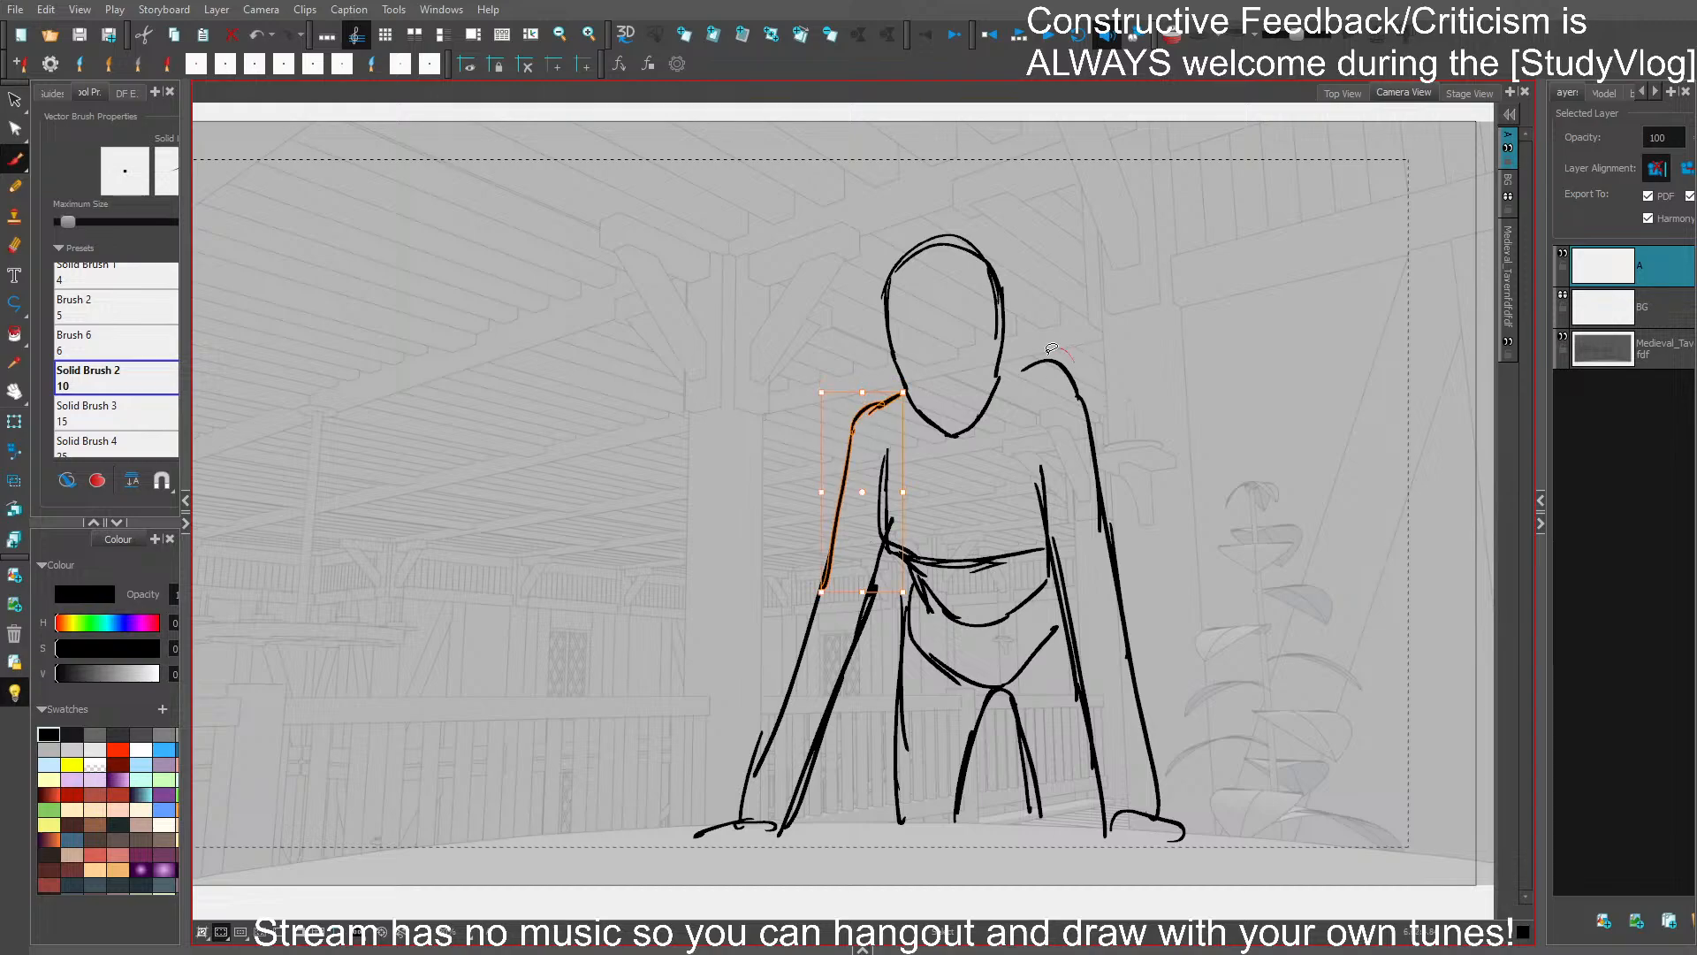
- Replace the right-hand shoulder curve with a lower one that matches the opposite shoulder
mouse_move(1051, 349)
mouse_down()
mouse_move(1073, 414)
mouse_move(937, 431)
mouse_move(941, 226)
mouse_move(964, 439)
mouse_up()
key(Delete)
click(1076, 280)
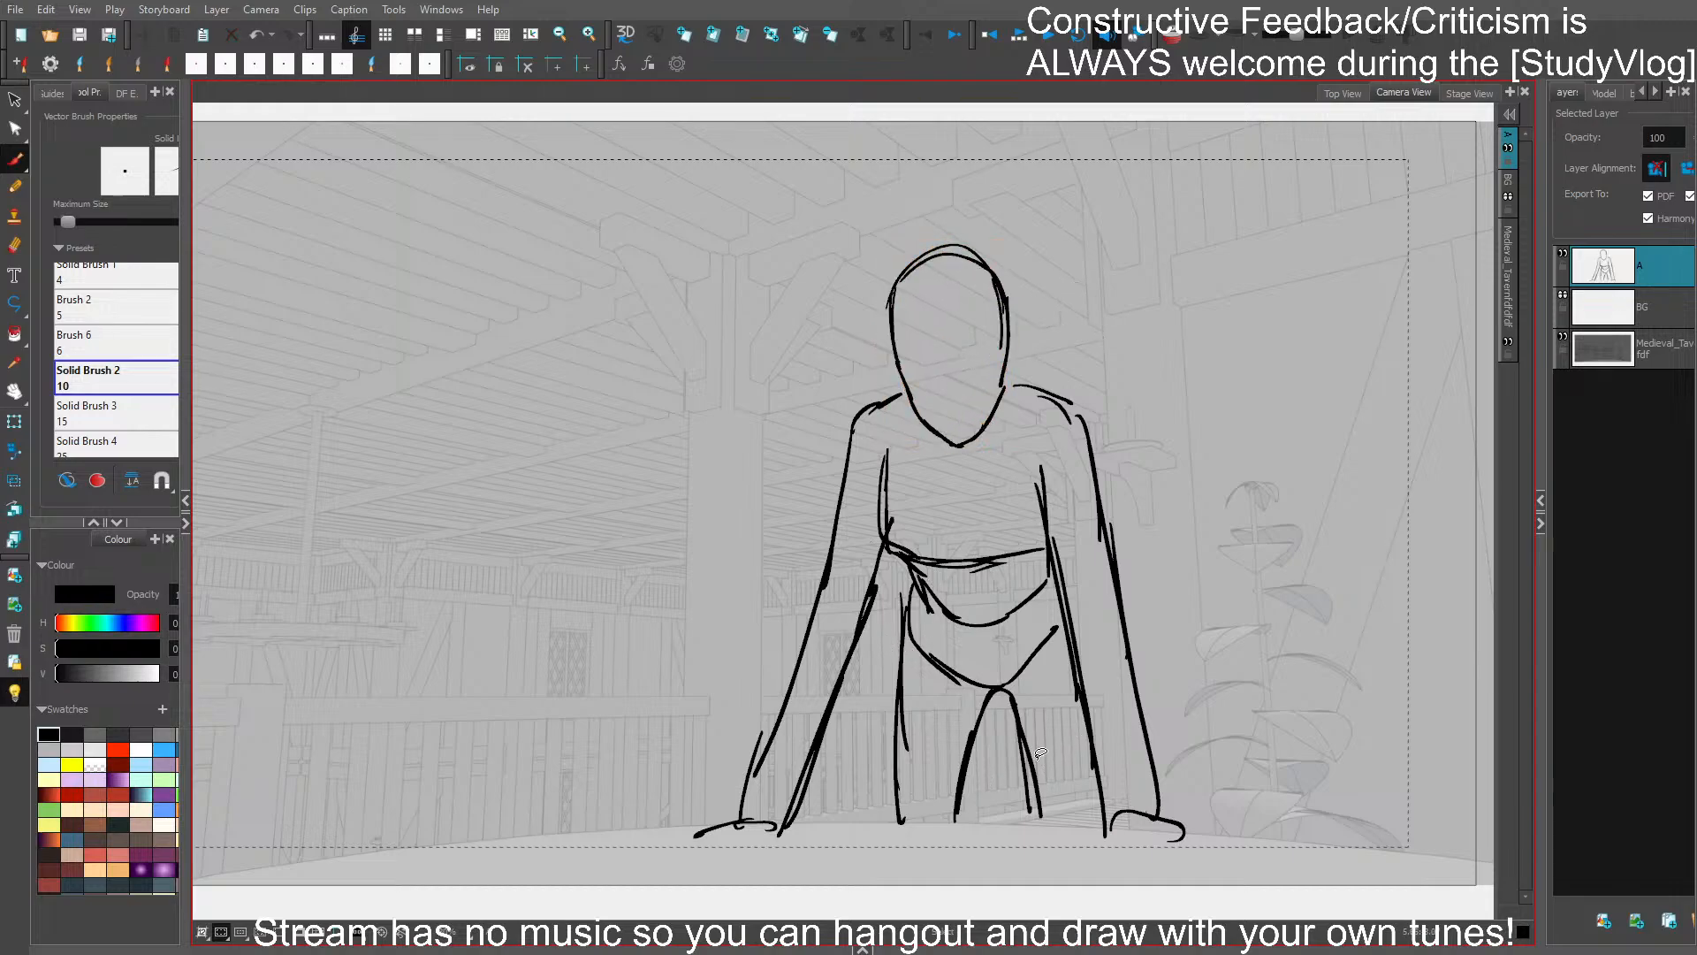
- Remove the figure's legs and both lower arms with the hands, keeping the head, torso, hips and upper arms
key(ctrl+z)
key(ctrl+z)
key(ctrl+z)
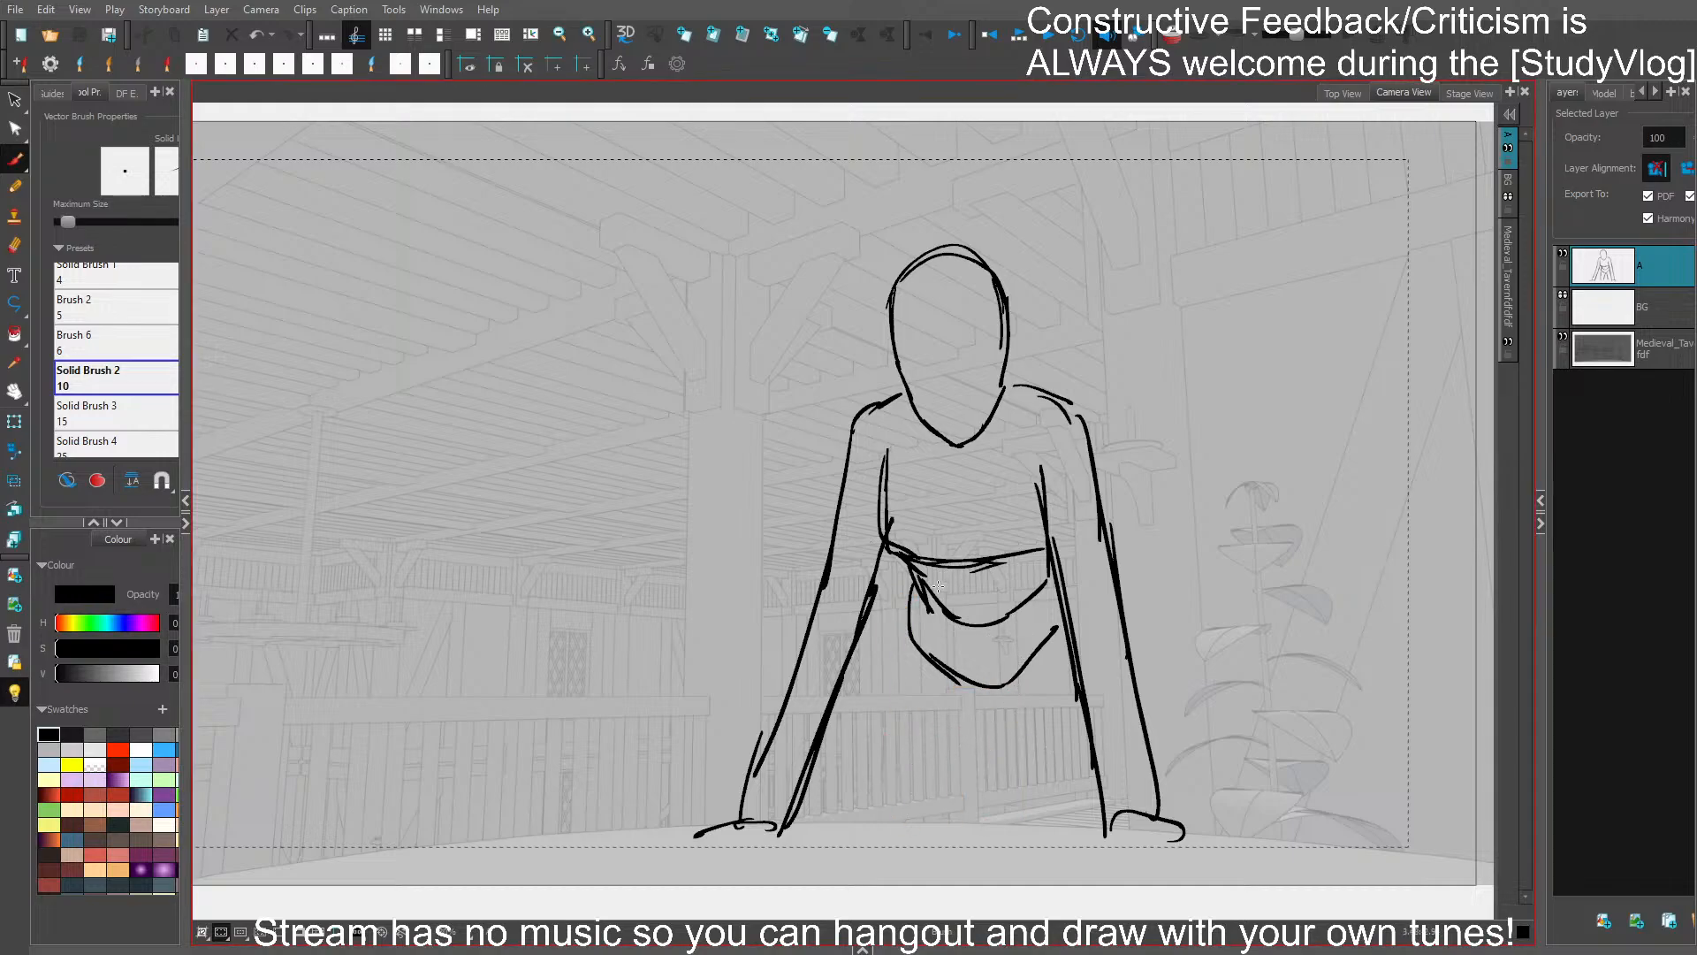
drag(851, 733, 723, 752)
key(Delete)
drag(1158, 709, 1061, 726)
key(Delete)
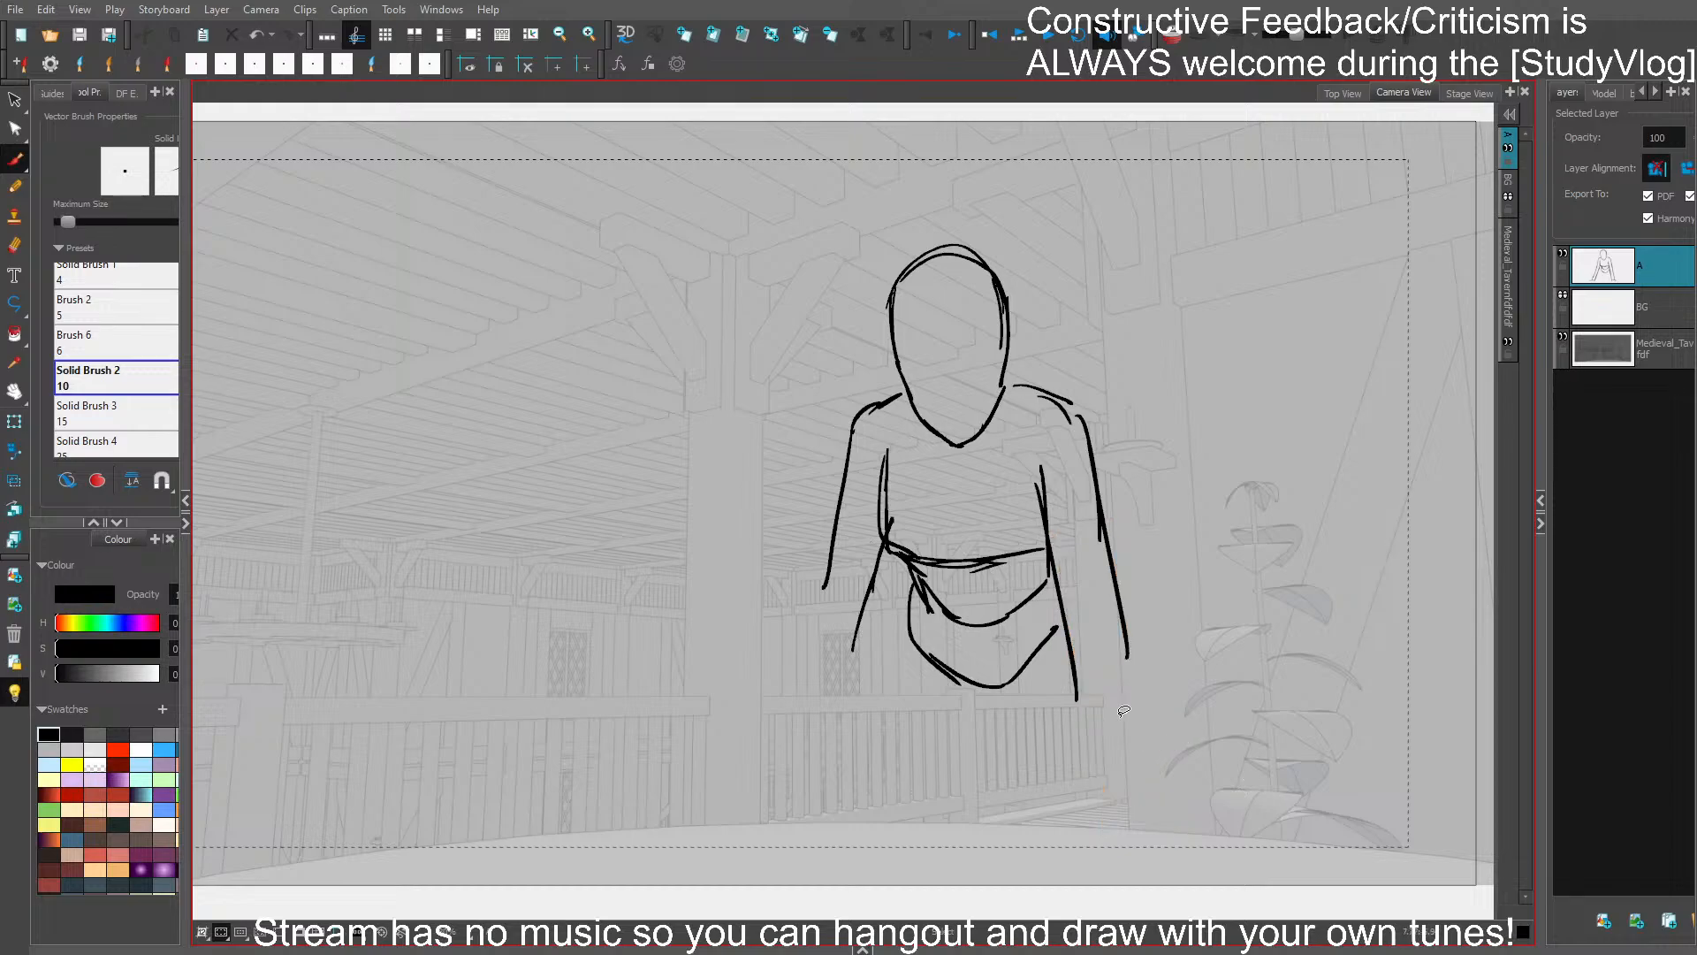
drag(883, 604, 837, 621)
key(Delete)
- Sketch a raised bent leg below the left-hand arm, with its knee beside the hips and its foot planted on the table
drag(847, 445, 840, 627)
drag(838, 550, 826, 634)
drag(825, 634, 876, 654)
mouse_move(831, 587)
mouse_down()
mouse_move(786, 839)
mouse_move(838, 826)
mouse_up()
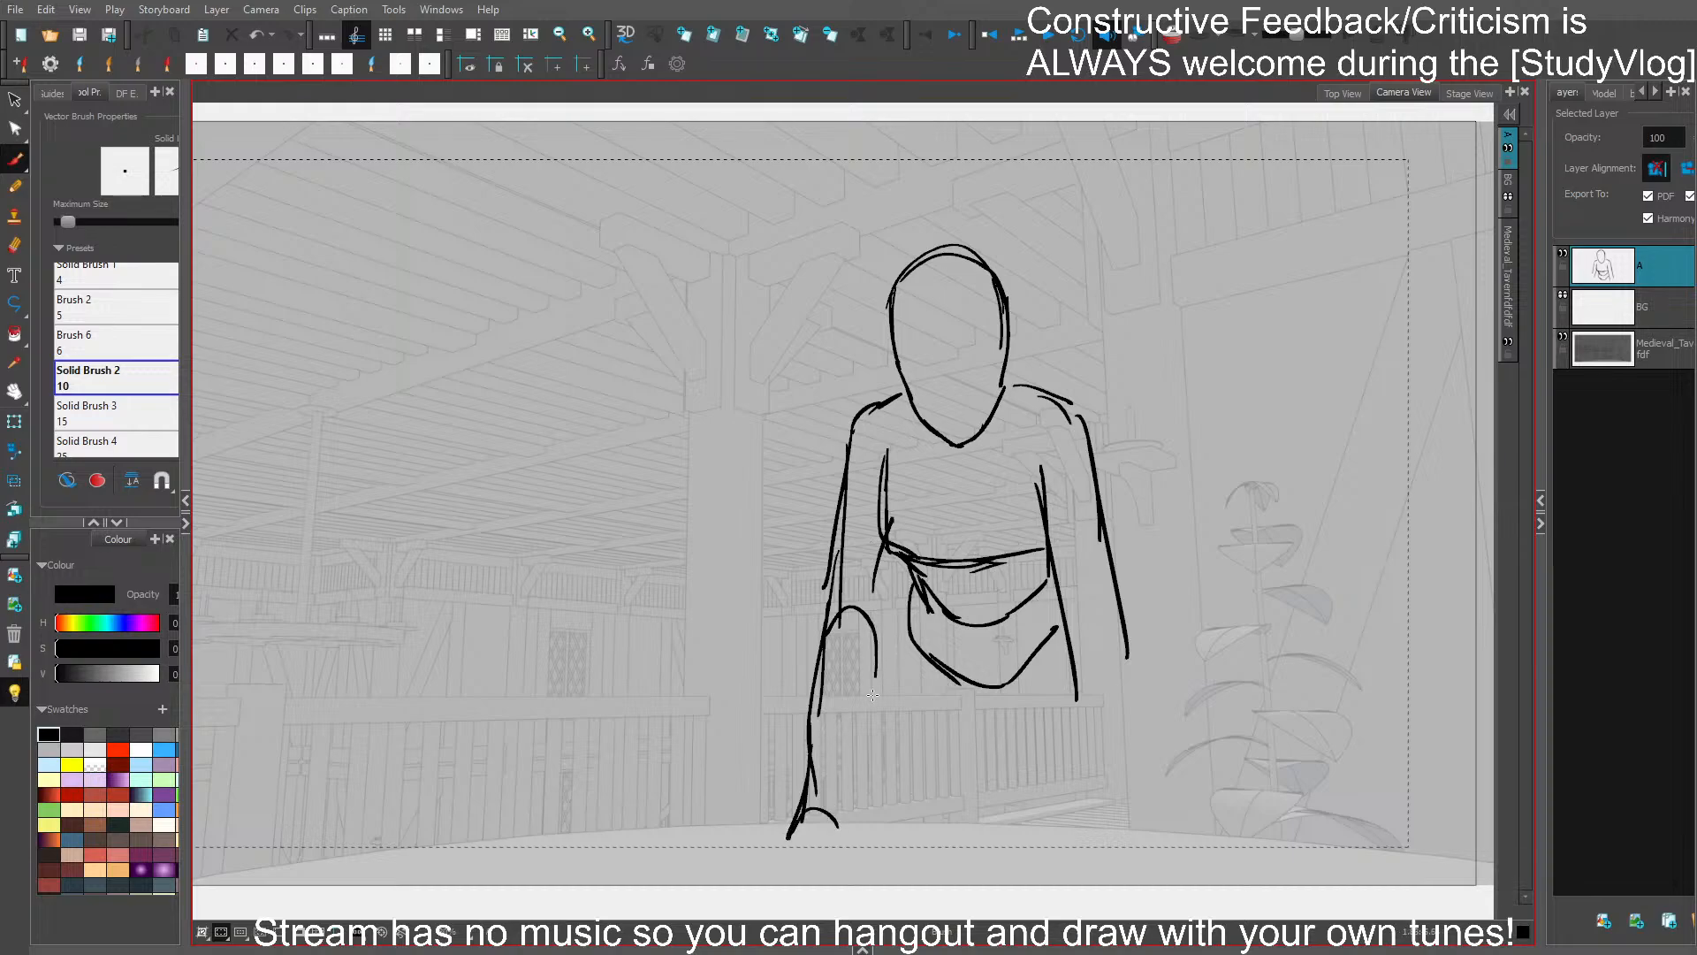
drag(872, 696, 850, 823)
mouse_move(810, 744)
mouse_down()
mouse_move(762, 841)
mouse_move(840, 806)
mouse_move(740, 856)
mouse_move(870, 856)
mouse_move(783, 846)
mouse_move(843, 859)
mouse_up()
- Sketch the straight standing leg running from the hips down to the table's edge
mouse_move(907, 610)
mouse_down()
mouse_move(915, 752)
mouse_move(945, 835)
mouse_up()
mouse_move(919, 689)
mouse_down()
mouse_move(926, 813)
mouse_move(1001, 691)
mouse_move(1012, 758)
mouse_up()
drag(997, 689, 990, 813)
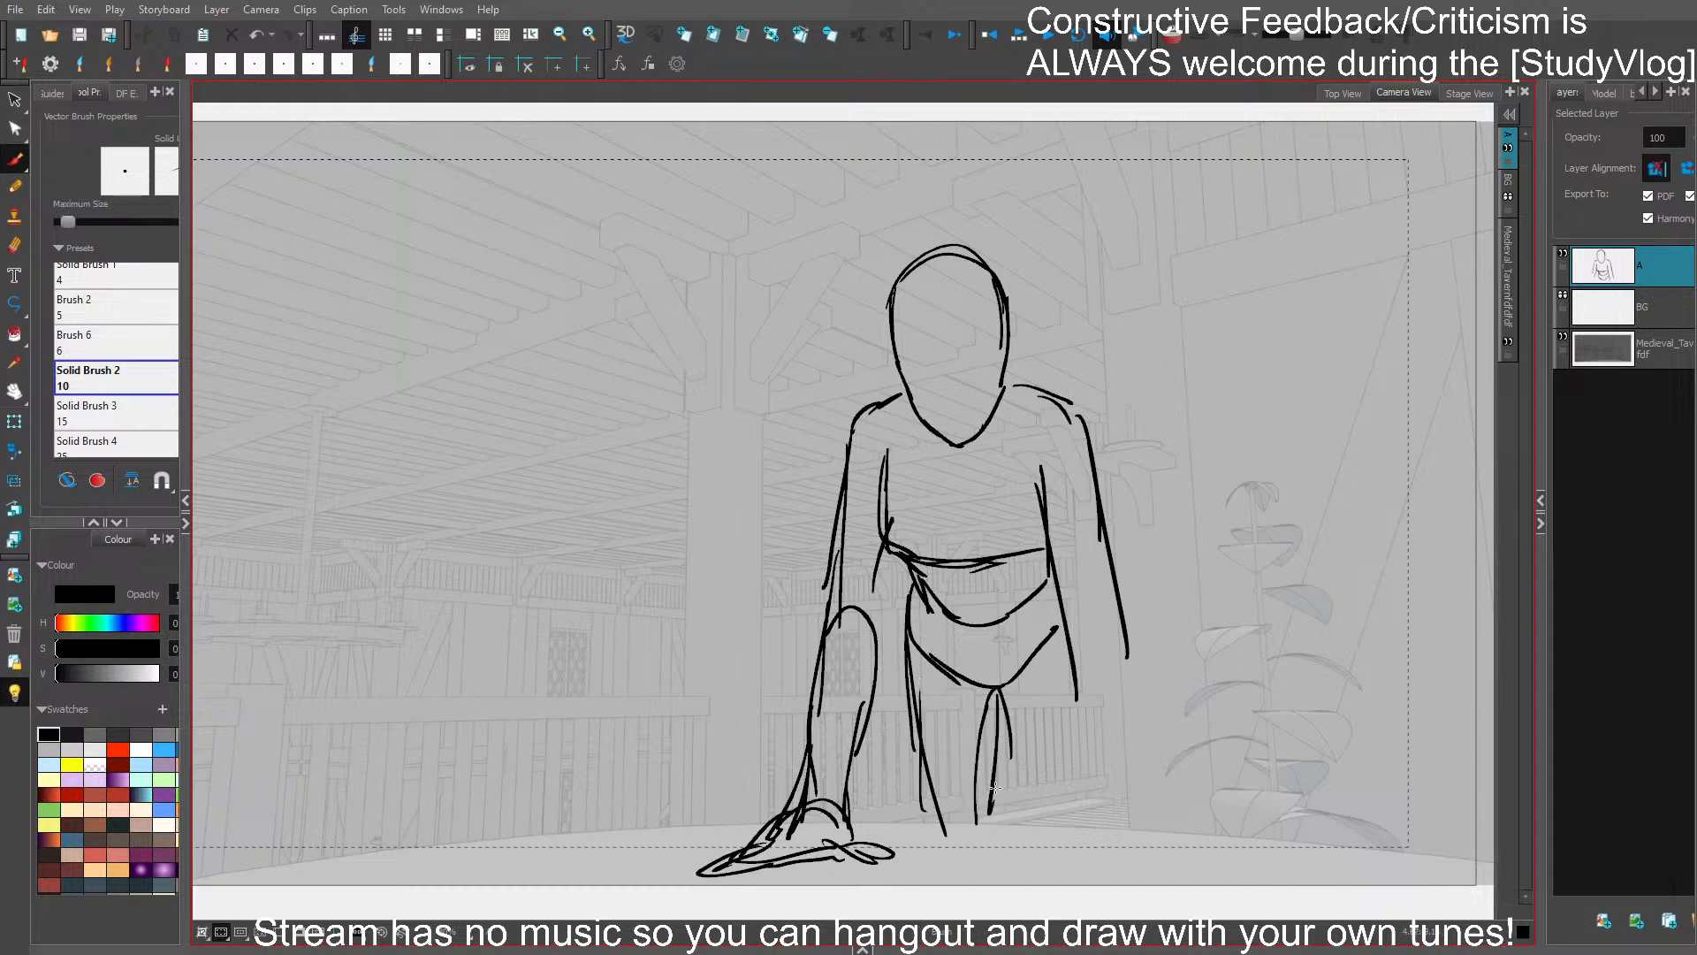
key(ctrl+z)
key(ctrl+z)
key(ctrl+z)
drag(995, 689, 991, 813)
drag(991, 732, 987, 824)
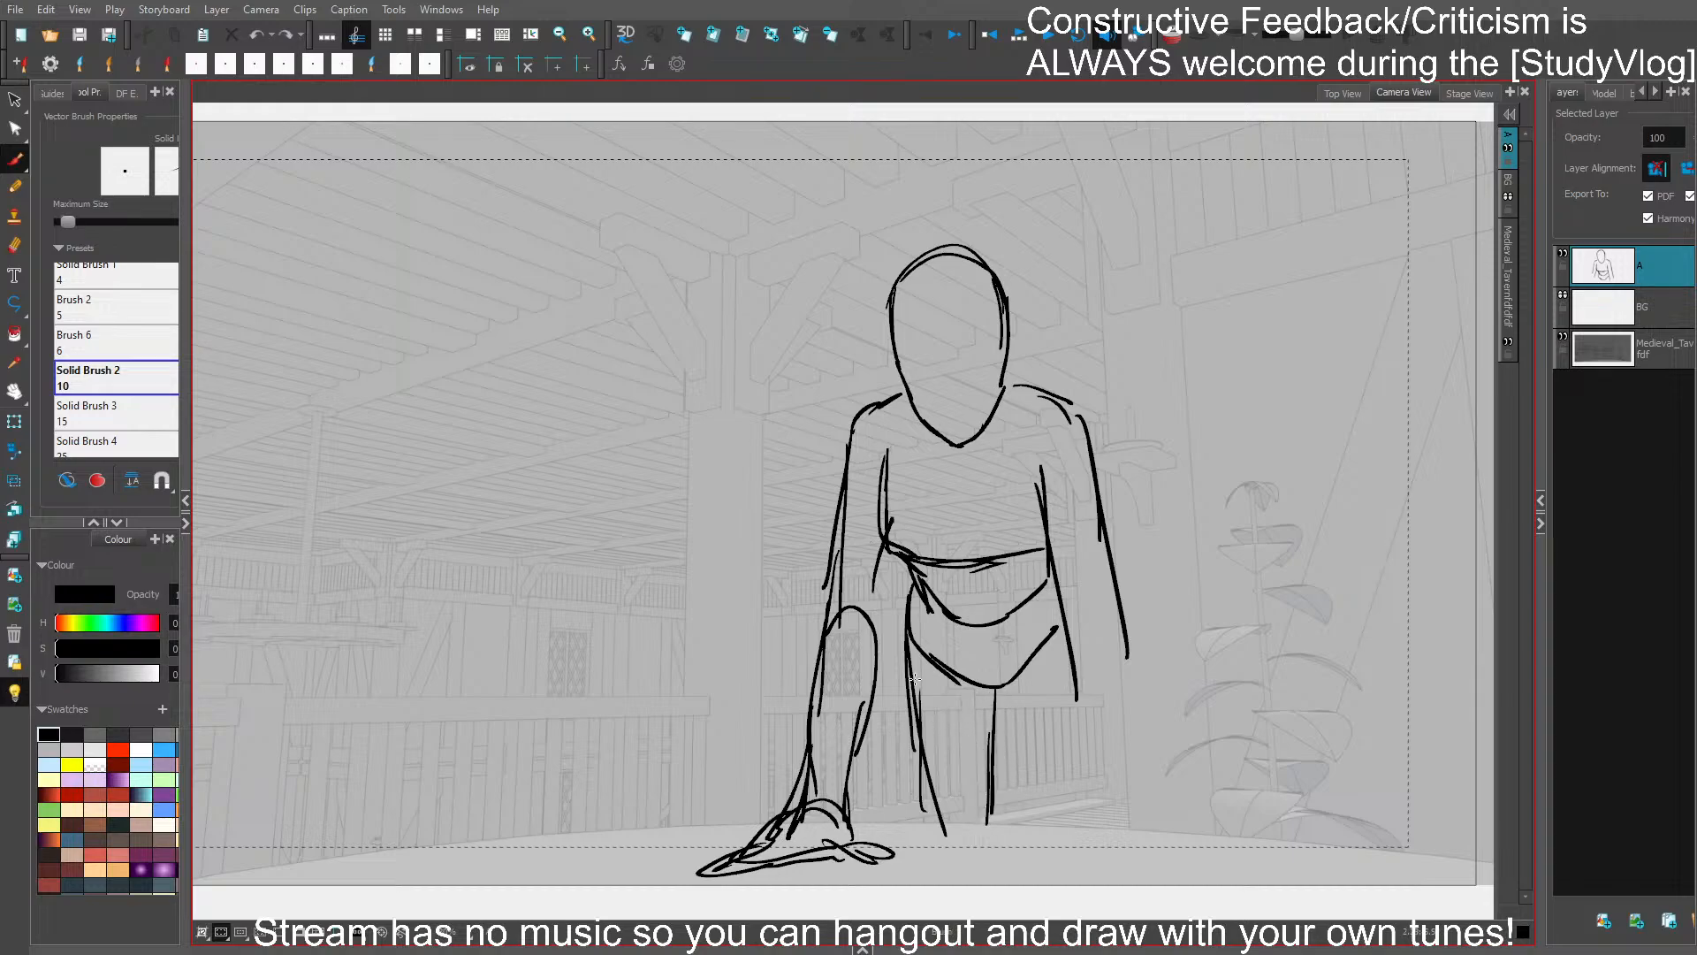
- Strengthen the leg's left contour and remove the straight lower strokes of the figure's right-hand arm
drag(914, 679, 920, 827)
key(ctrl+z)
key(ctrl+z)
key(ctrl+z)
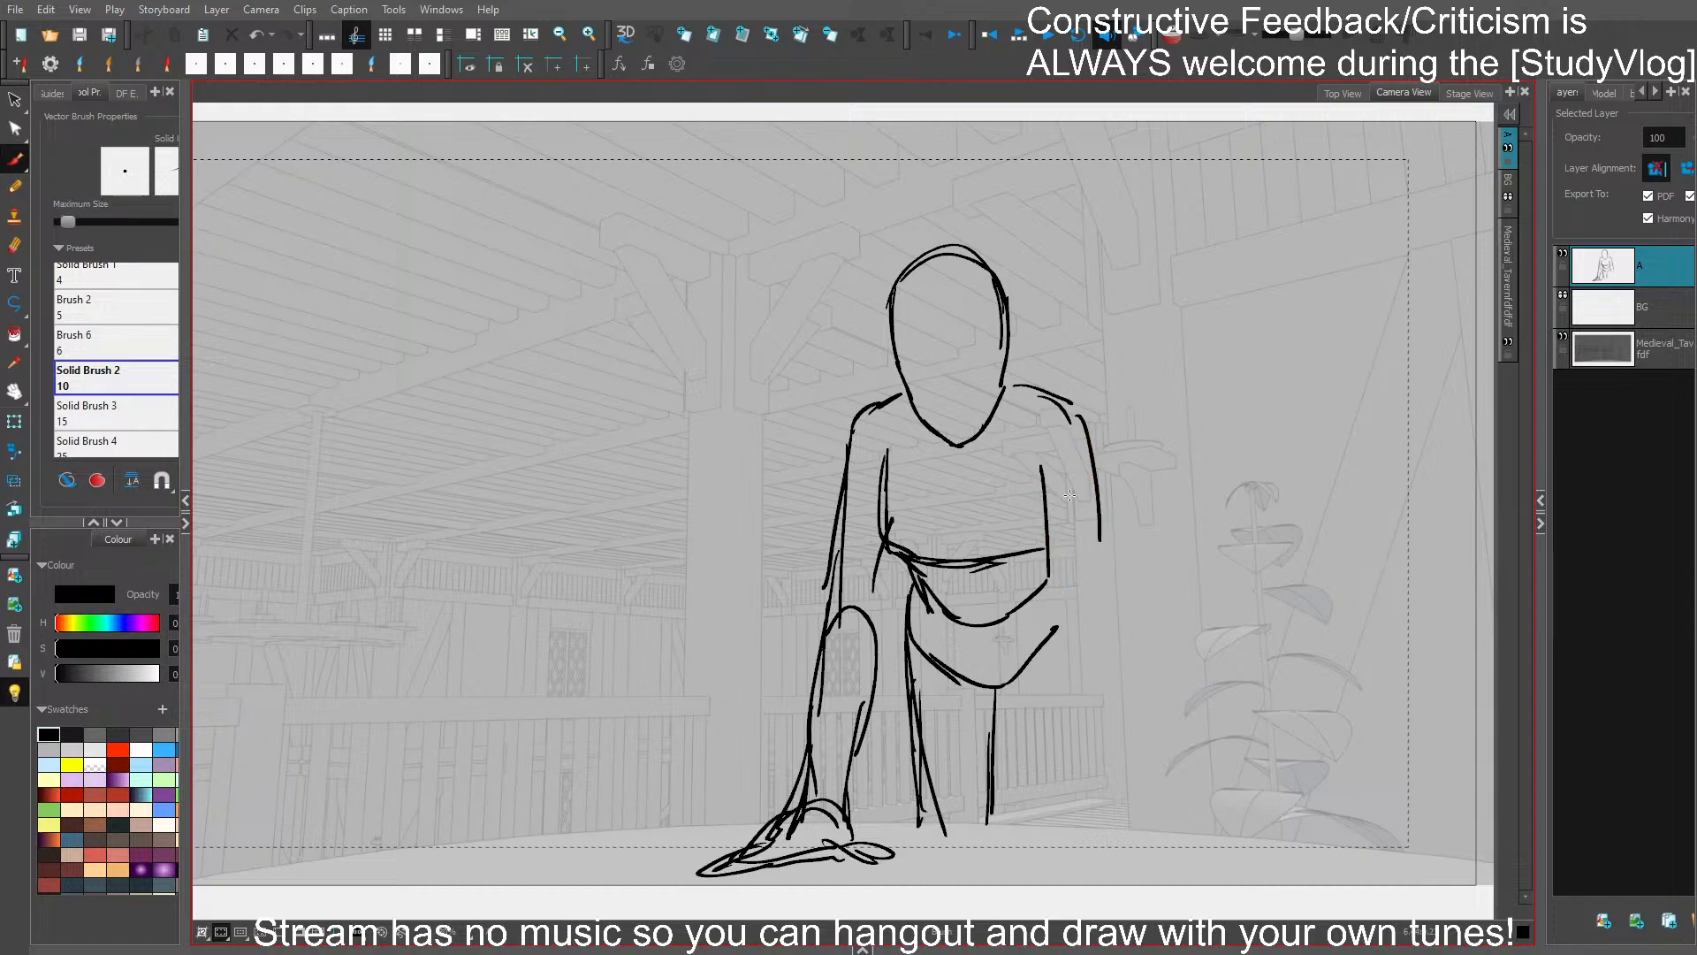
- Redraw the right-hand arm bent outward at the elbow, with its forearm and loosely closed hand hanging beside the hip
drag(1112, 608, 1132, 661)
mouse_move(1094, 627)
mouse_down()
mouse_move(1085, 673)
mouse_move(1108, 631)
mouse_up()
key(ctrl+z)
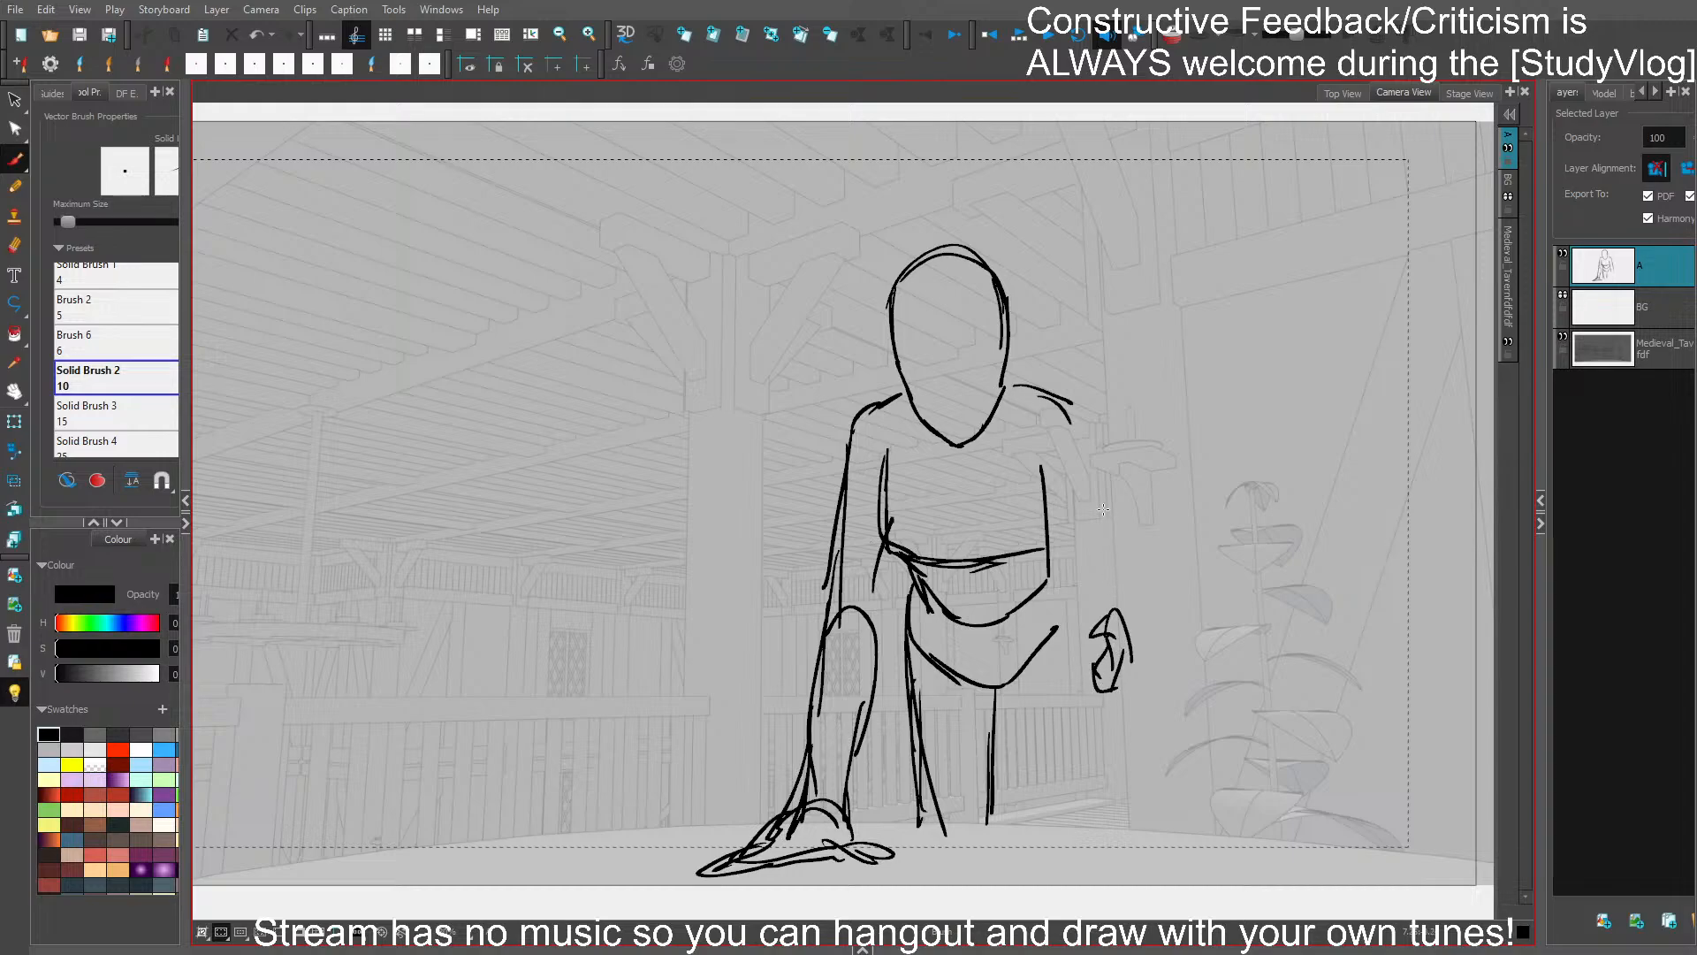
mouse_move(1116, 535)
mouse_down()
mouse_move(1124, 616)
mouse_move(1138, 600)
mouse_move(1126, 642)
mouse_up()
key(ctrl+z)
drag(1129, 521, 1092, 636)
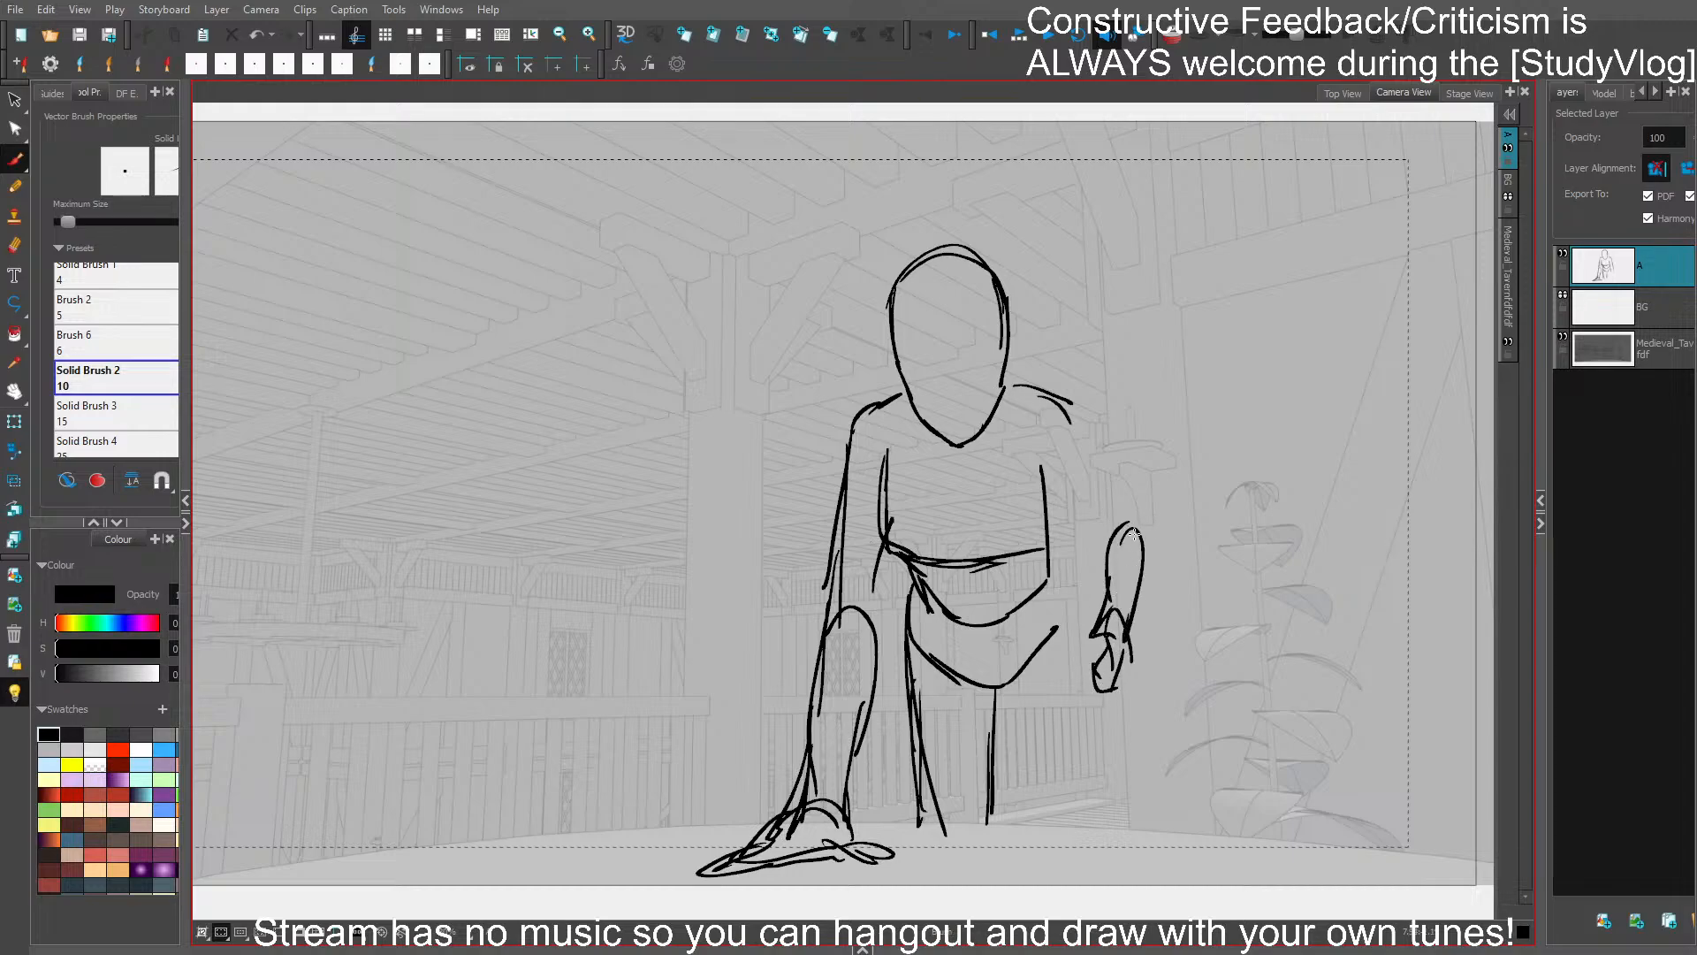
drag(1098, 466, 1138, 528)
drag(1044, 460, 1112, 544)
drag(1064, 489, 1115, 550)
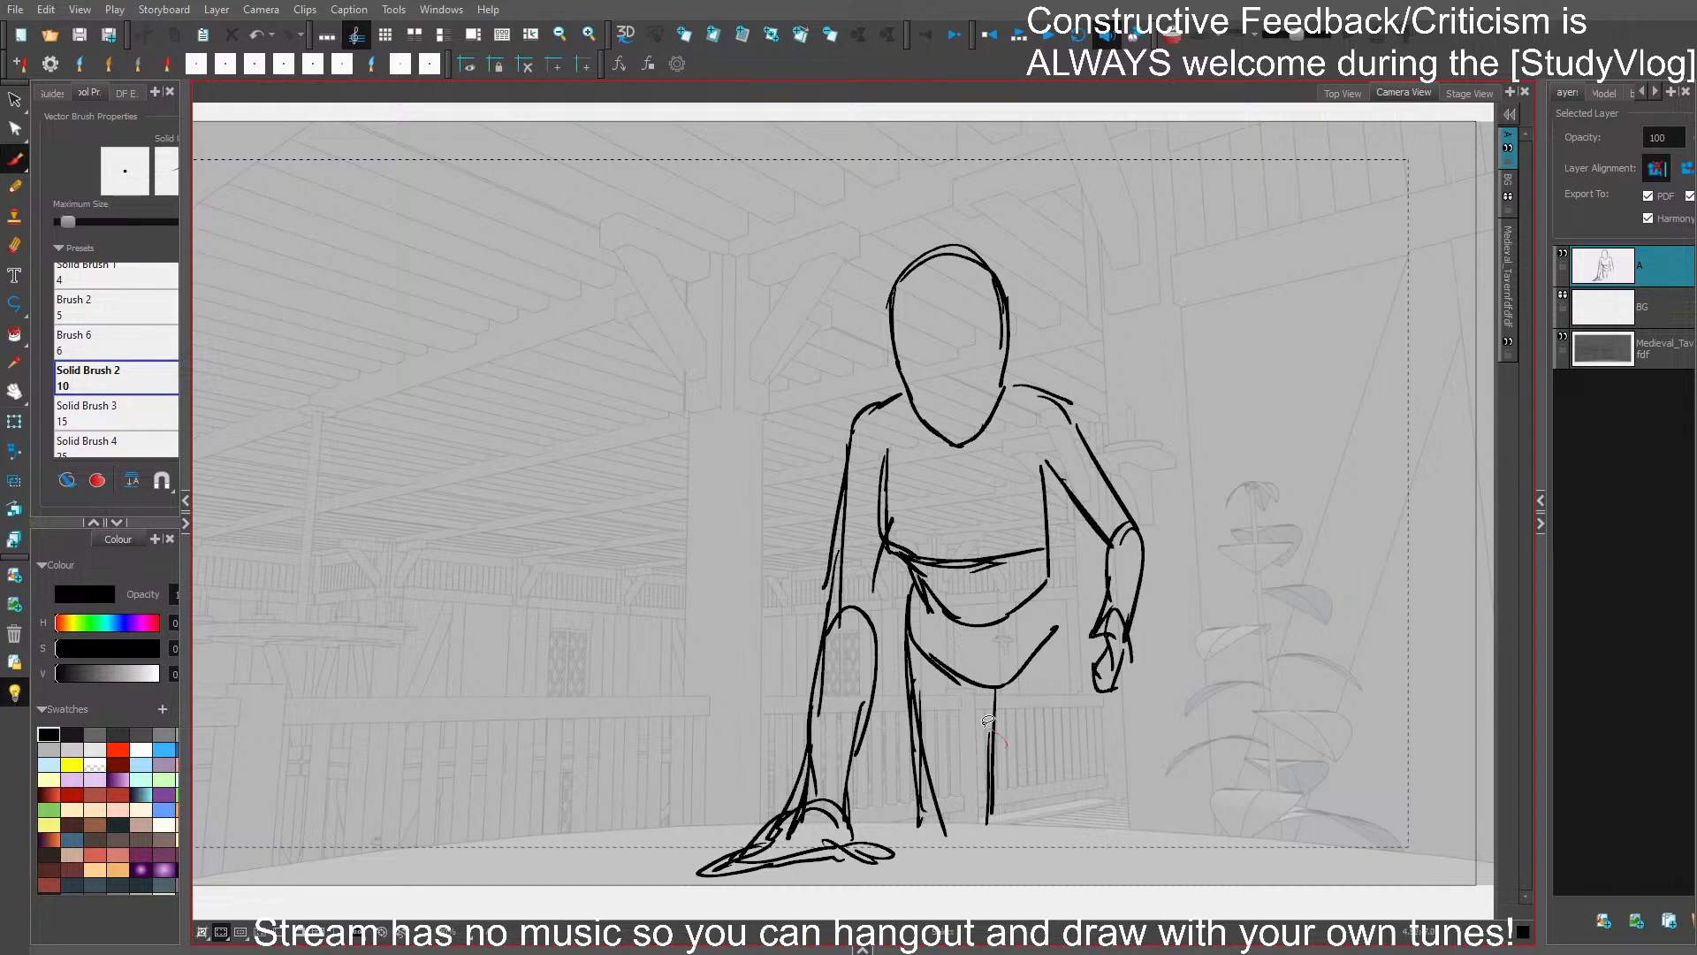
- Replace the straight leg's lines with two thighs running from the hips down to the table's edge
drag(988, 721, 921, 771)
key(Delete)
drag(1001, 688, 990, 798)
drag(995, 727, 988, 807)
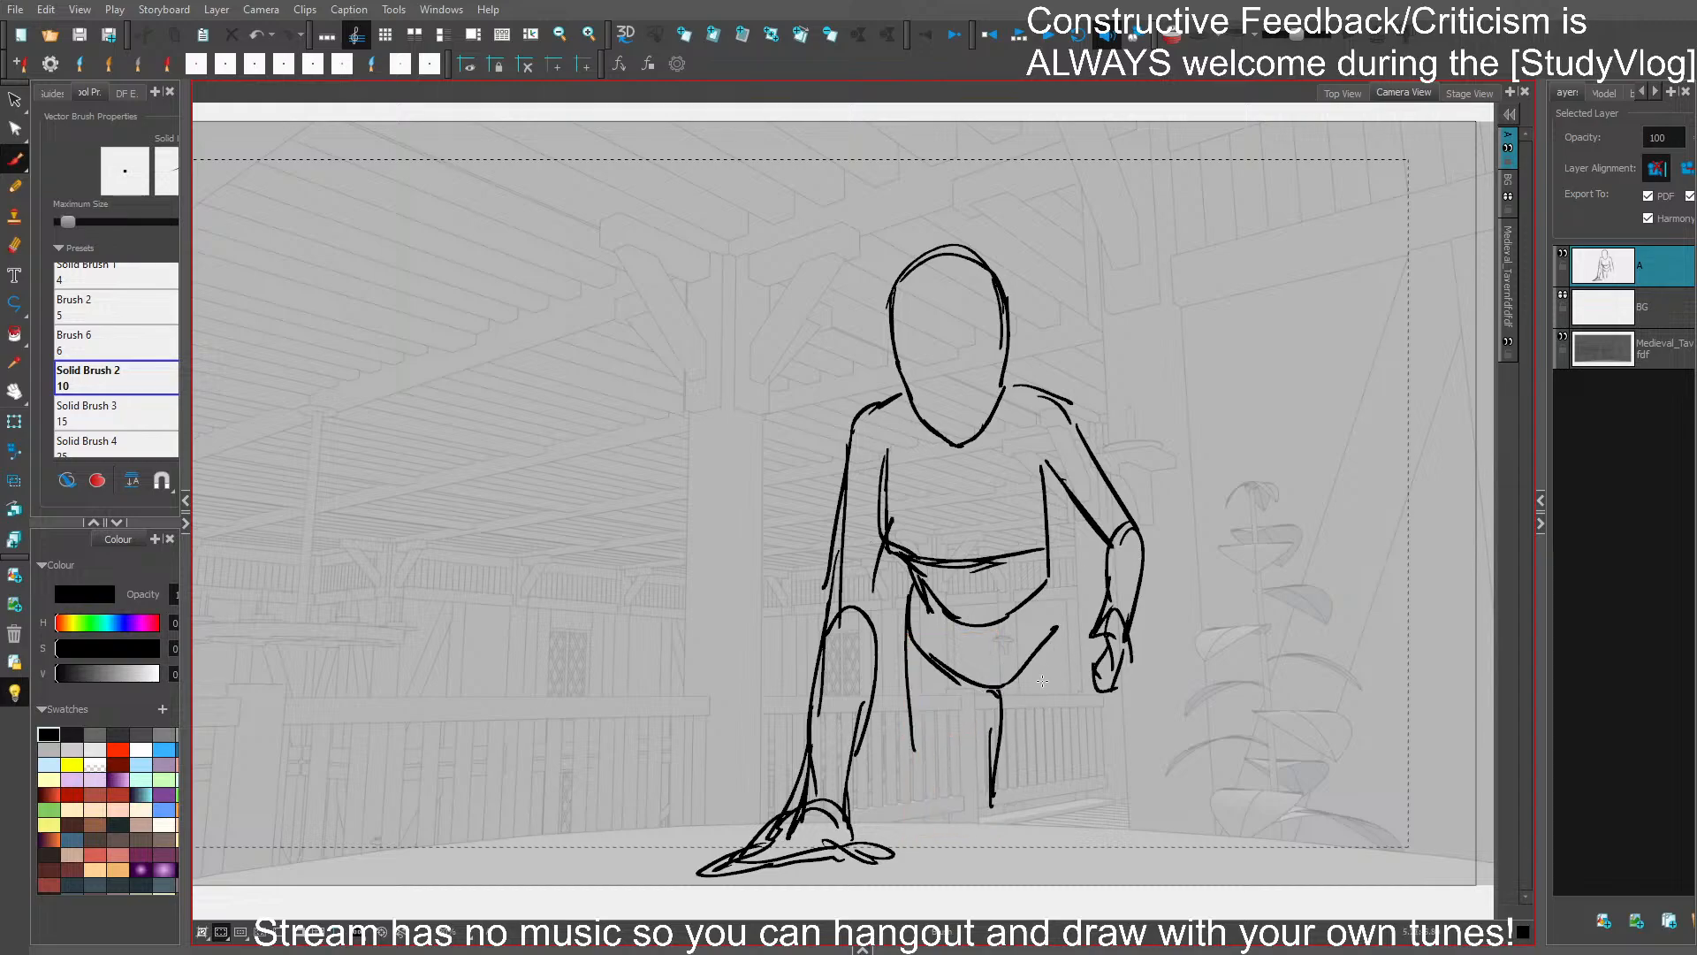
drag(1059, 591, 1082, 698)
drag(1059, 615, 1047, 813)
drag(1065, 698, 1038, 814)
drag(905, 637, 939, 820)
drag(908, 711, 936, 814)
mouse_move(1034, 739)
mouse_down()
mouse_move(983, 744)
mouse_move(981, 805)
mouse_up()
key(Delete)
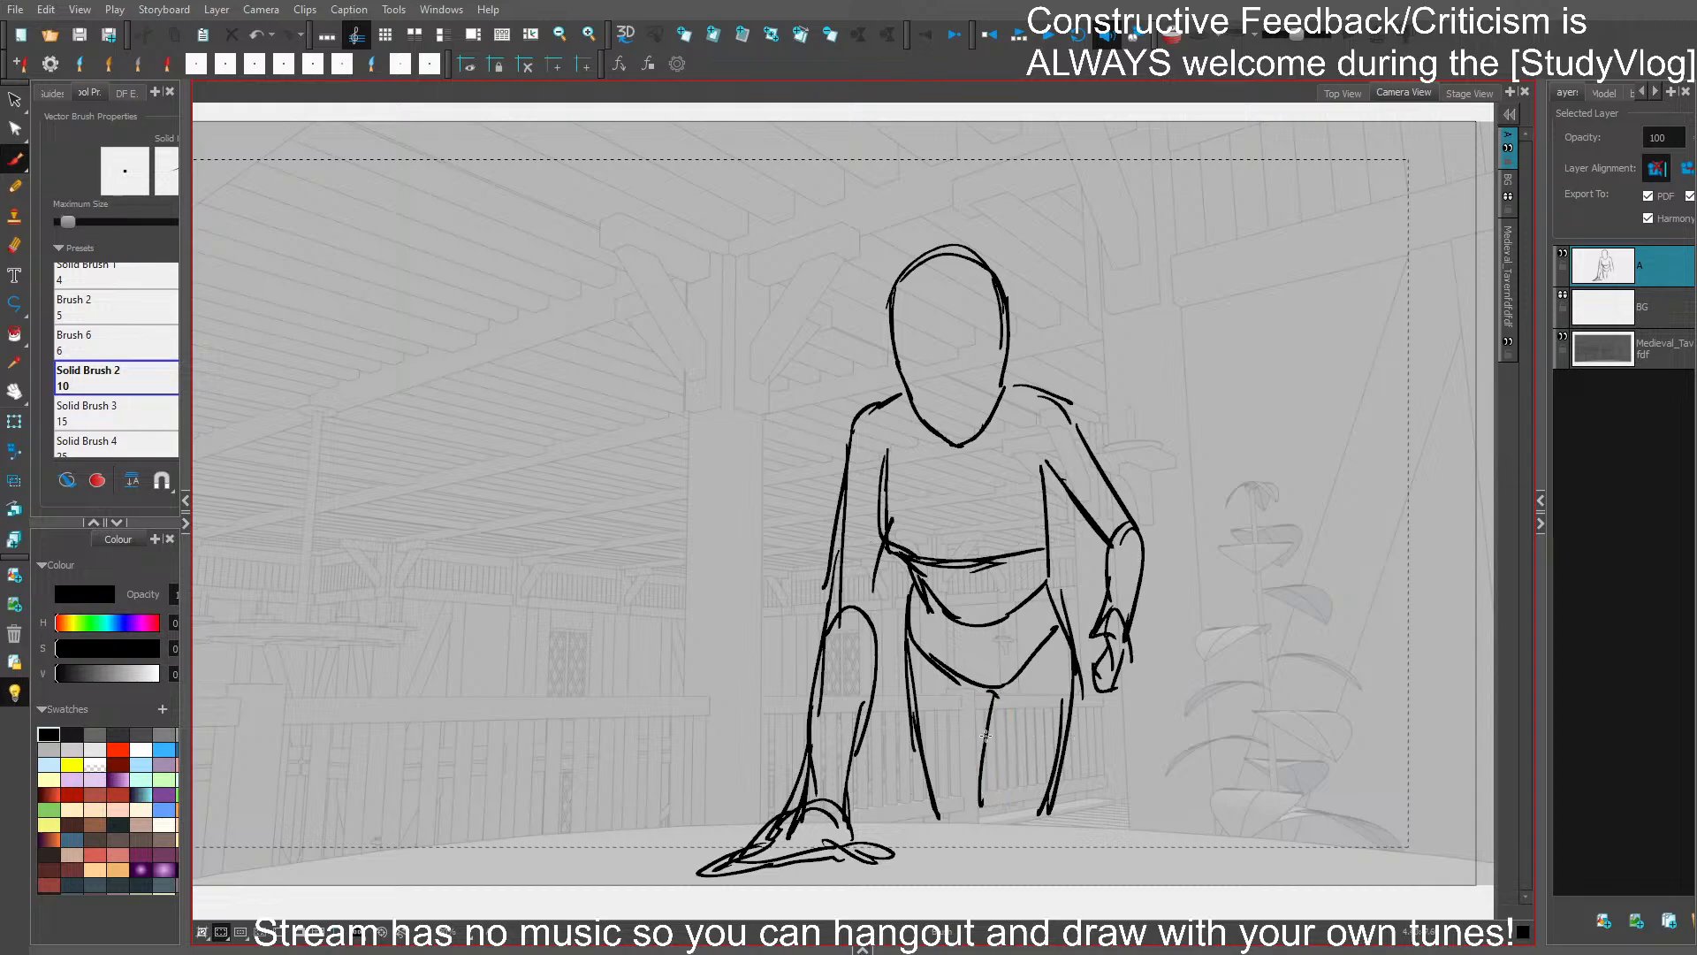
drag(993, 696, 983, 806)
- Round the torso's lower right-hand side, redraw the hip contour below it, save, and strengthen the planted forearm's inner line
drag(1043, 474, 1022, 556)
mouse_move(1064, 566)
mouse_down()
mouse_move(1043, 580)
mouse_move(1072, 624)
mouse_up()
key(Delete)
drag(1050, 585, 1075, 654)
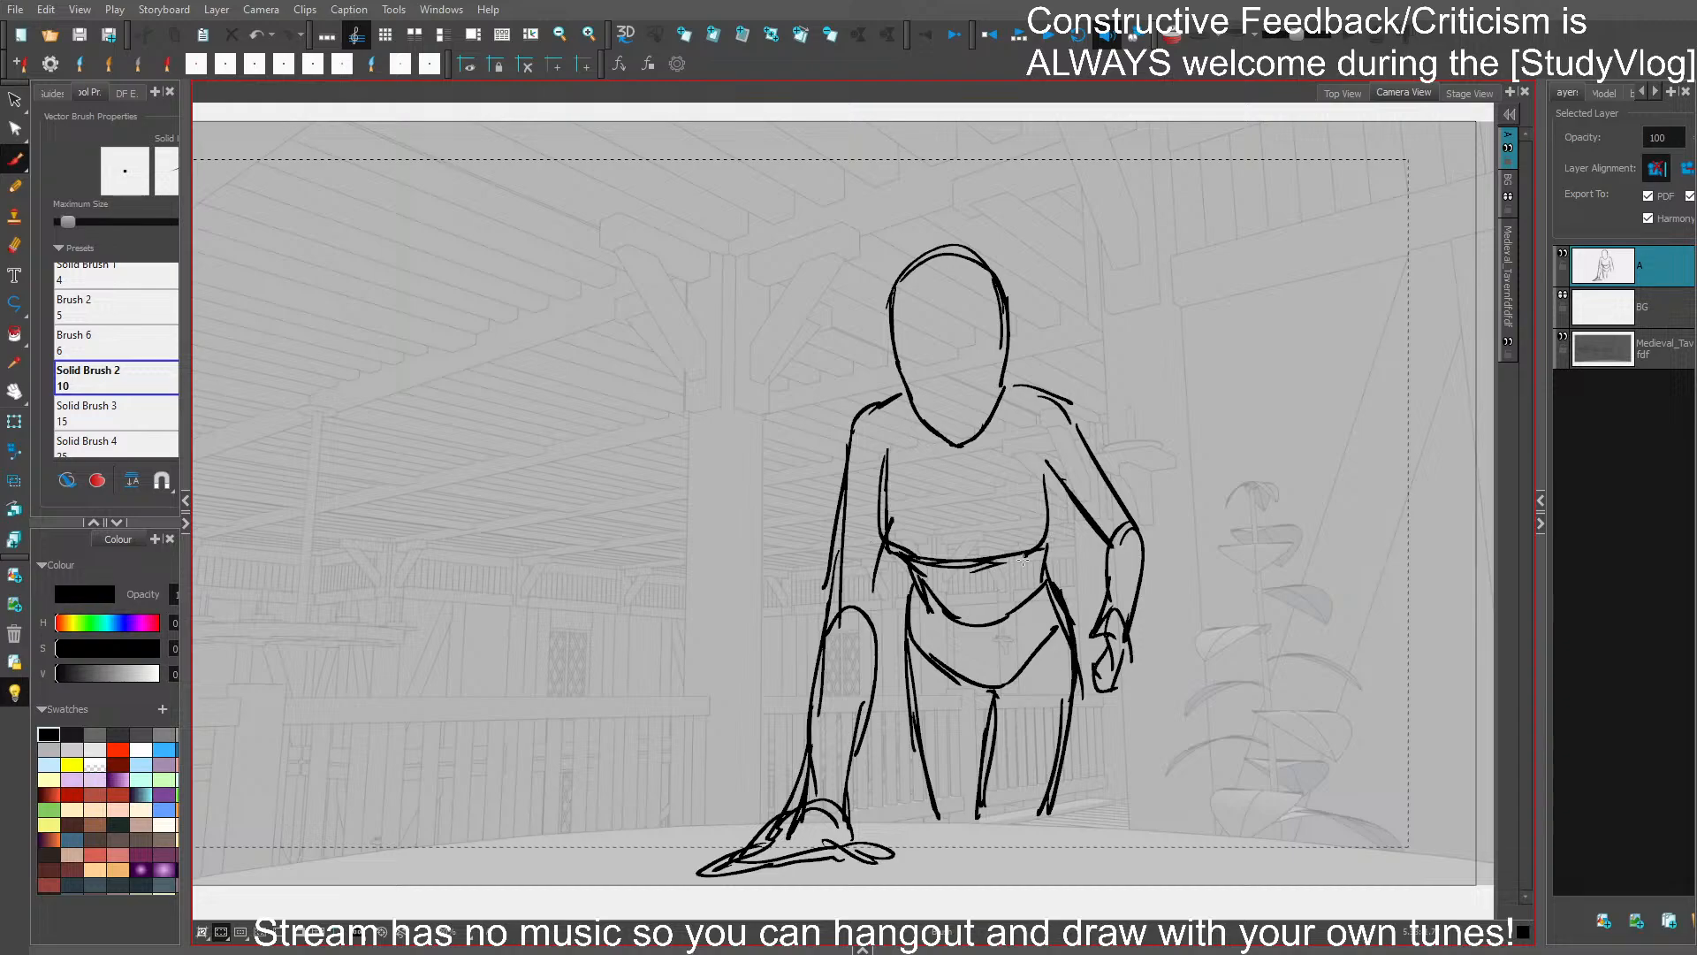
key(ctrl+s)
drag(878, 654, 844, 802)
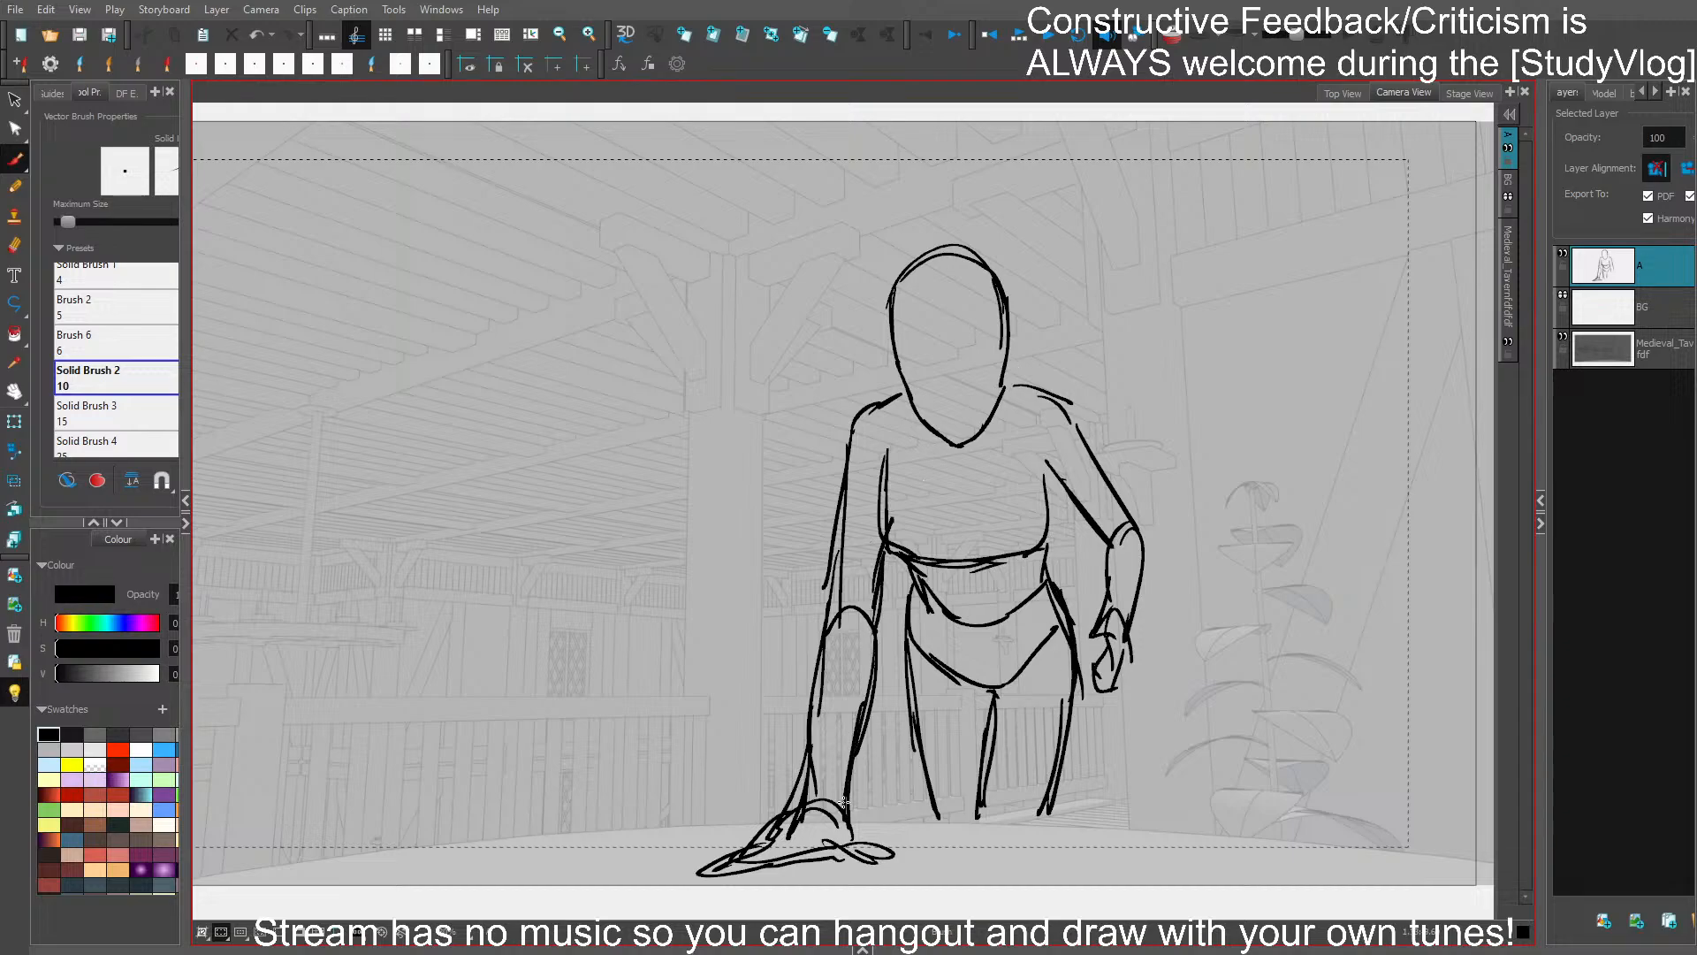
- Check the figure mirrored and replace its head with a narrower oval between the shoulders
key(ctrl+a)
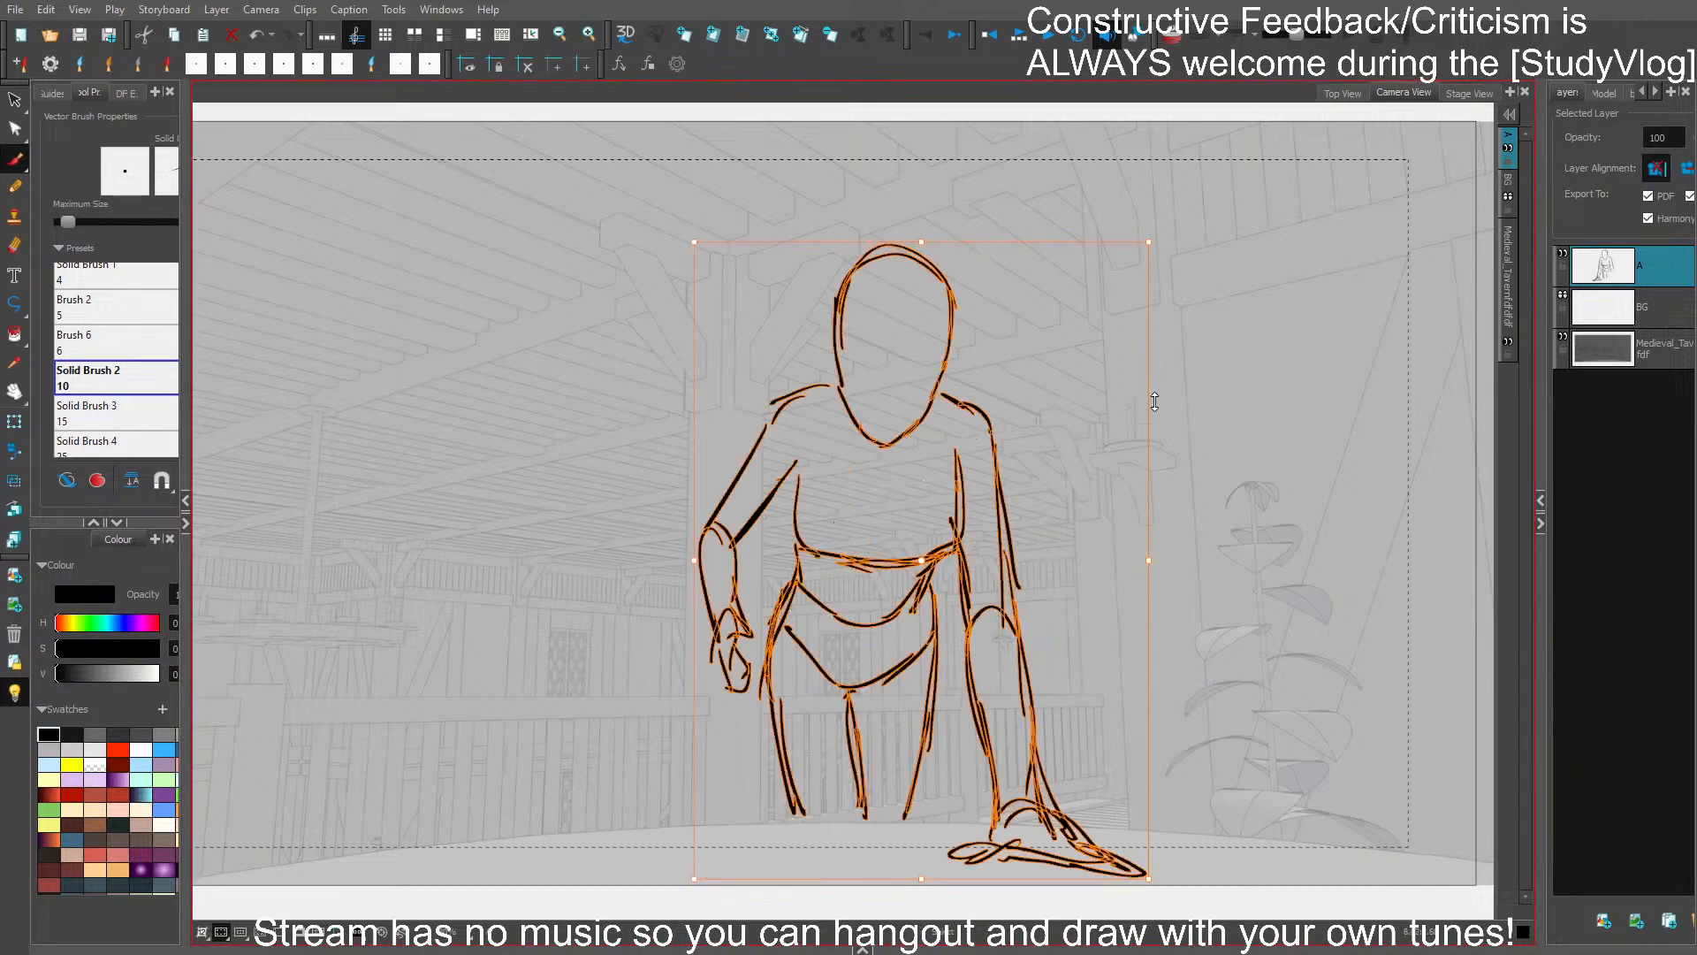
click(1236, 354)
mouse_move(1002, 292)
mouse_down()
mouse_move(973, 449)
mouse_move(1016, 371)
mouse_up()
key(Delete)
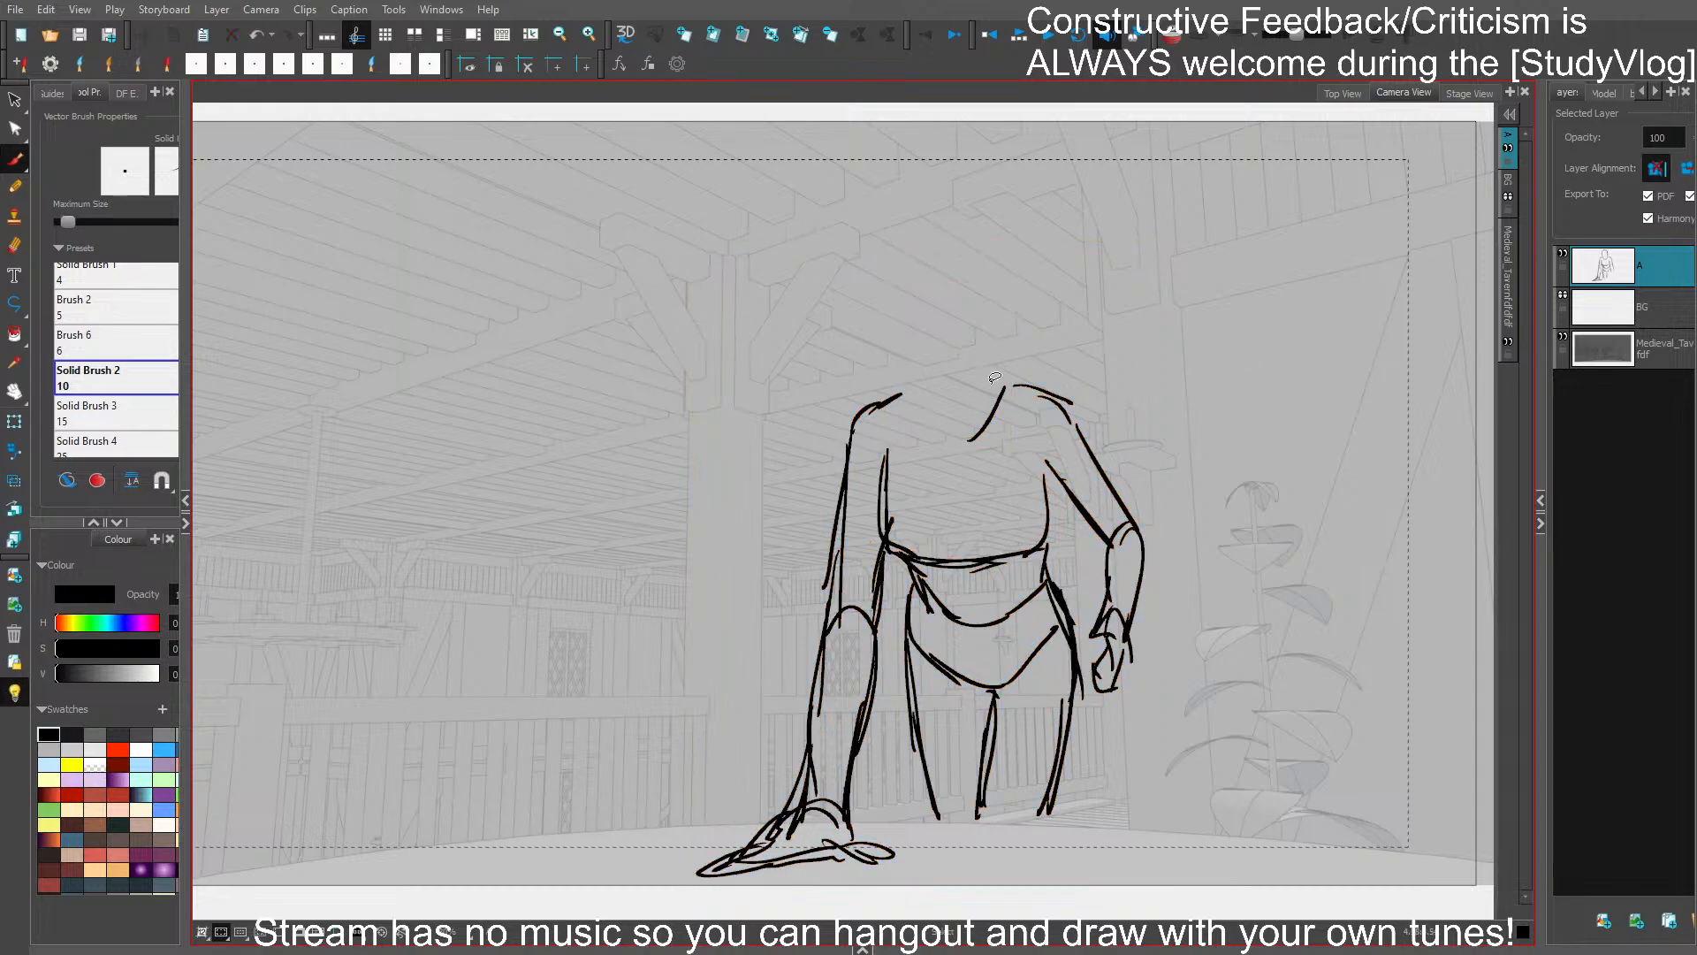
mouse_move(915, 362)
mouse_down()
mouse_move(951, 269)
mouse_move(984, 375)
mouse_up()
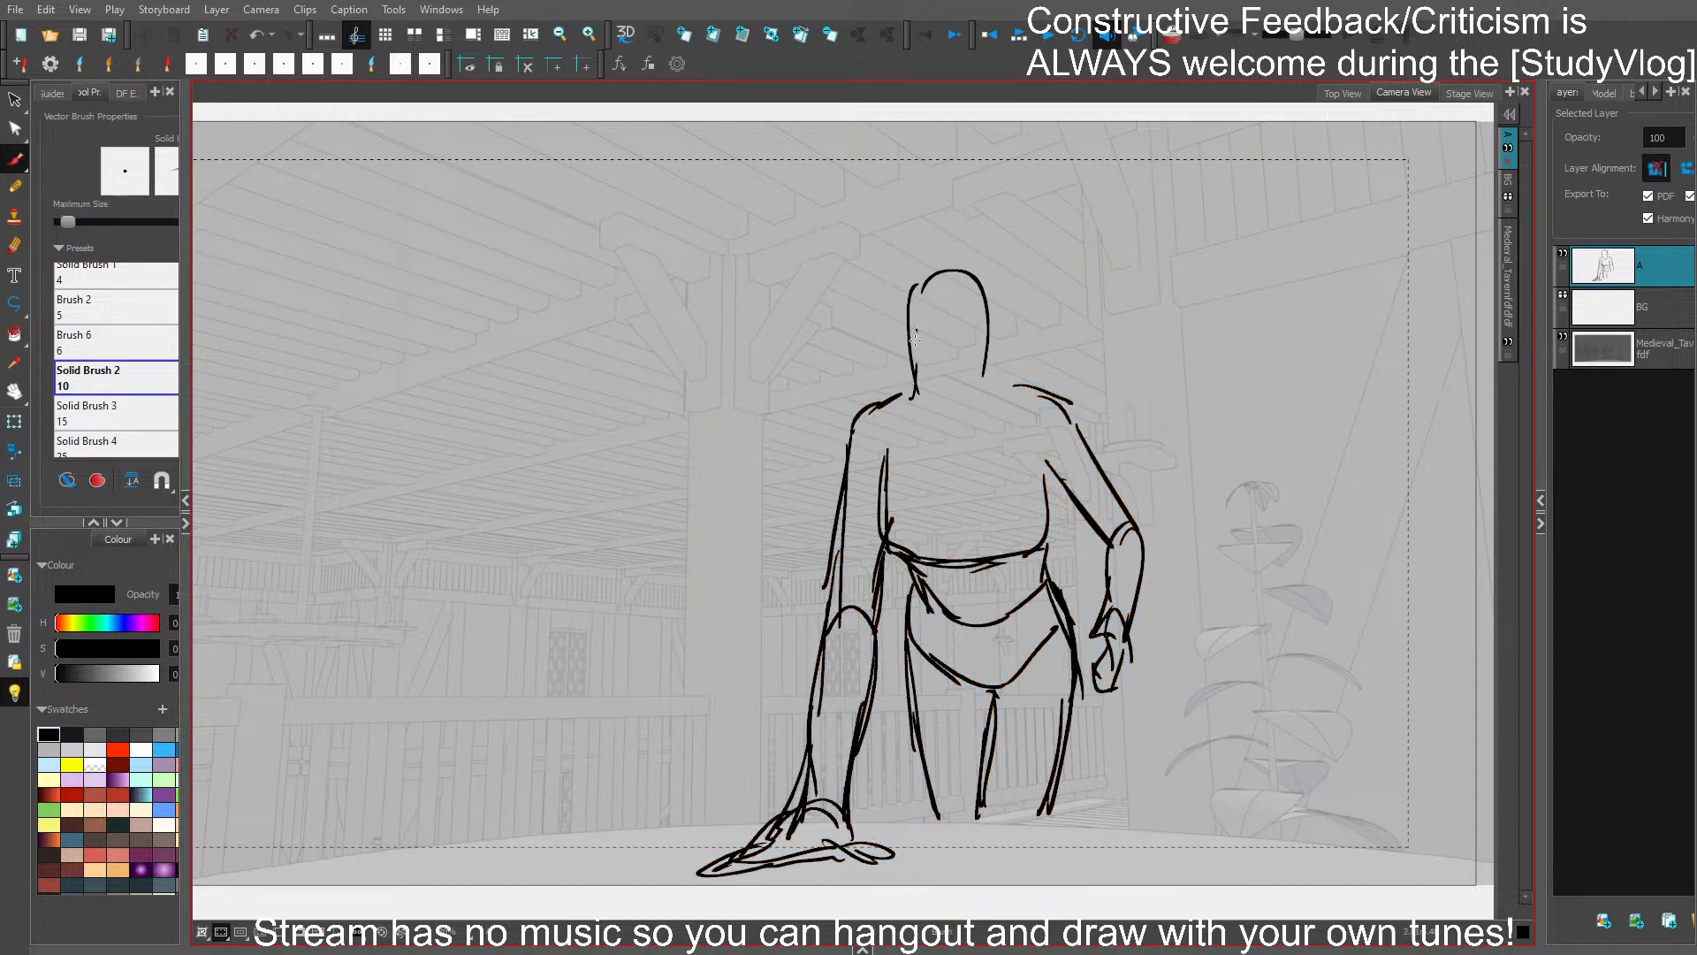
mouse_move(911, 329)
mouse_down()
mouse_move(962, 433)
mouse_move(998, 371)
mouse_move(937, 260)
mouse_move(919, 411)
mouse_move(1001, 337)
mouse_up()
key(ctrl+z)
mouse_move(987, 403)
mouse_down()
mouse_move(1009, 320)
mouse_move(911, 344)
mouse_move(923, 394)
mouse_up()
- Replace the right-hand waist line with one joining the torso to the hip, and save the project
key(s)
click(1056, 551)
key(Delete)
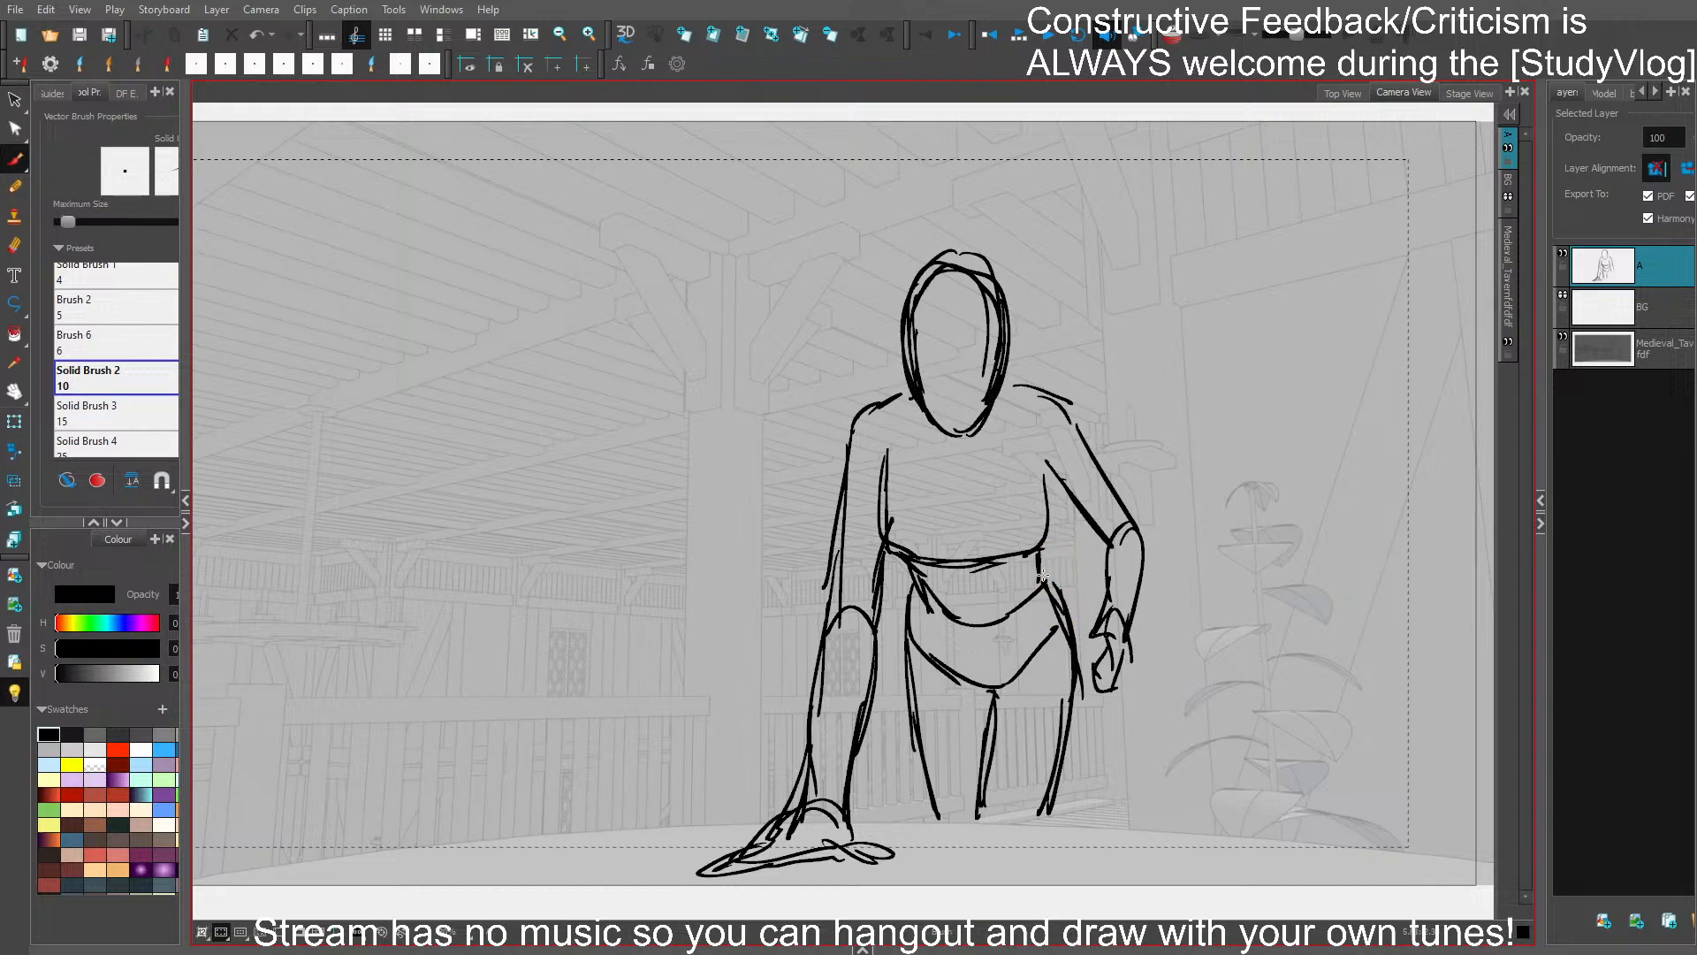
drag(1042, 576, 1078, 664)
key(ctrl+s)
key(ctrl+a)
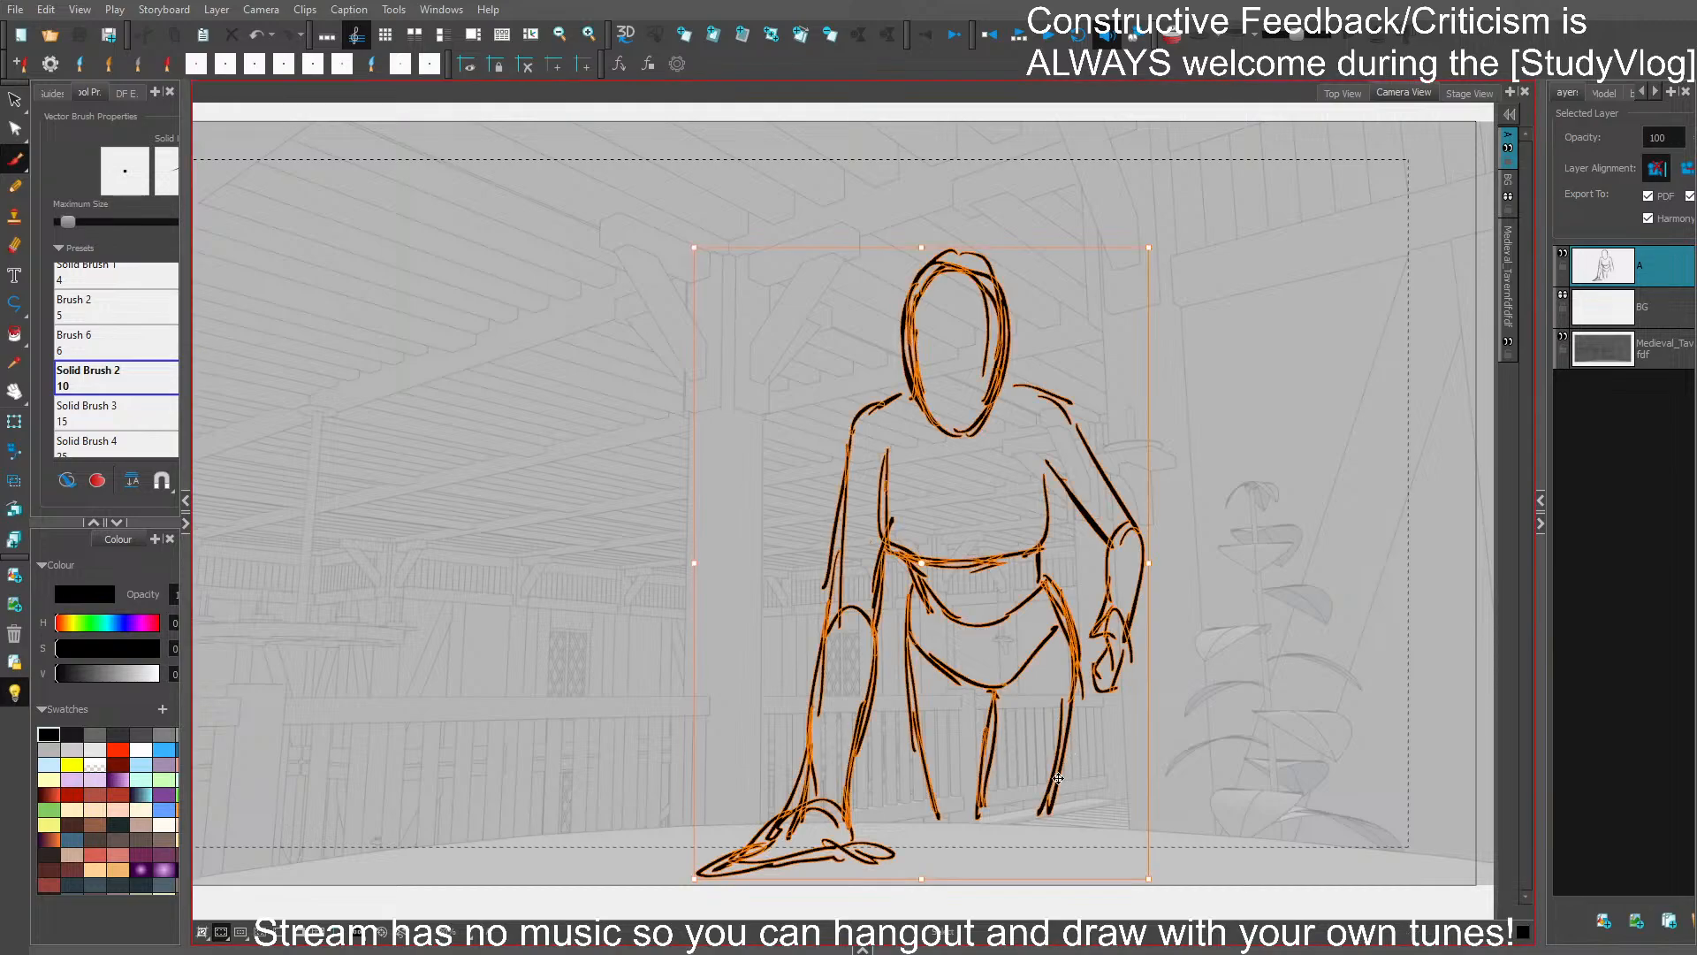
click(1118, 443)
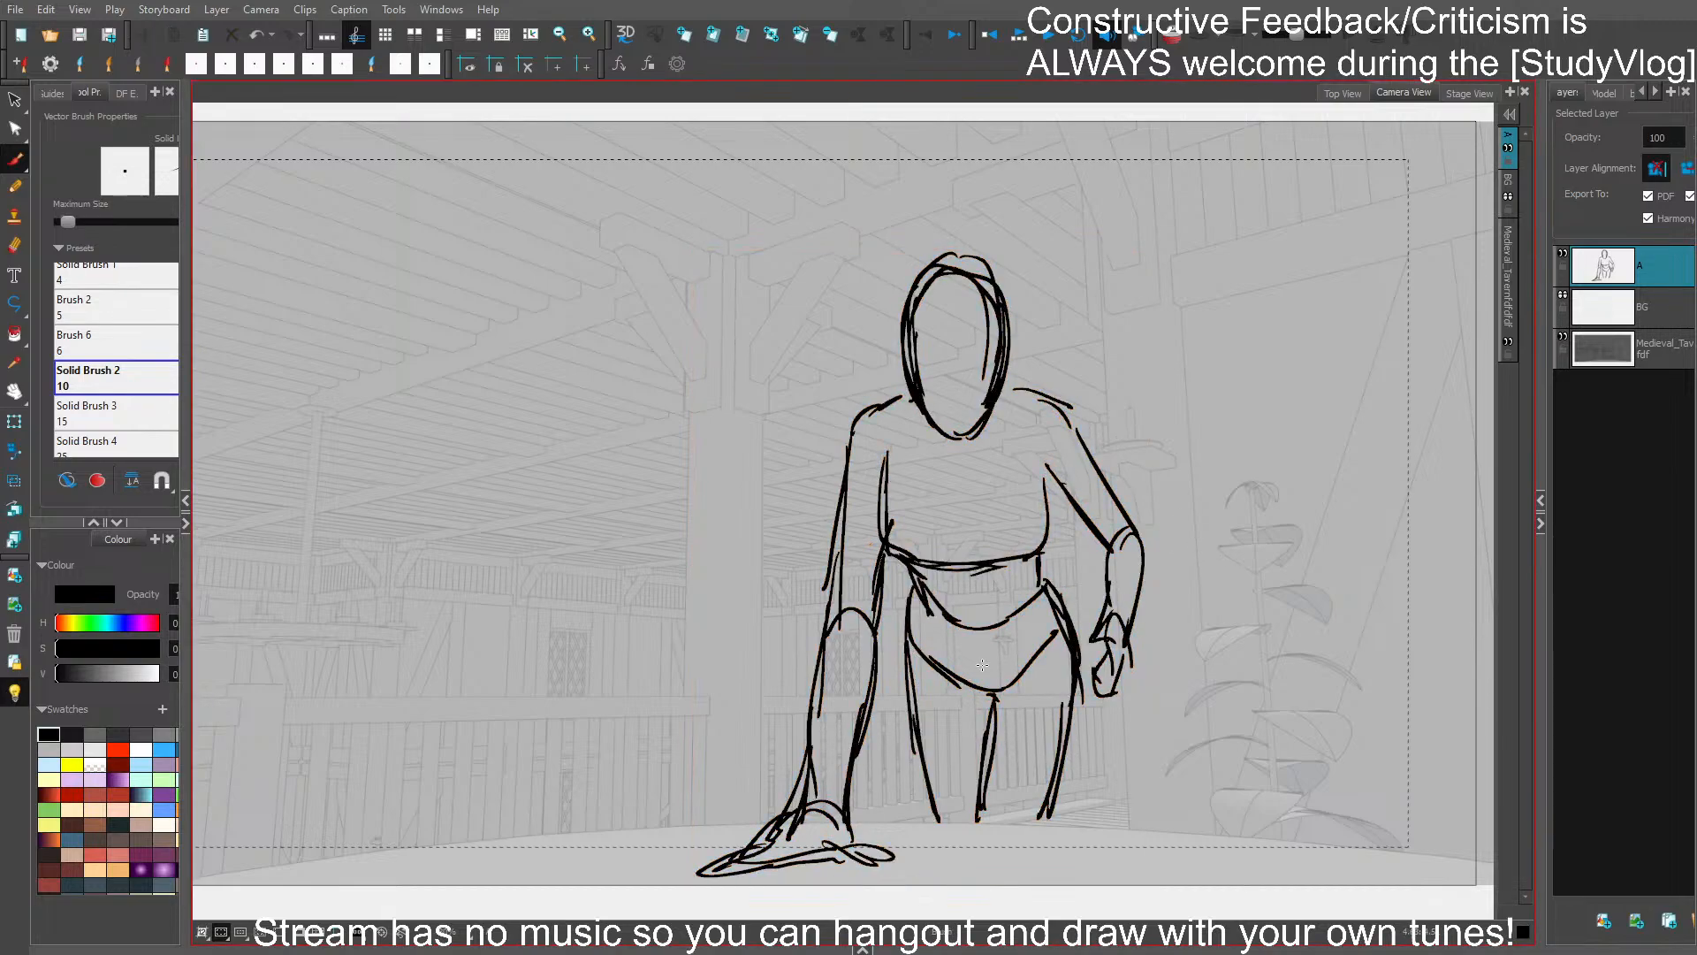
- Squash and narrow the left-hand forearm and hand planted on the table
drag(795, 878, 795, 864)
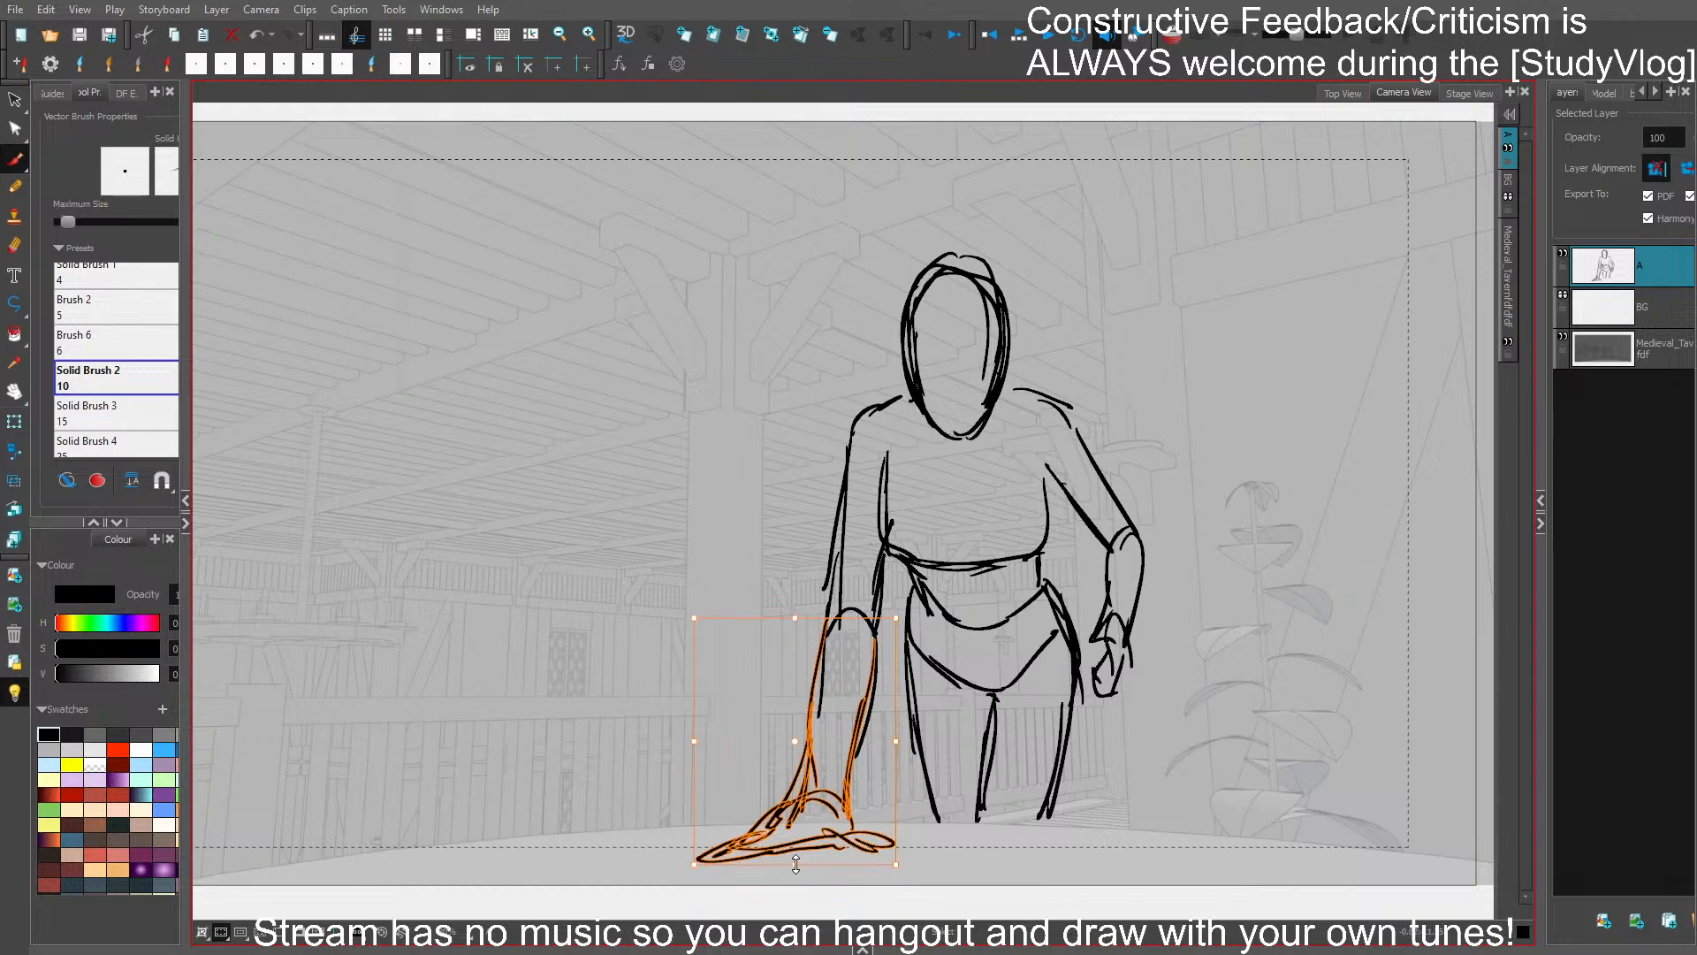
drag(890, 783, 890, 787)
drag(692, 764, 693, 757)
drag(694, 735, 701, 729)
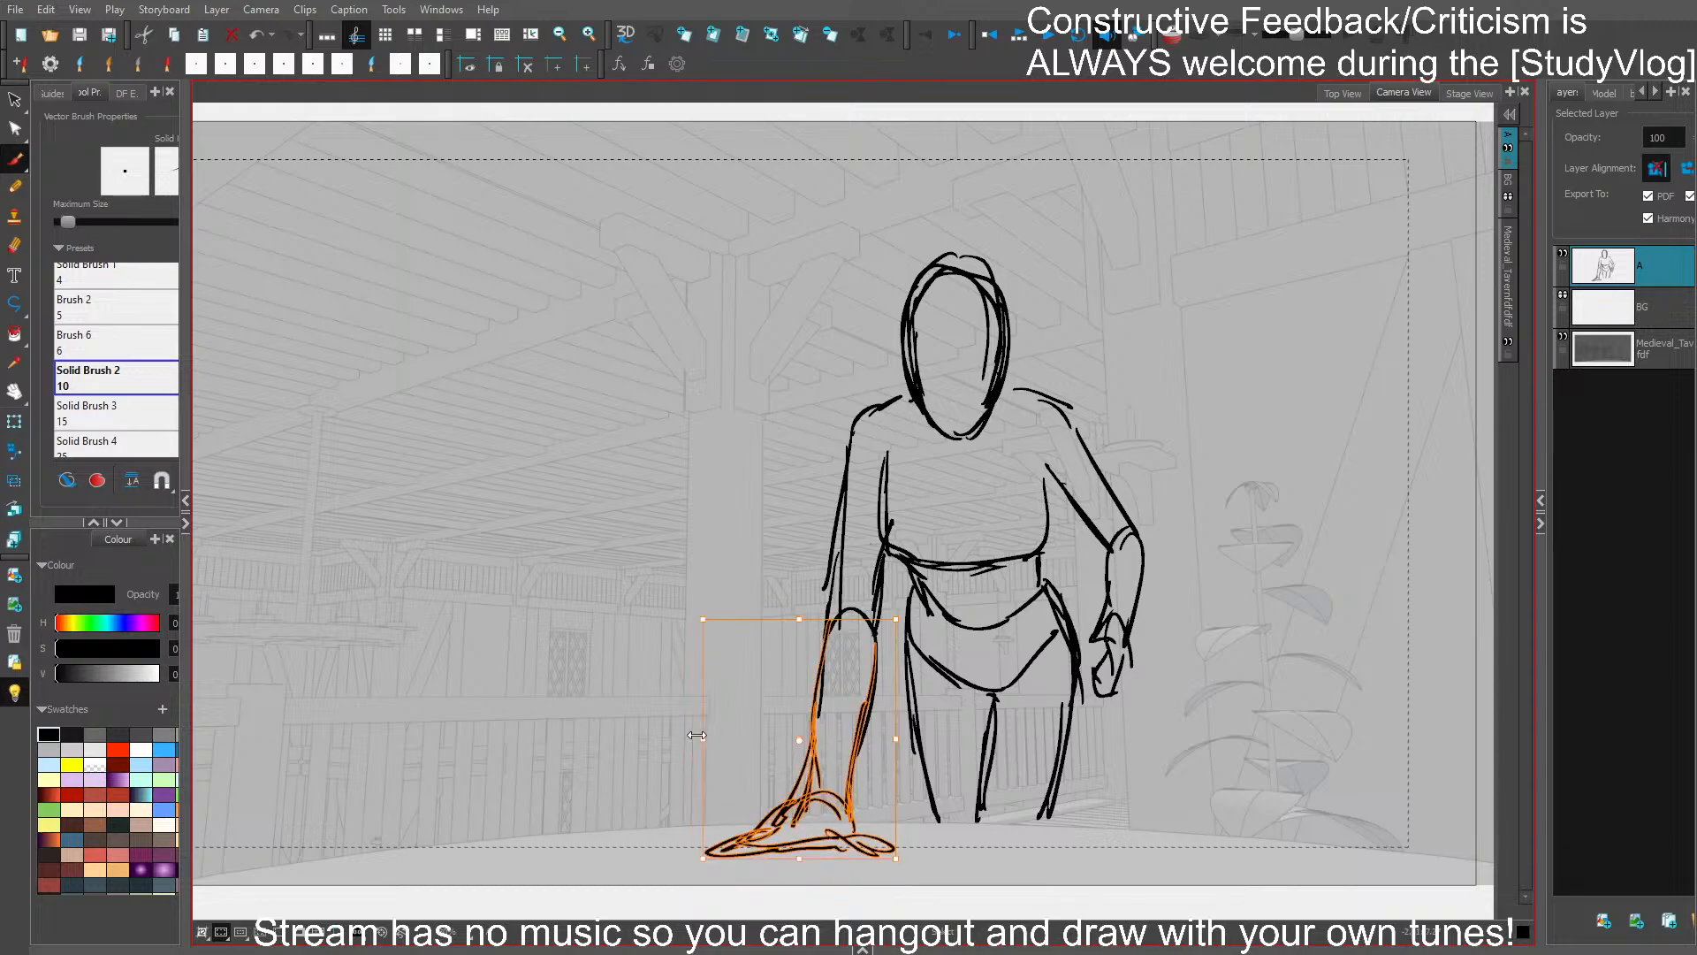
click(1043, 805)
- Flip the head horizontally, nudge it sideways over the torso and stretch it slightly upward
key(ctrl+a)
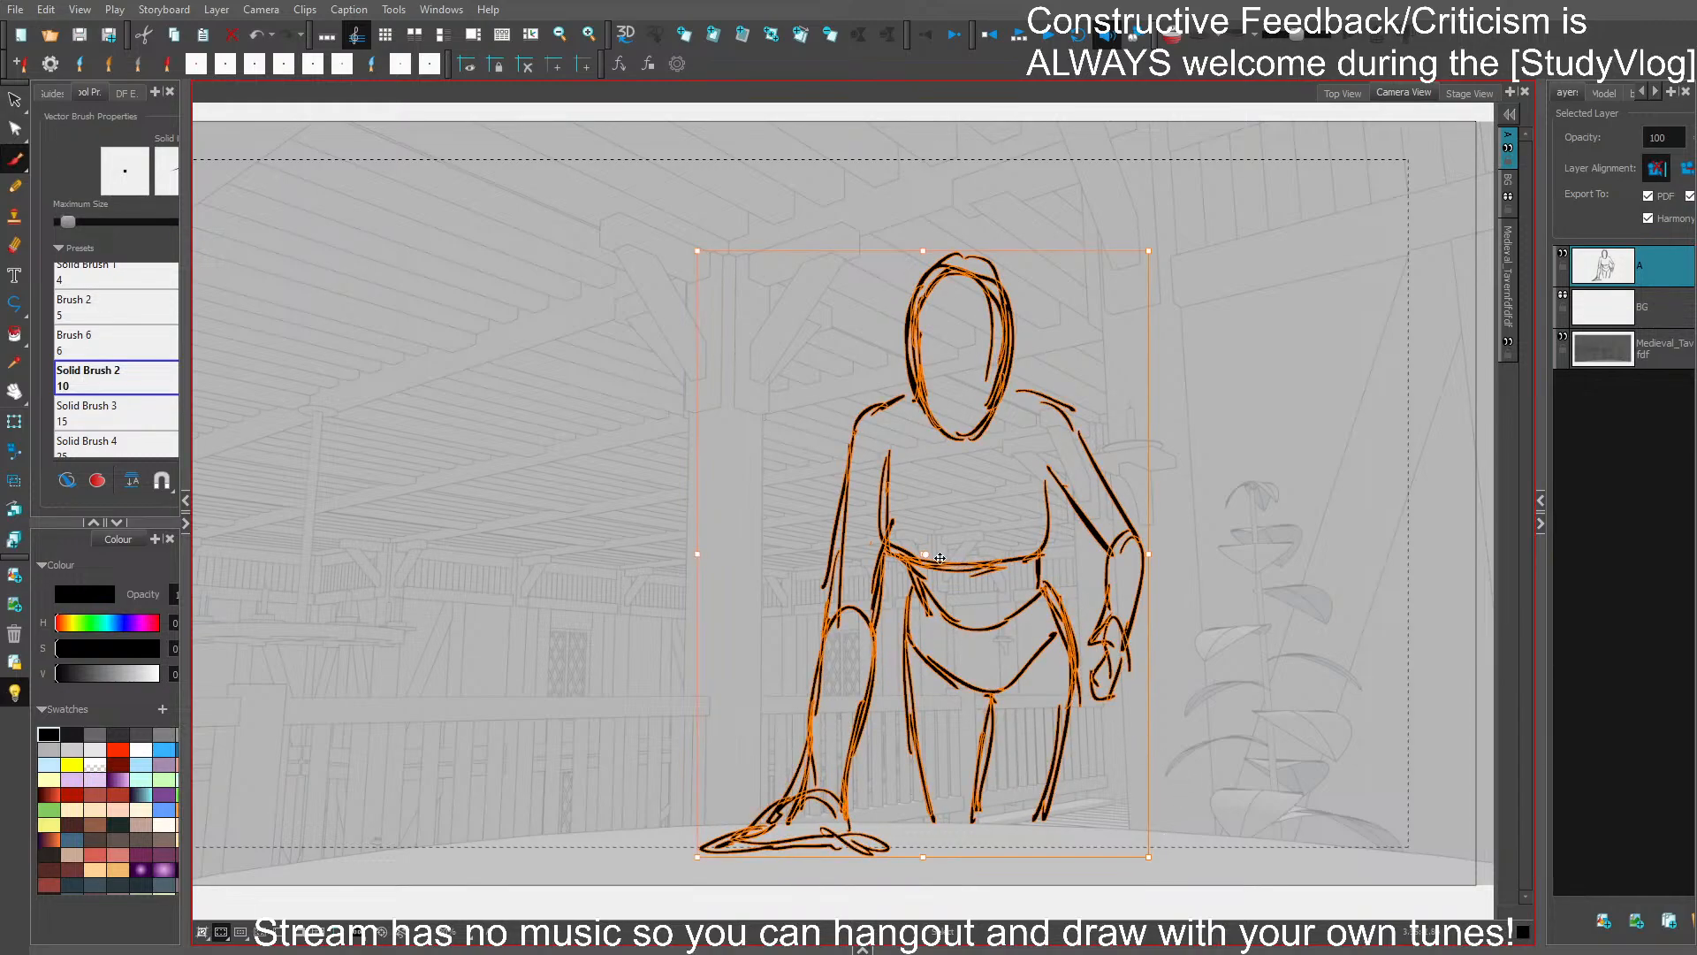
click(1010, 493)
mouse_move(974, 439)
mouse_down()
mouse_move(1002, 389)
mouse_move(953, 444)
mouse_up()
key(4)
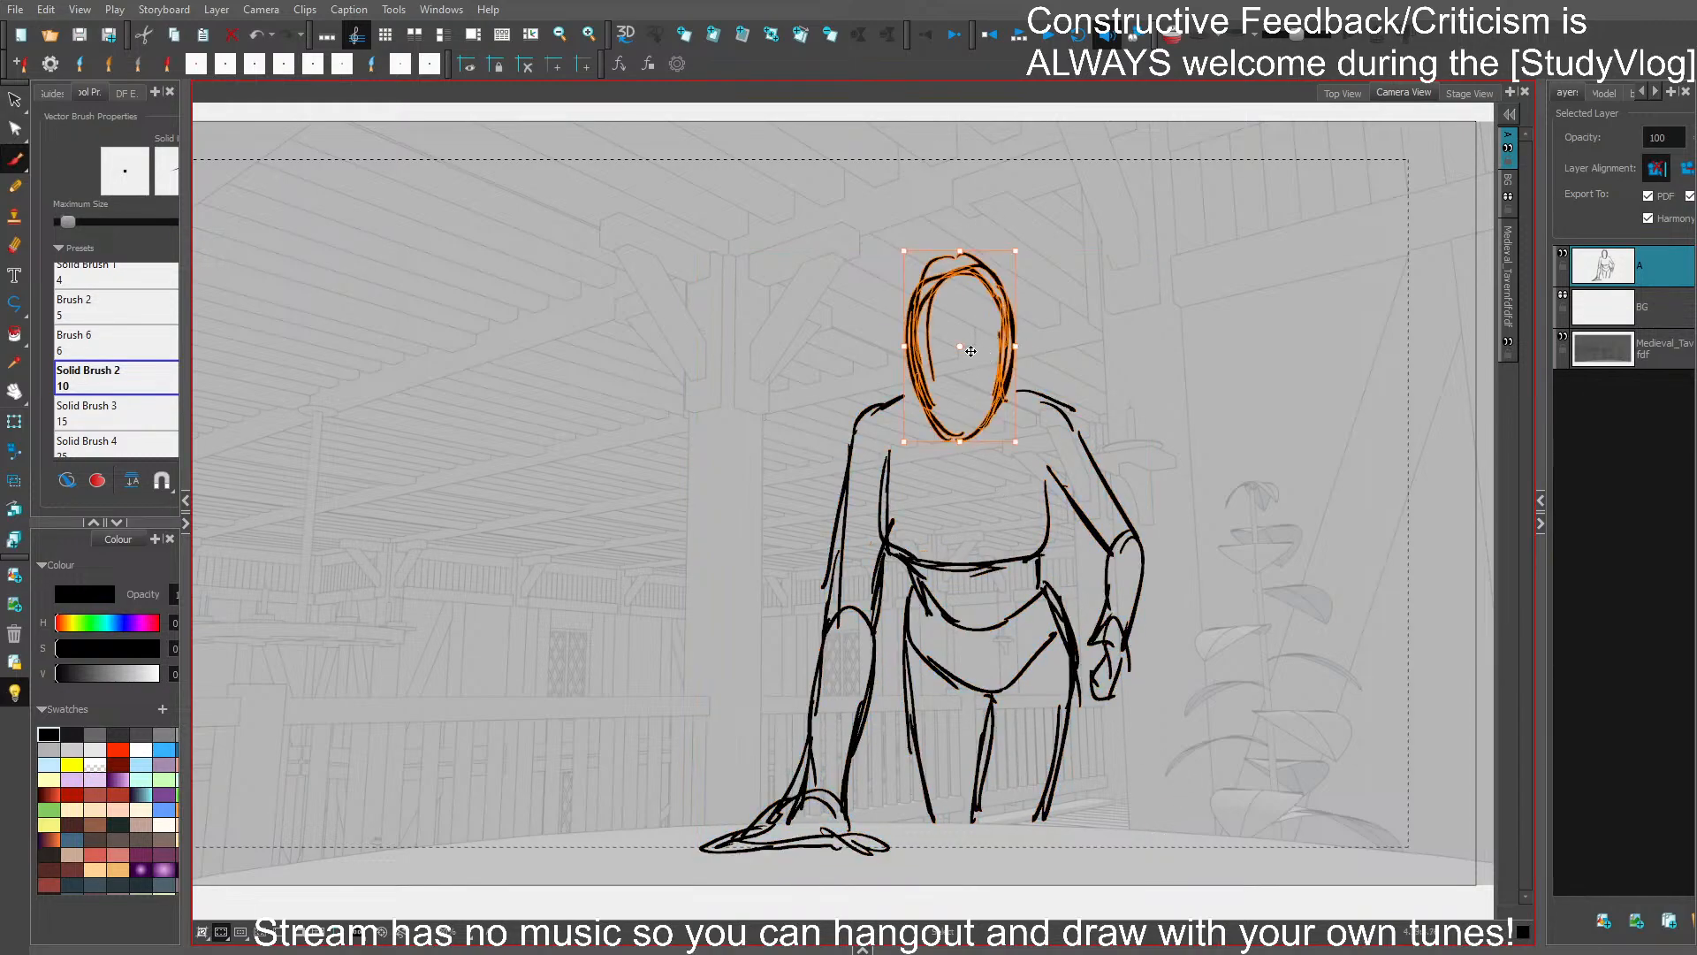
click(1026, 315)
key(ctrl+z)
drag(974, 351, 969, 351)
drag(957, 255, 957, 250)
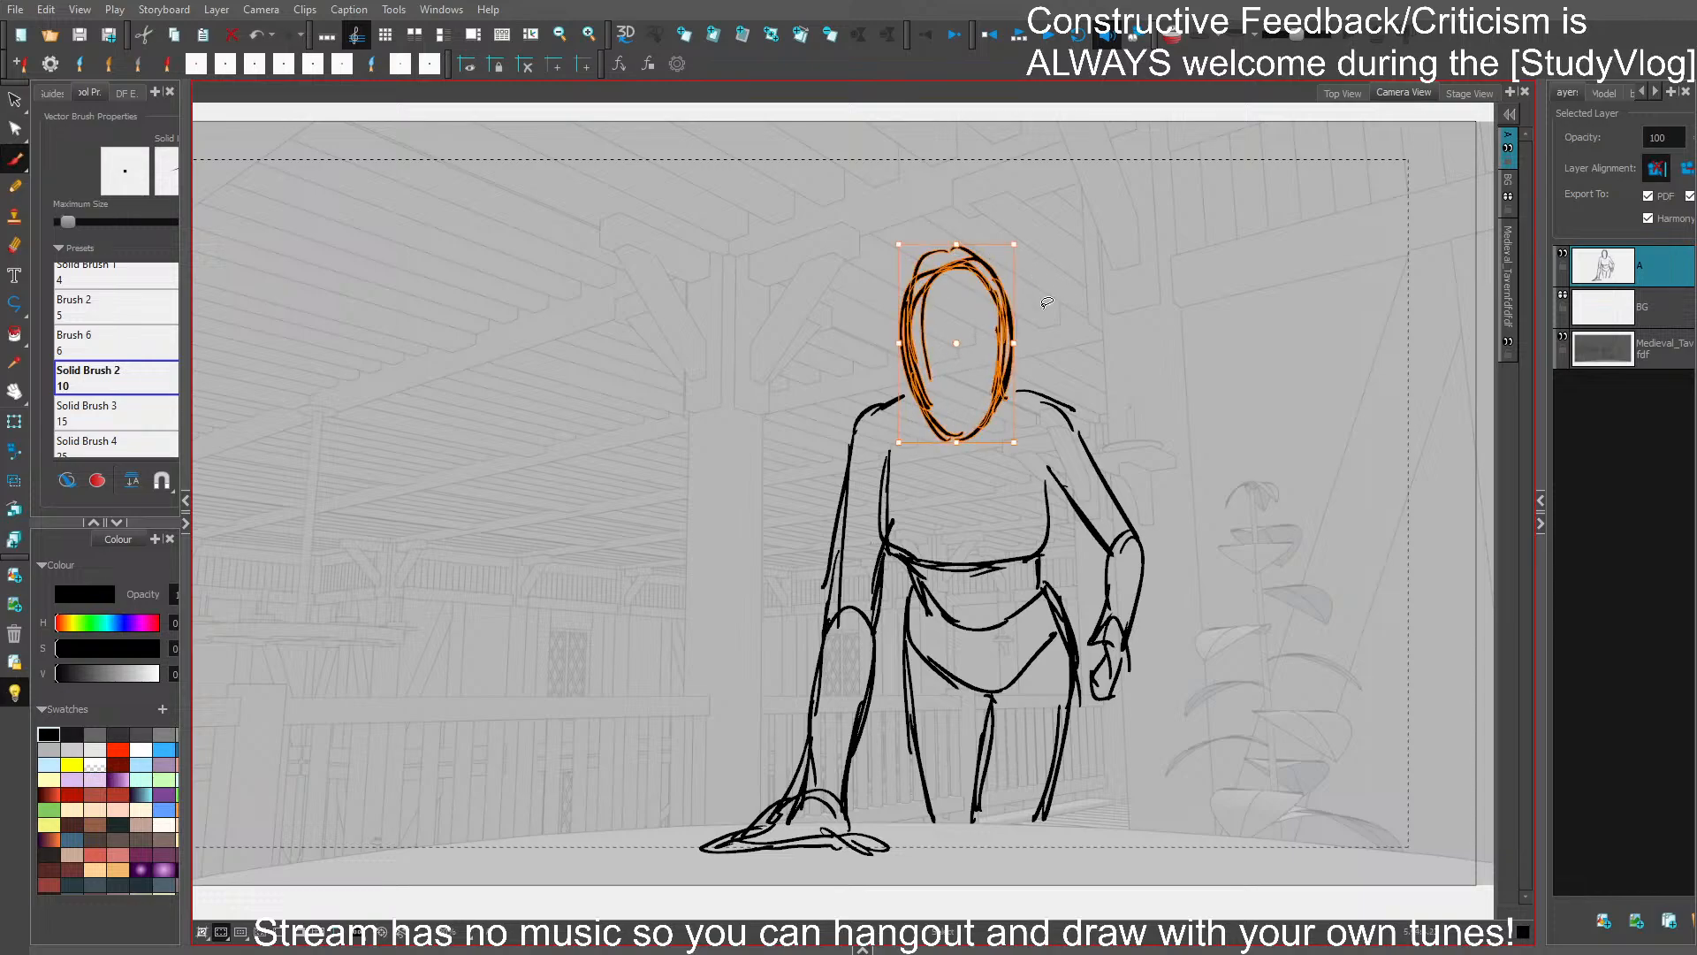
drag(1015, 343, 1012, 343)
key(alt+b)
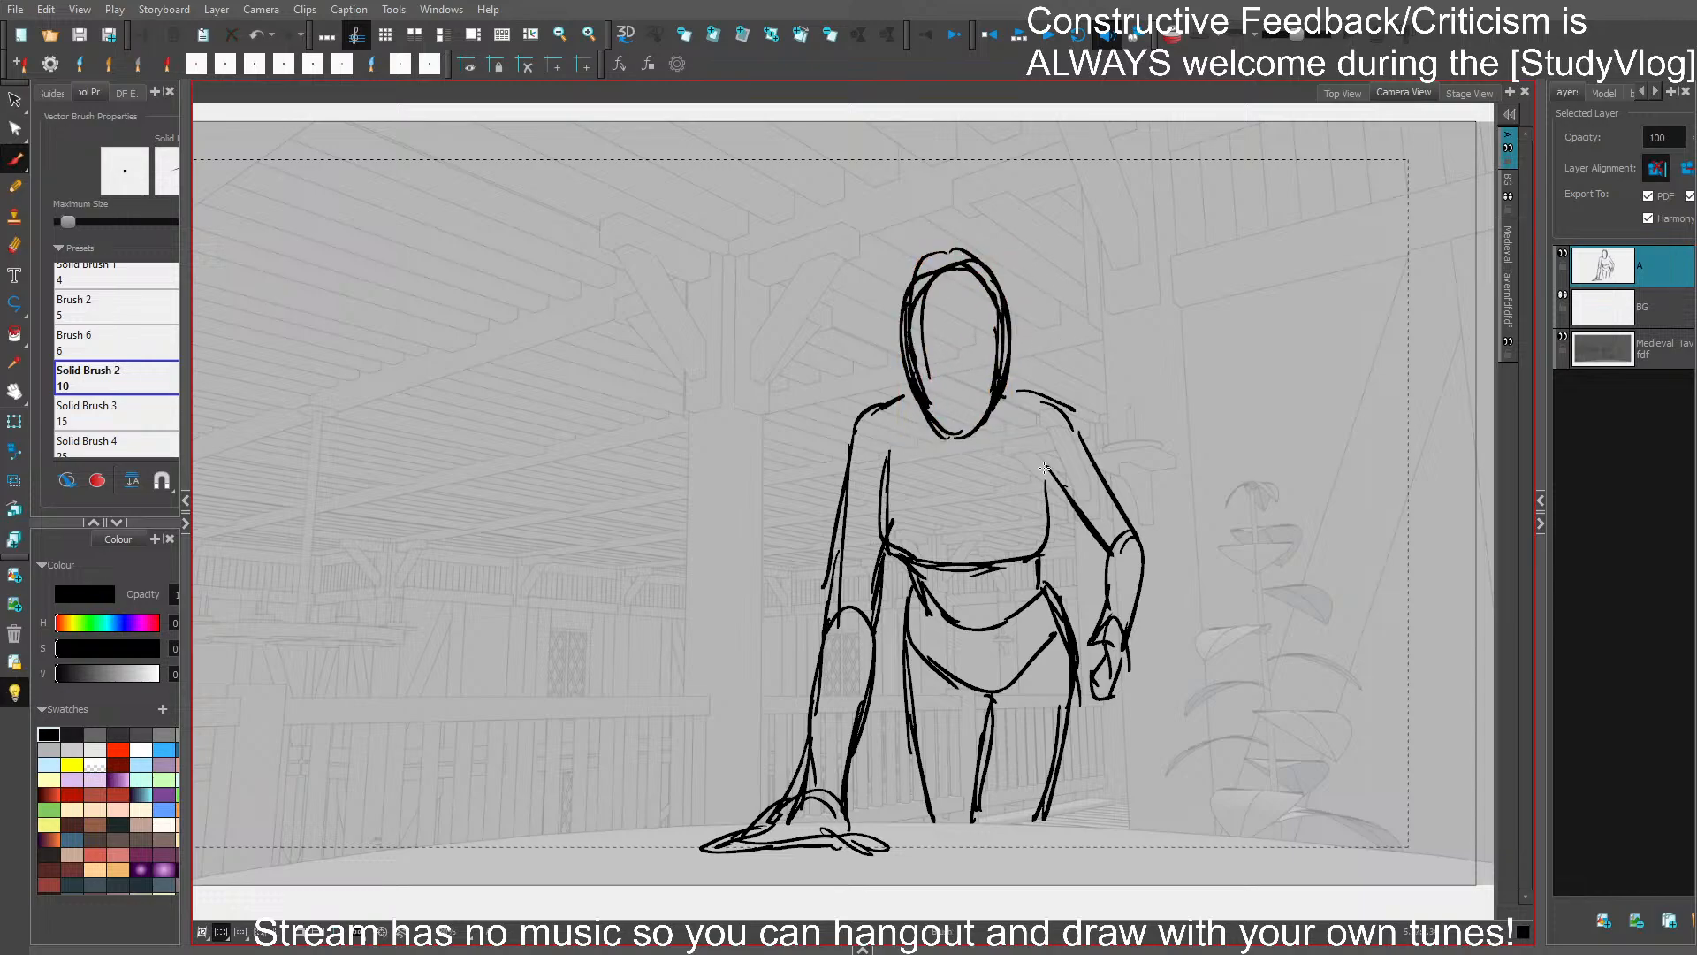
- Replace the torso's right-hand side with a line tapering in to the waist, and delete the line across the waist
mouse_move(1041, 472)
mouse_down()
mouse_move(1059, 491)
mouse_move(1041, 553)
mouse_up()
click(1046, 501)
key(Delete)
drag(1047, 491, 1036, 544)
click(995, 562)
key(Delete)
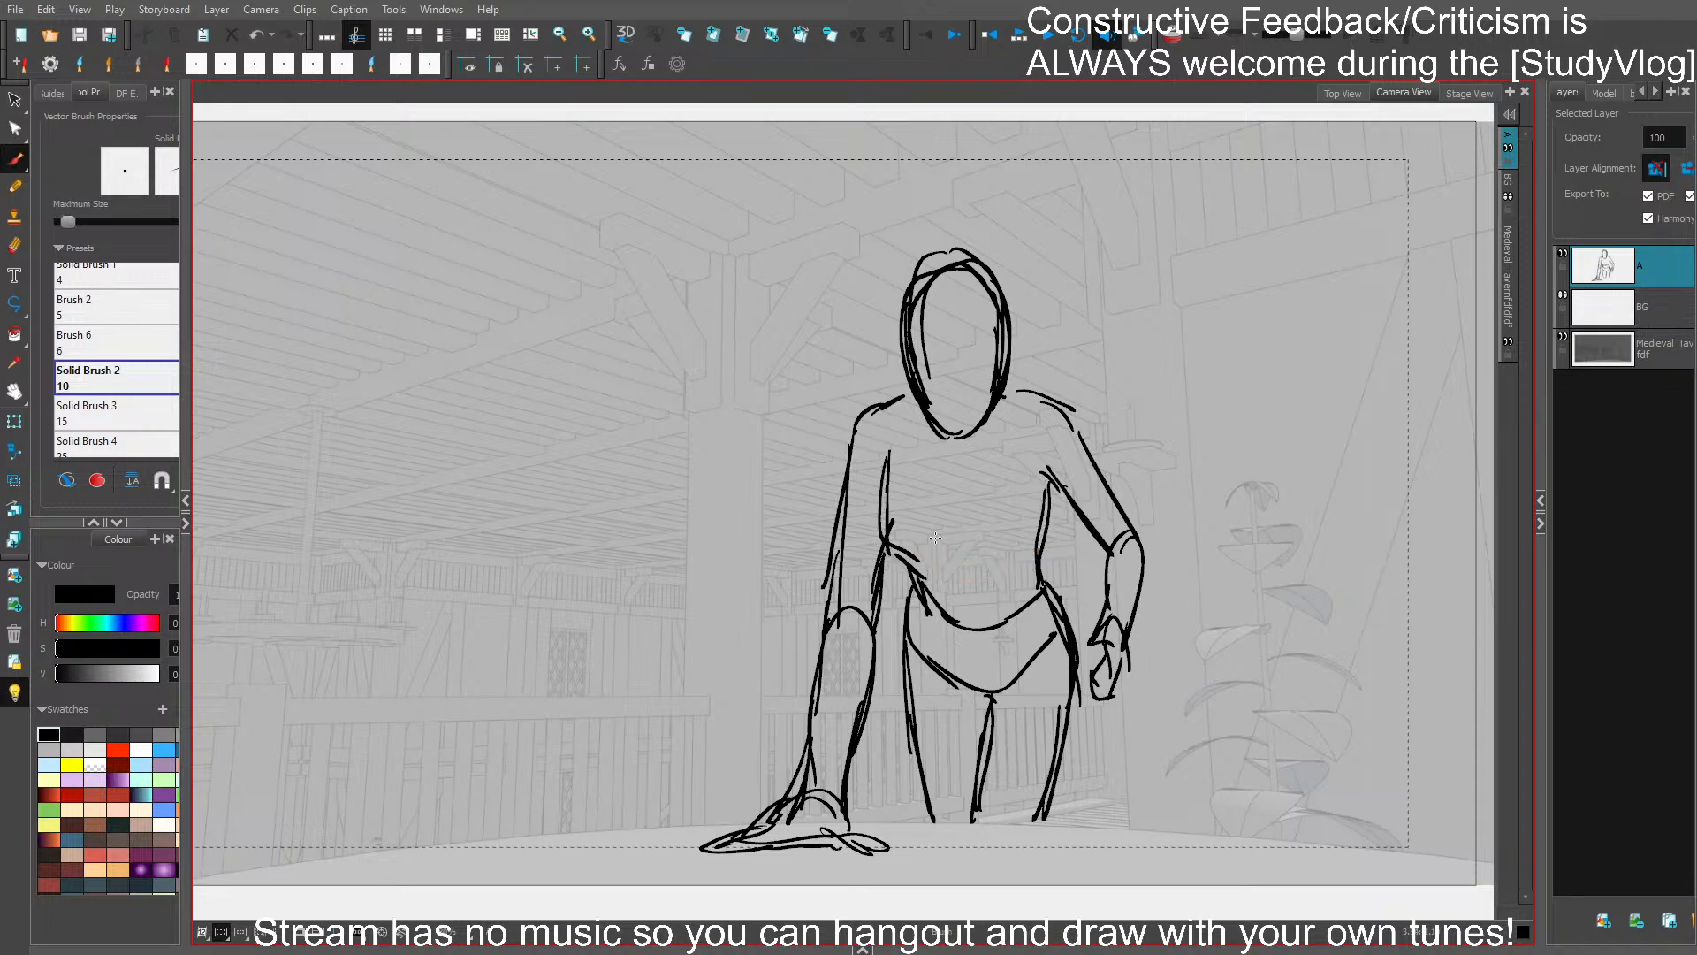
- Redraw the torso's left-hand side so it curves in at the waist and meets the hip
click(886, 485)
key(Delete)
drag(890, 464, 891, 525)
drag(891, 502, 920, 590)
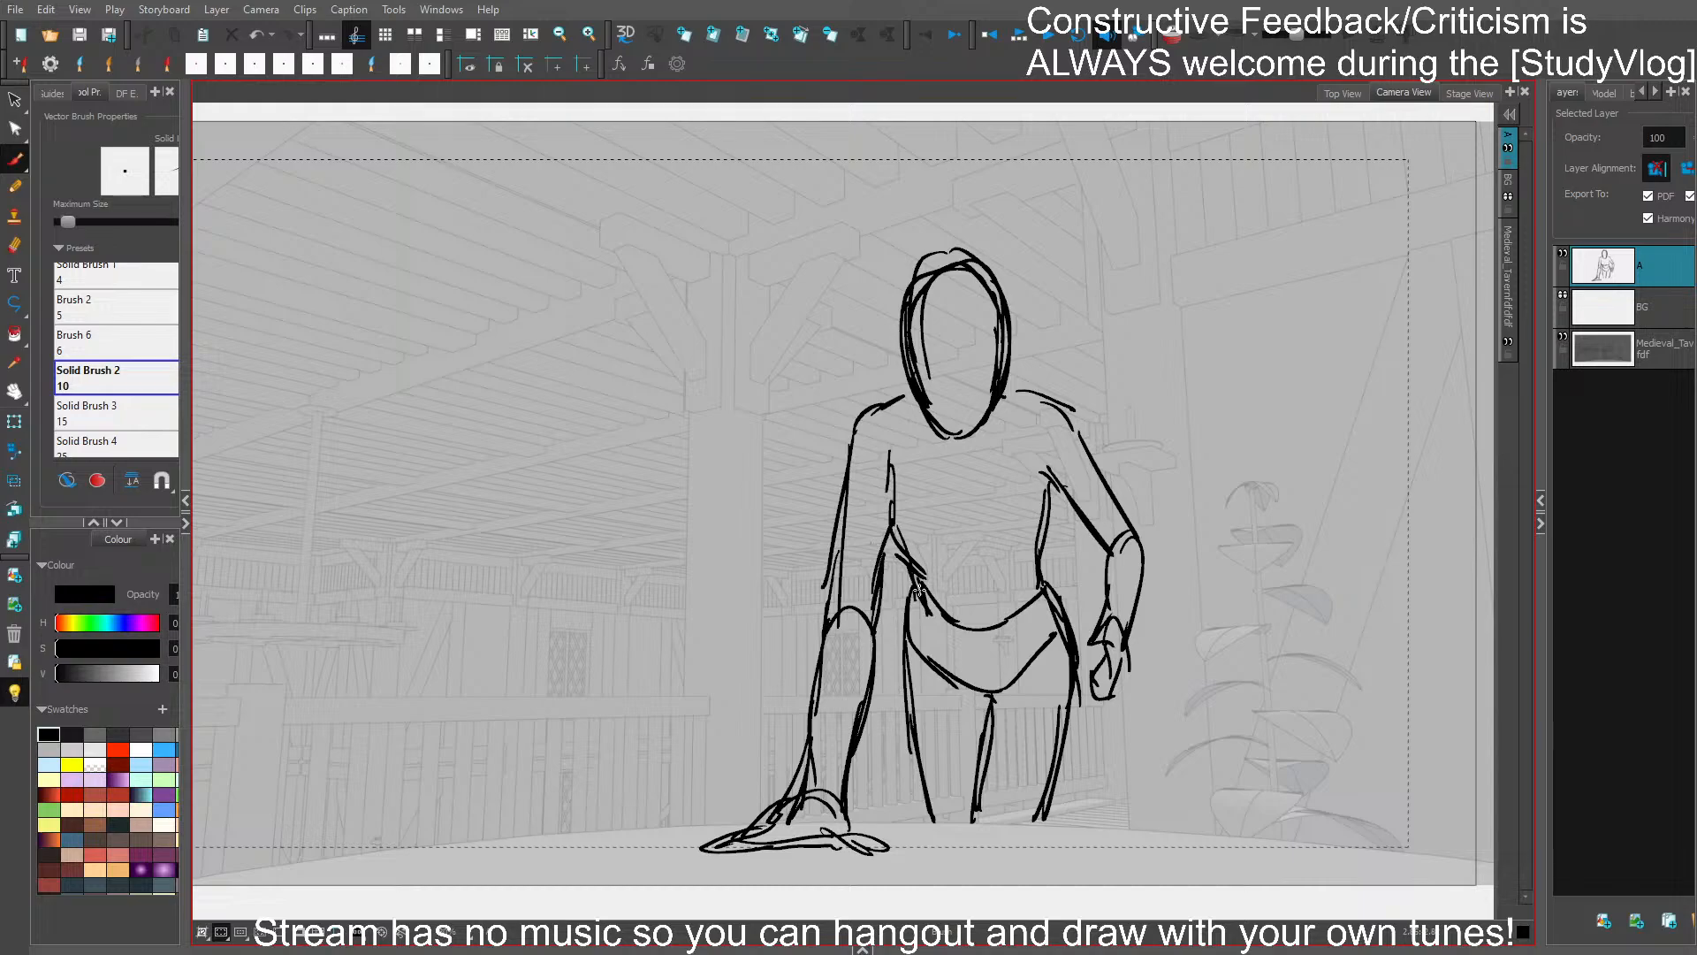
- Add a centre line down the torso and fold strokes along the right-hand armpit and upper arm, and save
drag(958, 457, 984, 689)
drag(1041, 484, 1063, 492)
drag(1062, 500, 1092, 546)
drag(1077, 434, 1100, 484)
key(ctrl+s)
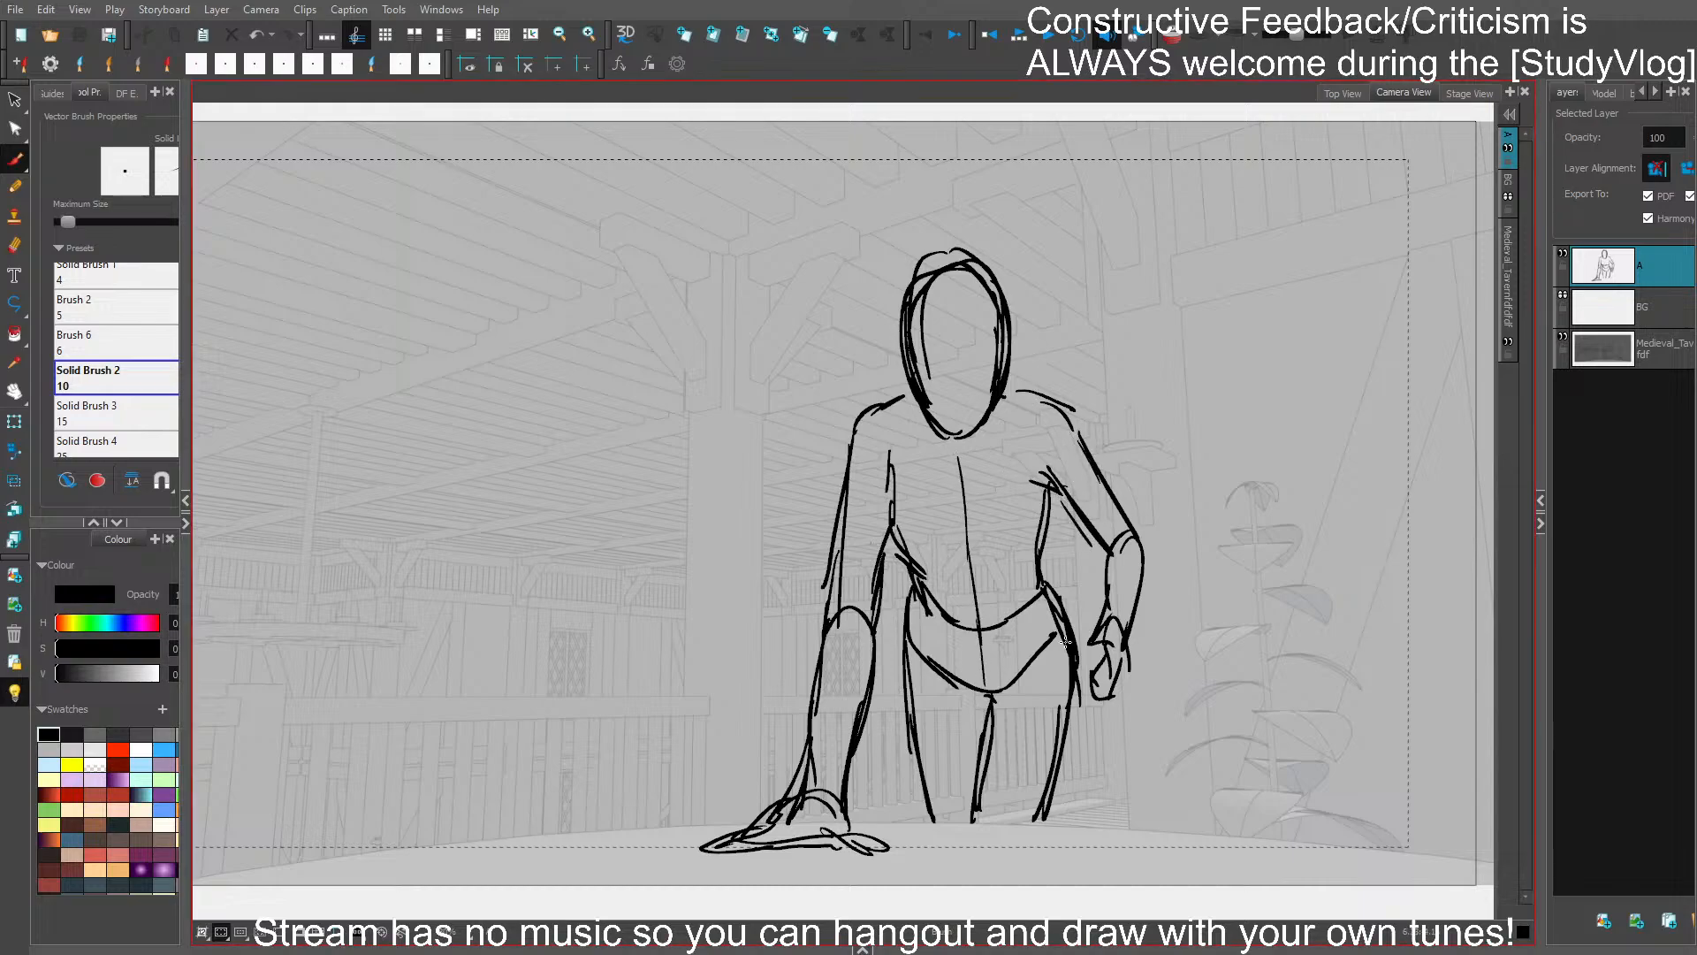
- Redraw the right-hand forearm angling inward from the elbow, with its hand resting on the hip
mouse_move(1076, 645)
mouse_down()
mouse_move(1103, 651)
mouse_move(1083, 633)
mouse_move(1100, 682)
mouse_move(1088, 701)
mouse_move(1107, 581)
mouse_move(1092, 622)
mouse_up()
key(ctrl+z)
key(ctrl+z)
key(ctrl+z)
key(ctrl+z)
drag(1108, 549, 1141, 565)
drag(1118, 510, 1115, 676)
mouse_move(1125, 594)
mouse_down()
mouse_move(1104, 694)
mouse_move(1106, 659)
mouse_up()
mouse_move(899, 817)
mouse_down()
mouse_move(881, 680)
mouse_move(923, 790)
mouse_up()
key(ctrl+z)
key(ctrl+z)
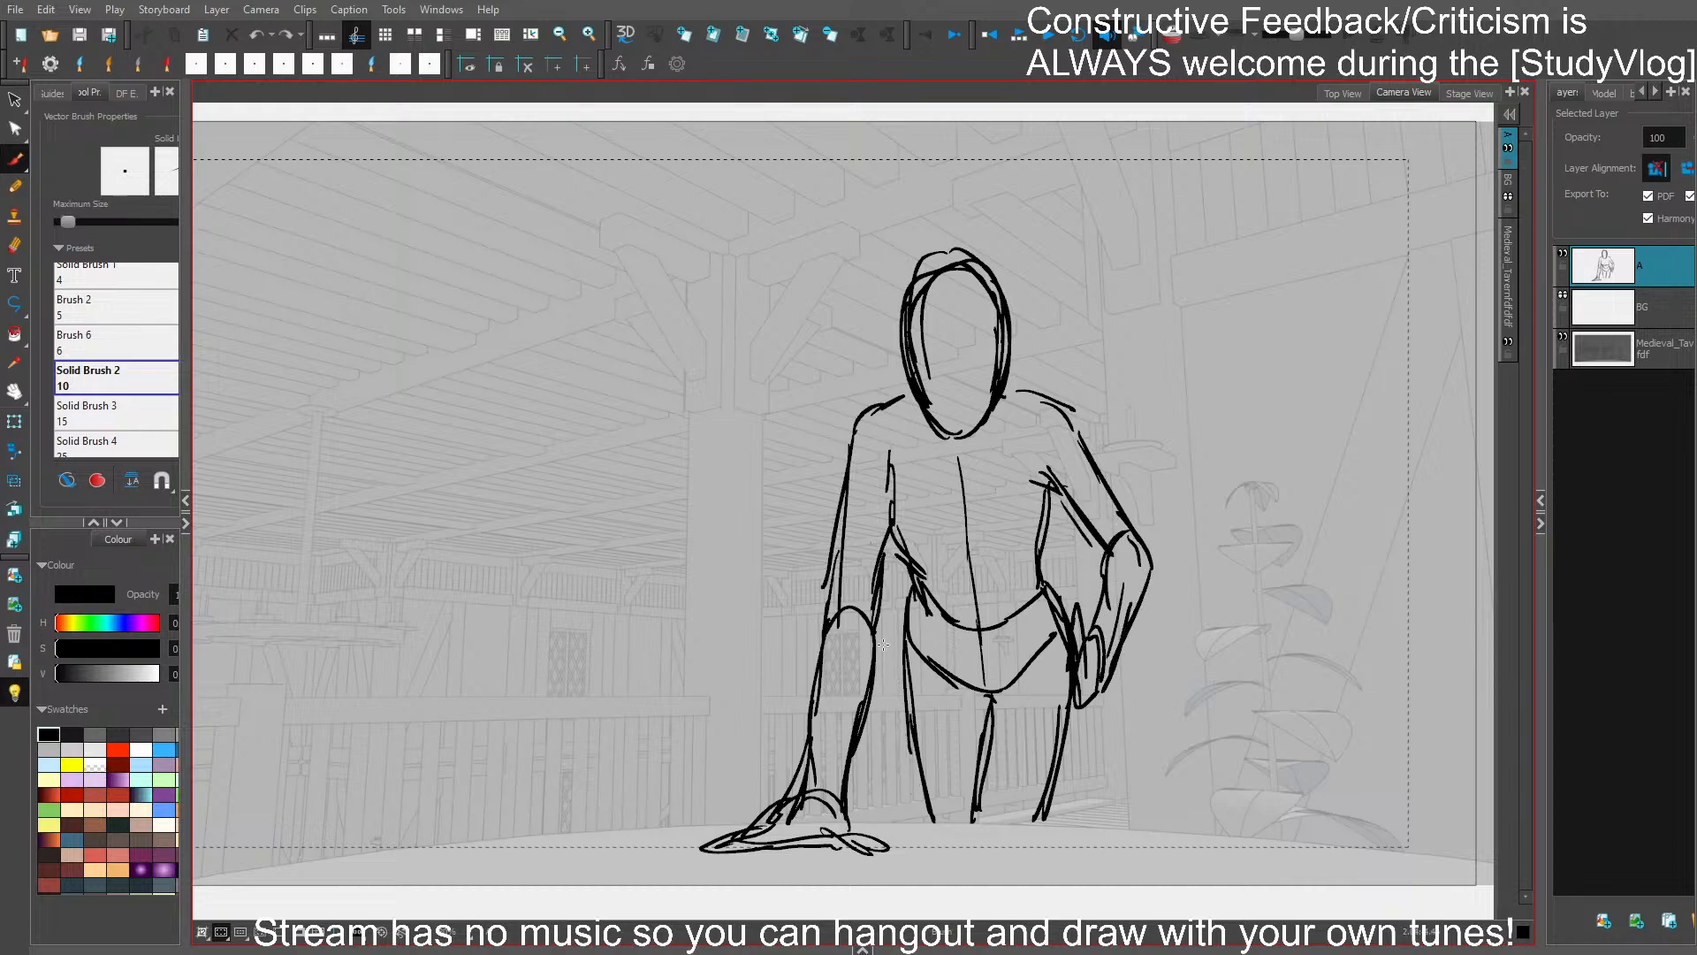
- Sketch coat-tail lines hanging from both sides of the hips down to the table's edge, and save
drag(885, 643, 916, 758)
drag(887, 670, 899, 591)
mouse_move(887, 641)
mouse_down()
mouse_move(880, 699)
mouse_move(902, 610)
mouse_up()
drag(1067, 725, 1088, 824)
drag(1095, 704, 1111, 814)
drag(1069, 631, 1054, 682)
mouse_move(1081, 601)
mouse_down()
mouse_move(1051, 680)
mouse_move(1070, 612)
mouse_up()
drag(886, 674, 919, 811)
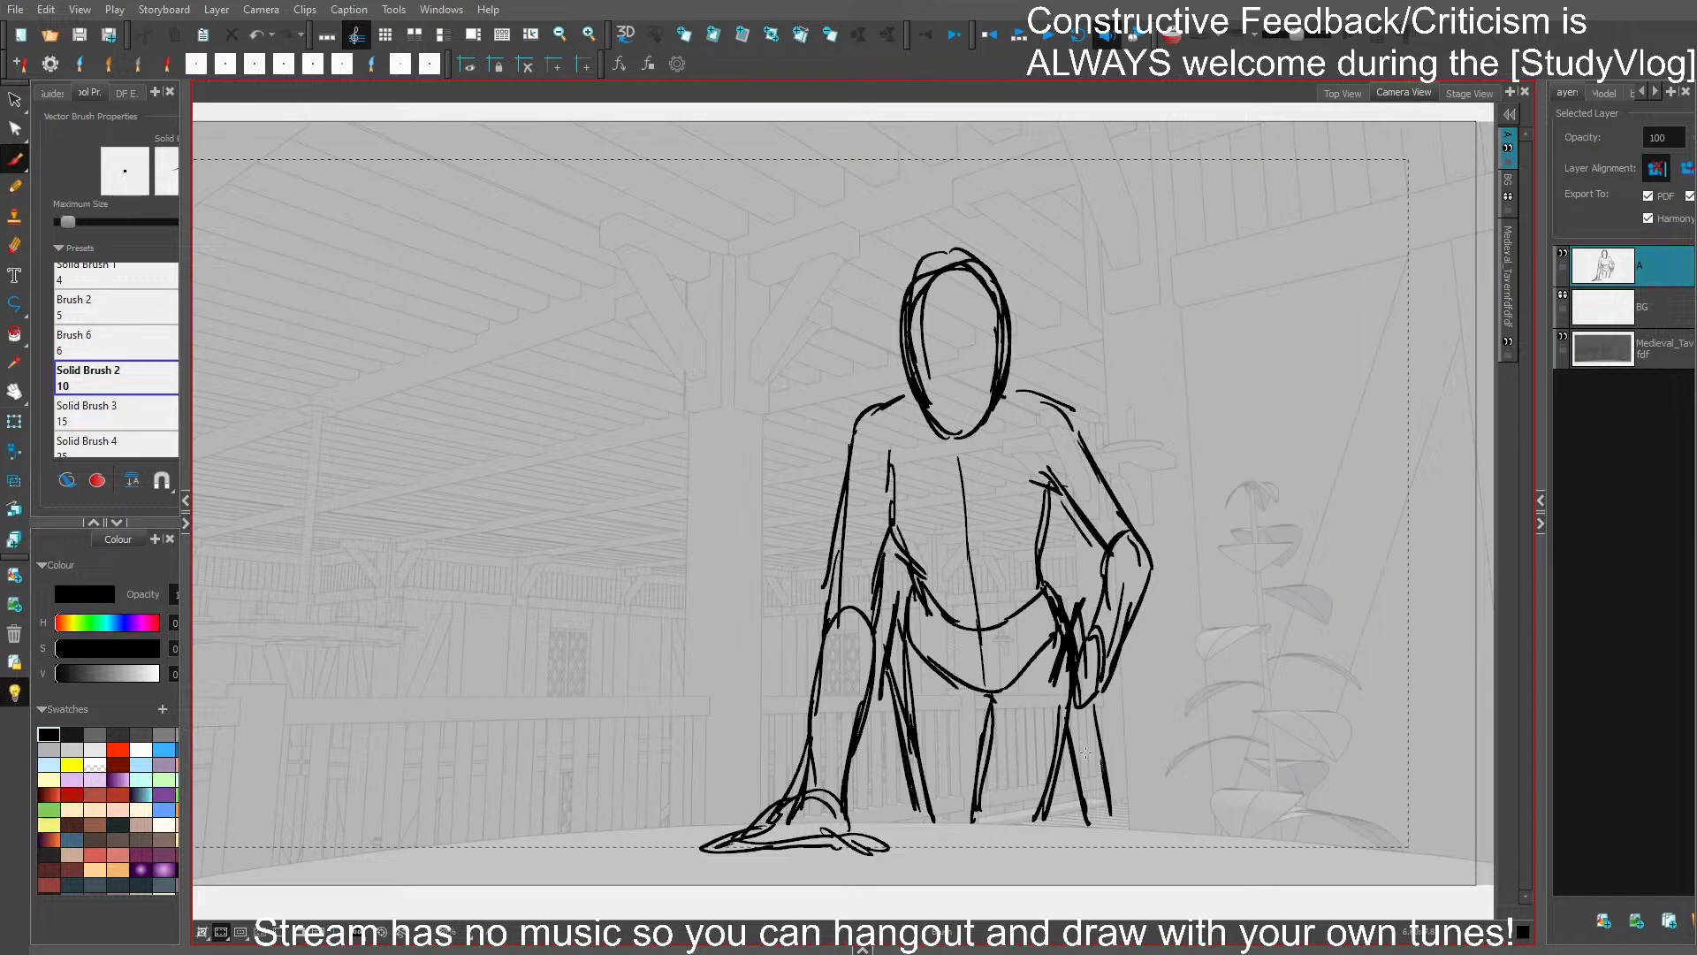
drag(1096, 685, 1116, 822)
drag(1060, 671, 1083, 823)
key(ctrl+s)
- Strengthen the torso's left-hand side and the curved line across the hips, and save
drag(890, 451, 890, 539)
key(ctrl+z)
mouse_move(888, 522)
mouse_down()
mouse_move(962, 617)
mouse_move(915, 584)
mouse_move(952, 633)
mouse_move(1046, 579)
mouse_up()
key(ctrl+s)
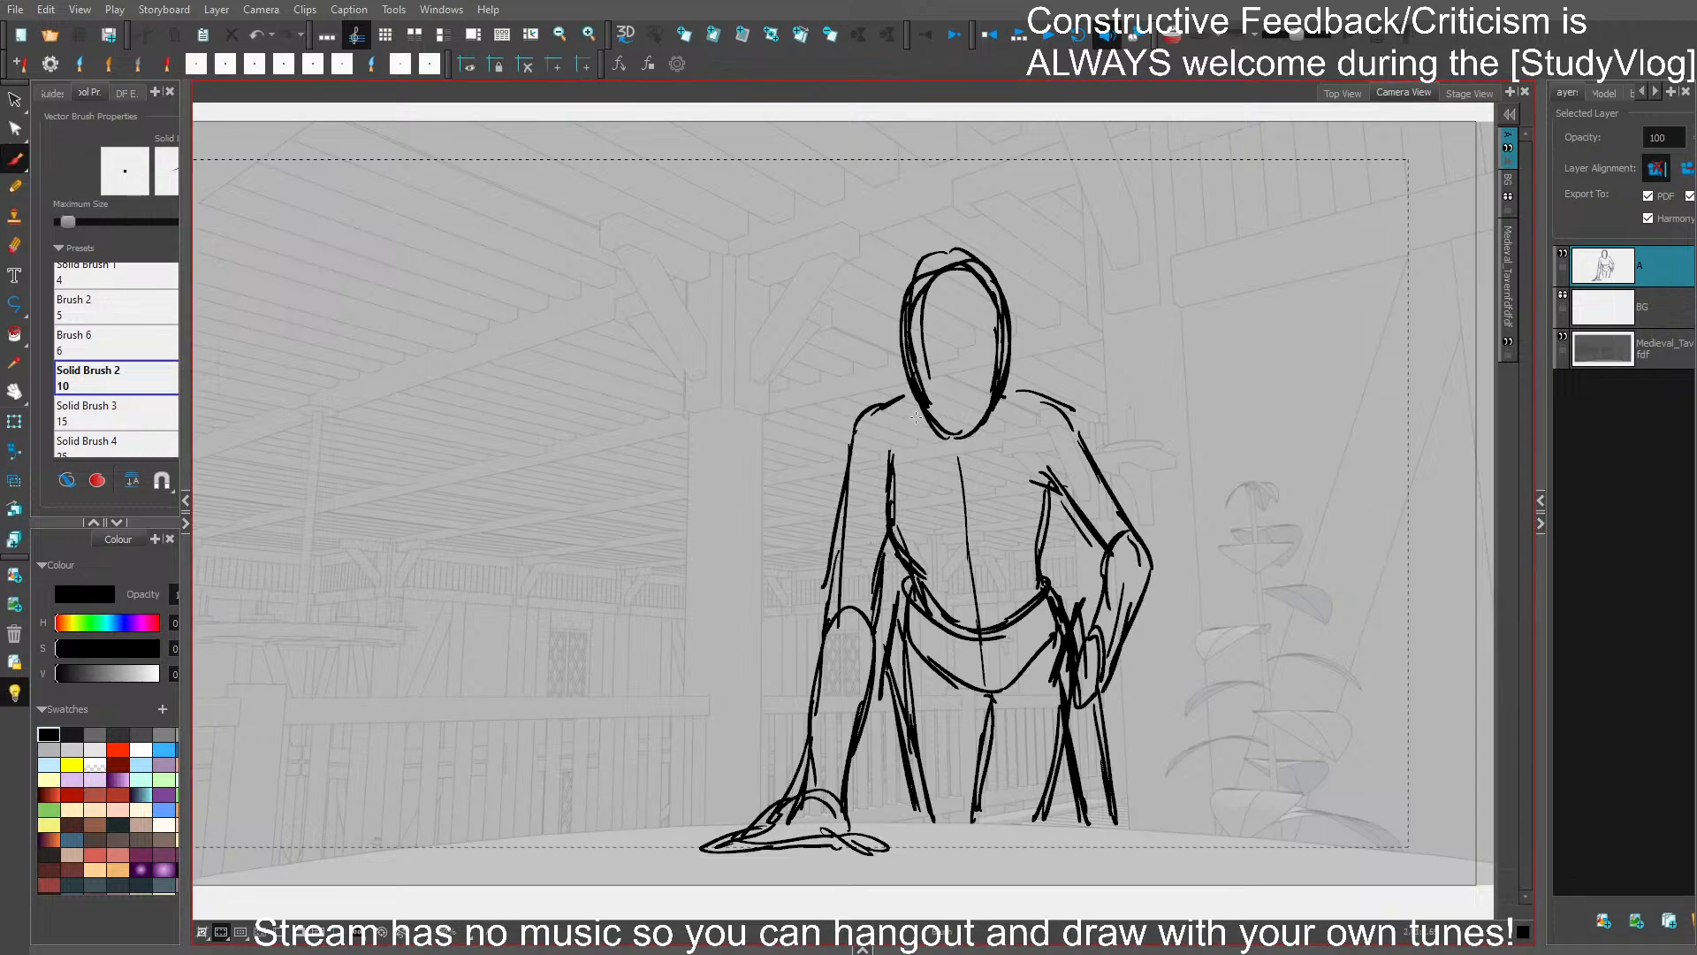
- Sketch a pointed shirt collar around the neck with a V-shaped opening below the chin, and save
key(ctrl+z)
mouse_move(906, 380)
mouse_down()
mouse_move(901, 446)
mouse_move(929, 434)
mouse_move(958, 474)
mouse_up()
key(ctrl+z)
key(ctrl+z)
key(ctrl+z)
drag(942, 456, 954, 489)
mouse_move(957, 472)
mouse_down()
mouse_move(981, 486)
mouse_move(1017, 432)
mouse_move(988, 443)
mouse_up()
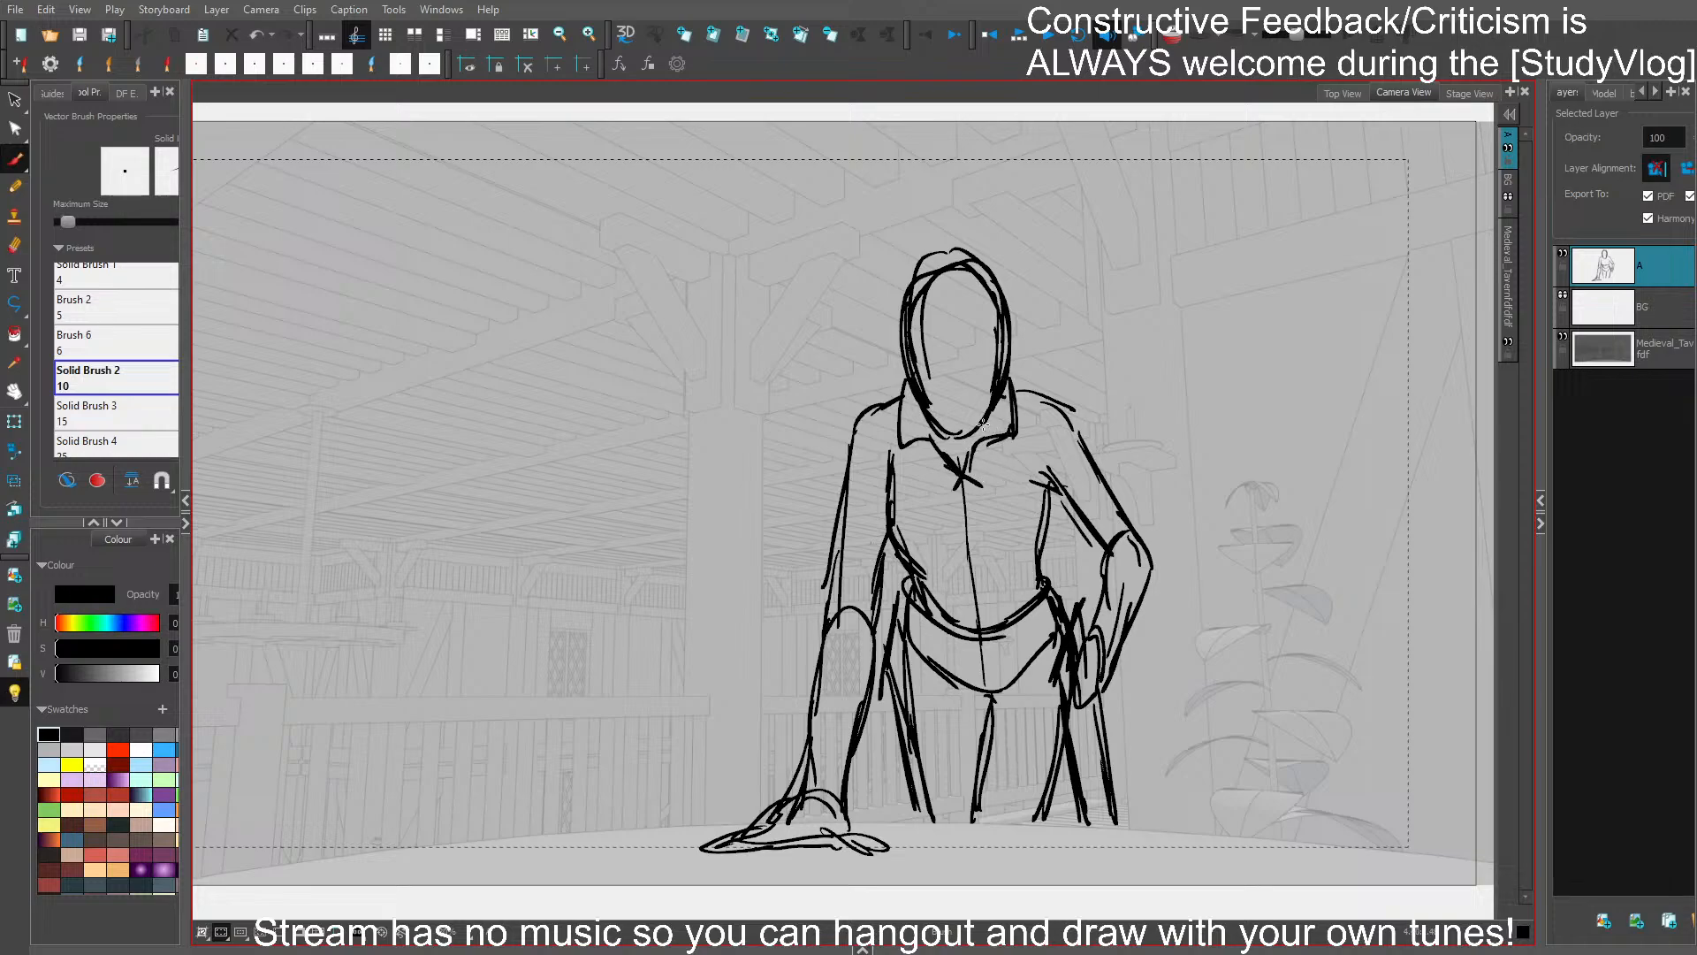
key(ctrl+s)
- Draw a rolled sleeve cuff around the elbow of the left-hand arm, and save
drag(837, 550, 820, 581)
drag(821, 580, 886, 609)
mouse_move(823, 601)
mouse_down()
mouse_move(883, 605)
mouse_move(821, 604)
mouse_move(873, 661)
mouse_up()
key(ctrl+s)
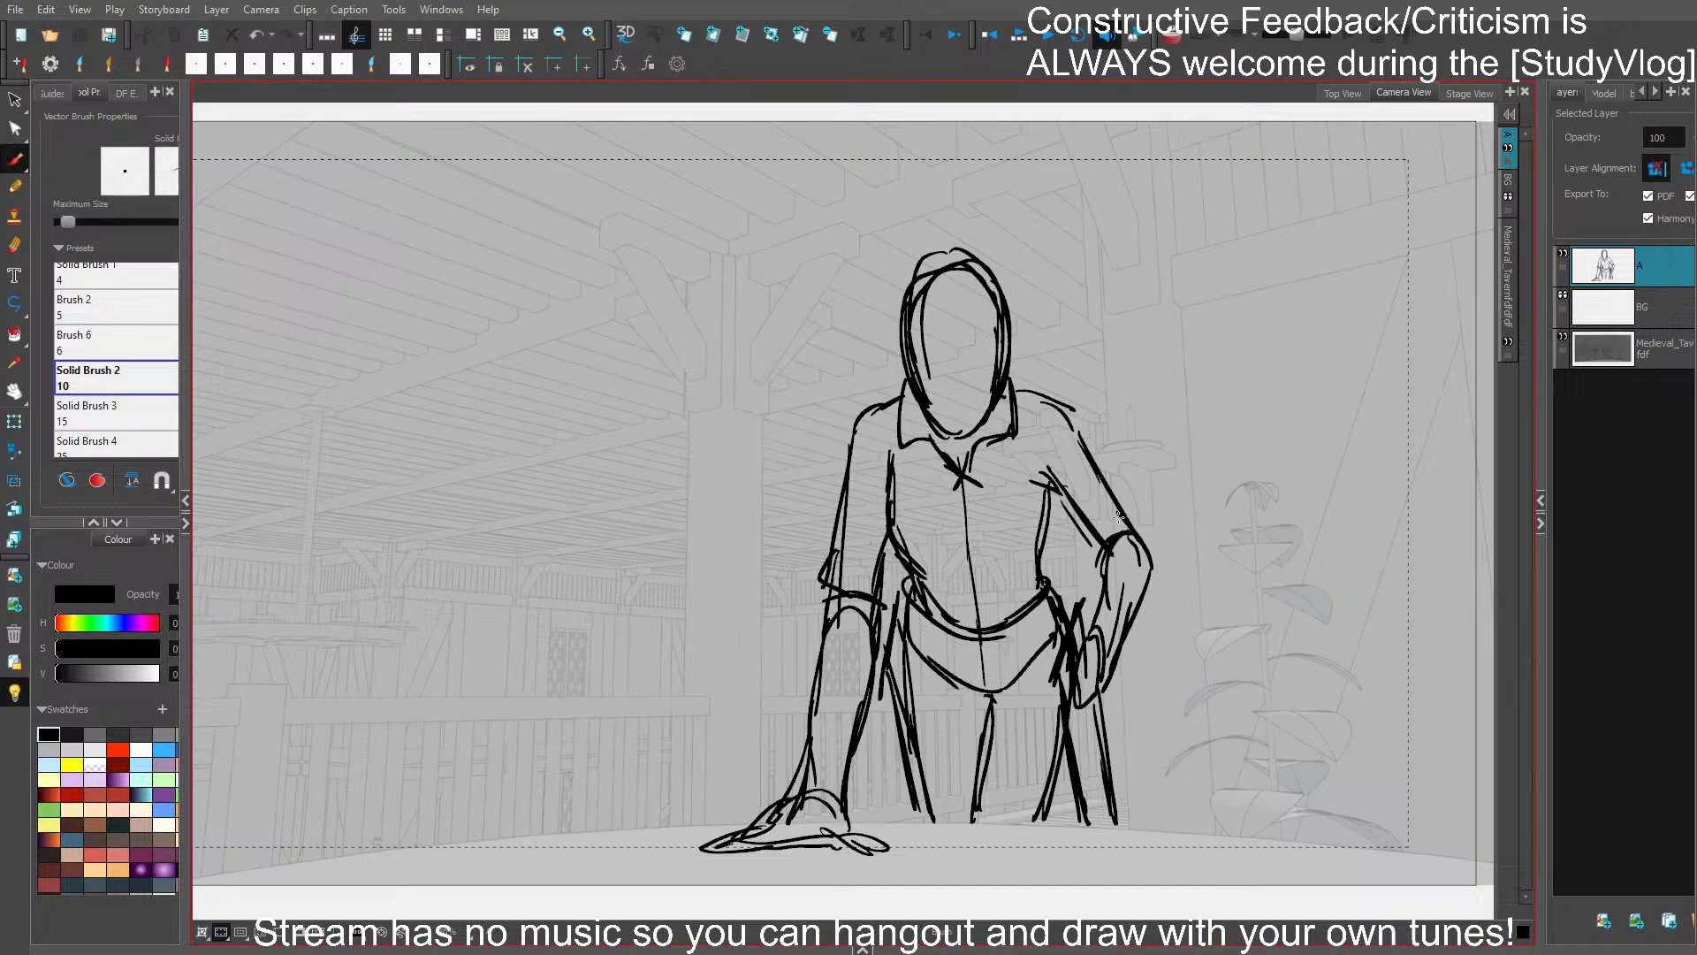
- Draw the face with slanted angry eyebrows, glaring eyes, a nose and a short mouth
scroll(1072, 367, up, 3)
scroll(851, 219, up, 2)
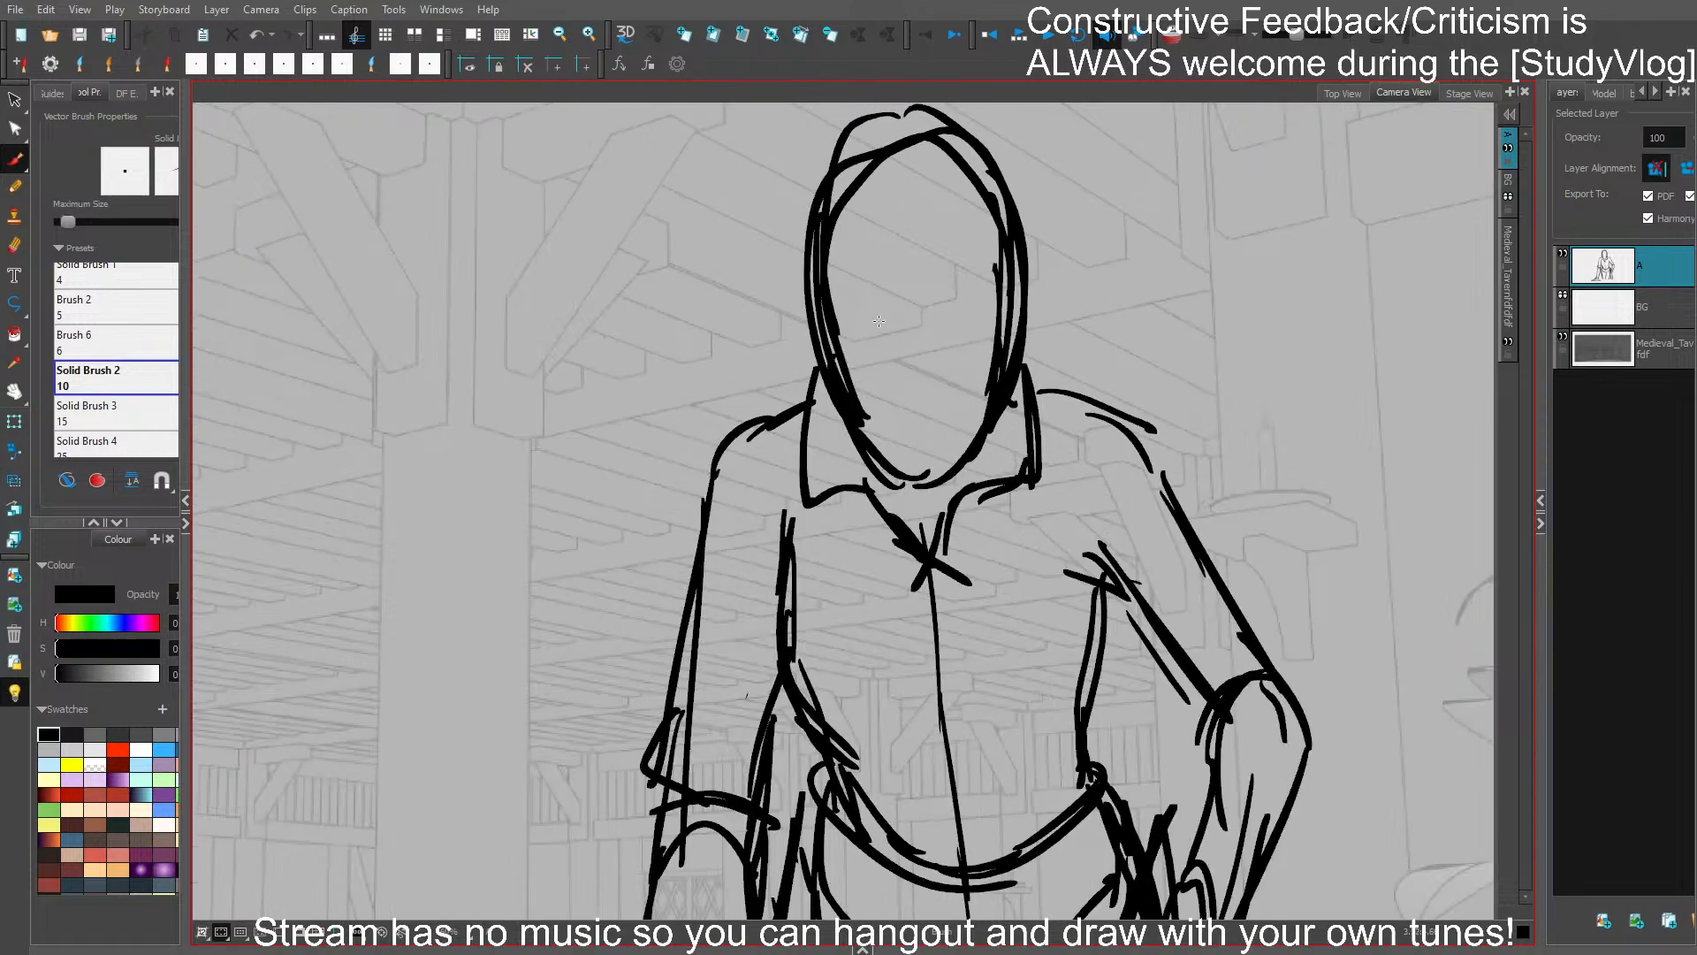
mouse_move(844, 314)
mouse_down()
mouse_move(897, 340)
mouse_move(983, 309)
mouse_up()
mouse_move(850, 347)
mouse_down()
mouse_move(888, 359)
mouse_move(859, 337)
mouse_move(887, 359)
mouse_move(865, 372)
mouse_move(872, 353)
mouse_move(972, 359)
mouse_up()
key(ctrl+z)
key(ctrl+z)
key(ctrl+z)
mouse_move(922, 445)
mouse_down()
mouse_move(943, 444)
mouse_move(912, 402)
mouse_move(930, 405)
mouse_move(912, 414)
mouse_move(918, 389)
mouse_up()
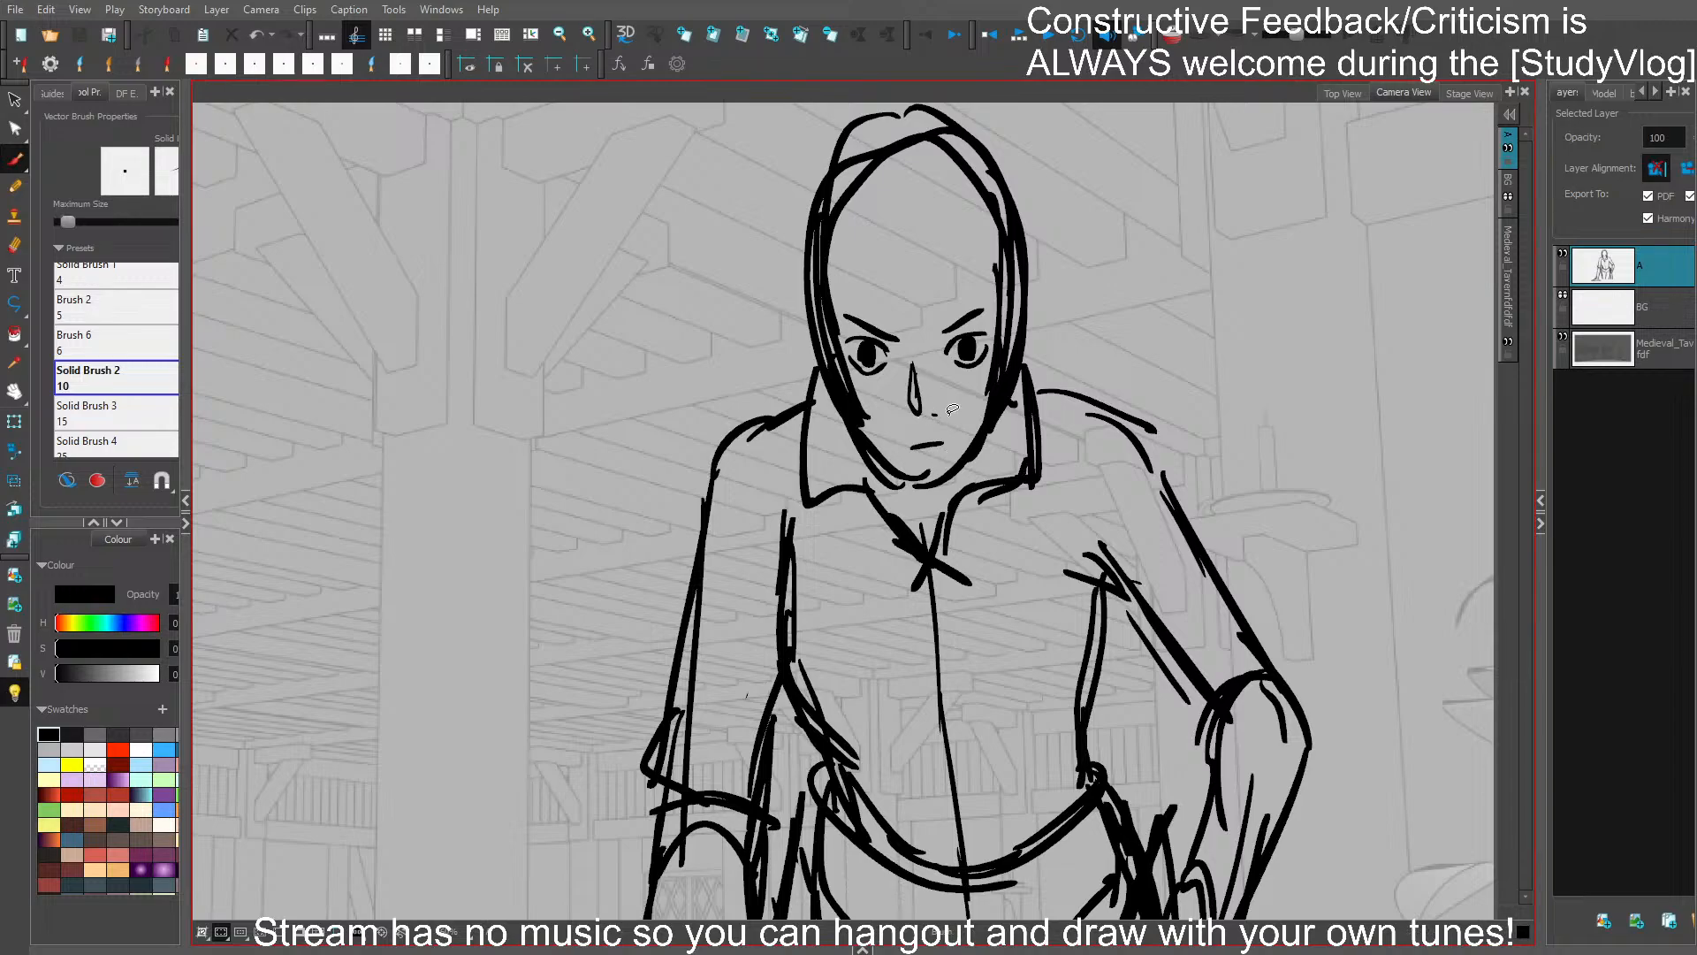
- Add strokes framing both sides of the face from the temples down to the jaw
mouse_move(879, 259)
mouse_down()
mouse_move(850, 386)
mouse_move(858, 469)
mouse_up()
drag(869, 269, 852, 385)
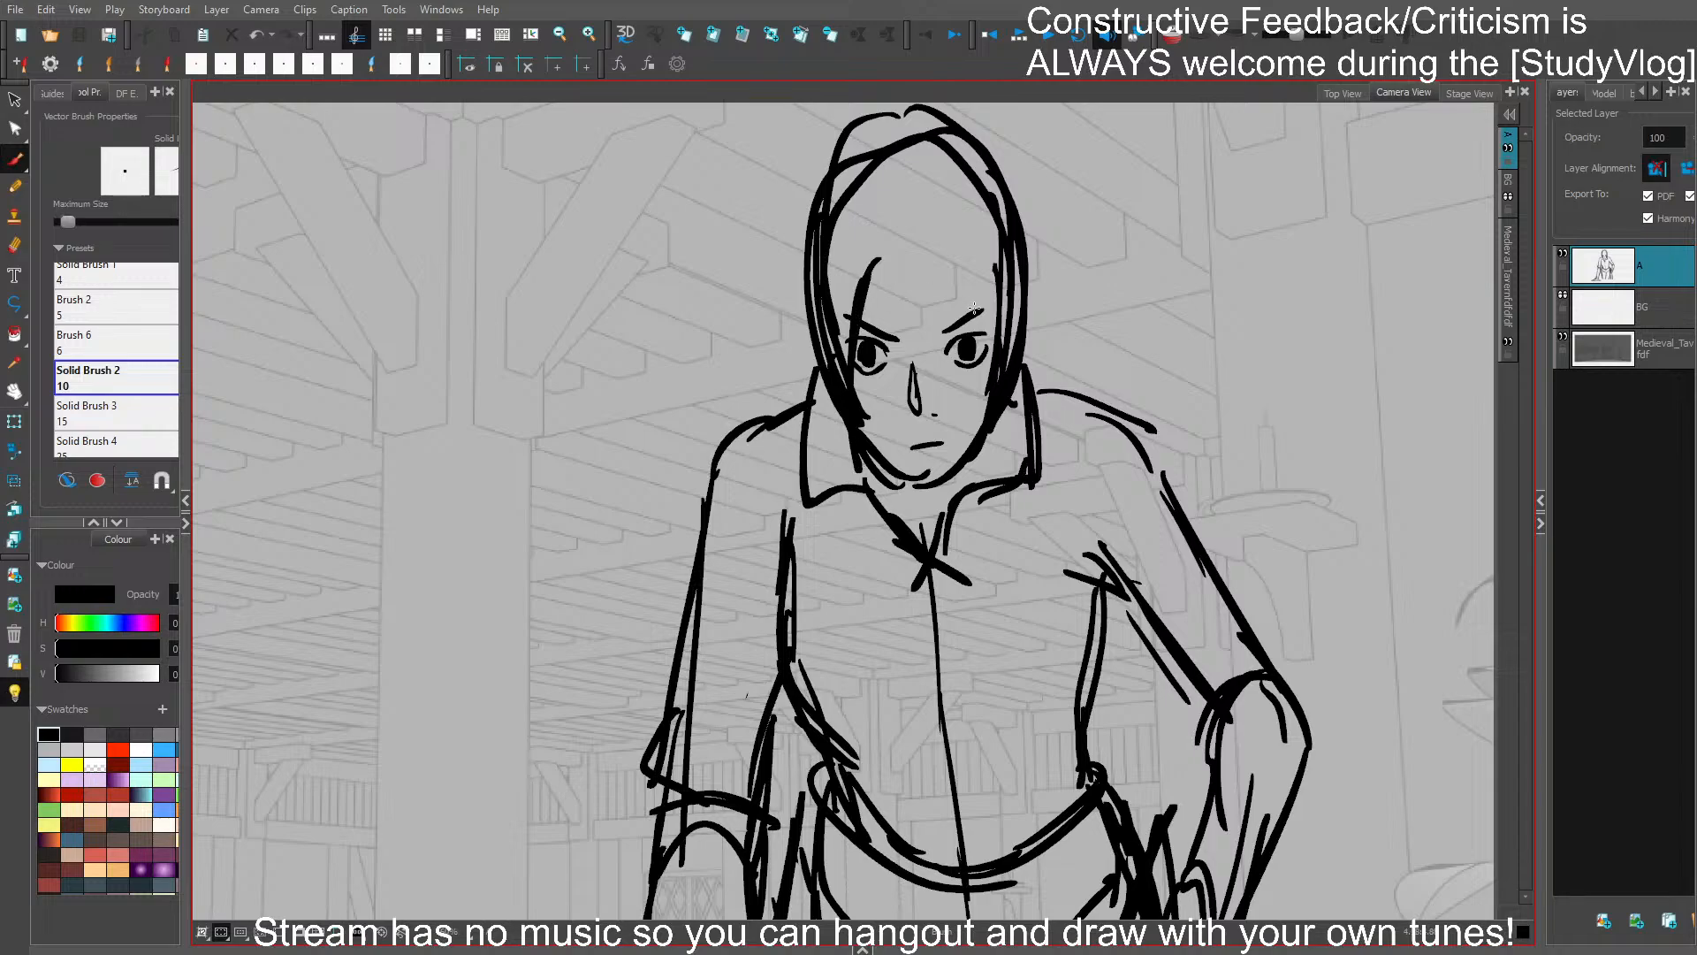
drag(954, 273, 987, 428)
- Replace the tall head outline with a lower, rounder skull and add an ear on each side
click(835, 297)
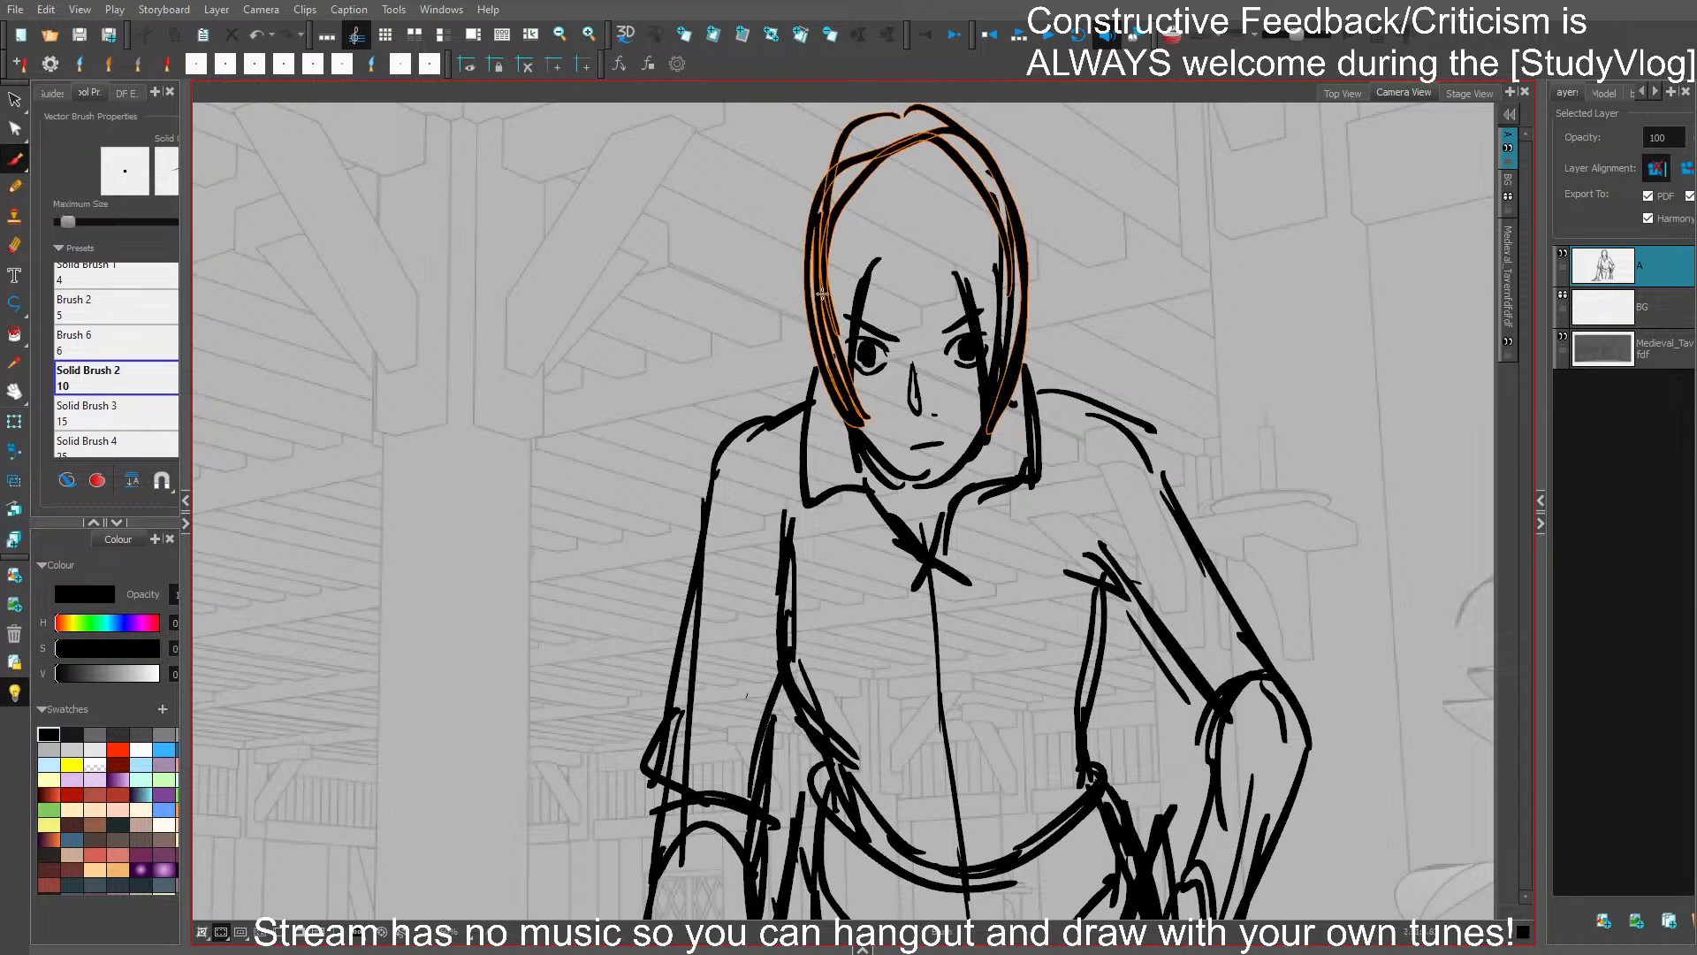
key(Delete)
mouse_move(822, 322)
mouse_down()
mouse_move(827, 198)
mouse_move(986, 178)
mouse_move(1014, 283)
mouse_up()
drag(859, 191, 997, 190)
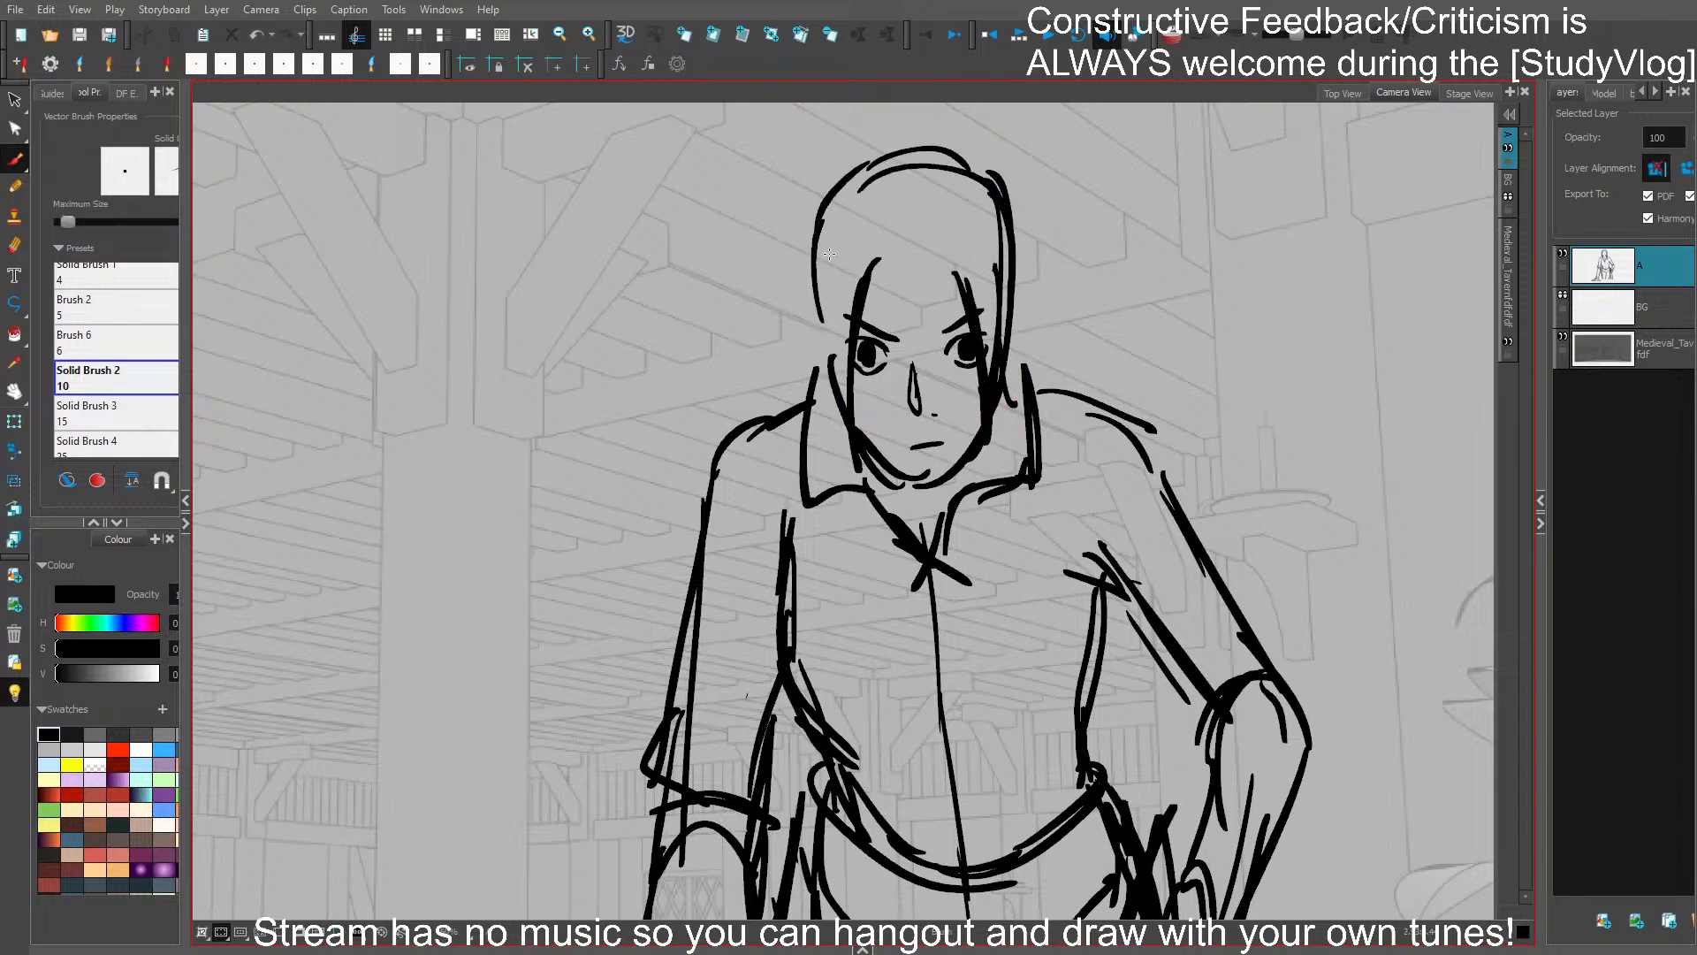
drag(827, 357, 832, 406)
drag(1005, 341, 1007, 387)
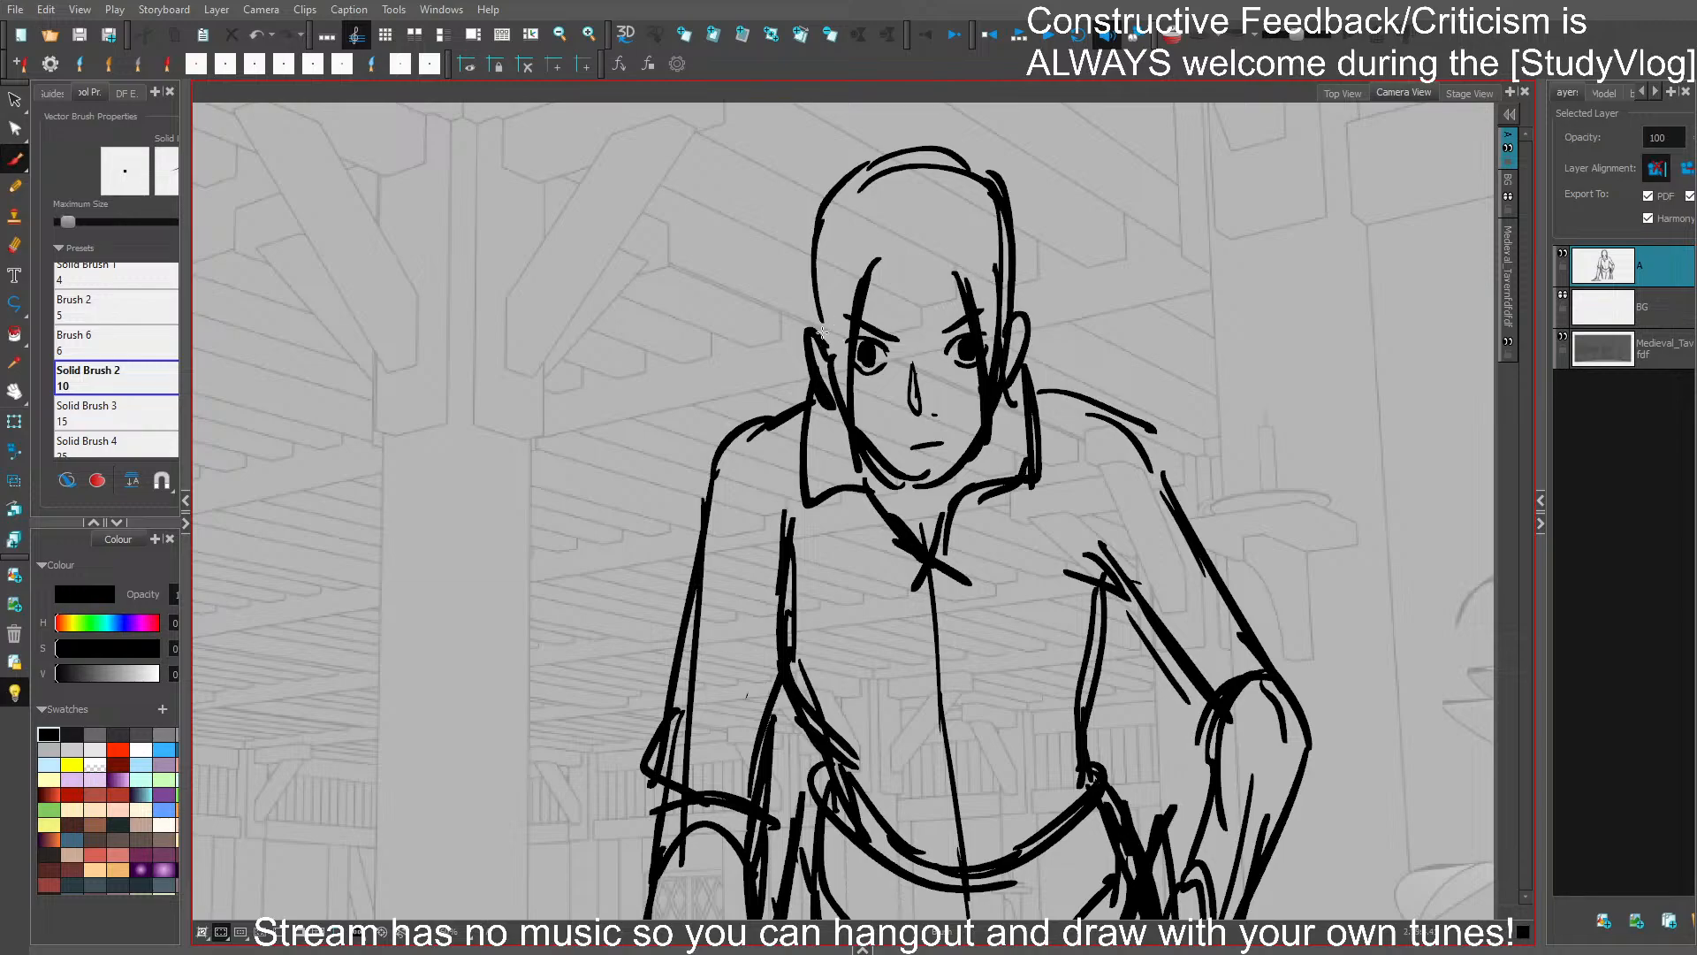
- Scribble in dark, swept-back hair with a hairline across the forehead and strands along the face
mouse_move(823, 336)
mouse_down()
mouse_move(865, 267)
mouse_move(832, 328)
mouse_up()
mouse_move(961, 258)
mouse_down()
mouse_move(980, 265)
mouse_move(999, 327)
mouse_up()
mouse_move(811, 232)
mouse_down()
mouse_move(820, 355)
mouse_move(875, 170)
mouse_move(902, 228)
mouse_move(882, 205)
mouse_move(995, 257)
mouse_move(949, 187)
mouse_move(962, 198)
mouse_up()
mouse_move(879, 269)
mouse_down()
mouse_move(958, 246)
mouse_move(915, 251)
mouse_up()
mouse_move(885, 267)
mouse_down()
mouse_move(864, 322)
mouse_move(868, 458)
mouse_up()
mouse_move(977, 305)
mouse_down()
mouse_move(992, 474)
mouse_move(940, 449)
mouse_up()
- Replace the tilted mouth with a flat, level line
click(935, 443)
key(Delete)
key(ctrl+z)
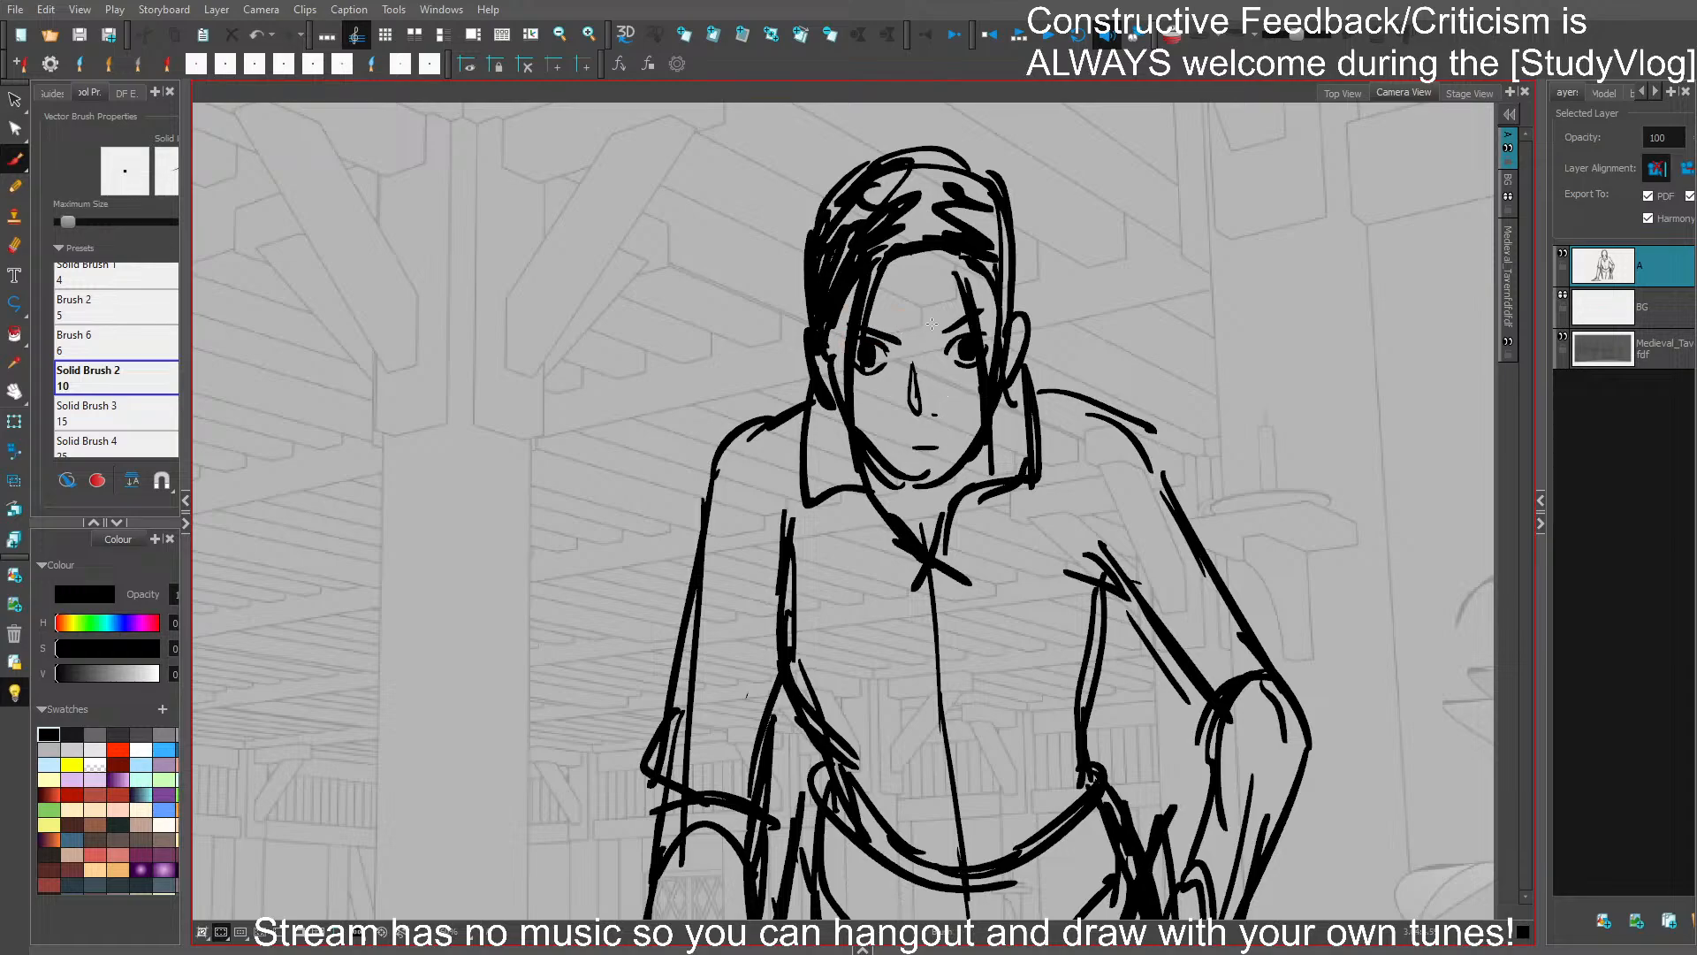
- Rework the strokes around one of the figure's eyes and draw a spiky topknot on top of the head
mouse_move(937, 341)
mouse_down()
mouse_move(970, 325)
mouse_move(961, 347)
mouse_move(864, 367)
mouse_up()
click(970, 318)
key(Delete)
click(966, 351)
key(Delete)
scroll(908, 320, down, 3)
scroll(936, 302, up, 2)
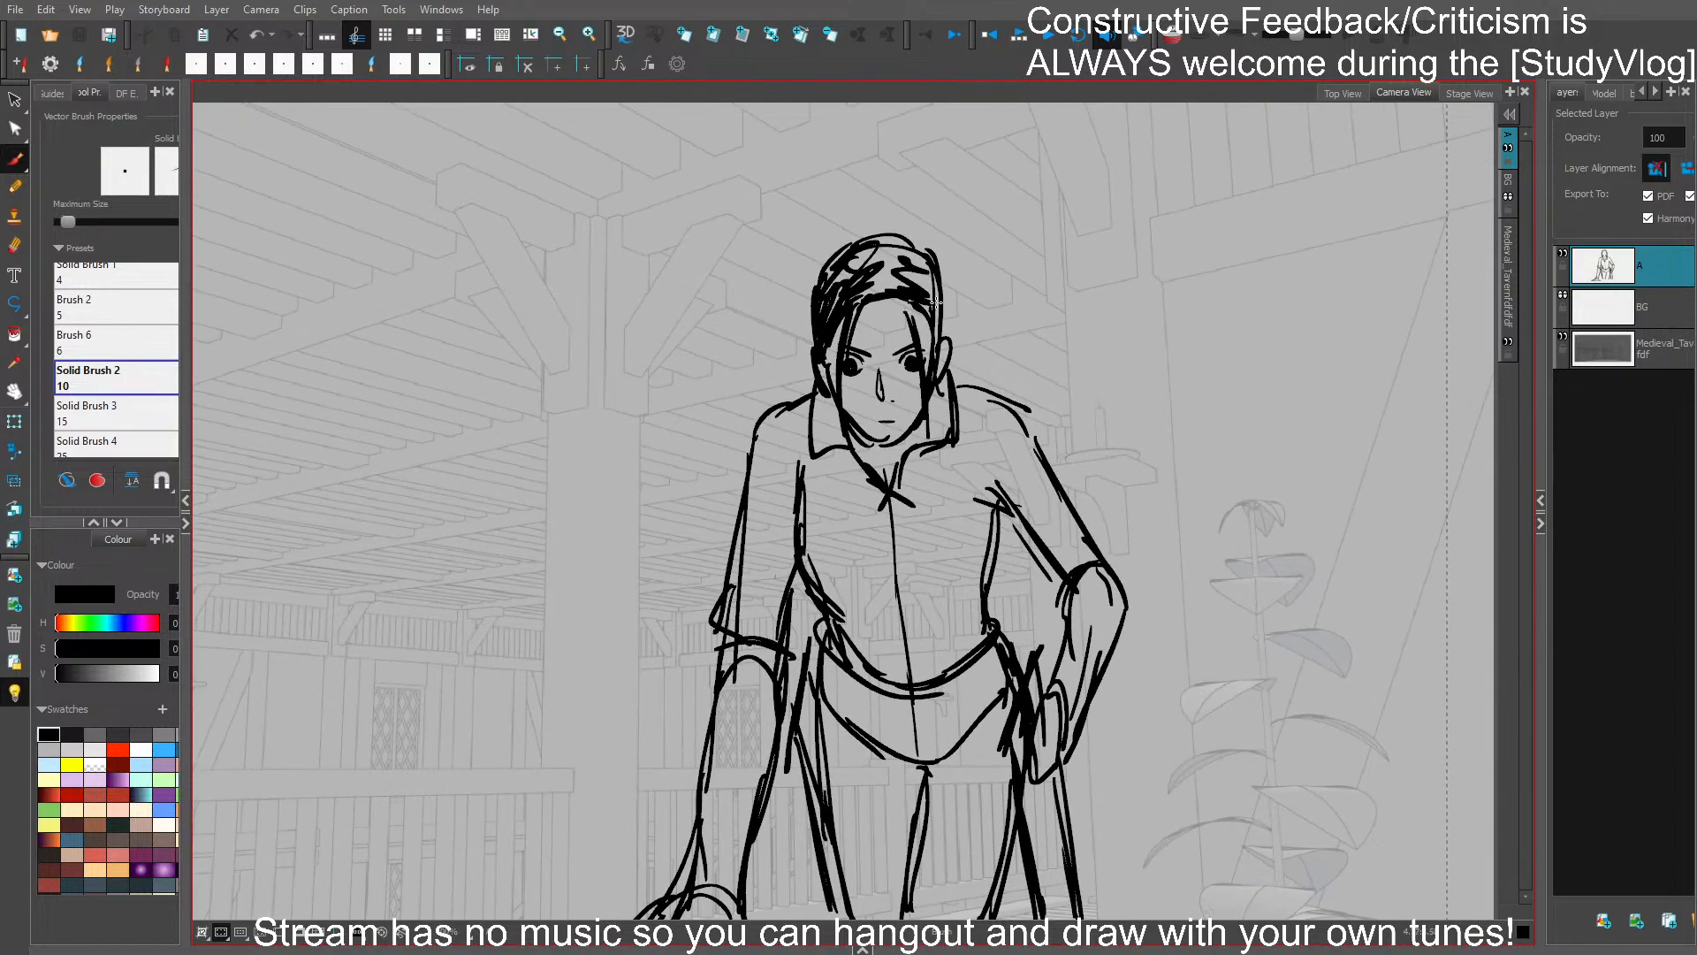
mouse_move(876, 244)
mouse_down()
mouse_move(942, 327)
mouse_move(946, 285)
mouse_up()
mouse_move(856, 239)
mouse_down()
mouse_move(869, 217)
mouse_move(840, 190)
mouse_move(883, 168)
mouse_move(919, 187)
mouse_move(880, 227)
mouse_up()
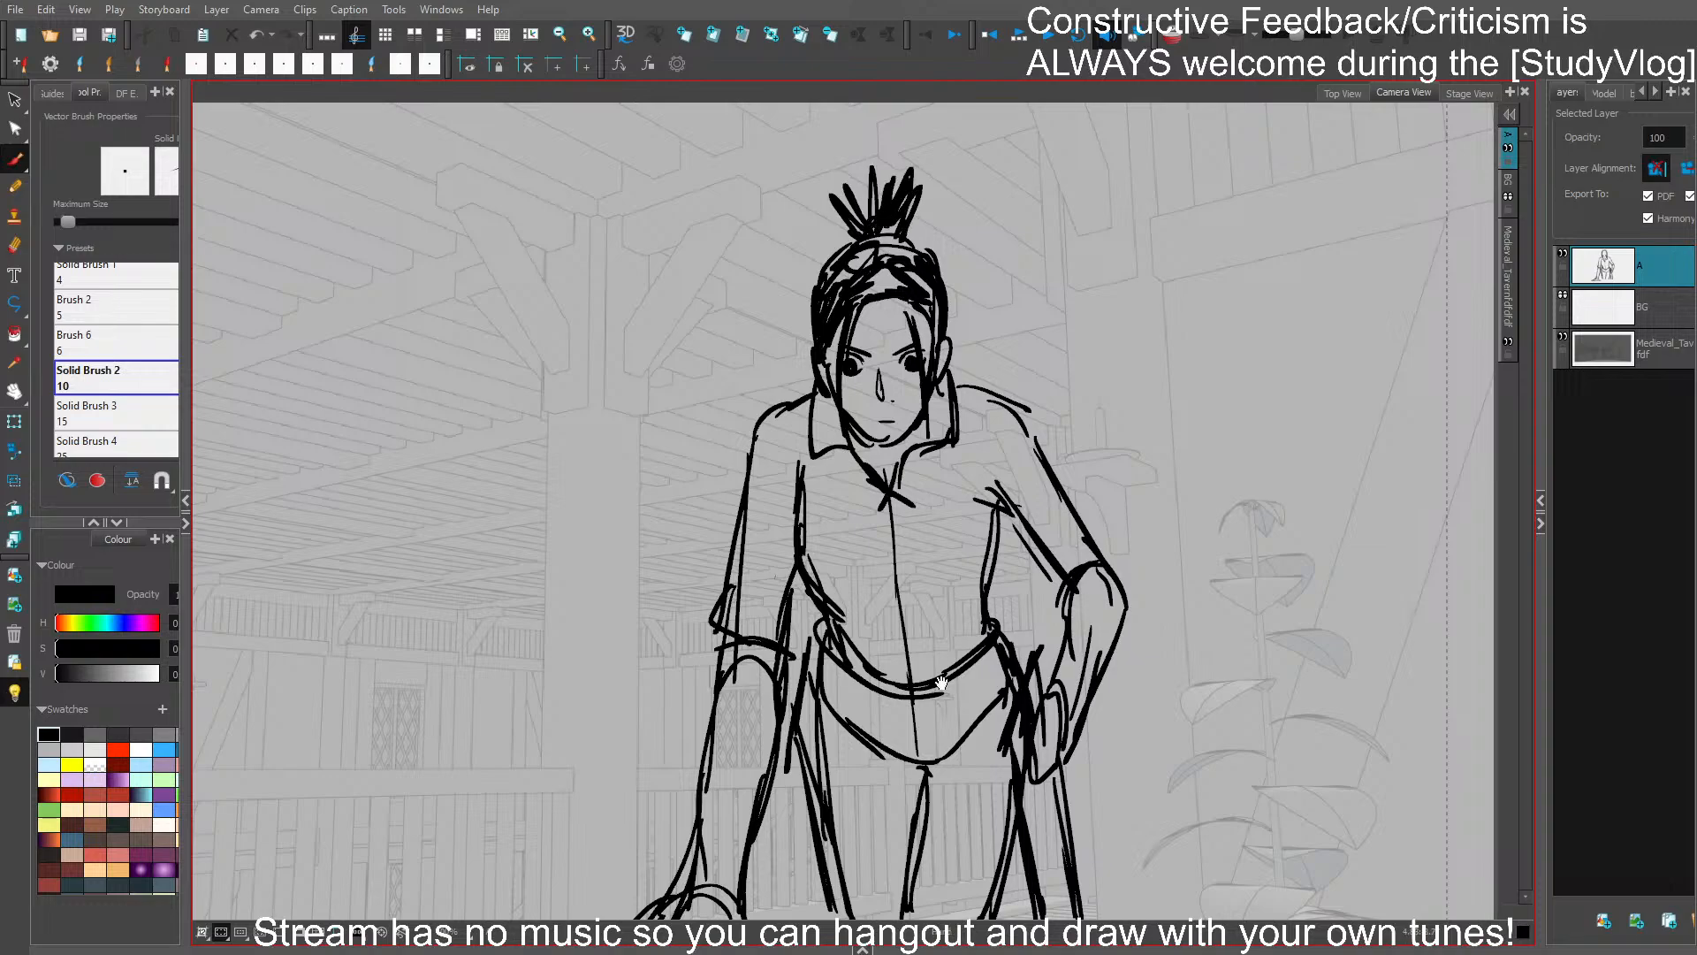
- Replace the curved line across the hips with short V-shaped crease strokes at the crotch
drag(941, 682, 920, 591)
mouse_move(880, 660)
mouse_down()
mouse_move(869, 683)
mouse_move(875, 669)
mouse_move(915, 692)
mouse_up()
mouse_move(841, 659)
mouse_down()
mouse_move(907, 687)
mouse_move(942, 676)
mouse_up()
mouse_move(912, 680)
mouse_down()
mouse_move(928, 664)
mouse_move(930, 683)
mouse_up()
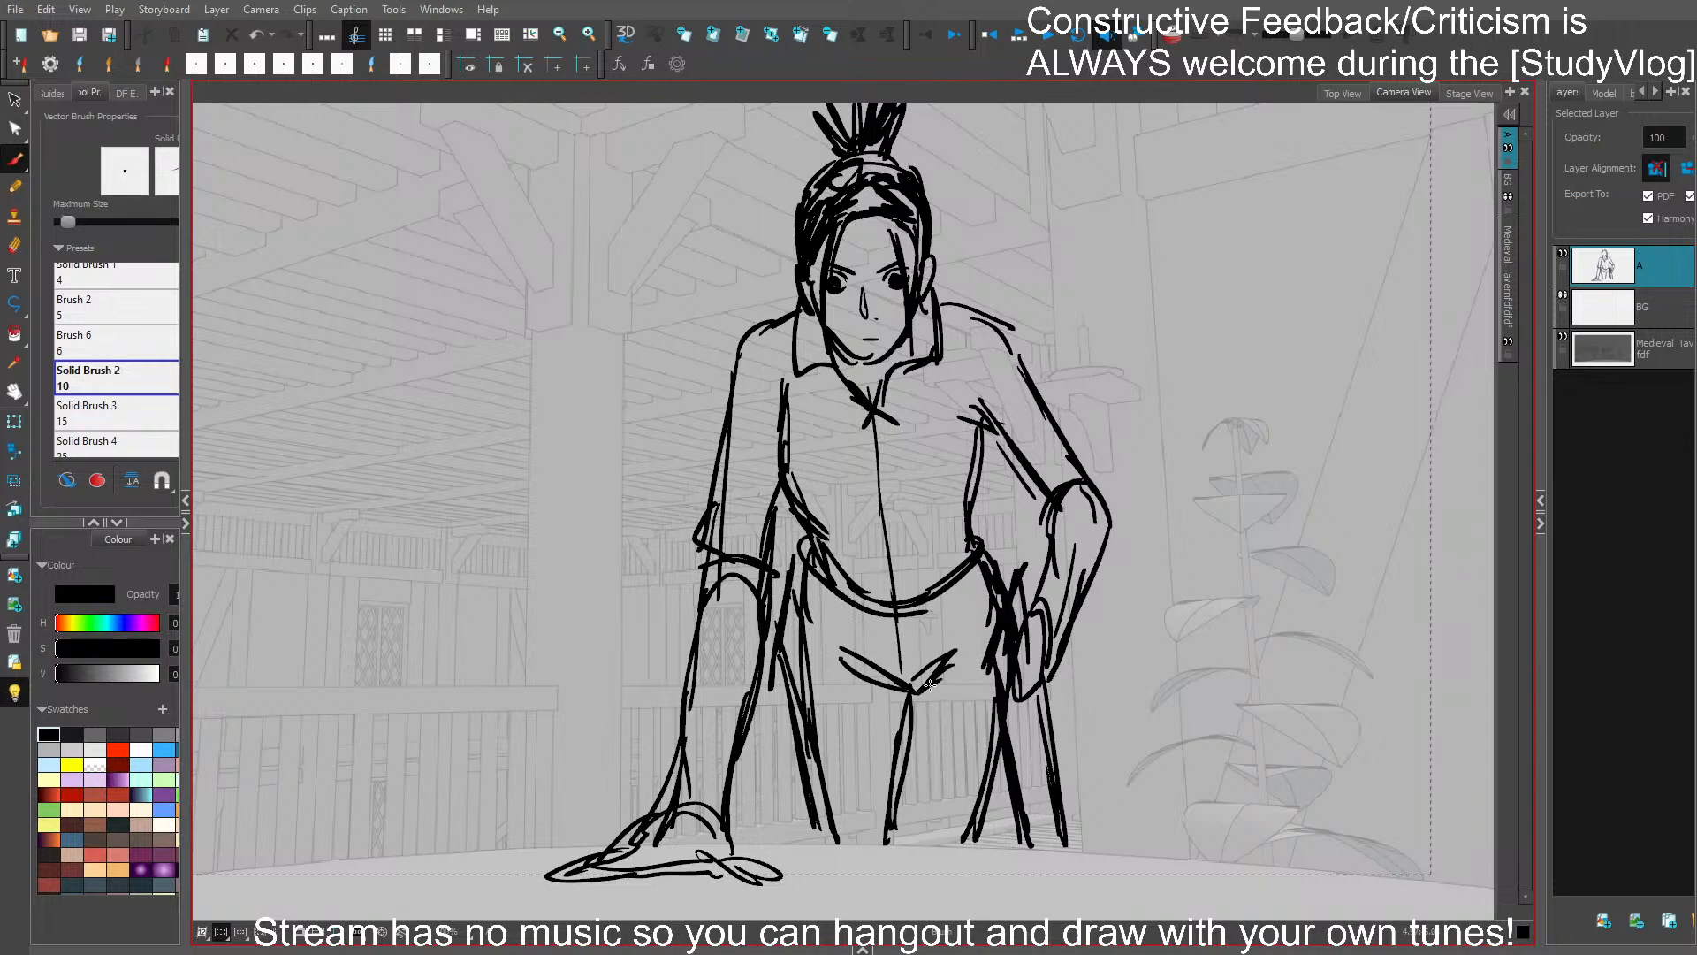
- Replace the outer thigh line beside the leaning arm with a straighter stroke down to the table
click(802, 653)
key(Delete)
drag(802, 576, 829, 859)
key(ctrl+z)
drag(801, 659, 811, 844)
- Replace the inner and outer contours of the leg on the hand-on-hip side with straighter vertical strokes
click(901, 777)
key(Delete)
drag(910, 707, 908, 843)
click(985, 795)
key(Delete)
drag(1000, 723, 992, 841)
mouse_move(999, 695)
mouse_down()
mouse_move(992, 840)
mouse_move(1006, 806)
mouse_up()
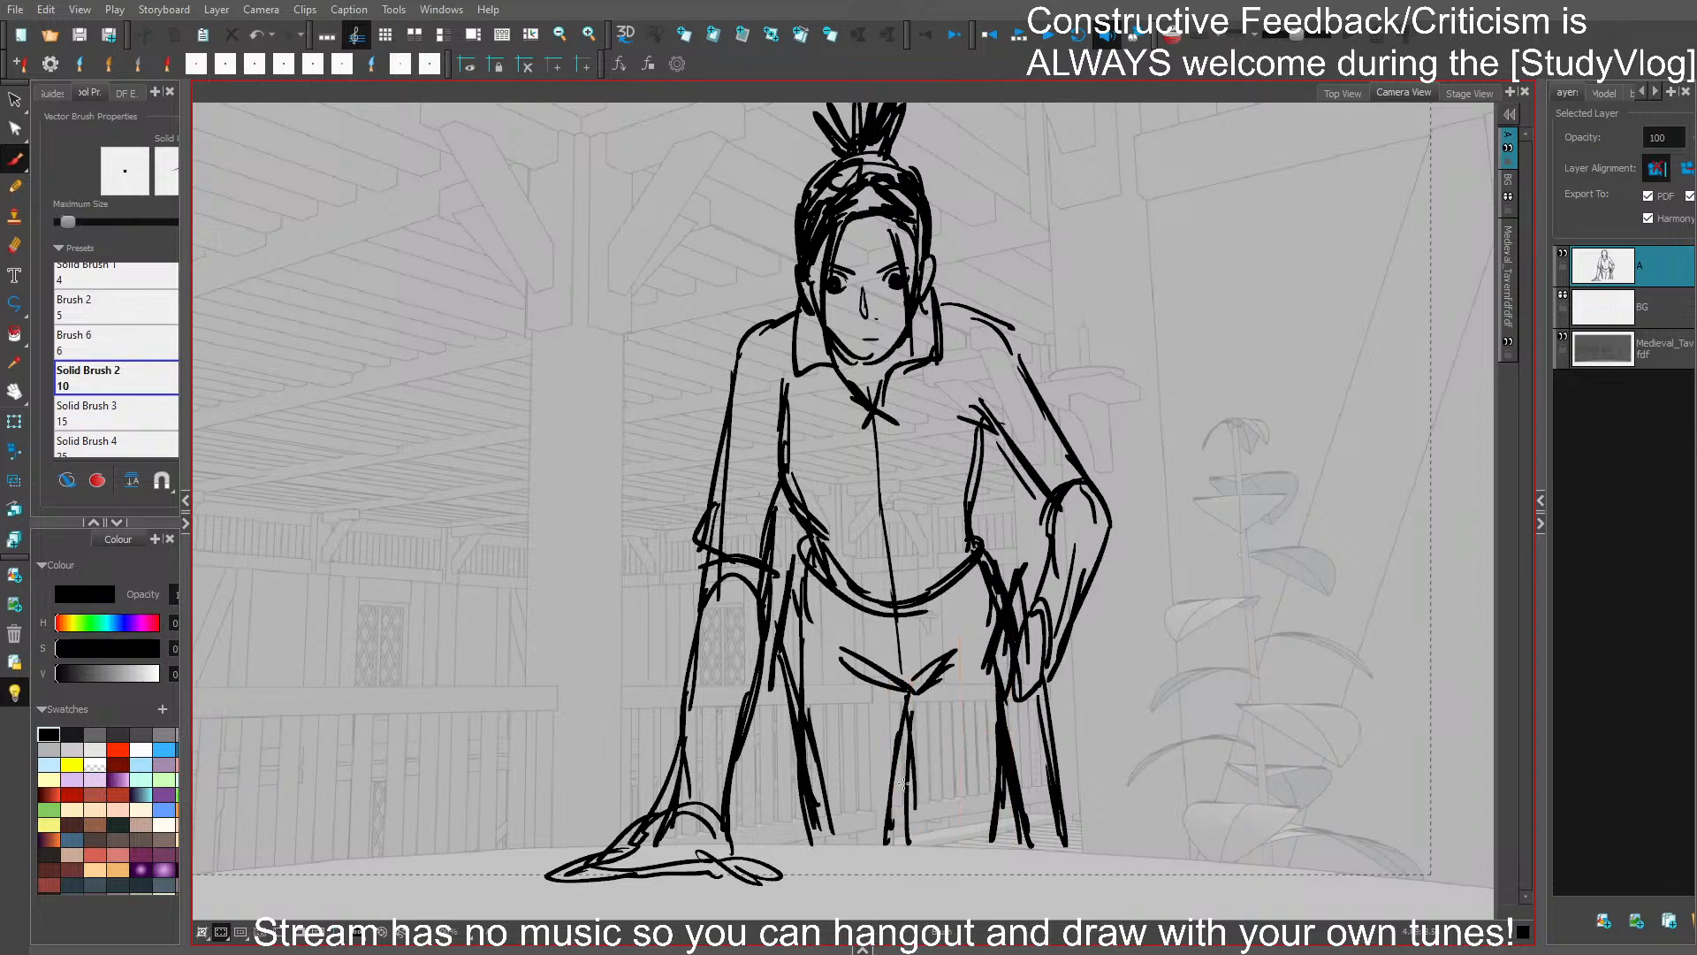
- Redraw the inner contour of the leg beside the leaning arm up to the crotch and save the storyboard
click(891, 777)
key(Delete)
drag(892, 725, 890, 831)
mouse_move(897, 699)
mouse_down()
mouse_move(888, 839)
mouse_move(912, 711)
mouse_up()
drag(895, 737, 889, 801)
key(ctrl+s)
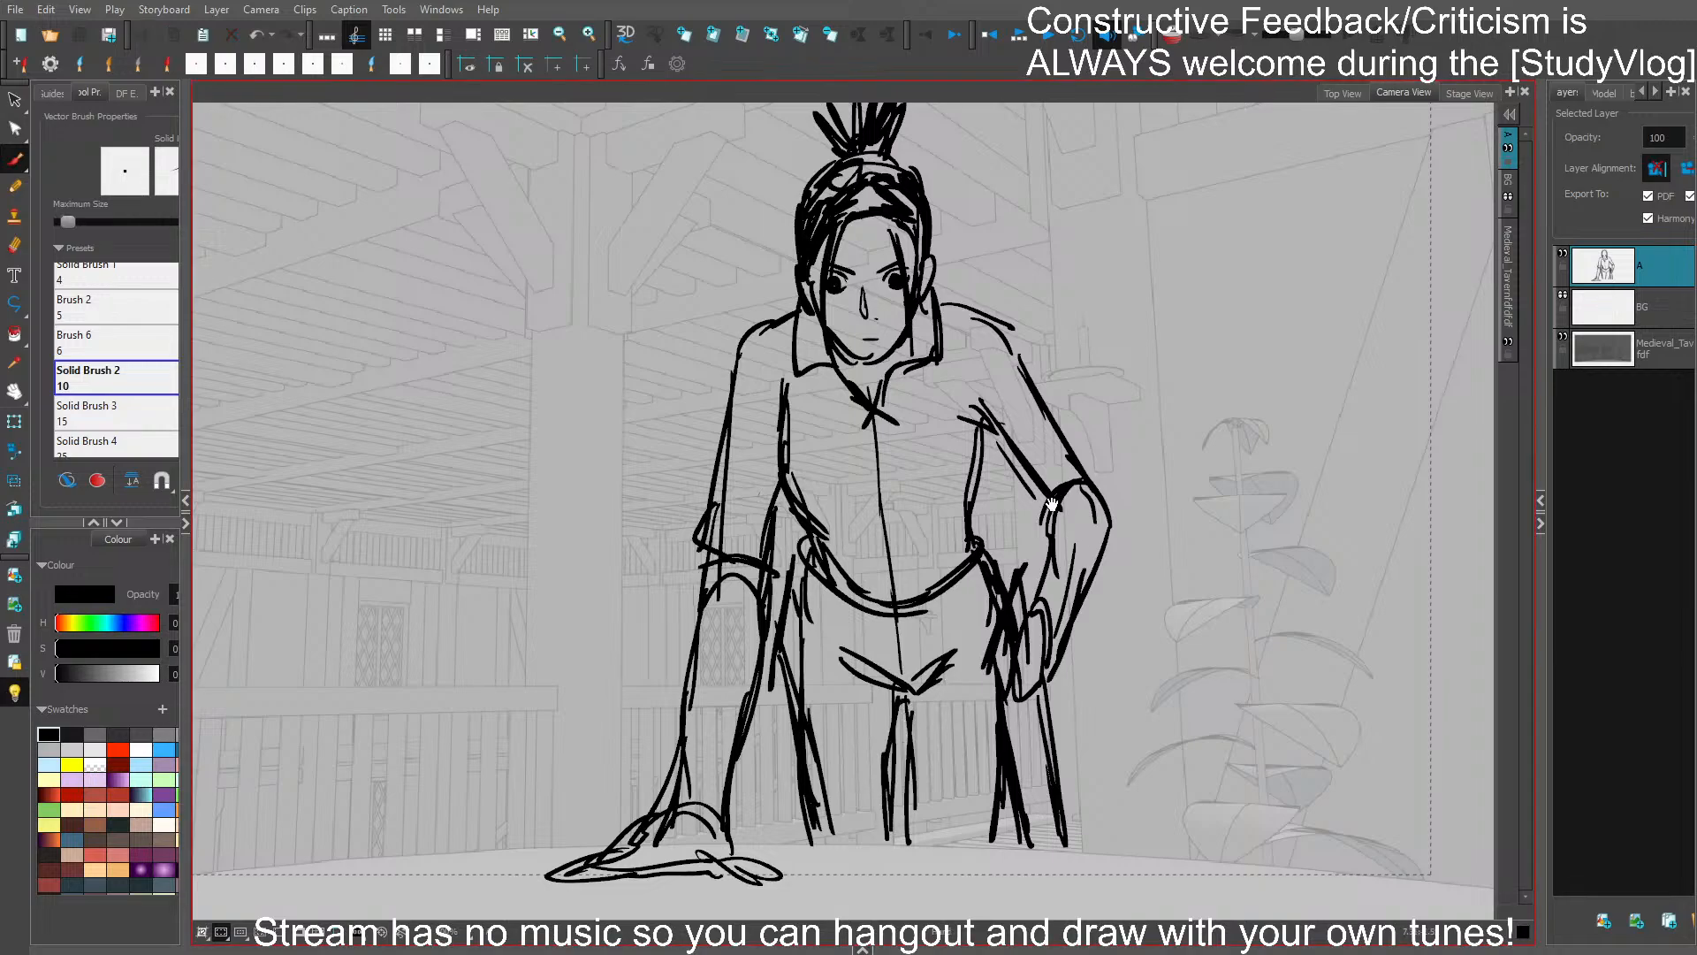
- Rotate the whole figure slightly clockwise, flip it horizontally and back to check the pose, and deselect it
drag(944, 254, 963, 309)
mouse_move(1051, 377)
mouse_down()
mouse_move(1091, 311)
mouse_move(1113, 377)
mouse_move(1113, 310)
mouse_up()
mouse_move(837, 762)
mouse_down()
mouse_move(792, 690)
mouse_move(836, 765)
mouse_move(801, 760)
mouse_up()
key(ctrl+a)
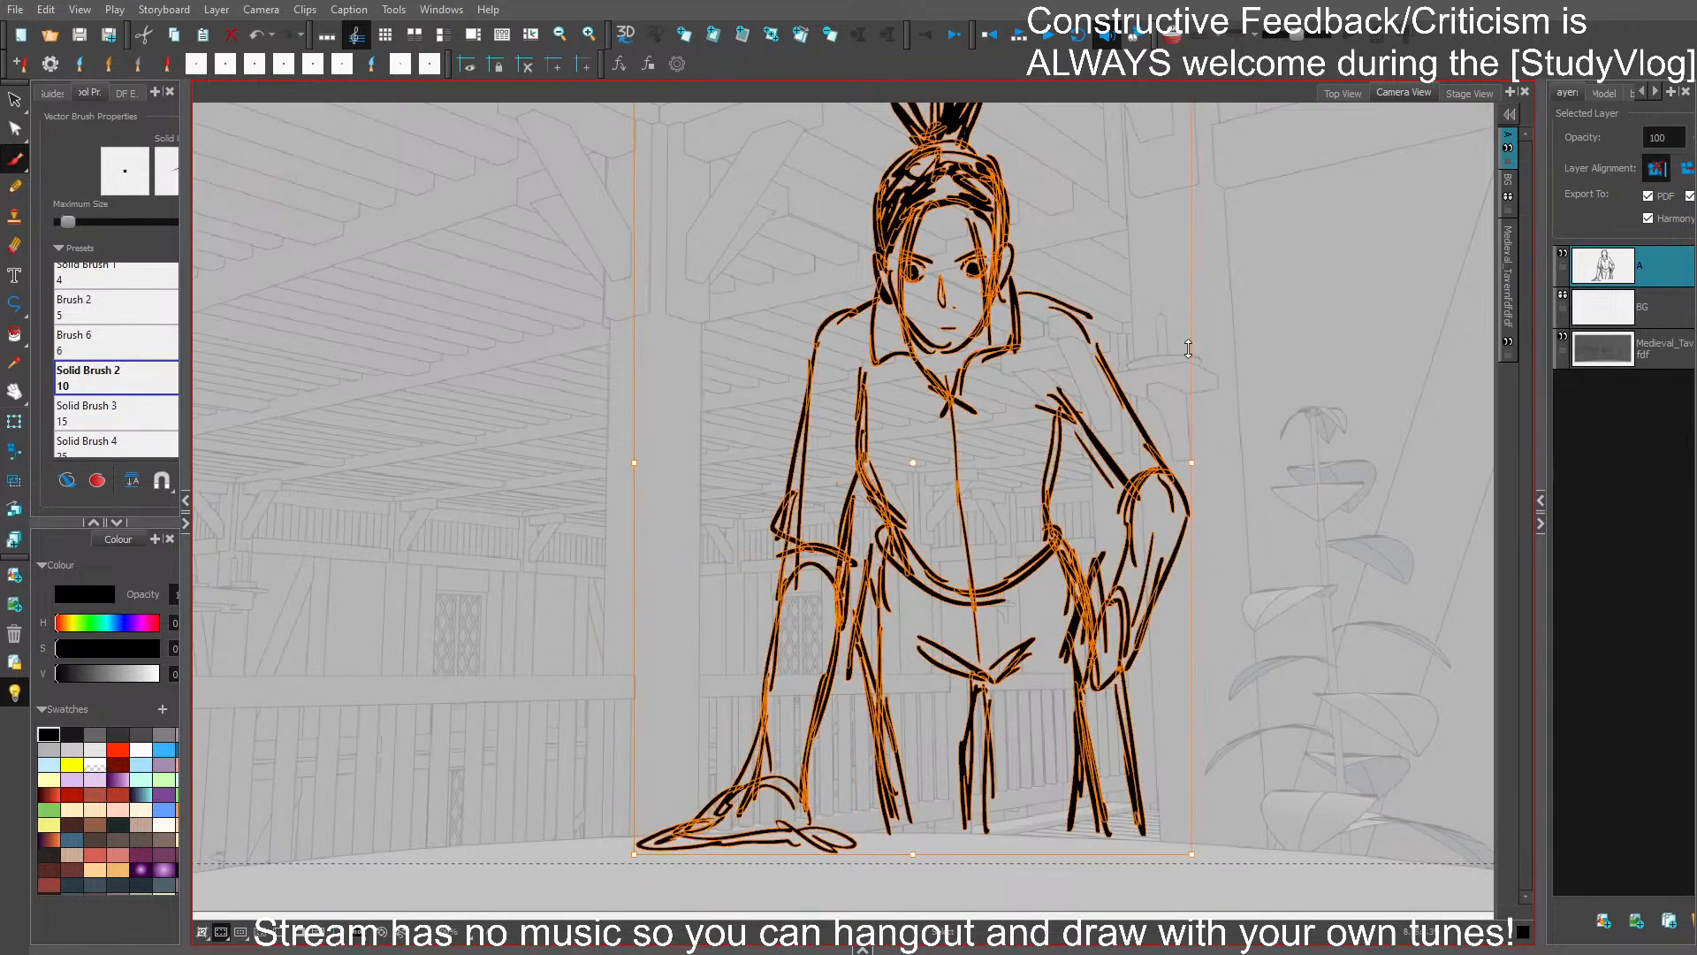
drag(1207, 853, 1194, 860)
key(4)
key(4)
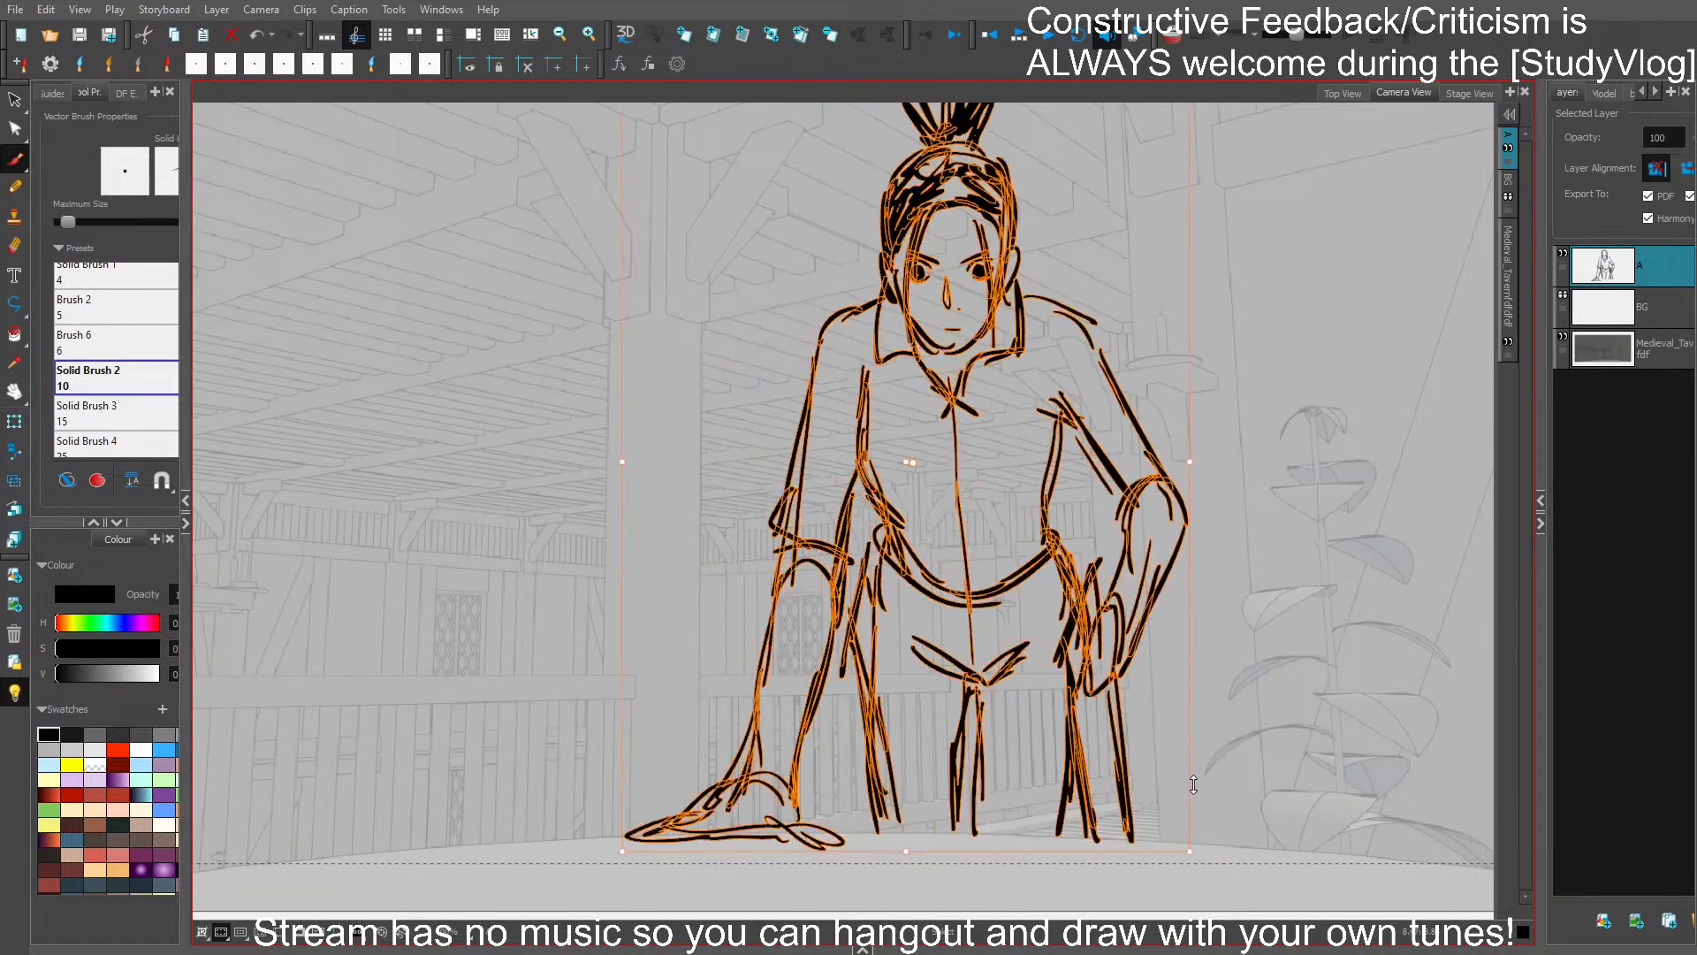
key(alt+b)
scroll(1198, 566, down, 2)
scroll(1198, 565, up, 2)
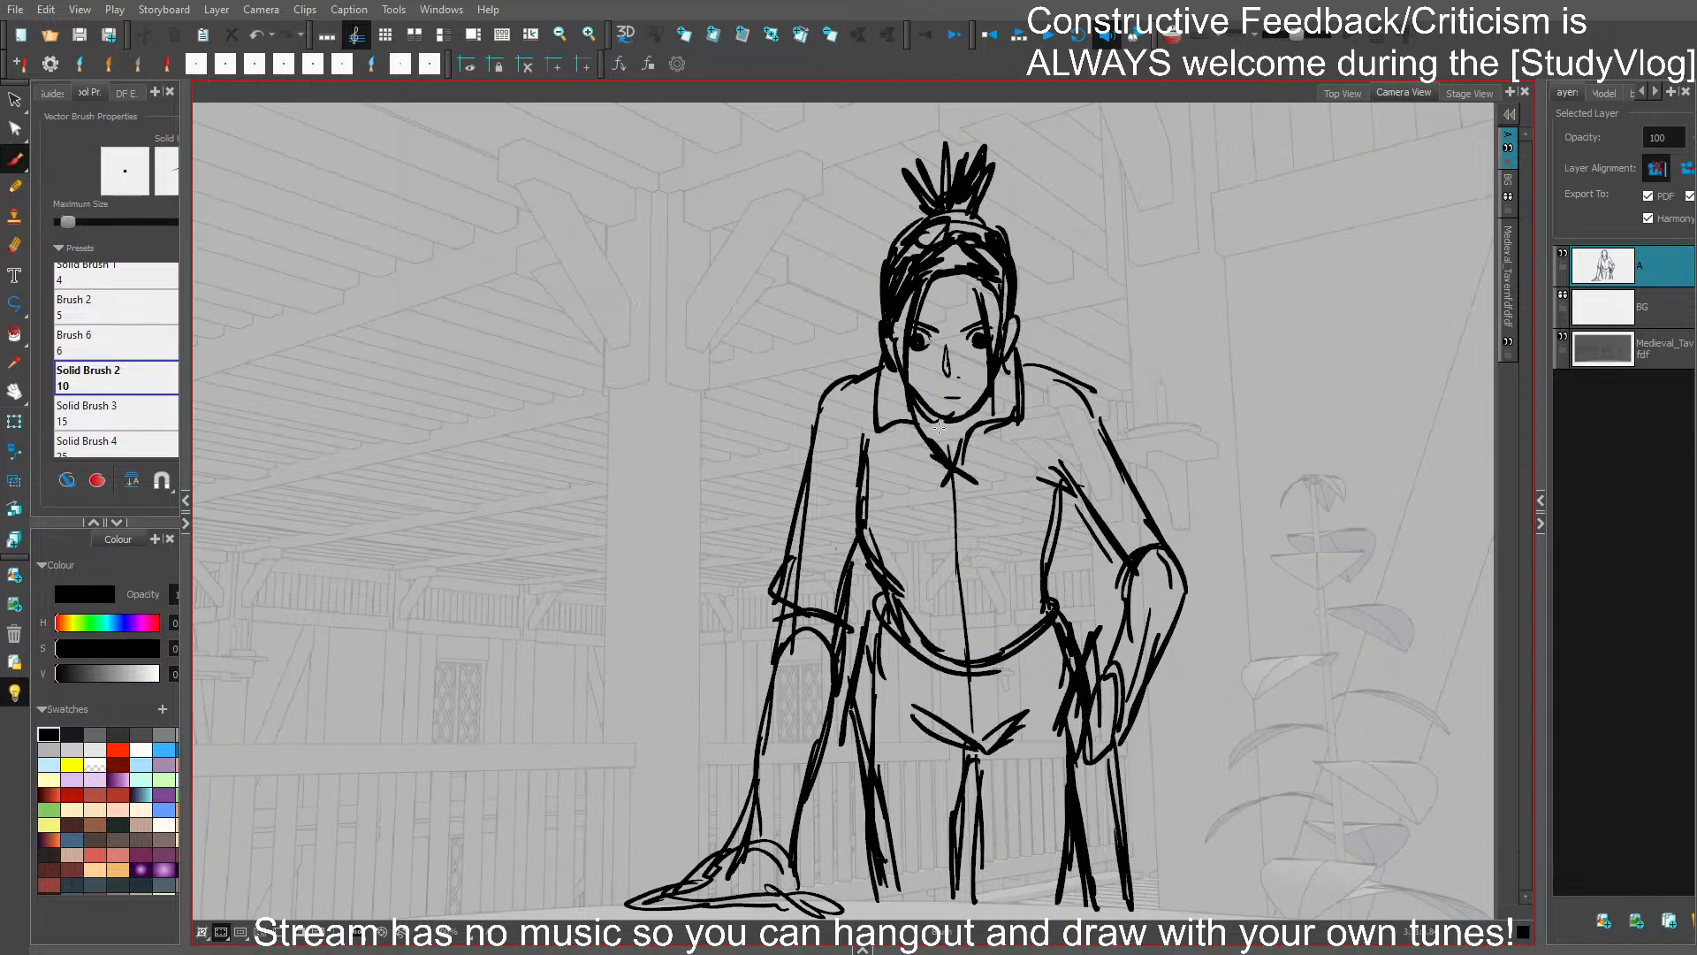
- Thicken the jawline with heavier strokes under the chin
mouse_move(932, 427)
mouse_down()
mouse_move(980, 413)
mouse_move(930, 423)
mouse_move(943, 442)
mouse_move(970, 414)
mouse_move(941, 425)
mouse_move(1008, 405)
mouse_up()
key(ctrl+z)
key(ctrl+z)
scroll(960, 392, up, 2)
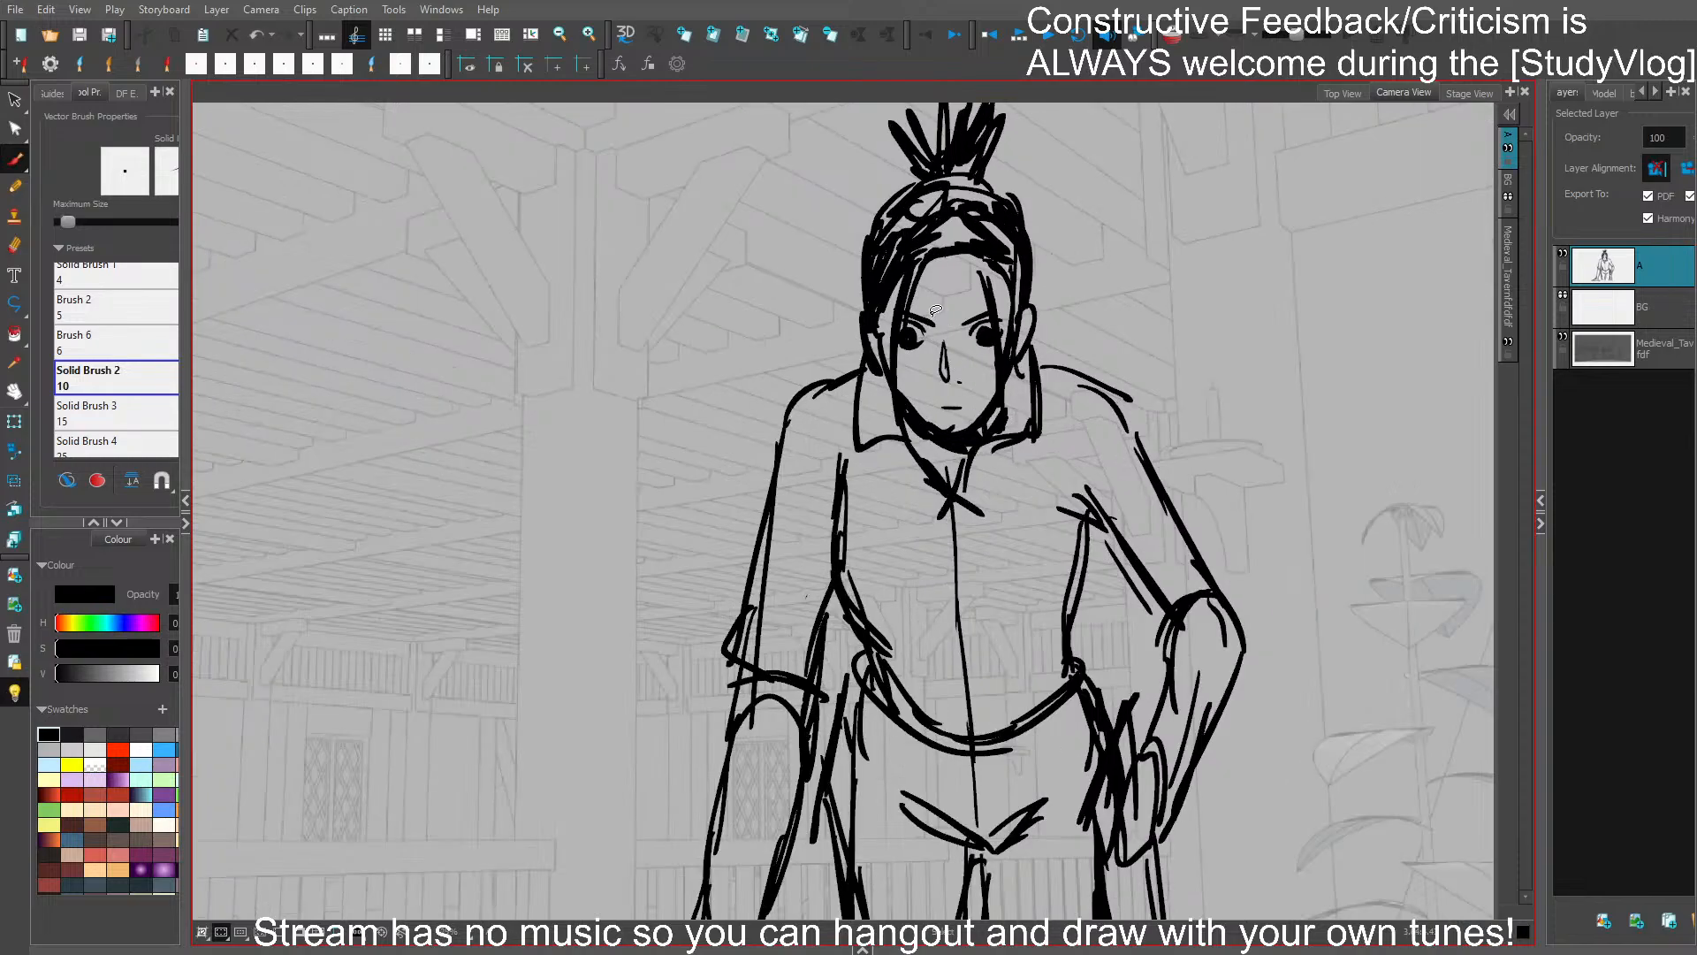
- Rework the eyebrows, shortening the one on the leaning-arm side and retrying the strokes around both eyes
key(ctrl+z)
key(ctrl+z)
mouse_move(969, 331)
mouse_down()
mouse_move(996, 311)
mouse_move(911, 305)
mouse_move(935, 310)
mouse_move(930, 332)
mouse_move(995, 317)
mouse_move(902, 322)
mouse_up()
key(ctrl+z)
ctrl+click(924, 327)
key(Delete)
key(ctrl+z)
ctrl+click(979, 328)
- Try a small open oval mouth and an altered eye on the face
key(ctrl+z)
key(ctrl+z)
drag(939, 408, 963, 409)
key(ctrl+z)
drag(908, 331, 911, 338)
key(ctrl+z)
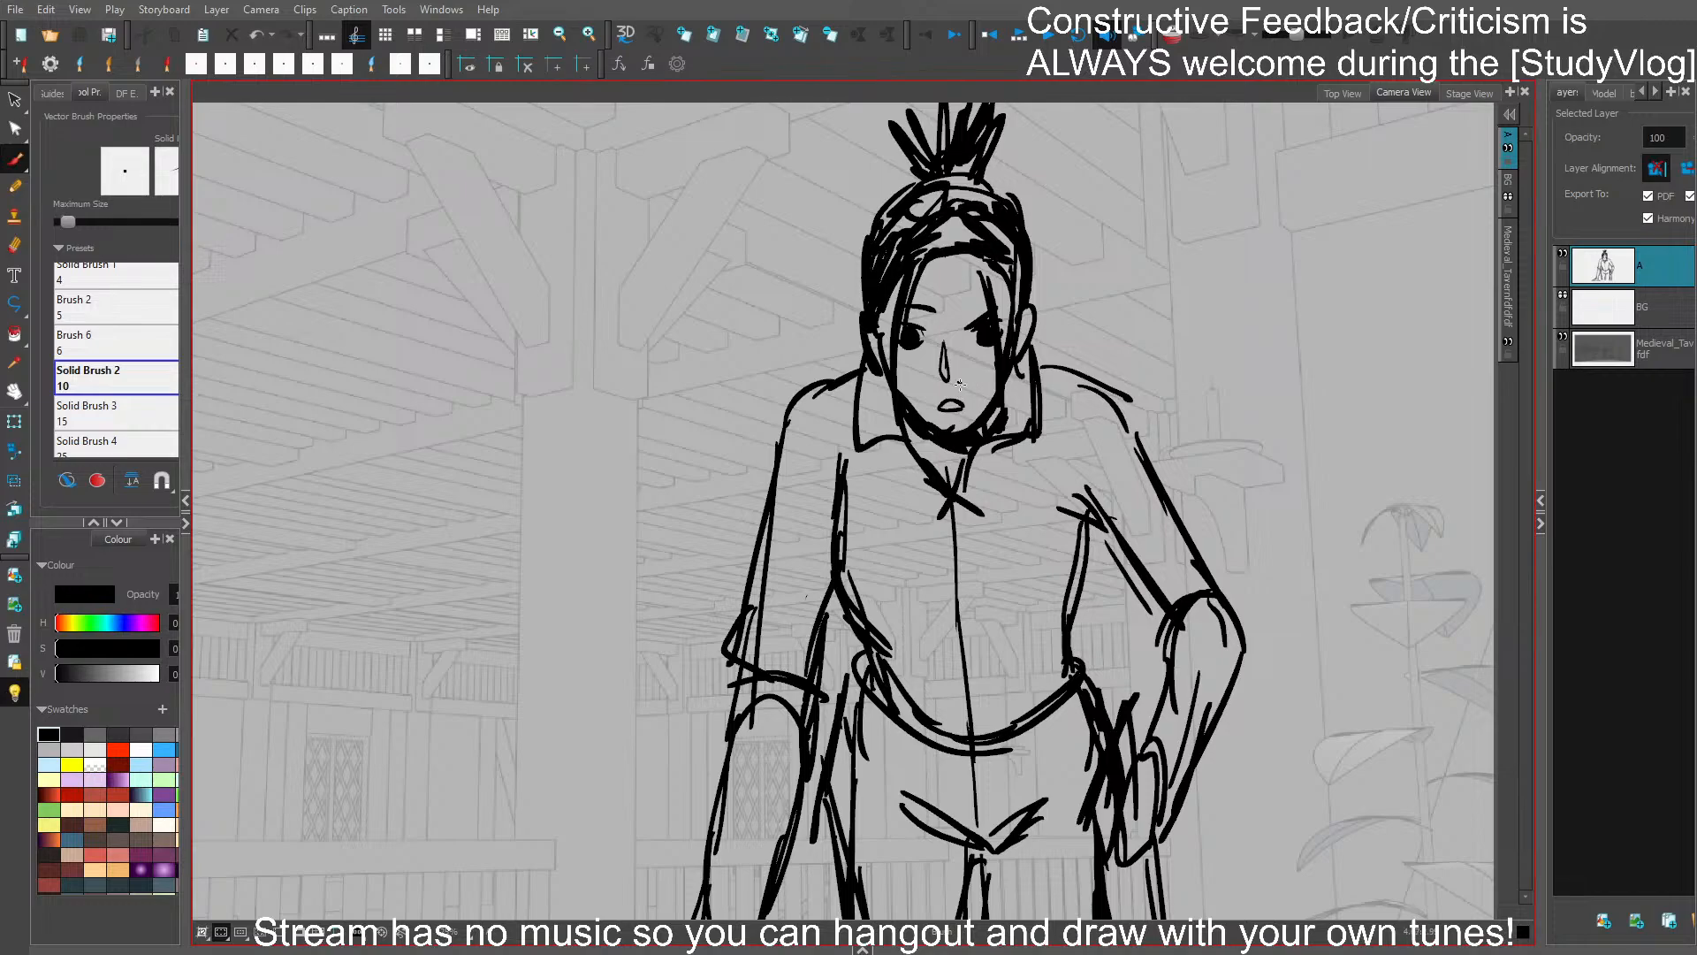
key(ctrl+z)
key(ctrl+z)
- Replace the mouth with a flat line and small lower-lip stroke, and redraw the nose as a short line
drag(963, 330, 992, 301)
mouse_move(955, 386)
mouse_down()
mouse_move(953, 431)
mouse_move(928, 424)
mouse_move(963, 436)
mouse_up()
key(Delete)
key(Delete)
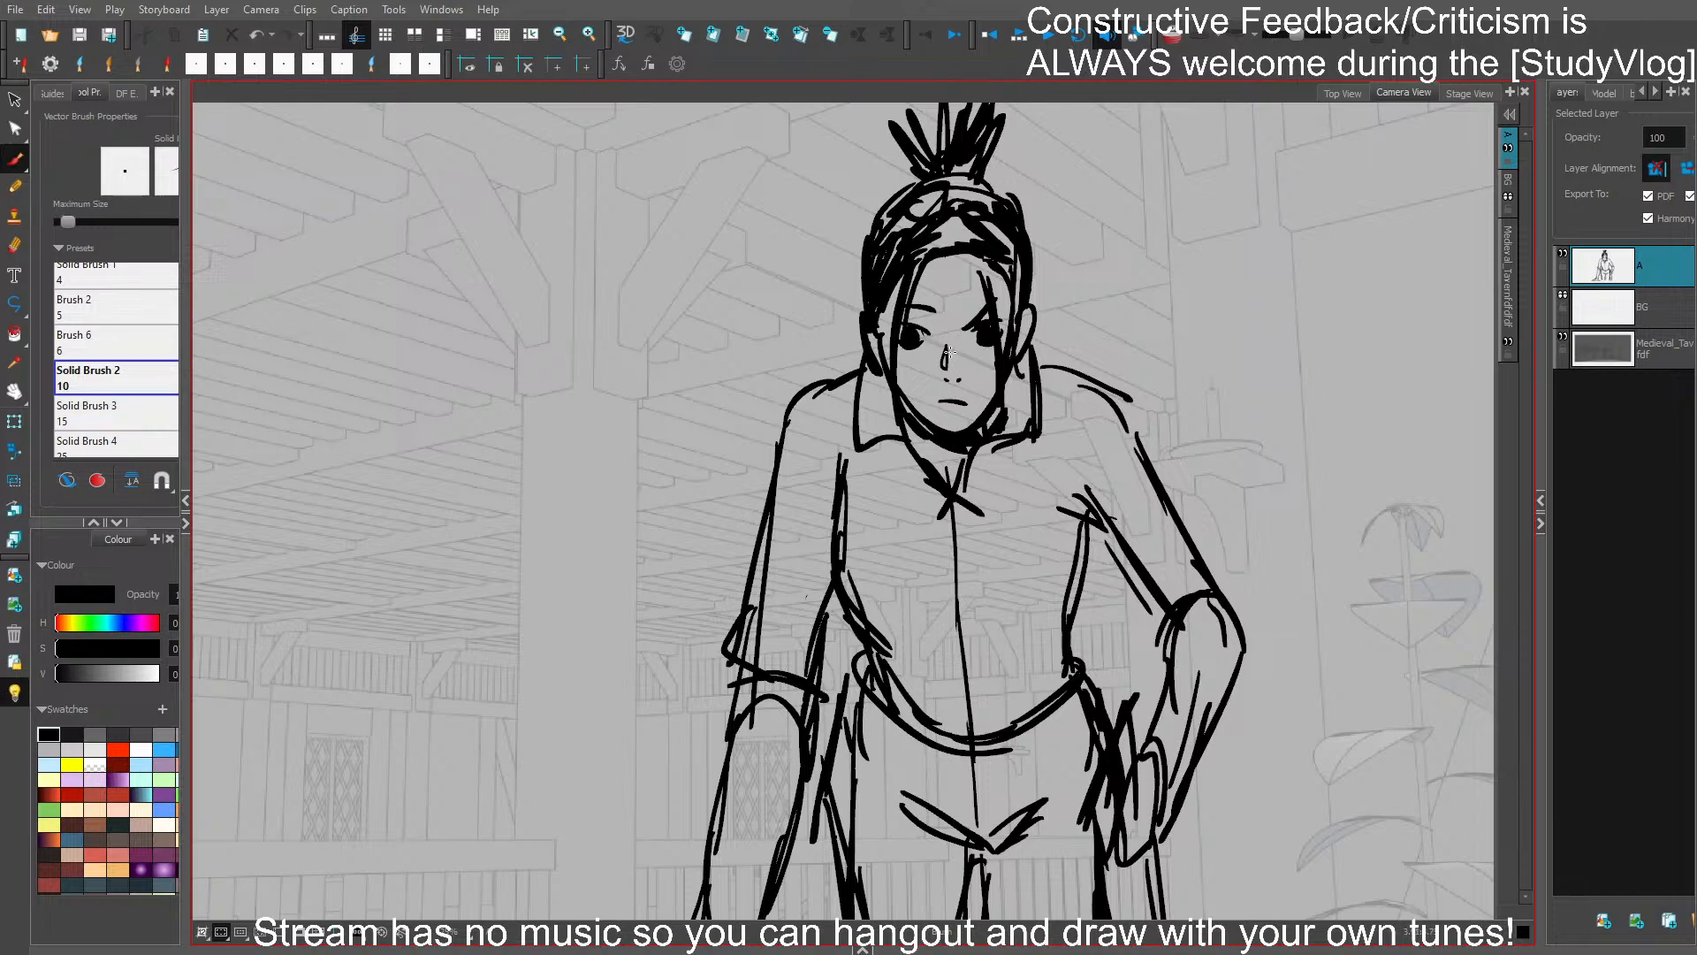
key(ctrl+z)
drag(946, 352, 952, 378)
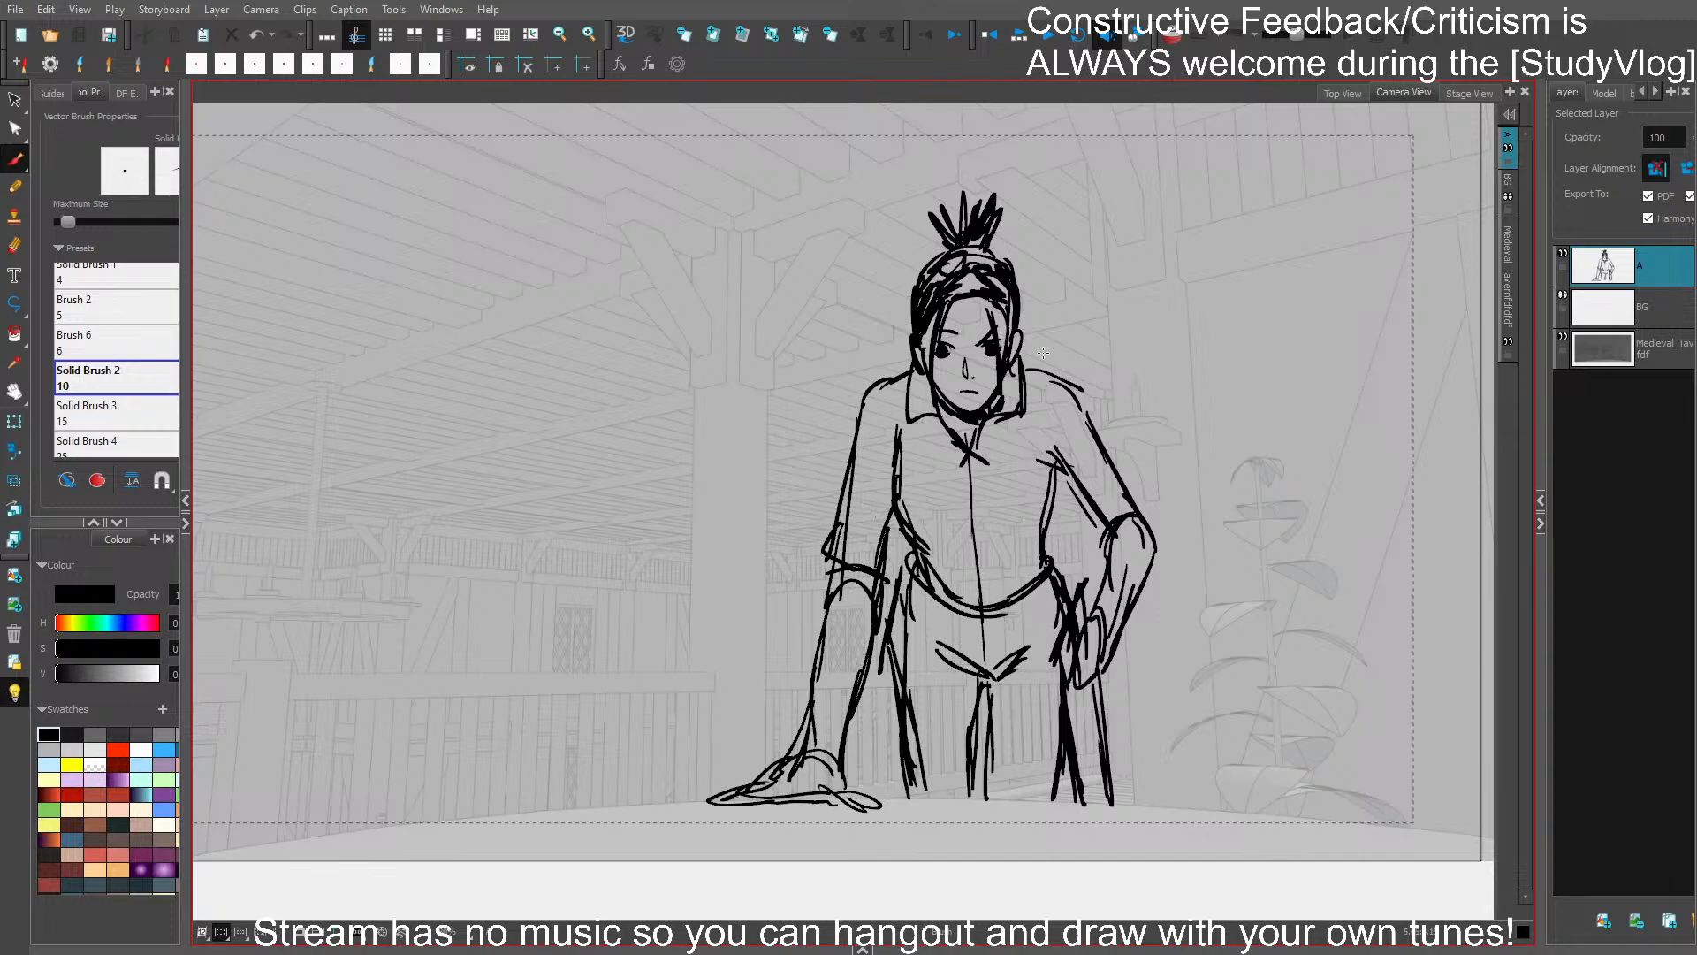
- Select the whole head, cut and paste it in place, and stretch it slightly taller
mouse_move(1043, 352)
mouse_down()
mouse_move(1019, 344)
mouse_move(924, 389)
mouse_move(875, 371)
mouse_move(954, 199)
mouse_move(977, 296)
mouse_up()
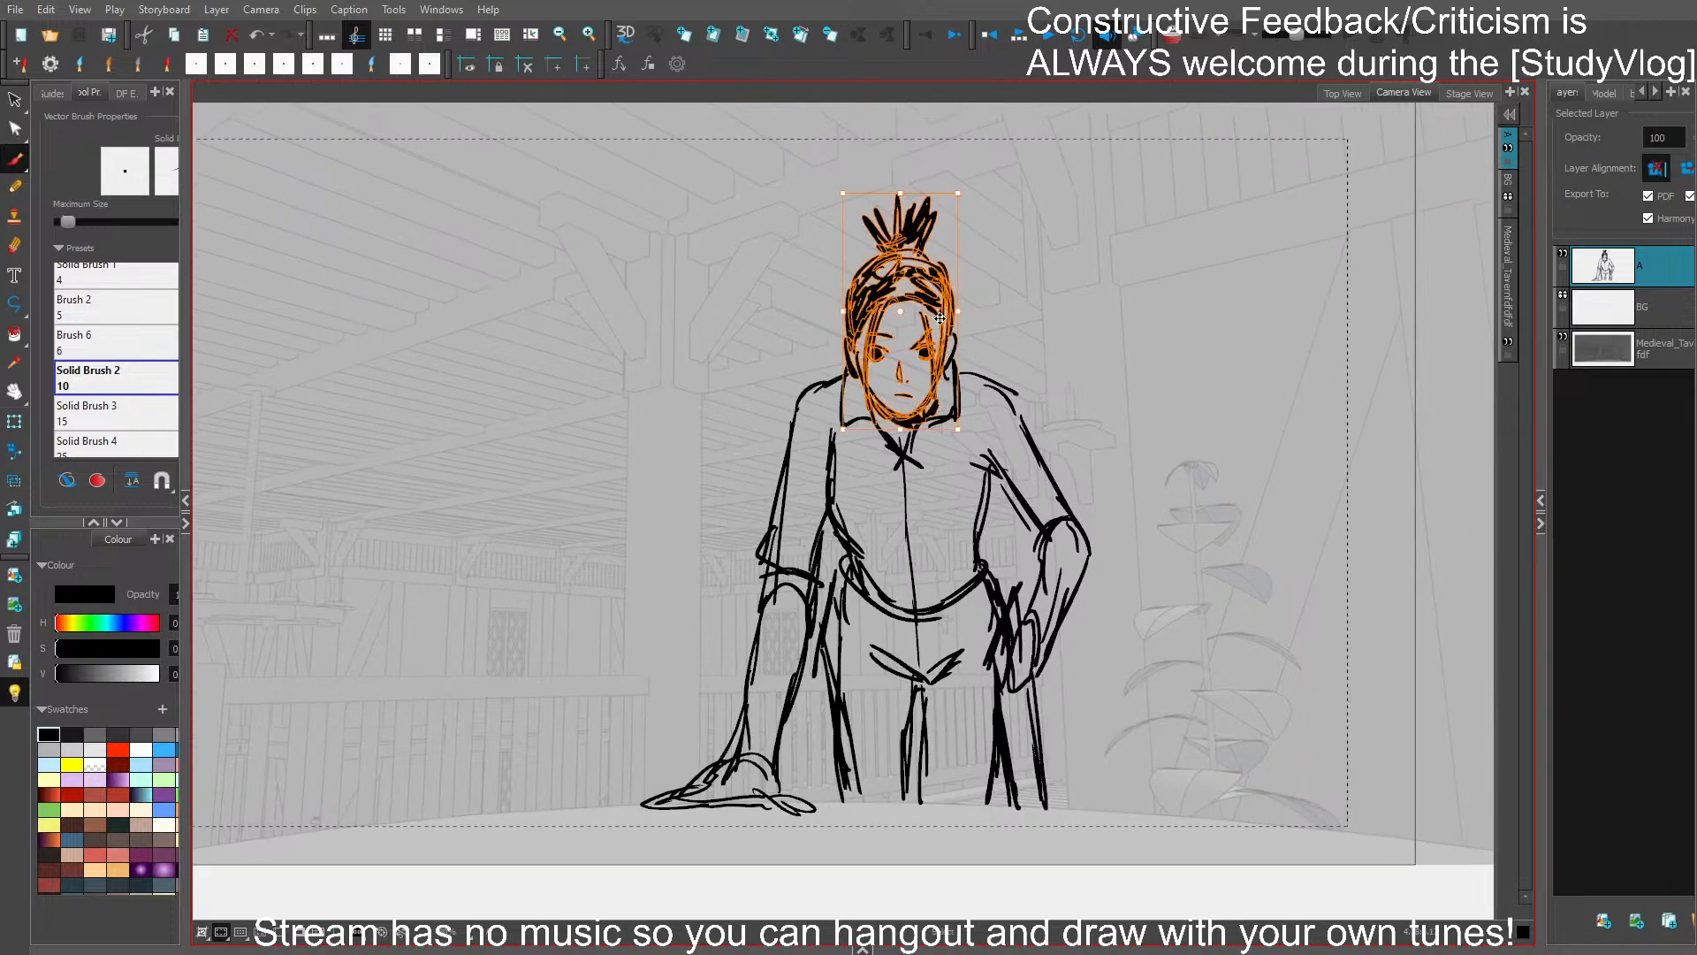
key(ctrl+x)
key(ctrl+v)
drag(903, 193, 904, 187)
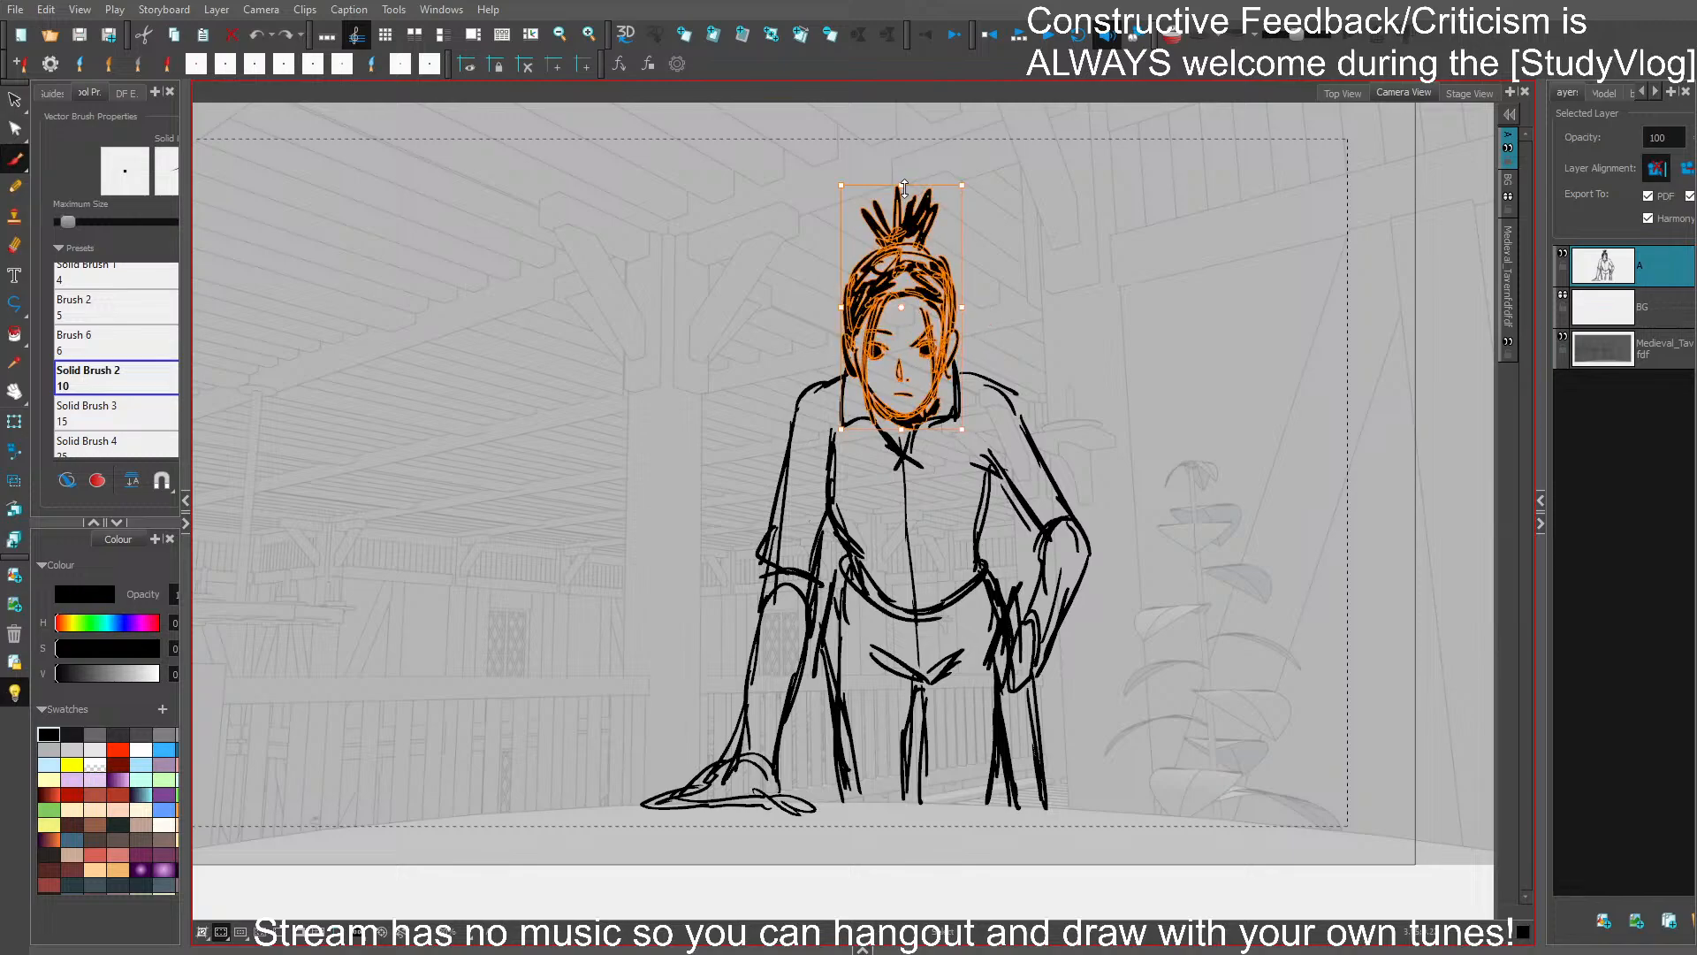
- Shorten and tilt the torso's side line below the armpit of the leaning arm
click(840, 441)
mouse_move(833, 429)
mouse_down()
mouse_move(870, 440)
mouse_move(837, 462)
mouse_up()
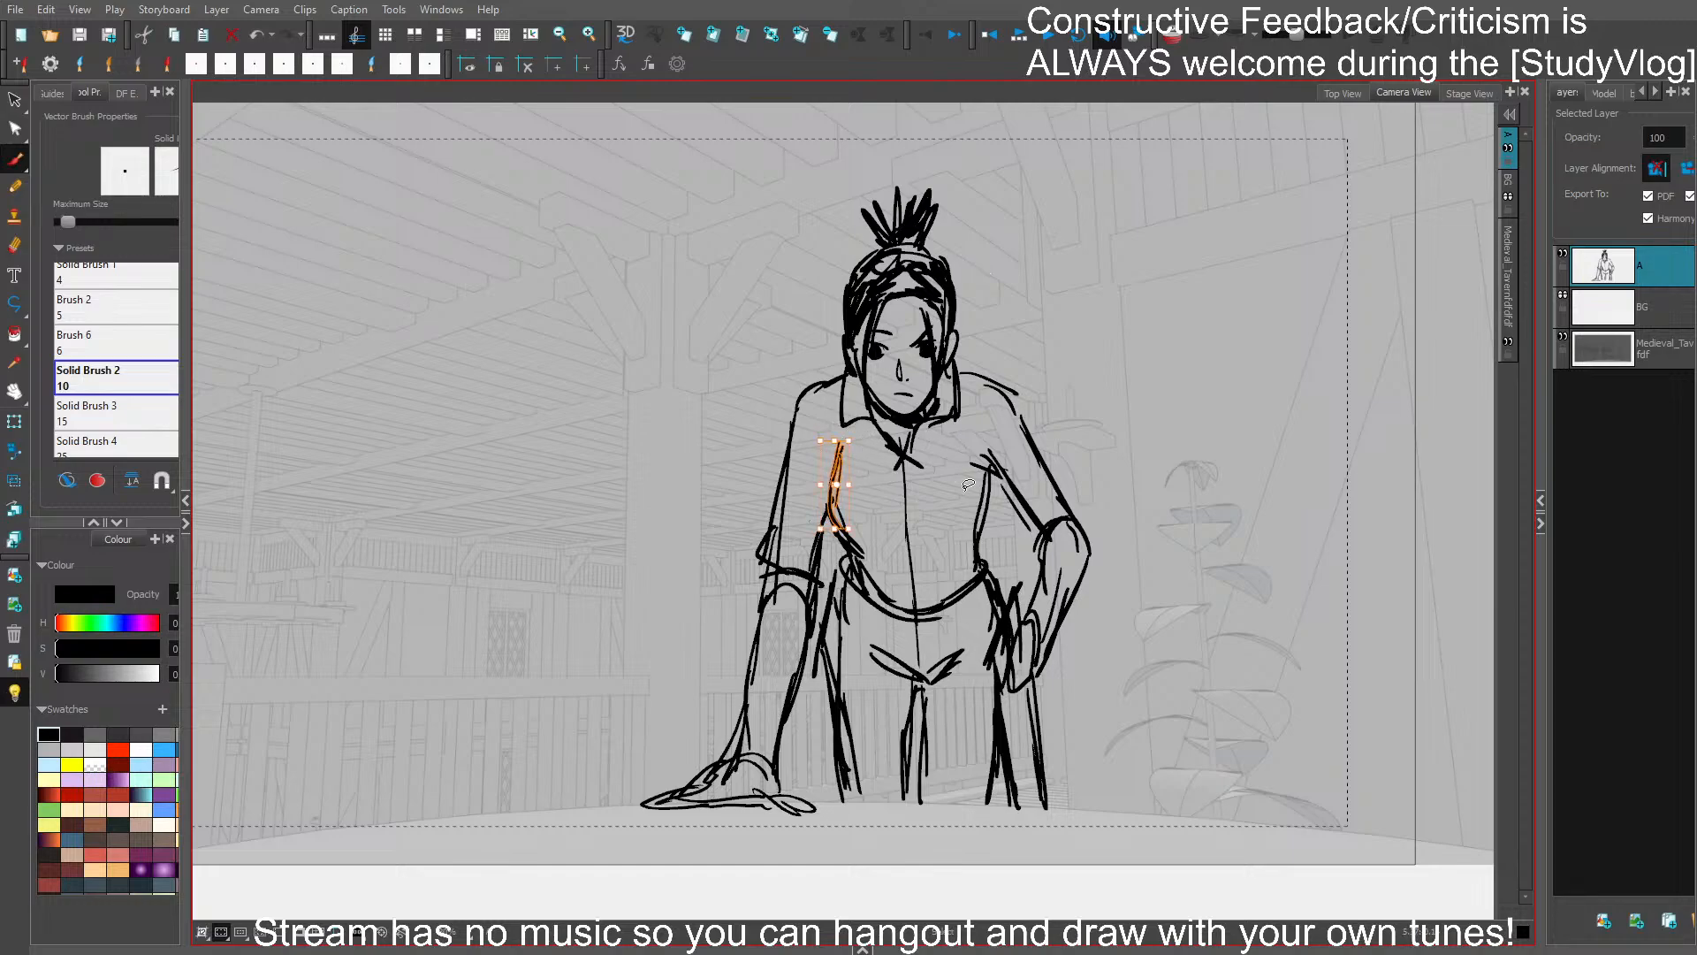
click(967, 492)
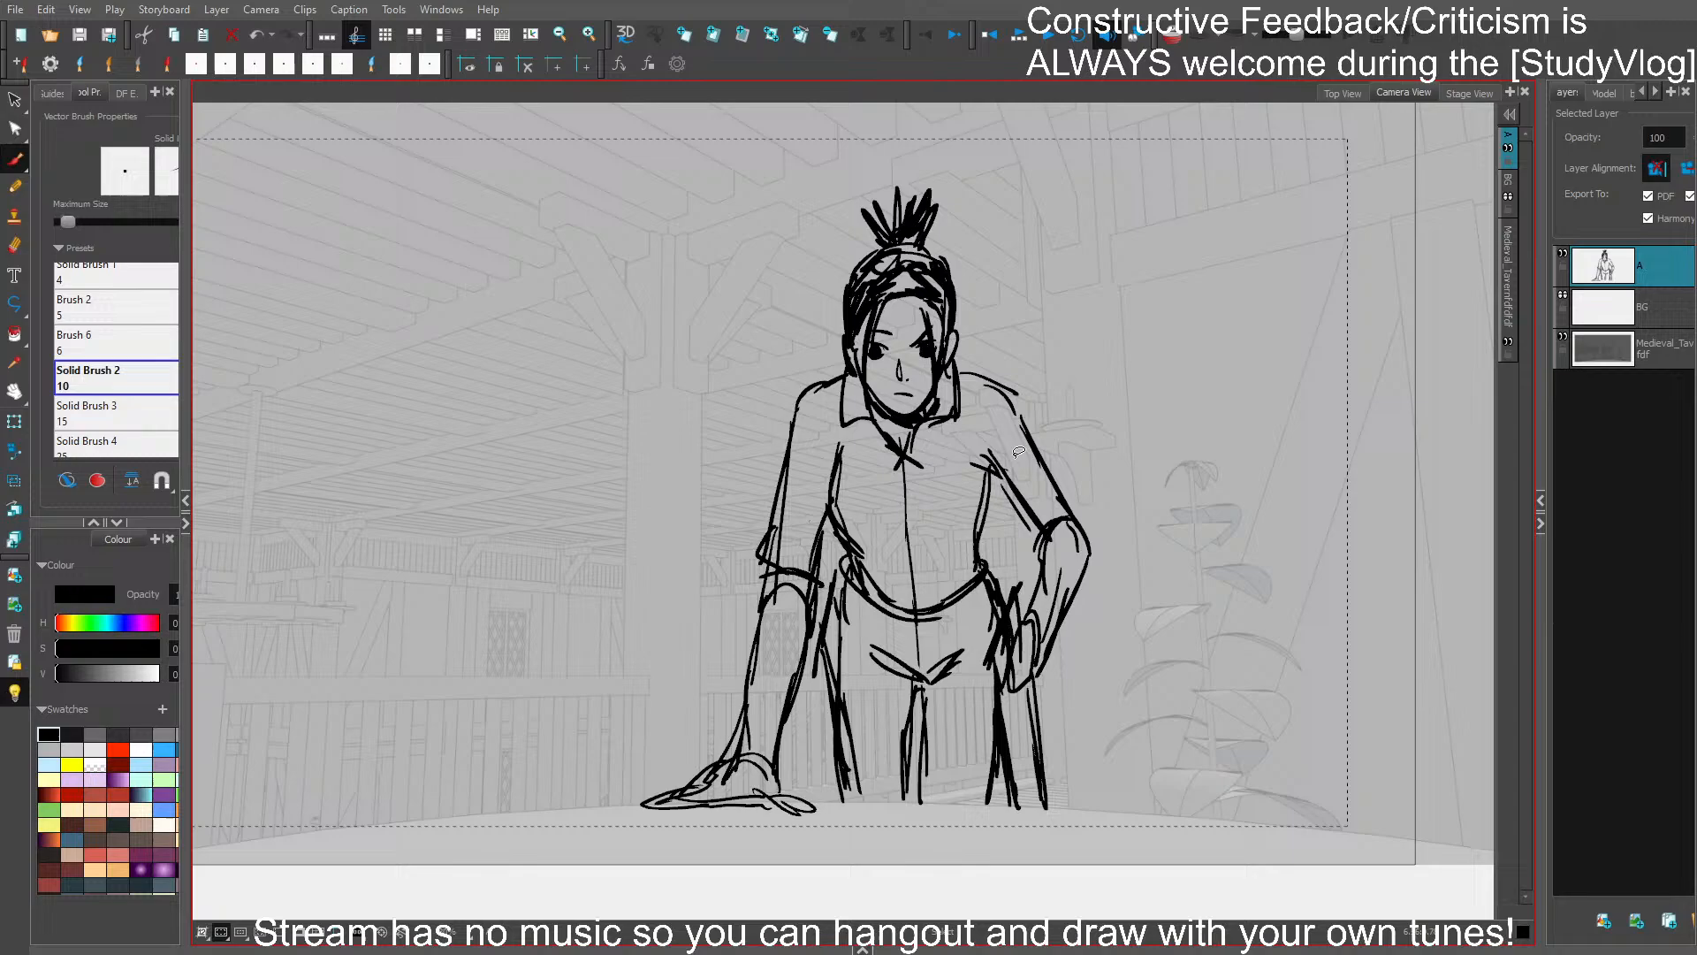
click(822, 389)
click(1007, 367)
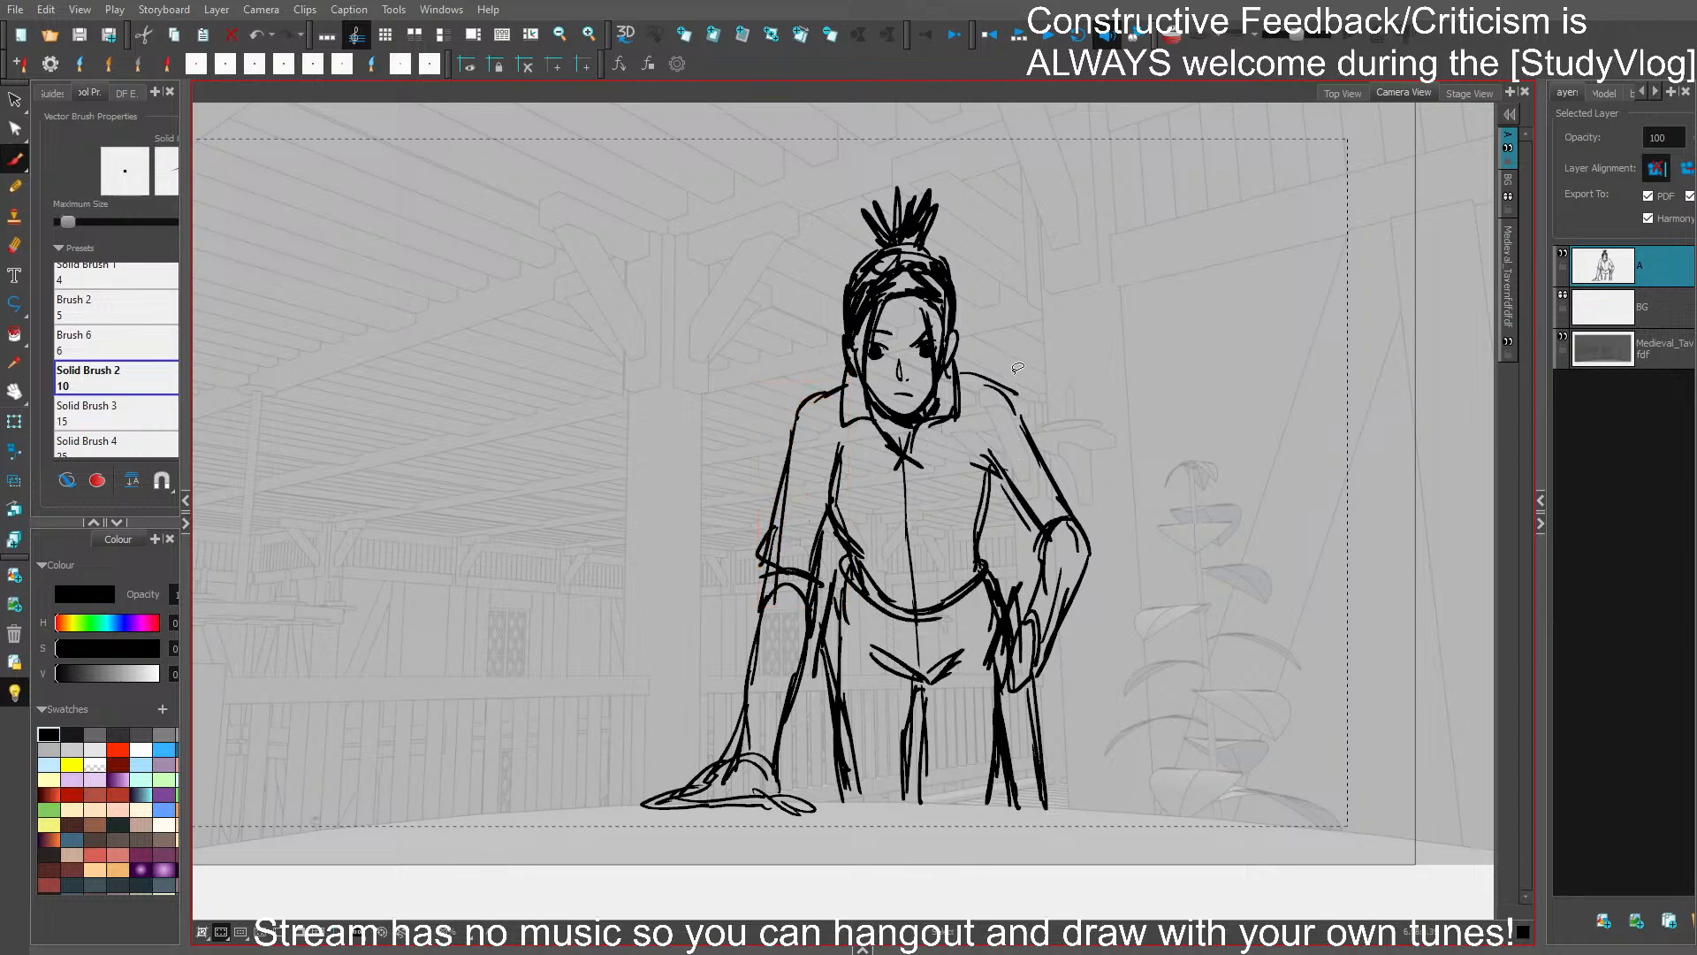
- Flip the whole figure horizontally and back to check its balance, then deselect it
key(ctrl+a)
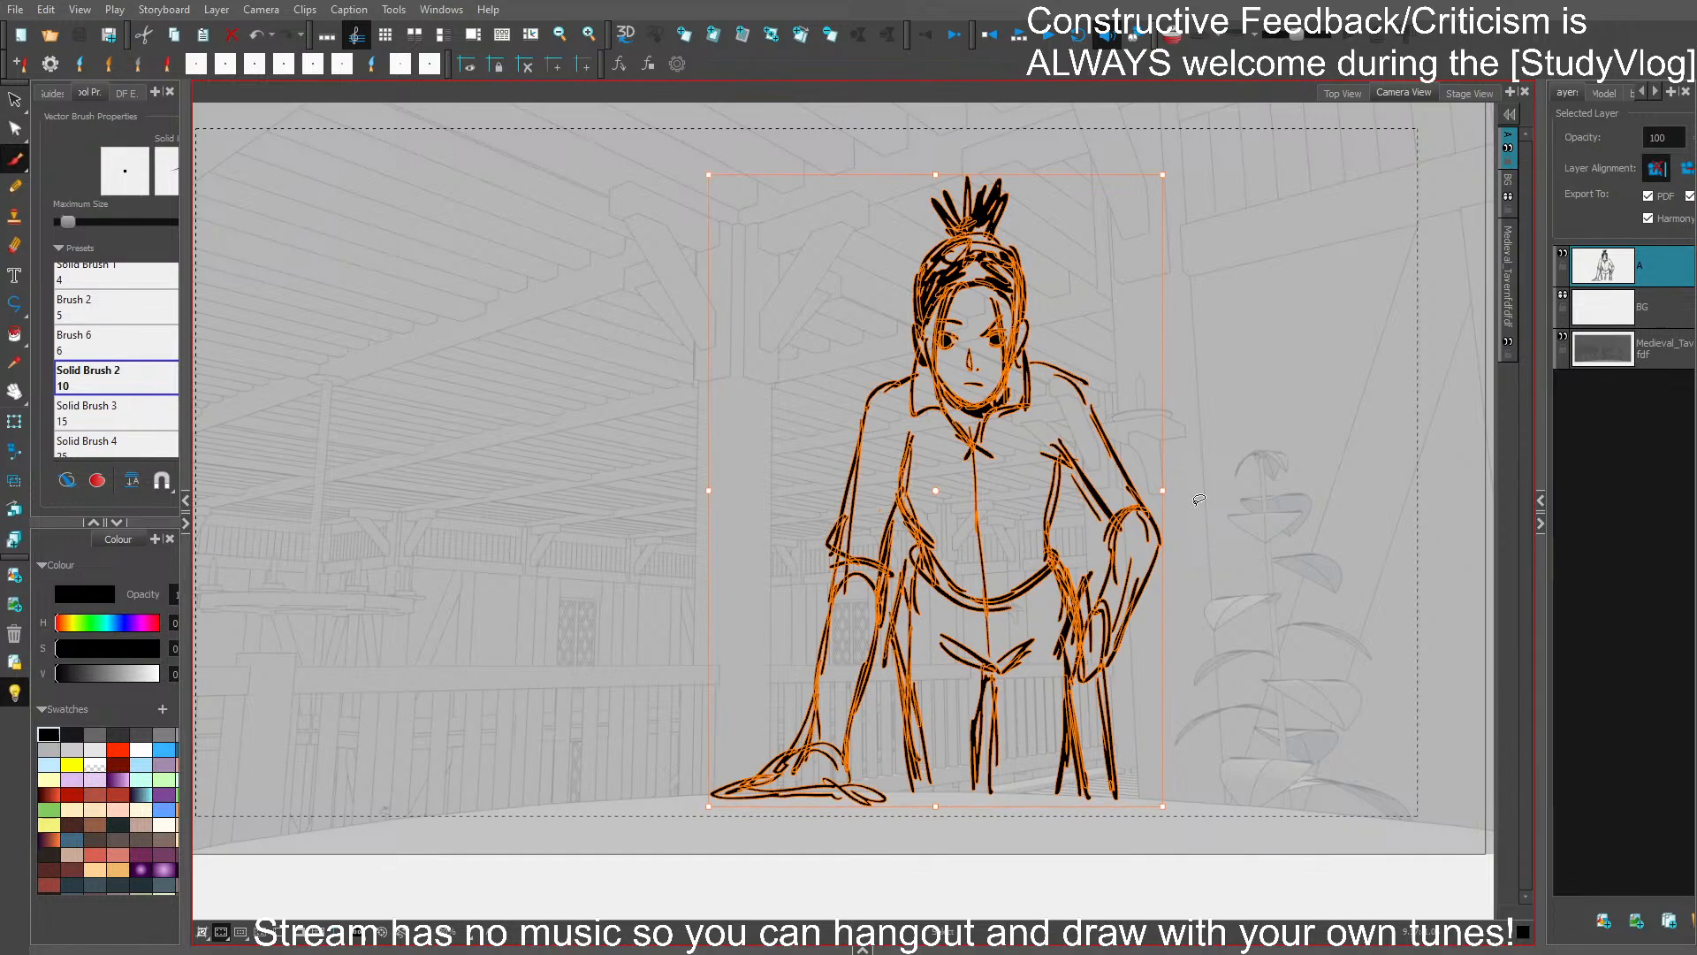
key(4)
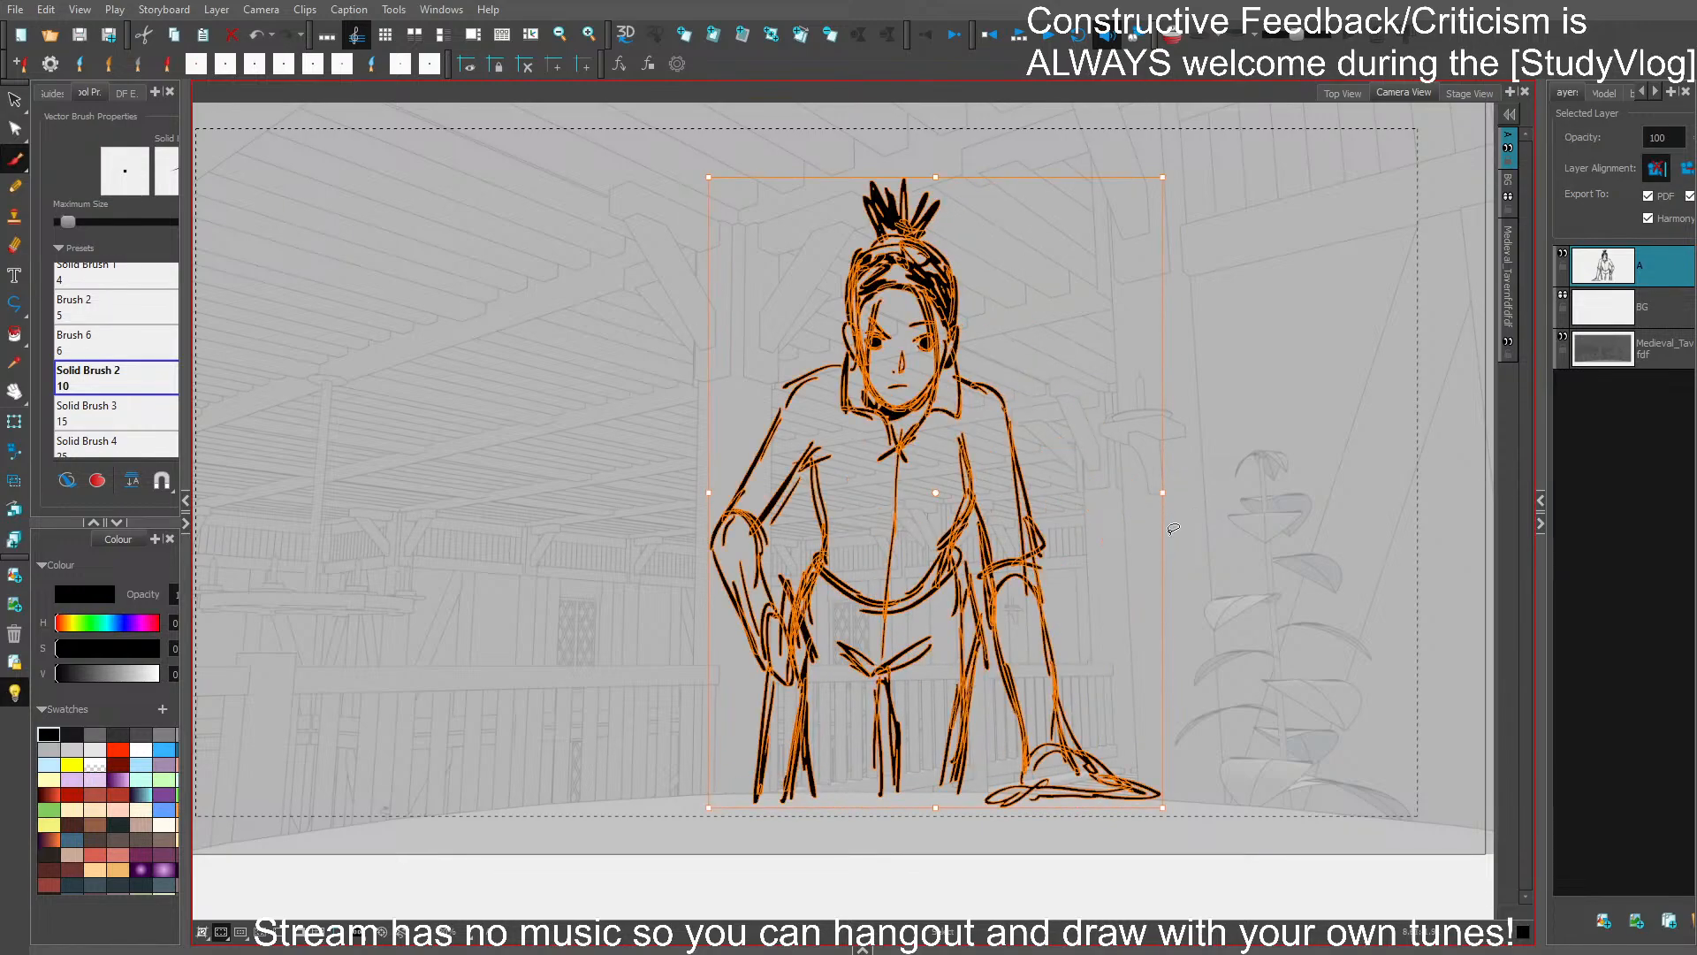
key(4)
click(1244, 527)
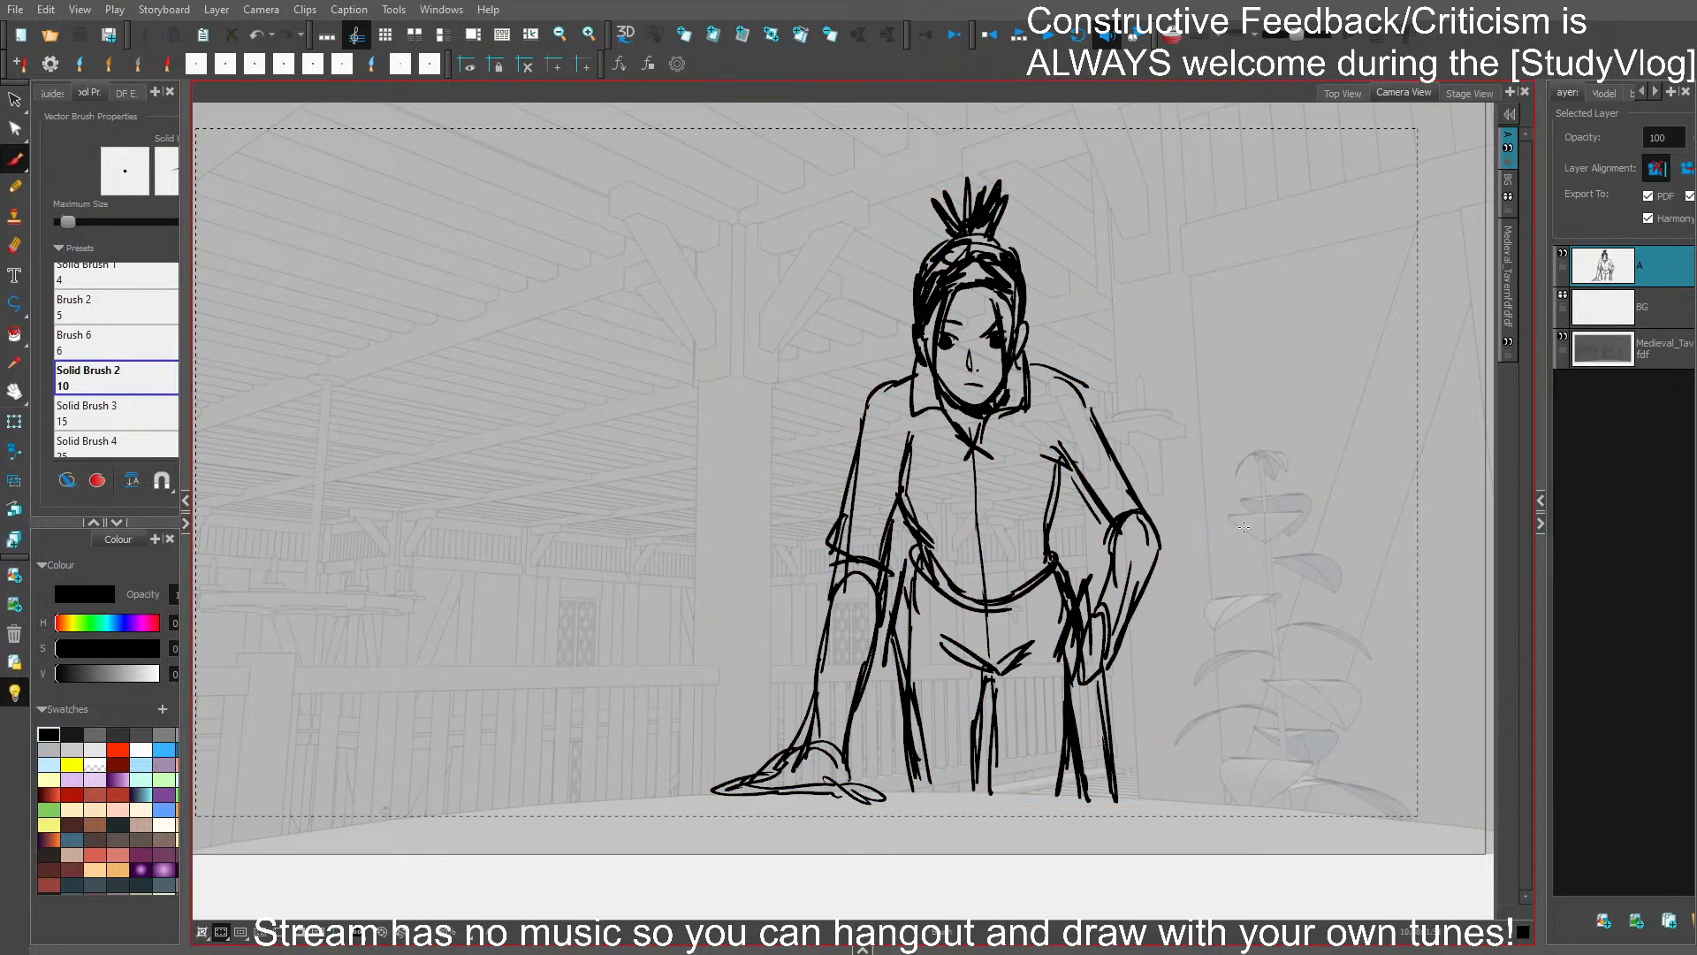
- Mix a muted olive-yellow brush colour from the yellow swatch and undo the test stroke on the torso
click(72, 777)
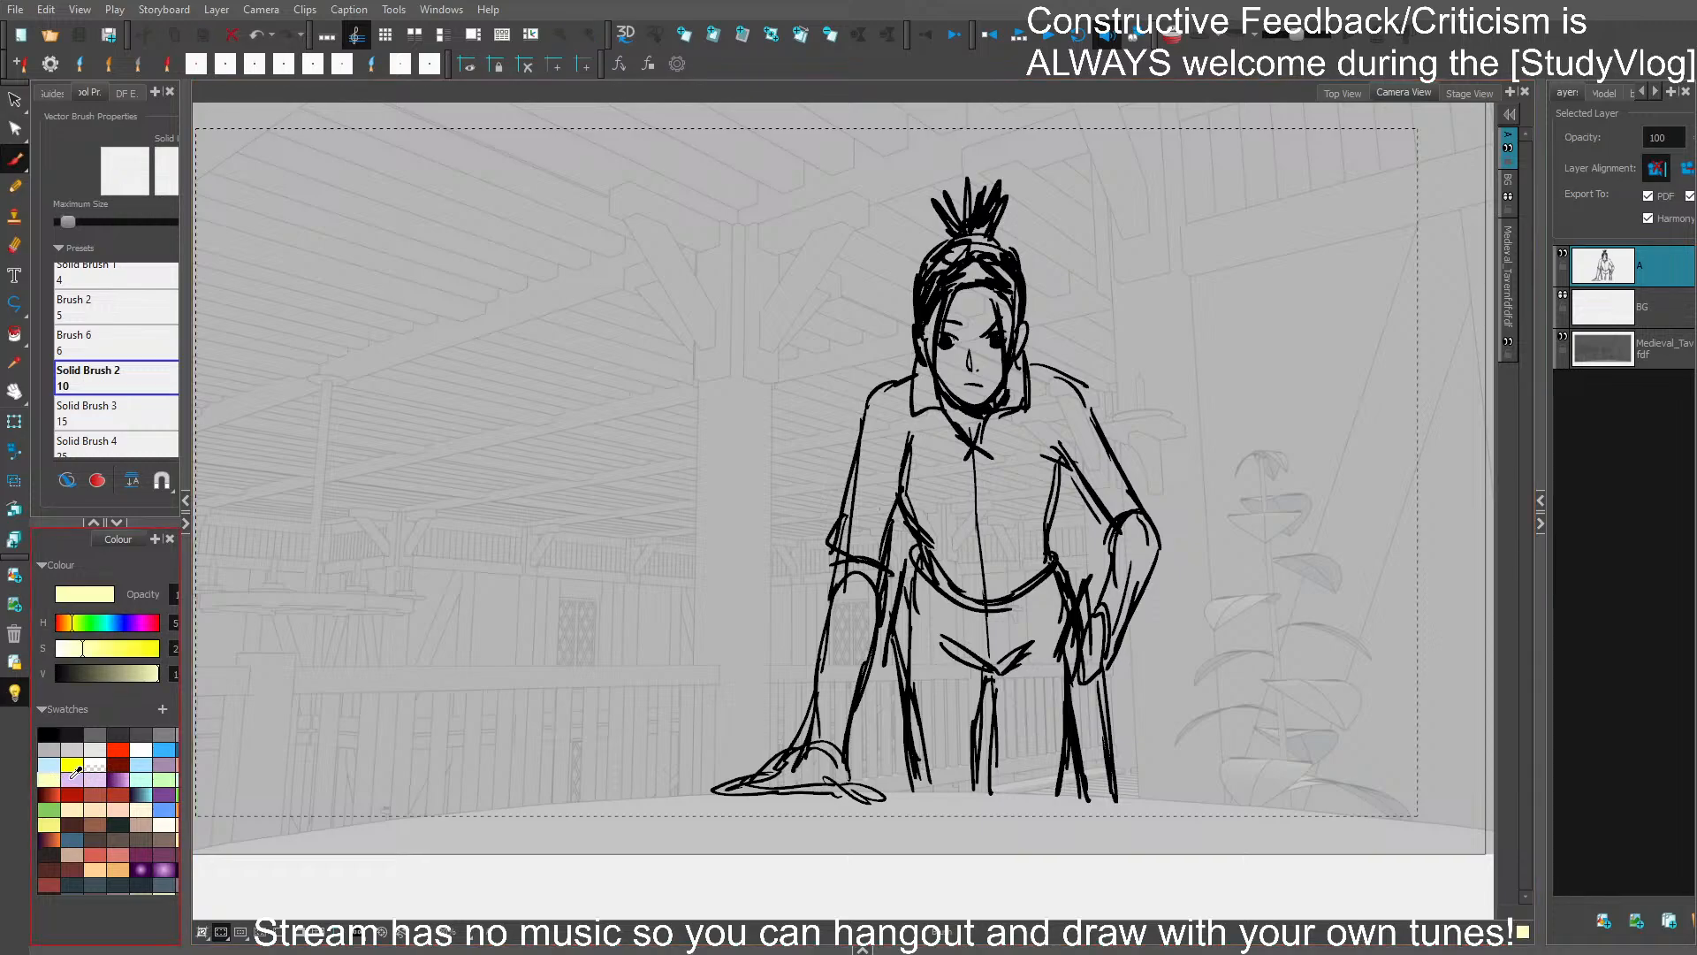
click(101, 672)
click(117, 674)
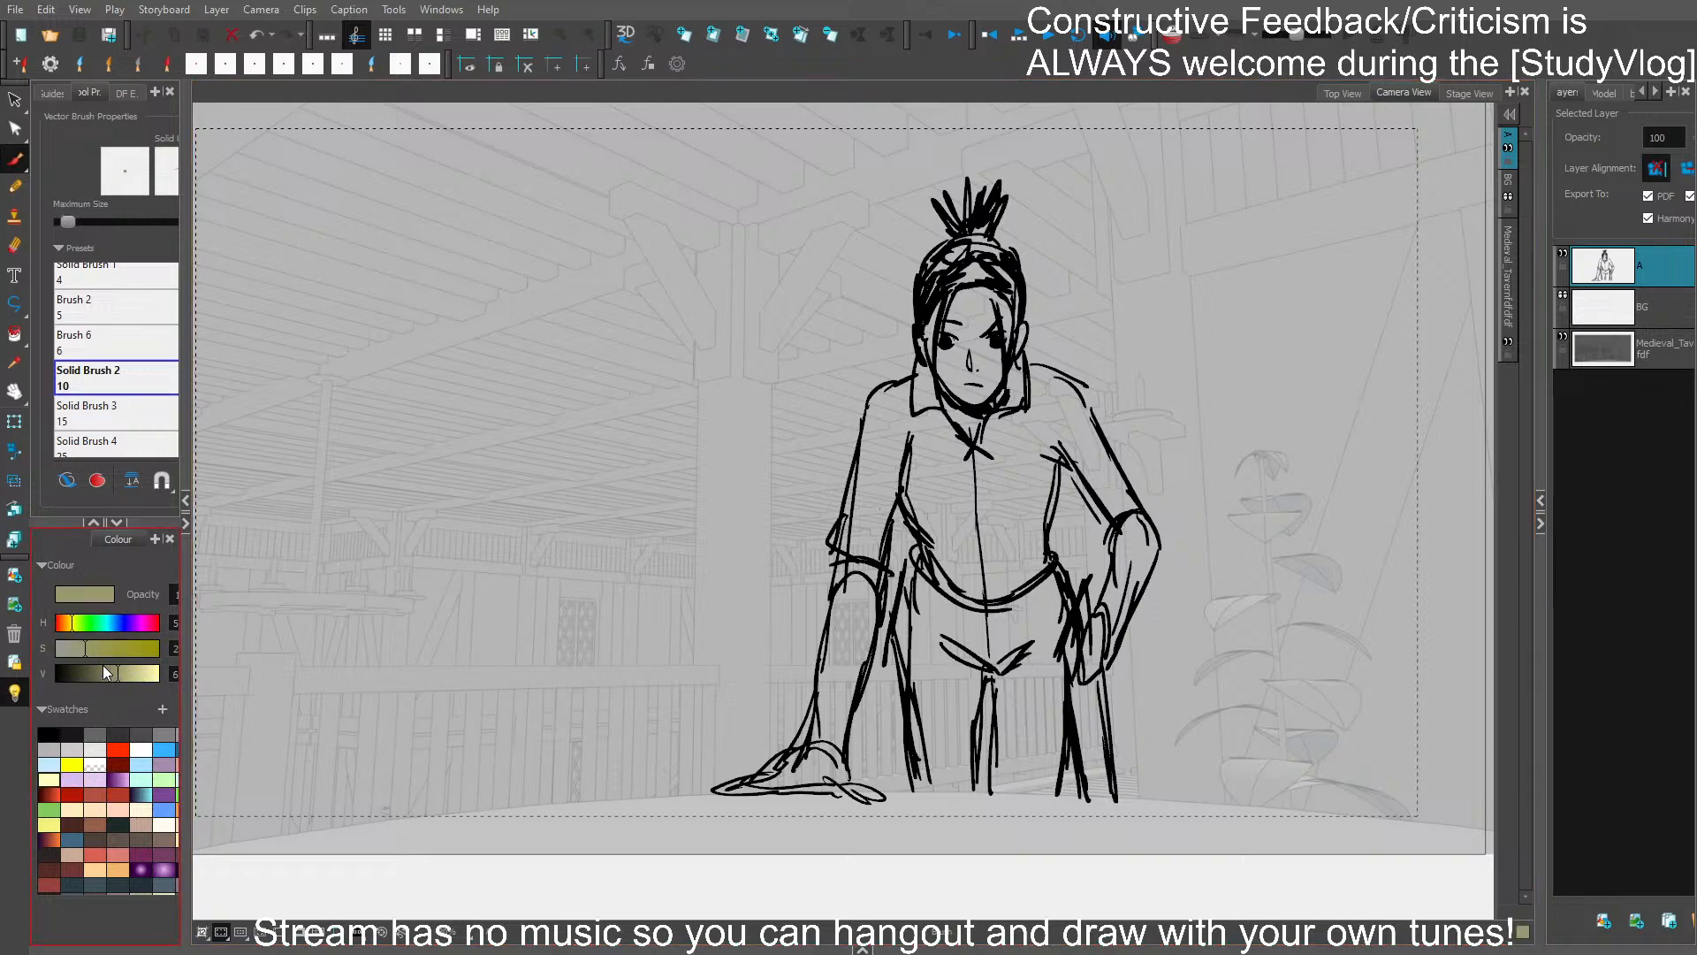
click(81, 653)
mouse_move(910, 469)
mouse_down()
mouse_move(933, 604)
mouse_move(887, 531)
mouse_up()
key(ctrl+z)
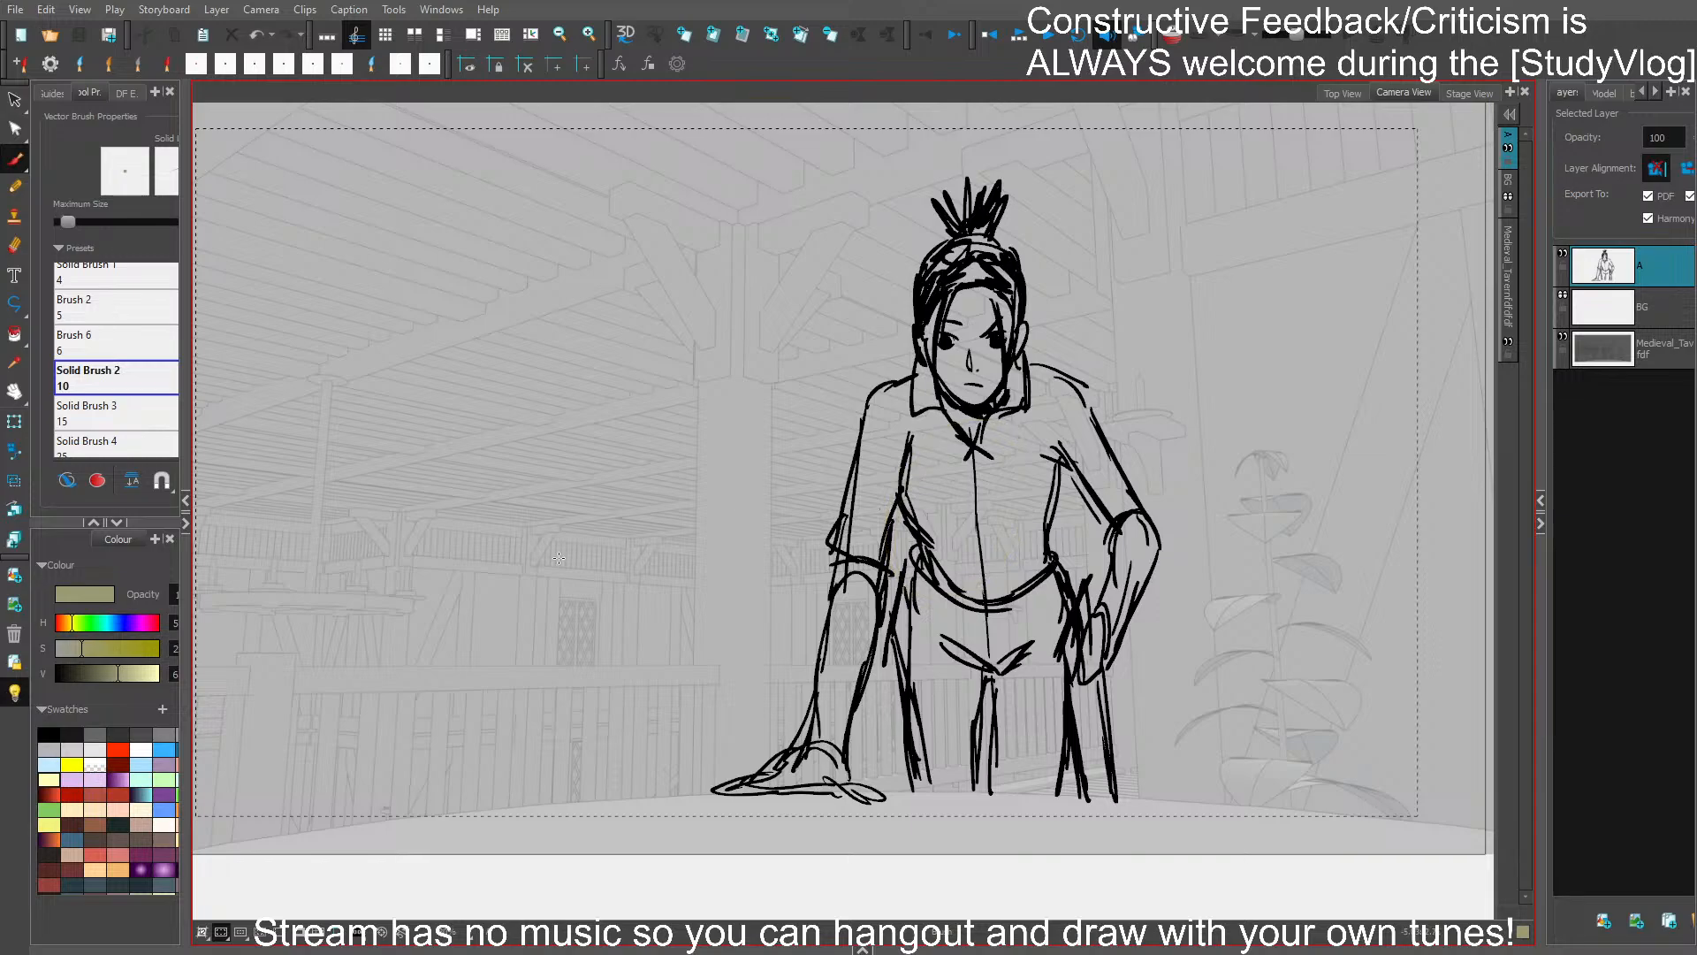
- Turn on Draw Behind, turn off the light table, and paint a flat olive-yellow fill behind the whole figure
click(96, 481)
drag(1028, 464, 1021, 597)
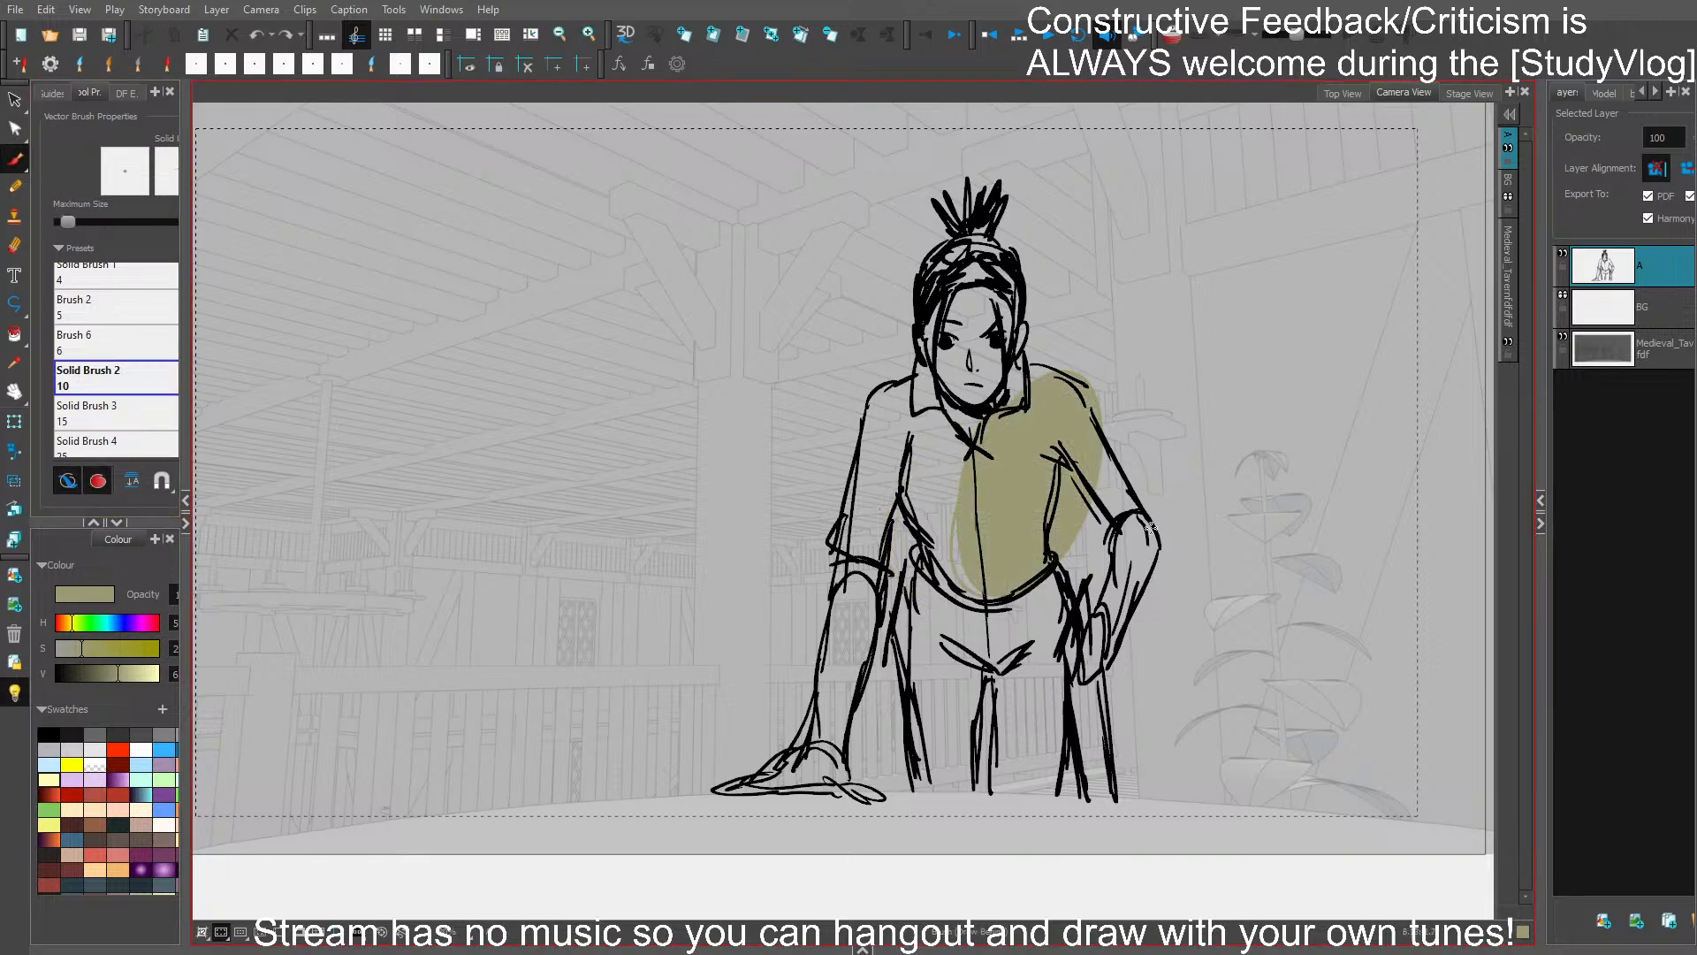
key(ctrl+z)
click(14, 694)
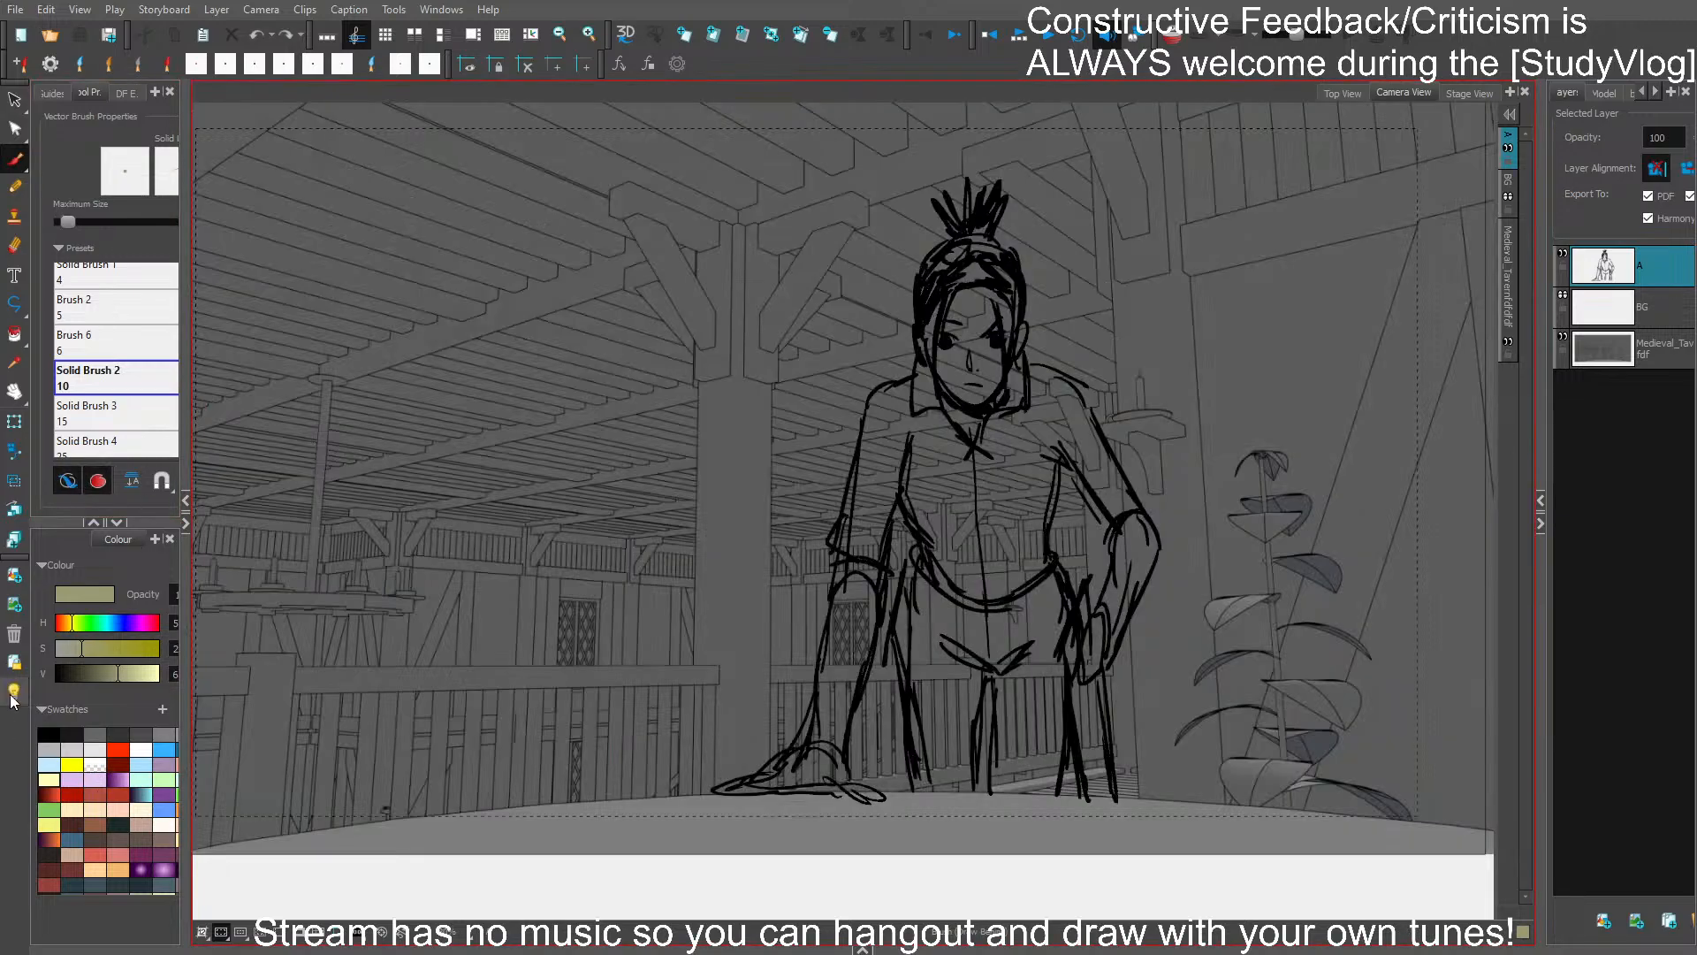
mouse_move(796, 747)
mouse_down()
mouse_move(725, 790)
mouse_move(891, 802)
mouse_move(847, 772)
mouse_move(898, 525)
mouse_move(916, 546)
mouse_move(892, 638)
mouse_move(915, 785)
mouse_move(966, 798)
mouse_move(988, 671)
mouse_move(989, 773)
mouse_move(1051, 795)
mouse_move(1064, 700)
mouse_move(1081, 796)
mouse_move(1112, 800)
mouse_move(1109, 663)
mouse_move(1156, 531)
mouse_move(1078, 396)
mouse_move(1030, 362)
mouse_move(1117, 550)
mouse_move(1083, 619)
mouse_move(1051, 543)
mouse_move(1060, 475)
mouse_move(1029, 427)
mouse_move(993, 190)
mouse_move(962, 233)
mouse_move(936, 193)
mouse_move(957, 244)
mouse_move(964, 184)
mouse_move(969, 241)
mouse_move(920, 282)
mouse_move(911, 374)
mouse_move(876, 392)
mouse_move(786, 776)
mouse_up()
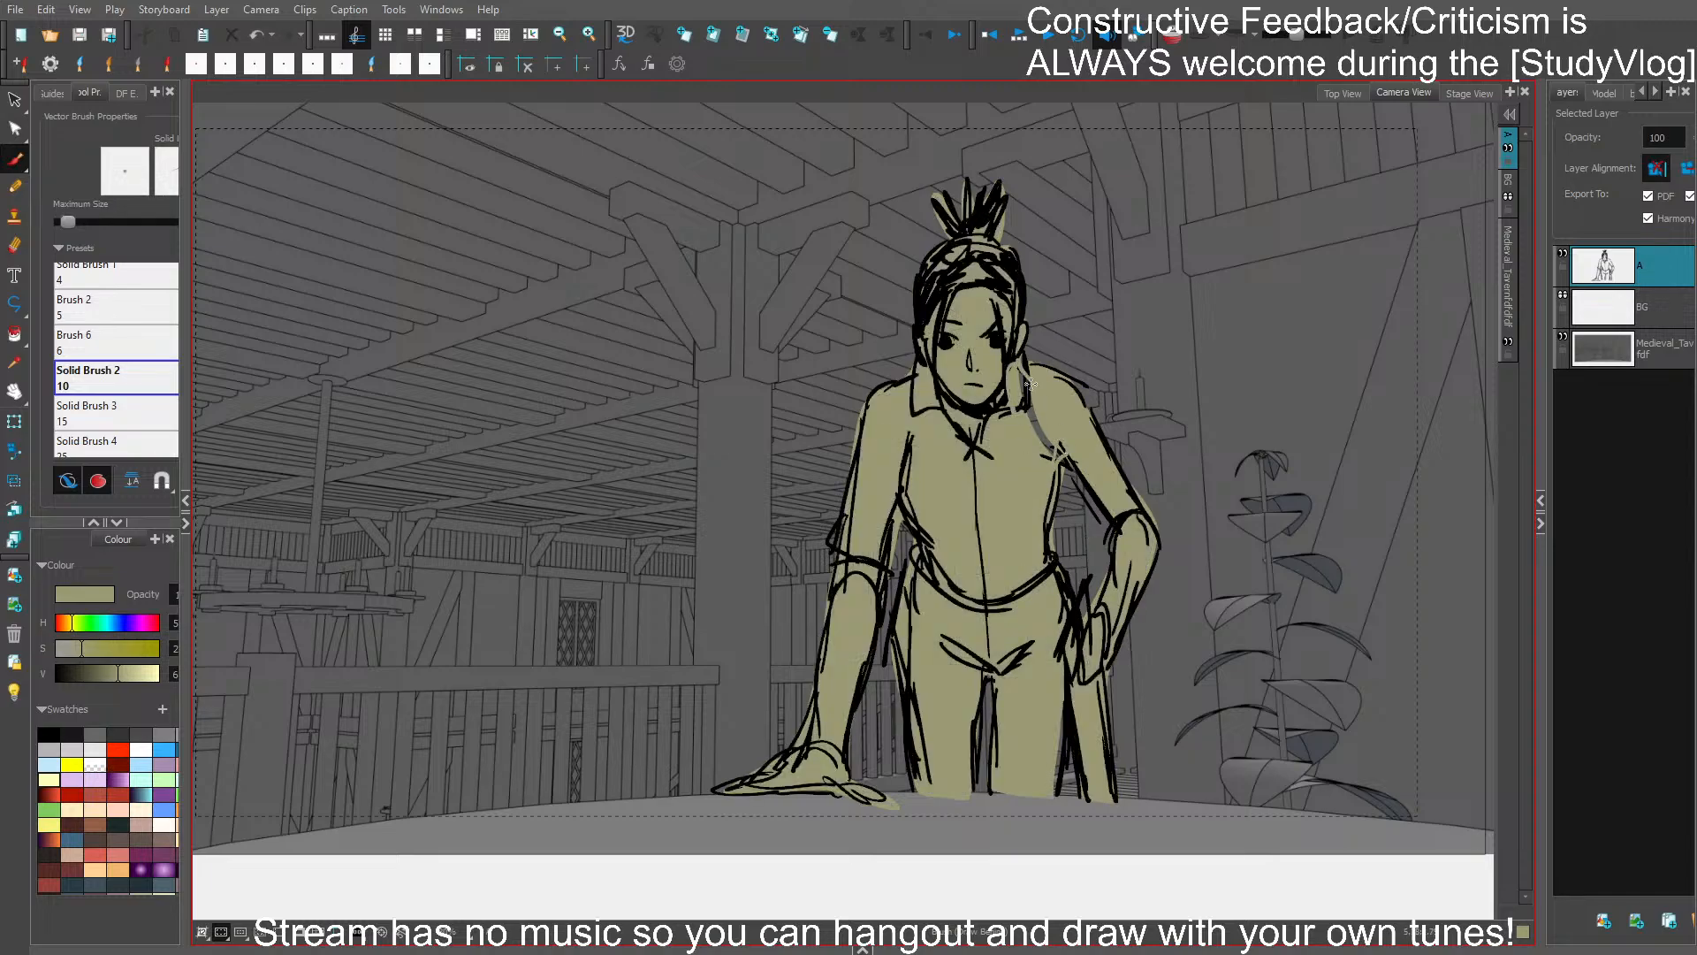
drag(1029, 383, 1065, 455)
- Set the brush to white with Draw Behind off and dot a small highlight in each eye
click(149, 739)
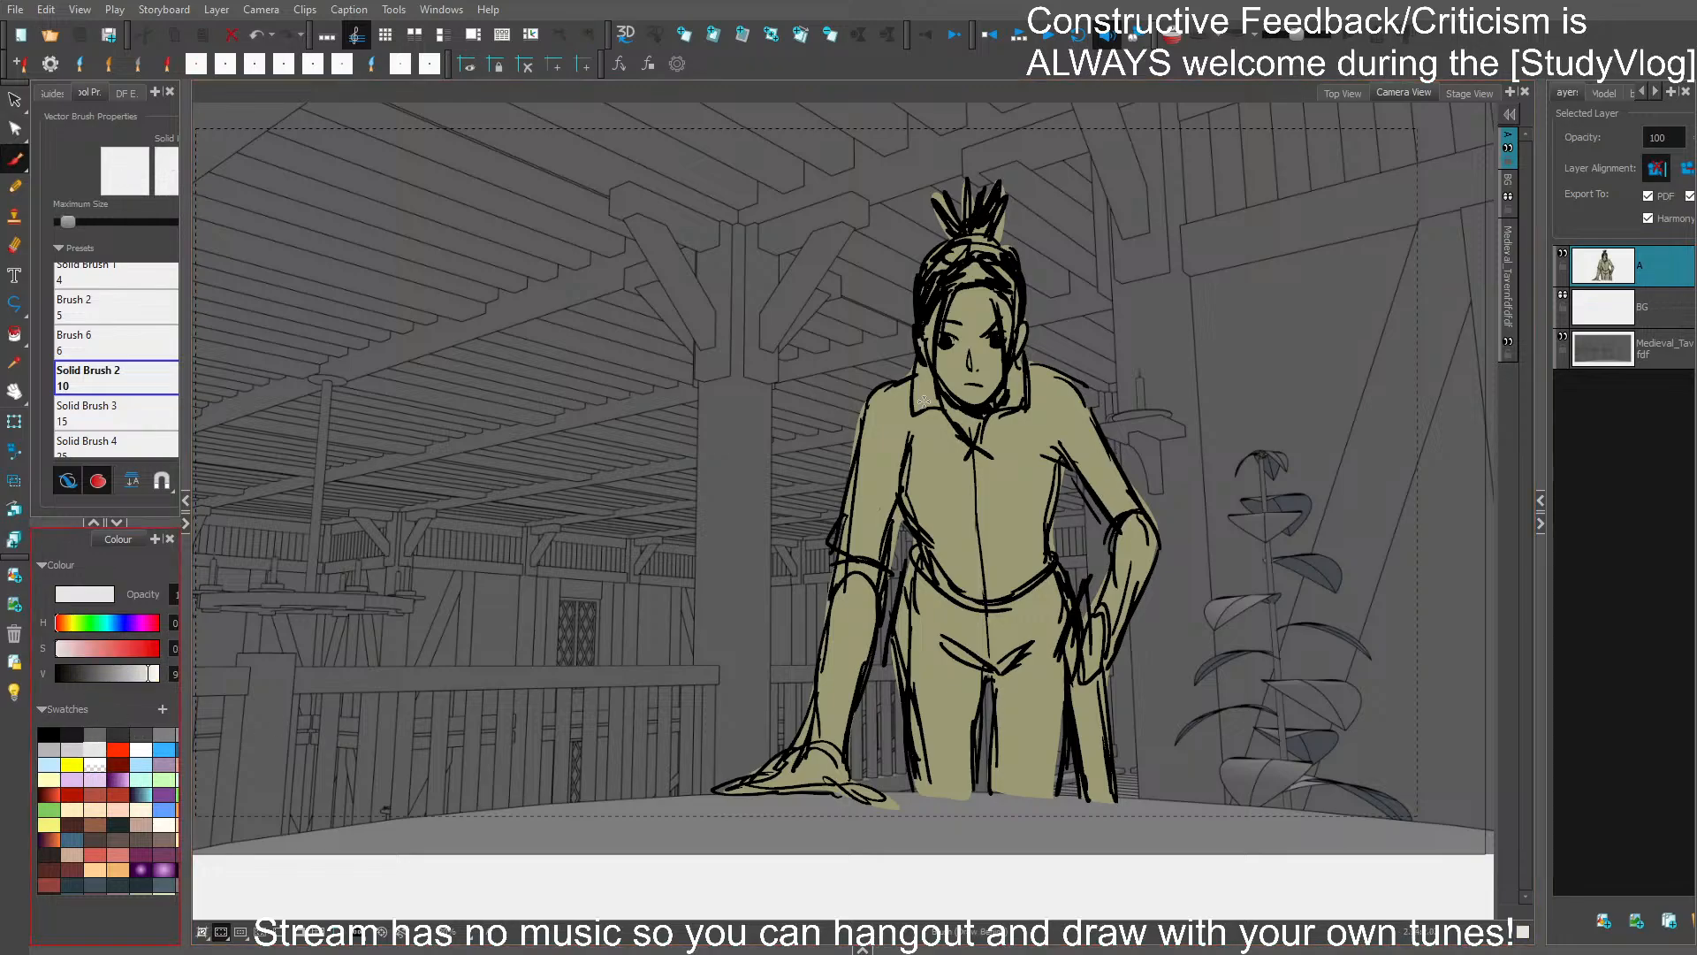
scroll(951, 342, up, 1)
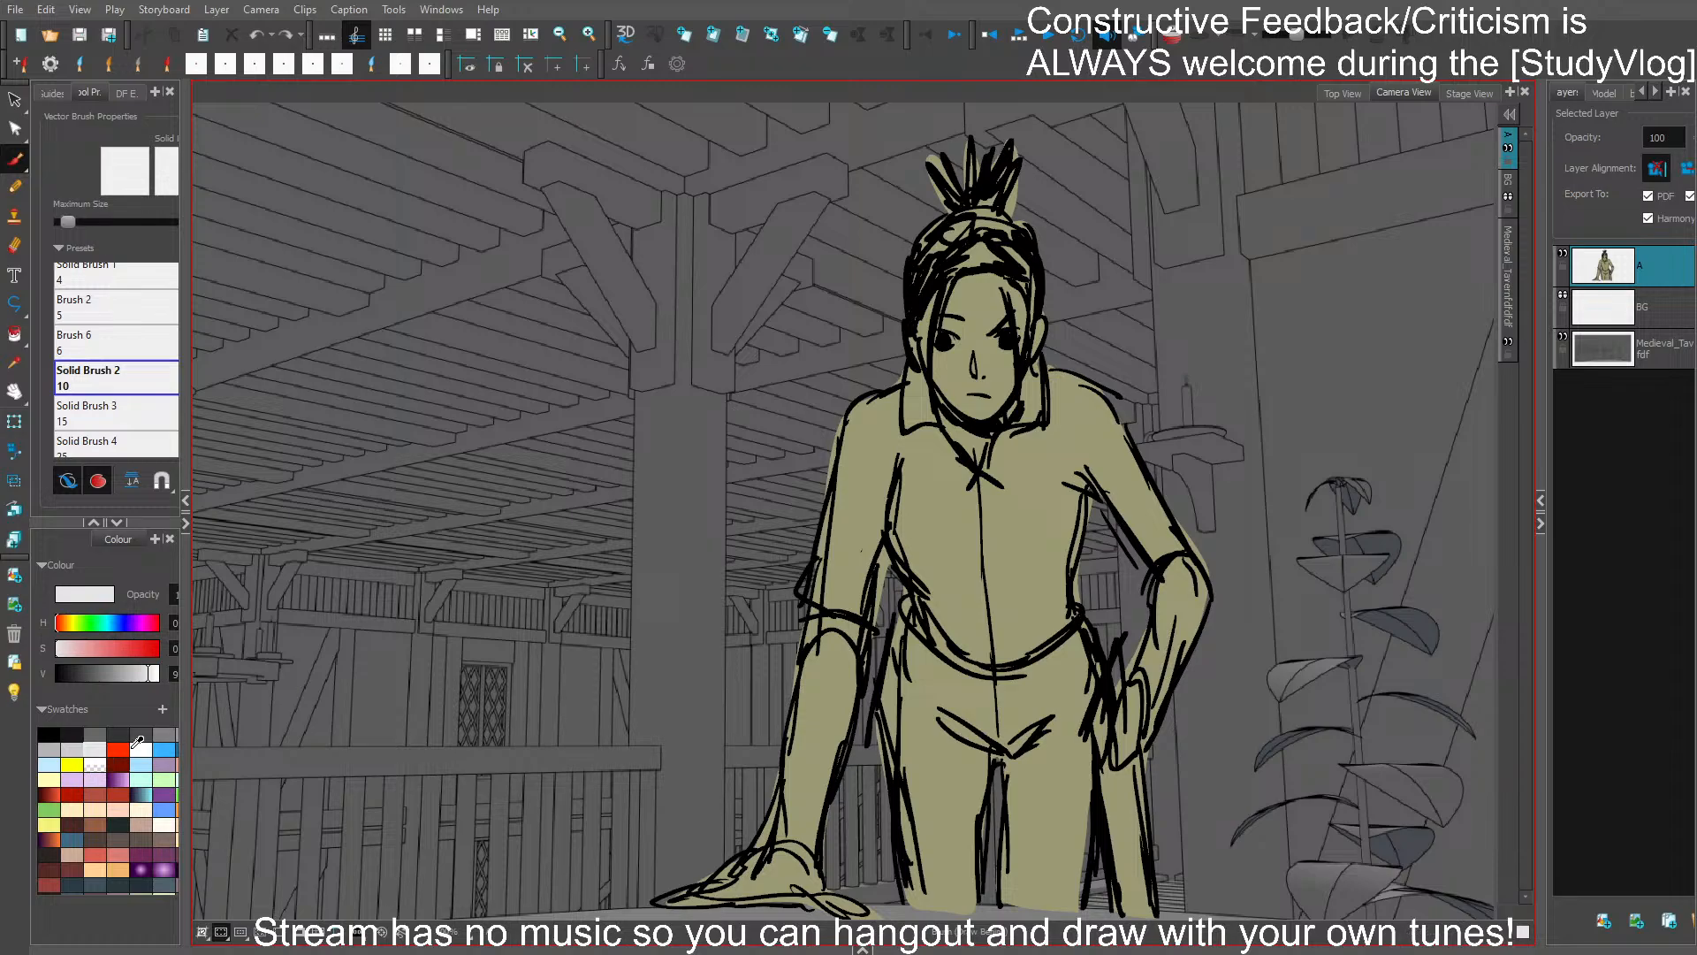
click(140, 748)
click(96, 479)
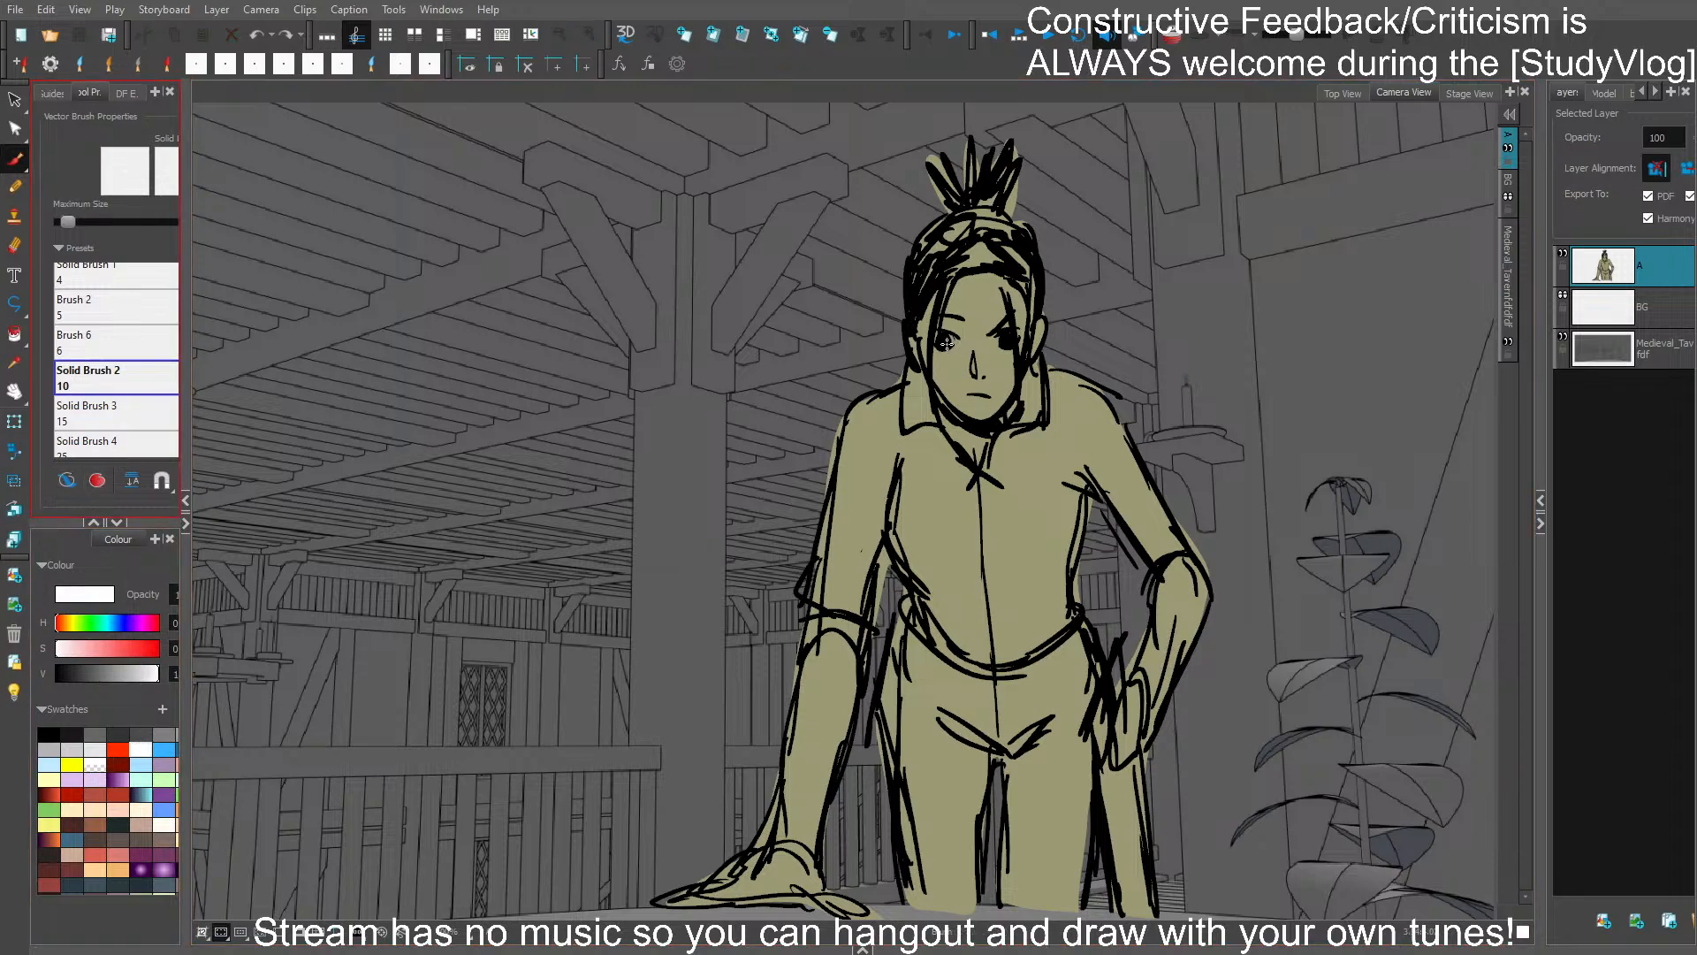
click(1012, 342)
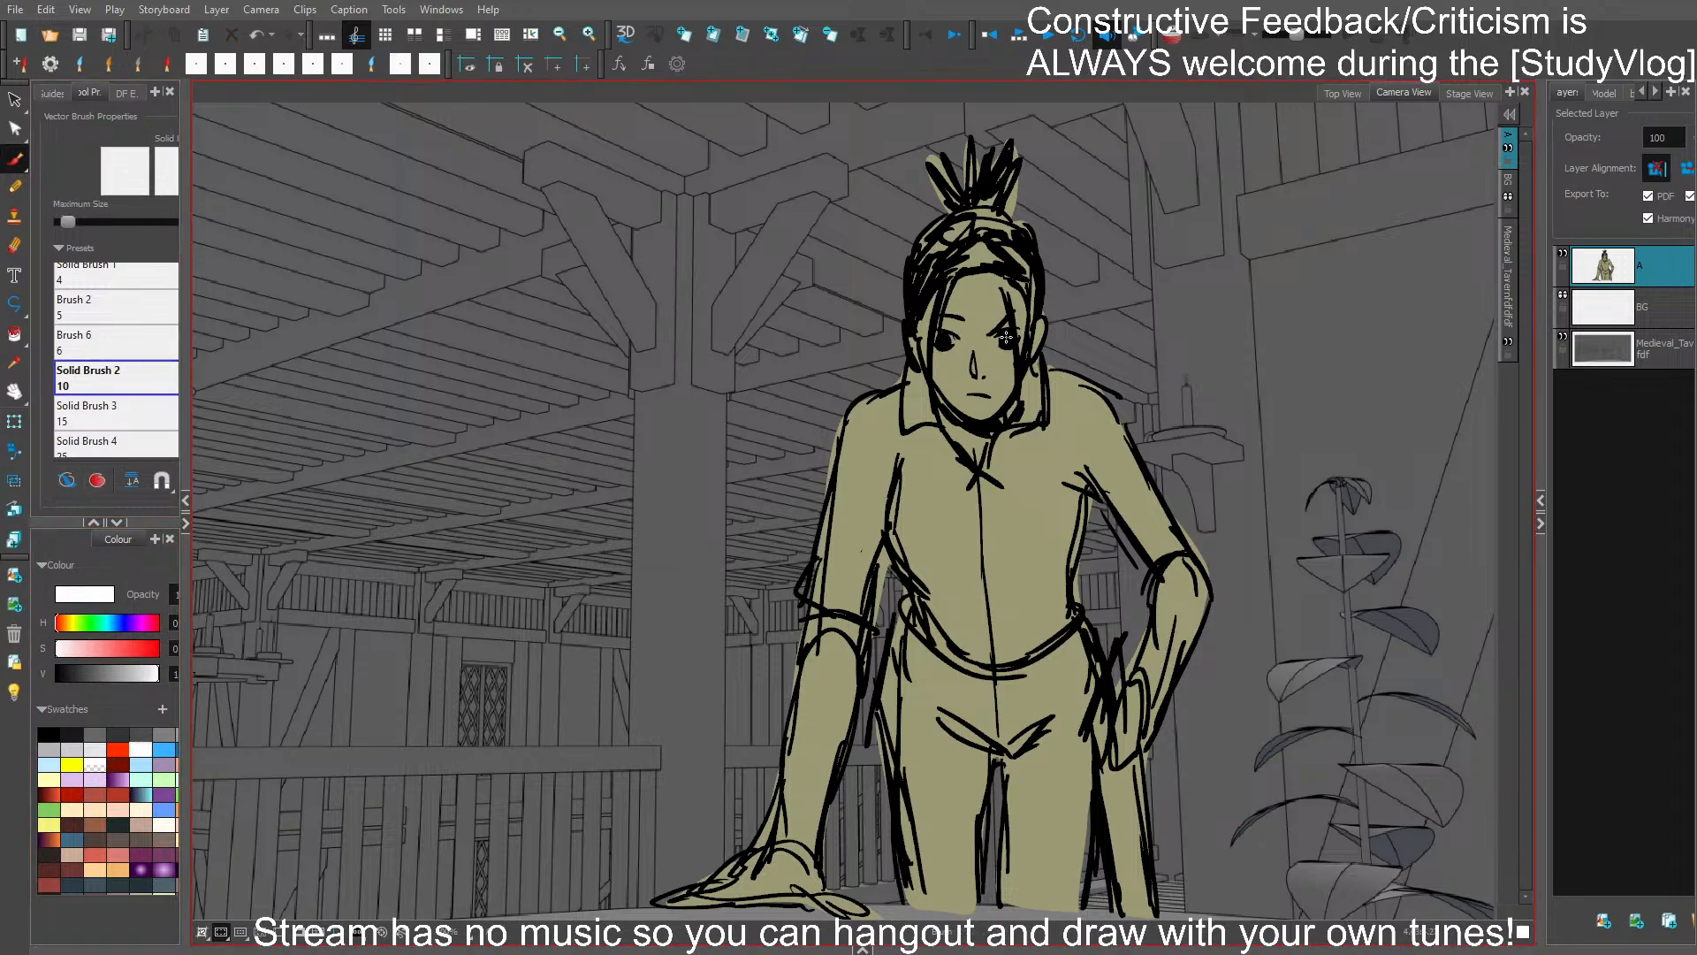
- Stretch the loose hair strand beside the hand-on-hip side eye up to the hairline, narrow it, and deselect it
ctrl+click(1020, 346)
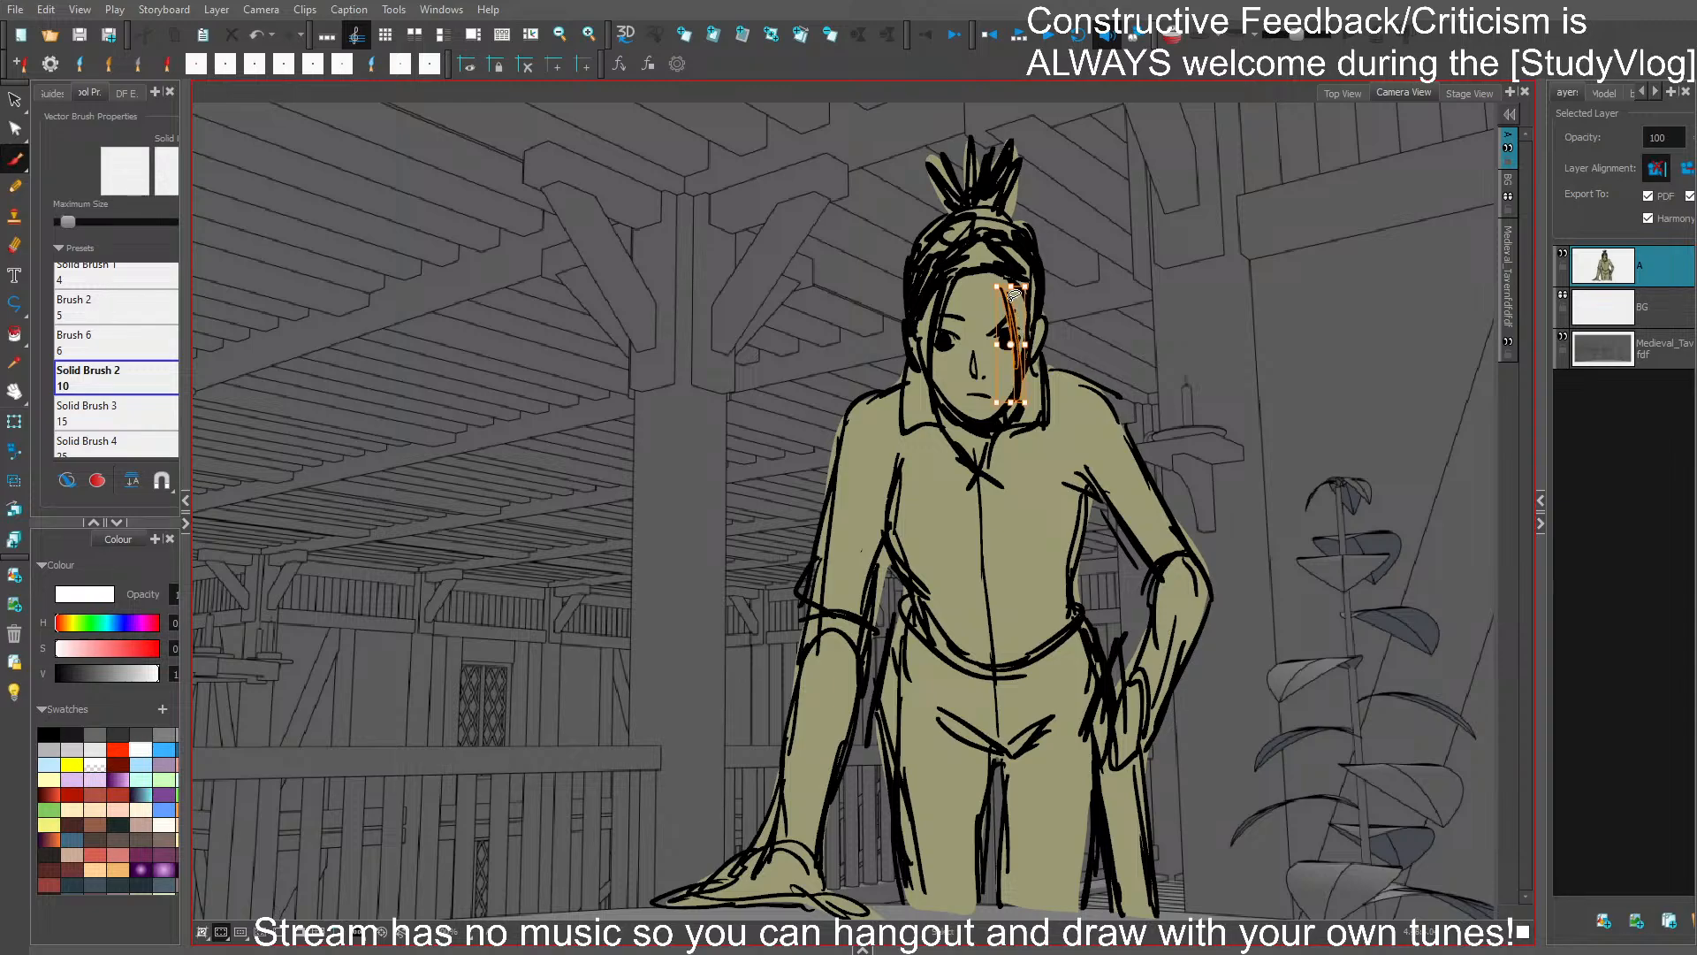
ctrl+click(1021, 368)
ctrl+click(1020, 333)
drag(1010, 285, 1011, 269)
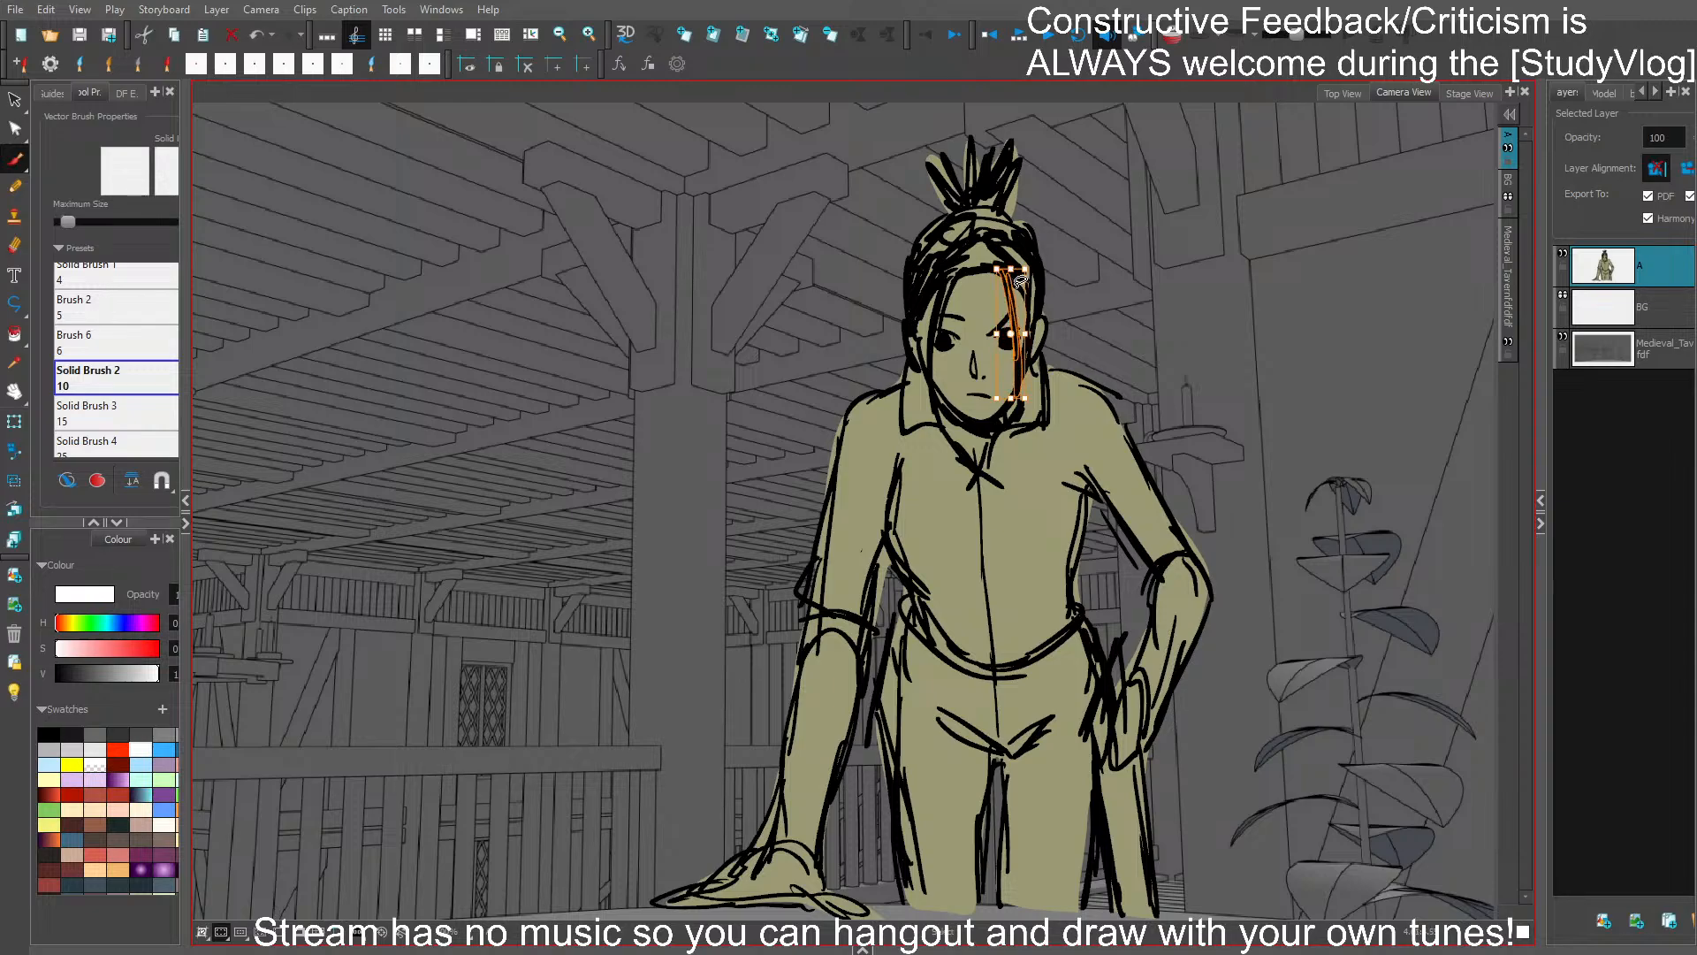
drag(1011, 399, 1012, 404)
drag(1039, 279, 1016, 303)
ctrl+click(1101, 317)
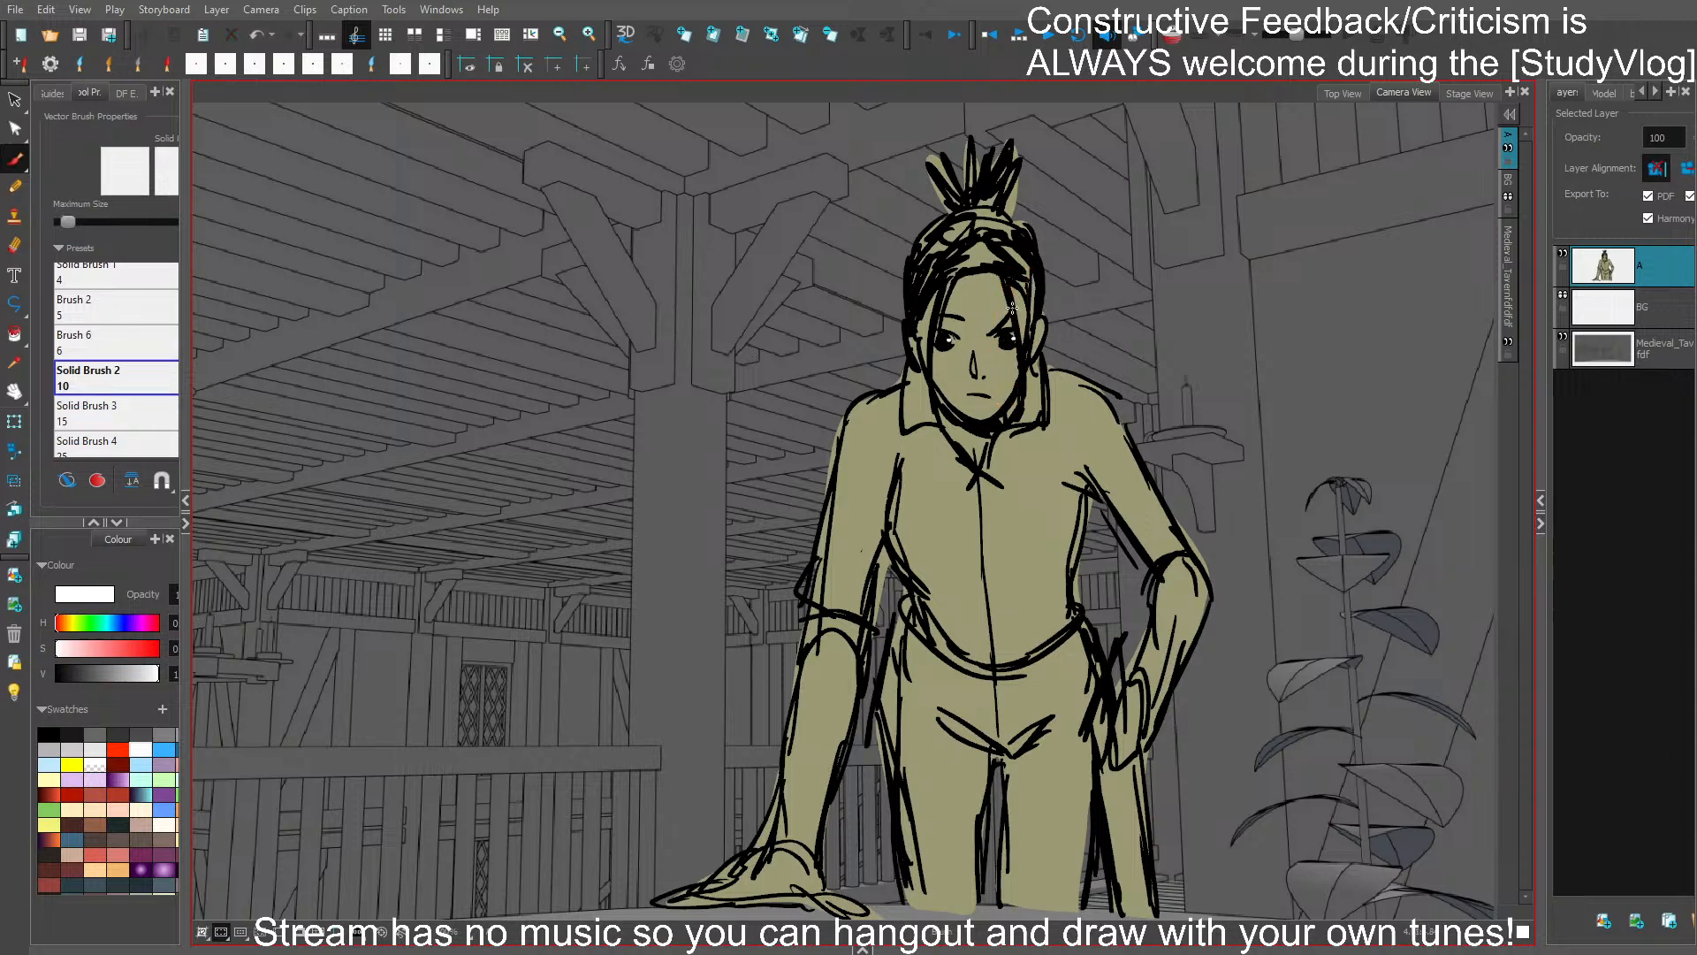
- Select the large olive-yellow fill behind the figure and delete it
scroll(1012, 307, down, 3)
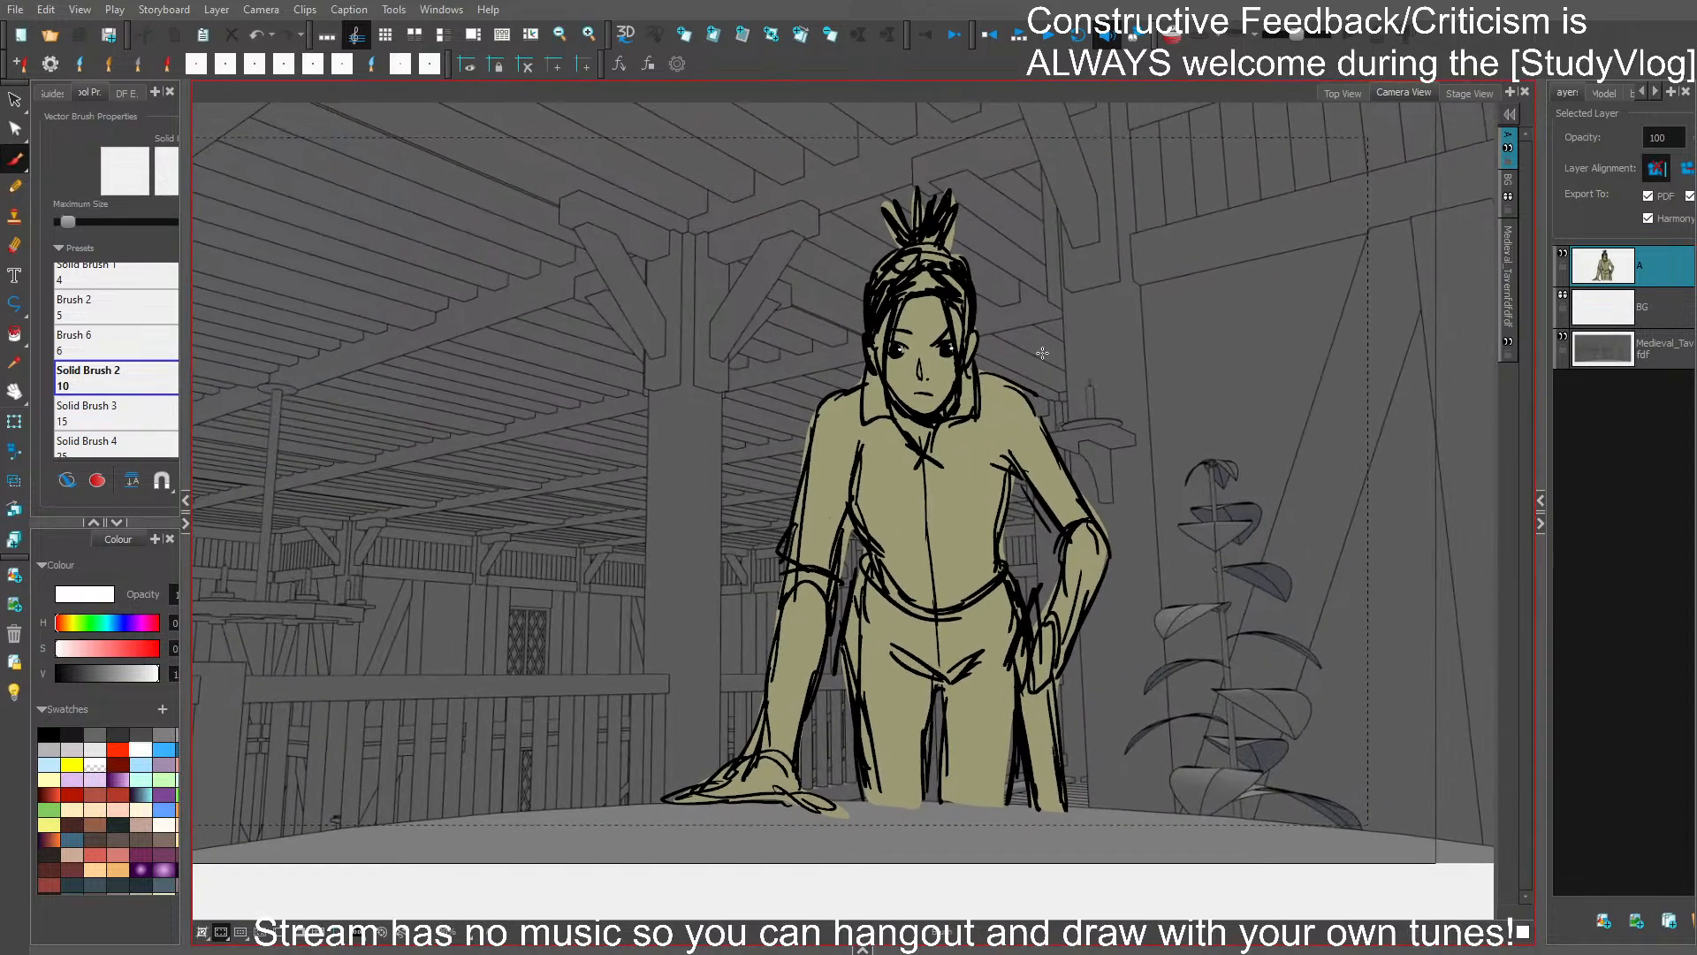
drag(1228, 676, 1310, 660)
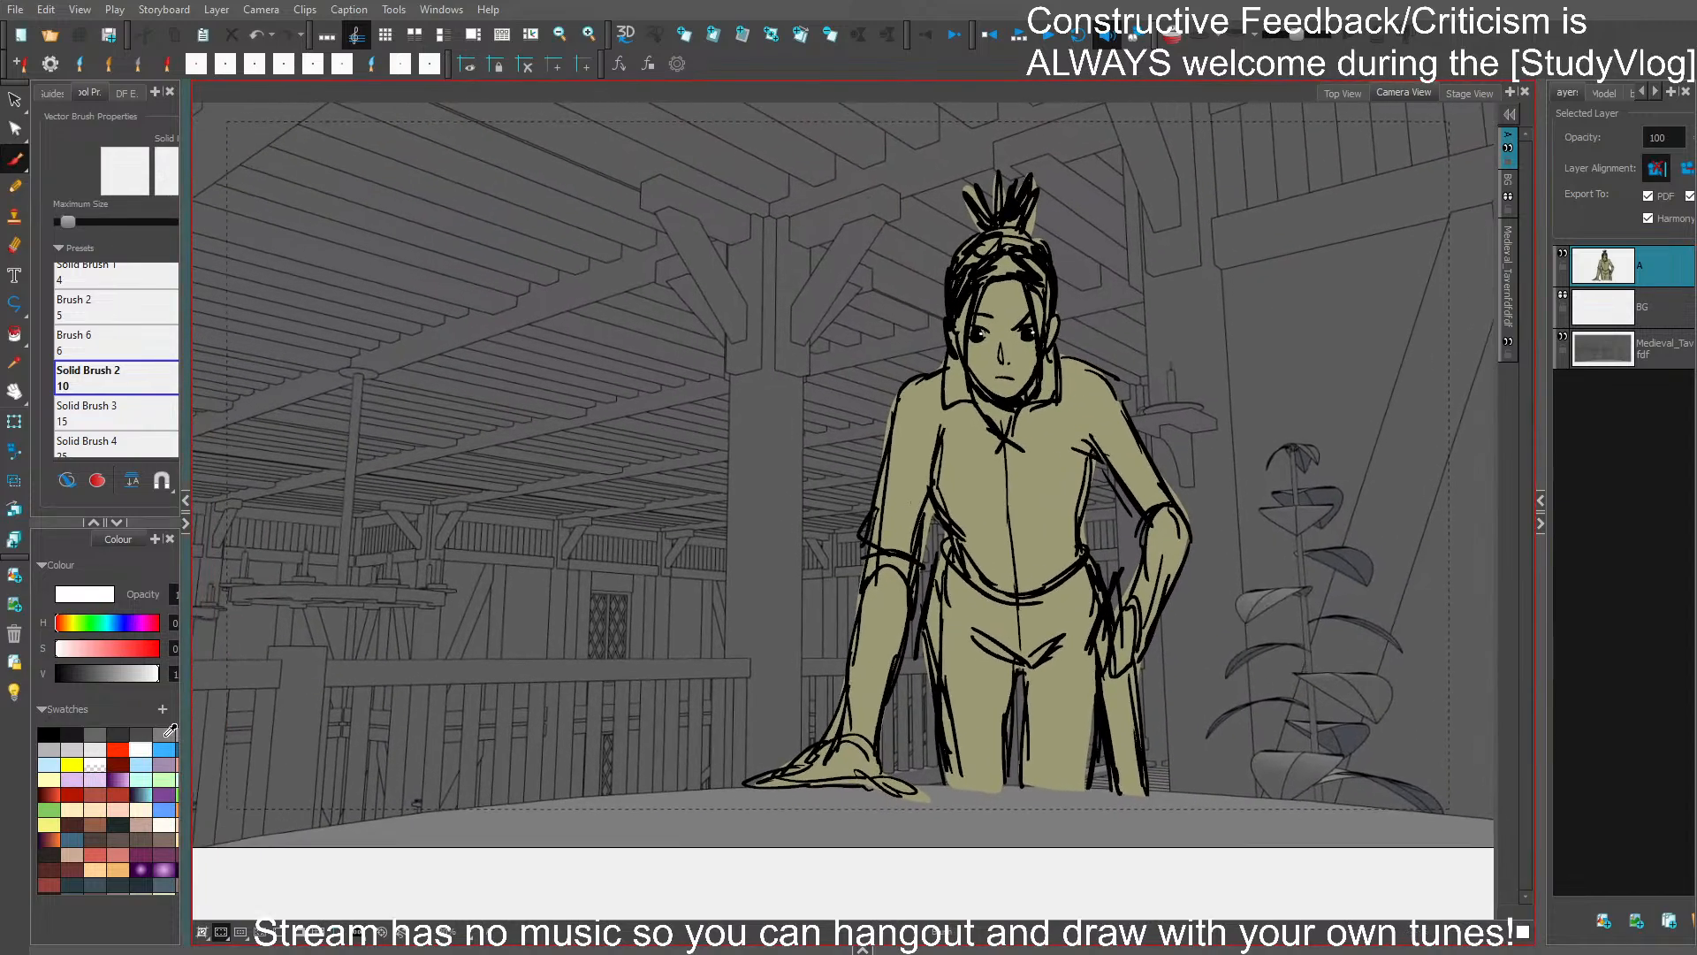
click(979, 697)
key(Delete)
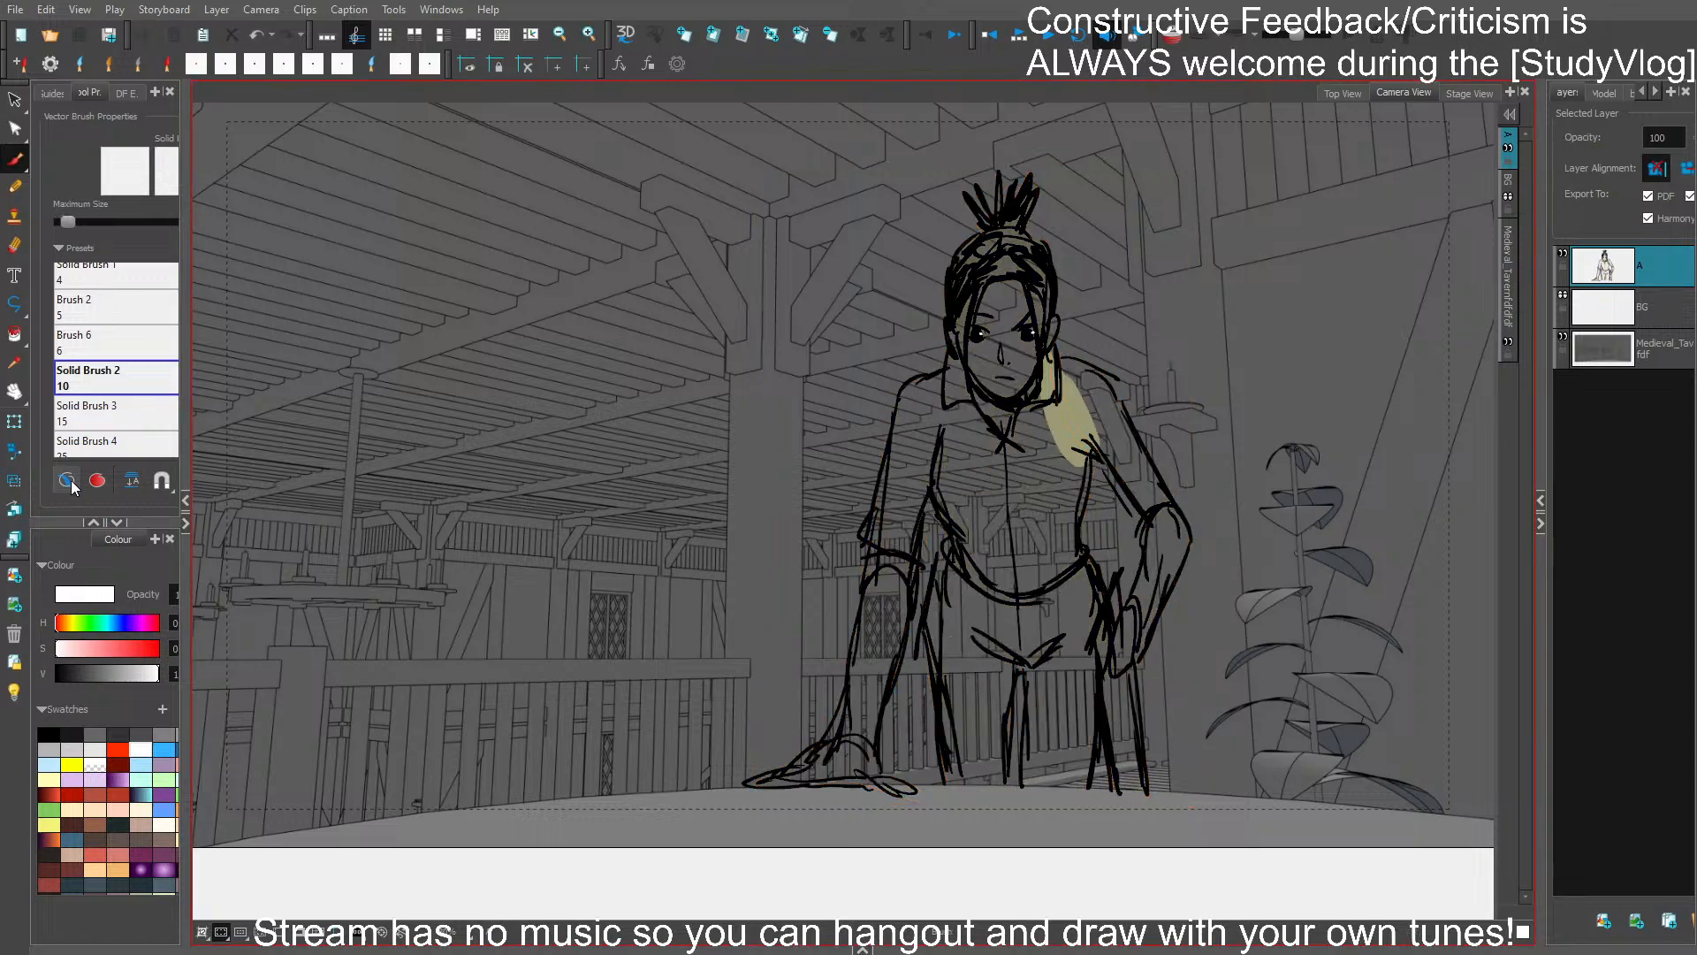
- Stretch the trouser-leg and crotch strokes slightly upward toward the waist and deselect them
click(16, 160)
mouse_move(957, 601)
mouse_down()
mouse_move(928, 650)
mouse_move(984, 807)
mouse_move(1067, 796)
mouse_move(1092, 777)
mouse_move(1076, 701)
mouse_move(1102, 568)
mouse_move(1032, 621)
mouse_move(955, 601)
mouse_up()
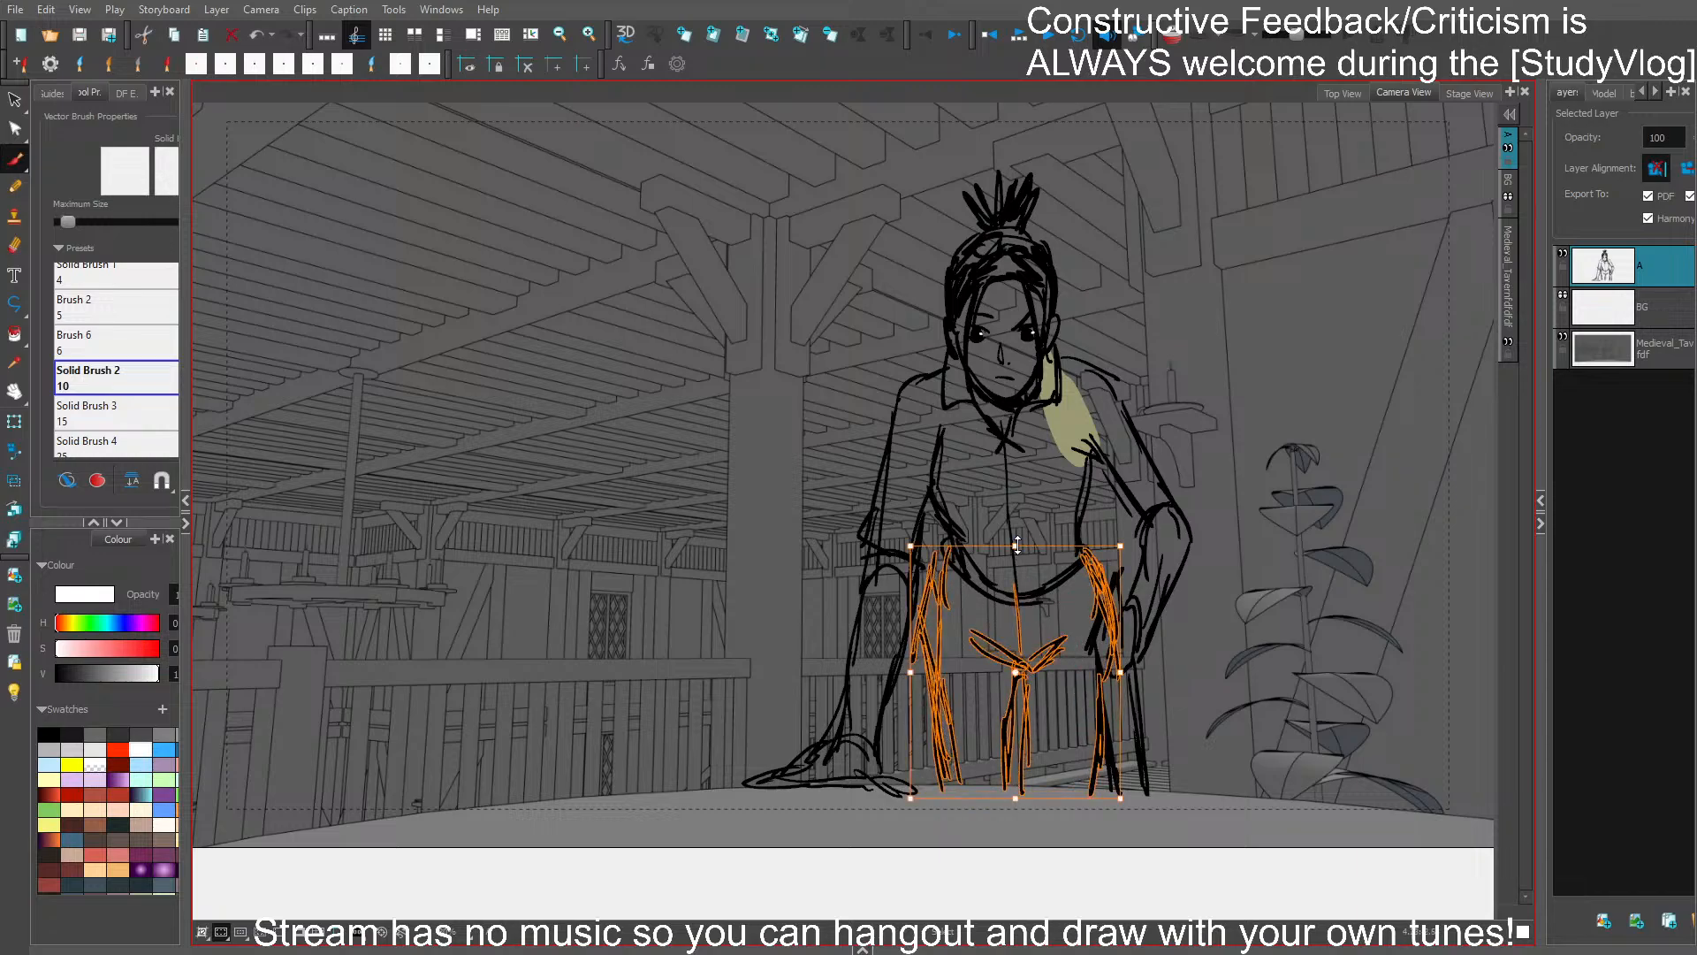
drag(1016, 545, 1019, 539)
click(1056, 718)
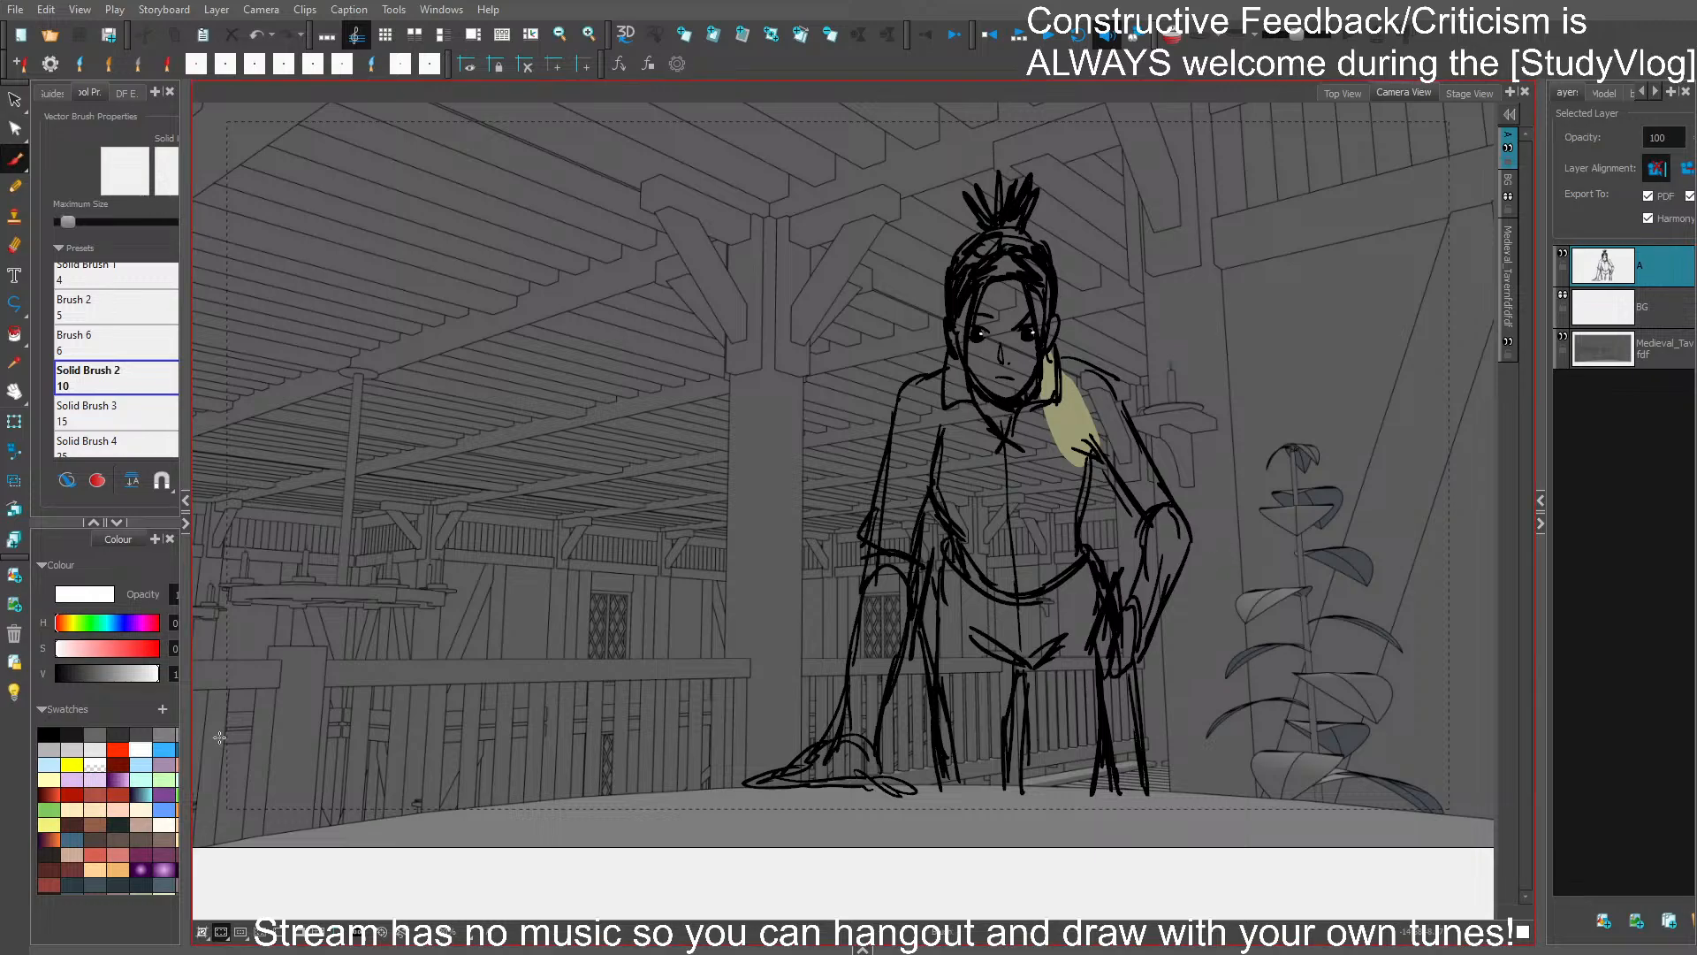
- Sample the olive-yellow from the leftover fill patch on the shoulder as the brush colour
click(15, 363)
click(1086, 408)
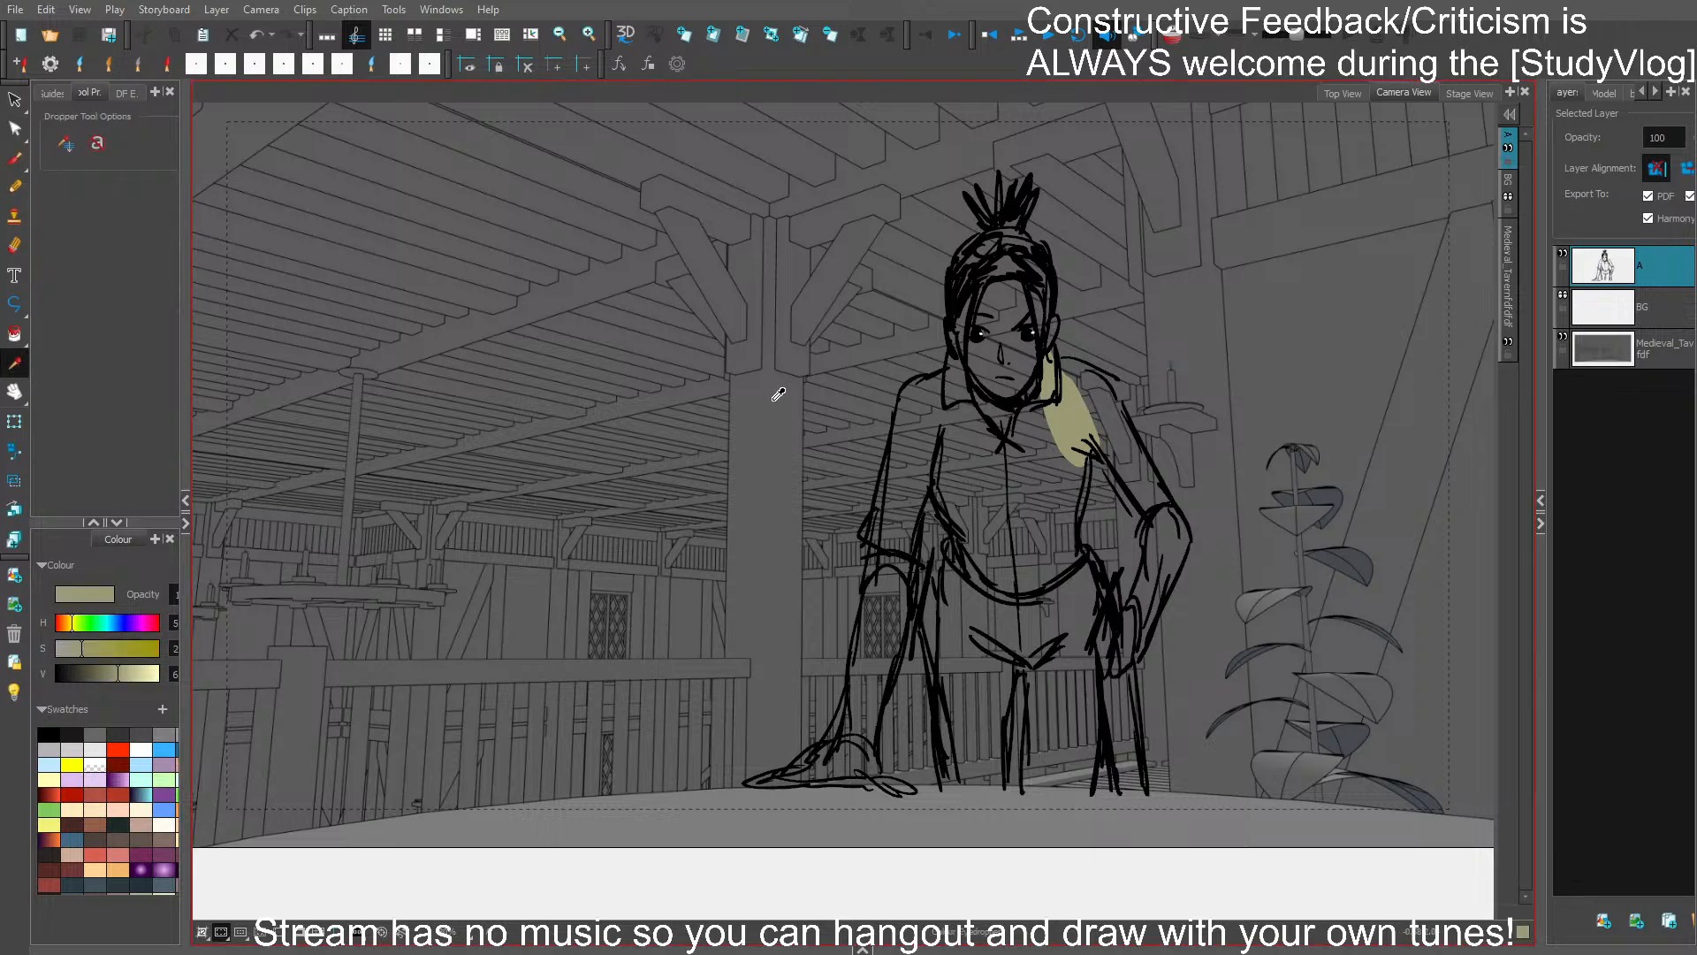
click(17, 161)
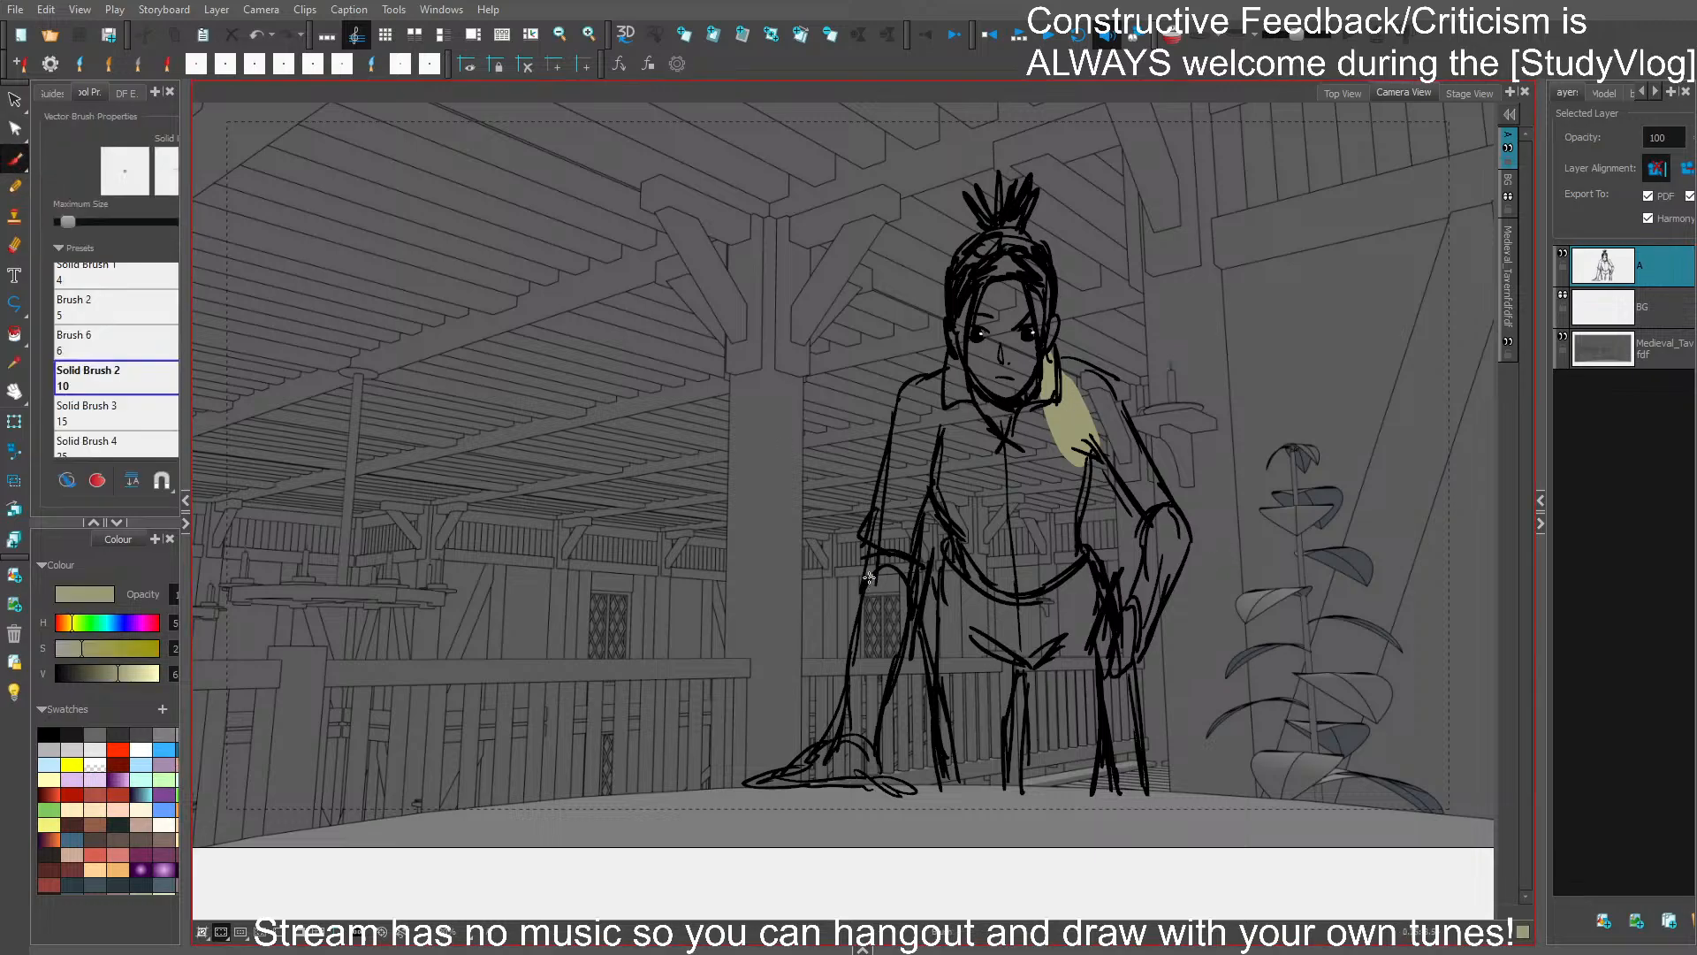
mouse_move(869, 578)
mouse_down()
mouse_move(796, 764)
mouse_move(764, 786)
mouse_move(907, 782)
mouse_move(873, 737)
mouse_move(907, 626)
mouse_move(935, 677)
mouse_move(941, 777)
mouse_move(1011, 783)
mouse_move(1014, 687)
mouse_move(1026, 787)
mouse_move(1091, 783)
mouse_move(1101, 683)
mouse_move(1113, 791)
mouse_move(1140, 794)
mouse_move(1131, 681)
mouse_move(1186, 512)
mouse_move(1090, 365)
mouse_move(1054, 359)
mouse_move(1141, 523)
mouse_move(1125, 599)
mouse_move(1089, 564)
mouse_move(1089, 456)
mouse_up()
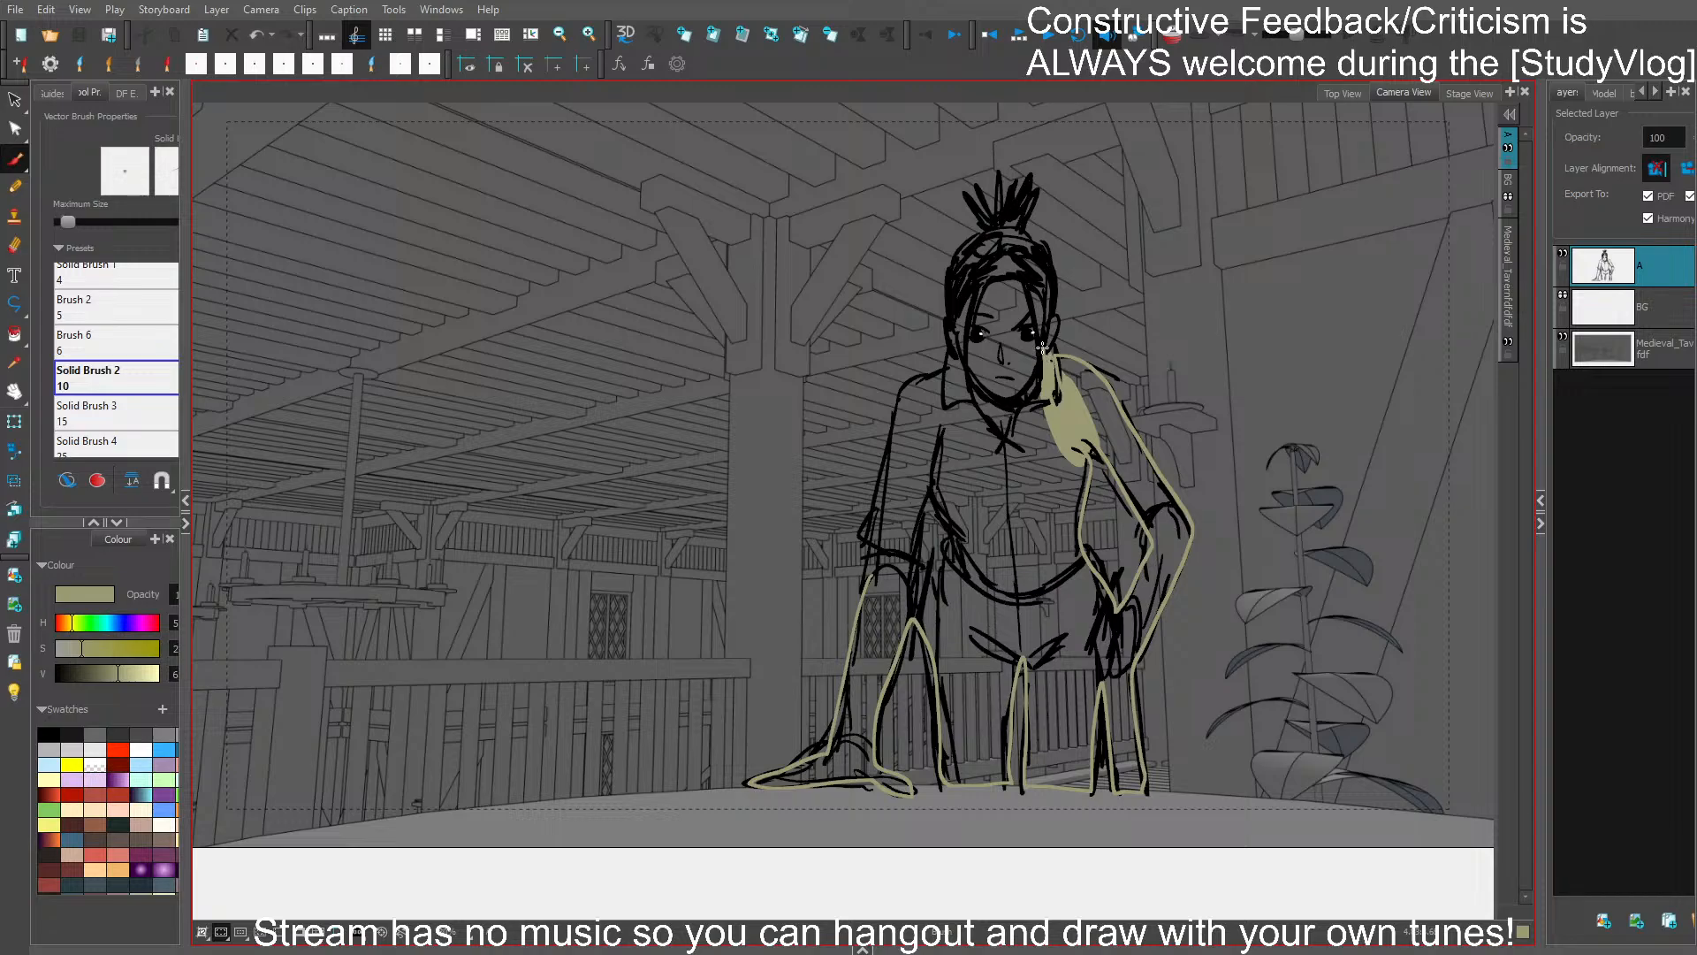
mouse_move(1052, 318)
mouse_down()
mouse_move(1036, 182)
mouse_move(1007, 198)
mouse_move(996, 167)
mouse_move(990, 213)
mouse_move(972, 192)
mouse_move(983, 231)
mouse_move(955, 257)
mouse_move(945, 363)
mouse_move(910, 382)
mouse_move(882, 466)
mouse_move(854, 645)
mouse_up()
key(ctrl+z)
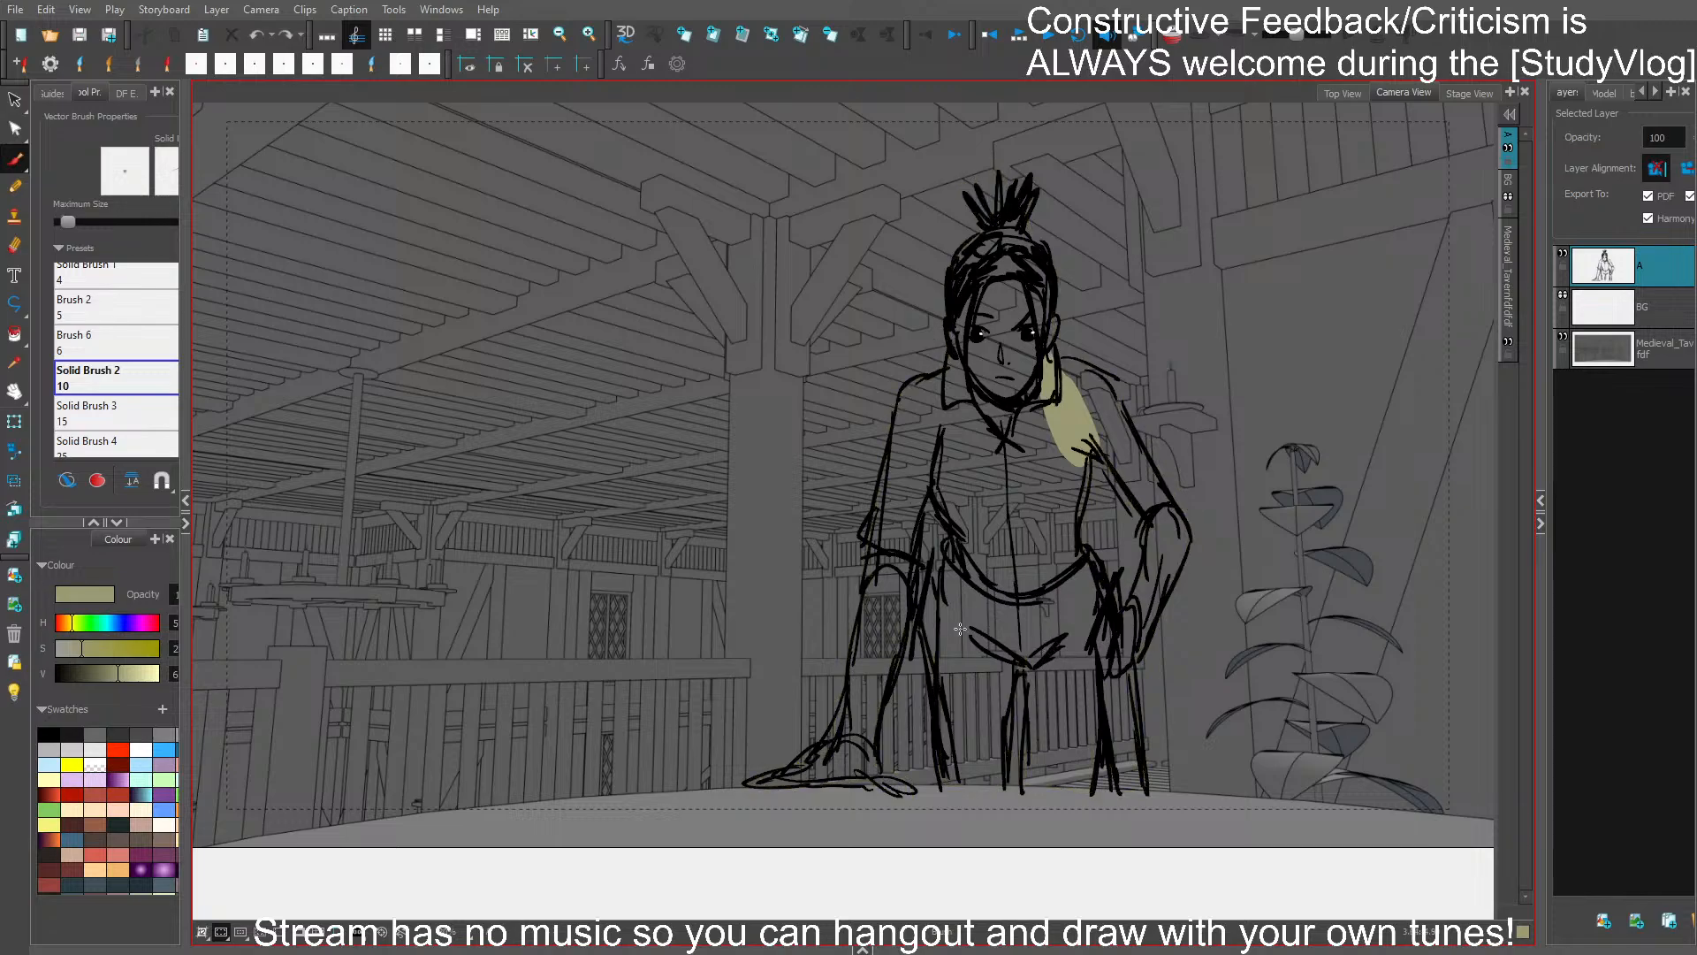
mouse_move(871, 579)
mouse_down()
mouse_move(841, 718)
mouse_move(750, 785)
mouse_up()
key(ctrl+z)
- Turn on Draw Behind, trace the whole figure's silhouette in olive-yellow, and fill it behind the line art
click(70, 483)
click(106, 485)
mouse_move(873, 555)
mouse_down()
mouse_move(843, 690)
mouse_move(759, 776)
mouse_move(911, 793)
mouse_move(885, 767)
mouse_move(909, 625)
mouse_move(937, 783)
mouse_move(1010, 793)
mouse_move(1021, 669)
mouse_move(1021, 782)
mouse_move(1091, 792)
mouse_move(1096, 700)
mouse_move(1115, 787)
mouse_move(1140, 789)
mouse_move(1131, 672)
mouse_move(1190, 530)
mouse_move(1147, 637)
mouse_move(1184, 532)
mouse_move(1107, 385)
mouse_move(1058, 362)
mouse_up()
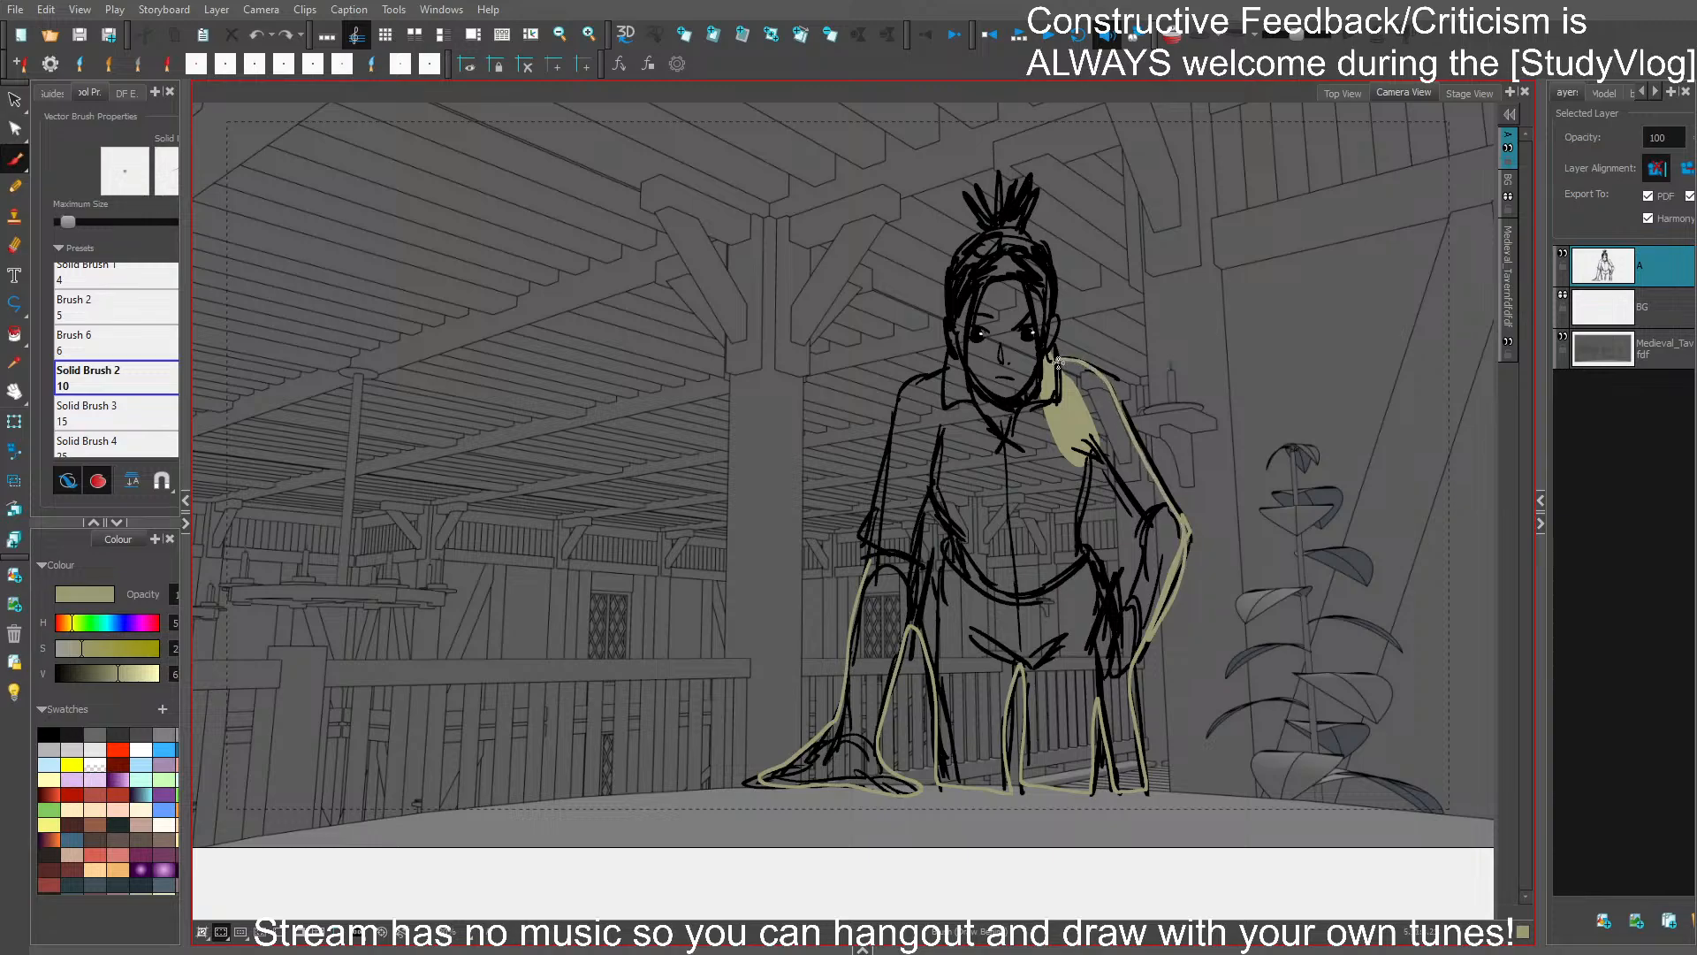
mouse_move(1095, 441)
mouse_down()
mouse_move(1147, 530)
mouse_move(1129, 594)
mouse_move(1106, 575)
mouse_move(1089, 477)
mouse_up()
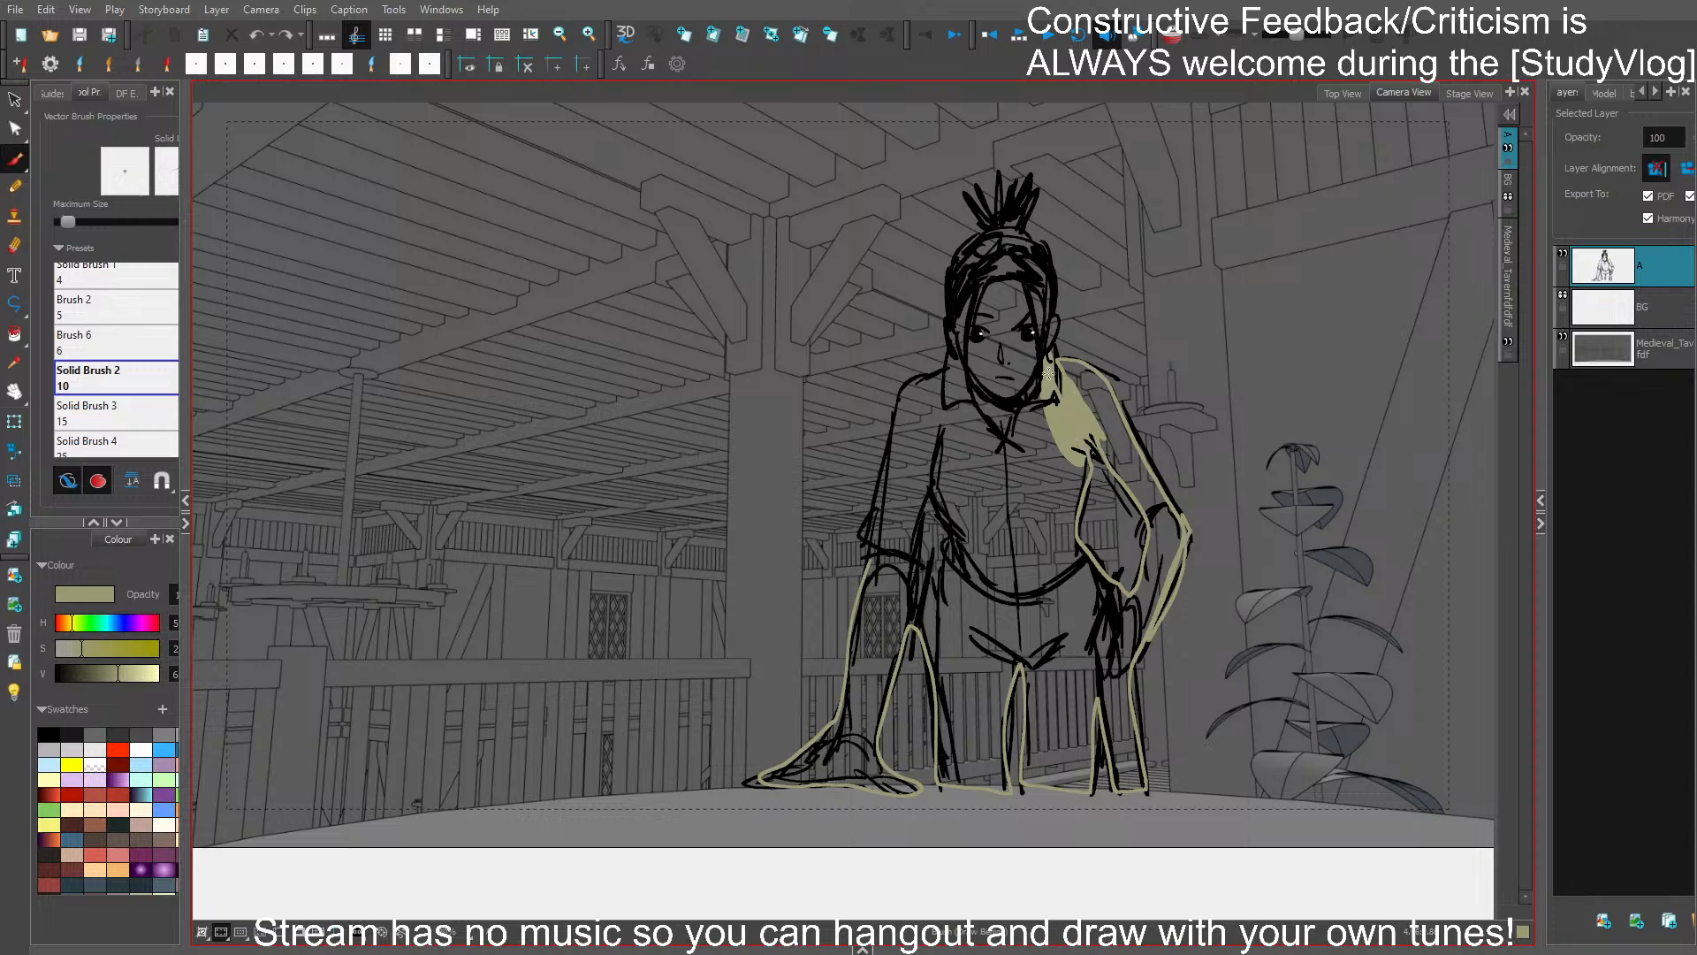
mouse_move(1059, 319)
mouse_down()
mouse_move(1030, 183)
mouse_move(996, 208)
mouse_move(970, 188)
mouse_move(948, 323)
mouse_move(875, 477)
mouse_move(844, 654)
mouse_move(910, 733)
mouse_up()
drag(1243, 626, 1295, 660)
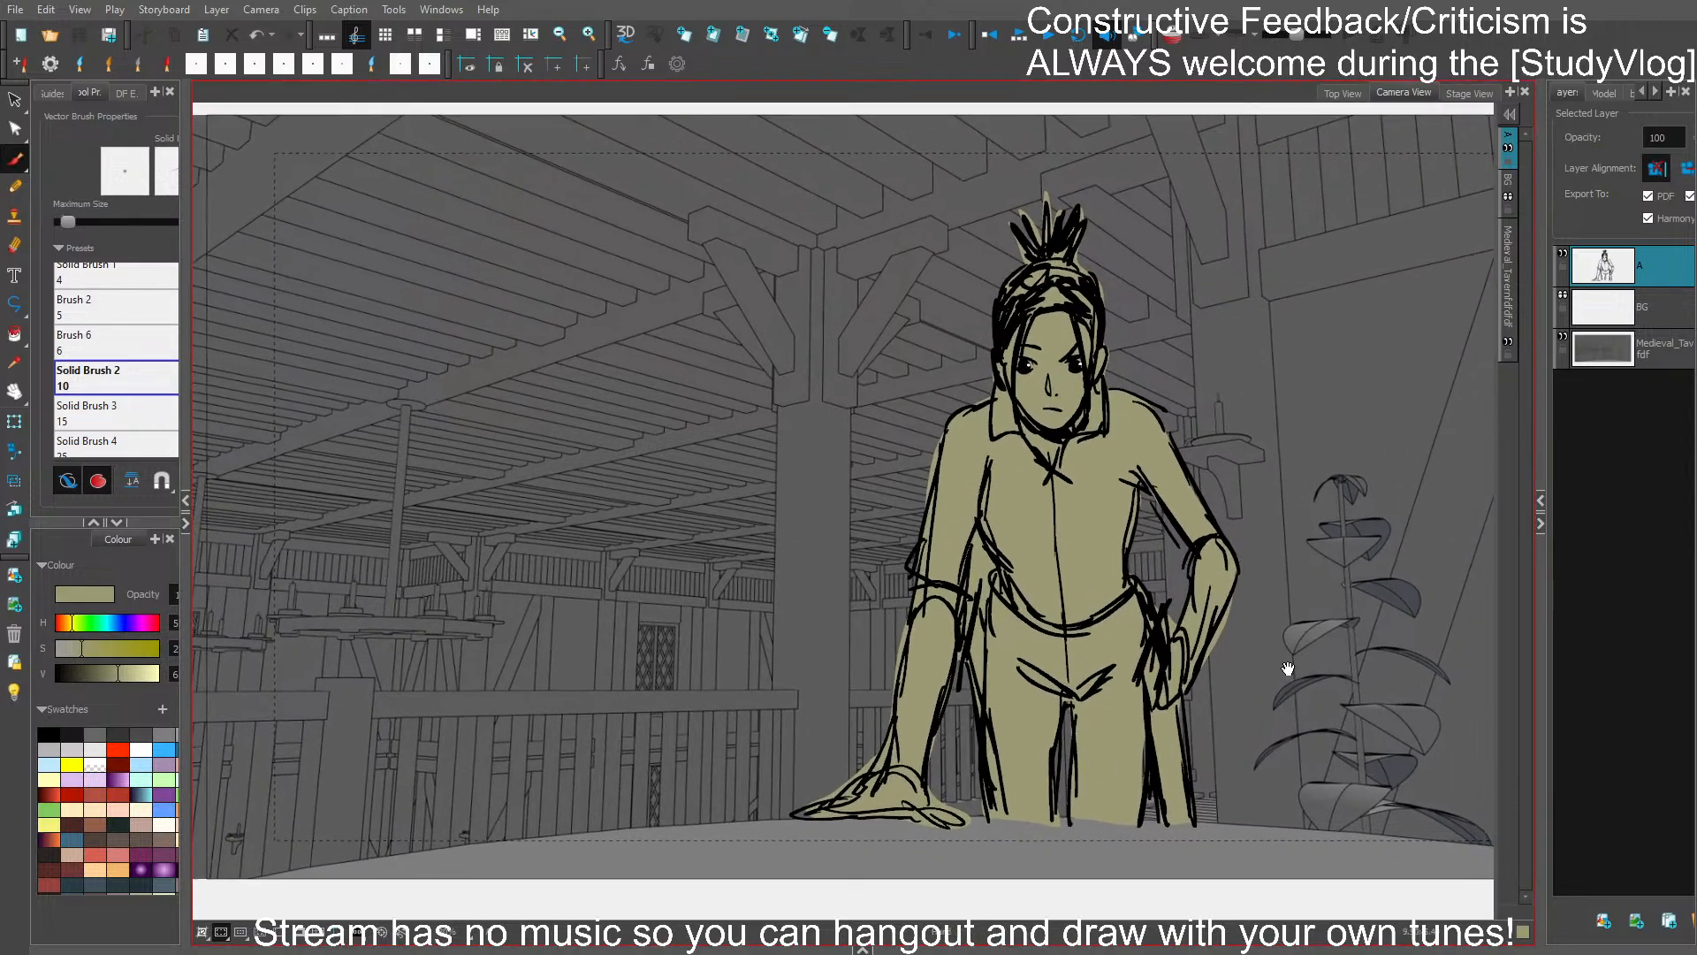
- Set the brush to black with Draw Behind off, draw the scowling brow on the leaning-arm side, and save
scroll(1300, 660, down, 2)
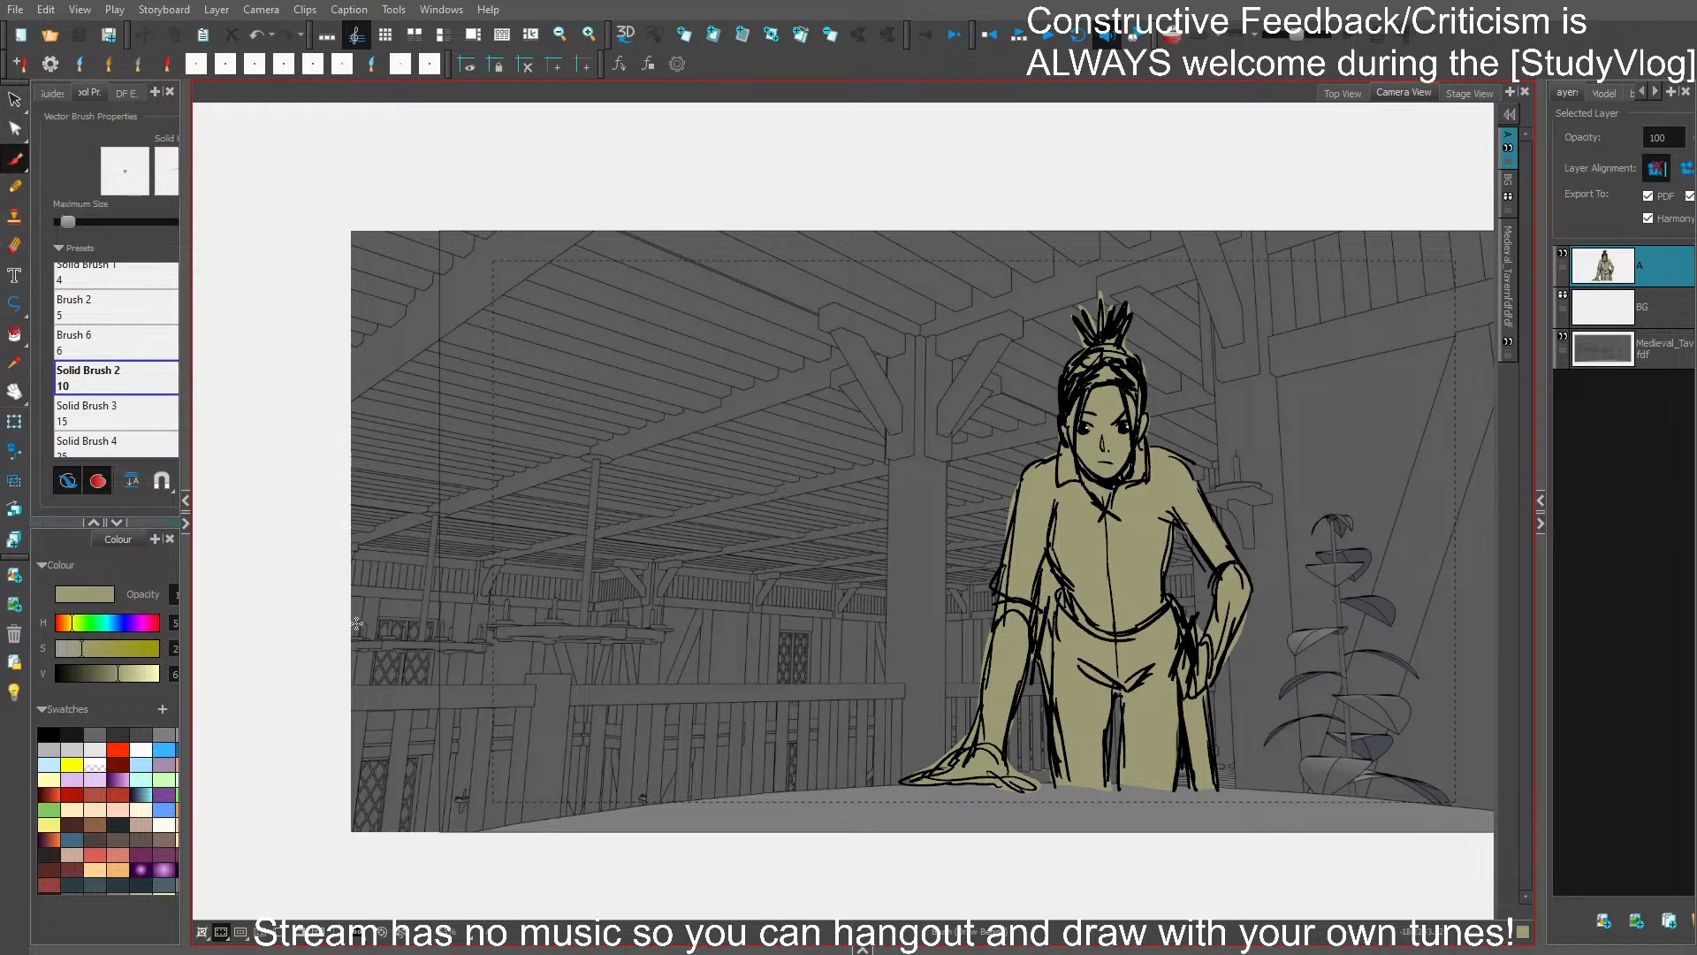
click(49, 734)
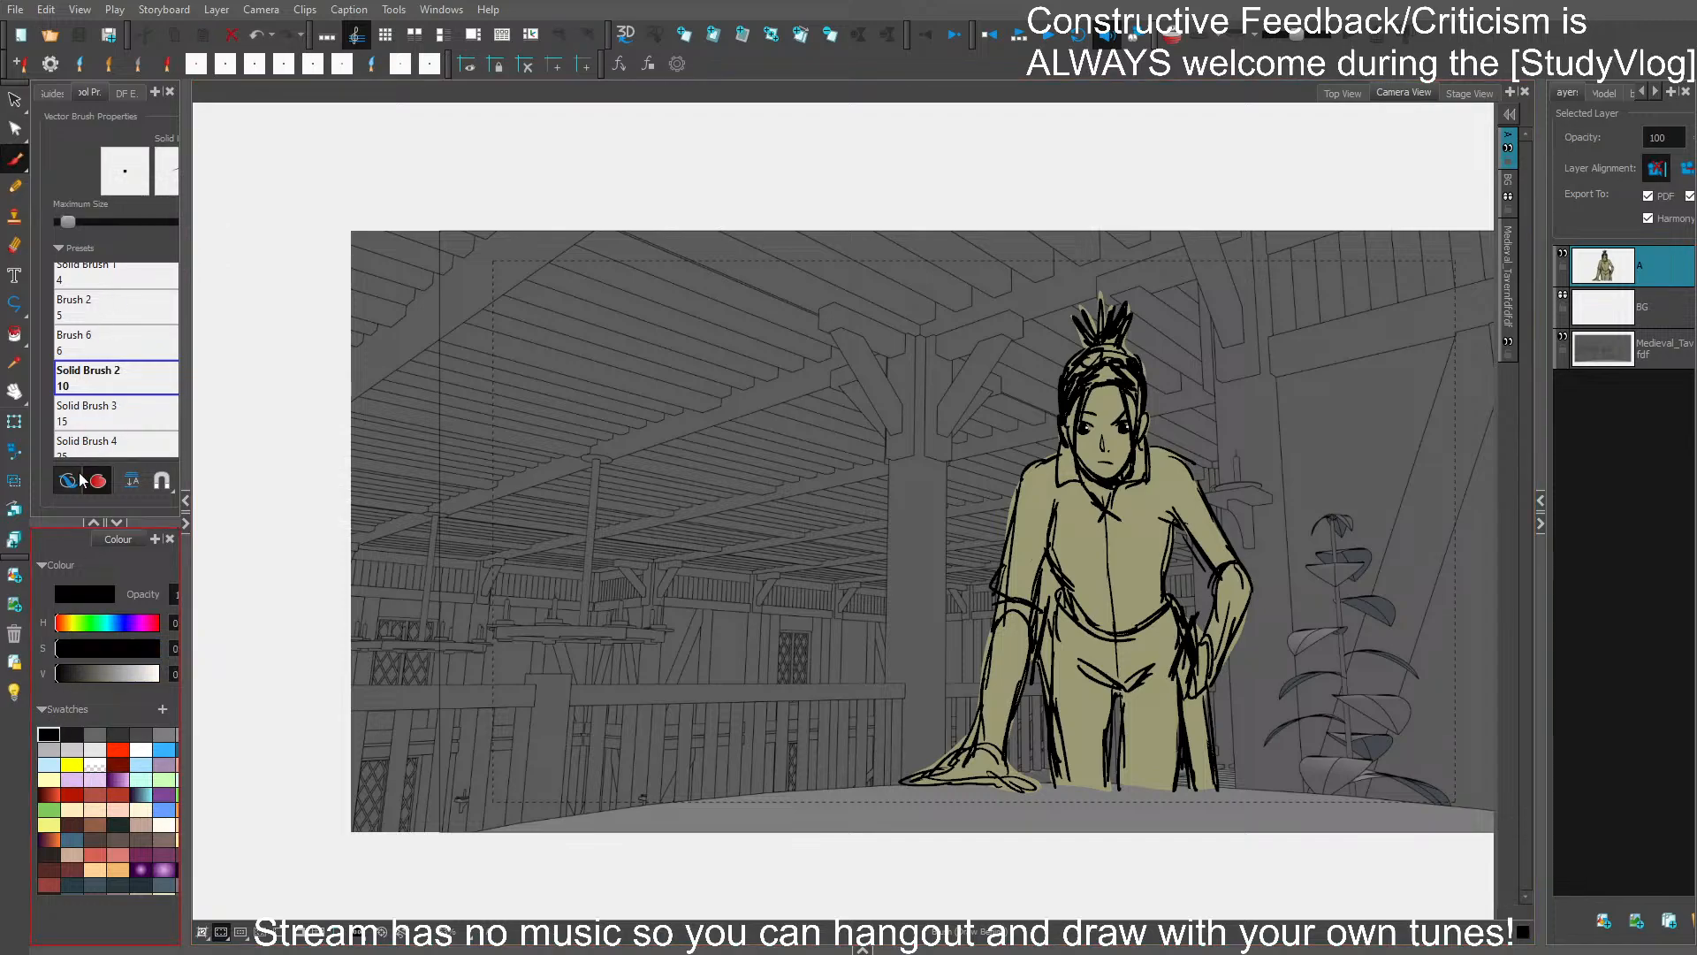
scroll(1112, 426, up, 3)
ctrl+click(1048, 406)
key(Delete)
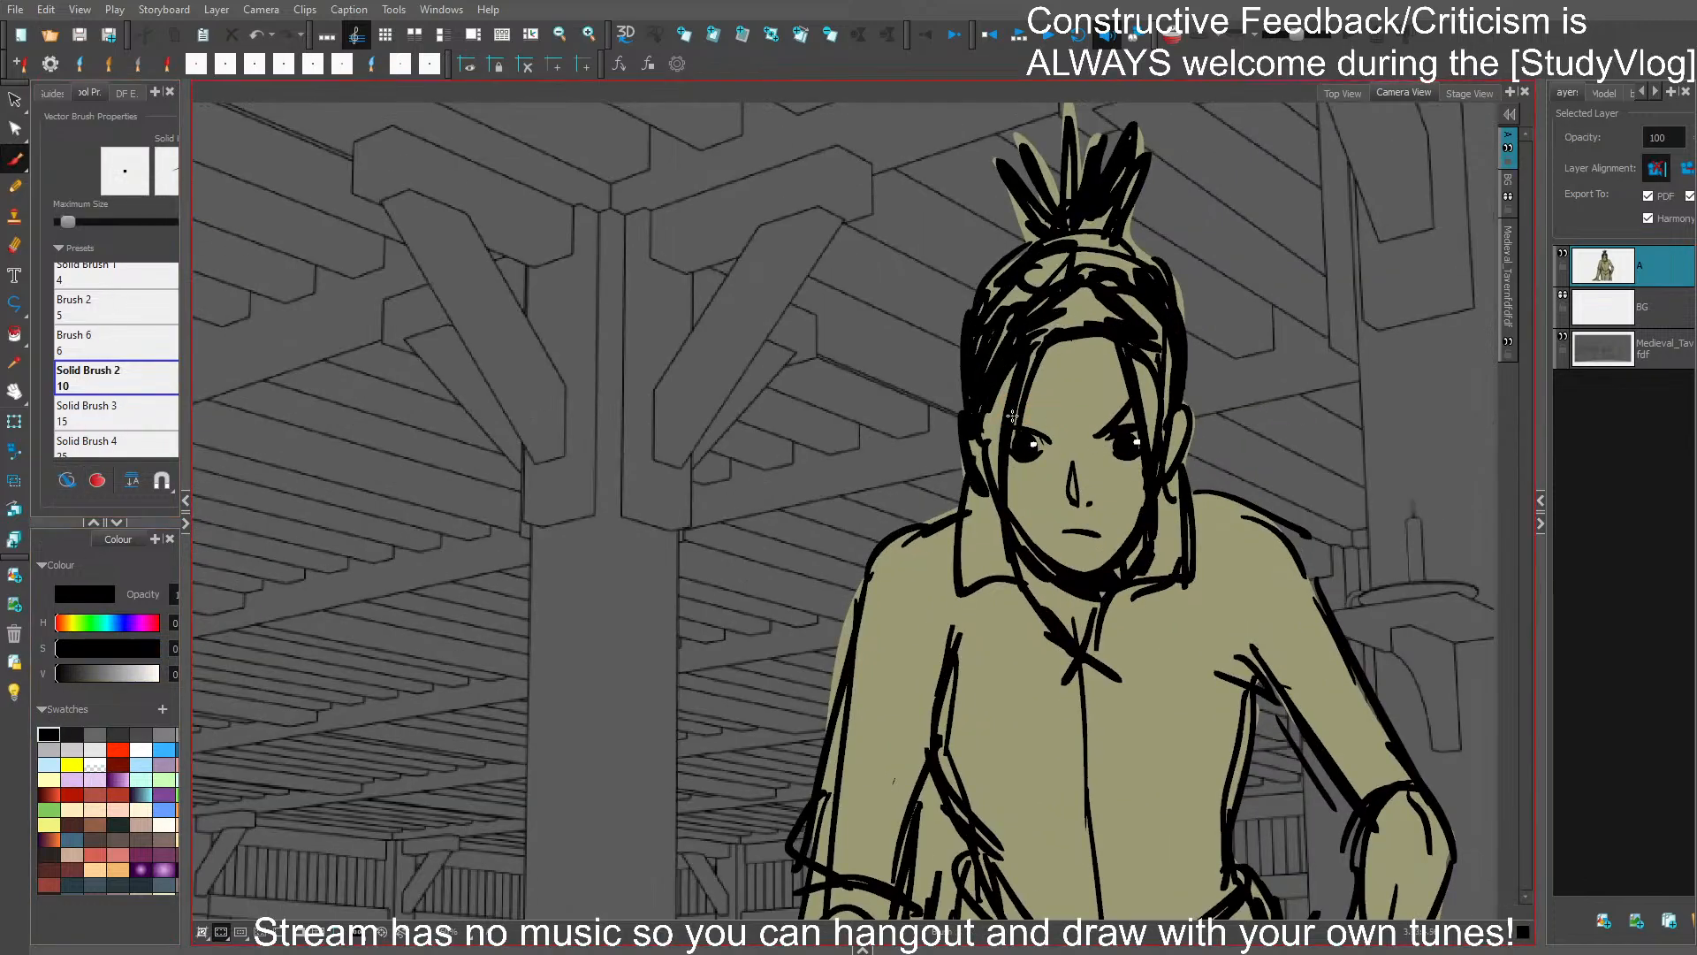
key(ctrl+z)
drag(1014, 416, 1057, 437)
key(ctrl+s)
- Rework the short mouth line on the scowling face with a small black stroke
drag(1191, 491, 1109, 414)
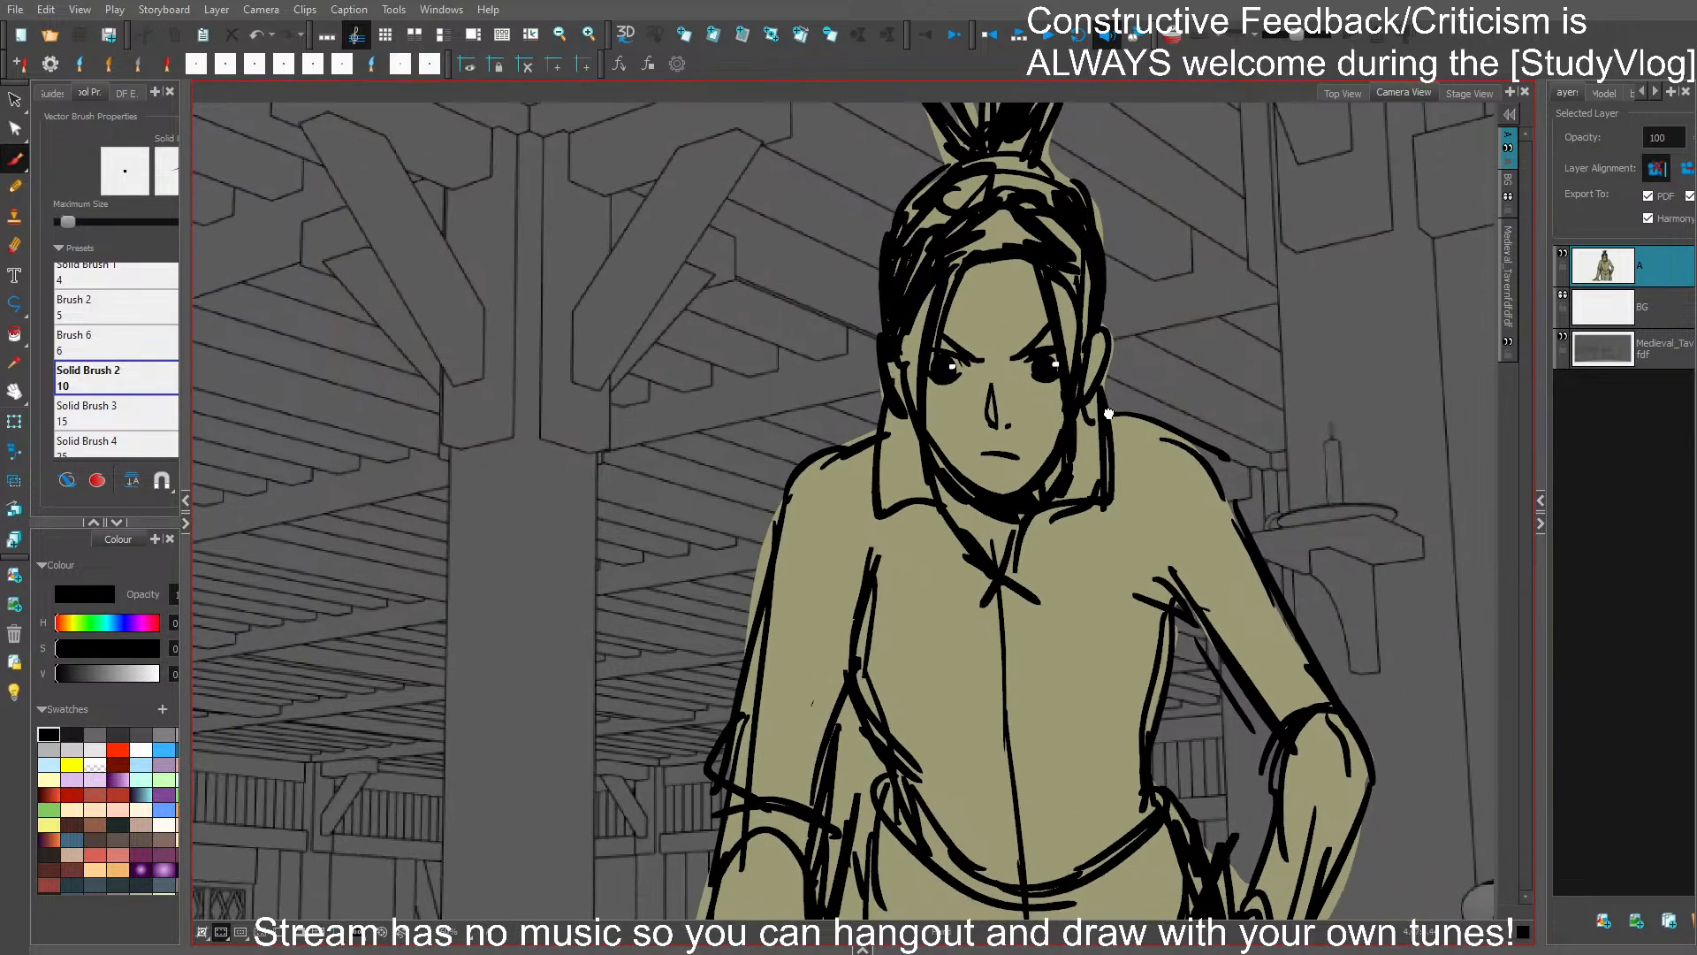
ctrl+click(1013, 459)
key(Delete)
drag(994, 464, 1010, 458)
key(1)
drag(1200, 477, 1077, 435)
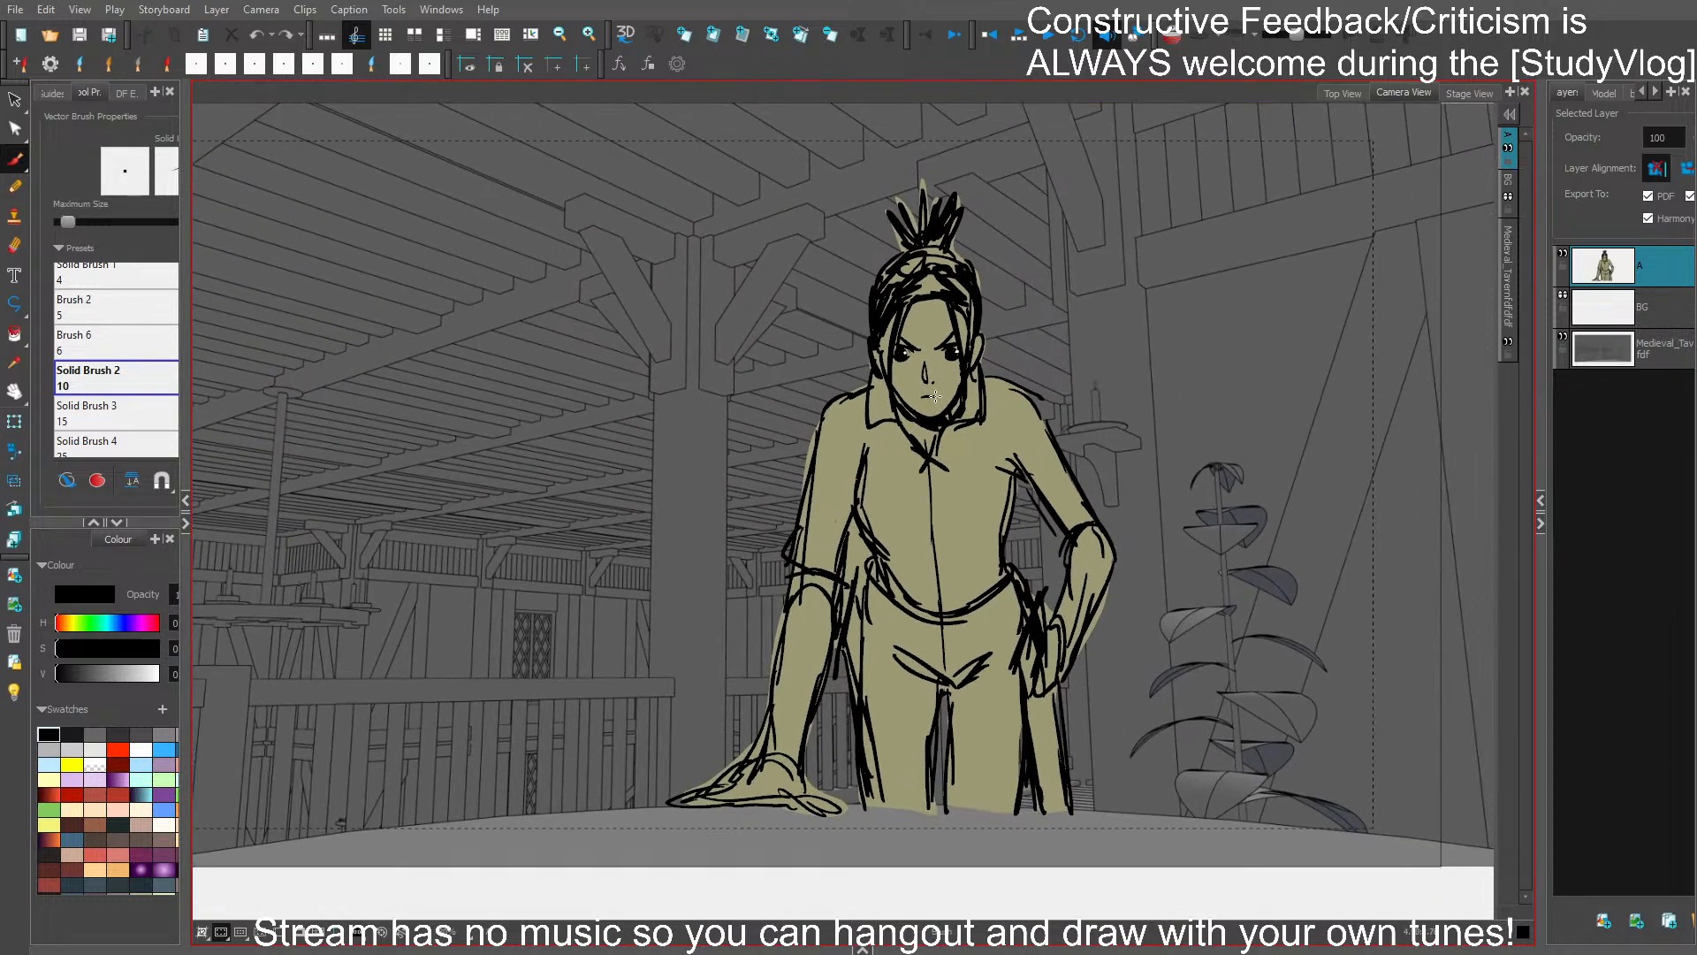
- Thicken the outer thigh line beside the leaning arm and the inseam with black strokes, and save
drag(846, 658, 866, 799)
drag(847, 738, 855, 794)
drag(933, 730, 928, 809)
key(ctrl+s)
- Darken the gap between the leaning arm and the torso down to the upper thigh with black strokes, and save
ctrl+click(862, 544)
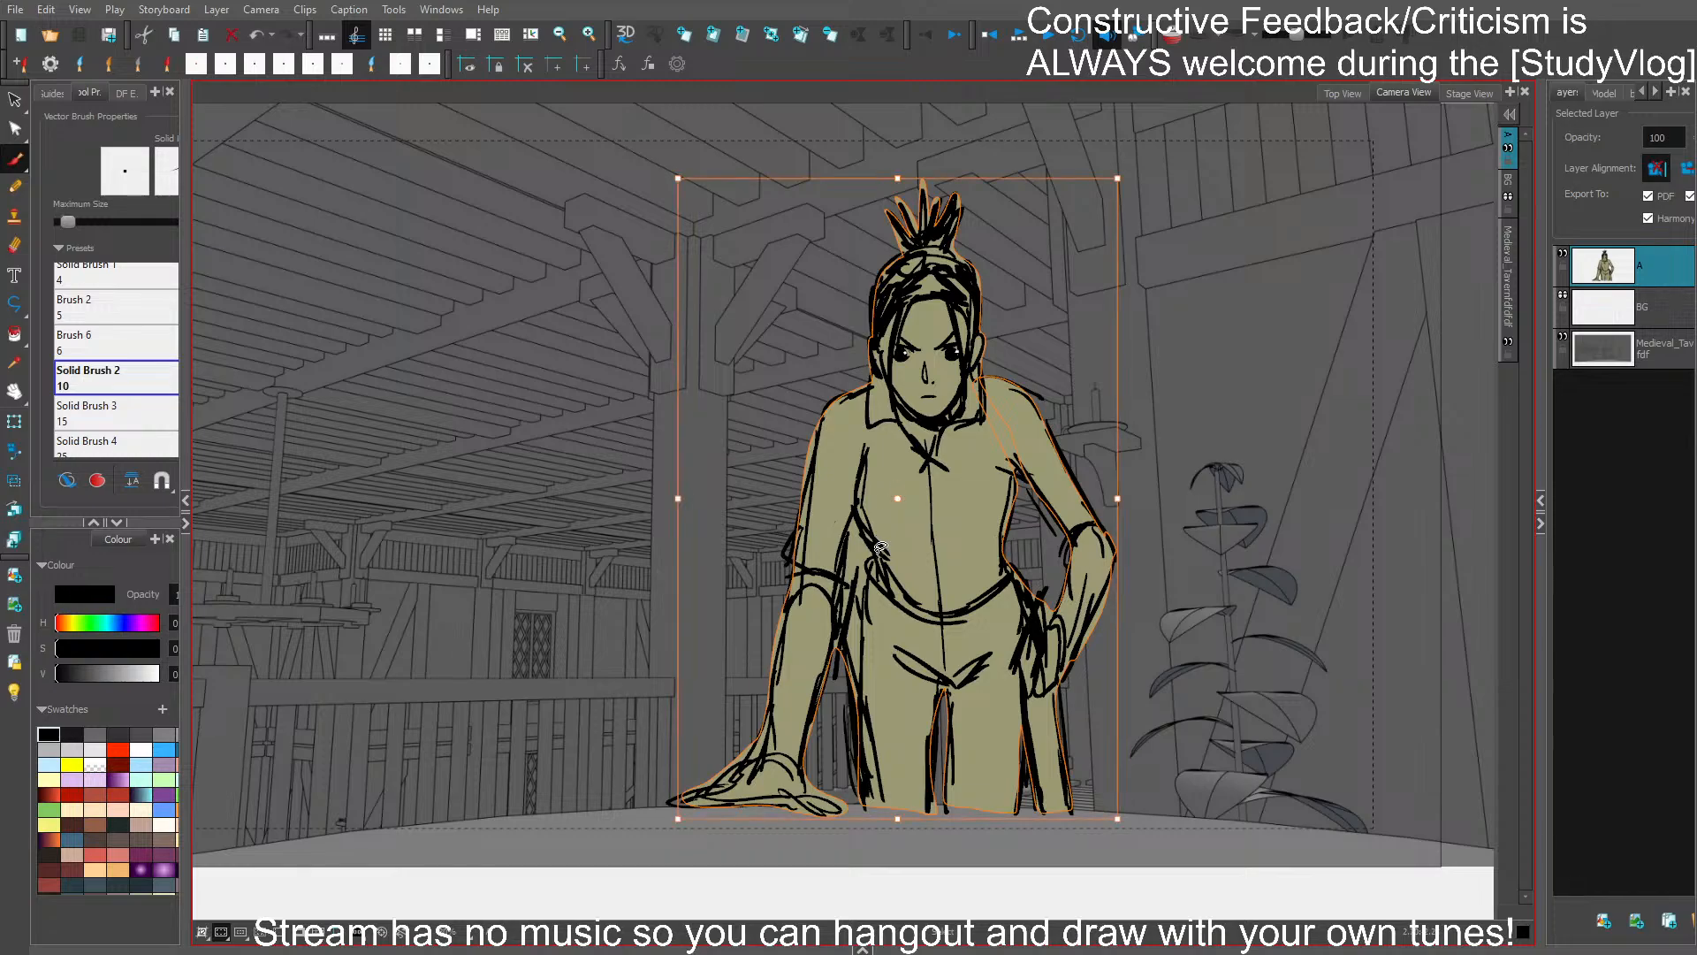
ctrl+click(1225, 536)
mouse_move(856, 540)
mouse_down()
mouse_move(828, 506)
mouse_move(847, 565)
mouse_move(834, 585)
mouse_move(856, 522)
mouse_move(868, 563)
mouse_move(861, 673)
mouse_up()
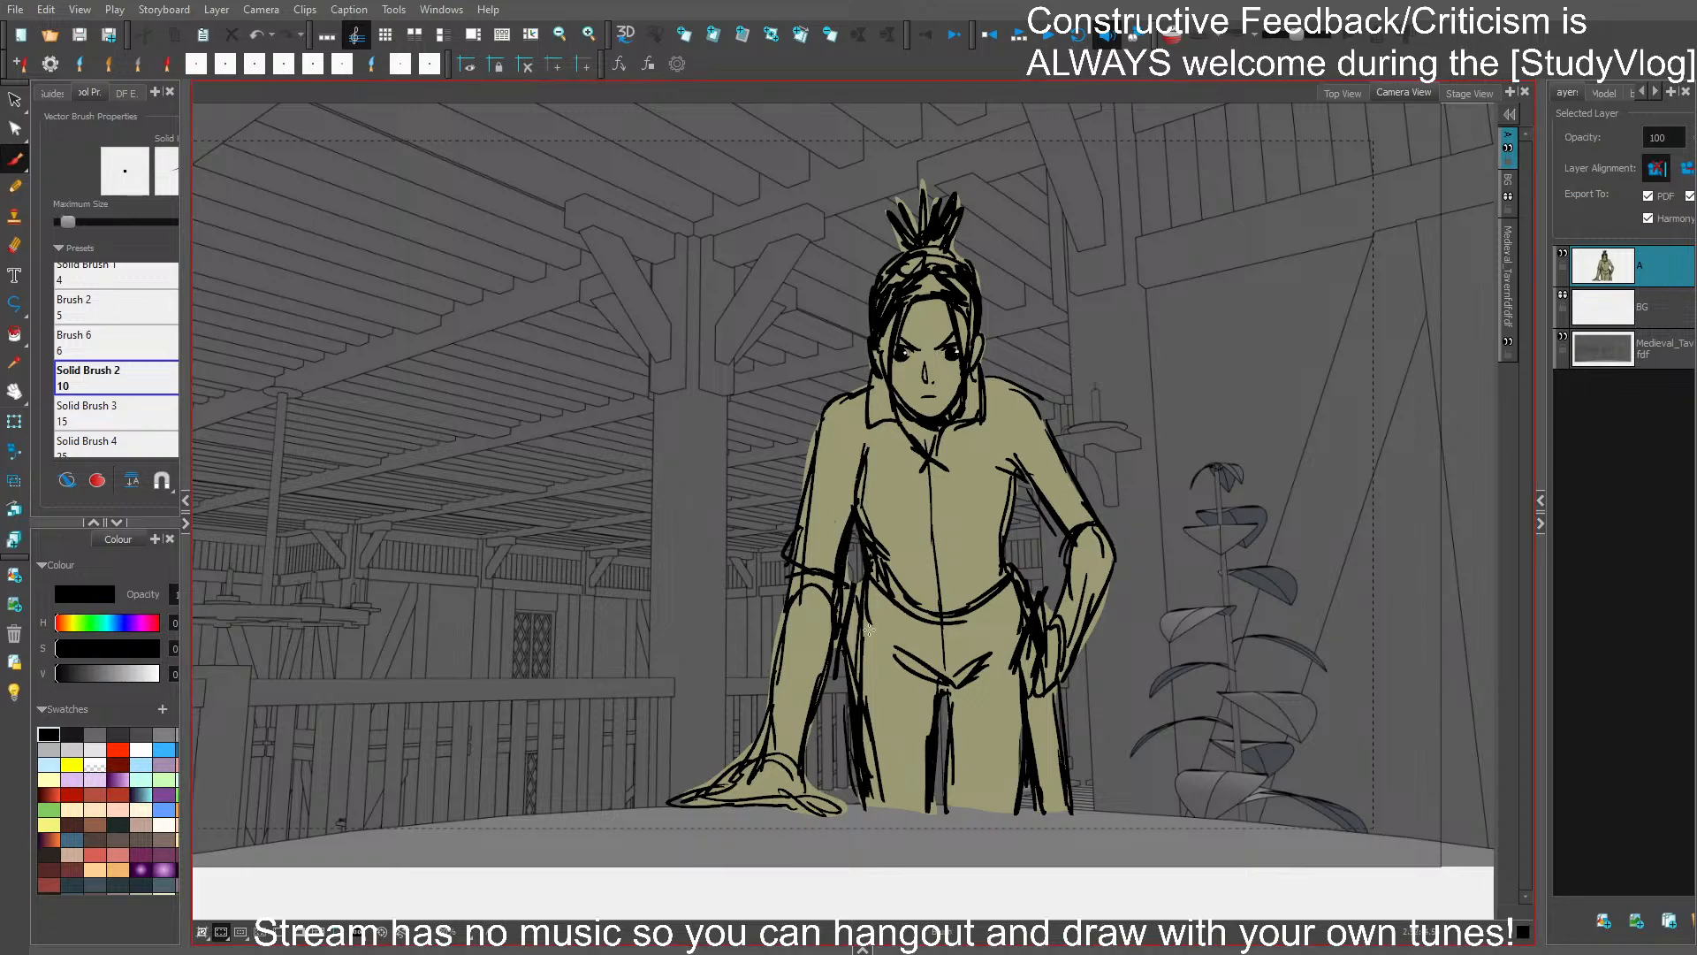
key(ctrl+s)
- Shade the waist and hip beside the hand on the hip with black strokes, and save
drag(1135, 671, 1127, 610)
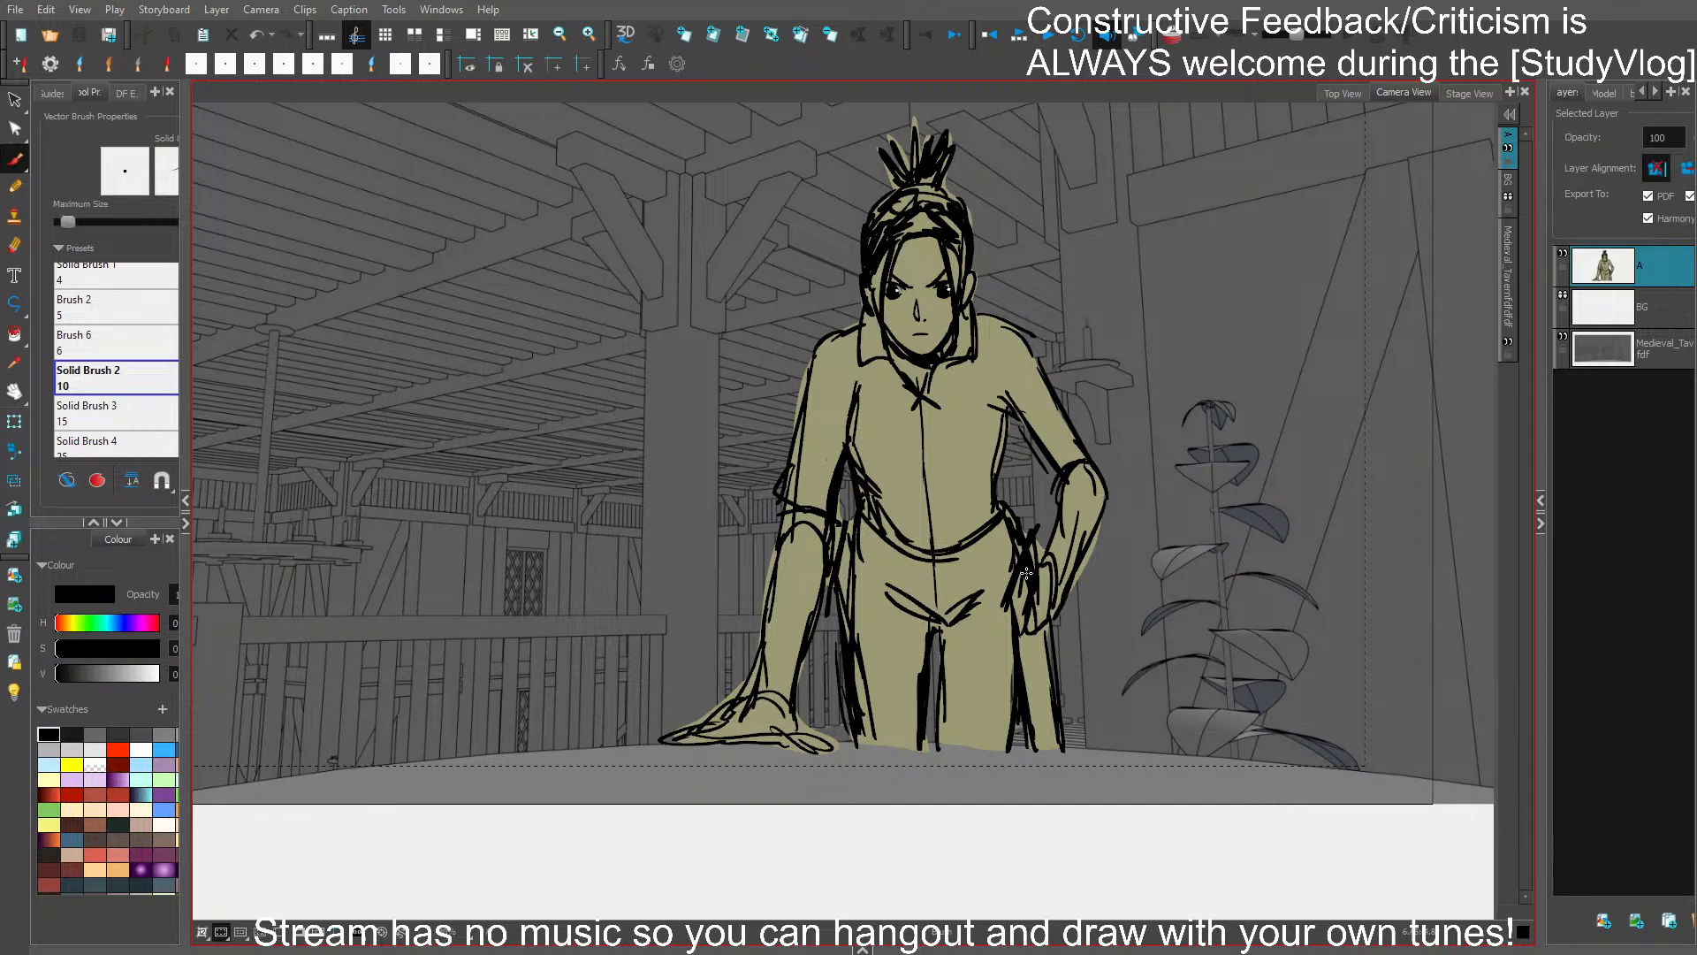
drag(1007, 479, 1016, 570)
drag(1038, 509, 996, 619)
key(ctrl+s)
drag(1194, 631, 1251, 657)
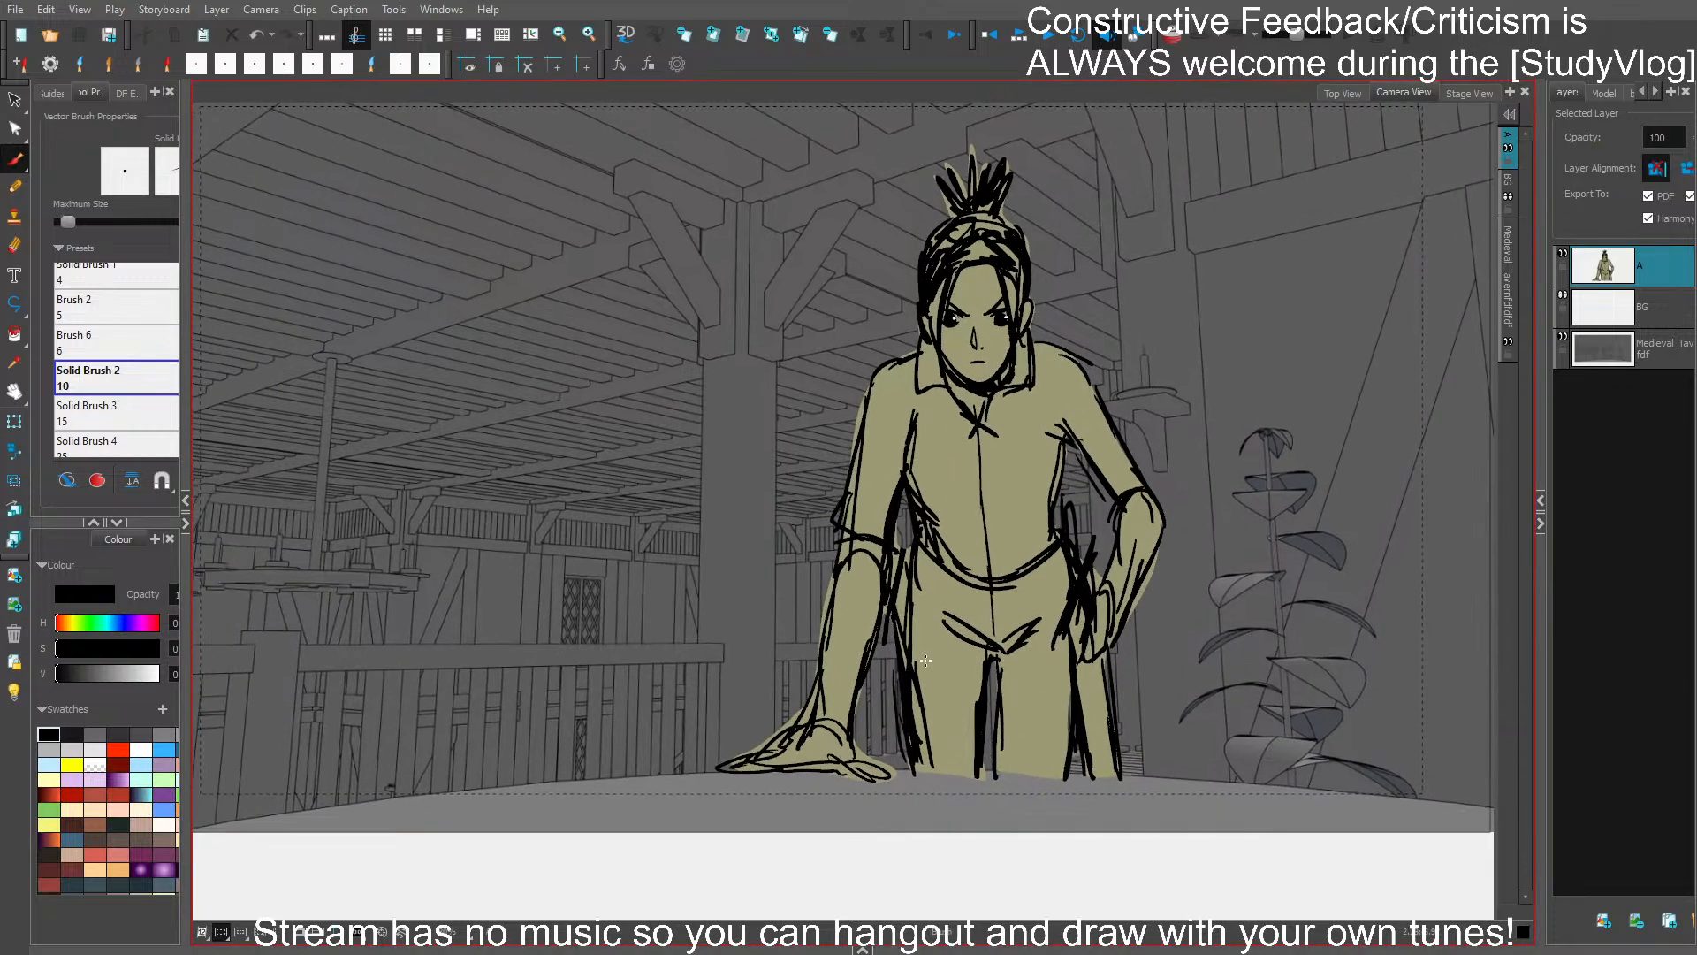
- Restroke the outer edge of the leg beside the leaning arm and delete the stray pieces along it
drag(908, 657, 904, 776)
click(925, 713)
key(Delete)
click(919, 705)
key(Delete)
click(919, 715)
key(Delete)
click(917, 733)
key(Delete)
key(ctrl+z)
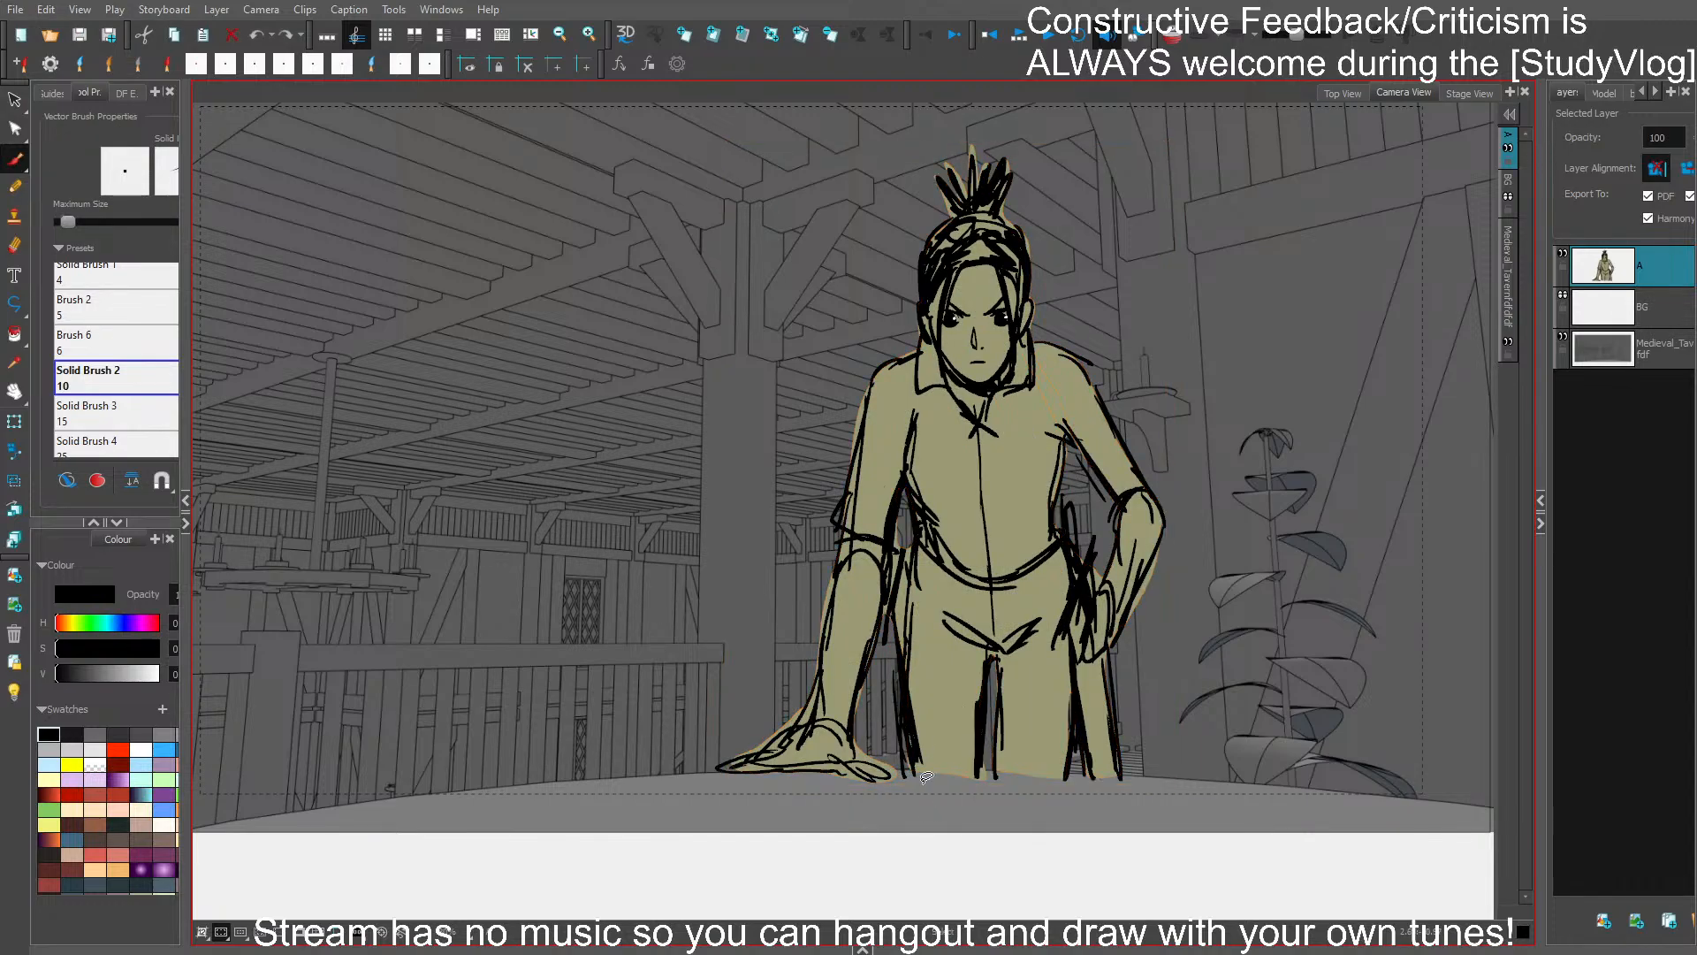
click(918, 728)
key(Delete)
click(912, 723)
key(Delete)
- Show the timeline and use the camera tool to tighten the camera frame around the figure
drag(1219, 659, 1321, 648)
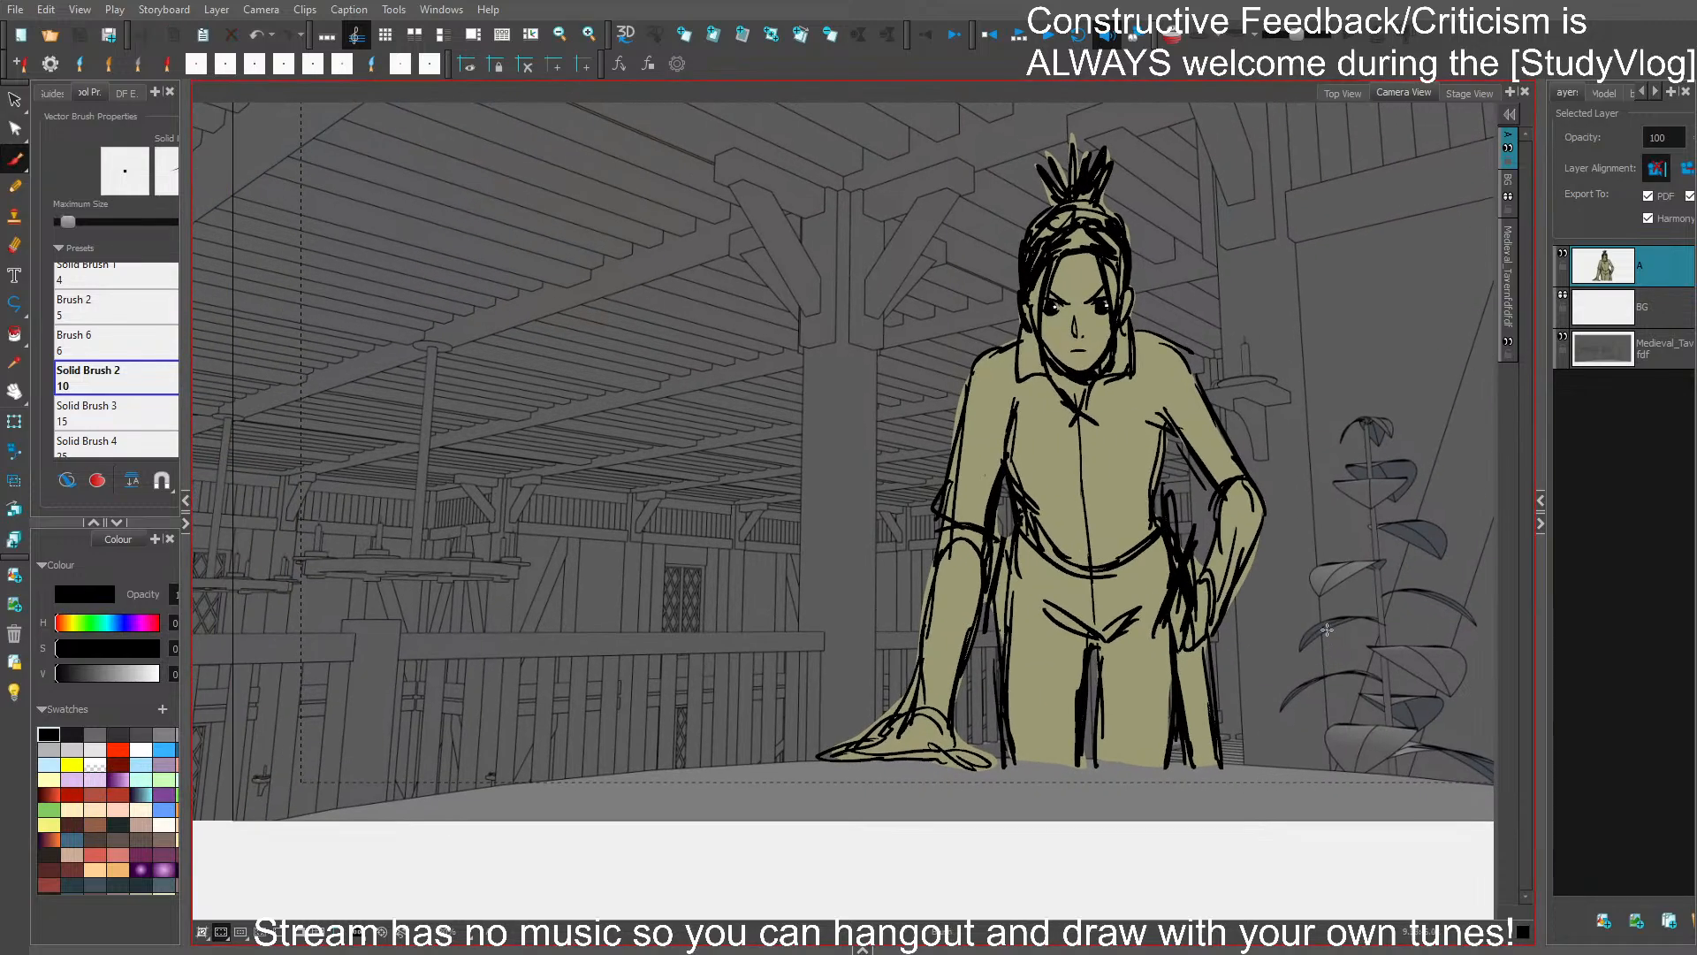
click(15, 452)
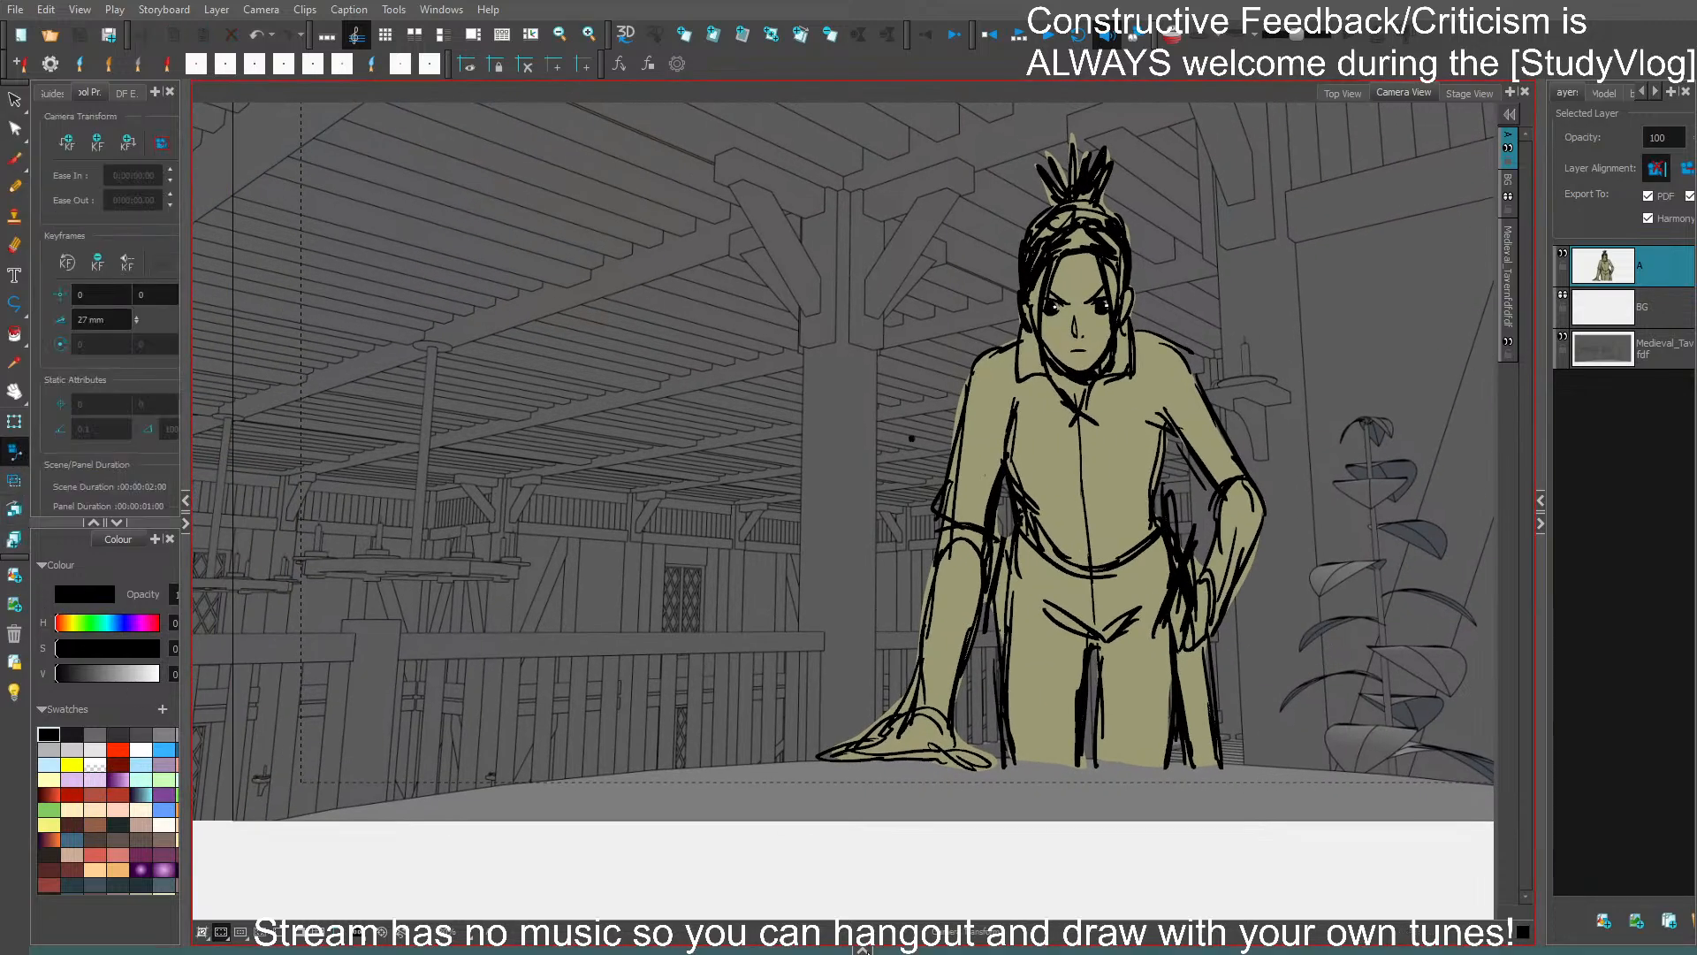
click(864, 950)
click(1167, 921)
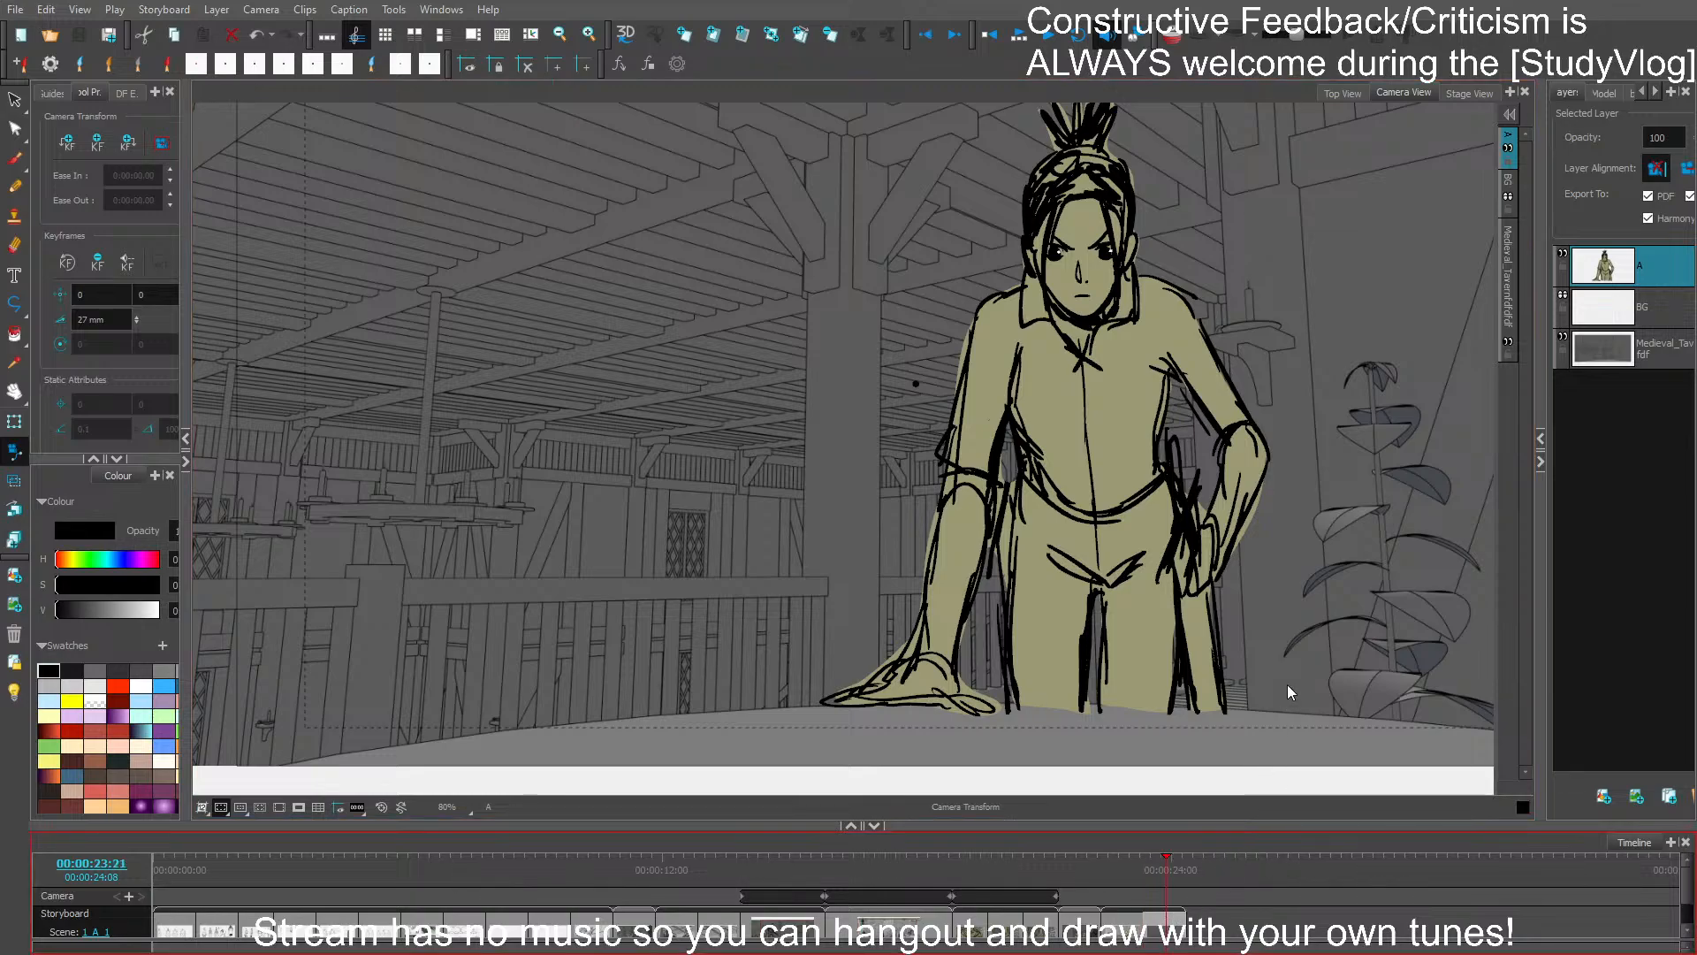
scroll(1043, 539, down, 2)
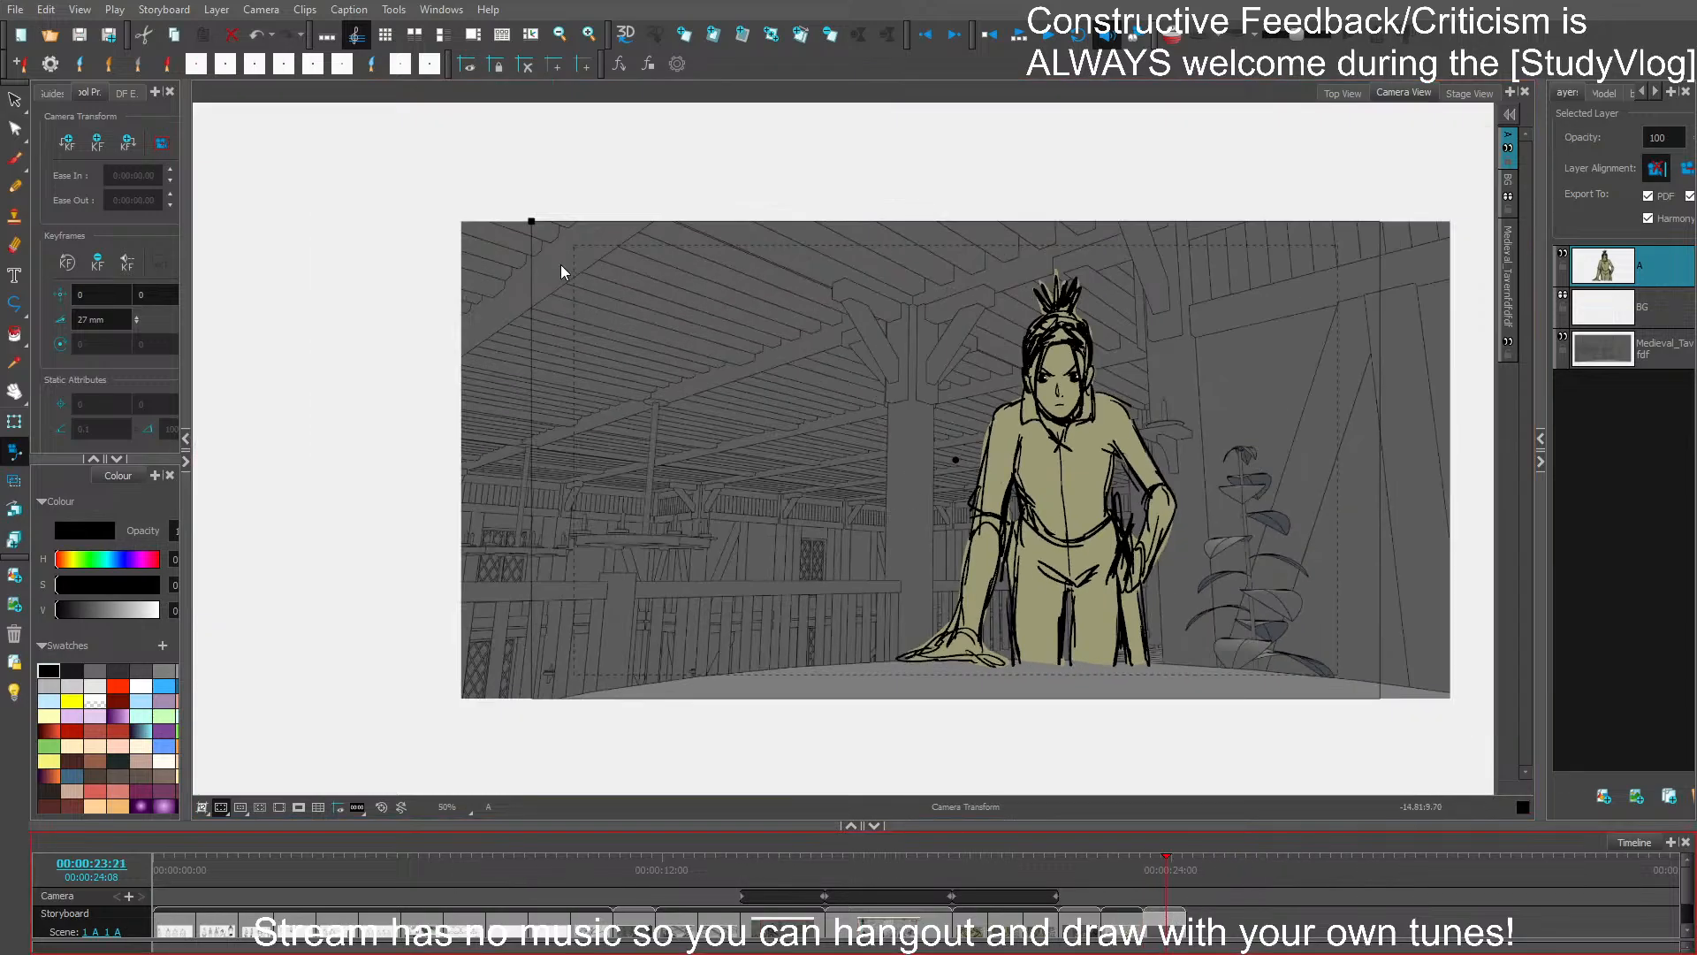
drag(531, 221, 619, 276)
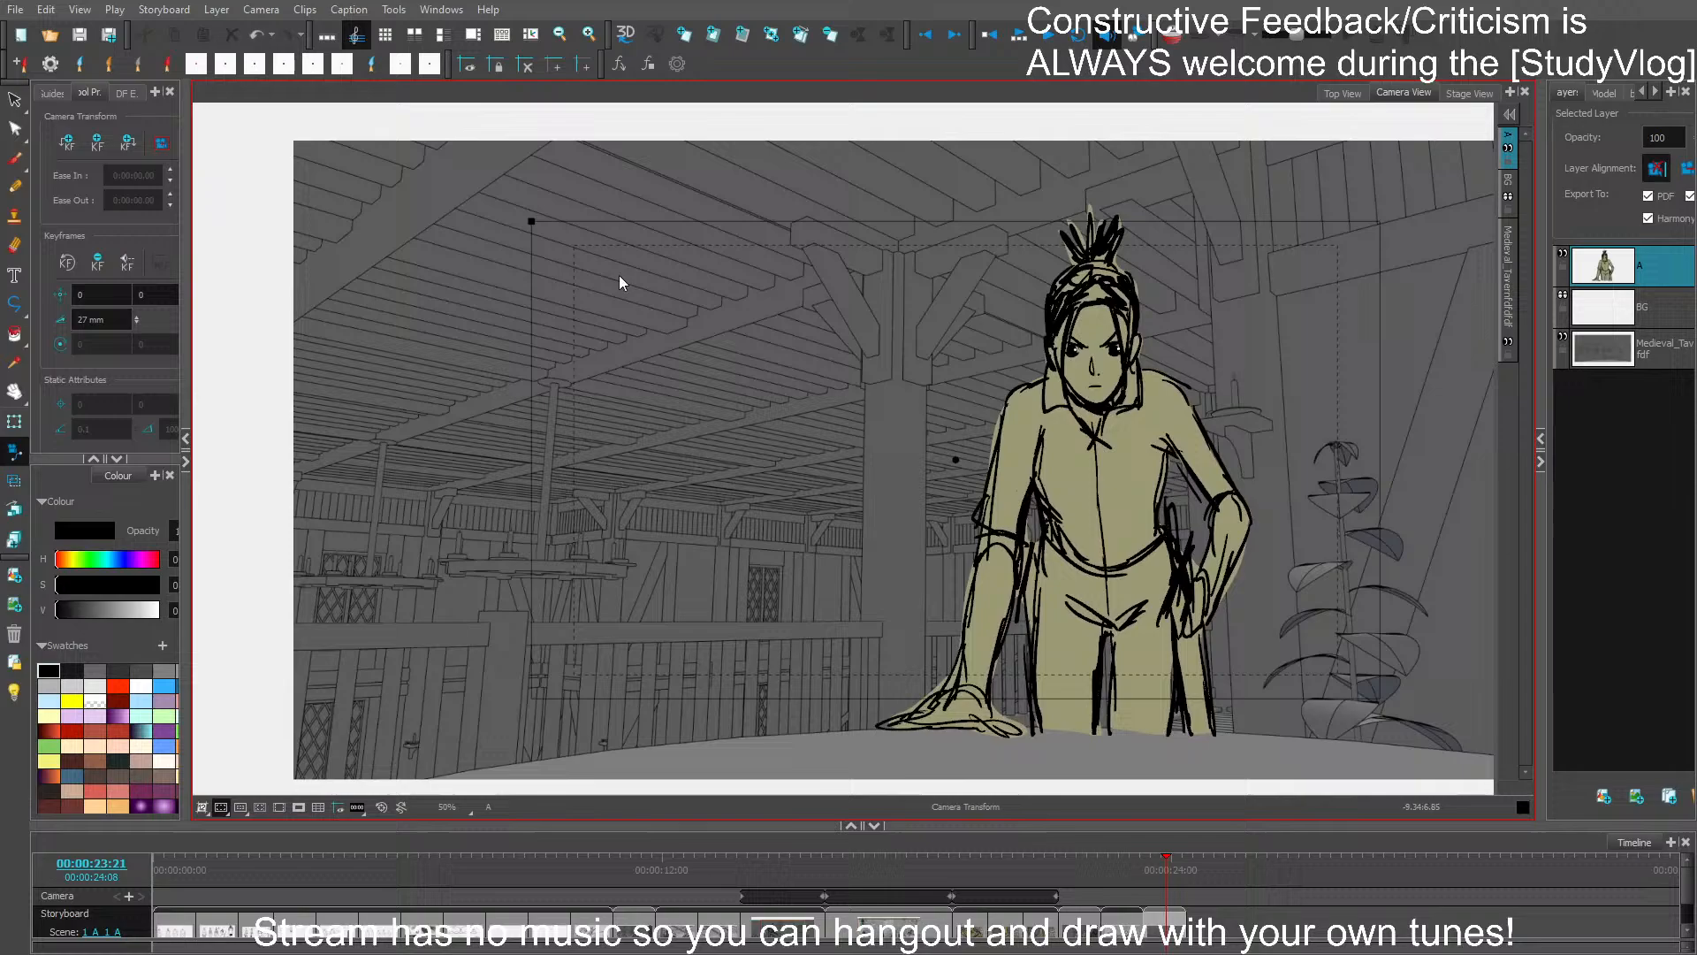
- Turn on the camera mask and move the camera up to a position of about -0.05, 1.18
click(300, 807)
drag(757, 323, 617, 328)
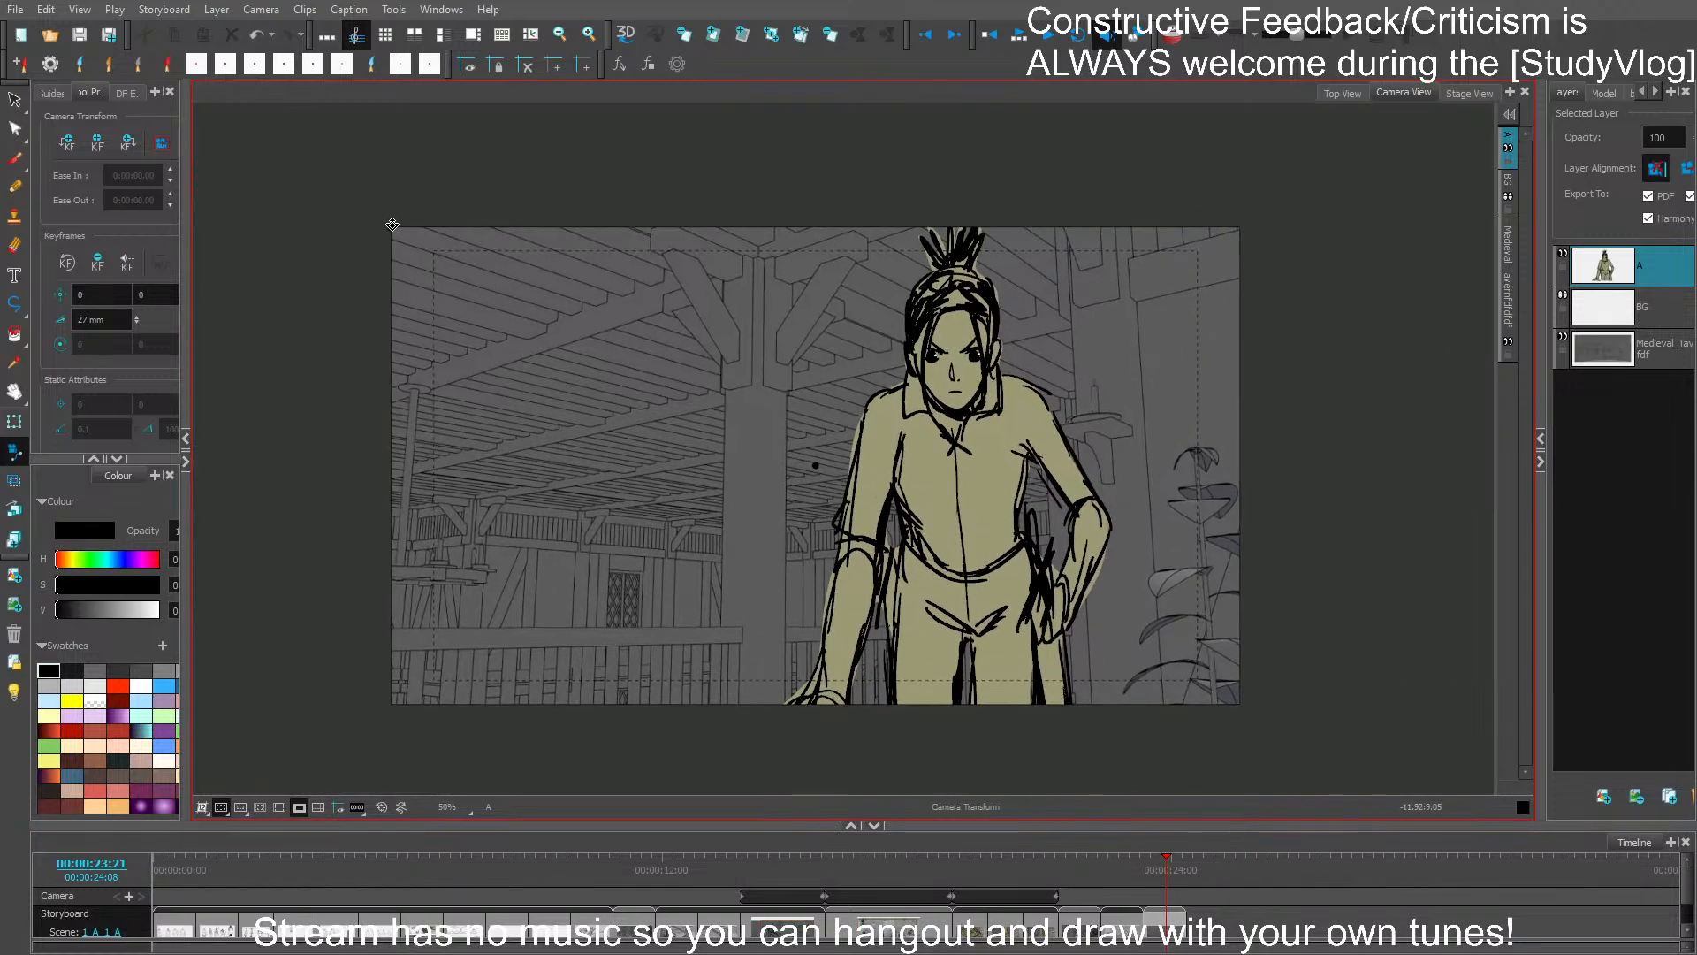
mouse_move(392, 224)
mouse_down()
mouse_move(371, 204)
mouse_move(395, 226)
mouse_up()
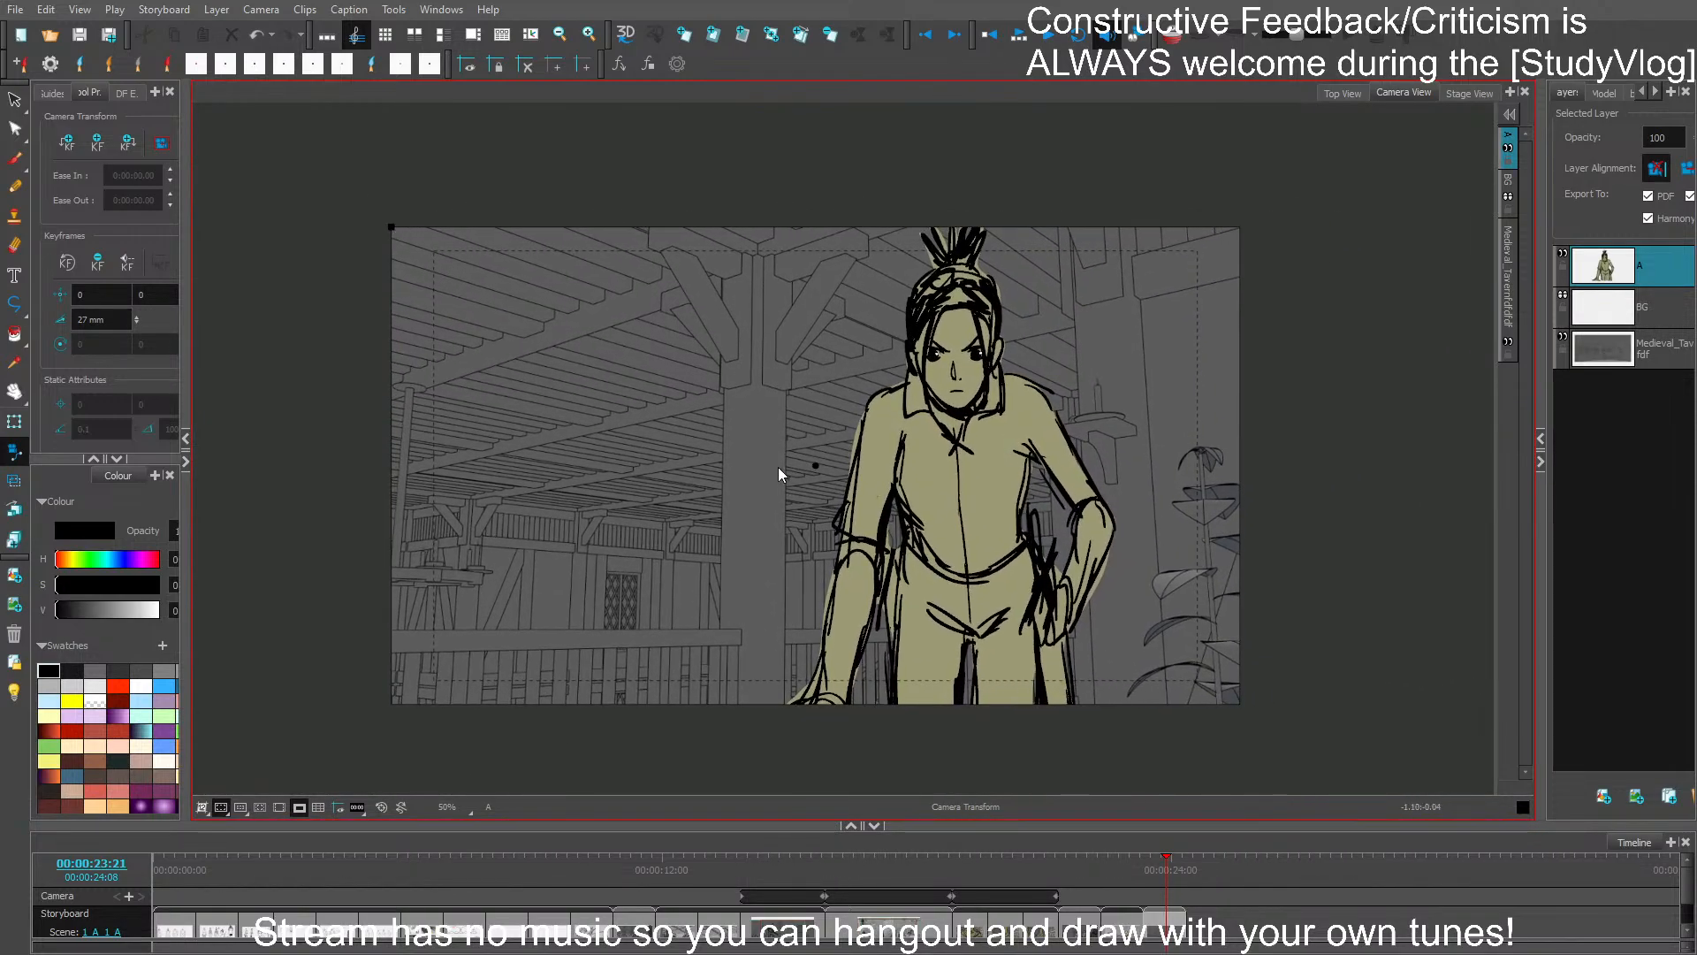
mouse_move(816, 466)
mouse_down()
mouse_move(799, 428)
mouse_move(825, 455)
mouse_up()
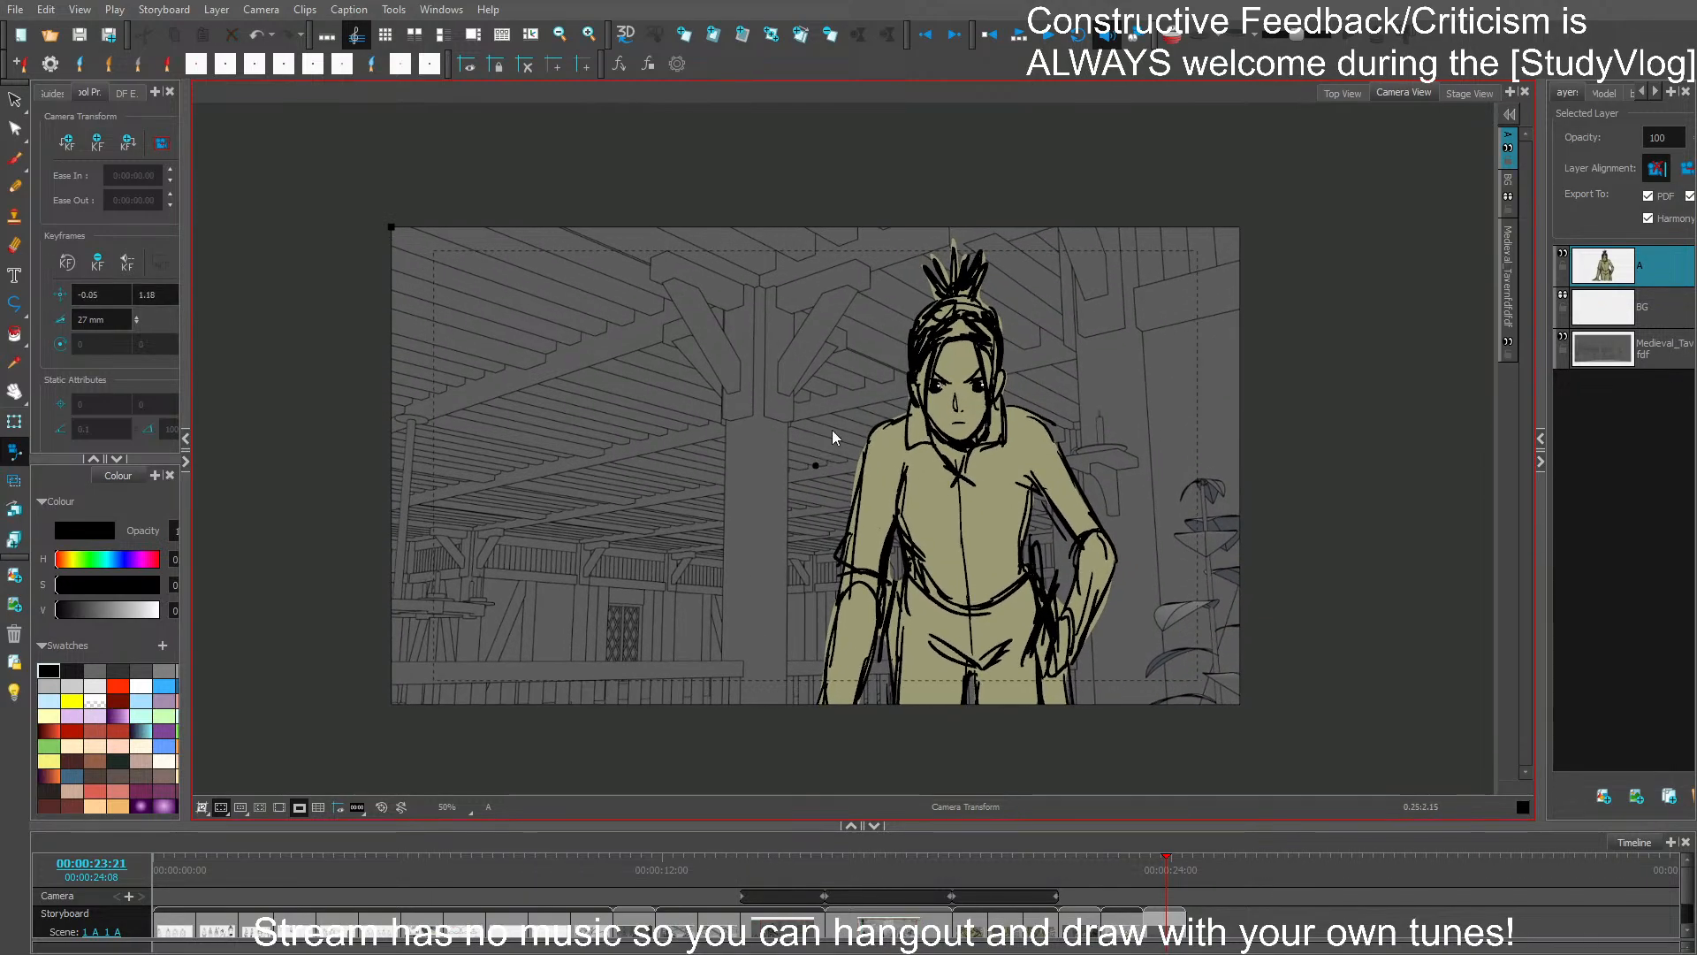